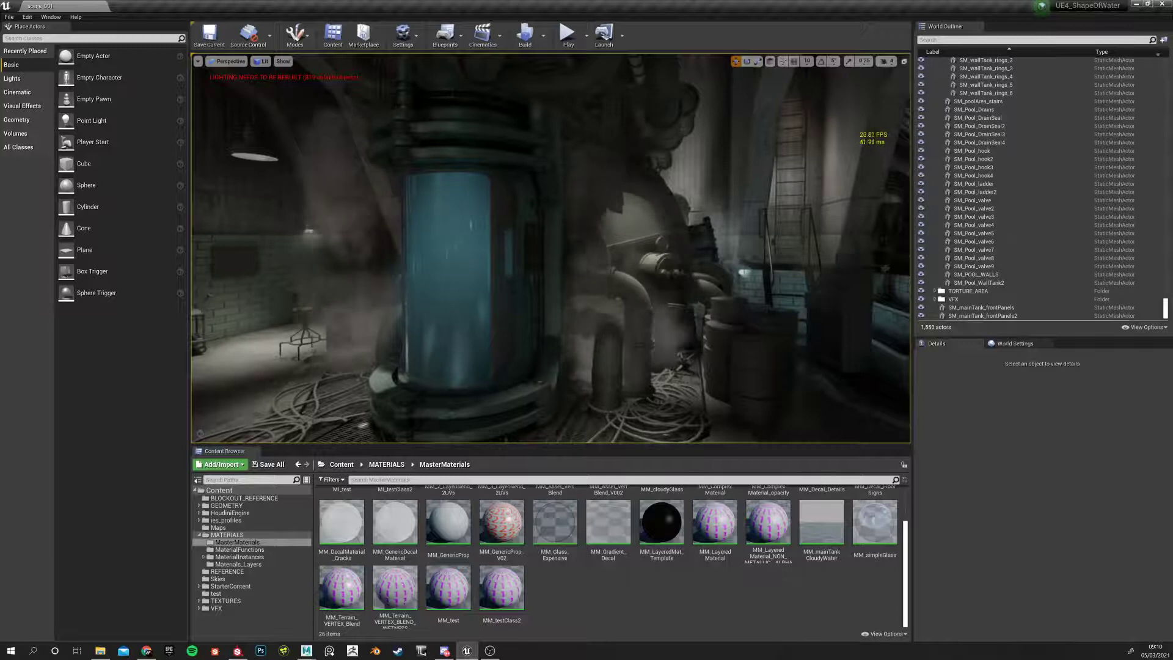
Inspect the main tank by selecting its body and the glowing window mounted on its side
right_click_drag(507, 248, 513, 285)
scroll(513, 244, "down", 3)
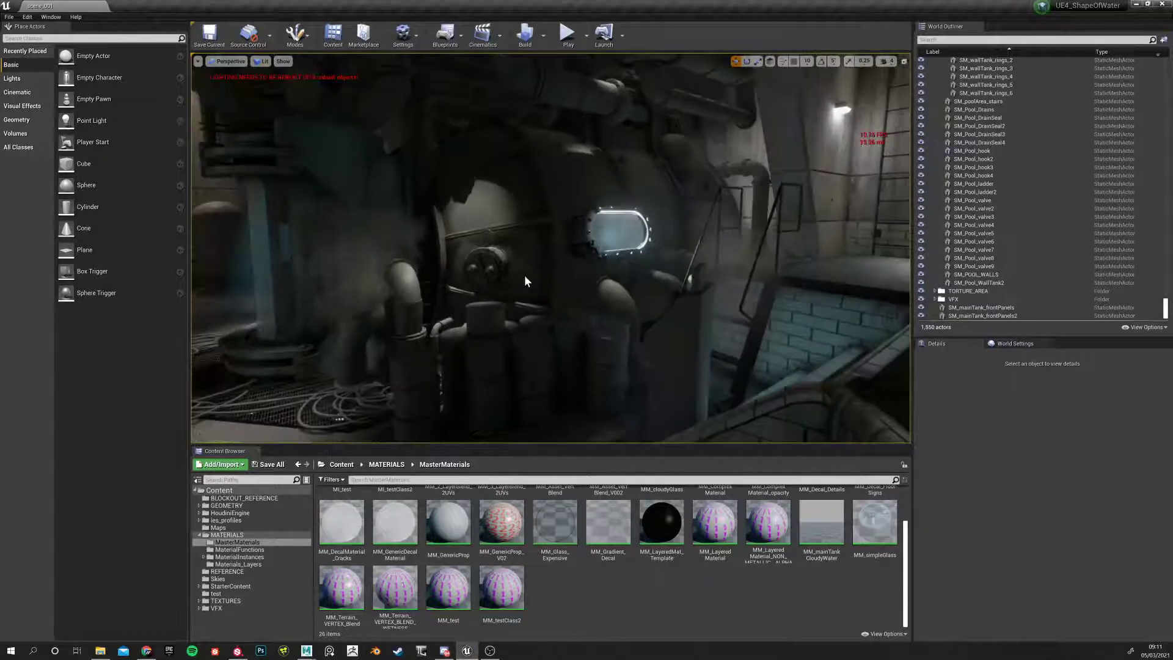
left_click(479, 272)
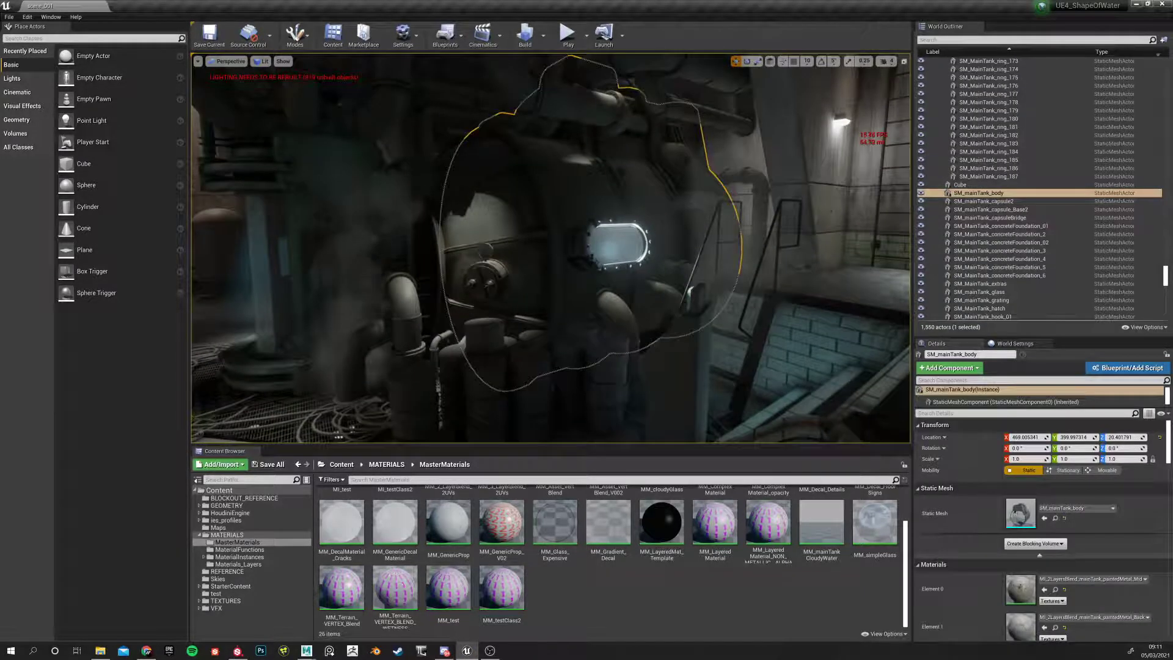
left_click(602, 225)
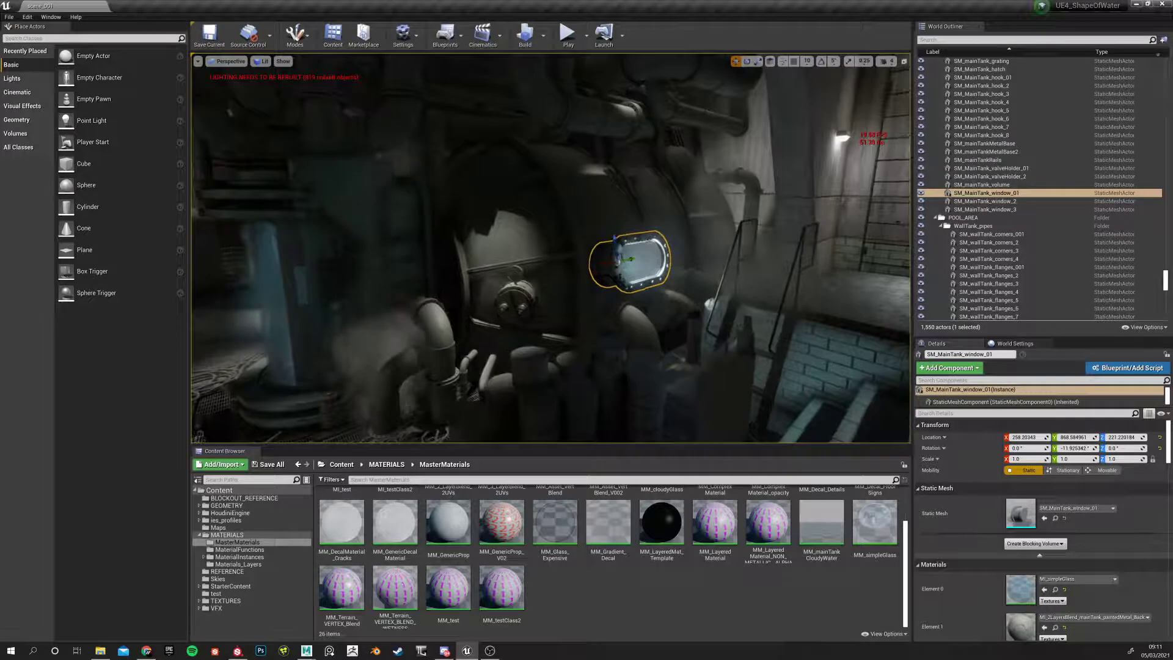
key("a")
right_click_drag(602, 226, 690, 225)
right_click_drag(469, 236, 495, 223)
Switch the viewport to Unlit shading and inspect the pipework above the main tank
left_click(262, 61)
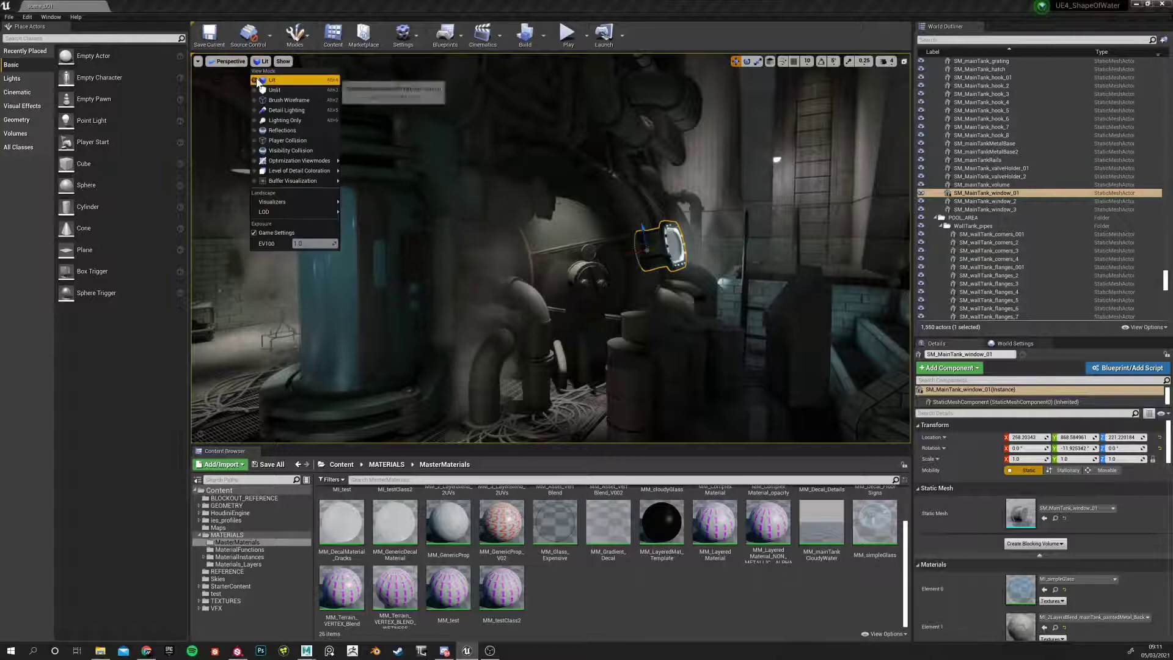
left_click(274, 89)
right_click_drag(387, 226, 362, 149)
right_click_drag(794, 134, 815, 153)
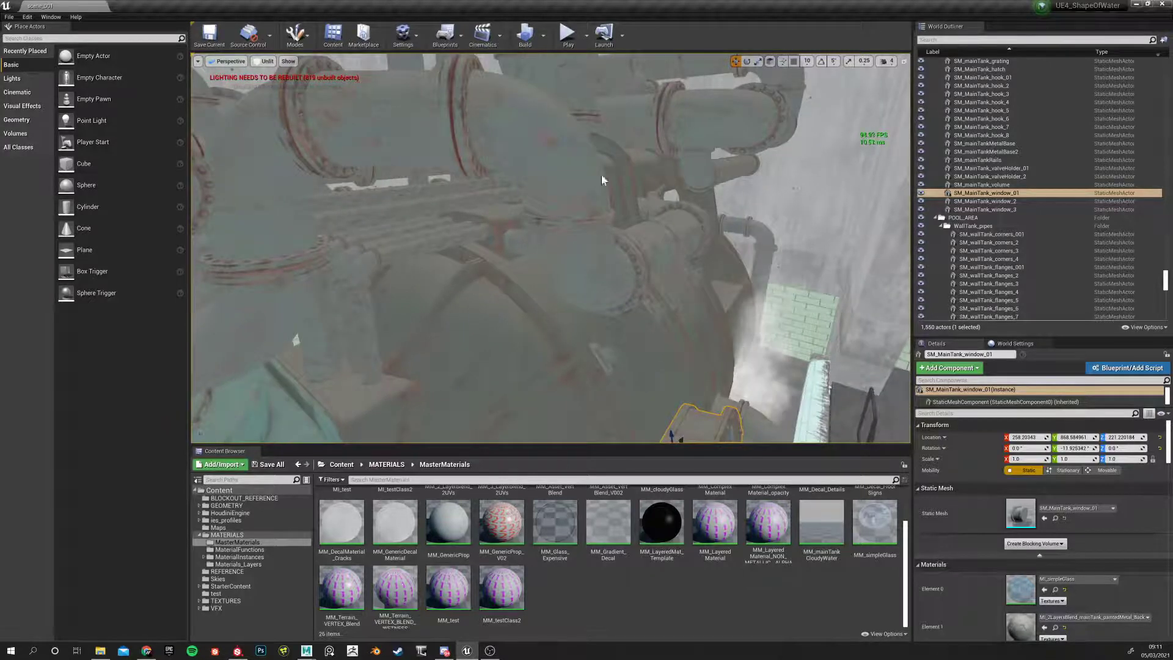
scroll(602, 178, "up", 6)
scroll(489, 183, "down", 4)
Examine the painted metal surface of the main tank up close, then from a distance beside the capsule
mouse_move(489, 183)
right_mouse_down()
mouse_move(480, 226)
mouse_move(492, 235)
mouse_move(461, 217)
right_mouse_up()
key("w")
mouse_move(399, 271)
right_mouse_down()
mouse_move(427, 253)
mouse_move(400, 271)
right_mouse_up()
right_click_drag(499, 273, 492, 226)
key("s")
key("w")
right_click_drag(442, 164, 525, 205)
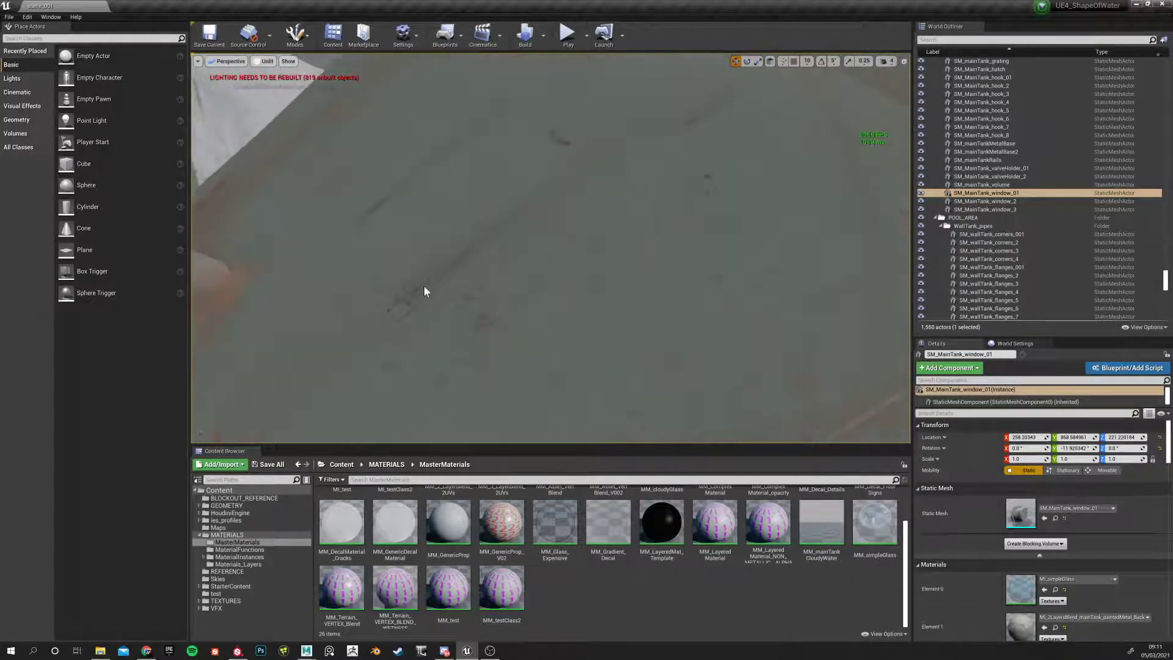
right_click_drag(497, 282, 538, 281)
right_click_drag(454, 260, 568, 206)
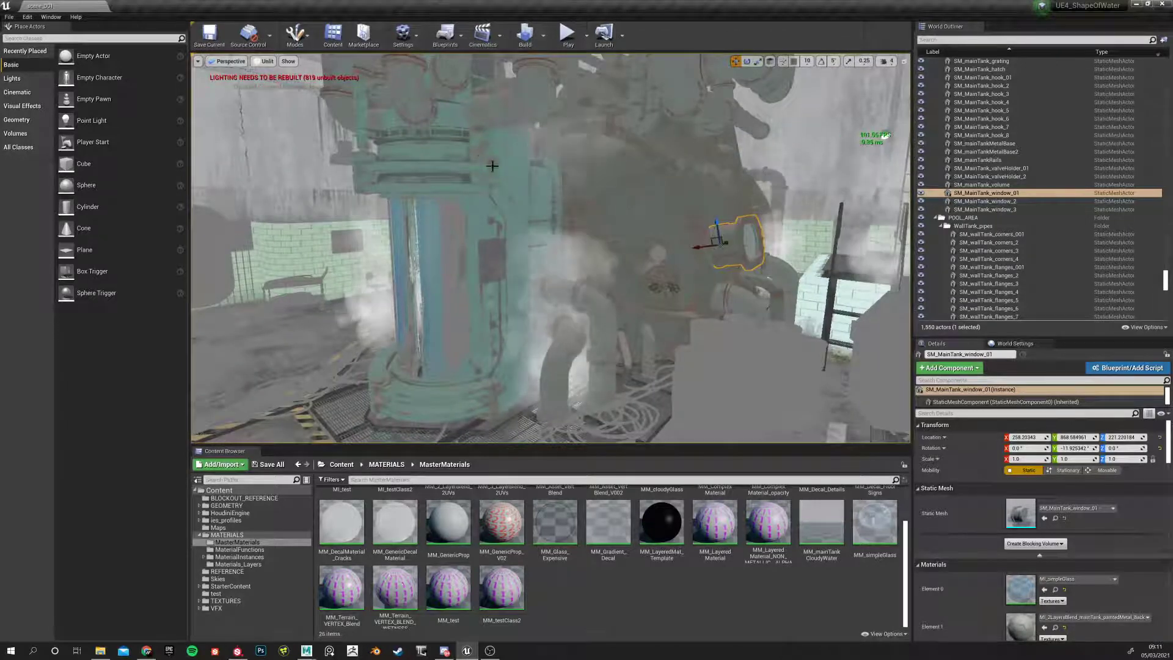
Select individual pipe meshes around the top of the main tank to inspect them
left_click(632, 157)
left_click(599, 195)
right_click_drag(600, 194, 579, 128)
left_click(578, 128)
right_click_drag(521, 186, 439, 172)
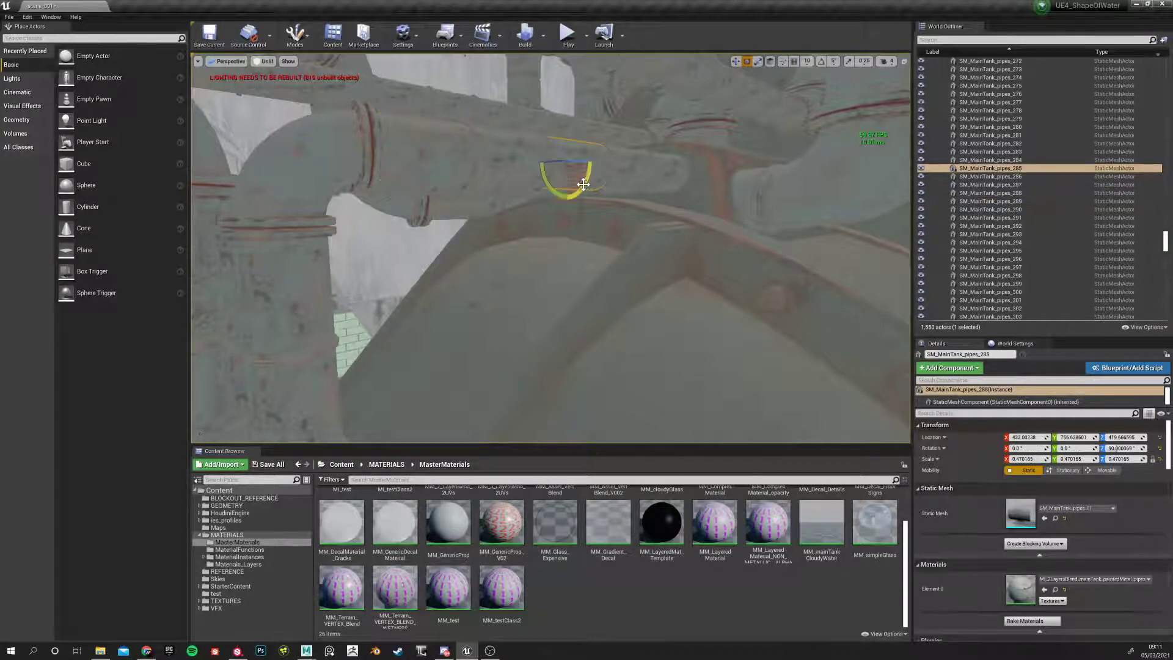
left_click(677, 184)
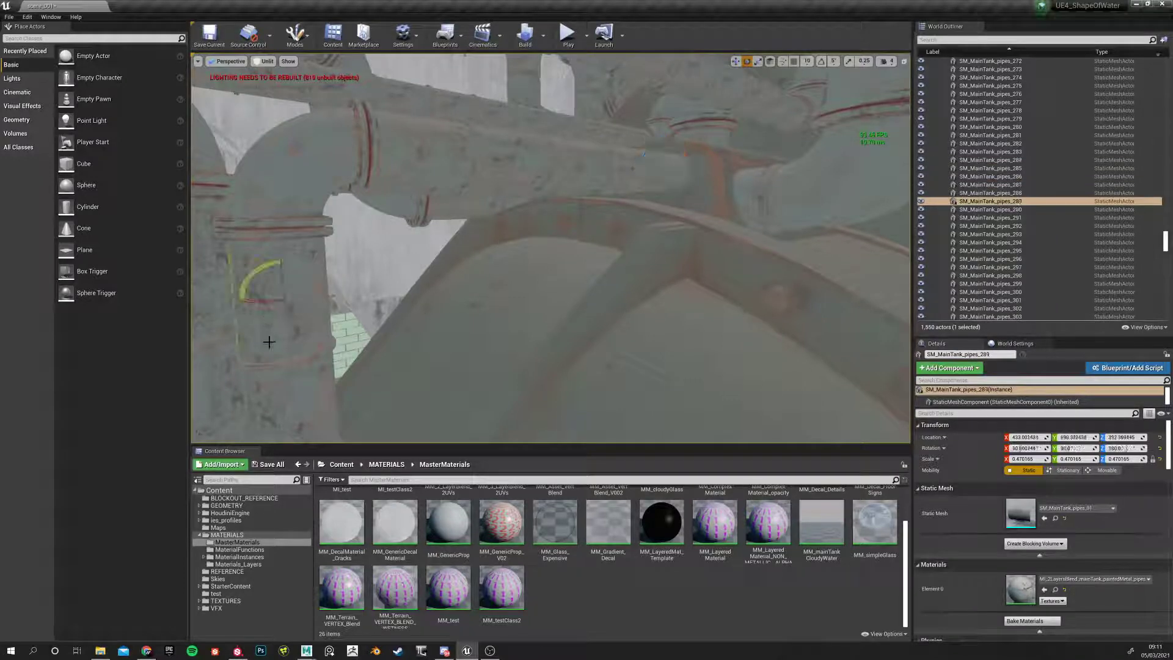
right_click_drag(404, 338, 419, 309)
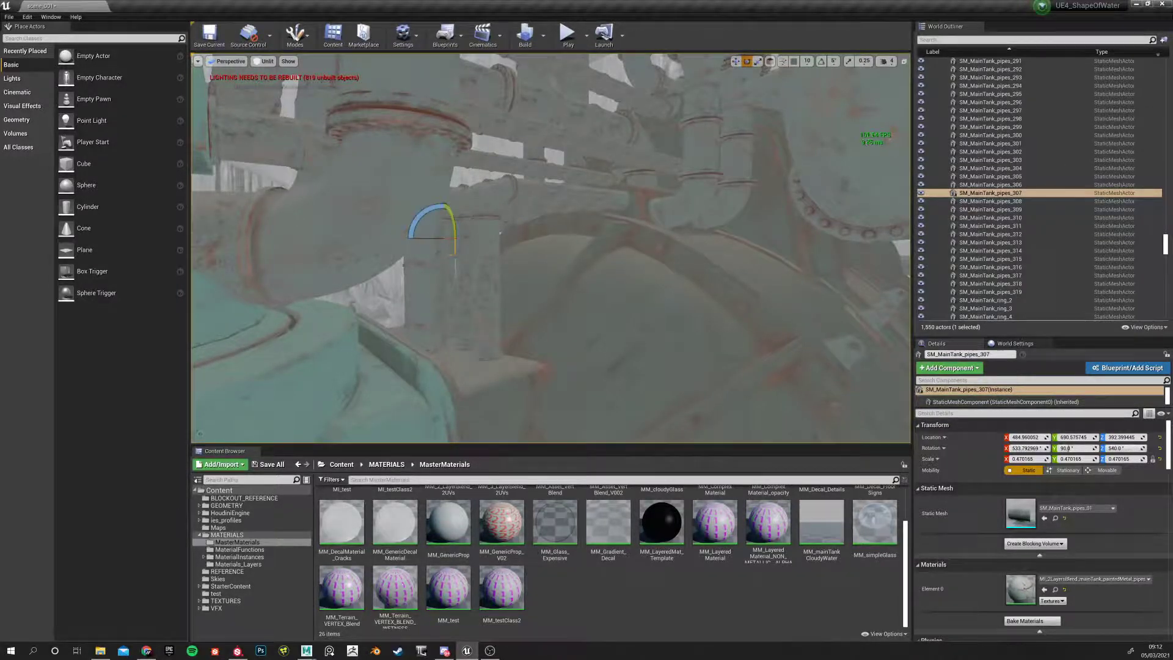
Select the main tank's front panels mesh and examine the rust and chipped paint on its surface
right_click_drag(512, 292, 553, 305)
key("w")
key("s")
key("w")
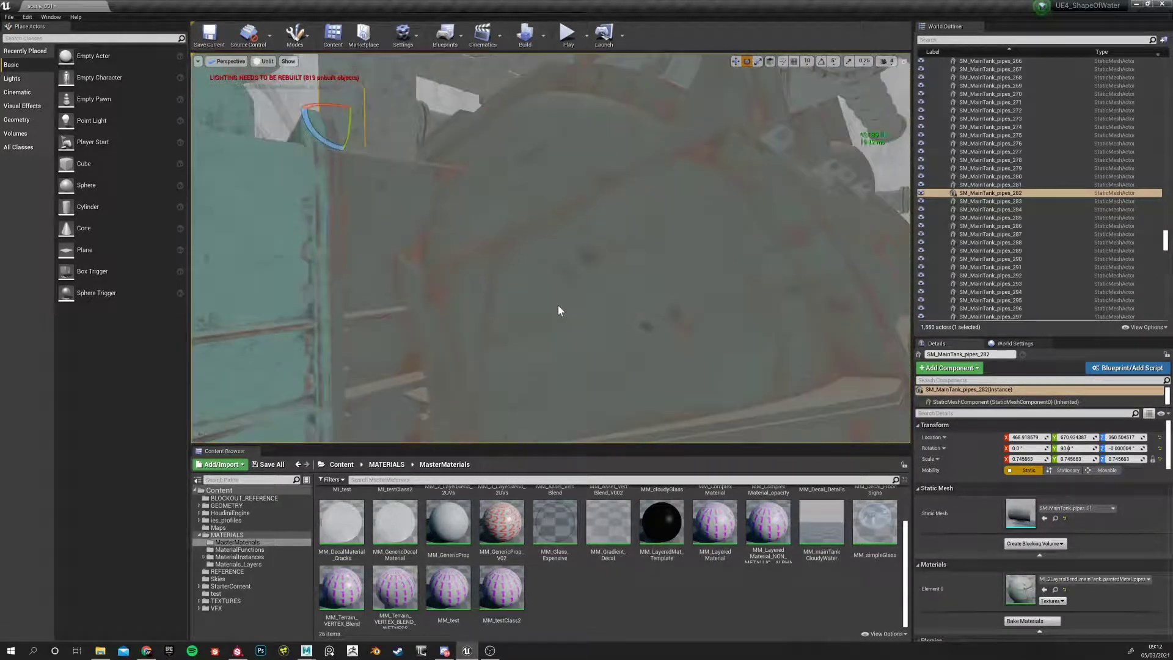
left_click(598, 235)
key("w")
right_click_drag(598, 235, 622, 268)
key("s")
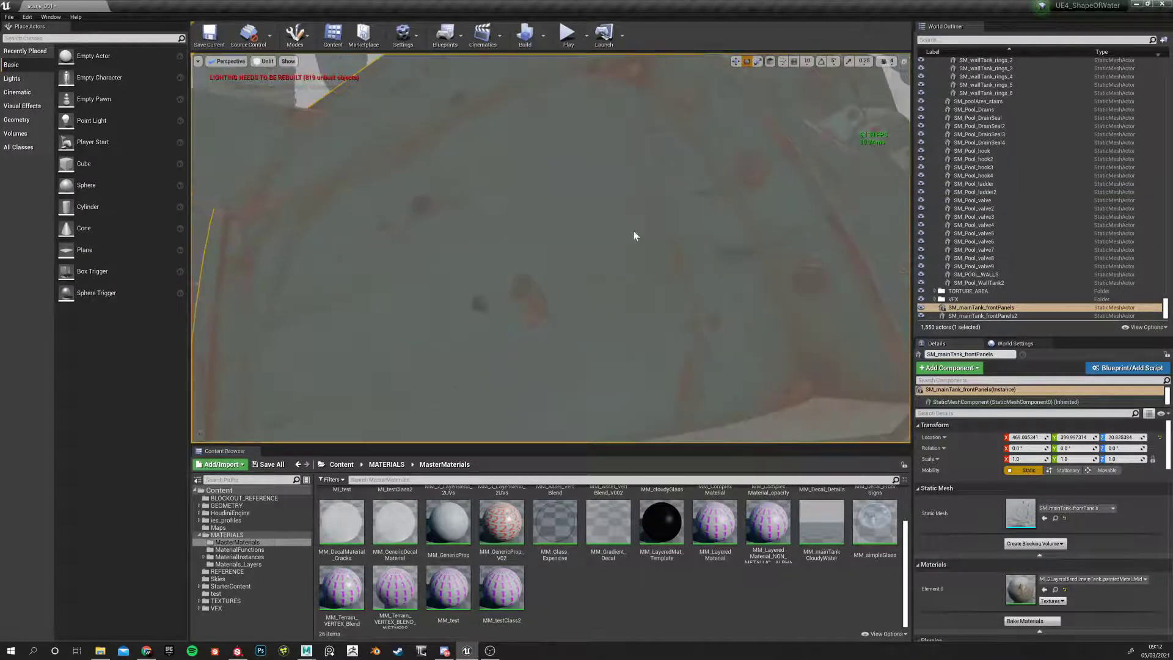
right_click_drag(600, 210, 604, 206)
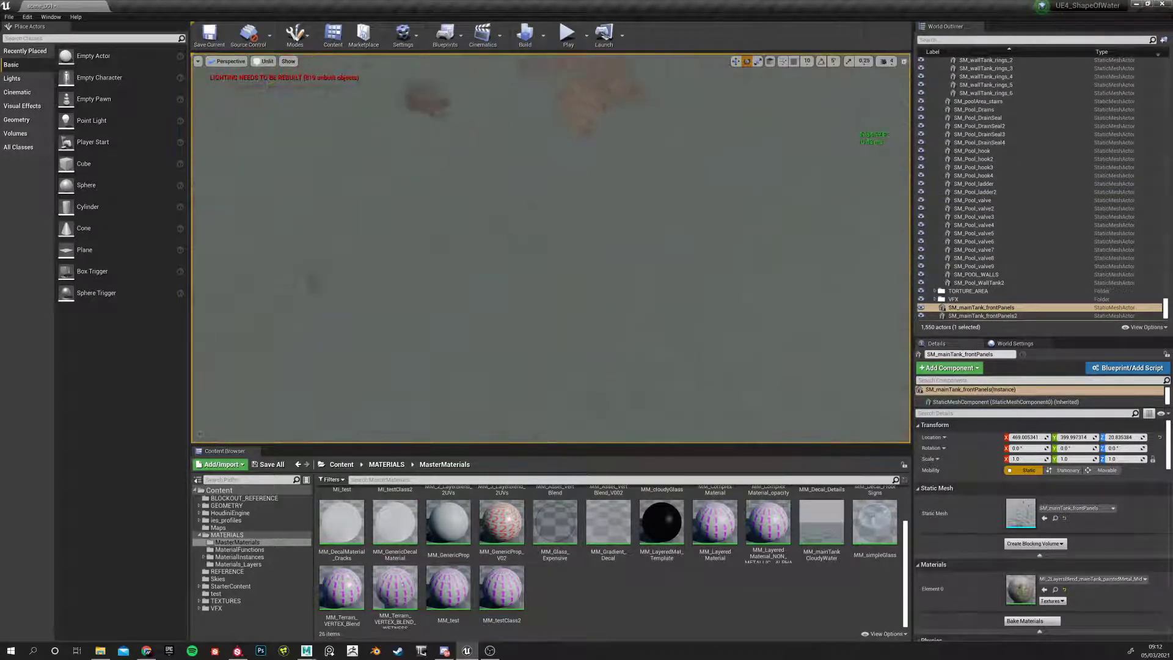
right_click_drag(476, 273, 493, 238)
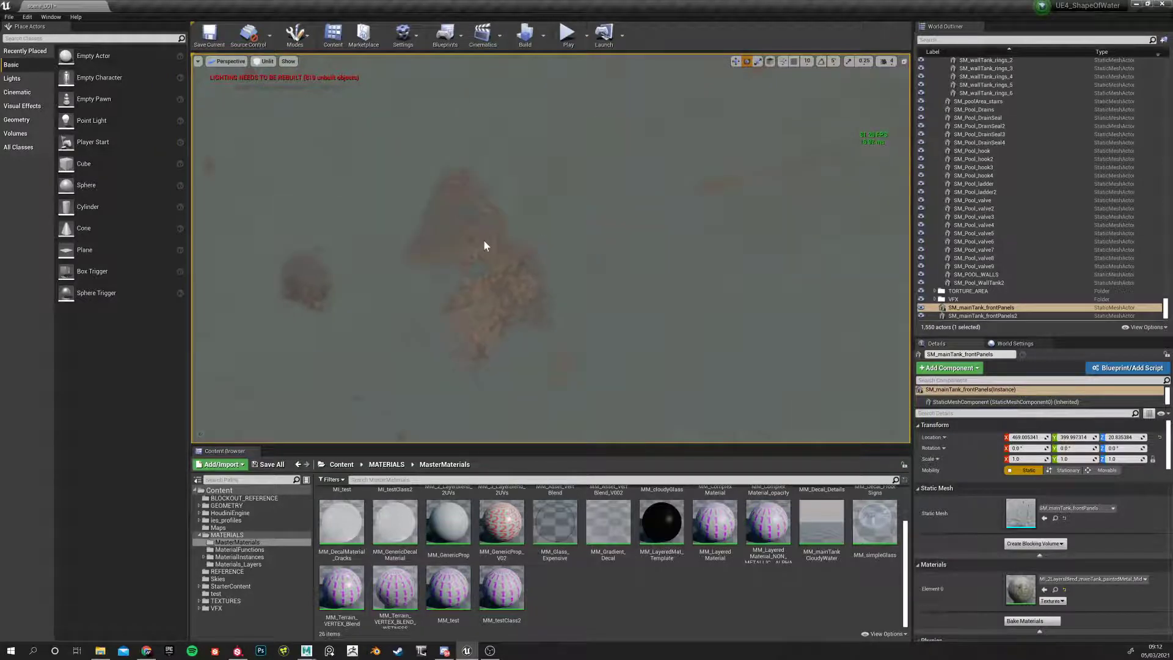
scroll(717, 188, "down", 5)
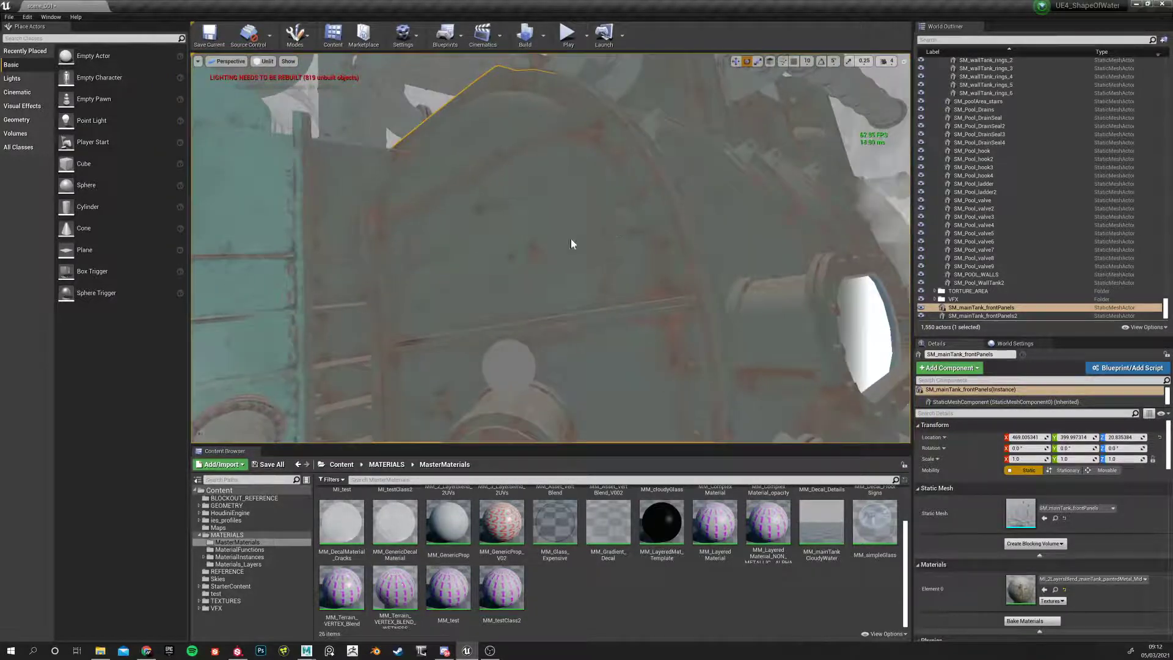
Examine the rust along the seams, edges and small fittings of the main tank's panels
right_click_drag(536, 263, 545, 245)
scroll(545, 308, "up", 5)
right_click_drag(544, 307, 678, 240)
scroll(648, 244, "up", 5)
right_click_drag(610, 251, 541, 279)
scroll(541, 280, "down", 5)
scroll(599, 317, "up", 5)
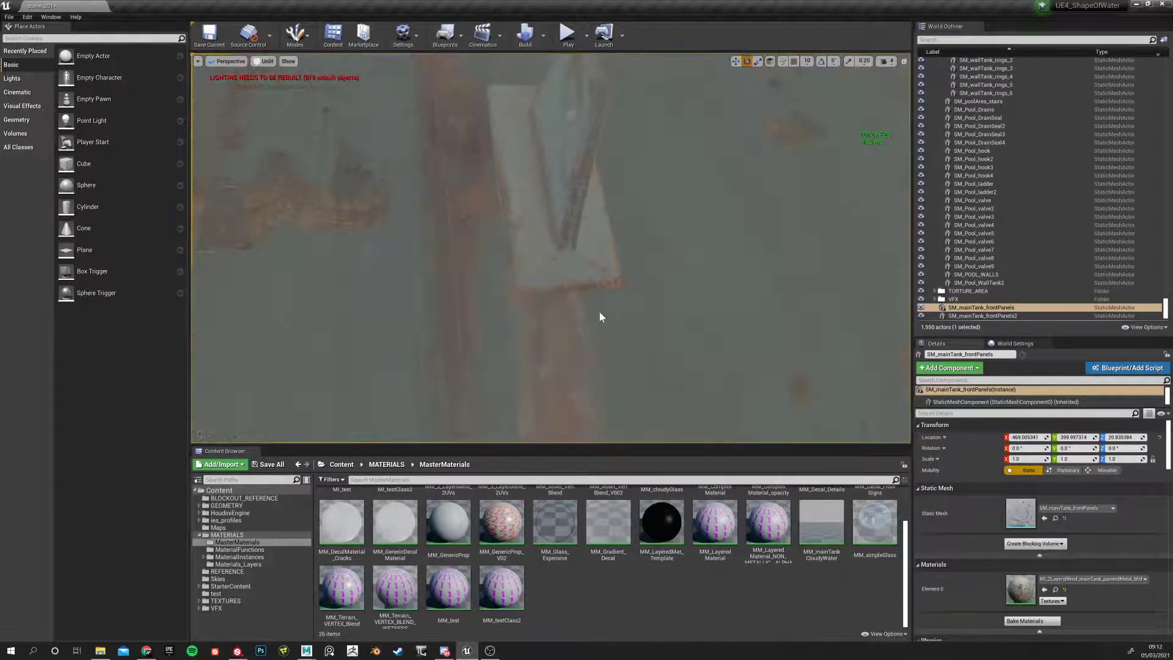
right_click_drag(599, 316, 672, 330)
scroll(619, 296, "down", 3)
right_click_drag(618, 296, 529, 202)
scroll(574, 284, "down", 4)
right_click_drag(659, 217, 633, 220)
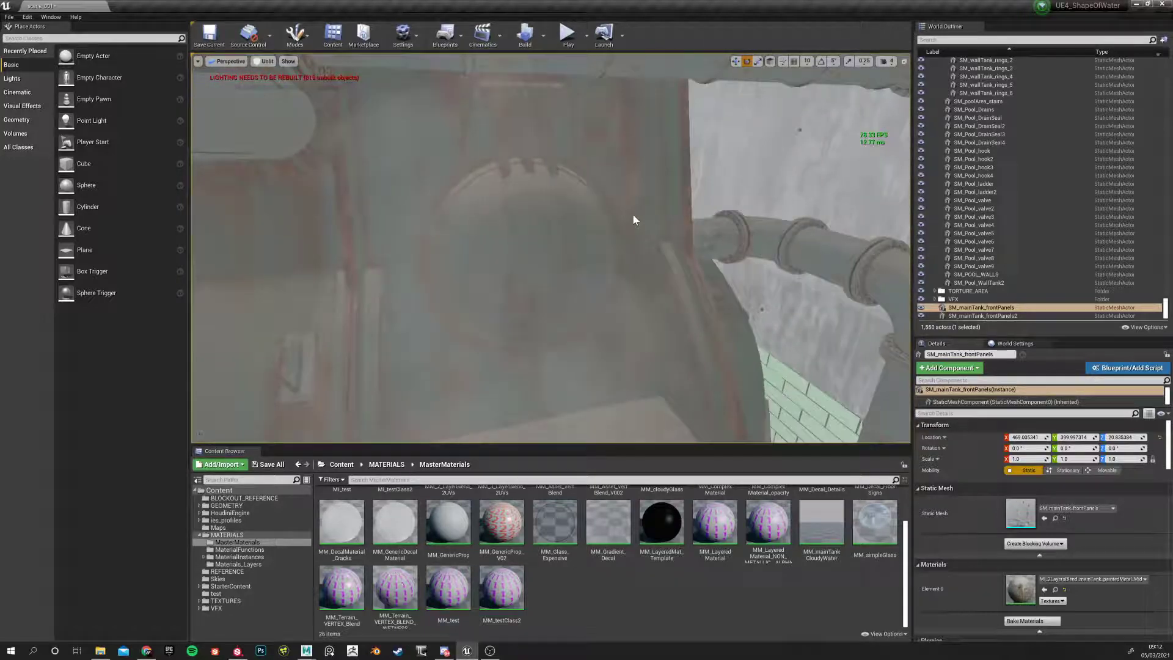
Examine the teal paint wear on the capsule's side panel and its bolted curved frame
right_click_drag(589, 327, 470, 214)
right_click_drag(584, 286, 627, 226)
right_click(627, 225)
right_click_drag(467, 256, 754, 176)
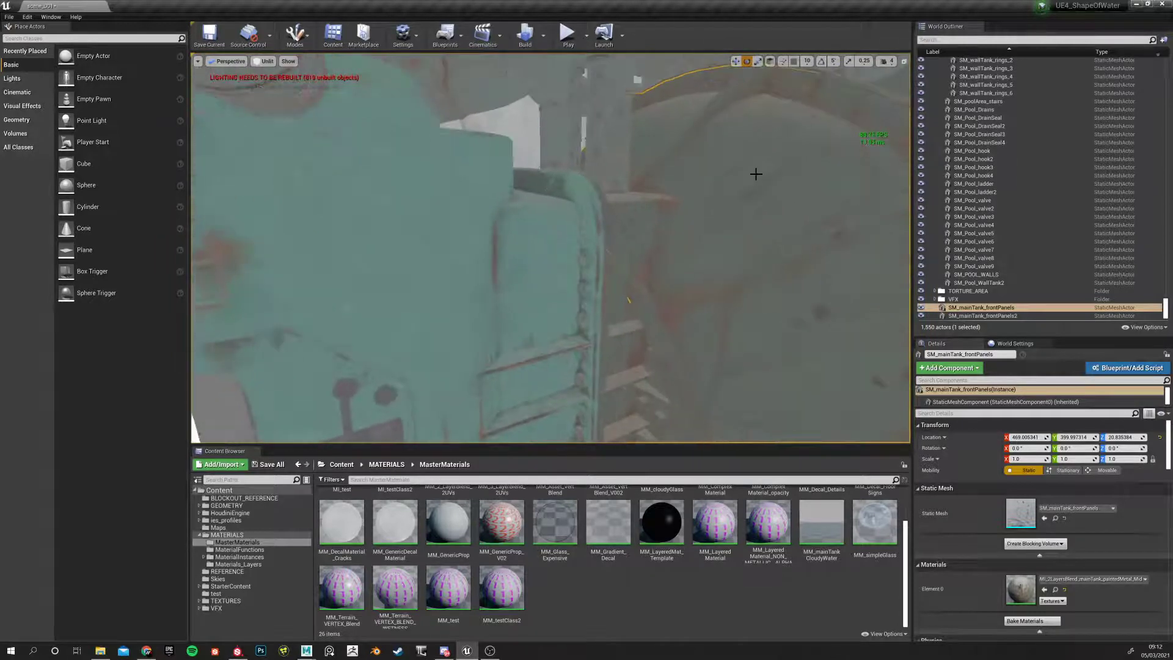
mouse_move(584, 229)
right_mouse_down()
mouse_move(641, 229)
mouse_move(568, 234)
right_mouse_up()
right_click_drag(450, 266, 428, 267)
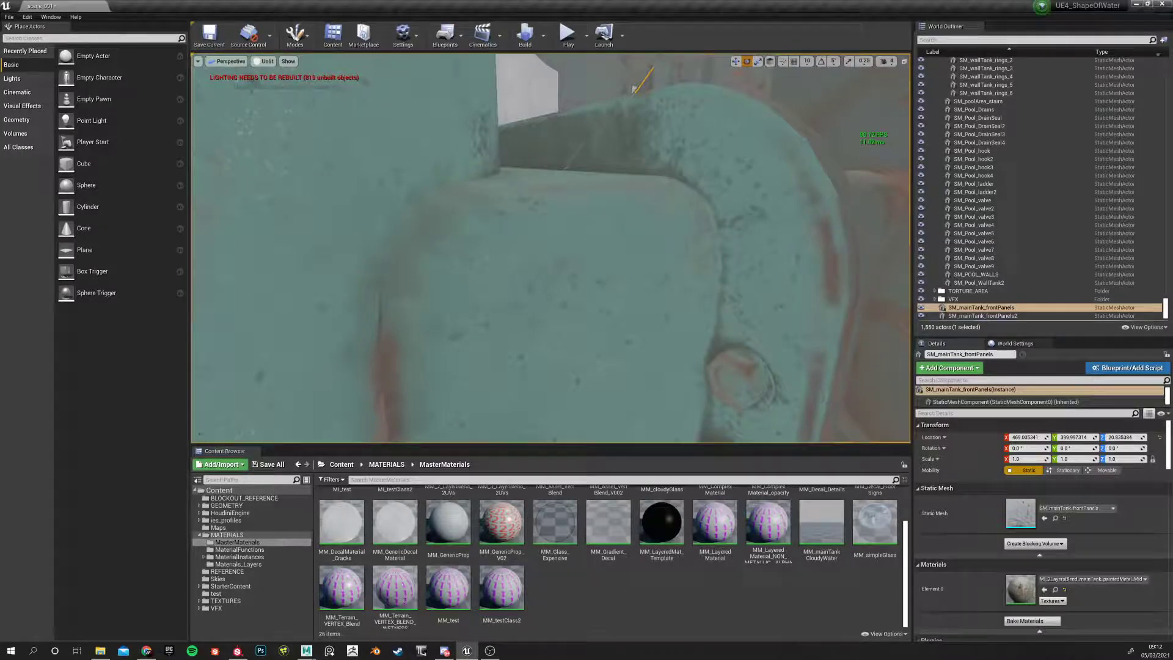
right_click_drag(405, 183, 405, 183)
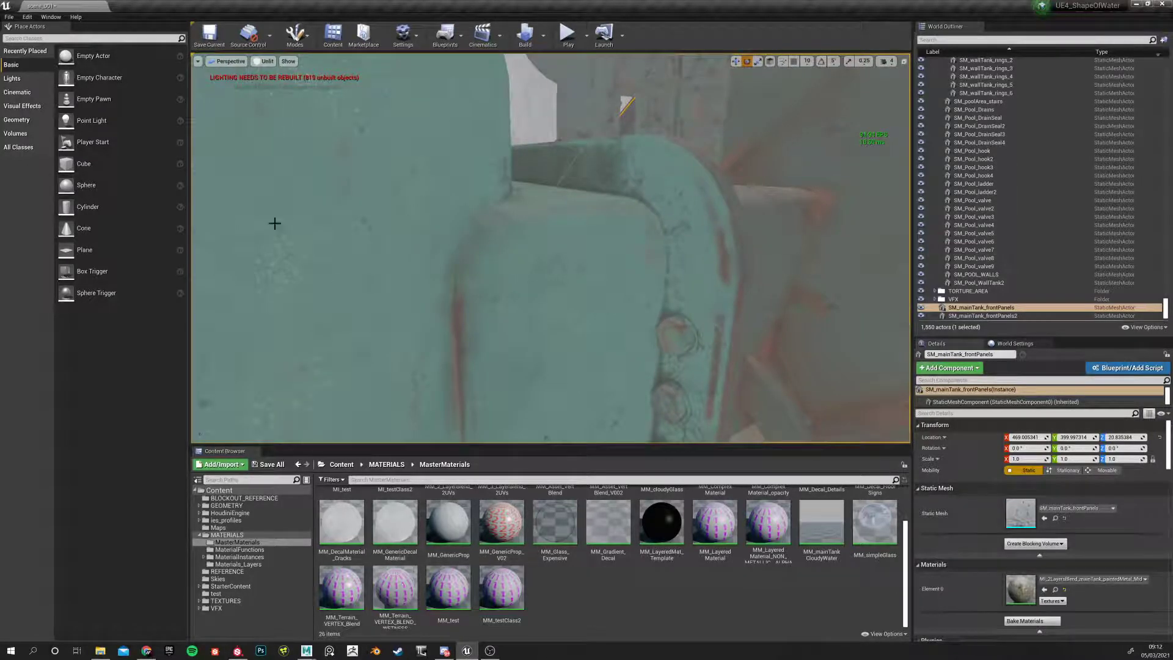
scroll(555, 261, "down", 4)
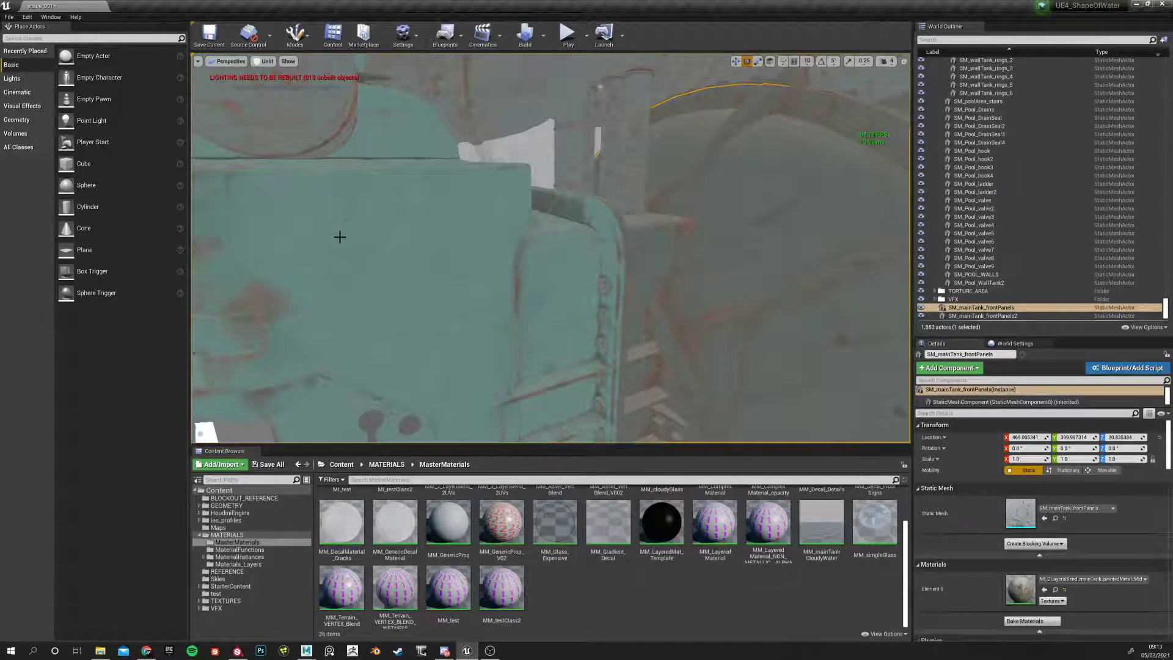
right_click_drag(363, 251, 387, 174)
scroll(387, 174, "up", 4)
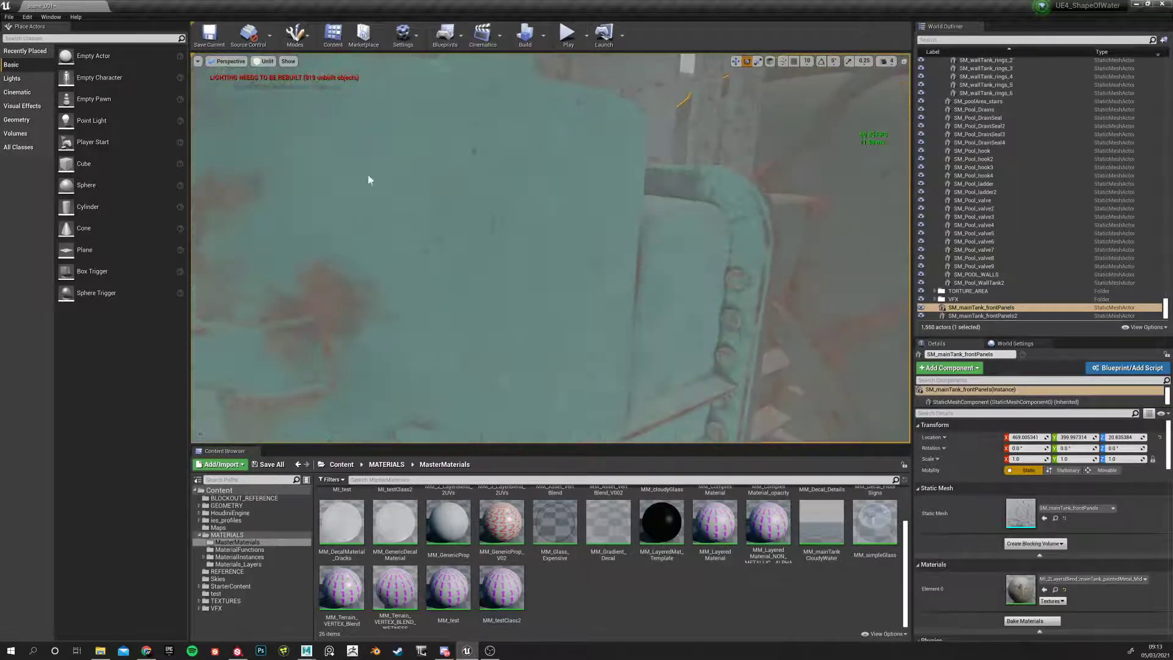
scroll(415, 279, "up", 3)
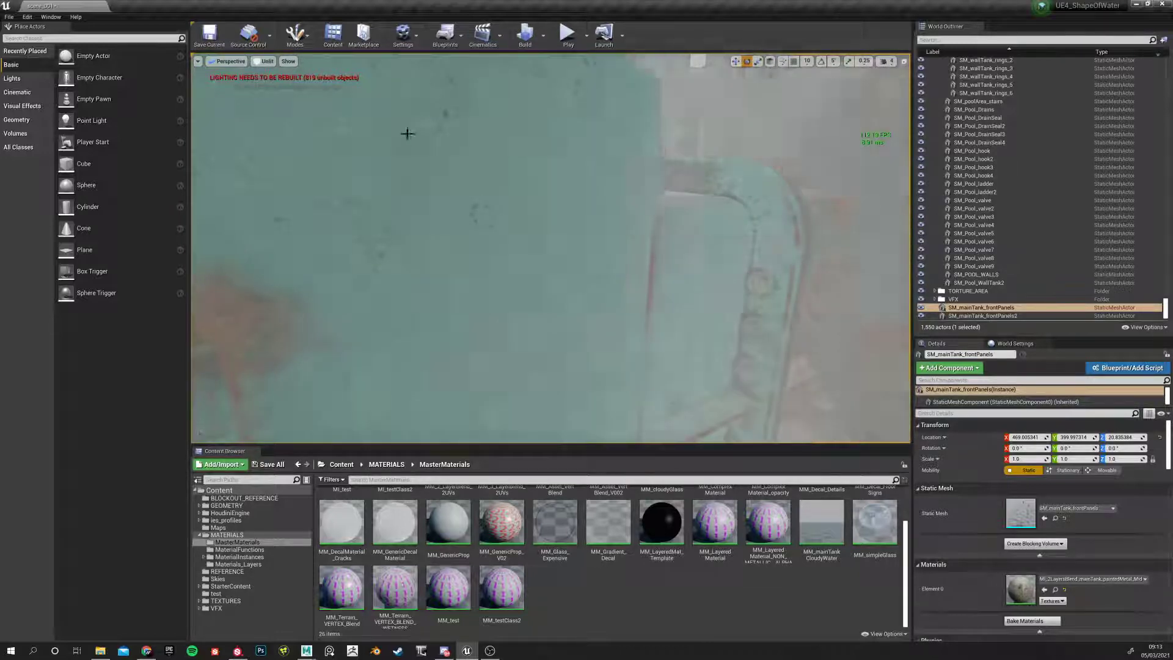
scroll(248, 138, "down", 3)
Examine the capsule's horizontal rings, glass cylinder and base in Unlit shading
right_click_drag(219, 129, 194, 129)
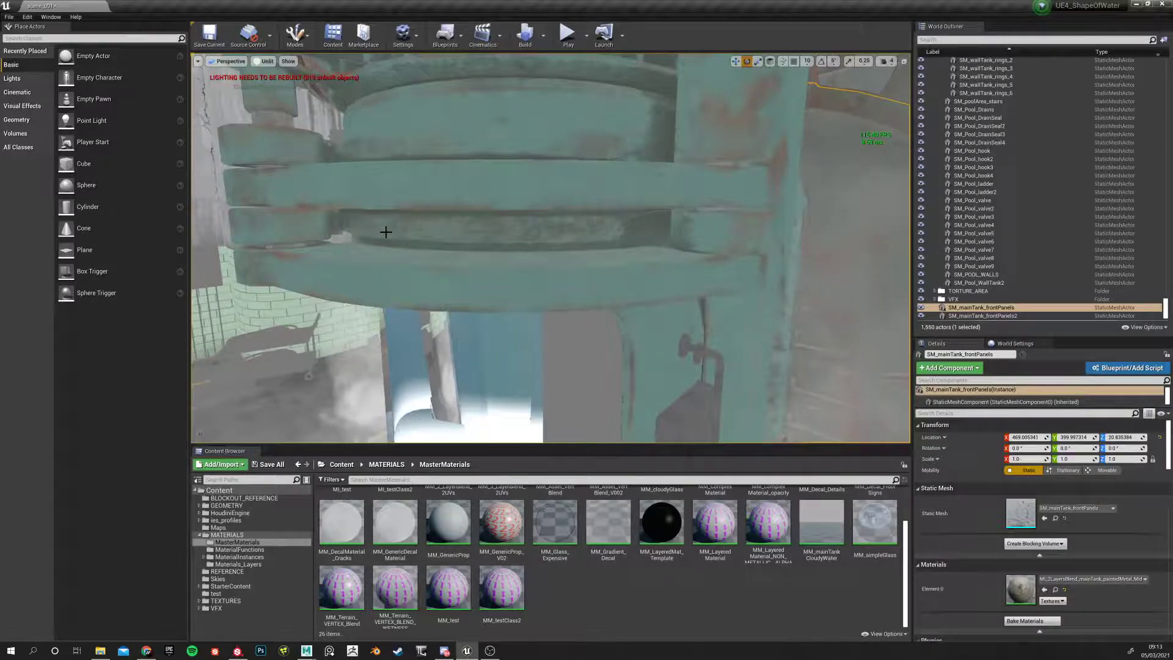
right_click_drag(505, 244, 529, 262)
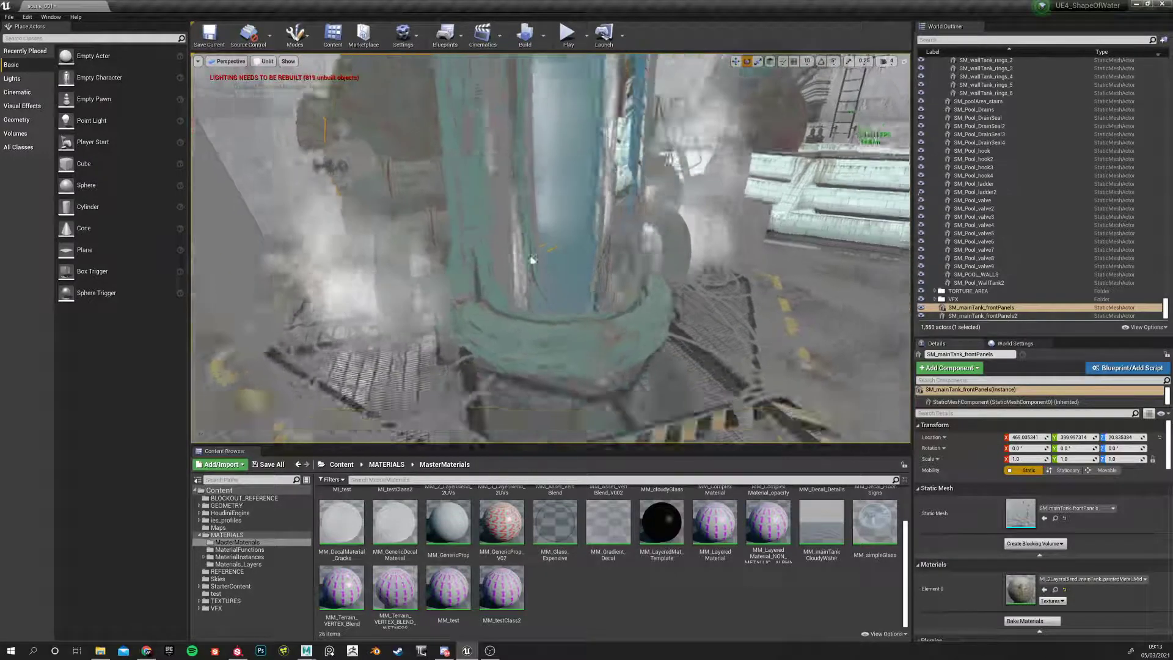
scroll(527, 262, "up", 3)
left_click_drag(524, 262, 367, 245, "alt")
scroll(519, 239, "down", 3)
middle_click_drag(514, 234, 515, 159)
left_click_drag(514, 234, 394, 186, "alt")
Switch the viewport back to Lit shading and examine the capsule's rings and side panel under the scene lighting
left_click(261, 61)
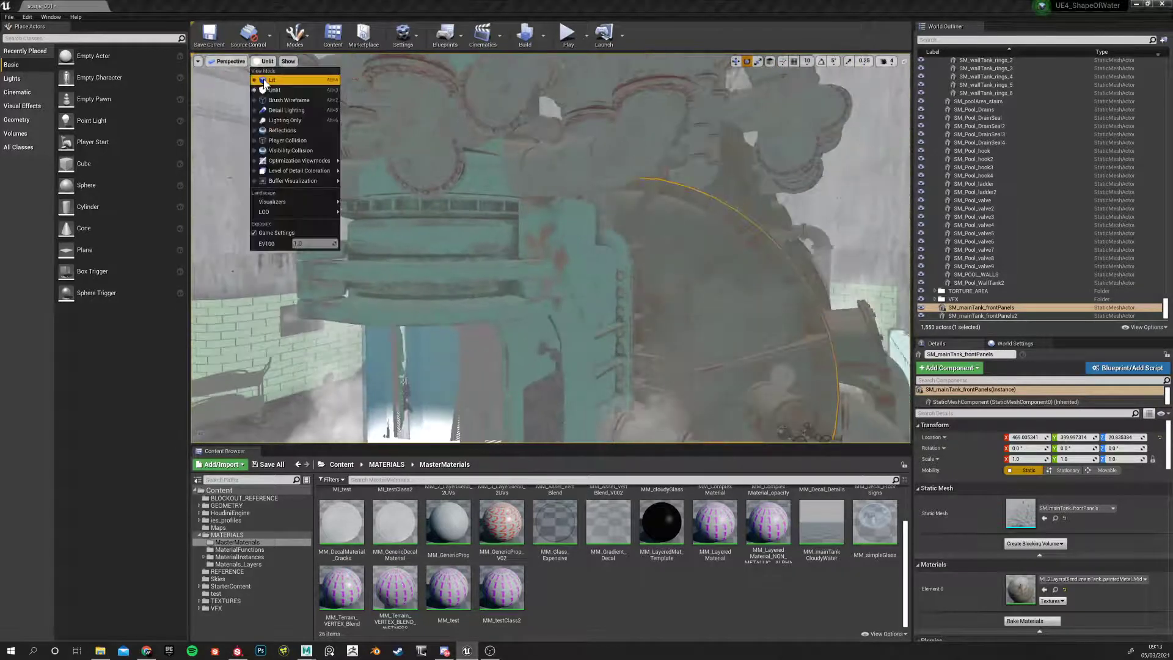
left_click(263, 78)
left_click_drag(428, 244, 397, 244, "alt")
right_click_drag(549, 247, 587, 248, "alt")
left_click_drag(549, 247, 647, 248, "alt")
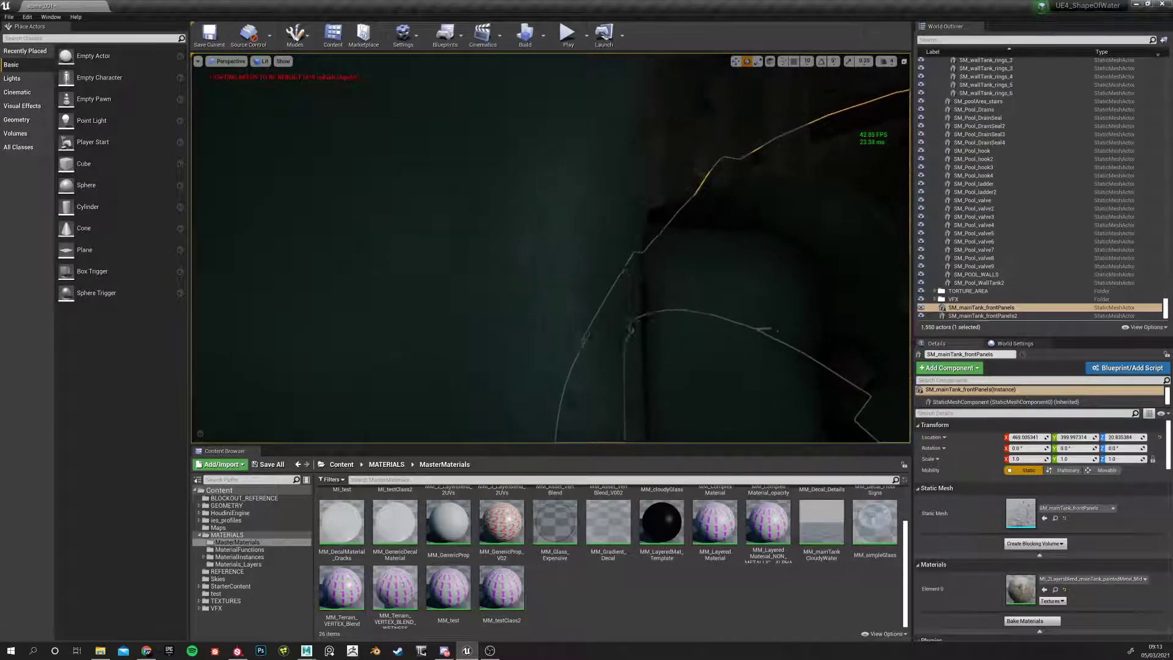
left_click_drag(464, 283, 507, 283, "alt")
left_click_drag(402, 290, 418, 290, "alt")
mouse_move(340, 335)
left_mouse_down("alt")
mouse_move(439, 335)
mouse_move(444, 287)
mouse_move(537, 278)
mouse_move(479, 282)
left_mouse_up("alt")
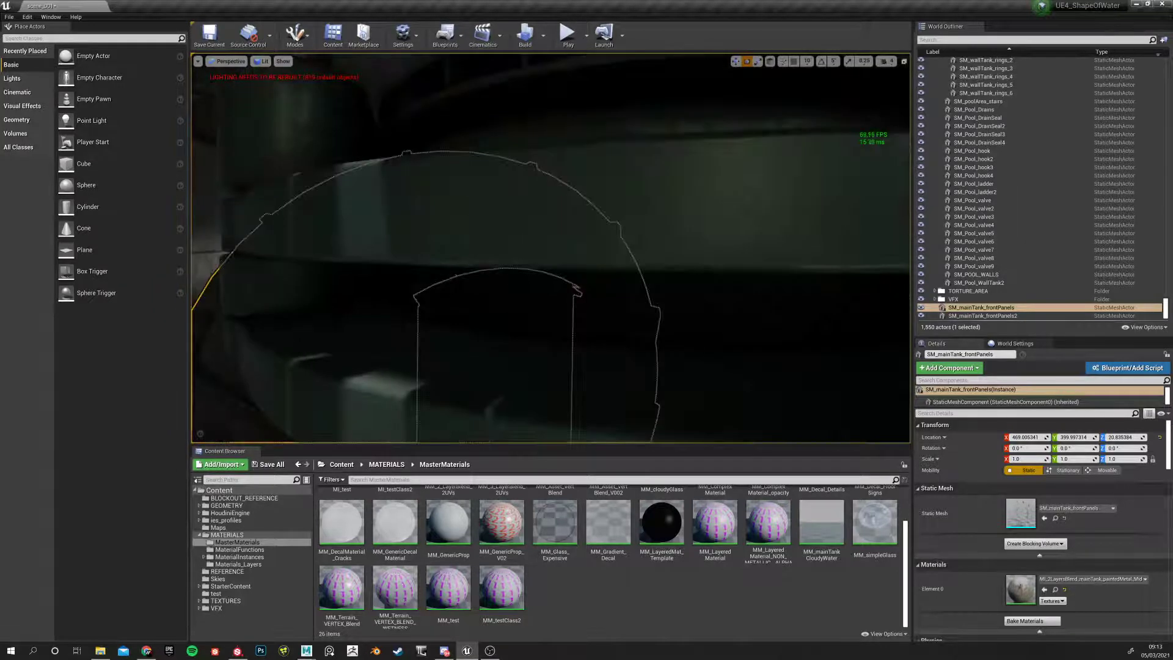
right_click_drag(479, 282, 427, 282, "alt")
left_click_drag(428, 282, 538, 282, "alt")
right_click_drag(537, 282, 594, 251, "alt")
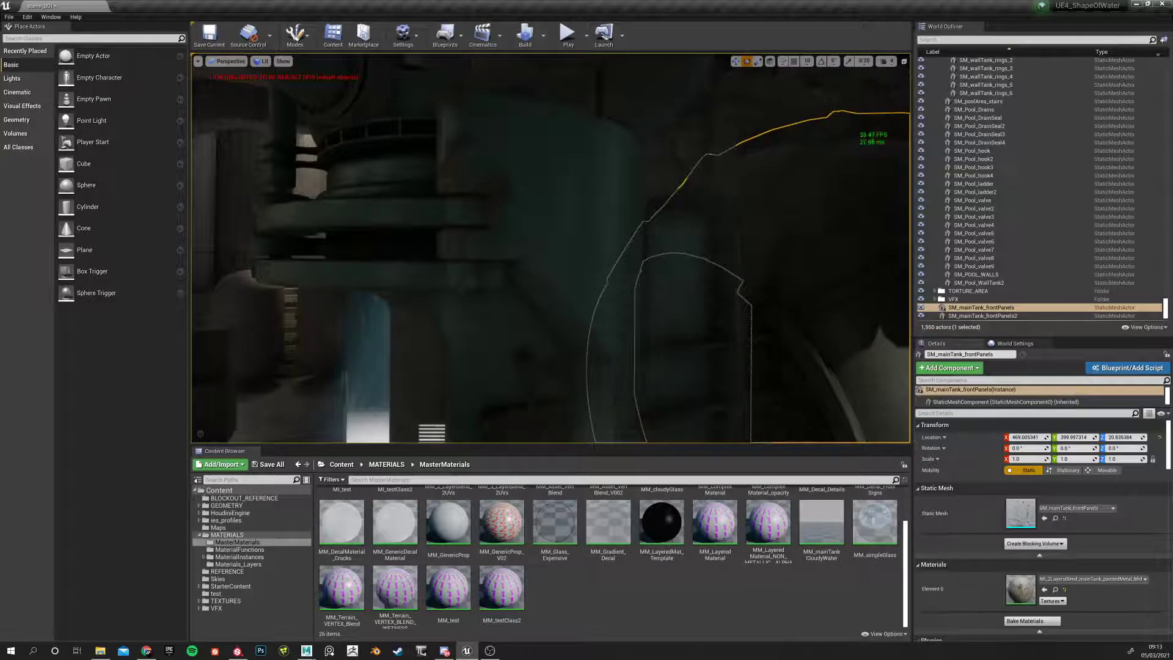
Select the capsule mesh and examine the peeling paint on the neighbouring tank's front under the scene lighting
left_click(517, 243)
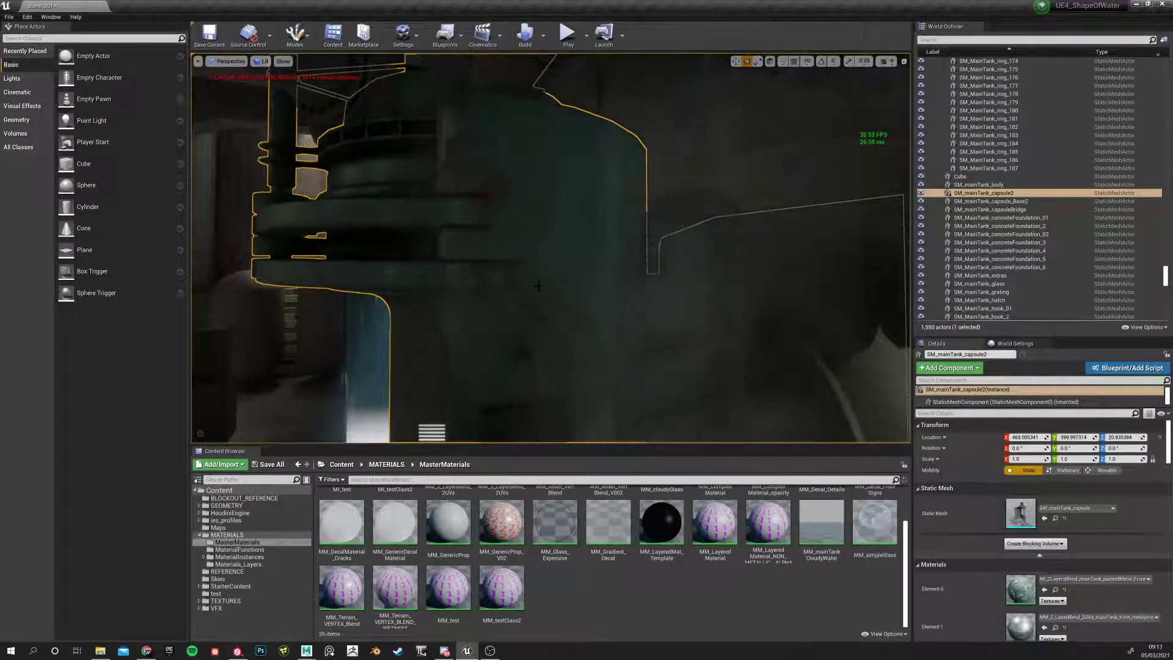
left_click_drag(519, 282, 590, 259, "alt")
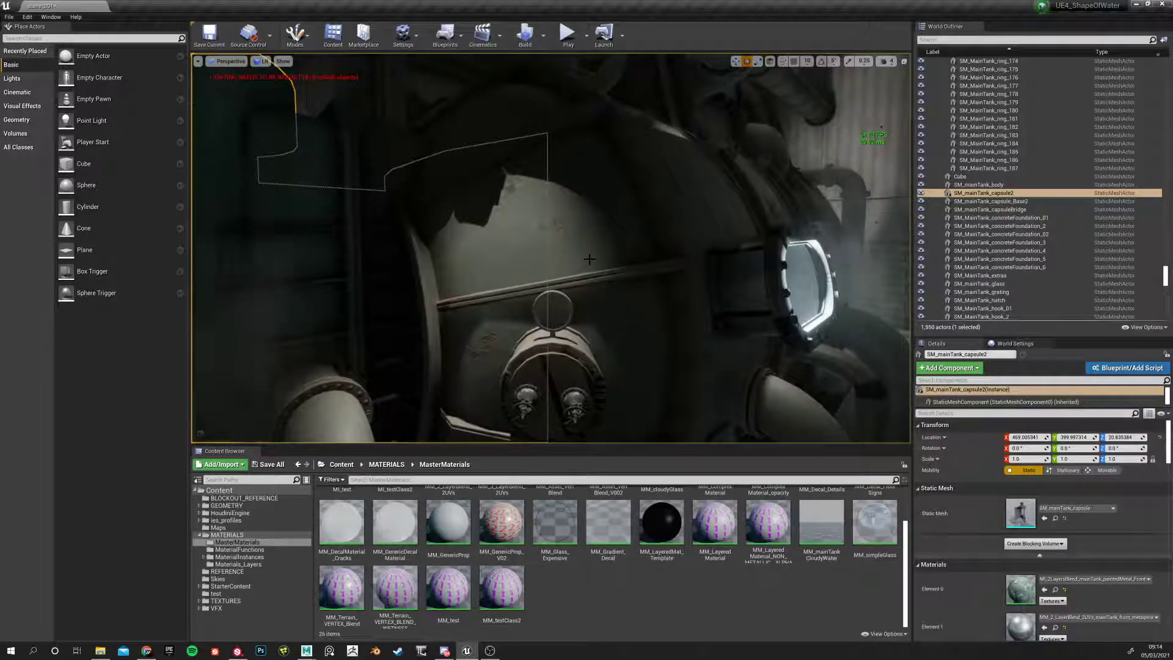
left_click_drag(536, 272, 482, 299, "alt")
right_click_drag(483, 299, 537, 299, "alt")
left_click_drag(538, 299, 574, 270, "alt")
right_click_drag(534, 270, 617, 270, "alt")
mouse_move(530, 262)
left_mouse_down("alt")
mouse_move(522, 235)
mouse_move(452, 284)
left_mouse_up("alt")
right_click_drag(489, 195, 532, 195, "alt")
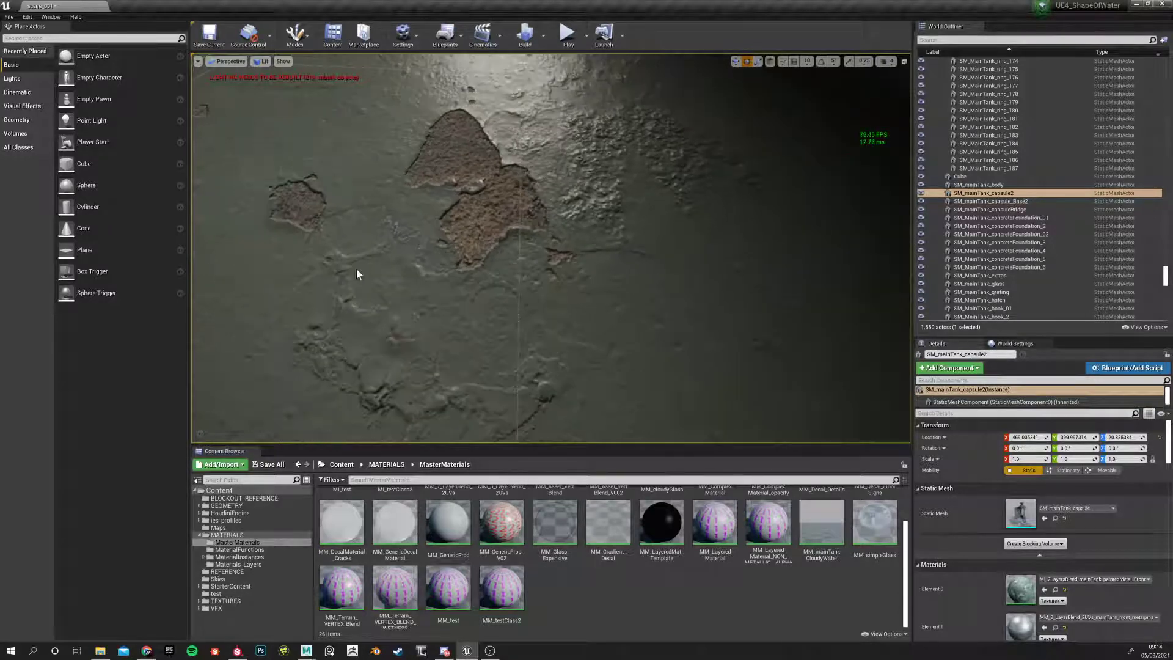
Examine the curved pipe in front of the tank and the surfaces between the capsule and the tank
scroll(453, 349, "down", 5)
mouse_move(453, 350)
right_mouse_down()
mouse_move(422, 384)
mouse_move(391, 360)
mouse_move(466, 352)
mouse_move(466, 416)
mouse_move(449, 409)
mouse_move(452, 348)
mouse_move(390, 347)
mouse_move(317, 415)
right_mouse_up()
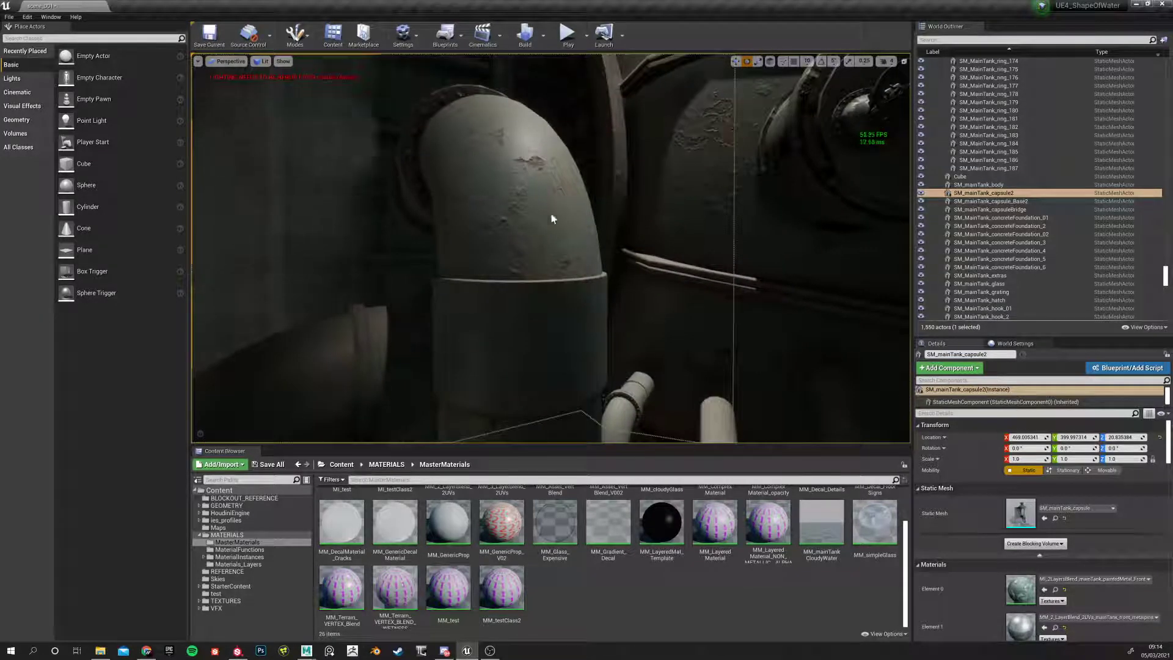
mouse_move(456, 273)
right_mouse_down()
mouse_move(550, 256)
mouse_move(619, 222)
mouse_move(495, 252)
mouse_move(422, 299)
mouse_move(433, 261)
mouse_move(498, 248)
mouse_move(462, 278)
mouse_move(372, 271)
mouse_move(366, 226)
mouse_move(428, 262)
mouse_move(488, 263)
mouse_move(464, 247)
right_mouse_up()
scroll(489, 278, "down", 3)
scroll(485, 269, "up", 4)
scroll(485, 269, "down", 6)
scroll(484, 254, "up", 3)
left_click_drag(461, 254, 461, 208, "alt")
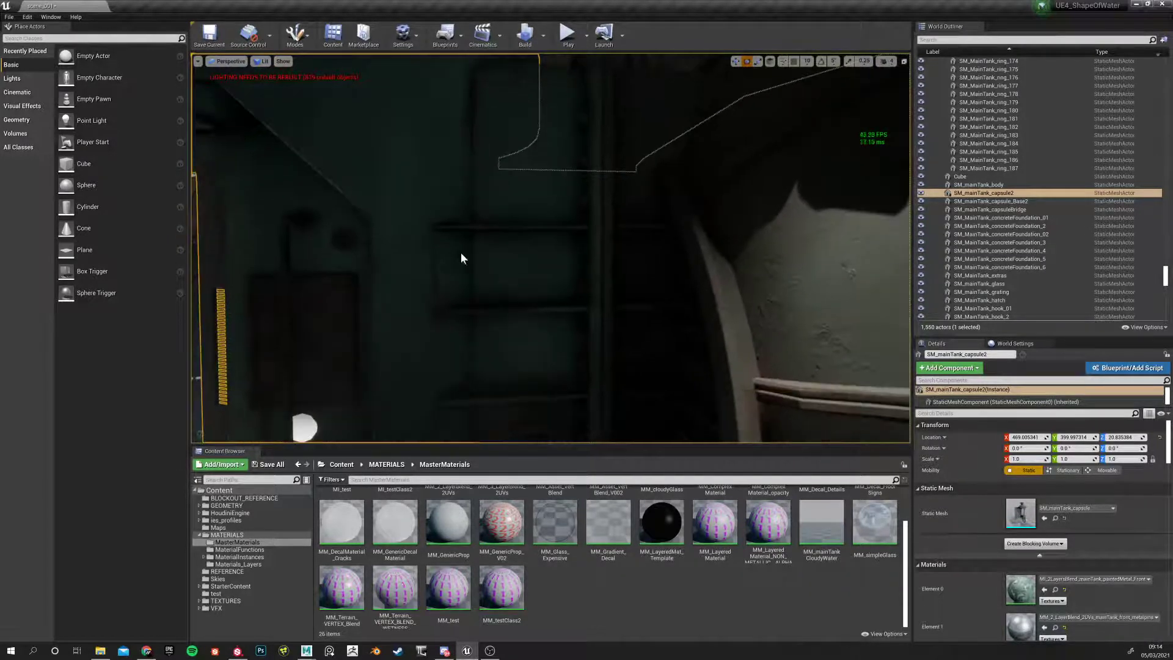
Examine the capsule's upper rings and side from several angles in Lit shading
right_click_drag(434, 298, 469, 302)
left_click_drag(469, 301, 769, 274, "alt")
right_click_drag(770, 275, 708, 275, "alt")
mouse_move(445, 273)
right_mouse_down()
mouse_move(507, 272)
mouse_move(446, 272)
right_mouse_up()
middle_click_drag(445, 272, 445, 183)
left_click_drag(445, 273, 552, 272, "alt")
right_click_drag(553, 273, 602, 273, "alt")
left_click_drag(602, 273, 510, 273, "alt")
left_click_drag(577, 249, 515, 249, "alt")
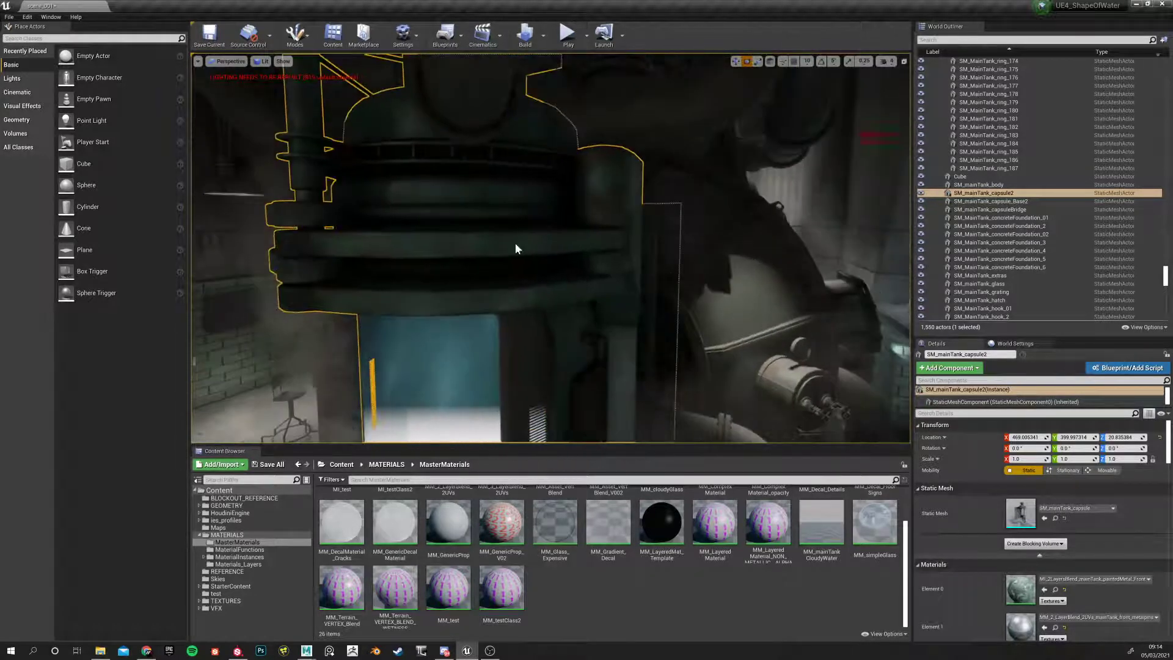
Examine the capsule's glass front and side panel up close in Lit shading, keeping the capsule mesh selected
middle_click_drag(516, 248, 515, 317)
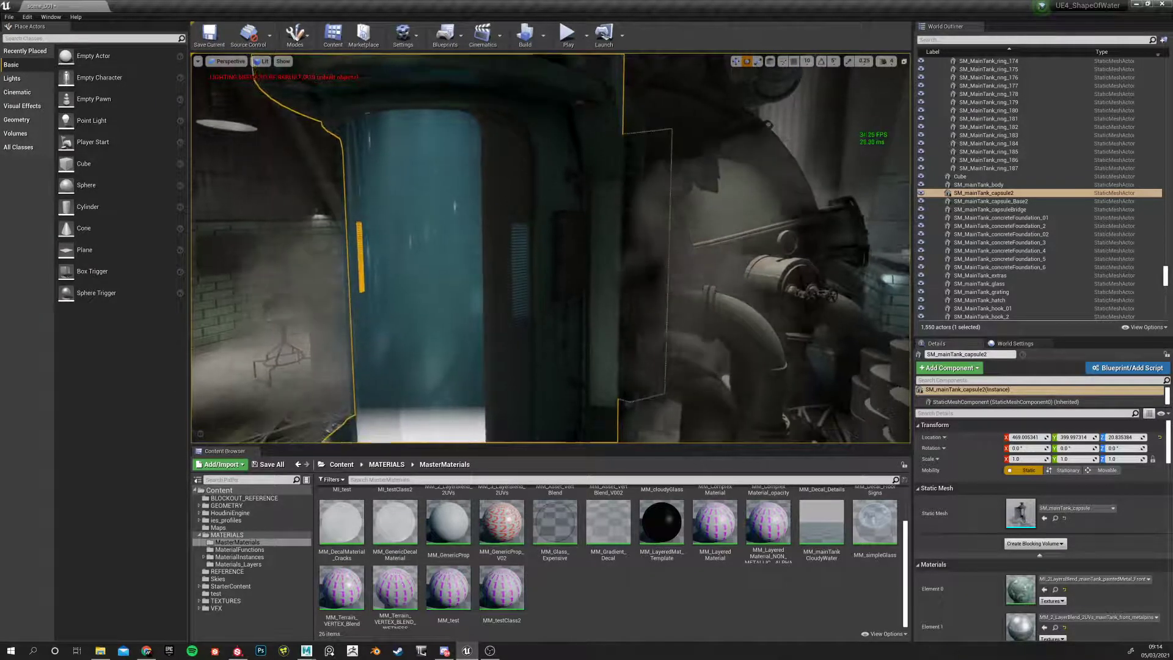
left_click(566, 257)
left_click_drag(566, 256, 510, 266, "alt")
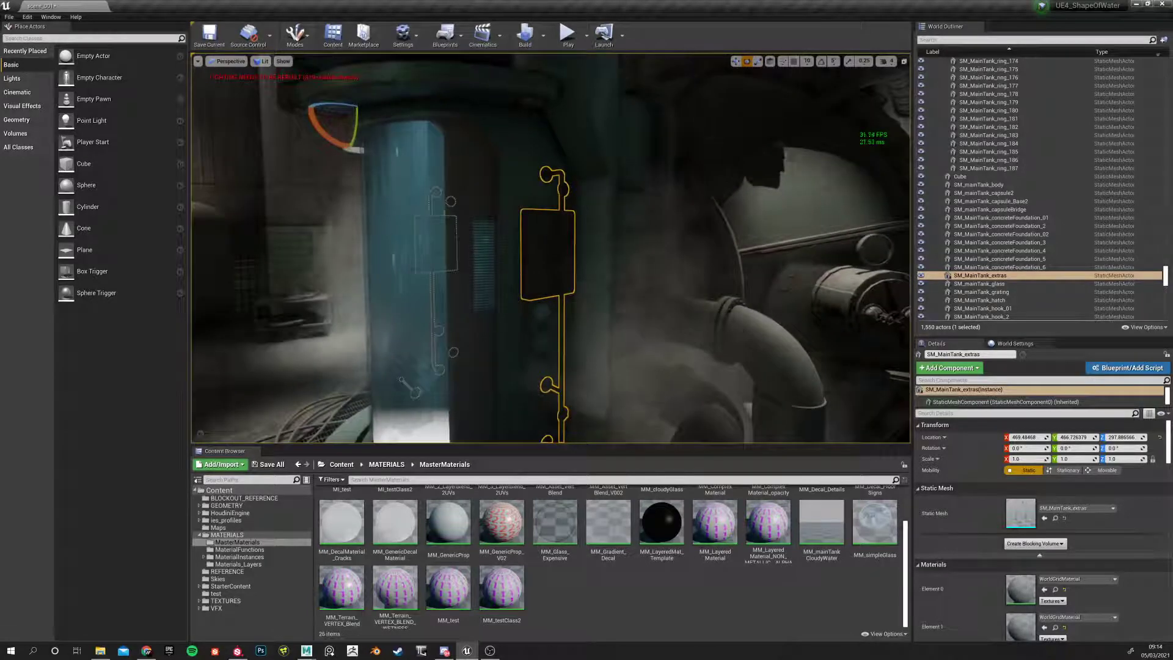
key("ctrl+z")
scroll(550, 248, "up", 3)
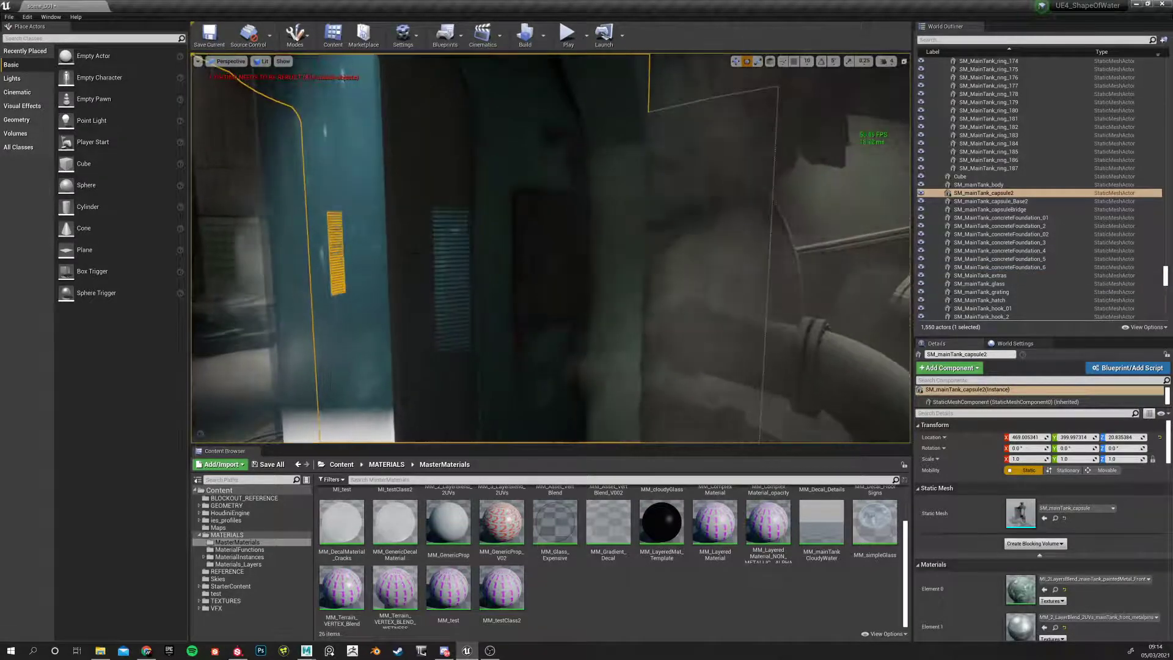
right_click_drag(473, 275, 473, 354)
right_click_drag(557, 311, 660, 215)
Select the lit oval window on the main tank and examine the surrounding tank surface from the side
left_click(662, 385)
right_click_drag(663, 385, 611, 413)
key("w")
right_click_drag(663, 385, 660, 324)
left_click(408, 339)
left_click(623, 299)
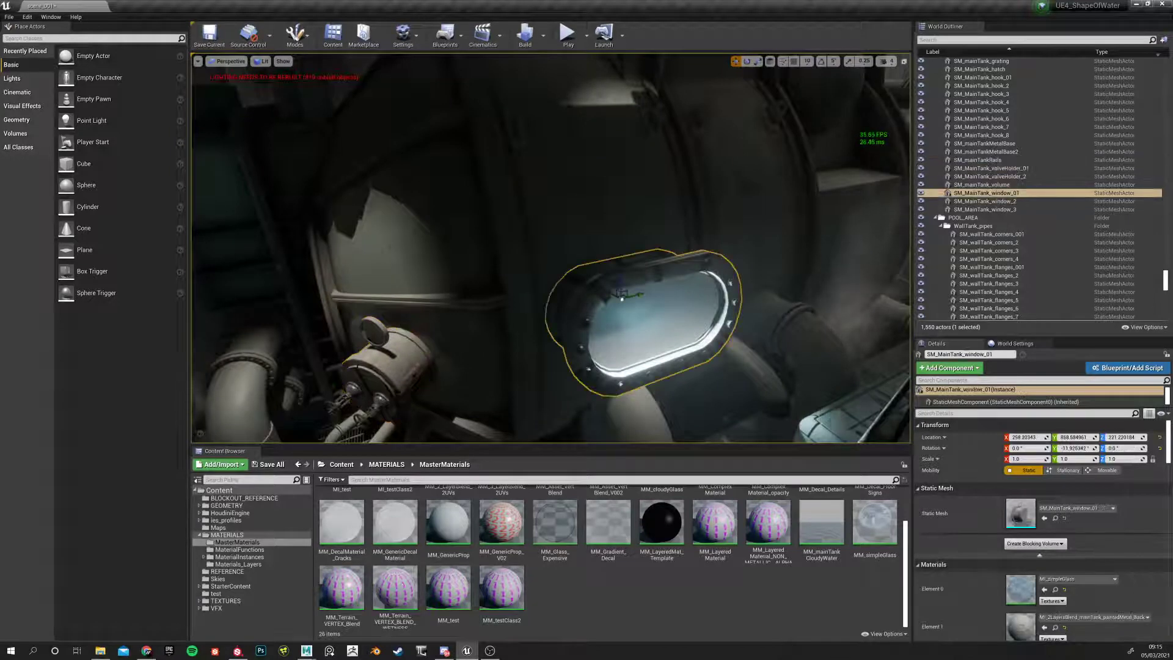
left_click_drag(623, 299, 677, 421, "alt")
left_click_drag(405, 286, 449, 310, "alt")
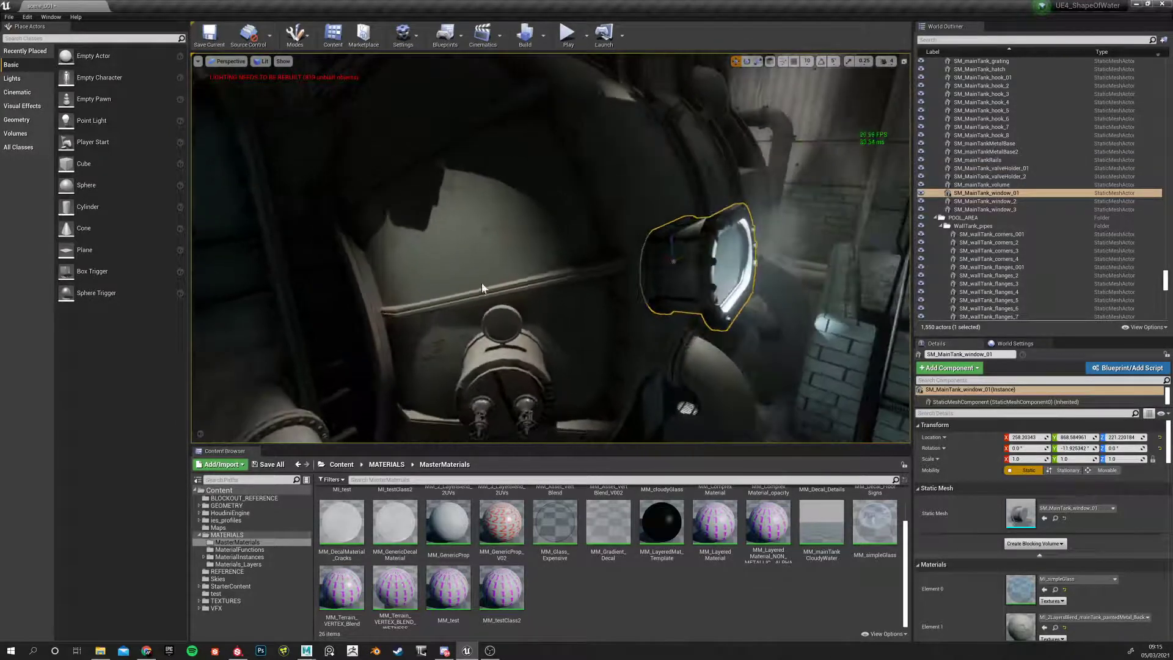
left_click_drag(506, 211, 574, 165, "alt")
Select the valve holder on the main tank's front and examine the peeling paint around it
scroll(503, 229, "up", 4)
left_click(504, 230)
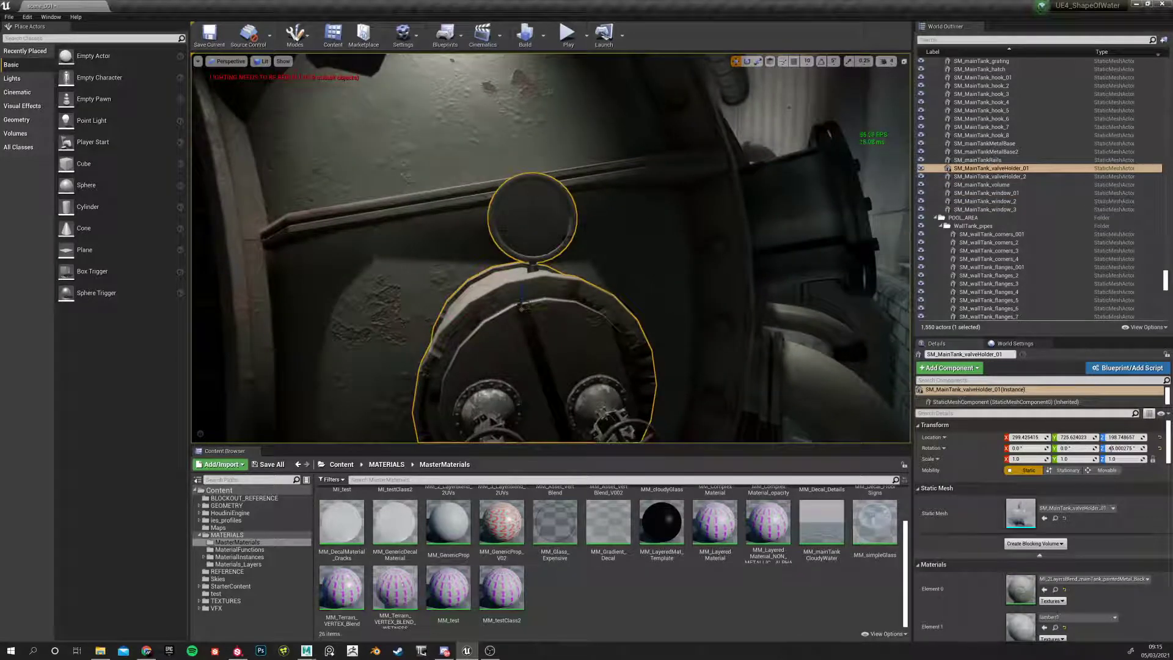
scroll(511, 274, "down", 6)
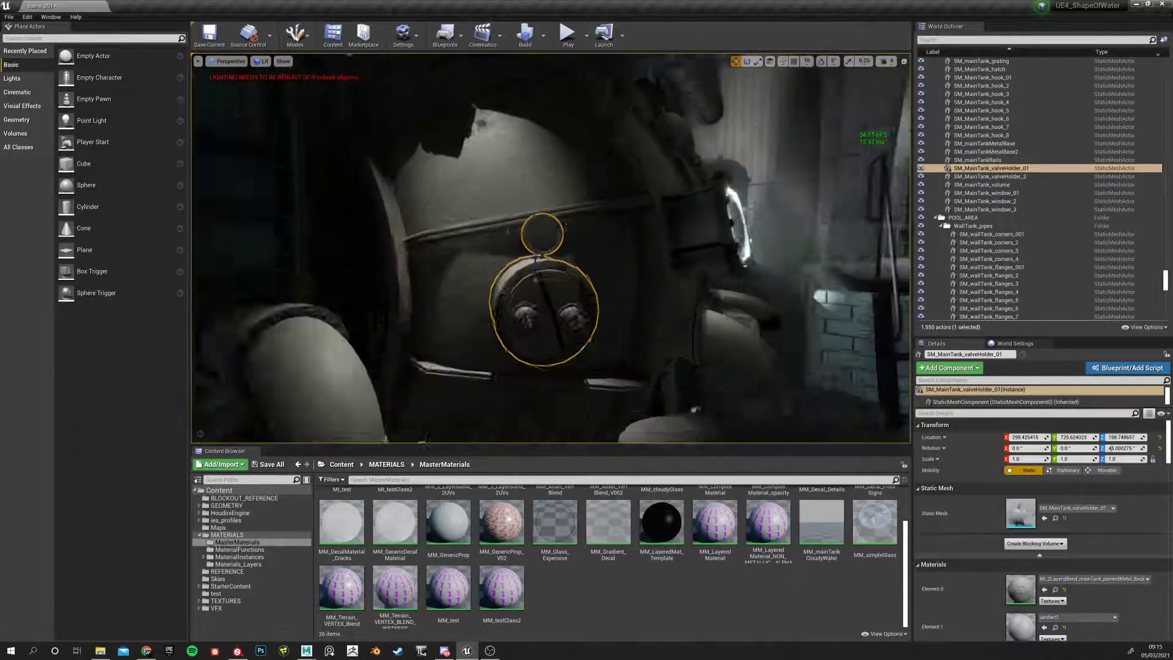
scroll(530, 239, "up", 3)
scroll(542, 222, "down", 5)
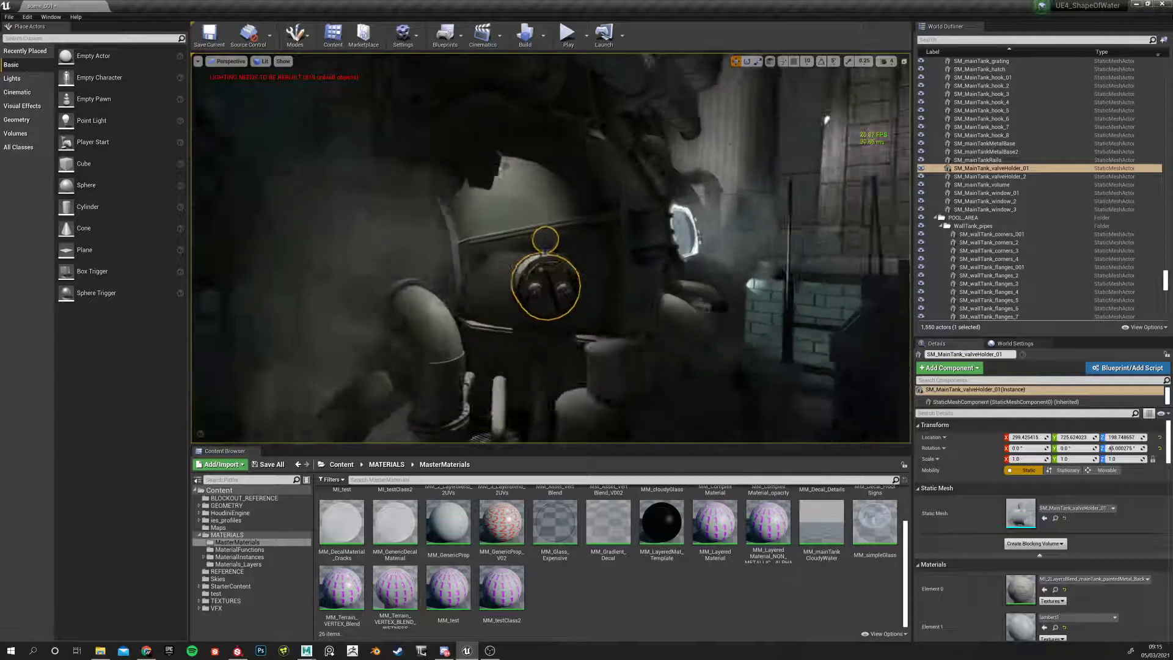
Survey the floor cables, the capsule and the main tank from across the room under the scene lighting
left_click_drag(543, 223, 486, 270, "alt")
right_click_drag(487, 270, 333, 291)
left_click(404, 183)
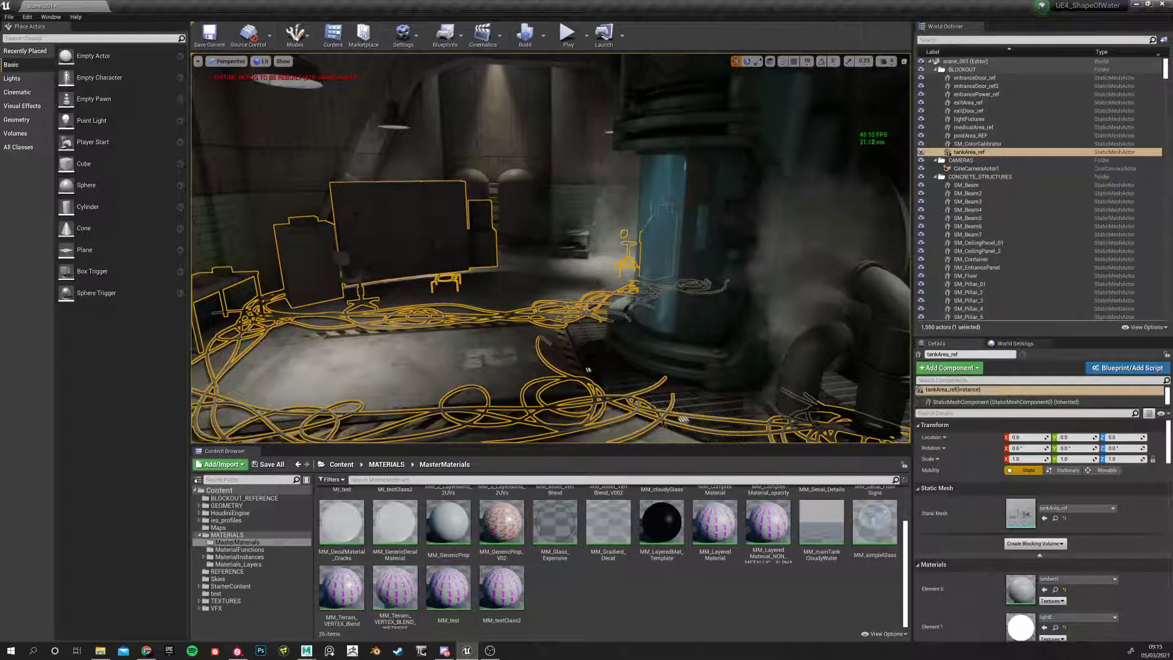
right_click_drag(400, 296, 531, 250)
right_click_drag(404, 265, 342, 257)
right_click_drag(578, 232, 445, 290)
left_click(554, 264)
scroll(574, 249, "down", 3)
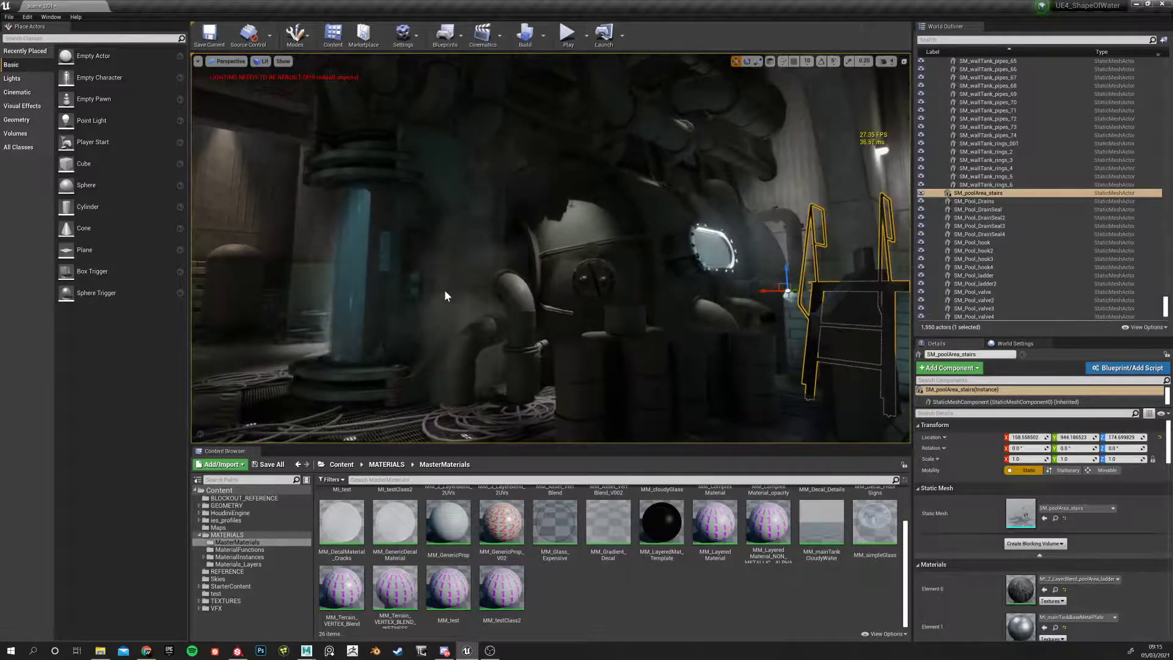
Examine the chipped paint and metal trim above the main tank's valve holder at close range
right_click_drag(444, 291, 399, 221)
key("w")
right_click_drag(494, 236, 553, 234)
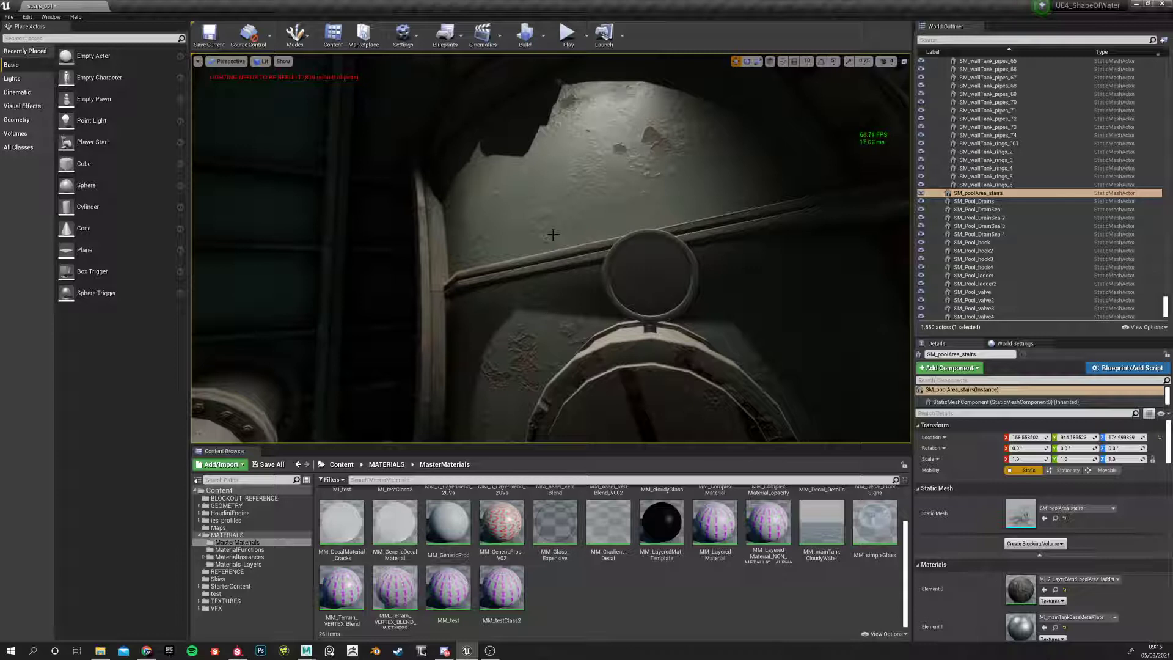
right_click_drag(549, 304, 635, 262)
right_click_drag(548, 349, 513, 428)
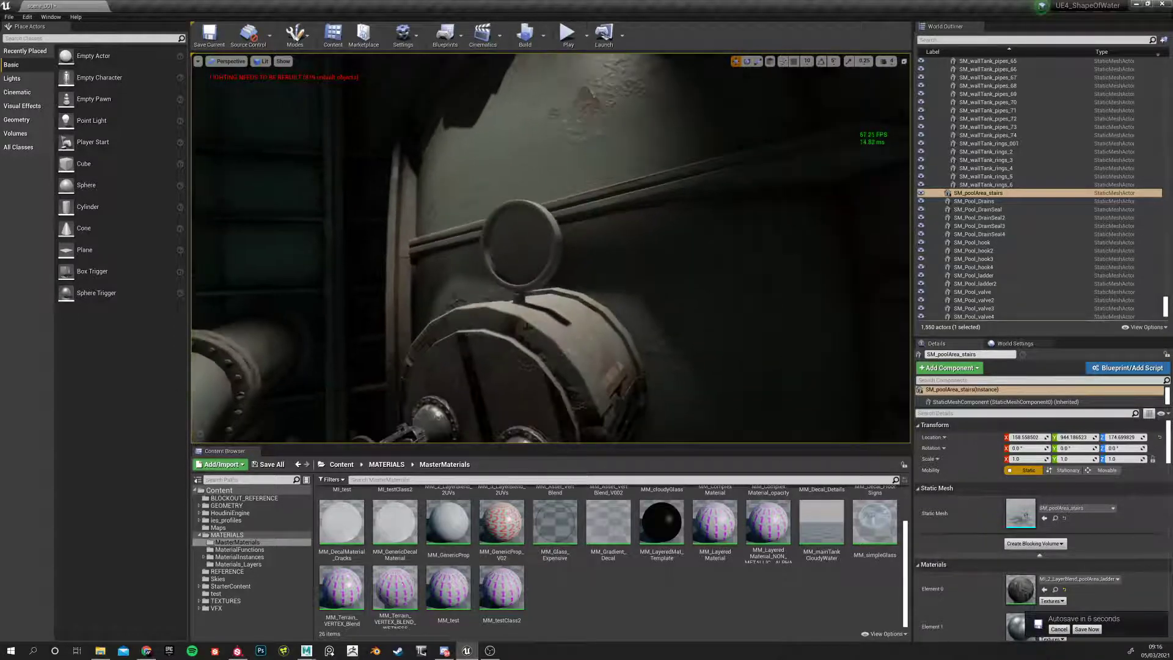
right_click_drag(521, 327, 687, 401)
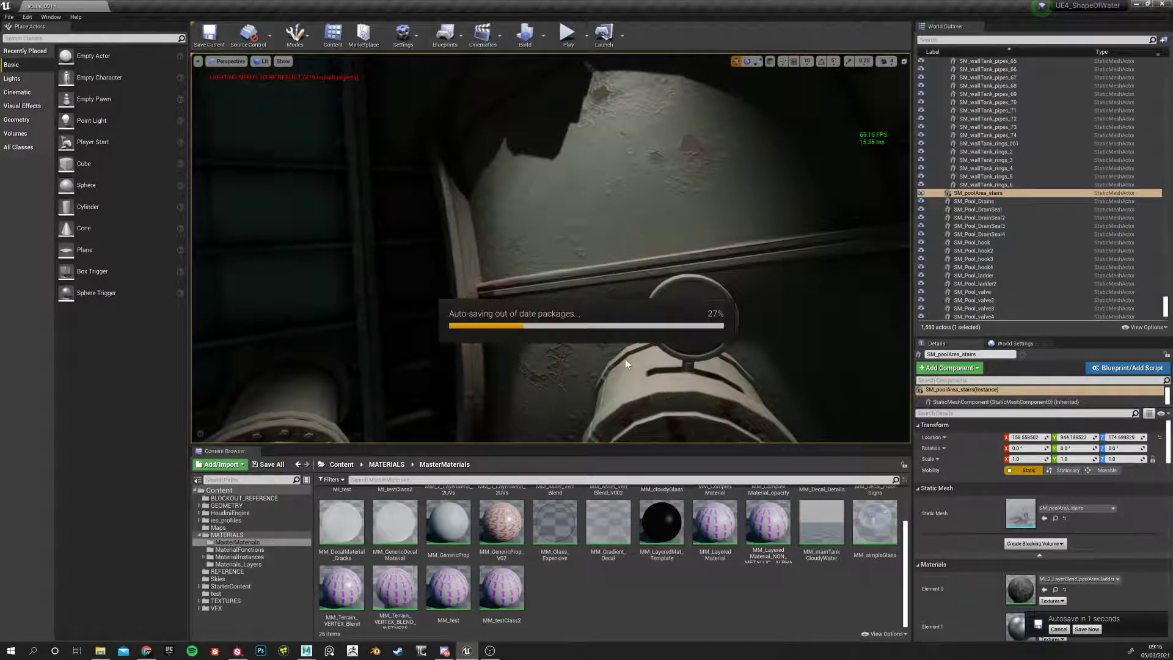
Examine the worn teal paint around the bolt and edges of the metalwork up close
mouse_move(623, 360)
right_mouse_down()
mouse_move(684, 333)
mouse_move(834, 311)
right_mouse_up()
mouse_move(672, 245)
right_mouse_down()
mouse_move(611, 226)
mouse_move(639, 251)
mouse_move(573, 248)
mouse_move(412, 124)
right_mouse_up()
right_click_drag(601, 237, 516, 195)
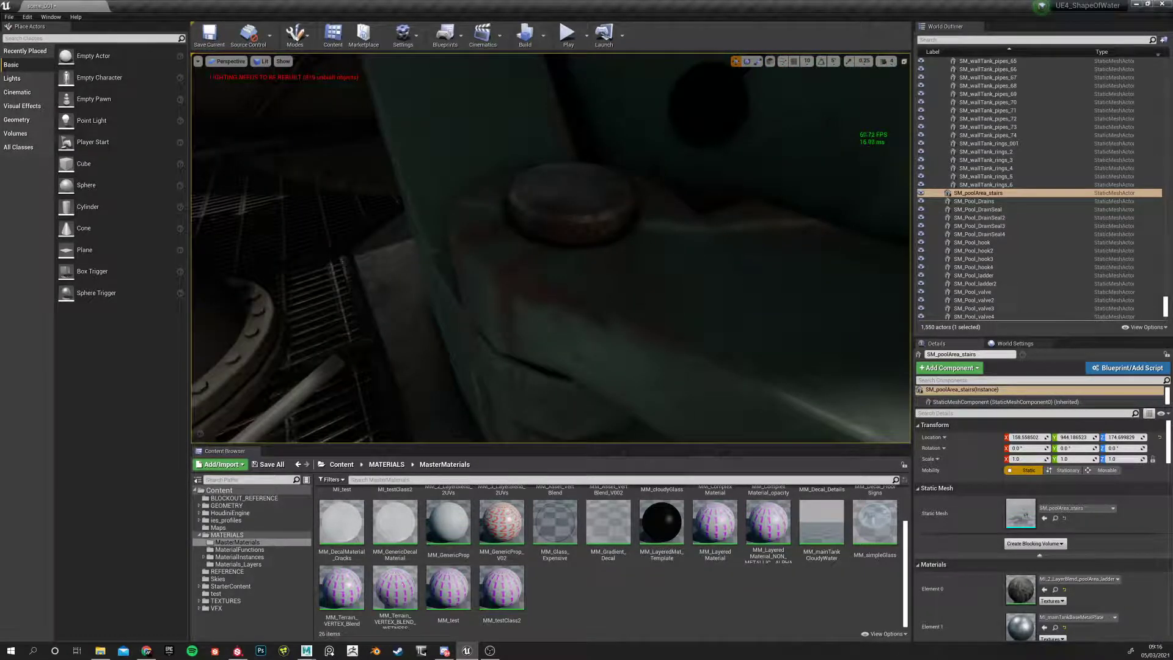
right_click_drag(516, 194, 559, 159)
right_click_drag(551, 252, 654, 207)
Select the main tank body, bring its material slots into view and inspect the tank from the front and side
left_click(592, 169)
left_click(733, 220)
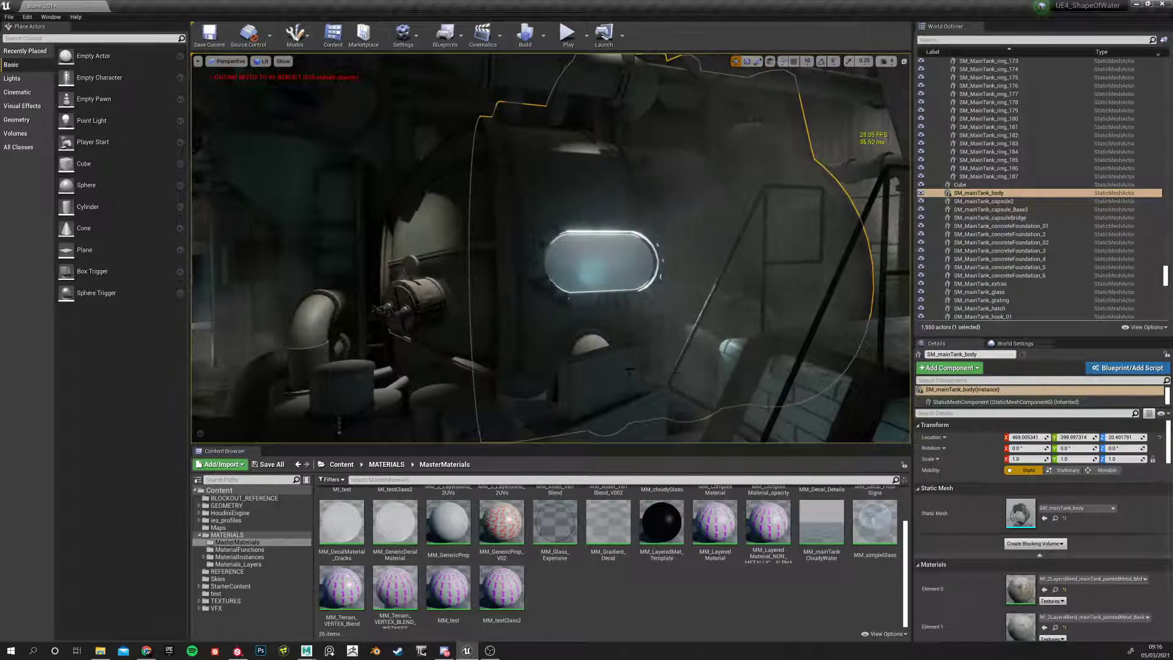
scroll(945, 567, "down", 2)
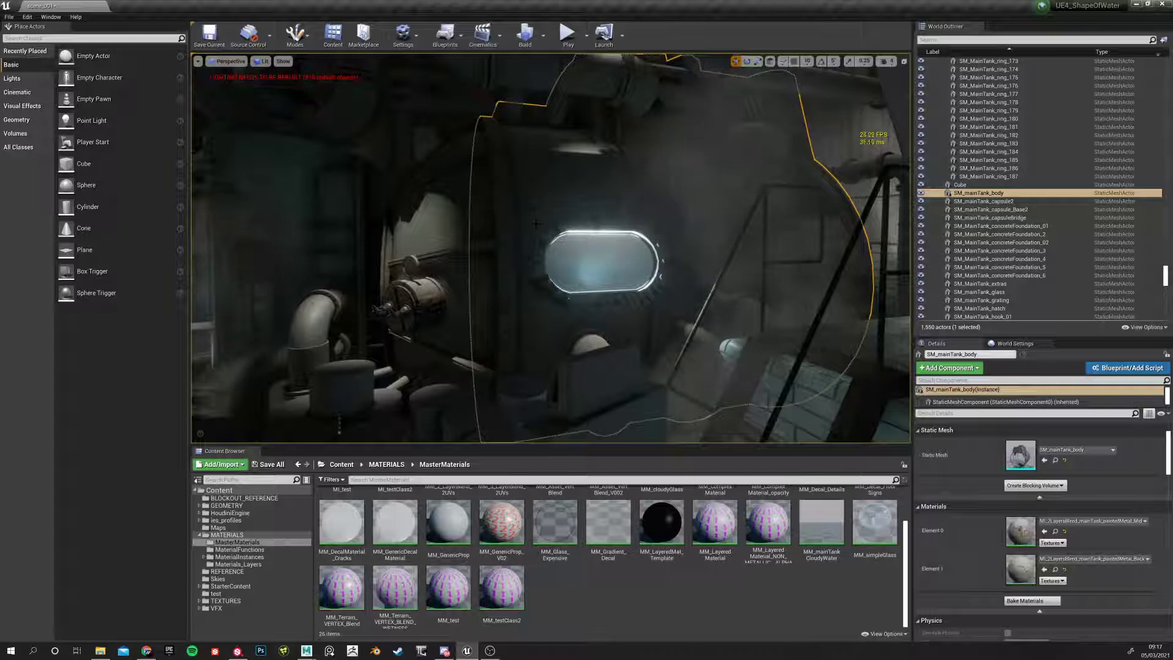
left_click_drag(665, 134, 742, 149, "alt")
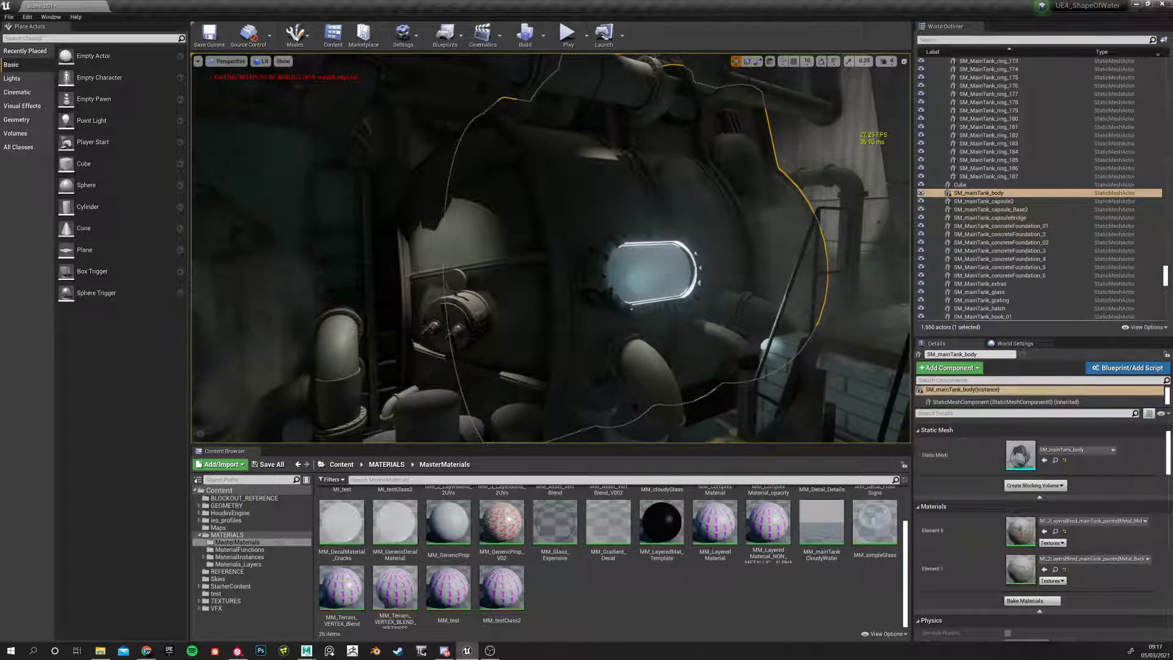
left_click_drag(743, 148, 806, 149, "alt")
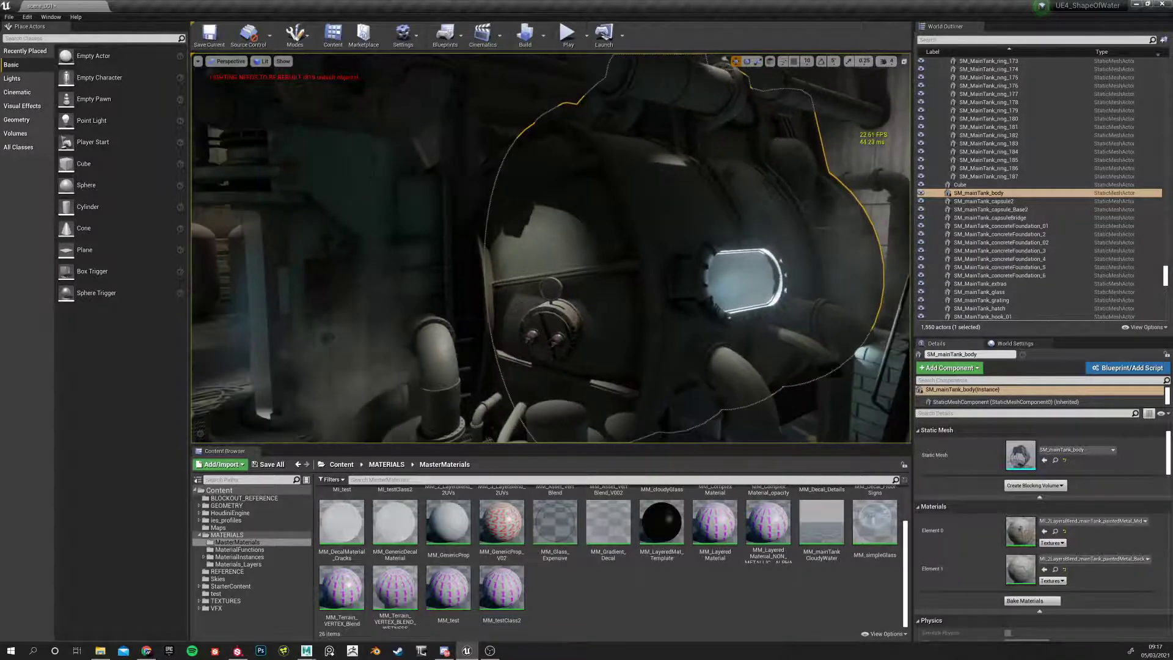
Compare the main tank body with the neighbouring capsule from several distances in Lit shading
left_click_drag(406, 232, 405, 293)
left_click_drag(441, 256, 442, 281)
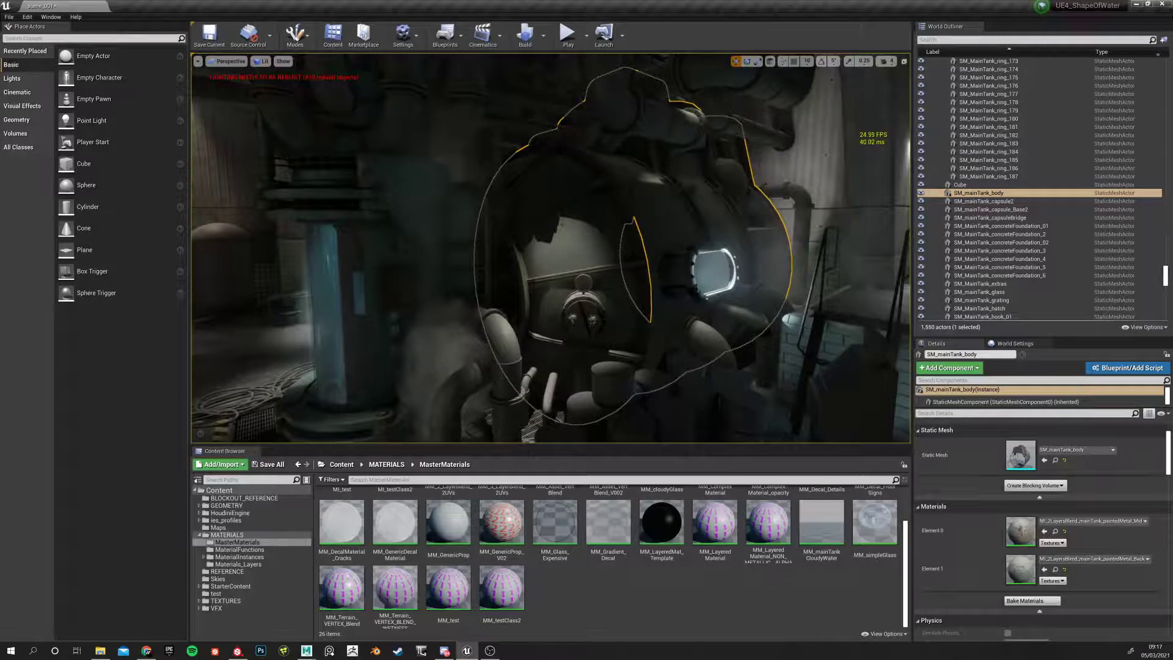
left_click_drag(445, 259, 415, 268, "alt")
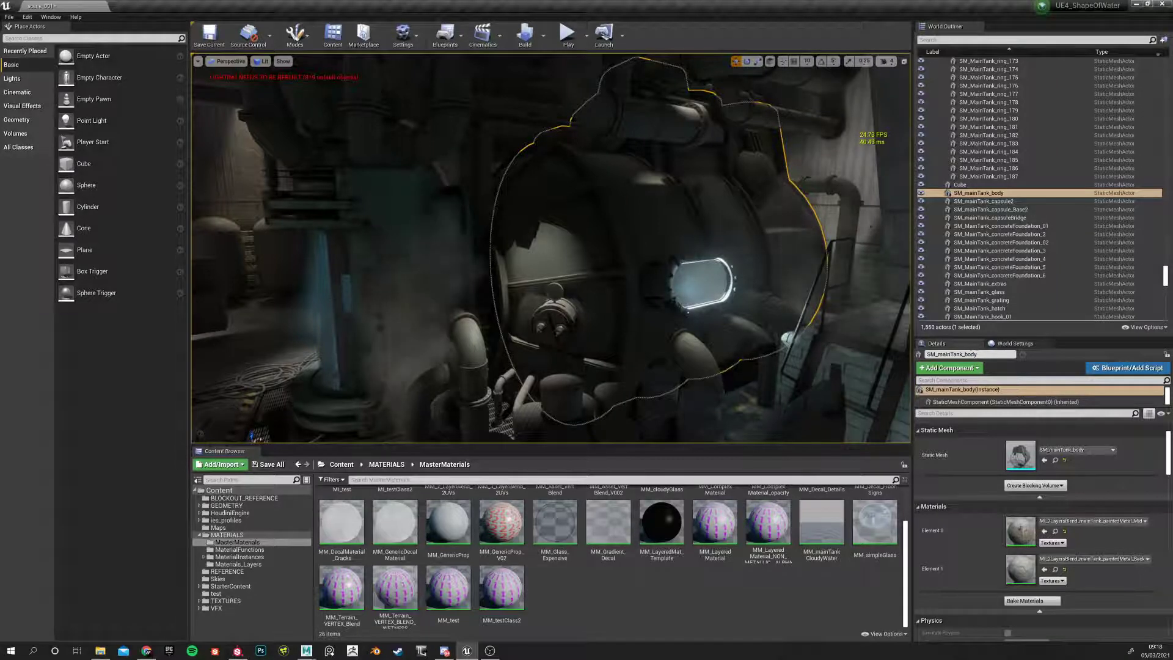
key("w")
right_click_drag(445, 221, 354, 220)
scroll(446, 221, "down", 4)
right_click_drag(442, 209, 415, 209)
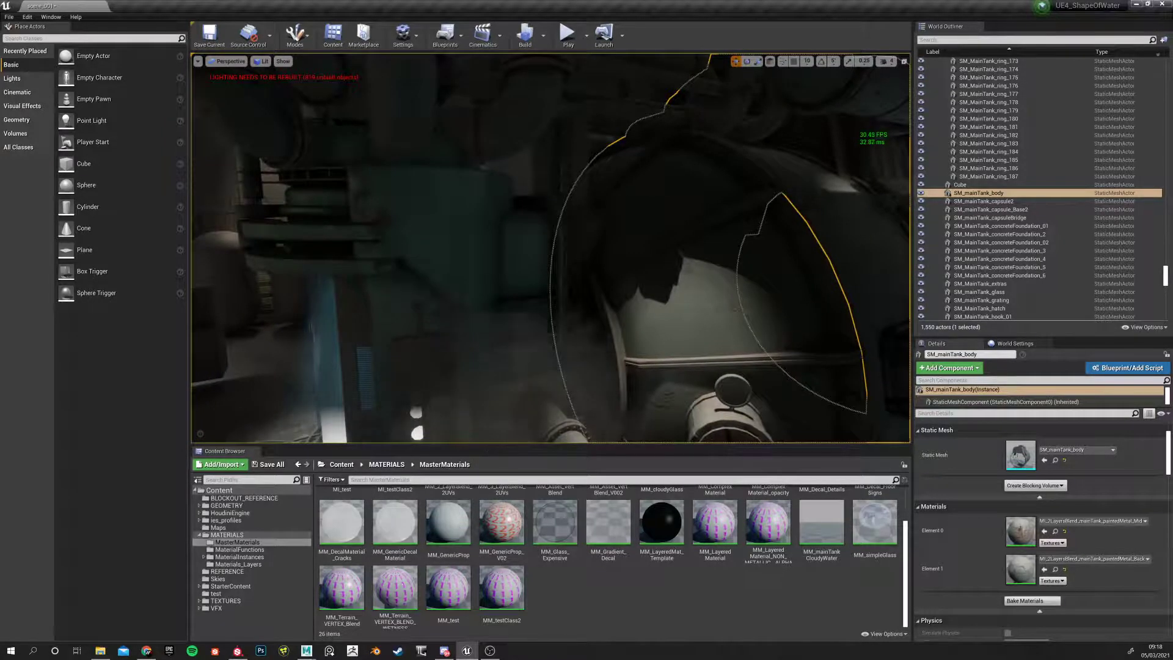
right_click_drag(459, 155, 483, 94)
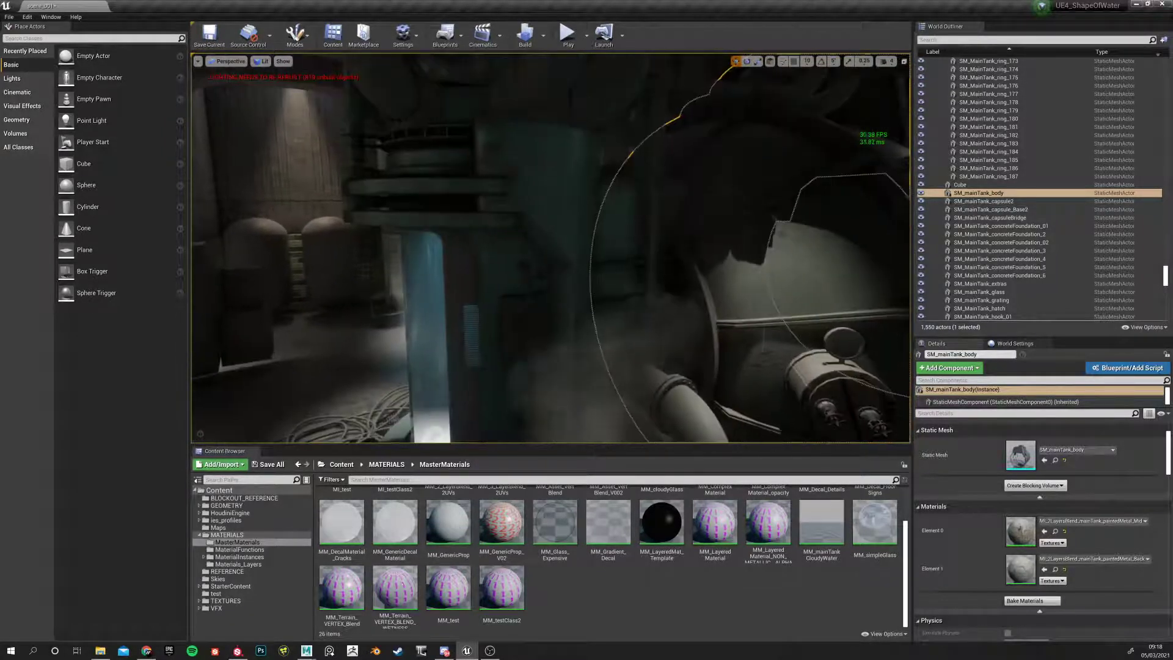
Select the capsule mesh and examine its base and the pipes between it and the main tank
left_click(438, 326)
right_click_drag(438, 326, 446, 442)
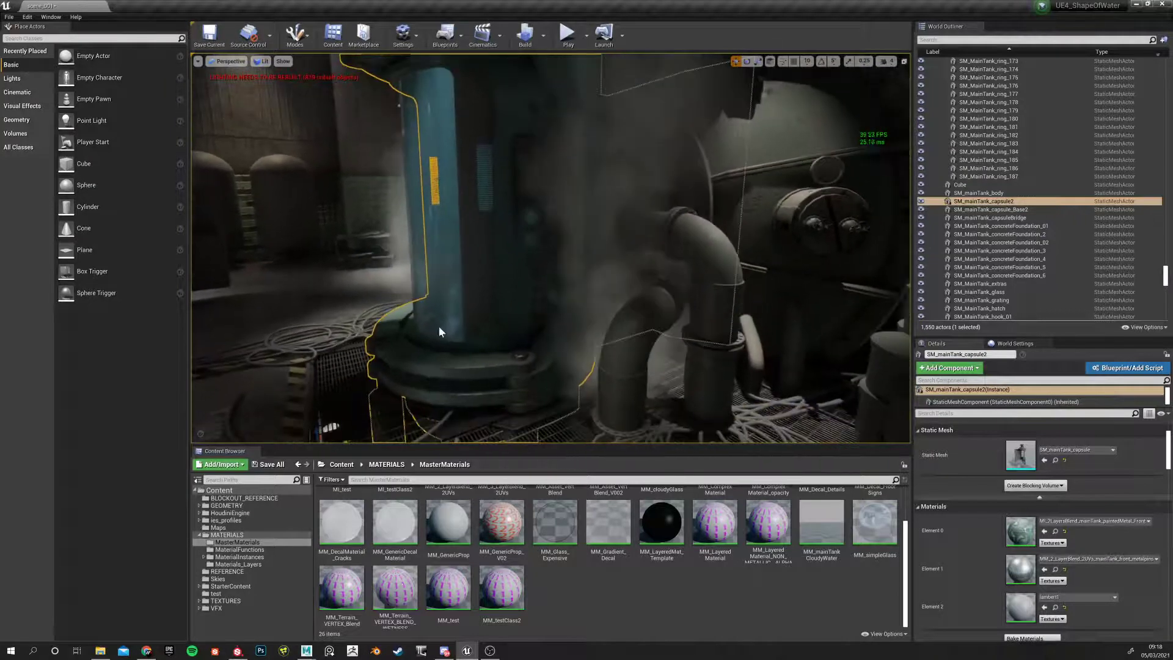
right_click_drag(438, 332, 635, 217)
mouse_move(526, 210)
right_mouse_down()
mouse_move(515, 203)
mouse_move(623, 205)
mouse_move(535, 223)
right_mouse_up()
scroll(496, 261, "down", 3)
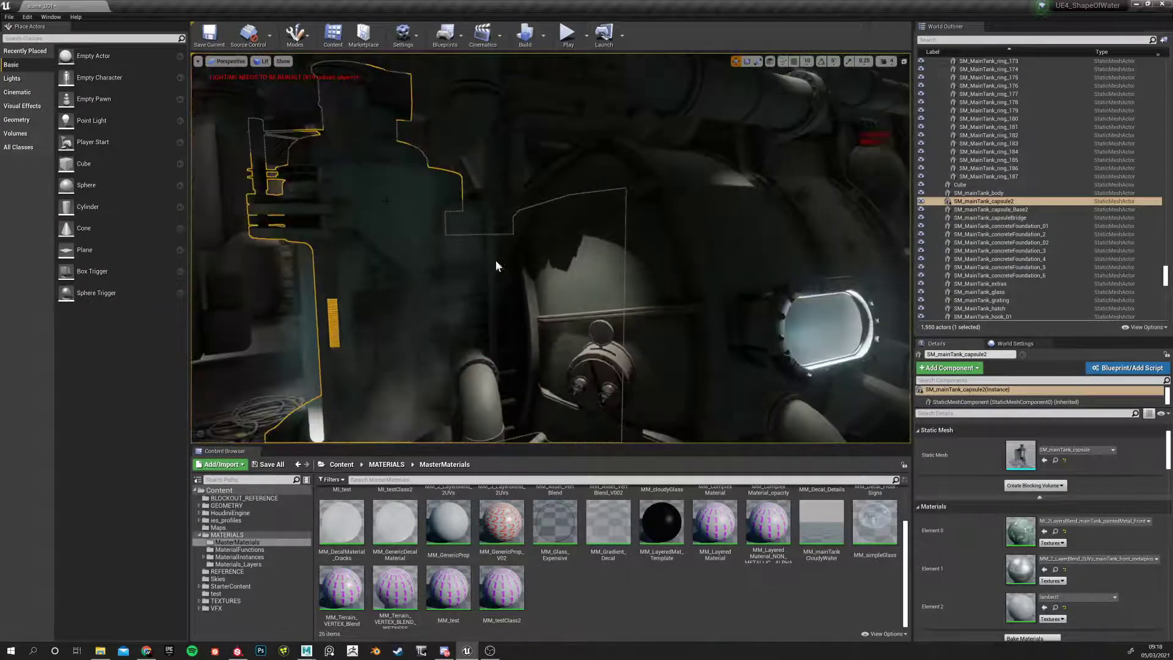
Examine the capsule's top rings and upper pipework, finishing on the front of the main tank
right_click_drag(496, 261, 437, 161)
scroll(437, 180, "down", 3)
scroll(443, 171, "down", 2)
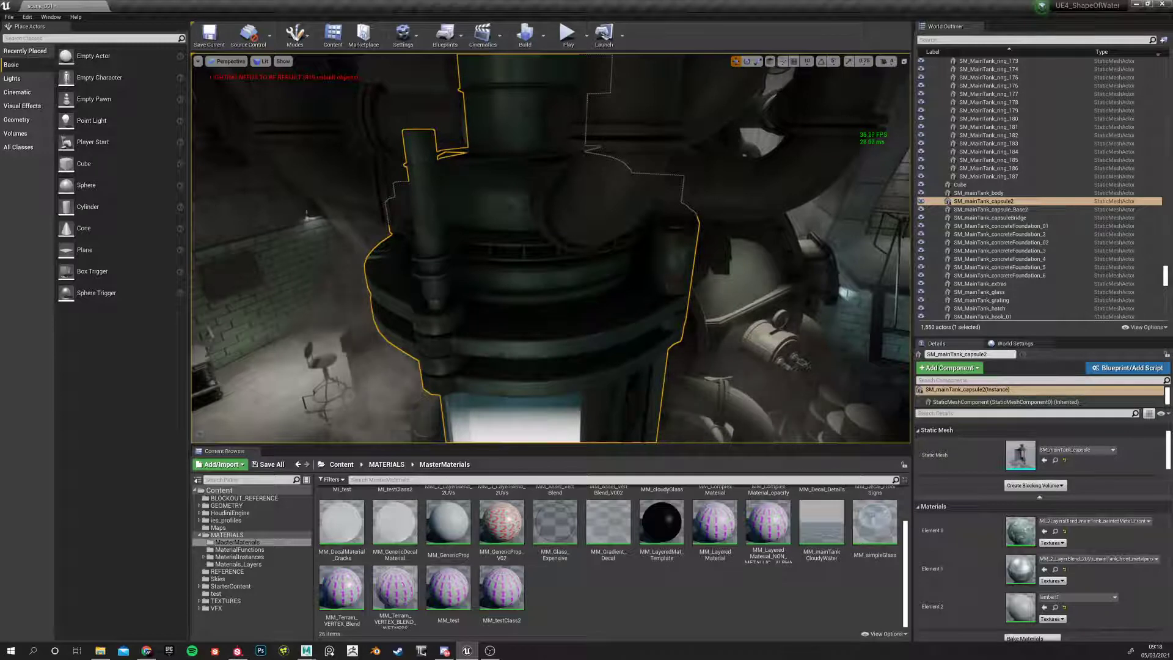
right_click_drag(523, 257, 588, 270)
right_click_drag(656, 296, 791, 318)
scroll(599, 281, "down", 5)
mouse_move(565, 307)
right_mouse_down()
mouse_move(577, 342)
mouse_move(568, 317)
mouse_move(782, 320)
mouse_move(868, 308)
mouse_move(898, 281)
mouse_move(420, 176)
right_mouse_up()
Switch the viewport to Unlit shading, then find the VFX folder among the scene actors and hide it
left_click(262, 61)
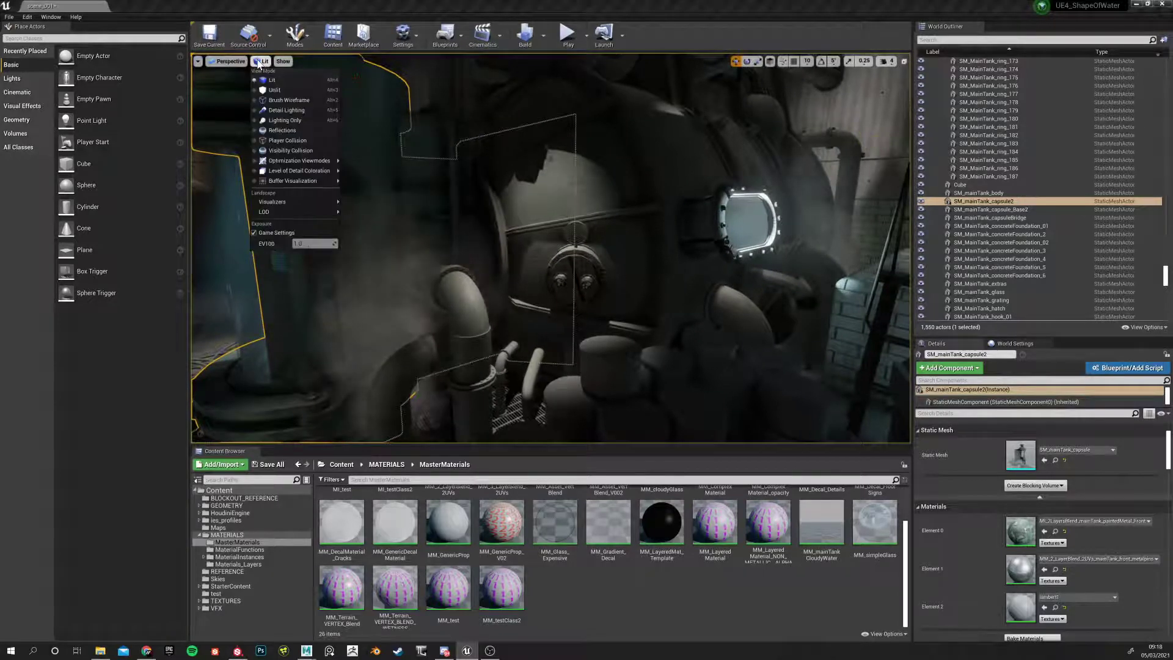
left_click(264, 89)
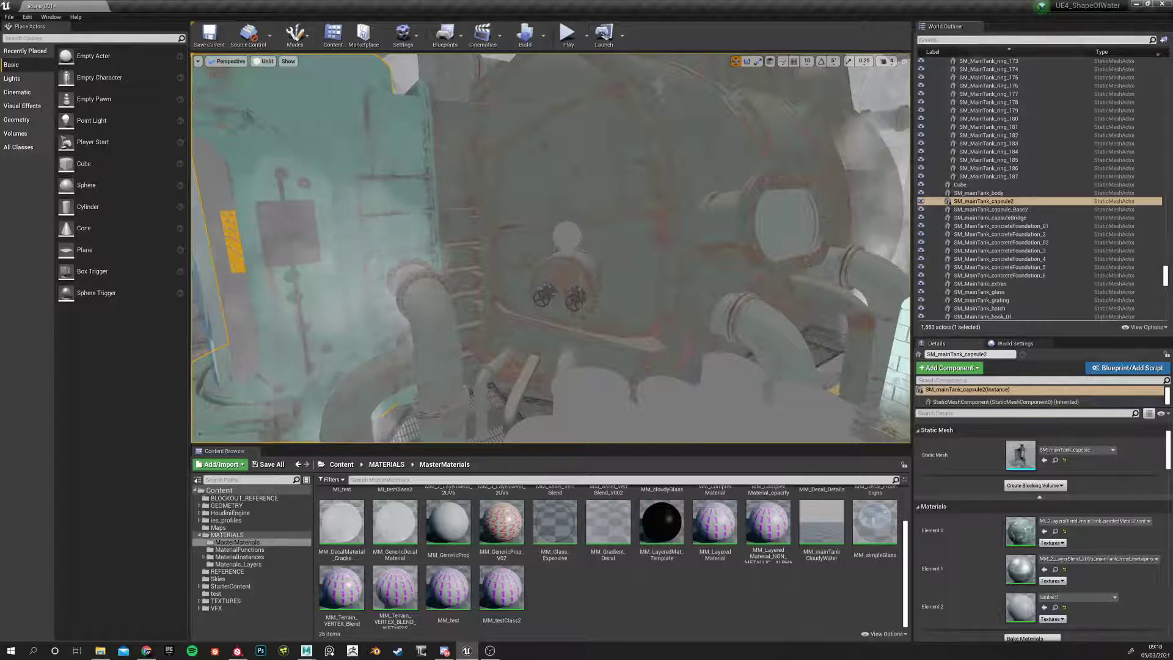
left_click(953, 40)
type("vfx")
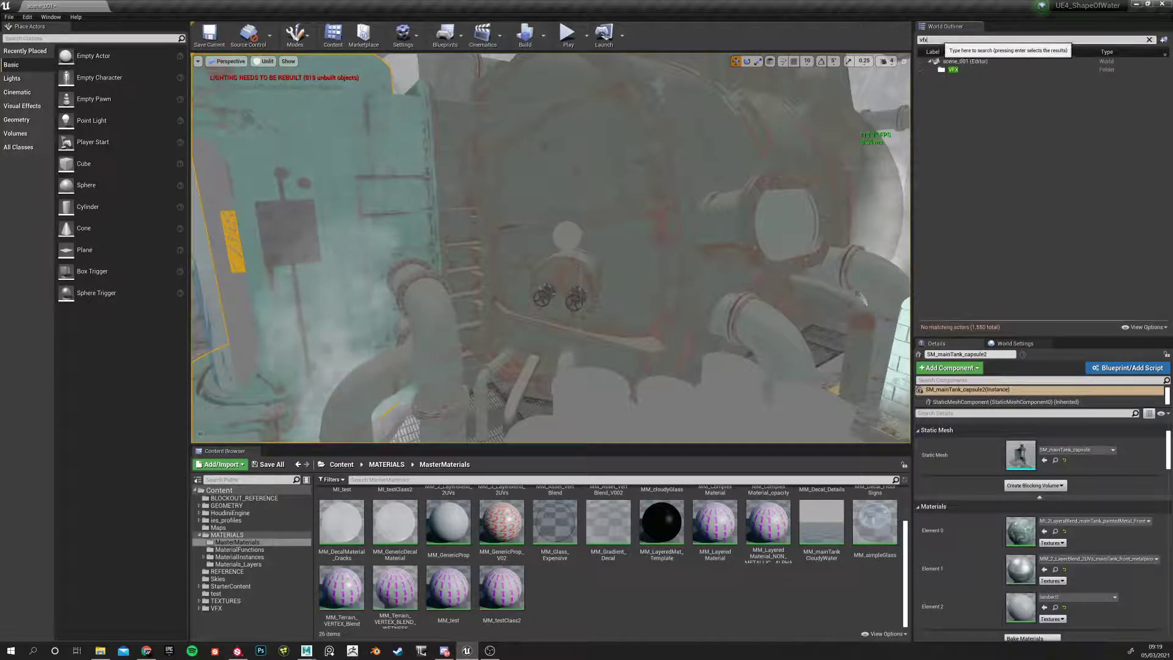
left_click(952, 70)
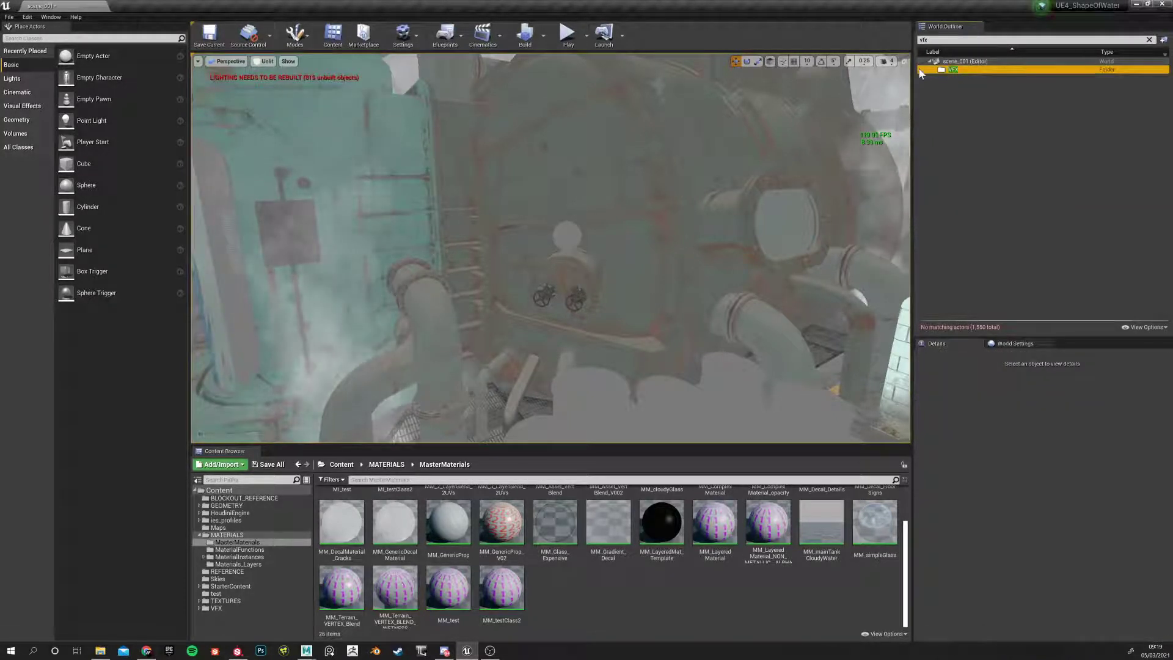
left_click(1148, 39)
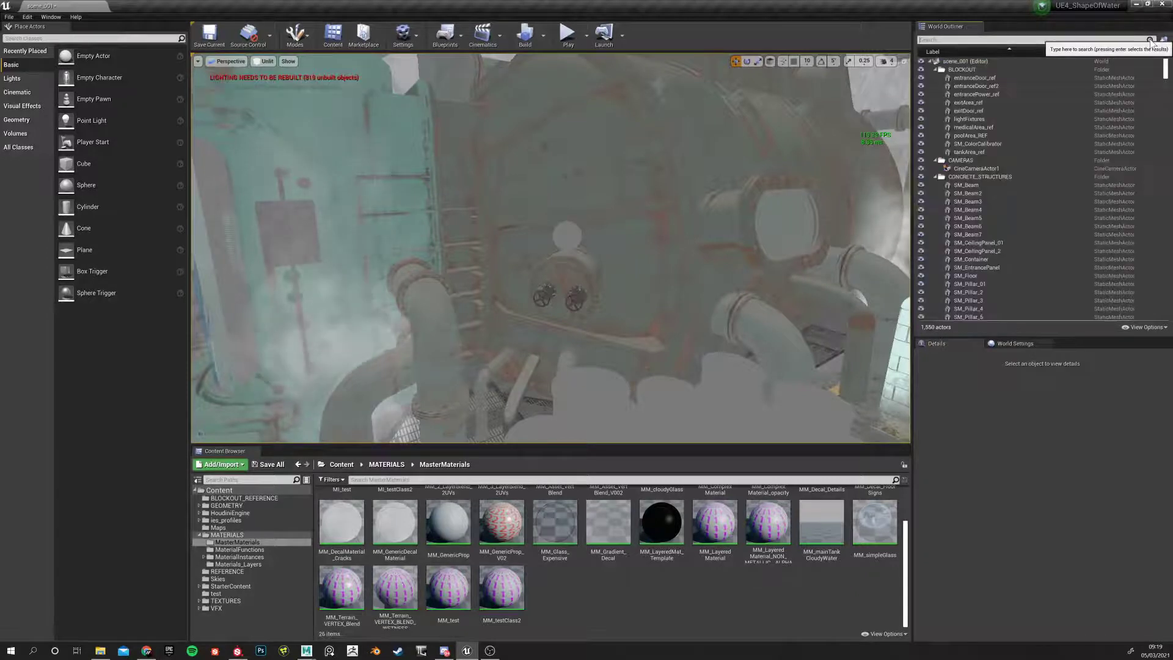
left_click_drag(1165, 71, 1169, 340)
left_click(920, 299)
Examine the rusted edges and paint layers on the capsule's side panel and the main tank's front in Unlit shading
right_click_drag(530, 238, 513, 171)
right_click_drag(522, 214, 663, 280)
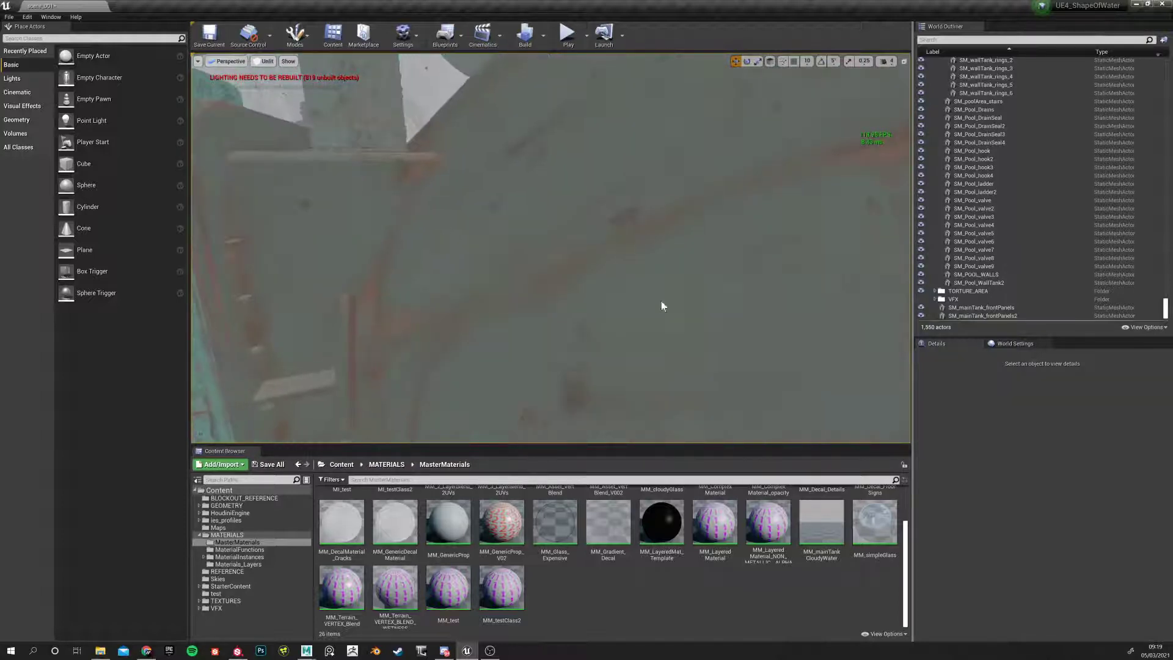
right_click_drag(561, 223, 470, 220)
scroll(560, 223, "down", 2)
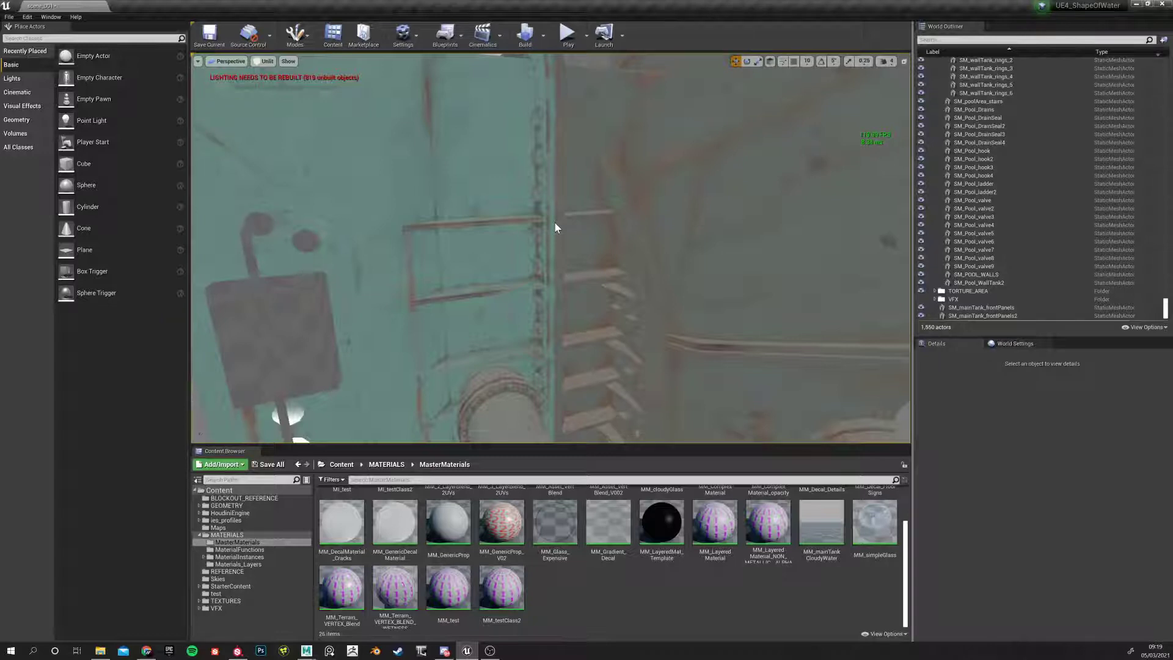
right_click_drag(554, 228, 569, 259)
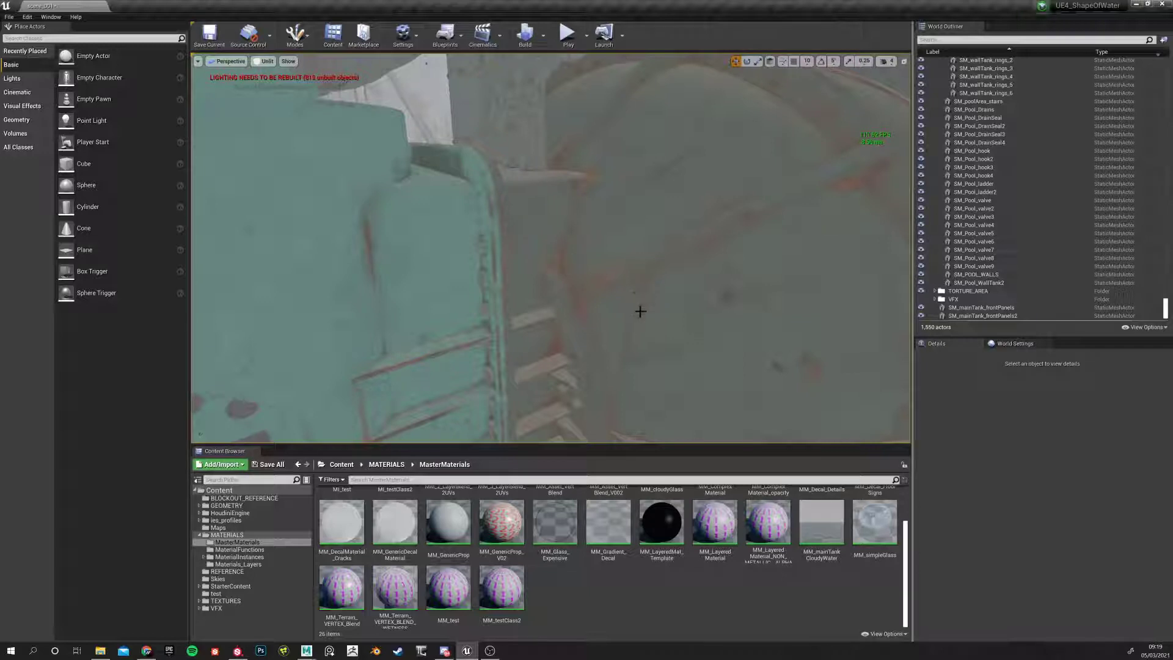
right_click_drag(723, 298, 761, 391)
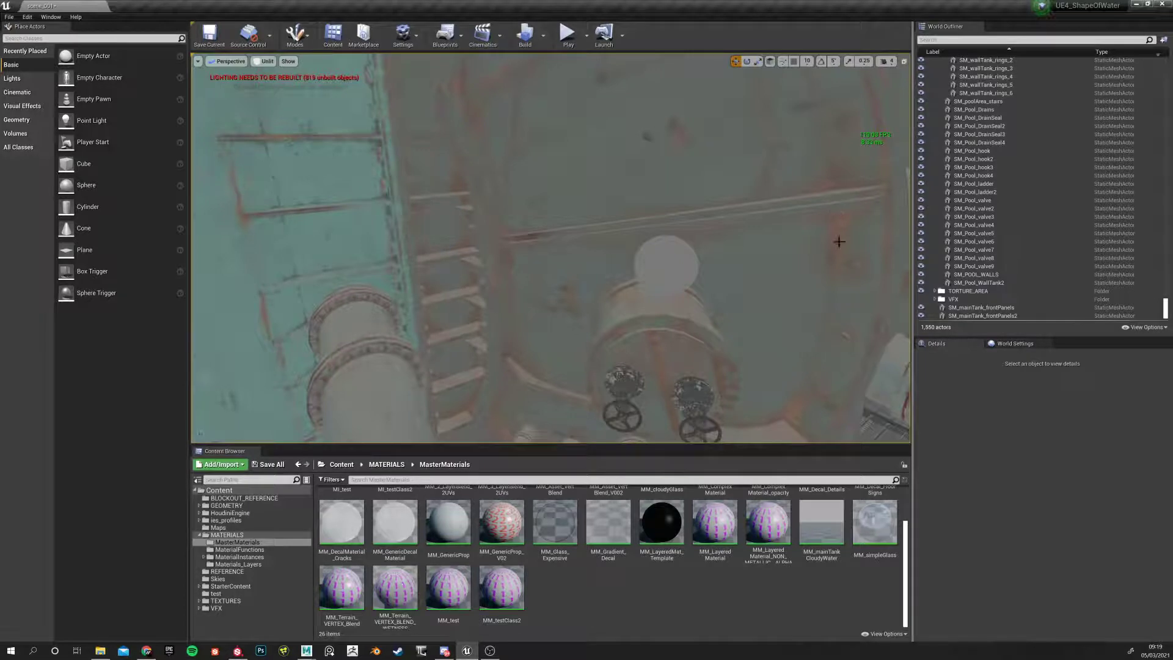
right_click_drag(620, 268, 390, 220)
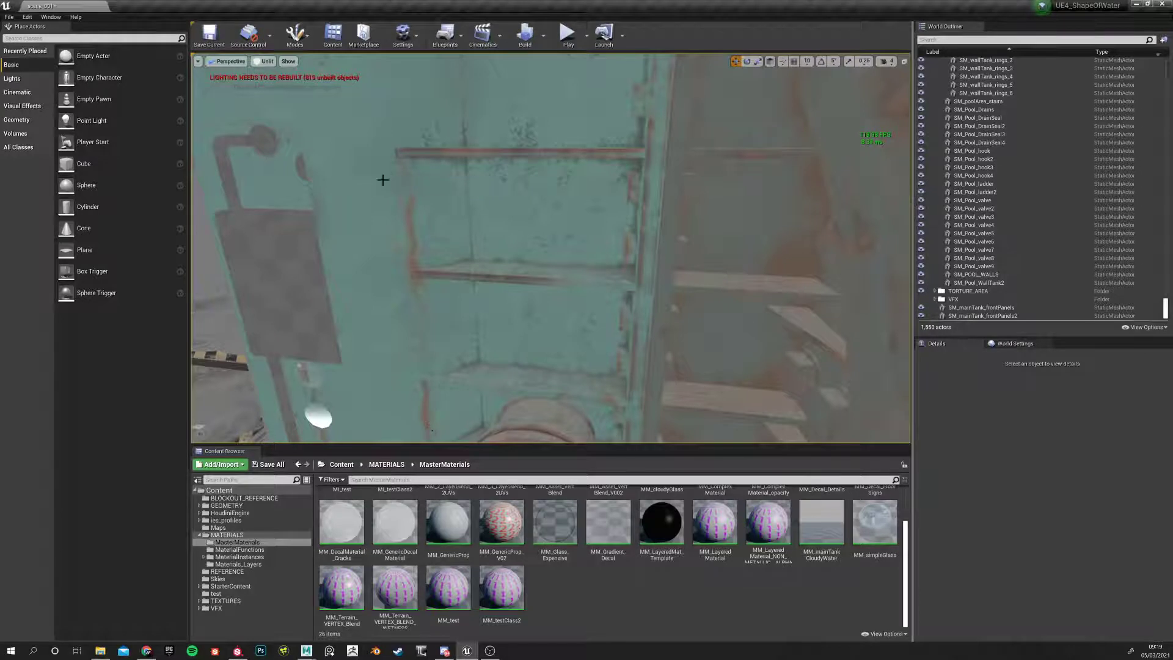
Select the capsule mesh, open its Element 0 painted-metal material instance and move that editor out into its own window clear of the level view
right_click_drag(382, 180, 398, 191)
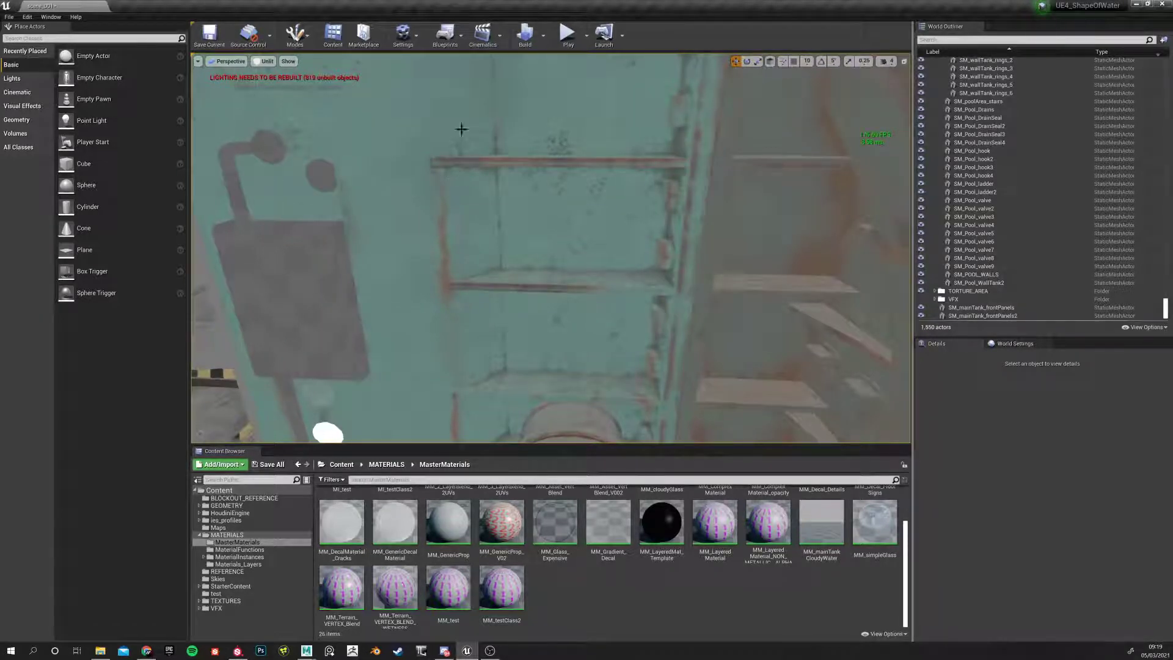
right_click_drag(425, 161, 445, 183)
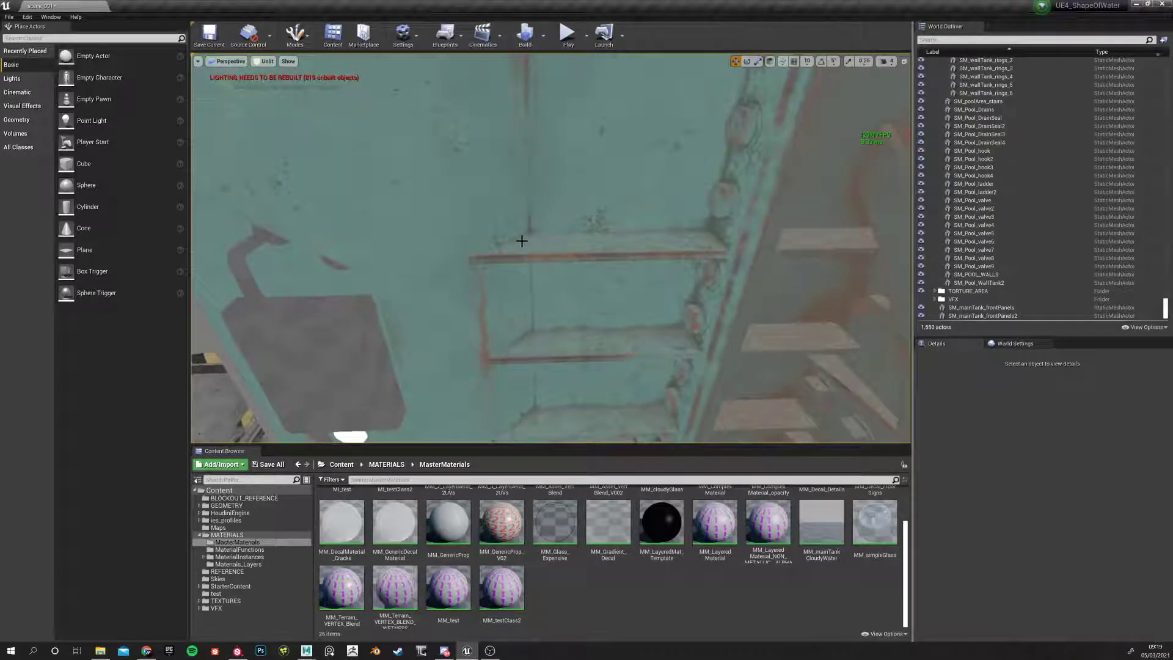
right_click_drag(680, 267, 699, 226)
left_click(523, 180)
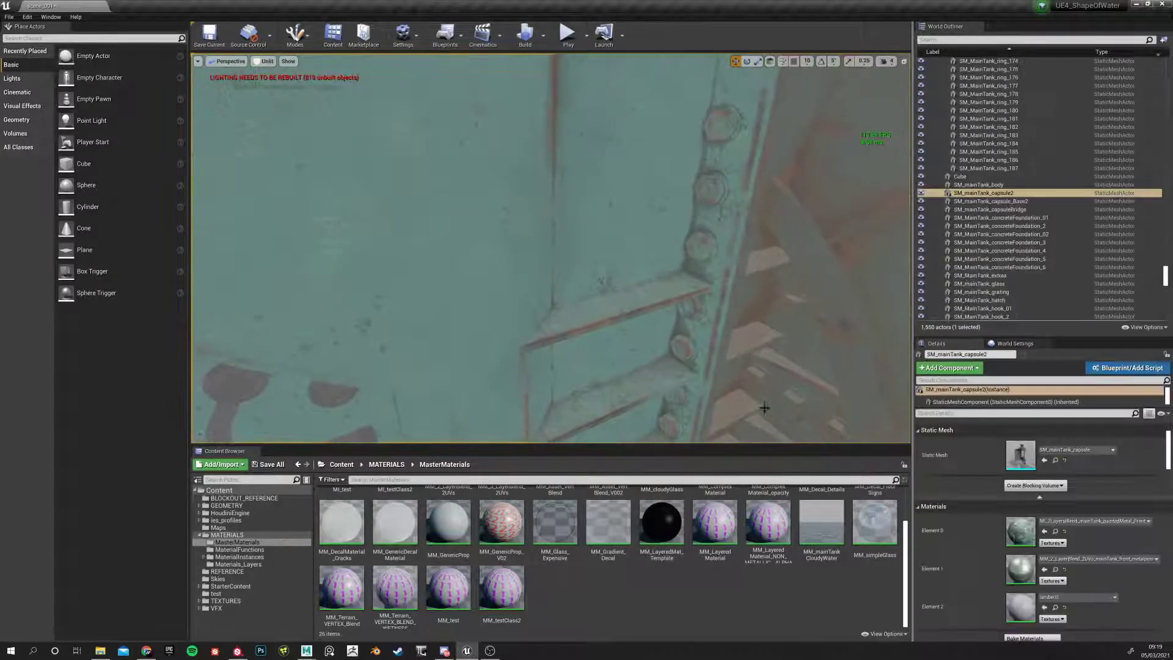
double_click(1017, 524)
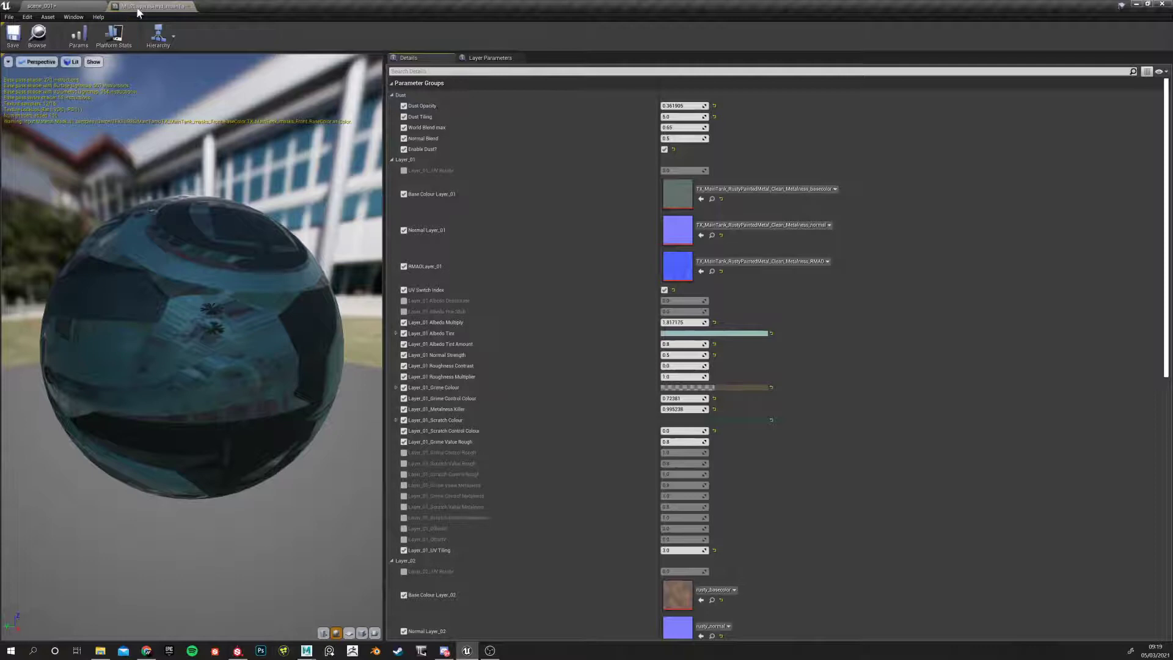
left_click_drag(137, 8, 0, 223)
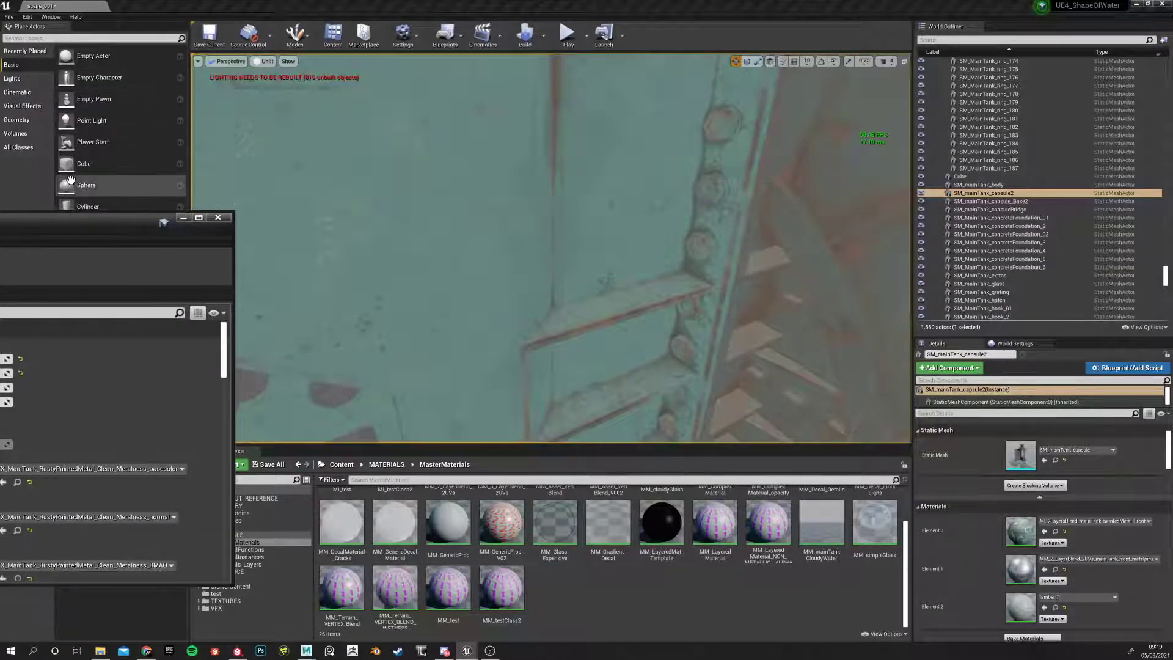
left_click_drag(94, 232, 0, 52)
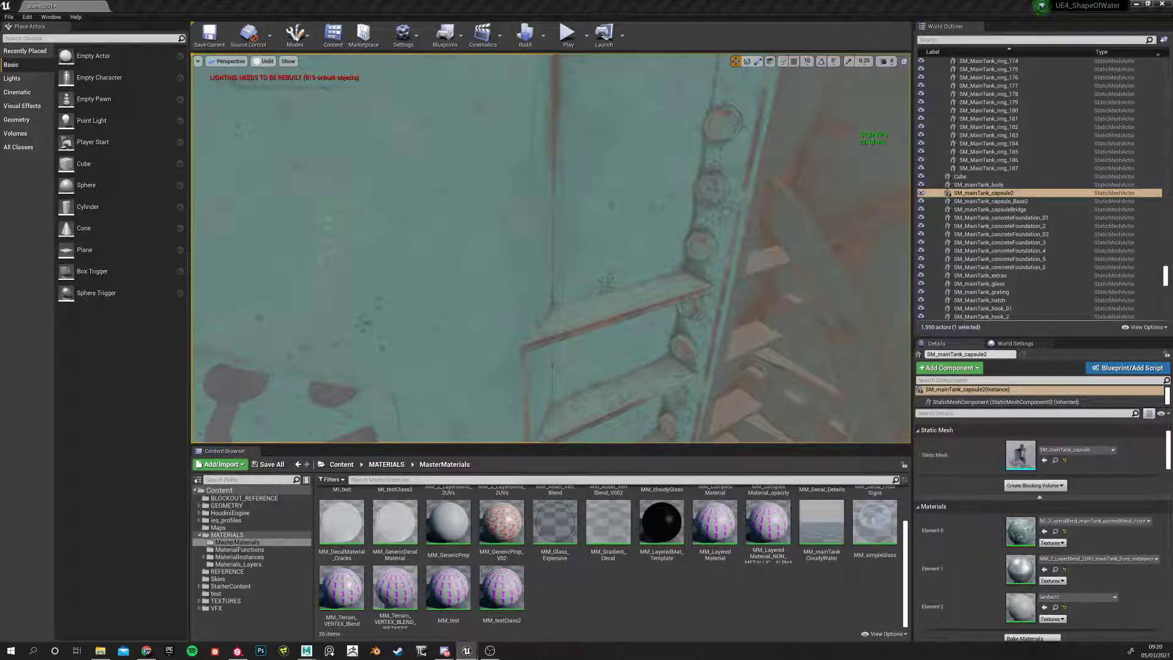
Undo the last Macro AO Intensity edits and switch the viewport to Lit shading
key("ctrl+z")
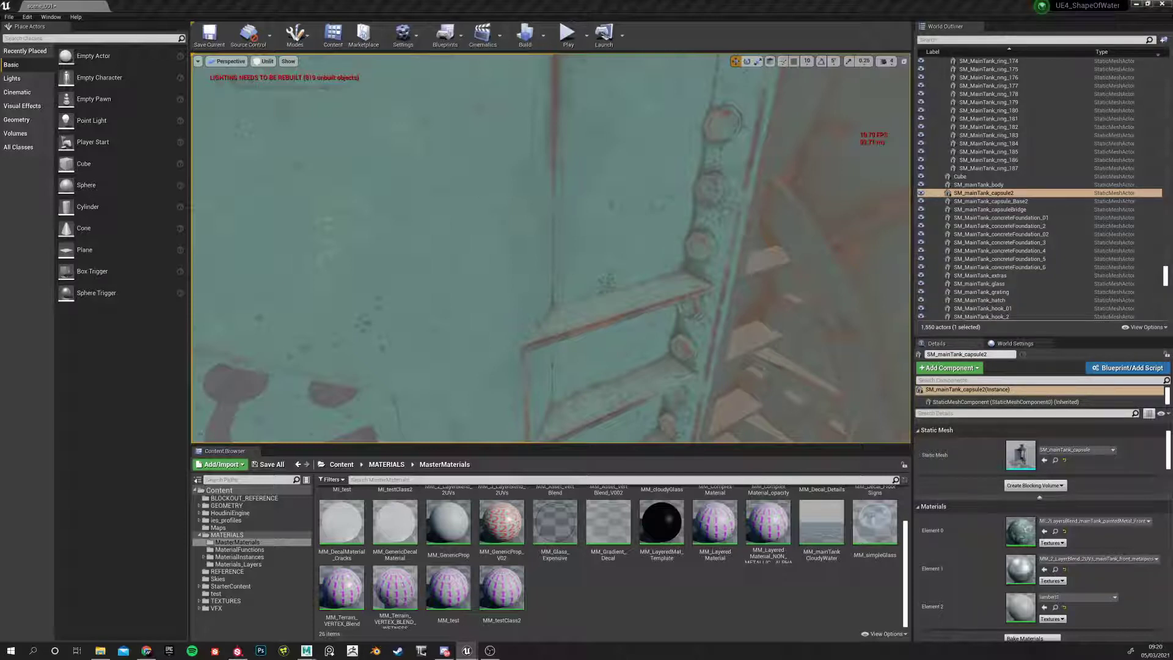
key("ctrl+z")
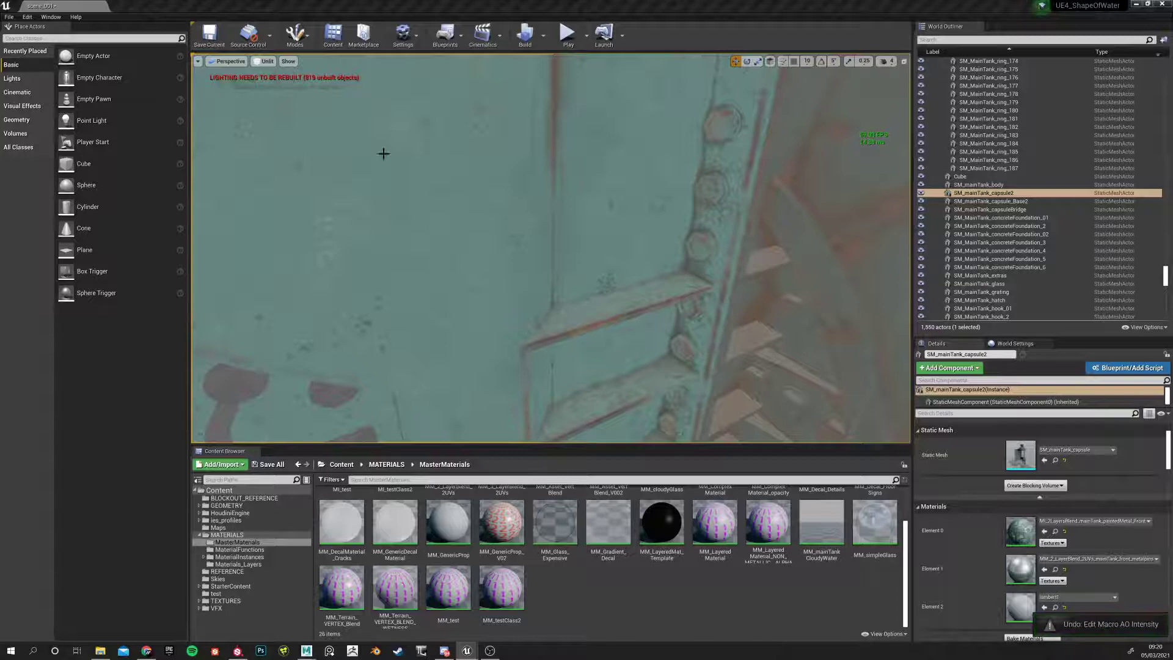
left_click(267, 61)
left_click(271, 79)
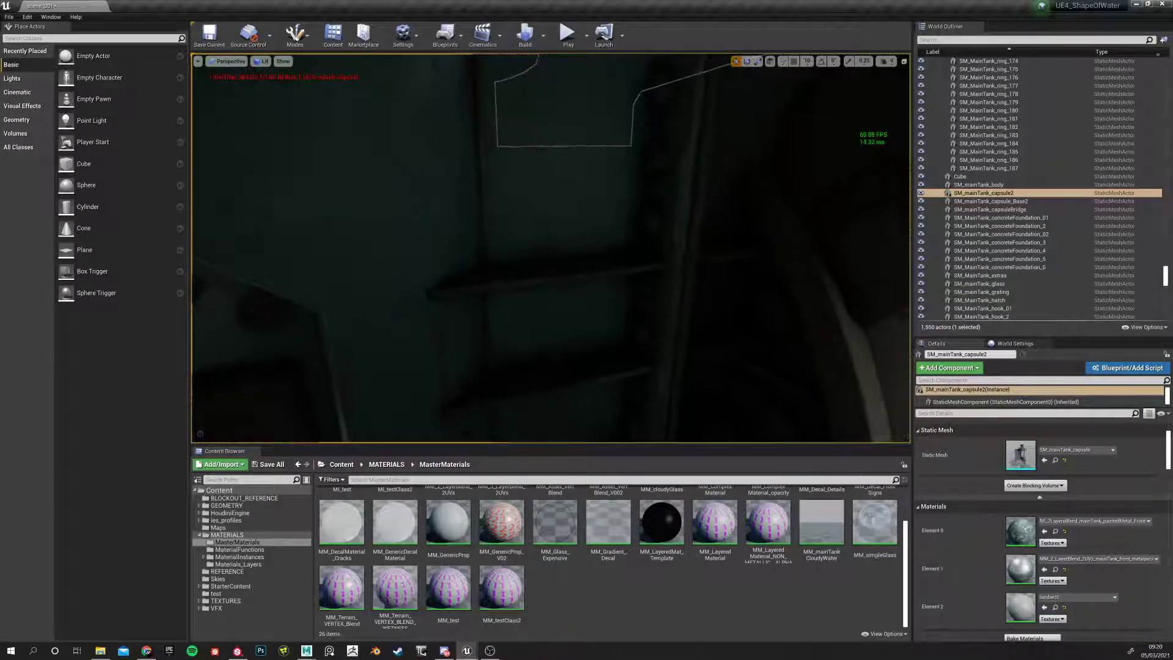
Examine the darkened side panel and body of the capsule in Lit shading and undo the last edit
right_click_drag(333, 218, 333, 171)
scroll(336, 218, "up", 2)
right_click_drag(339, 218, 366, 275)
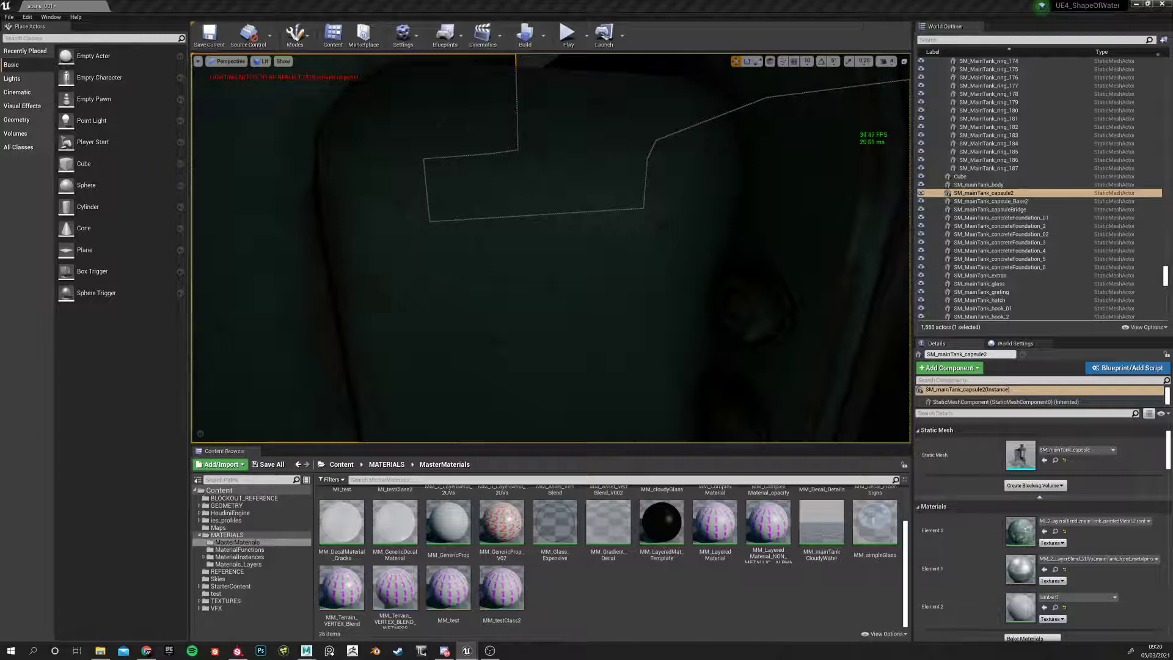
scroll(493, 218, "down", 5)
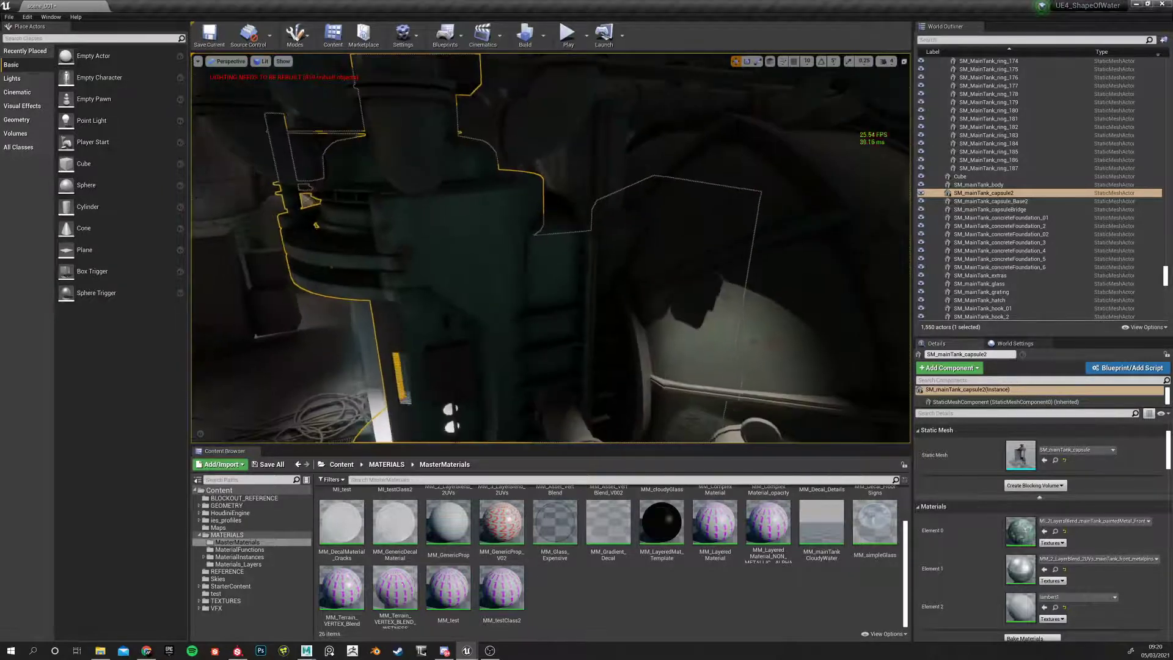
key("ctrl+z")
Examine the bolted bracket at the capsule's base in Lit shading and undo the latest Macro AO Intensity edits
scroll(466, 318, "up", 6)
middle_click_drag(429, 333, 348, 354)
scroll(430, 333, "up", 3)
middle_click_drag(430, 332, 468, 346)
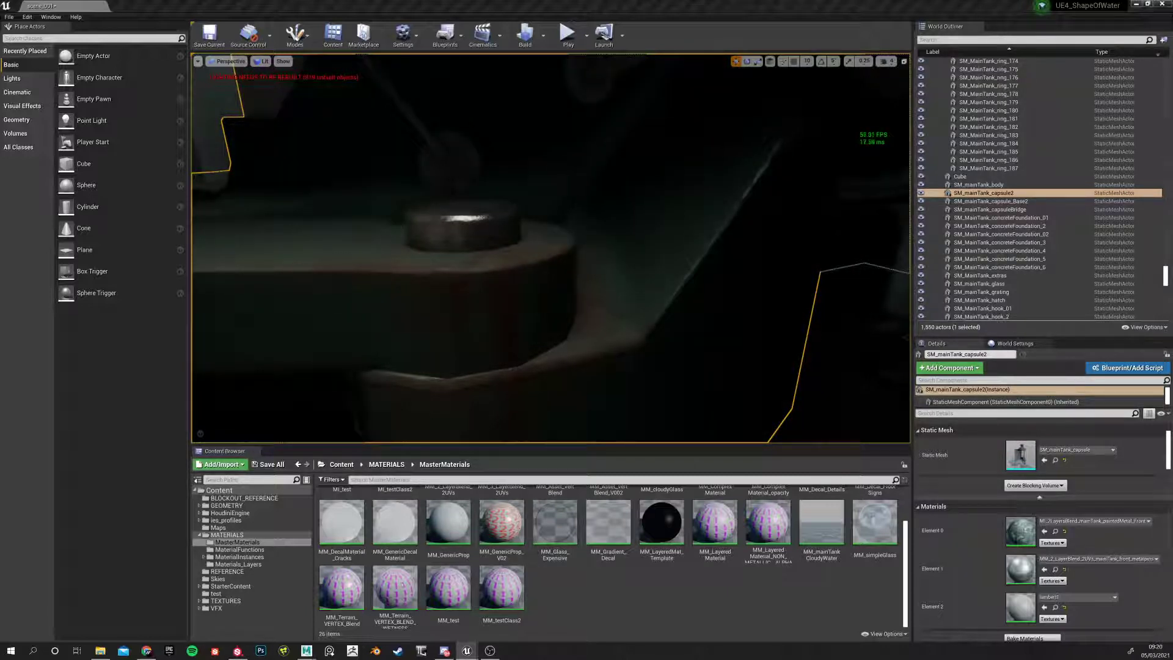
right_click_drag(572, 282, 511, 282, "alt")
right_click_drag(567, 229, 617, 201)
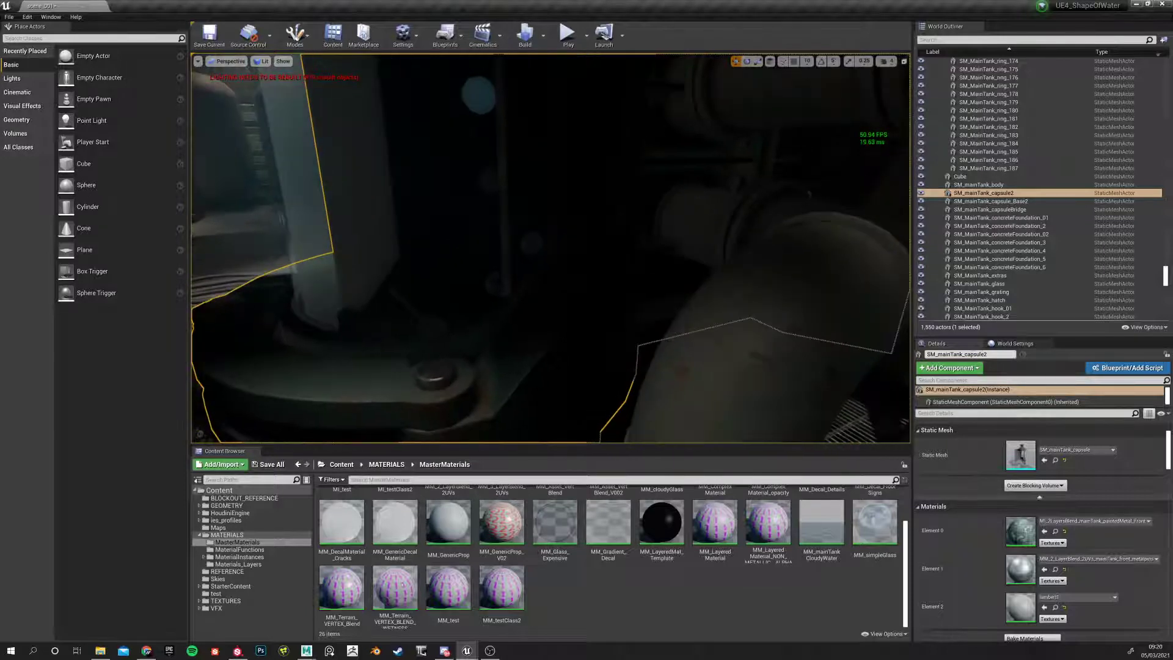
key("ctrl+z")
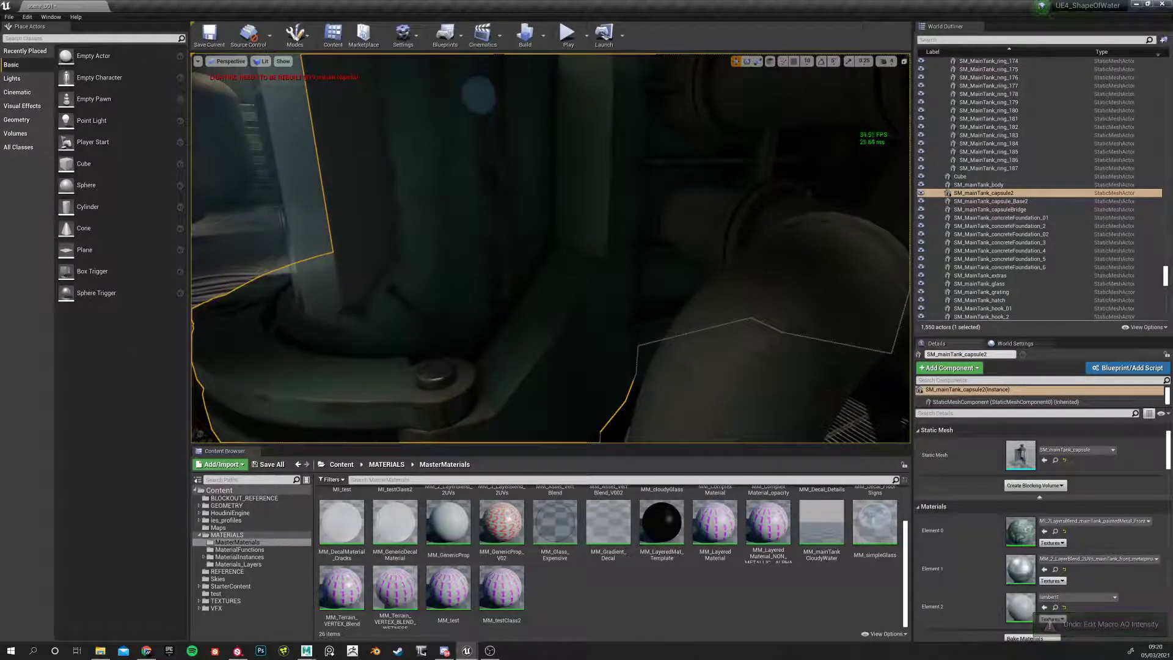
key("ctrl+z")
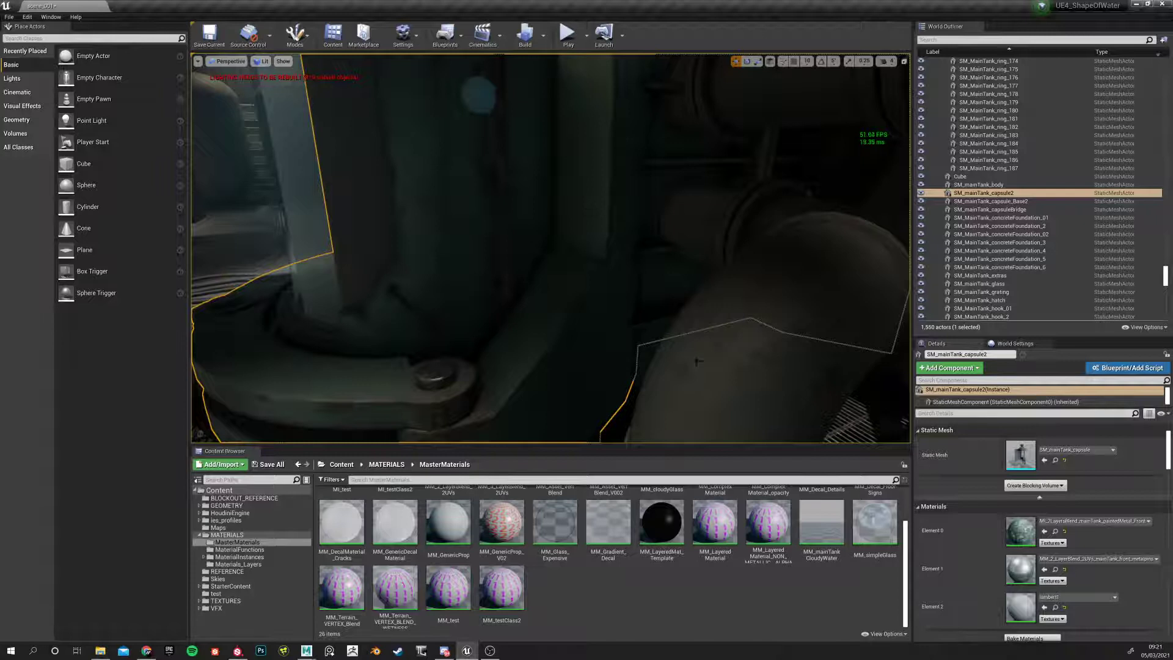
Open the capsule's static mesh, display UV channels 0, 1 and 2 in turn, and close the mesh editor
double_click(1015, 444)
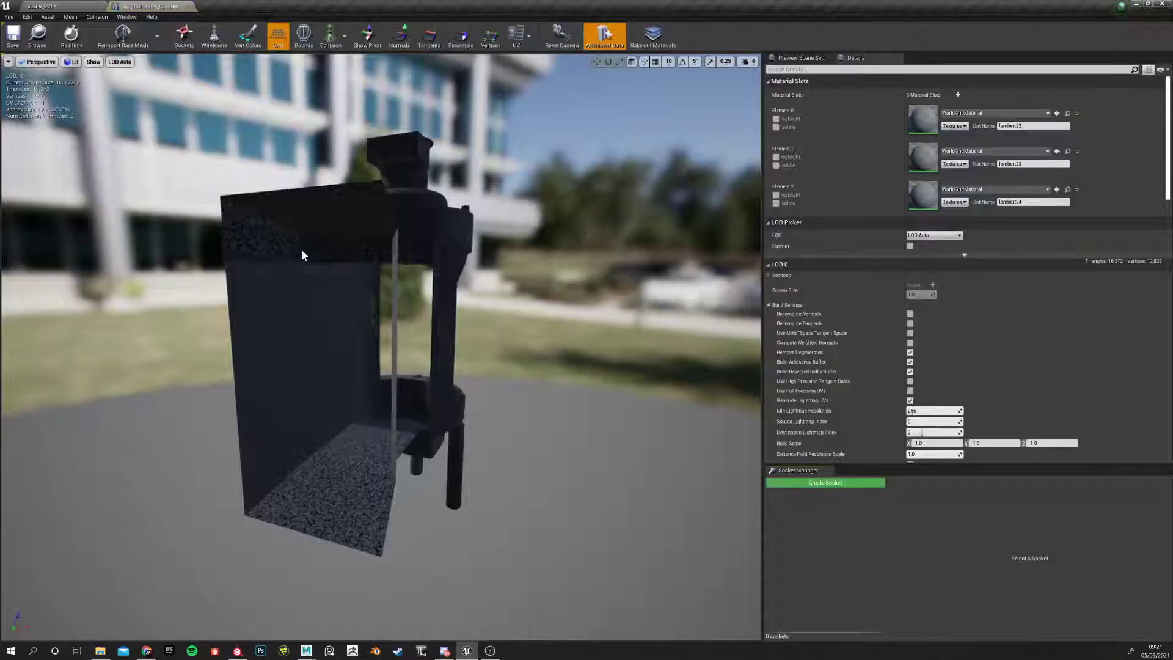
left_click_drag(302, 256, 719, 117)
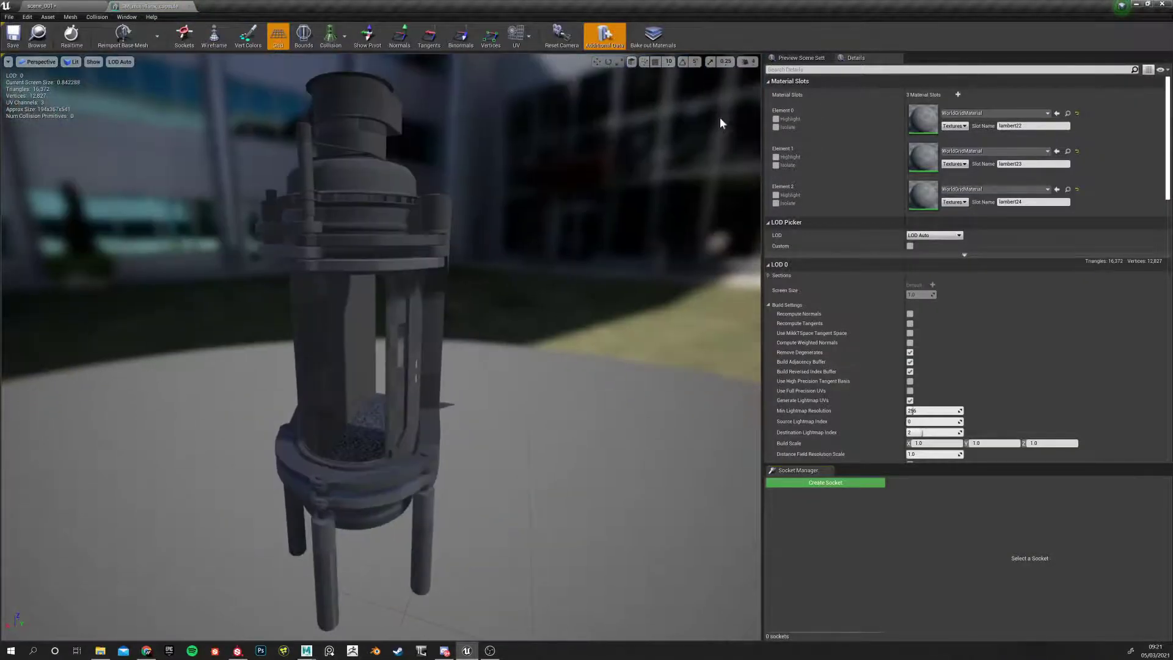
left_click(519, 34)
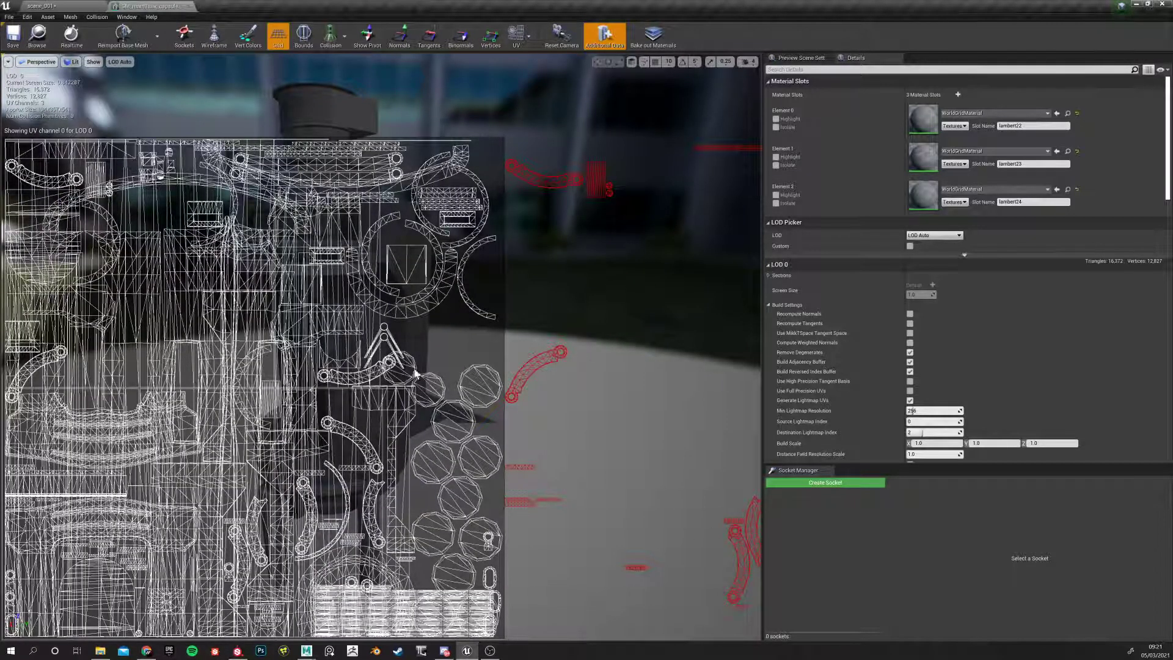
left_click(529, 35)
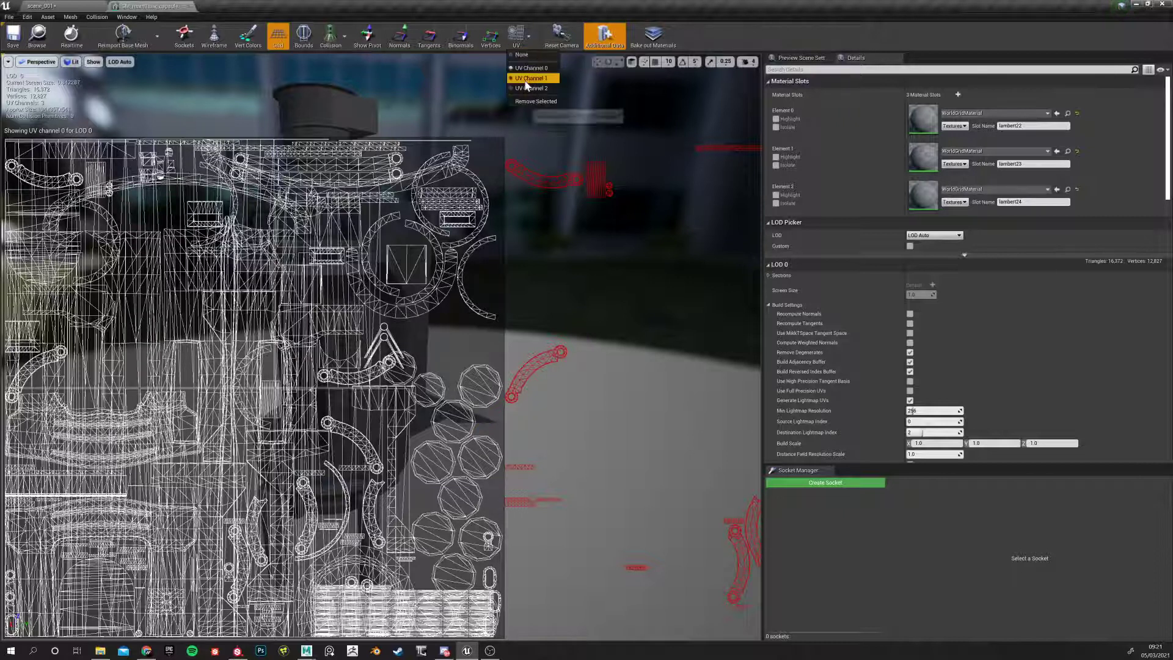
left_click(529, 76)
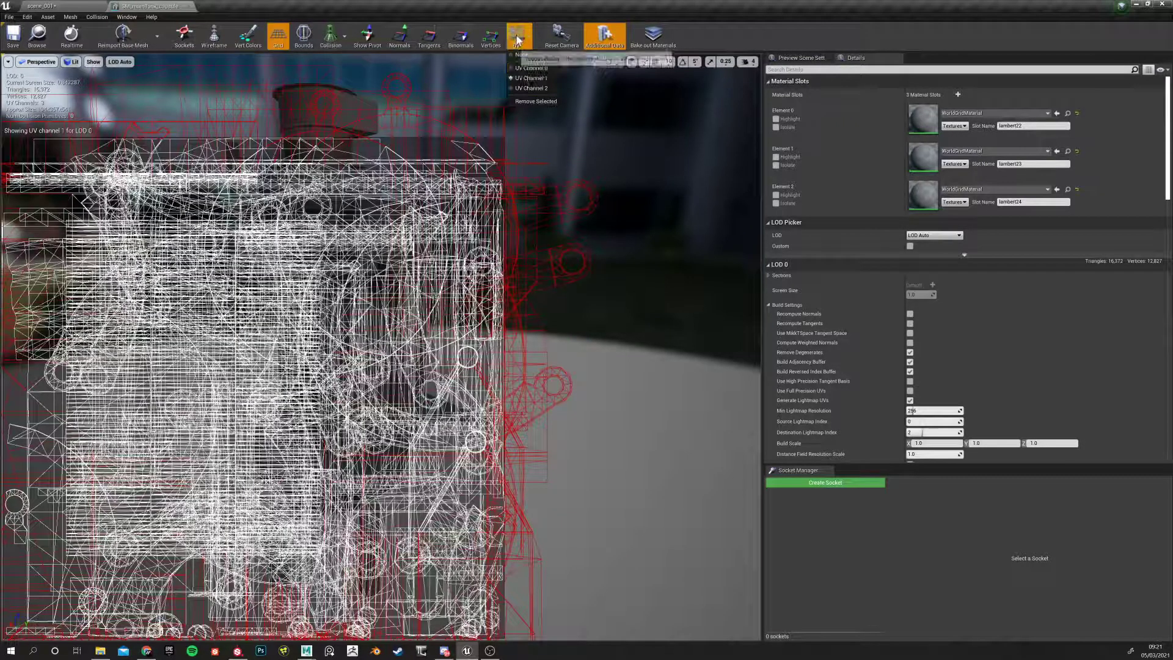
left_click(530, 89)
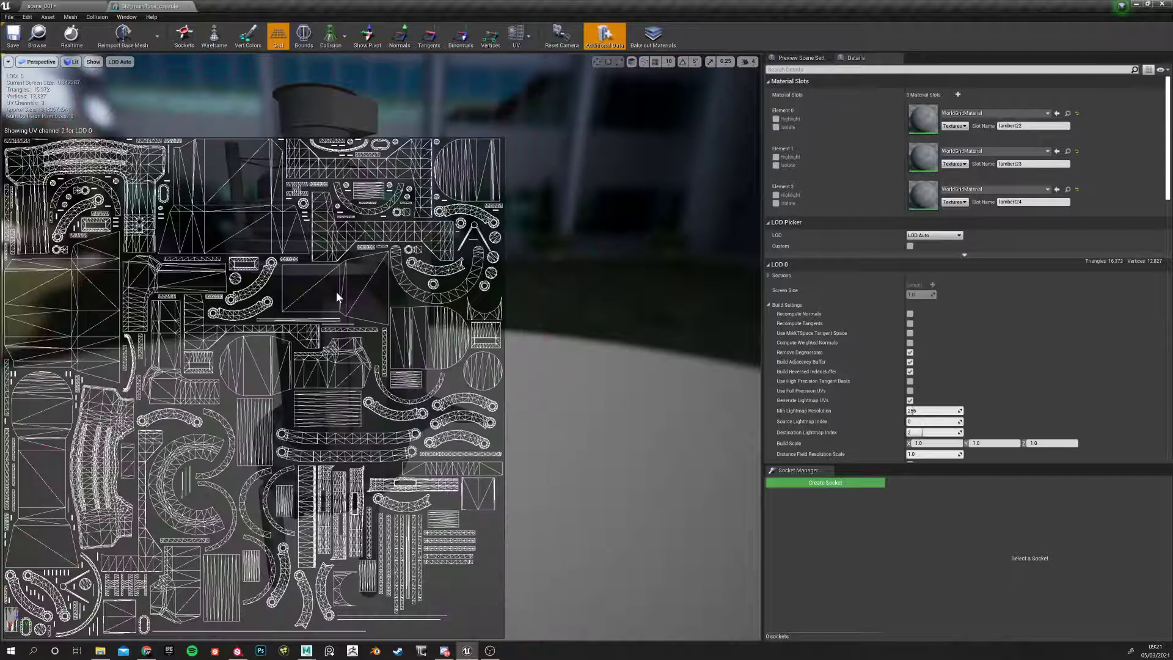
left_click(186, 6)
mouse_move(465, 306)
right_mouse_down()
mouse_move(464, 330)
mouse_move(476, 305)
mouse_move(549, 294)
mouse_move(397, 313)
right_mouse_up()
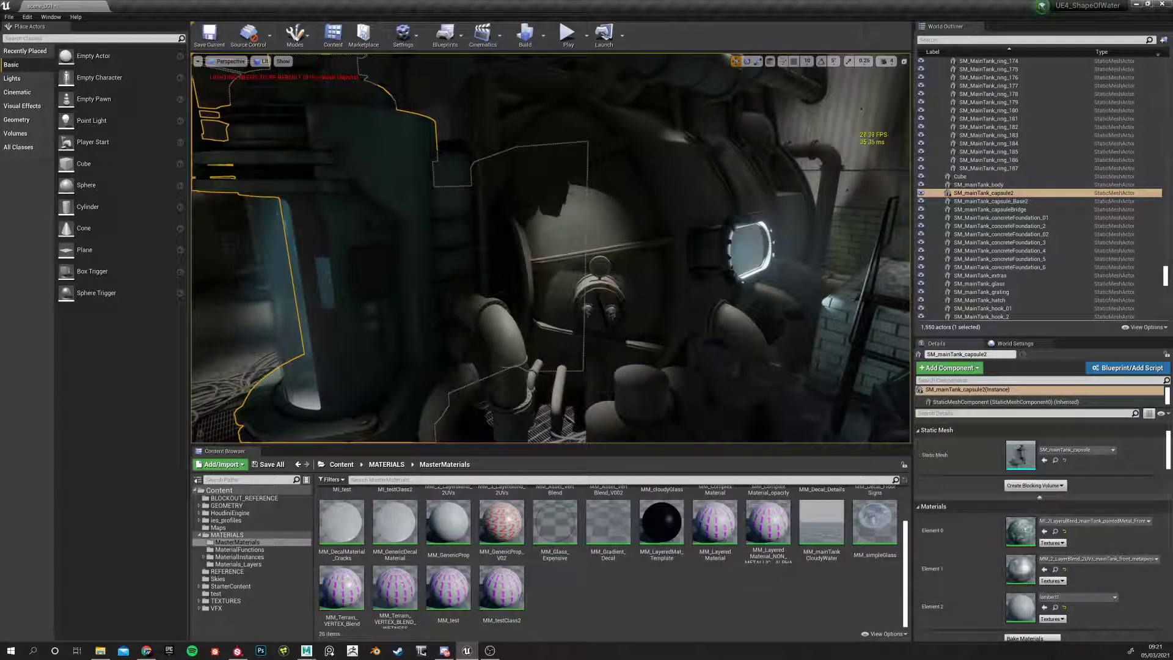
Switch to the MainTank_Masks project in Substance Painter and widen the texture set list to show the full names
left_click(238, 651)
left_click_drag(328, 238, 257, 265, "alt")
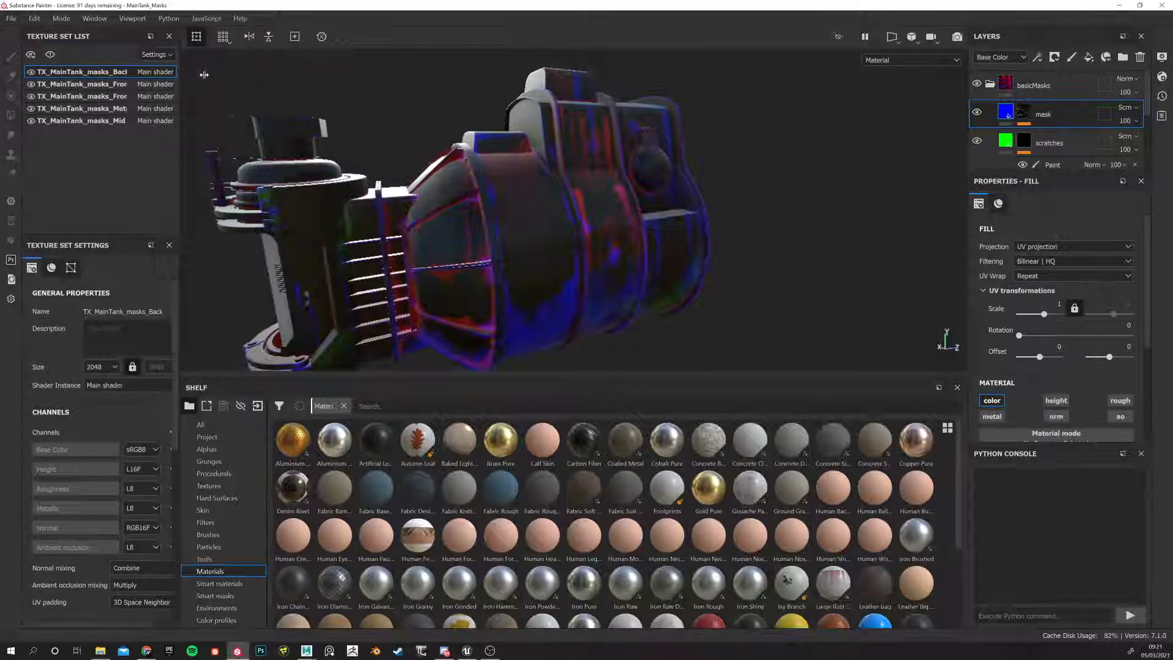
left_click_drag(178, 74, 250, 73)
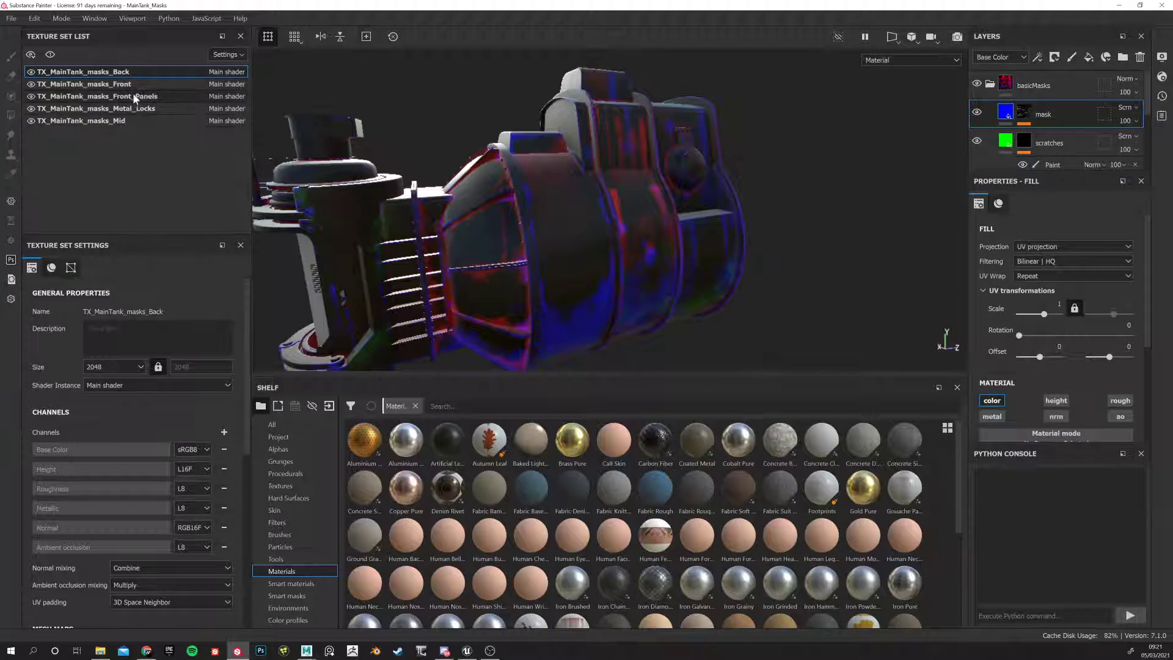
Inspect the masks on the capsule's side and ladder up close and set the viewport to the split 3D/2D view
left_click_drag(308, 295, 658, 245, "alt")
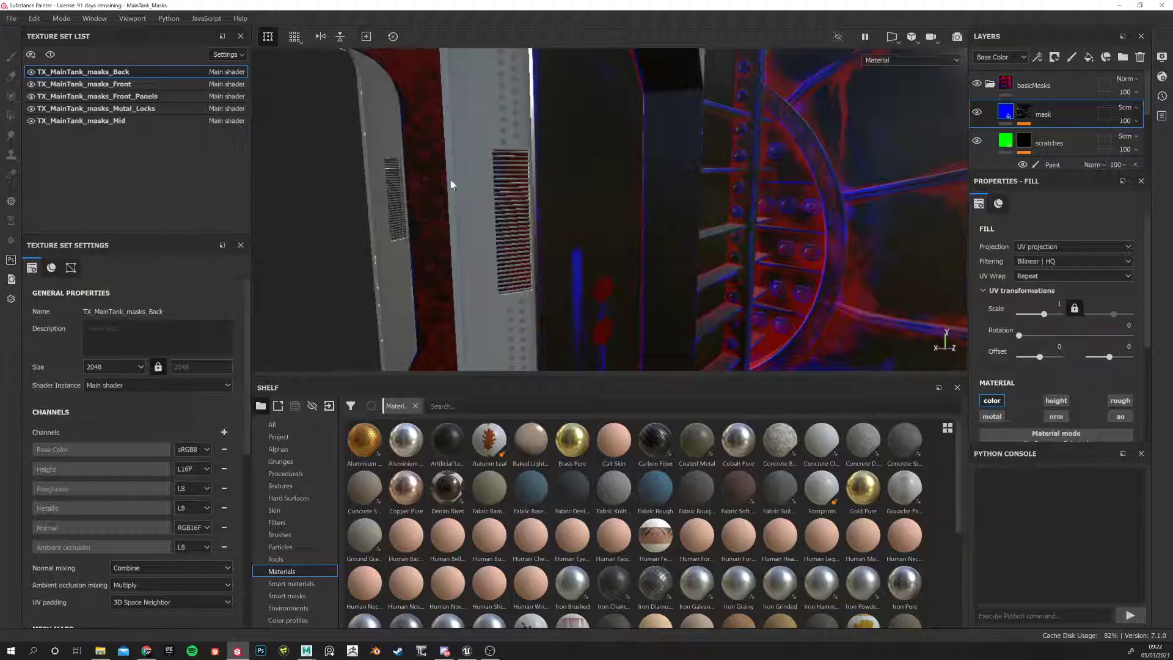
mouse_move(410, 261)
left_mouse_down("alt")
mouse_move(513, 217)
mouse_move(438, 273)
mouse_move(428, 244)
mouse_move(651, 219)
mouse_move(697, 186)
mouse_move(636, 215)
mouse_move(700, 213)
mouse_move(563, 152)
left_mouse_up("alt")
mouse_move(526, 243)
left_mouse_down("alt")
mouse_move(326, 238)
mouse_move(576, 126)
left_mouse_up("alt")
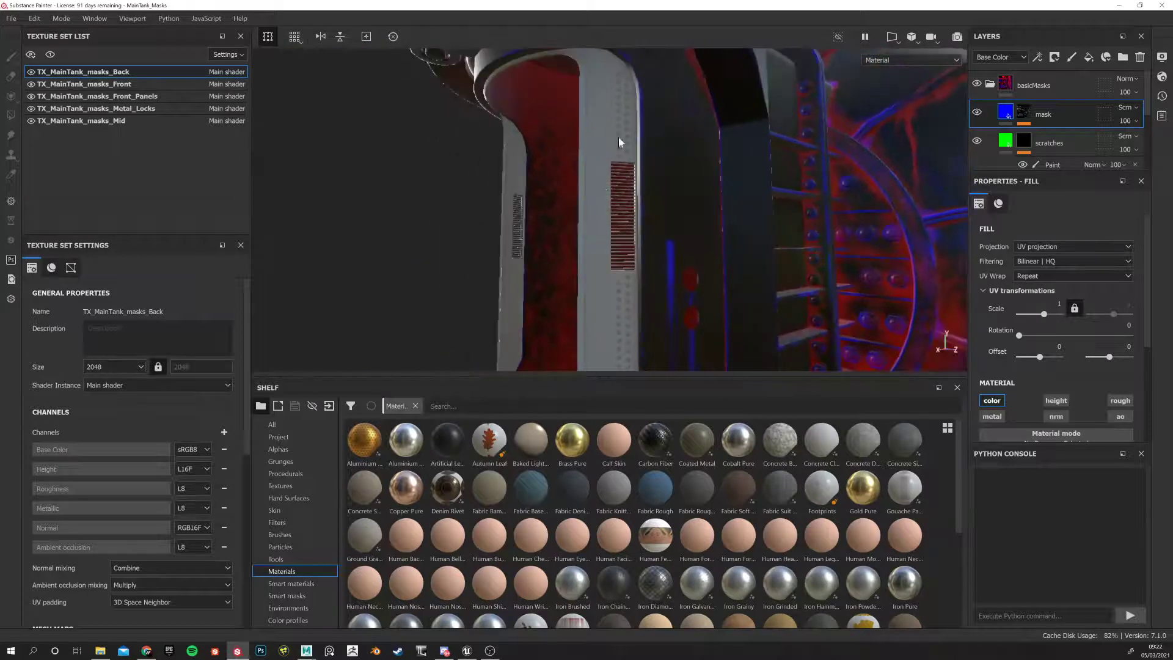
left_click_drag(509, 267, 476, 269, "alt")
left_click(911, 38)
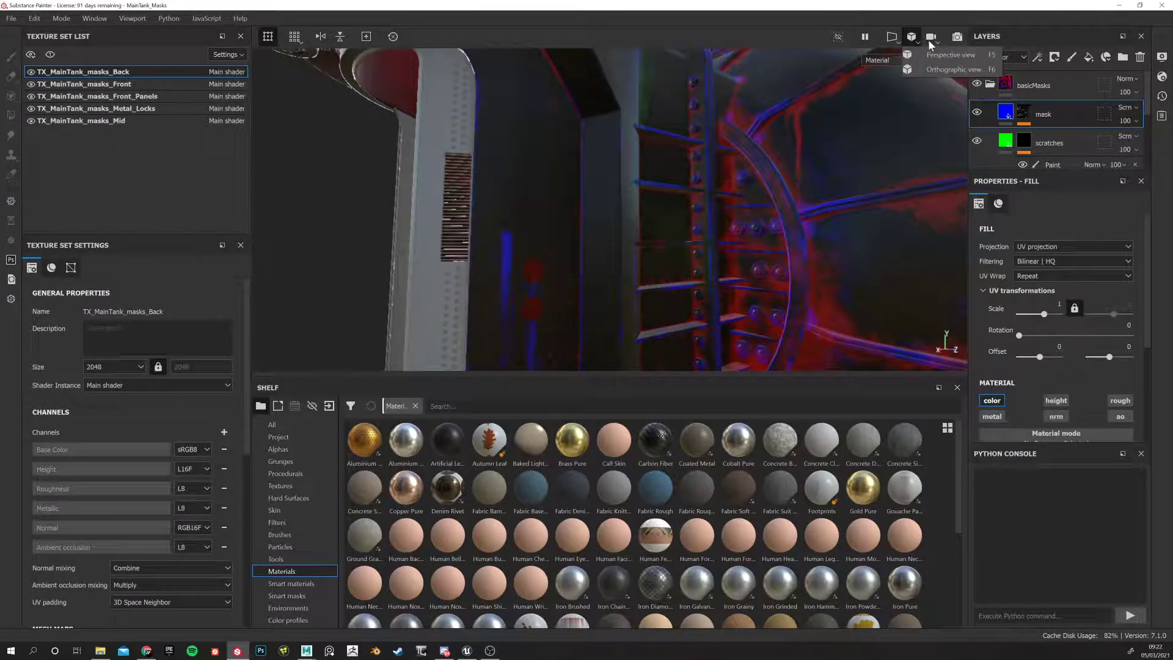
left_click(893, 38)
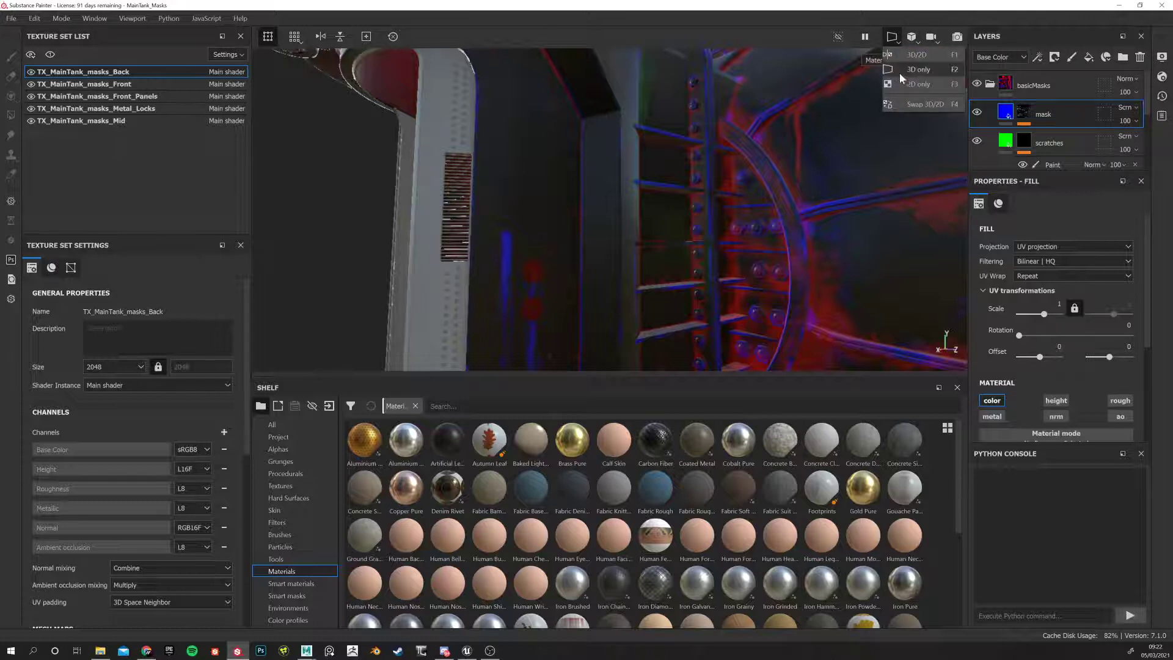
left_click(898, 56)
Examine how the coloured masks are laid out on the 2D UV layout of the TX_MainTank_masks_Back texture set
scroll(760, 219, "up", 1)
scroll(755, 199, "down", 8)
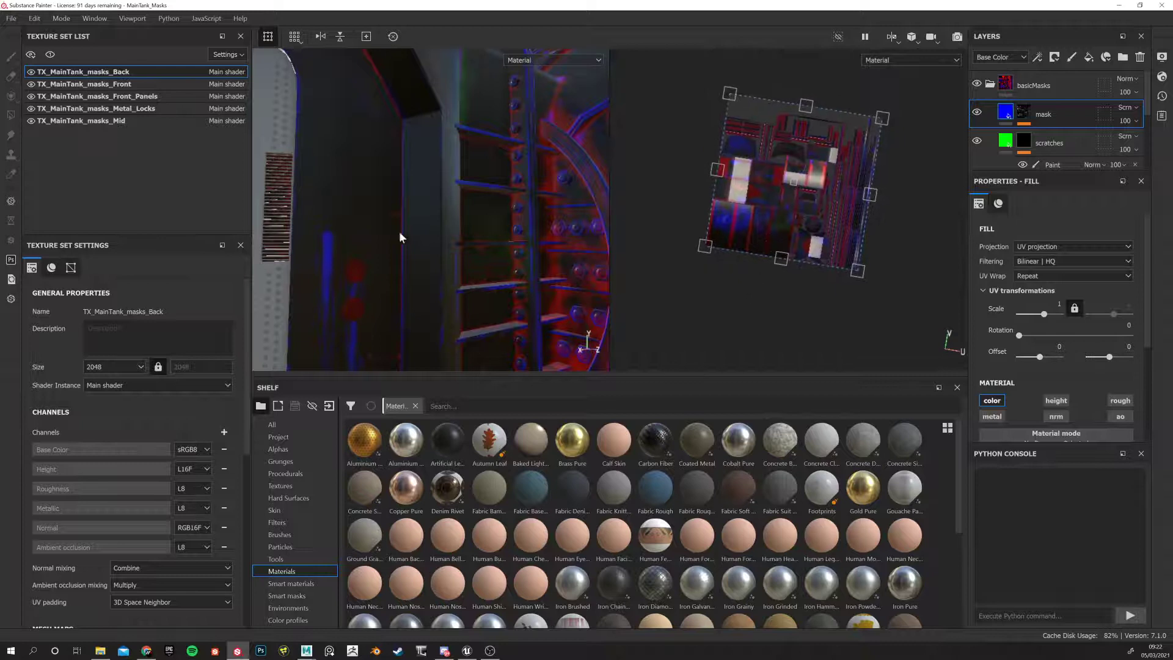
left_click_drag(394, 249, 451, 234, "alt")
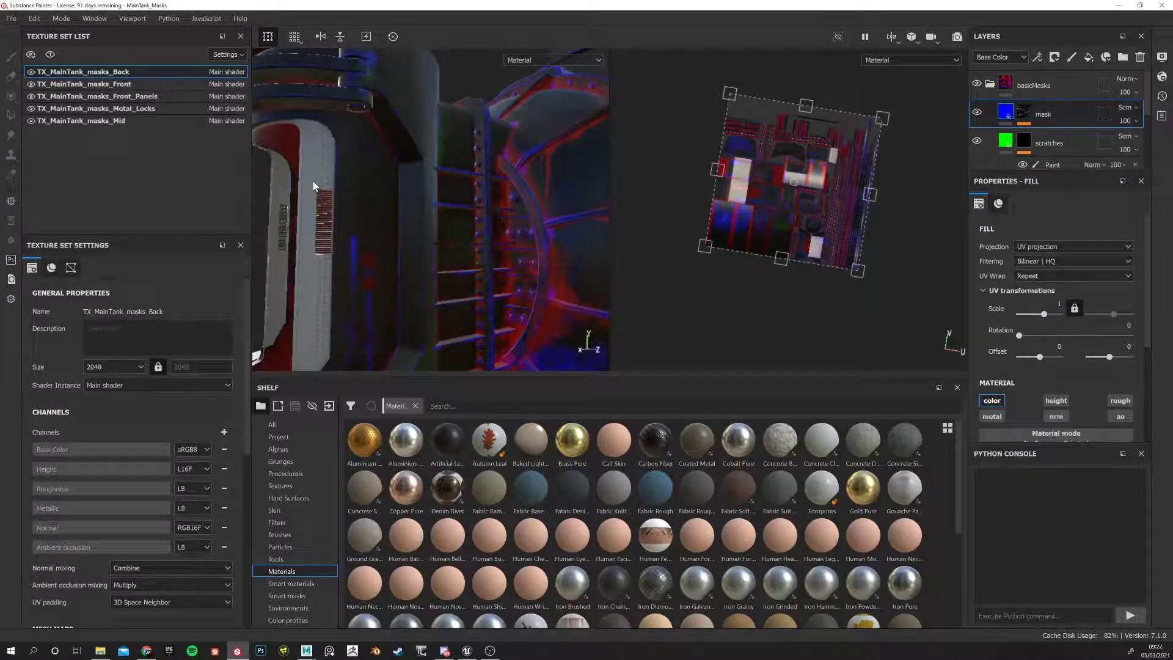
scroll(749, 205, "up", 6)
scroll(864, 225, "down", 5)
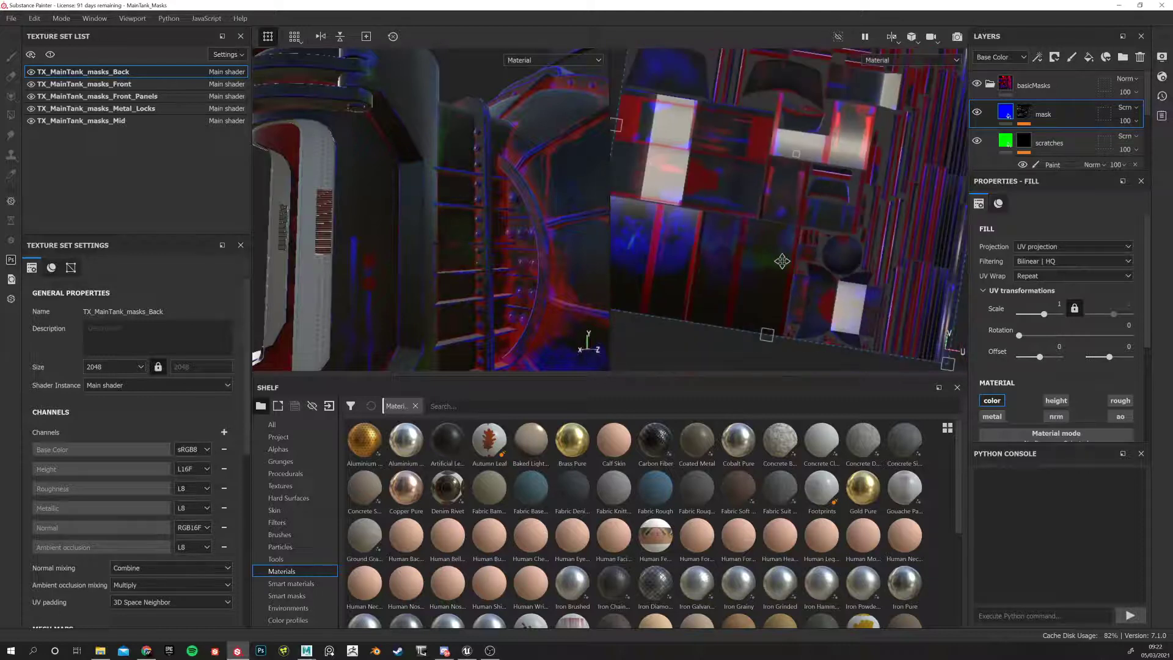
scroll(912, 209, "up", 1)
middle_click_drag(925, 159, 688, 162)
scroll(688, 162, "up", 2)
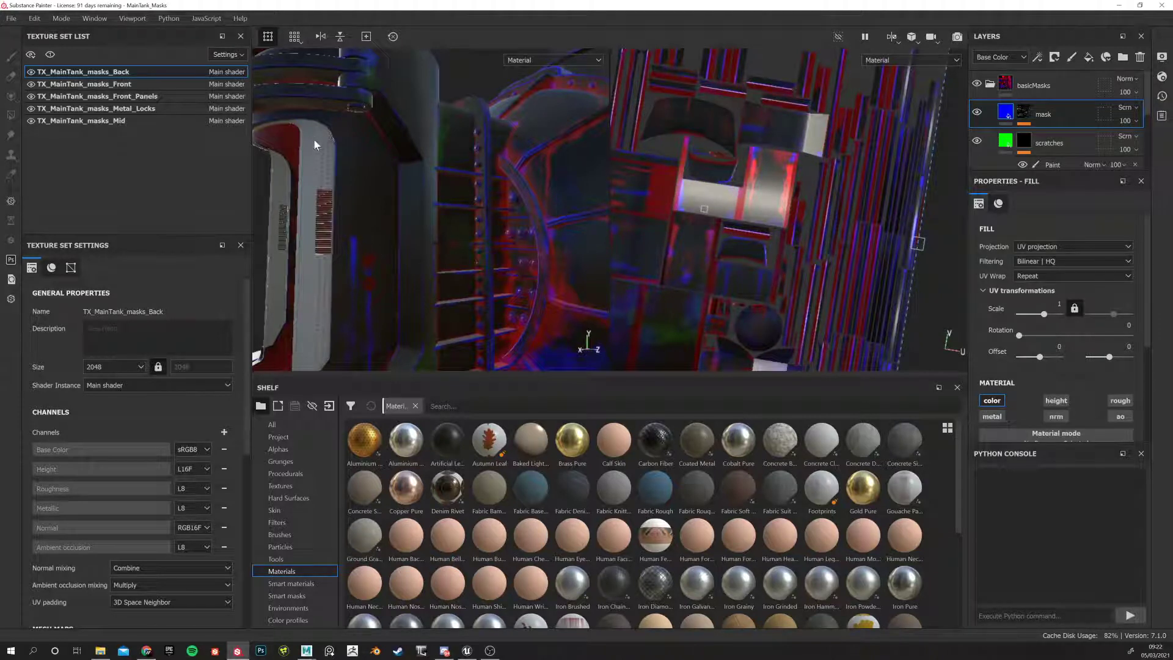
Examine the coloured masks around the capsule's opening, its side panels and the ladder between the capsule and the main tank
middle_click_drag(382, 287, 503, 249, "alt")
left_click_drag(403, 281, 526, 293, "alt")
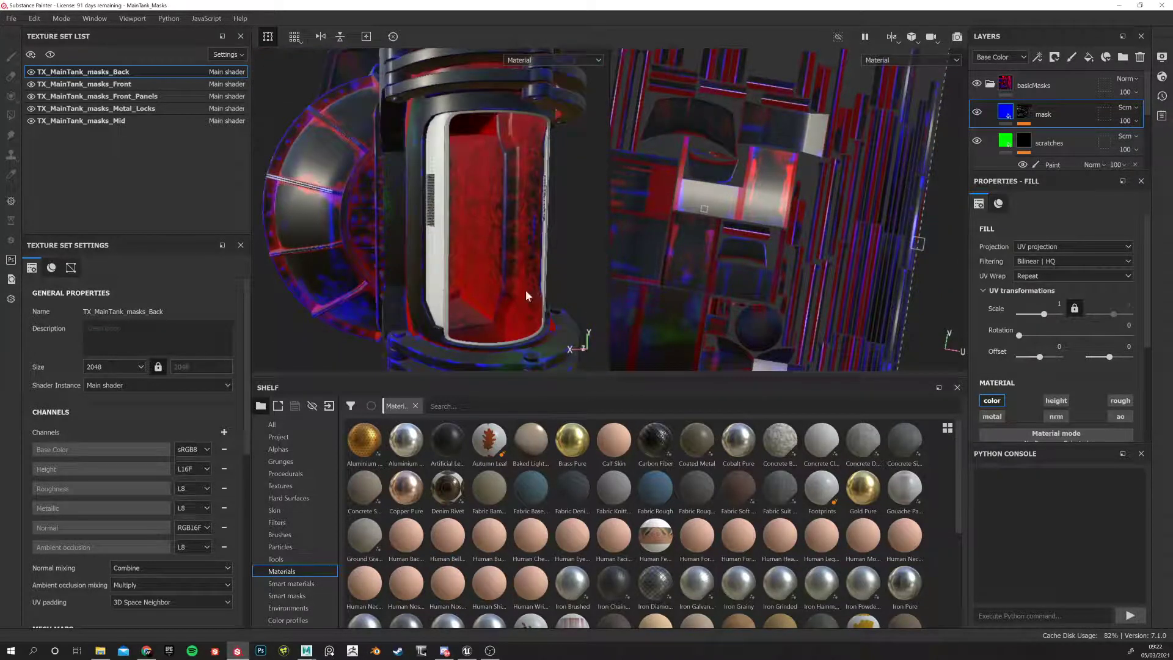
middle_click_drag(495, 304, 451, 142, "alt")
left_click_drag(380, 275, 516, 280, "alt")
middle_click_drag(415, 248, 521, 298, "alt")
scroll(521, 299, "up", 2)
left_click_drag(521, 298, 385, 285, "alt")
scroll(385, 287, "down", 2)
middle_click_drag(397, 340, 360, 340, "alt")
left_click_drag(382, 274, 411, 262, "alt")
middle_click_drag(457, 211, 487, 288, "alt")
scroll(433, 249, "up", 2)
left_click_drag(433, 248, 454, 202, "alt")
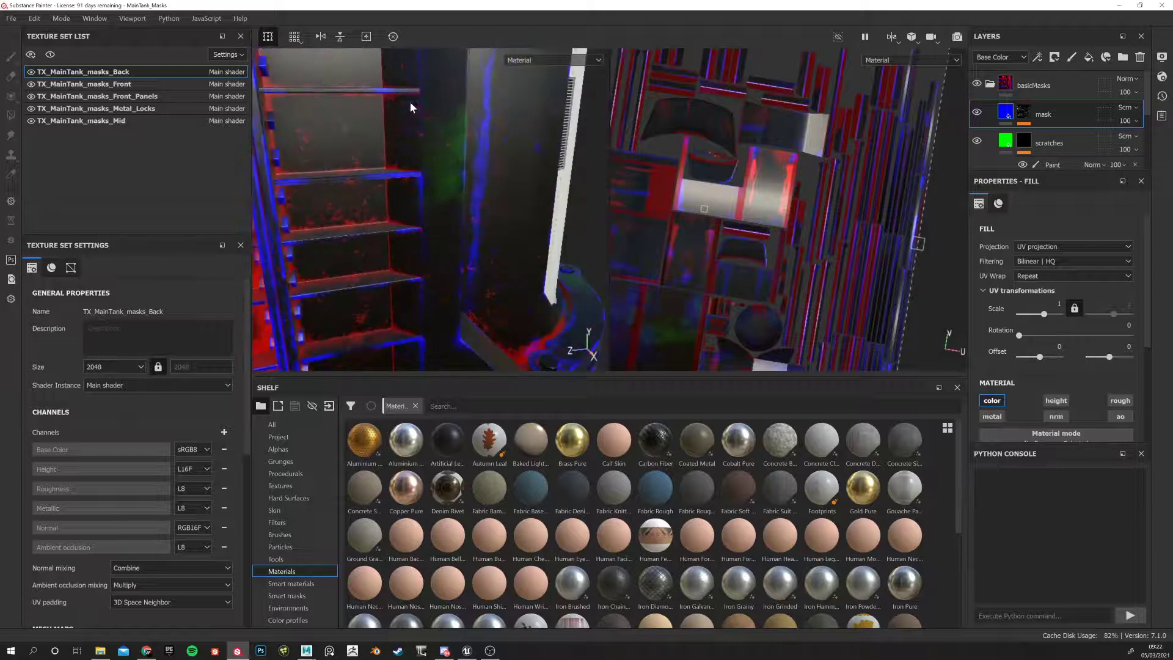
left_click_drag(395, 264, 361, 200, "alt")
middle_click_drag(361, 199, 468, 285, "alt")
scroll(501, 291, "up", 2)
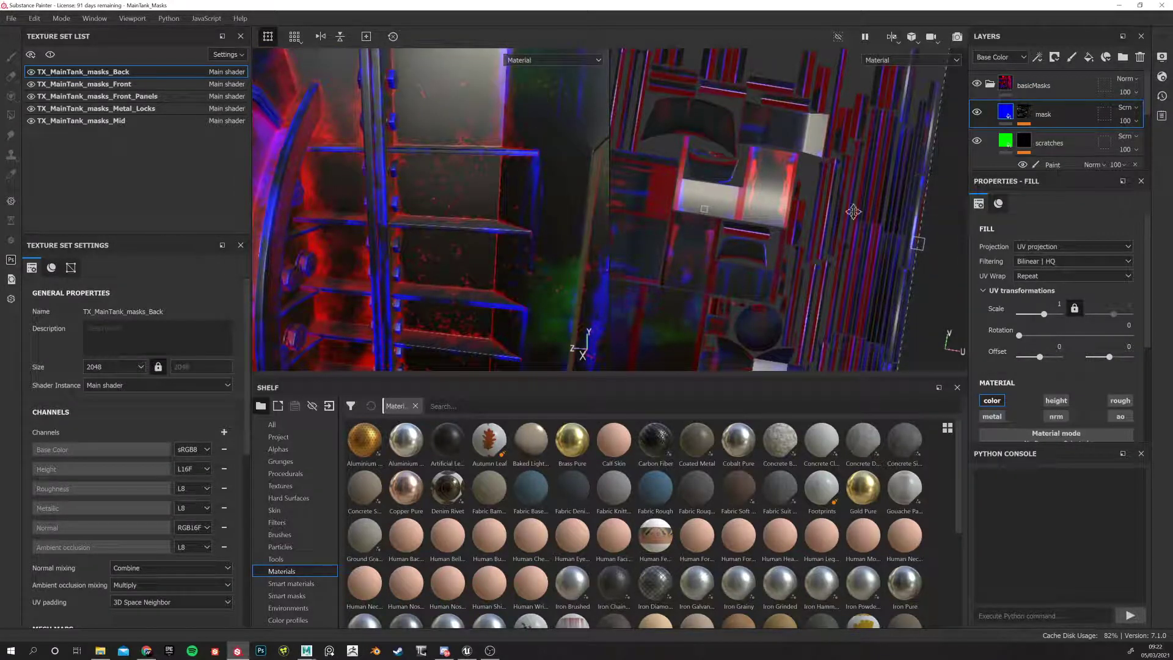
Review the mask, scratches and grime layers of the basicMasks folder alongside the coloured masks on the tank's side panels and curved body
scroll(1056, 142, "down", 5)
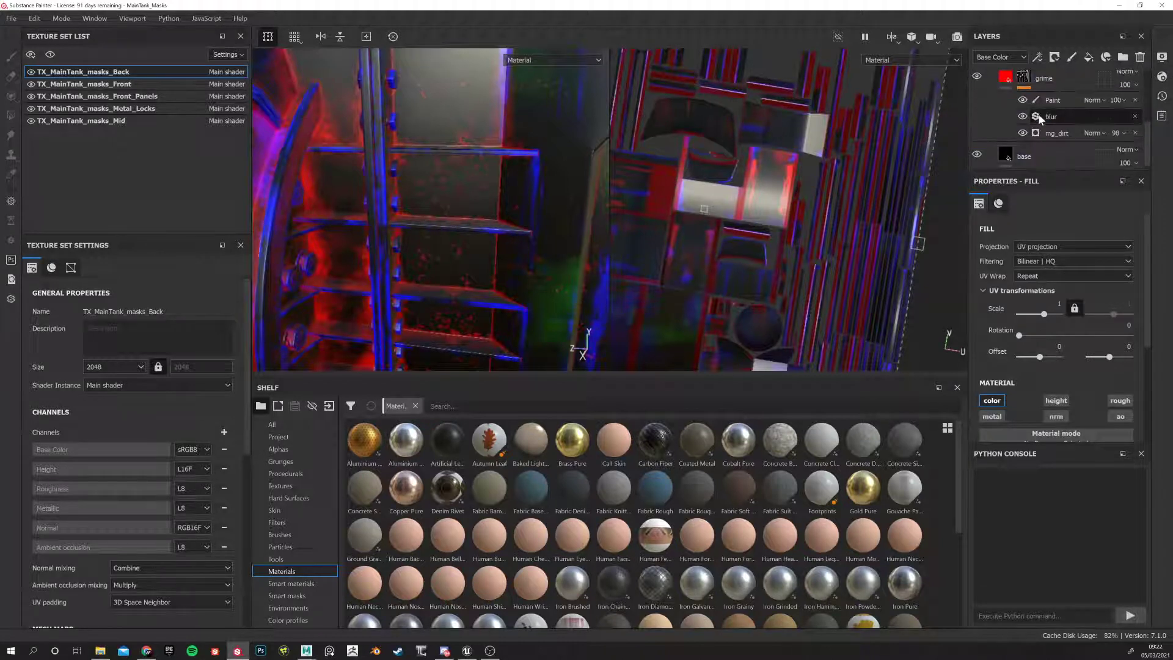
left_click_drag(431, 263, 473, 256, "alt")
scroll(1020, 122, "up", 3)
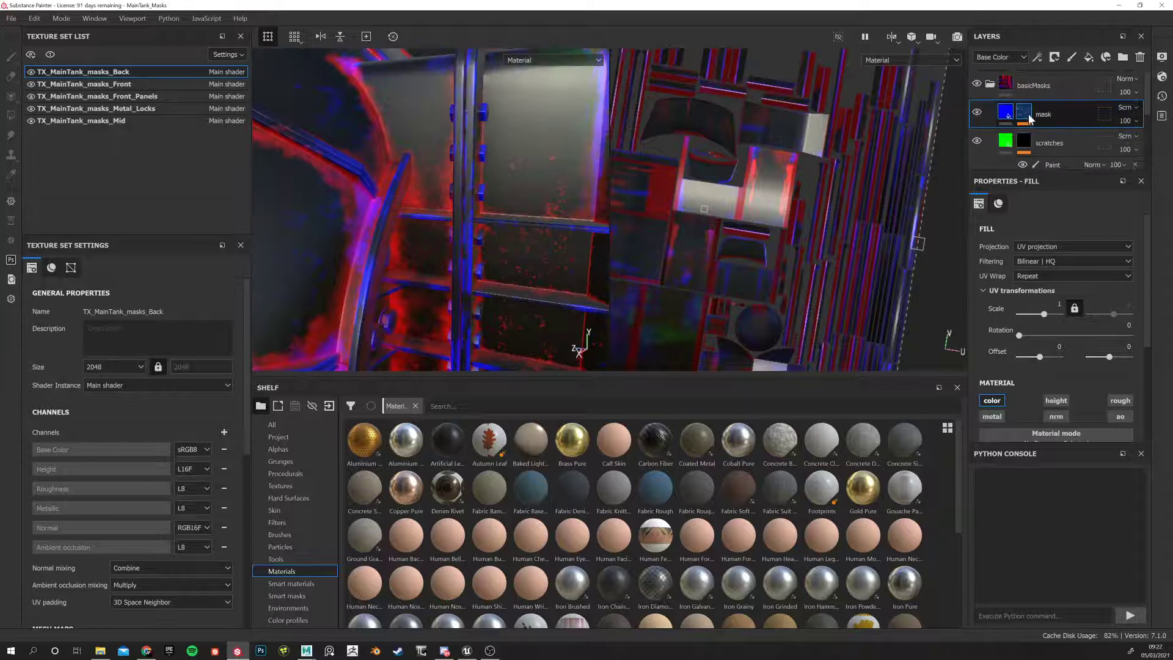
scroll(1047, 154, "down", 3)
mouse_move(480, 217)
left_mouse_down("alt")
mouse_move(398, 191)
mouse_move(393, 244)
mouse_move(428, 257)
mouse_move(460, 246)
mouse_move(413, 249)
mouse_move(479, 238)
mouse_move(439, 226)
mouse_move(391, 171)
mouse_move(369, 254)
mouse_move(336, 269)
mouse_move(426, 274)
mouse_move(405, 215)
mouse_move(427, 183)
mouse_move(396, 186)
mouse_move(480, 229)
left_mouse_up("alt")
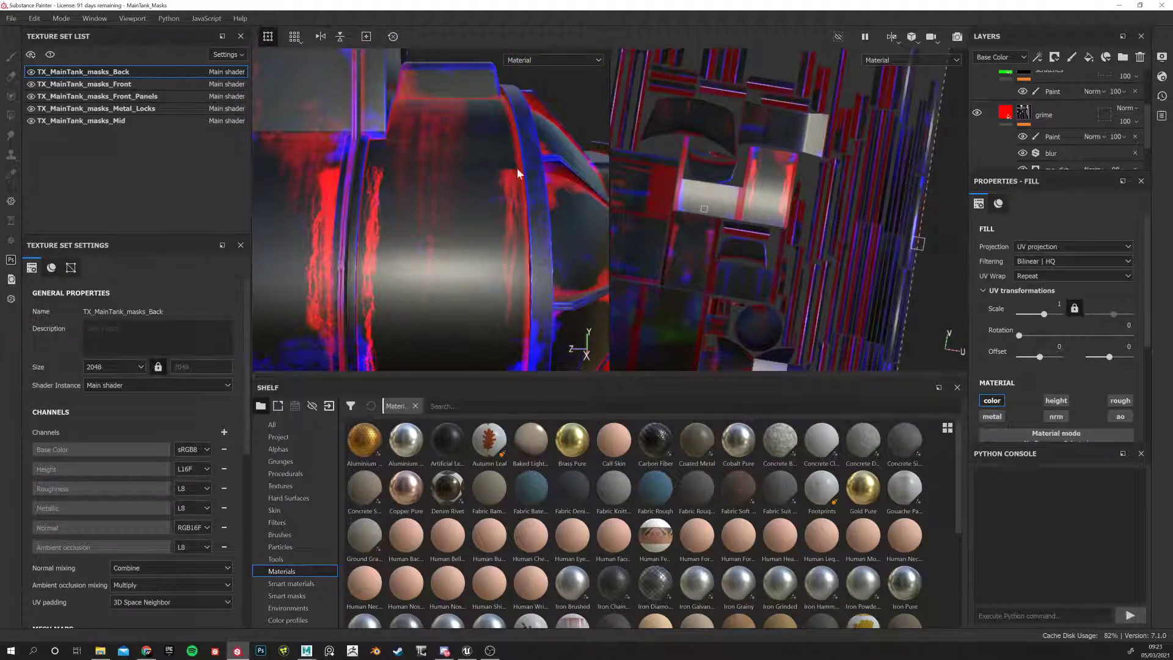
left_click_drag(370, 169, 403, 177, "alt")
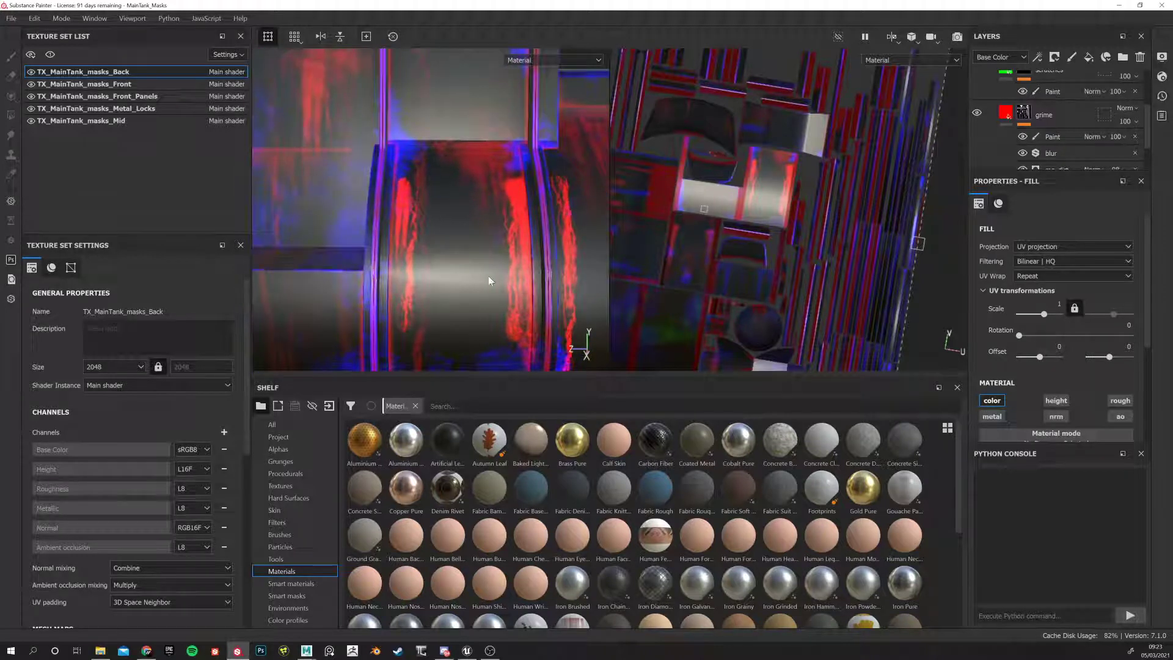
Switch to Unreal Engine and inspect the painted-metal surface of the main tank up close around its rings and hooks
left_click(467, 651)
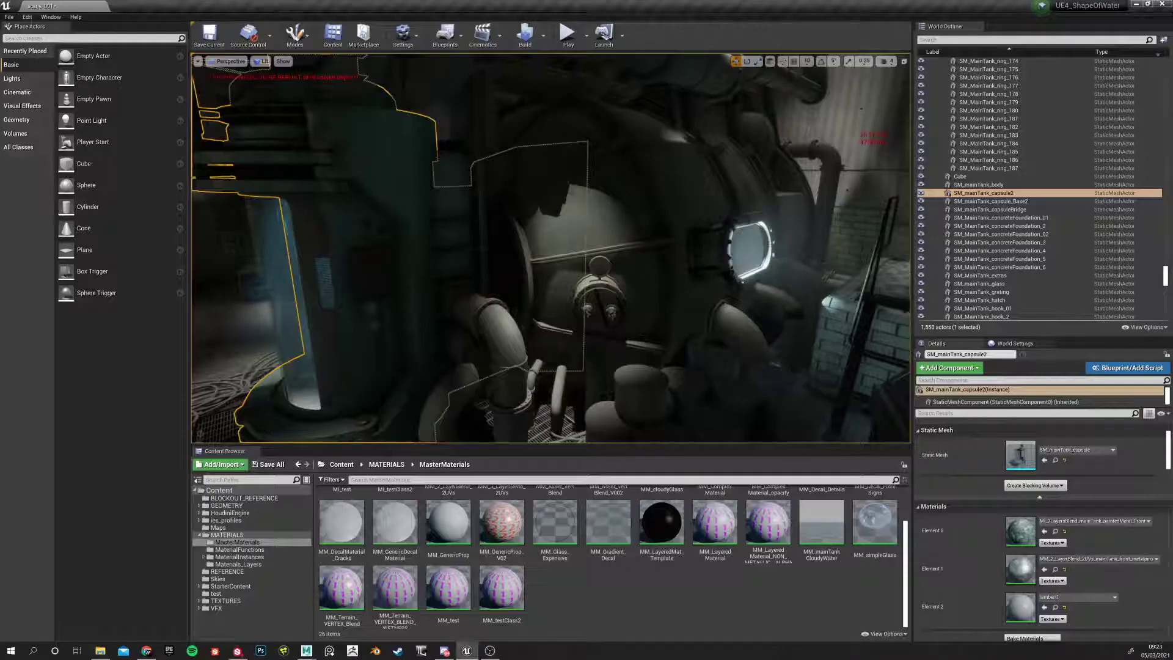
right_click_drag(550, 247, 404, 263)
right_click_drag(501, 168, 385, 127)
right_click_drag(411, 179, 420, 158)
mouse_move(408, 230)
right_mouse_down()
mouse_move(482, 240)
mouse_move(375, 256)
mouse_move(408, 248)
right_mouse_up()
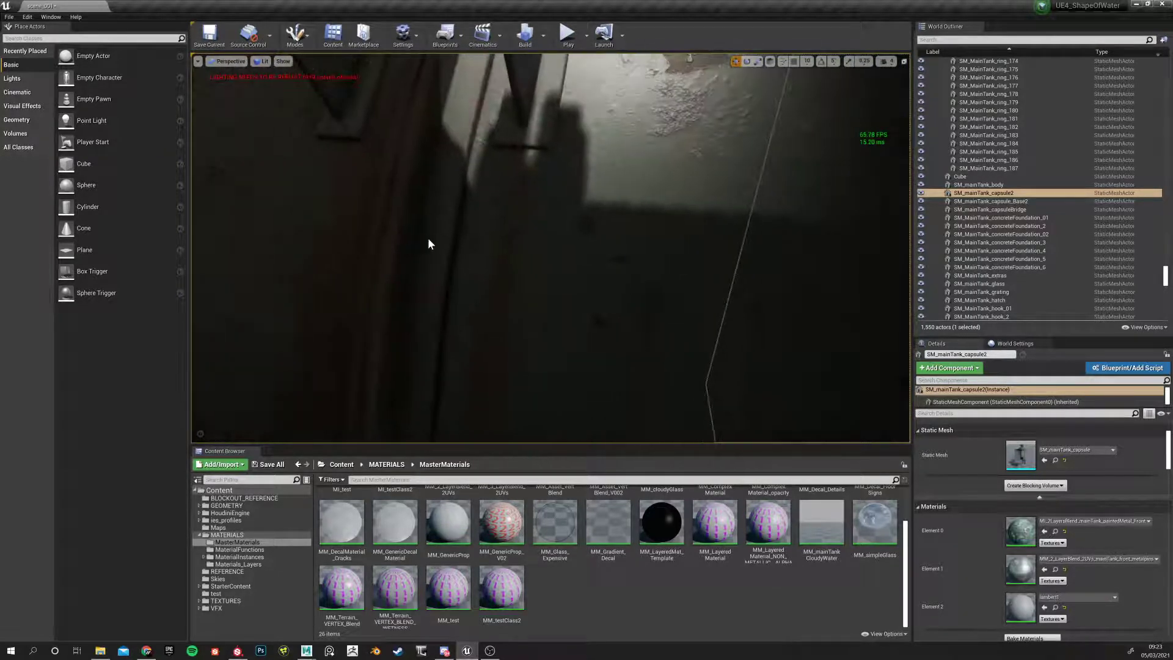
right_click_drag(538, 193, 636, 178)
scroll(636, 177, "up", 3)
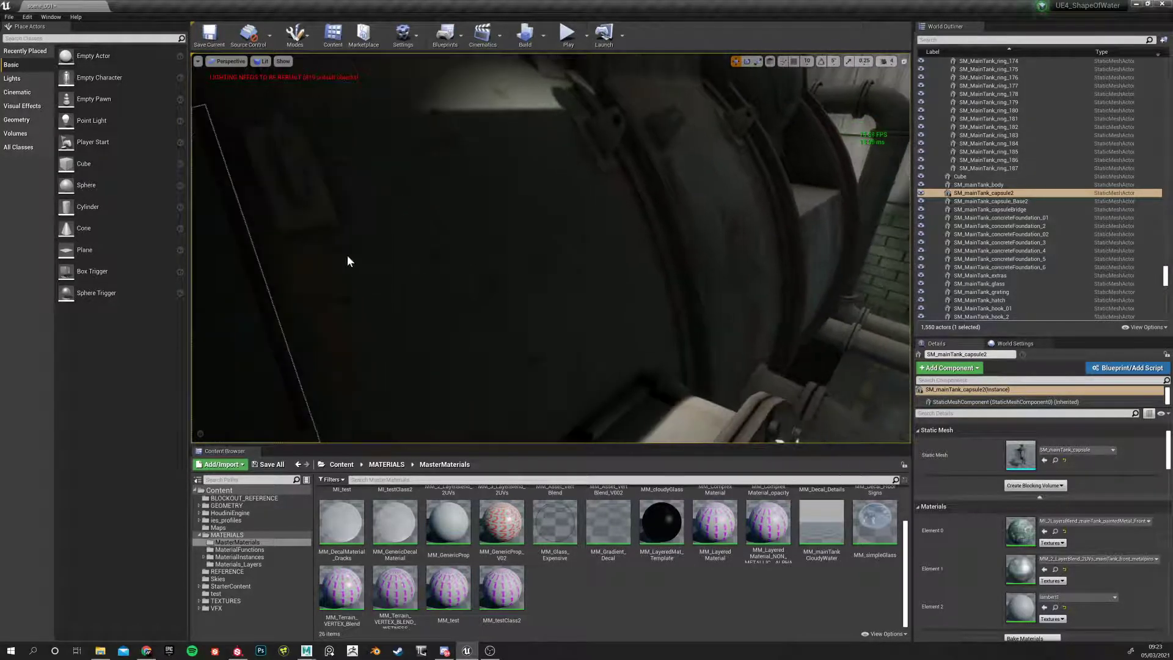
right_click_drag(334, 273, 378, 191)
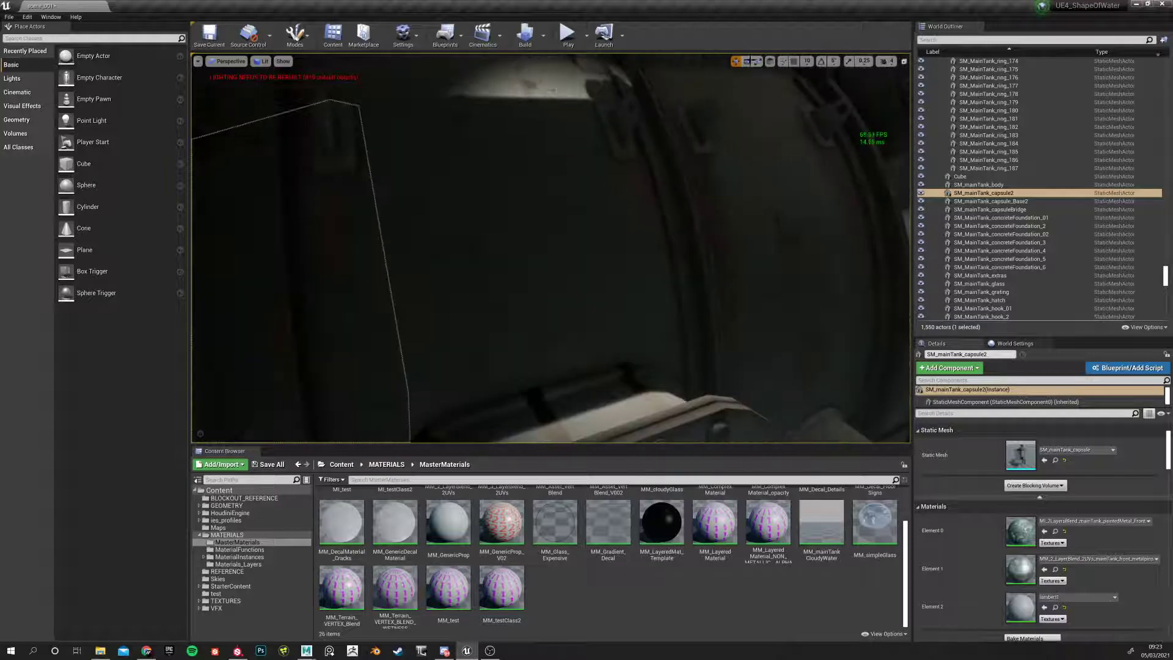
Find the PostProcessVolume in the scene and set its film Slope to about 0.33 and Toe to about 0.56
left_click(1008, 39)
type("post")
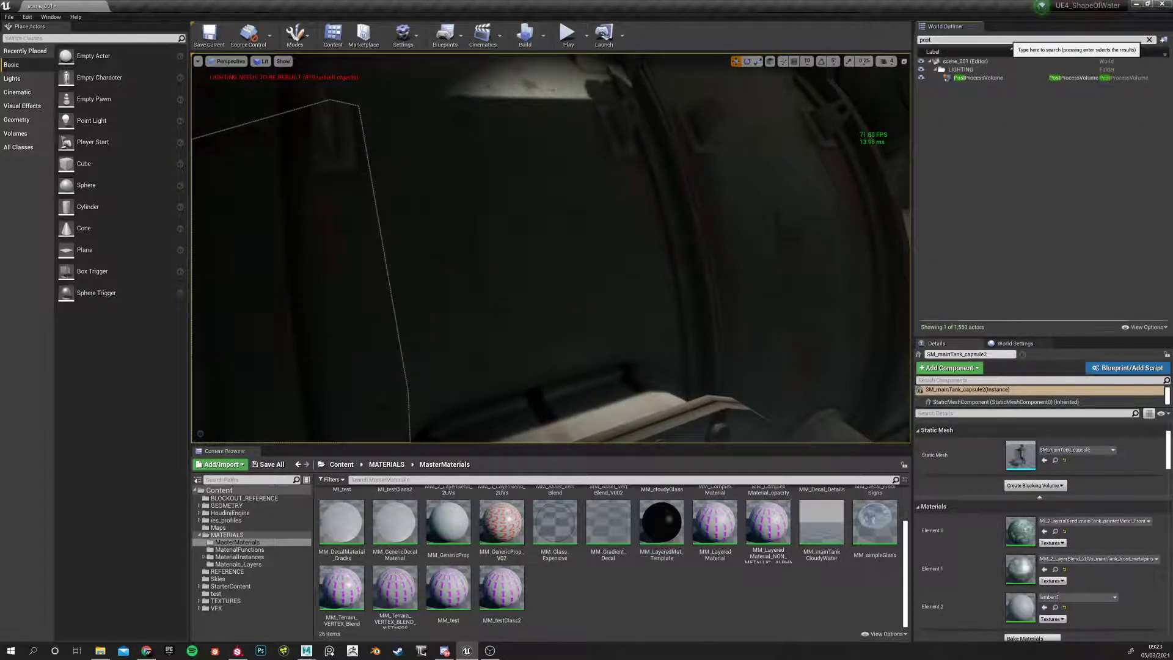
left_click(977, 77)
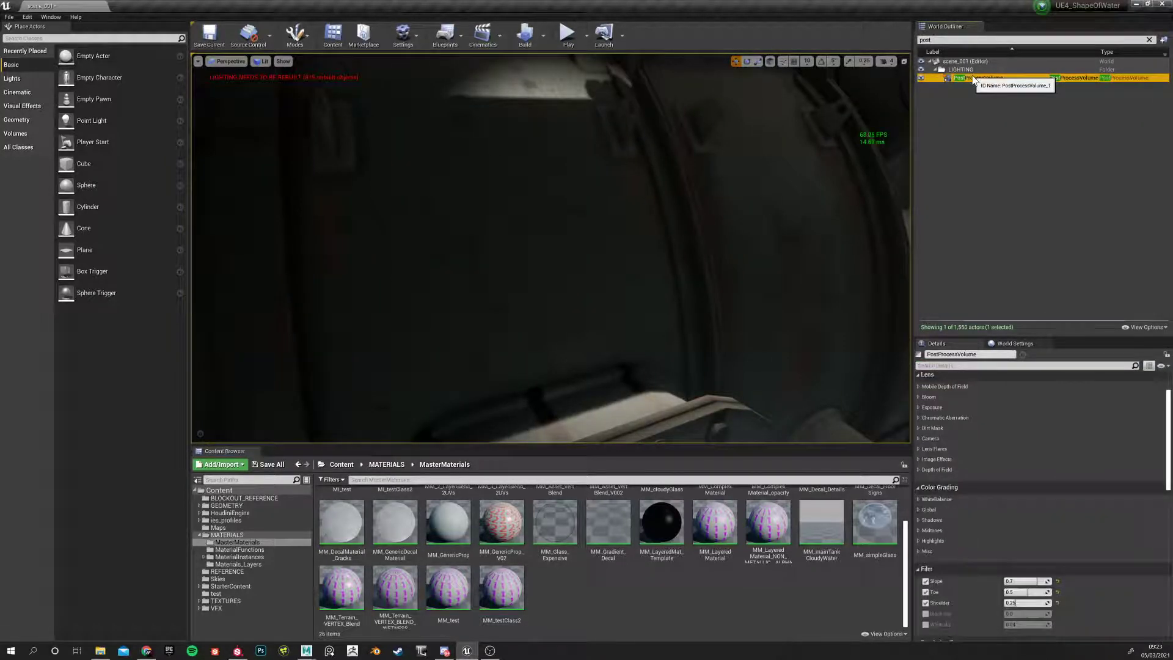
mouse_move(1026, 521)
left_mouse_down()
mouse_move(980, 522)
mouse_move(1031, 533)
left_mouse_up()
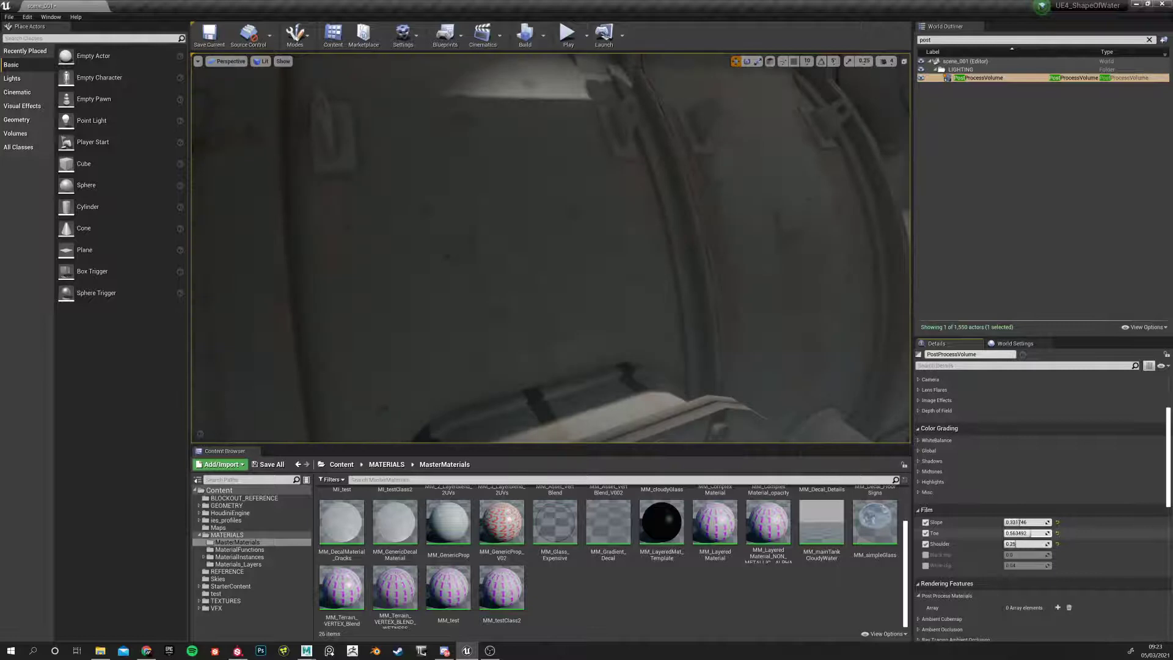
Examine the grime and rust streaks along the tank's rings, recesses and hooks in the brightened scene
mouse_move(437, 283)
right_mouse_down()
mouse_move(549, 283)
mouse_move(367, 283)
mouse_move(533, 262)
mouse_move(505, 212)
right_mouse_up()
scroll(498, 258, "up", 5)
mouse_move(678, 230)
right_mouse_down()
mouse_move(676, 199)
mouse_move(679, 277)
right_mouse_up()
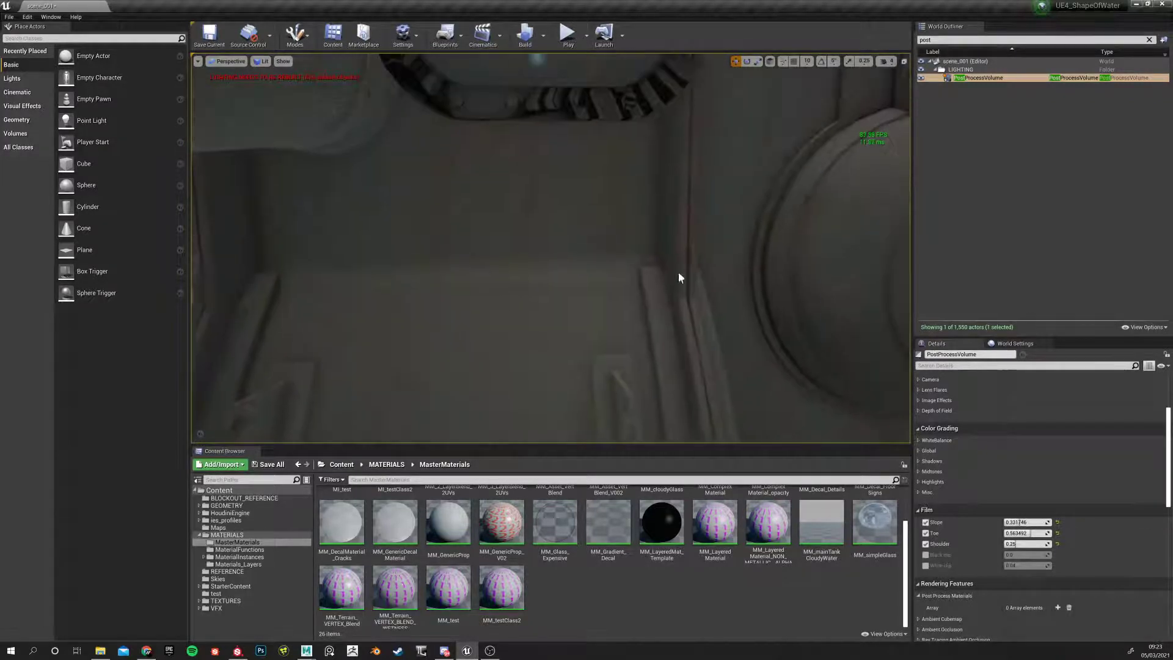
right_click_drag(578, 156, 562, 193)
scroll(600, 214, "down", 3)
right_click_drag(562, 235, 580, 266)
right_click_drag(580, 193, 594, 190)
right_click_drag(373, 126, 452, 146)
right_click_drag(513, 210, 593, 266)
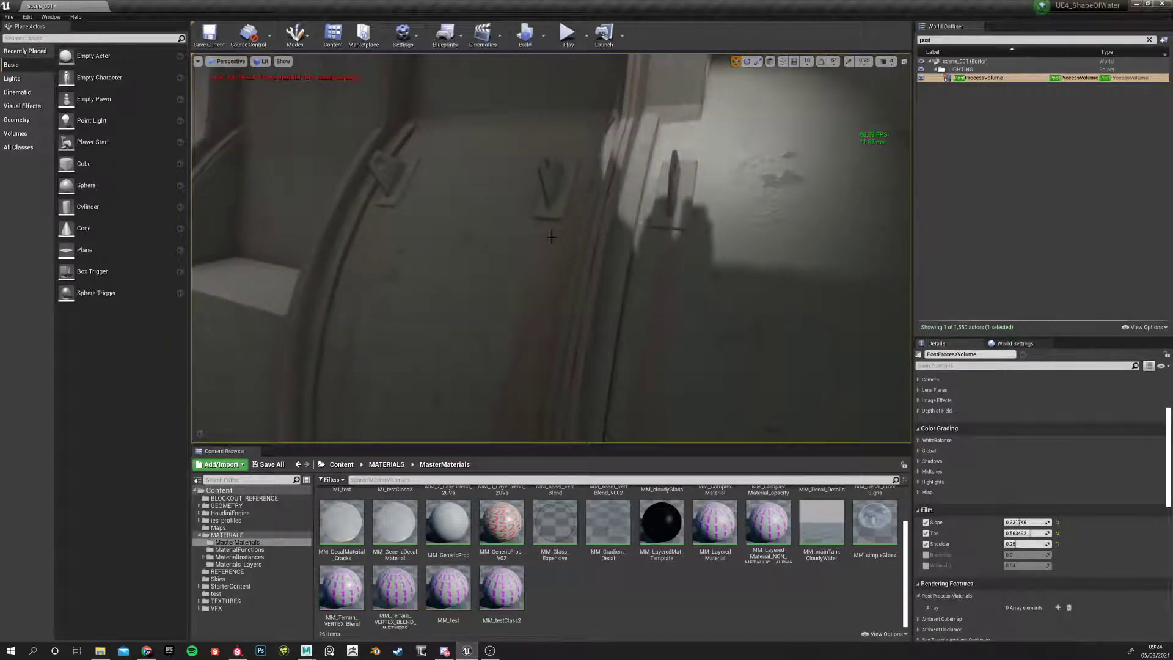
right_click_drag(557, 338, 557, 338)
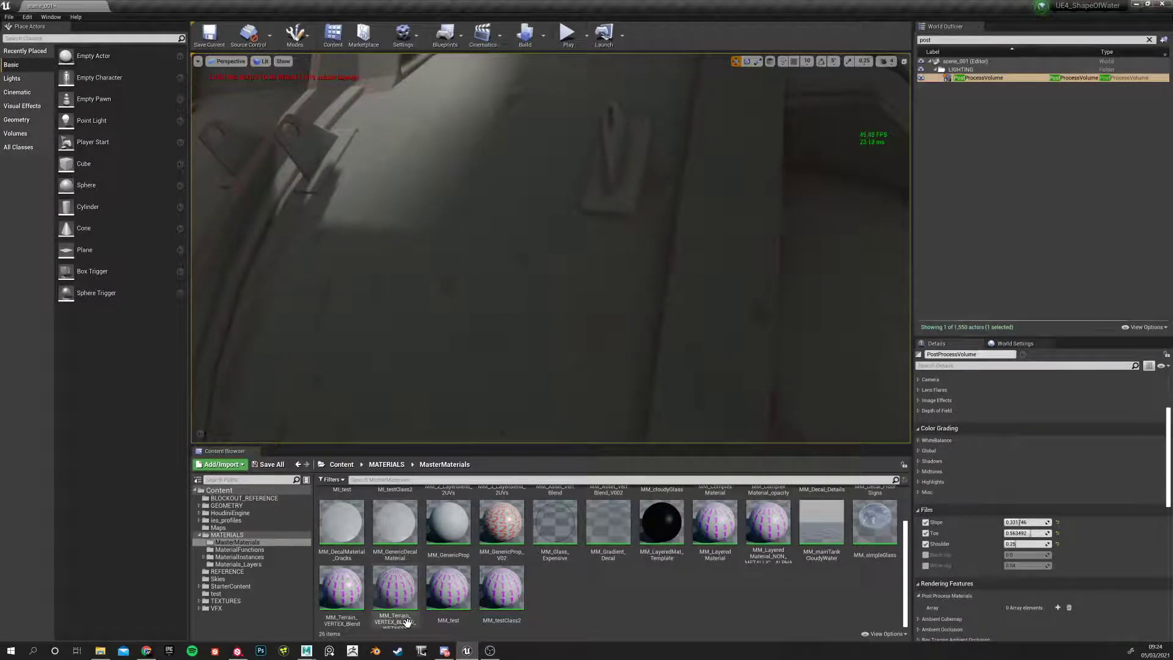
Switch to Substance Painter and examine the red grime streaks painted on the main tank's curved body and side panels
left_click(238, 650)
left_click_drag(481, 240, 294, 241, "alt")
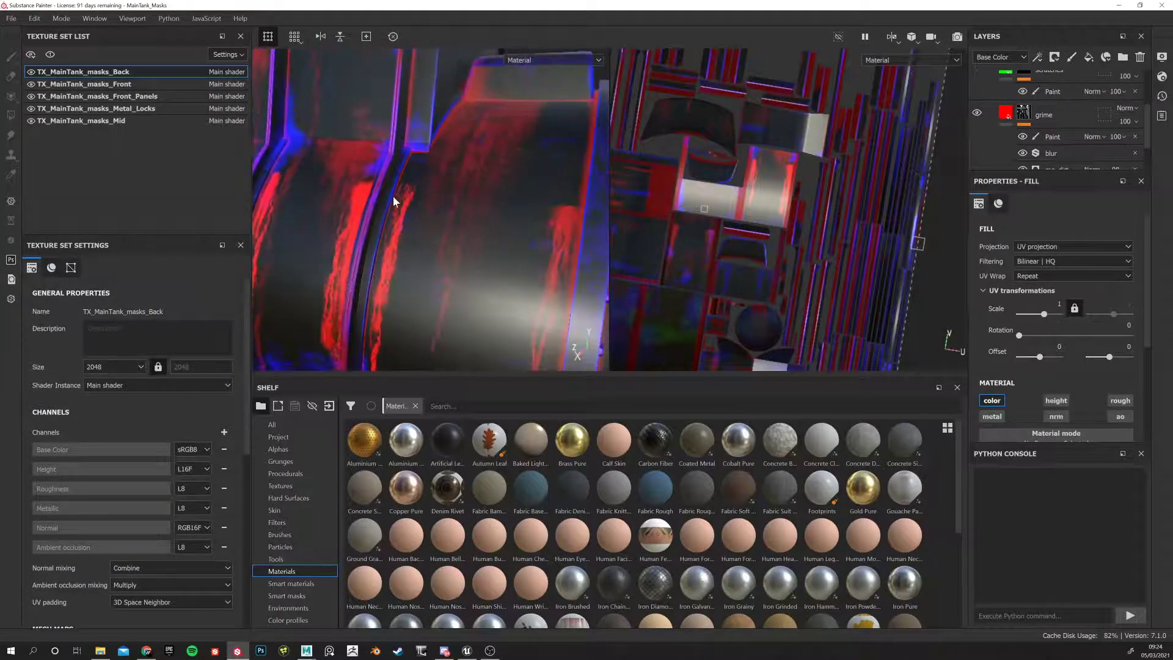
left_click_drag(426, 276, 367, 218, "alt")
right_click_drag(366, 217, 326, 153, "alt")
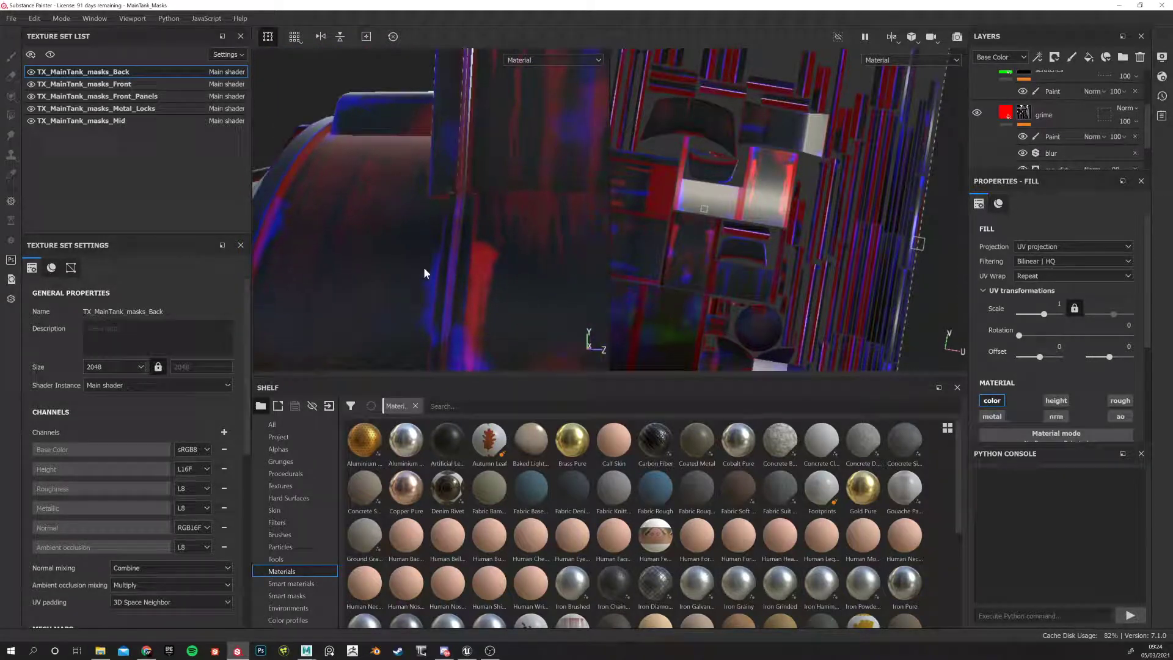
middle_click_drag(420, 329, 417, 273, "alt")
left_click_drag(417, 273, 337, 223, "alt")
left_click_drag(385, 265, 611, 195, "alt")
Examine the coloured edge and grime masks on the tank's framed end panels, the ladder and the capsule
scroll(678, 183, "down", 2)
scroll(550, 185, "down", 2)
right_click_drag(557, 183, 419, 204, "alt")
left_click_drag(419, 200, 384, 184, "alt")
right_click_drag(416, 304, 466, 193, "alt")
left_click_drag(466, 194, 354, 225, "alt")
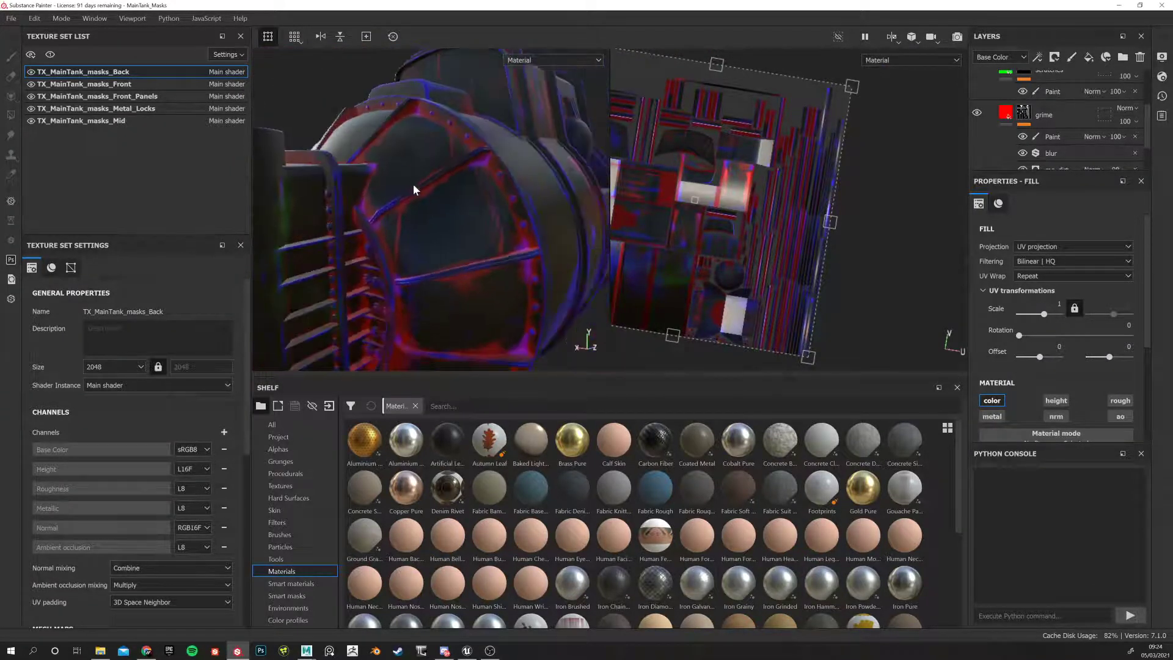
left_click_drag(449, 272, 517, 73, "alt")
Display the ambient occlusion mesh map and examine it on the main tank's rings and the ladder joint
left_click(521, 61)
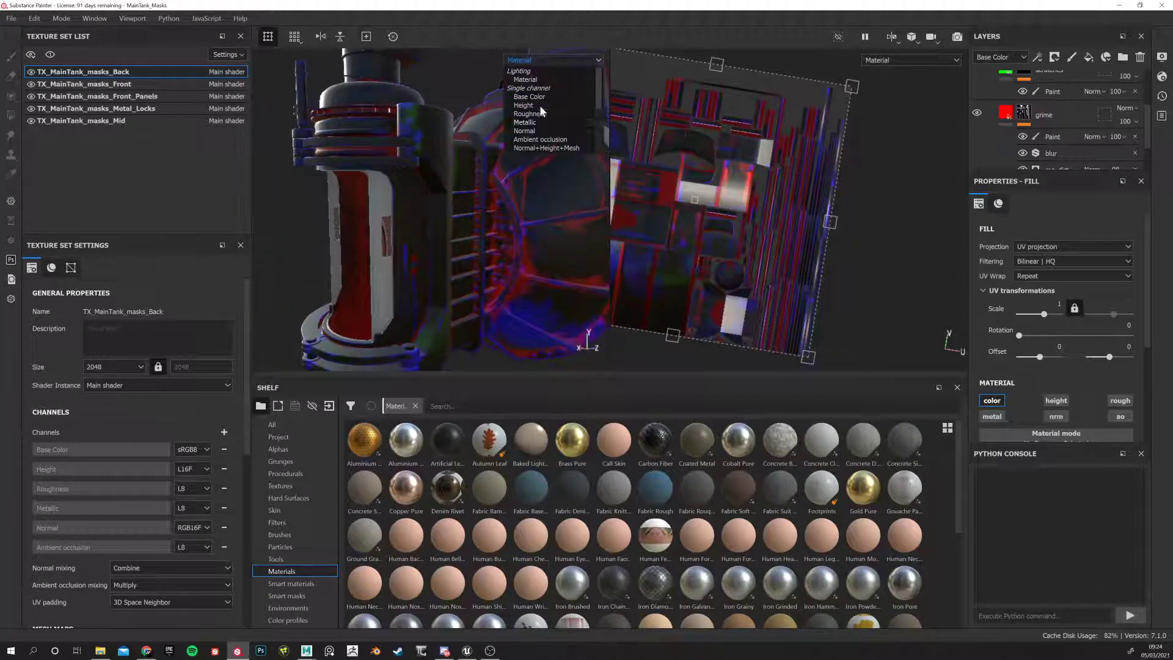
scroll(555, 109, "up", 2)
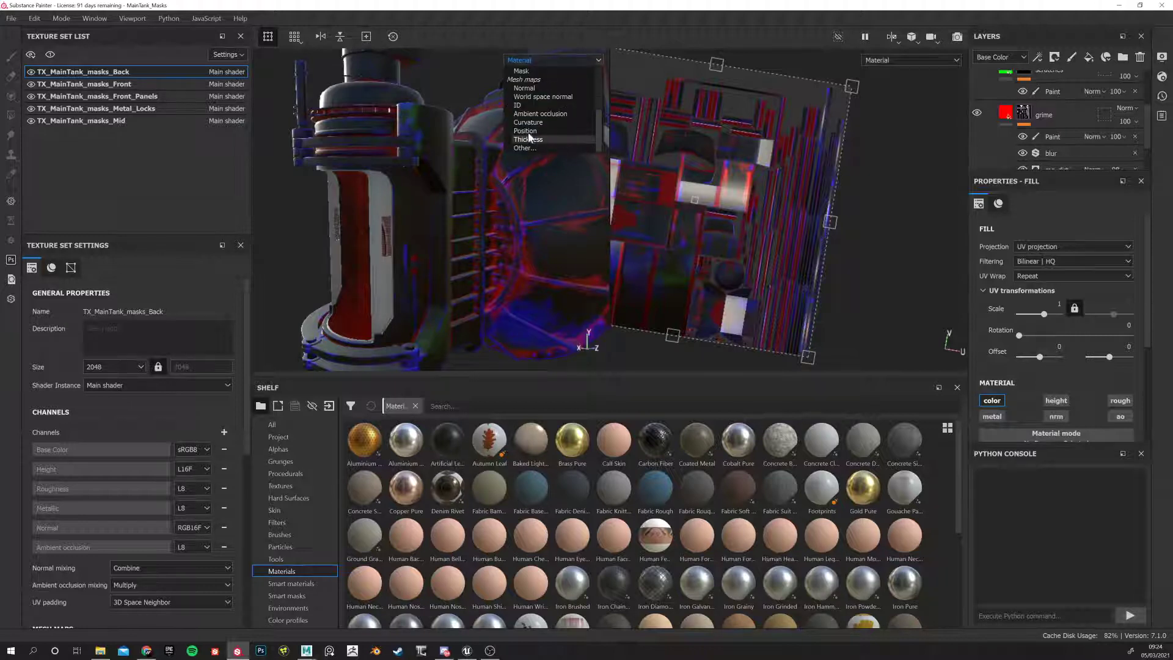
left_click(512, 129)
left_click_drag(375, 271, 449, 239, "alt")
right_click_drag(449, 238, 456, 207, "alt")
left_click_drag(455, 207, 428, 227, "alt")
right_click_drag(428, 227, 500, 167, "alt")
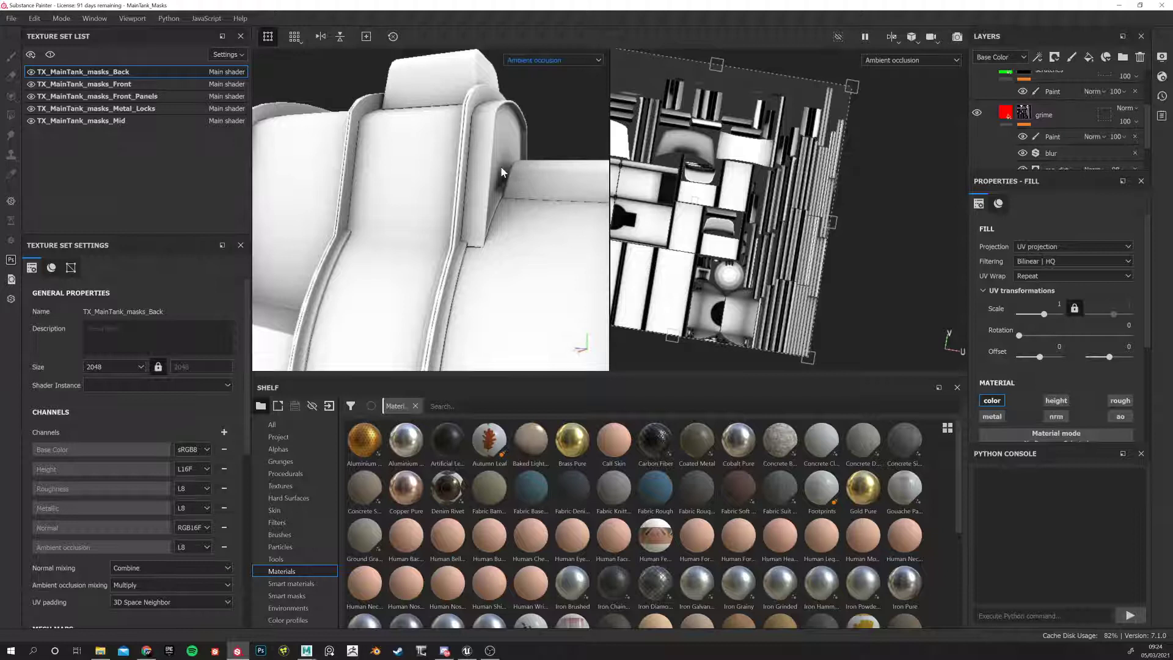
left_click_drag(518, 200, 305, 174, "alt")
left_click_drag(395, 161, 391, 203, "alt")
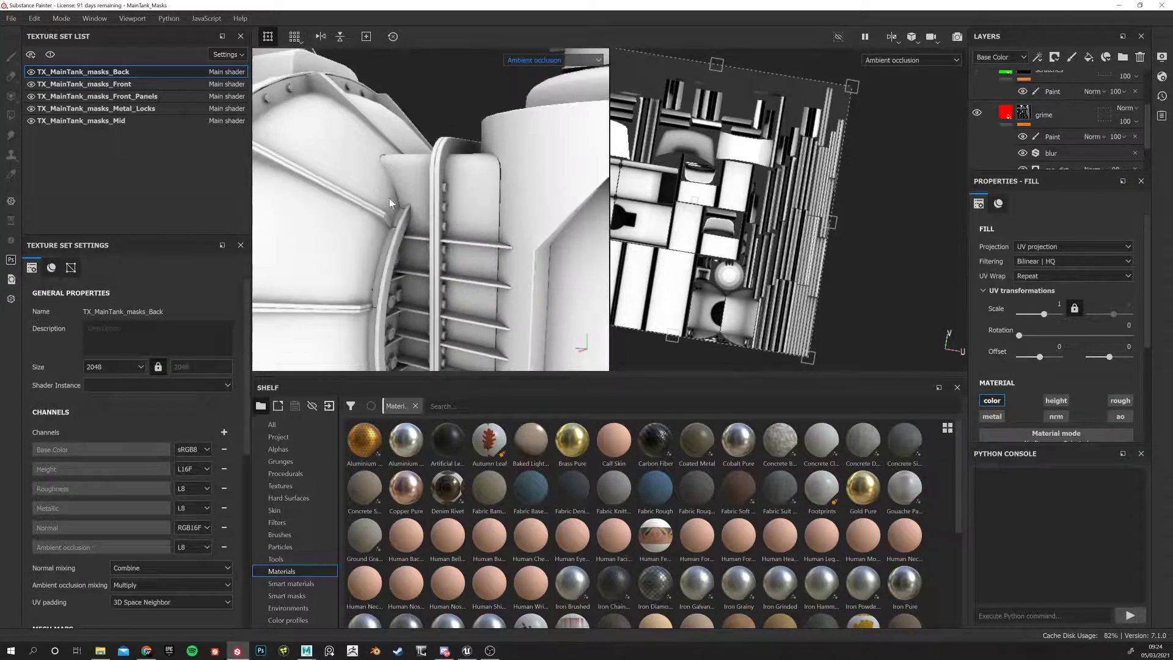
Examine the ambient occlusion around the capsule's top rings and its opening
left_click_drag(426, 289, 469, 235, "alt")
left_click_drag(352, 281, 435, 219, "alt")
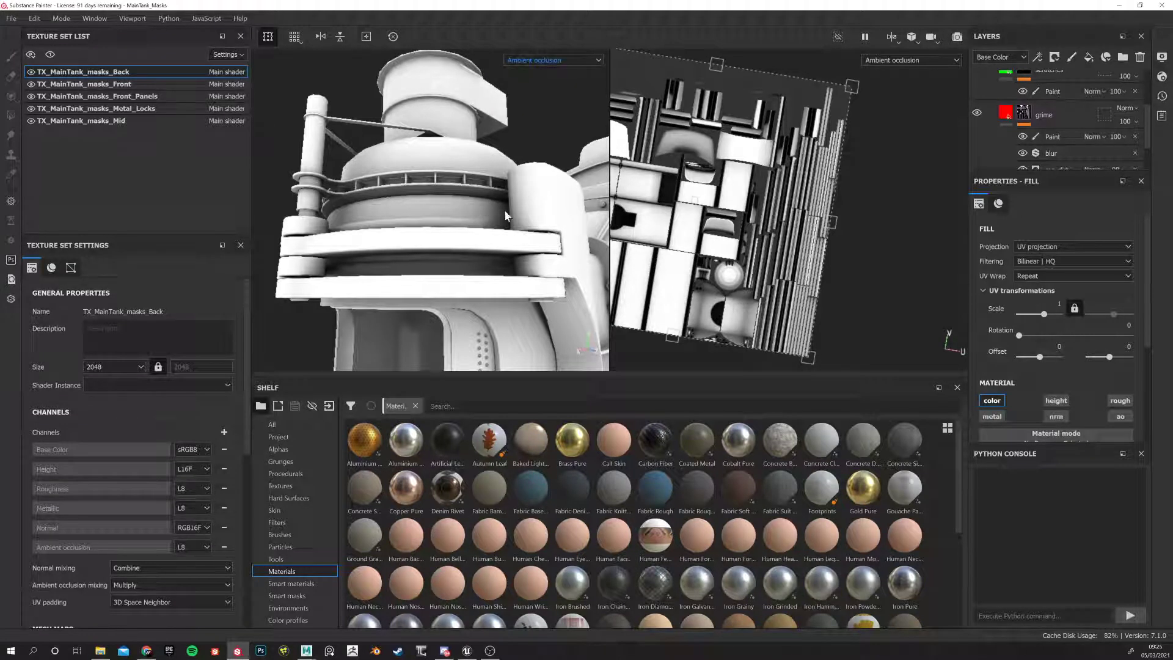
left_click_drag(471, 211, 501, 248, "alt")
left_click_drag(452, 218, 456, 216, "alt")
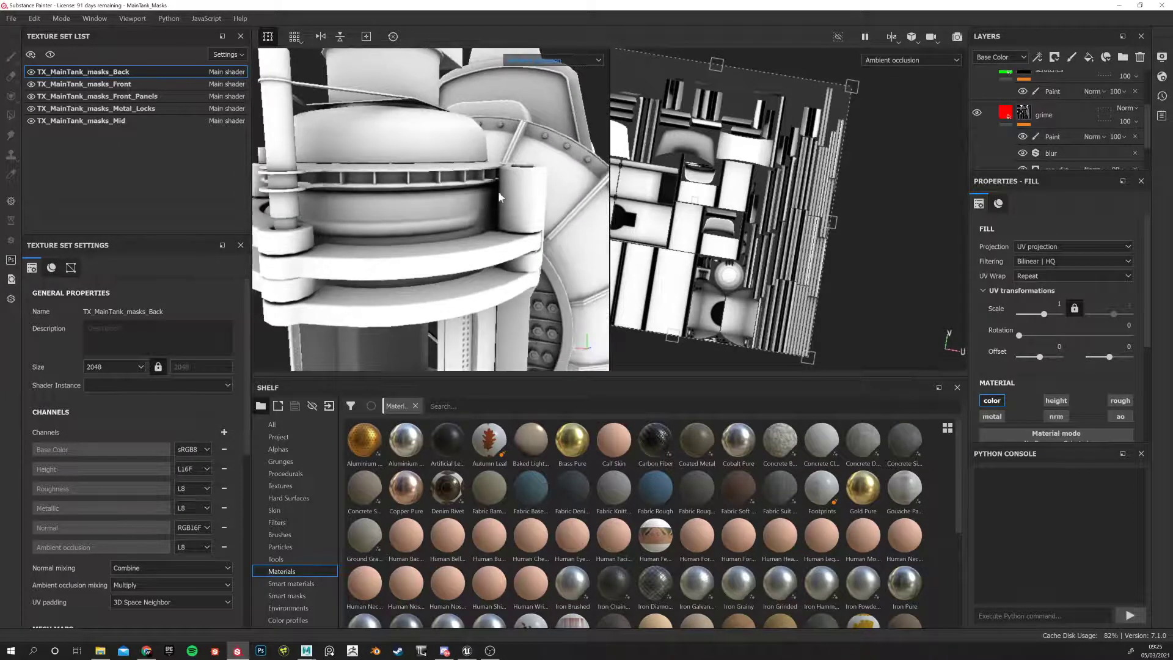
right_click_drag(586, 220, 421, 205, "alt")
left_click_drag(422, 204, 483, 246, "alt")
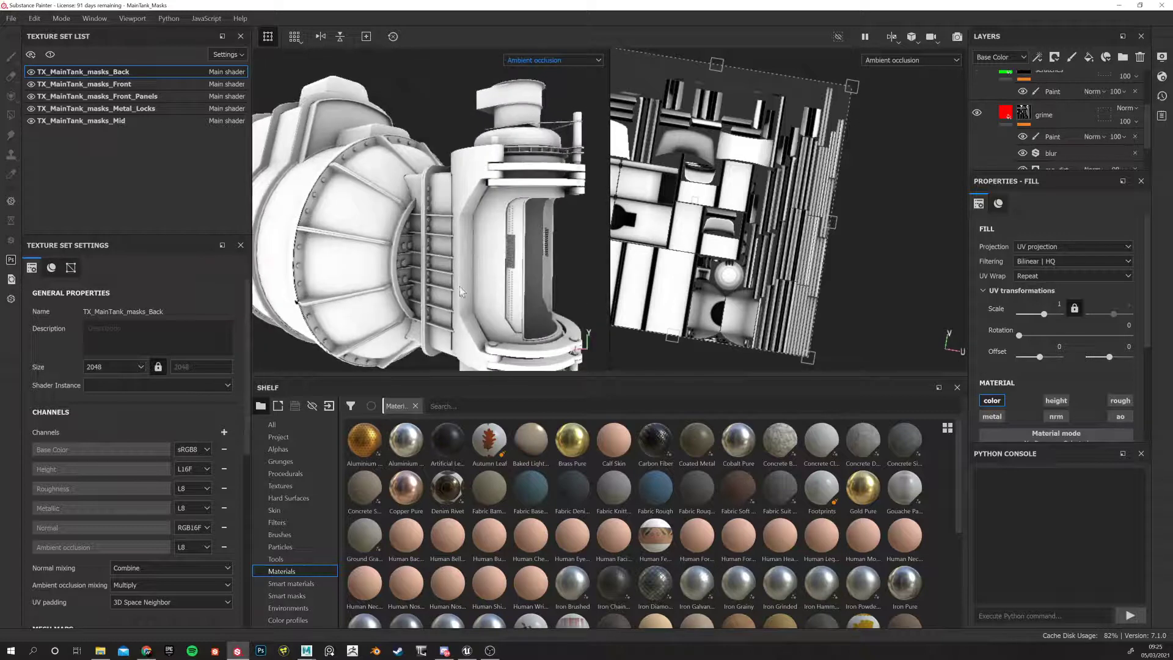
Examine the ambient occlusion around the bolted joint between capsule and tank, the capsule's side and its legs
scroll(458, 275, "up", 8)
left_click_drag(450, 248, 374, 282, "alt")
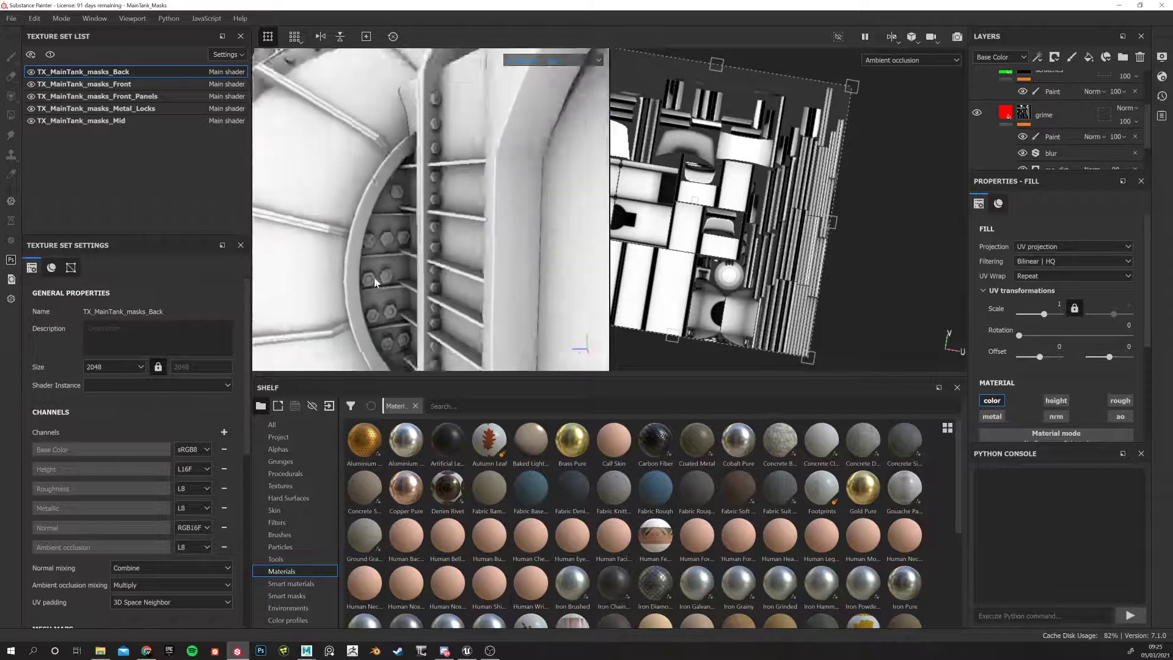
right_click_drag(374, 282, 537, 236, "alt")
left_click_drag(493, 190, 330, 197, "alt")
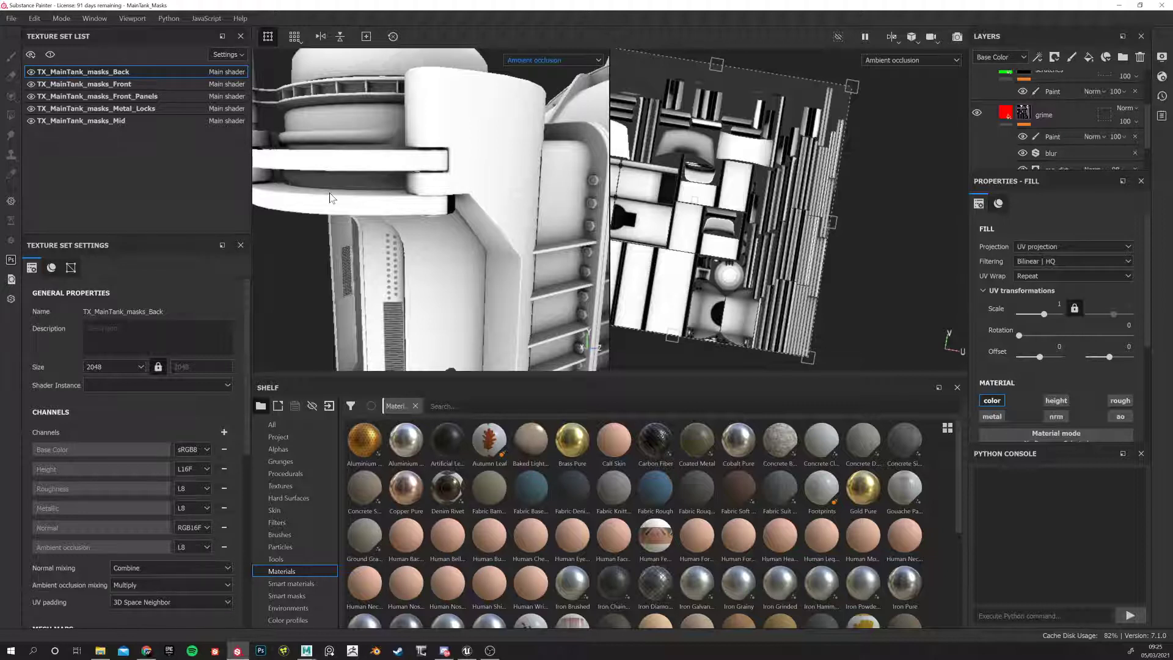
right_click_drag(444, 181, 410, 152, "alt")
left_click_drag(410, 153, 415, 246, "alt")
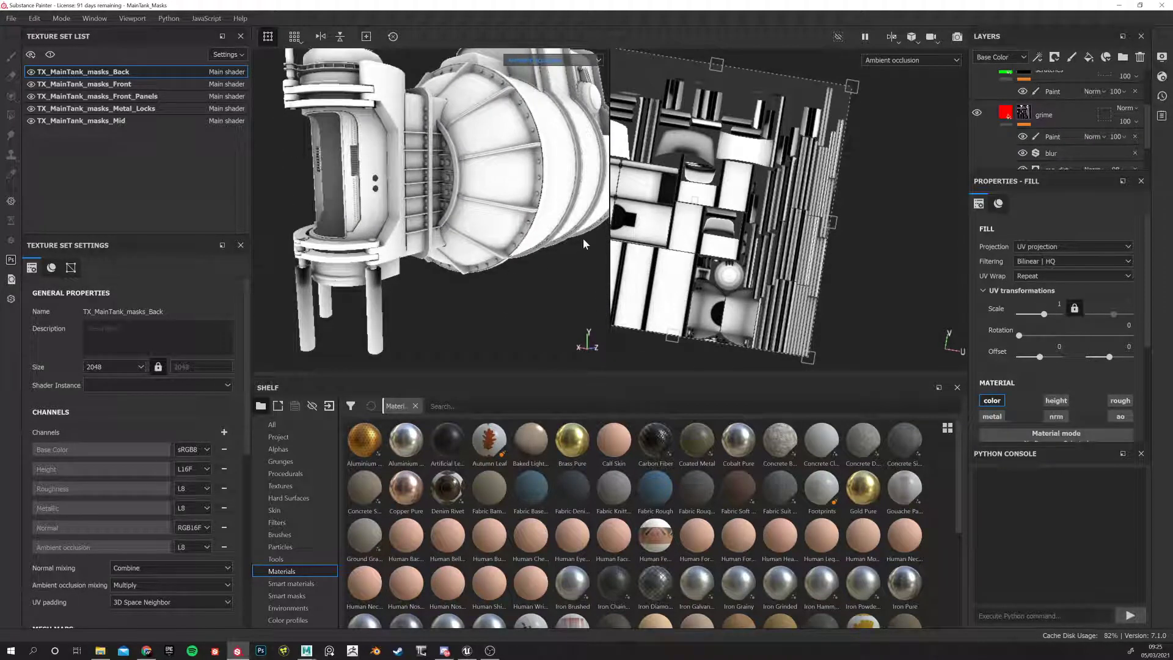
left_click_drag(319, 258, 436, 246, "alt")
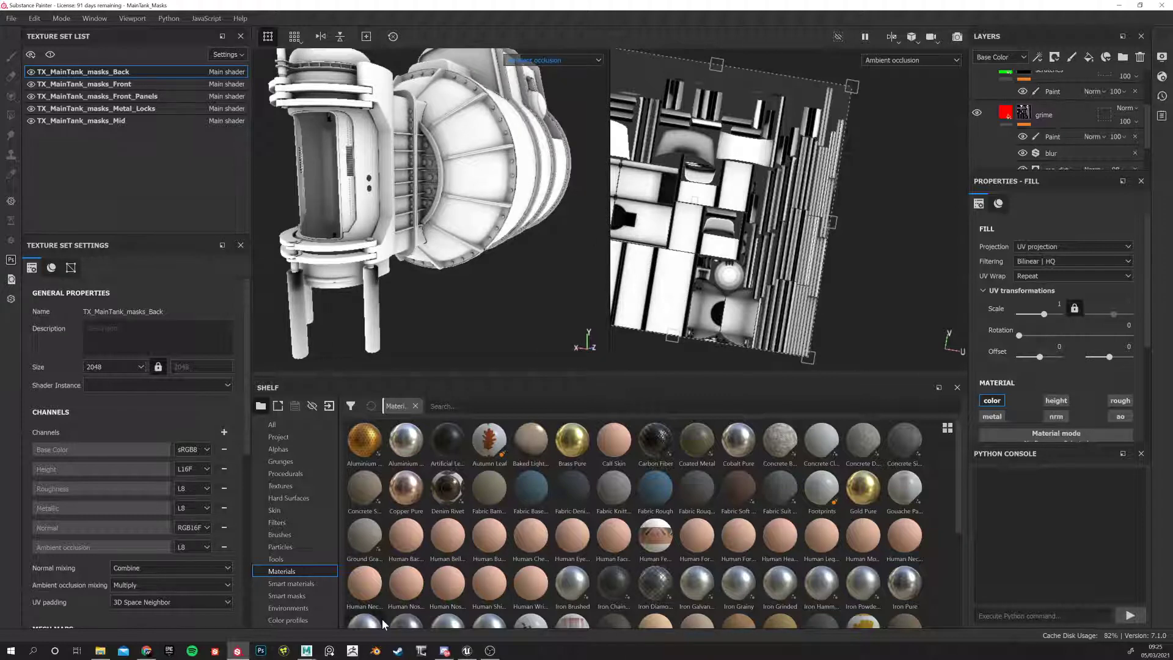
Switch to Unreal Engine, select the metal base under the main tank and inspect it around the capsule and floor pipes
left_click(467, 651)
right_click_drag(555, 308, 556, 372)
right_click_drag(570, 327, 480, 352)
left_click(483, 370)
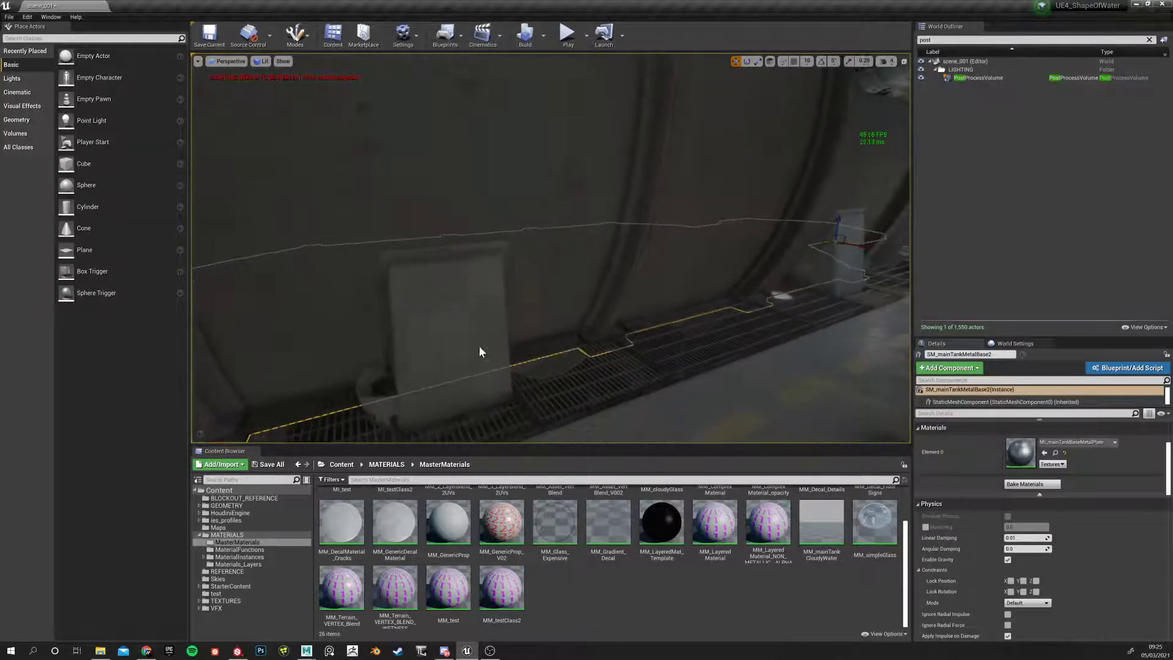
right_click_drag(400, 340, 464, 388)
right_click_drag(542, 335, 535, 360)
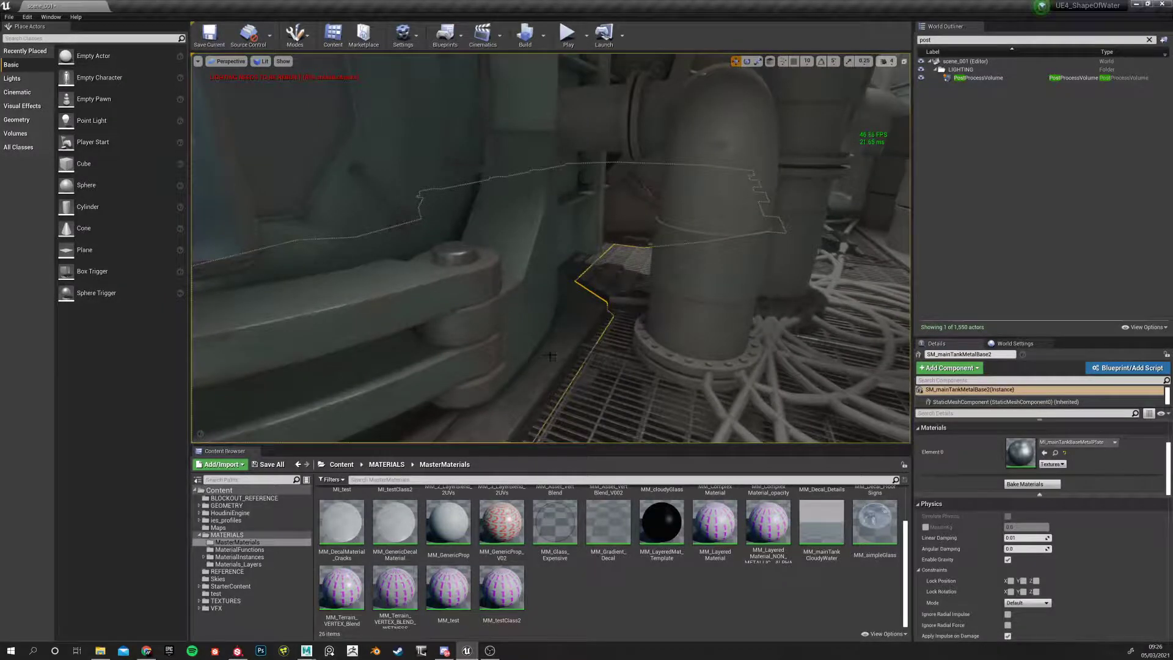
right_click_drag(547, 348, 584, 243)
right_click_drag(504, 266, 470, 201)
Select a corner piece, a straight pipe and a flange of the main tank's pipework to check their assigned material
left_click(560, 146)
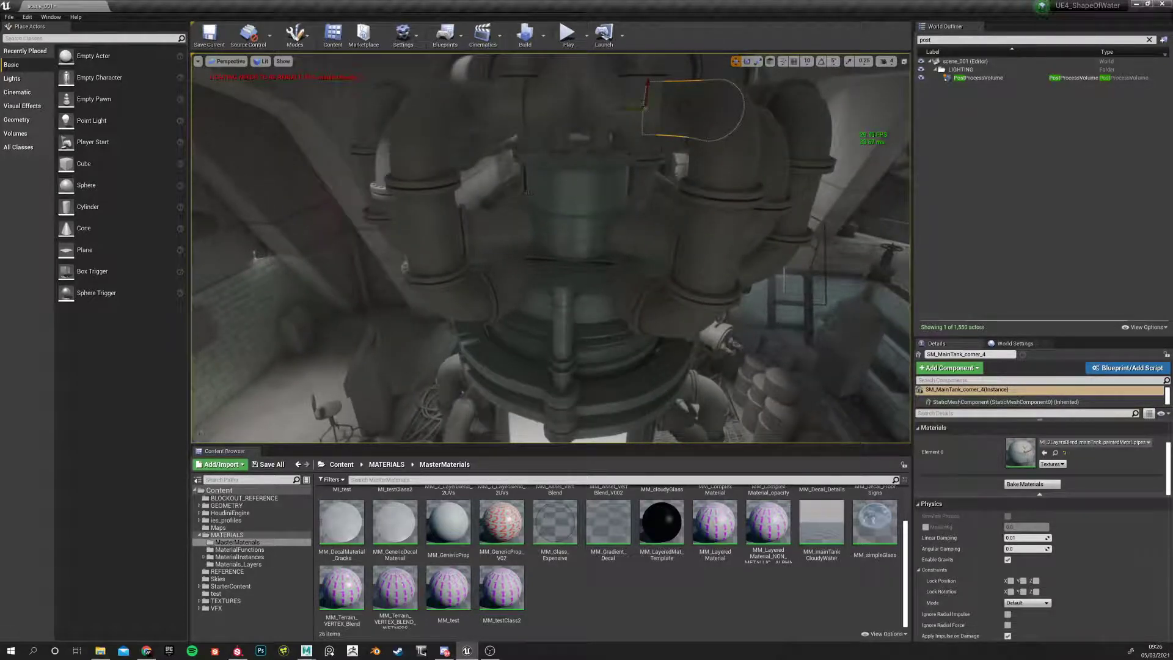
scroll(512, 239, "up", 2)
left_click(512, 240)
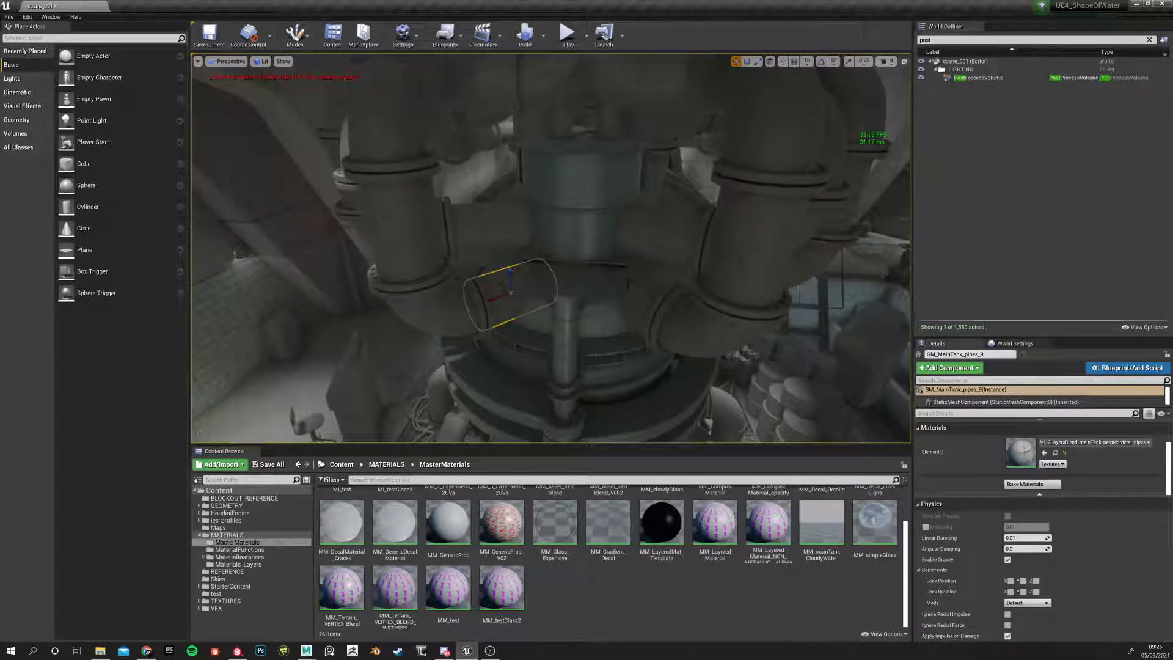
mouse_move(480, 309)
right_mouse_down()
mouse_move(601, 199)
mouse_move(595, 170)
mouse_move(595, 220)
mouse_move(672, 244)
mouse_move(550, 226)
mouse_move(522, 258)
right_mouse_up()
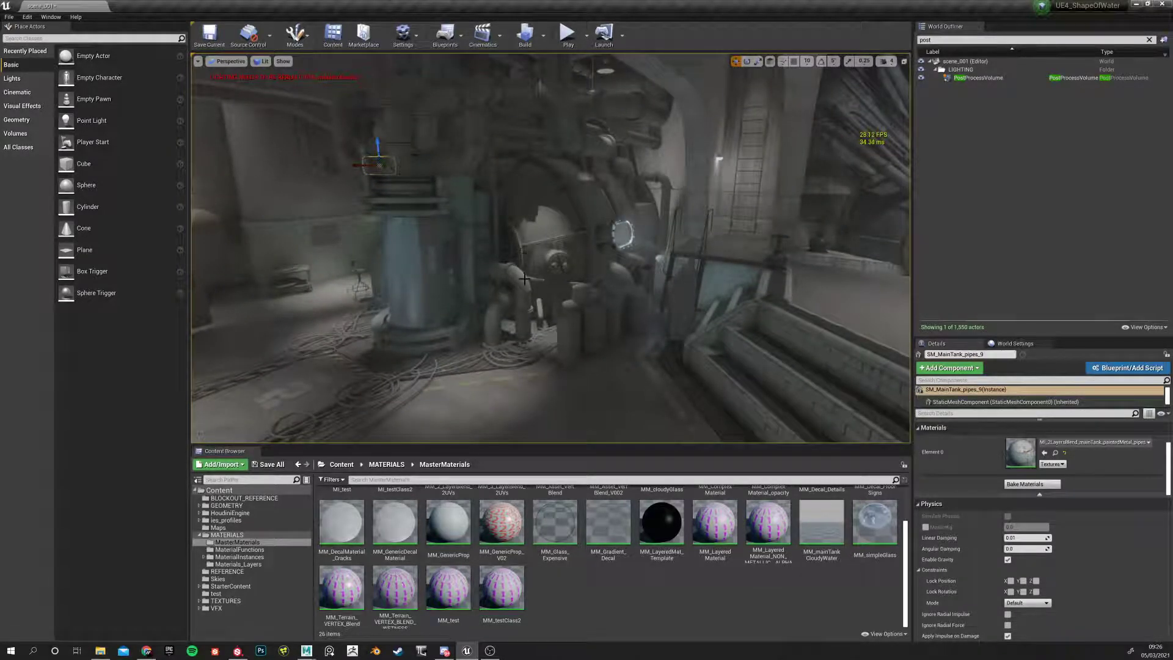
mouse_move(520, 275)
right_mouse_down()
mouse_move(507, 262)
mouse_move(520, 248)
mouse_move(476, 236)
mouse_move(477, 268)
mouse_move(435, 262)
mouse_move(401, 273)
mouse_move(442, 220)
mouse_move(403, 226)
right_mouse_up()
left_click(437, 264)
Inspect the tank's framed end panels and the ladder joint beside the capsule up close
right_click_drag(427, 271, 421, 238)
right_click_drag(597, 172, 595, 210)
mouse_move(596, 223)
left_mouse_down("alt")
mouse_move(659, 219)
mouse_move(531, 221)
mouse_move(562, 188)
left_mouse_up("alt")
mouse_move(561, 188)
right_mouse_down()
mouse_move(676, 120)
mouse_move(595, 159)
right_mouse_up()
mouse_move(531, 210)
right_mouse_down()
mouse_move(522, 209)
mouse_move(552, 204)
mouse_move(565, 168)
mouse_move(556, 137)
mouse_move(493, 264)
mouse_move(508, 264)
right_mouse_up()
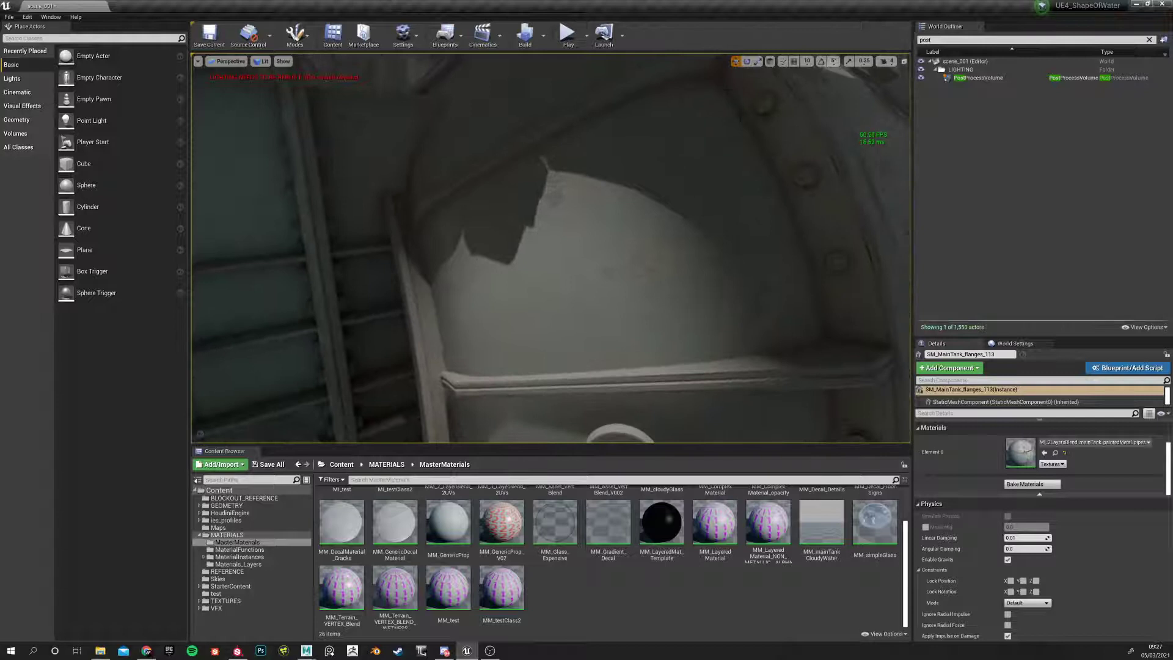
Select the metal base beneath the capsule and floor pipes to review its material
scroll(618, 210, "down", 3)
mouse_move(617, 210)
right_mouse_down()
mouse_move(586, 209)
mouse_move(561, 172)
mouse_move(604, 160)
mouse_move(589, 260)
mouse_move(604, 272)
mouse_move(454, 364)
right_mouse_up()
left_click(447, 346)
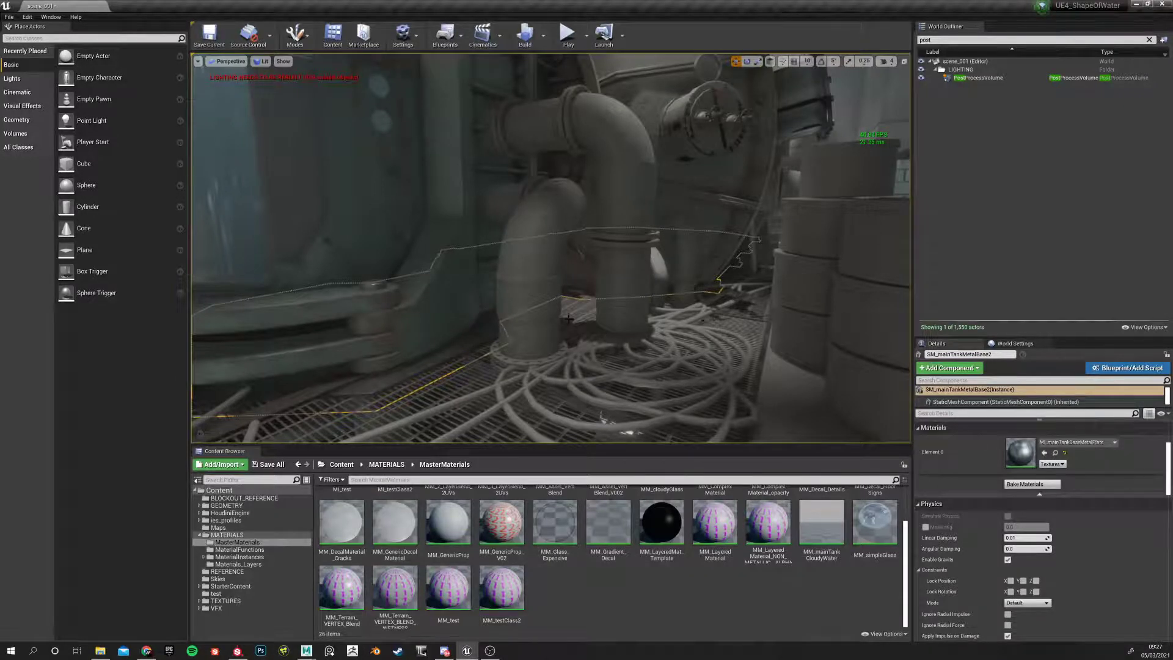
Switch to Substance Painter and show the main tank in Material display to view its colour-coded masks
scroll(558, 309, "down", 6)
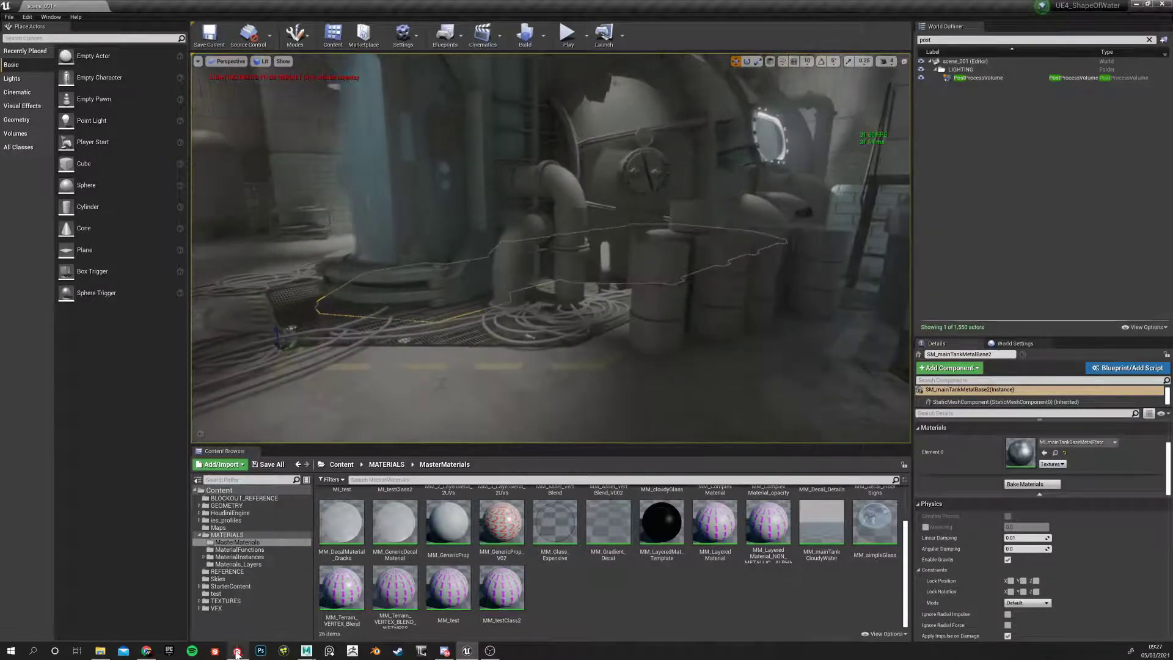
left_click(237, 651)
left_click_drag(311, 94, 483, 127, "alt")
left_click(523, 61)
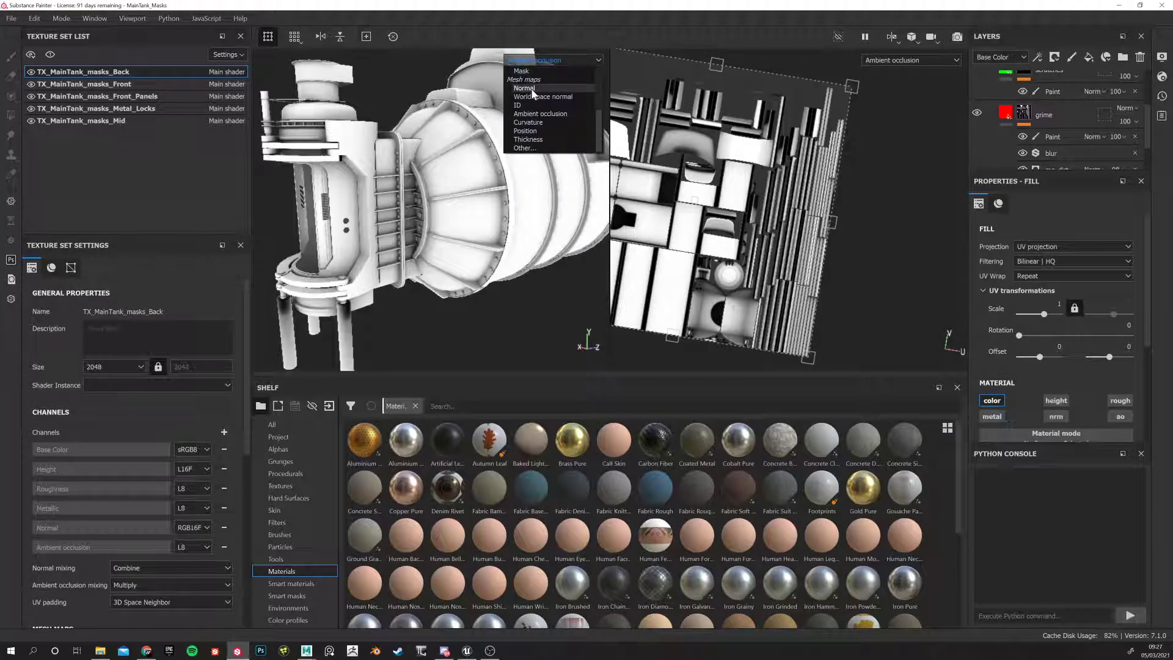
left_click(525, 79)
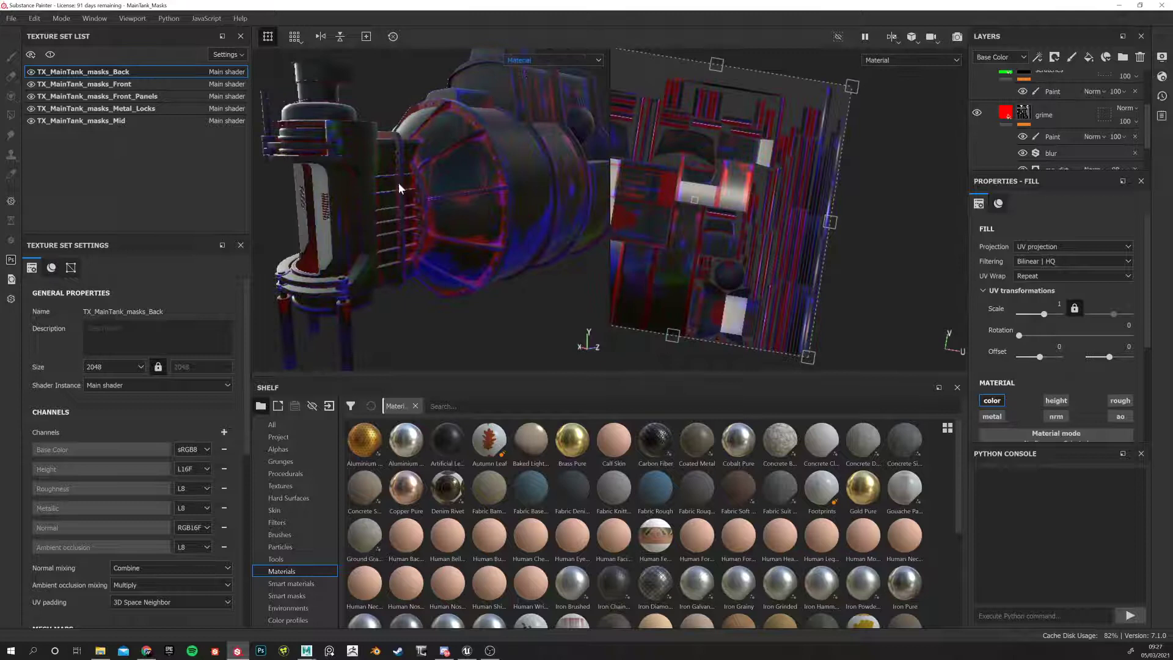
left_click_drag(489, 183, 444, 226, "alt")
Save the MainTank_Masks project and close it
left_click(11, 18)
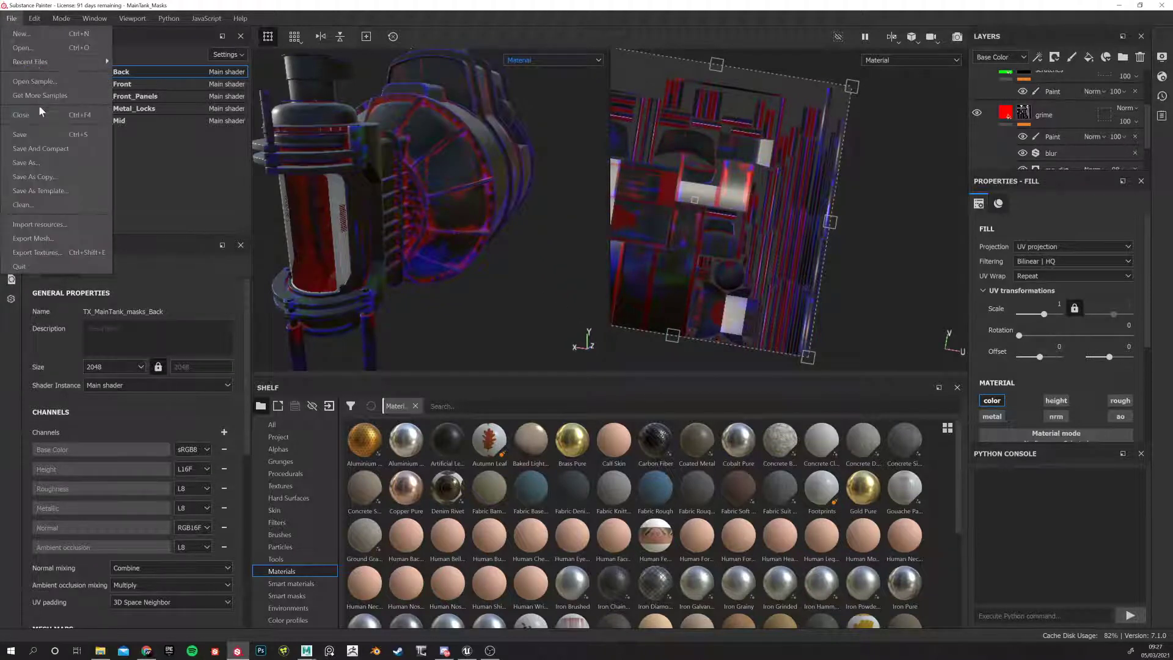
left_click(15, 131)
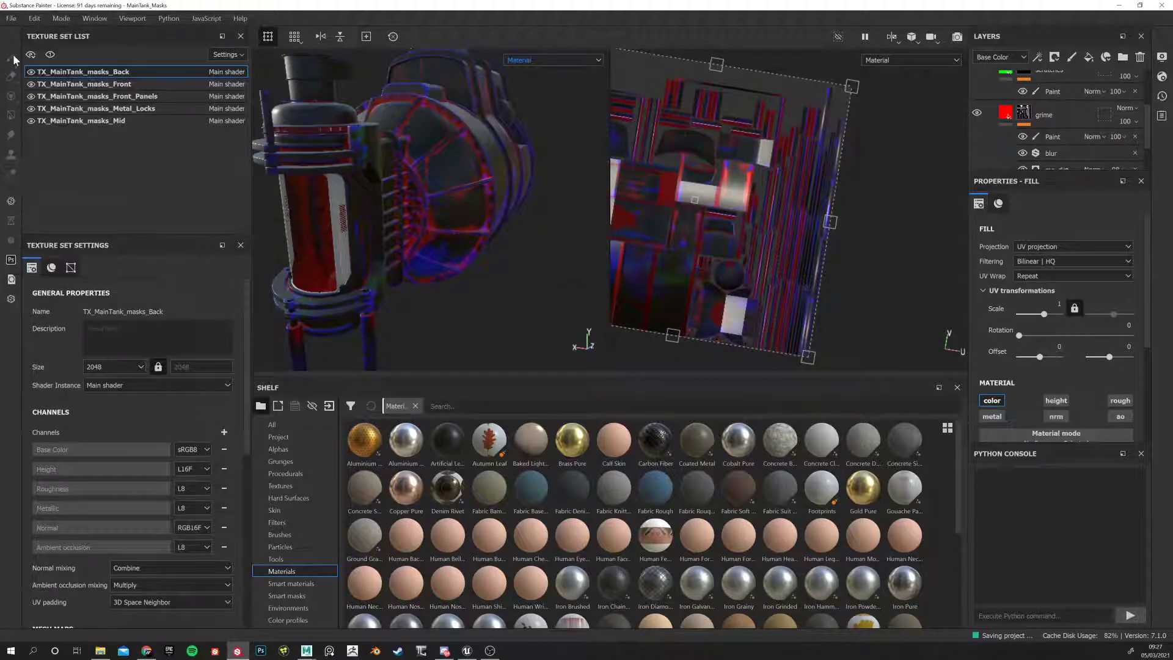
left_click(11, 18)
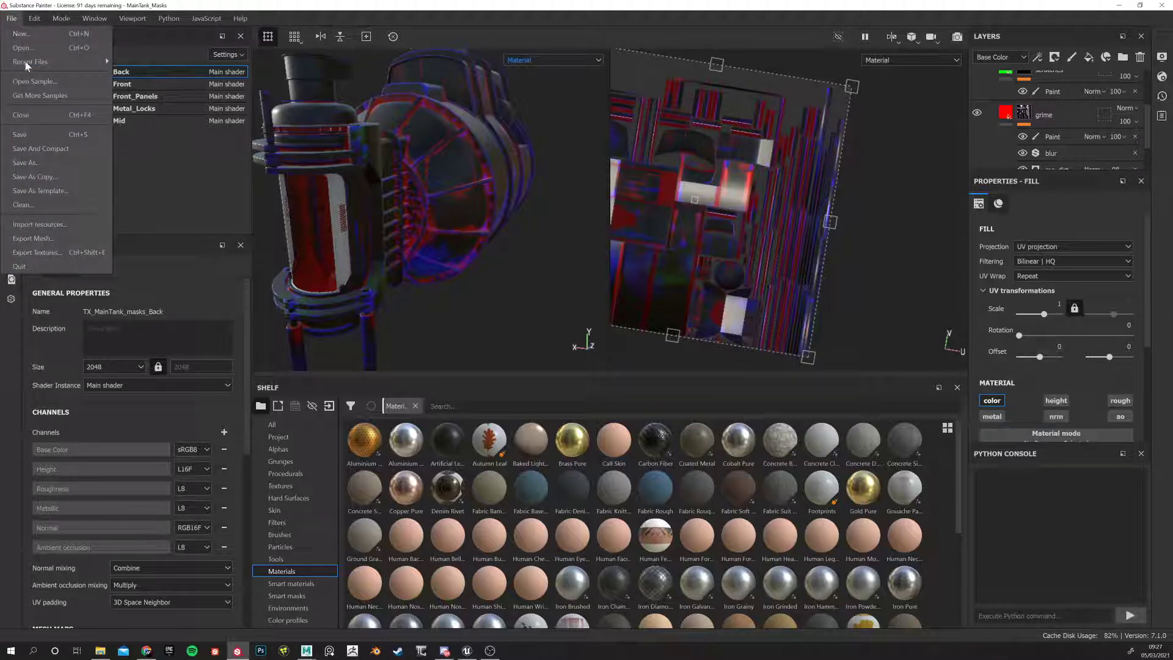
left_click(32, 117)
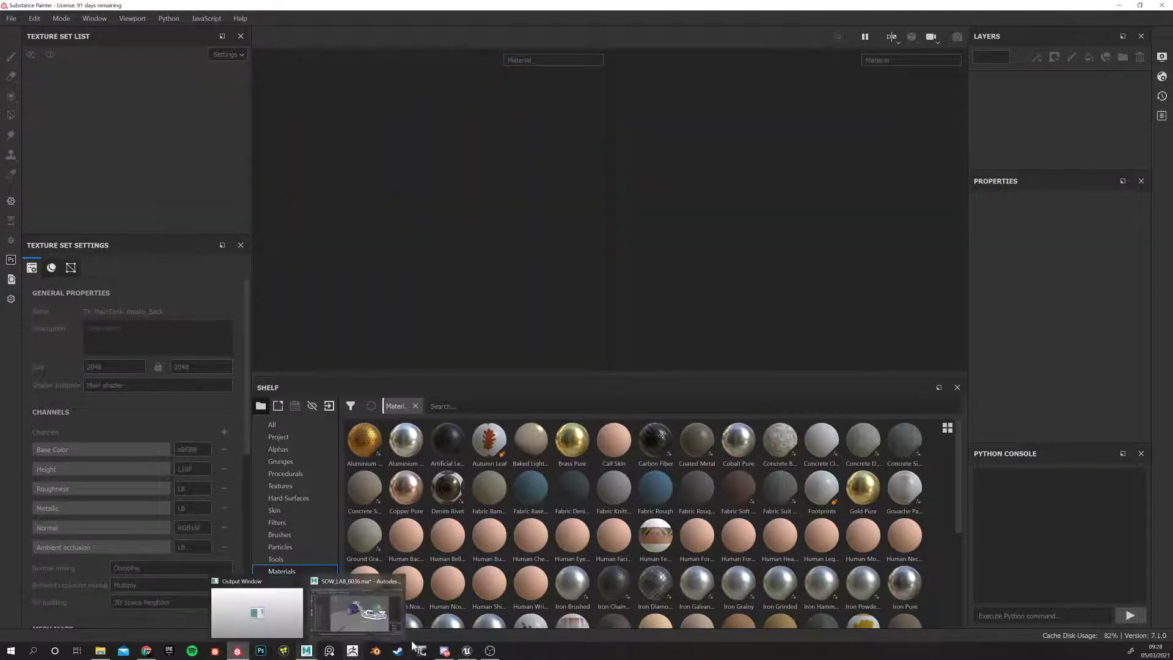
Switch to Unreal Engine and select a straight pipe and its flange above the capsule to check their painted-metal material
left_click(467, 651)
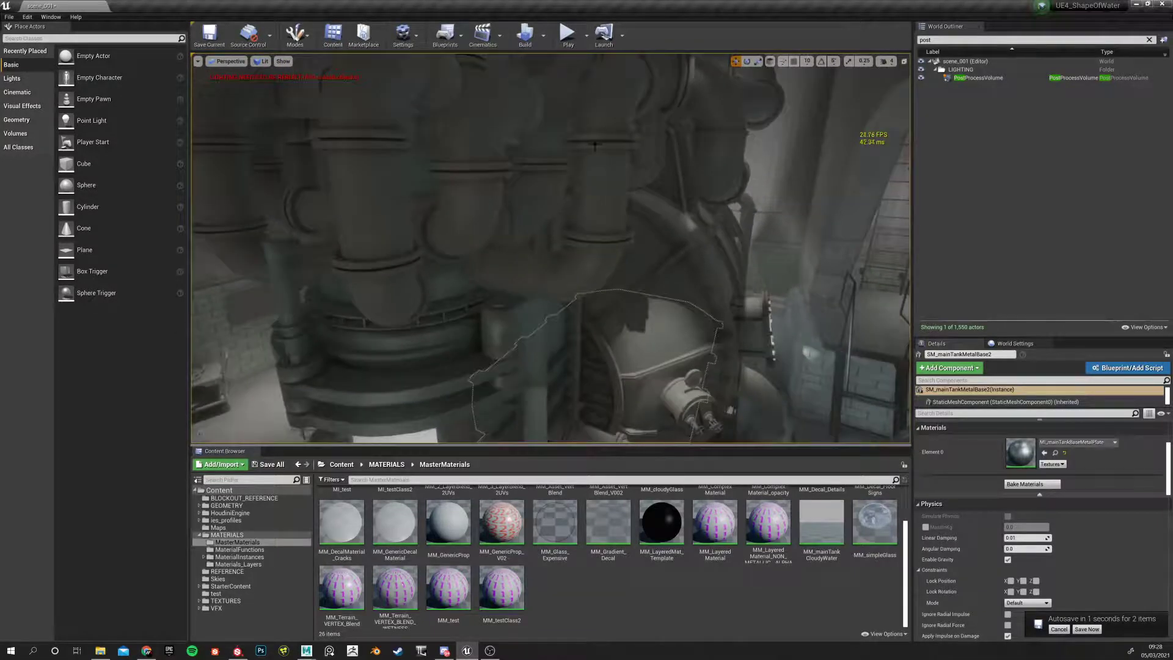
left_click(609, 144)
left_click(605, 141)
left_click(604, 122)
left_click(606, 174)
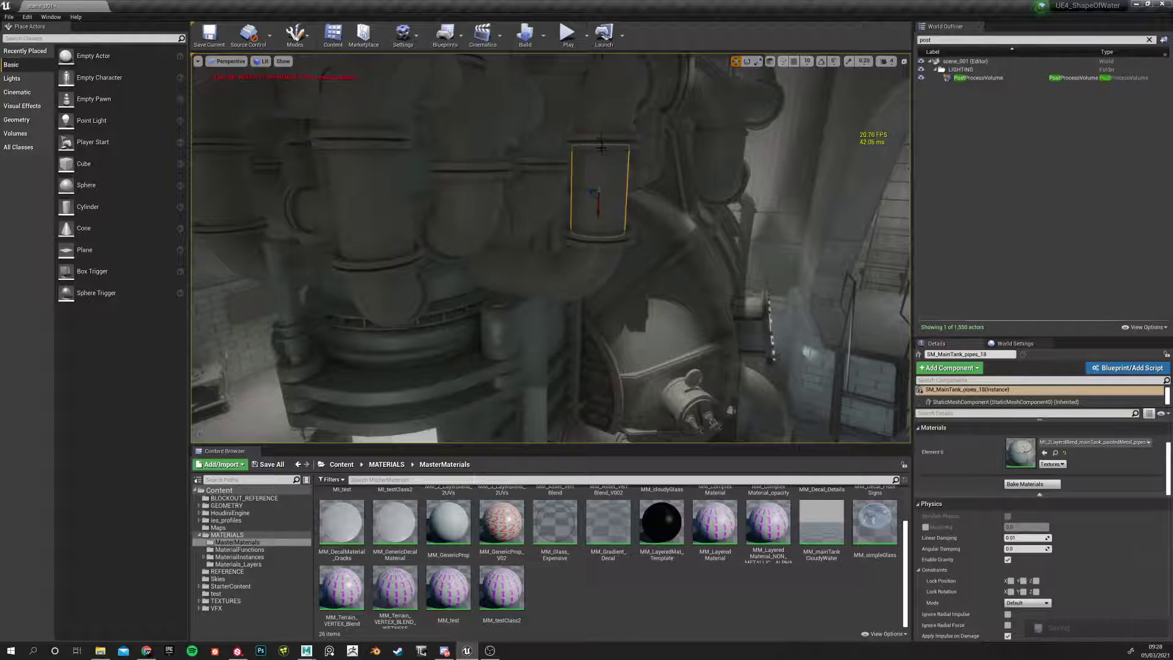
left_click(601, 141)
right_click_drag(401, 217, 423, 365)
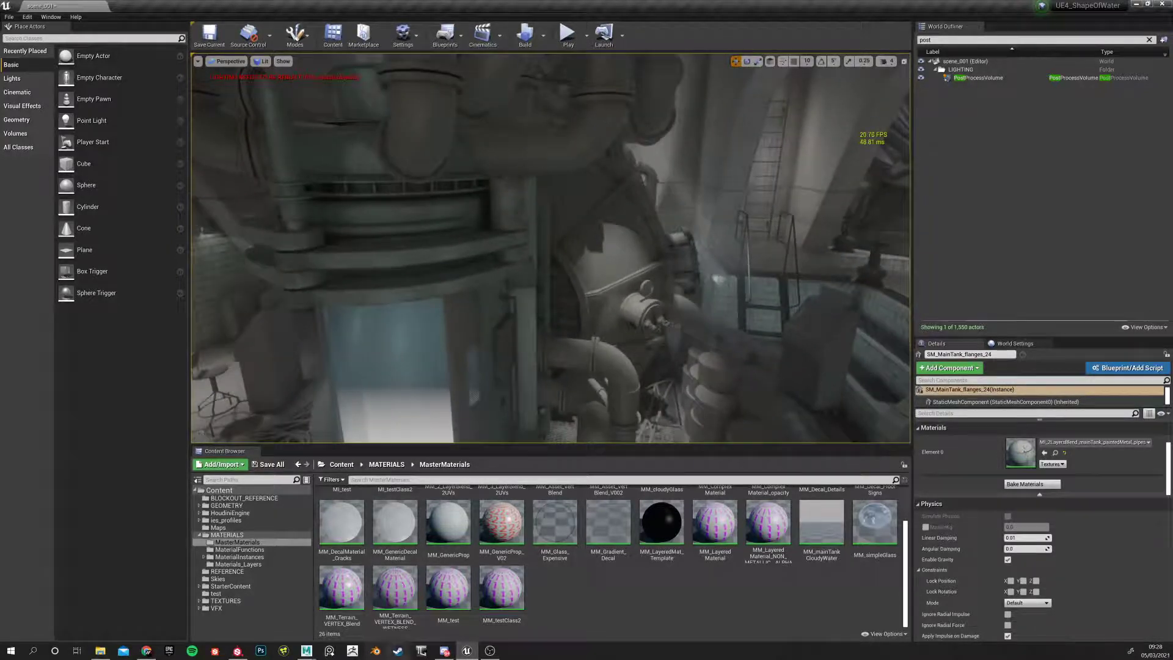
Switch to Maya, select SM_MainTank_pipes_grp, isolate it and frame it in the view
left_click(312, 652)
left_click(340, 601)
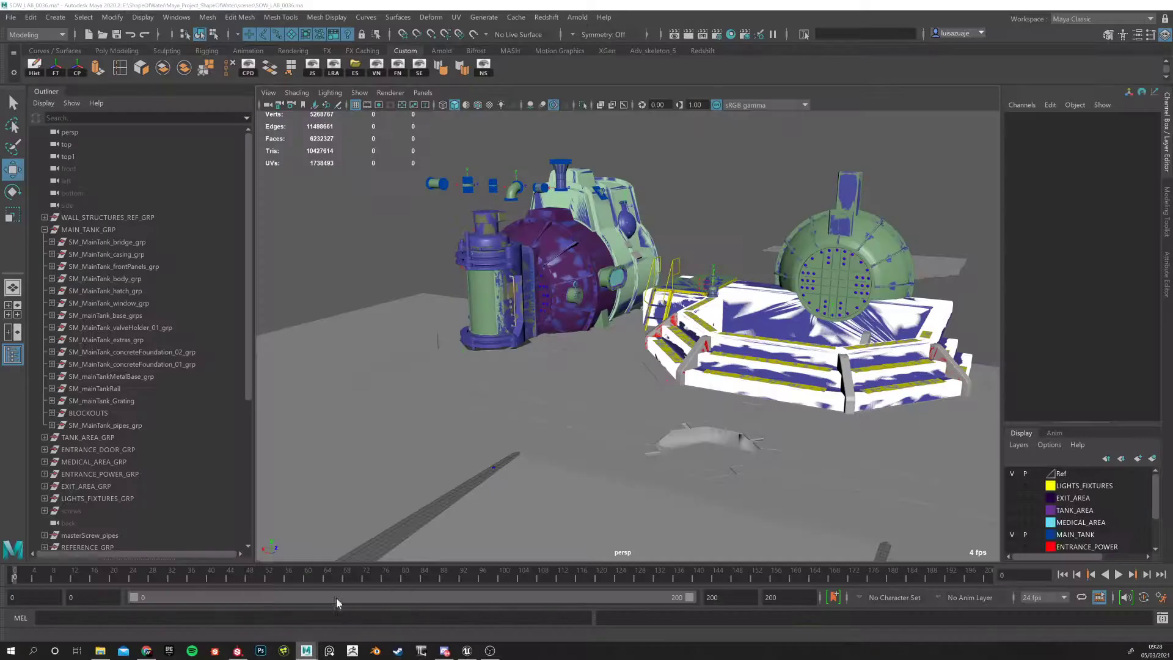
left_click_drag(411, 395, 557, 270, "alt")
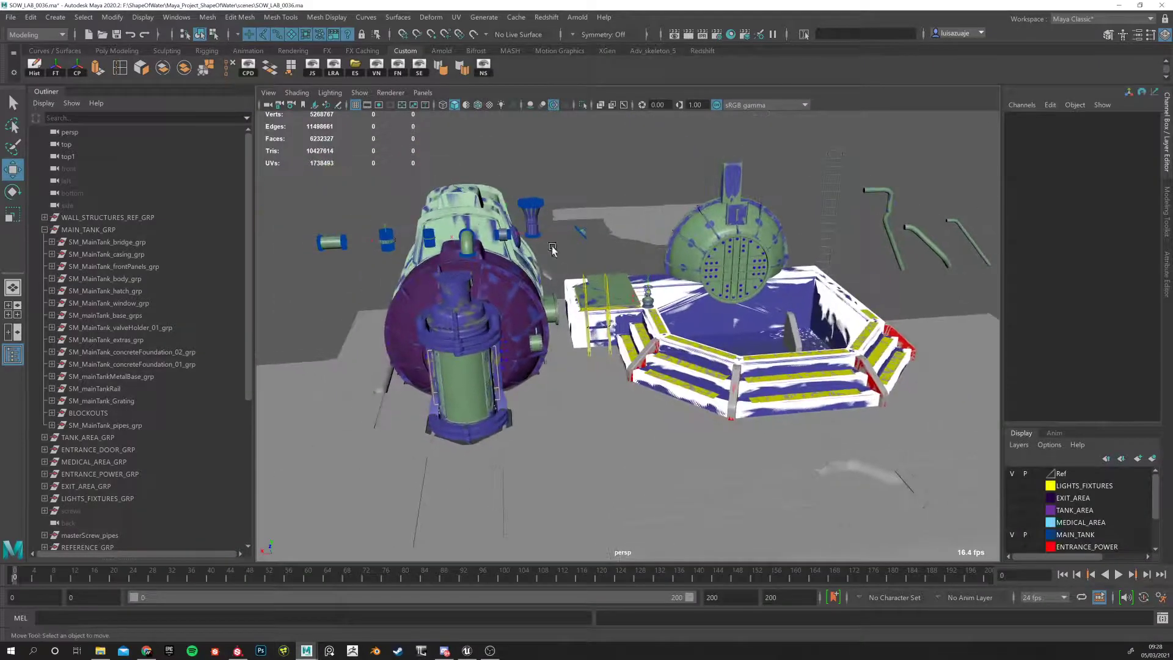
left_click(533, 220)
left_click(93, 427)
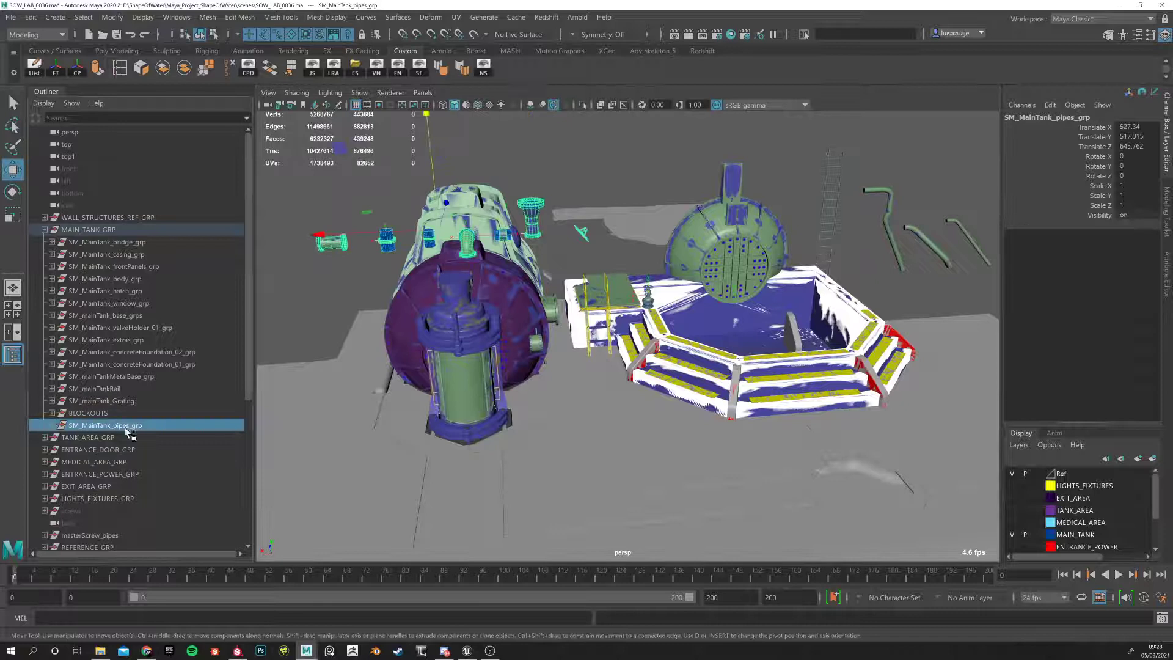
key("ctrl+1")
key("f")
Examine the isolated modular pipe pieces: straight pipe, flanges, corner, coupling and flared joint
left_click_drag(506, 358, 524, 335, "alt")
left_click(524, 335)
middle_click_drag(524, 335, 635, 440, "alt")
right_click_drag(440, 405, 488, 352, "alt")
middle_click_drag(488, 351, 623, 406, "alt")
right_click_drag(623, 406, 723, 367, "alt")
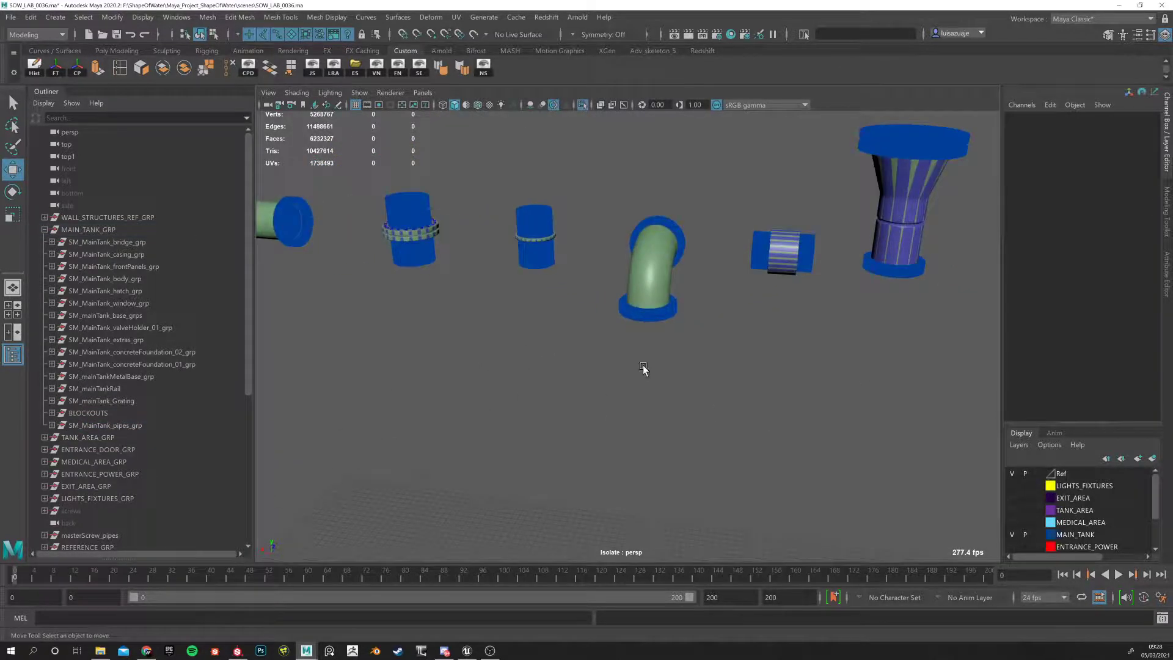
left_click_drag(723, 367, 558, 354, "alt")
right_click_drag(558, 354, 268, 396, "alt")
middle_click_drag(362, 414, 450, 334, "alt")
left_click_drag(450, 335, 589, 369, "alt")
middle_click_drag(589, 369, 540, 392, "alt")
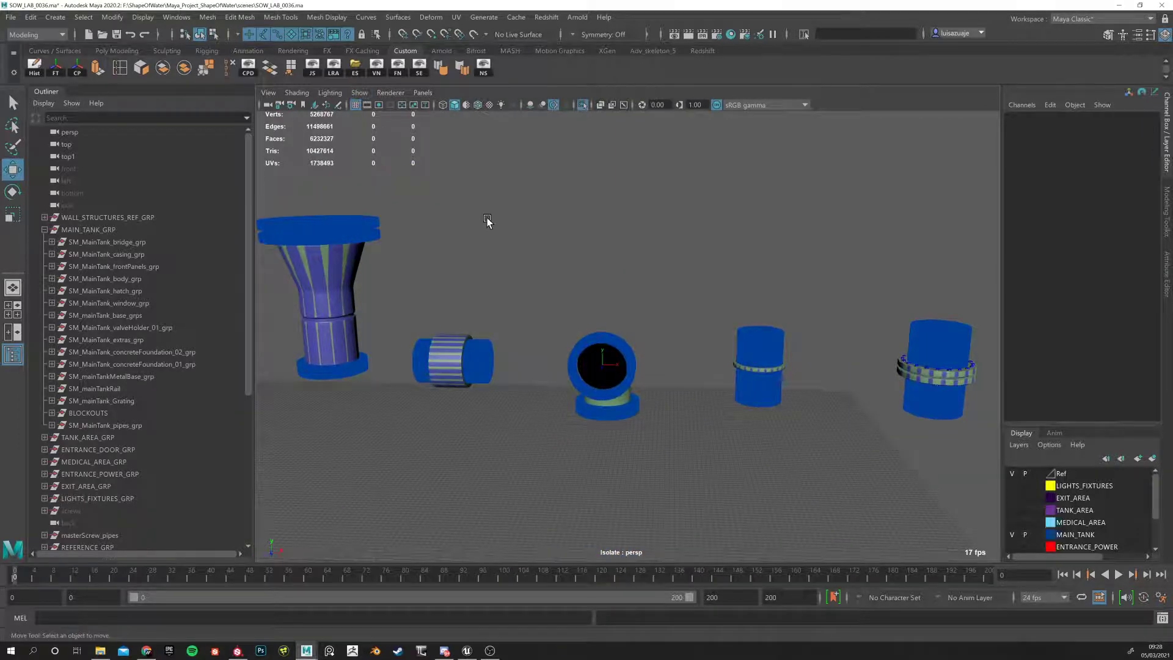
left_click(569, 349)
left_click(537, 278)
left_click_drag(534, 283, 493, 277, "alt")
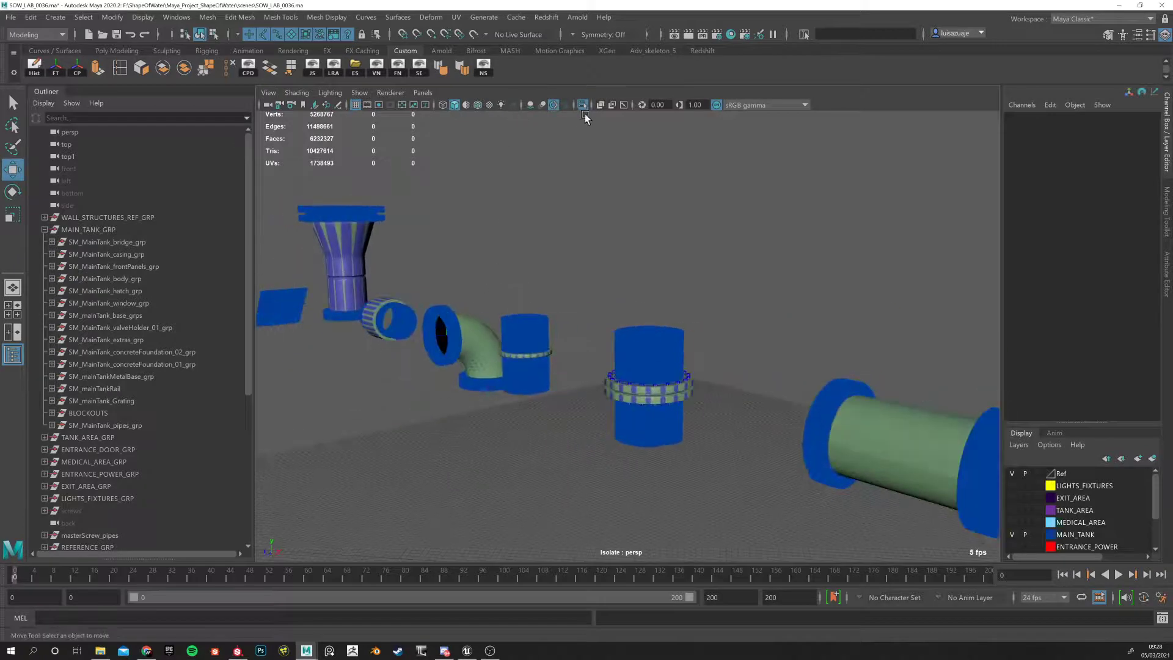
Turn on the wireframe overlay and examine the topology of the modular pipe pieces from several angles
left_click(477, 106)
left_click_drag(531, 262, 562, 267, "alt")
right_click_drag(562, 267, 568, 266, "alt")
scroll(568, 266, "up", 3)
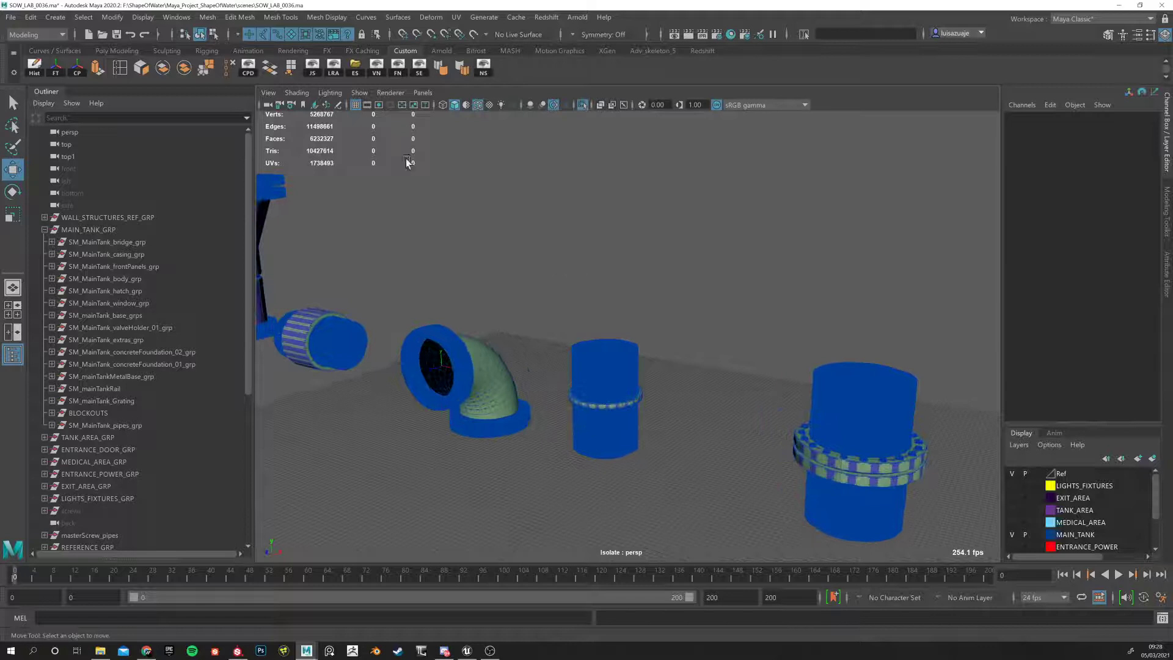
left_click_drag(549, 299, 385, 335, "alt")
right_click_drag(385, 335, 620, 299, "alt")
middle_click_drag(794, 250, 691, 339, "alt")
left_click_drag(691, 339, 463, 326, "alt")
left_click_drag(745, 320, 644, 324, "alt")
right_click_drag(644, 324, 464, 330, "alt")
left_click_drag(464, 330, 619, 357, "alt")
middle_click_drag(618, 360, 728, 350, "alt")
Select the low-poly corner, the high-poly flange bolts and the high-poly pipe mesh to compare them, then undo the last action
left_click(747, 323)
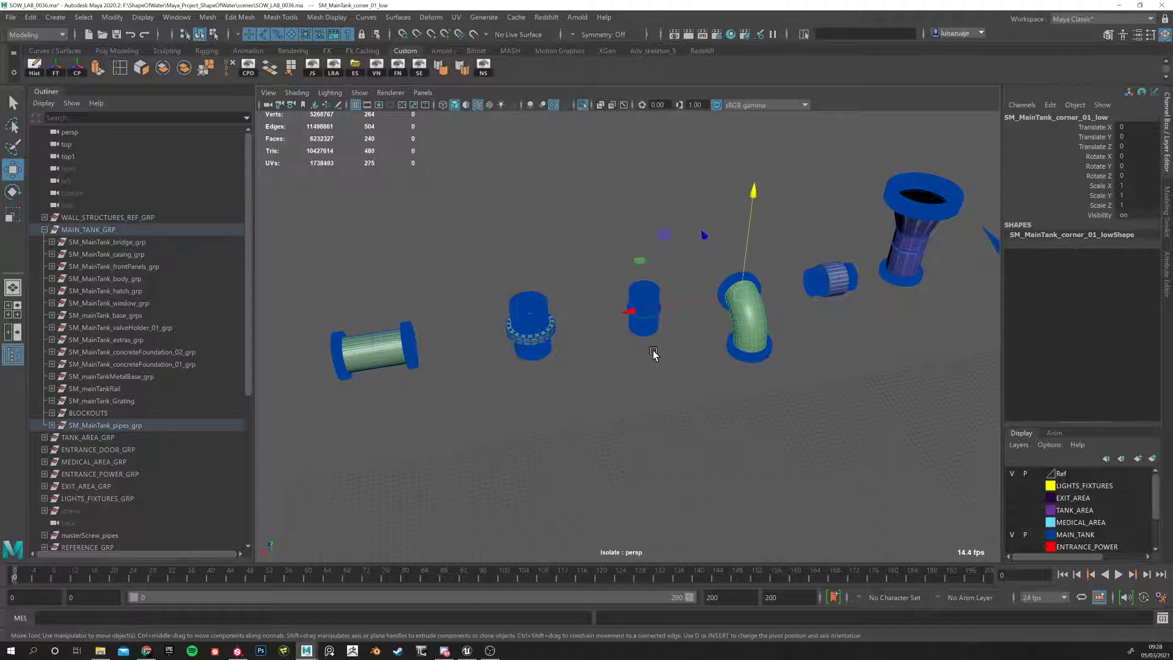
left_click(501, 346)
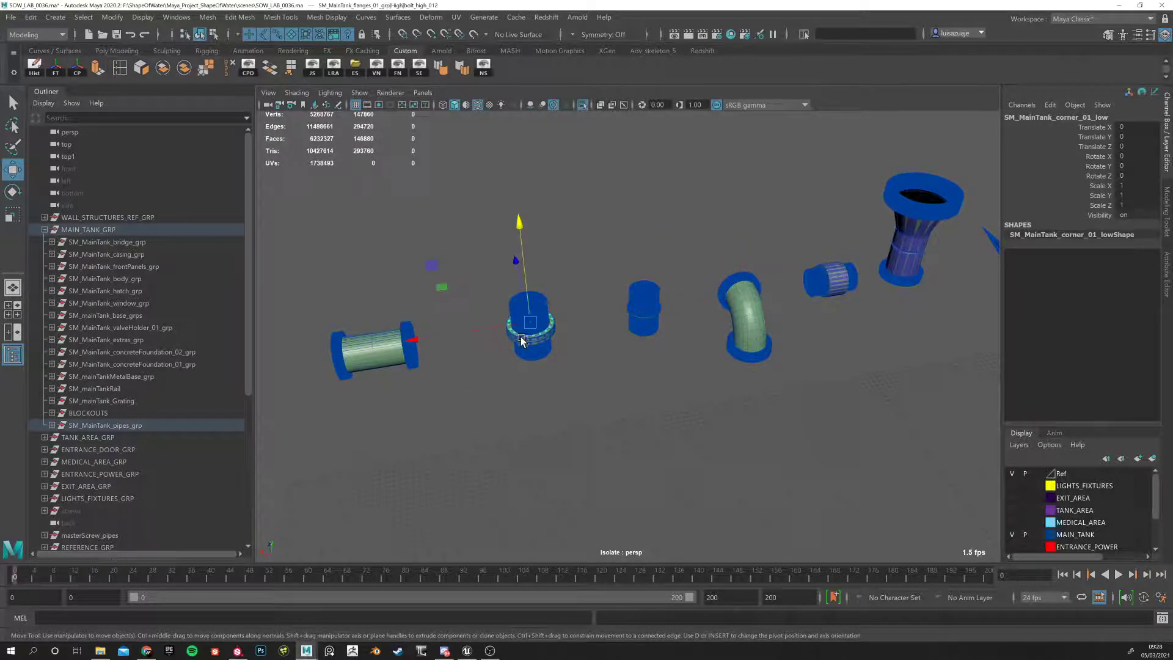
right_click_drag(584, 357, 631, 317, "alt")
left_click_drag(631, 317, 636, 291, "alt")
right_click_drag(636, 291, 592, 302, "alt")
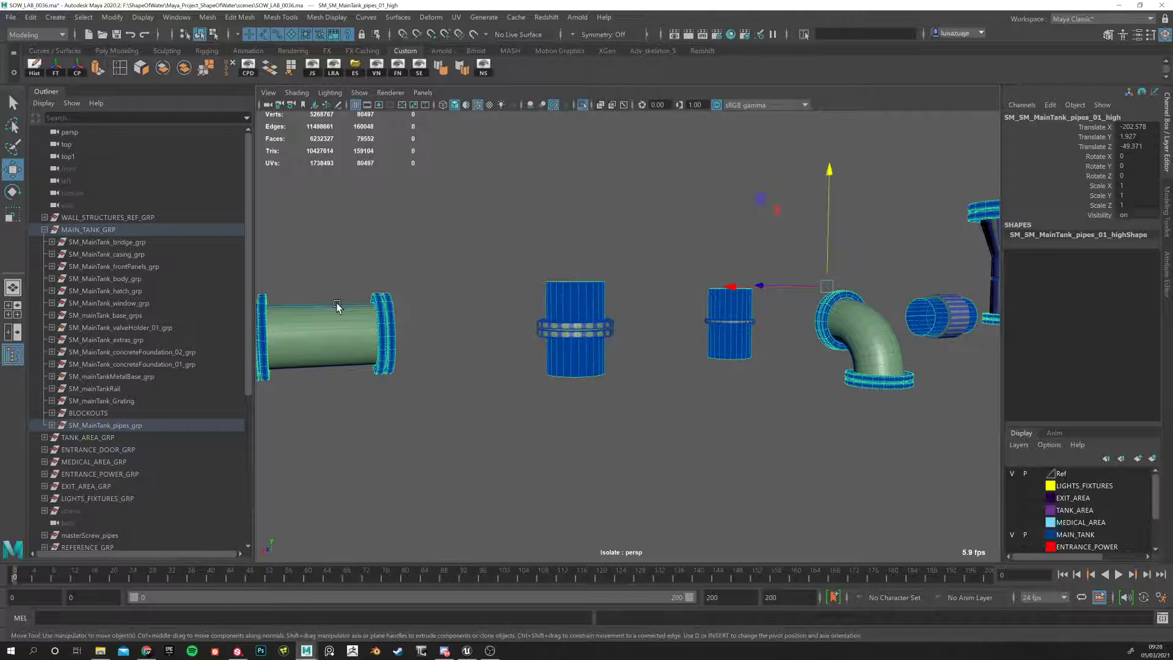
left_click(520, 267)
key("ctrl+z")
Inspect the flared joint piece and the short coupling beside it from the front
left_click_drag(657, 284, 506, 362, "alt")
middle_click_drag(678, 372, 523, 427, "alt")
right_click_drag(524, 426, 695, 386, "alt")
left_click_drag(695, 387, 683, 369, "alt")
left_click(700, 425)
middle_click_drag(745, 315, 628, 348, "alt")
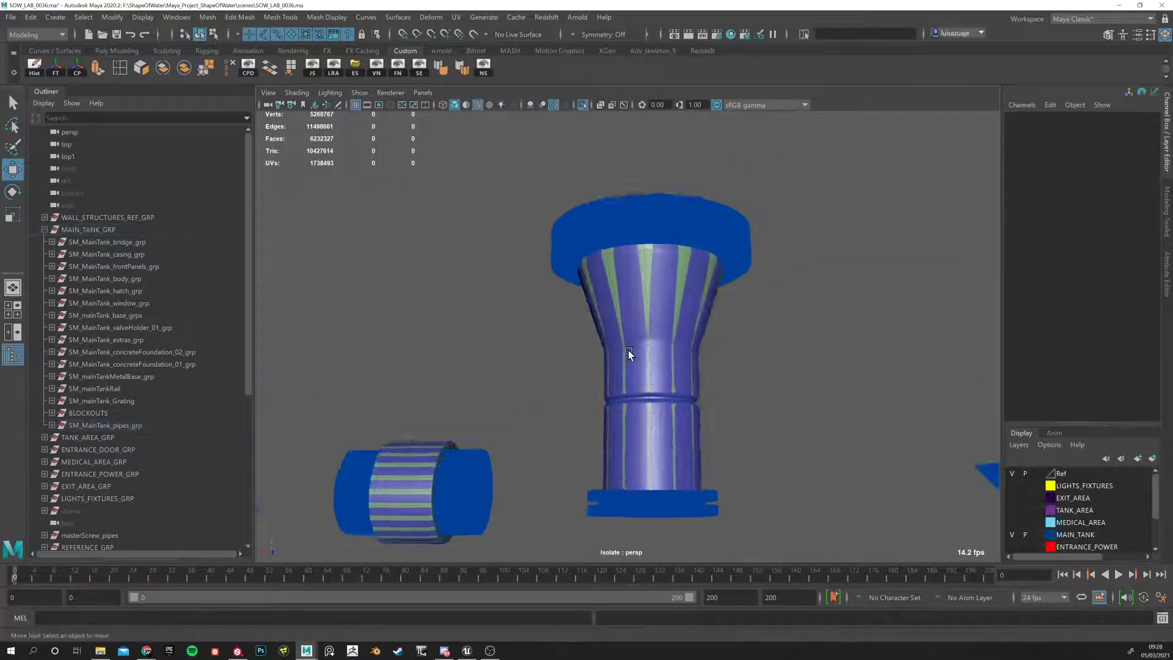
Select the high-poly pipe mesh and inspect the bevelled rings at the base of the flared joint up close
right_click_drag(628, 349, 787, 178, "alt")
left_click(787, 178)
left_click_drag(770, 231, 804, 299, "alt")
middle_click_drag(804, 299, 697, 207, "alt")
right_click_drag(697, 207, 640, 445, "alt")
right_click_drag(534, 469, 654, 445, "alt")
middle_click_drag(654, 445, 638, 324, "alt")
right_click_drag(519, 422, 625, 416, "alt")
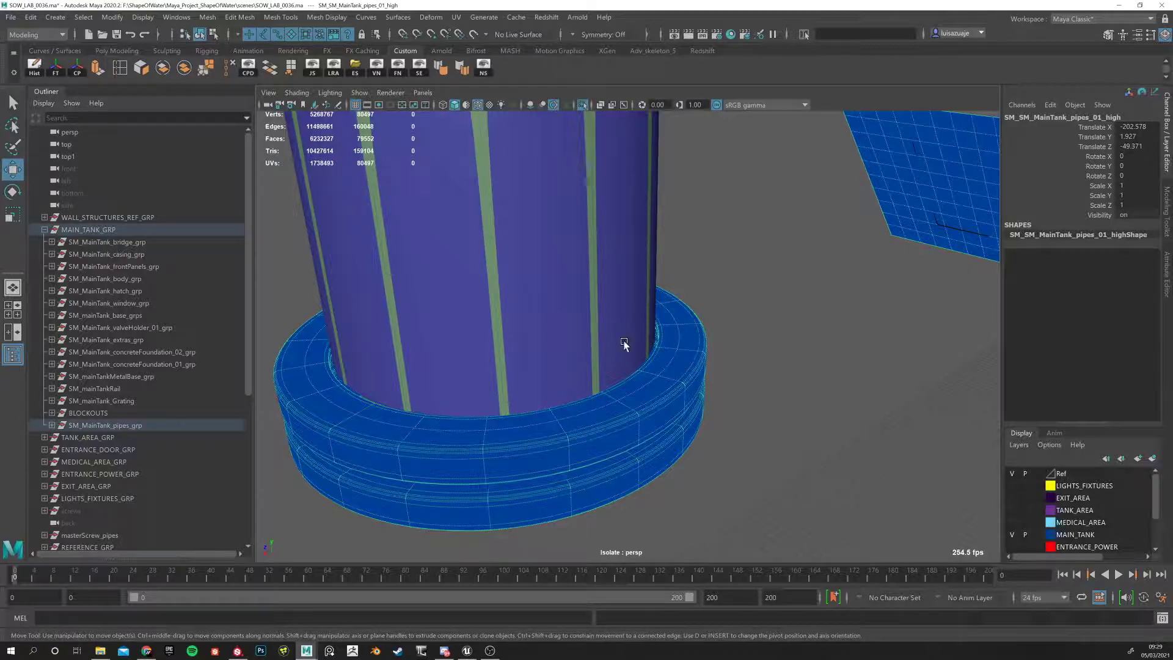
scroll(652, 322, "down", 1)
Switch to Unreal Engine and inspect the bolted flanges and corner pipes above the capsule up close
left_click(465, 649)
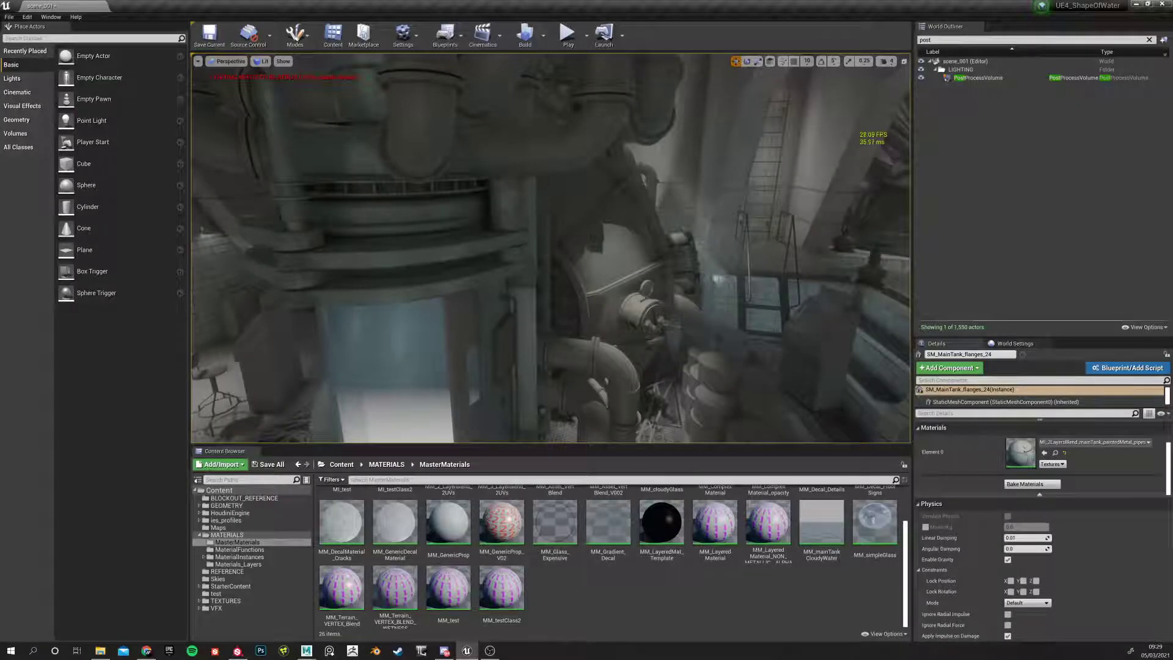
right_click_drag(557, 138, 508, 168)
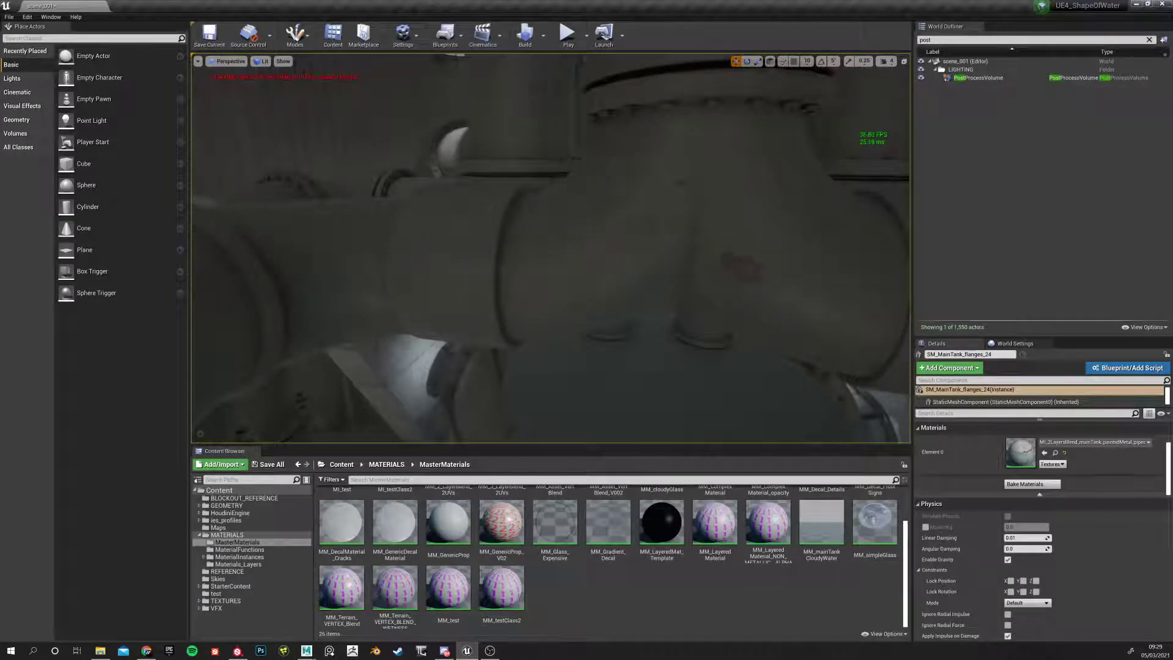
right_click_drag(616, 212, 708, 190)
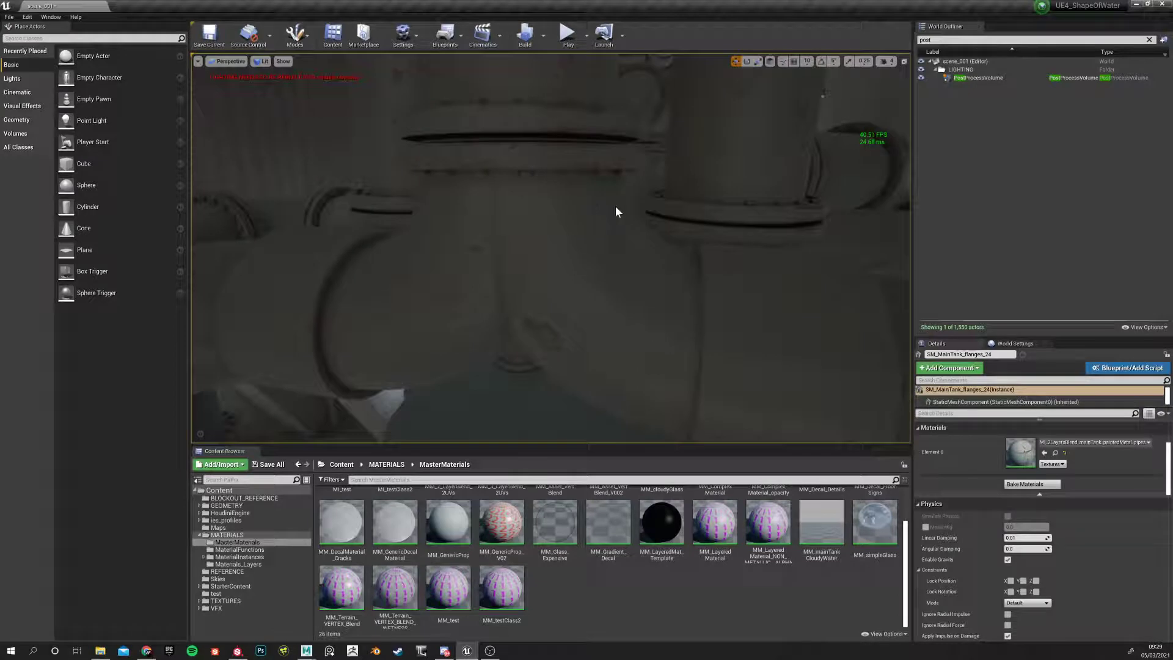
right_click_drag(532, 193, 647, 183)
right_click_drag(661, 254, 769, 262)
mouse_move(660, 310)
right_mouse_down()
mouse_move(684, 305)
mouse_move(672, 287)
mouse_move(660, 309)
right_mouse_up()
Open the flange's painted-metal pipes material, undo the Macro AO Intensity edit and inspect a bolted flange up close
double_click(1017, 452)
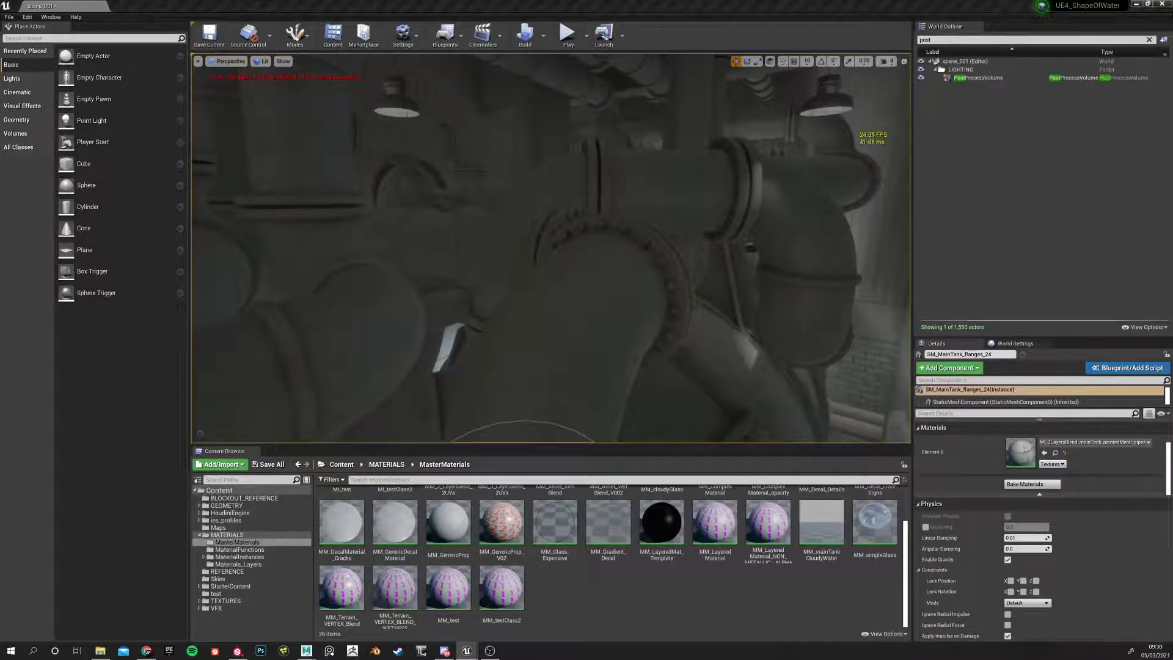
key("ctrl+z")
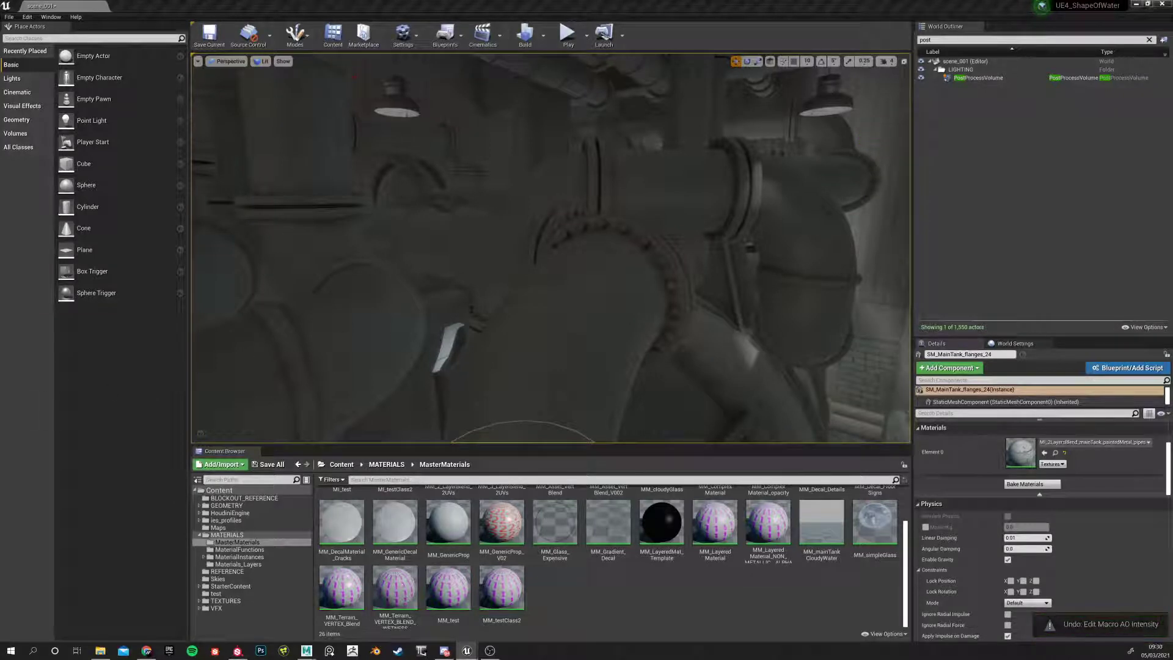
right_click_drag(459, 368, 457, 231)
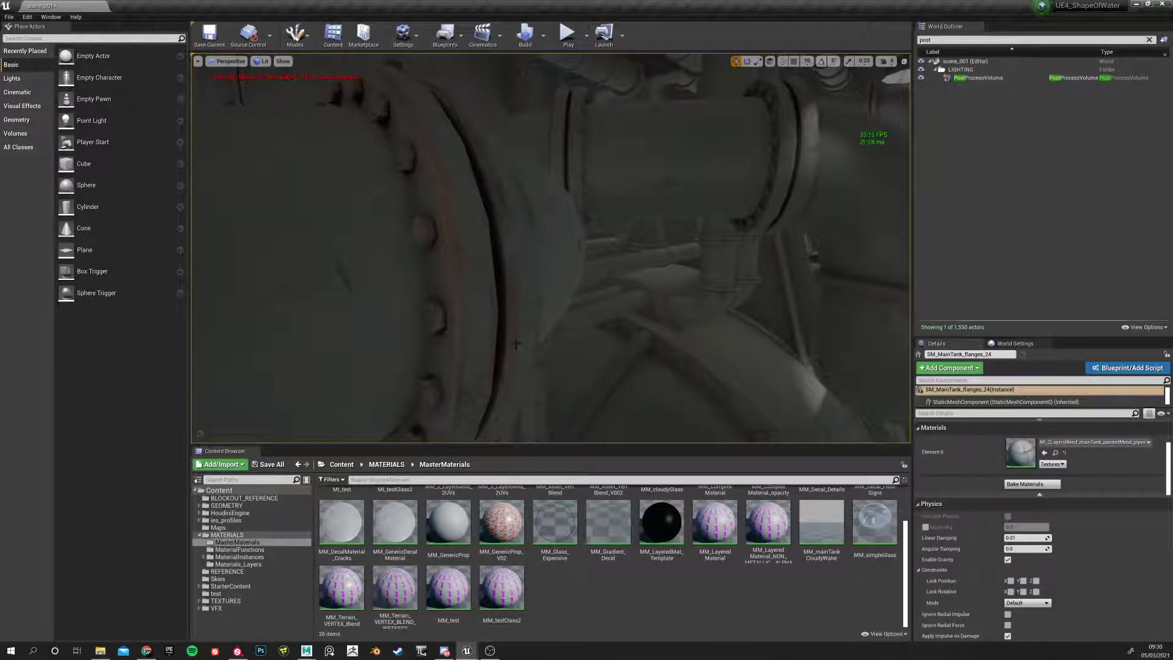
Switch to Maya and select the low-poly flared joint among the modular pipe pieces
left_click(306, 650)
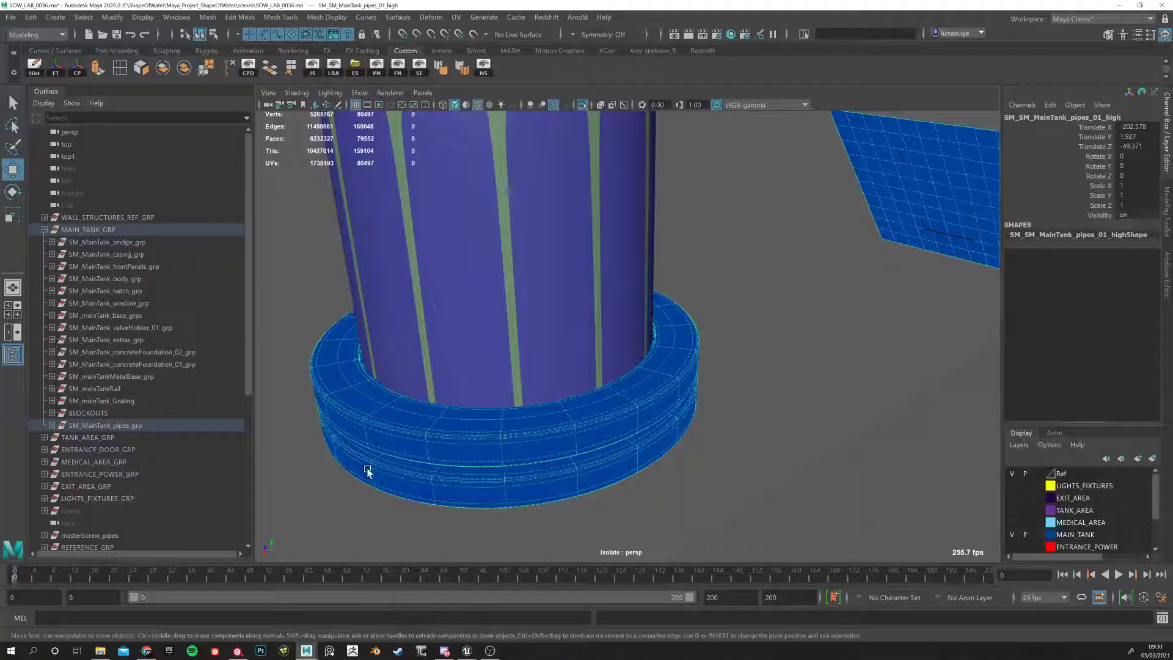
right_click_drag(450, 358, 455, 309, "alt")
right_click_drag(519, 329, 248, 371, "alt")
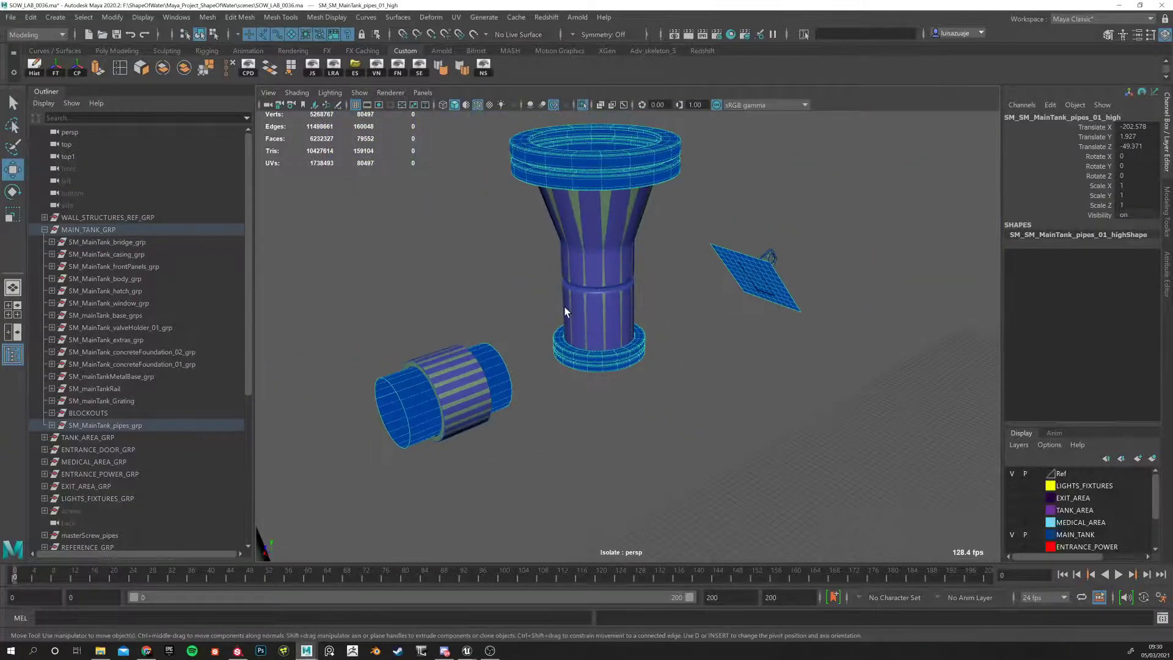
left_click(611, 204)
left_click(603, 210)
right_click_drag(531, 296, 408, 357, "alt")
middle_click_drag(408, 356, 542, 306, "alt")
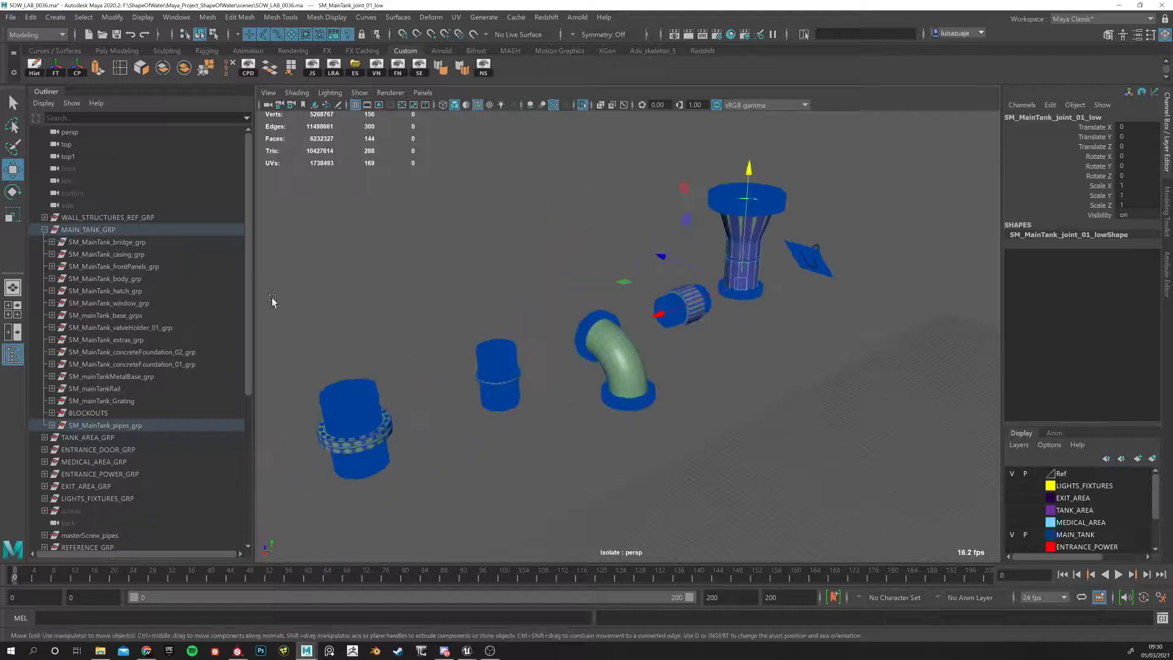
Select the whole SM_MainTank_pipes_grp group and view its high- and low-poly pieces together
left_click(82, 426)
left_click_drag(512, 428, 495, 419, "alt")
right_click_drag(495, 419, 518, 406, "alt")
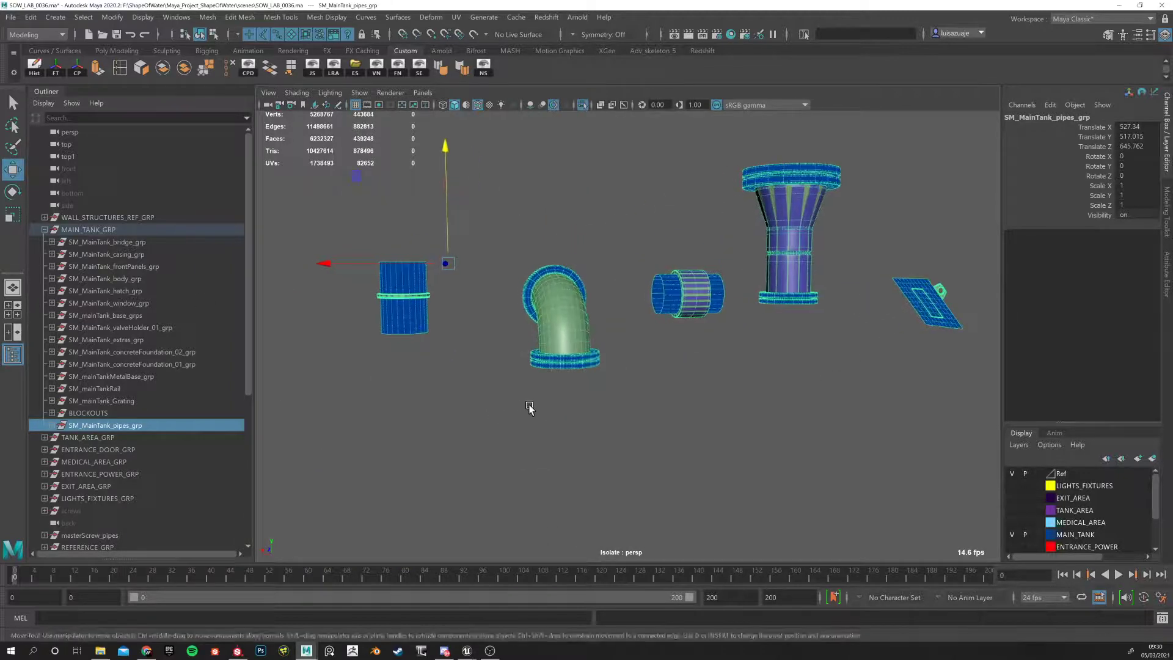
middle_click_drag(418, 377, 497, 398, "alt")
left_click_drag(421, 391, 503, 336, "alt")
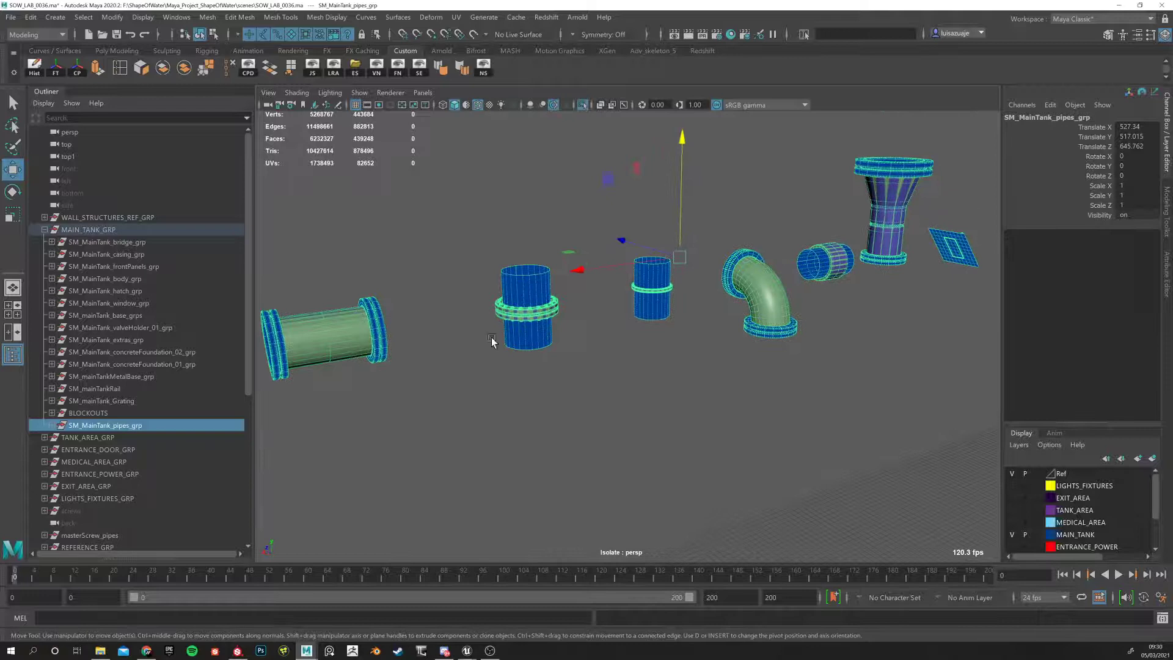
Move the high-poly mesh SM_SM_MainTank_pipes_01_high up to a Translate Y of 47.254, separating it from the other pipe meshes
left_click(376, 398)
left_click(375, 301)
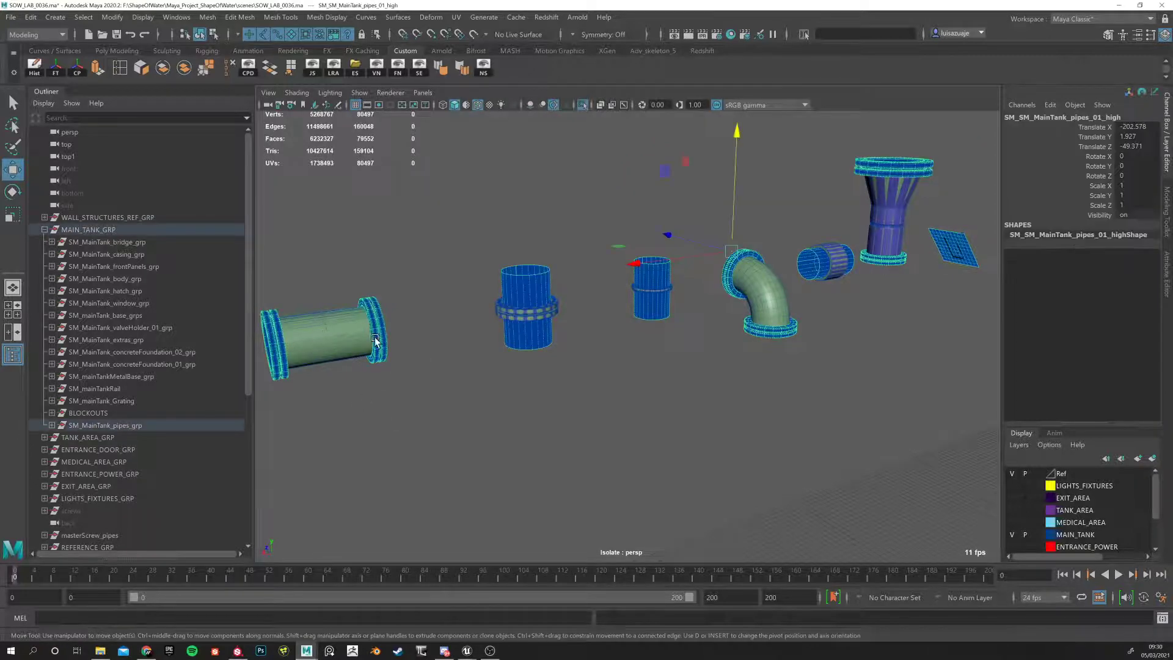
left_click_drag(736, 133, 735, 66)
left_click_drag(674, 216, 640, 246, "alt")
middle_click_drag(331, 291, 421, 251, "alt")
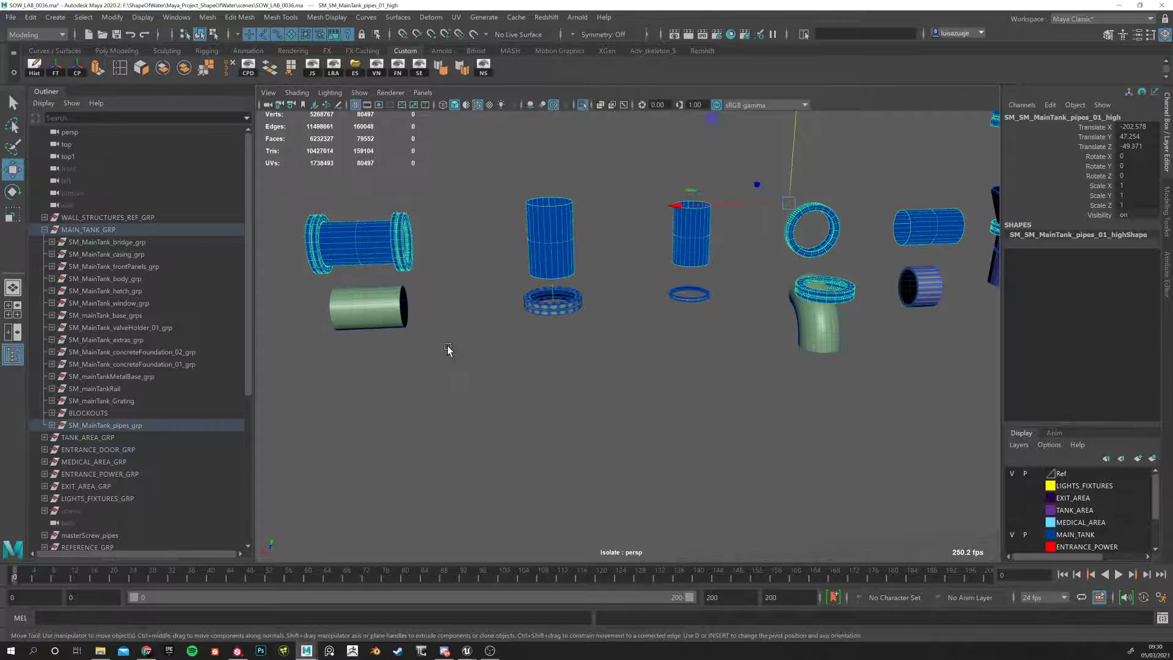
Undo the high-poly mesh's upward move and inspect the flared joint and the lug bracket on its flat plate
key("ctrl+z")
middle_click_drag(677, 318, 343, 377, "alt")
left_click_drag(626, 288, 615, 282, "alt")
right_click_drag(619, 331, 686, 345, "alt")
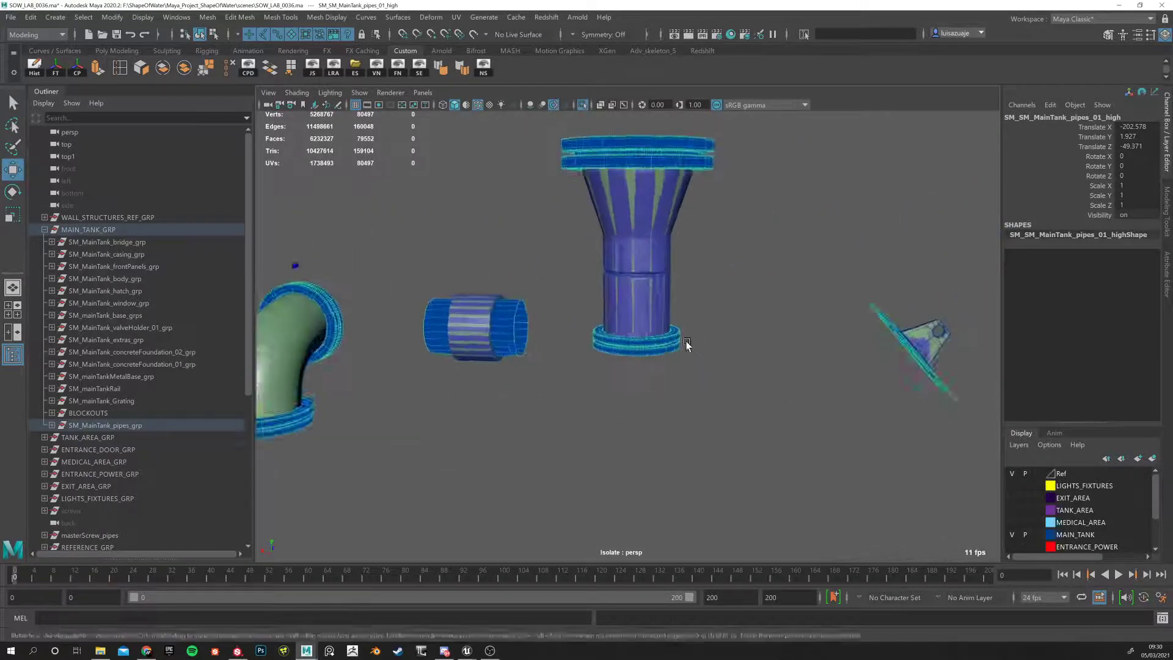
left_click_drag(686, 346, 610, 356, "alt")
middle_click_drag(610, 356, 678, 285, "alt")
right_click_drag(678, 285, 764, 378, "alt")
left_click(813, 256)
left_click_drag(813, 255, 771, 269)
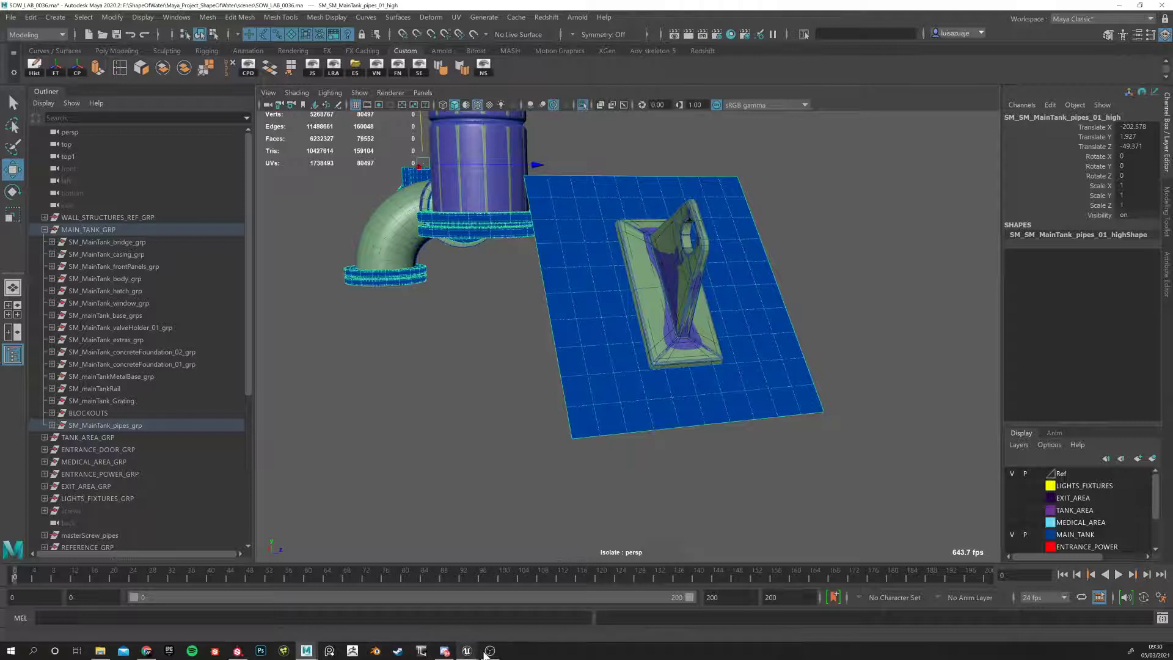
Switch to Unreal Engine and look over the main tank's body and pipes in the level
mouse_move(466, 651)
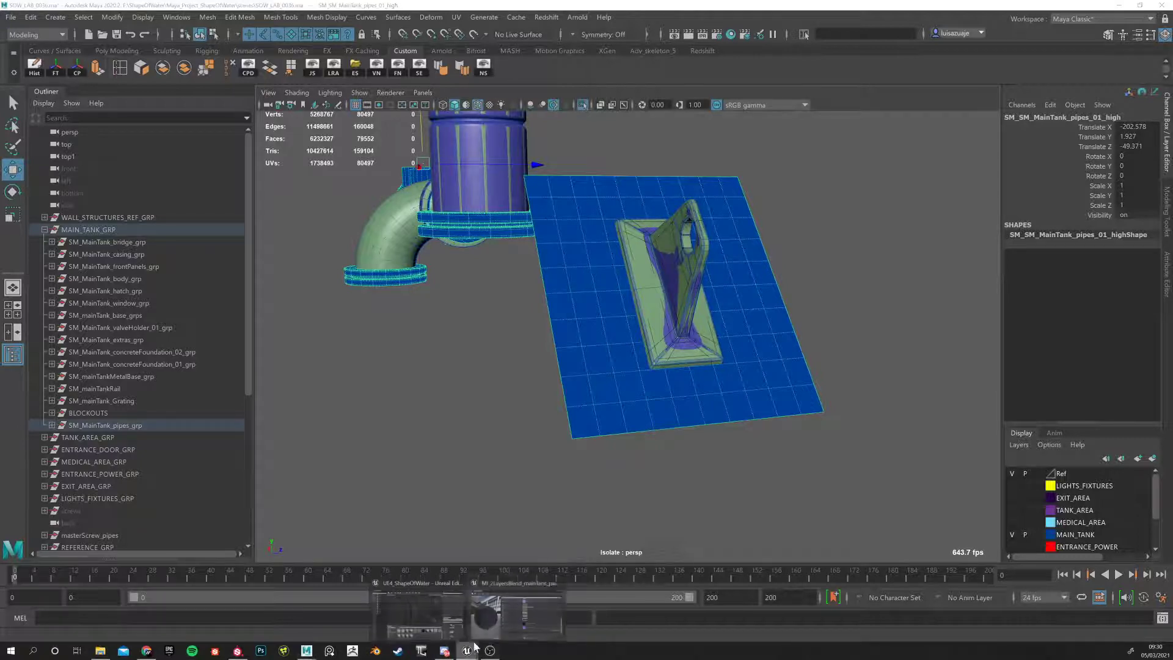
left_click(492, 615)
right_click_drag(550, 247, 696, 306)
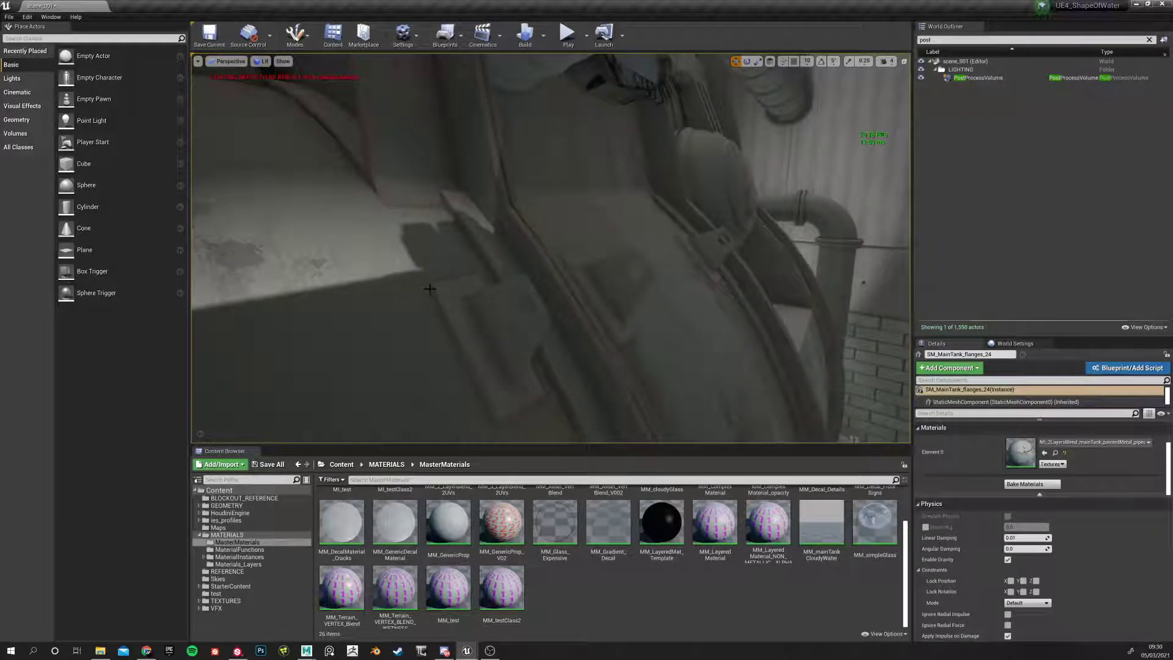
mouse_move(454, 307)
right_mouse_down()
mouse_move(455, 324)
mouse_move(466, 296)
right_mouse_up()
Switch to Substance Painter and open the recent project MainTank_Pipes_Masks.spp
left_click(237, 651)
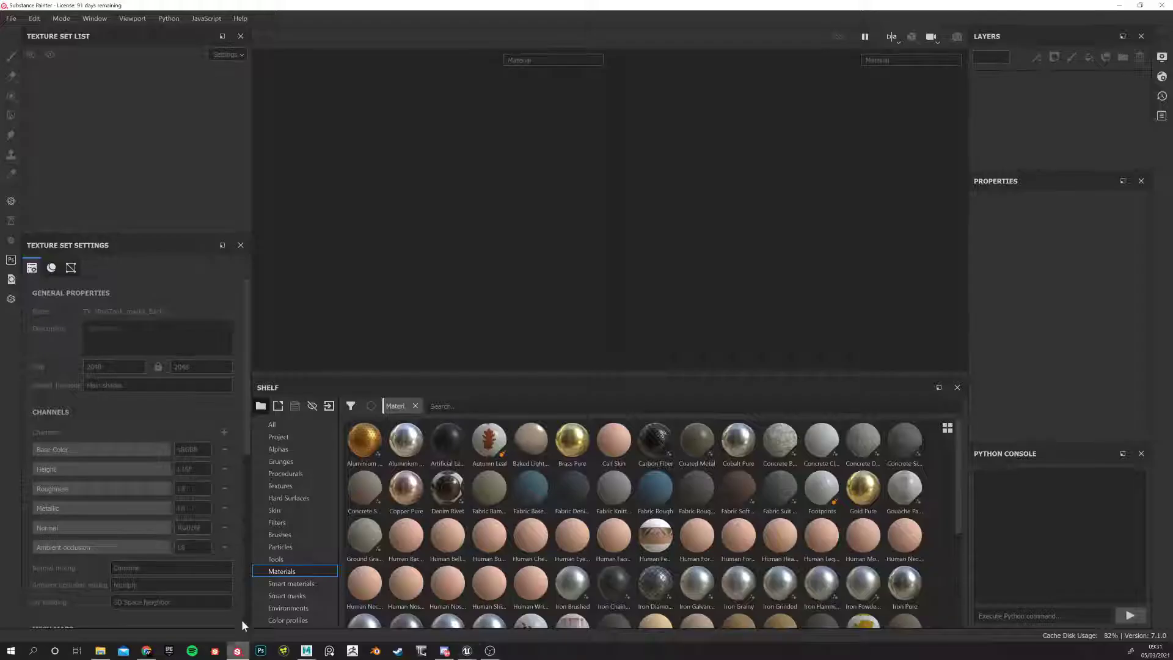
left_click(11, 21)
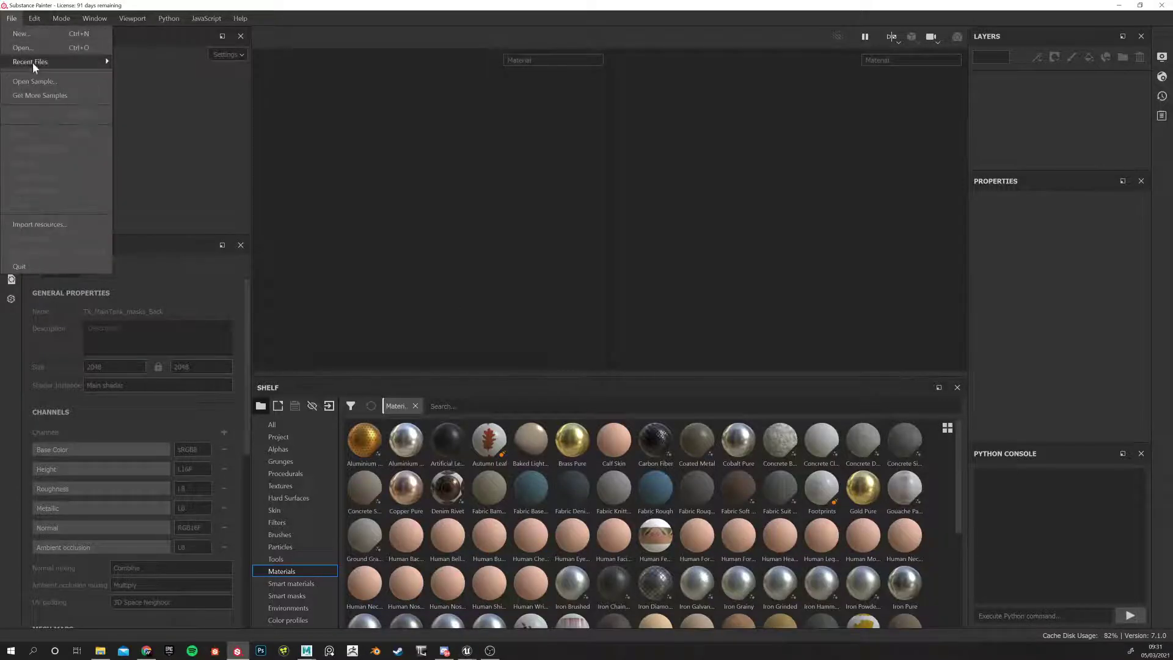
mouse_move(32, 62)
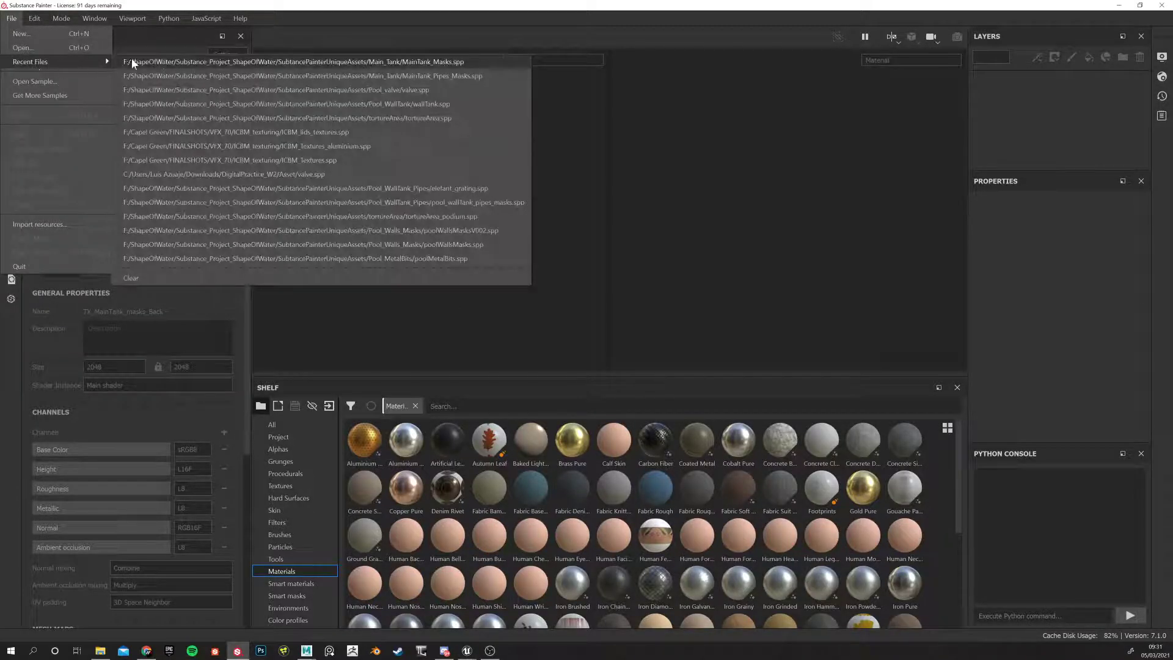
left_click(255, 75)
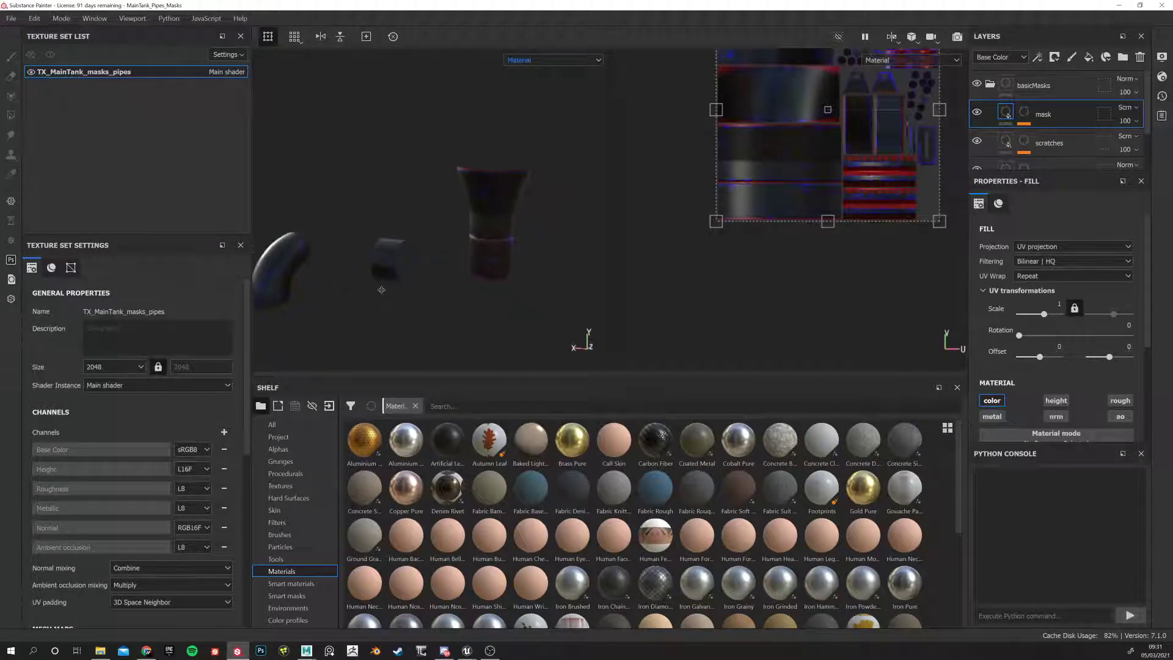
Display only the Ambient occlusion channel on the pipe meshes
left_click(537, 60)
left_click(538, 60)
left_click(538, 60)
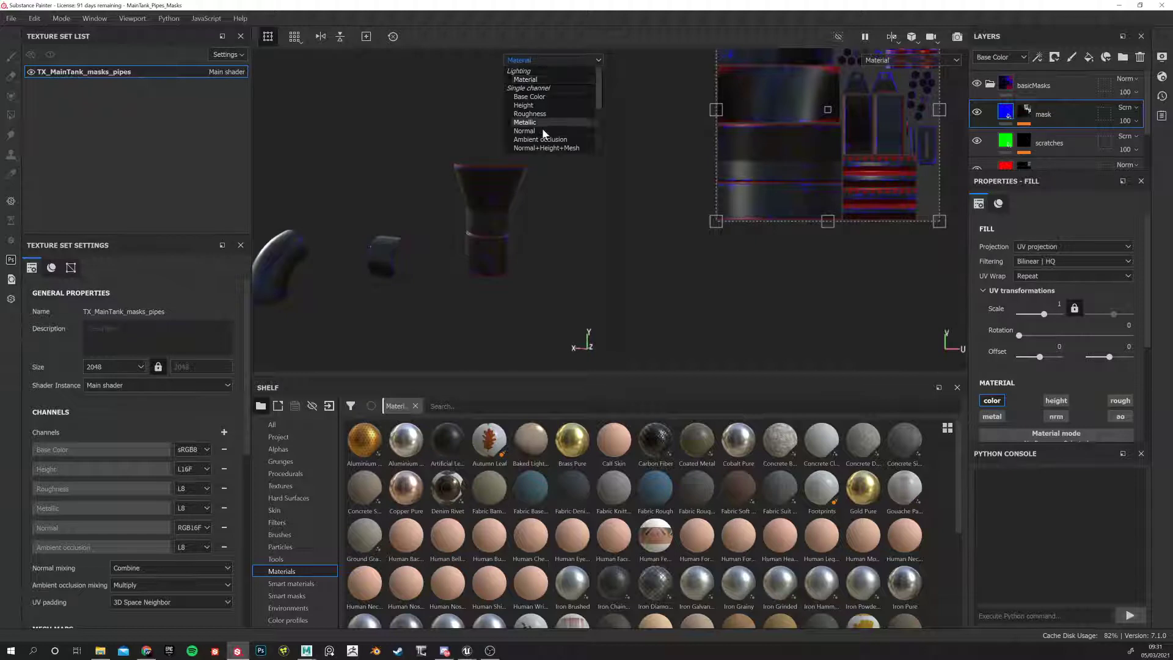
scroll(542, 147, "down", 1)
left_click(540, 115)
Examine the baked ambient occlusion on each modular piece: flared joint, straight section, elbow, ring and bolted flange
left_click_drag(390, 264, 472, 204, "alt")
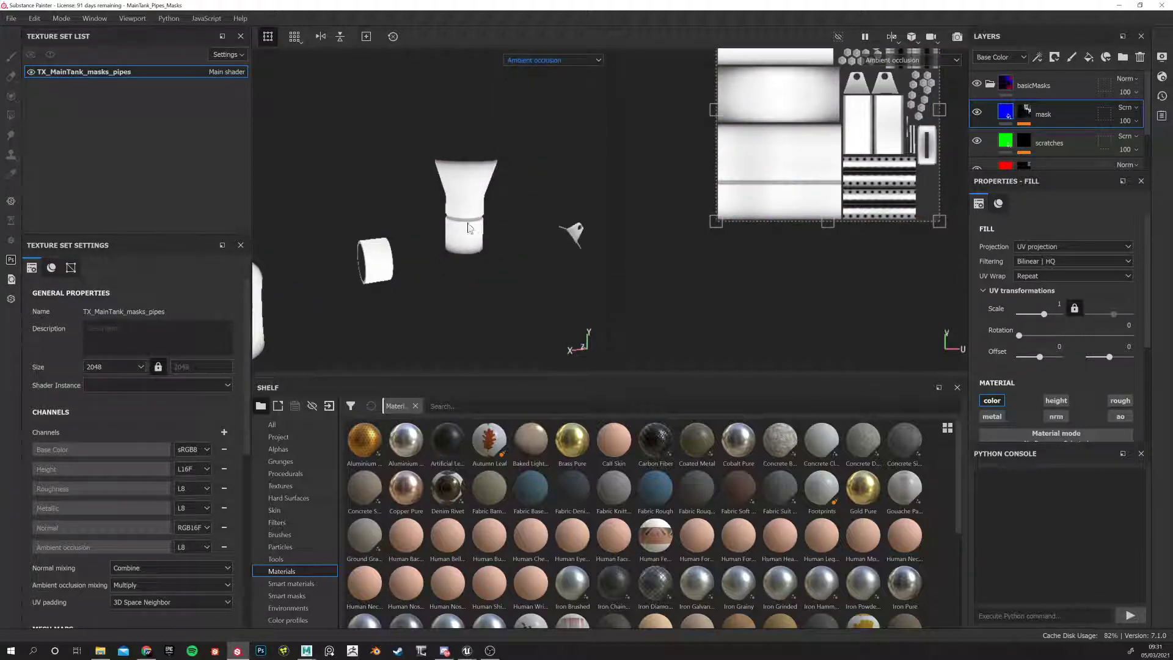
left_click_drag(443, 282, 382, 288, "alt")
middle_click_drag(501, 275, 348, 226, "alt")
left_click_drag(428, 256, 367, 257, "alt")
middle_click_drag(581, 262, 332, 222, "alt")
mouse_move(537, 275)
middle_mouse_down("alt")
mouse_move(452, 246)
mouse_move(351, 237)
middle_mouse_up("alt")
middle_click_drag(544, 206, 563, 266, "alt")
middle_click_drag(342, 244, 460, 267, "alt")
scroll(458, 267, "up", 3)
left_click_drag(458, 267, 552, 285, "alt")
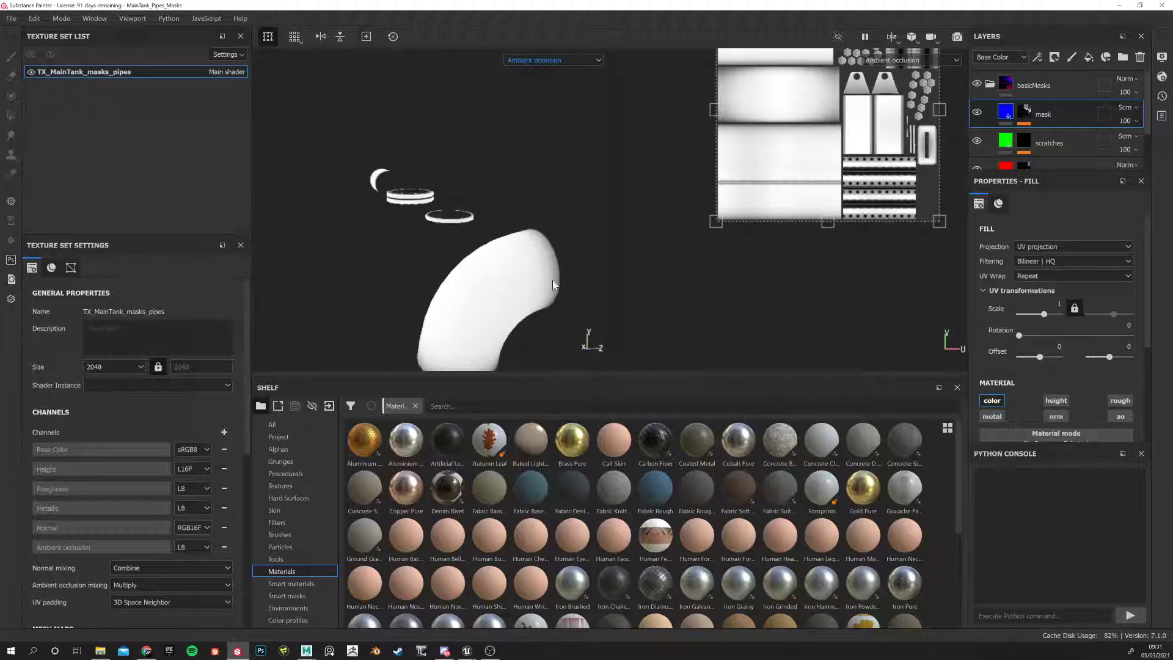
left_click_drag(480, 298, 574, 289, "alt")
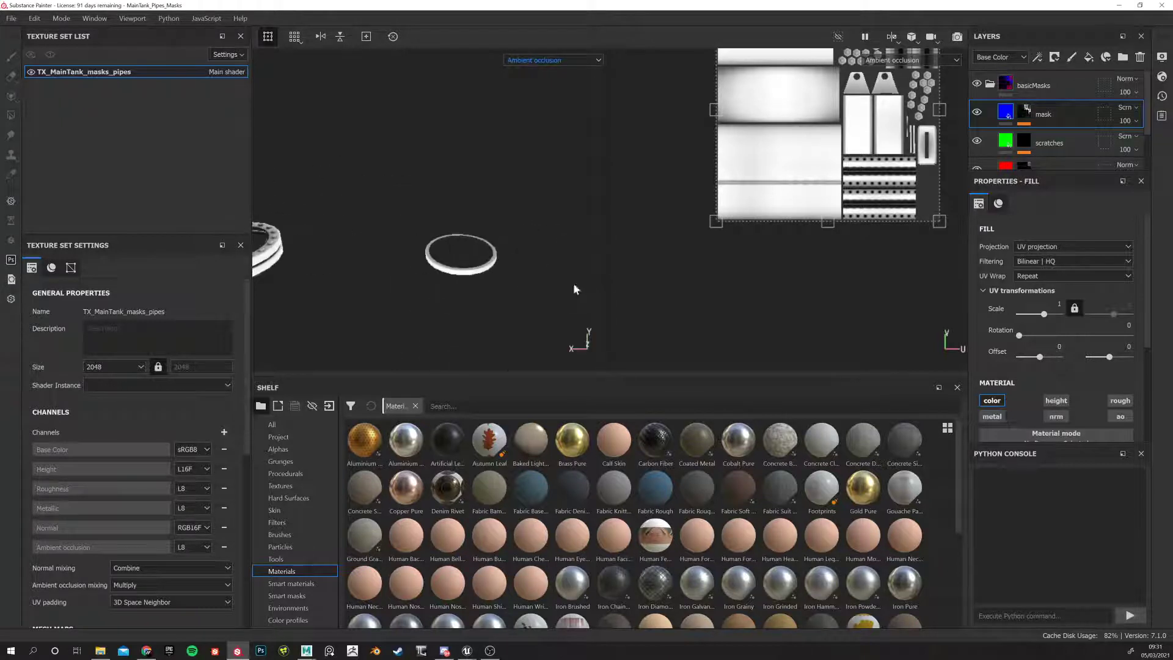
middle_click_drag(385, 279, 423, 257, "alt")
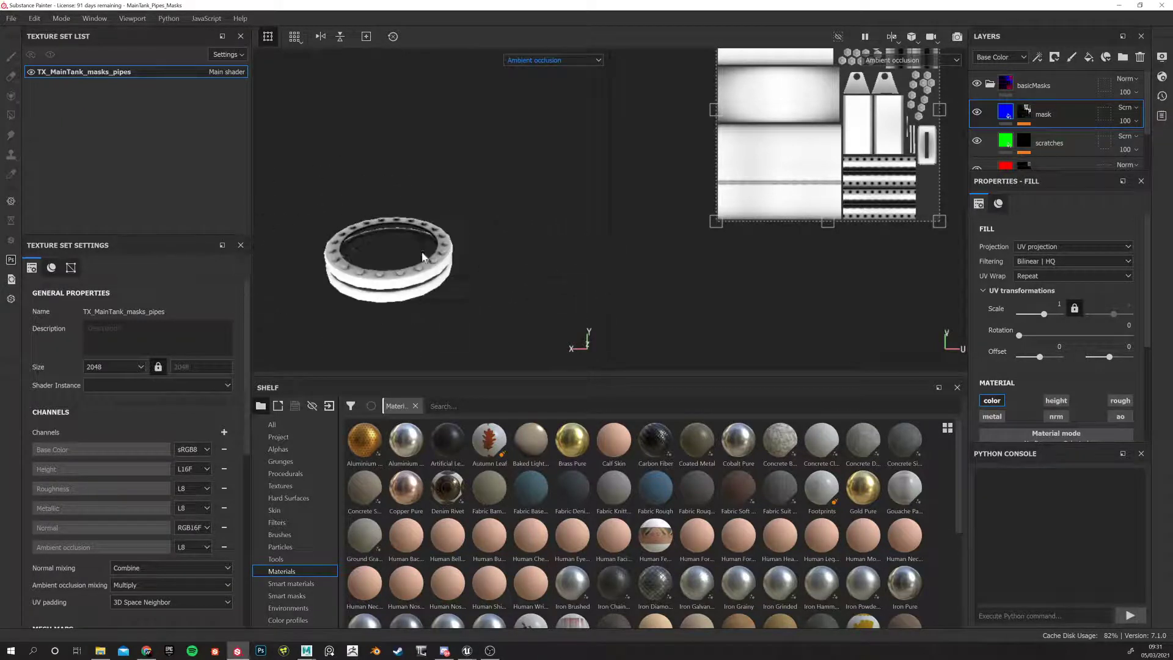
middle_click_drag(329, 270, 636, 248, "alt")
middle_click_drag(414, 242, 529, 249, "alt")
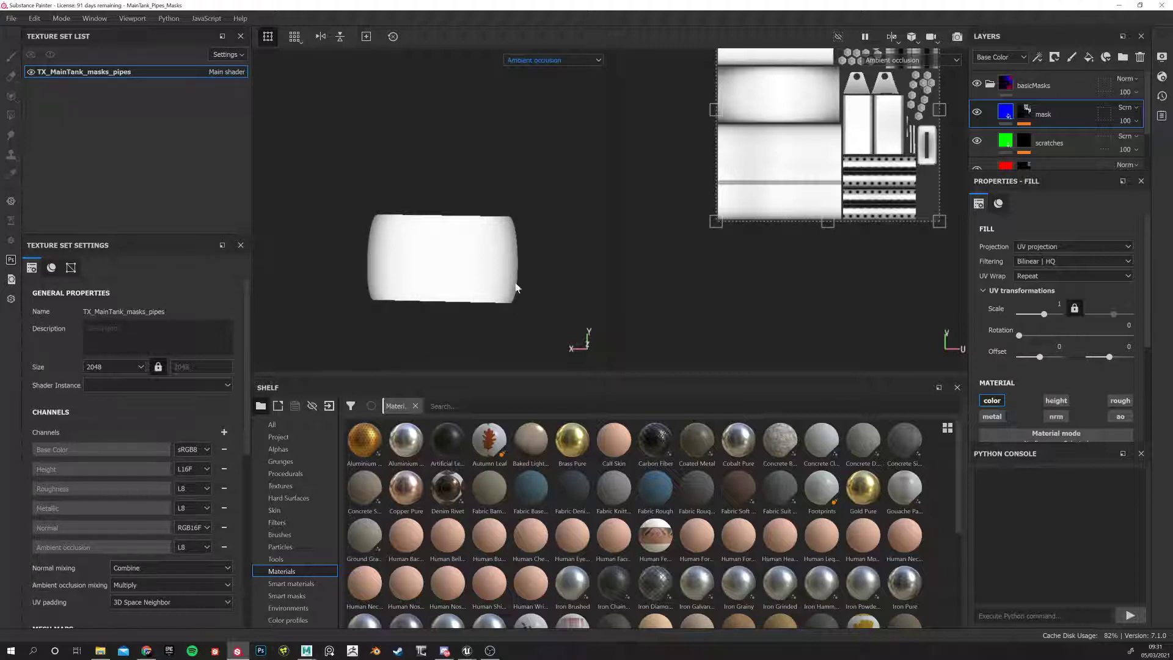
scroll(494, 281, "down", 5)
middle_click_drag(406, 273, 257, 244, "alt")
middle_click_drag(529, 257, 299, 255, "alt")
left_click_drag(300, 256, 444, 205, "alt")
Return the display to Material and examine the coloured masks on the bolted flange up close
left_click(533, 63)
scroll(531, 84, "up", 3)
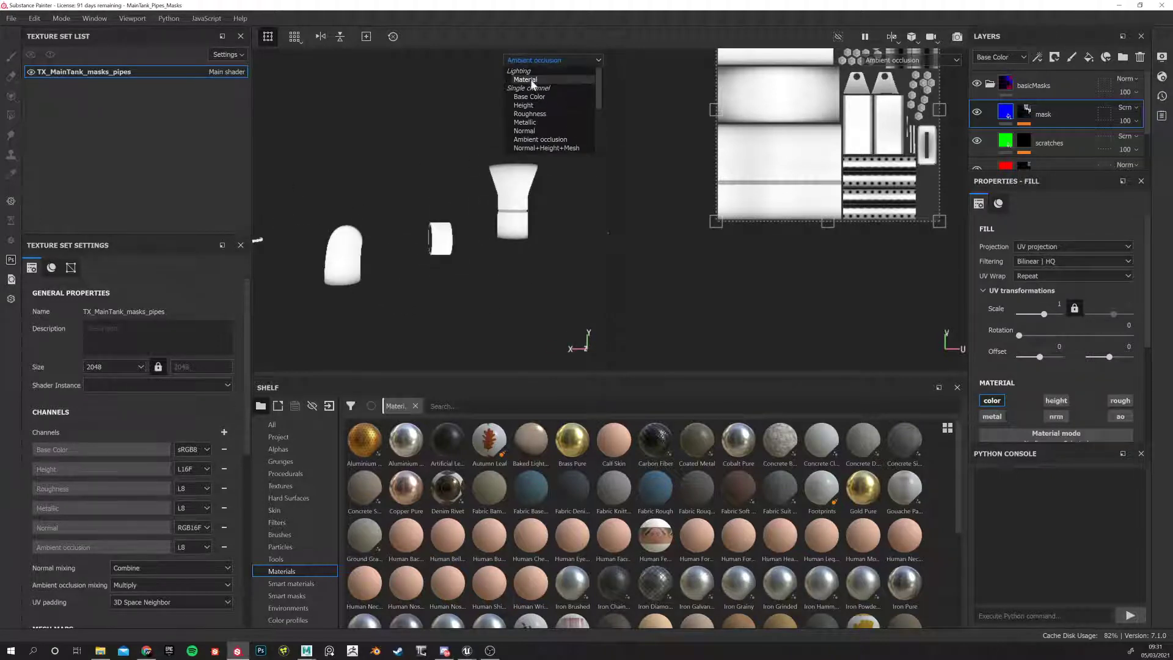
left_click(530, 82)
middle_click_drag(375, 282, 512, 288, "alt")
mouse_move(513, 289)
left_mouse_down("alt")
mouse_move(558, 244)
mouse_move(329, 272)
mouse_move(522, 272)
left_mouse_up("alt")
right_click_drag(523, 272, 566, 263, "alt")
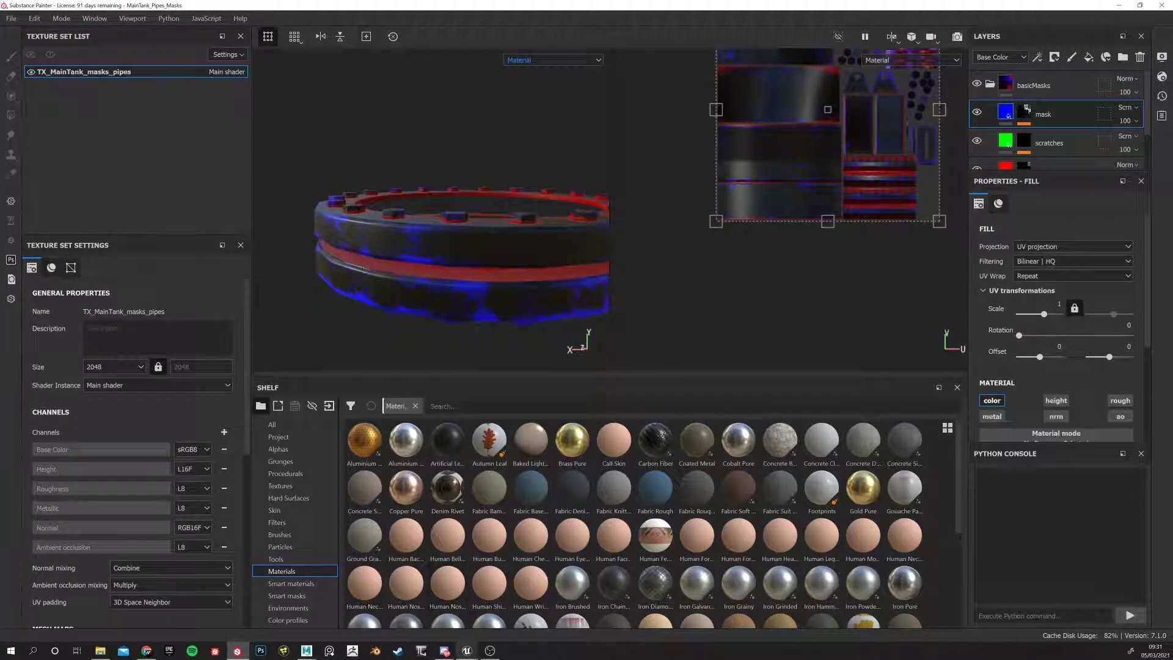
right_click_drag(521, 252, 374, 259, "alt")
right_click_drag(573, 176, 318, 287, "alt")
middle_click_drag(472, 274, 391, 290, "alt")
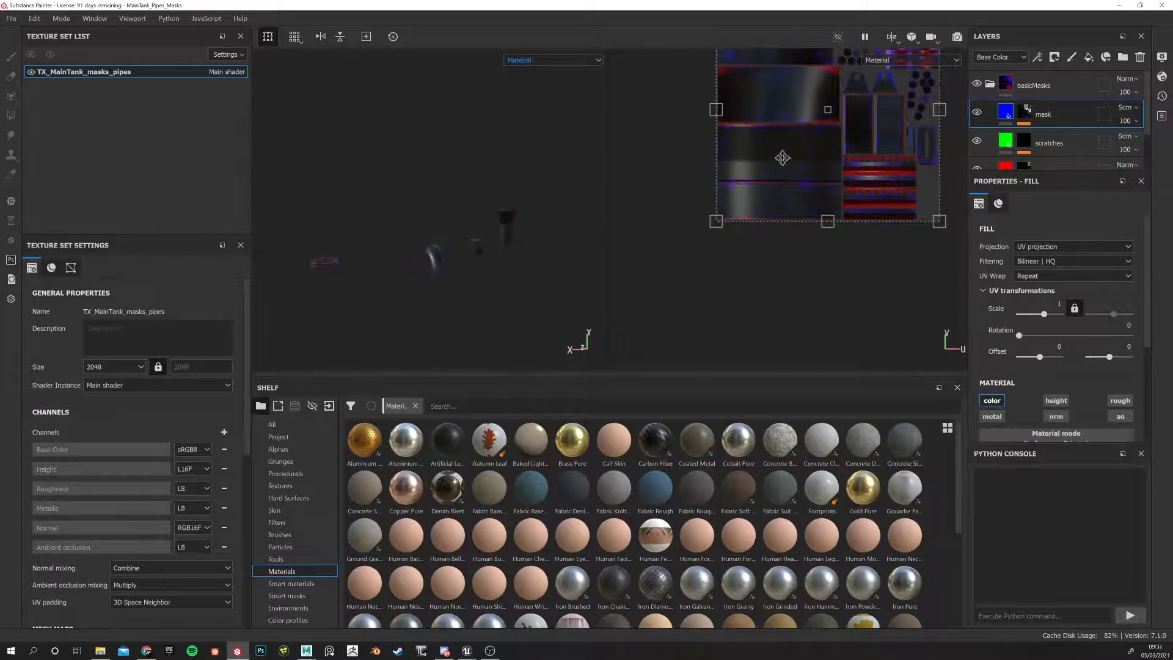
Inspect the pipes' whole packed mask layout in the 2D UV view
scroll(800, 240, "up", 3)
scroll(829, 198, "down", 6)
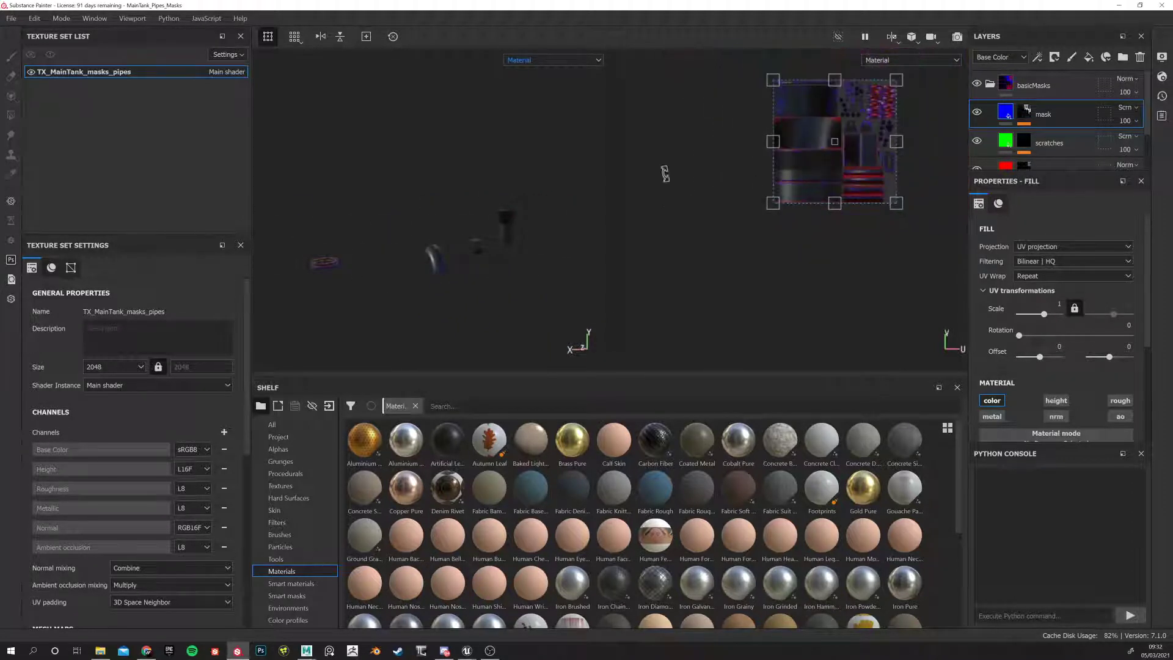
scroll(462, 247, "up", 5)
scroll(492, 248, "down", 3)
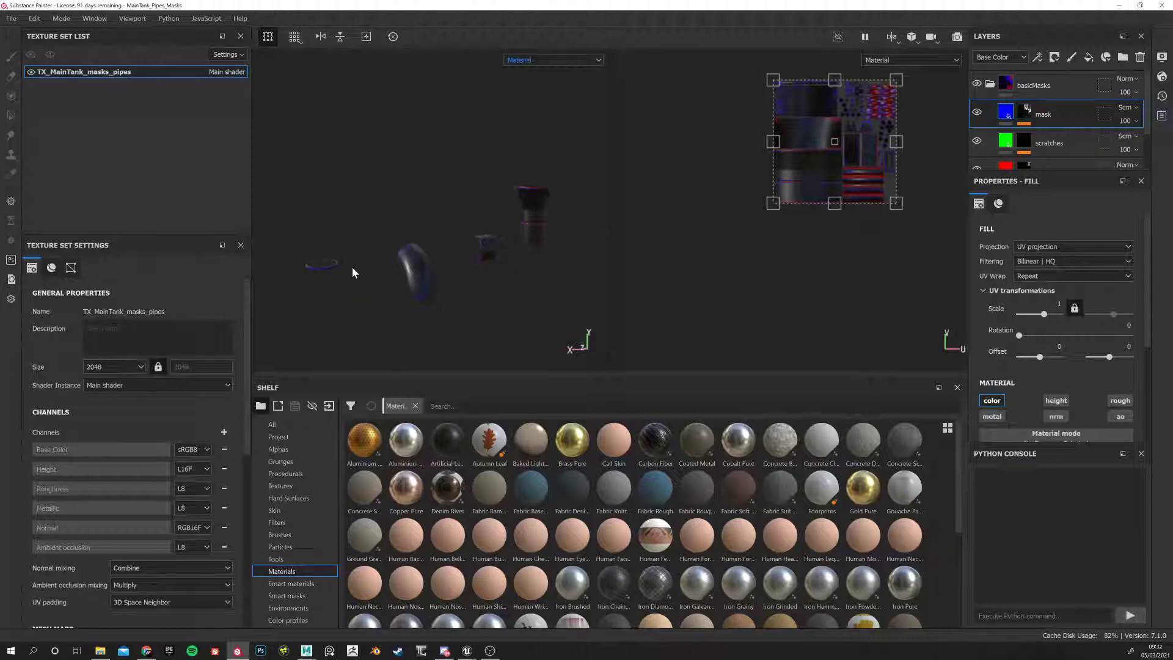
Switch to Unreal Engine and set the PostProcessVolume's Film Toe to 0.5 and Slope to 0.7
left_click(306, 650)
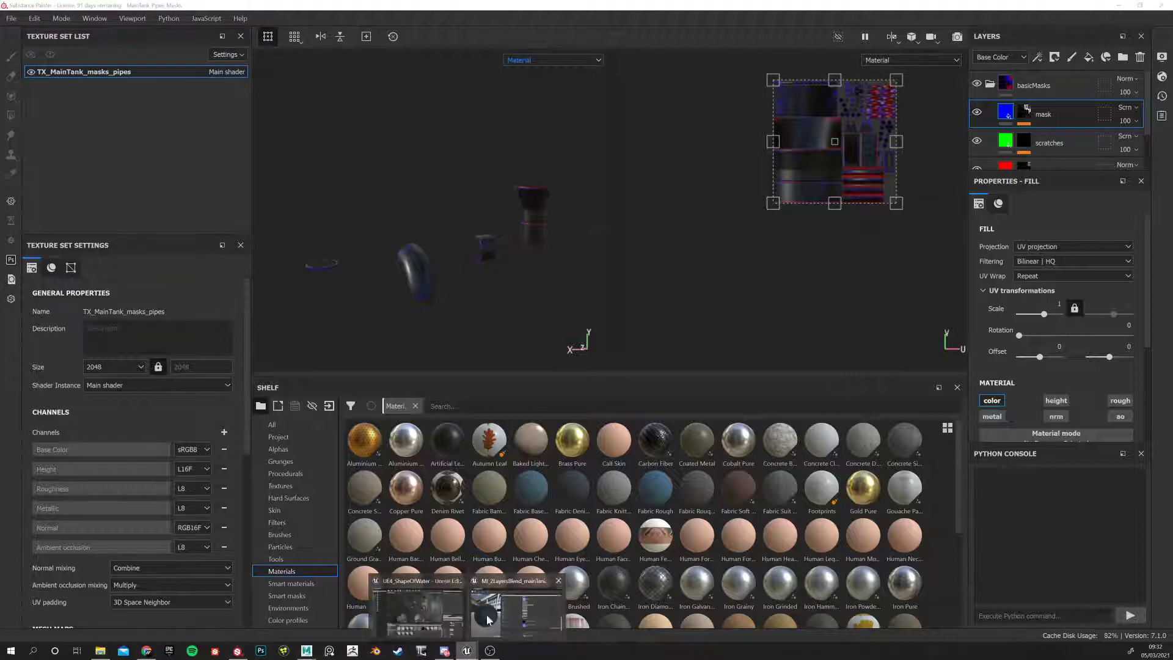
left_click(467, 650)
left_click(977, 78)
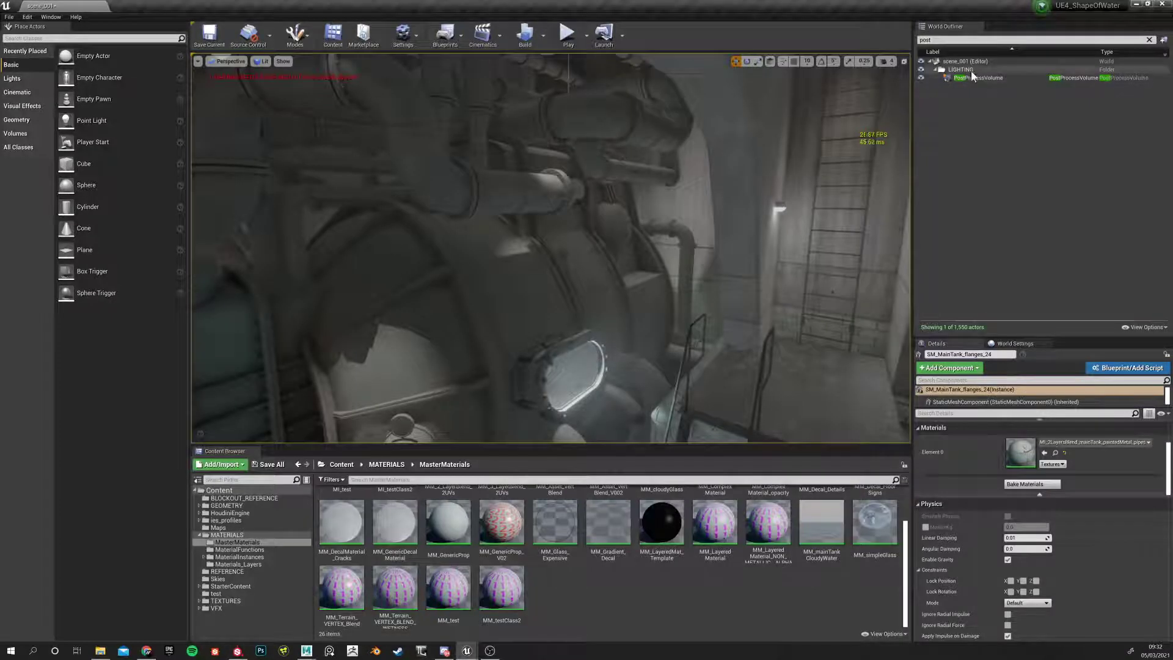
left_click(1026, 533)
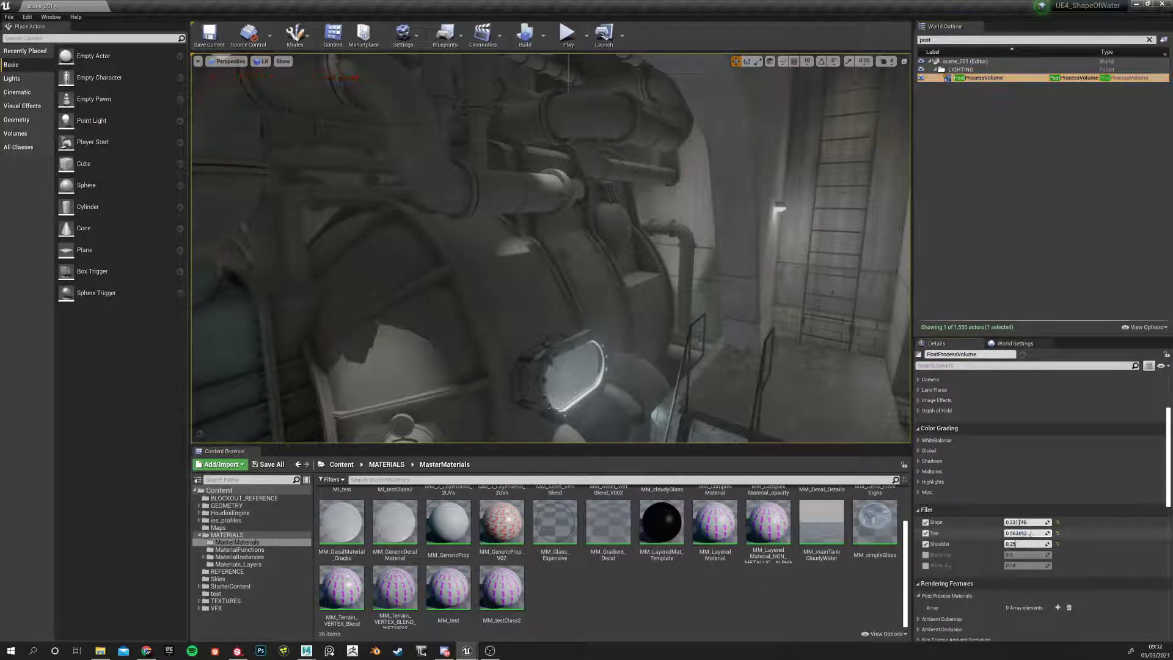
type("0.5")
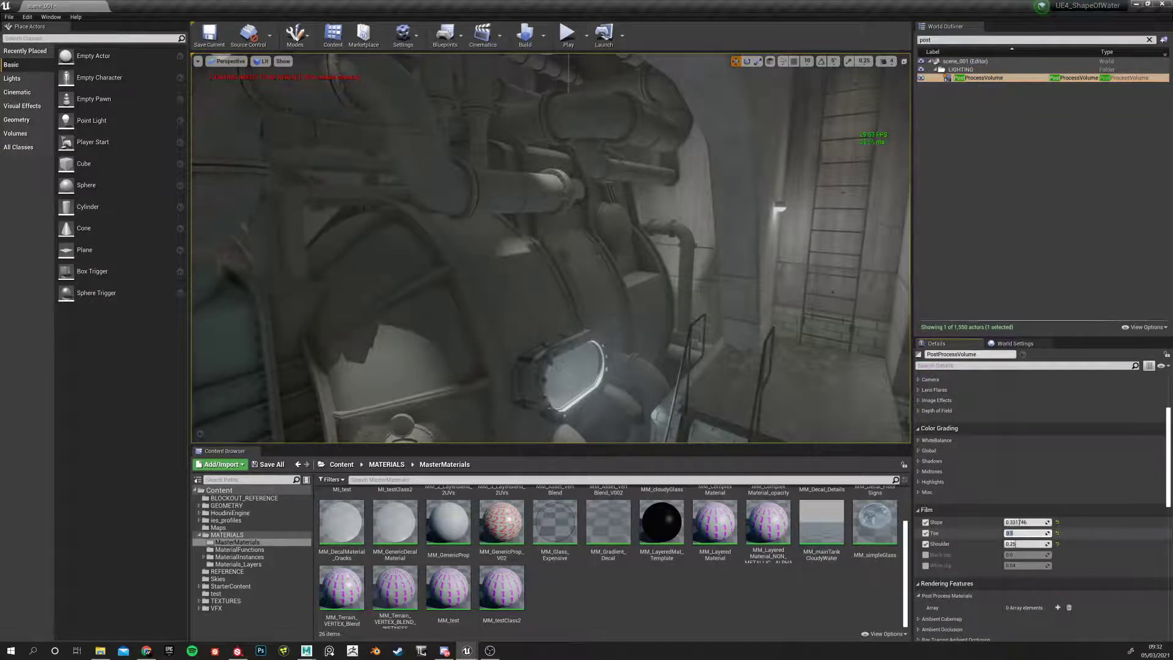
left_click(1033, 522)
type("0.7")
key("Return")
Select the valve holder SM_MainTank_valveHolder_01 on the front of the main tank
right_click_drag(550, 248, 492, 347)
left_click(580, 269)
left_click(510, 290)
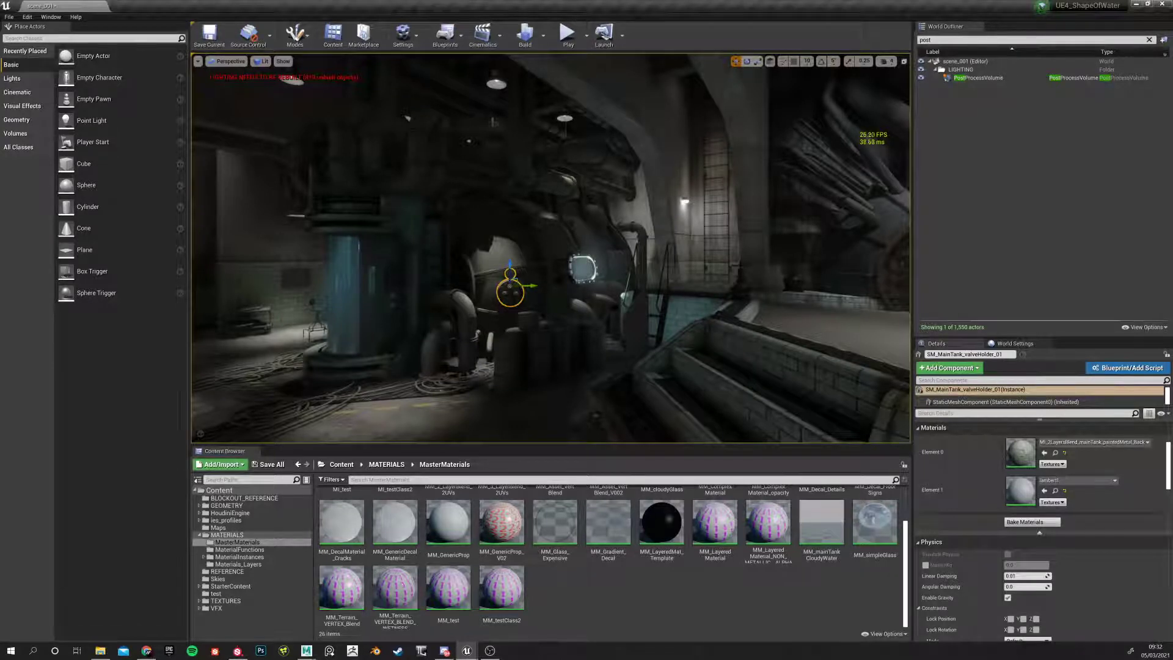
Examine the tank around its valve holder and lit window, both up close and from across the room
scroll(330, 302, "up", 5)
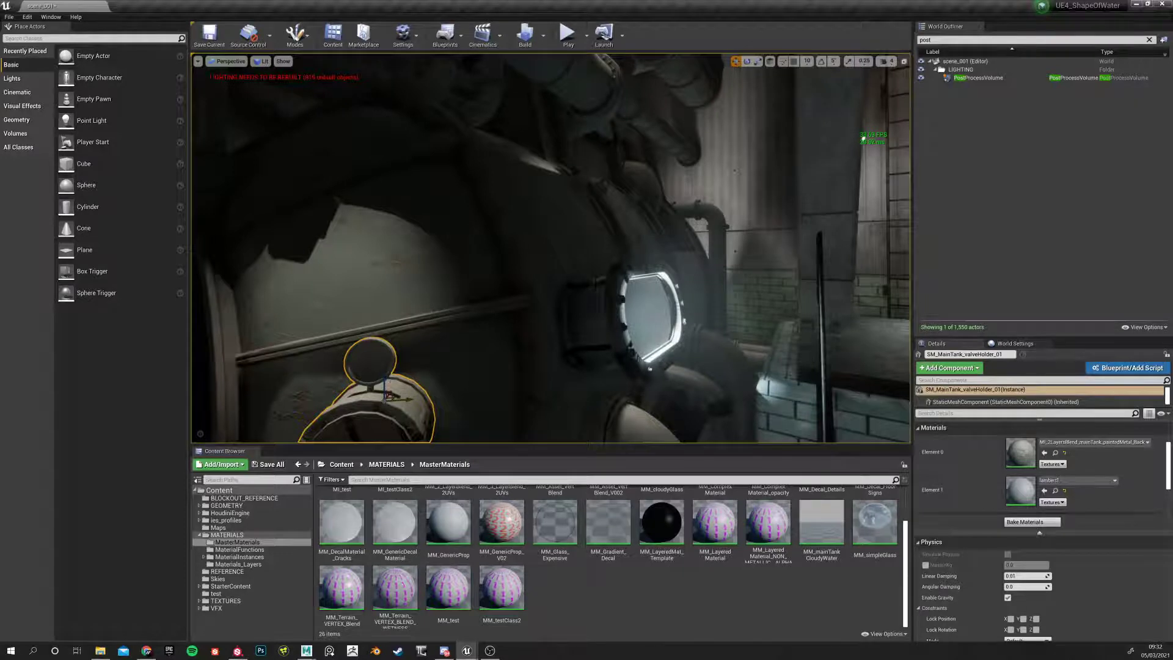
scroll(419, 322, "down", 4)
left_click_drag(402, 310, 473, 310, "alt")
scroll(402, 310, "down", 2)
left_click_drag(402, 311, 483, 319, "alt")
scroll(402, 310, "down", 3)
scroll(416, 285, "down", 2)
mouse_move(415, 285)
left_mouse_down("alt")
mouse_move(361, 272)
mouse_move(385, 266)
mouse_move(474, 304)
mouse_move(420, 288)
left_mouse_up("alt")
right_click_drag(720, 321, 716, 293)
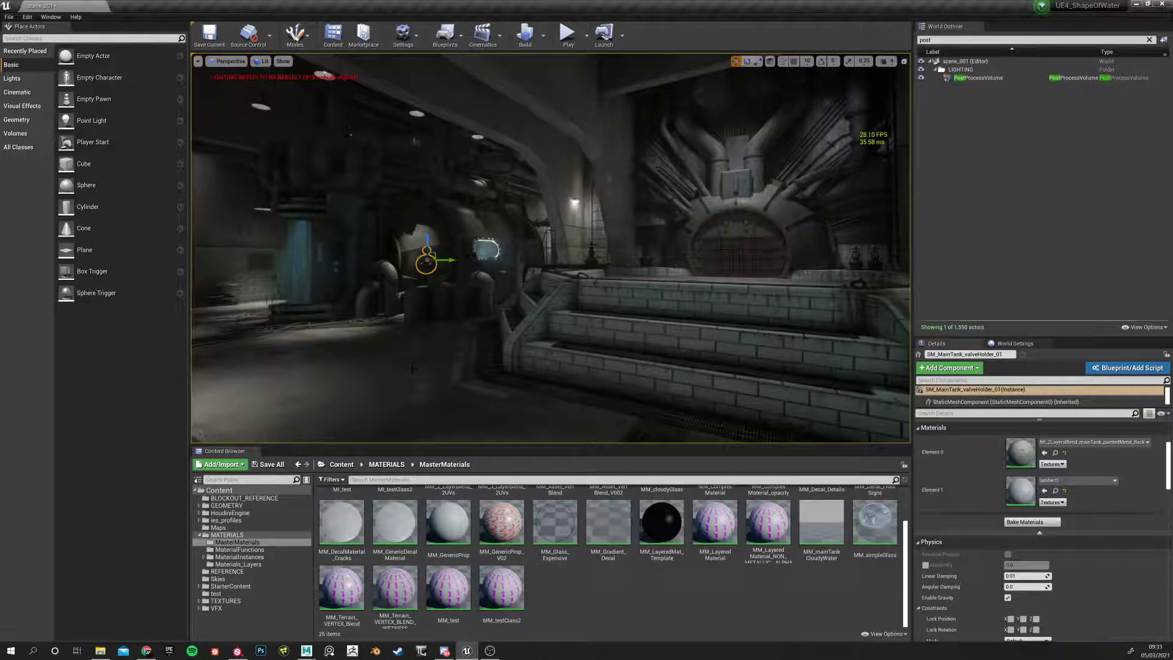
Clear the selection and survey the room from the main tank to the large round door
left_click(377, 379)
key("Escape")
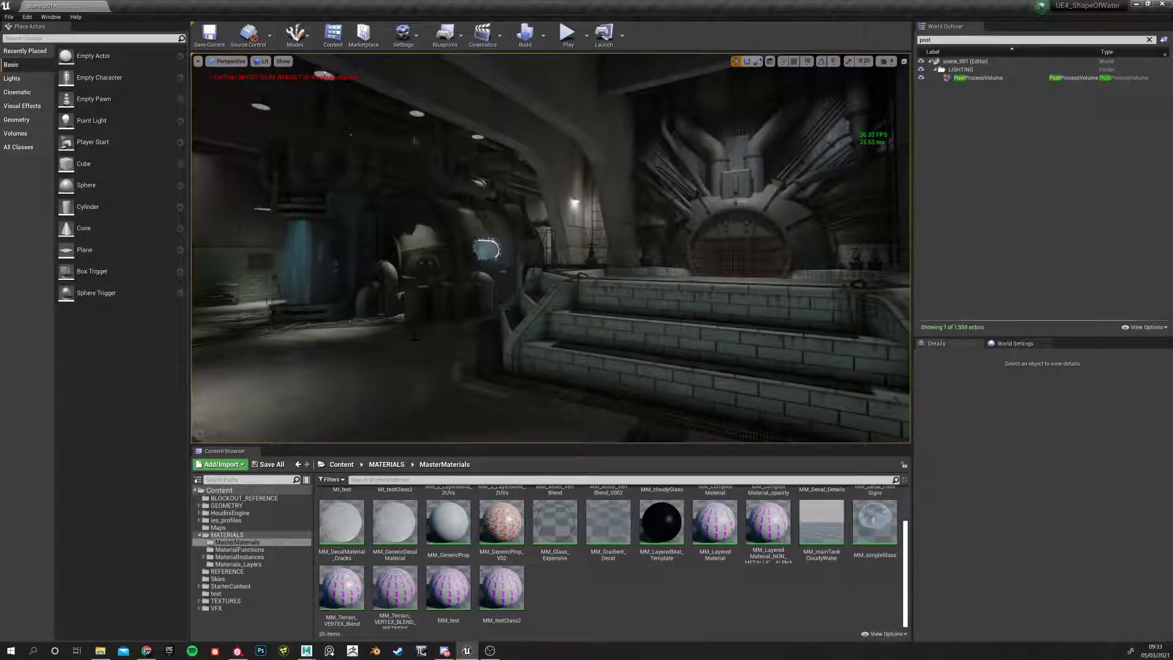
right_click_drag(422, 328, 330, 328)
right_click_drag(450, 305, 636, 241)
mouse_move(448, 257)
right_mouse_down()
mouse_move(430, 266)
mouse_move(448, 252)
right_mouse_up()
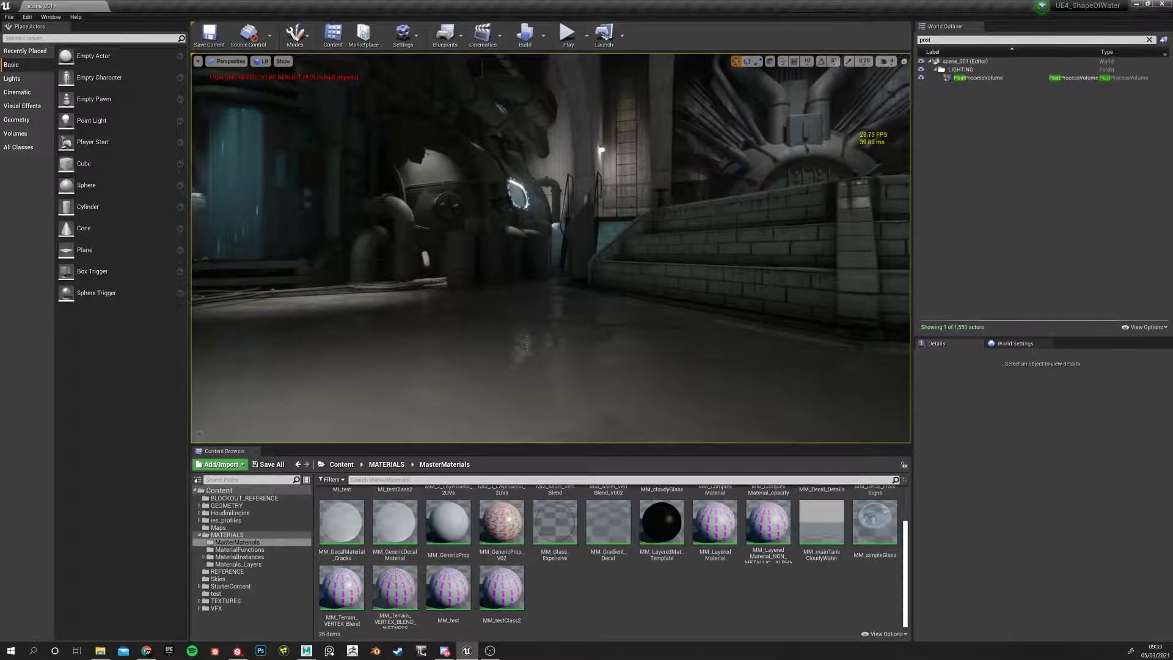
right_click_drag(499, 272, 499, 273)
scroll(499, 273, "up", 3)
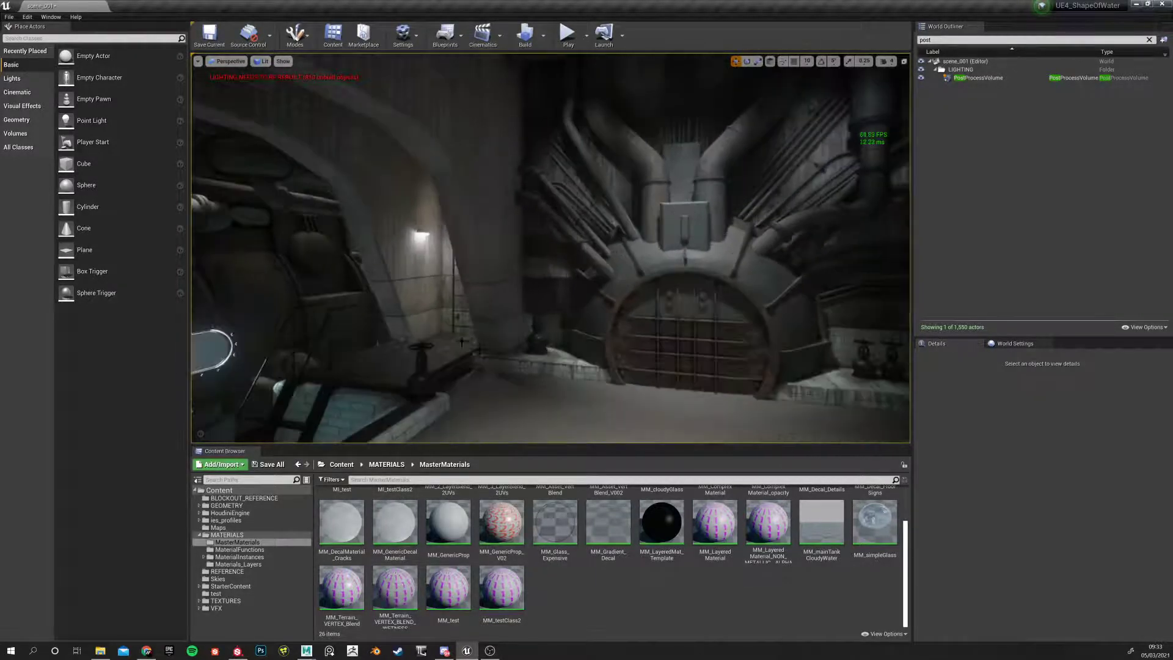
Select the pool valve beside the round door and review its assigned mesh and material
left_click(537, 330)
scroll(1012, 578, "down", 10)
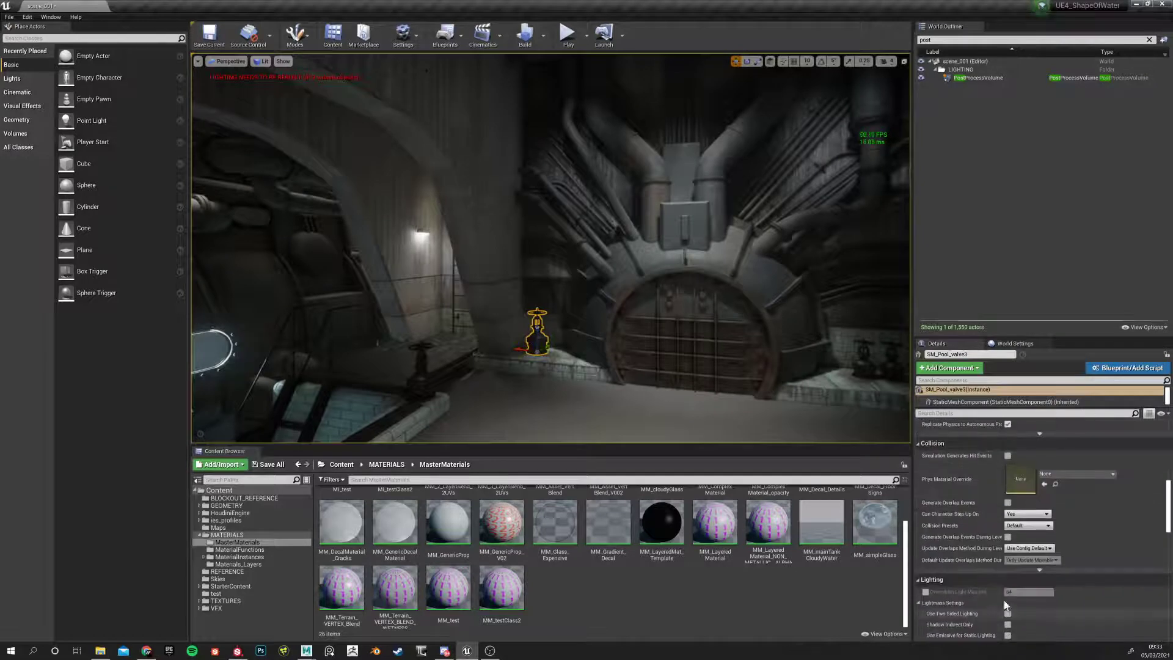
scroll(1009, 543, "up", 5)
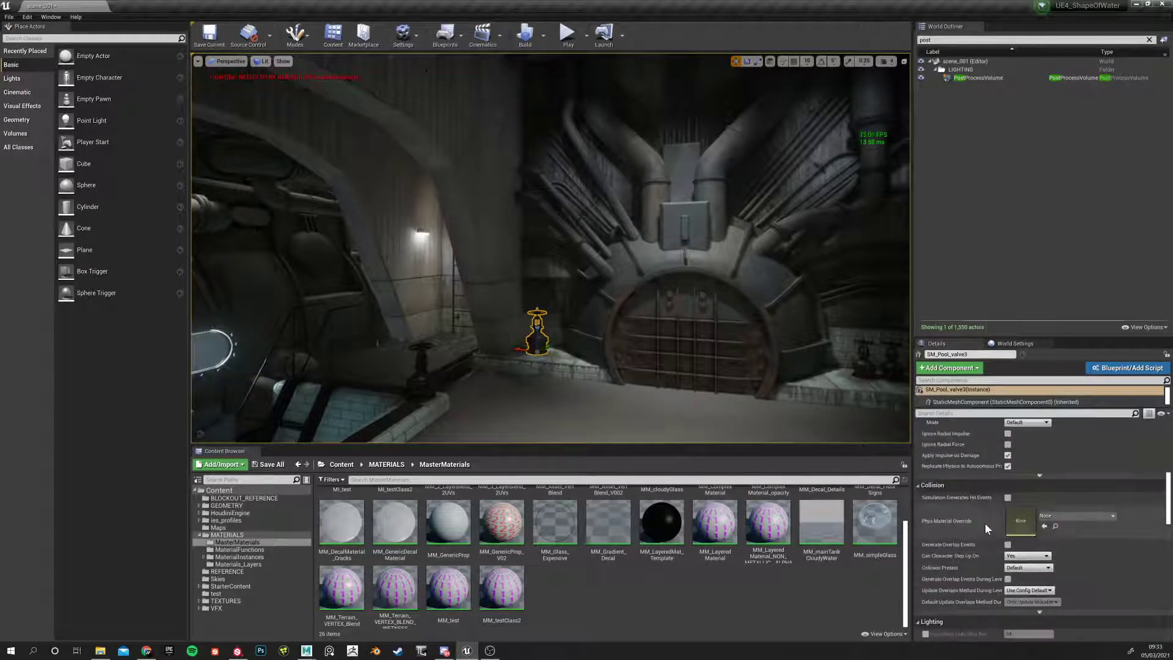
scroll(985, 529, "up", 5)
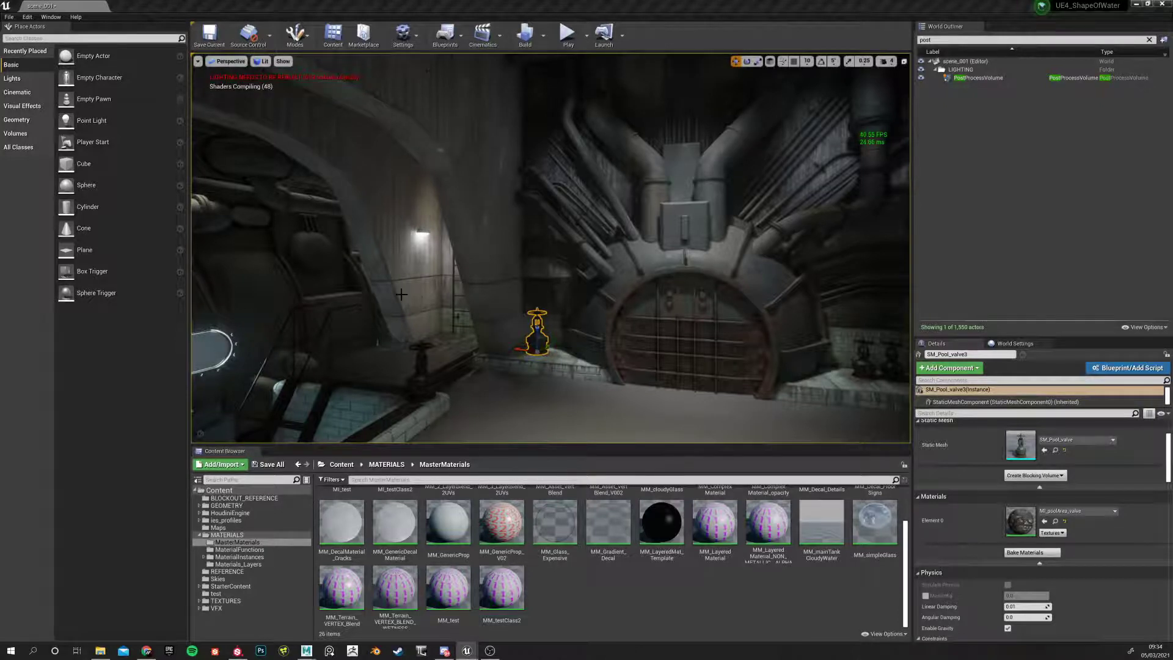
Open the MM_test master material docked alongside the level editor and return to the level
left_click(444, 589)
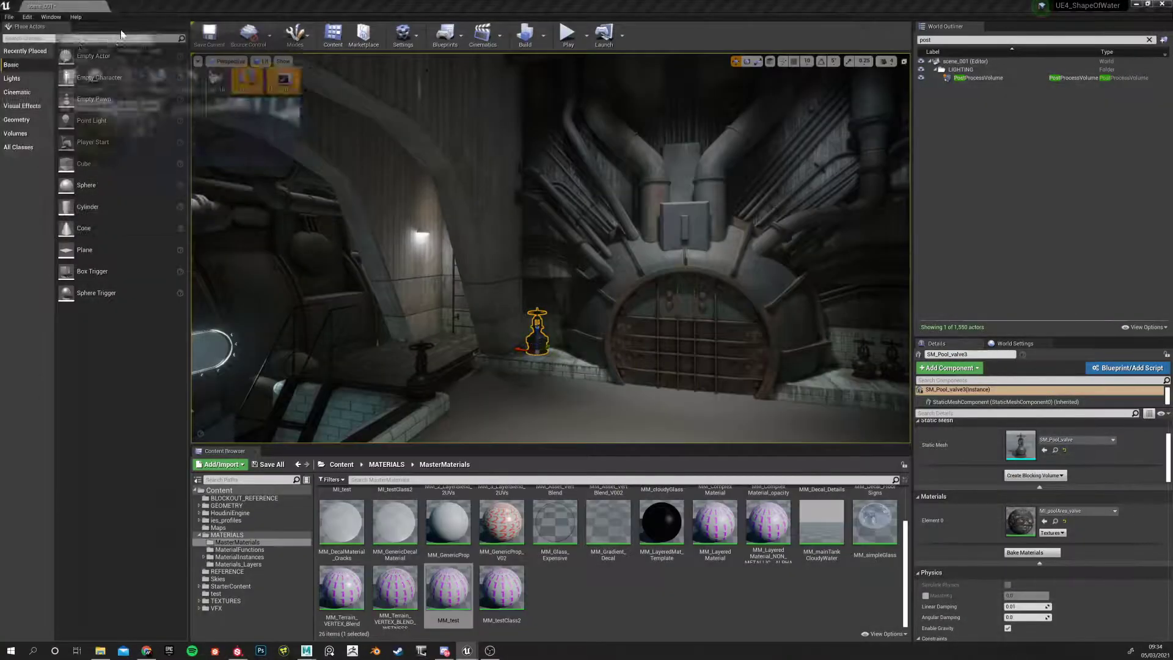
left_click_drag(120, 34, 124, 6)
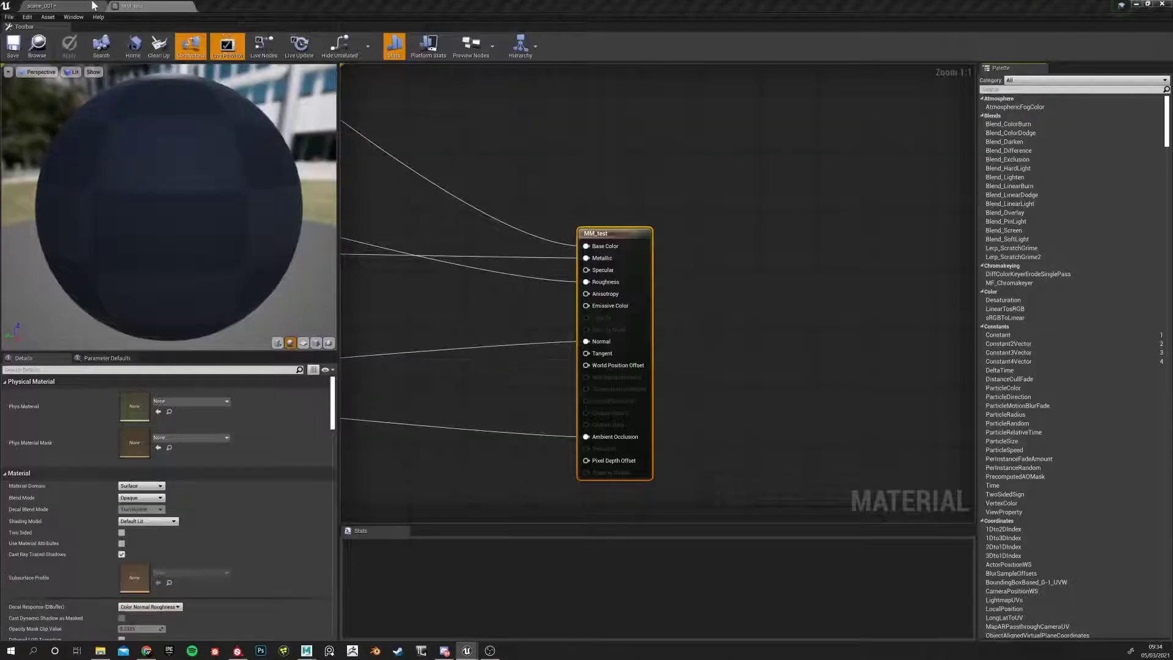
left_click(92, 5)
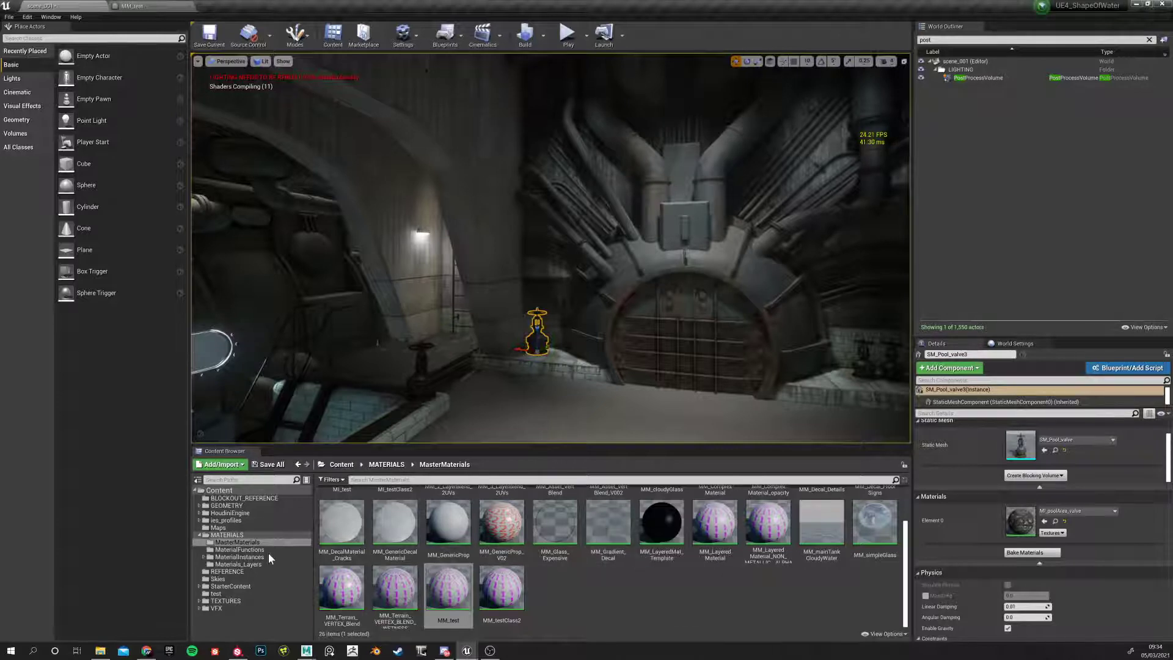
Open the MI_test material instance from the MasterMaterials folder and inspect it on a cube preview
scroll(658, 589, "up", 2)
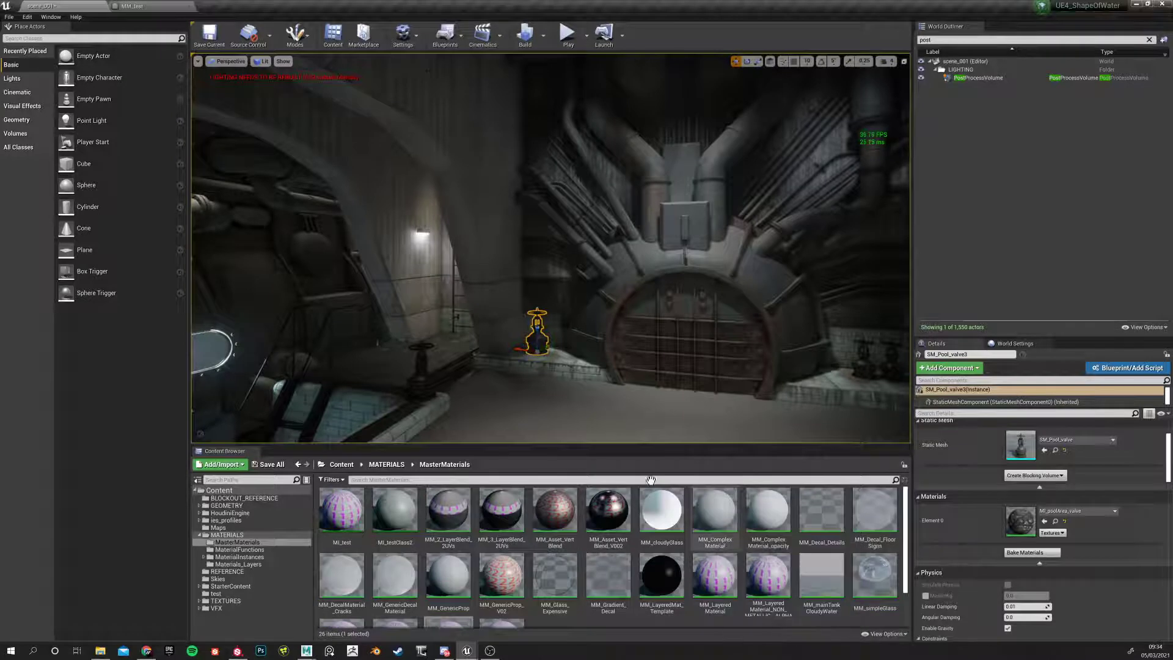
scroll(536, 550, "down", 2)
scroll(475, 561, "up", 2)
double_click(346, 519)
mouse_move(242, 483)
left_mouse_down()
mouse_move(230, 437)
mouse_move(245, 452)
mouse_move(238, 550)
mouse_move(251, 467)
left_mouse_up()
left_click(362, 632)
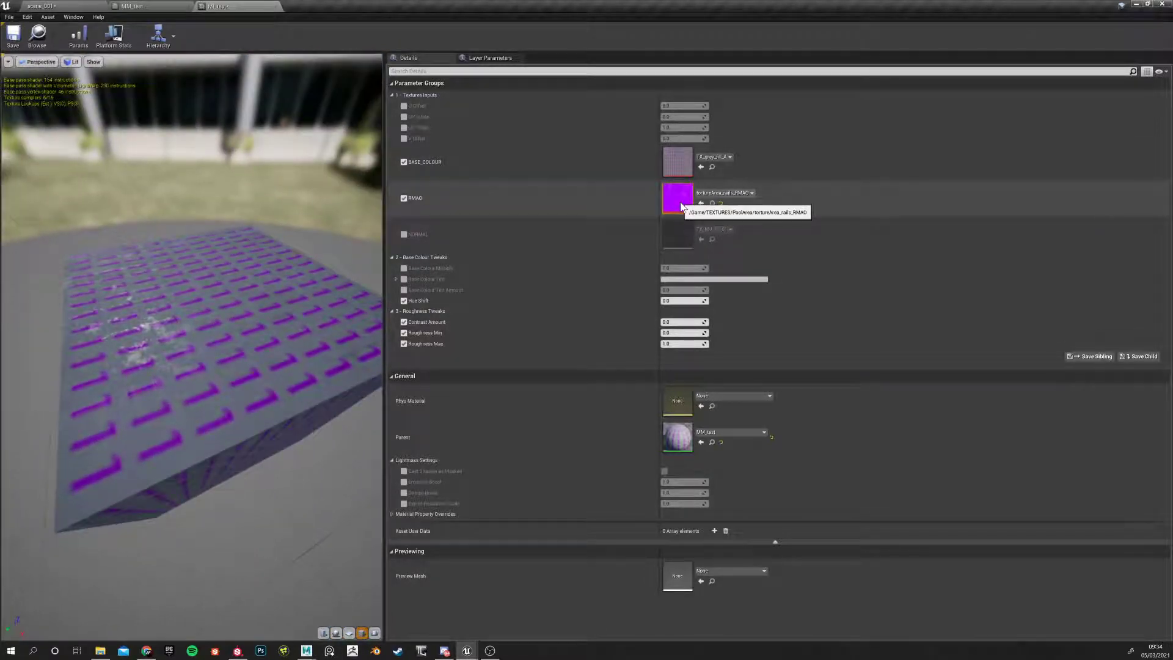
left_click_drag(257, 275, 324, 305)
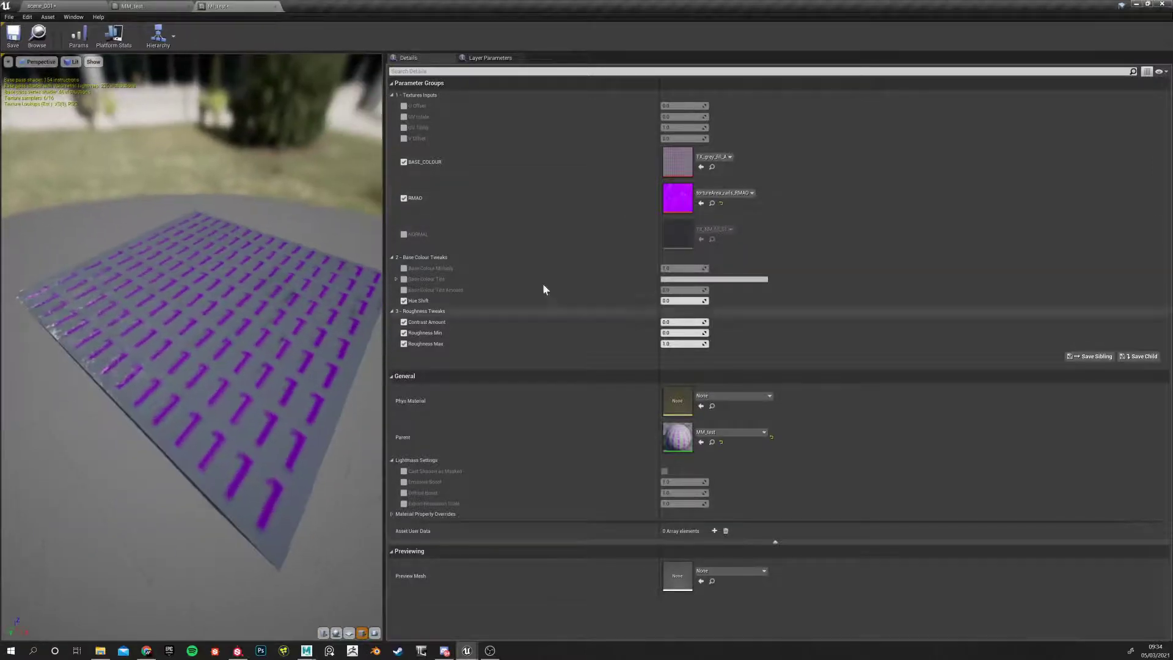
Try resetting the instance's RMAO texture to its default, check the cube preview, and undo the reset
left_click(721, 203)
mouse_move(257, 366)
left_mouse_down()
mouse_move(257, 244)
mouse_move(254, 364)
left_mouse_up()
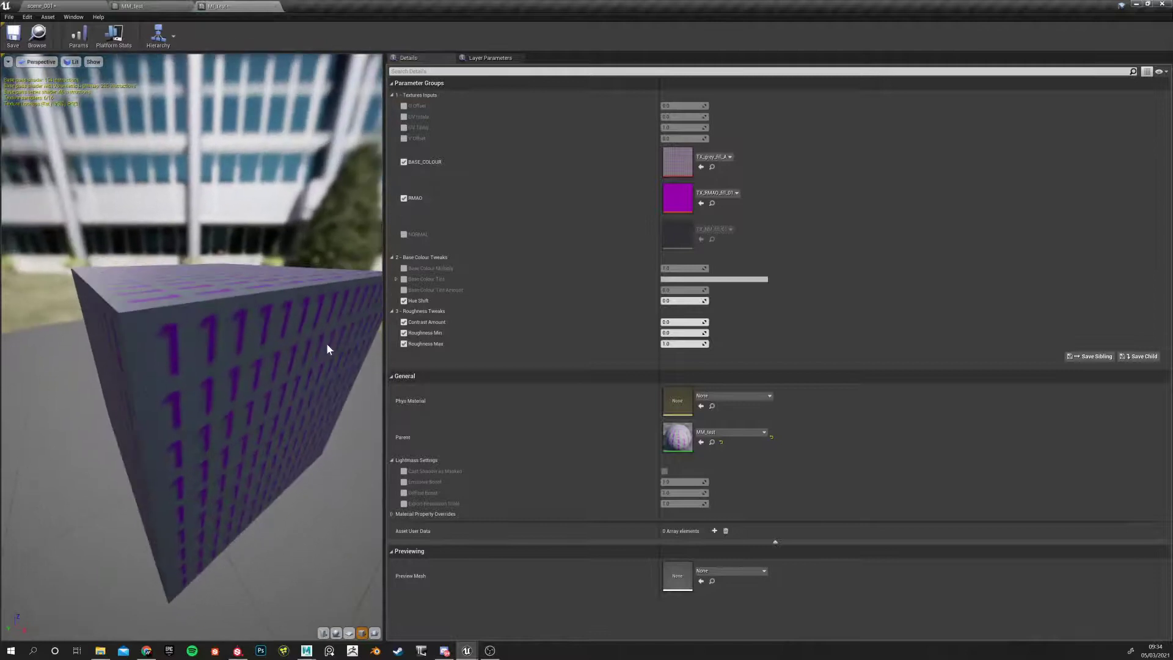
key("ctrl+z")
Compare the MI_test material on the cube and cylinder preview shapes from several angles
left_click_drag(157, 374, 250, 366)
left_click(362, 632)
left_click_drag(196, 432, 361, 455)
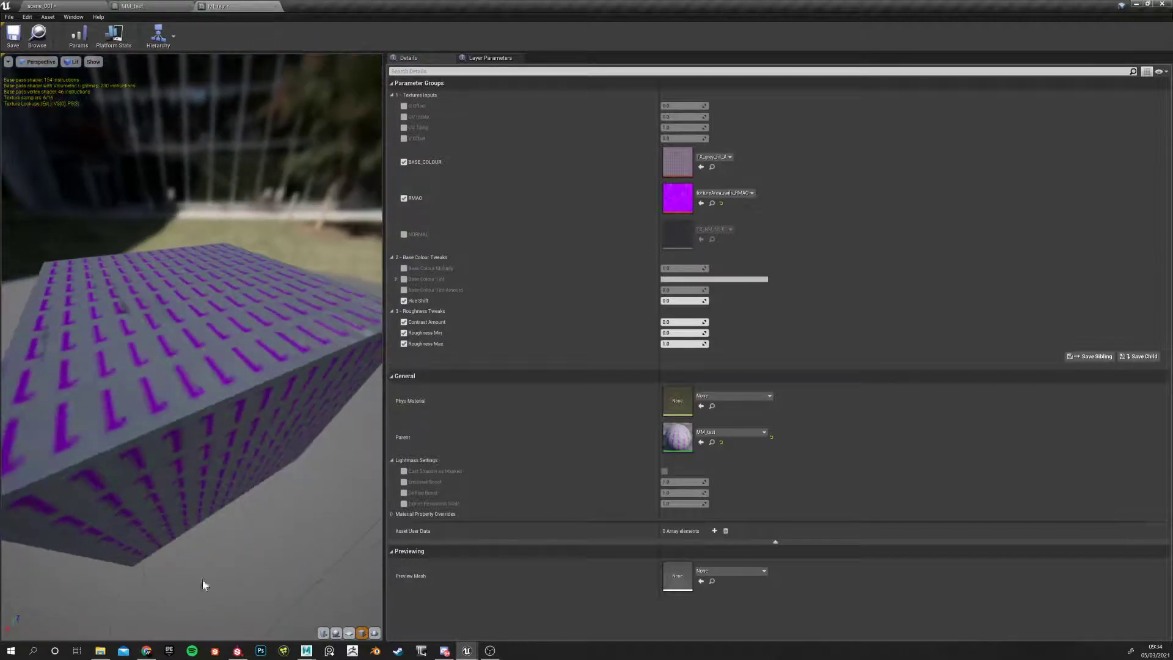
left_click(324, 633)
left_click_drag(131, 385, 131, 324)
right_click_drag(129, 377, 104, 342)
left_click_drag(256, 587, 126, 350)
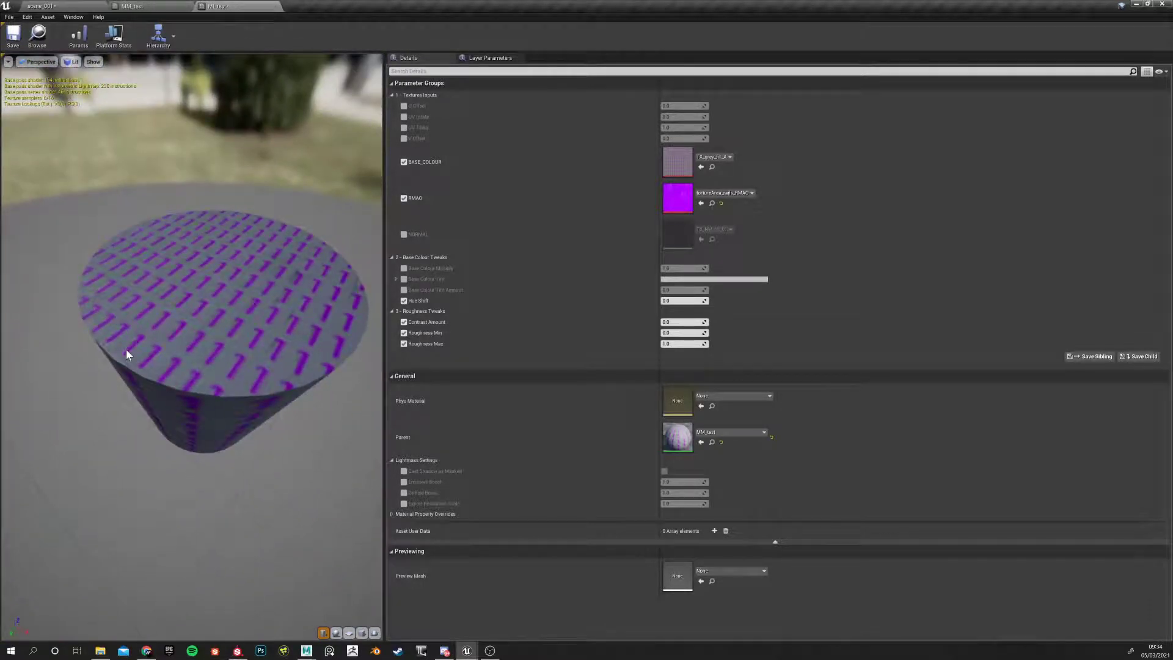
Return to the MM_test graph and locate the UV tweaks group at the start of the network
left_click(132, 7)
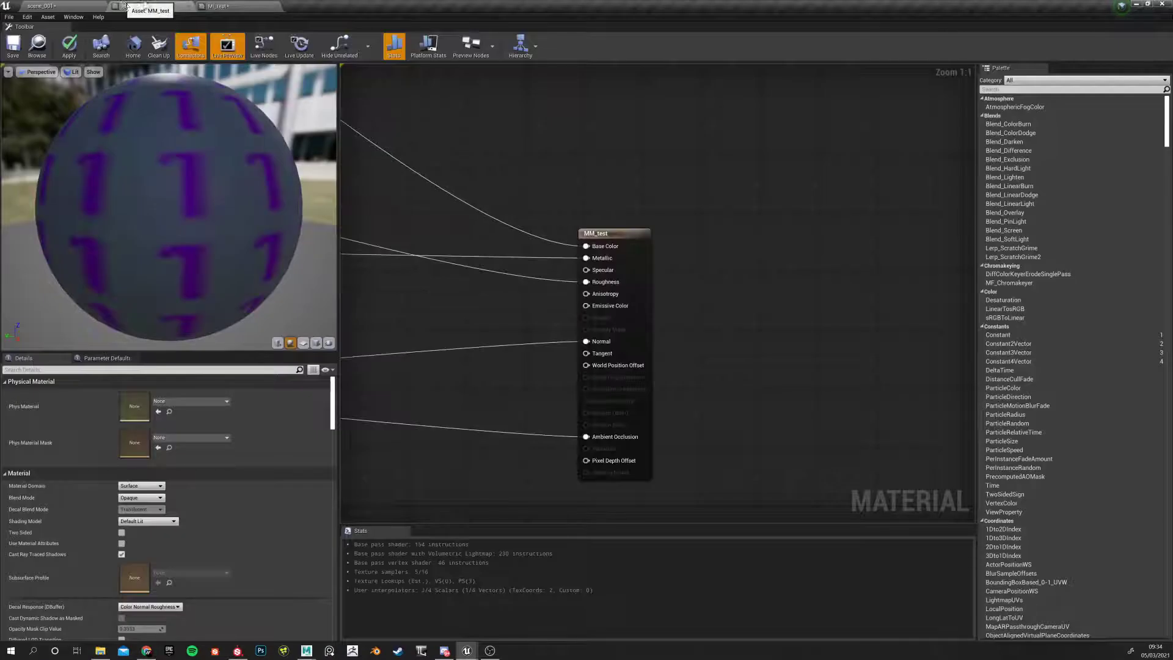
scroll(625, 395, "down", 5)
scroll(551, 437, "down", 3)
right_click_drag(515, 431, 737, 427)
right_click_drag(377, 421, 542, 413)
scroll(477, 397, "up", 10)
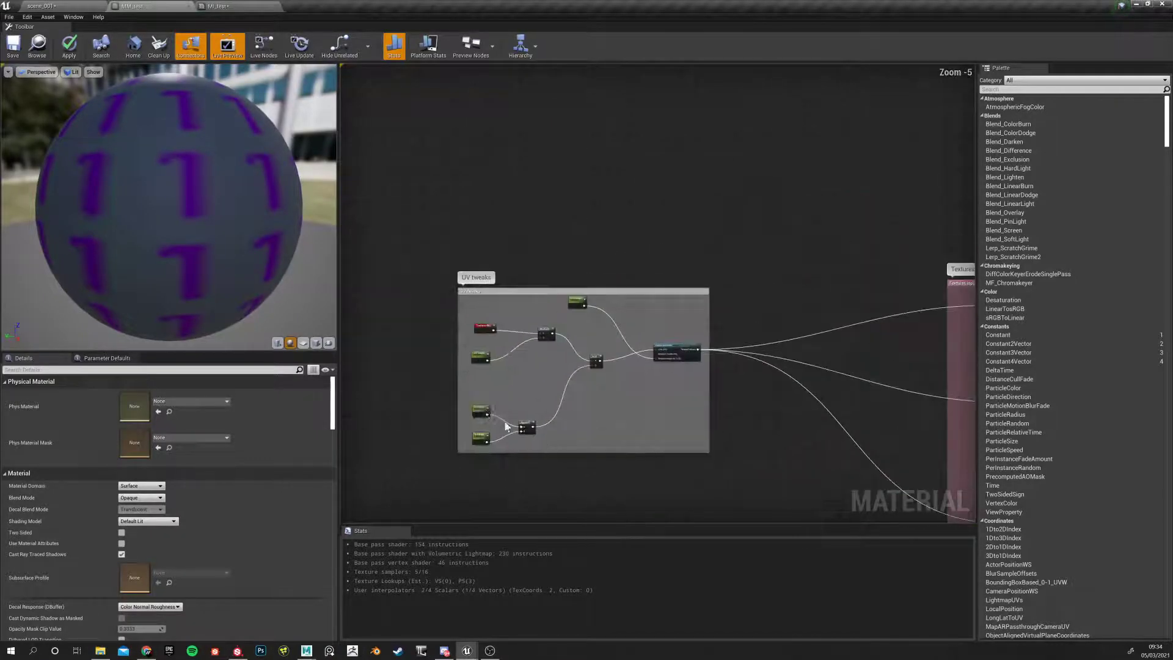
right_click_drag(533, 386, 481, 412)
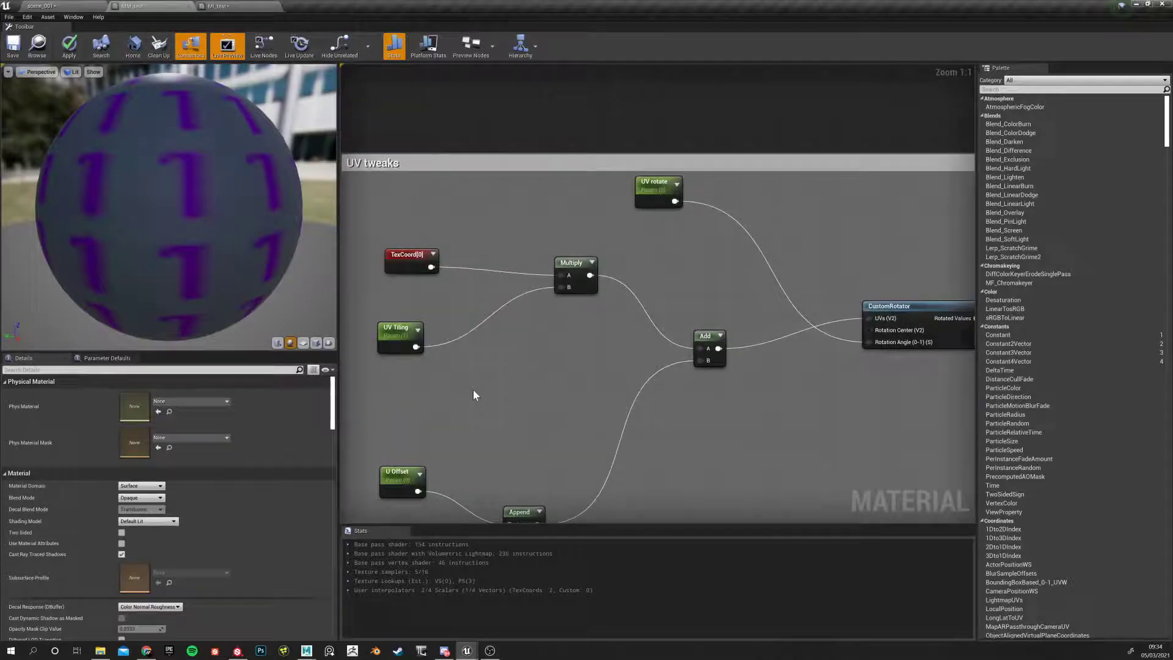
Examine how the UV tweaks group combines tiling, U and V offsets, and rotation through the Multiply, Append, Add and CustomRotator nodes
left_click_drag(413, 265, 599, 365)
right_click_drag(549, 399, 531, 288)
left_click(370, 310)
left_click_drag(370, 315, 623, 418)
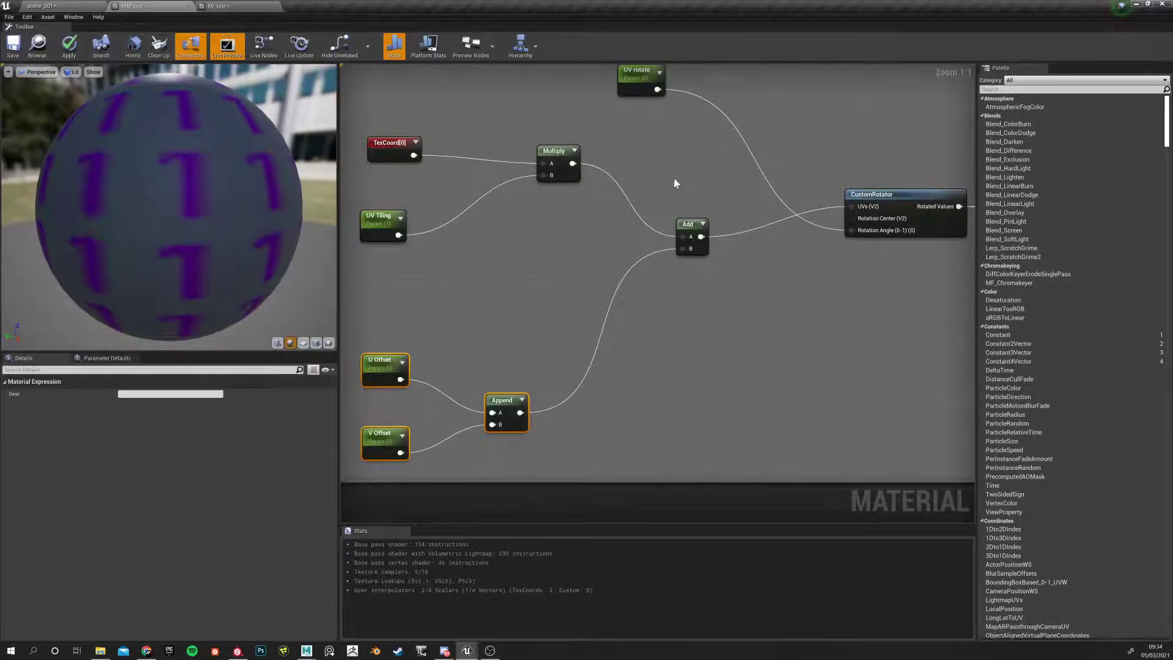
left_click(689, 227)
right_click_drag(796, 300, 633, 372)
left_click(441, 113)
left_click(751, 296)
scroll(712, 403, "down", 5)
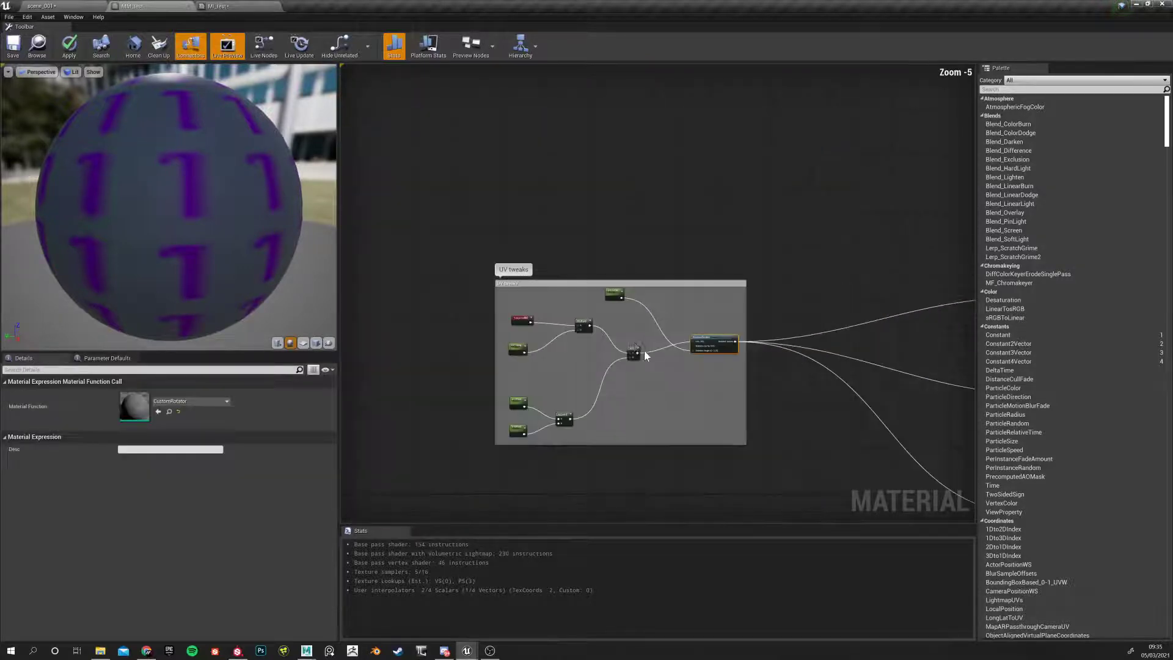
Tidy the UV tweaks group by moving UV rotate below the CustomRotator input and Add beside the Multiply node
scroll(643, 350, "up", 3)
left_click_drag(593, 255, 661, 414)
left_click(767, 345, "ctrl")
left_click(707, 318)
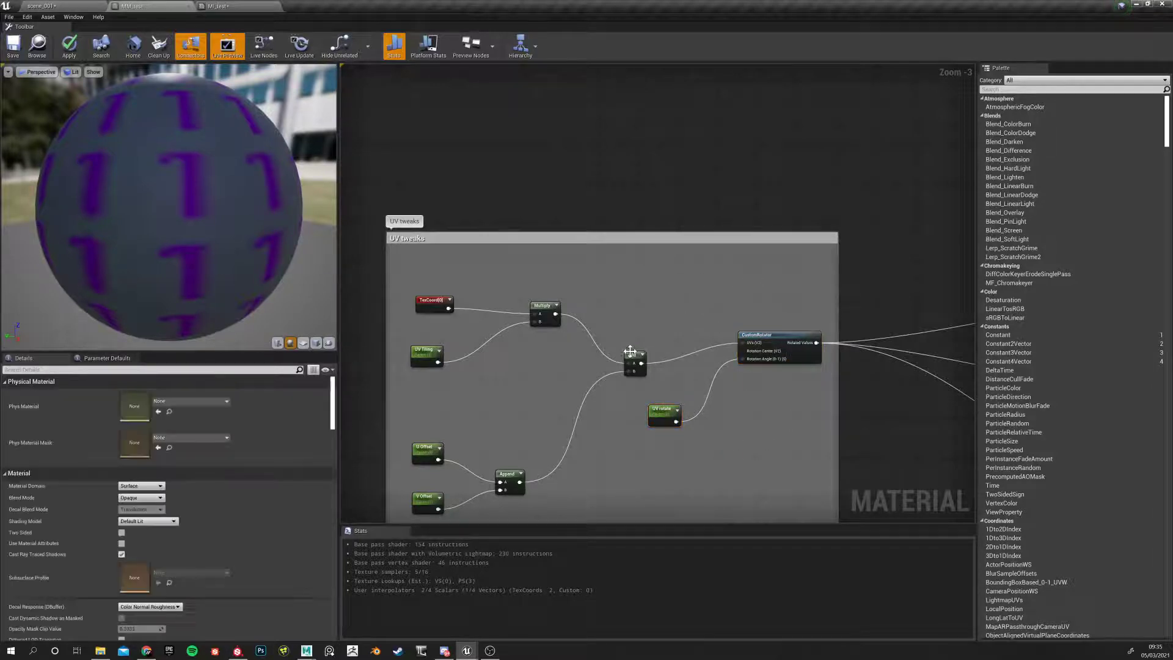
left_click_drag(633, 356, 614, 316)
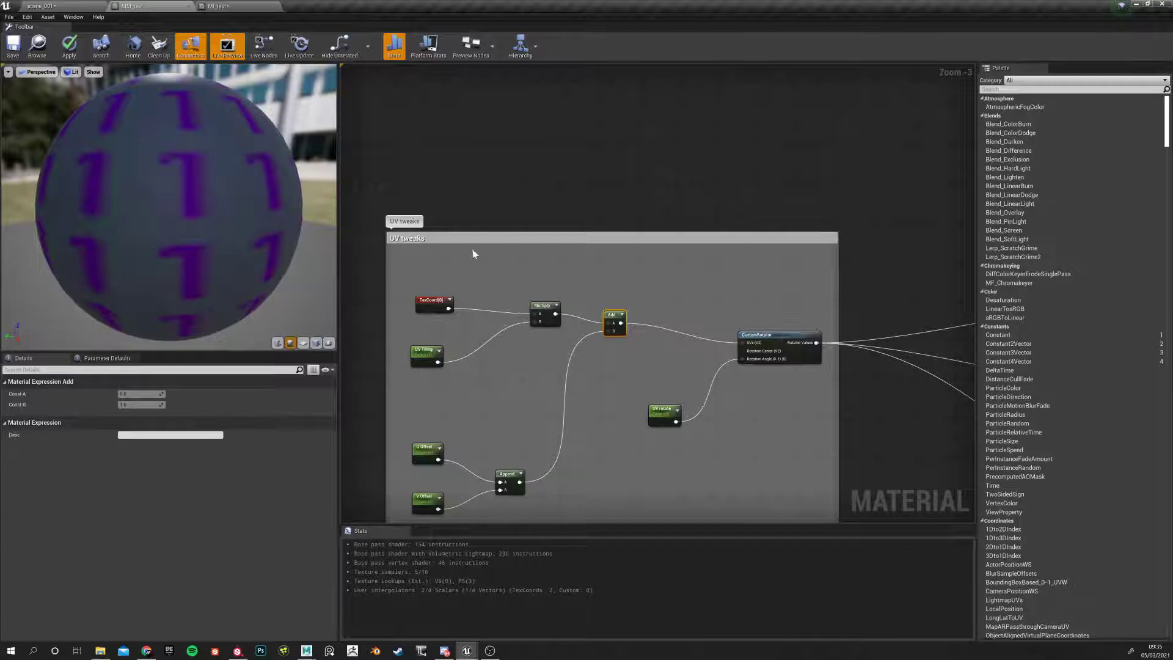
left_click(673, 306)
Trace the UV tweaks output through the Textures inputs group and on towards the base colour and roughness groups
scroll(696, 408, "down", 9)
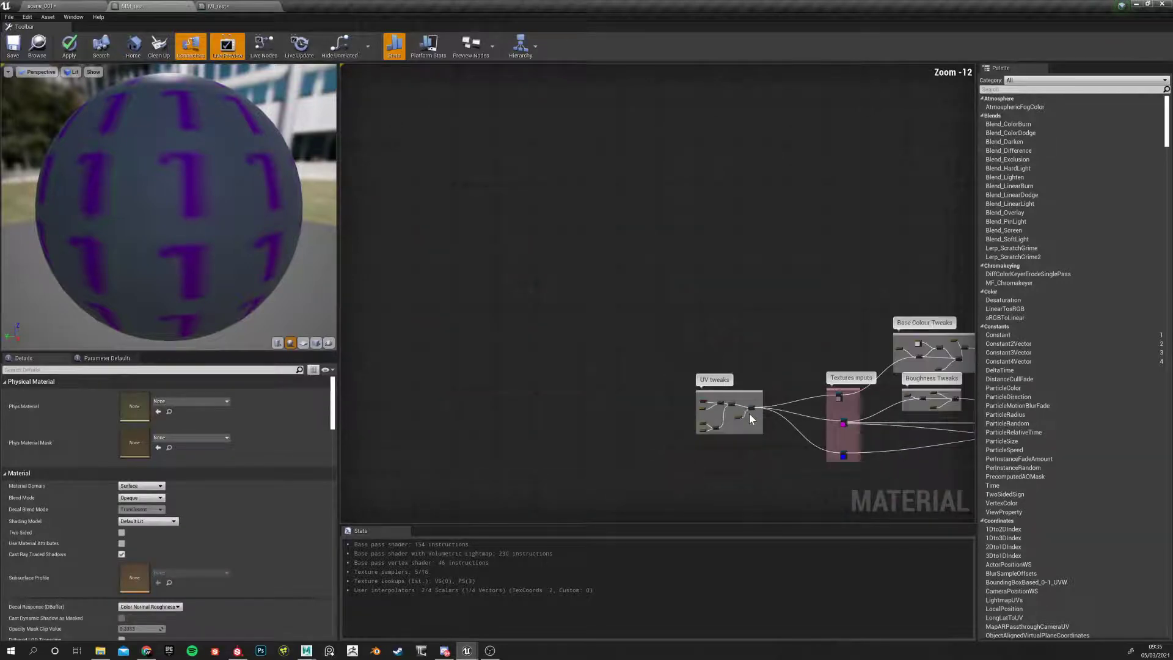
scroll(749, 412, "up", 11)
scroll(617, 423, "down", 5)
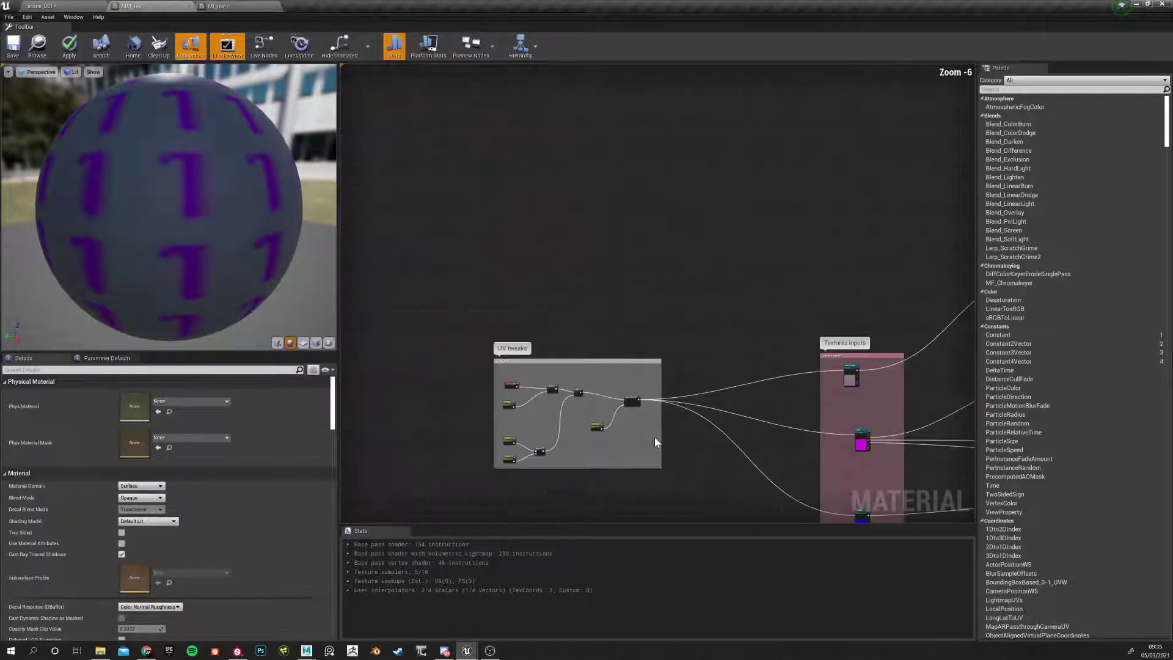
right_click_drag(744, 442, 482, 417)
scroll(650, 372, "up", 3)
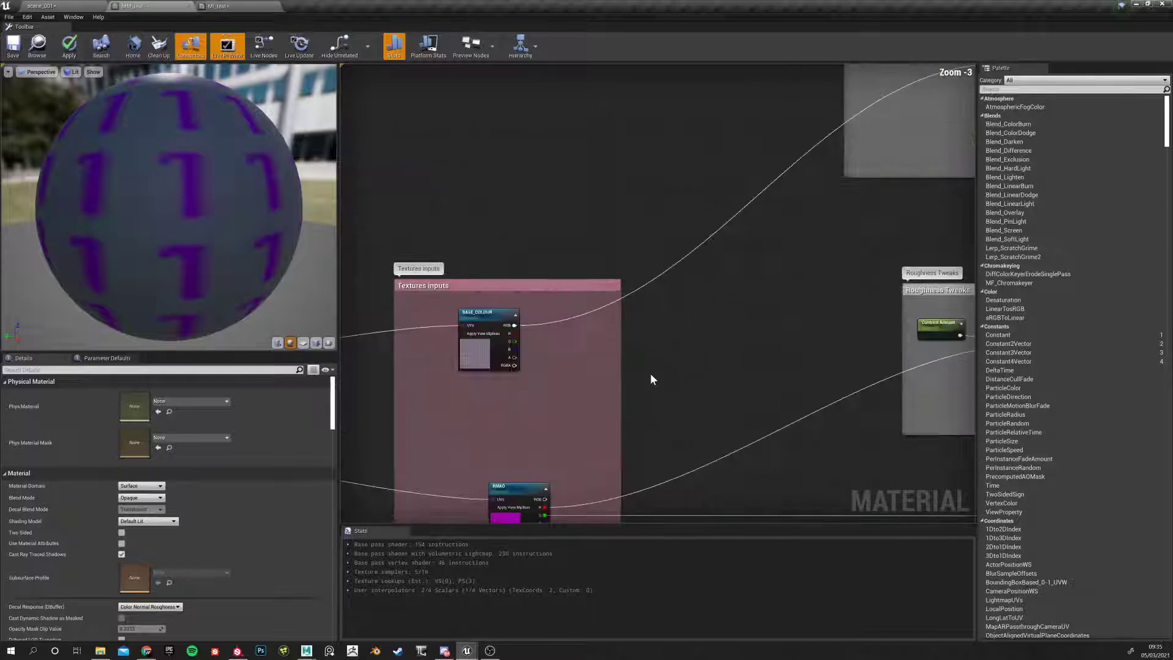
scroll(649, 373, "down", 7)
right_click_drag(702, 348, 612, 340)
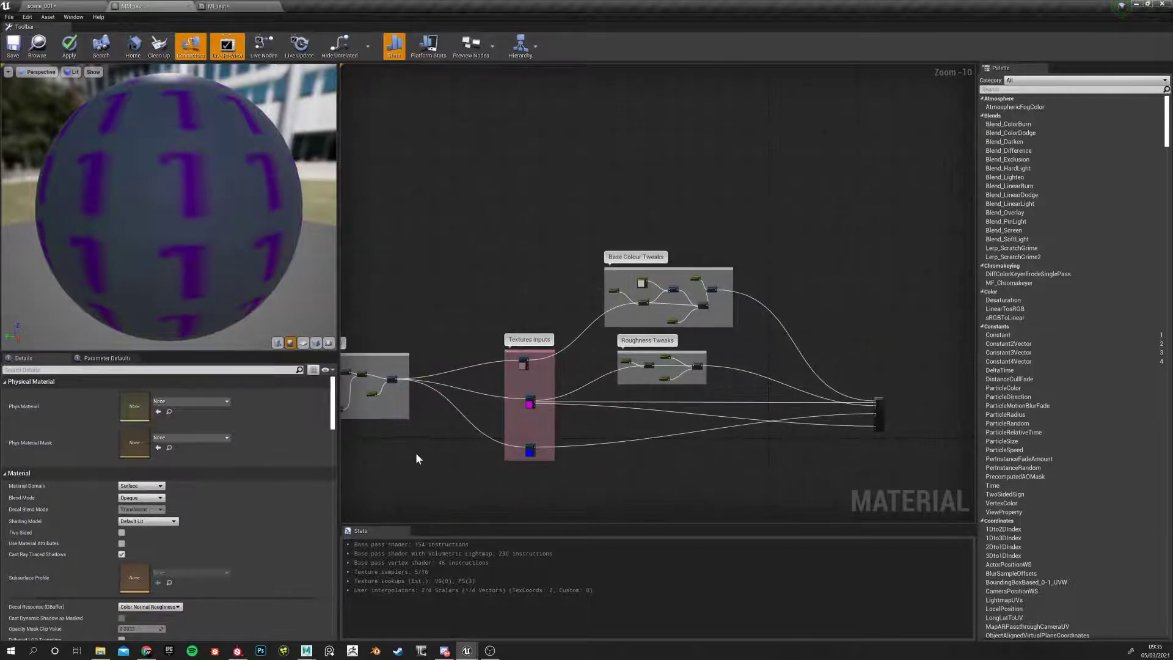
scroll(613, 340, "down", 1)
Examine the BASE_COLOUR, RMAO and NORMAL texture parameters and follow the RMAO red channel to the Roughness Tweaks group
scroll(641, 299, "up", 8)
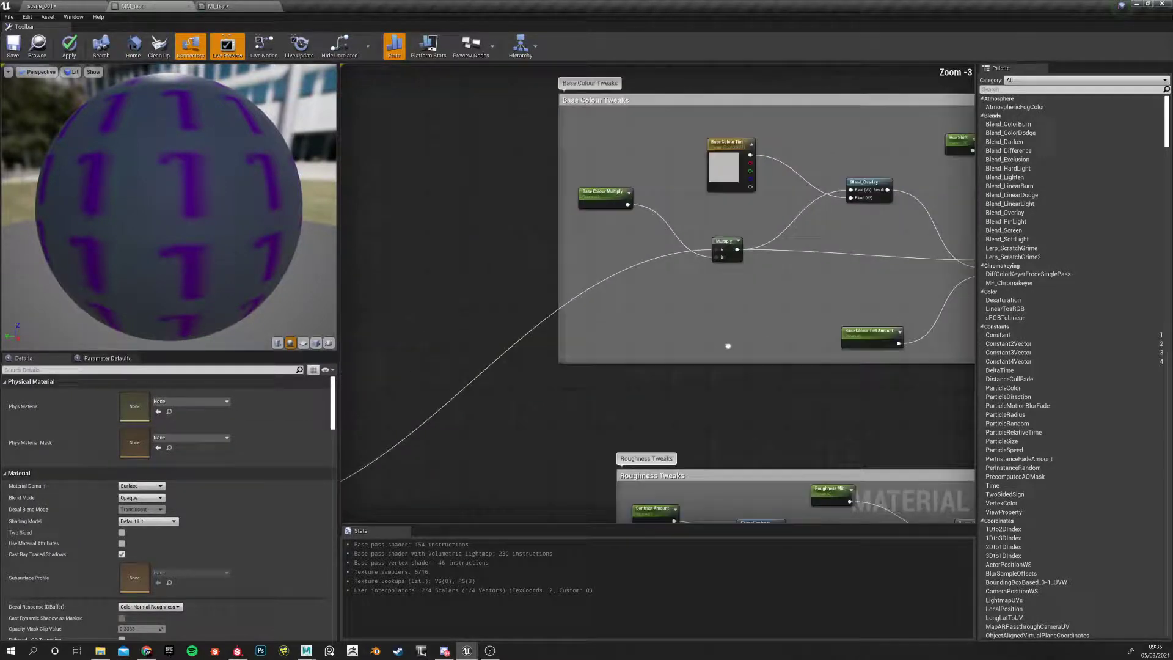
right_click_drag(682, 308, 780, 183)
left_click(602, 259)
right_click_drag(652, 357, 637, 206)
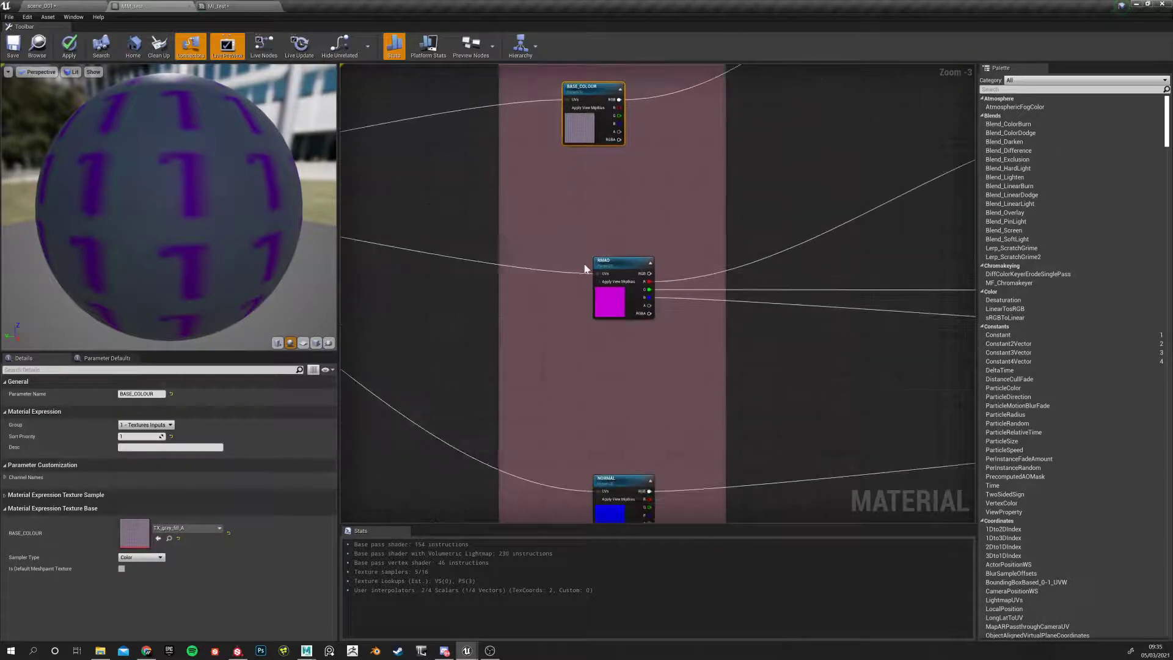
right_click_drag(673, 403, 651, 330)
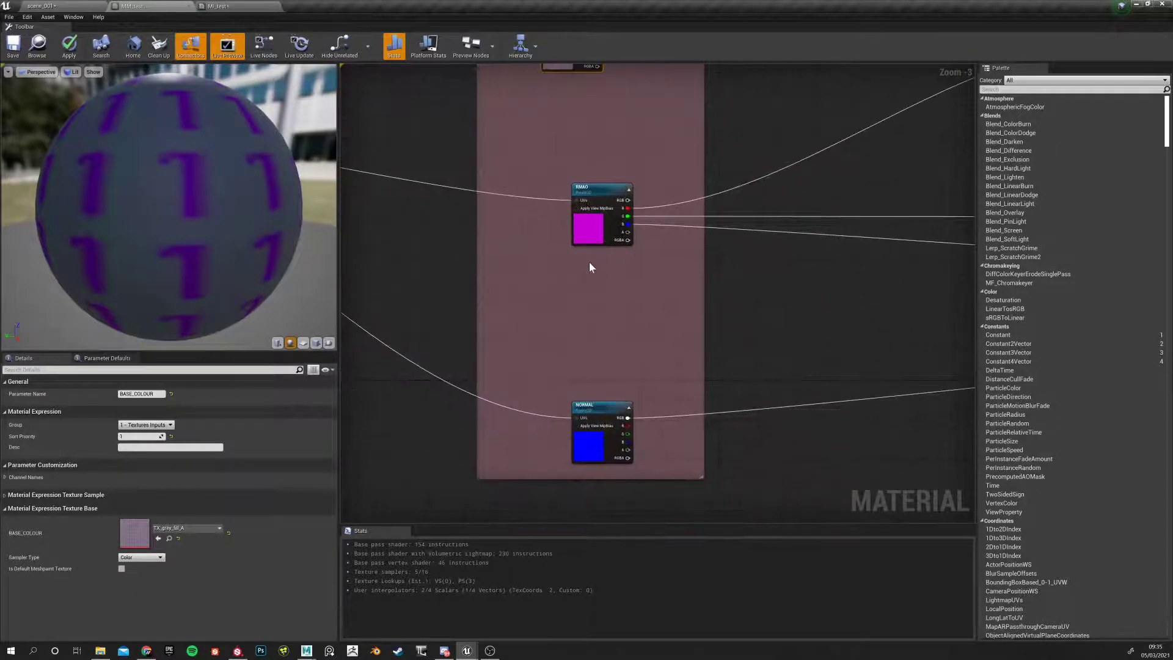
right_click_drag(879, 226, 527, 332)
right_click_drag(717, 320, 564, 472)
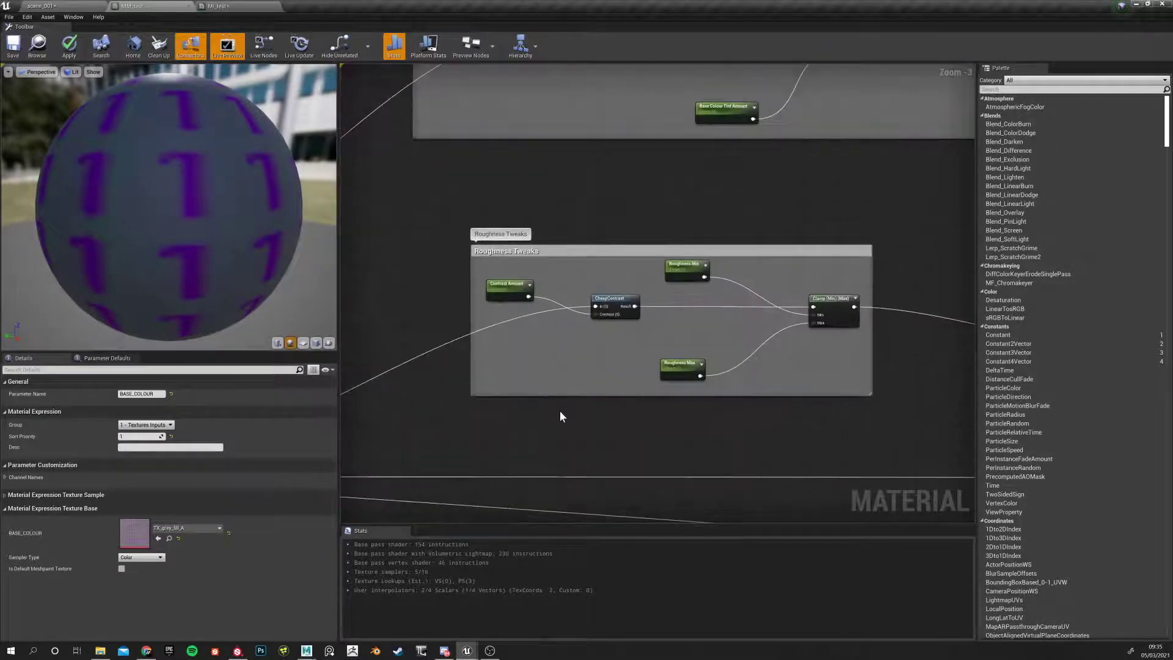
Rearrange the Roughness Tweaks group, placing CheapContrast closer to Clamp with Contrast Amount below it and Roughness Min above
left_click_drag(492, 201, 876, 434)
left_click(618, 204)
left_click_drag(459, 202, 907, 463)
left_click(553, 211)
left_click_drag(503, 203, 862, 436)
left_click(606, 204)
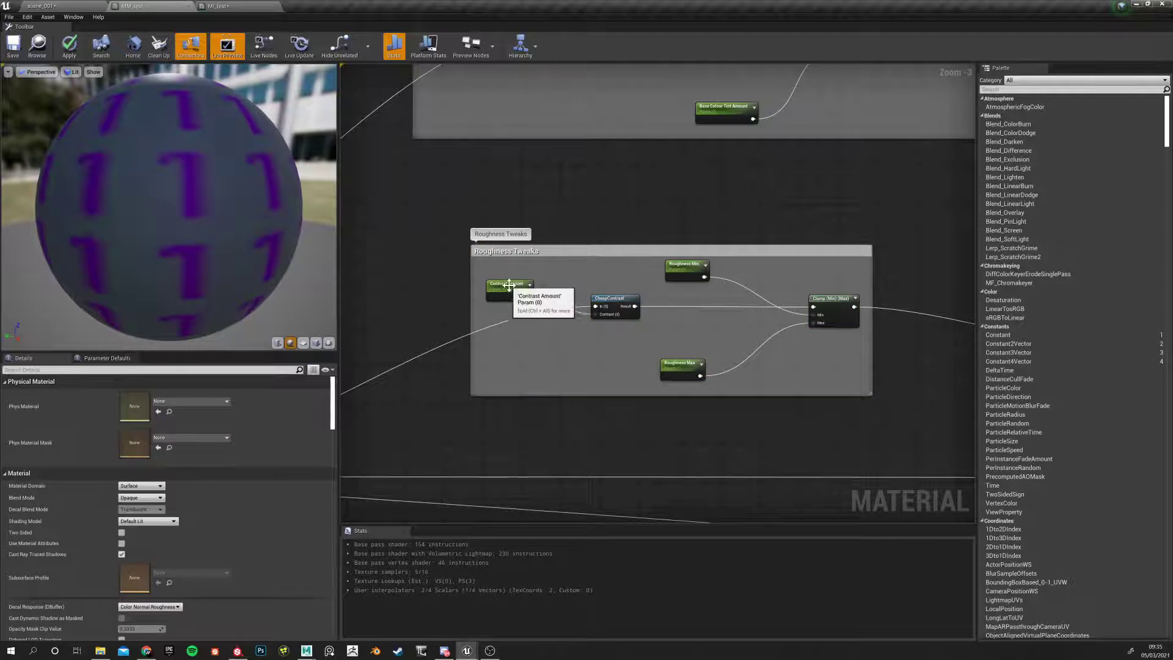
left_click_drag(512, 292, 538, 360)
left_click_drag(611, 300, 675, 309)
left_click_drag(542, 367, 612, 367)
left_click_drag(685, 268, 671, 267)
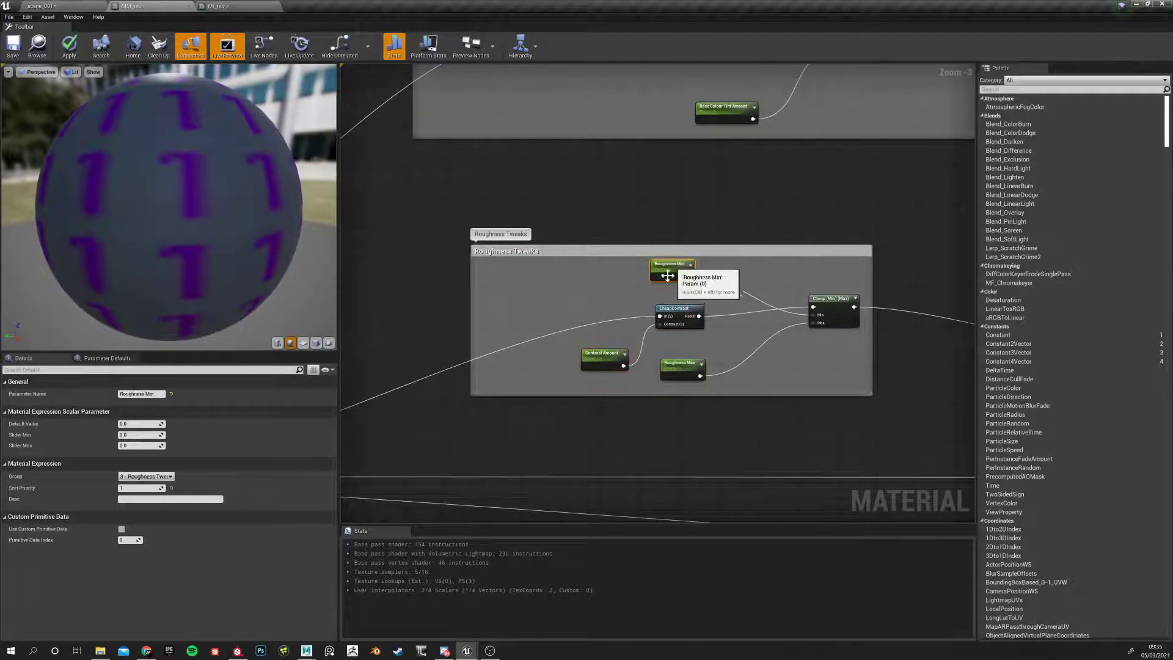
left_click_drag(607, 361, 601, 360)
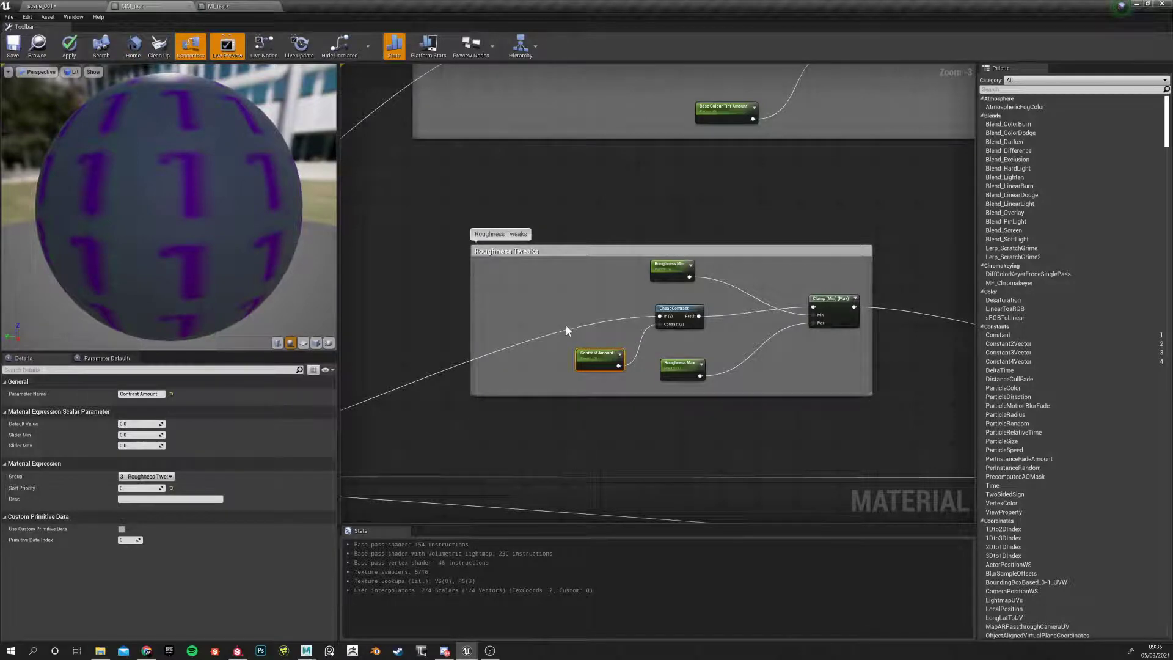
Review the Clamp node and its Roughness Min and Roughness Max parameters, nudging Roughness Min closer to CheapContrast
left_click_drag(573, 292, 679, 365)
left_click_drag(854, 264, 821, 324)
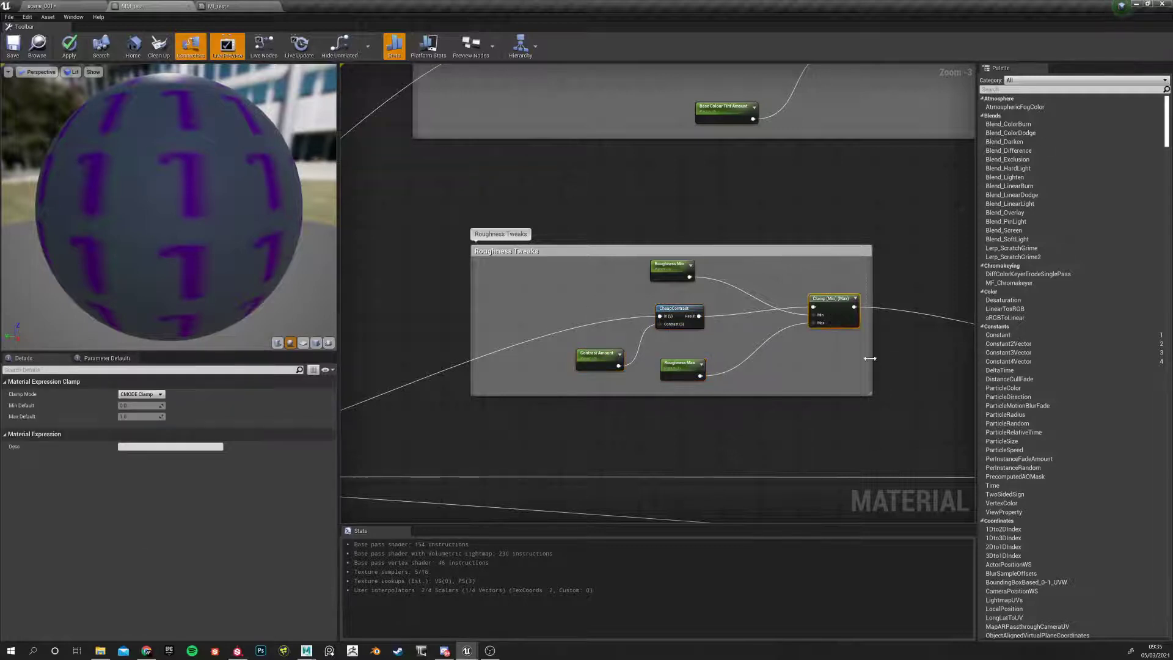
left_click(682, 271)
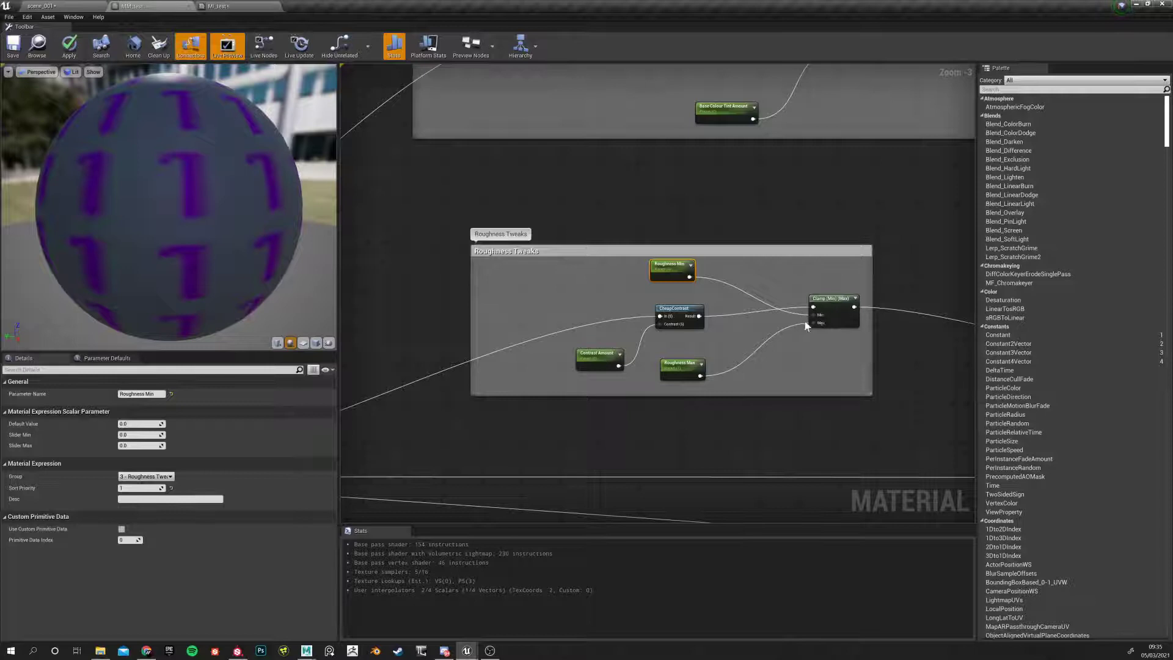
scroll(772, 355, "down", 2)
scroll(773, 355, "up", 2)
left_click_drag(667, 276, 672, 281)
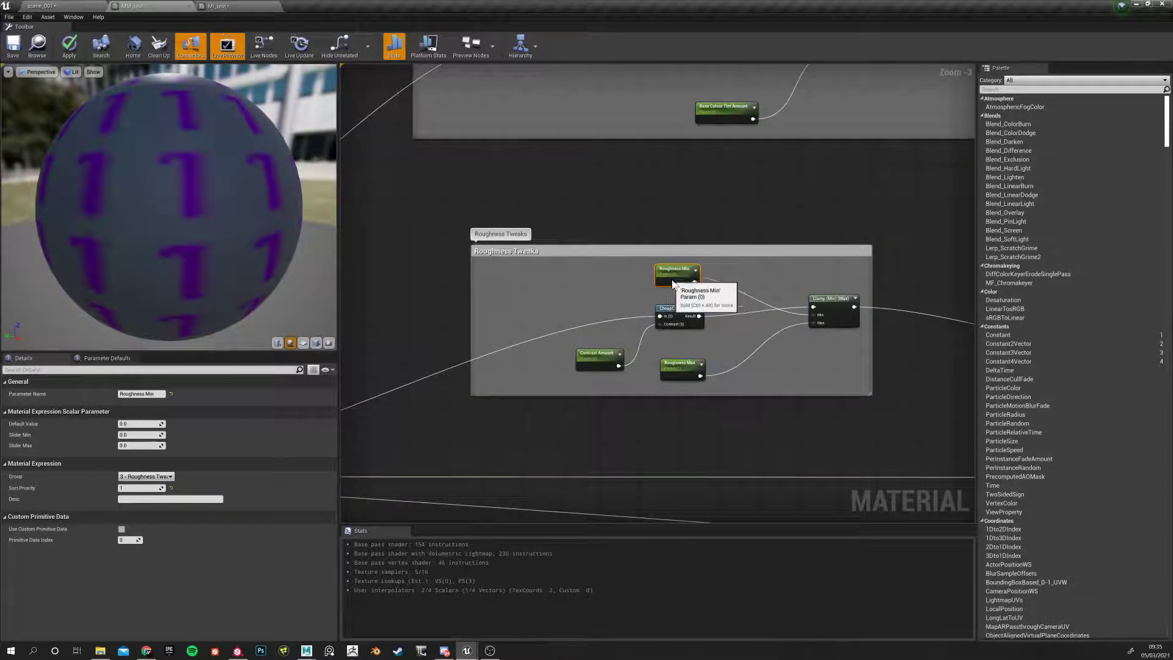
left_click(669, 268)
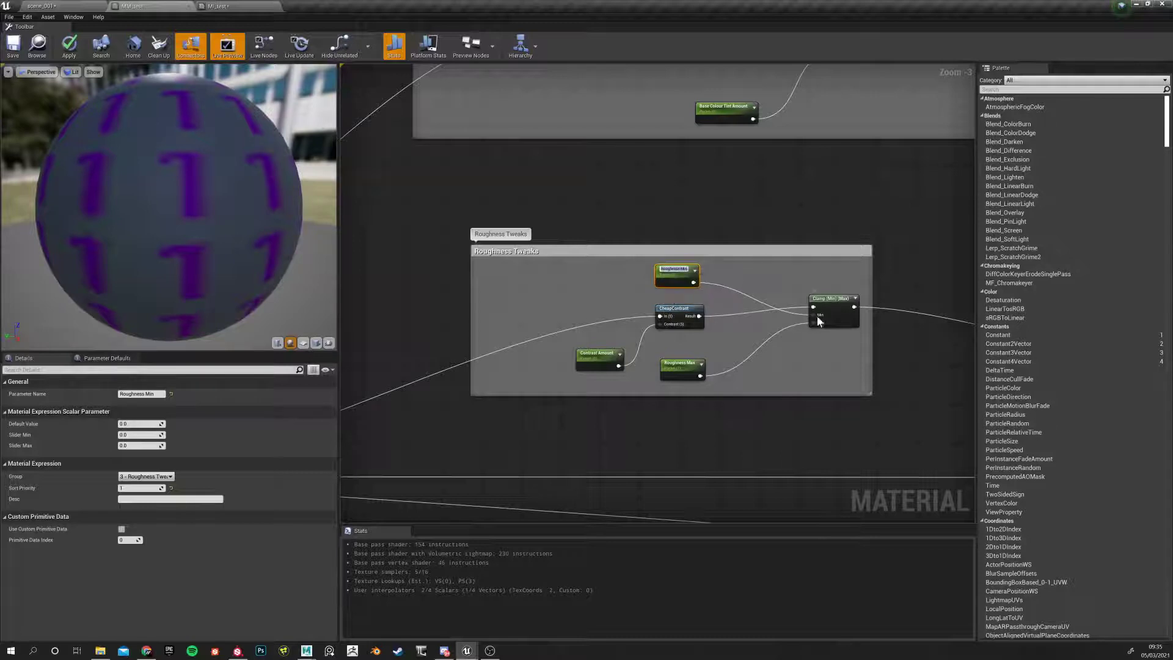
key("Return")
left_click(679, 364)
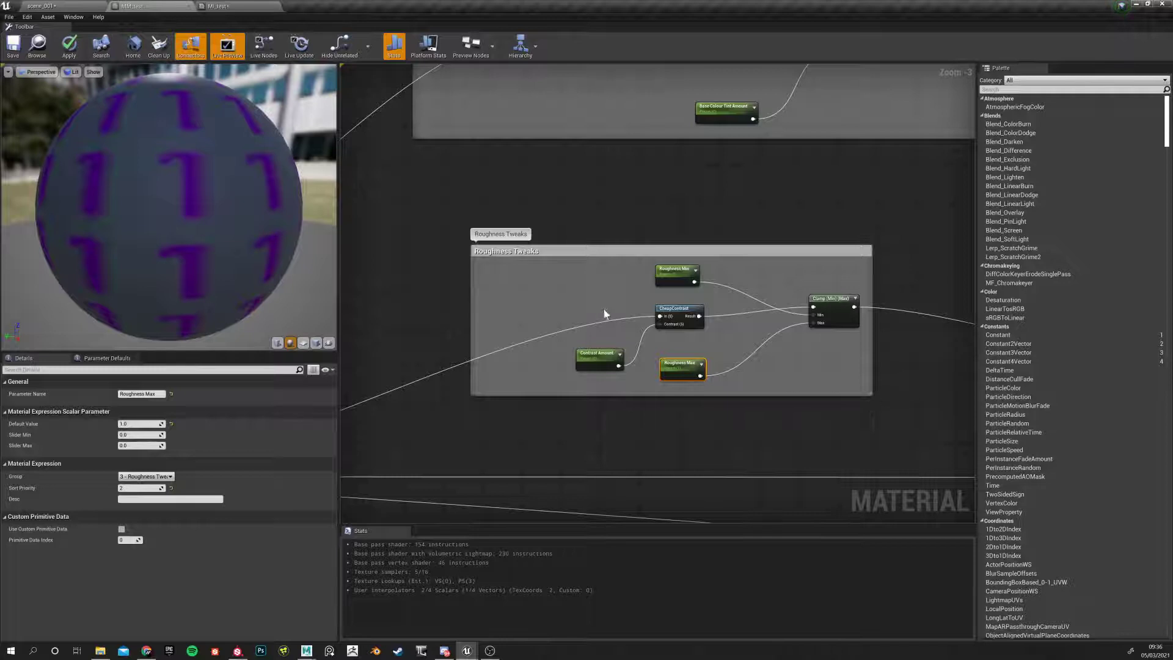
Examine the Roughness Tweaks nodes up close and their place in the wider graph leading to the material output
scroll(569, 302, "down", 2)
left_click(678, 251)
scroll(676, 248, "down", 4)
scroll(678, 249, "up", 5)
scroll(734, 292, "down", 5)
scroll(739, 293, "up", 9)
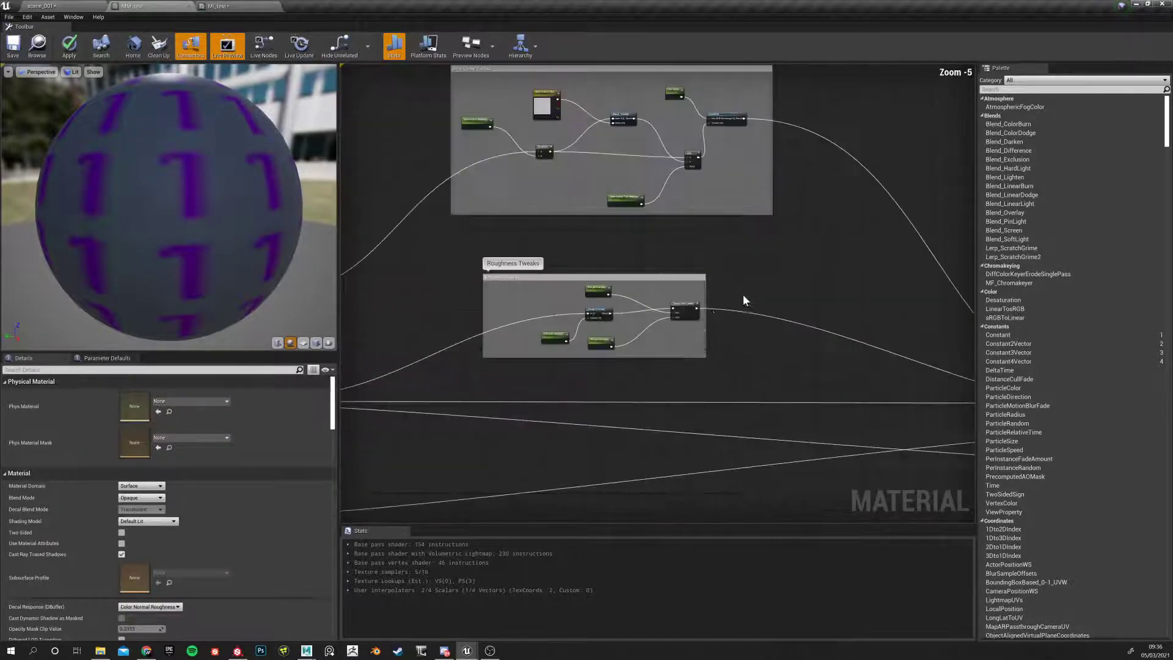
left_click(444, 230)
left_click(438, 359)
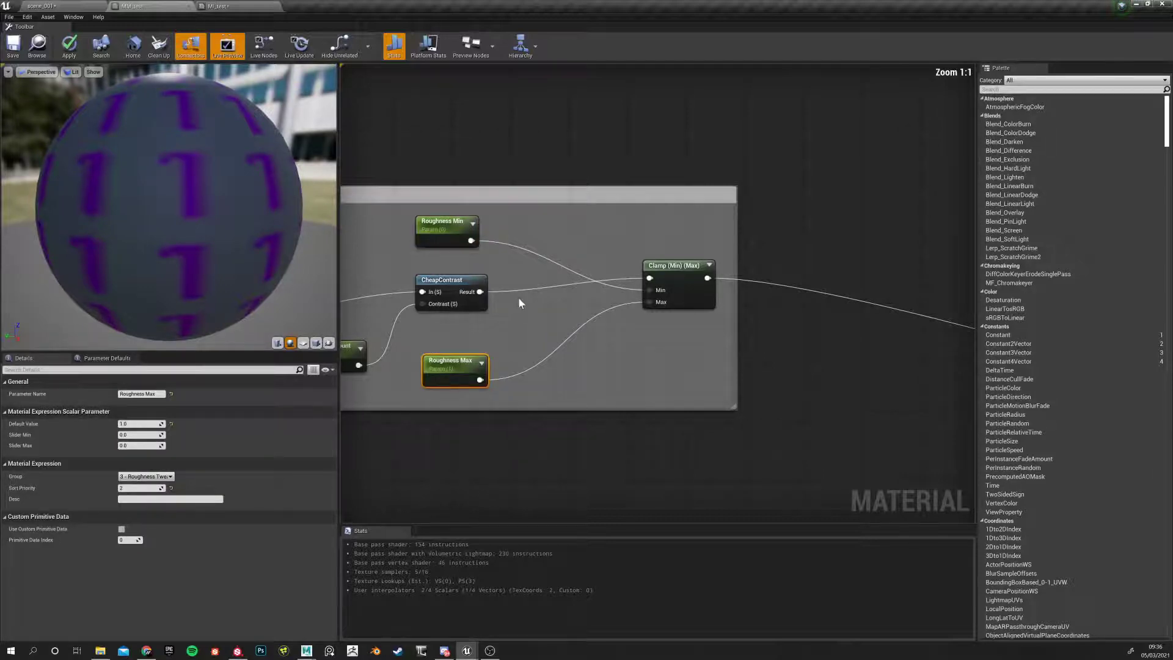
scroll(518, 297, "down", 7)
scroll(466, 297, "up", 3)
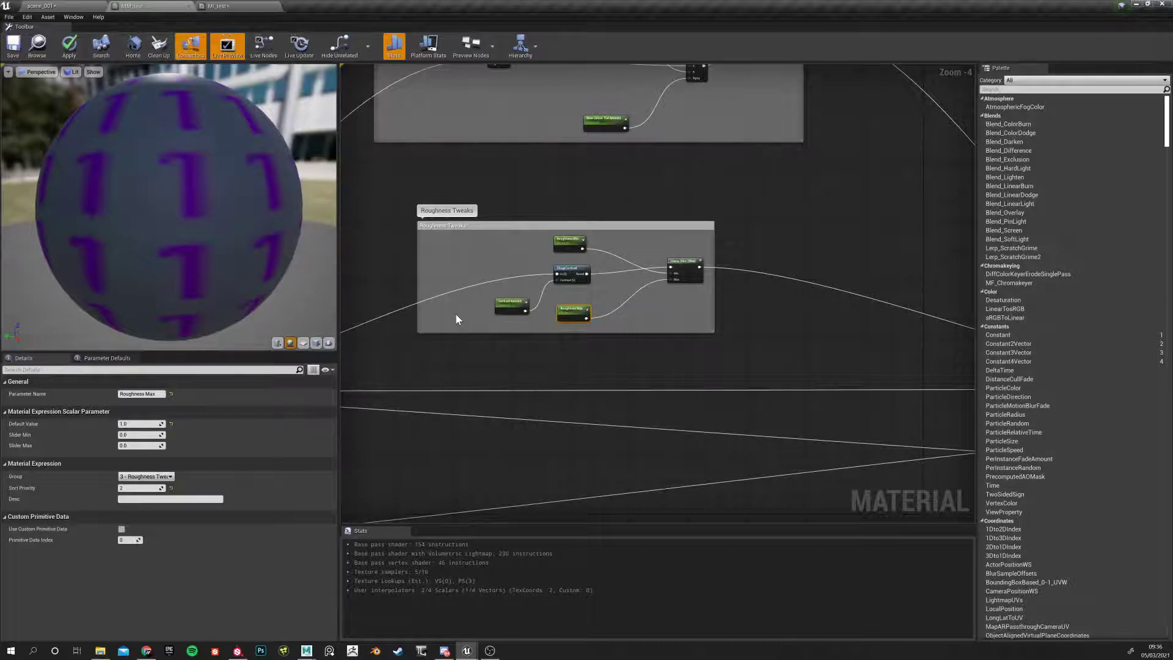
scroll(490, 283, "down", 3)
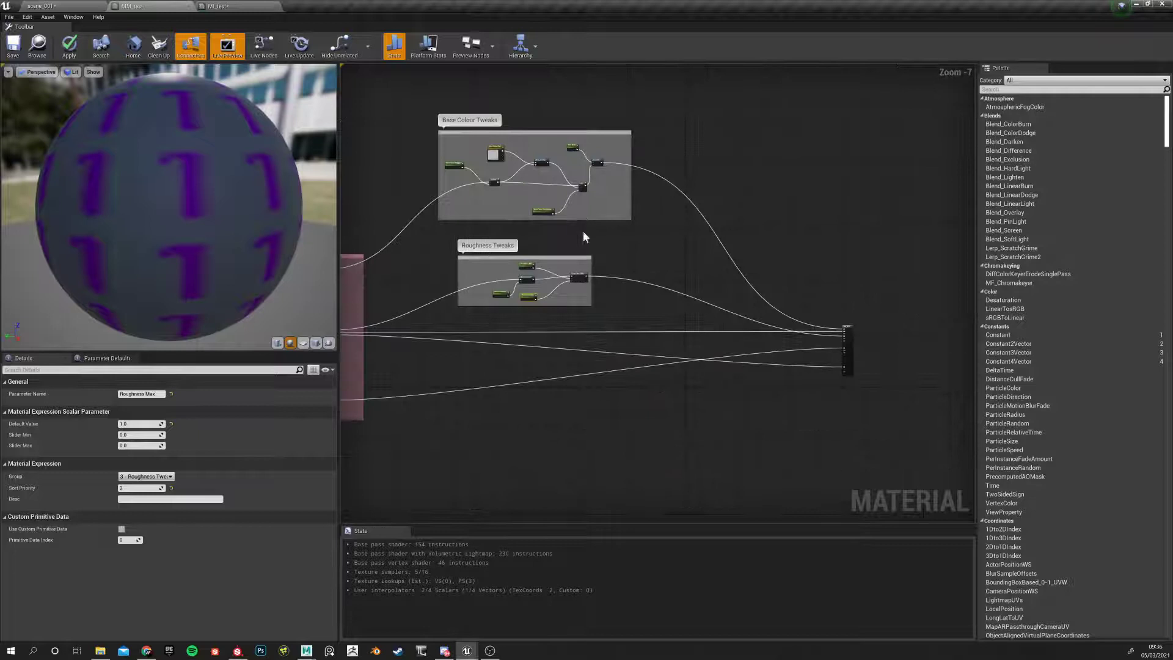
Examine the Base Colour Multiply parameter and its Multiply node in the Base Colour Tweaks group
right_click_drag(583, 231, 624, 282)
scroll(529, 222, "up", 5)
right_click_drag(510, 207, 559, 255)
left_click(471, 245)
left_click(602, 297)
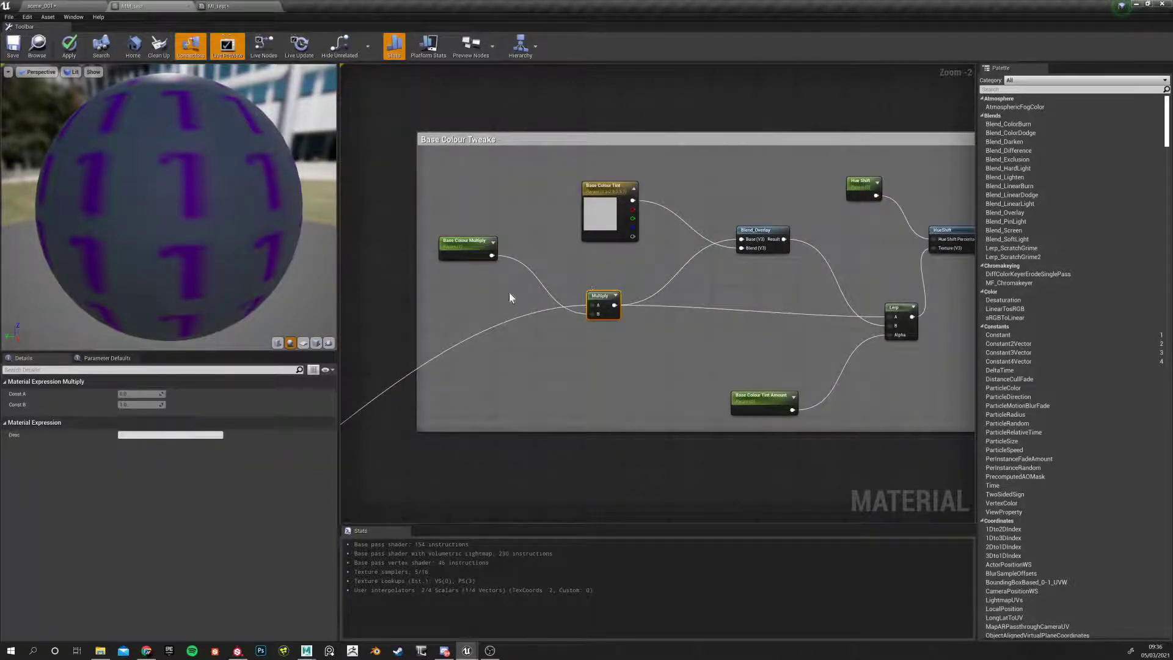
Move the Base Colour Tint parameter down closer to the Multiply node and review how it feeds Blend_Overlay
left_click(605, 186)
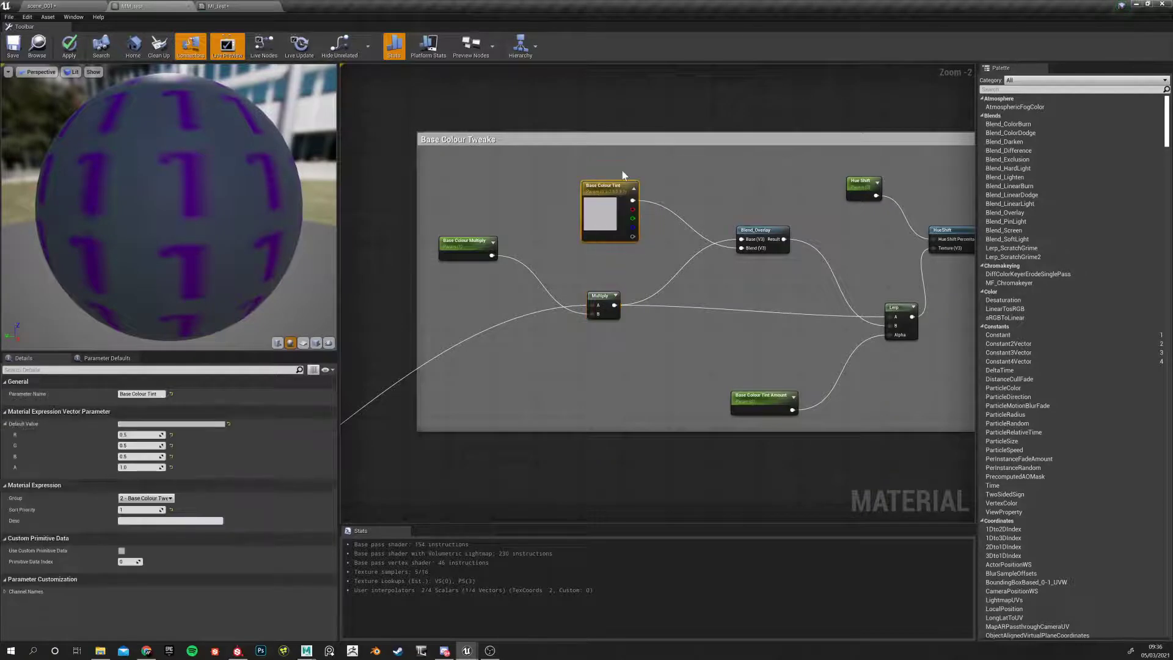
left_click_drag(608, 214, 613, 241)
left_click_drag(580, 171, 772, 275)
left_click(749, 230)
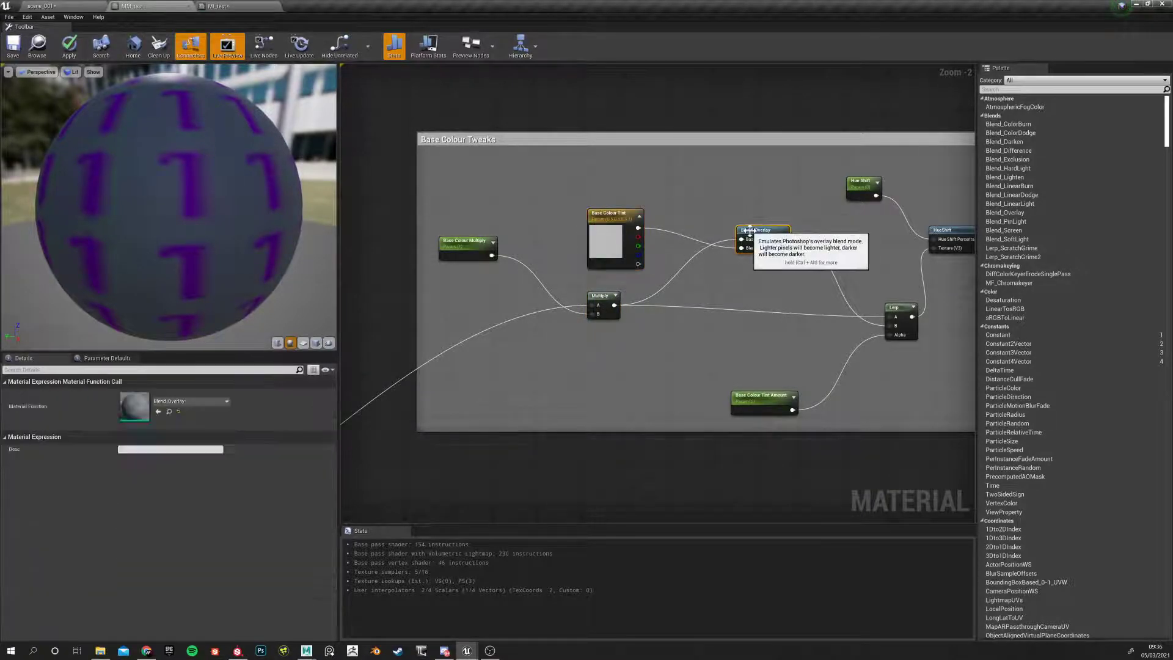
right_click_drag(715, 280, 654, 270)
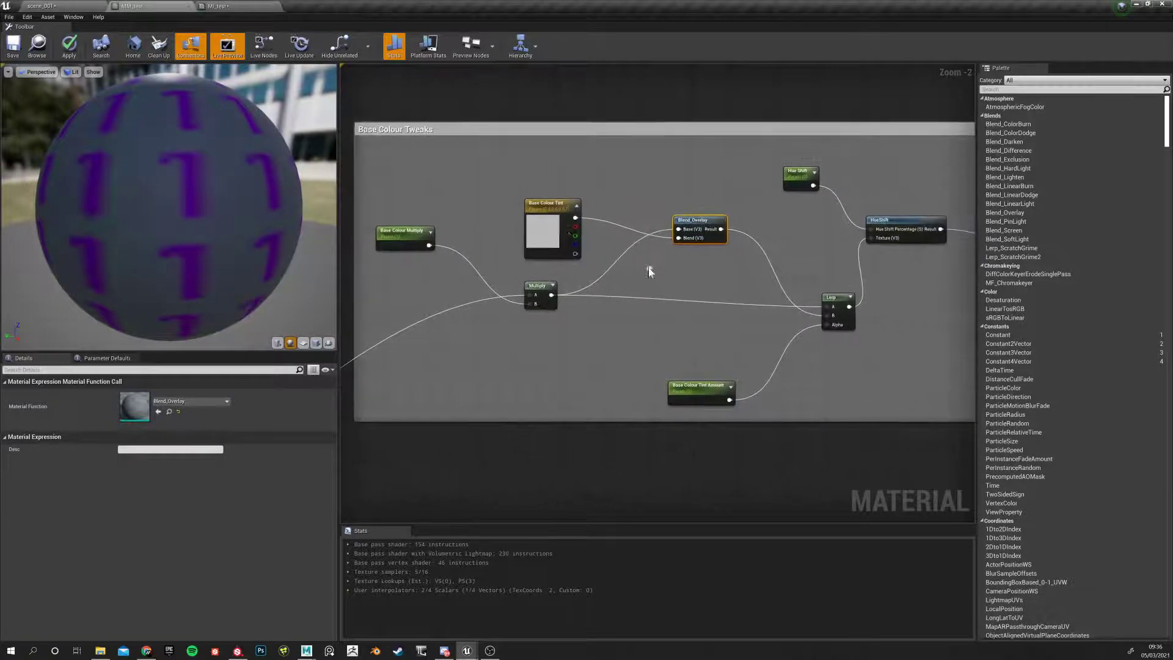
left_click(524, 199)
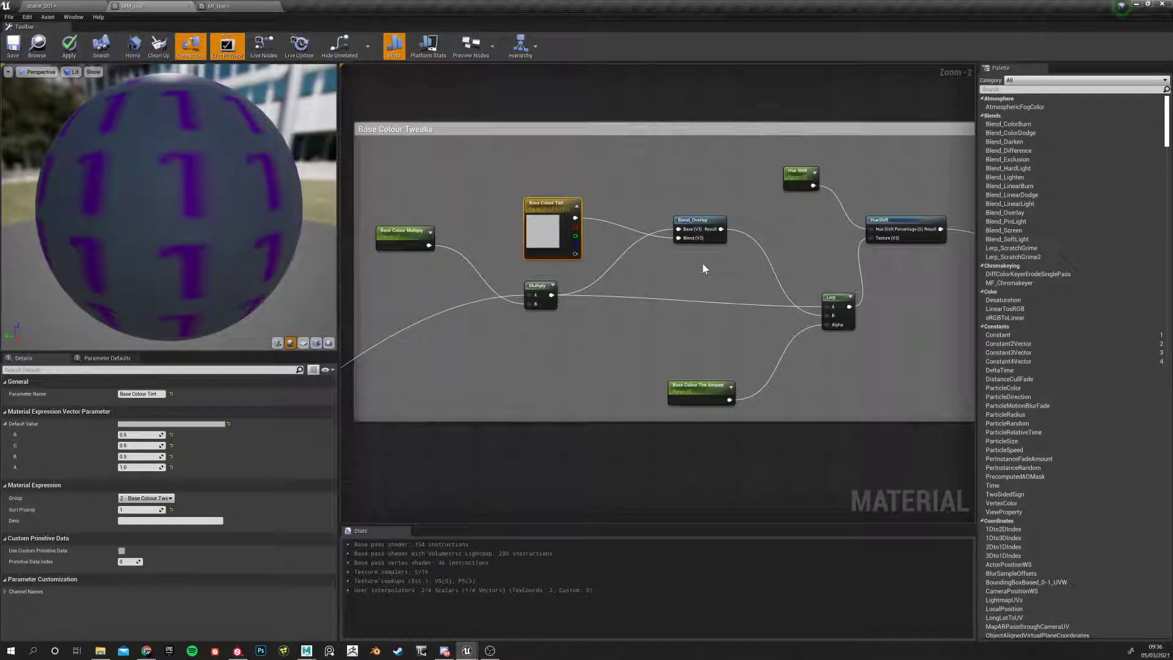
Examine how Base Colour Tint Amount drives the Lerp between the Multiply and Blend_Overlay results
right_click_drag(689, 223, 567, 202)
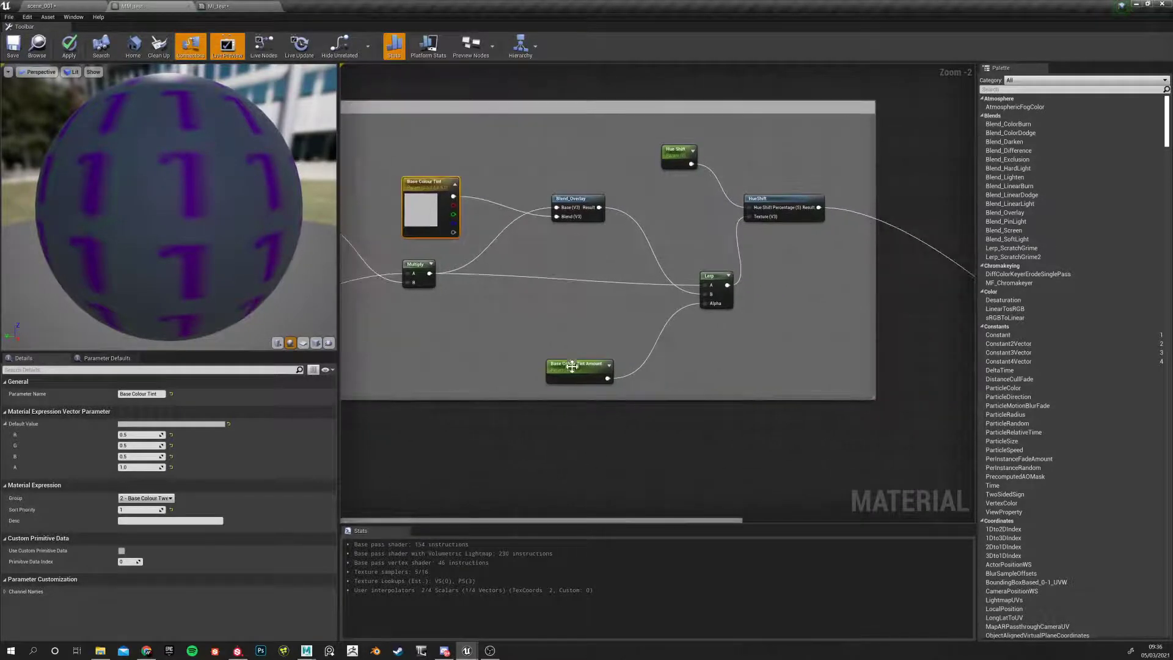
left_click(572, 364)
left_click(703, 276)
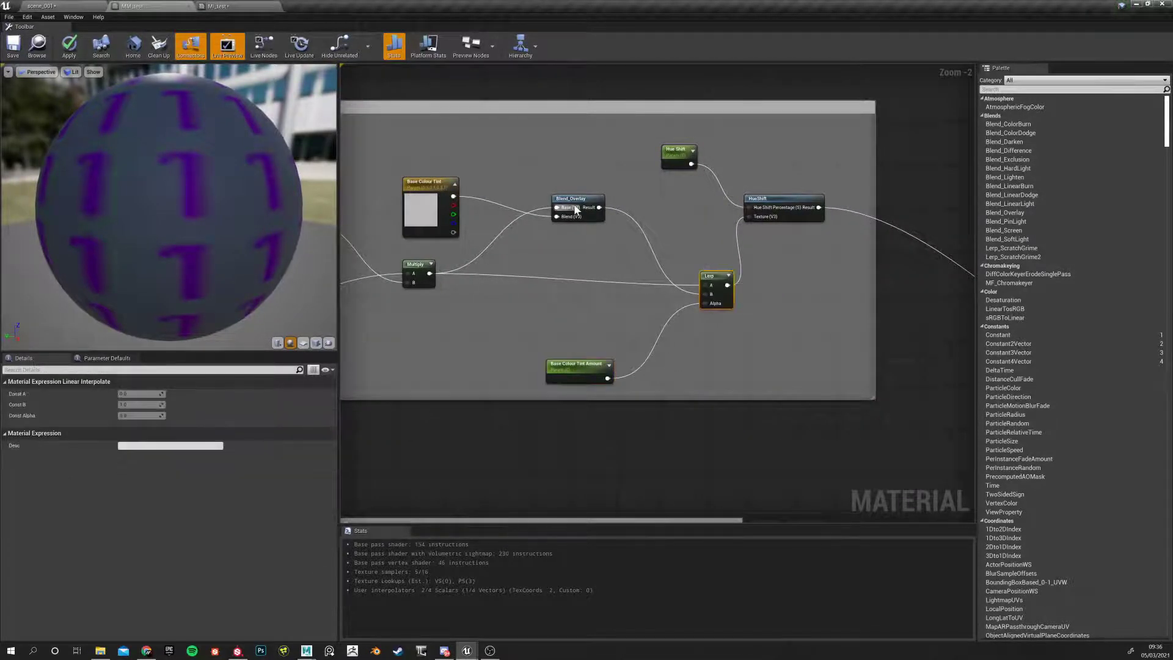
left_click(417, 269)
left_click(589, 375)
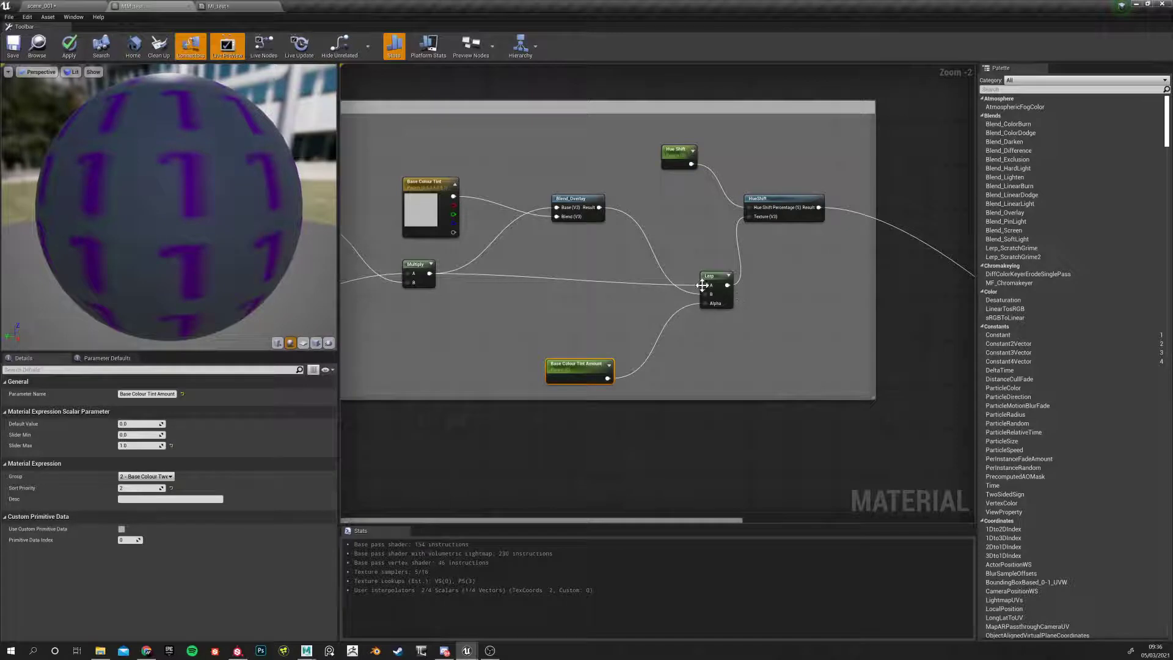
right_click_drag(400, 332, 564, 268)
right_click_drag(697, 326, 512, 354)
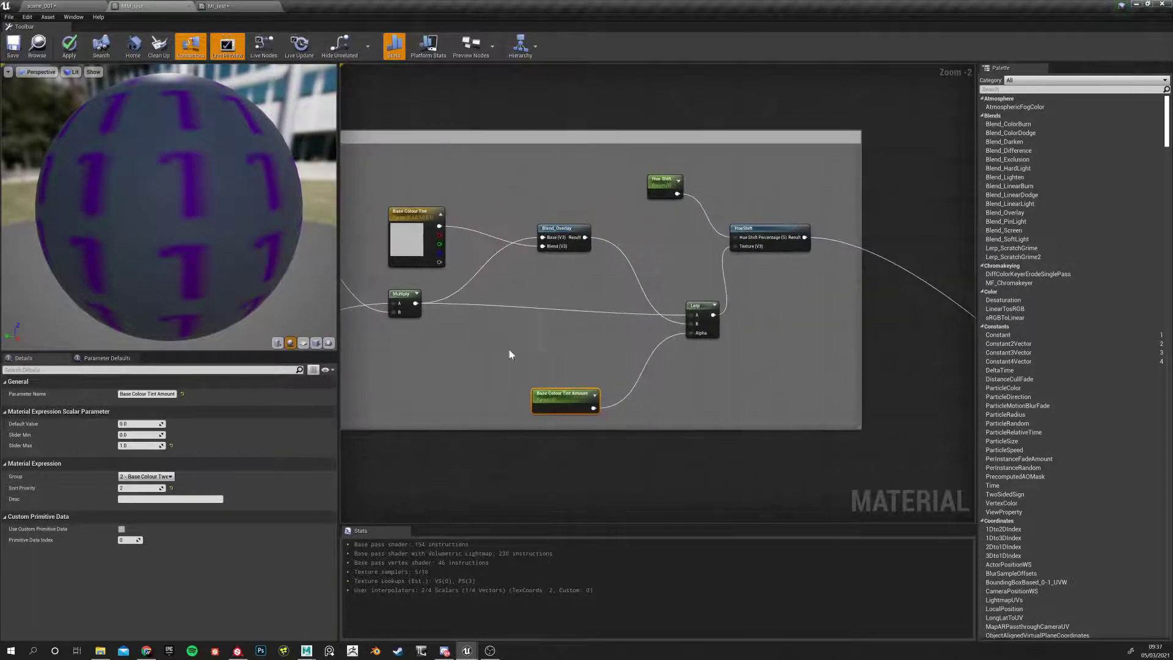
Examine the Hue Shift parameter and the HueShift function at the end of the Base Colour Tweaks group
right_click_drag(680, 253, 609, 272)
left_click_drag(581, 182, 715, 282)
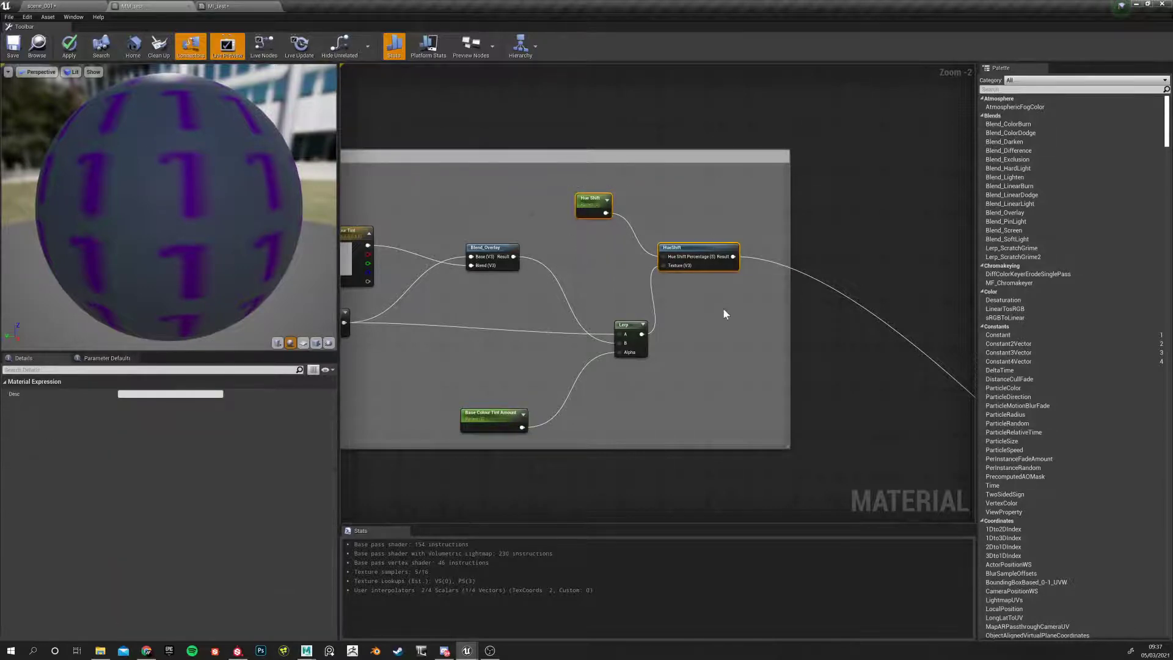
right_click_drag(716, 321, 675, 289)
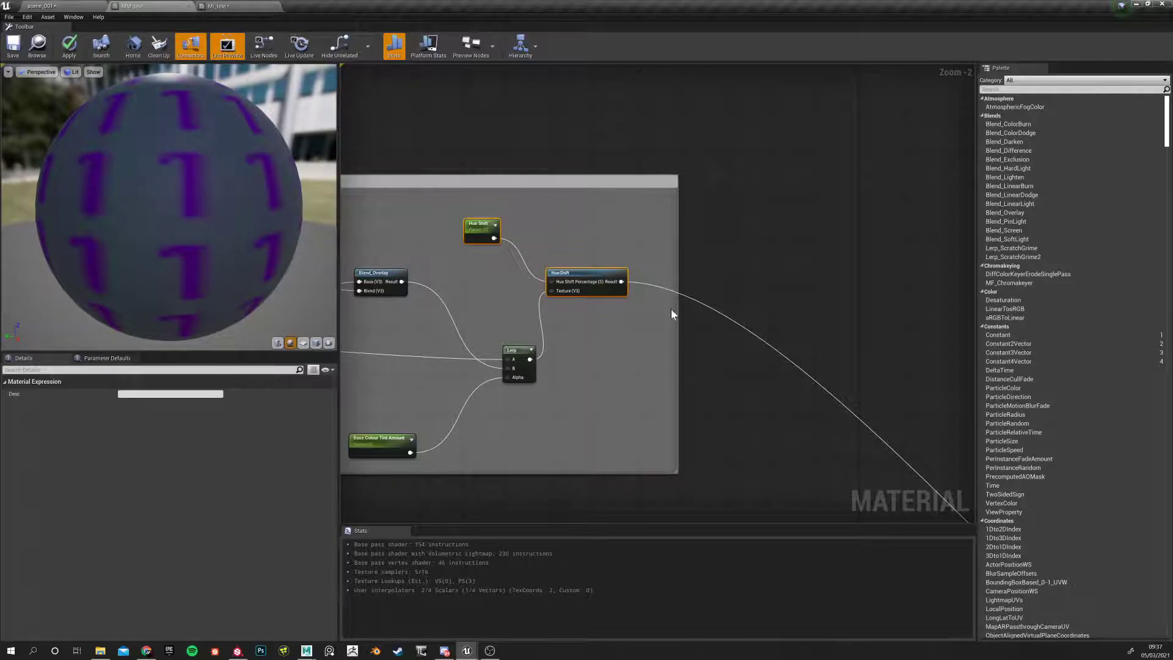
left_click(653, 267)
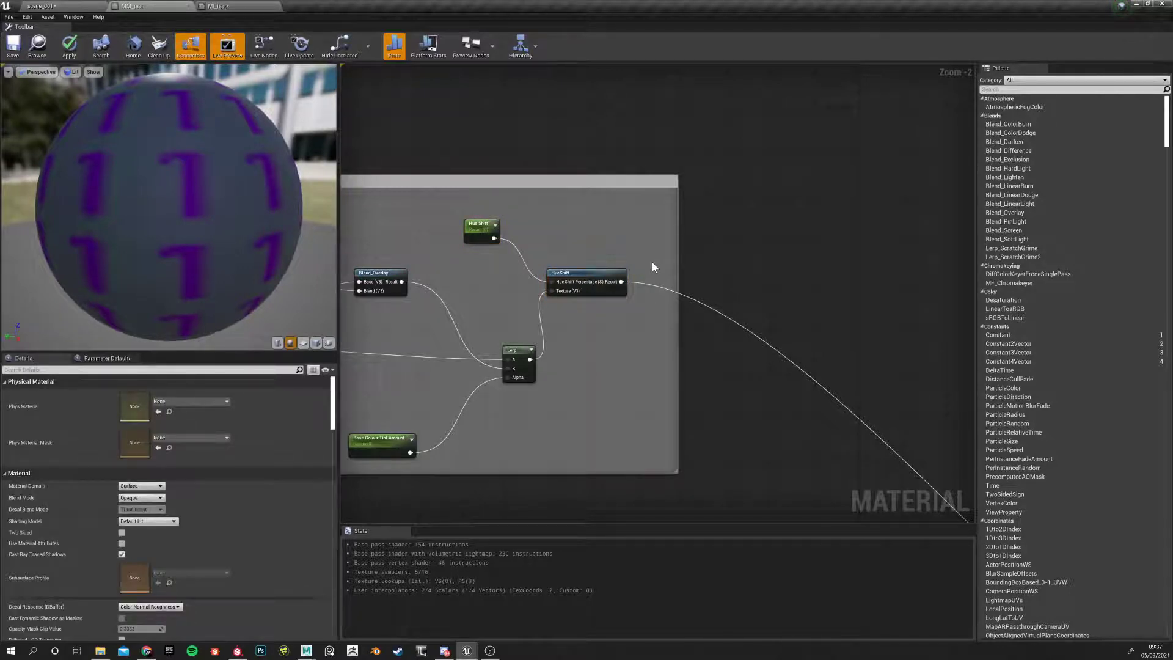
Trace the RMAO channels from the Textures inputs group through Roughness Tweaks to the material output, and select the RMAO parameter
scroll(647, 336, "down", 5)
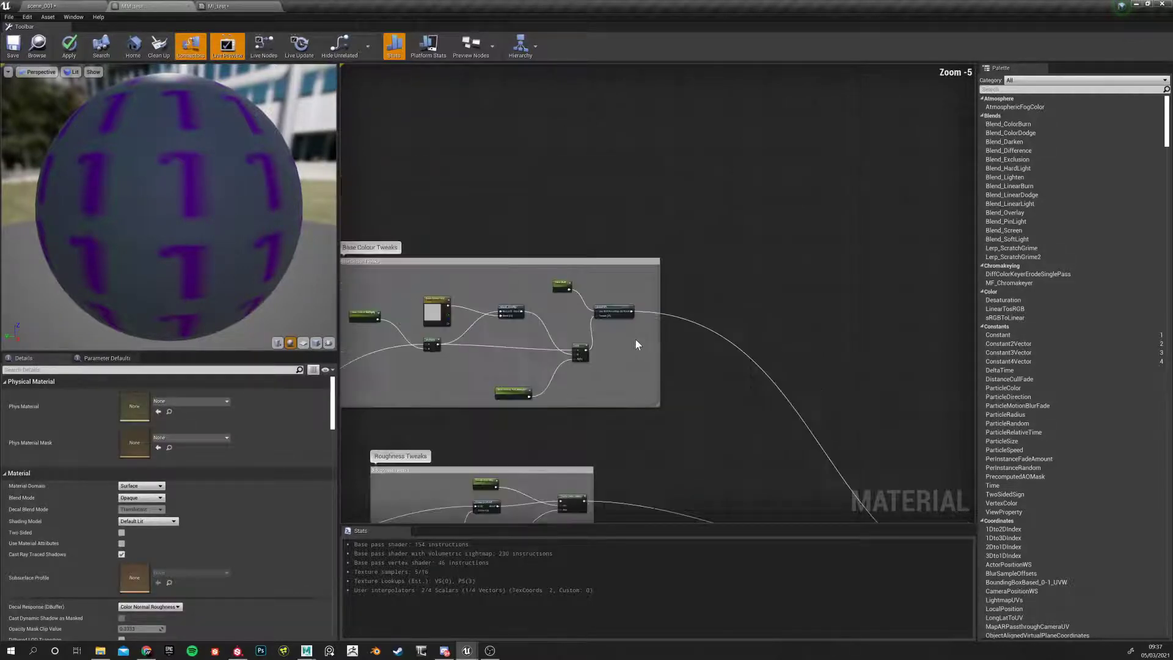
right_click_drag(624, 410, 702, 267)
scroll(549, 355, "up", 6)
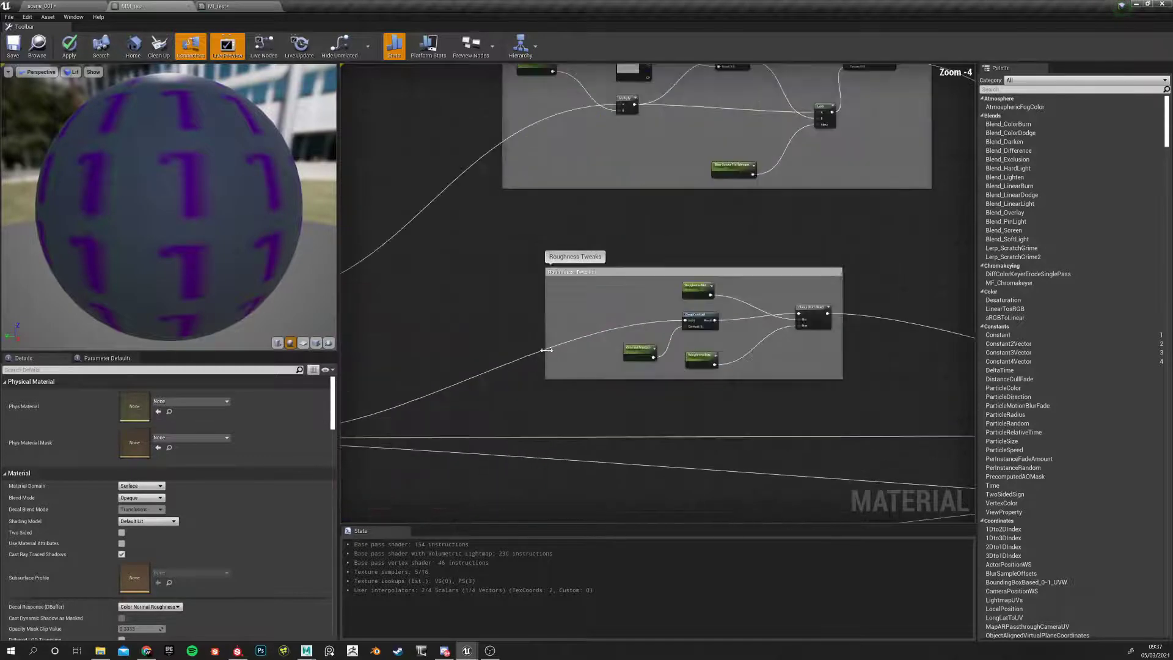
right_click_drag(611, 388, 608, 351)
scroll(608, 353, "down", 6)
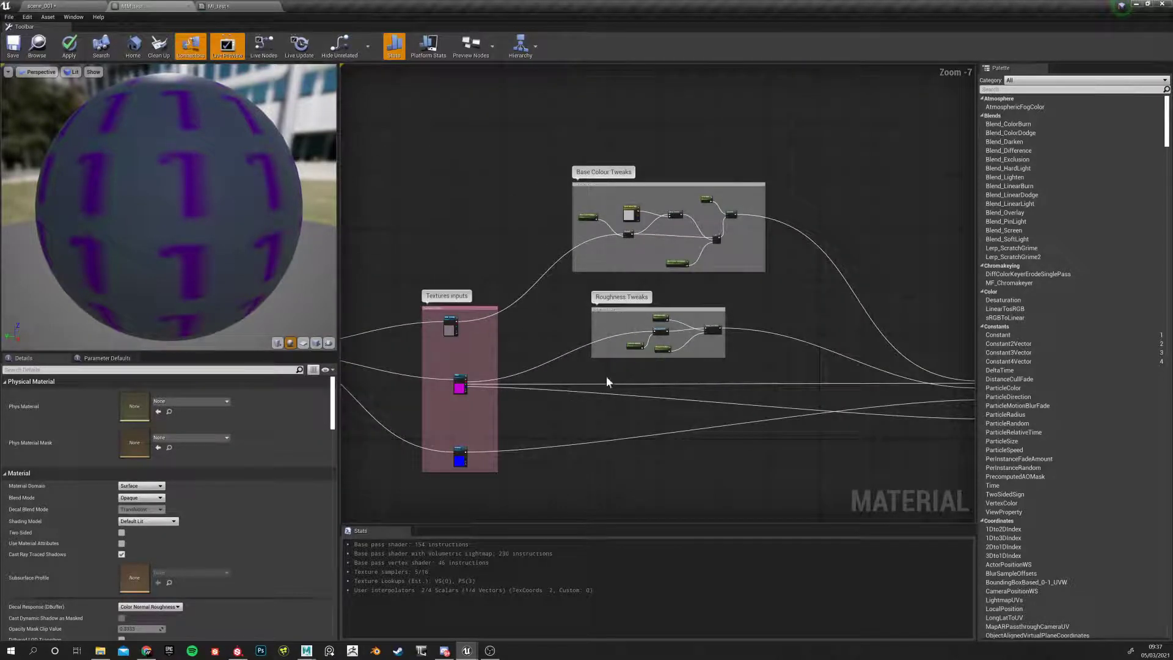
scroll(507, 397, "up", 8)
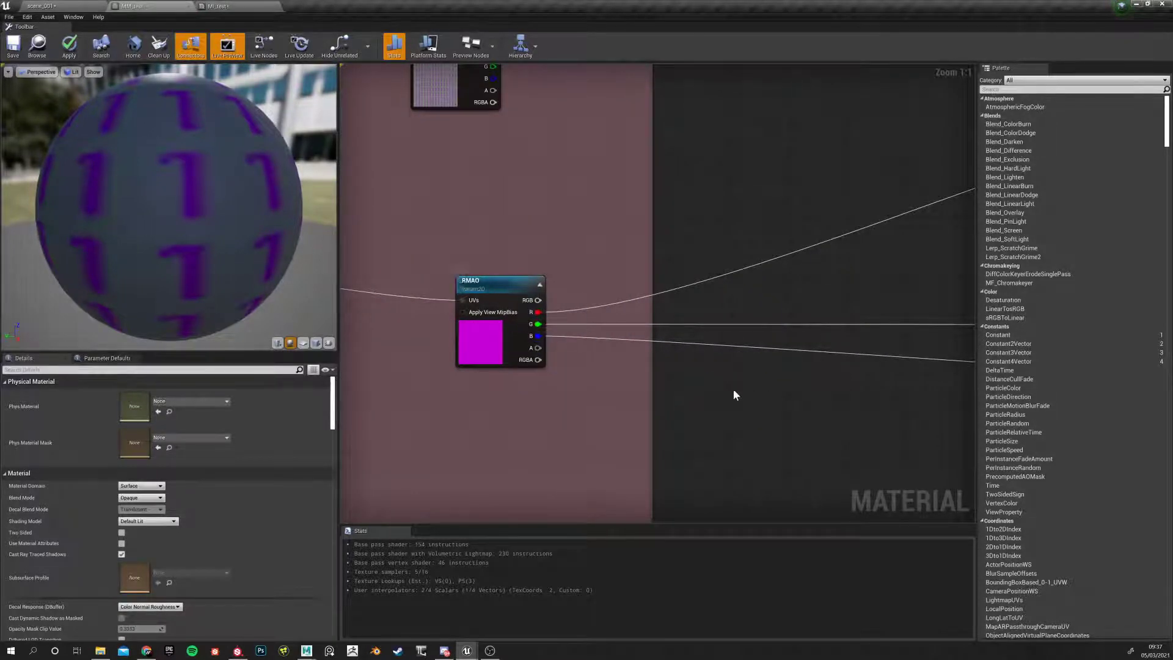
scroll(738, 396, "down", 7)
right_click_drag(737, 396, 573, 341)
scroll(573, 339, "down", 2)
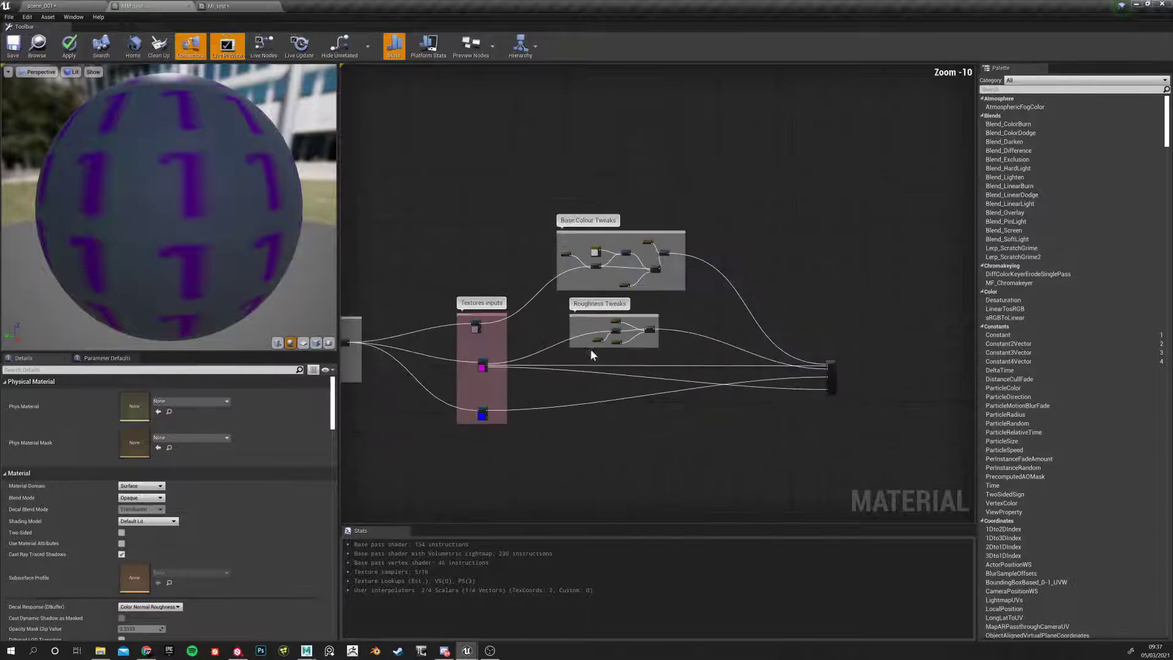
scroll(615, 340, "up", 4)
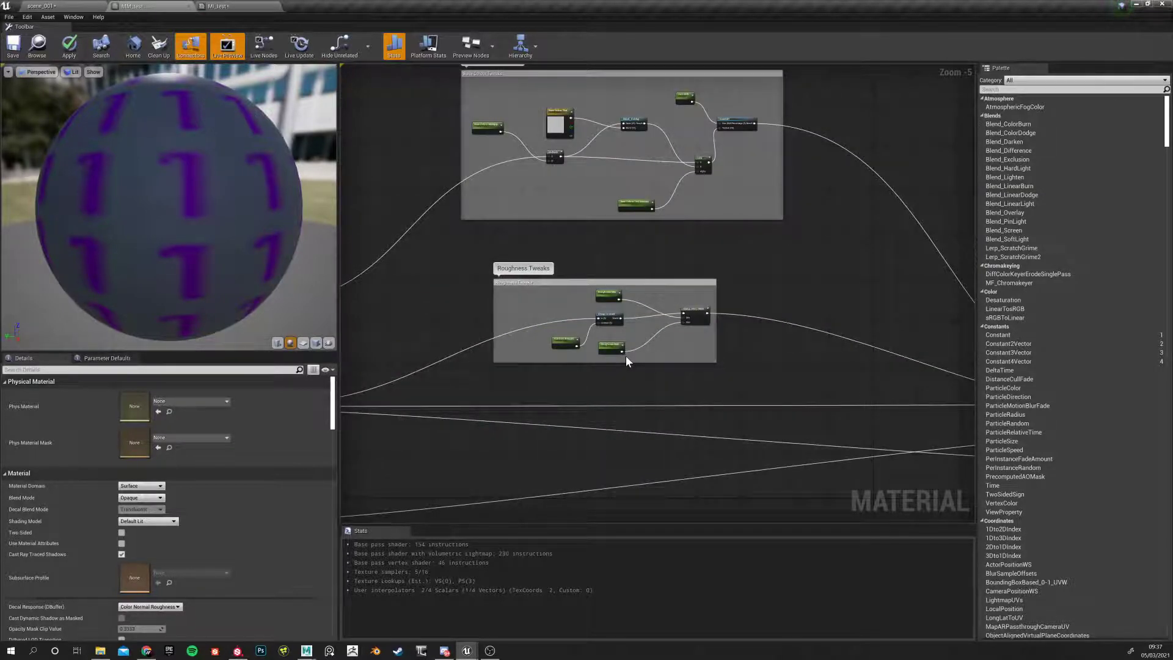
right_click_drag(541, 299, 729, 250)
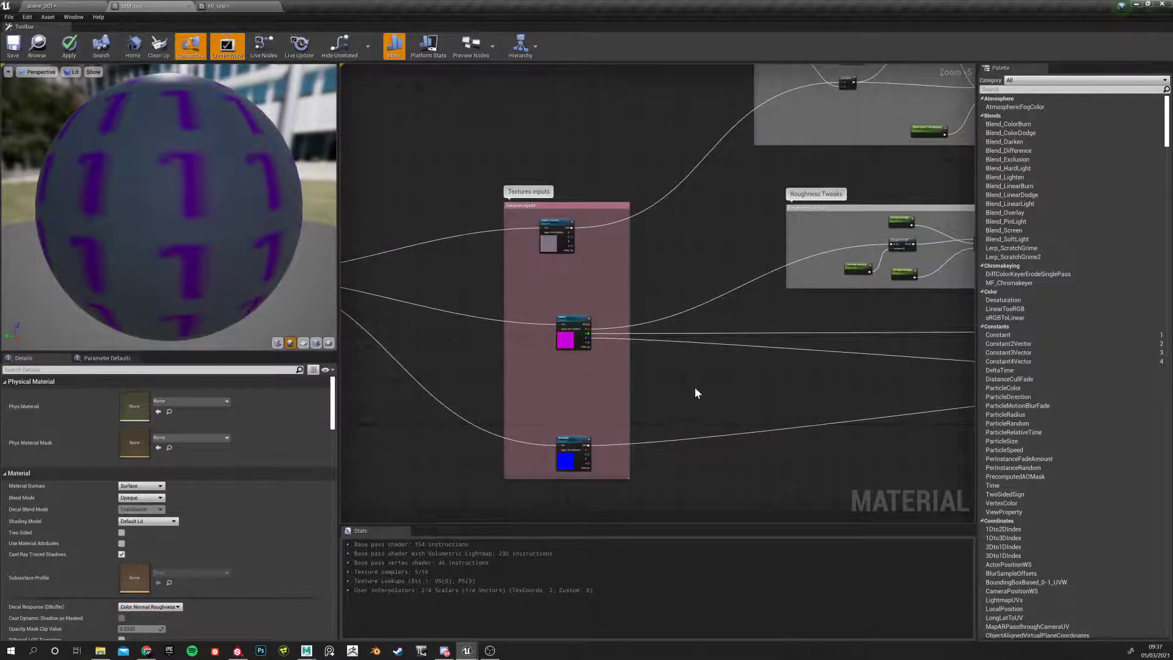
right_click_drag(611, 387, 516, 396)
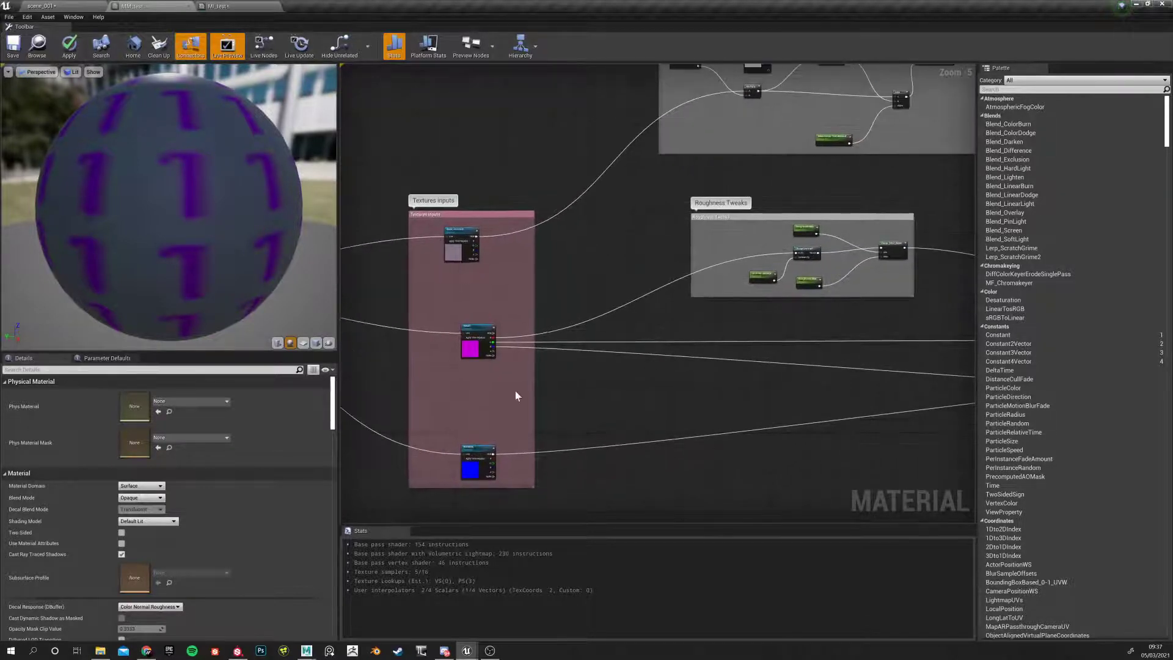
left_click(466, 324)
Switch to the scene_001 level and turn towards the main tank, selecting its front panels and capsule
left_click(46, 6)
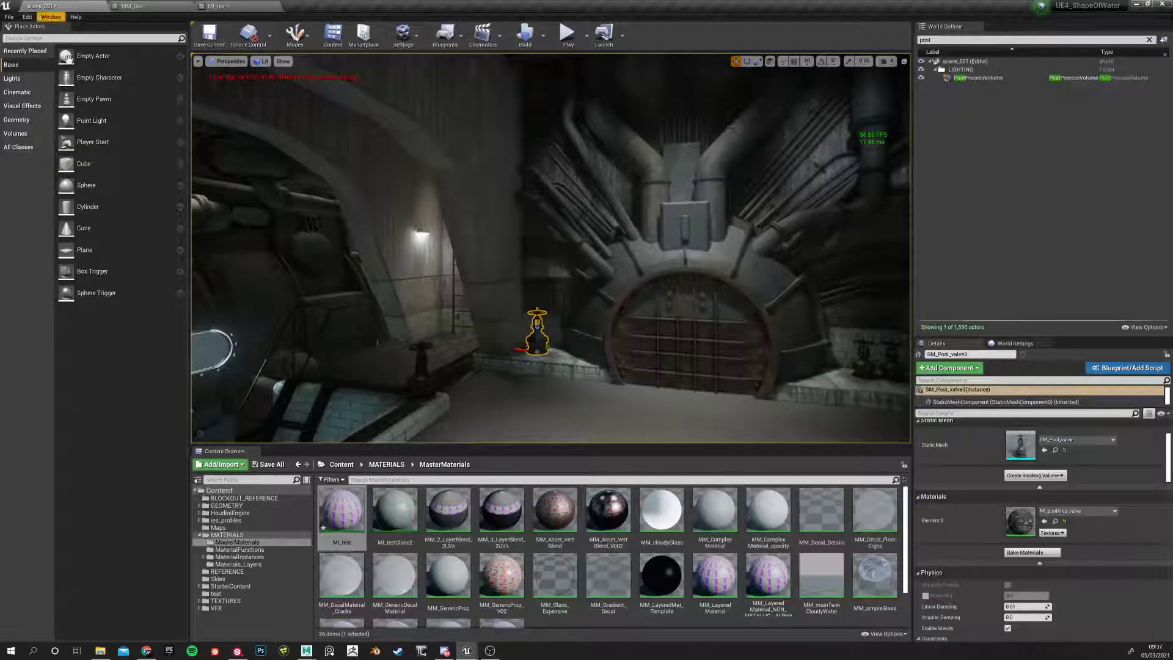
right_click_drag(635, 161, 514, 152)
left_click(419, 202)
left_click(514, 152)
left_click(511, 214)
left_click(462, 267)
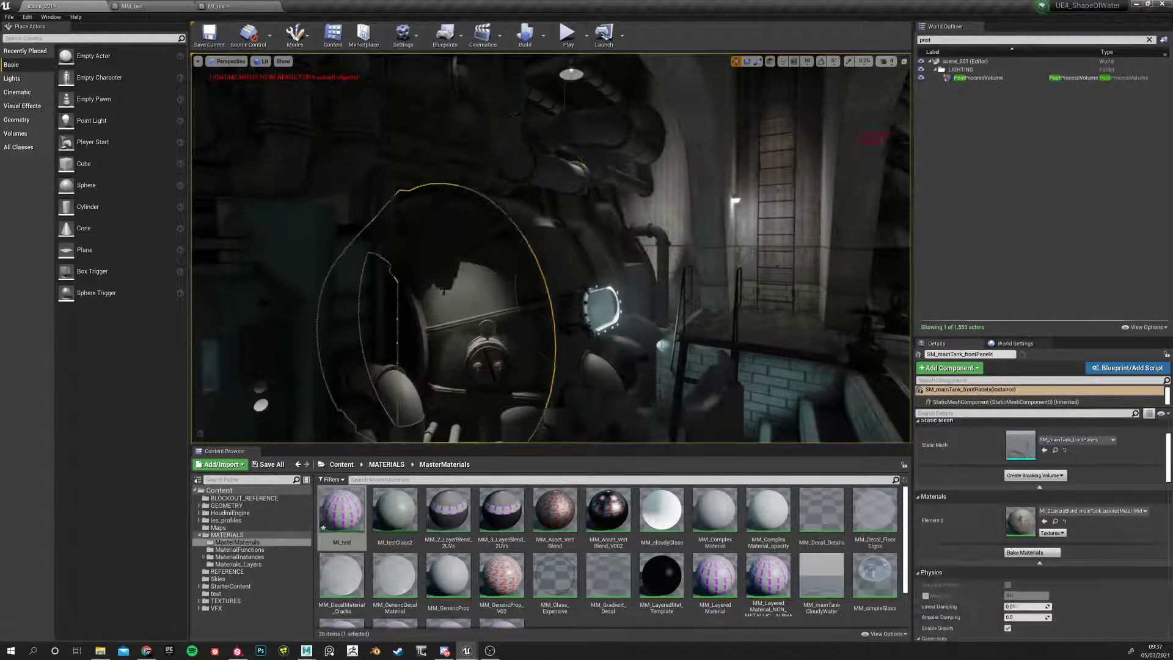
left_click(304, 257)
Examine the painted surface of the SM_mainTank_capsule2 mesh up close
right_click_drag(432, 195, 511, 97)
scroll(510, 97, "up", 4)
right_click_drag(350, 262, 244, 266)
right_click_drag(421, 253, 399, 149)
scroll(419, 251, "down", 3)
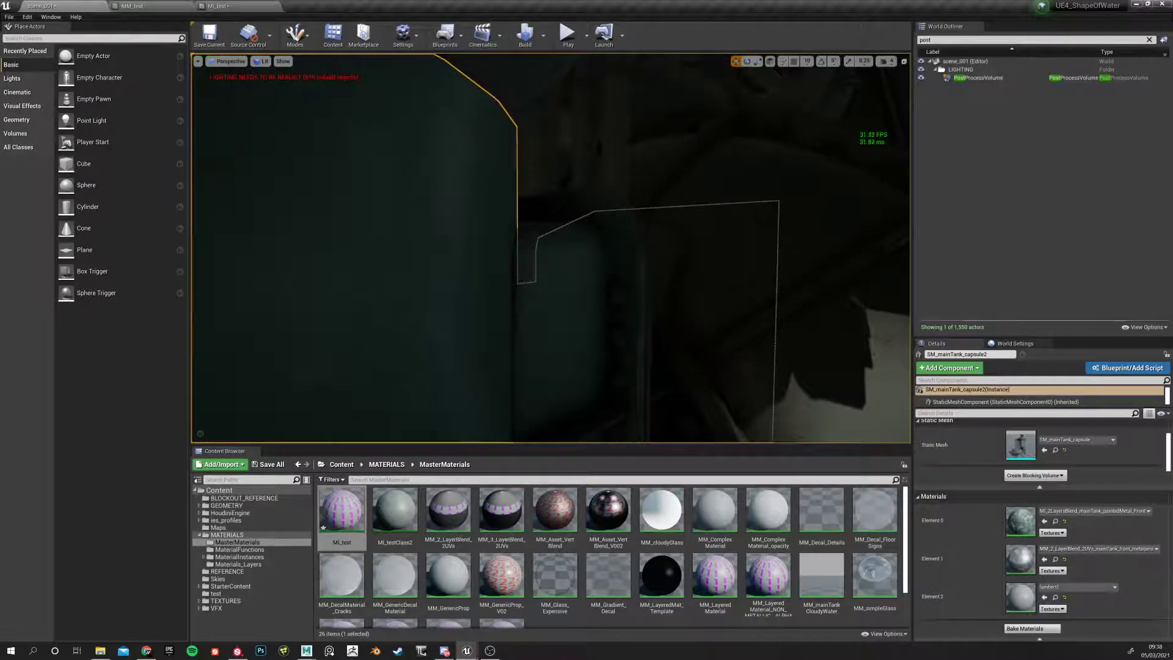
scroll(426, 182, "down", 2)
right_click_drag(747, 325, 803, 344)
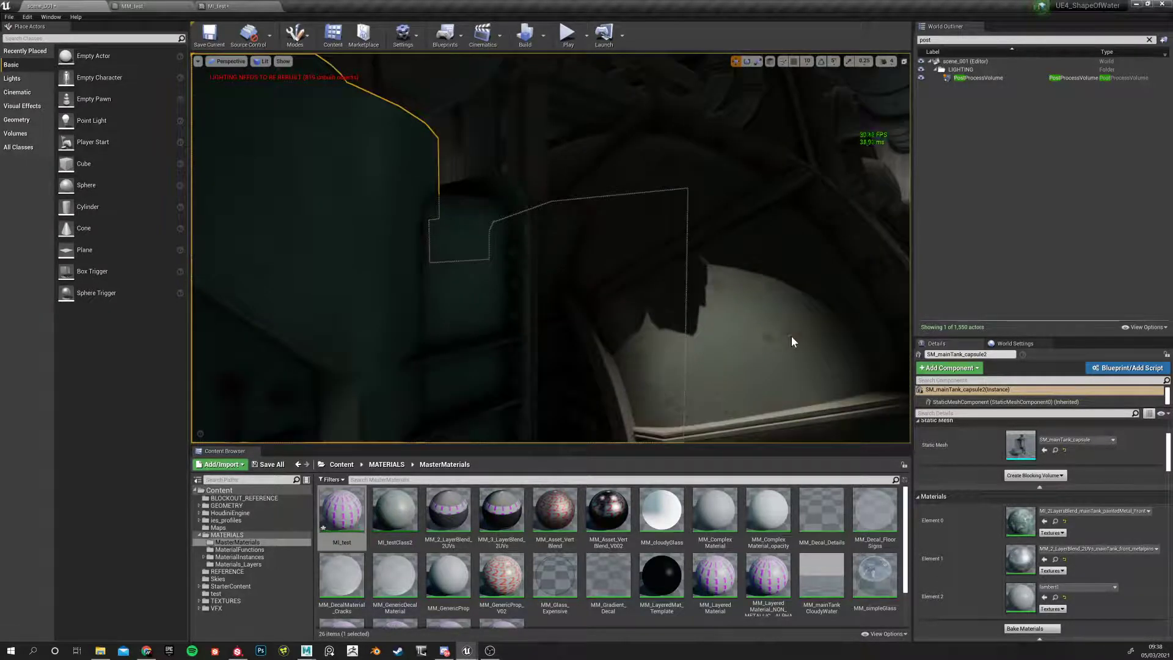
right_click_drag(359, 259, 461, 255)
scroll(461, 256, "up", 2)
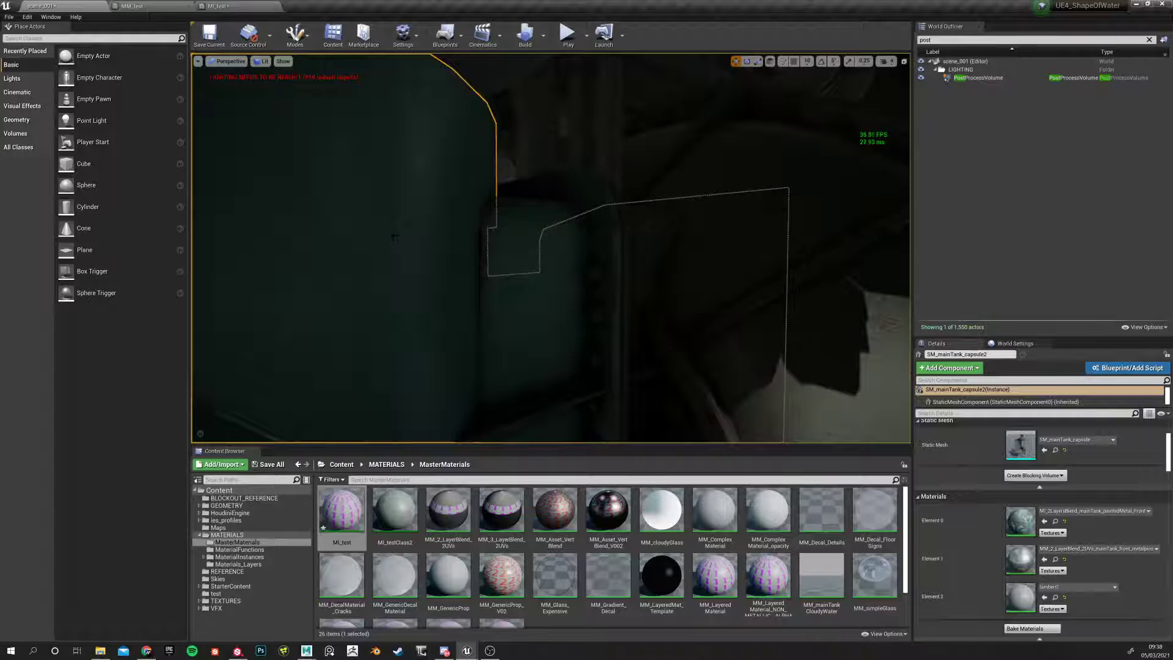
Return to the MM_test graph and add a Multiply node in the Roughness Tweaks group ahead of CheapContrast
left_click(152, 6)
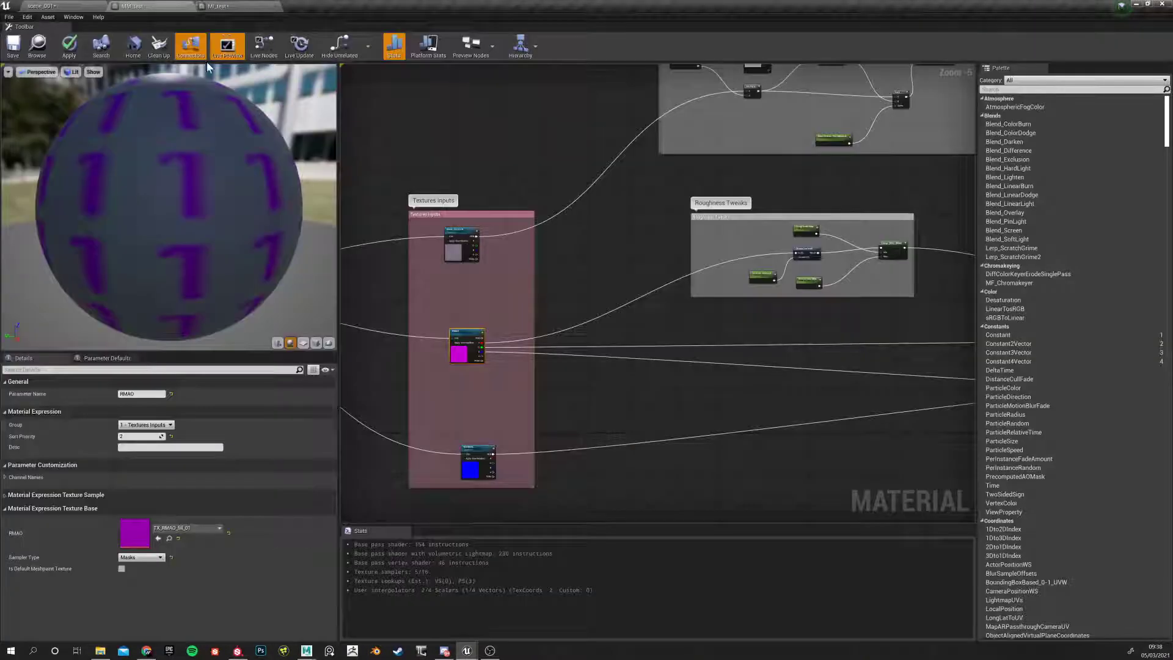
left_click(66, 5)
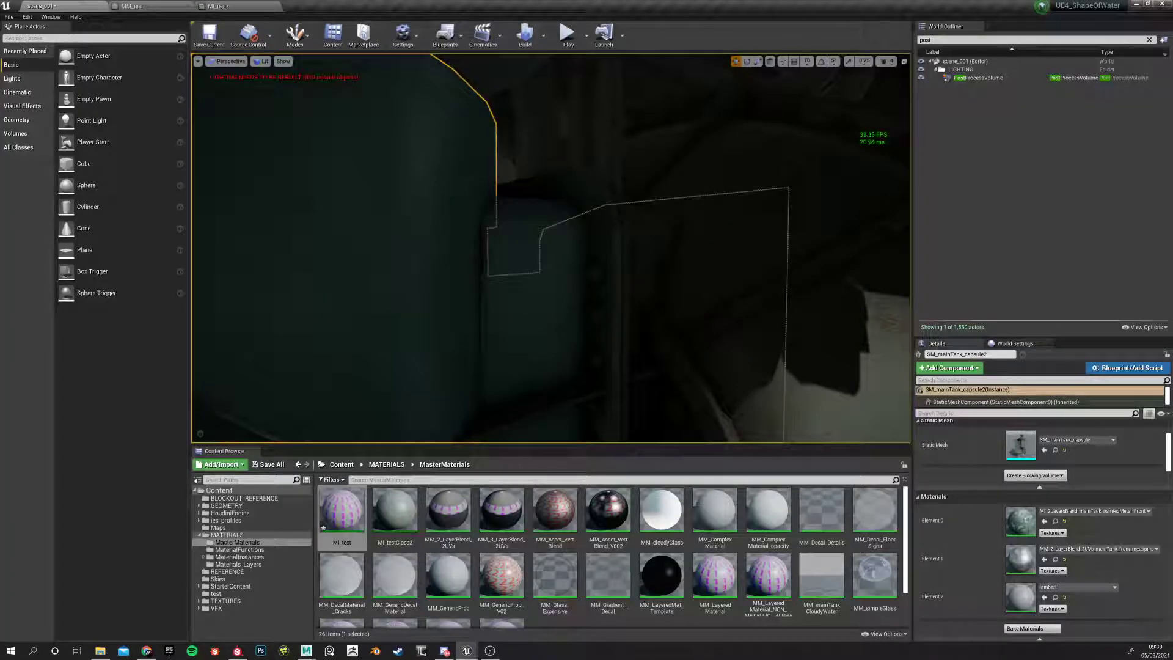
left_click(186, 6)
left_click(232, 6)
left_click(179, 6)
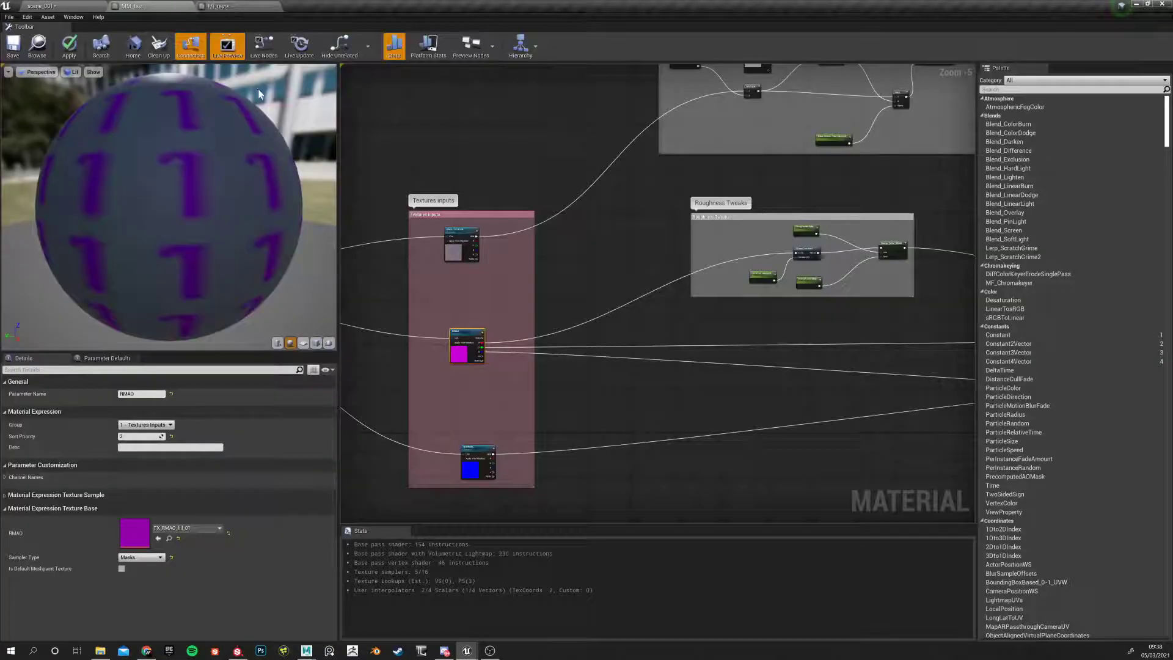
scroll(666, 363, "down", 2)
scroll(684, 317, "up", 3)
scroll(689, 315, "up", 1)
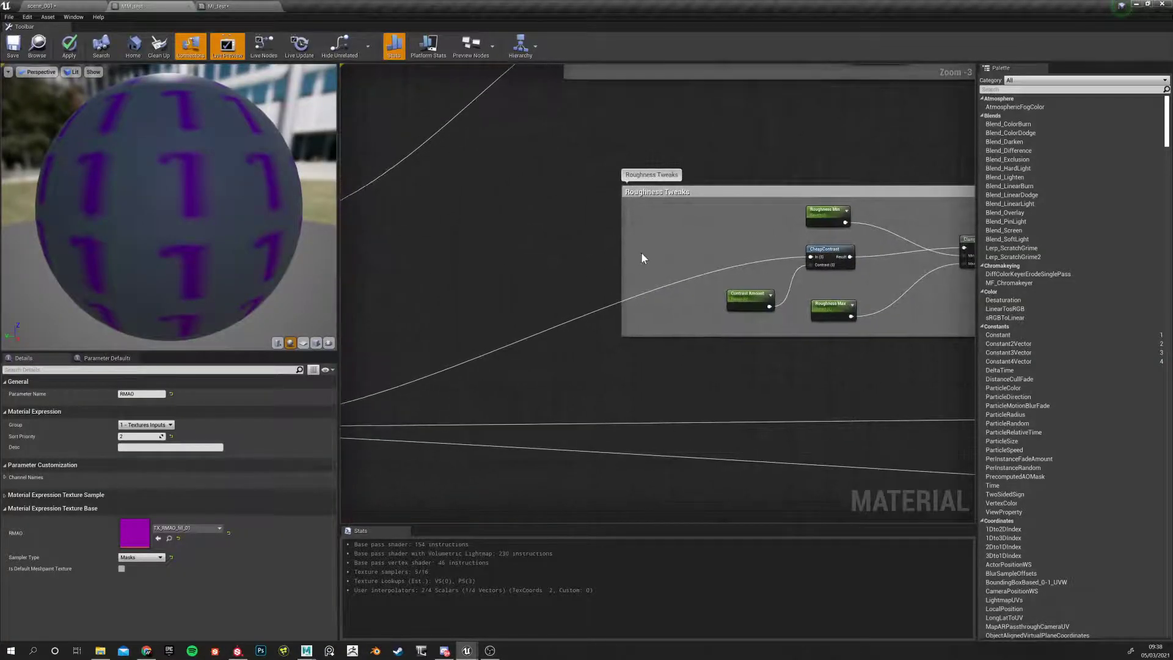
left_click(645, 254)
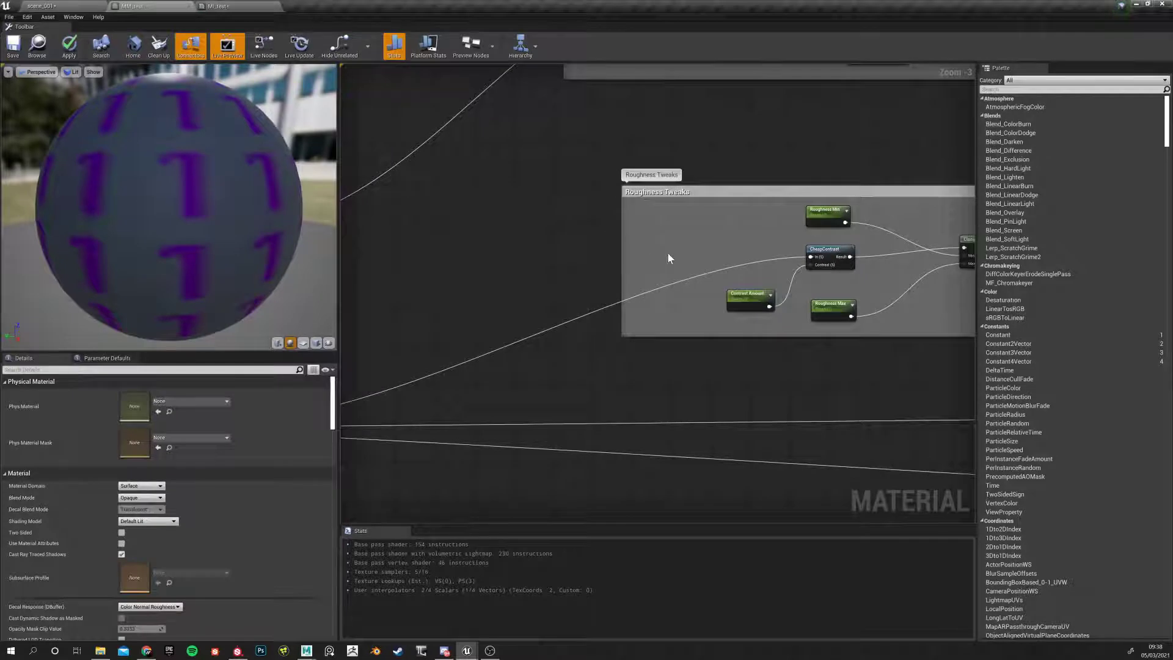
left_click(668, 253)
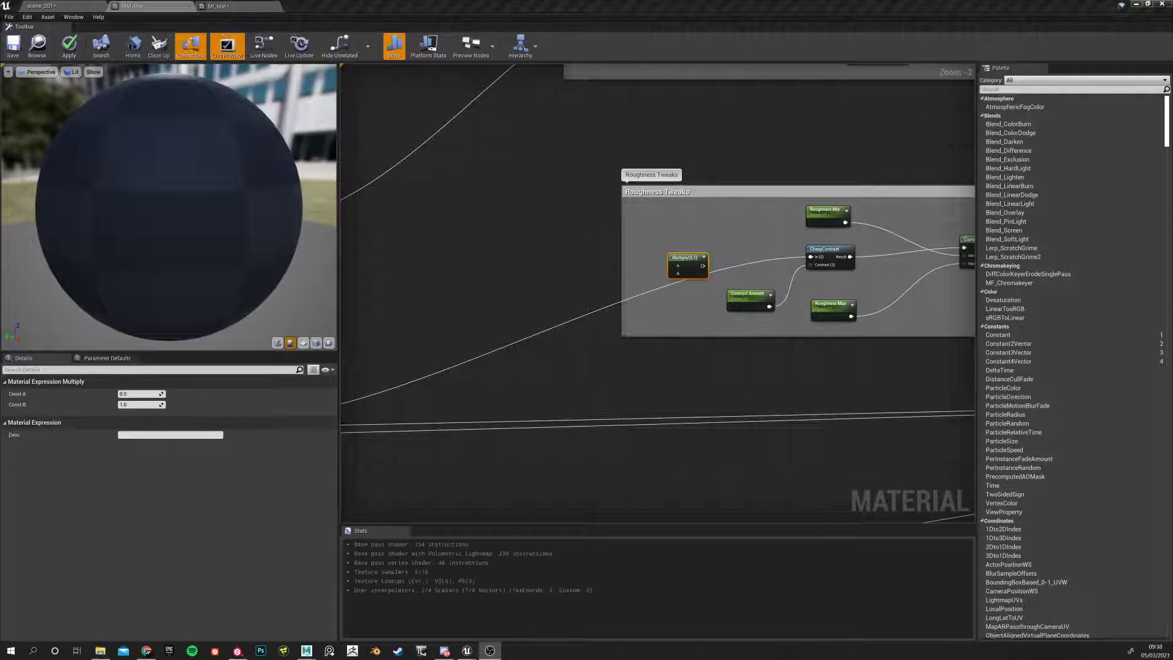
Connect the red channel of the RMAO texture parameter to input B of the new Multiply node
left_click(565, 292)
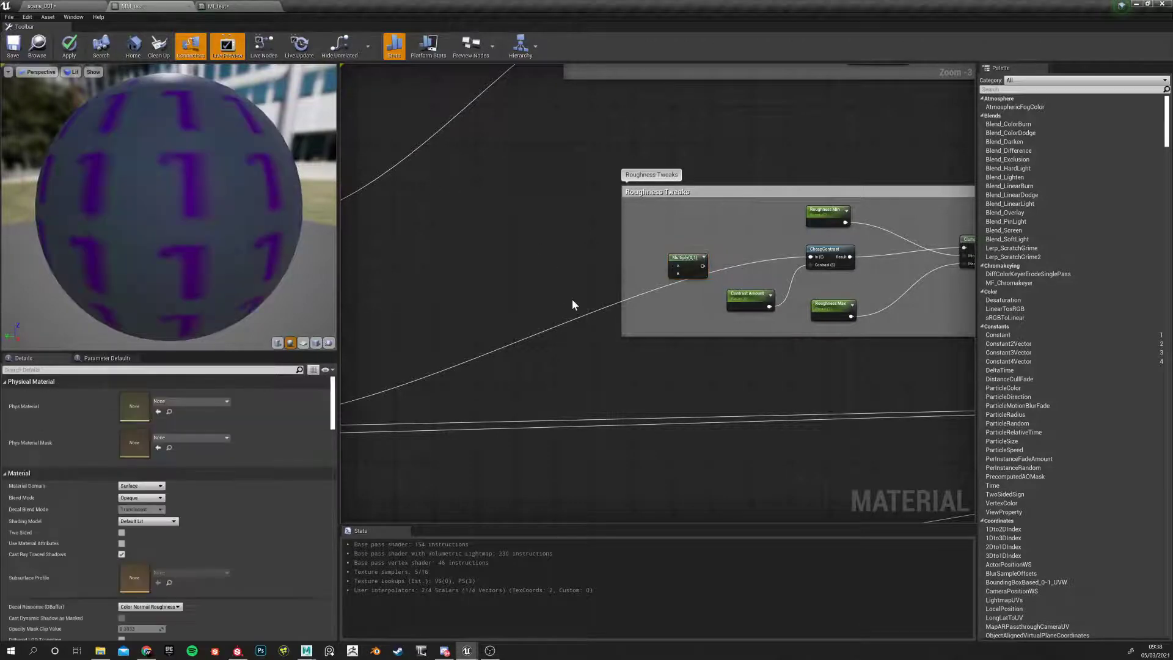
scroll(563, 311, "up", 3)
scroll(623, 272, "down", 3)
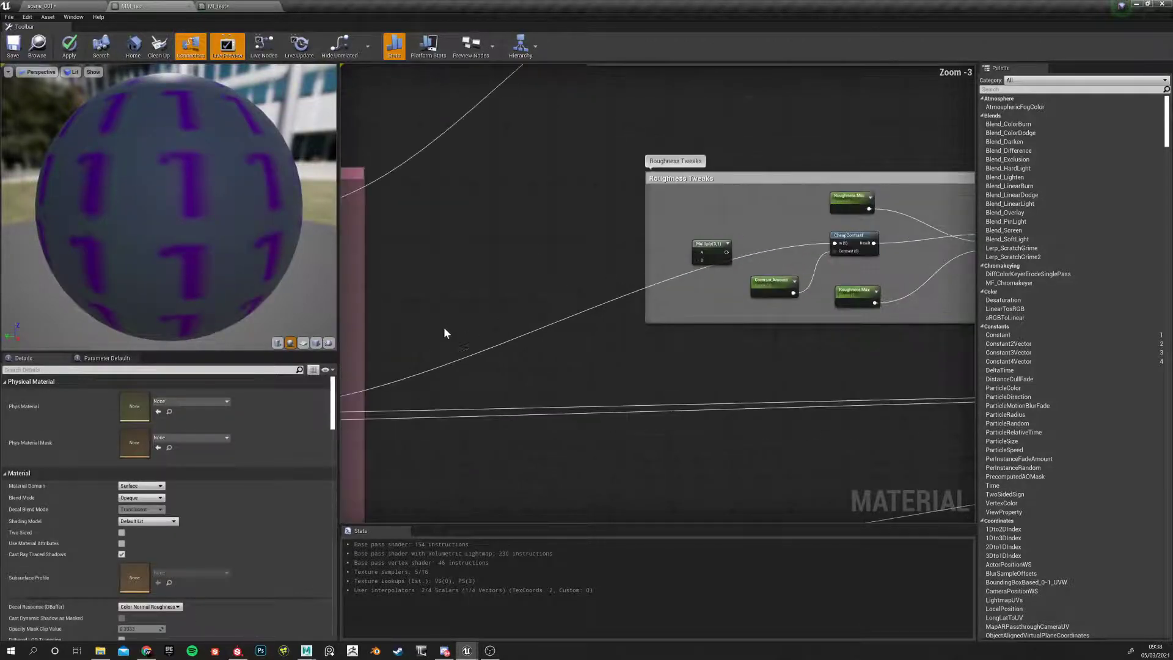
right_click_drag(441, 342, 591, 251)
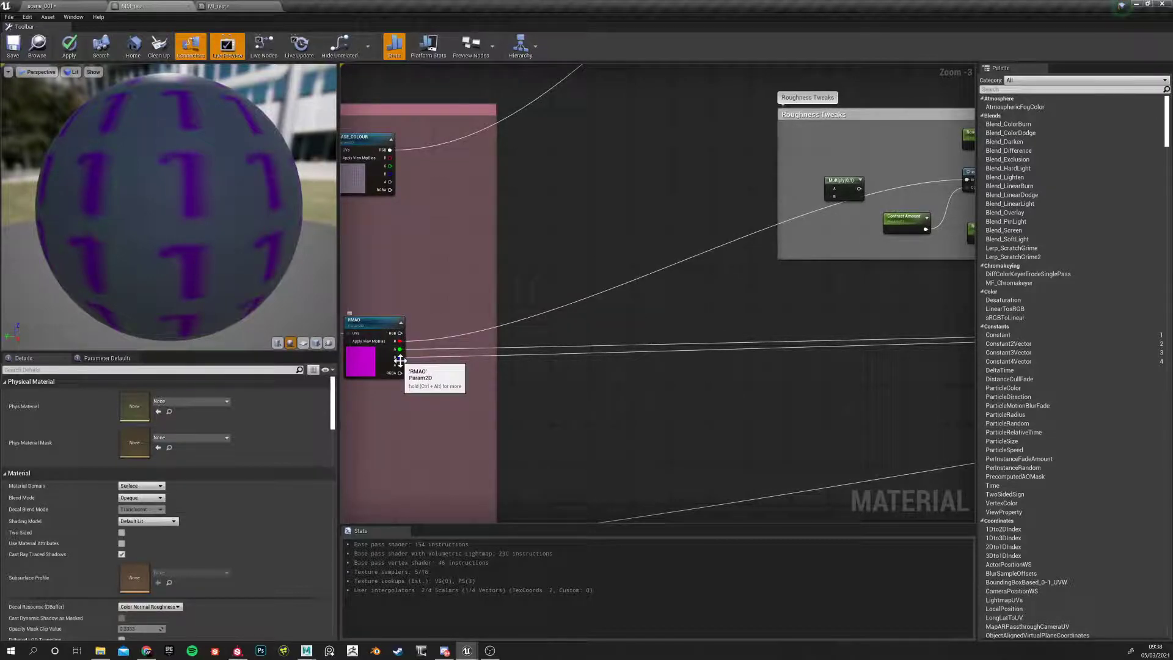
left_click_drag(400, 340, 832, 196)
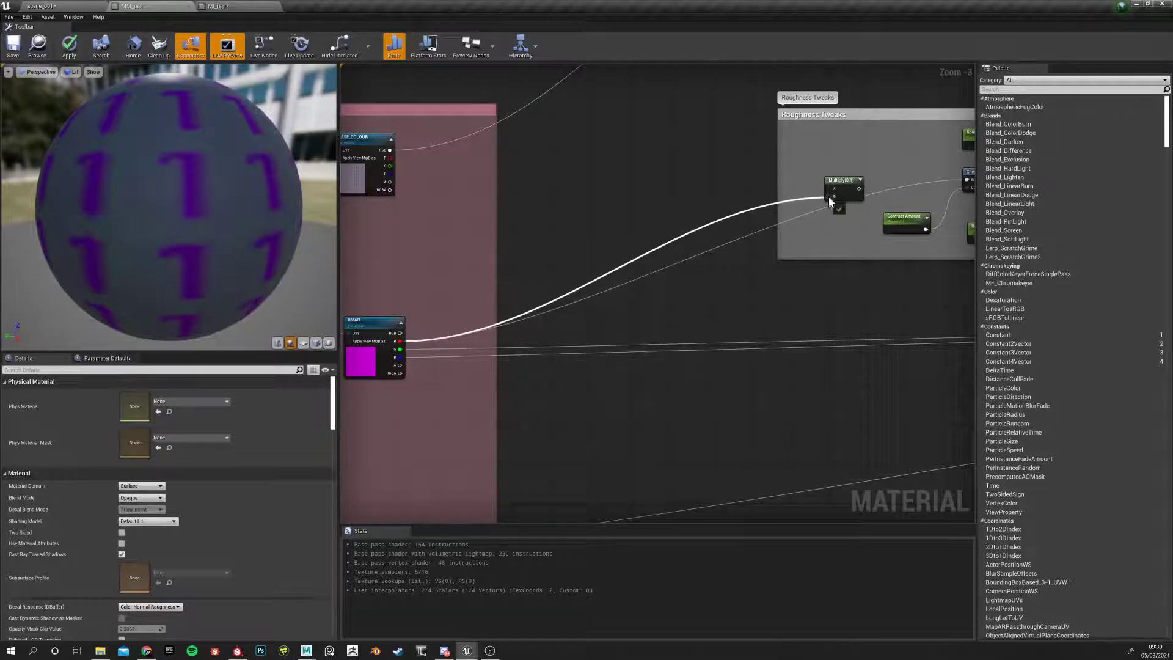
Create a scalar parameter named Roughness Intensity Multiplier beside the Roughness Tweaks group, with a default value of 1
right_click_drag(790, 200, 630, 229)
scroll(630, 228, "up", 2)
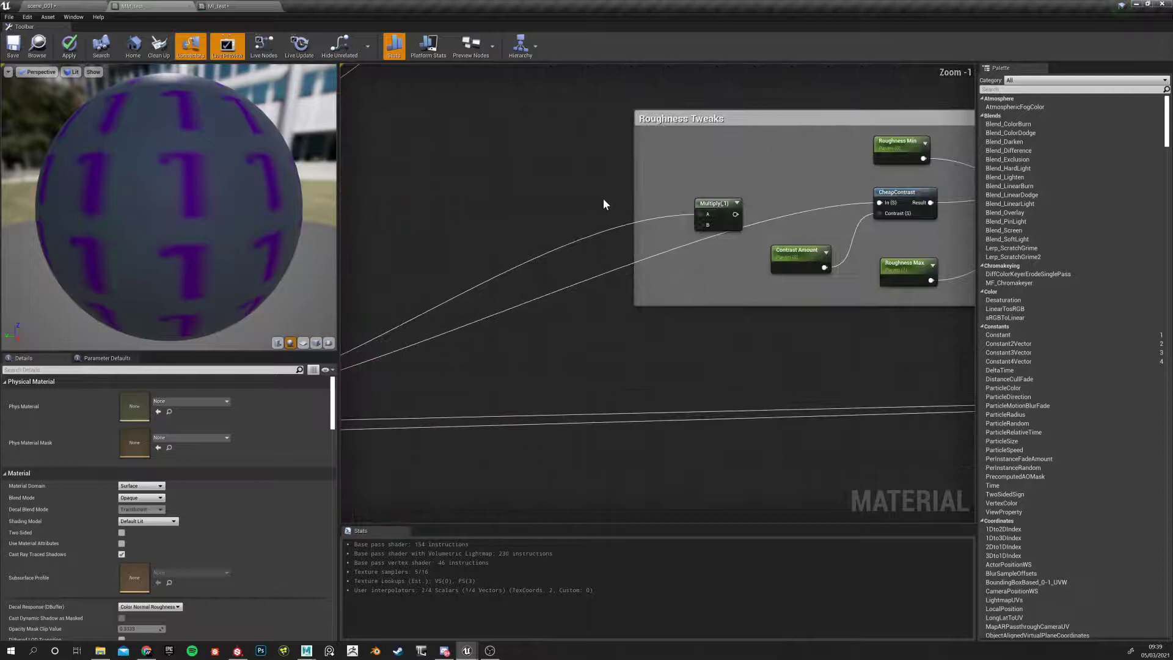
left_click(604, 200)
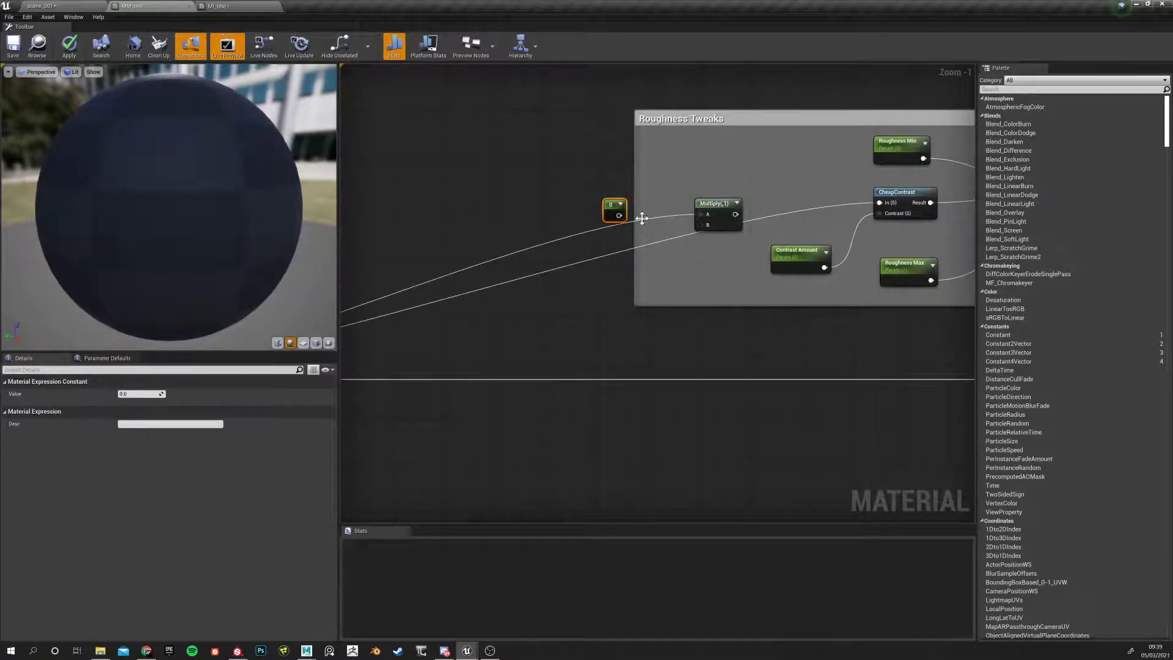
key("ctrl+z")
left_click(592, 183)
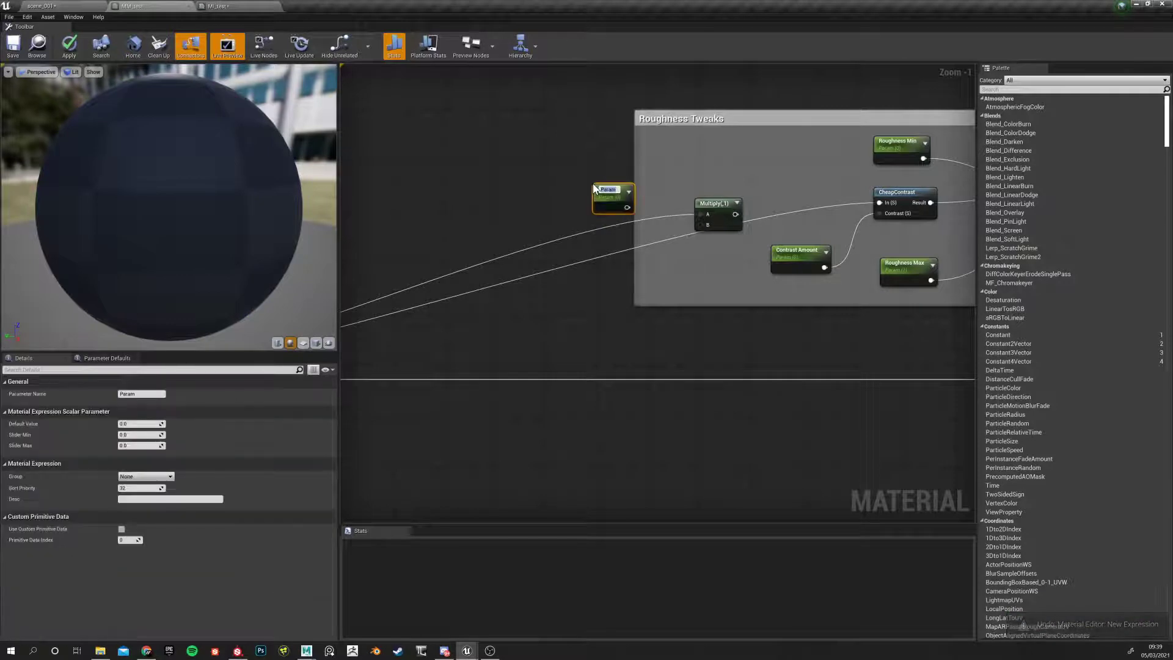
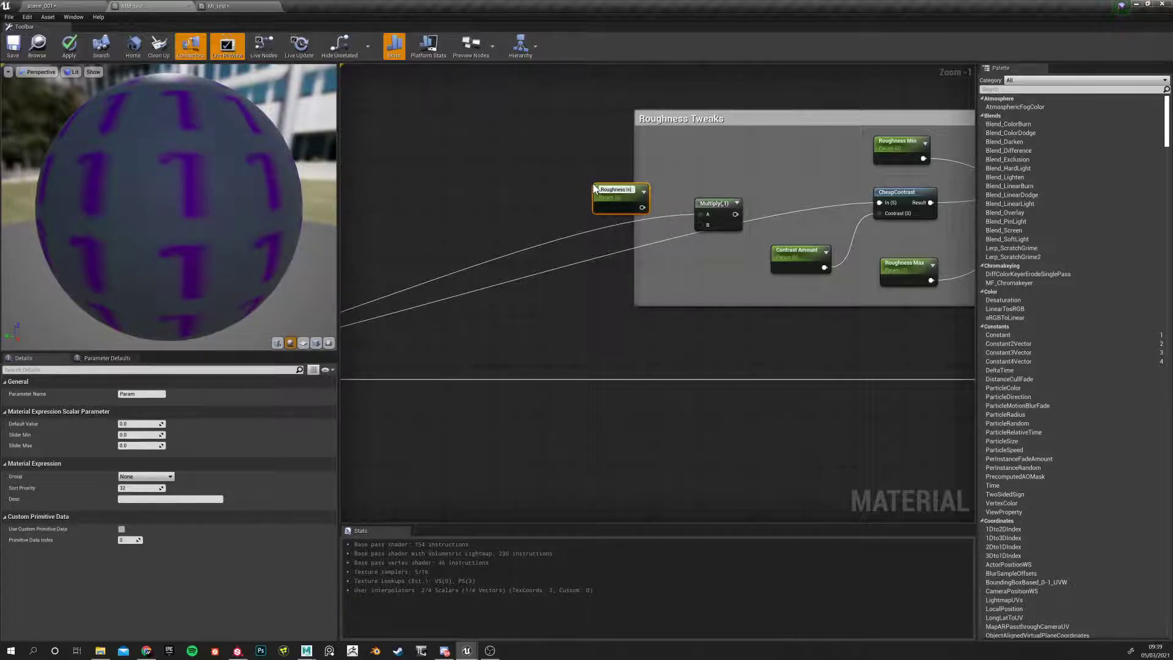
type("nsity")
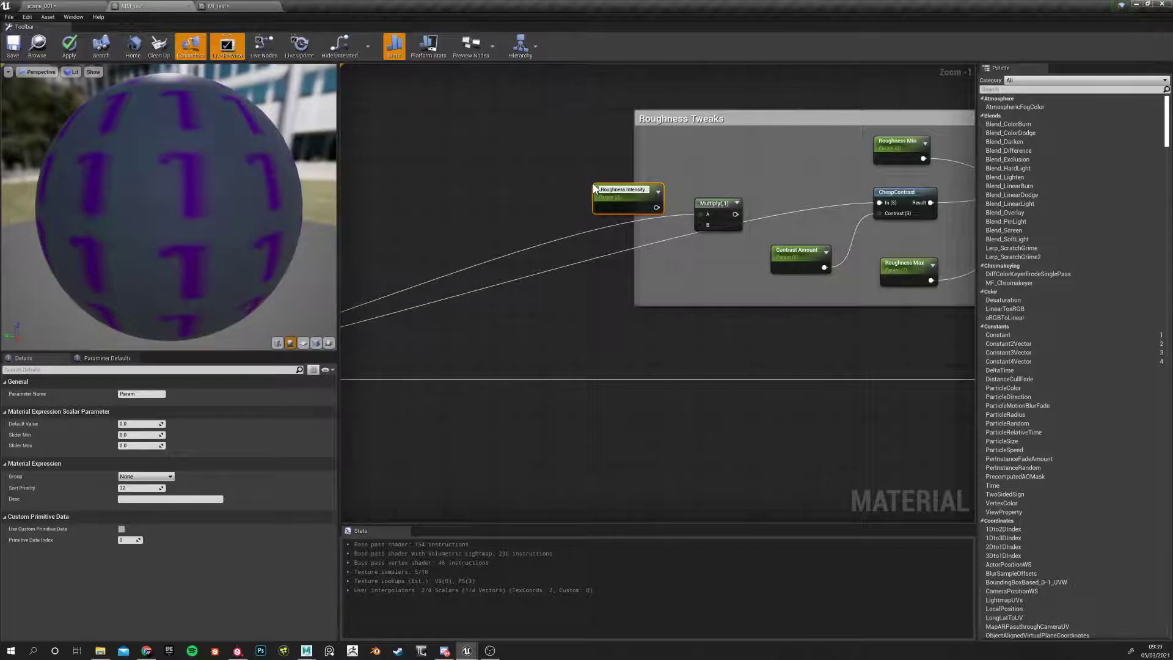
type(" Multiplier")
key("Return")
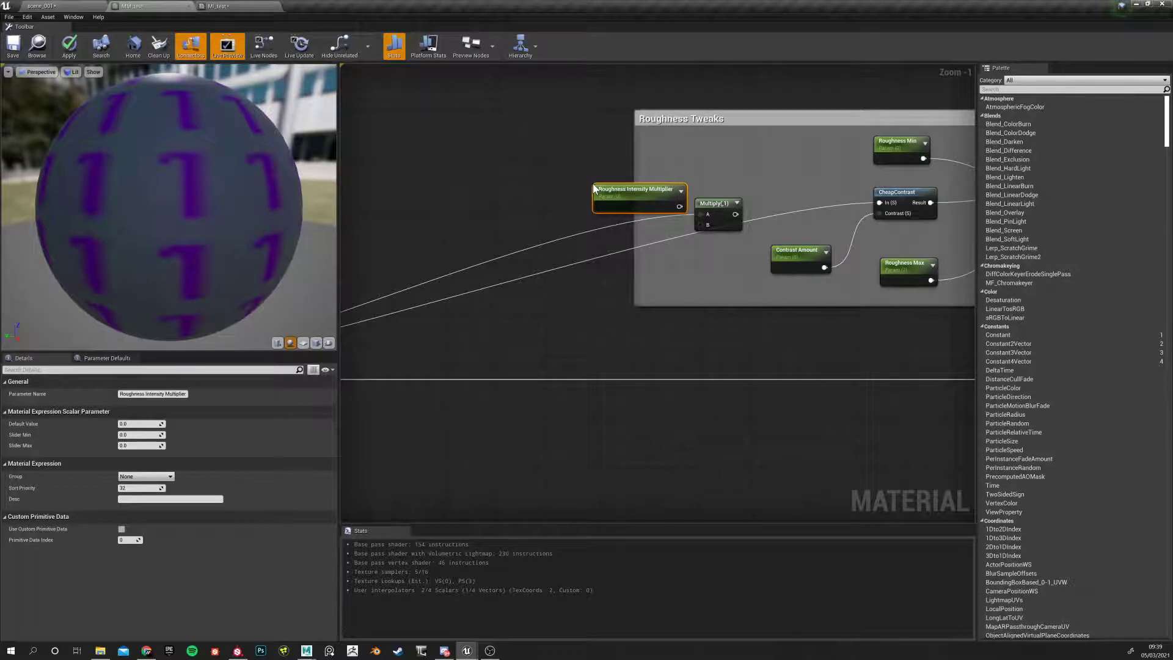
left_click_drag(630, 190, 590, 174)
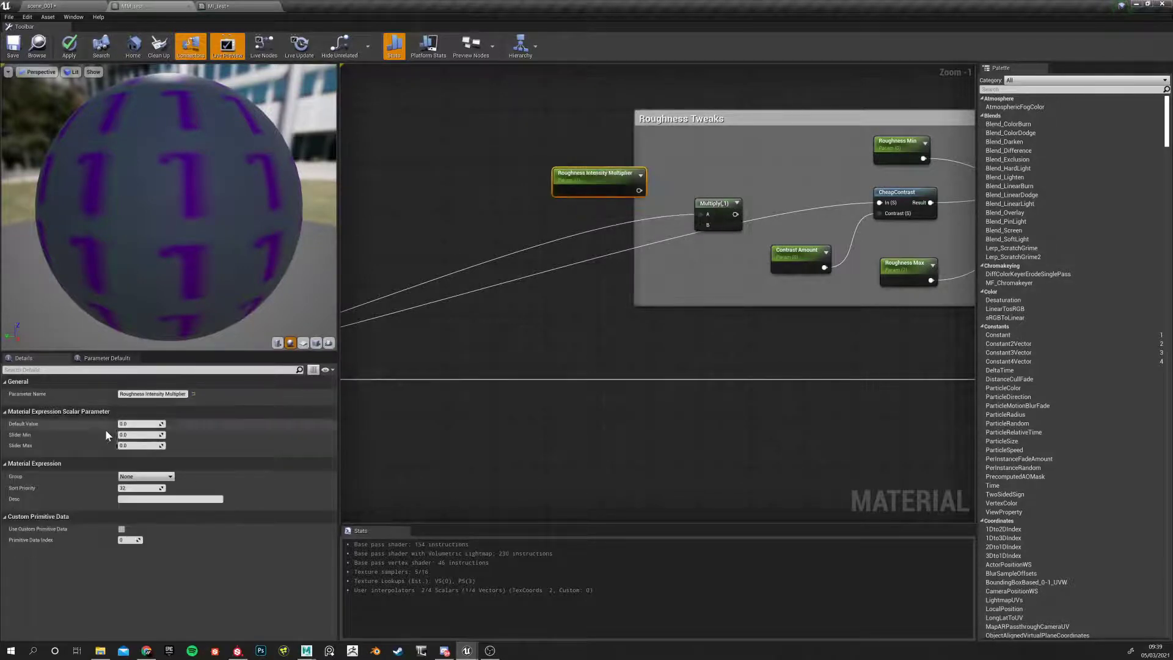
left_click(136, 422)
type("1")
key("Return")
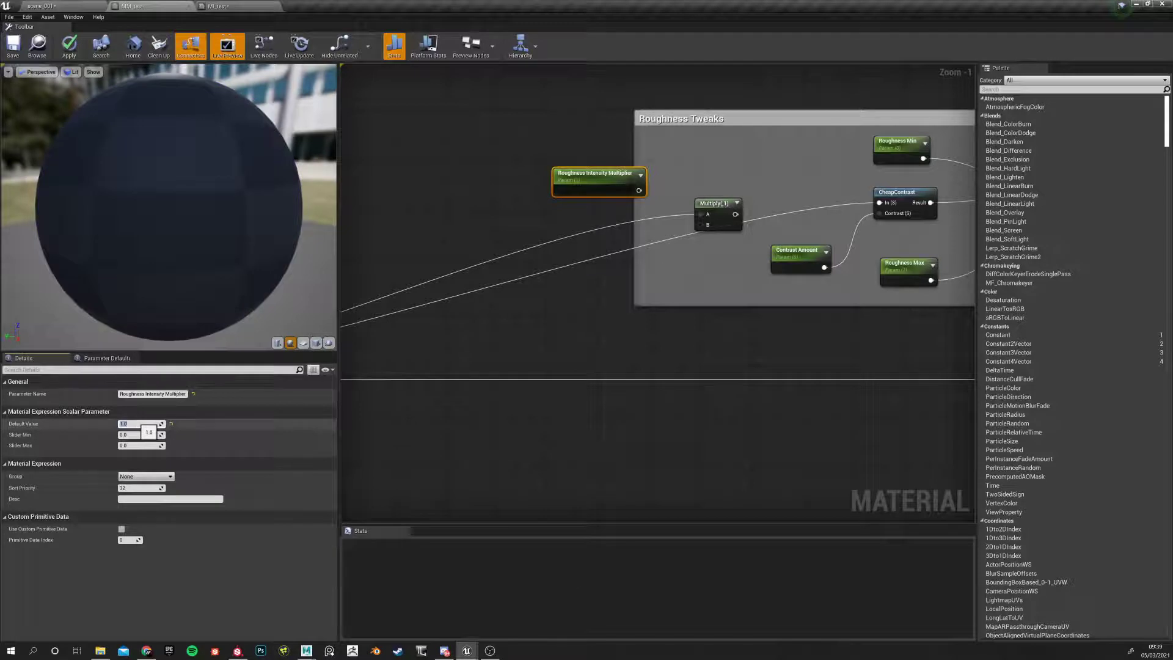
Connect Roughness Intensity Multiplier to input B of the new Multiply node and the Multiply output to CheapContrast's In input
left_click_drag(639, 190, 696, 217)
left_click(552, 227)
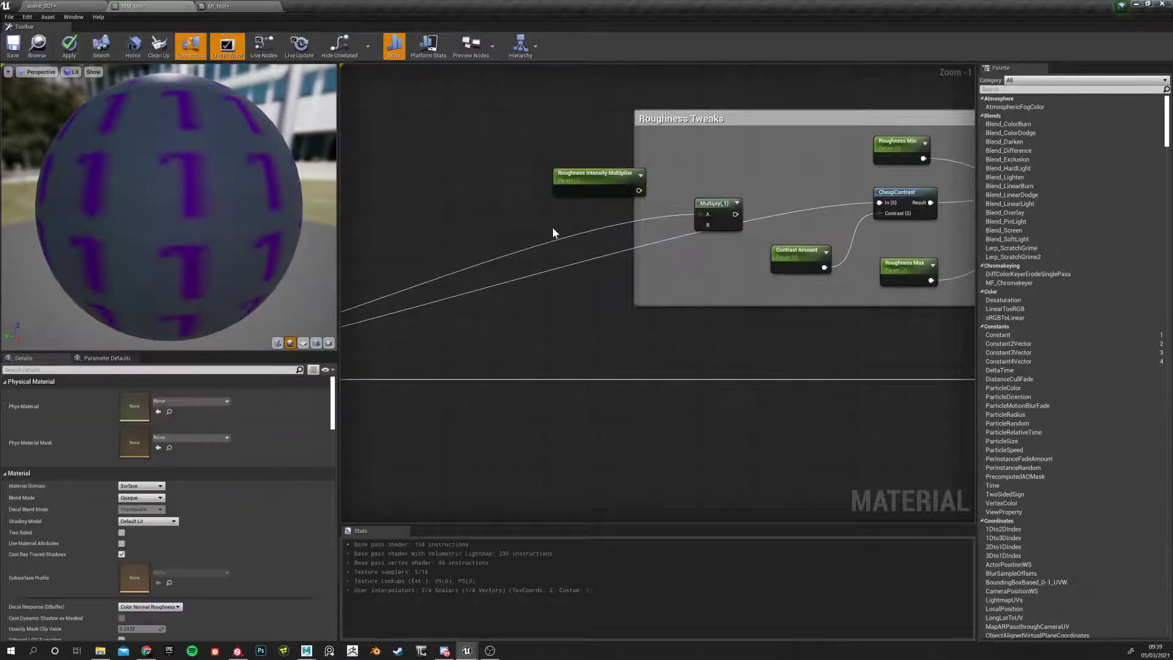
left_click_drag(639, 191, 878, 202)
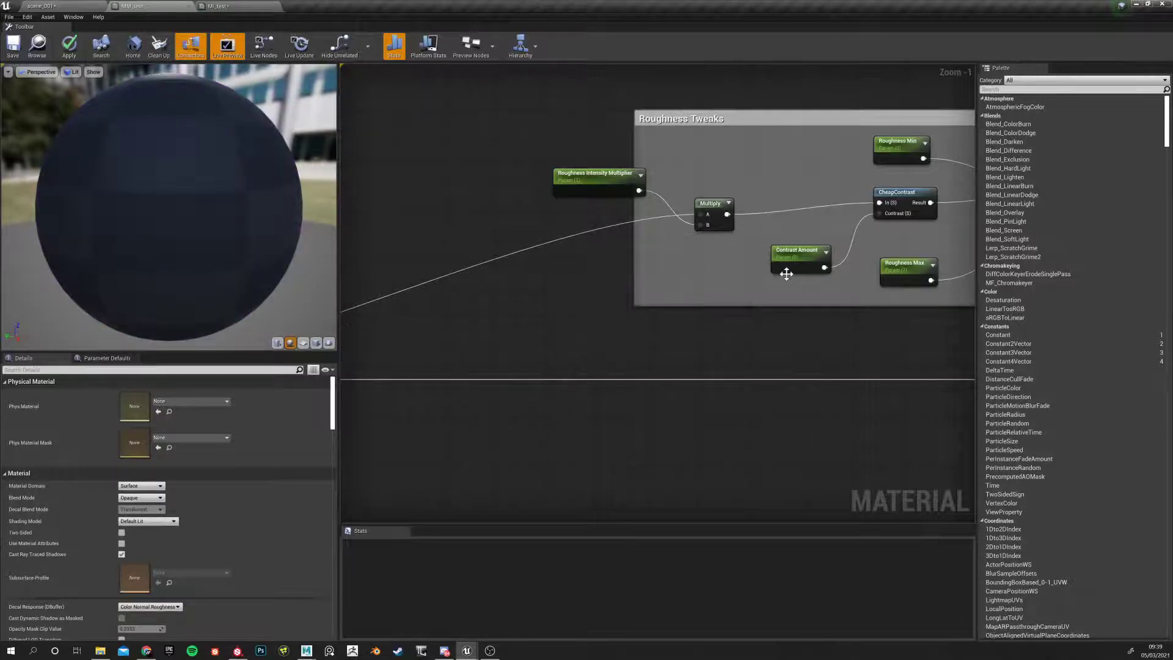
Arrange the Roughness Intensity Multiplier parameter and the Multiply node inside the Roughness Tweaks comment box, ahead of CheapContrast
left_click_drag(581, 180, 677, 148)
left_click_drag(700, 214, 803, 185)
left_click(784, 161)
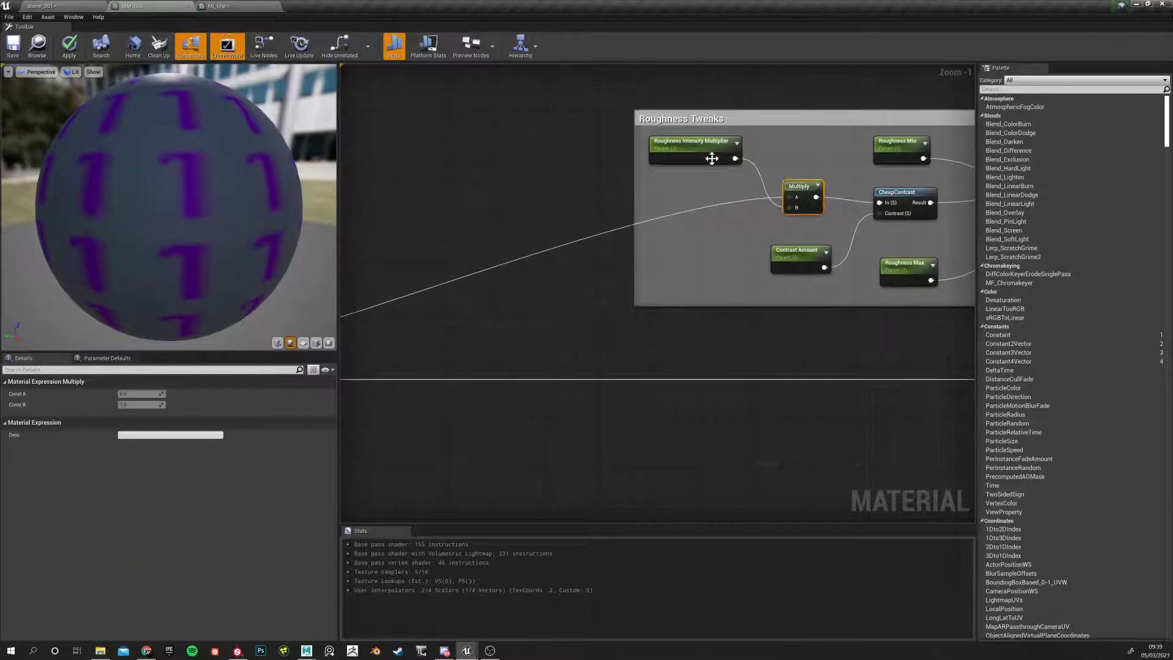
Assign Roughness Intensity Multiplier to the 3 - Roughness Tweaks group with sort priority 0, and save the material
left_click(710, 158)
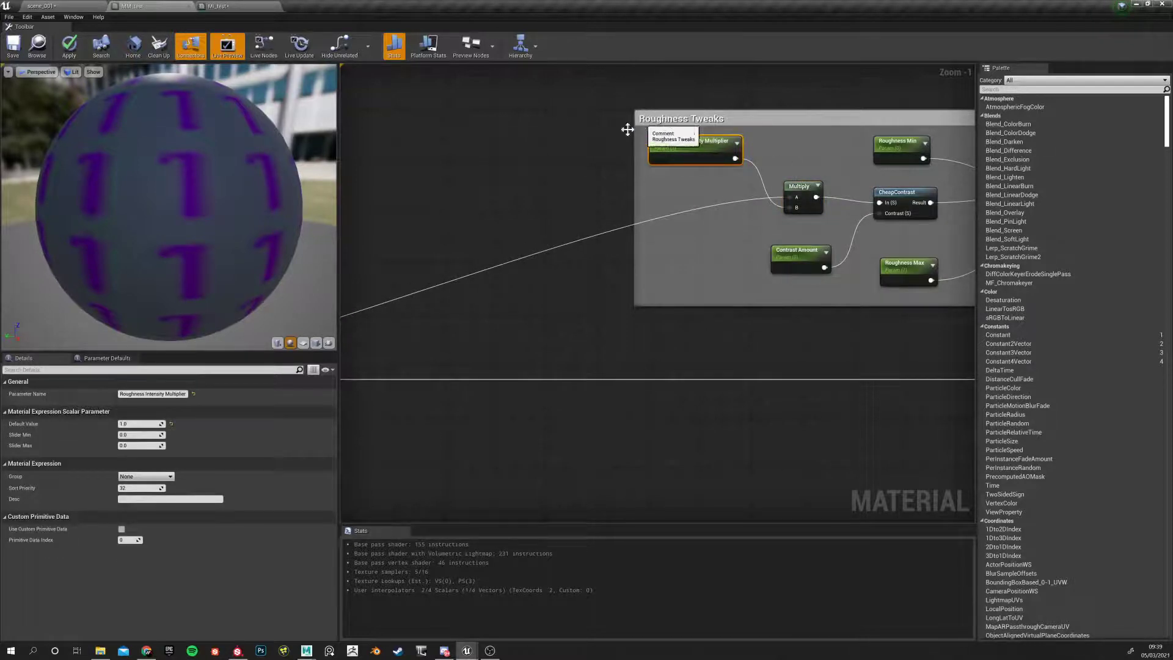
left_click(170, 477)
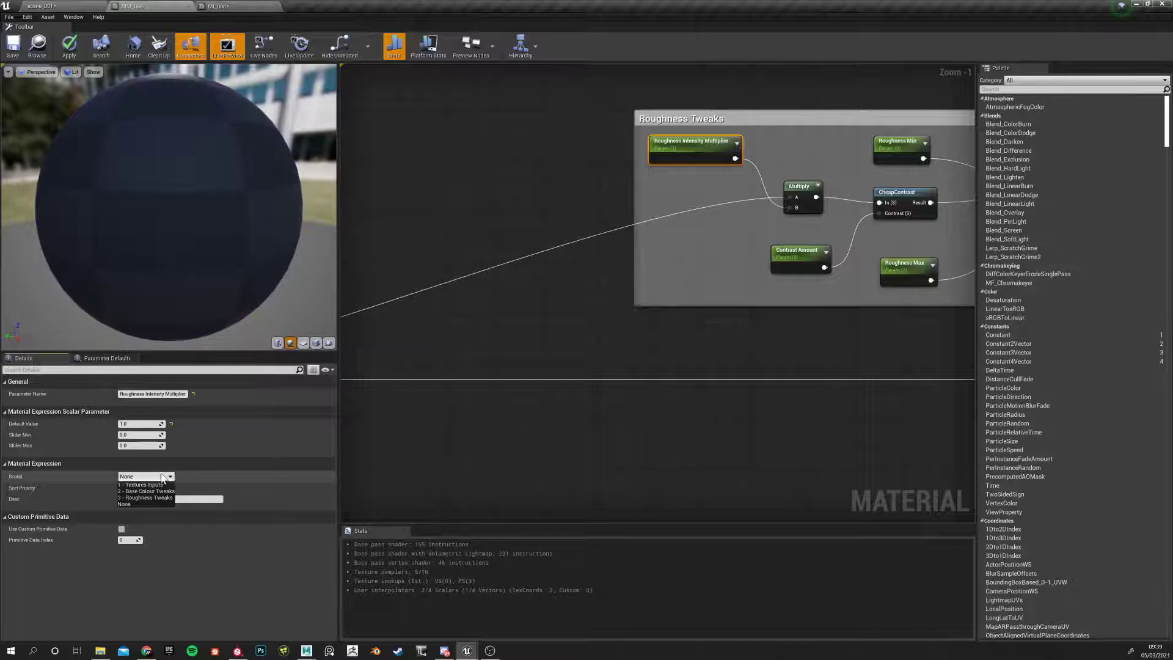
left_click(140, 497)
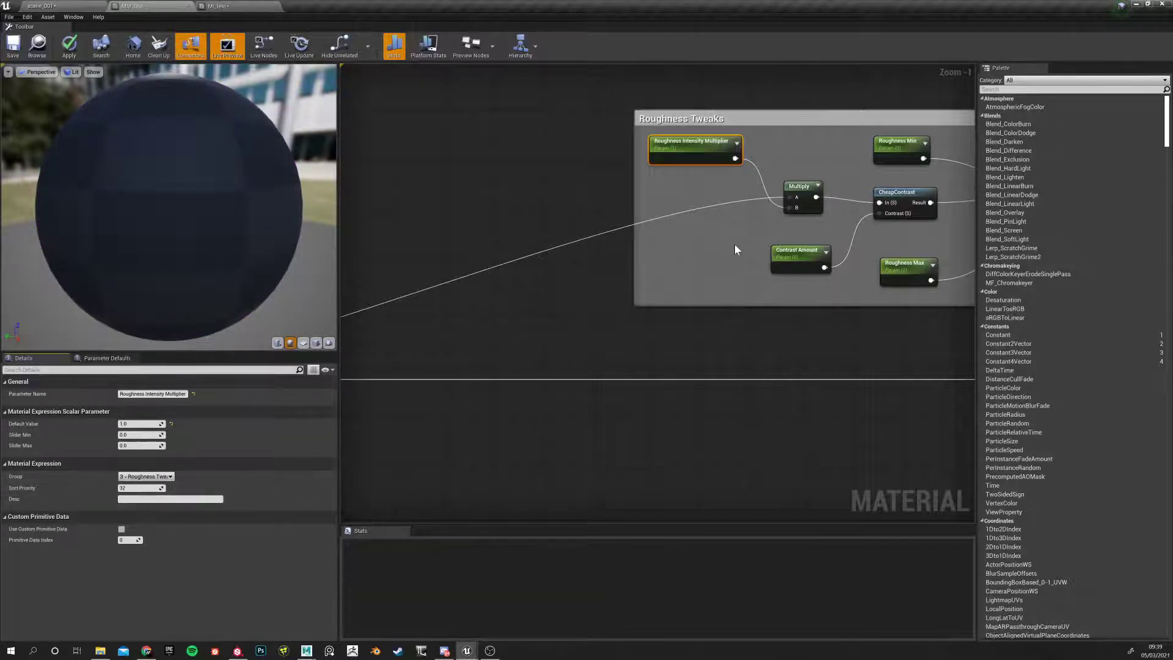
right_click_drag(727, 270, 694, 260)
left_click(715, 252)
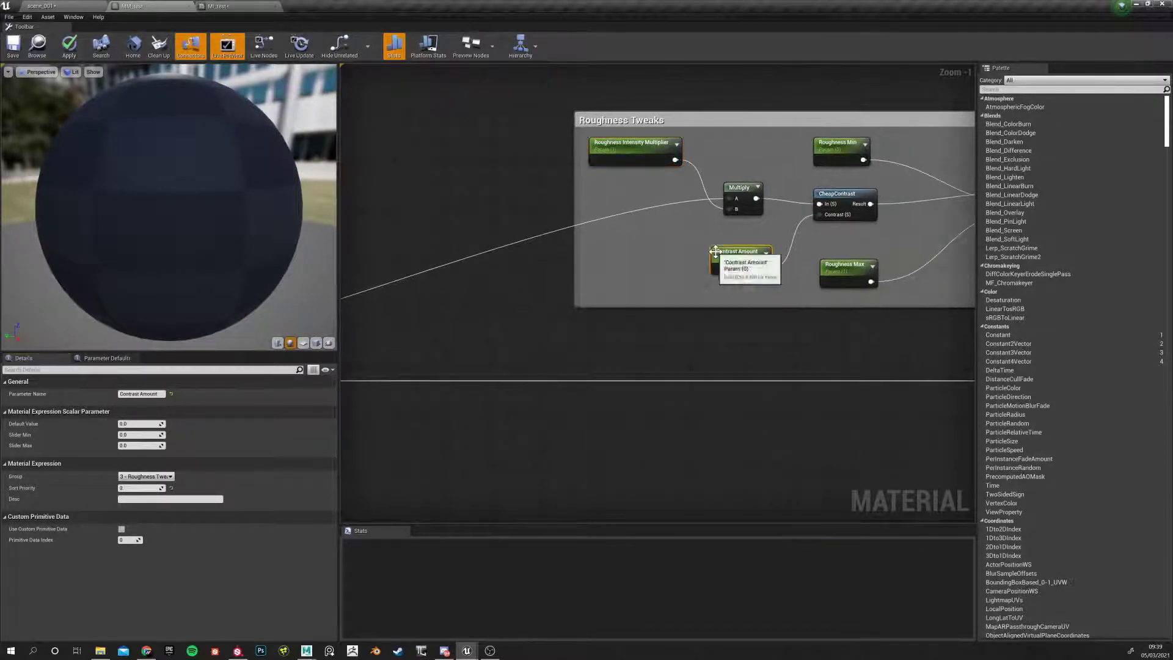
left_click(635, 147)
left_click(140, 488)
type("0")
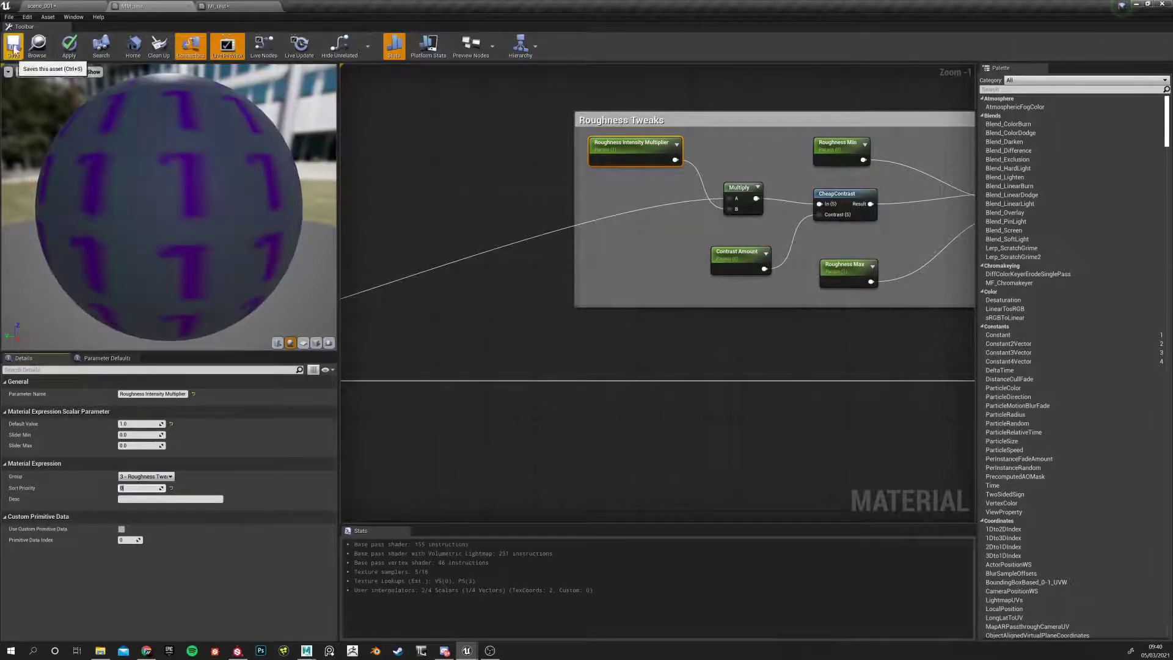
left_click(13, 50)
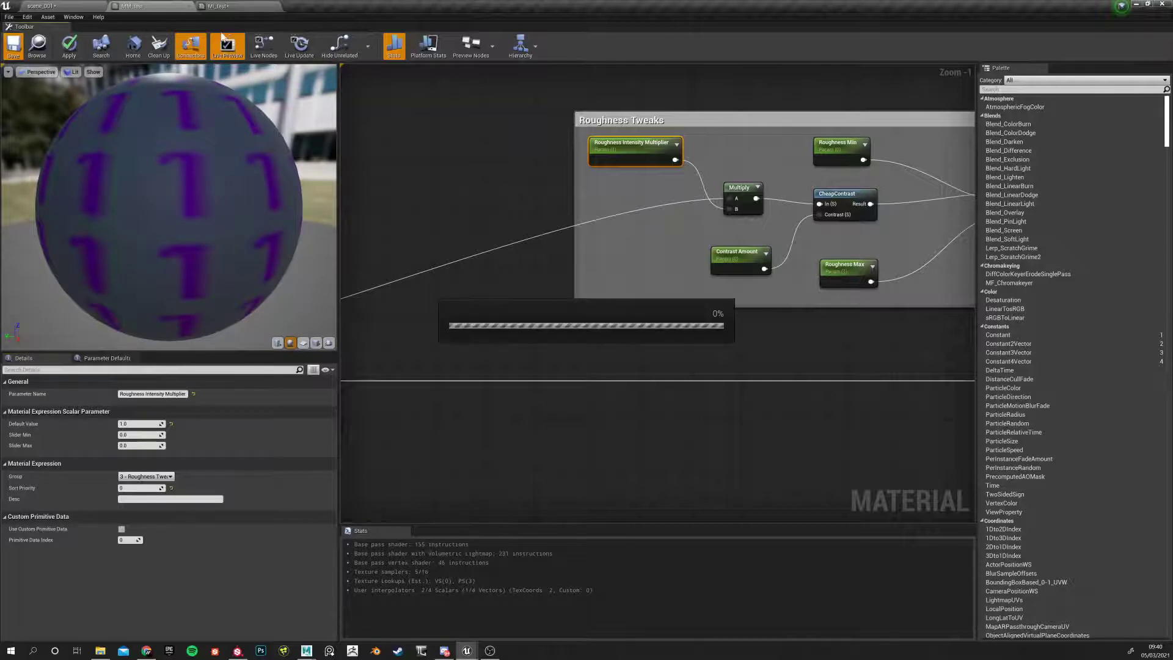
Switch to the MI_test instance and preview it on a cube, examining the reflections on its top face
left_click(242, 6)
left_click_drag(191, 275, 244, 278)
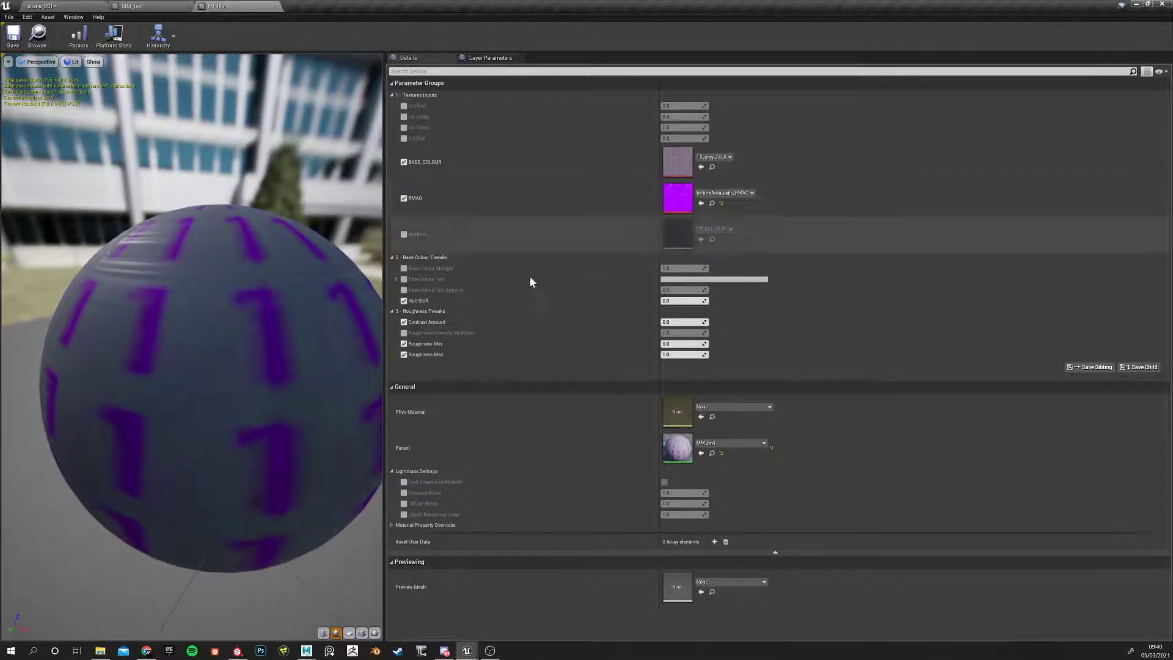
left_click(349, 633)
left_click_drag(168, 412, 131, 411)
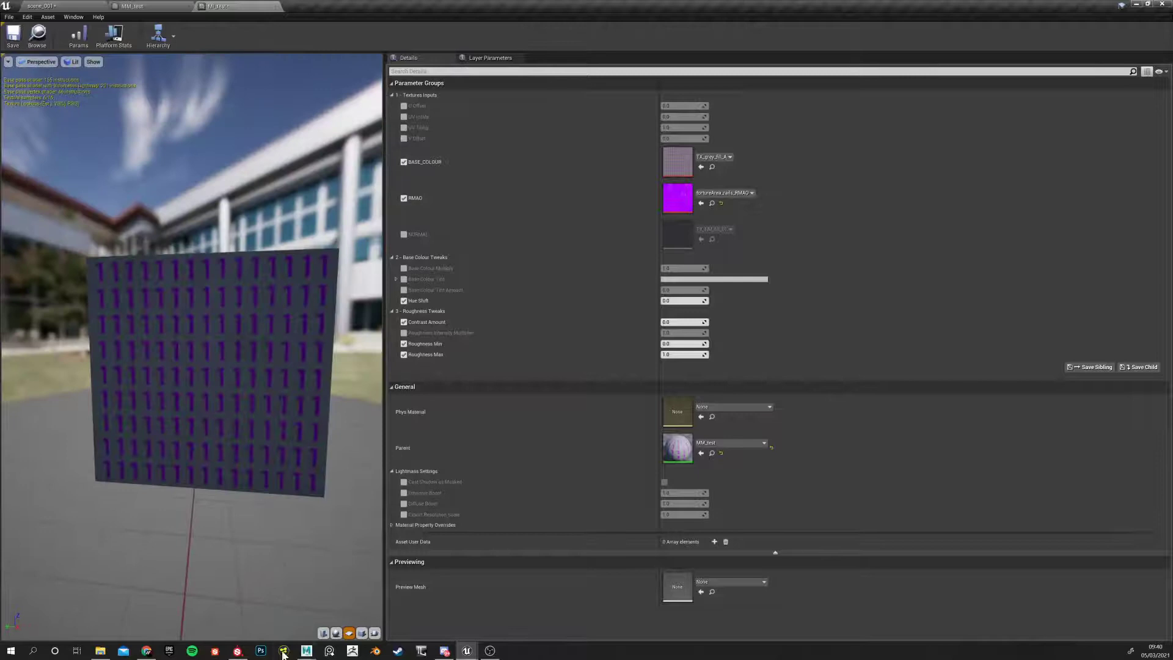
left_click(361, 633)
left_click_drag(257, 506, 317, 427)
scroll(194, 372, "up", 5)
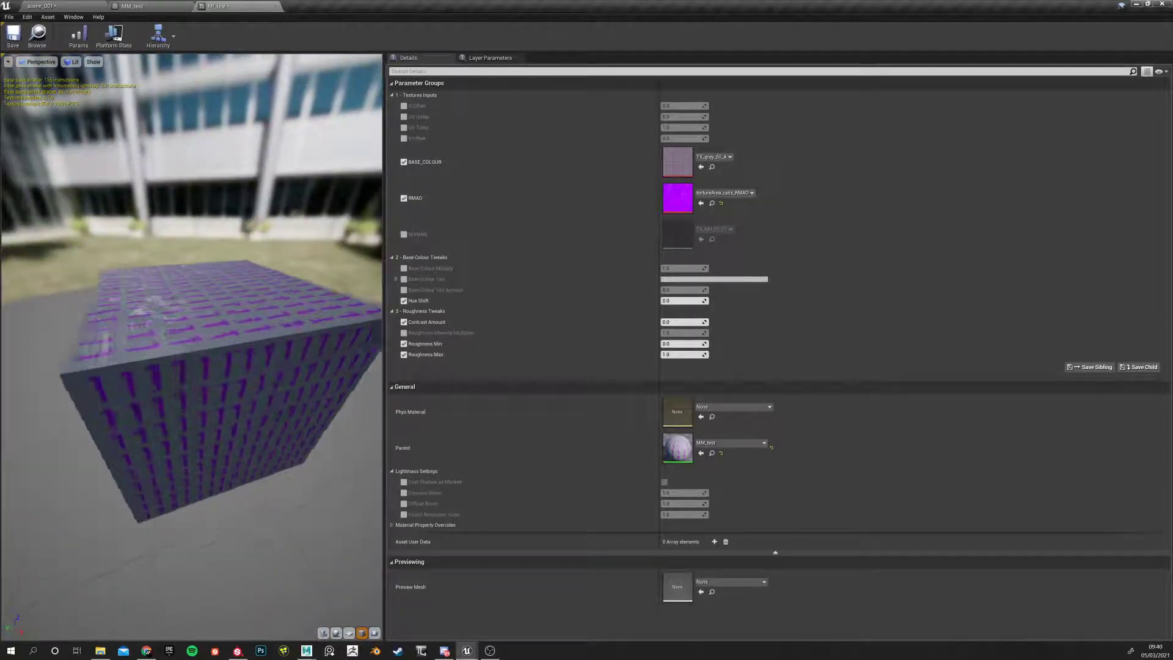
left_click_drag(194, 372, 349, 342)
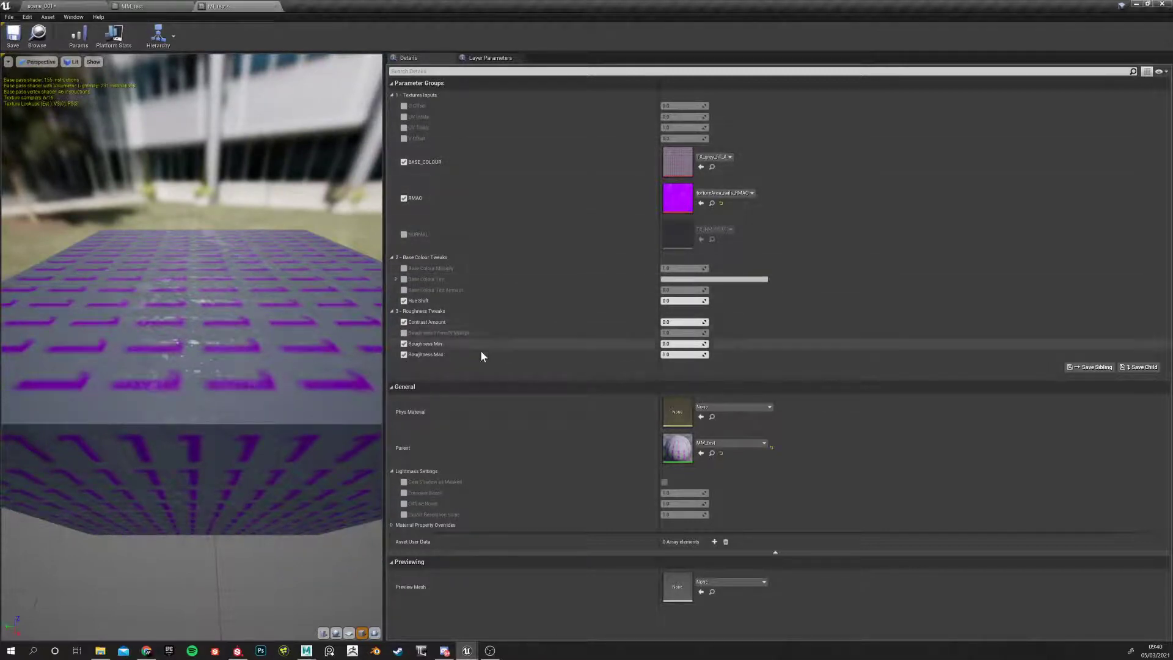
Enable the Roughness Intensity Multiplier override, try higher and near-zero values on the cube, and reset it to default
left_click(404, 334)
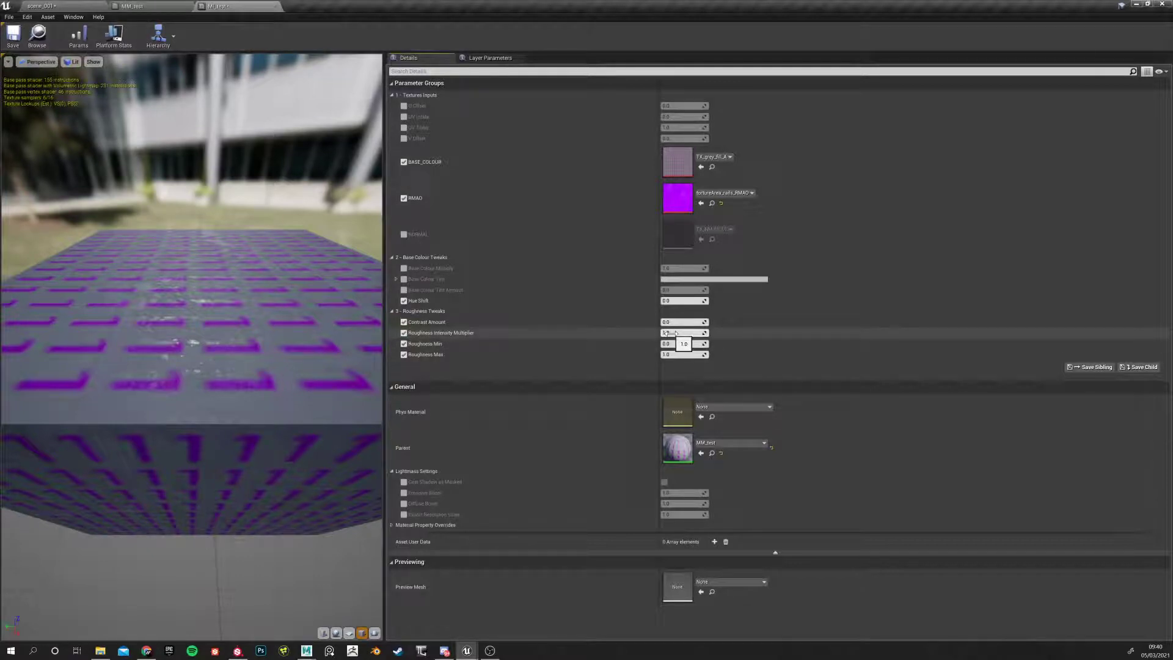
left_click_drag(672, 333, 708, 333)
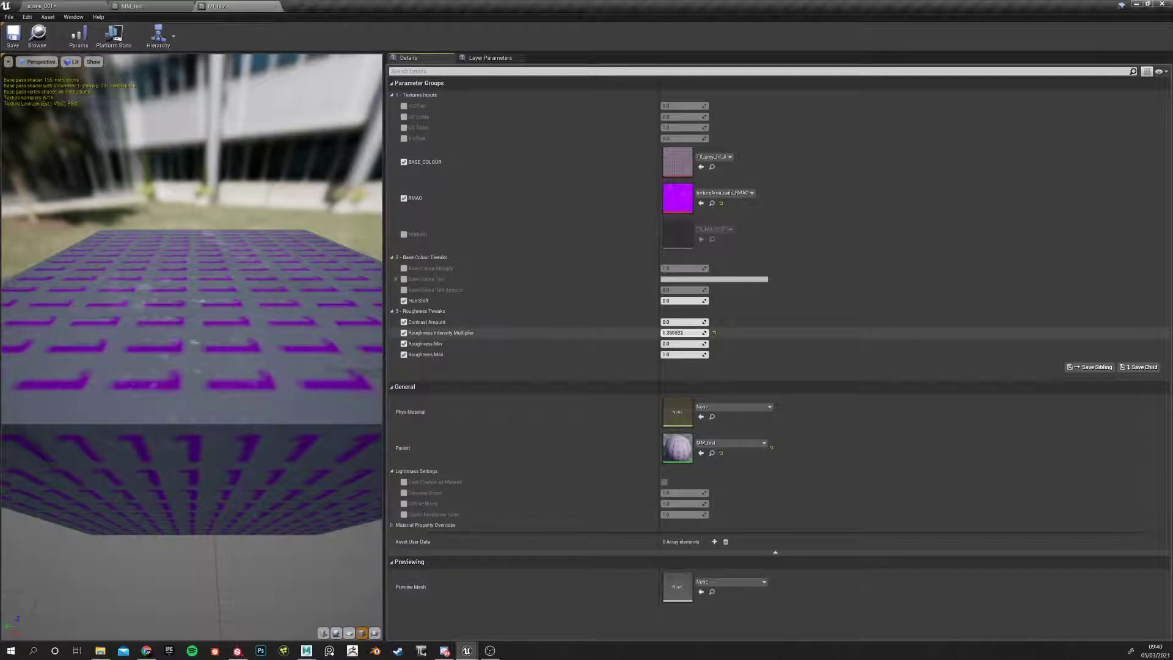
left_click_drag(684, 333, 645, 332)
left_click_drag(256, 342, 159, 305)
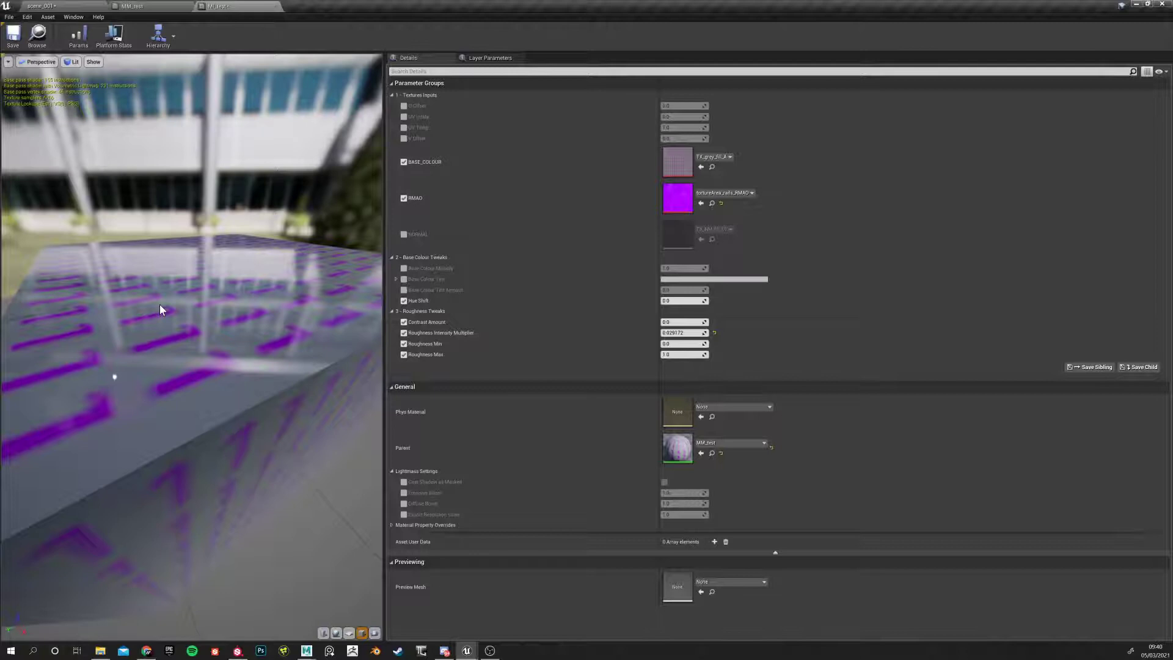
left_click(715, 334)
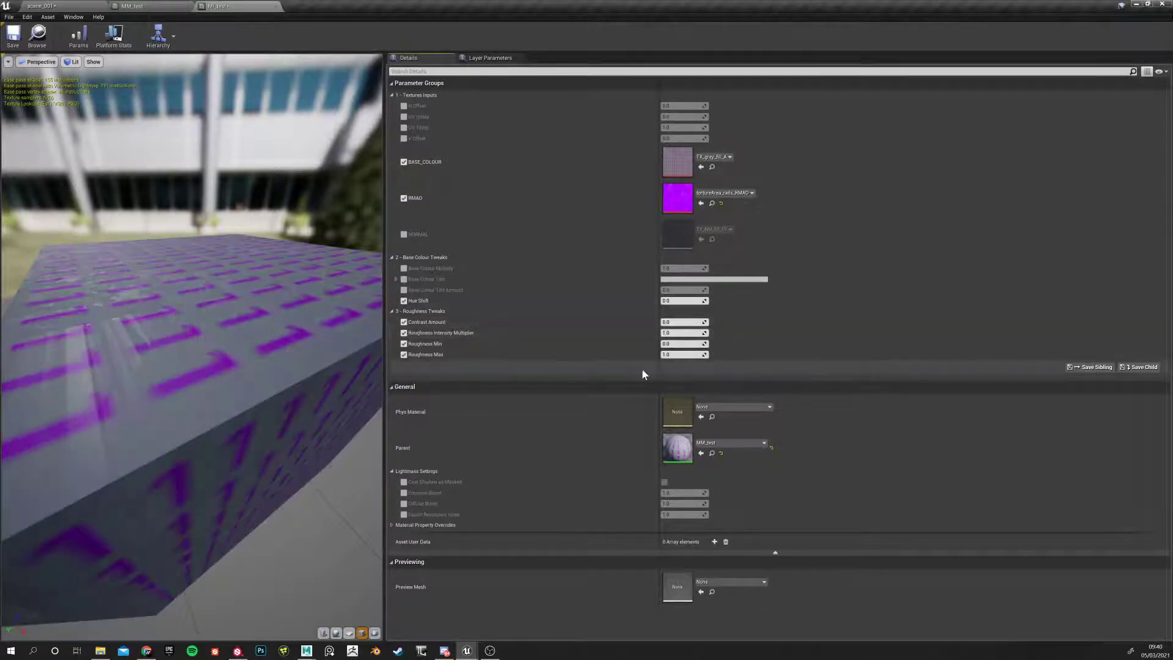
Try a Roughness Intensity Multiplier of about 0.70 together with a Contrast Amount of about 0.37
mouse_move(151, 333)
left_mouse_down()
mouse_move(154, 352)
mouse_move(151, 333)
left_mouse_up()
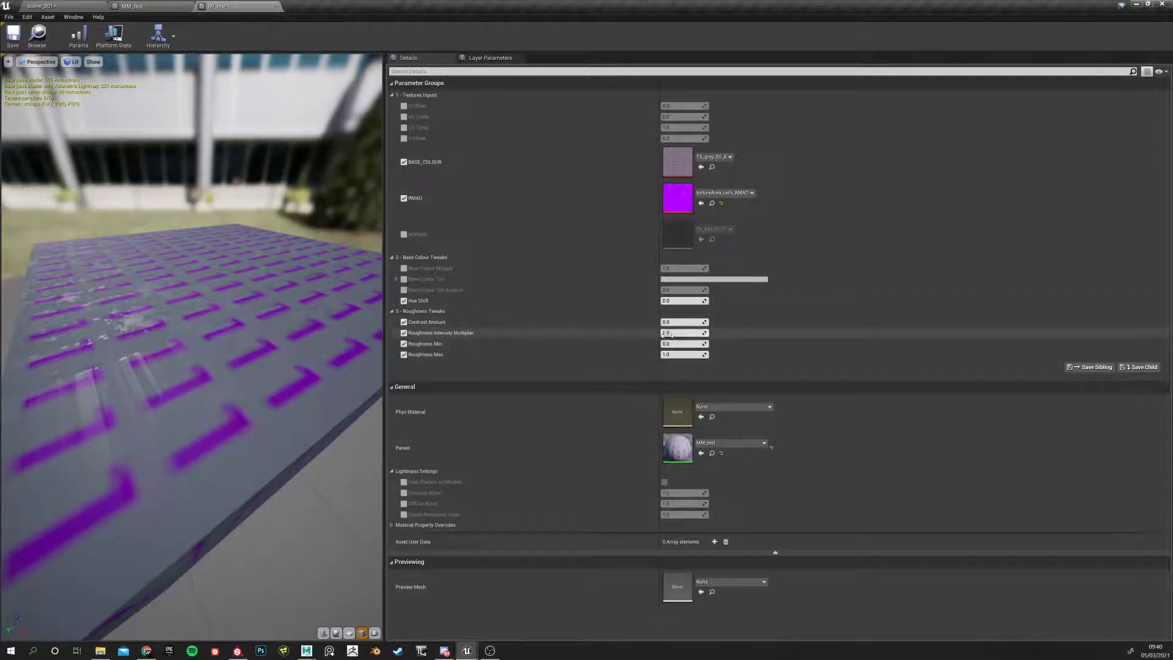
left_click_drag(678, 333, 682, 333)
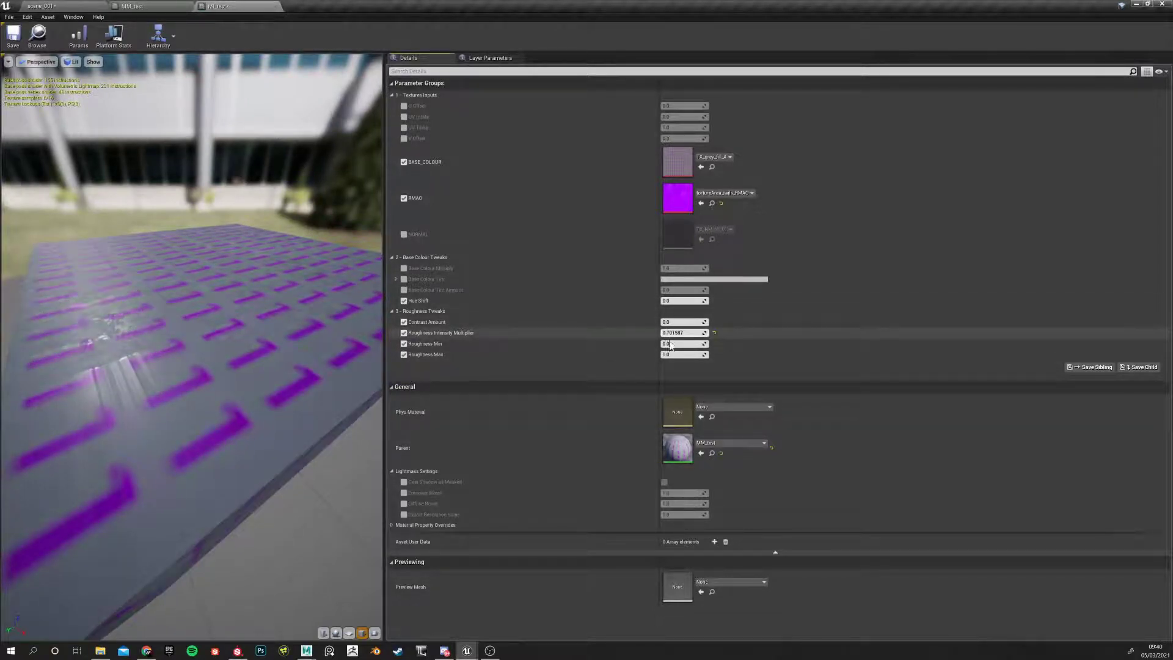
left_click(670, 322)
left_click_drag(670, 321, 678, 322)
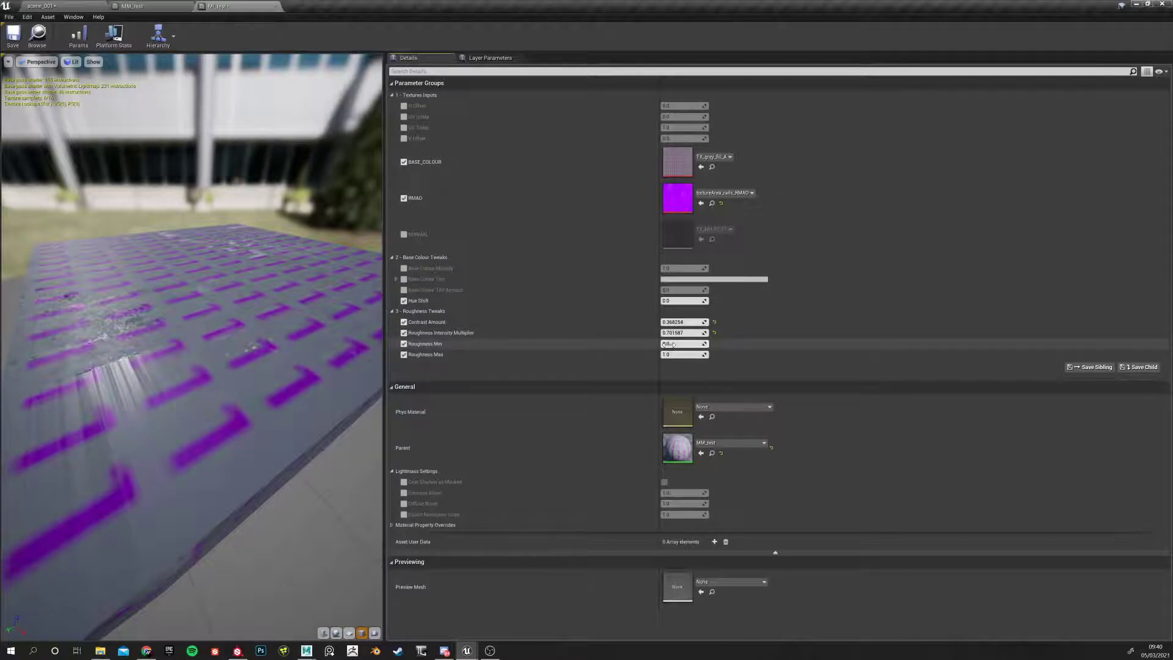
Try a Roughness Min of about 0.33, undo it, and test a much lower Roughness Max on the cube preview
mouse_move(678, 343)
left_mouse_down()
mouse_move(694, 343)
mouse_move(671, 354)
left_mouse_up()
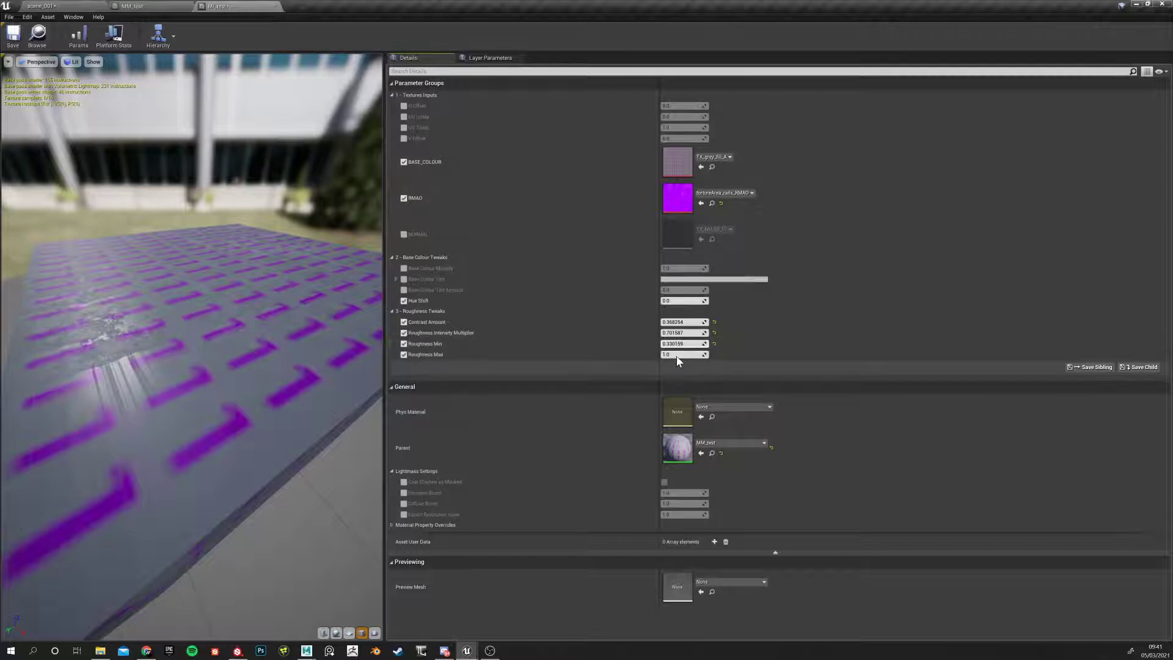
key("ctrl+z")
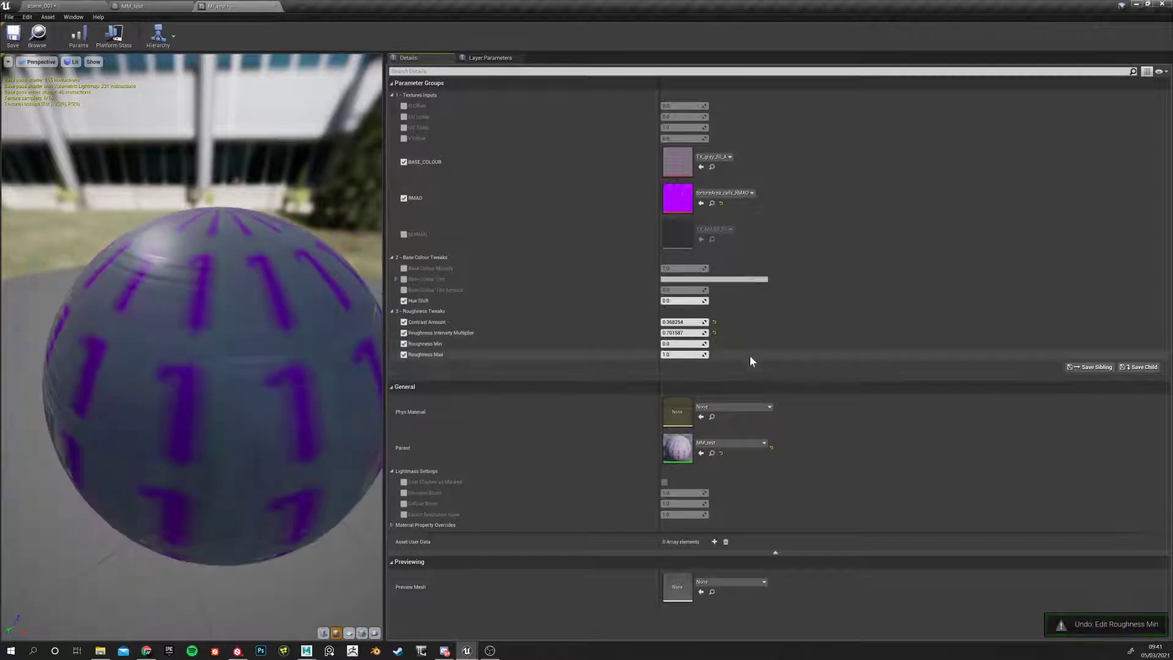
left_click(361, 632)
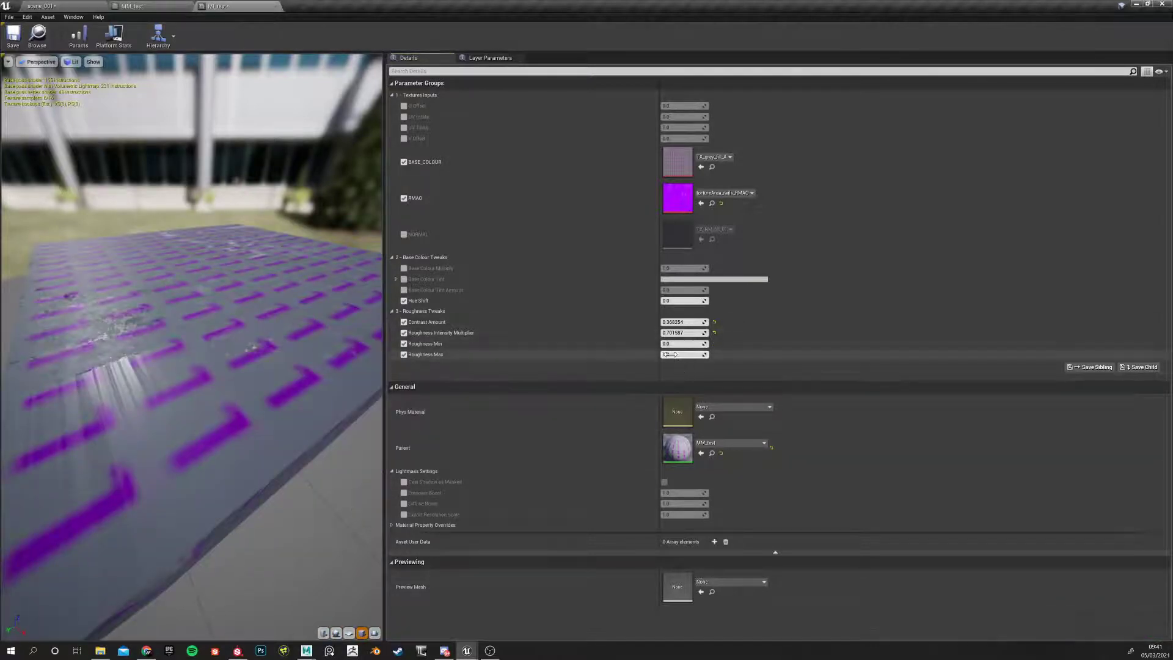
mouse_move(683, 355)
left_mouse_down()
mouse_move(635, 355)
mouse_move(664, 354)
left_mouse_up()
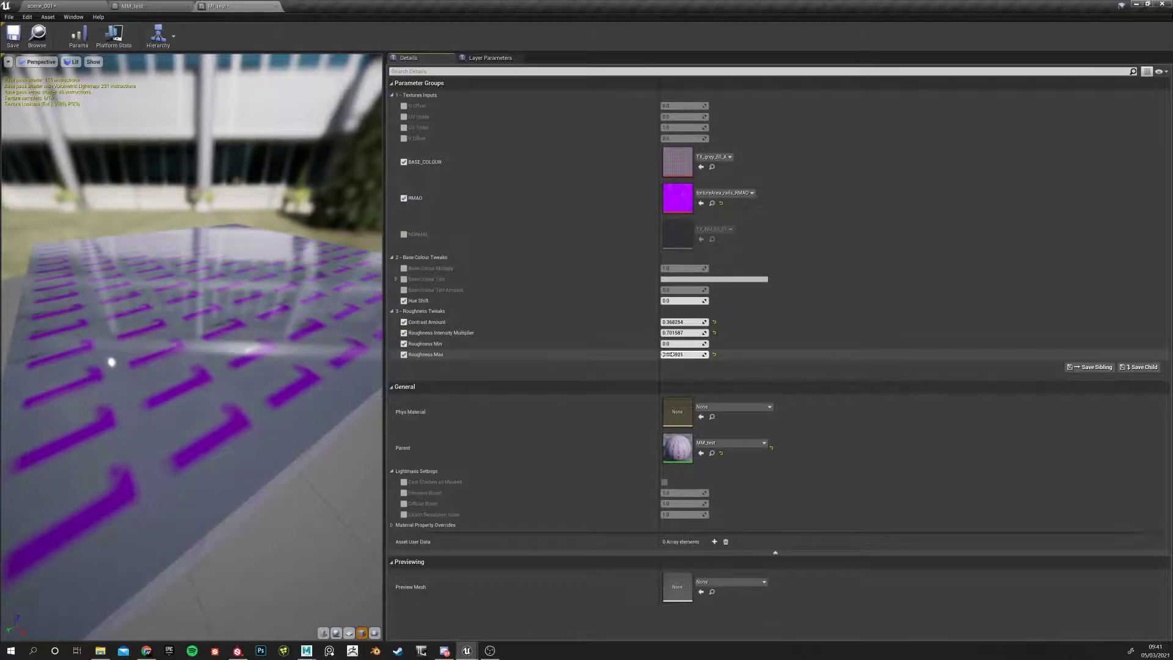
Reset Roughness Max, Roughness Intensity Multiplier and Contrast Amount to their defaults, and disable all four Roughness Tweaks overrides
left_click(714, 354)
left_click(714, 332)
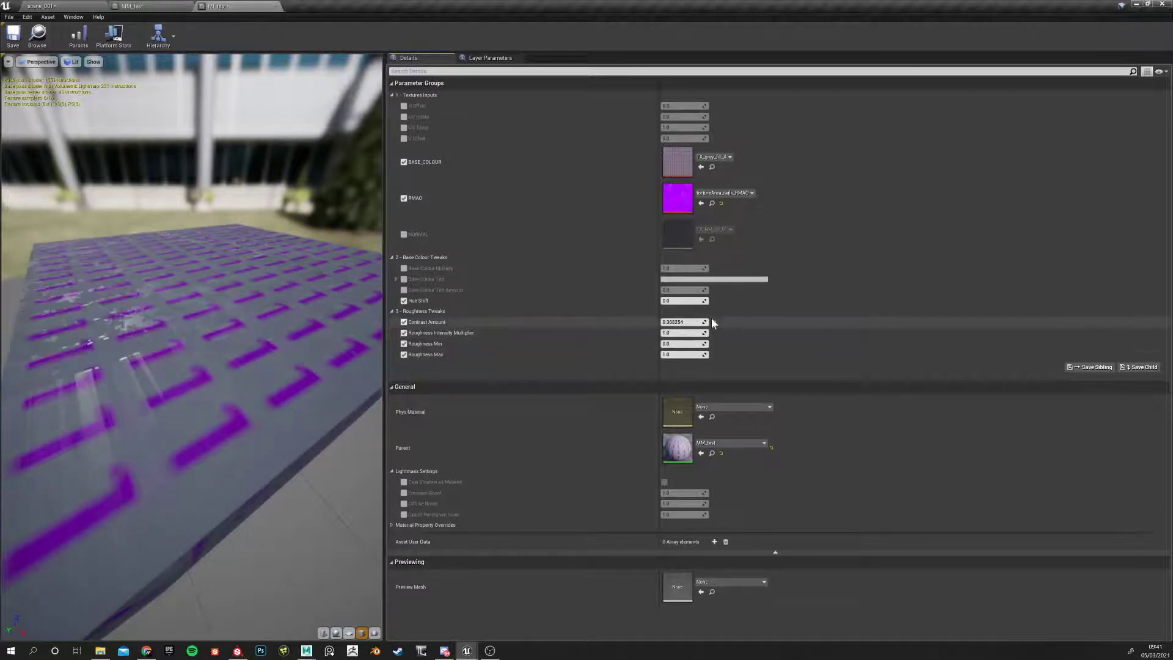
left_click(714, 322)
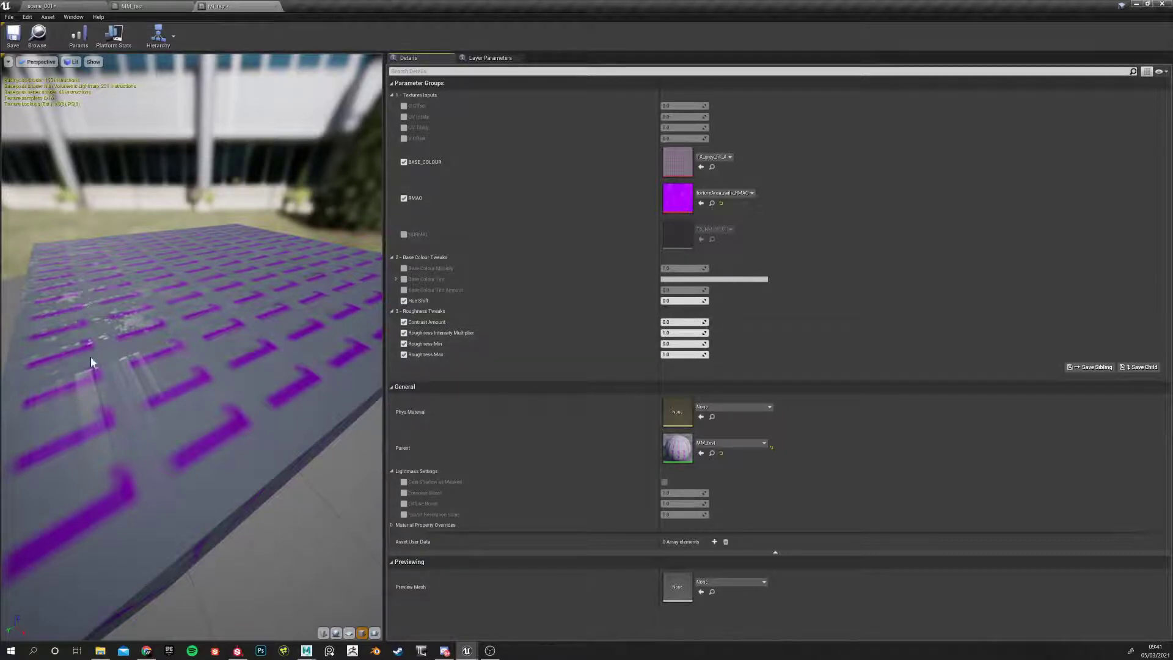
left_click(403, 322)
left_click(403, 333)
left_click(403, 344)
left_click(403, 354)
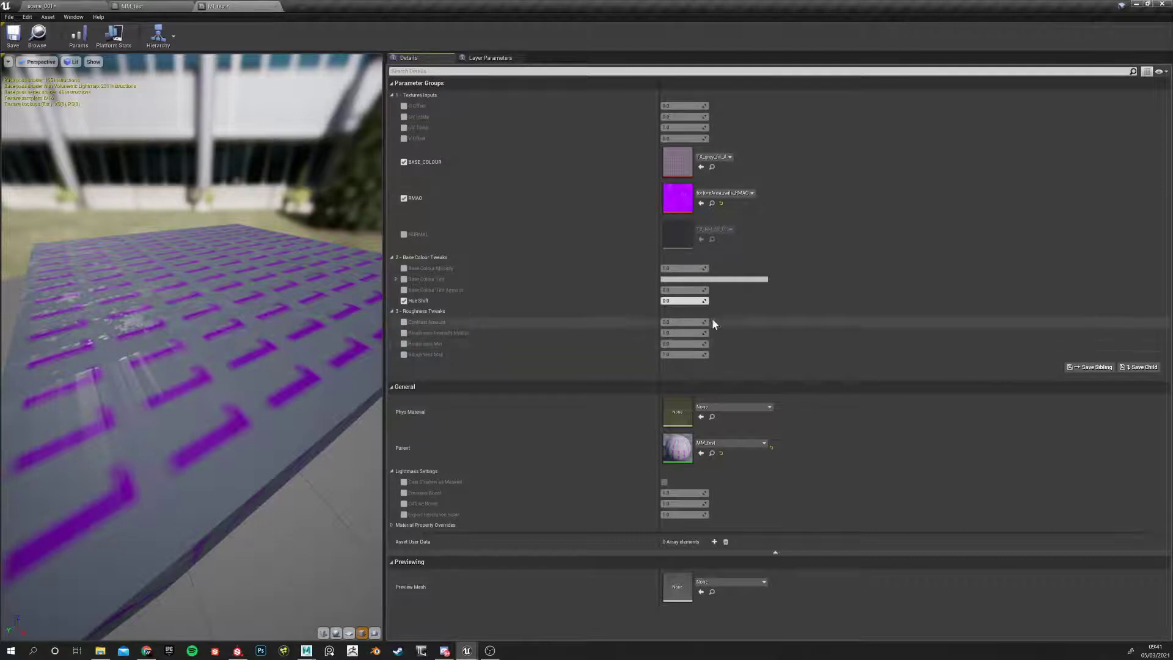
In the MM_test material graph, widen the Base Colour Tweaks comment box to make room after the HueShift node
left_click(155, 6)
scroll(602, 309, "down", 11)
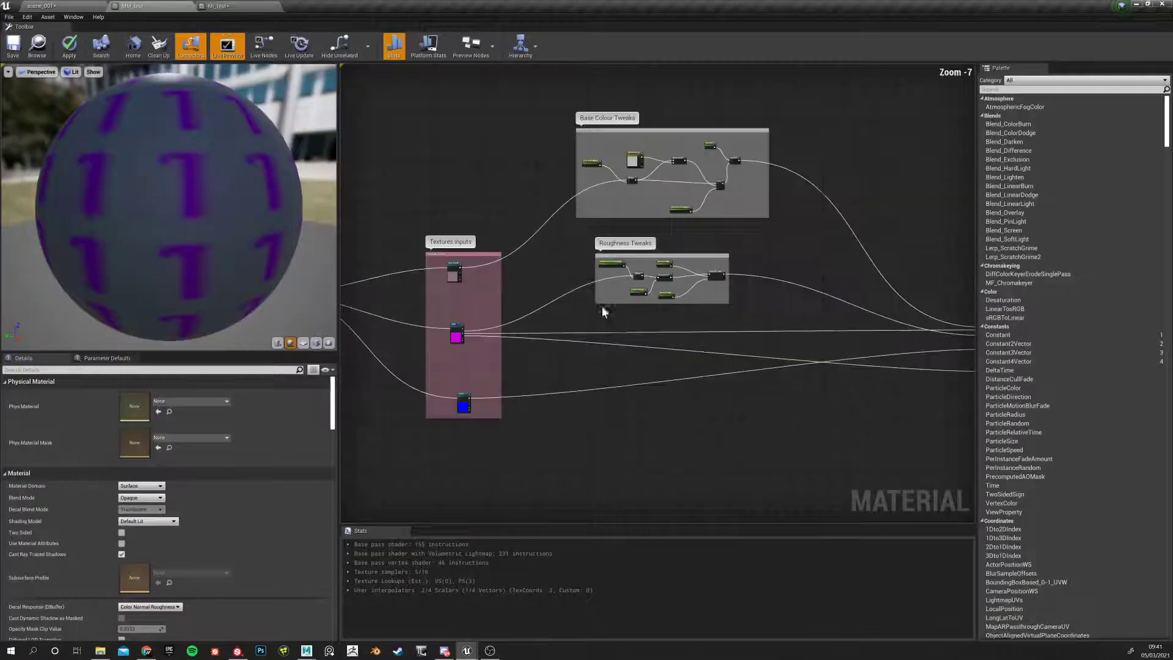
scroll(977, 332, "up", 10)
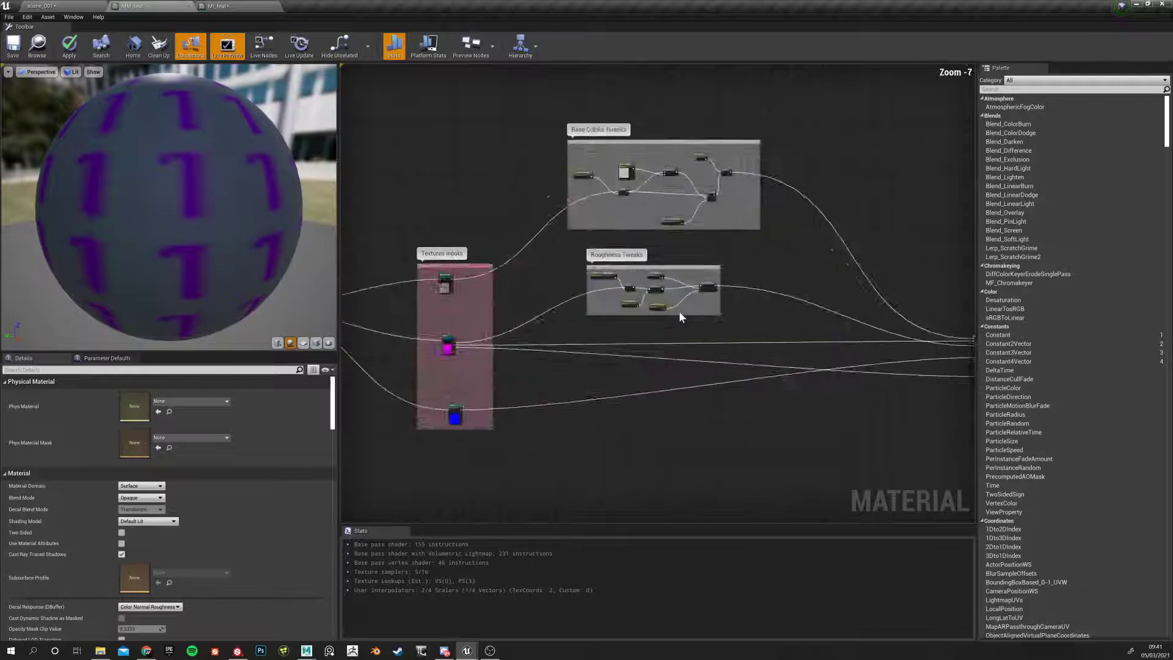
right_click_drag(568, 202, 602, 383)
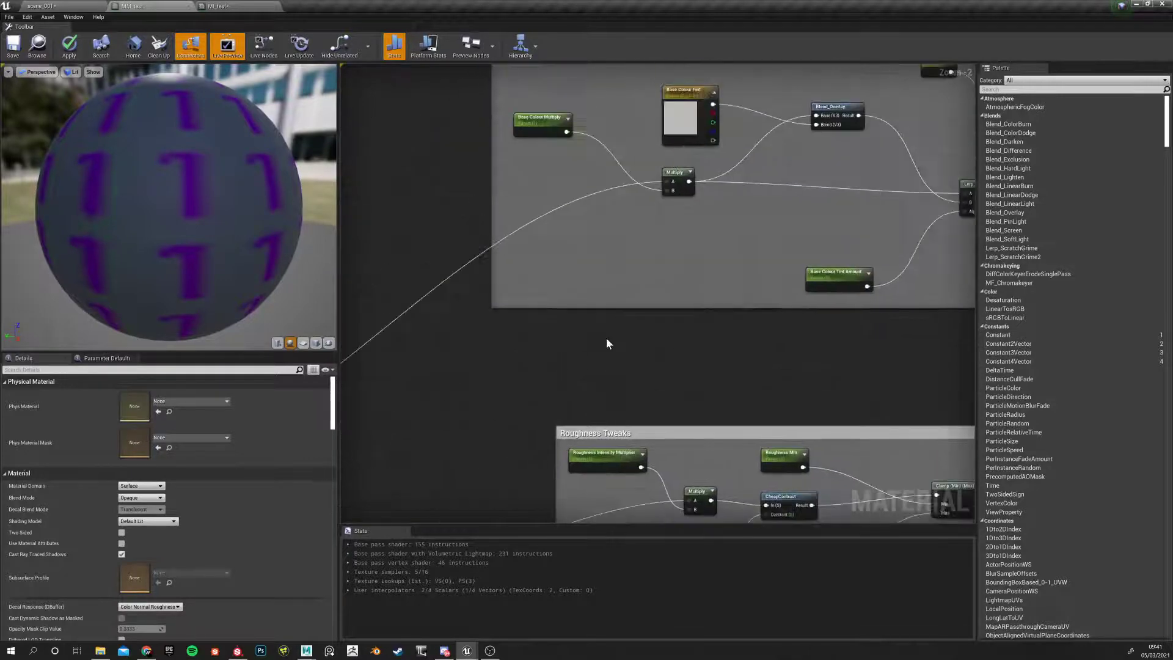
scroll(638, 284, "down", 4)
right_click_drag(750, 250, 570, 262)
scroll(579, 237, "up", 4)
scroll(595, 240, "up", 2)
left_click(614, 244)
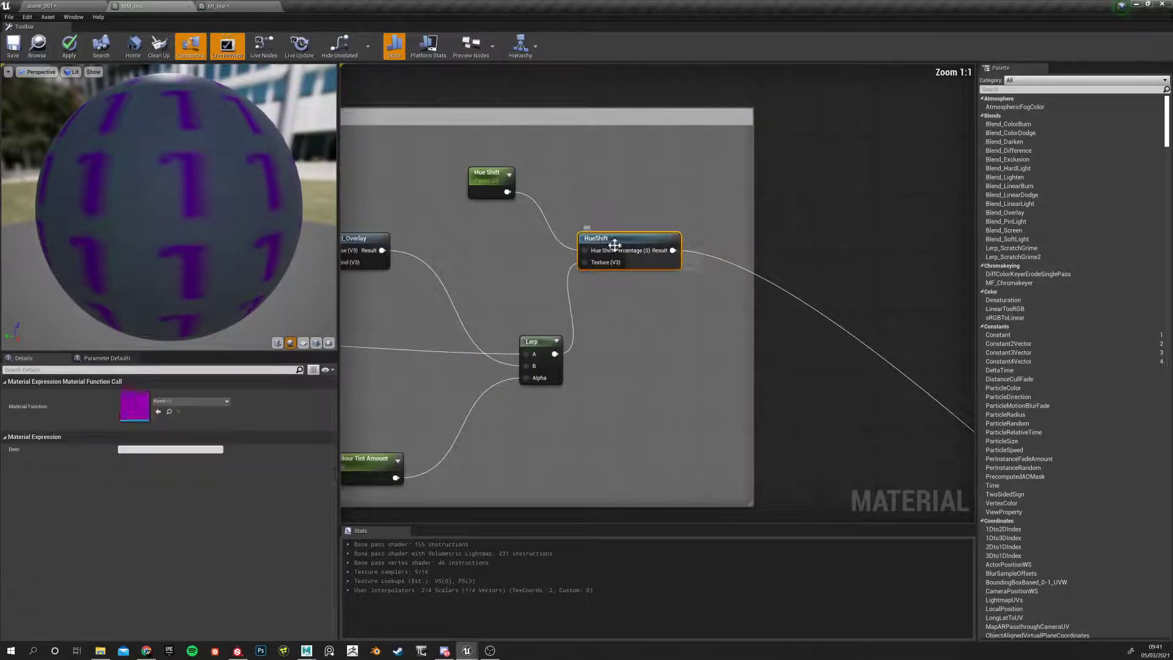
left_click_drag(686, 259, 912, 258)
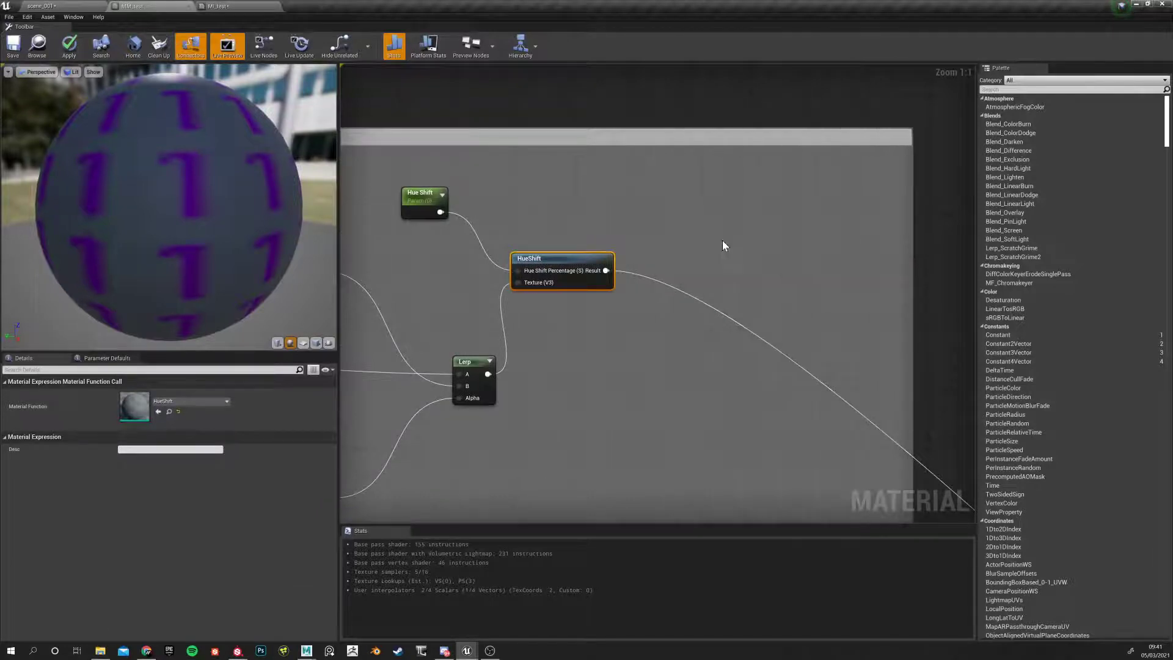
Add a Desaturation node after the HueShift node inside the Base Colour Tweaks comment
left_click(689, 205)
right_click(689, 206)
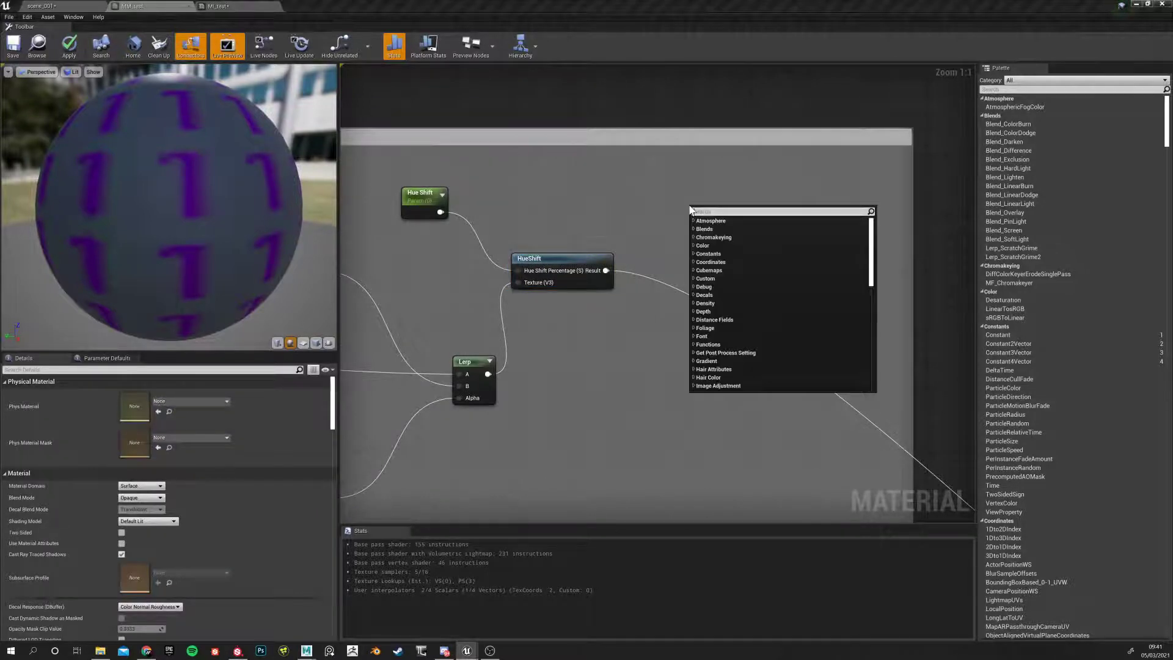
type("sat")
key("BackSpace")
key("BackSpace")
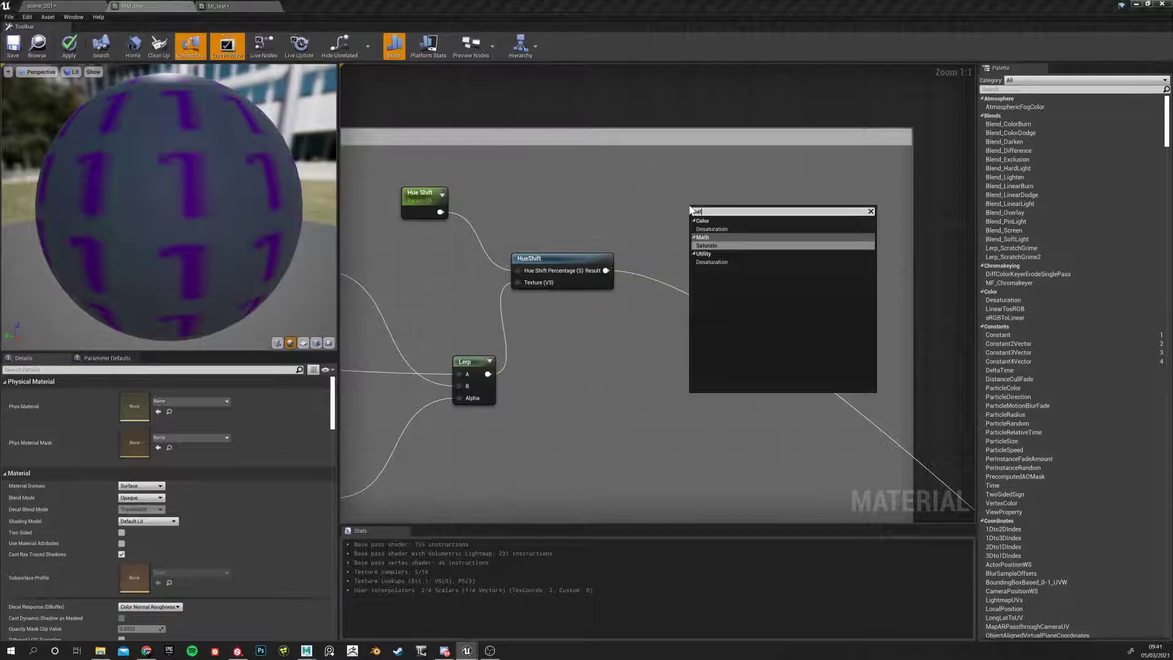
left_click(712, 229)
left_click_drag(726, 217, 752, 228)
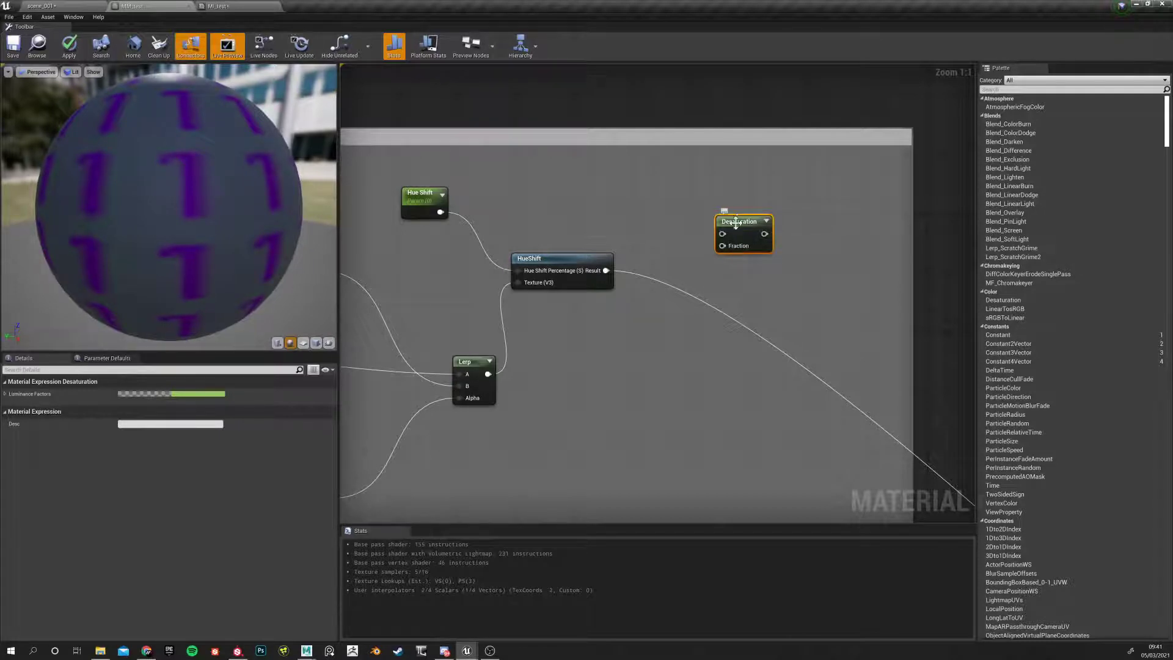
left_click_drag(739, 222, 725, 229)
scroll(716, 266, "down", 2)
scroll(712, 262, "up", 2)
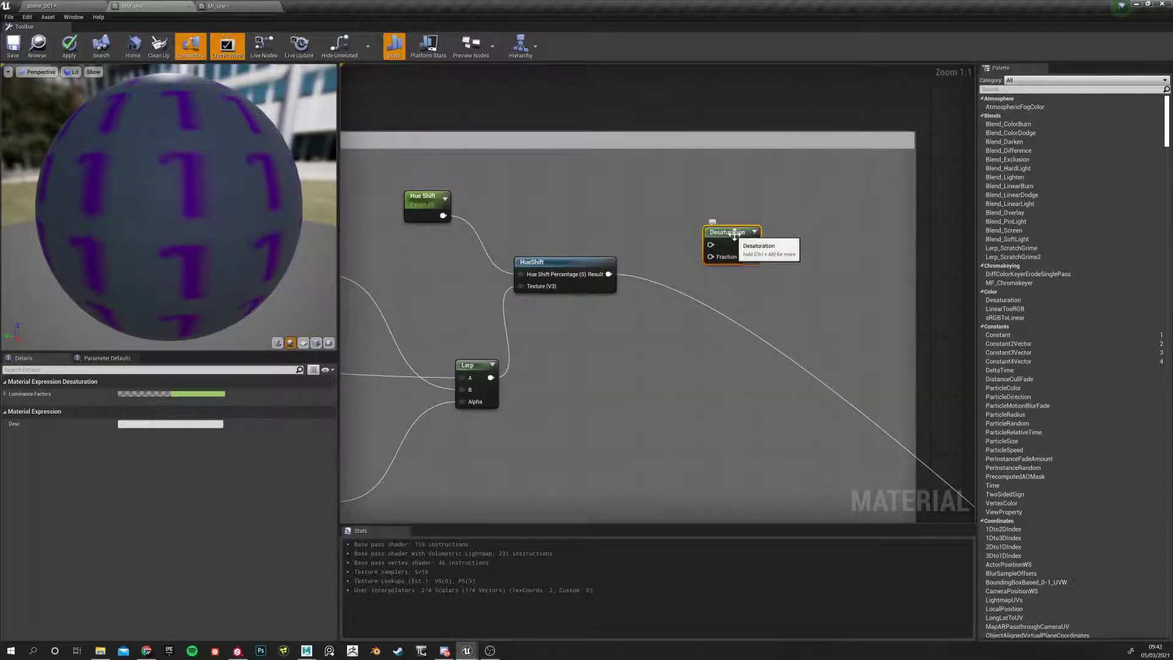
Connect the HueShift result to the Desaturation node's colour input
left_click(727, 273)
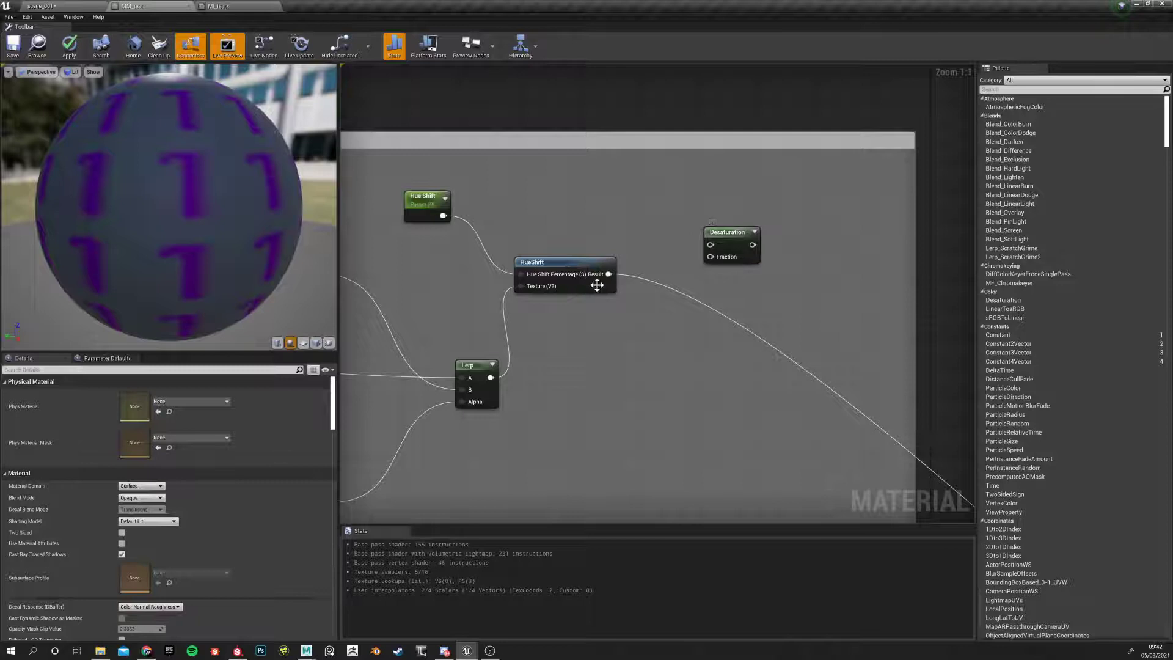
left_click_drag(608, 273, 736, 232)
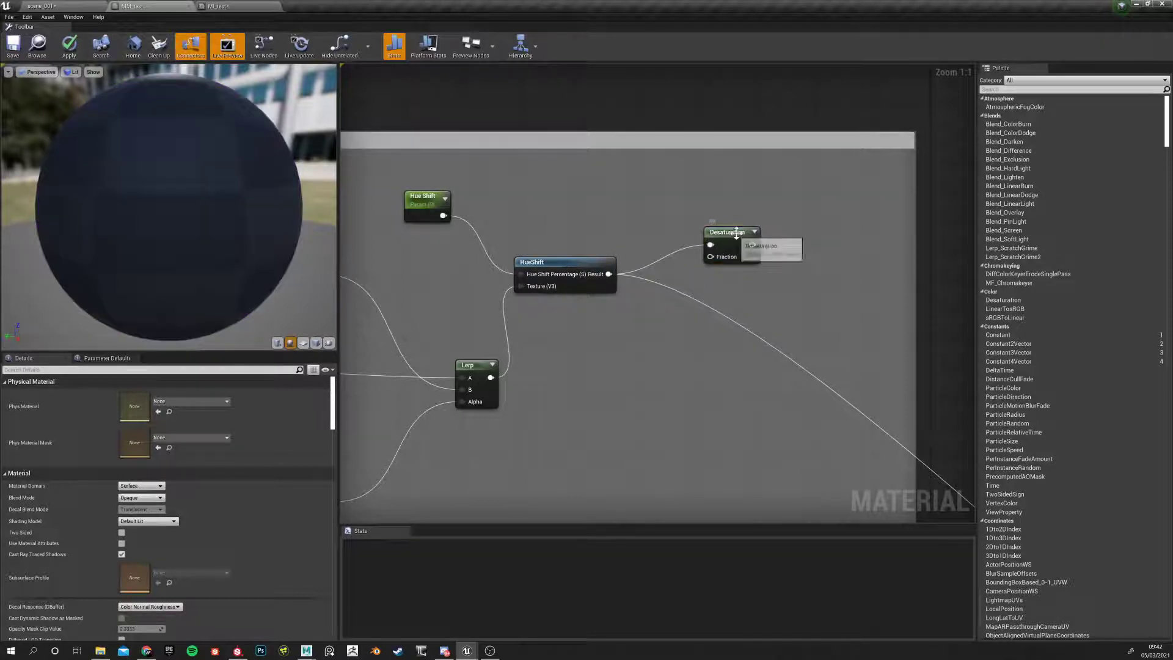
left_click(736, 232)
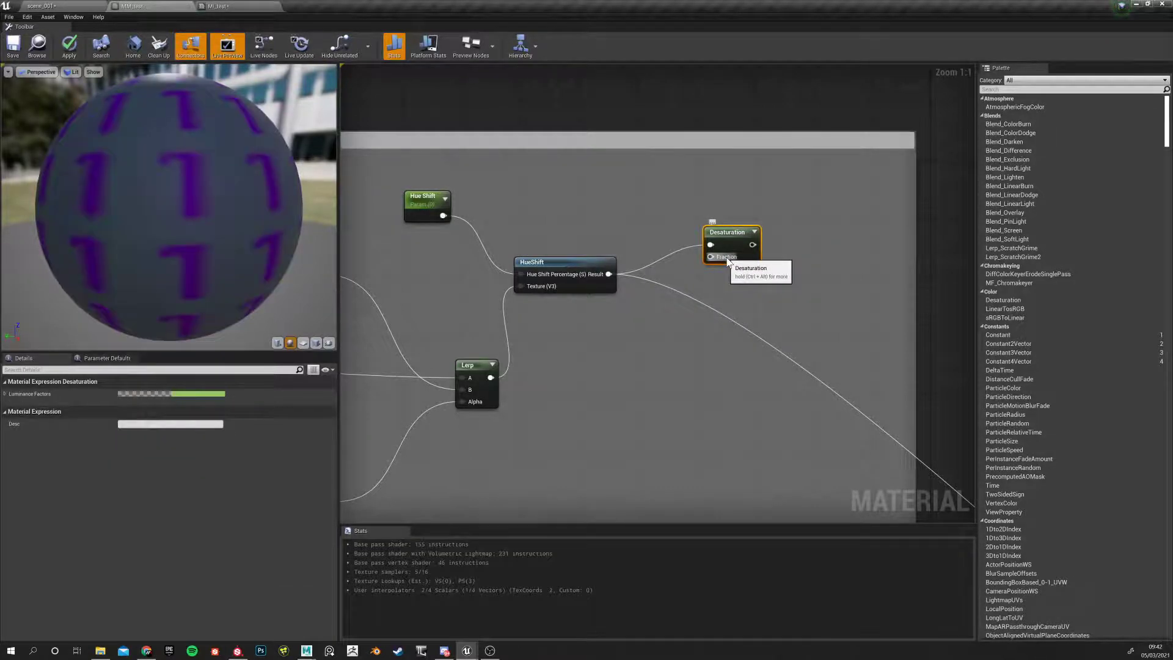
left_click(720, 276)
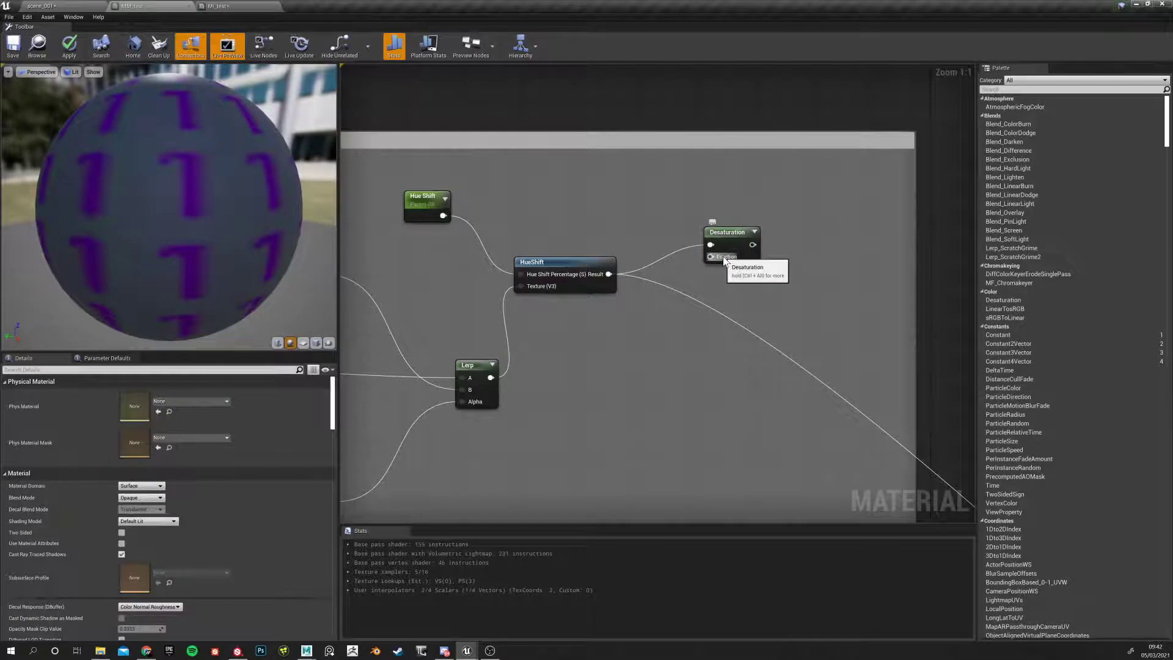
Connect the Desaturation output to the material's Base Color input in place of the direct HueShift link
right_click_drag(768, 303, 632, 251)
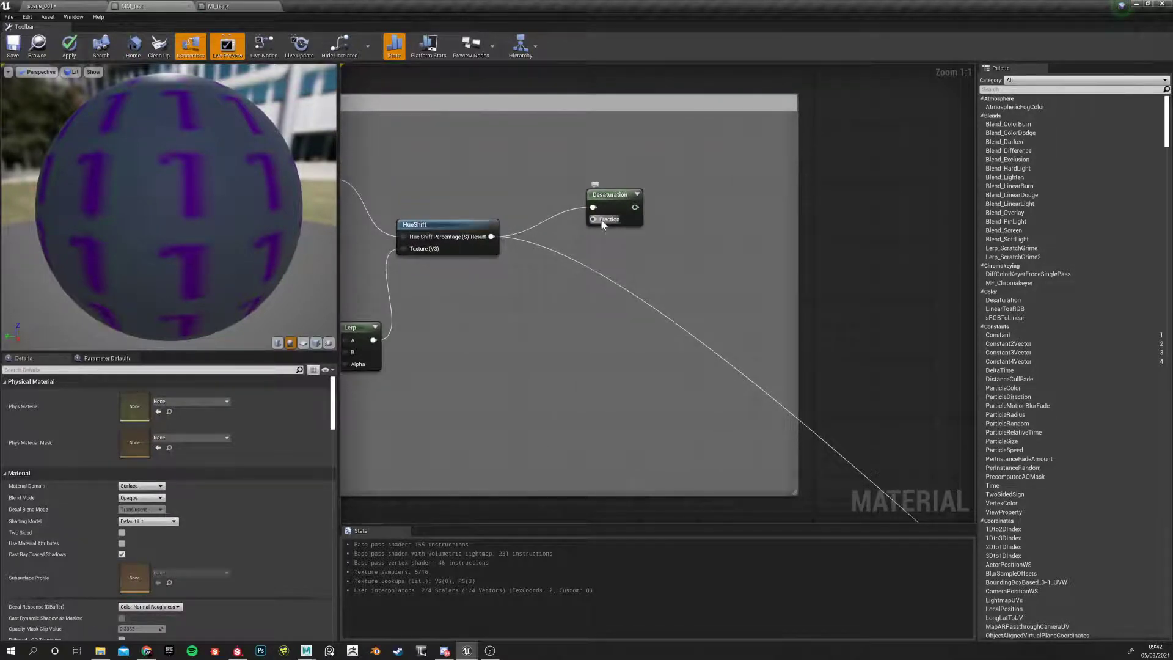
left_click_drag(635, 207, 876, 416)
right_click_drag(615, 254, 958, 519)
right_click_drag(444, 119, 691, 407)
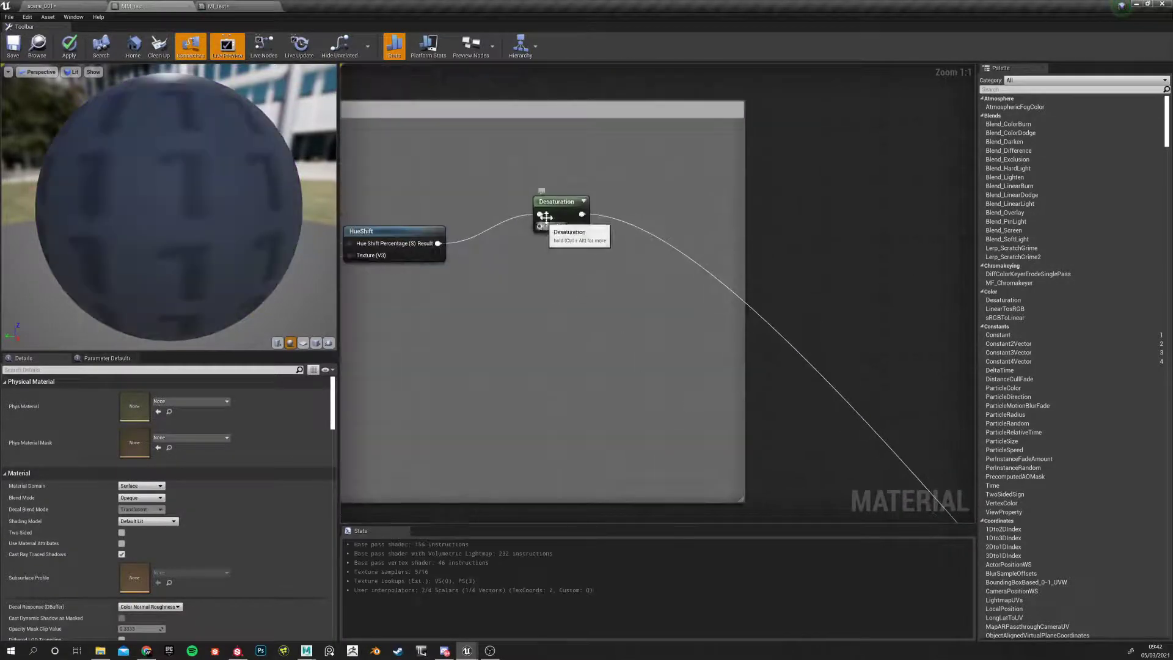
left_click(546, 206)
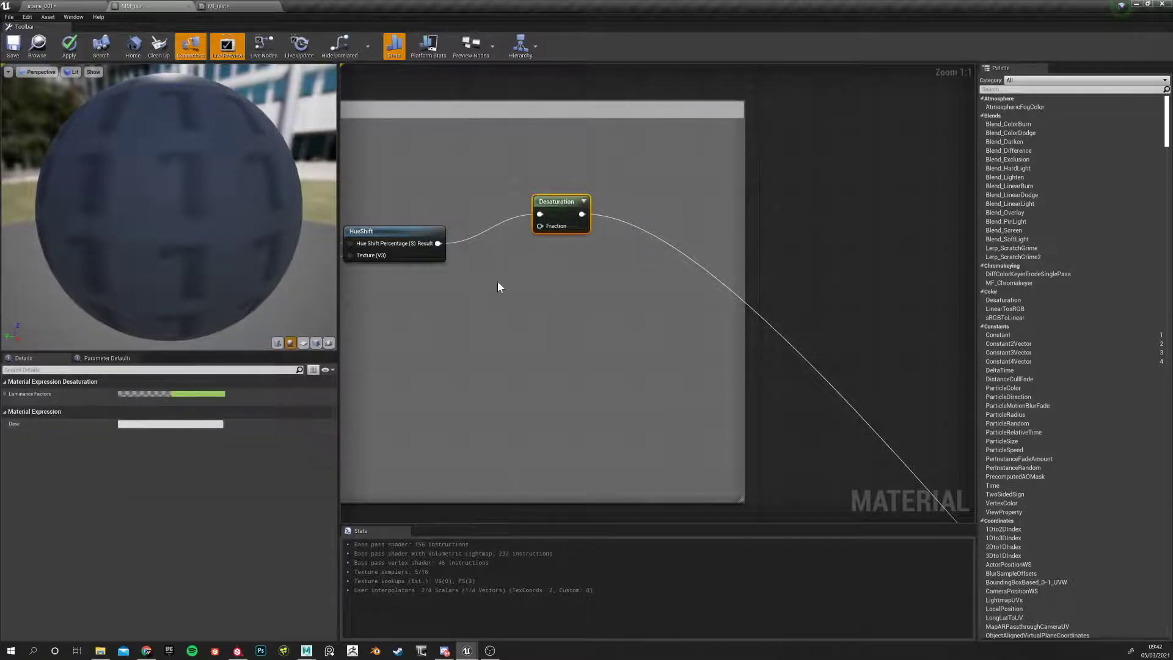
Add a Constant node below the Desaturation node and connect it to the Desaturation node's Fraction input
left_click(476, 301)
left_click(476, 301)
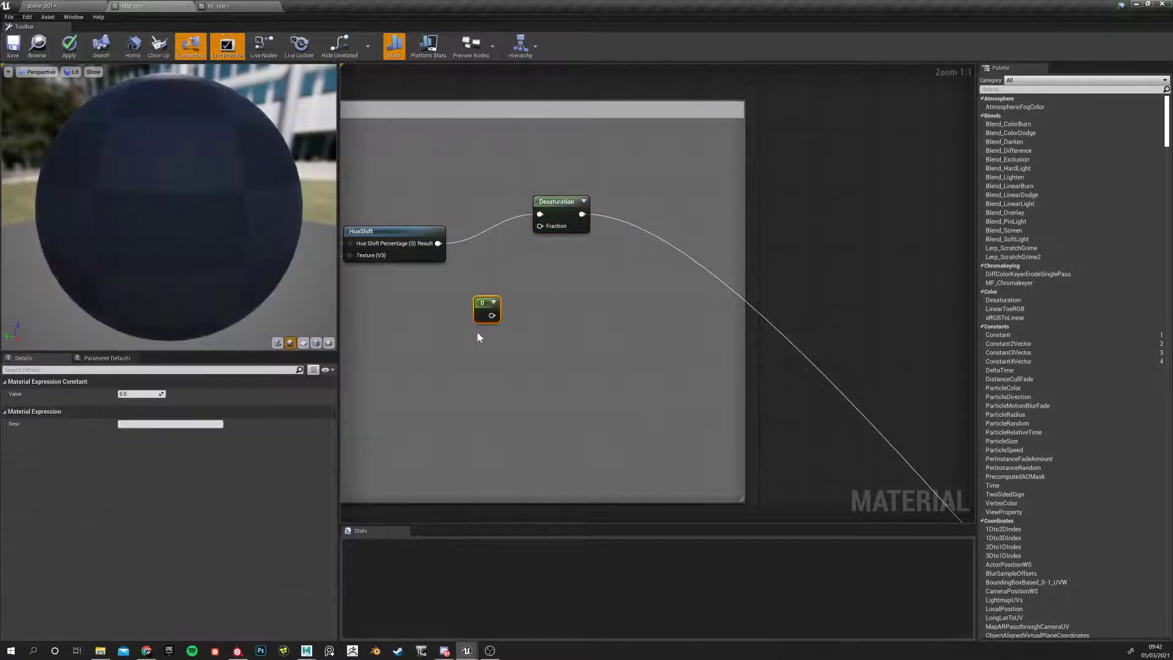
left_click_drag(548, 205, 570, 204)
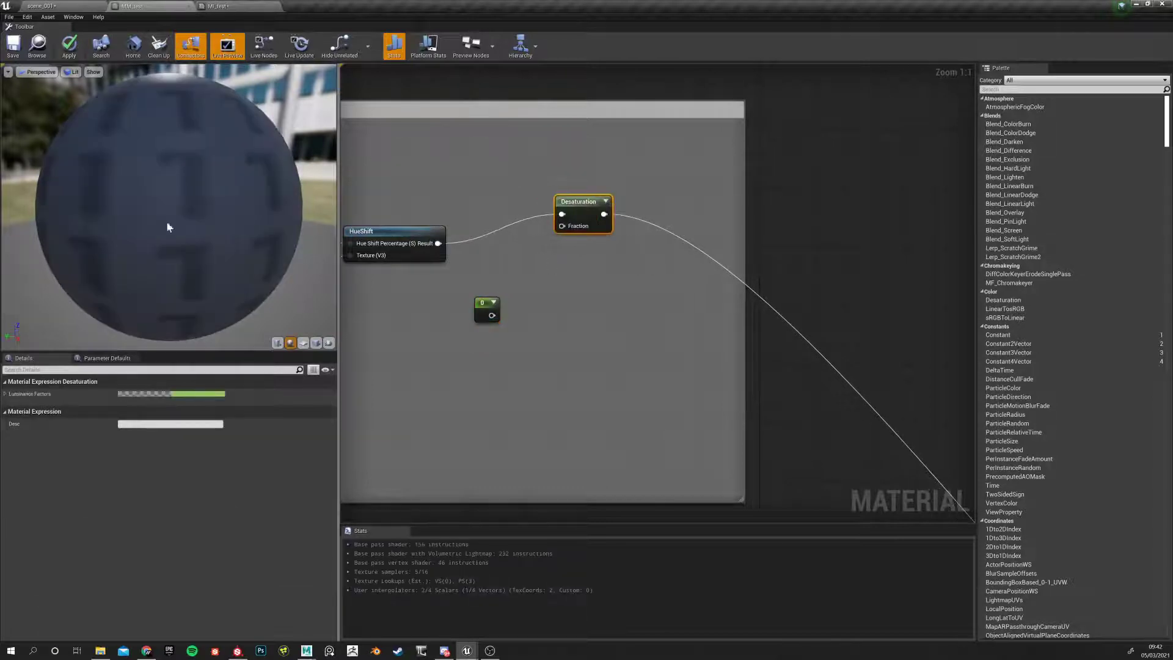
left_click_drag(492, 315, 561, 226)
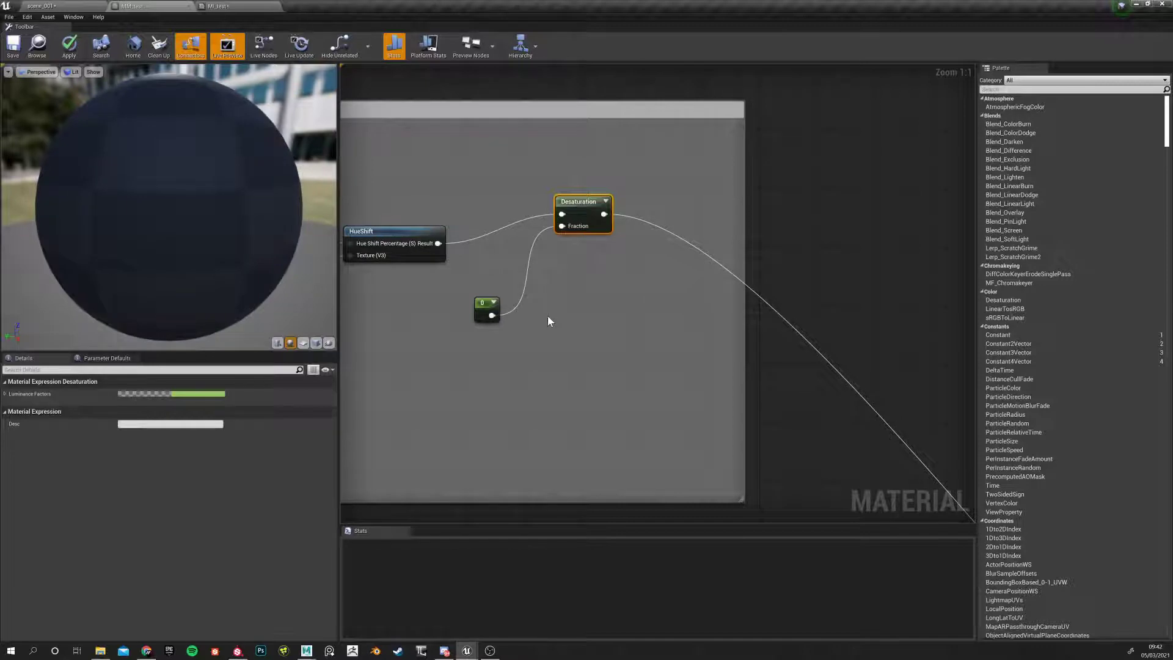
Try a value of 1 on the constant feeding the Fraction input and reset it to the default
left_click(495, 302)
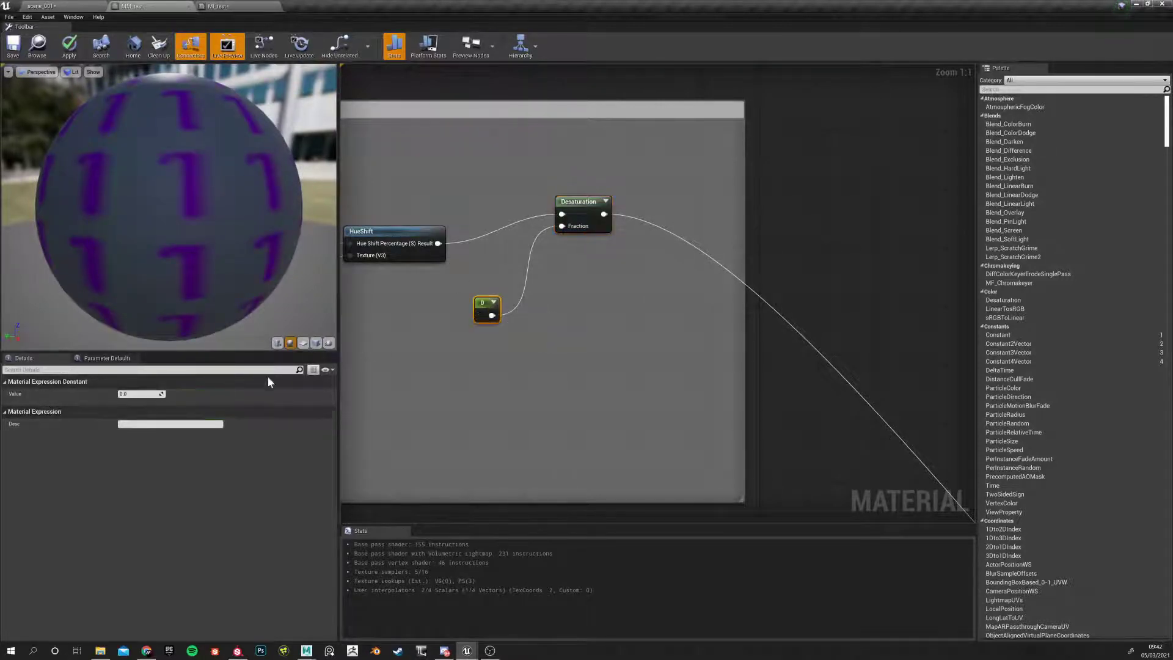
left_click(139, 393)
type("1")
key("Return")
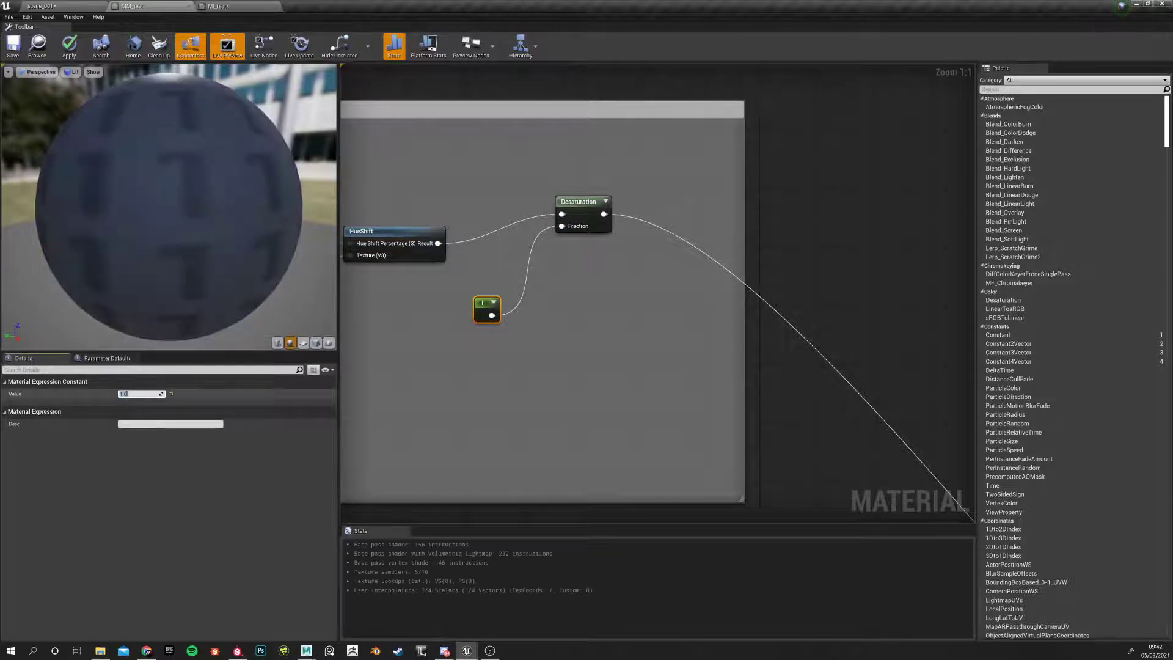
left_click(486, 325)
left_click(484, 306)
left_click(172, 394)
left_click(462, 348)
Convert the constant feeding the Fraction input to a parameter named "Base Colour Desaturation"
left_click(485, 309)
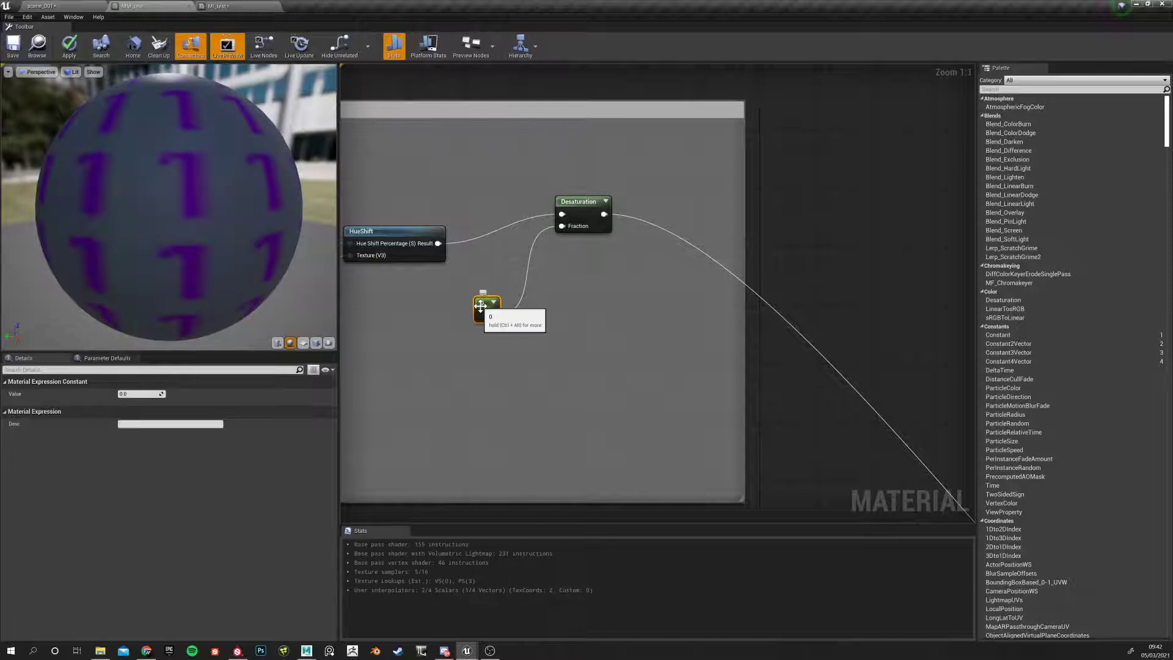
right_click(480, 311)
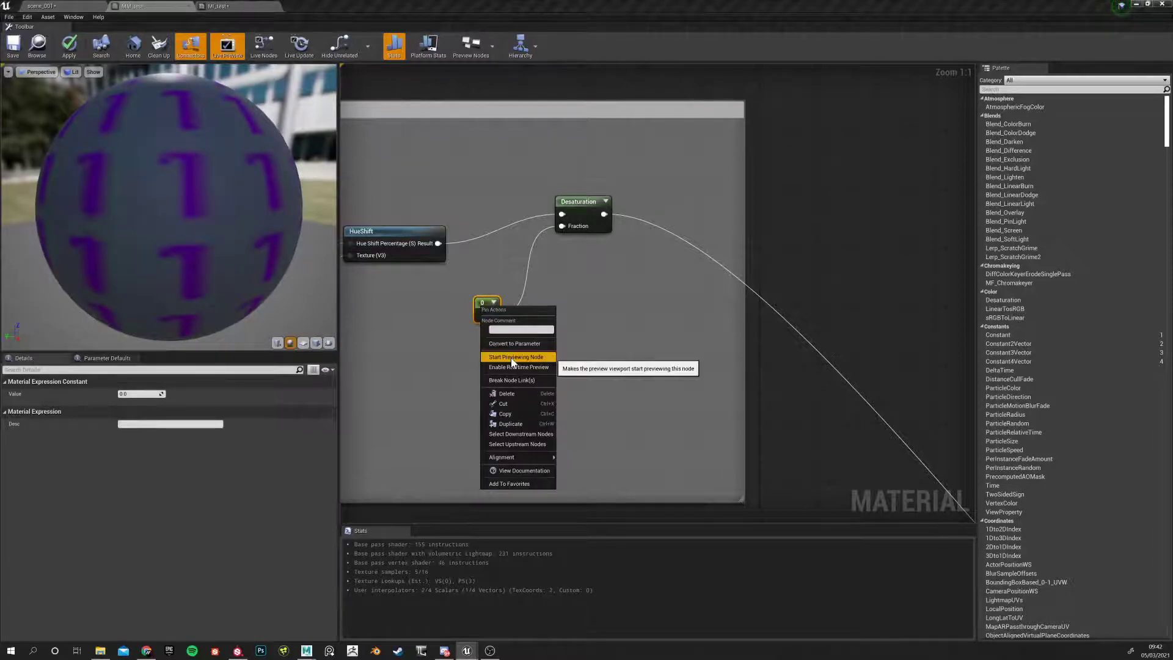
left_click(518, 343)
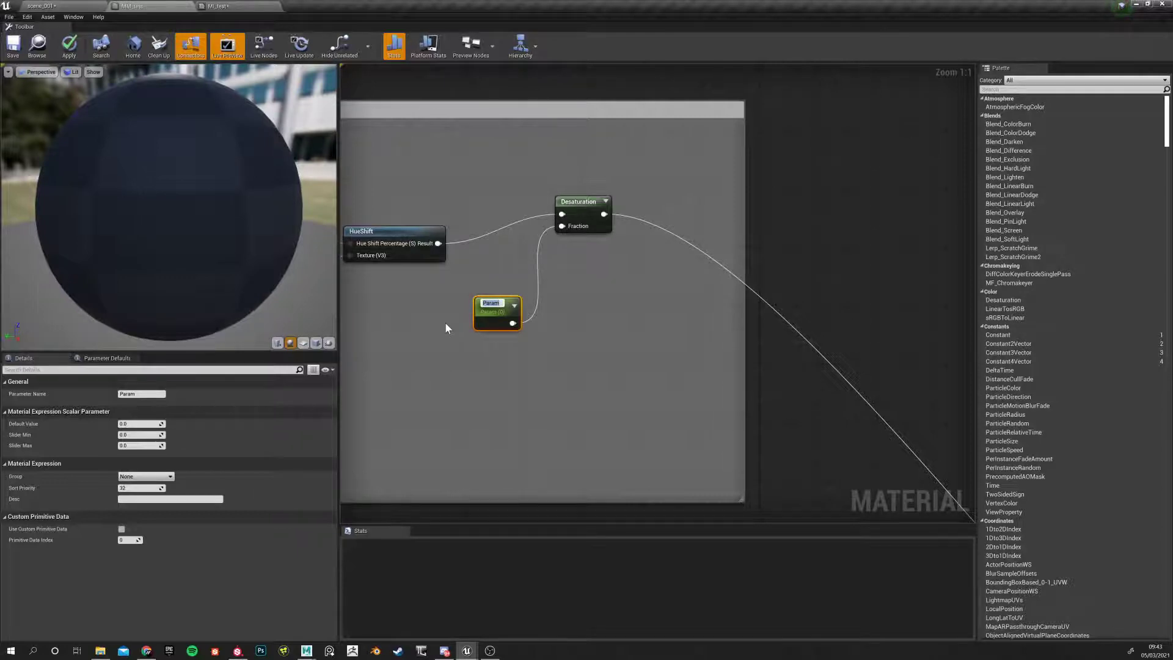
key("BackSpace")
type("Base Colour")
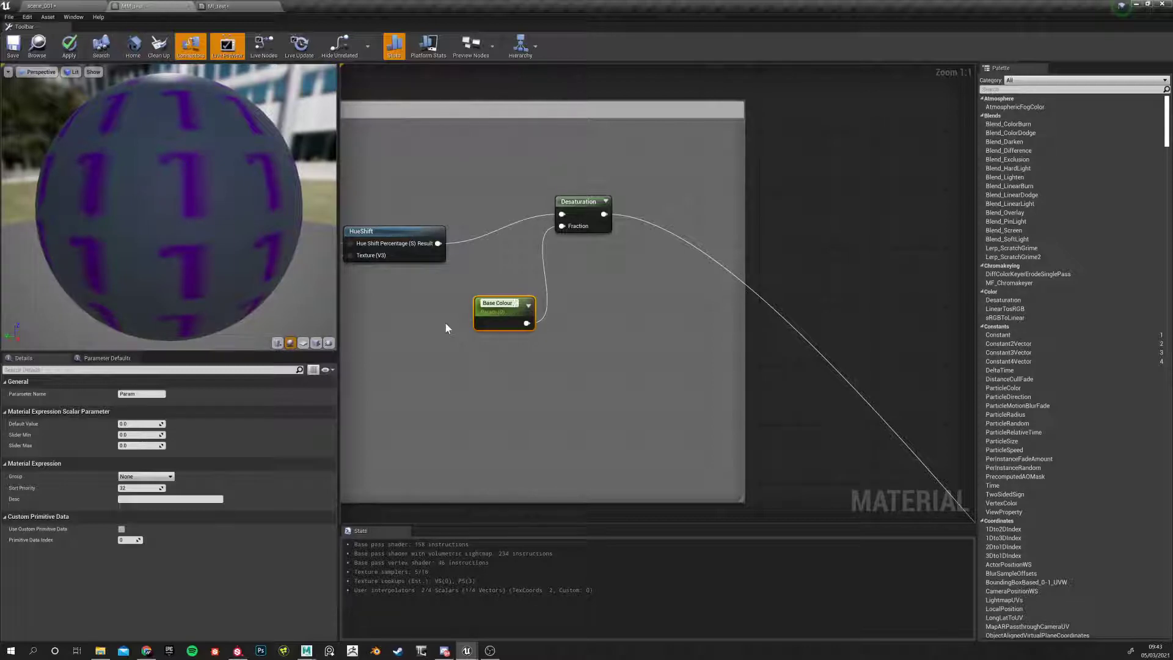
type(" Desat")
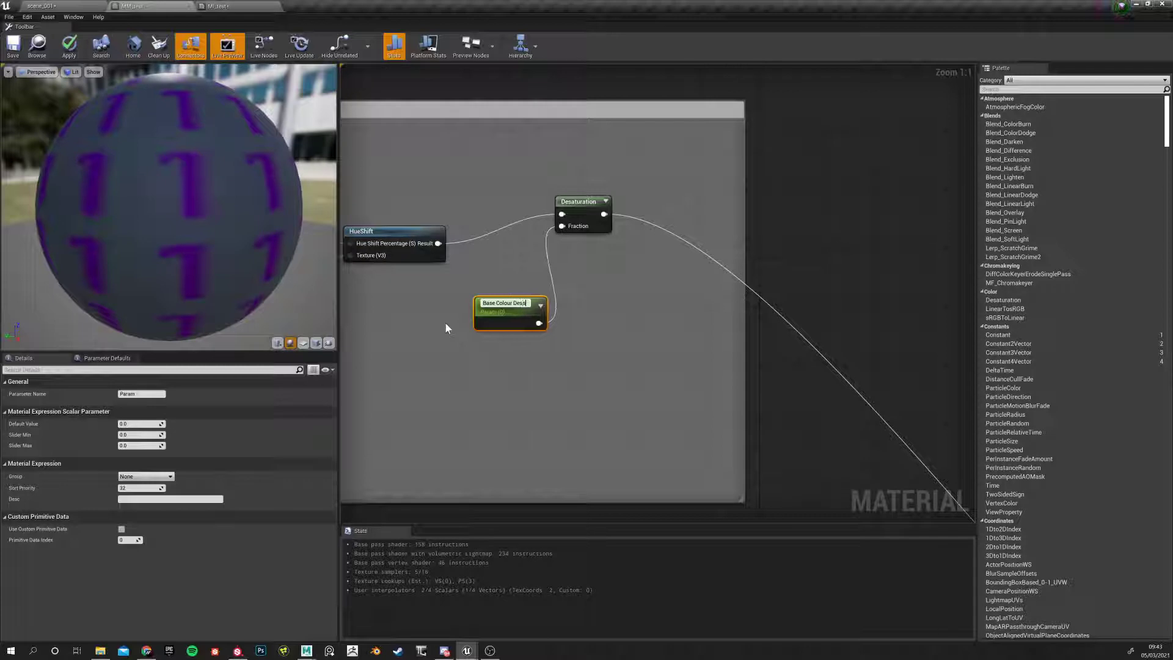
type("u")
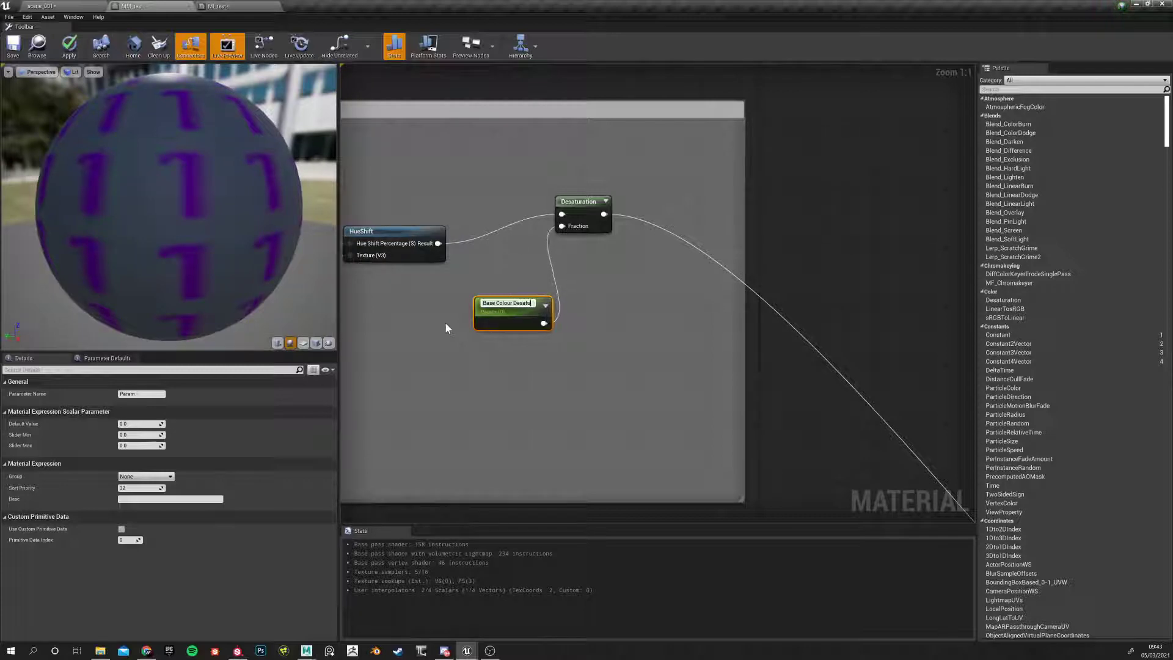
type("ration")
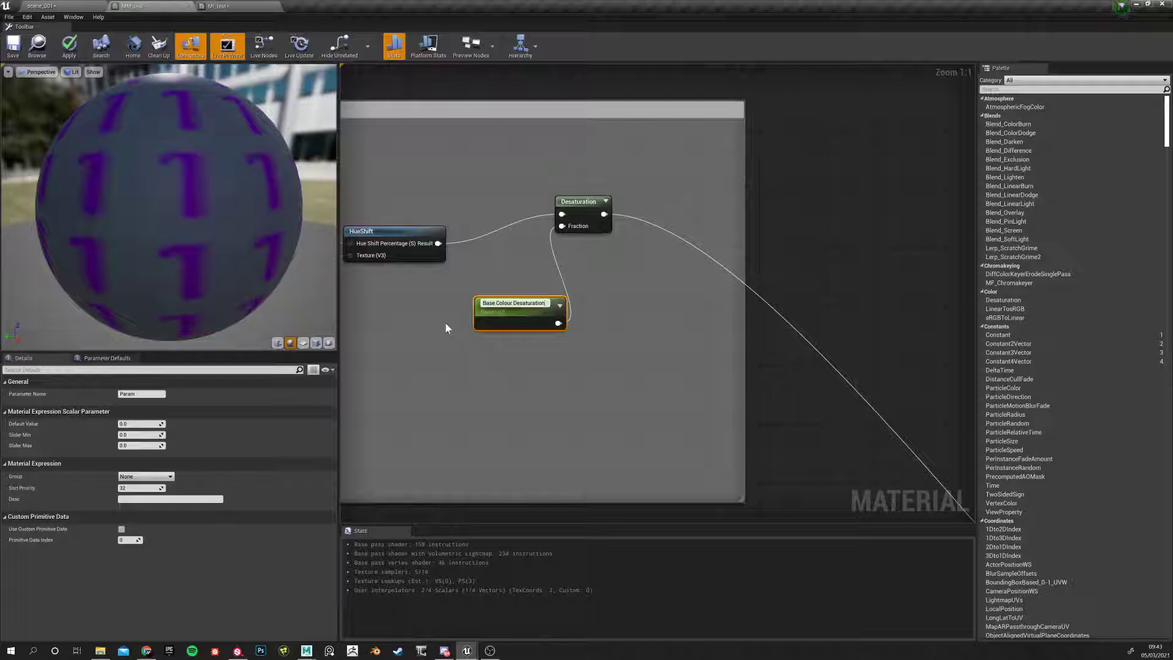
key("Return")
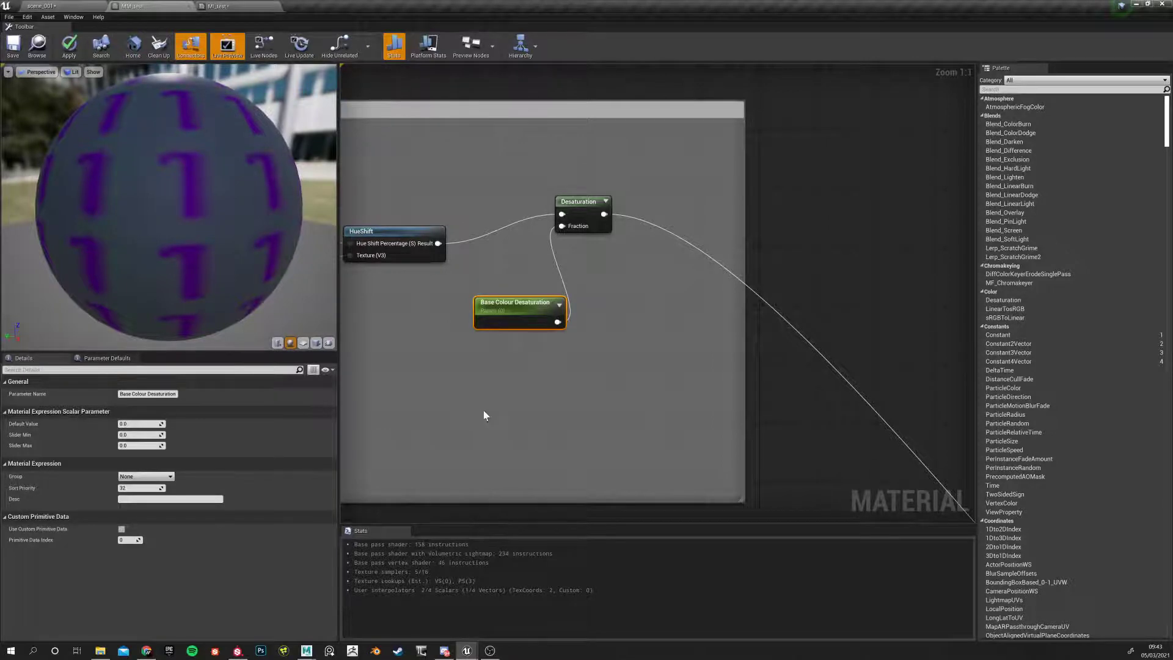
Examine the Base Colour Tint parameter's default colour in the colour picker
scroll(483, 409, "down", 3)
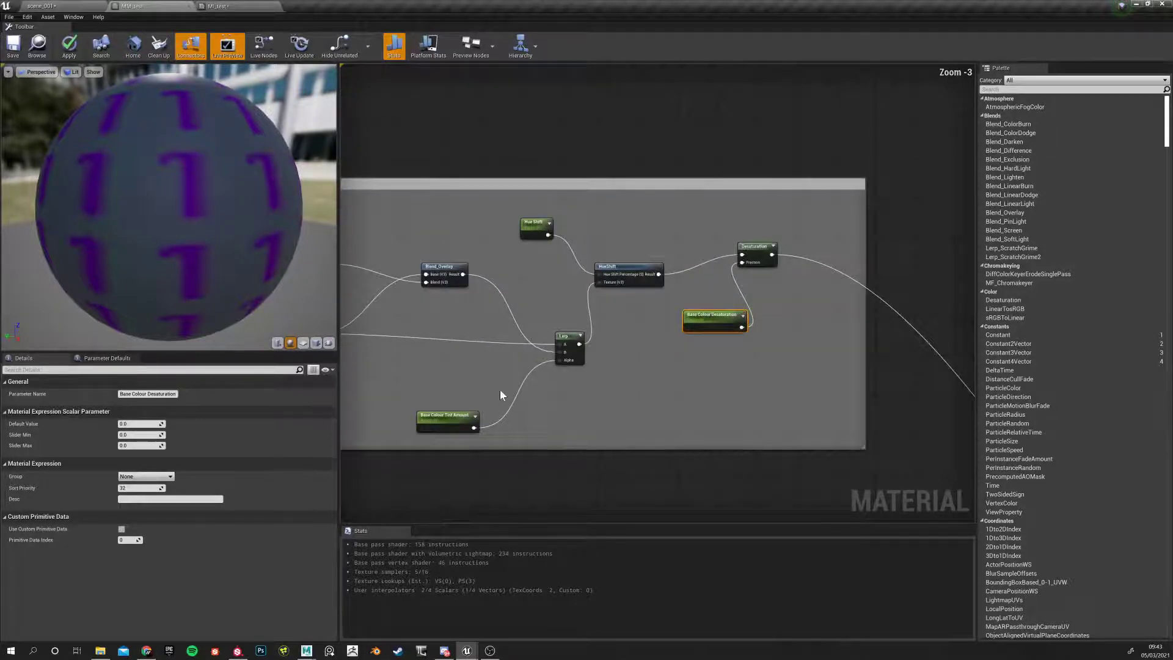
right_click_drag(499, 394, 603, 405)
left_click_drag(808, 221, 900, 335)
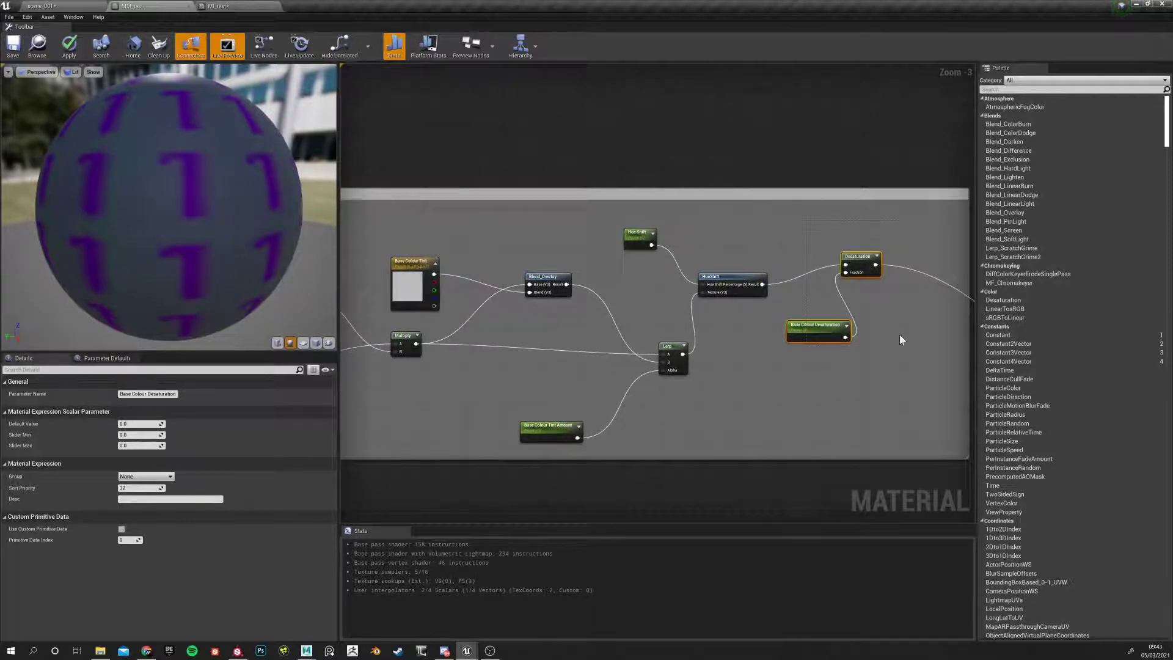
left_click(408, 274)
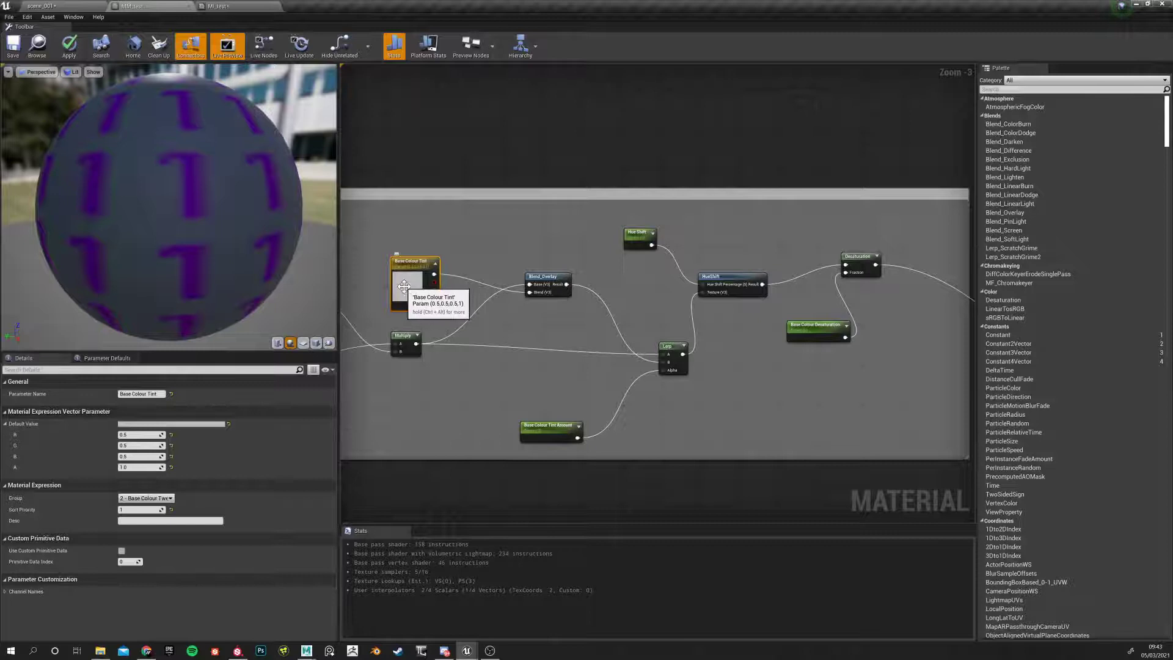
double_click(424, 295)
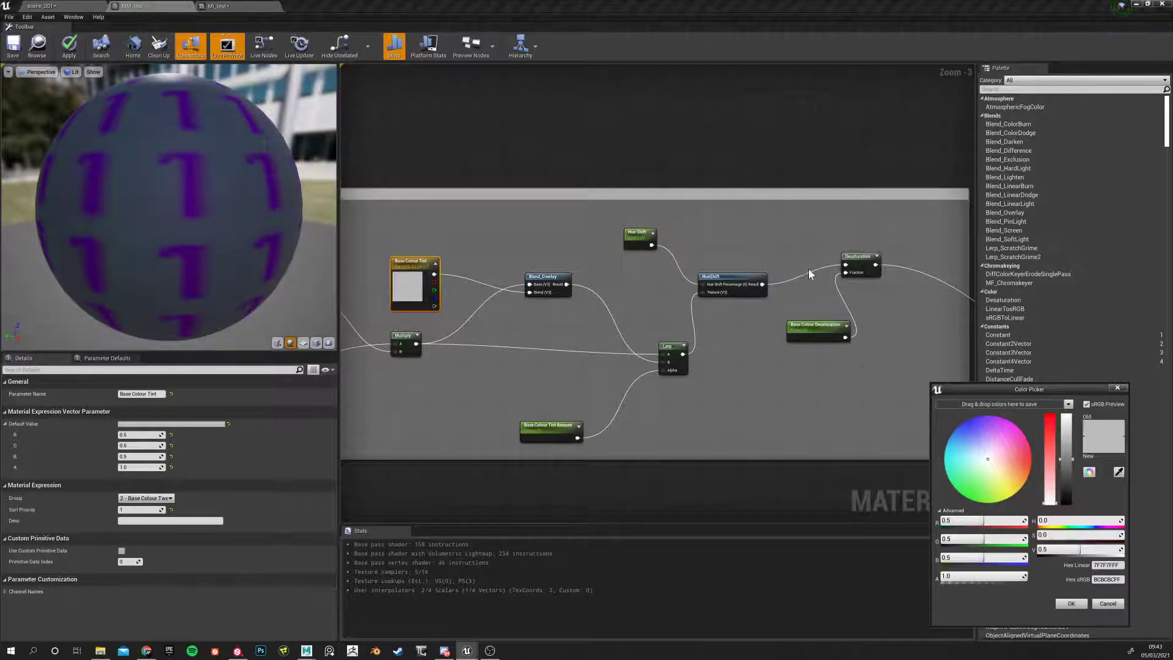
left_click(789, 398)
Move the Base Colour Desaturation node slightly farther away from the Desaturation node in the graph
scroll(871, 291, "up", 3)
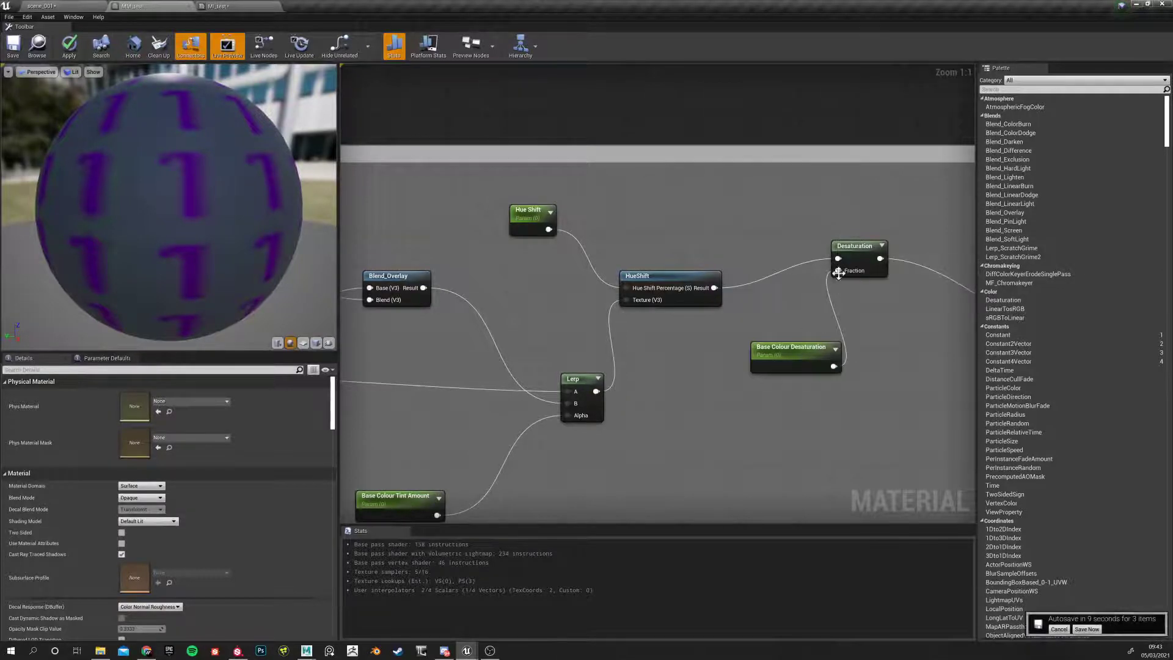
right_click_drag(776, 310, 598, 333)
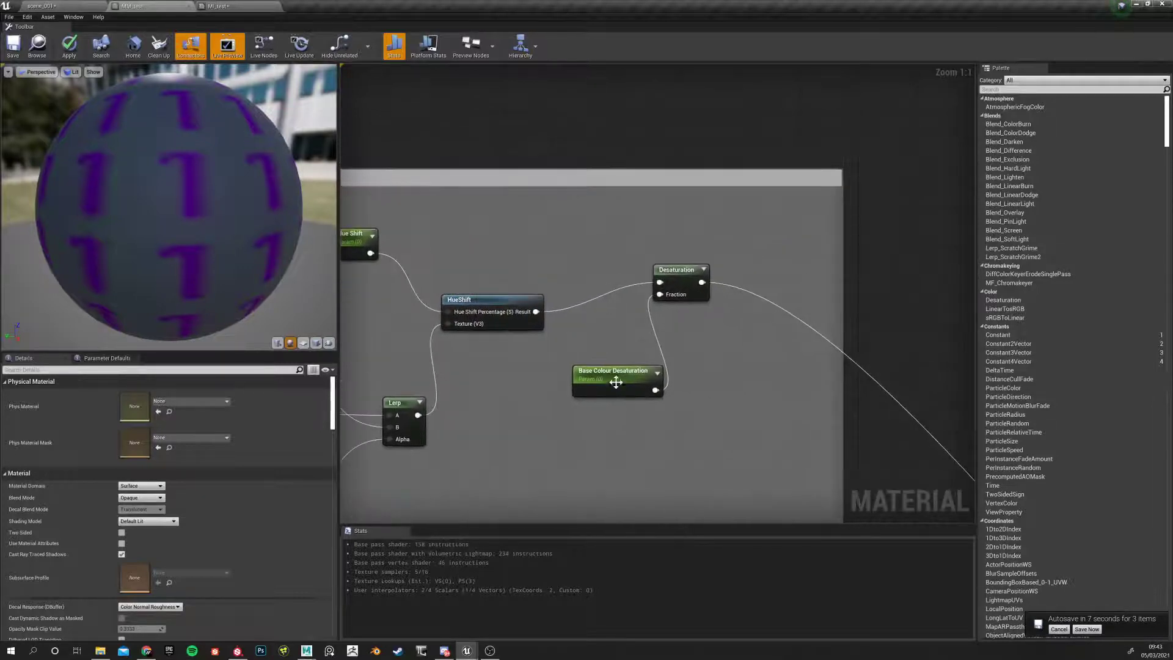
left_click_drag(615, 382, 585, 382)
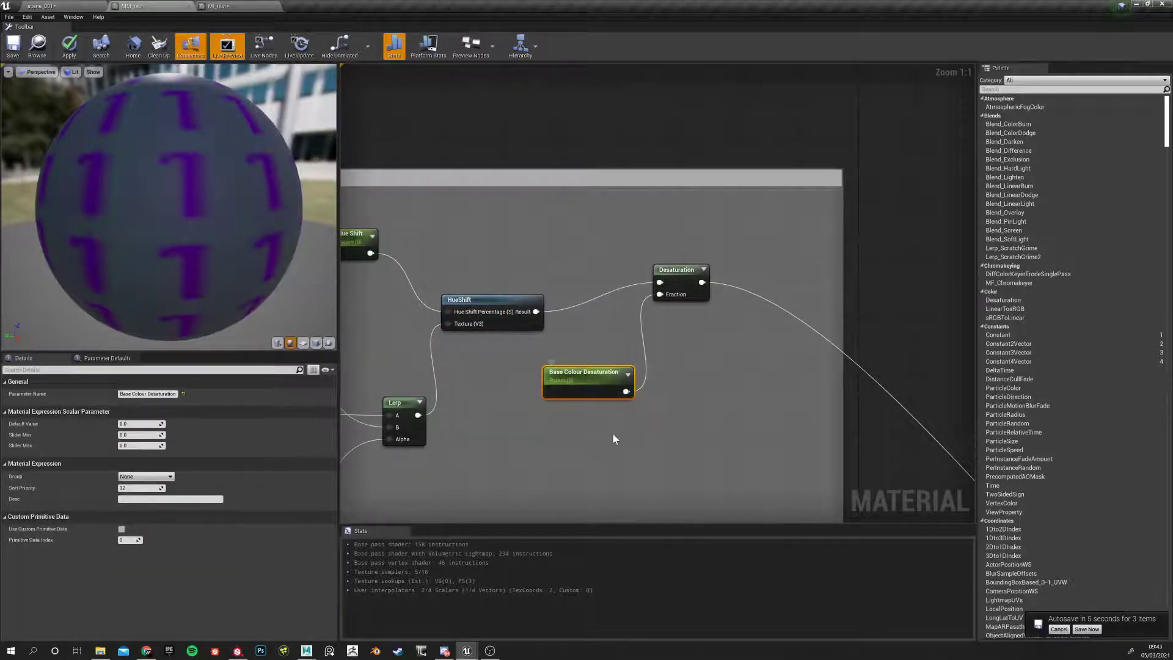
Assign the Base Colour Desaturation parameter to the group "2 - Base Colour Tweaks"
left_click(679, 268)
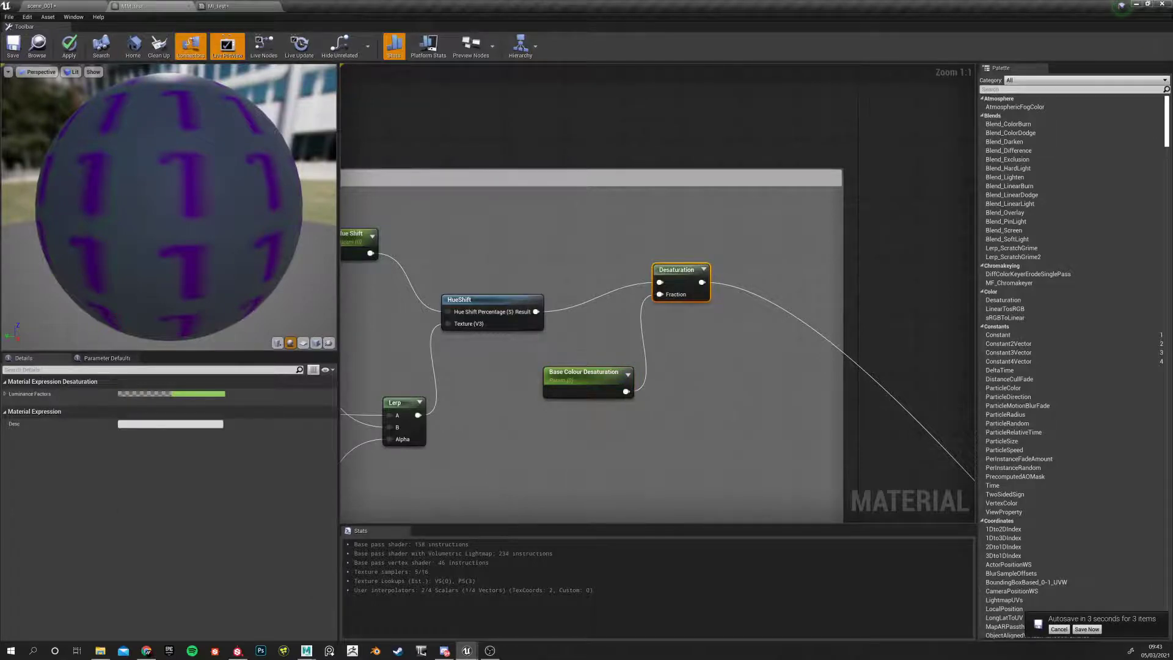
right_click_drag(678, 268, 689, 250)
right_click_drag(516, 344, 750, 340)
right_click_drag(535, 317, 739, 352)
right_click_drag(541, 271, 378, 211)
left_click(853, 337)
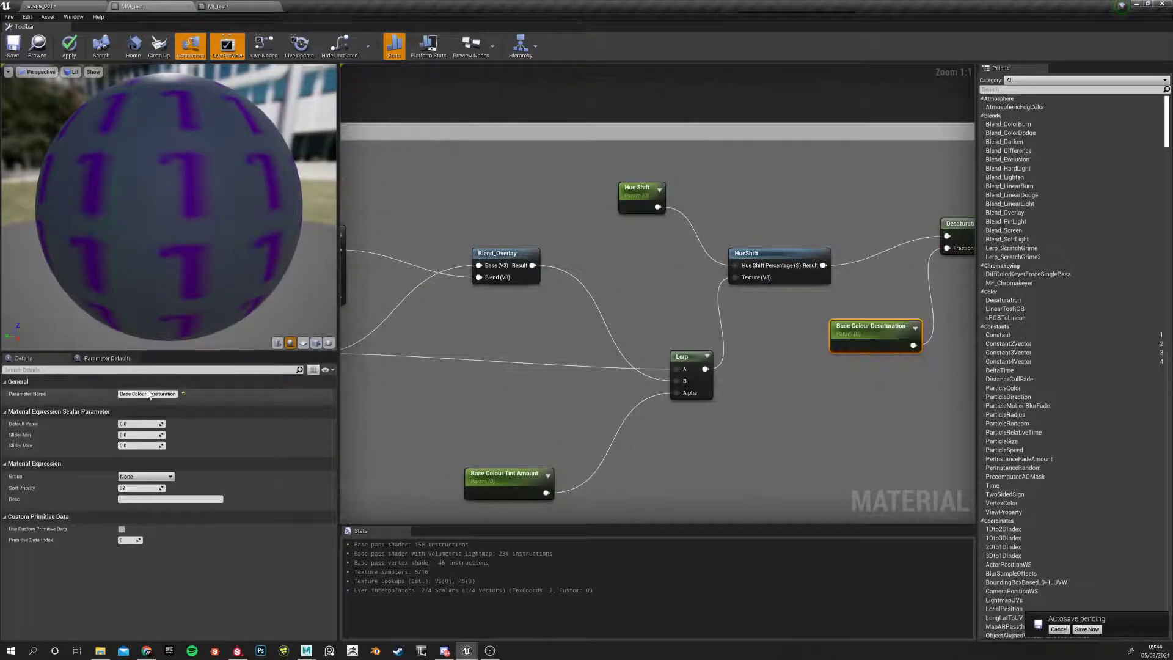
left_click(170, 476)
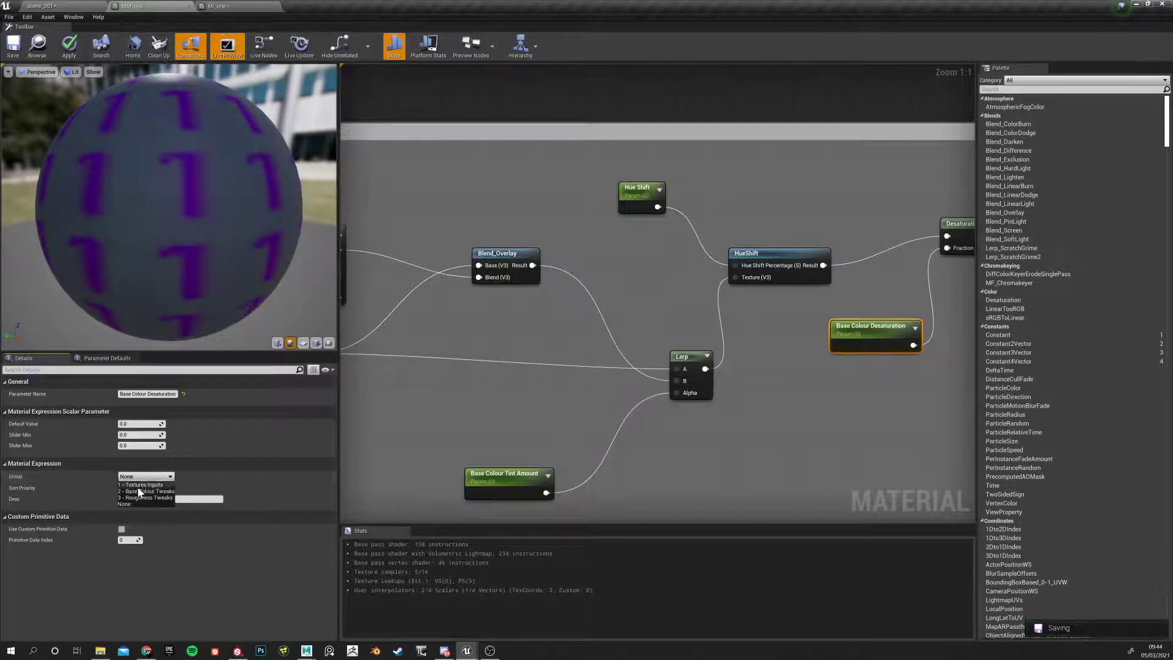
left_click(135, 494)
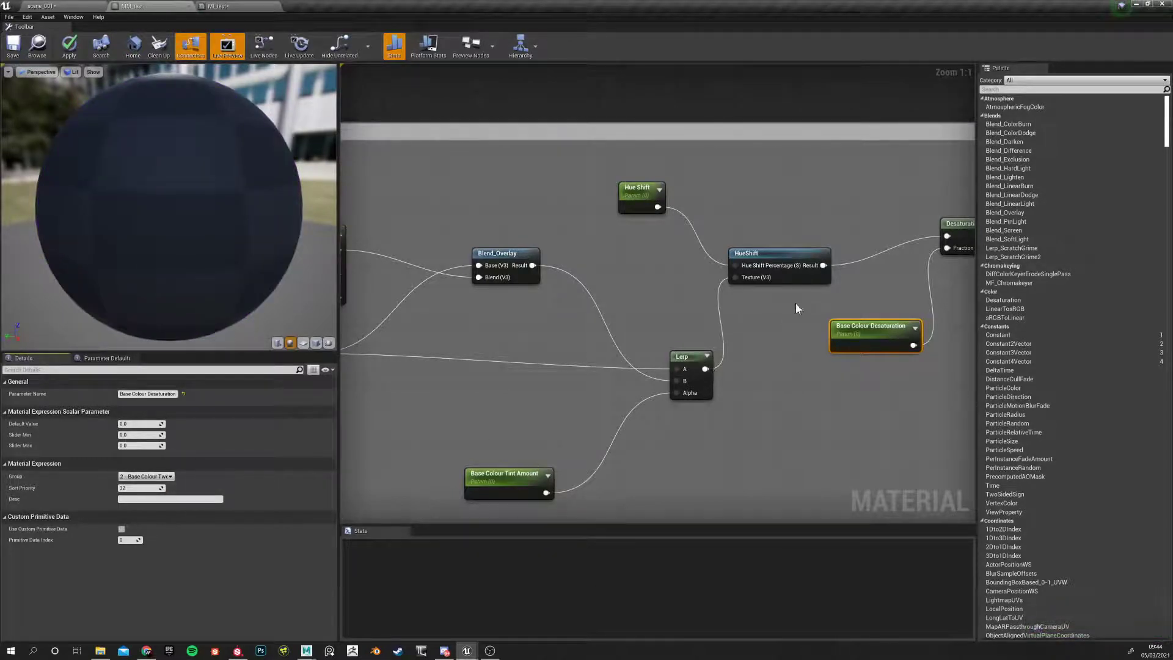
Check the Hue Shift parameter's sort priority and set the Base Colour Desaturation parameter's sort priority to 4
left_click(638, 210)
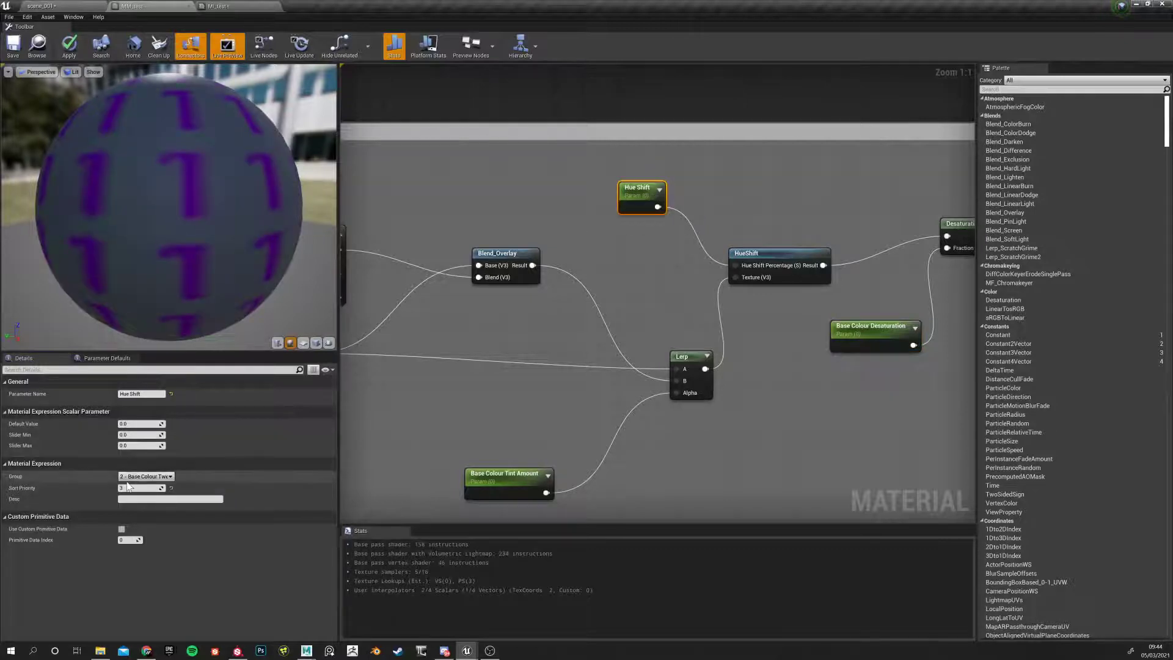
left_click(892, 342)
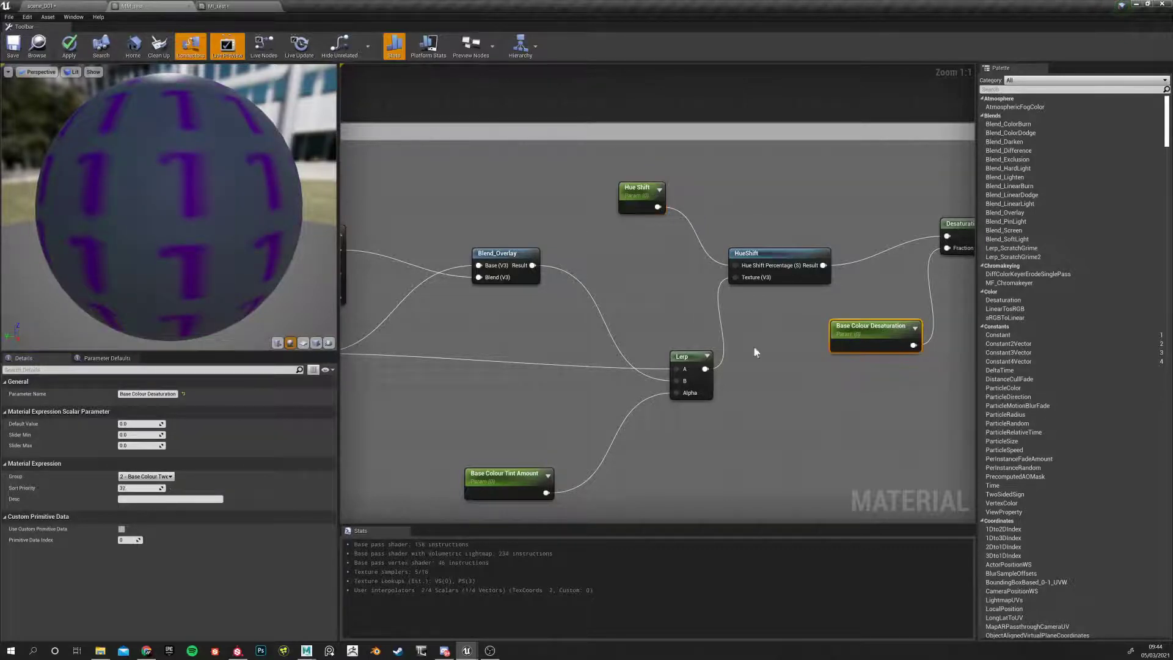
left_click(129, 488)
type("4")
key("Return")
left_click(649, 352)
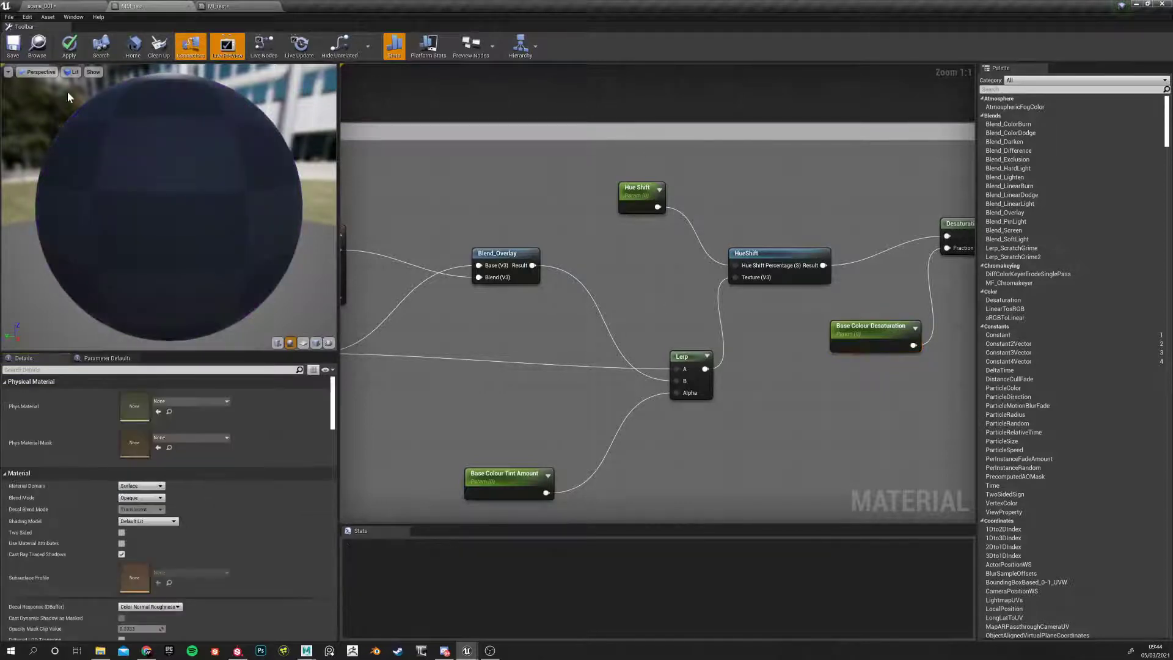
Save the master material and enable the Base Colour Desaturation override in its material instance
left_click(13, 46)
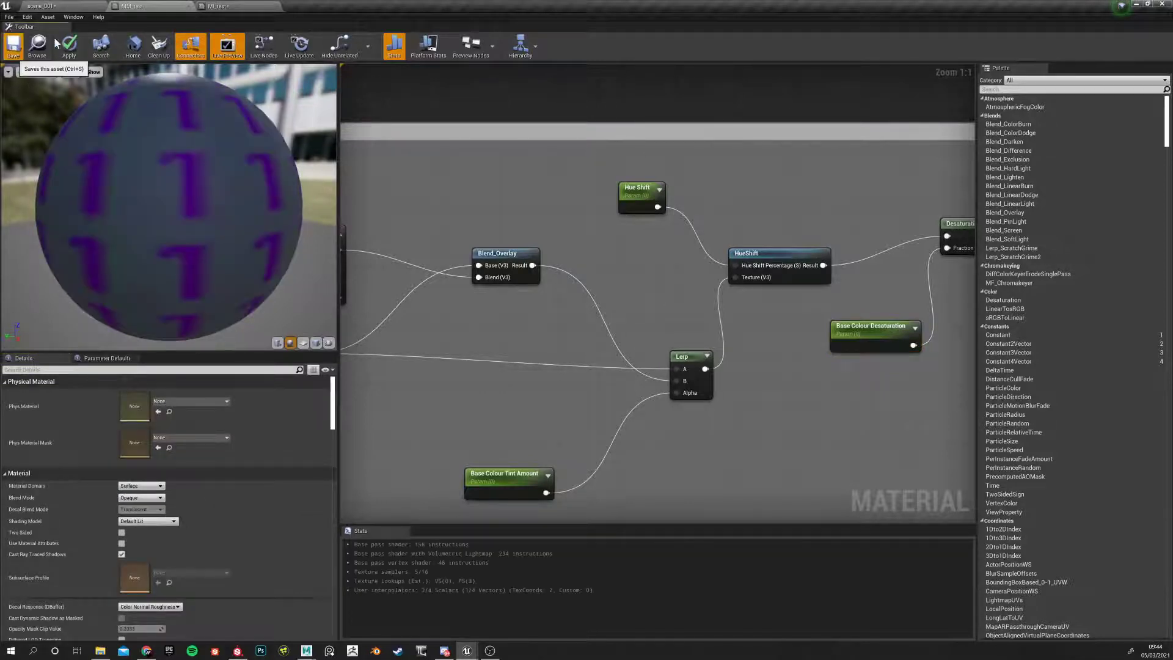
left_click(243, 5)
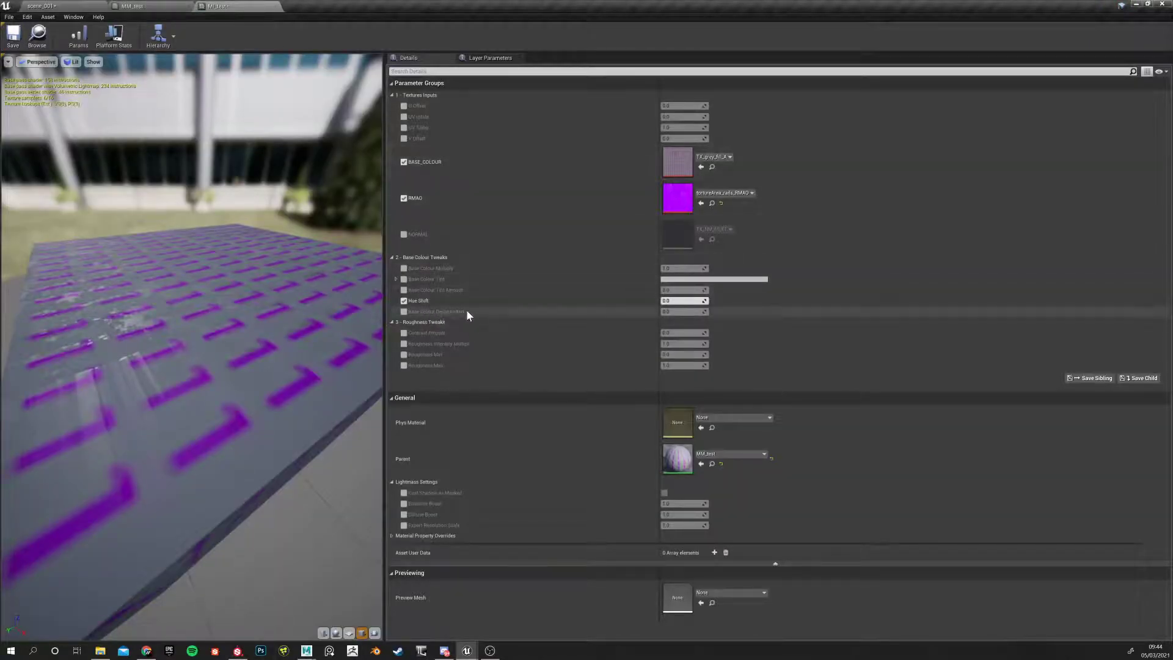
left_click(403, 311)
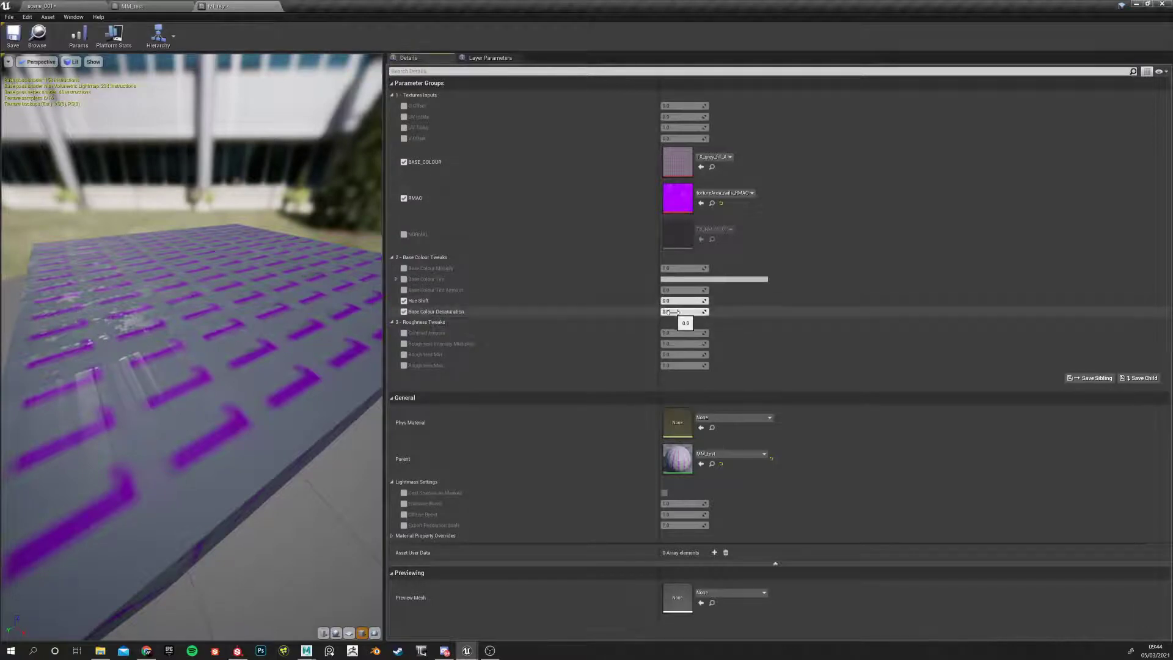
Try Base Colour Desaturation values of about -9.78 and 3.86 on the instance, reverting each change
left_click_drag(672, 313, 718, 316)
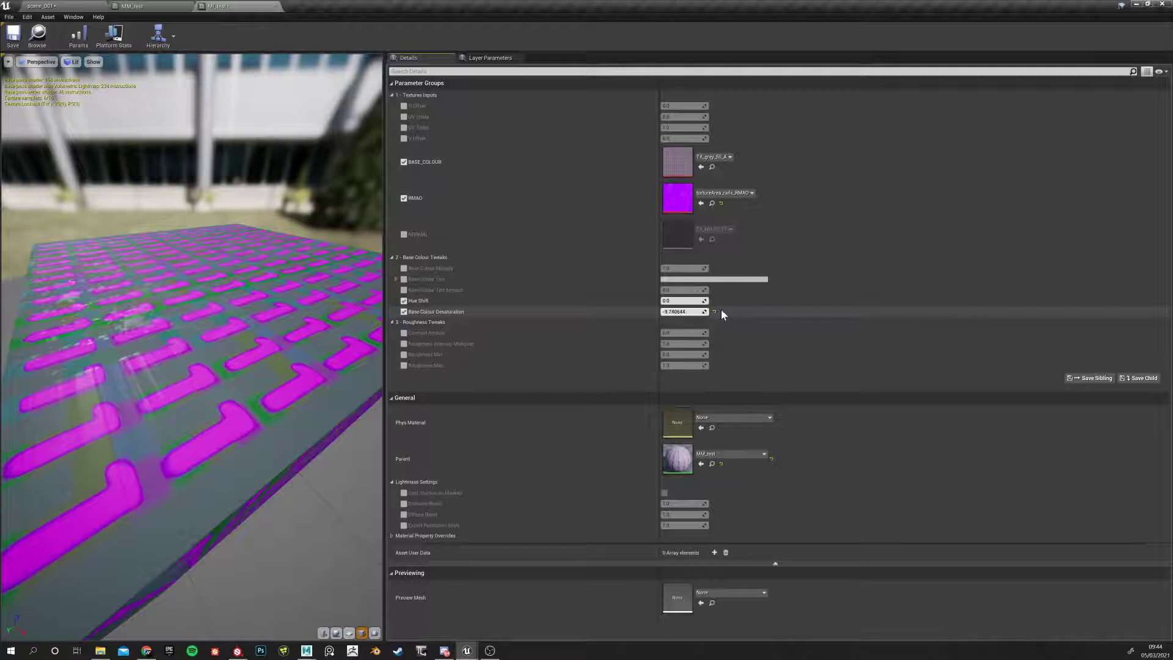
left_click(714, 313)
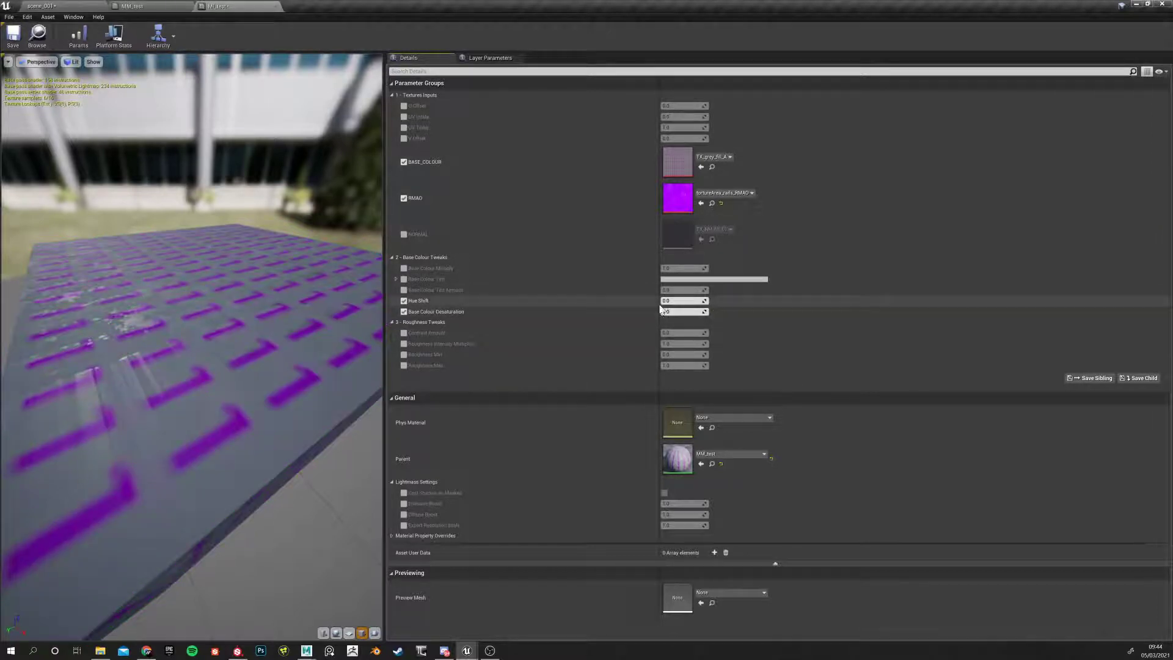
left_click_drag(663, 312, 685, 313)
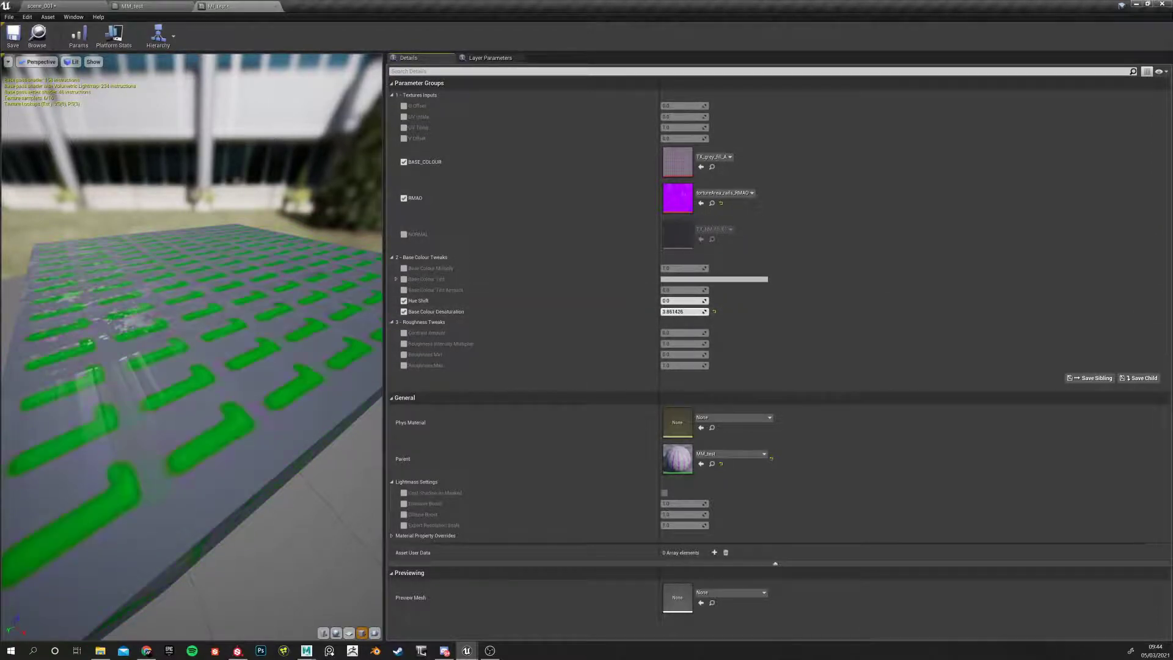
key("ctrl+z")
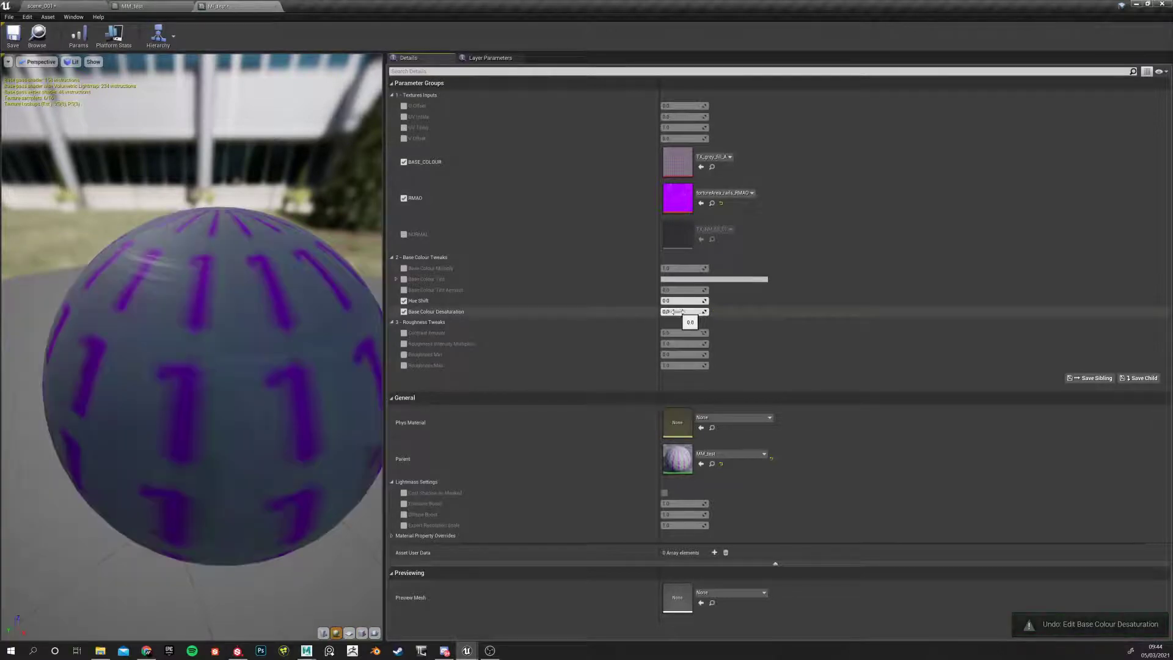
Try a Base Colour Desaturation value of about -1.33 on the material instance, resetting it to default
left_click_drag(680, 312, 672, 312)
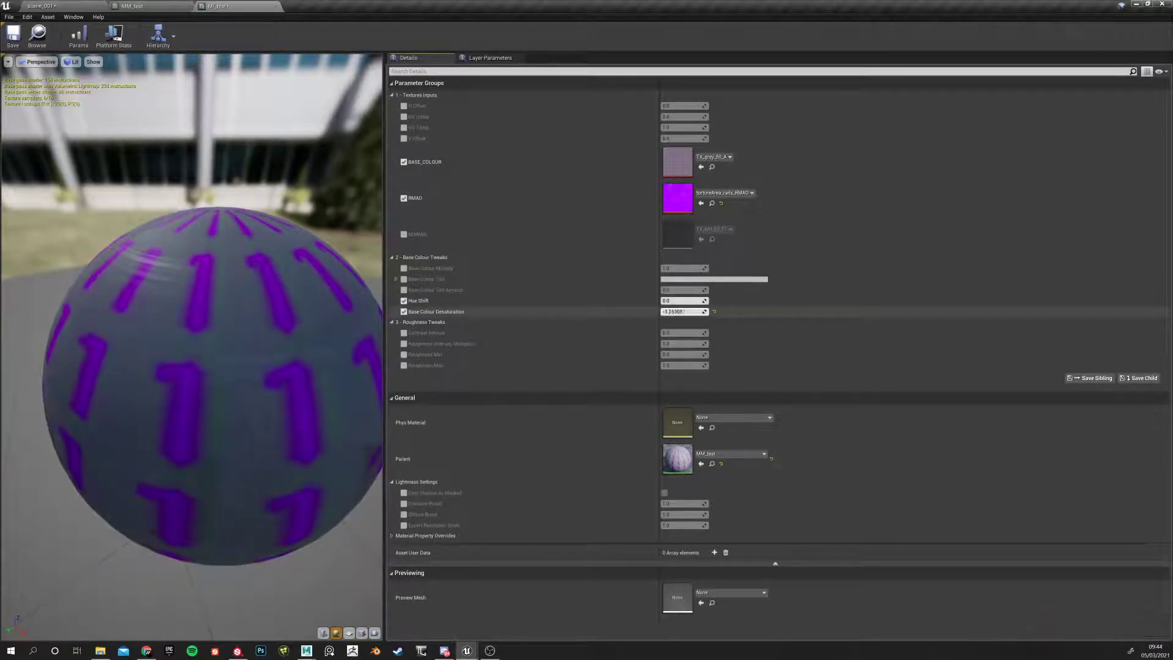
left_click(714, 312)
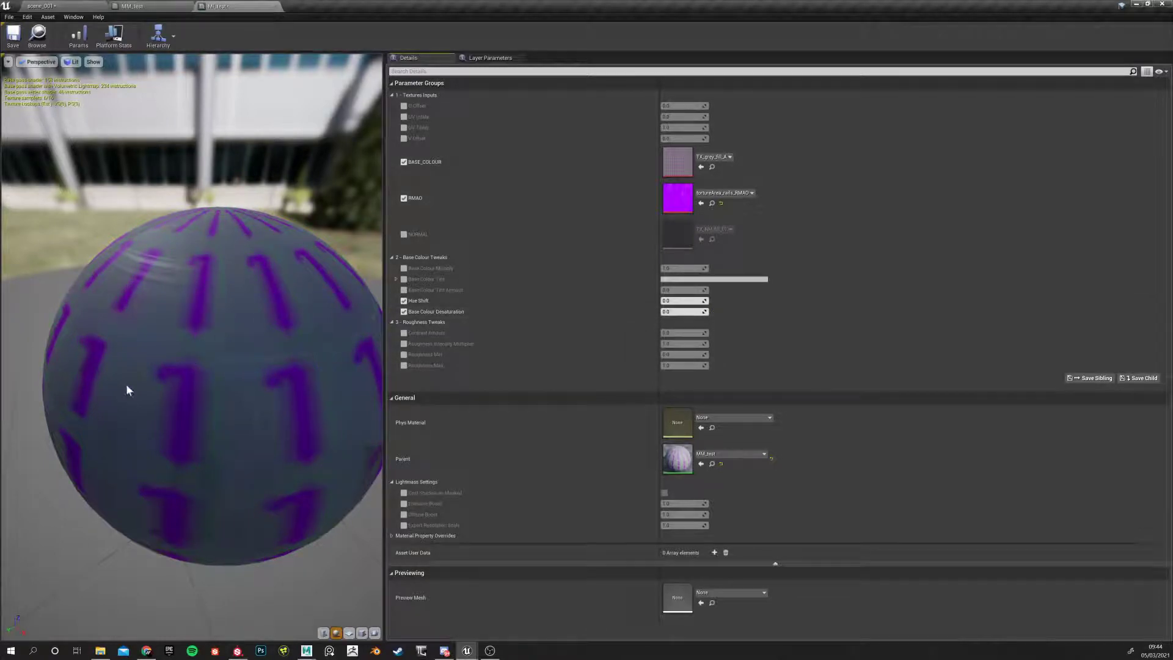
Show the material instance preview on the cube mesh and orbit it to view the tiled texture at an angle
left_click_drag(248, 358, 273, 581)
left_click(362, 636)
mouse_move(209, 353)
left_mouse_down()
mouse_move(79, 315)
mouse_move(231, 346)
left_mouse_up()
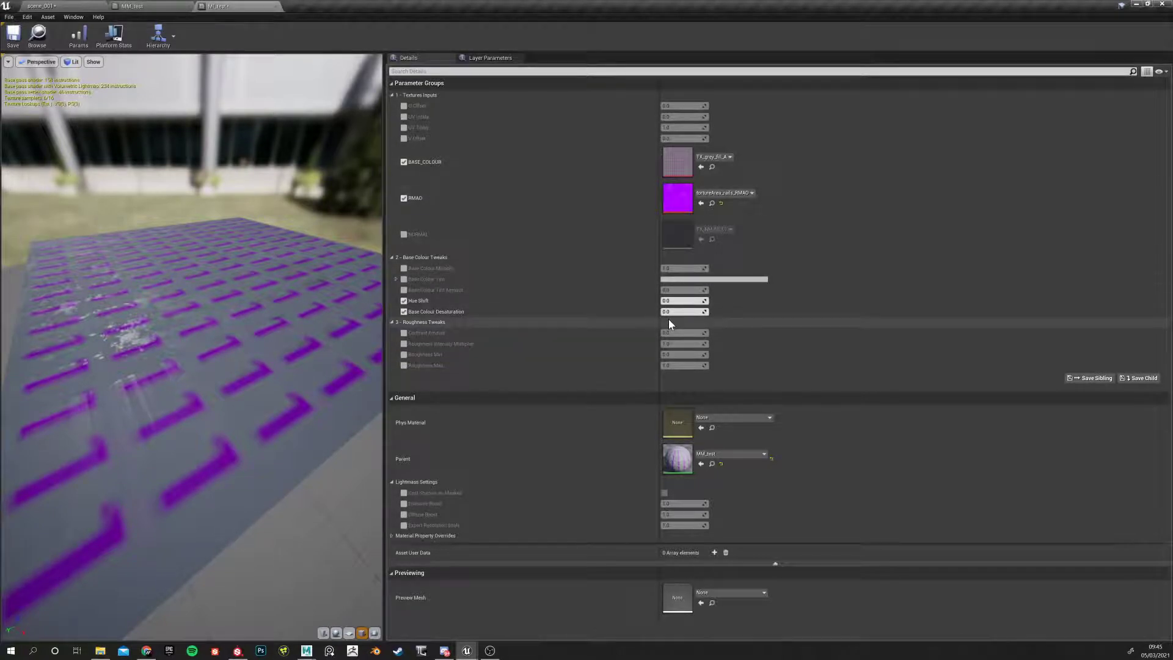
Examine the alpha output of the BASE_COLOUR texture parameter in the master material's Textures inputs group
left_click(135, 5)
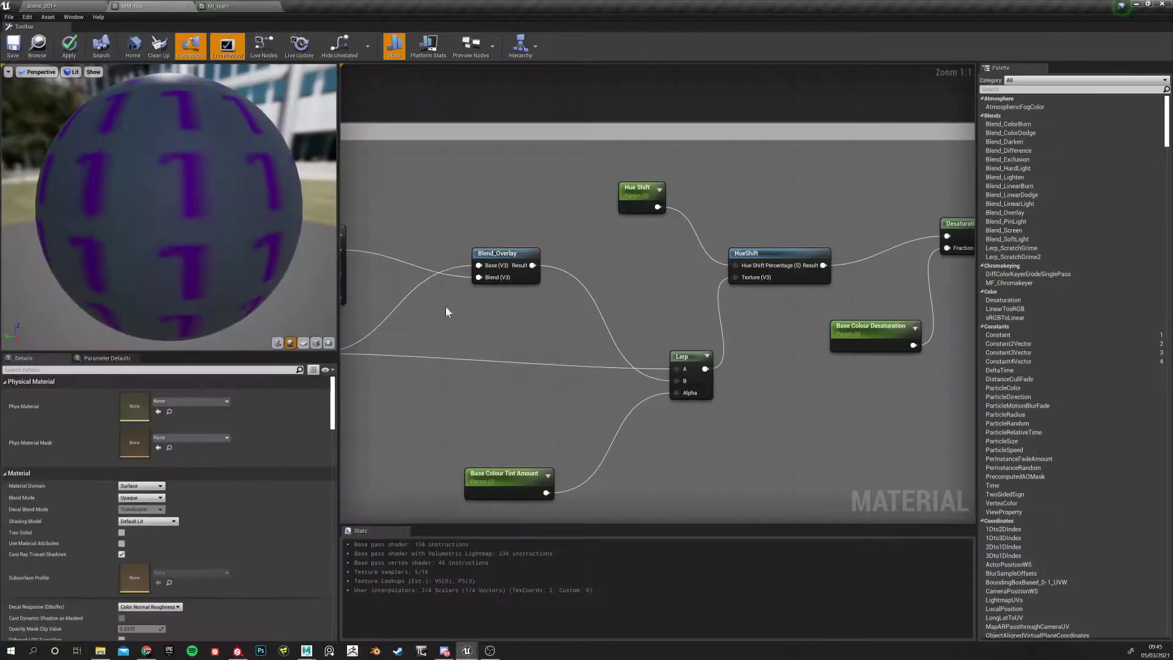
scroll(576, 369, "down", 8)
right_click_drag(498, 398, 562, 235)
scroll(558, 284, "up", 2)
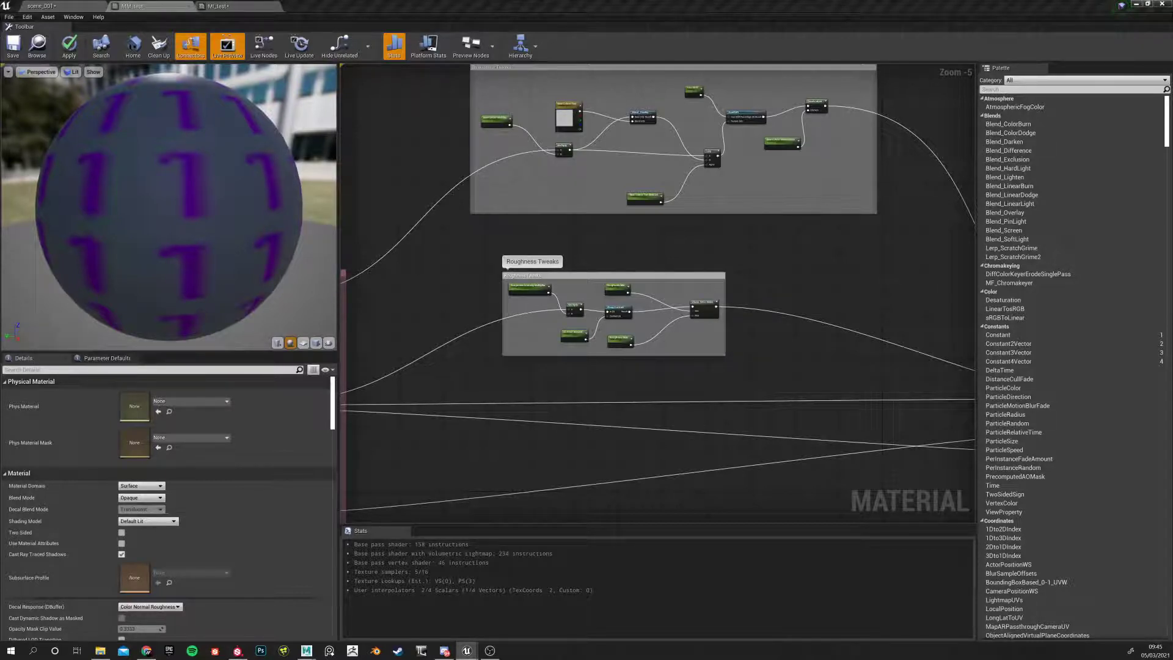
scroll(532, 227, "down", 5)
scroll(464, 240, "up", 4)
right_click_drag(421, 272, 458, 306)
scroll(446, 236, "up", 7)
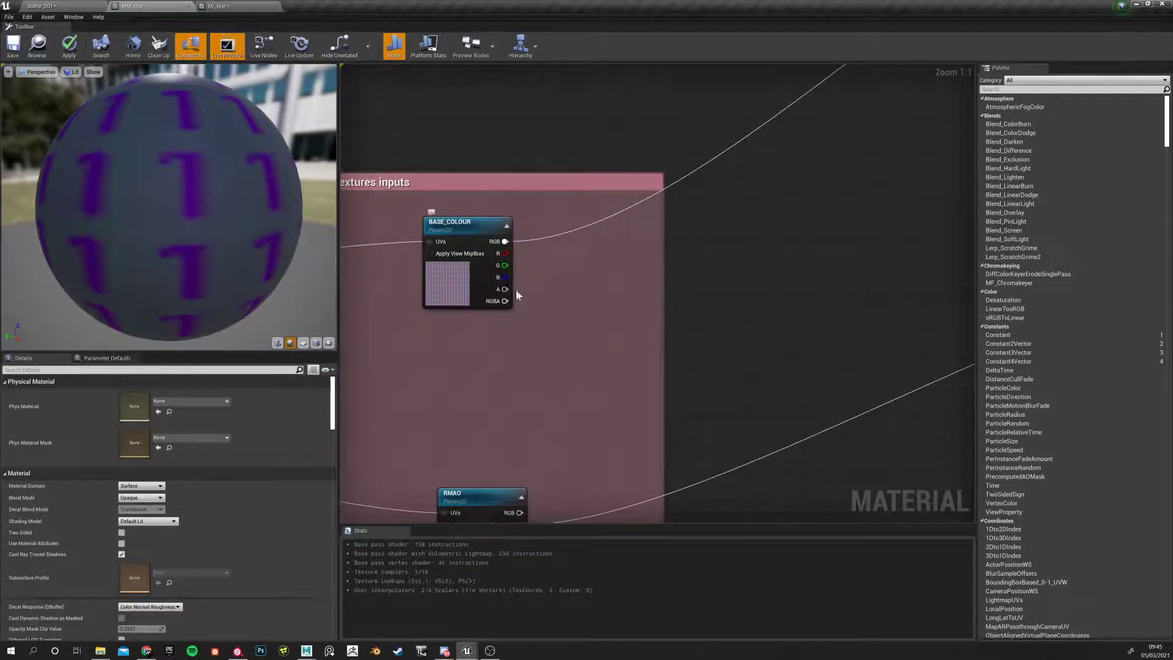
left_click_drag(512, 290, 785, 216)
left_click(731, 239)
Select the MM_test result node and set the master material's blend mode to Masked
scroll(732, 244, "down", 8)
right_click_drag(739, 258, 502, 259)
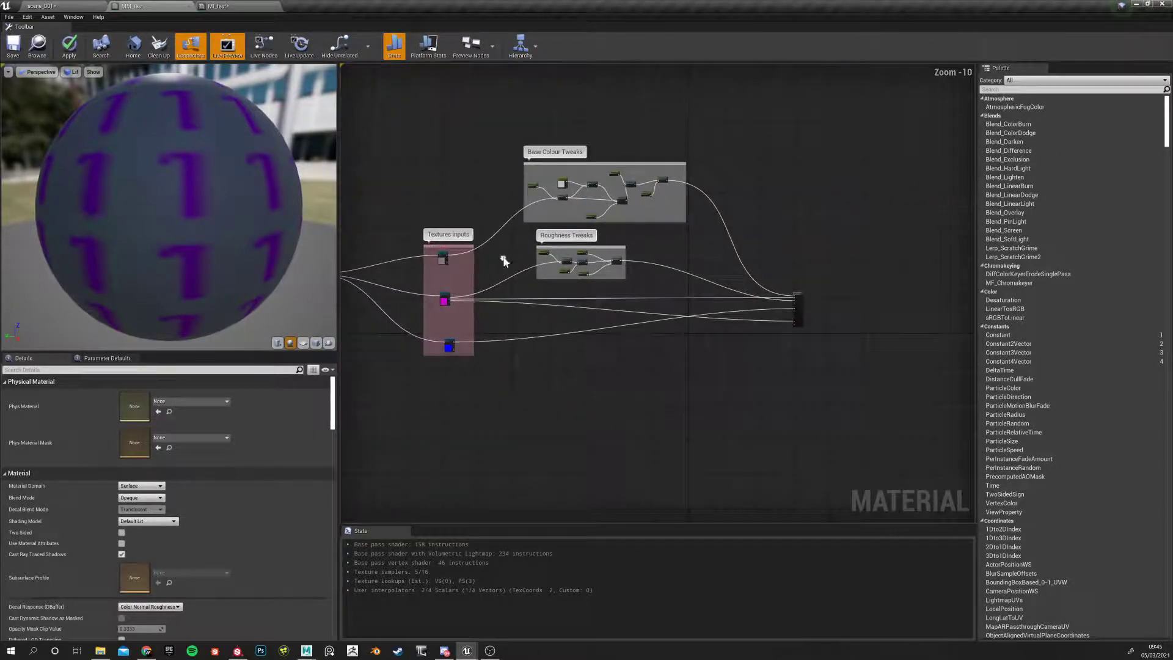
scroll(663, 247, "up", 1)
right_click_drag(660, 262, 568, 208)
scroll(710, 293, "down", 5)
scroll(710, 293, "up", 12)
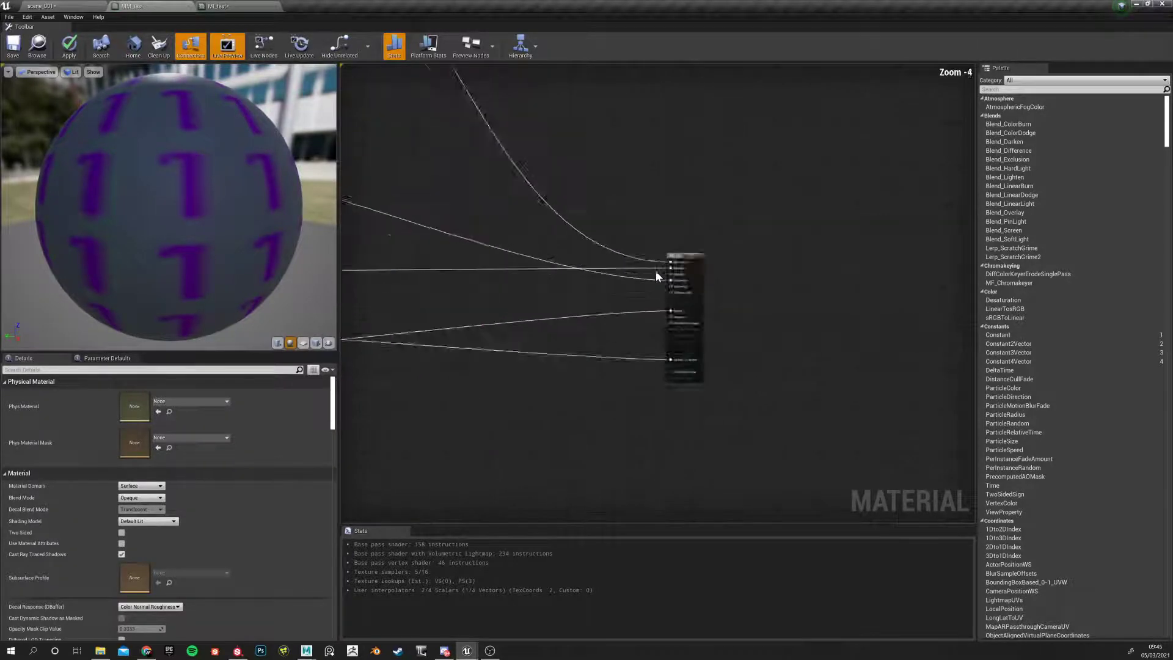
right_click_drag(626, 336, 562, 328)
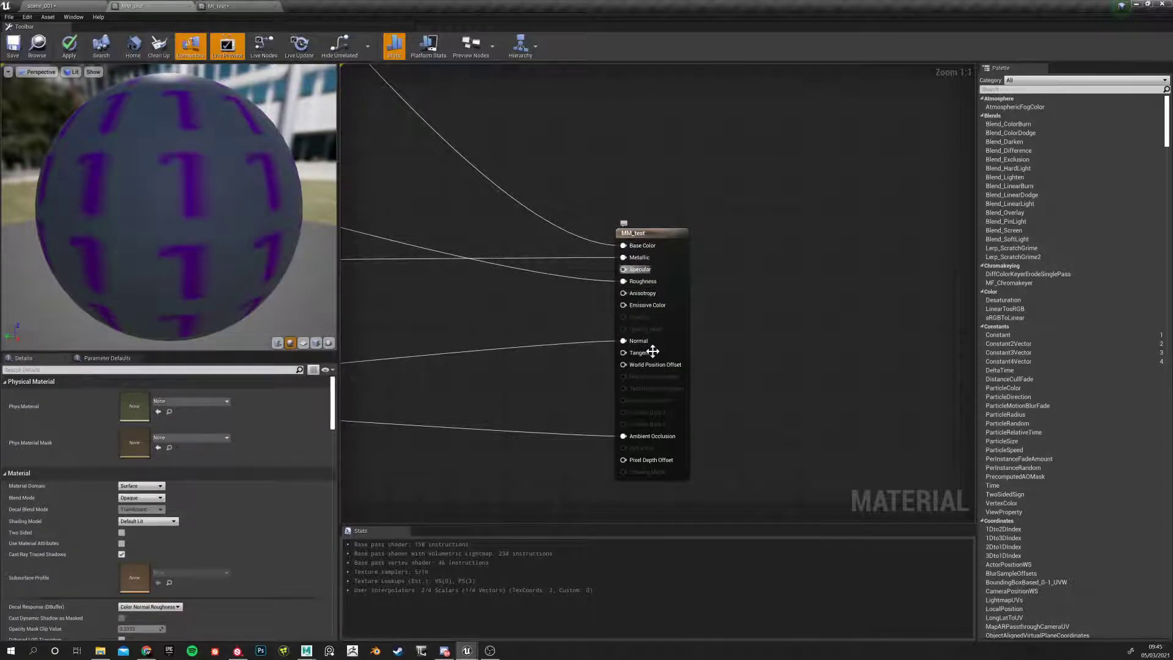
left_click(655, 239)
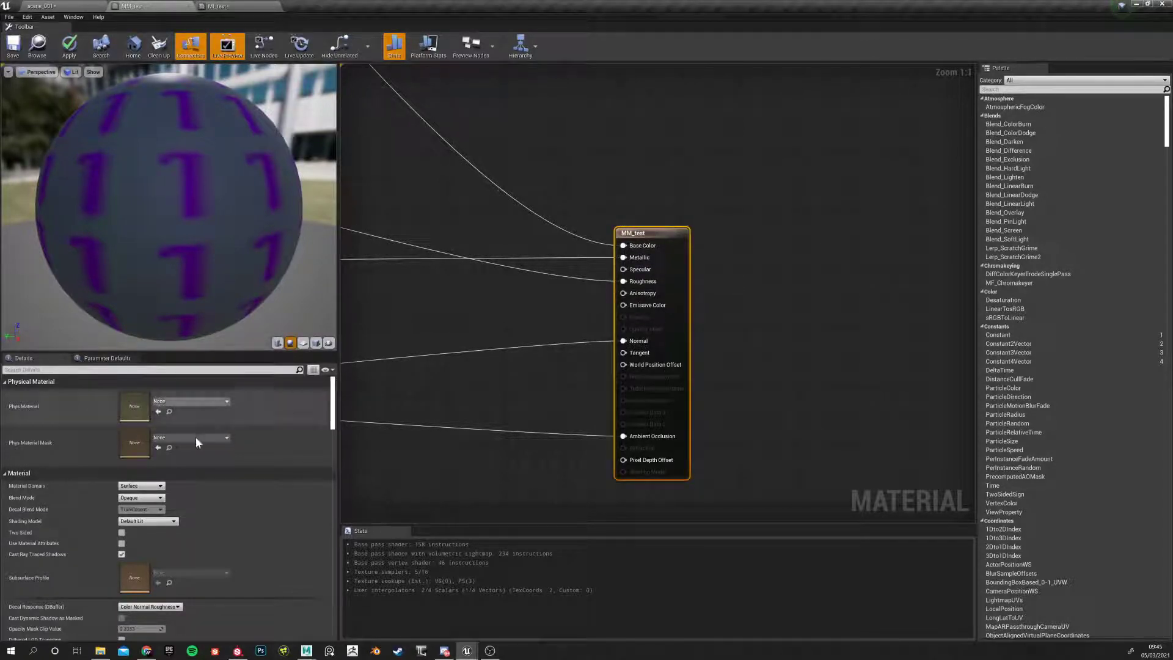
left_click(132, 498)
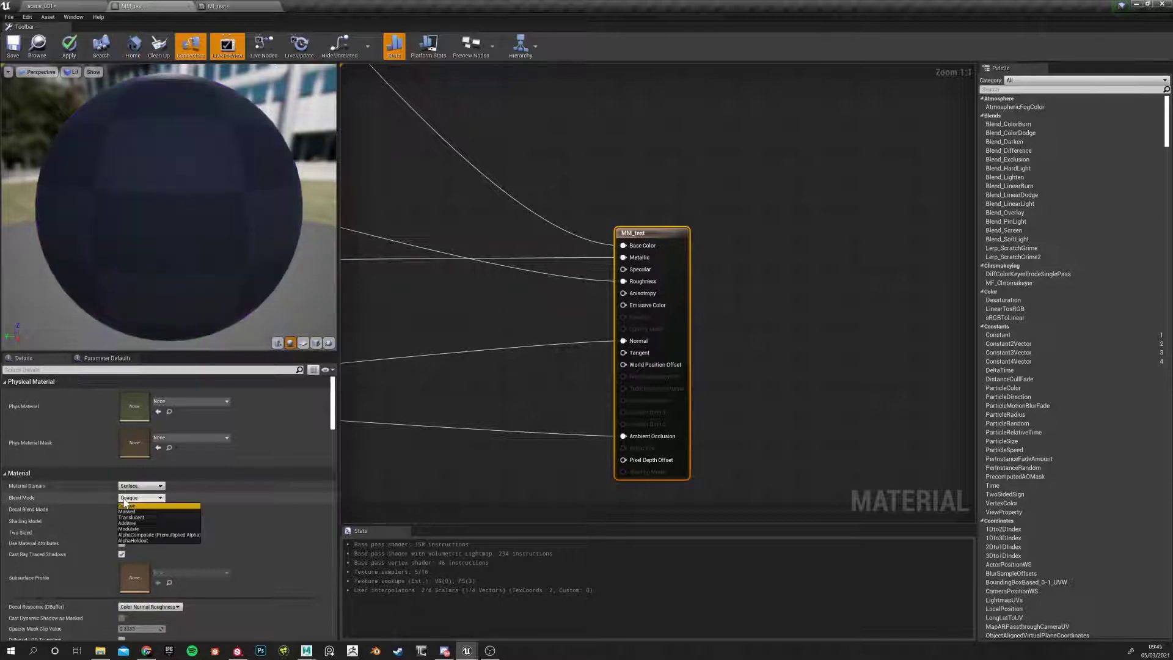
left_click(126, 511)
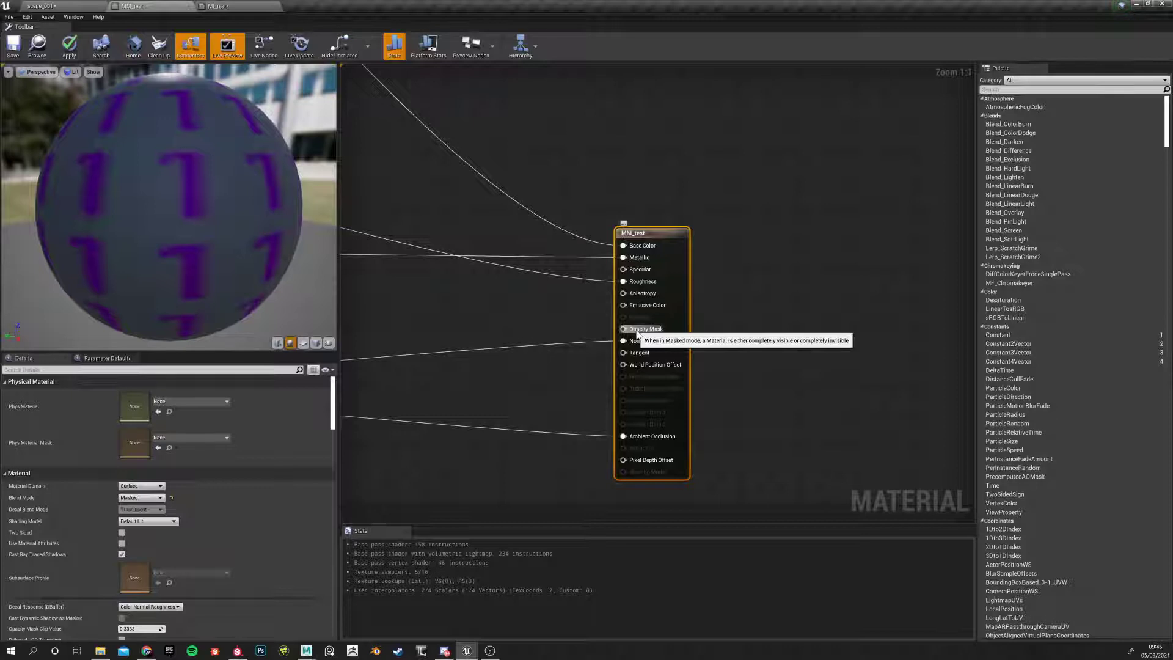
Review the available Material Domain and Blend Mode options for the master material
right_click_drag(481, 328, 540, 322)
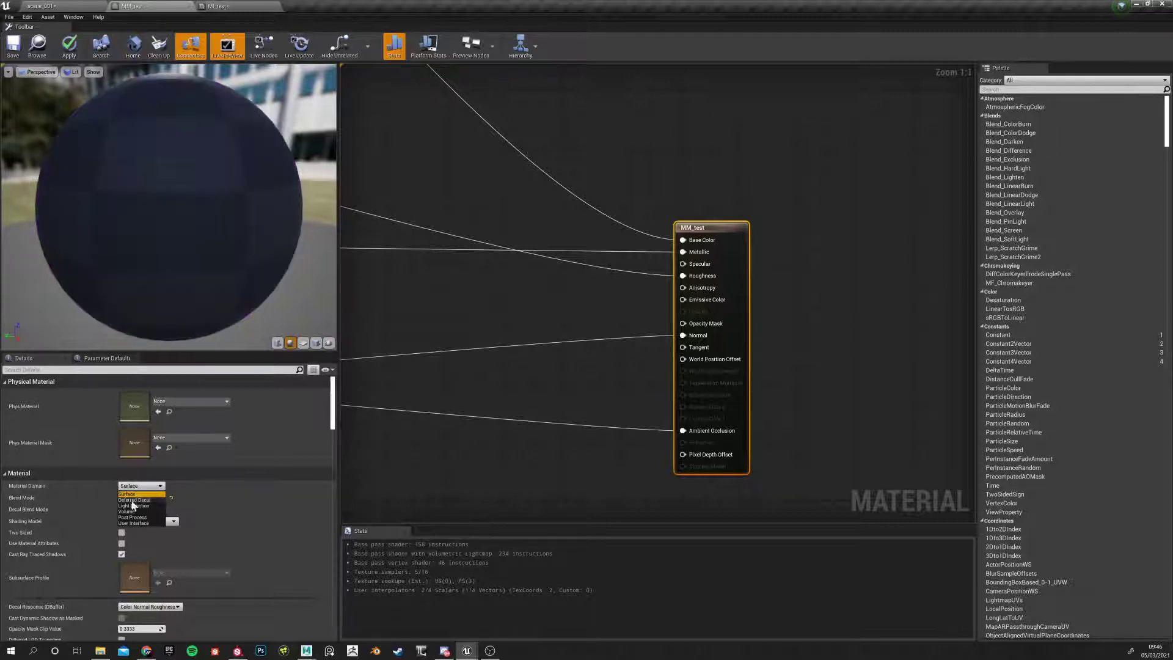
left_click(138, 498)
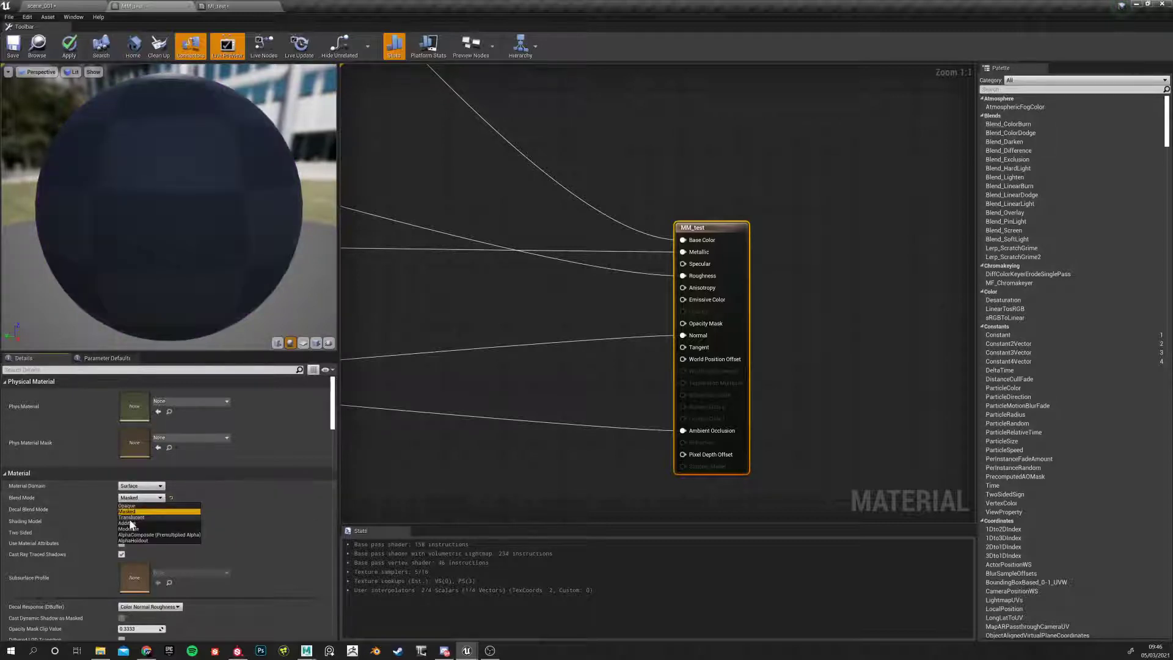
left_click(569, 411)
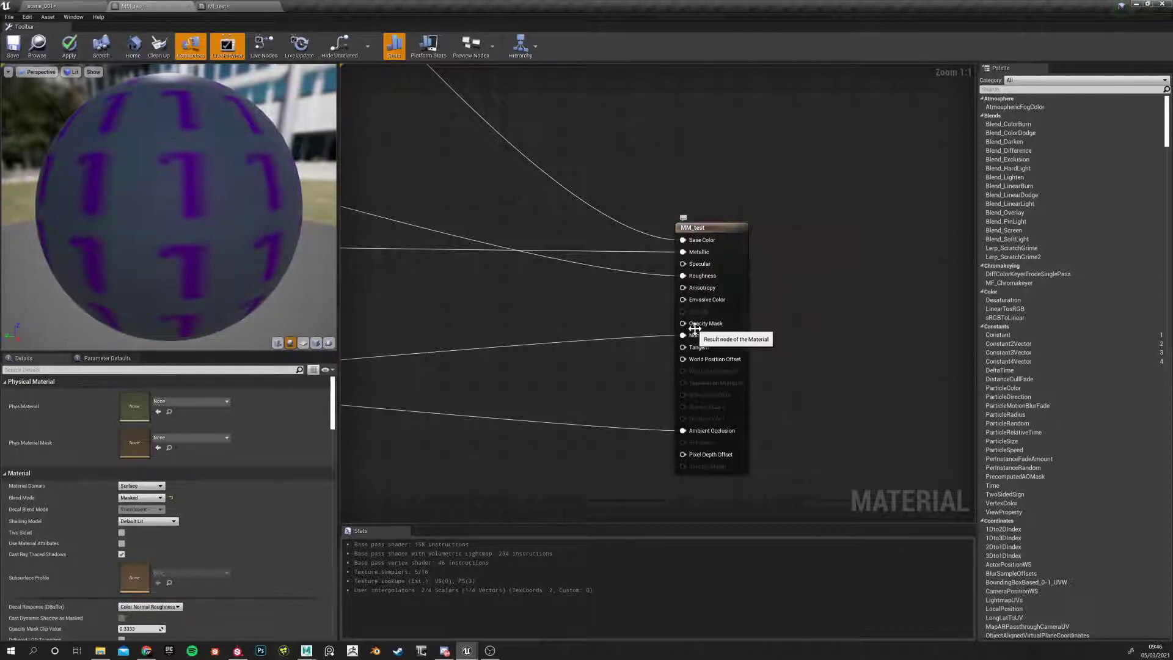
right_click_drag(520, 325, 586, 333)
Switch to the scene_001 level and select the floor grating mesh to inspect its materials
left_click(61, 6)
right_click_drag(676, 267, 868, 342)
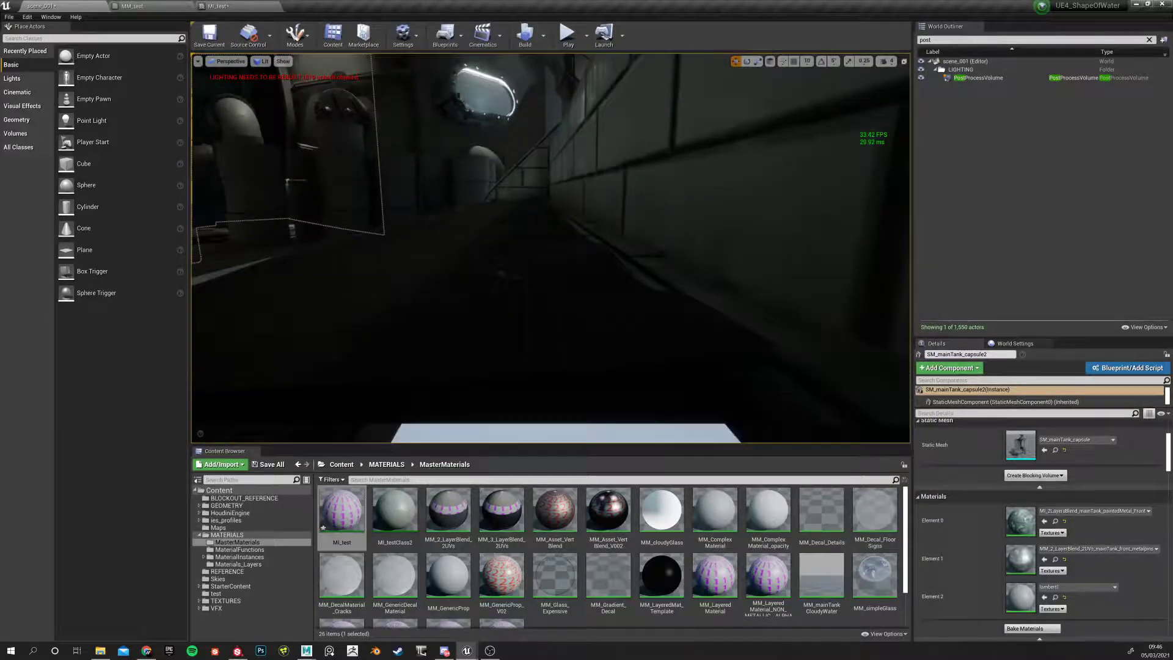
right_click_drag(635, 273, 720, 272)
scroll(624, 280, "down", 3)
right_click_drag(618, 330, 635, 366)
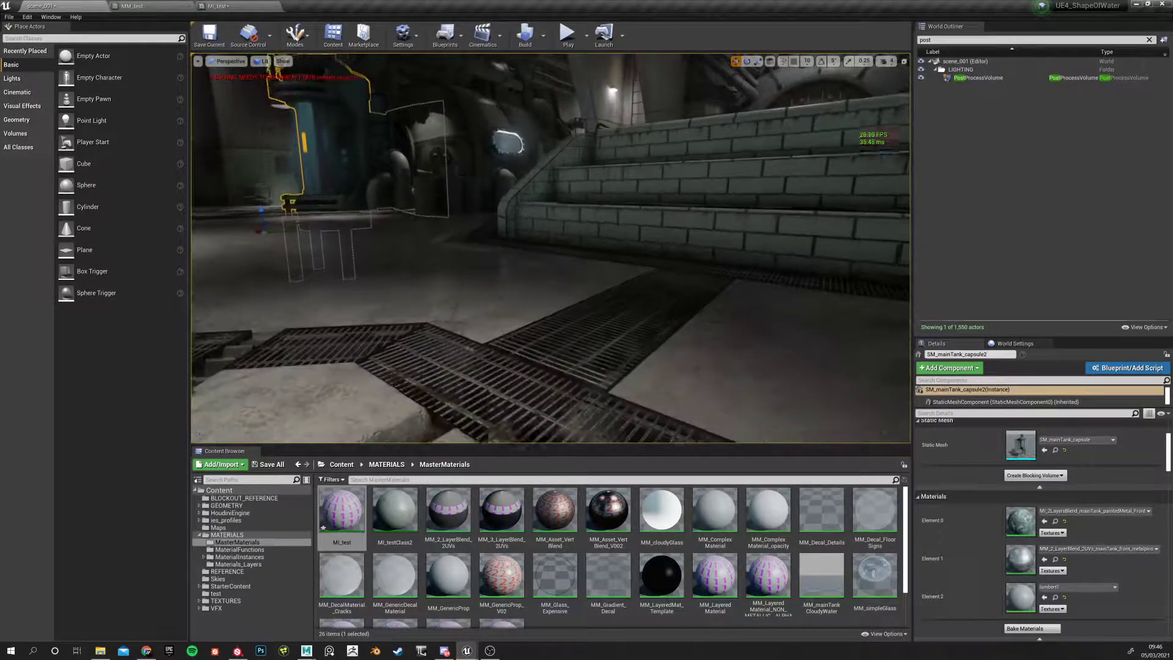
left_click(552, 377)
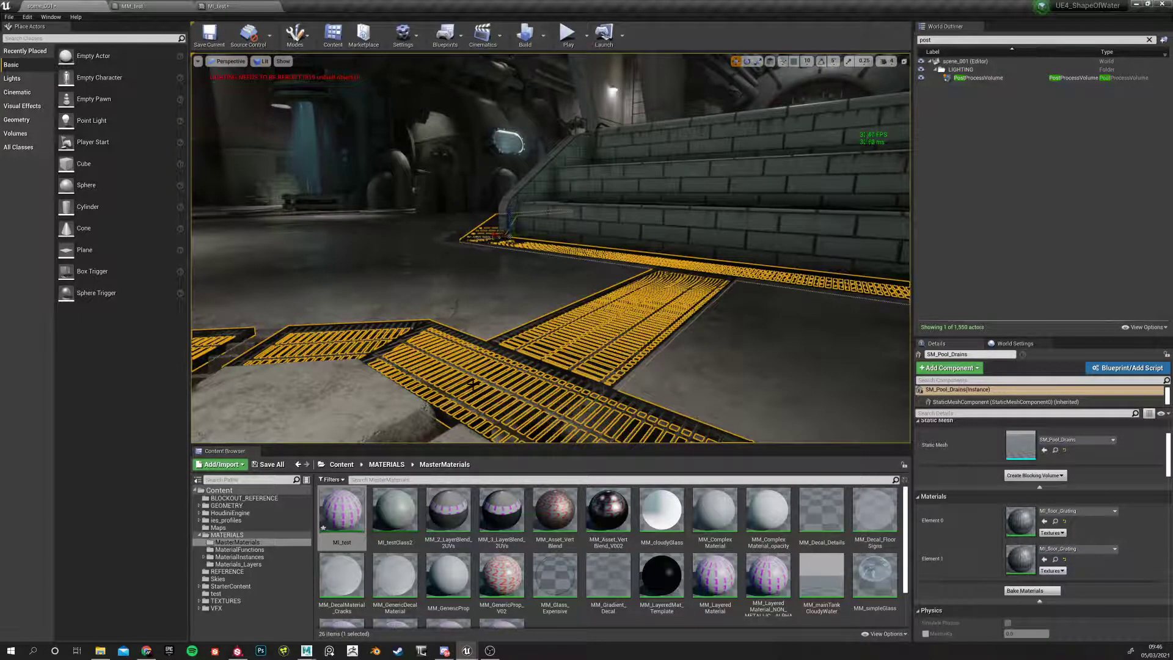
Return to the master material and try to wire the Opacity Mask input back towards the texture inputs
left_click(129, 6)
left_click(219, 6)
left_click(171, 7)
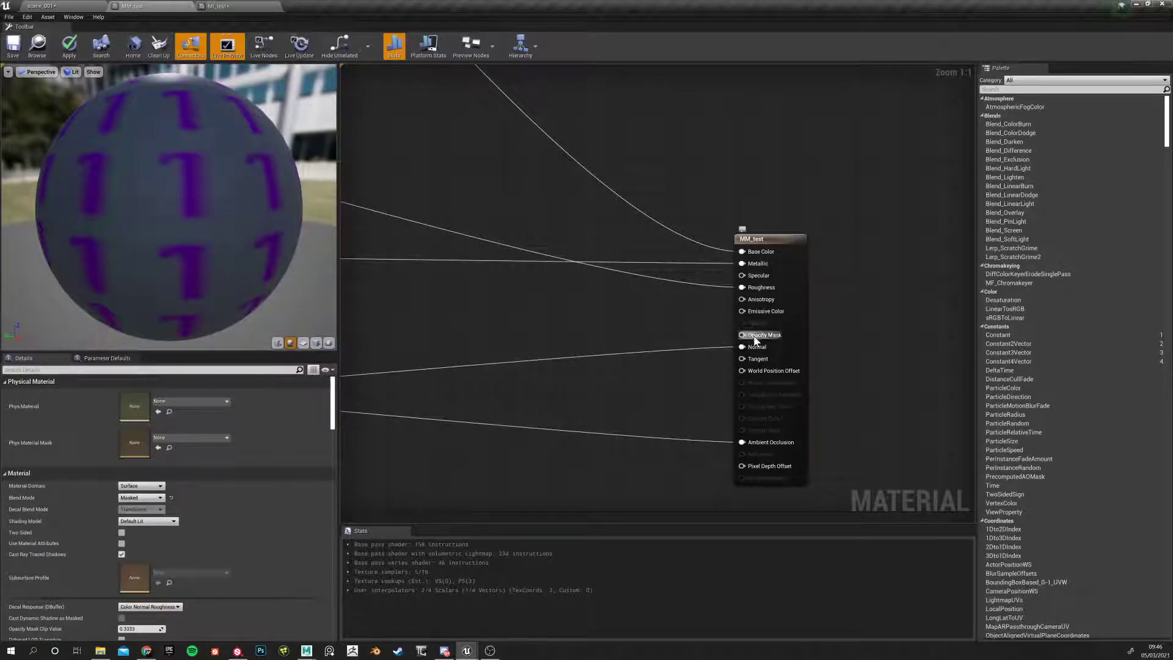
right_click_drag(410, 319, 690, 339)
scroll(521, 334, "down", 7)
right_click_drag(490, 332, 797, 357)
scroll(480, 291, "up", 4)
scroll(360, 317, "up", 2)
right_click_drag(361, 318, 611, 326)
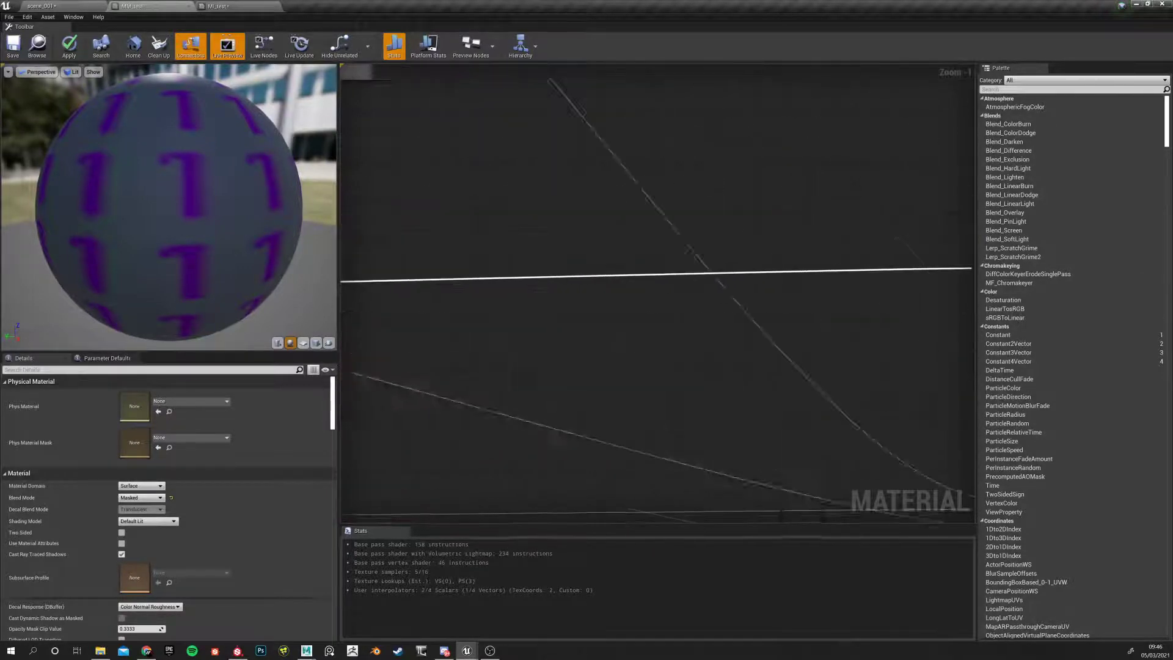
left_click_drag(974, 269, 538, 264)
left_click(490, 251)
Move the Base Colour Tweaks comment group upward to leave more space above Roughness Tweaks
scroll(490, 253, "down", 7)
right_click_drag(450, 230, 746, 328)
scroll(661, 277, "up", 2)
right_click_drag(661, 277, 807, 265)
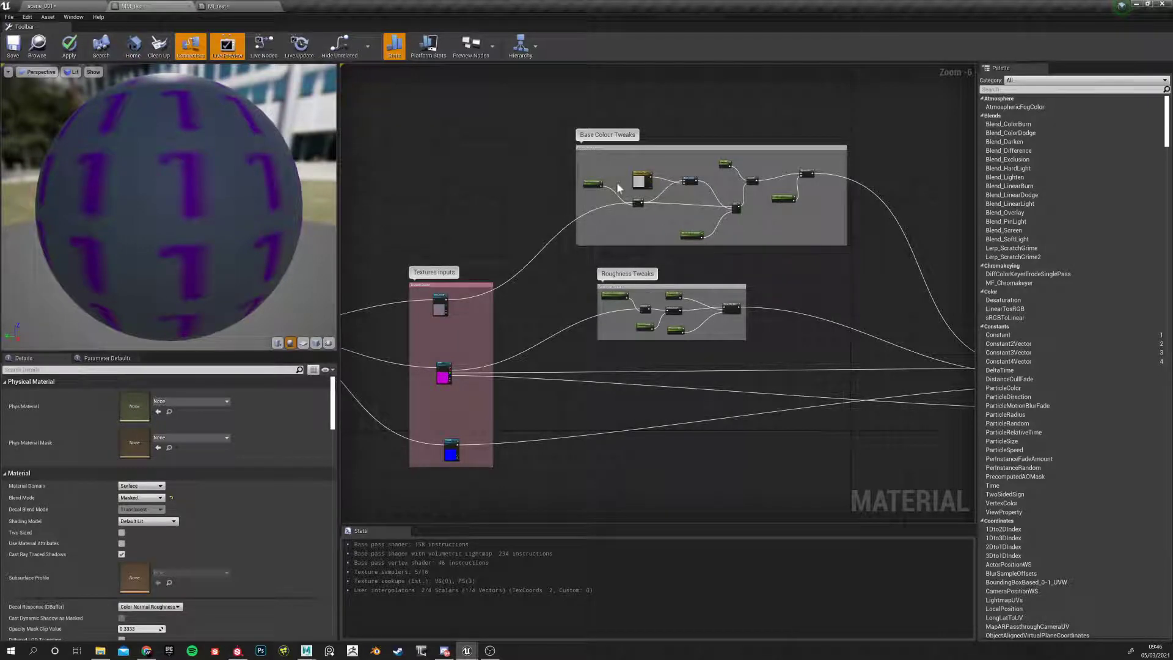
left_click_drag(606, 156, 601, 92)
right_click_drag(552, 291, 465, 313)
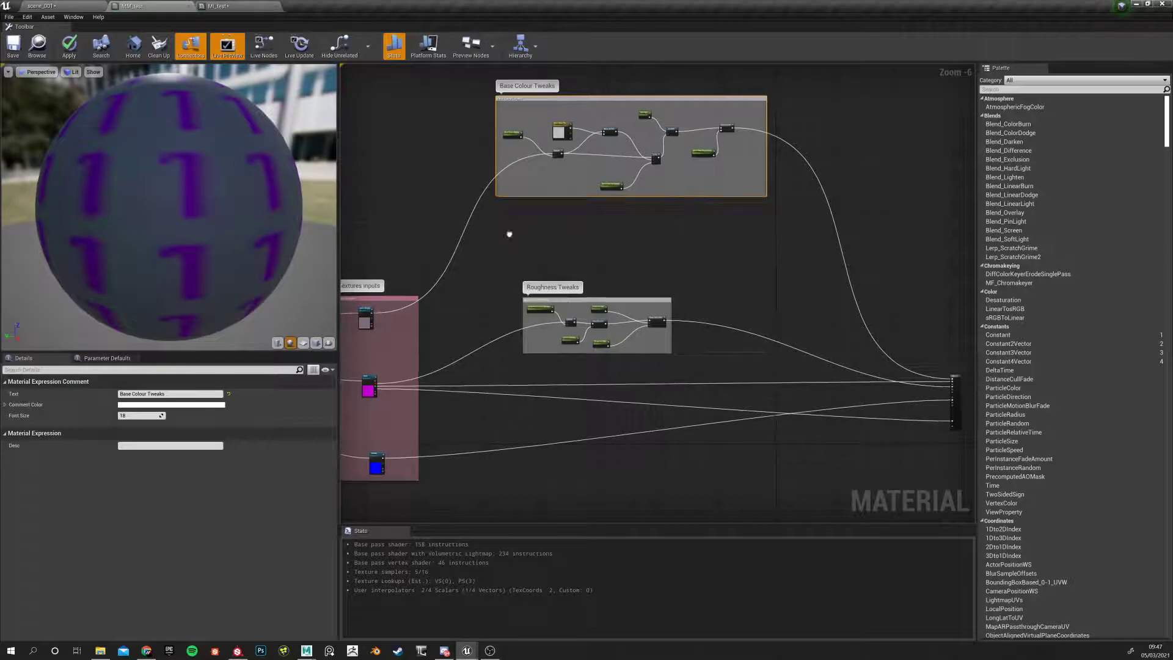
Select the BASE_COLOUR texture parameter in the Textures inputs group and inspect its outputs and settings
right_click_drag(508, 233, 727, 210)
scroll(603, 322, "down", 5)
scroll(593, 299, "up", 6)
scroll(593, 299, "up", 5)
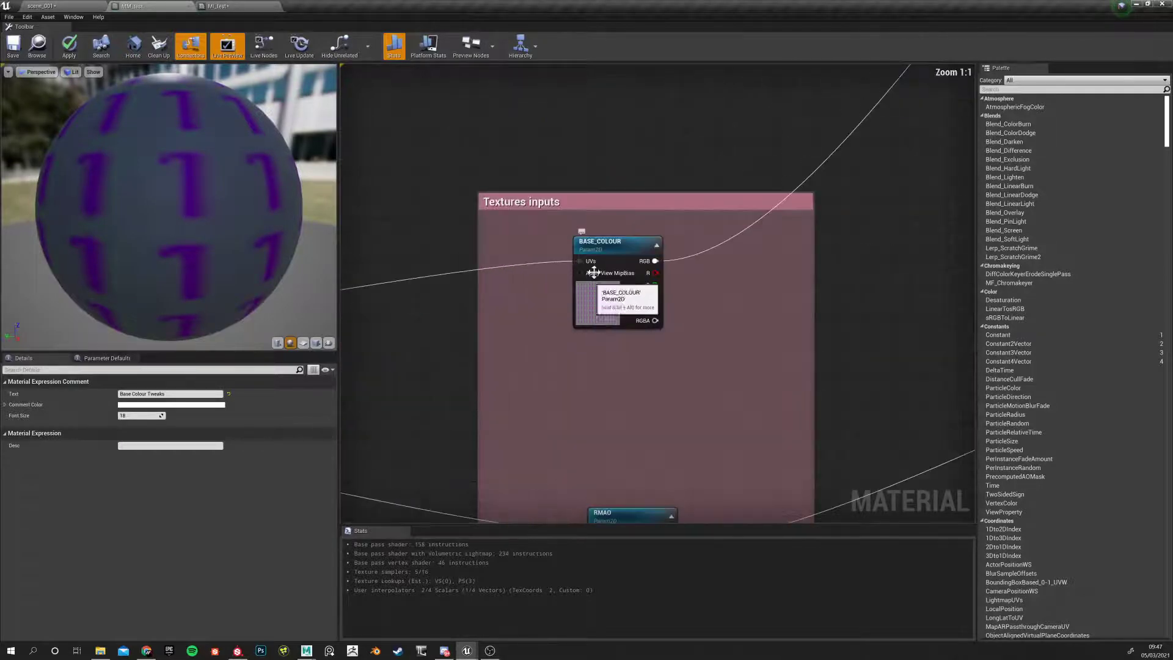
left_click(597, 306)
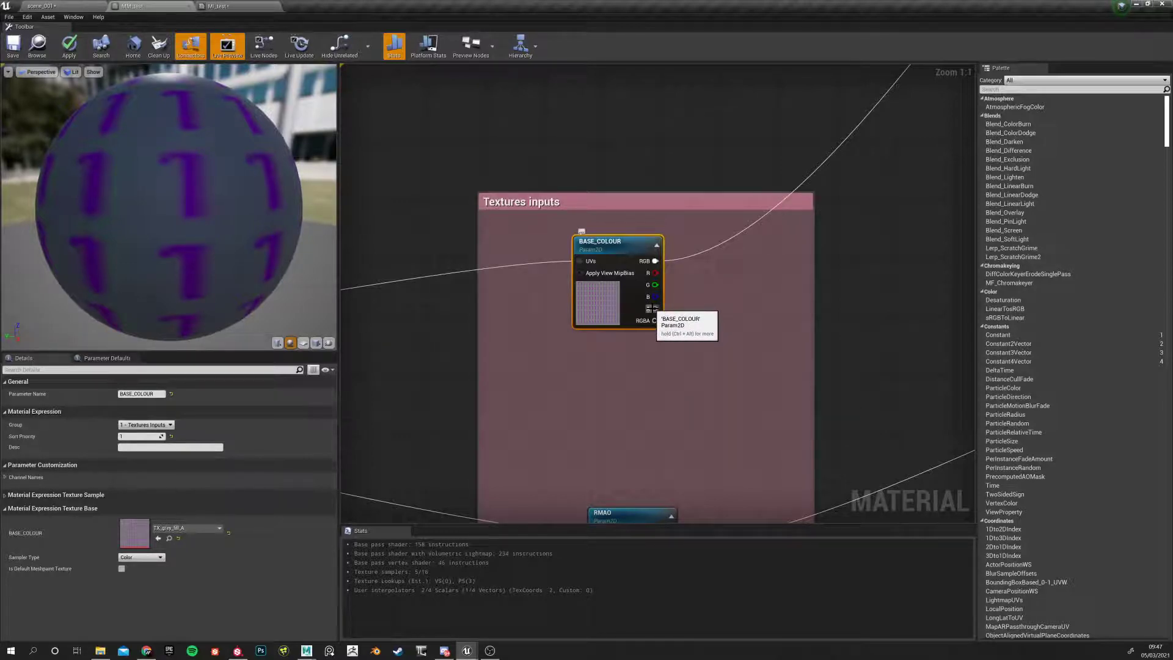
Examine the free graph space between the Base Colour Tweaks and Roughness Tweaks groups, clearing the node selection
right_click_drag(602, 394, 484, 386)
scroll(666, 297, "down", 7)
right_click_drag(672, 298, 578, 290)
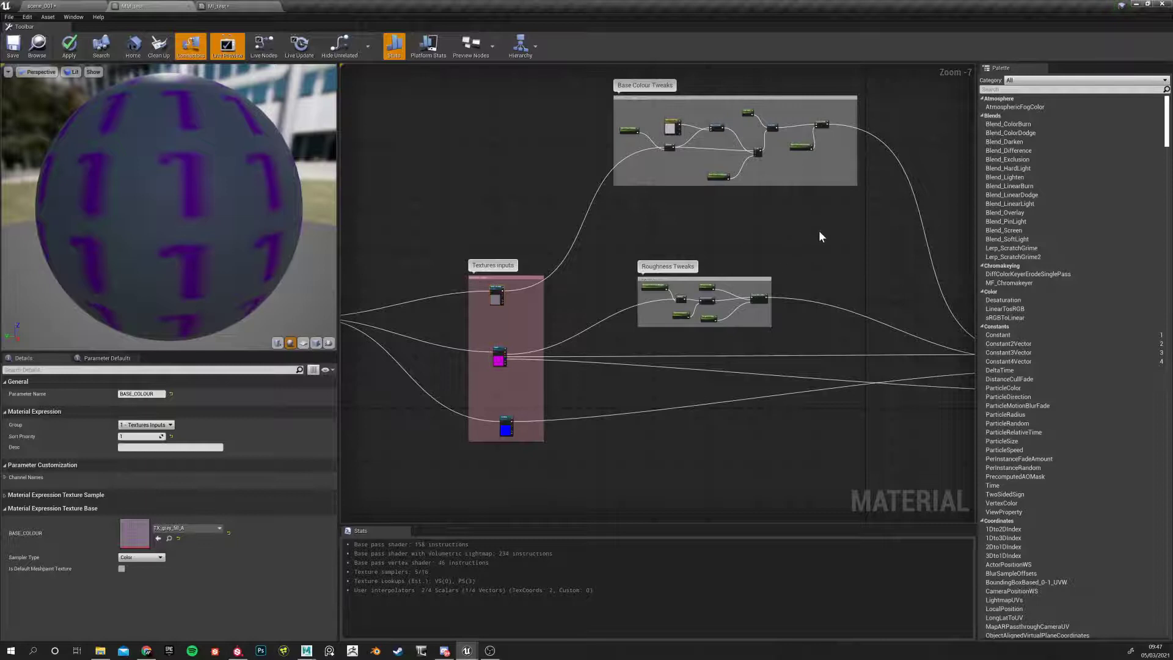
right_click_drag(819, 232, 693, 224)
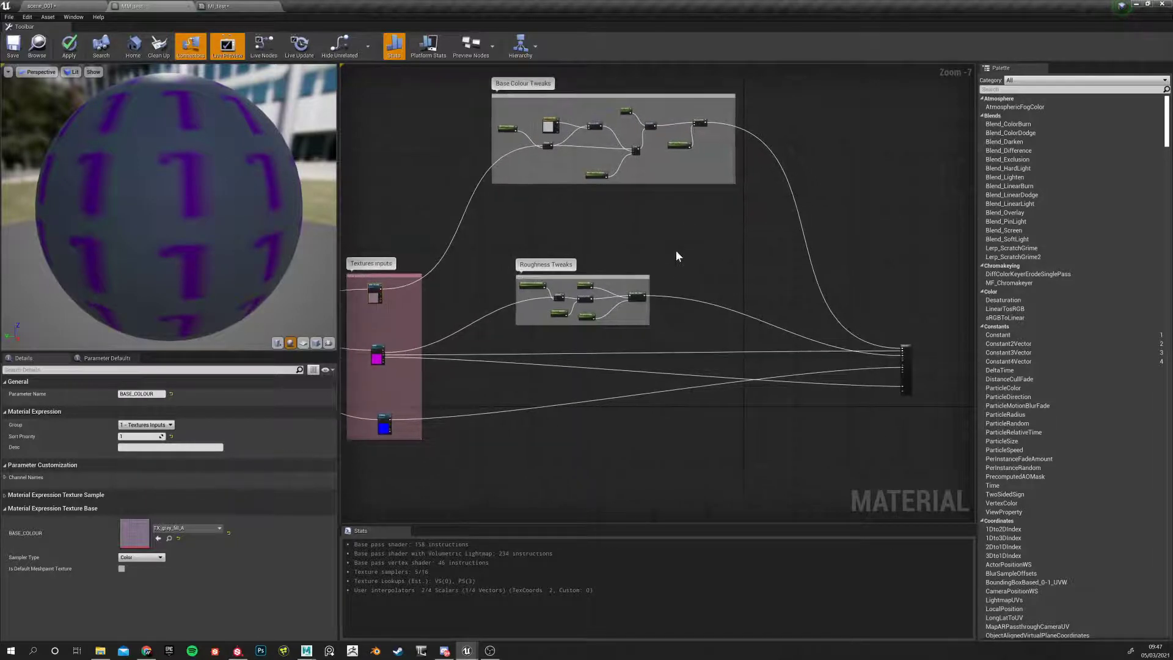
scroll(648, 240, "down", 2)
scroll(734, 245, "up", 5)
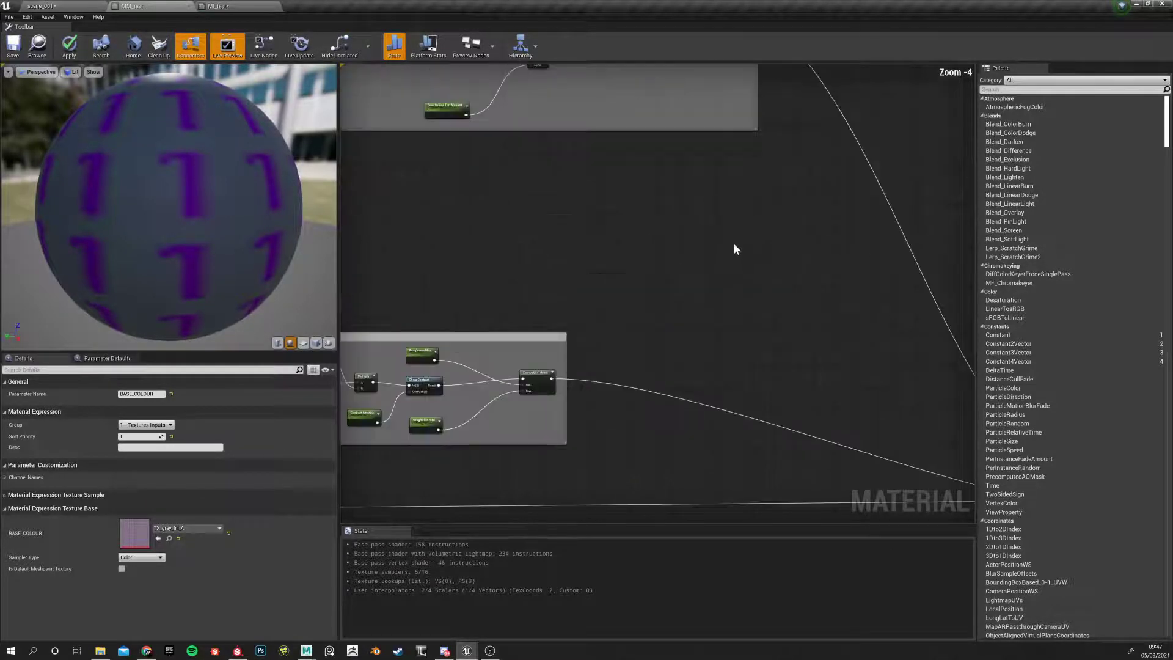
right_click_drag(723, 267, 784, 320)
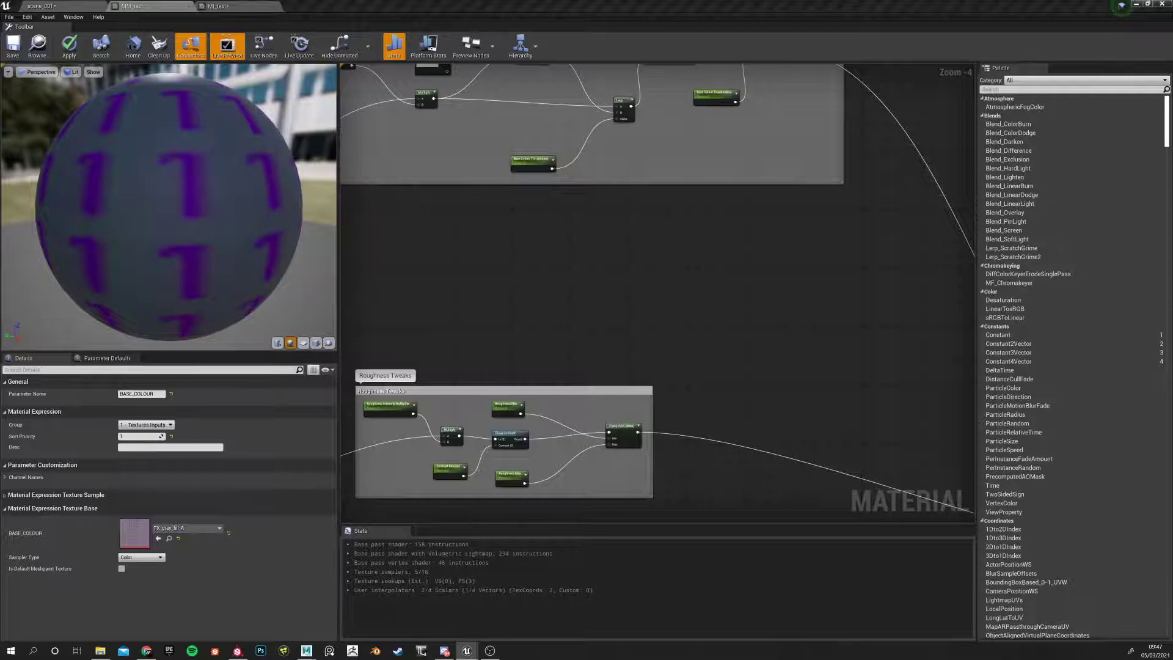
left_click(703, 311)
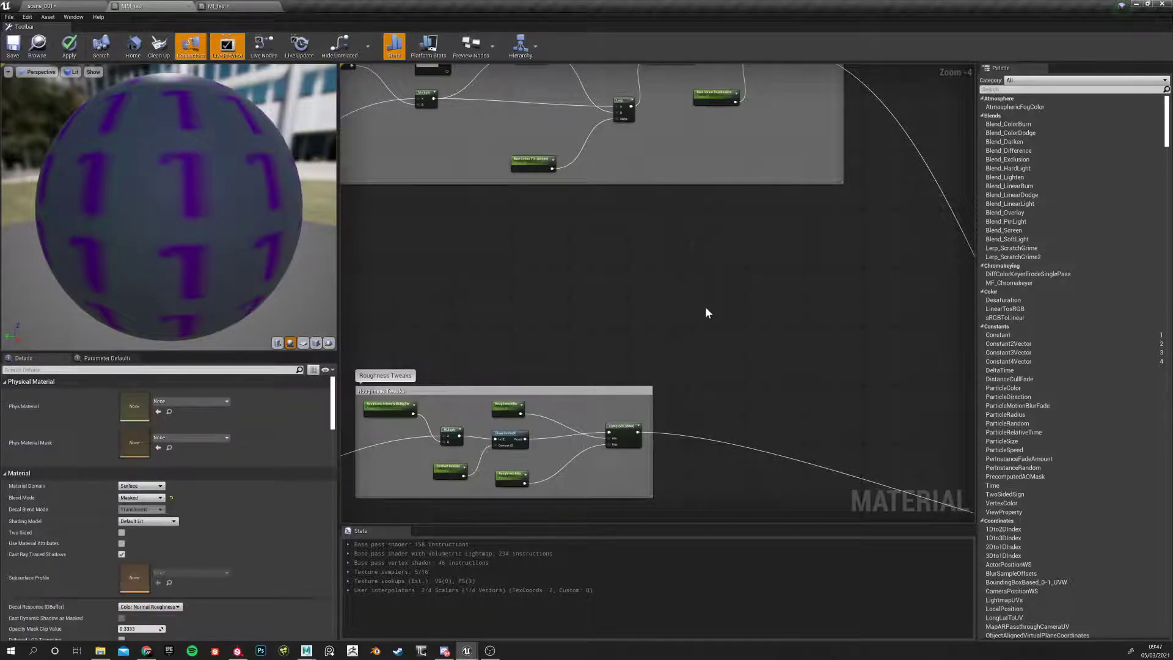
left_click(219, 6)
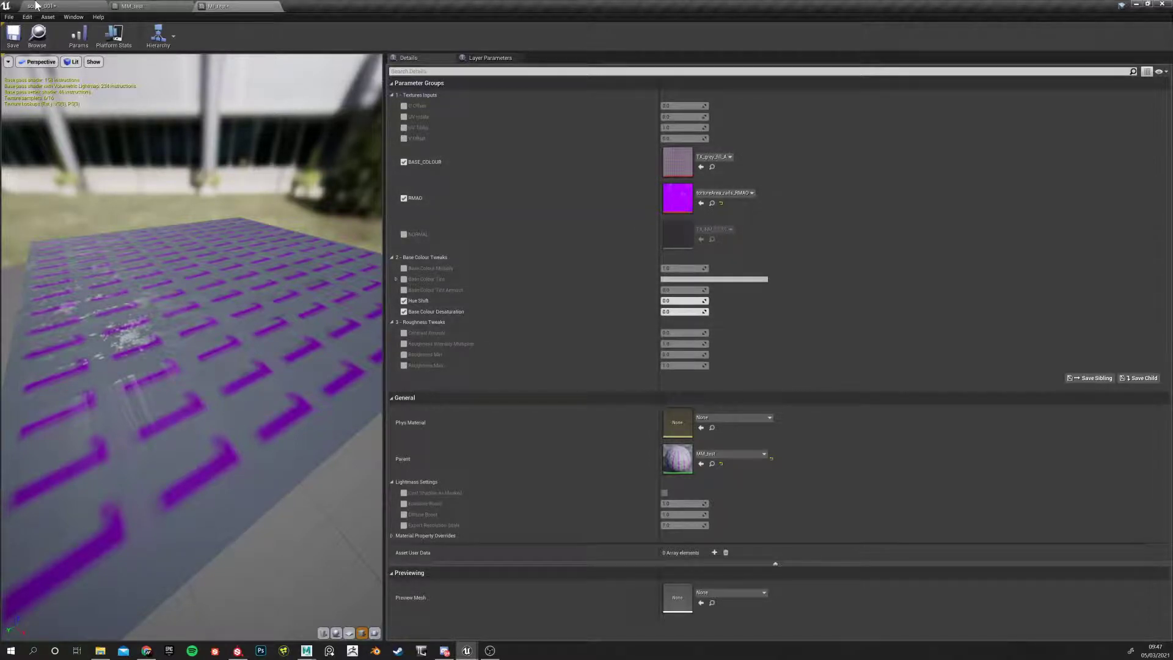
left_click(55, 7)
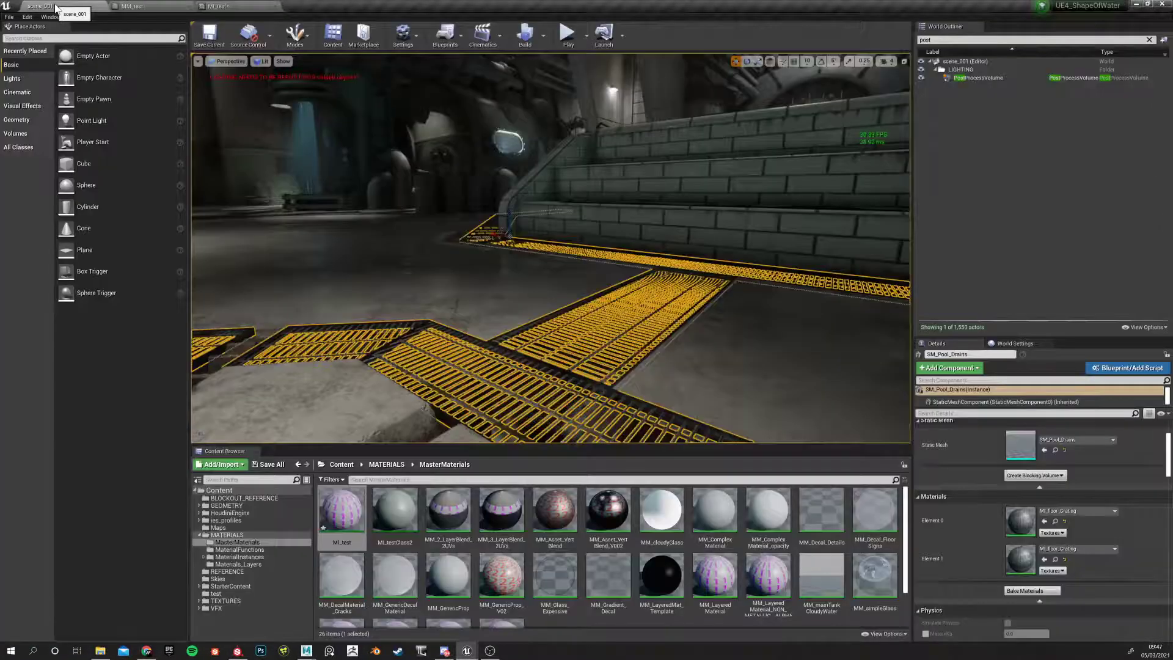
left_click(217, 6)
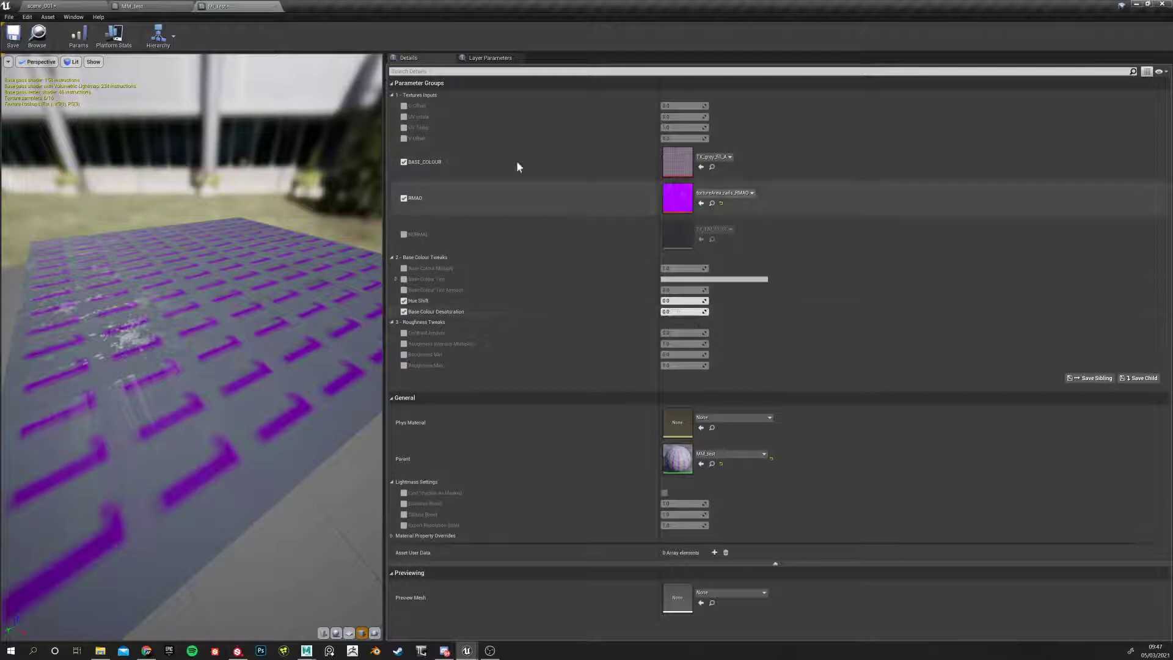
left_click(137, 5)
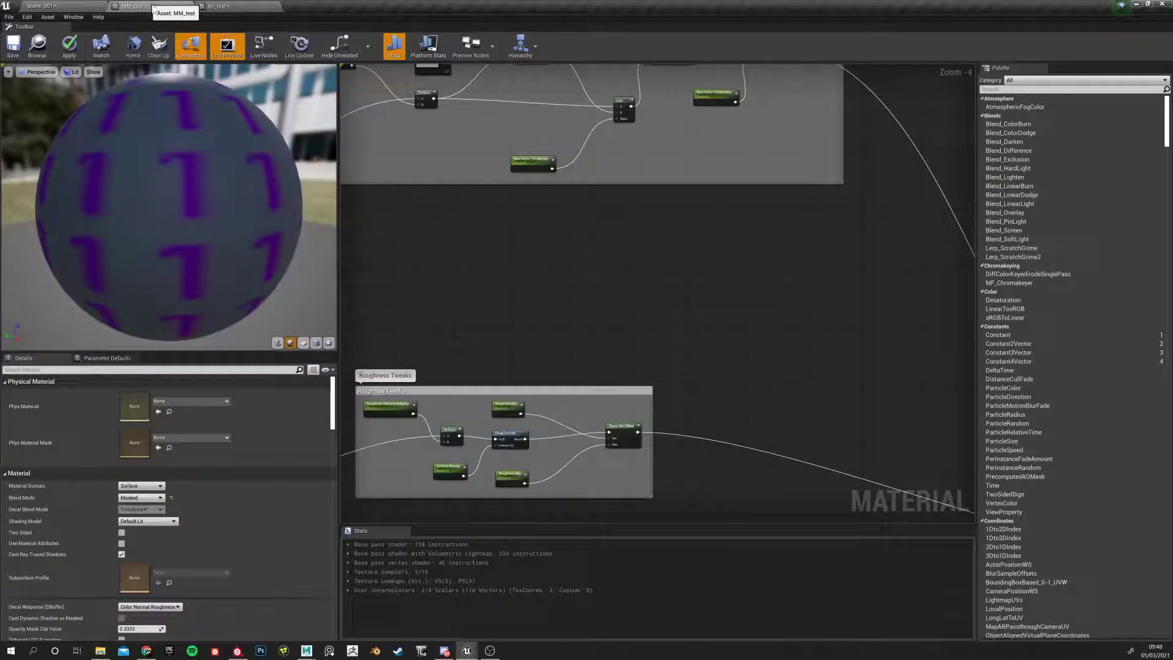
left_click(234, 7)
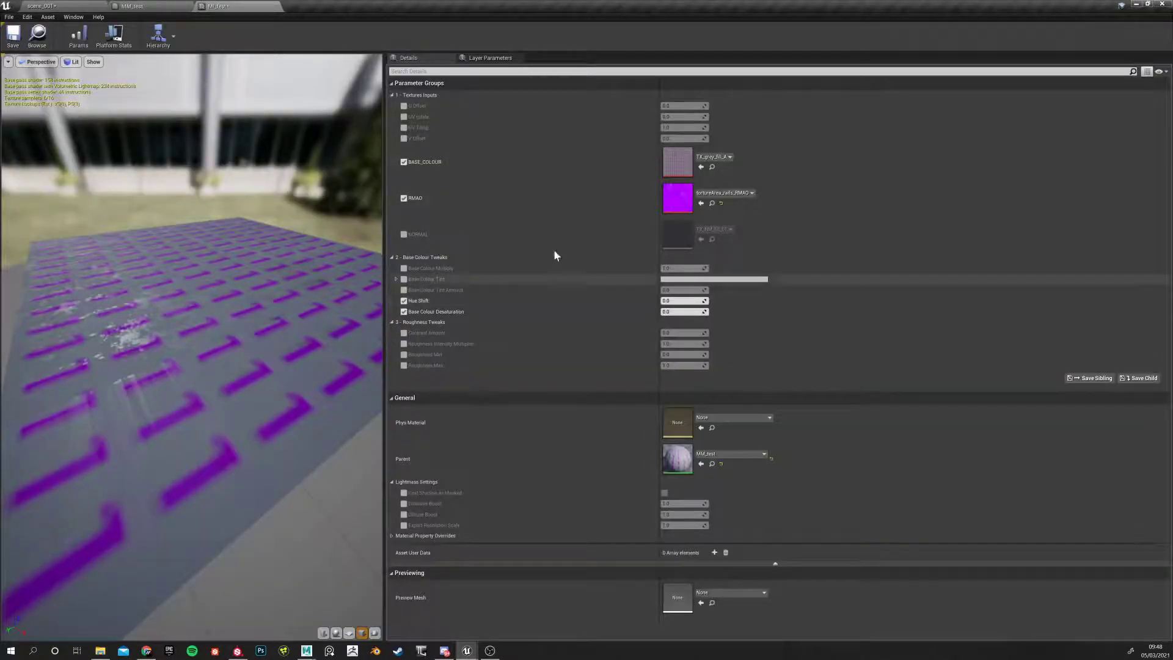
left_click(156, 6)
right_click_drag(461, 283, 445, 234)
right_click_drag(375, 251, 319, 268)
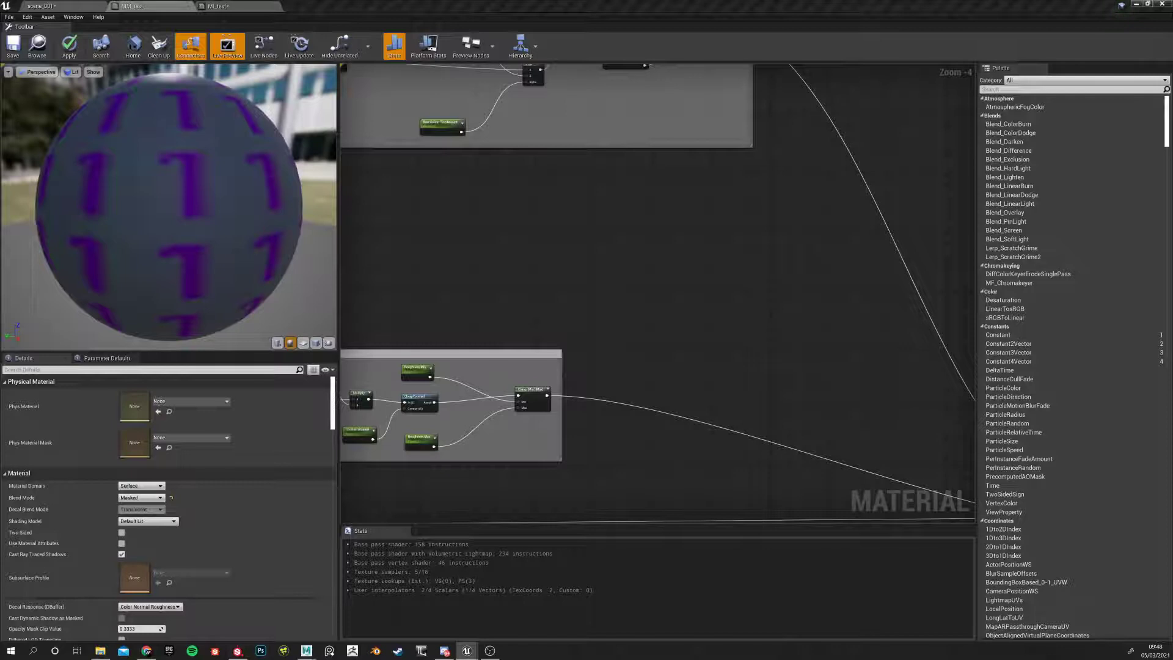
Add a StaticSwitchParameter node in the free space between the Base Colour Tweaks and Roughness Tweaks groups
right_click_drag(642, 279, 585, 275)
right_click(585, 275)
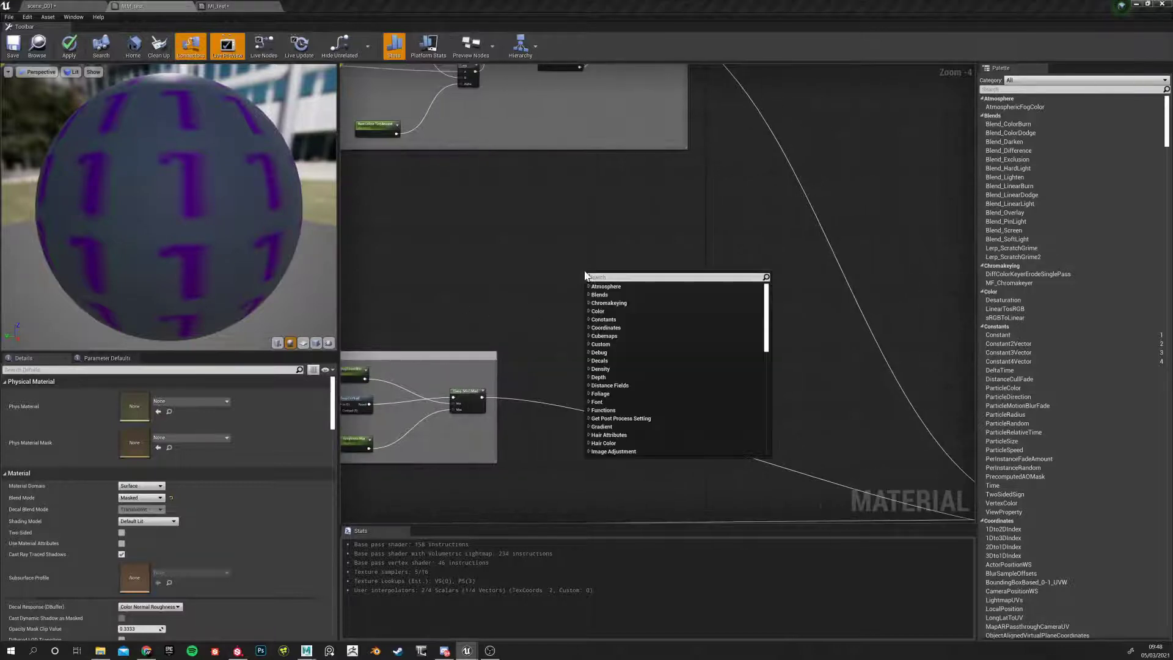
type("switch")
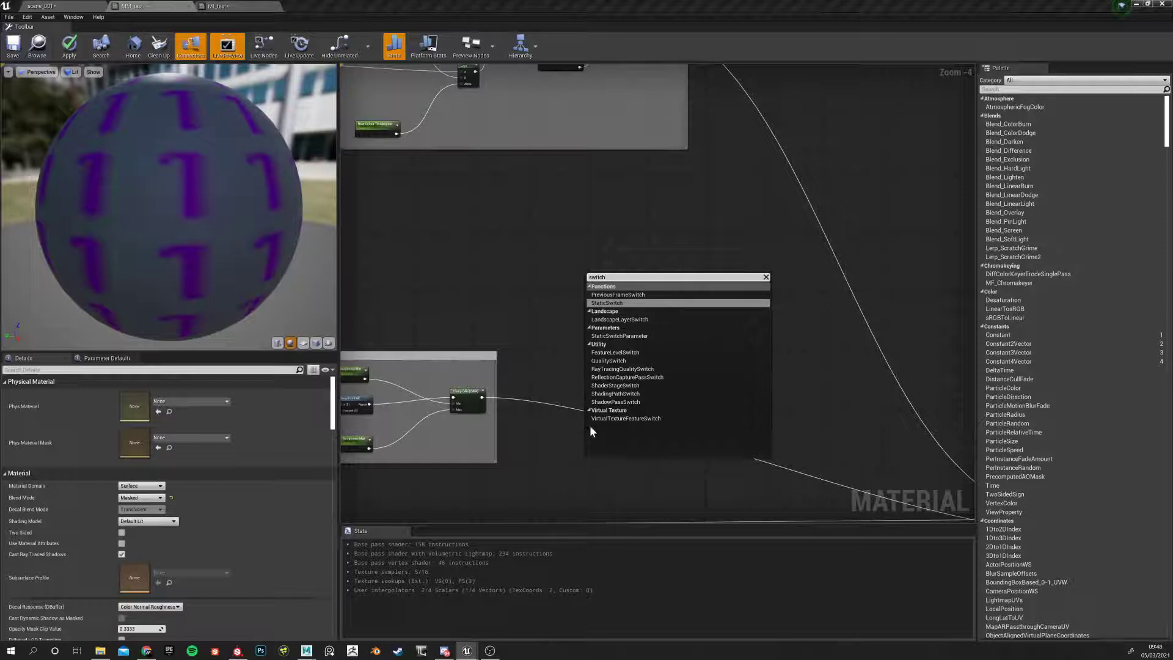
left_click(610, 338)
scroll(605, 328, "down", 2)
scroll(600, 310, "up", 4)
scroll(602, 300, "up", 2)
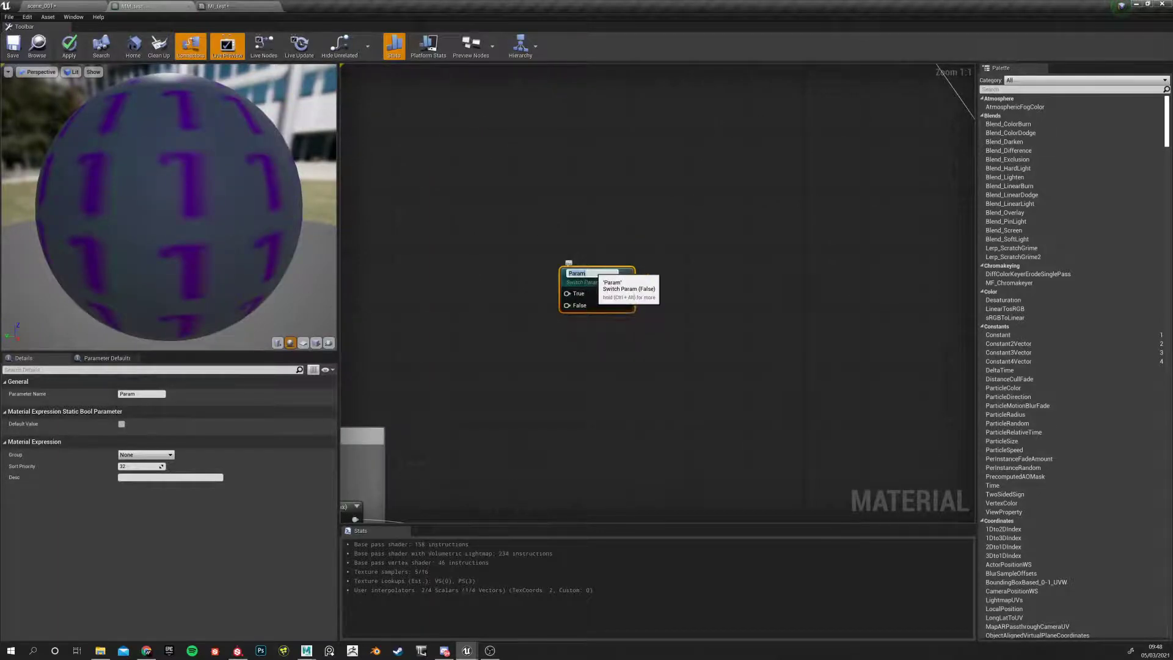
Name the new switch parameter "Use Opacity? (from BaseColour Alpha)"
key("BackSpace")
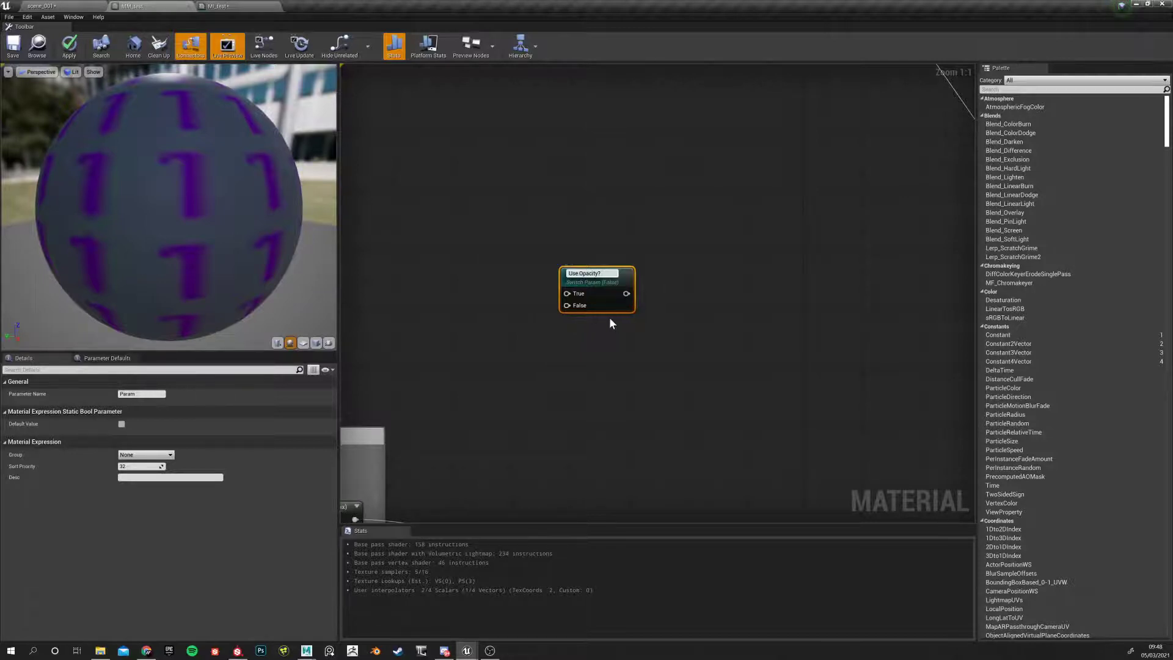
type("rom BaseColour")
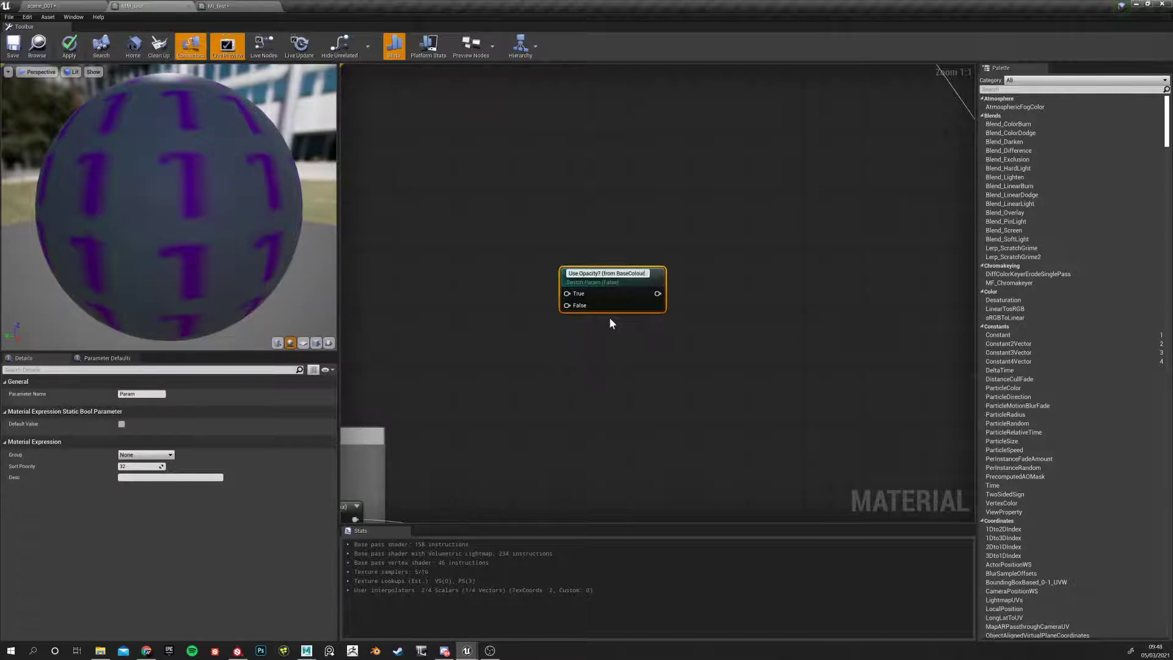
type(")")
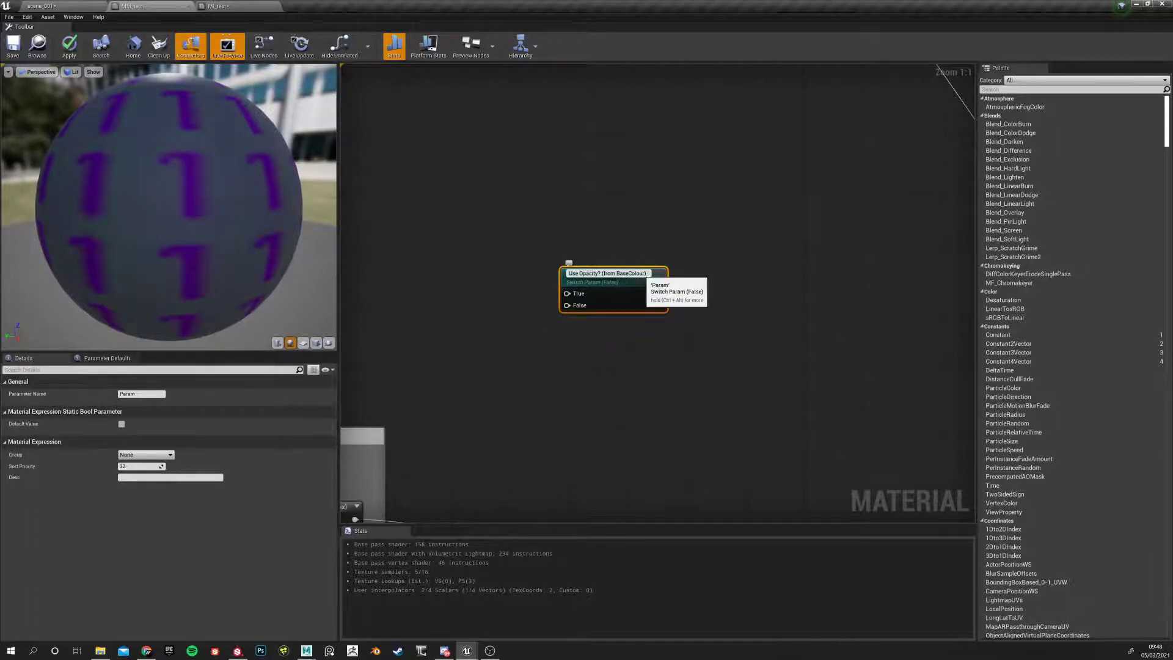
type("Alpha")
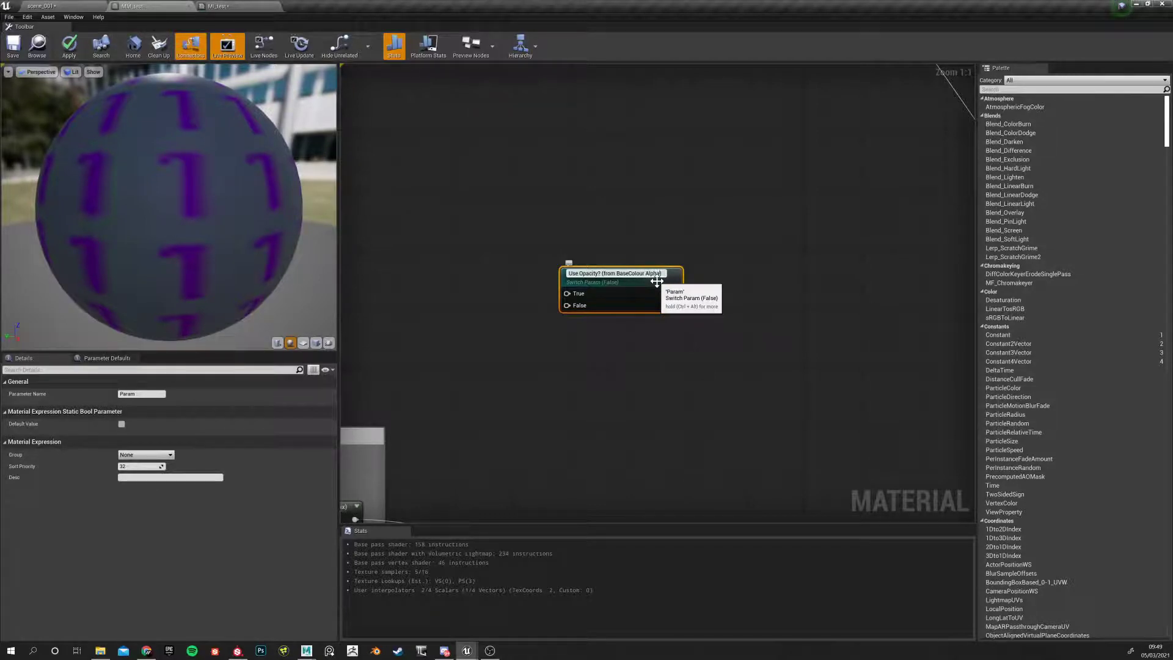
key("Return")
Connect the Use Opacity? switch's output to the Opacity Mask input of the MM_test material node
right_click_drag(493, 292, 665, 251)
scroll(672, 310, "down", 6)
scroll(759, 283, "up", 3)
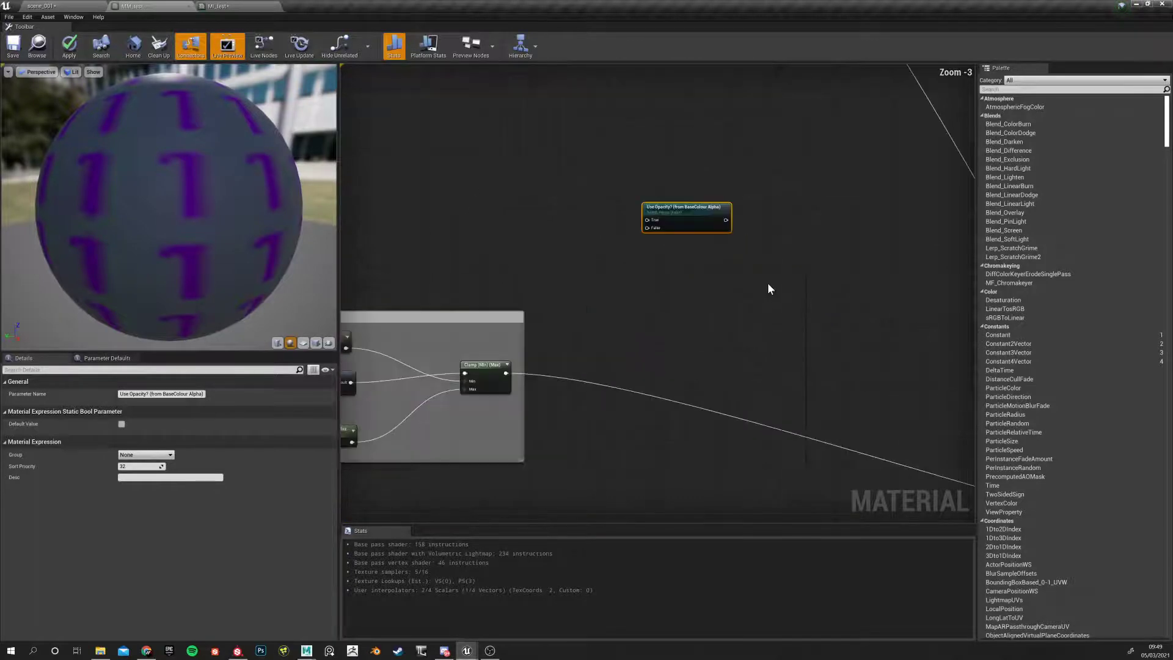
right_click_drag(768, 288, 549, 269)
scroll(550, 269, "down", 3)
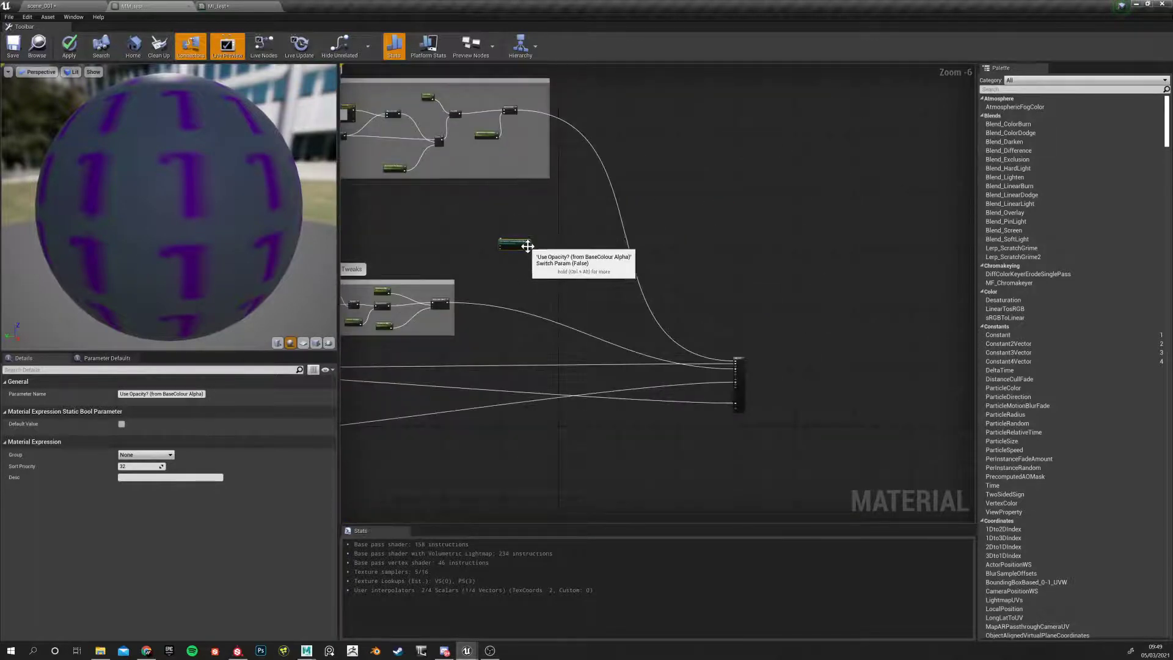
scroll(528, 245, "up", 4)
left_click_drag(530, 243, 901, 242)
right_click_drag(638, 226, 971, 513)
right_click_drag(569, 141, 680, 264)
scroll(668, 286, "down", 2)
scroll(676, 238, "up", 3)
scroll(677, 243, "up", 1)
right_click_drag(677, 242, 645, 289)
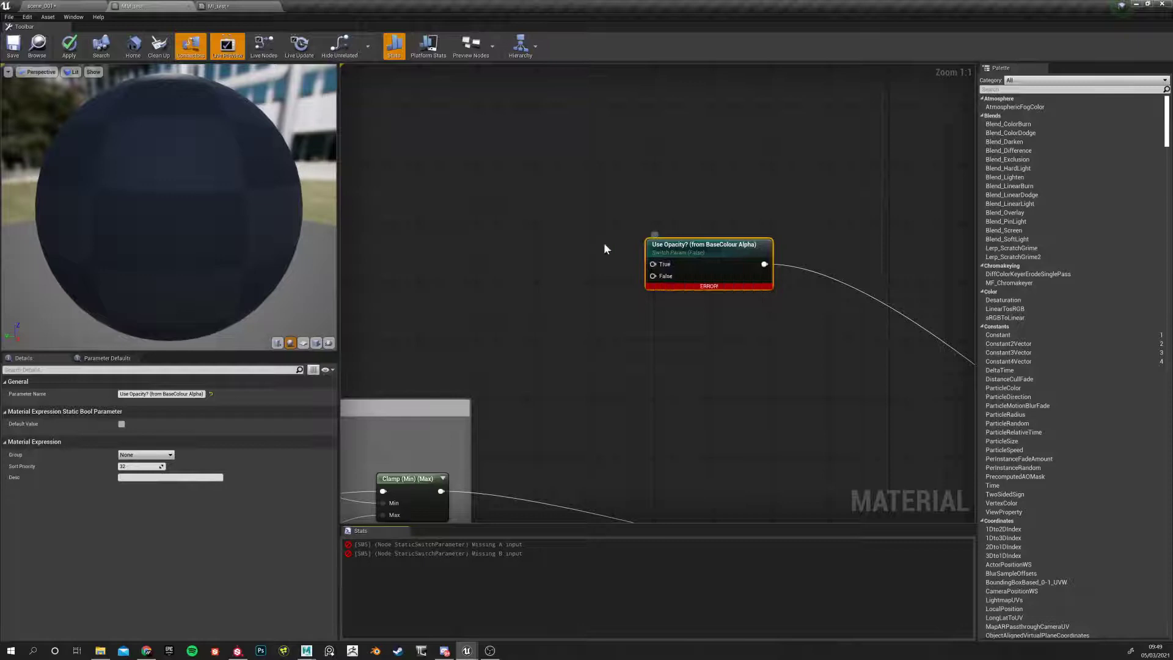
Place two Constant nodes, one above the other, in the empty space before the Use Opacity? switch
left_click(538, 305)
left_click(687, 258)
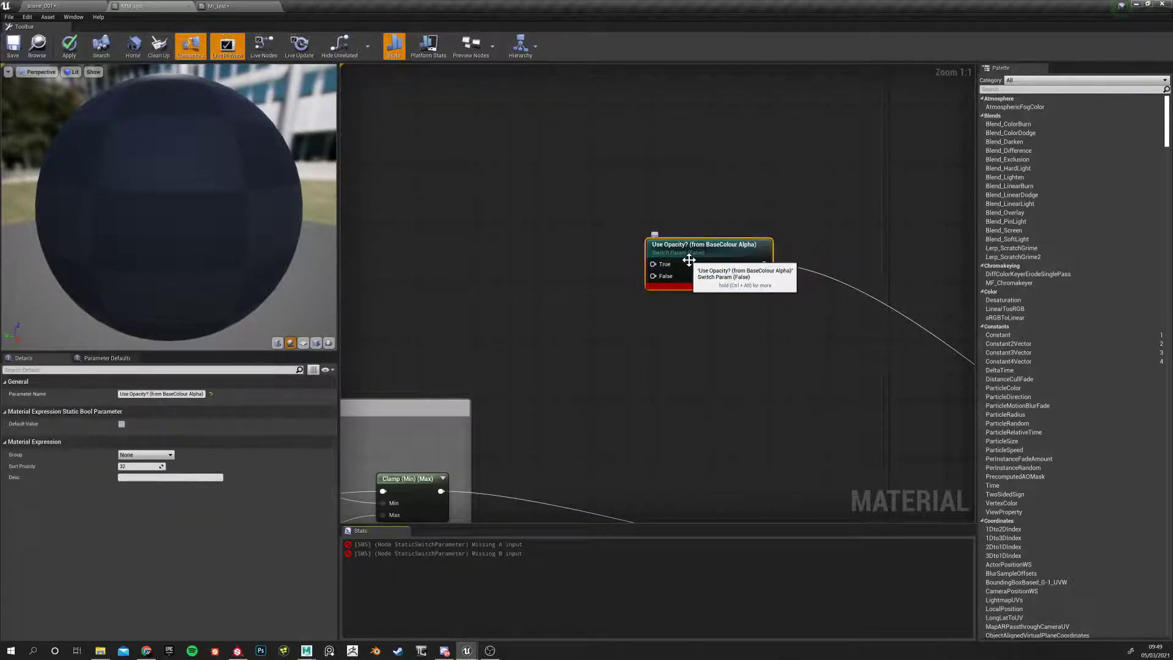
left_click(551, 230)
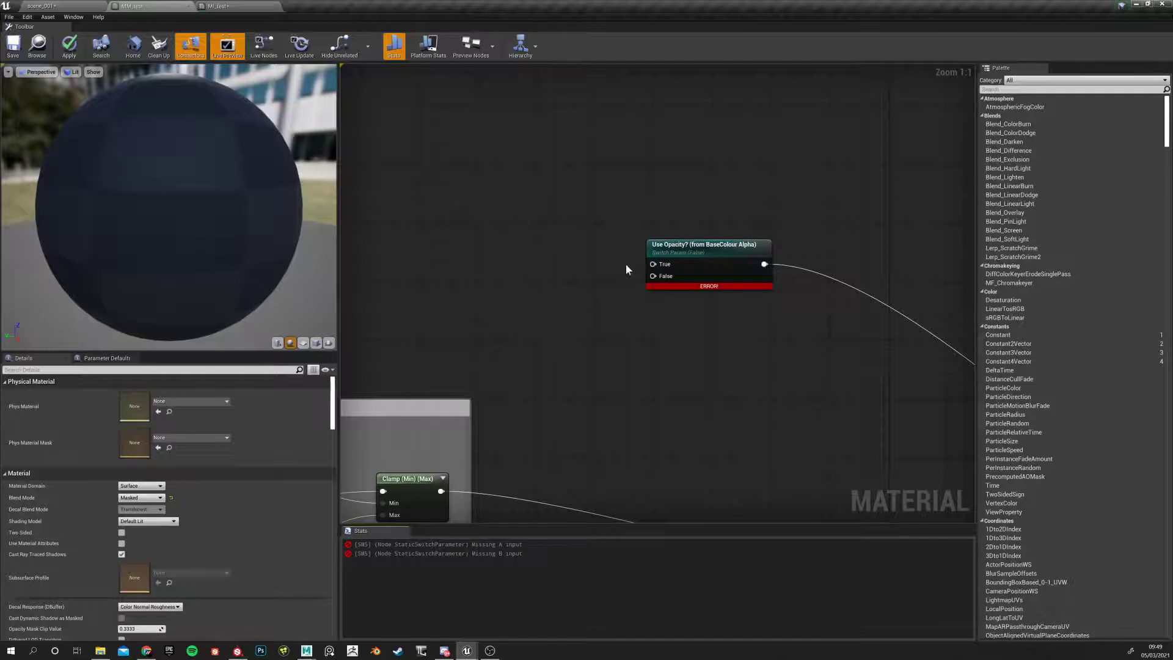
right_click_drag(518, 270, 573, 245)
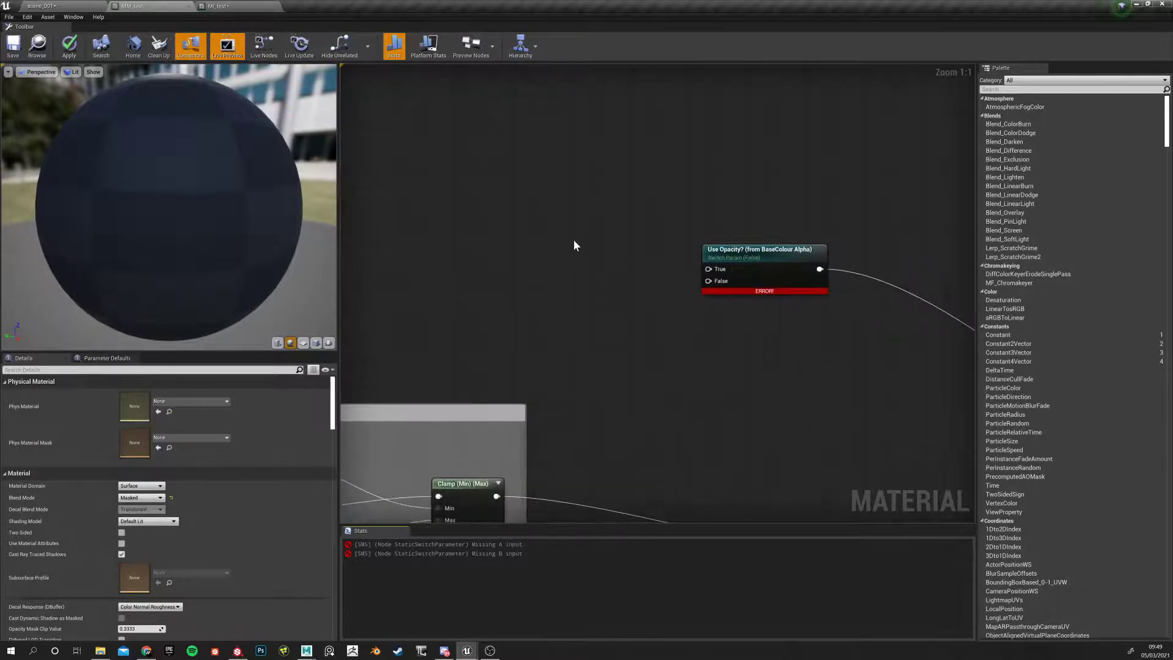
left_click(573, 234)
left_click(564, 315)
left_click_drag(581, 236, 567, 226)
Connect the upper constant to the switch's True input and the lower constant to its False input
left_click(707, 261)
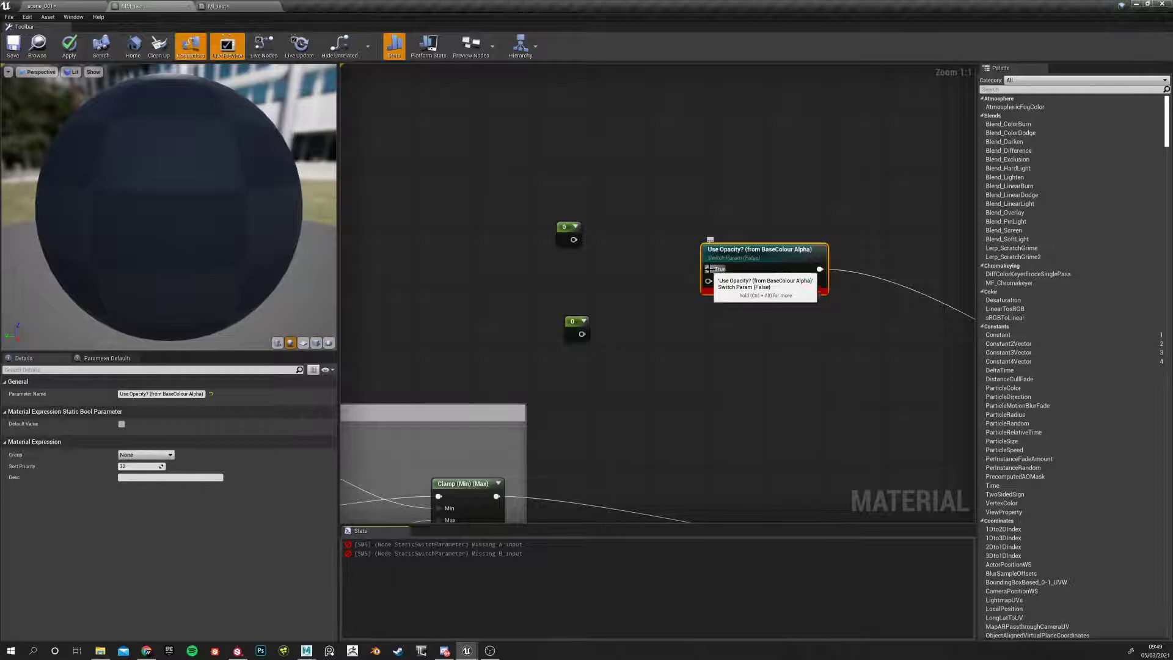
left_click_drag(574, 240, 711, 272)
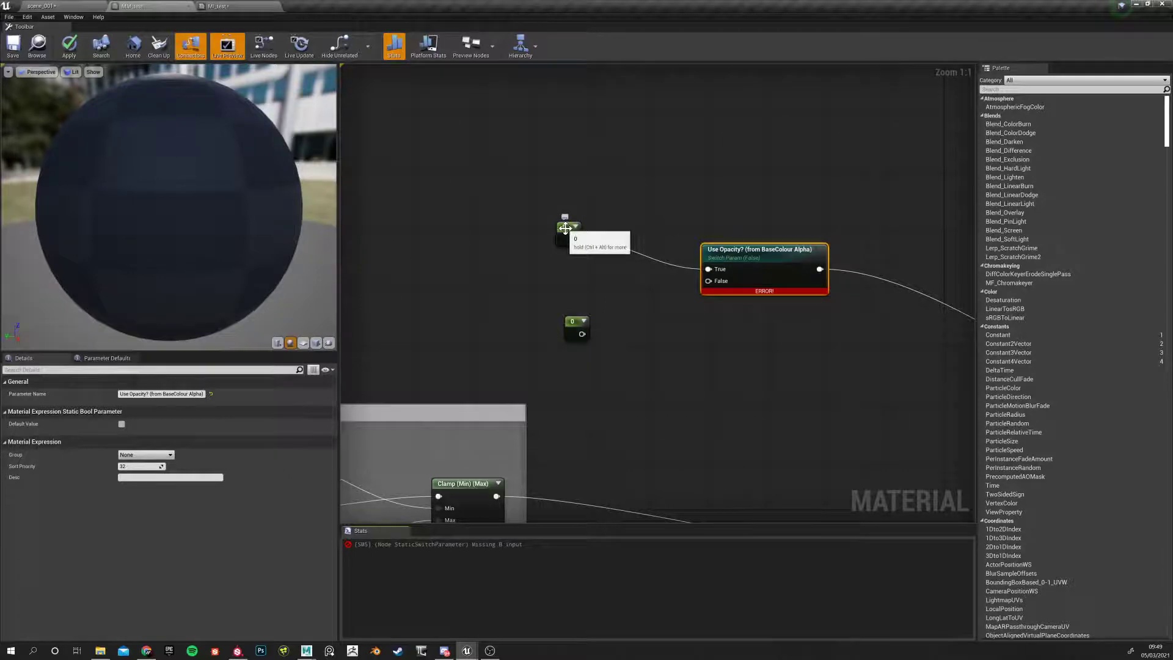
left_click_drag(581, 333, 713, 281)
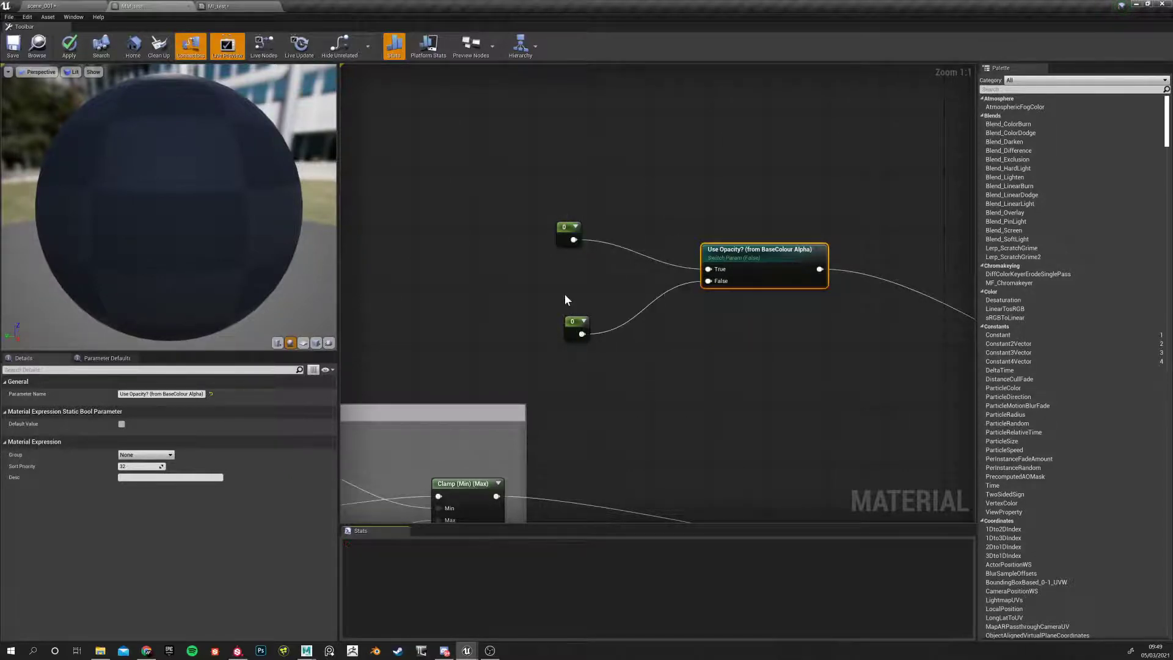
Set the constant feeding the switch's False input to 1 and clear the selection
left_click(571, 327)
left_click(139, 393)
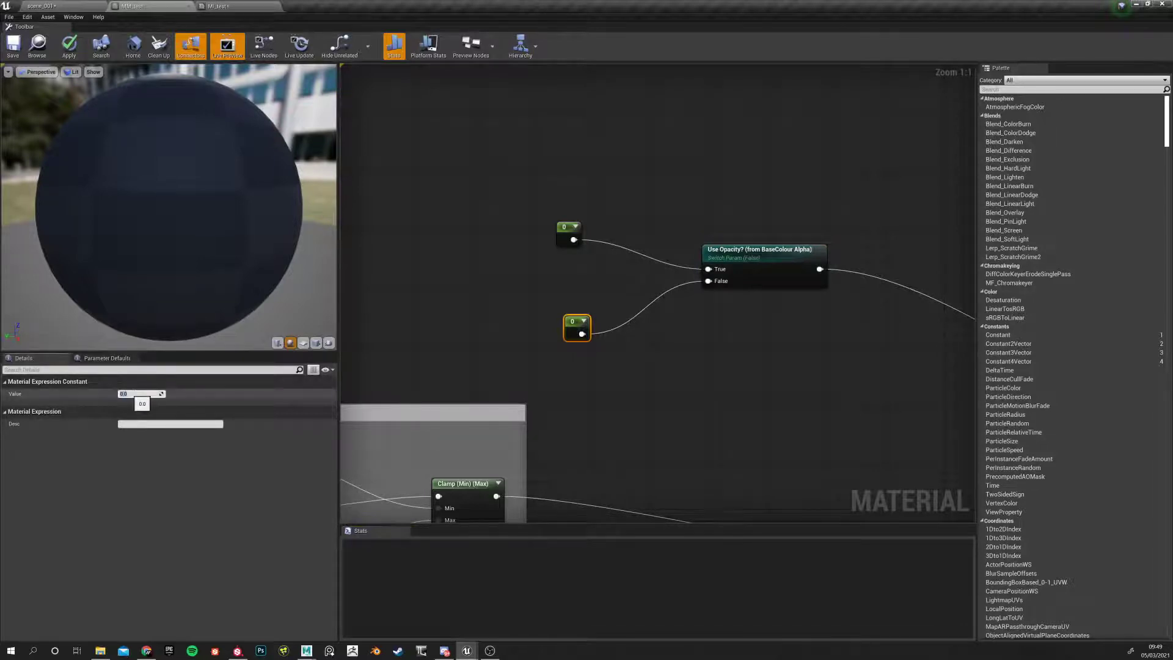
type("1")
key("Return")
left_click(525, 268)
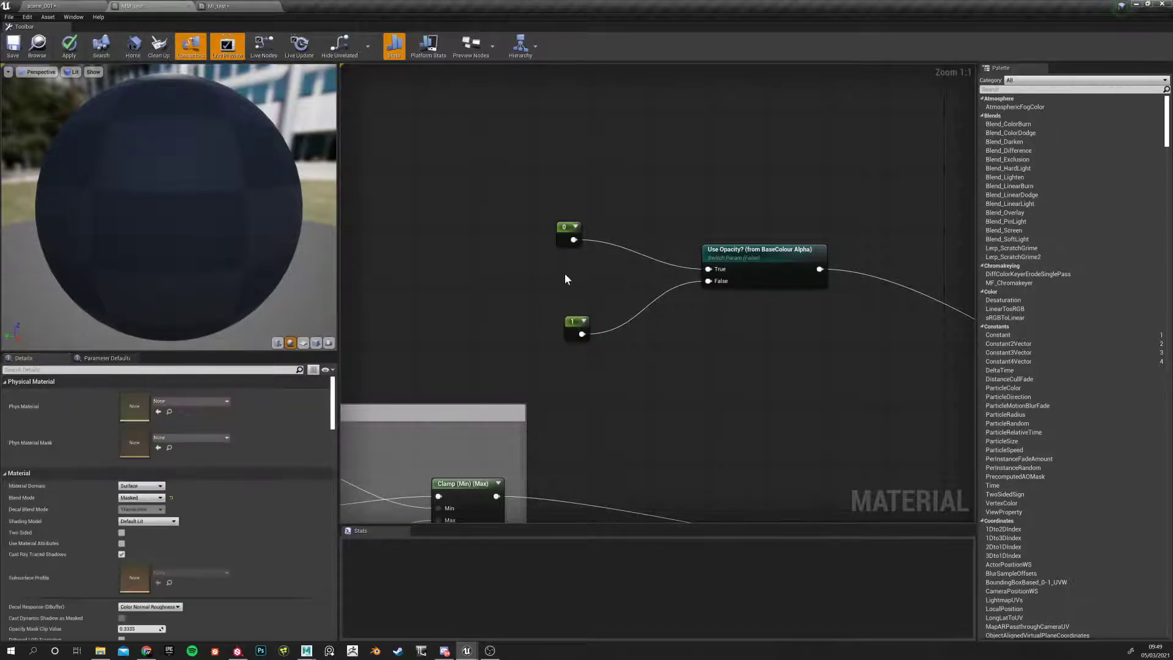
Trace the Use Opacity? switch's wire to Opacity Mask and turn on the switch's default value
left_click(735, 254)
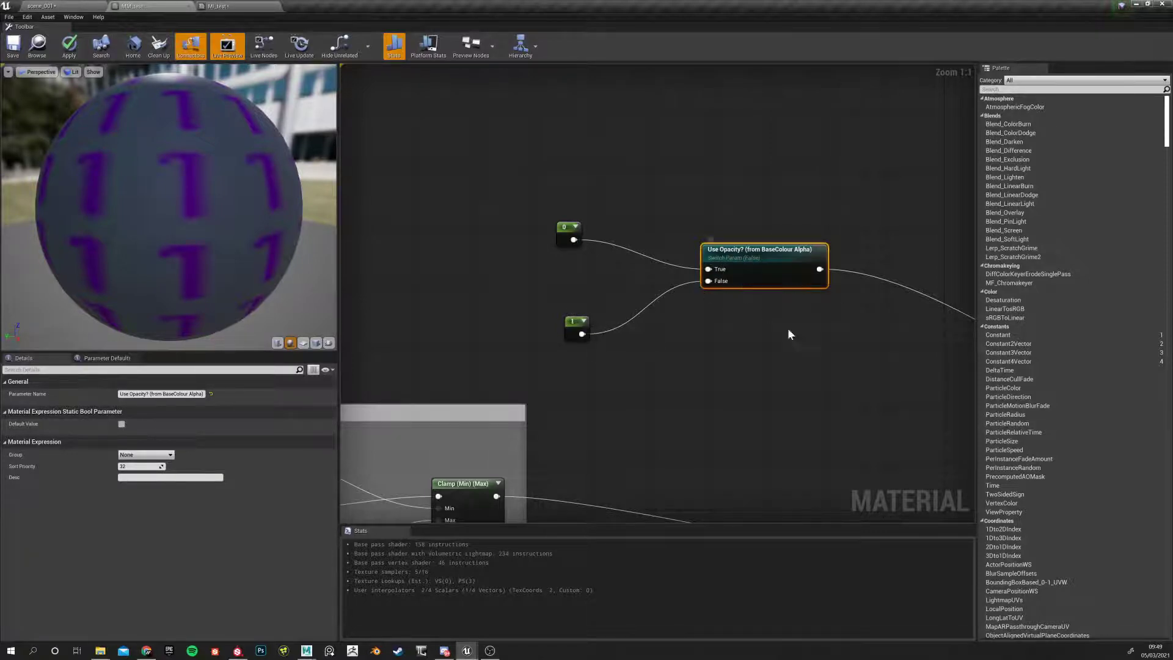
right_click_drag(836, 336, 414, 280)
right_click_drag(901, 348, 685, 207)
right_click_drag(904, 513, 694, 411)
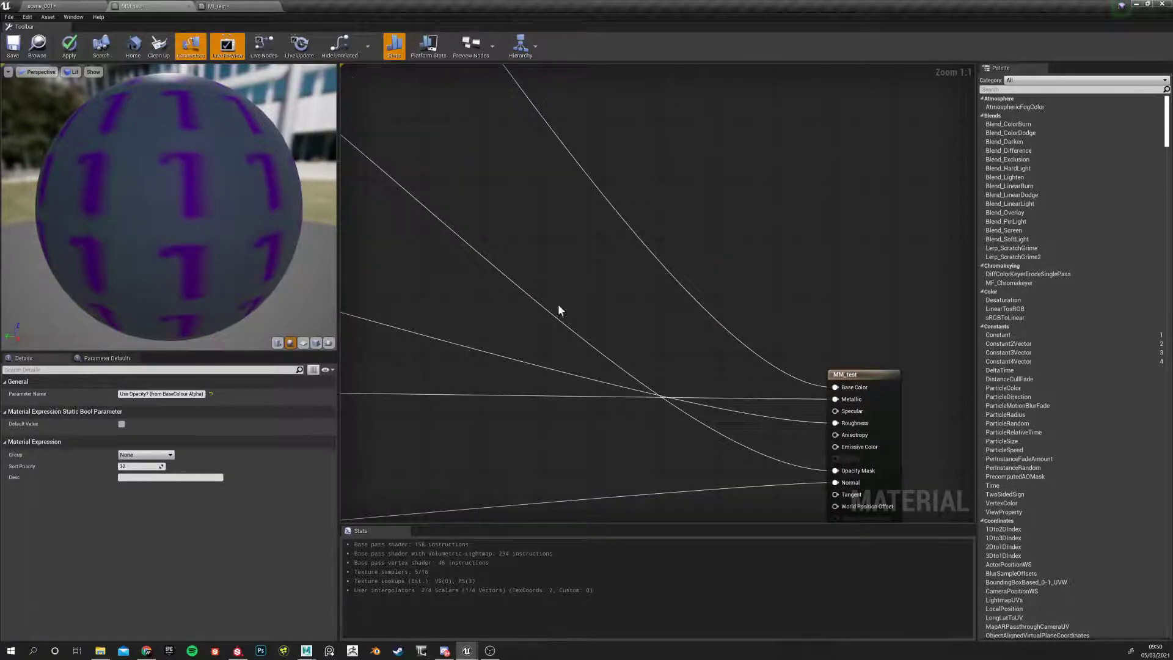
right_click_drag(669, 371, 859, 459)
right_click_drag(448, 280, 596, 375)
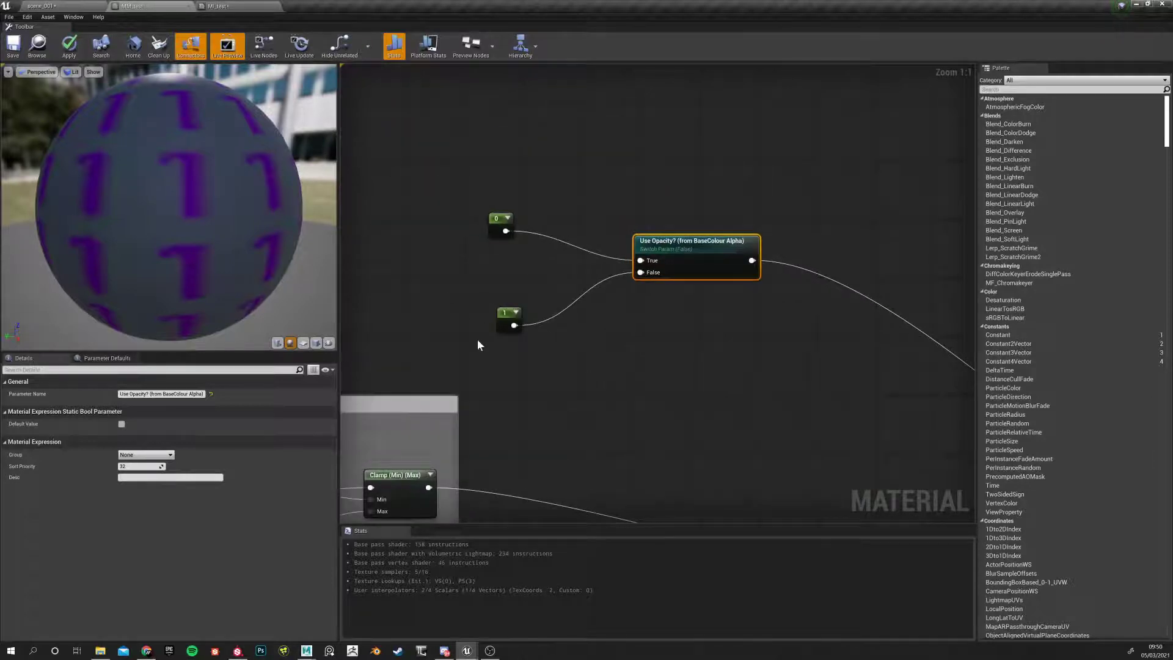
key("F2")
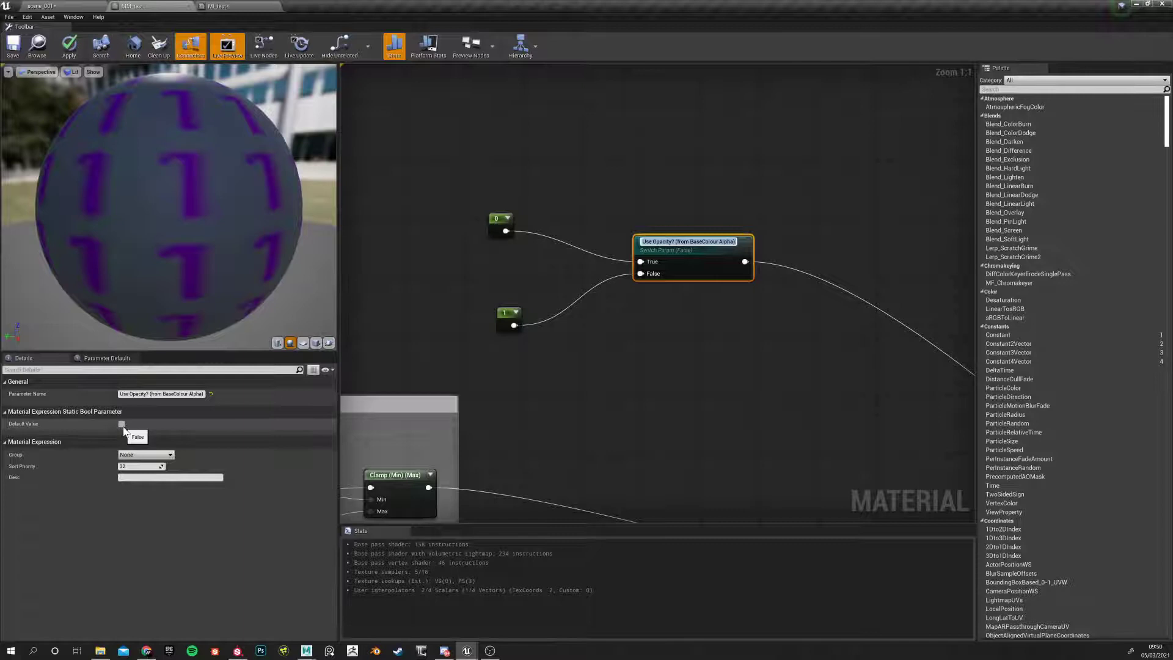
left_click(121, 424)
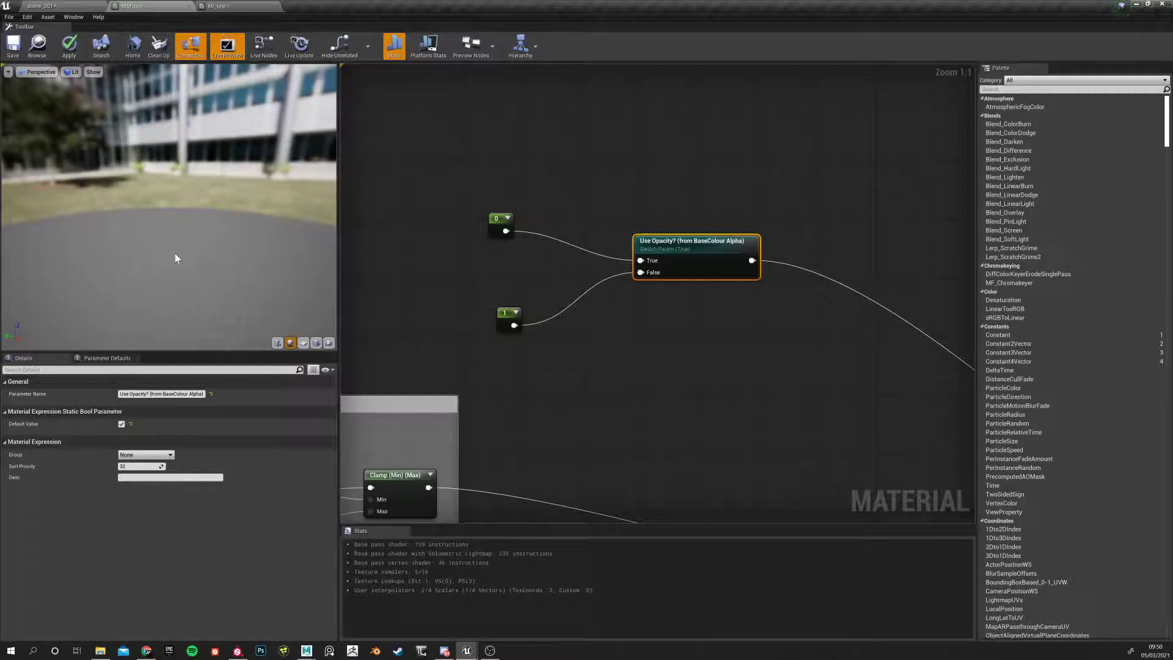
Check the preview sphere in Brush Wireframe view mode and return the preview to Lit
left_click_drag(175, 253, 43, 232)
left_click(72, 73)
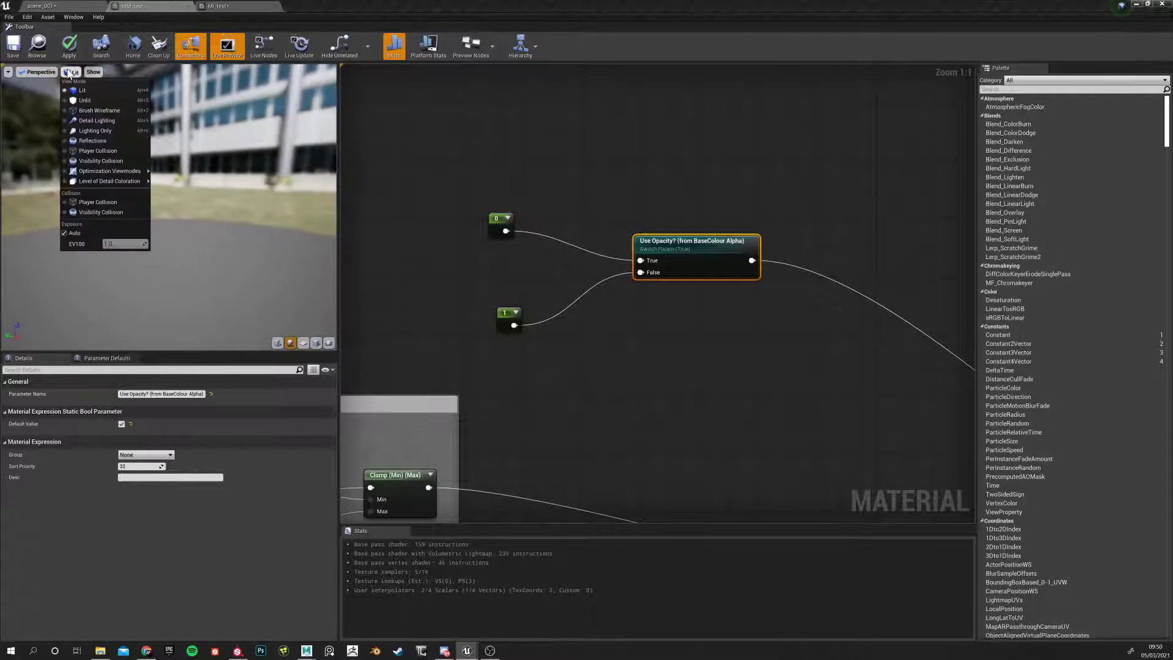
left_click(97, 111)
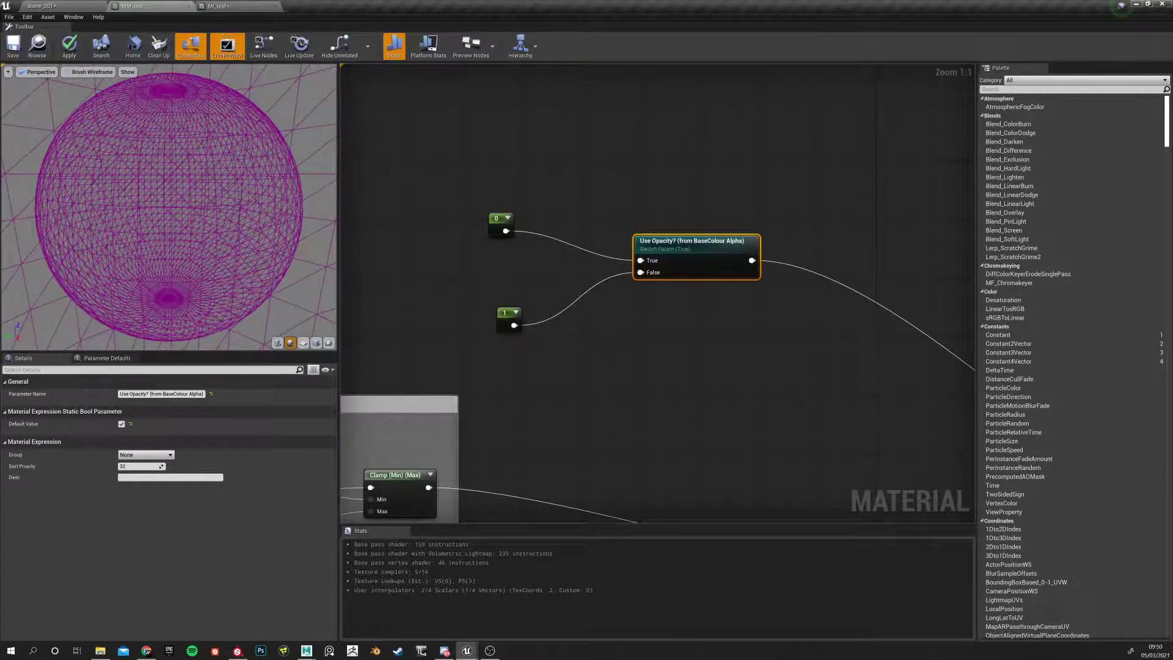
left_click(91, 73)
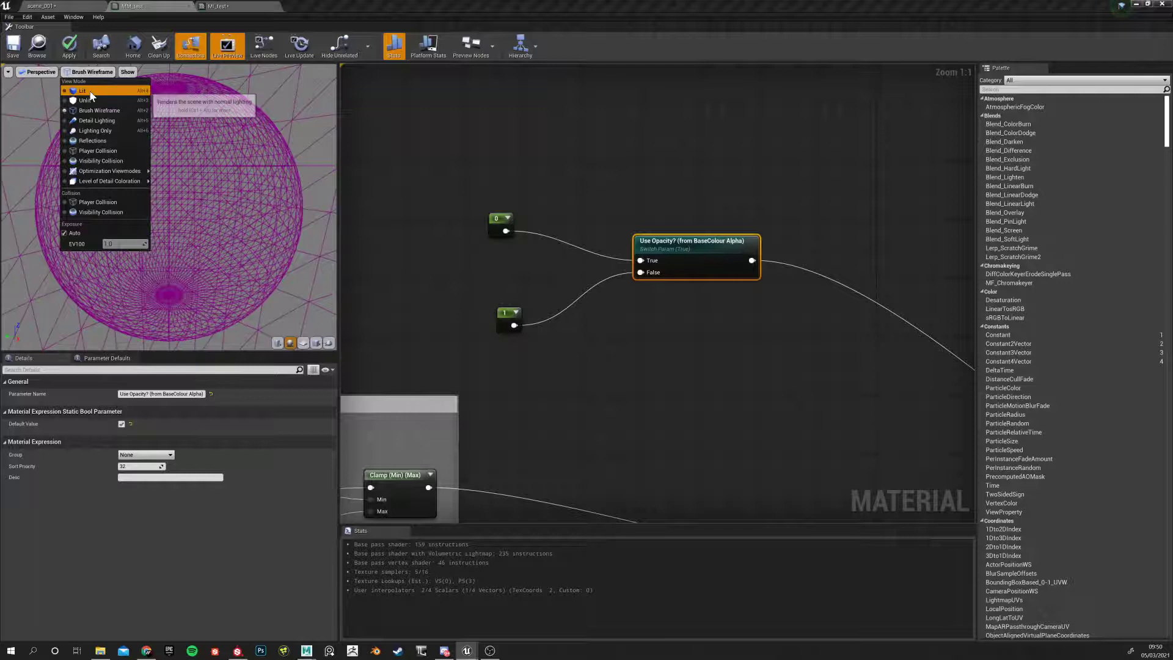
left_click(91, 91)
Delete the constant feeding the switch's True input and turn off the Use Opacity? default value
left_click(493, 220)
left_click(693, 244)
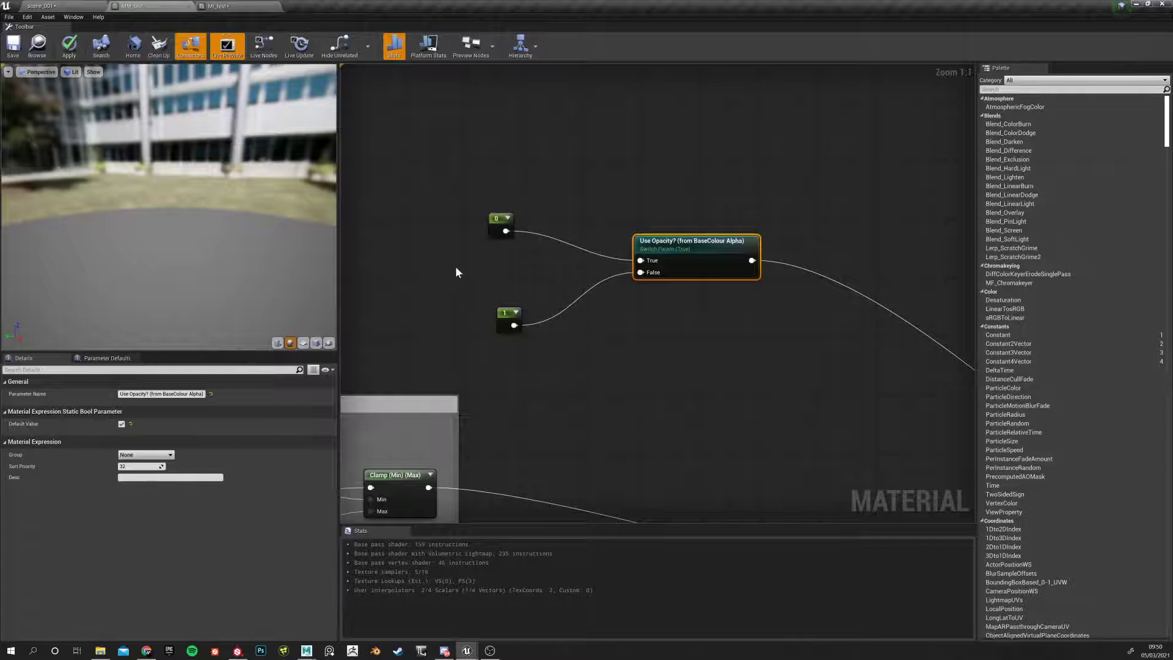
left_click(472, 297)
left_click_drag(473, 193, 516, 257)
key("Delete")
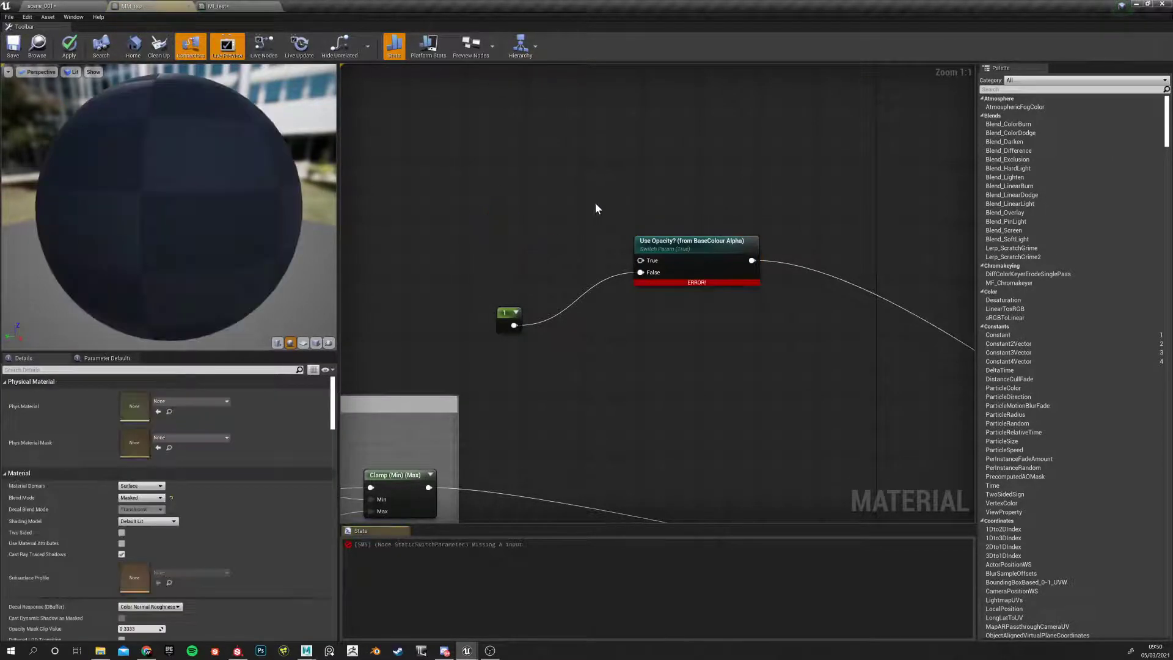
left_click(649, 241)
left_click(122, 423)
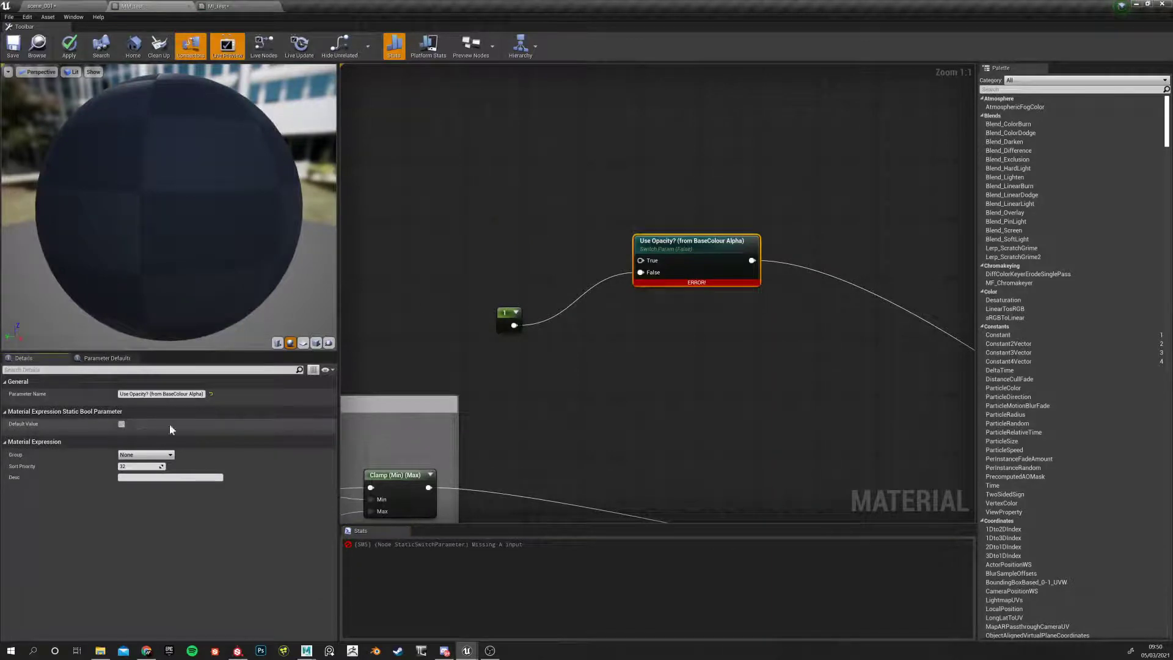
Connect the BASE_COLOUR texture's alpha output to the switch's True input and move the False constant slightly lower
scroll(519, 287, "down", 2)
scroll(520, 289, "up", 2)
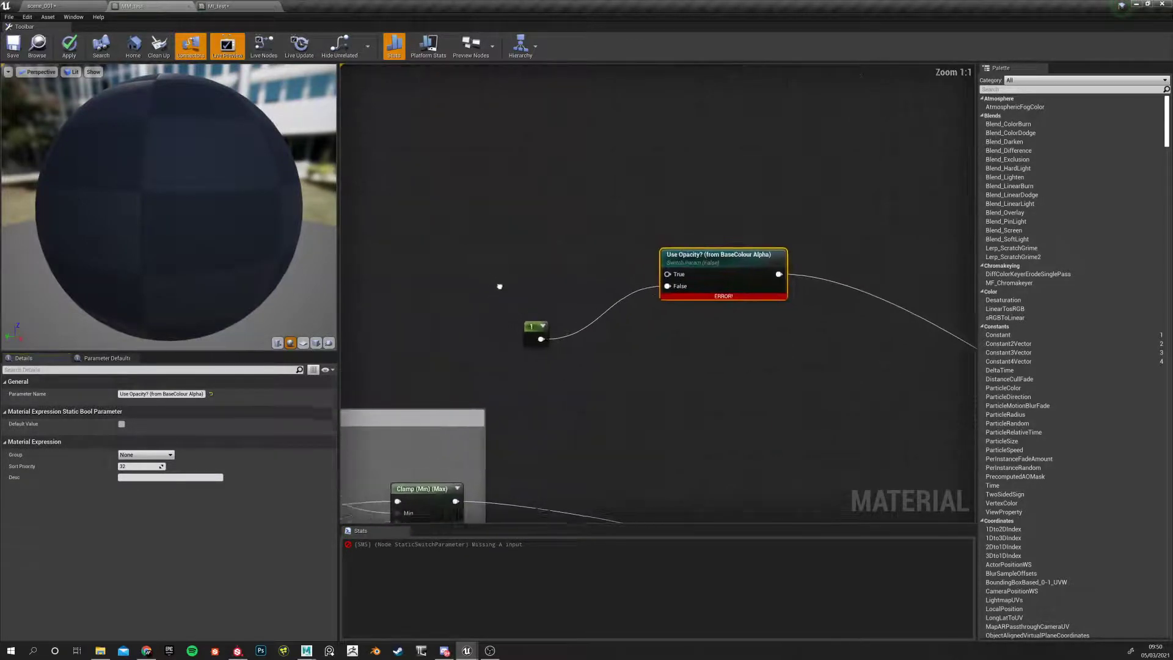
scroll(496, 292, "down", 6)
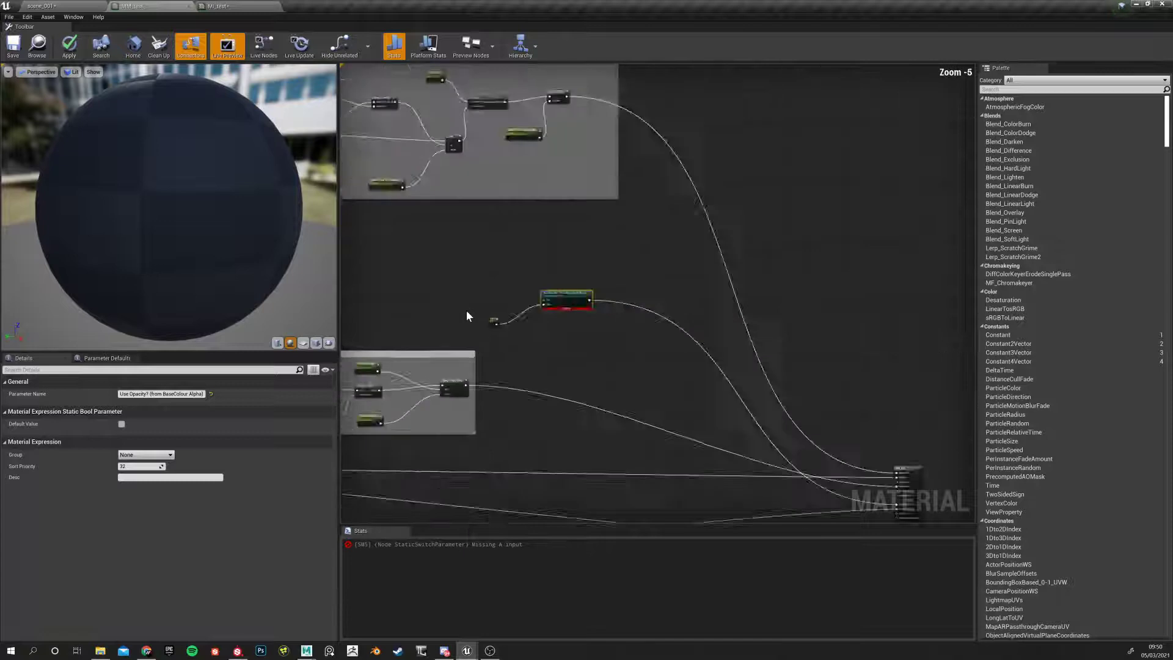
scroll(463, 298, "up", 6)
left_click_drag(557, 305, 947, 267)
right_click_drag(814, 249, 614, 220)
left_click(772, 217)
left_click_drag(613, 302, 618, 332)
Review the settings of the Use Opacity? switch and the constant feeding its False input
left_click(772, 239)
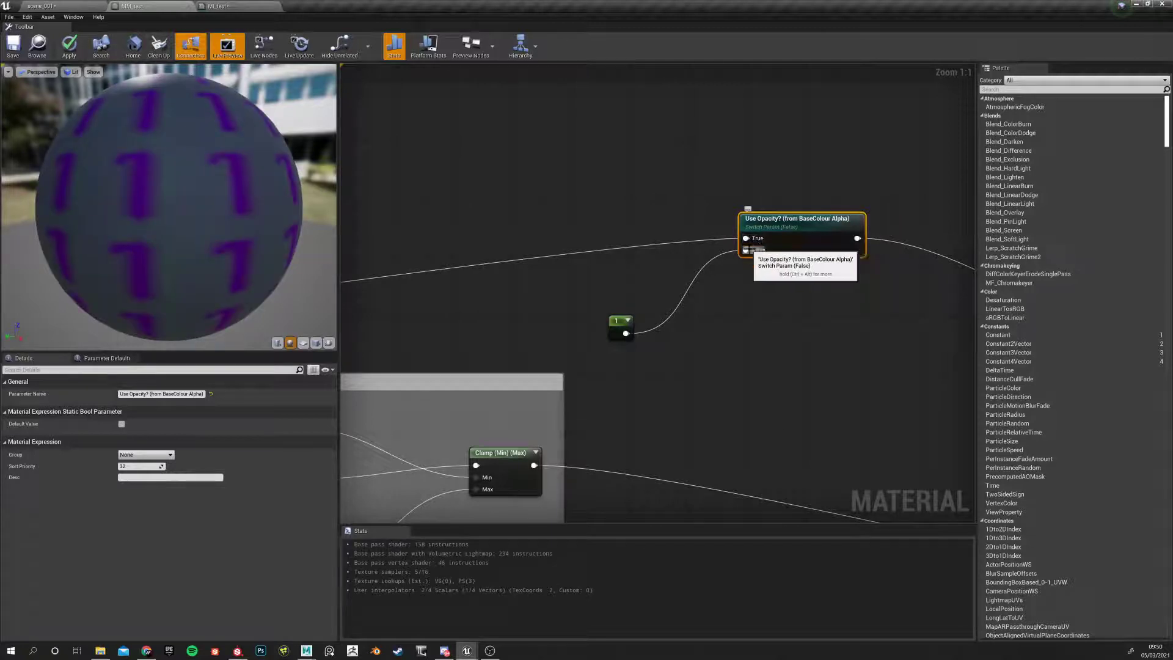
double_click(782, 219)
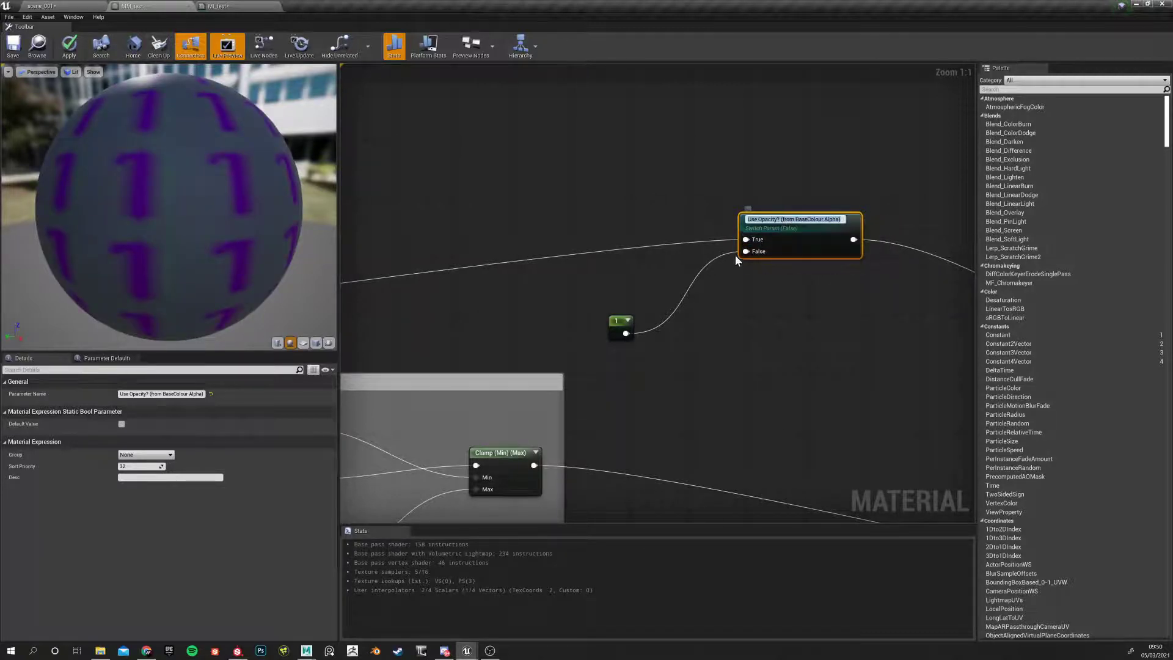
left_click(621, 324)
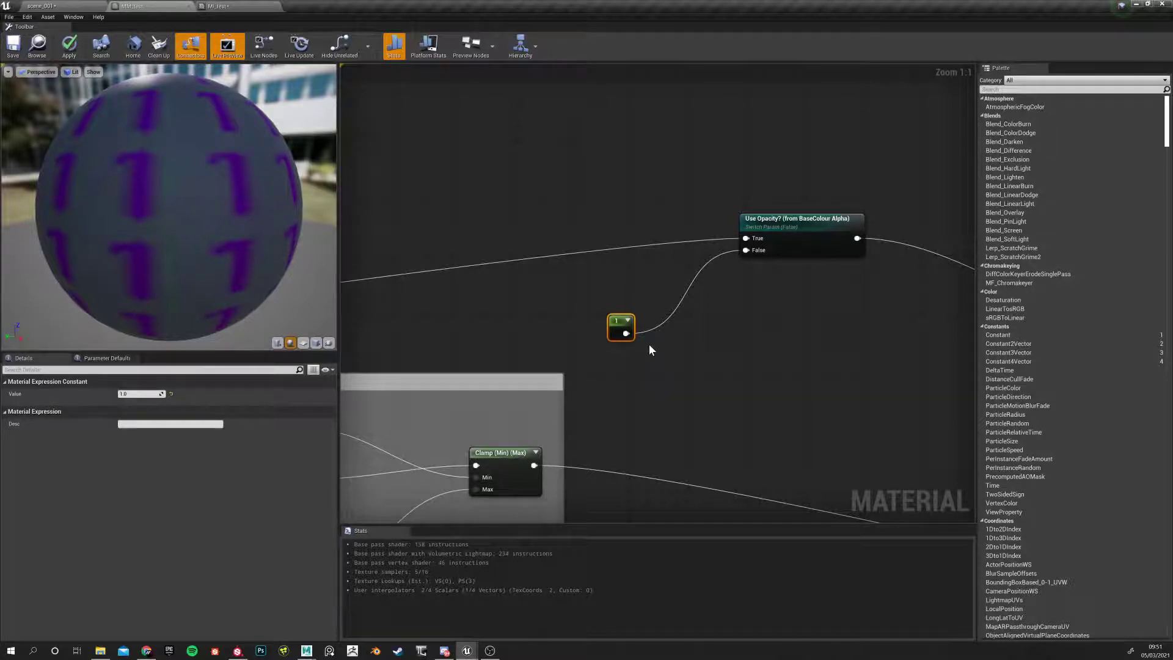
left_click(756, 221)
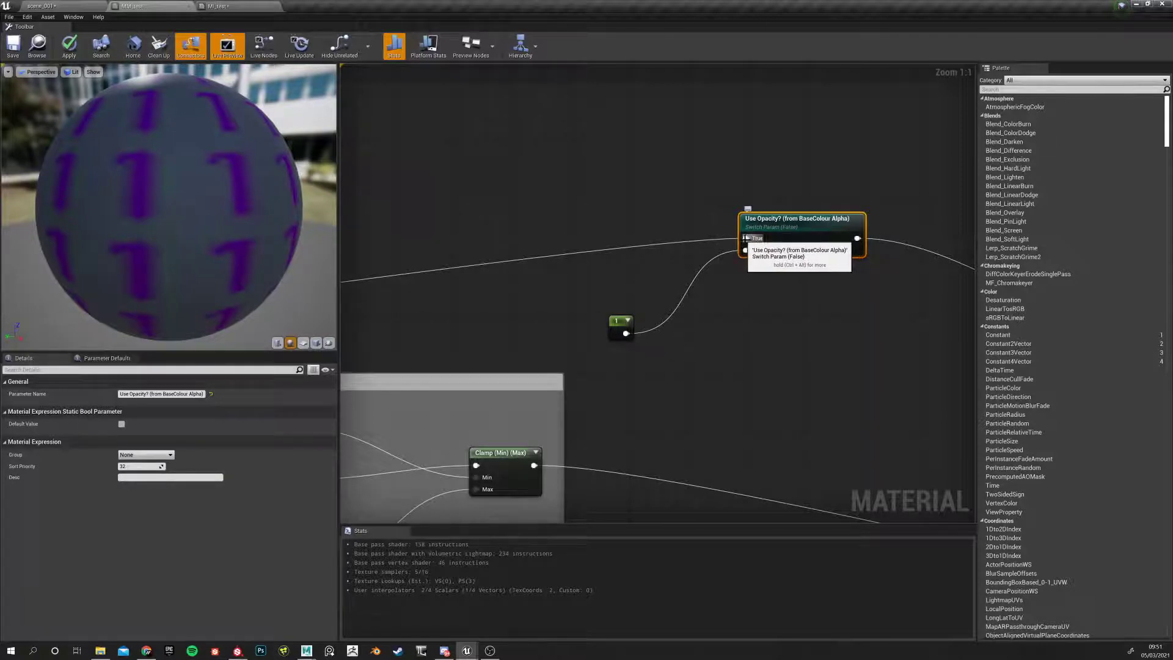
Apply the pending changes to the master material
right_click_drag(435, 196, 971, 110)
right_click_drag(441, 216, 971, 168)
right_click_drag(481, 380, 495, 167)
right_click_drag(940, 164, 629, 201)
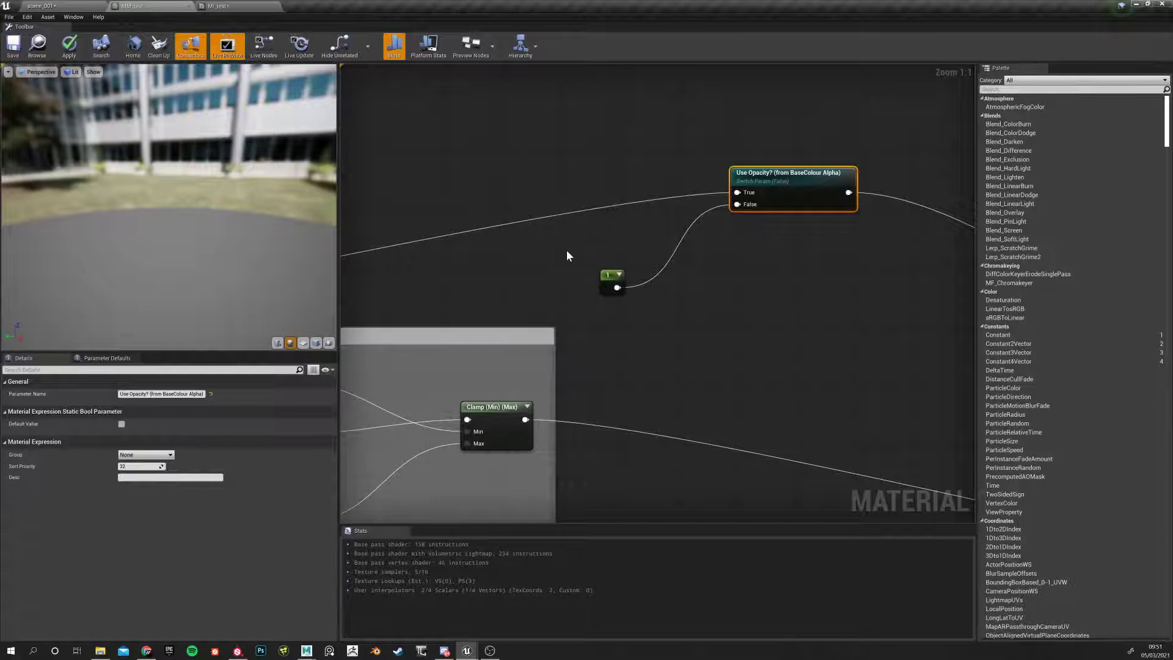
scroll(560, 248, "down", 2)
scroll(545, 264, "down", 1)
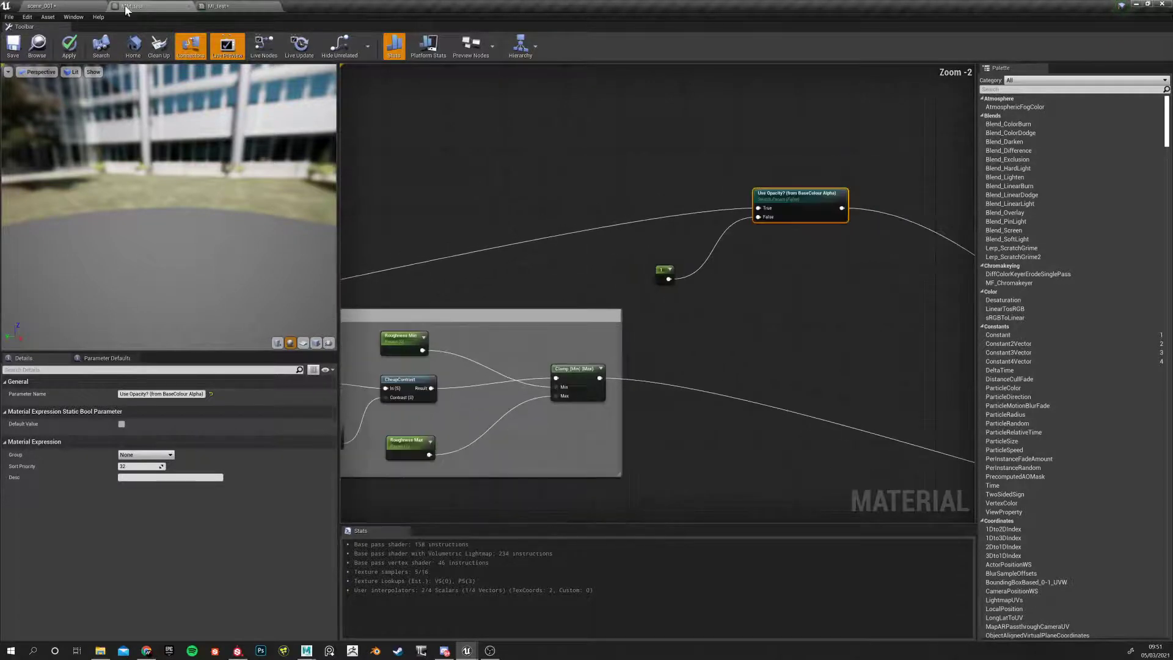
left_click(69, 46)
Set the master material's preview mesh to a cube
scroll(481, 193, "down", 5)
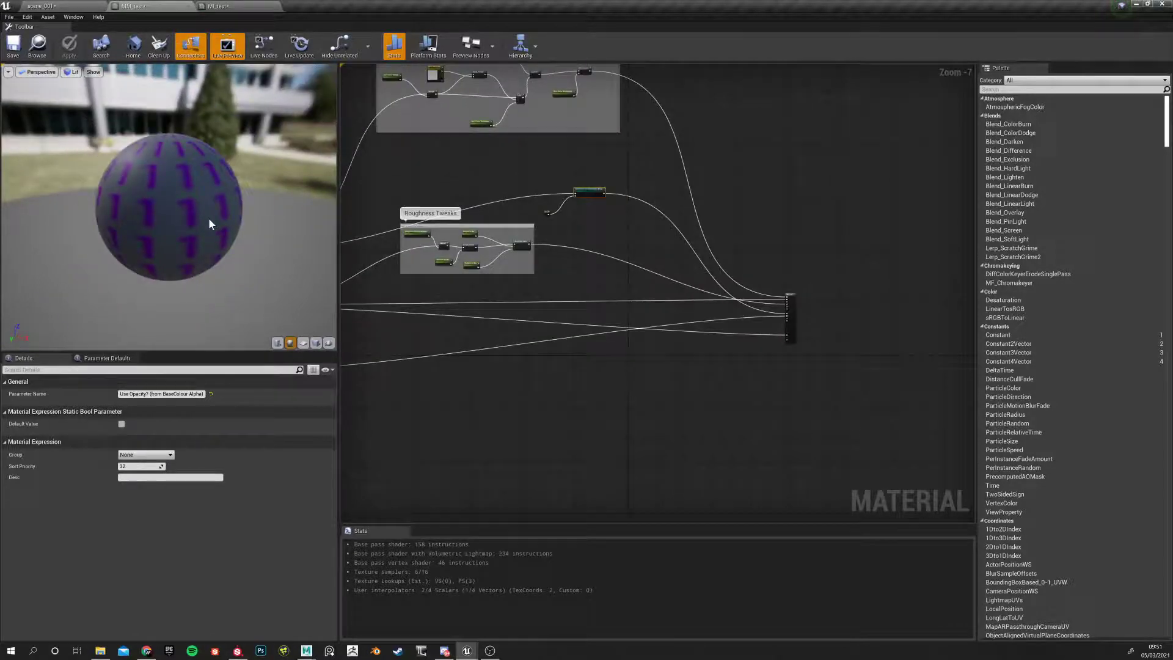
scroll(207, 217, "up", 5)
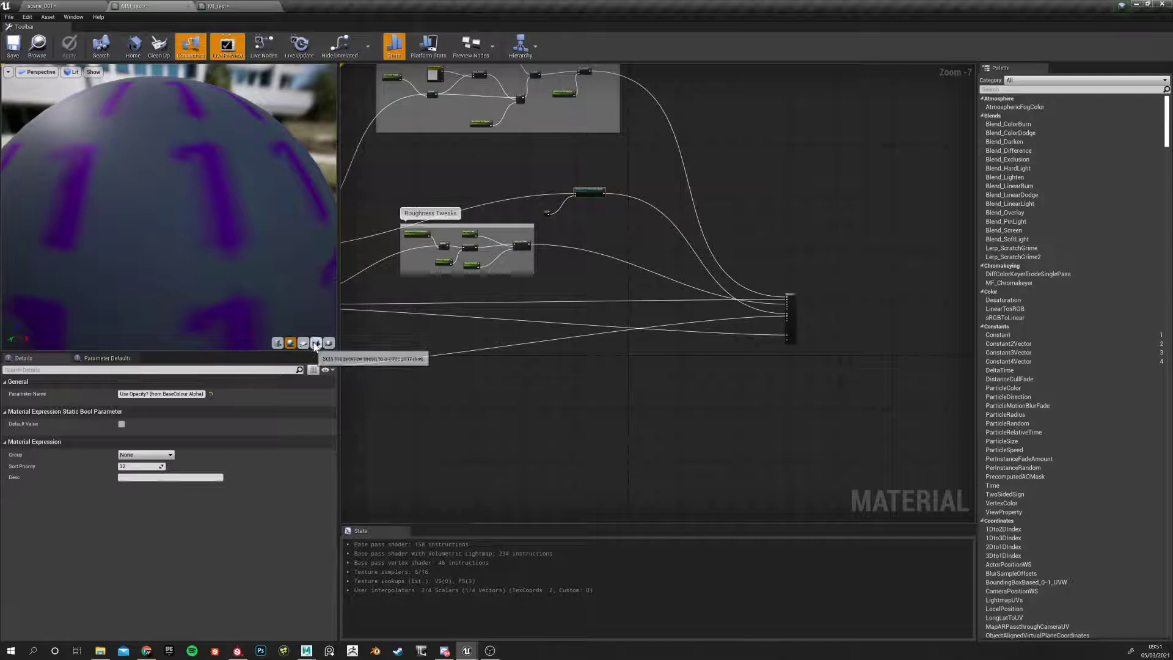
left_click(315, 342)
left_click_drag(188, 201, 207, 199)
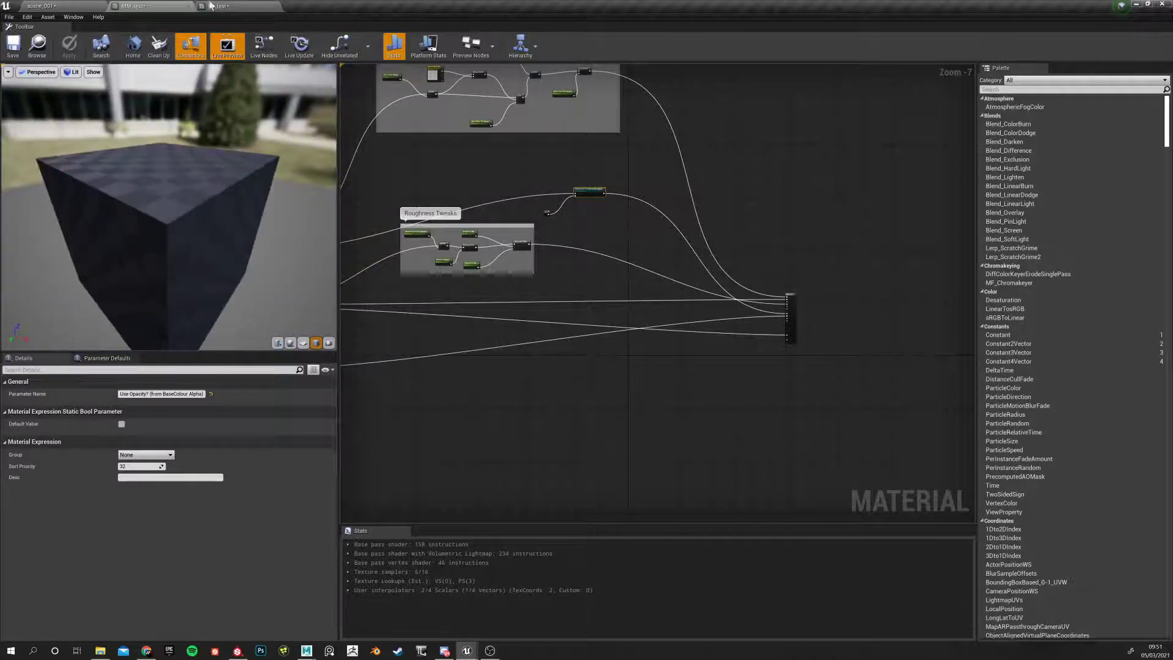
Enable the override for Use Opacity? (from BaseColour Alpha) in the MI_test material instance and inspect the cube preview
left_click(225, 6)
left_click_drag(220, 320, 220, 250)
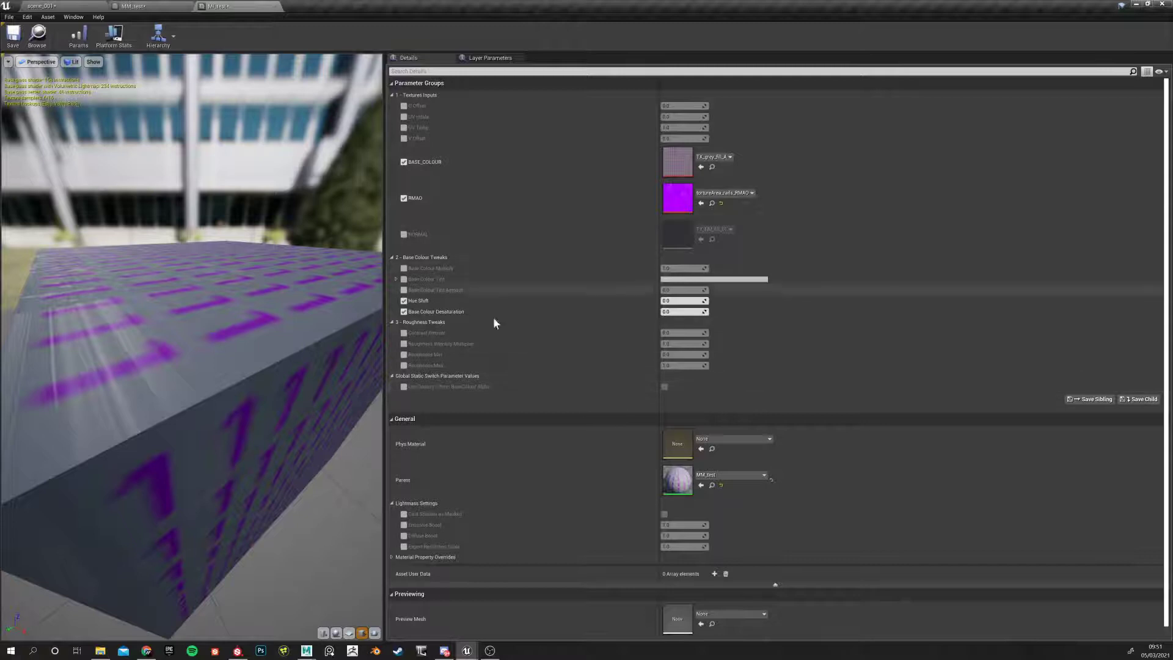
left_click(403, 387)
mouse_move(200, 389)
left_mouse_down()
mouse_move(174, 379)
mouse_move(196, 371)
left_mouse_up()
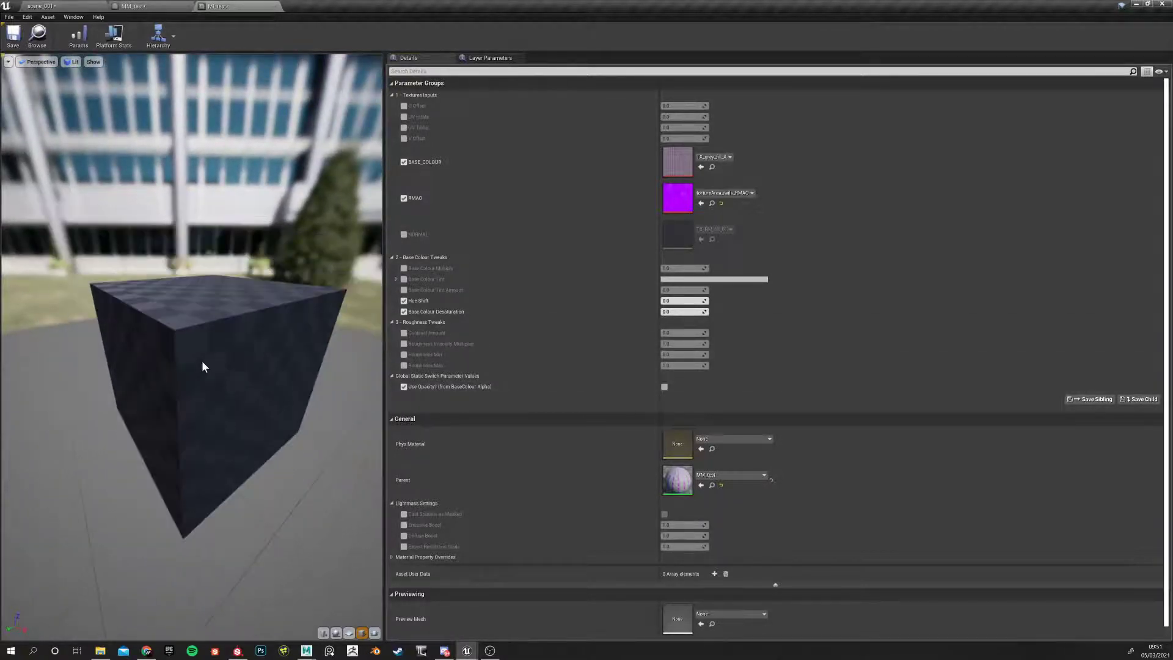
scroll(208, 372, "up", 5)
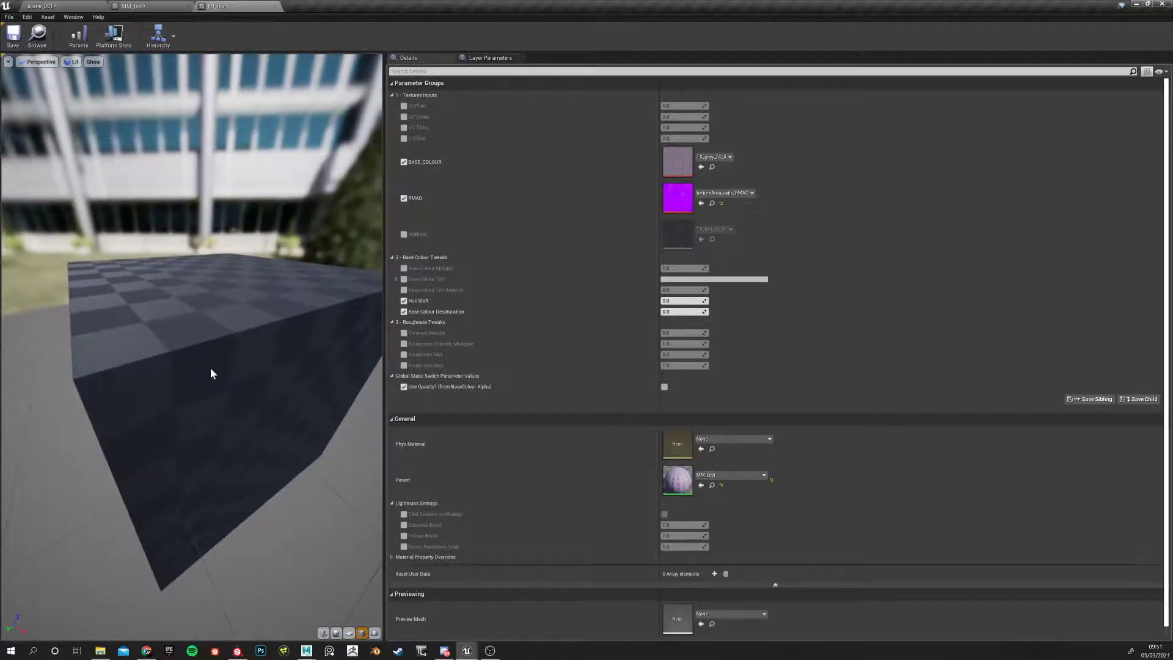
left_click_drag(200, 398, 214, 372)
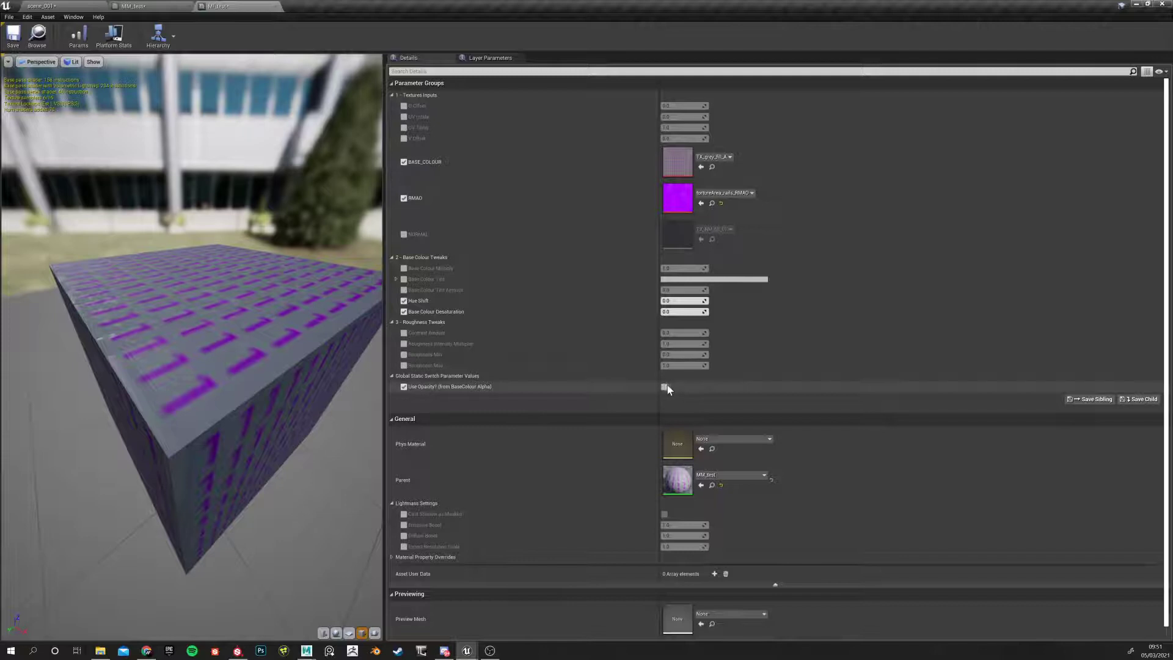
Check the constant feeding the switch's False input in the master material, and turn on Use Opacity? in MI_test
left_click(154, 5)
scroll(549, 211, "up", 7)
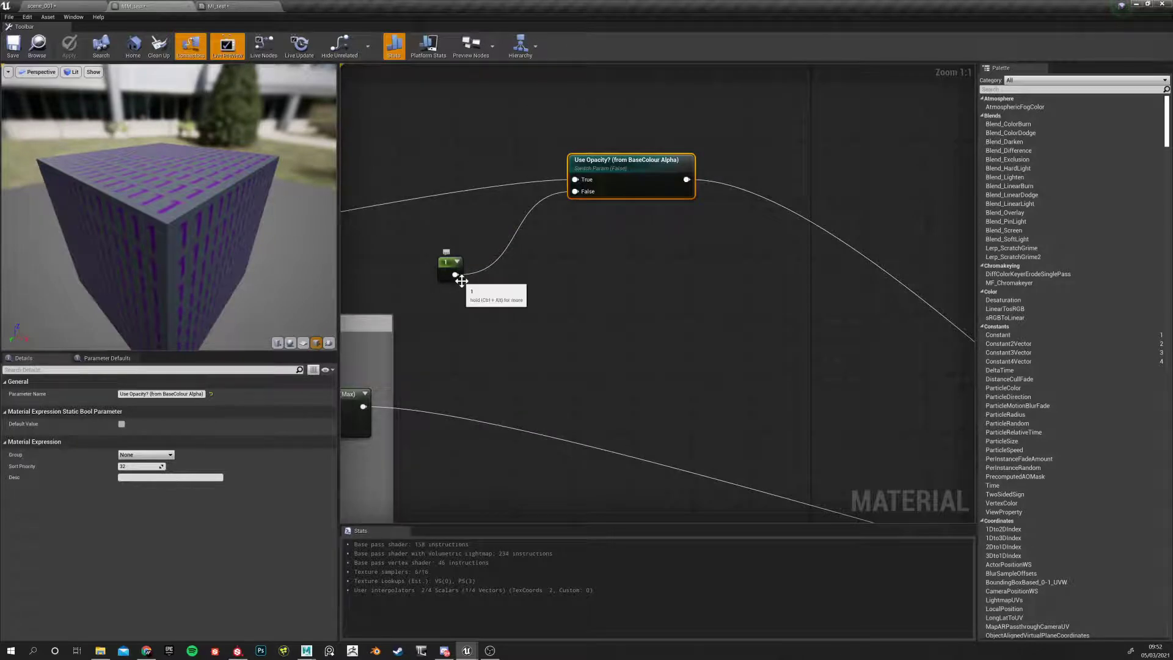
left_click(219, 6)
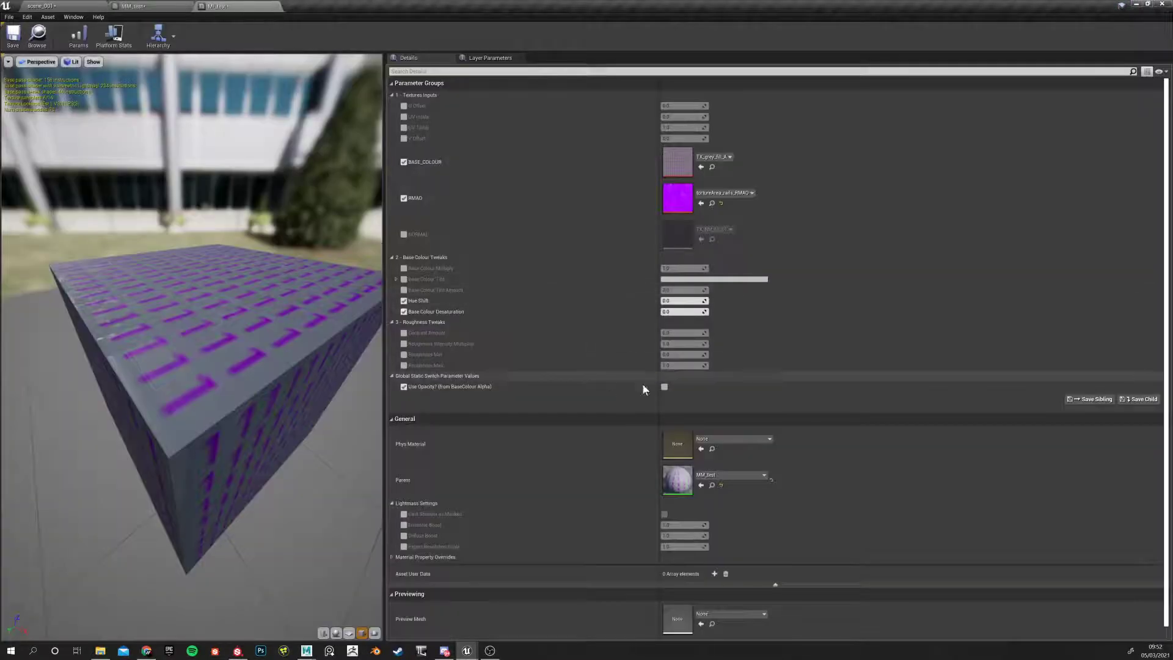
left_click(664, 387)
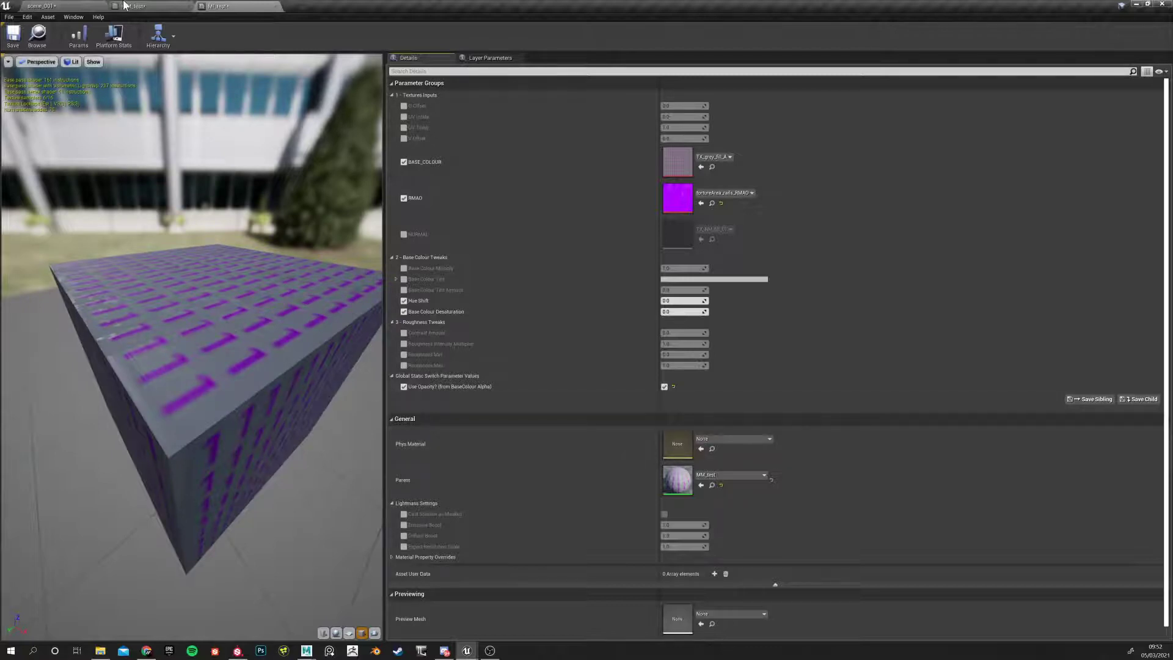
Open the TX_grey_fill_A texture from the BASE_COLOUR parameter and display only its alpha channel
double_click(678, 164)
left_click(13, 71)
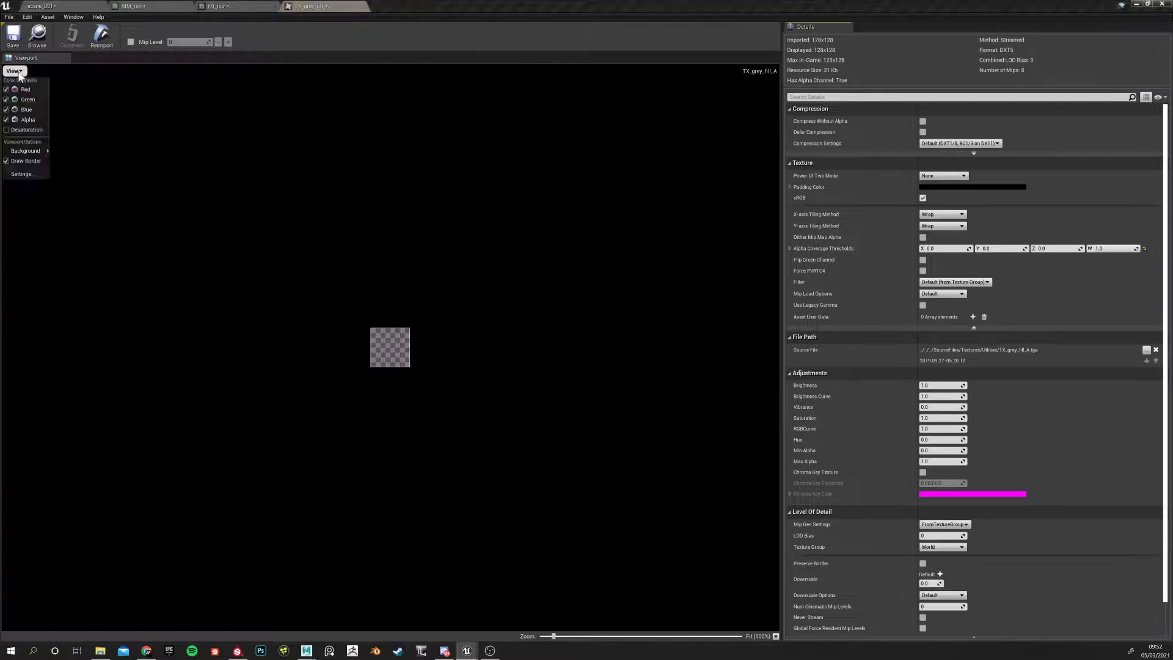
left_click(25, 108)
left_click(24, 99)
left_click(14, 71)
left_click(24, 90)
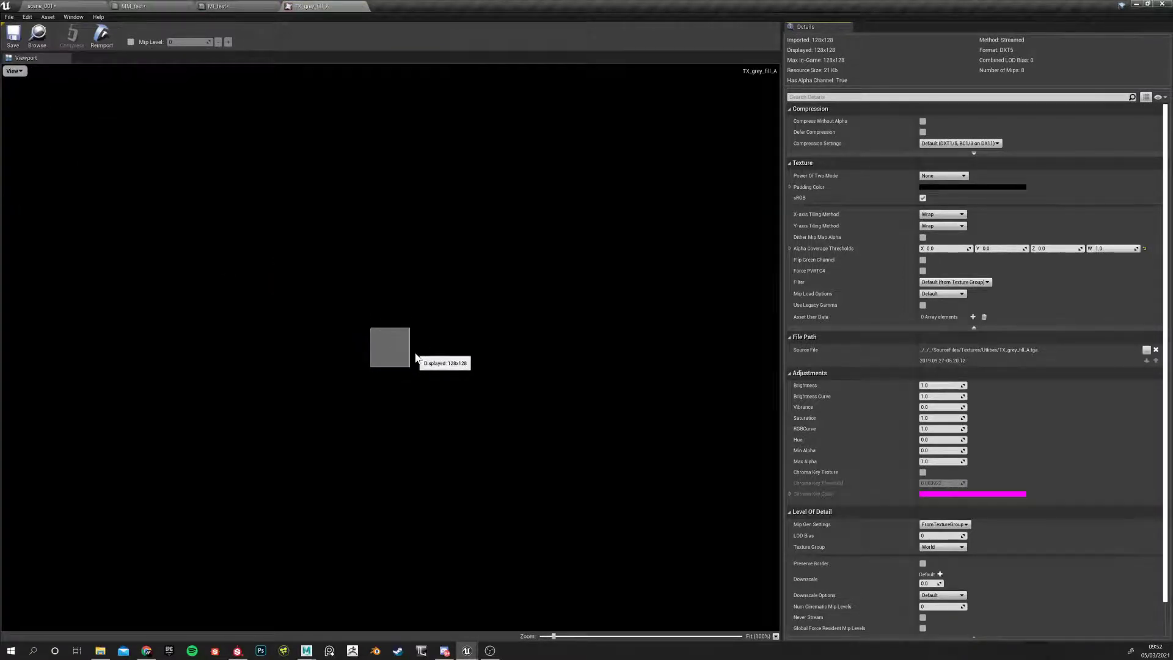
left_click(16, 71)
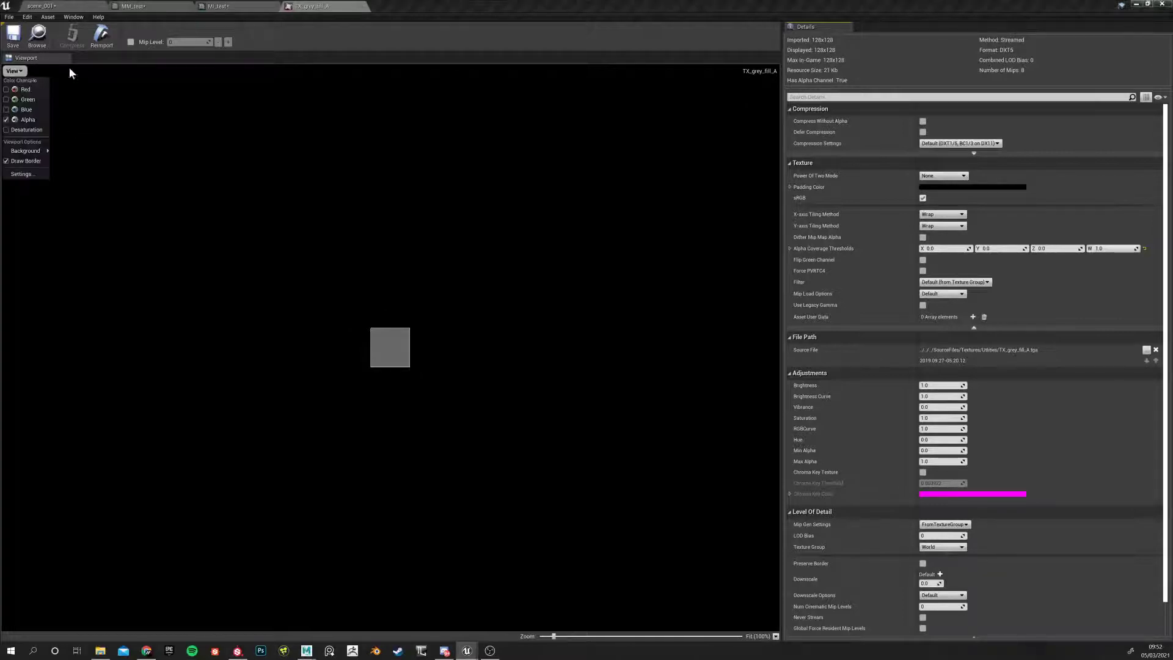
Compare the MI_test cube preview with the alpha of TX_grey_fill_A, and close the texture
left_click(237, 6)
left_click_drag(189, 244, 177, 305)
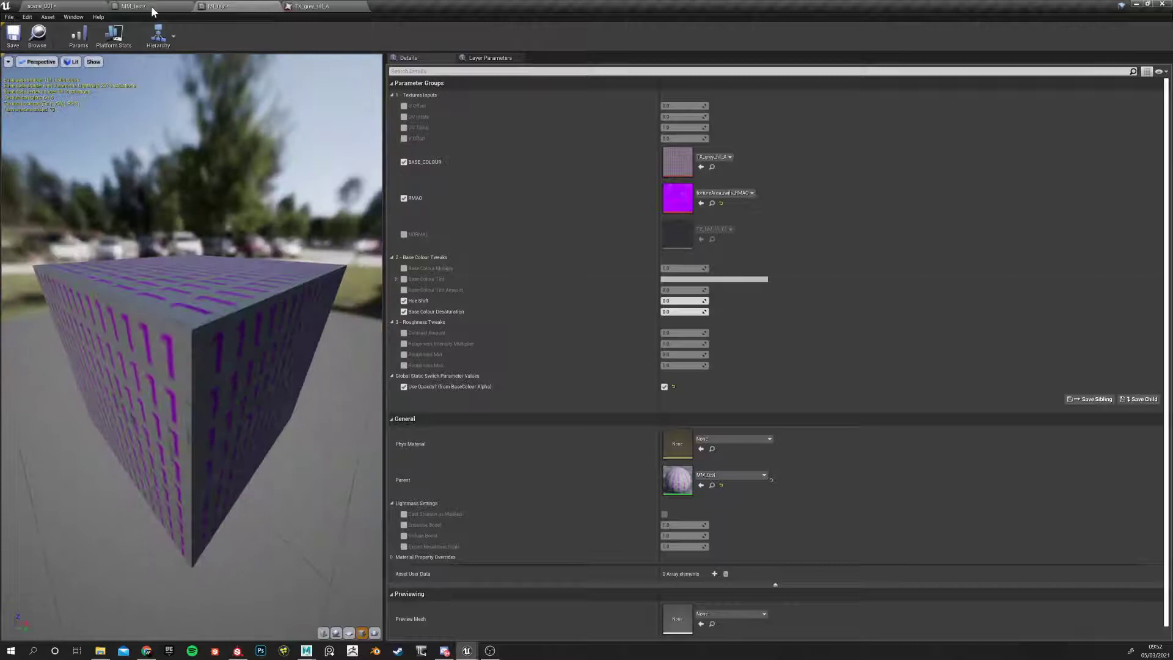
left_click(326, 5)
left_click(224, 5)
left_click_drag(172, 327, 207, 306)
right_click_drag(172, 327, 172, 257)
right_click_drag(105, 316, 188, 306)
left_click_drag(187, 307, 715, 307)
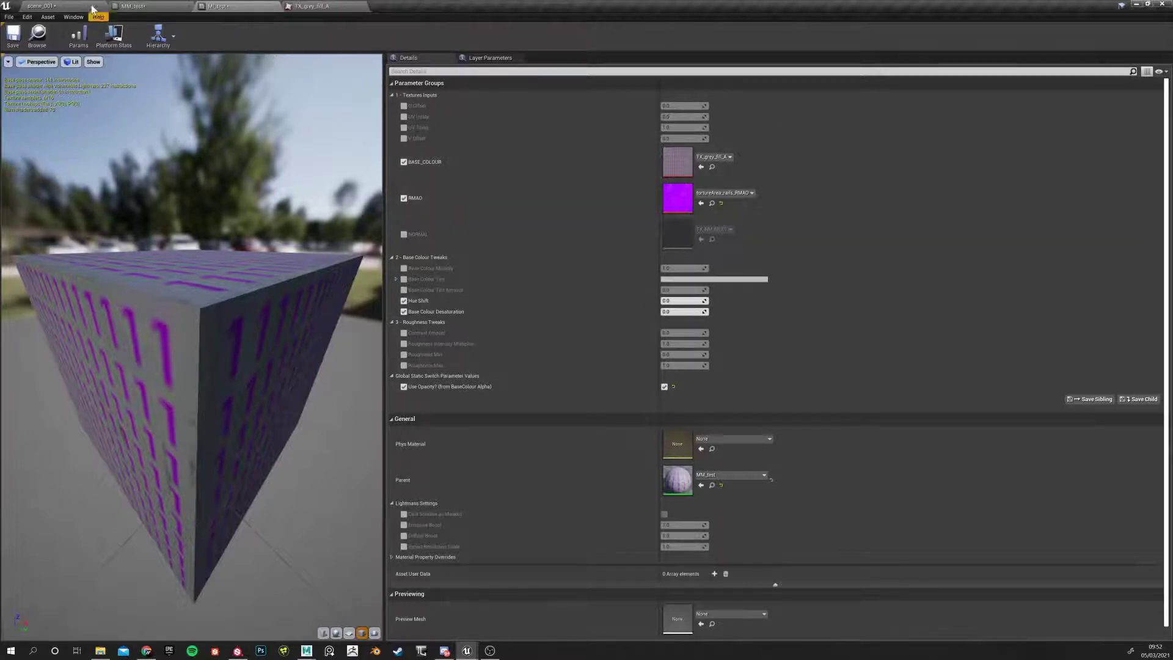
left_click(313, 6)
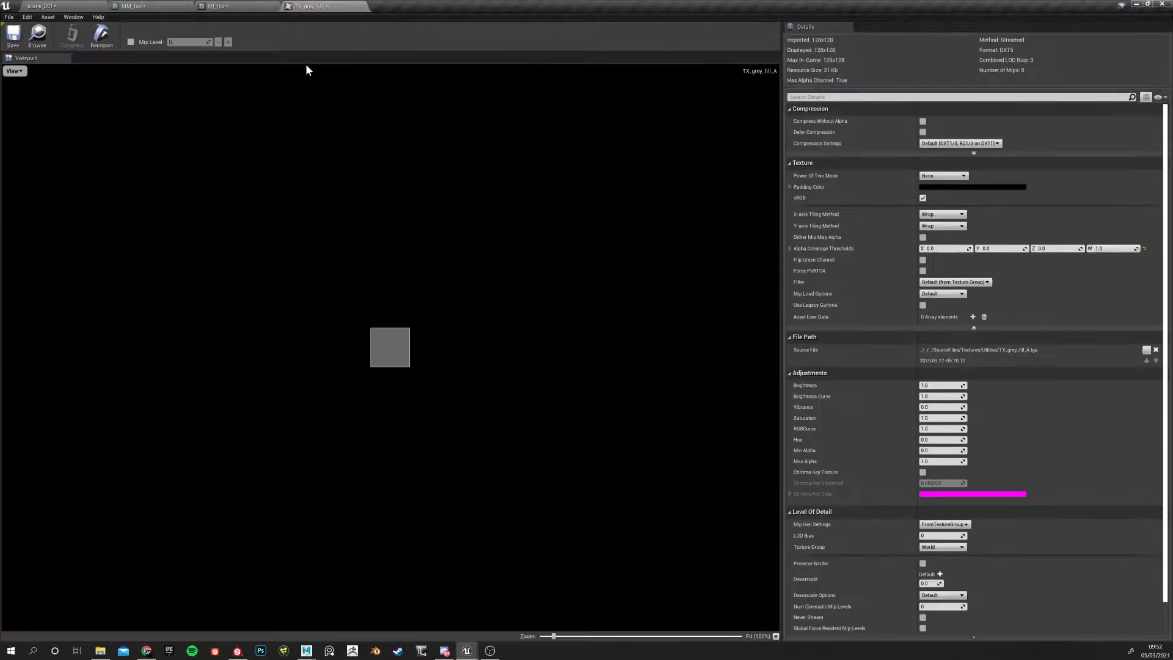
left_click(359, 6)
Open the grating material instance from Element 0 of SM_Pool_Drains in the level and inspect its elefant_grating_BaseColor texture
left_click(65, 5)
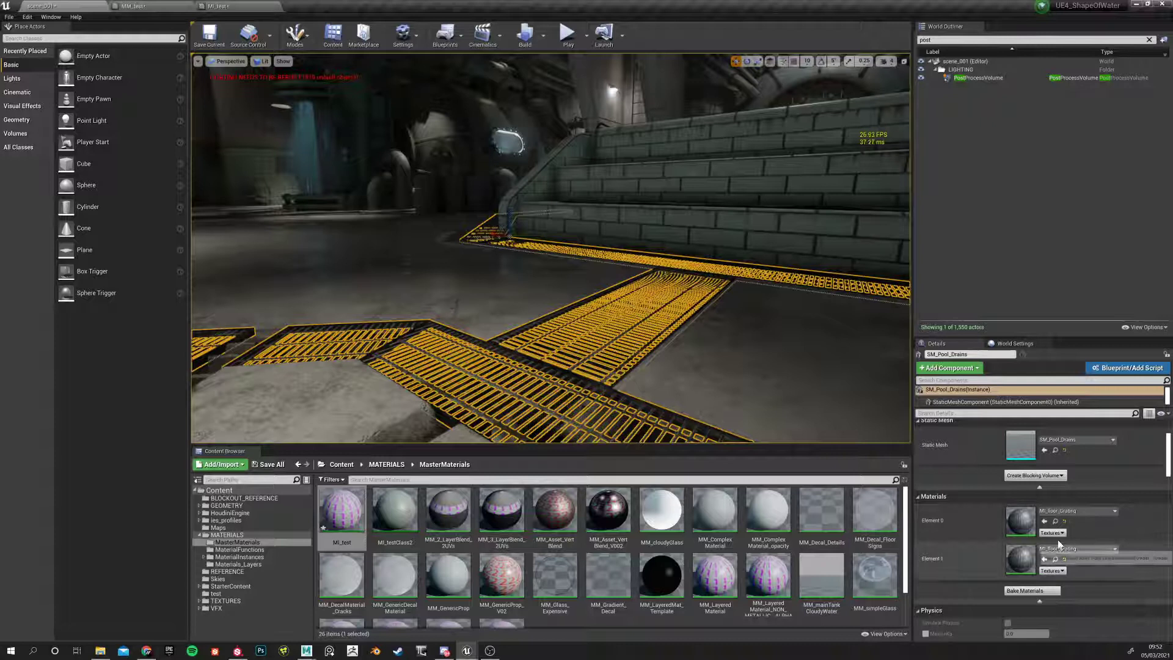
double_click(1021, 526)
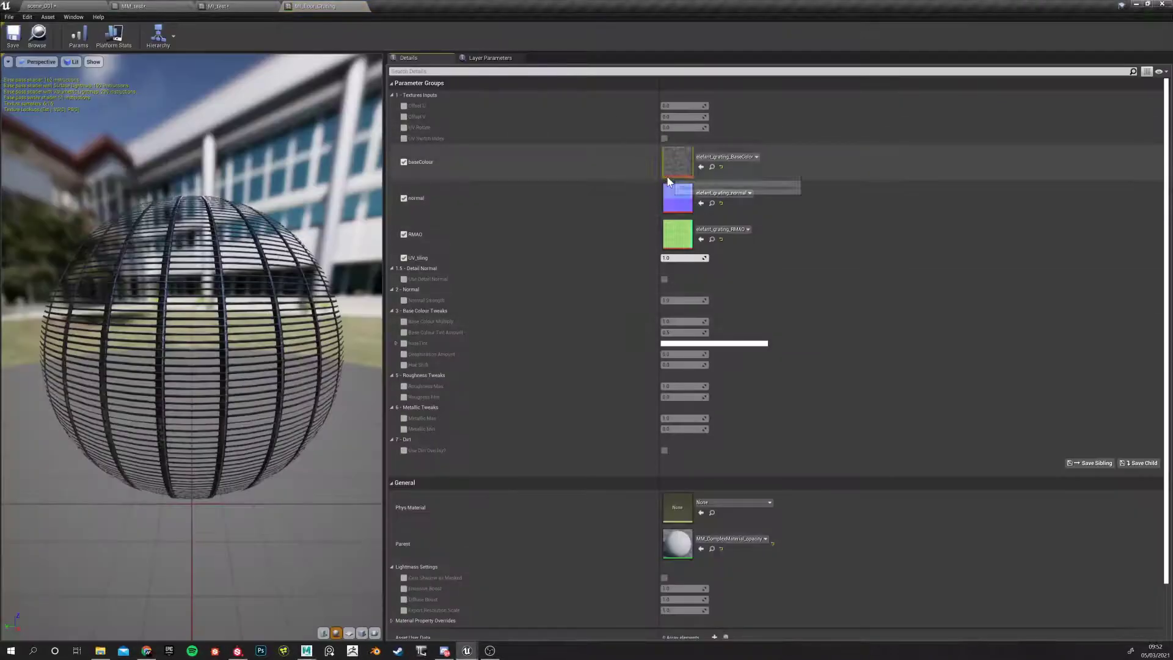
left_click(707, 157)
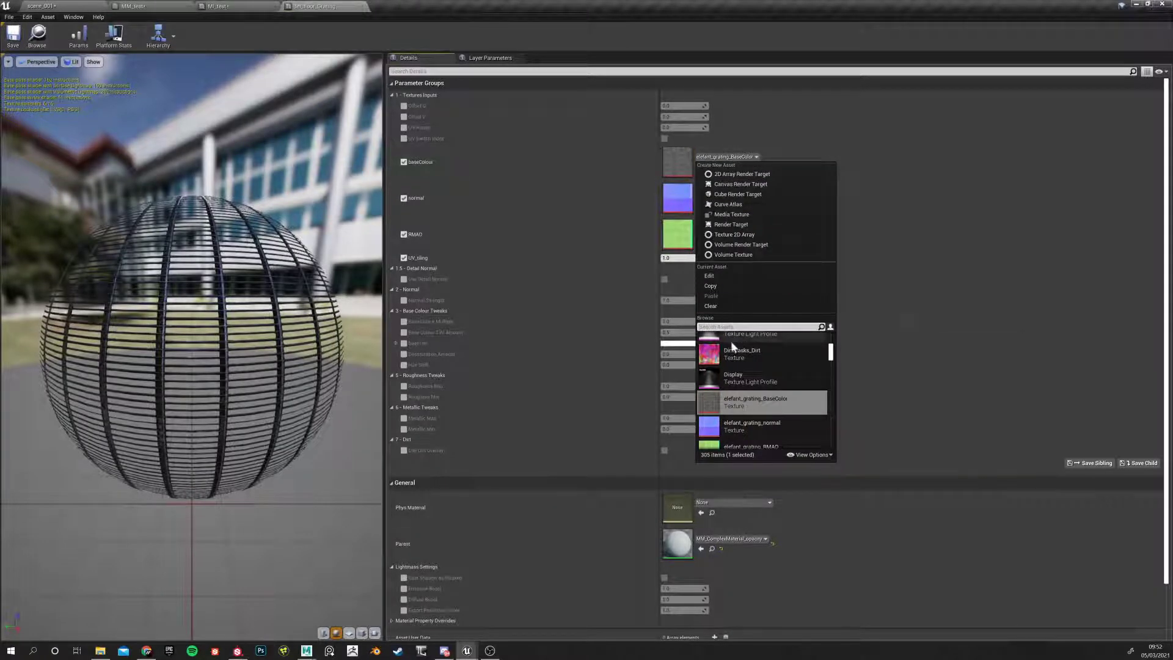
double_click(673, 157)
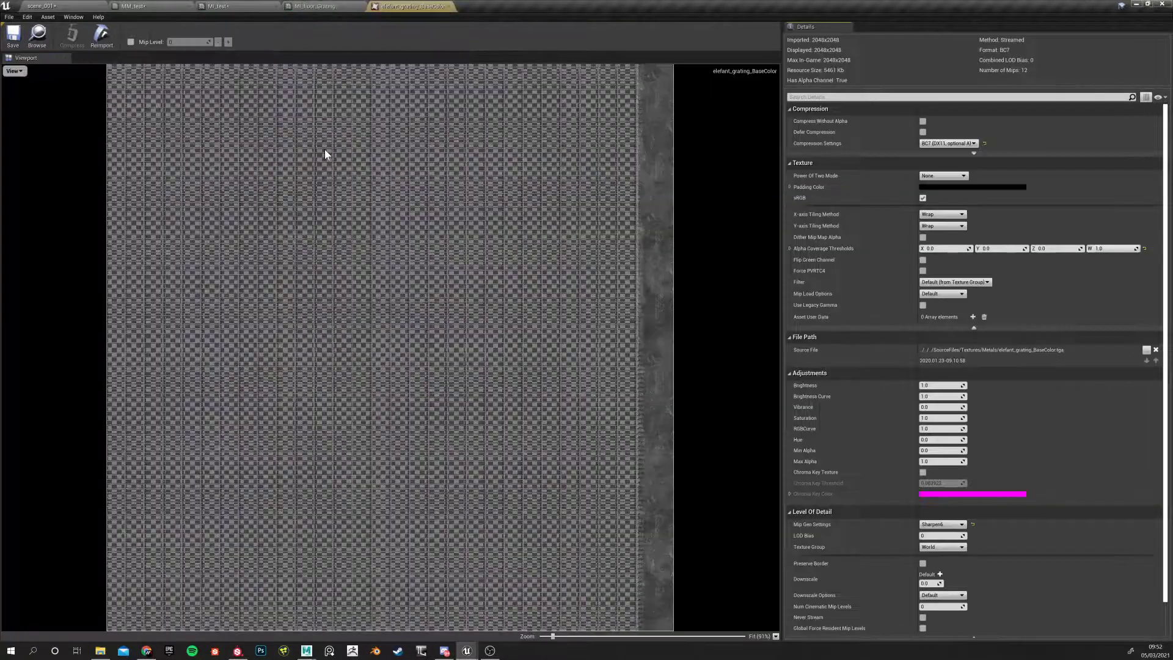
left_click(449, 6)
Copy the baseColour texture elefant_grating_BaseColor from the grating instance and paste it into BASE_COLOUR of MI_test
left_click(697, 157)
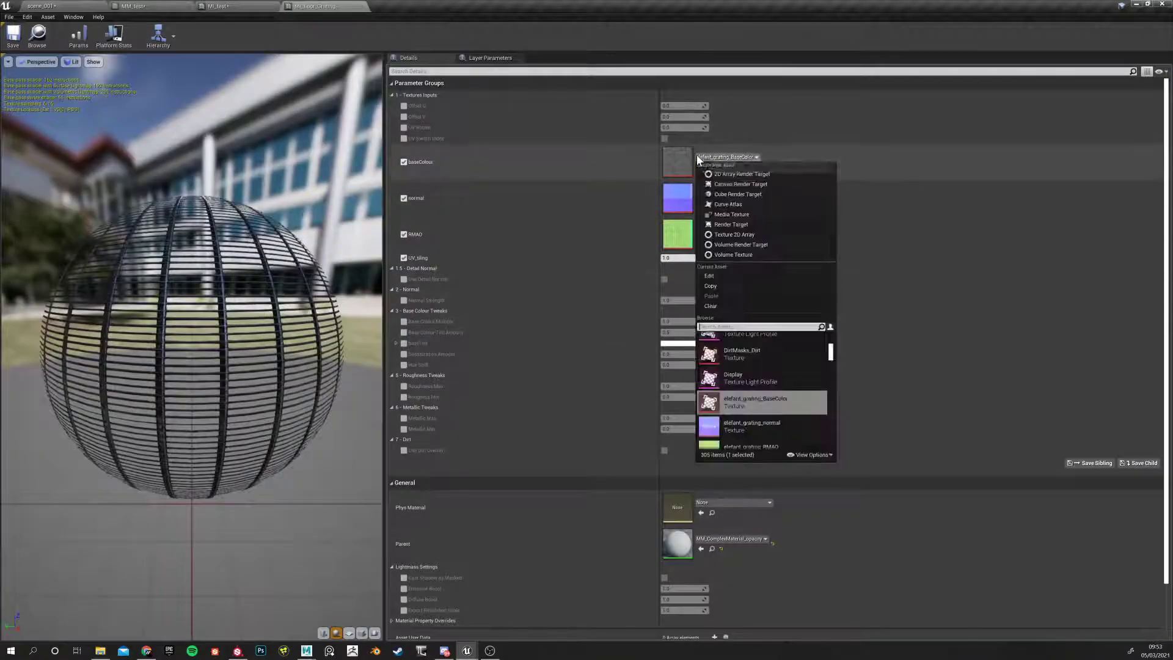
left_click(710, 285)
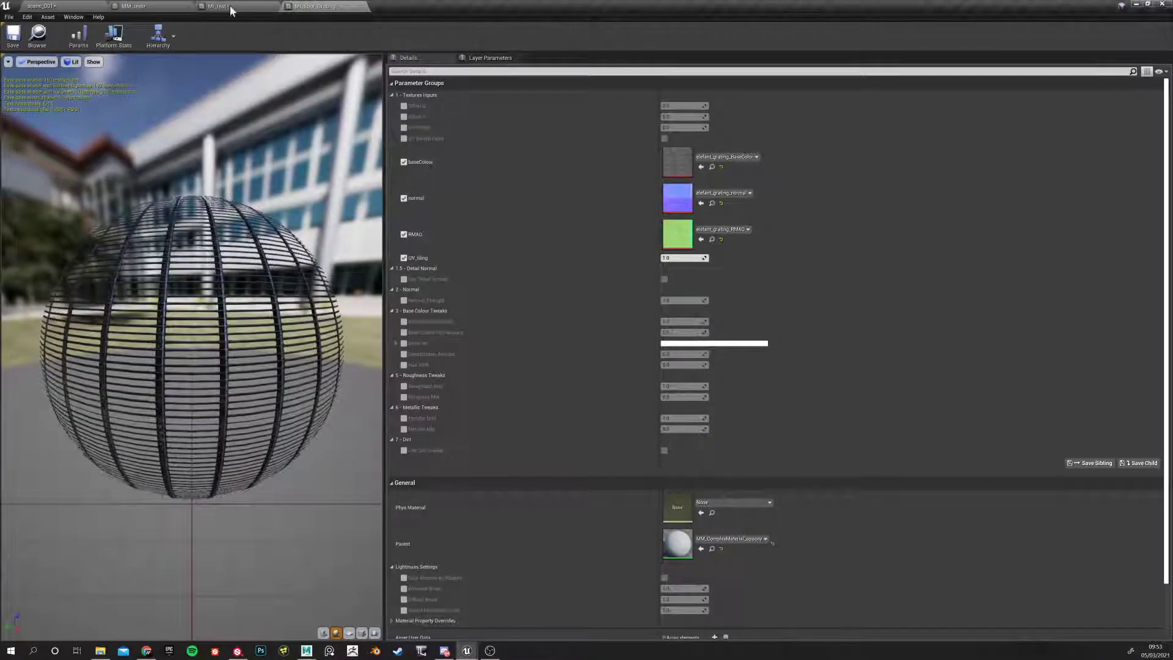
left_click(230, 9)
left_click(708, 158)
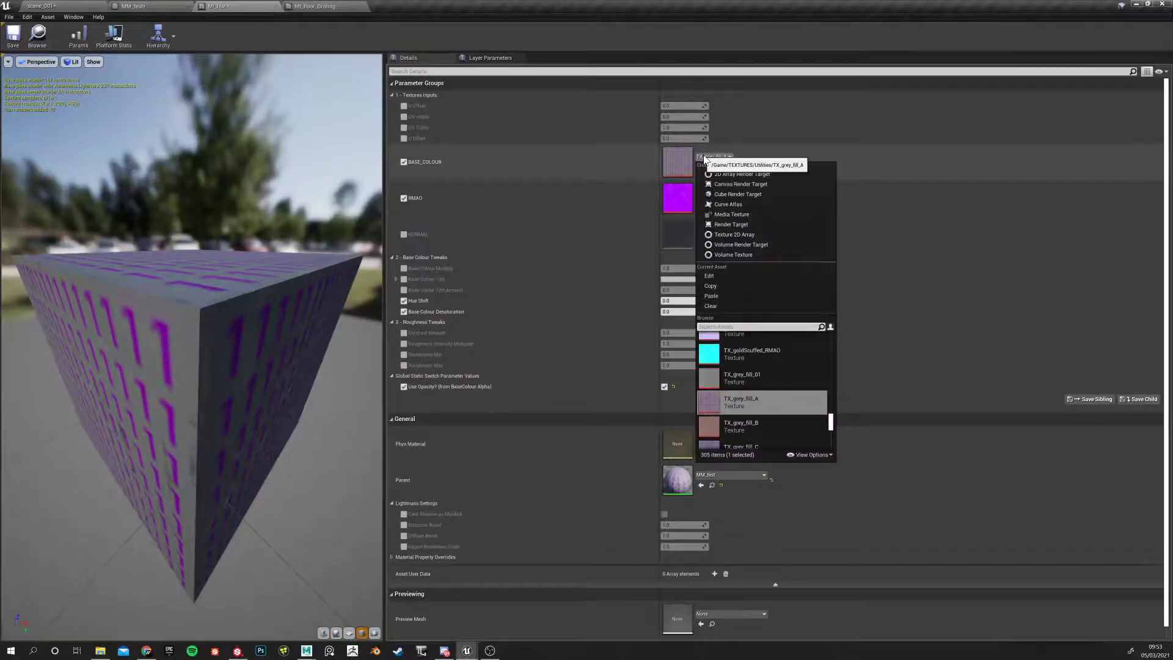
left_click(714, 297)
left_click_drag(274, 365, 376, 317)
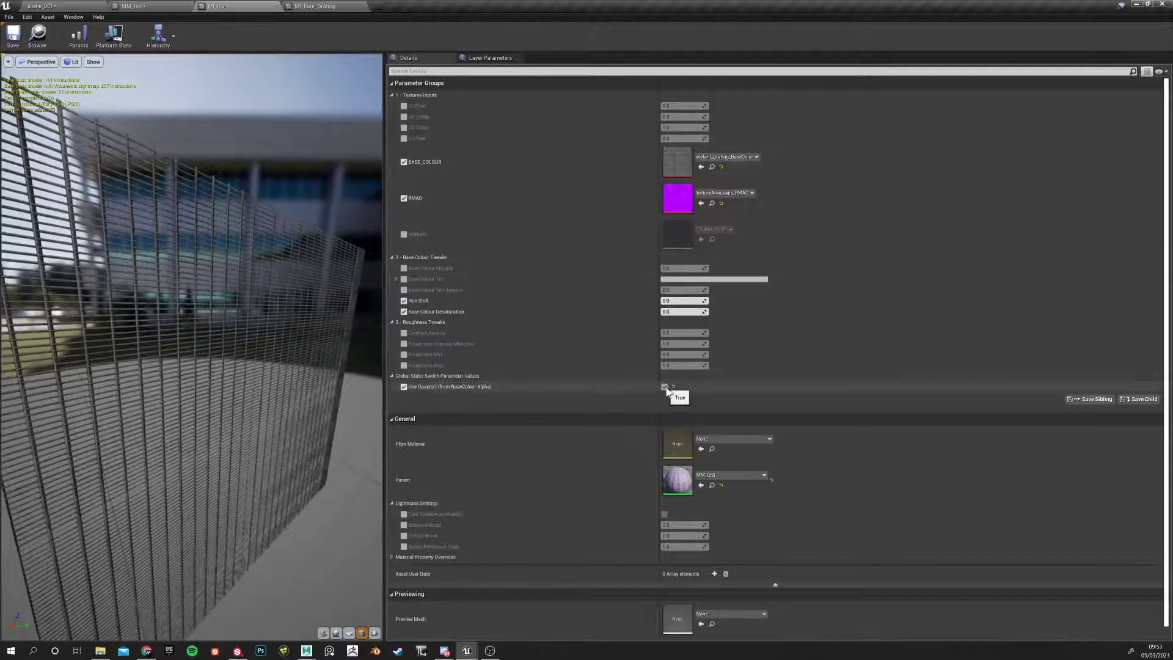
Turn off Use Opacity? in MI_test and check the switch's False input in the master material
left_click(665, 387)
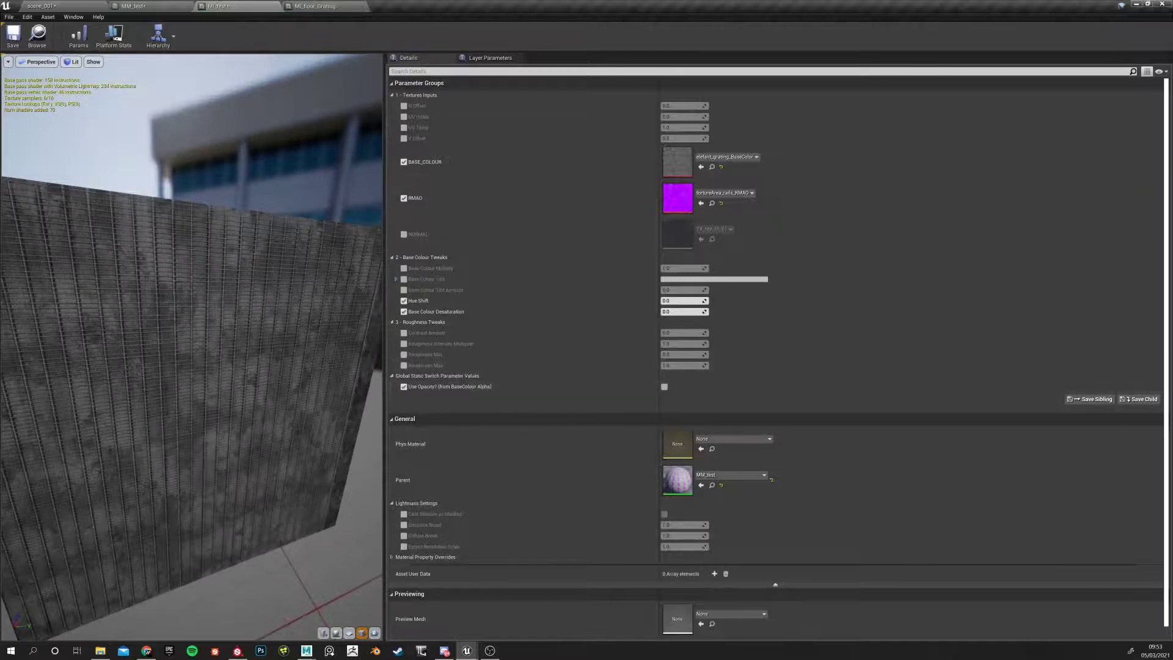
left_click(300, 4)
left_click(164, 4)
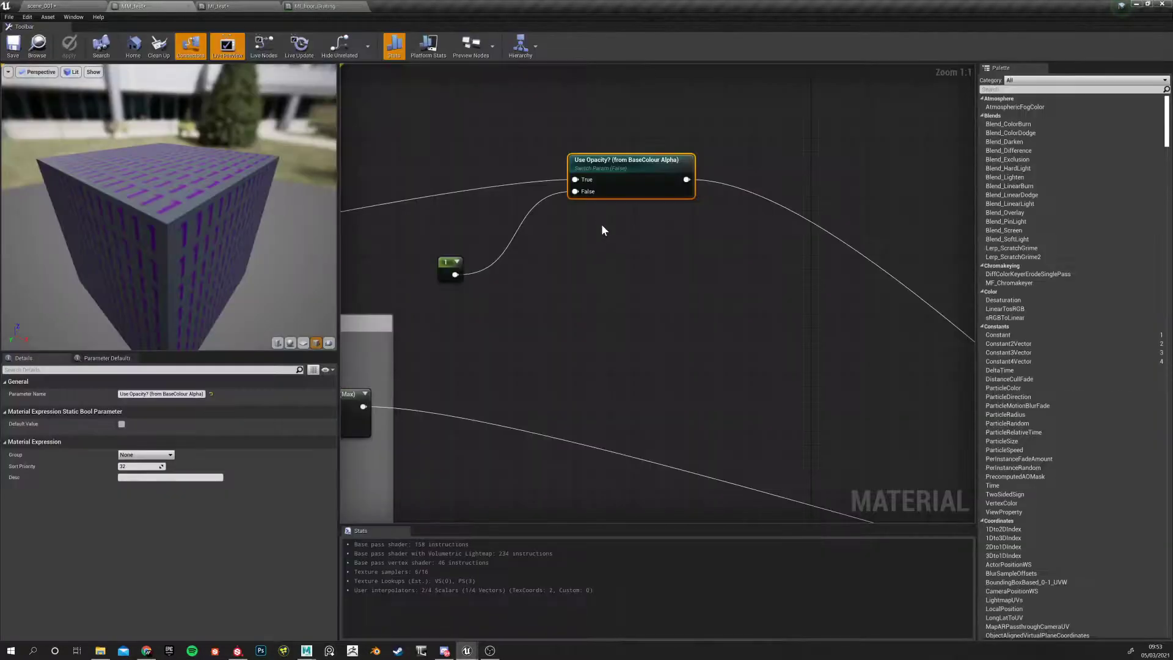
left_click(215, 6)
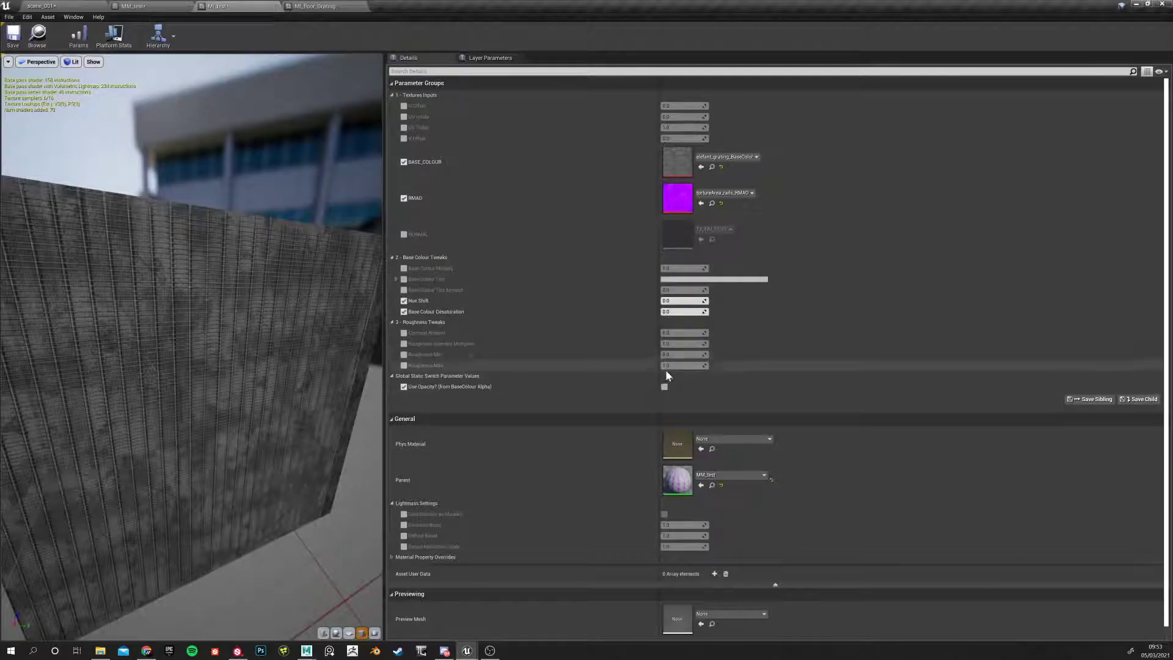
Trace the switch's True input back to the BASE_COLOUR texture's alpha output in the master material
left_click(180, 5)
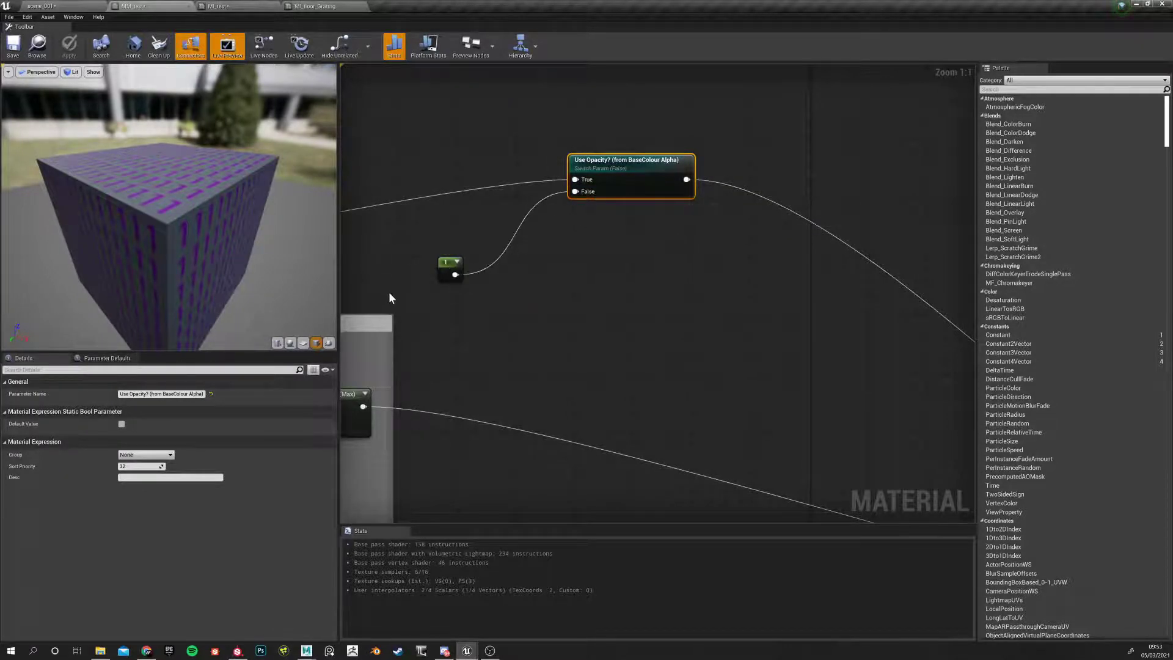
right_click_drag(420, 316, 624, 239)
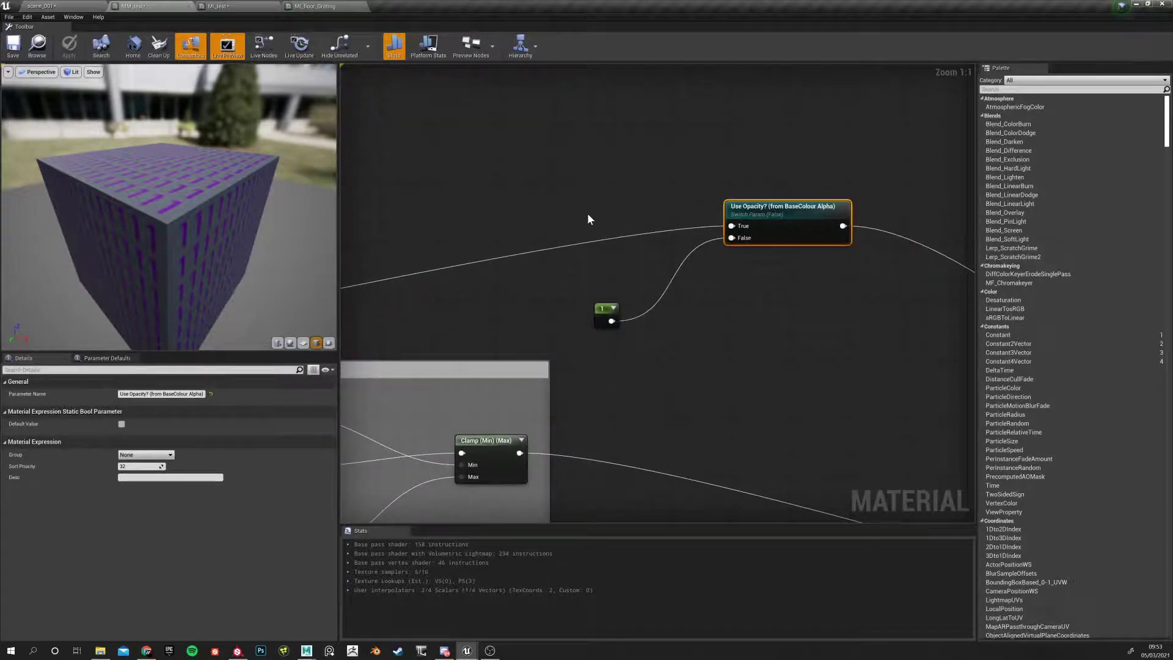
right_click_drag(477, 222, 971, 157)
right_click_drag(427, 292, 829, 253)
right_click_drag(351, 257, 549, 222)
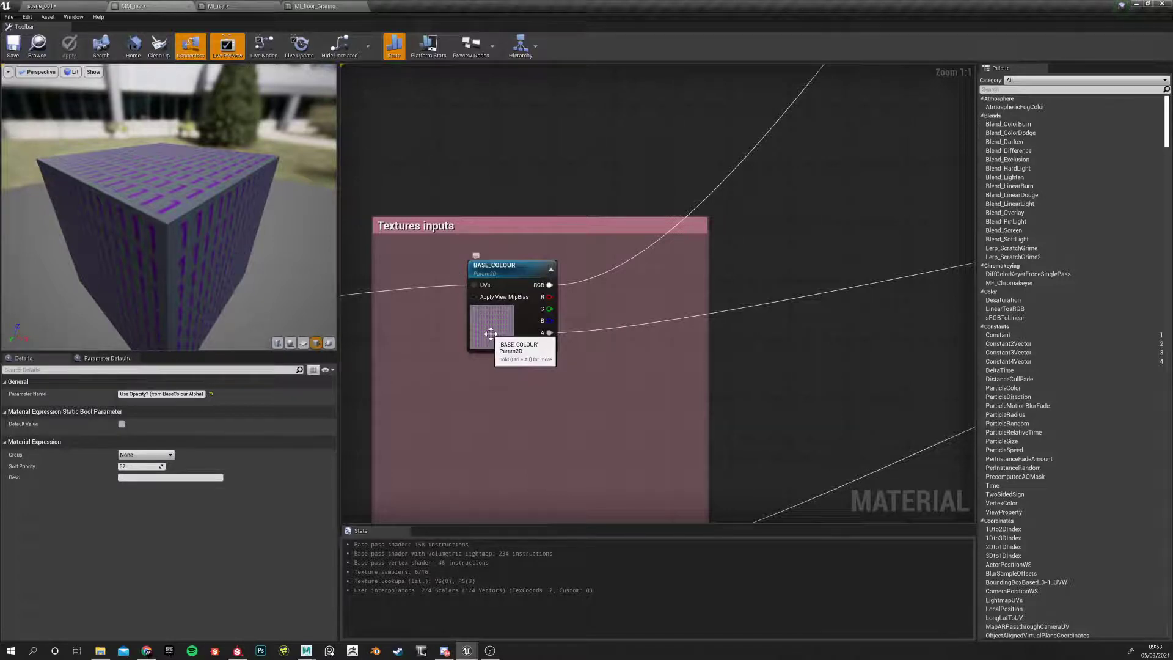
Turn on Use Opacity? in MI_test and inspect the grating cutouts on the preview cube
left_click(292, 5)
left_click(217, 5)
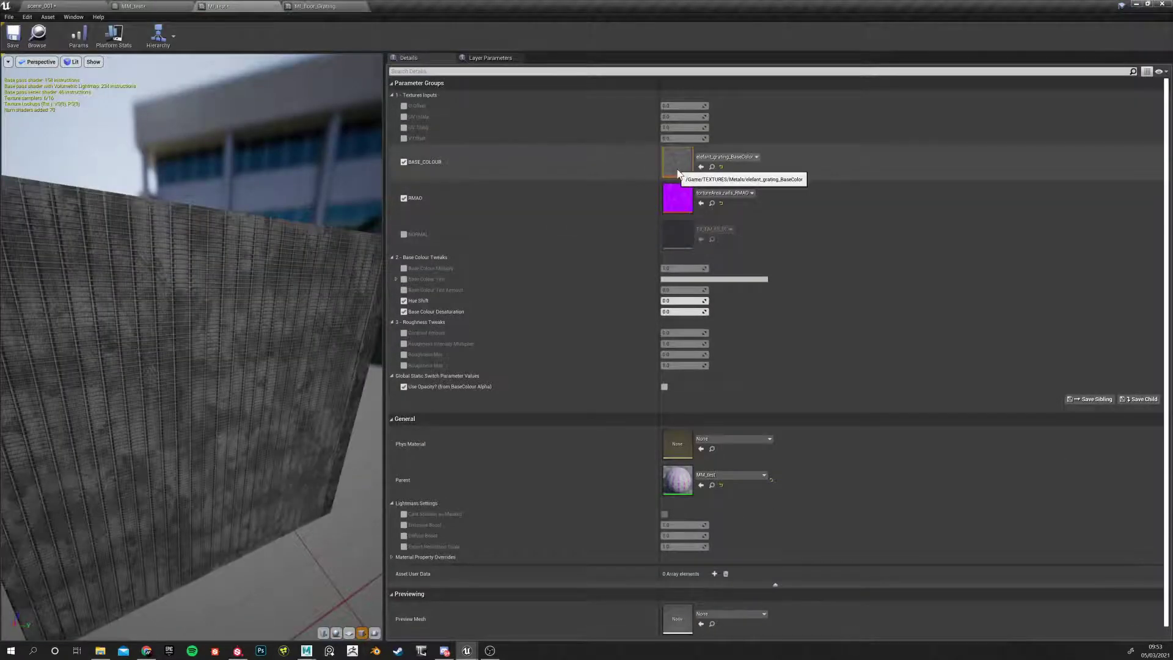
left_click(664, 386)
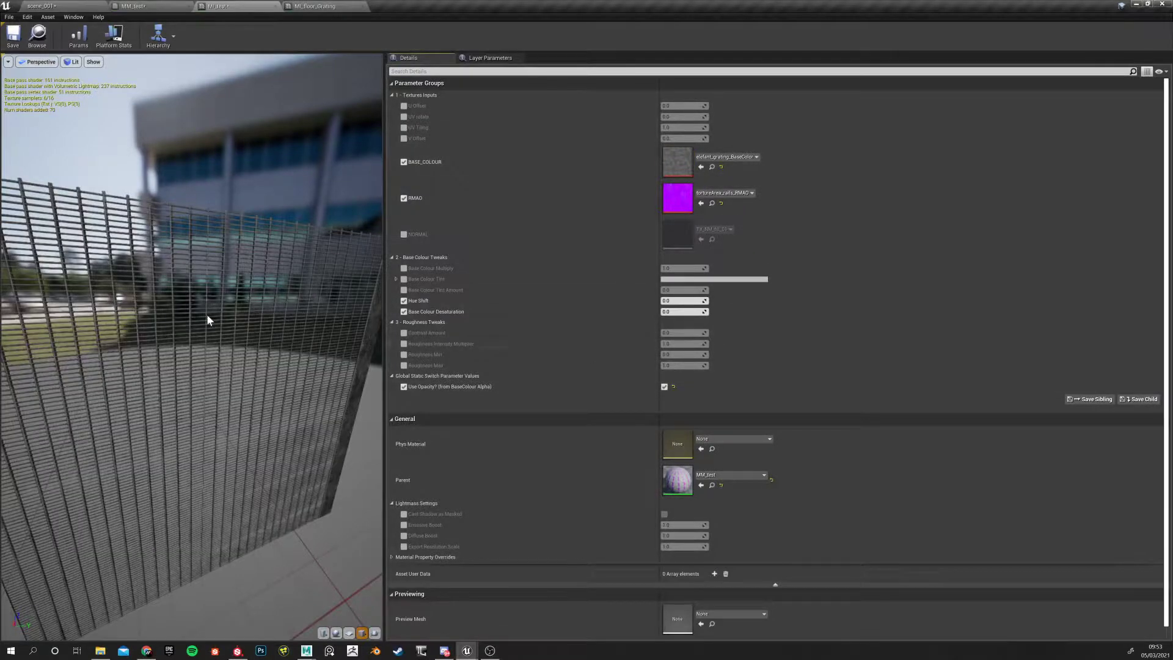
left_click_drag(190, 342, 256, 329)
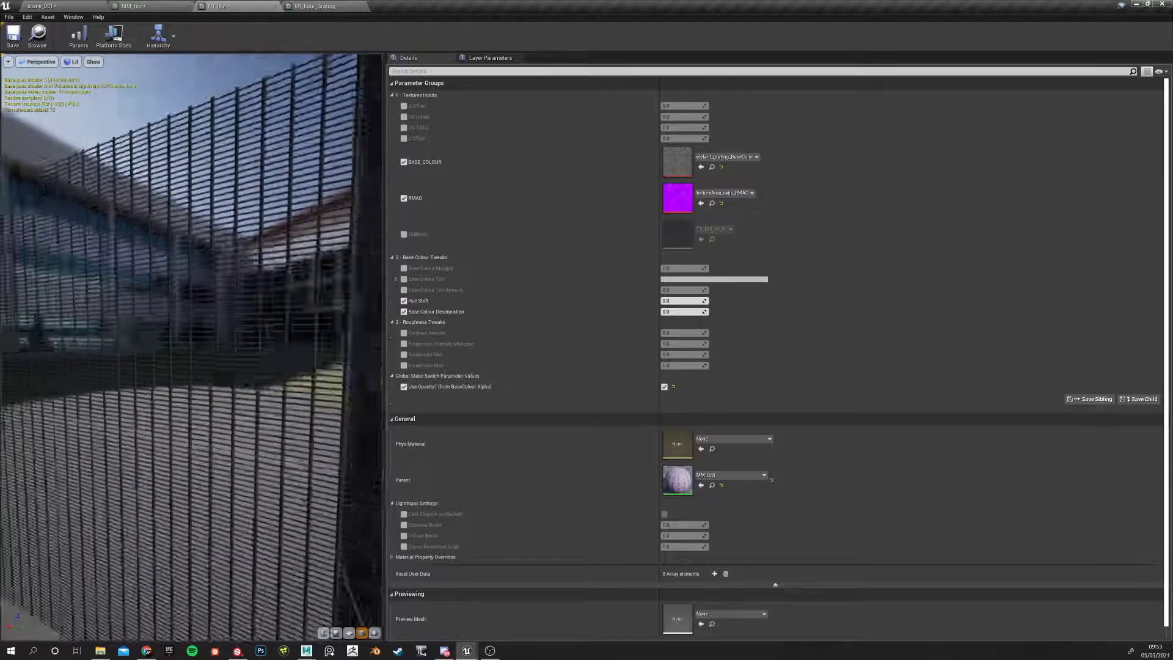
Inspect the grating cutouts on the preview cube and close the MI_Floor_Grating instance
right_click_drag(257, 330, 256, 391)
left_click_drag(181, 306, 287, 297)
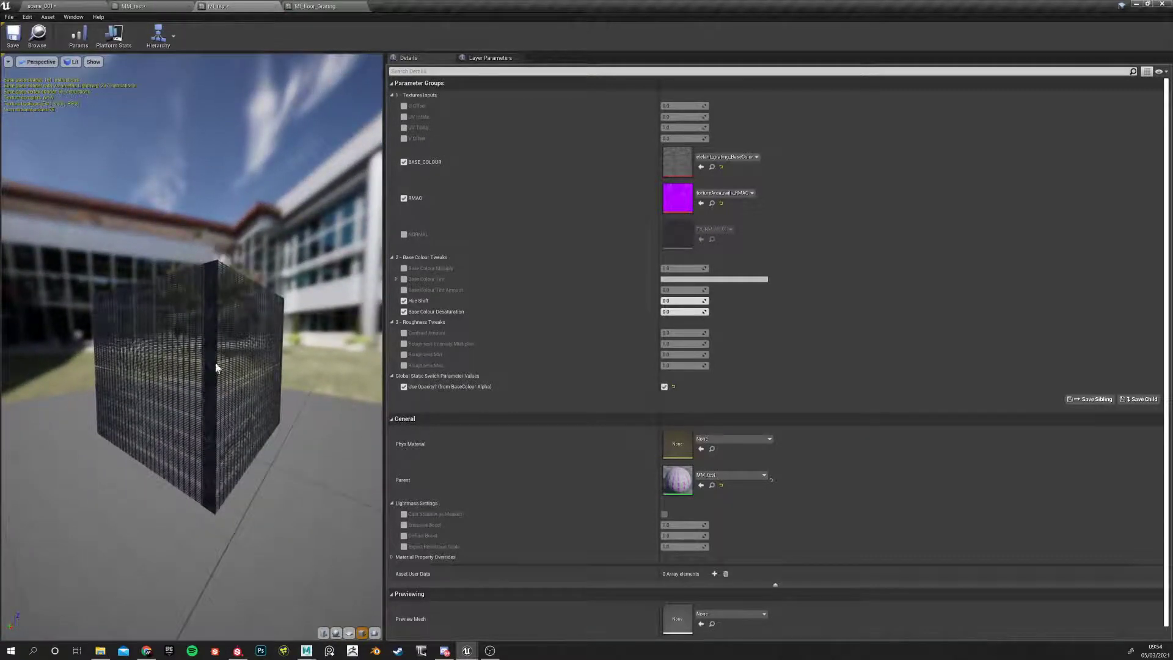
left_click_drag(201, 297, 256, 342)
mouse_move(164, 279)
left_mouse_down()
mouse_move(183, 323)
mouse_move(163, 280)
left_mouse_up()
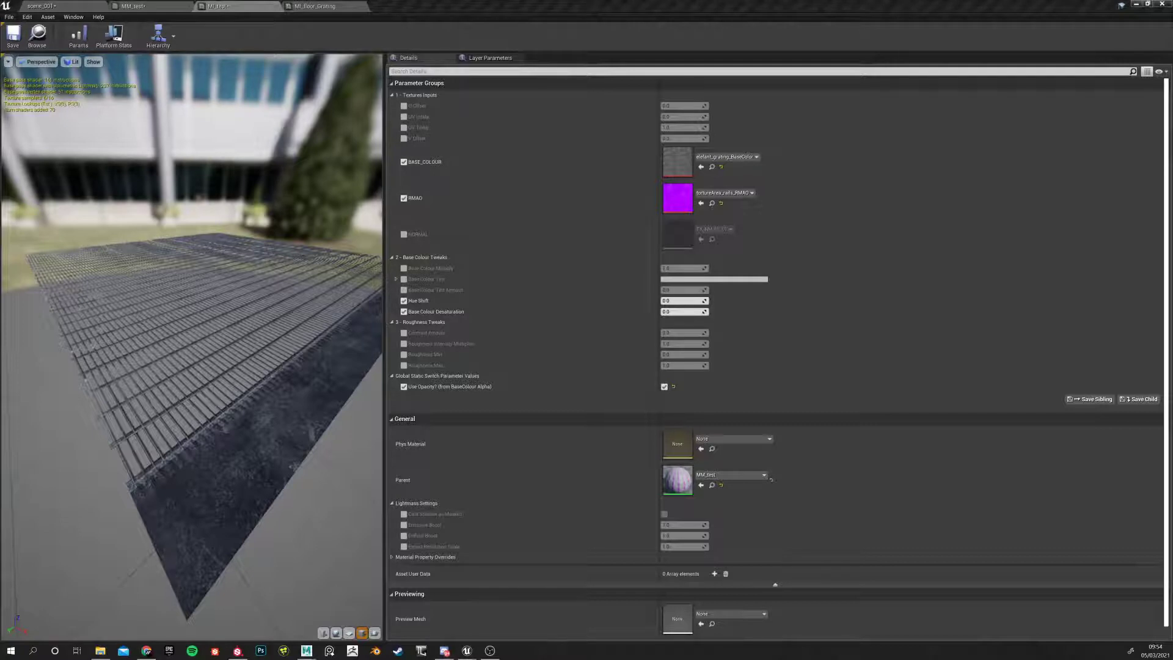
left_click(332, 6)
left_click(362, 7)
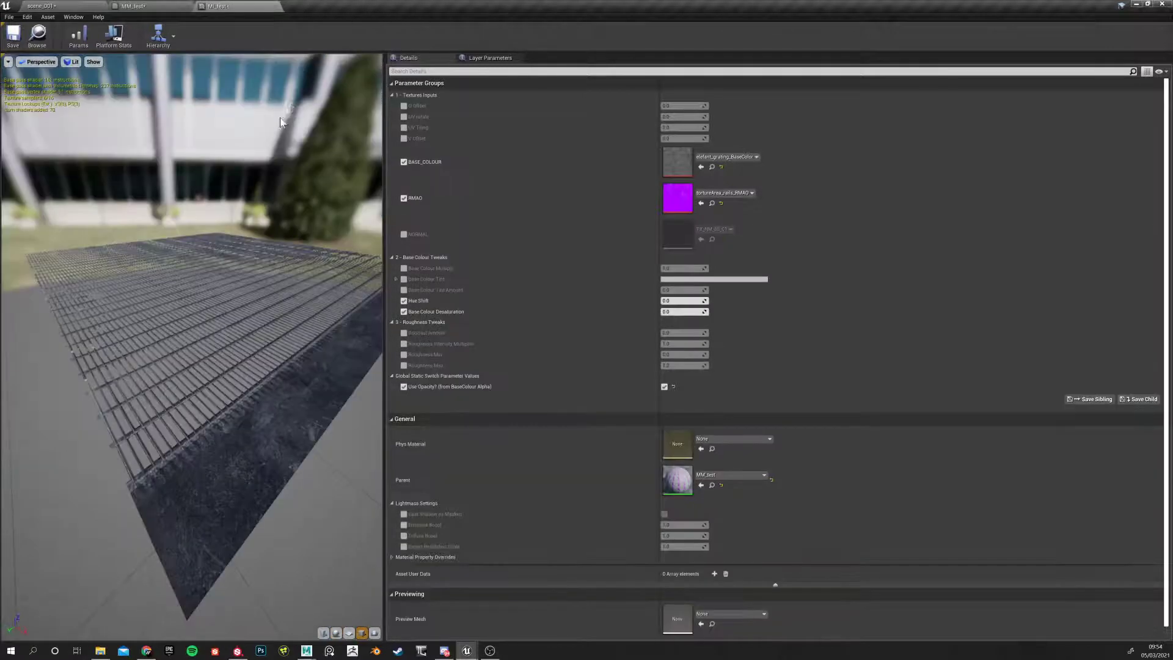
Turn off Use Opacity? in MI_test and inspect the solid grating surface on the preview cube
left_click_drag(170, 511, 265, 405)
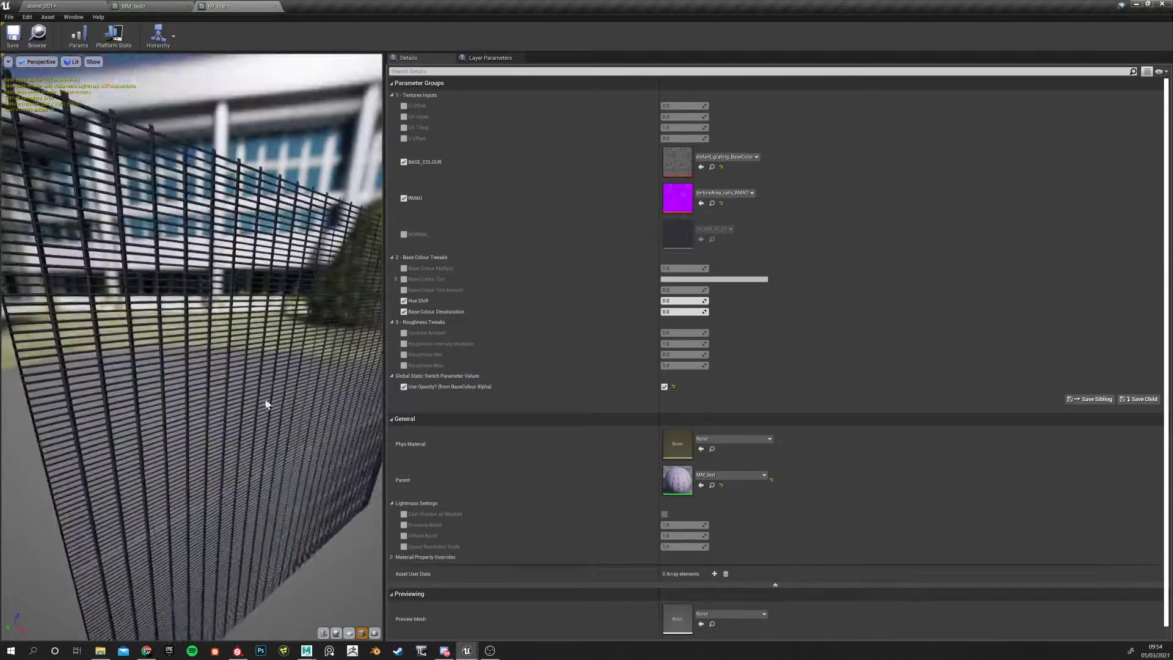
left_click(664, 386)
left_click_drag(236, 369, 305, 339)
left_click_drag(230, 330, 257, 328)
scroll(231, 330, "up", 3)
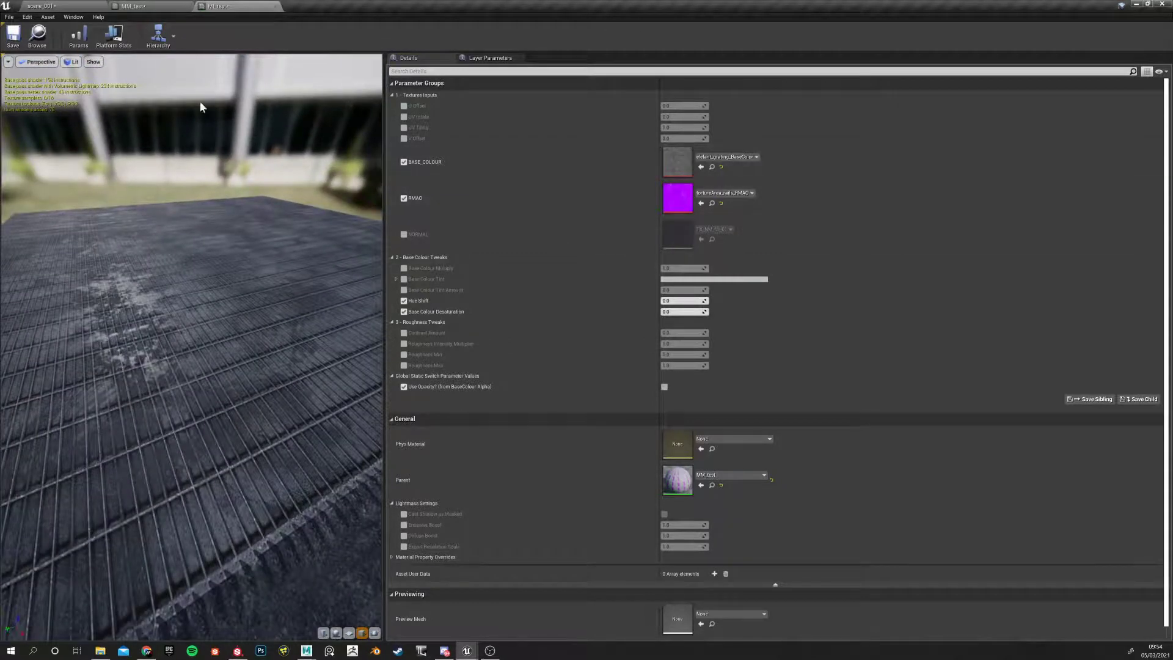
Reopen the grating instance from the selected pool drains mesh, check its normal texture's name and return to MI_test
left_click(148, 6)
left_click(85, 6)
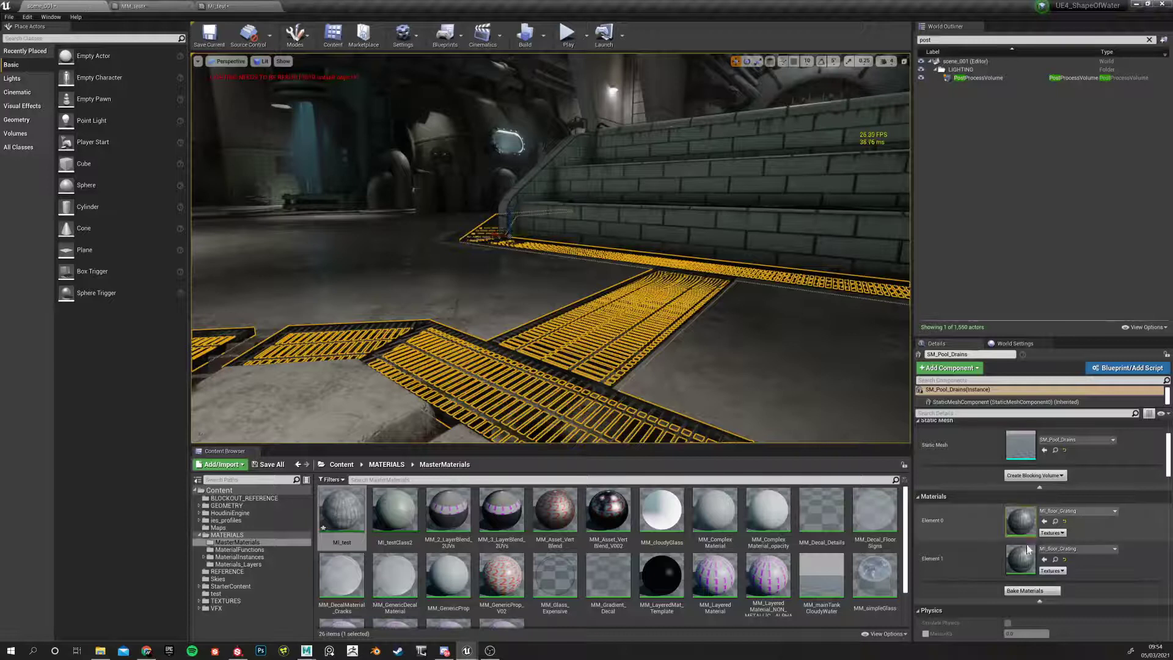
double_click(1019, 520)
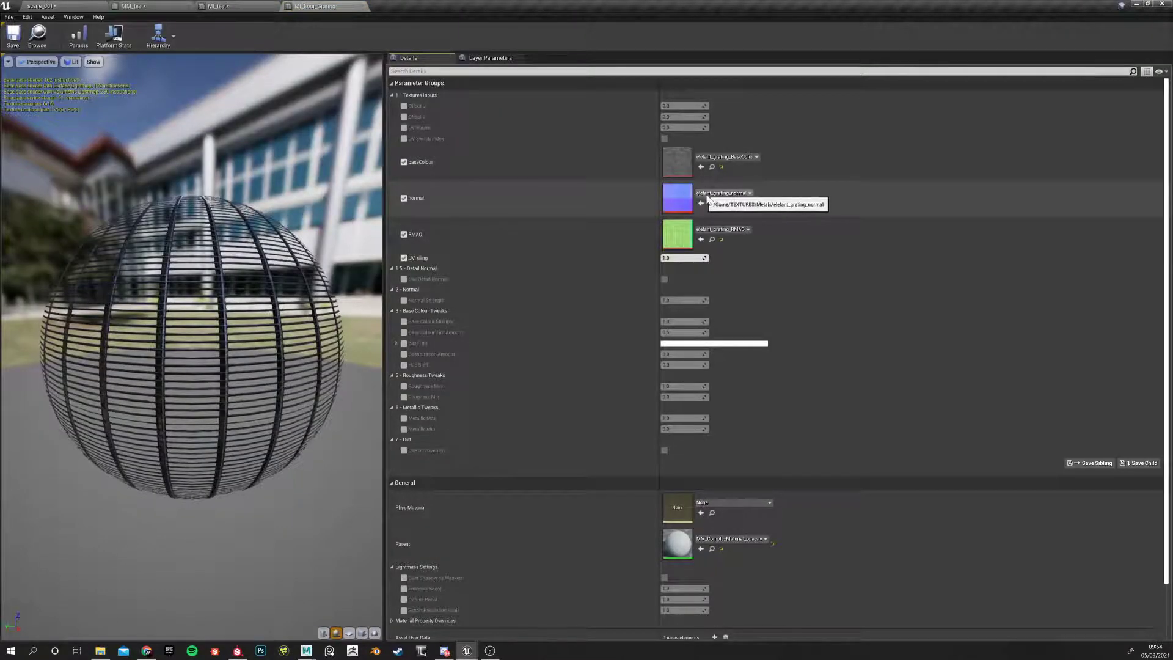
left_click(215, 5)
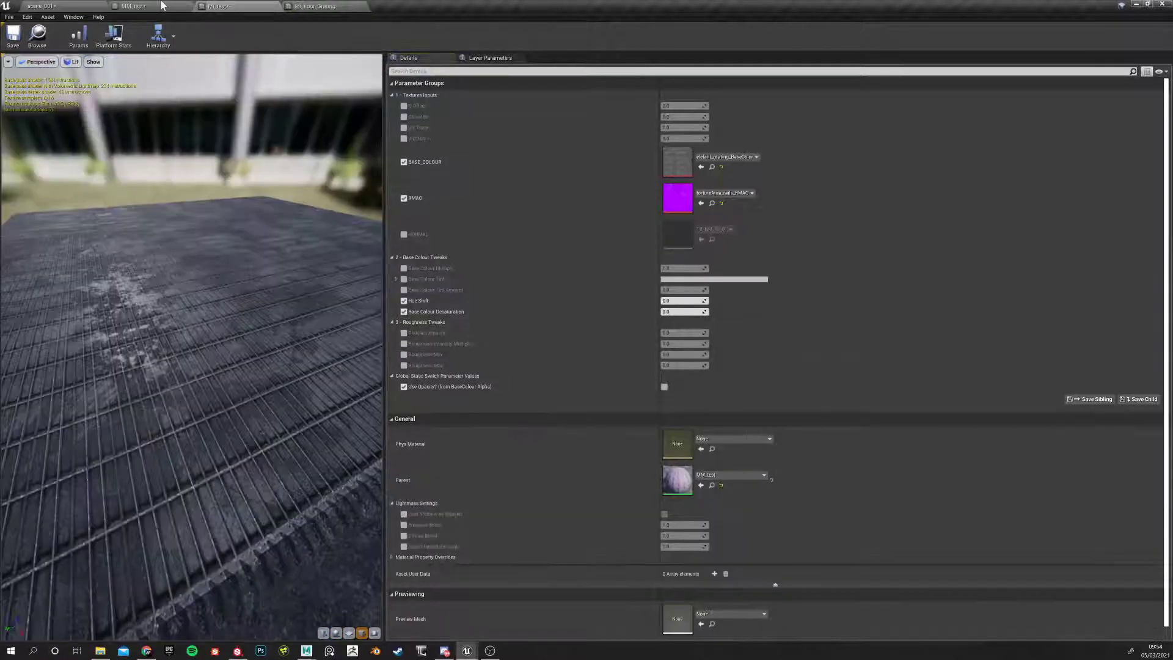
left_click(147, 5)
left_click(230, 5)
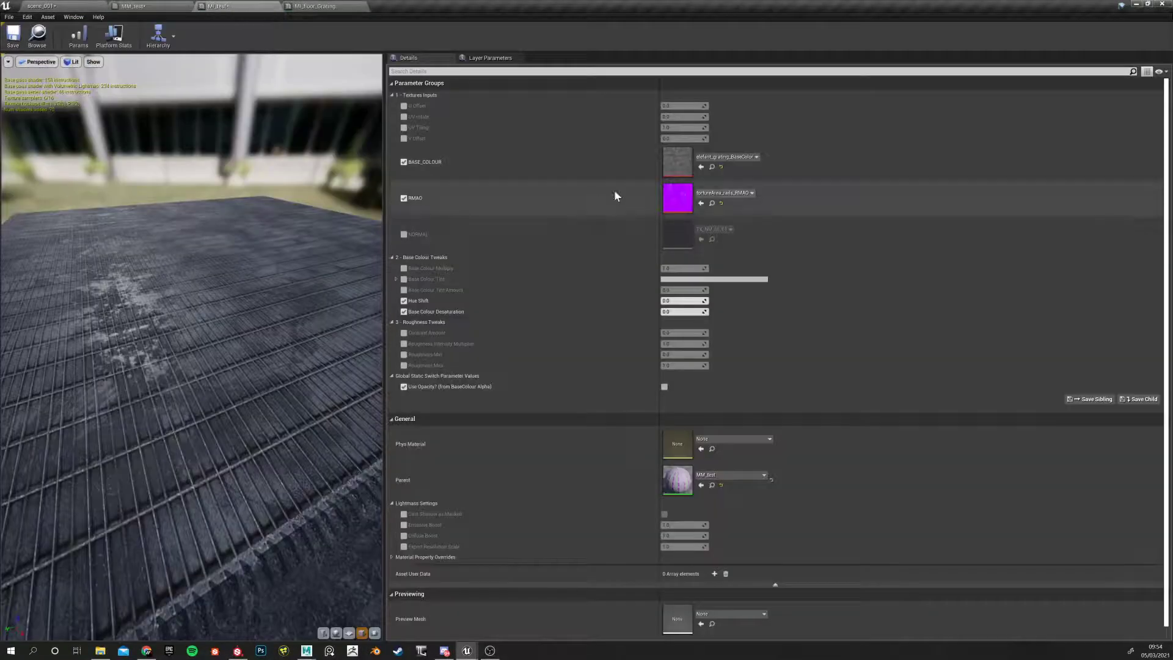
Enable the NORMAL override in MI_test and assign the elefant_grating_normal texture
left_click(404, 234)
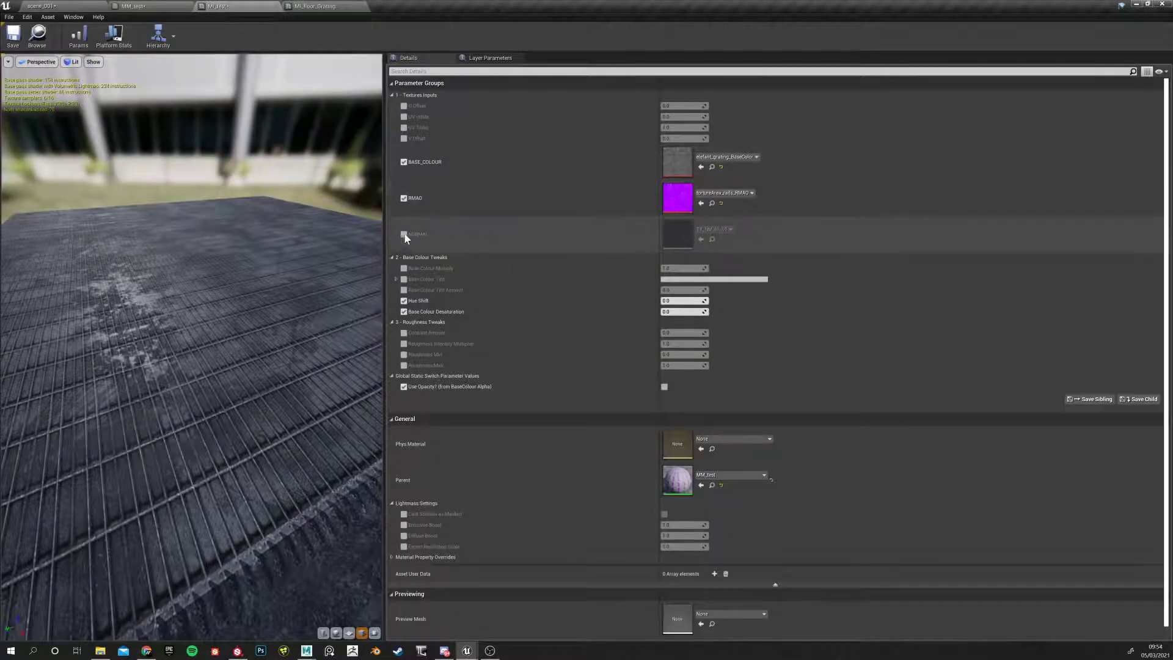
left_click(703, 230)
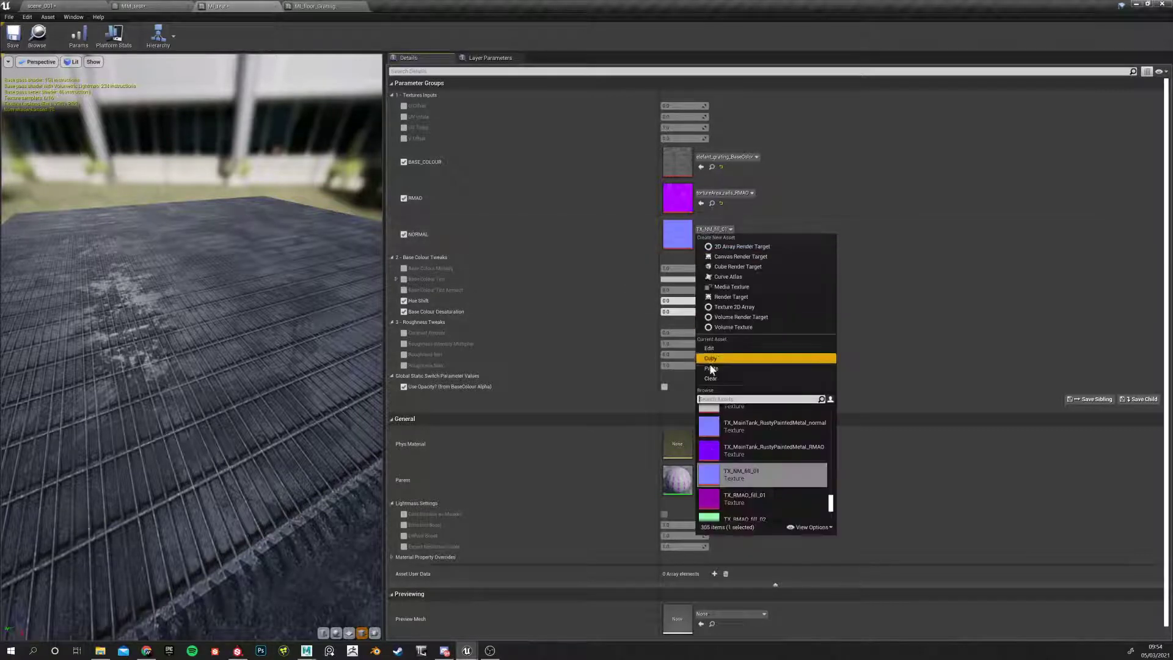
type("elef")
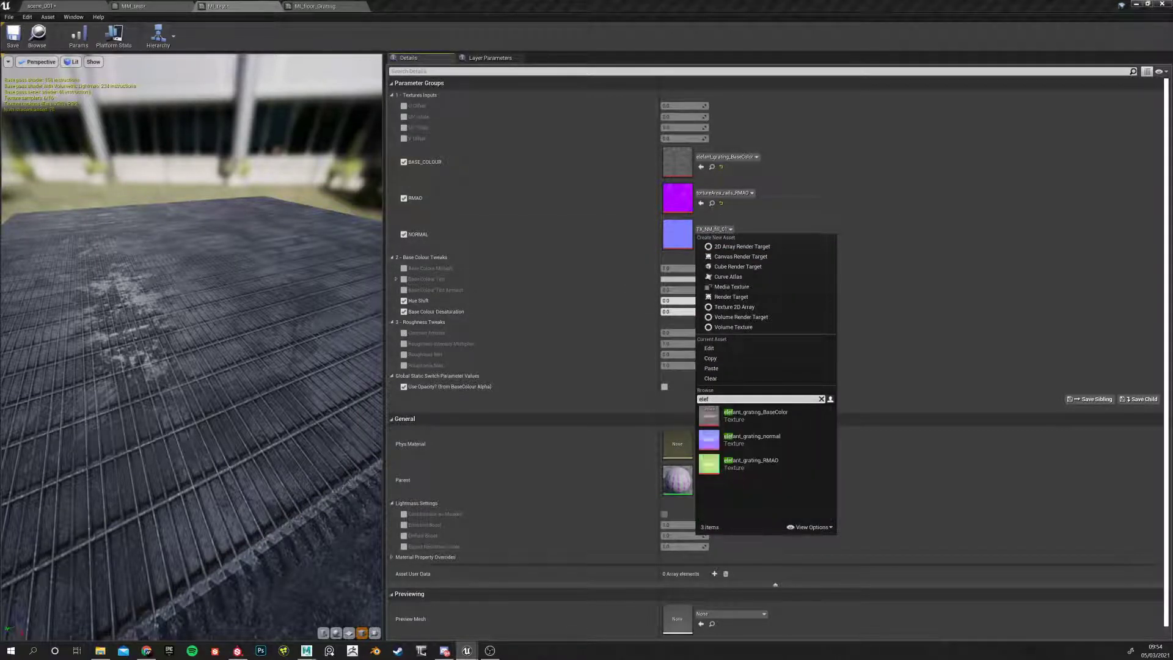
left_click(784, 448)
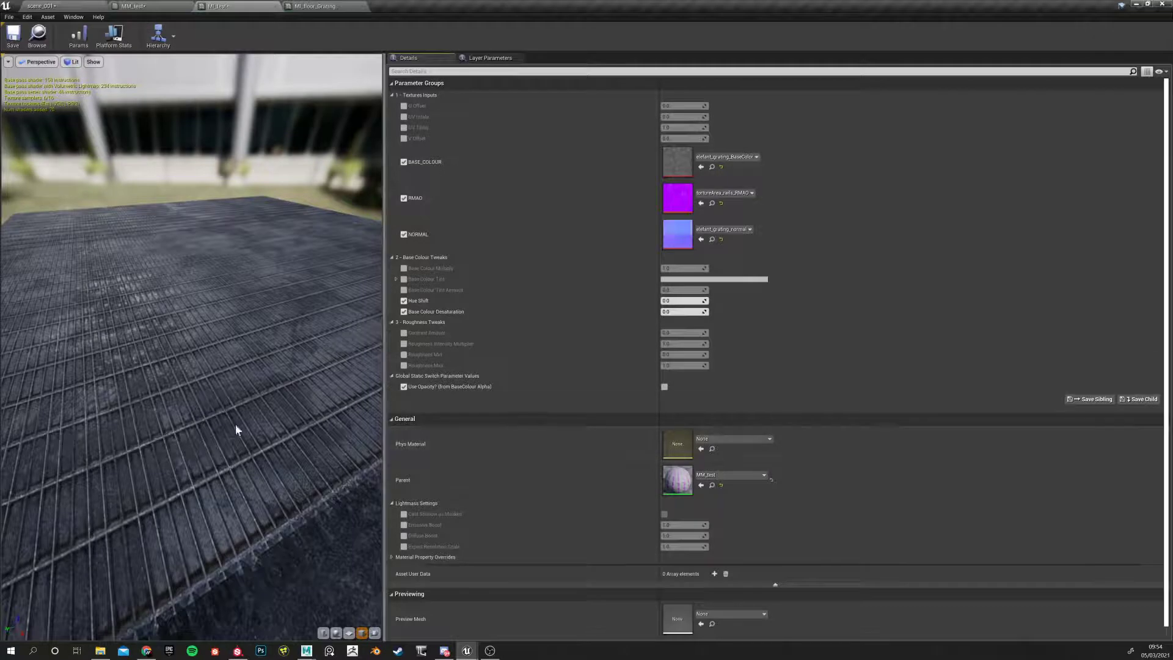
Assign the elefant_grating_RMAO texture to RMAO in MI_test and inspect the surface on the preview cube
left_click(723, 193)
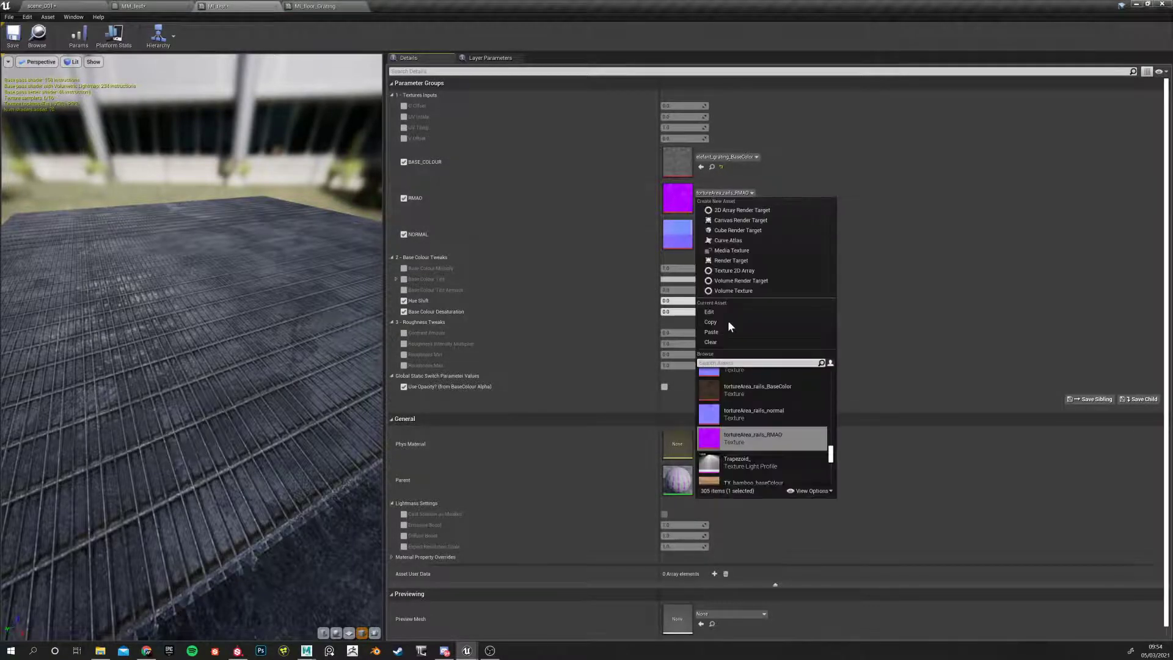
type("elef")
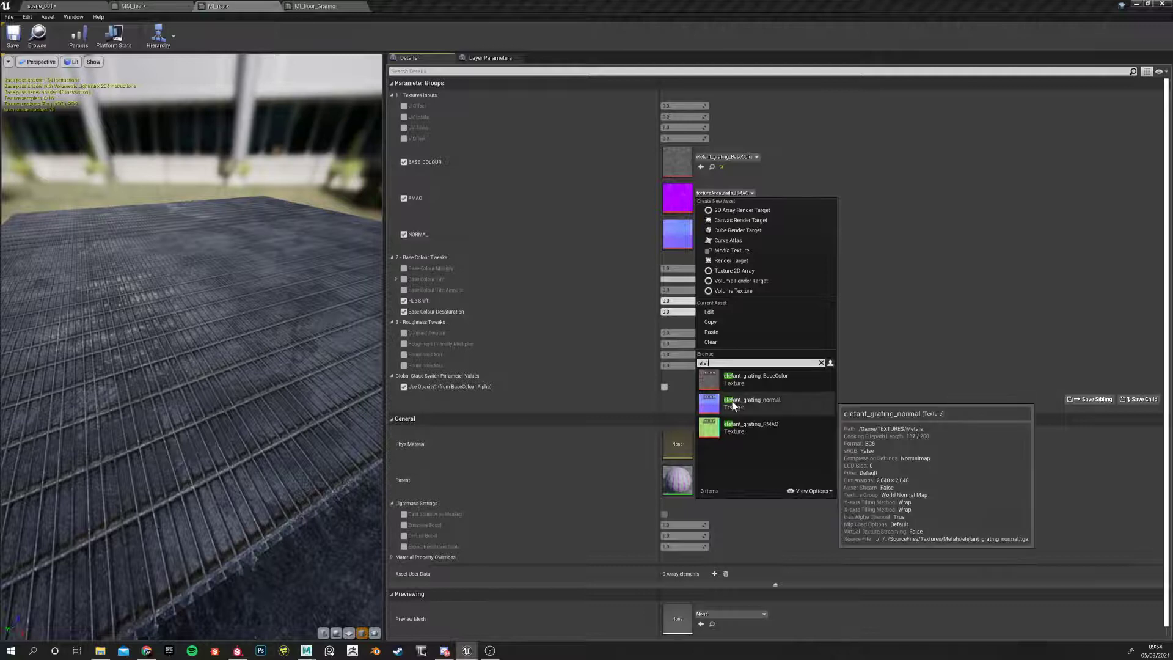
left_click(750, 426)
mouse_move(242, 361)
left_mouse_down()
mouse_move(183, 397)
mouse_move(241, 360)
left_mouse_up()
scroll(122, 361, "up", 3)
left_click_drag(136, 358, 136, 328)
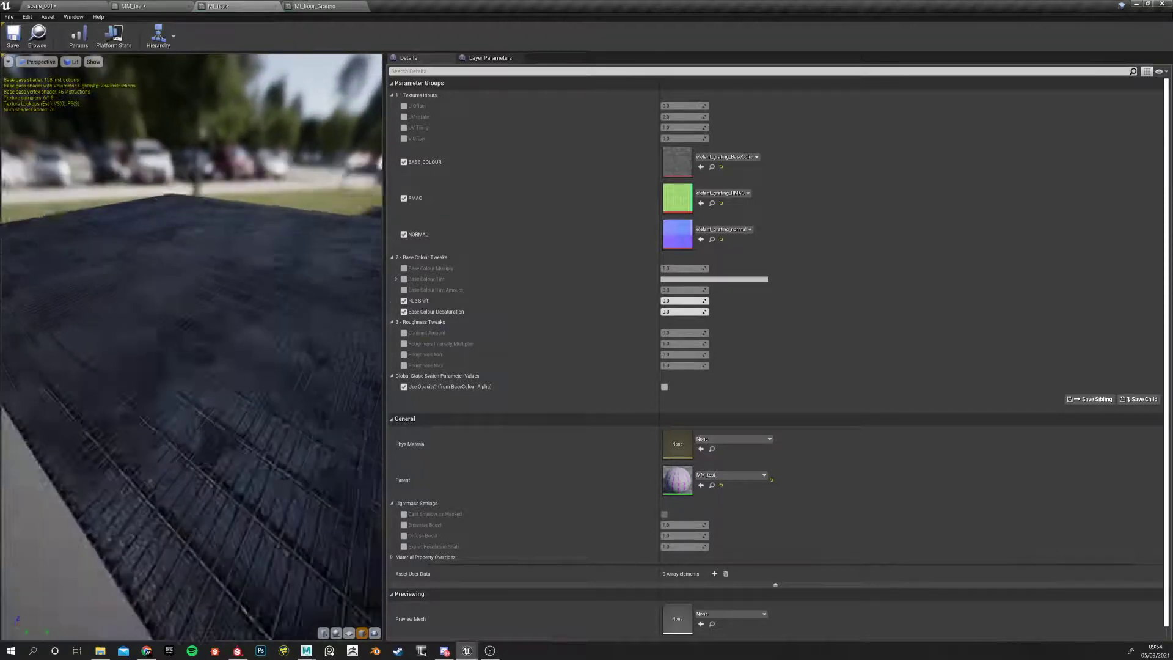
Turn on Use Opacity? in MI_test to inspect the cutouts with the full texture set, and turn it off again
left_click(663, 386)
left_click_drag(224, 396, 226, 458)
scroll(171, 400, "down", 5)
mouse_move(191, 318)
left_mouse_down()
mouse_move(208, 287)
mouse_move(194, 303)
left_mouse_up()
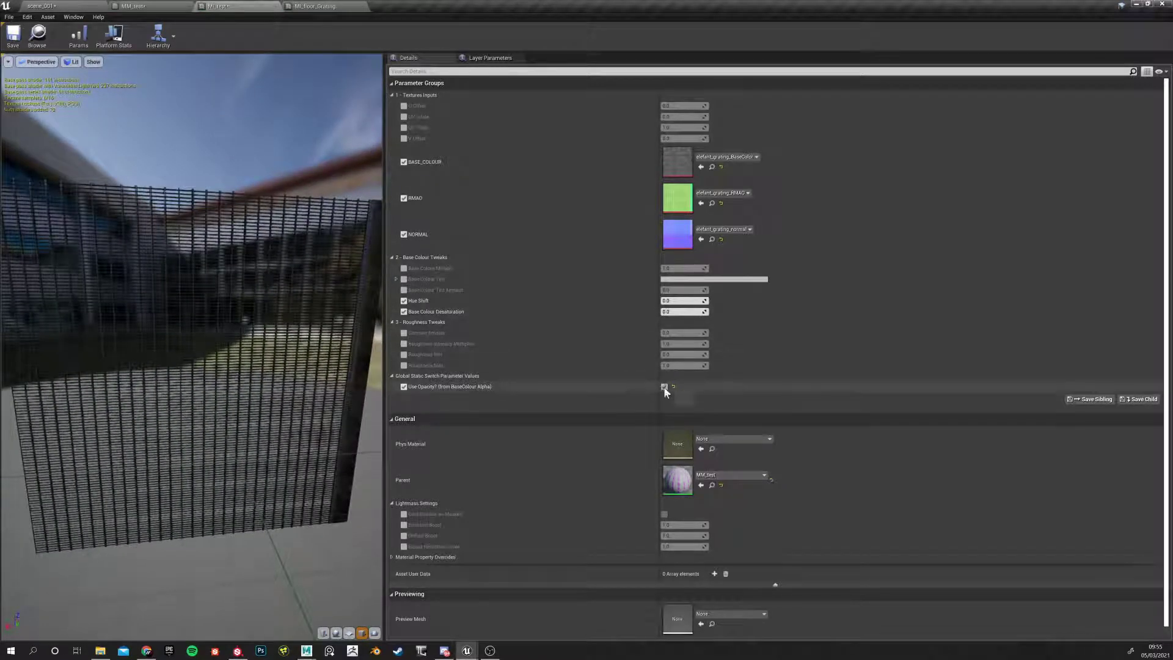
left_click(664, 386)
mouse_move(273, 288)
left_mouse_down()
mouse_move(186, 277)
mouse_move(280, 280)
mouse_move(314, 295)
mouse_move(309, 269)
mouse_move(278, 281)
mouse_move(275, 306)
left_mouse_up()
right_click_drag(274, 306, 231, 332)
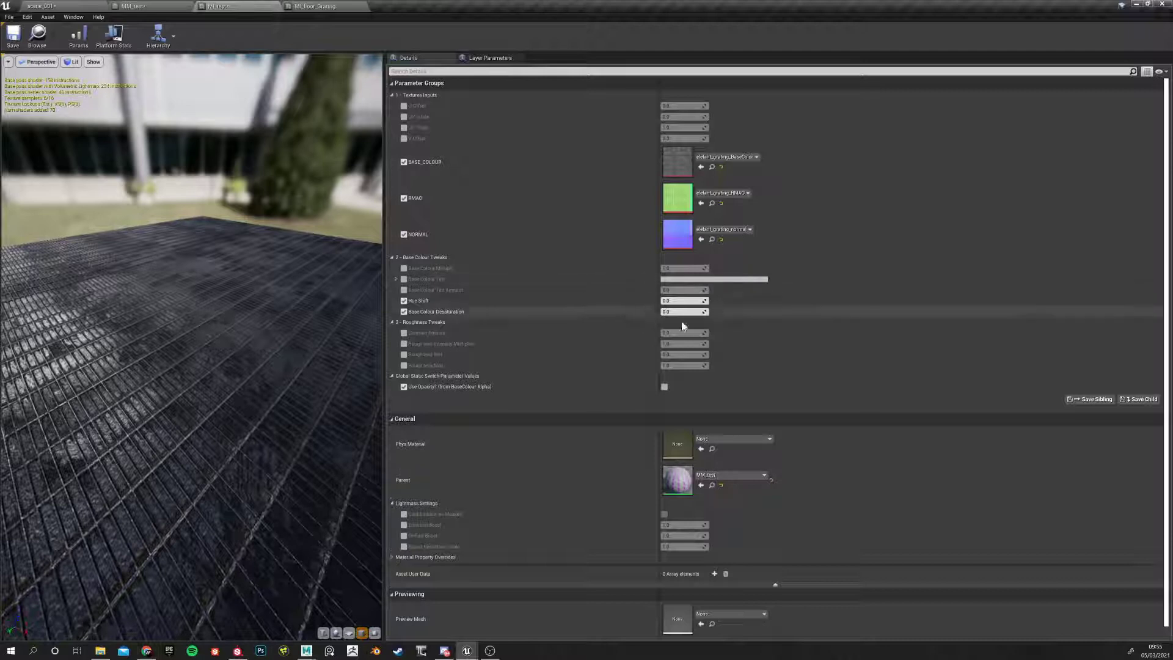
Enable Roughness Intensity Multiplier in MI_test, test it at about 0.36 on the preview cube, and reset it to 1.0
left_click(404, 344)
left_click_drag(679, 343, 718, 351)
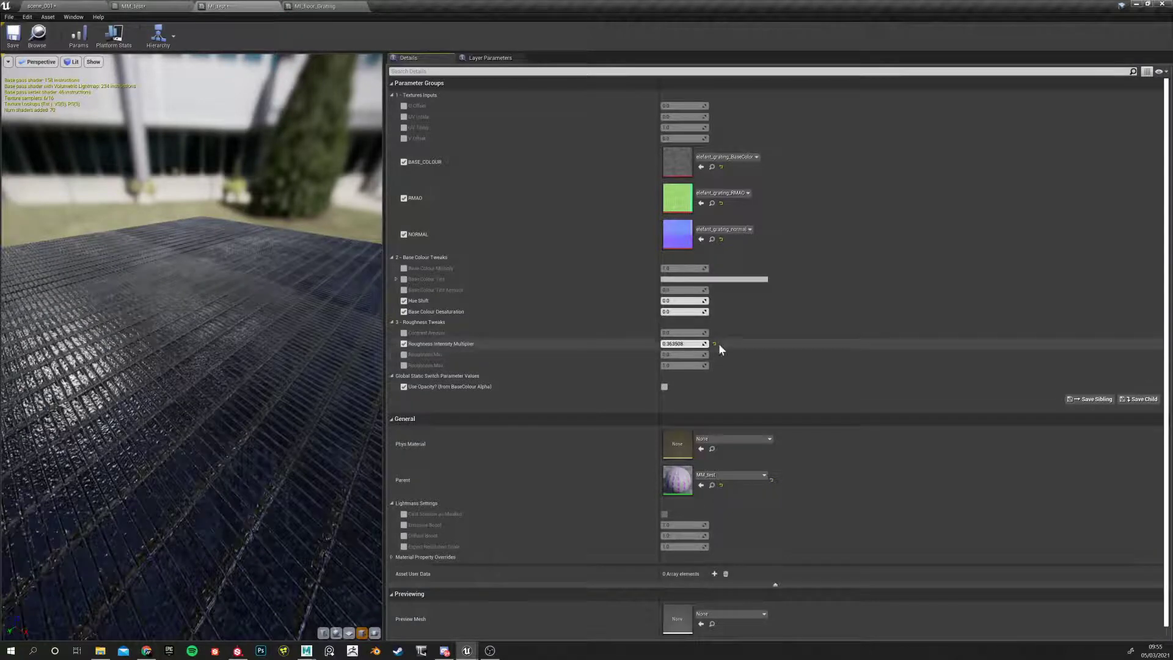
left_click_drag(269, 386, 157, 478)
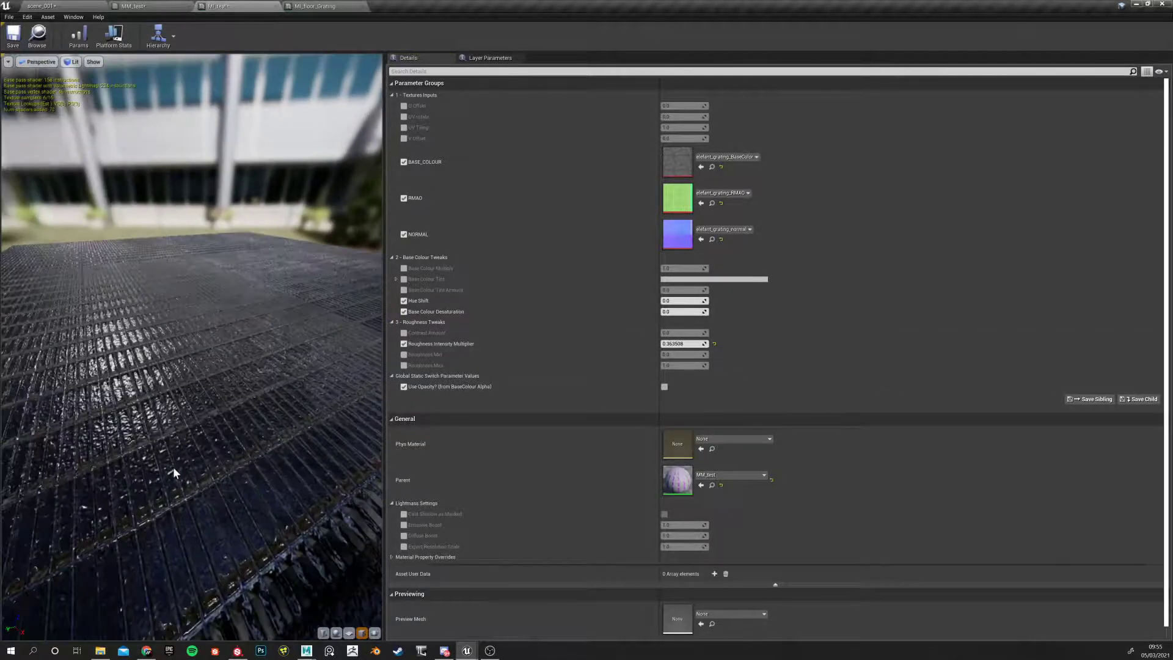
left_click_drag(126, 405, 126, 405)
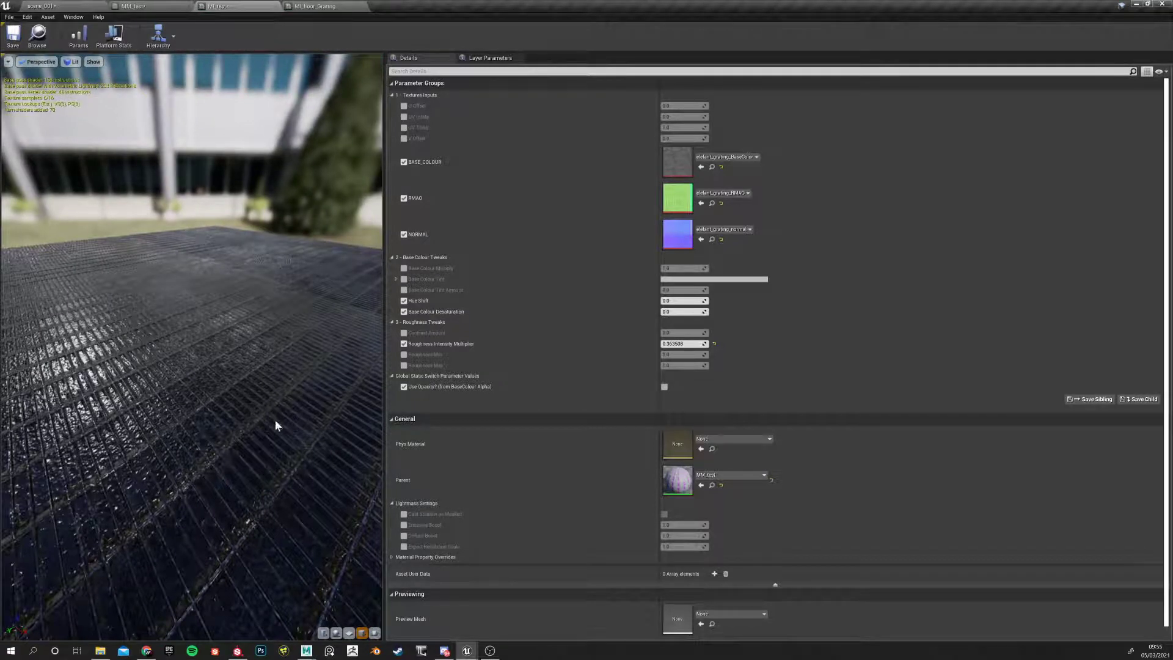
left_click(714, 343)
left_click_drag(148, 404, 148, 404)
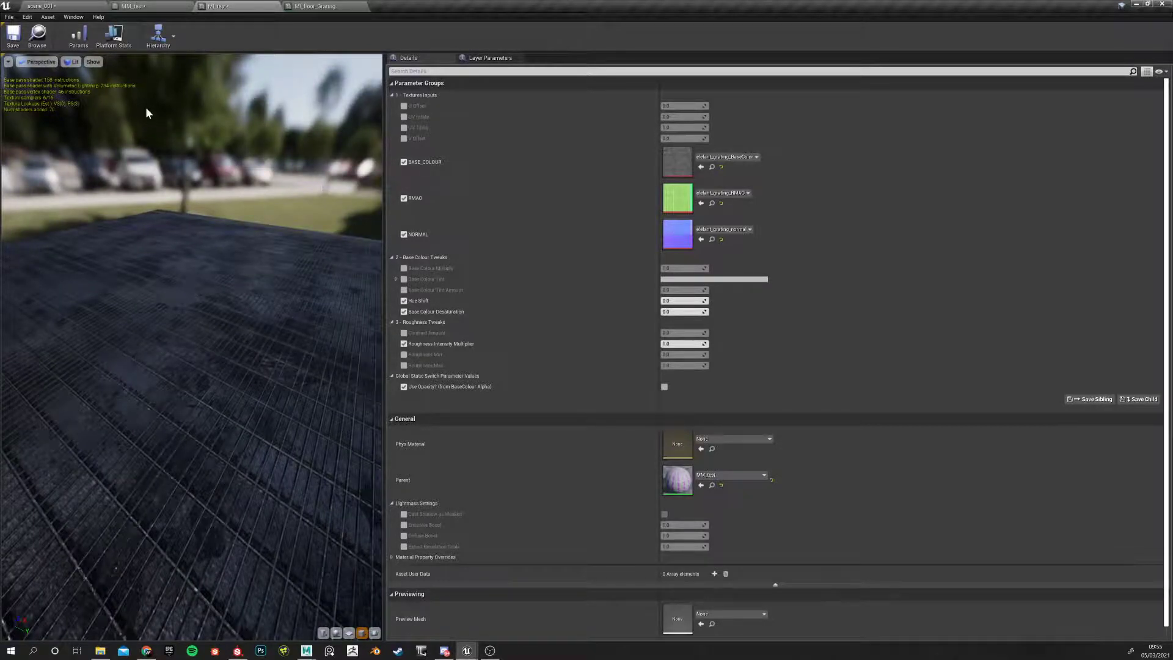
Examine the Use Opacity? switch and its connection to the material output in the master material MM_test
left_click(133, 5)
scroll(531, 314, "down", 8)
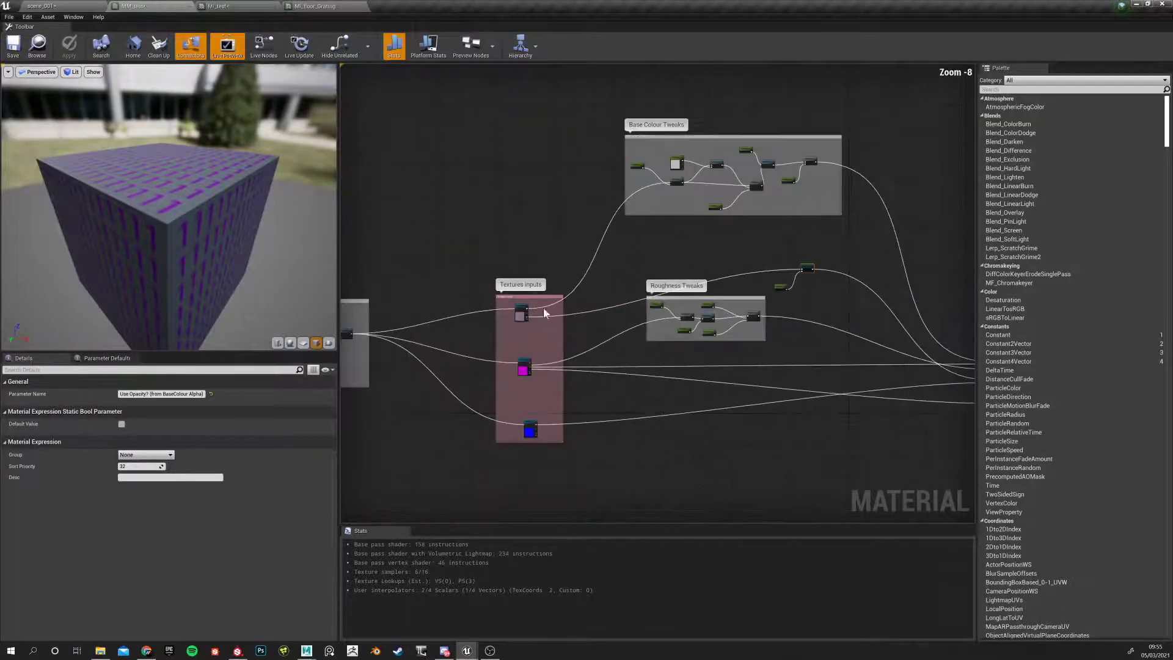
scroll(735, 279, "up", 6)
scroll(735, 280, "up", 1)
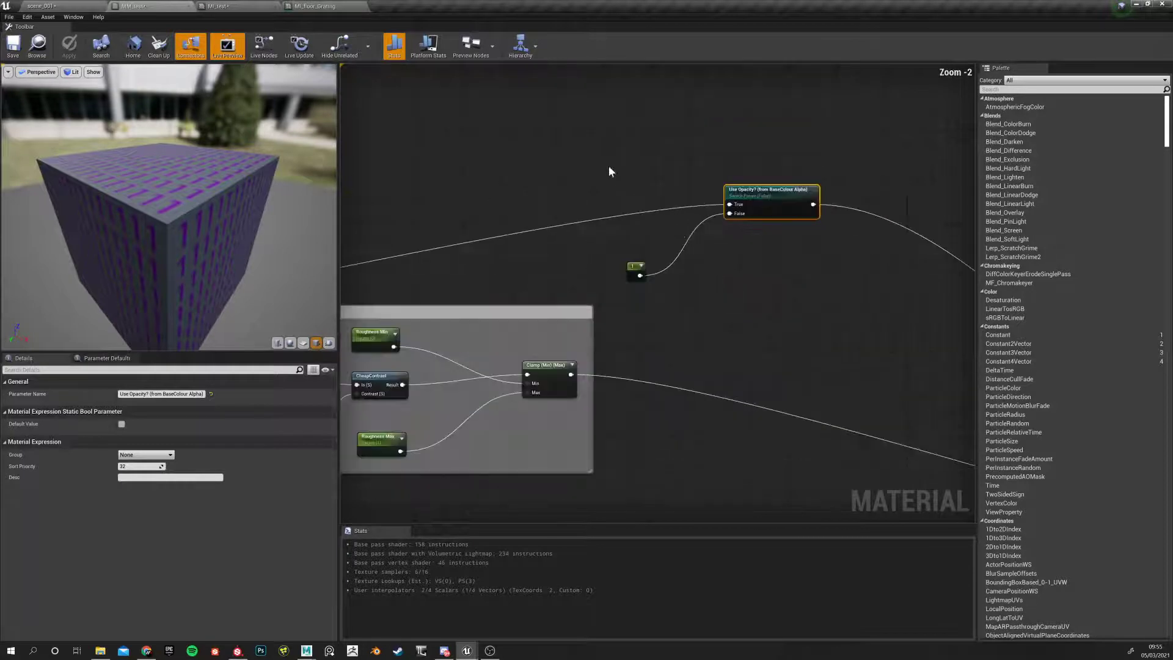
scroll(782, 320, "down", 2)
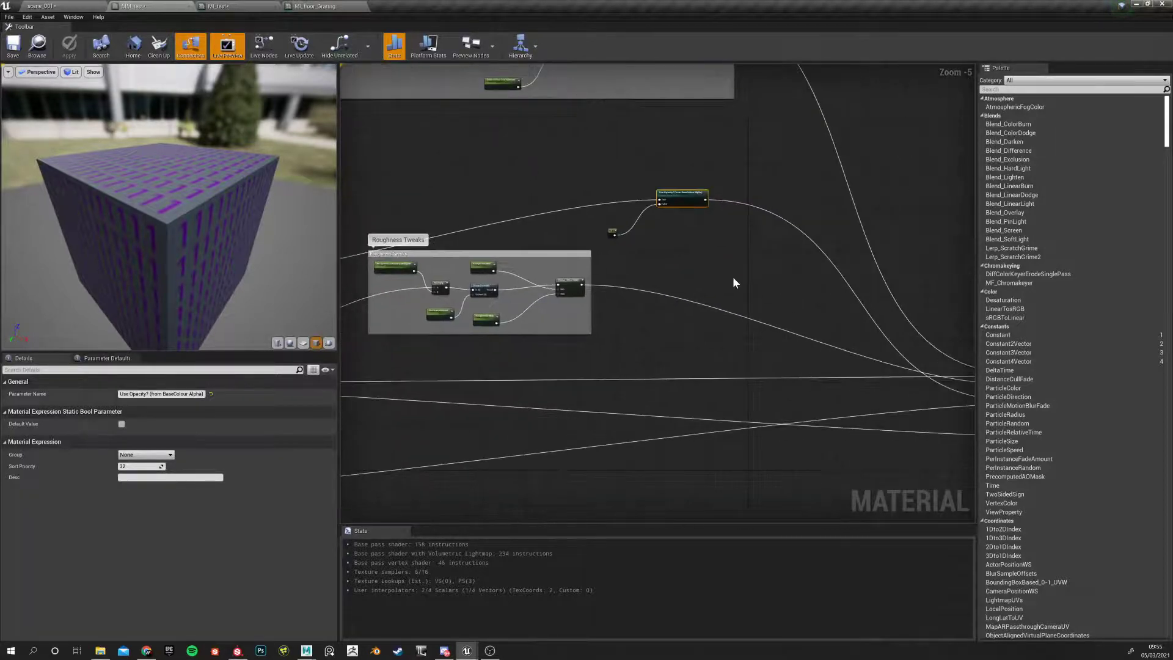
right_click_drag(800, 351, 646, 317)
right_click_drag(588, 261, 638, 281)
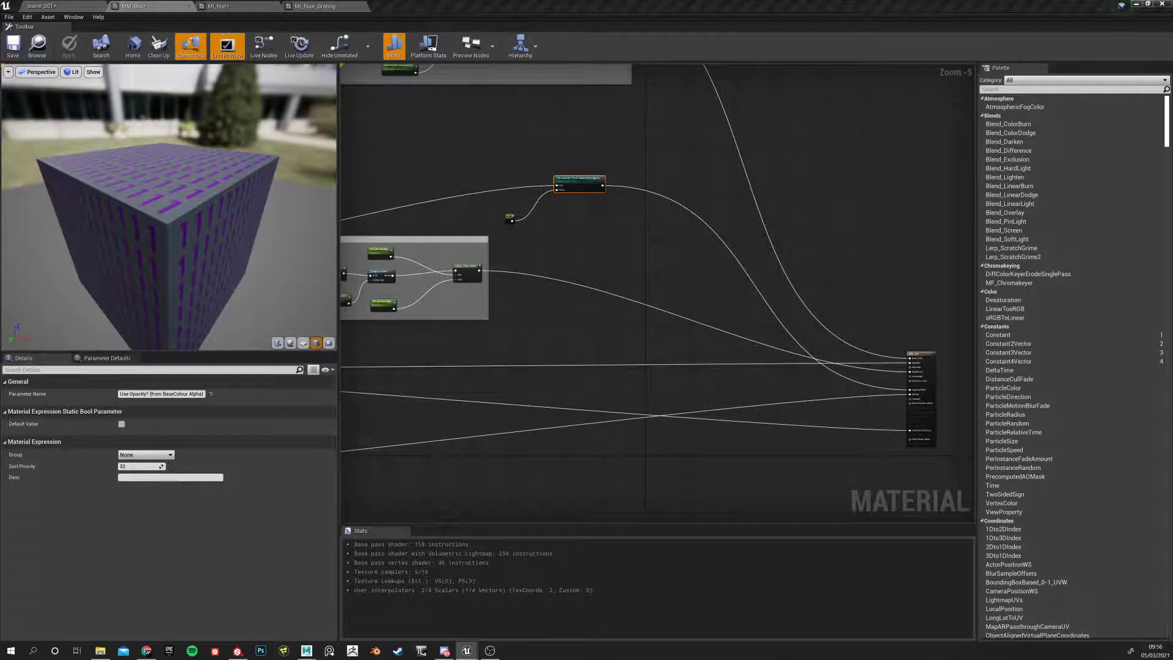
Close the MI_Floor_Grating instance and return to the MM_test graph
left_click(256, 7)
left_click(147, 6)
left_click(245, 6)
left_click(318, 6)
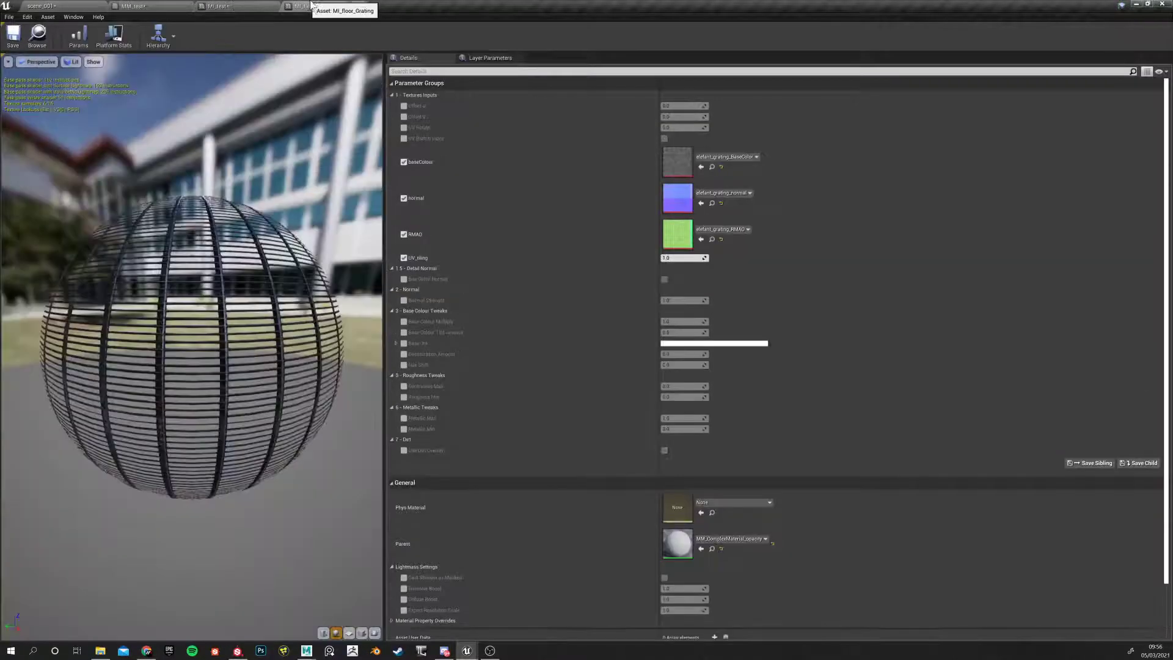
left_click(361, 6)
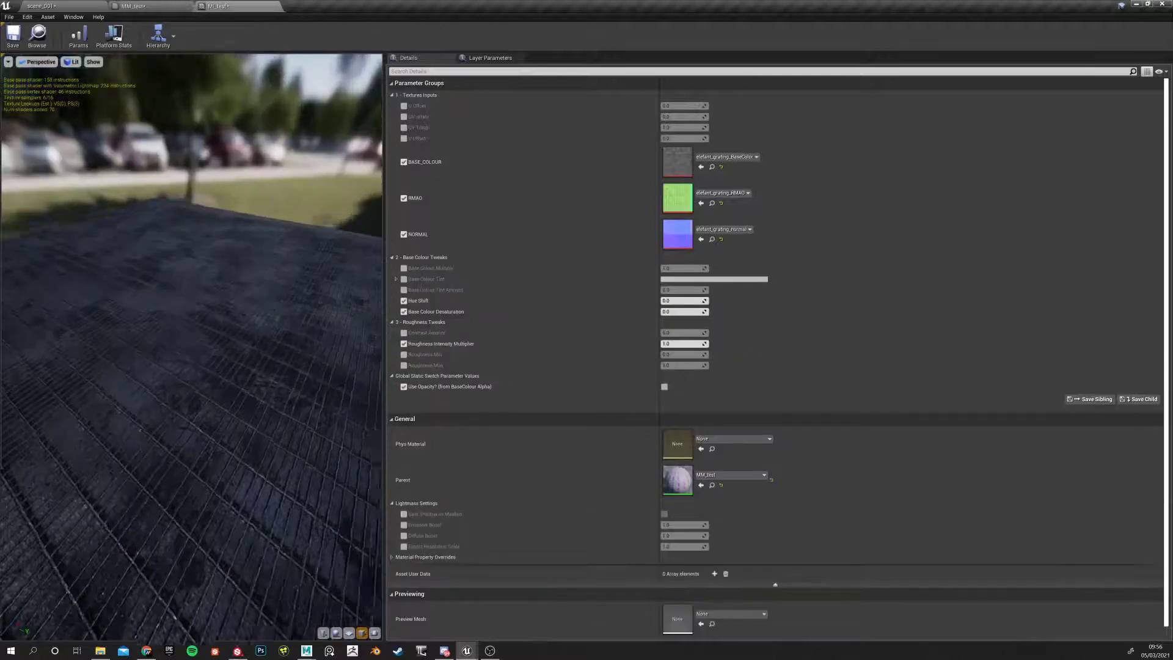
left_click(162, 6)
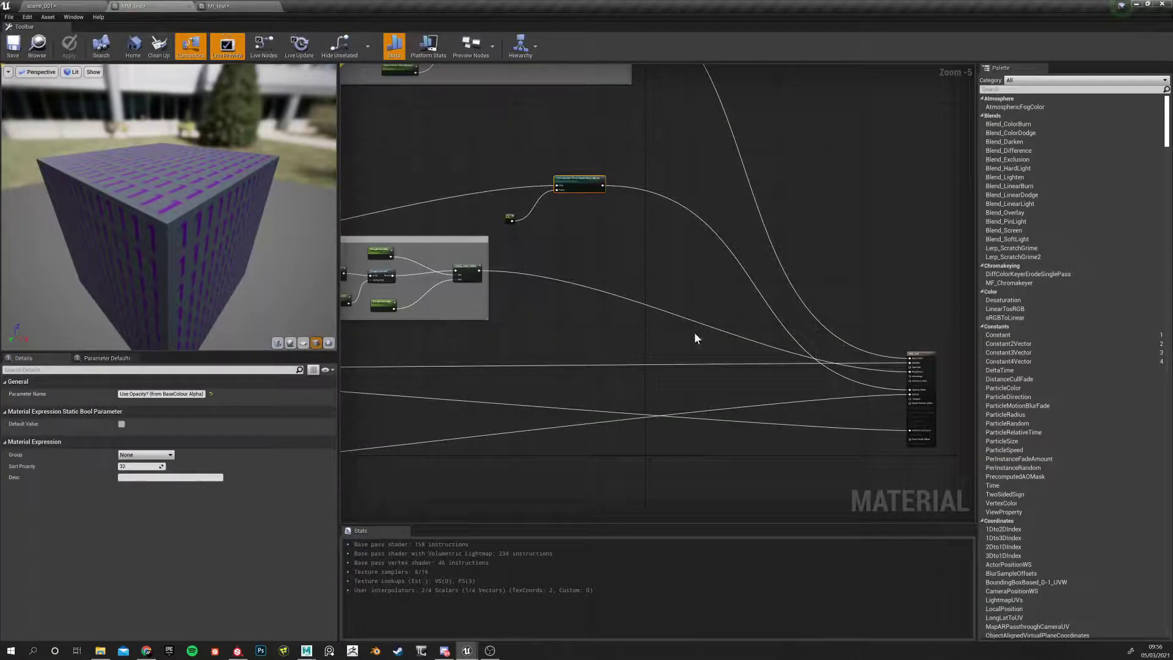
Examine the NORMAL texture sample and its connection towards the material output in MM_test
scroll(521, 346, "down", 4)
right_click_drag(521, 347, 712, 262)
scroll(559, 336, "up", 5)
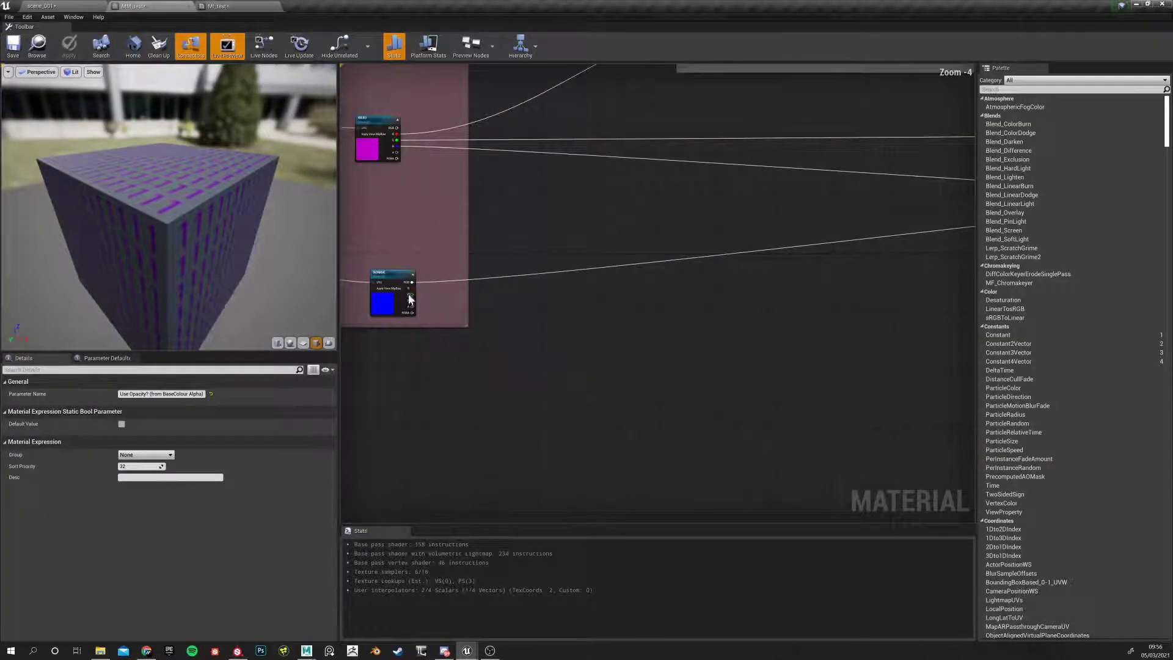
scroll(622, 332, "down", 4)
scroll(628, 336, "down", 1)
scroll(605, 337, "up", 5)
right_click_drag(671, 340, 477, 351)
right_click_drag(698, 310, 505, 340)
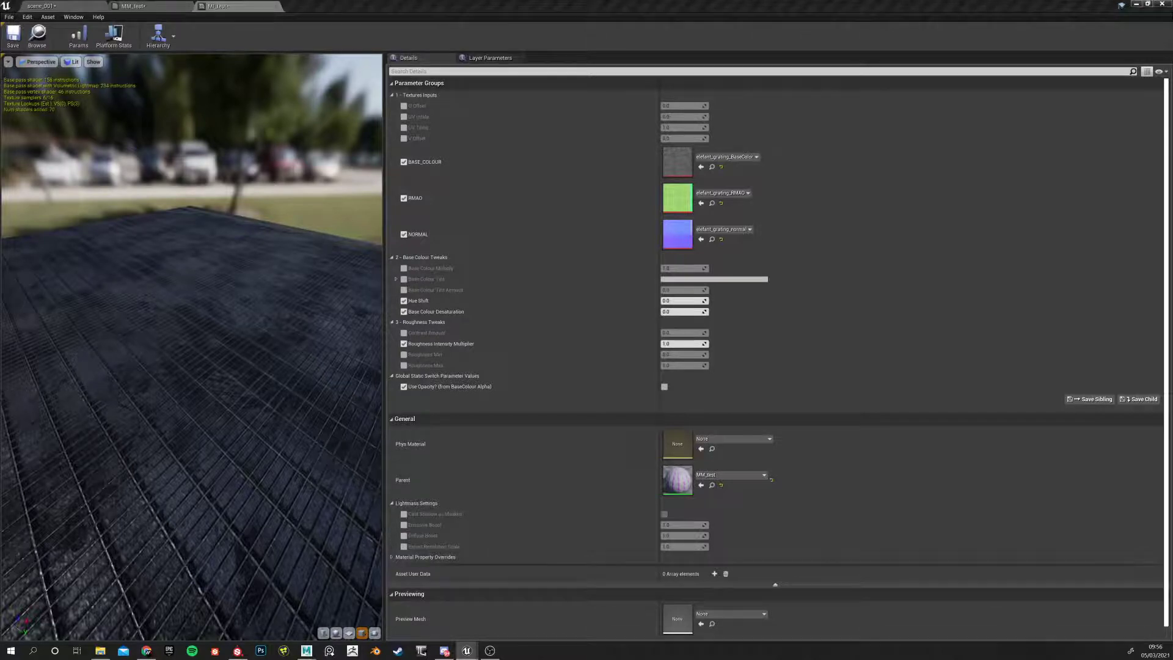
Return to the area beside the NORMAL texture in the MM_test graph and show the material's general properties
left_click(156, 6)
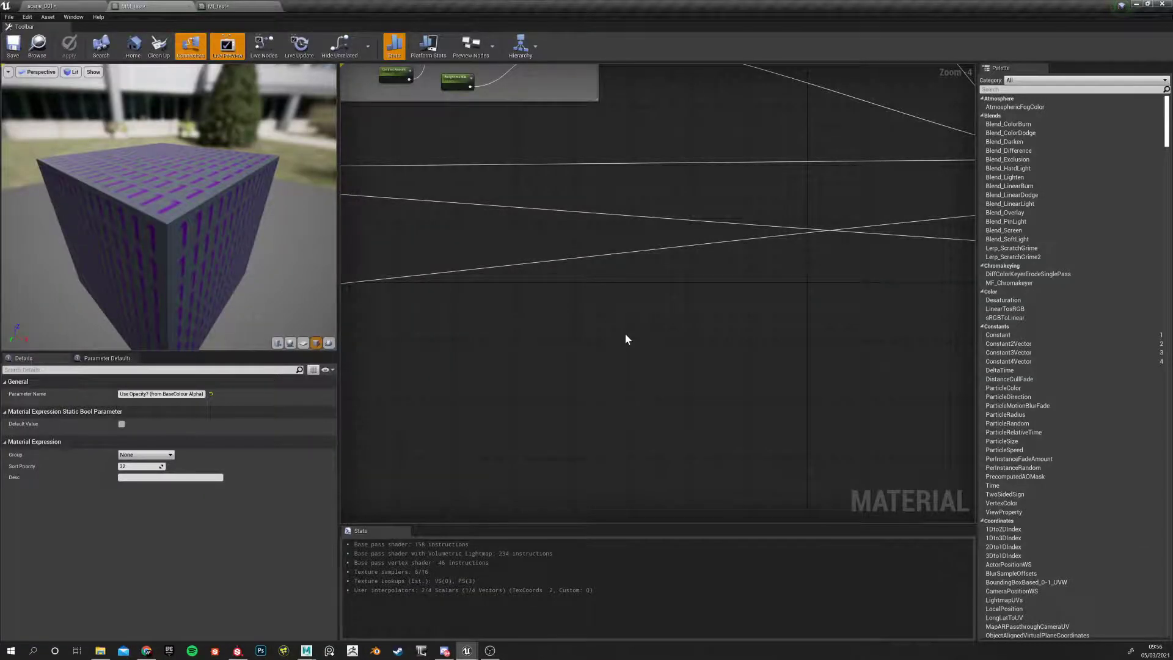
scroll(610, 320, "up", 6)
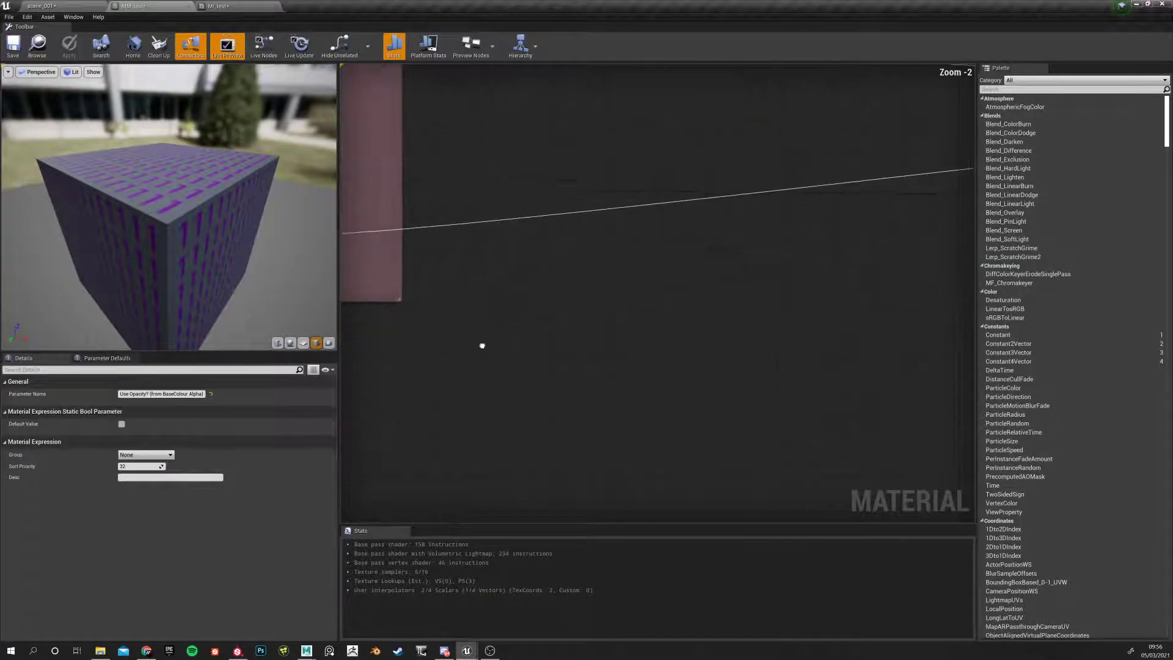
right_click_drag(463, 334, 557, 391)
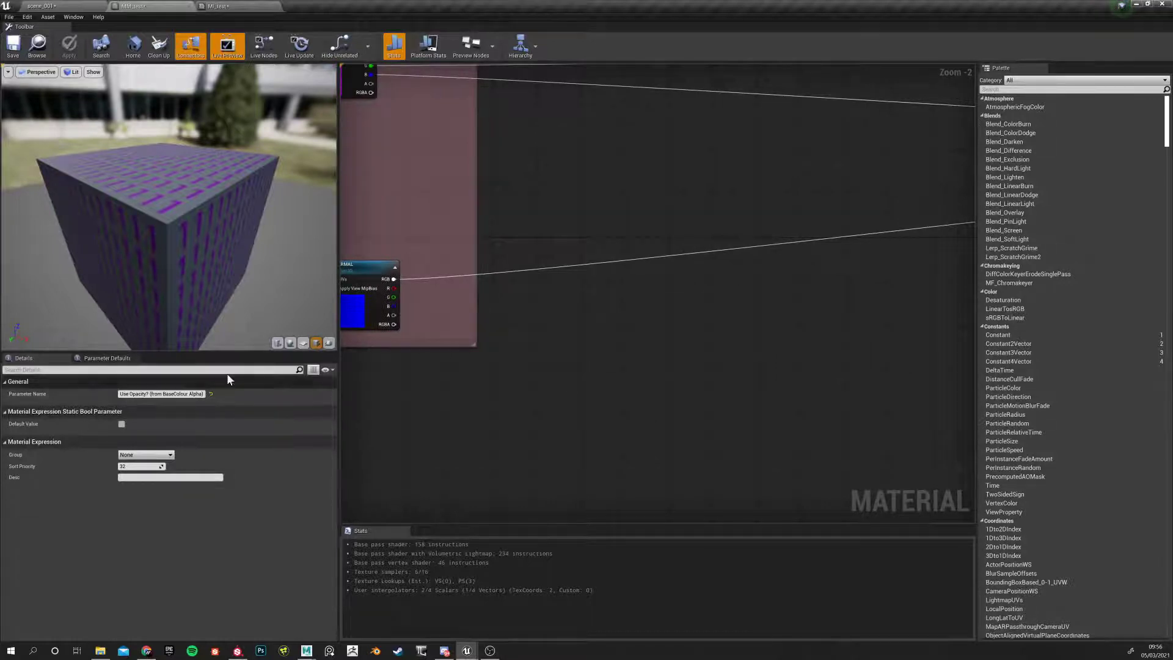
right_click_drag(588, 350, 579, 371)
left_click(564, 343)
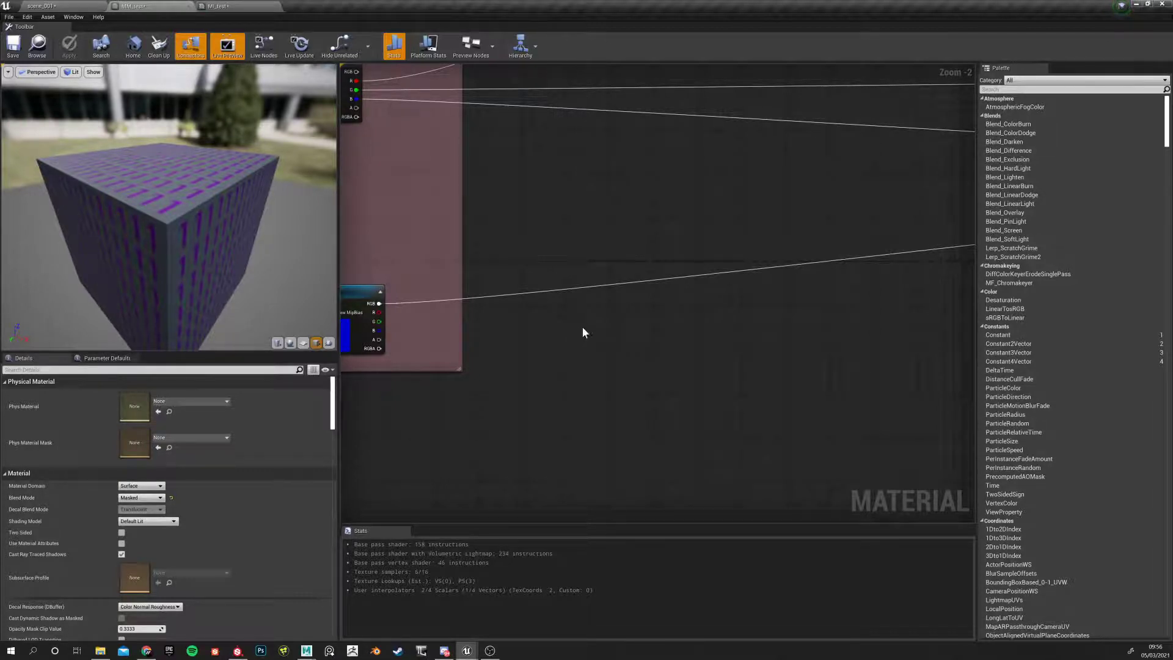
Start previewing the NORMAL texture sample and examine its output on the preview cube from several angles
scroll(500, 313, "up", 3)
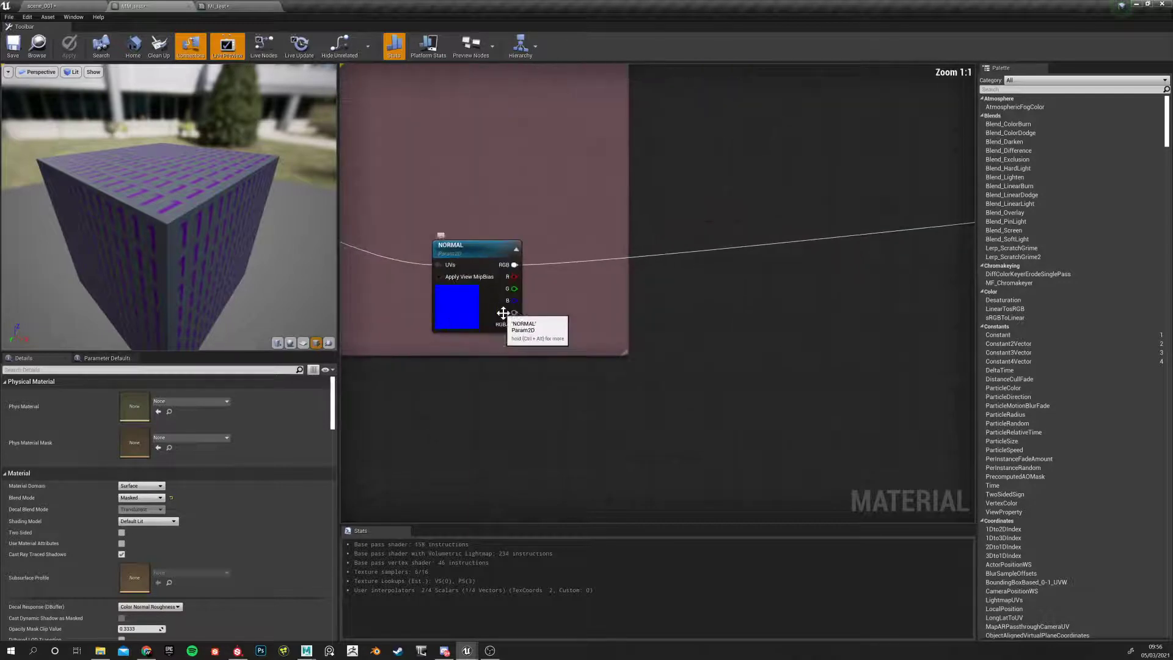
scroll(512, 313, "down", 2)
scroll(512, 312, "up", 2)
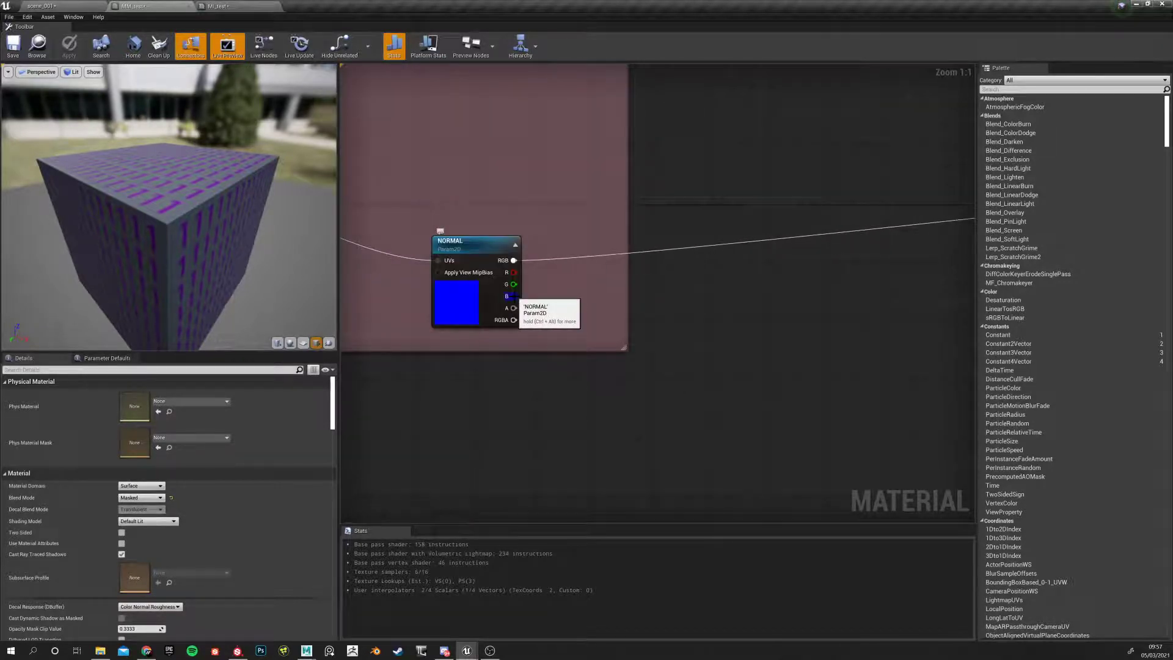
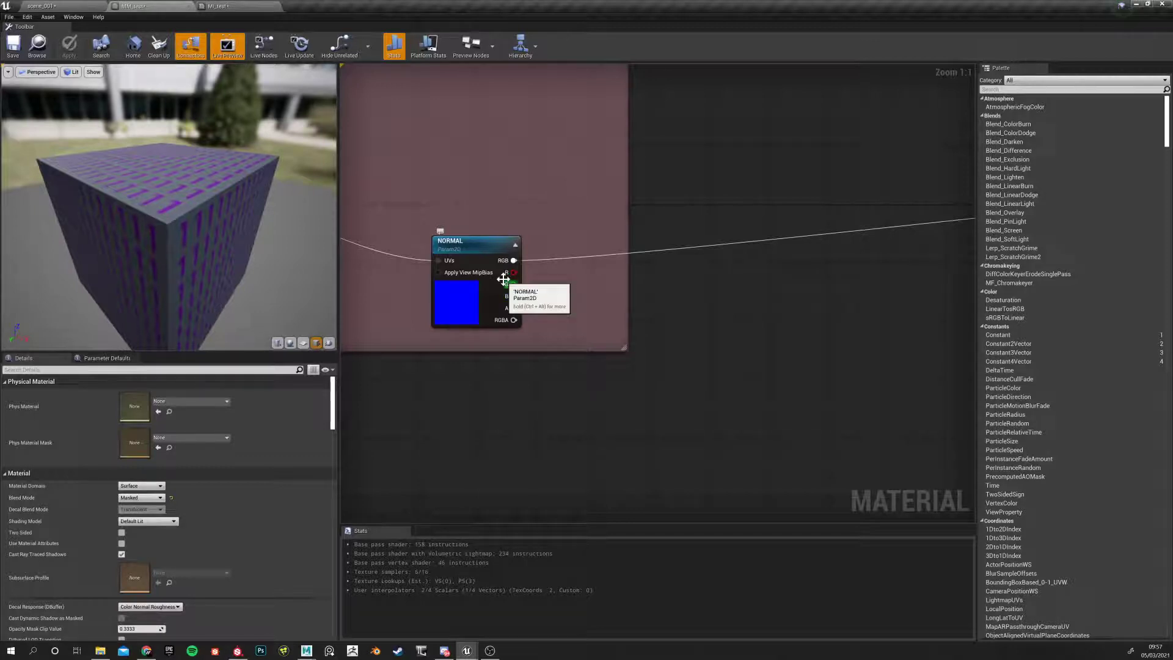
scroll(655, 339, "up", 1)
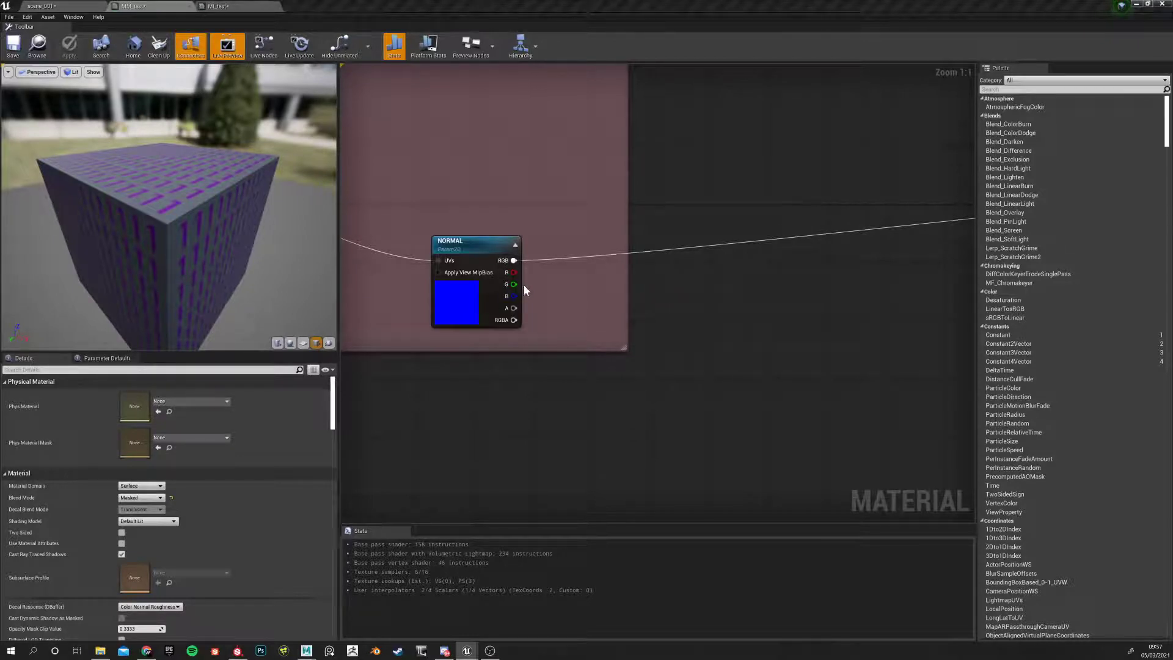
right_click(490, 246)
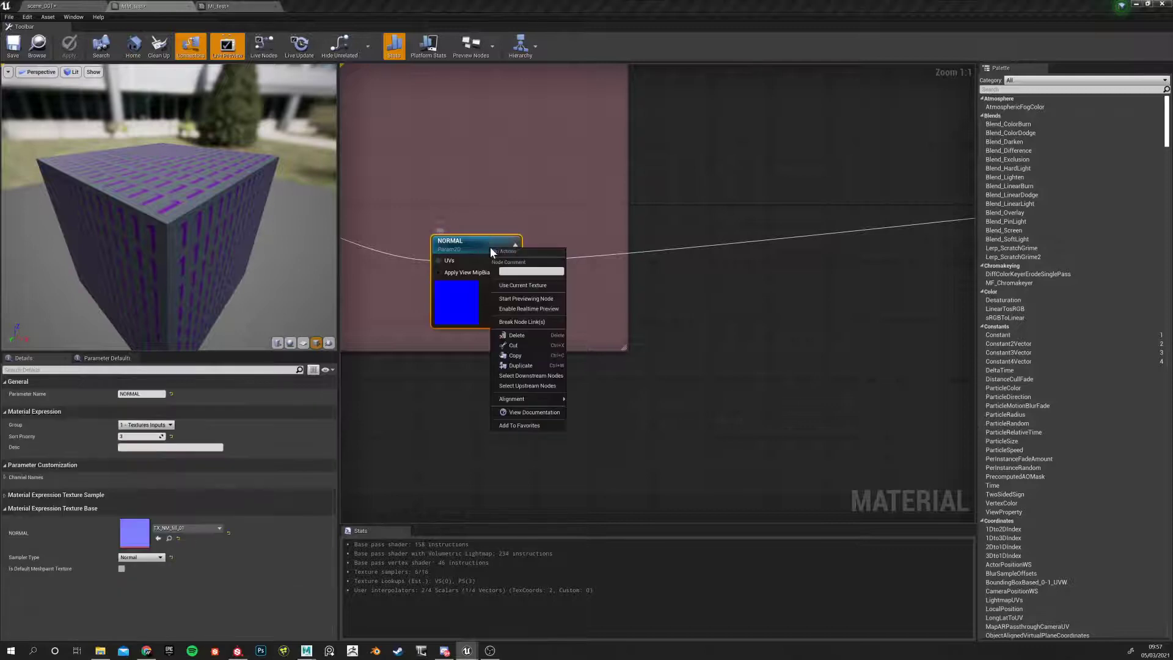
left_click(530, 298)
left_click_drag(222, 273, 256, 330)
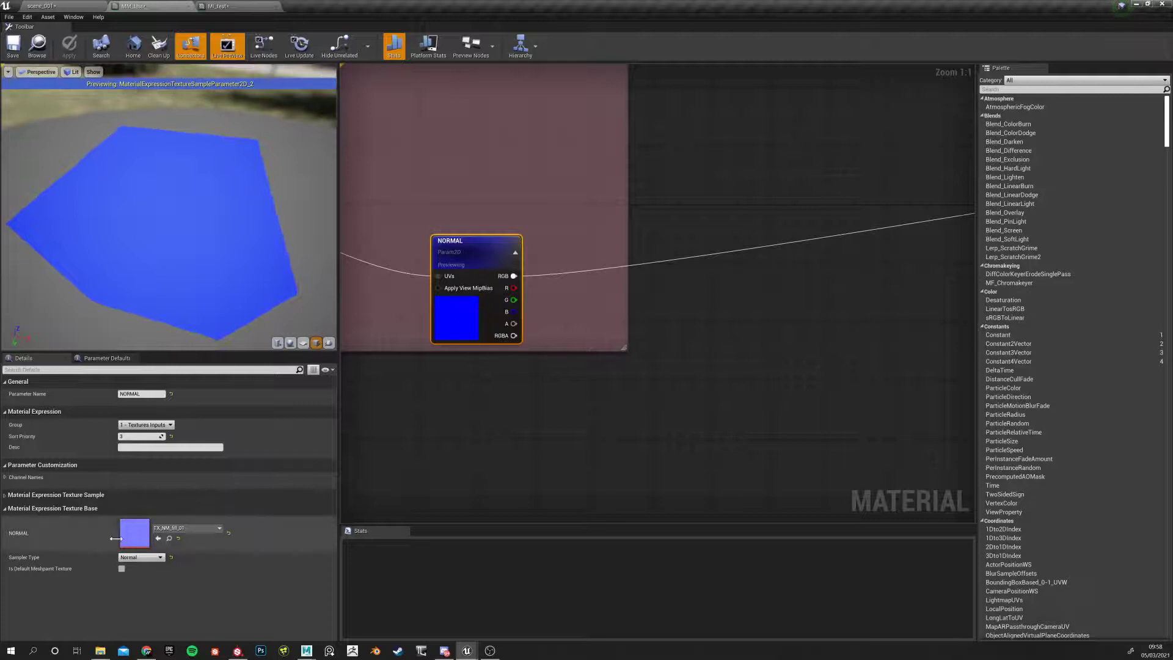
left_click_drag(213, 266, 215, 220)
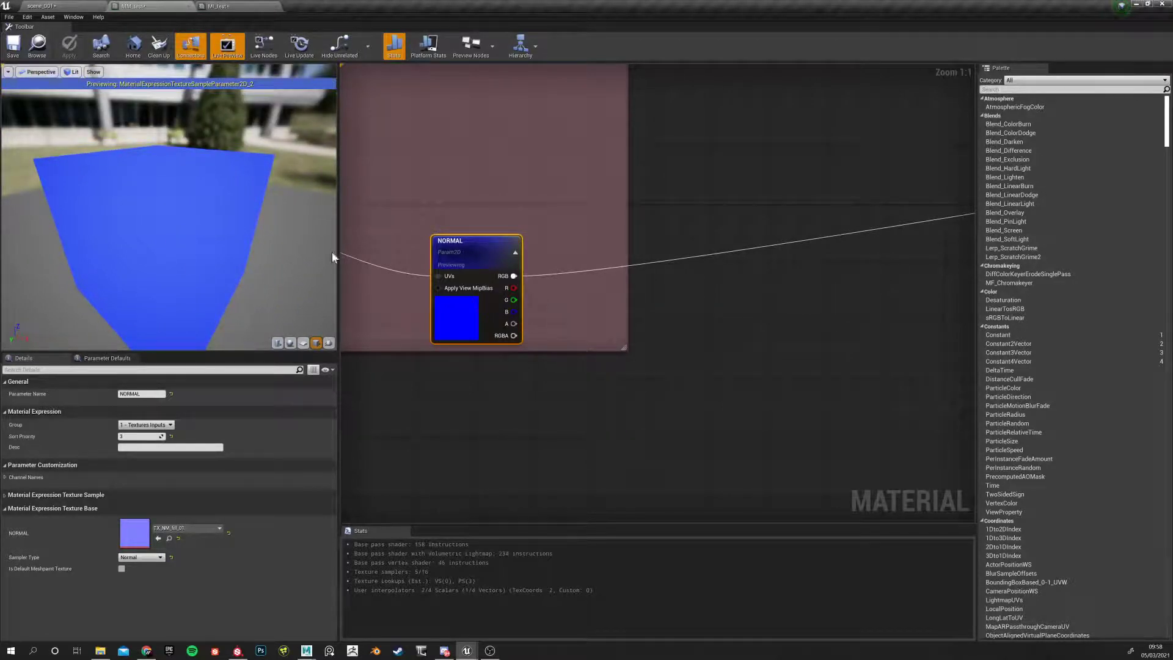
left_click_drag(164, 262, 194, 243)
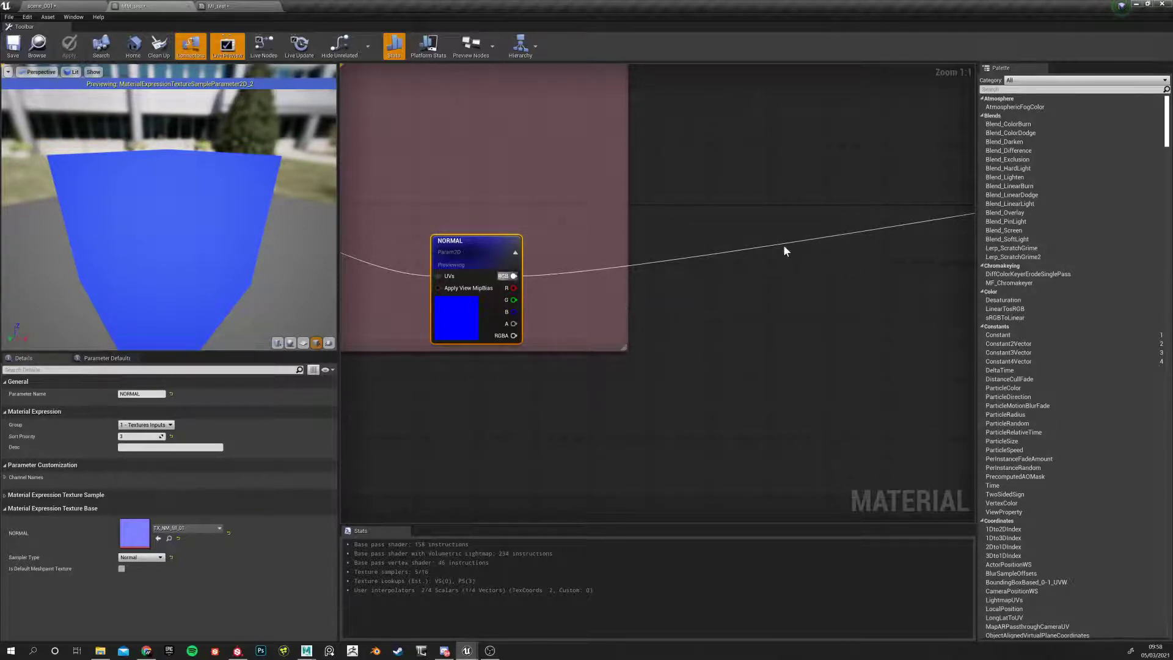
Add a Multiply node beneath the NORMAL connection and place it well to the right of the texture group
right_click_drag(768, 317, 649, 328)
left_click(595, 360)
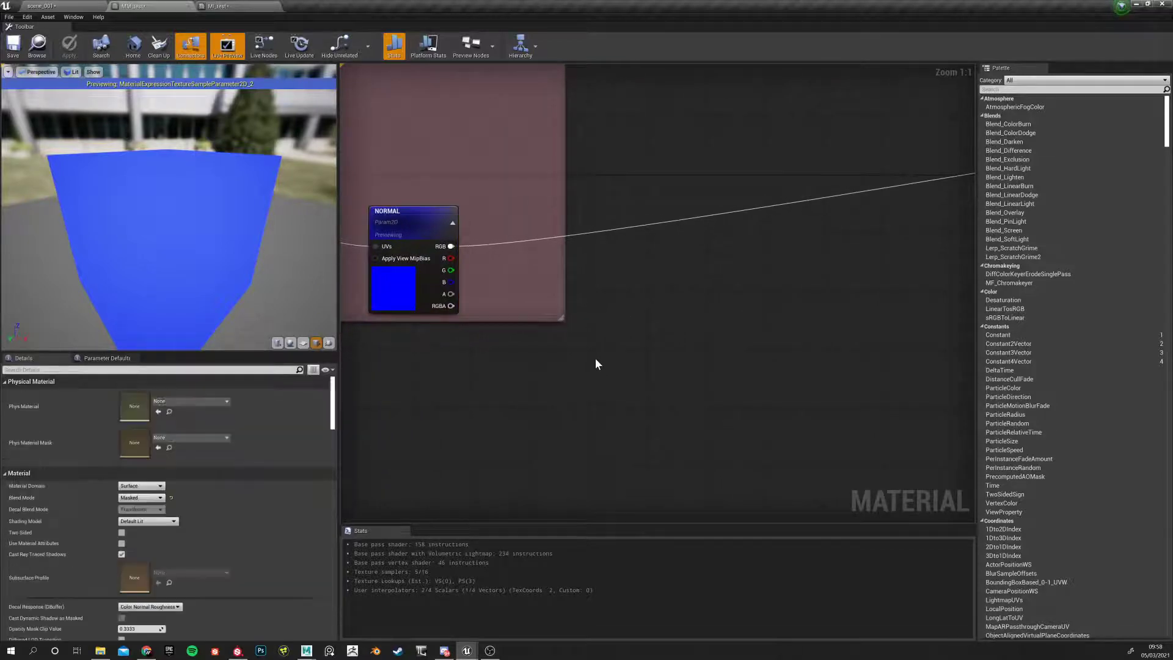
left_click(622, 280)
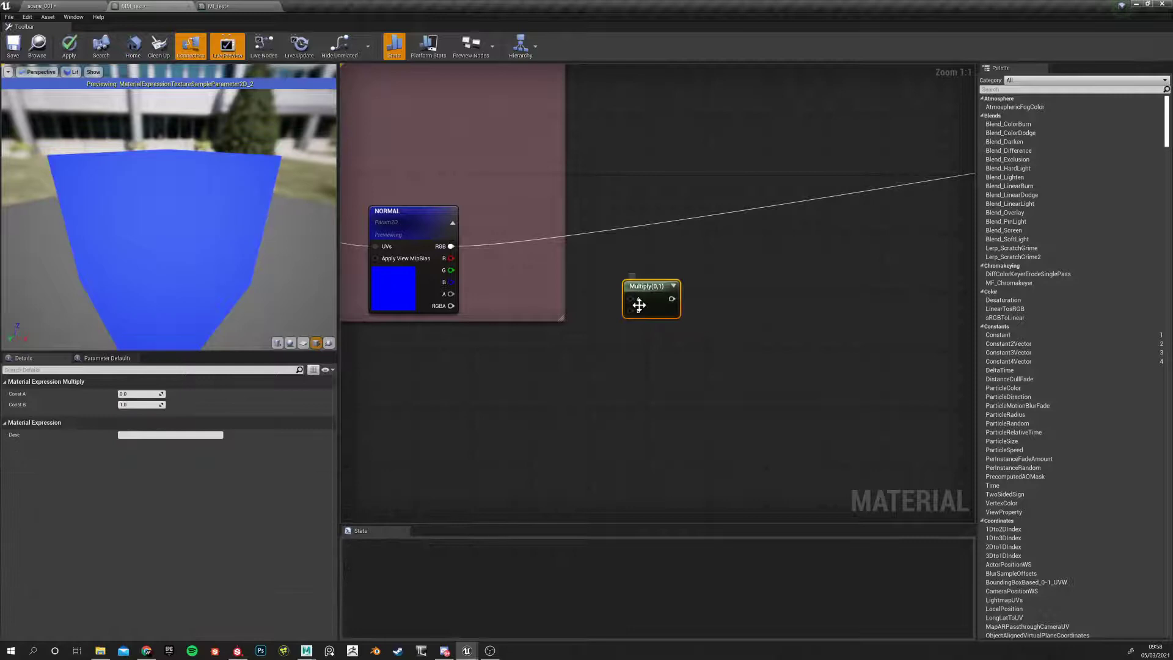
left_click_drag(647, 286, 663, 269)
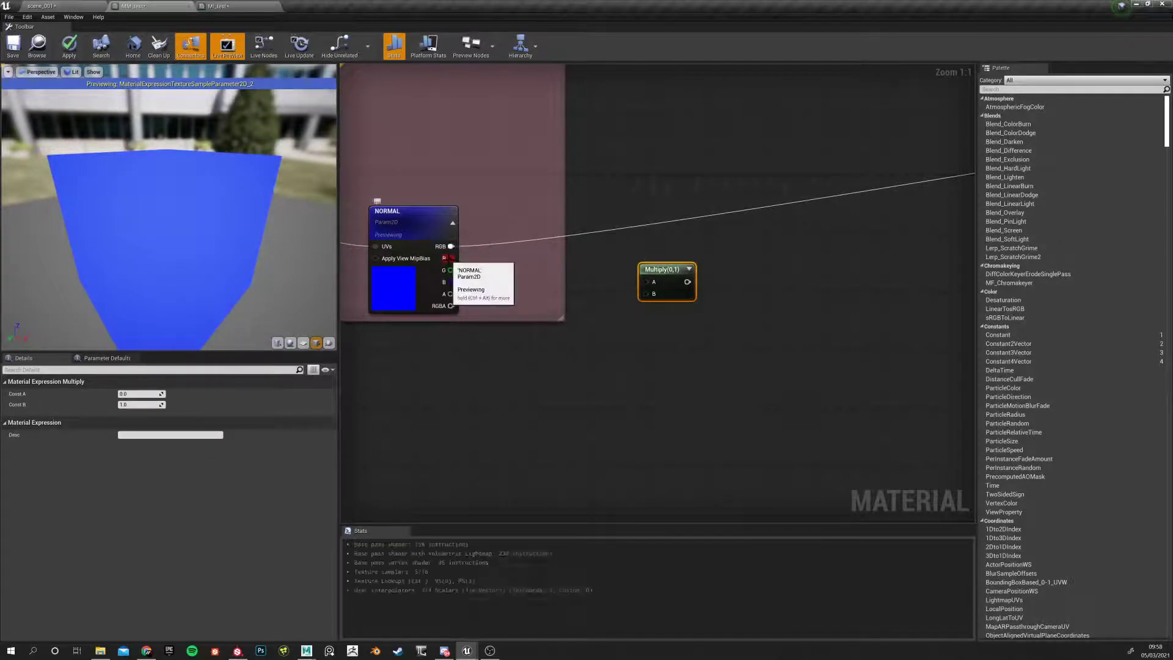
left_click_drag(661, 266, 738, 266)
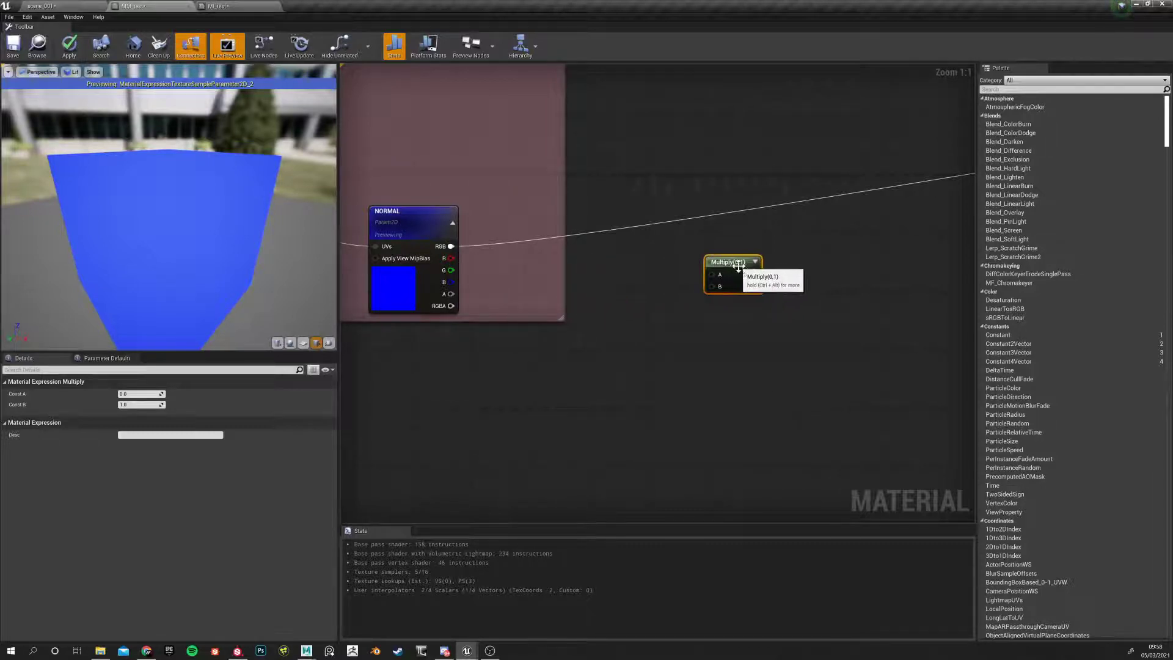
left_click_drag(724, 269, 828, 274)
right_click_drag(735, 299, 565, 316)
left_click_drag(649, 286, 735, 272)
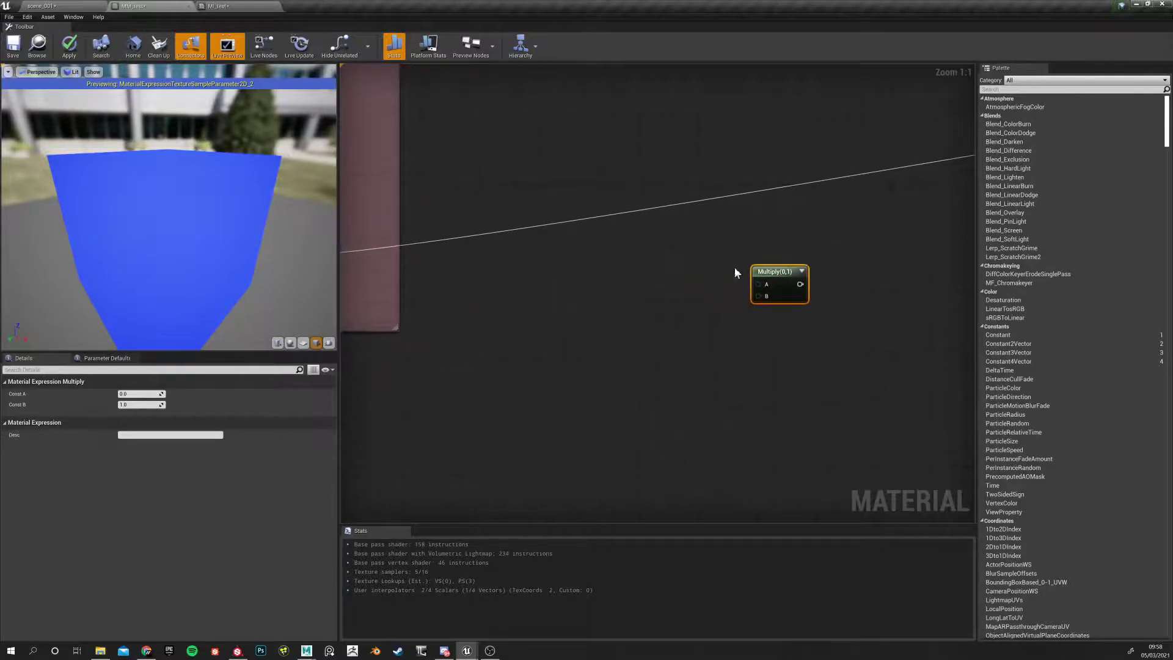
Add a ComponentMask node between the NORMAL texture sample and the Multiply node
scroll(702, 276, "down", 3)
right_click_drag(667, 293, 730, 269)
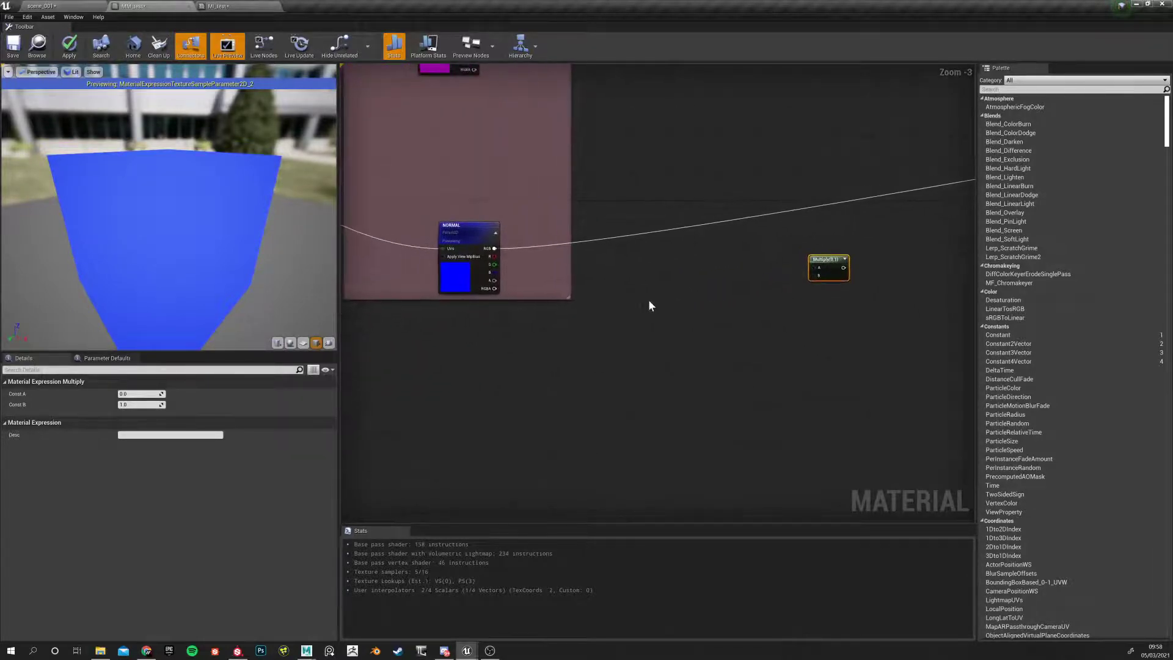
left_click(628, 278)
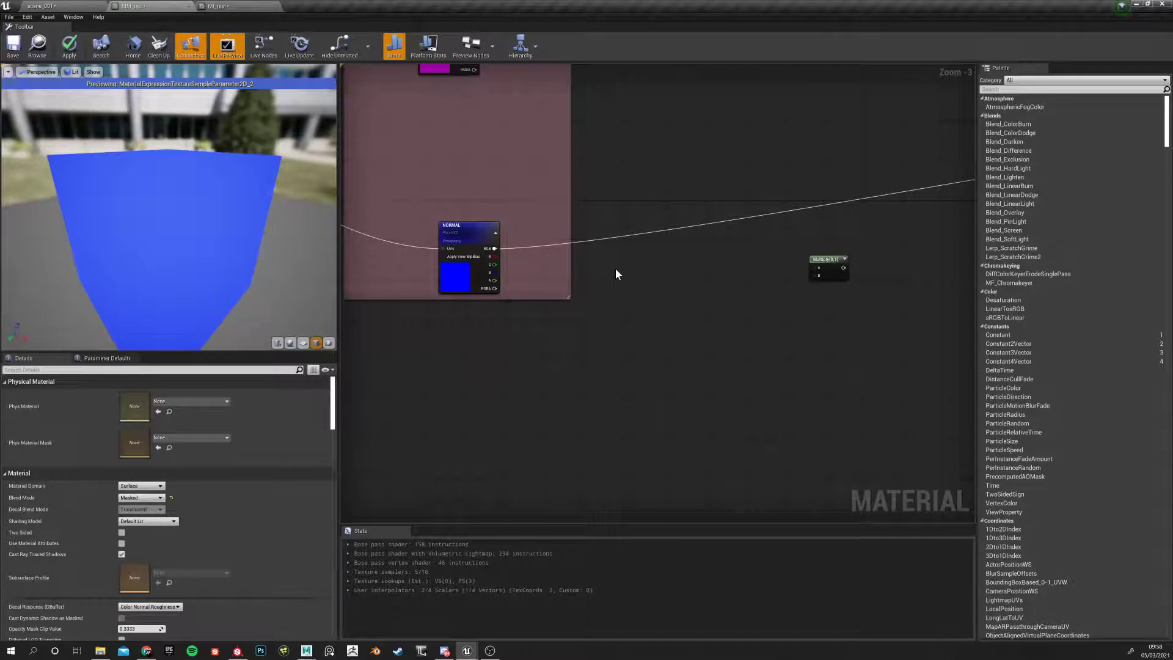
right_click(616, 273)
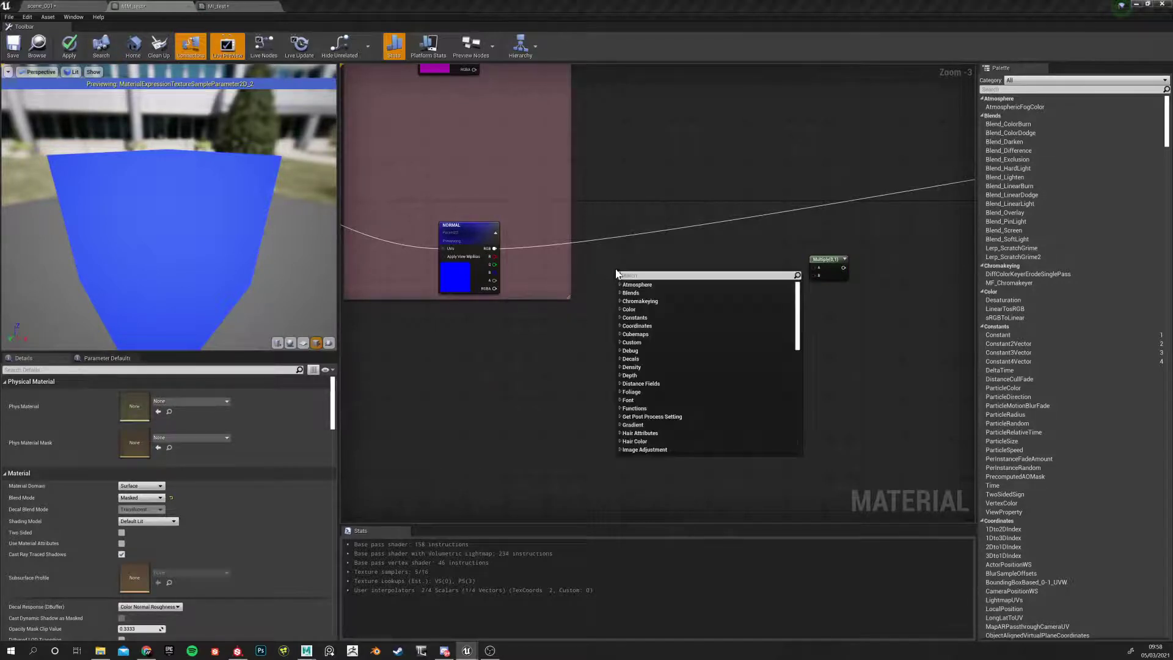
type("mask")
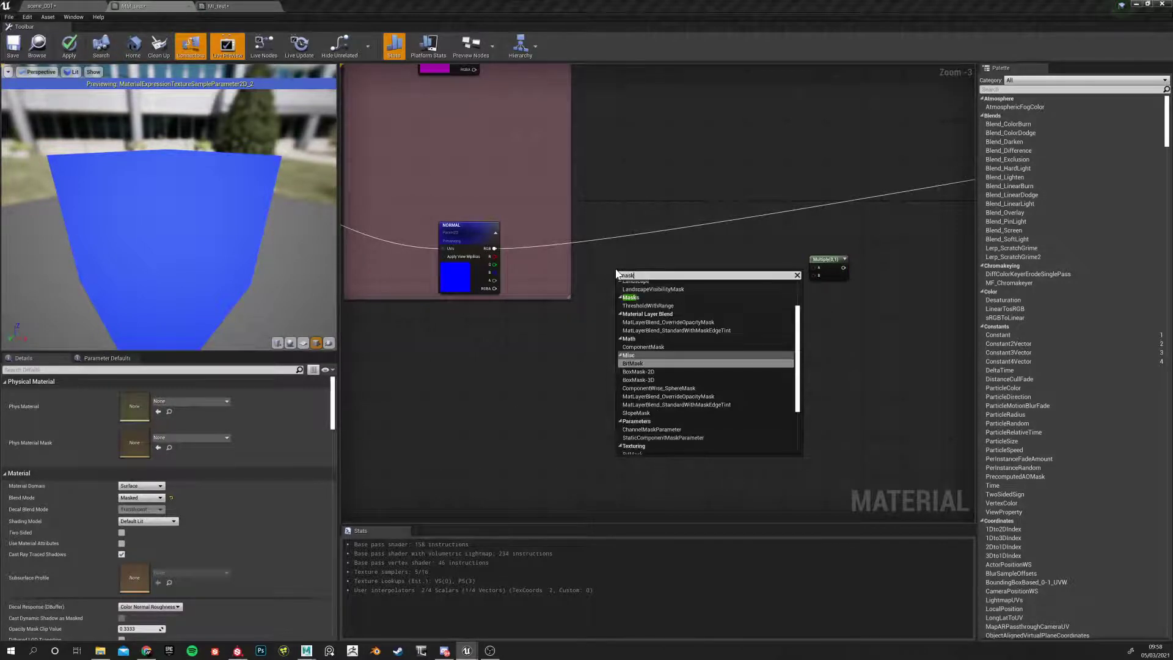
left_click(634, 347)
scroll(623, 311, "up", 3)
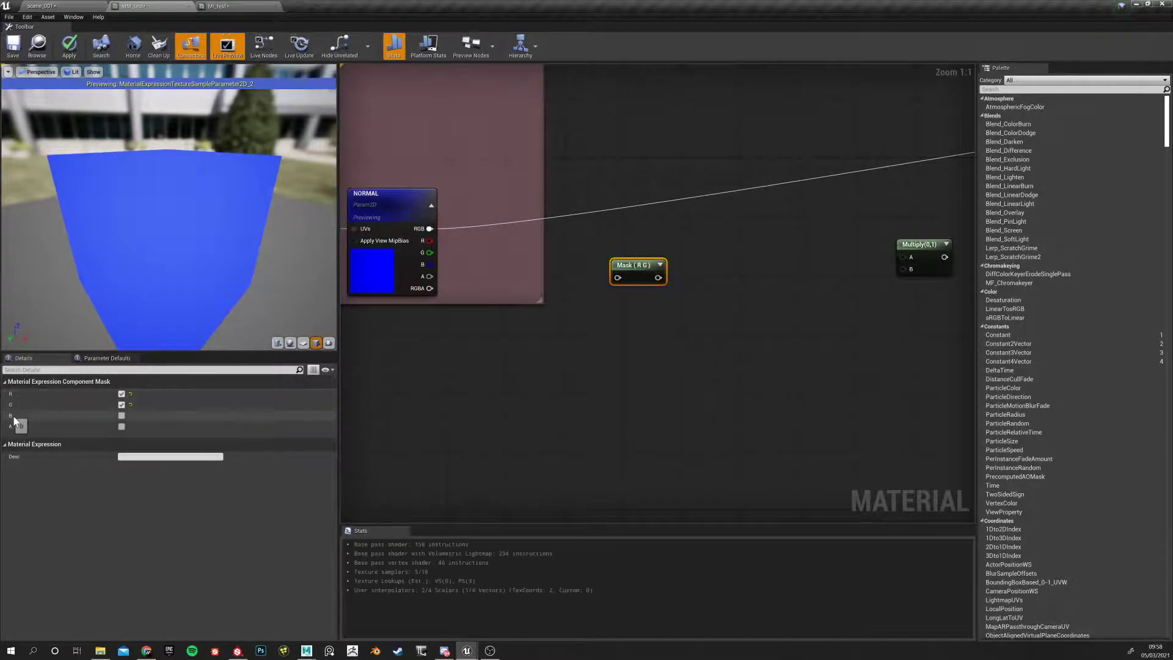
Set the component mask to the A channel only and connect NORMAL's RGB output to its input
left_click(121, 415)
left_click(121, 415)
left_click(121, 404)
left_click(121, 427)
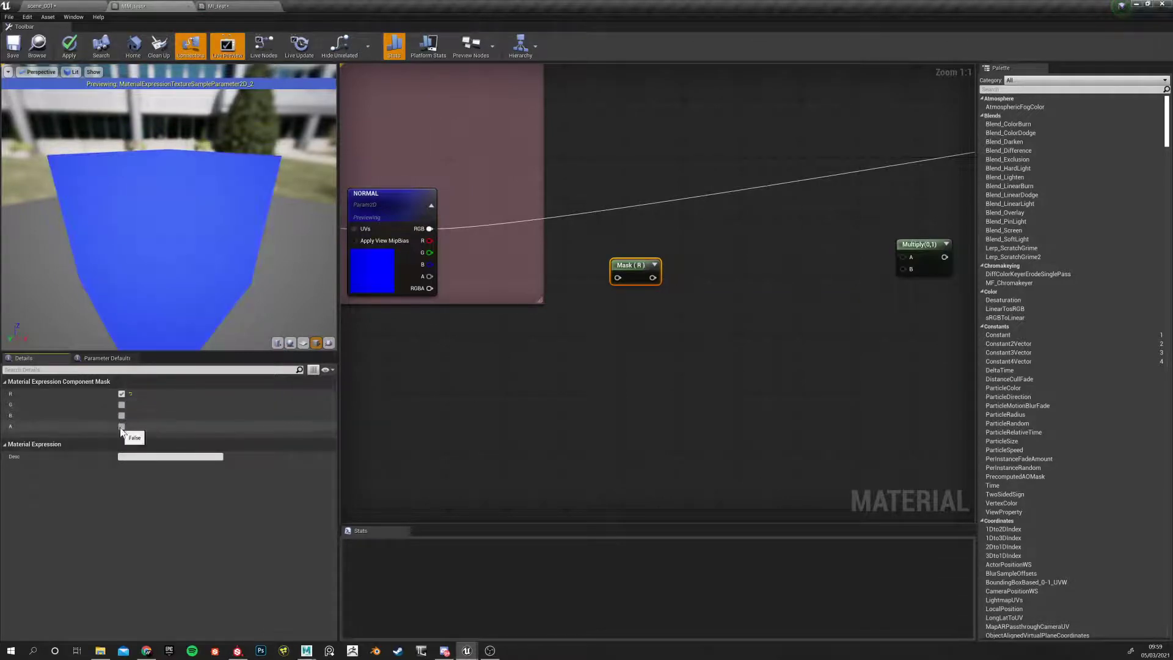
left_click(121, 393)
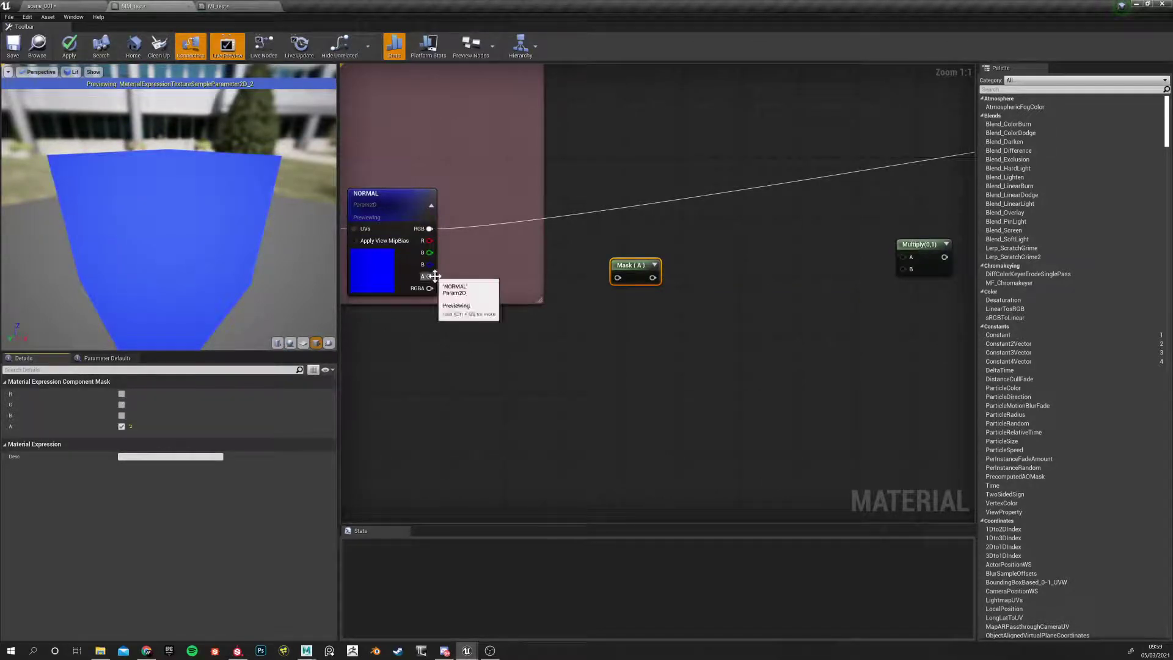
left_click_drag(429, 228, 619, 282)
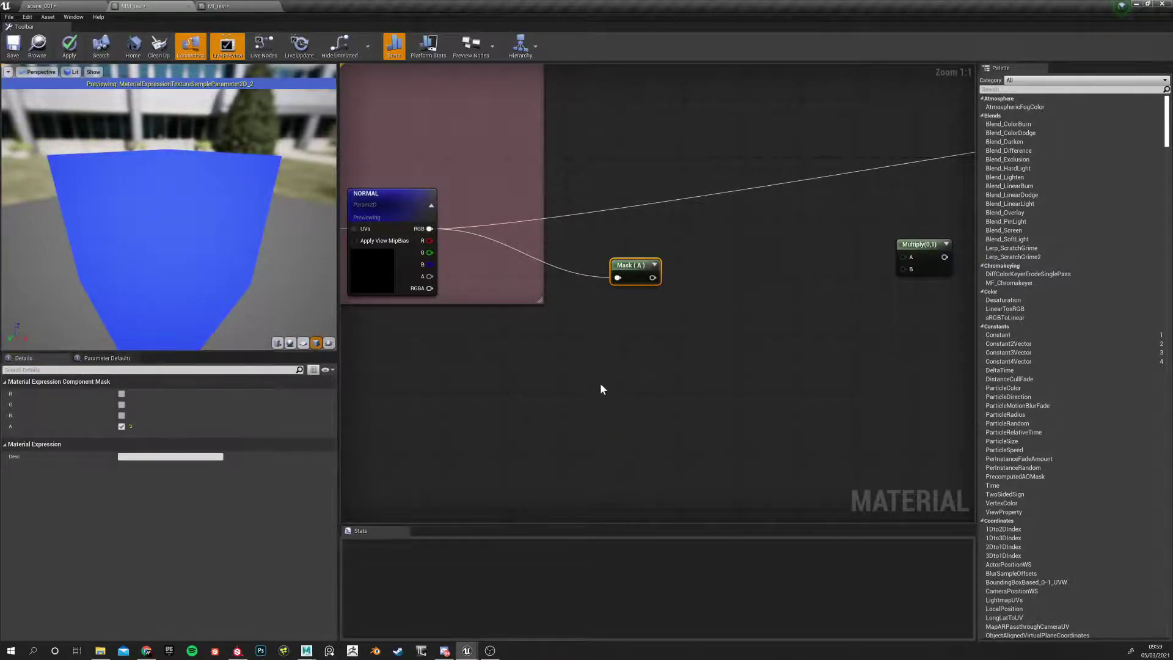
scroll(565, 348, "down", 2)
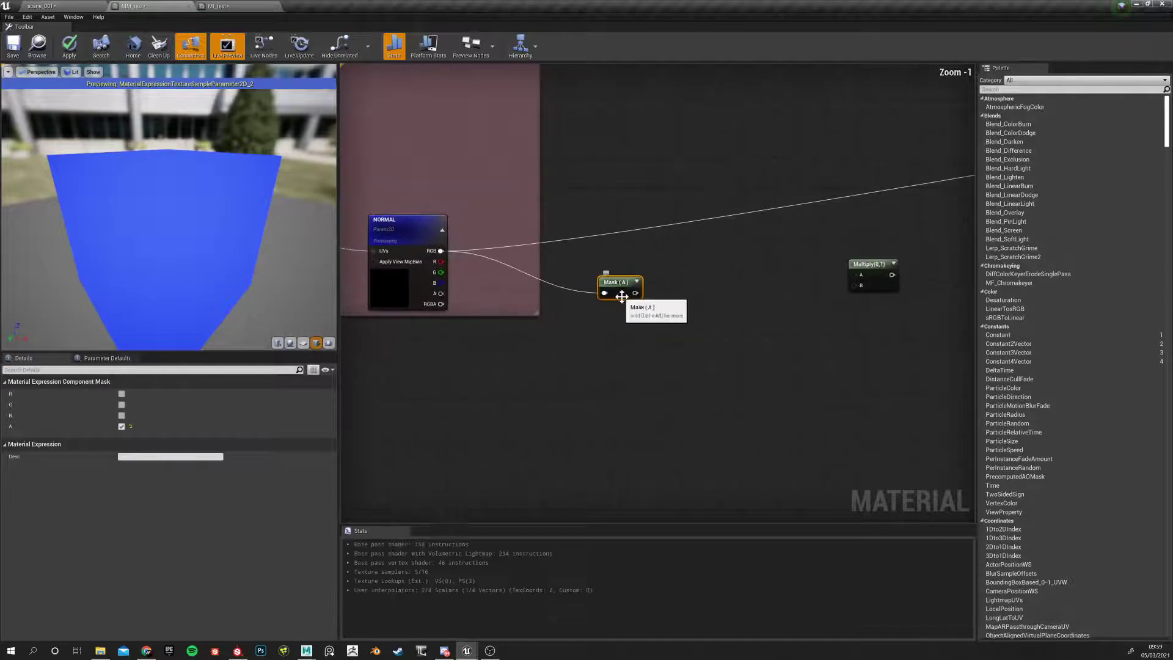
scroll(583, 330, "down", 7)
scroll(581, 342, "up", 10)
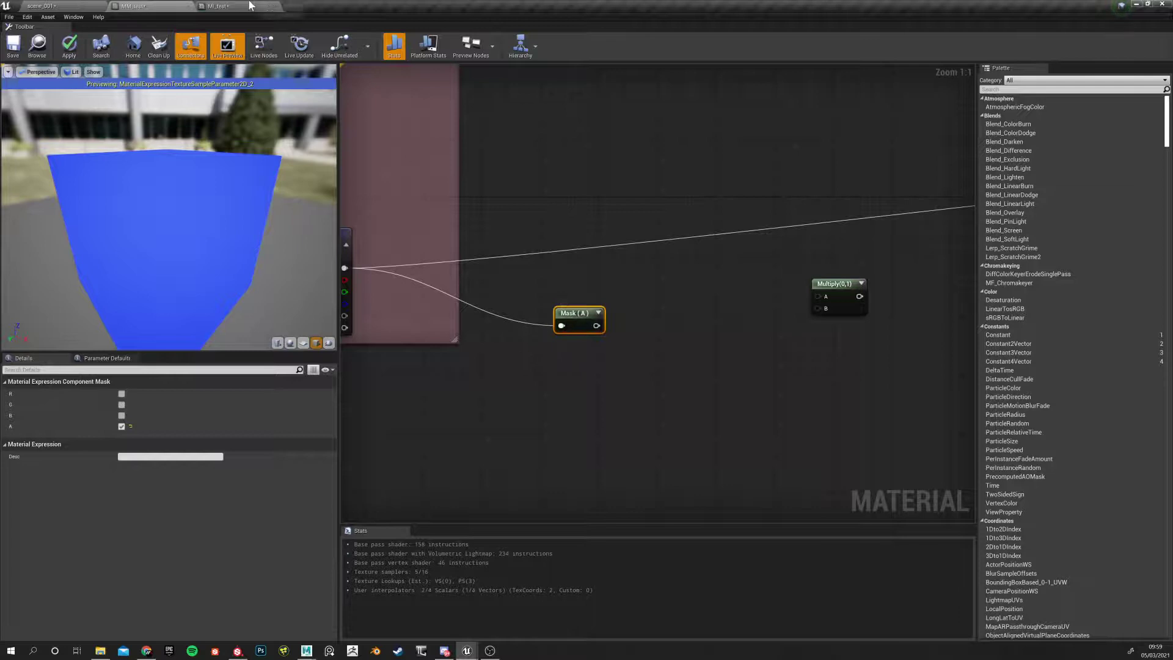
Locate MI_test's BASE_COLOUR texture, elefant_grating_BaseColor, in the project content so it is selected, and return to the MM_test graph
left_click(269, 7)
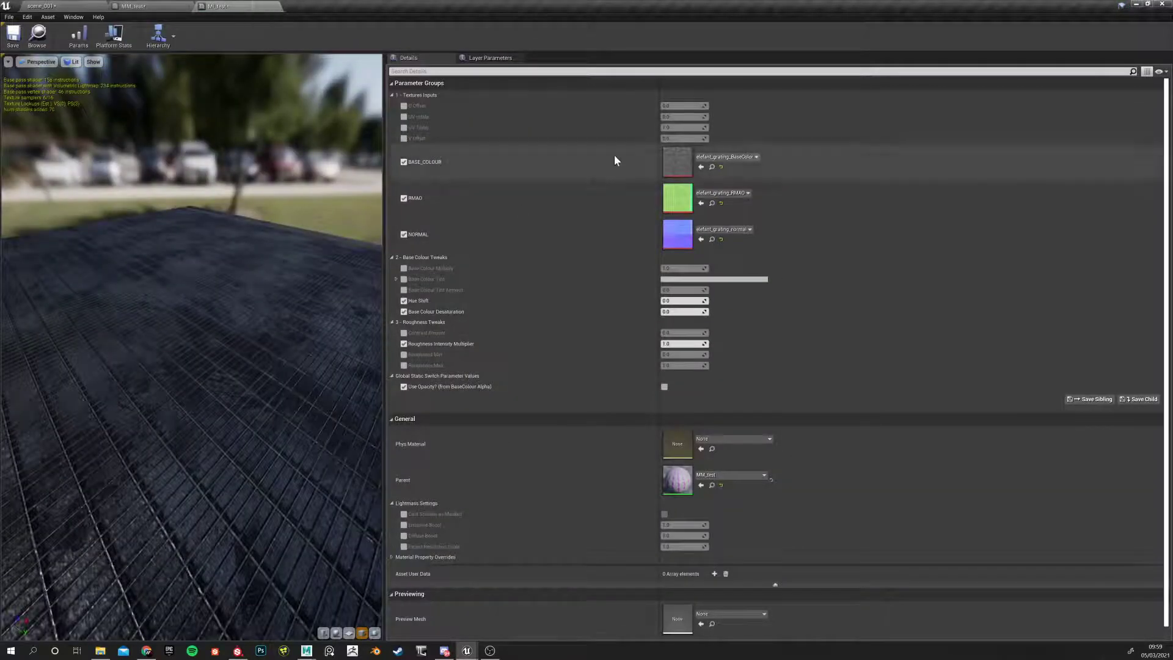
left_click(711, 167)
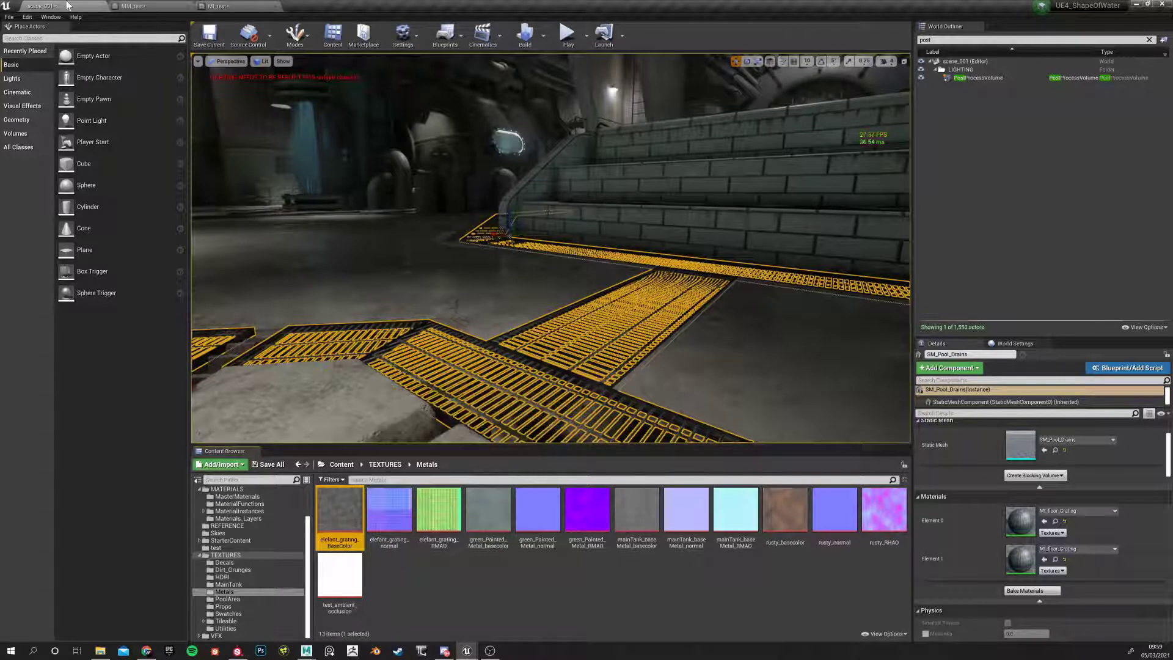
left_click(140, 6)
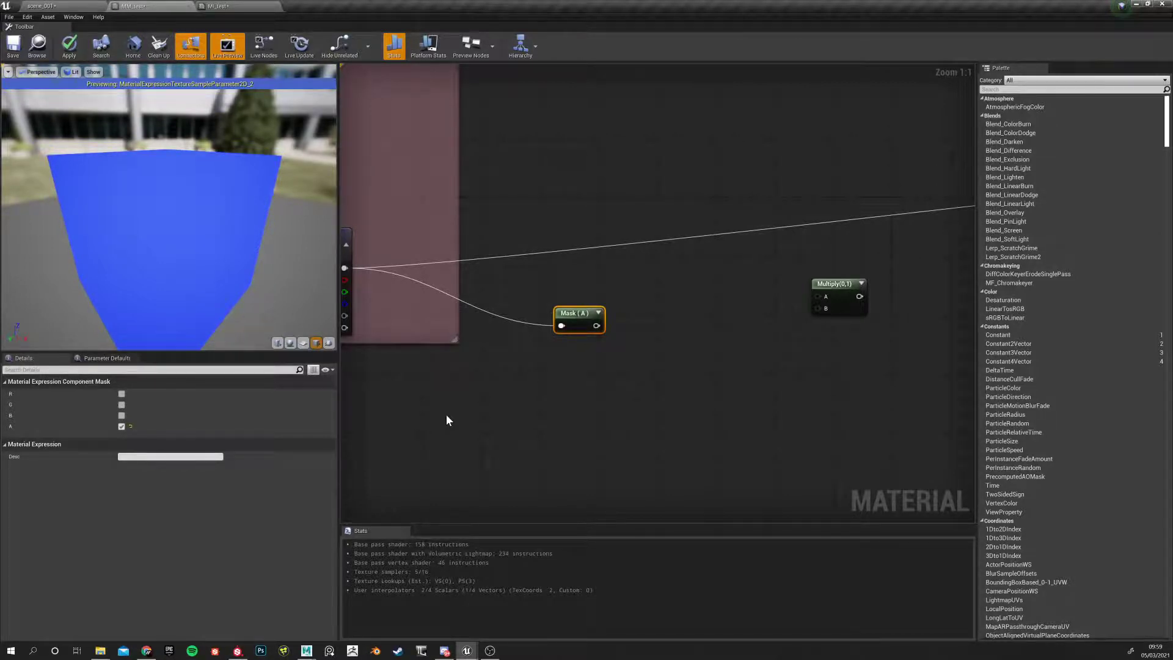
Add a Texture Sample node using elefant_grating_BaseColor below the Mask node and show its properties
left_click(540, 399)
right_click(490, 396)
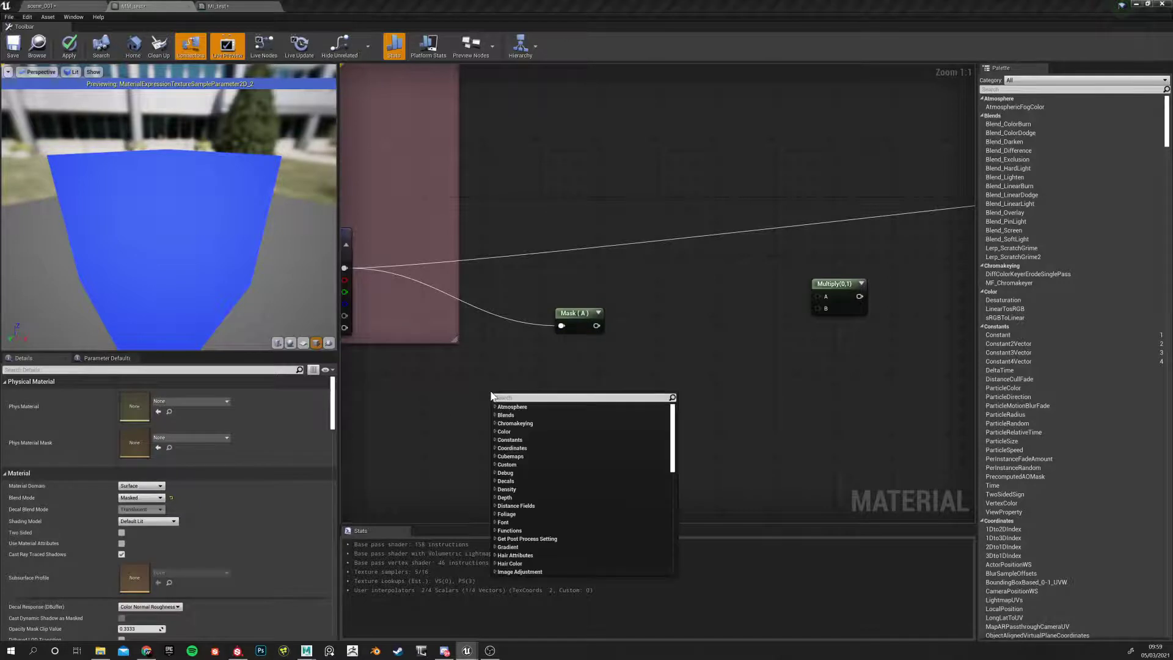
type("texture")
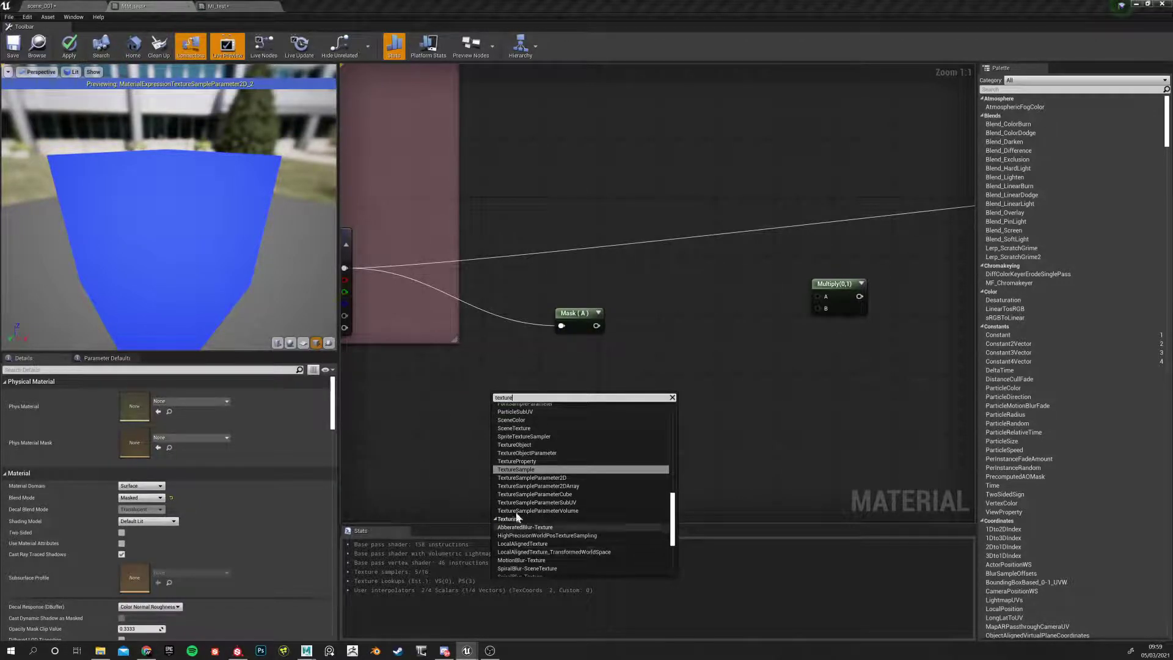
key("BackSpace")
key("BackSpace")
key("BackSpace")
key("BackSpace")
key("BackSpace")
key("BackSpace")
key("BackSpace")
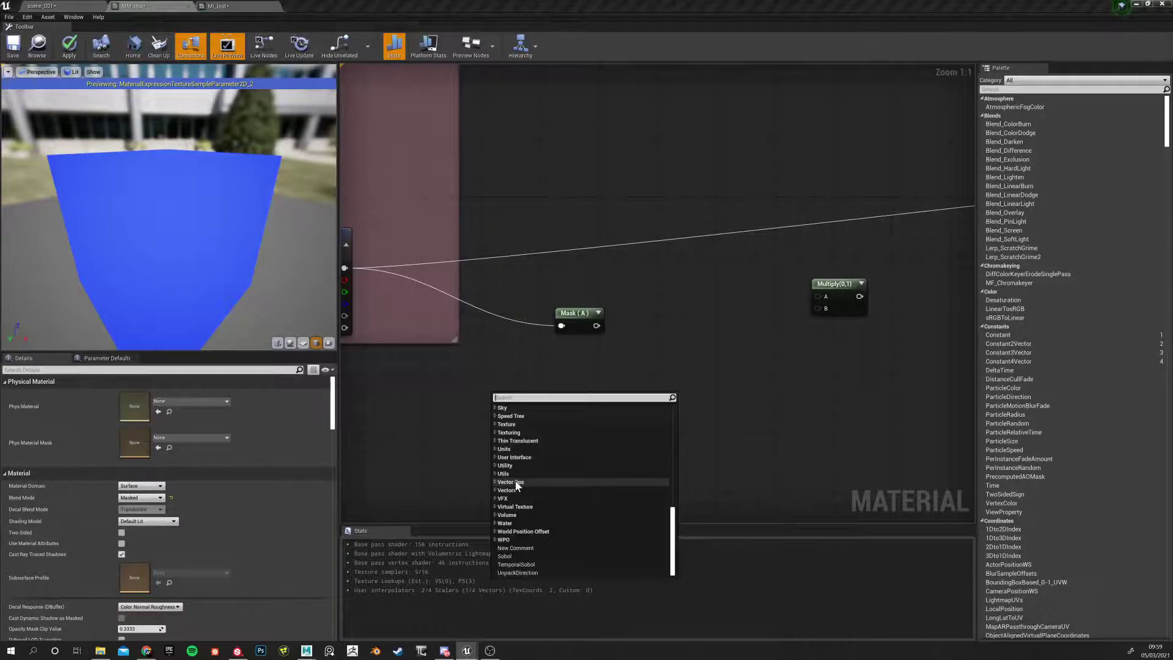
type("tex")
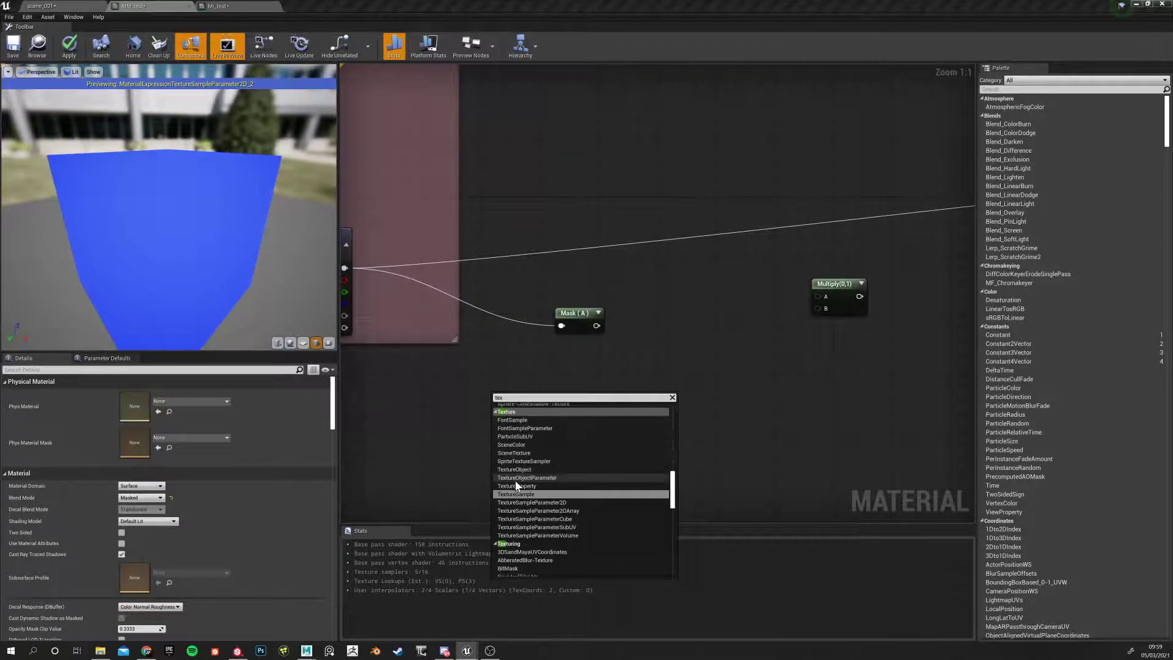
type("turesa")
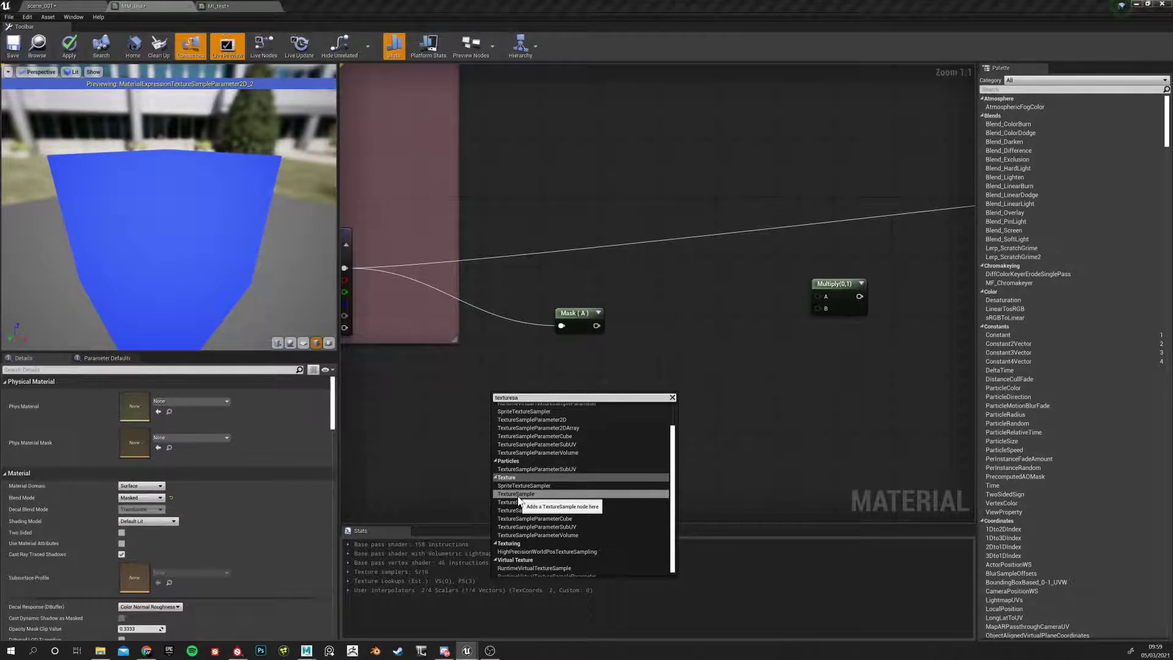
left_click(517, 495)
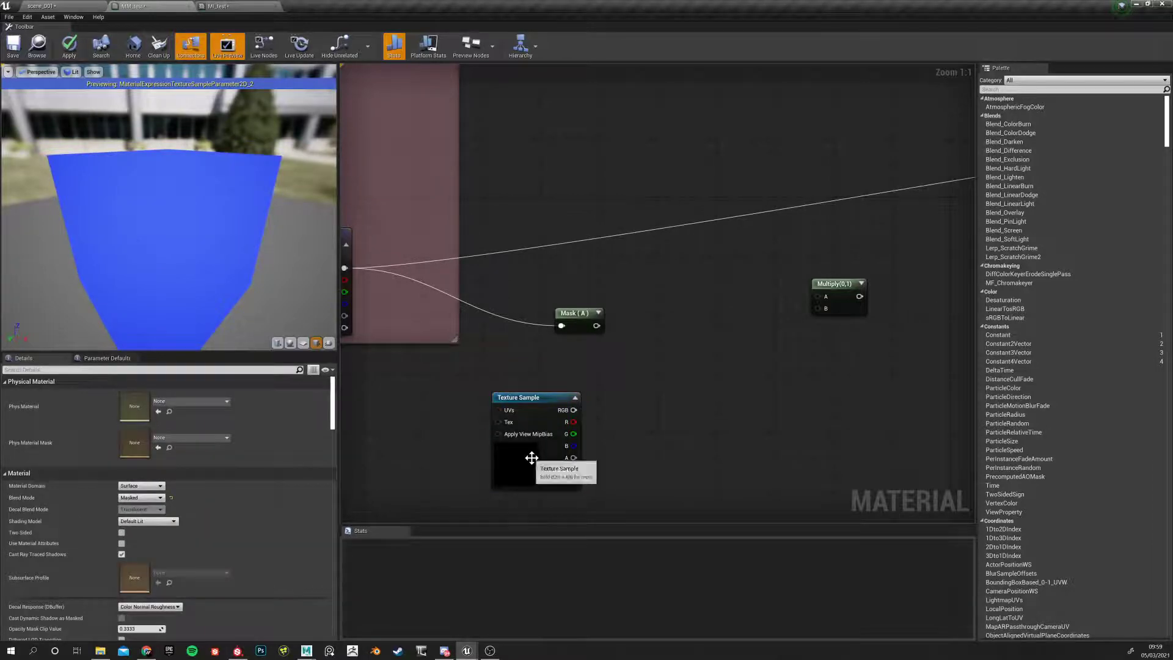
left_click(528, 463)
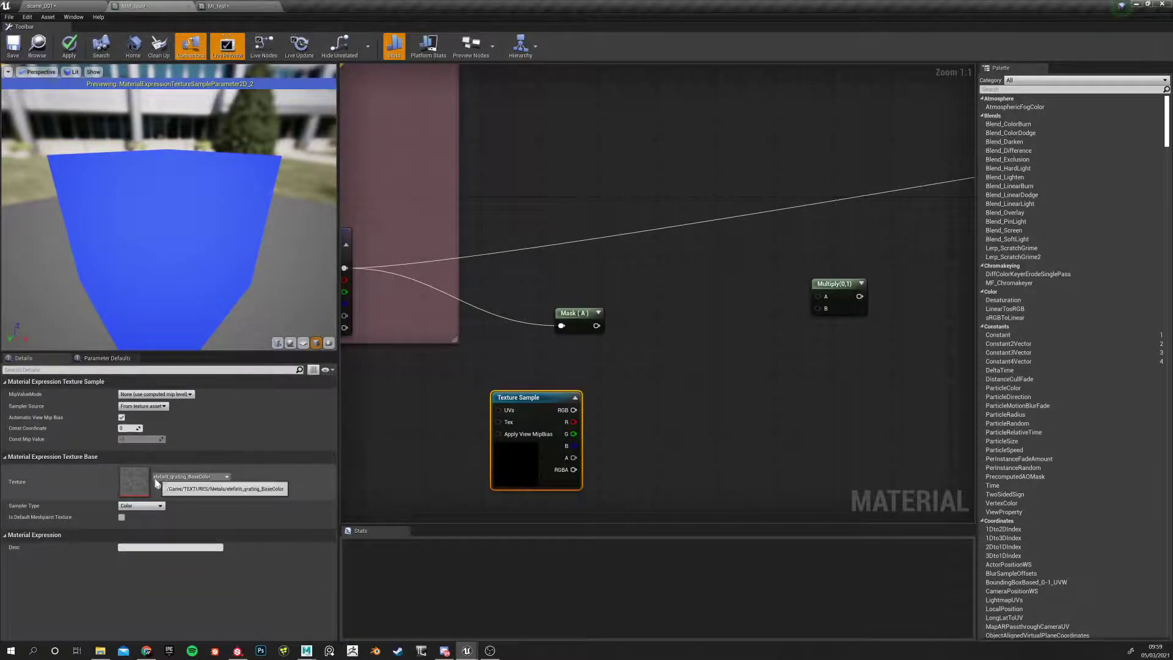
left_click(221, 6)
left_click(149, 6)
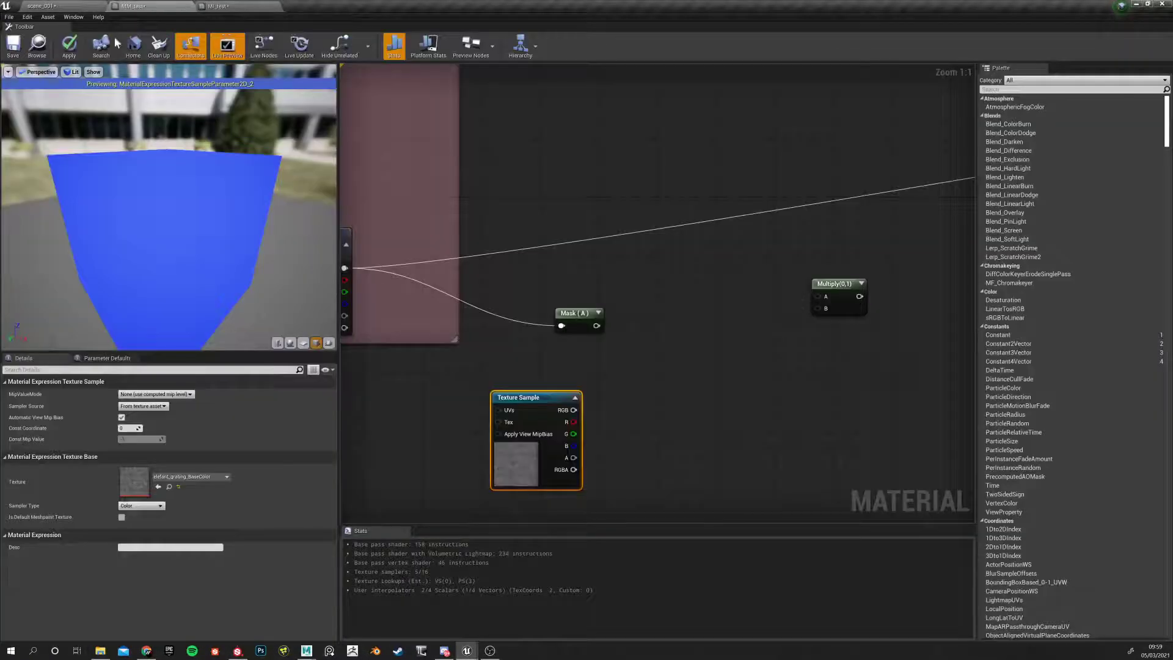
left_click(40, 6)
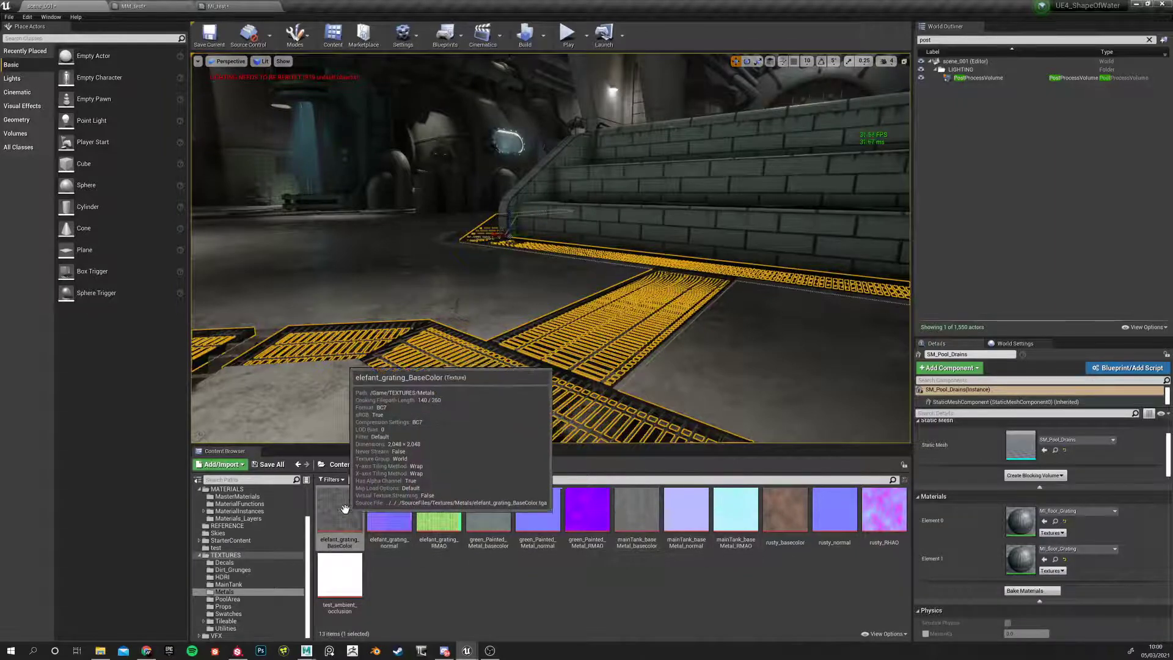
left_click(233, 6)
left_click(156, 6)
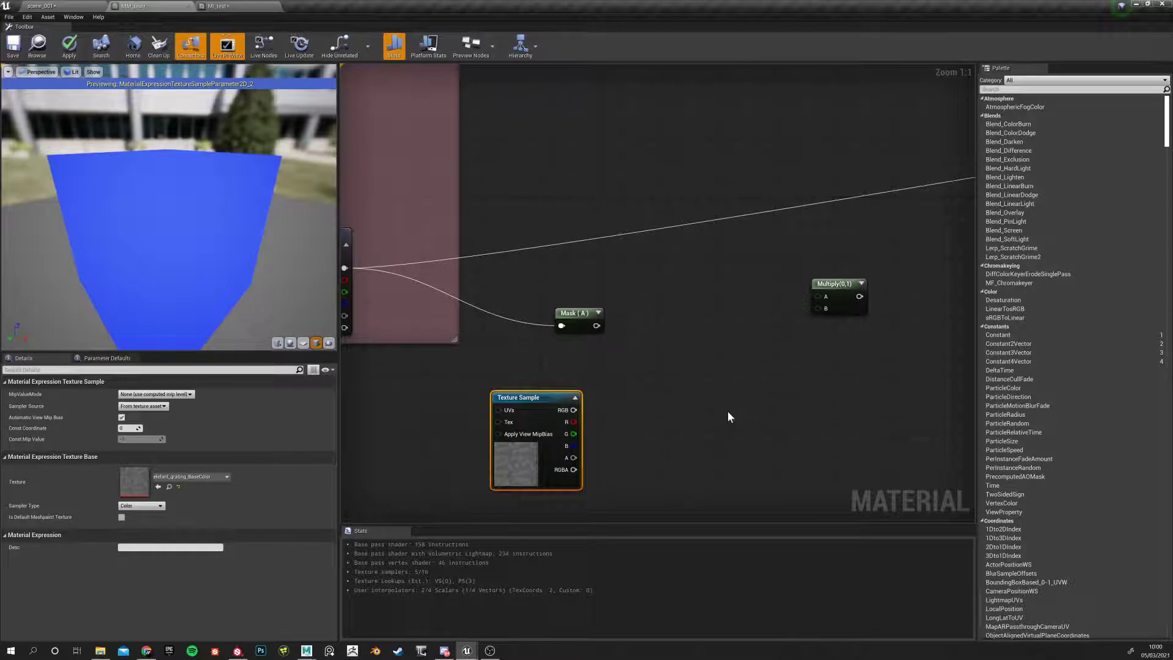
Place the Mask node beside the elefant_grating_BaseColor Texture Sample and feed its input from that sample's RGB output instead of NORMAL
right_click_drag(728, 417, 666, 404)
left_click(525, 300)
left_click_drag(524, 300, 598, 329)
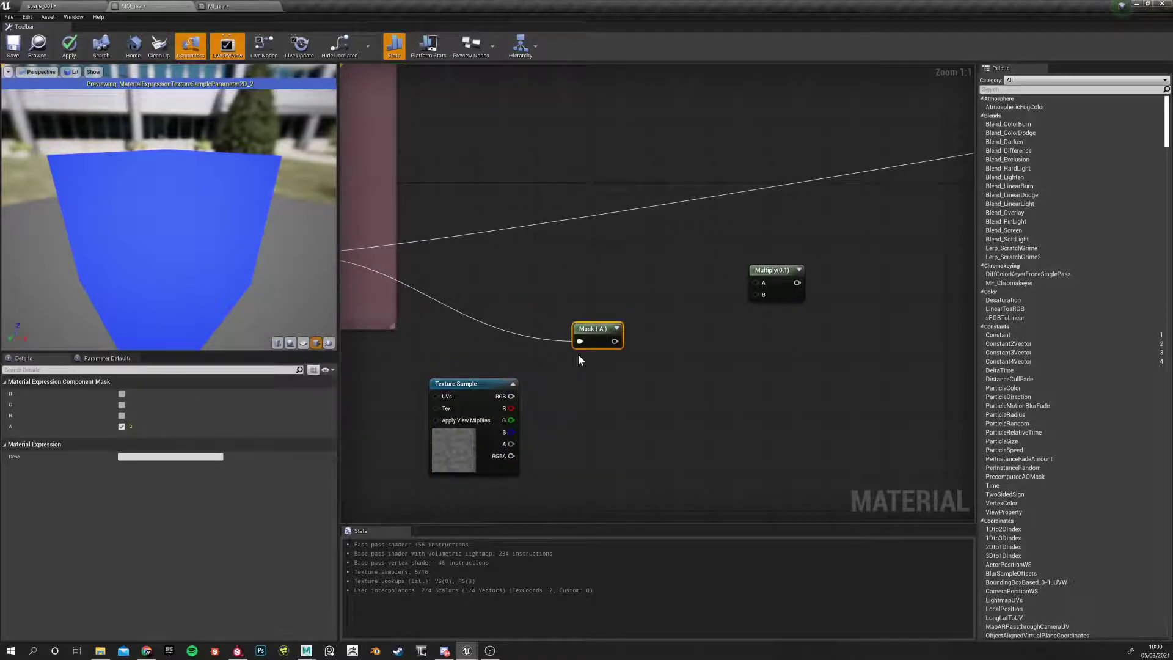
right_click(598, 317)
left_click(582, 320)
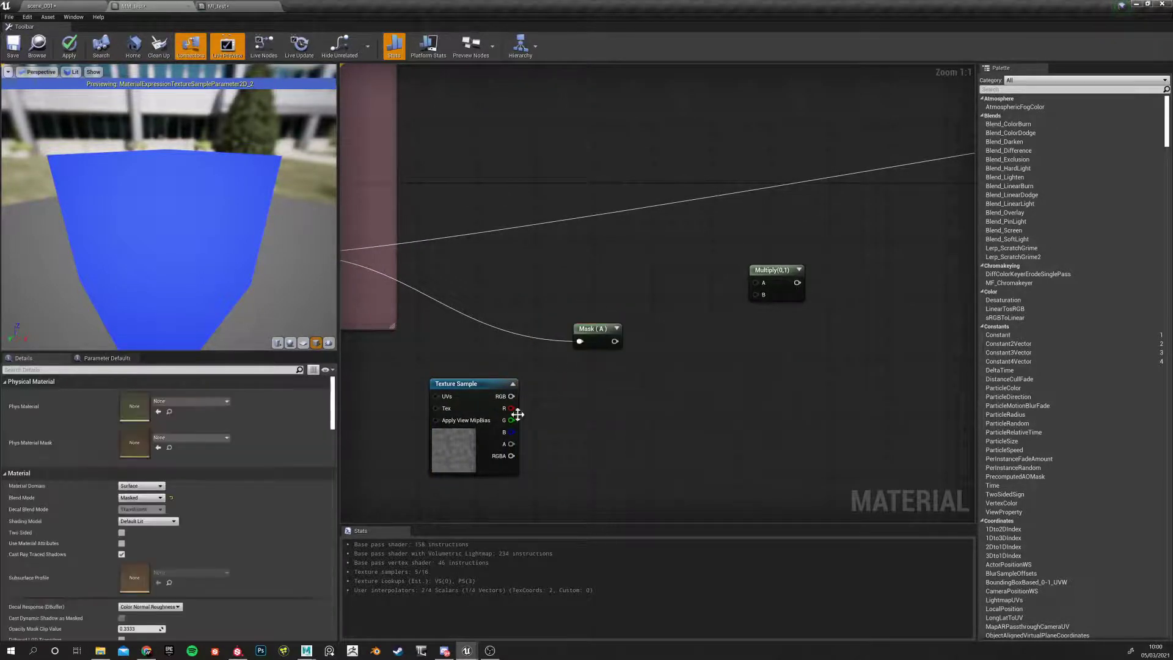
left_click_drag(511, 396, 595, 394)
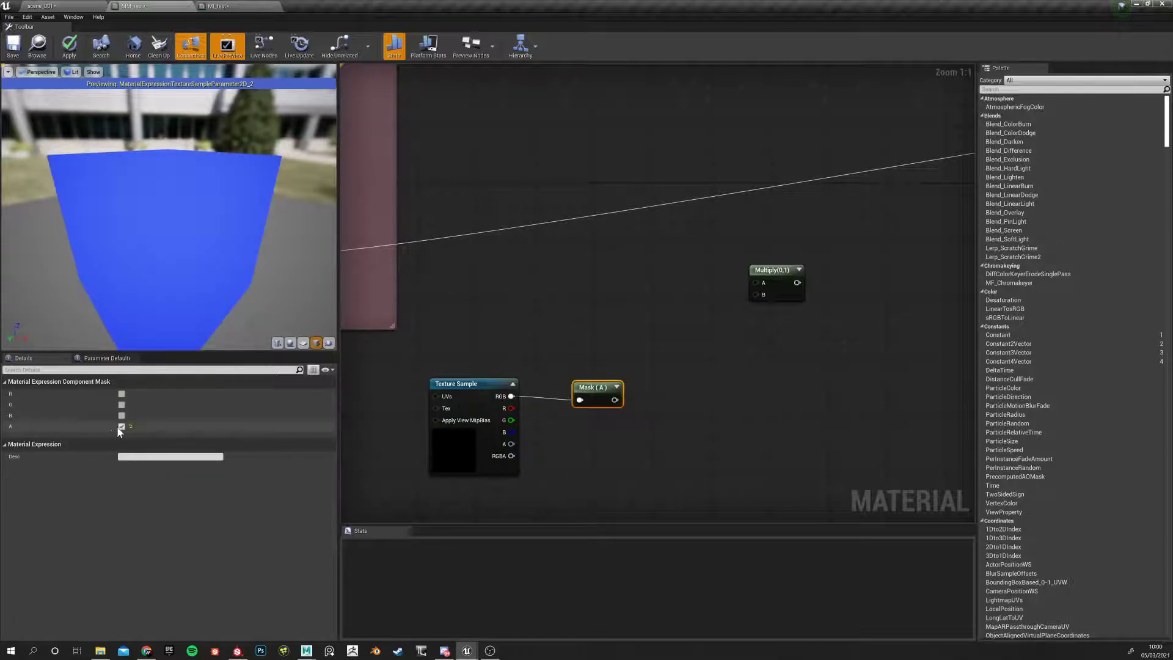
Set the component mask to the R channel only and move the node closer to the Texture Sample
left_click(121, 394)
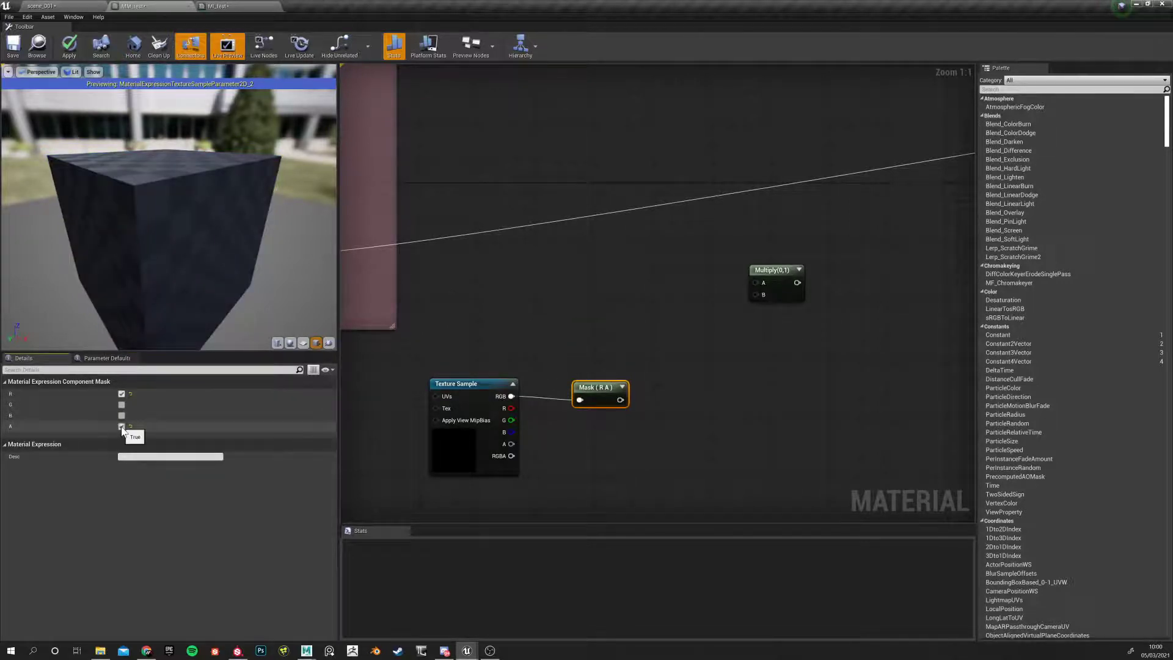
left_click(122, 427)
left_click(611, 474)
left_click_drag(593, 394, 578, 386)
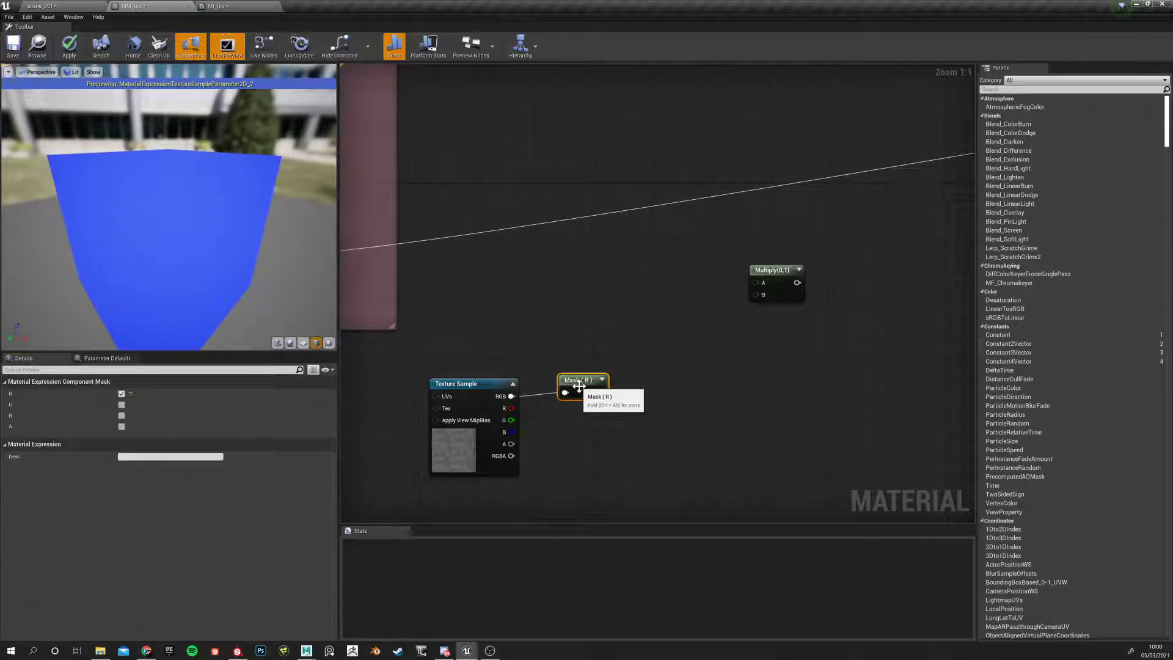
Preview the Mask node and inspect its R channel output up close on the preview cube
right_click(578, 385)
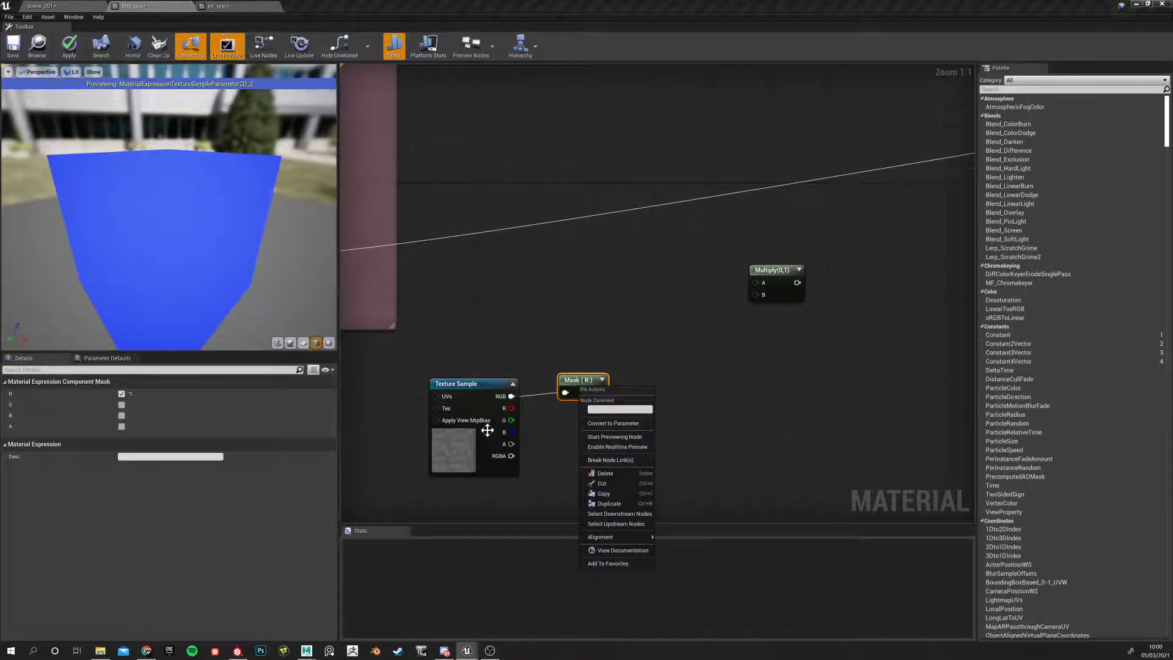
left_click(616, 438)
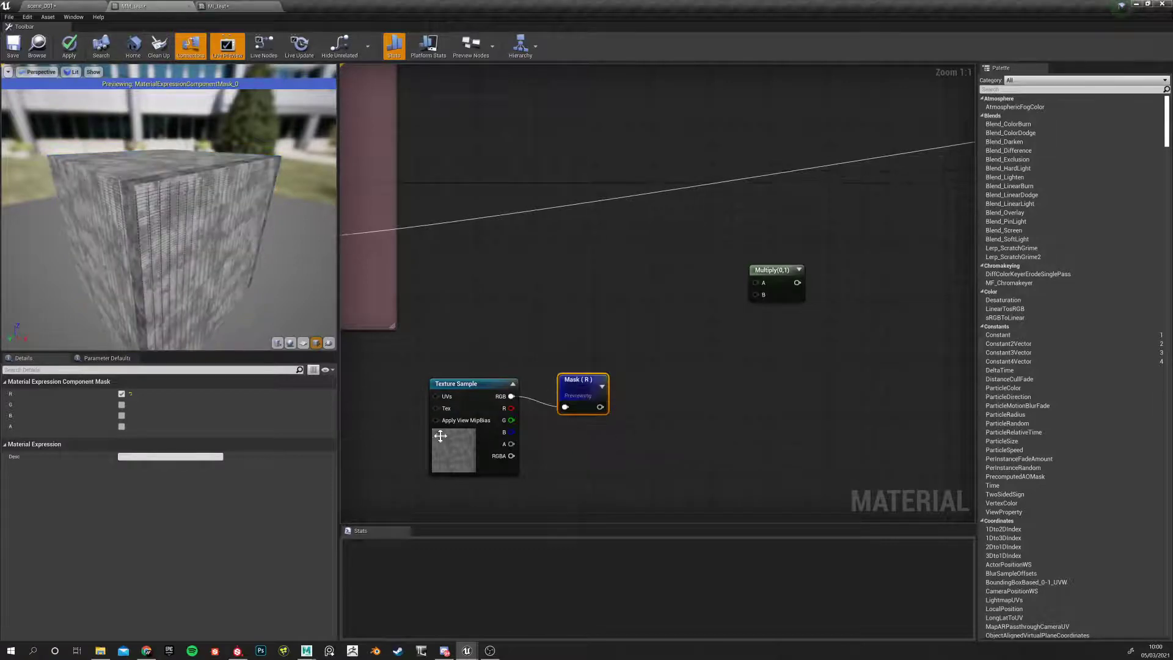
left_click_drag(212, 271, 263, 254)
scroll(212, 271, "up", 5)
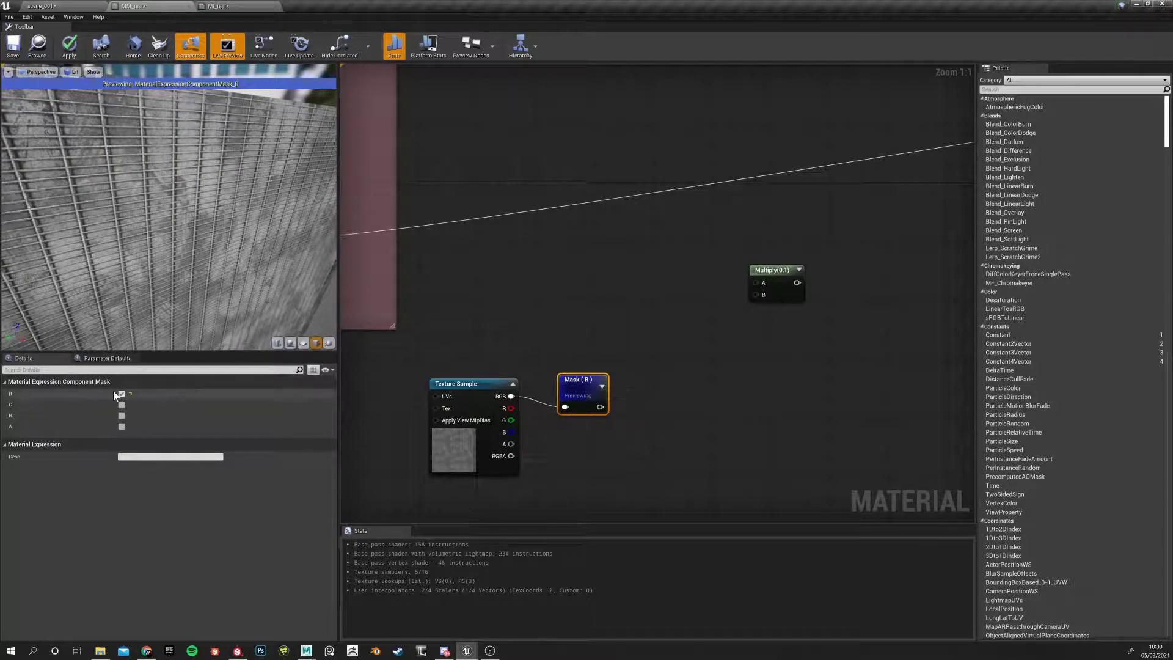
left_click_drag(99, 210, 122, 269)
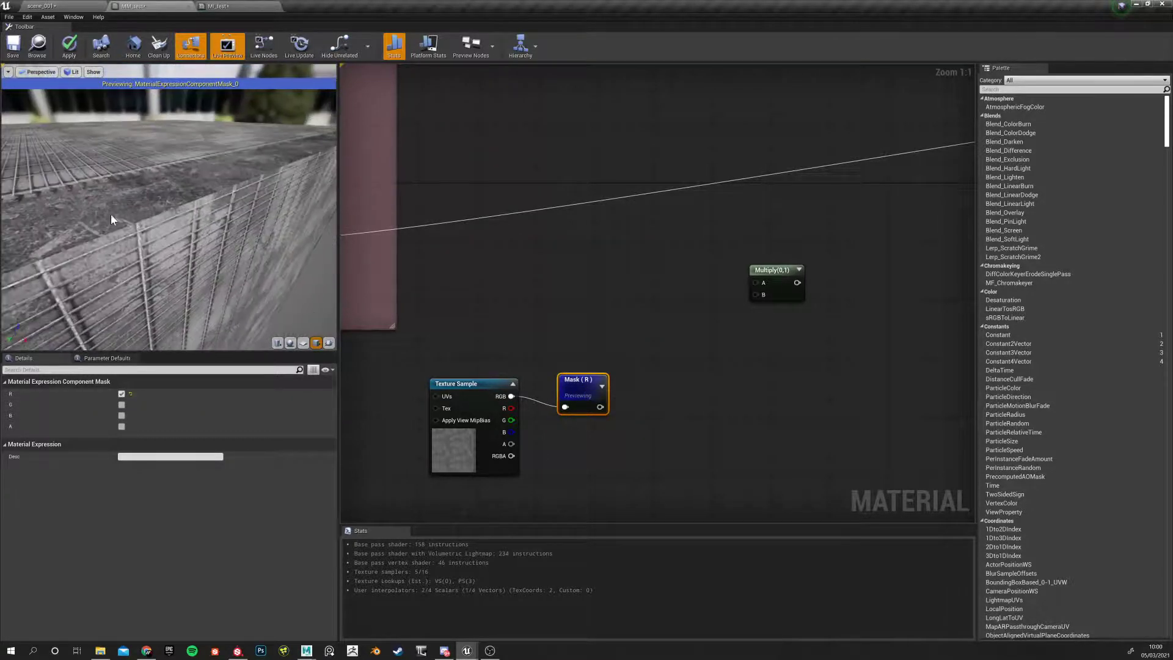
Switch the component mask to G only and then to B only to compare the channels in the preview
left_click(121, 394)
left_click(121, 404)
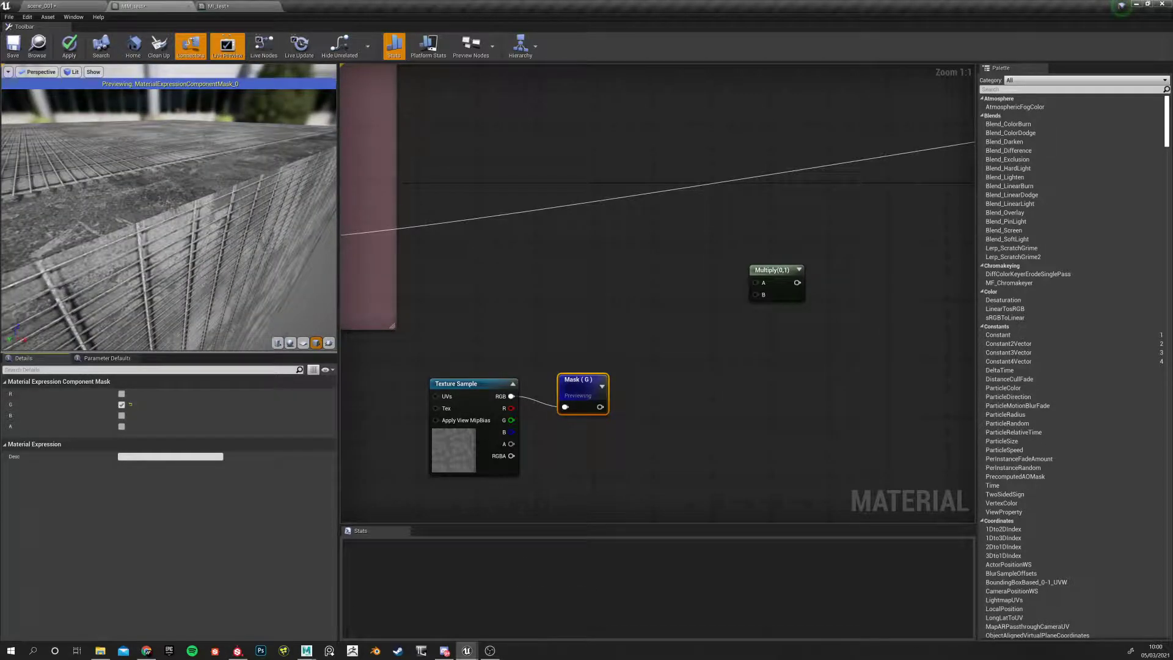
left_click_drag(181, 305, 135, 238)
left_click(120, 405)
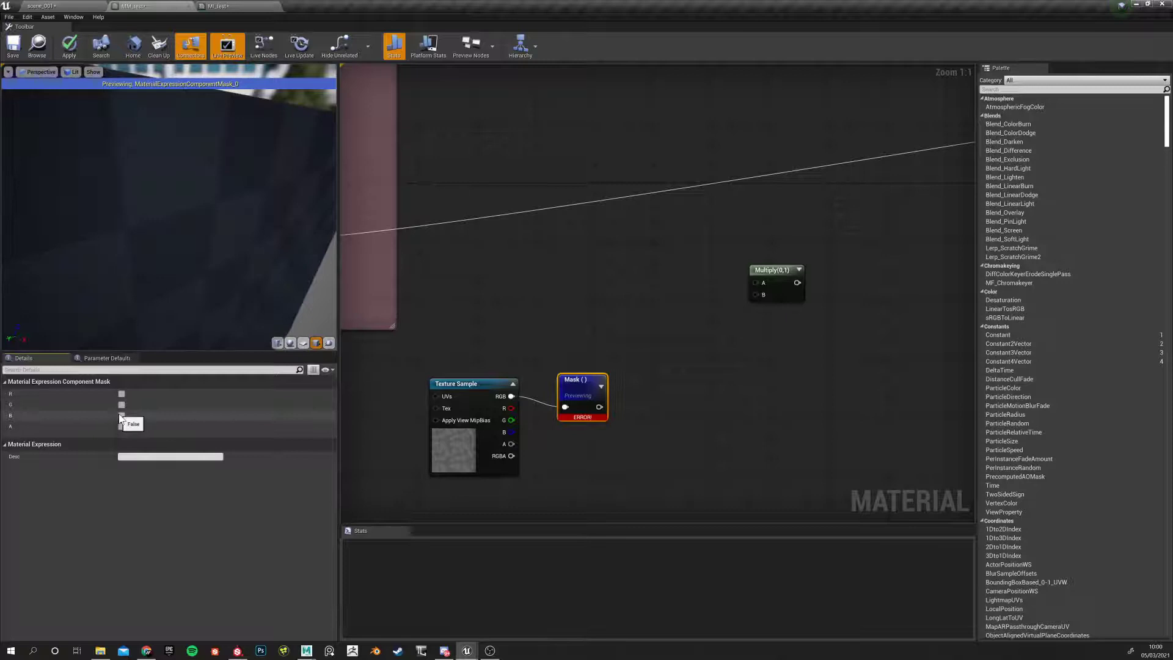
left_click(121, 416)
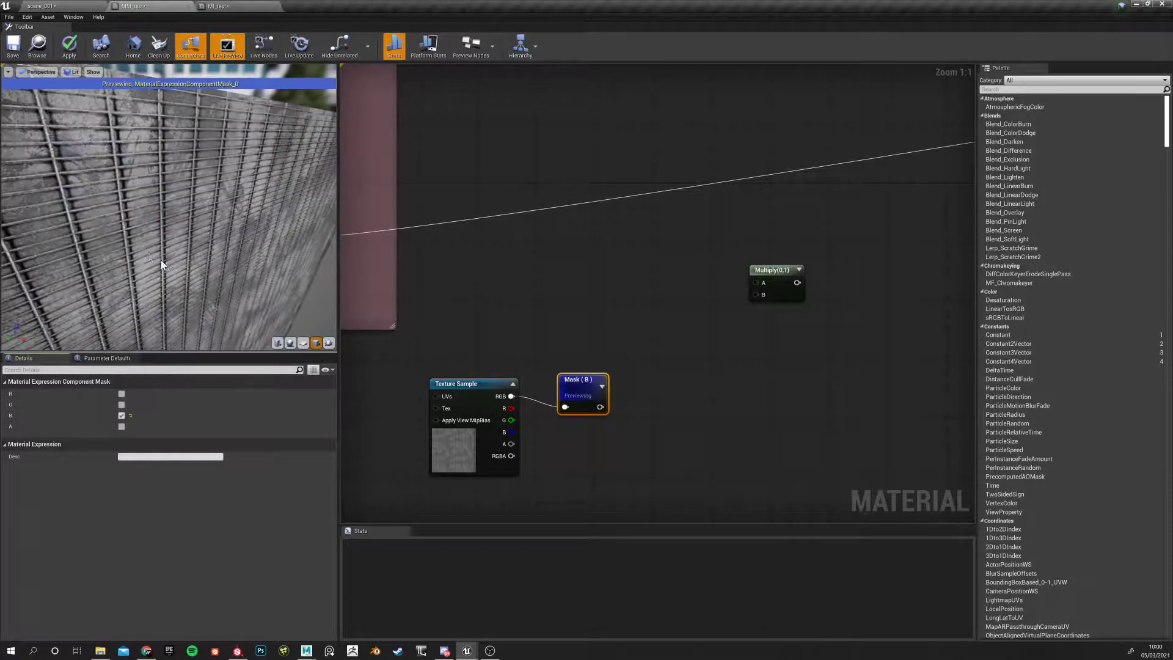
Enable the R and G channels alongside B on the mask and inspect the combined output
left_click(121, 394)
left_click(121, 404)
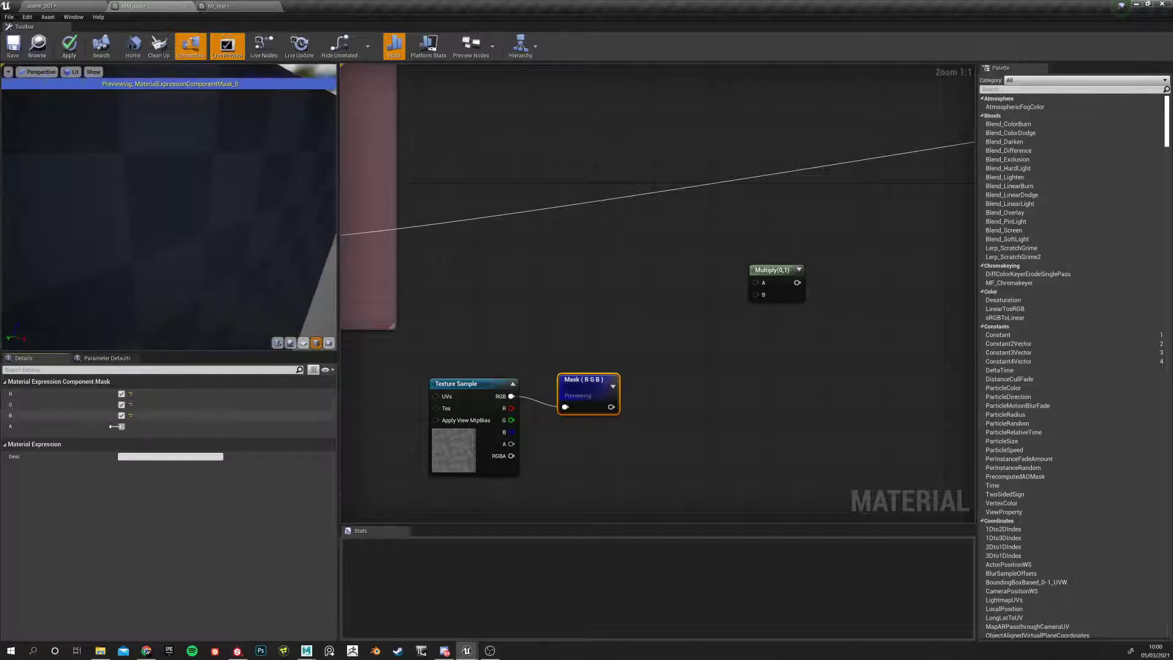
left_click_drag(171, 228, 171, 230)
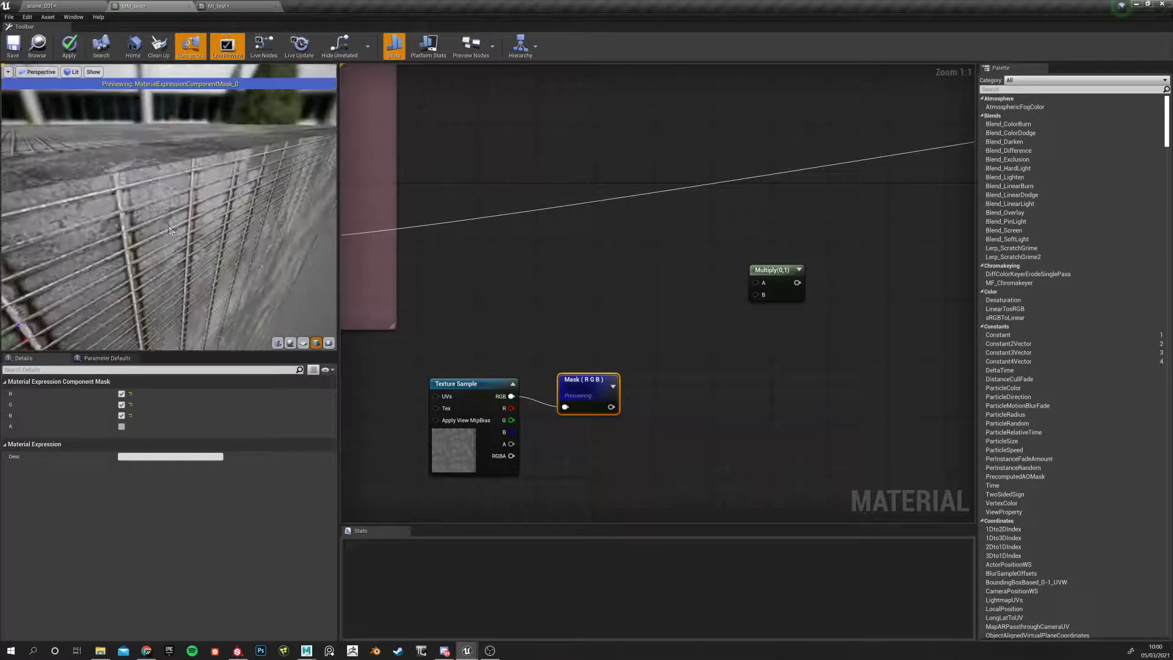
Set the component mask to the A channel only
left_click(121, 394)
left_click(121, 416)
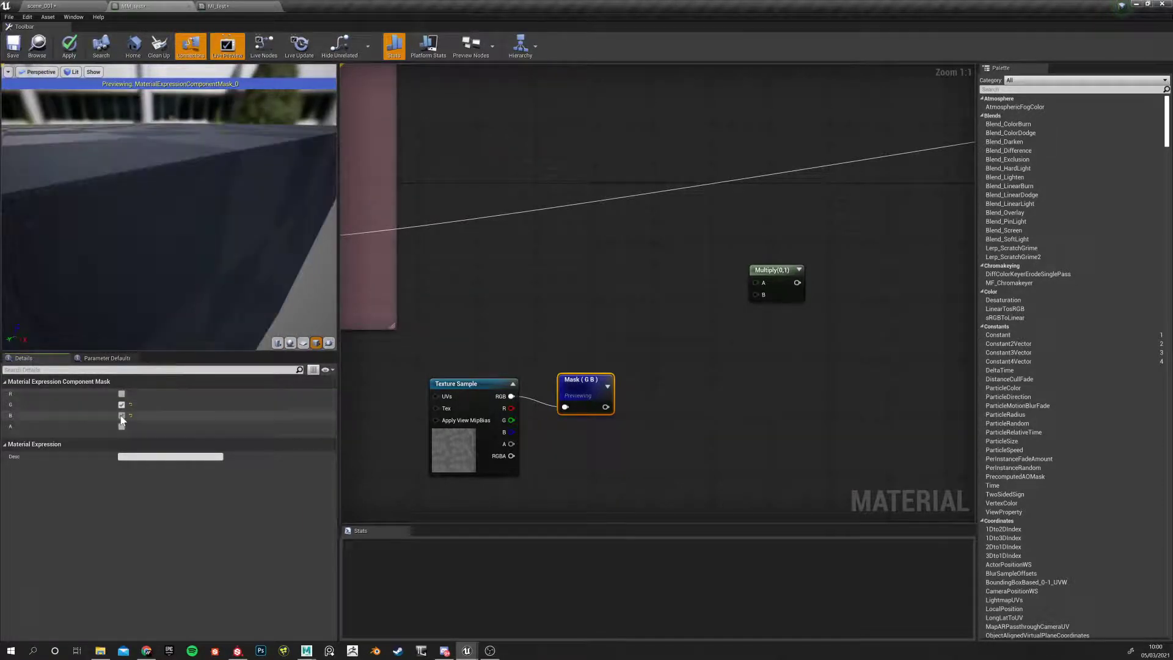
left_click(121, 404)
left_click(121, 426)
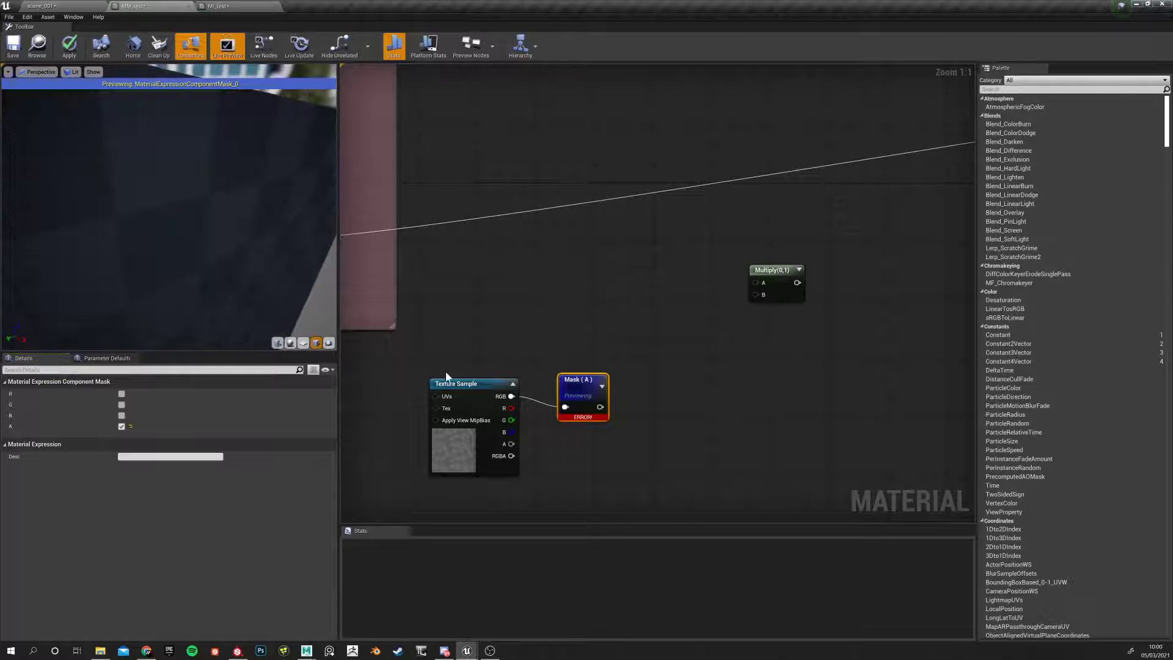
Connect the Texture Sample's RGBA output to the Mask input, inspect the alpha preview and space the two nodes further apart
left_click_drag(580, 388, 594, 380)
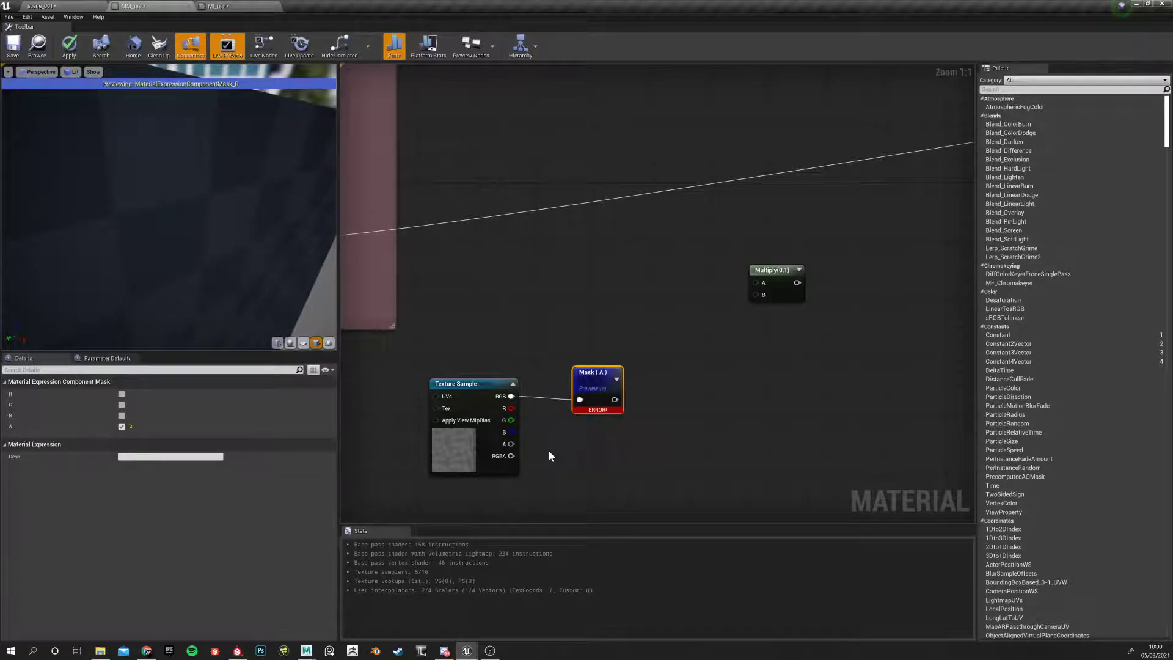
left_click_drag(515, 456, 580, 400)
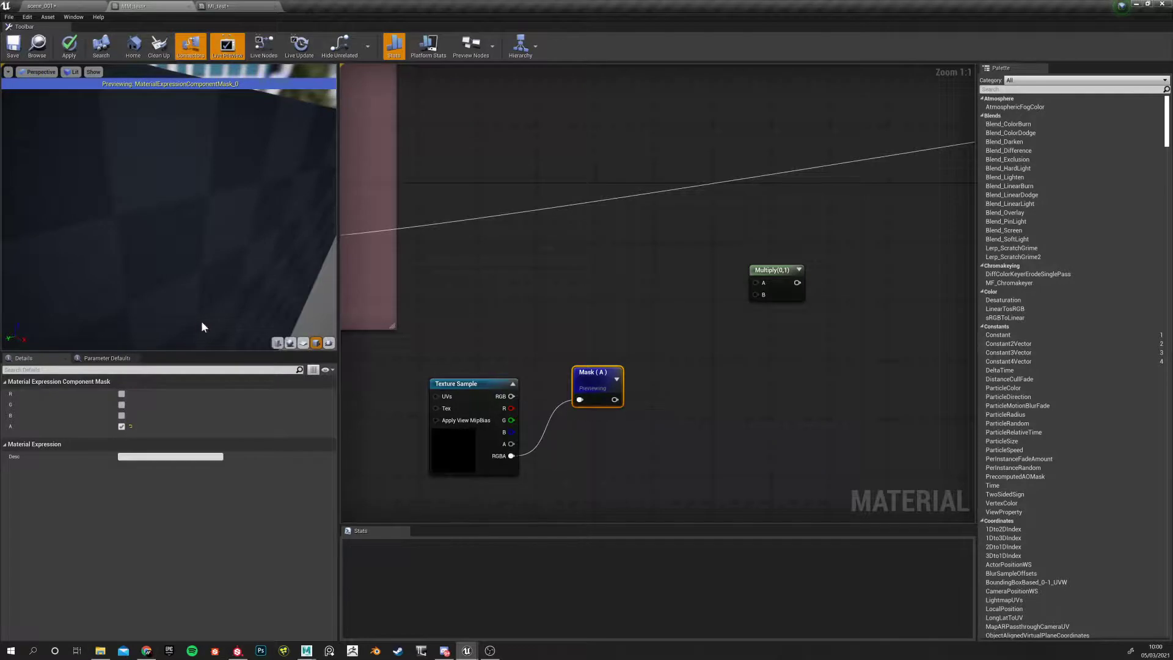
left_click_drag(124, 177, 171, 183)
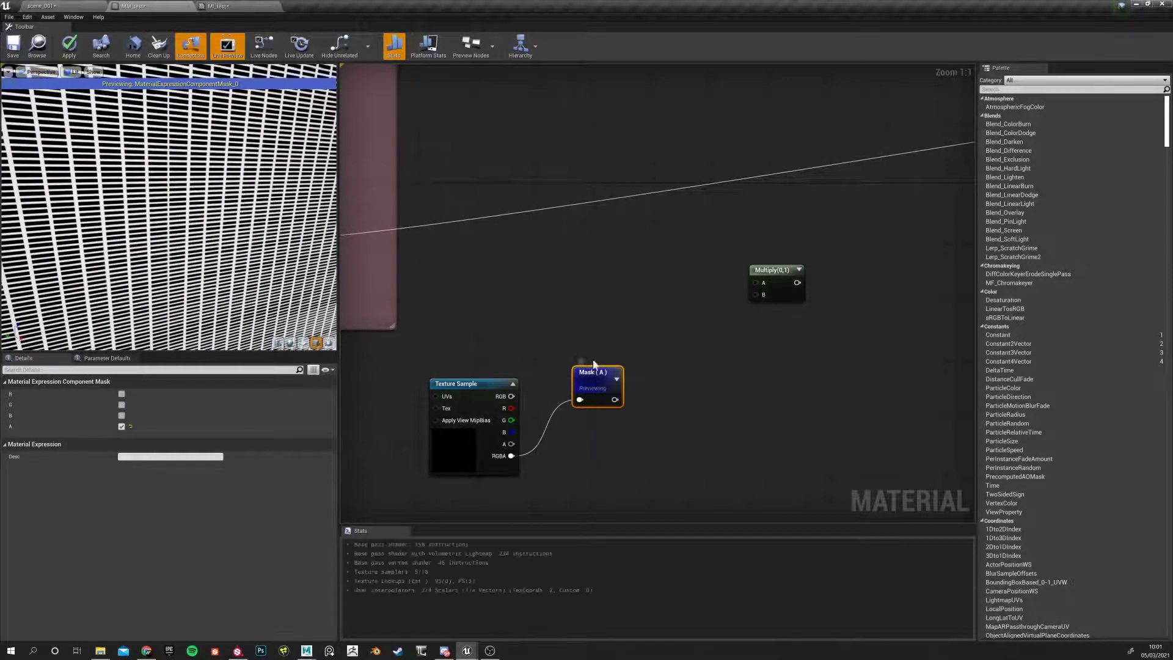
left_click_drag(464, 393, 425, 382)
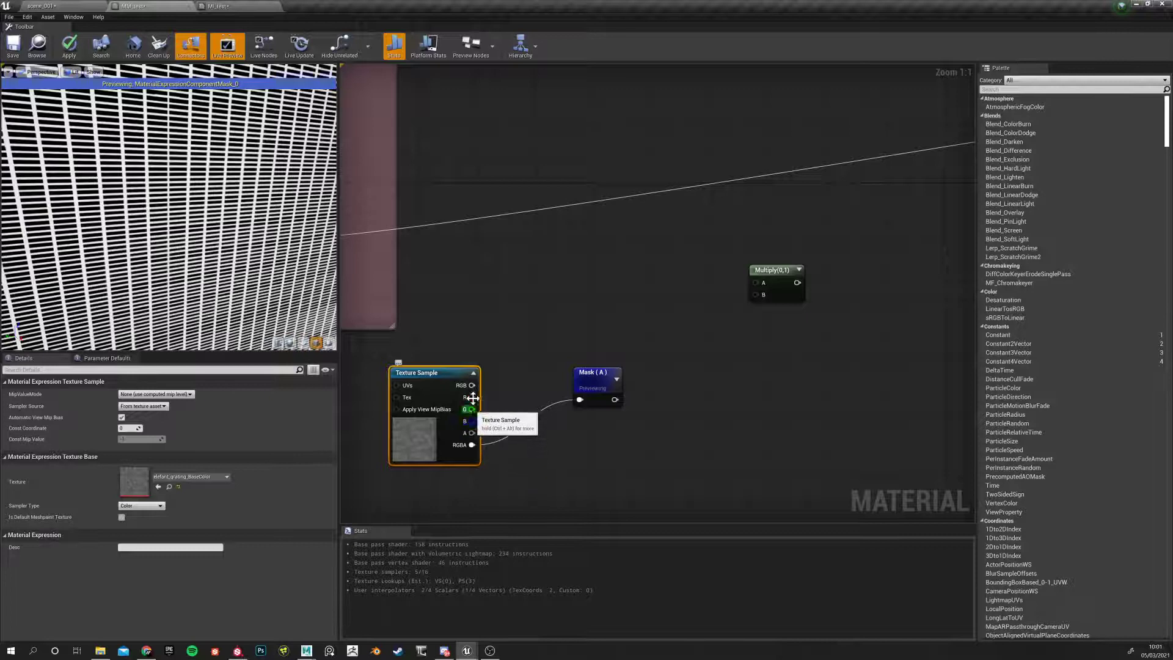
left_click(575, 403)
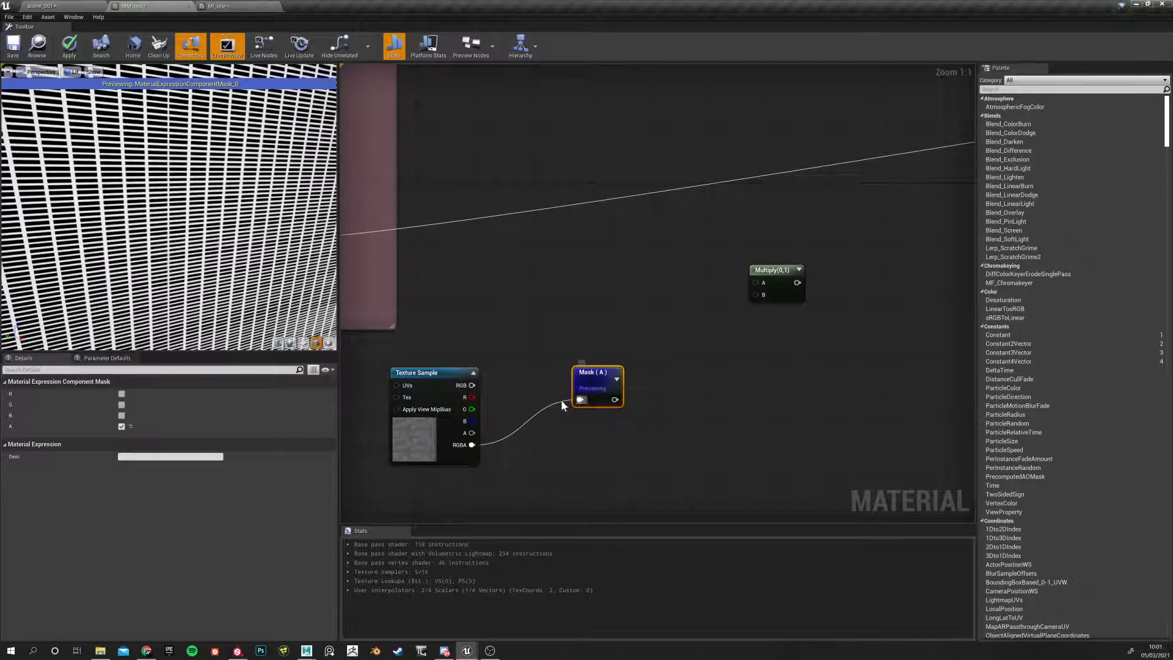
Show the properties of the NORMAL texture sample
right_click_drag(494, 322, 570, 316)
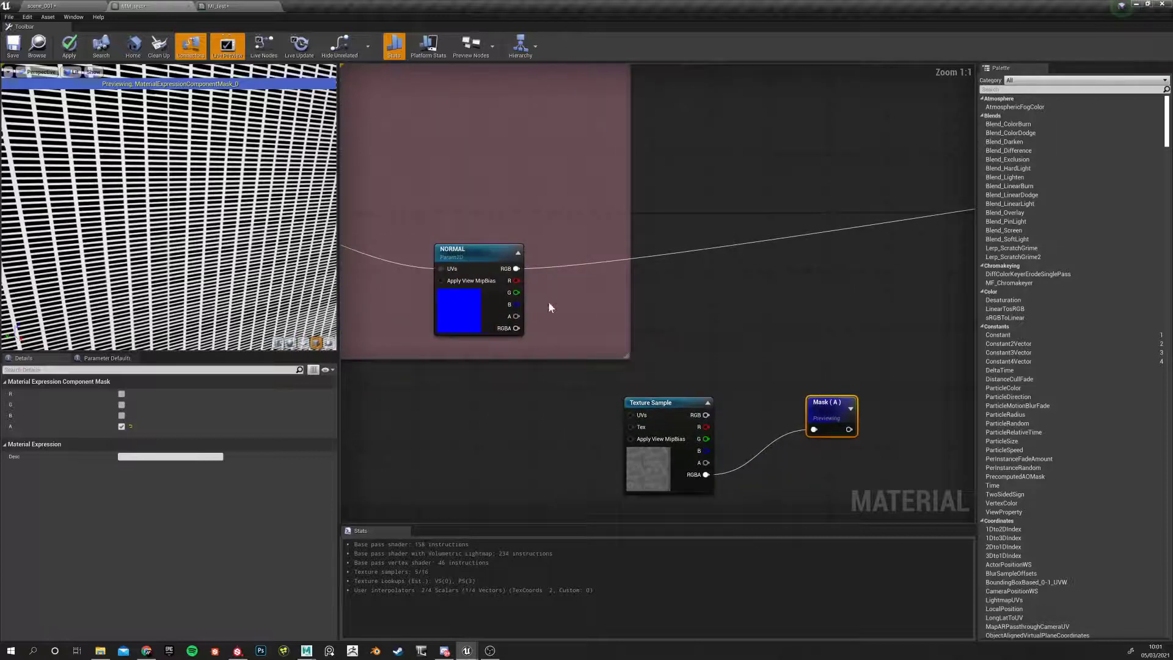
left_click(506, 276)
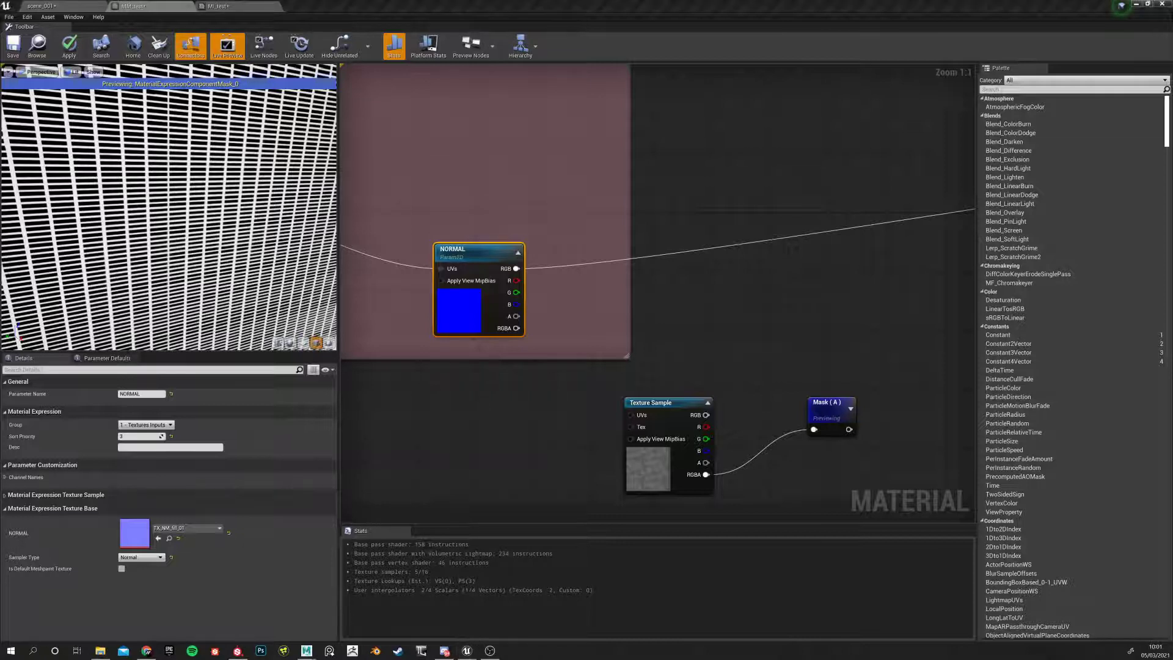
right_click_drag(504, 438, 461, 439)
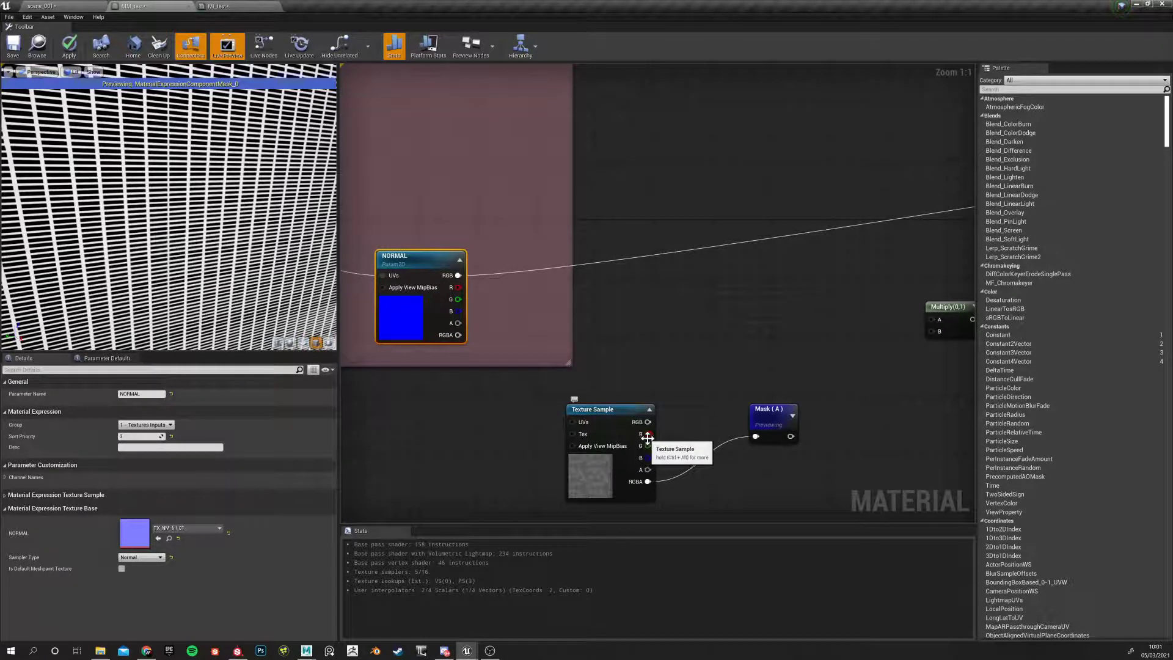
Set the component mask to pass only the R and G channels
left_click(762, 416)
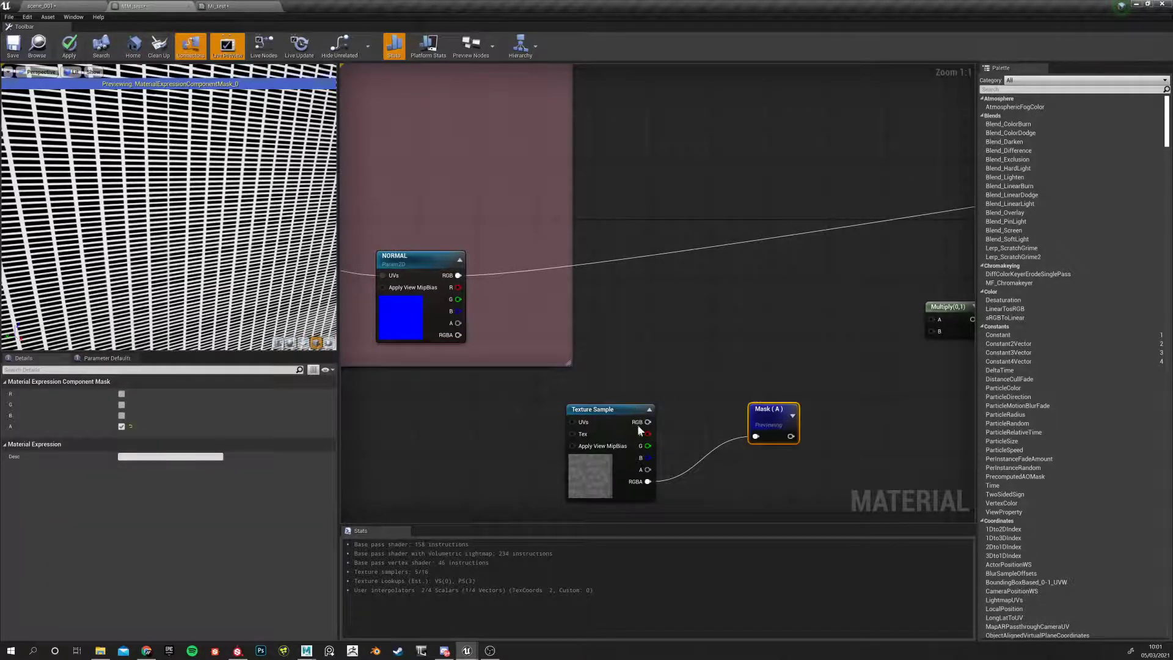
left_click(121, 393)
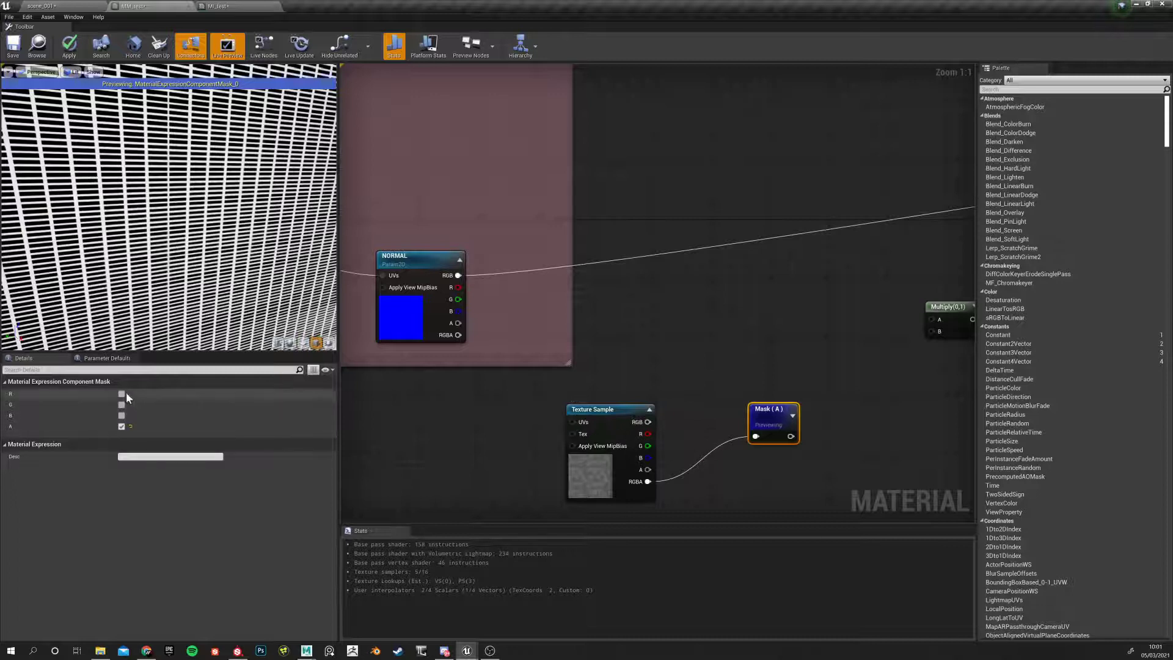
left_click(121, 404)
left_click(121, 426)
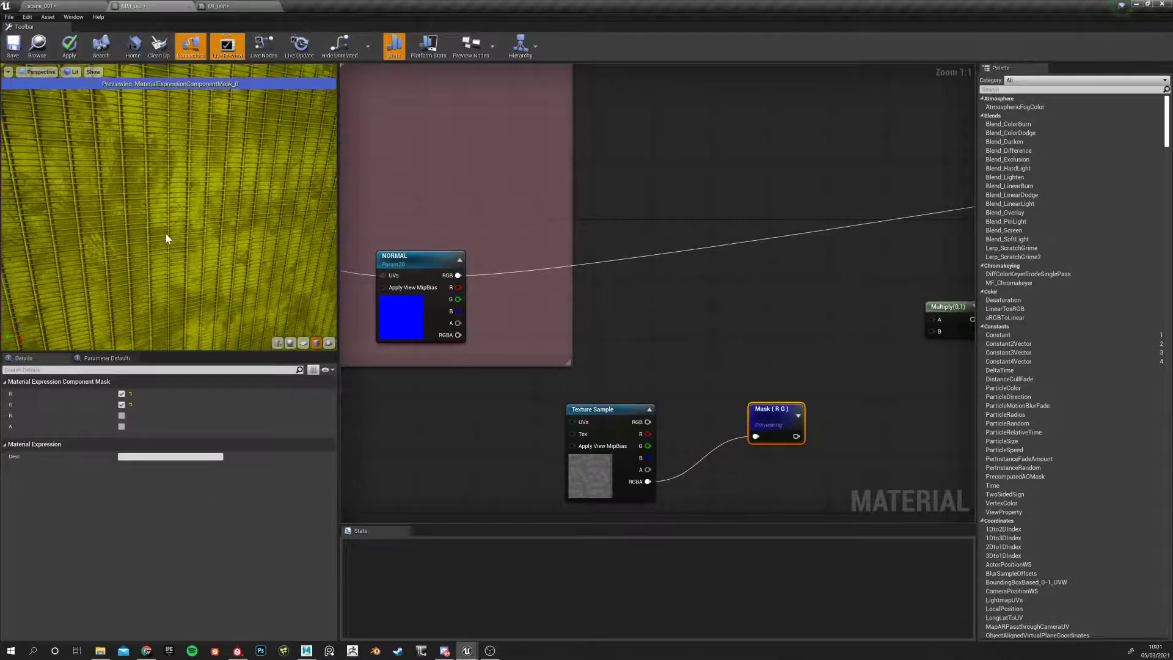
Connect the Mask node's output to the A input of the Multiply node
right_click_drag(414, 430, 391, 444)
left_click_drag(772, 449, 904, 332)
right_click_drag(799, 333, 722, 321)
left_click(694, 341)
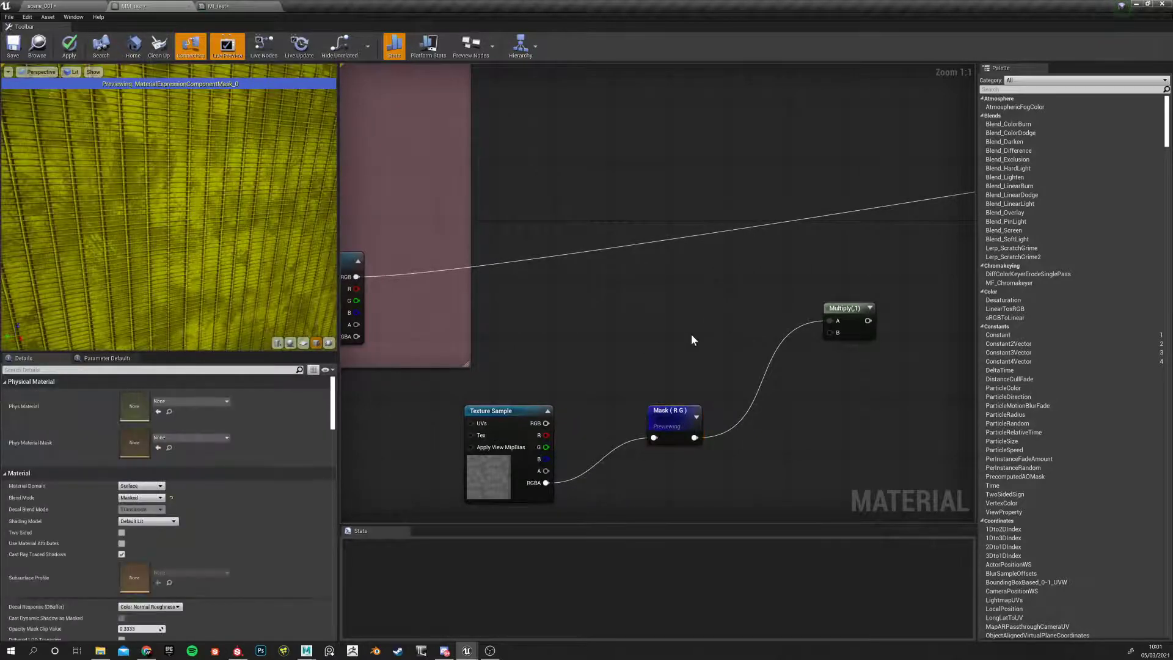
Add a Constant node with value 1, connect it to Multiply's B input and preview the Multiply node
right_click_drag(712, 342, 702, 340)
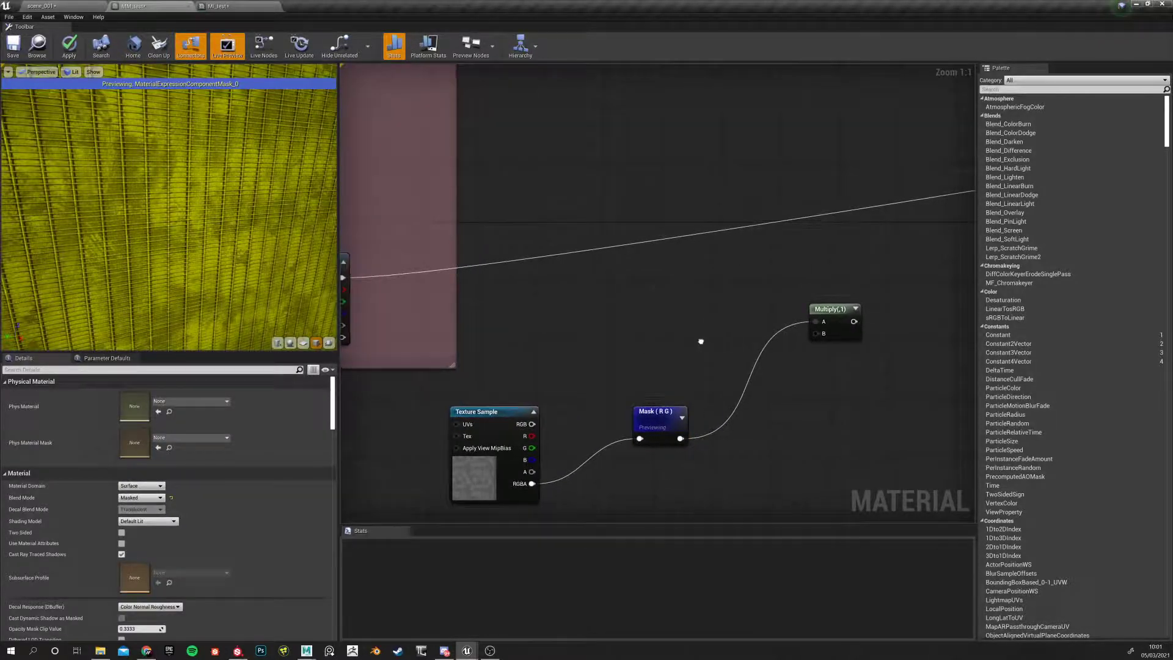
left_click(695, 338)
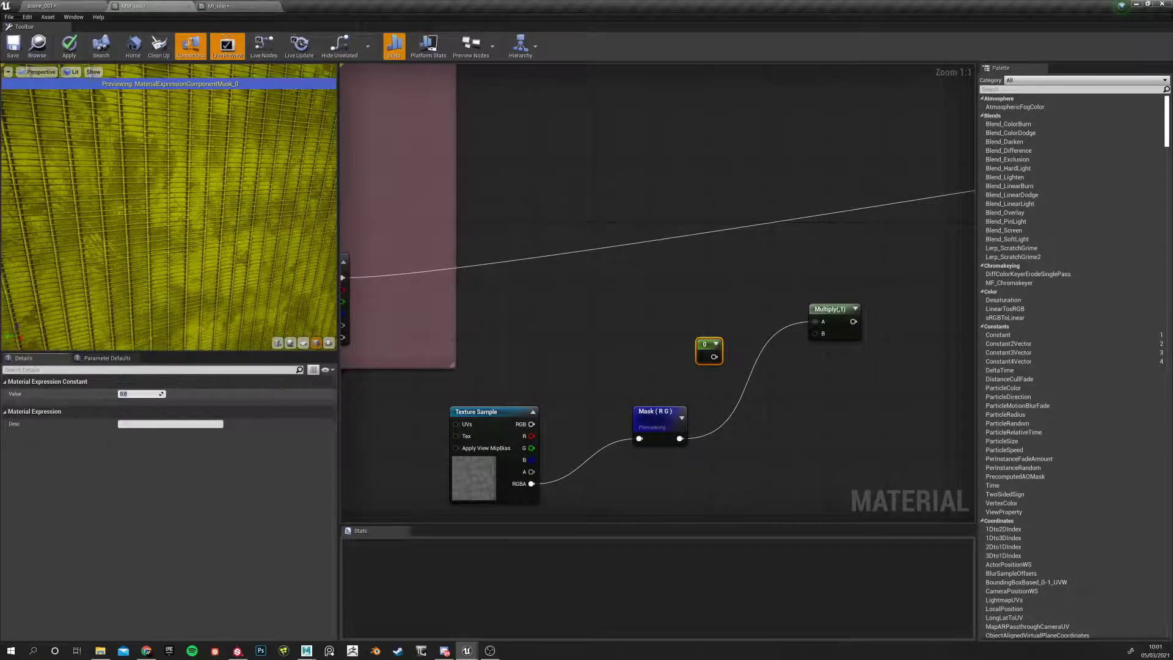
left_click(614, 365)
left_click_drag(714, 356, 815, 333)
right_click(842, 309)
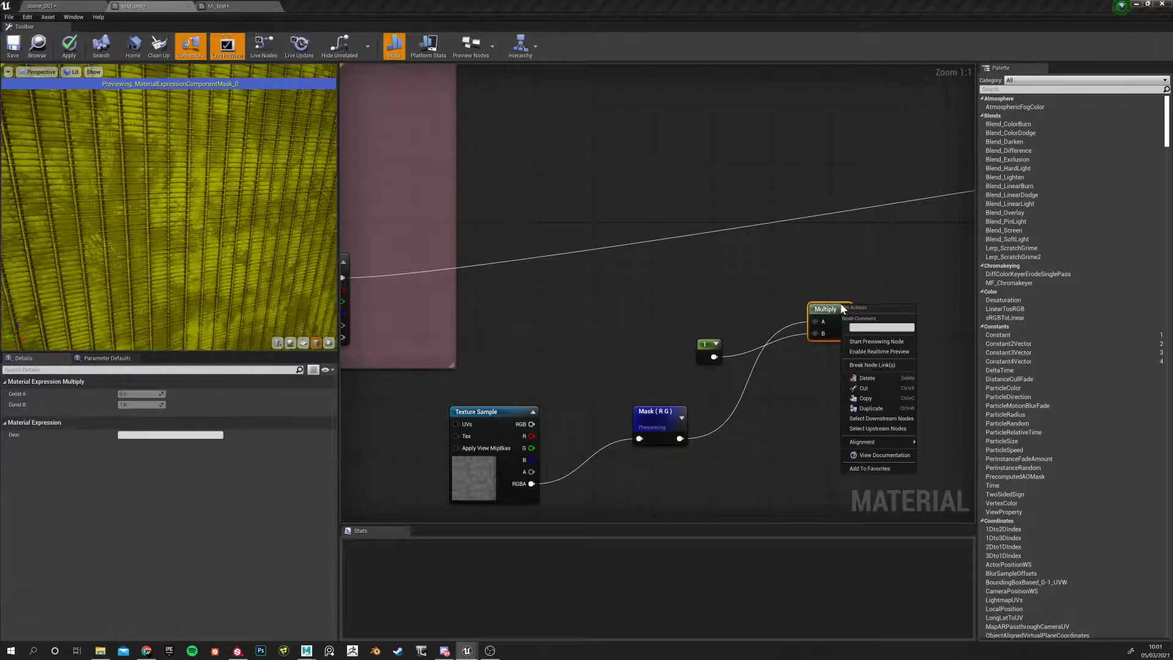
left_click(873, 342)
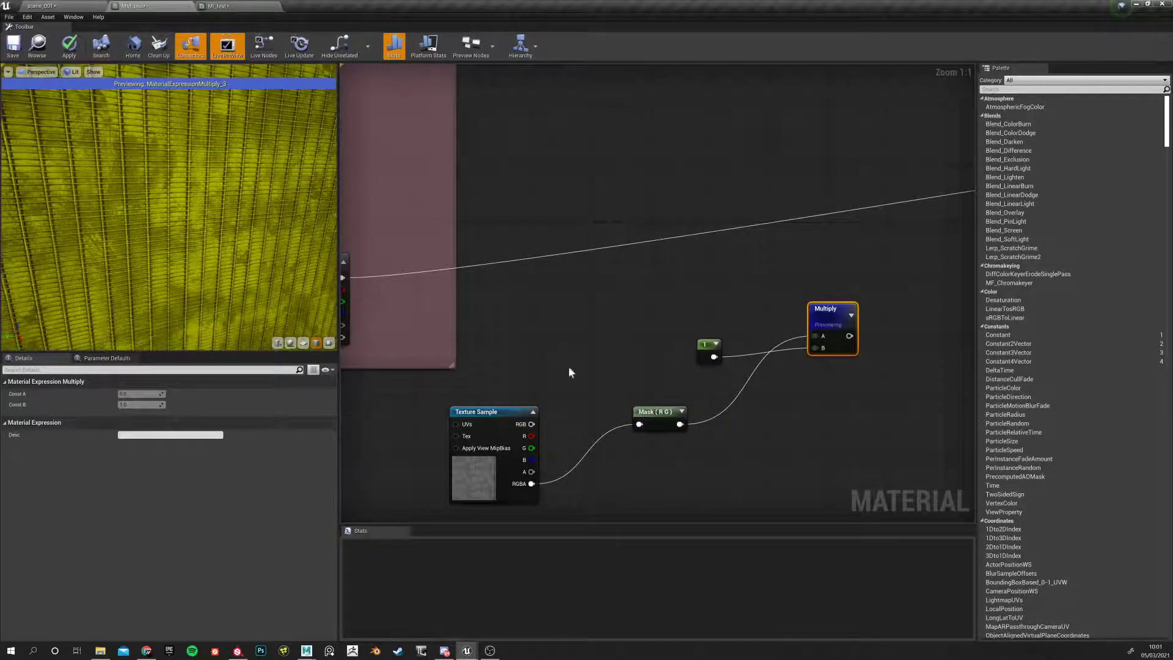
Set the Constant node feeding the Multiply node's B input to 5
left_click(701, 352)
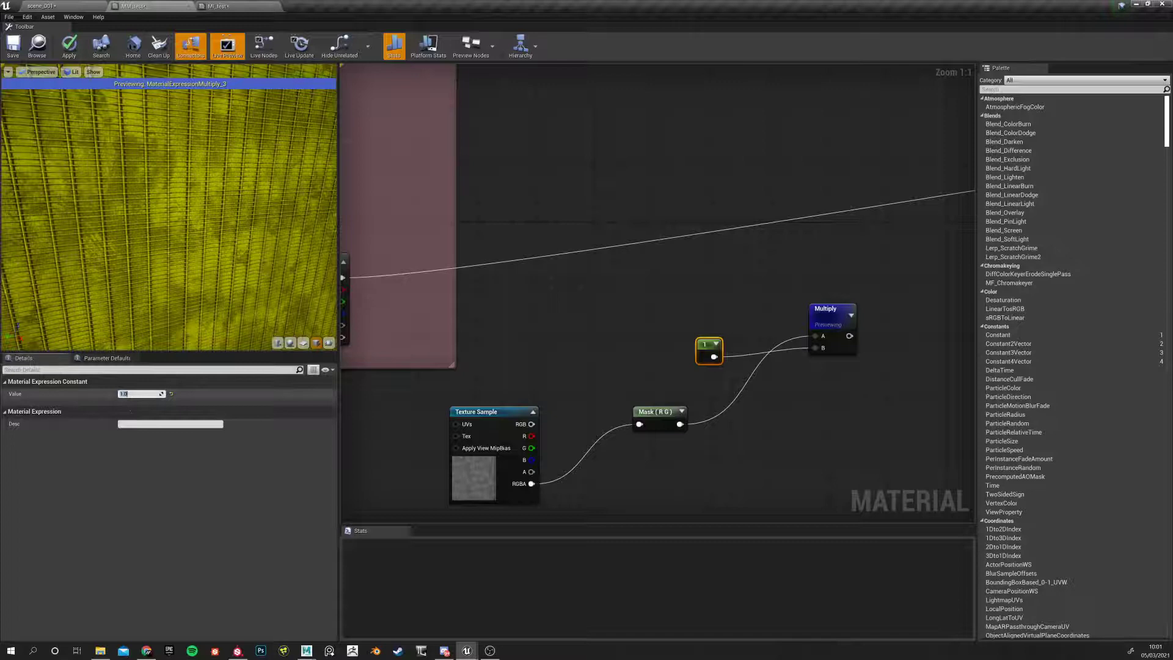
type("5")
key("Return")
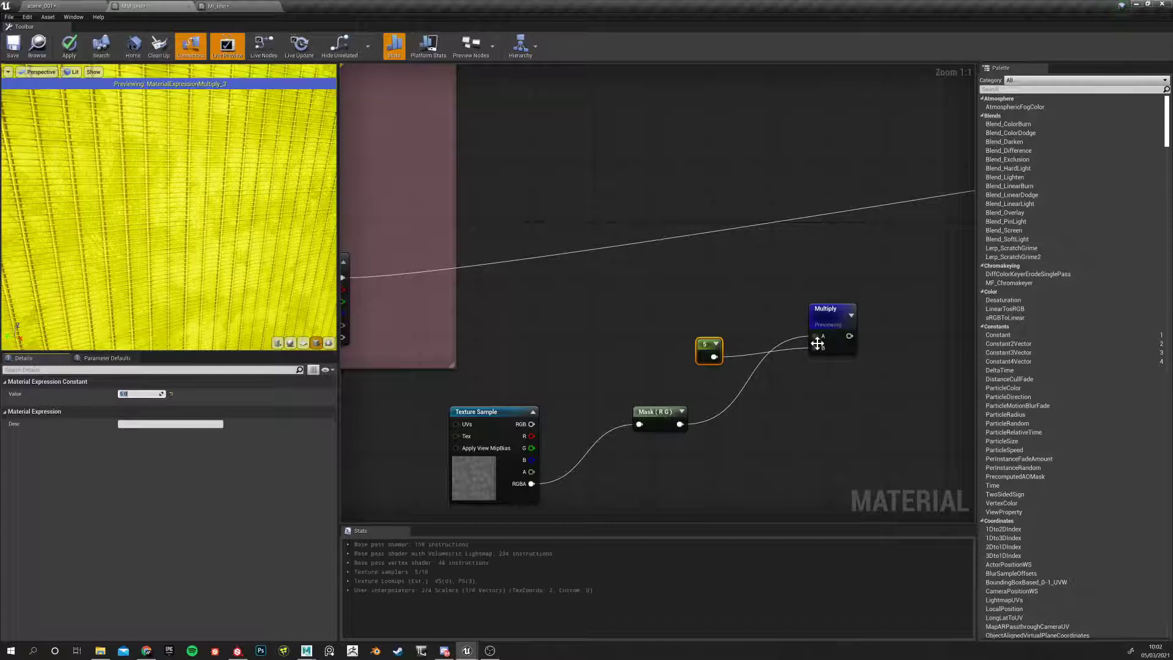
Enable the B and A channels on the Mask node and inspect the result on the preview mesh
right_click_drag(647, 369, 662, 325)
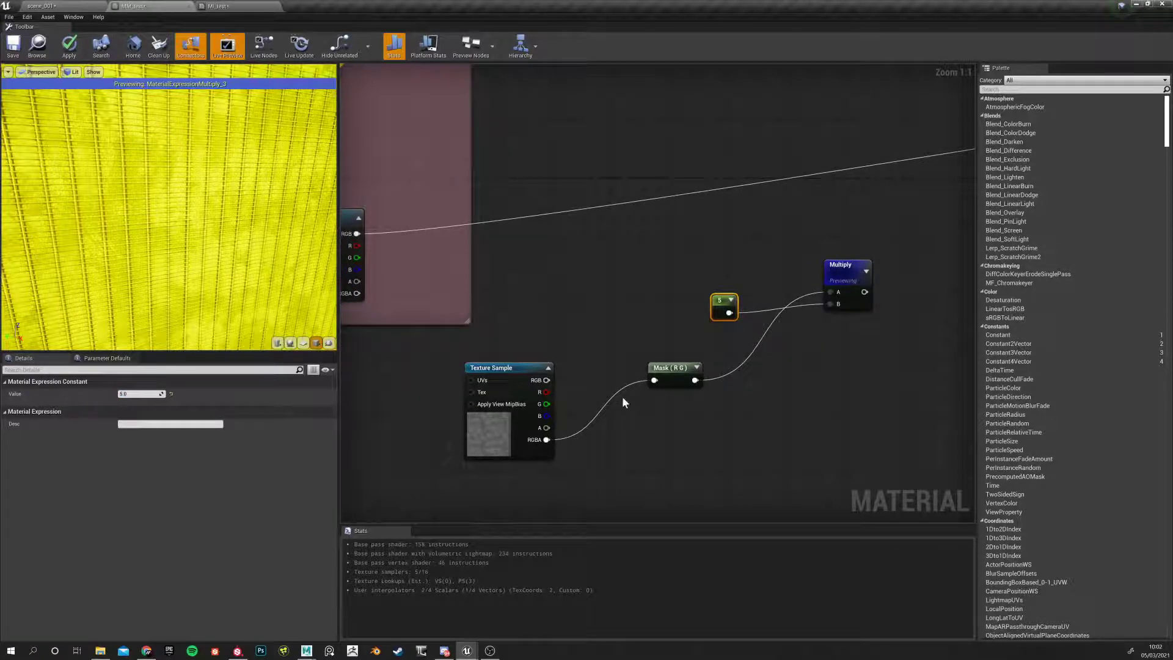
left_click(672, 369)
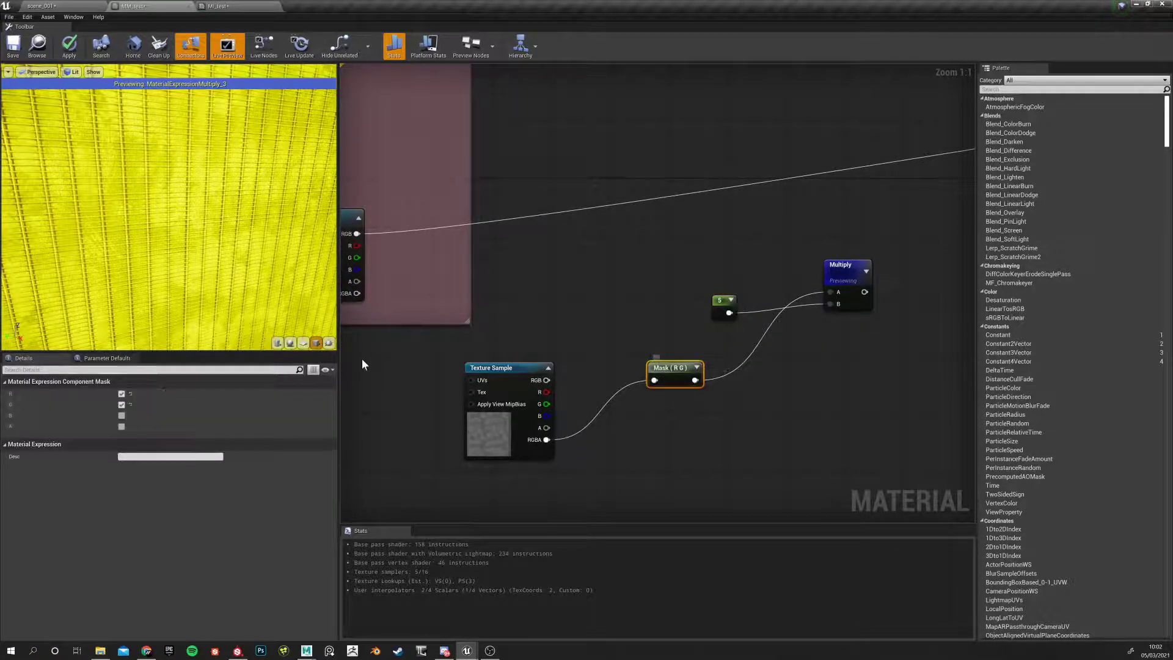
left_click(120, 415)
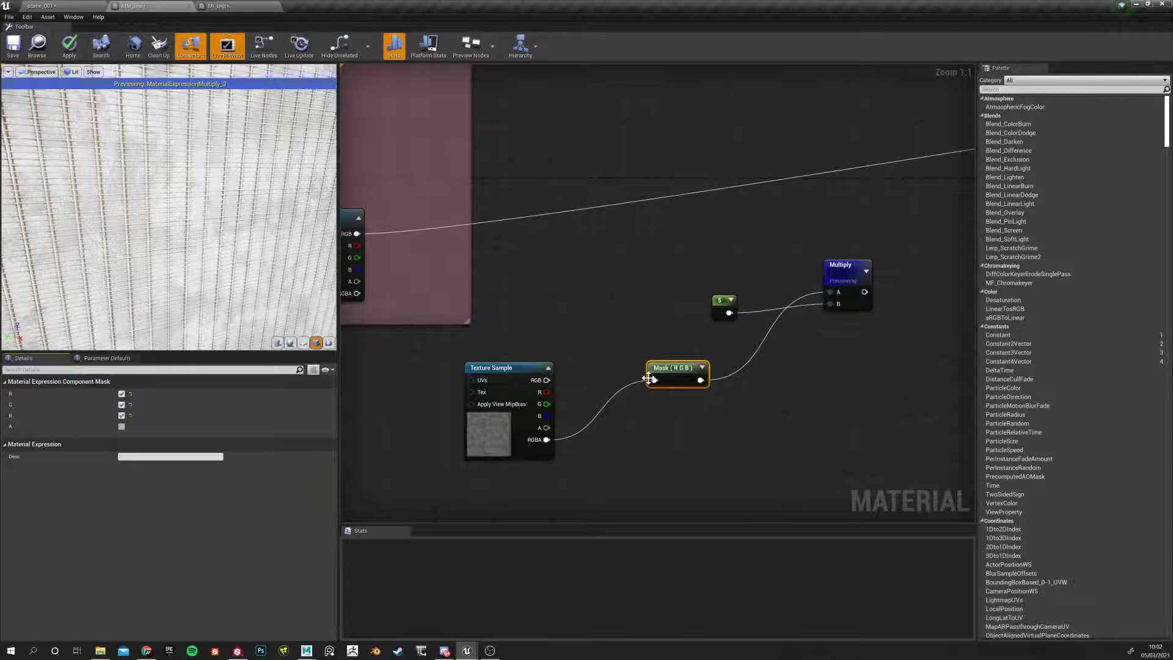
left_click(121, 426)
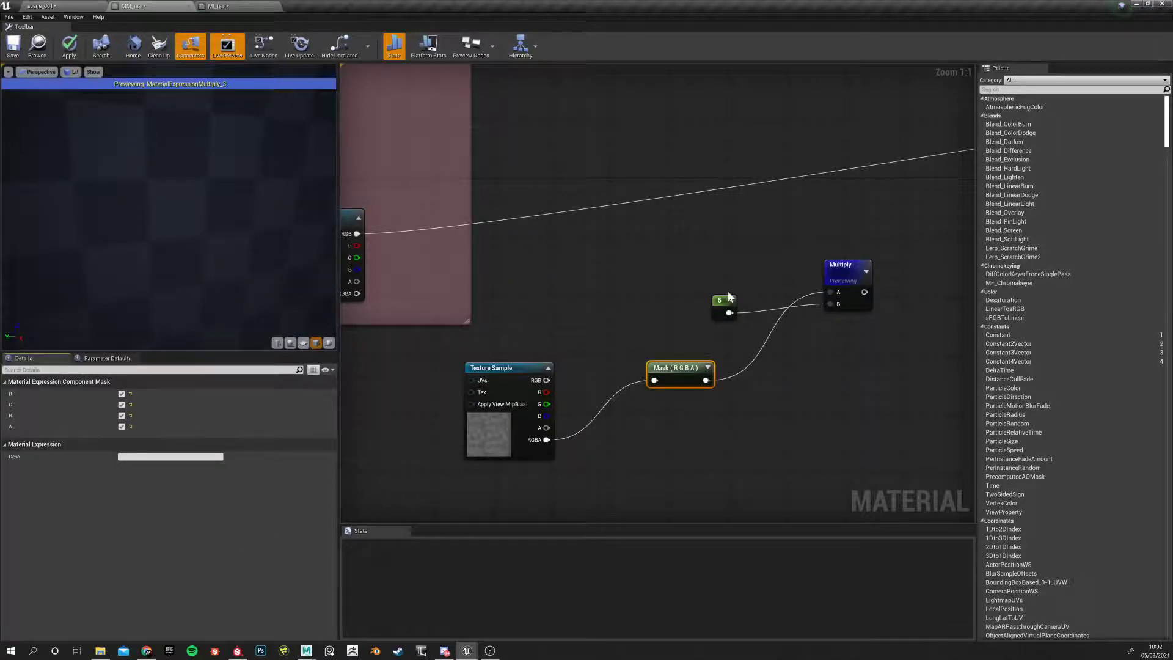
left_click_drag(190, 169, 173, 240)
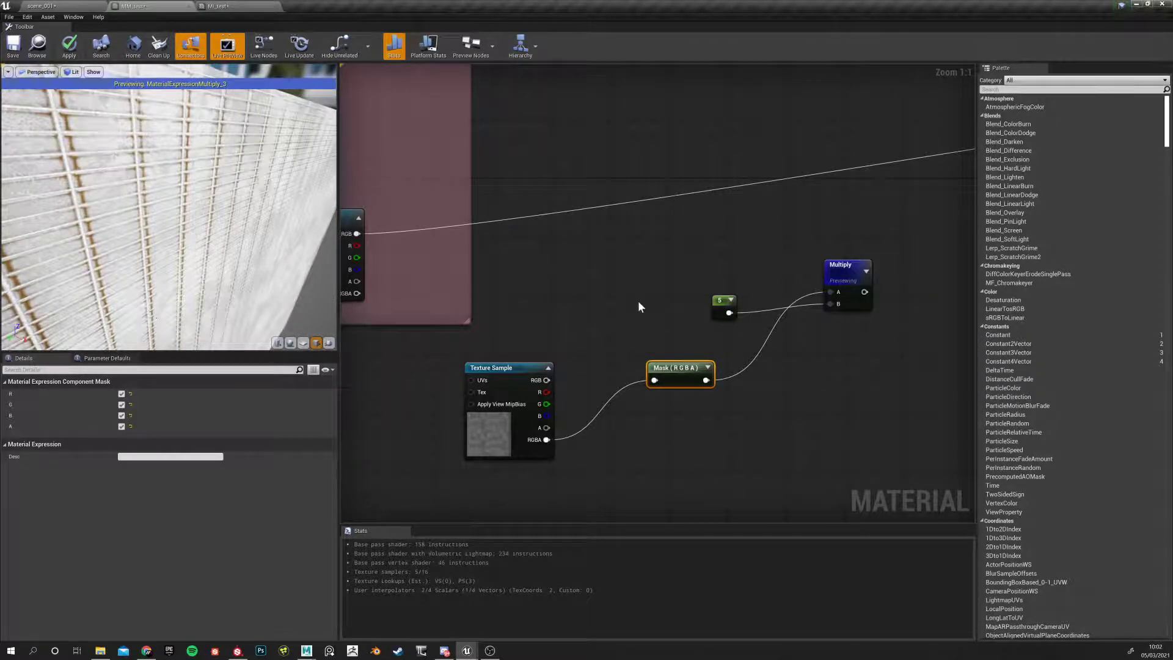
Turn the B and A channels of the Mask node off again, leaving only R and G
left_click(602, 365)
left_click(690, 367)
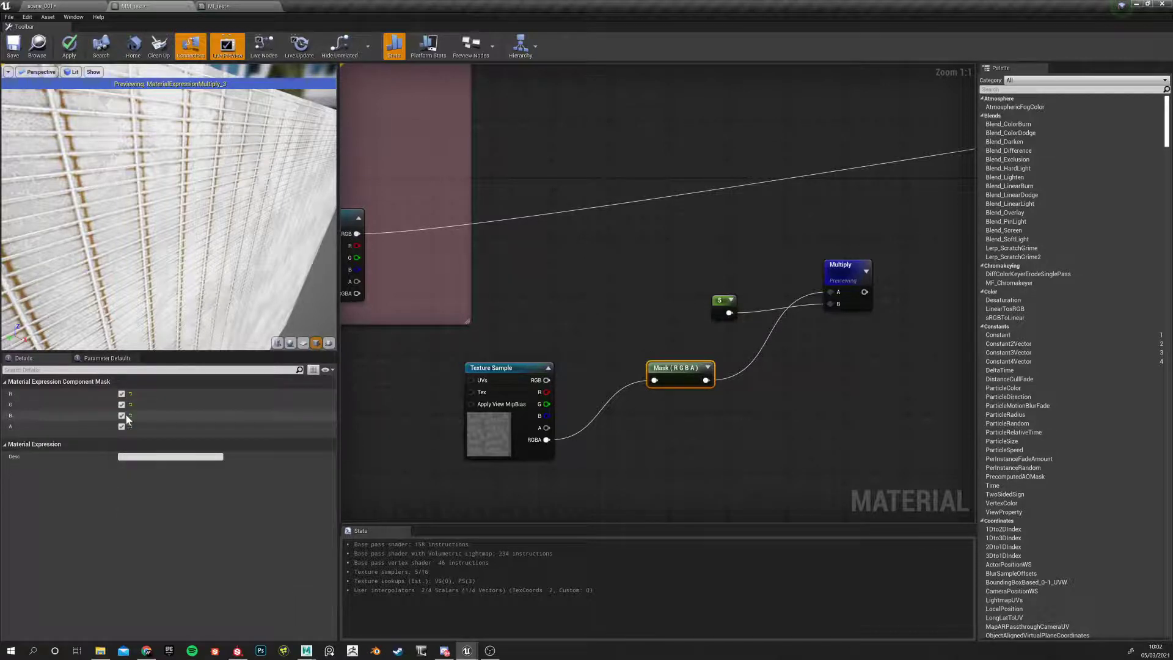
left_click(121, 415)
left_click(122, 427)
Connect the NORMAL sample's RGB output to the Mask node's input and delete the grating Texture Sample
mouse_move(614, 323)
right_mouse_down()
mouse_move(603, 319)
mouse_move(621, 328)
right_mouse_up()
left_click_drag(363, 237, 659, 385)
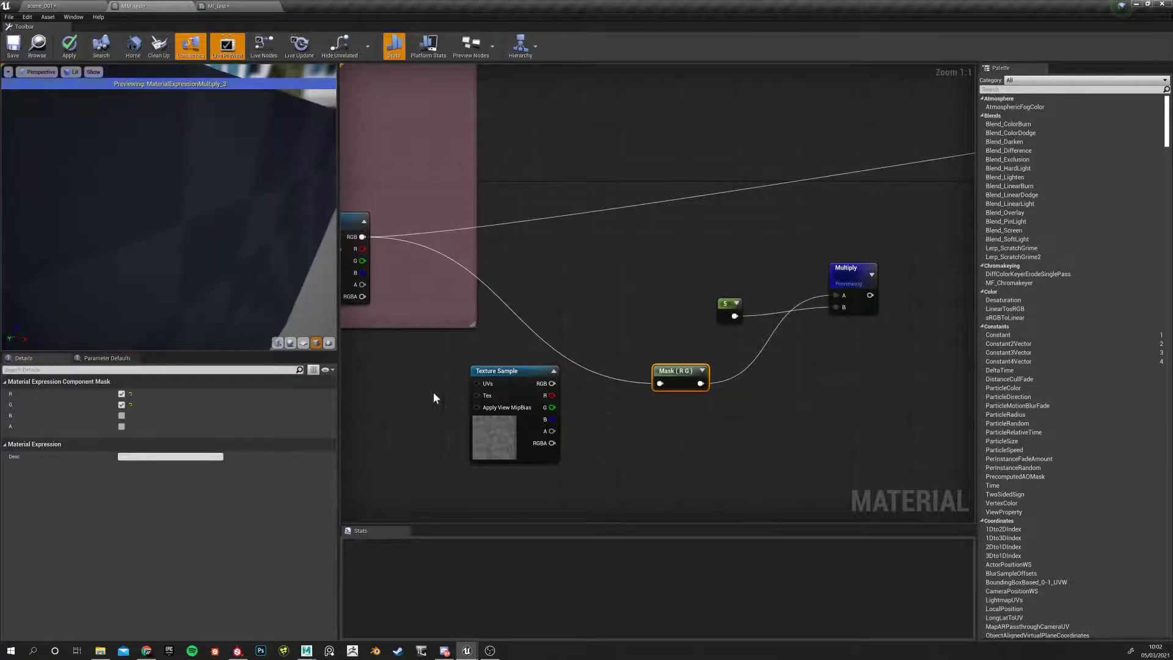
left_click(497, 373)
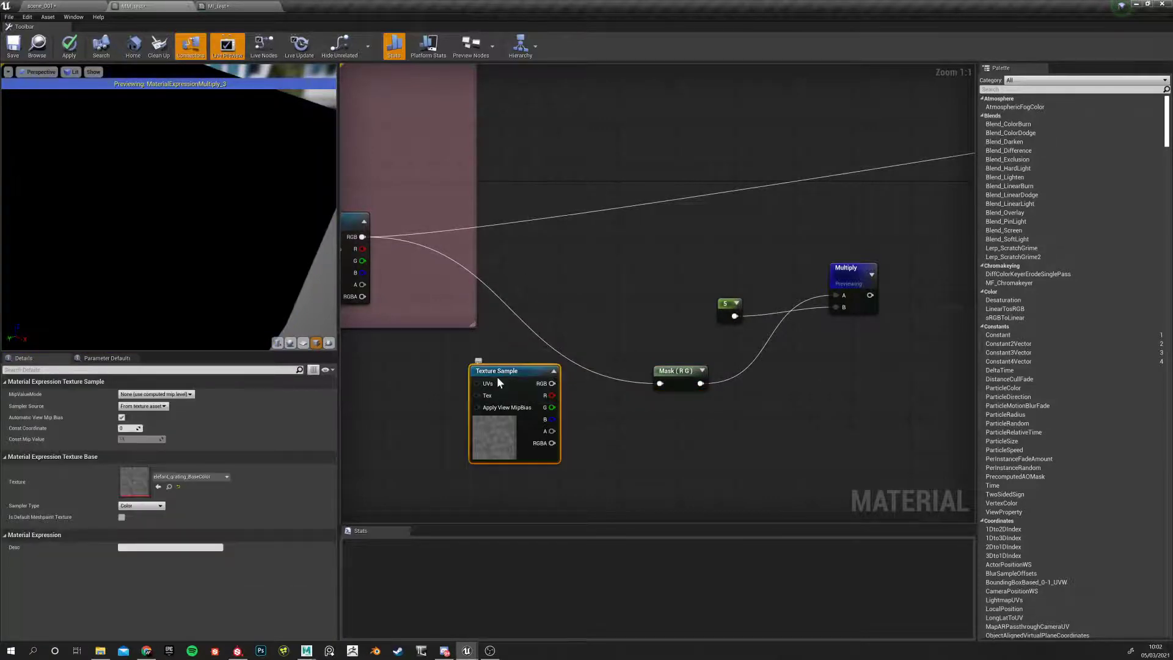
key("Delete")
Move the Mask node nearer the NORMAL sample, the Constant below the Mask's wire, and the Multiply node closer to them
left_click_drag(678, 371, 608, 326)
left_click(727, 308)
left_click_drag(247, 268, 205, 215)
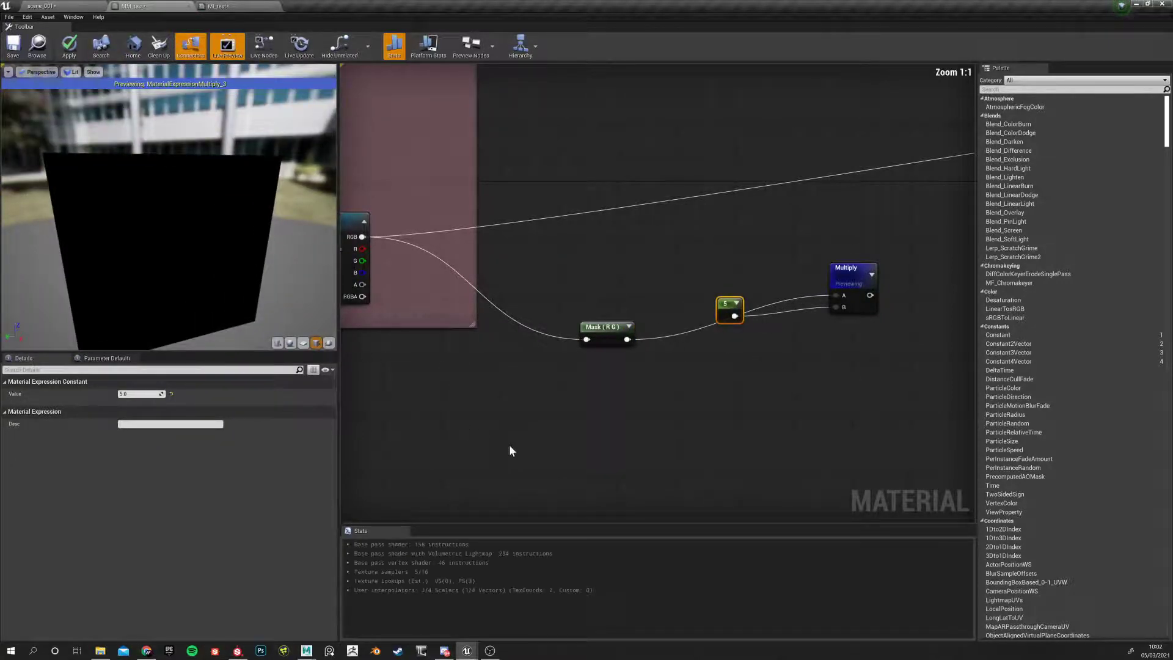
left_click_drag(730, 307, 731, 365)
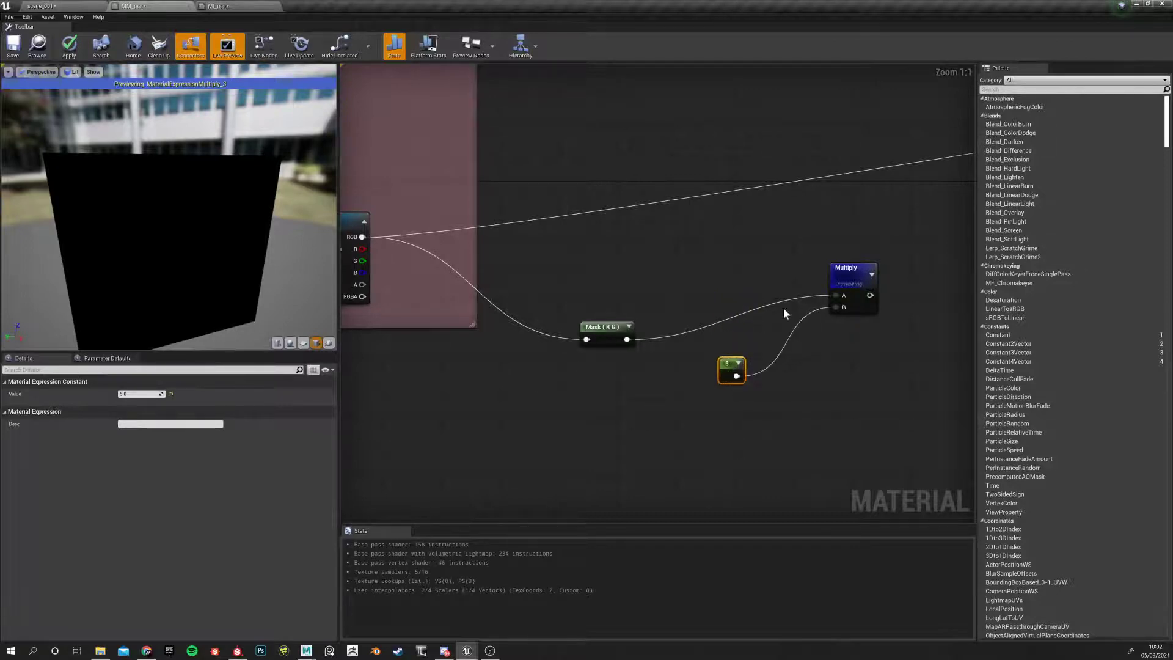
left_click(846, 269)
left_click_drag(846, 269, 816, 268)
Restart the Multiply node's preview, switch the preview to the Mask node and inspect the cube
left_click(594, 330)
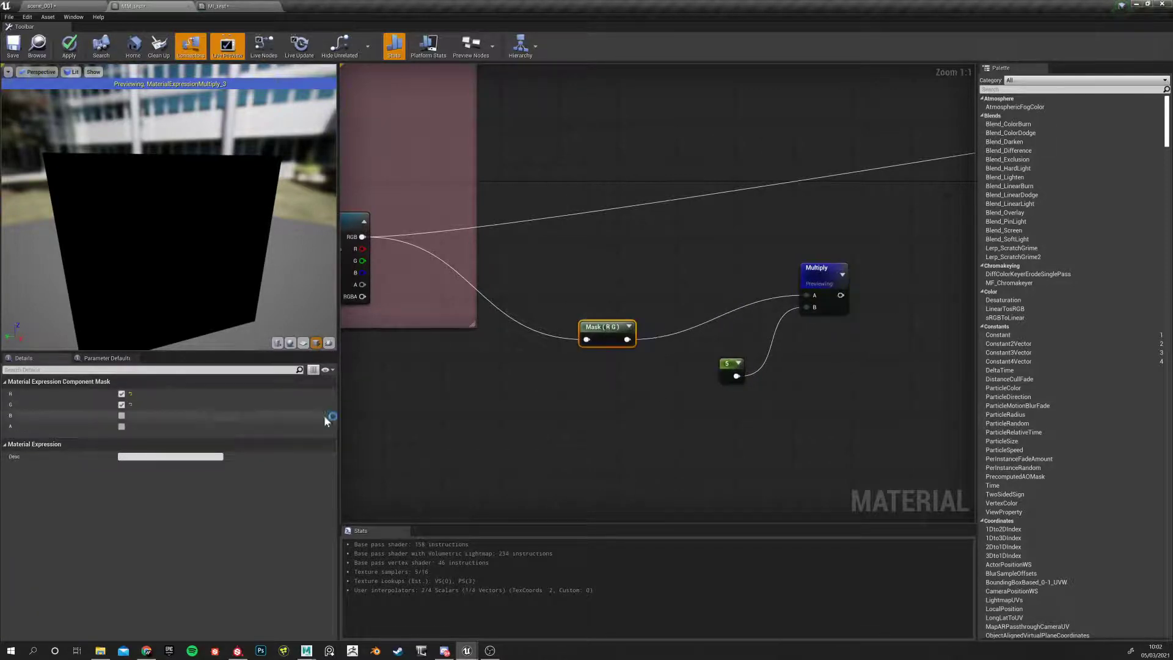
right_click(805, 277)
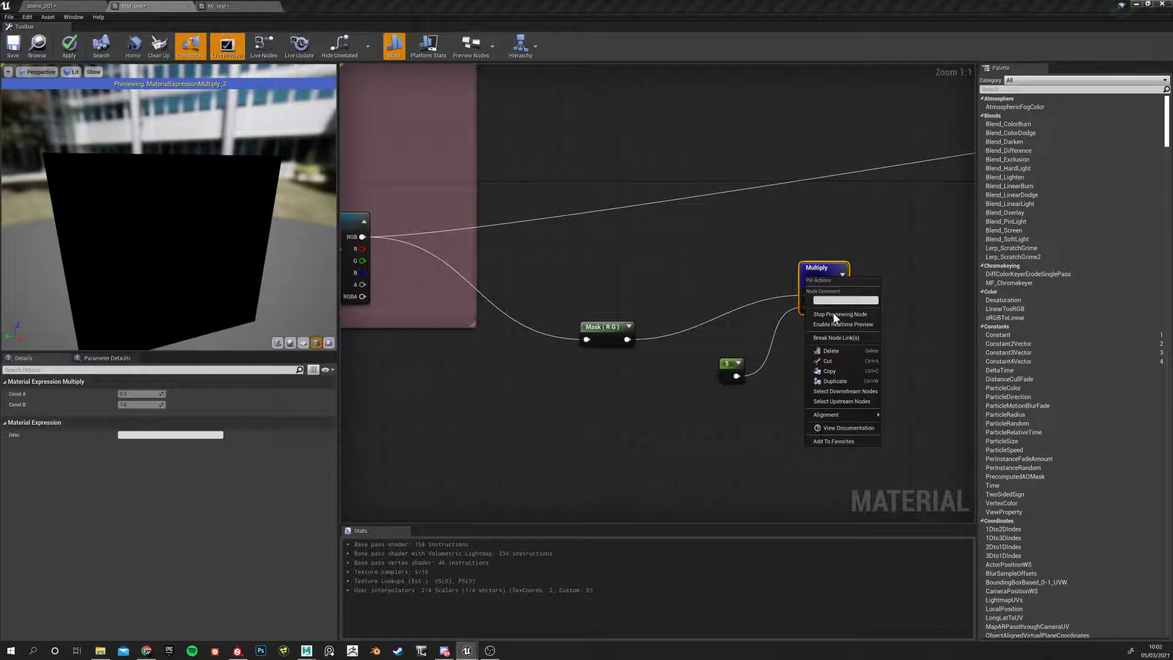
left_click(833, 314)
right_click(809, 269)
left_click(838, 307)
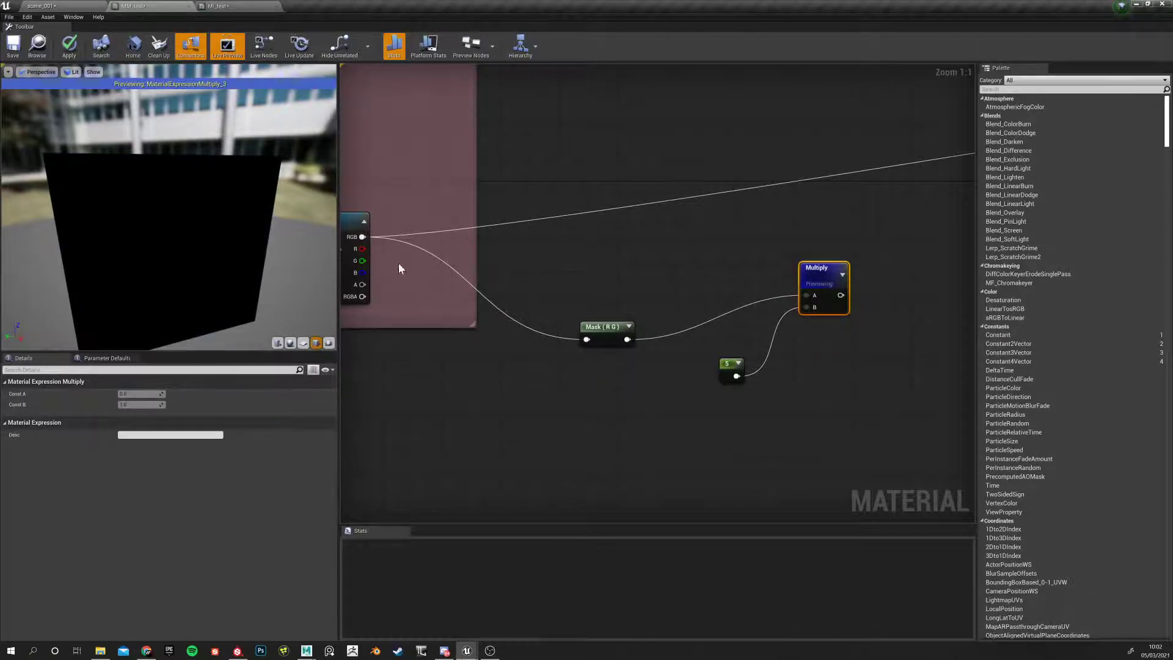
right_click(597, 333)
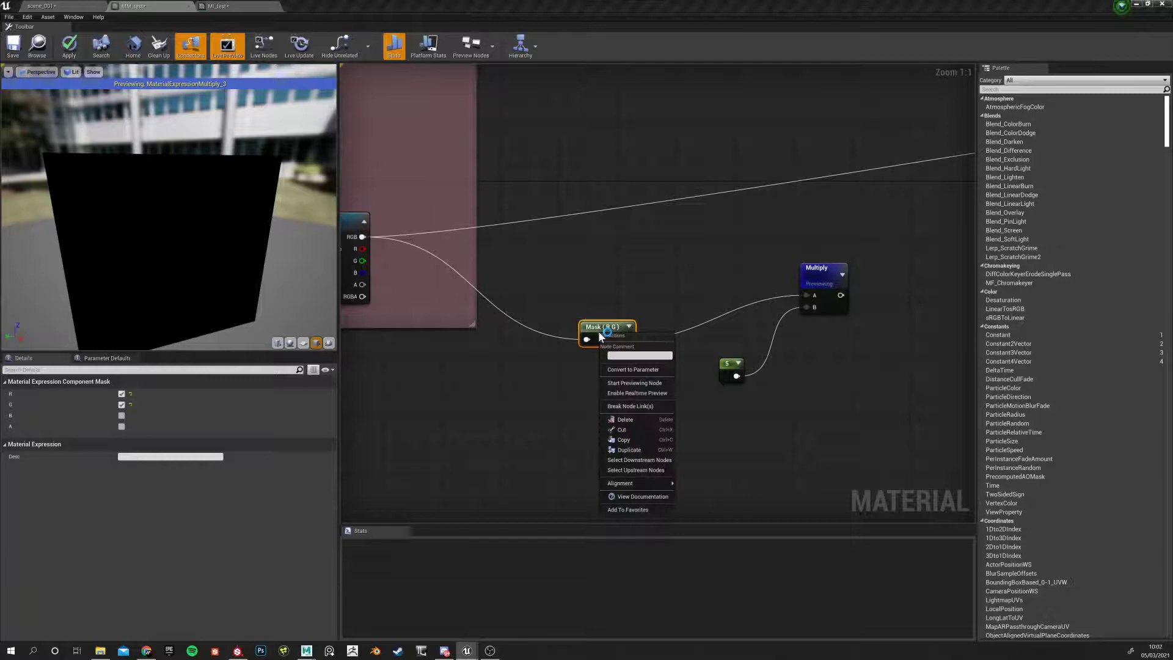
left_click(635, 382)
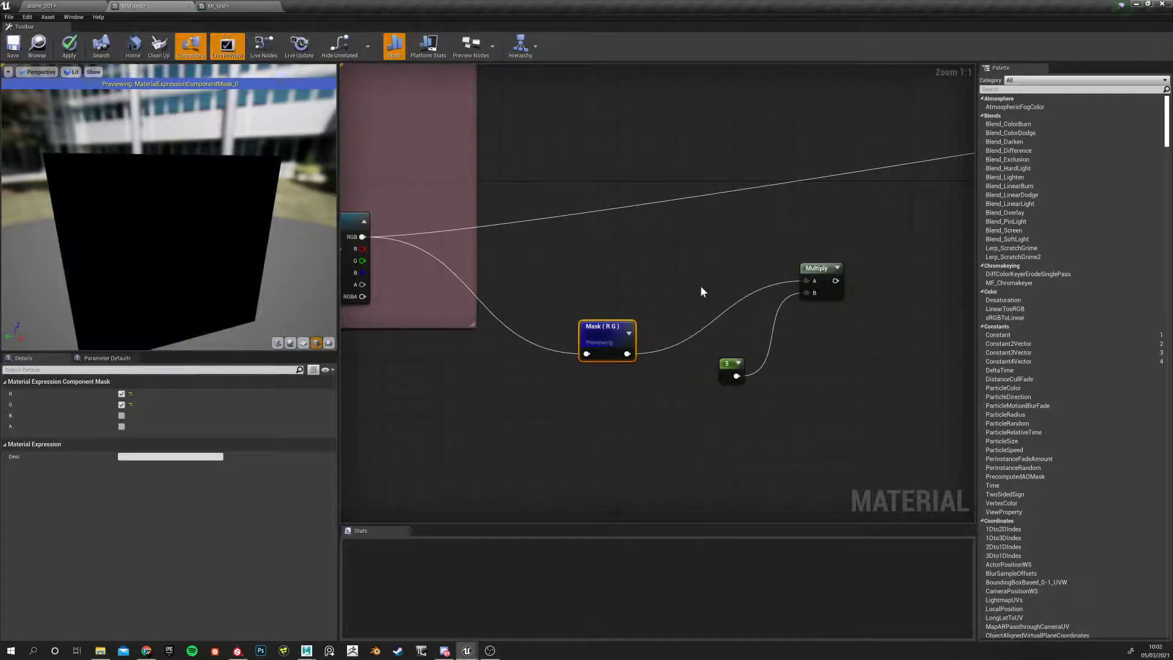
left_click_drag(262, 244, 365, 335)
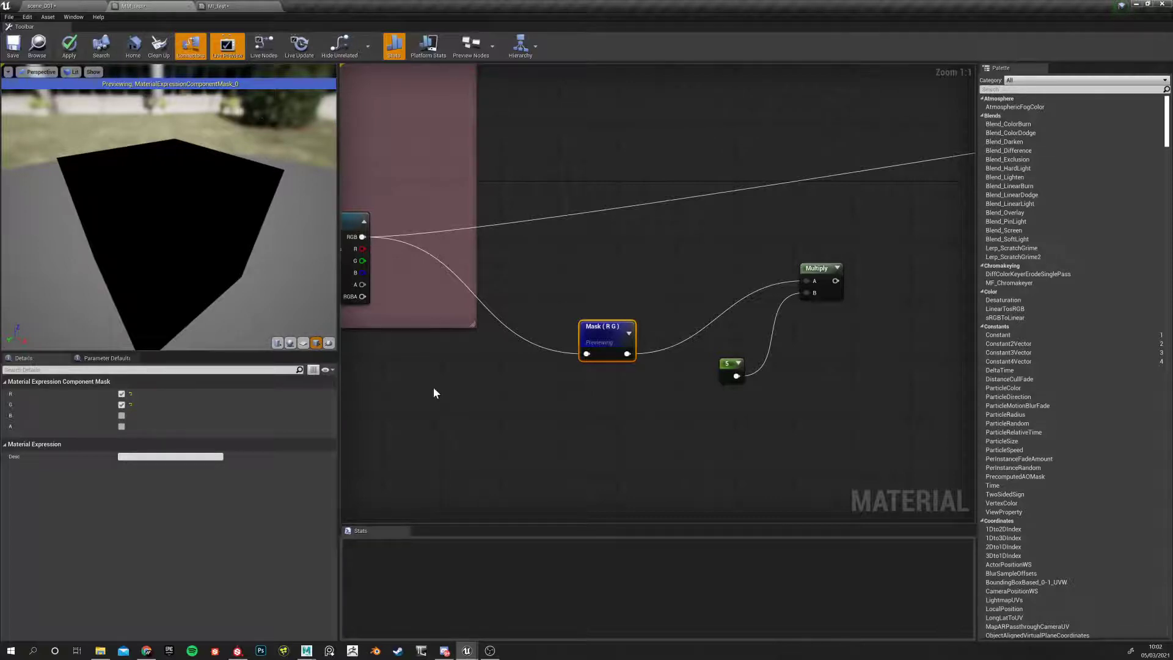
Check the properties of the Mask node and the NORMAL texture sample
left_click(451, 395)
left_click(602, 335)
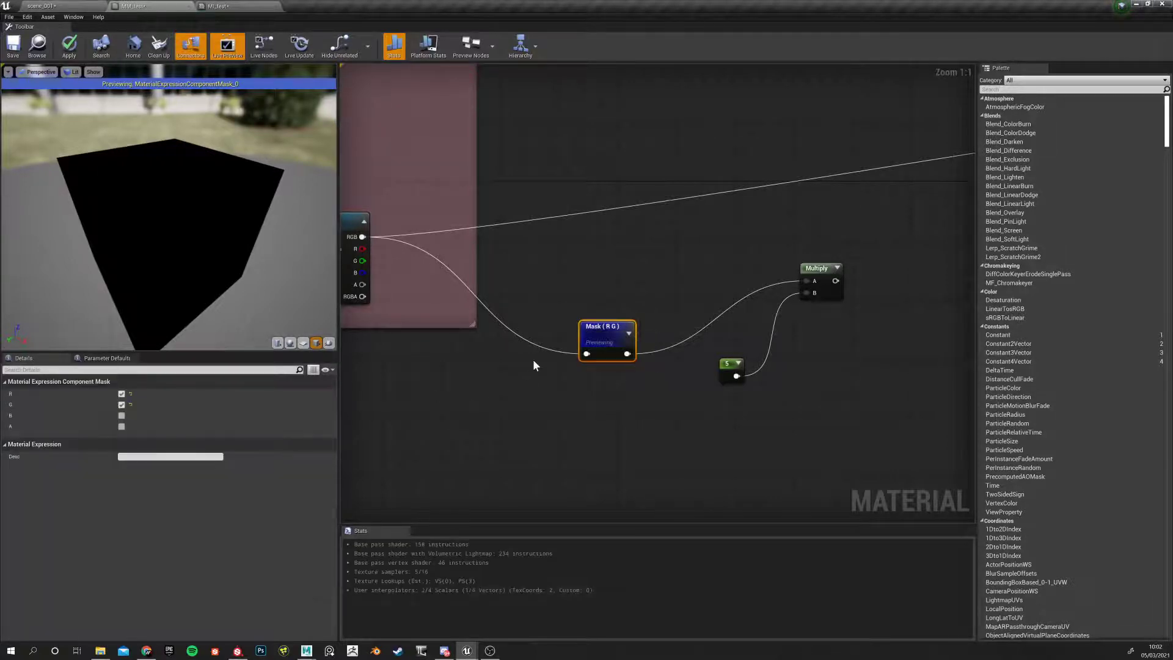
left_click(407, 360)
right_click_drag(409, 365, 529, 373)
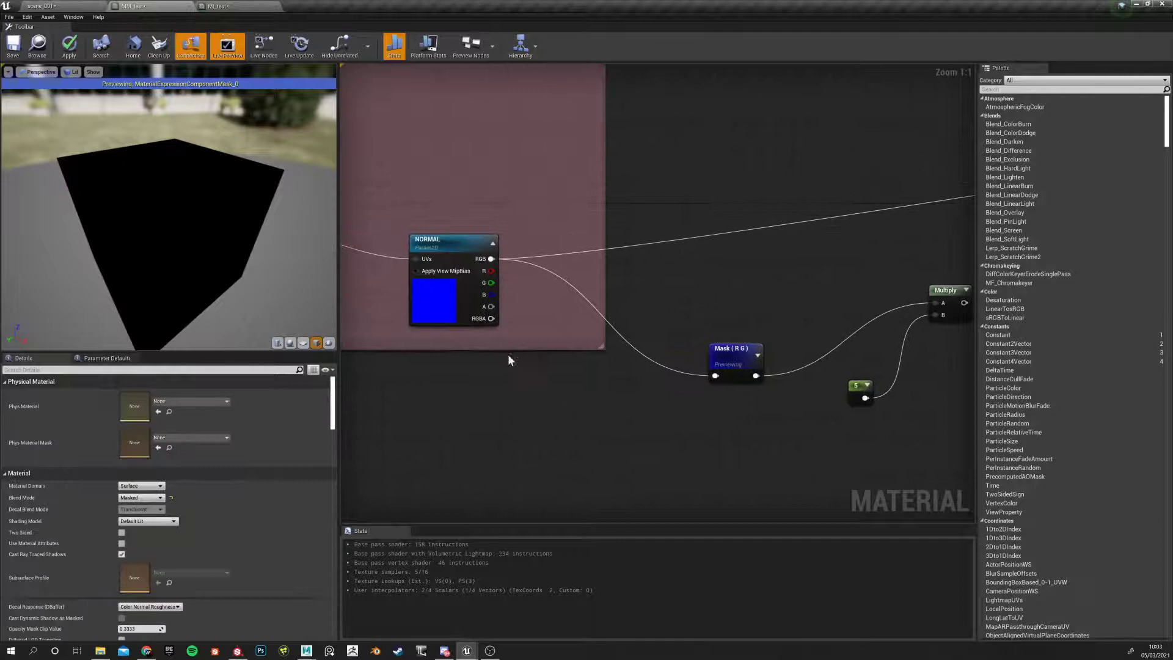
left_click(435, 273)
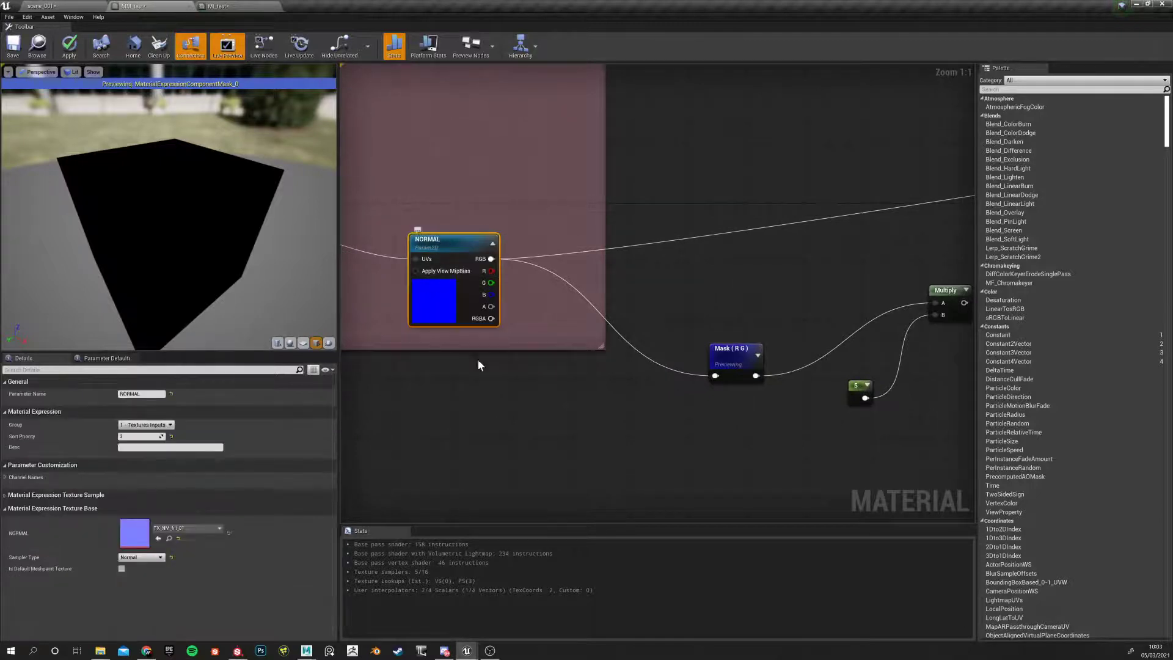
Arrange the Mask, Multiply and Constant nodes compactly beside the texture inputs group, with the Constant lowest
right_click_drag(438, 311, 397, 304)
right_click_drag(554, 437, 460, 452)
left_click_drag(591, 351, 599, 270)
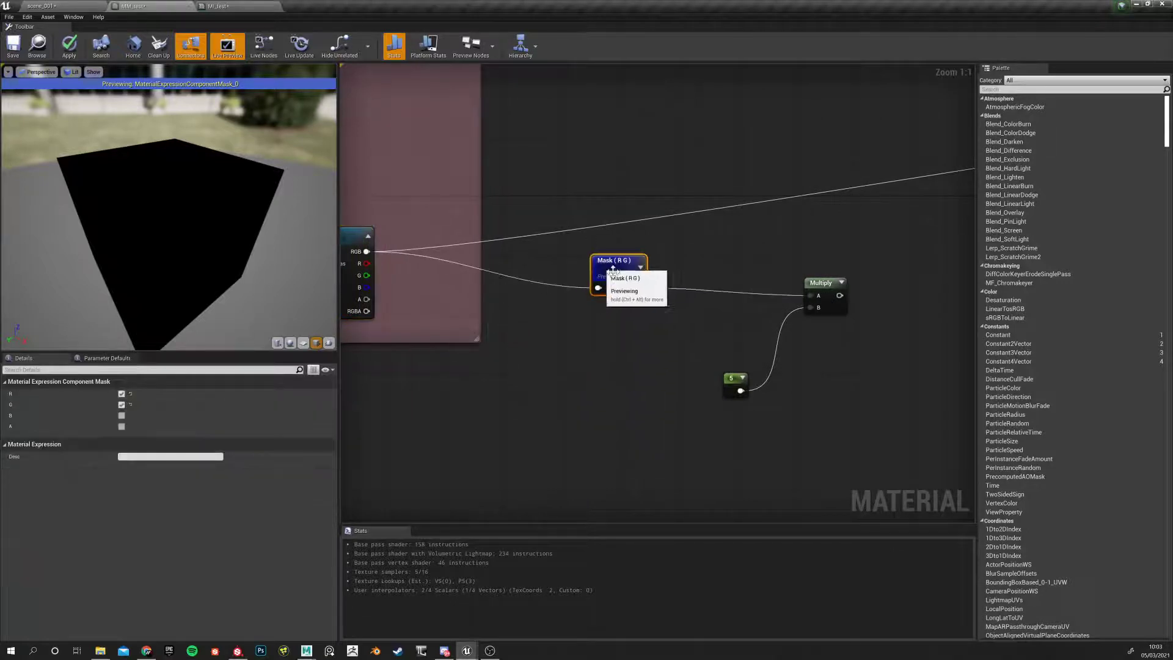
left_click_drag(816, 288, 749, 281)
left_click_drag(730, 384, 627, 376)
left_click_drag(600, 271, 600, 257)
left_click_drag(753, 283, 696, 296)
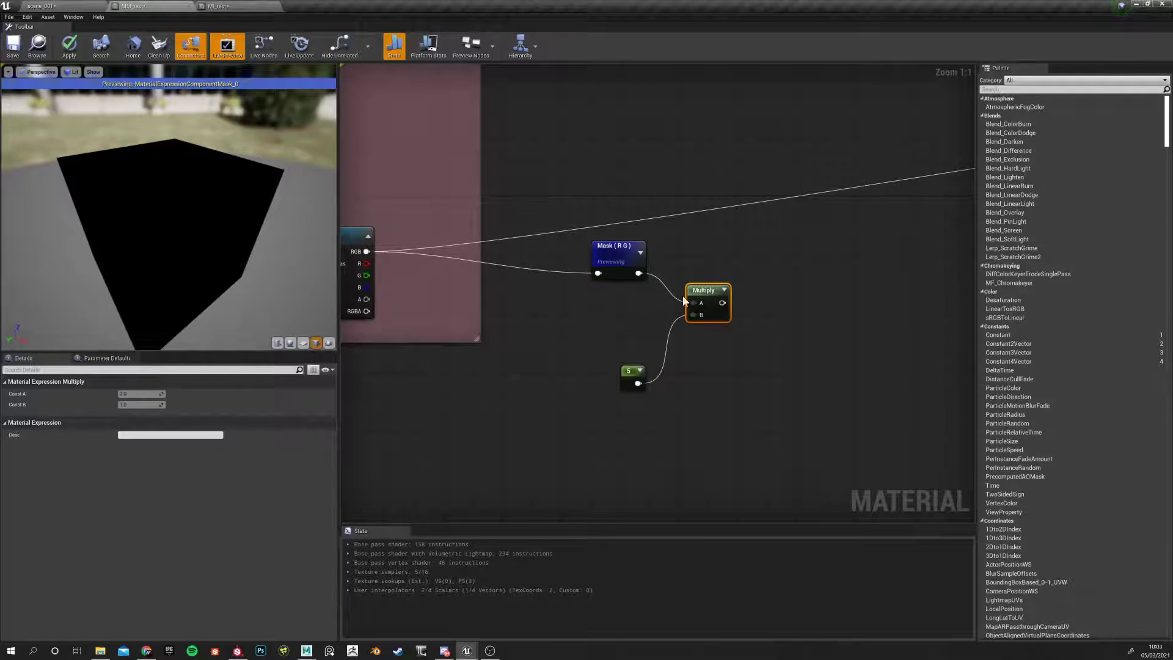
right_click_drag(597, 316, 577, 290)
left_click_drag(606, 344, 569, 388)
Examine the Roughness Tweaks and UV tweaks groups, including how Append combines U Offset and V Offset
right_click_drag(463, 311, 506, 418)
scroll(485, 406, "down", 8)
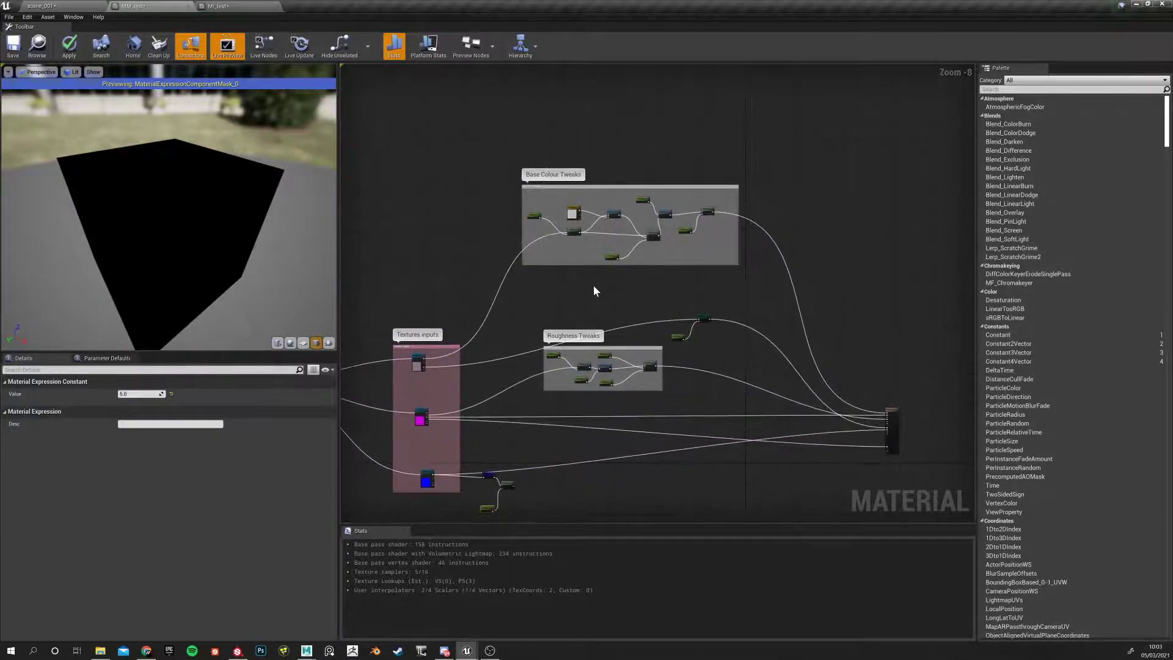
scroll(591, 285, "up", 3)
scroll(598, 422, "up", 3)
scroll(597, 456, "up", 2)
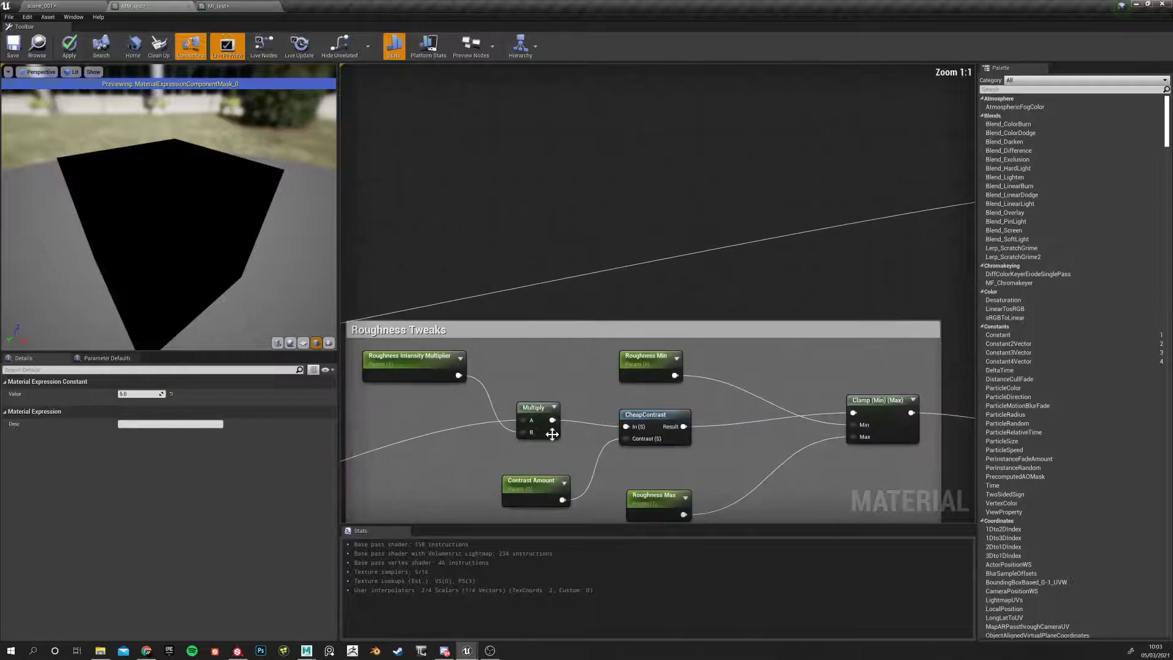
scroll(477, 458, "down", 8)
right_click_drag(342, 403, 460, 345)
scroll(537, 334, "up", 9)
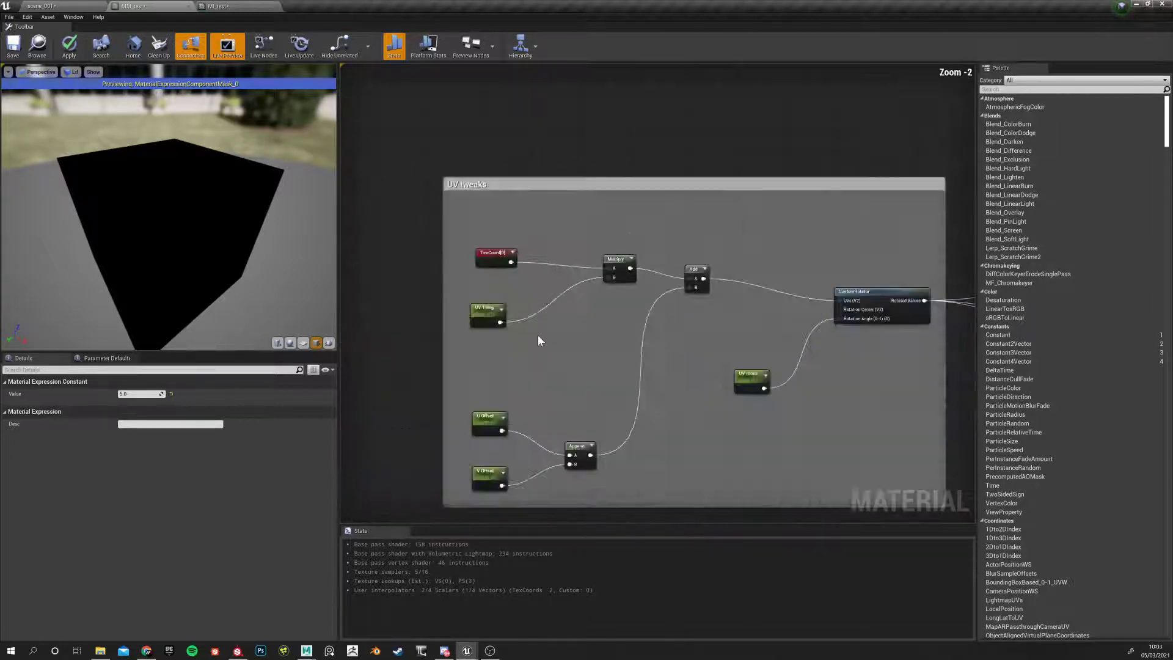
left_click(419, 406)
left_click(414, 476)
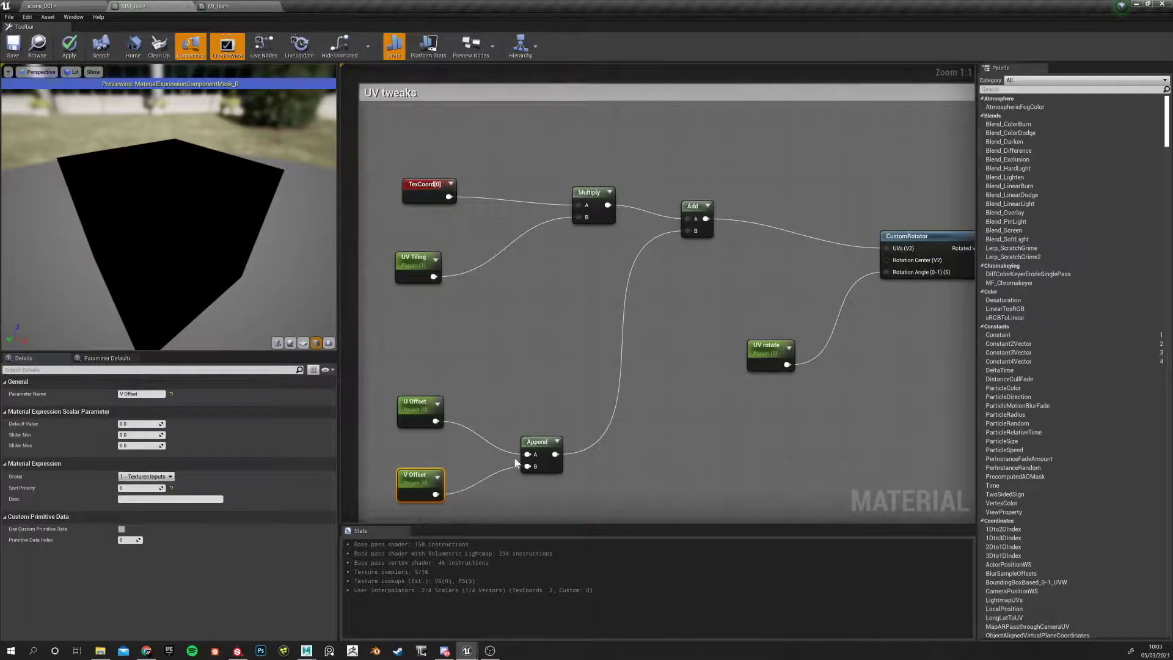
left_click(536, 443)
right_click_drag(524, 398, 481, 359)
scroll(504, 397, "down", 9)
Add an AppendVector node, connecting Multiply's output to its A input and the NORMAL sample's B channel to its B input
scroll(678, 376, "up", 7)
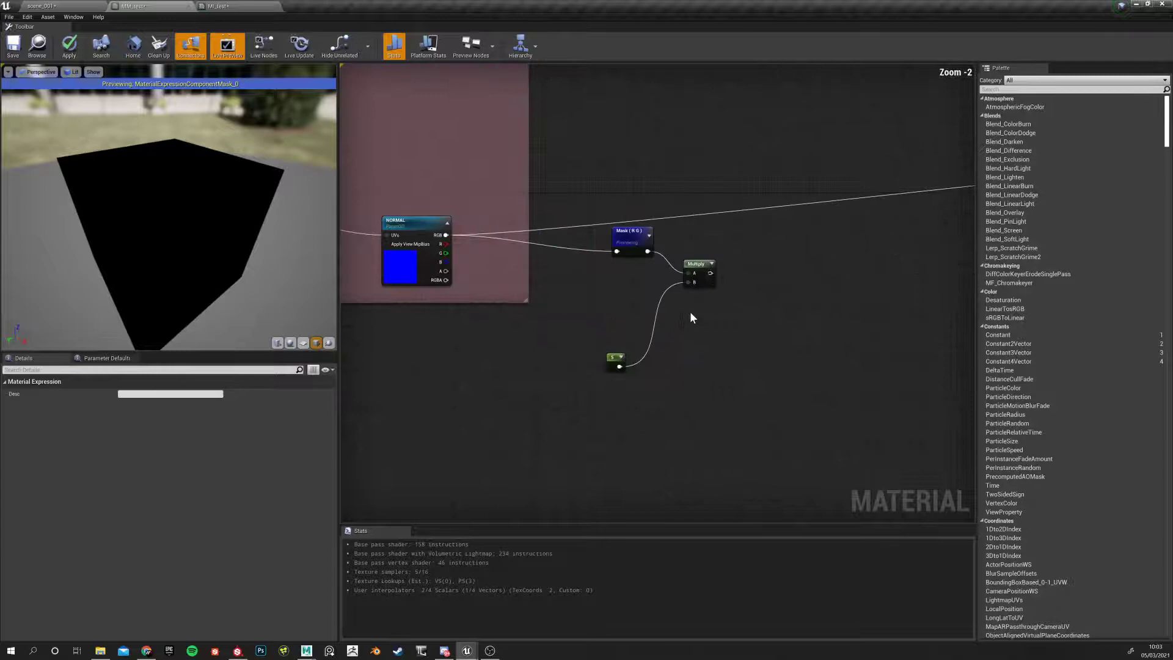
right_click_drag(708, 323, 693, 323)
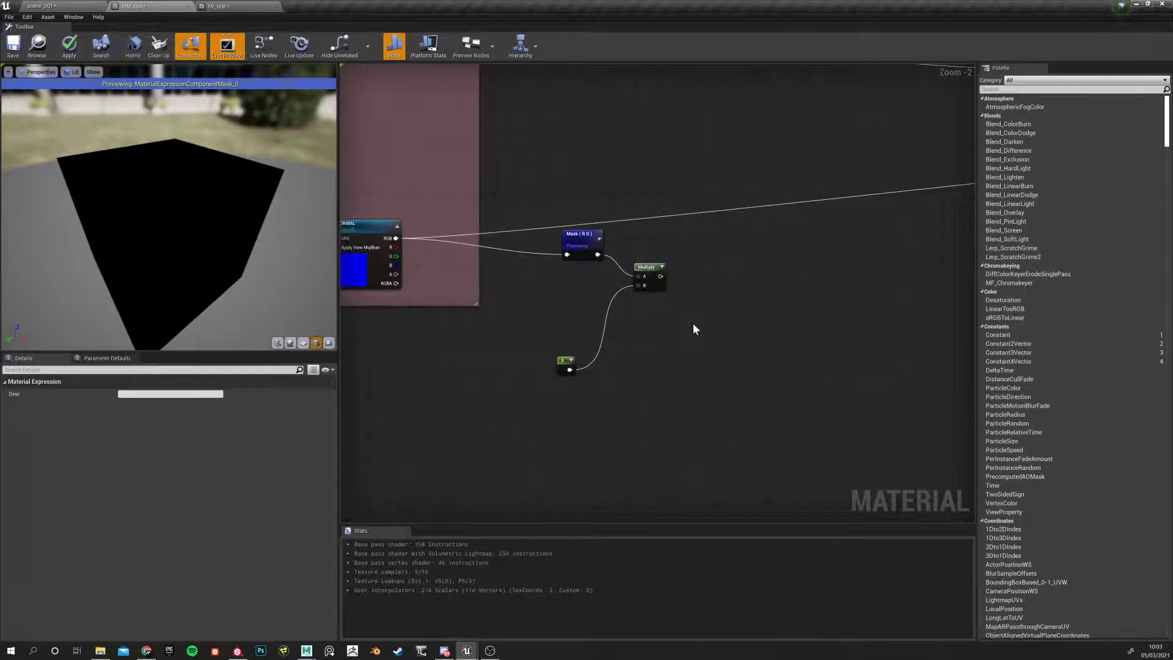
right_click(694, 324)
type("app")
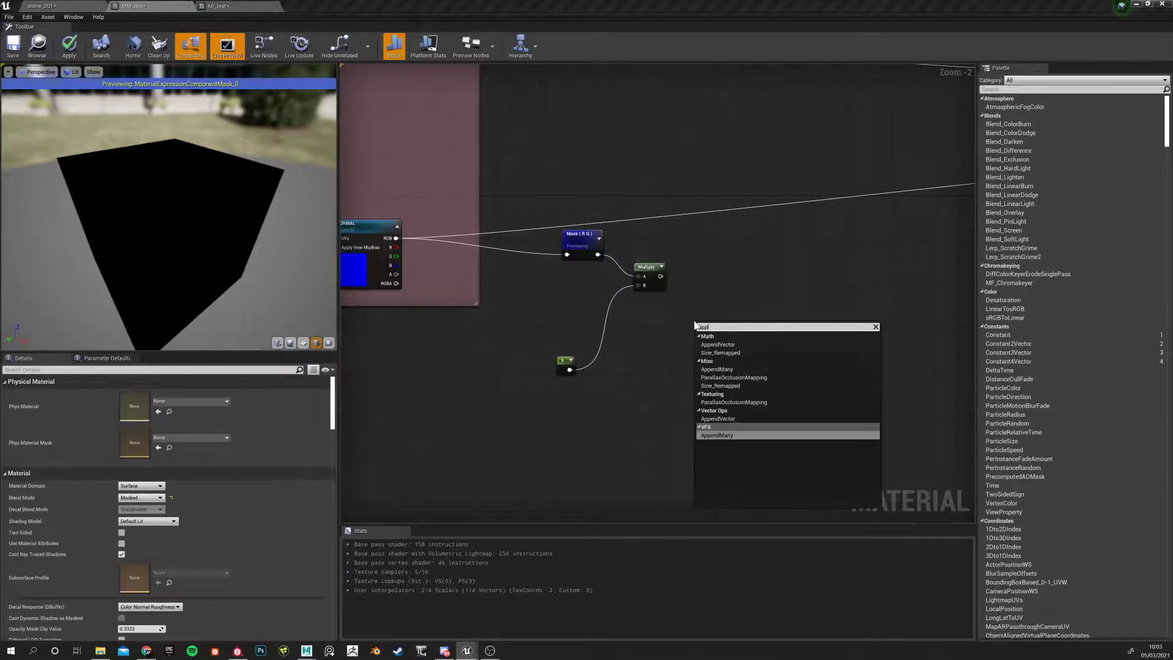
left_click(717, 420)
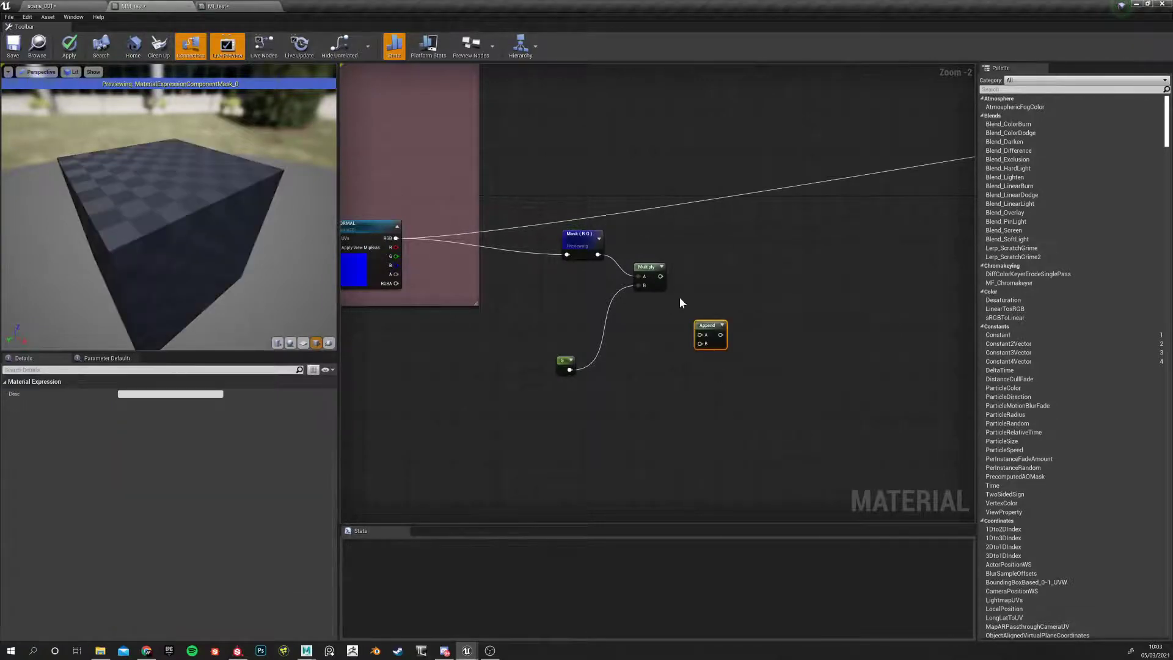
left_click_drag(658, 281, 700, 334)
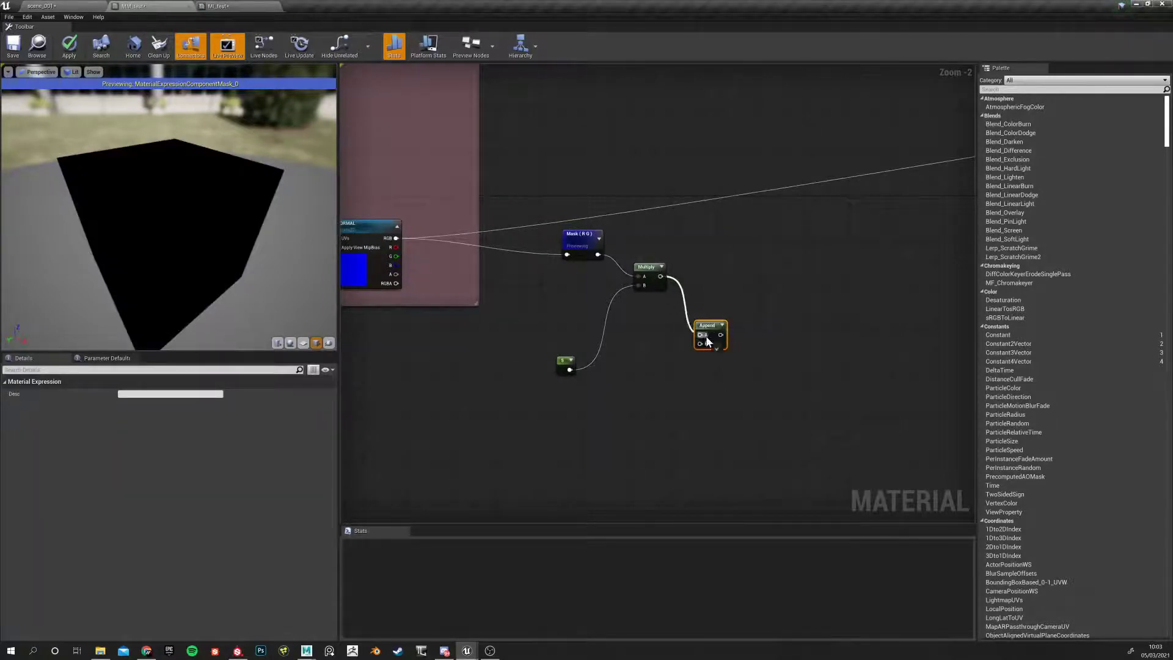
left_click_drag(391, 265, 700, 343)
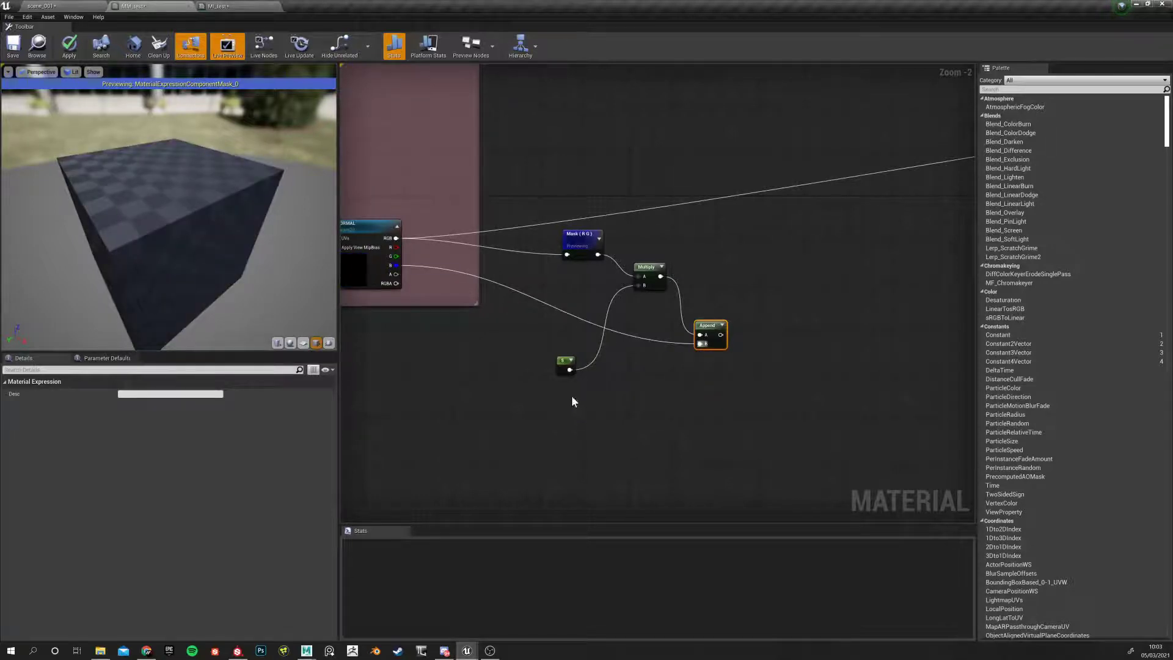
Set the Constant node that drives the normal Multiply to 1
left_click(564, 364)
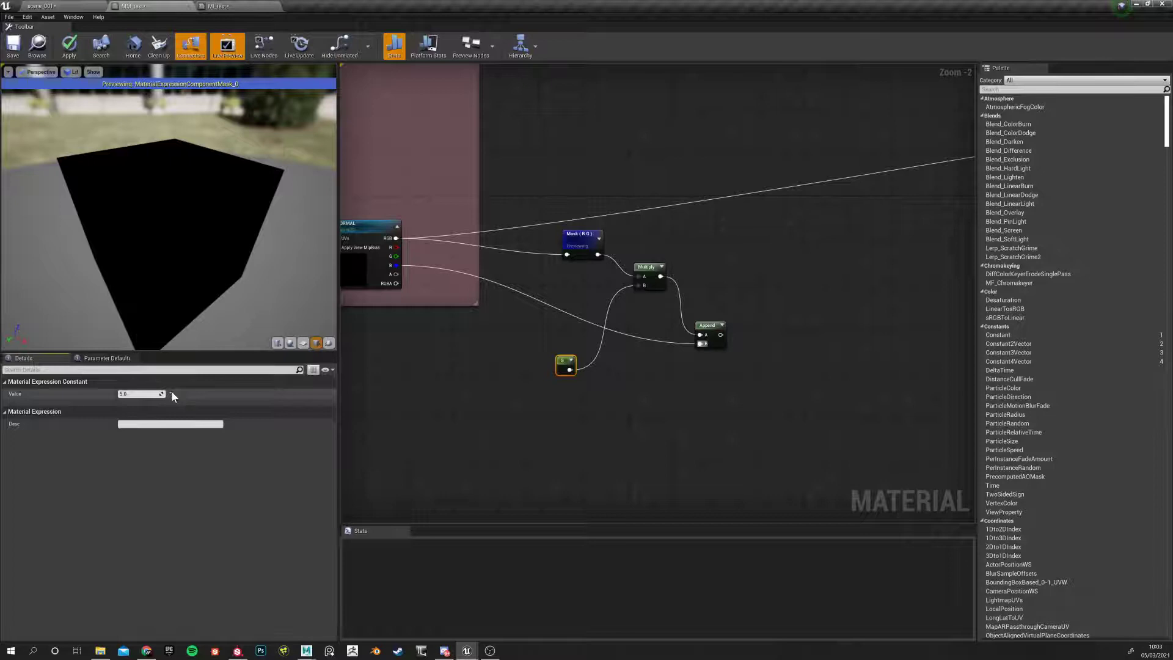
left_click(172, 394)
left_click(140, 394)
type("1")
key("Return")
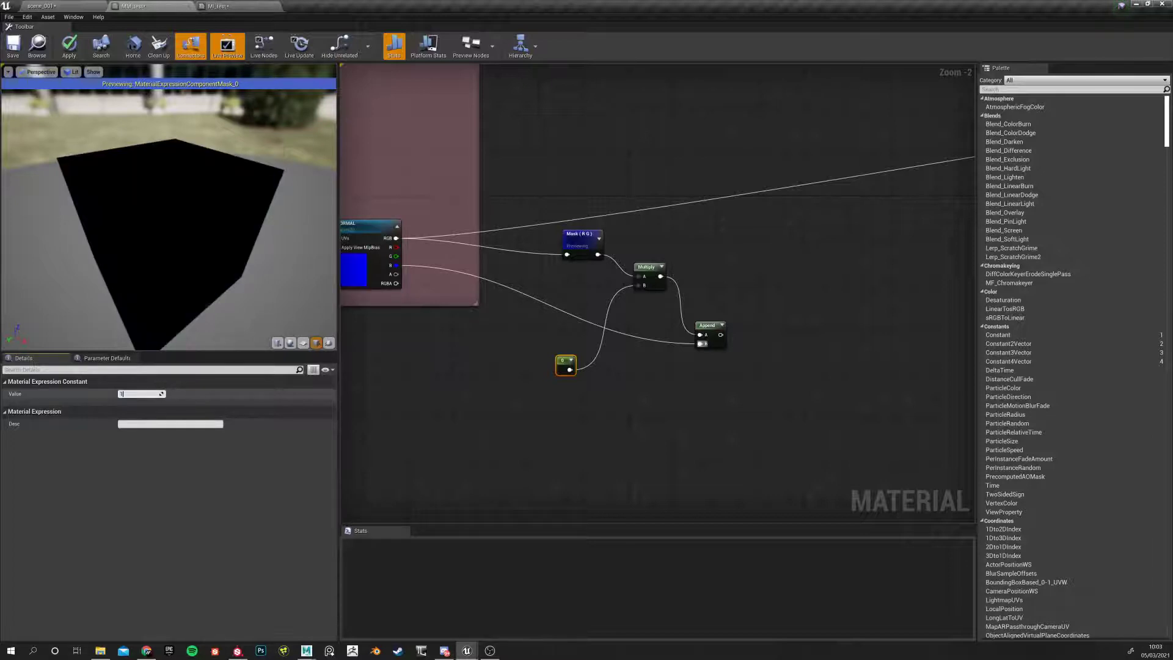
Convert the Constant node that drives the normal Multiply into a scalar parameter named Normal Strength
left_click(538, 432)
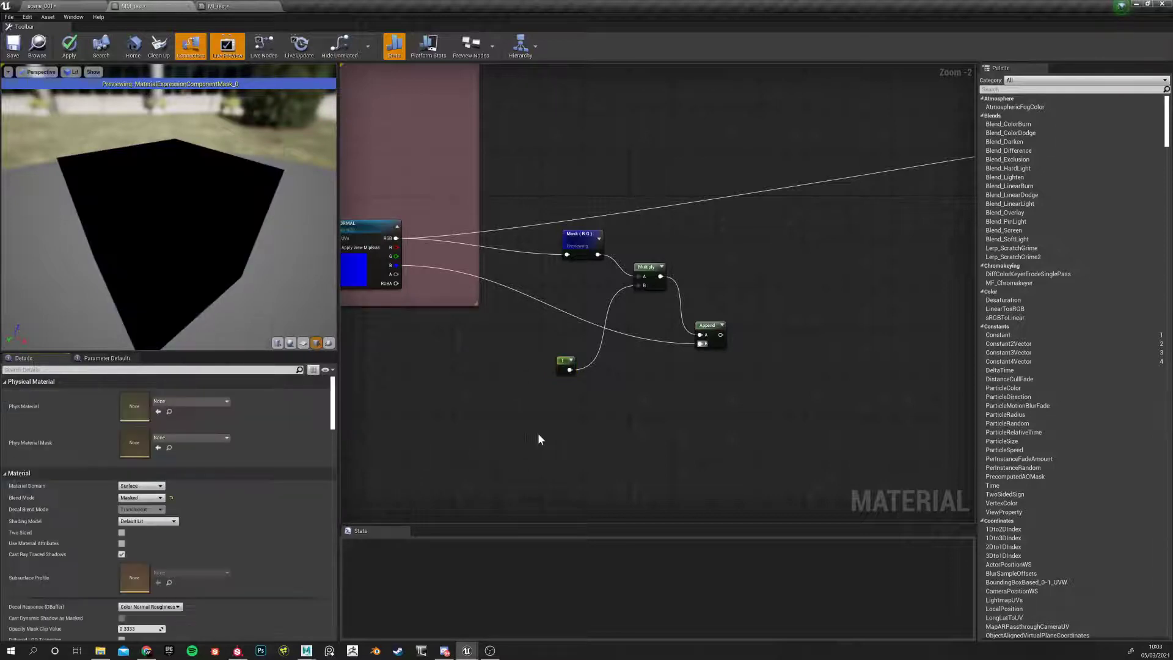
left_click(558, 364)
right_click(560, 360)
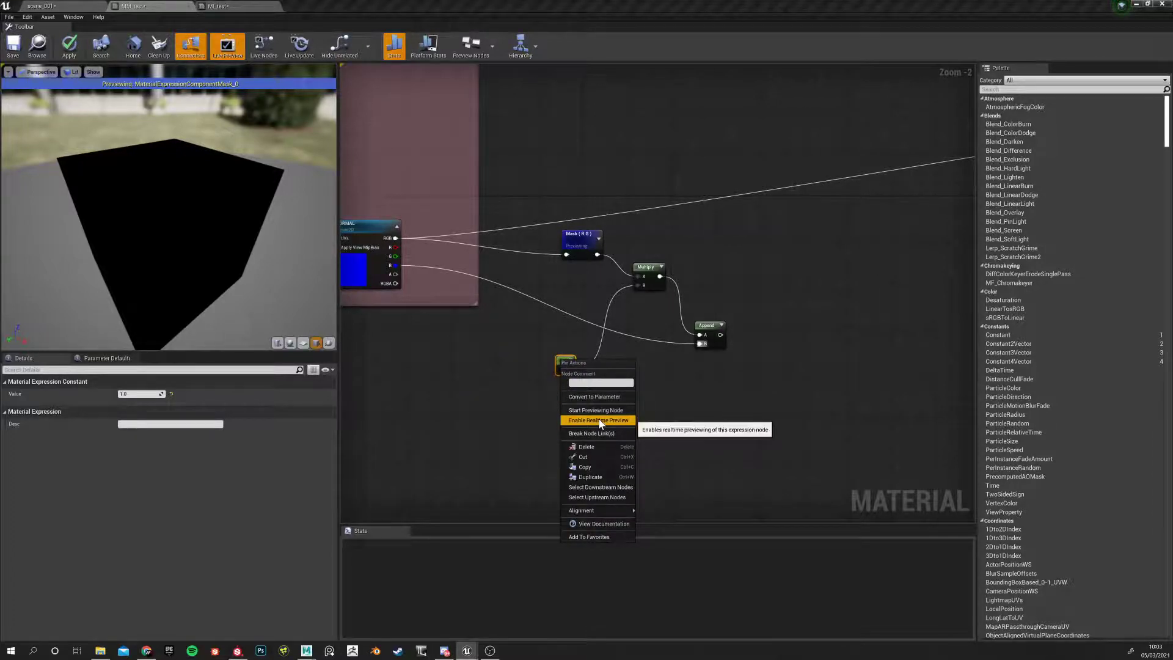
left_click(588, 396)
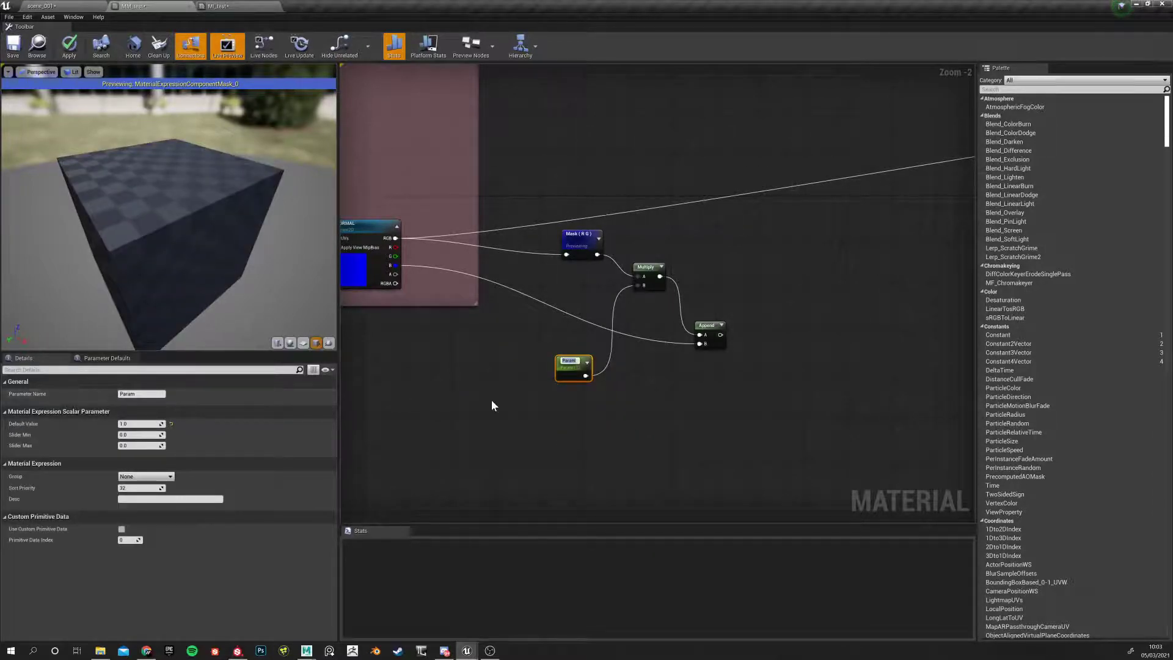
key("BackSpace")
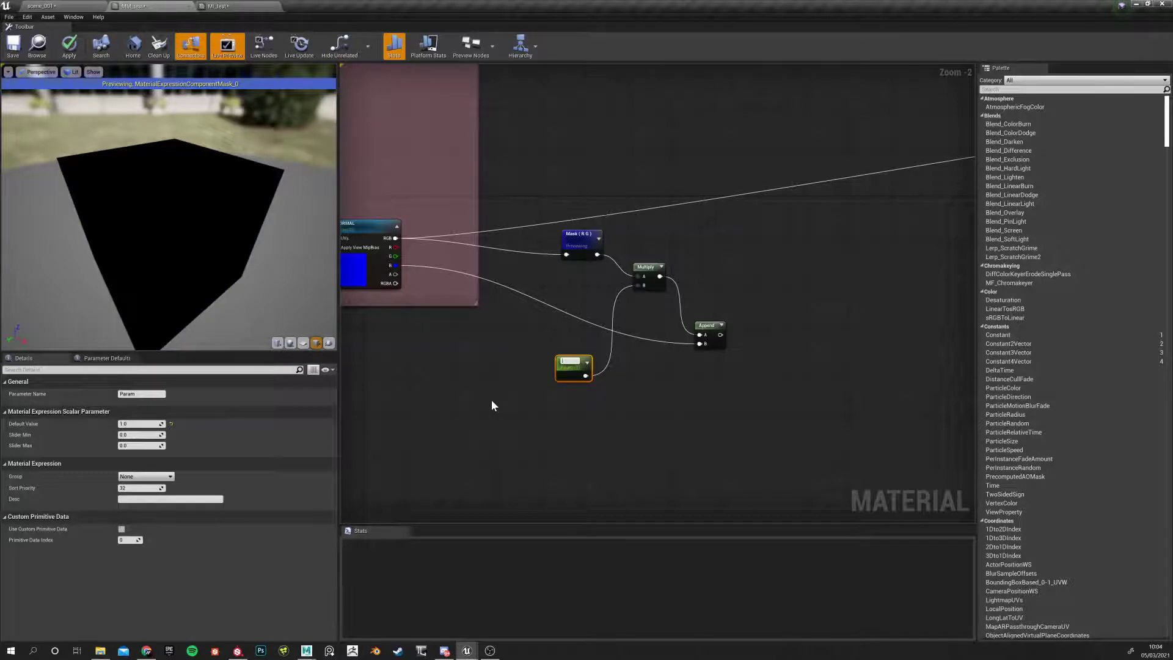
type("Normal")
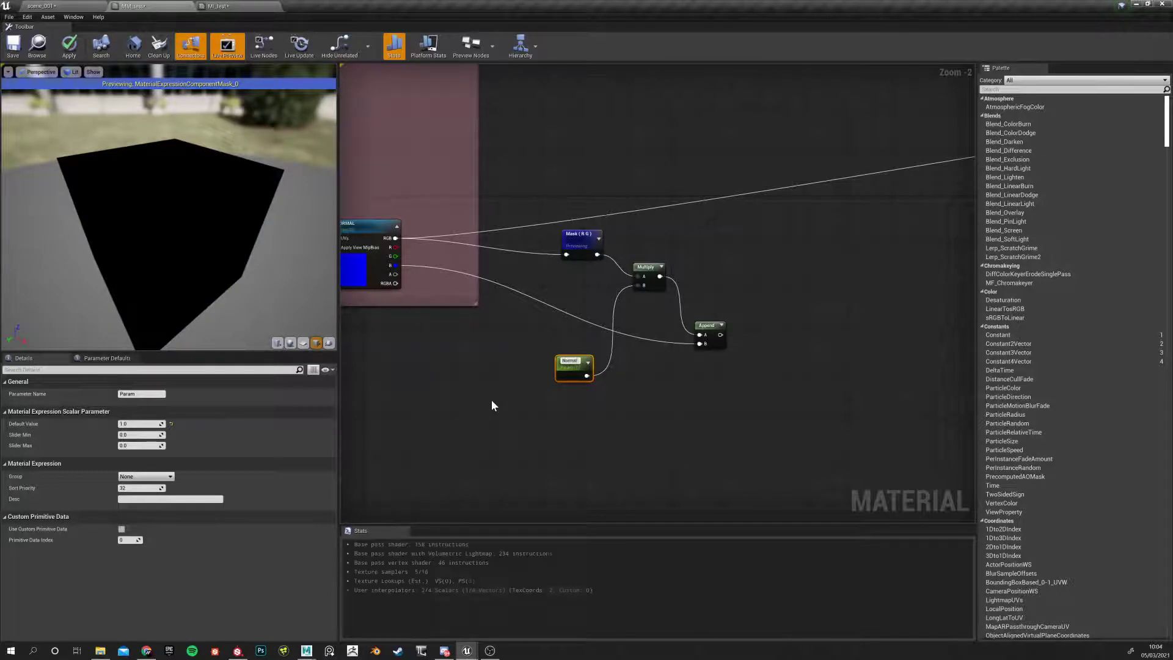
type(" Strength")
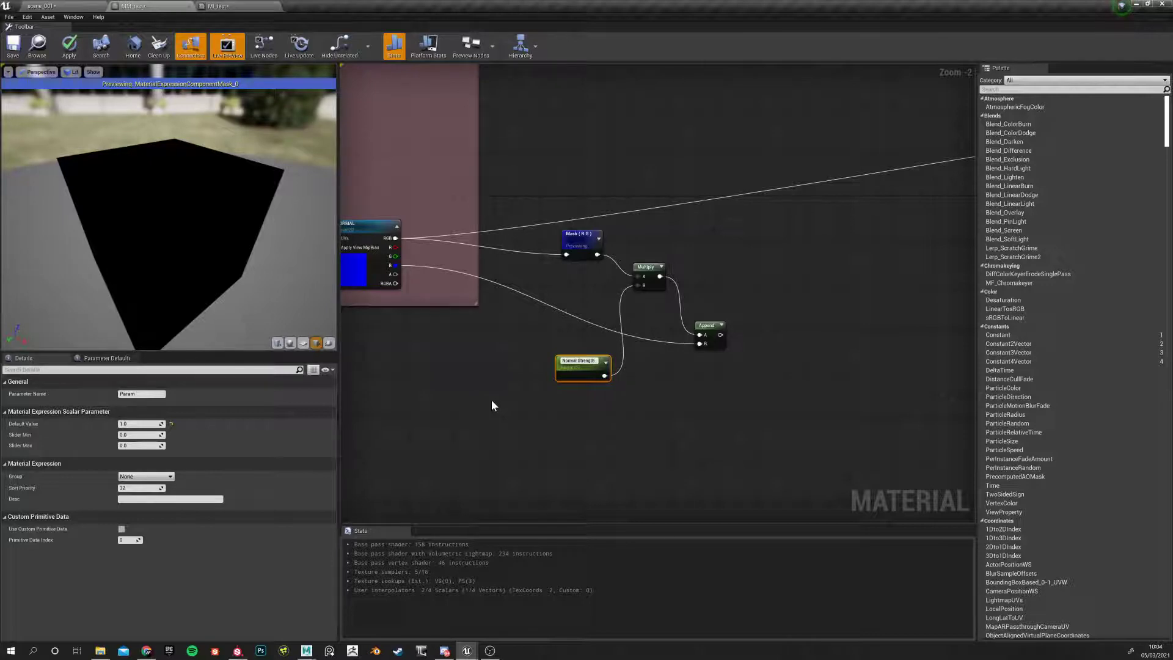
key("Return")
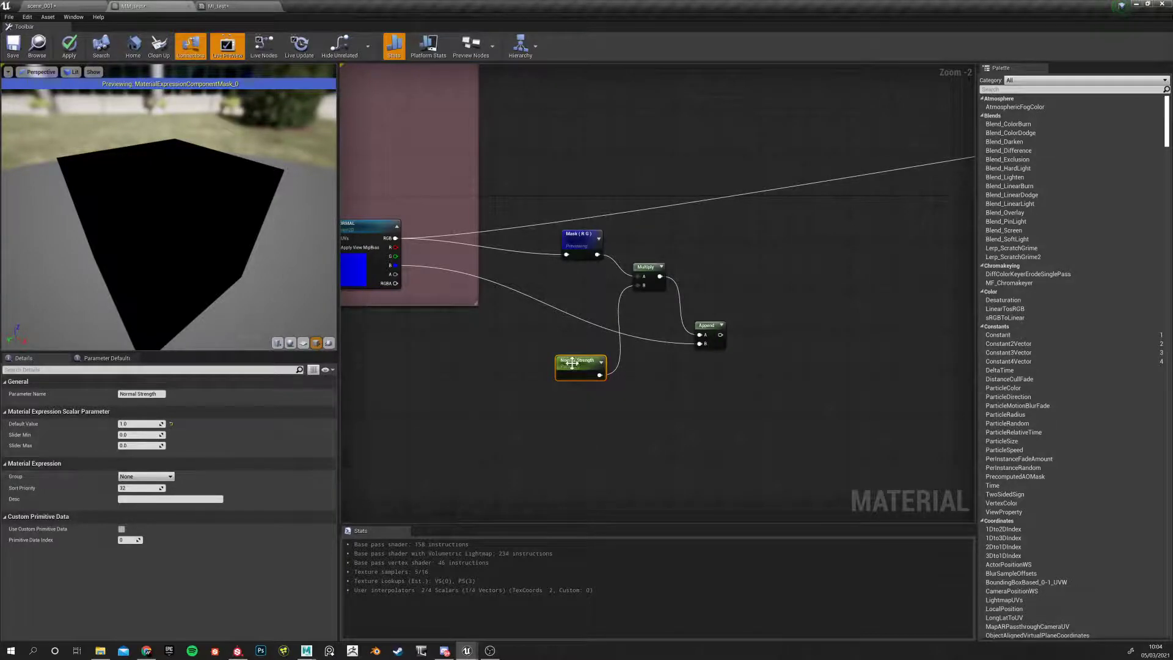
Start previewing the normal chain's Append node in place of the Mask node
left_click(562, 242)
scroll(613, 306, "down", 5)
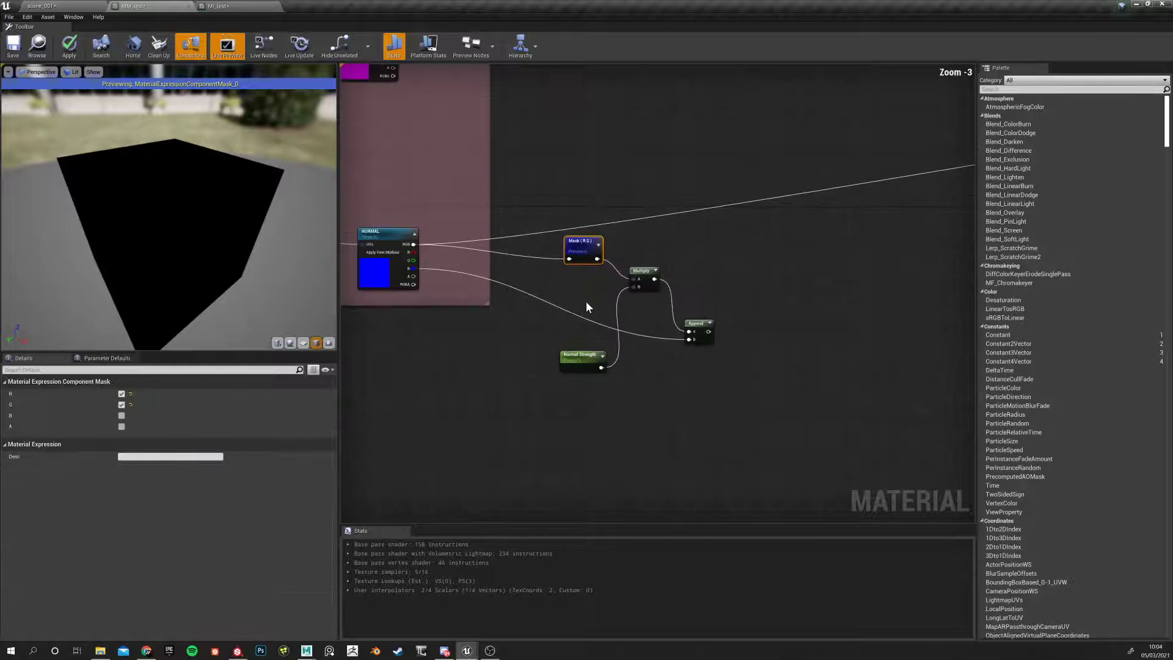
scroll(634, 298, "up", 6)
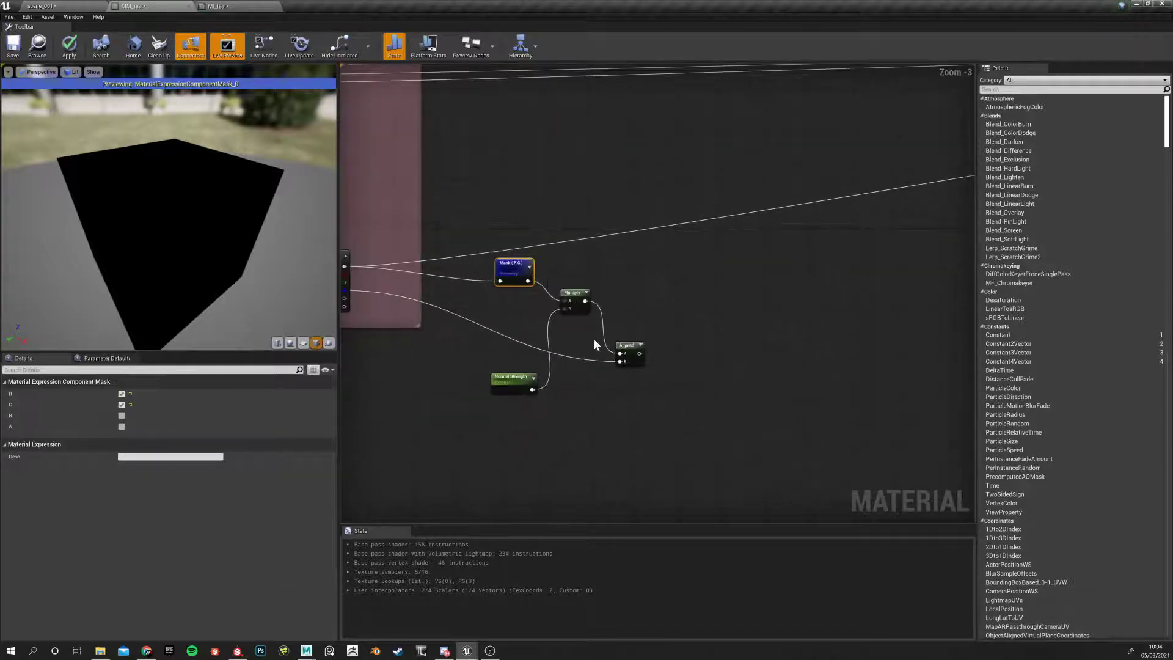
right_click(632, 346)
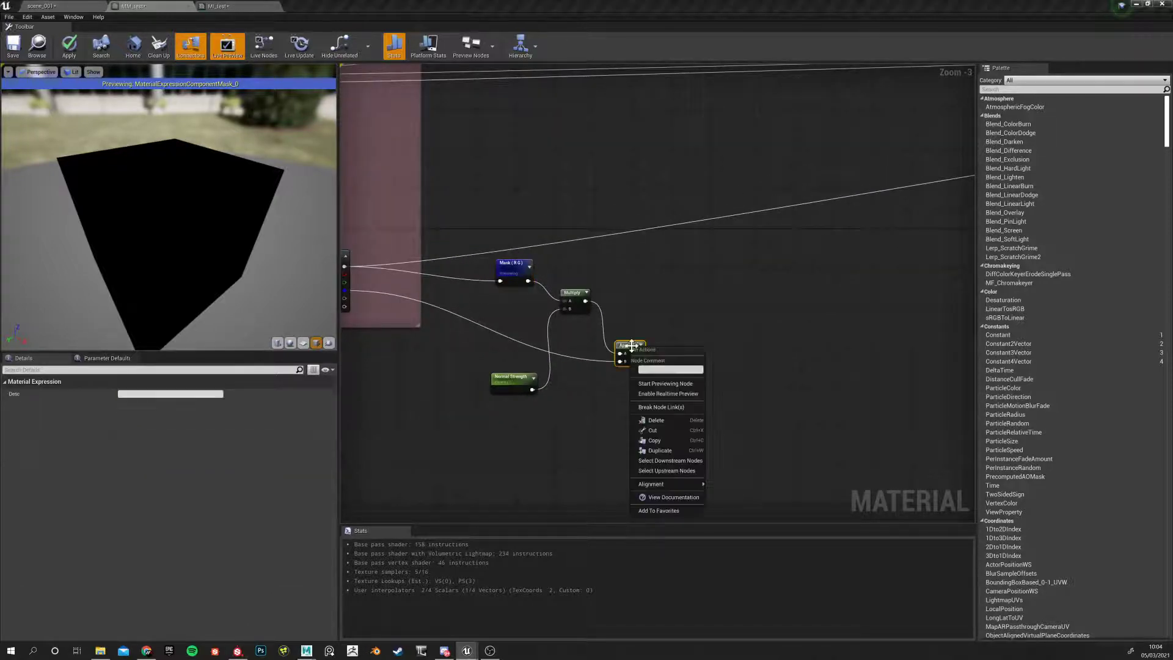
left_click(682, 386)
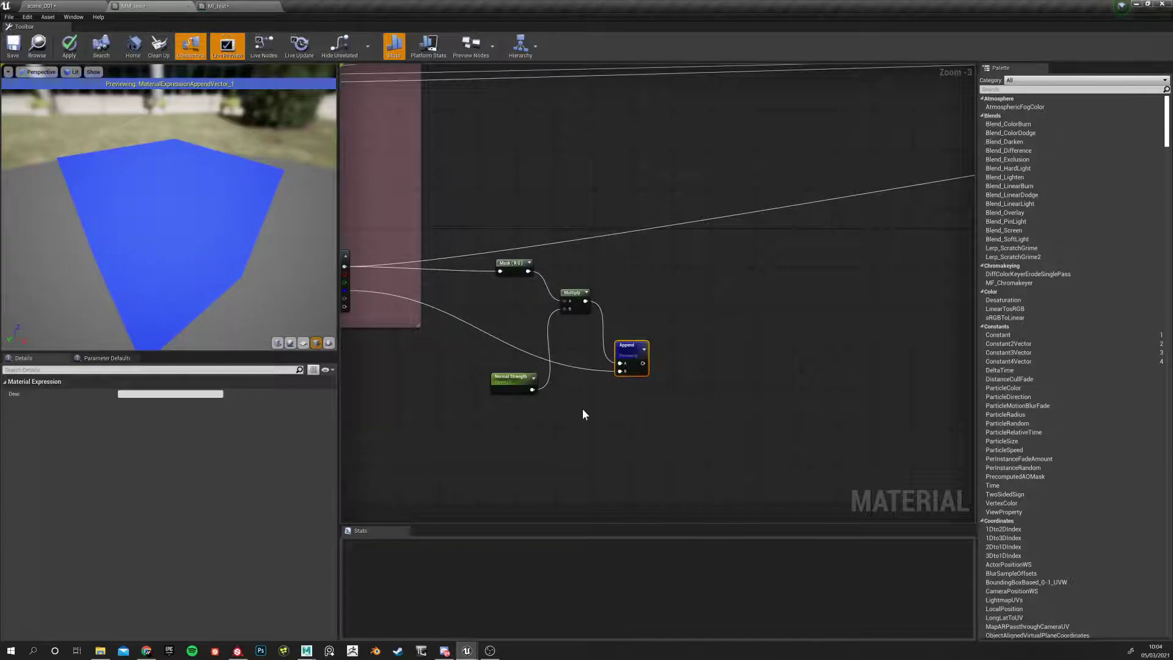
Examine how the NORMAL sample's masked RG channels are multiplied by Normal Strength and appended with the B channel
scroll(549, 334, "down", 3)
scroll(541, 278, "up", 5)
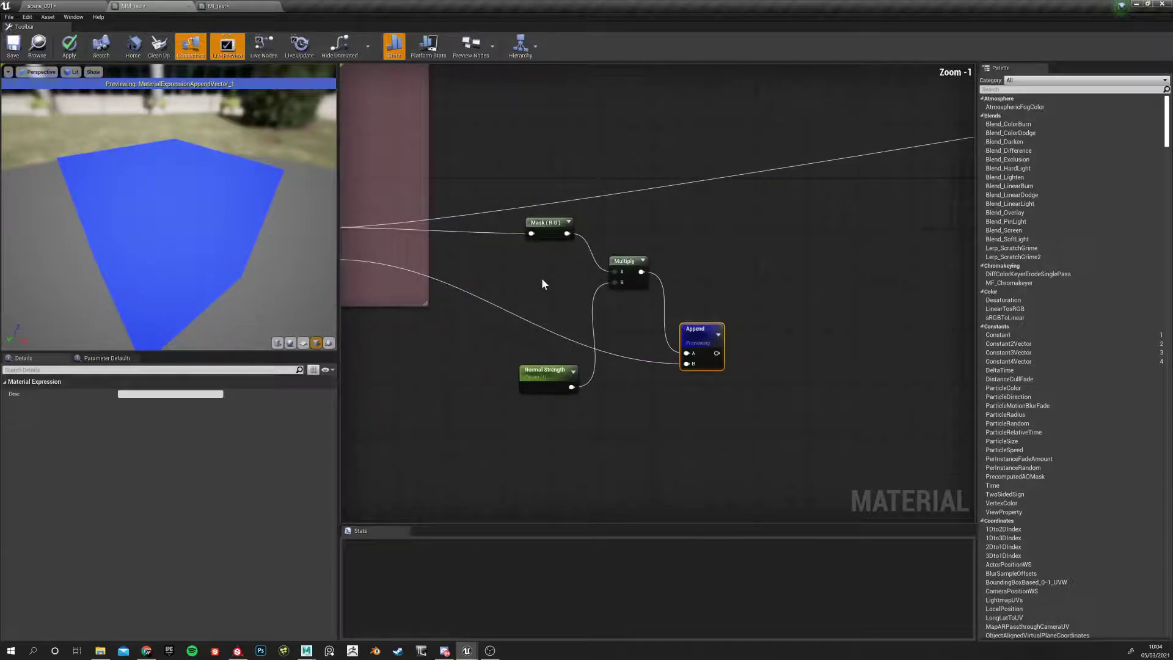
left_click(535, 229)
right_click_drag(393, 250, 471, 281)
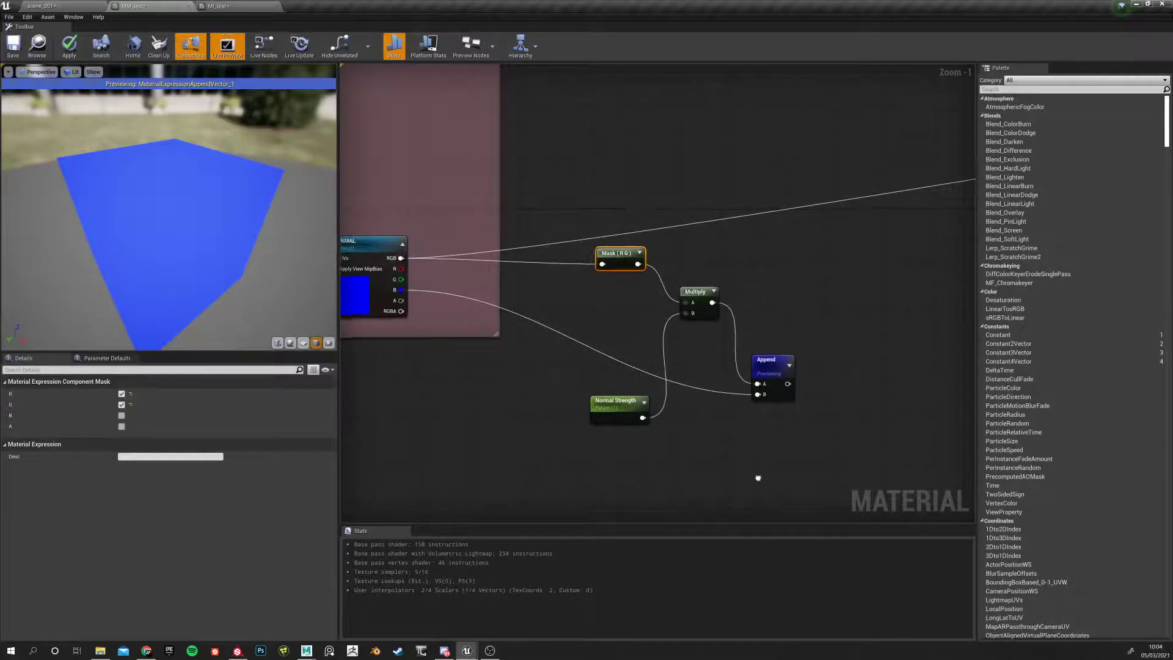
right_click_drag(732, 379, 644, 393)
left_click_drag(743, 437, 744, 437)
right_click_drag(652, 463, 764, 459)
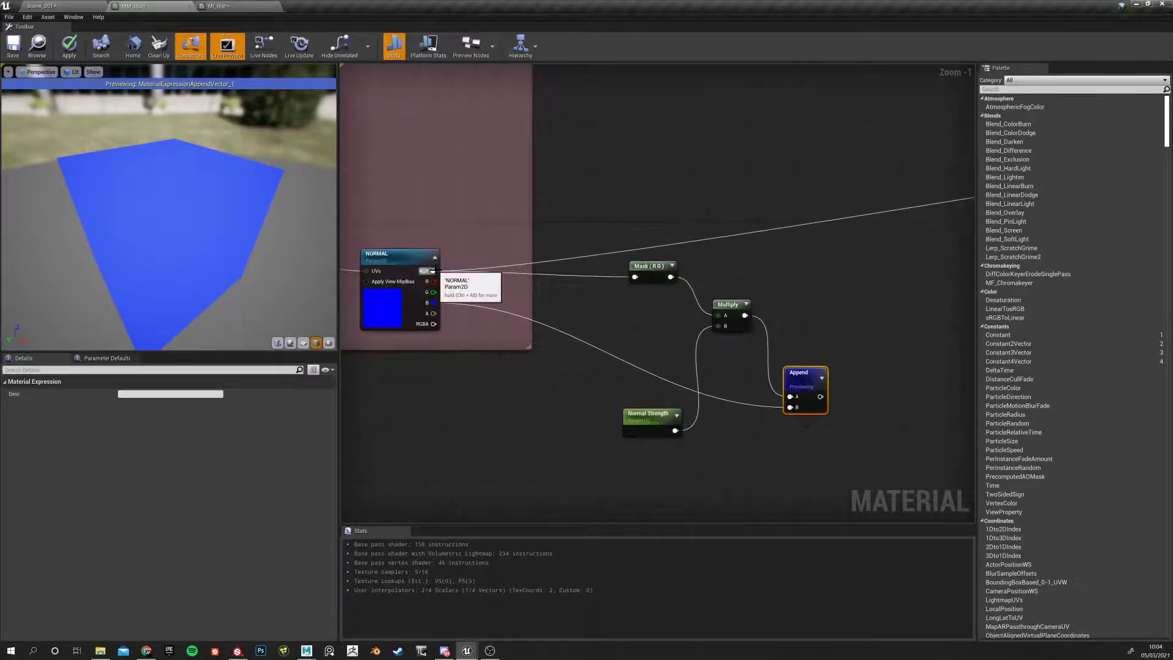
Connect the Append node's output to the material's Normal input, replacing the direct link from the NORMAL sample's RGB
right_click_drag(658, 412, 375, 444)
left_click_drag(537, 426, 709, 108)
right_click_drag(555, 286, 971, 294)
right_click_drag(394, 313, 934, 244)
scroll(622, 316, "down", 6)
scroll(580, 336, "up", 2)
right_click_drag(348, 305, 549, 303)
scroll(552, 309, "up", 4)
Assign the Normal Strength parameter to a new group named 4 - Normal Tweaks and set its sort priority
left_click(565, 372)
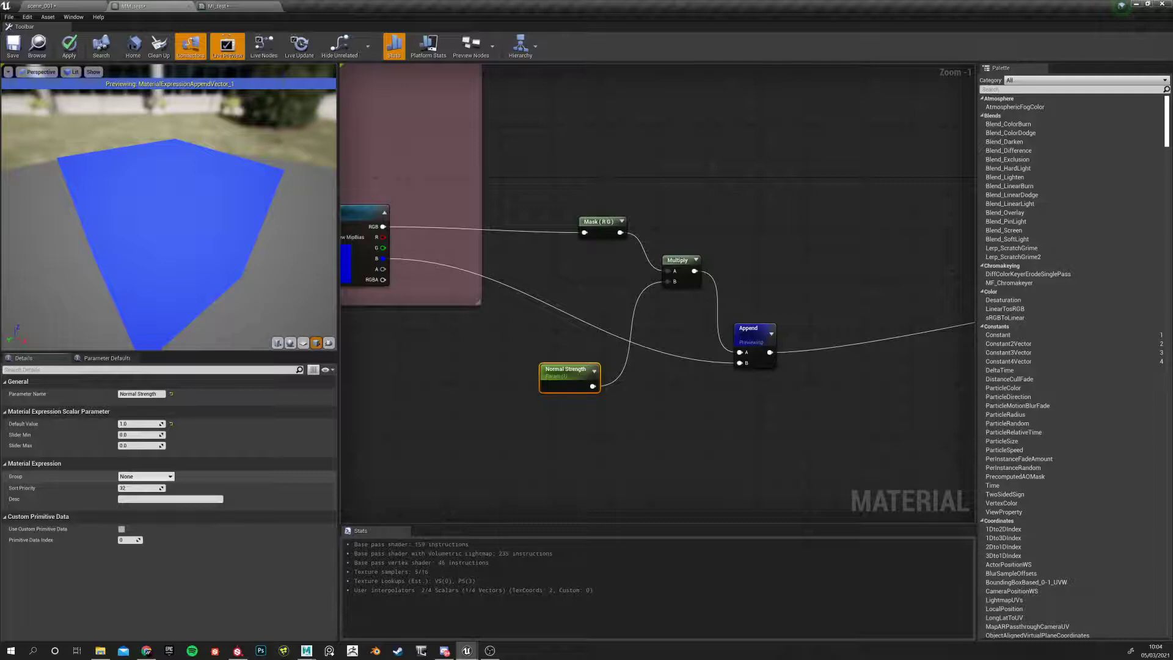
left_click(169, 476)
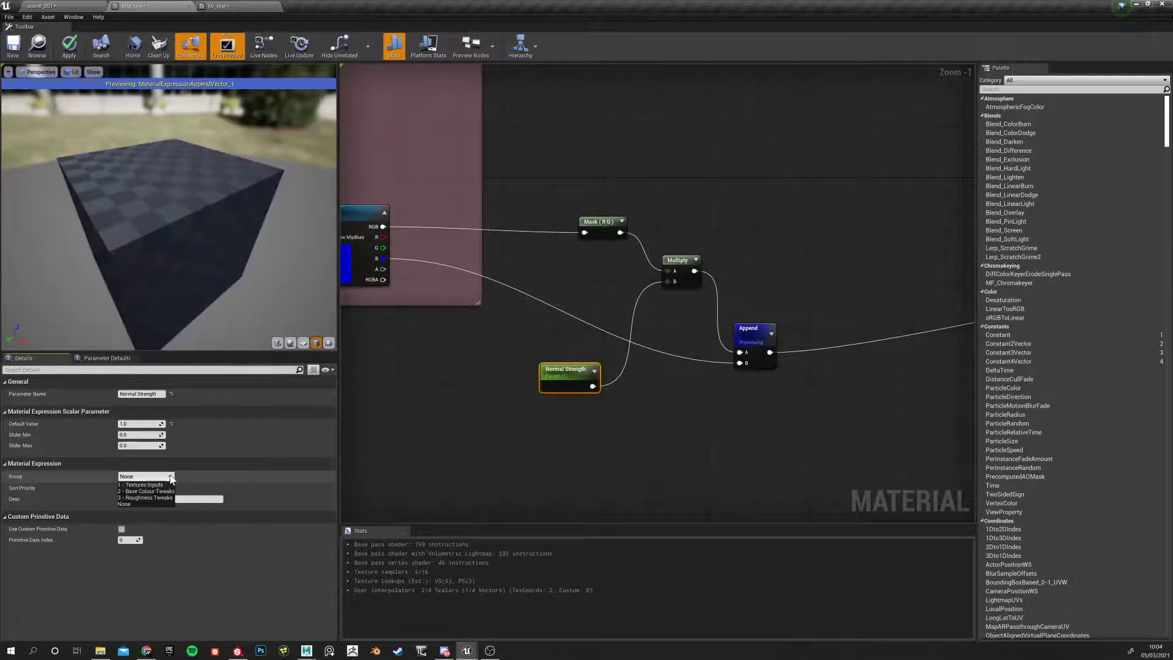
left_click(133, 476)
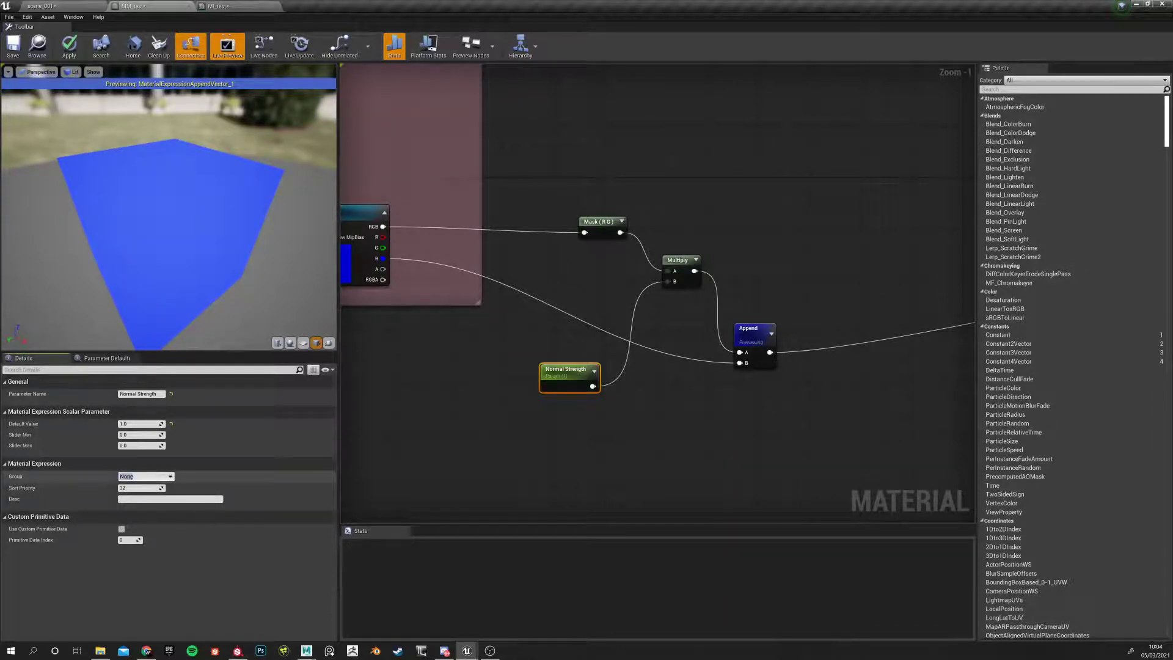
key("BackSpace")
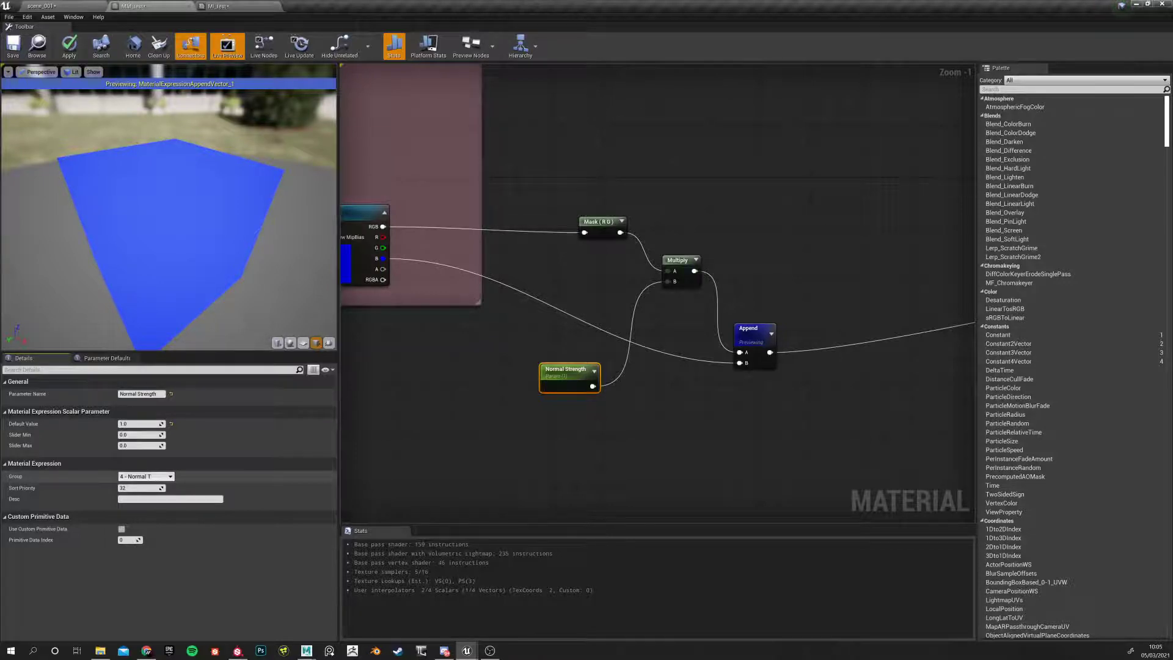
key("Return")
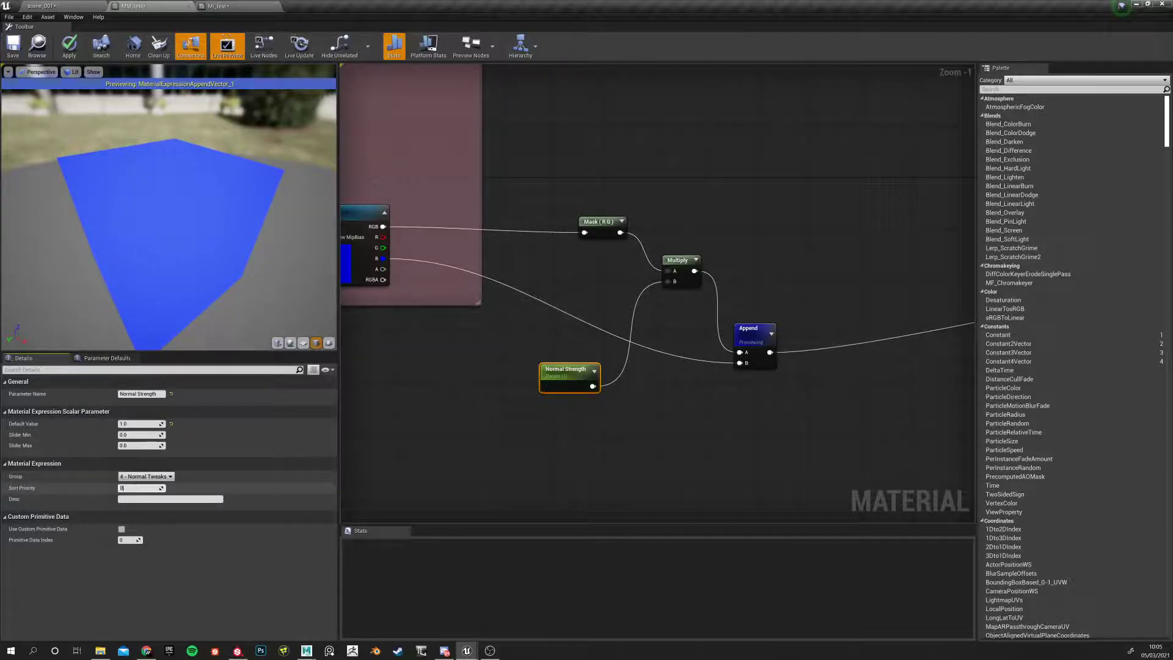
key("Return")
Save the master material and check the new normal parameter group in the MI_test instance
left_click(644, 472)
right_click_drag(612, 463, 475, 488)
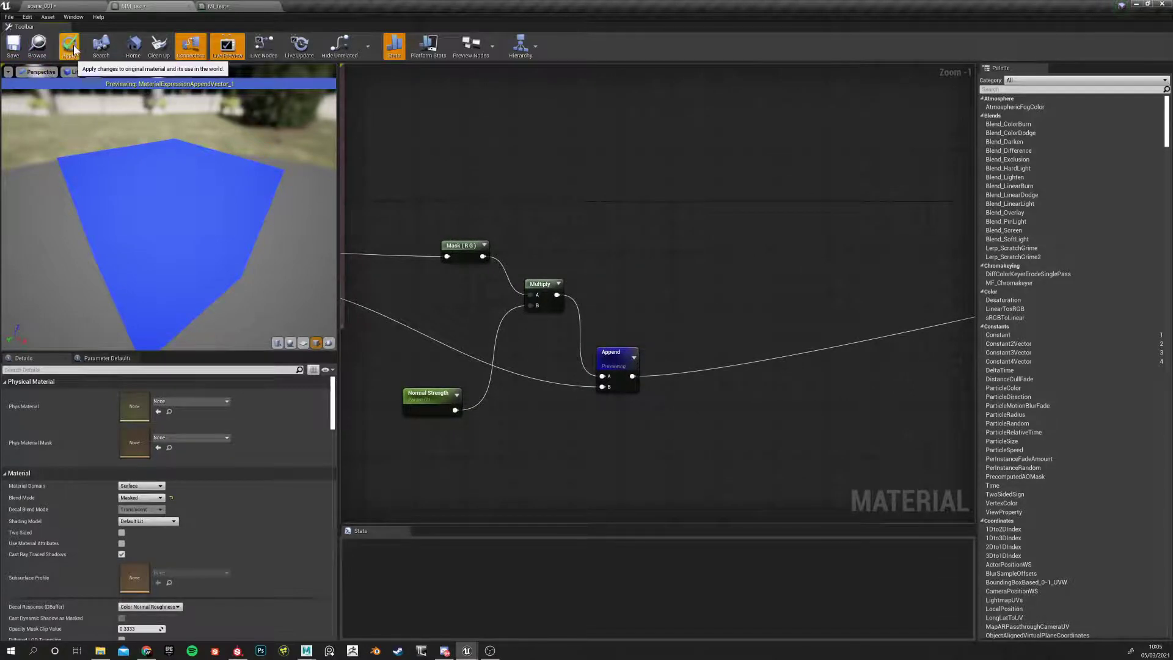
left_click(21, 50)
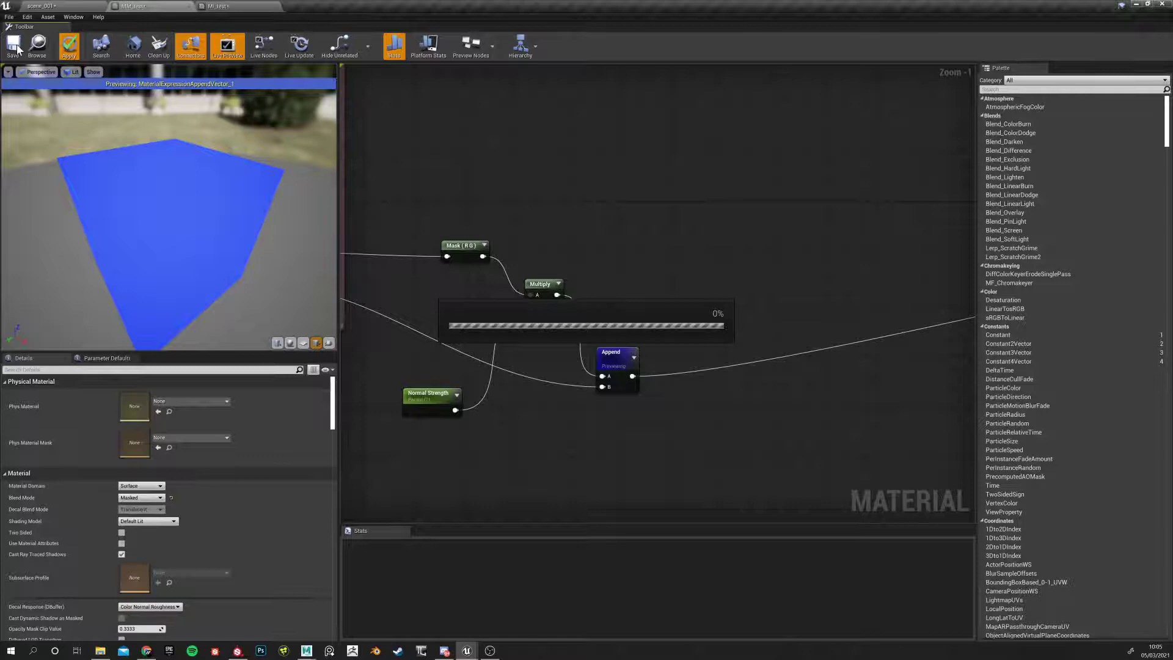
left_click(232, 9)
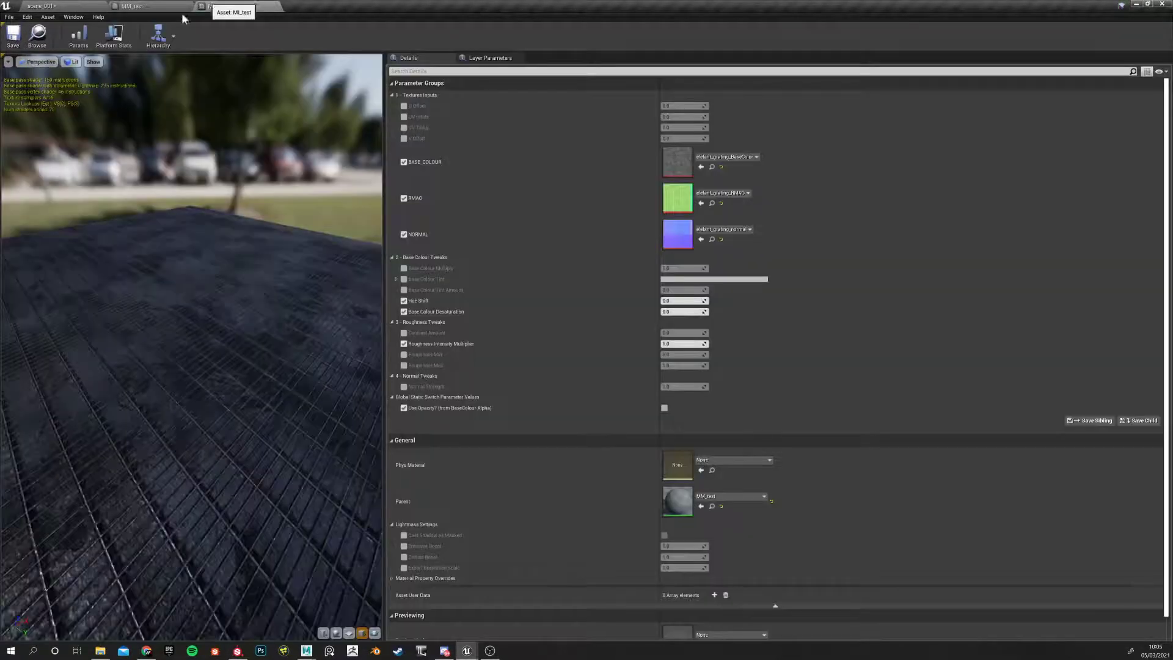
Select the main tank metal base floor mesh in the level and open its assigned material instance
left_click(139, 6)
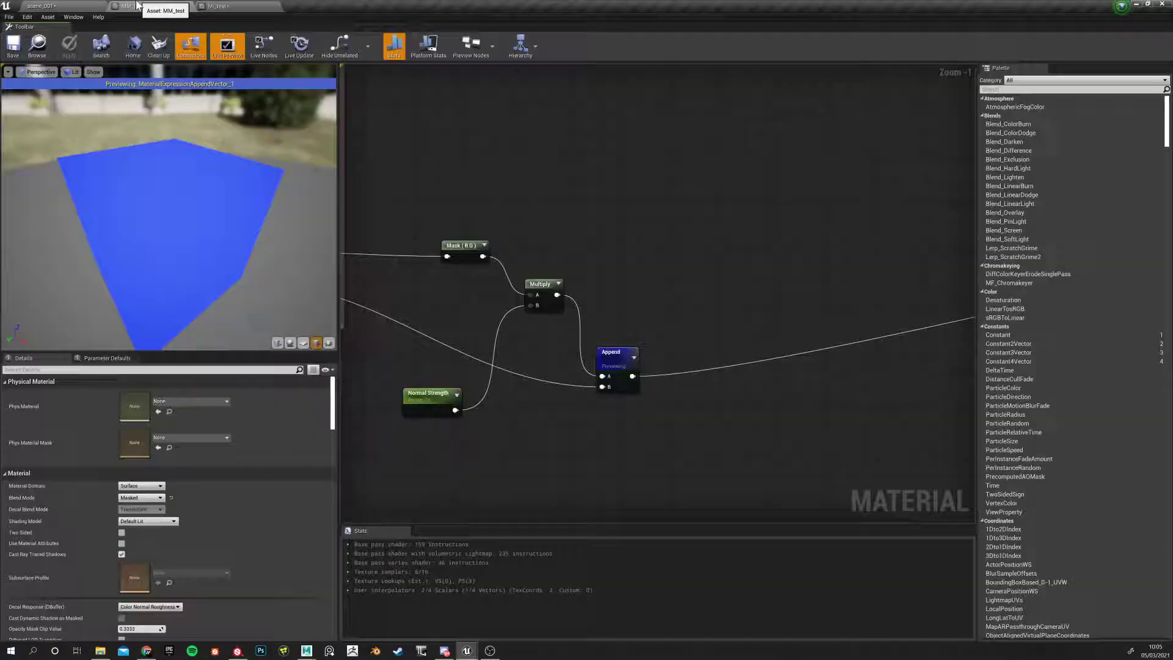
left_click(42, 6)
right_click_drag(397, 288, 293, 287)
left_click(575, 357)
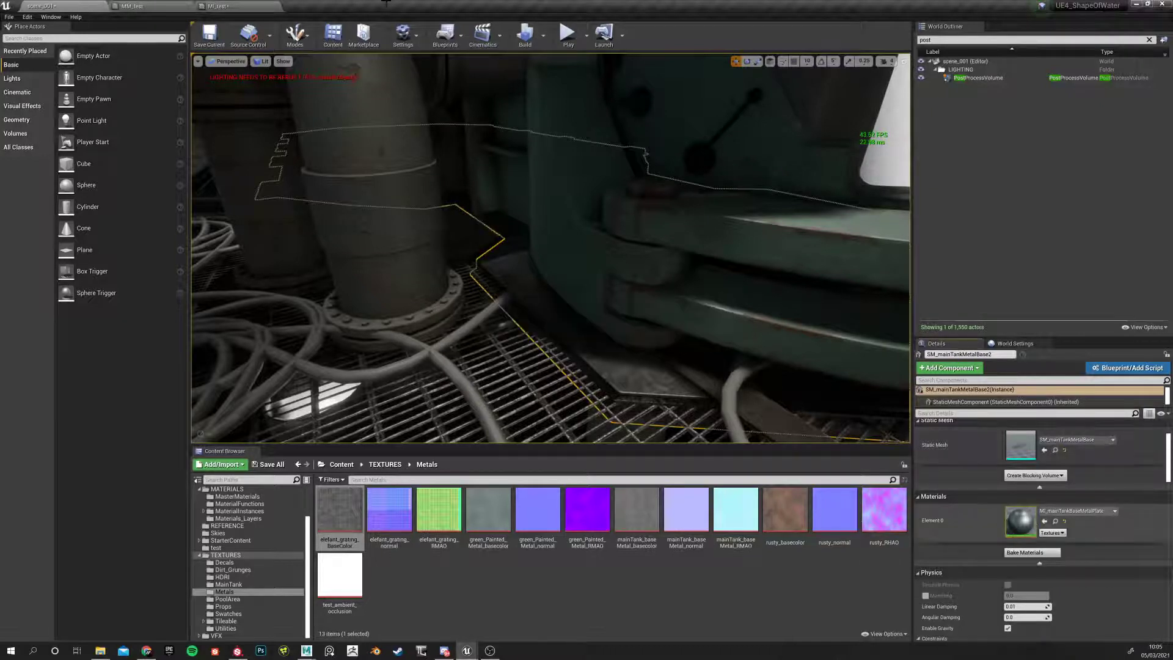
double_click(1031, 518)
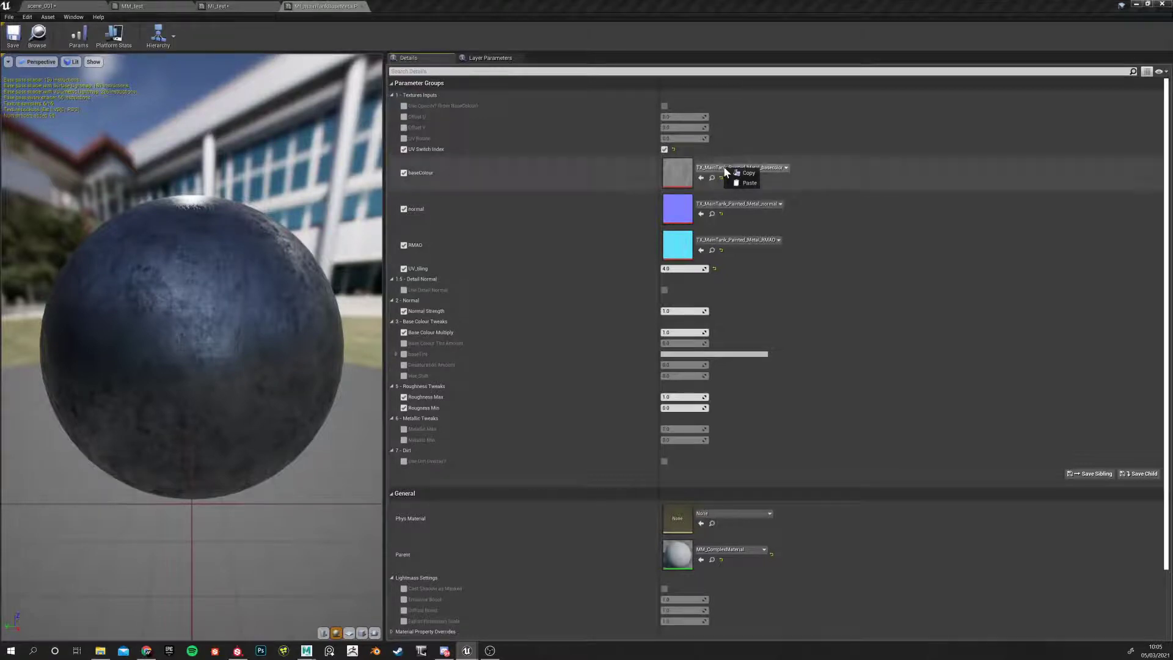
Paste the tank base instance's painted metal base colour texture into MI_test's BASE_COLOUR parameter
left_click(221, 6)
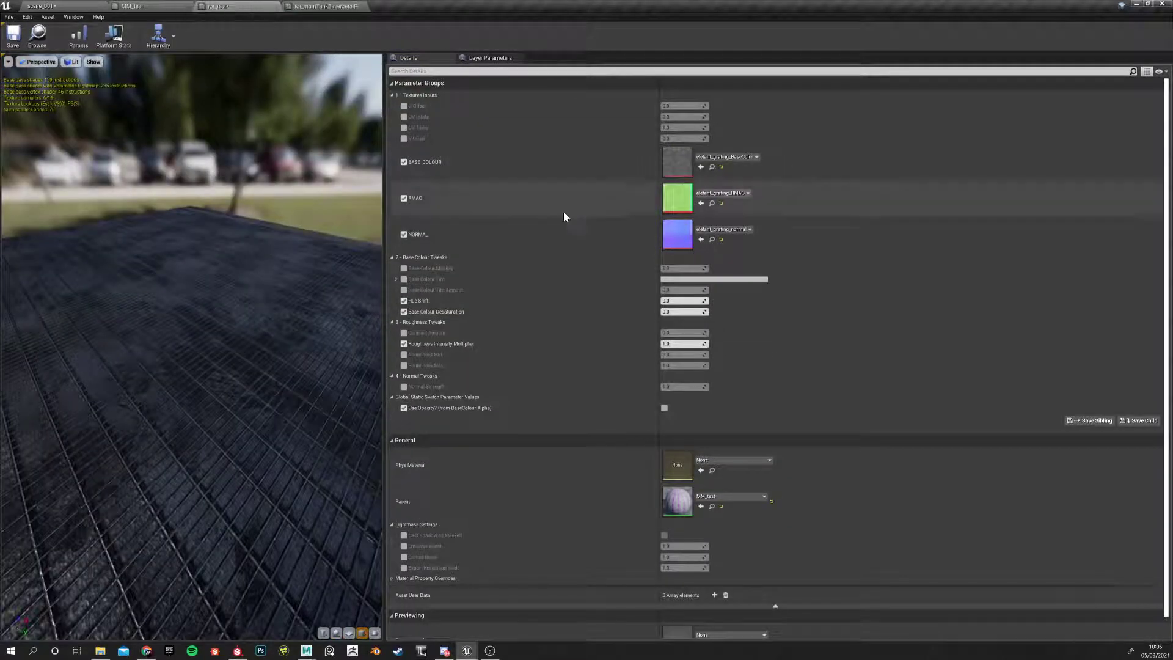
right_click(721, 162)
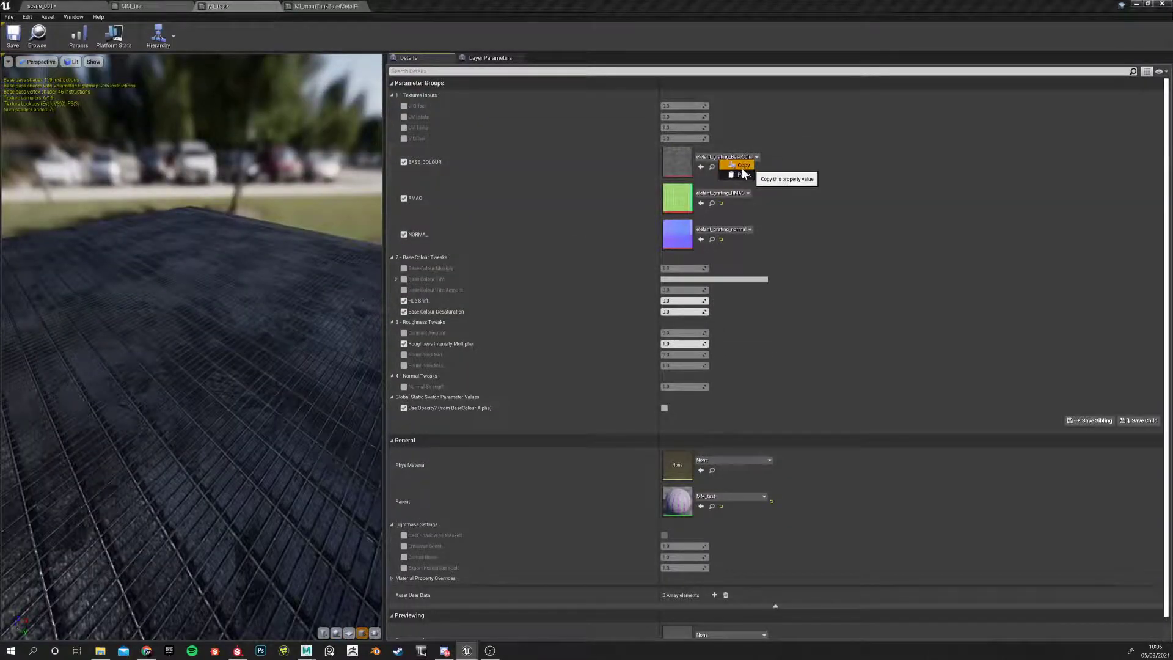
left_click(741, 175)
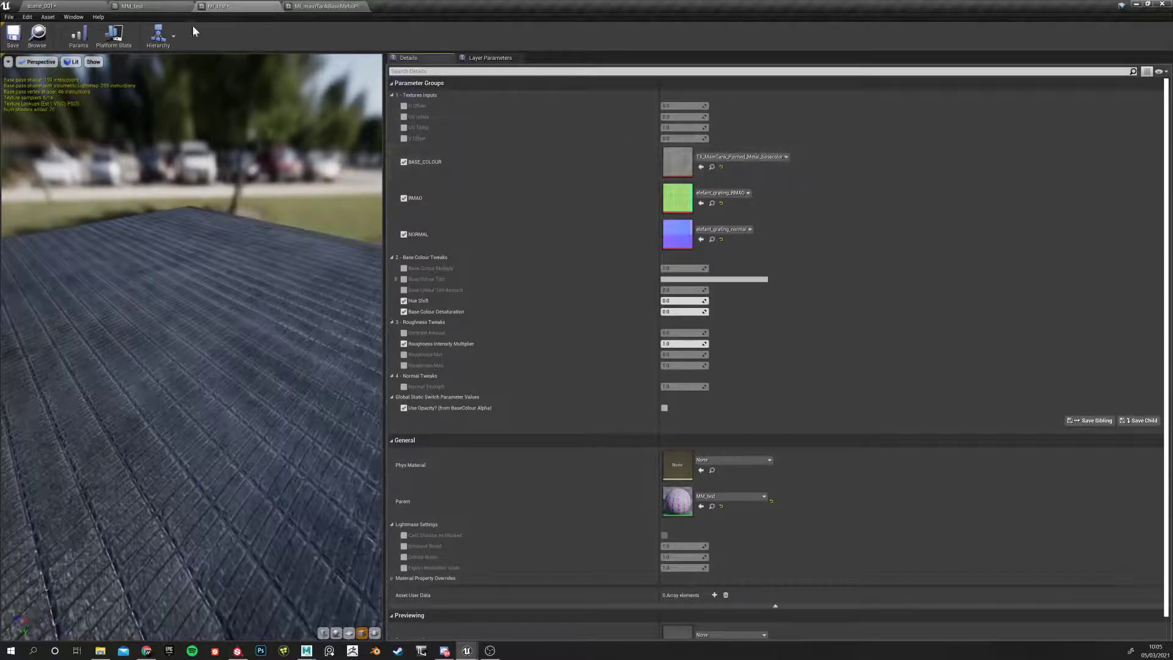
Copy the tank base instance's normal texture into MI_test's NORMAL parameter, undoing the mistaken paste into RMAO
left_click(326, 6)
right_click(728, 206)
left_click(745, 210)
left_click(236, 6)
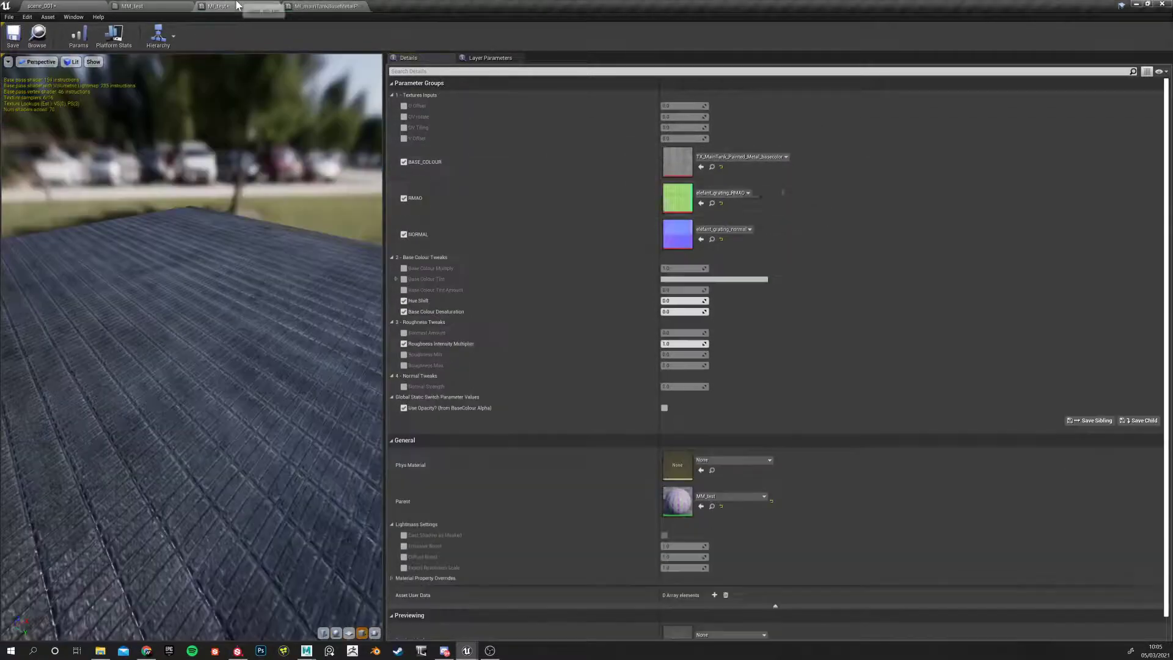
right_click(703, 193)
left_click(718, 208)
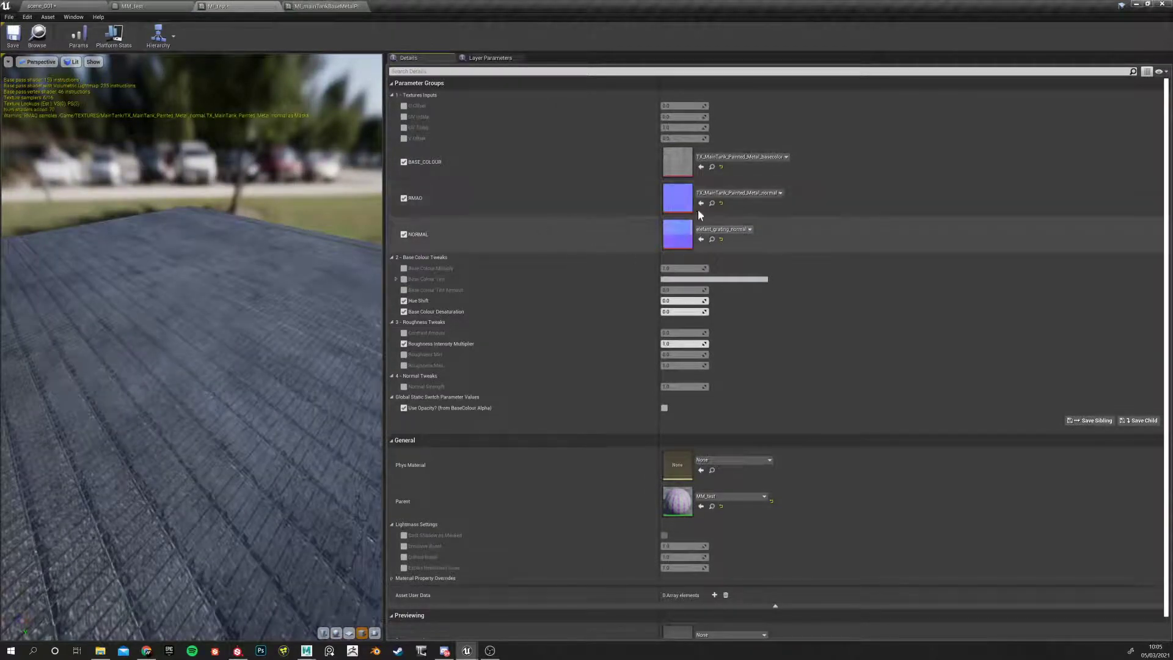
key("ctrl+z")
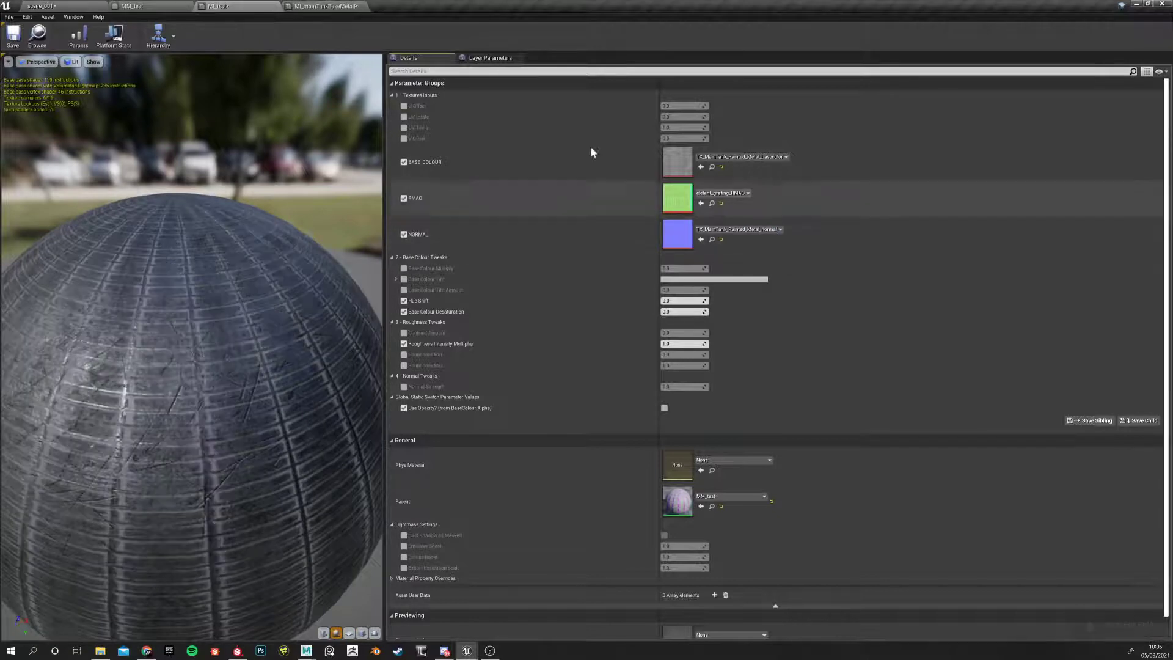
Copy the tank base instance's RMAO texture into MI_test's RMAO parameter
key("ctrl+z")
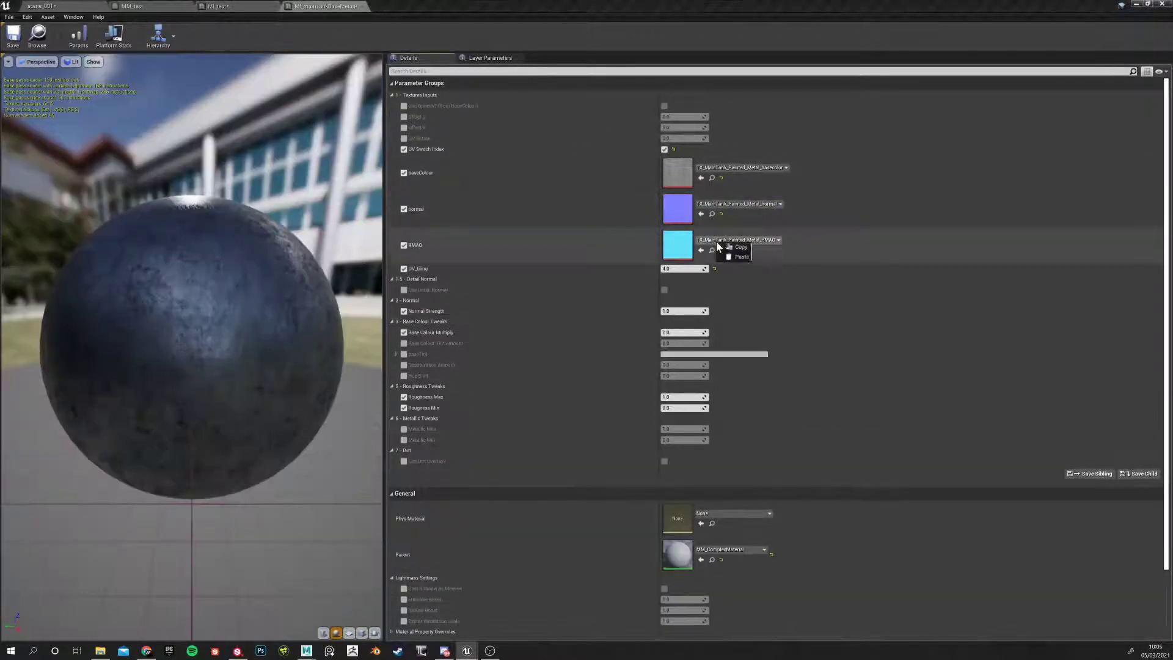
left_click(194, 6)
left_click(217, 6)
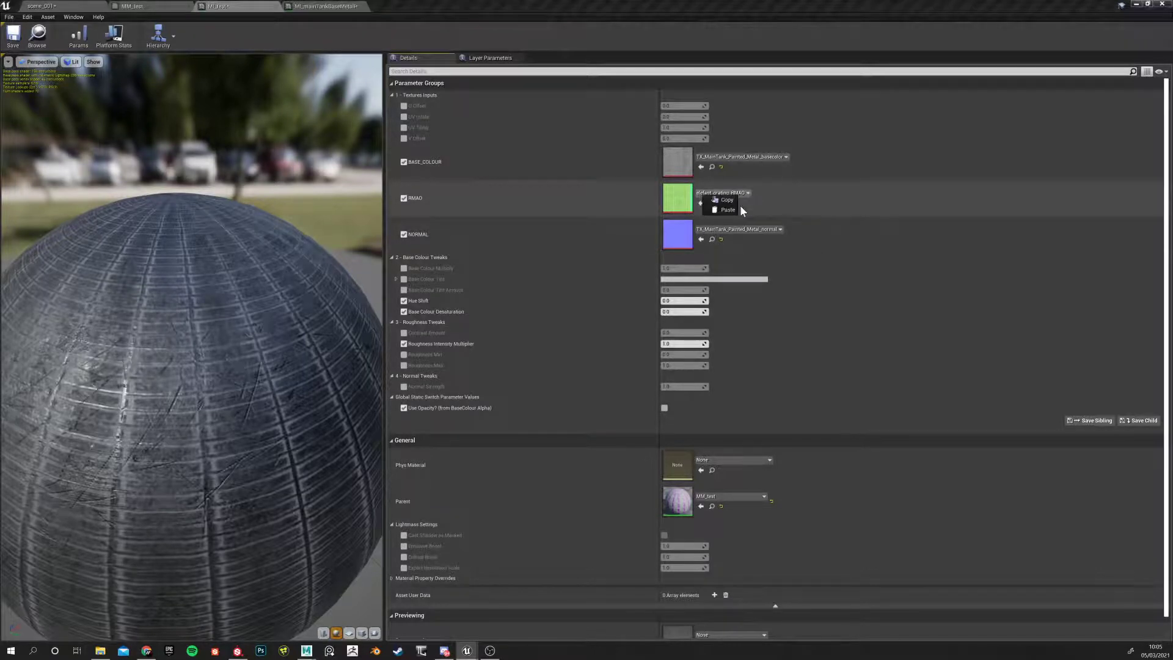
left_click(701, 203)
Inspect the painted metal textures on the preview sphere and switch MI_test's preview mesh to a plane
left_click_drag(265, 373, 222, 336)
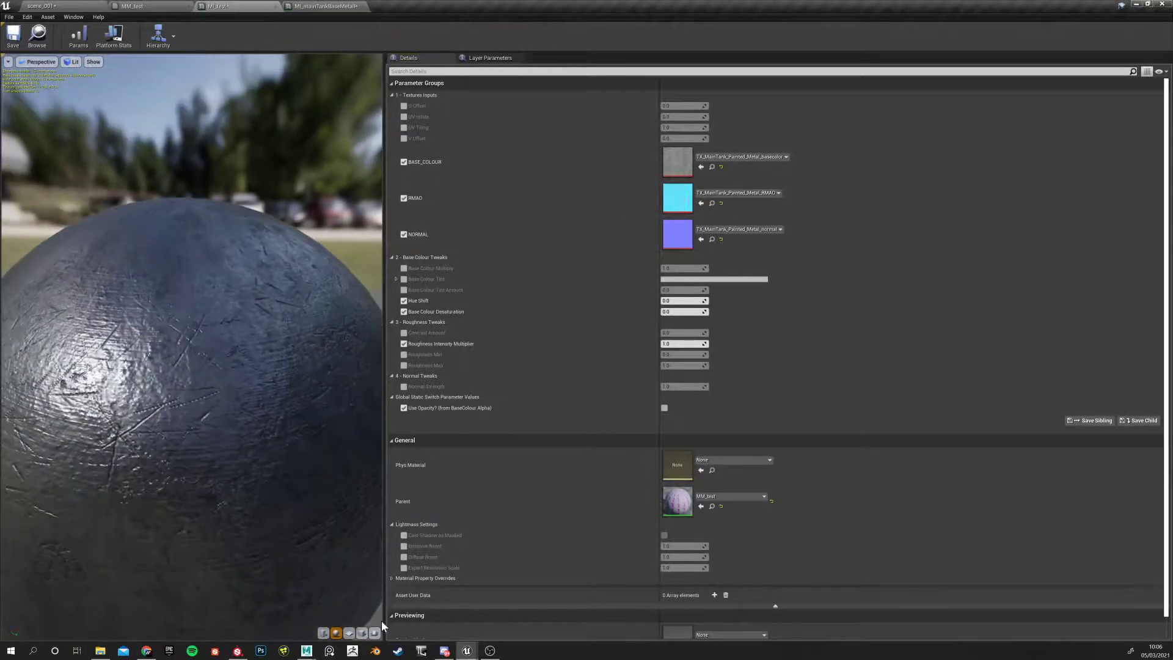
left_click(350, 634)
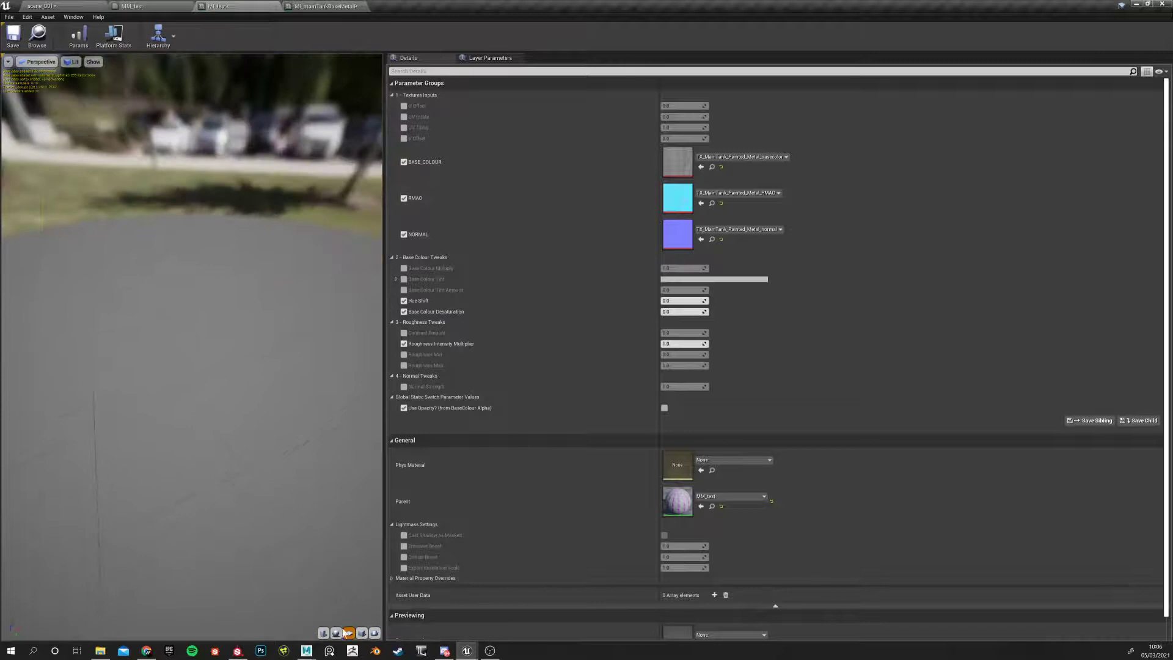
Switch MI_test's preview mesh to a cube and inspect the painted metal surface up close from several angles
left_click(362, 633)
scroll(195, 427, "down", 5)
left_click_drag(130, 397, 268, 330)
scroll(130, 397, "up", 4)
left_click_drag(130, 366, 159, 379)
scroll(154, 393, "up", 3)
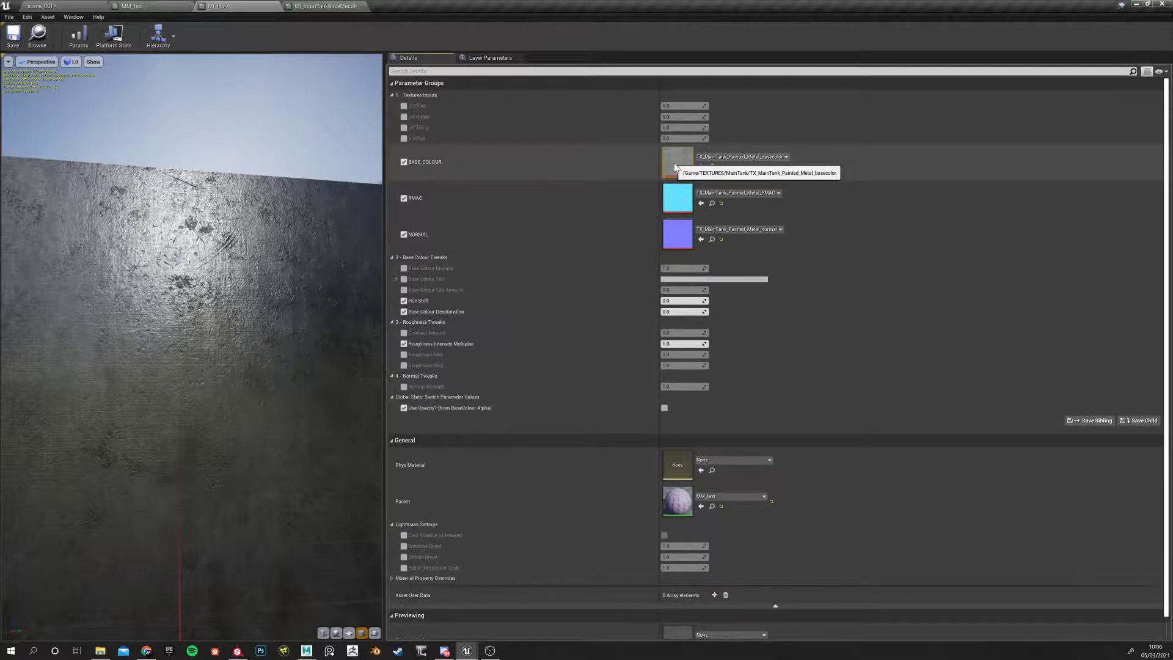
left_click_drag(270, 296, 260, 300)
mouse_move(172, 297)
left_mouse_down()
mouse_move(212, 284)
mouse_move(150, 299)
mouse_move(145, 286)
mouse_move(177, 290)
mouse_move(154, 284)
left_mouse_up()
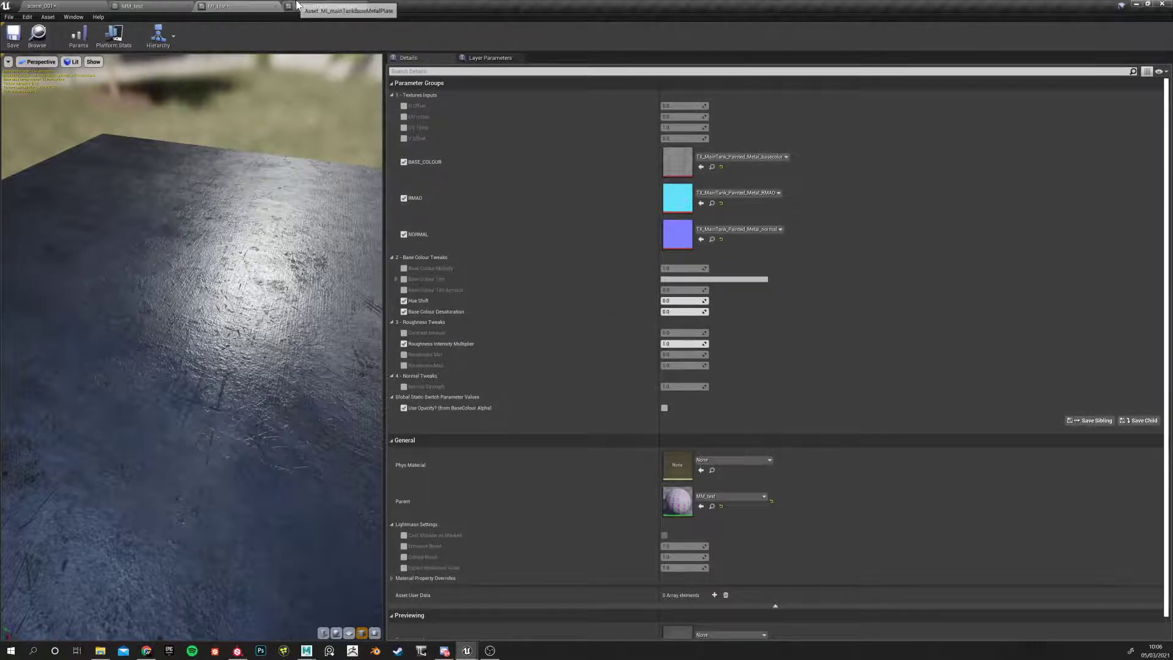
In MM_test, assign the Use Opacity? switch parameter to the 1 - Textures Inputs group with sort priority 0, and save the material
left_click(323, 6)
left_click(238, 6)
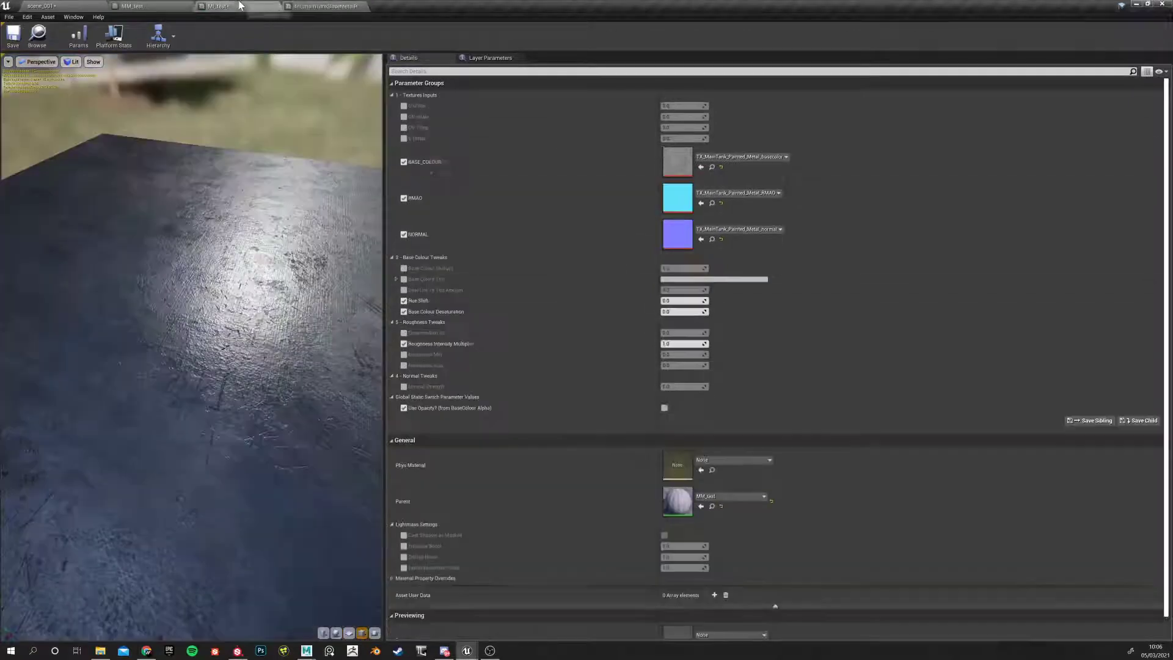
left_click(158, 6)
scroll(568, 343, "down", 7)
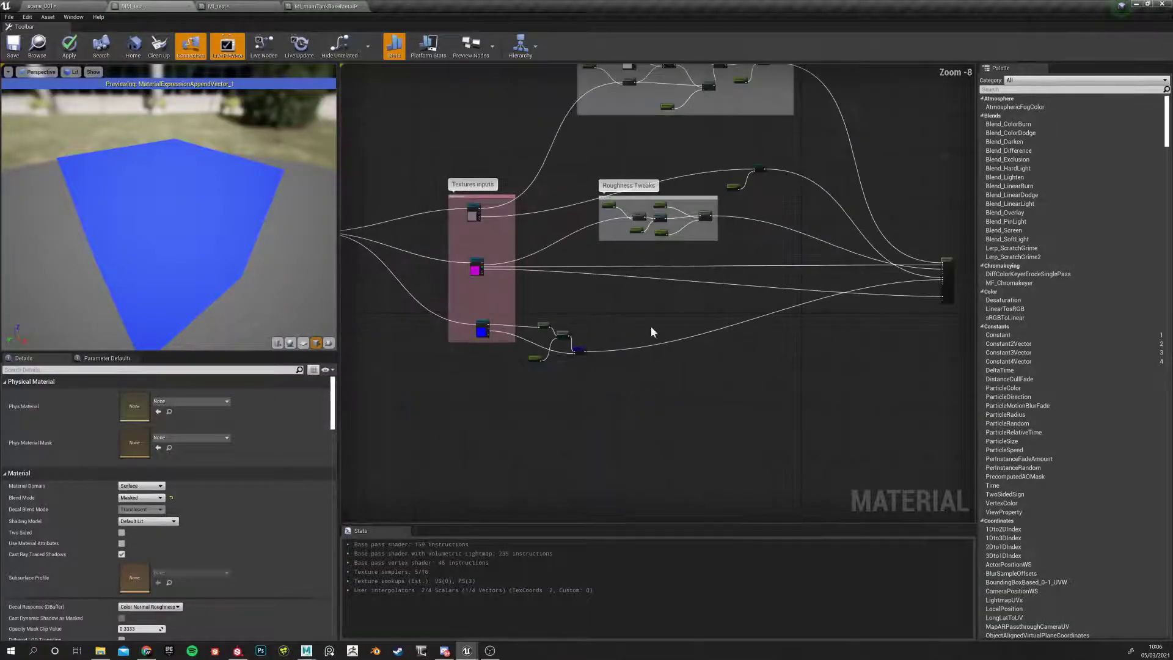
scroll(686, 240, "up", 8)
right_click_drag(737, 147, 615, 278)
left_click(751, 177)
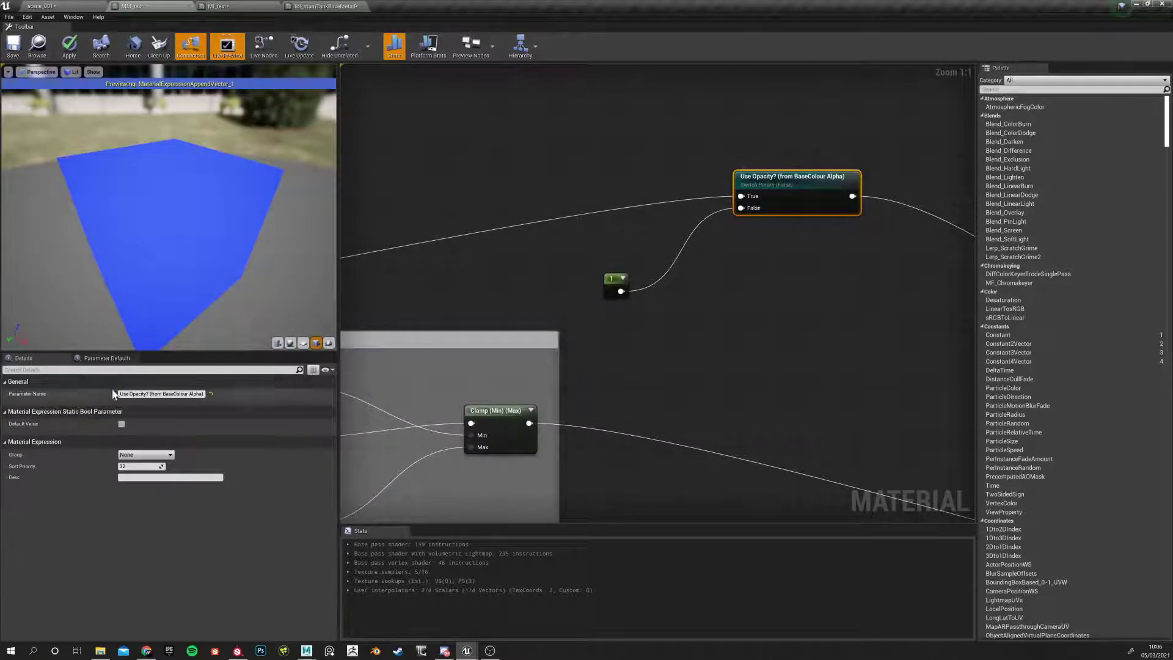
left_click(170, 455)
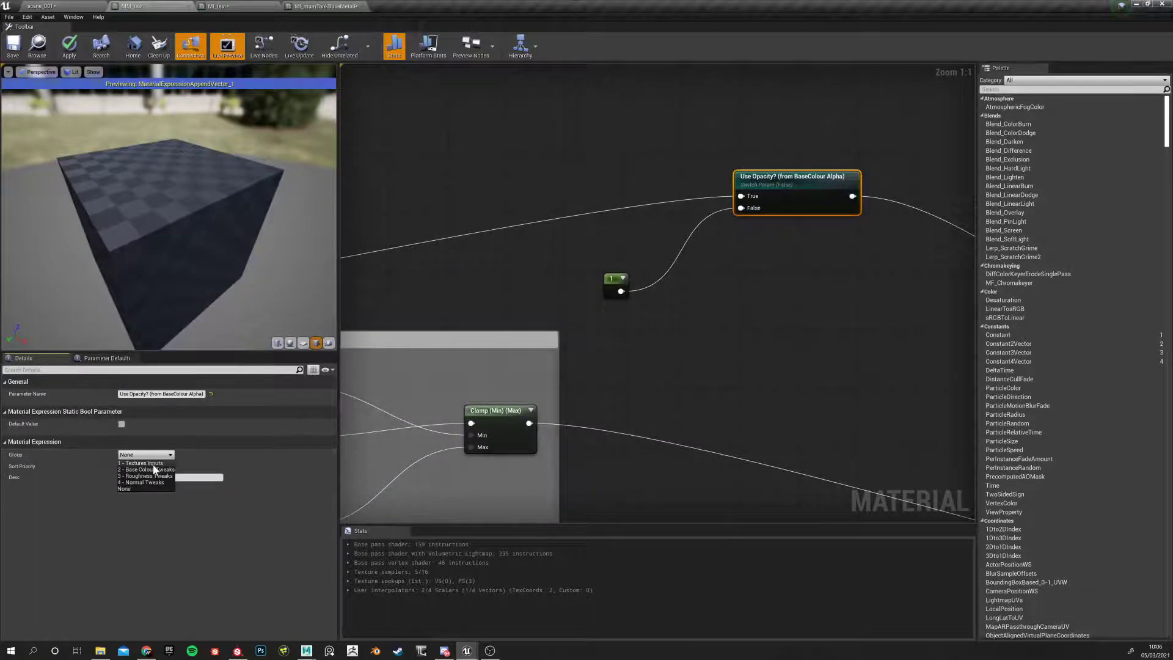
left_click(129, 474)
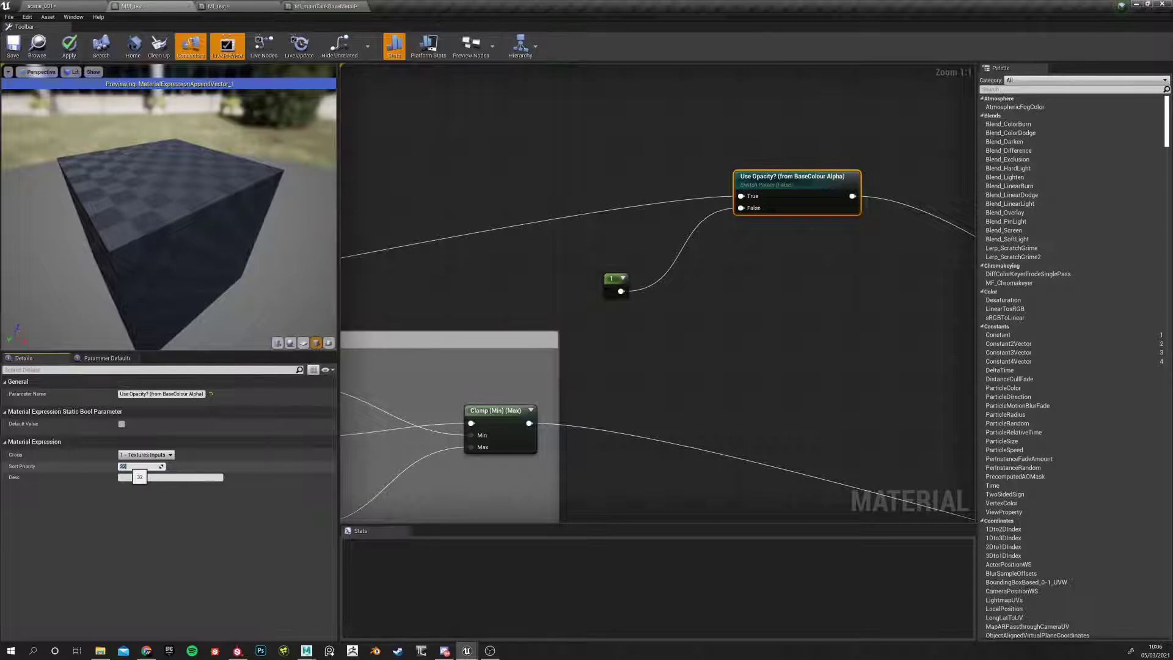
type("0")
key("Return")
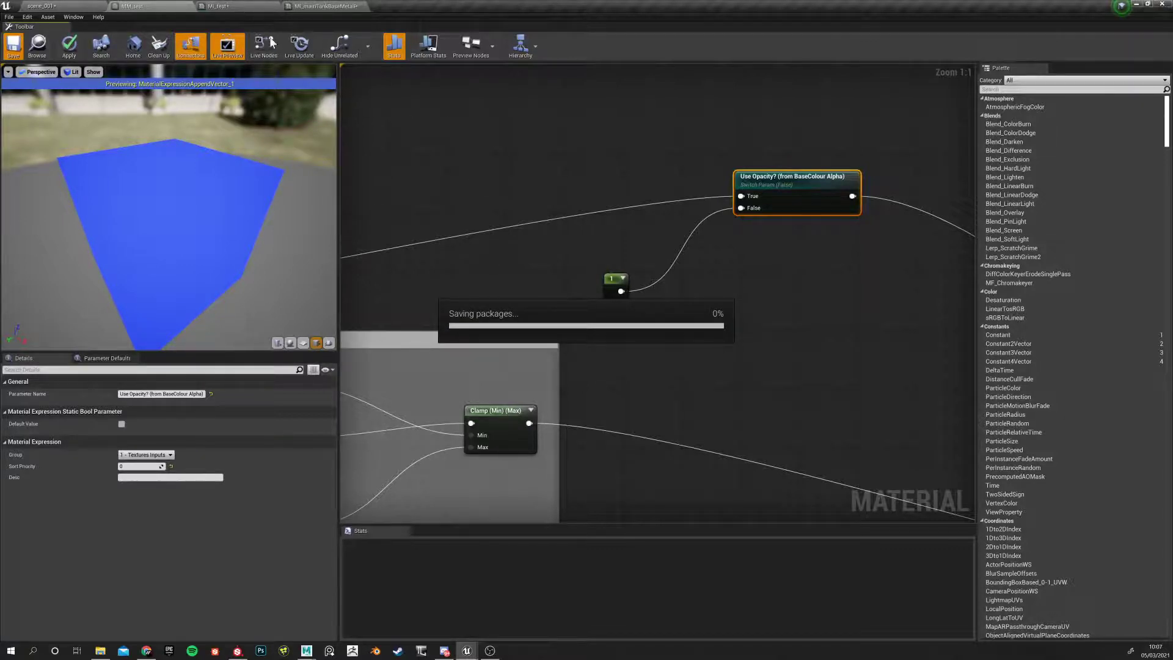
Check the parameter layout of the tank base metal instance, close that instance and return to MI_test
left_click(298, 7)
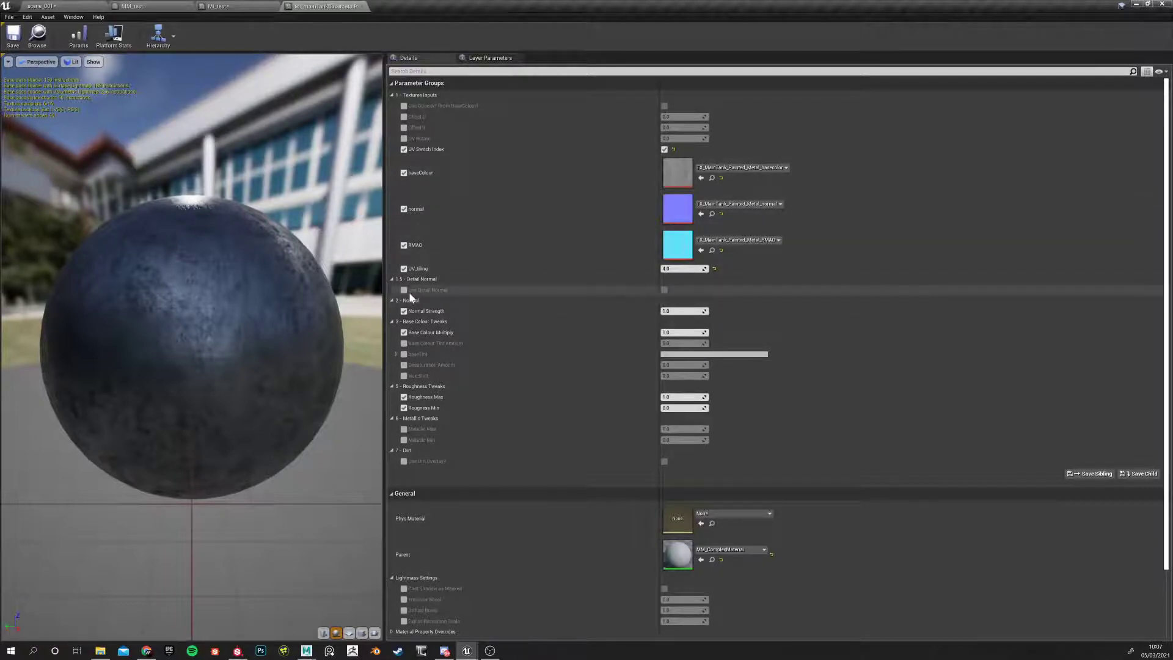
left_click(250, 7)
left_click(356, 7)
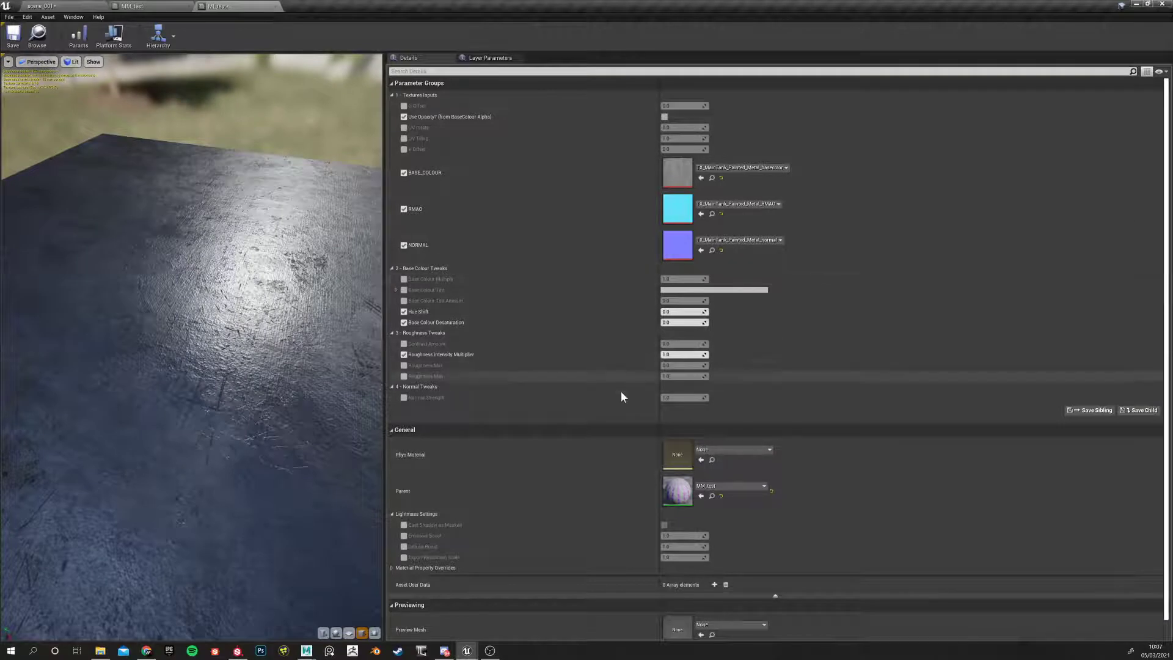
Enable MI_test's Normal Strength override, try an extremely high value and reset it to its default
left_click(404, 397)
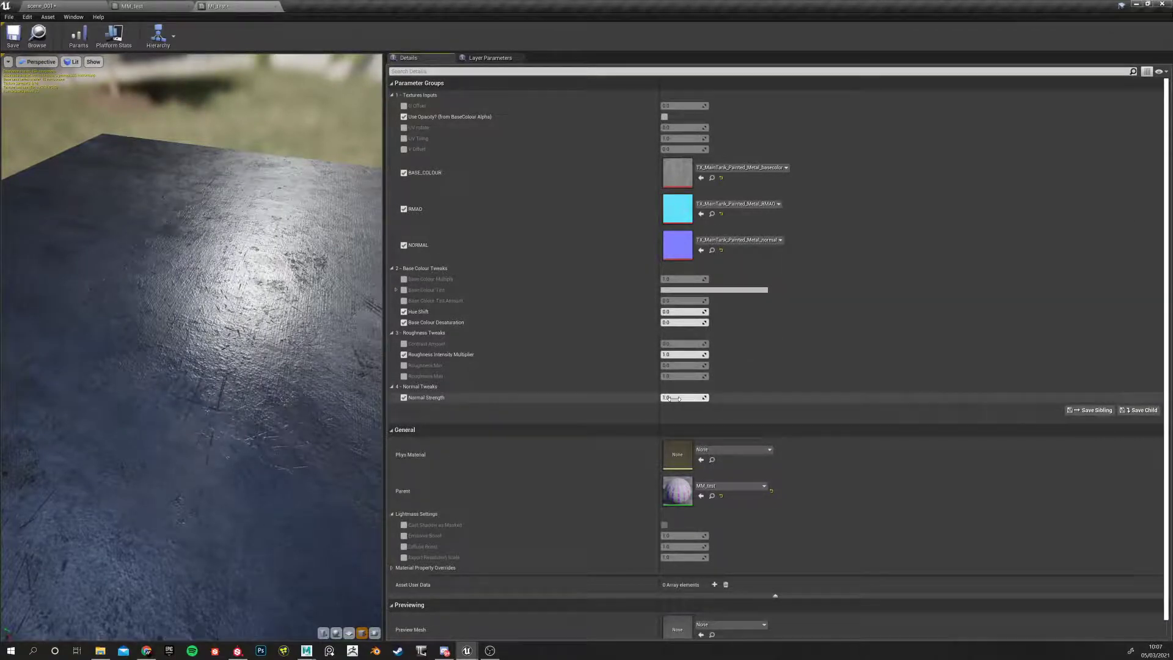
left_click_drag(683, 397, 830, 397)
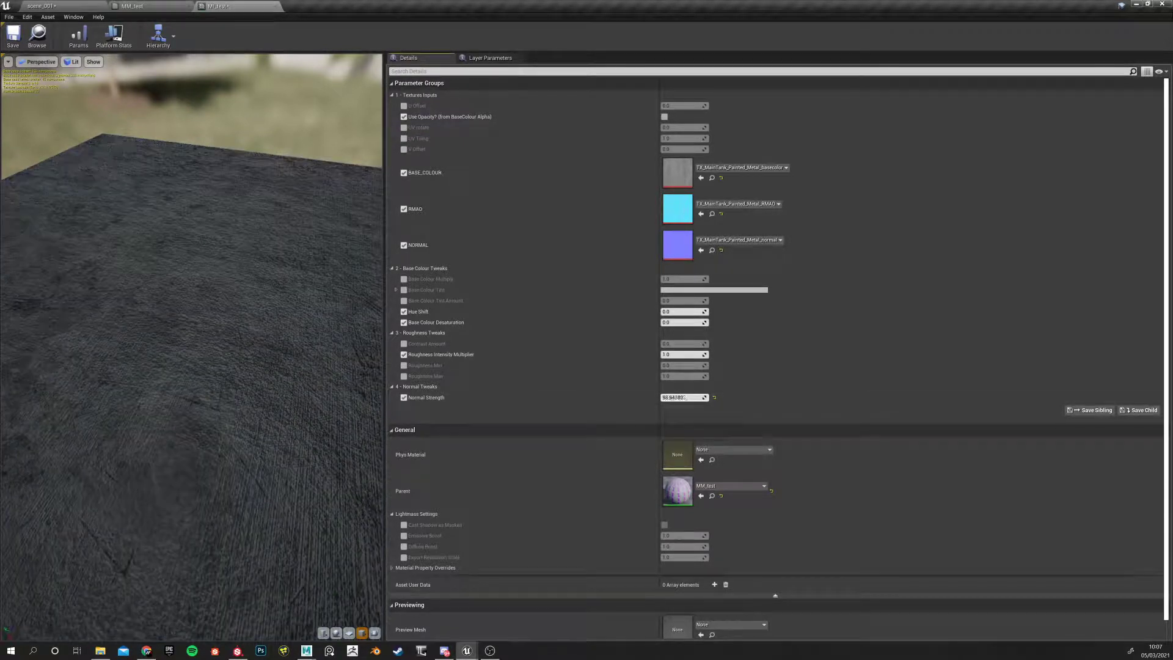
left_click(714, 398)
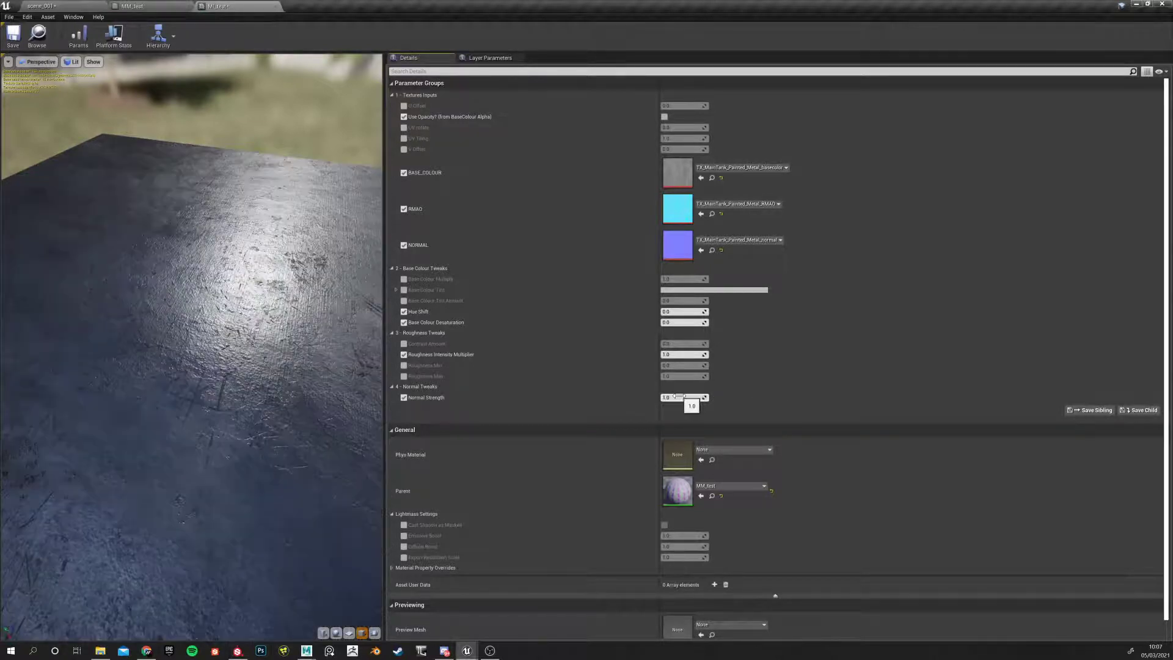
Lower MI_test's Normal Strength to about 0.29 while checking the reflections on the cube's surface
left_click_drag(273, 381, 272, 330)
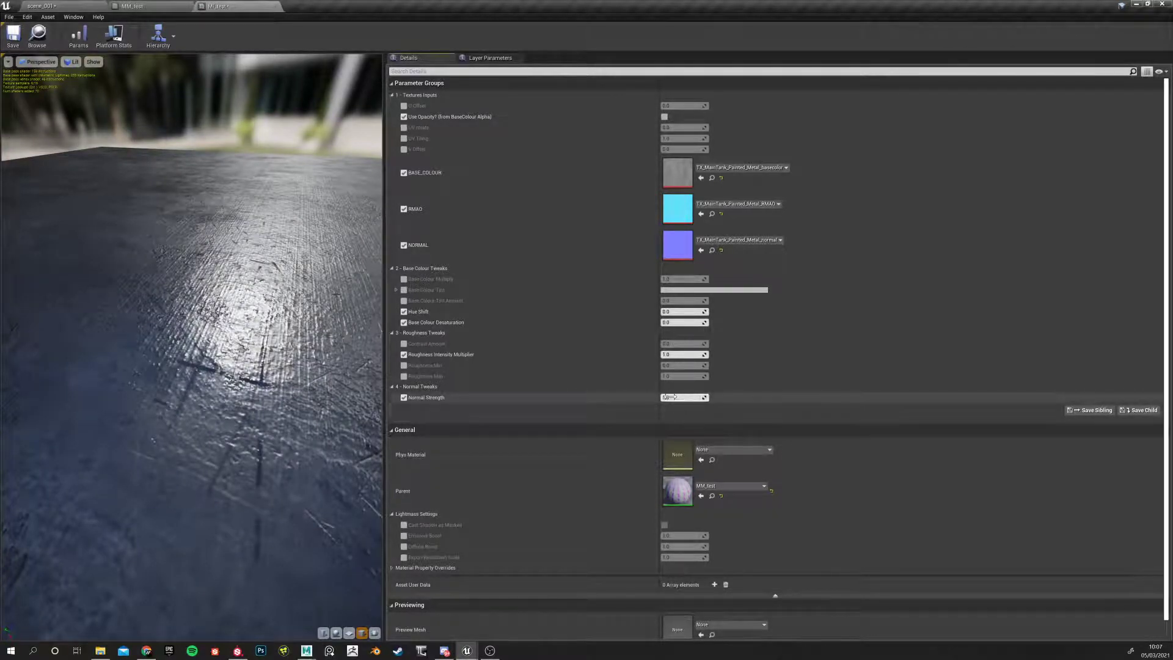
left_click_drag(681, 397, 669, 397)
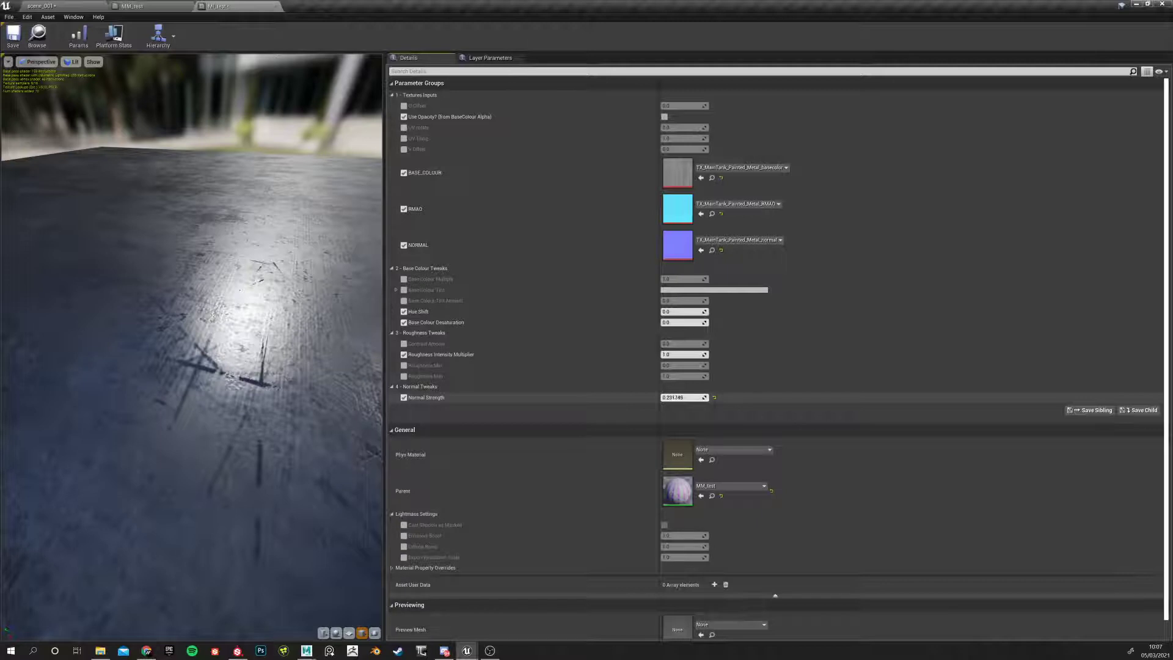
left_click_drag(240, 364, 241, 364)
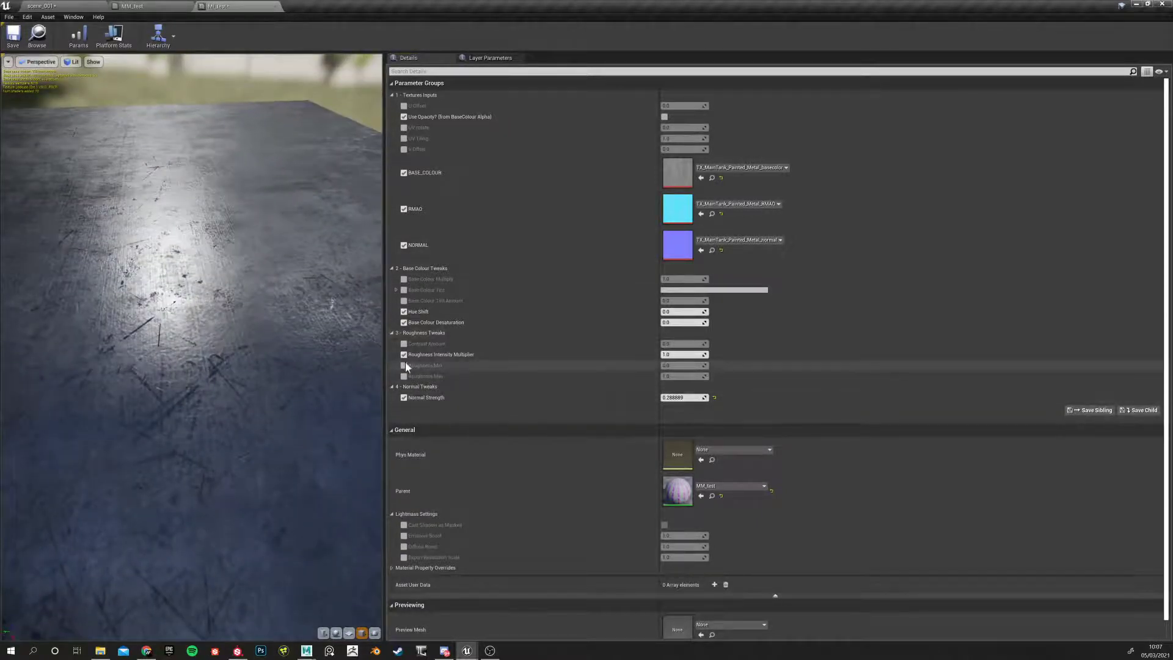
Enable the Contrast Amount override in MI_test's Roughness Tweaks group
left_click(404, 344)
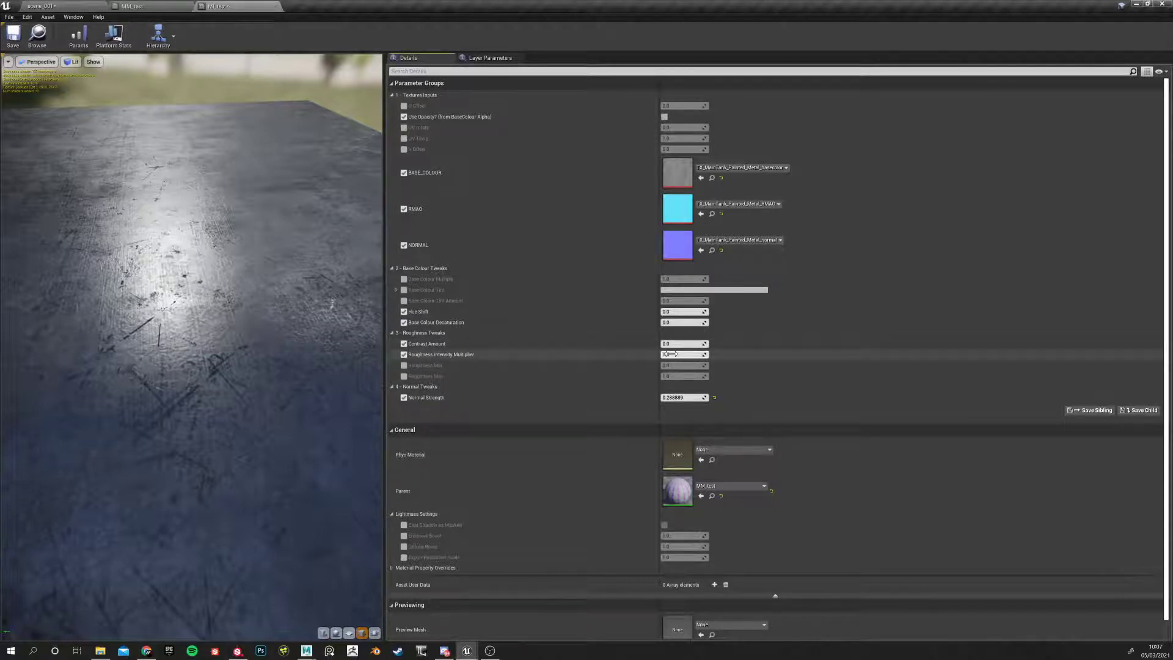
Try a Roughness Intensity Multiplier of about 1.26 and a Contrast Amount of about -0.18, checking the highlights on the preview cube
left_click_drag(671, 354, 708, 354)
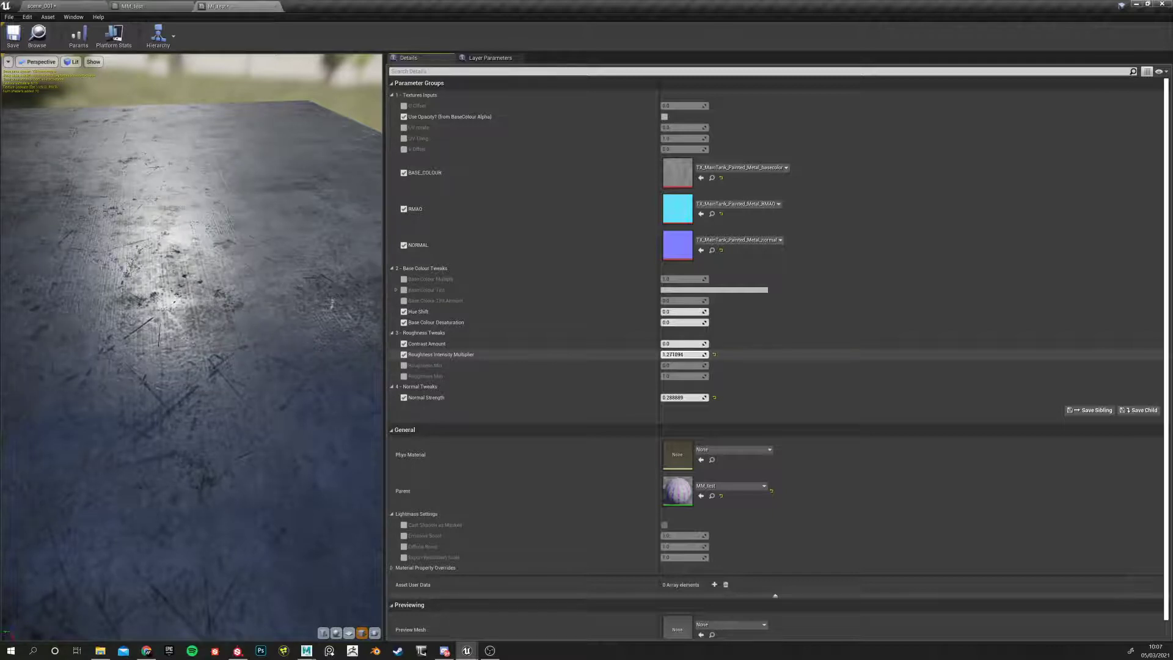
left_click_drag(667, 344, 685, 344)
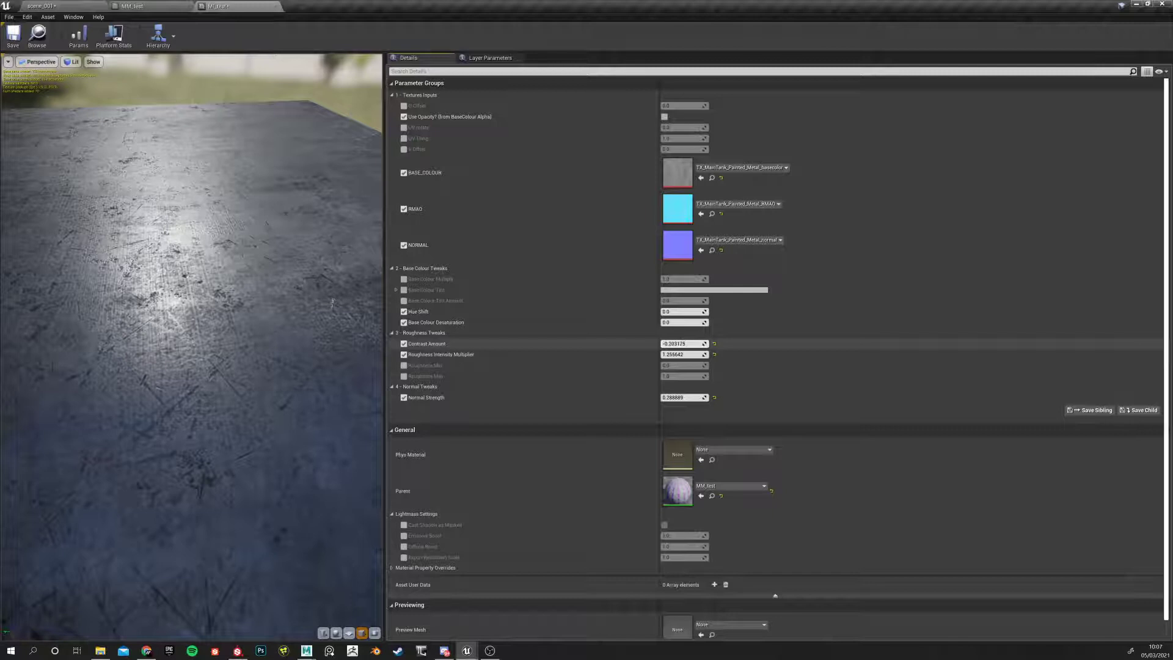
left_click_drag(165, 340, 287, 232)
right_click_drag(287, 232, 245, 287)
left_click_drag(245, 287, 293, 275)
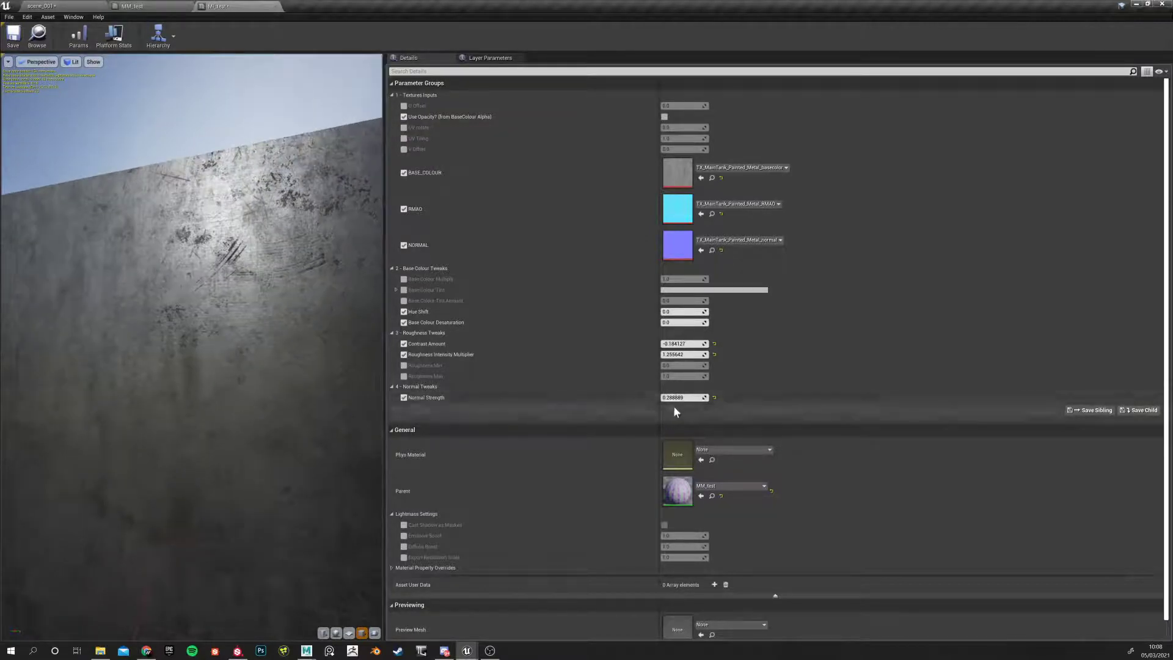
Compare Normal Strength values on the preview cube and bring the parameter to about 0.36
left_click(714, 398)
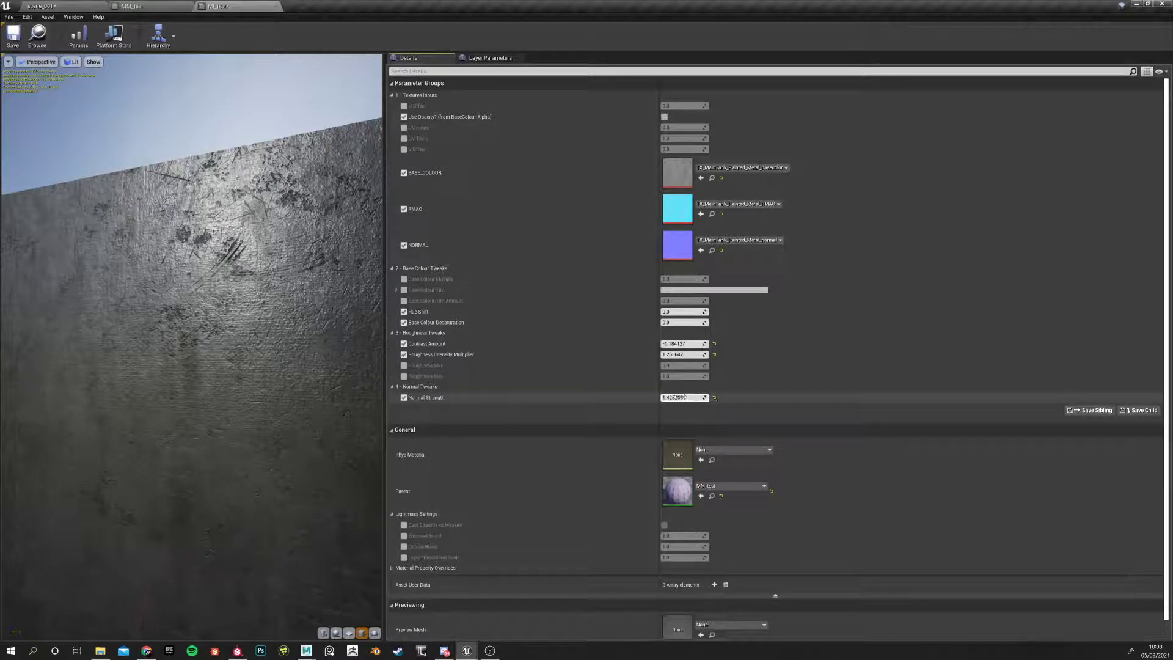
left_click(713, 398)
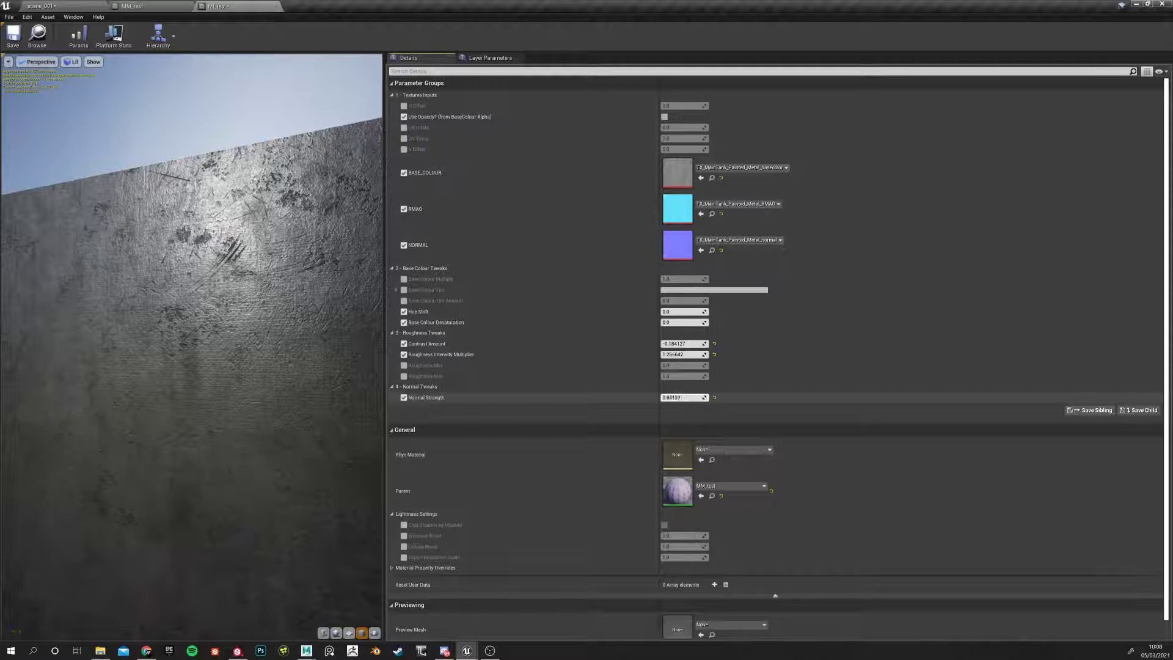
left_click_drag(682, 397, 671, 398)
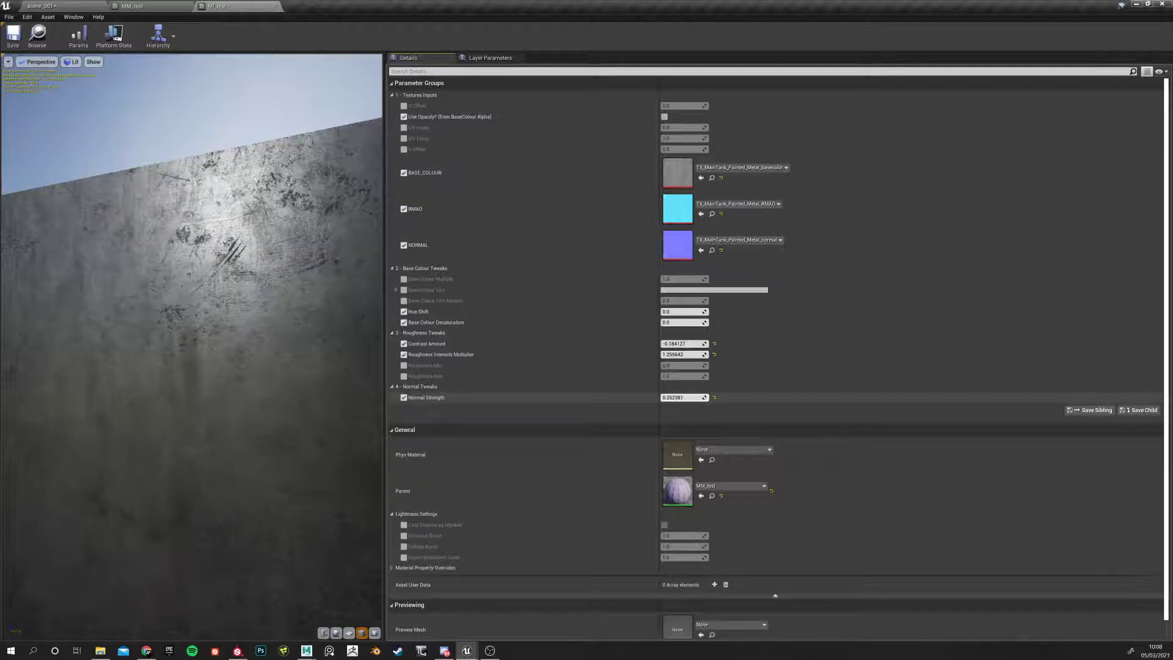
left_click_drag(264, 314, 244, 346)
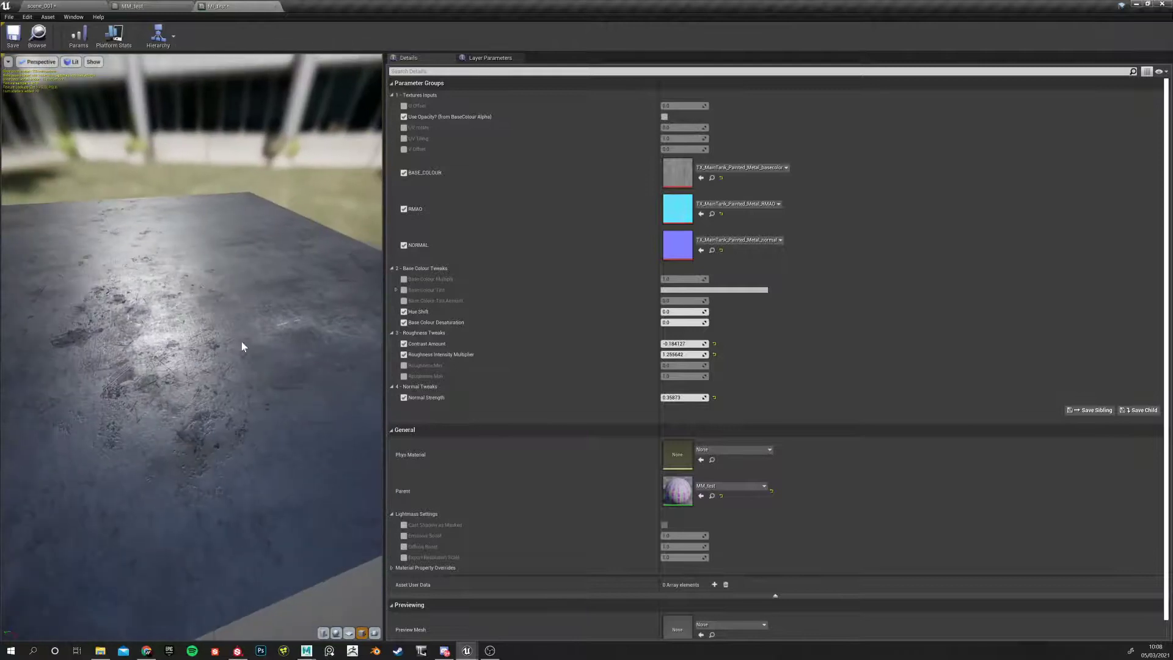
Reset Roughness Intensity Multiplier, Normal Strength and Contrast Amount to their defaults and inspect the preview cube
left_click(714, 354)
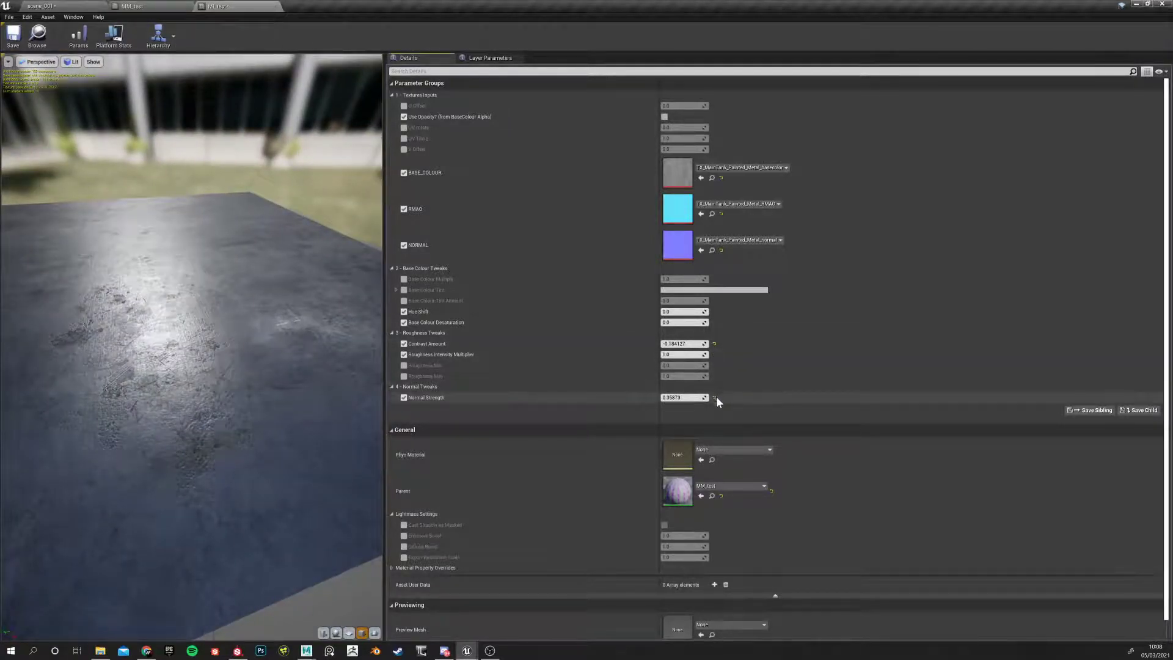
left_click(714, 398)
left_click(714, 344)
left_click_drag(306, 349, 78, 353)
scroll(250, 366, "down", 8)
scroll(249, 367, "up", 5)
scroll(167, 335, "down", 5)
mouse_move(167, 334)
left_mouse_down()
mouse_move(136, 316)
mouse_move(171, 366)
mouse_move(245, 305)
mouse_move(149, 331)
left_mouse_up()
scroll(136, 315, "up", 3)
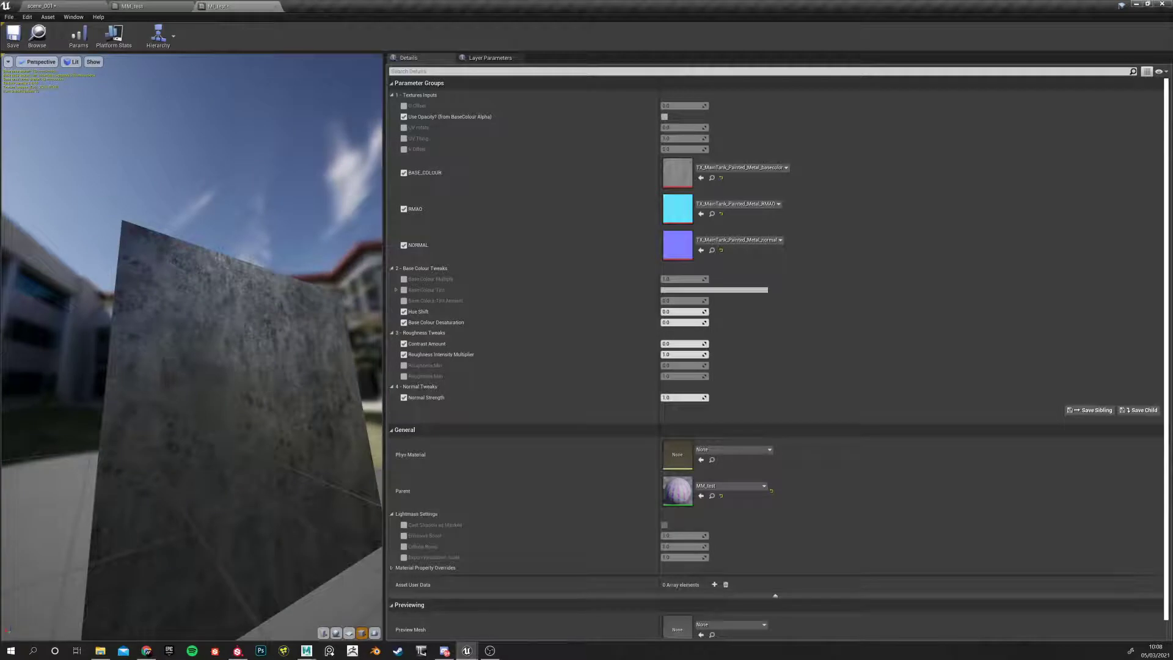
Switch to the MM_test master material and stop previewing the Append node of the normal network
left_click(132, 6)
scroll(629, 332, "down", 5)
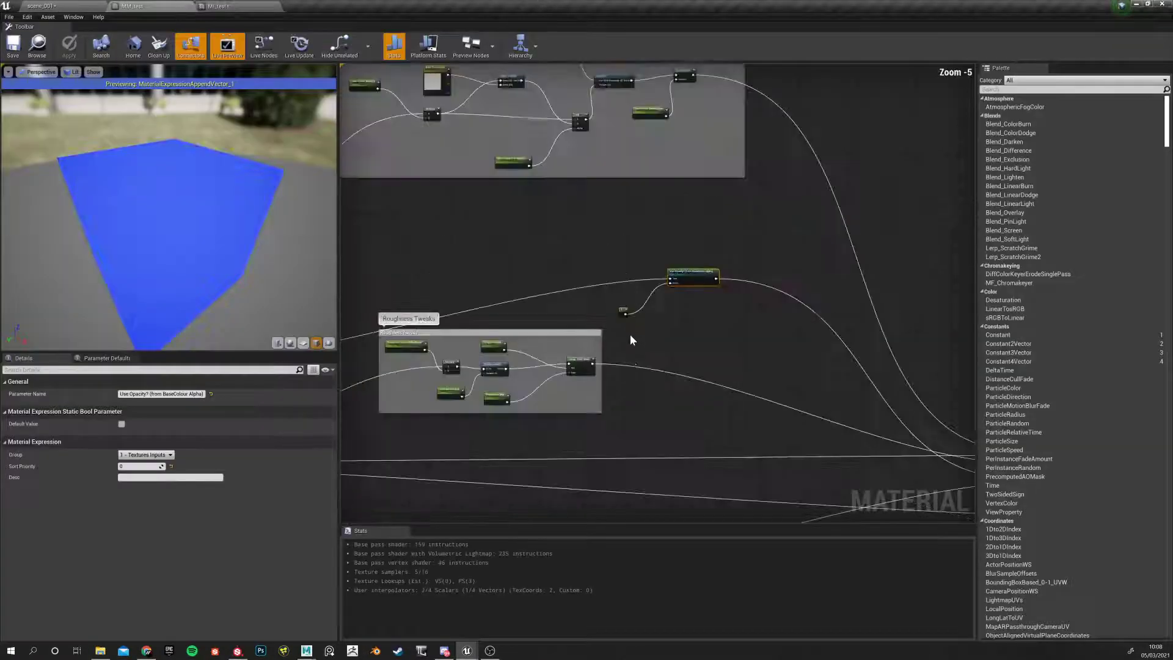
right_click_drag(471, 498, 548, 343)
scroll(548, 343, "up", 7)
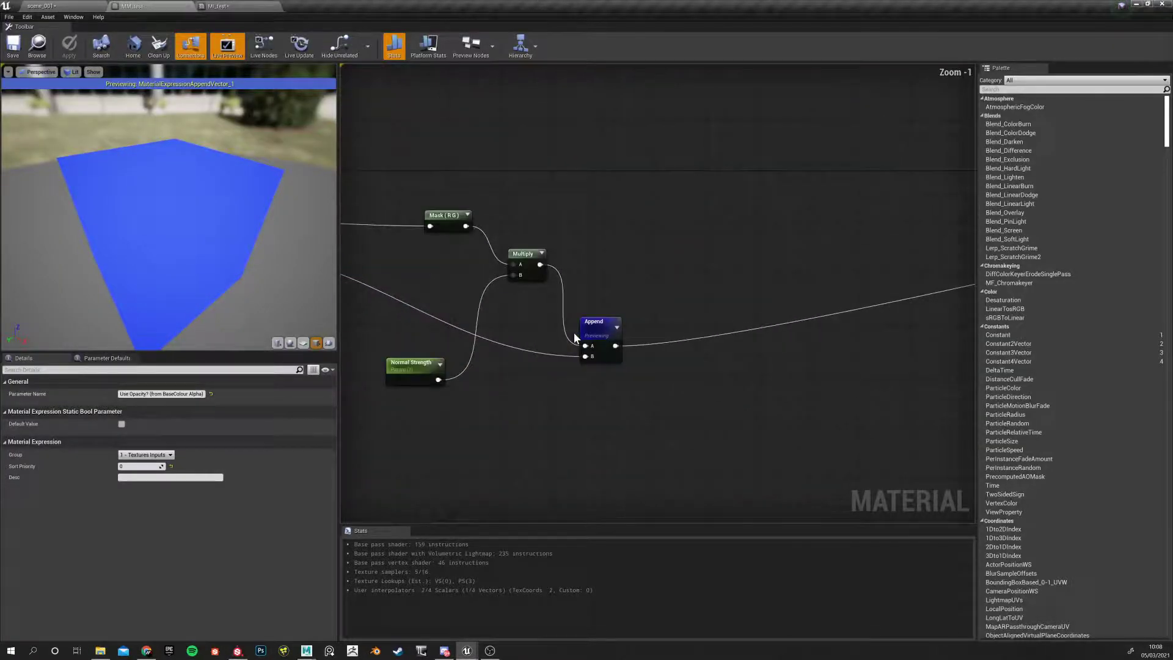
right_click(579, 316)
right_click(608, 320)
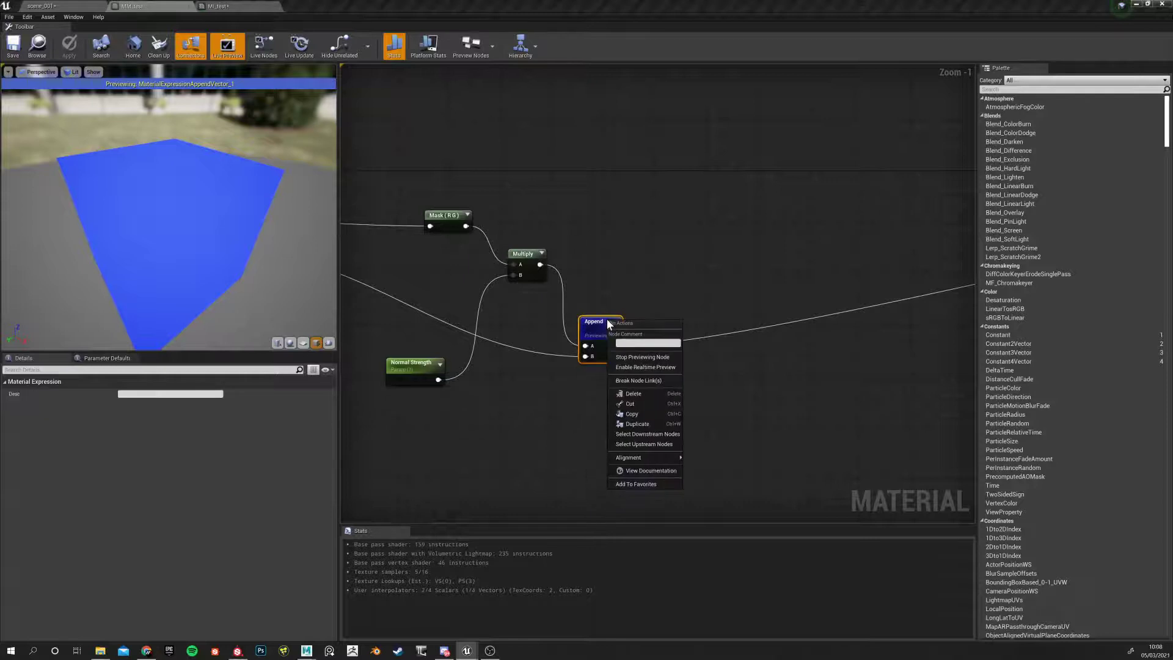
left_click(635, 359)
Examine the normal network from the NORMAL texture's outputs through the Mask, Multiply and Append nodes
right_click_drag(636, 306, 684, 321)
left_click_drag(450, 204, 597, 321)
left_click_drag(451, 224, 657, 426)
left_click_drag(421, 173, 746, 436)
left_click(469, 259)
right_click_drag(469, 259, 554, 282)
left_click_drag(553, 245, 595, 282)
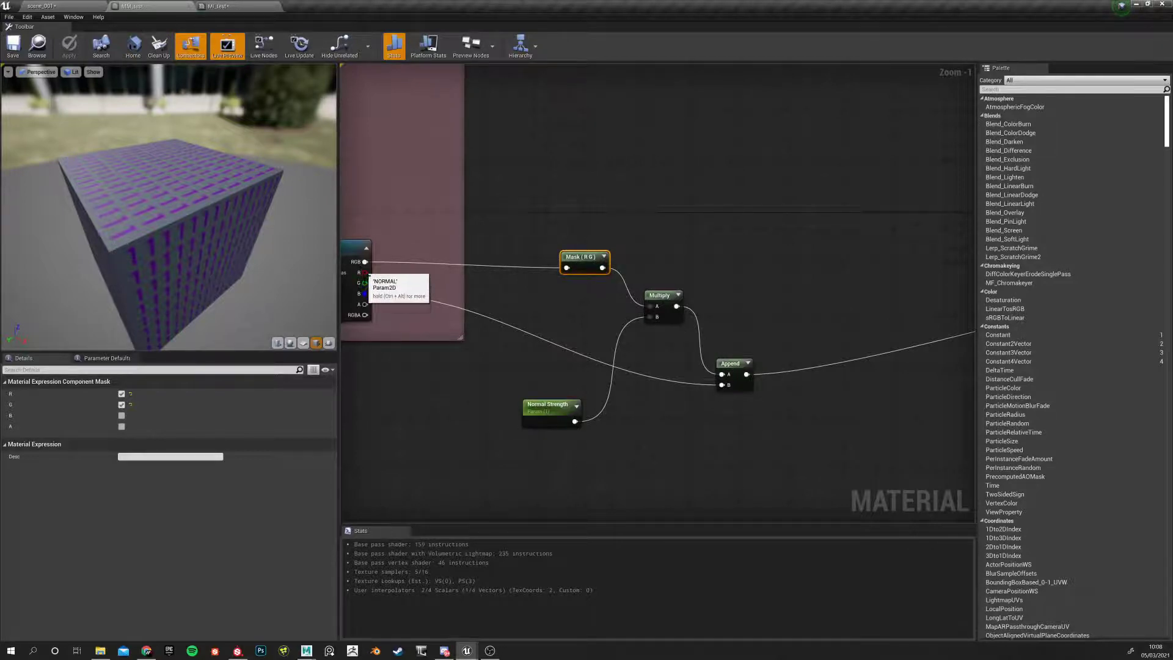
right_click_drag(719, 319, 346, 418)
right_click_drag(917, 245, 713, 264)
Search the node list for "normal" and add a FlattenNormal node beside the normal strength network
scroll(556, 302, "down", 3)
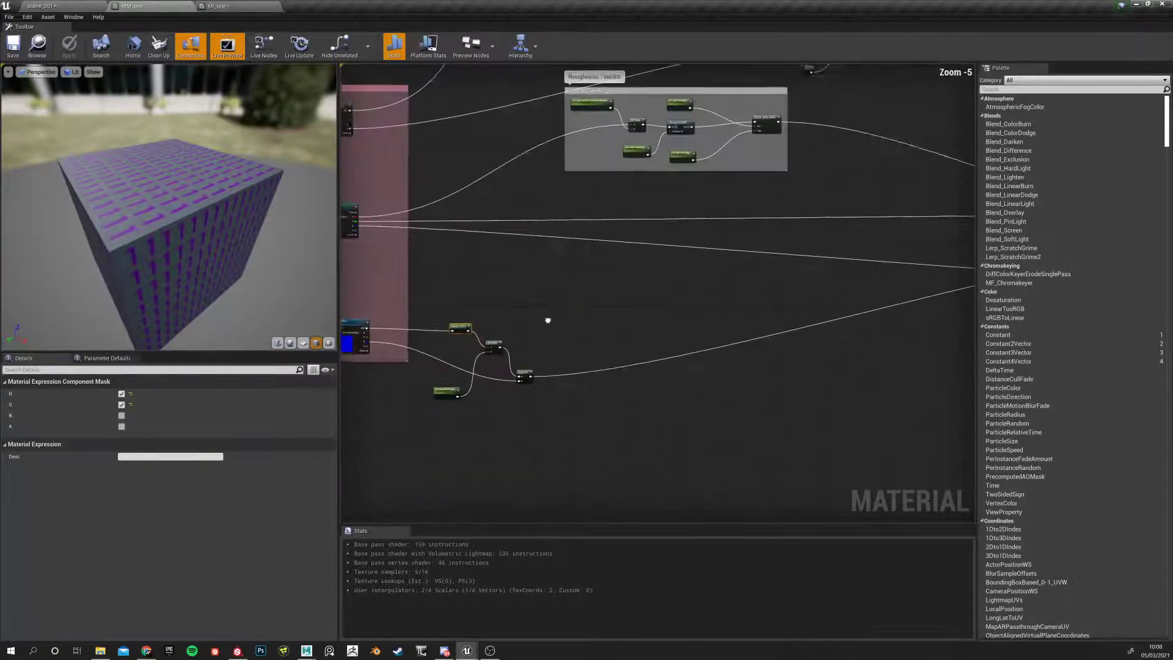
scroll(547, 319, "up", 1)
right_click(600, 319)
type("normal")
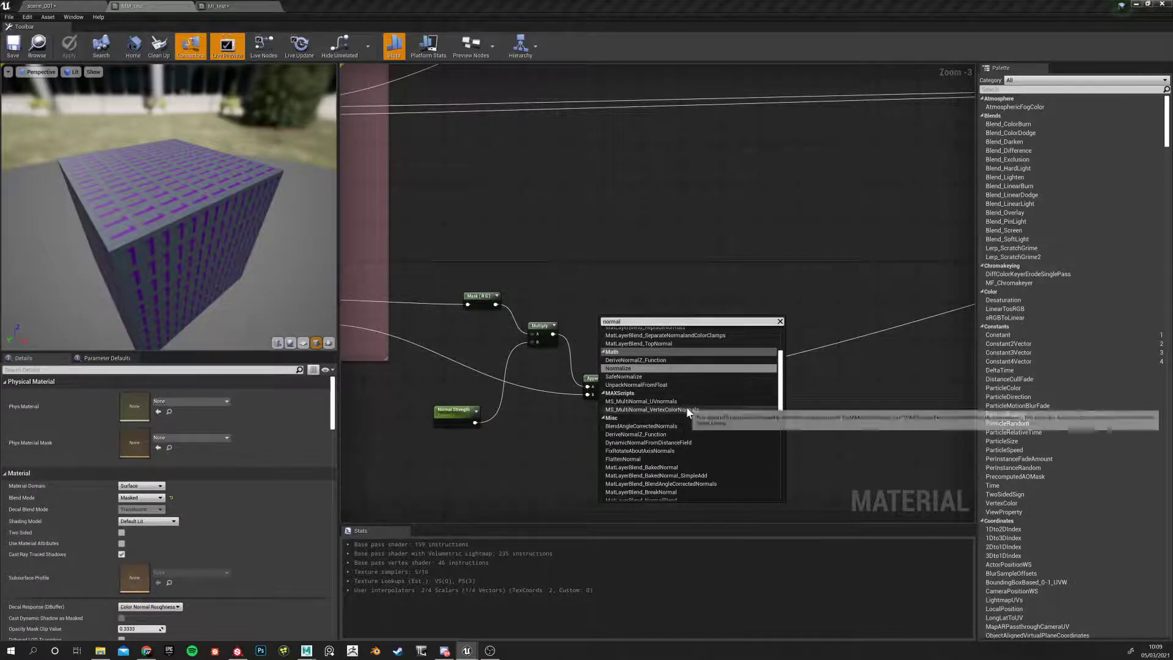
scroll(690, 424, "down", 6)
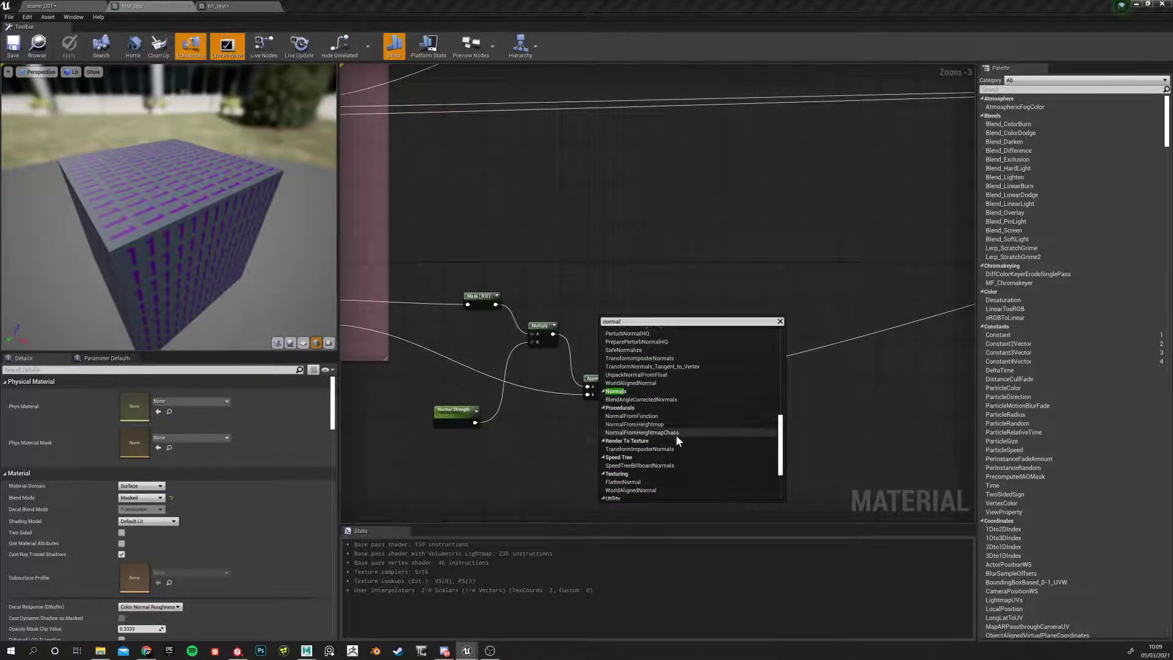
scroll(679, 456, "down", 4)
scroll(682, 470, "down", 1)
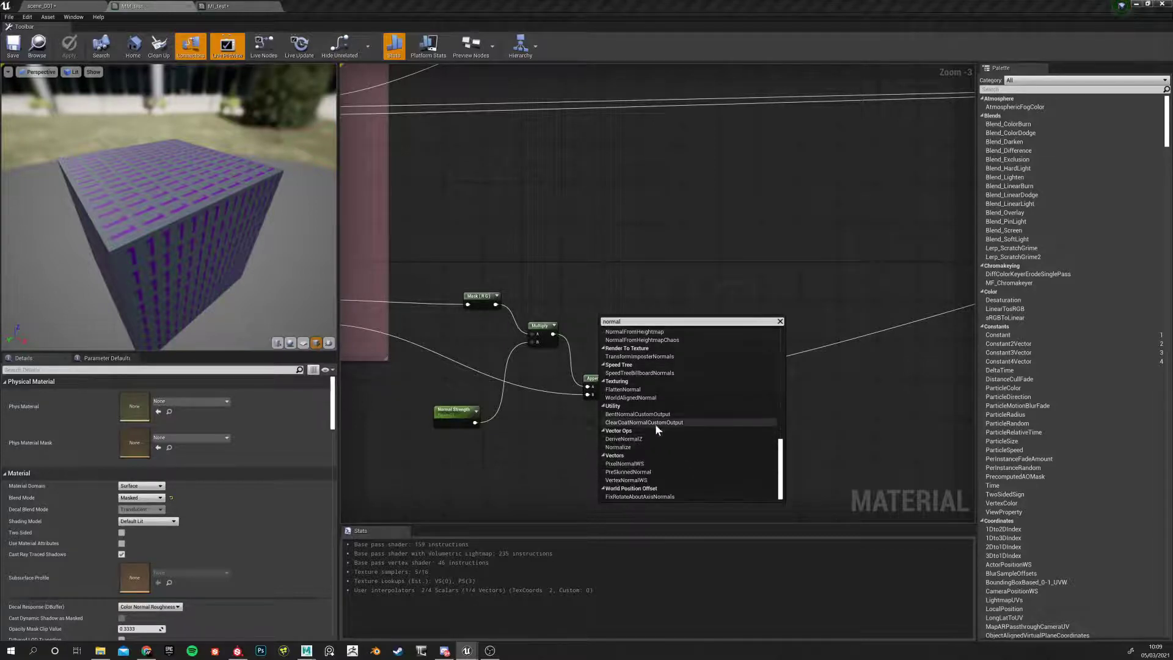
left_click(623, 389)
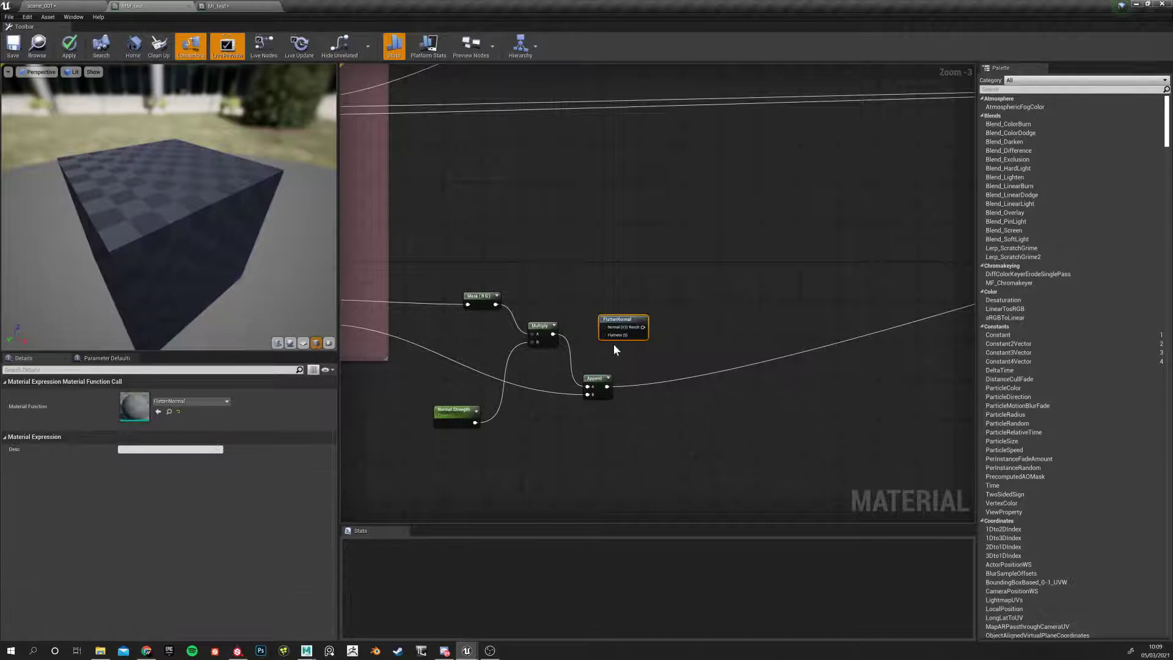
Place the FlattenNormal node above the Append node and connect the NORMAL texture's RGB output to its Normal input
scroll(614, 384, "up", 2)
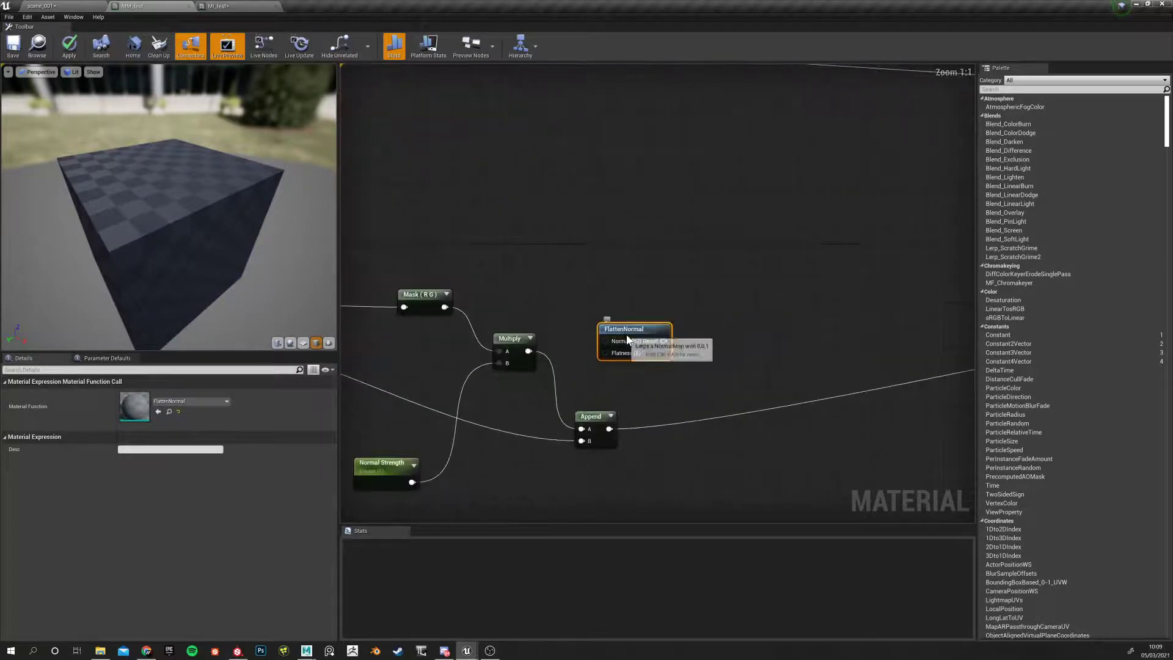
left_click_drag(638, 342, 633, 278)
right_click_drag(522, 298, 667, 282)
left_click_drag(383, 330, 807, 293)
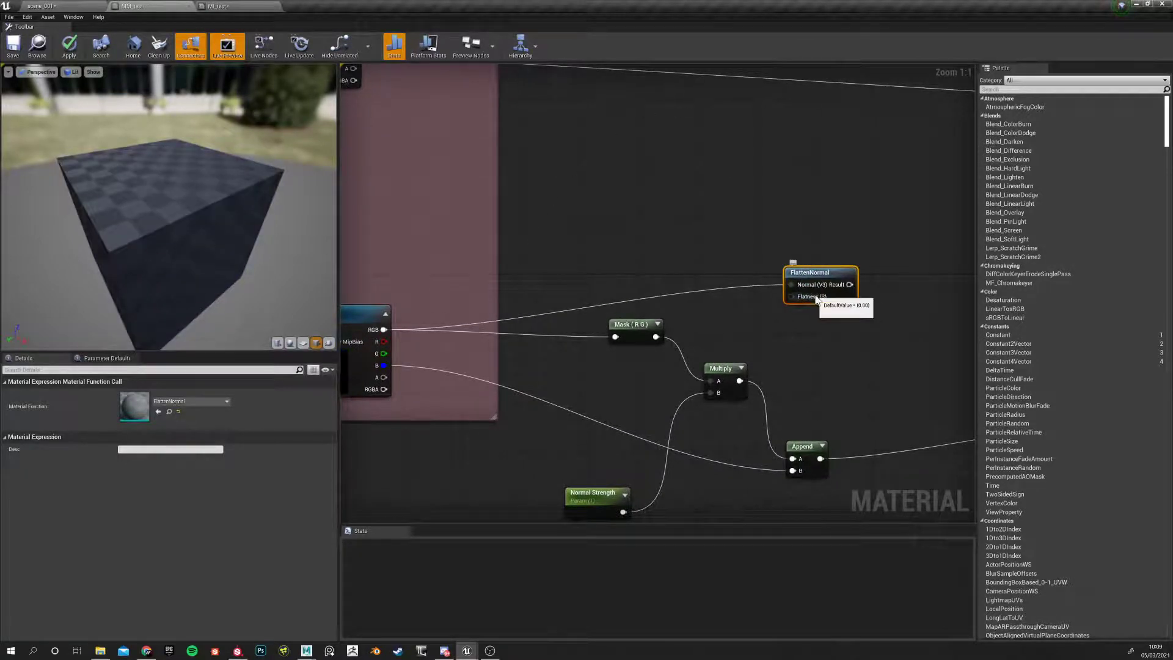
Set the Normal Strength parameter's default value to 0.0 and connect it to the Flatness input of FlattenNormal
left_click_drag(601, 506, 565, 475)
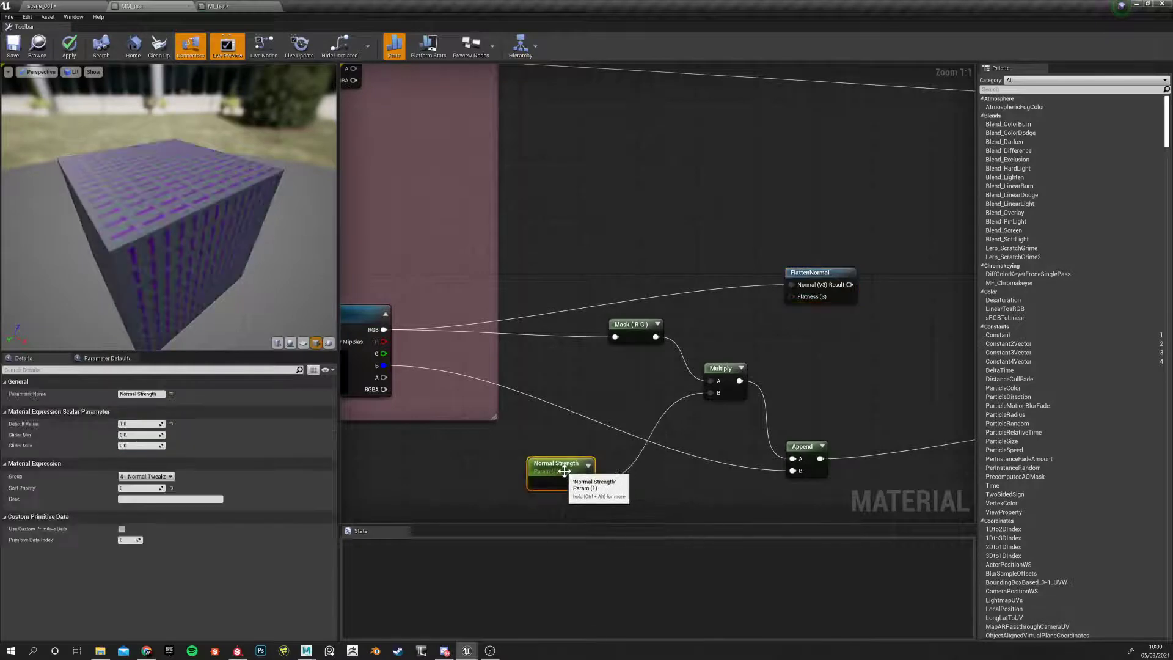
left_click(171, 424)
left_click_drag(586, 482, 798, 296)
right_click_drag(854, 363, 594, 415)
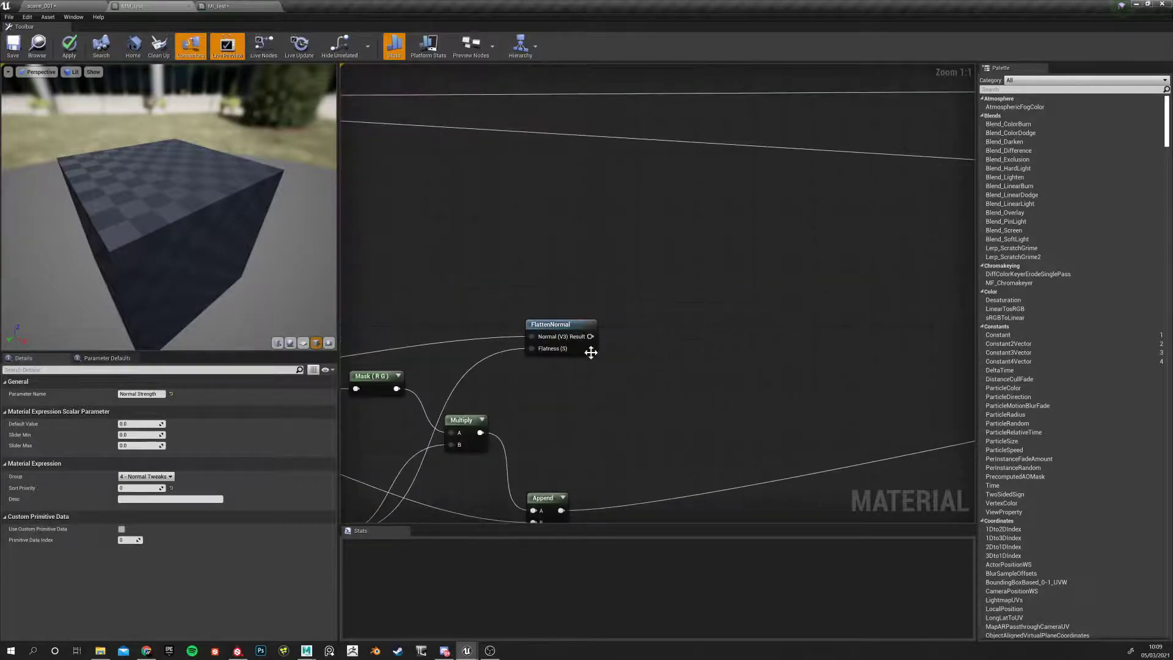
Connect the FlattenNormal result to the material's Normal input in place of Append, and save MM_test
left_click_drag(590, 336, 933, 160)
right_click_drag(697, 284, 1167, 266)
right_click_drag(365, 364, 935, 330)
scroll(495, 335, "down", 2)
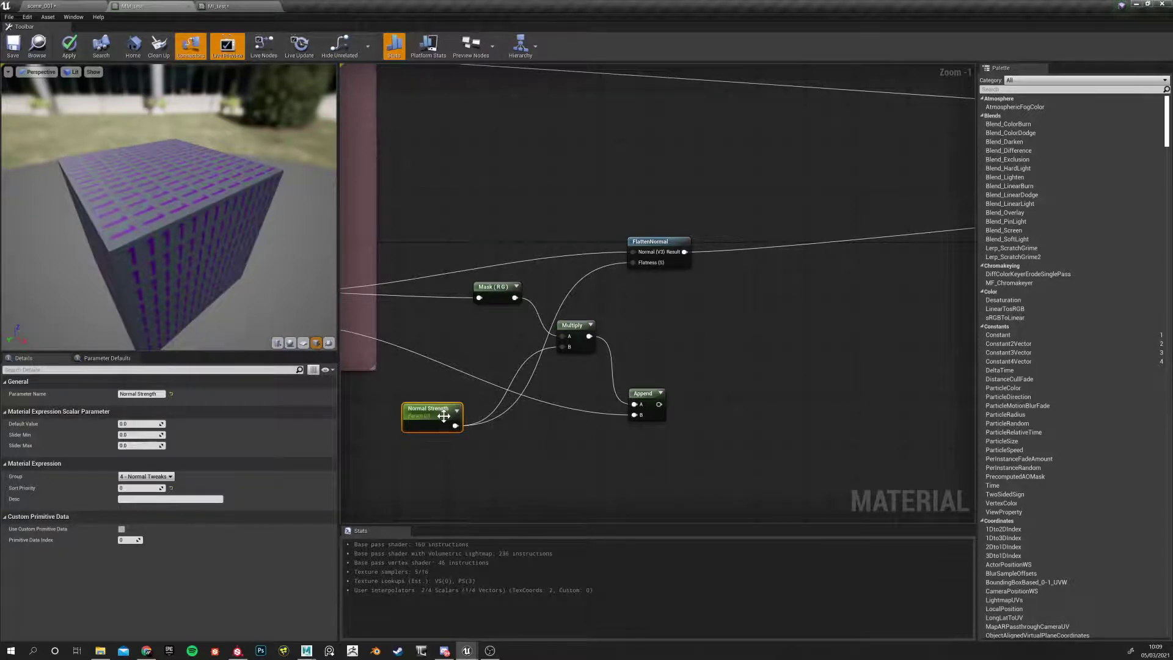
left_click(657, 255)
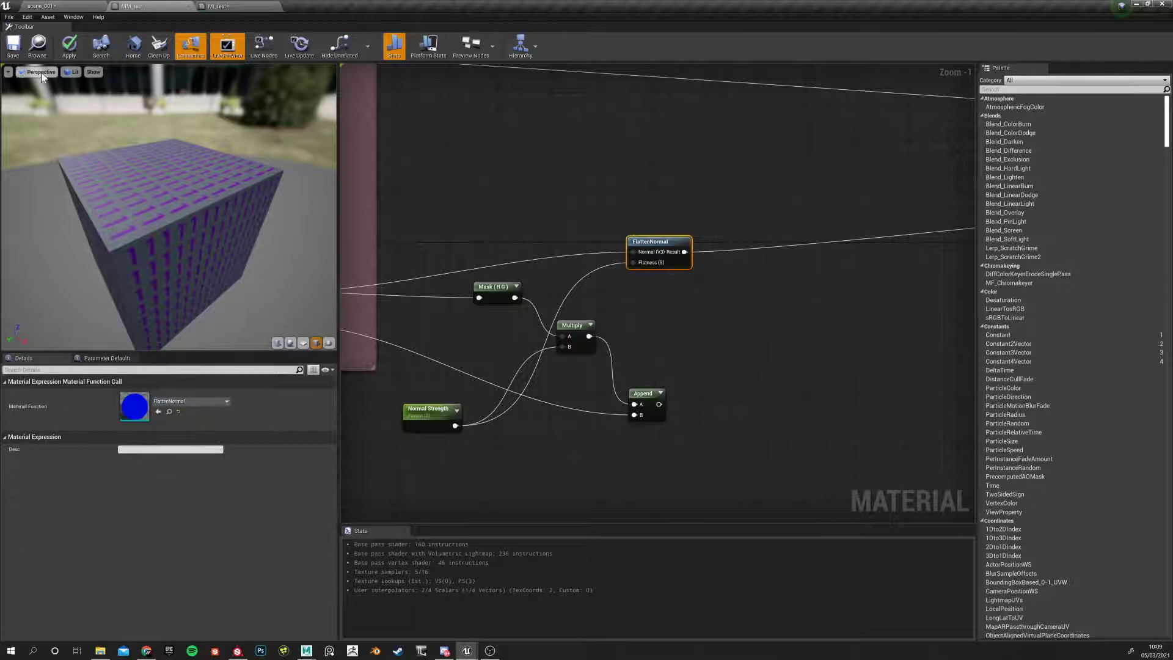
left_click(12, 53)
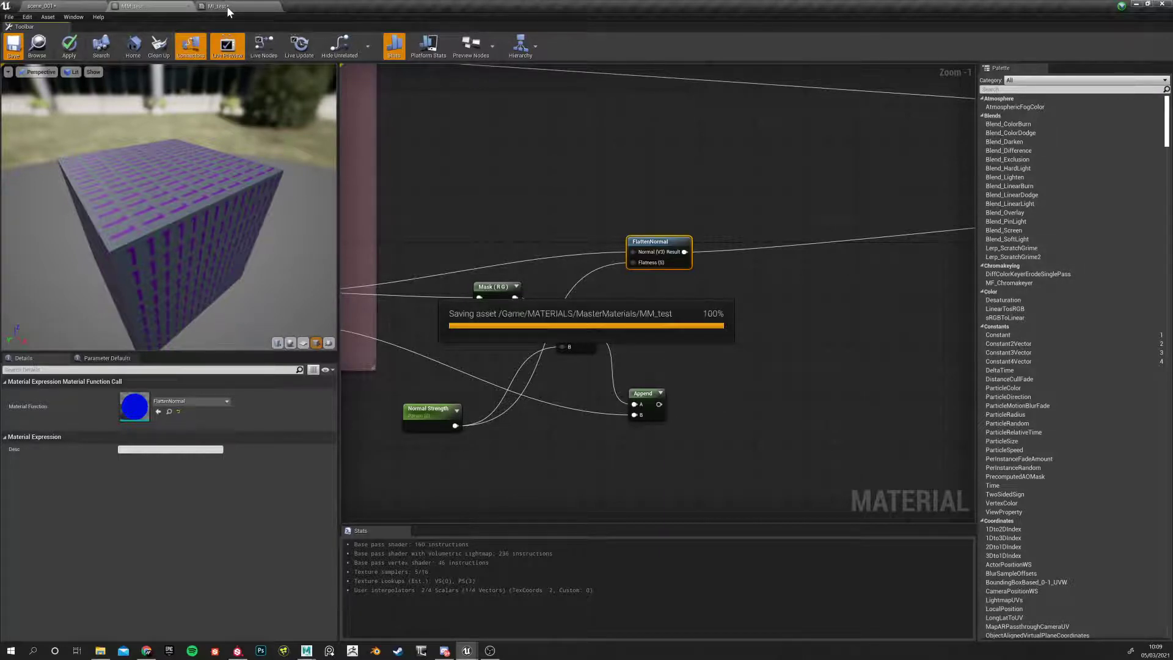
In the material instance, reset Normal Strength and try a value of about 0.77 while viewing the cube's lit surface
left_click(226, 6)
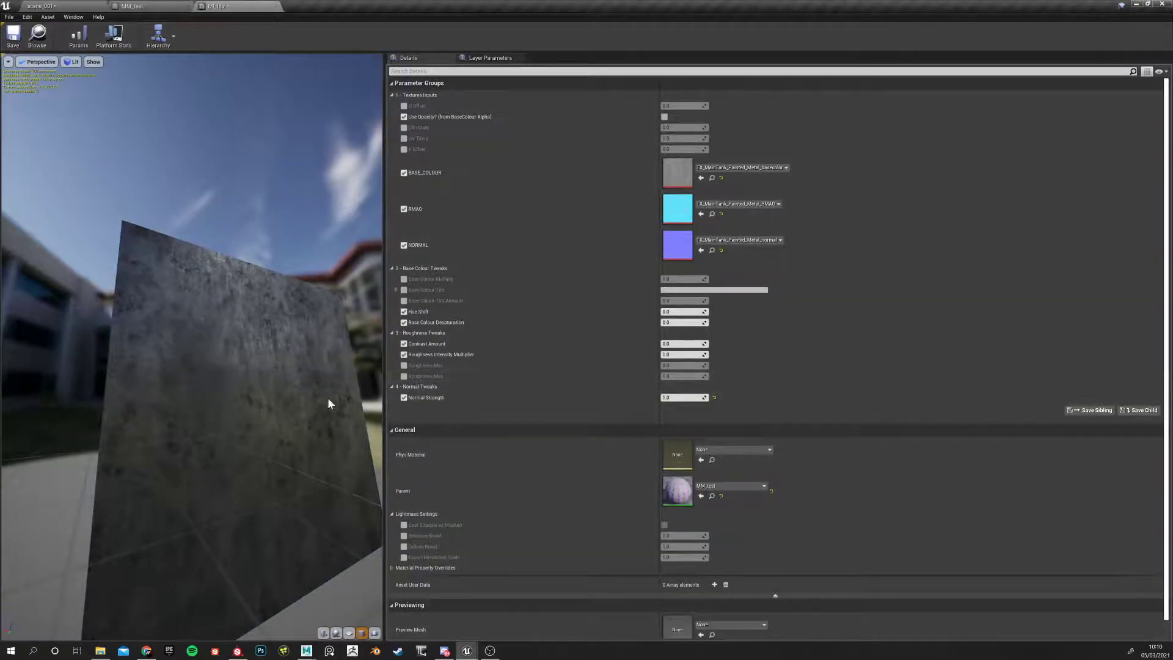
left_click_drag(367, 391, 391, 403)
left_click_drag(251, 361, 287, 422)
right_click_drag(251, 361, 251, 306)
left_click_drag(251, 361, 275, 361)
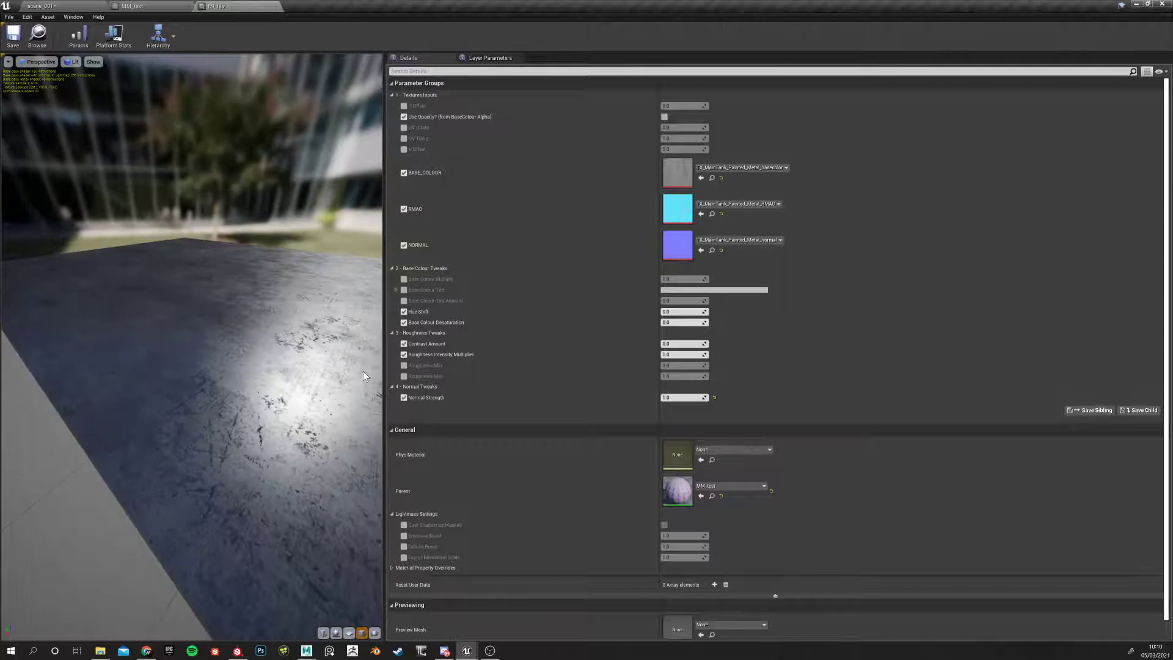
left_click(714, 398)
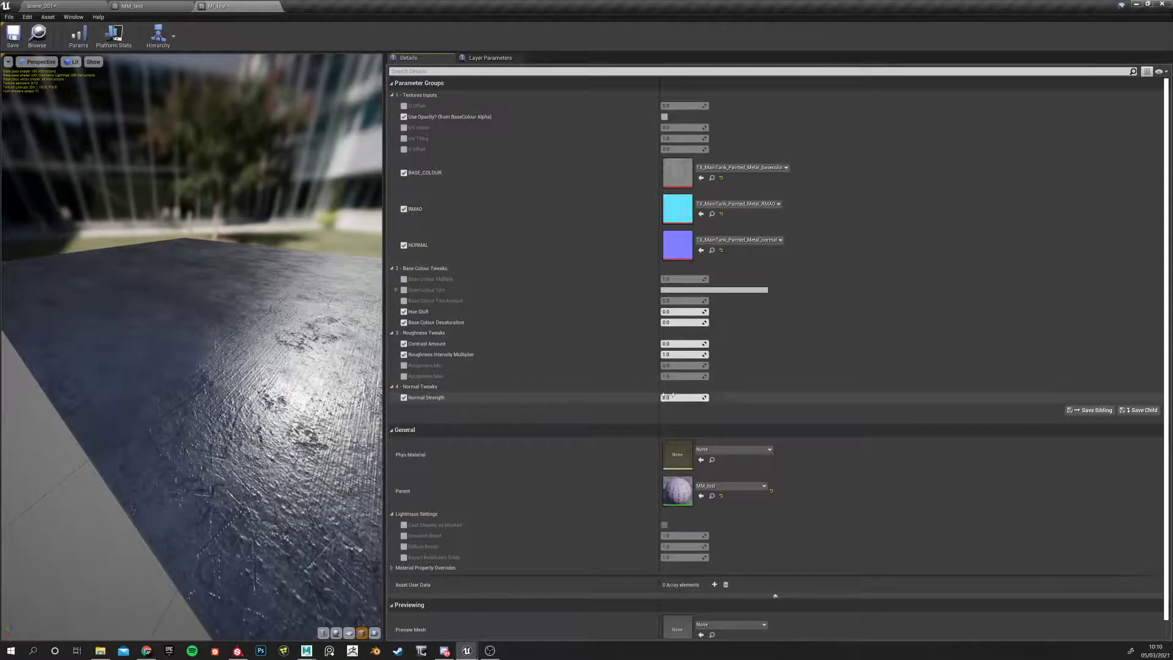
left_click_drag(670, 397, 677, 397)
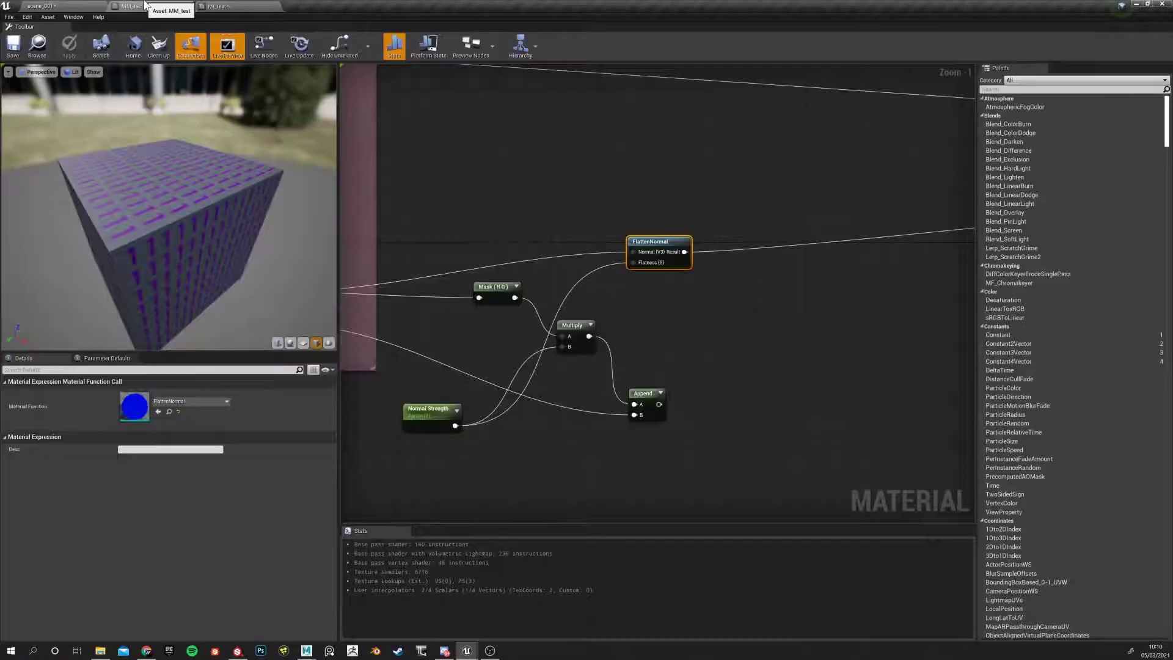
Check the FlattenNormal setup, test the instance's Normal Strength at about -0.48, and reset it to its default
left_click(147, 5)
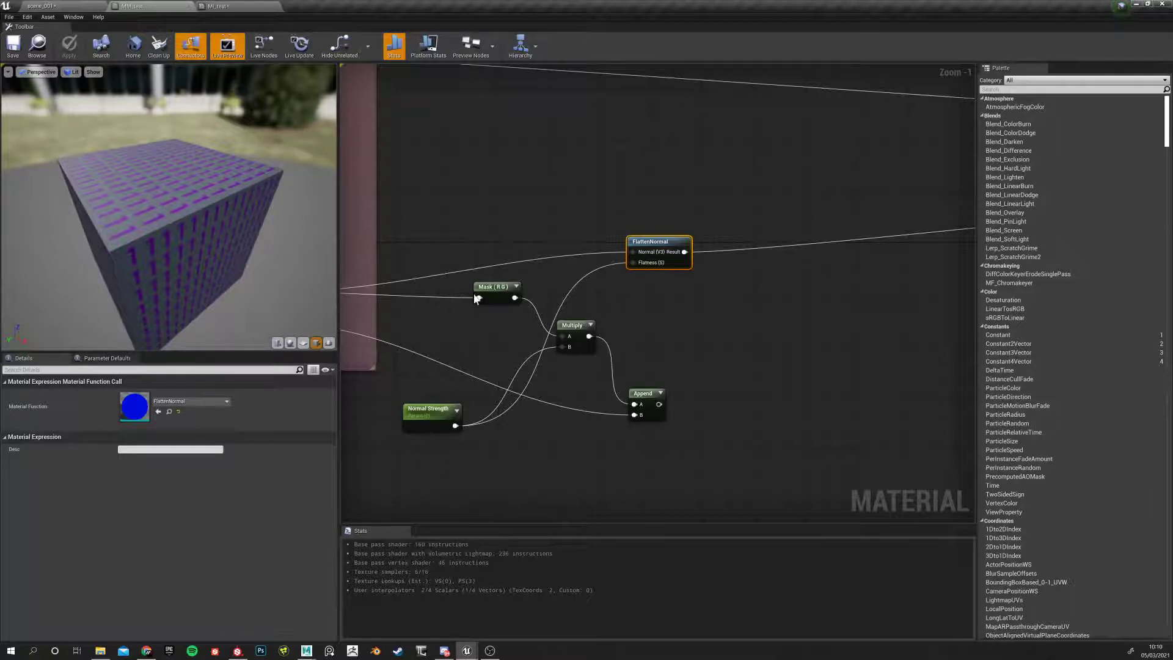
left_click(218, 6)
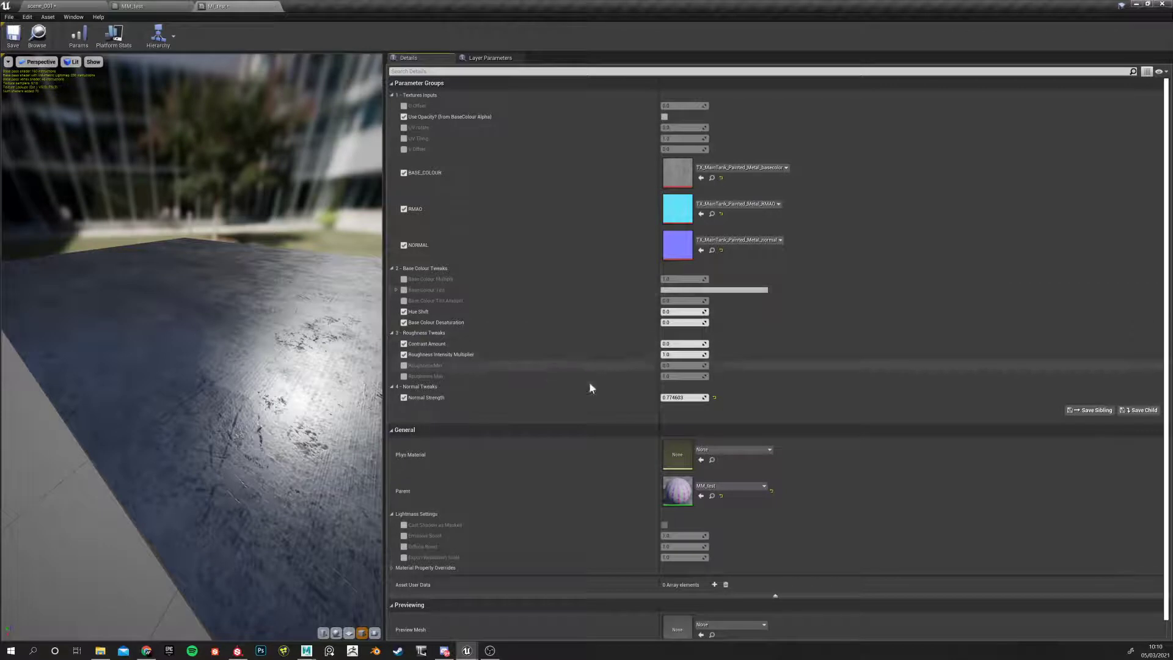
left_click(668, 397)
left_click_drag(669, 397, 746, 404)
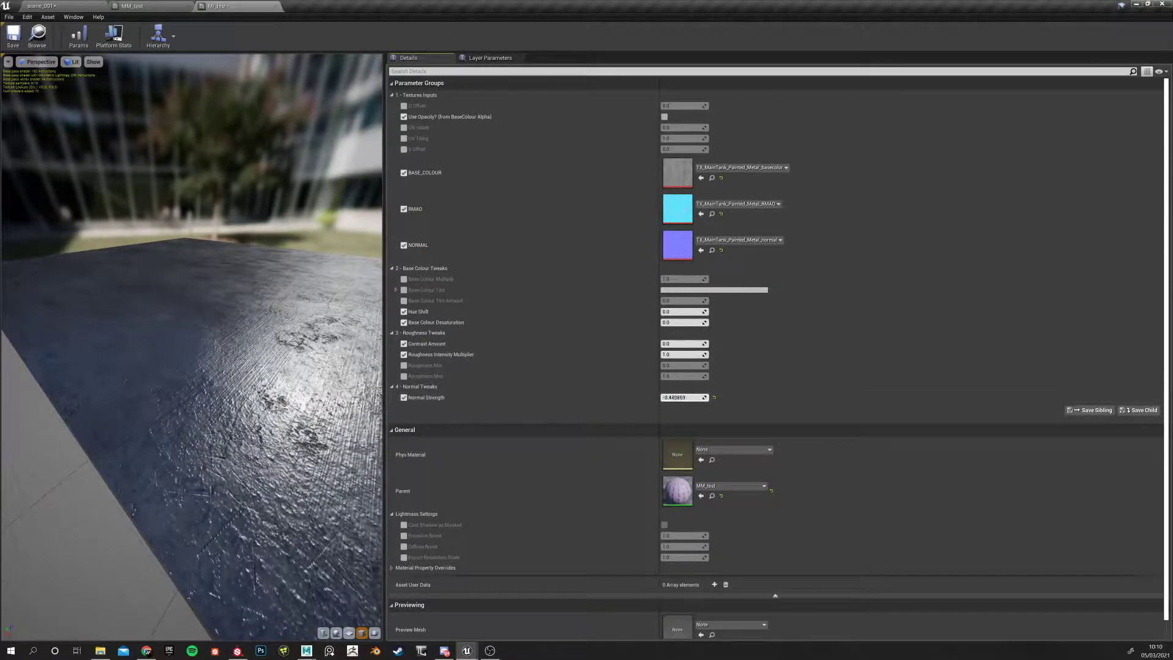
left_click(714, 397)
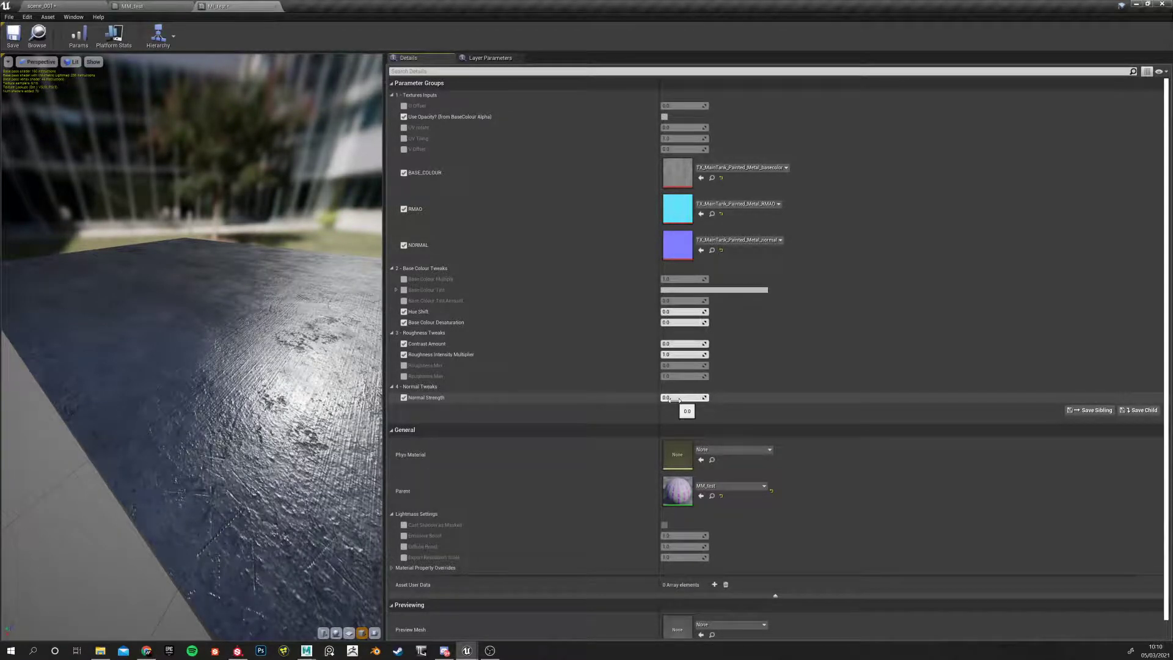
Return to MM_test and move the FlattenNormal node higher, away from the Mask and Multiply nodes
left_click(147, 6)
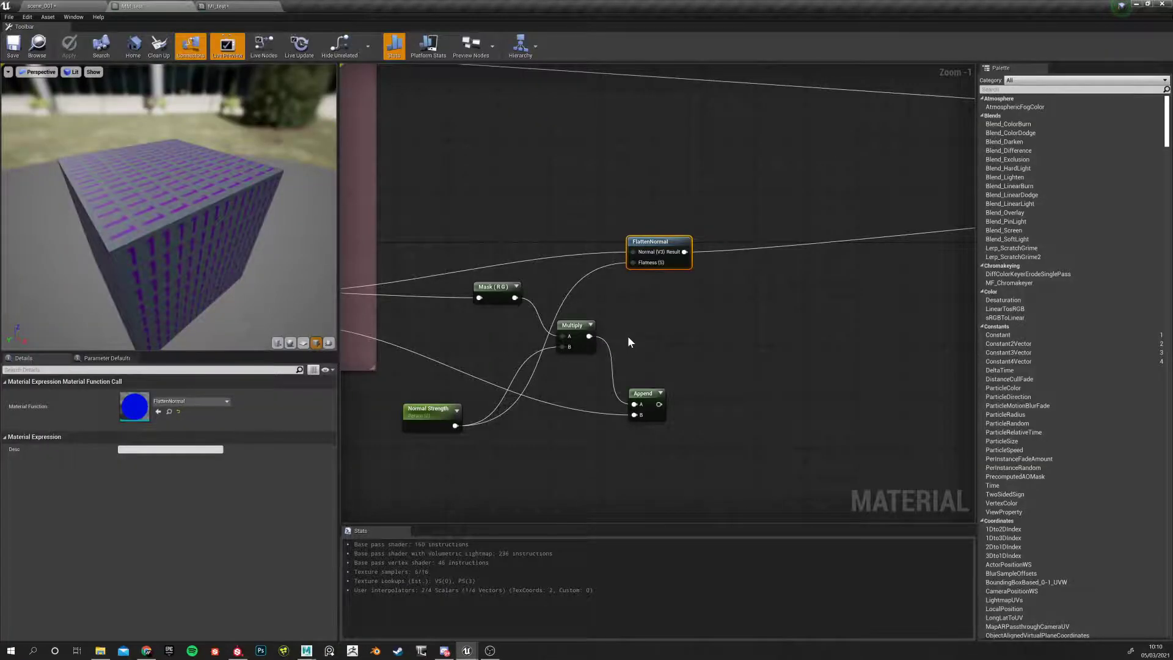
right_click(708, 201)
left_click(707, 201)
left_click_drag(654, 251, 692, 193)
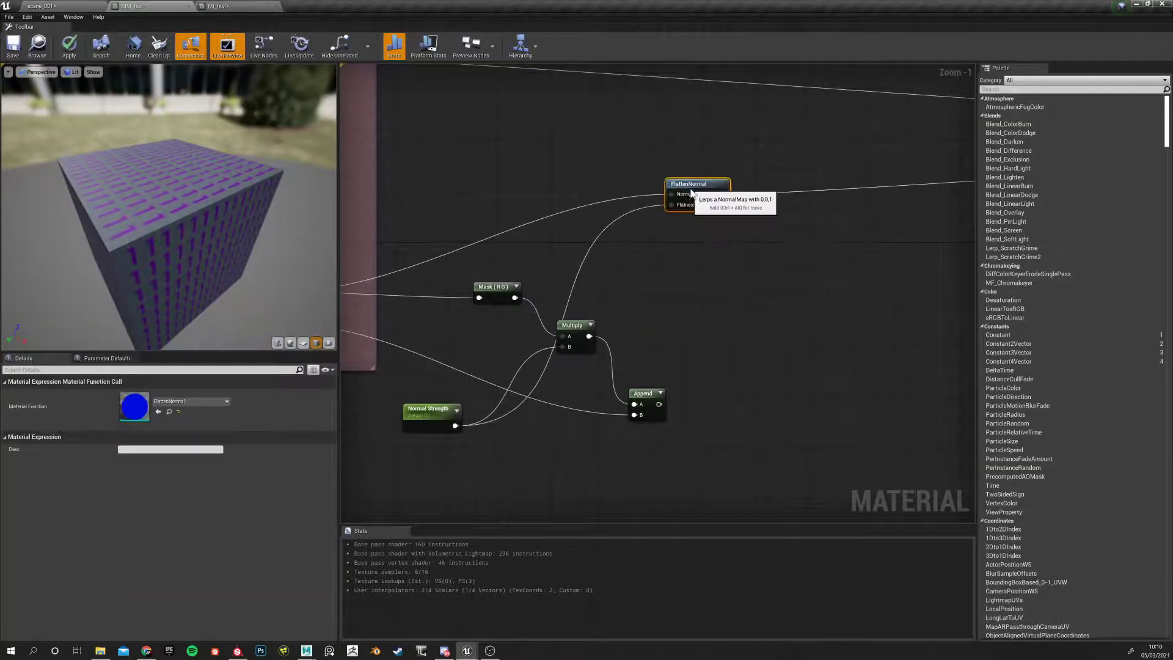
left_click(433, 421)
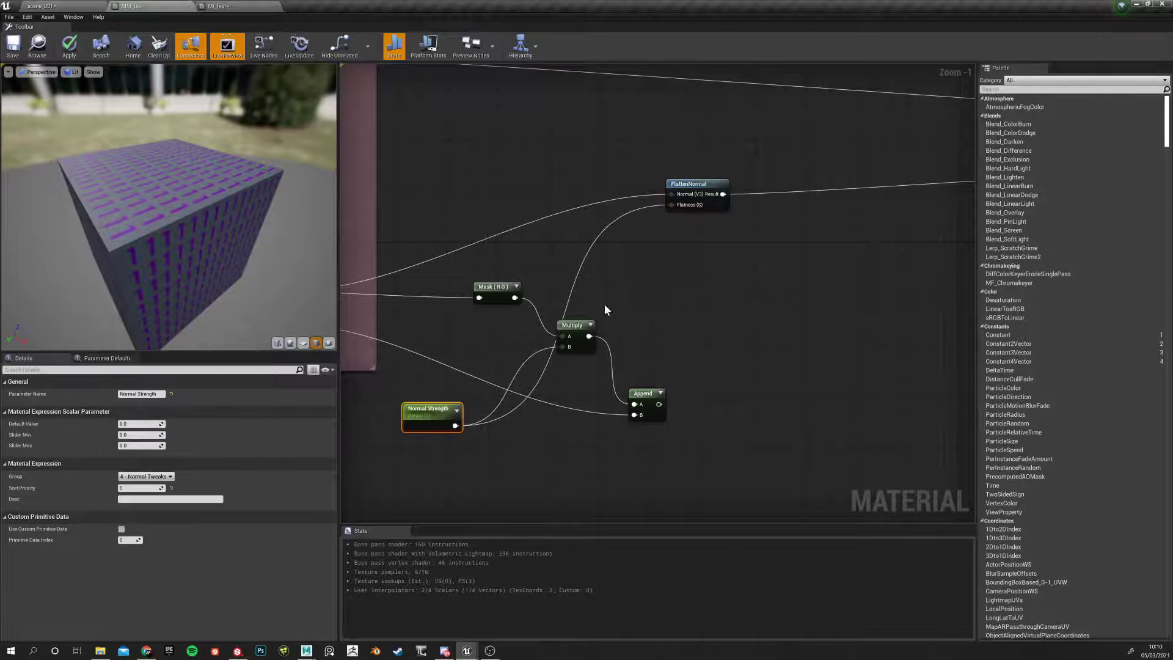
left_click(521, 328)
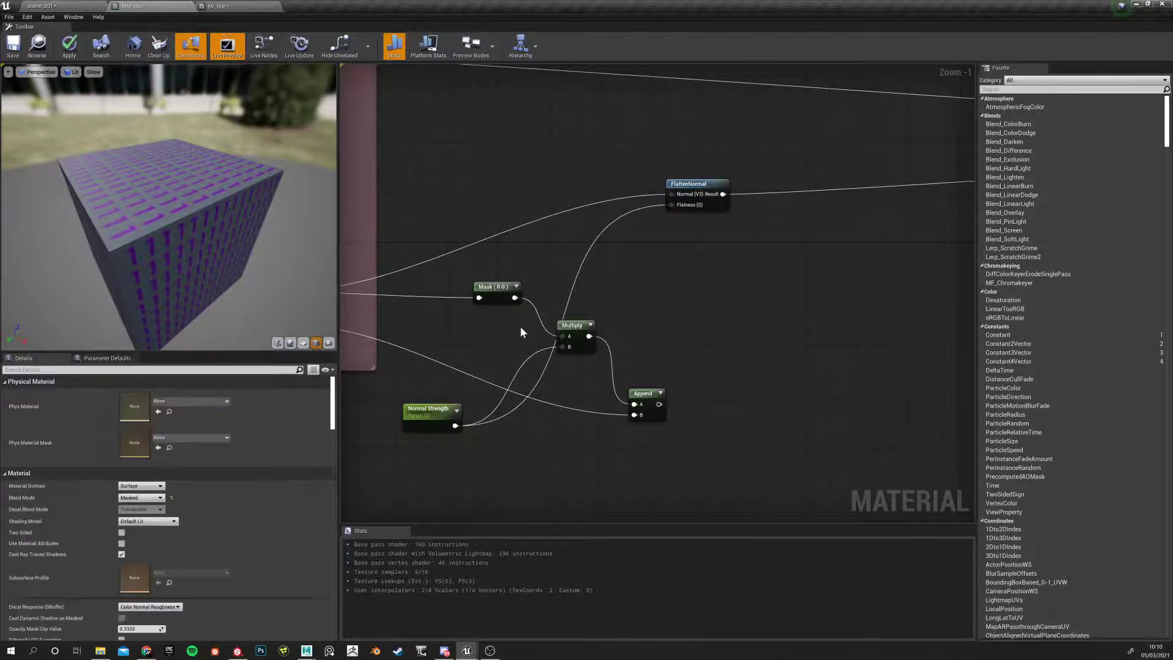
right_click(604, 277)
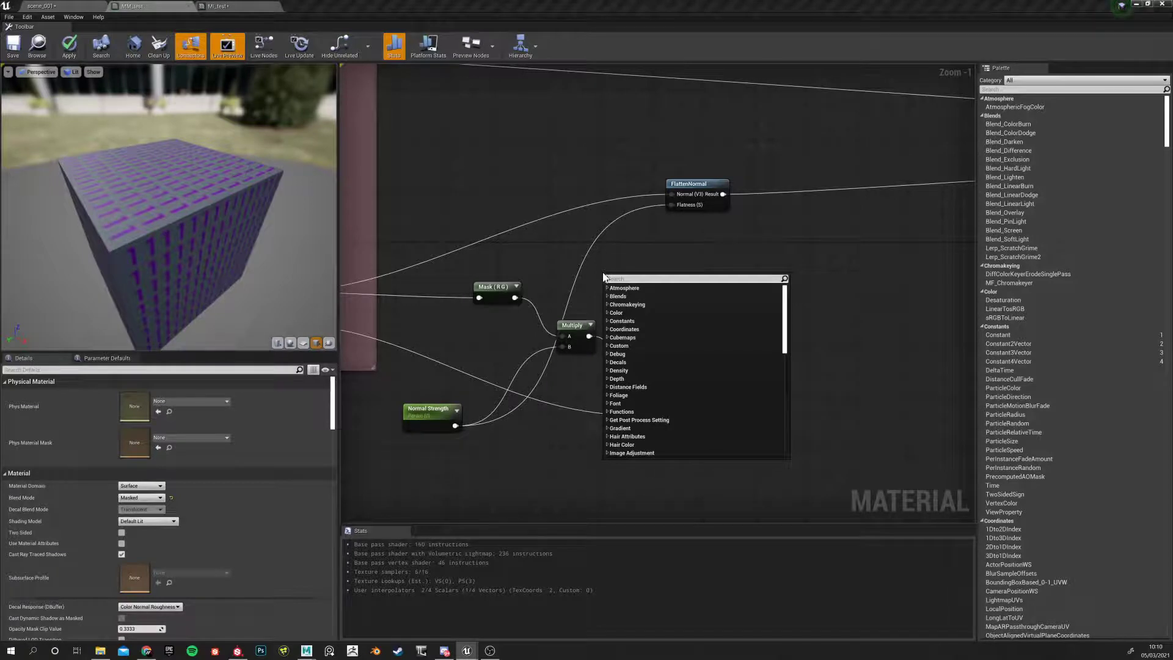
type("compo")
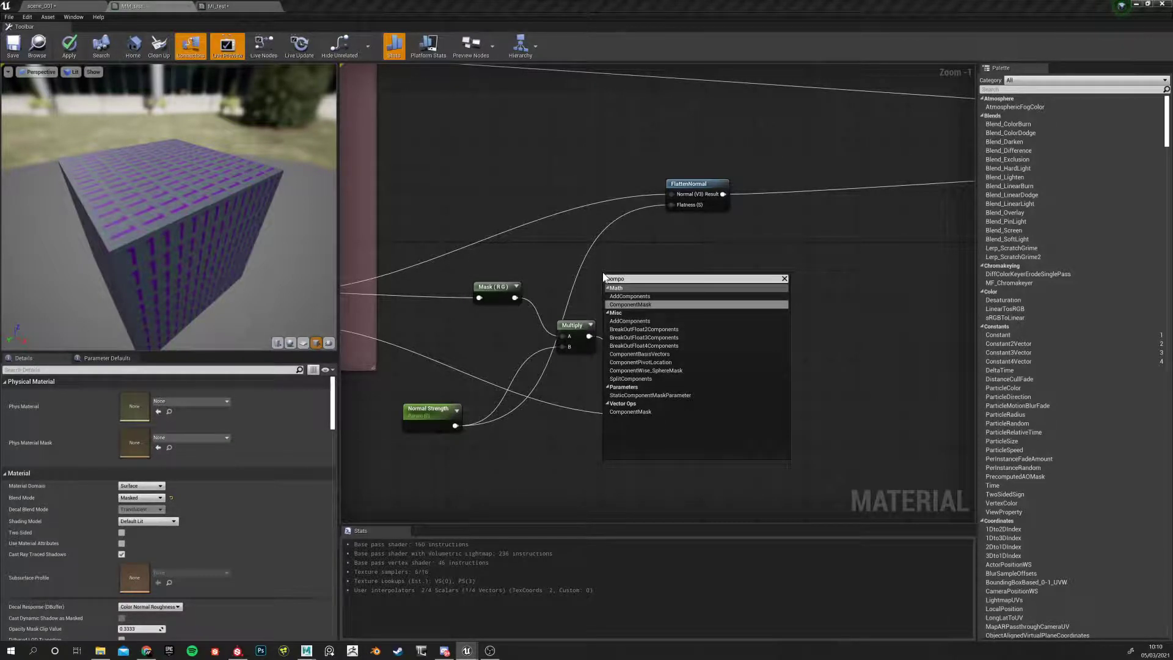
key("BackSpace")
key("BackSpace")
key("BackSpace")
key("BackSpace")
key("BackSpace")
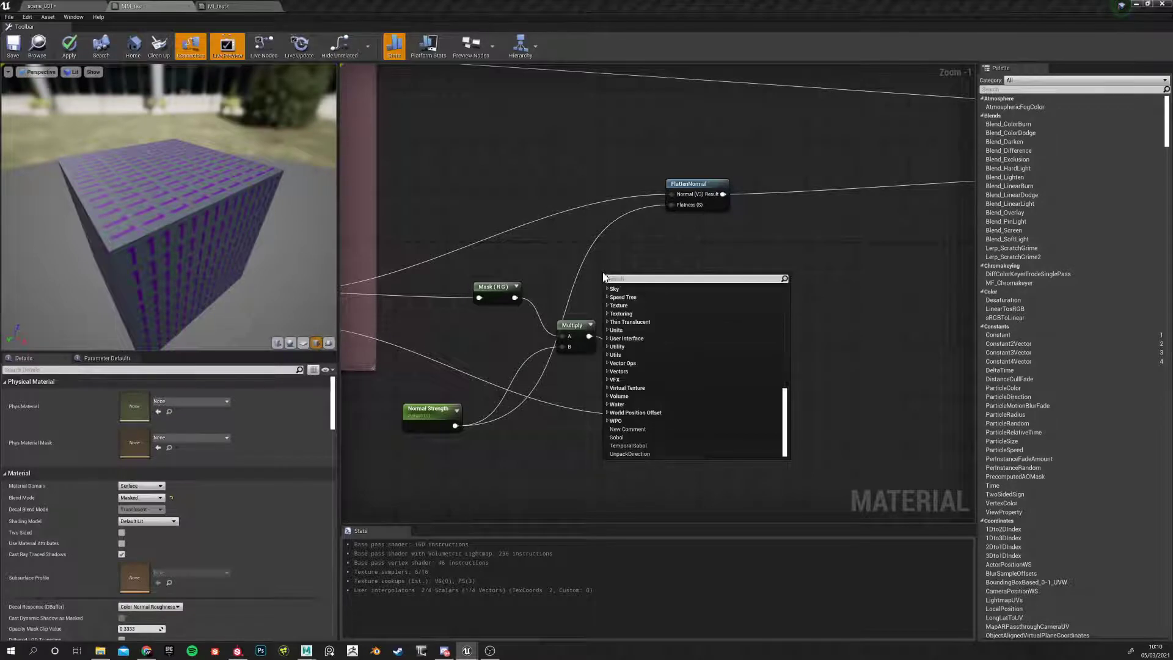
type("compl")
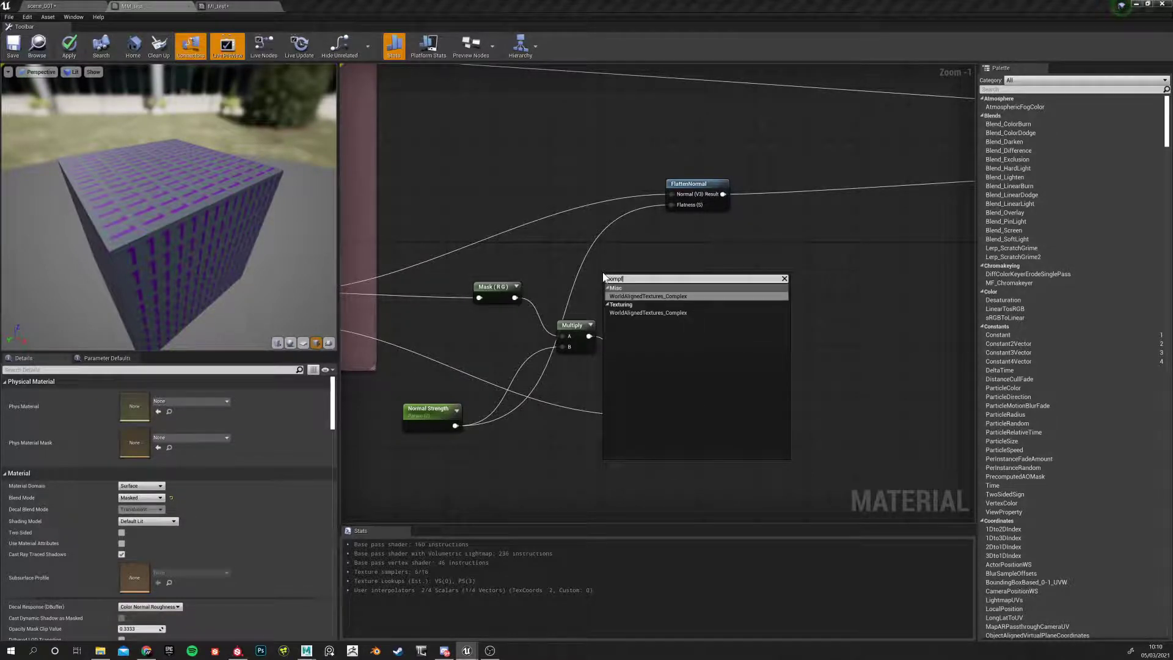
key("BackSpace")
key("BackSpace")
key("BackSpace")
key("BackSpace")
key("BackSpace")
Add a 1-x (OneMinus) node above Multiply, and move the Normal Strength parameter up level with Multiply
left_click(632, 298)
left_click(648, 320)
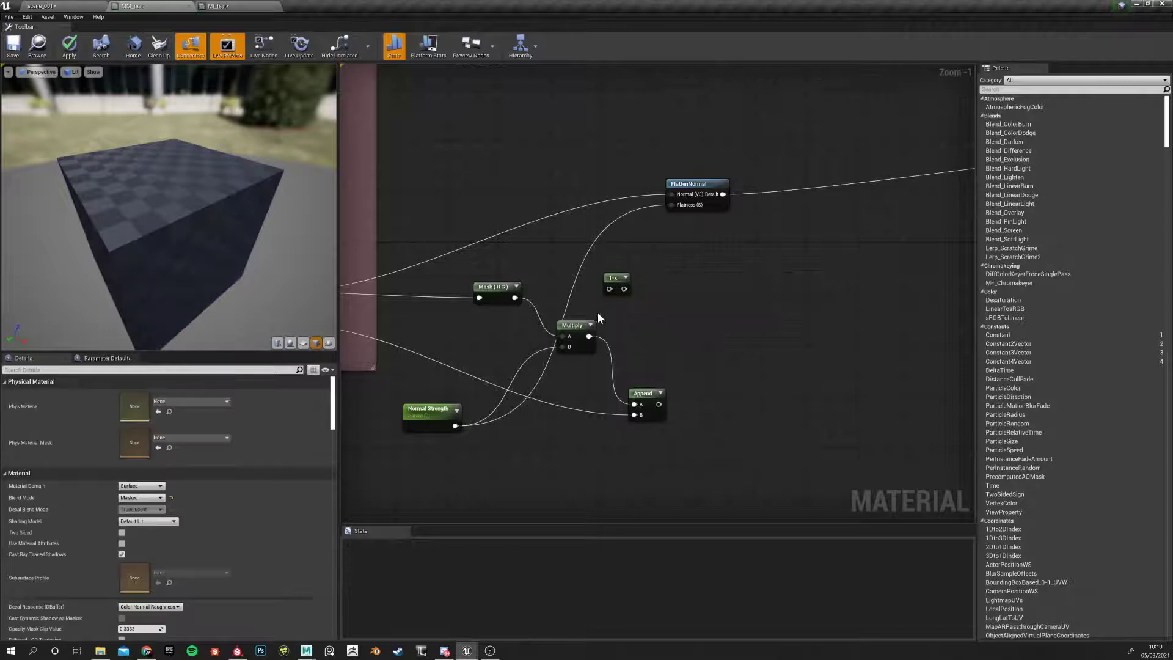
left_click_drag(443, 421, 443, 337)
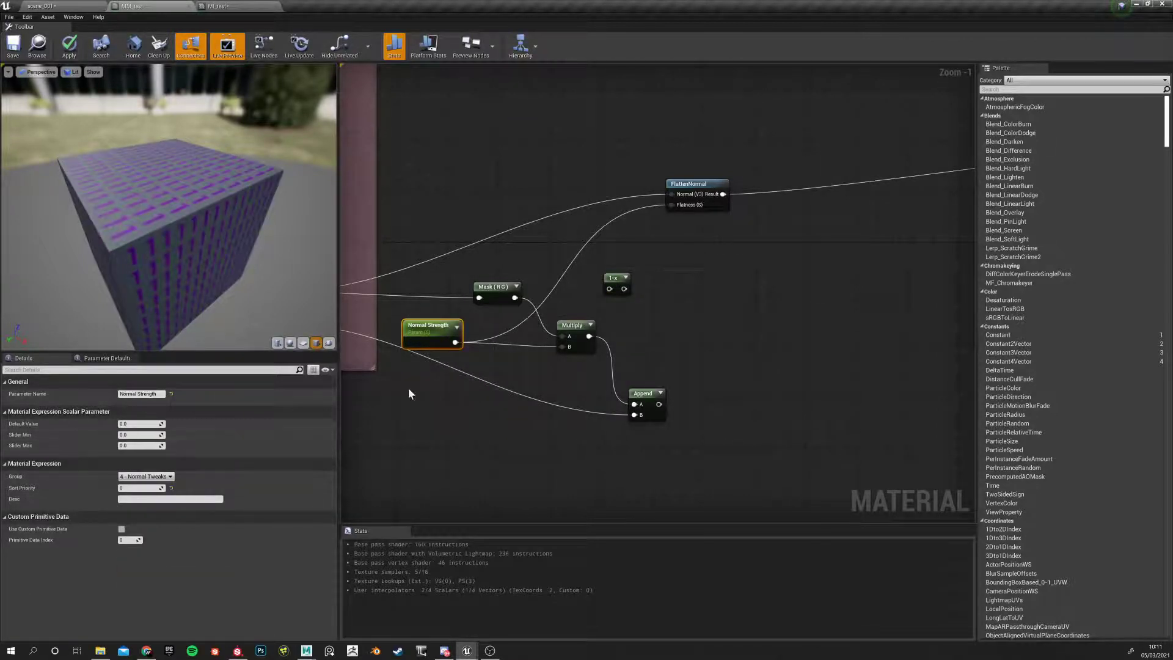
Route Normal Strength through the 1-x node into FlattenNormal's Flatness input, replacing the direct connection
left_click_drag(459, 341, 609, 292)
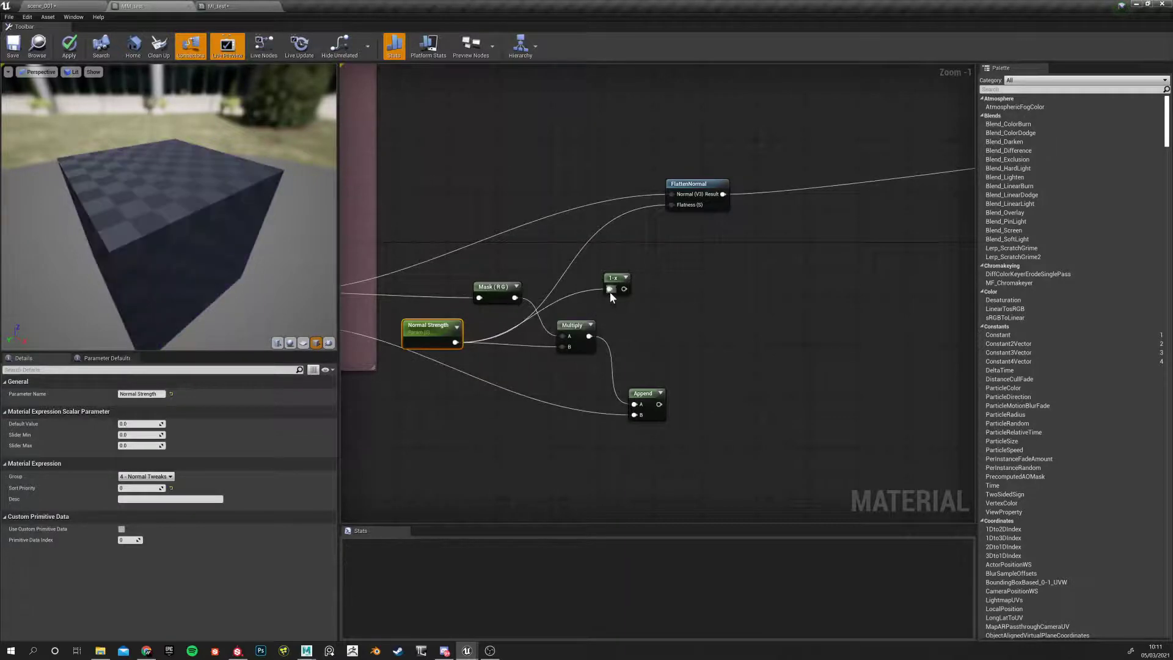
left_click(611, 280)
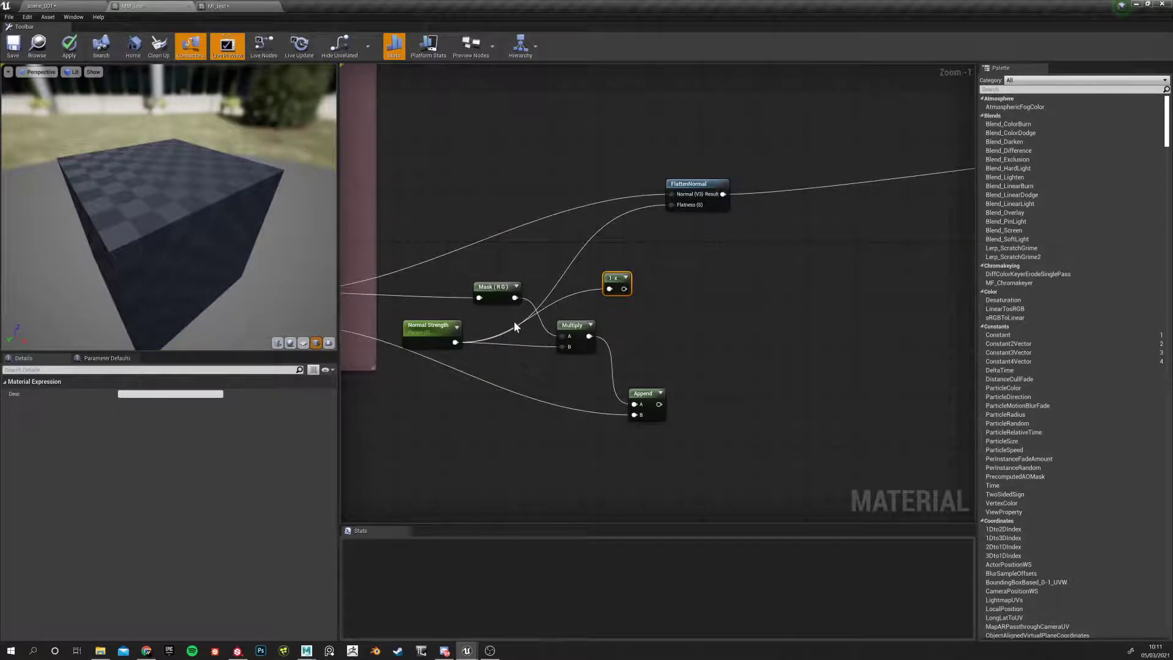
left_click_drag(624, 289, 674, 205)
left_click(700, 306)
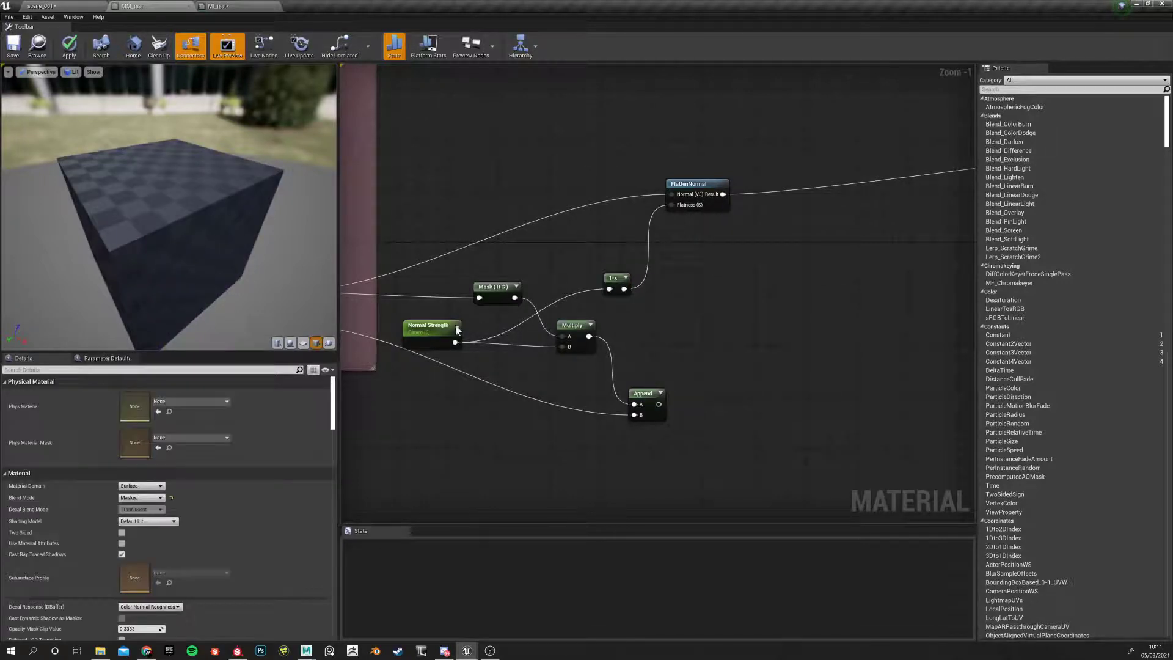
Set the Normal Strength parameter's default value to 1.0 and apply the change to MM_test
left_click(456, 328)
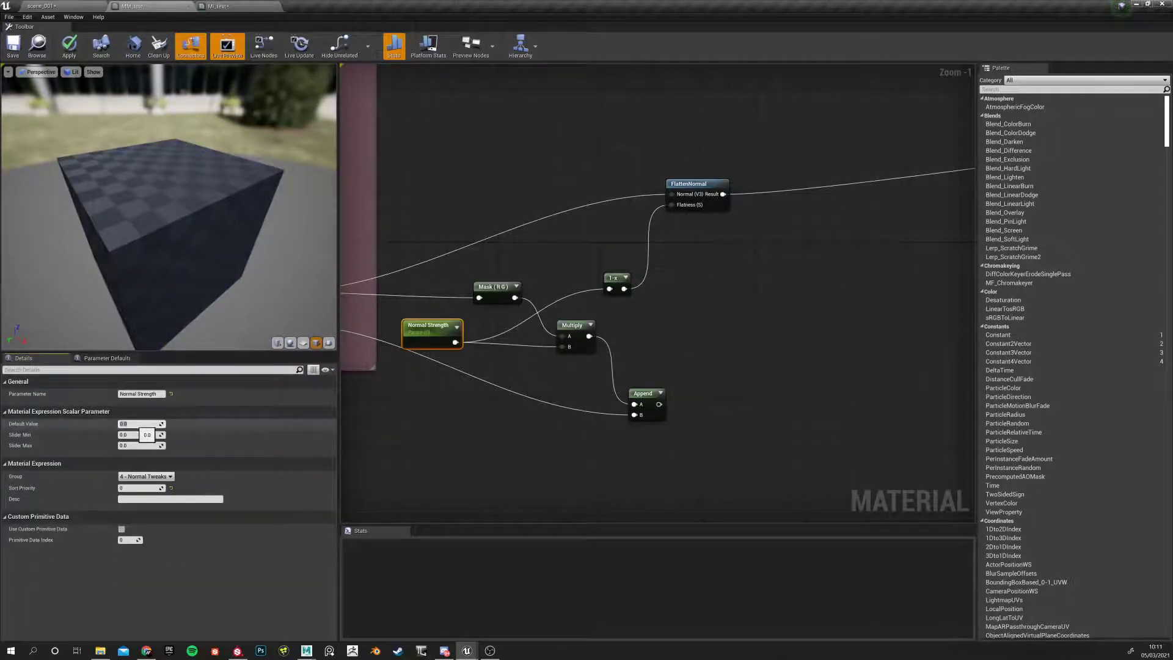
left_click(422, 401)
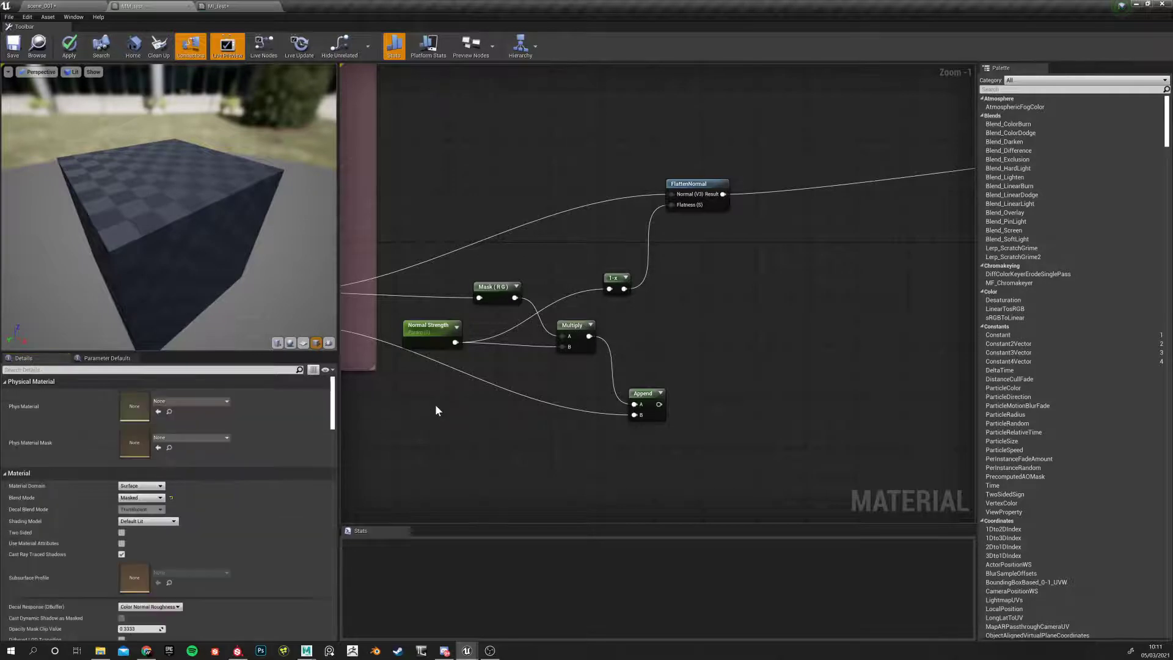
left_click(427, 337)
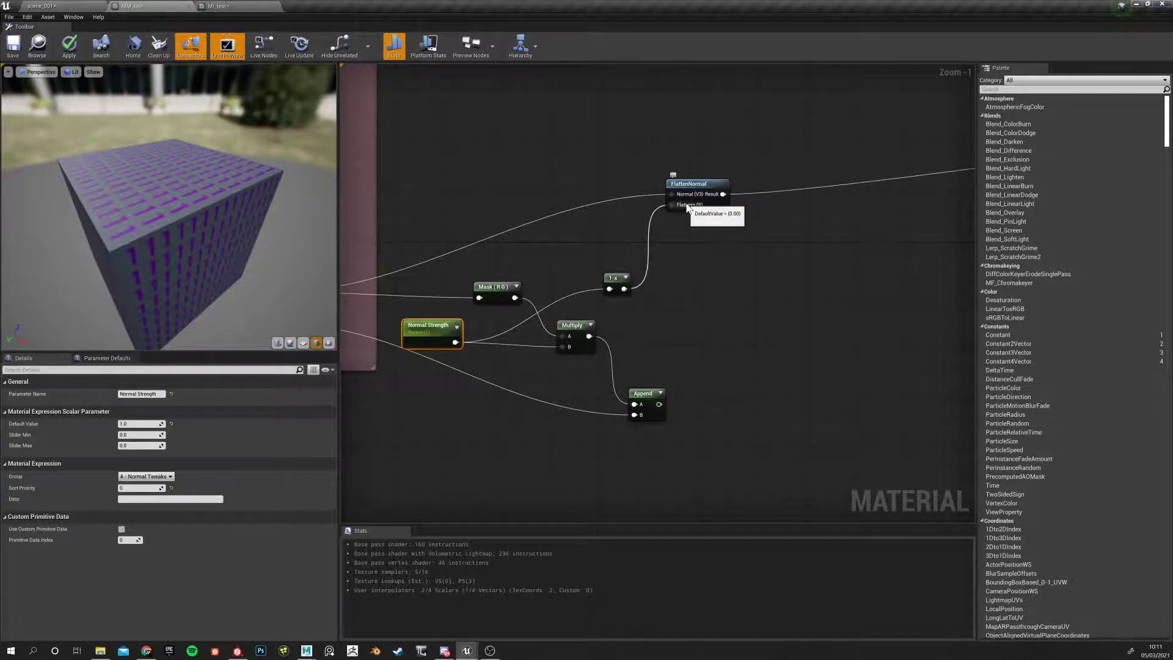
double_click(433, 326)
left_click(441, 360)
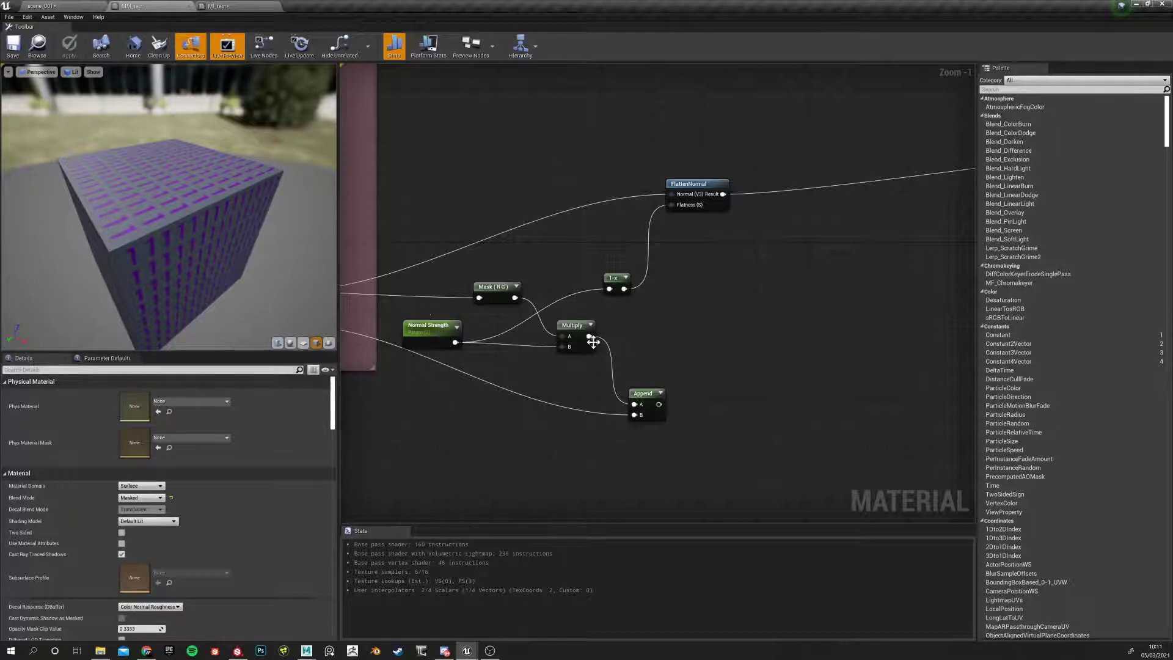
In the material instance, reset Normal Strength, try a reduced value of about 0.35, and reset it to its default
left_click(227, 6)
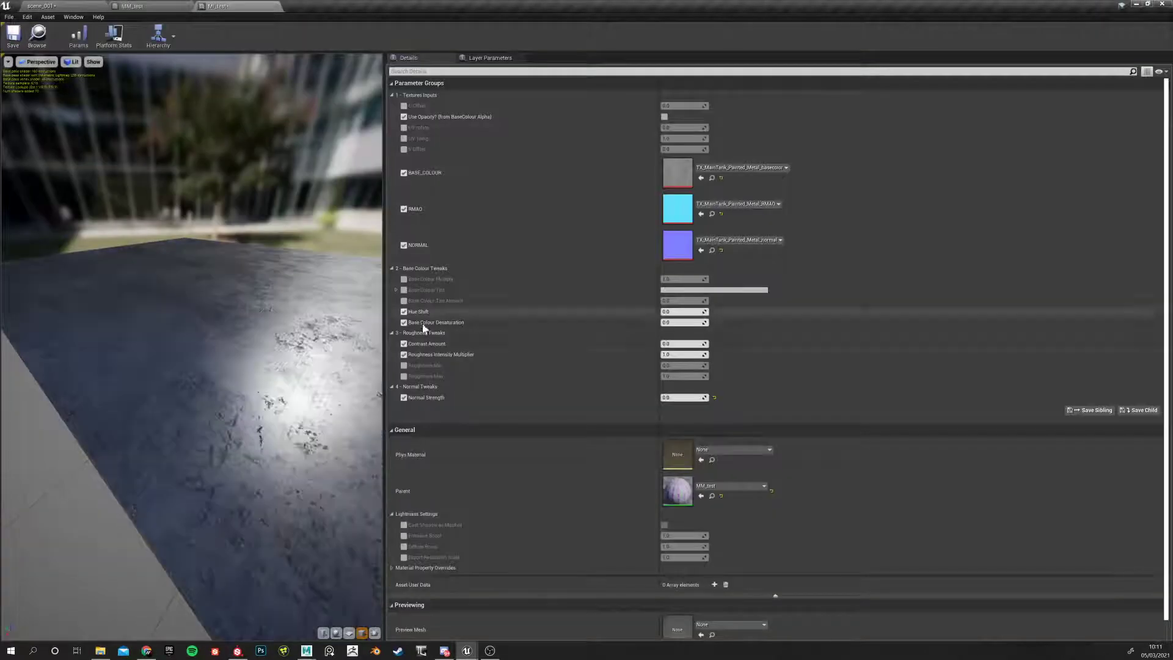
left_click(714, 397)
left_click_drag(186, 375, 419, 428)
mouse_move(680, 398)
left_mouse_down()
mouse_move(715, 399)
mouse_move(638, 397)
left_mouse_up()
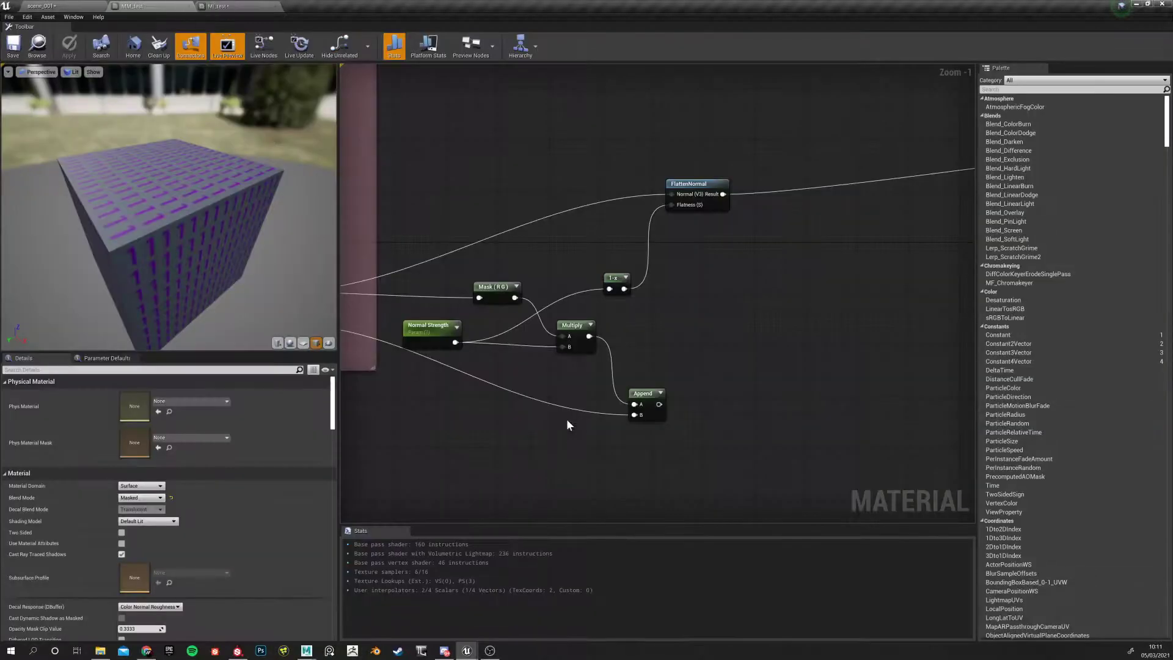
left_click(612, 278)
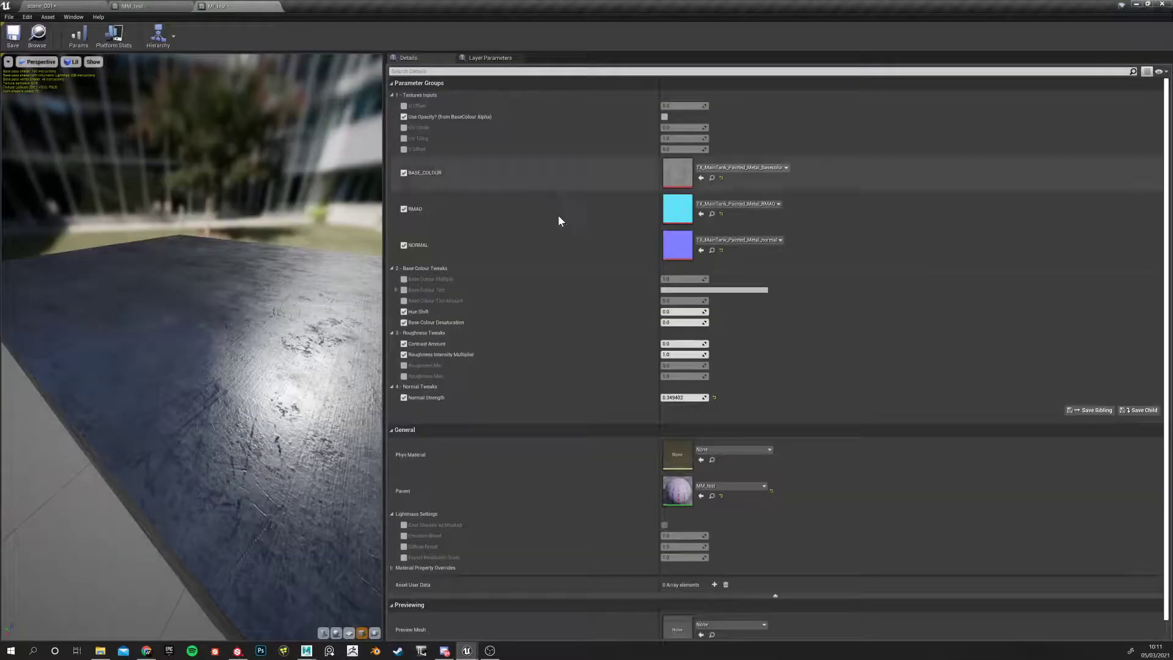
left_click(714, 397)
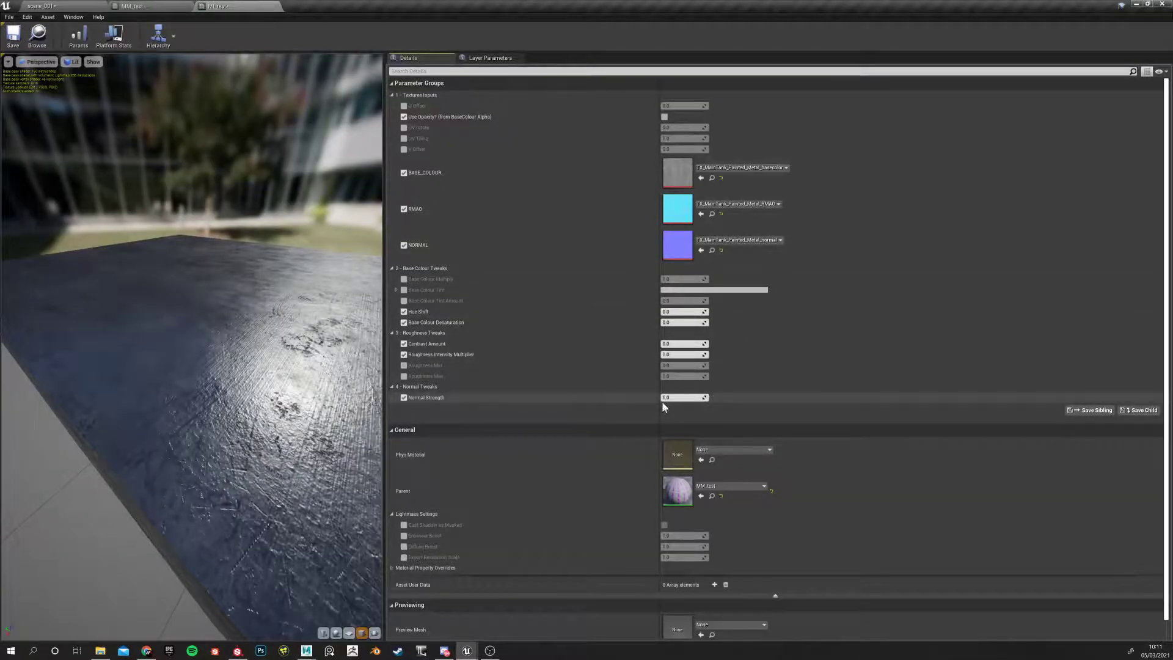
Compare the material instance with MM_test's graph, examining the 1-x connection to Flatness, the Normal Strength settings, and the FlattenNormal and Multiply nodes
left_click(151, 6)
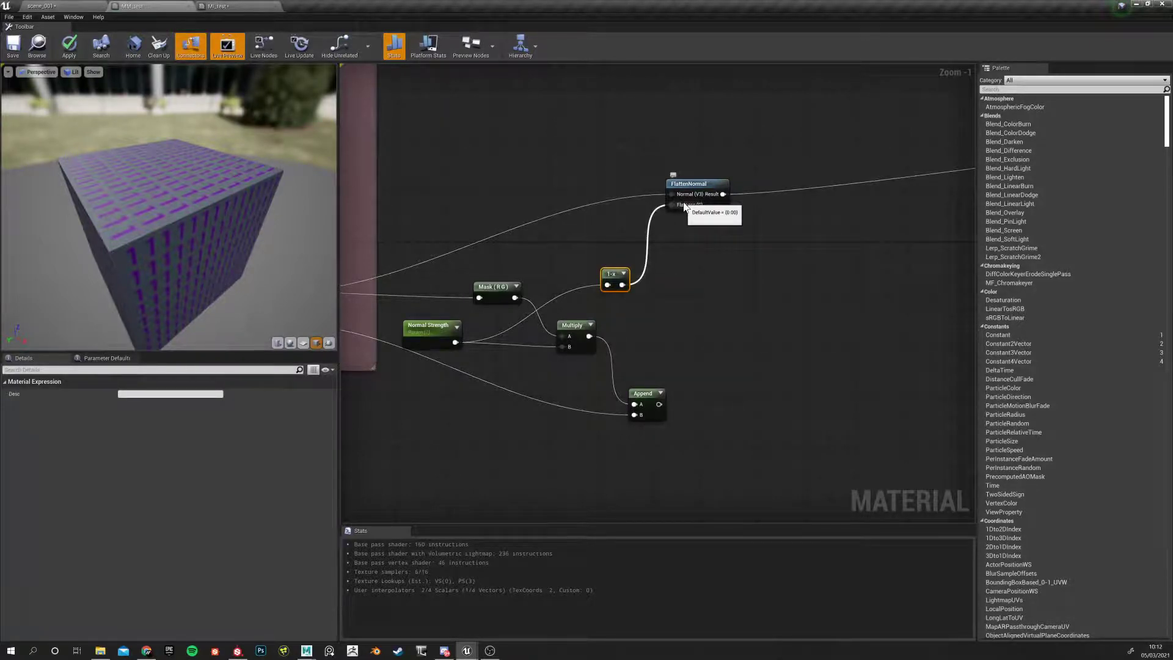
left_click(220, 6)
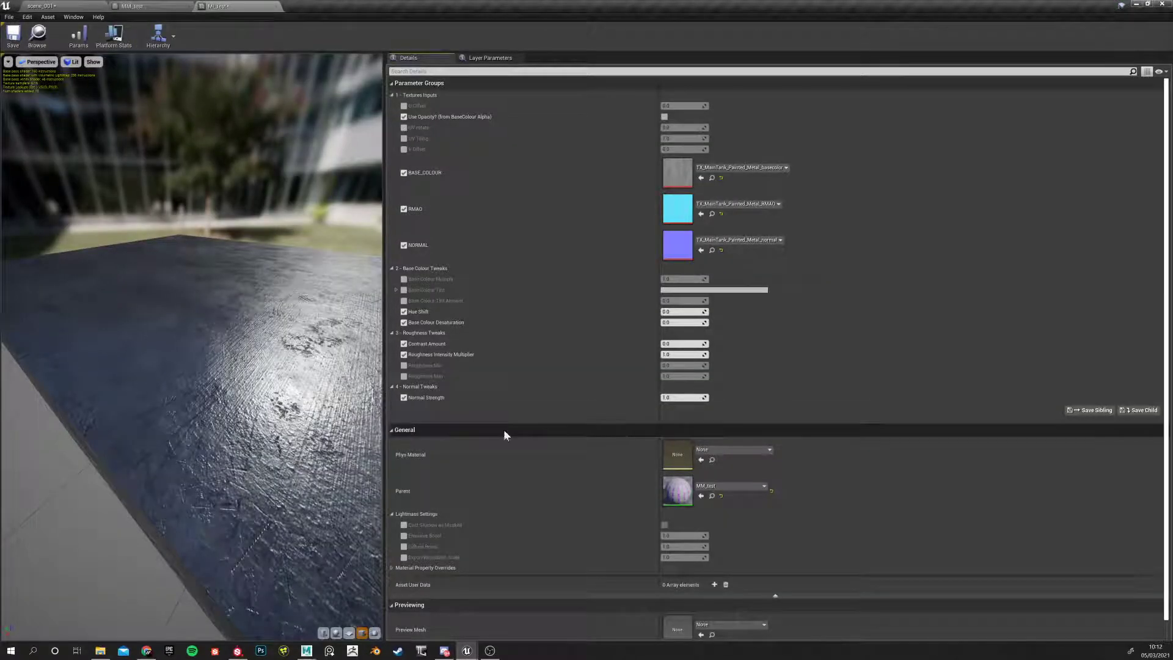
left_click(157, 6)
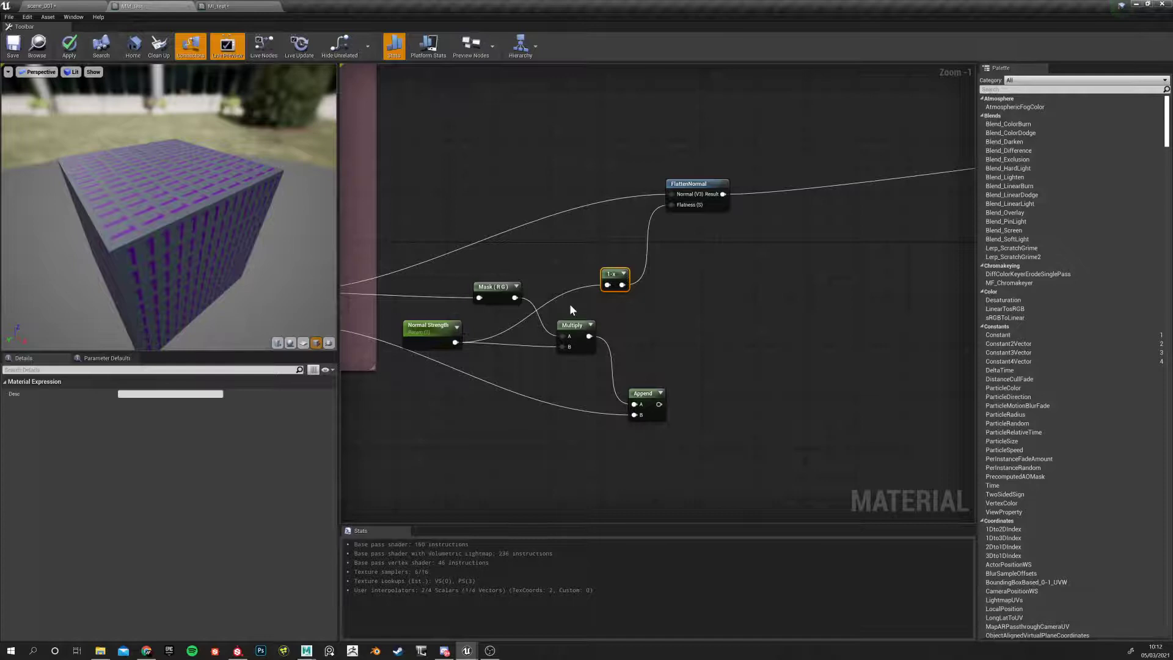
left_click(430, 330)
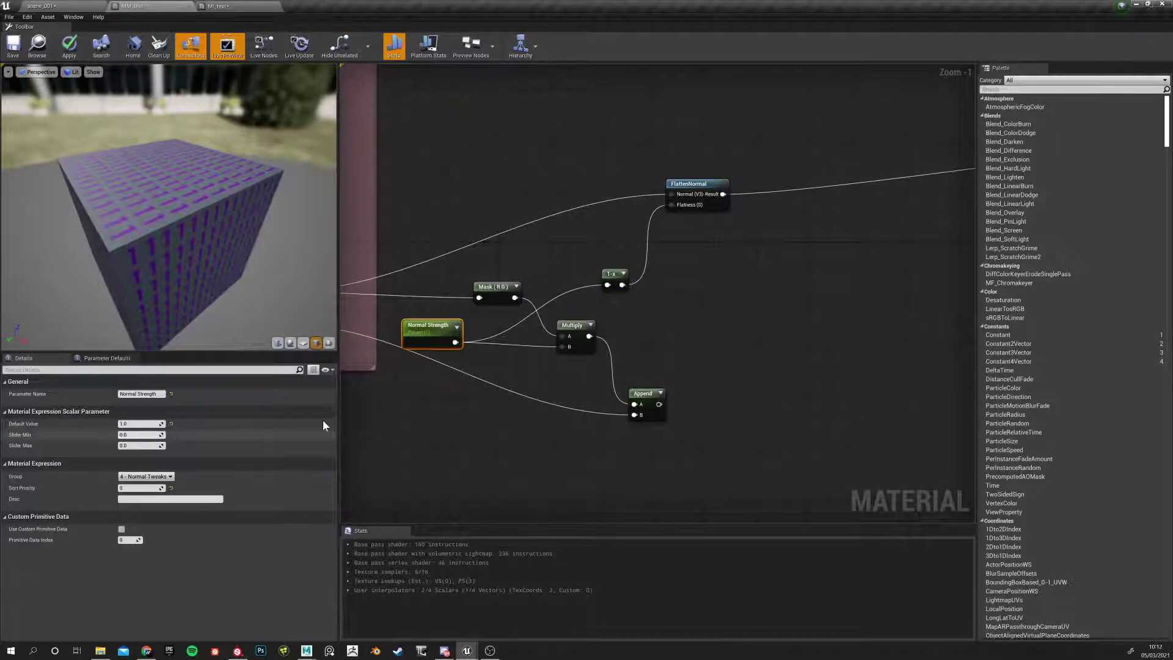
scroll(547, 445, "down", 1)
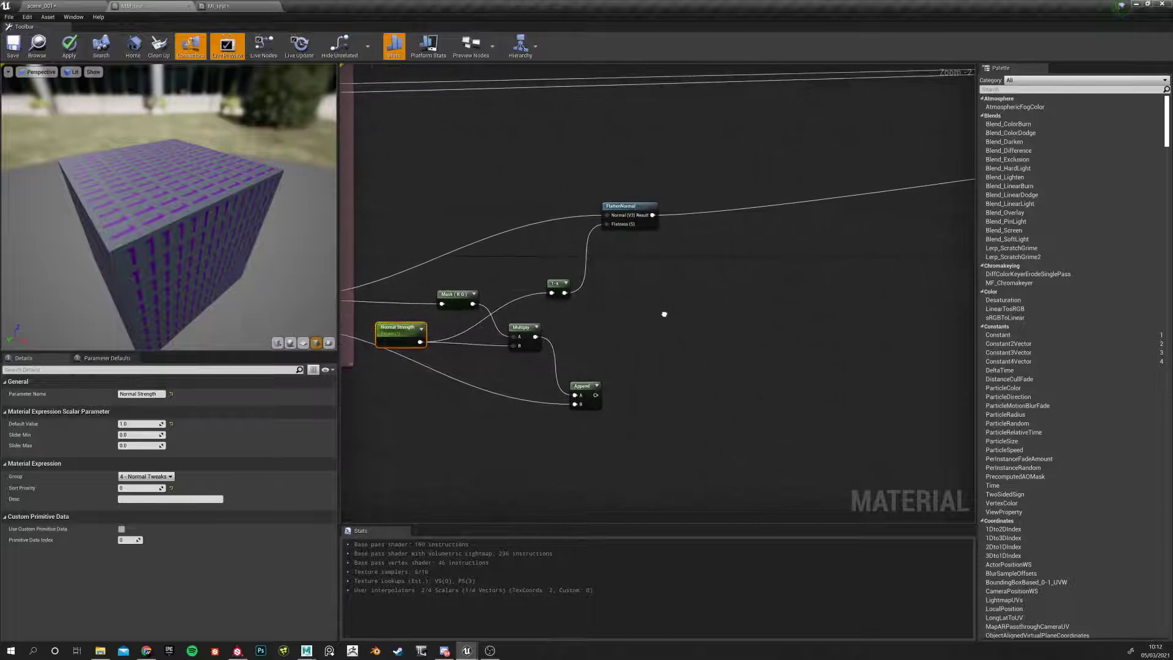
left_click(636, 208)
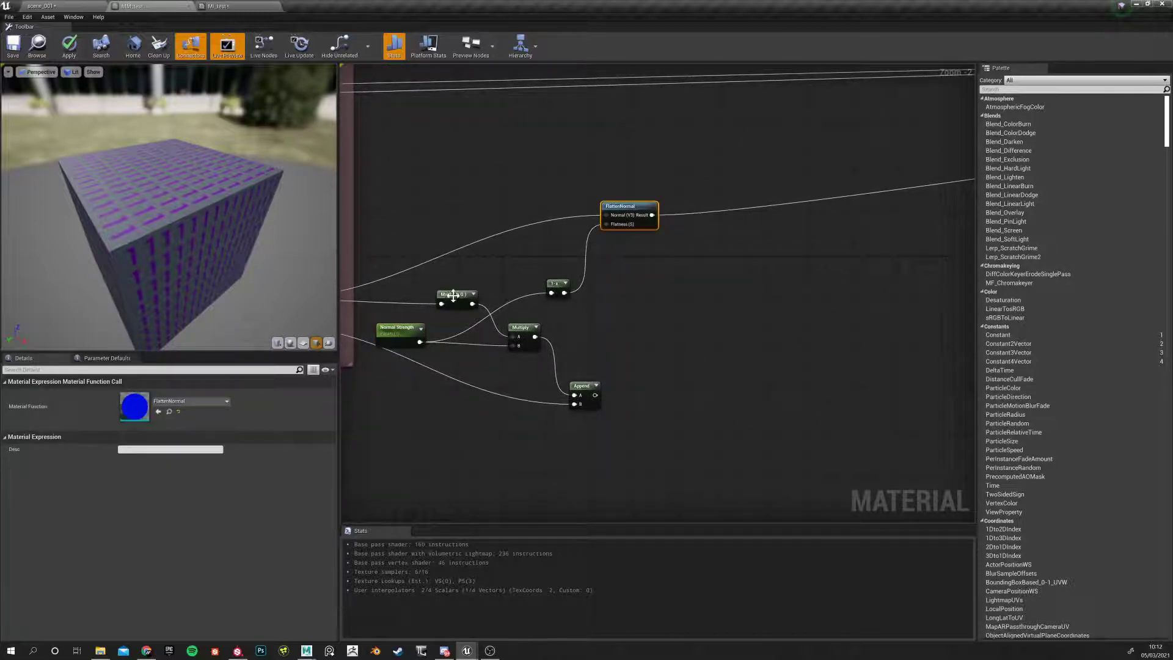
left_click(522, 330)
Open the FlattenNormal function, examine how its Lerp combines the Normal input, the 0,0,1 constant and Flatness, and close it
left_click(614, 208)
double_click(614, 209)
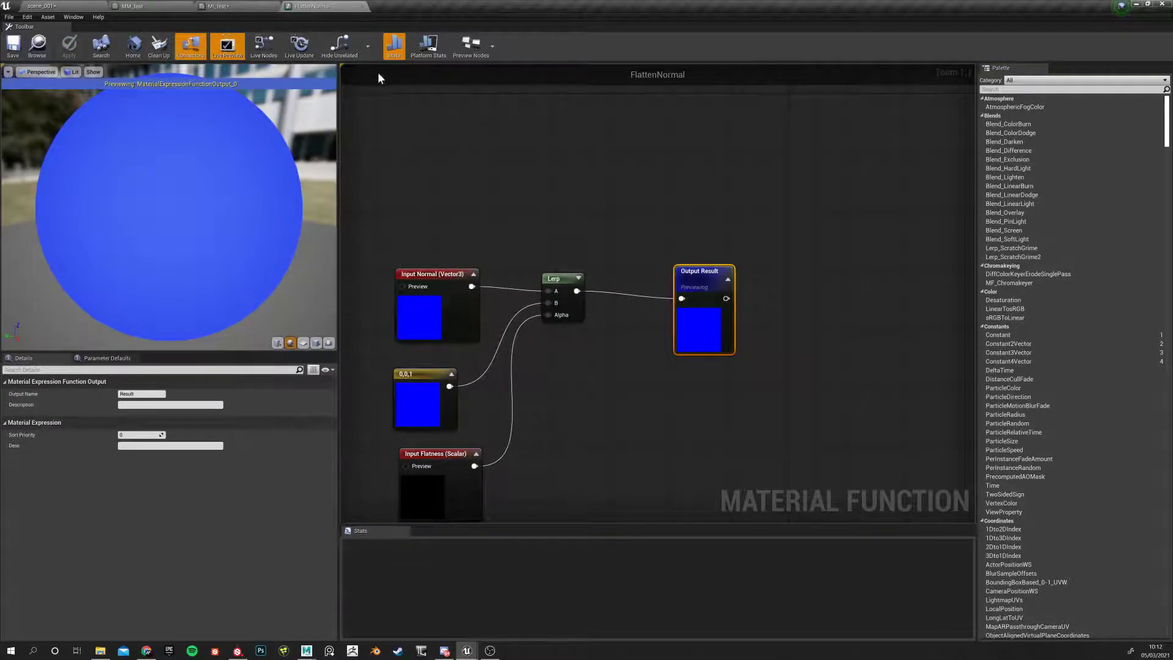
left_click_drag(421, 274, 404, 211)
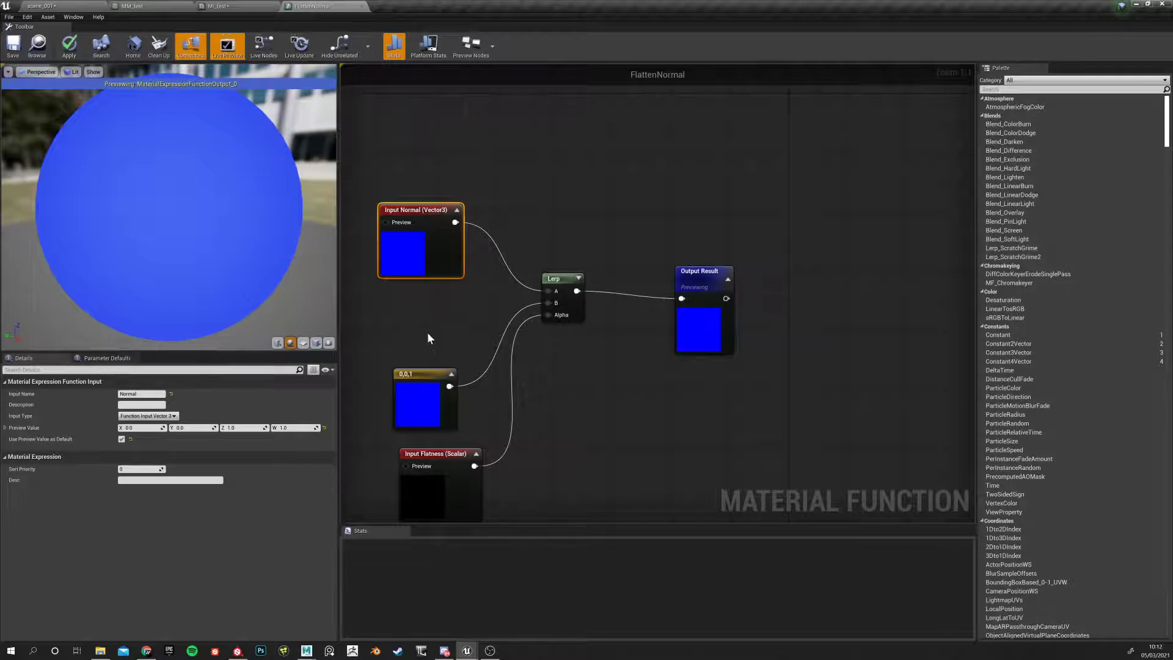
scroll(480, 308, "down", 2)
scroll(508, 342, "up", 3)
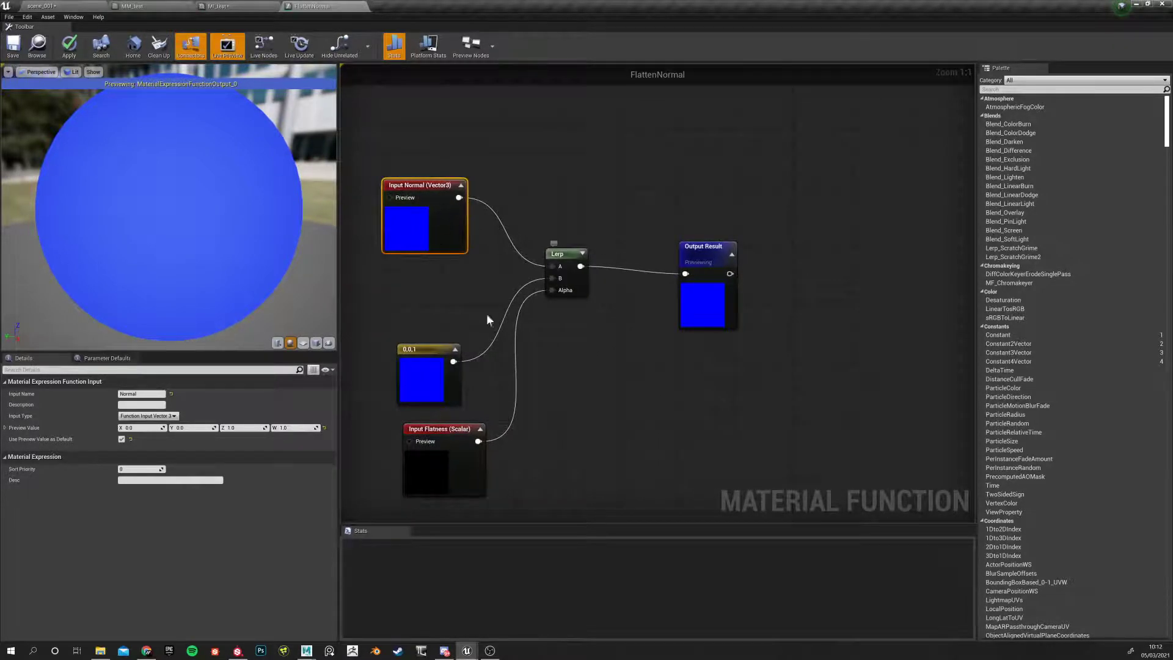
left_click(408, 377)
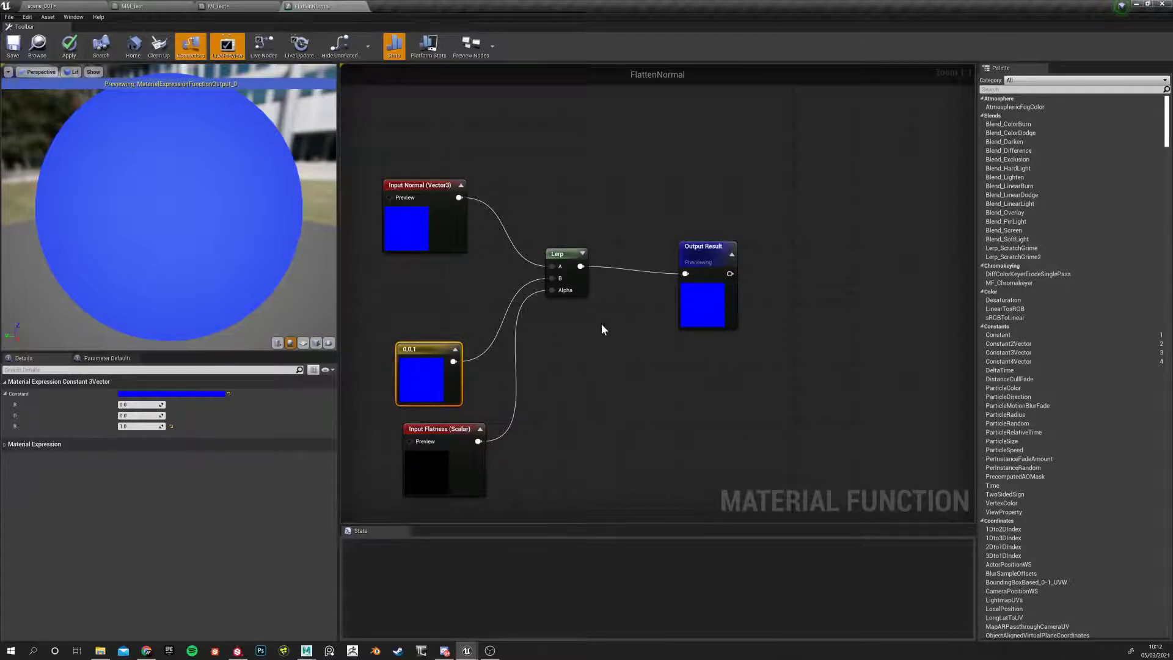
left_click(362, 6)
left_click(653, 362)
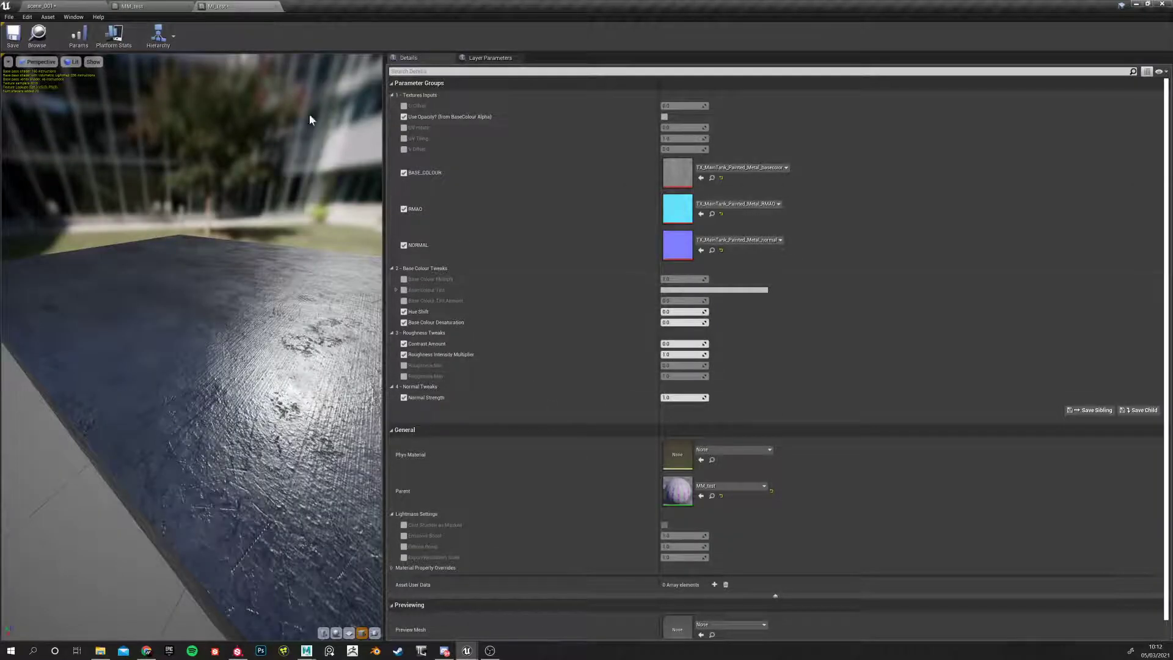
Return to MM_test, move the Mask node slightly higher, and review the Append, 1-x and Normal Strength nodes
left_click(131, 6)
right_click_drag(469, 460, 555, 484)
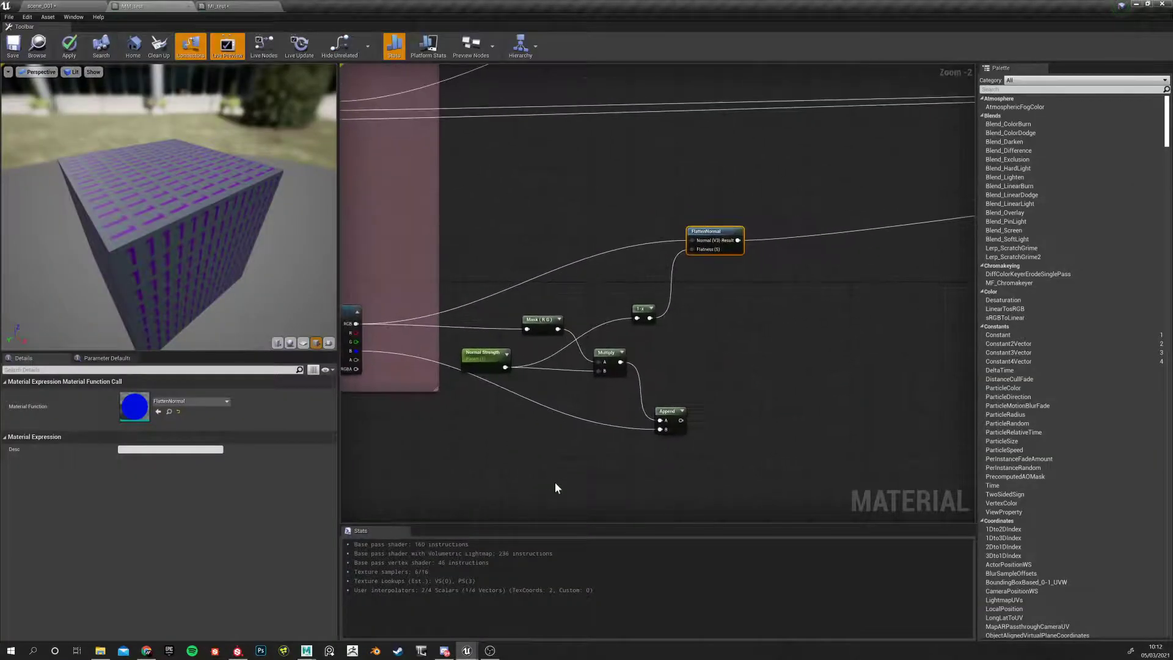
left_click(540, 301)
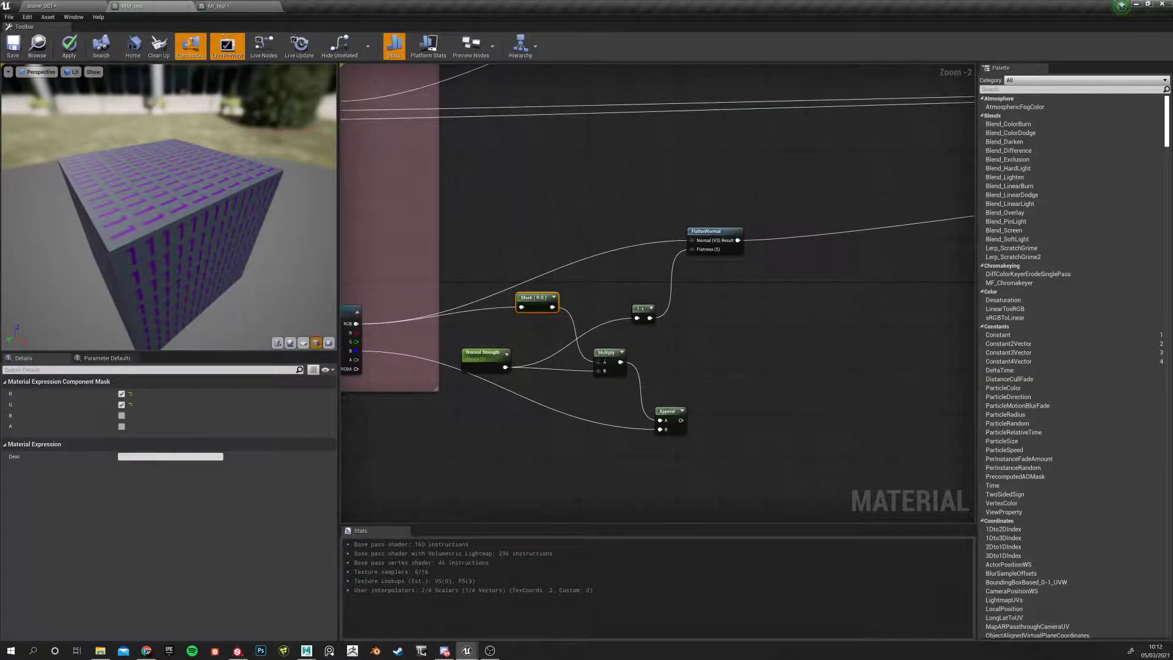
left_click(666, 412)
left_click(643, 309)
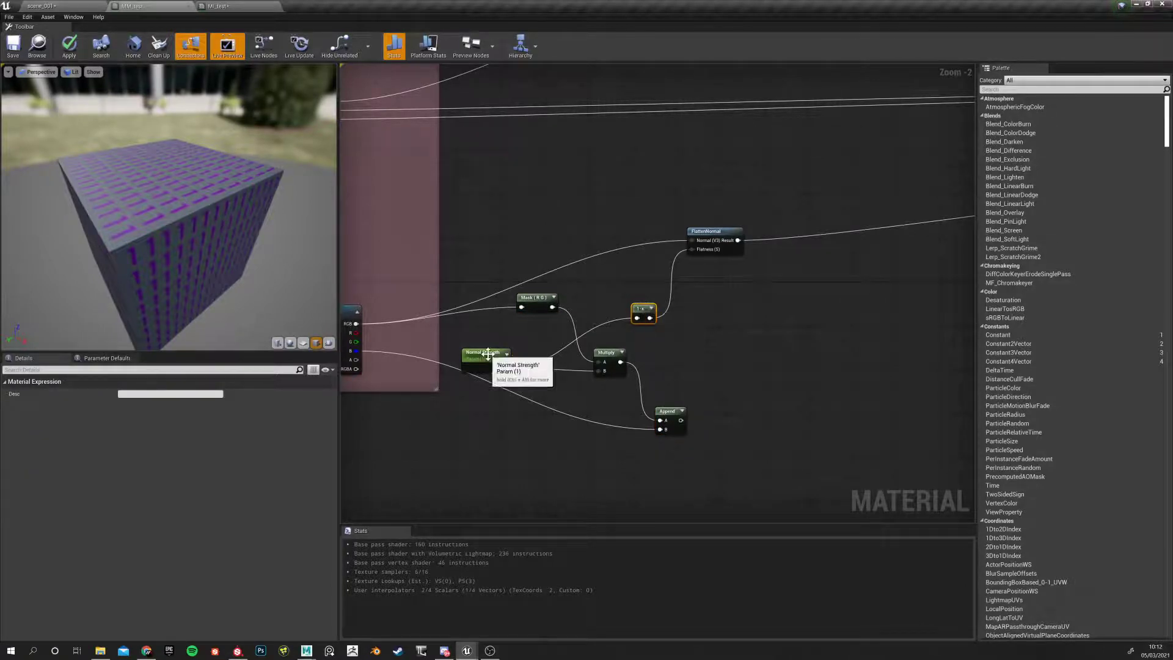
left_click(477, 360)
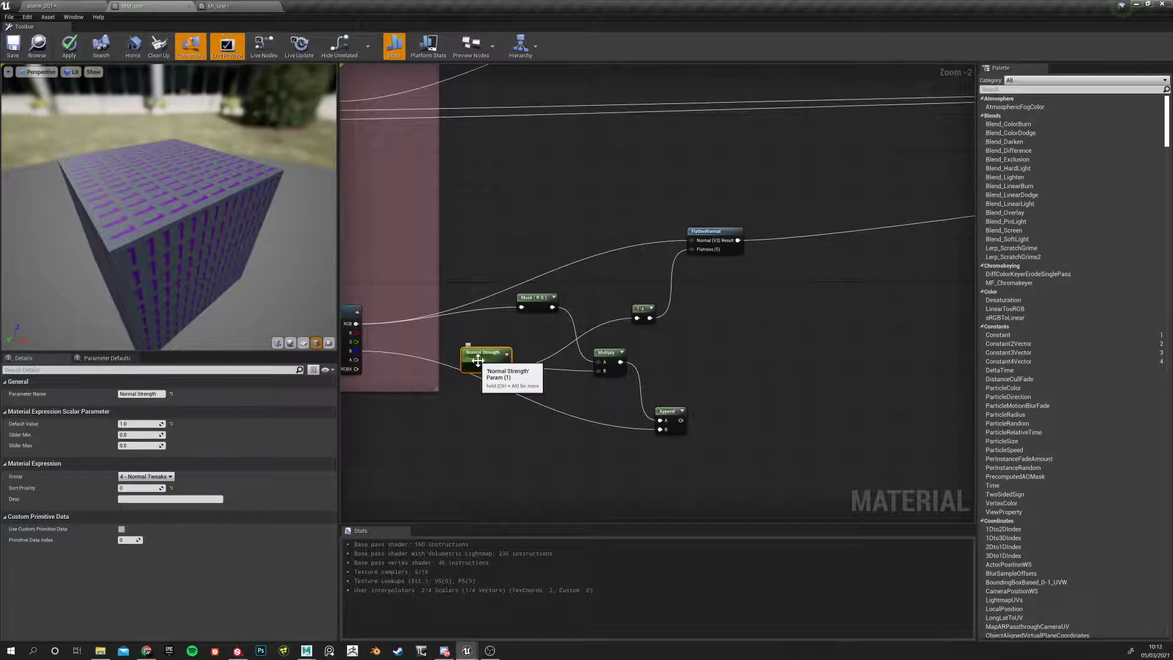
left_click(479, 354)
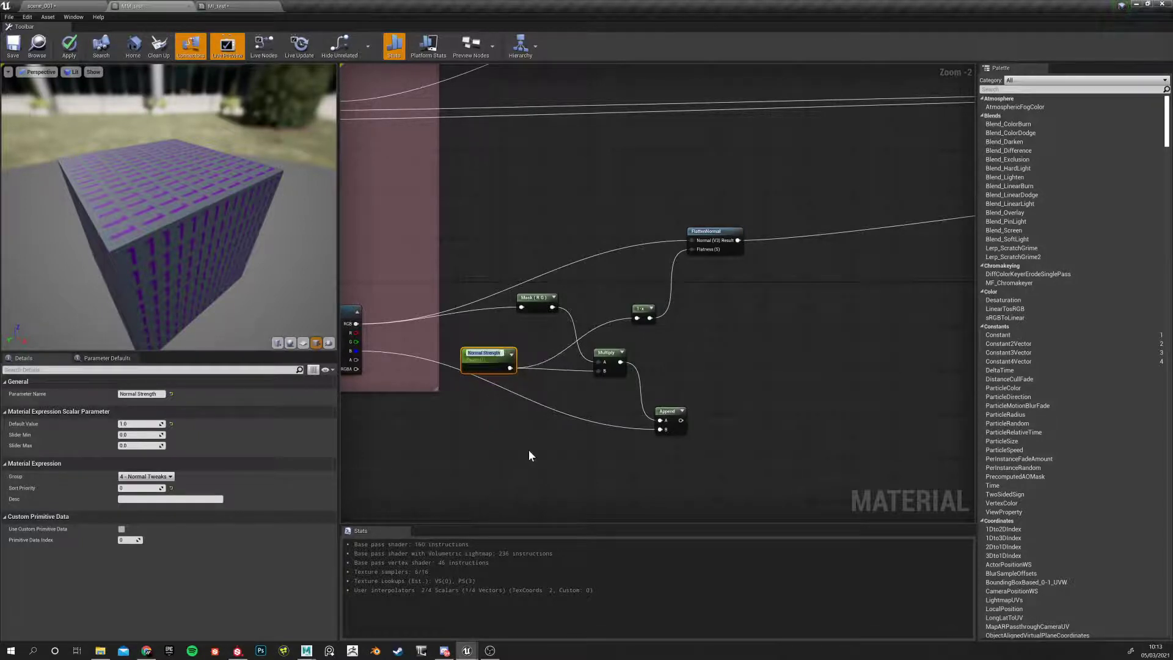
Select the Normal Strength parameter and review its connections through Multiply, Append, 1-x and FlattenNormal
left_click(474, 401)
left_click(477, 360)
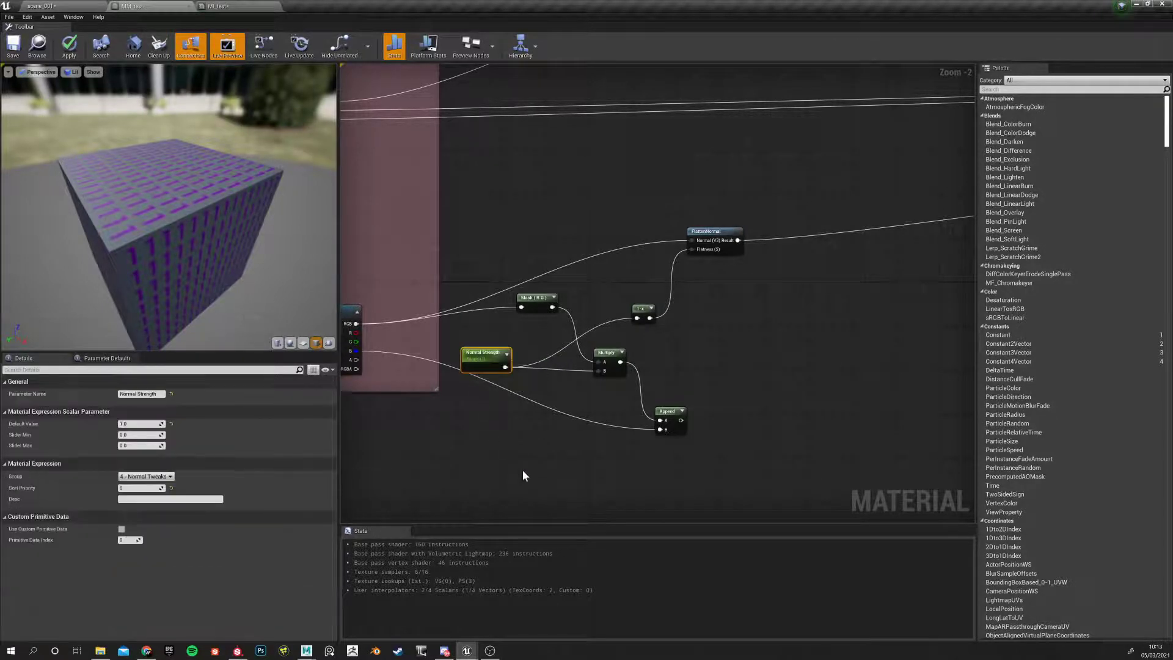
right_click_drag(558, 433, 500, 441)
right_click_drag(694, 336, 632, 354)
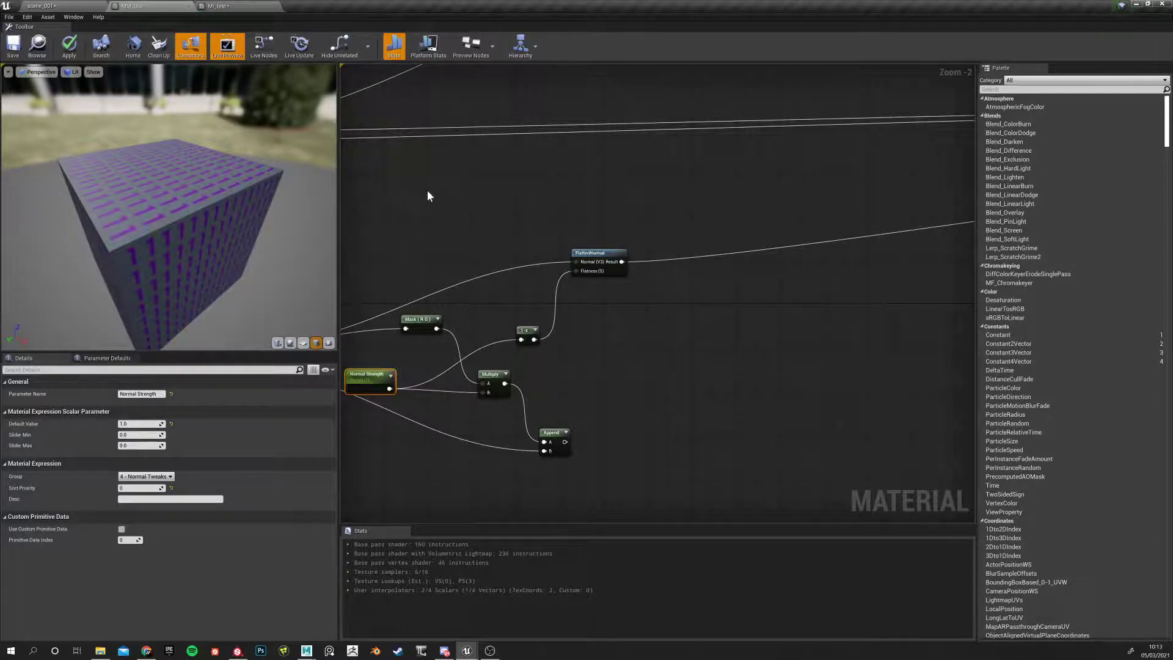
right_click_drag(435, 243, 537, 236)
Switch to the MI_test instance, try adjusting its Normal Strength value, and return to MM_test
left_click(223, 5)
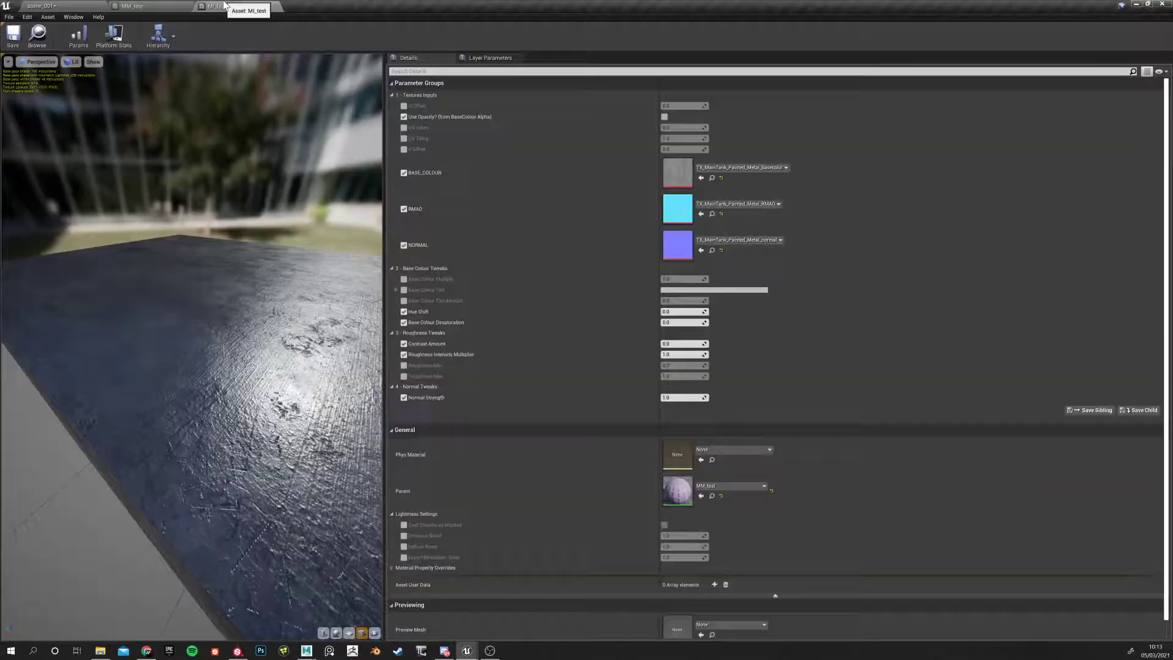
left_click(169, 6)
left_click(263, 5)
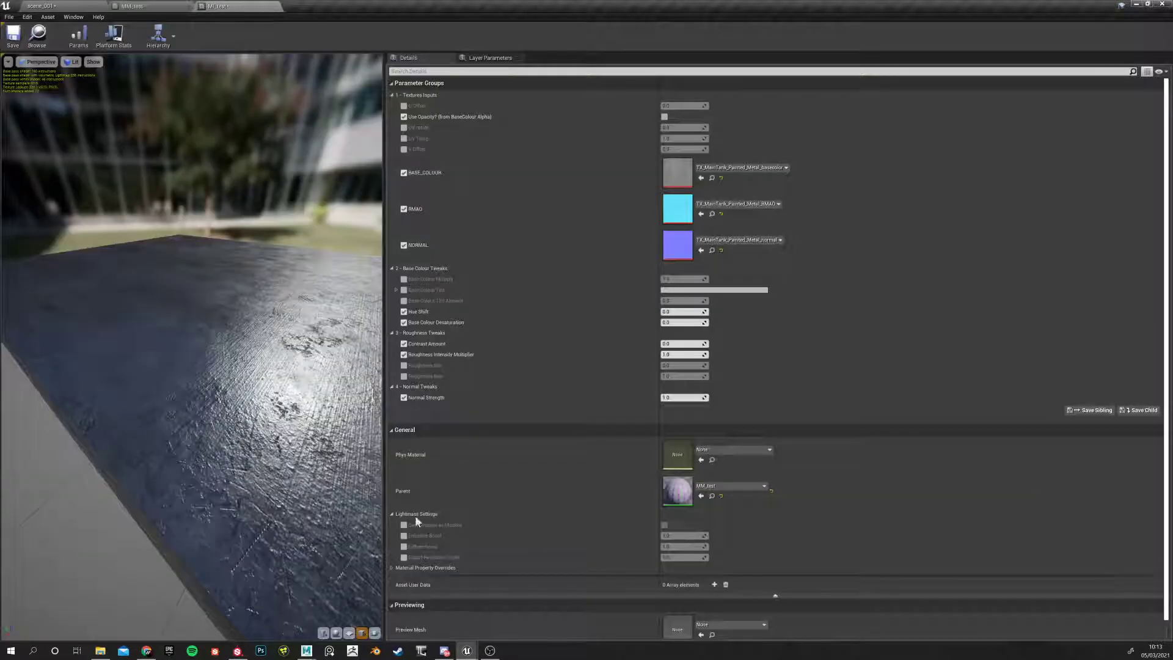
left_click_drag(669, 397, 736, 397)
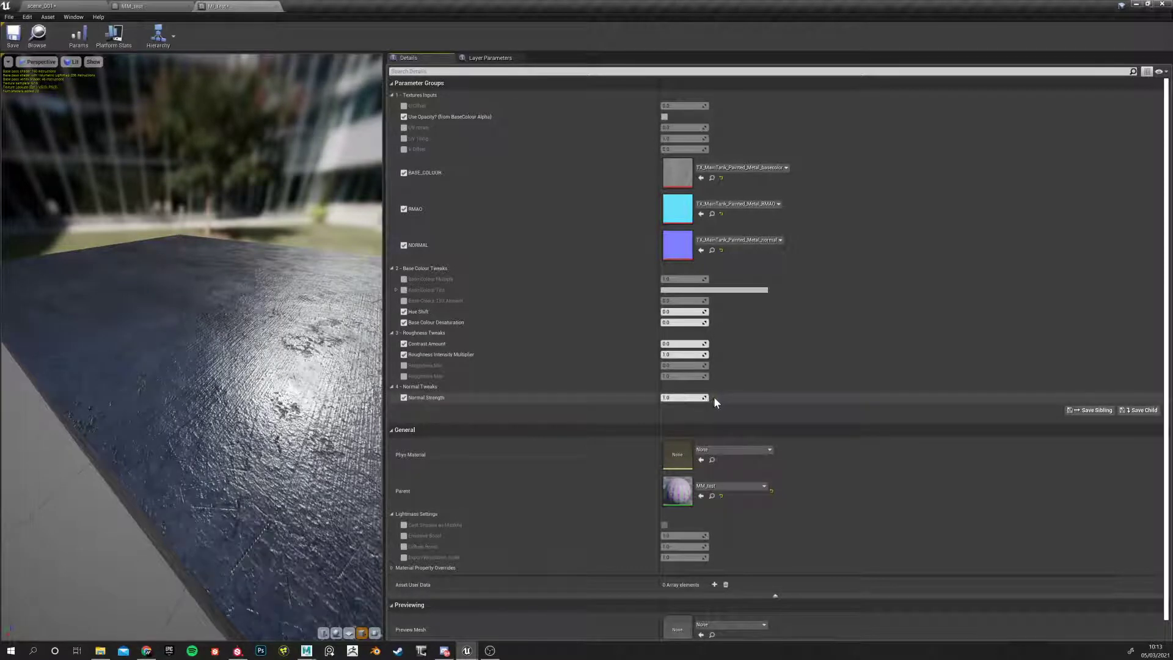
left_click(141, 6)
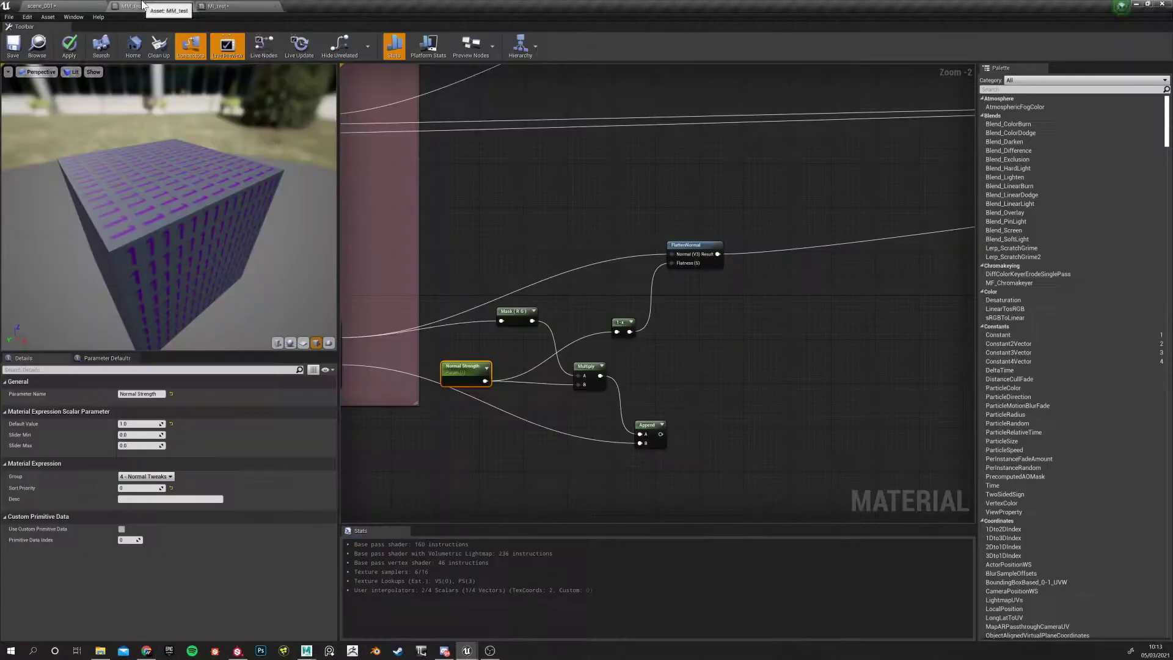
Enclose all the normal strength nodes in a comment named Normal Tweaks and move it below the Roughness Tweaks group
left_click(538, 342)
scroll(598, 412, "down", 4)
scroll(599, 409, "up", 2)
scroll(632, 415, "down", 1)
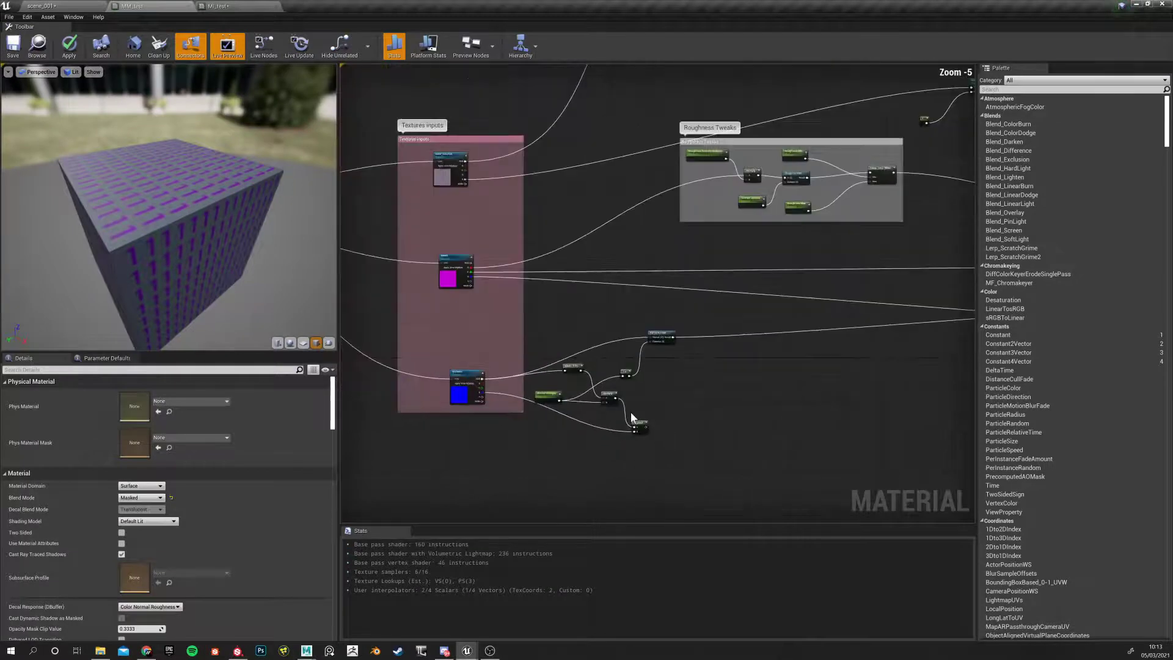
left_click_drag(542, 328, 696, 452)
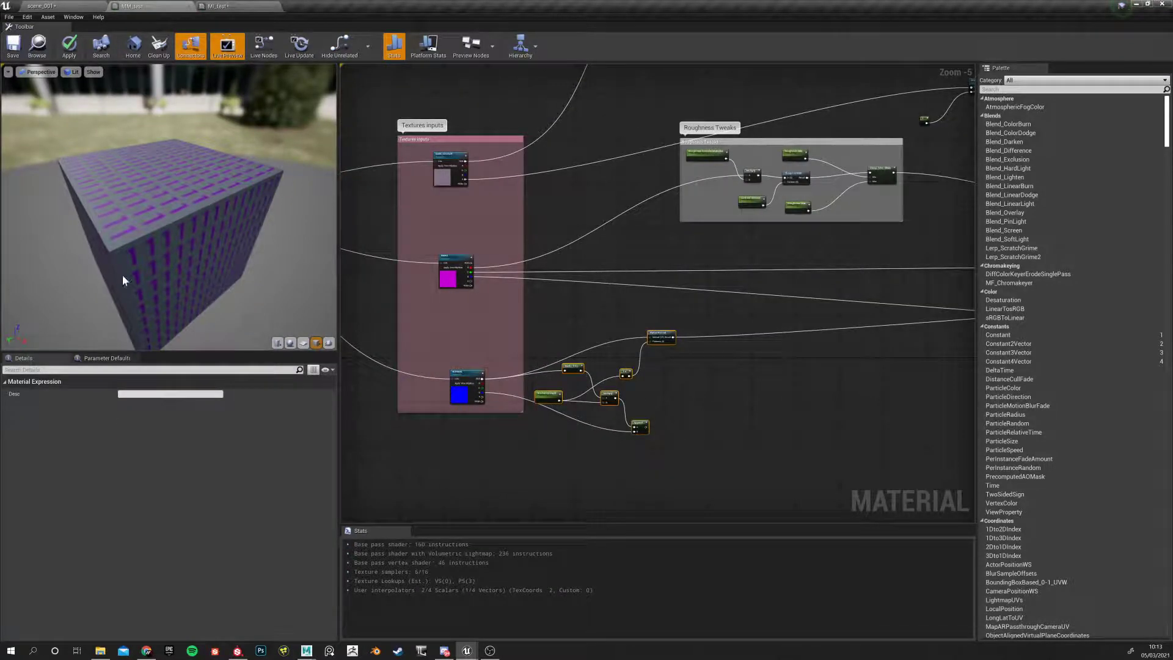
key("c")
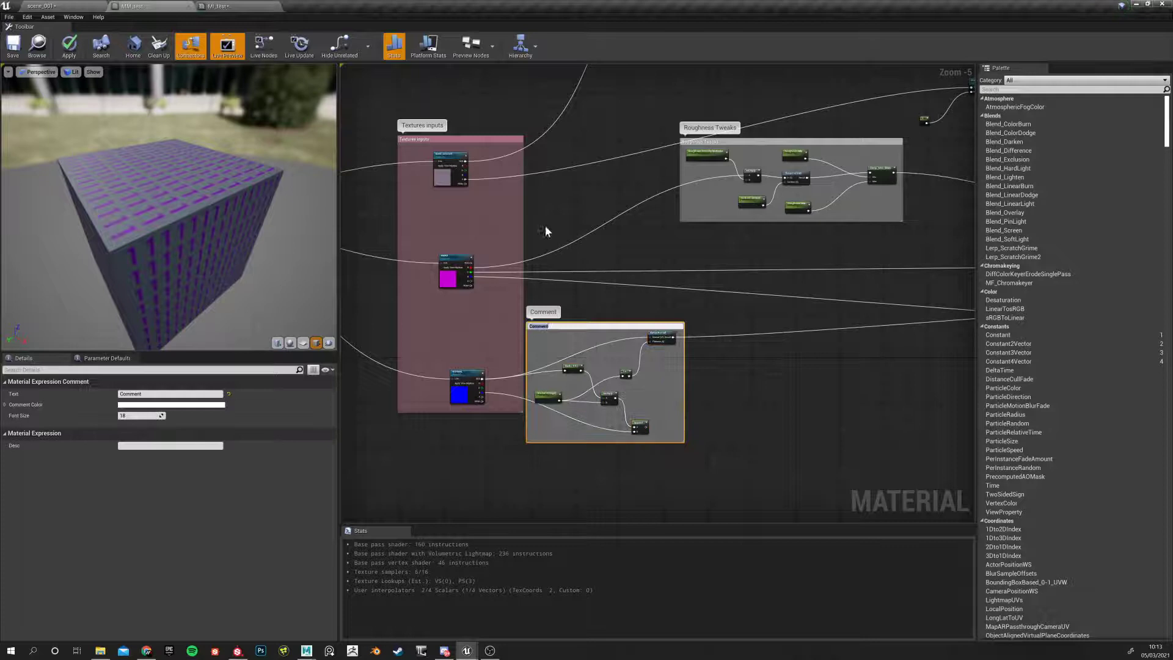
type("Normal Tweaks")
key("Return")
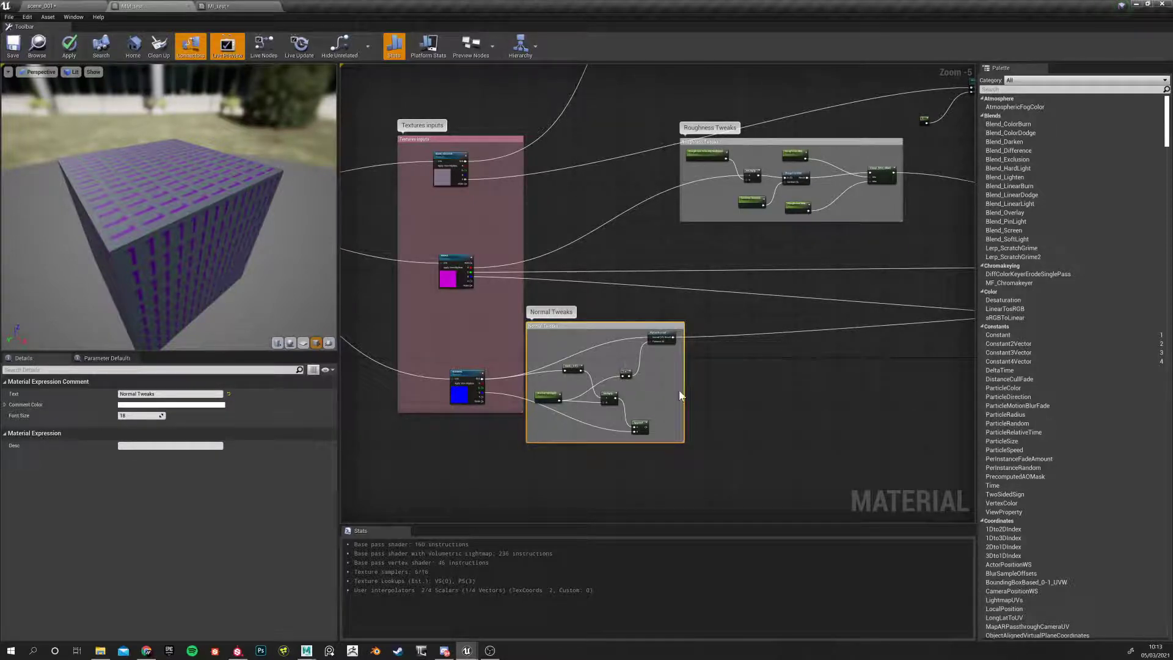
left_click_drag(626, 327, 764, 350)
left_click(583, 454)
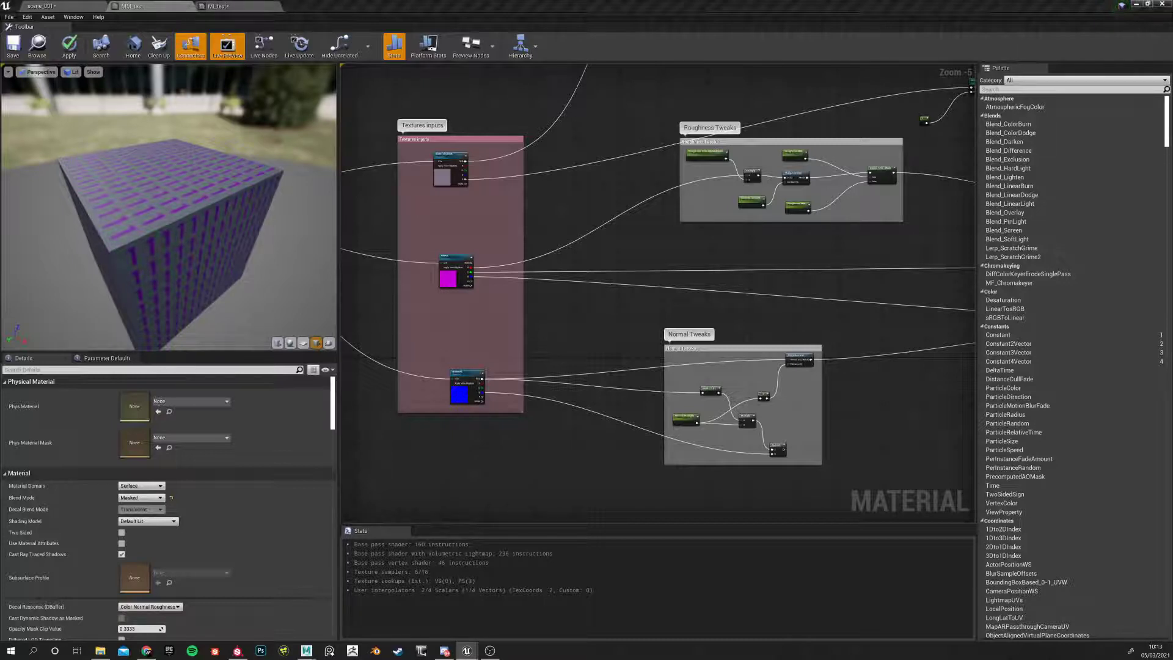
Review the MM_test layout, examining the RMAO and NORMAL texture inputs and their links to the Roughness Tweaks and Normal Tweaks groups
right_click_drag(581, 311, 518, 302)
scroll(560, 304, "down", 2)
scroll(614, 303, "up", 4)
scroll(591, 306, "down", 3)
scroll(412, 284, "up", 3)
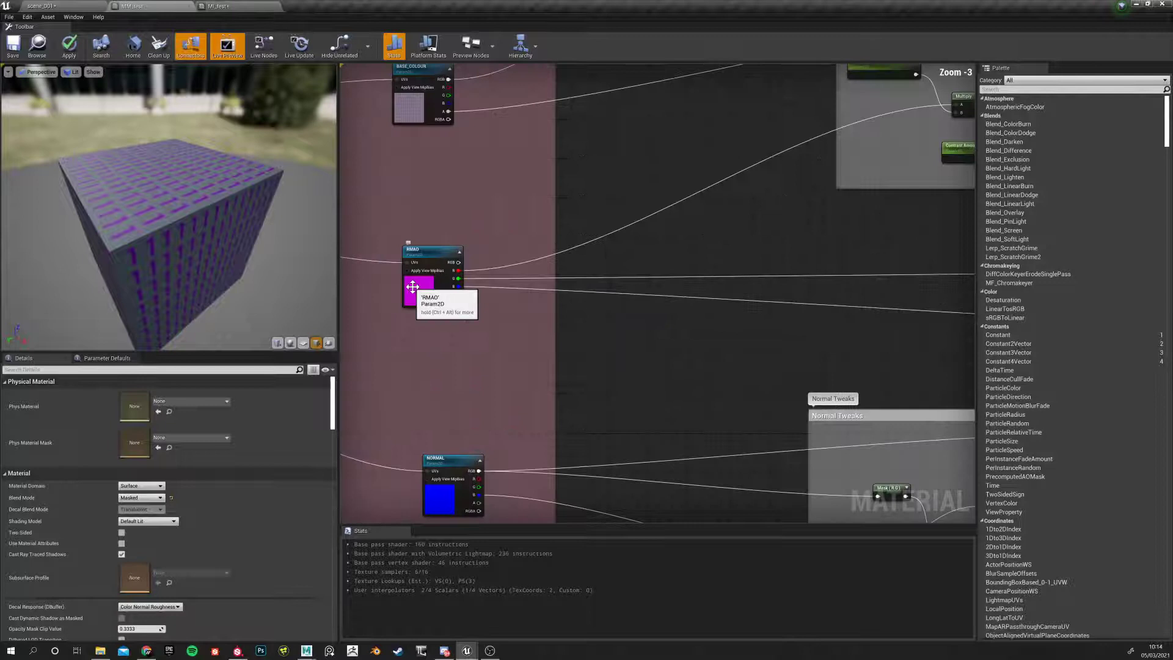
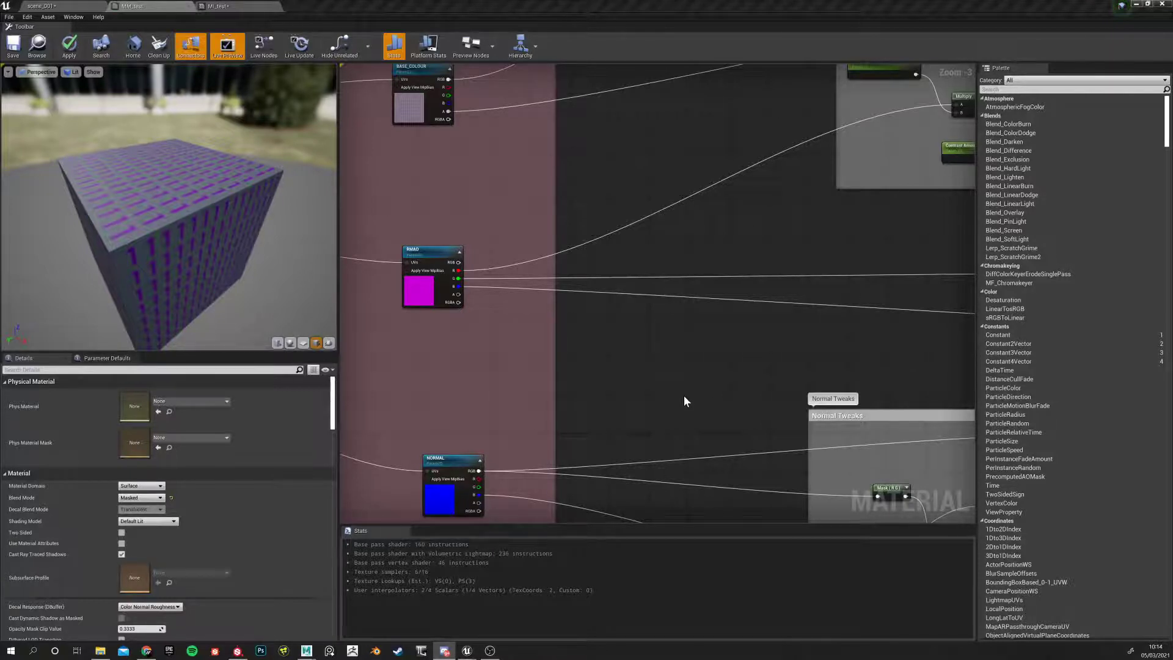
right_click_drag(686, 400, 603, 422)
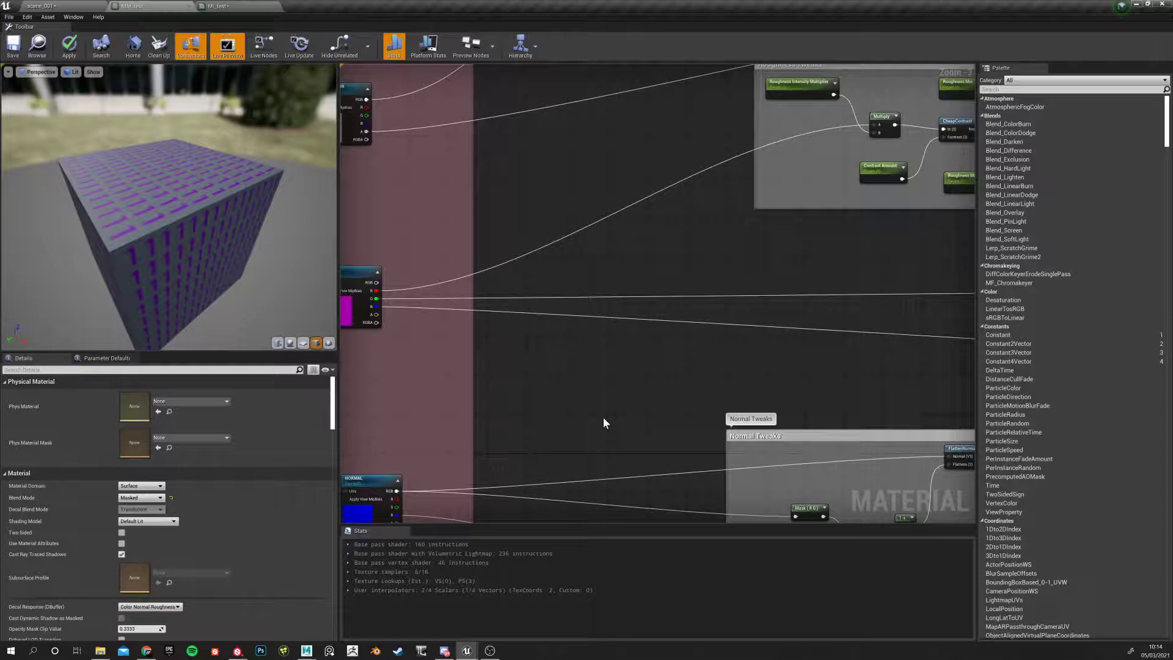
scroll(620, 395, "down", 4)
scroll(716, 380, "up", 4)
right_click_drag(712, 408, 629, 347)
scroll(629, 347, "down", 4)
scroll(630, 349, "up", 3)
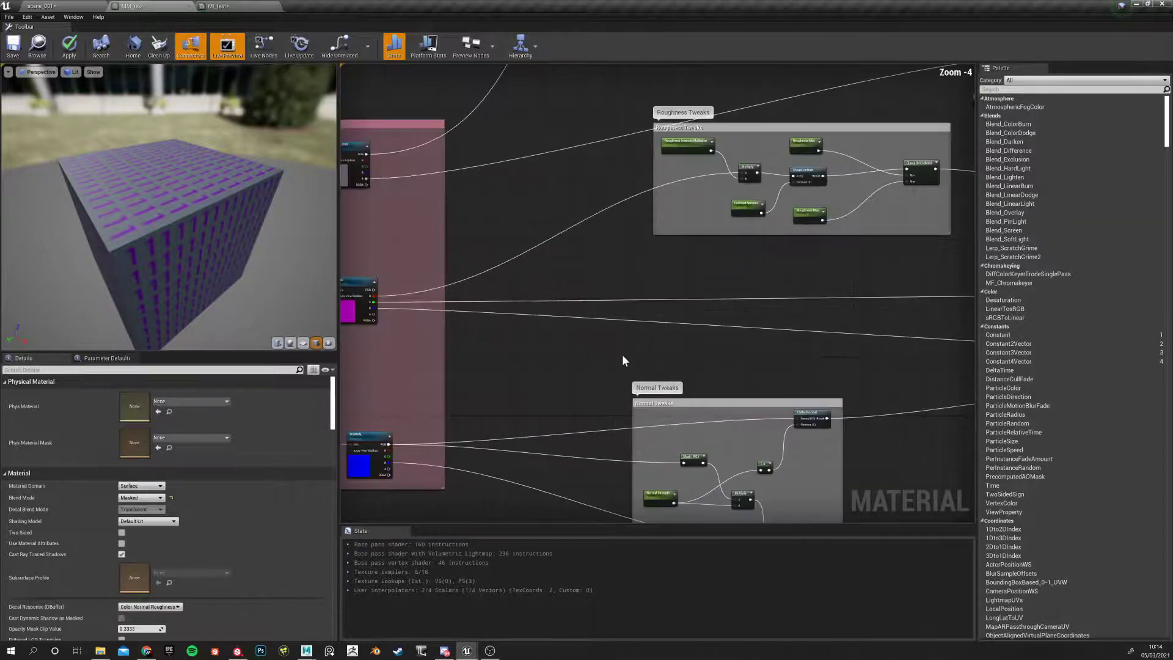
scroll(551, 368, "down", 3)
right_click_drag(550, 368, 590, 330)
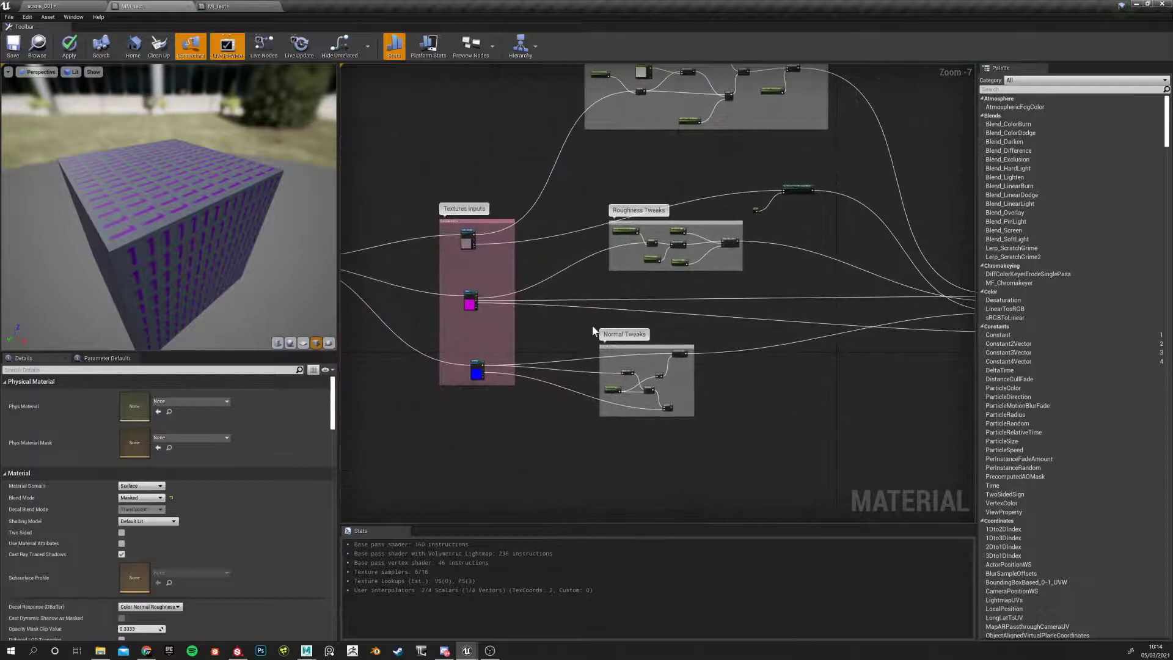
scroll(590, 329, "up", 3)
Switch to the scene_001 level and look over the metal tank surfaces
left_click(58, 6)
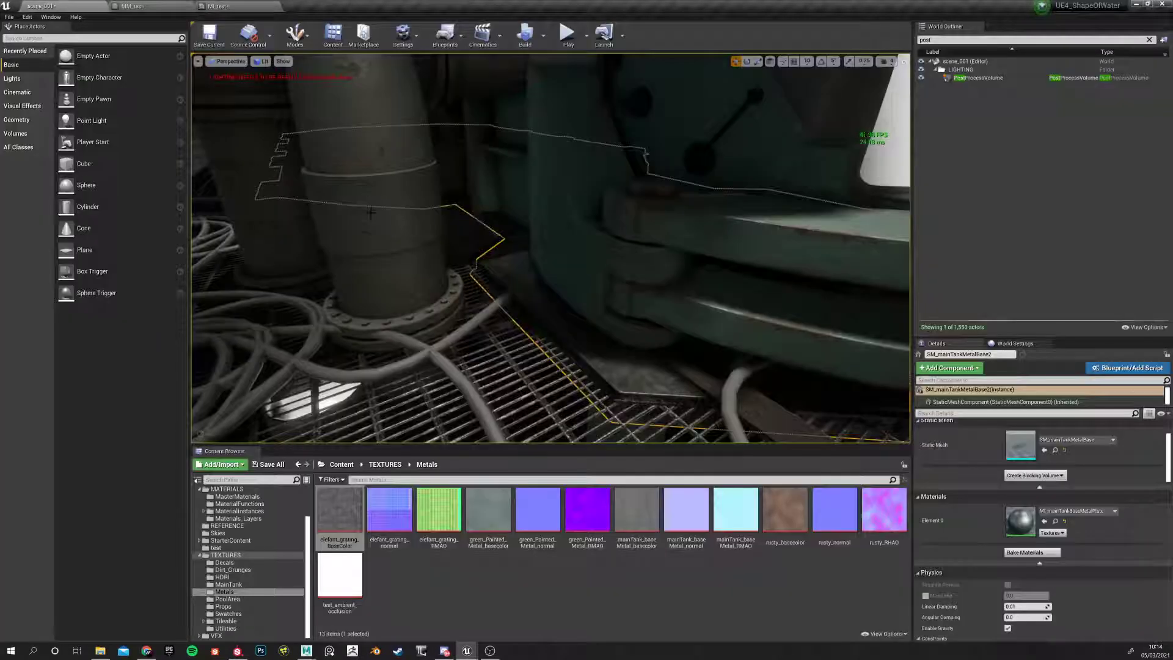
scroll(366, 190, "down", 5)
right_click_drag(548, 189, 788, 251)
mouse_move(672, 245)
right_mouse_down()
mouse_move(555, 152)
mouse_move(617, 160)
mouse_move(572, 160)
right_mouse_up()
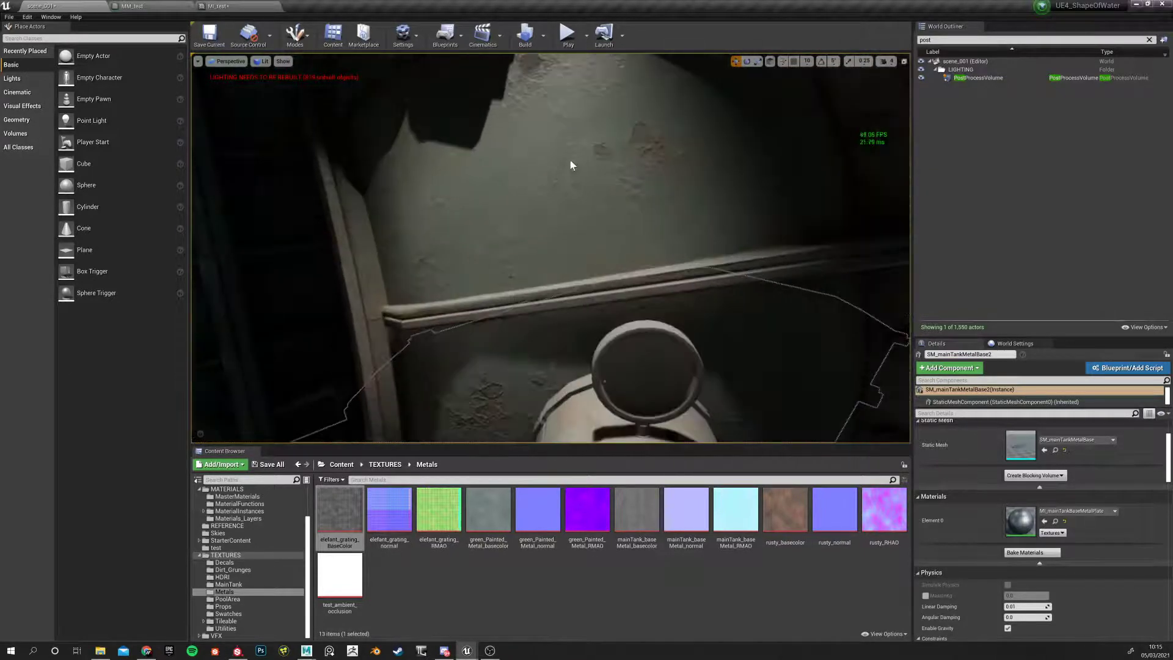
mouse_move(483, 138)
right_mouse_down()
mouse_move(542, 215)
mouse_move(647, 236)
mouse_move(638, 201)
mouse_move(626, 217)
mouse_move(587, 210)
right_mouse_up()
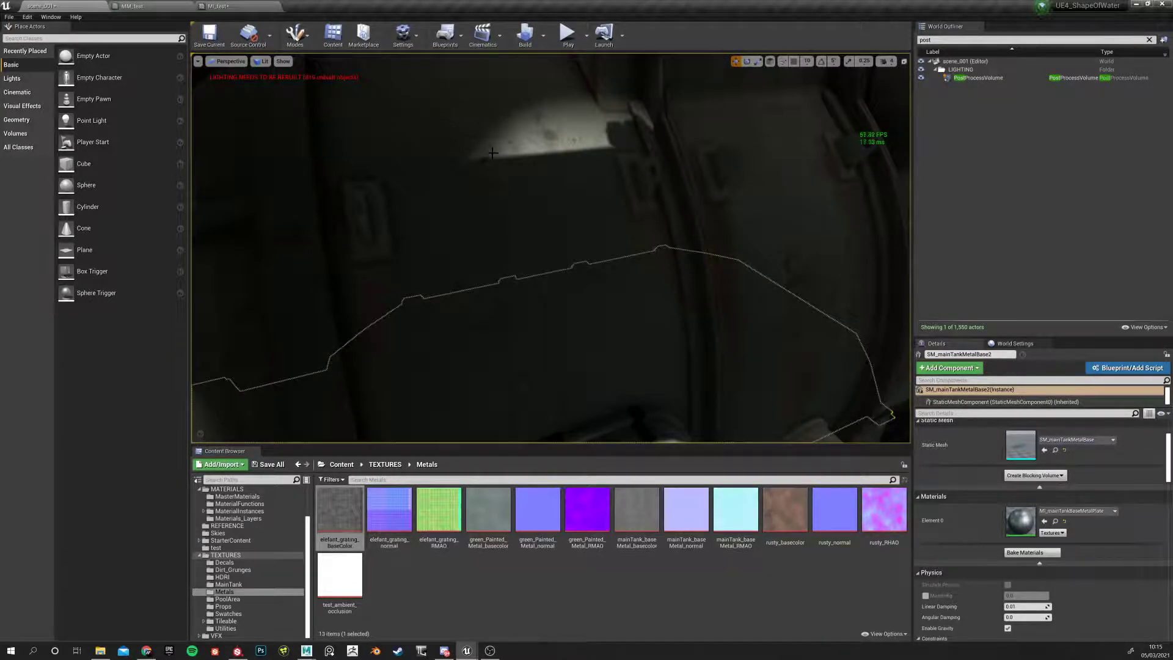
Return to MM_test and review the UV tweaks, Textures inputs and Normal Tweaks groups
left_click(184, 6)
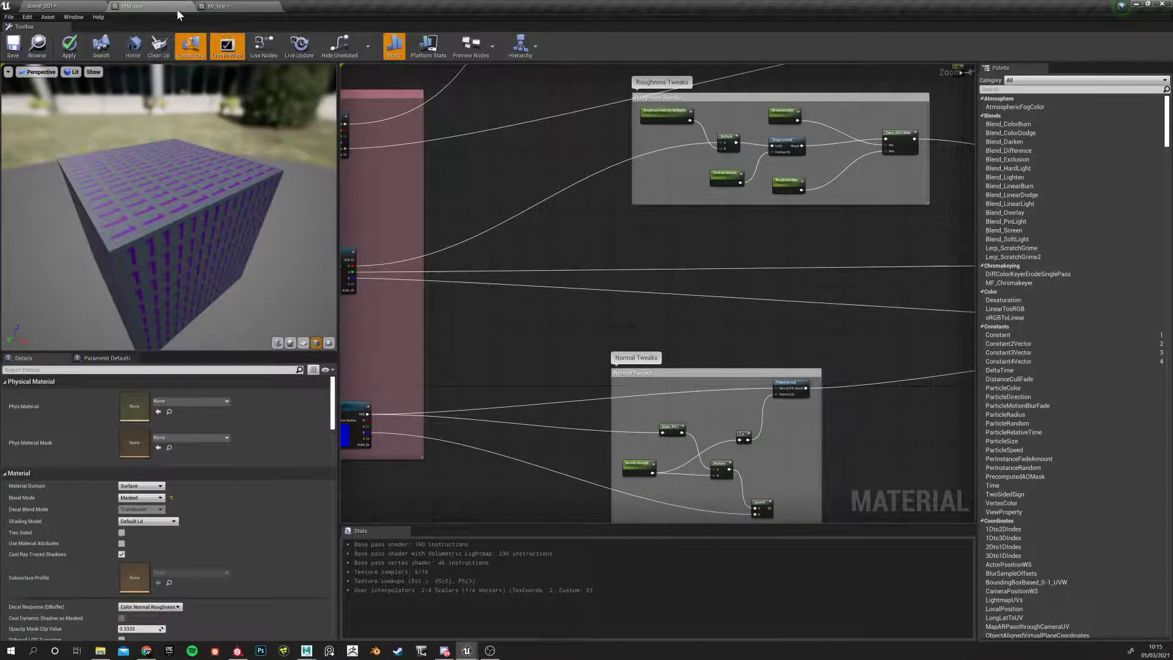
scroll(620, 273, "down", 3)
right_click_drag(584, 301, 743, 400)
scroll(557, 275, "up", 3)
scroll(562, 268, "down", 3)
right_click_drag(555, 265, 727, 213)
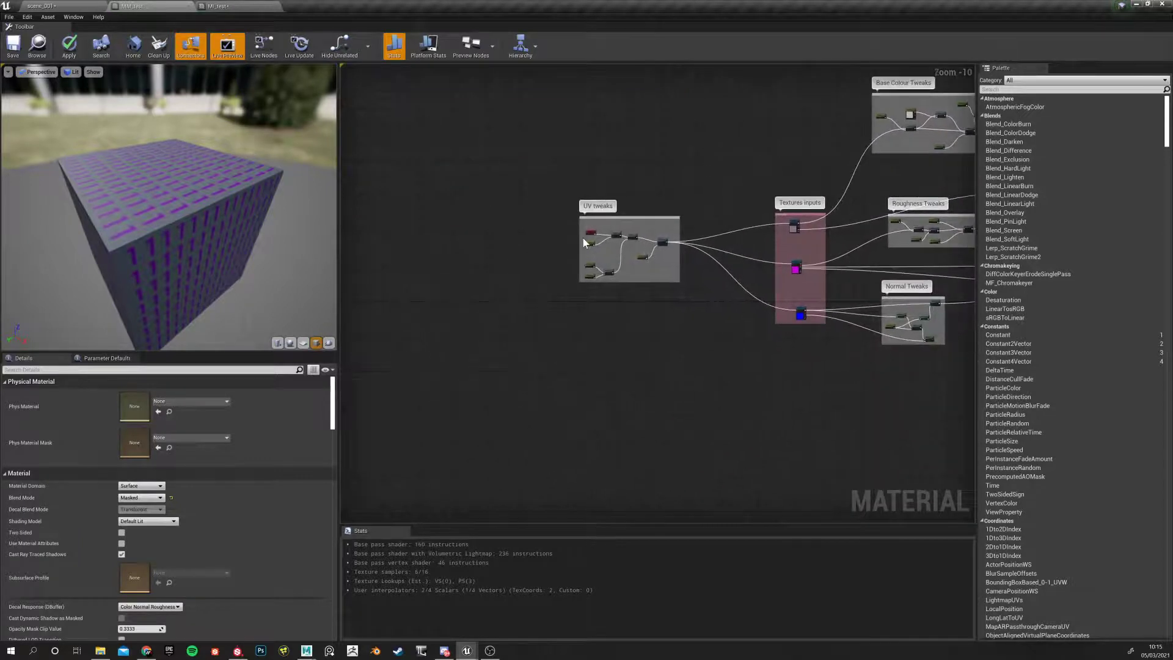
scroll(607, 240, "up", 3)
scroll(607, 240, "up", 3)
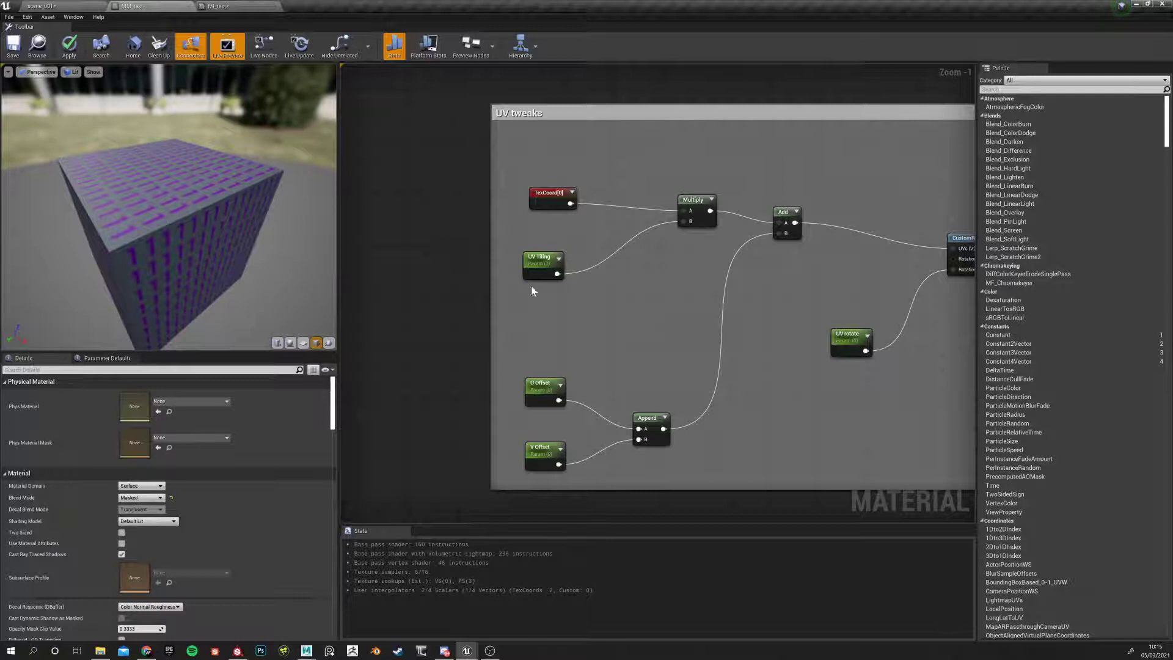
scroll(635, 319, "down", 7)
right_click_drag(754, 413, 621, 339)
scroll(755, 346, "up", 6)
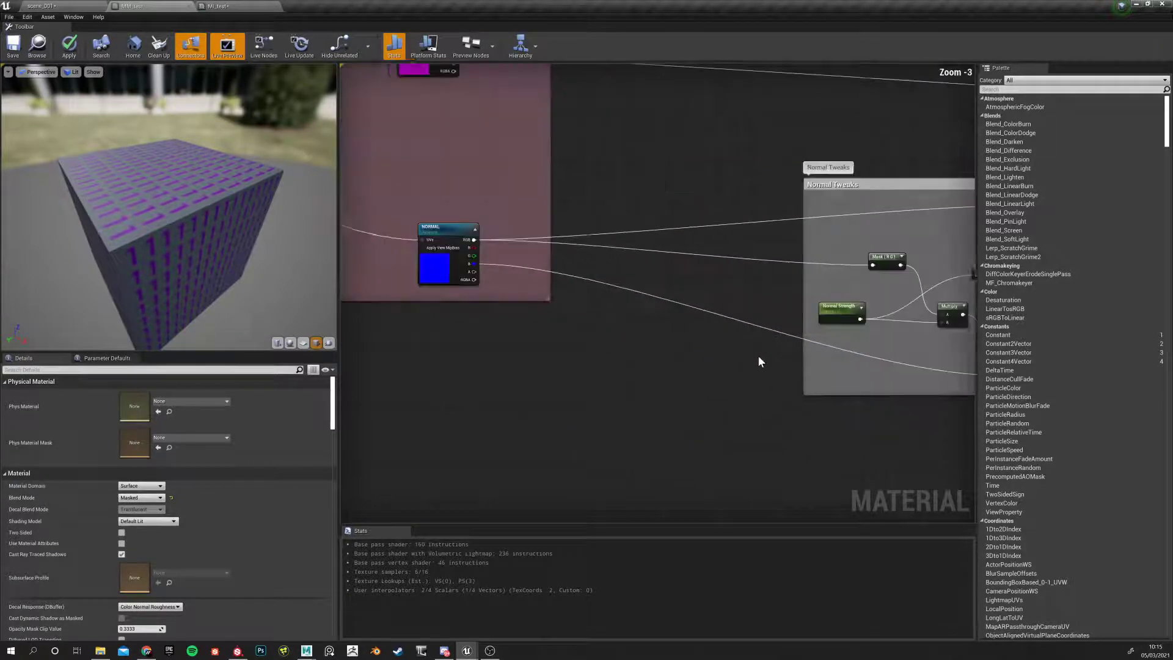
right_click_drag(762, 376, 517, 415)
scroll(538, 390, "up", 1)
scroll(541, 390, "down", 7)
right_click_drag(701, 372, 815, 383)
scroll(712, 350, "up", 3)
scroll(789, 388, "down", 4)
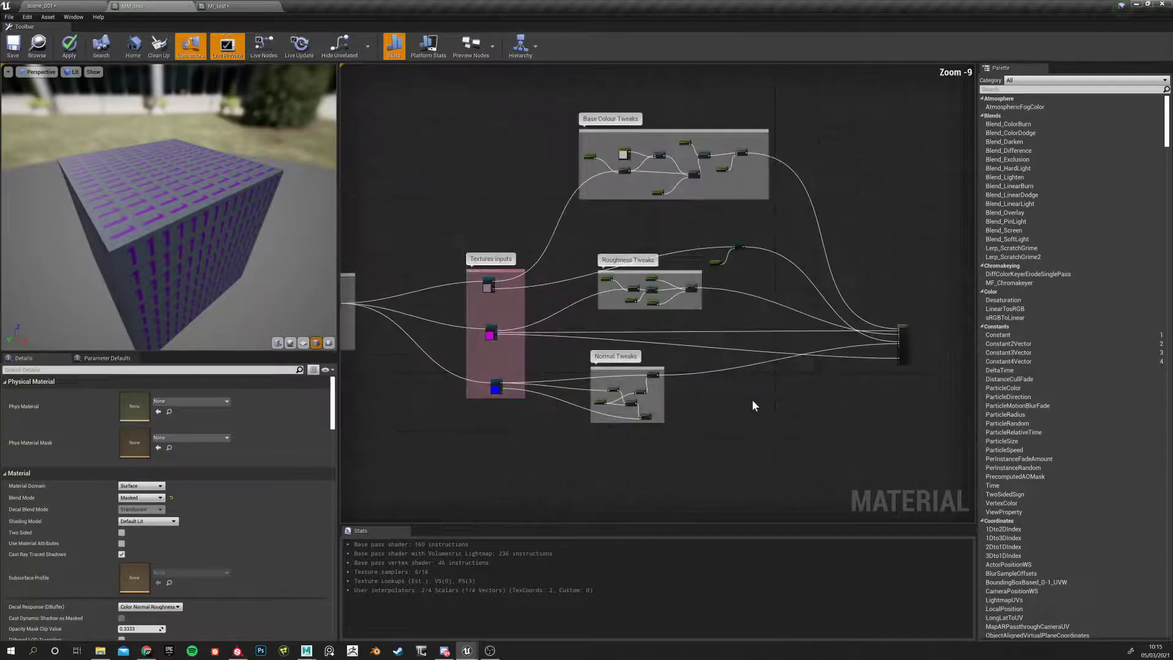
Move the material result node farther right of the tweak groups and examine the RMAO texture's channel outputs
right_click_drag(780, 235, 682, 224)
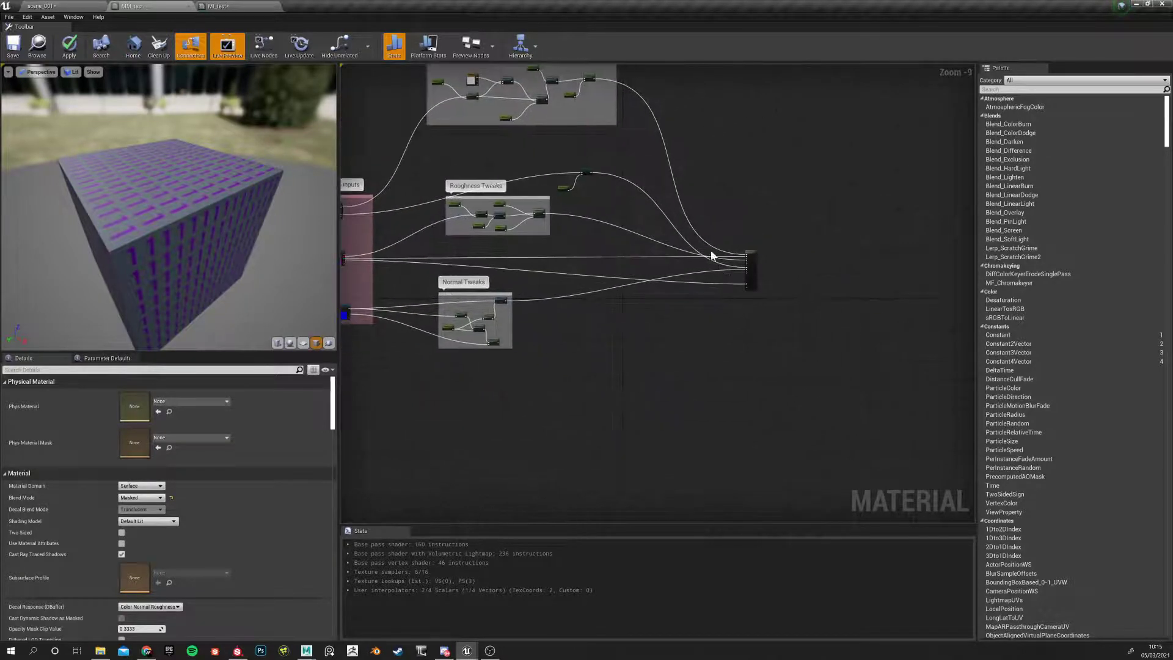
left_click_drag(743, 252, 866, 259)
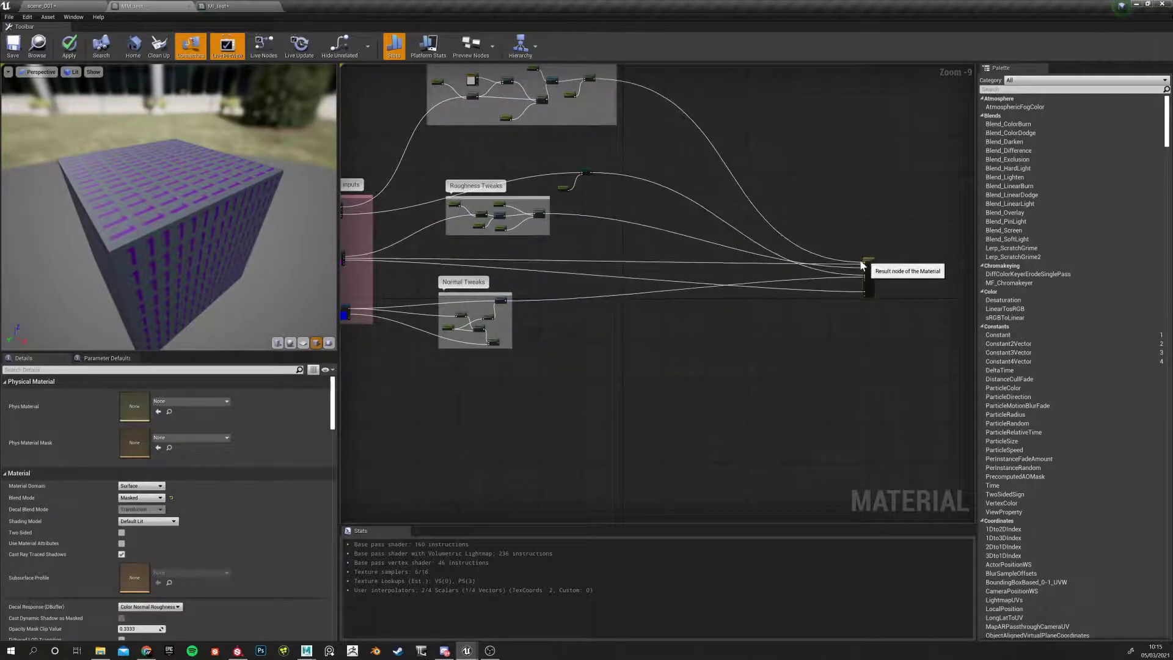
right_click_drag(618, 347, 881, 444)
scroll(647, 375, "down", 3)
scroll(751, 391, "up", 6)
scroll(397, 328, "down", 5)
scroll(445, 324, "up", 11)
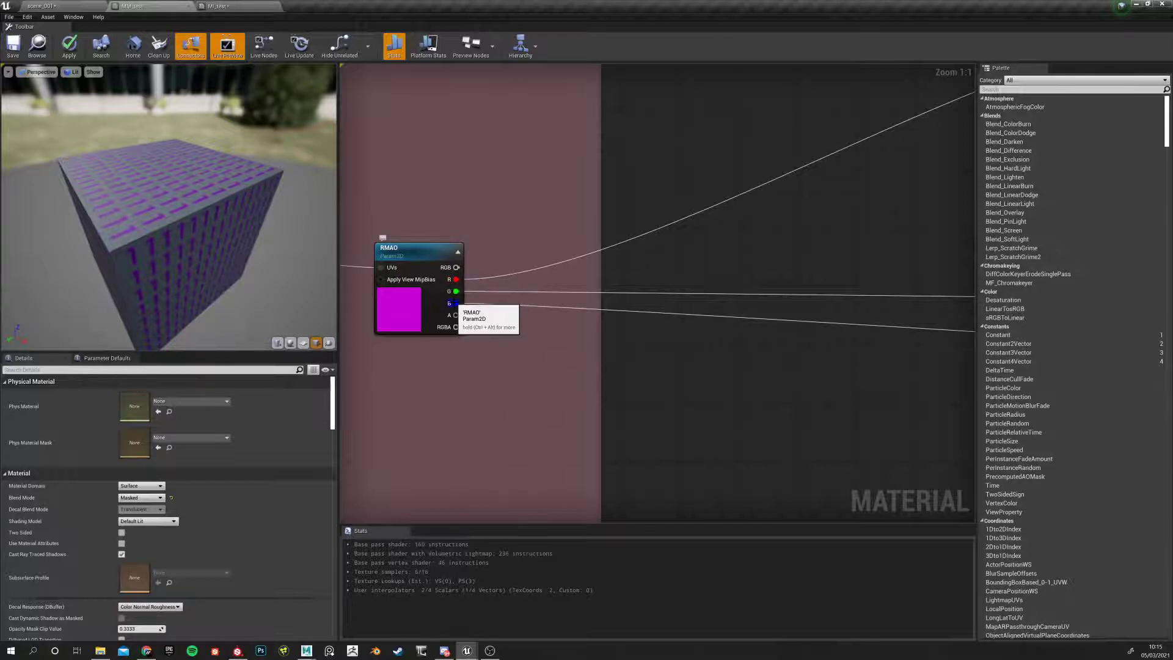
scroll(519, 358, "down", 10)
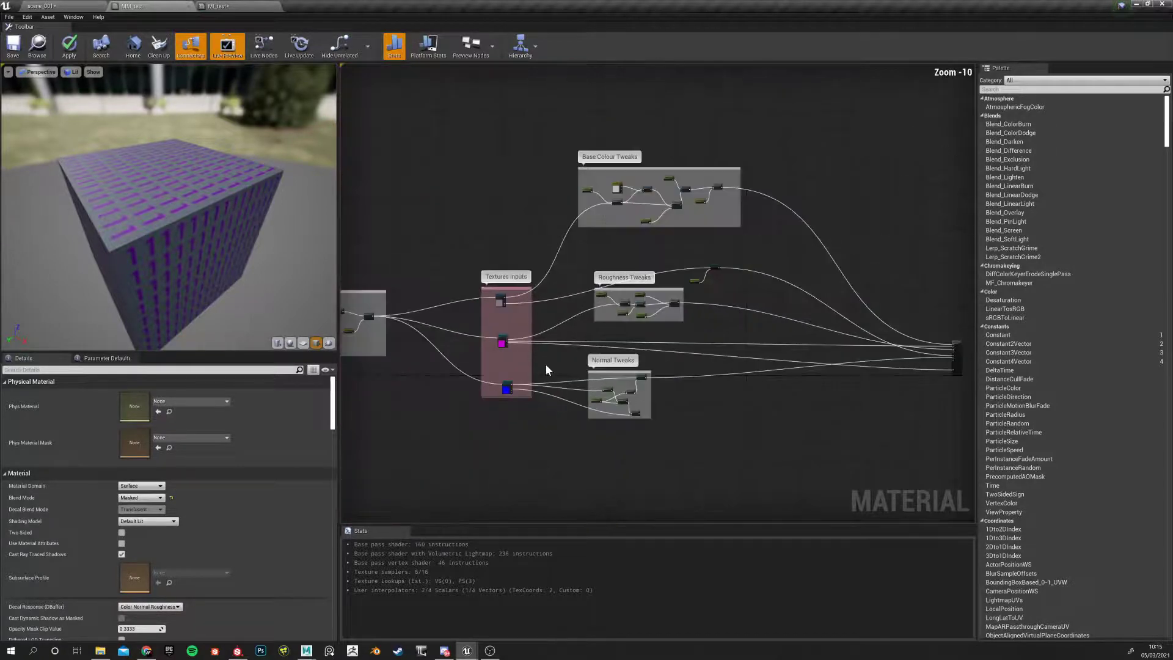
Inspect the MM_test preview up close, and examine the painted metal surface in the MI_test preview
right_click_drag(544, 366, 408, 322)
left_click_drag(245, 265, 136, 241)
scroll(183, 257, "up", 8)
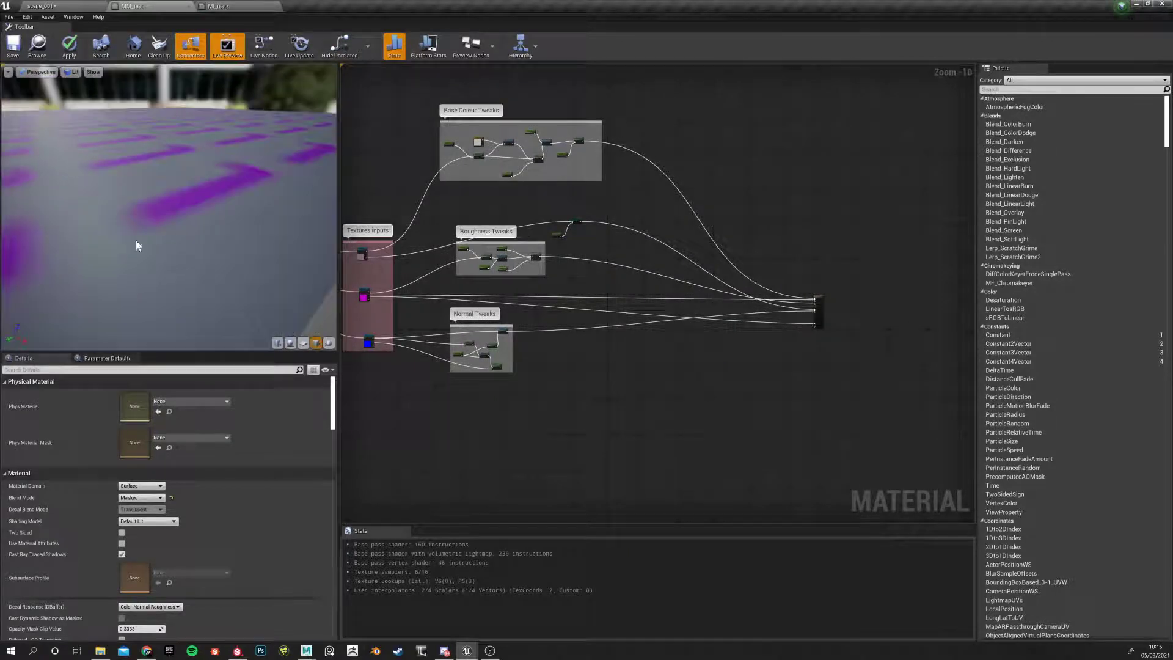
left_click(215, 6)
left_click_drag(280, 306, 231, 301)
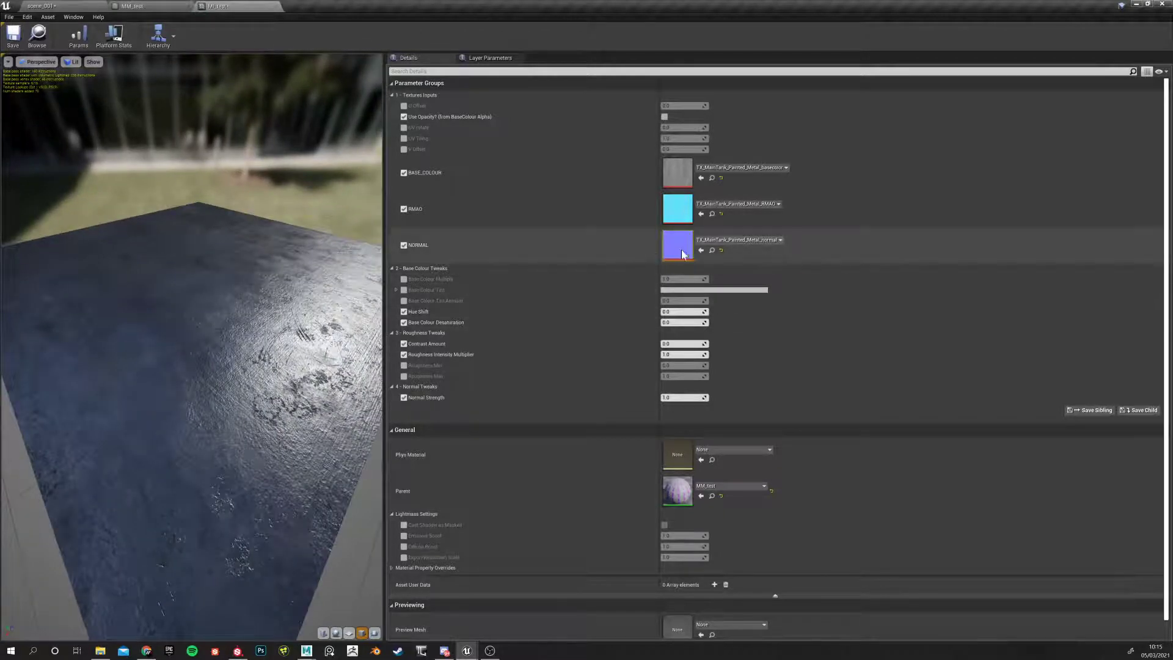
Open the TX_MainTank_Painted_Metal_RMAO texture, hide its red and blue channels to inspect the green one, and close it
double_click(678, 207)
left_click(14, 71)
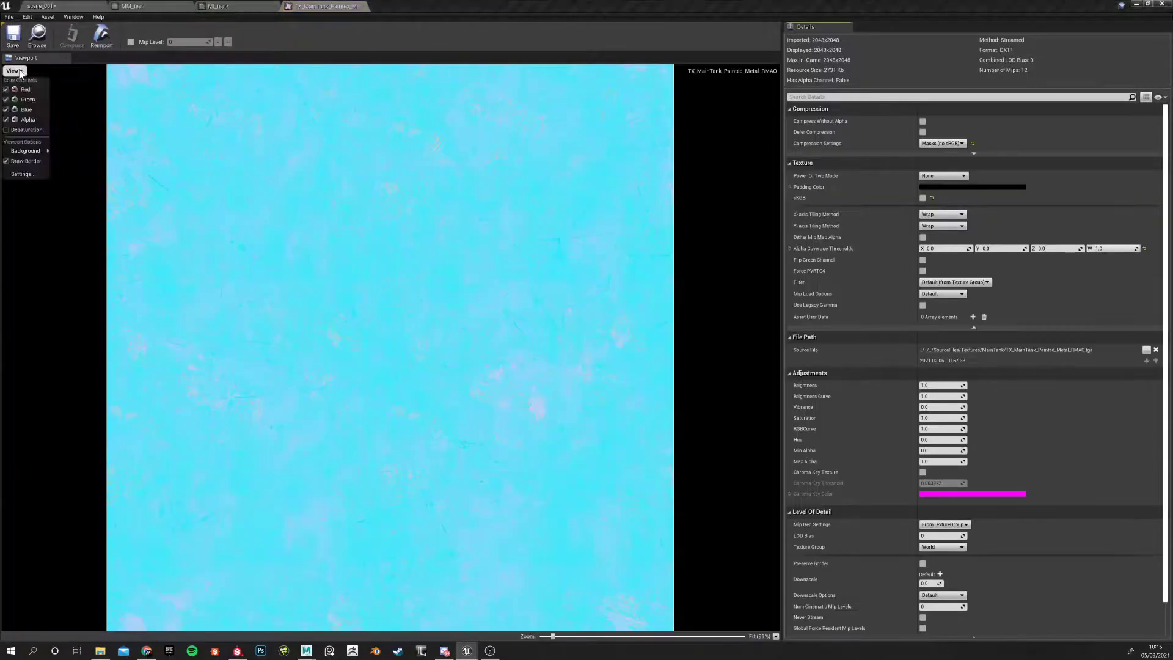
left_click(18, 89)
left_click(15, 71)
left_click(18, 111)
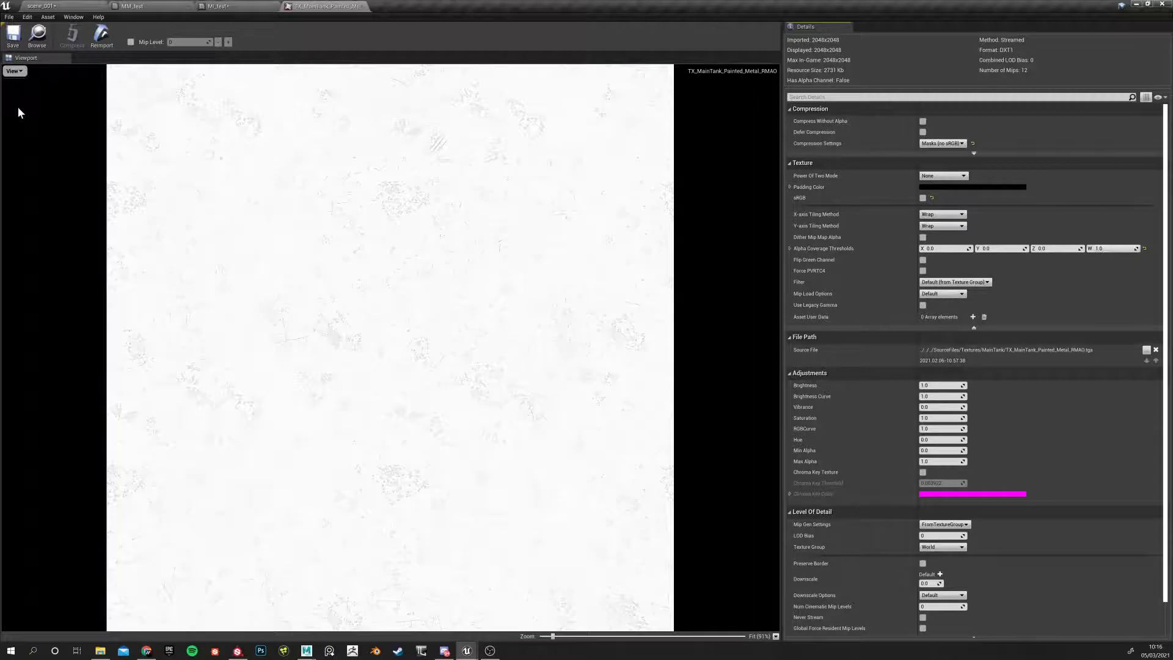
scroll(301, 347, "up", 3)
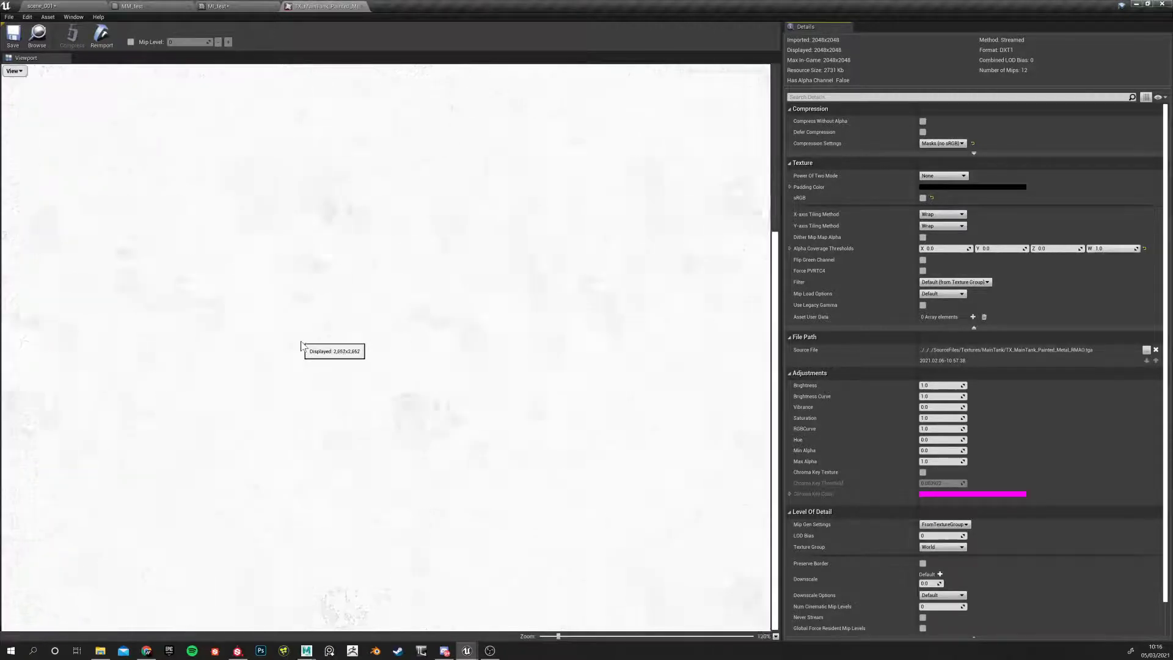
scroll(301, 347, "up", 1)
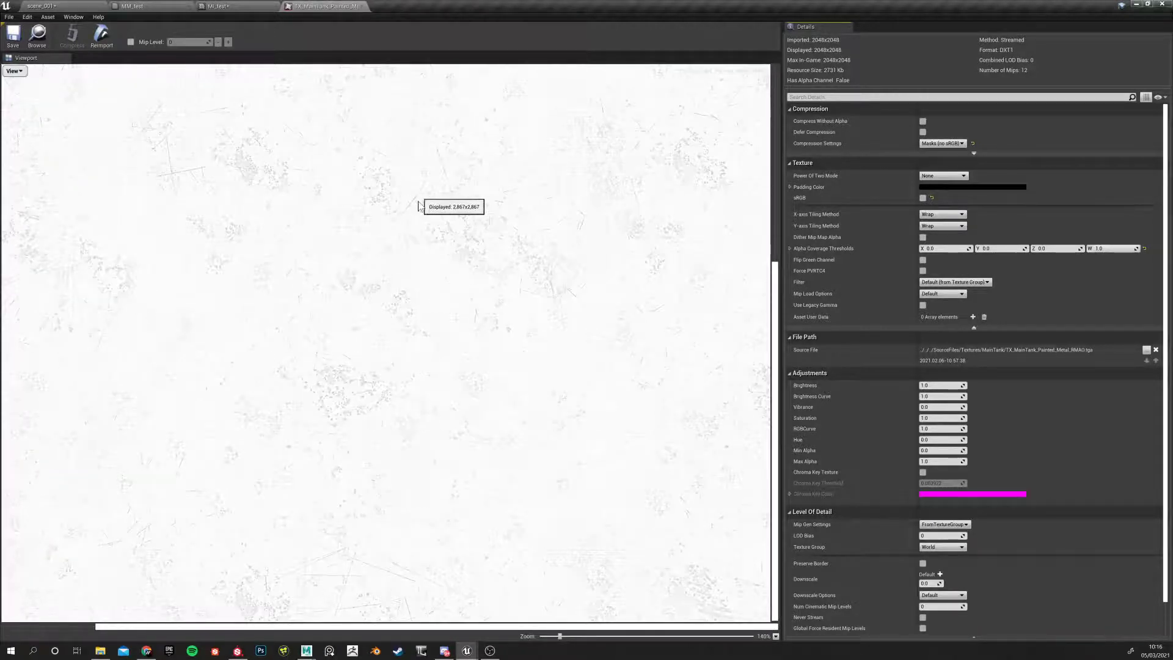
left_click(361, 6)
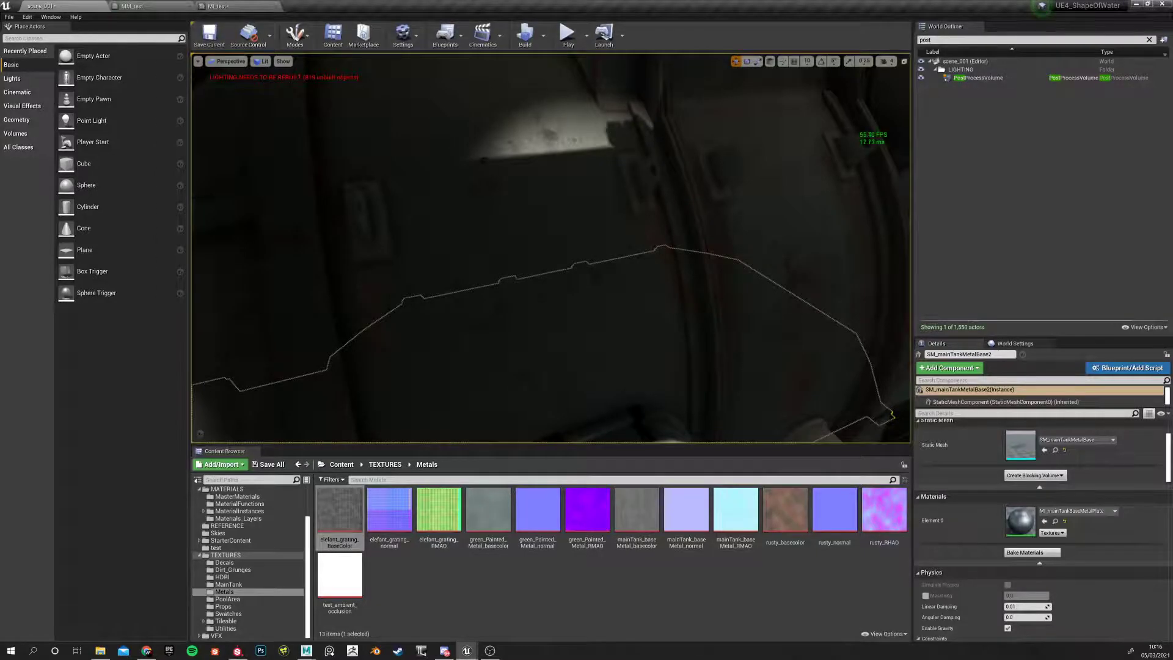
View the tank from farther away in the level, and return to the UV tweaks group of MM_test
scroll(526, 264, "down", 3)
left_click_drag(525, 265, 665, 232, "alt")
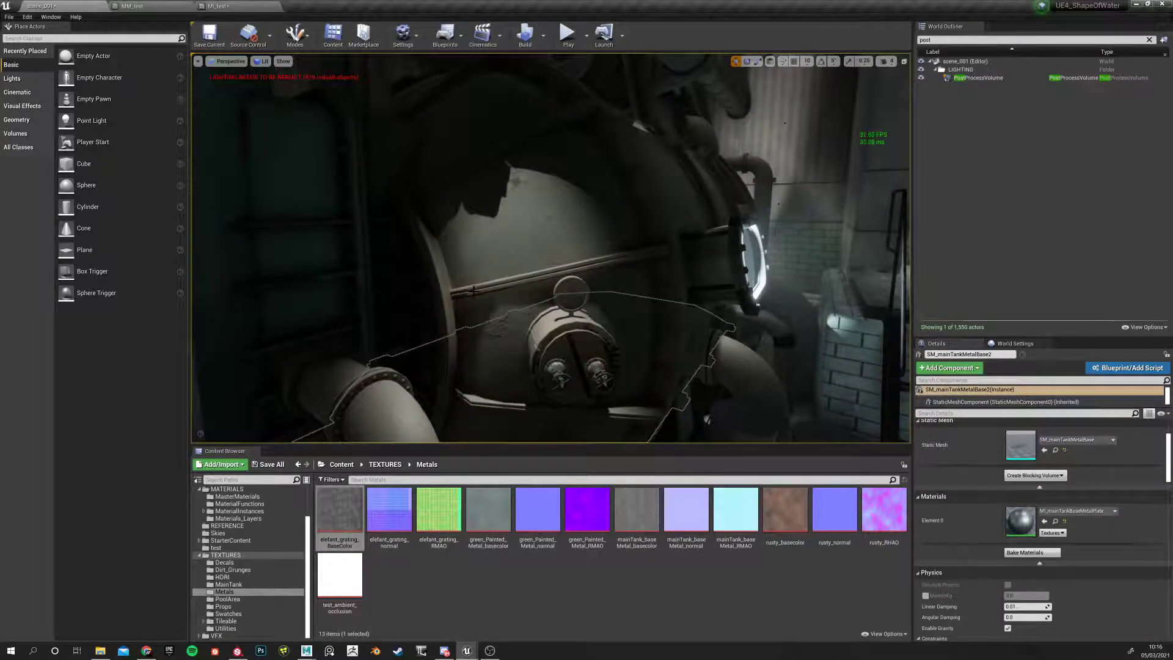
left_click(137, 6)
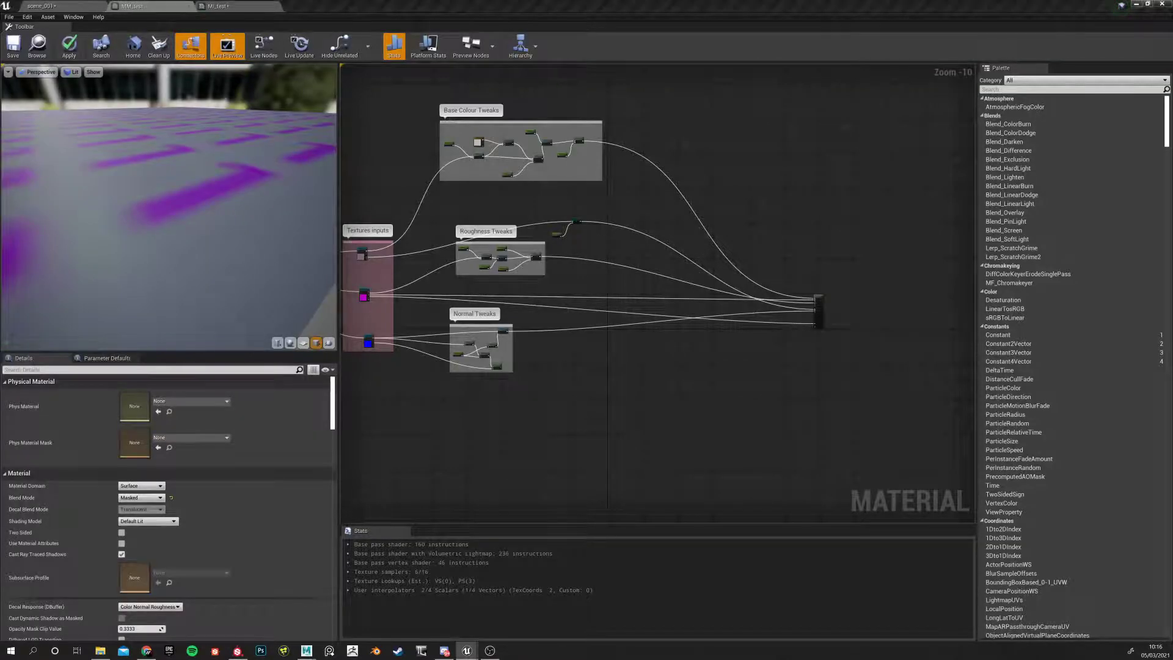
right_click_drag(490, 356, 734, 392)
scroll(412, 324, "up", 9)
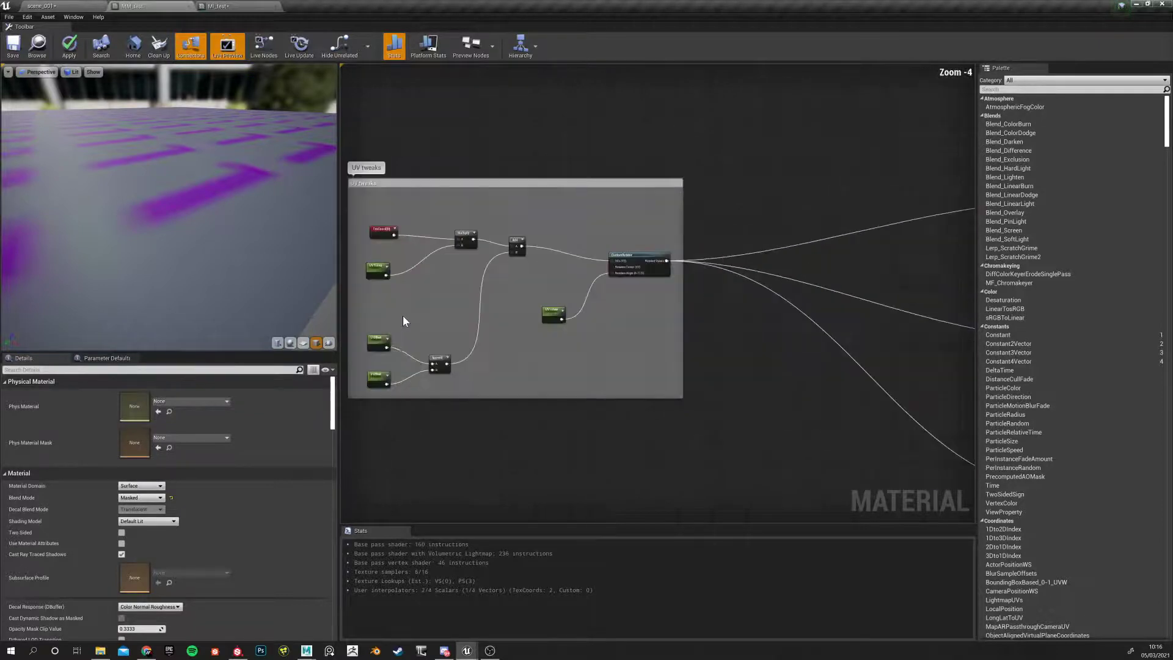
Move the TexCoord[0] node below the UV Tiling parameter in the UV tweaks group
left_click(499, 260)
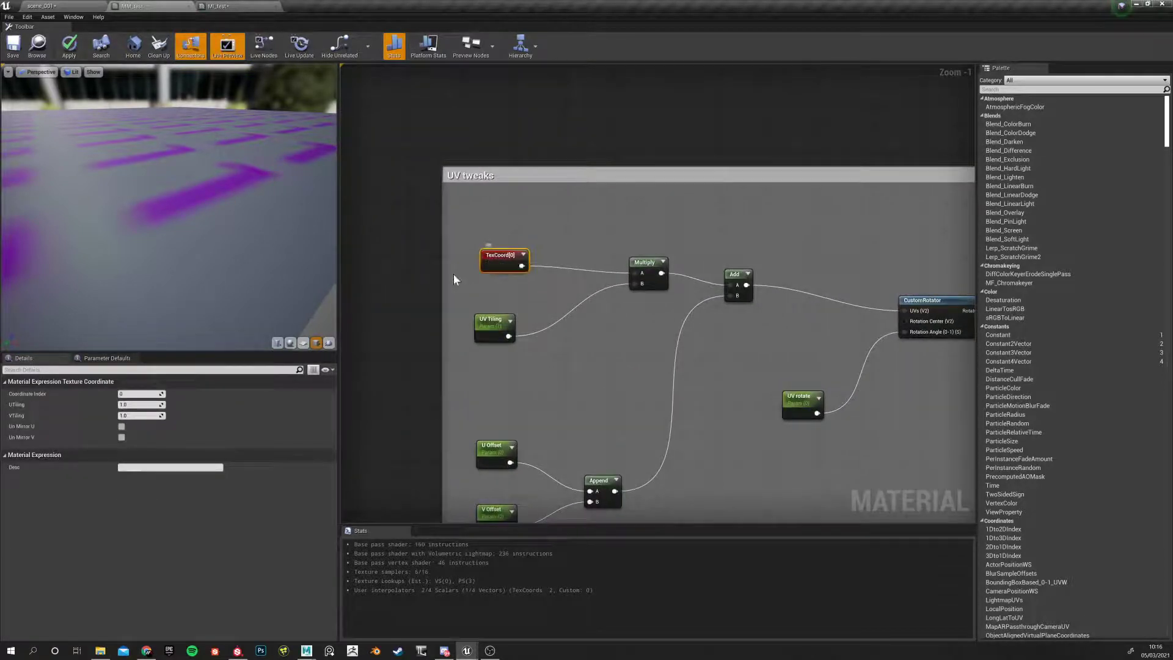
left_click_drag(496, 273, 482, 382)
right_click_drag(388, 343, 383, 298)
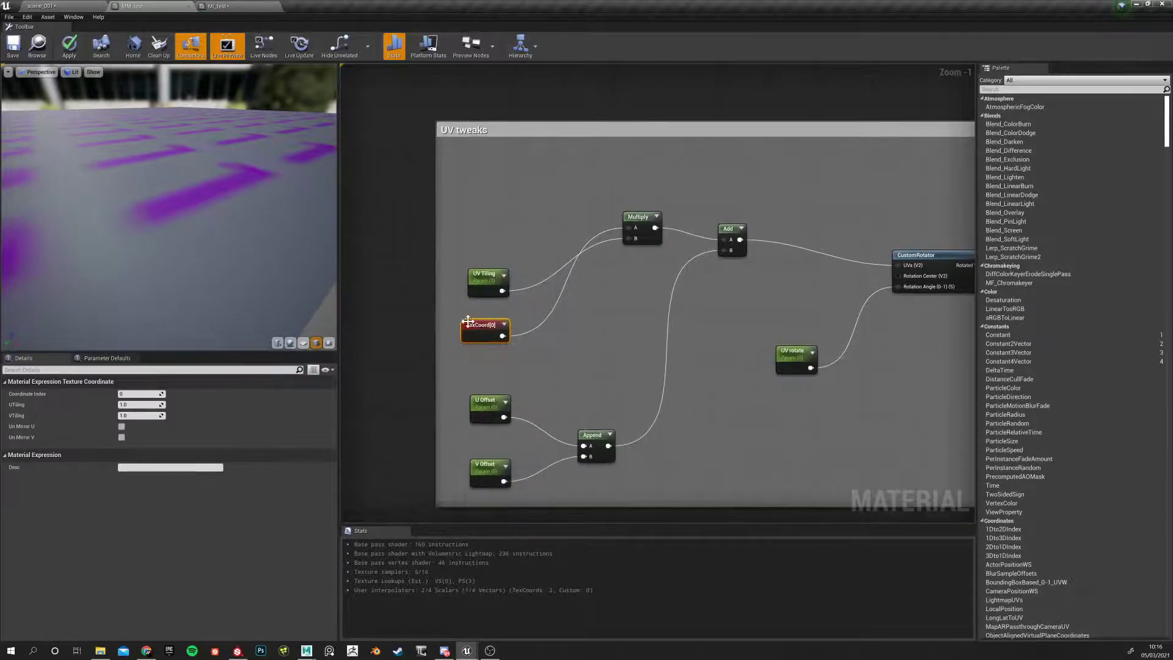
scroll(181, 258, "down", 5)
scroll(197, 268, "up", 3)
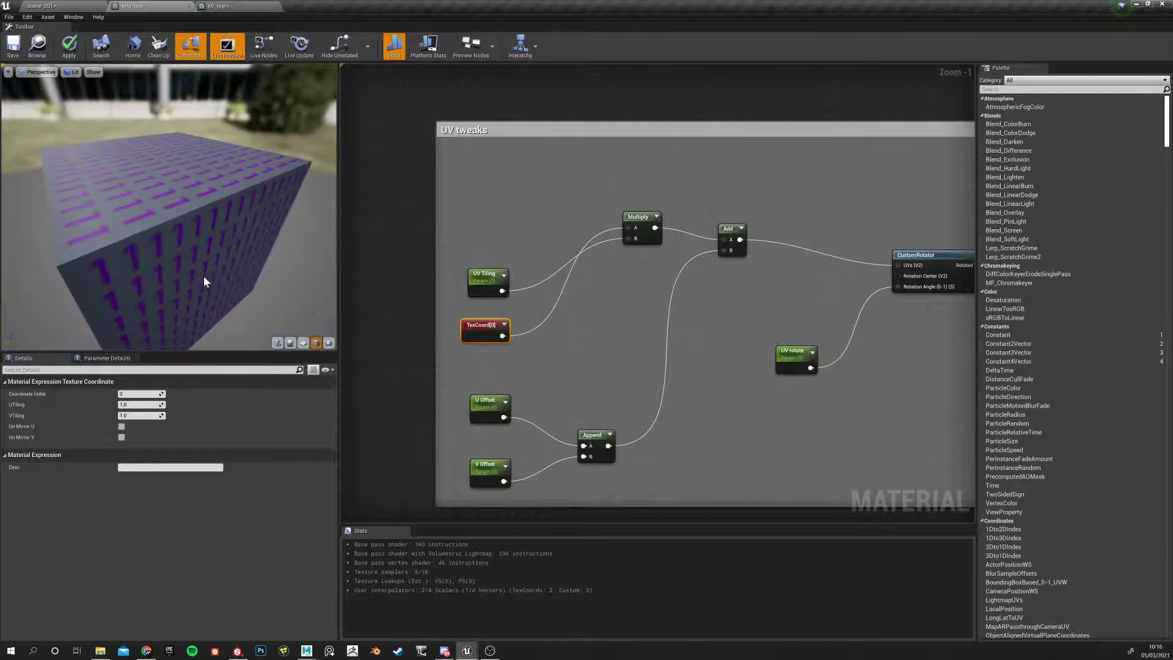
Duplicate the TexCoord[0] node below the original and set the copy's coordinate index to 1
left_click_drag(482, 328, 480, 371)
key("ctrl+w")
left_click(479, 361)
left_click(483, 374)
left_click(141, 394)
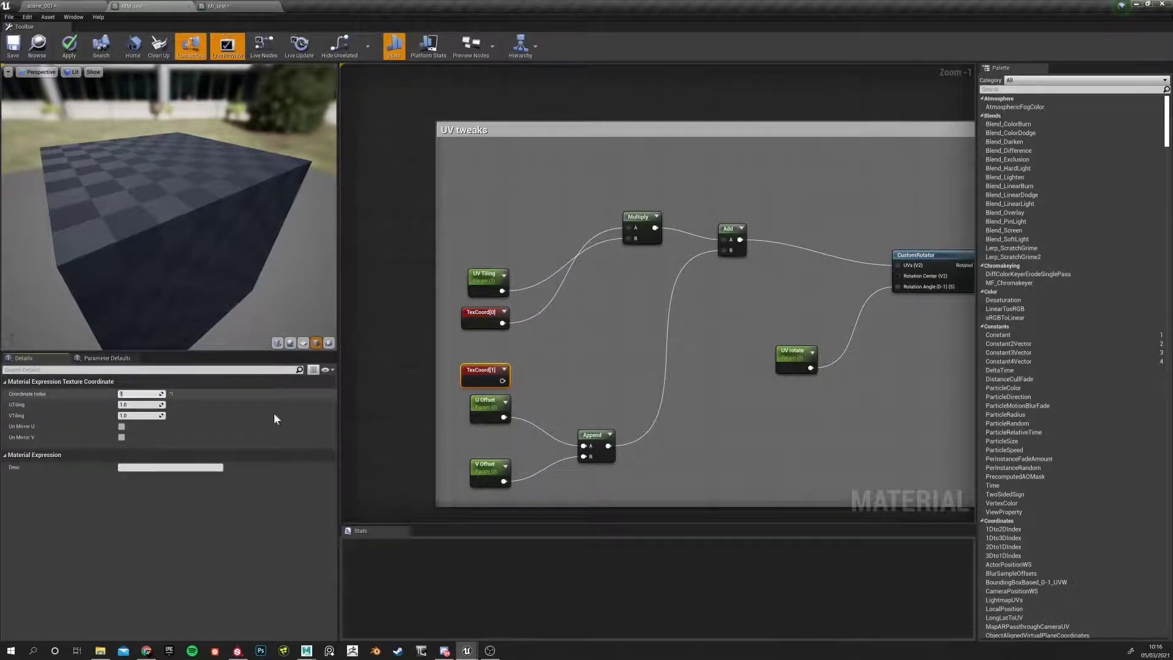
Move both texture coordinate nodes above UV Tiling, with TexCoord[1] directly under TexCoord[0]
left_click_drag(483, 315, 489, 187)
left_click_drag(491, 374, 487, 180)
left_click_drag(494, 227, 480, 207)
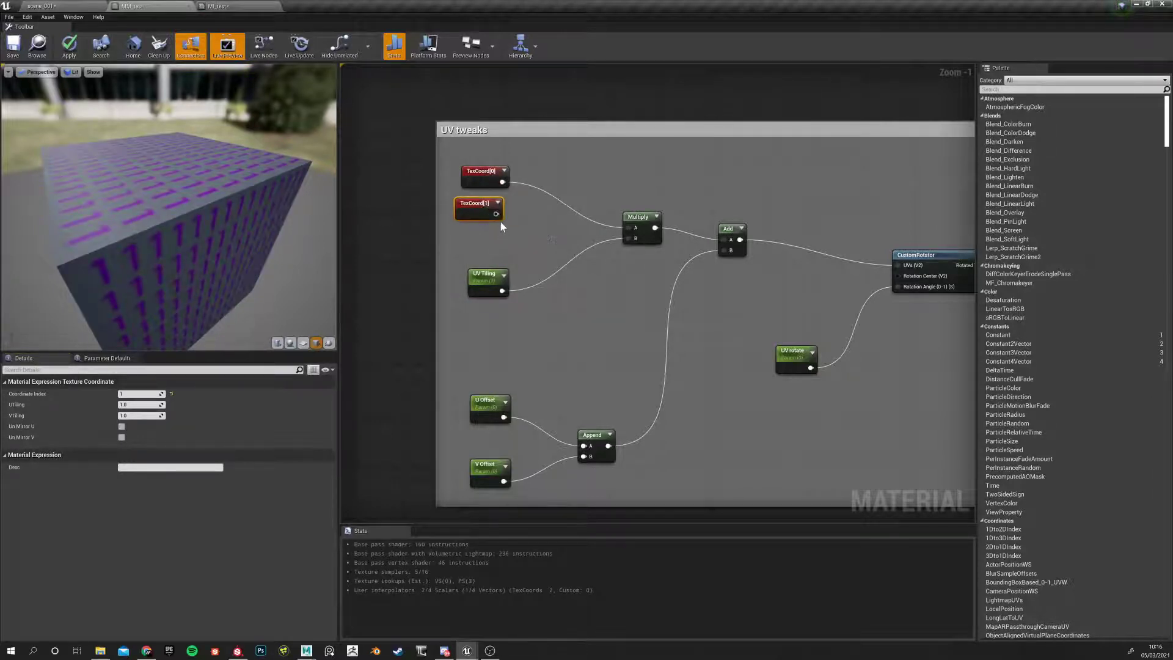
Examine the MM_test graph from the Textures inputs to the base colour alpha opacity switch, and return to the UV tweaks
scroll(555, 311, "down", 6)
right_click_drag(654, 345, 322, 384)
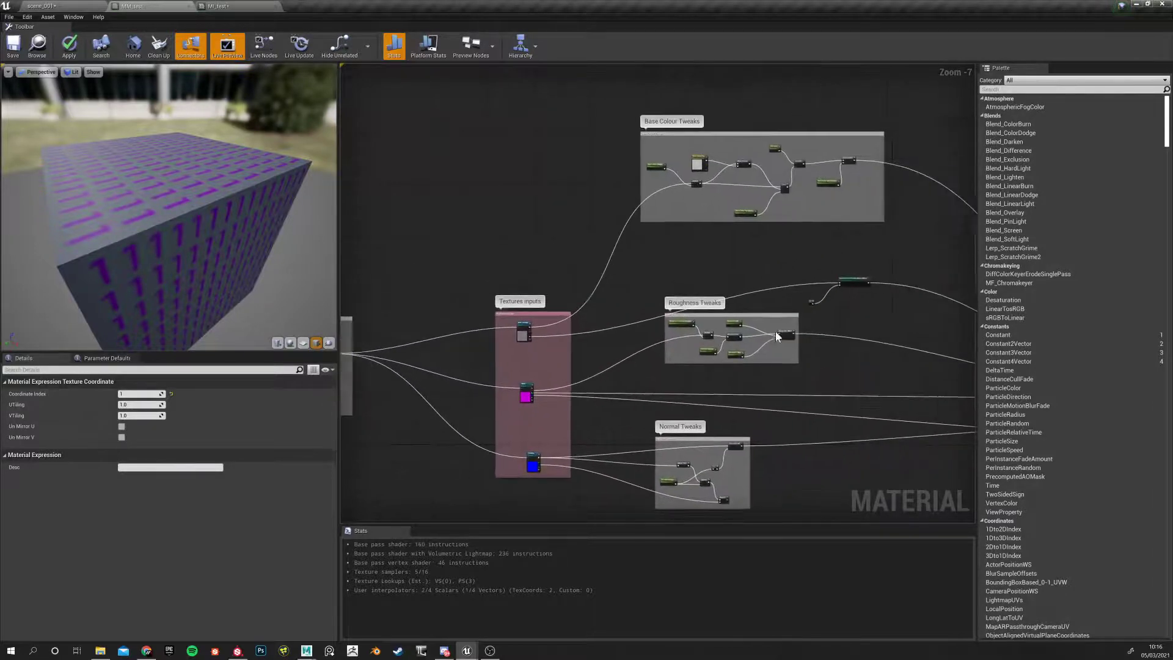
right_click_drag(825, 294, 662, 309)
scroll(662, 310, "down", 4)
scroll(676, 301, "up", 9)
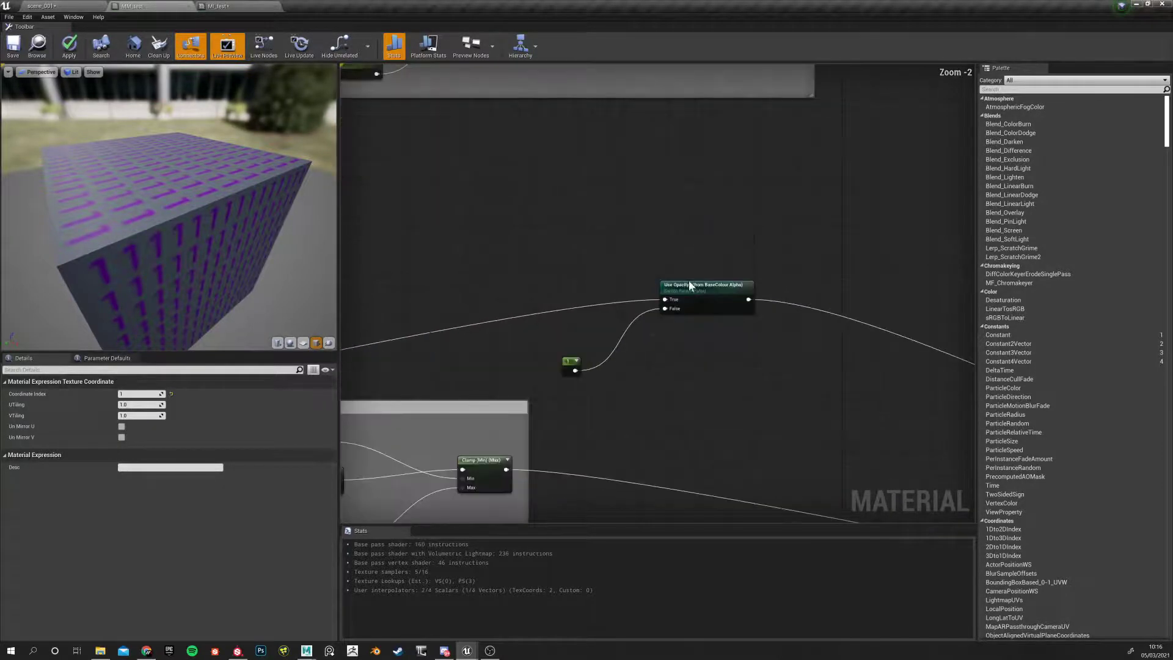
scroll(636, 296, "up", 2)
scroll(626, 287, "down", 7)
right_click_drag(543, 274, 963, 230)
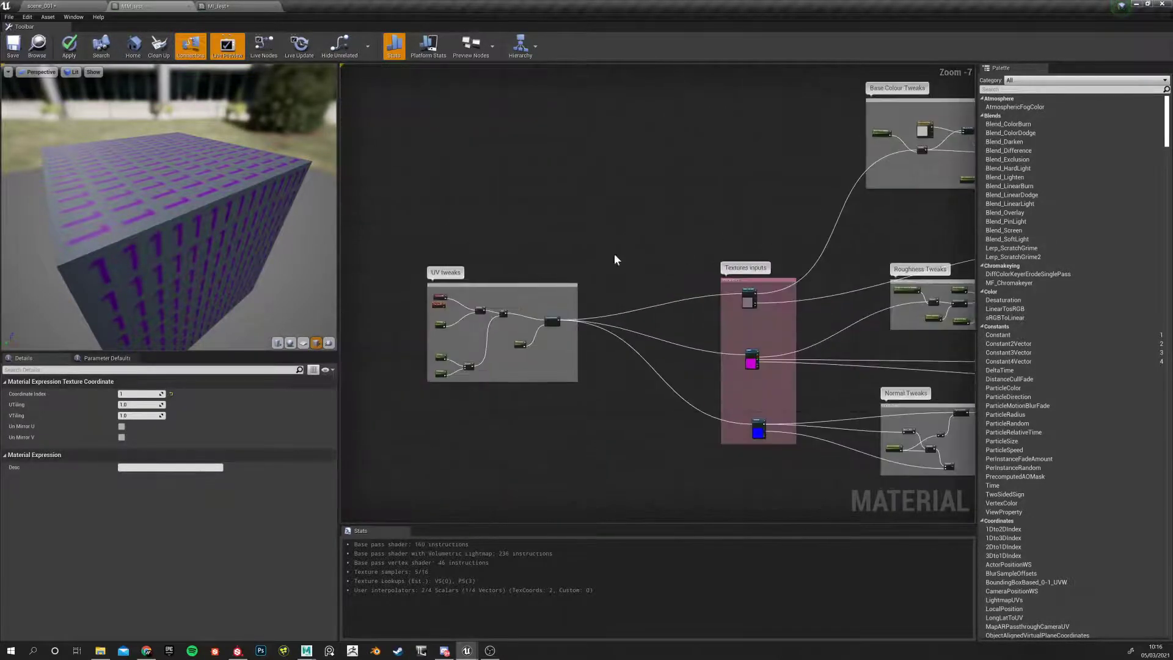
right_click_drag(683, 253, 802, 238)
scroll(540, 296, "up", 7)
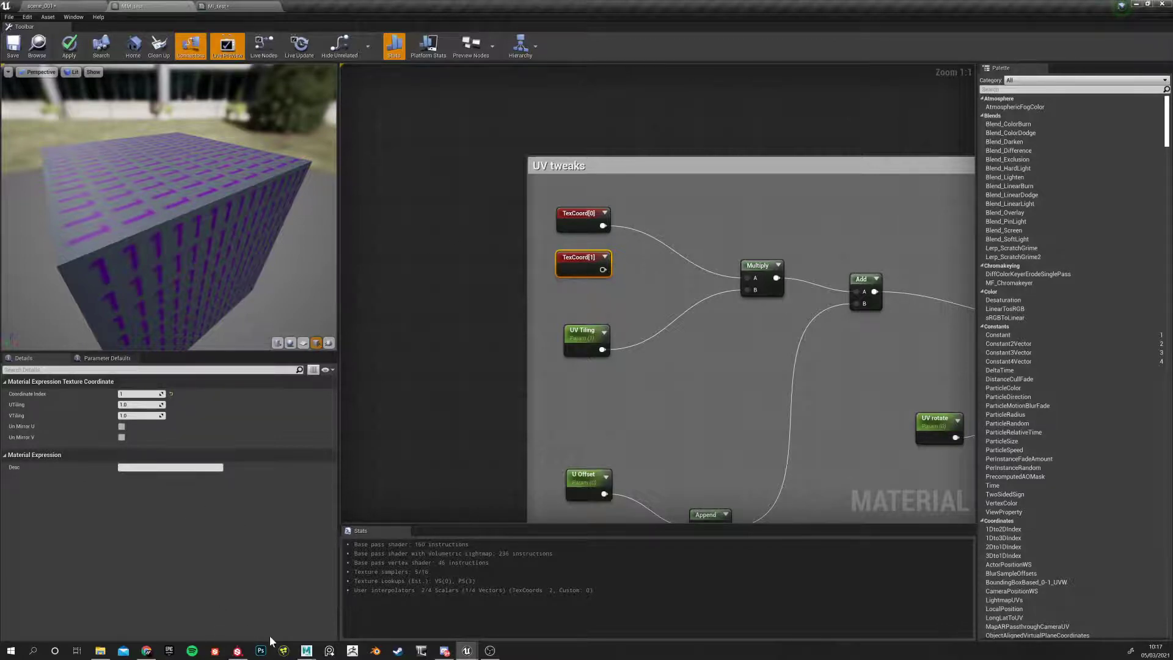
Switch to the Maya scene, turn off isolation of the pipes, and bring the whole main tank into view
mouse_move(306, 650)
left_click(333, 583)
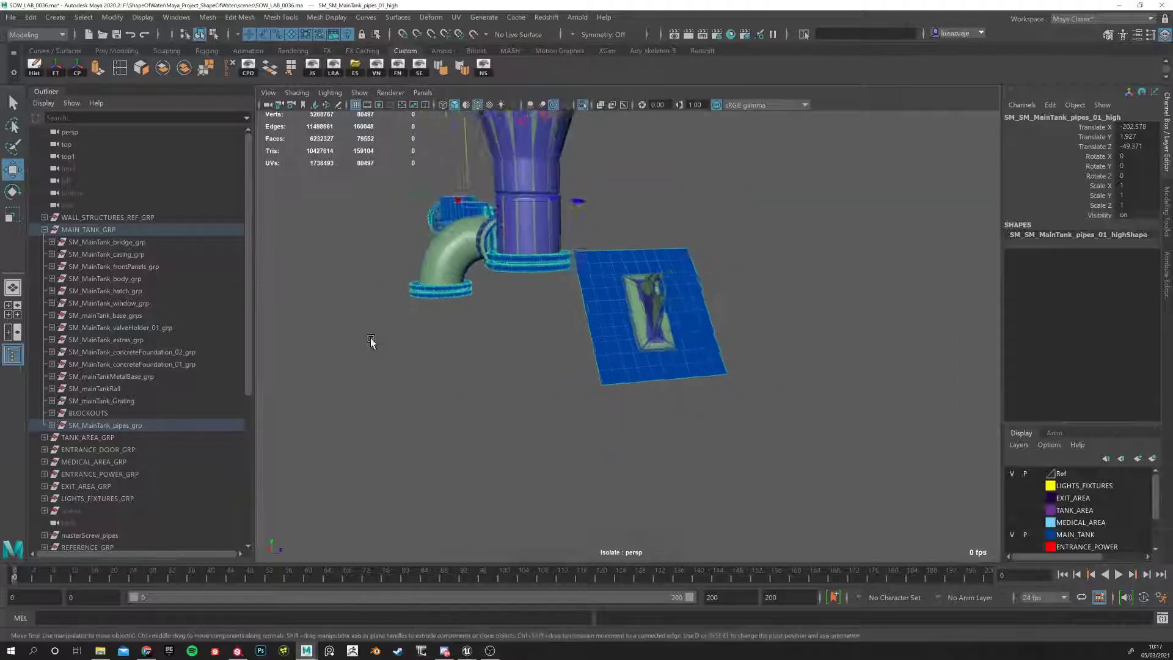
left_click_drag(370, 338, 538, 336, "alt")
right_click_drag(537, 336, 411, 353, "alt")
key("ctrl+1")
mouse_move(488, 321)
left_mouse_down("alt")
mouse_move(435, 299)
mouse_move(358, 225)
left_mouse_up("alt")
right_click_drag(358, 224, 668, 368, "alt")
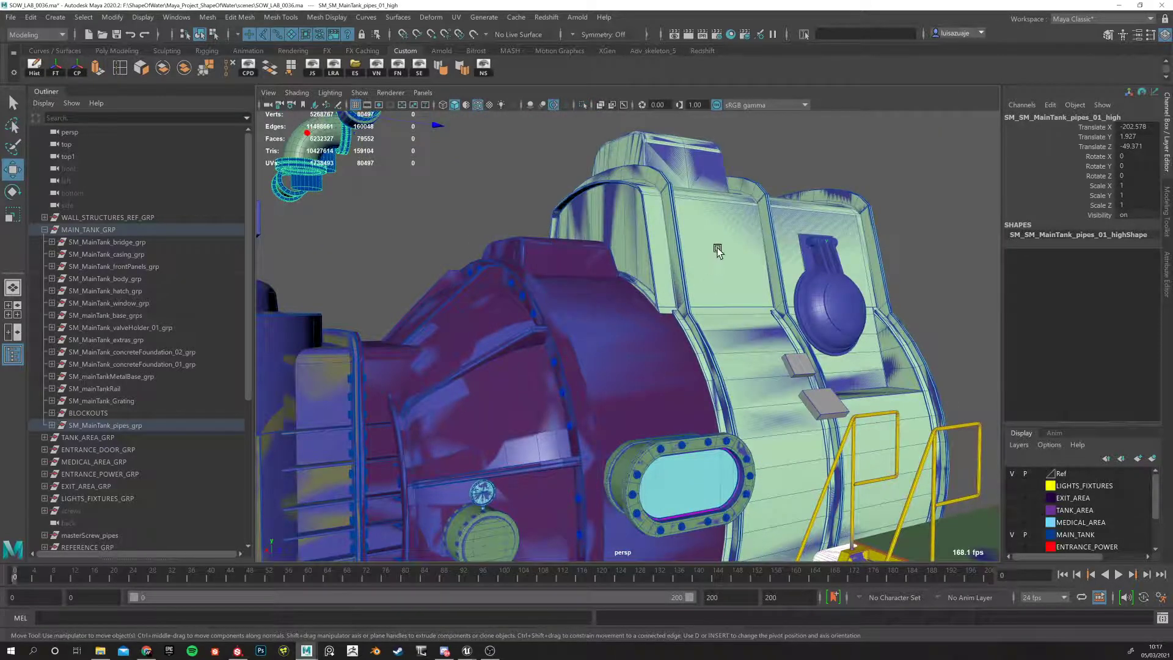
Isolate the Low group of SM_MainTank_body_grp in the viewport and clear the selection
left_click(718, 254)
left_click(52, 279)
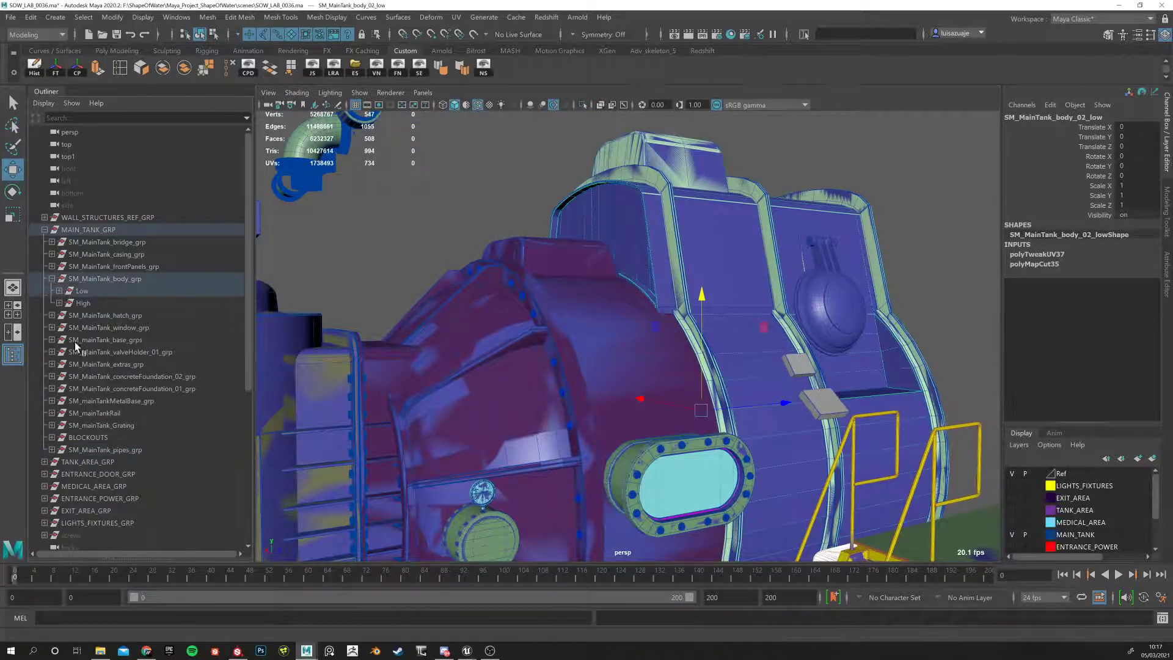
left_click(77, 293)
key("ctrl+1")
left_click(424, 285)
left_click_drag(424, 285, 455, 342, "alt")
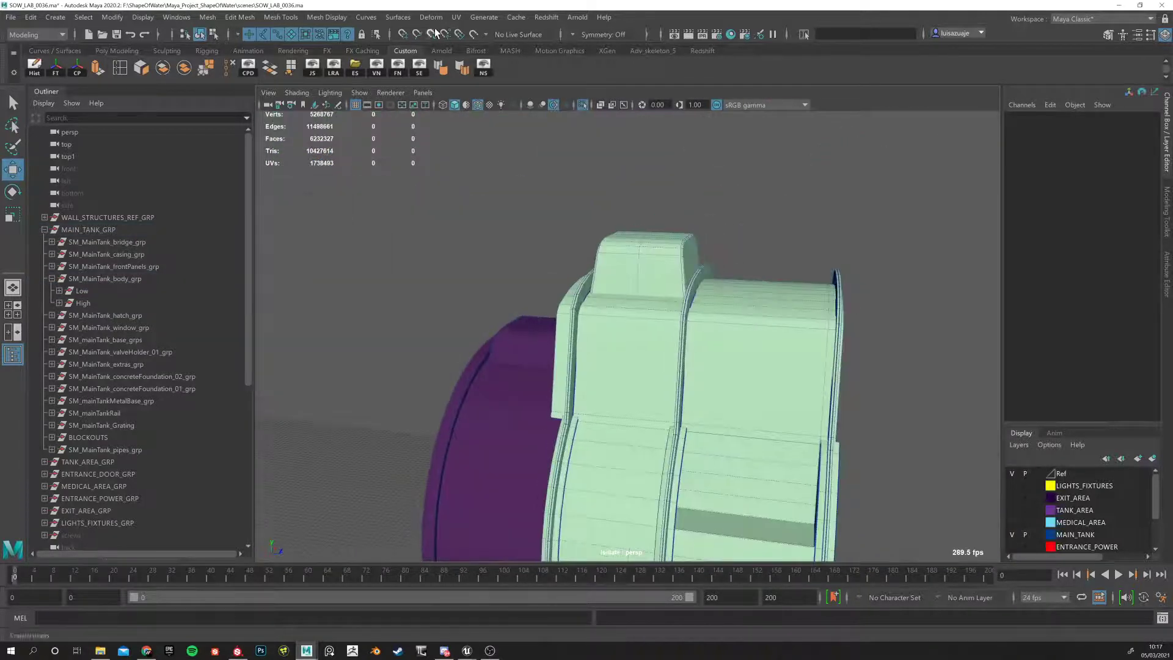
Open the UV Editor and display the UVs of SM_MainTank_body_02_low
left_click(457, 17)
left_click(469, 40)
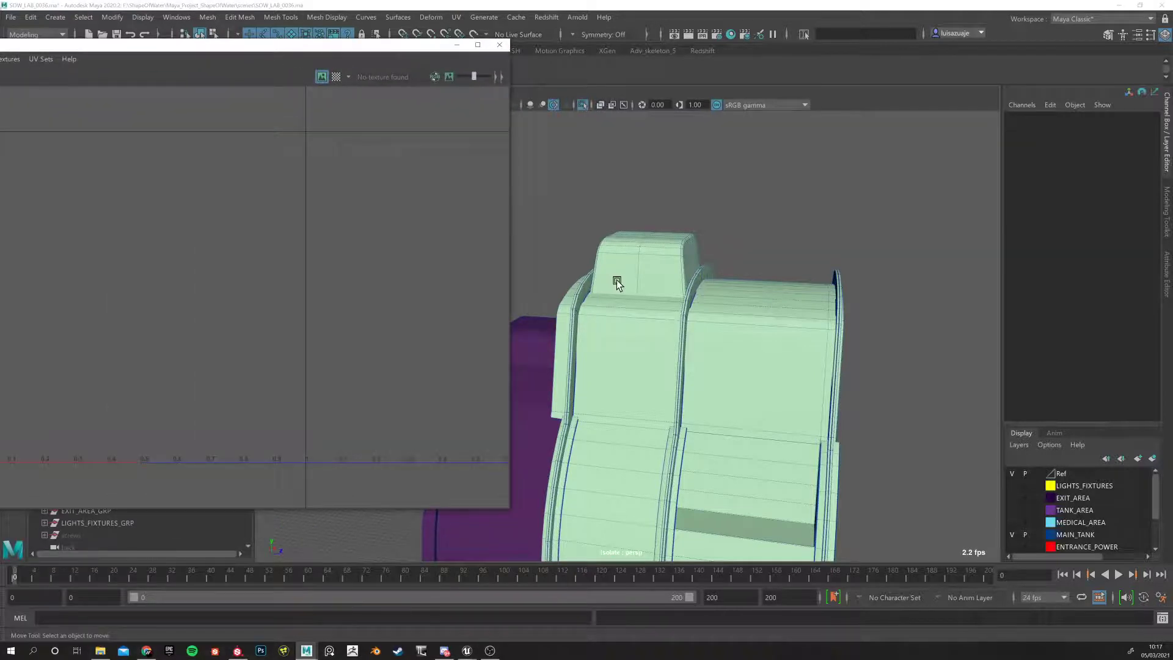
left_click(614, 287)
left_click(614, 330)
scroll(312, 318, "down", 4)
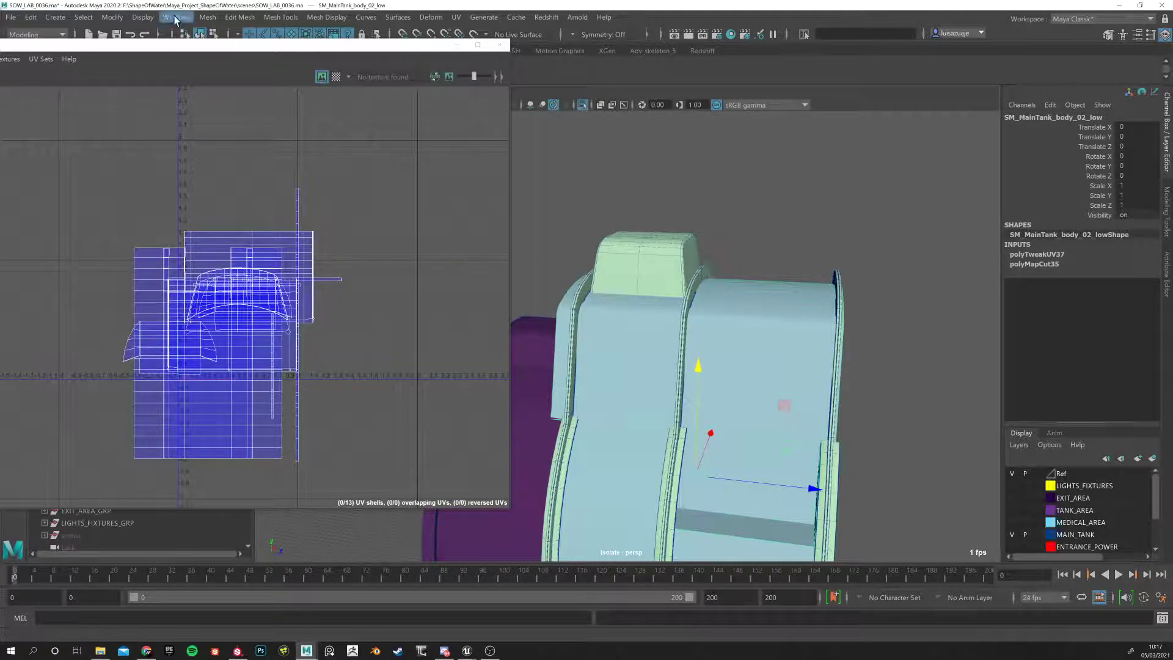
Compare the tank body's map1 and uvSet UV layouts, ending on uvSet
left_click_drag(216, 46, 355, 23)
left_click(177, 38)
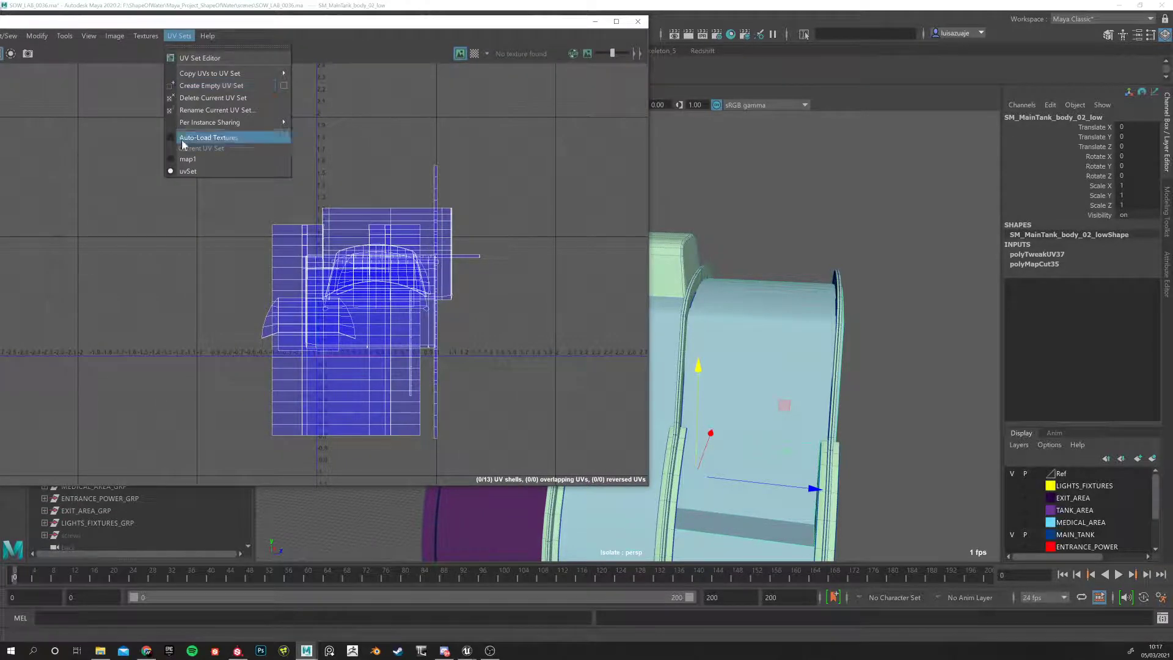
left_click(194, 161)
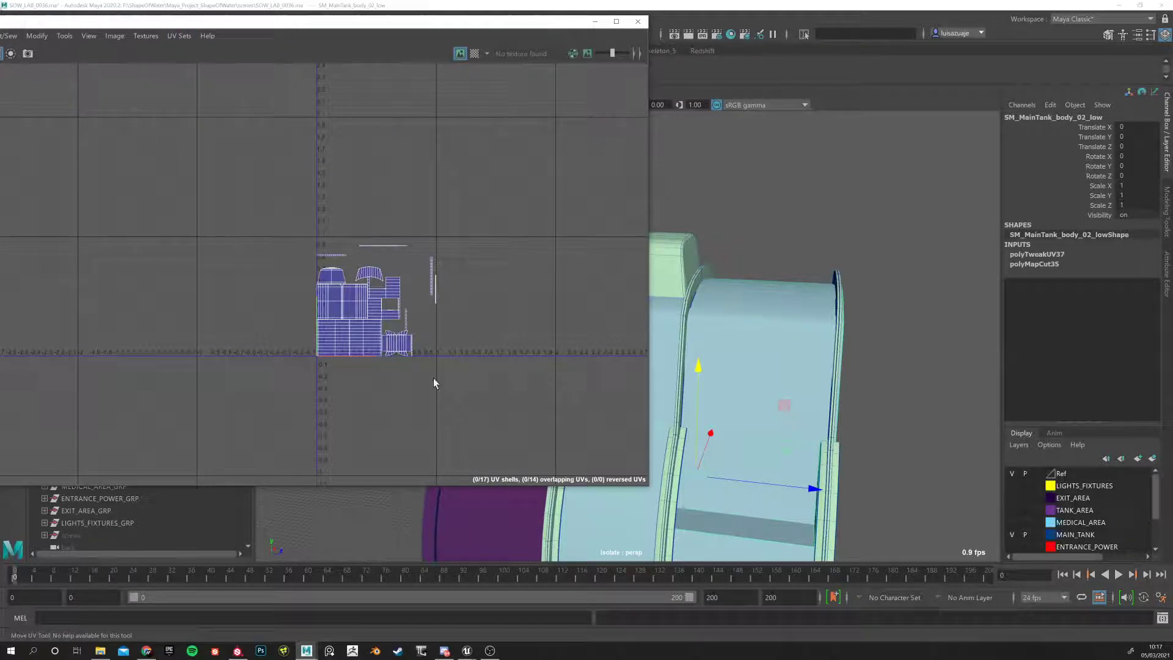
left_click(179, 35)
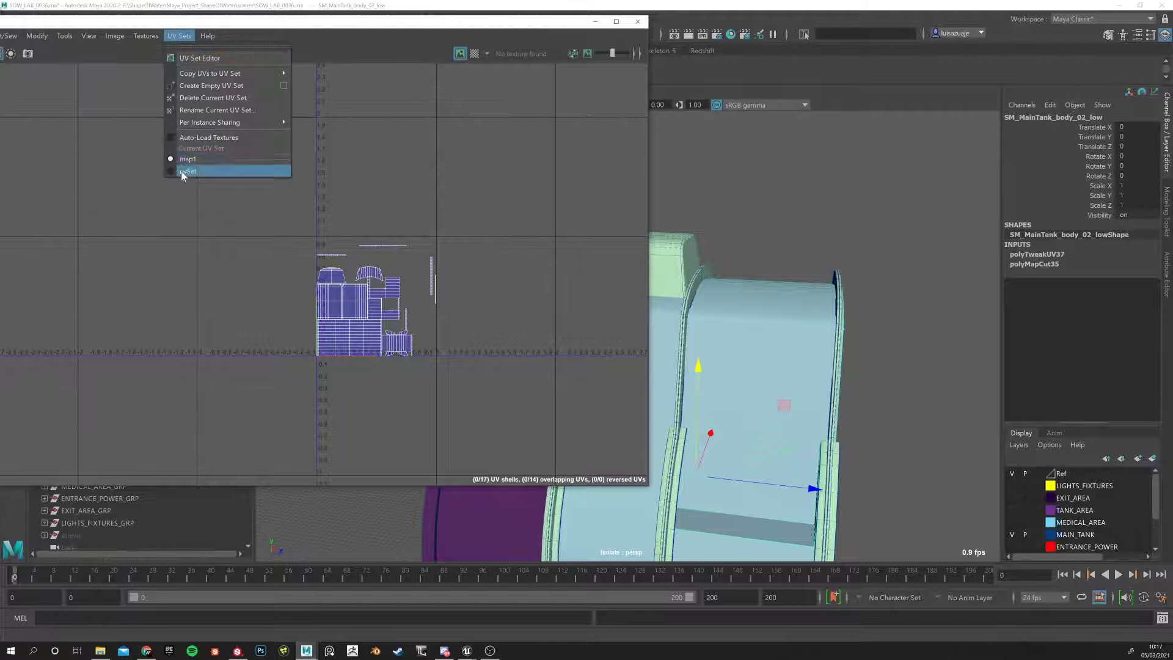
left_click(177, 169)
left_click(179, 36)
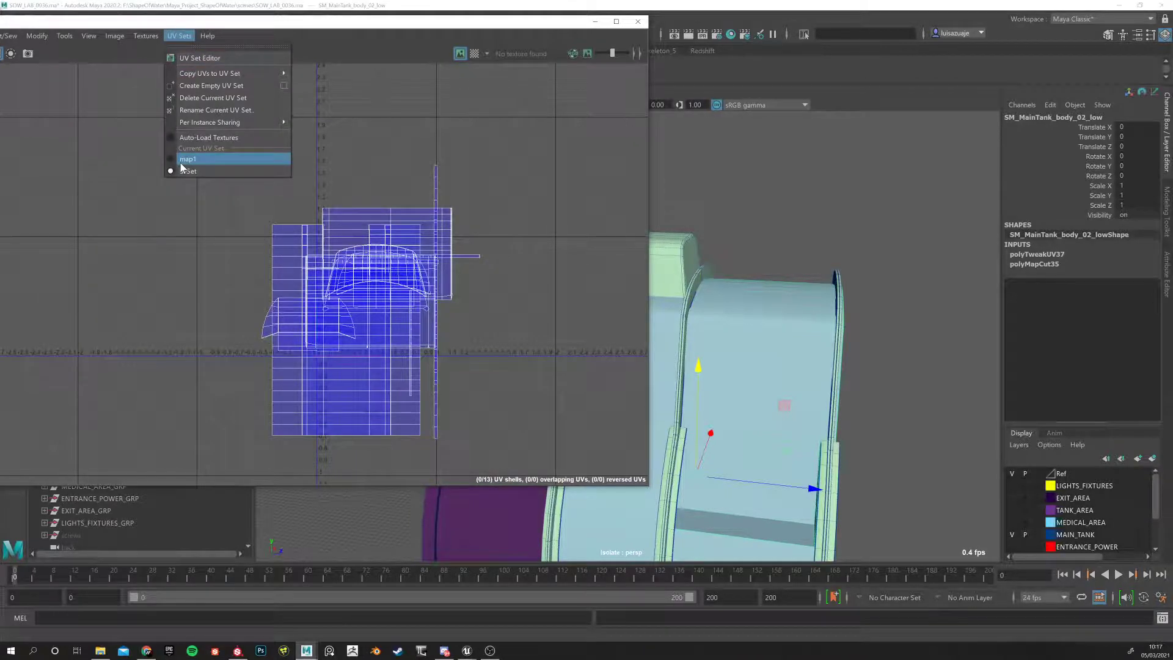
left_click(181, 161)
left_click(179, 36)
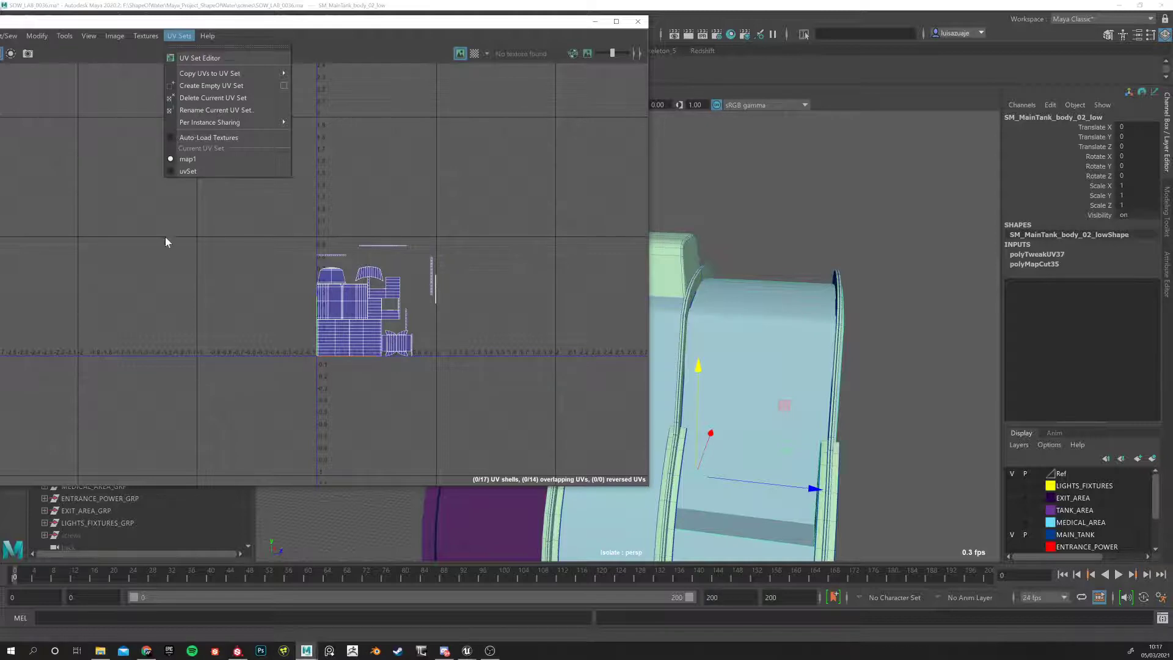
left_click(186, 171)
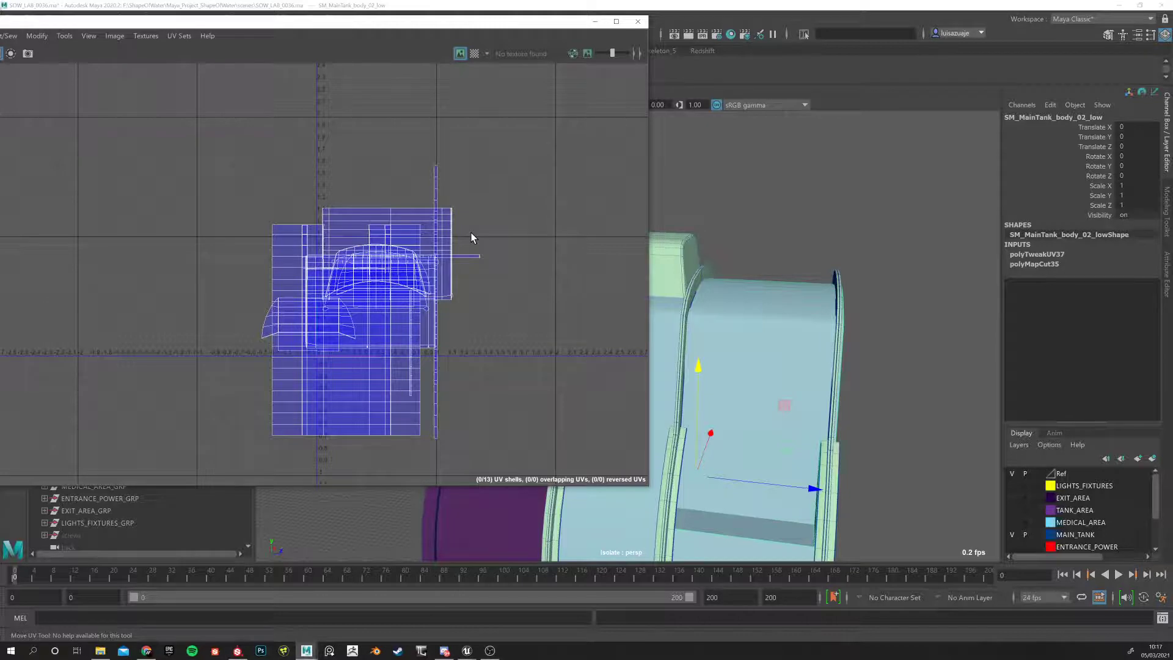
Switch to Substance Painter and examine the pipe masks on the 3D model and in the UV view
left_click(238, 650)
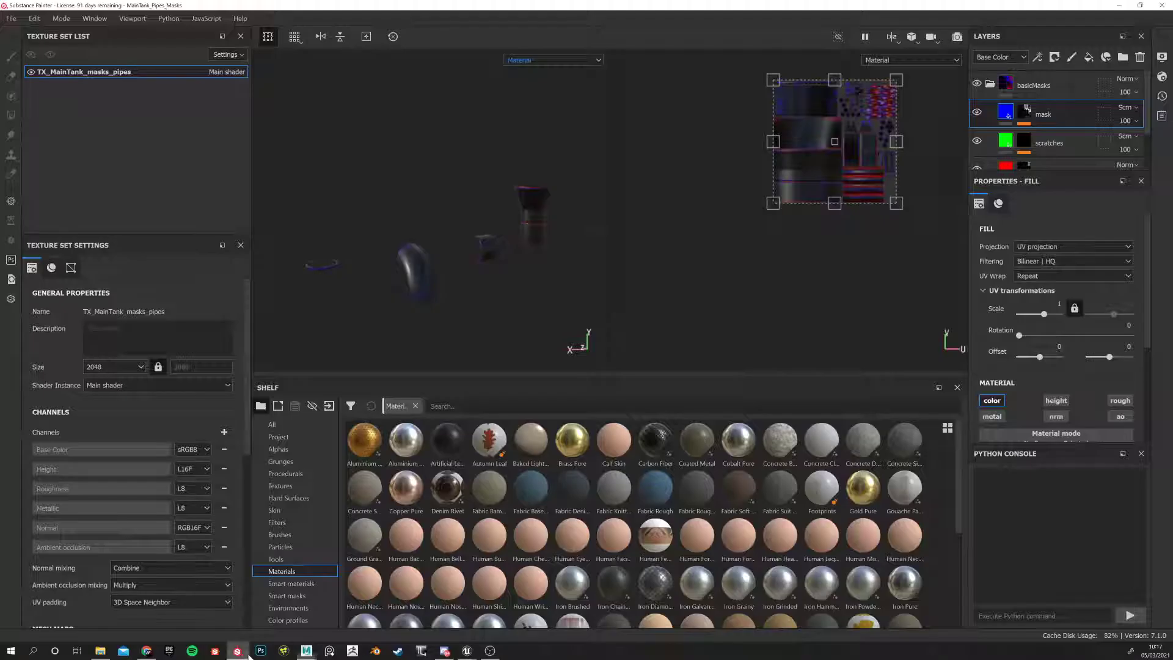
left_click_drag(407, 247, 521, 269, "alt")
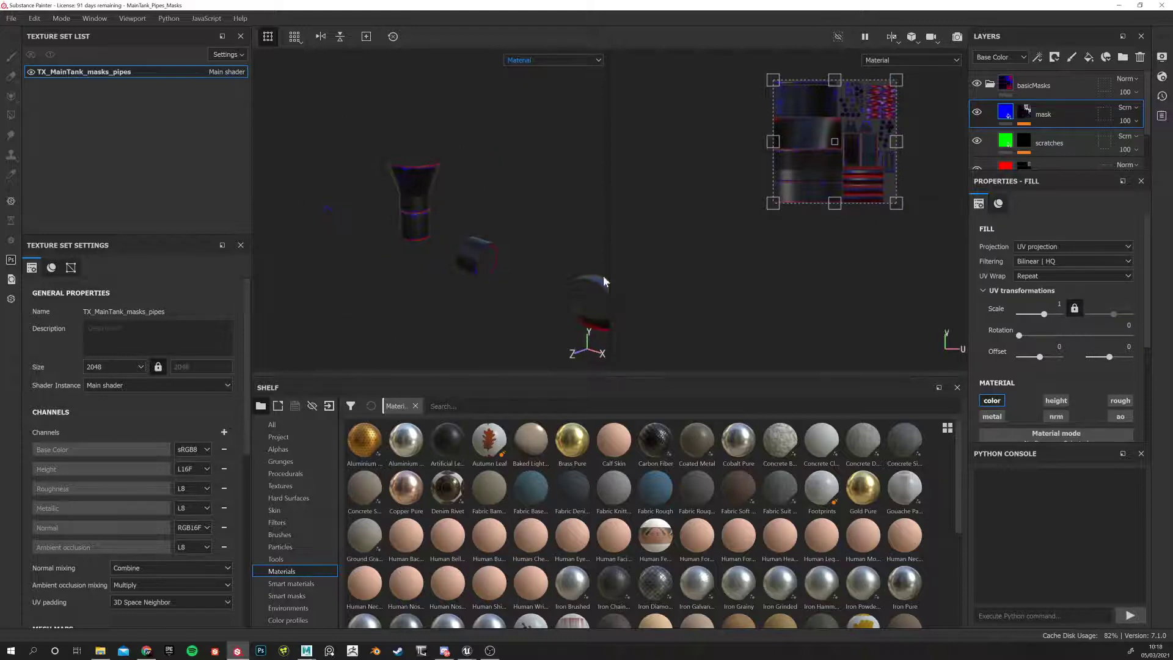
scroll(727, 300, "up", 3)
scroll(855, 224, "down", 7)
scroll(865, 216, "up", 3)
scroll(864, 217, "down", 3)
middle_click_drag(860, 217, 810, 241, "alt")
scroll(843, 217, "up", 5)
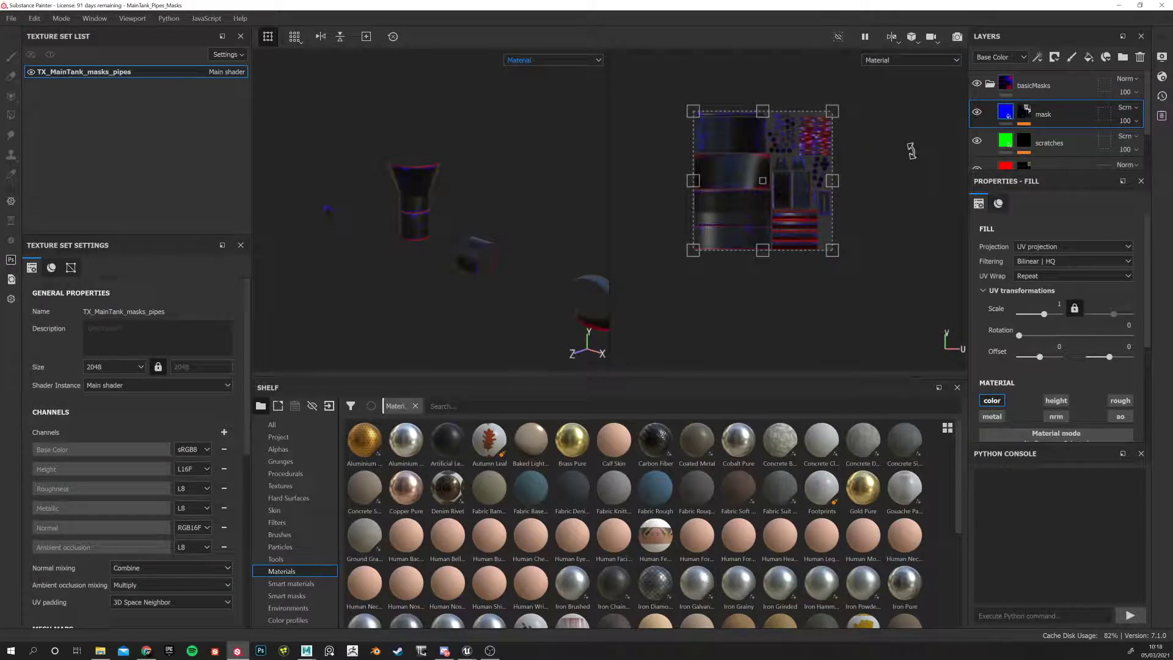
Check the project configuration, cancel it without changes, and view the masked pipes from another angle
left_click(12, 18)
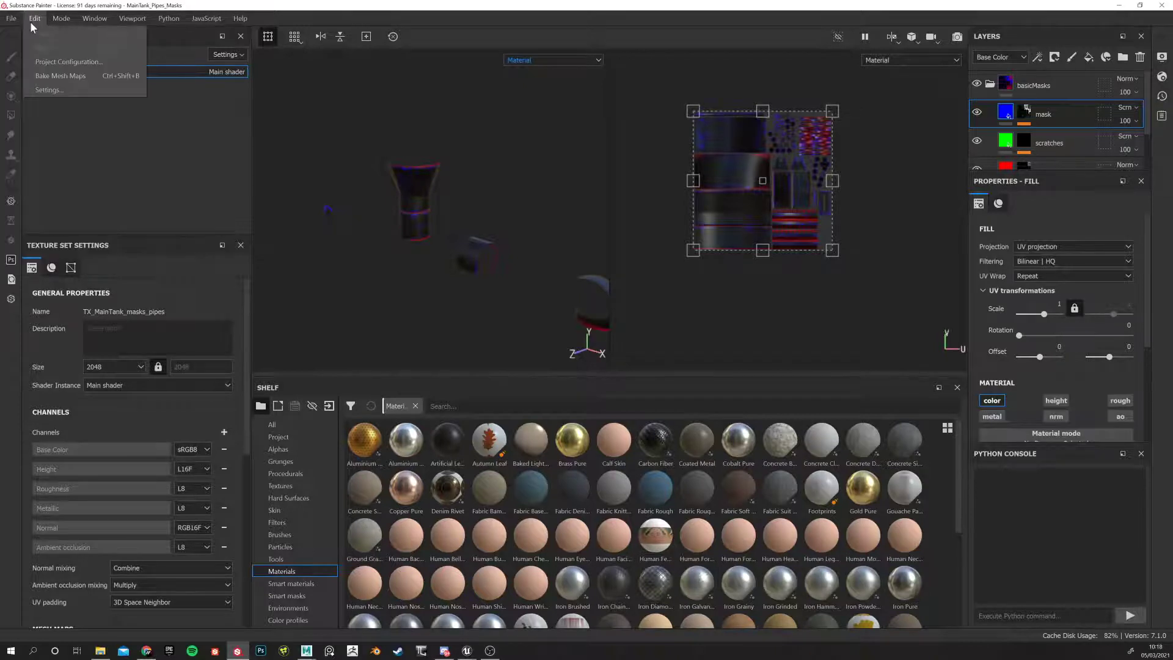
left_click(49, 64)
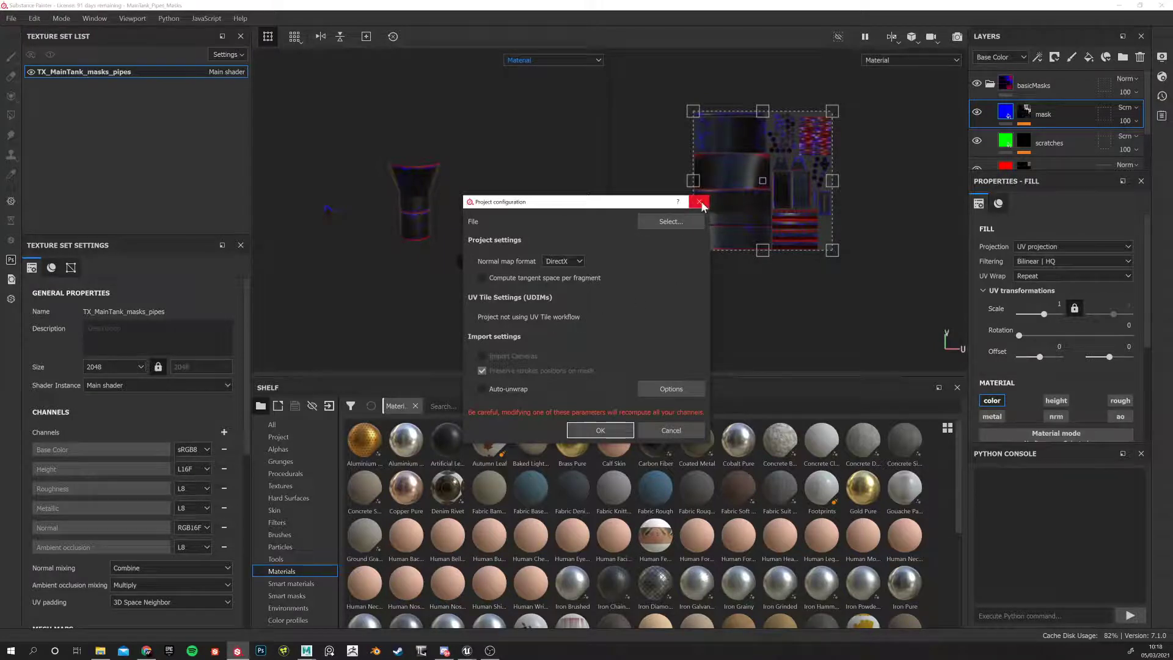
left_click(670, 430)
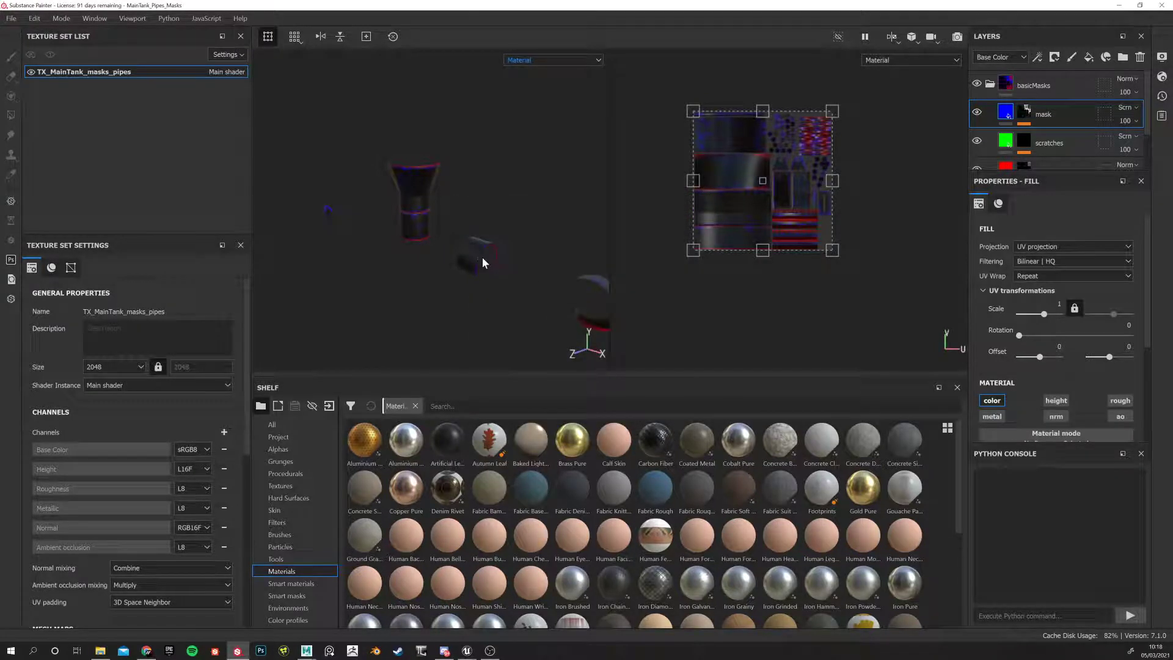
left_click_drag(383, 273, 290, 85, "alt")
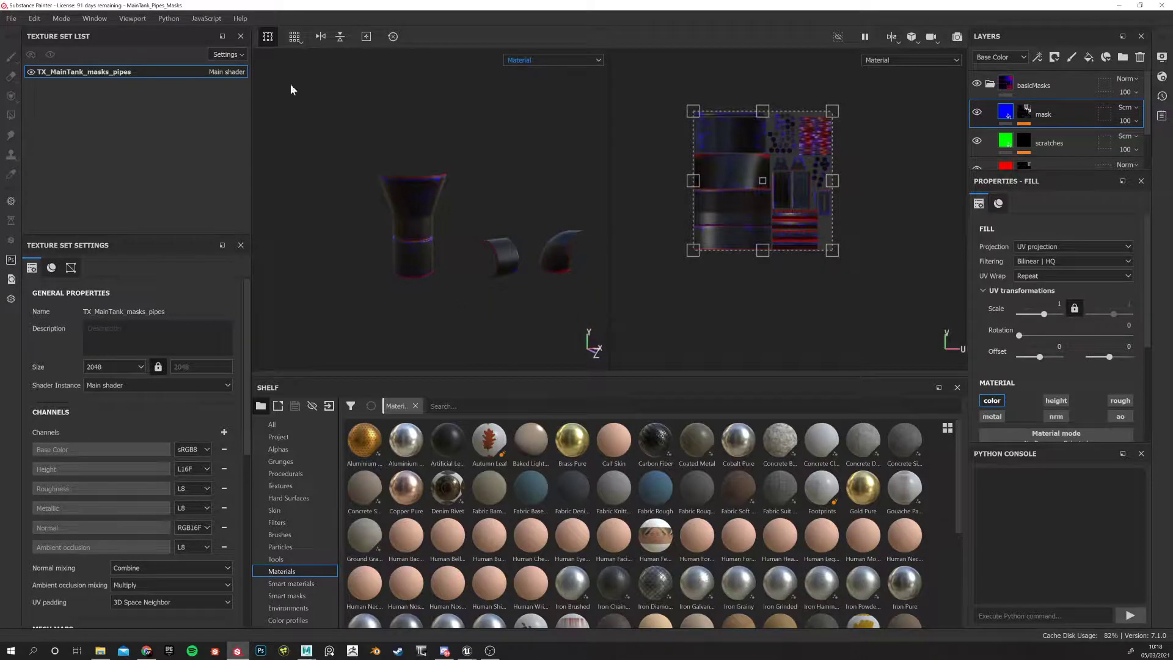
Return to Maya and review the tank body's map1 UV layout once more before switching back to uvSet
left_click(1118, 5)
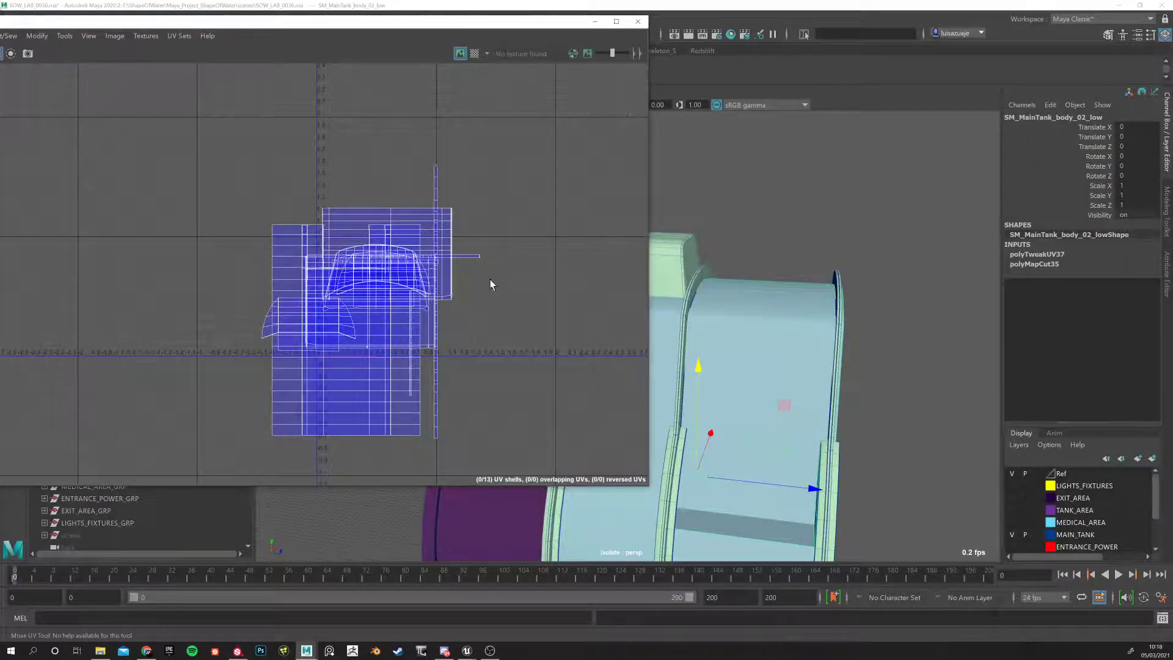
left_click(175, 38)
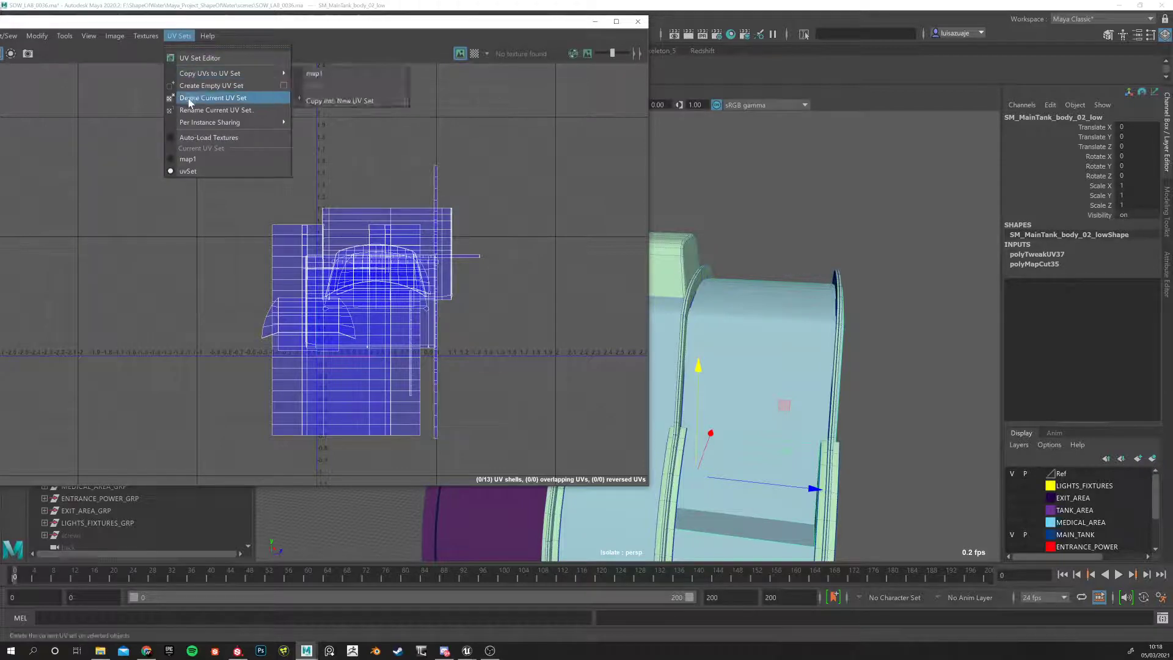
left_click(194, 163)
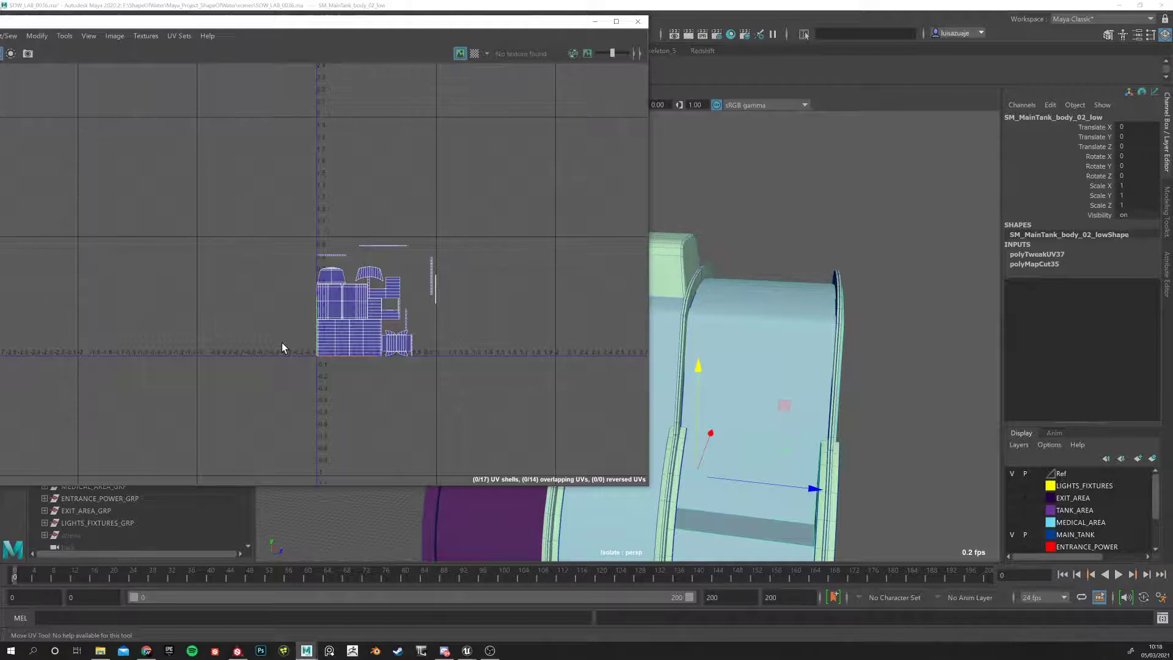
left_click(175, 37)
left_click(191, 174)
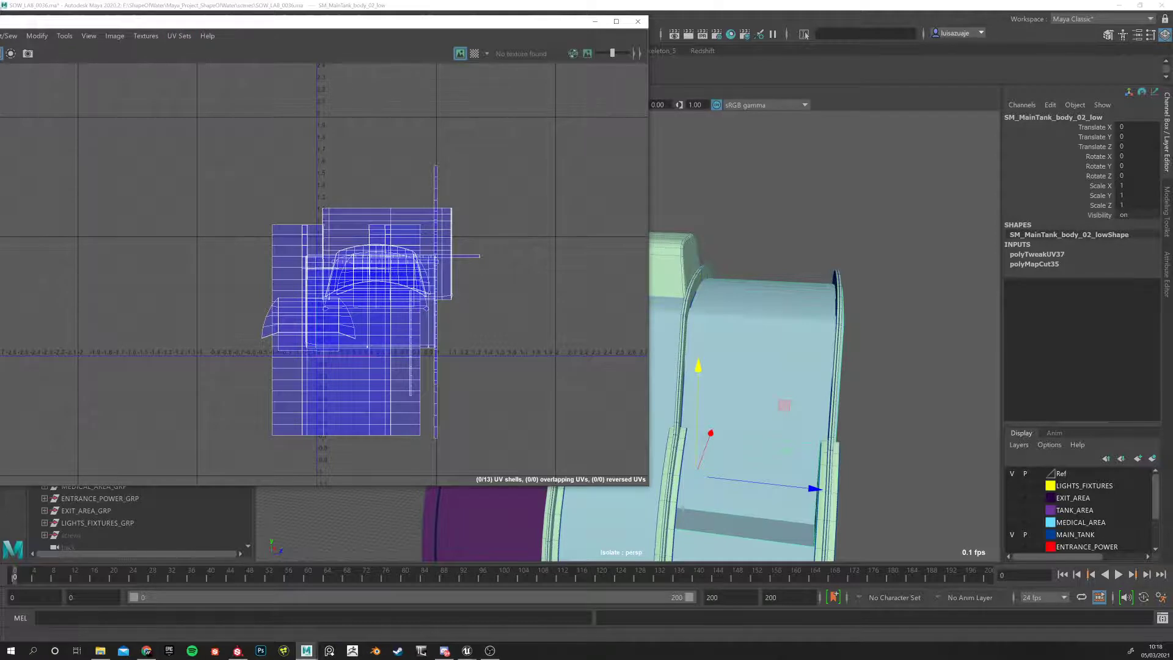
Widen the UV Editor and expand the UV Toolkit's Transform settings to check the tank body's texel density and map size
left_click_drag(0, 7, 645, 88)
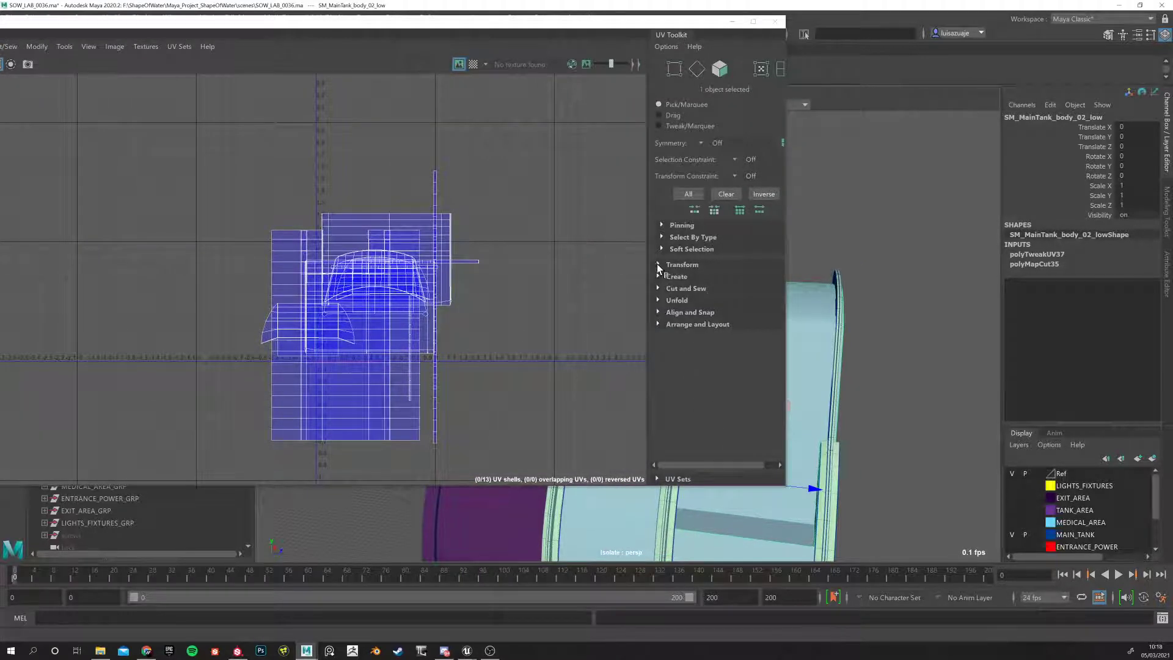
left_click(678, 264)
scroll(678, 394, "down", 5)
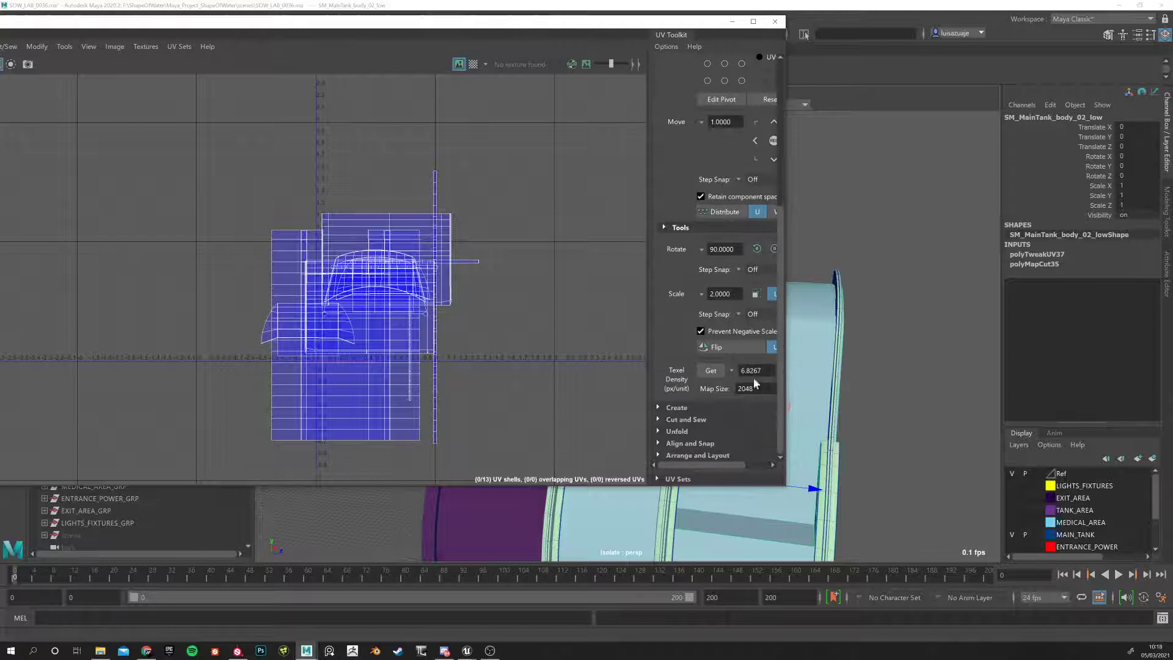
left_click_drag(786, 406, 868, 394)
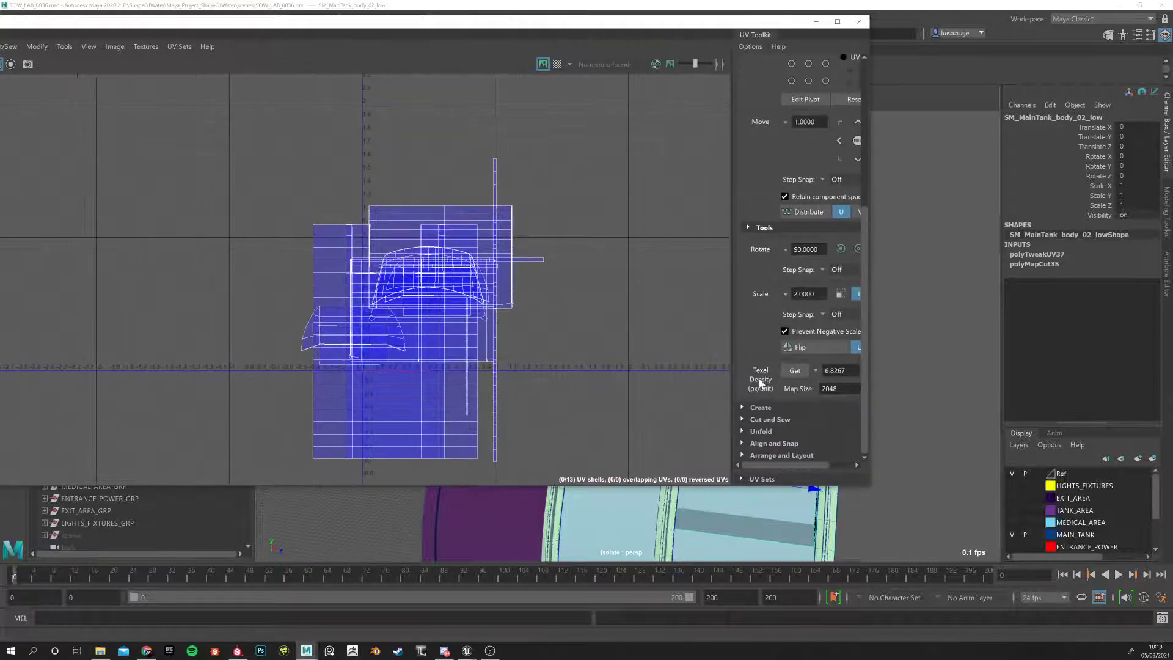
left_click_drag(732, 373, 643, 367)
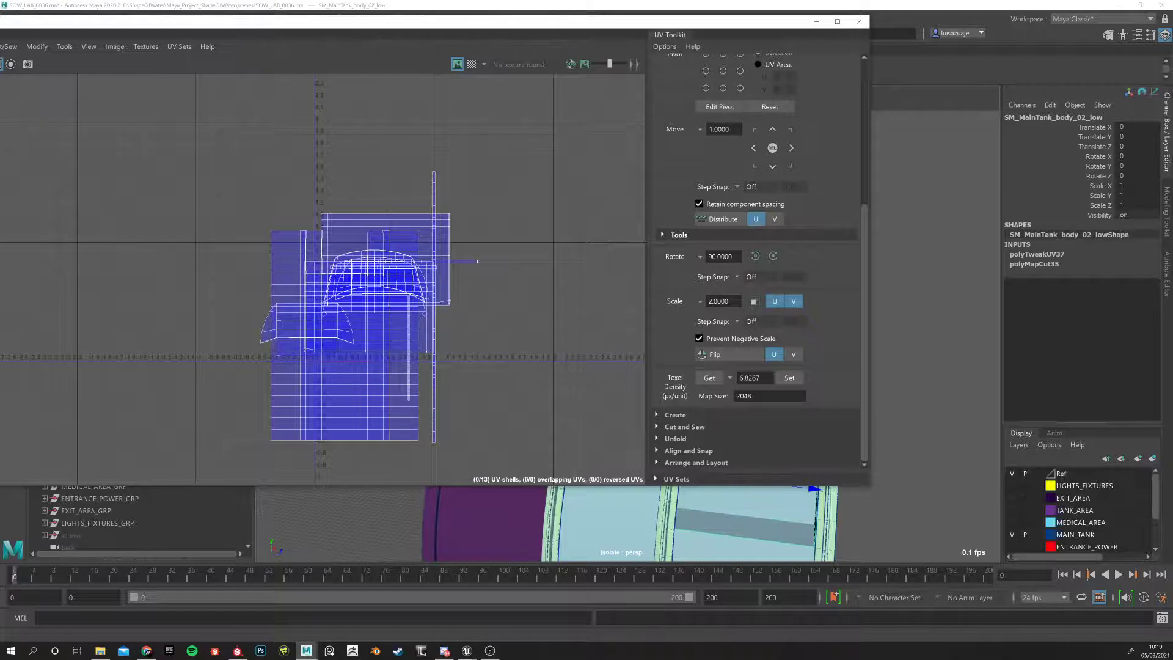
left_click_drag(0, 257, 133, 257)
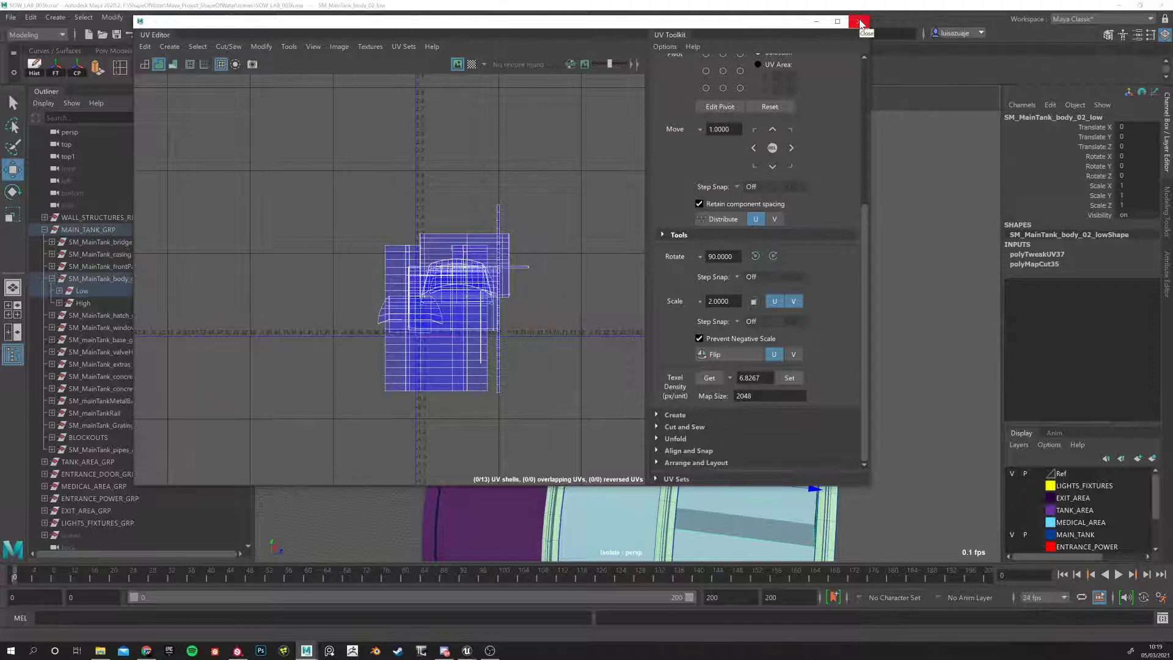
left_click(929, 178)
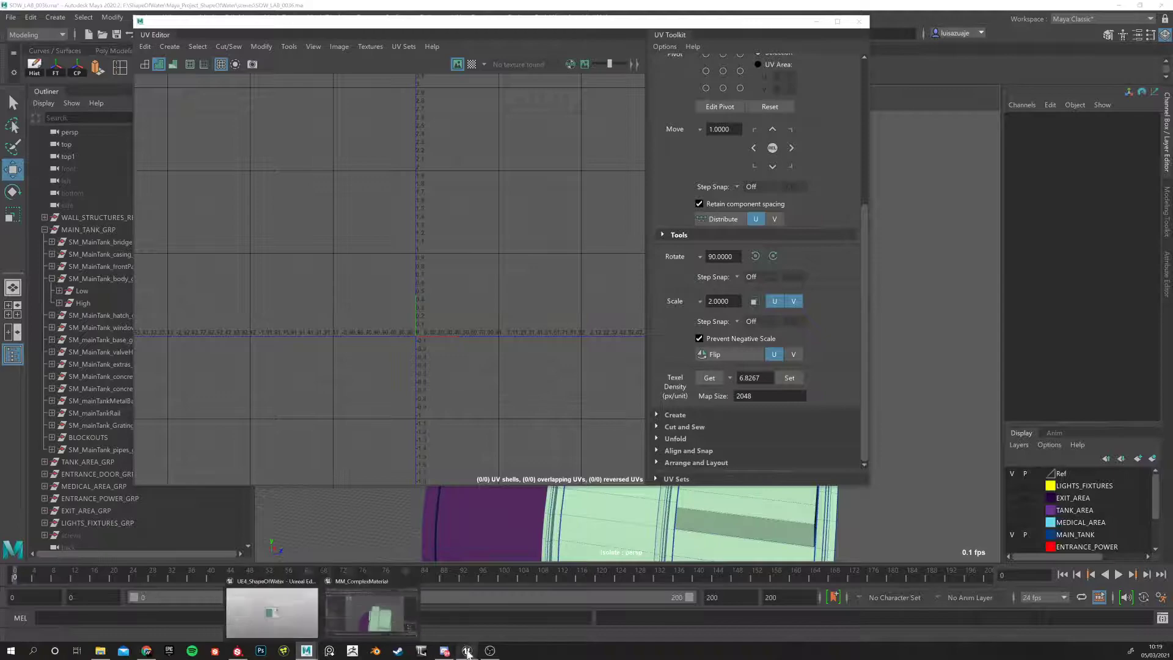
Switch to the Unreal material editor and examine how the UV tweaks group feeds the texture inputs and the tweak groups
mouse_move(466, 650)
left_click(435, 604)
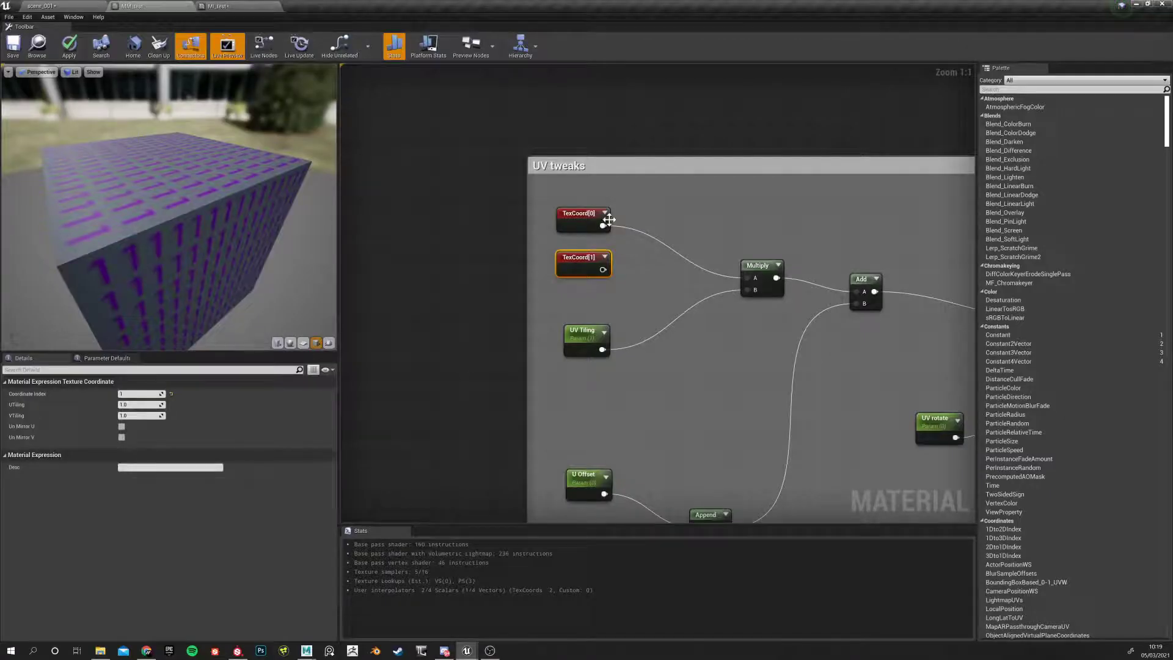
scroll(637, 298, "down", 12)
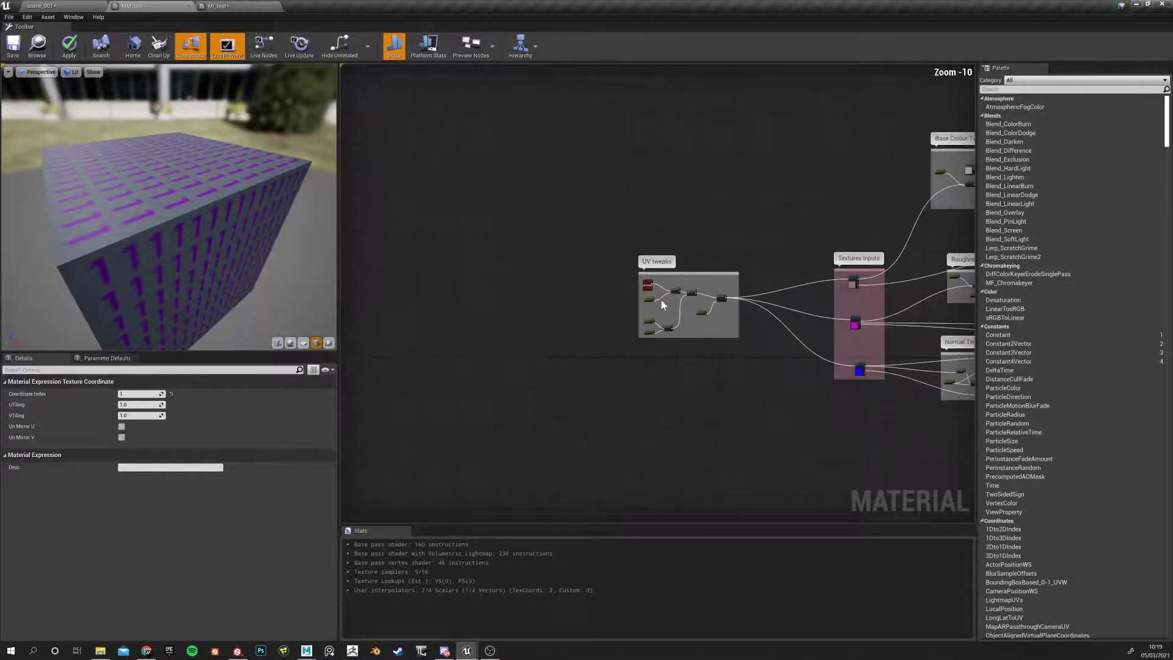
scroll(877, 225, "up", 7)
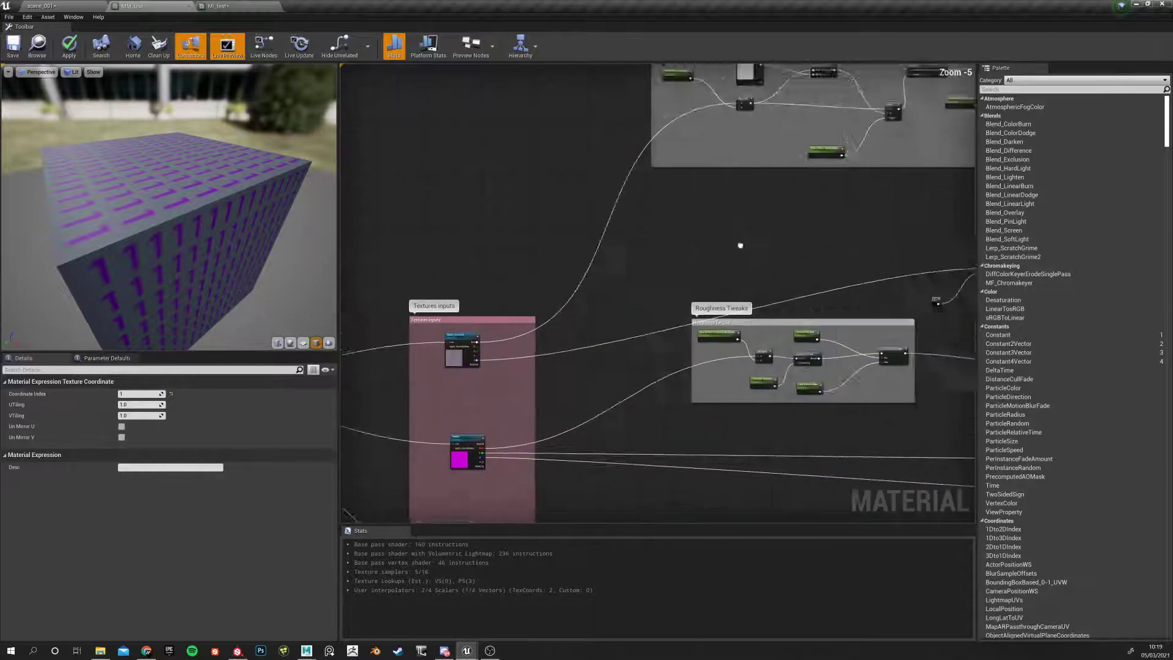
right_click_drag(634, 297, 631, 297)
left_click(583, 353)
right_click_drag(512, 316, 893, 259)
right_click_drag(428, 324, 728, 264)
scroll(518, 315, "down", 3)
scroll(501, 301, "up", 7)
right_click_drag(435, 290, 499, 317)
Add a StaticSwitchParameter node inside the UV tweaks group, placed beside the two TexCoord nodes
left_click(508, 267)
right_click(508, 266)
type("asdw")
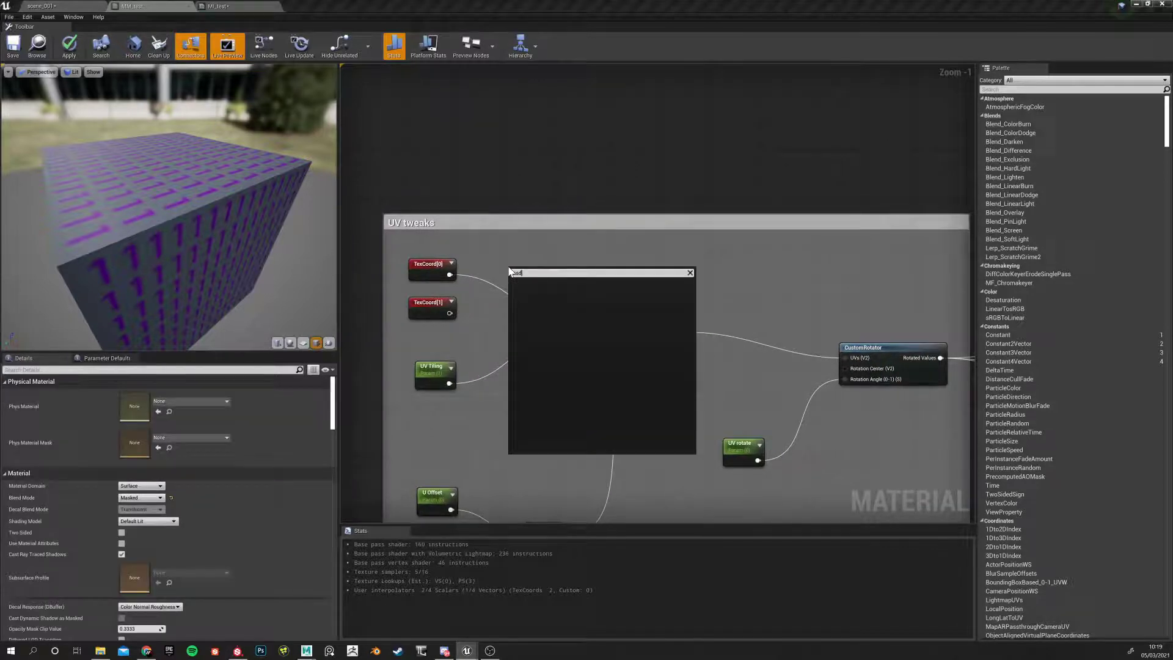
key("BackSpace")
key("BackSpace")
key("BackSpace")
key("BackSpace")
type("switch")
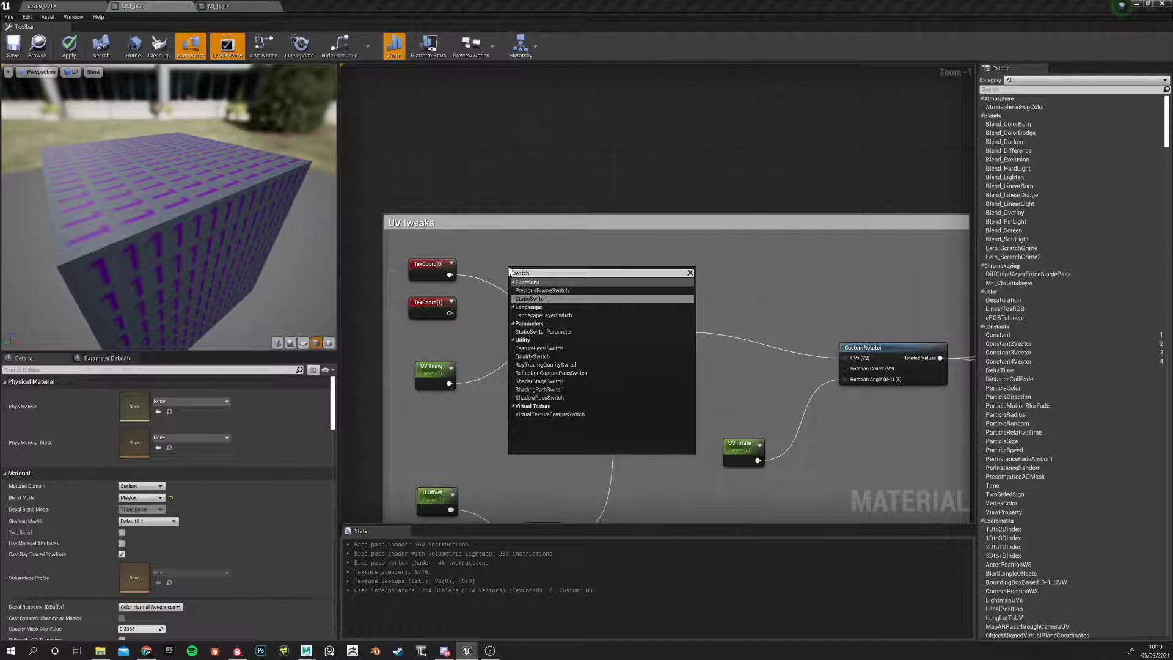
left_click(537, 331)
left_click(533, 249)
left_click_drag(528, 272, 529, 249)
left_click_drag(140, 393, 79, 405)
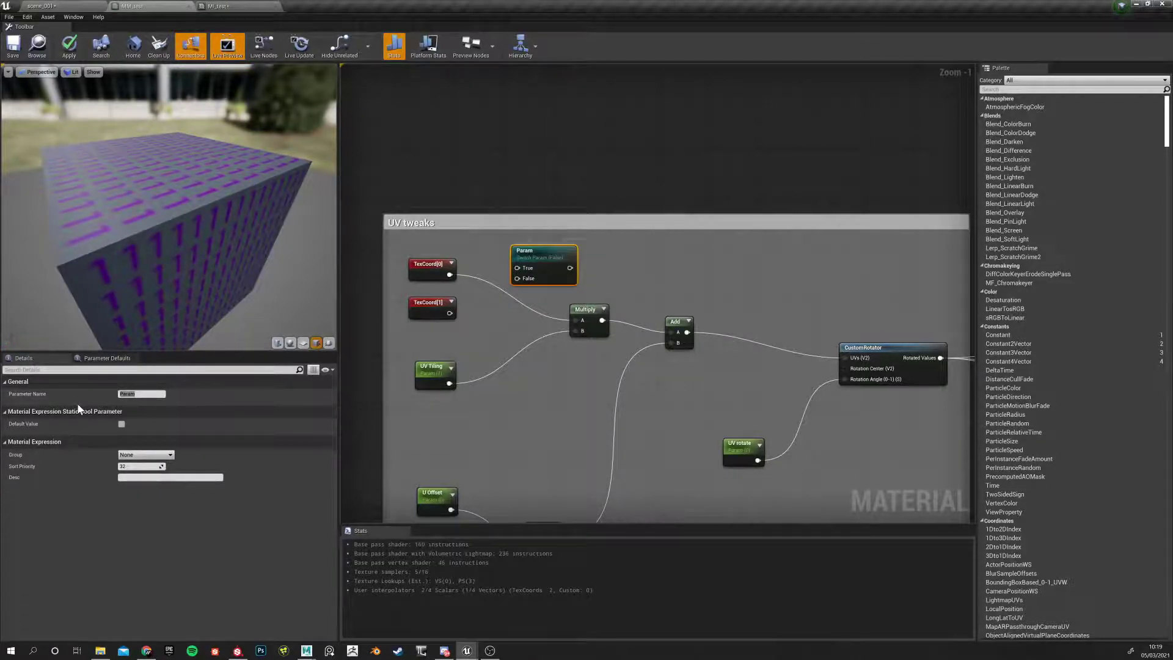
key("Delete")
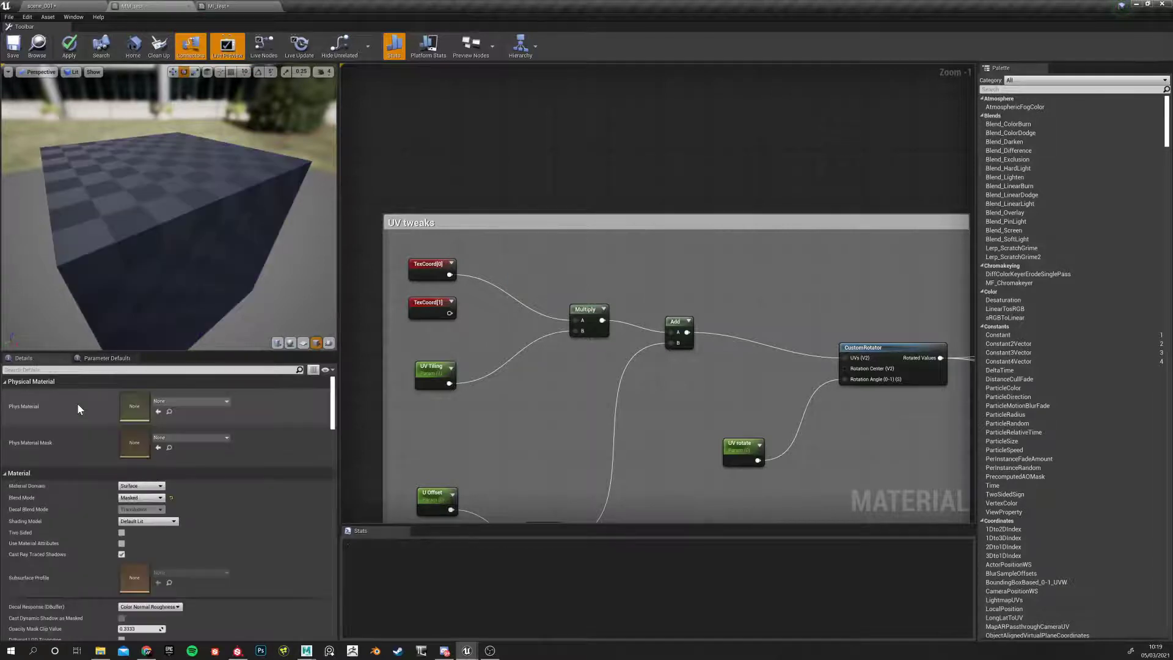
key("ctrl+z")
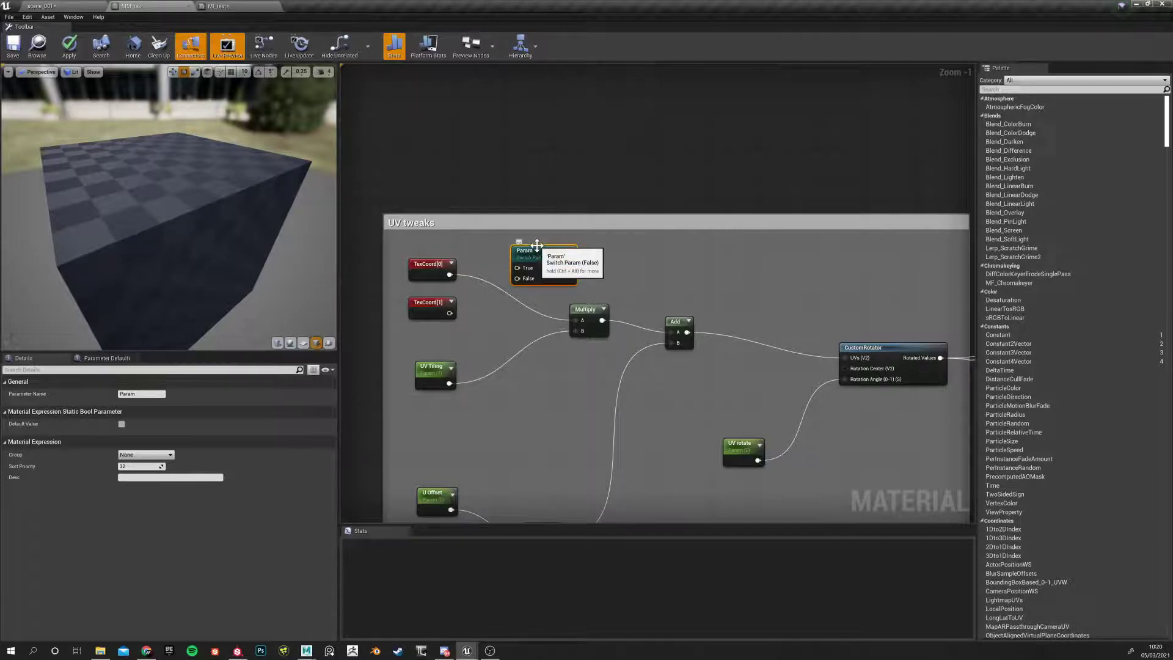
Rename the switch parameter to "Switch UV set? (0-SP, 1-Tileable)"
double_click(540, 250)
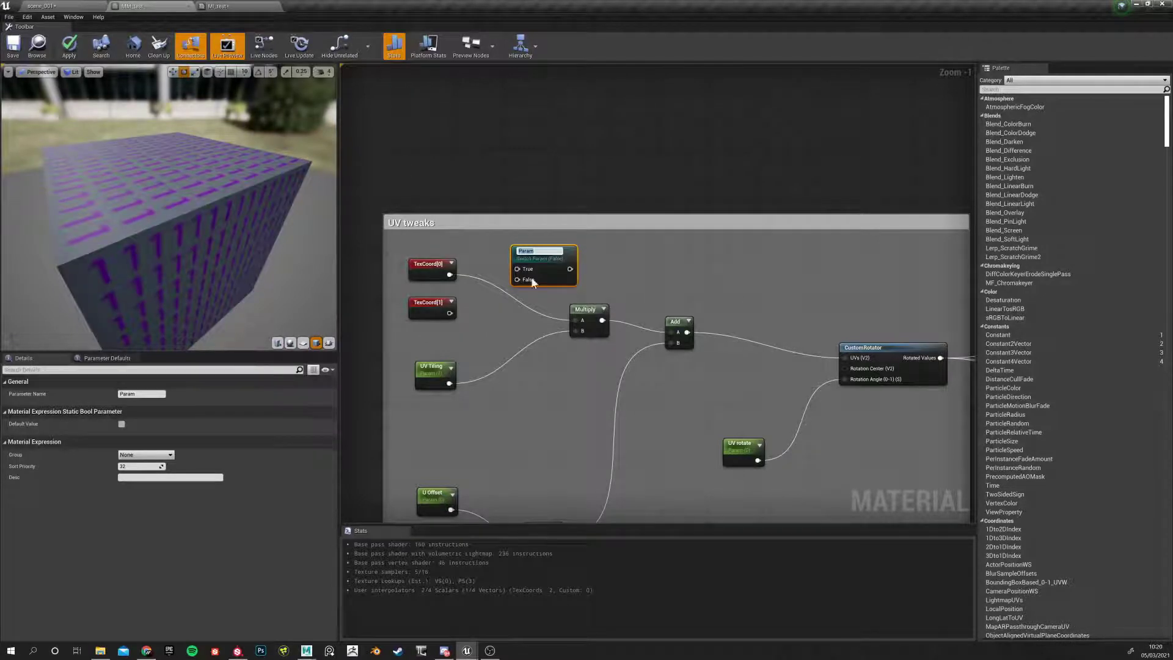
key("BackSpace")
type("Use")
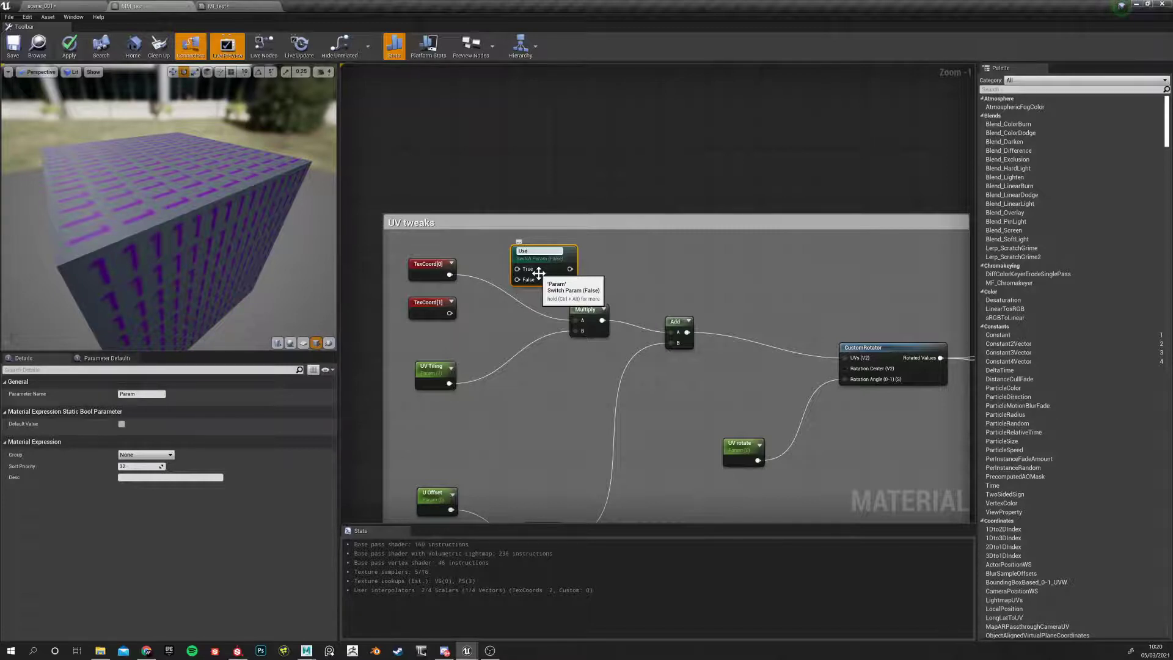
type("itch UV set?")
type("(0-SP,1")
key("BackSpace")
type("-Tileable)")
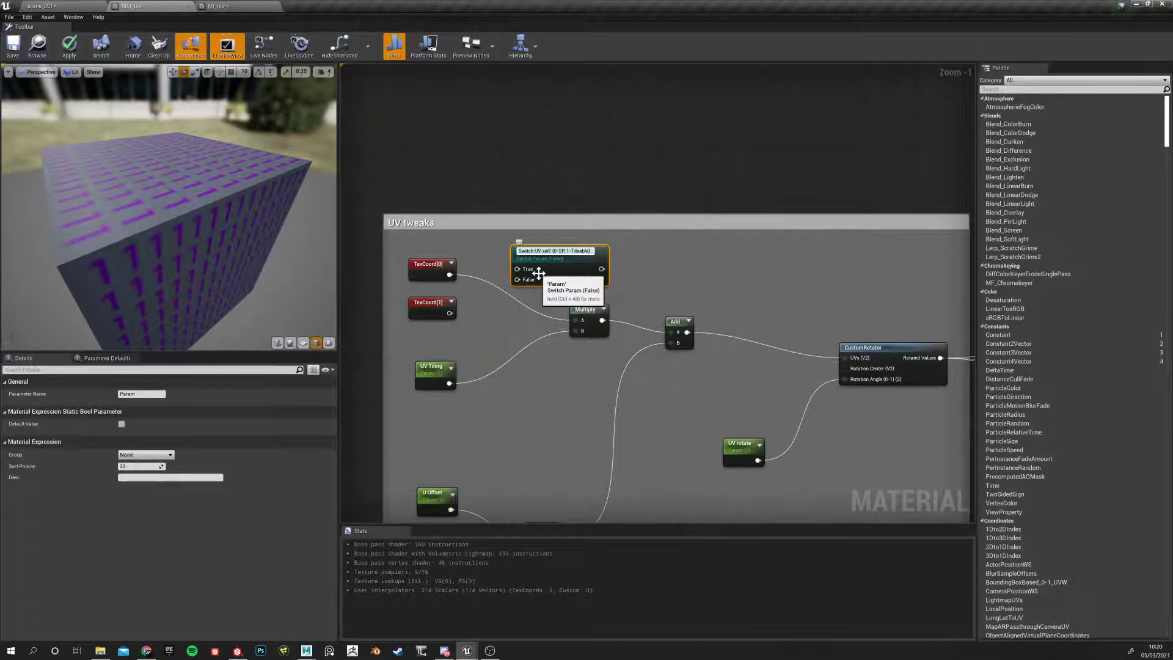
left_click(530, 294)
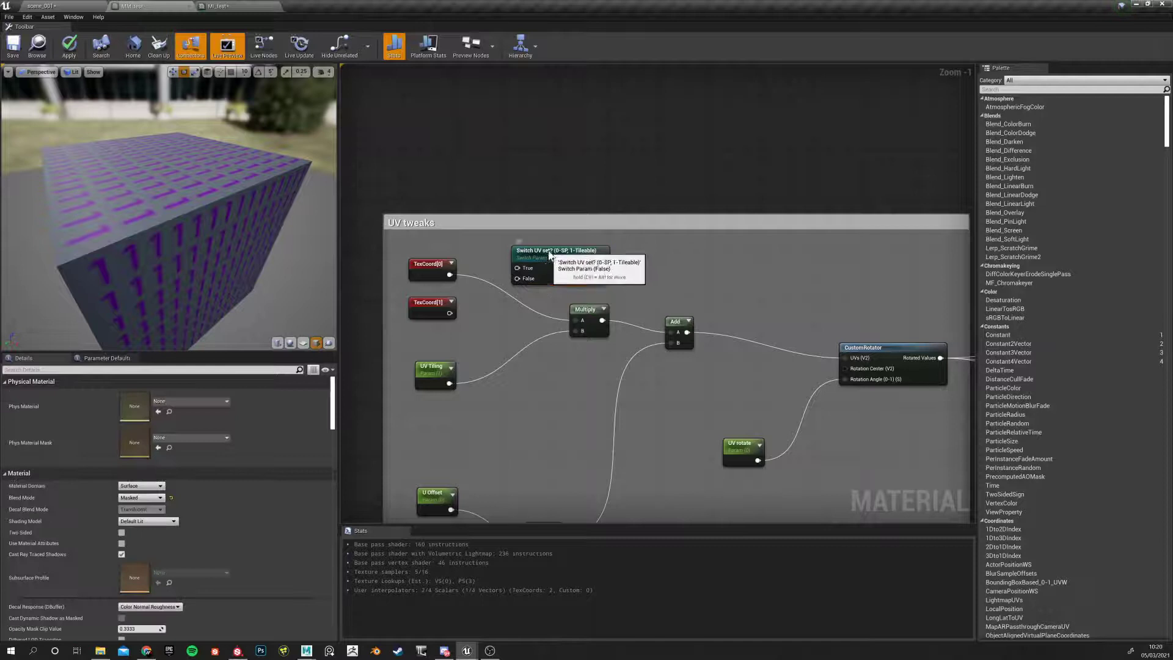
Assign the UV set switch to the group "1 - Textures inputs" with sort priority 0
left_click_drag(549, 255, 523, 243)
left_click(525, 238)
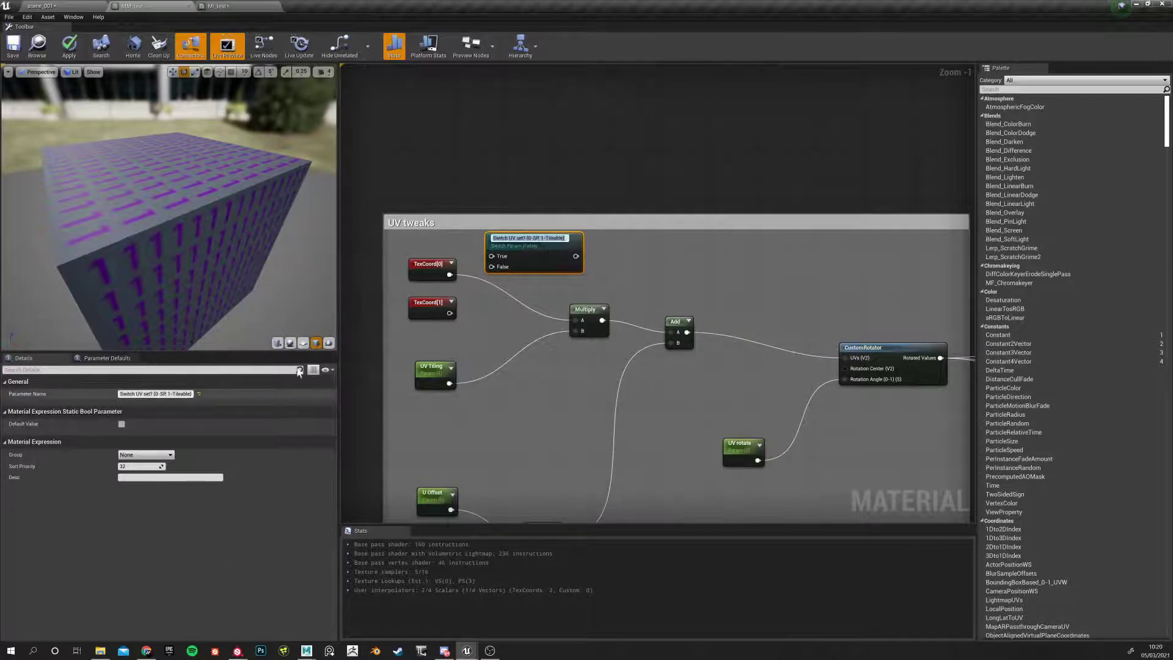
left_click(170, 454)
left_click(146, 463)
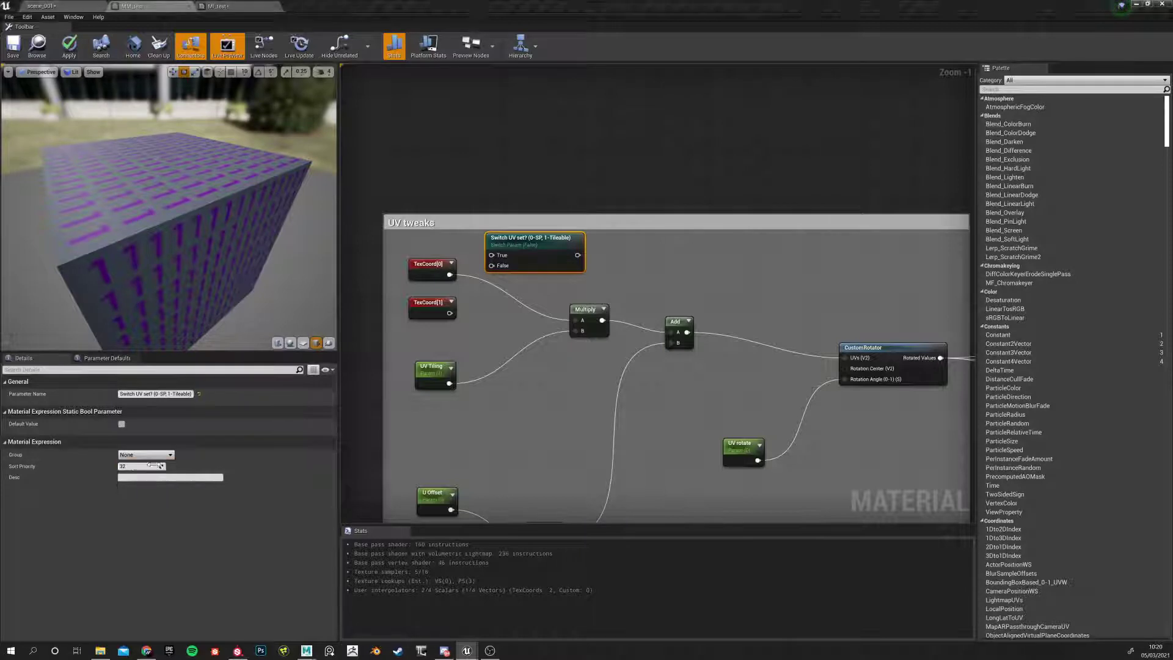
key("Return")
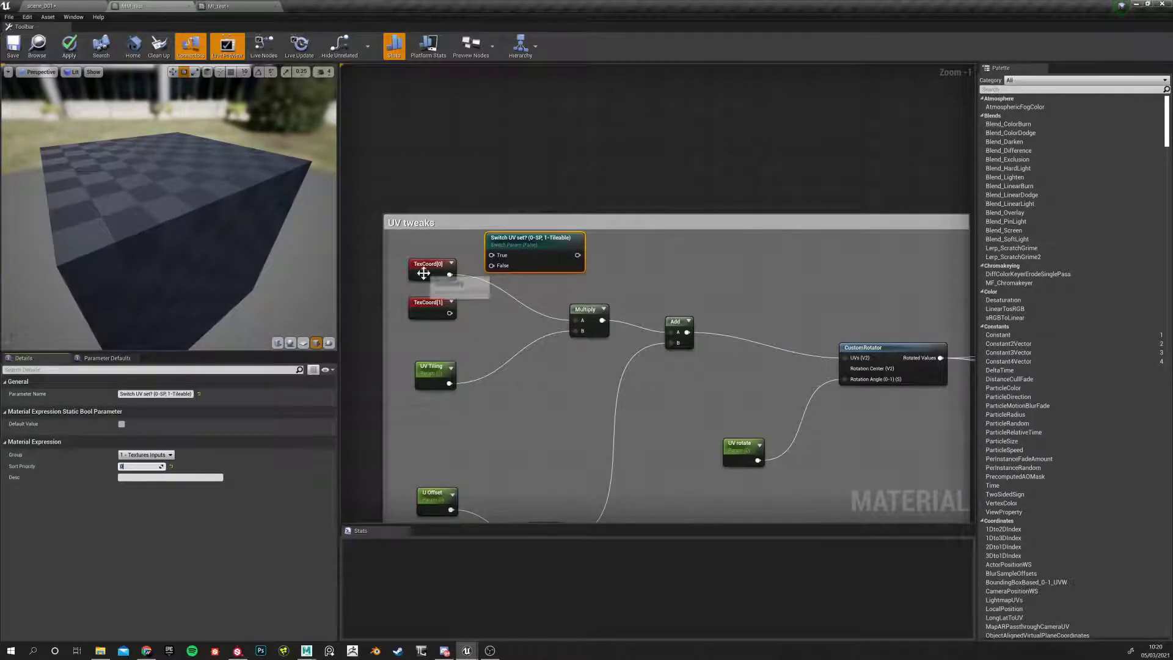
Rearrange the coordinate nodes and connect TexCoord[1] to the switch's True input and TexCoord[0] to its False input
left_click_drag(423, 273, 411, 266)
left_click_drag(505, 239, 492, 239)
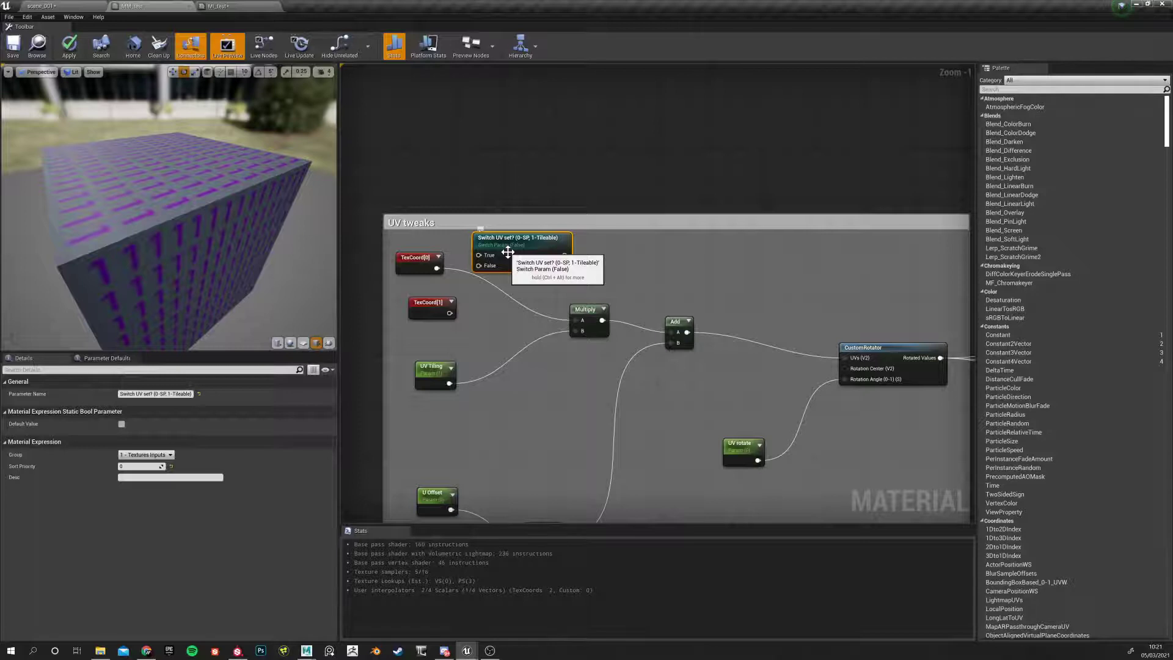
mouse_move(437, 306)
left_mouse_down()
mouse_move(425, 237)
mouse_move(429, 297)
left_mouse_up()
left_click_drag(436, 242, 480, 256)
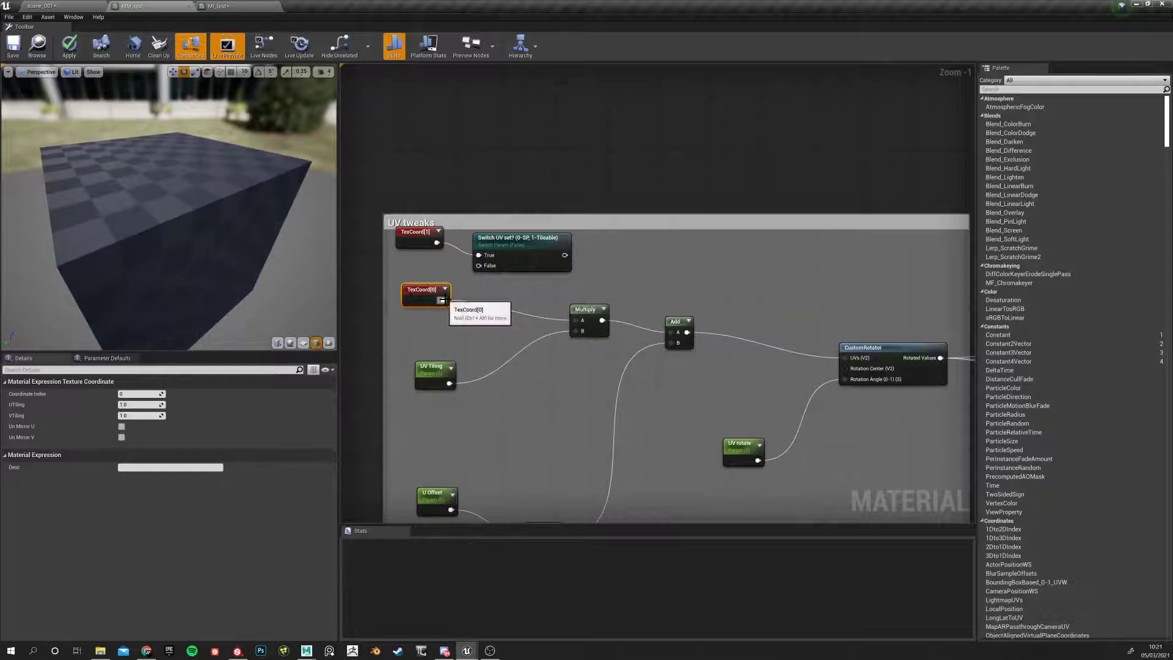
left_click_drag(442, 300, 468, 285)
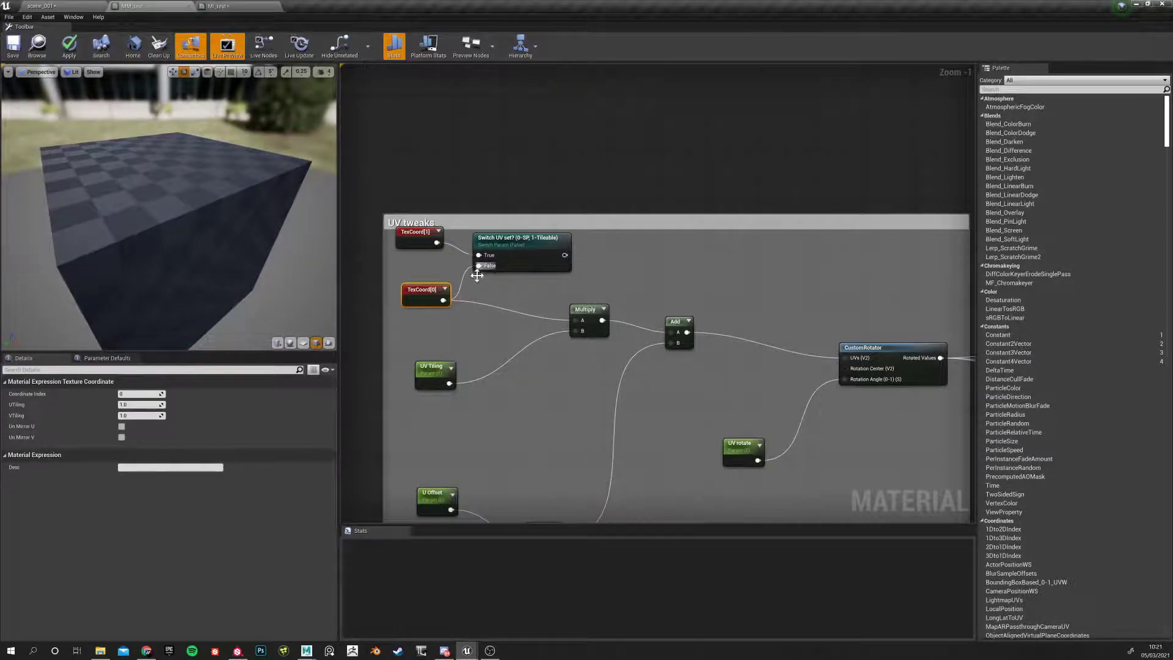
left_click(480, 247)
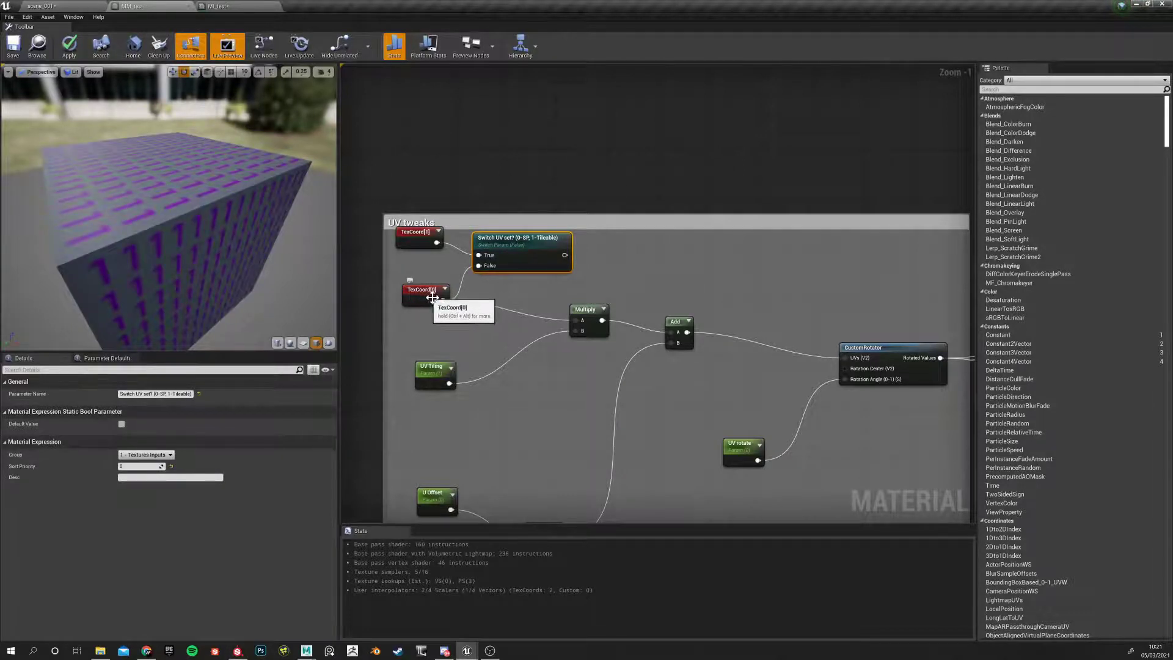
Connect the UV set switch's output to input A of the UV tiling Multiply and apply the material
left_click_drag(533, 240, 572, 317)
left_click(670, 212)
left_click_drag(551, 254, 575, 320)
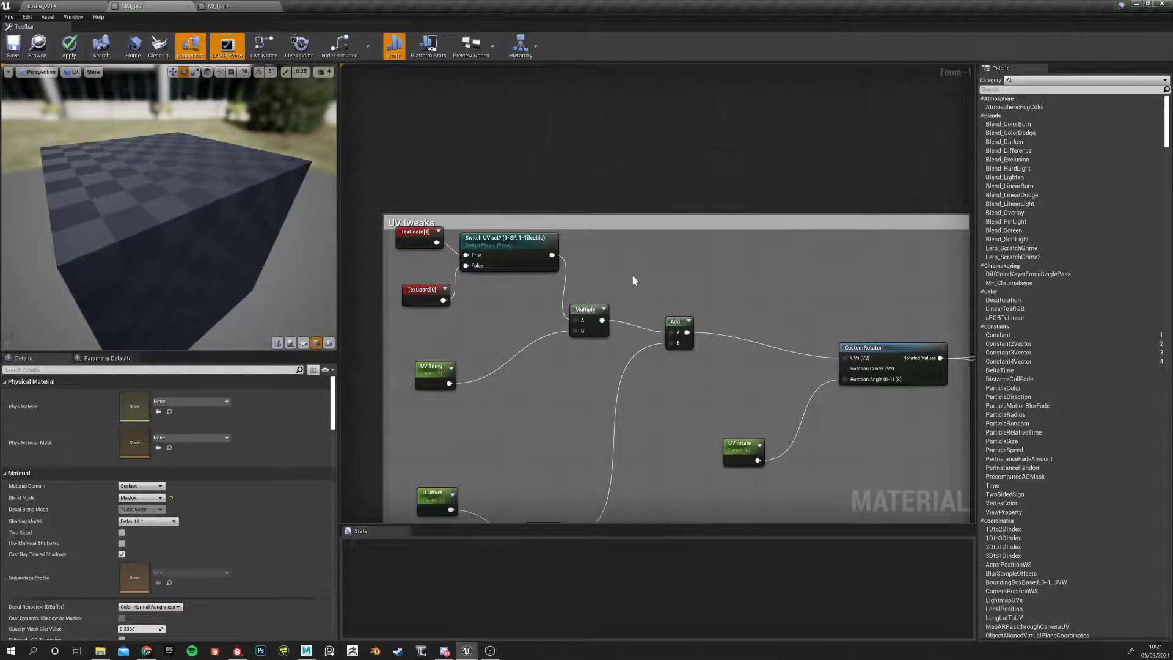
left_click(424, 231)
left_click(418, 295)
left_click(488, 250)
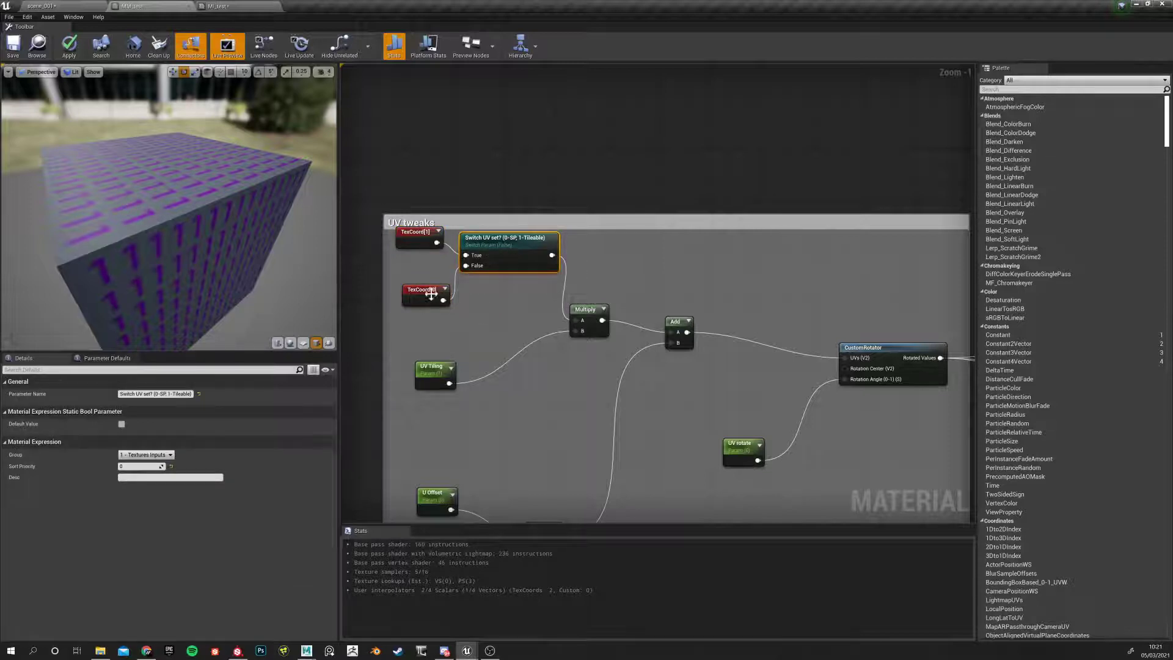
left_click(69, 46)
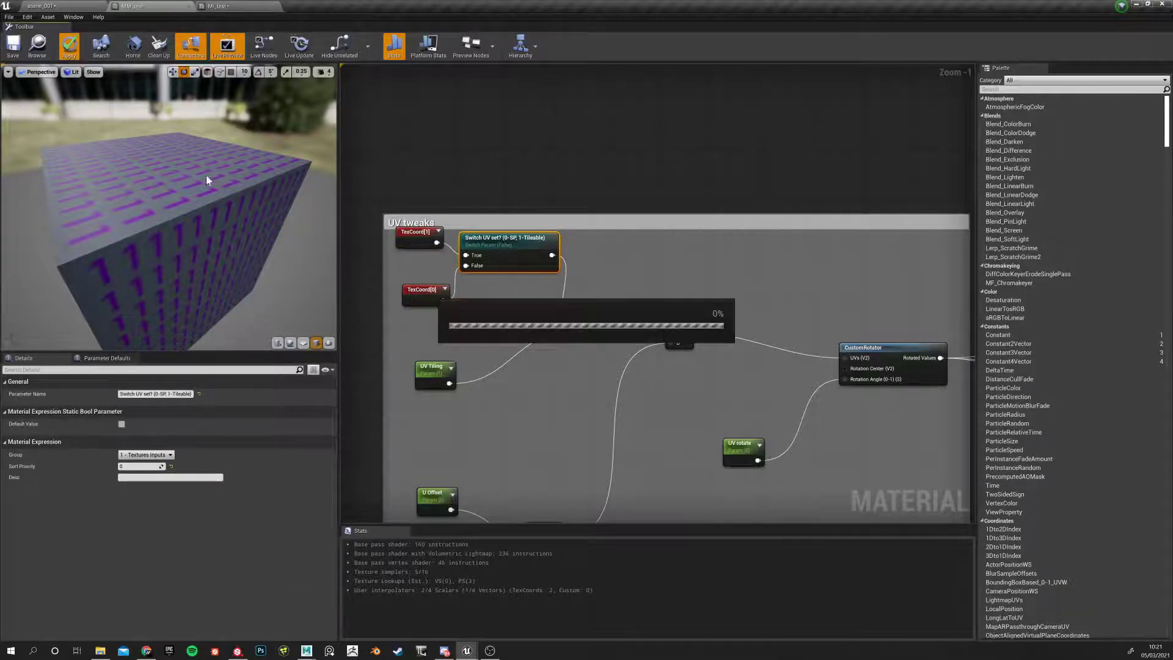
Review the UV set switch among the MI_test instance parameters, glance over the master graph, and inspect the instance's preview sphere
left_click(237, 8)
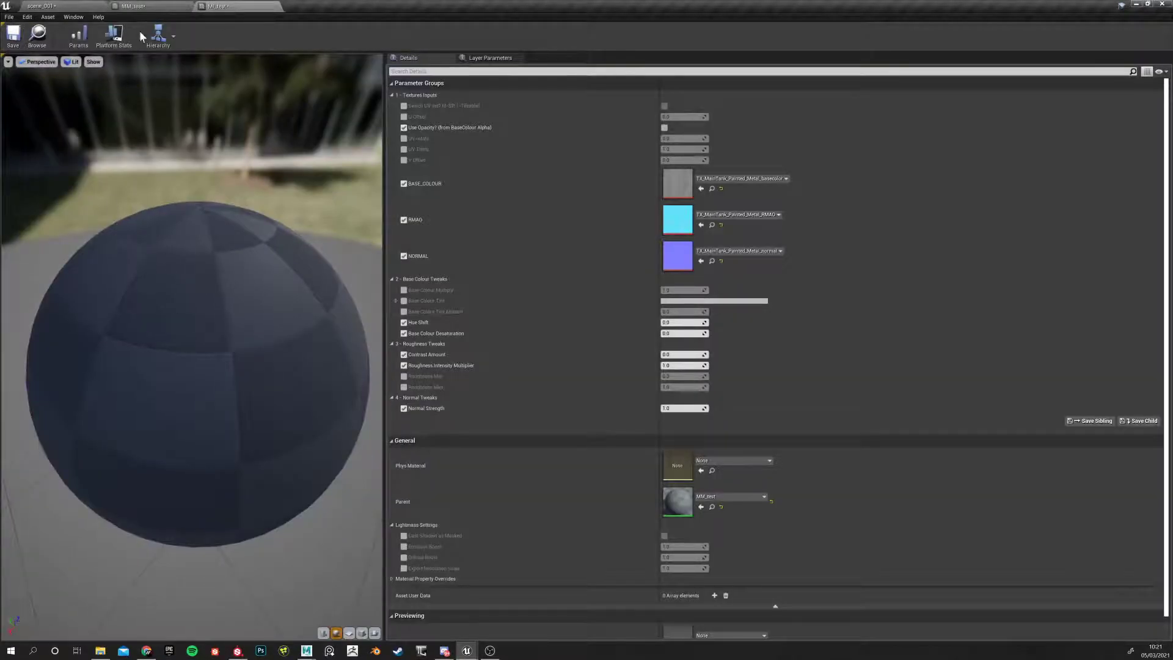
left_click_drag(122, 349, 204, 173)
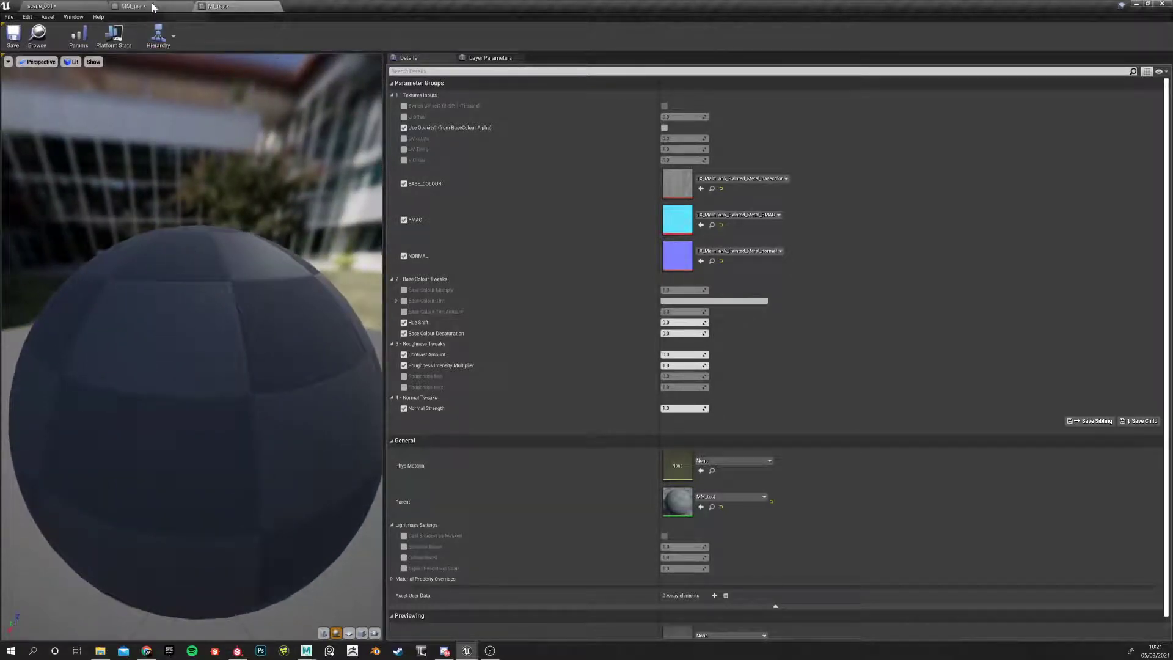
left_click(133, 6)
scroll(524, 340, "down", 10)
scroll(577, 260, "up", 2)
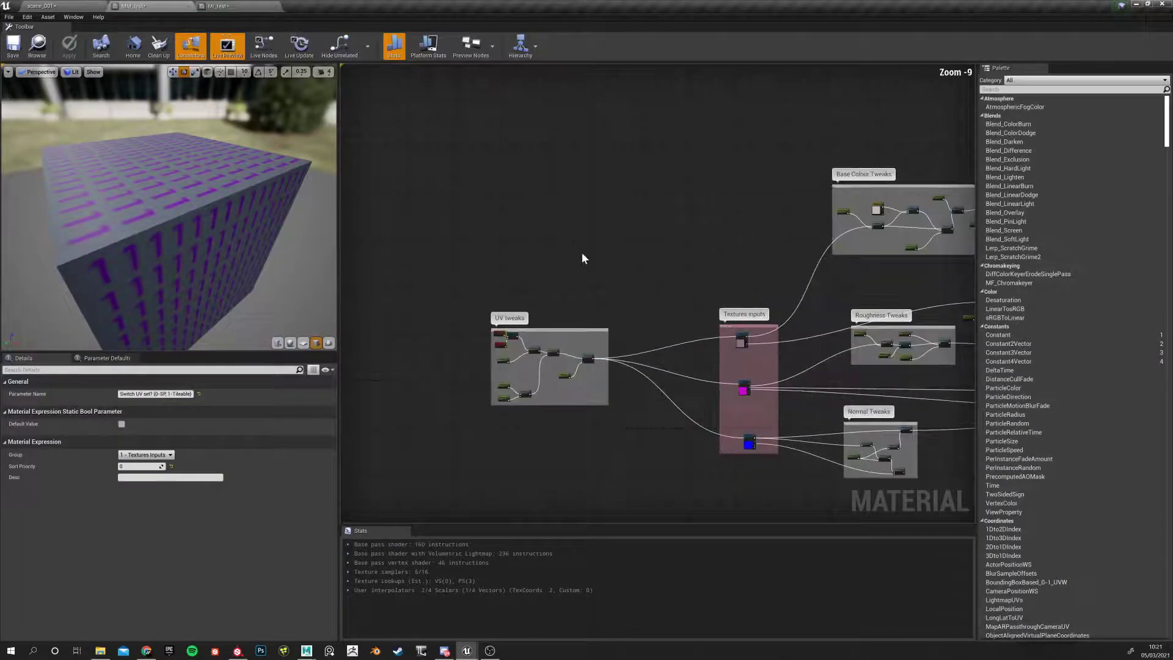
left_click(218, 6)
left_click_drag(199, 422, 217, 464)
left_click_drag(212, 321, 249, 348)
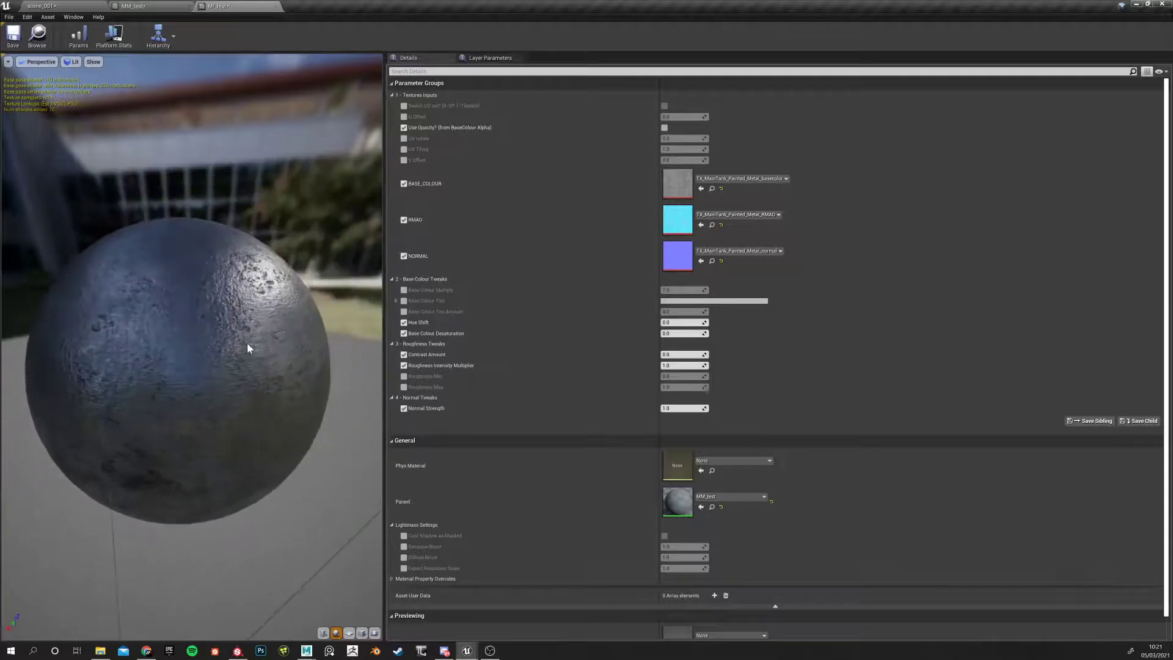
Return to the level, select meshes around the main tank, and open the last one's static mesh in its editor
left_click(74, 7)
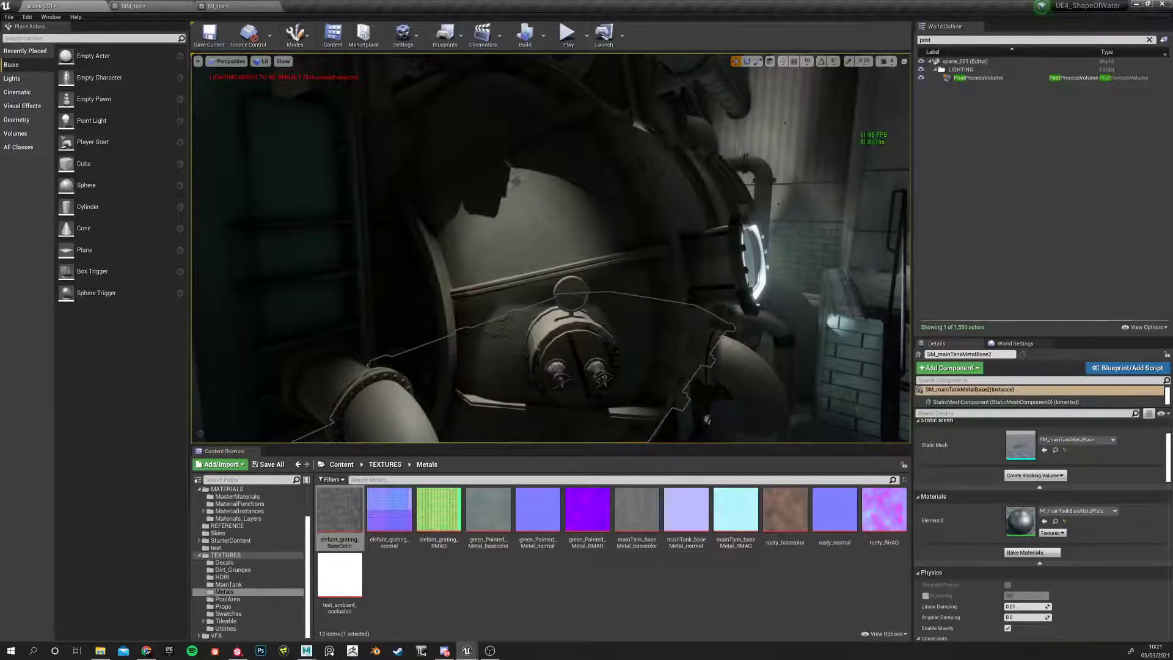
left_click(578, 216)
left_click_drag(546, 244, 403, 292, "alt")
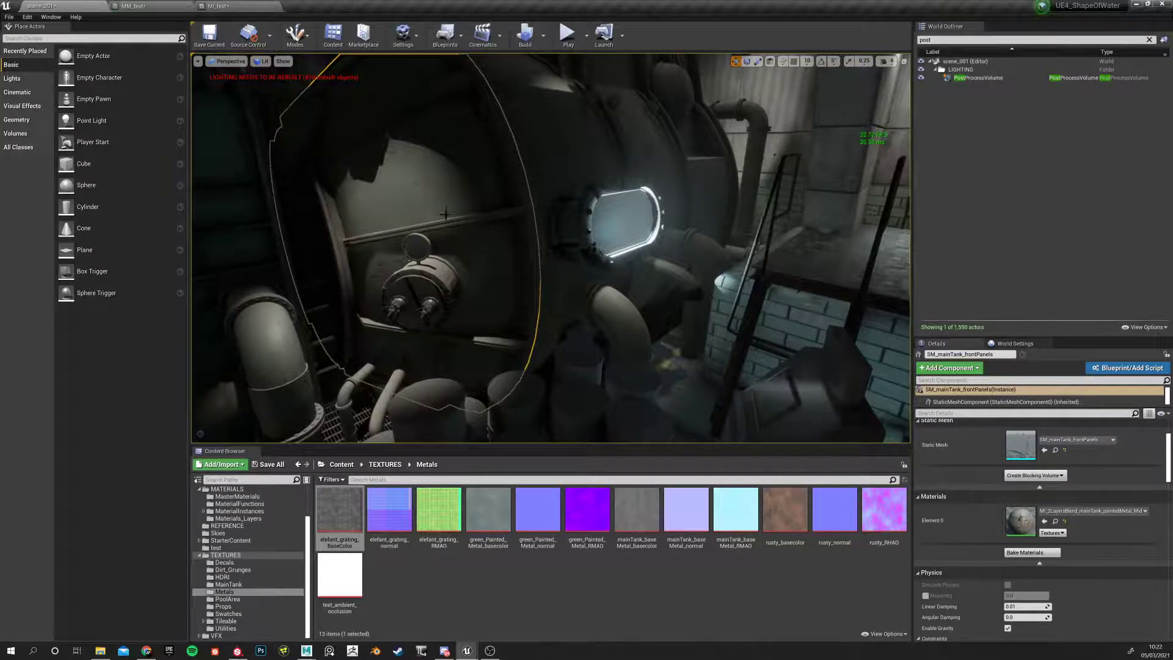
right_click_drag(446, 224, 342, 177)
mouse_move(391, 254)
right_mouse_down()
mouse_move(366, 245)
mouse_move(390, 252)
right_mouse_up()
left_click(389, 252)
double_click(1026, 445)
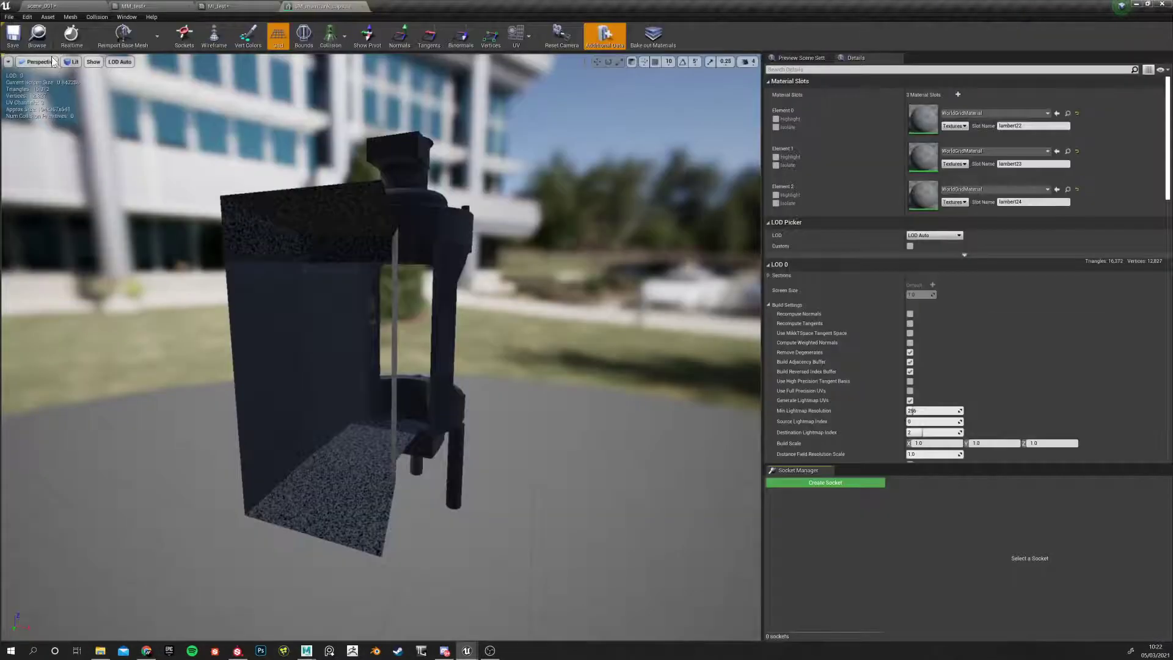
Close the static mesh editor, return to the level, and locate the selected capsule's static mesh asset in the project content
left_click(219, 6)
left_click(358, 12)
left_click(361, 6)
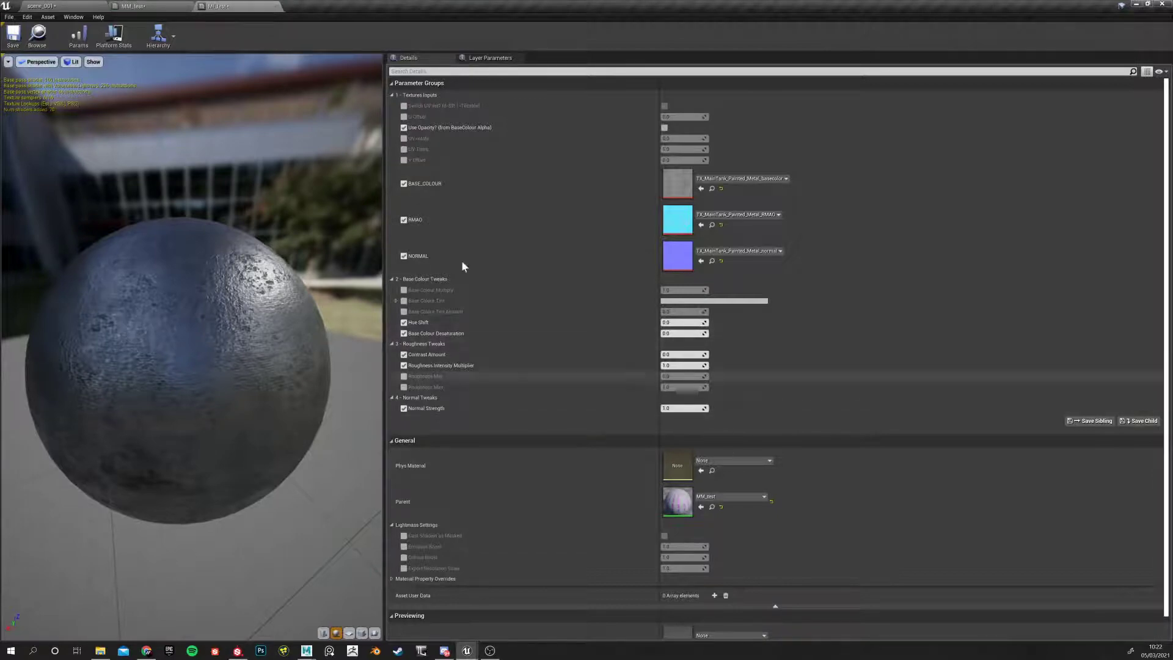
left_click(150, 6)
left_click(64, 6)
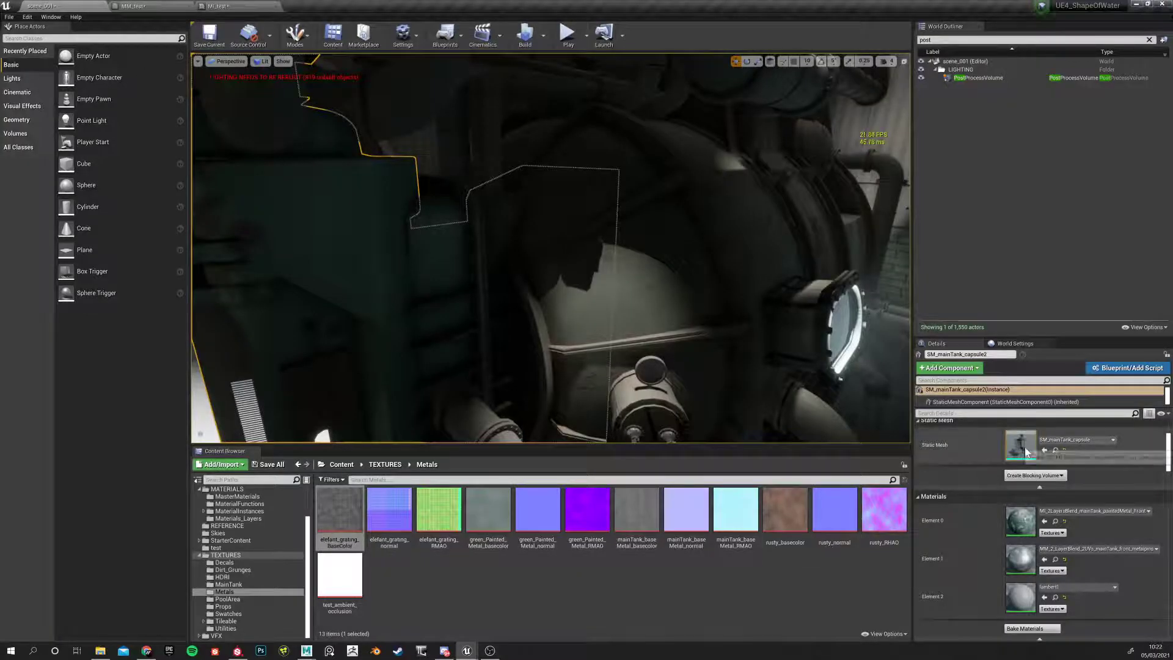
left_click(1055, 450)
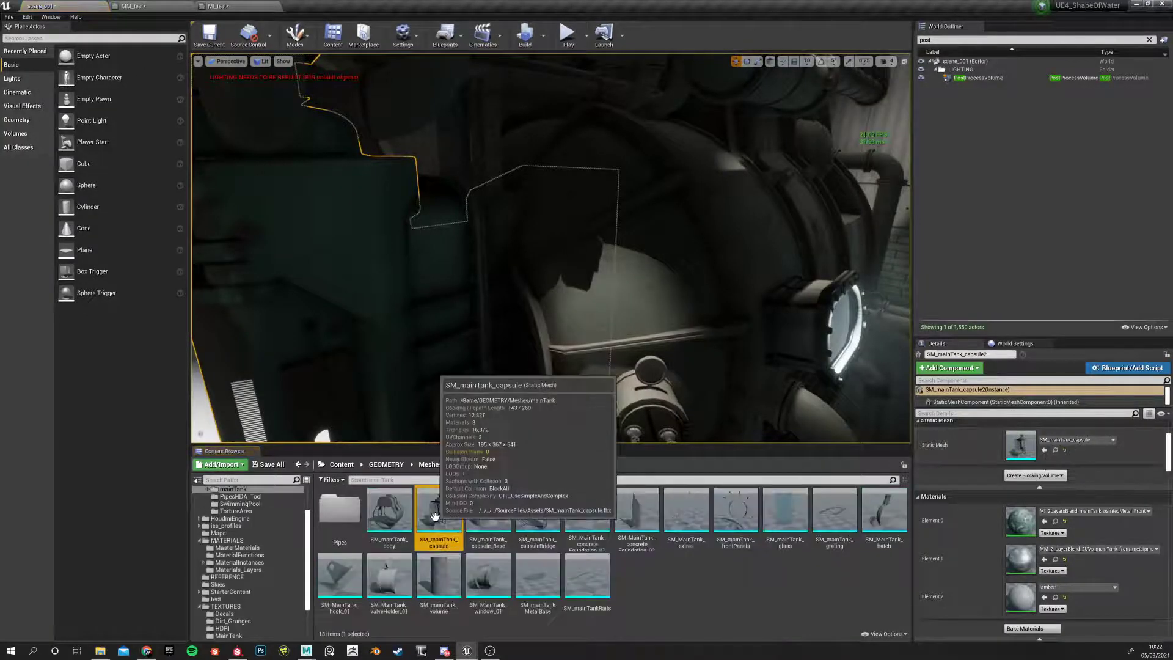
Preview MI_test on the SM_mainTank_capsule mesh and inspect the material on its surfaces
left_click(221, 7)
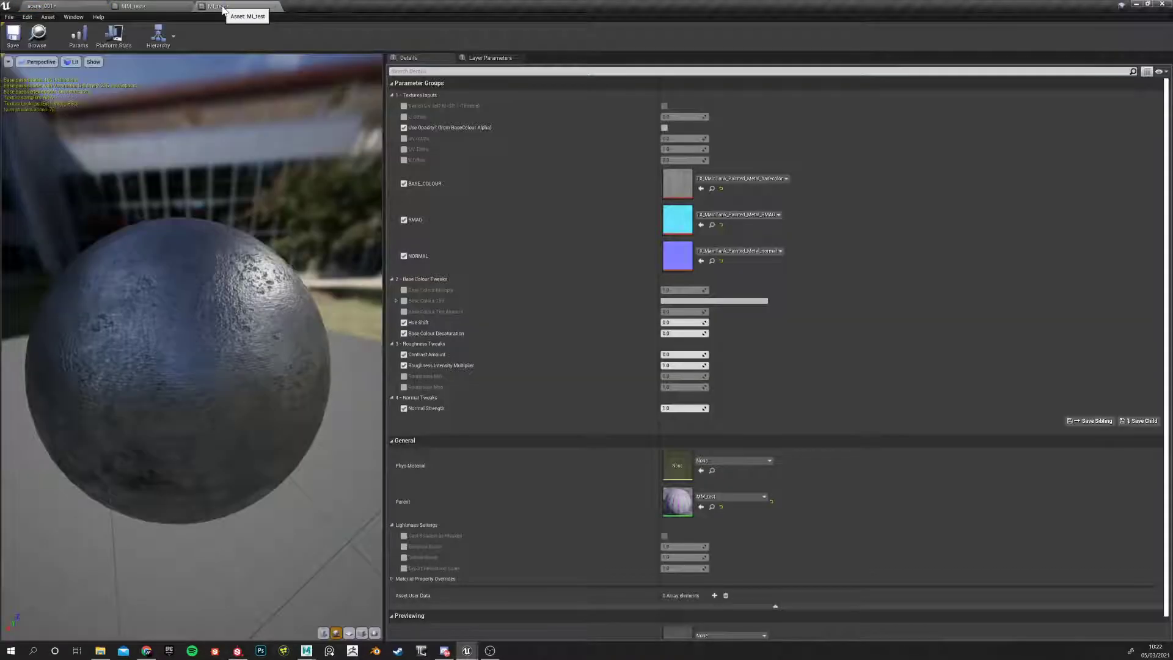
left_click(374, 633)
left_click_drag(262, 368, 290, 270)
scroll(268, 271, "down", 3)
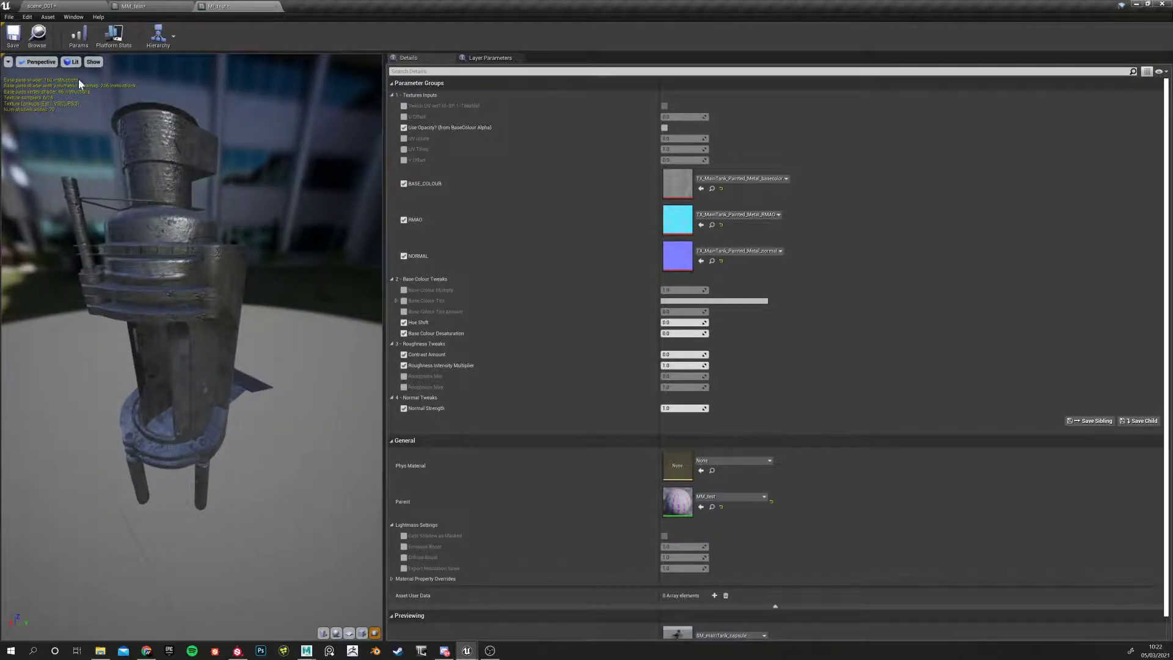
left_click_drag(151, 261, 156, 211)
scroll(144, 267, "up", 3)
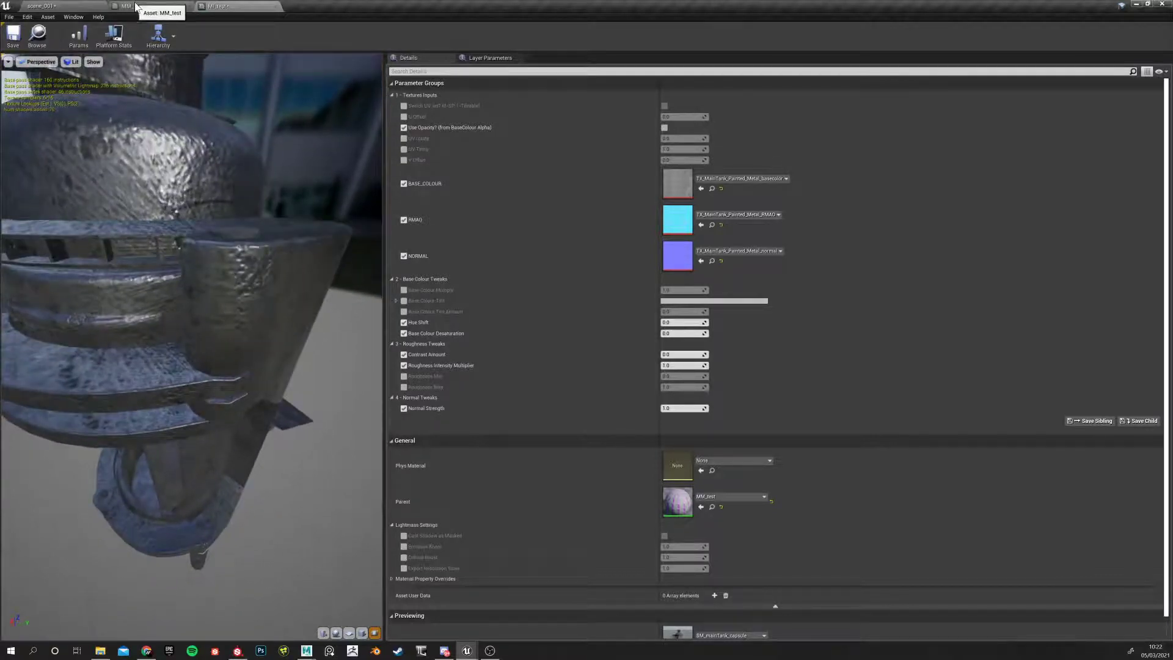
Open SM_mainTank_capsule in the static mesh editor and overlay its UV Channel 0
left_click(39, 5)
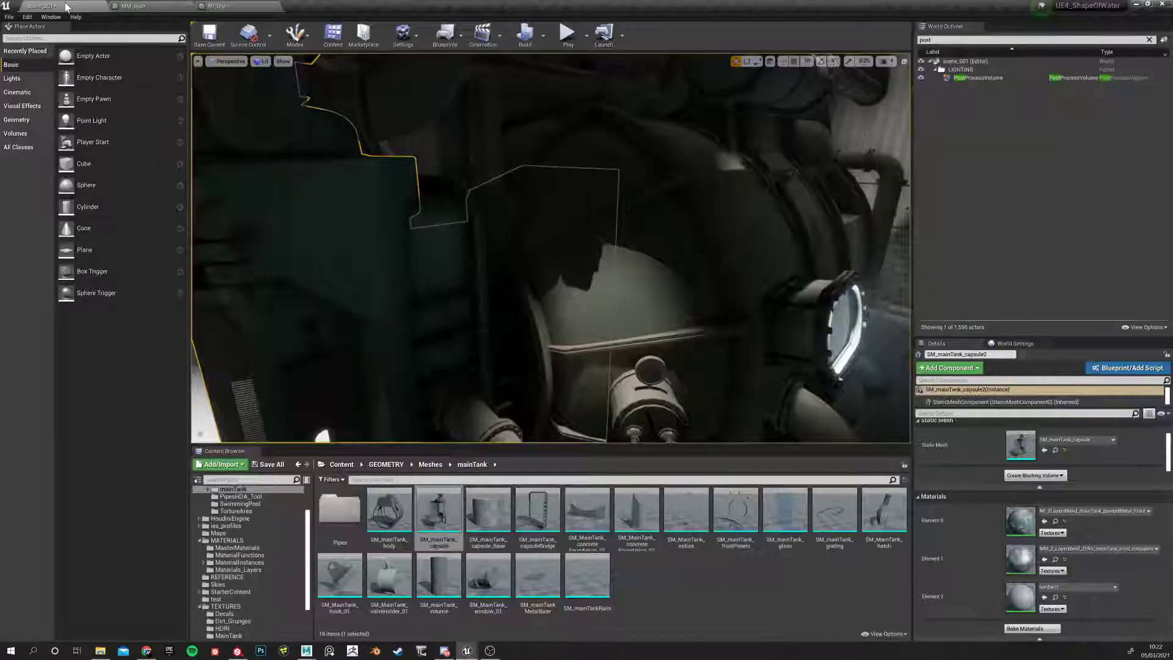
double_click(419, 507)
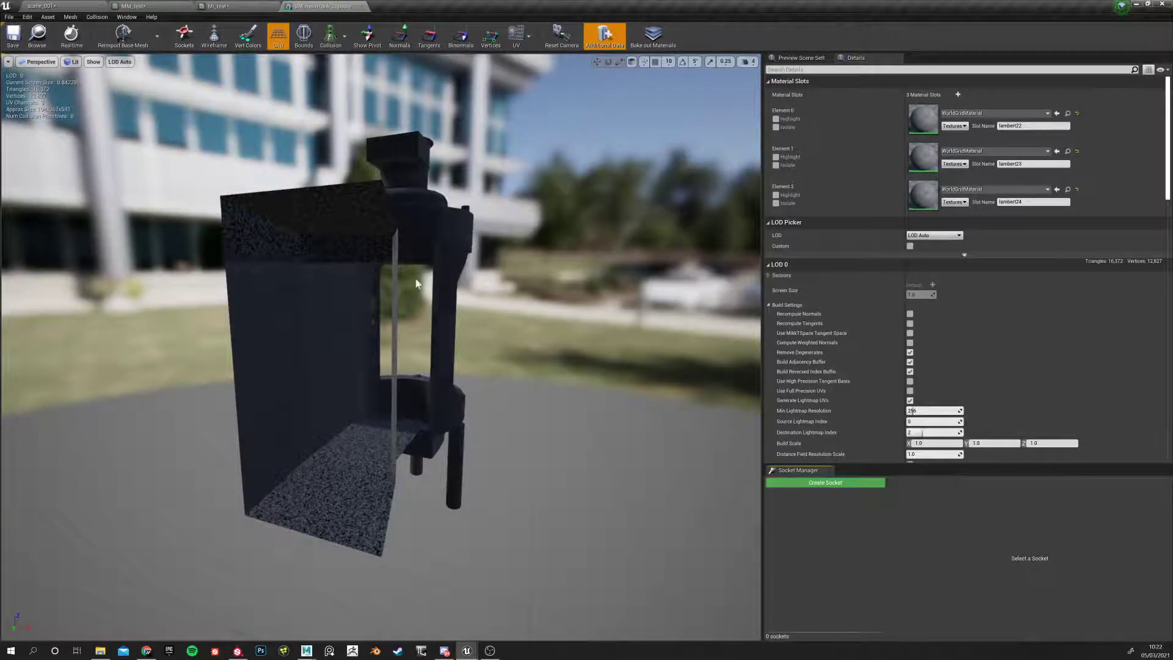
left_click_drag(404, 287, 427, 264)
left_click(529, 35)
left_click(541, 64)
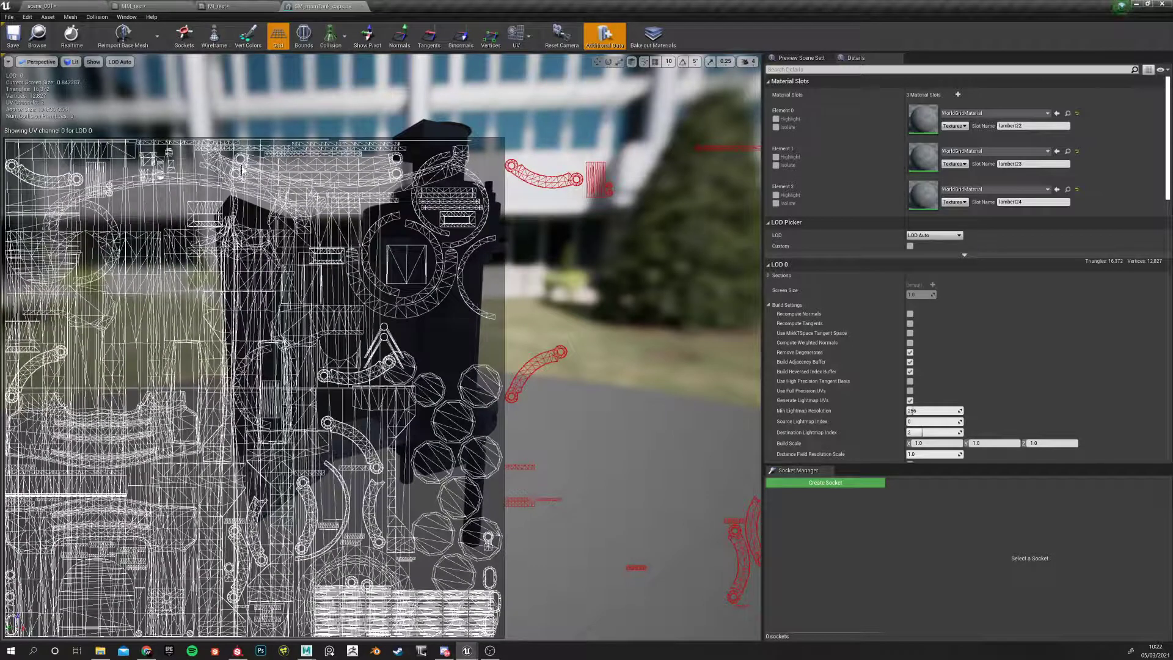
Glance over the MI_test parameters and shift the TexCoord[0] node slightly away from the UV set switch in MM_test
left_click(240, 7)
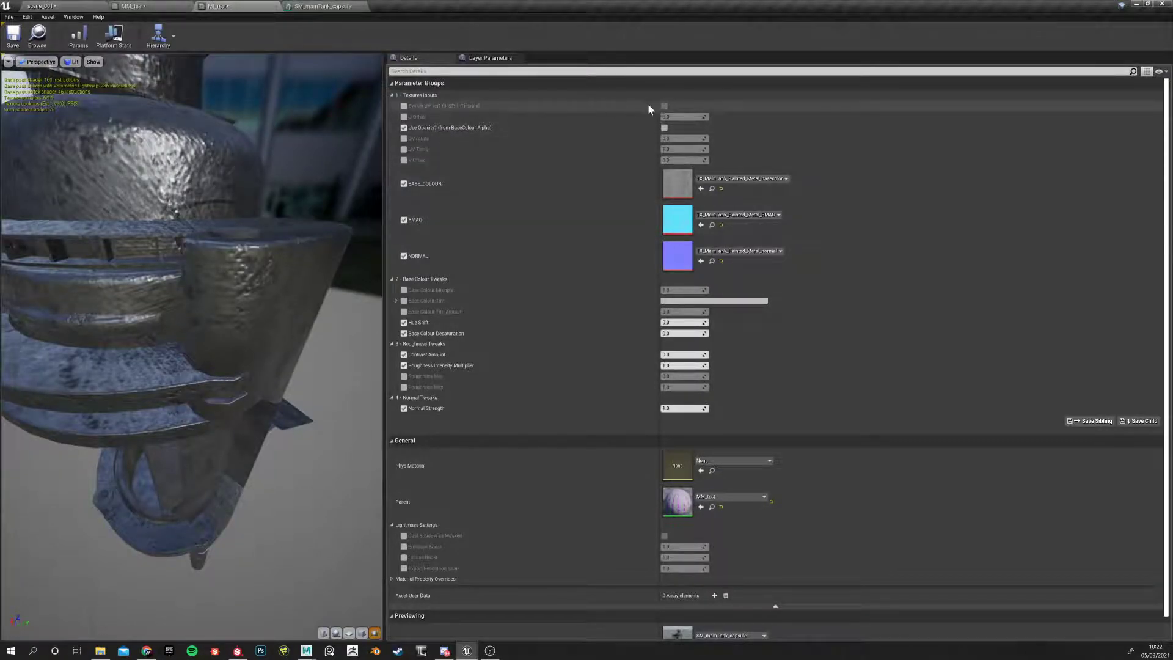
left_click(160, 8)
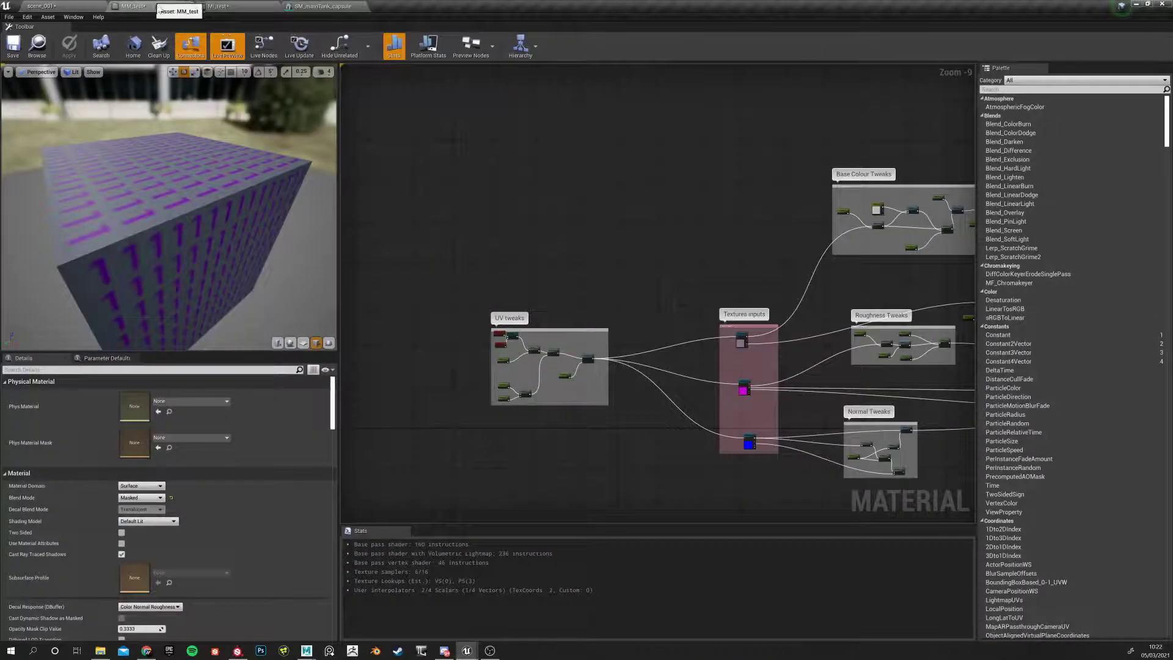
scroll(500, 365, "up", 9)
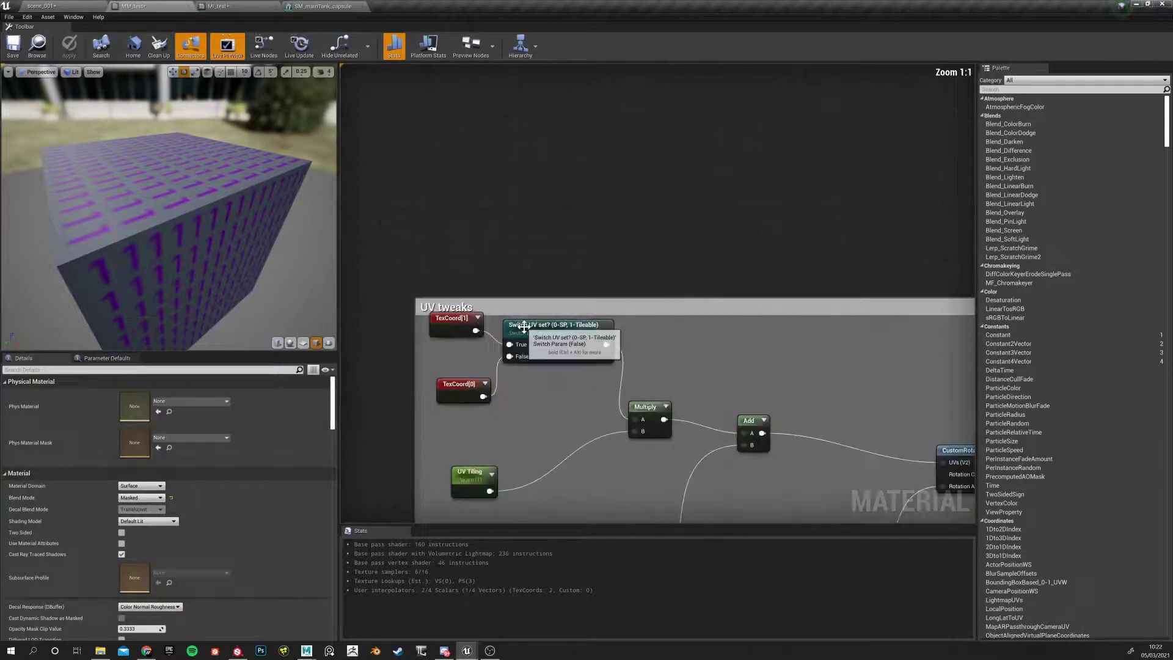
left_click_drag(458, 389, 444, 391)
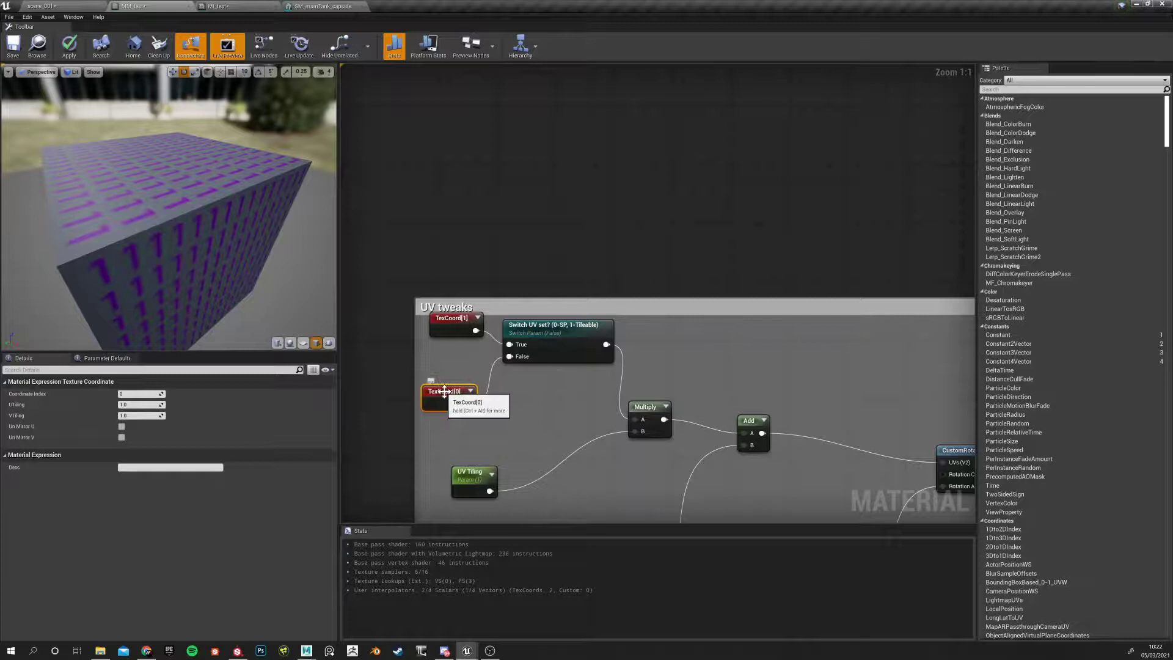
Return to the SM_mainTank_capsule mesh and overlay its UV Channel 1
left_click(220, 6)
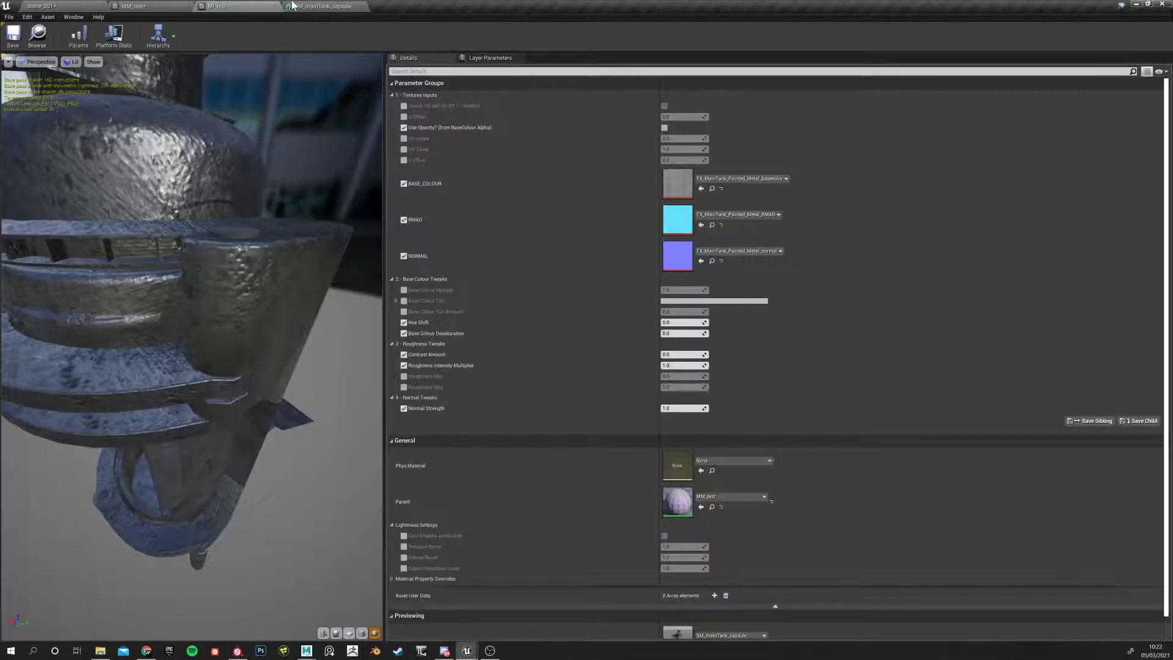
left_click(302, 6)
left_click(517, 36)
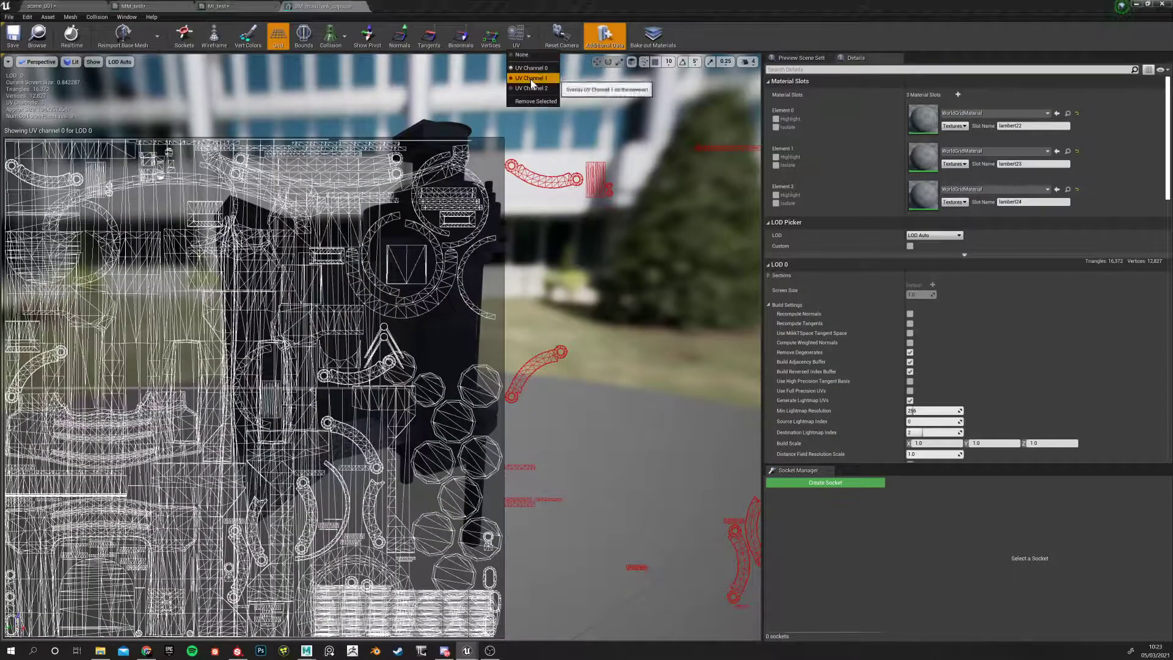
left_click(530, 77)
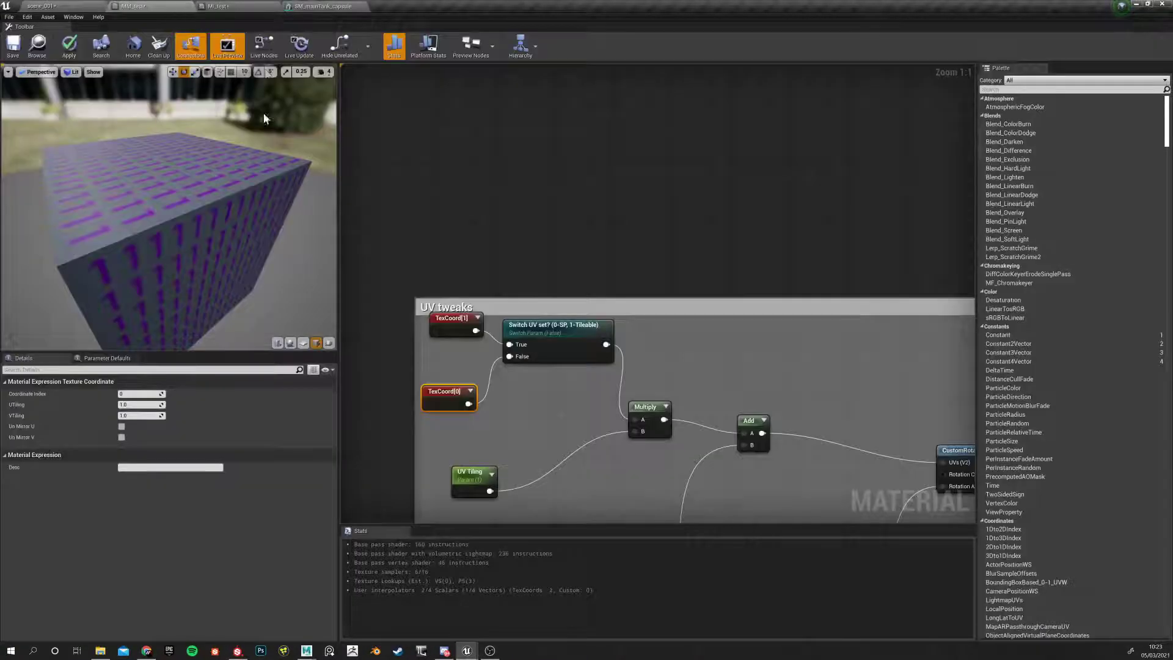
Override the Switch UV set parameter in MI_test, turn it on, and inspect the capsule preview
left_click(223, 7)
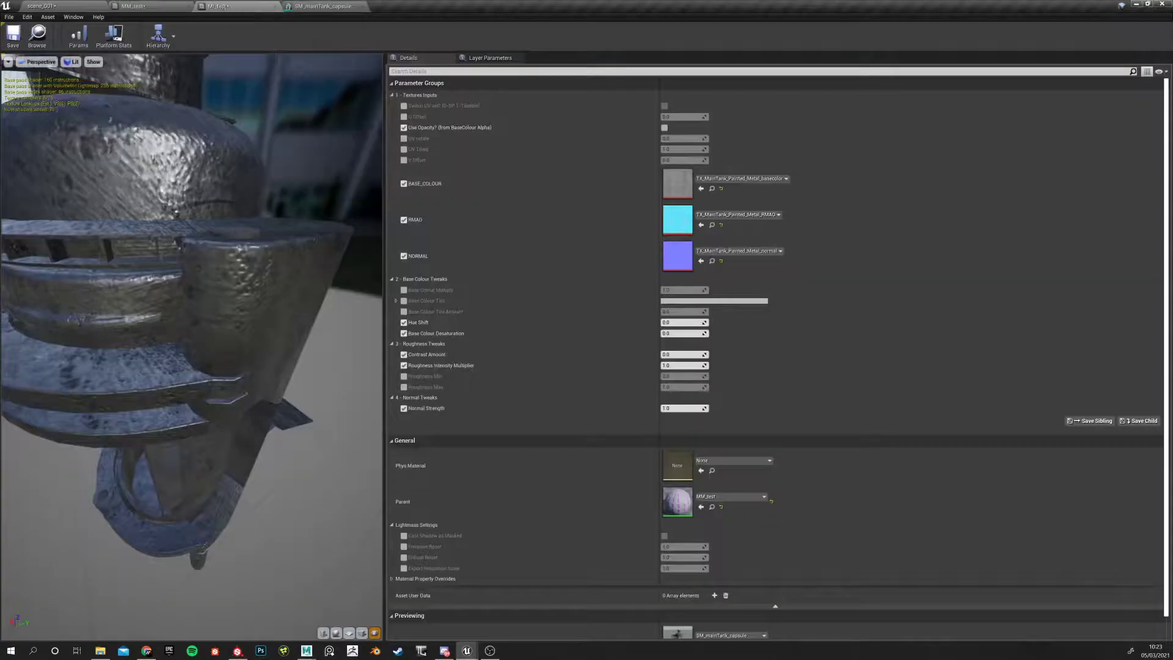
left_click_drag(237, 173, 244, 231)
left_click(403, 106)
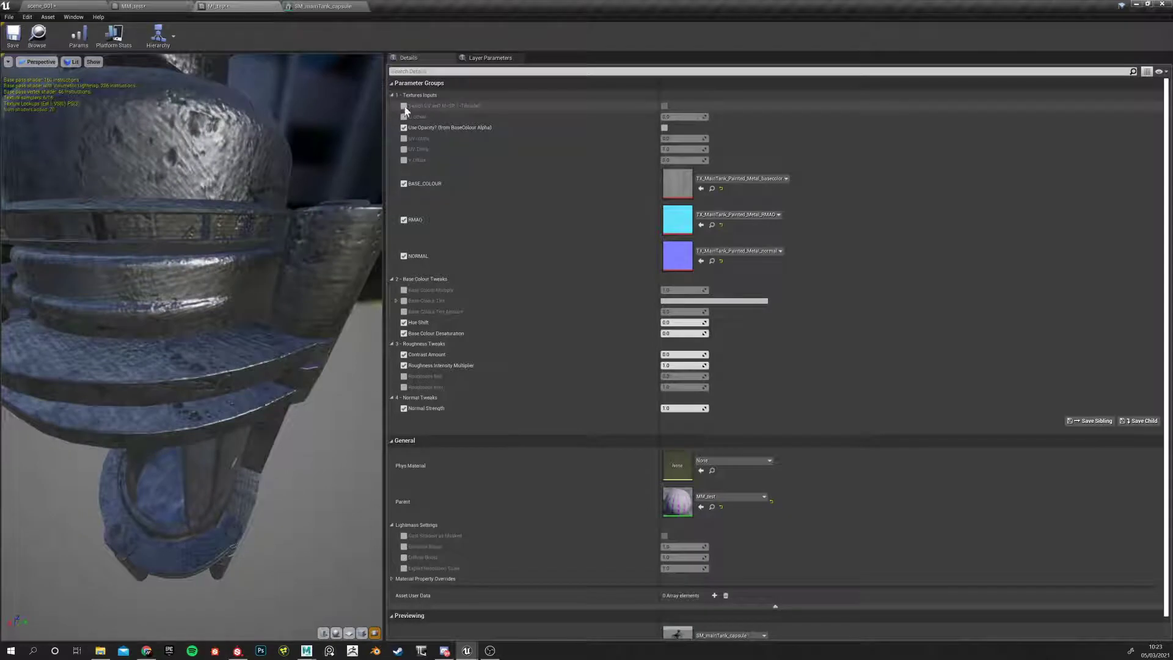
left_click(664, 107)
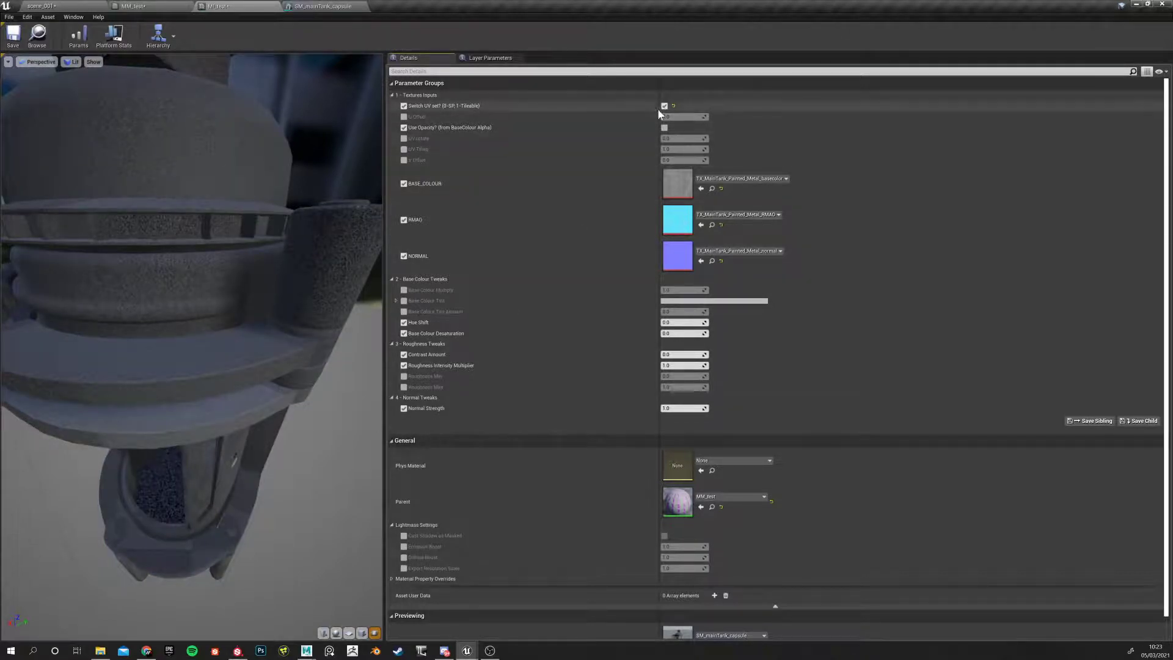
left_click_drag(200, 413, 224, 237)
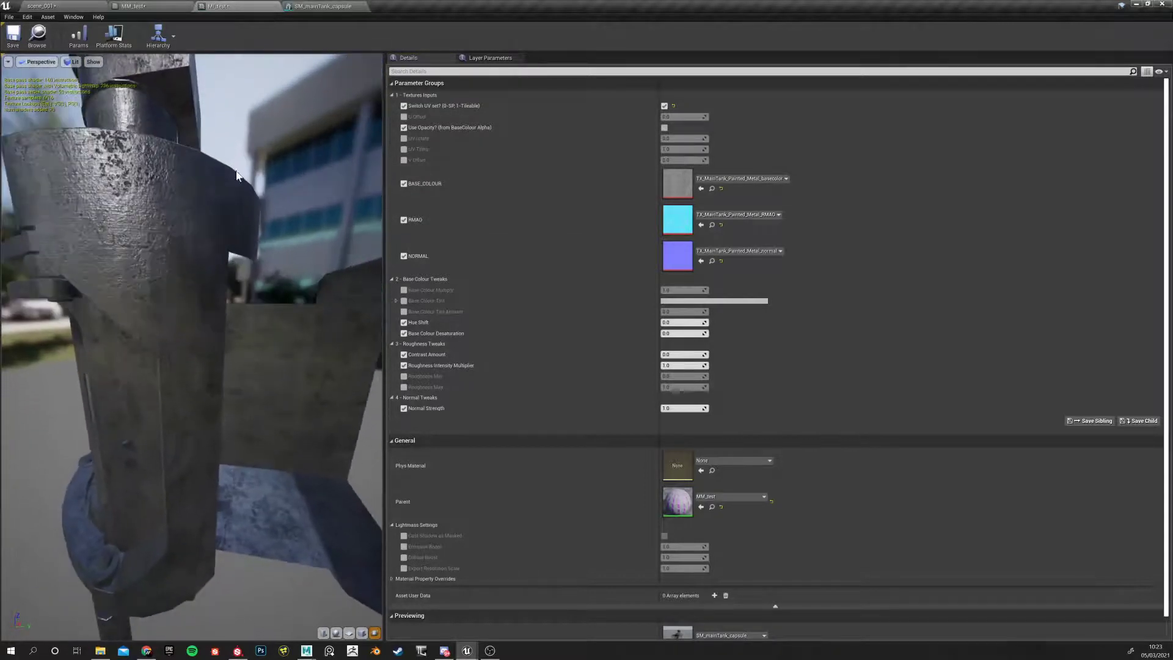
Compare the mesh's UV Channel 1 layout with the texture mapping on the MI_test capsule preview
left_click(307, 6)
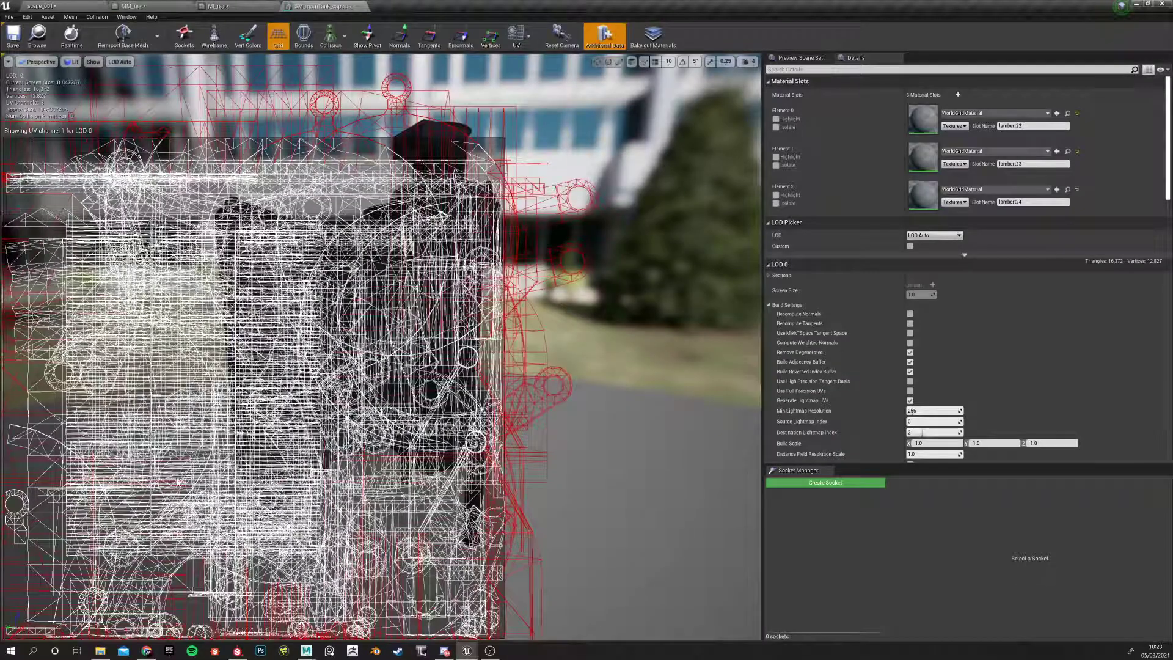
left_click(517, 36)
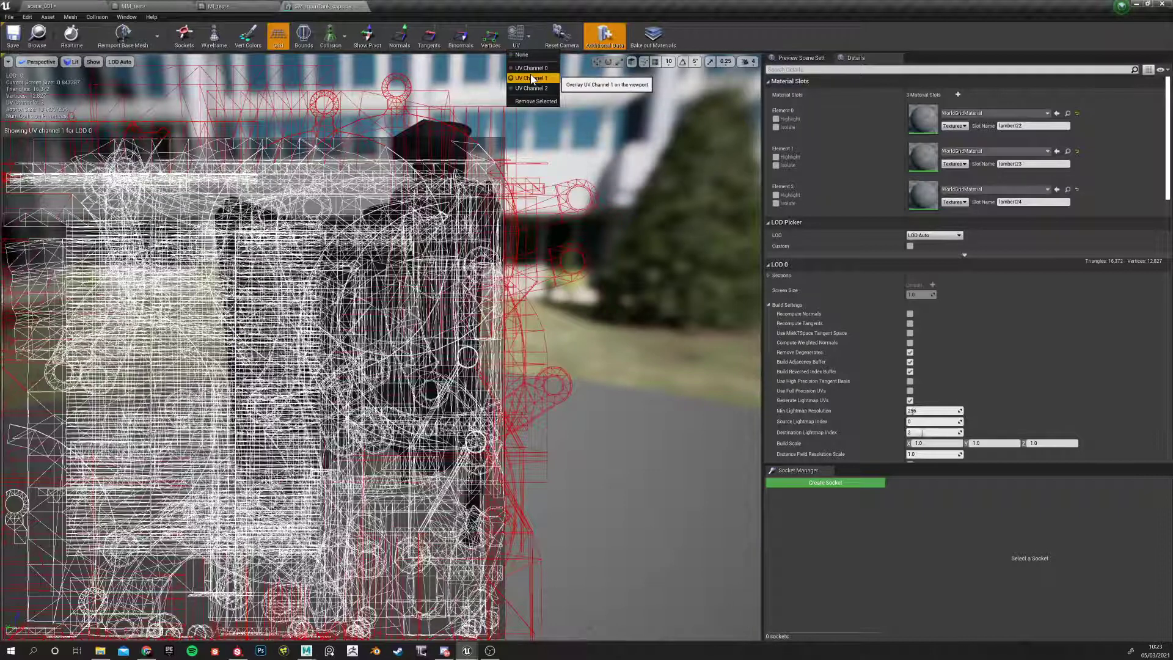
left_click(214, 6)
left_click_drag(112, 239, 131, 301)
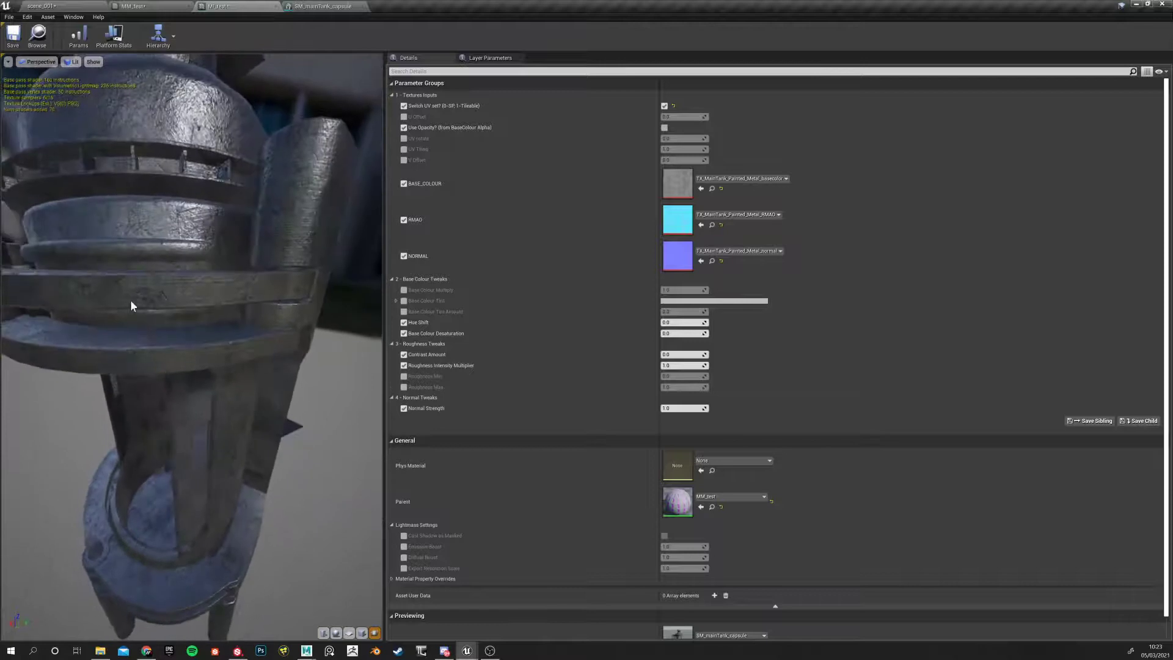
Override the UV Tiling parameter in MI_test and set it to 3
left_click(403, 149)
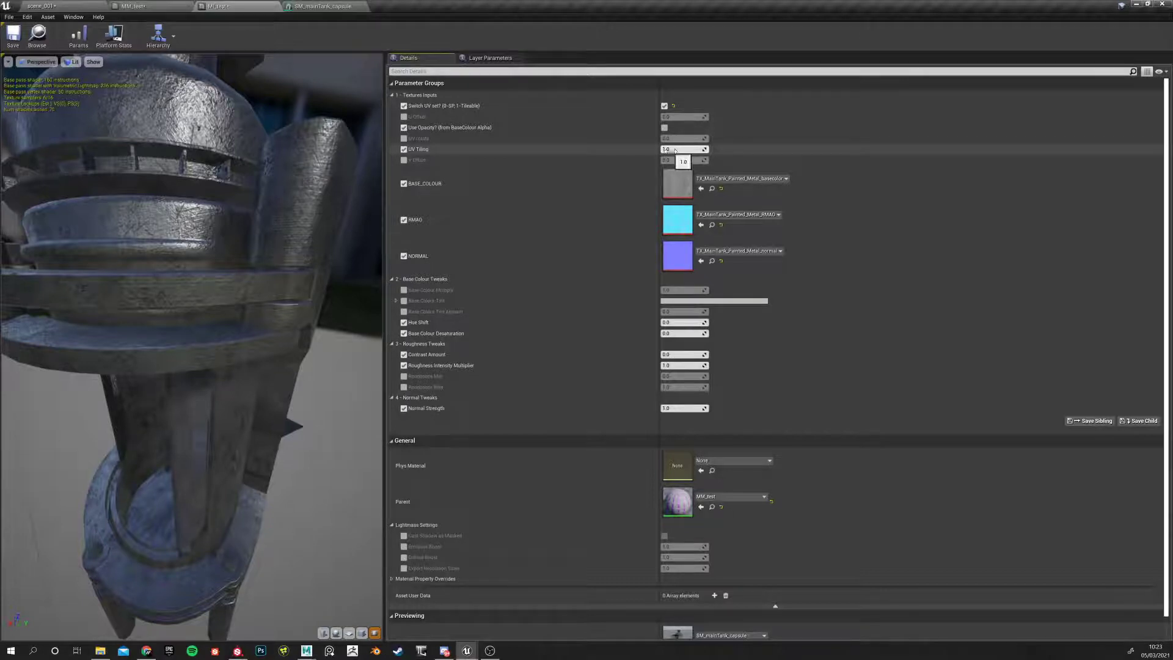
type("3")
key("Return")
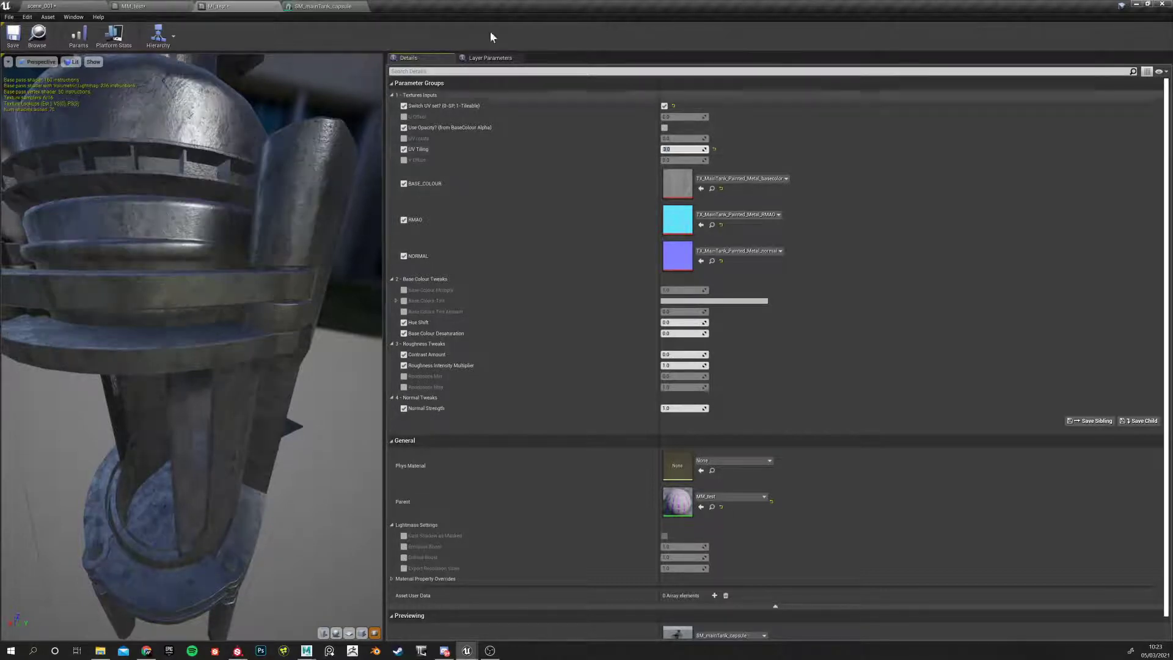
Inspect the tiled metal texture up close on the capsule preview, covering its bolts, brackets, base ring and main column
scroll(214, 264, "up", 2)
scroll(209, 265, "up", 3)
left_click_drag(218, 240, 110, 405)
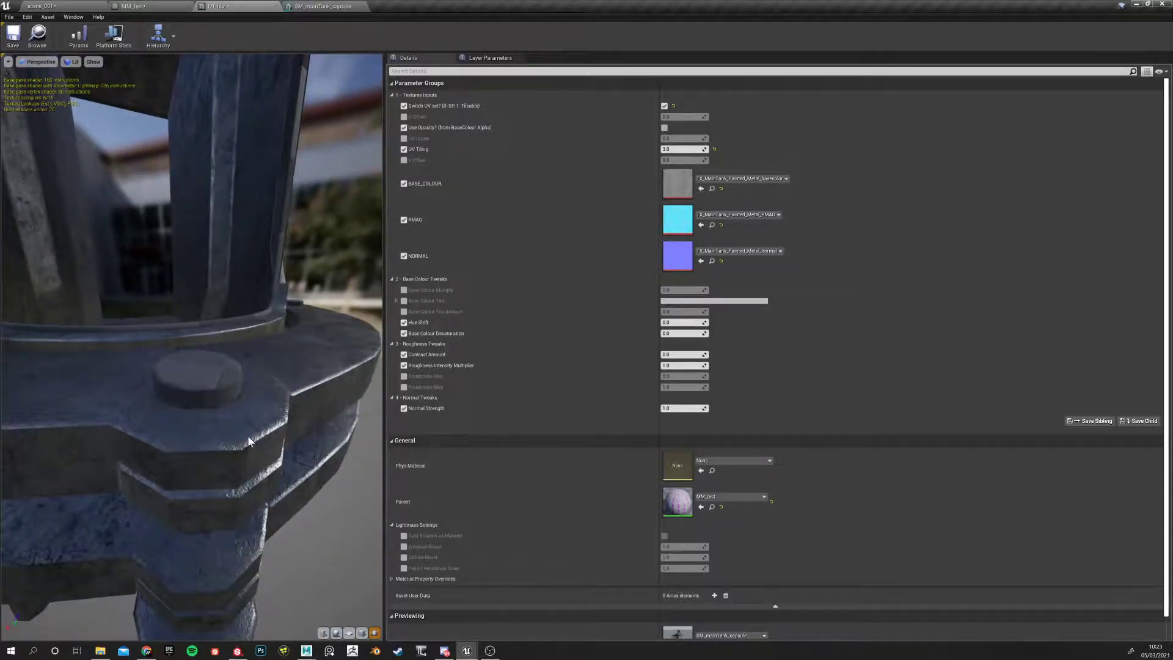
left_click_drag(254, 440, 256, 416)
left_click_drag(173, 391, 456, 393)
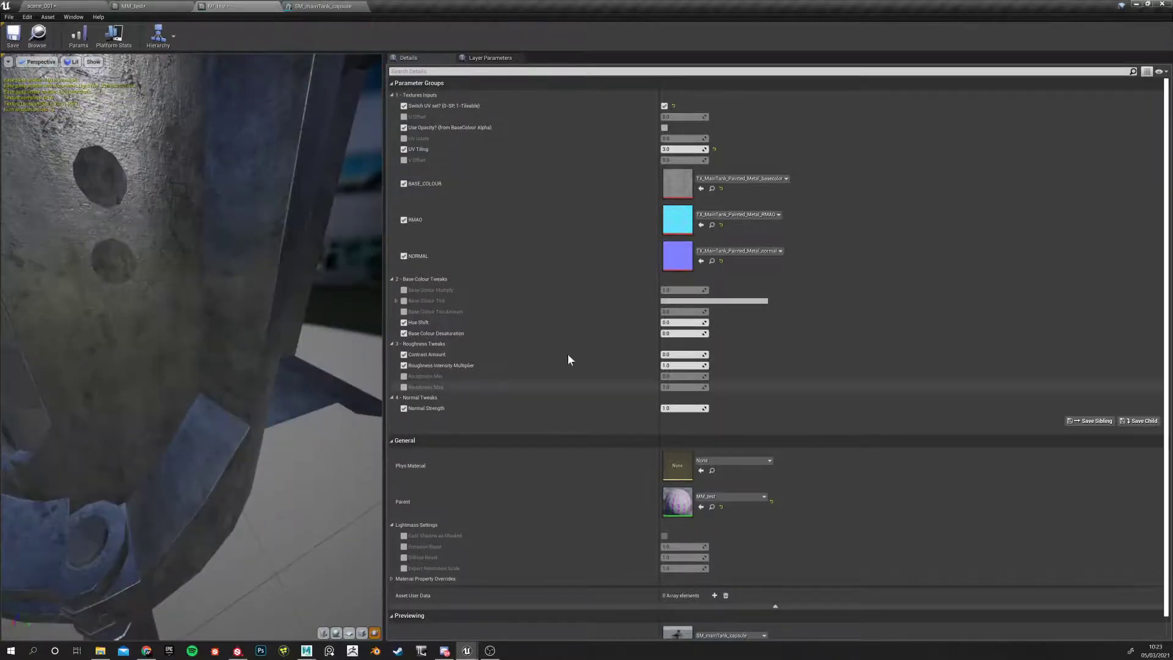
left_click_drag(114, 365, 152, 413)
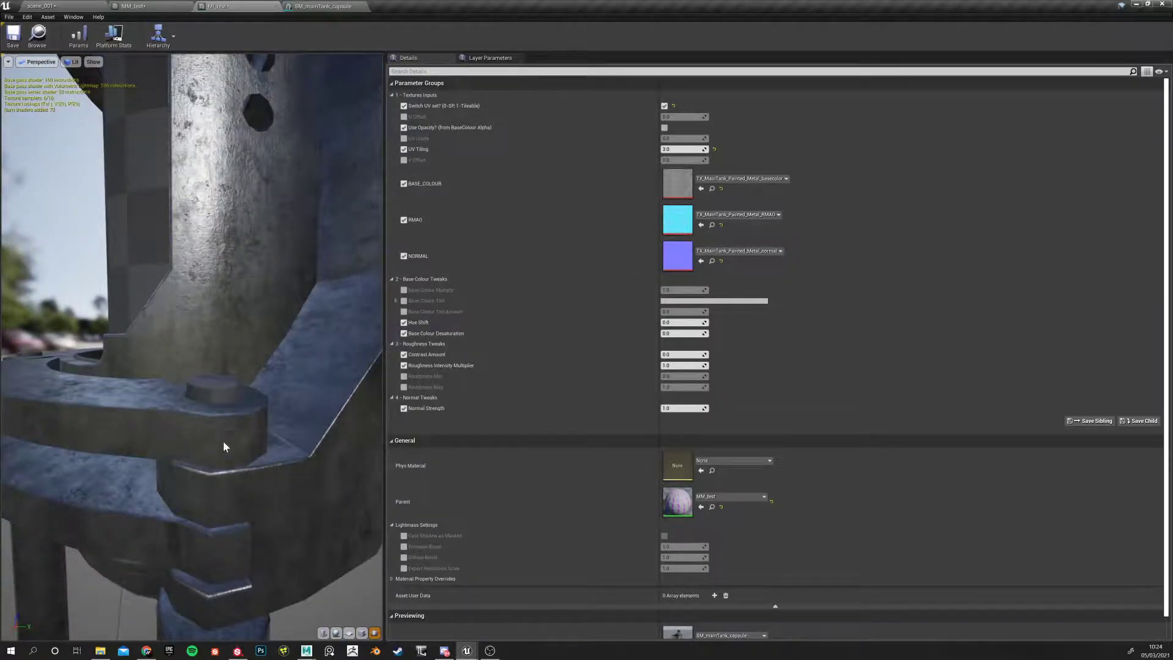
left_click_drag(196, 427, 228, 440)
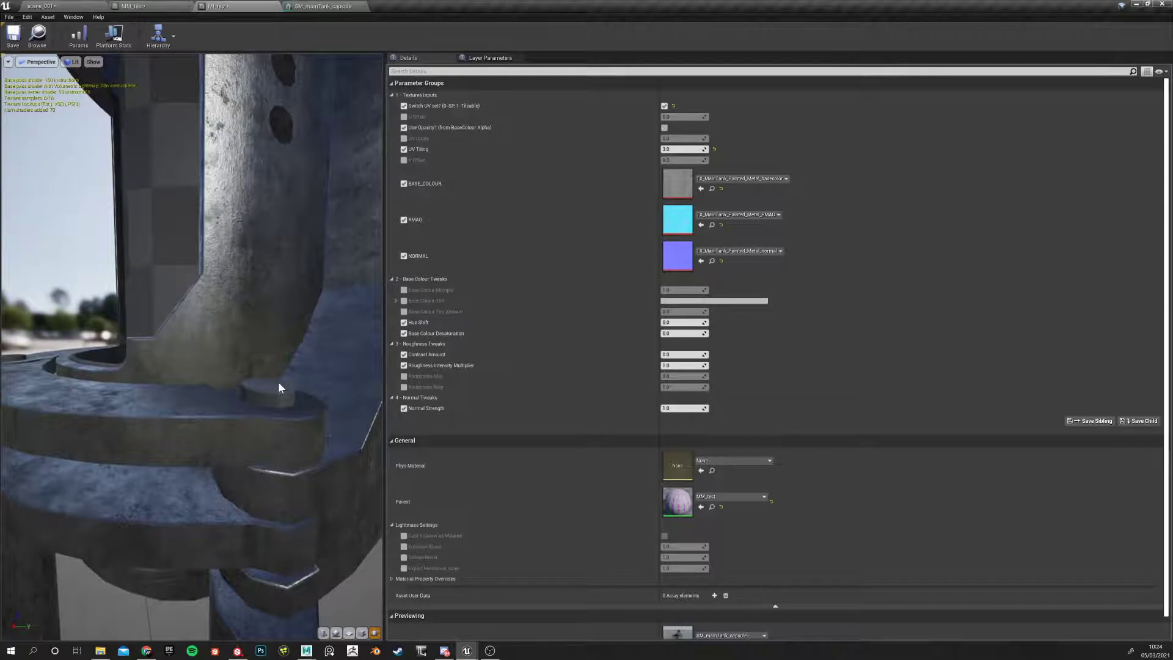
left_click_drag(225, 466, 237, 406)
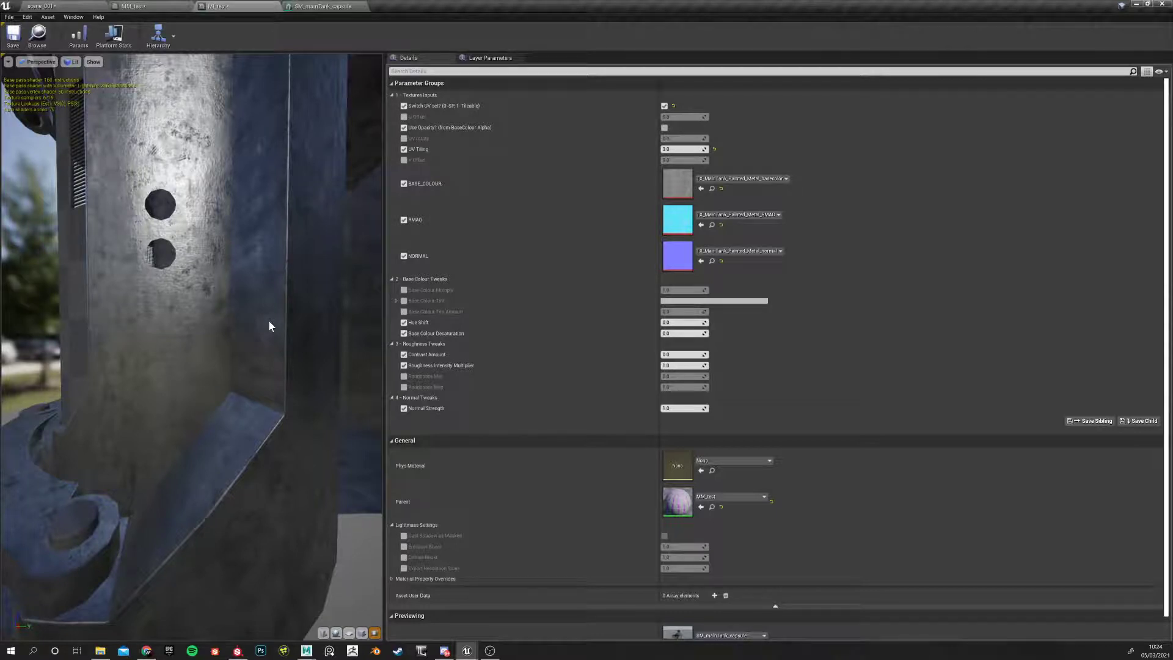
left_click_drag(215, 348, 194, 233)
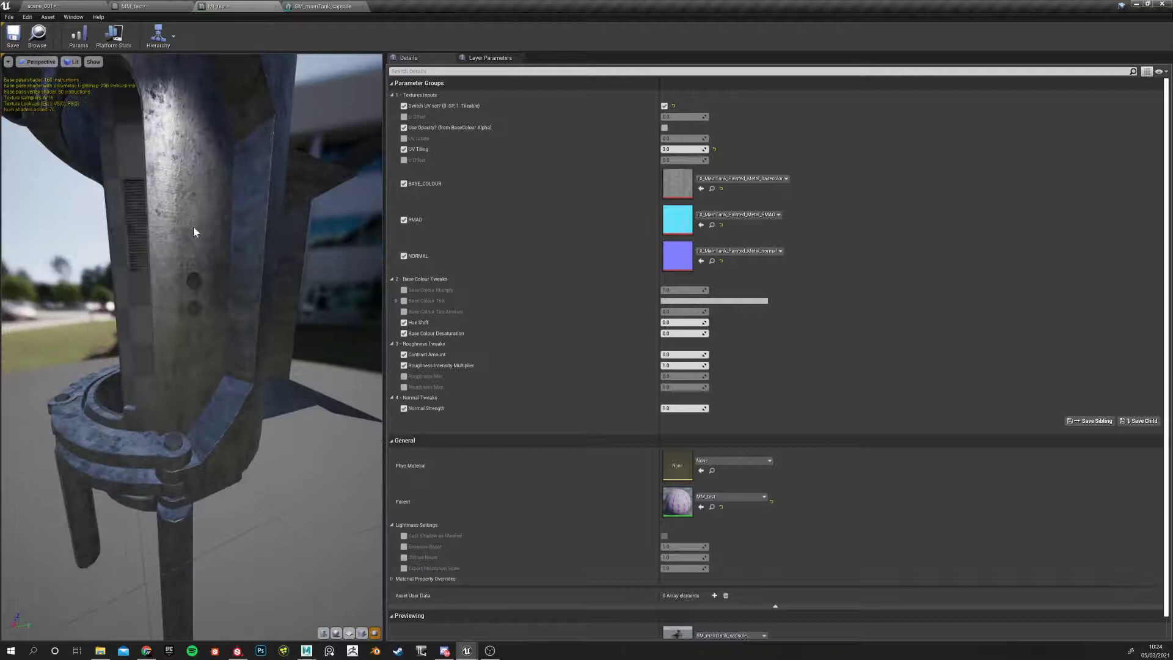
left_click_drag(204, 284, 232, 277)
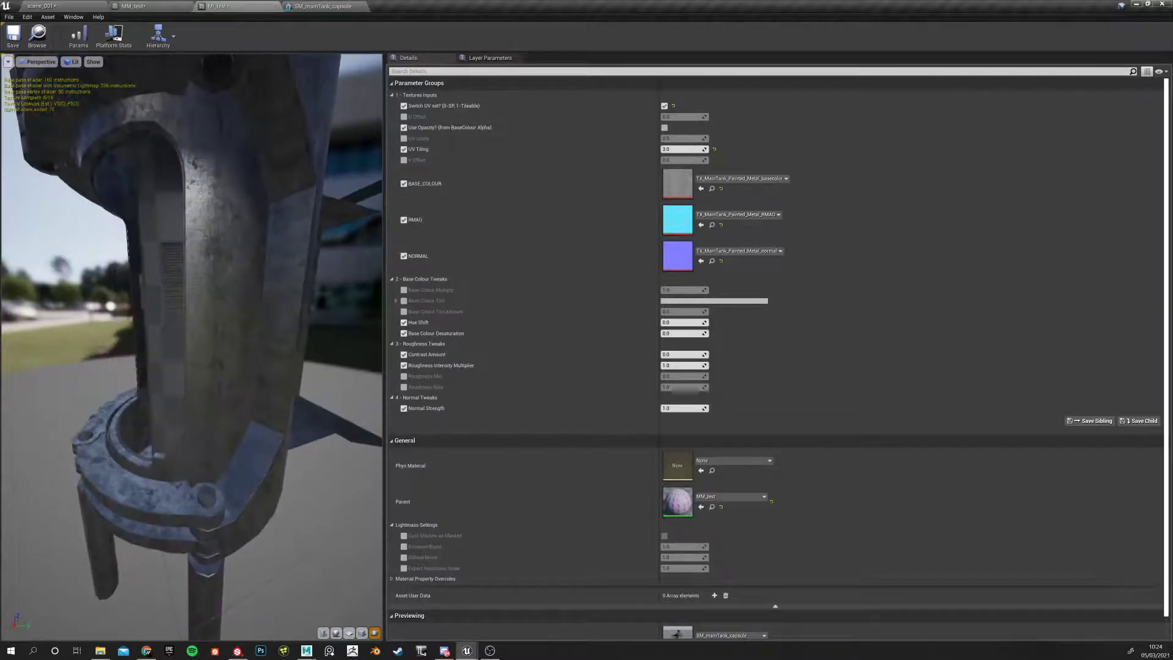
Recheck the mesh's UV Channel 1 overlay and examine the TexCoord[1] node feeding the UV set switch in MM_test
left_click(300, 6)
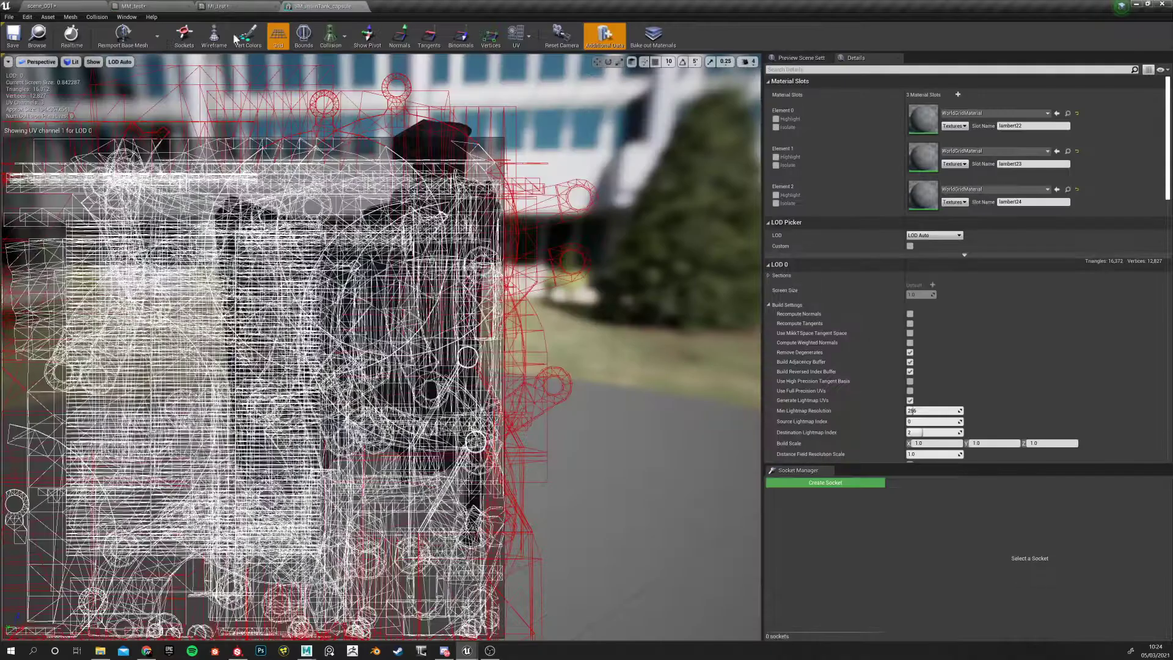
left_click(218, 7)
left_click(147, 6)
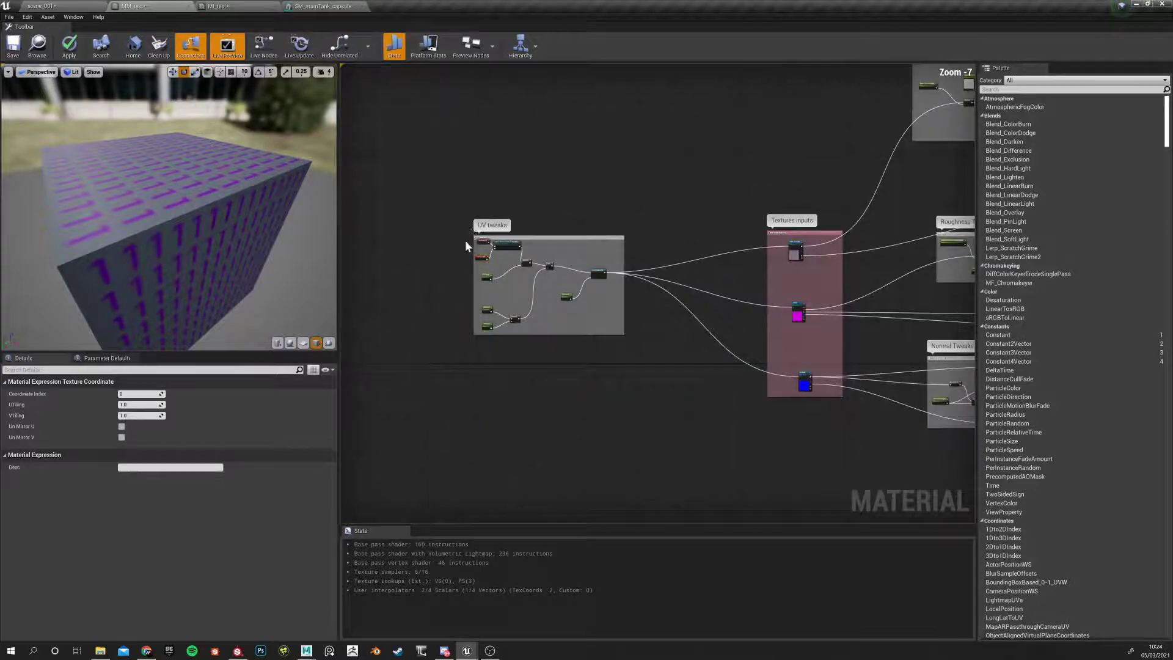
scroll(486, 245, "up", 2)
left_click(462, 164)
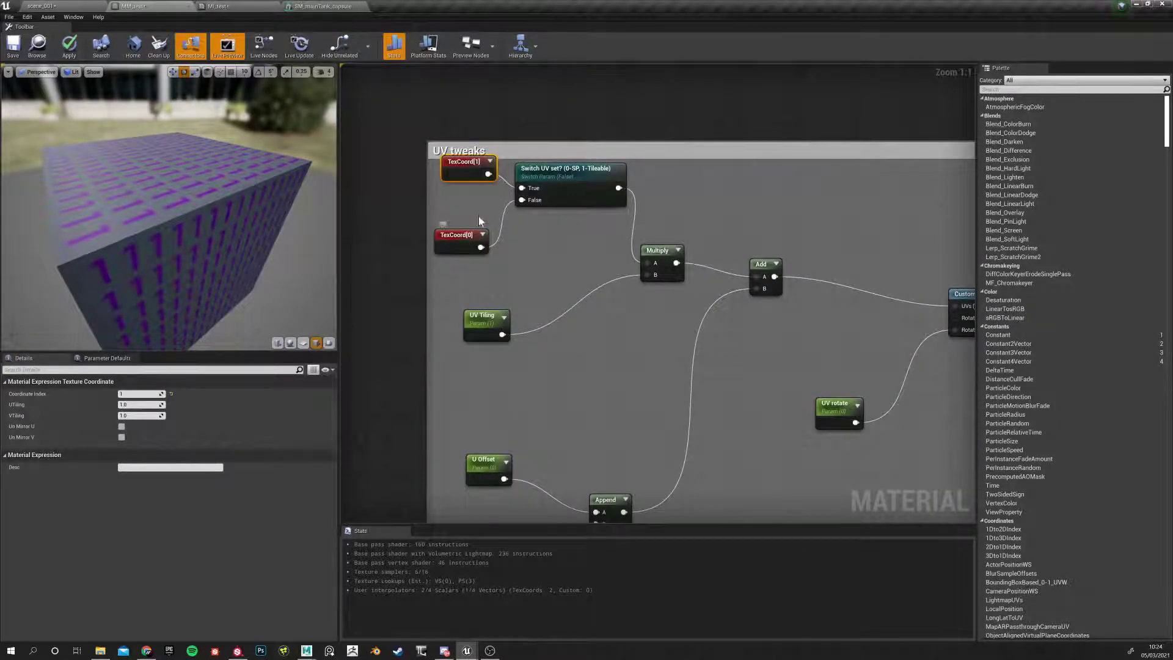
Compare the Switch UV set parameter in MI_test with the TexCoord nodes feeding the switch in MM_test's UV tweaks group
left_click(352, 6)
left_click(229, 7)
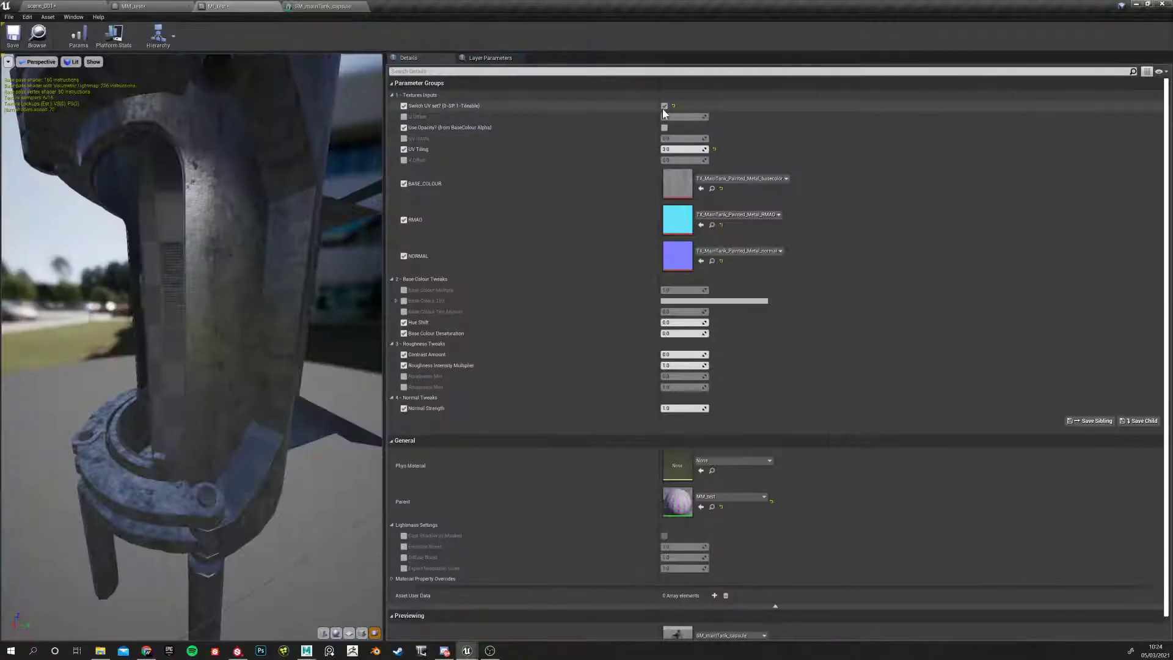
left_click(140, 6)
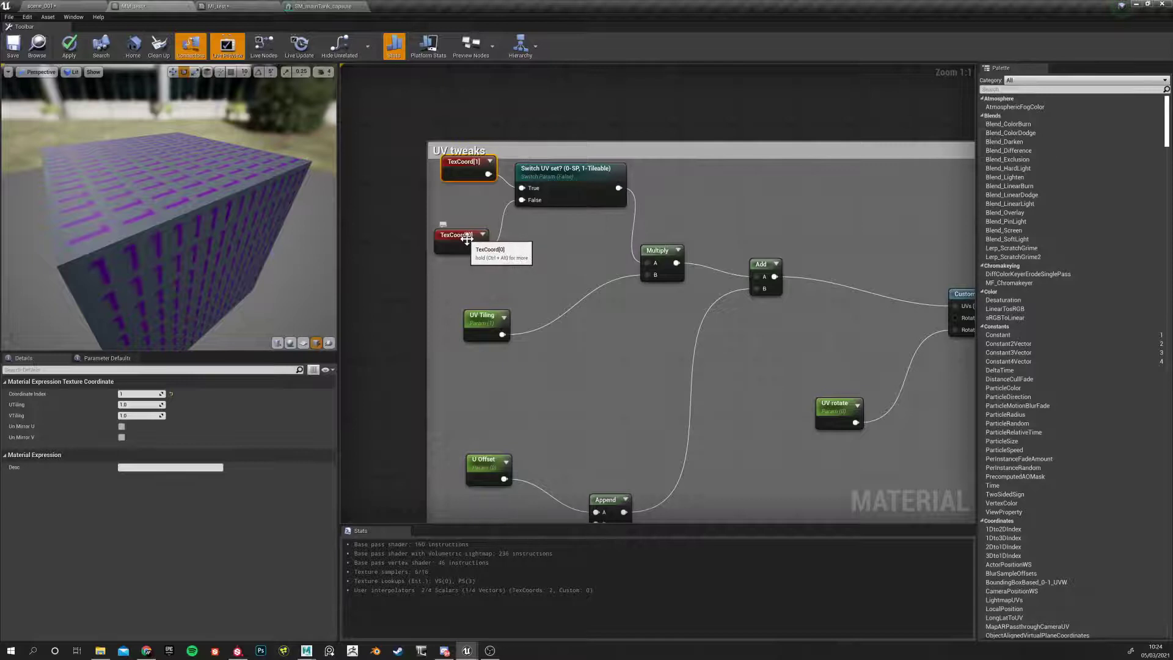
scroll(392, 303, "down", 1)
scroll(392, 303, "down", 2)
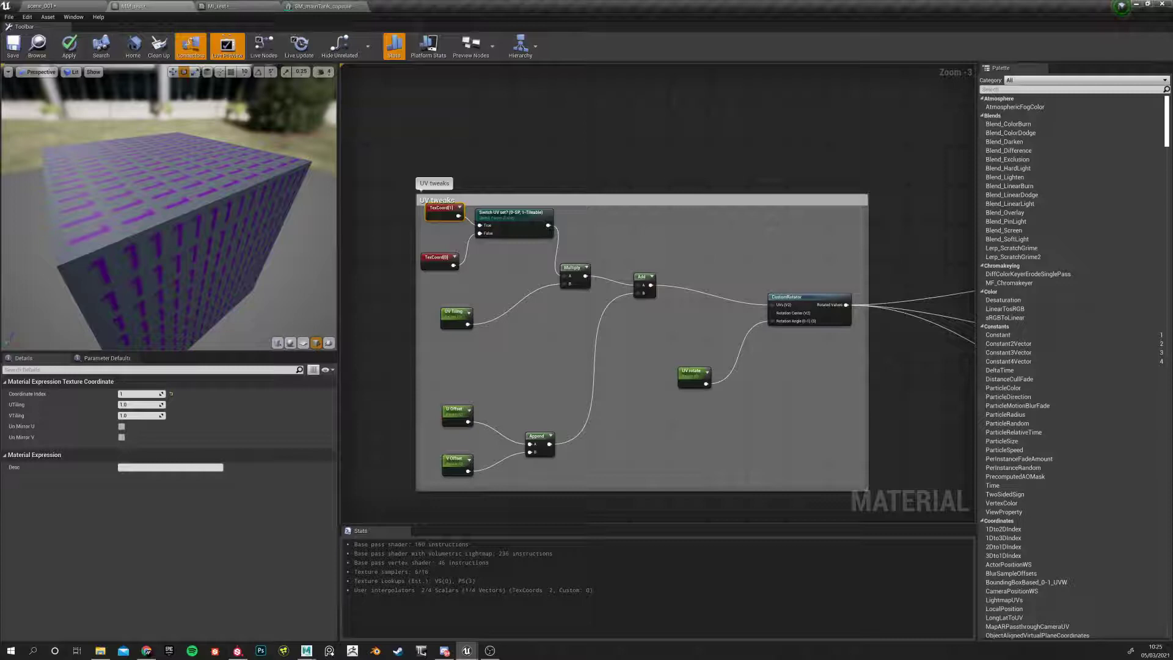
Switch to Maya, close the open UV Editor and select the SM_MainTank_body_02_low mesh, framing it in the view
mouse_move(306, 650)
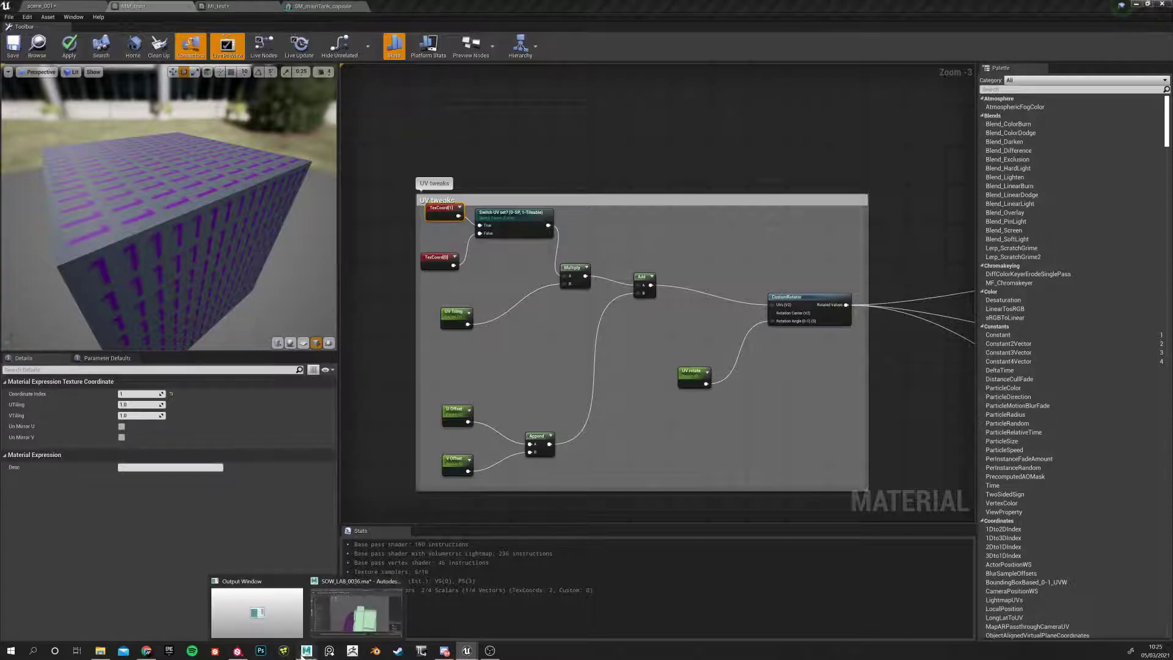
left_click(342, 605)
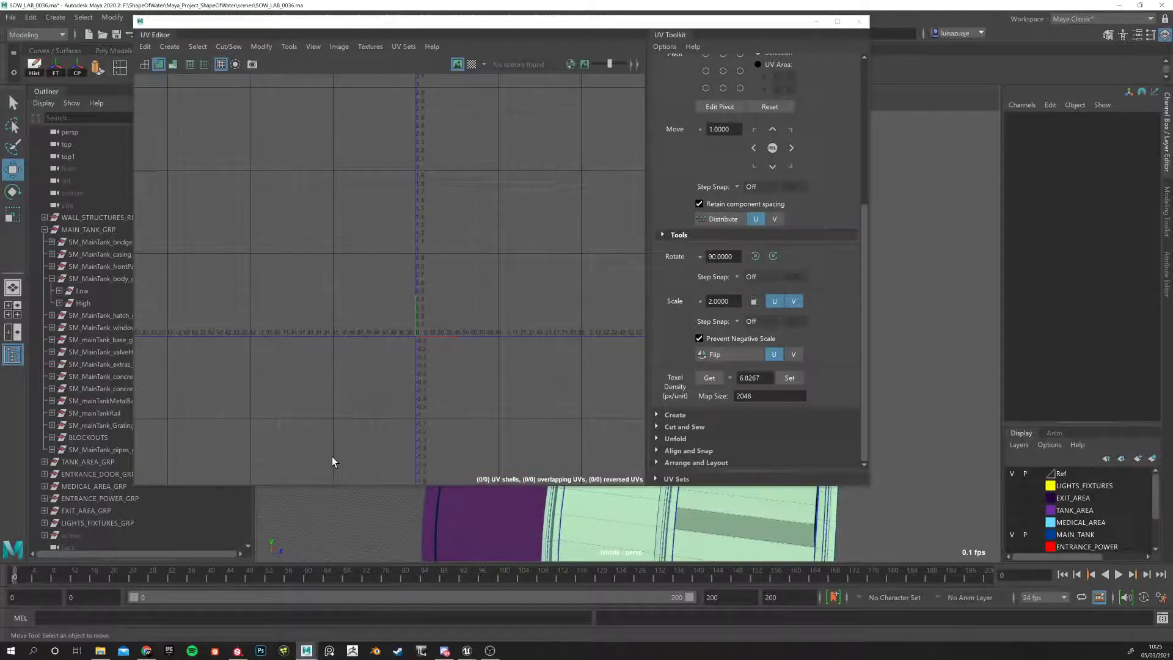
left_click(859, 21)
left_click(561, 346)
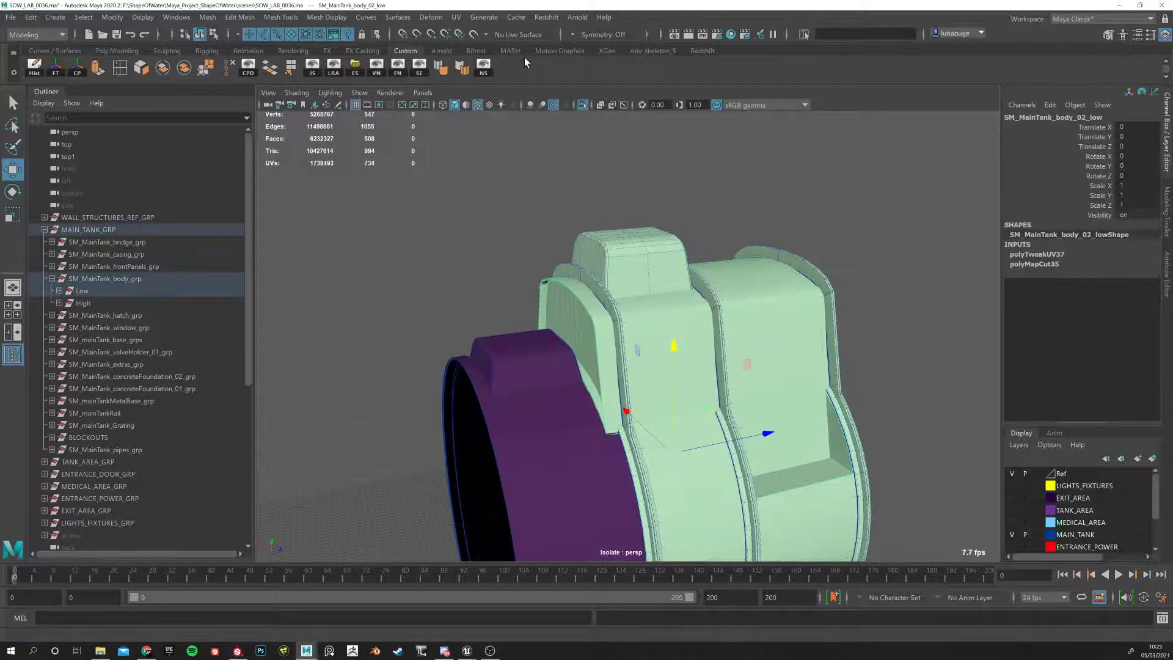
key("f")
Reopen the UV Editor for the selected tank body mesh, then move and narrow its window to uncover the model
left_click(483, 18)
left_click(479, 20)
left_click(473, 20)
mouse_move(457, 17)
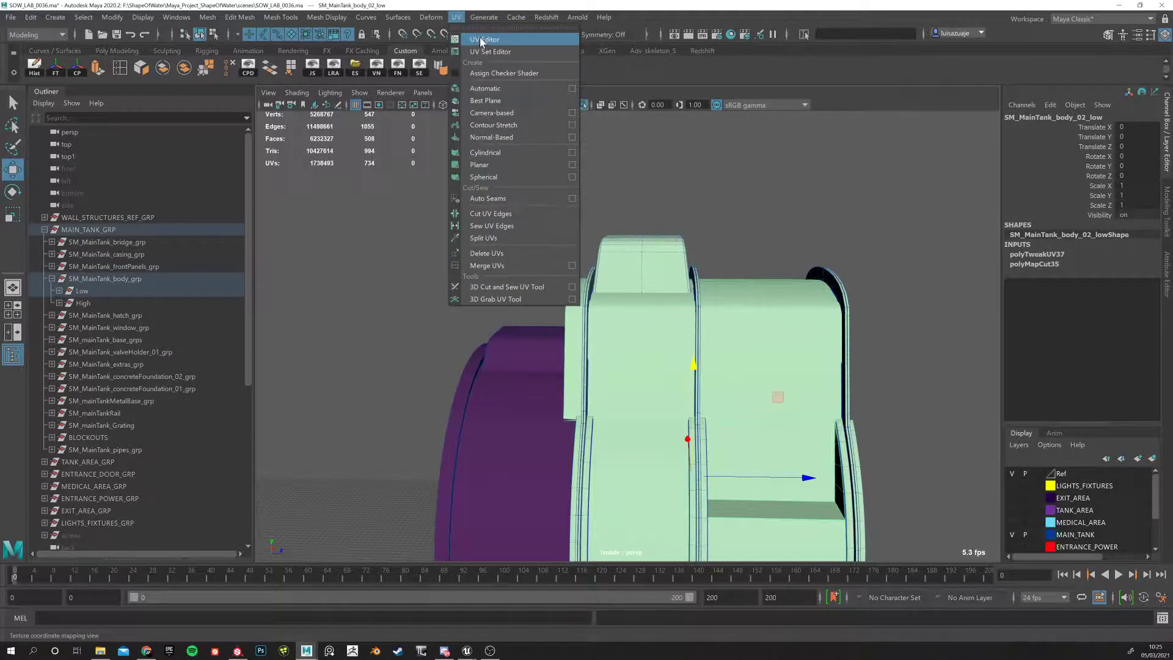
left_click(479, 37)
left_click_drag(437, 22, 288, 57)
left_click_drag(720, 145, 518, 219)
Examine the tank body from several angles and compare its map1 and uvSet layouts in the UV Editor
middle_click_drag(723, 272, 747, 191, "alt")
left_click_drag(652, 225, 731, 270, "alt")
left_click_drag(800, 281, 744, 257, "alt")
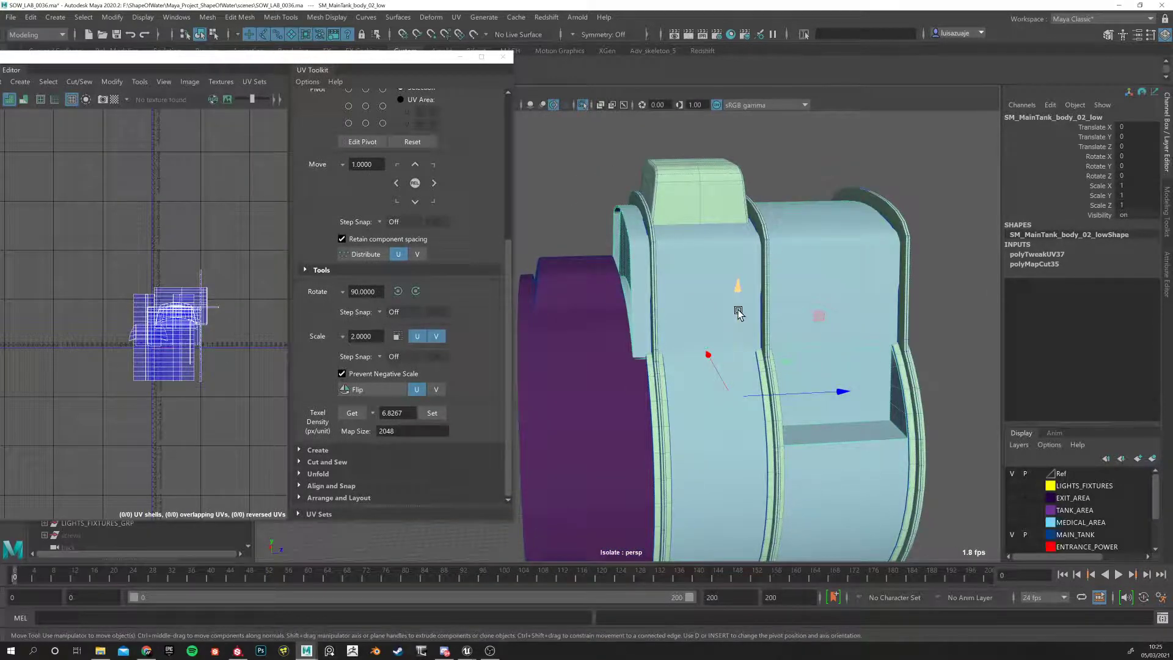
left_click_drag(707, 379, 733, 464, "alt")
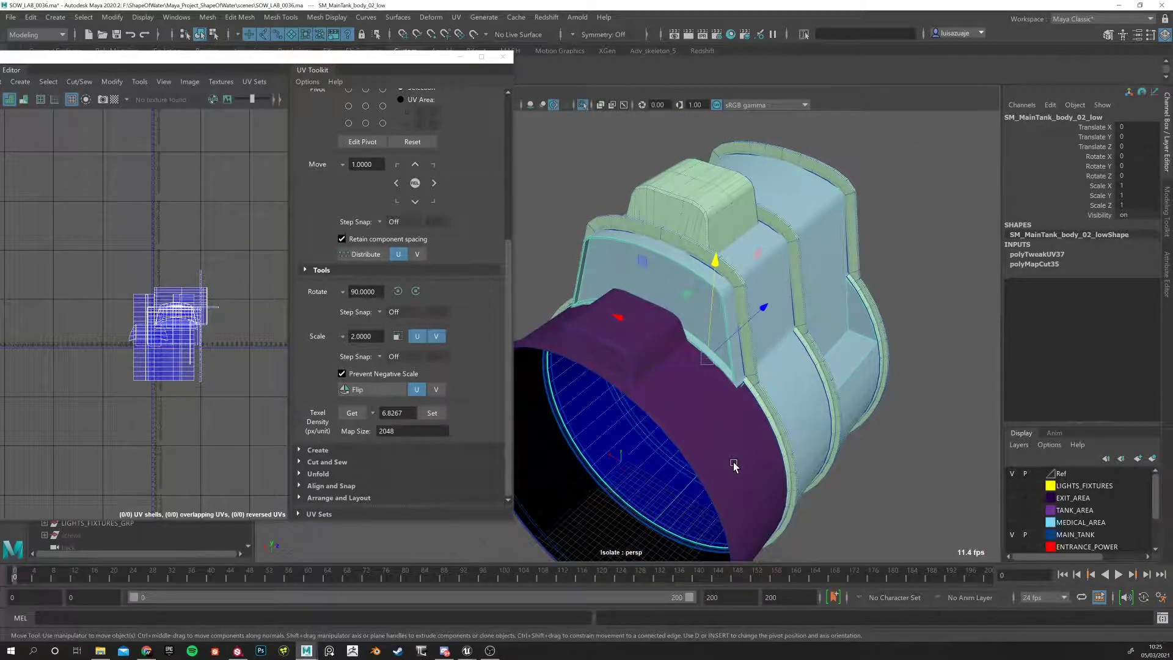
left_click_drag(738, 424, 702, 378, "alt")
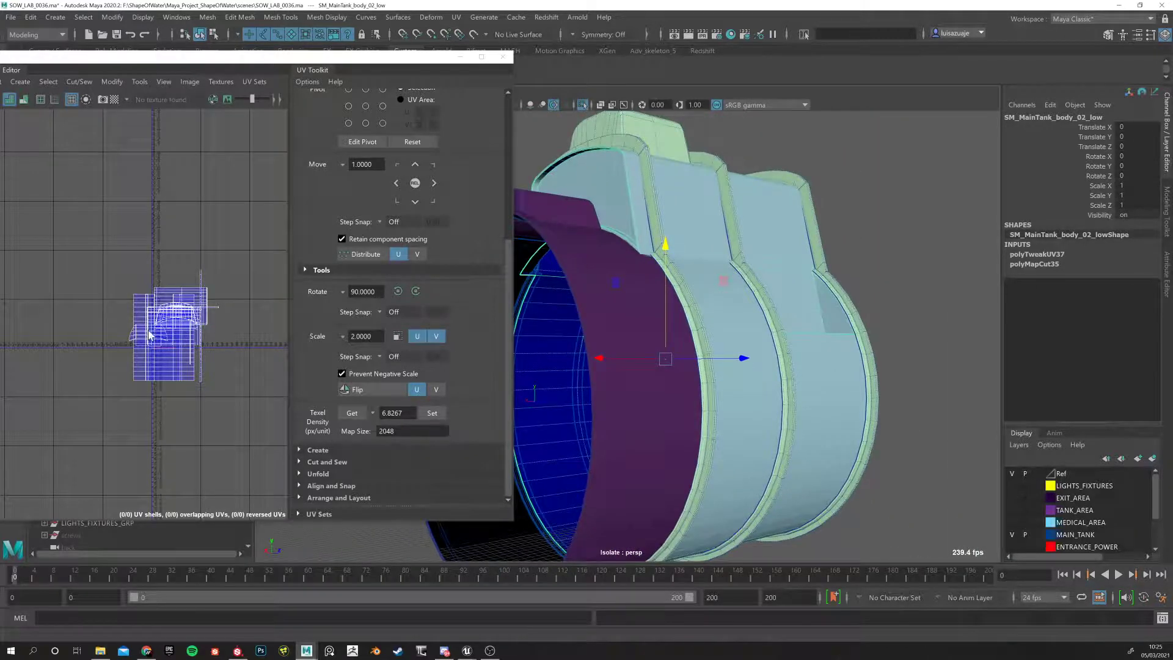
left_click(254, 81)
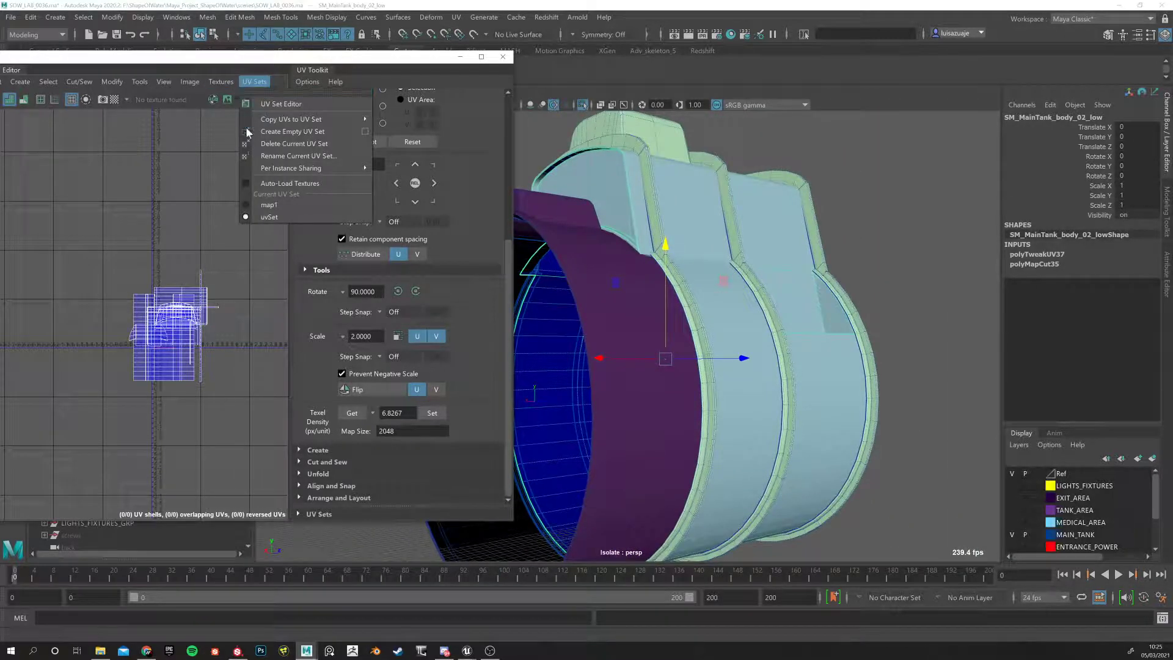
left_click(259, 205)
left_click(253, 81)
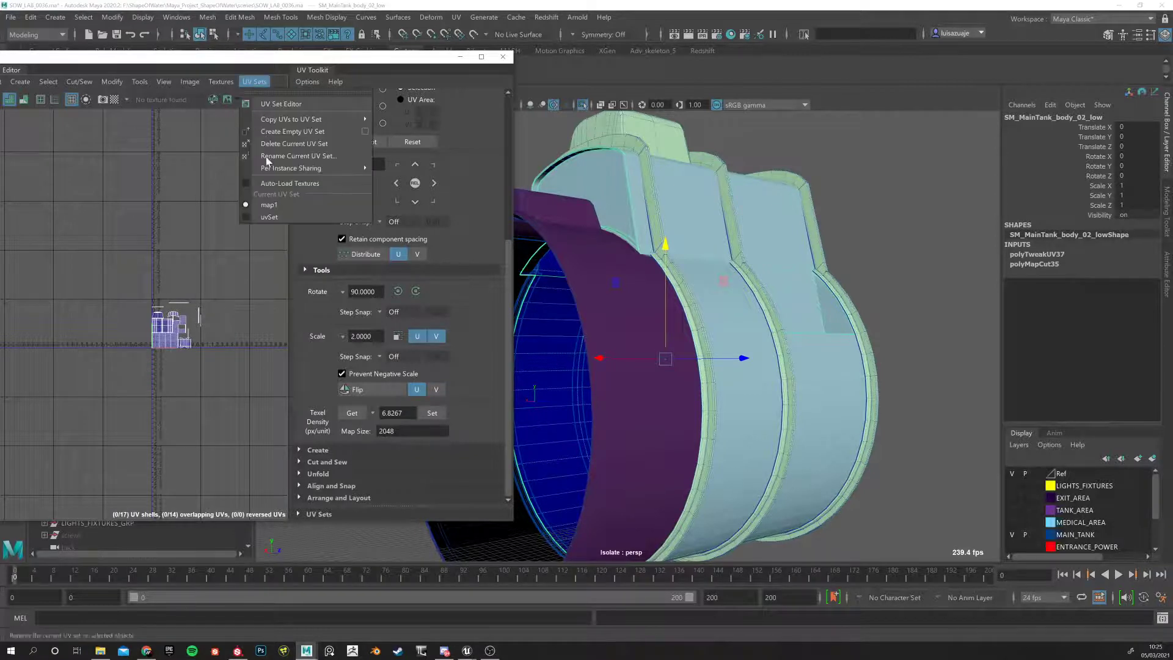
left_click(263, 217)
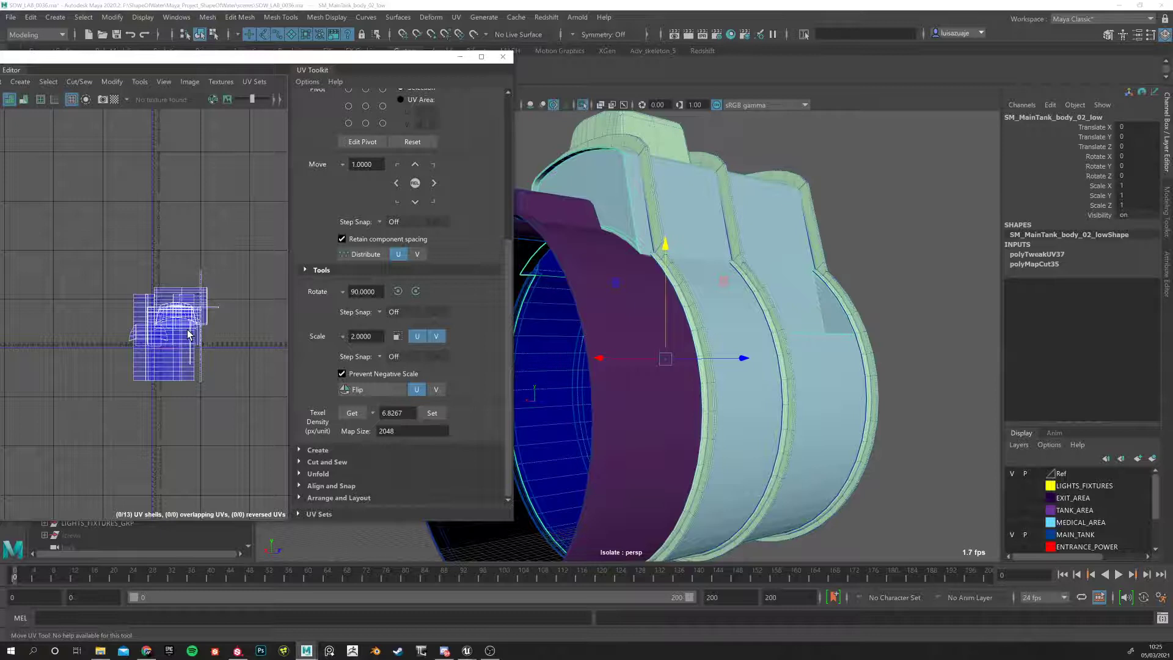
Copy the tank body's uvSet UVs into a new UV set, check the list of sets, and undo the copy
left_click(254, 81)
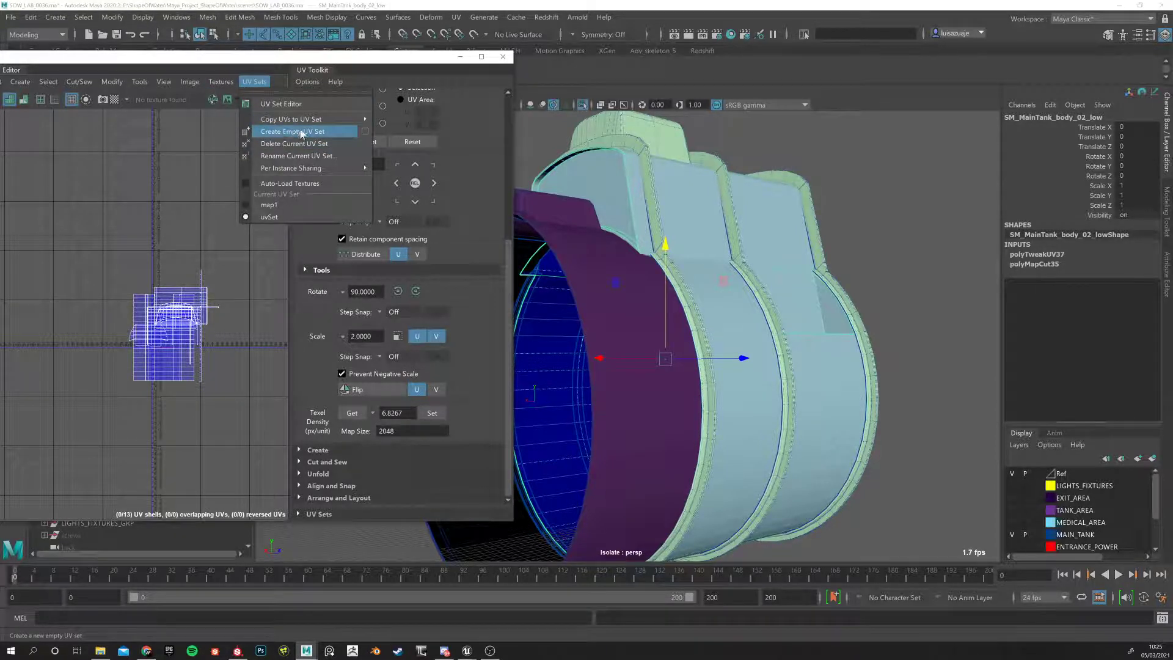
mouse_move(308, 120)
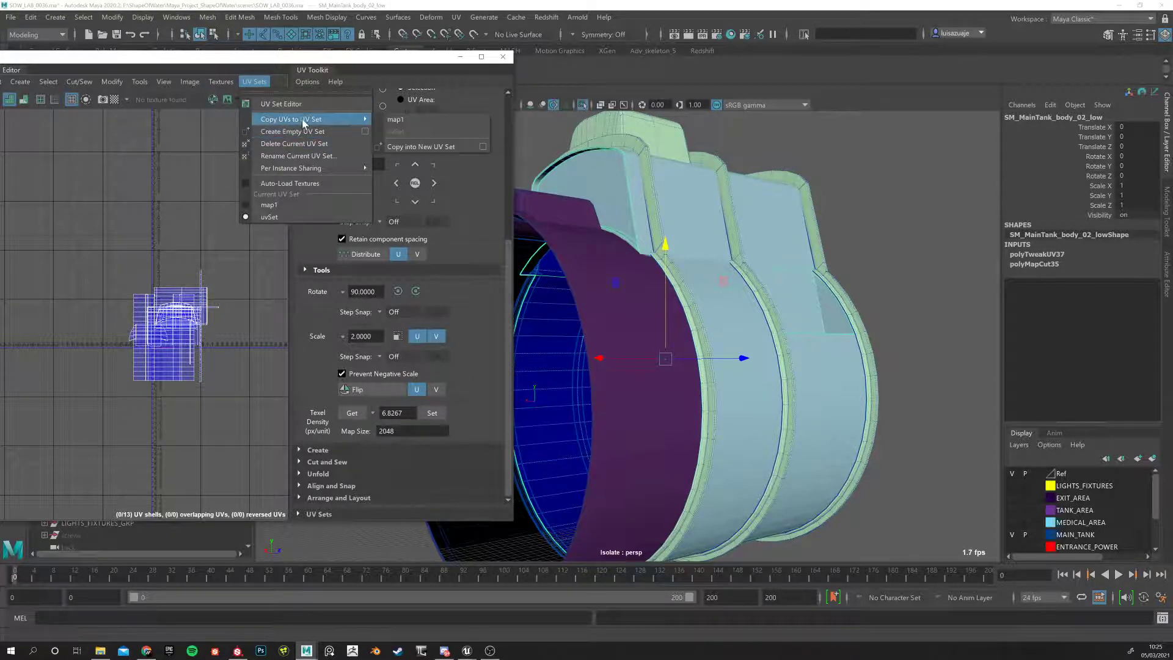
left_click(430, 148)
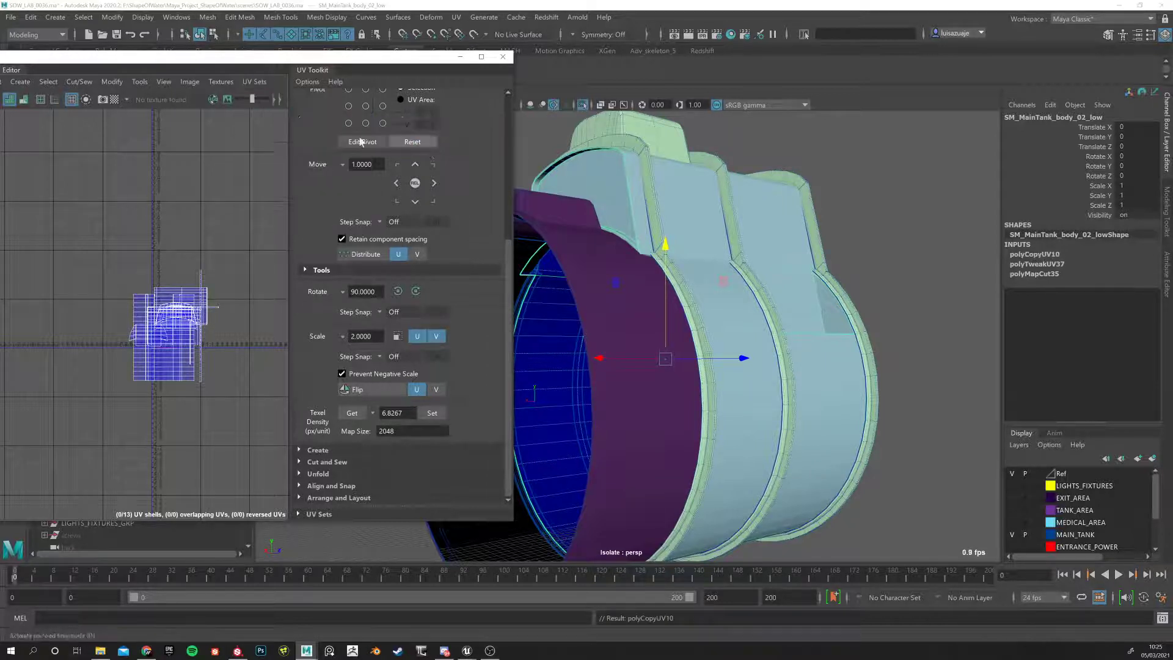
left_click(254, 82)
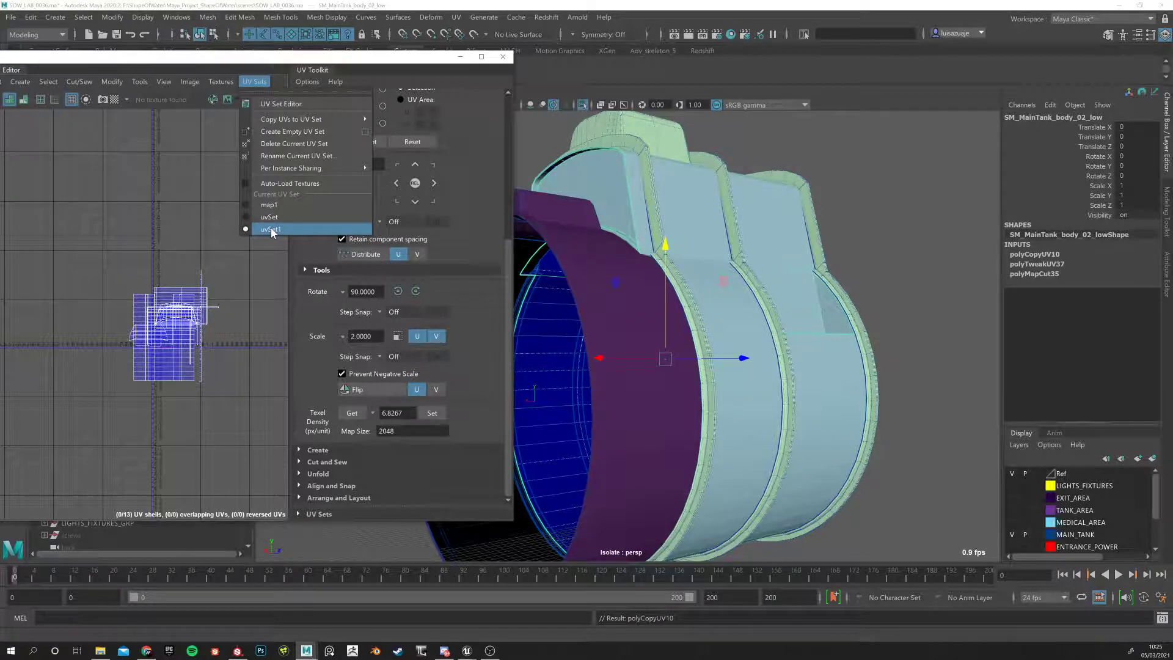
left_click(223, 252)
key("ctrl+z")
key("ctrl+z")
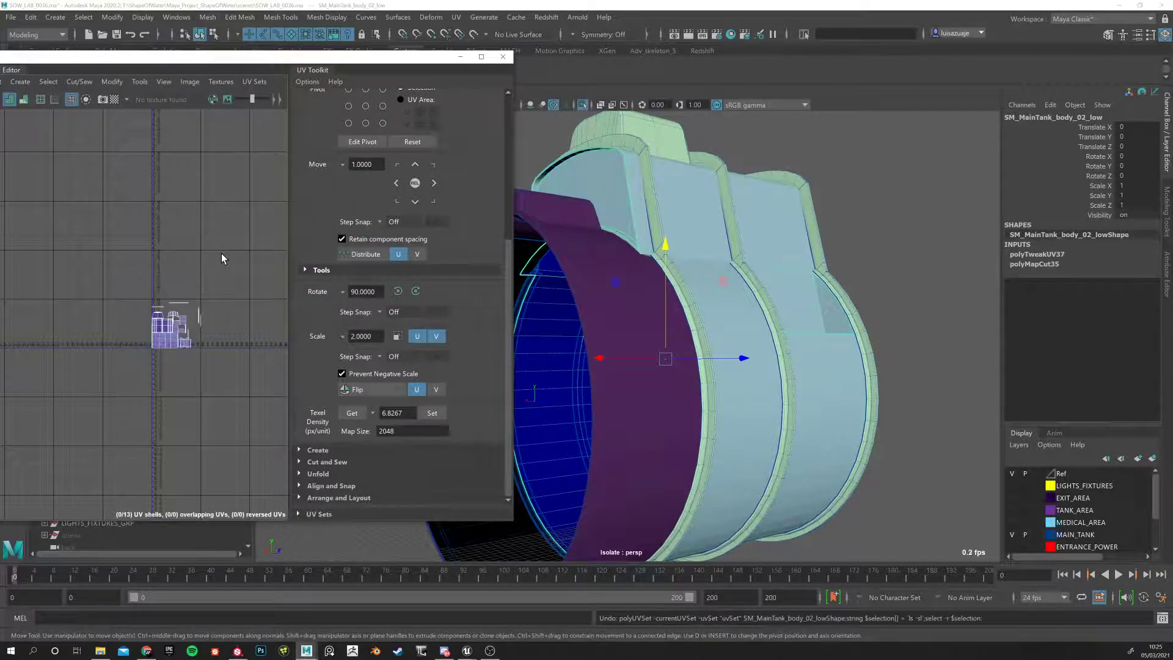
Check the tank body's current UV set, inspect the map1 shells up close and close the UV Editor
left_click(253, 81)
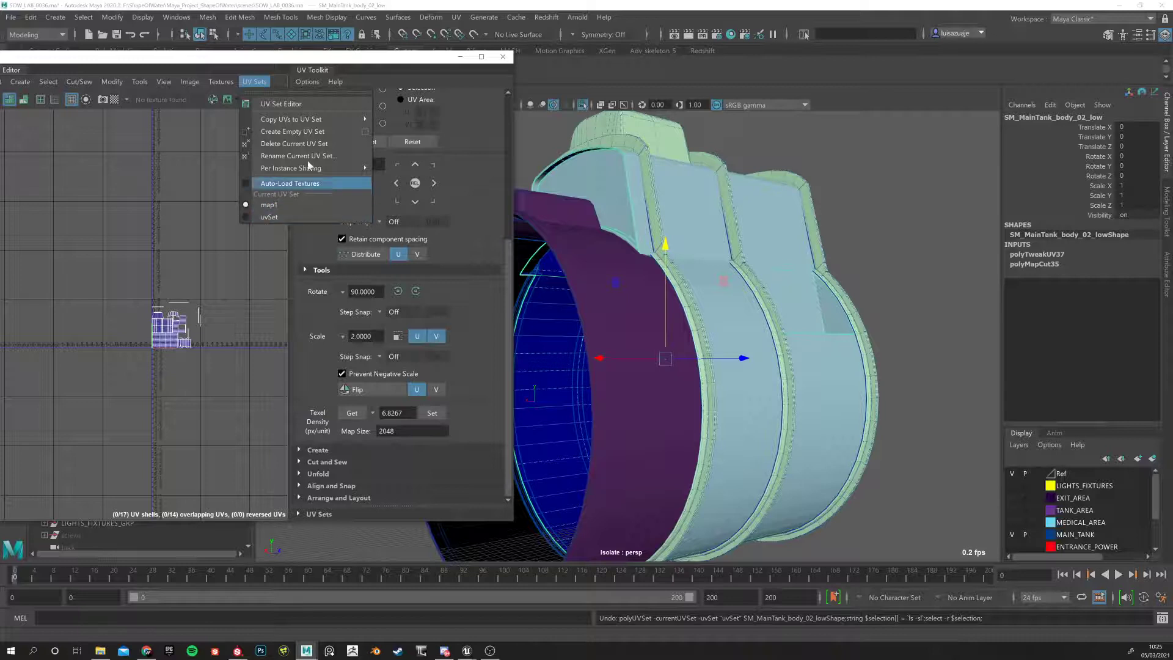
left_click(178, 241)
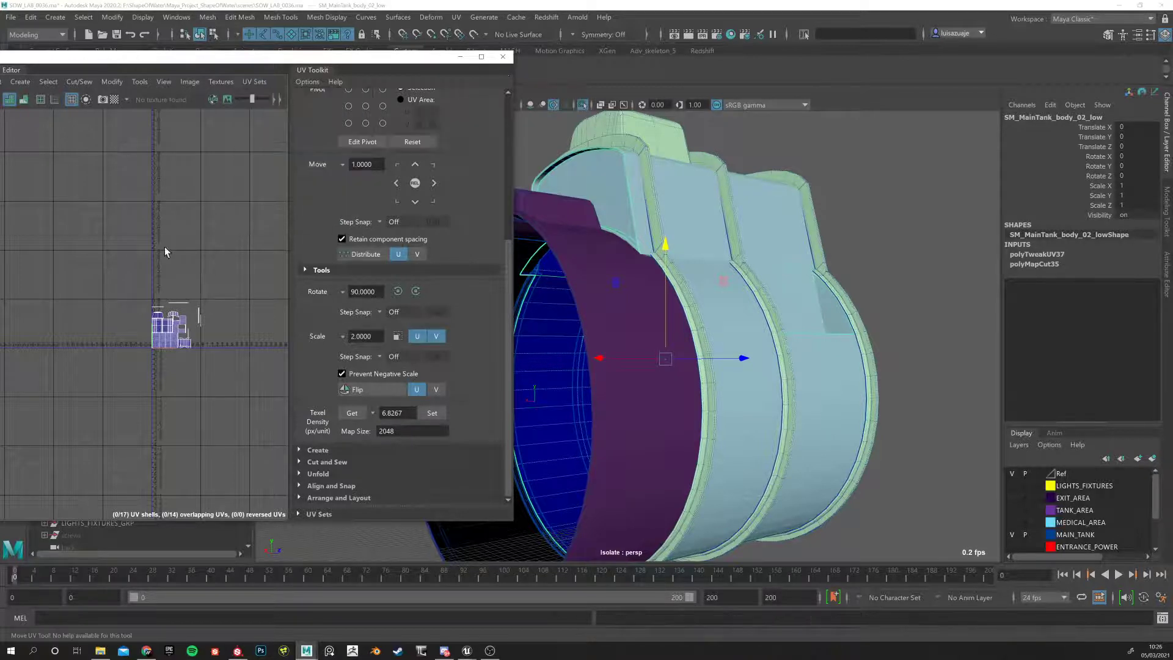
middle_click_drag(153, 289, 168, 294, "alt")
scroll(169, 299, "up", 5)
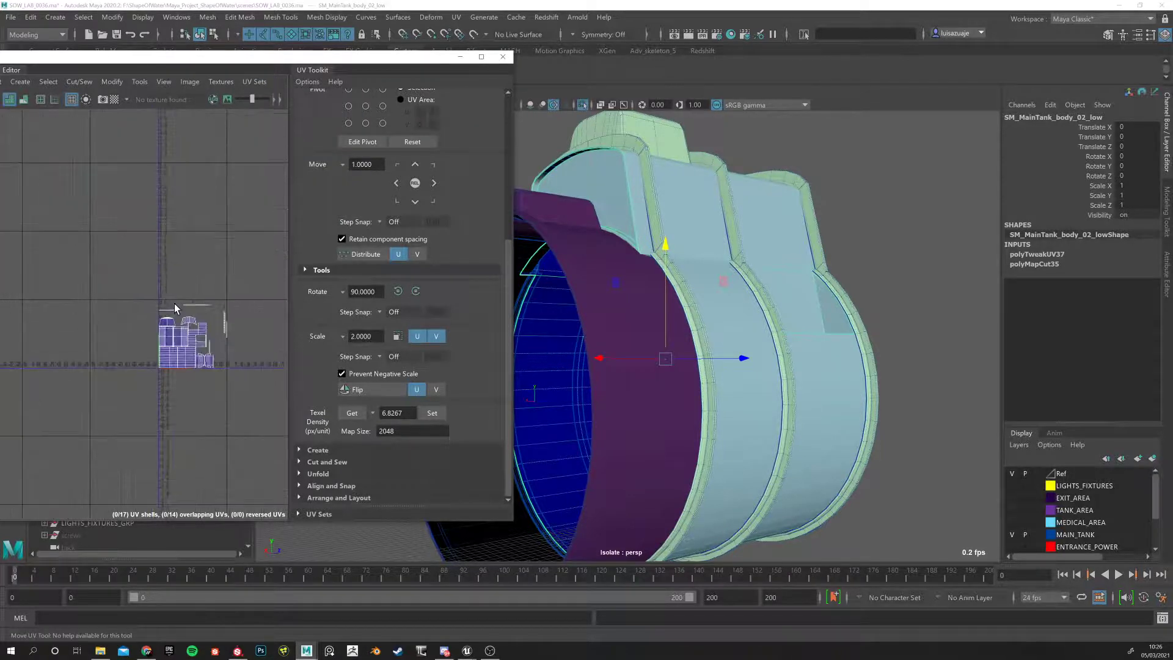
scroll(153, 303, "down", 3)
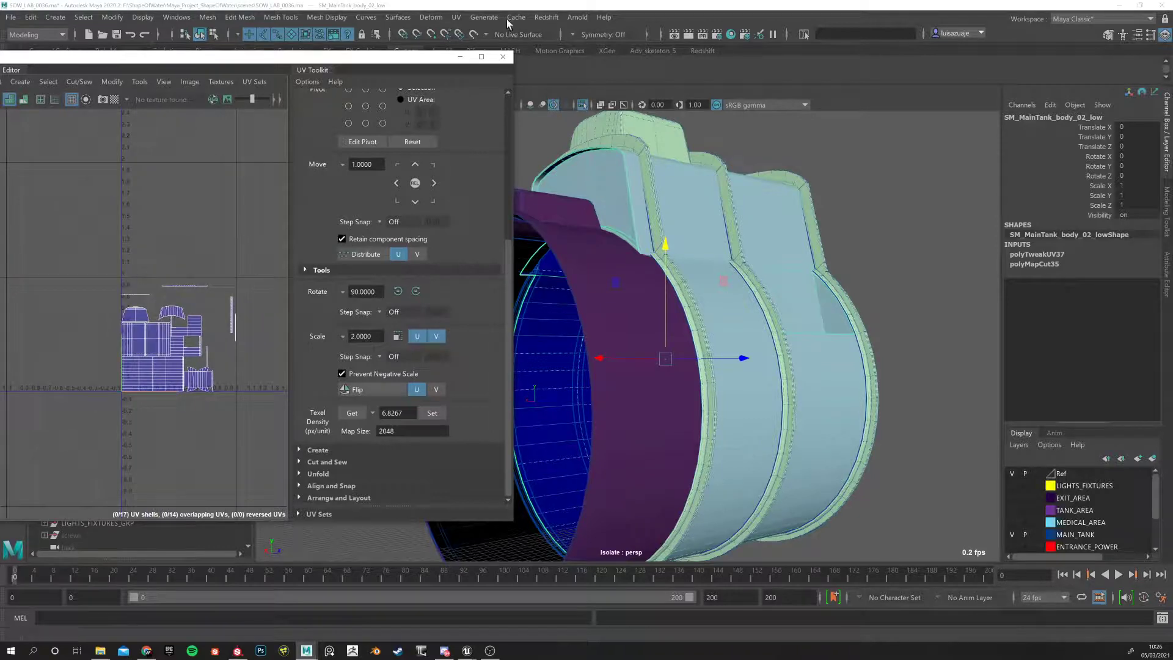
left_click(503, 56)
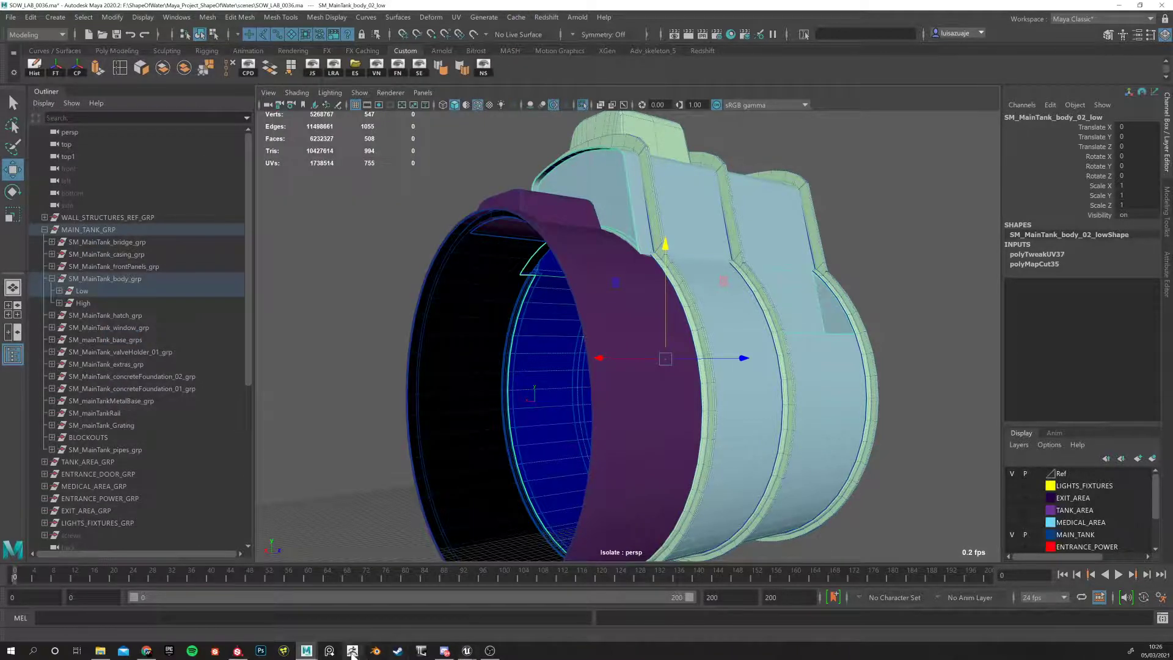
Switch to Unreal Engine, overlay UV Channel 0 on the SM_mainTank_capsule mesh, and remove the overlay
mouse_move(466, 649)
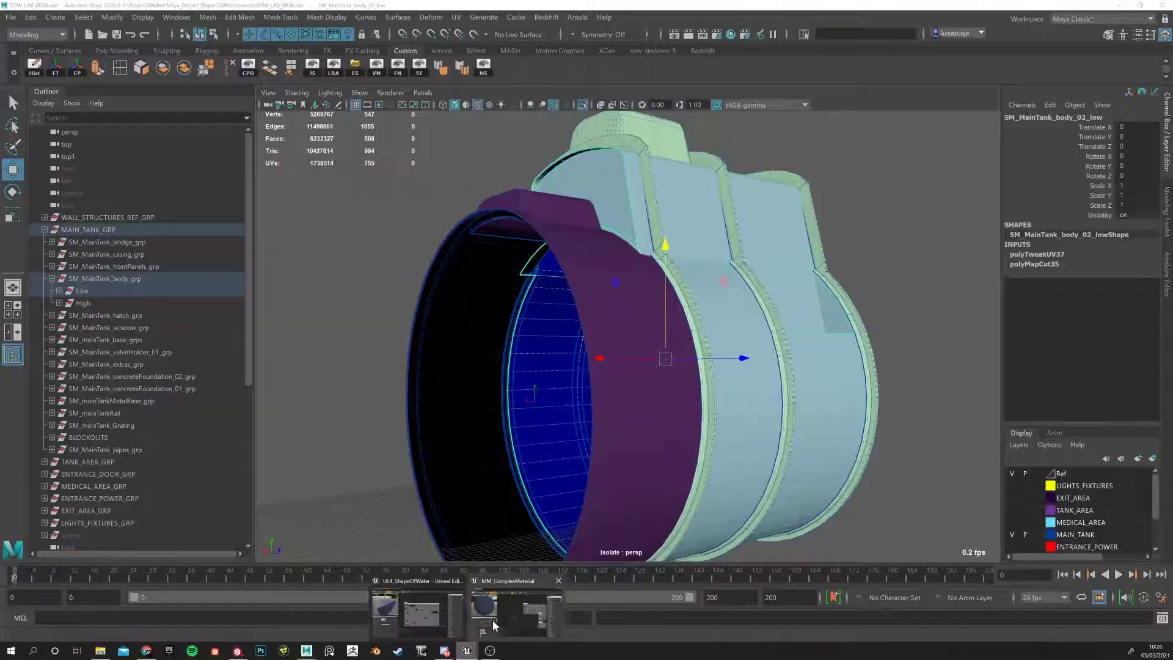
left_click(490, 620)
left_click(67, 6)
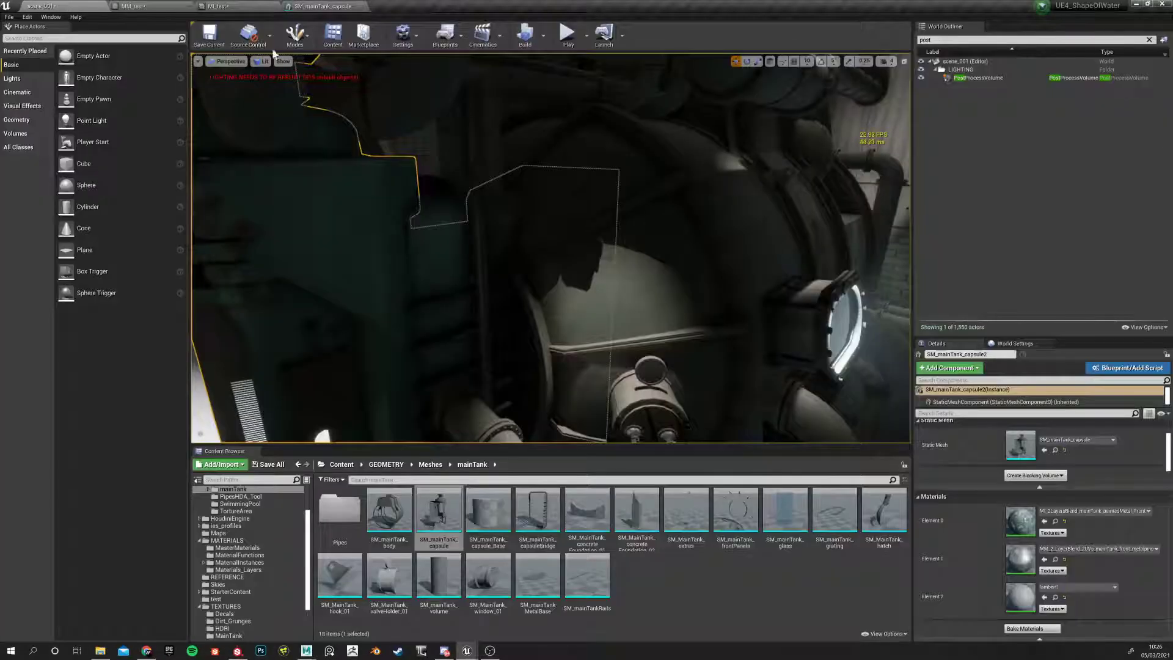
left_click(309, 6)
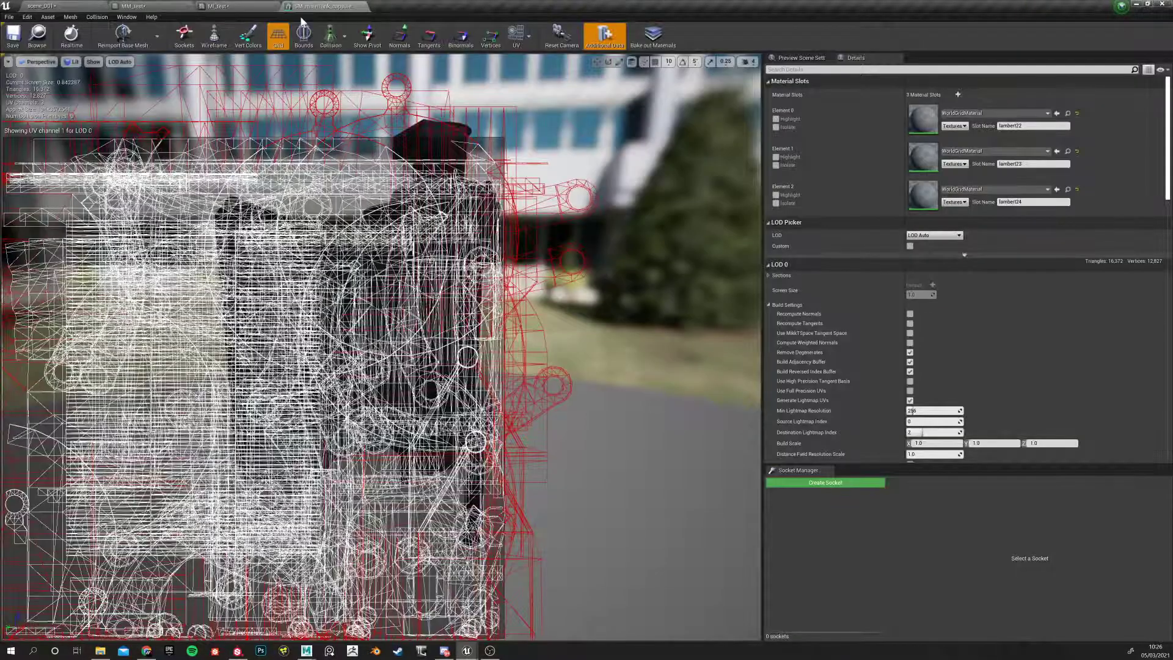
left_click(529, 37)
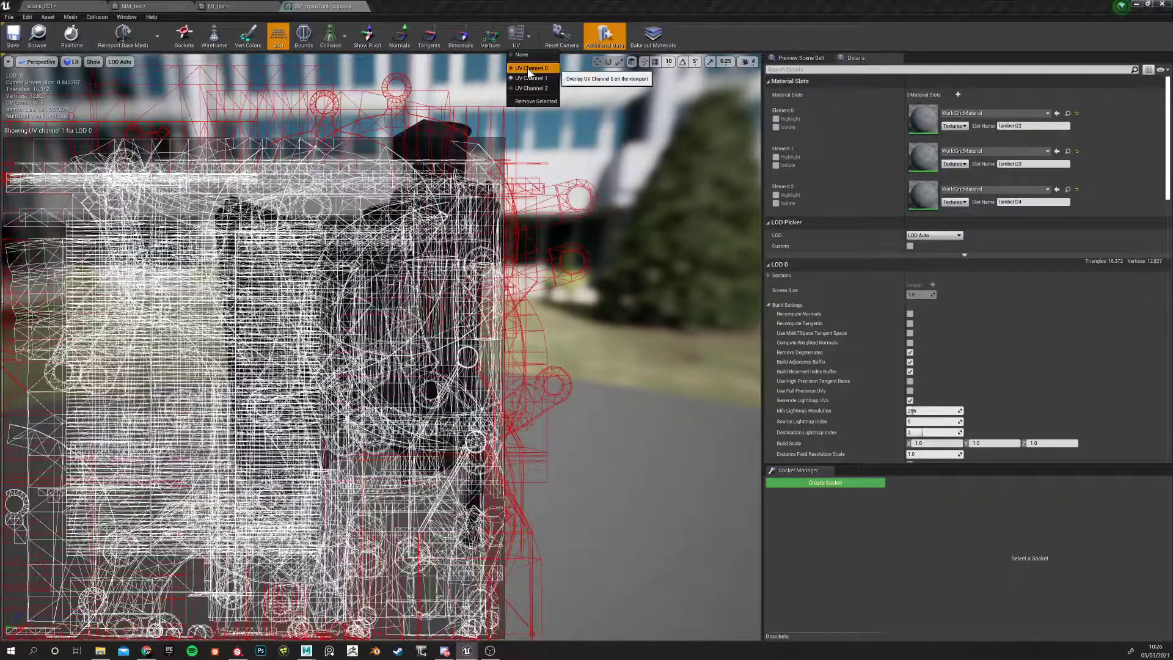
left_click(530, 68)
left_click(529, 38)
left_click(521, 54)
left_click_drag(304, 331, 703, 349)
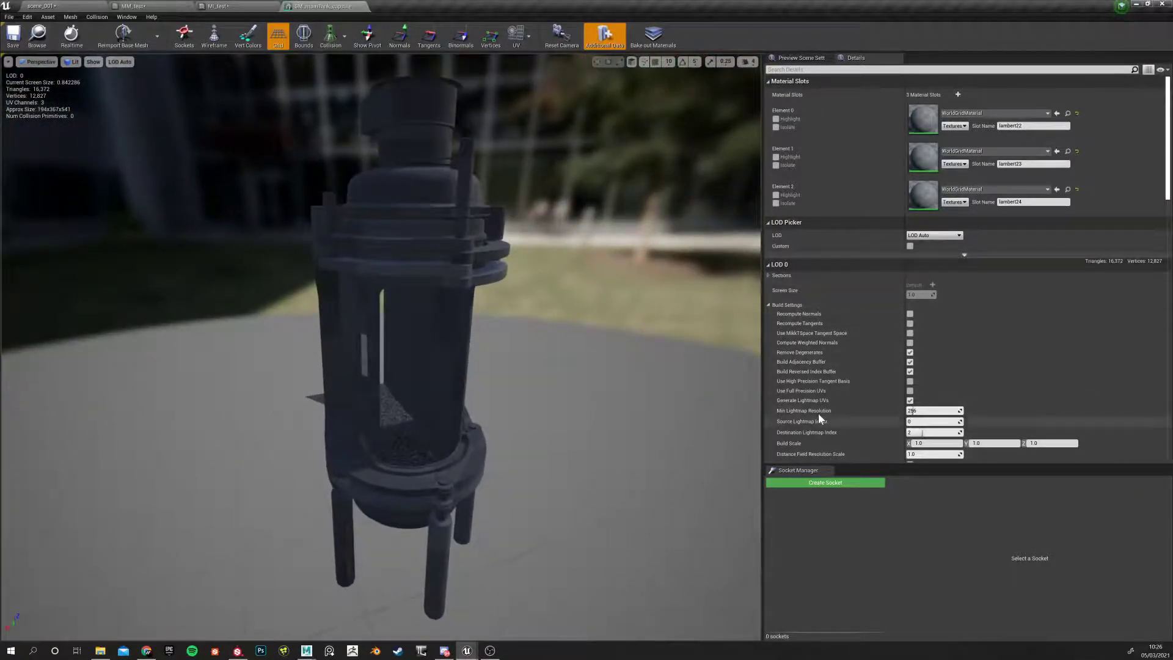
Review the capsule mesh's lightmap build settings, overlay UV Channel 2, and close the mesh editor
scroll(819, 413, "down", 1)
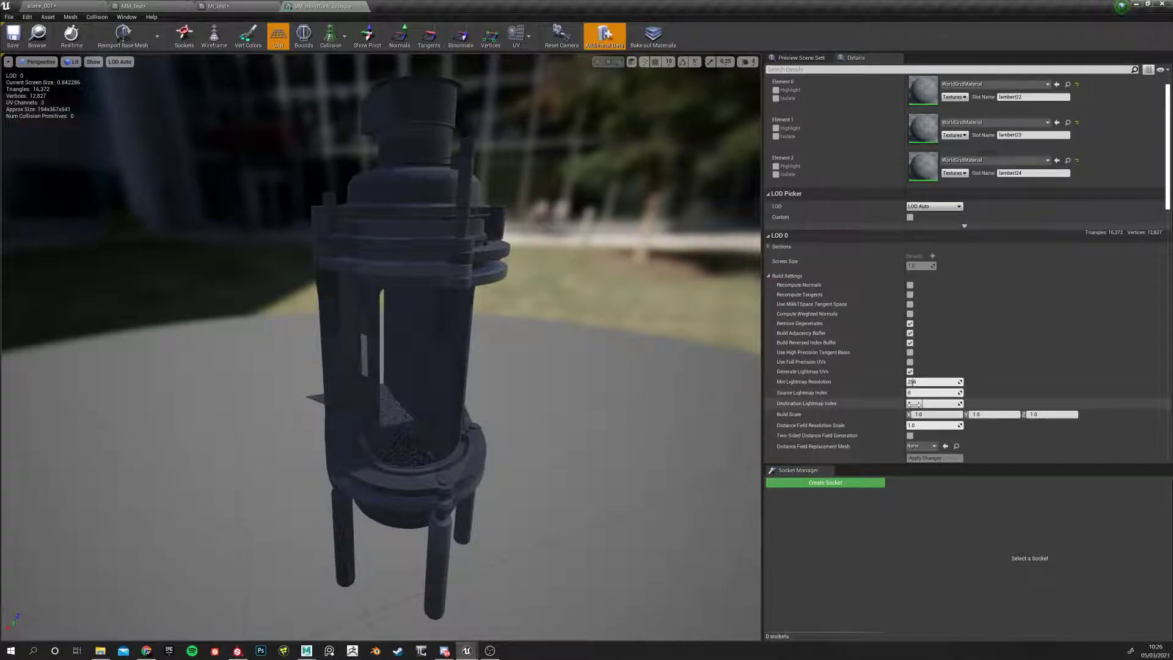
scroll(914, 403, "down", 1)
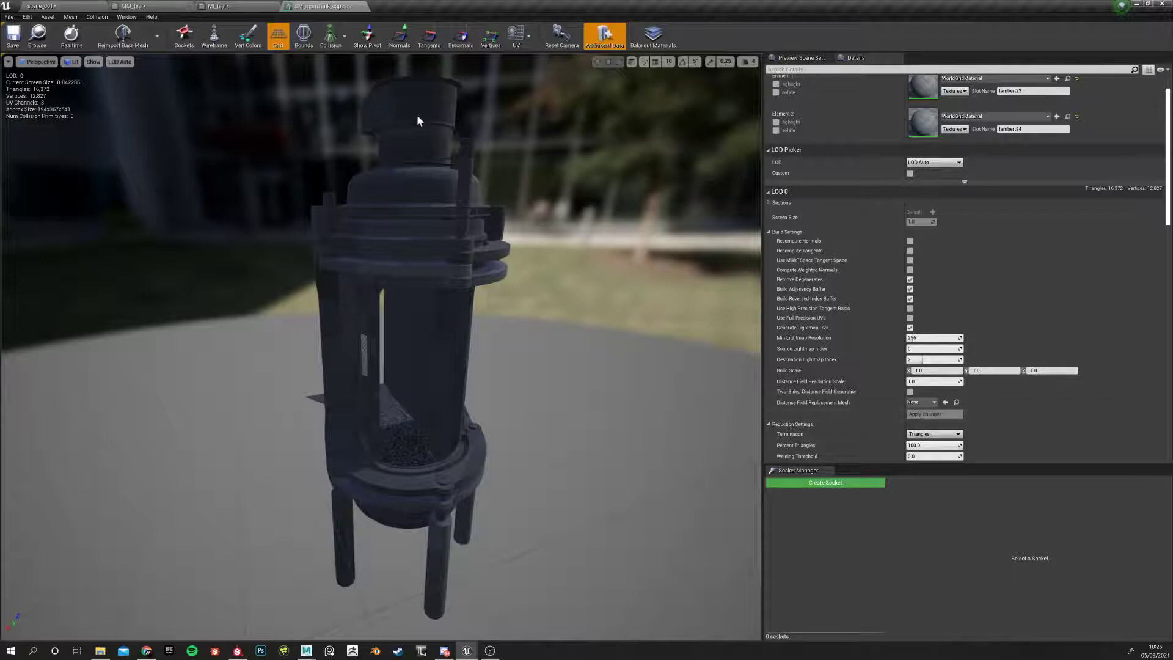
left_click(516, 35)
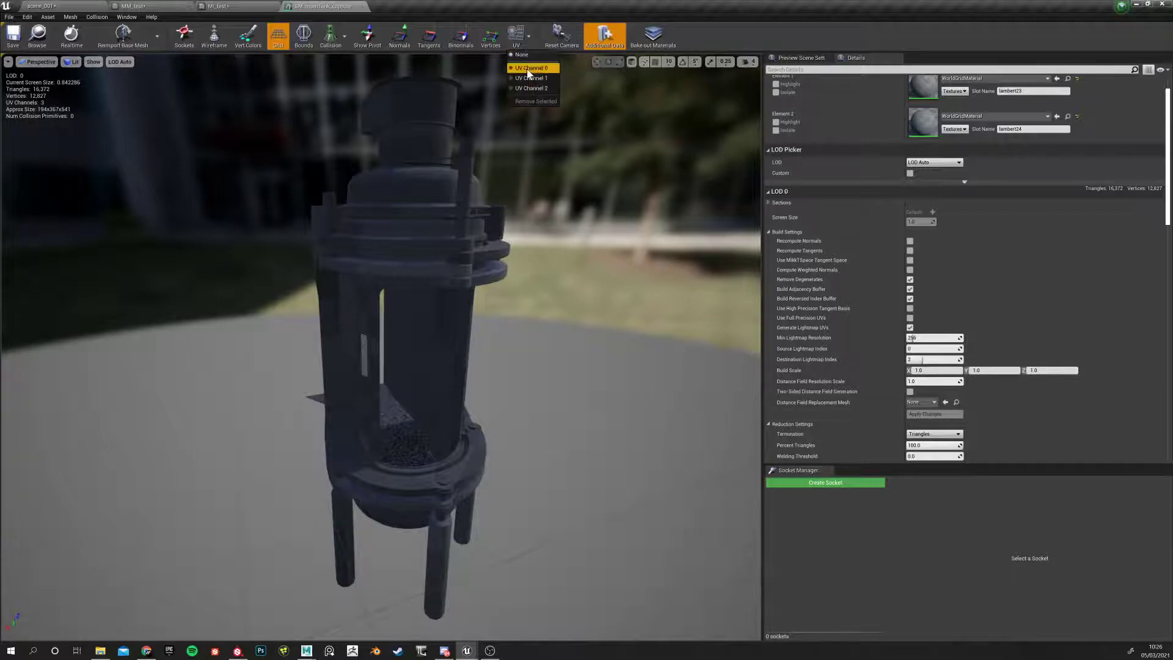
left_click(527, 88)
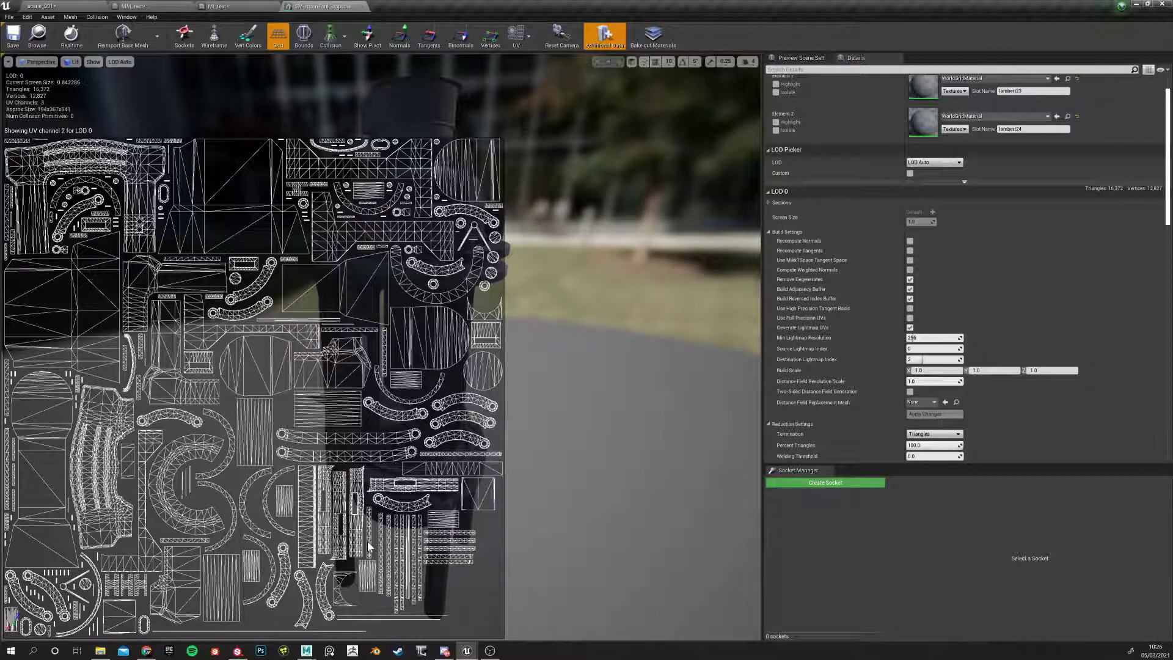
left_click(362, 7)
Turn off Switch UV set in MI_test and inspect the texture on the capsule's interior surfaces
left_click_drag(192, 273, 268, 278)
mouse_move(119, 318)
left_mouse_down()
mouse_move(153, 315)
mouse_move(122, 314)
left_mouse_up()
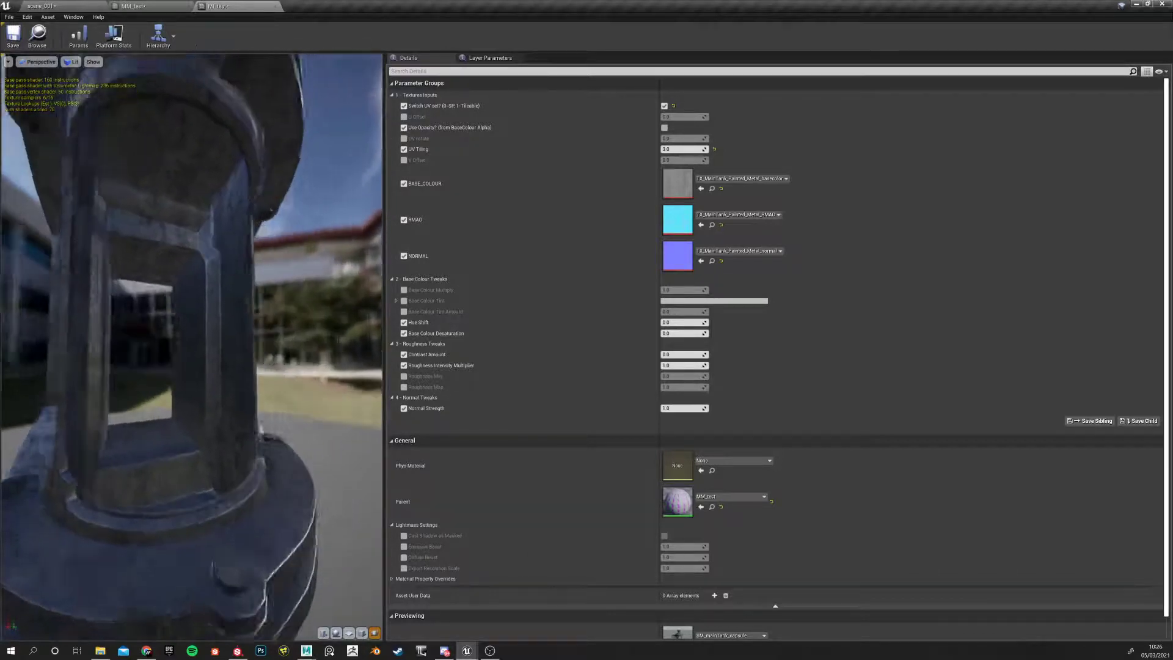
right_click_drag(122, 314, 122, 348)
left_click_drag(122, 348, 94, 257)
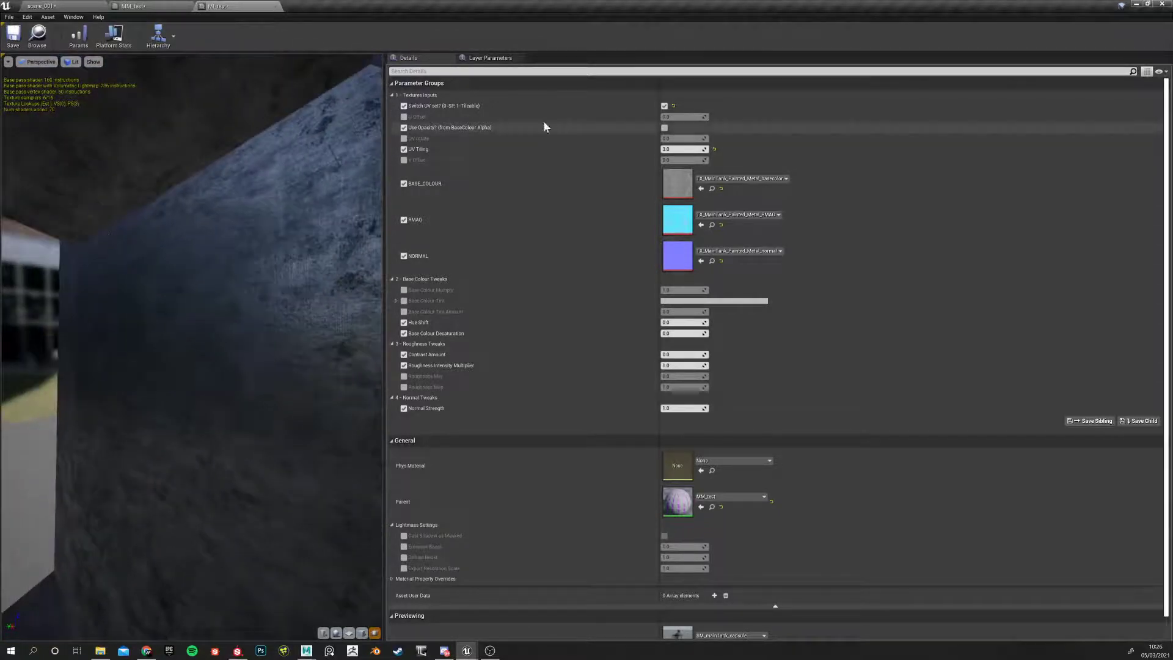
left_click(665, 106)
left_click_drag(158, 282, 317, 164)
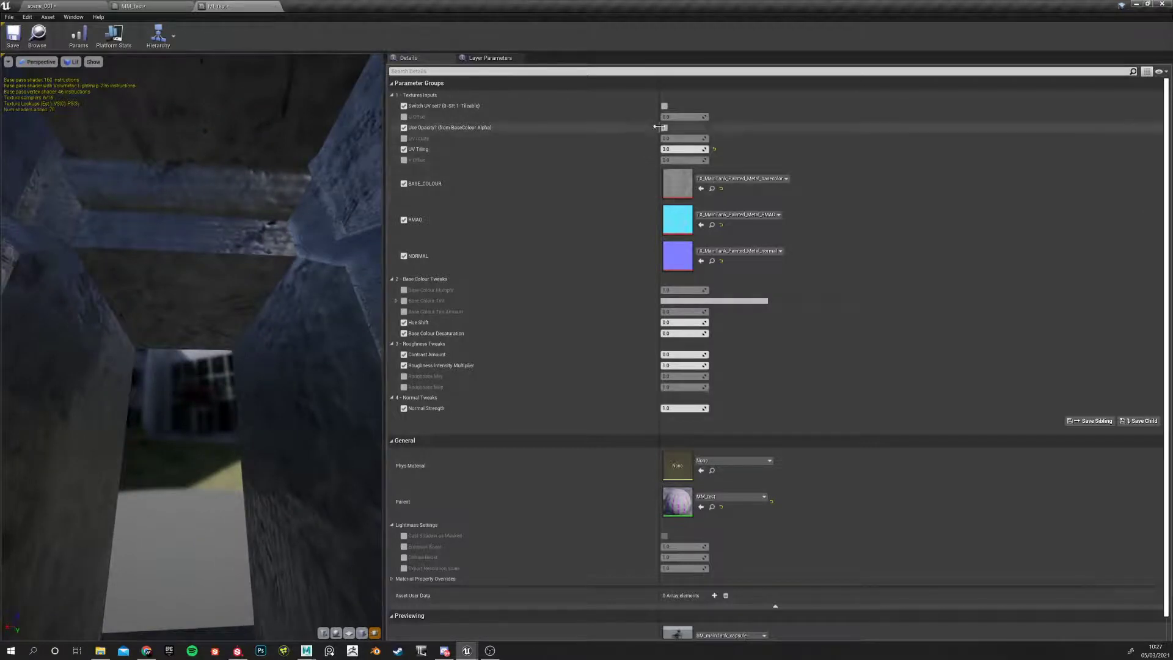
Examine how the metal texture runs over the capsule's outer frame and interior beams in the MI_test preview
left_click_drag(254, 220, 185, 239)
left_click_drag(84, 417, 178, 353)
left_click_drag(202, 303, 180, 267)
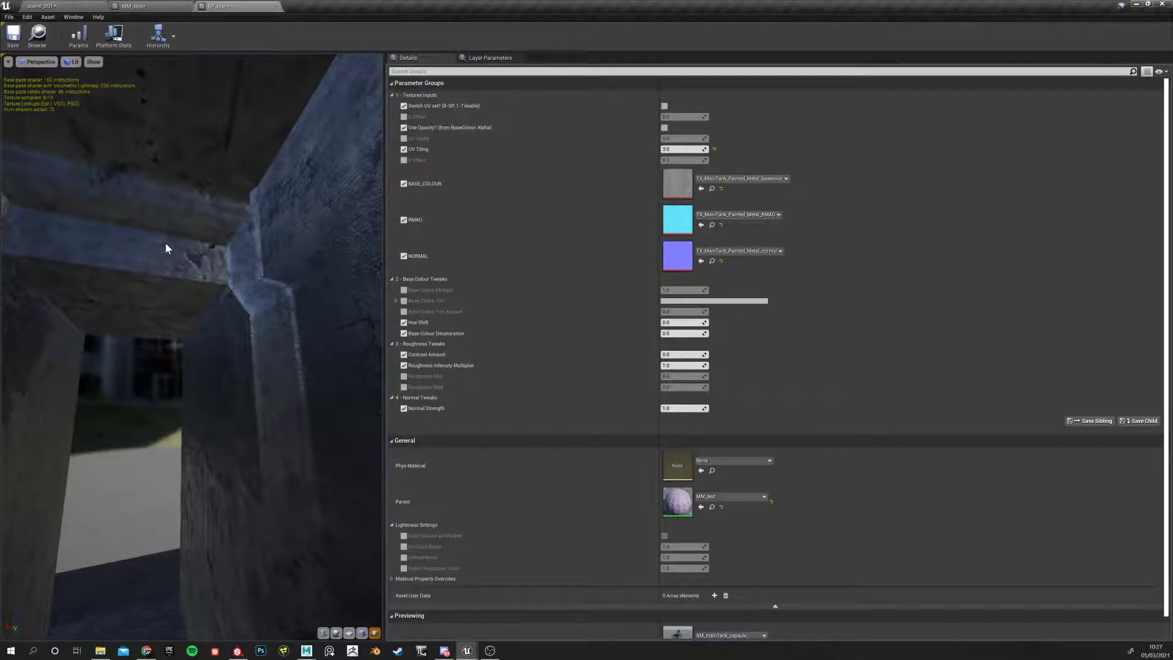
left_click_drag(128, 180, 204, 236)
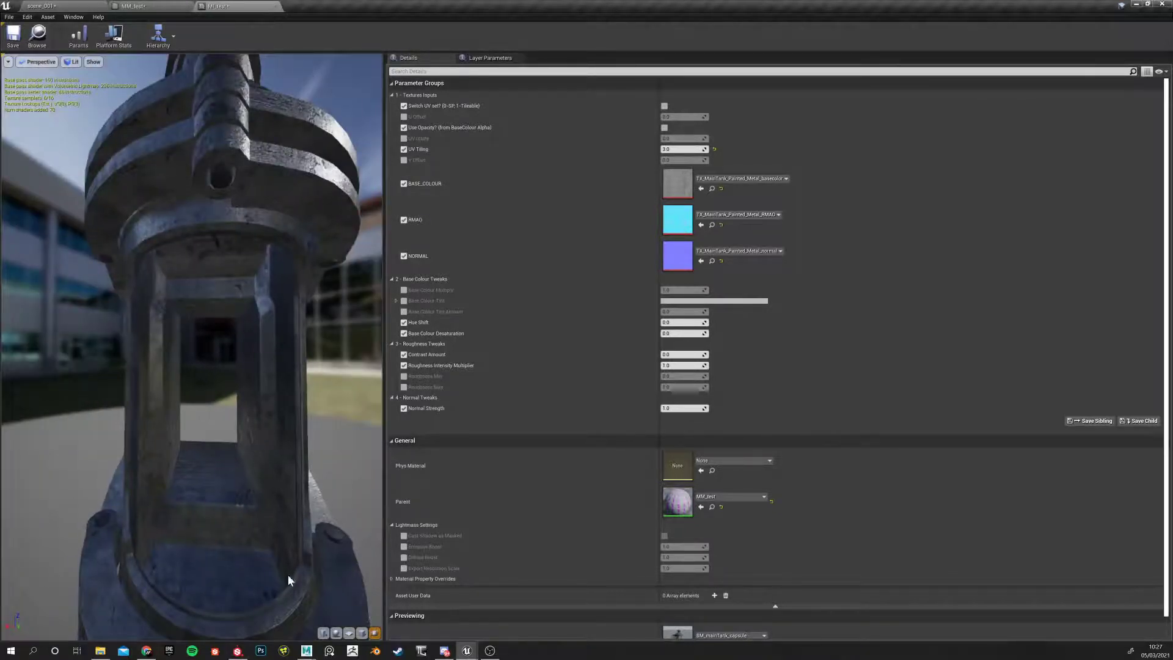
left_click_drag(212, 121, 211, 120)
left_click_drag(197, 347, 254, 228)
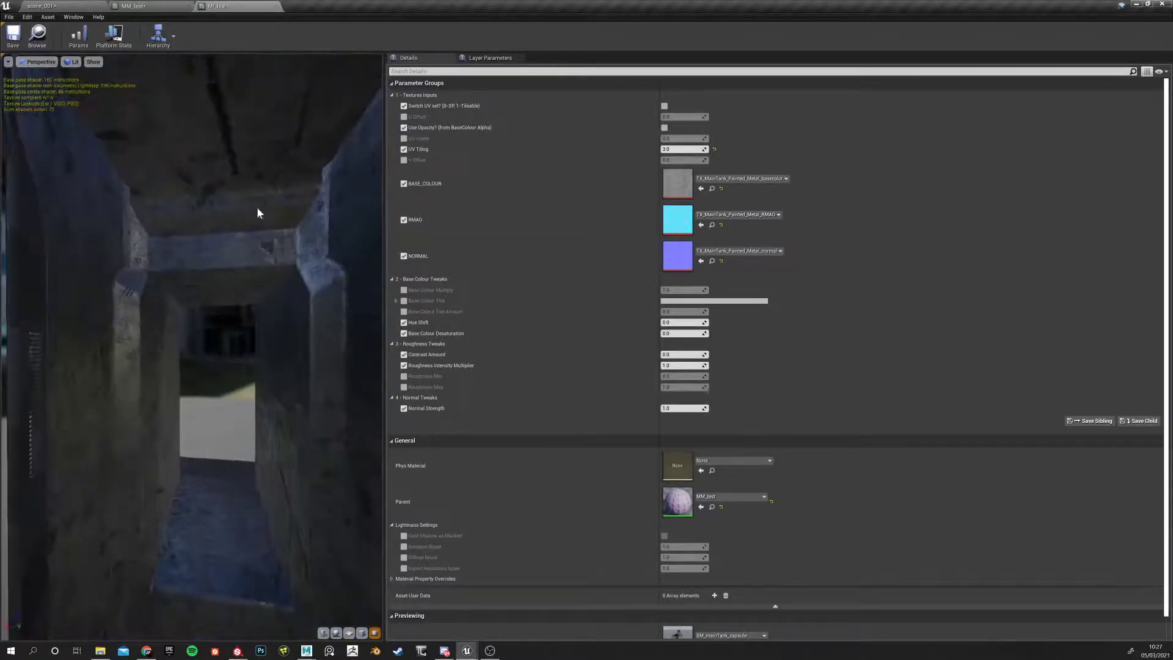
left_click_drag(140, 379, 229, 264)
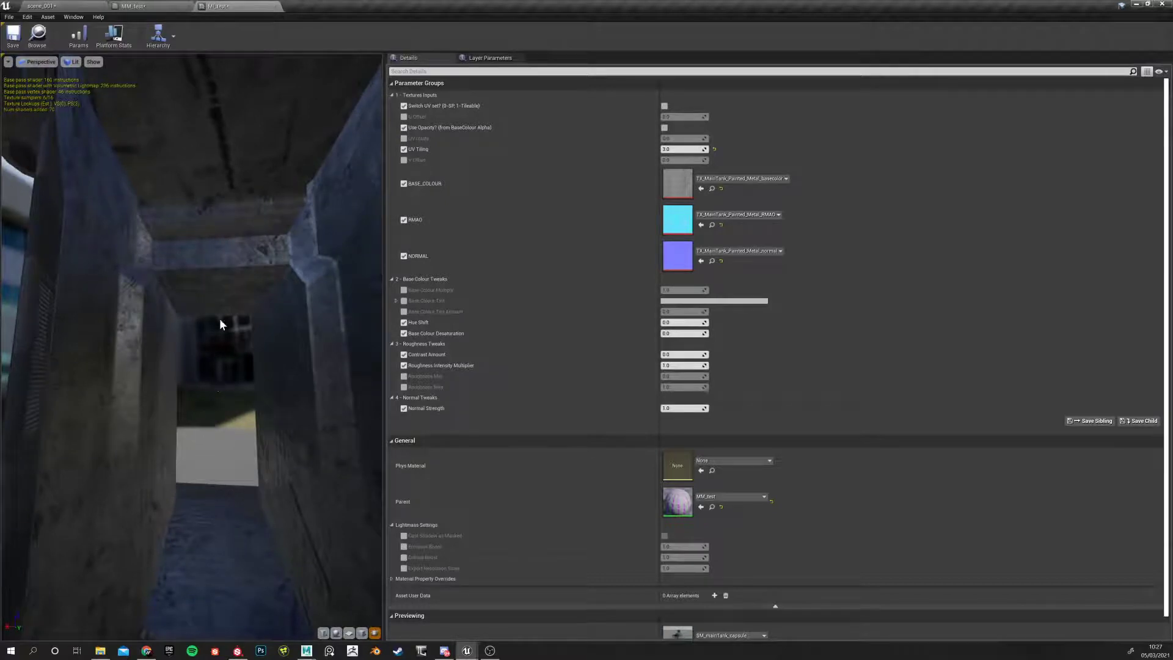
Switch to the scene_001 level and view the main tank capsule from closer and from the side
left_click(67, 3)
right_click_drag(427, 245, 202, 235)
key("w")
key("w")
key("s")
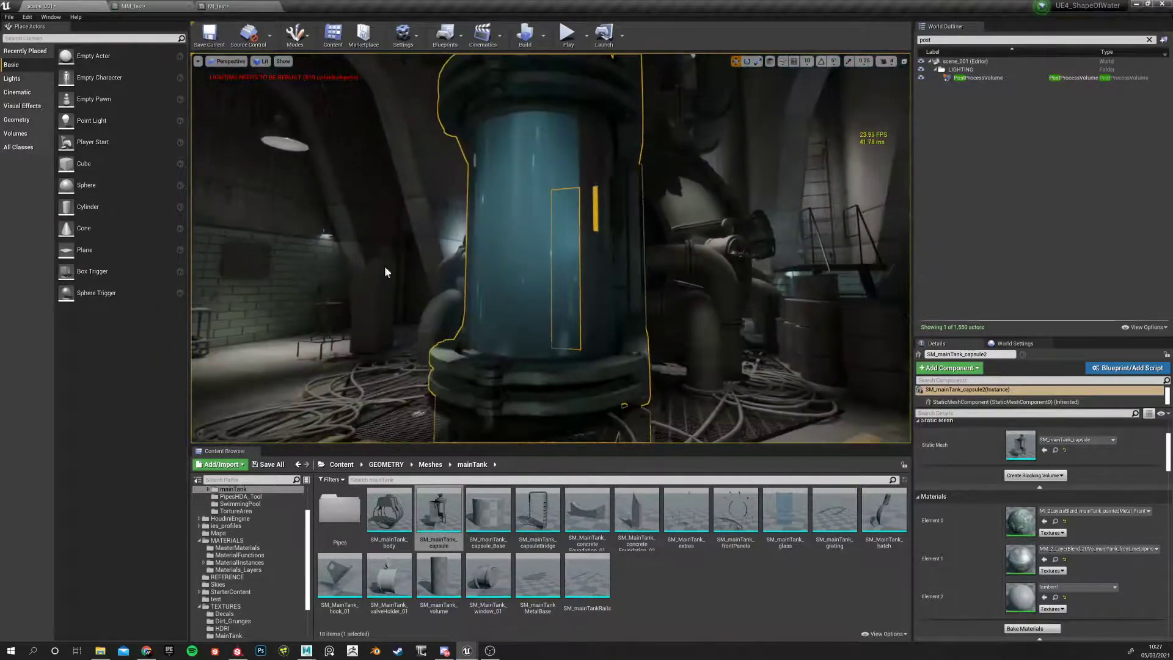
left_click(384, 270)
key("d")
right_click_drag(384, 269, 357, 275)
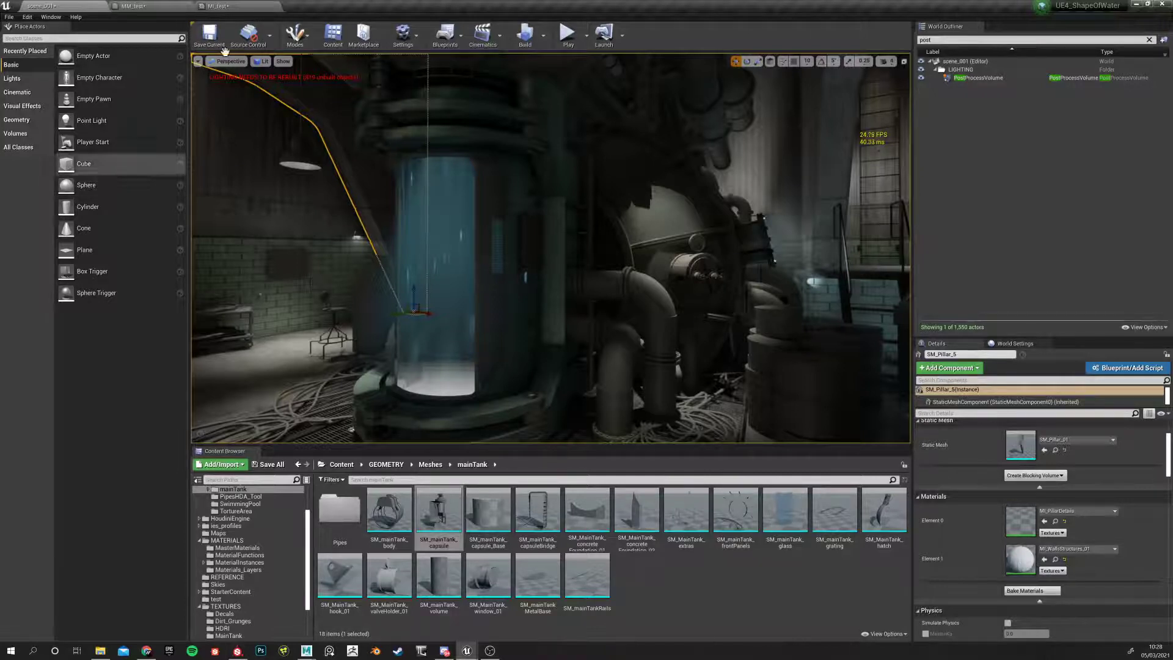
Return to the MM_test graph and review the UV tweaks, Textures inputs and Normal Tweaks groups
left_click(231, 7)
left_click(165, 5)
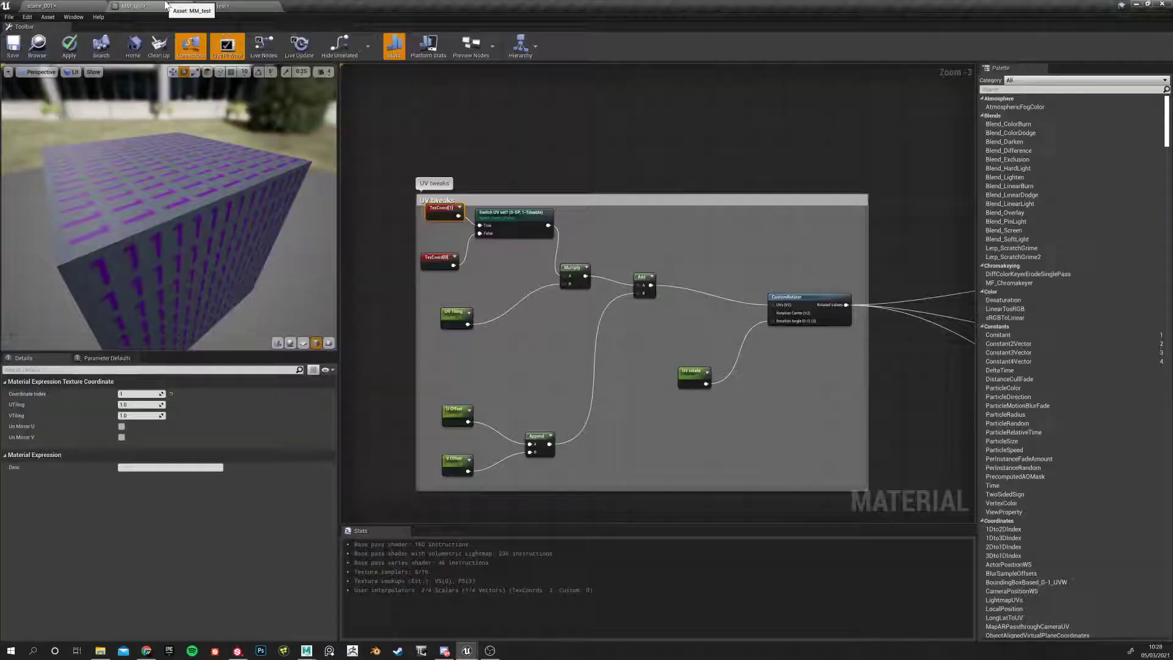
scroll(441, 328, "up", 4)
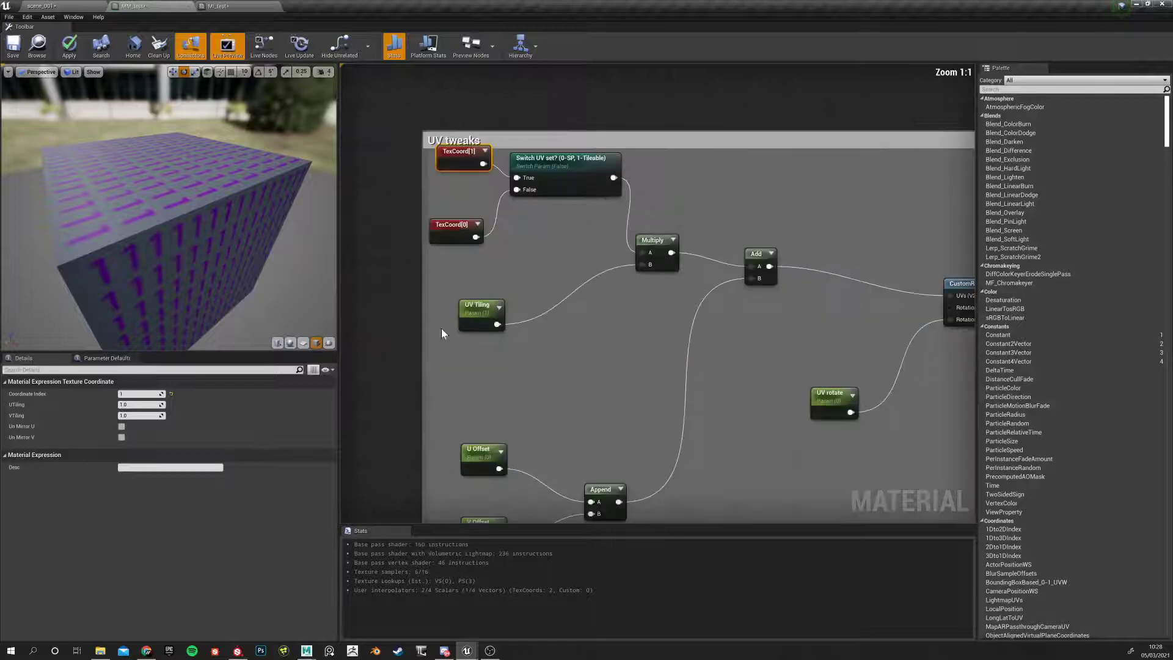
scroll(471, 325, "down", 12)
right_click_drag(574, 414, 506, 384)
scroll(610, 343, "up", 9)
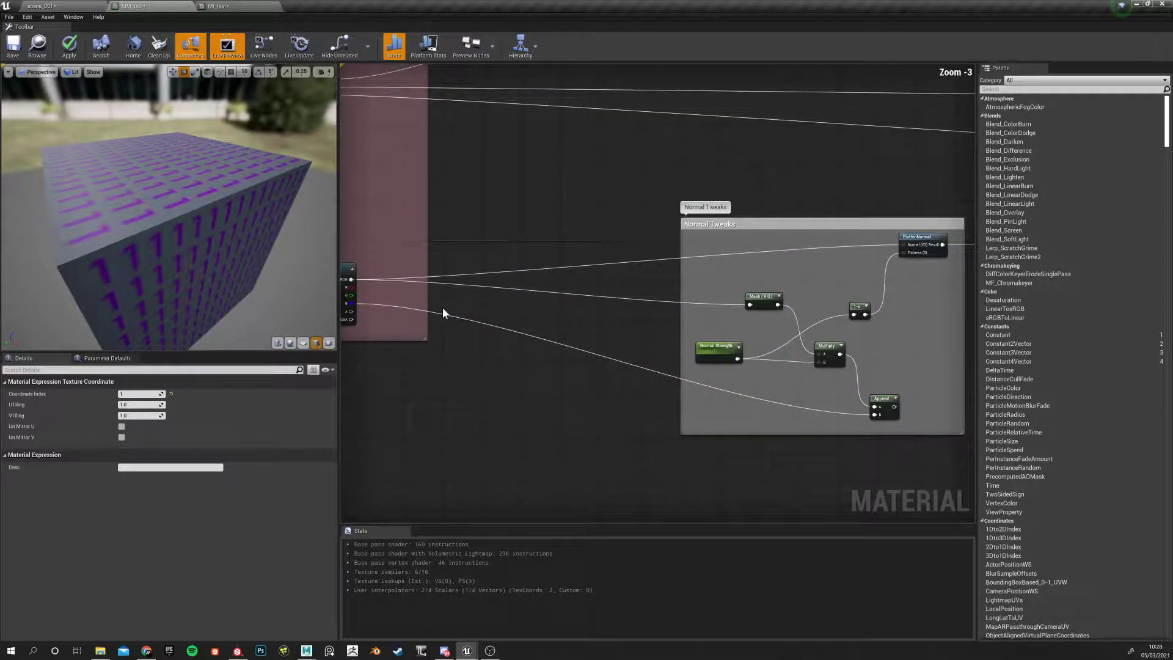
right_click_drag(393, 299, 556, 292)
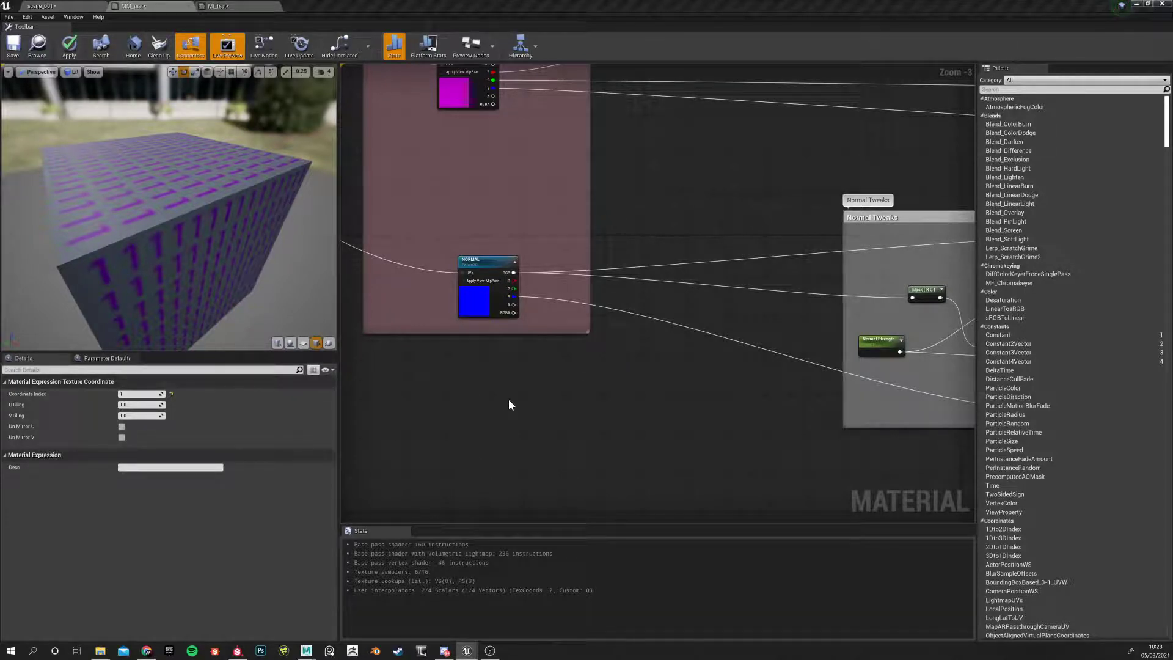
right_click_drag(478, 413, 545, 389)
scroll(554, 408, "down", 4)
scroll(553, 402, "up", 2)
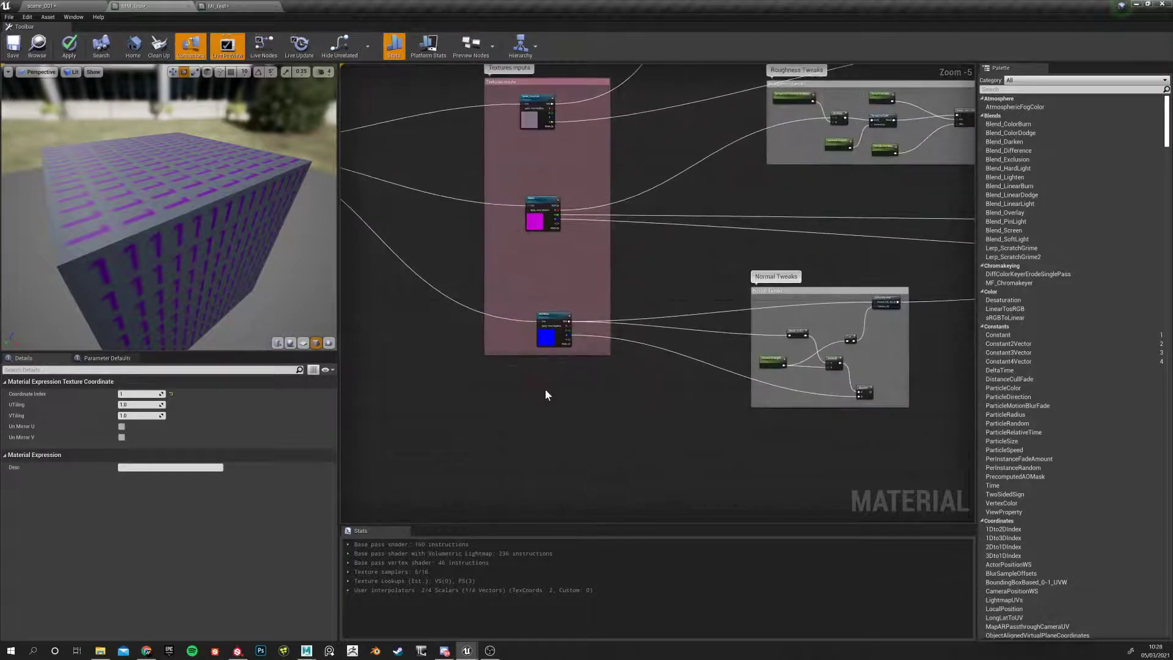
Duplicate the NORMAL texture parameter and place the copy below the Textures inputs group
left_click(548, 332)
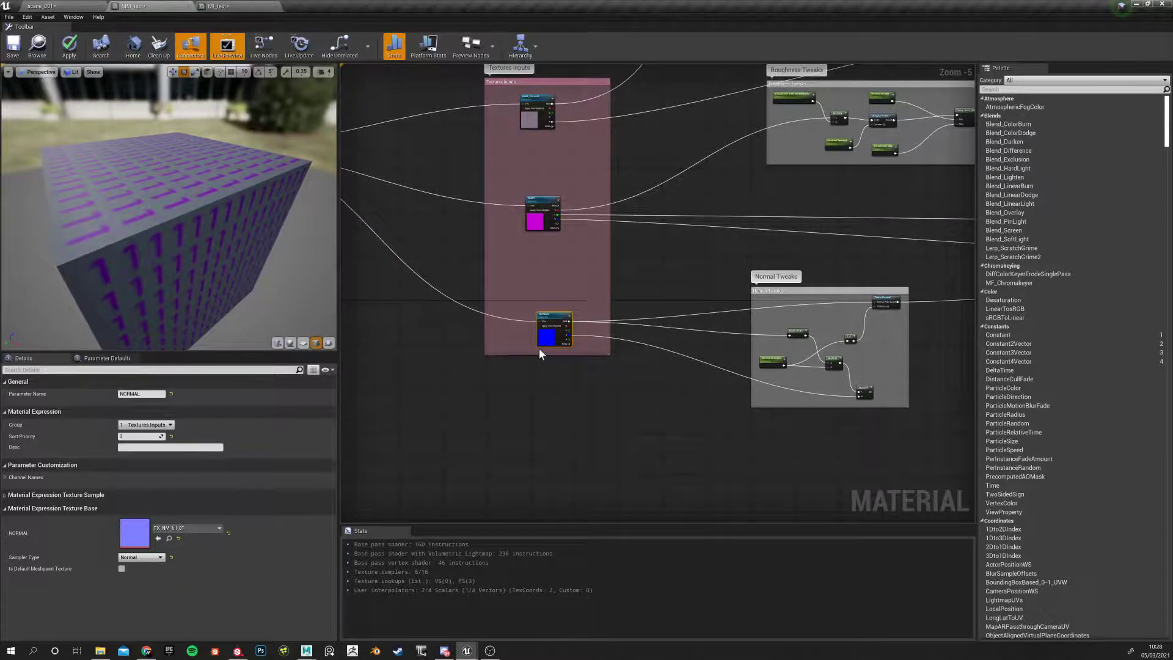
scroll(546, 397, "down", 2)
scroll(550, 415, "up", 3)
right_click_drag(549, 418, 536, 415)
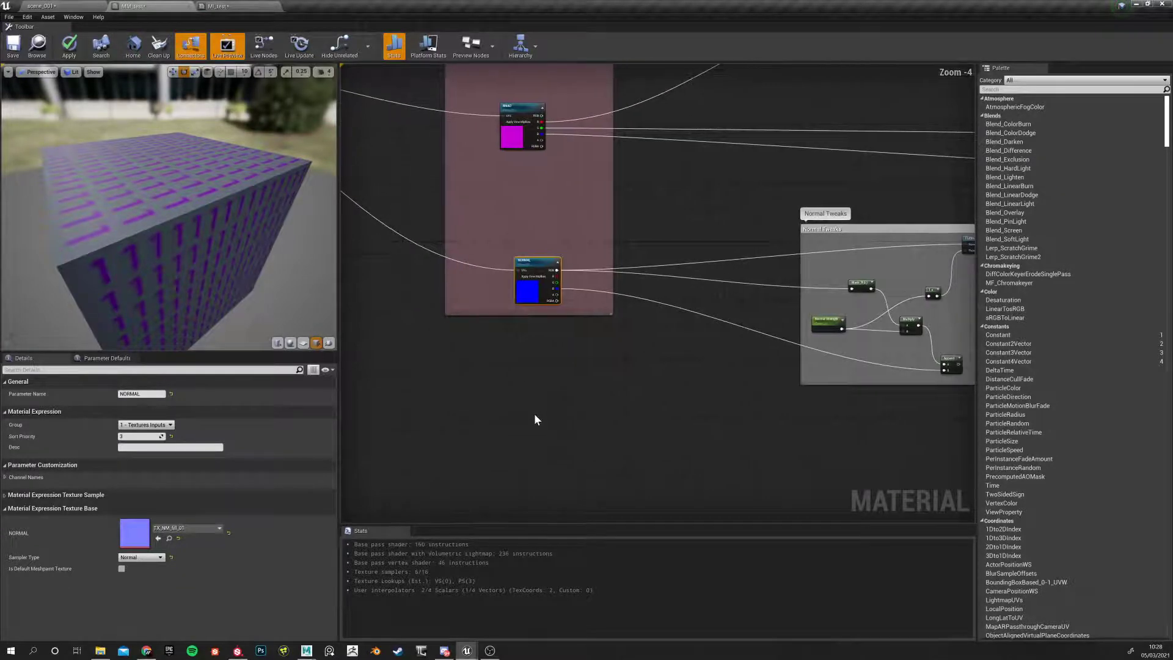
left_click(529, 407)
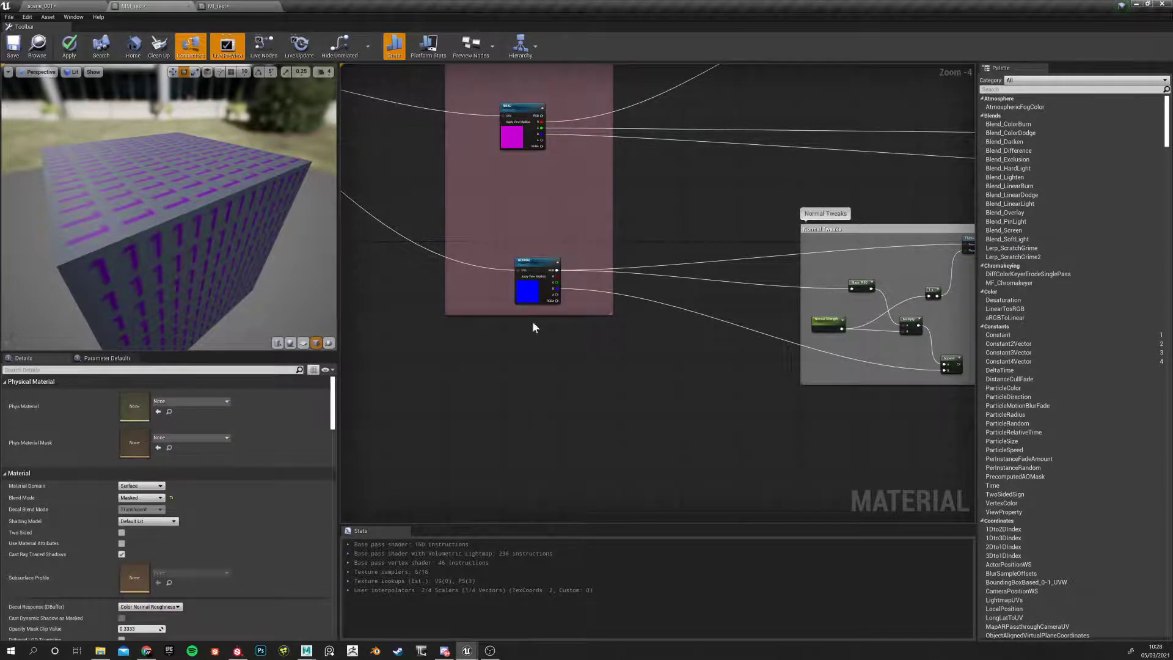
left_click(527, 263)
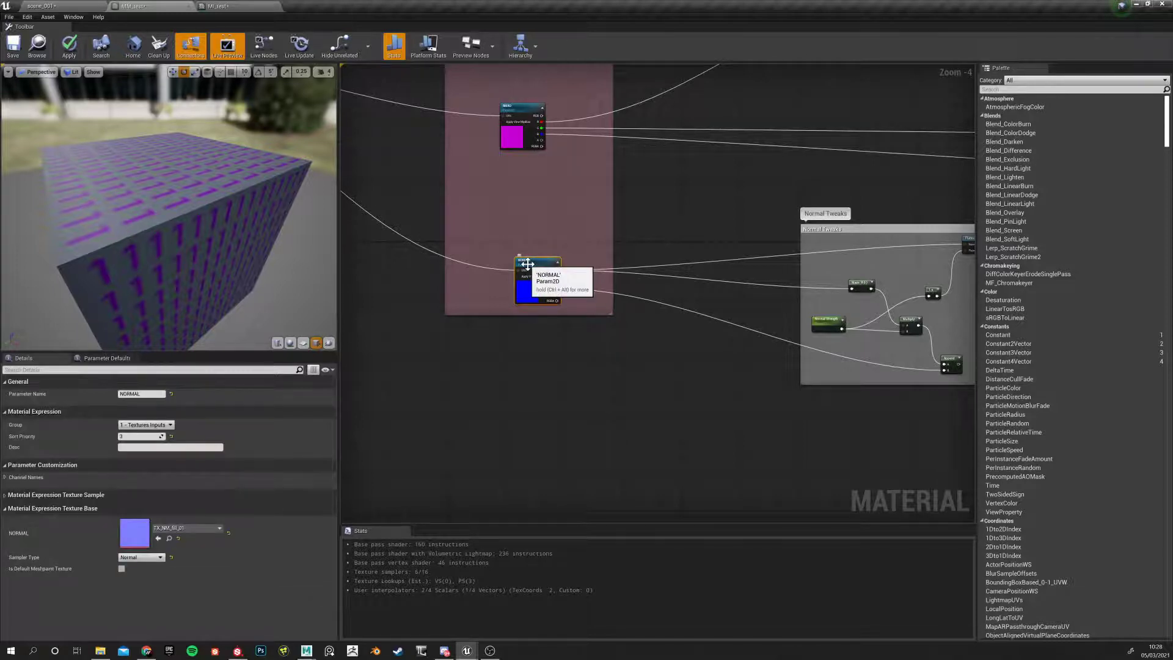
key("ctrl+w")
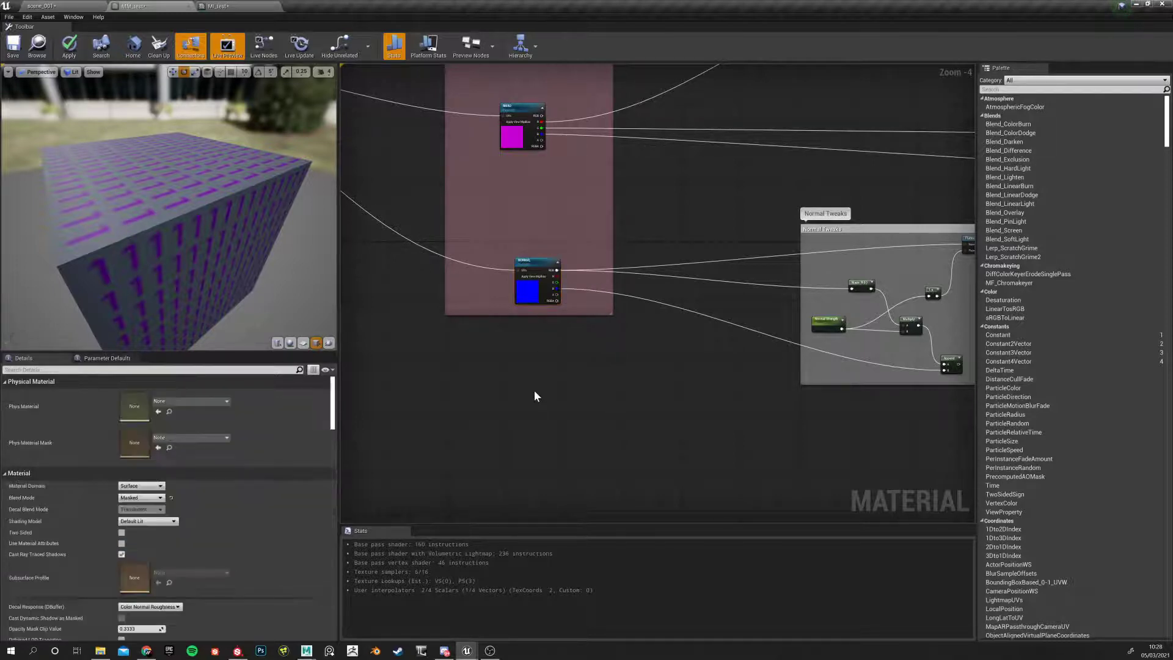
left_click_drag(551, 415, 537, 381)
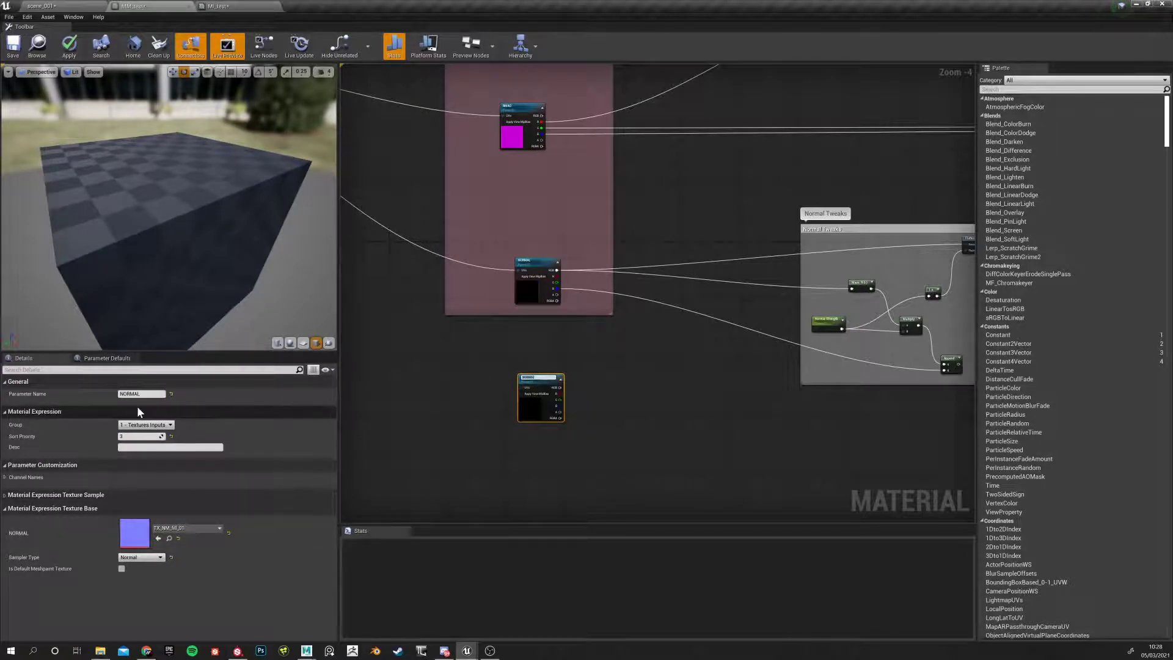
left_click(139, 393)
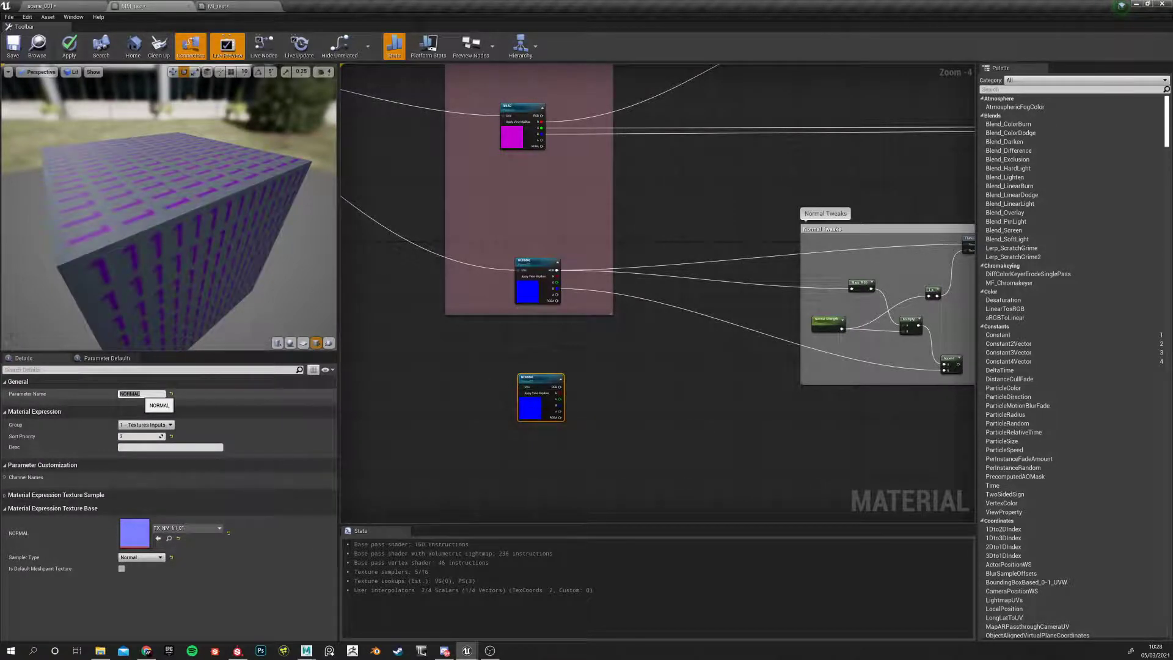
key("ctrl+z")
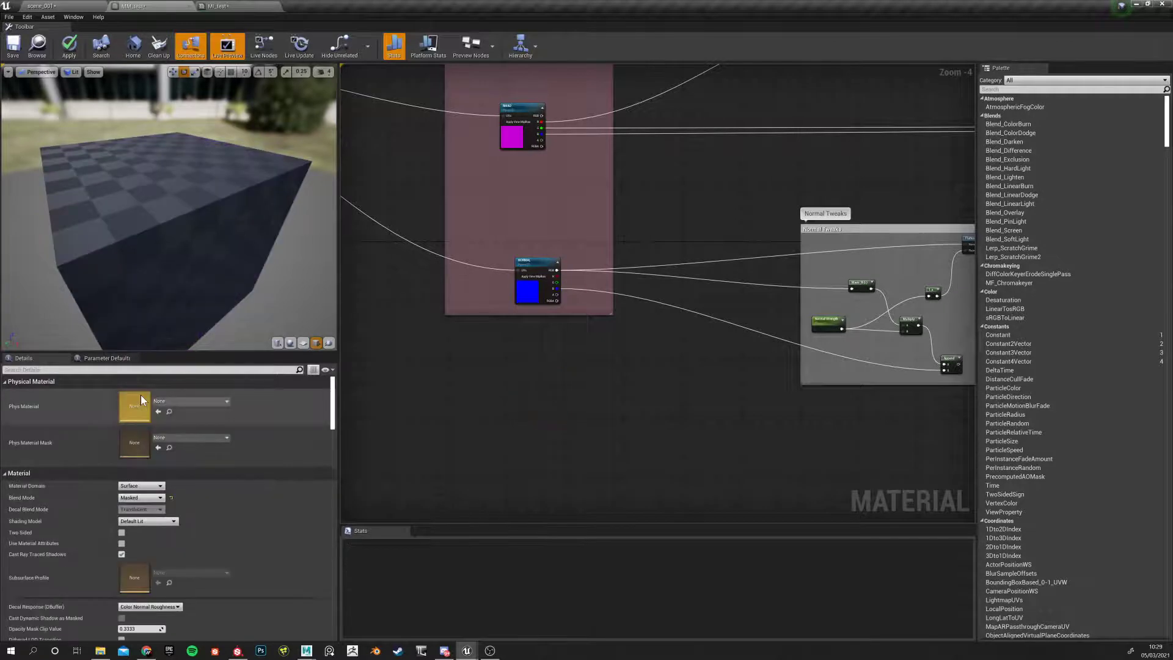
key("ctrl+z")
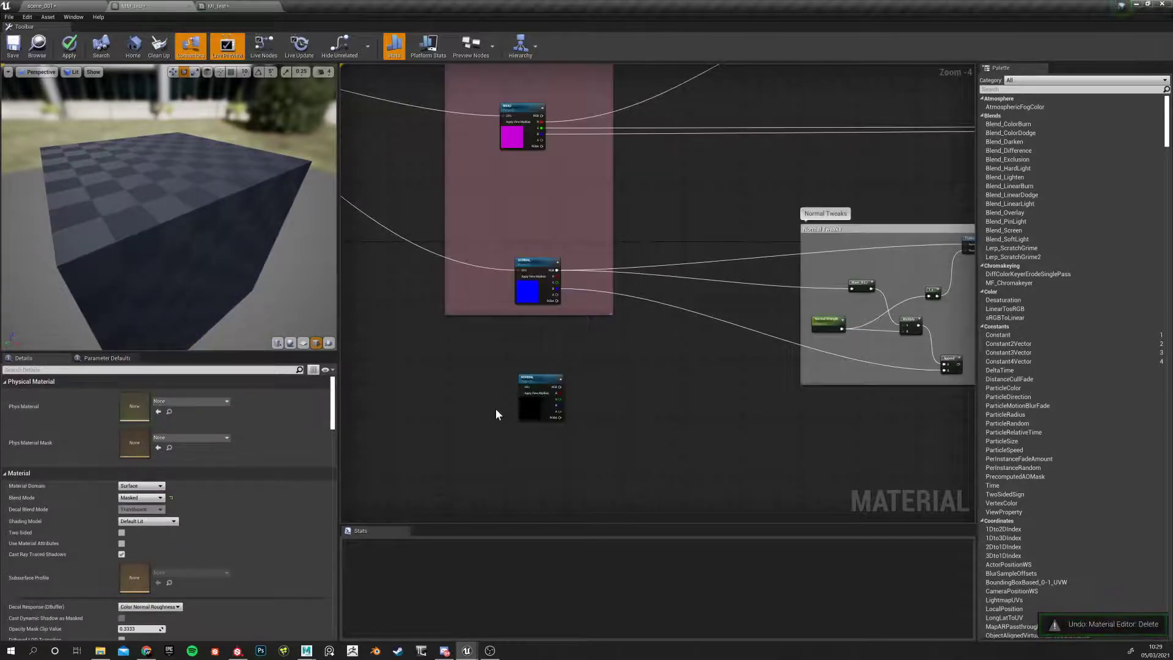
Rename the duplicated normal texture parameter as DETAIL NORMAL
left_click(531, 377)
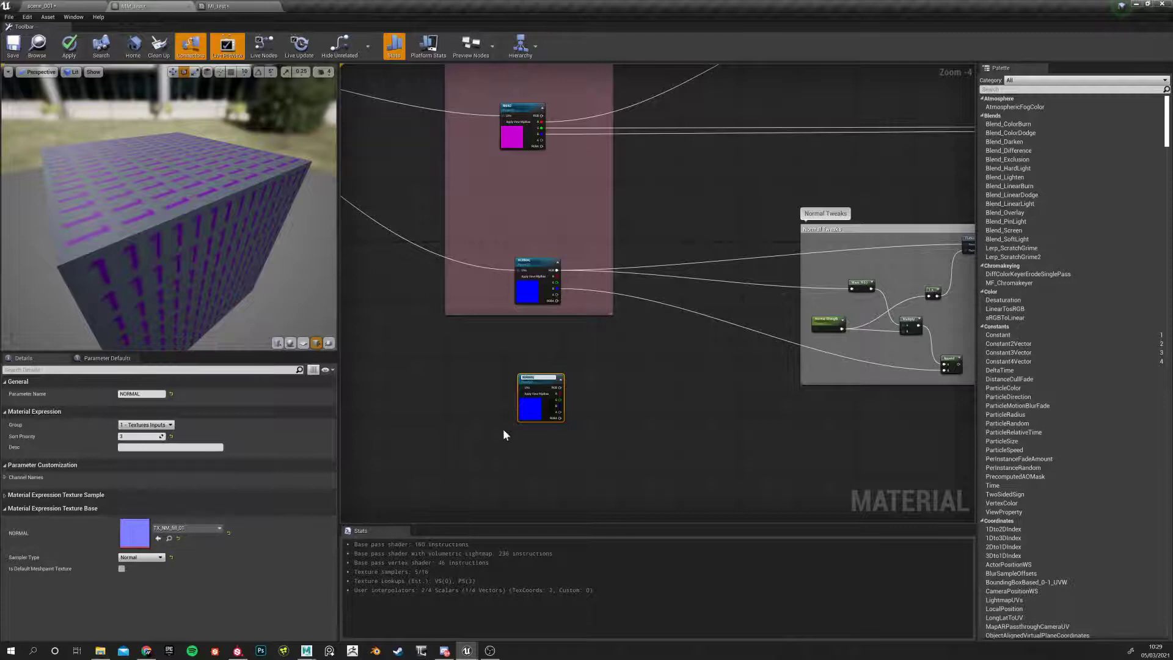
scroll(520, 394, "up", 4)
key("BackSpace")
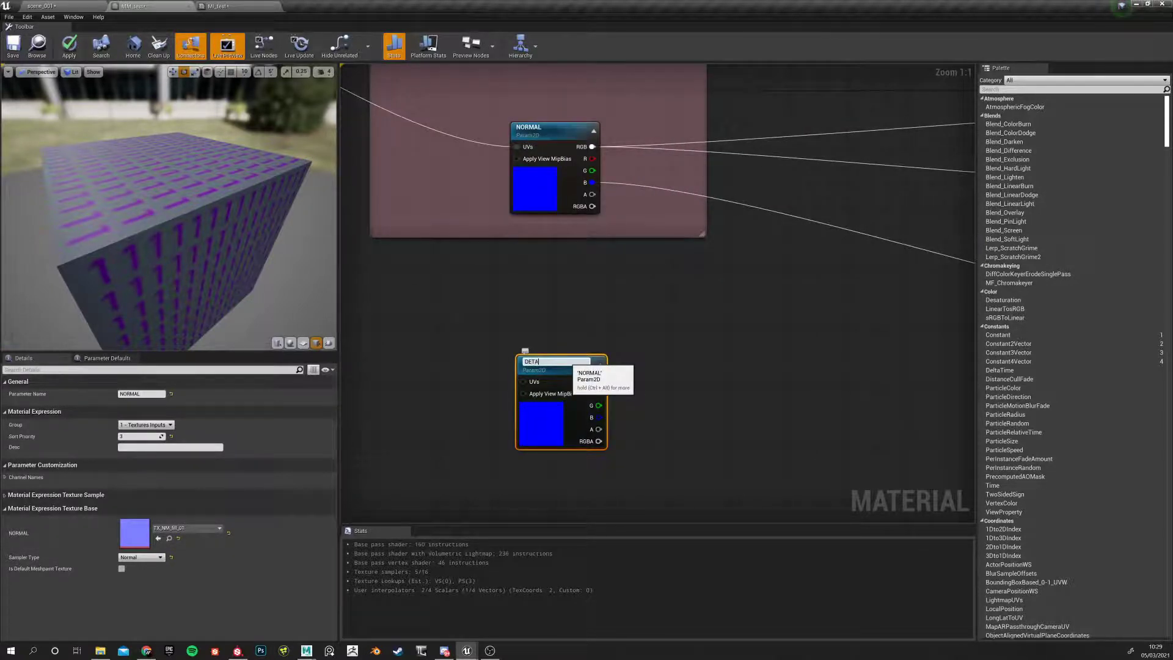
type("DETAIL NORMAL")
key("Return")
Move the DETAIL NORMAL node further down, away from the Textures inputs group
left_click_drag(565, 371, 565, 387)
scroll(460, 419, "down", 3)
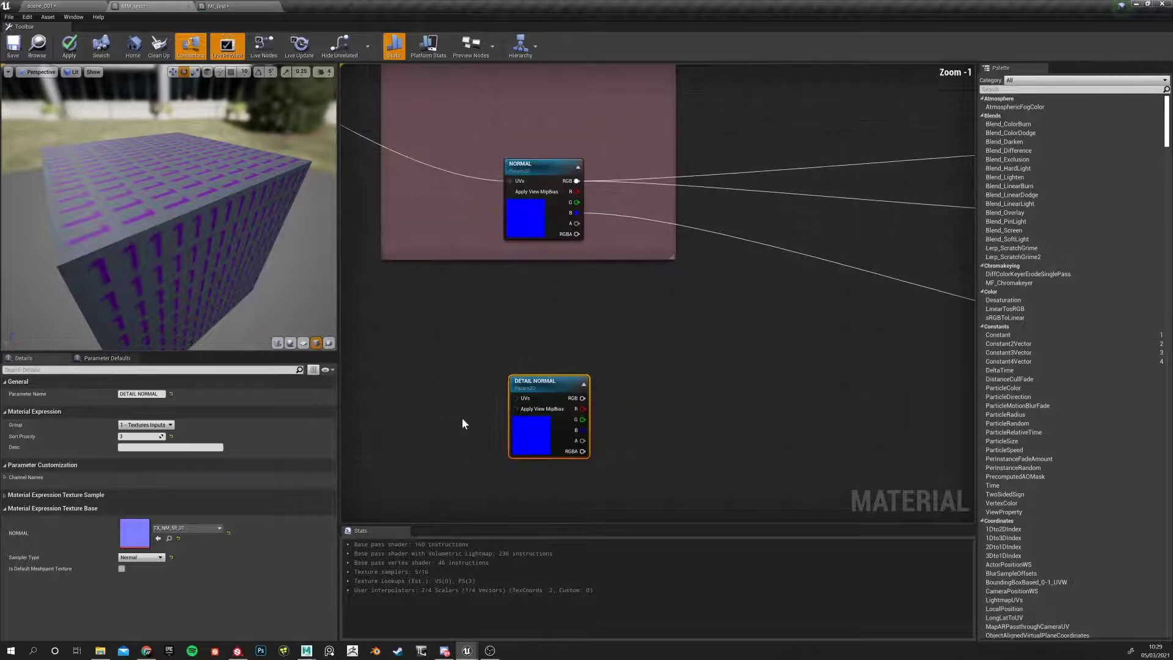
right_click_drag(451, 424, 422, 405)
scroll(572, 432, "up", 1)
right_click_drag(492, 375, 475, 330)
left_click_drag(474, 330, 479, 395)
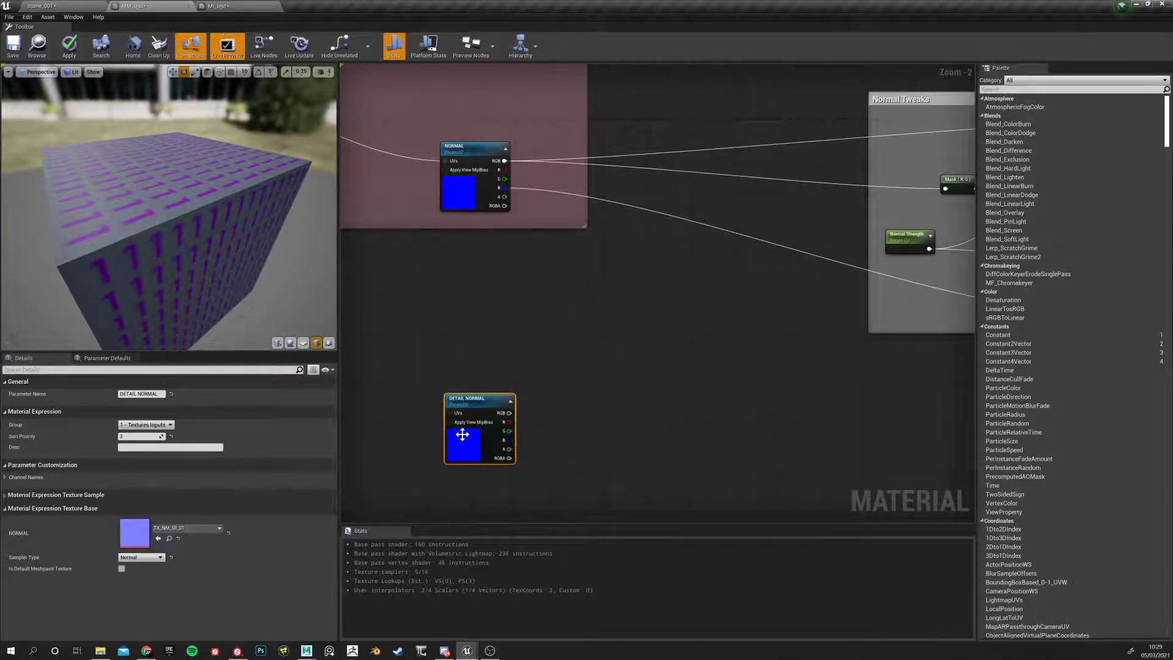
Open the SM_mainTank_capsule mesh from the level and overlay UV Channel 1, followed by UV Channel 0
left_click(240, 6)
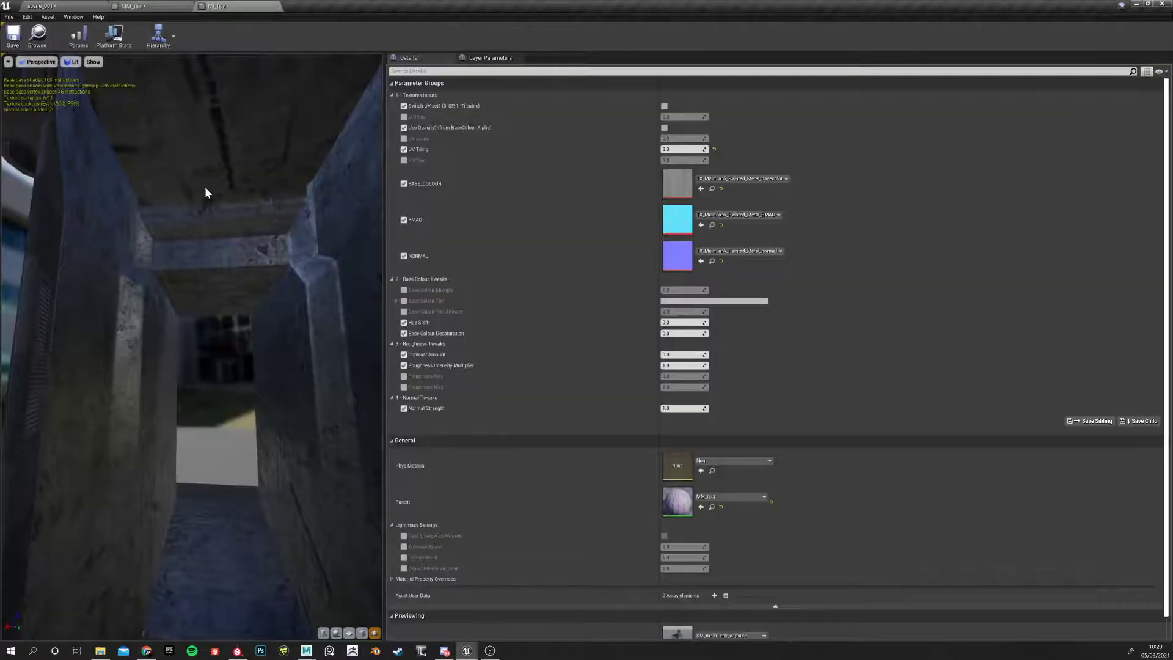
left_click(40, 6)
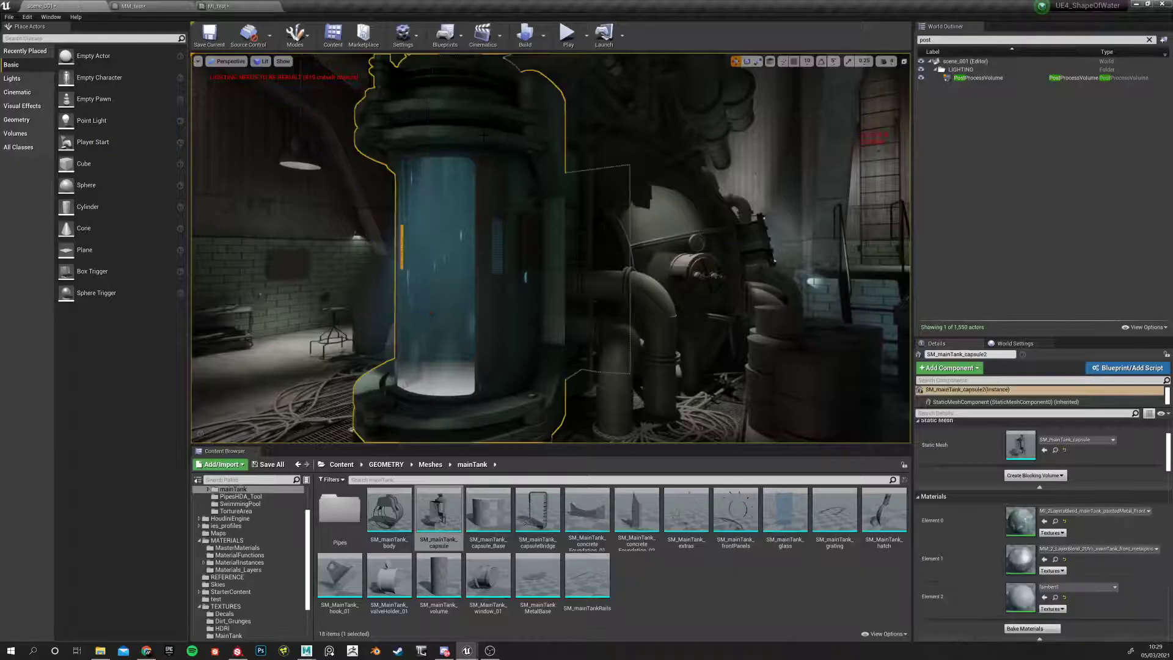
double_click(1019, 447)
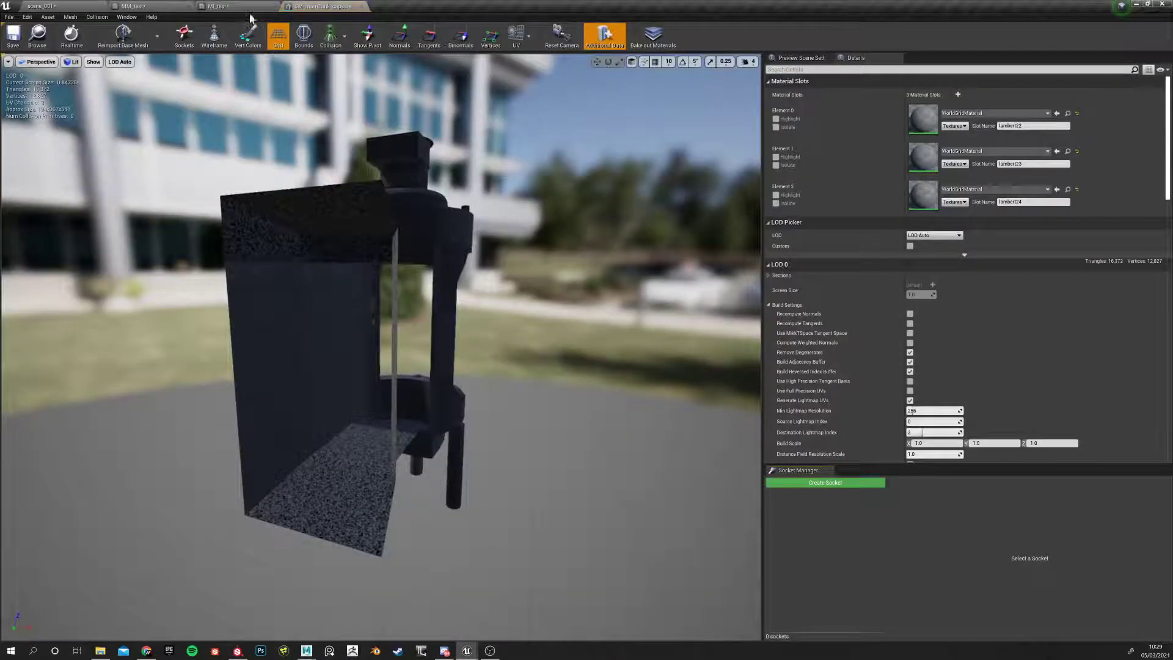
left_click(516, 35)
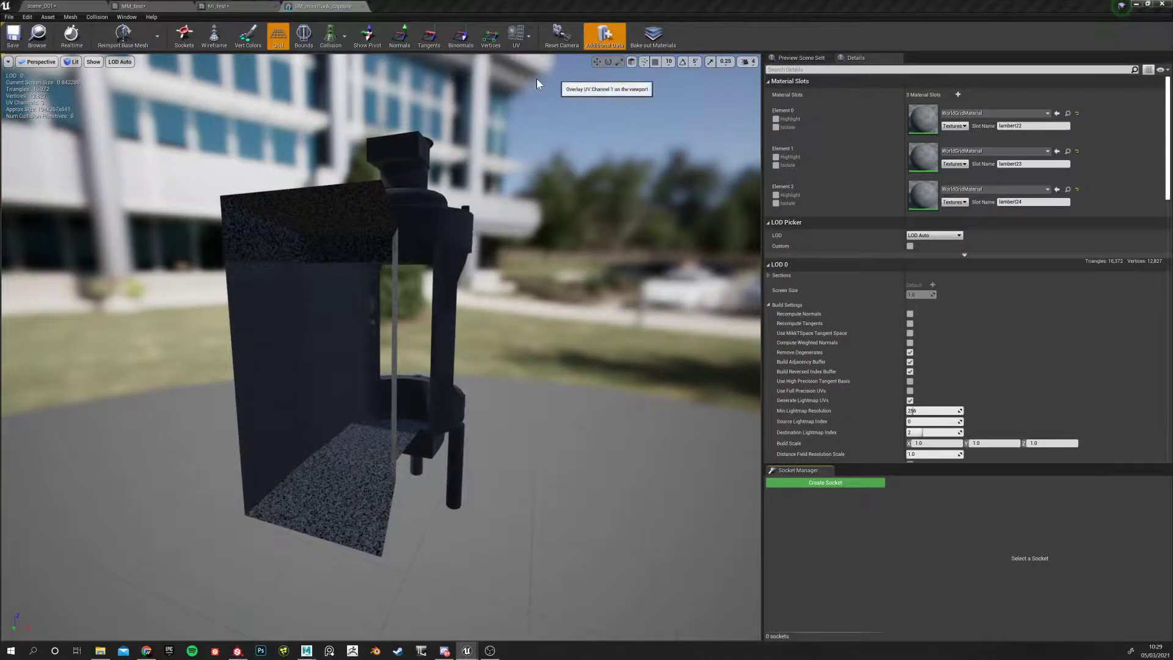
left_click(538, 82)
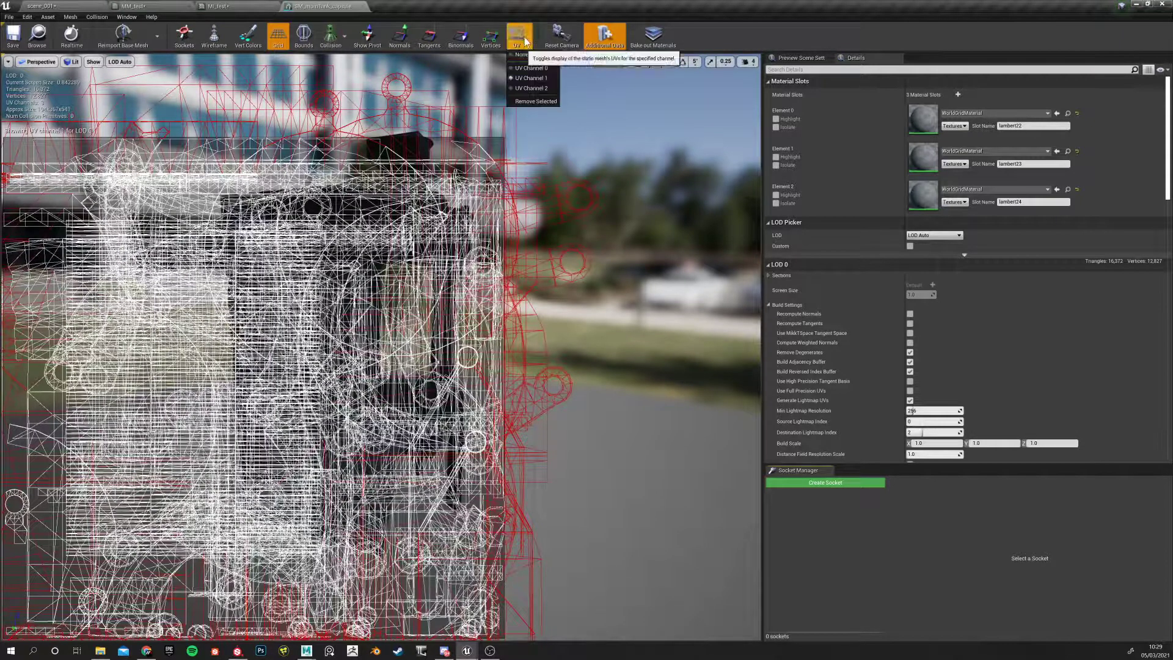
left_click(537, 69)
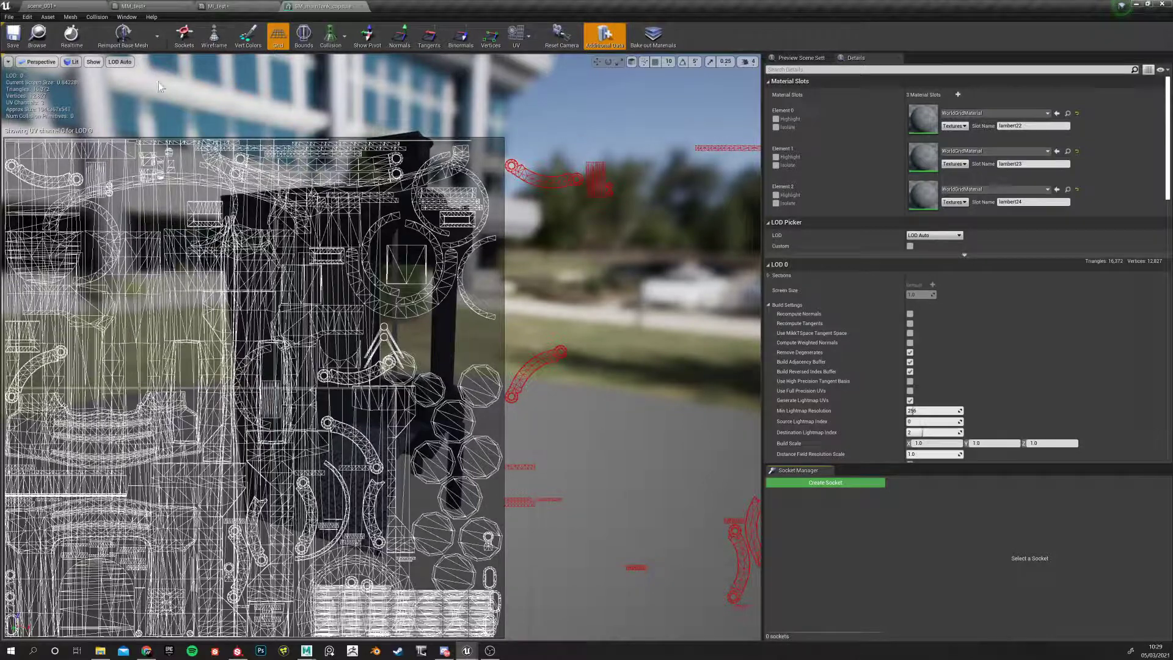
In the MM_test graph, connect the TexCoord[0] node in UV tweaks to the UVs input of DETAIL NORMAL
left_click(70, 6)
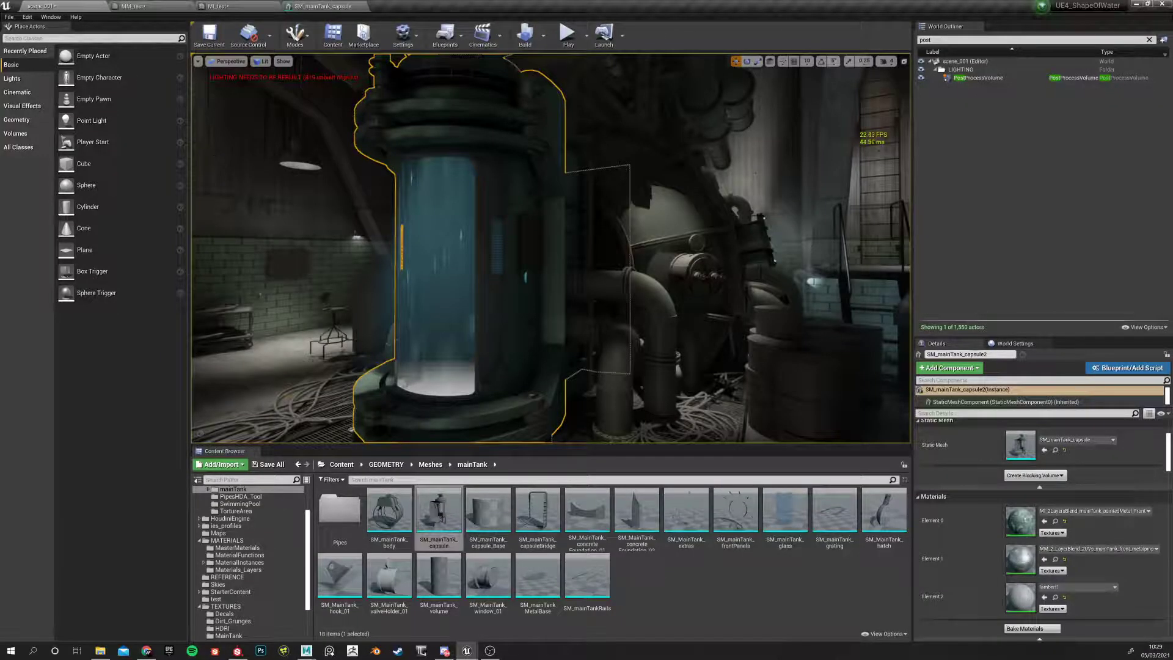
left_click(211, 6)
left_click(164, 5)
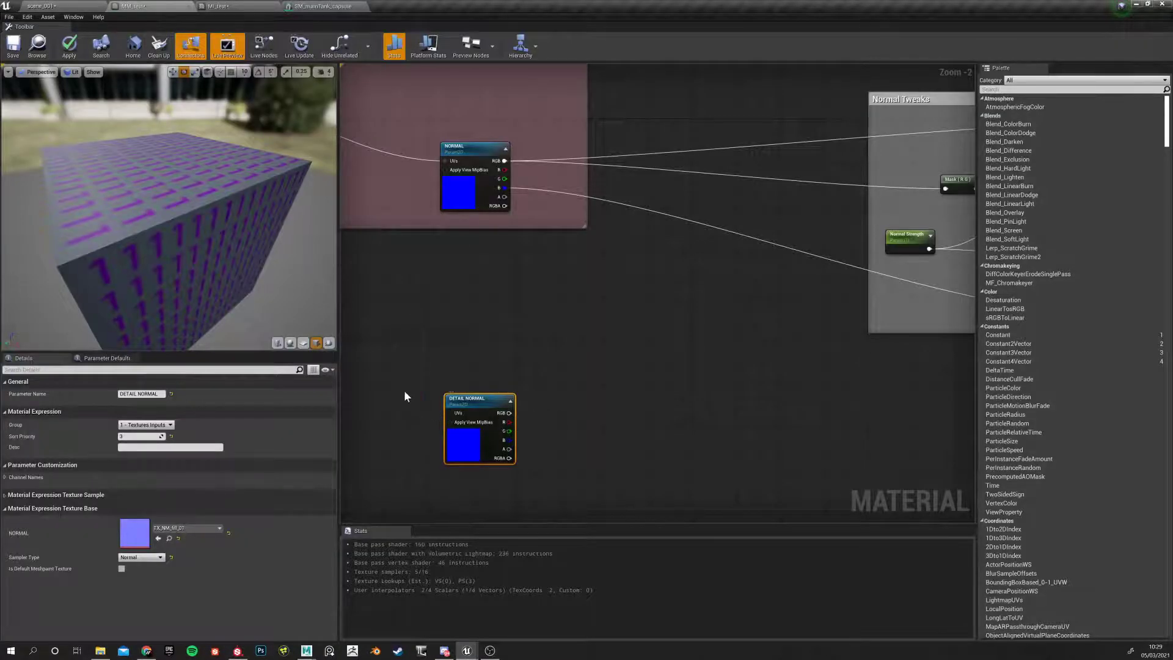
left_click(470, 148)
left_click(461, 440)
right_click_drag(395, 415, 477, 349)
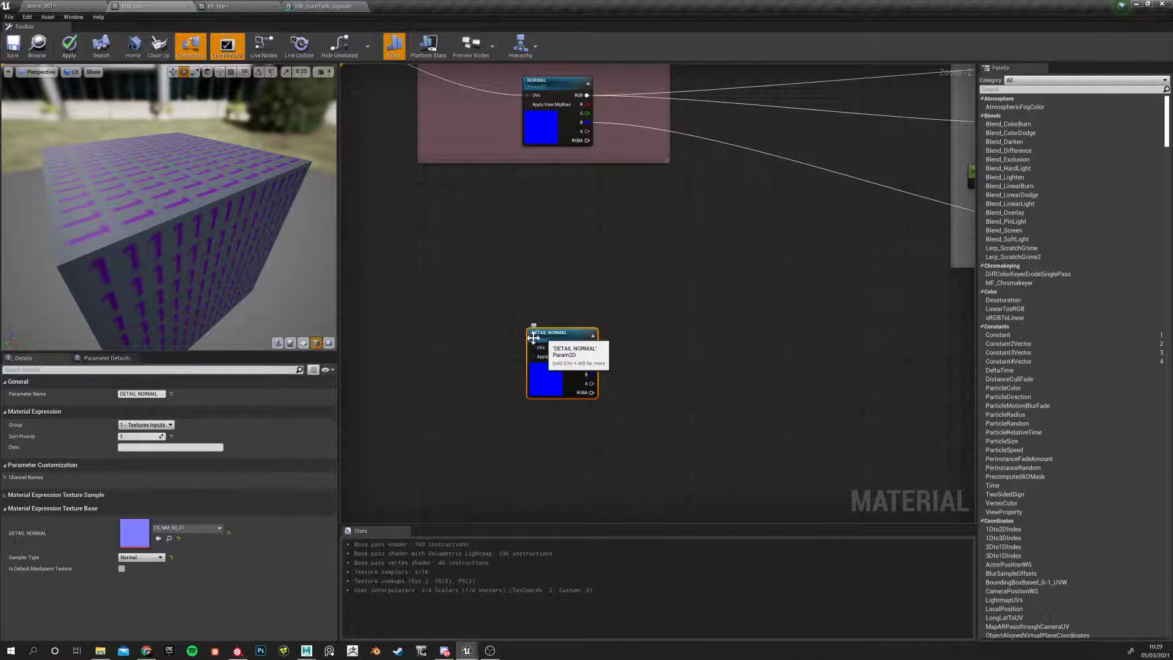
scroll(473, 334, "down", 6)
right_click_drag(383, 251, 598, 465)
right_click_drag(541, 291, 674, 254)
scroll(487, 296, "down", 1)
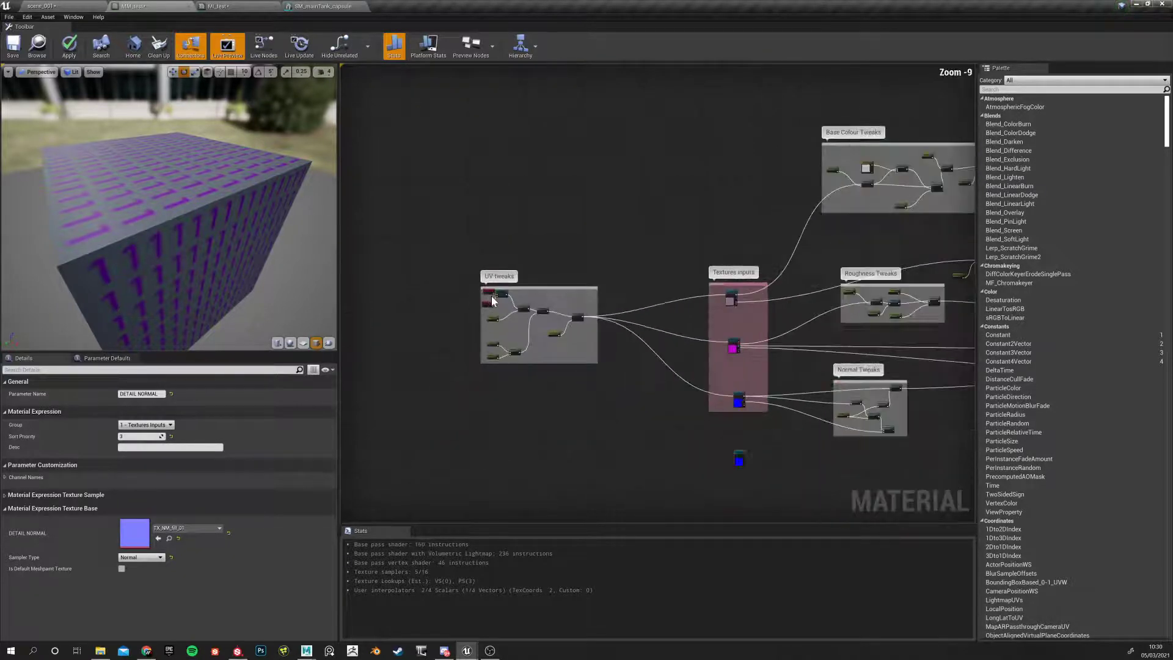
scroll(489, 293, "up", 7)
left_click_drag(482, 351, 838, 436)
scroll(648, 436, "down", 7)
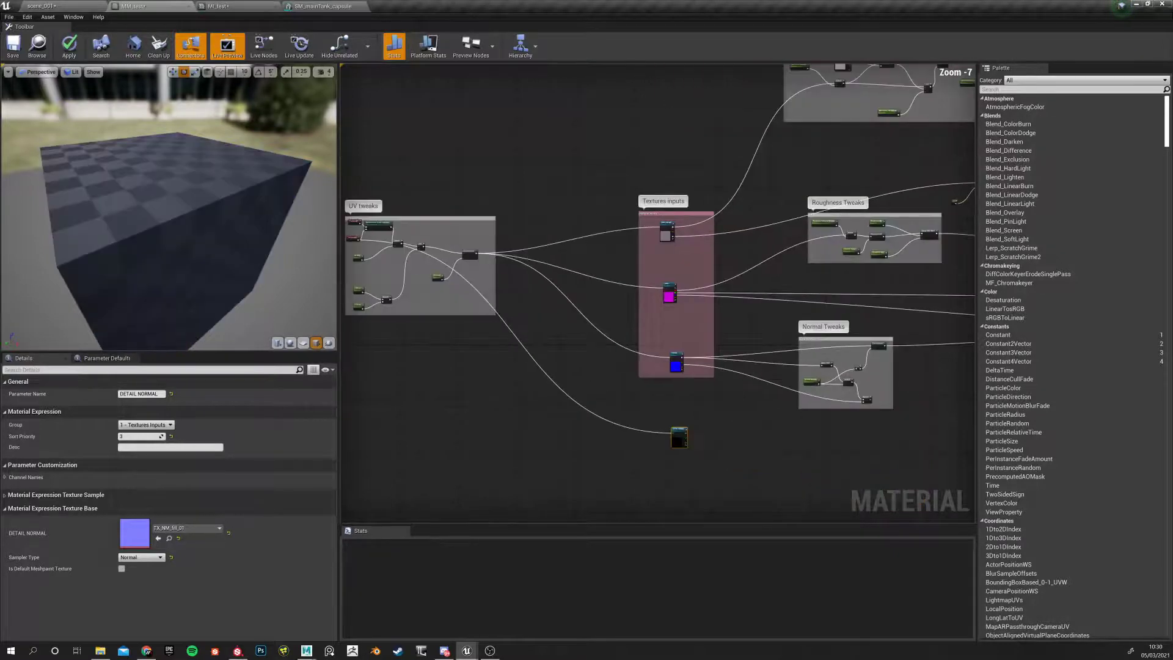
Examine the connection running from the TexCoord[0] node in UV tweaks to the DETAIL NORMAL node
right_click_drag(425, 250, 640, 312)
scroll(637, 310, "up", 4)
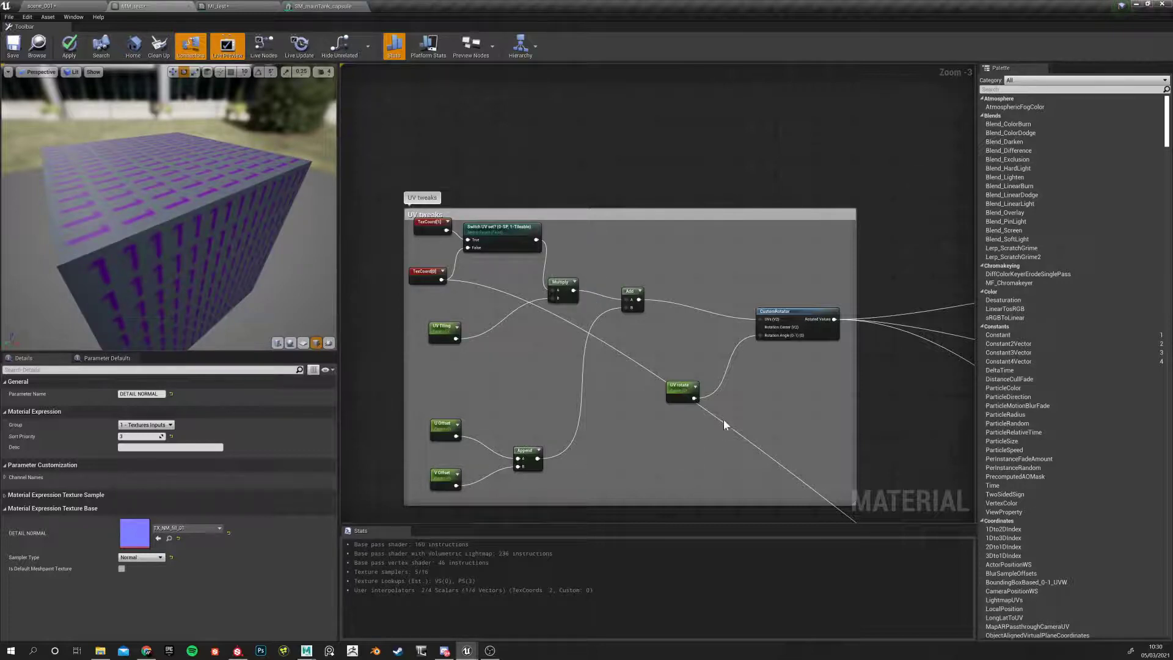
scroll(669, 390, "down", 3)
right_click_drag(668, 389, 485, 296)
scroll(627, 391, "up", 3)
scroll(627, 391, "up", 3)
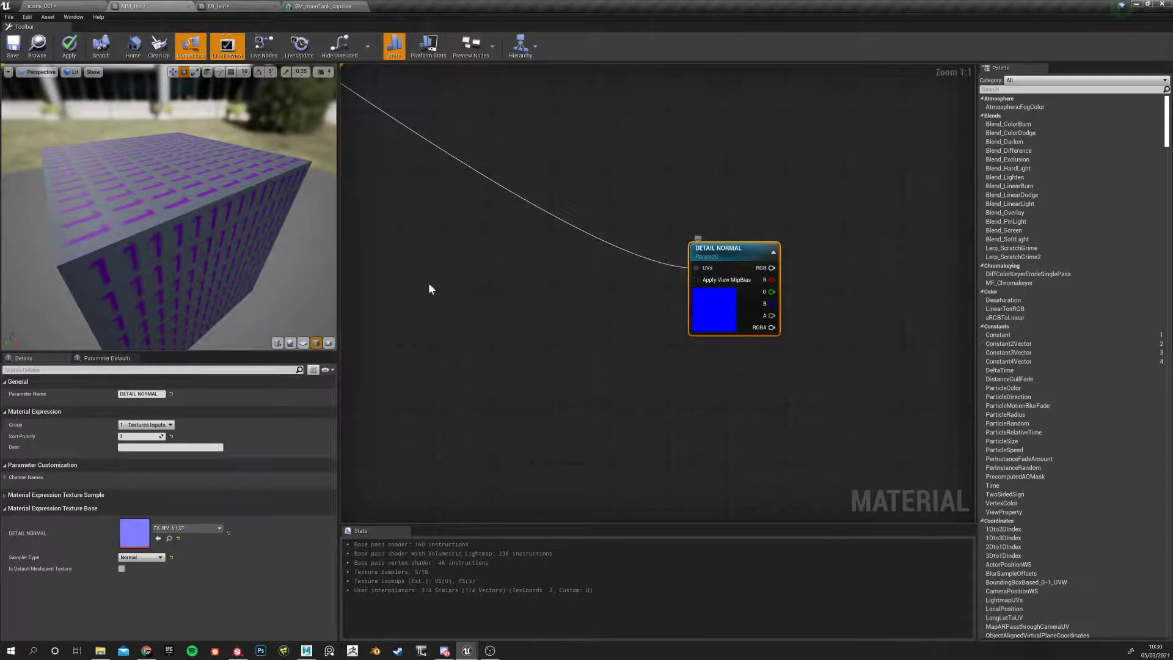
left_click(238, 650)
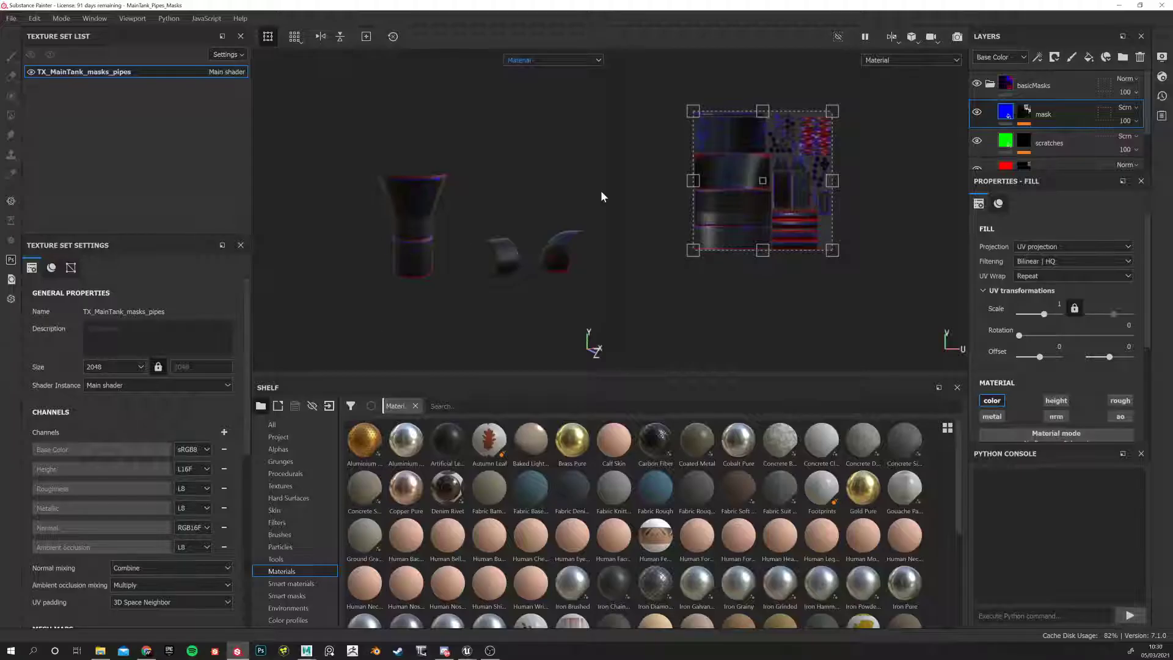
left_click(1118, 5)
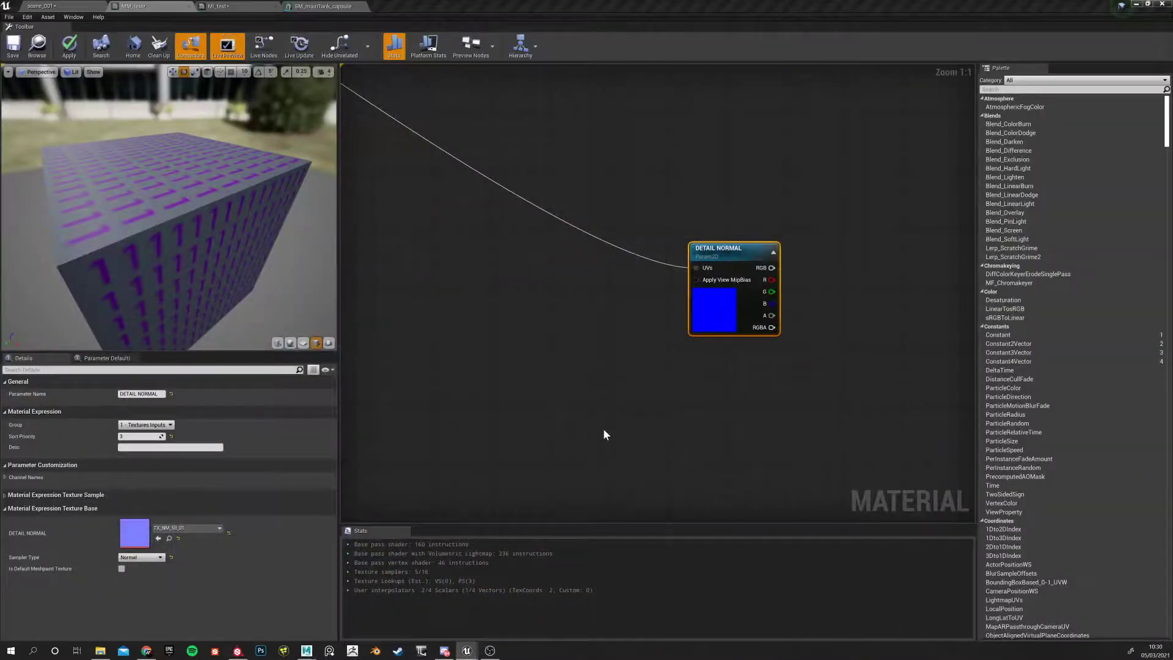
Inspect the Normal Strength, FlattenNormal and 1-x nodes in the Normal Tweaks group
scroll(616, 428, "down", 3)
right_click_drag(643, 408, 450, 419)
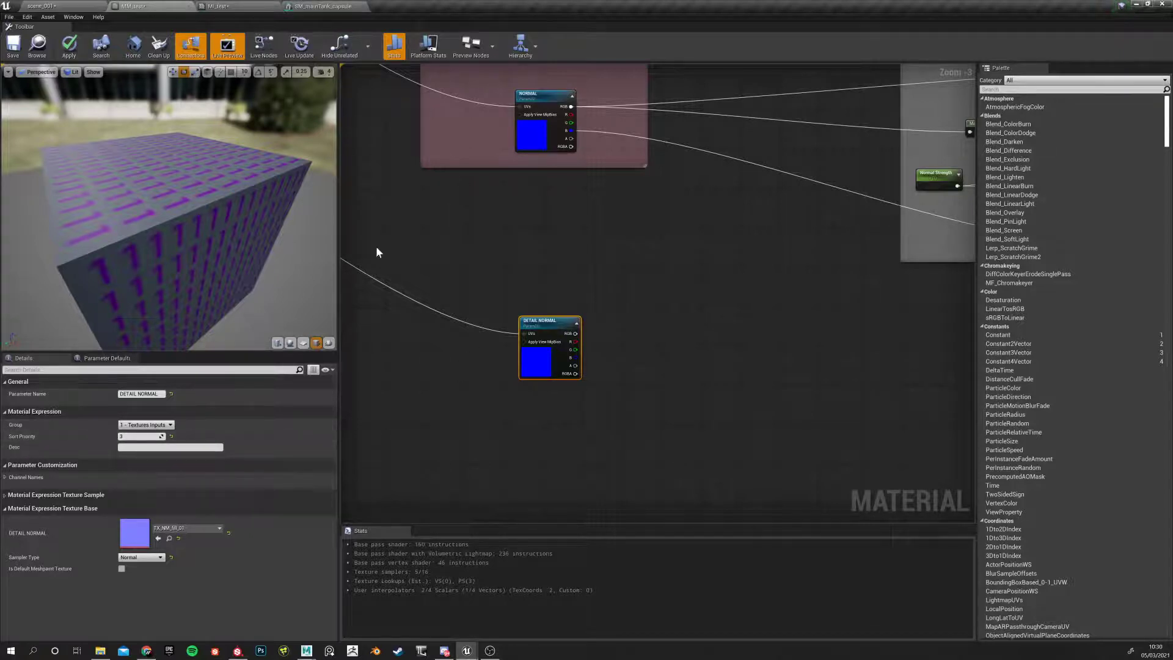
right_click_drag(517, 444, 470, 416)
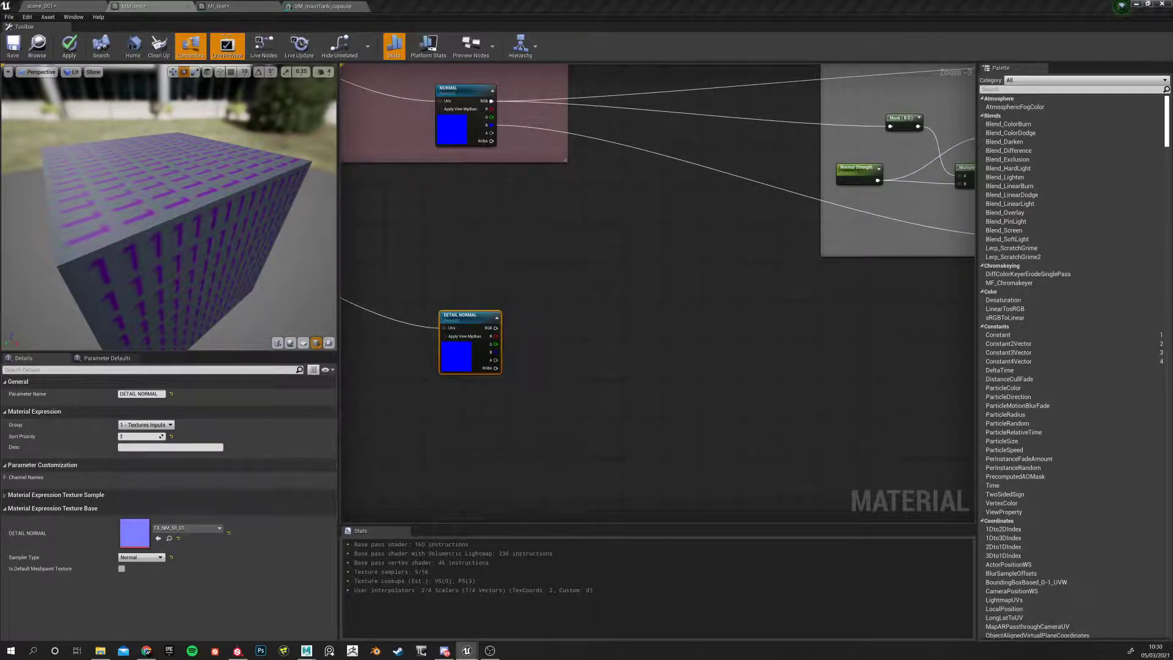
scroll(365, 330, "down", 1)
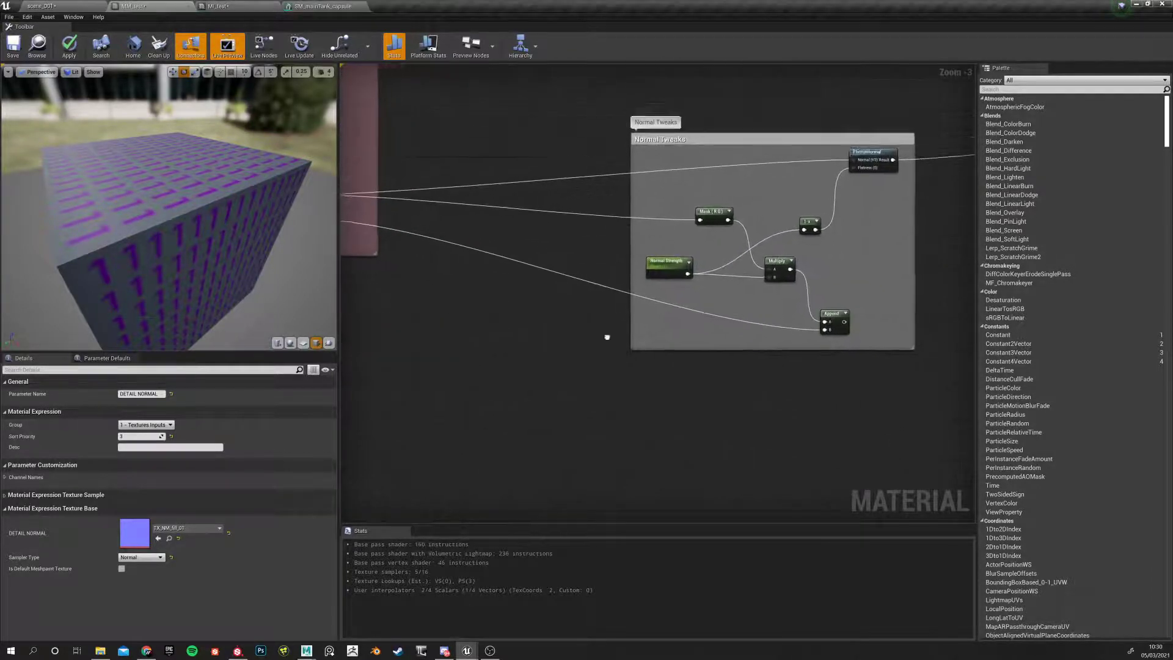
scroll(635, 318, "down", 1)
right_click_drag(655, 299, 712, 271)
left_click(602, 300)
left_click(726, 252)
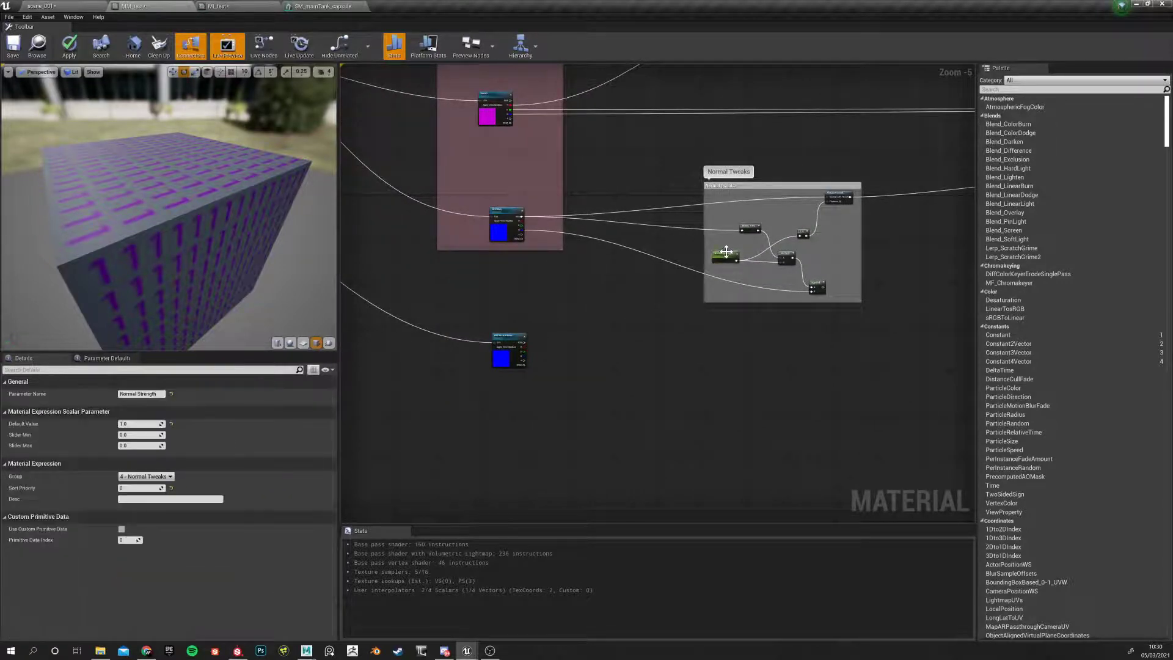
left_click(833, 196)
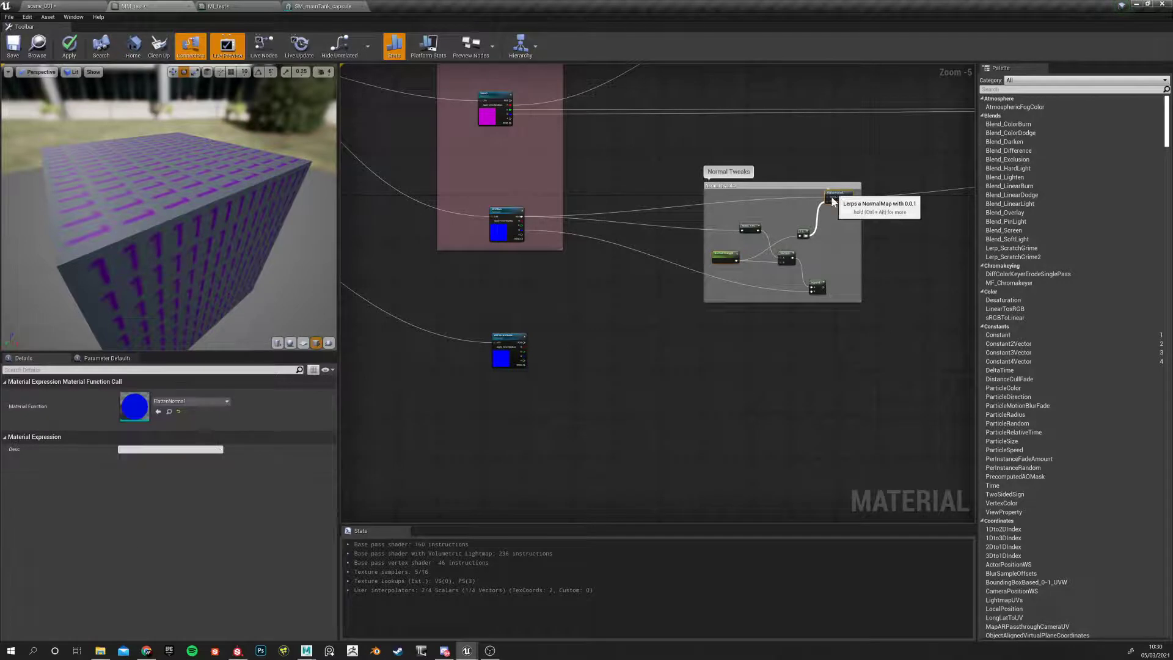
left_click(804, 230)
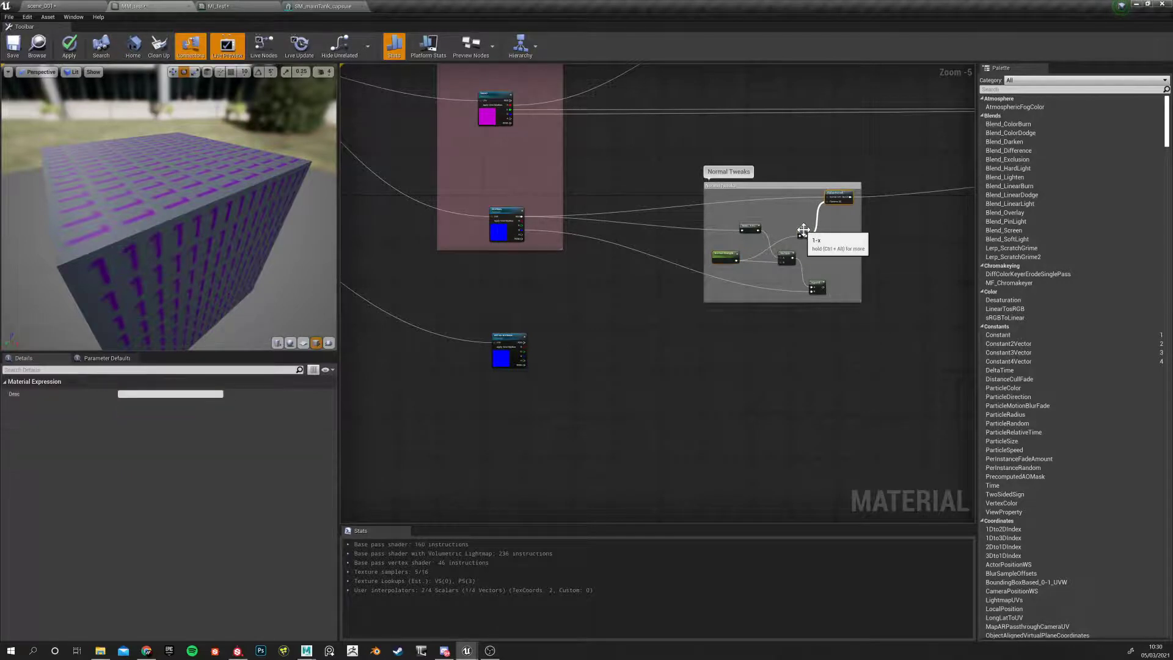
left_click(730, 251)
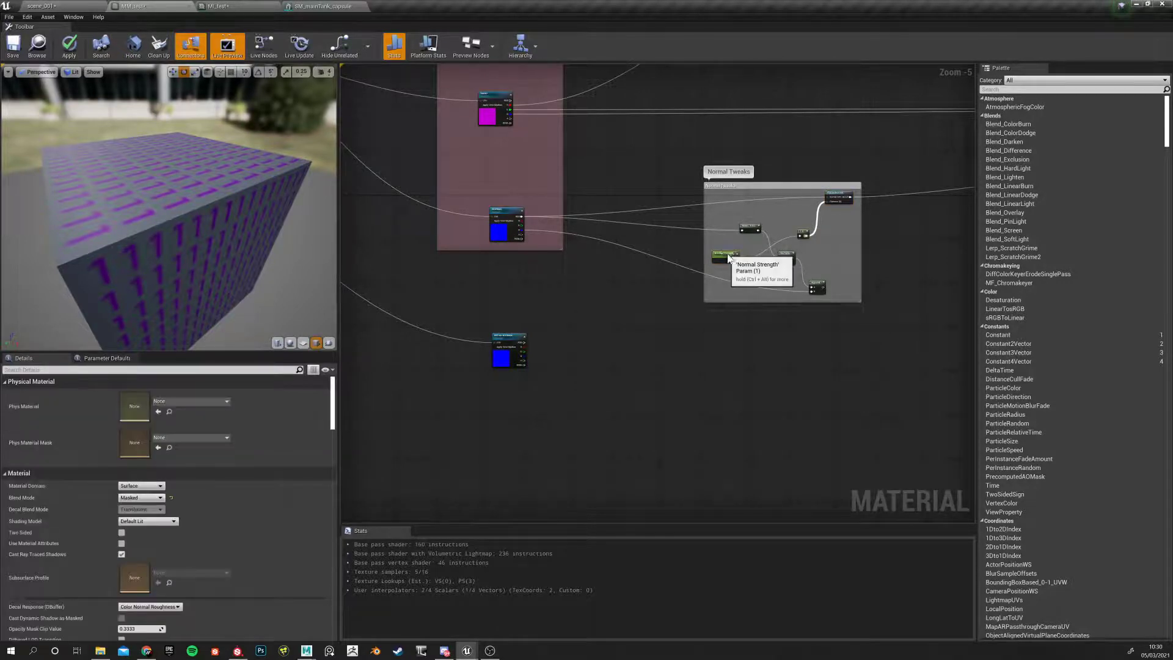
Copy the Normal Strength, 1-x and FlattenNormal nodes from Normal Tweaks and paste them beside the DETAIL NORMAL node
left_click(727, 256)
scroll(749, 262, "down", 1)
scroll(750, 286, "up", 1)
right_click_drag(701, 343, 612, 391)
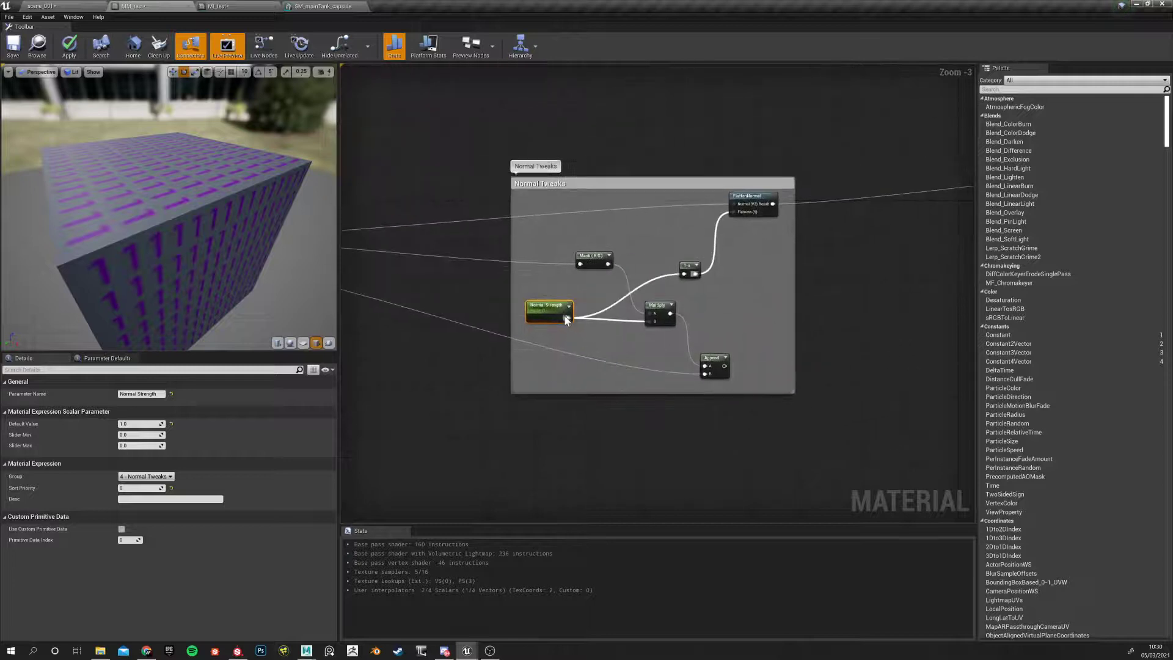
left_click(689, 268)
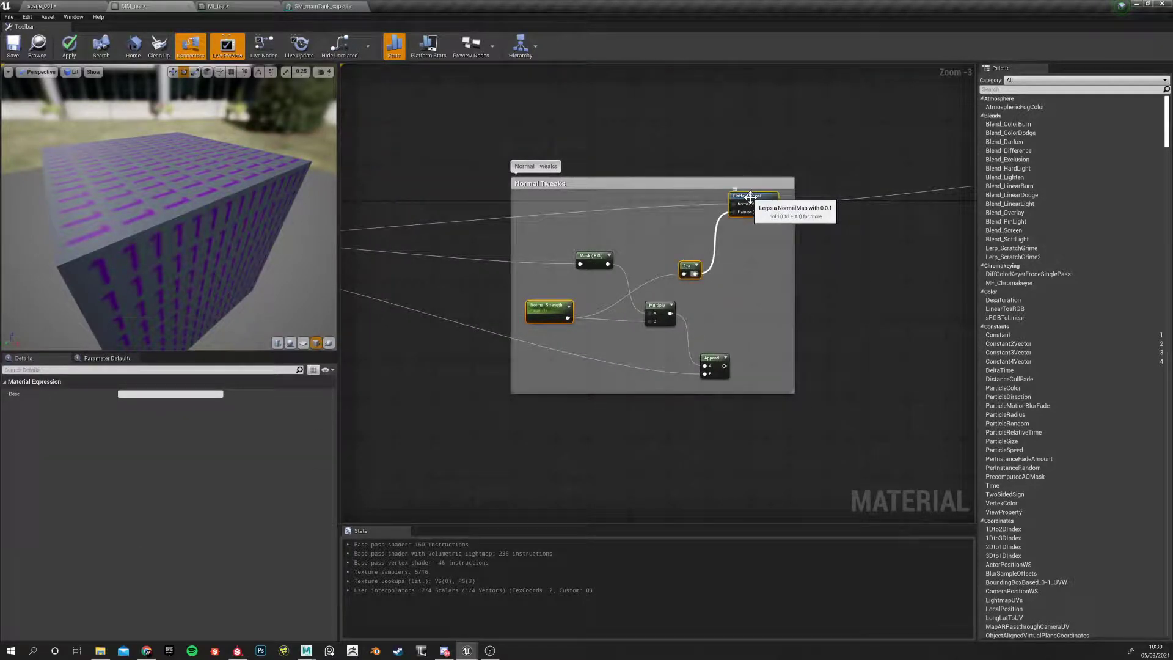
left_click(481, 384)
scroll(487, 383, "down", 4)
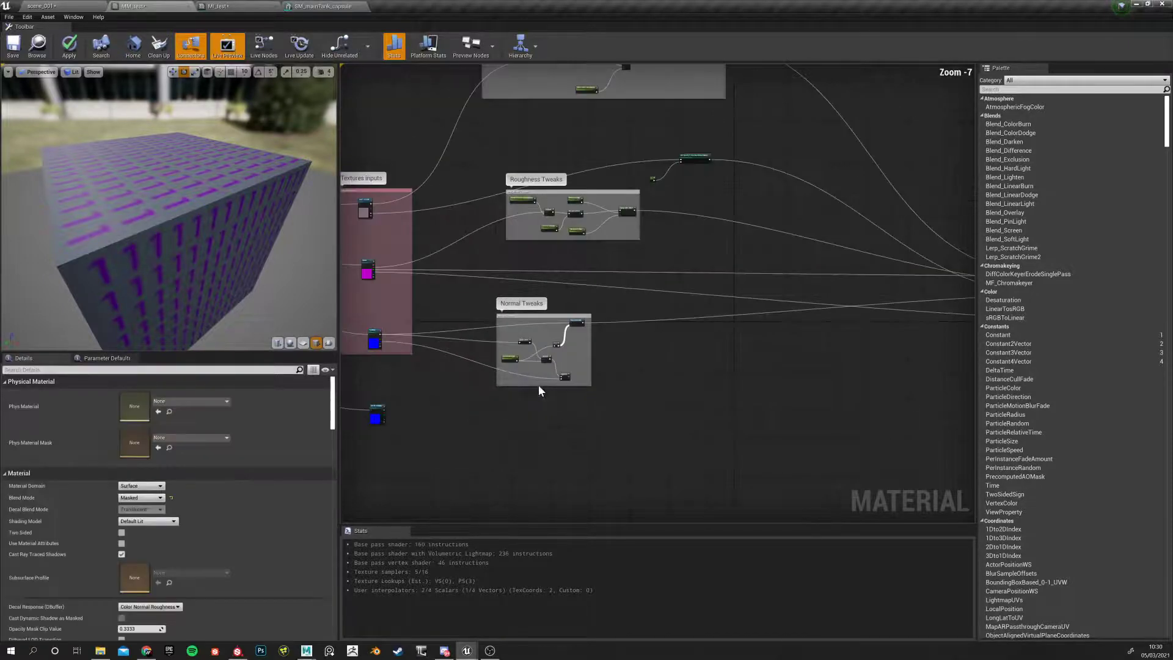
right_click_drag(540, 383, 601, 339)
scroll(488, 379, "up", 2)
key("ctrl+v")
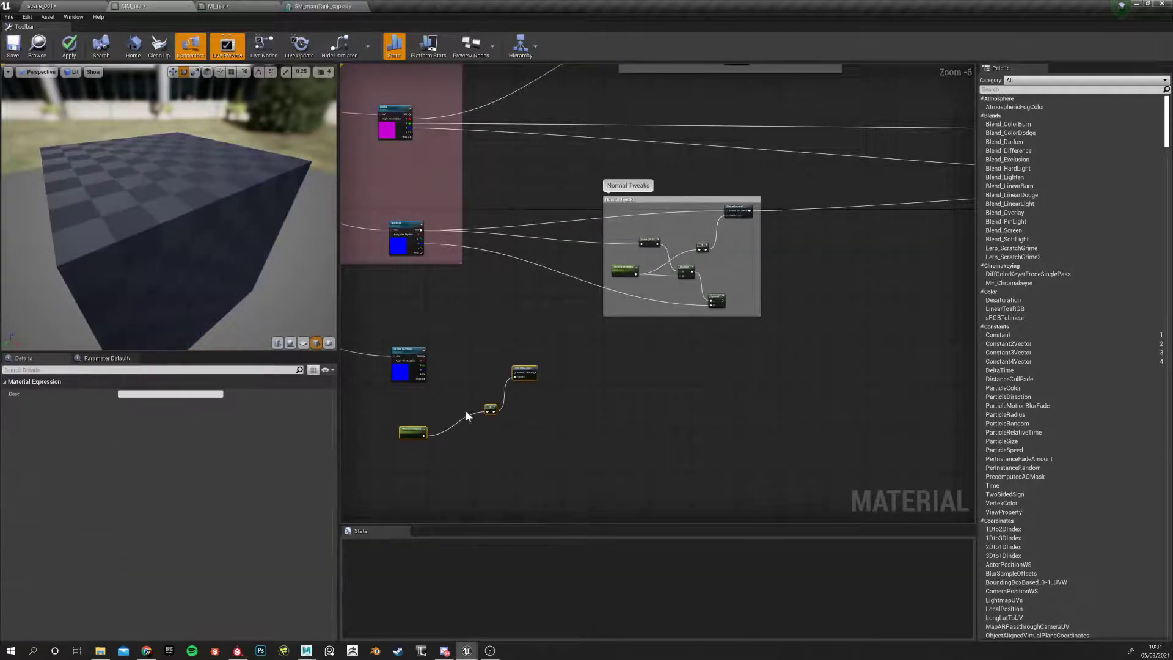
Connect the RGB output of DETAIL NORMAL to the Normal input of the pasted FlattenNormal node
scroll(465, 385, "down", 2)
scroll(432, 391, "up", 4)
left_click(433, 391)
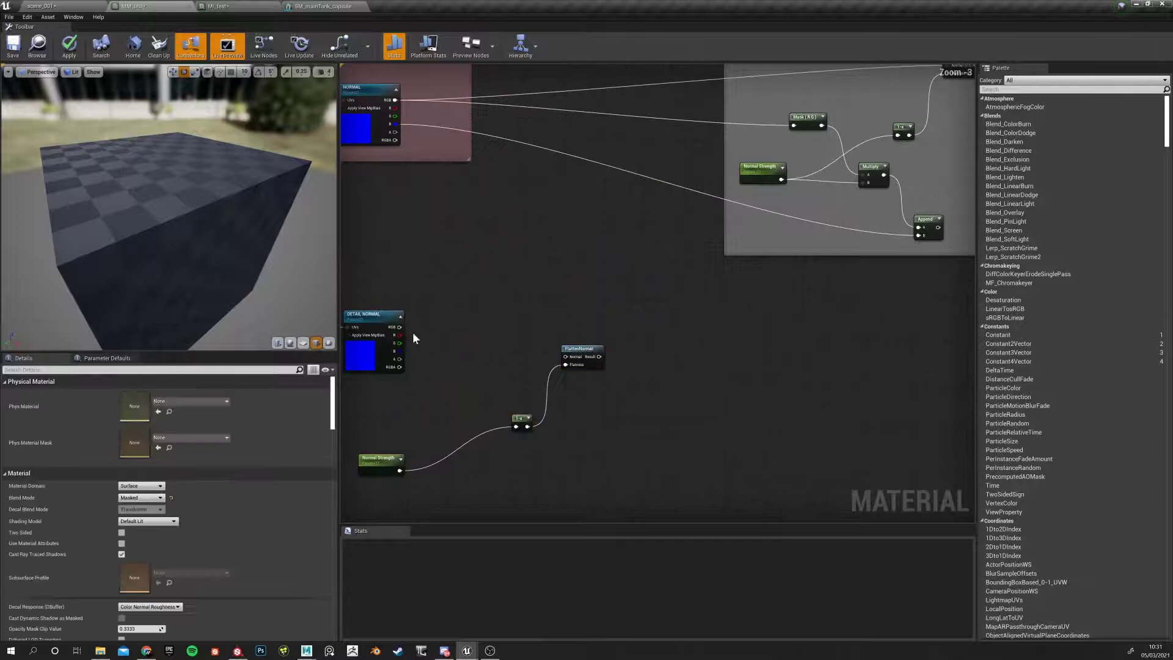
left_click_drag(402, 330, 565, 356)
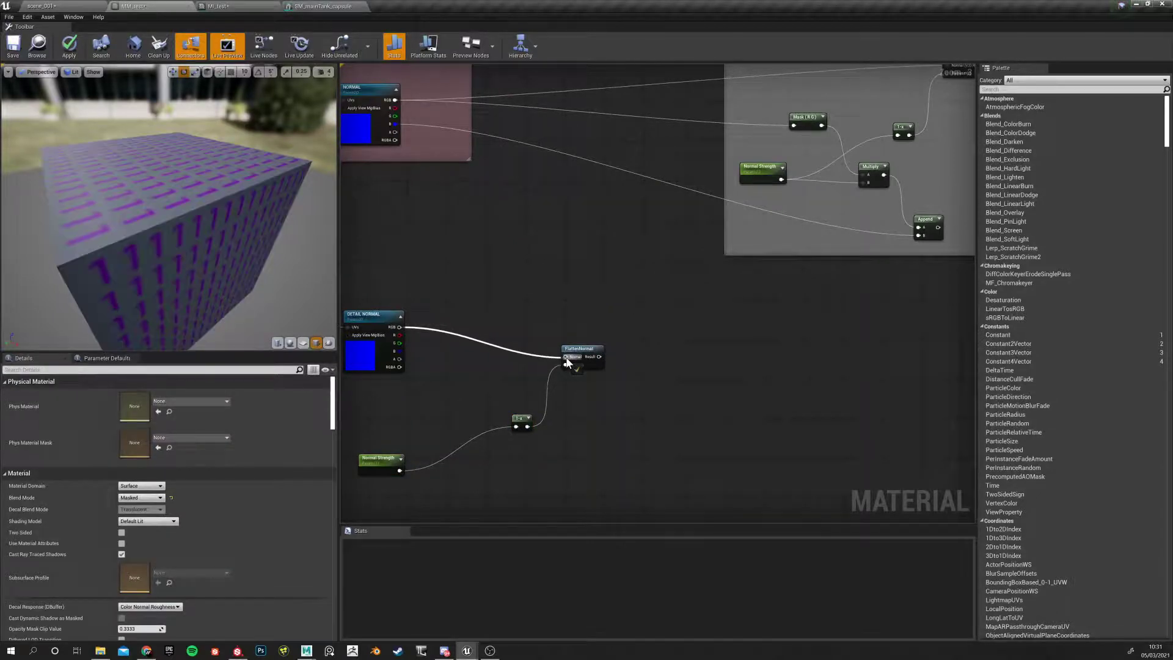
right_click_drag(453, 395, 497, 306)
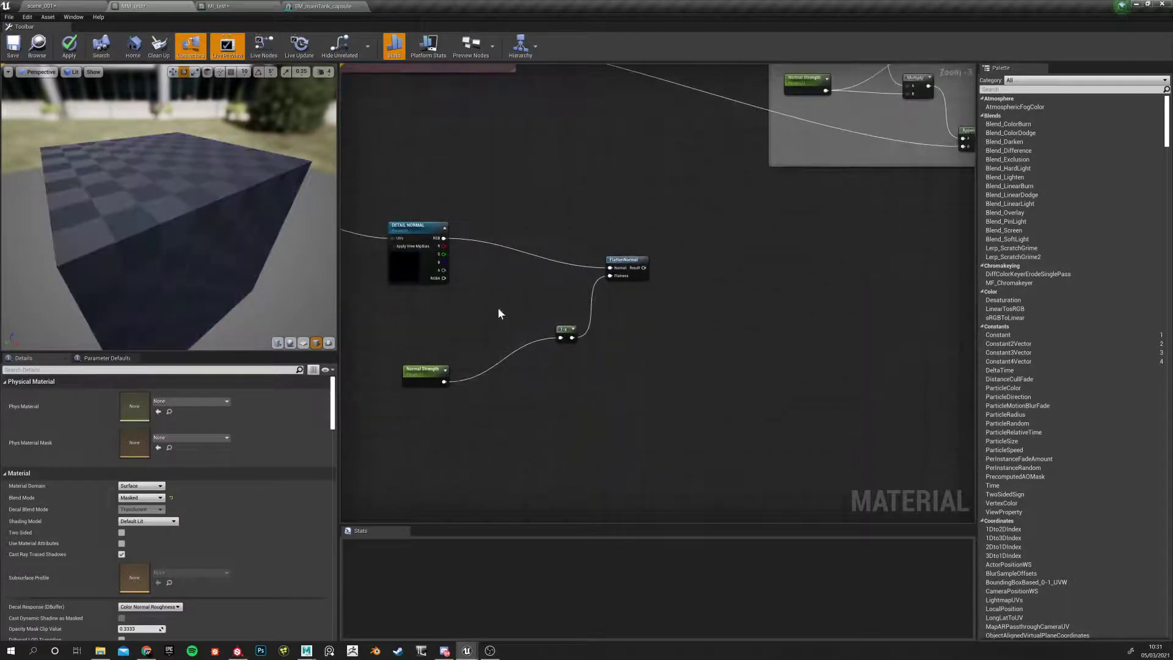
Rename the pasted Normal Strength parameter as Detail Normal Strength
left_click(420, 371)
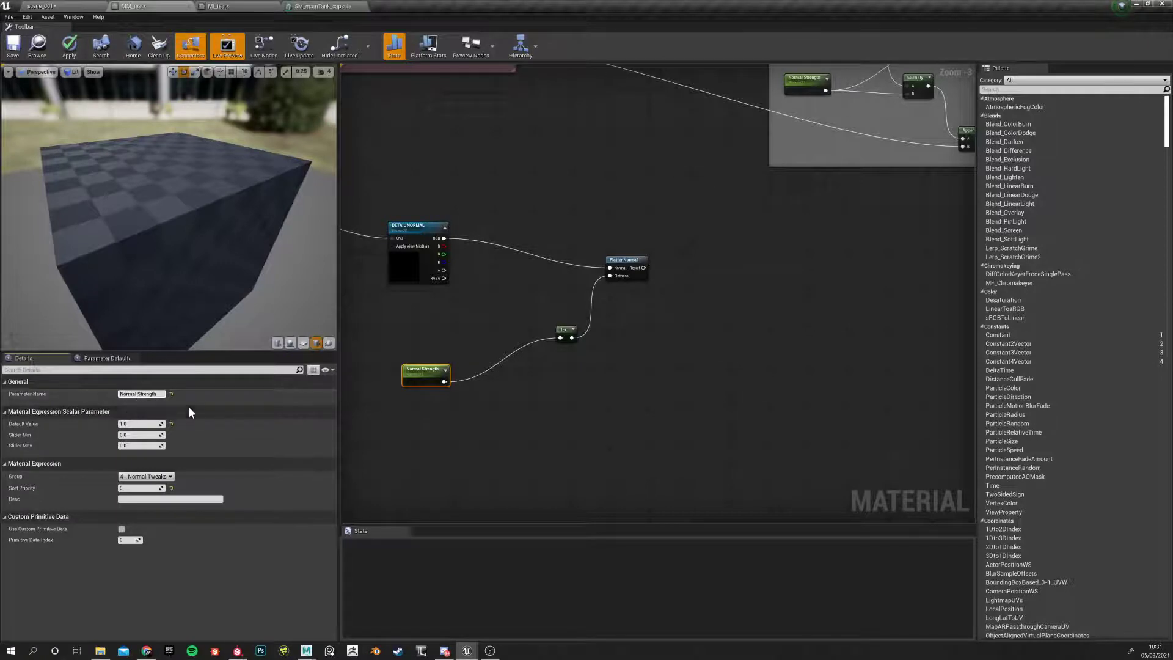
type("Details")
key("BackSpace")
key("Return")
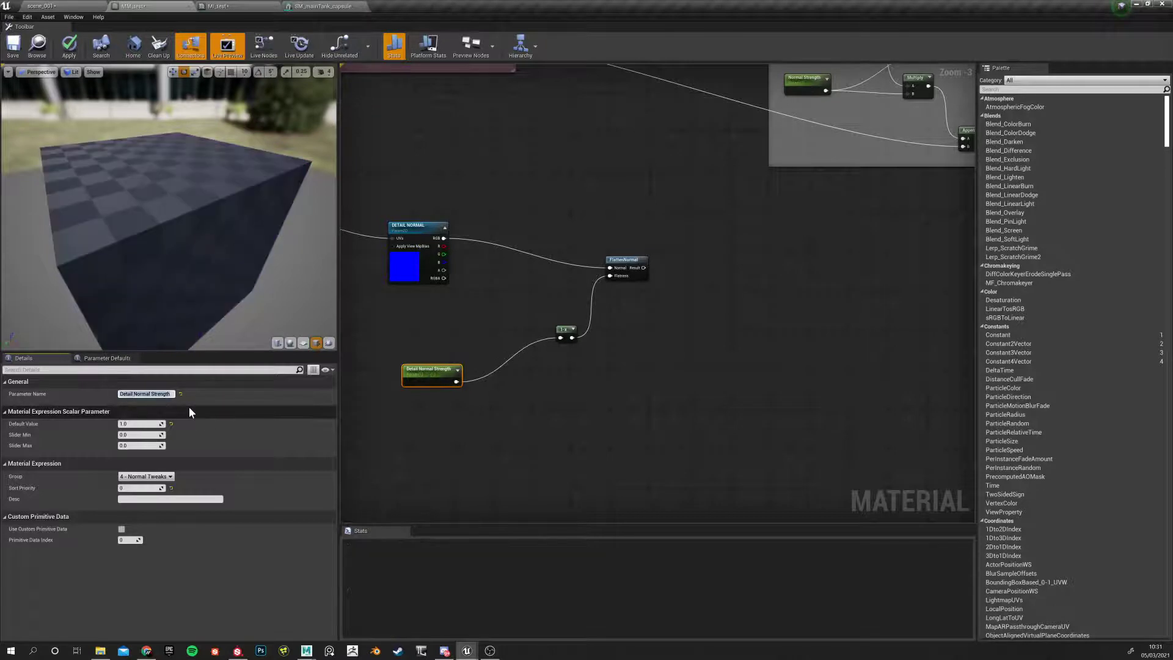
right_click_drag(608, 401, 605, 422)
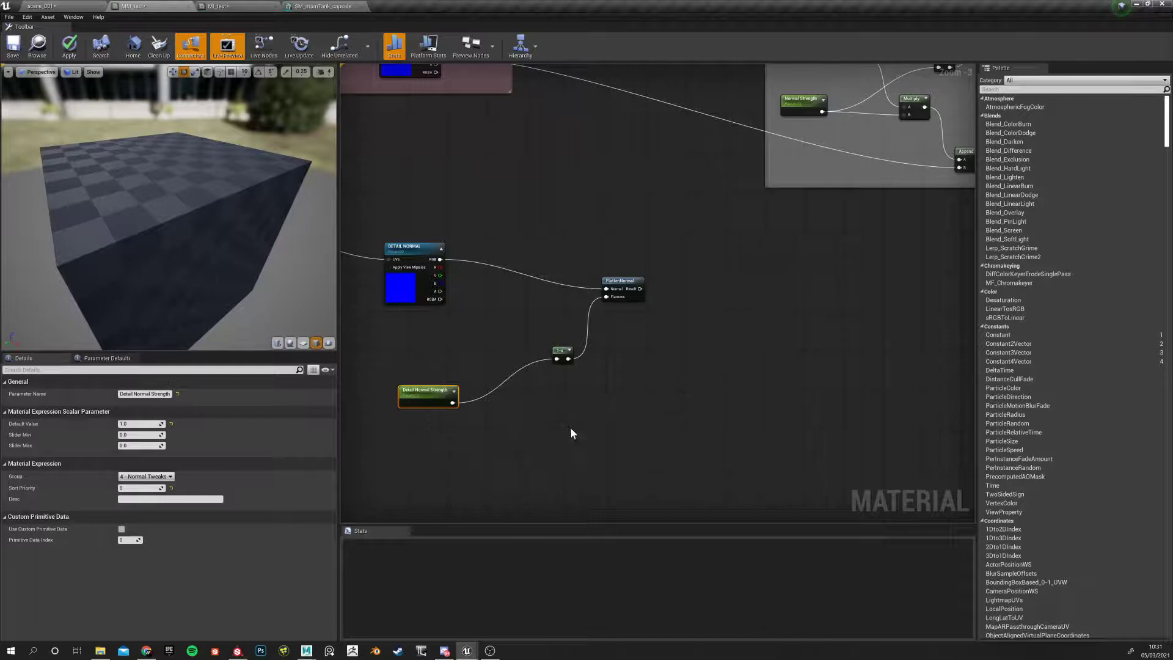
Move the pasted FlattenNormal node away from DETAIL NORMAL so it sits below the FlattenNormal in Normal Tweaks
right_click_drag(570, 427, 489, 493)
right_click_drag(626, 429, 489, 455)
scroll(508, 440, "down", 1)
scroll(509, 439, "up", 2)
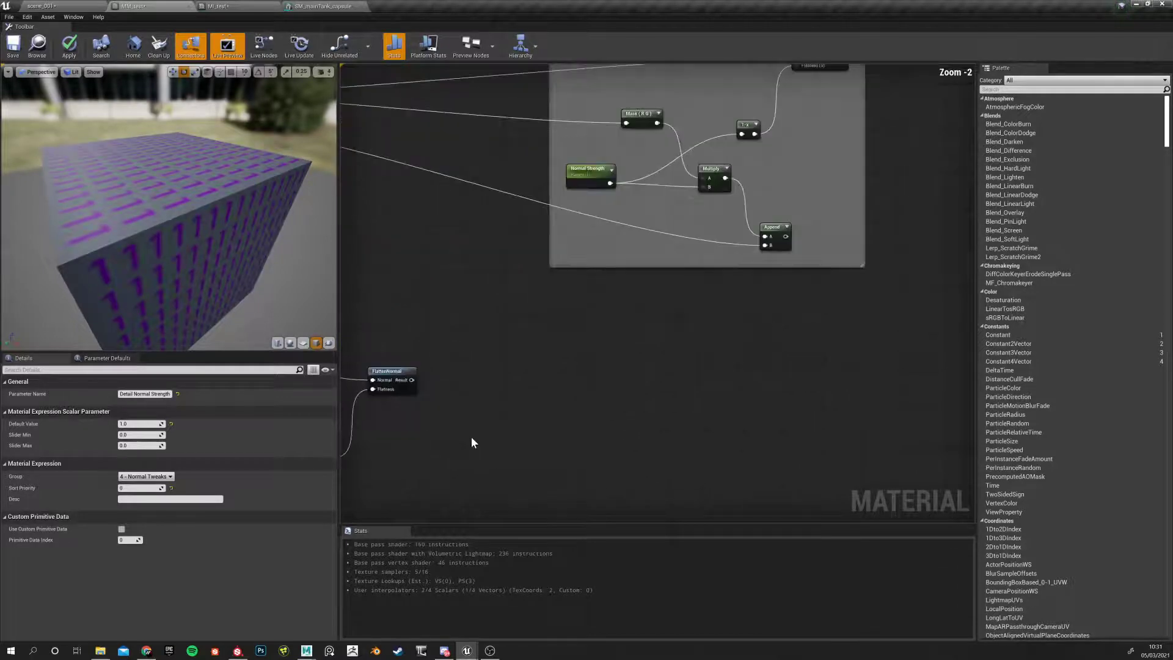
scroll(483, 404, "down", 4)
left_click_drag(469, 382, 609, 377)
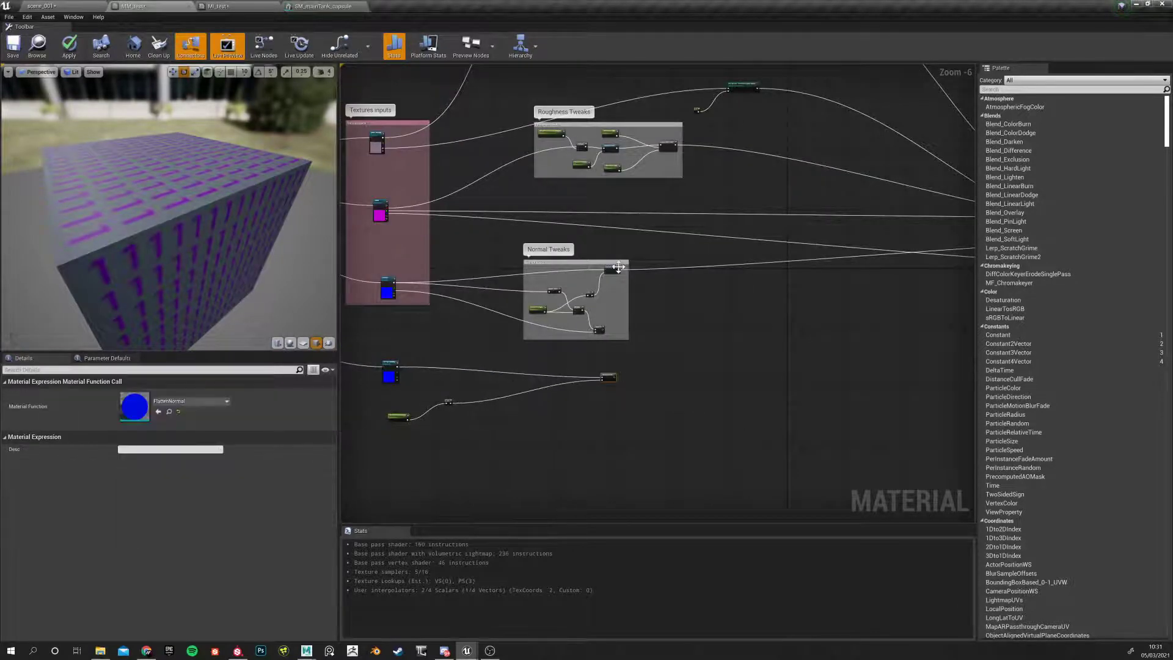
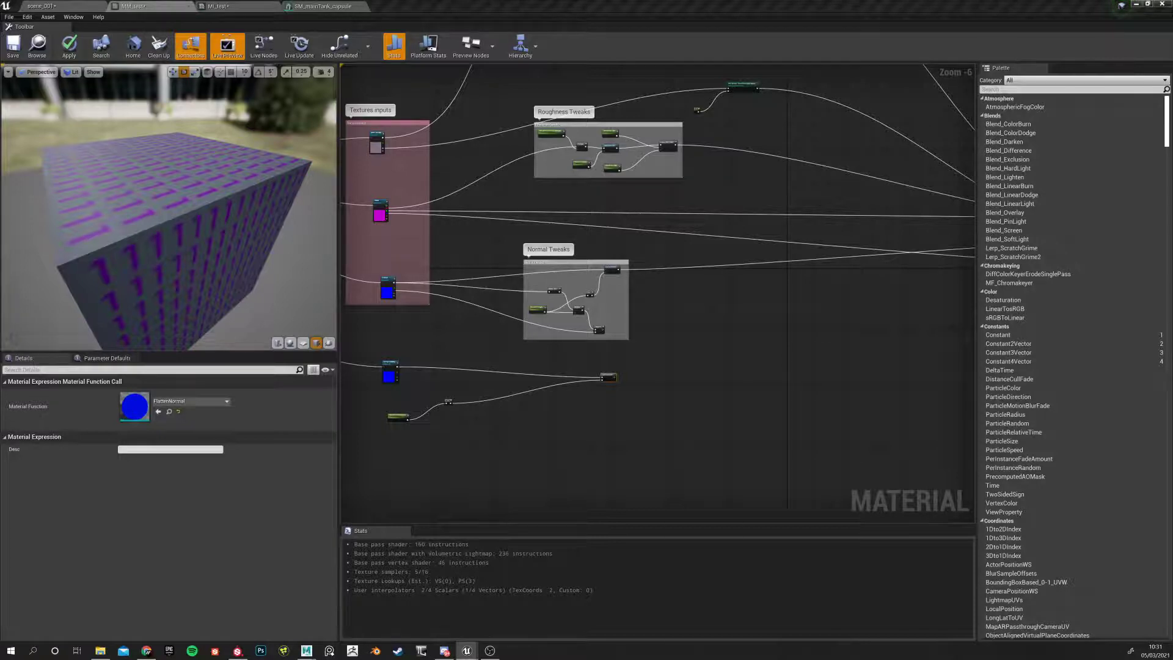
scroll(525, 418, "up", 3)
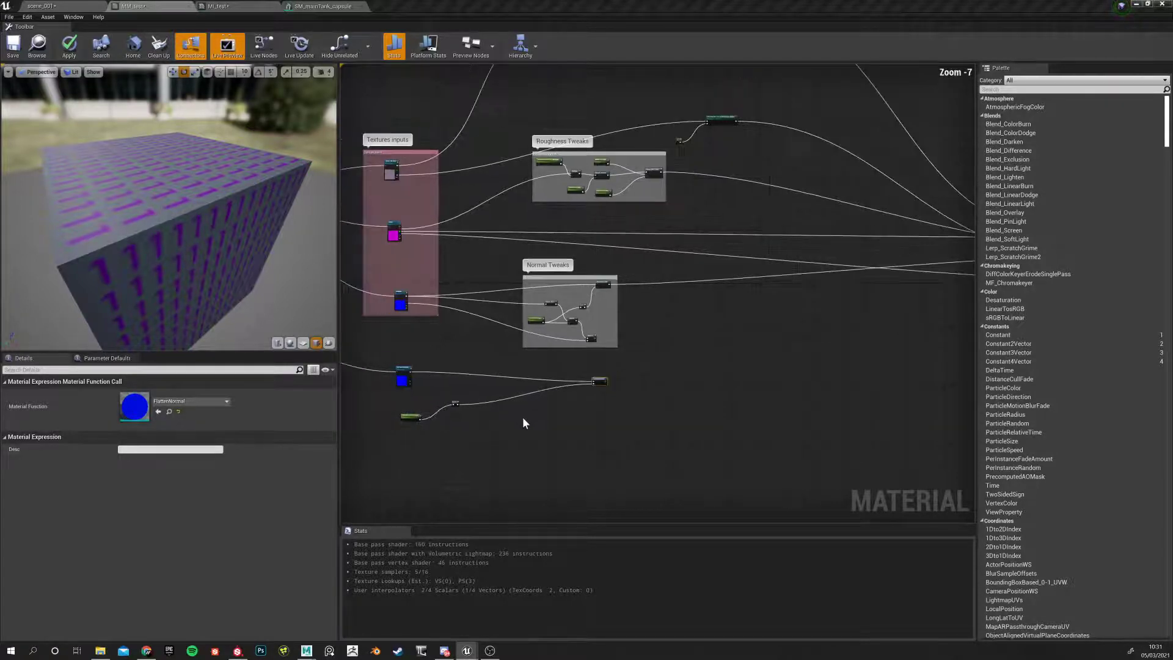
right_click_drag(606, 405, 439, 472)
left_click_drag(563, 374, 572, 366)
scroll(562, 375, "down", 2)
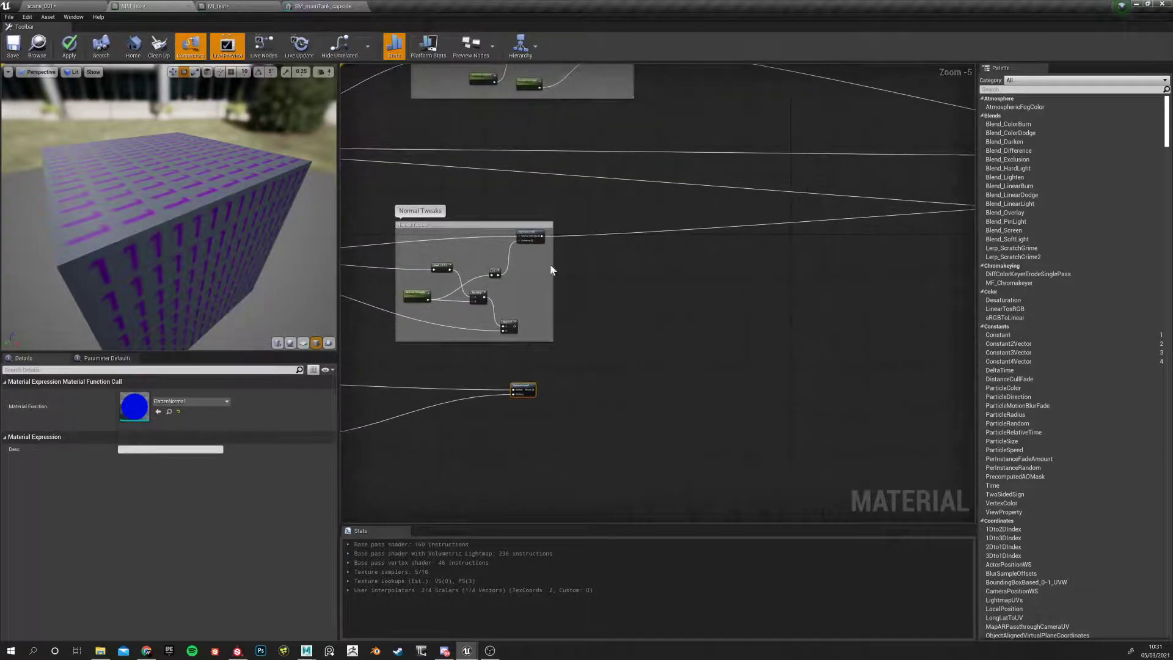
Shift the NORMAL texture node slightly toward the UV tweaks side within the Textures inputs group
right_click_drag(463, 463, 683, 424)
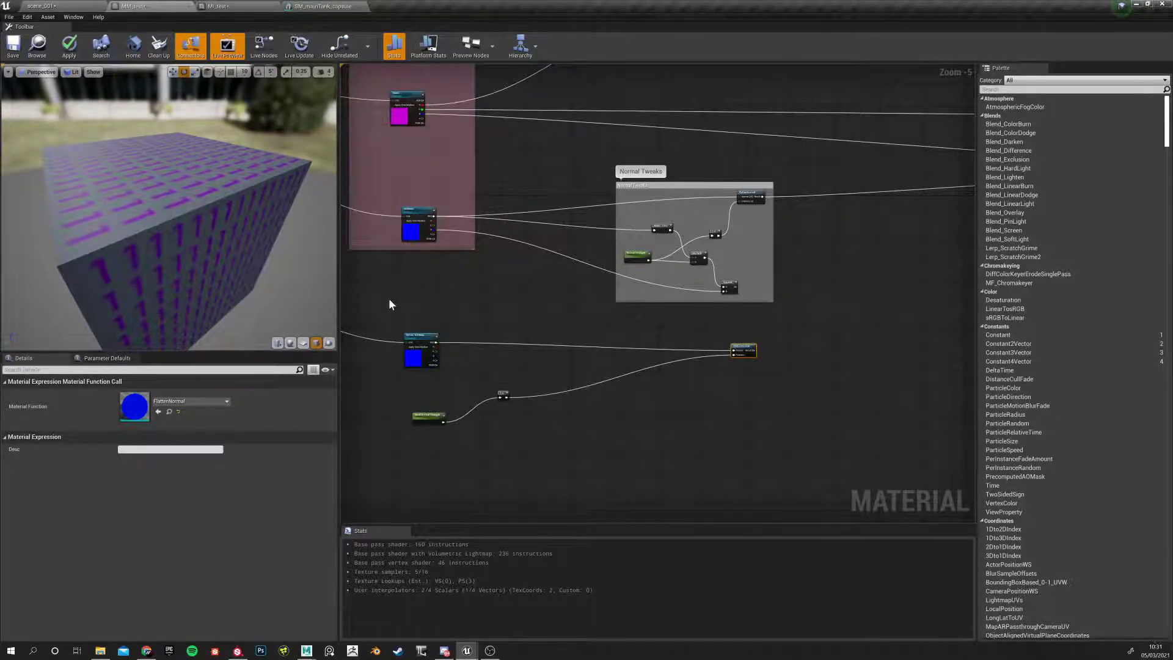
left_click_drag(406, 295, 477, 421)
right_click_drag(430, 309, 525, 462)
left_click_drag(517, 395, 503, 389)
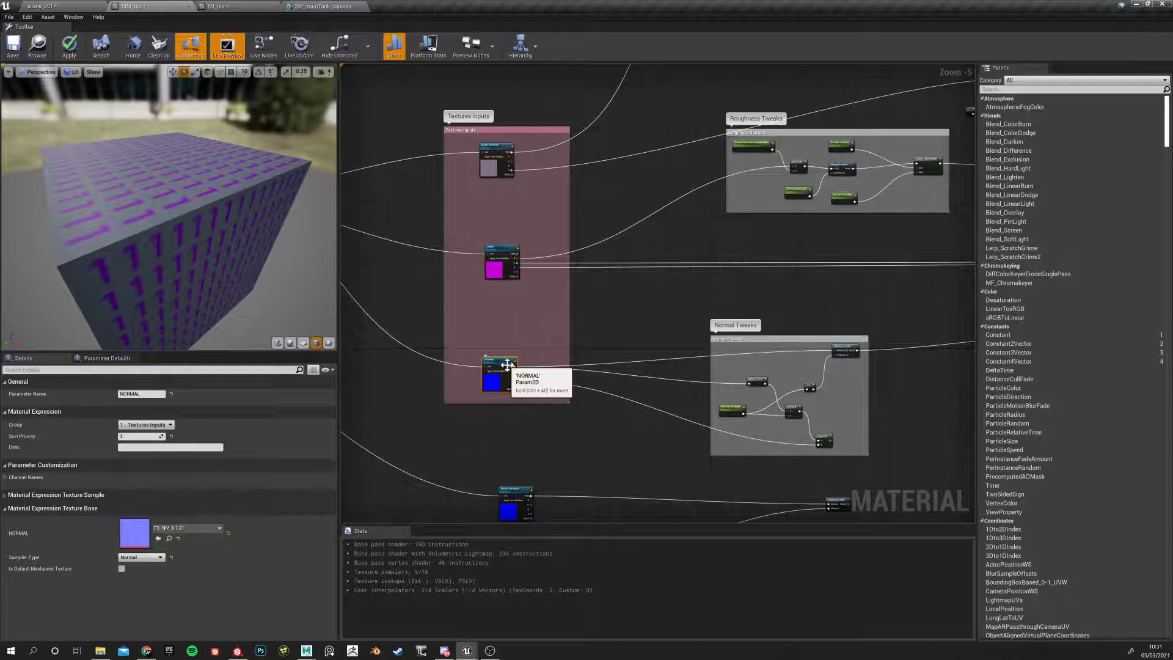
right_click_drag(538, 468, 439, 351)
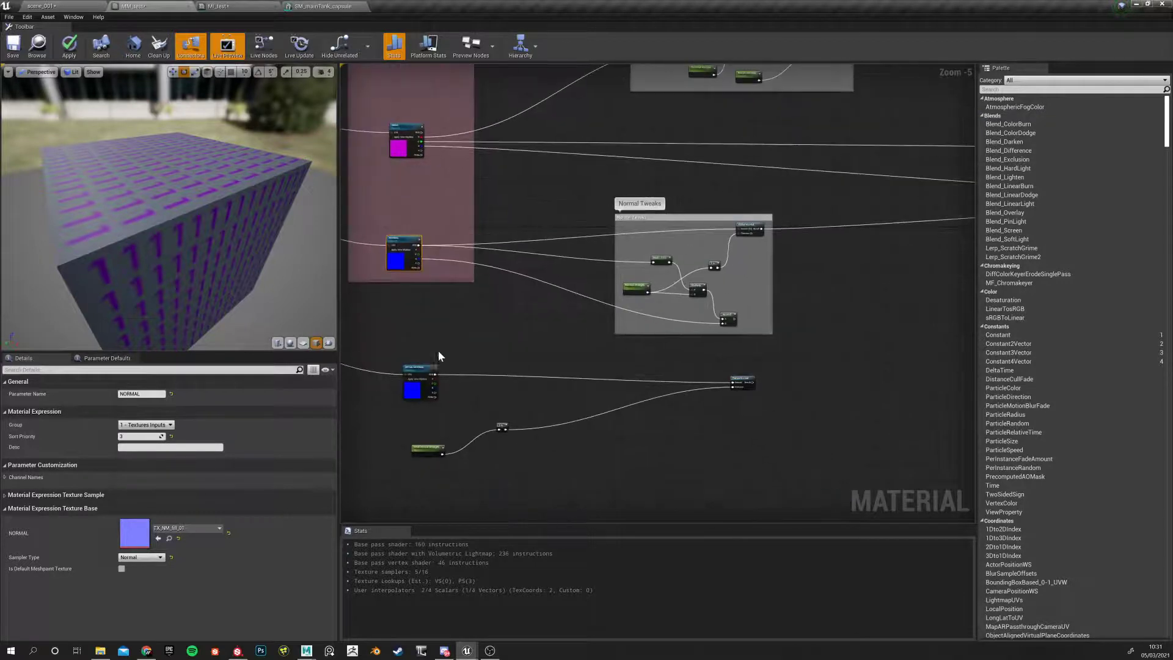
left_click_drag(396, 360, 774, 493)
right_click_drag(715, 475, 616, 482)
left_click(616, 482)
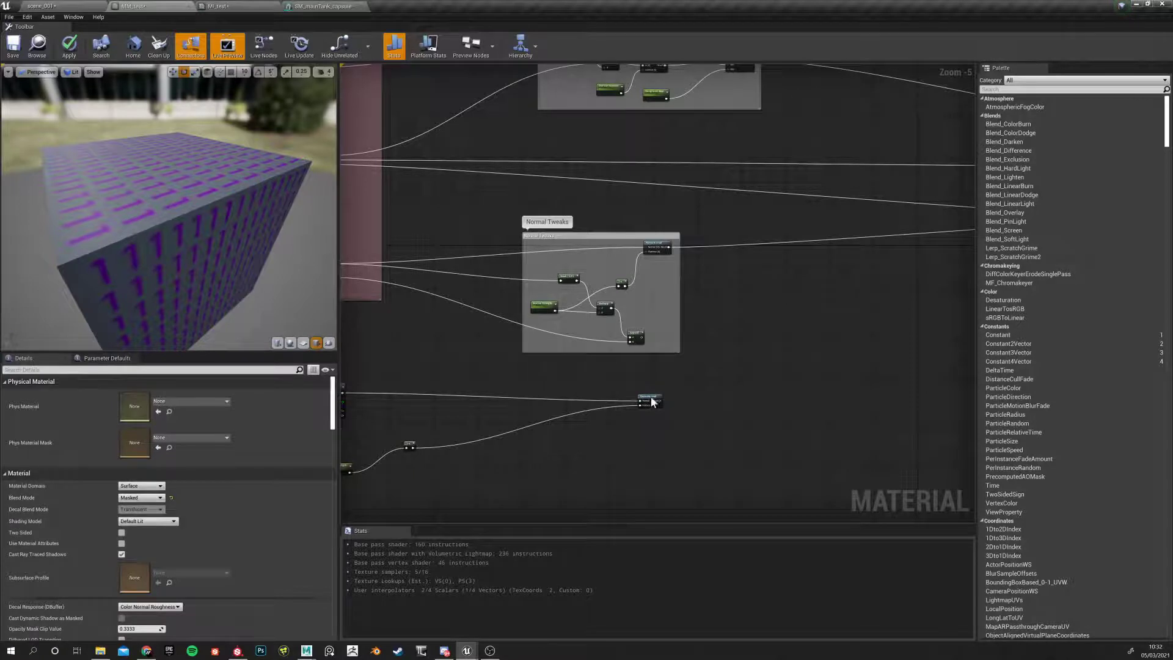
Add a StaticSwitchParameter node just after the detail FlattenNormal node
scroll(676, 374, "up", 2)
right_click_drag(701, 423, 633, 354)
right_click(652, 322)
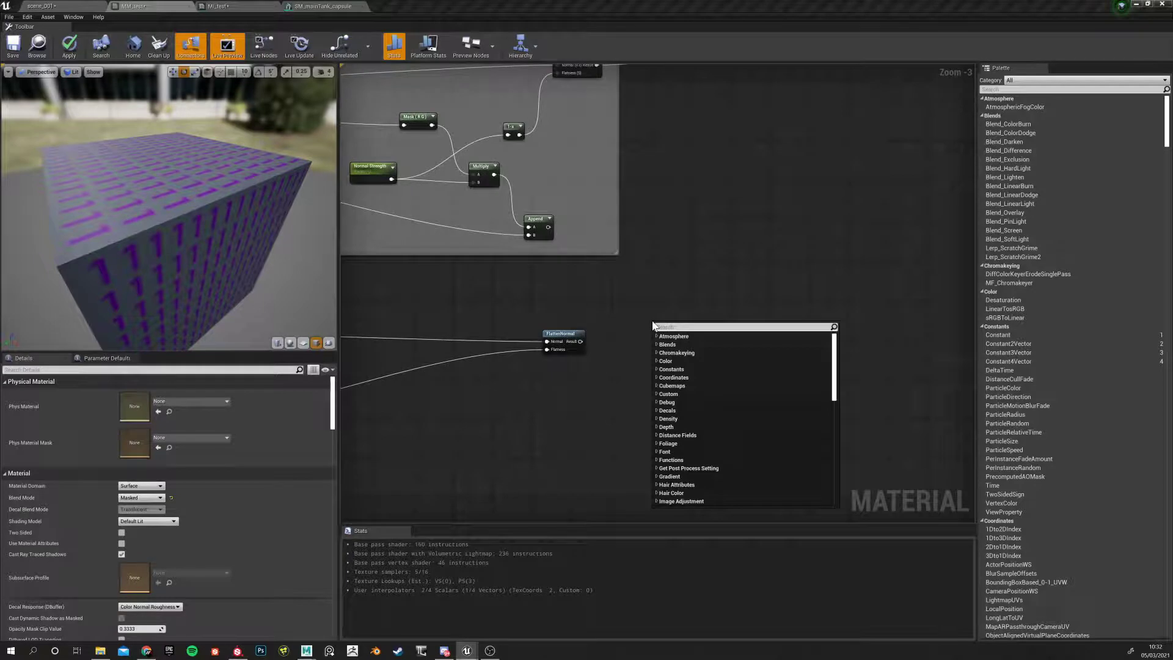
type("swit")
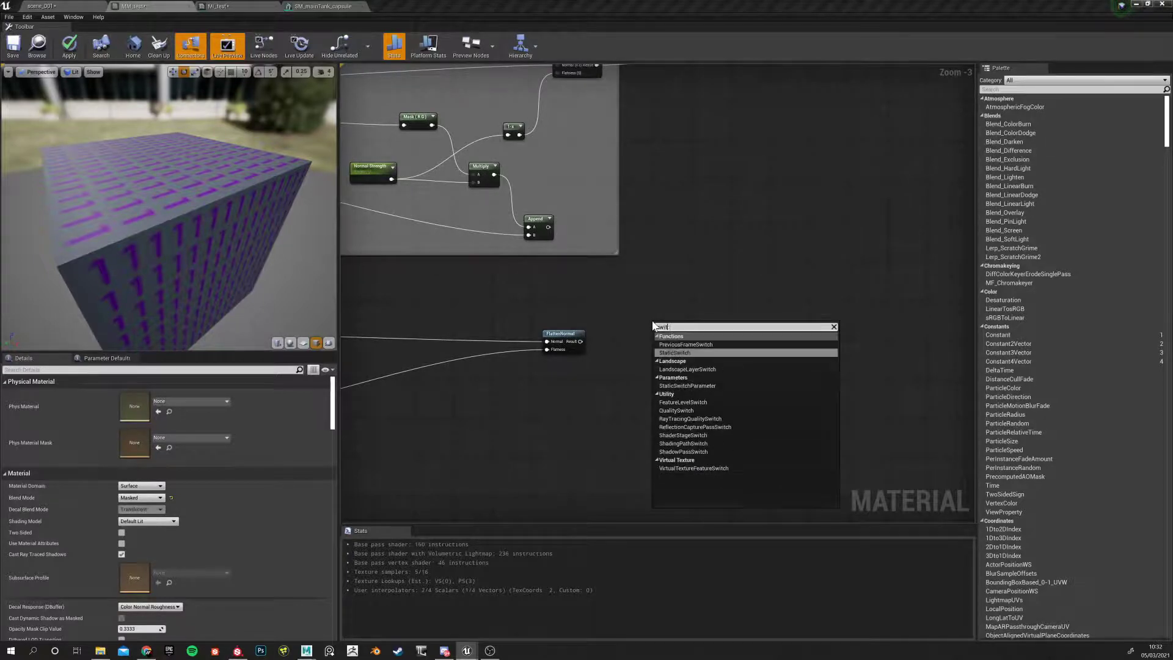
left_click(685, 386)
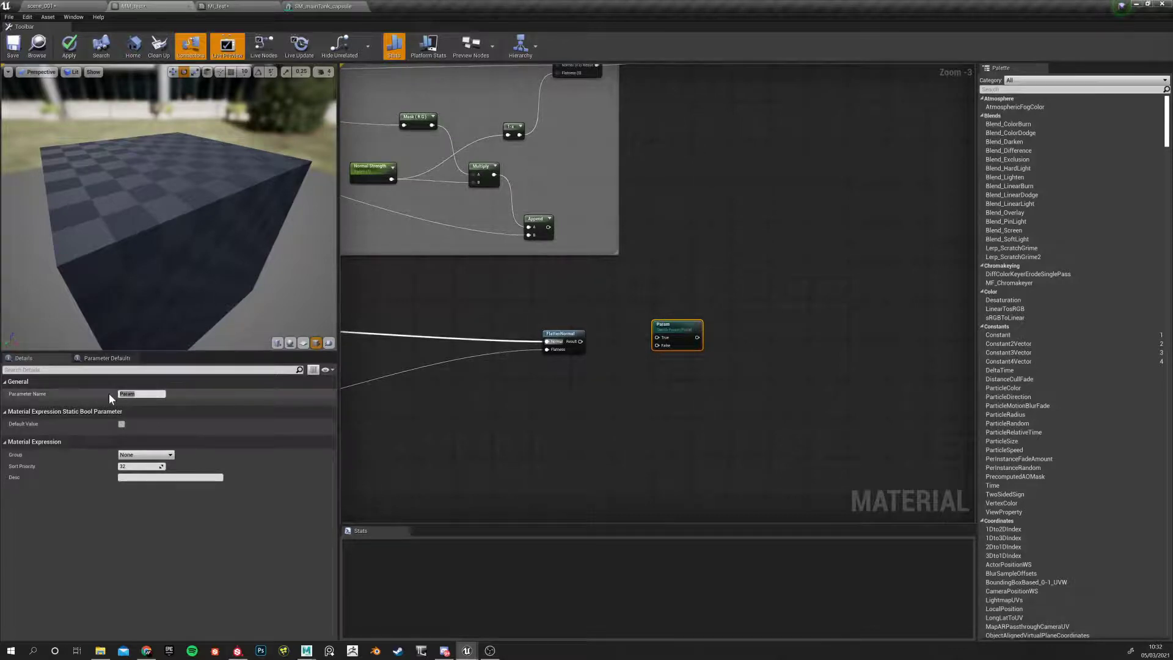
Delete the new static switch parameter, undo the deletion and reselect the node
key("Delete")
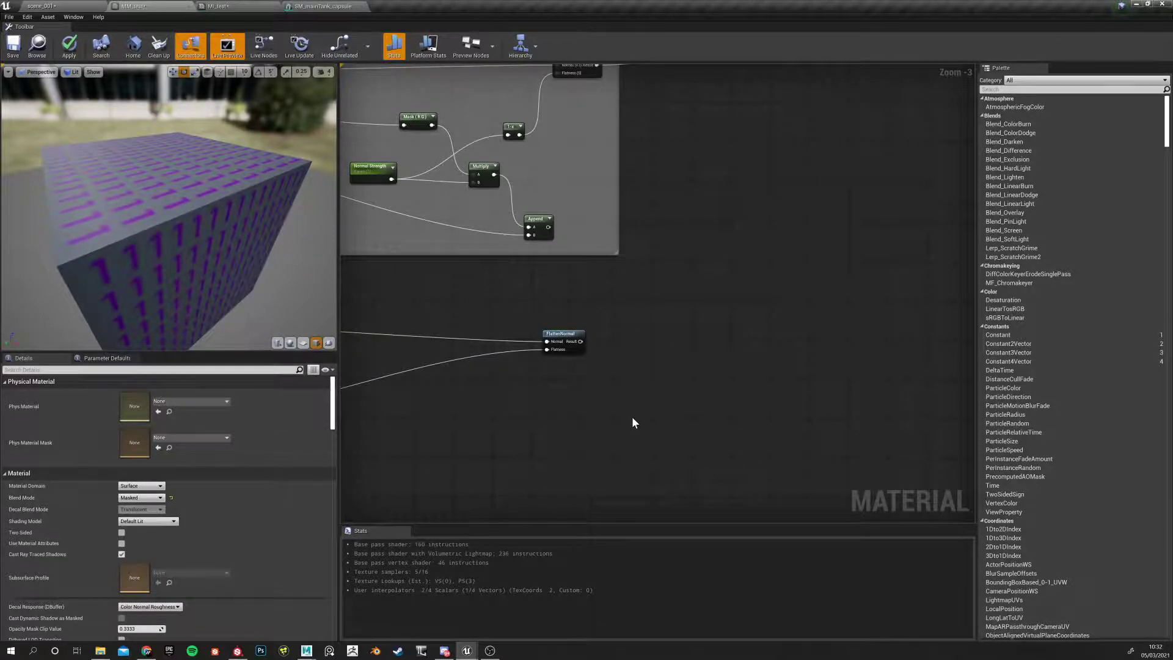
key("ctrl+z")
left_click(667, 327)
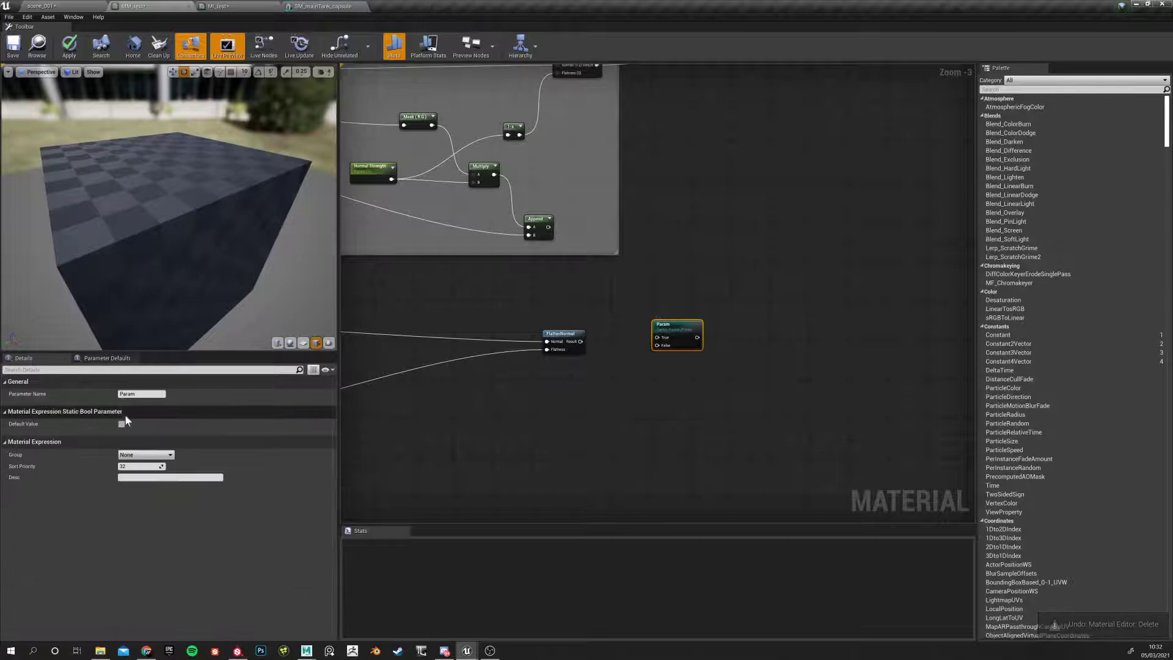
Name the new static switch parameter "Use Detail Normal? (it is in UV_0)"
left_click(137, 394)
type("Use Detail Normal")
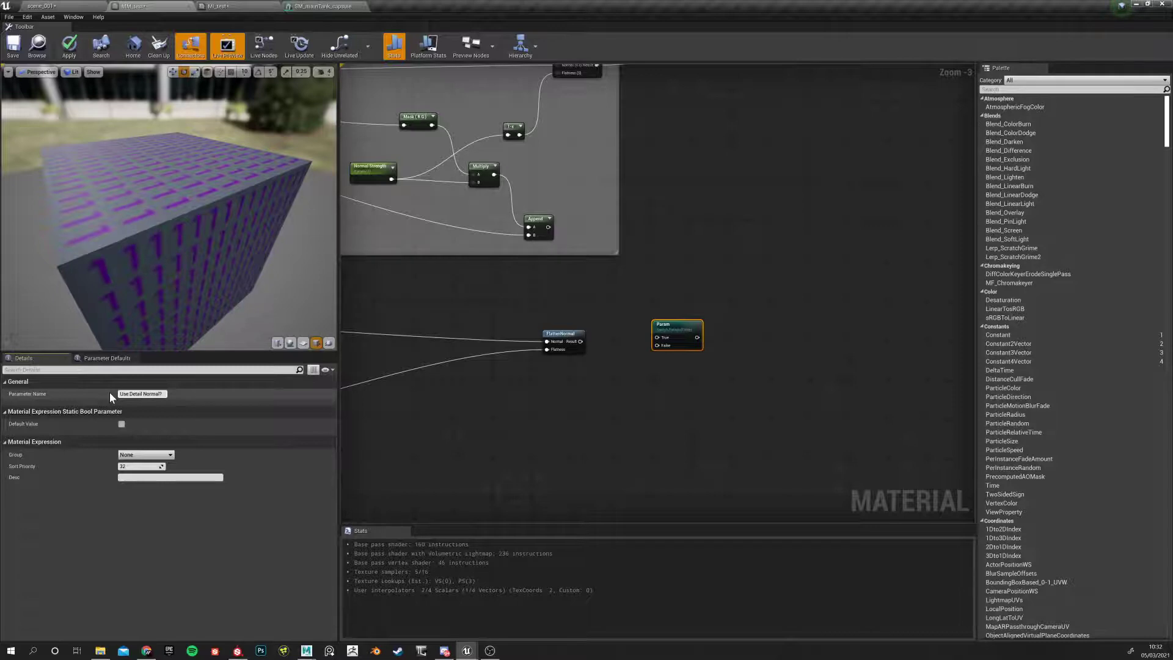
type("? (it is in V")
type("V0")
key("Return")
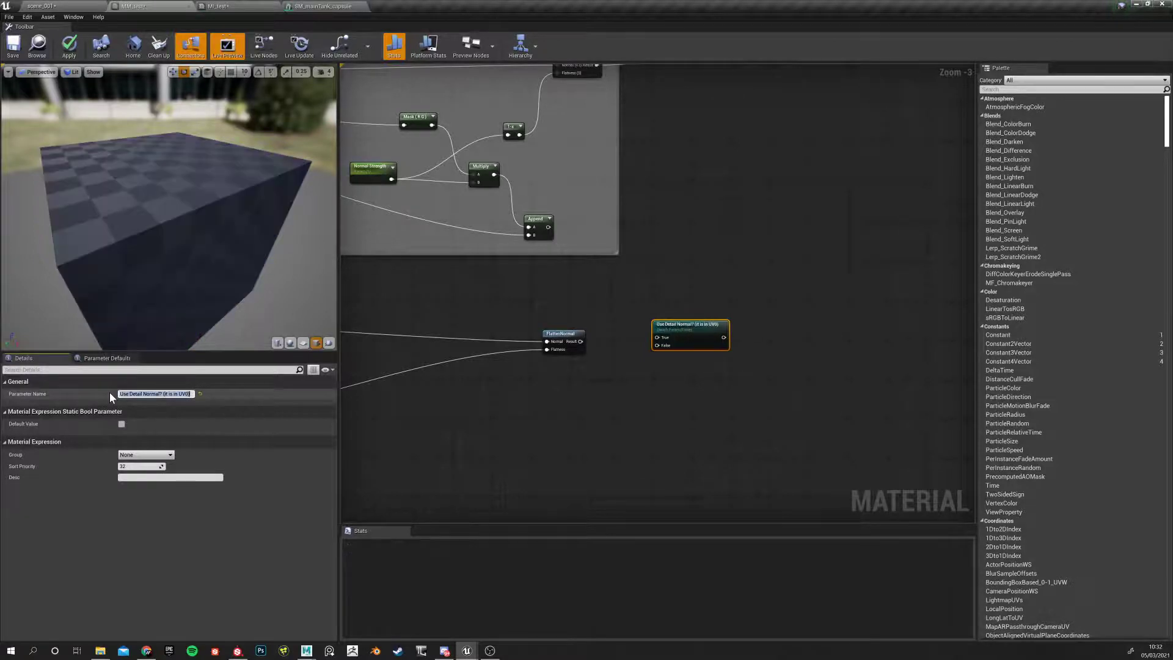
left_click(181, 394)
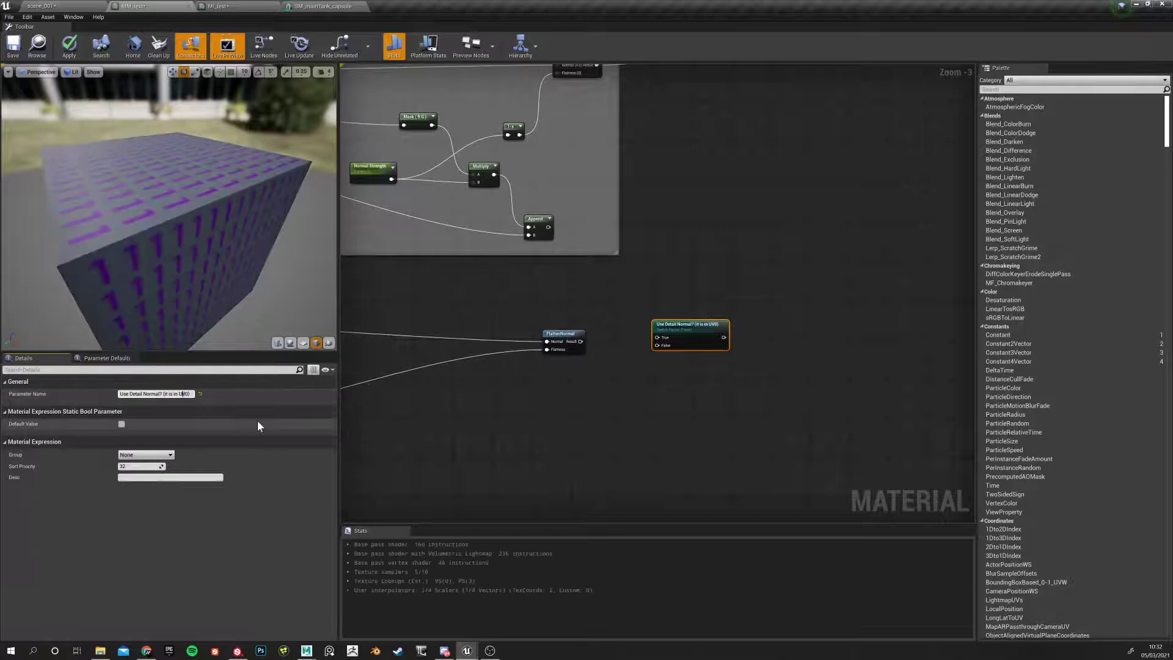
type("_")
left_click(610, 402)
Connect the detail FlattenNormal's Result output to the True input of the Use Detail Normal switch
scroll(600, 360, "down", 2)
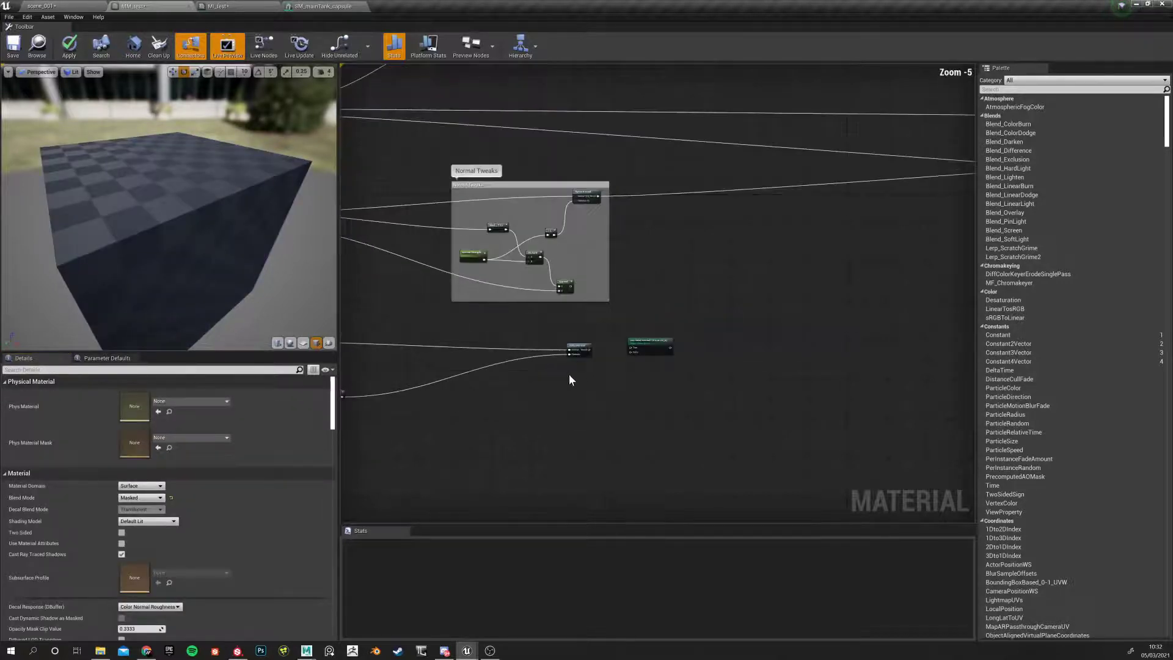
scroll(561, 379, "up", 2)
right_click_drag(560, 380, 546, 404)
left_click(684, 335)
scroll(628, 366, "down", 1)
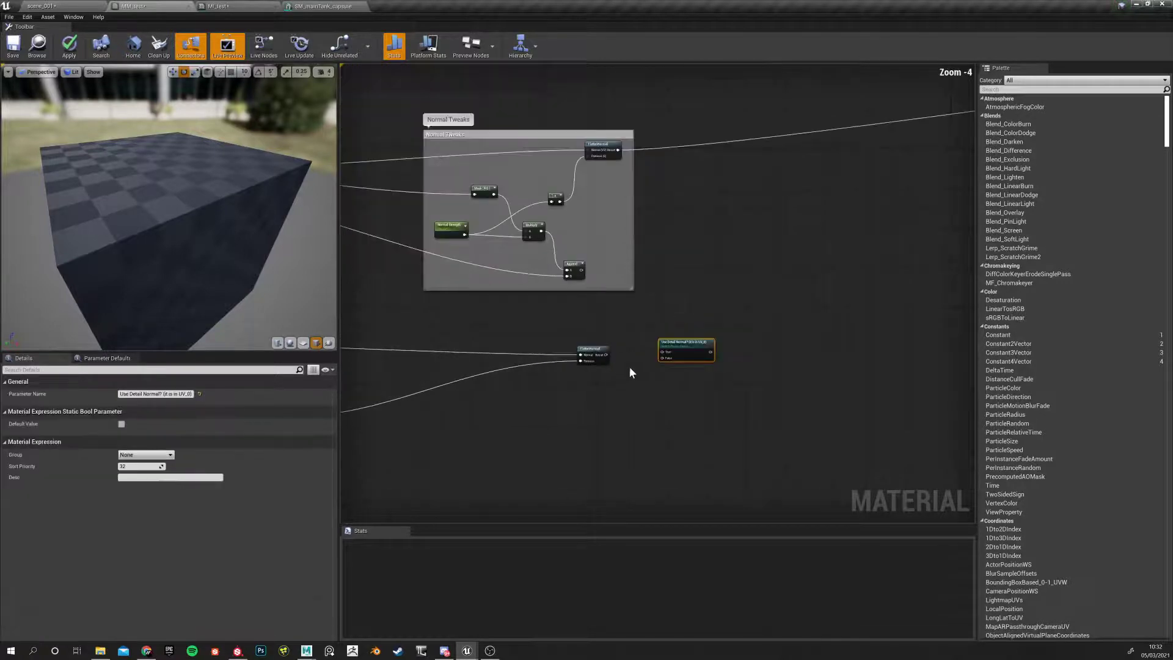
scroll(617, 361, "up", 3)
left_click_drag(593, 353, 692, 348)
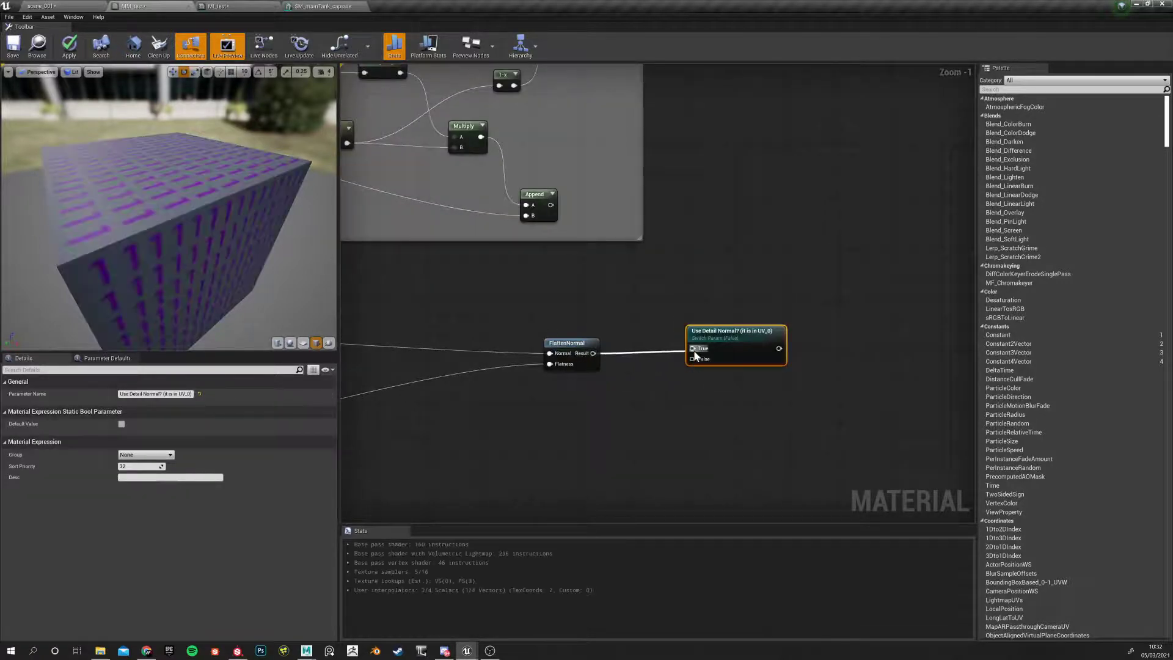
key("F2")
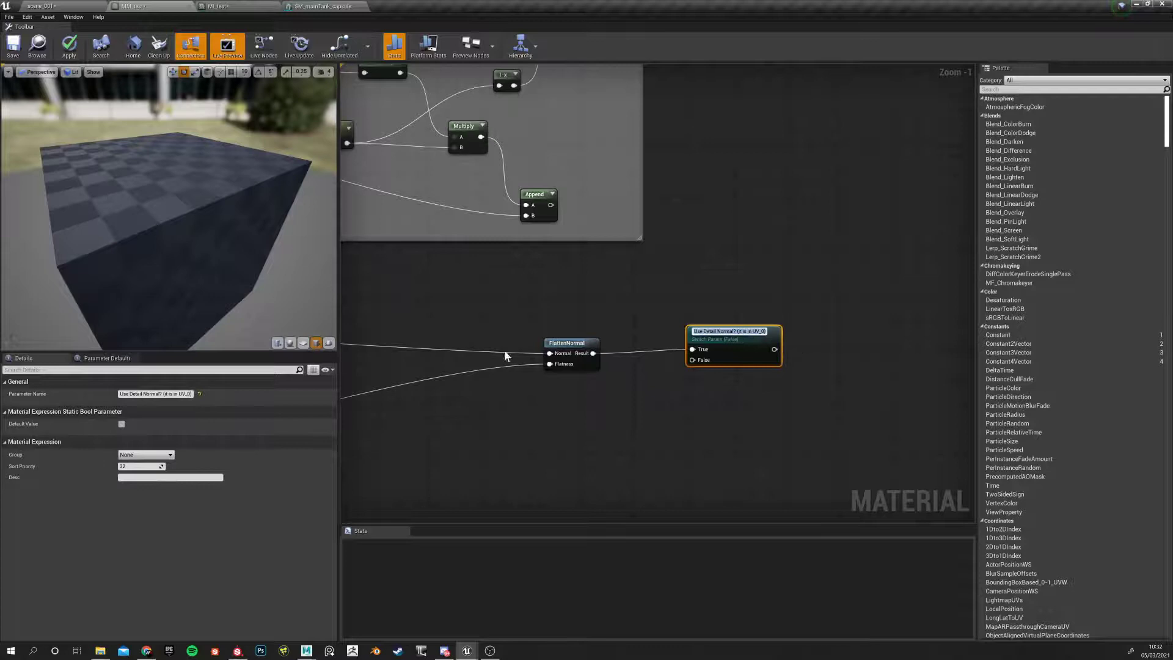
scroll(632, 401, "down", 2)
left_click(631, 405)
Move the DETAIL NORMAL texture node slightly lower and farther away from the detail FlattenNormal node
scroll(682, 377, "up", 3)
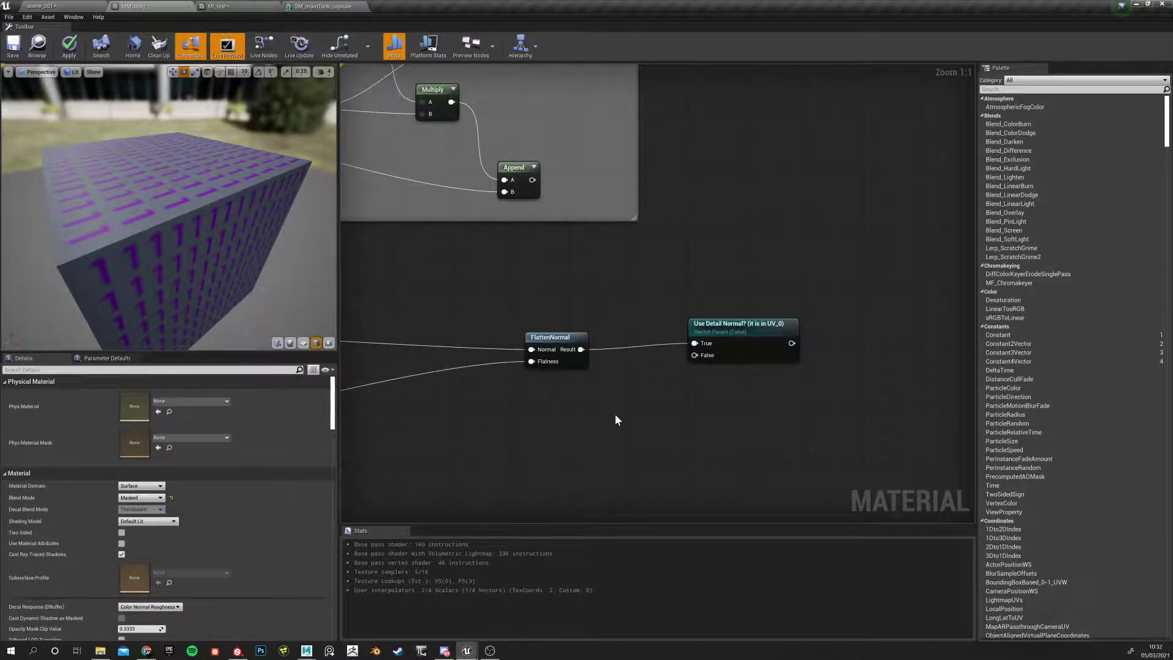
right_click_drag(591, 441, 720, 415)
scroll(623, 428, "down", 3)
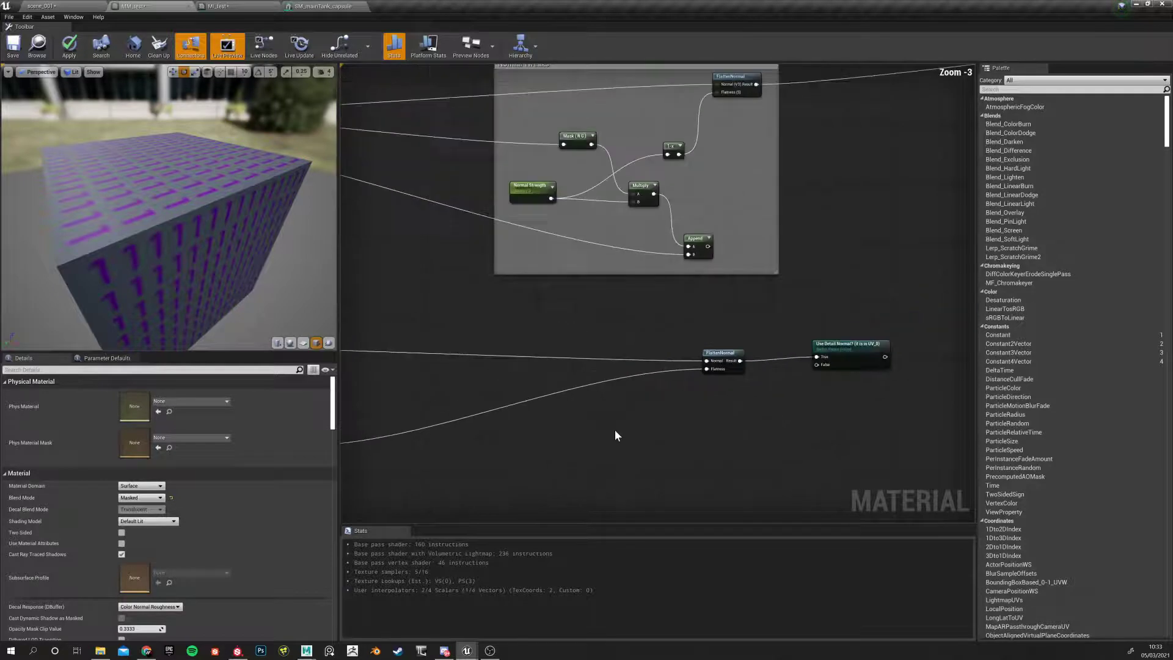
right_click_drag(623, 427, 677, 416)
scroll(573, 441, "down", 3)
scroll(493, 421, "up", 2)
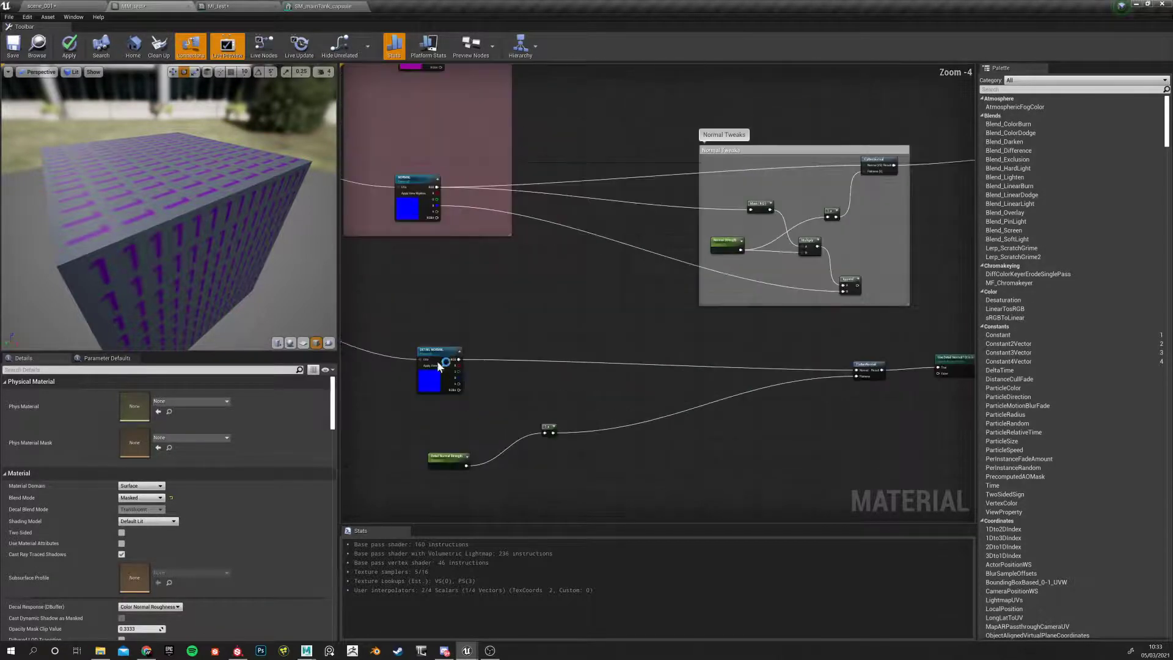
left_click_drag(451, 355, 413, 379)
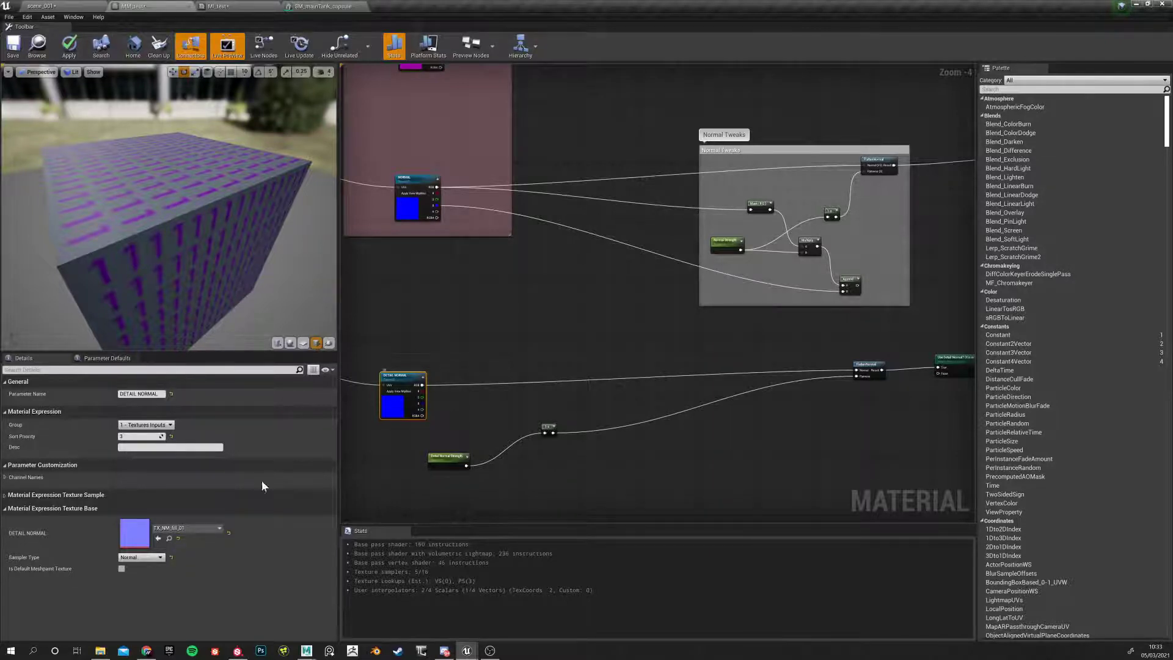
Shift the detail FlattenNormal node slightly away from the Use Detail Normal switch to widen the gap between them
right_click_drag(805, 388, 721, 383)
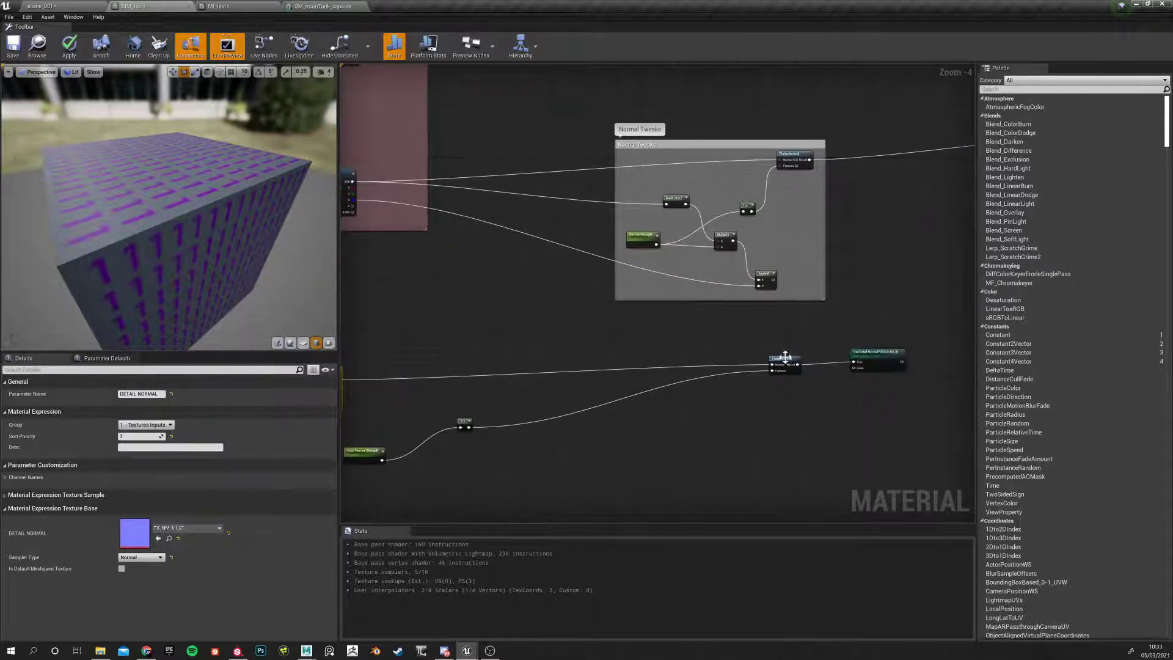
left_click_drag(785, 356, 752, 347)
left_click(873, 354)
left_click(777, 414)
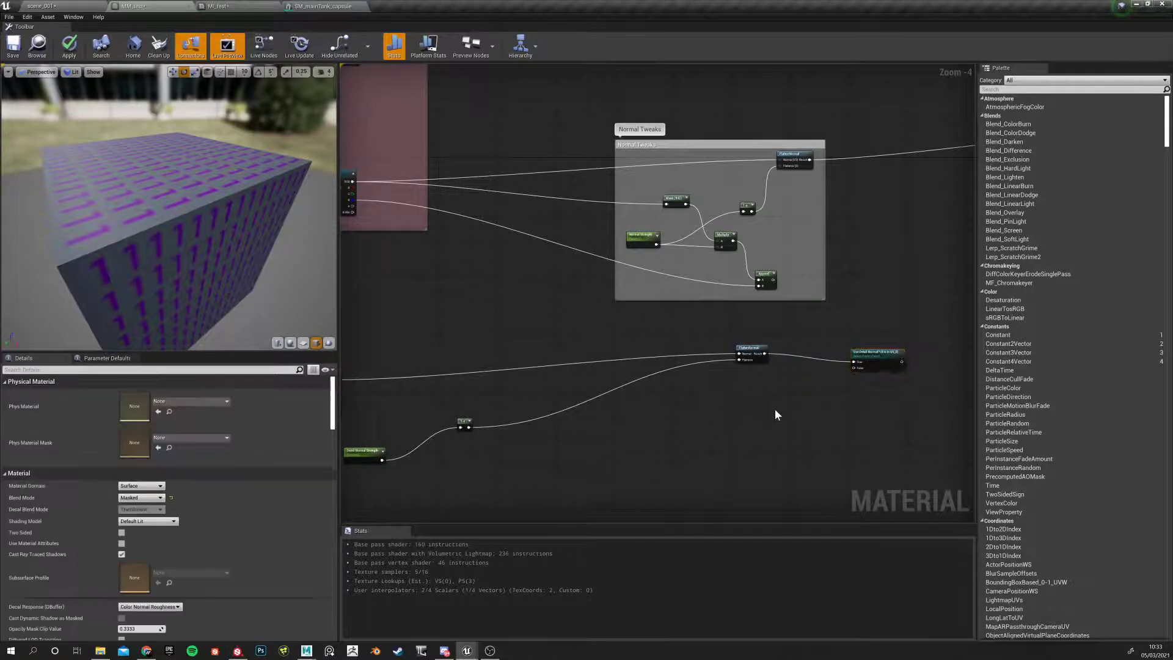
Add a Constant3Vector node below the lower FlattenNormal and set its B value to 1
scroll(786, 403, "down", 4)
scroll(809, 399, "up", 5)
right_click_drag(782, 408, 741, 402)
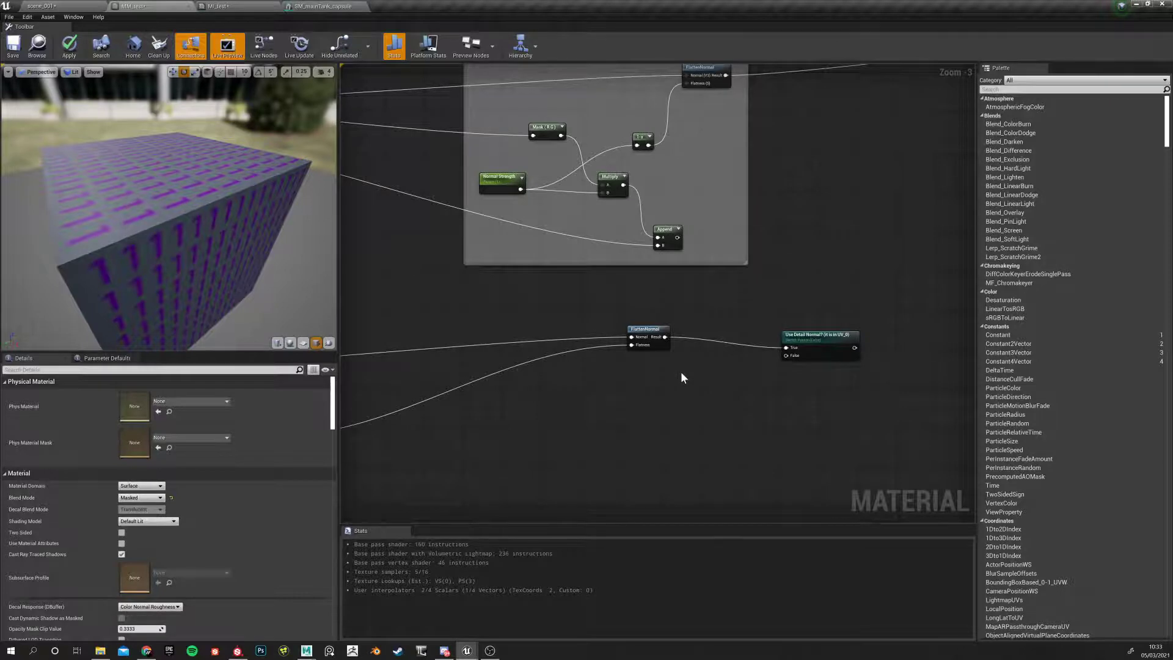
left_click(680, 371)
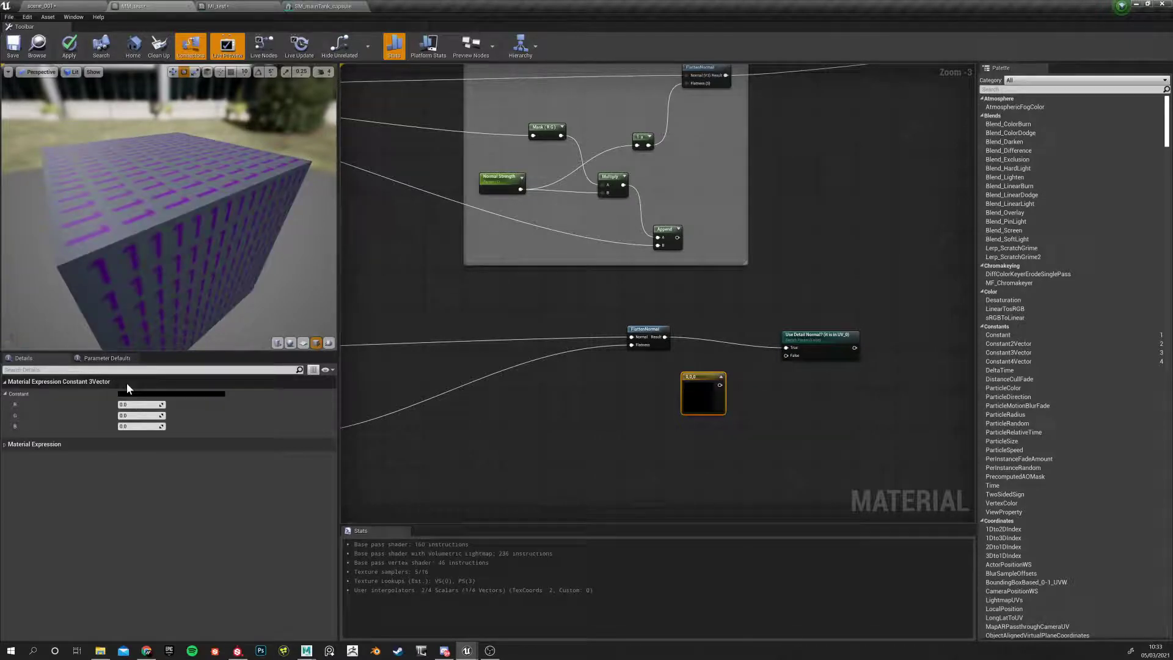
left_click(135, 426)
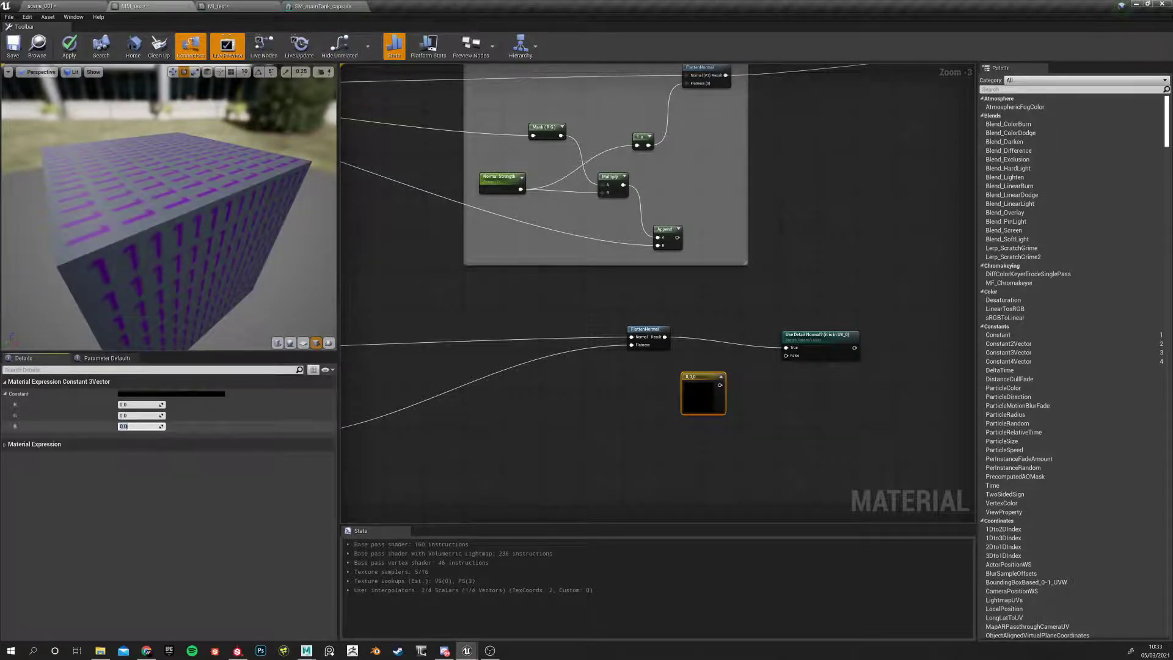
type("1")
key("Return")
left_click(609, 435)
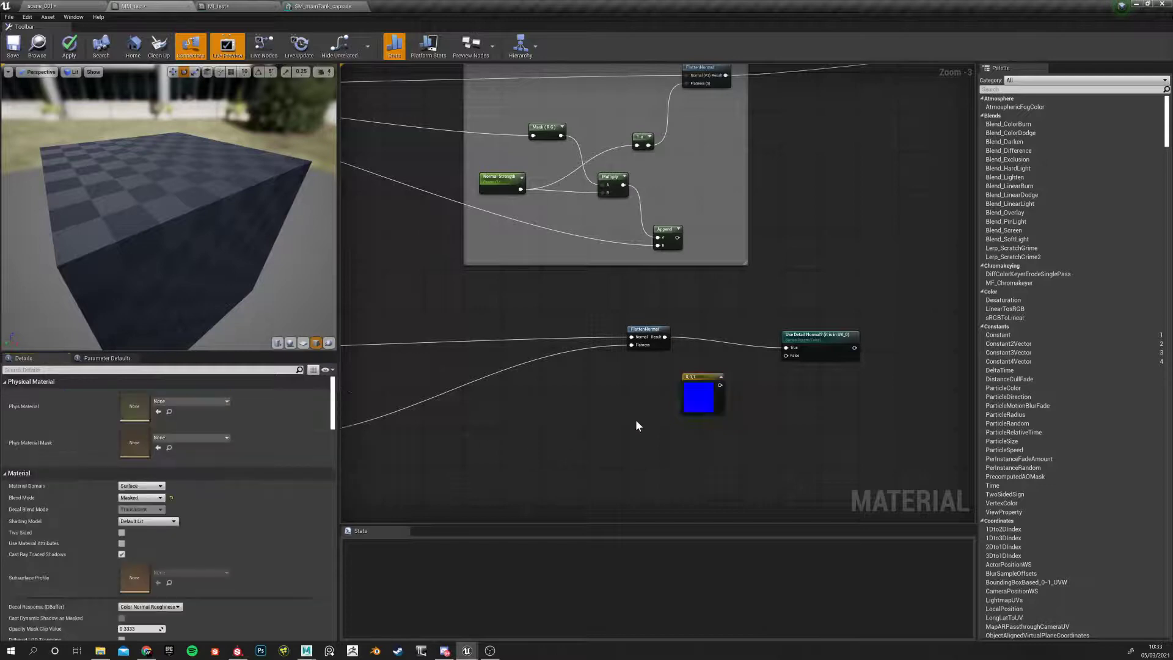
Connect the 0,0,1 constant to the False input of the Use Detail Normal? switch
scroll(671, 417, "up", 3)
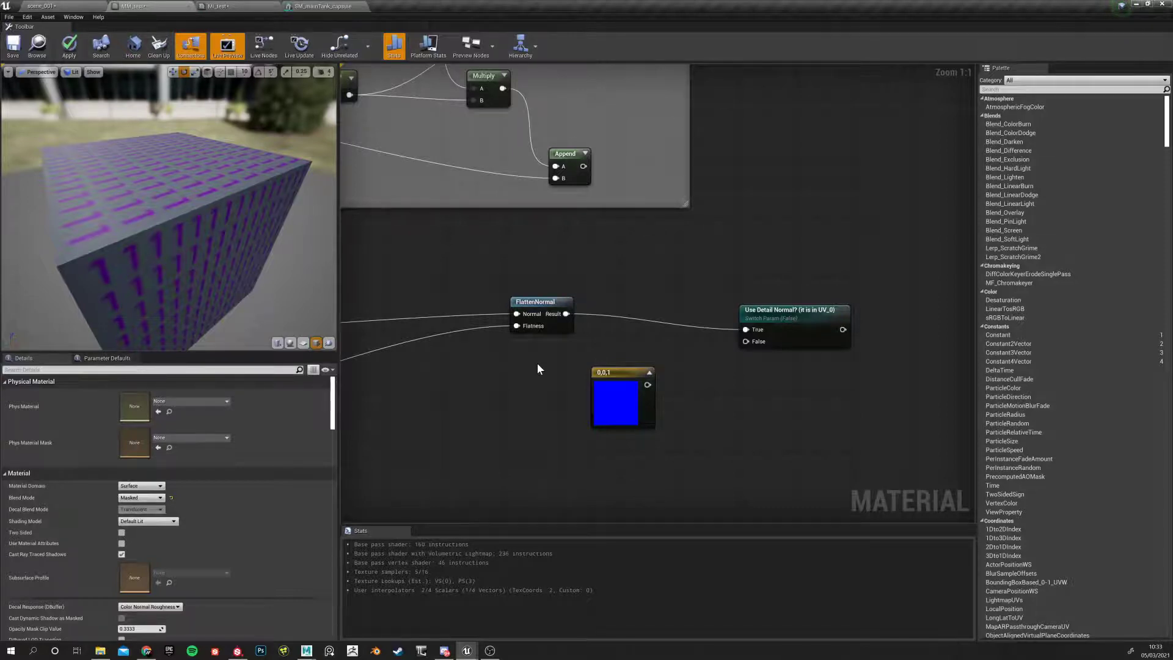
left_click_drag(647, 384, 745, 341)
left_click(765, 346)
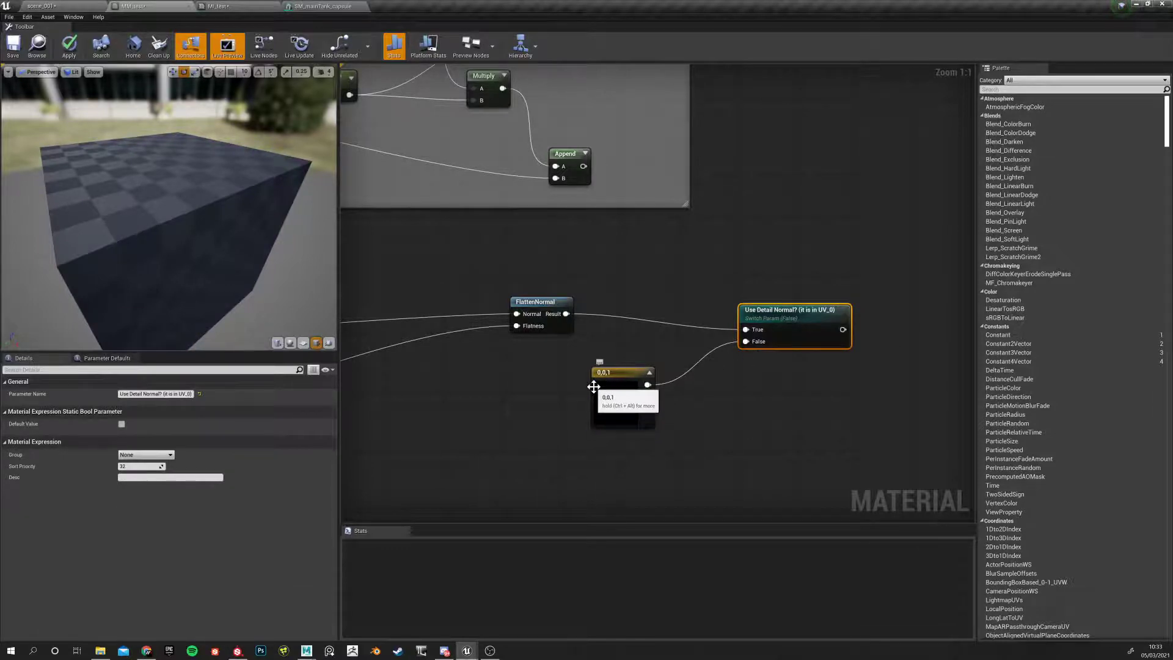
Add a BlendAngleCorrectedNormals node in the empty area beyond the Normal Tweaks group
scroll(548, 324, "down", 9)
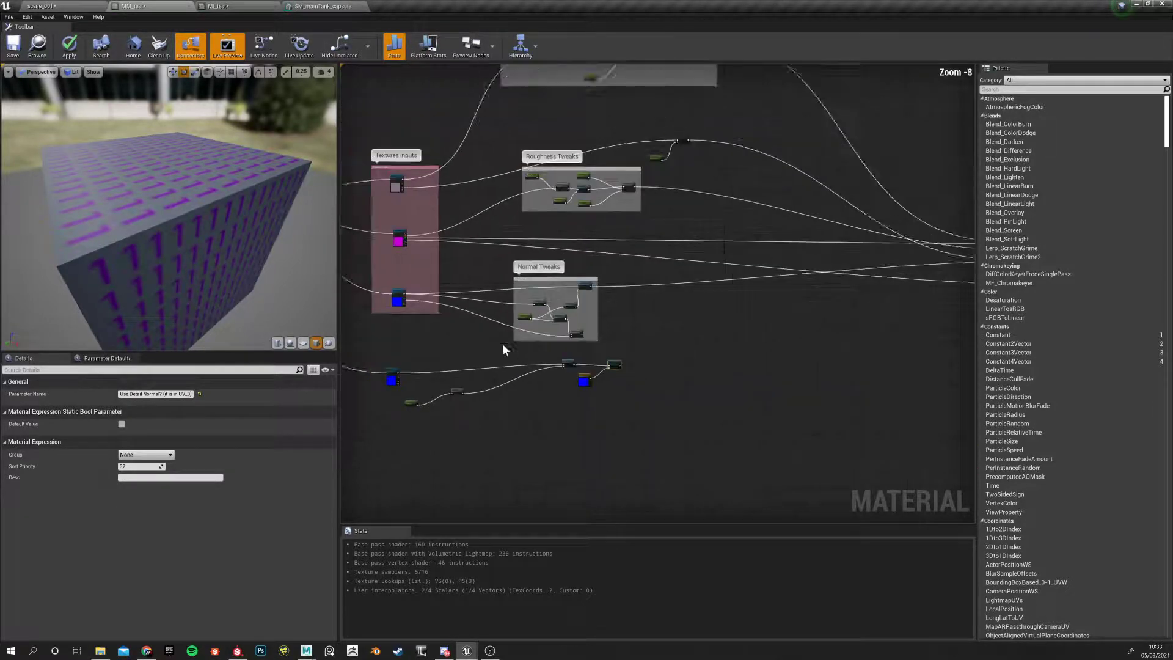
scroll(534, 377, "down", 3)
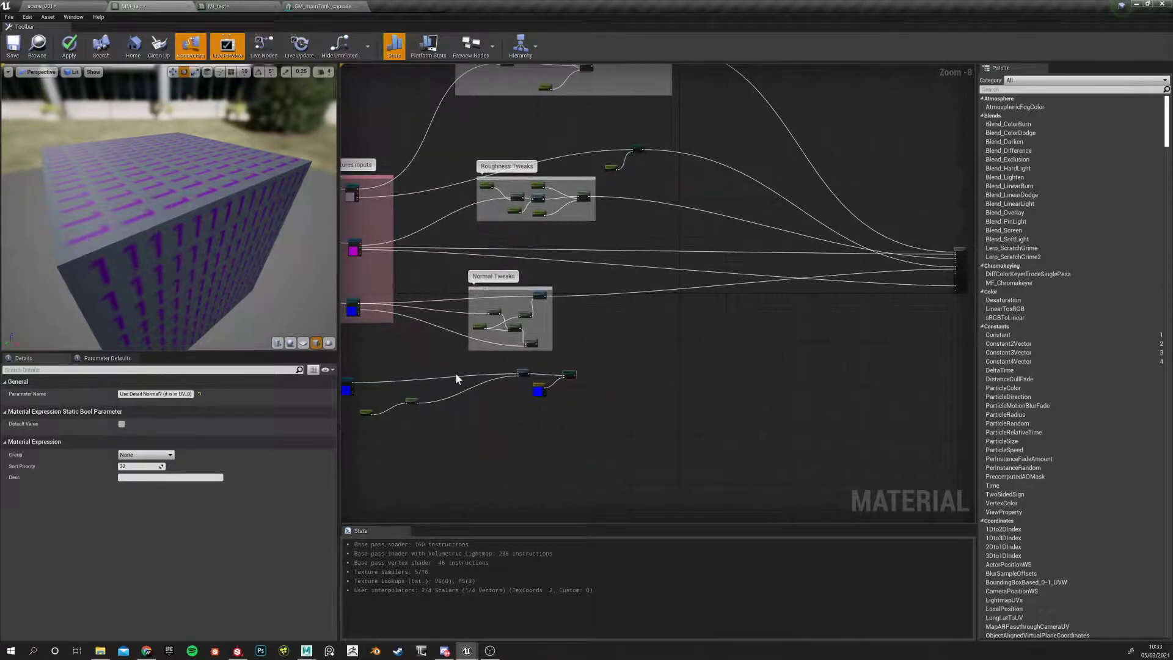
scroll(556, 339, "up", 5)
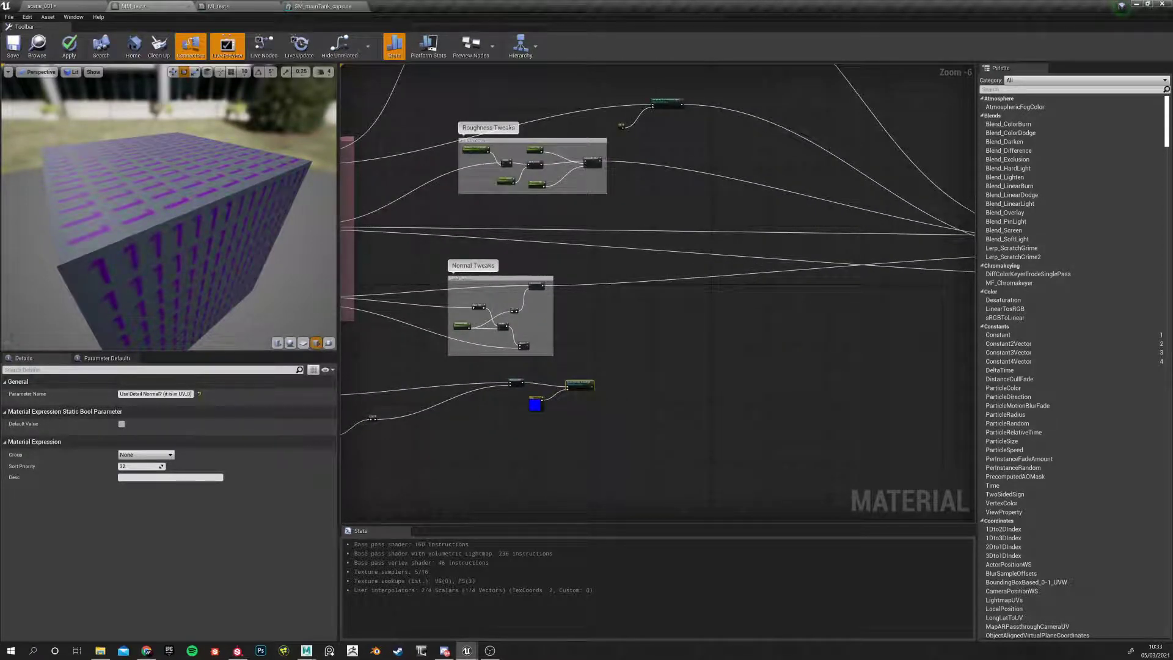
right_click_drag(678, 351, 652, 354)
scroll(595, 328, "down", 2)
scroll(587, 328, "up", 2)
scroll(587, 327, "up", 1)
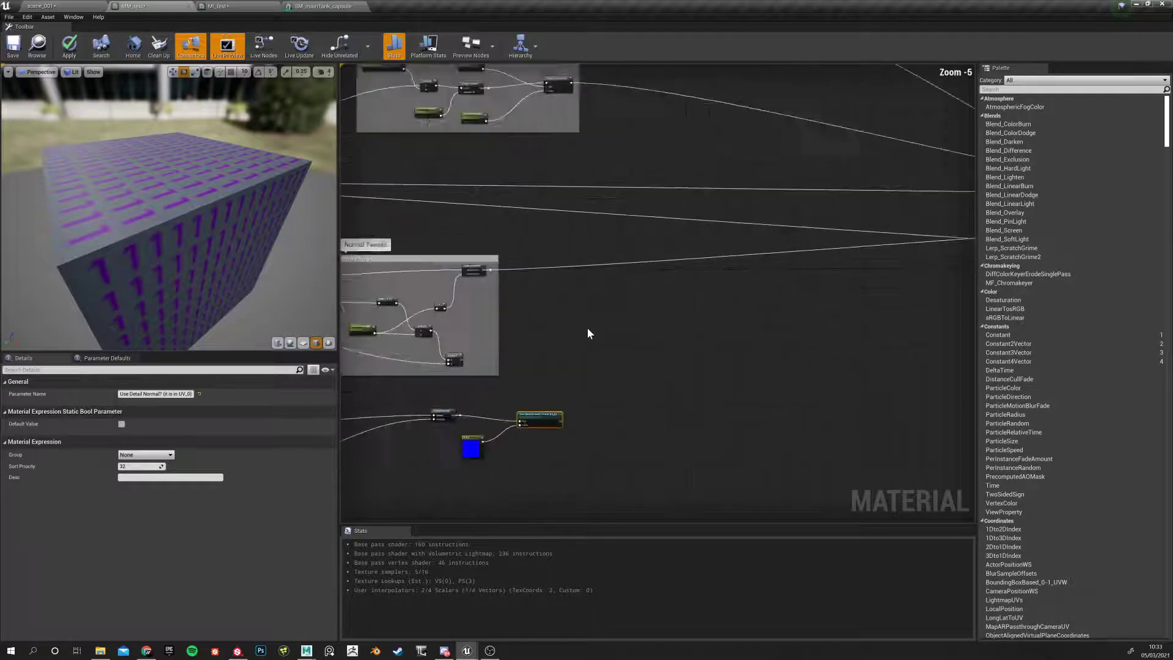
left_click(592, 318)
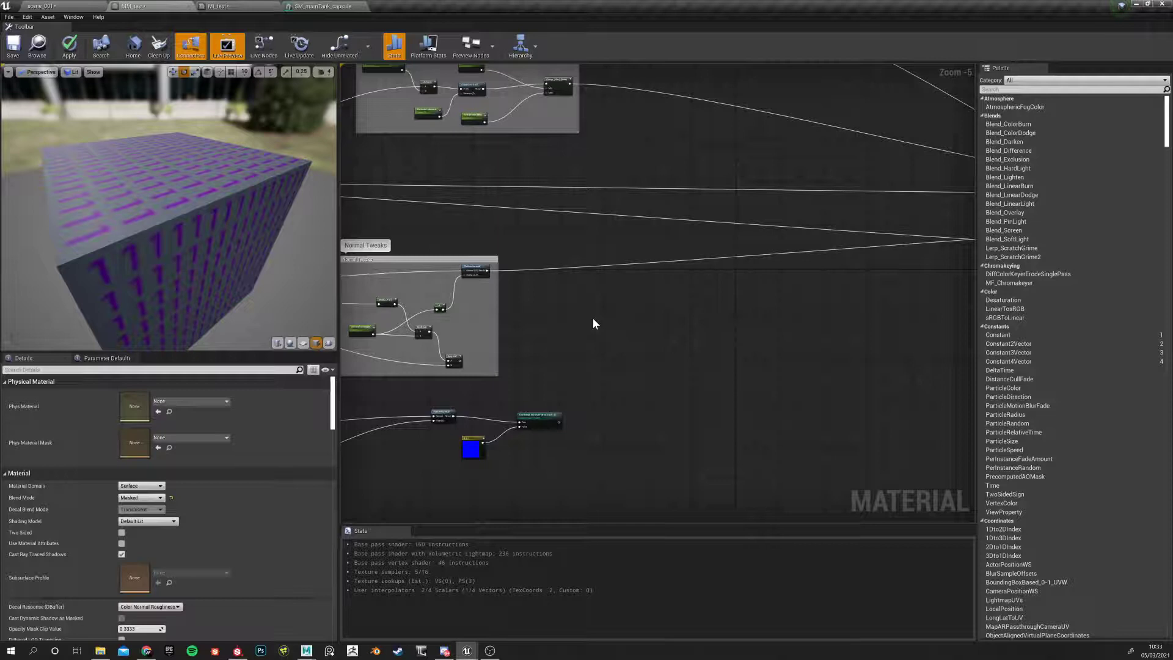
right_click(593, 319)
type("Blend")
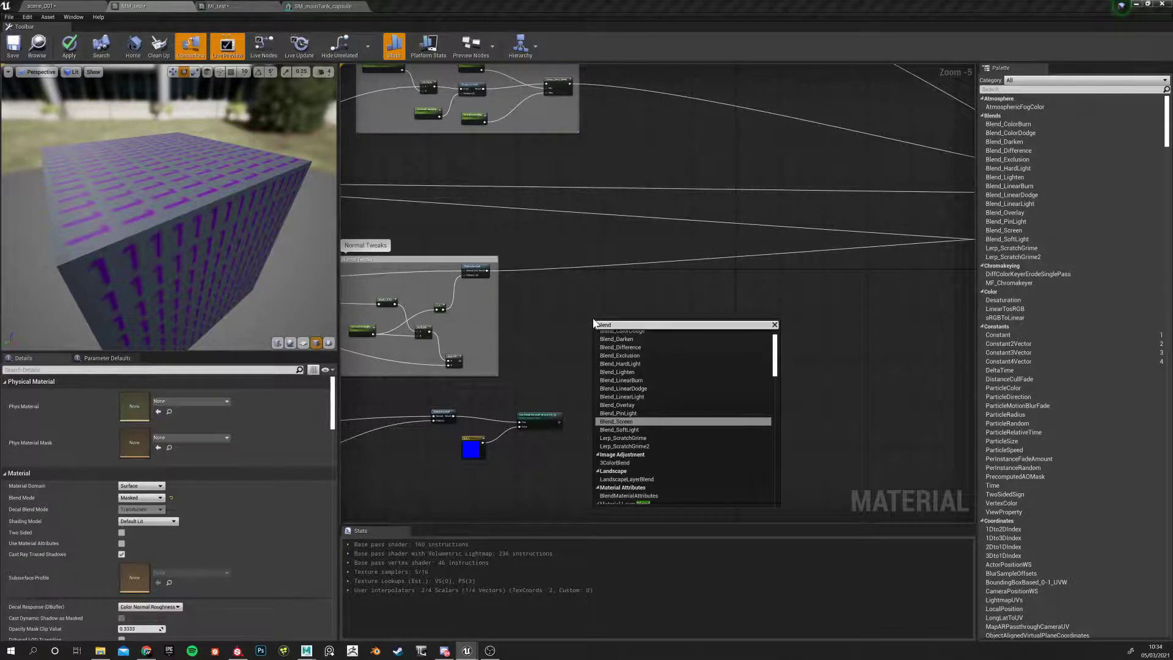
type("angle")
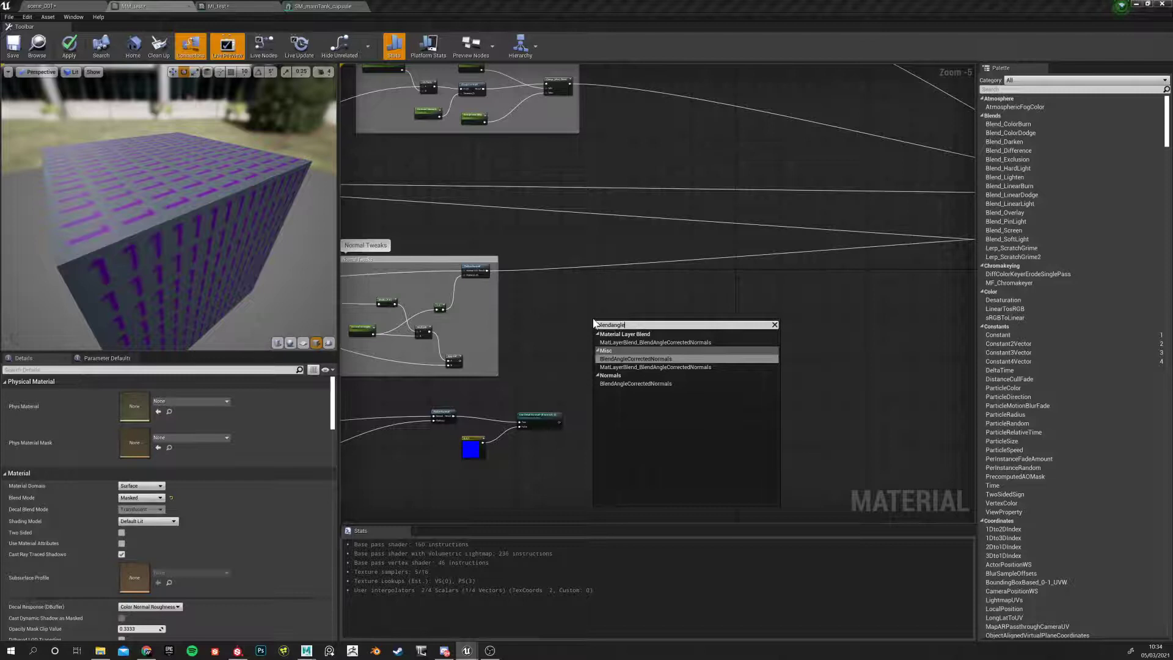
left_click(636, 381)
scroll(575, 343, "up", 1)
scroll(575, 345, "up", 1)
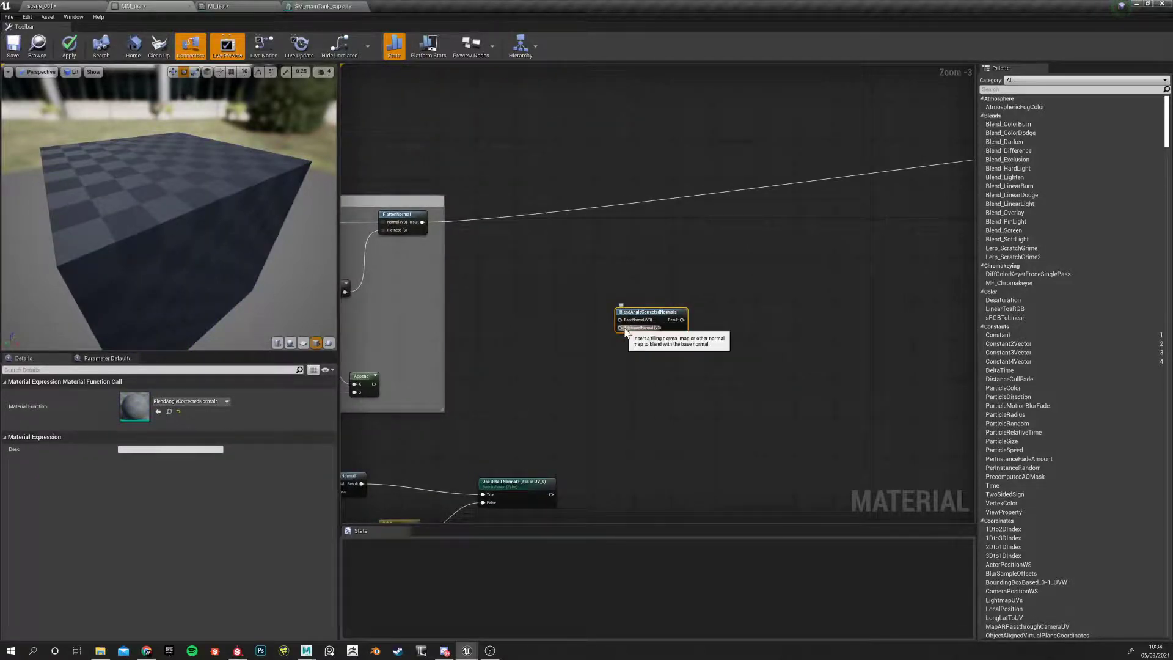
Feed the Normal Tweaks FlattenNormal and the detail switch into BlendAngleCorrectedNormals as base and additional normals, and its result into the material's Normal
left_click_drag(426, 224, 618, 323)
left_click_drag(618, 321, 618, 322)
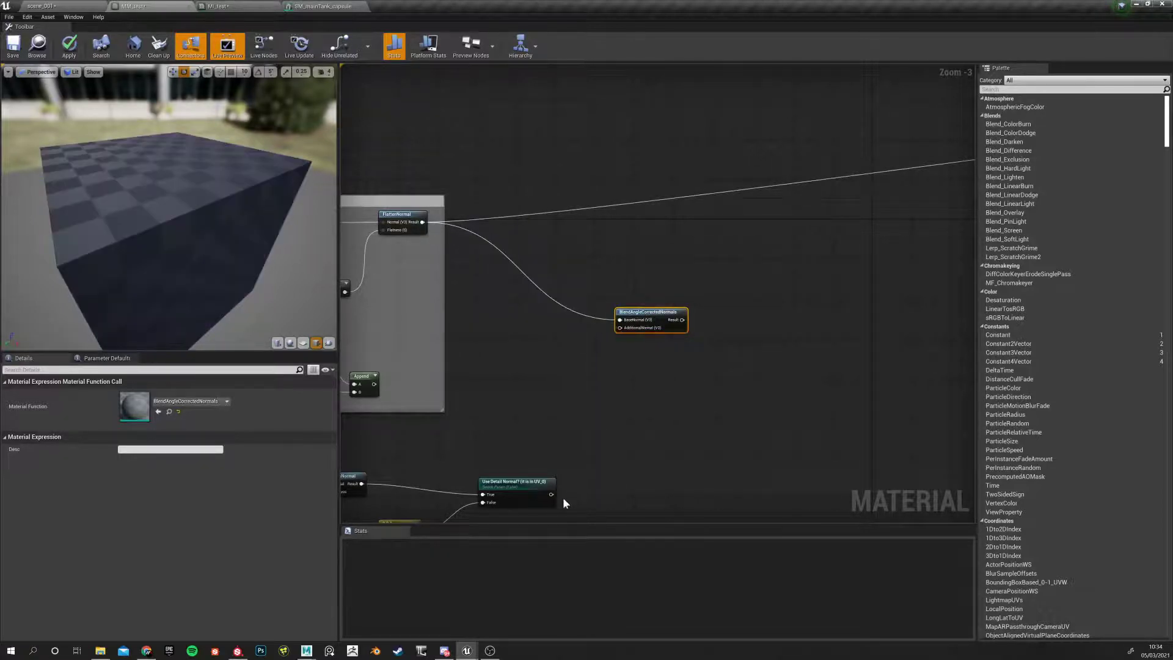
left_click_drag(551, 494, 959, 137)
scroll(725, 303, "down", 5)
scroll(687, 316, "up", 9)
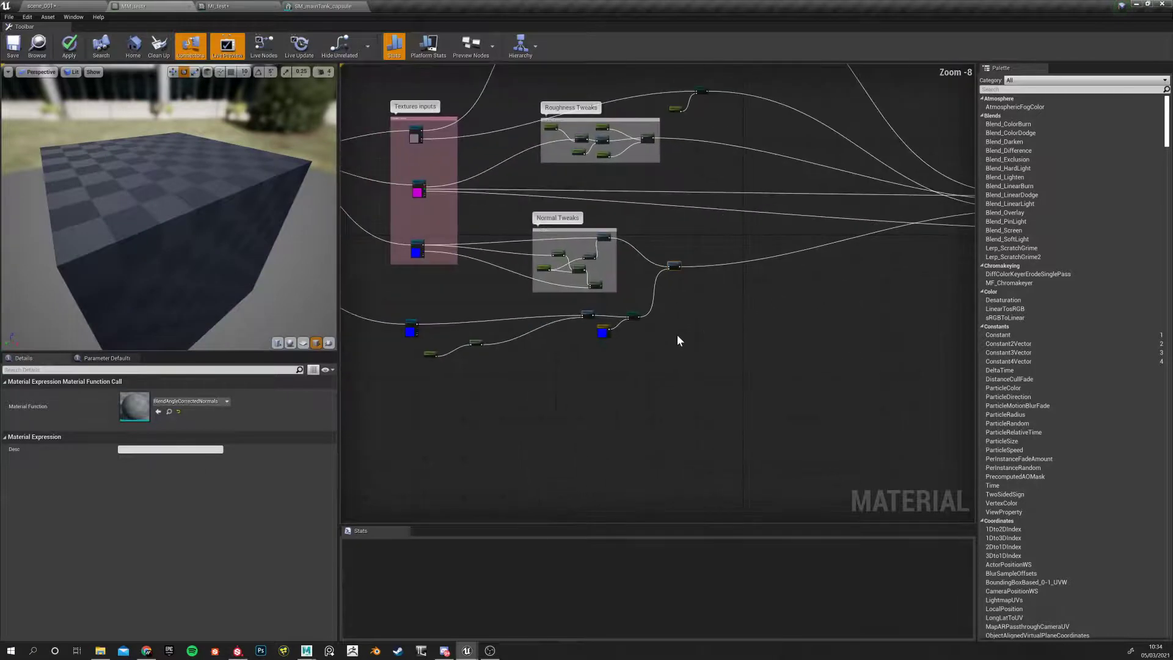
Move the 0,0,1 constant directly beneath the detail branch's FlattenNormal node
right_click_drag(621, 352, 614, 377)
left_click_drag(602, 332, 529, 370)
scroll(511, 409, "down", 4)
right_click_drag(447, 426, 544, 429)
right_click_drag(589, 314, 727, 357)
scroll(544, 268, "down", 4)
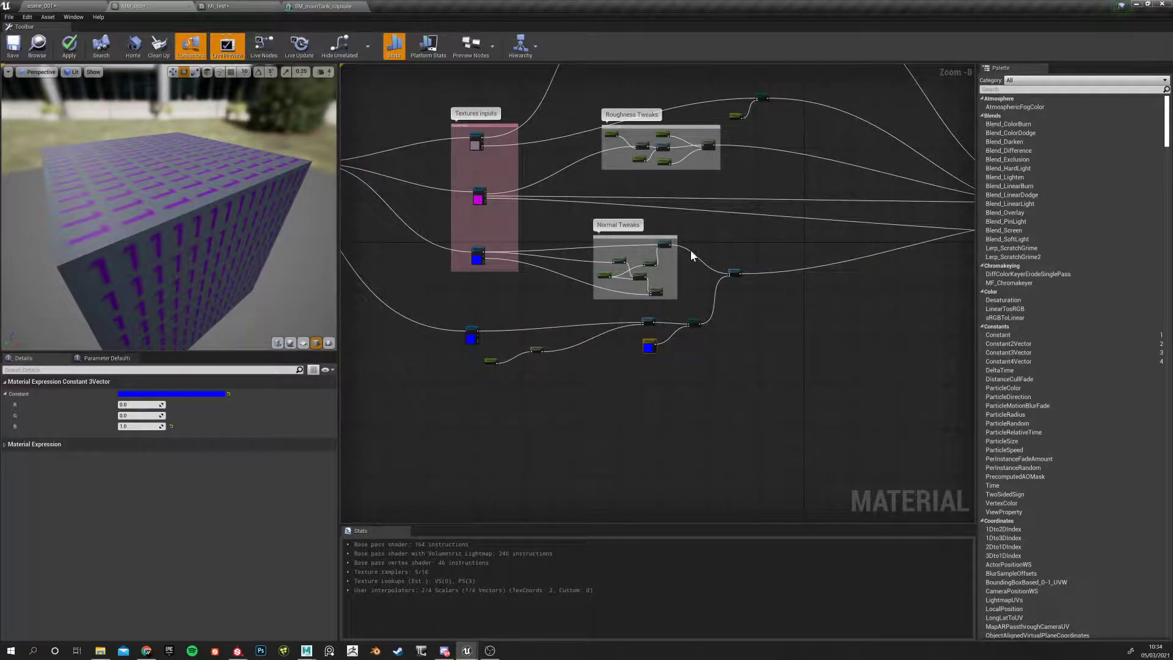
Examine the detail normal branch, including the Use Detail Normal? switch and the DETAIL NORMAL texture parameter's settings
scroll(725, 280, "down", 1)
right_click_drag(551, 343, 622, 316)
scroll(622, 317, "up", 5)
right_click_drag(609, 390, 528, 427)
right_click_drag(811, 385, 698, 390)
left_click(877, 263)
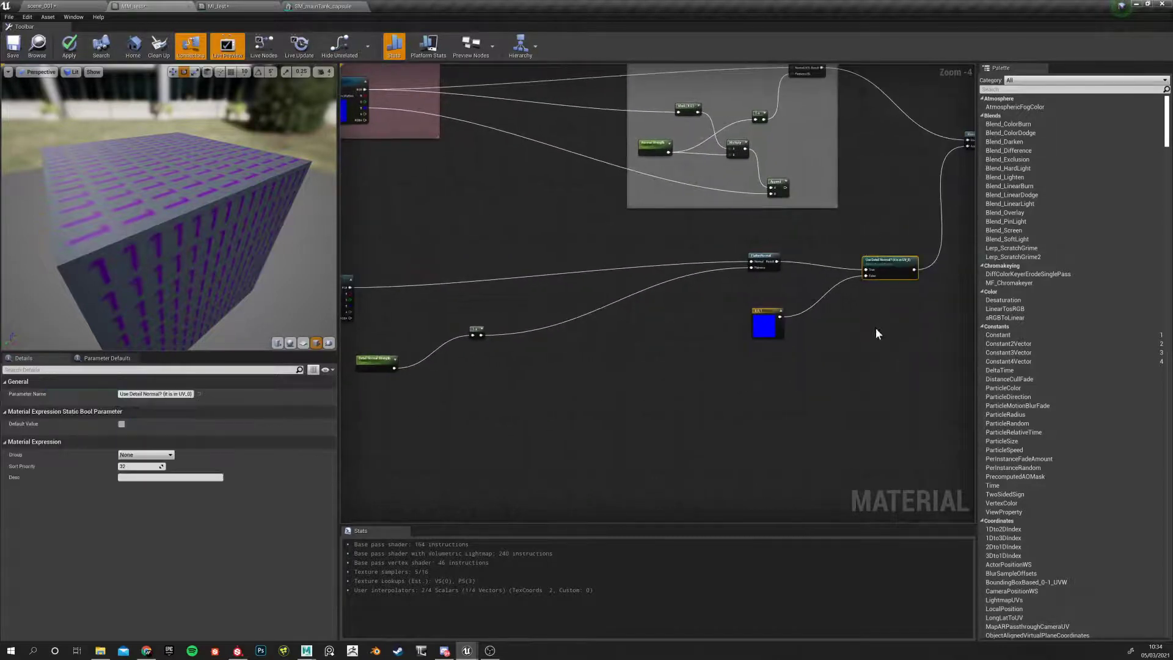
right_click_drag(703, 339, 667, 353)
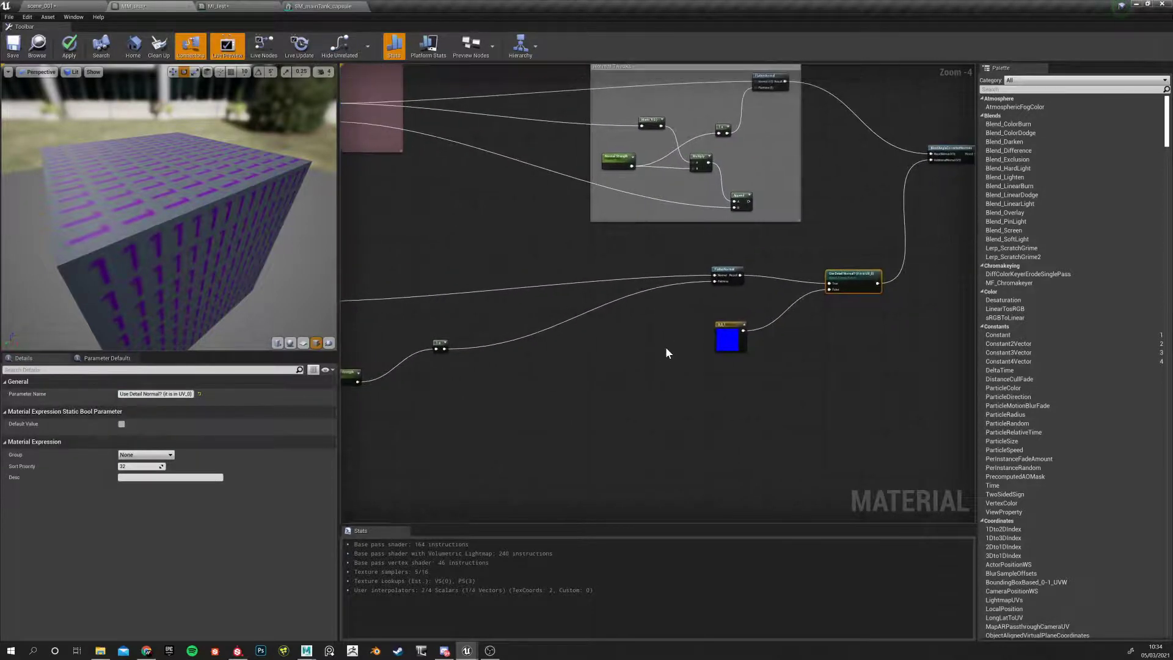
right_click_drag(680, 336, 857, 315)
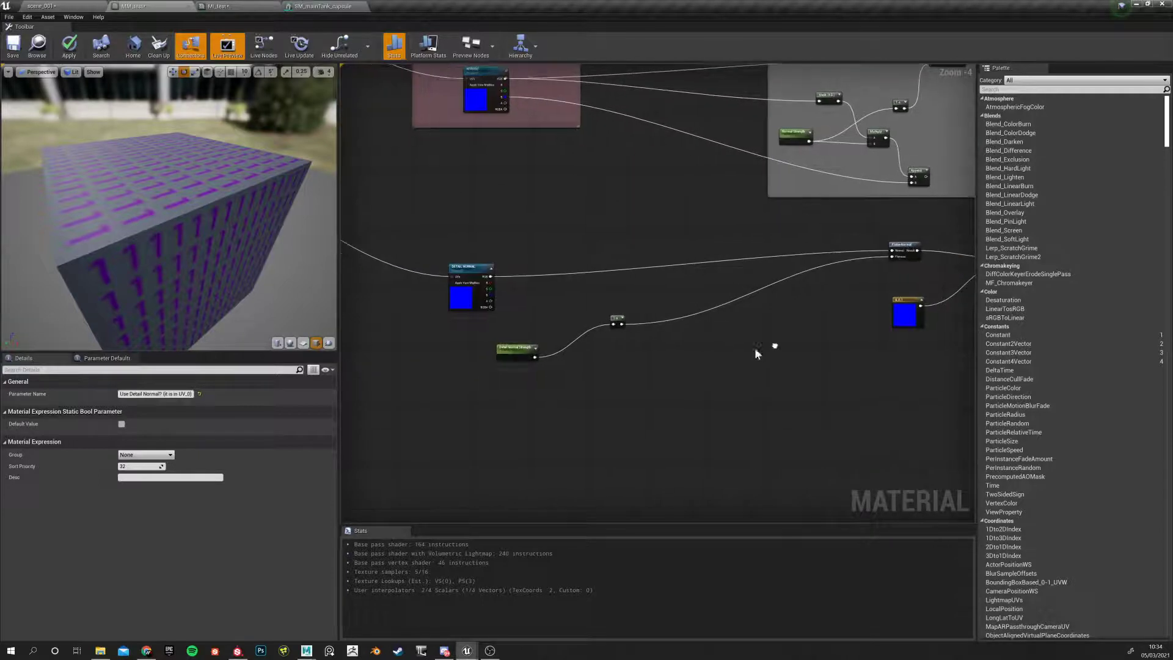
left_click(467, 266)
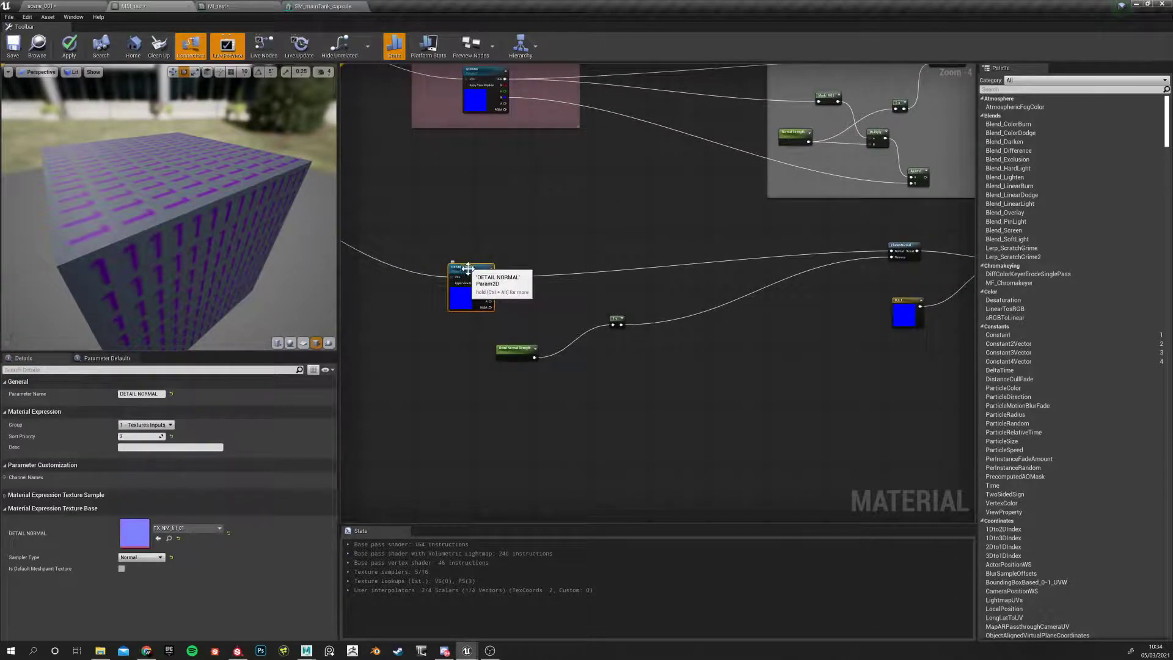
scroll(587, 367, "down", 3)
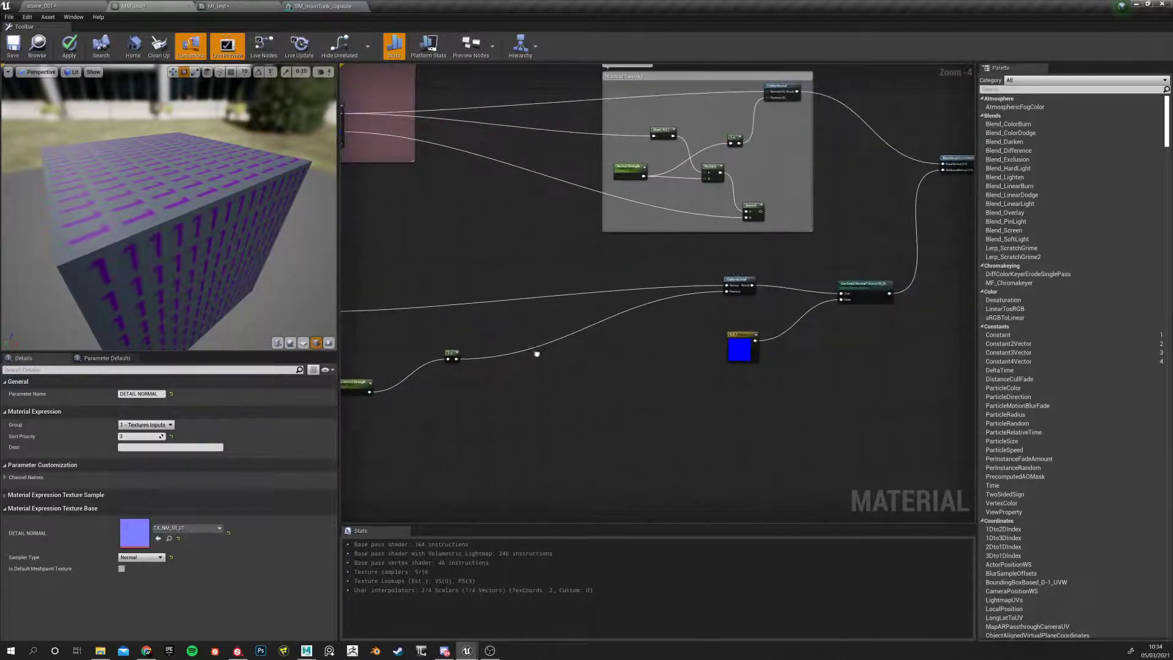
scroll(696, 302, "up", 7)
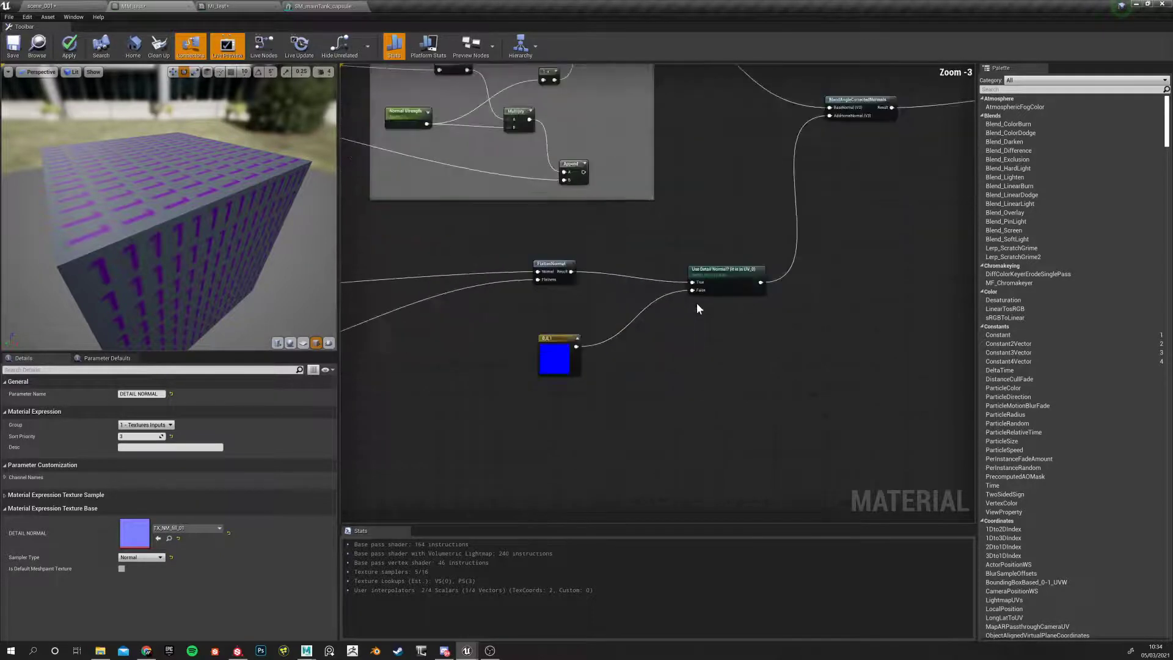
Examine the Normal Tweaks group and how its FlattenNormal output reaches the blend node
right_click_drag(811, 309, 655, 415)
right_click_drag(639, 174, 1170, 281)
right_click_drag(541, 271, 782, 306)
right_click_drag(916, 329, 621, 311)
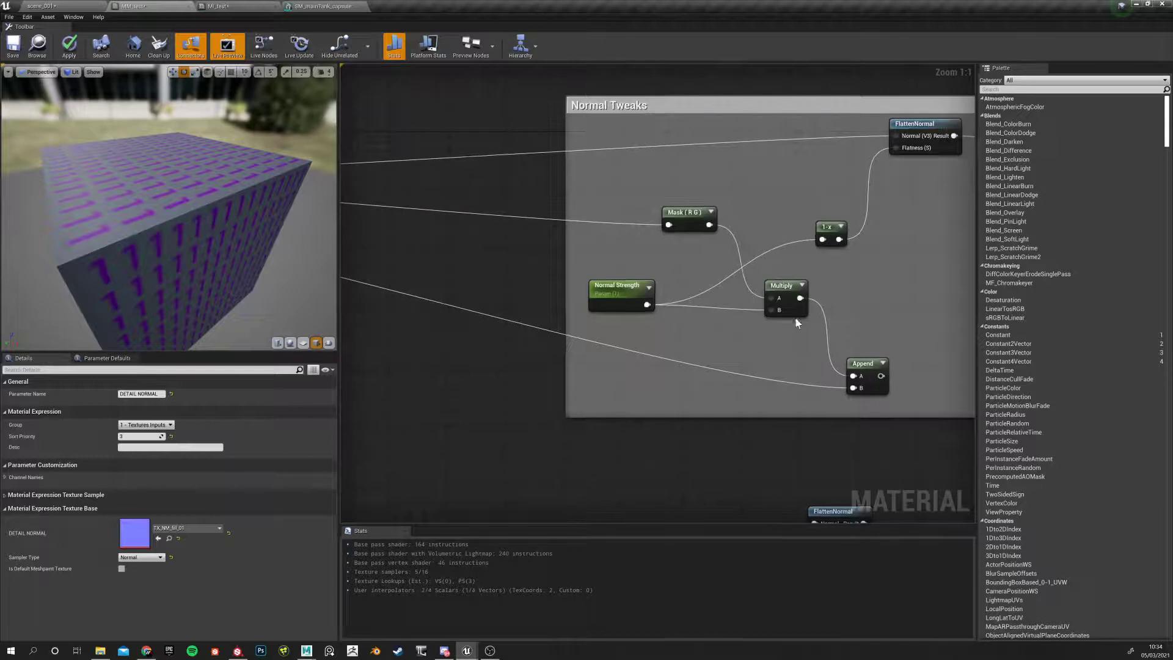
right_click_drag(874, 325, 351, 357)
right_click_drag(953, 235, 528, 266)
right_click_drag(959, 188, 766, 243)
right_click_drag(403, 374, 1042, 186)
Trace the True and False inputs of the Use Detail Normal? switch through to the AdditionalNormal input
right_click_drag(374, 397, 578, 308)
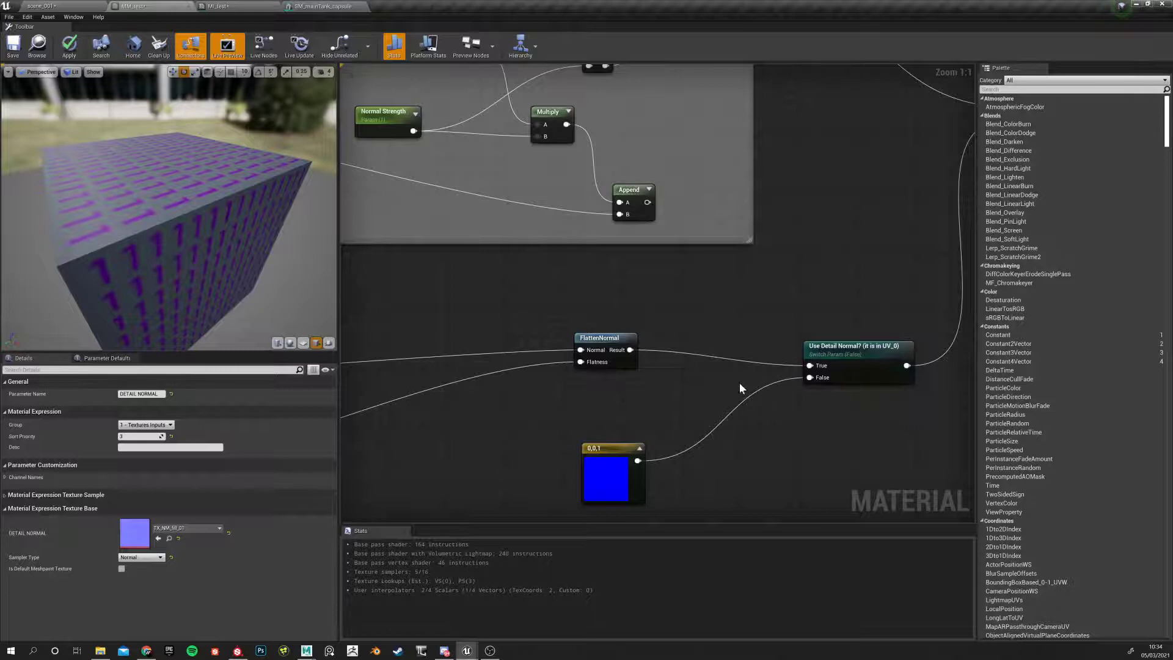
right_click_drag(739, 382, 668, 348)
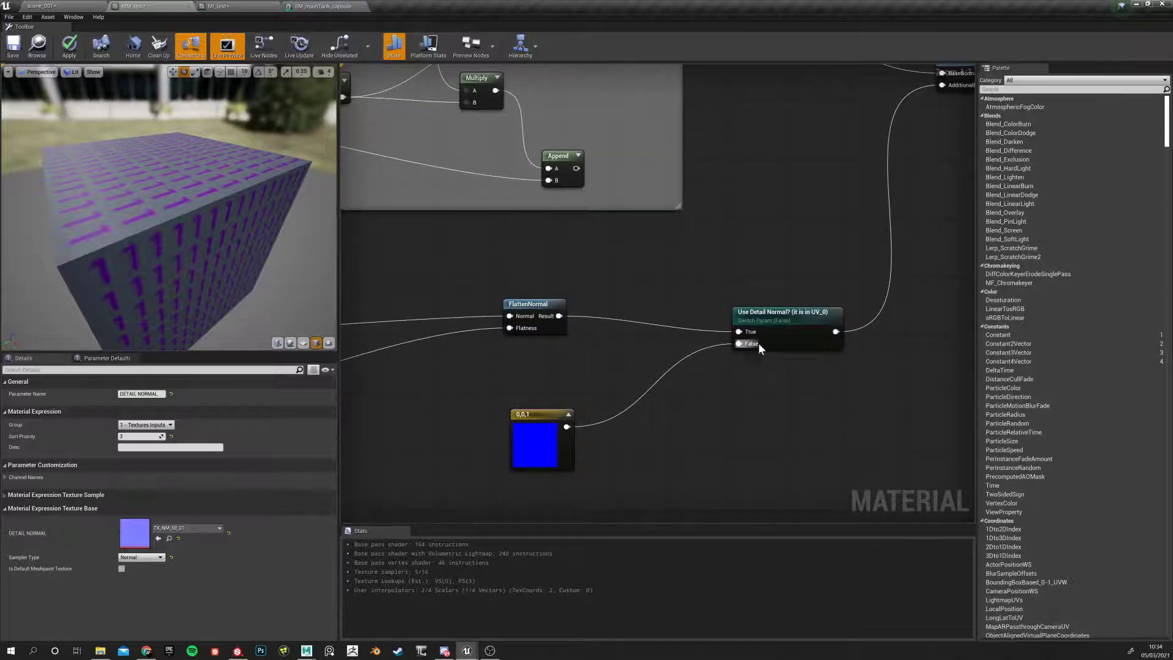
right_click_drag(780, 241, 604, 382)
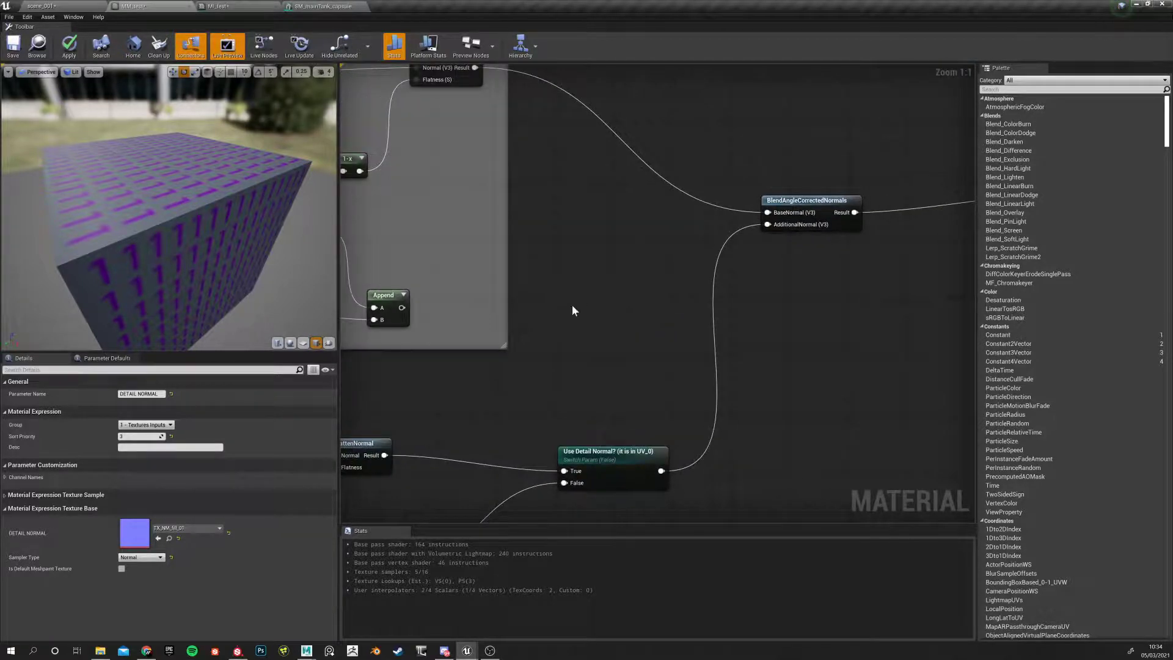
right_click_drag(572, 310, 687, 420)
right_click_drag(658, 519, 715, 257)
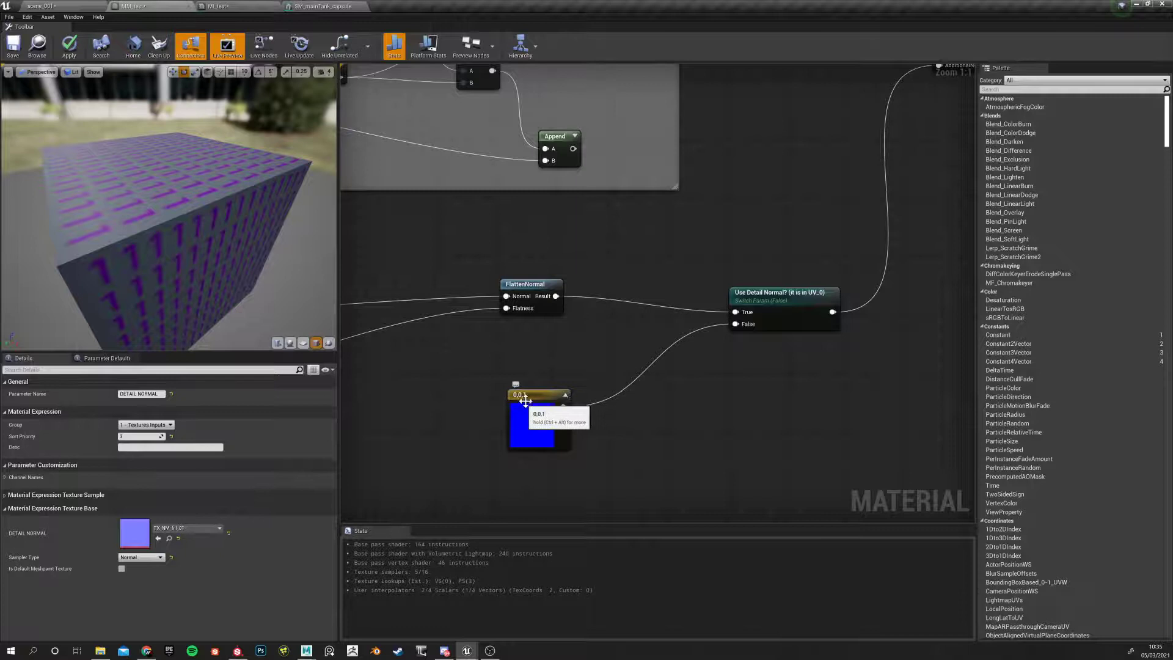
right_click_drag(690, 260, 550, 382)
right_click_drag(567, 305, 940, 421)
right_click_drag(619, 337, 971, 345)
right_click_drag(379, 366, 590, 359)
Inspect the inner node network of the BlendAngleCorrectedNormals function, close it and return to the material graph
scroll(525, 343, "down", 7)
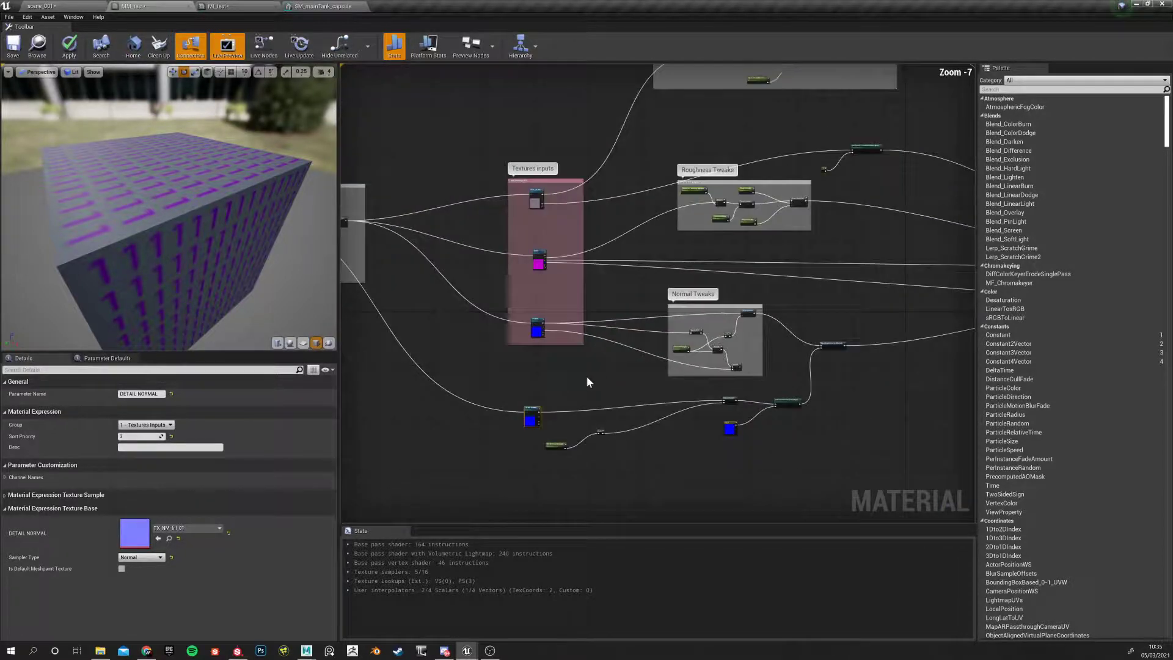
right_click_drag(701, 390, 484, 371)
scroll(594, 354, "up", 5)
scroll(623, 313, "up", 2)
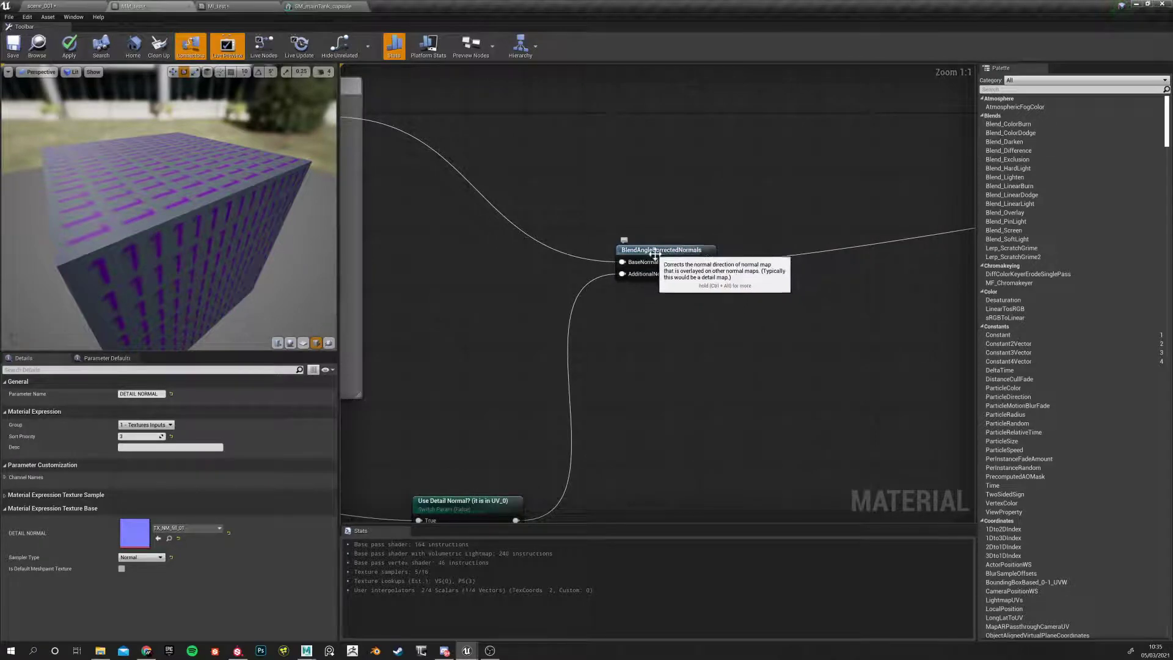
double_click(667, 250)
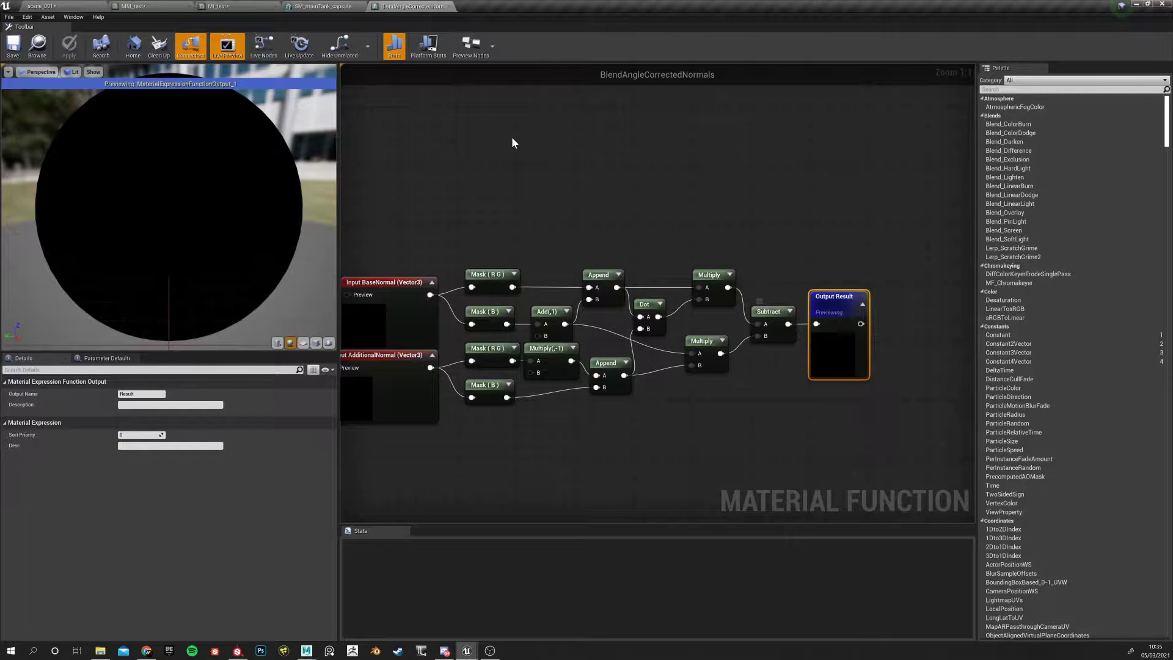
left_click(450, 7)
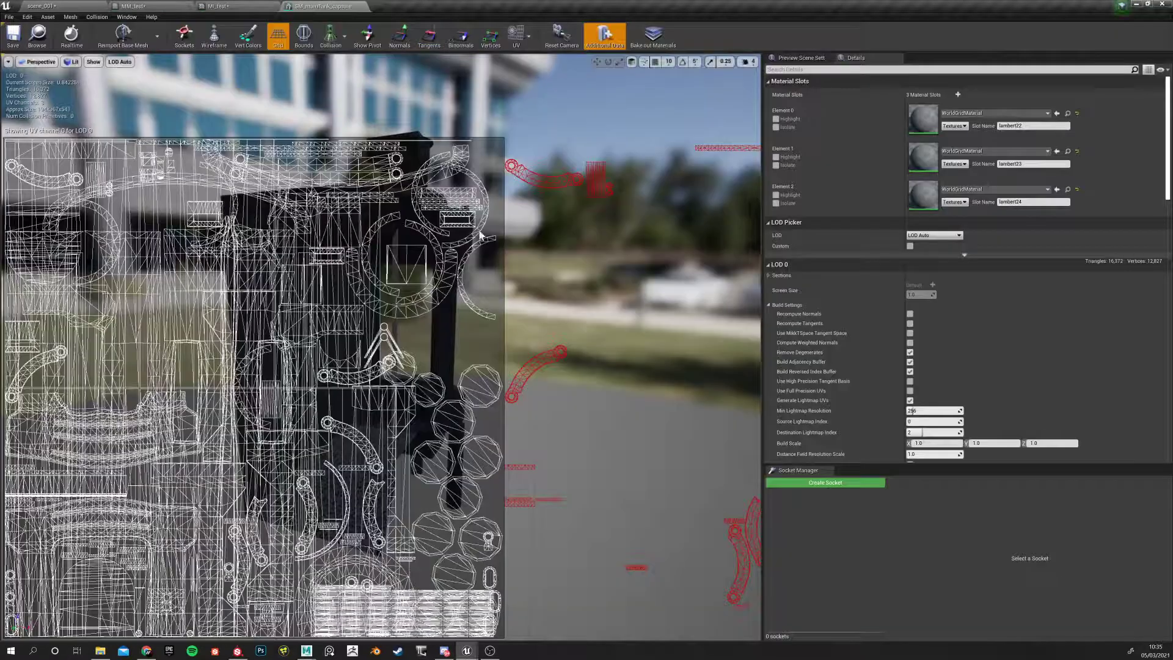
left_click(243, 5)
left_click(110, 5)
left_click(45, 6)
left_click(133, 6)
Select the Use Detail Normal? switch and review its settings and the nodes feeding it
scroll(501, 363, "down", 5)
scroll(500, 363, "up", 5)
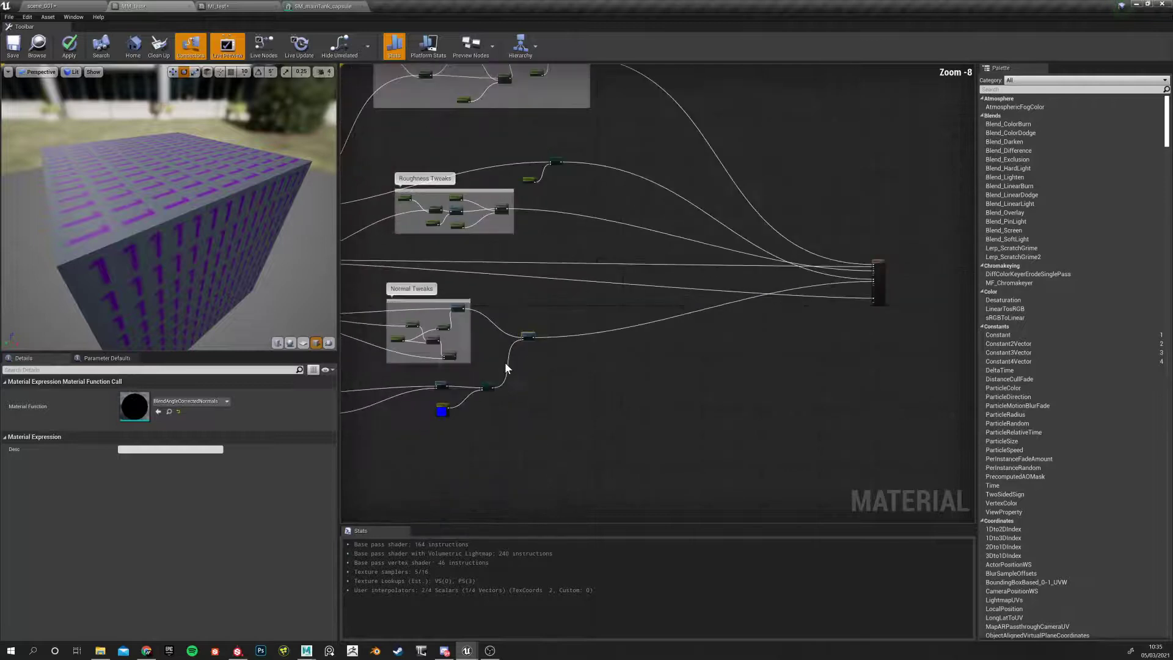
left_click(590, 355)
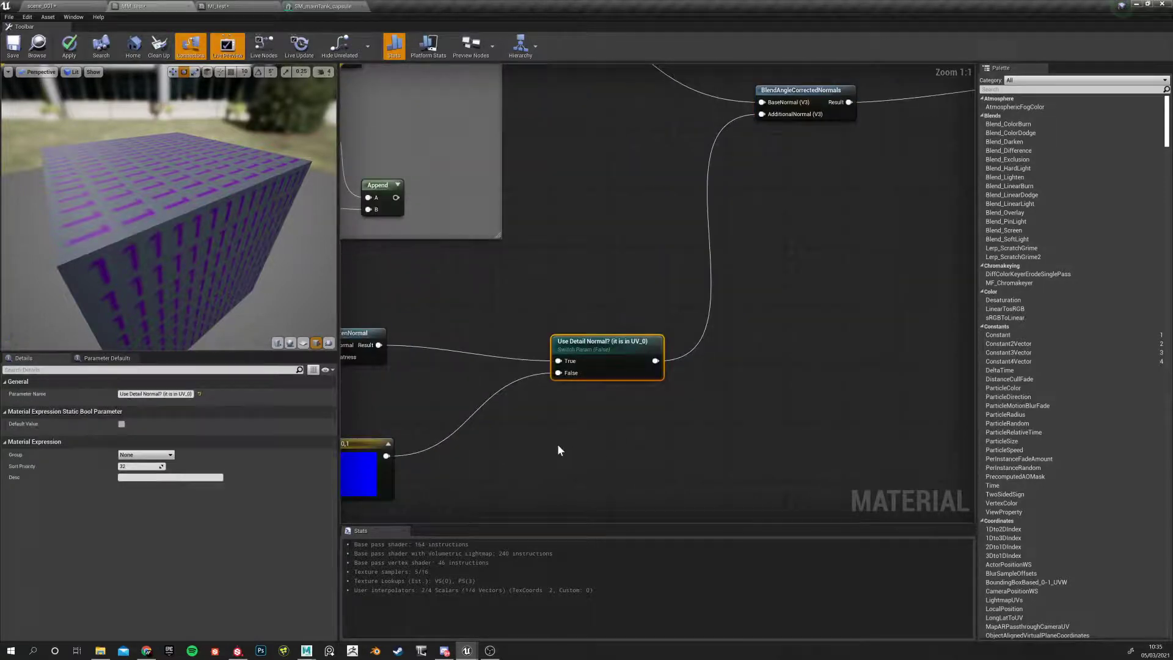
right_click_drag(589, 355, 665, 358)
scroll(566, 381, "down", 6)
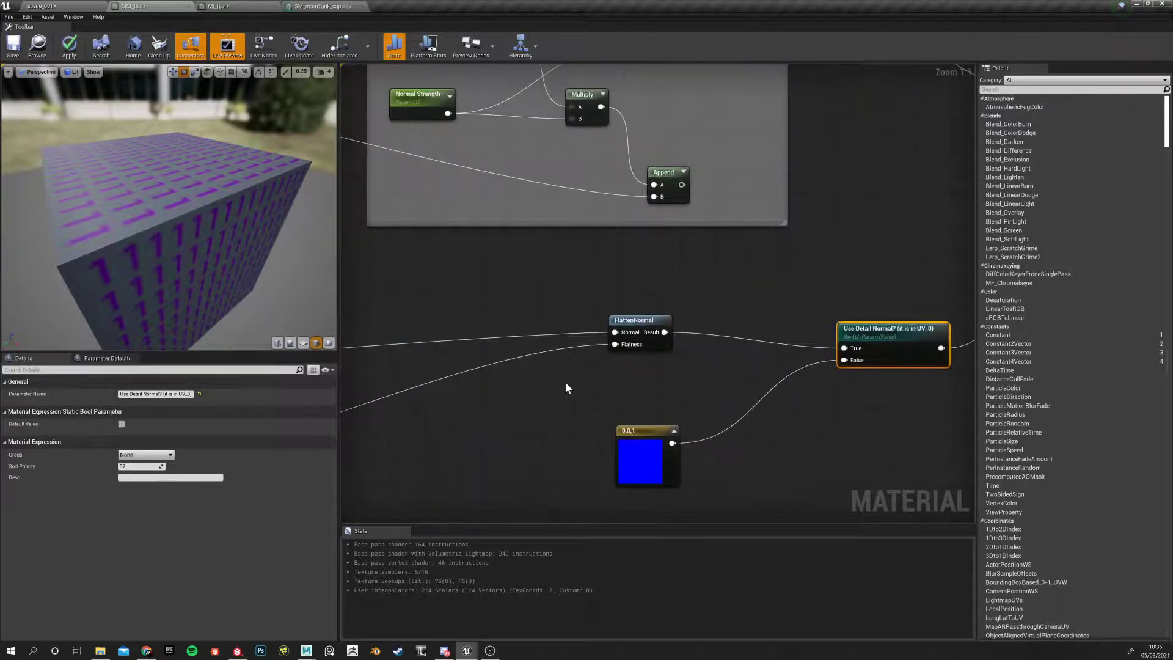
Clear the node selection around the detail normal switch and apply the changes to the master material
left_click_drag(686, 397, 739, 374)
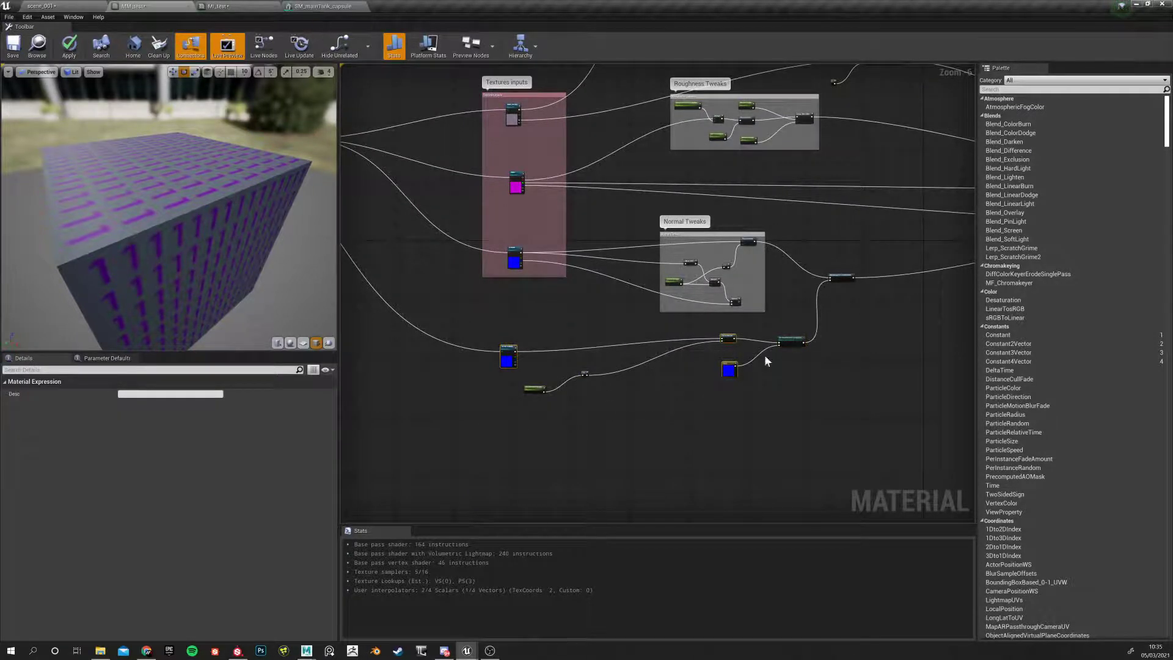
left_click(563, 428)
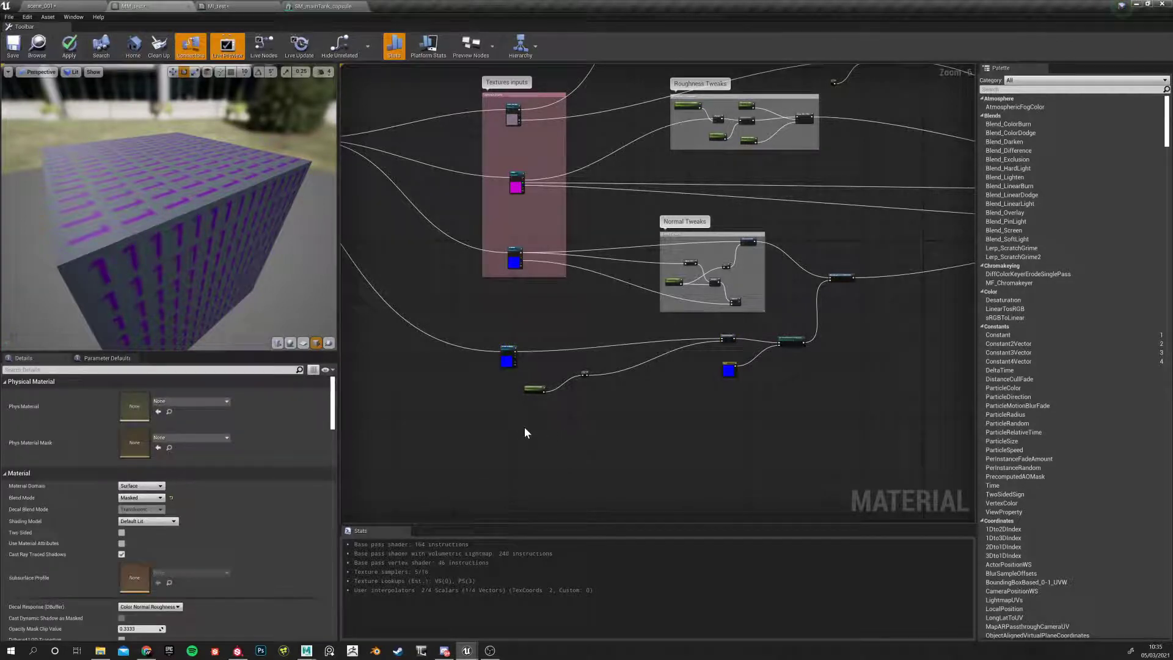
left_click(69, 46)
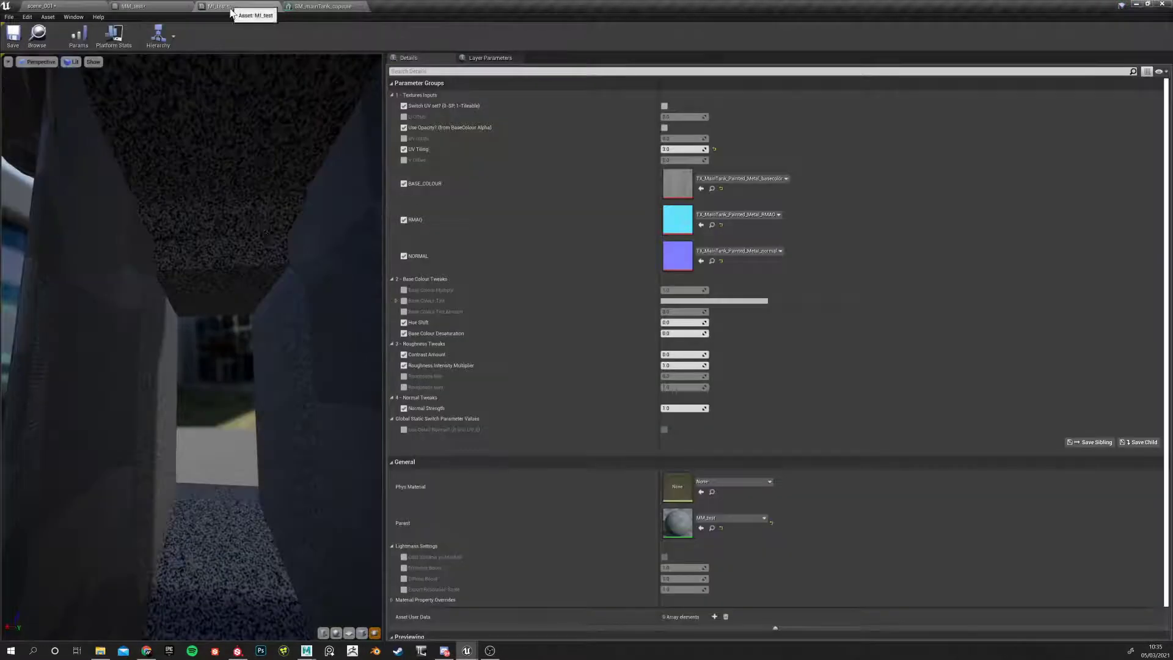
Compare the parameters listed in the MI_test instance with the normal nodes in the MM_test master material graph
left_click(233, 7)
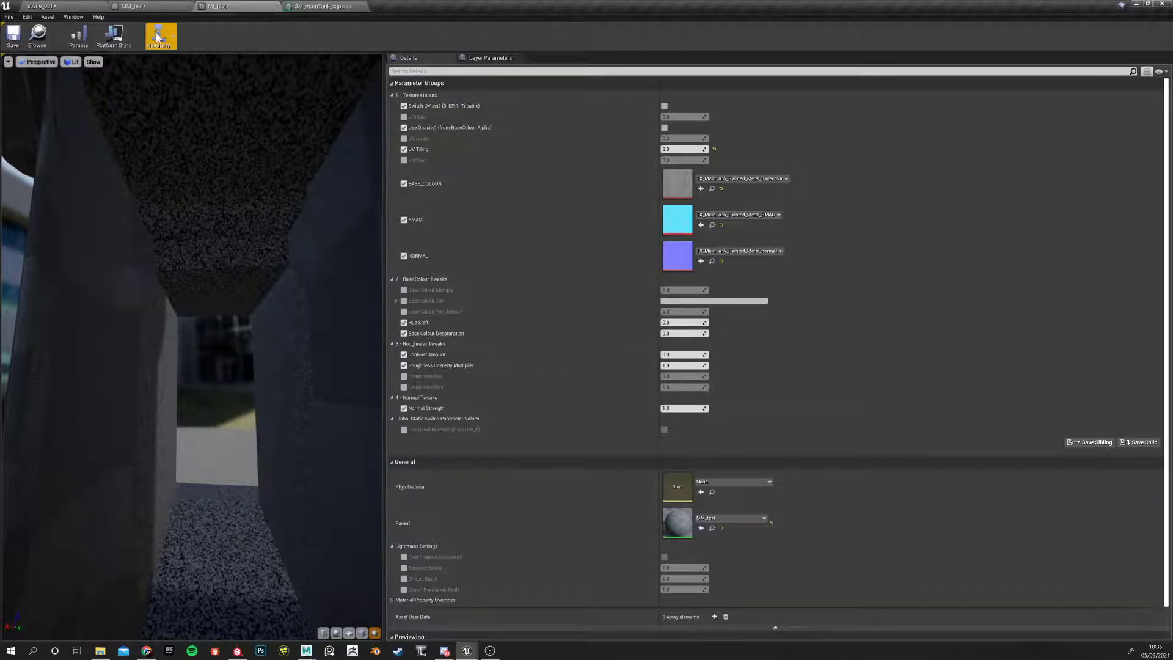
left_click(153, 7)
left_click(217, 6)
left_click(173, 6)
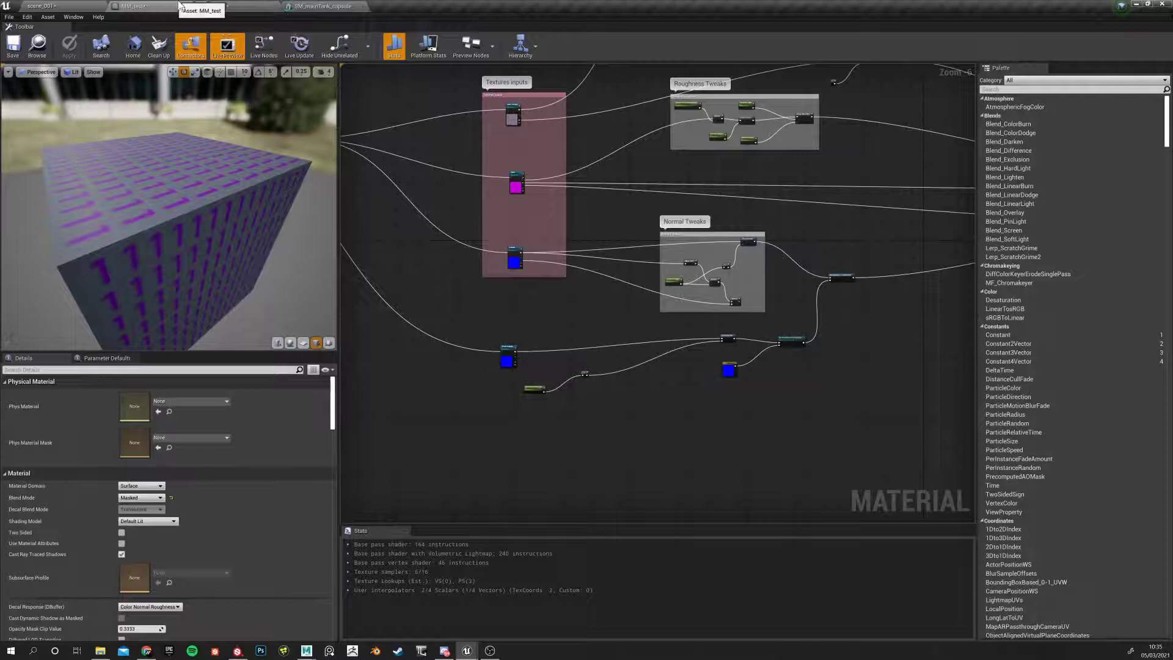
left_click(225, 8)
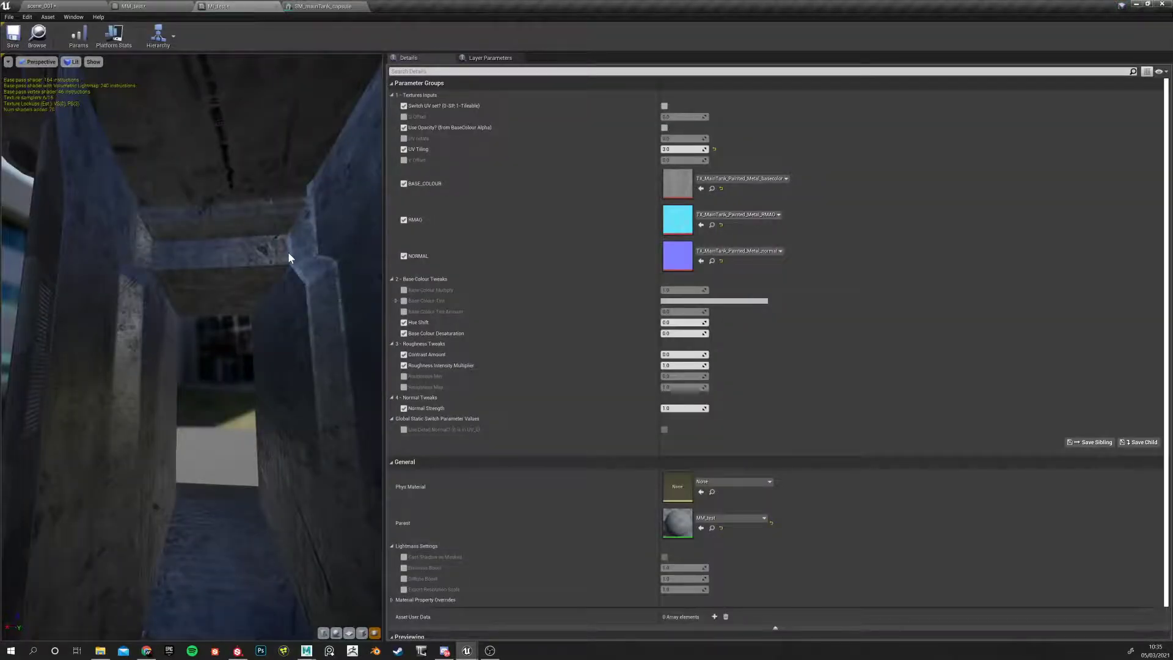
left_click(153, 7)
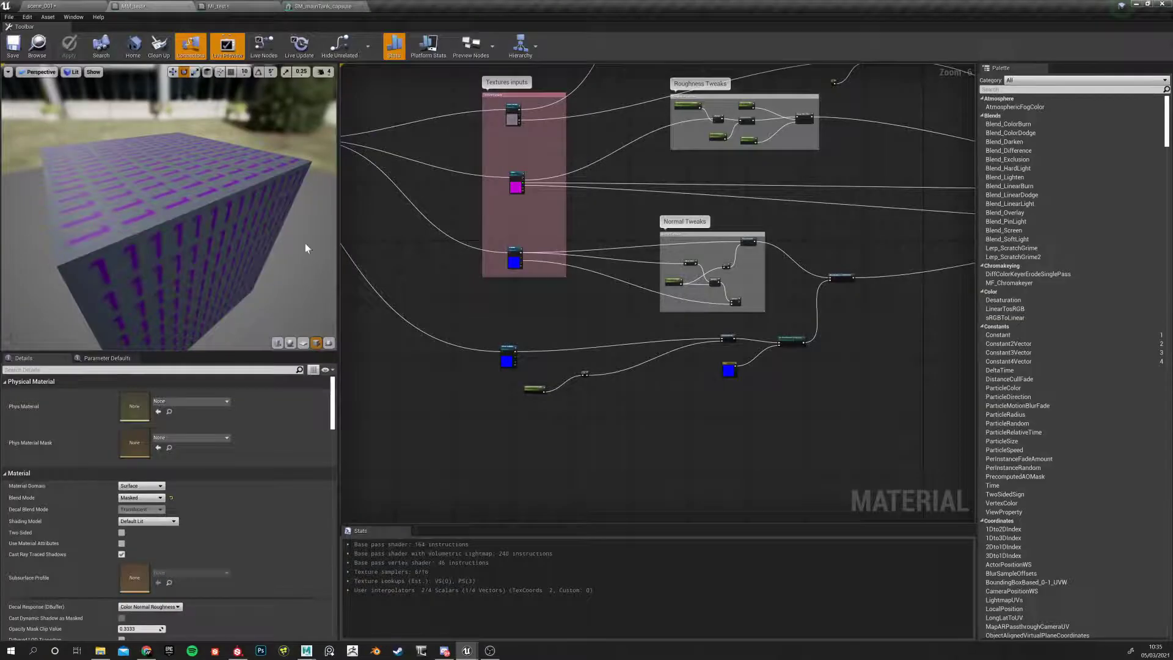
right_click_drag(701, 438, 541, 486)
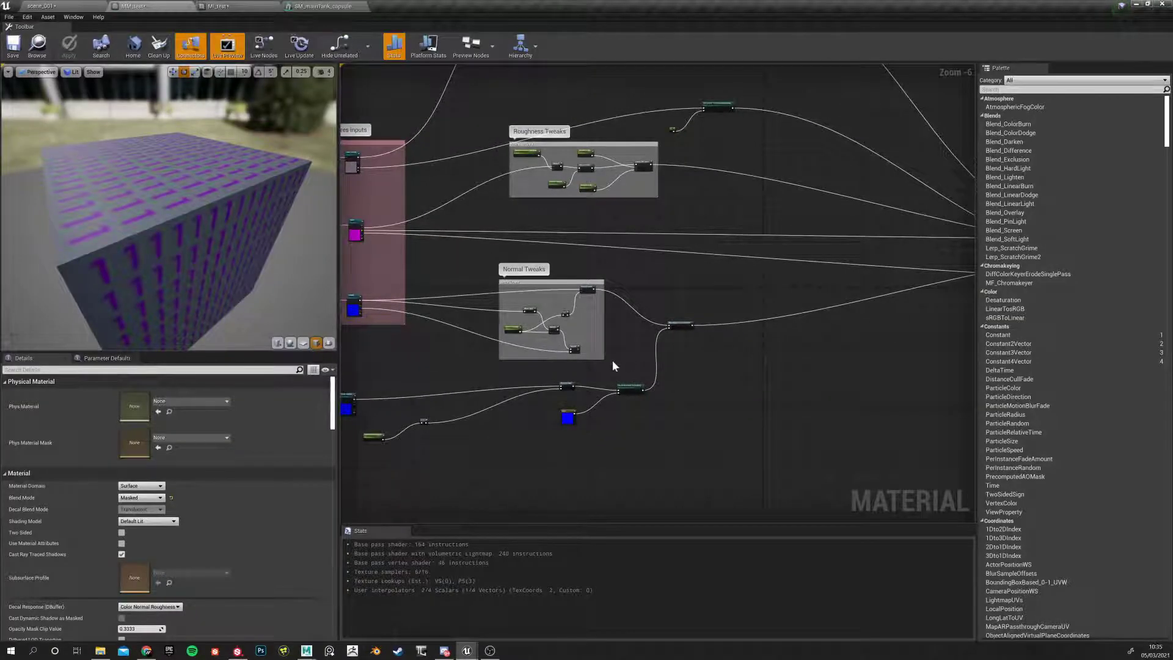
Inspect the tank mesh preview in MI_test from several angles, looking closely at the metal surface around the base brackets
left_click(237, 8)
mouse_move(265, 332)
left_mouse_down()
mouse_move(342, 332)
mouse_move(275, 331)
left_mouse_up()
left_click_drag(191, 370, 245, 370)
right_click_drag(192, 371, 192, 305)
left_click_drag(192, 371, 293, 349)
scroll(192, 371, "up", 5)
scroll(156, 429, "up", 4)
mouse_move(156, 429)
left_mouse_down()
mouse_move(202, 428)
mouse_move(157, 421)
left_mouse_up()
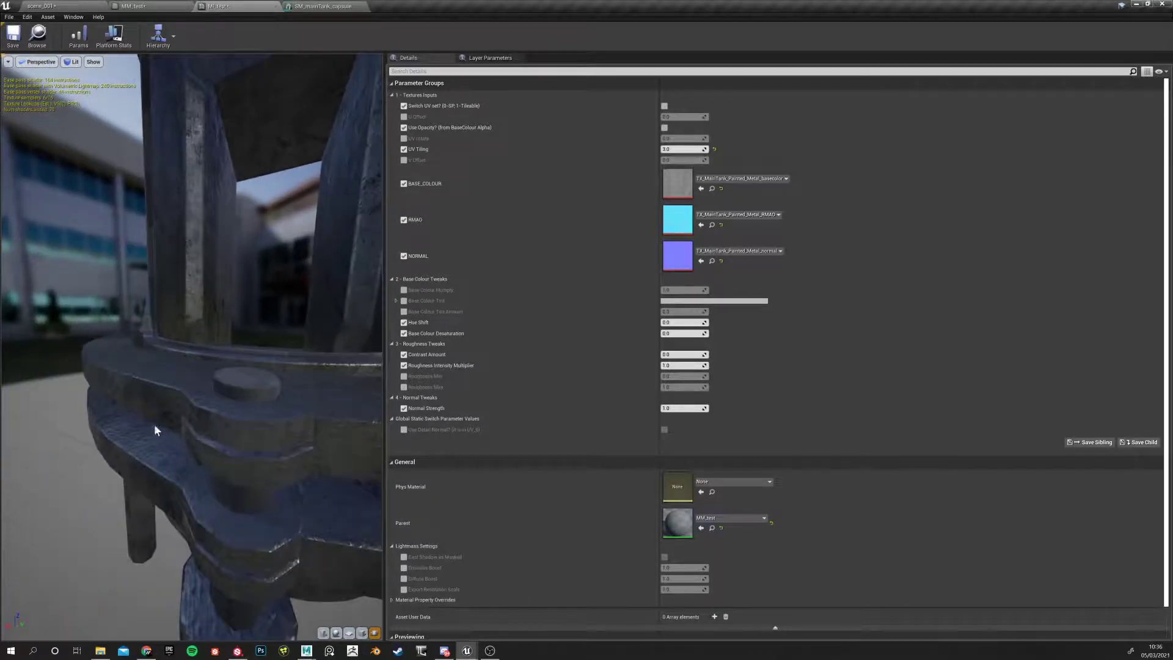
scroll(147, 423, "up", 2)
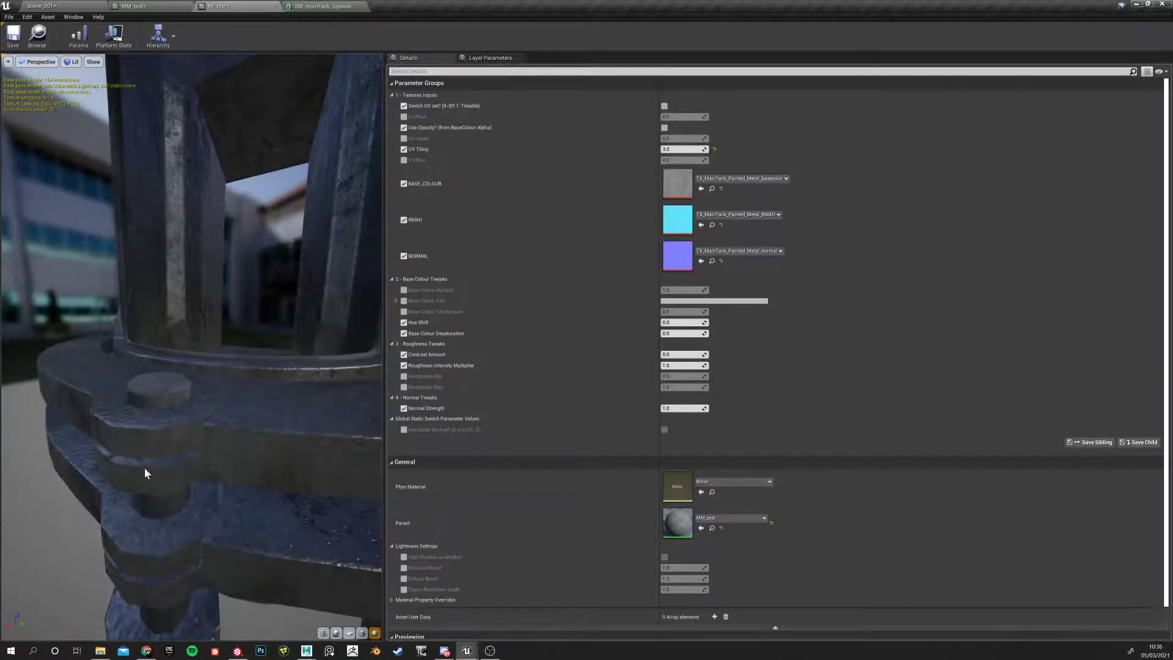
left_click_drag(220, 459, 305, 451)
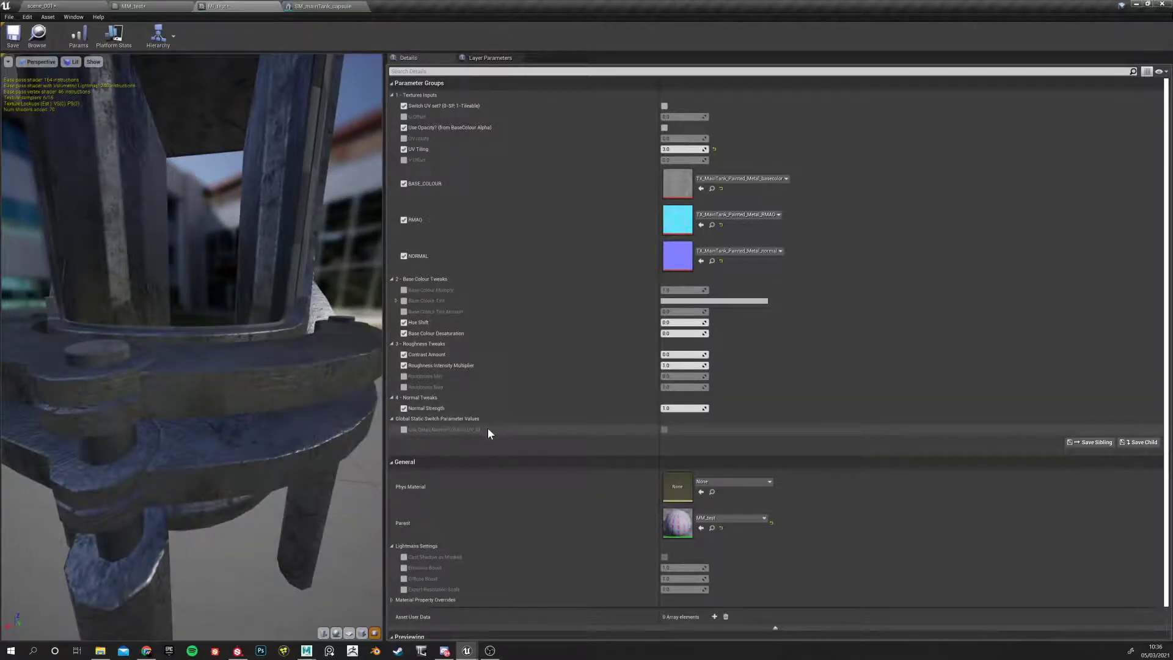
In MM_test, assign the Use Detail Normal? switch parameter to the group 1 - Textures Inputs
left_click(147, 6)
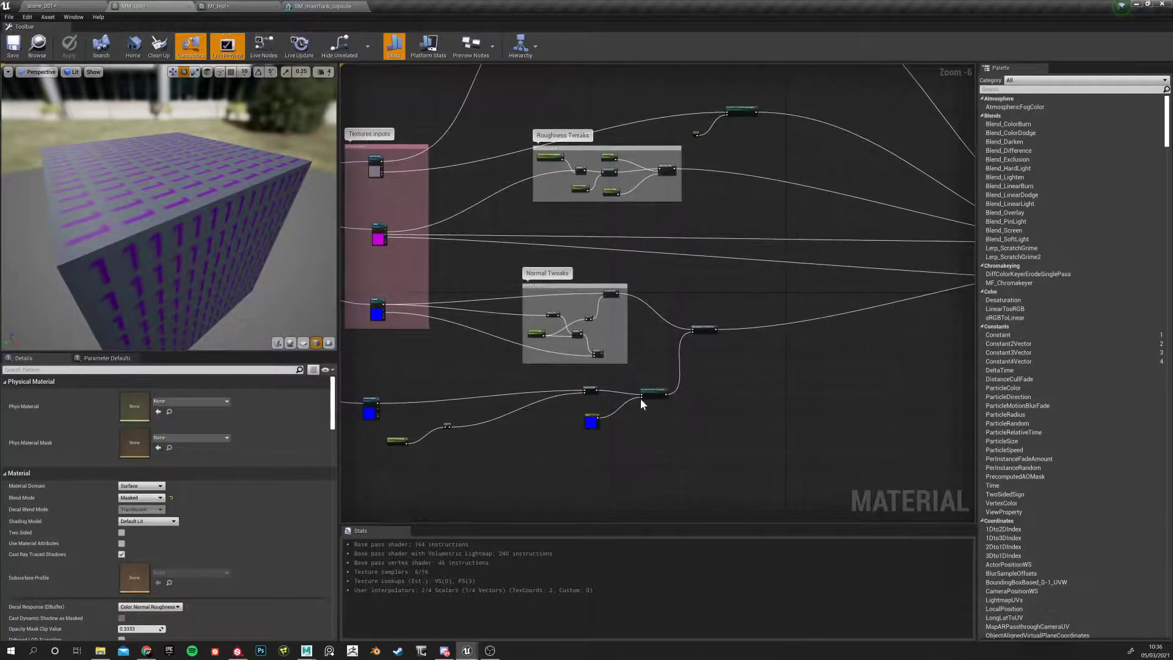
scroll(459, 455, "up", 2)
left_click_drag(378, 471, 382, 466)
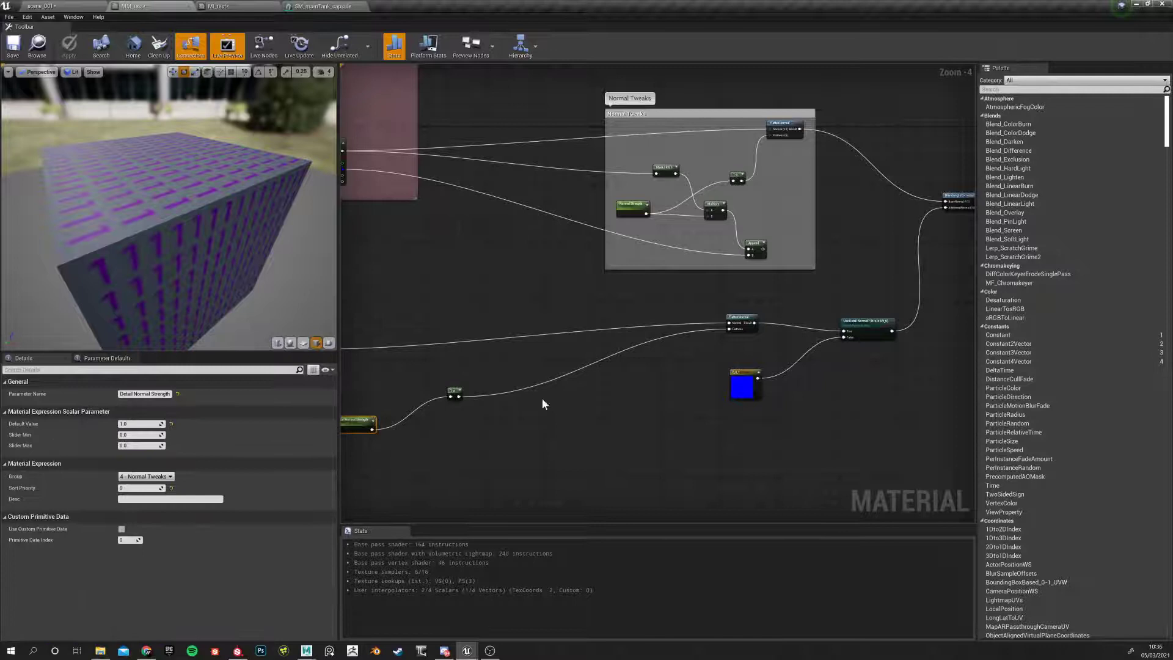
left_click(731, 396)
left_click(858, 322)
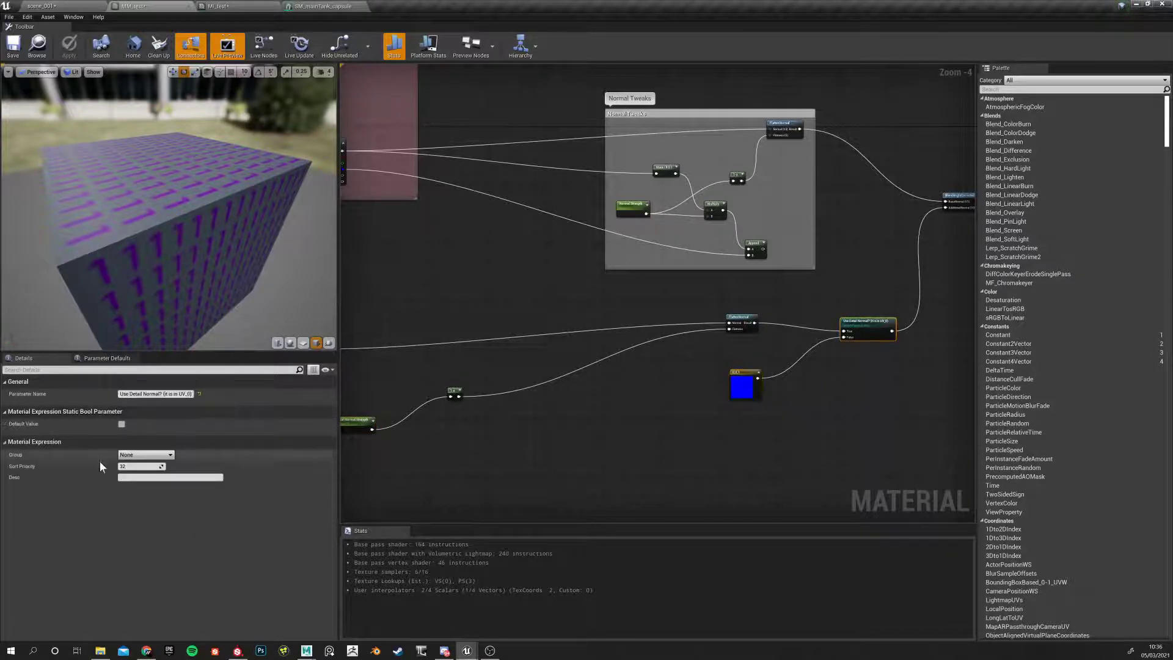
left_click(171, 455)
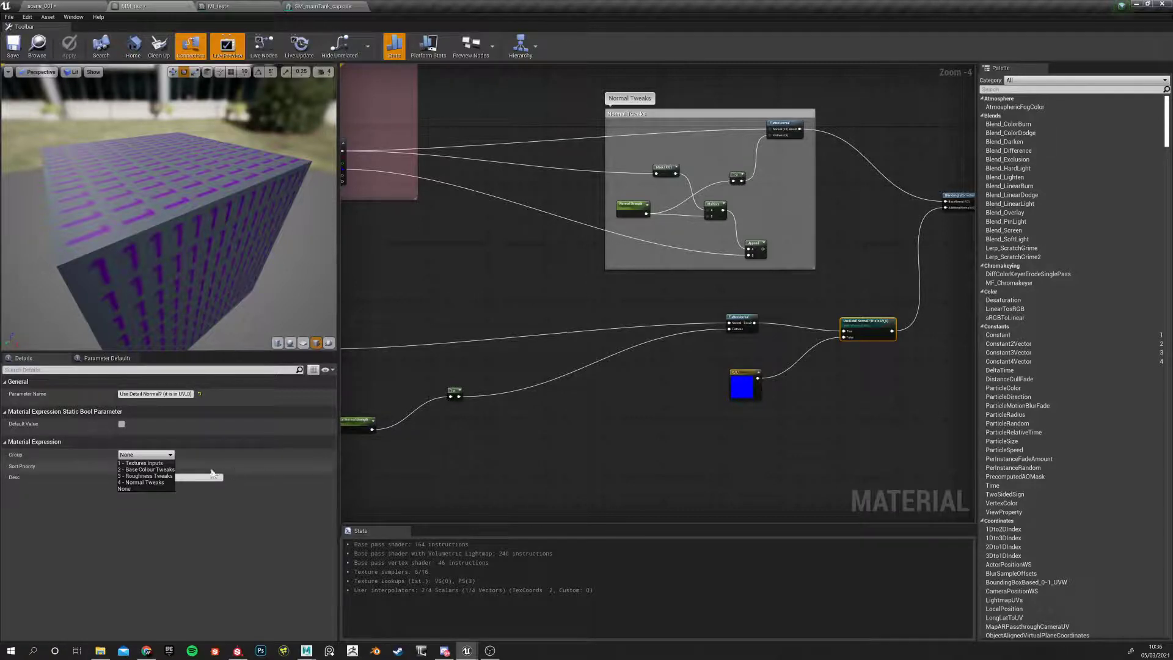
left_click(147, 463)
Check the NORMAL texture's sort priority and set the Use Detail Normal? switch's sort priority to follow it within the group
scroll(553, 457, "down", 3)
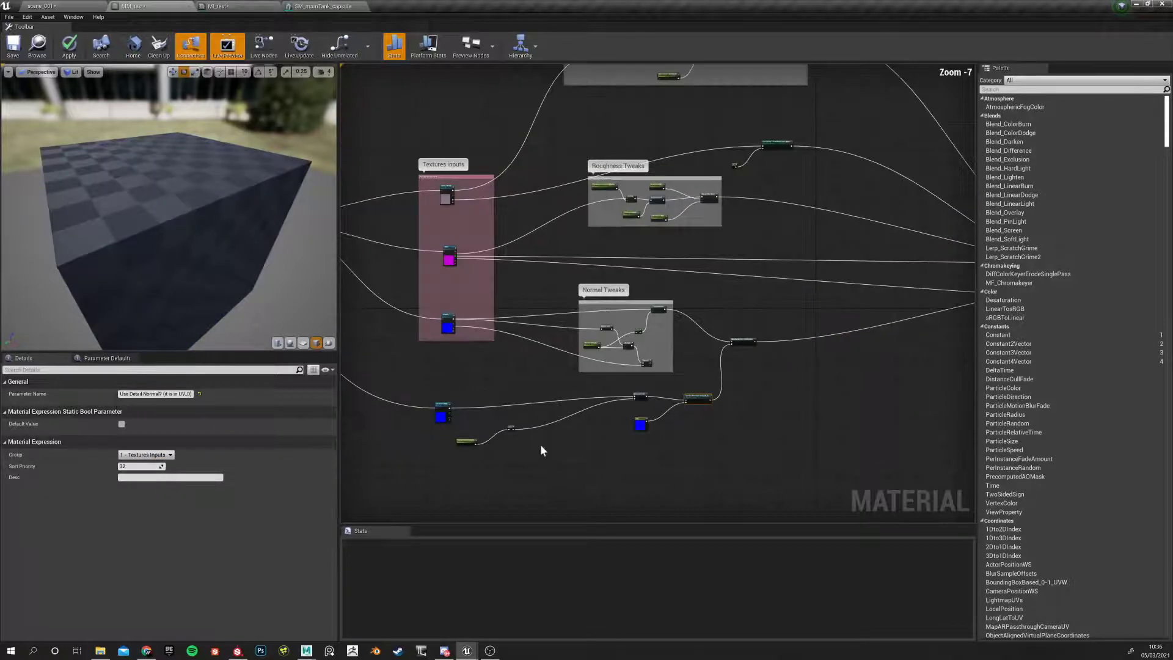
scroll(543, 437, "up", 2)
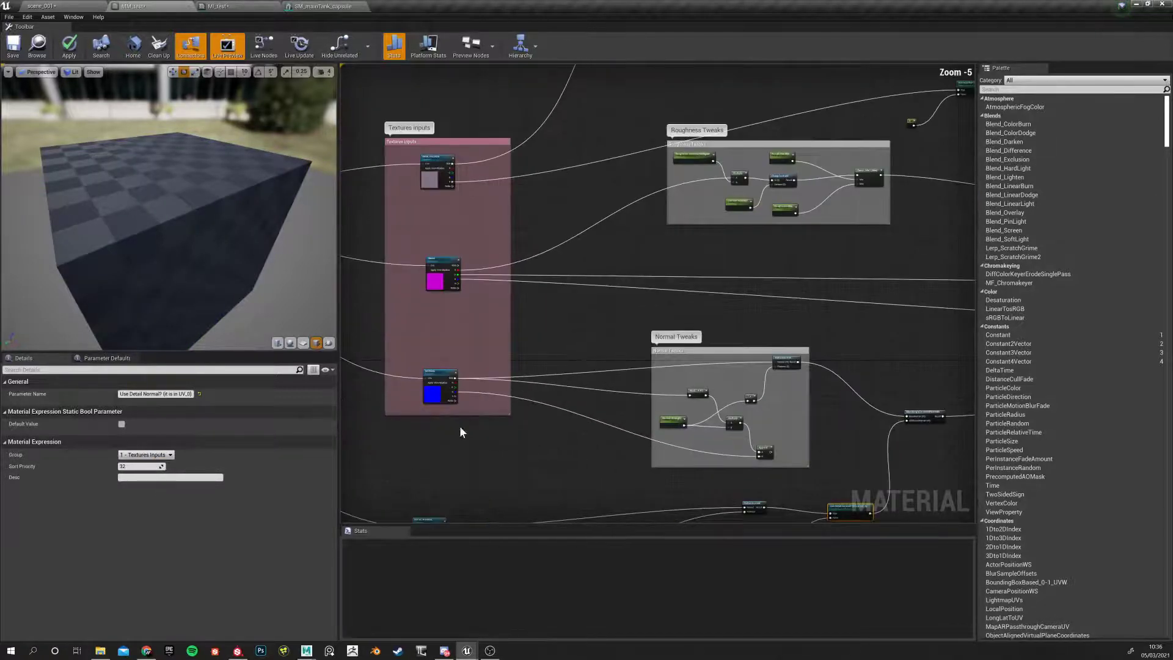
left_click(444, 392)
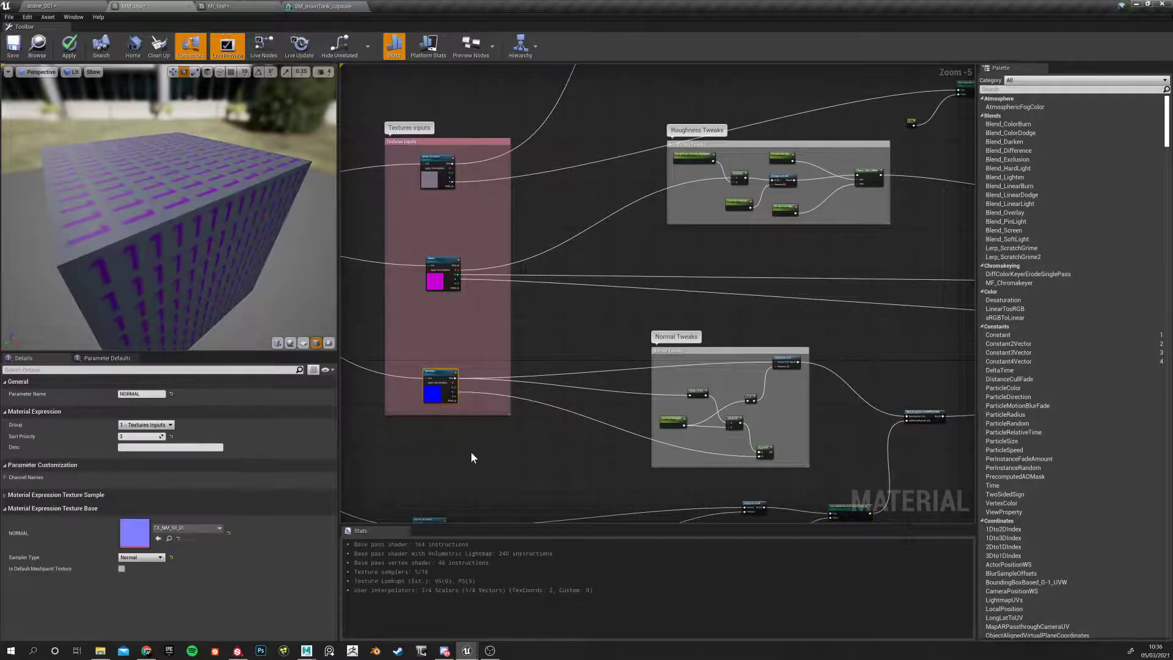
right_click_drag(481, 452, 421, 318)
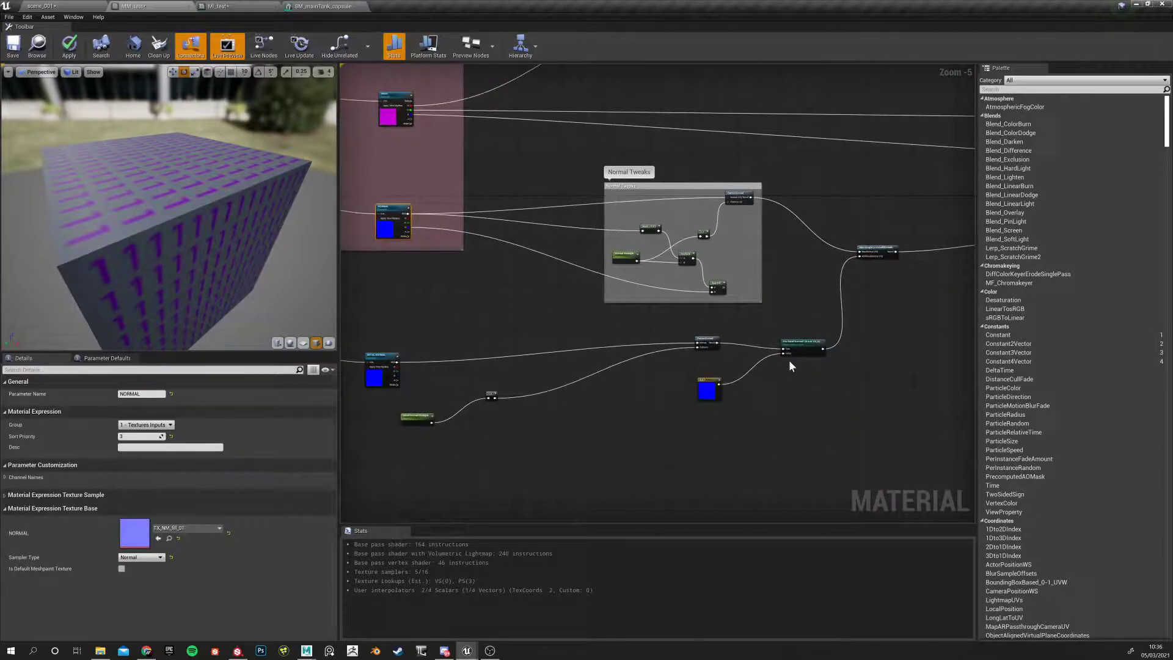
left_click(801, 344)
right_click_drag(591, 413, 699, 408)
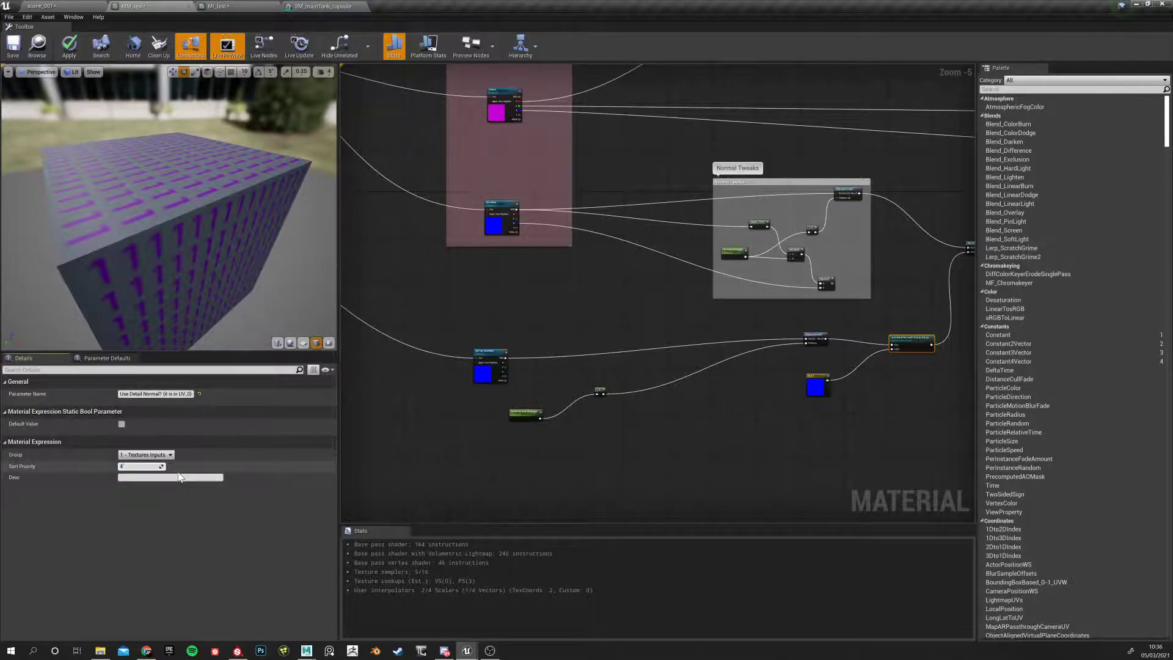
Adjust the sort priority of the DETAIL NORMAL texture parameter and apply the master material
left_click(485, 367)
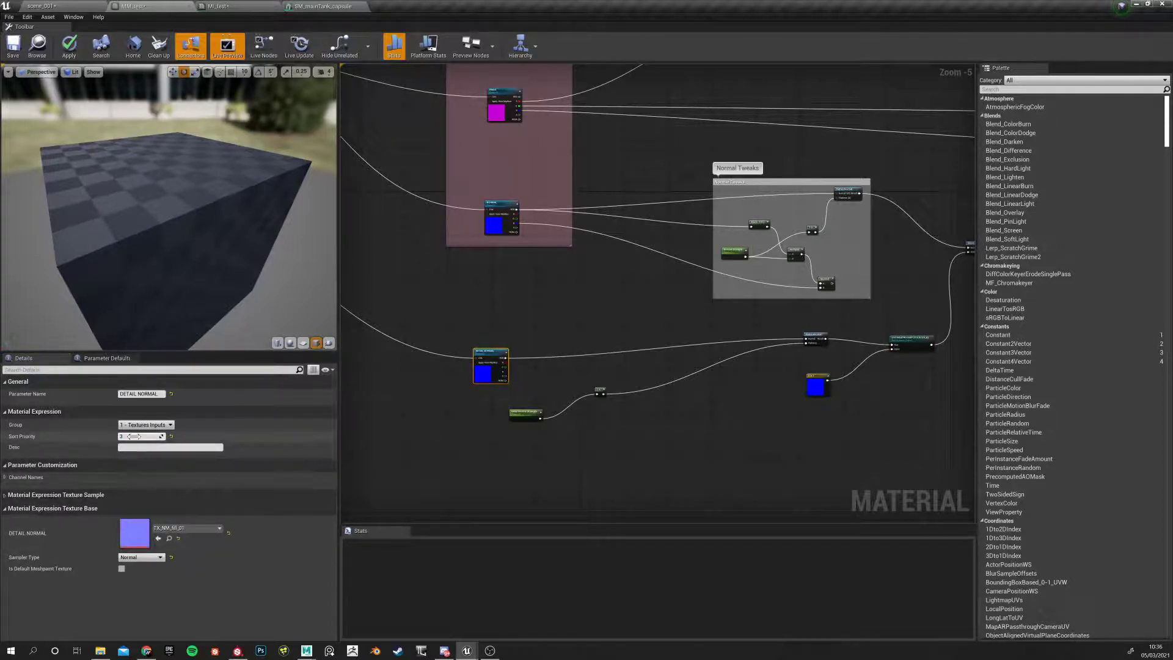
right_click_drag(655, 471, 568, 480)
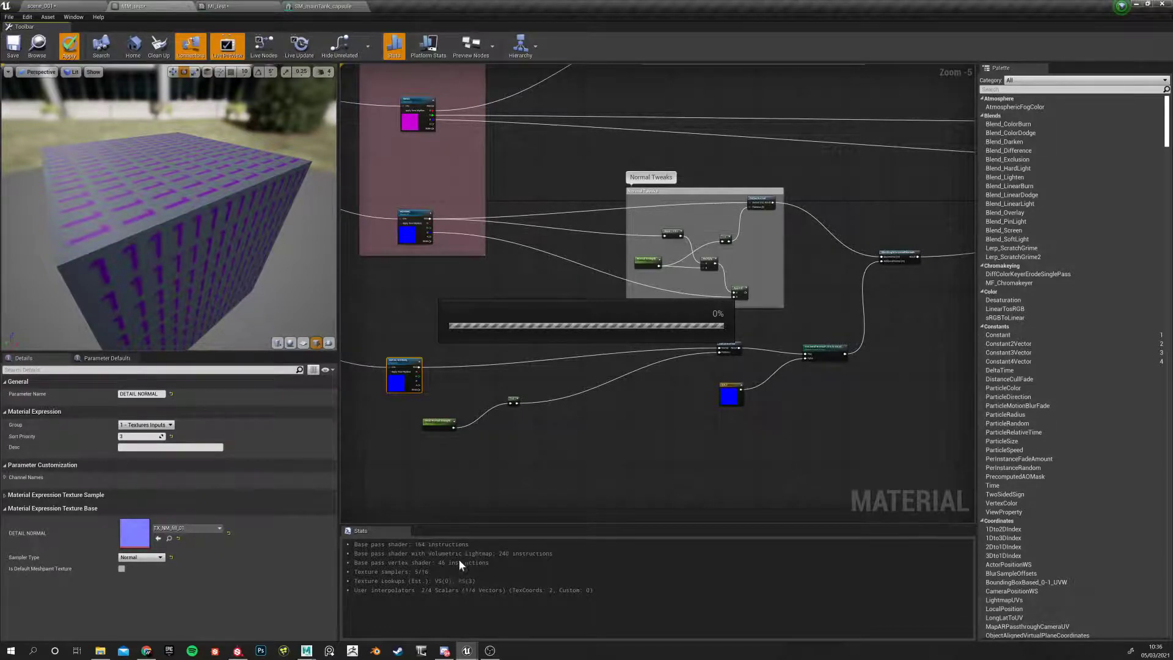
Review the regrouped parameters in MI_test against the master material's detail normal nodes and view the instance's preview mesh
left_click(241, 7)
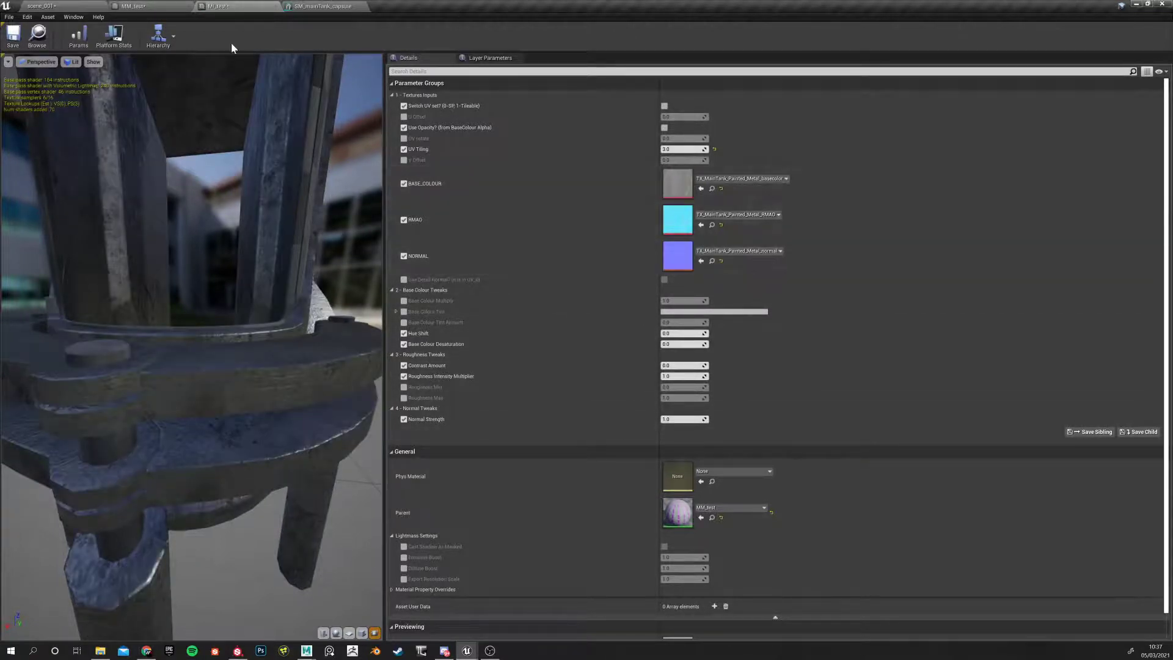
left_click(163, 6)
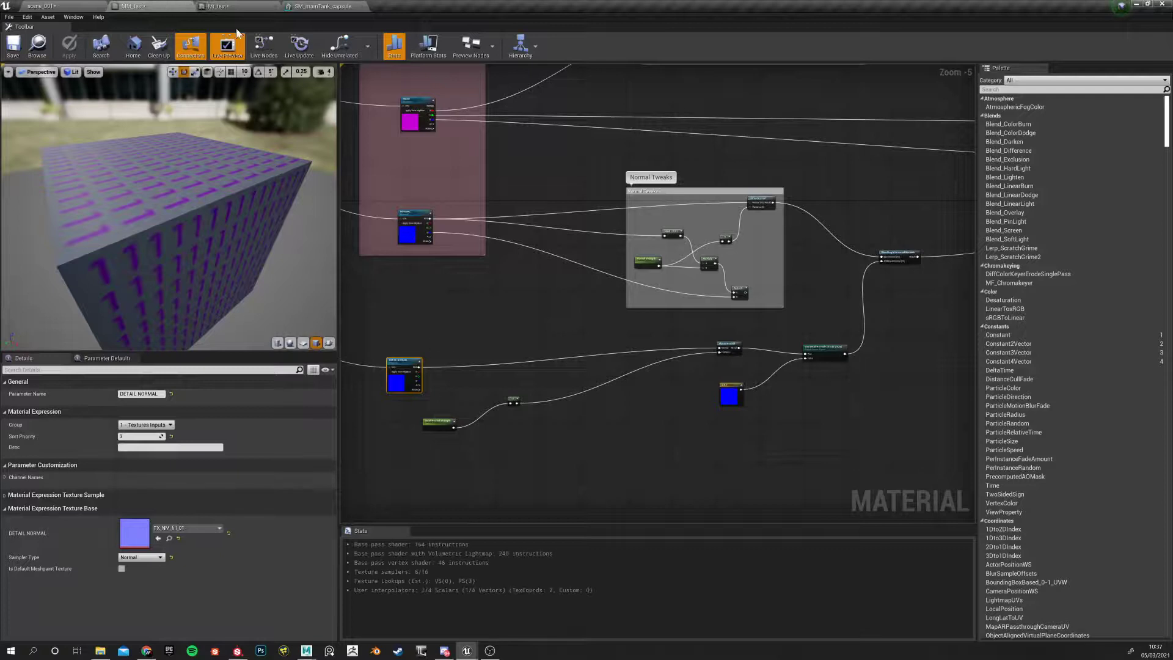
left_click(220, 6)
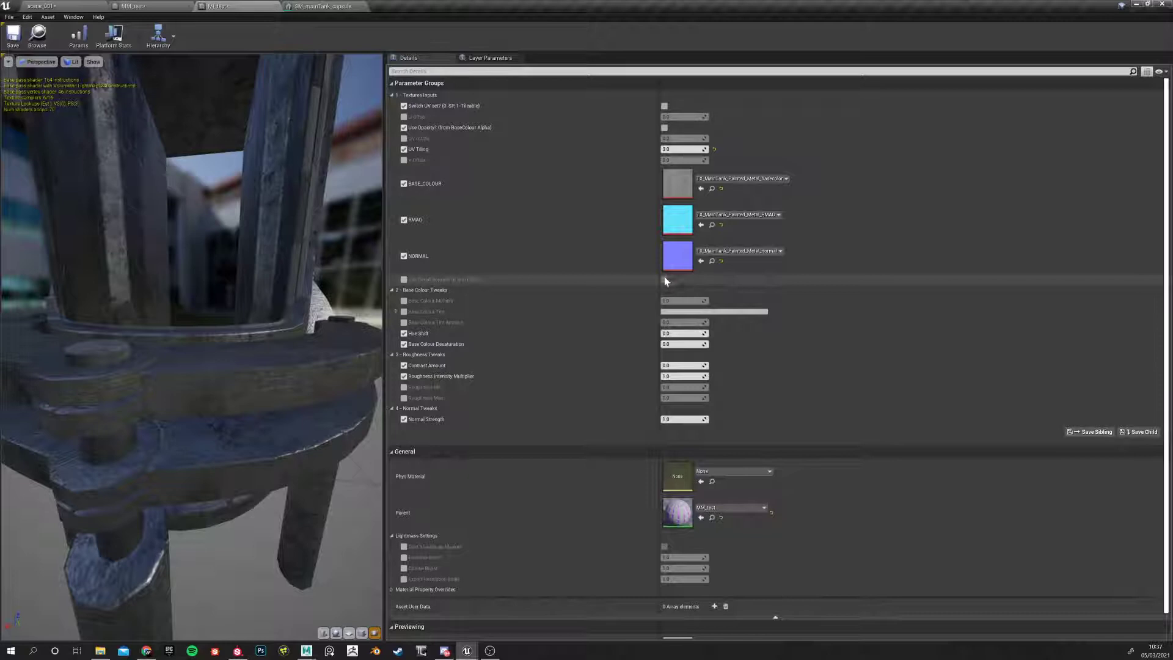
left_click(153, 6)
scroll(760, 421, "up", 8)
left_click(605, 330)
right_click_drag(550, 260, 549, 334)
left_click(243, 6)
left_click_drag(241, 266, 301, 296)
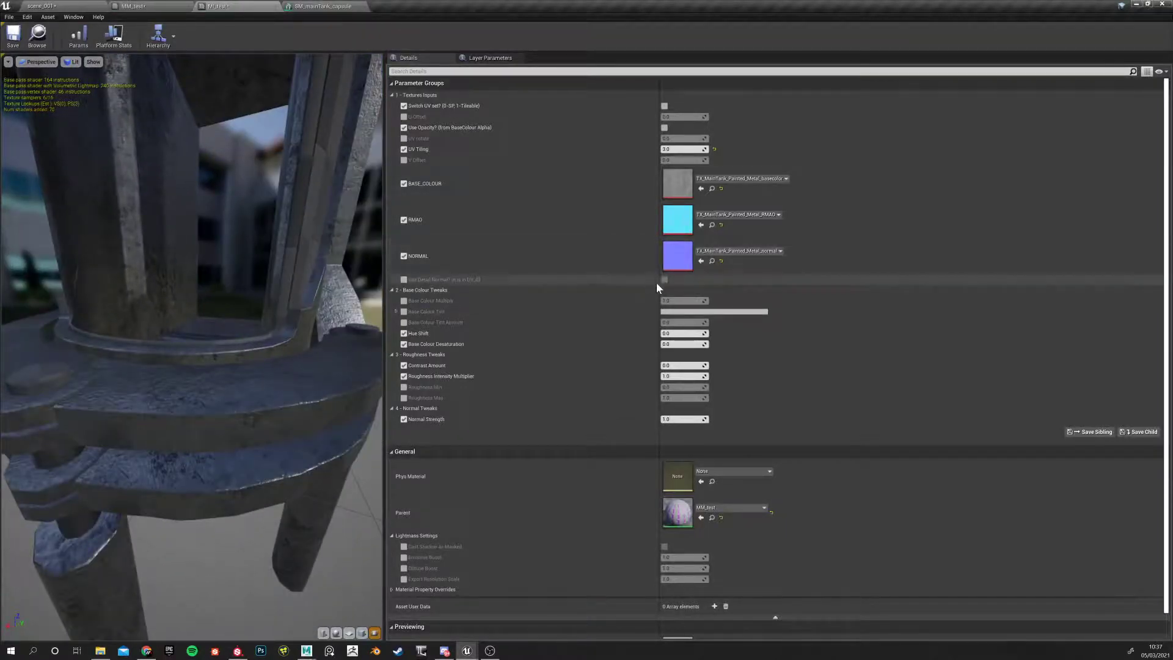
In MI_test, override and enable Use Detail Normal?, and enable the override for the DETAIL NORMAL texture
left_click(403, 280)
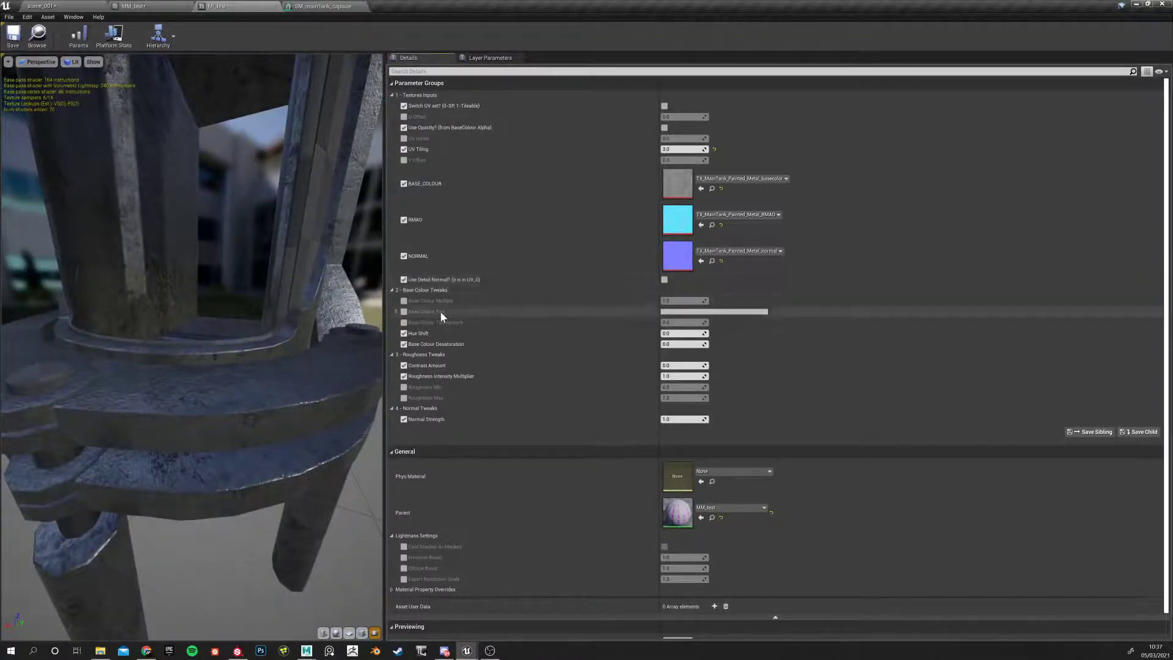
left_click(665, 280)
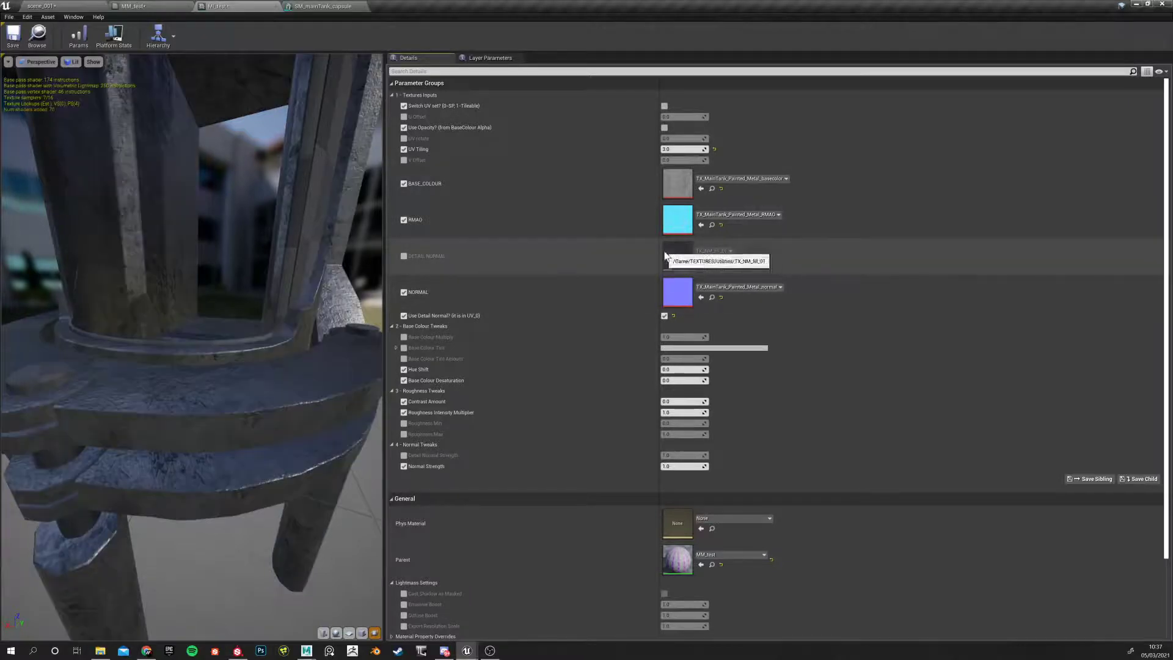
left_click(403, 255)
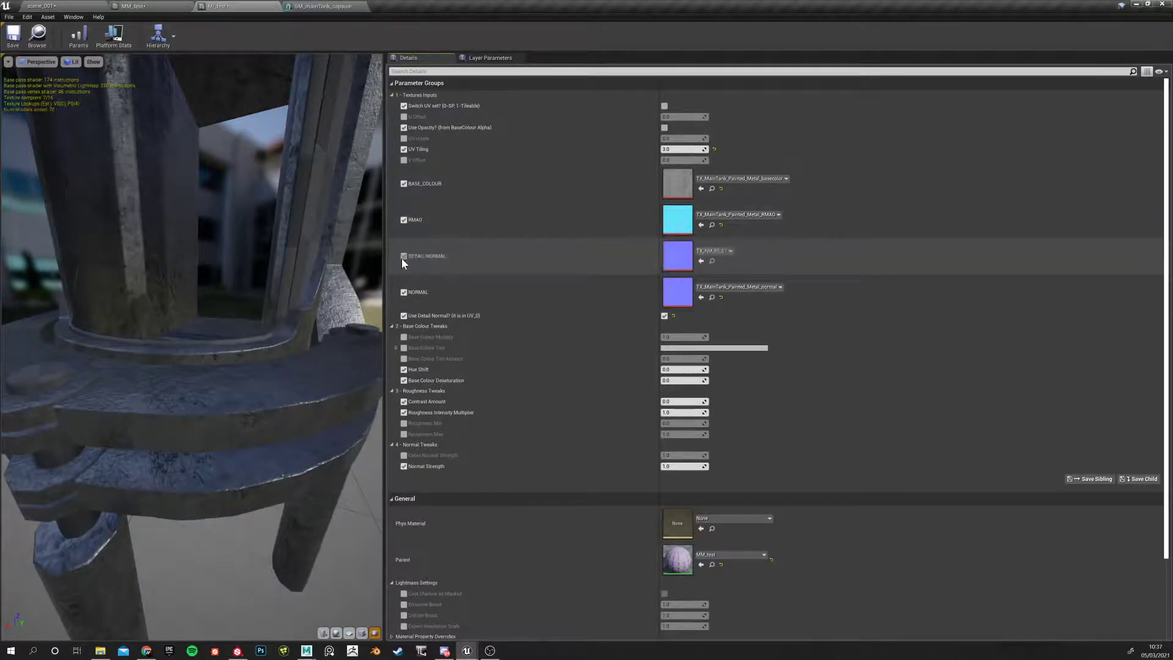
Examine the detail normal on the preview mesh and set the instance's UV Tiling to 5
left_click_drag(213, 427, 220, 421)
left_click_drag(208, 433, 199, 493)
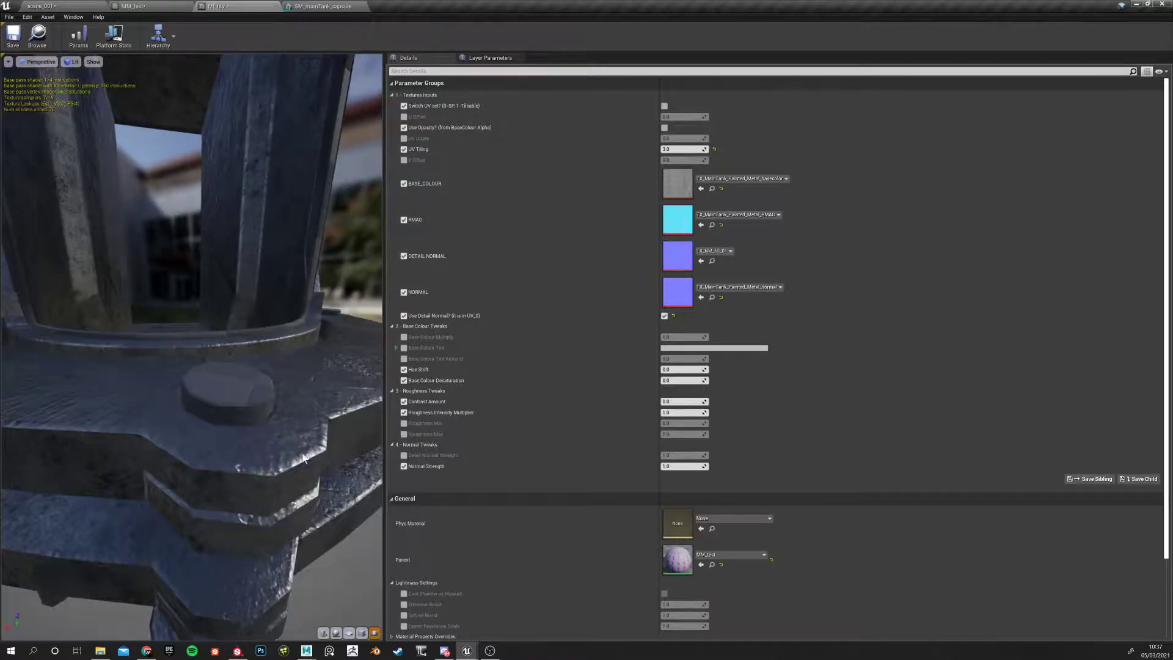
left_click_drag(284, 470, 243, 386)
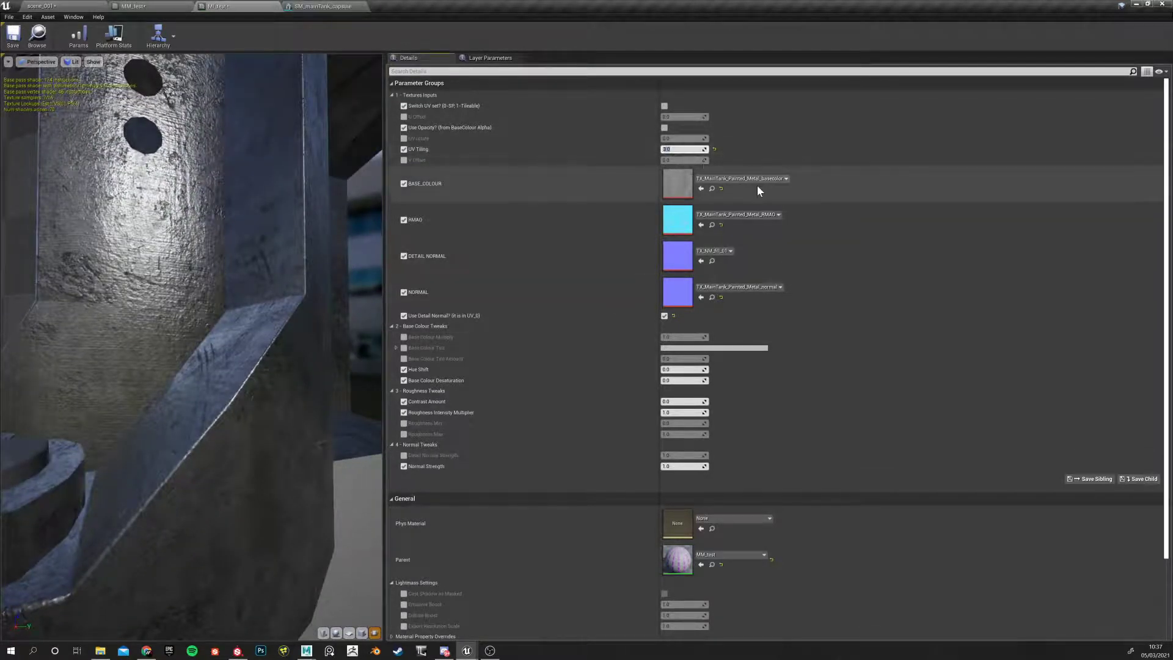
type("5")
key("Return")
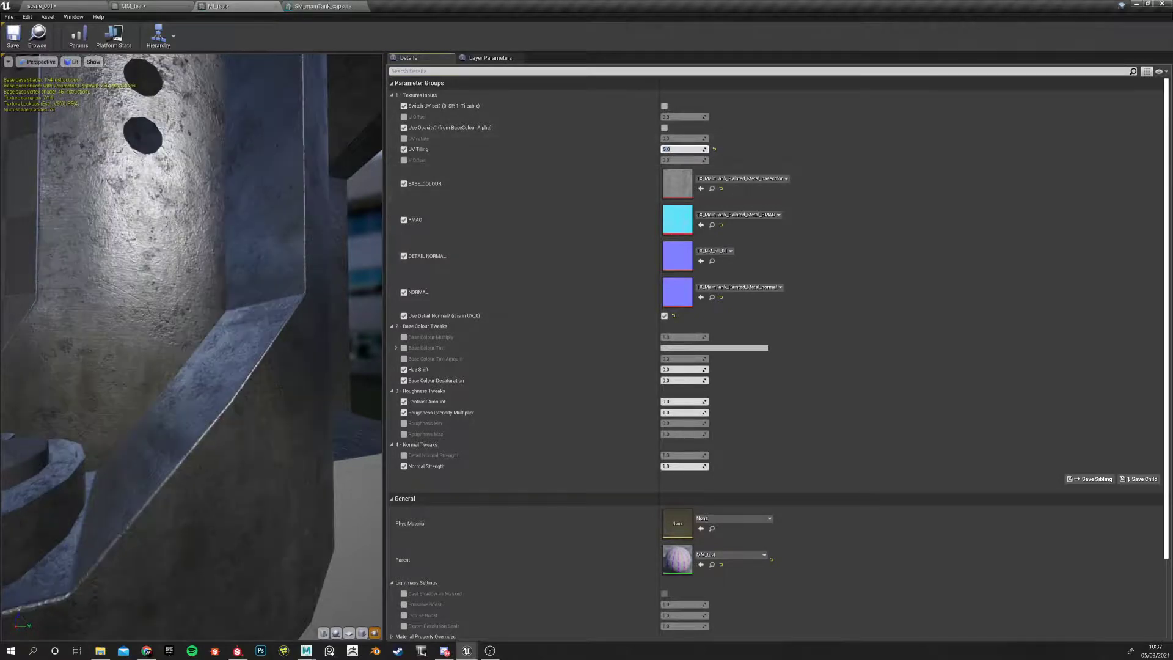
Inspect the retiled metal surface on the preview mesh, focusing on the bolt and bracket edges around the base
right_click_drag(167, 416, 122, 415)
left_click_drag(166, 415, 202, 416)
right_click_drag(167, 415, 196, 416)
left_click_drag(167, 415, 281, 415)
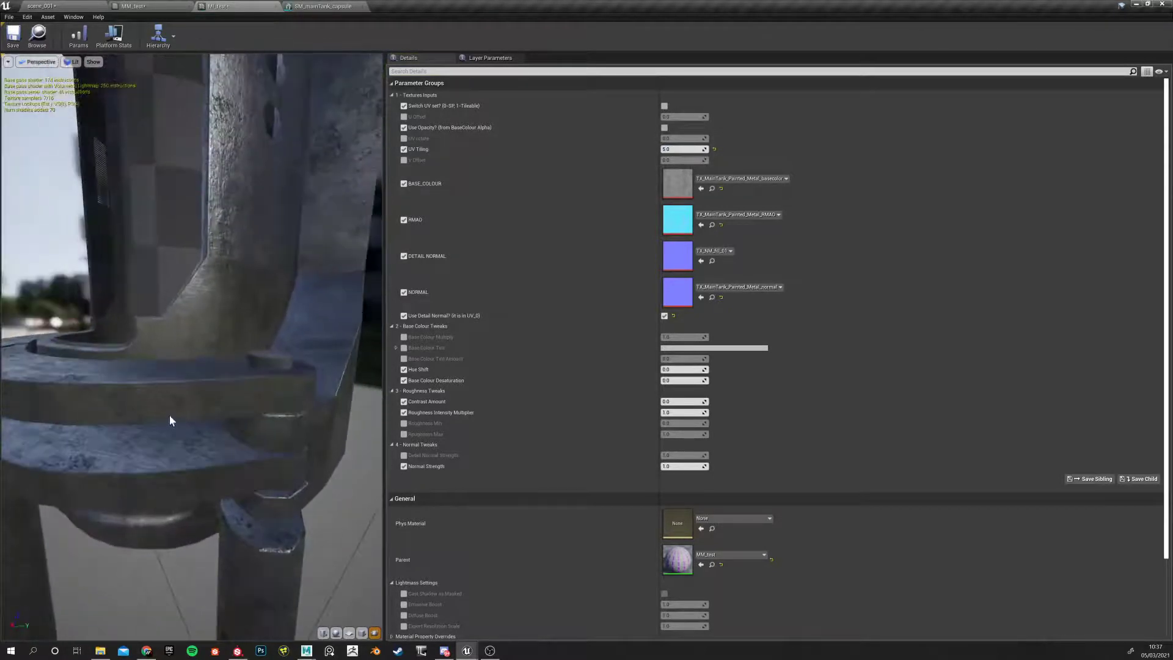
left_click_drag(108, 443, 147, 422)
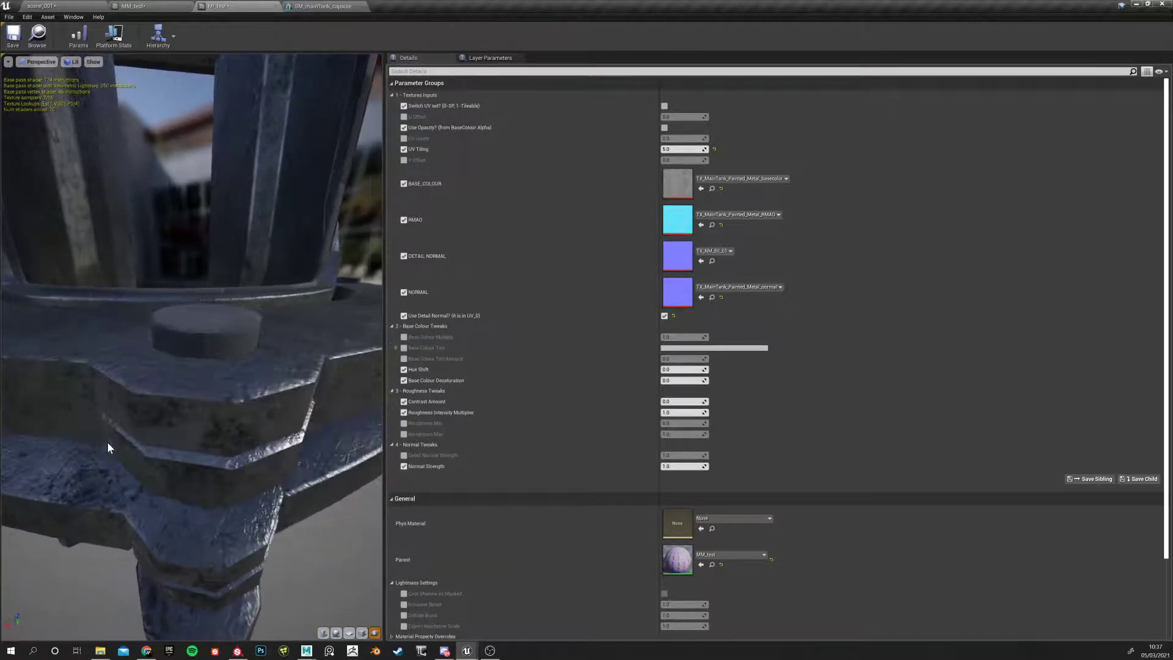
scroll(107, 442, "up", 3)
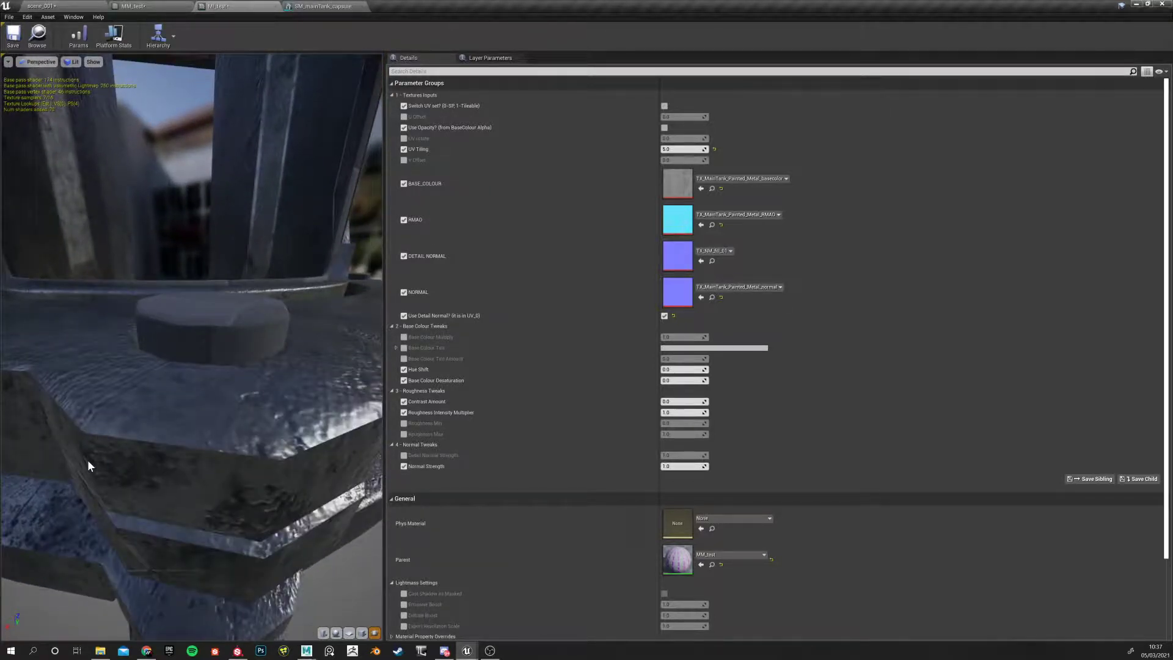
Examine the detail normal on the tank mesh's vertical supports and base bracket from several distances
scroll(85, 462, "down", 5)
left_click_drag(118, 328, 274, 325)
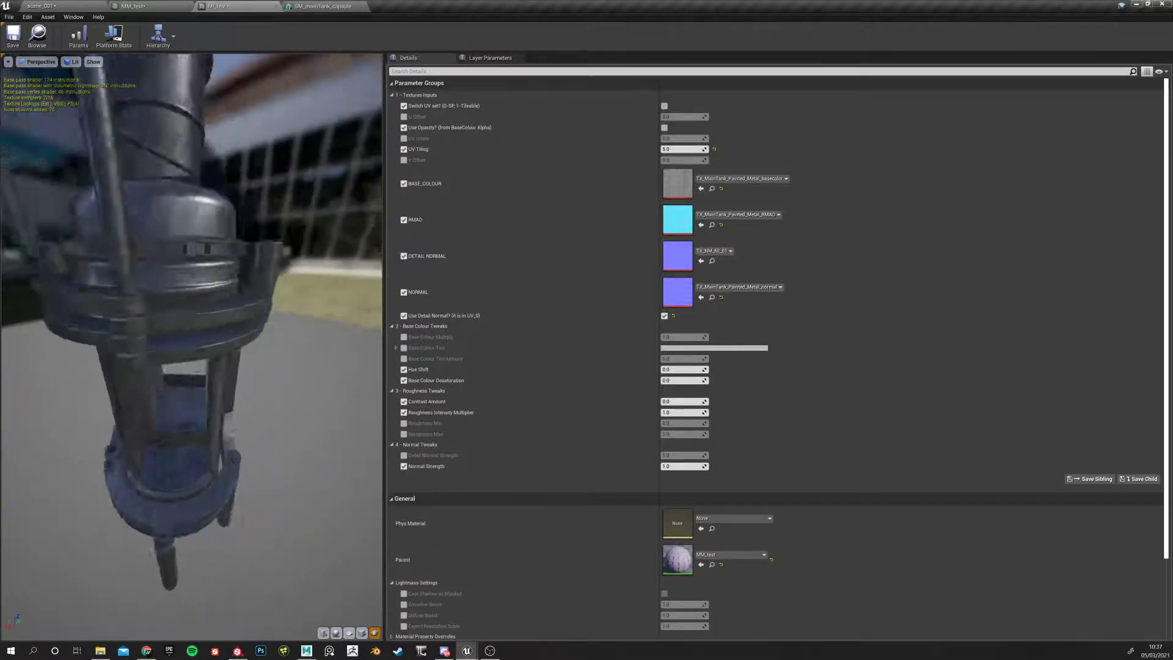
scroll(178, 325, "up", 4)
right_click_drag(177, 325, 233, 324)
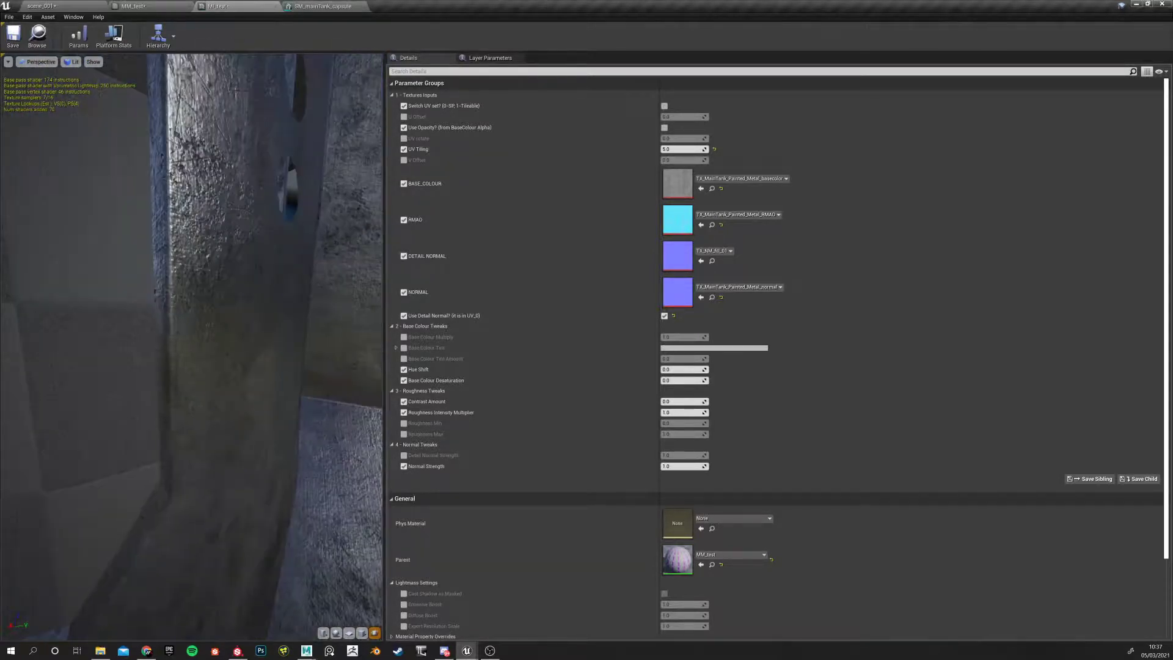
left_click_drag(169, 339, 182, 409)
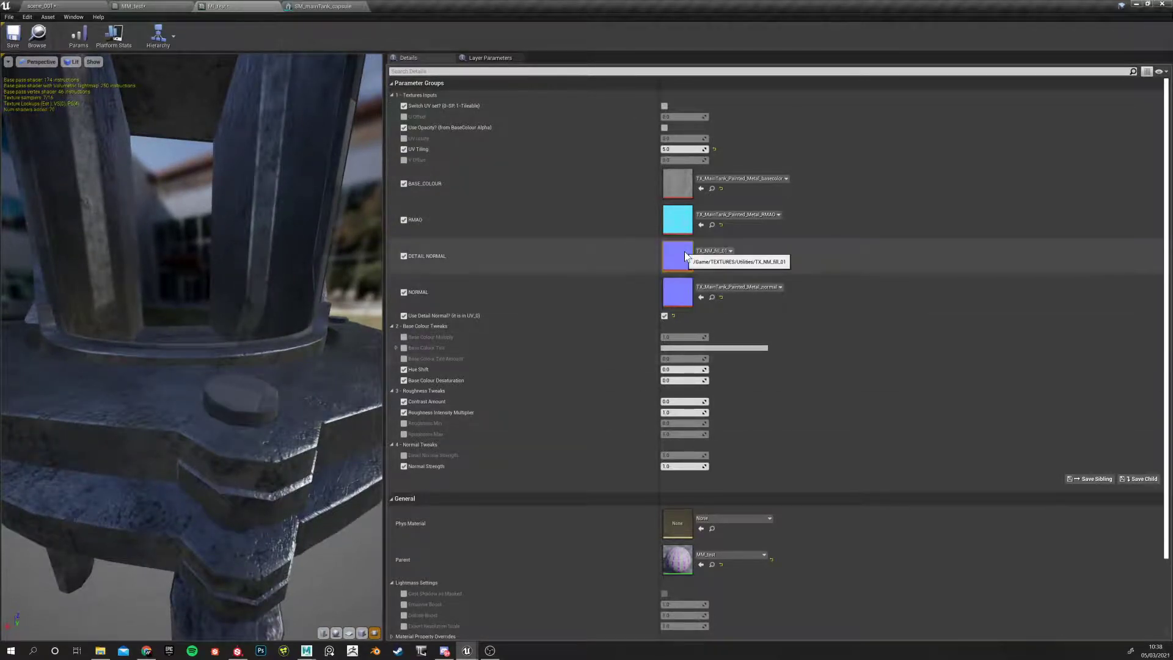
Open the Element 0 material of SM_mainTank_capsule2 from the scene and copy its Macro Detail Normal texture reference
left_click(81, 6)
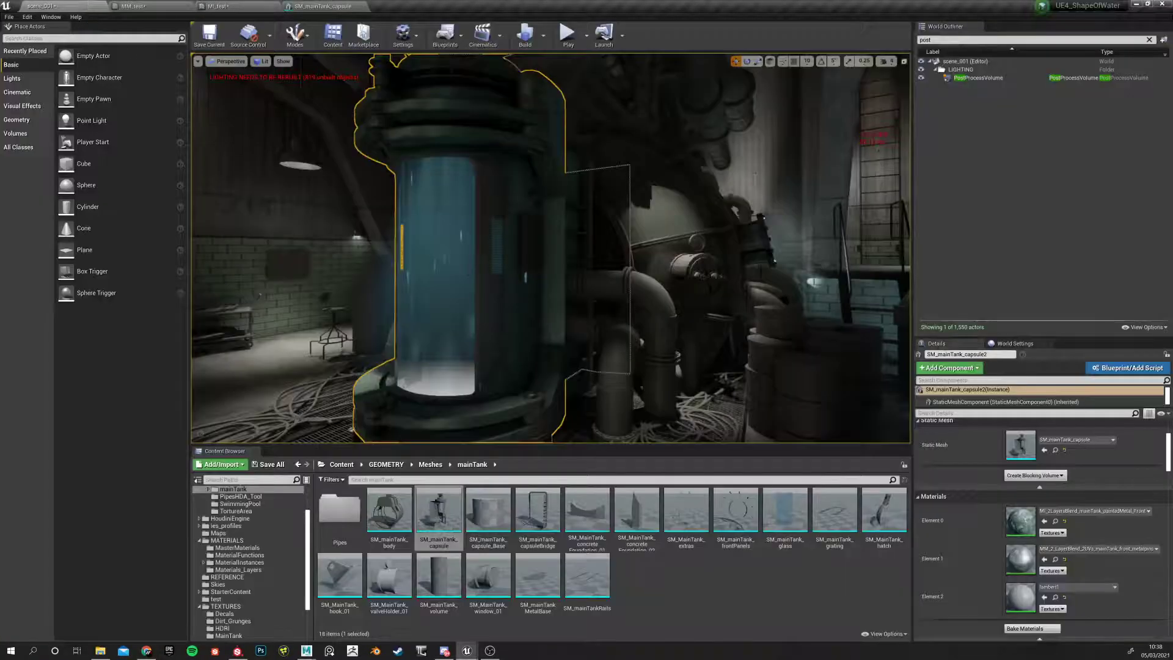
scroll(1063, 470, "down", 3)
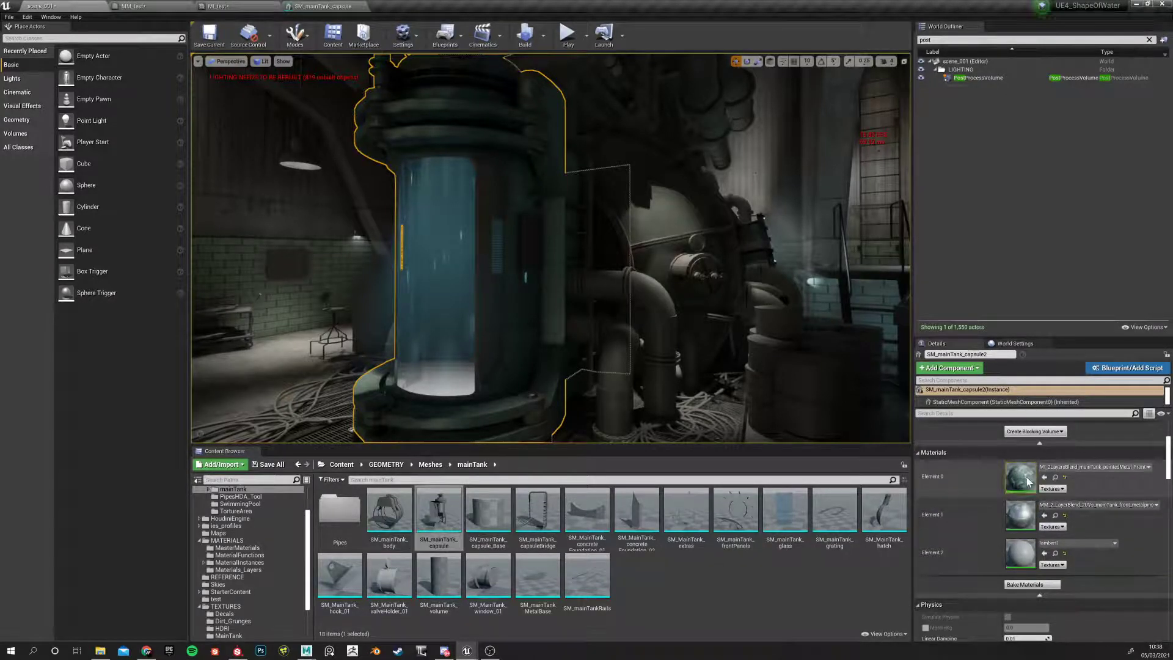
double_click(1026, 481)
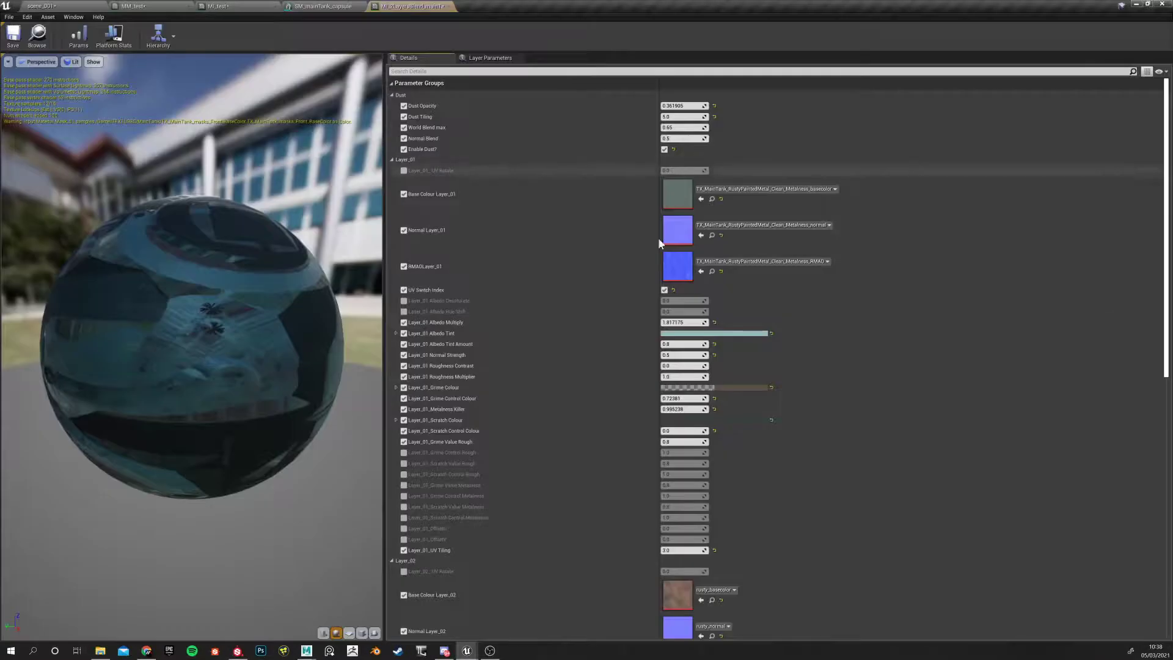
scroll(665, 571, "down", 5)
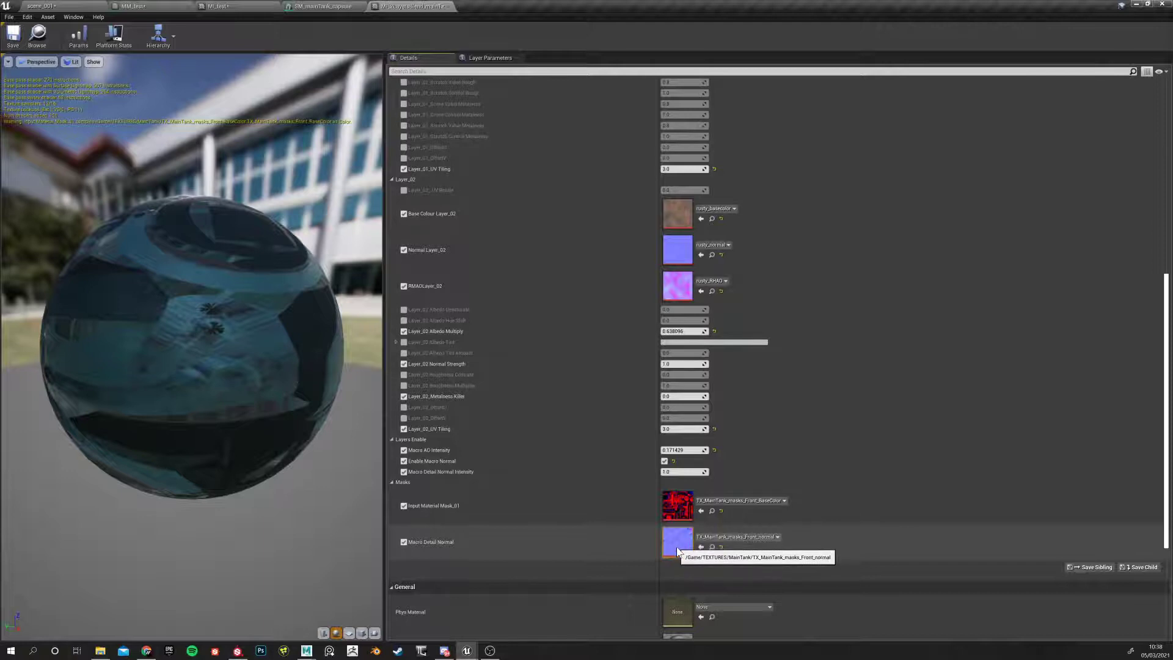
right_click(699, 538)
left_click(721, 541)
Try TX_MainTank_masks_Front_normal as MI_test's DETAIL NORMAL texture, view it on the tank mesh, and undo the assignment for comparison
left_click(322, 6)
left_click(218, 6)
left_click(158, 5)
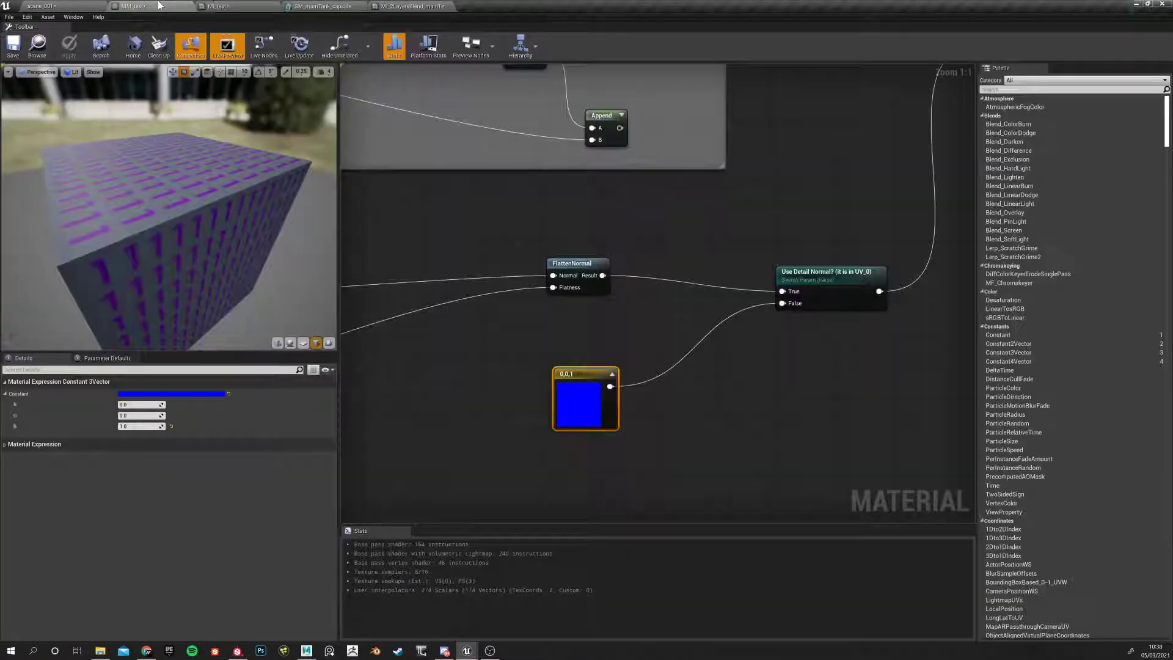
left_click(217, 6)
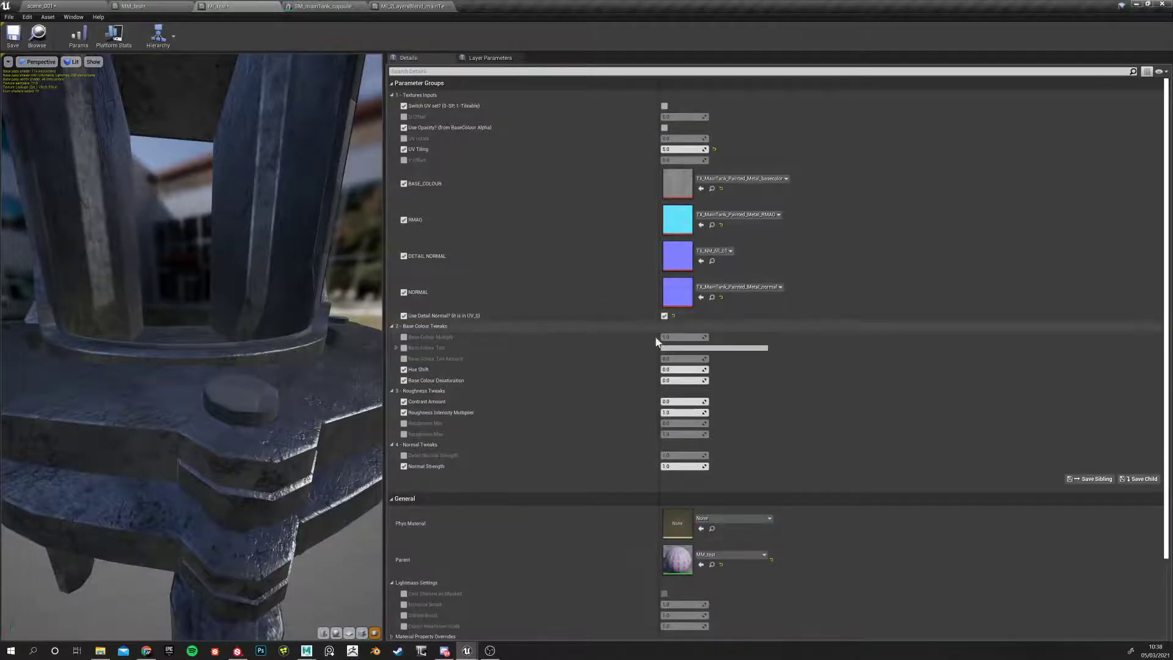
right_click(714, 249)
left_click(735, 268)
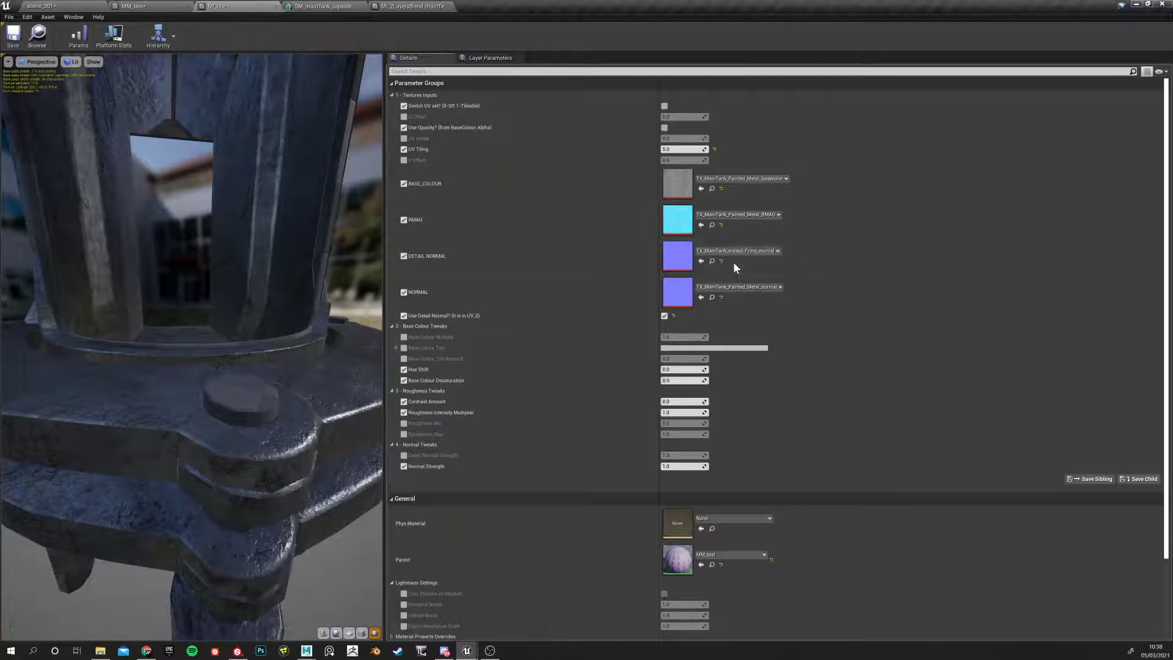
left_click_drag(321, 438, 208, 330)
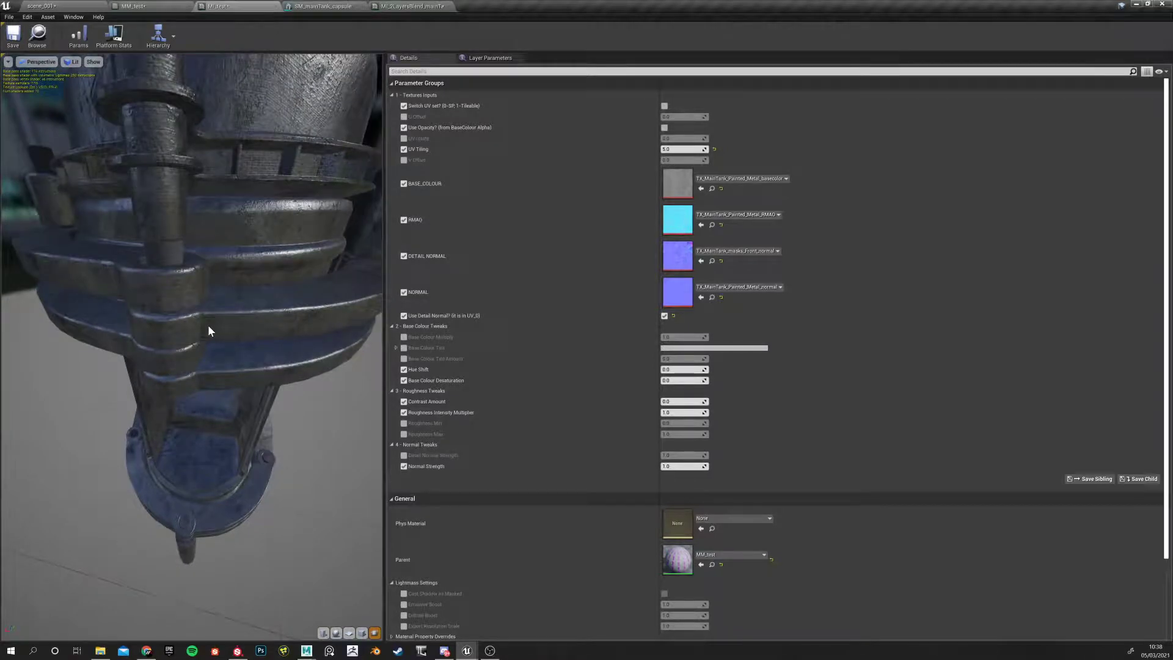
key("ctrl+z")
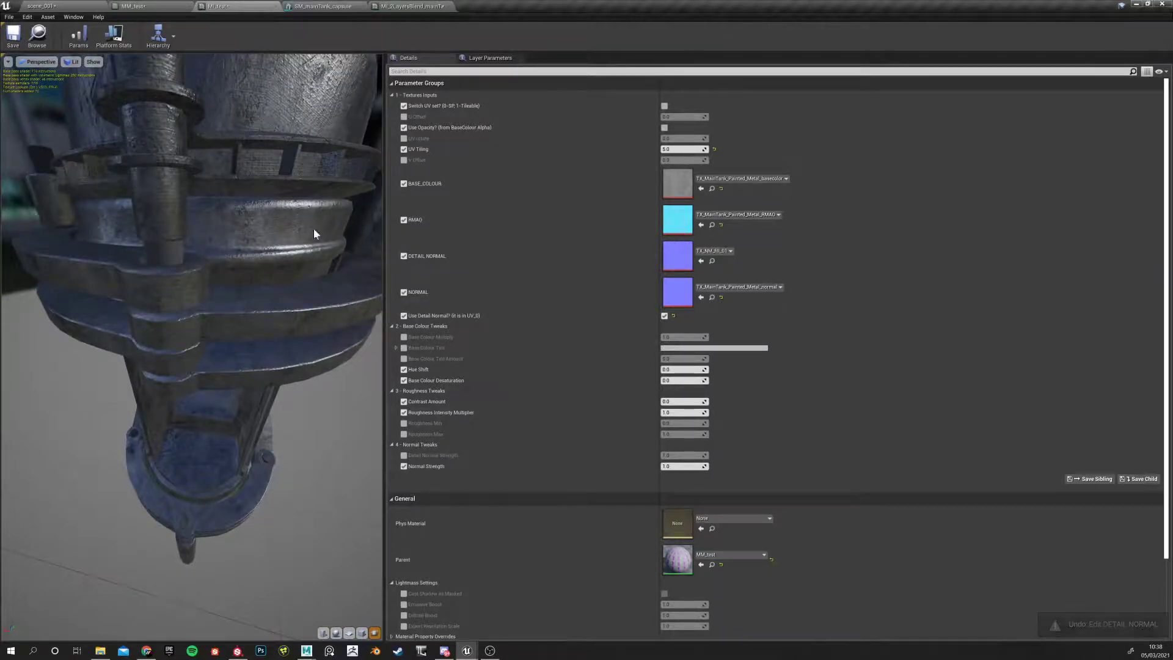
left_click_drag(166, 341, 244, 342)
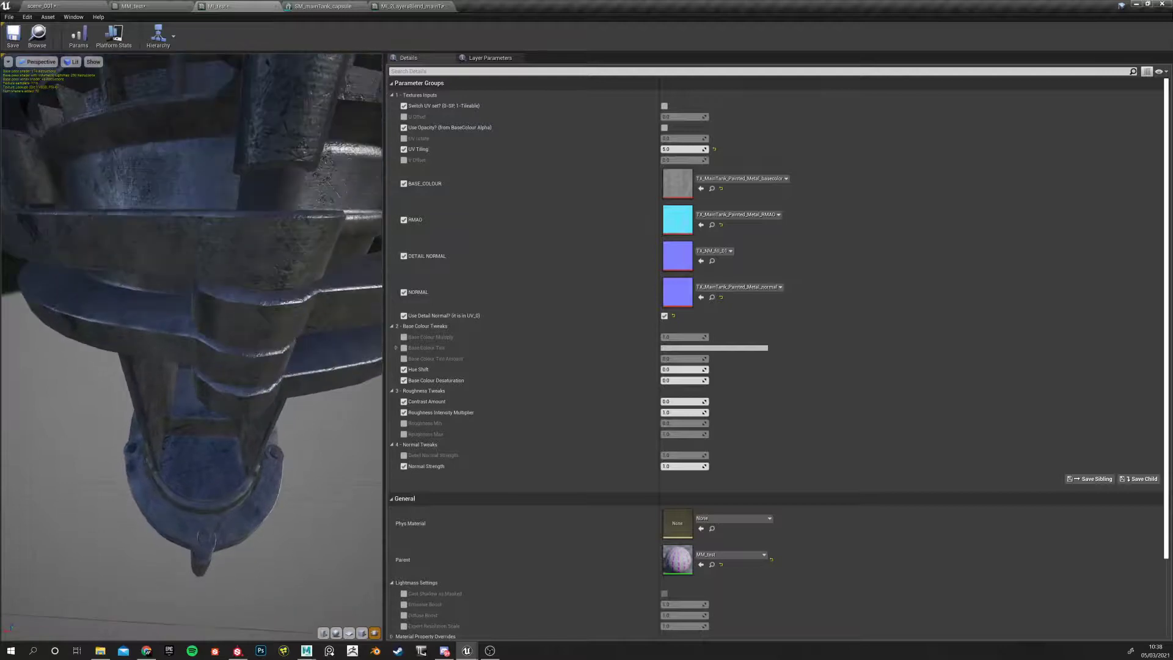
Reassign TX_MainTank_masks_Front_normal to the DETAIL NORMAL texture in MI_test
left_click(700, 254)
left_click(679, 254)
right_click(693, 257)
left_click(713, 267)
Inspect how the masks normal combines with the tiled metal on the tank's side panels, brackets and base rings
left_click_drag(275, 444, 248, 292)
scroll(160, 369, "up", 5)
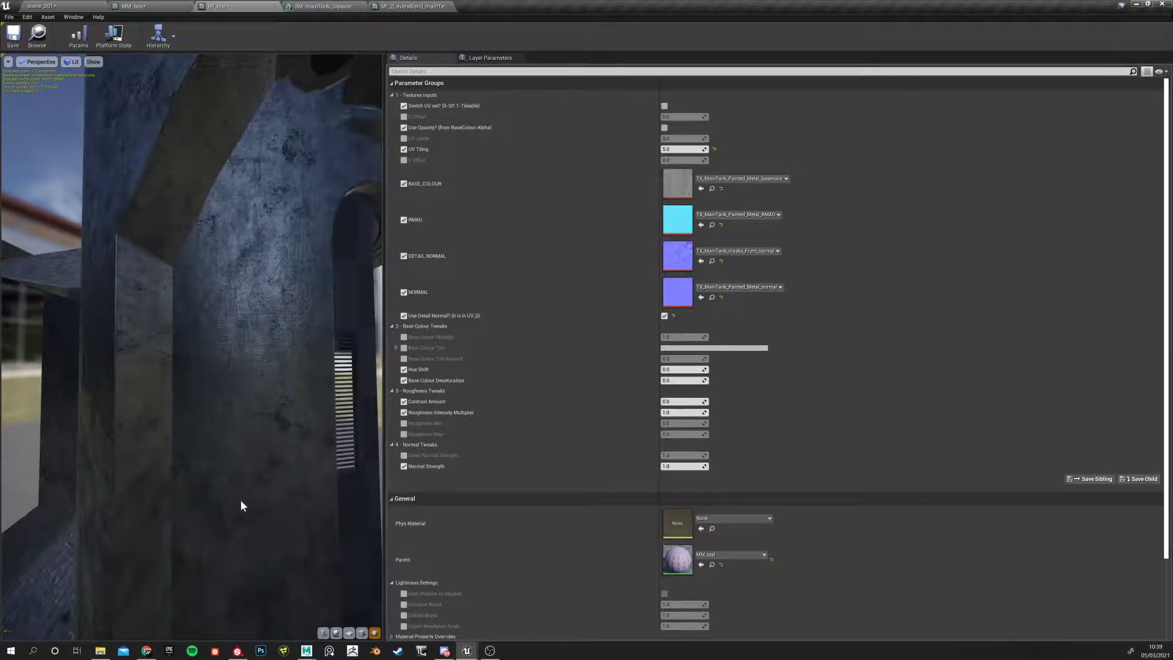
left_click_drag(281, 163, 240, 266)
scroll(245, 238, "down", 3)
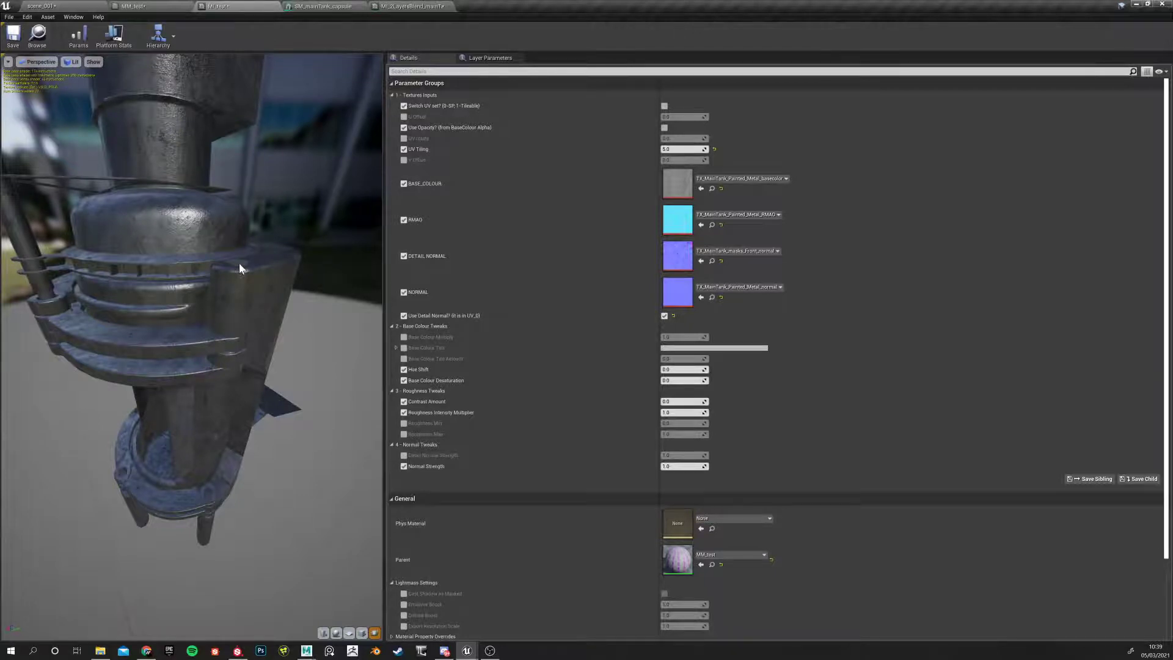
left_click_drag(236, 310, 210, 457)
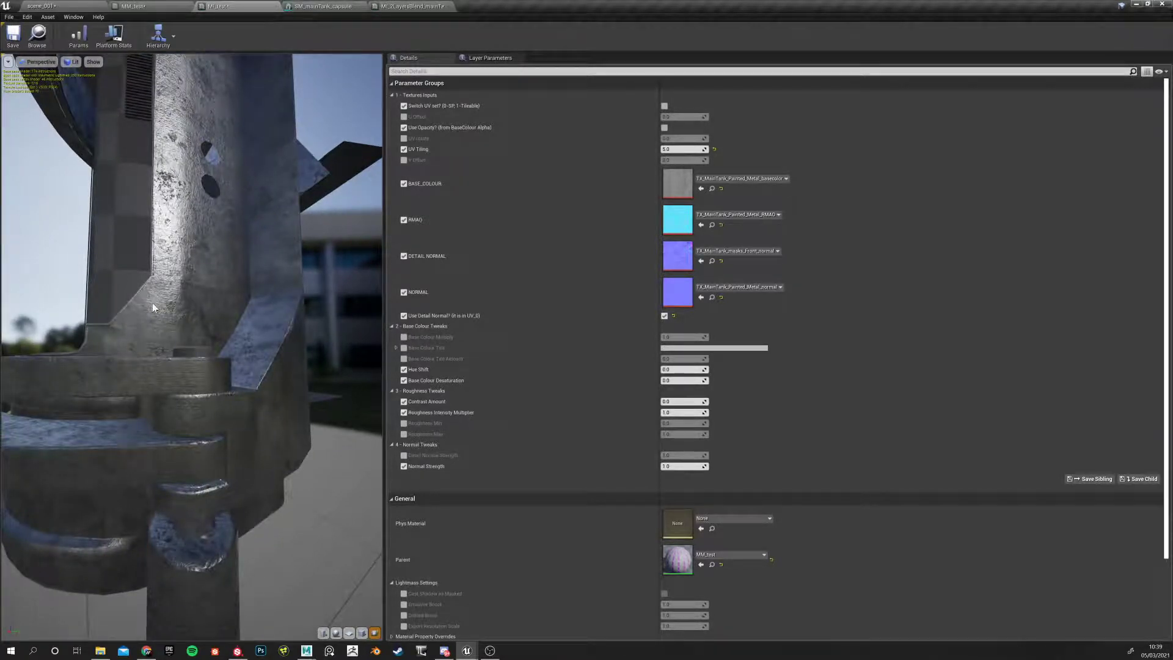
left_click_drag(131, 332, 105, 325)
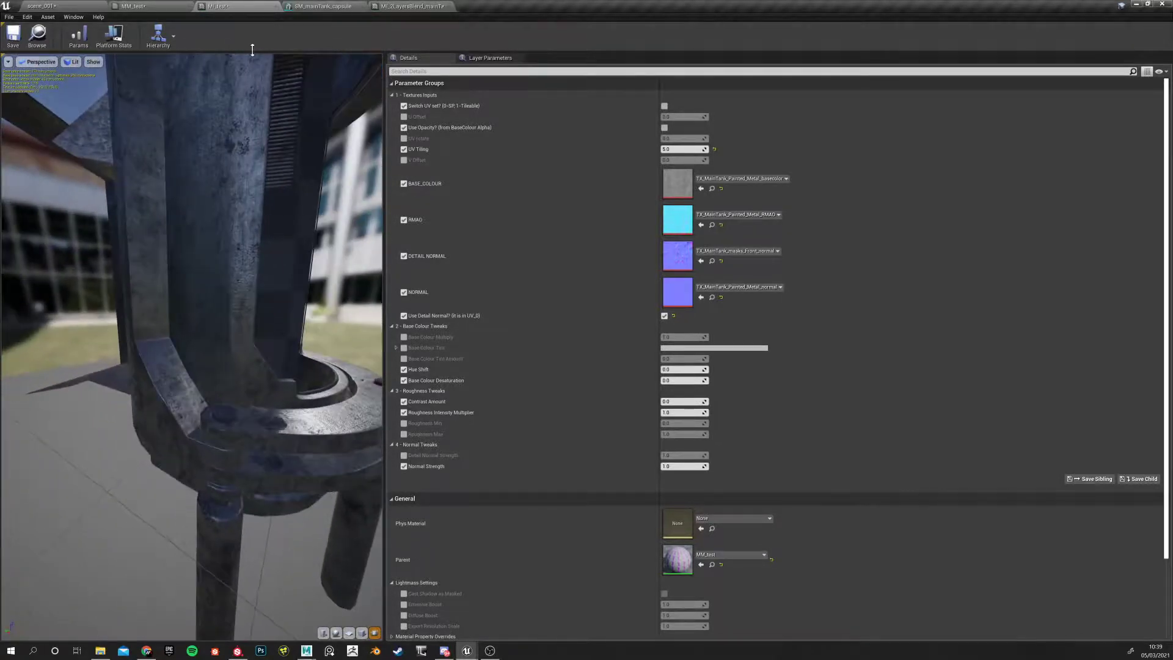
In the master material graph, extend the Textures inputs comment box downward to enclose the DETAIL NORMAL texture node
left_click(317, 6)
left_click(402, 8)
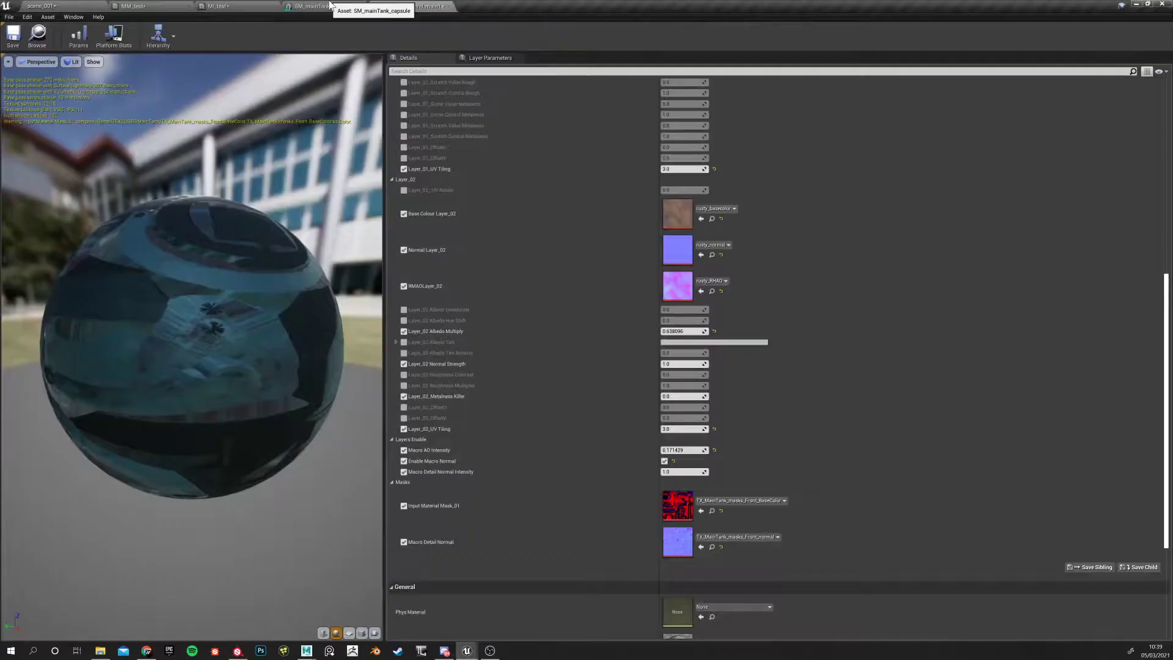
left_click(330, 6)
left_click(156, 6)
scroll(545, 367, "down", 9)
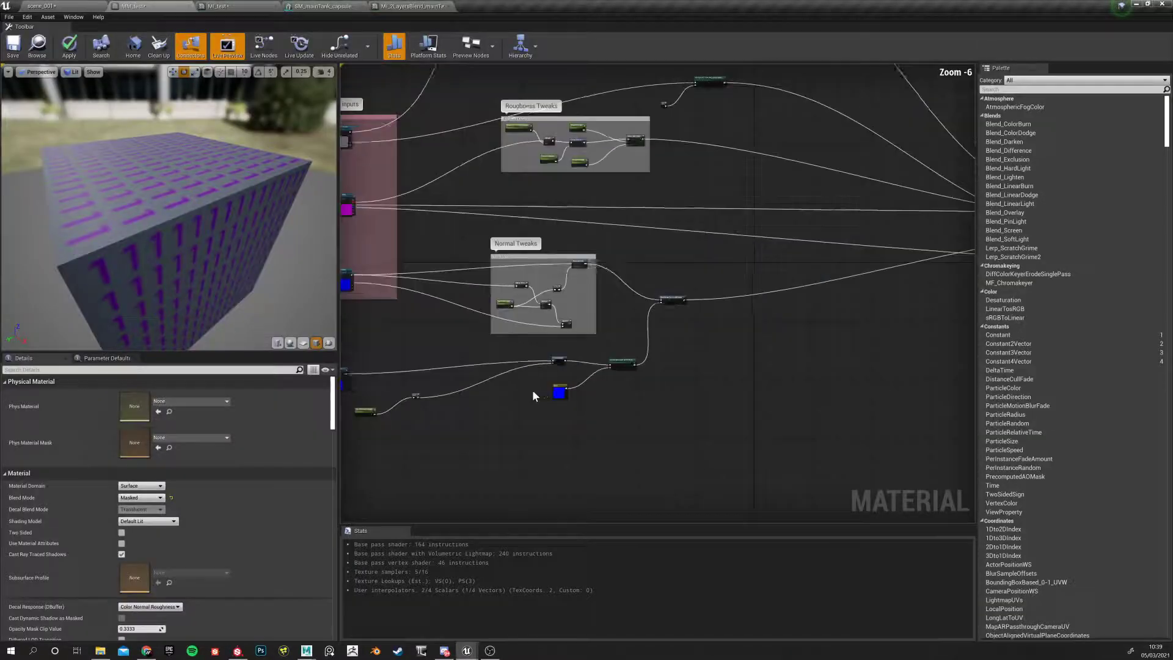
scroll(514, 413, "up", 2)
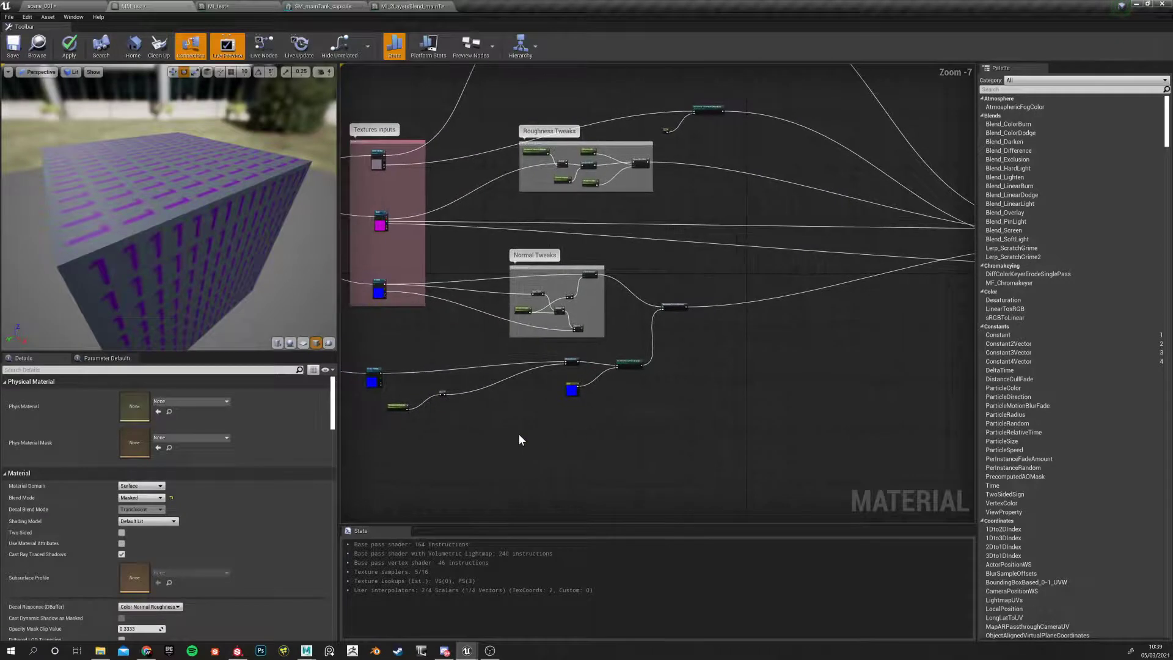
right_click_drag(468, 435, 554, 423)
left_click_drag(461, 355, 467, 345)
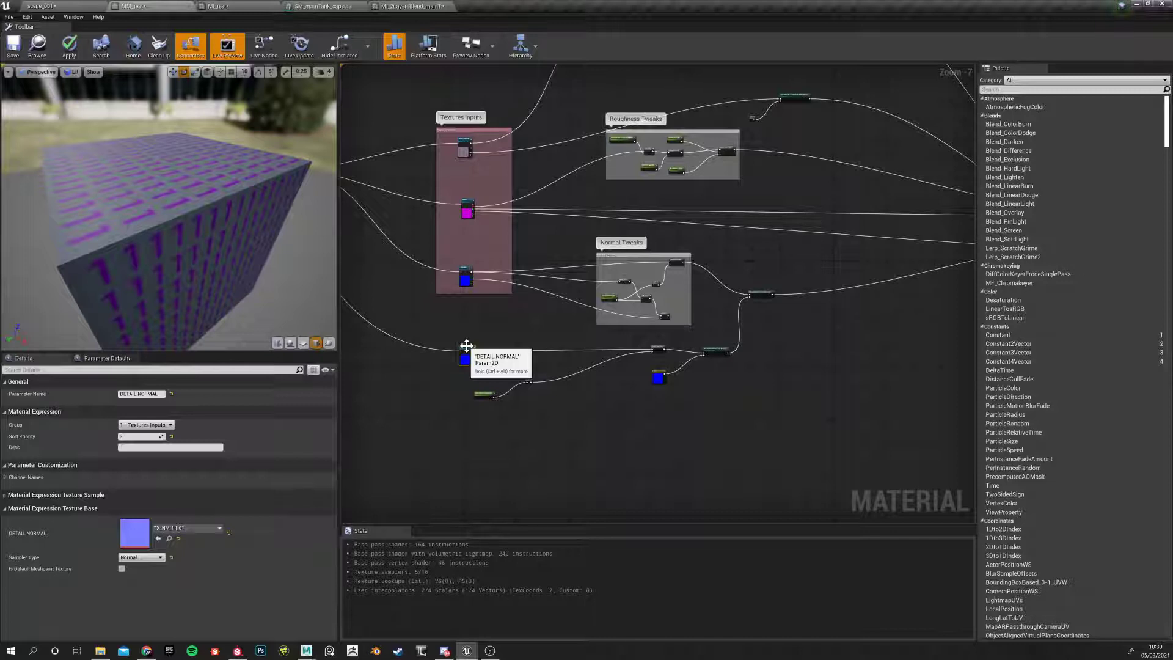
left_click(496, 402)
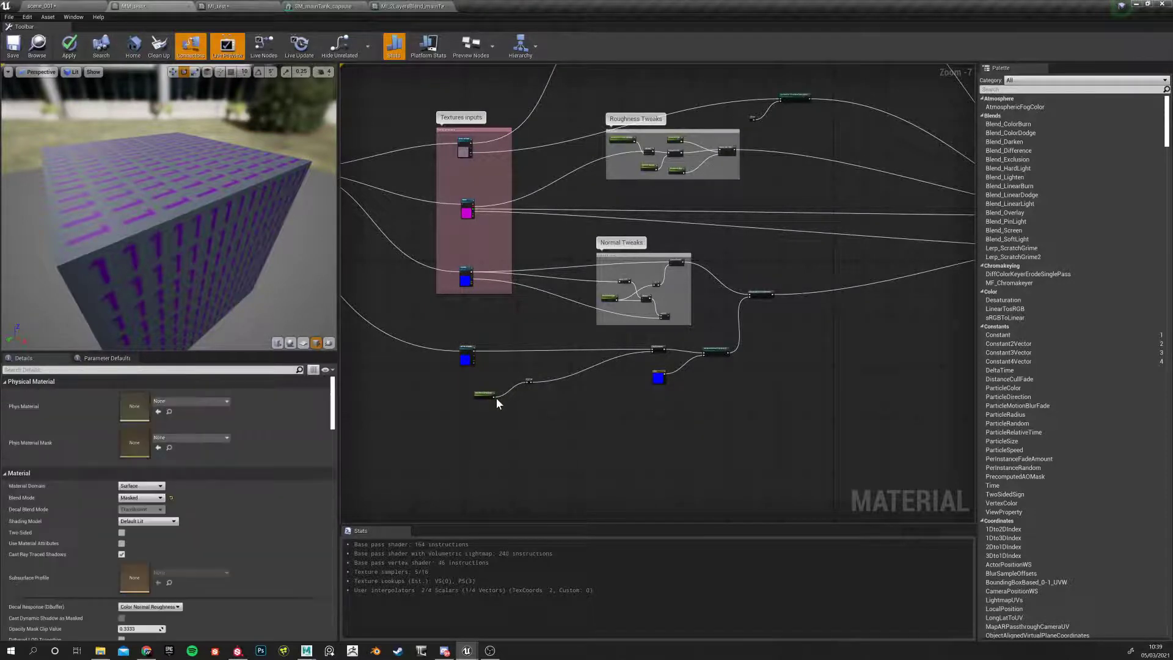
left_click_drag(435, 332, 728, 417)
scroll(463, 309, "up", 2)
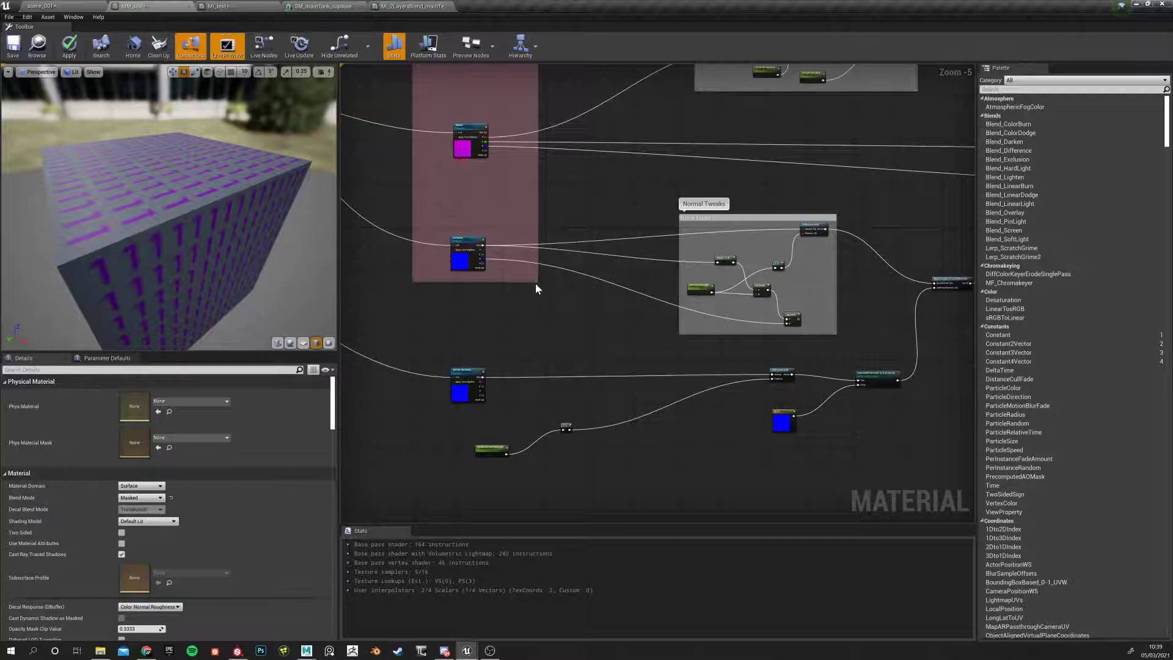
left_click_drag(536, 281, 545, 419)
Move the Detail Normal Strength parameter and its 1-x node beside the detail branch's FlattenNormal node
left_click_drag(495, 450, 675, 488)
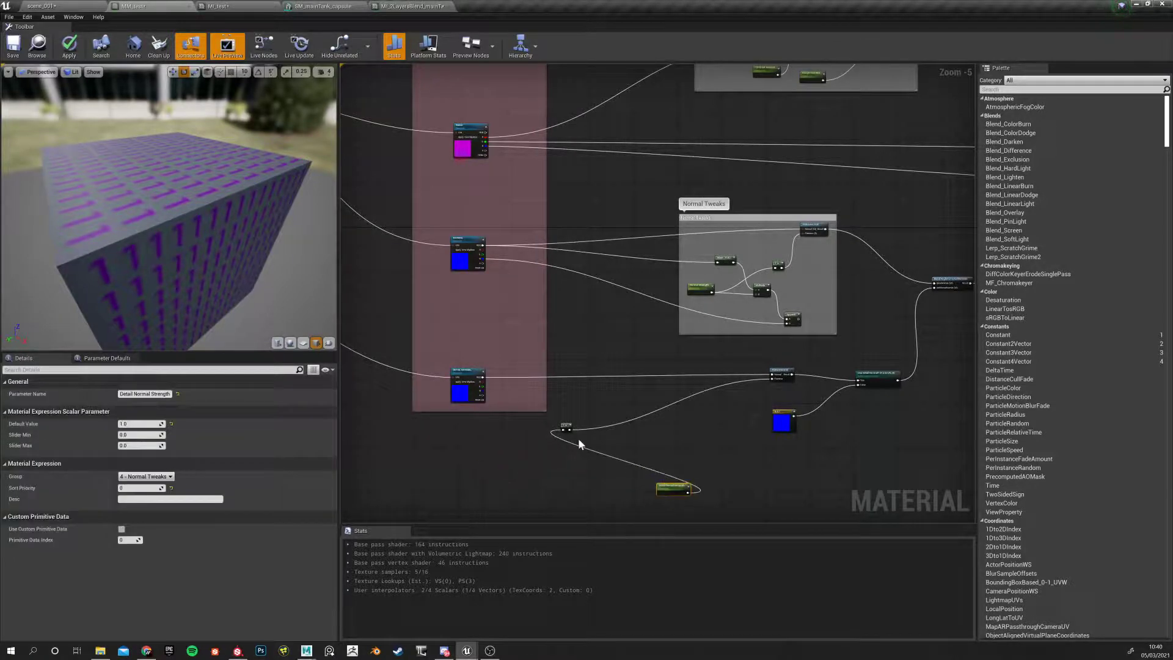
left_click_drag(563, 426, 776, 385)
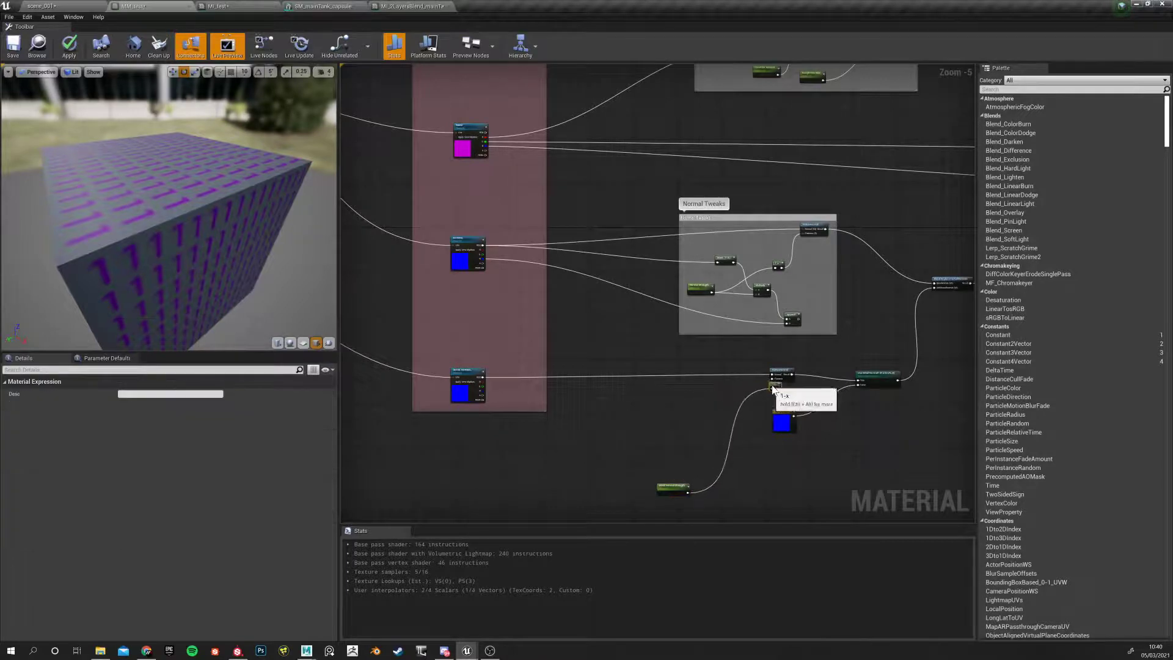
left_click_drag(689, 487, 726, 413)
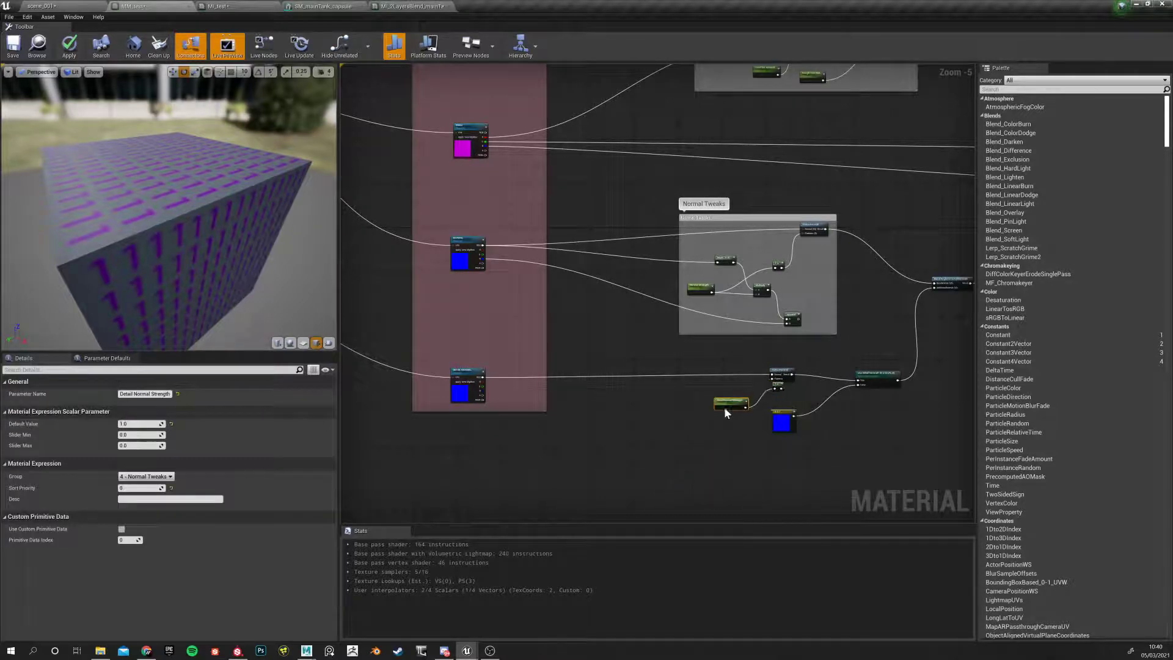
left_click(769, 389)
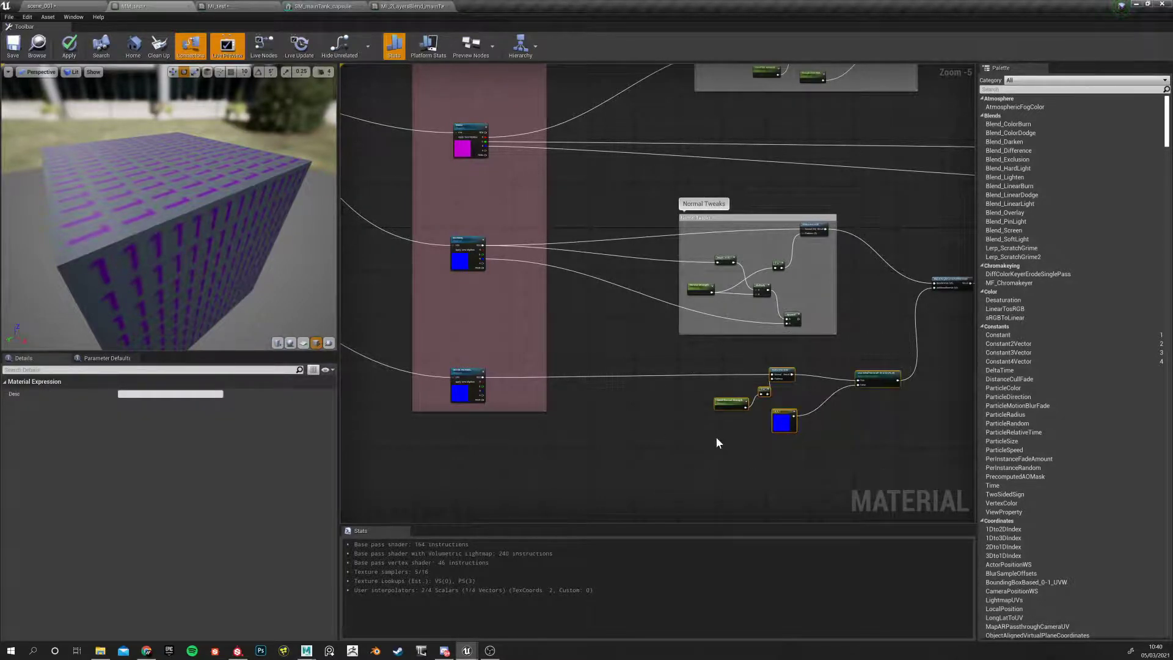
Wrap the detail strength, 1-x, FlattenNormal, constant and switch nodes in a comment box titled Detail Normal
left_click_drag(693, 364, 926, 478)
type("c")
type("De")
type("tail Normal")
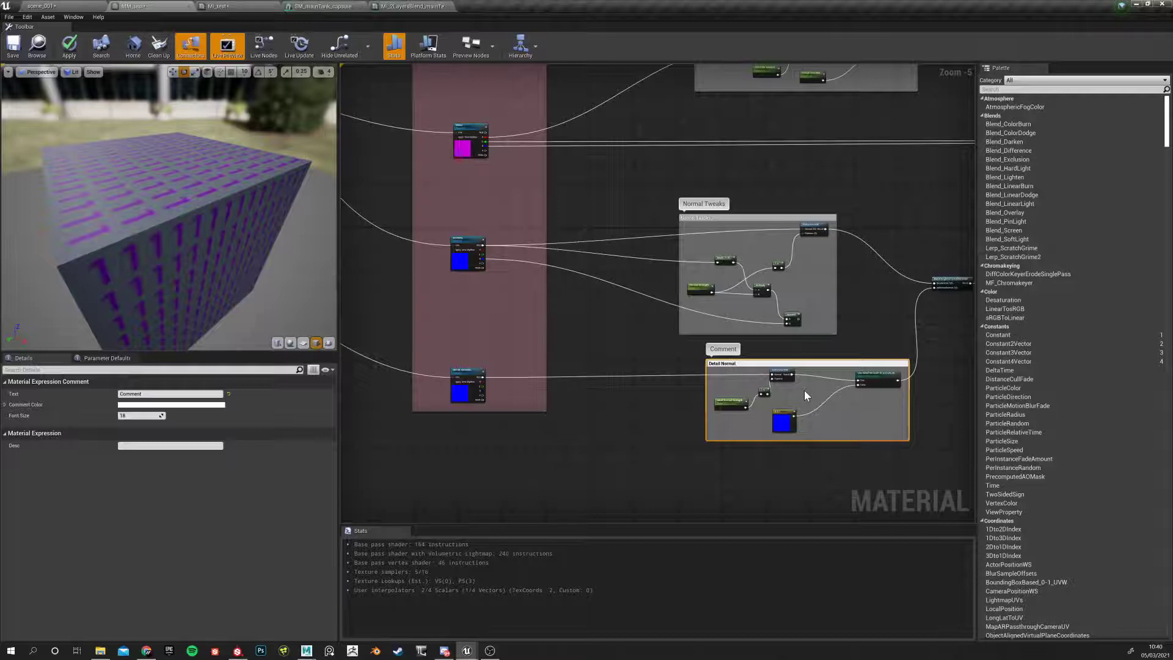
key("Return")
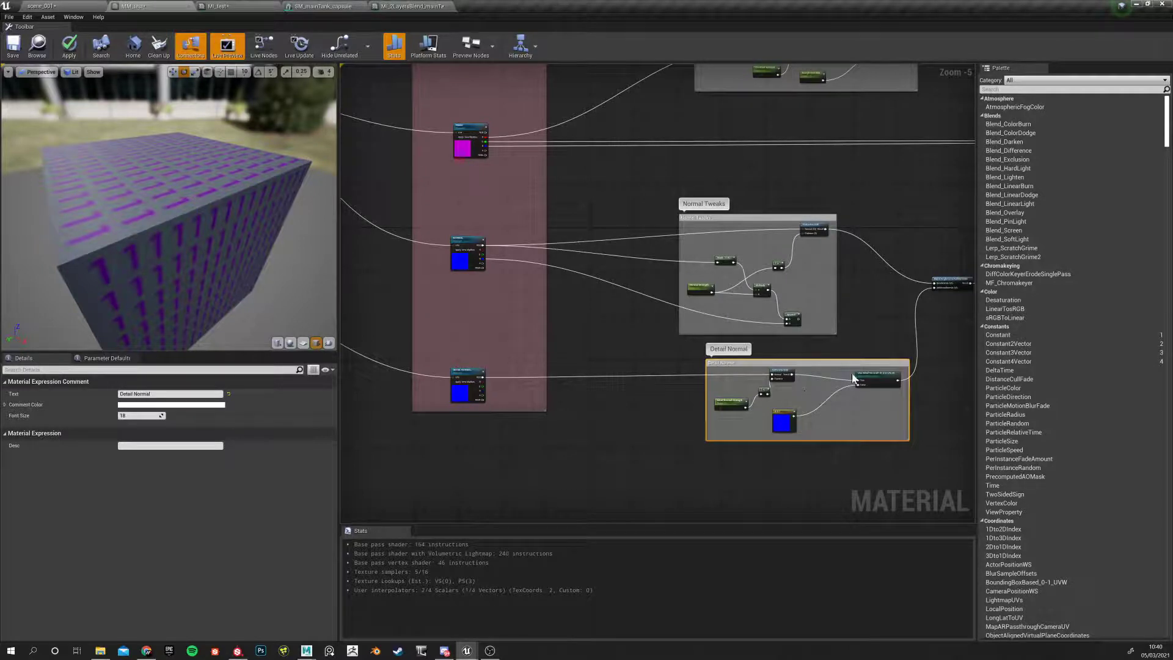
left_click(715, 427)
scroll(681, 470, "down", 3)
scroll(680, 471, "up", 3)
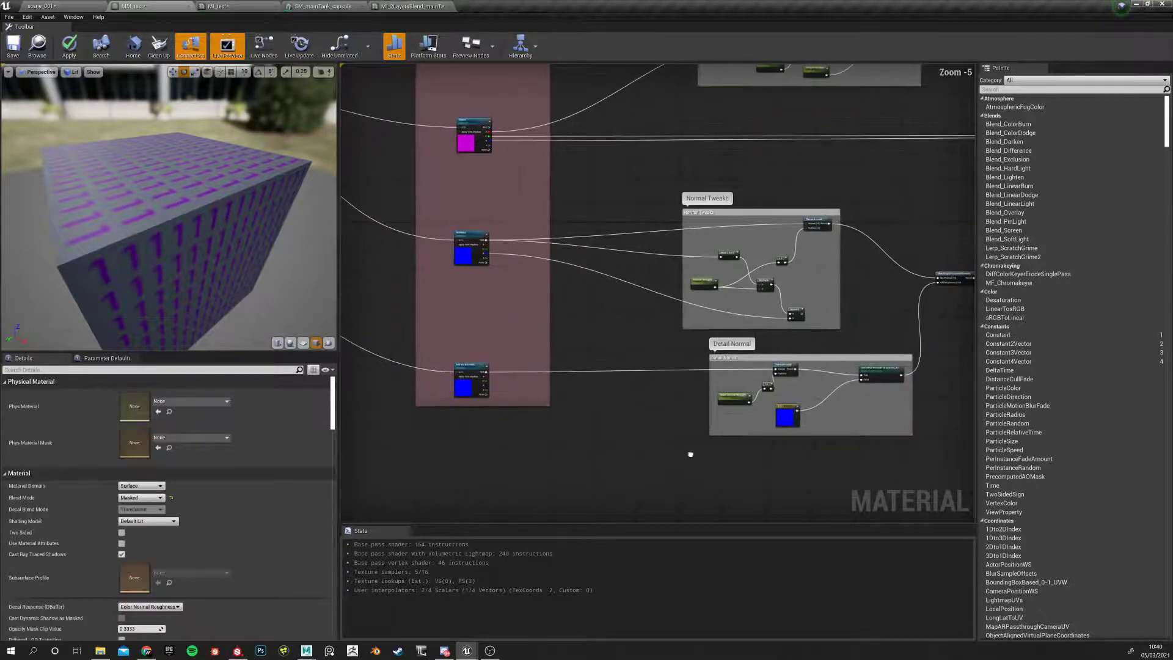
right_click_drag(689, 451, 689, 469)
Review the capsule mesh's UV layout and MI_test, plus the master material's full node layout and texture sampler stats
left_click(319, 6)
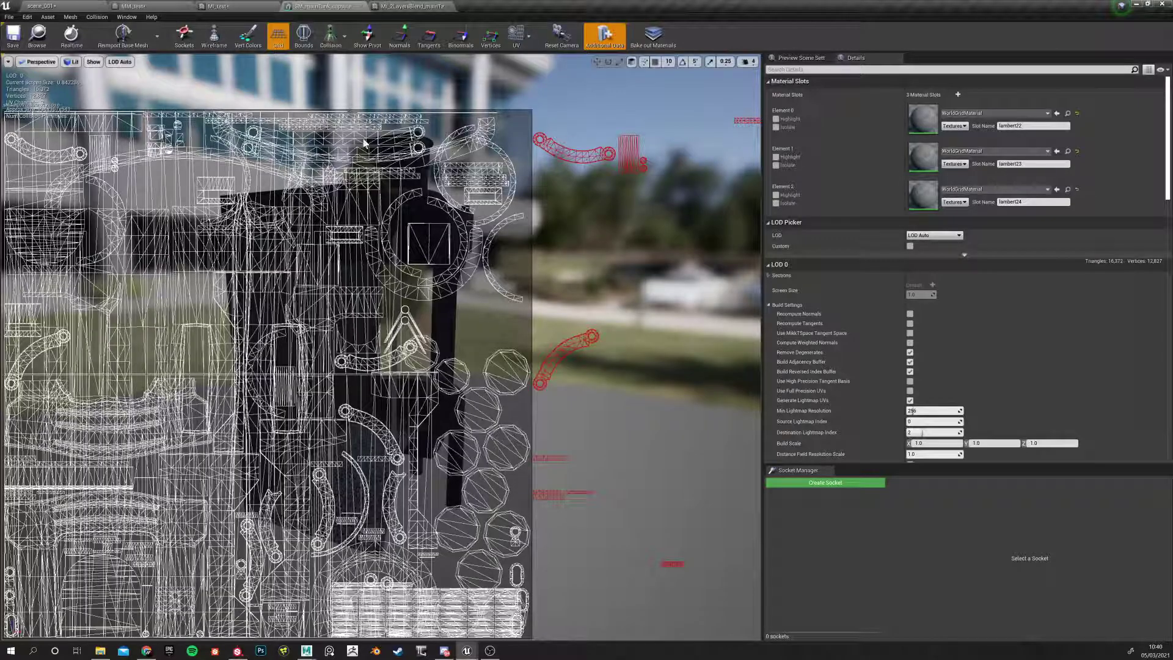
left_click(388, 5)
left_click(321, 6)
left_click(218, 6)
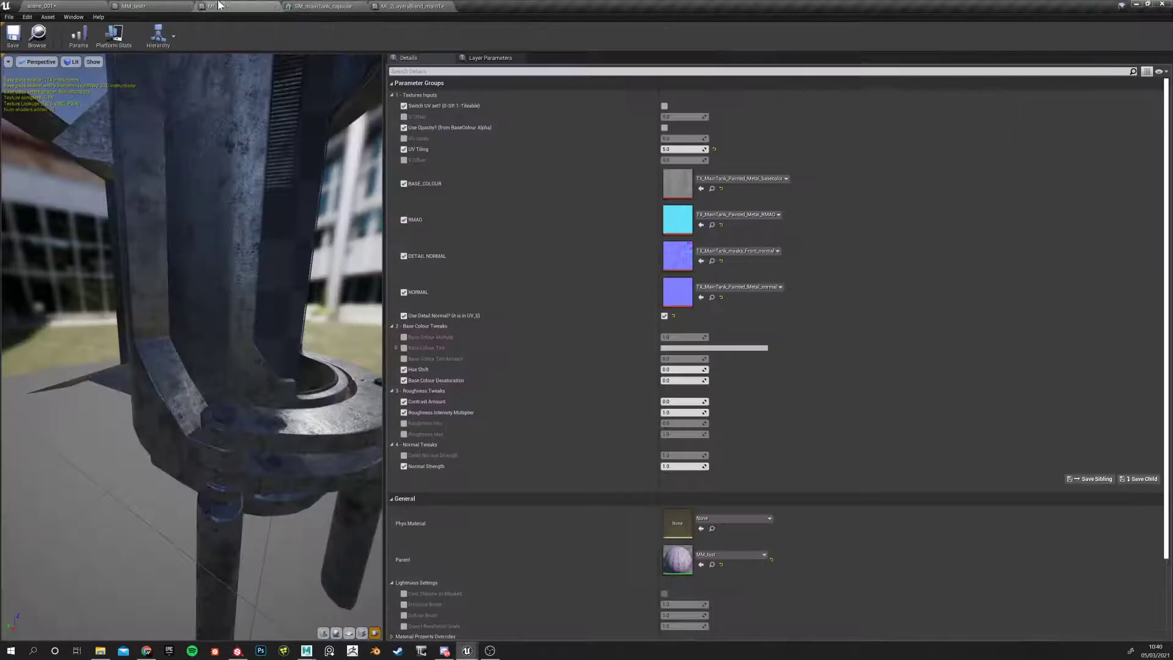
left_click(140, 6)
scroll(390, 455, "down", 4)
right_click_drag(390, 456, 505, 385)
scroll(584, 410, "up", 2)
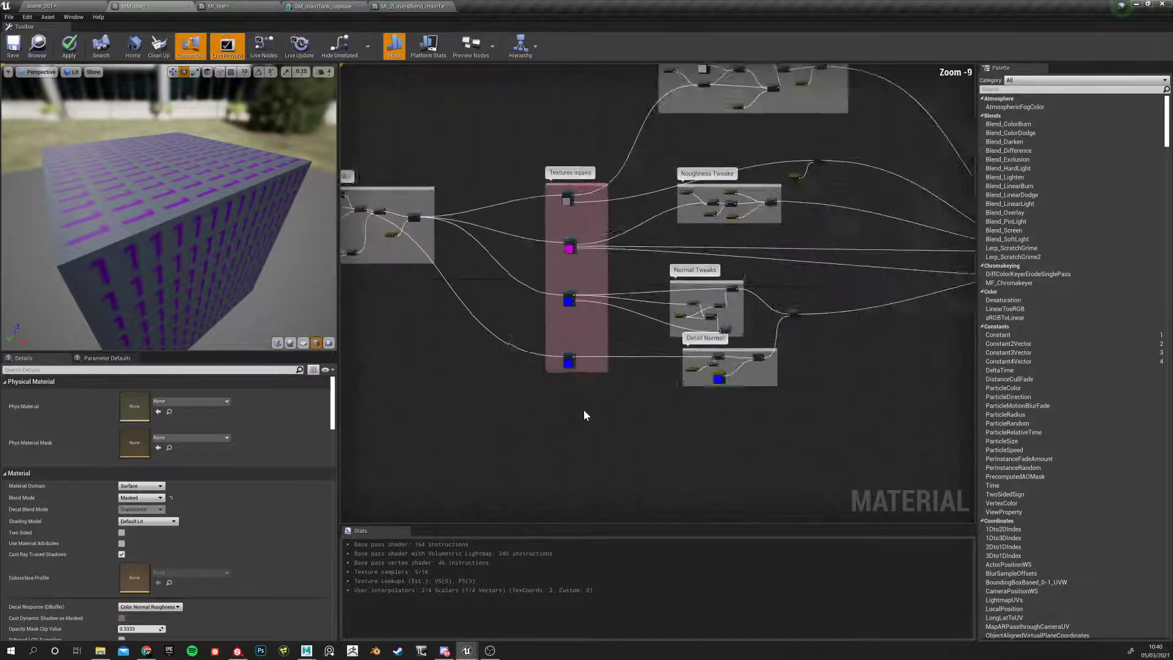
scroll(526, 390, "down", 4)
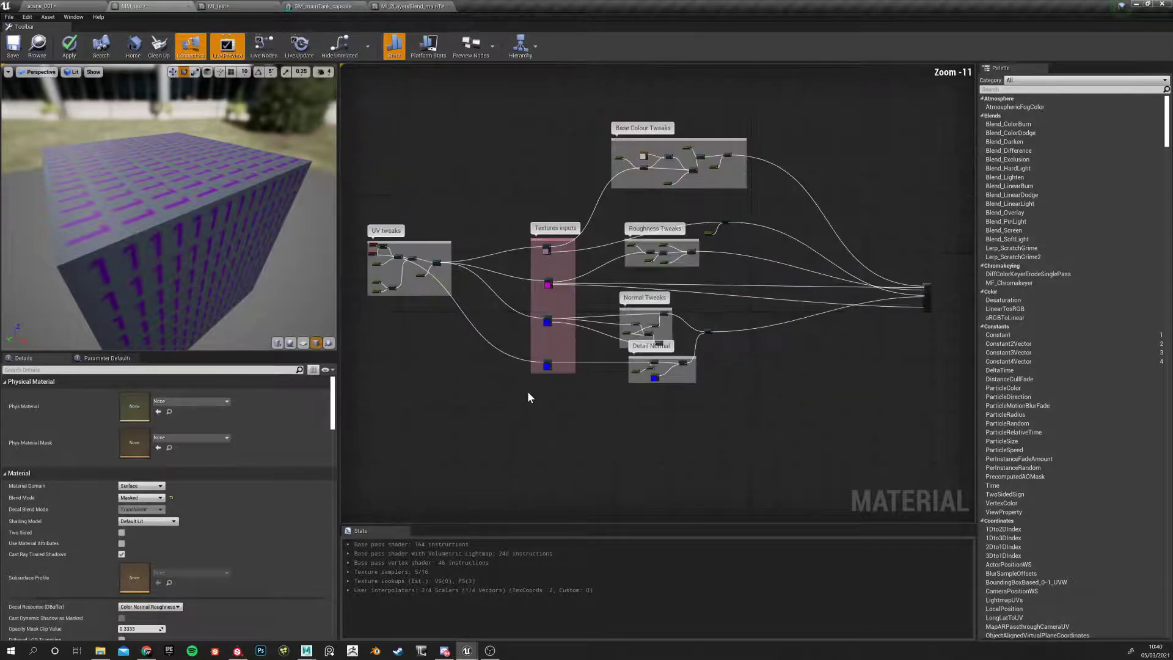
scroll(527, 391, "up", 5)
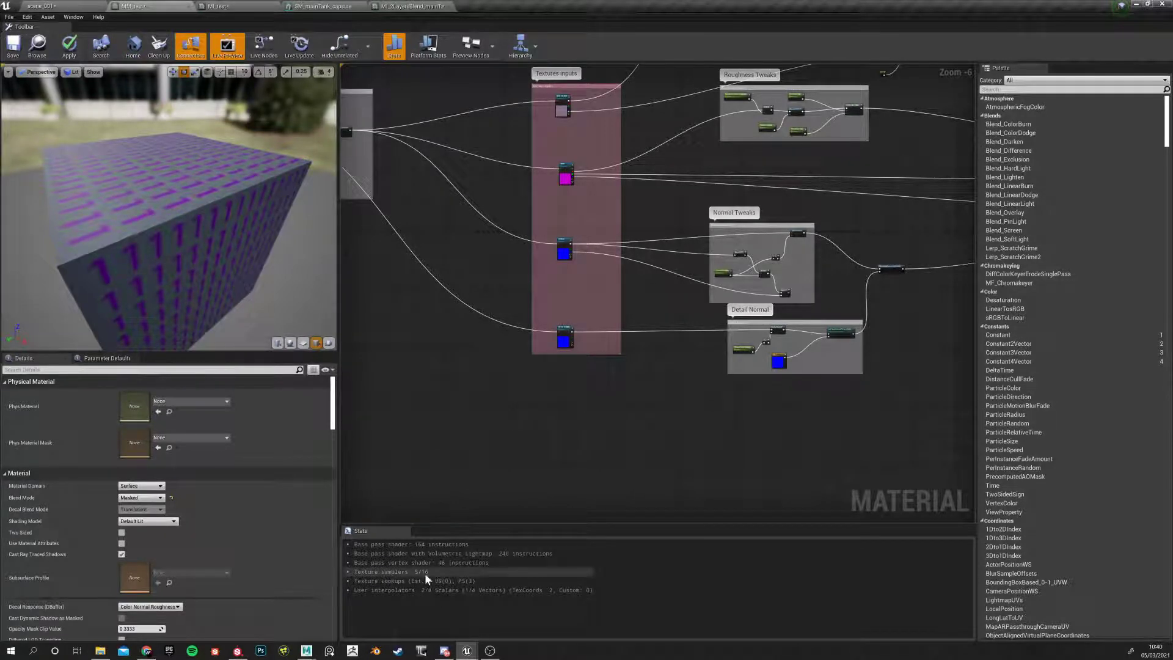
Examine the Textures inputs group in the master material graph, including the RMAO node's channel outputs and parameter settings
right_click_drag(564, 253, 585, 430)
scroll(583, 430, "down", 3)
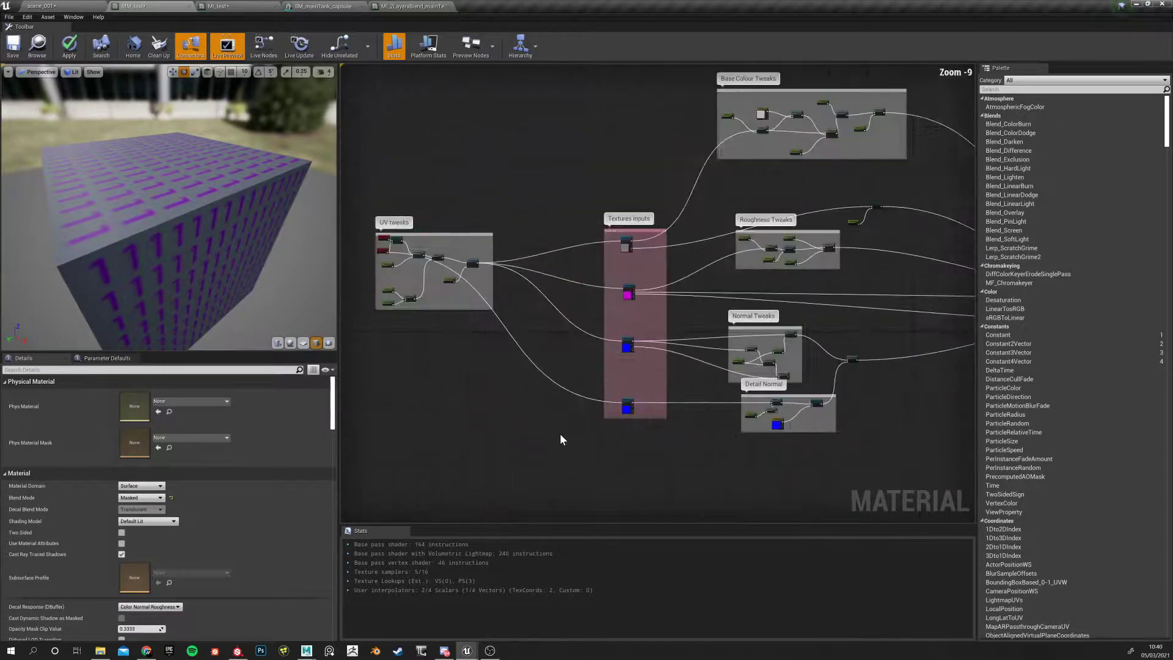
scroll(566, 430, "up", 2)
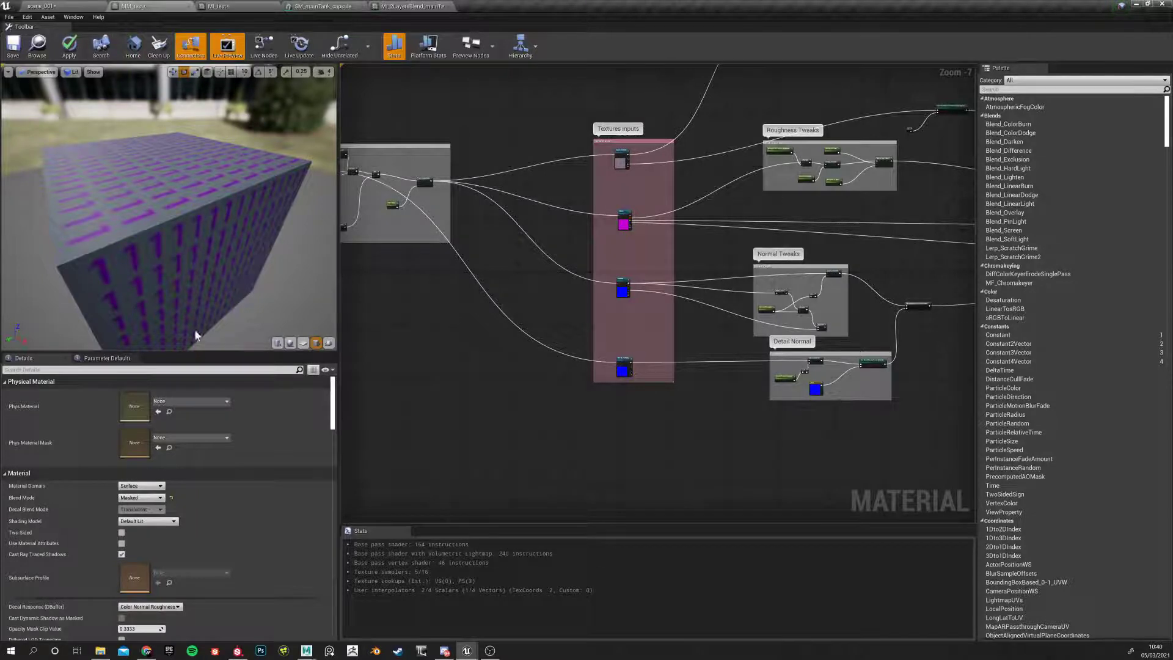
right_click_drag(561, 438, 507, 390)
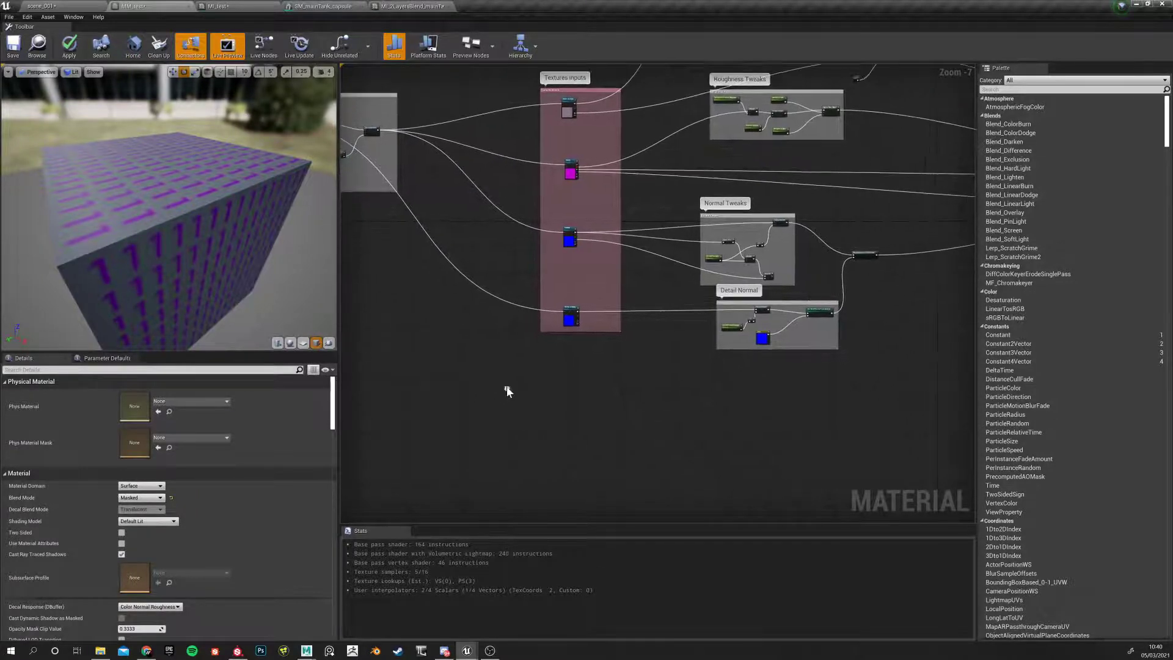
scroll(562, 379, "down", 3)
scroll(562, 375, "up", 5)
right_click_drag(572, 355, 484, 427)
scroll(476, 366, "down", 3)
scroll(479, 373, "up", 5)
scroll(482, 410, "down", 2)
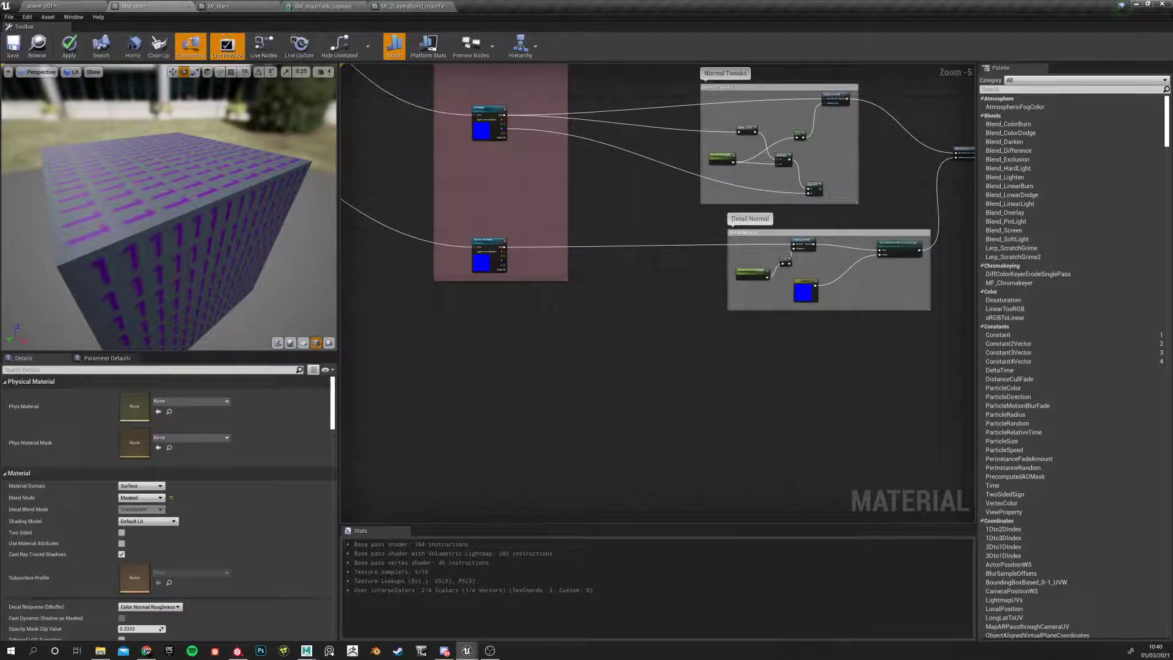
right_click_drag(471, 364, 511, 213)
right_click_drag(533, 391, 555, 251)
scroll(555, 251, "down", 3)
right_click_drag(538, 180, 524, 279)
scroll(534, 216, "up", 6)
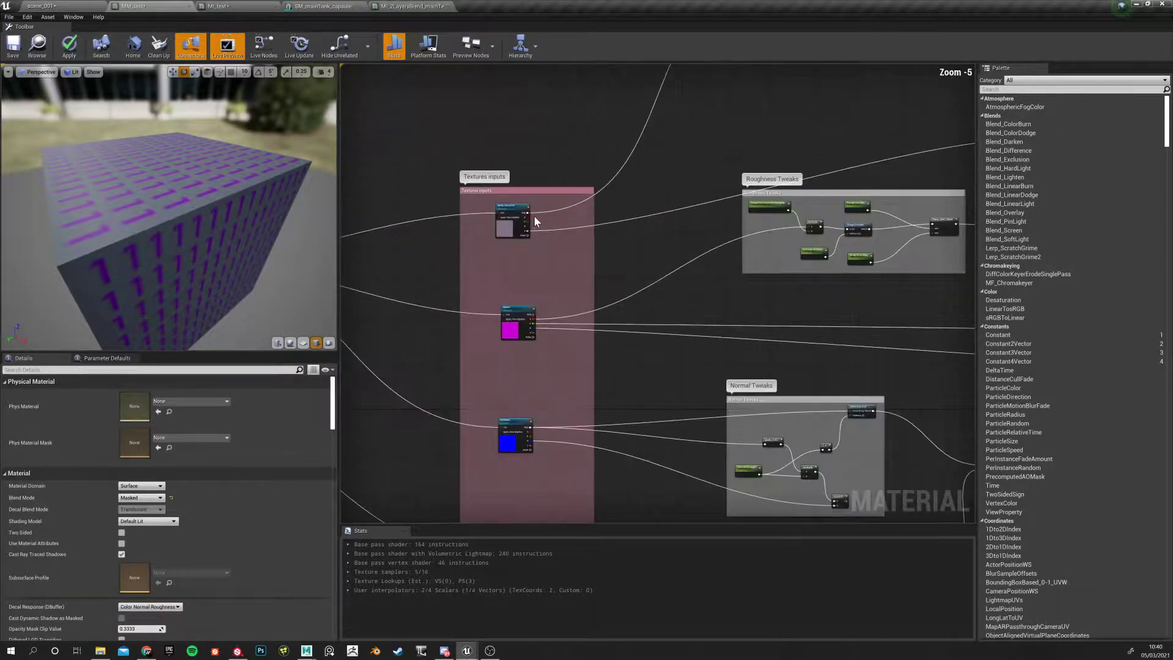
right_click_drag(531, 263, 560, 232)
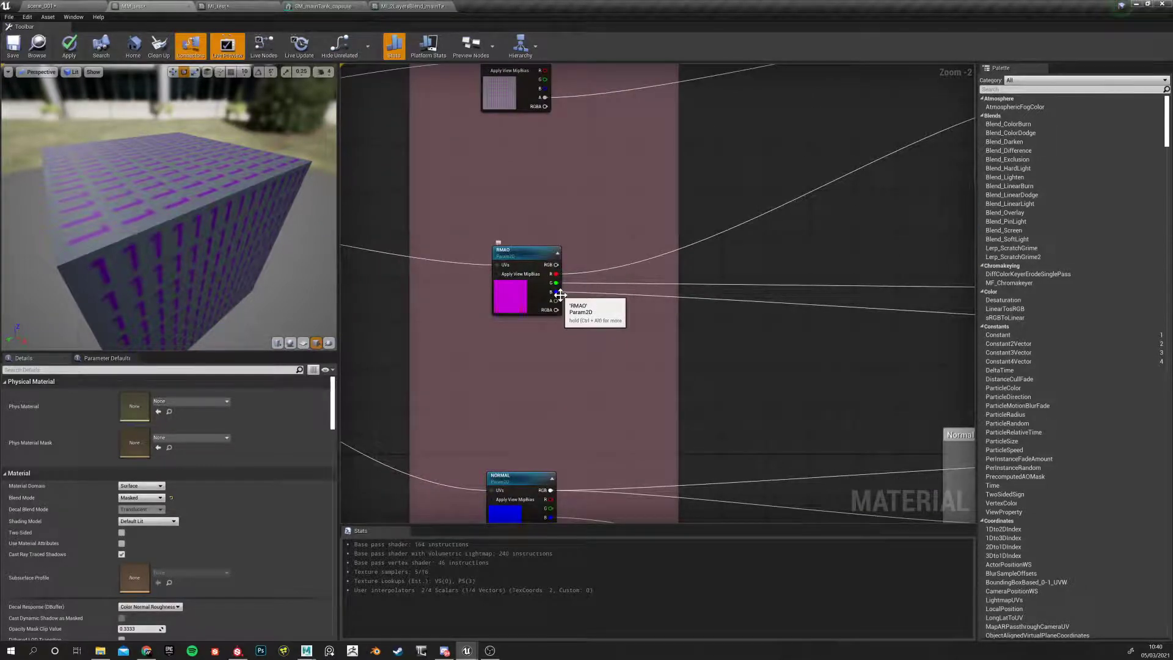
right_click_drag(701, 372, 654, 336)
left_click(477, 247)
right_click_drag(502, 113, 519, 187)
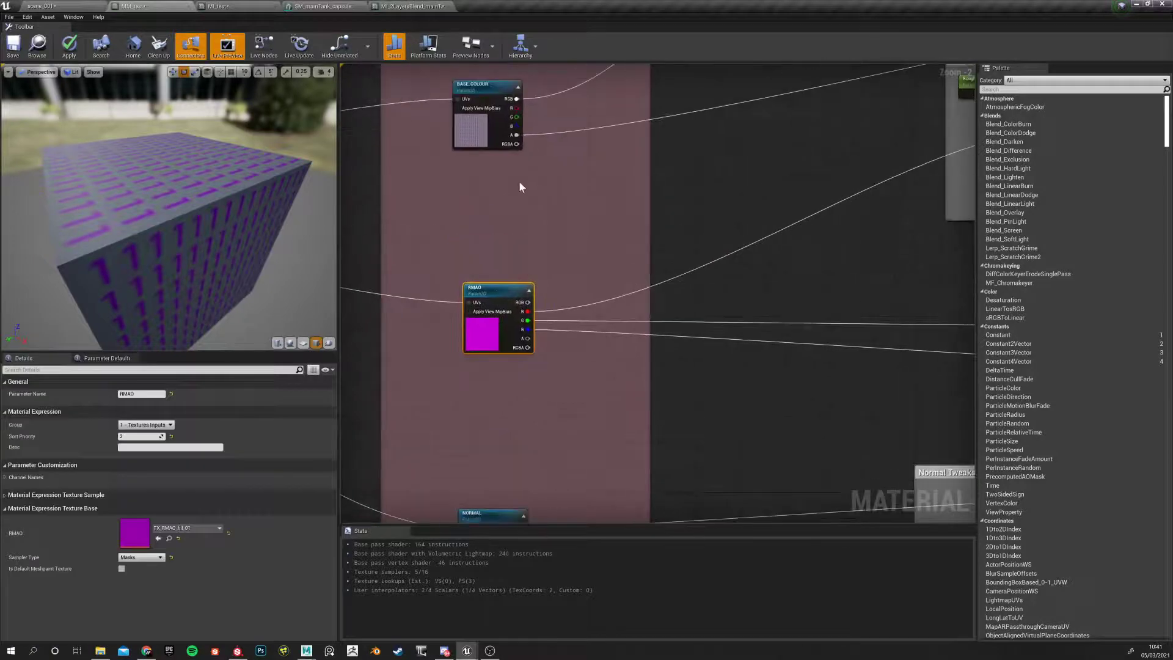
scroll(577, 376, "down", 4)
Inspect the tank mesh closely in the MI_test preview, and compare with the layered blend instance and the tank in the level
left_click(391, 7)
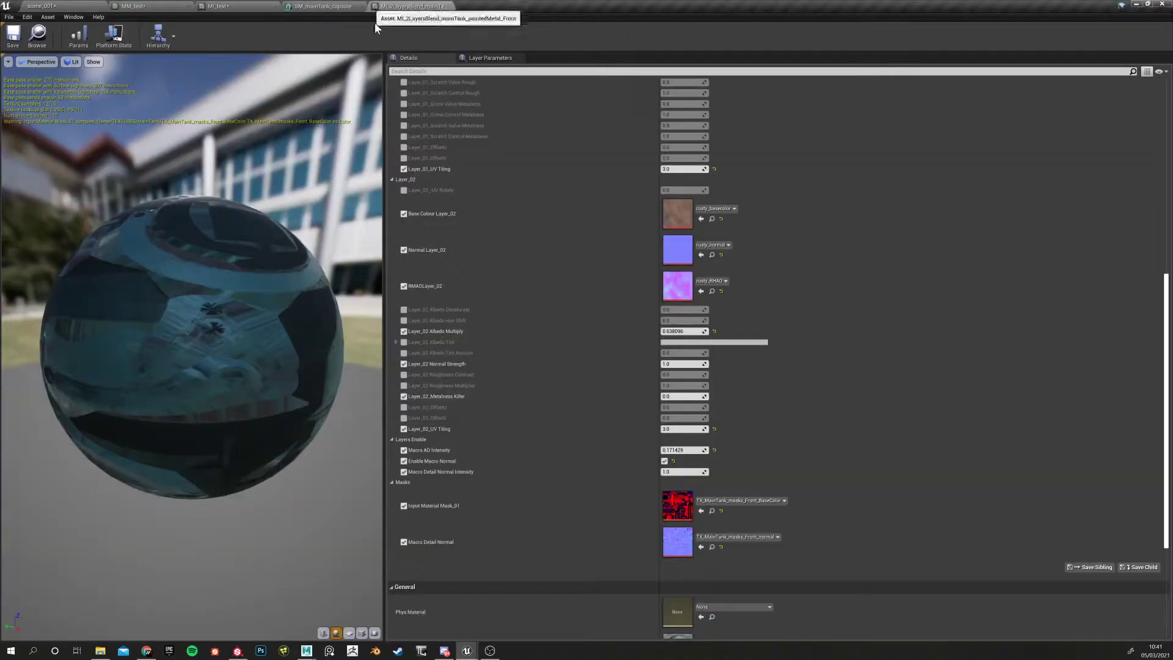
left_click(324, 6)
left_click(238, 6)
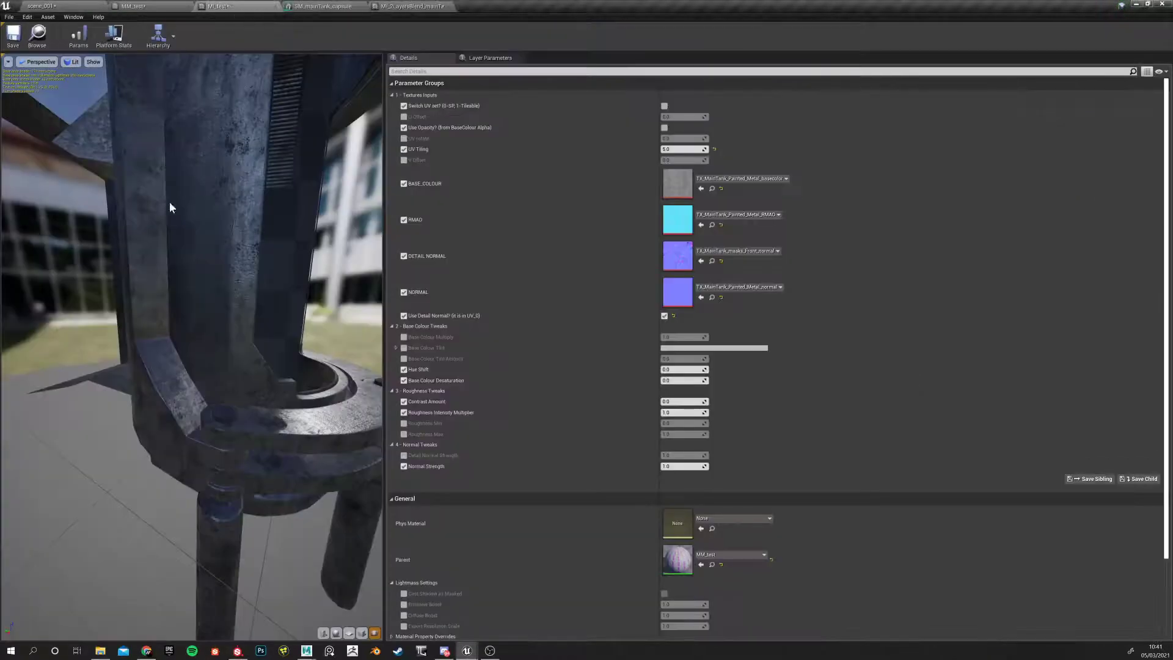
left_click_drag(191, 358, 159, 523)
scroll(202, 412, "up", 6)
scroll(208, 417, "down", 5)
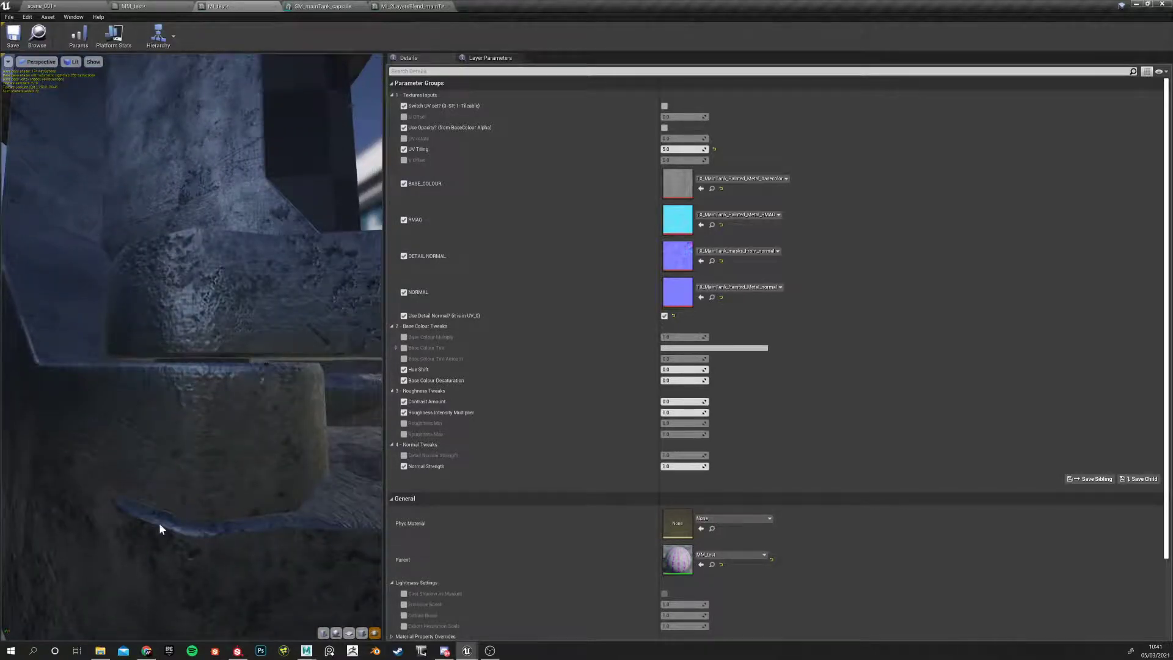
left_click_drag(157, 366, 95, 456)
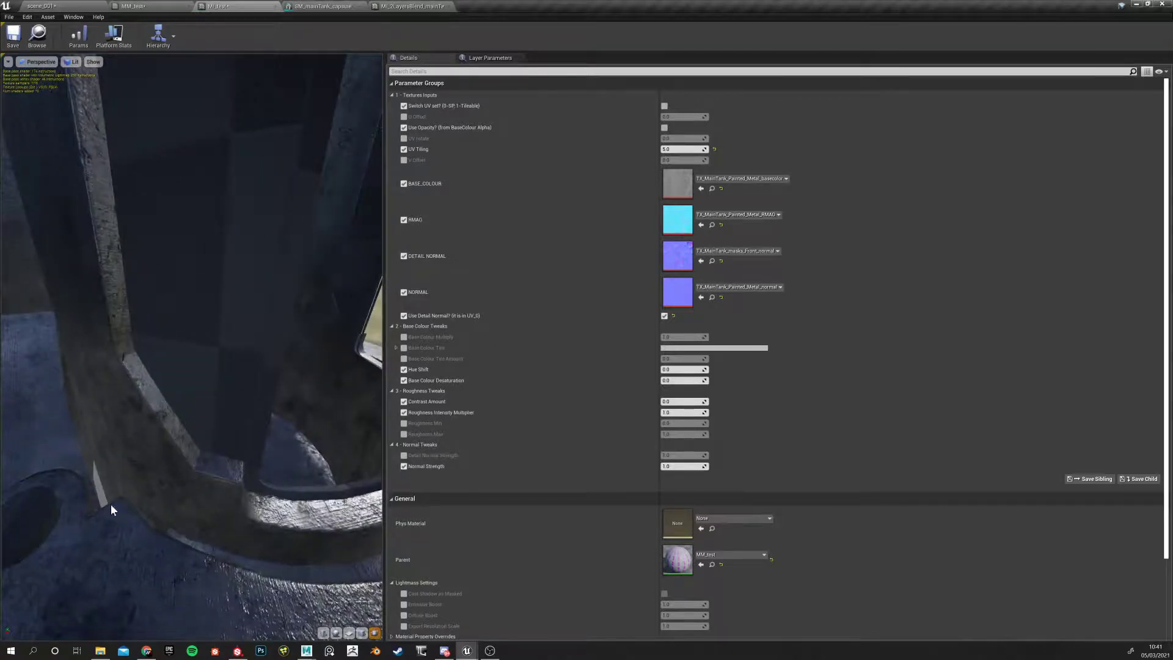
left_click_drag(167, 488, 270, 391)
left_click_drag(176, 473, 280, 334)
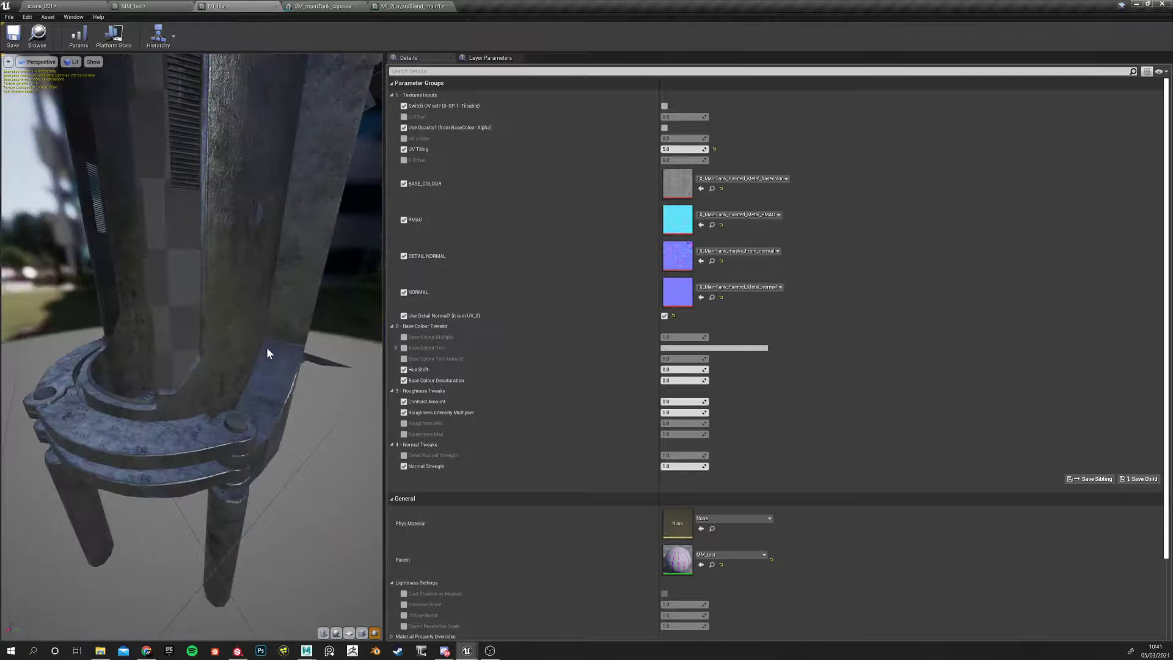
left_click(68, 6)
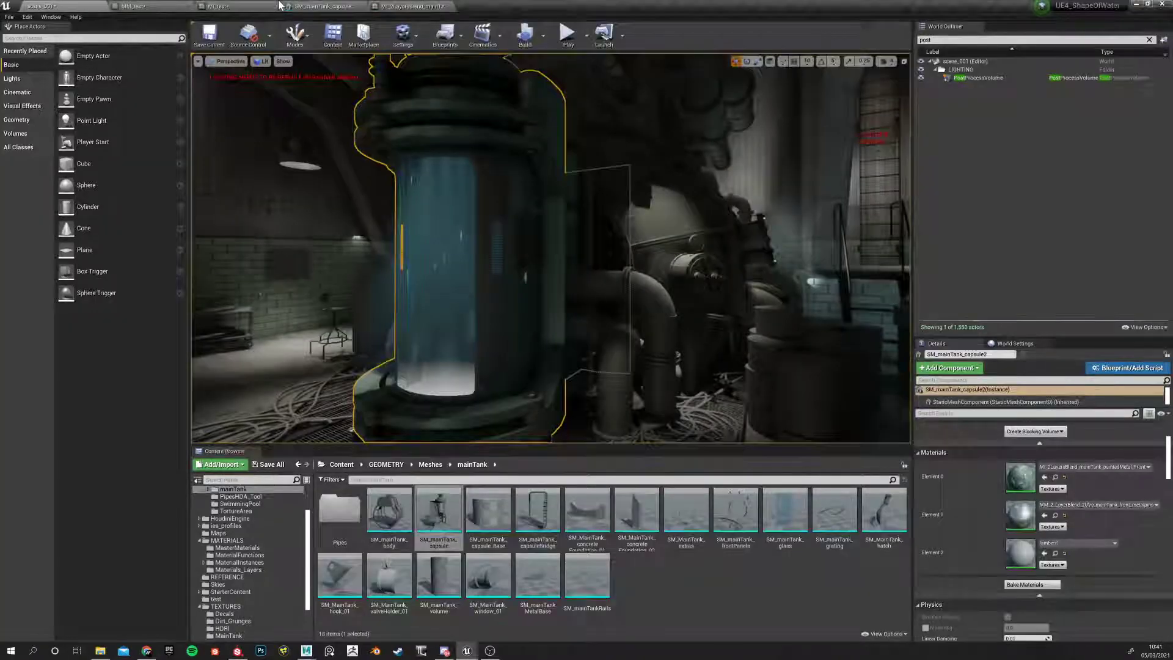
left_click(342, 6)
left_click(386, 5)
Examine the master material's RMAO, NORMAL and DETAIL NORMAL texture nodes and their channel outputs
left_click(132, 5)
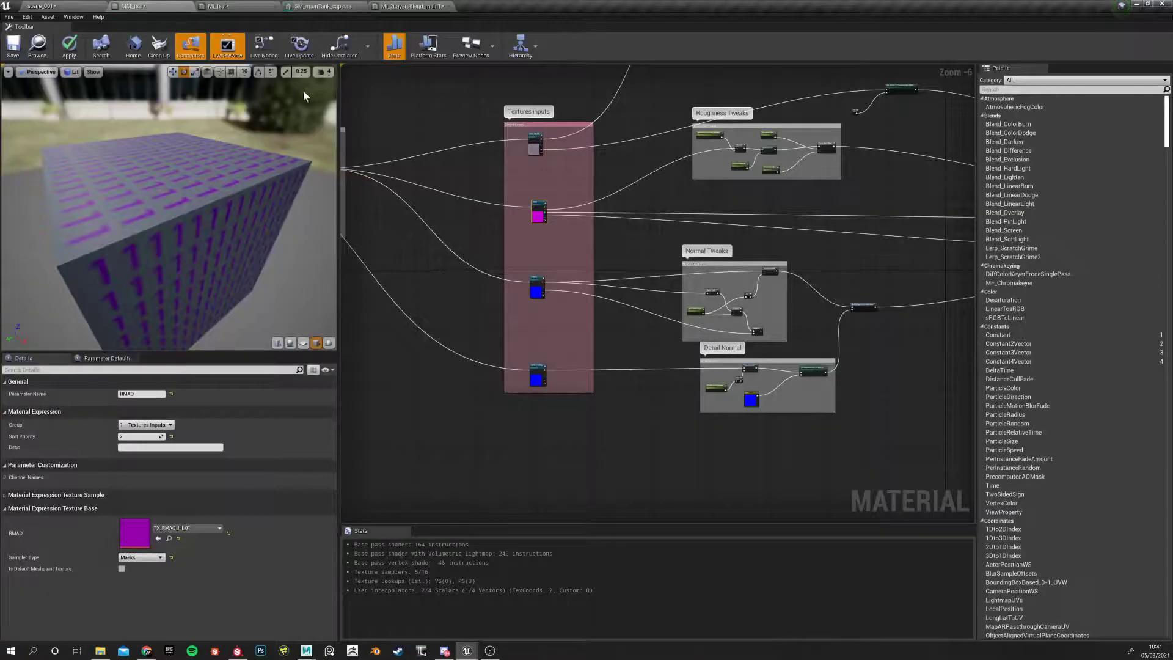
right_click_drag(532, 433, 512, 379)
scroll(513, 380, "up", 3)
scroll(517, 365, "down", 3)
scroll(514, 365, "down", 1)
scroll(511, 365, "up", 3)
scroll(507, 359, "down", 2)
scroll(507, 384, "up", 2)
right_click_drag(529, 371, 523, 512)
scroll(523, 443, "down", 3)
right_click_drag(516, 347, 525, 416)
scroll(515, 367, "up", 5)
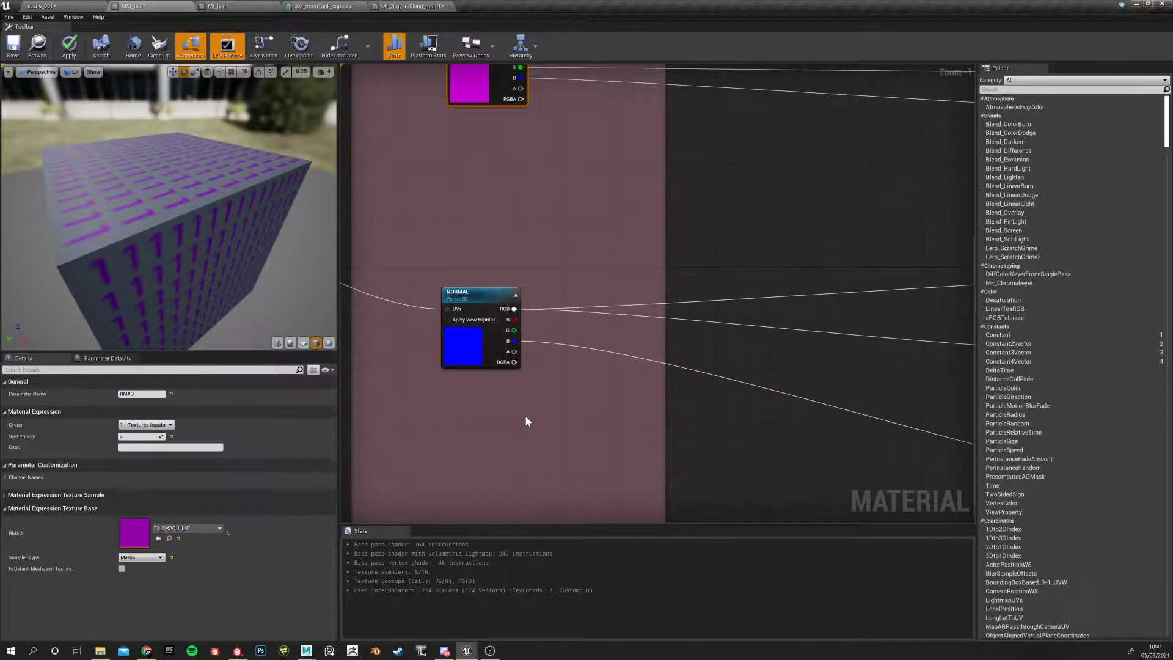
scroll(525, 421, "down", 3)
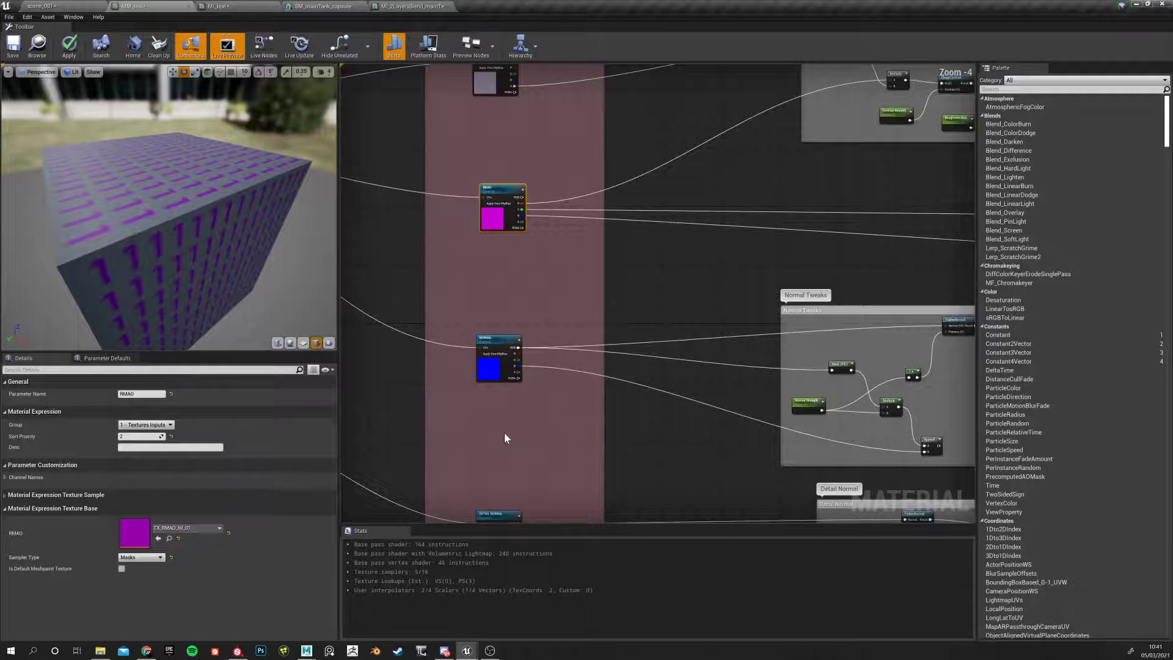
right_click_drag(516, 397, 507, 374)
scroll(507, 370, "down", 3)
scroll(487, 386, "up", 4)
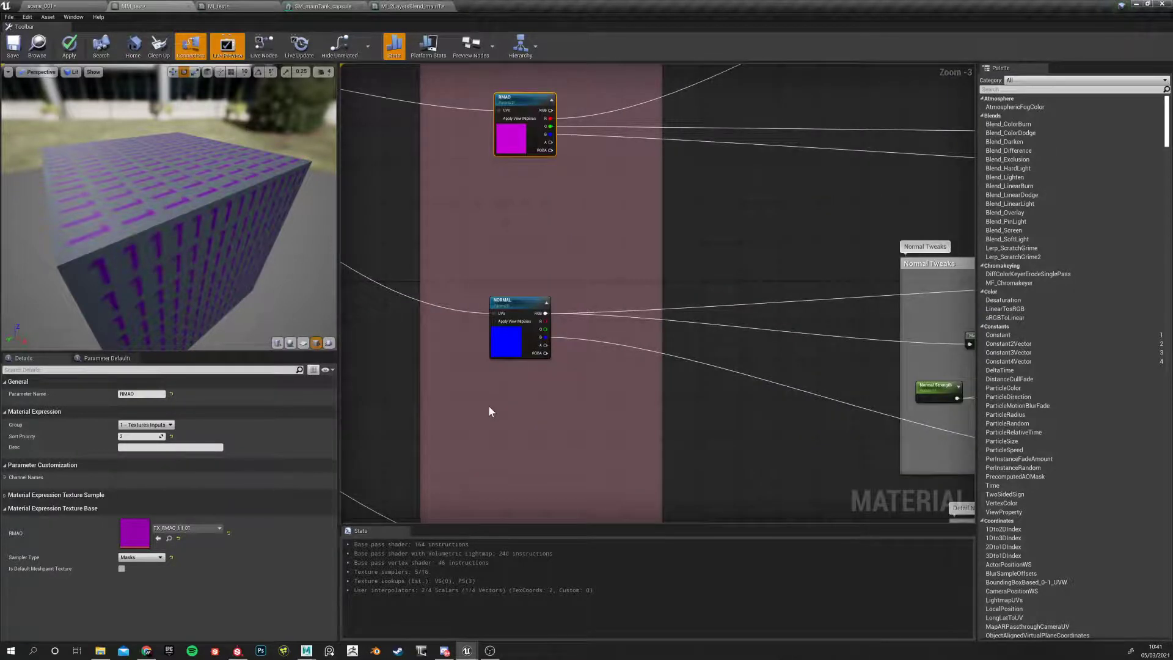
scroll(492, 405, "down", 2)
scroll(510, 397, "up", 3)
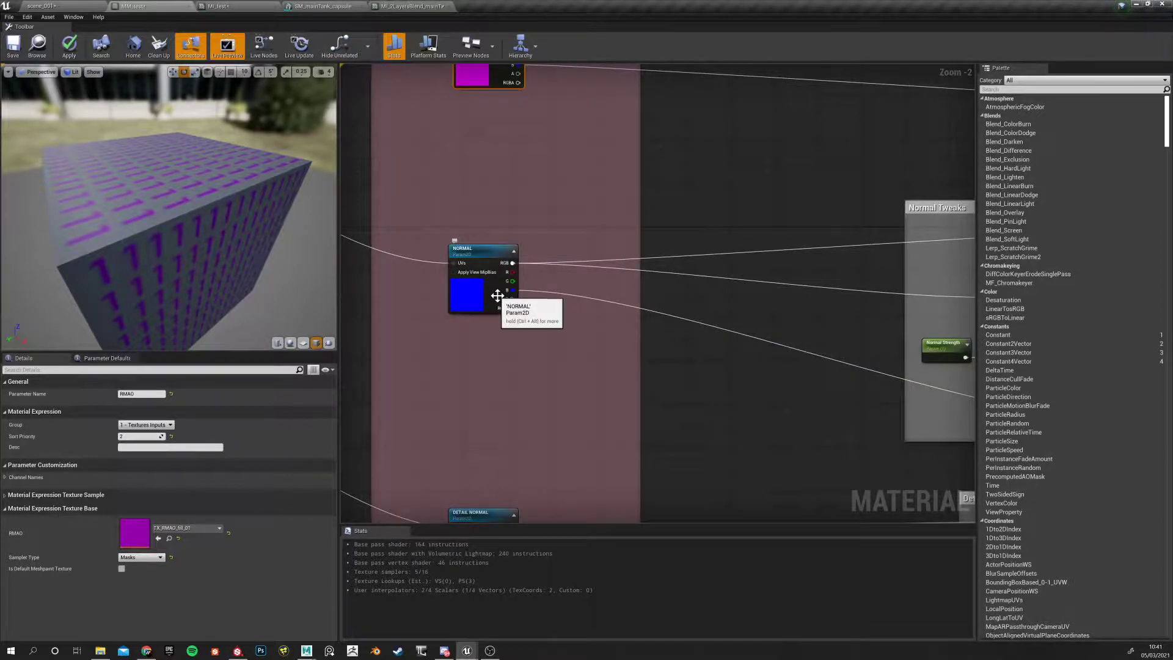
scroll(513, 330, "down", 3)
scroll(517, 361, "up", 5)
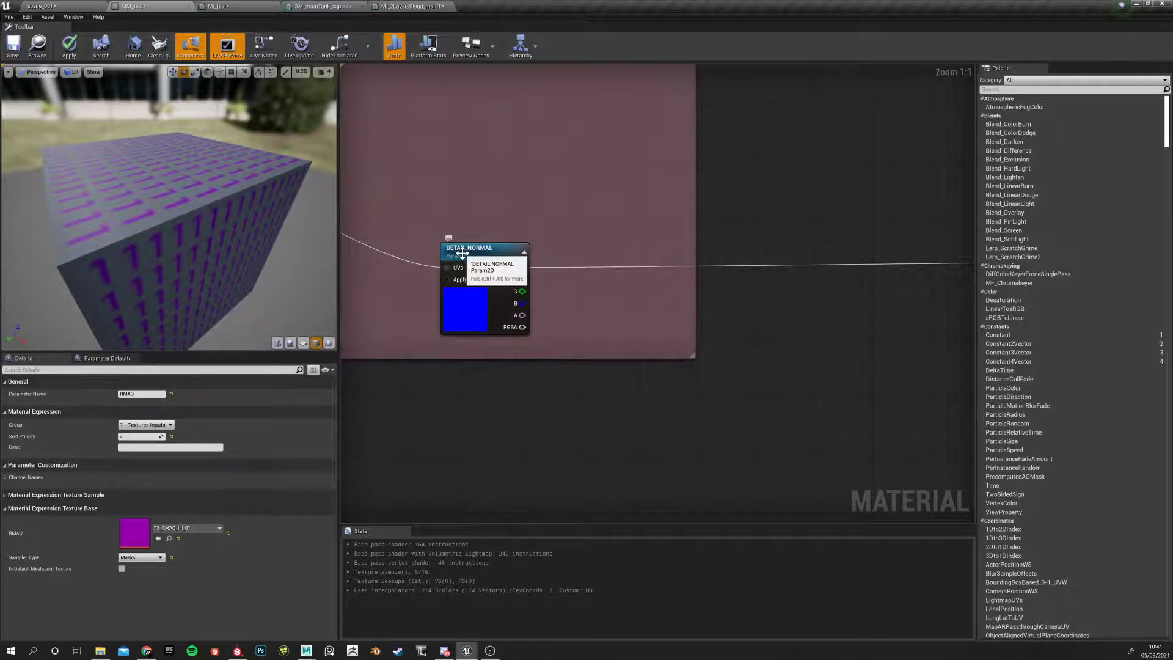
left_click_drag(521, 315, 635, 385)
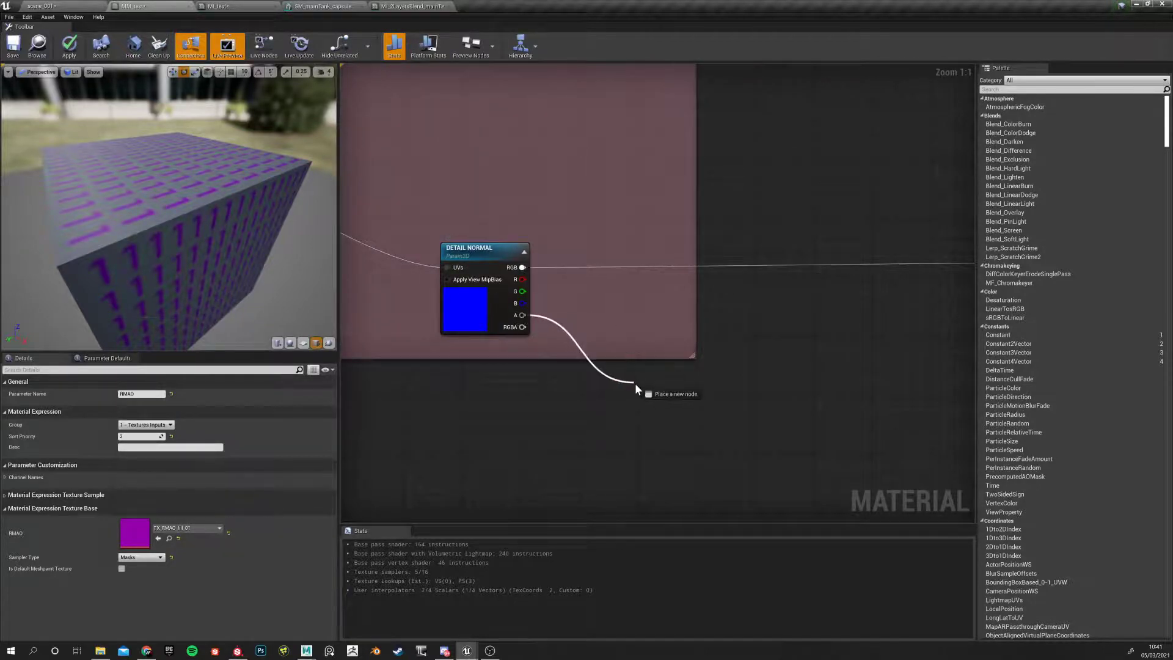
left_click_drag(637, 387, 614, 392)
left_click(518, 423)
left_click_drag(523, 315, 525, 314)
left_click_drag(582, 390, 583, 392)
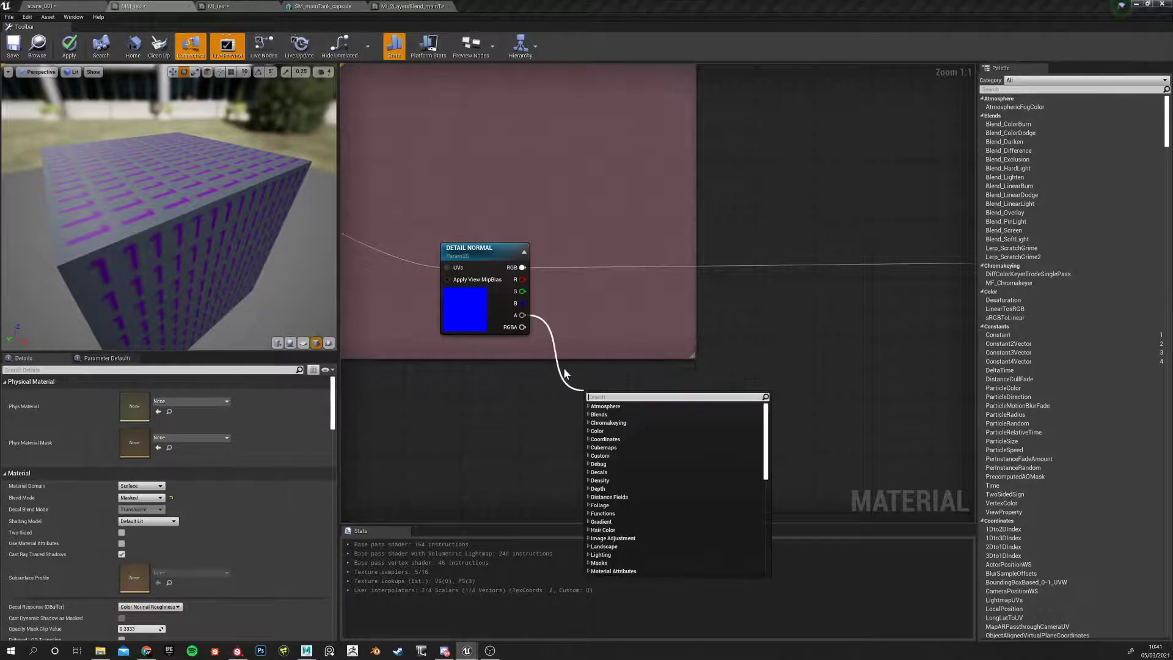
left_click(514, 376)
Check the DETAIL NORMAL sampler settings and RMAO alpha output, plus the layered blend instance's mask textures and MI_test's parameters
left_click(492, 246)
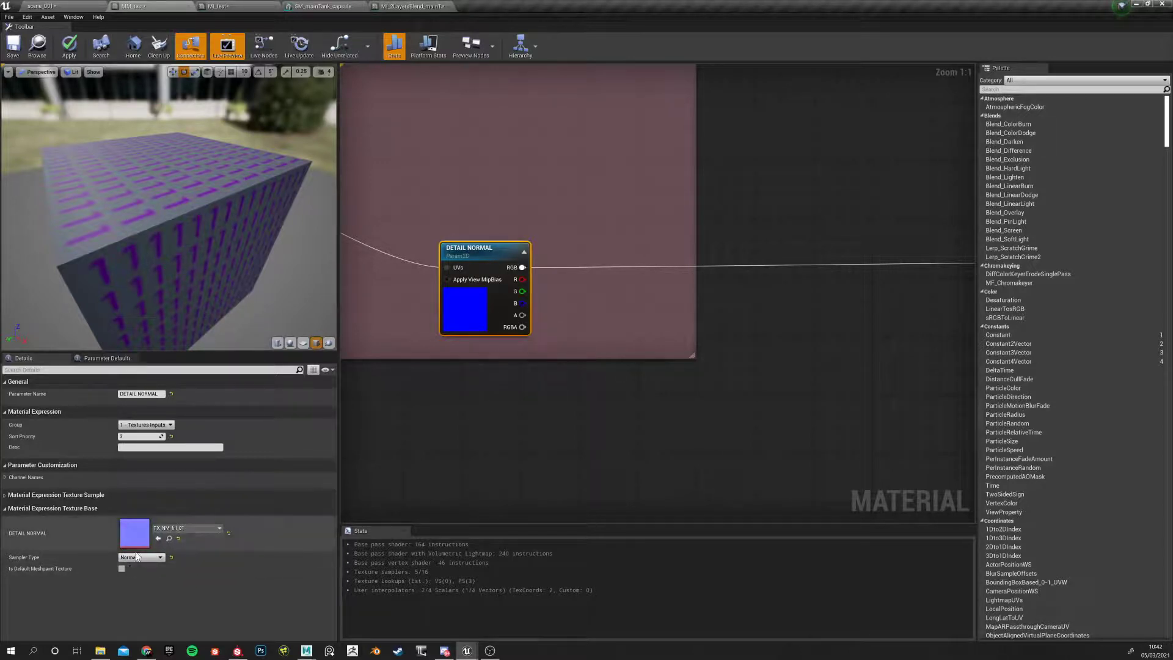
left_click(536, 431)
scroll(536, 430, "down", 4)
right_click_drag(495, 210, 534, 393)
scroll(511, 338, "up", 3)
left_click_drag(569, 233, 667, 267)
left_click(492, 159)
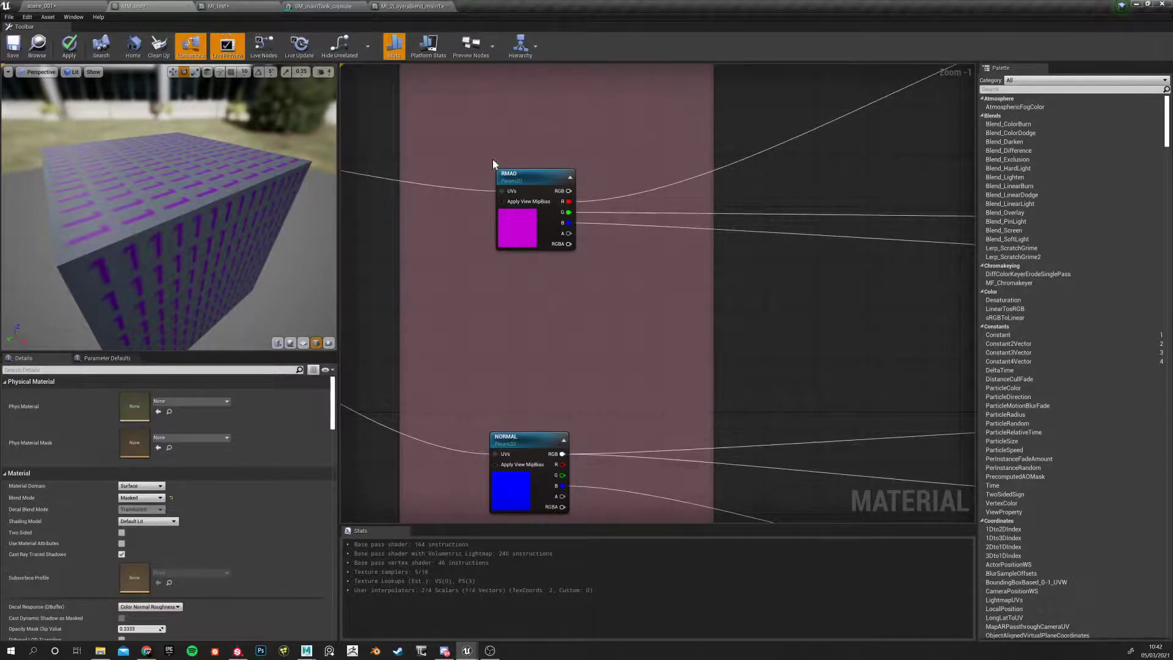
scroll(567, 310, "down", 4)
right_click_drag(566, 310, 585, 121)
scroll(576, 412, "up", 3)
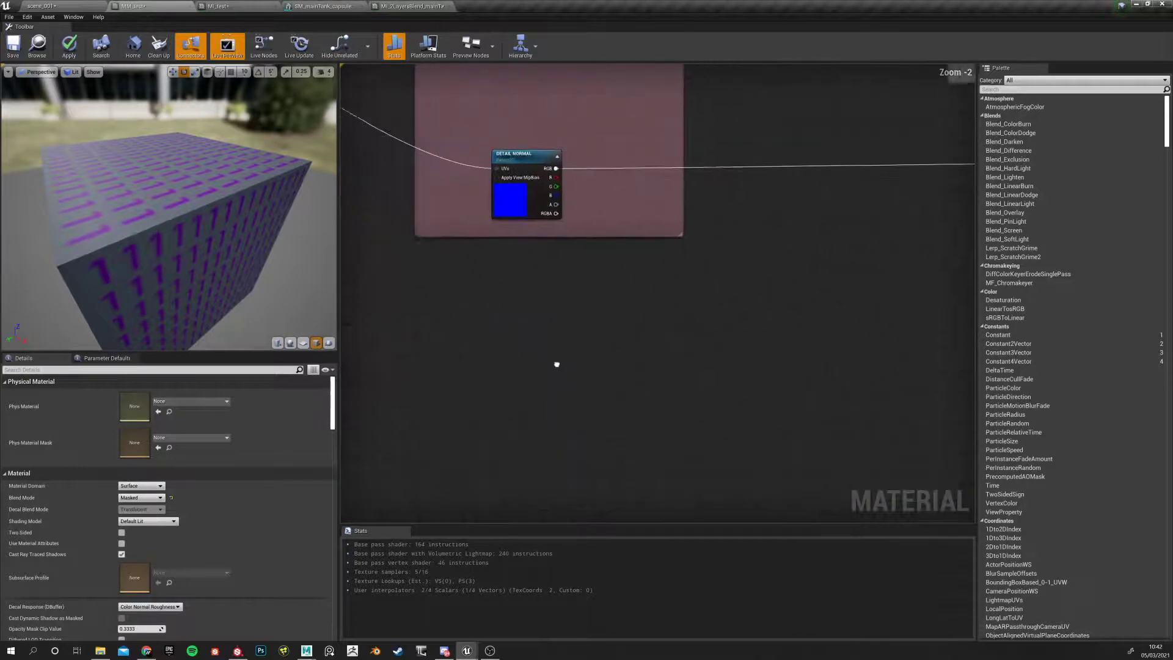
scroll(532, 373, "down", 2)
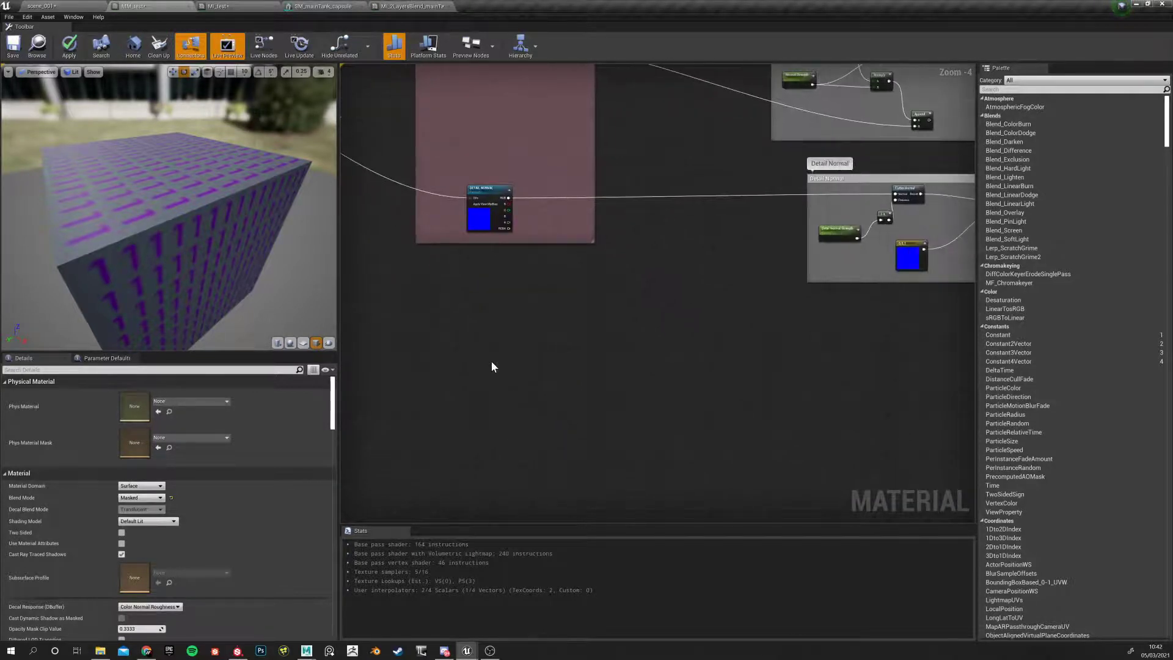
scroll(491, 363, "down", 2)
right_click_drag(484, 340, 484, 374)
scroll(483, 209, "up", 3)
scroll(473, 201, "down", 3)
right_click_drag(466, 187, 449, 281)
scroll(449, 244, "up", 3)
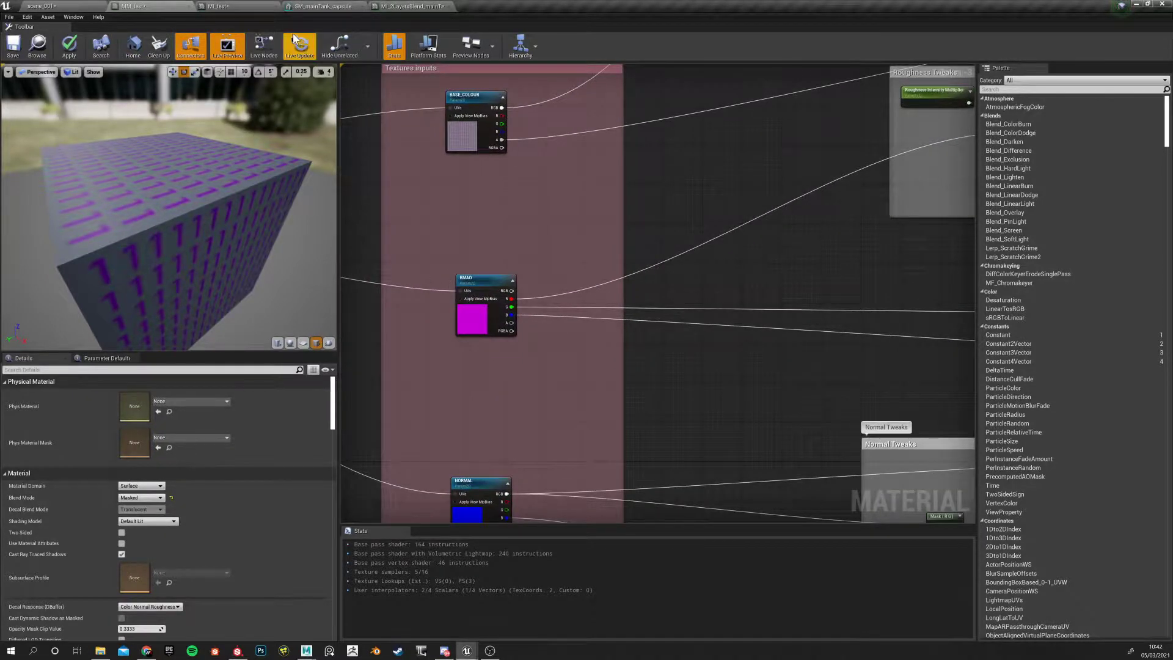
left_click(323, 6)
left_click(412, 6)
scroll(495, 357, "down", 1)
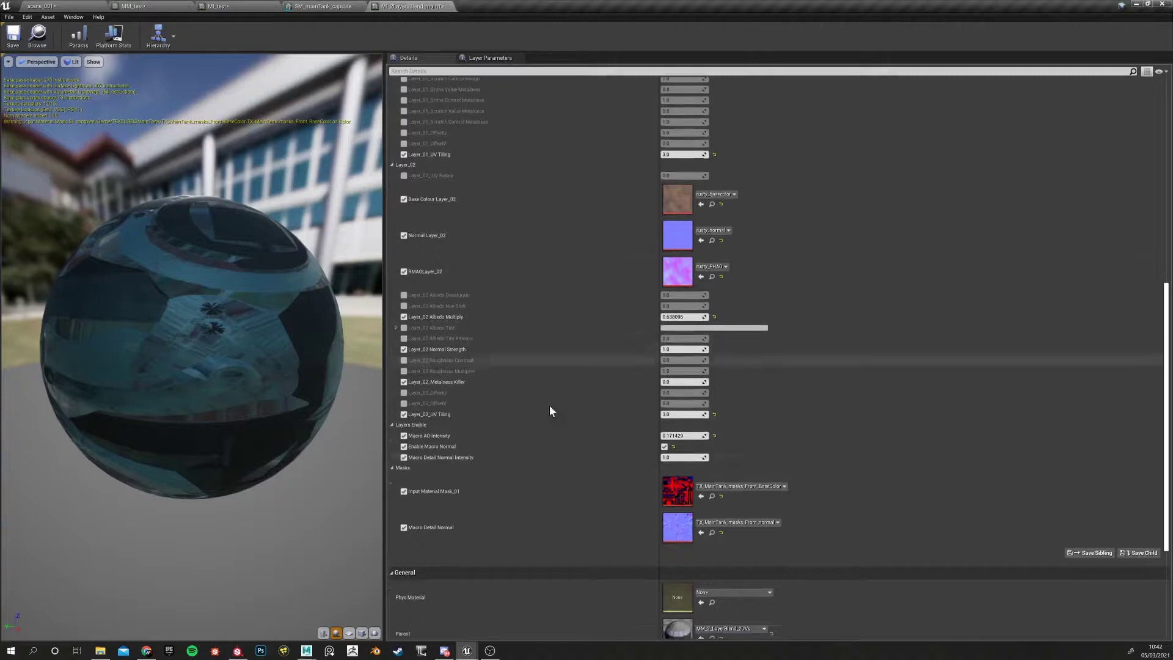
left_click(324, 6)
left_click(211, 6)
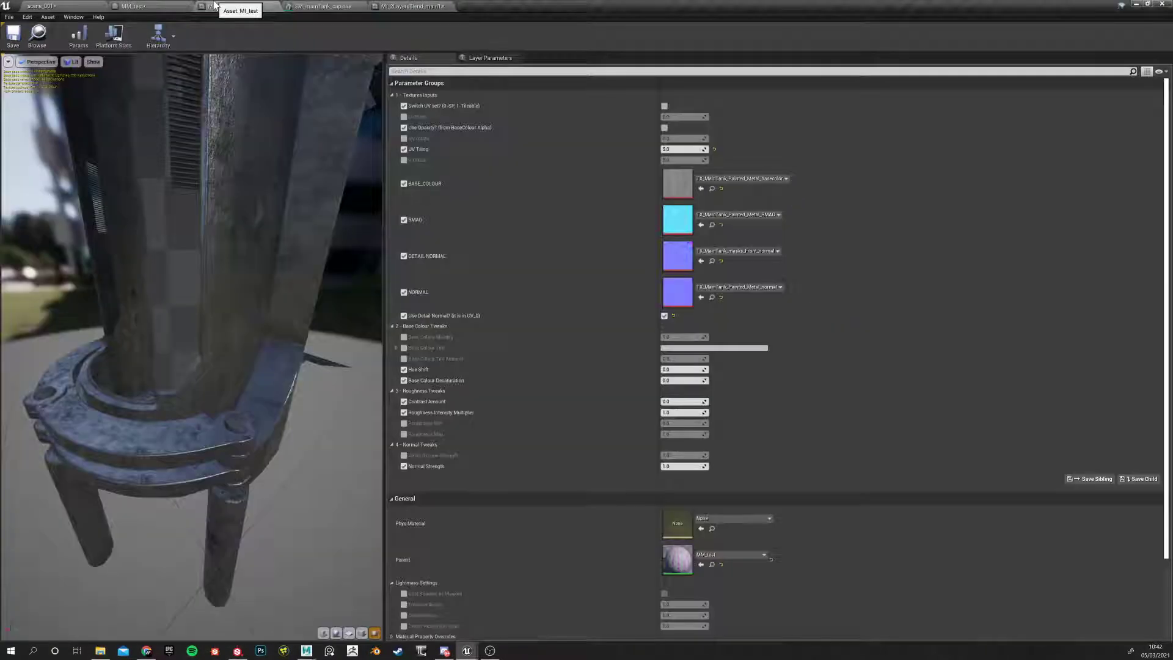
Duplicate the master material's RMAO texture parameter and place the copy below the DETAIL NORMAL node, outside the comment box
left_click(144, 6)
left_click(481, 282)
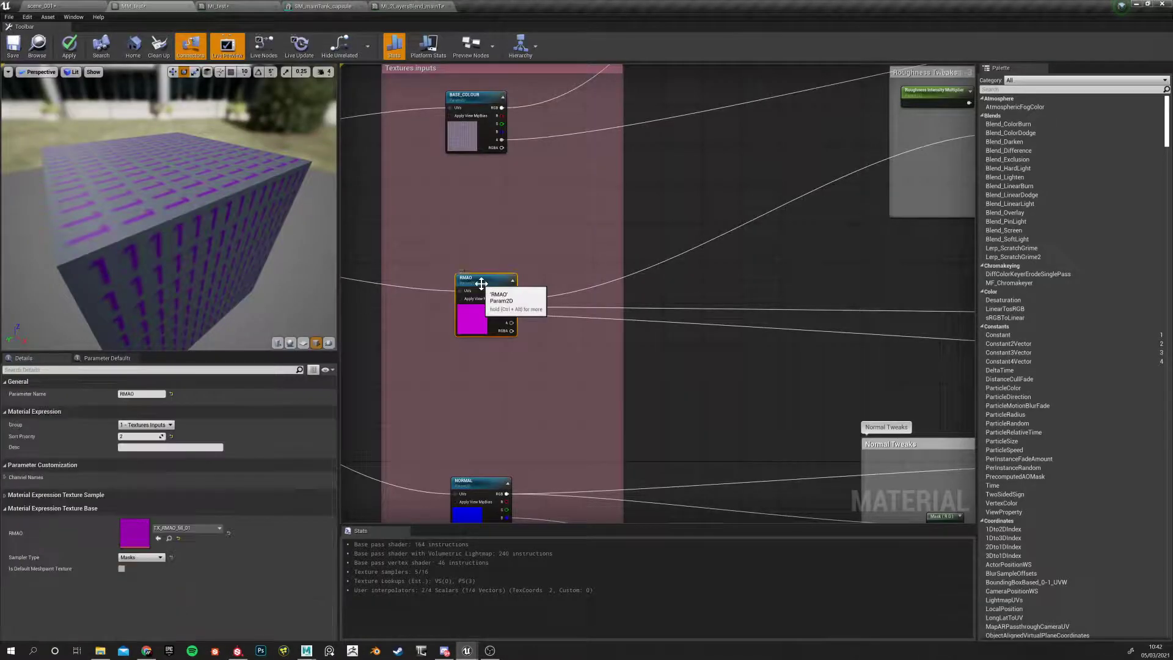
left_click(449, 237)
scroll(450, 237, "down", 6)
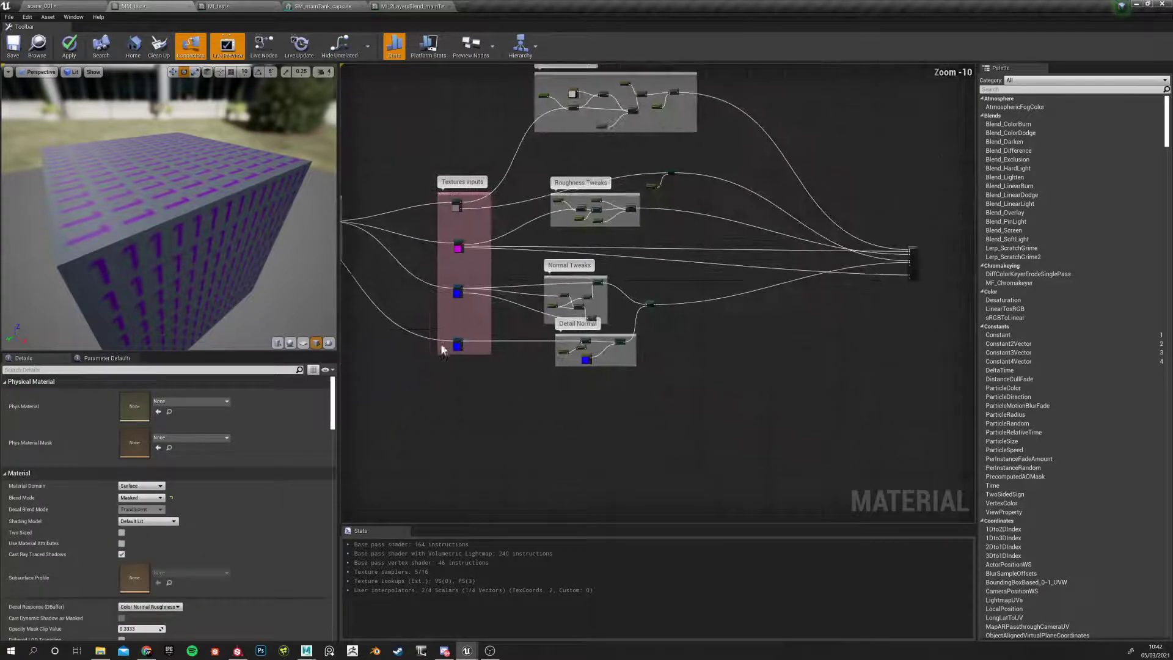
key("ctrl+v")
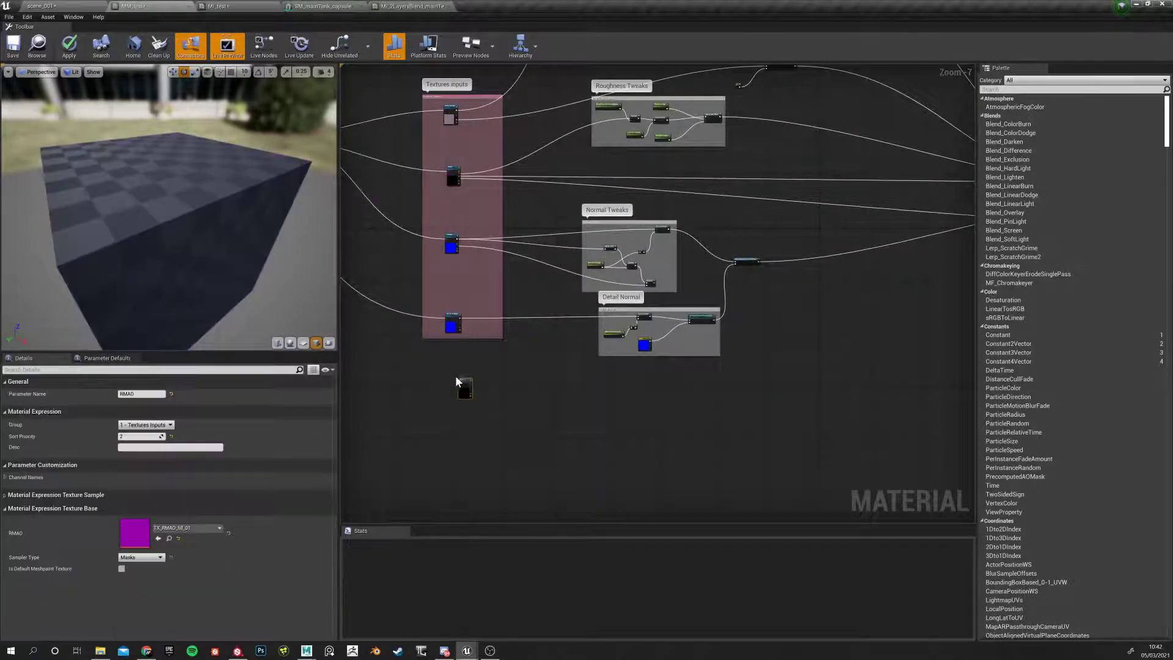
scroll(452, 369, "up", 6)
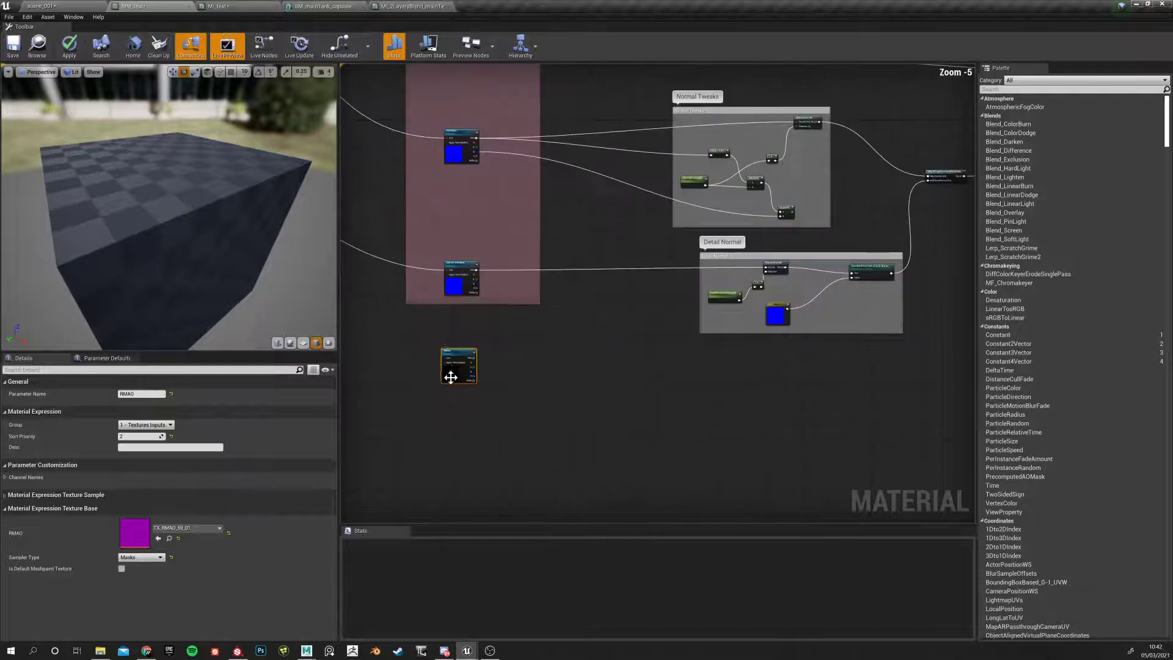
Rename the duplicated RMAO texture parameter as Param and select it
double_click(477, 328)
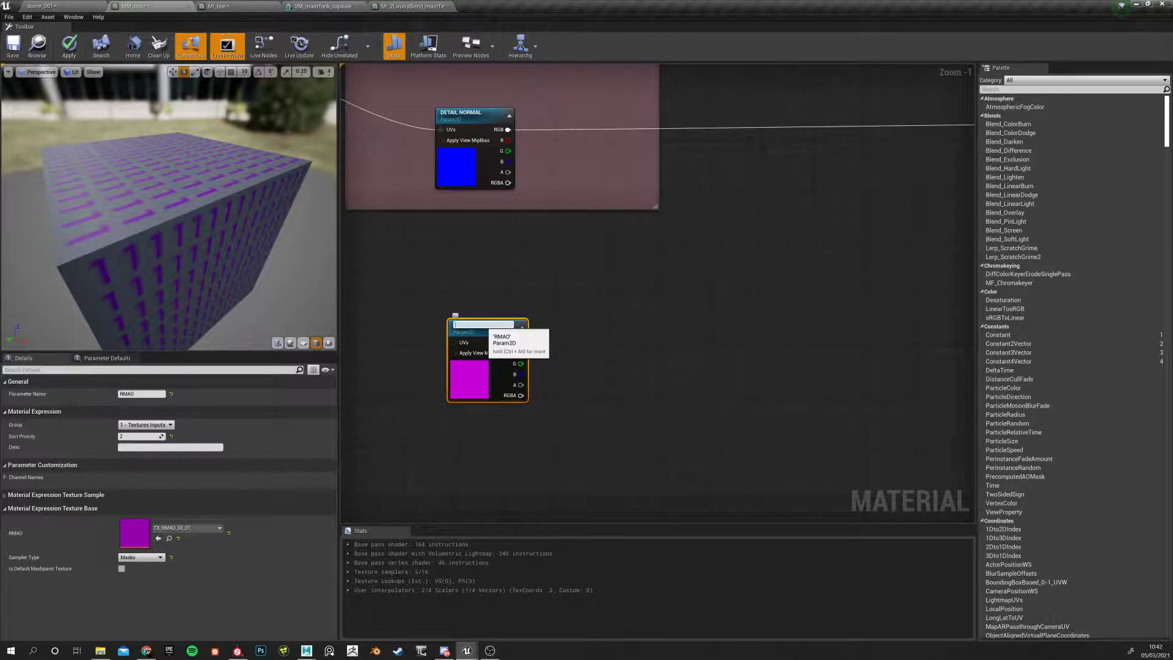
type("Param")
left_click(415, 423)
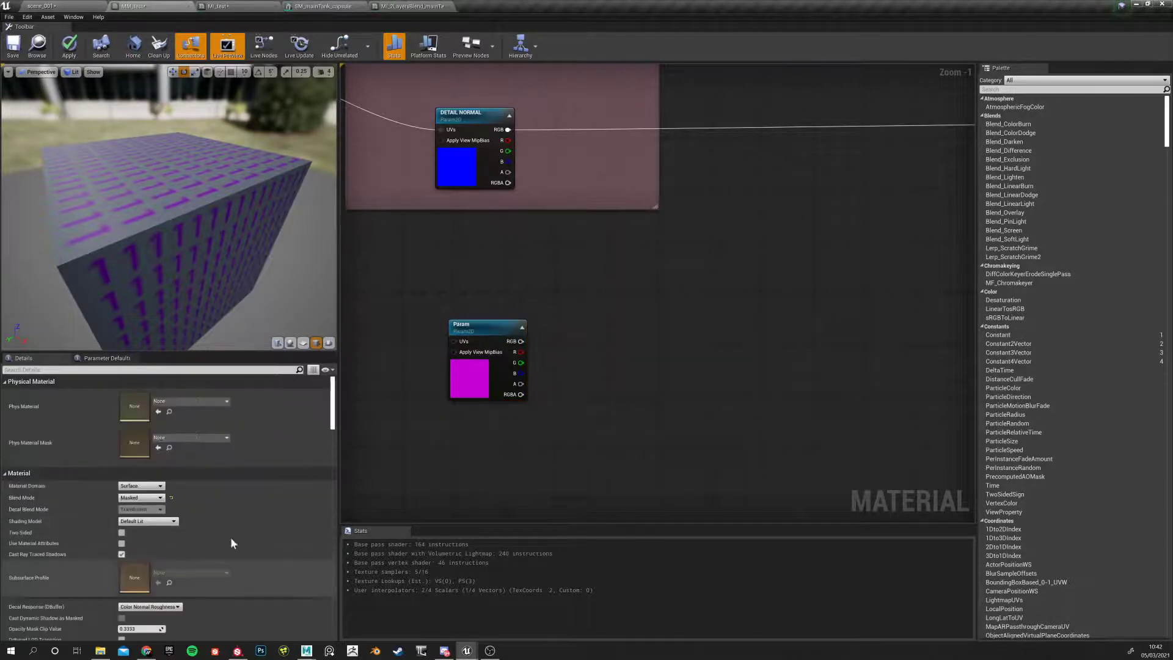
left_click(492, 324)
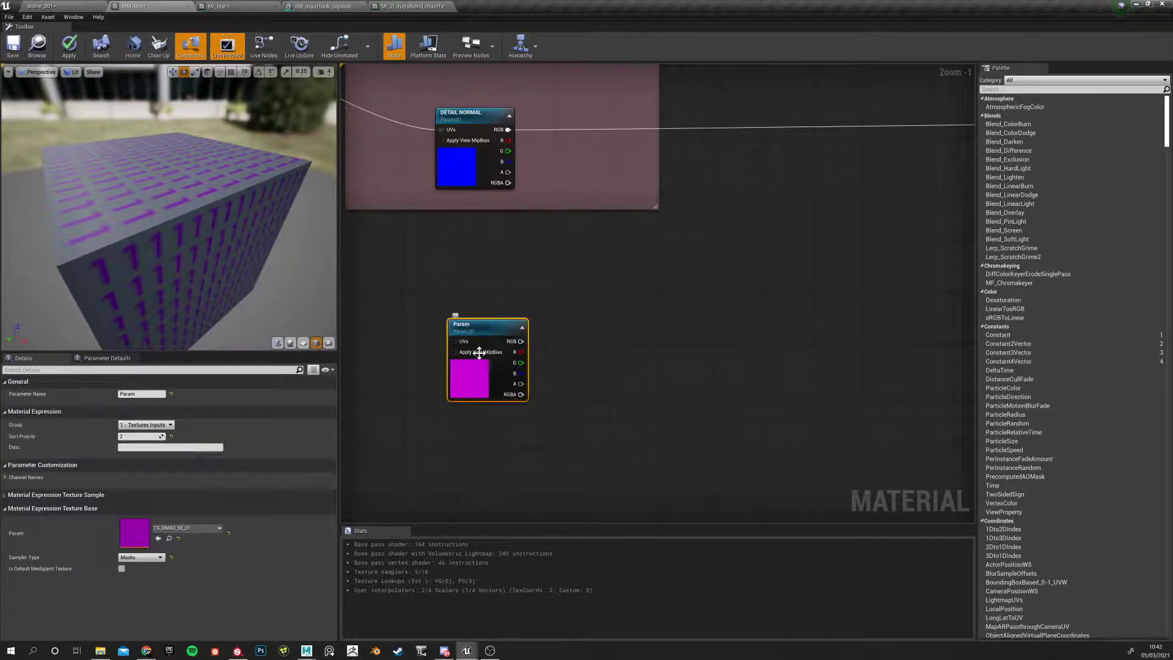
Rename the duplicated texture parameter as Detail AO and move its node slightly further below the DETAIL NORMAL node
left_click(153, 394)
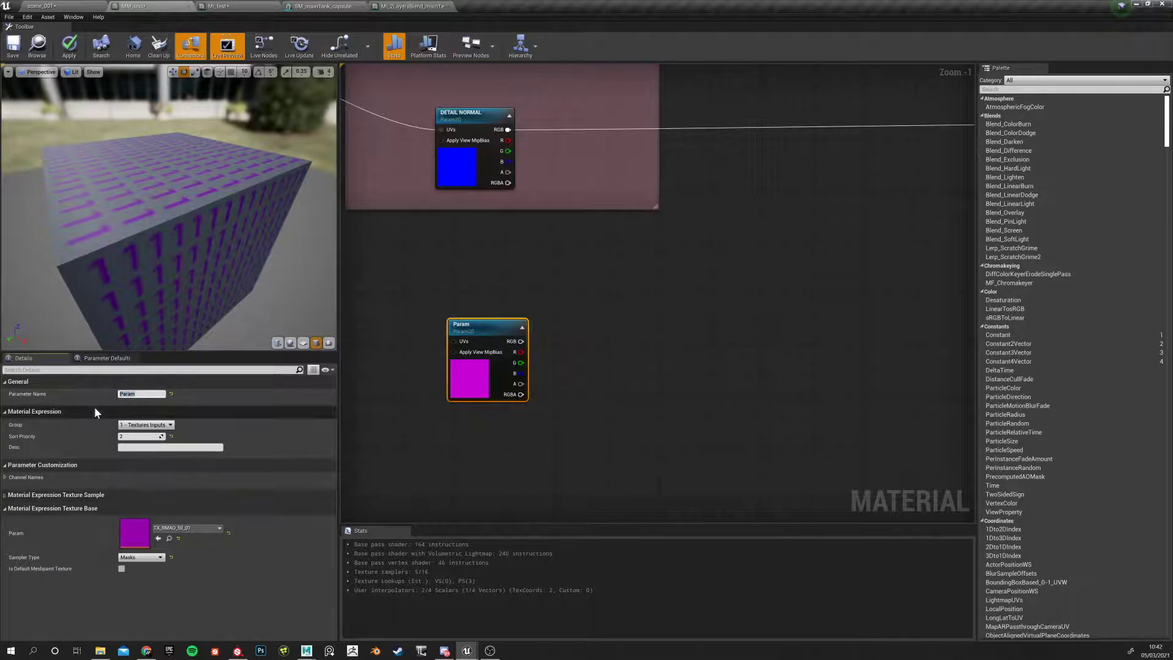
key("BackSpace")
type("Detail AO")
key("Return")
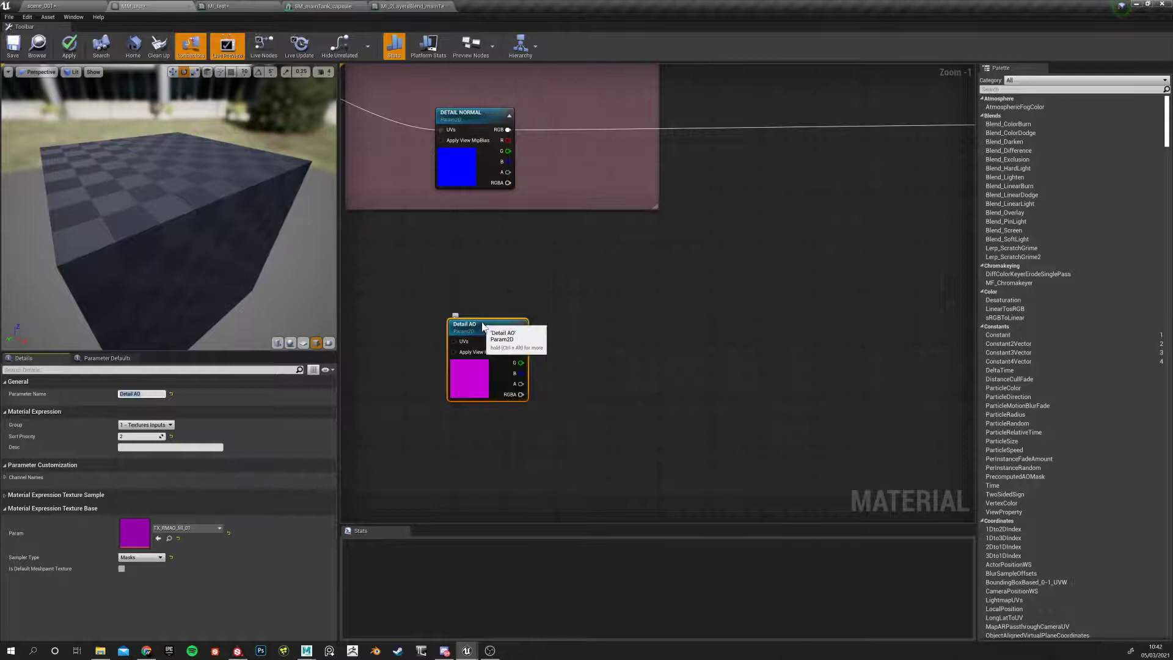
left_click_drag(501, 382, 501, 421)
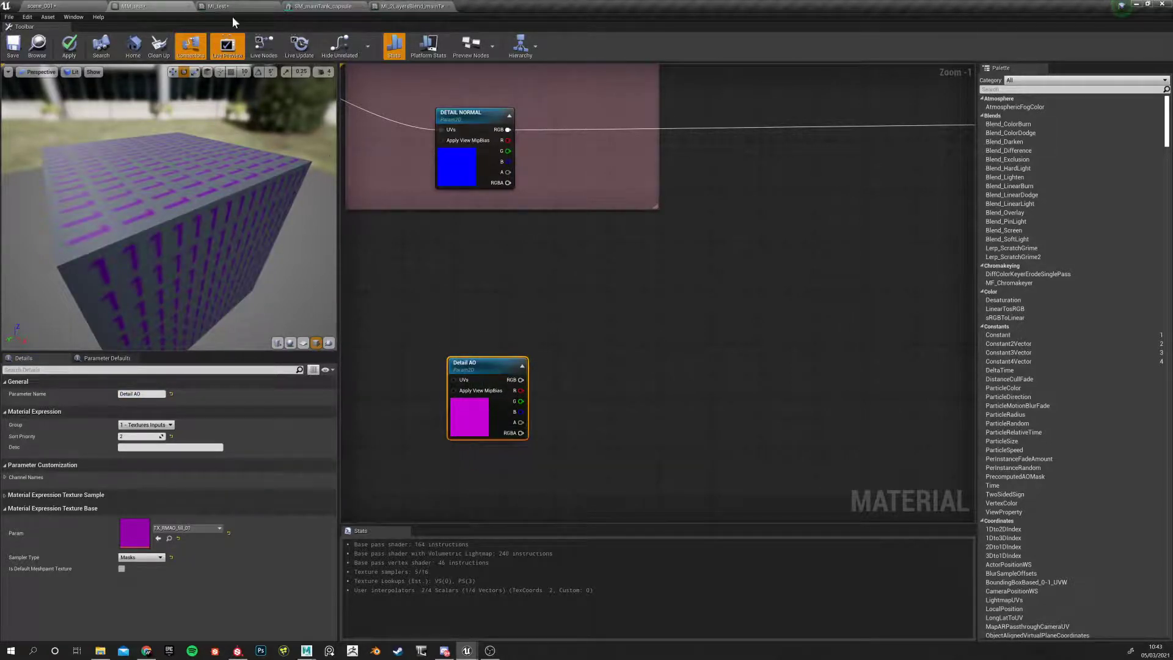
Examine the master material's overall graph, the layered blend instance and MI_test's parameter groups
right_click_drag(408, 316, 371, 262)
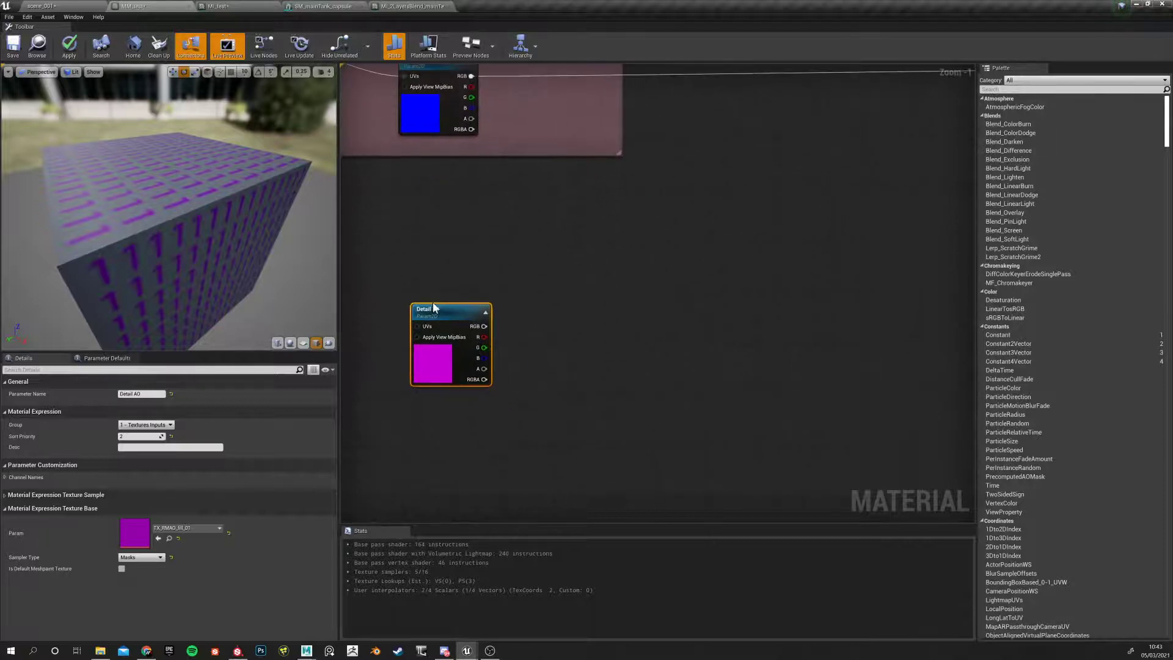
scroll(458, 309, "up", 1)
scroll(453, 302, "down", 13)
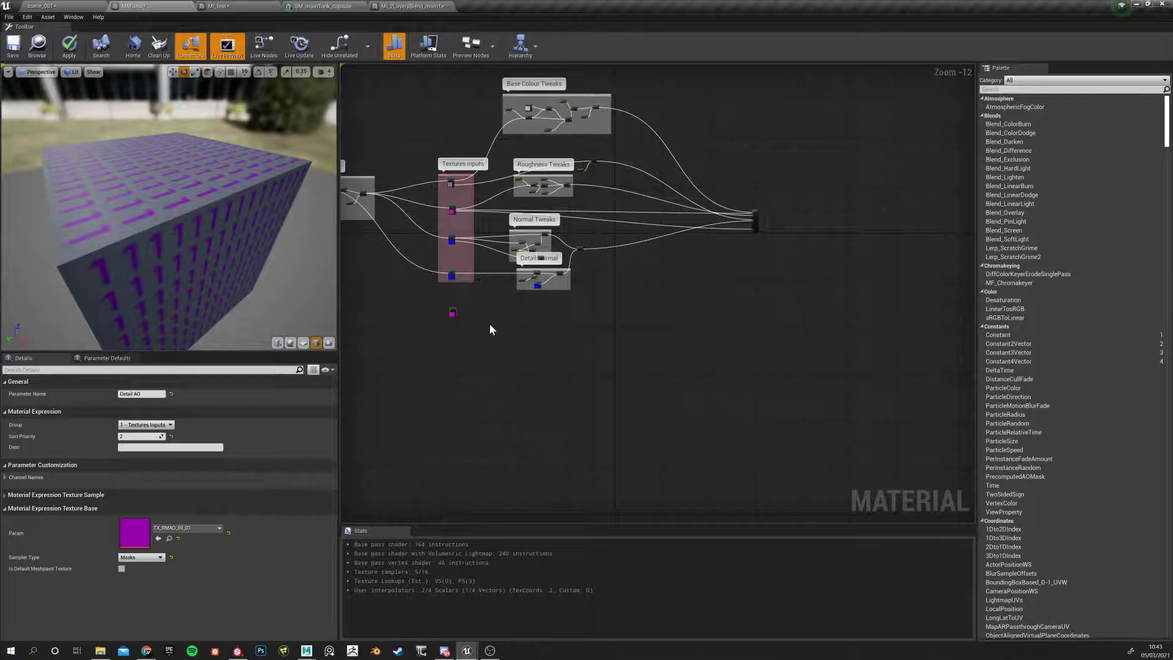
scroll(454, 309, "up", 13)
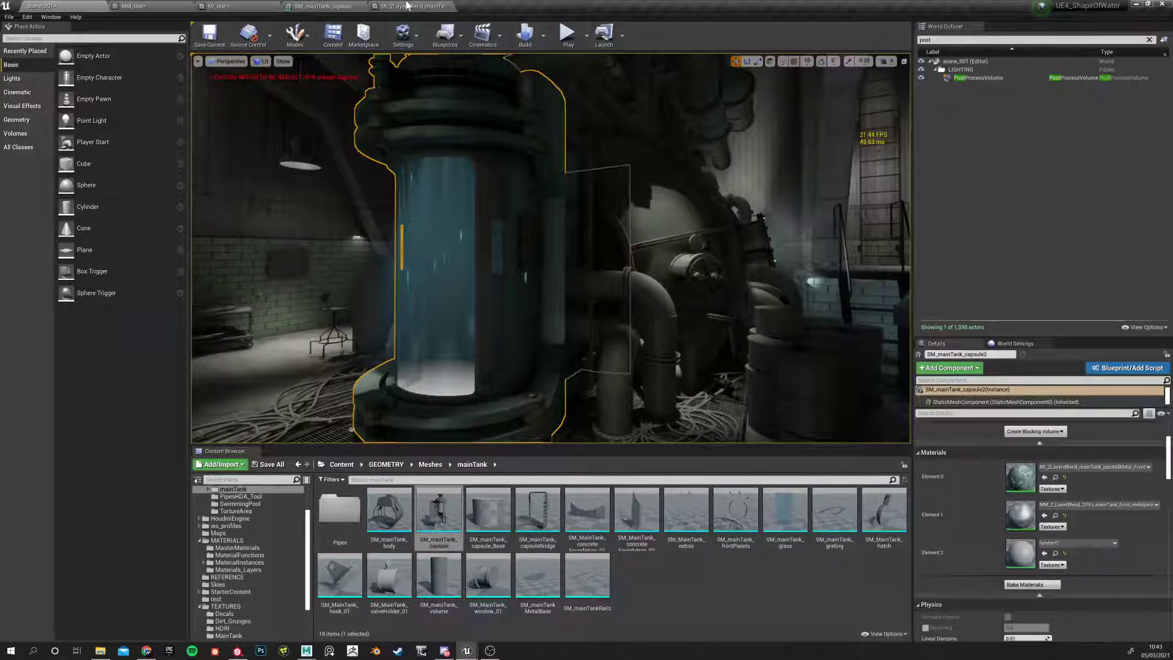
left_click(405, 5)
left_click(243, 6)
left_click(305, 6)
left_click(240, 6)
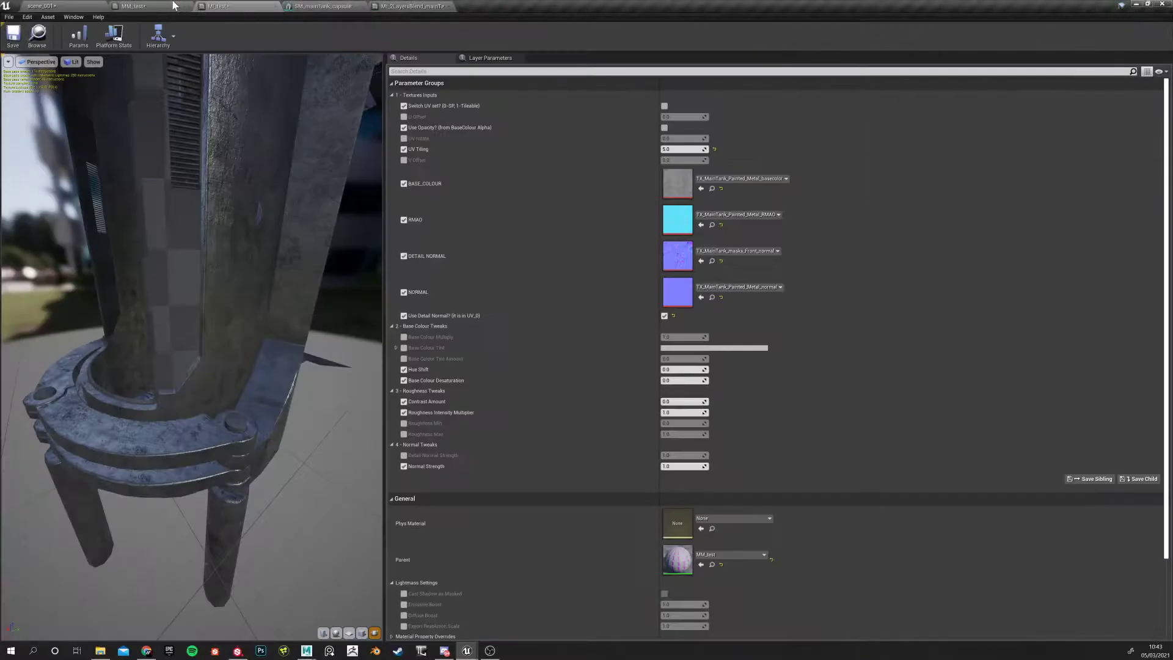
left_click(133, 6)
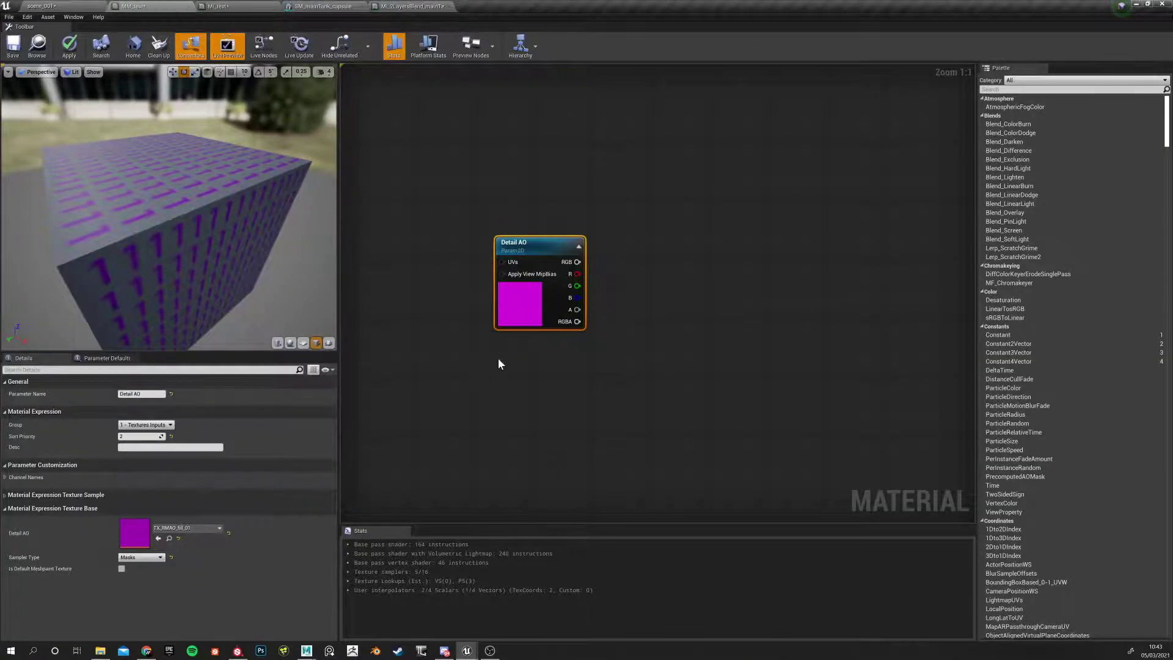
Move the Detail AO node beneath the Detail Normal comment box and then back towards the Textures inputs box
right_click_drag(497, 361, 423, 438)
scroll(476, 391, "down", 3)
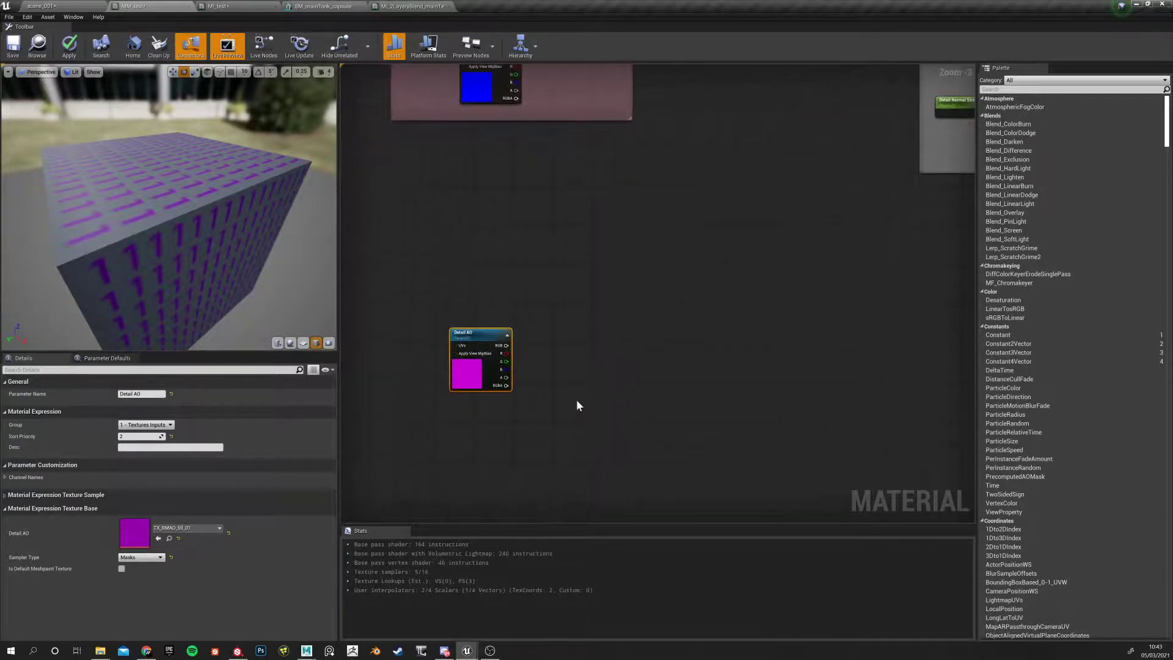
scroll(599, 392, "down", 5)
left_click_drag(529, 392, 710, 363)
right_click_drag(666, 401, 565, 388)
scroll(575, 379, "down", 3)
scroll(584, 377, "up", 5)
scroll(584, 377, "up", 1)
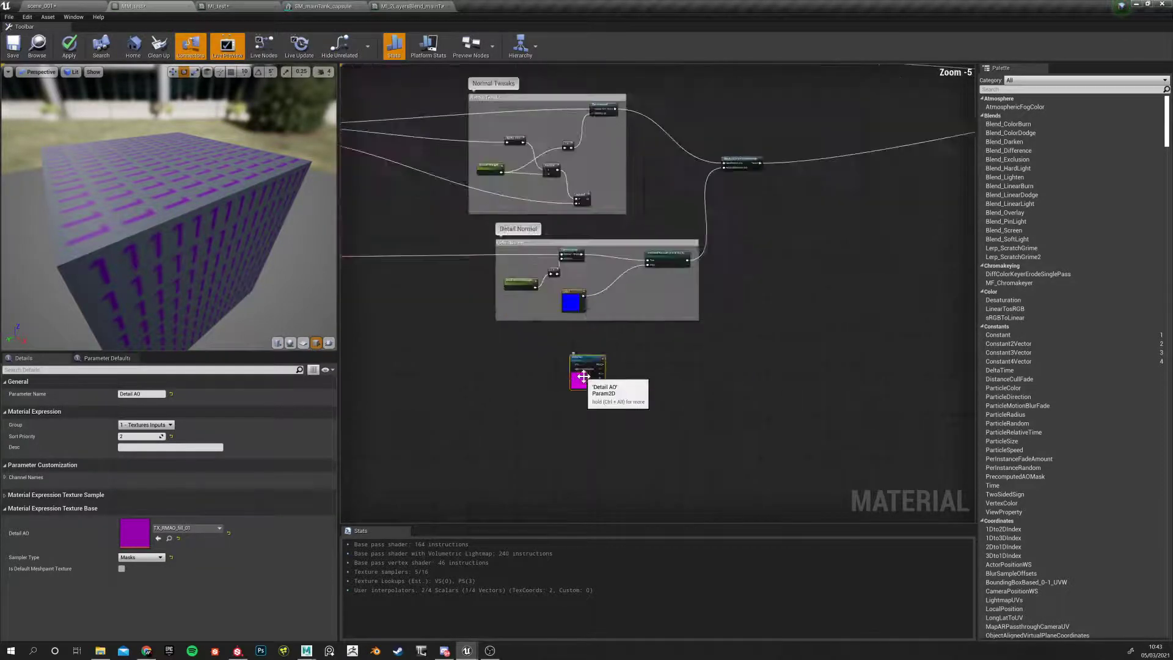
right_click_drag(504, 395, 525, 458)
left_click_drag(598, 425, 507, 419)
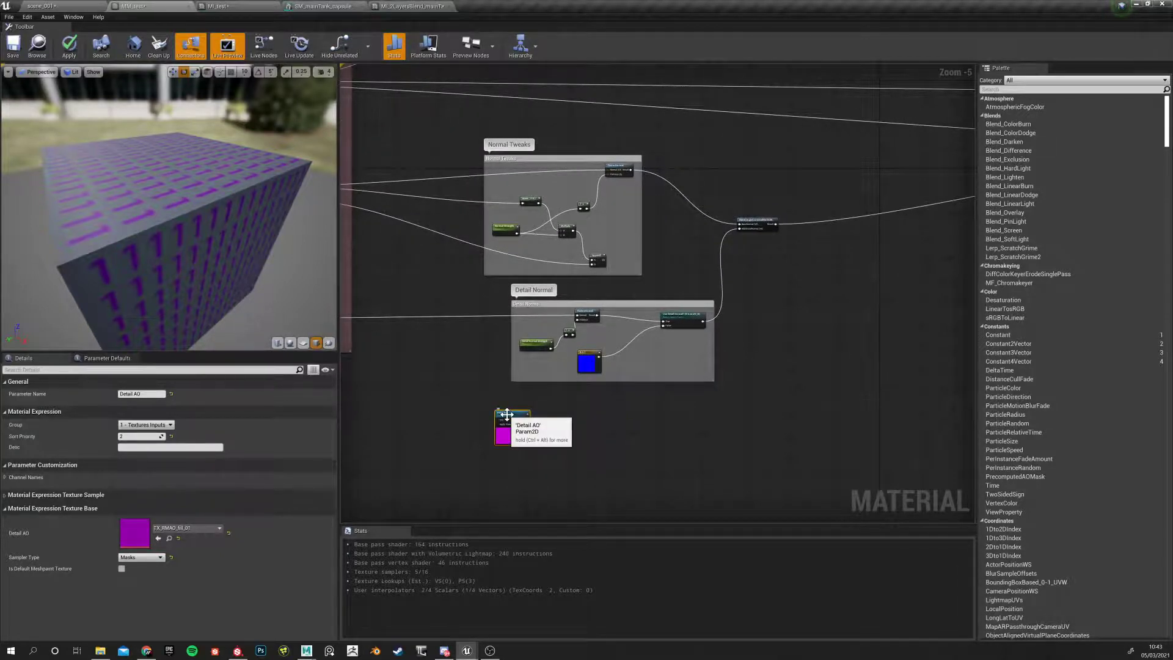
left_click(463, 410)
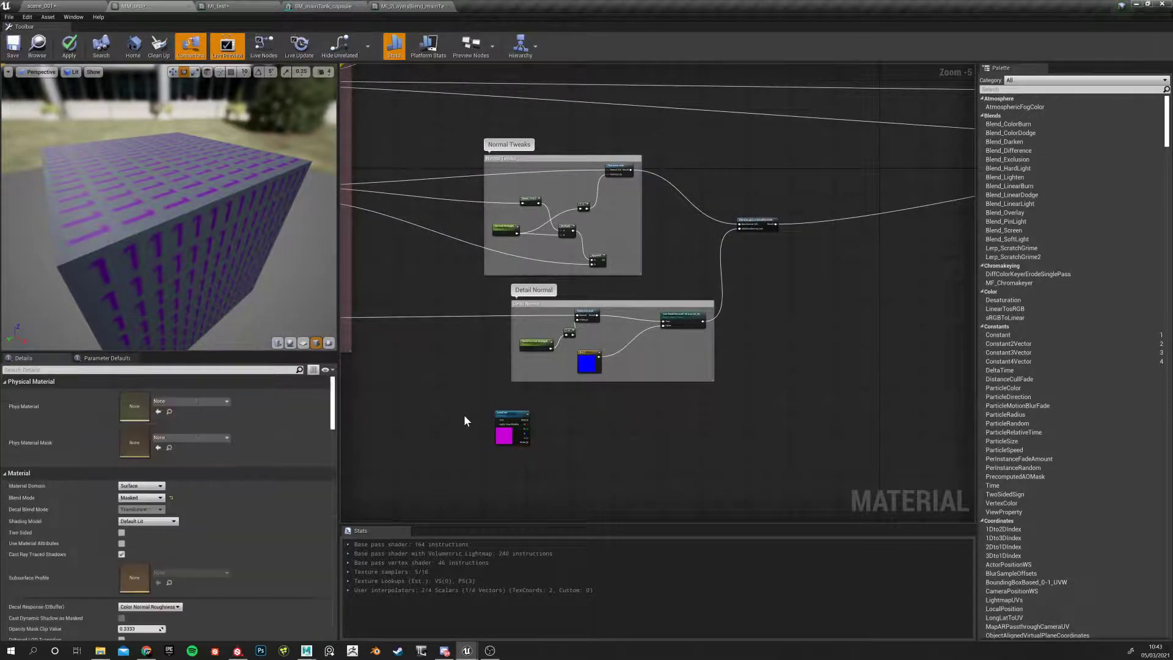
left_click(507, 413)
left_click_drag(507, 413, 392, 454)
right_click_drag(391, 394, 553, 368)
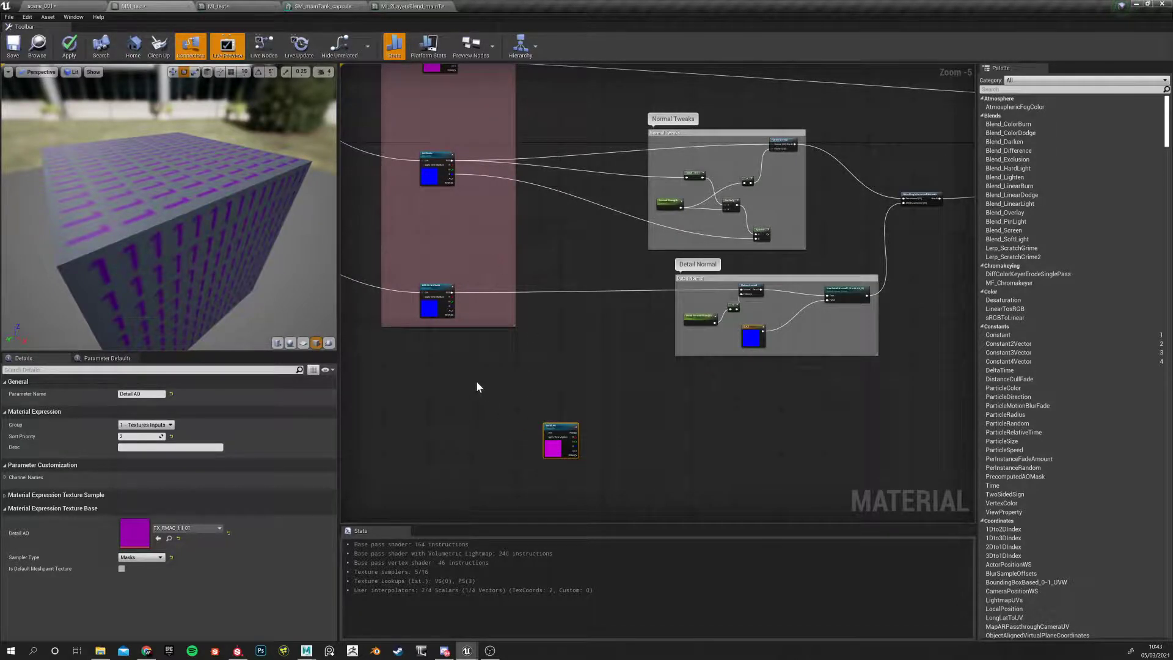
Delete the Detail AO texture parameter from the master material
scroll(477, 387, "down", 3)
scroll(537, 416, "up", 3)
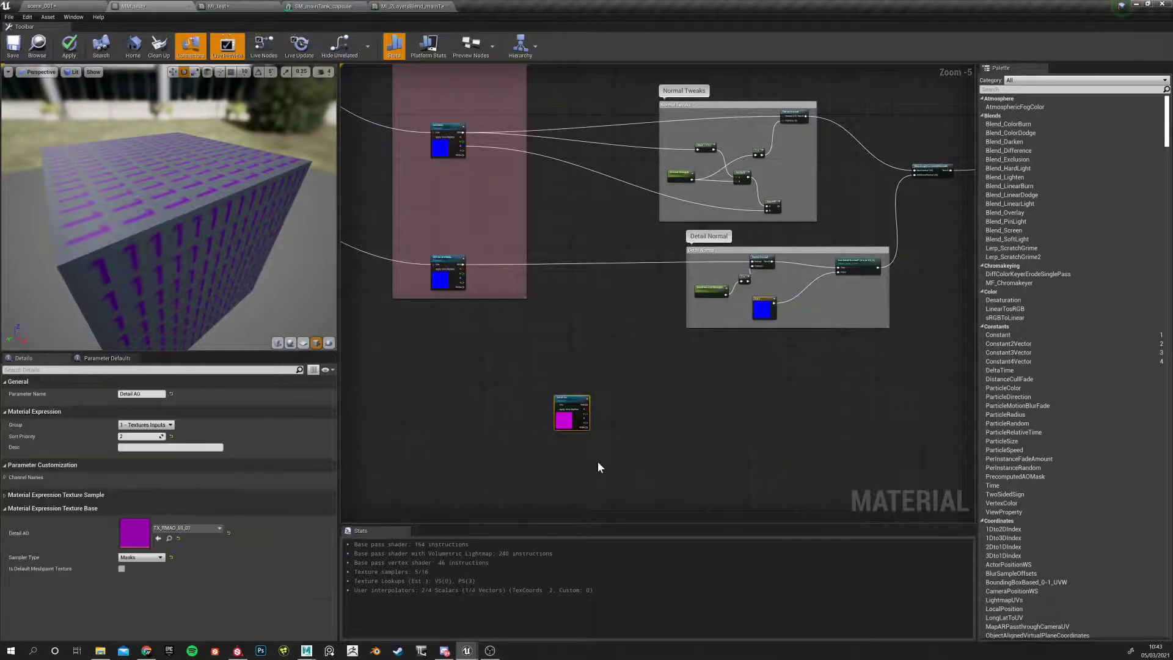
key("Delete")
right_click_drag(440, 349, 479, 417)
scroll(506, 456, "down", 2)
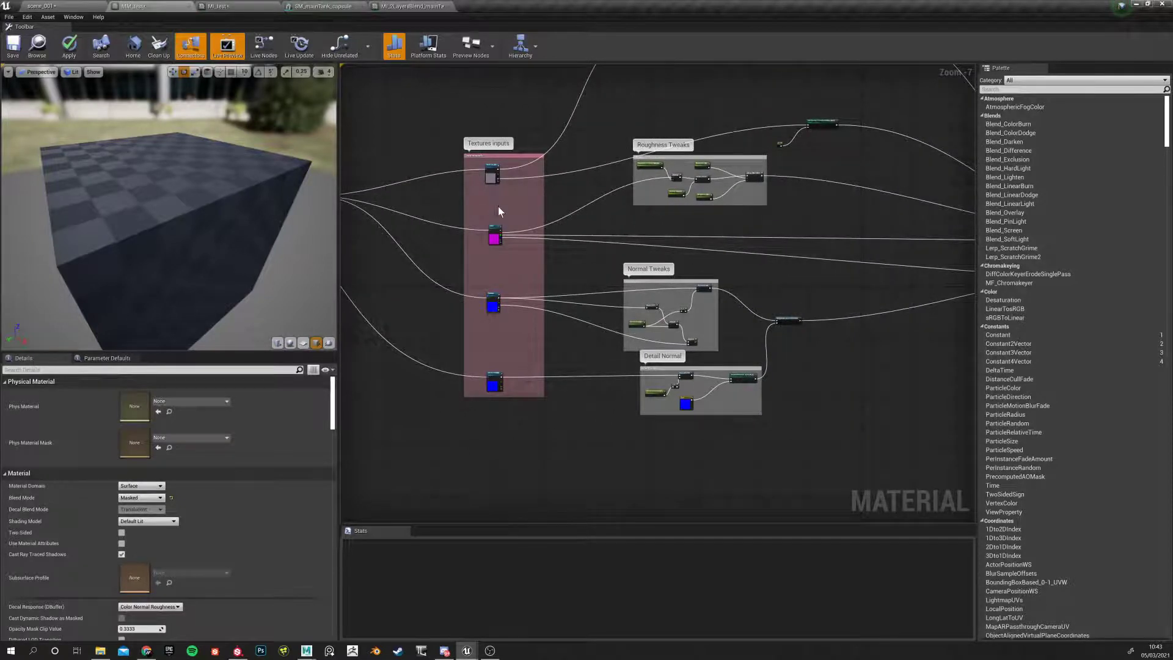
Examine the master material's Textures inputs, Roughness Tweaks and Normal Tweaks groups, plus the UV layout of the SM_mainTank_capsule mesh
right_click_drag(538, 342, 543, 410)
scroll(565, 303, "down", 2)
scroll(613, 299, "up", 3)
scroll(581, 270, "up", 2)
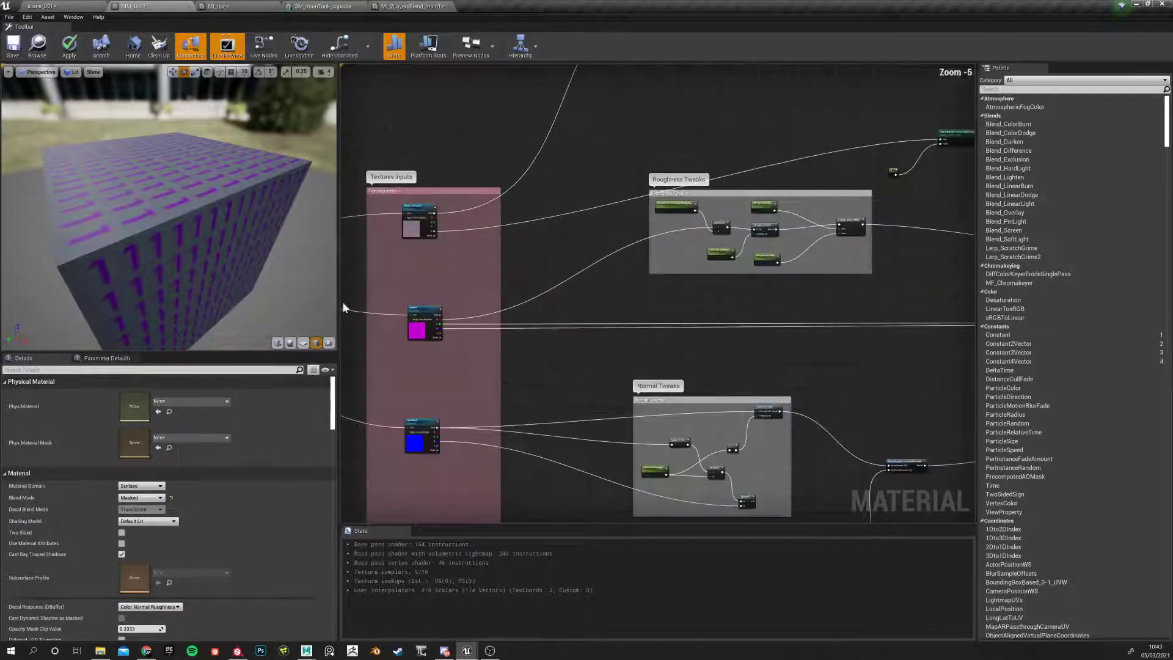
left_click(248, 6)
left_click(314, 6)
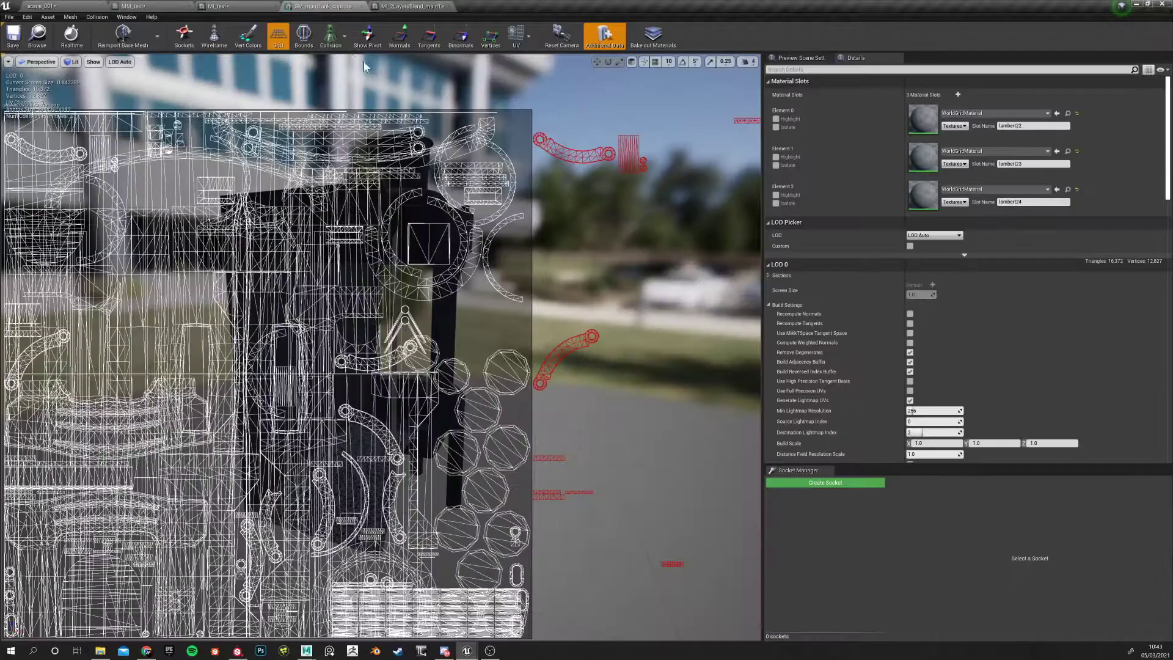
left_click(218, 6)
Inspect the alpha channel of the layered blend instance's TX_MainTank_masks_Front_BaseColor texture by hiding its red, green and blue channels, then close the texture
left_click(411, 6)
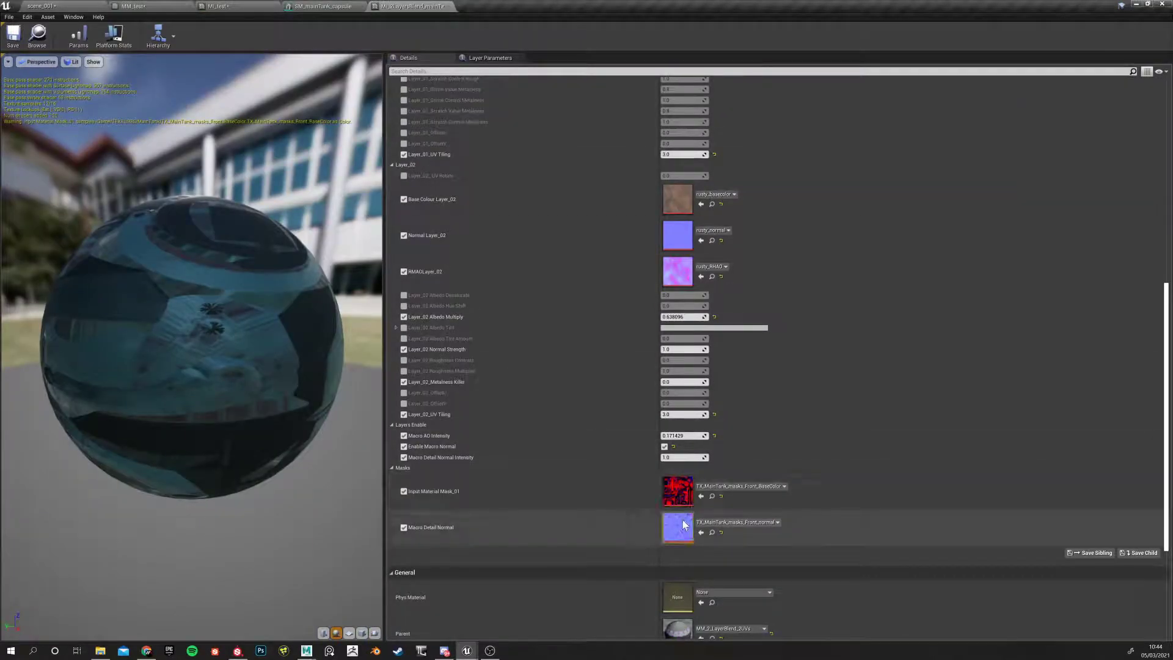
left_click(711, 496)
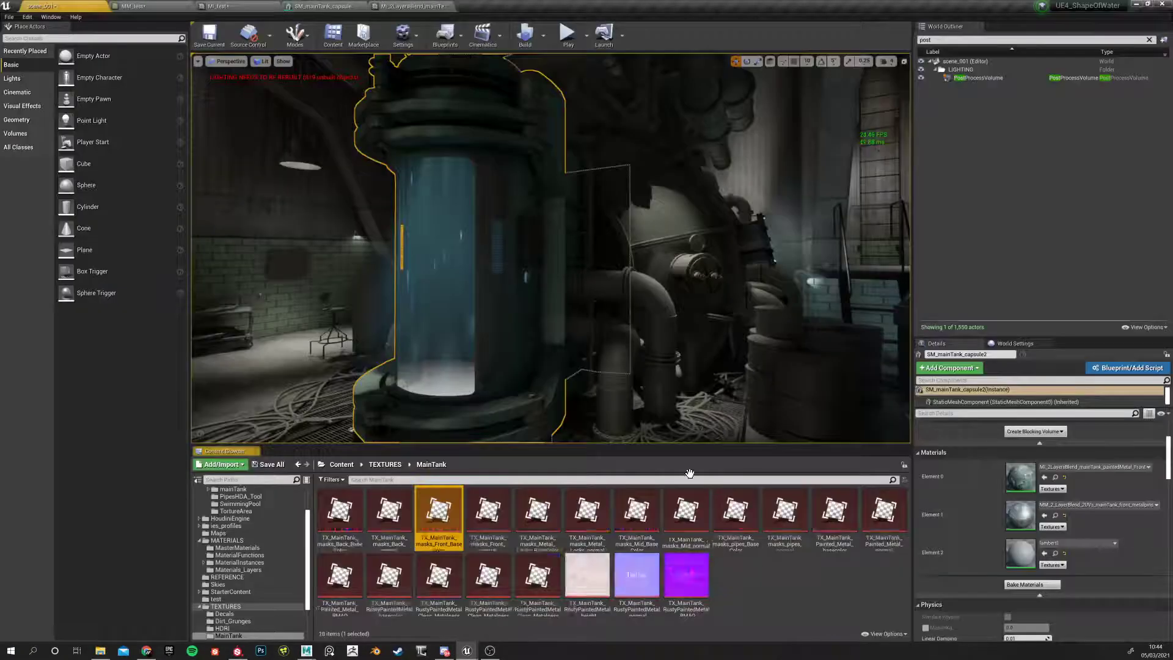
double_click(434, 511)
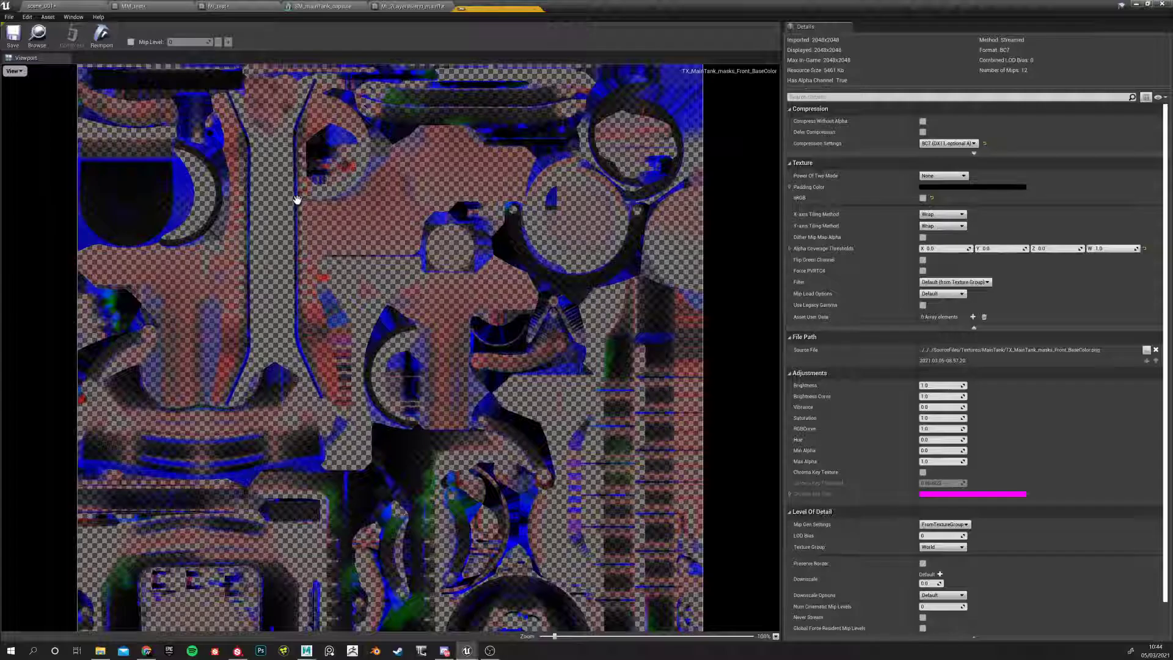
left_click(14, 71)
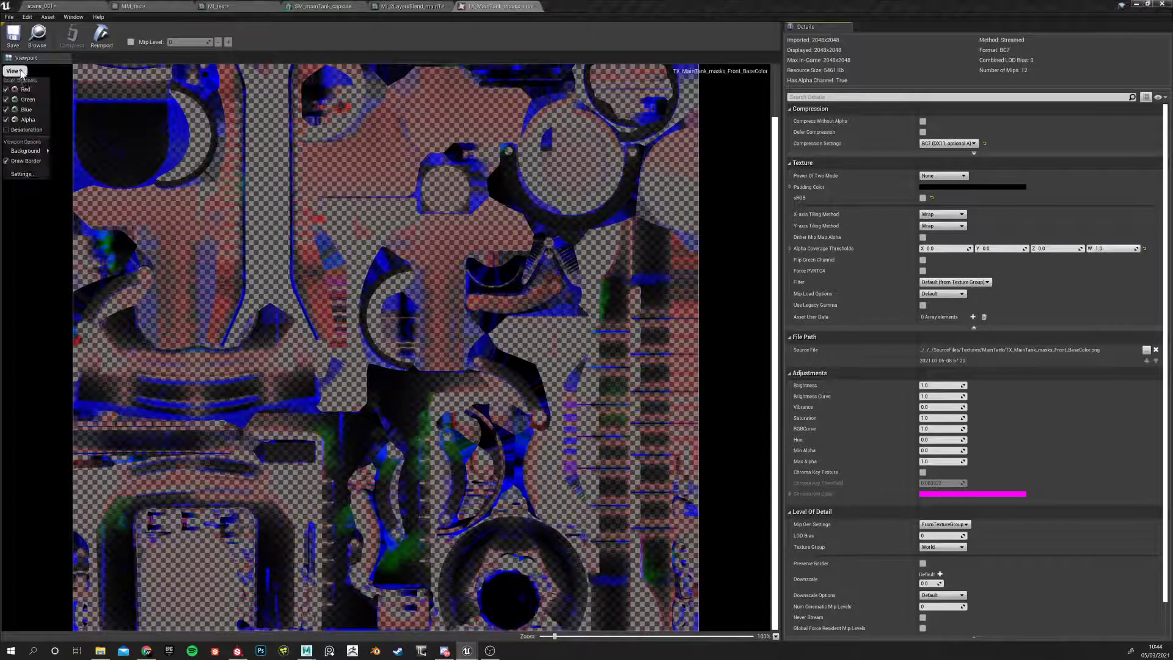
left_click(25, 112)
left_click(15, 71)
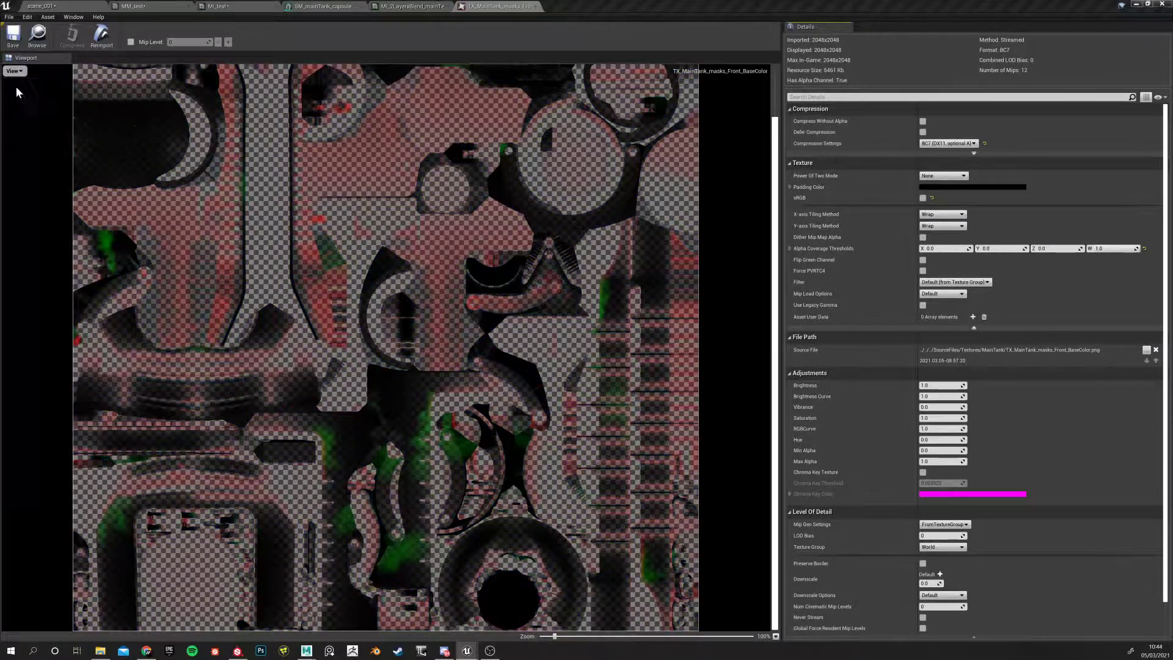
left_click(23, 100)
left_click(15, 71)
left_click(18, 90)
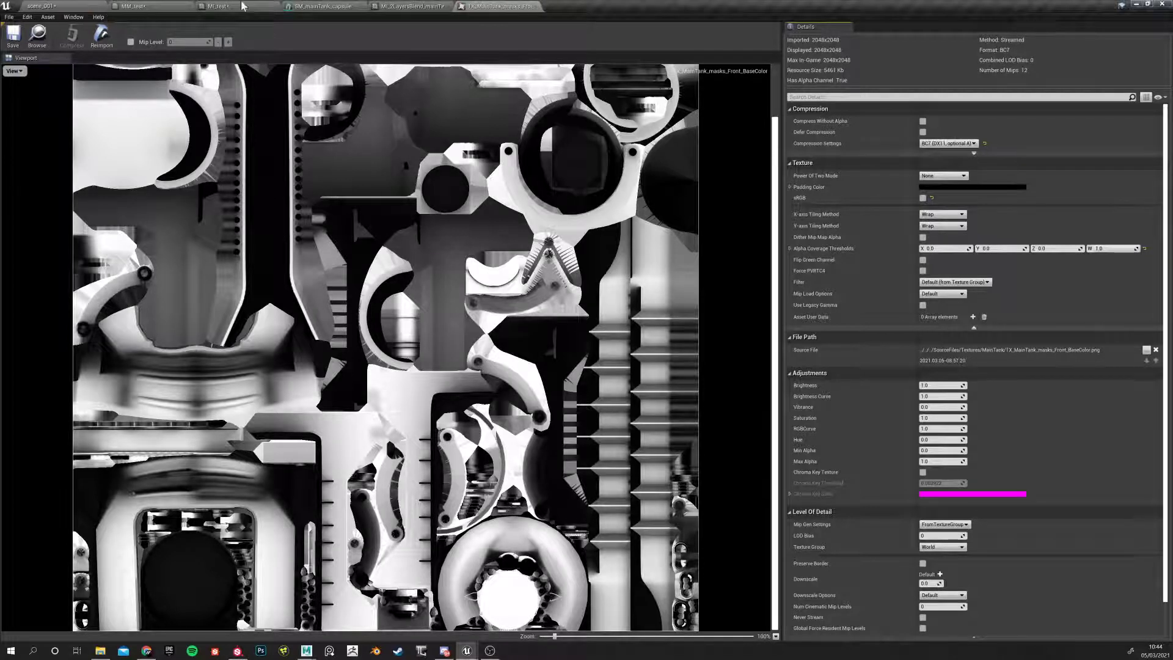
left_click(535, 7)
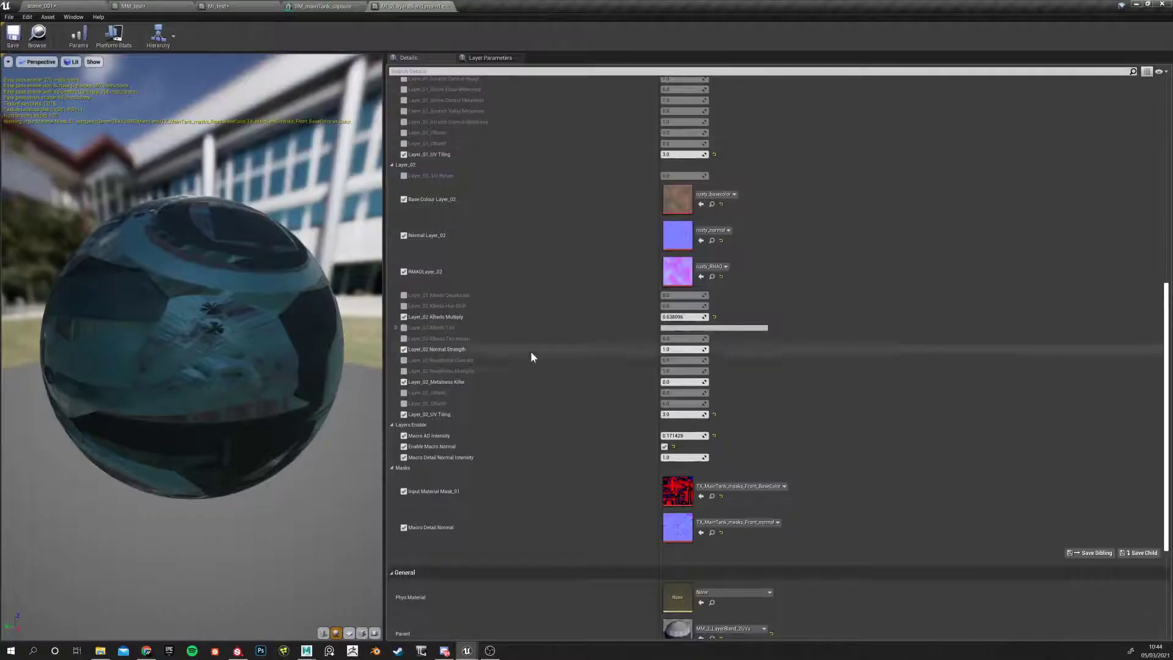
Select the layered blend instance's TX_MainTank_masks_Front_BaseColor texture in the Content Browser and return to the master material graph
left_click(712, 495)
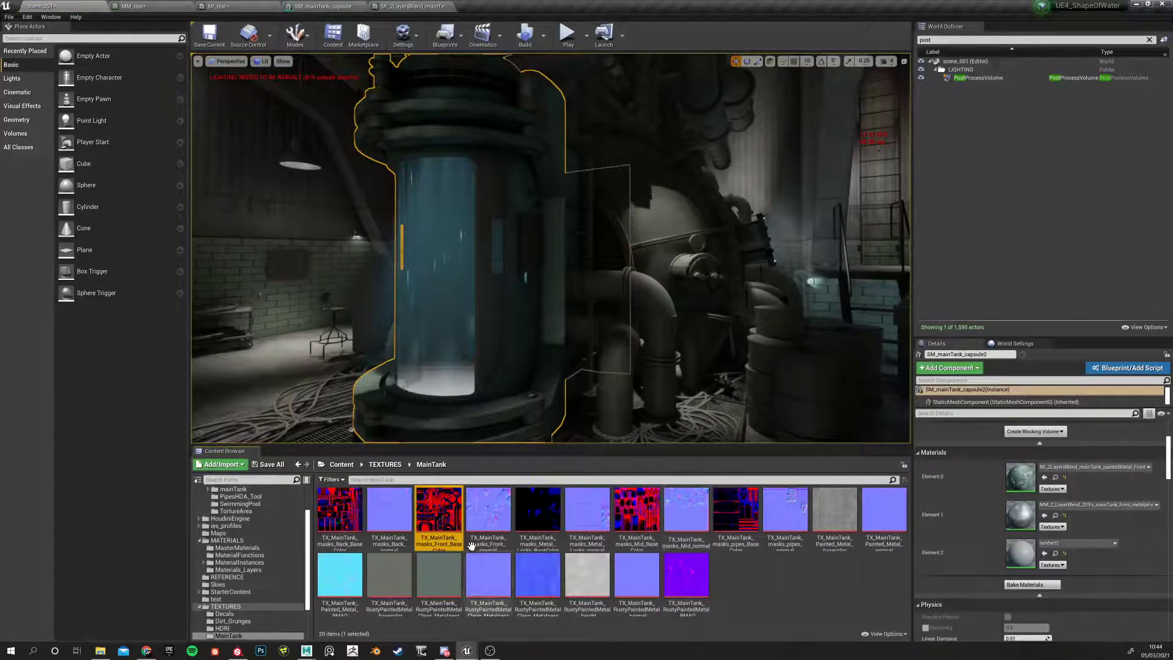
left_click(231, 6)
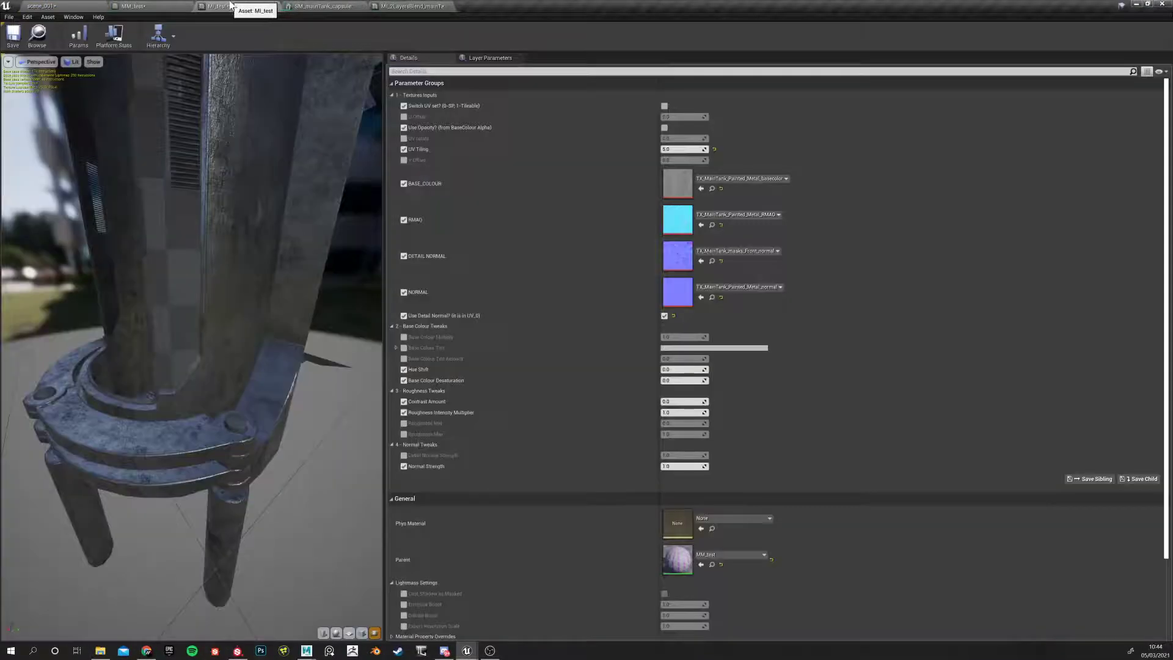
left_click(133, 6)
right_click_drag(596, 396, 483, 236)
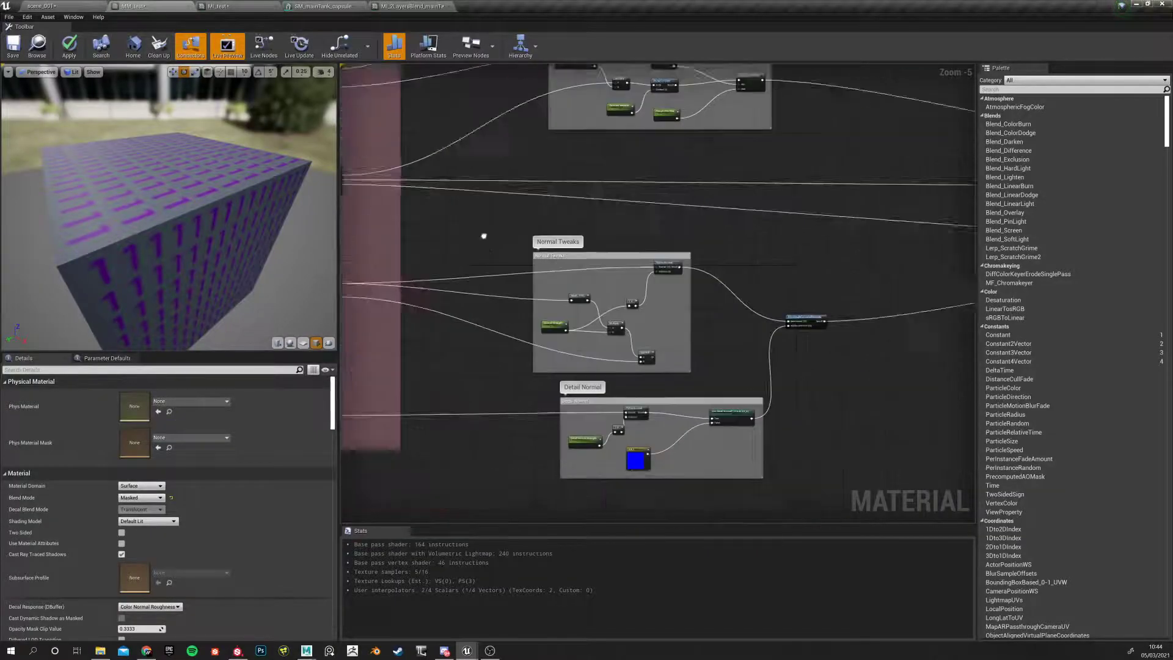
scroll(617, 336, "down", 2)
scroll(611, 333, "up", 1)
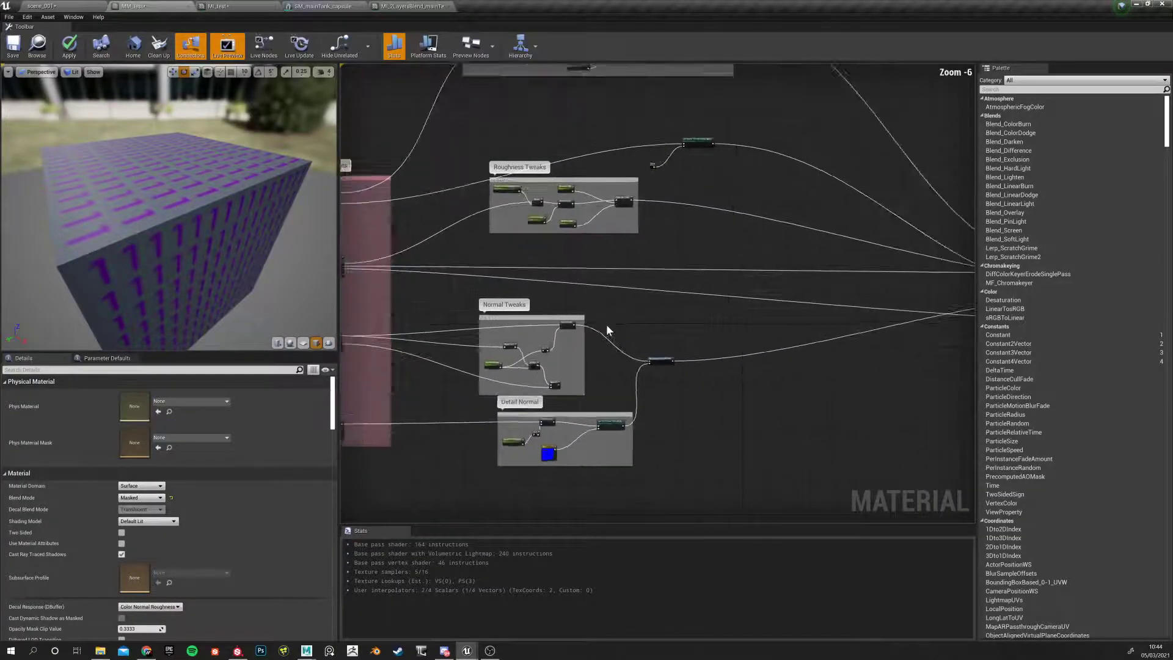
scroll(607, 330, "up", 1)
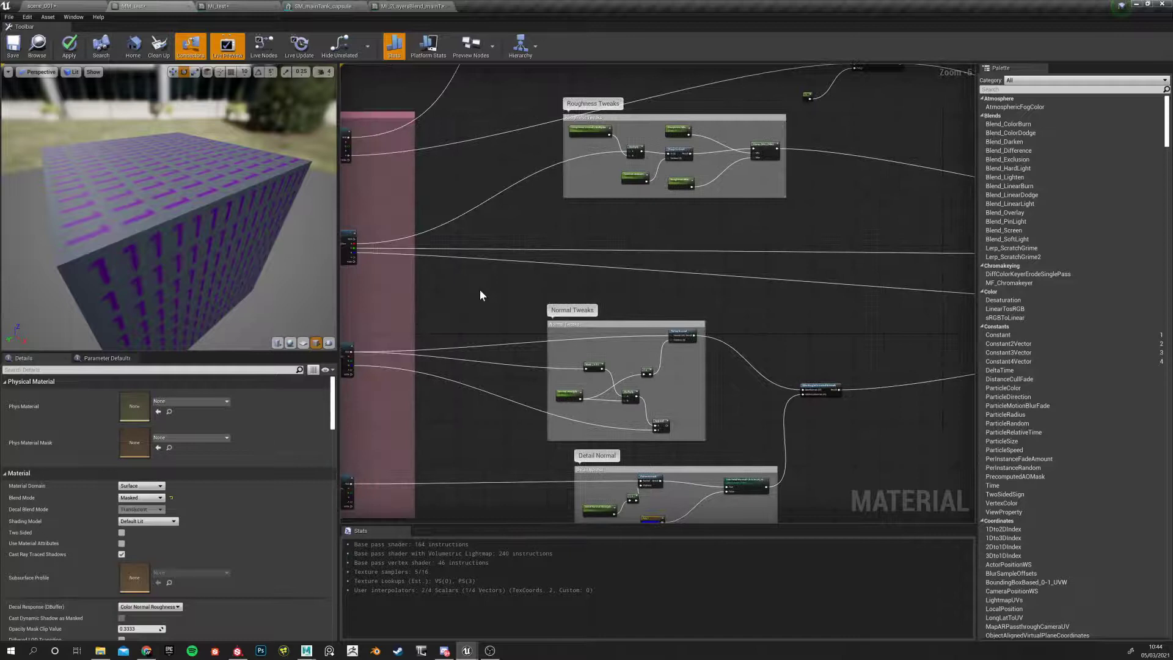
Add a Texture Sample node using TX_MainTank_masks_Front_BaseColor between the Textures inputs and Normal Tweaks comment boxes
right_click(480, 295)
type("texture s")
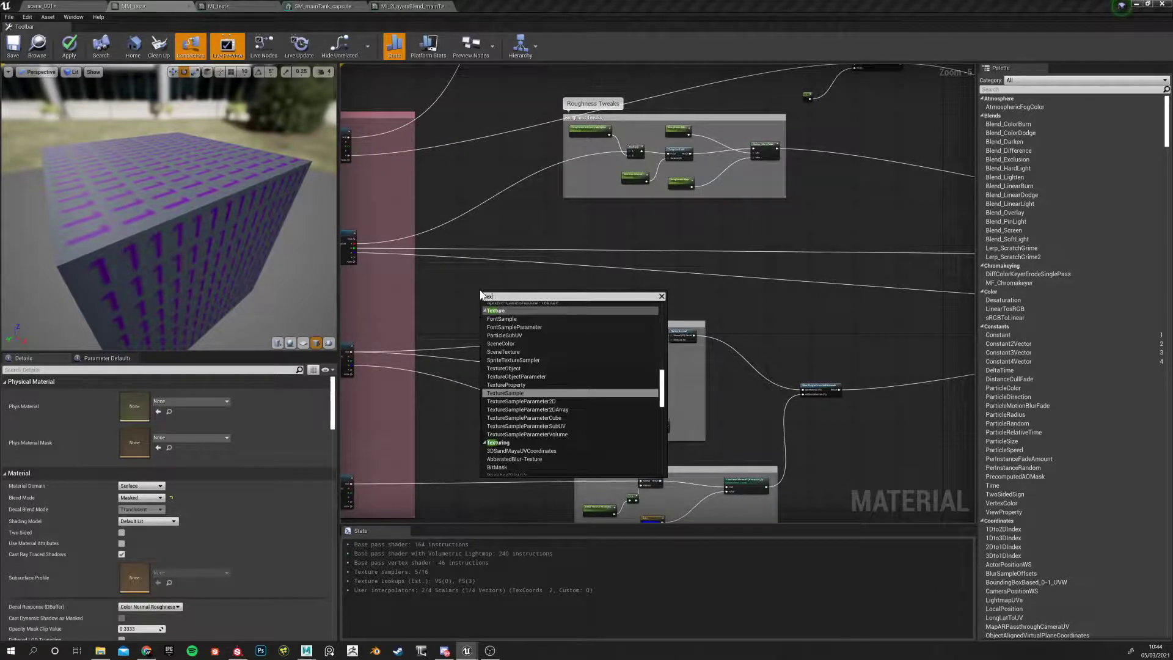
key("BackSpace")
key("BackSpace")
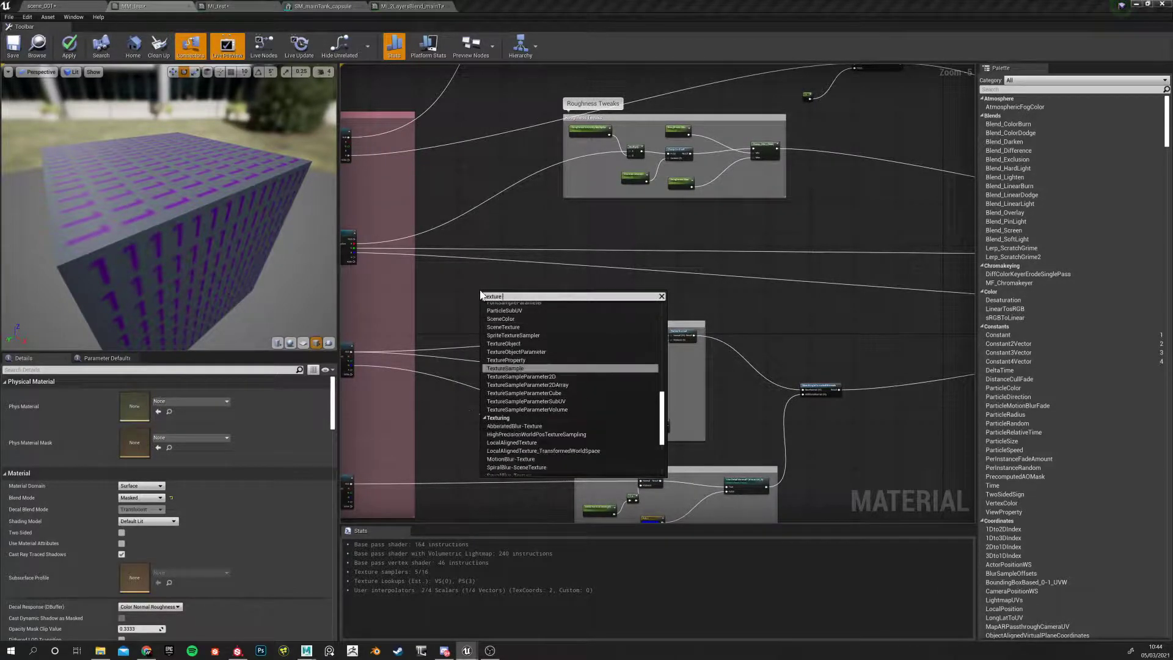
type("sa")
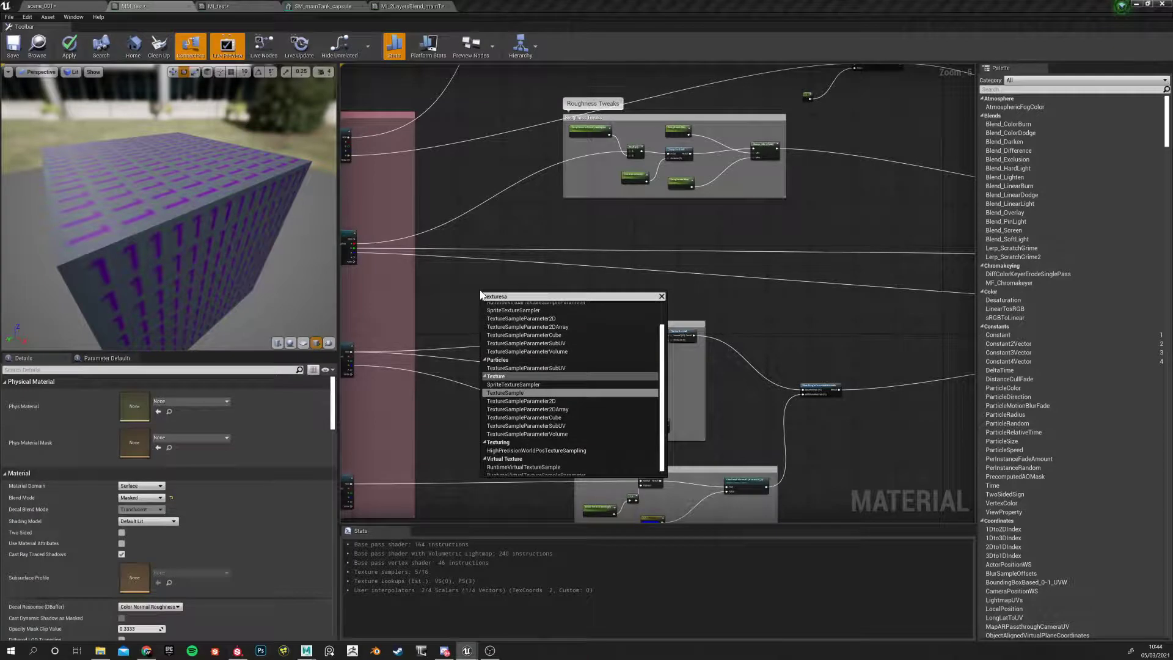
left_click(504, 393)
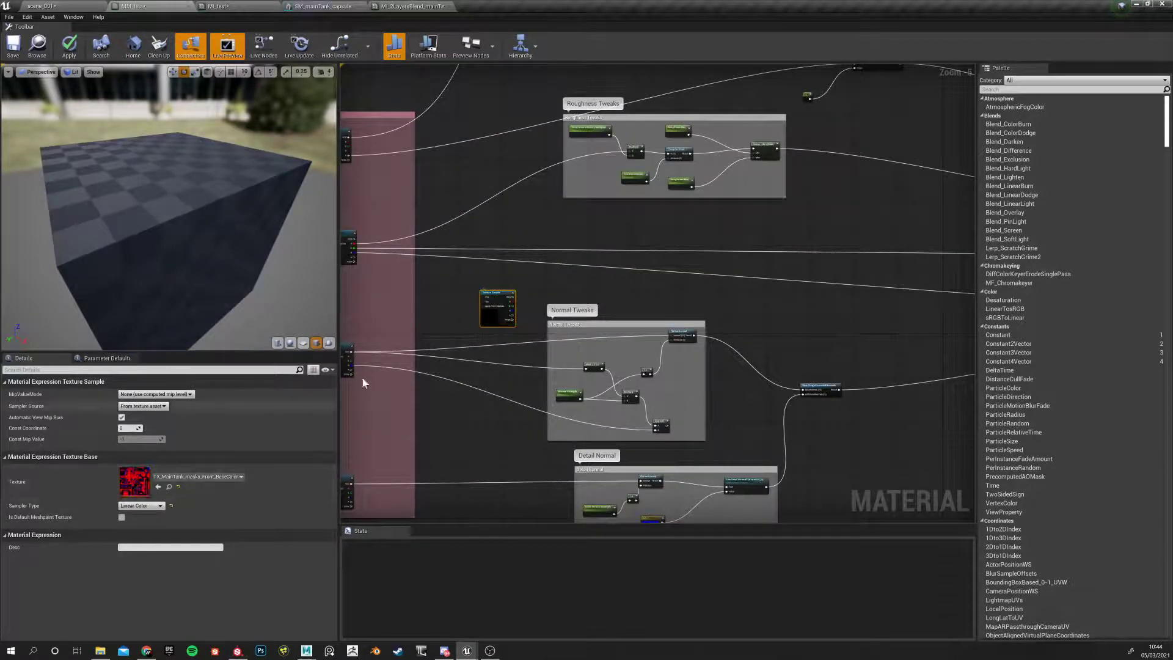
Position the new Texture Sample node just below the RMAO output wires, outside the Textures inputs box
scroll(453, 328, "down", 2)
scroll(475, 314, "up", 4)
left_click_drag(479, 306, 481, 267)
right_click_drag(481, 269, 566, 354)
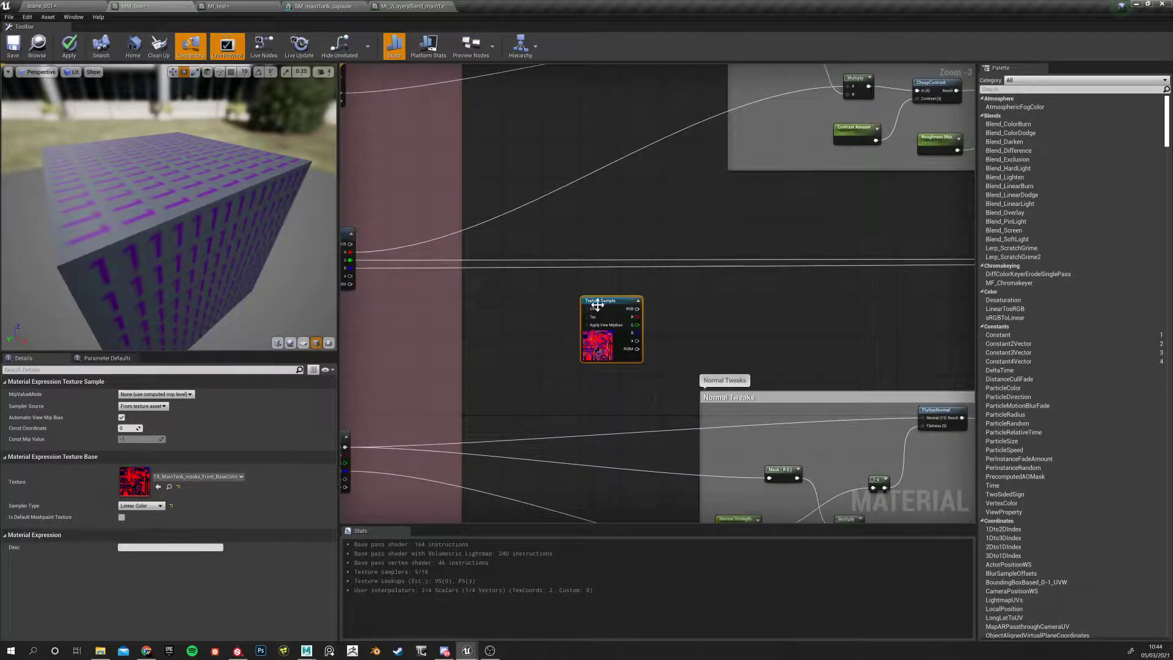
left_click_drag(597, 303, 587, 323)
mouse_move(359, 276)
right_mouse_down()
mouse_move(350, 267)
mouse_move(358, 272)
right_mouse_up()
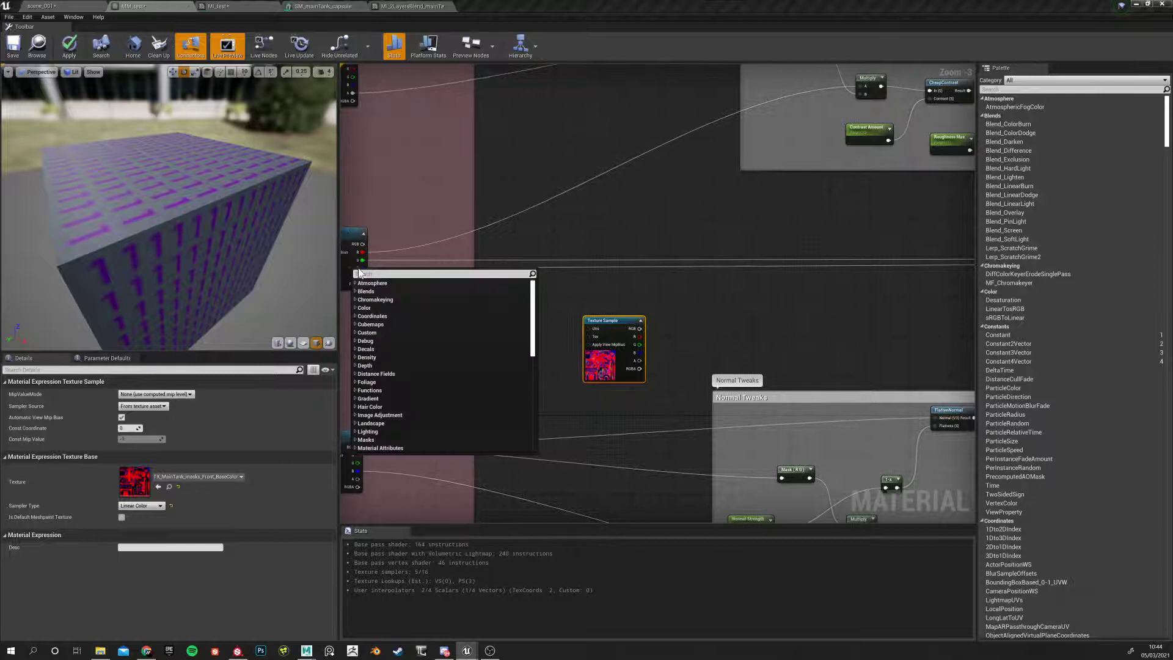
Add a Min node beside the new Texture Sample node, below the RMAO output wires
left_click(383, 271)
right_click_drag(602, 285, 523, 291)
scroll(555, 304, "down", 2)
scroll(555, 304, "up", 1)
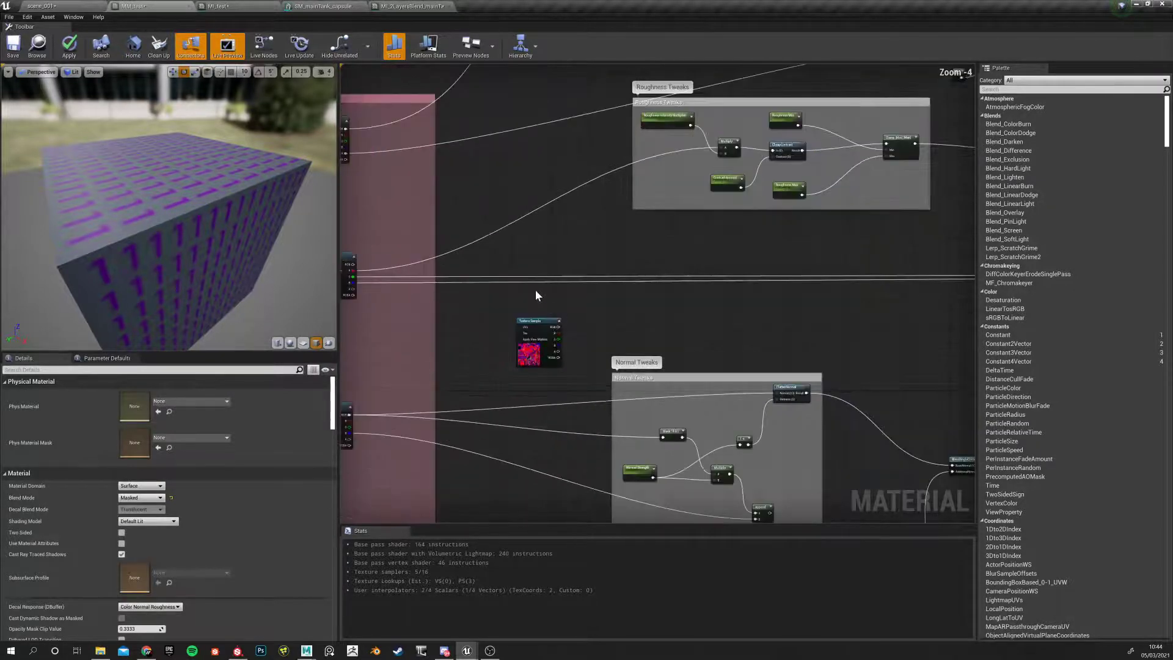
right_click(587, 300)
type("min")
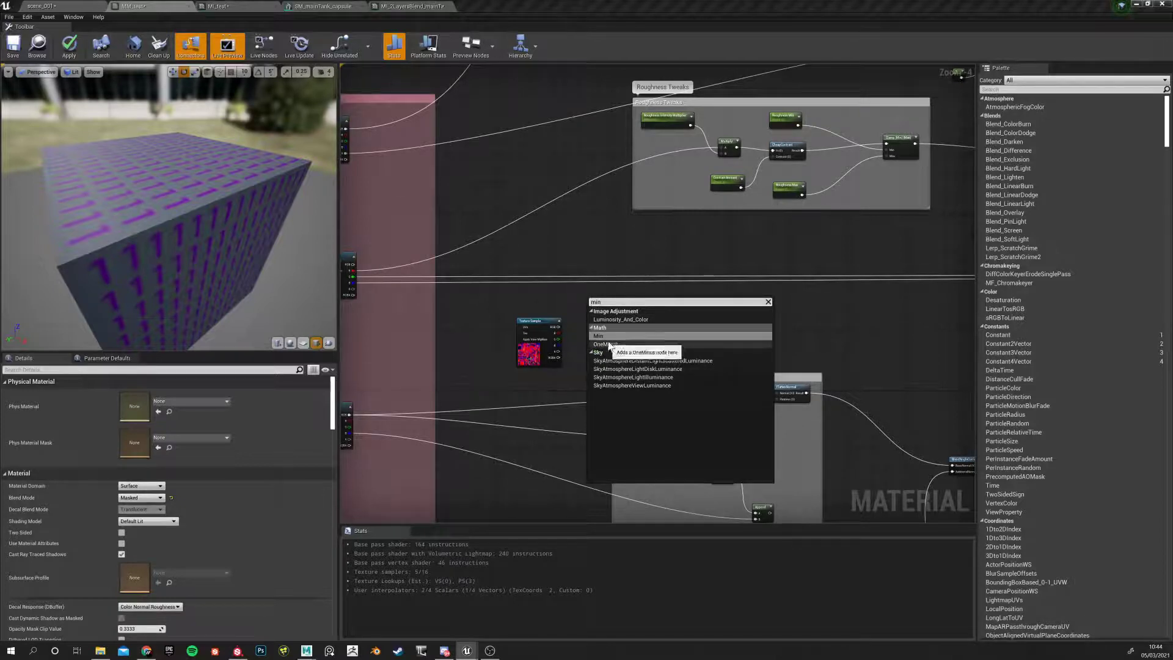
left_click(614, 340)
scroll(578, 306, "down", 2)
scroll(580, 311, "up", 4)
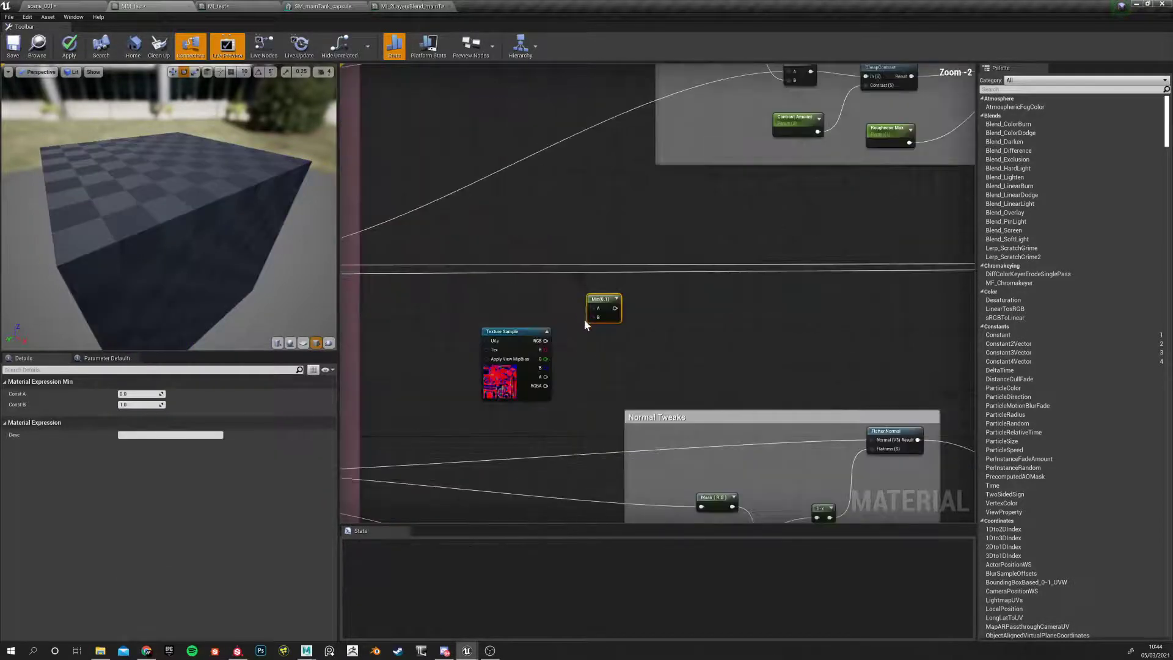
Connect the RMAO blue channel to Min input A and the Texture Sample's alpha channel to Min input B
right_click_drag(508, 303, 698, 304)
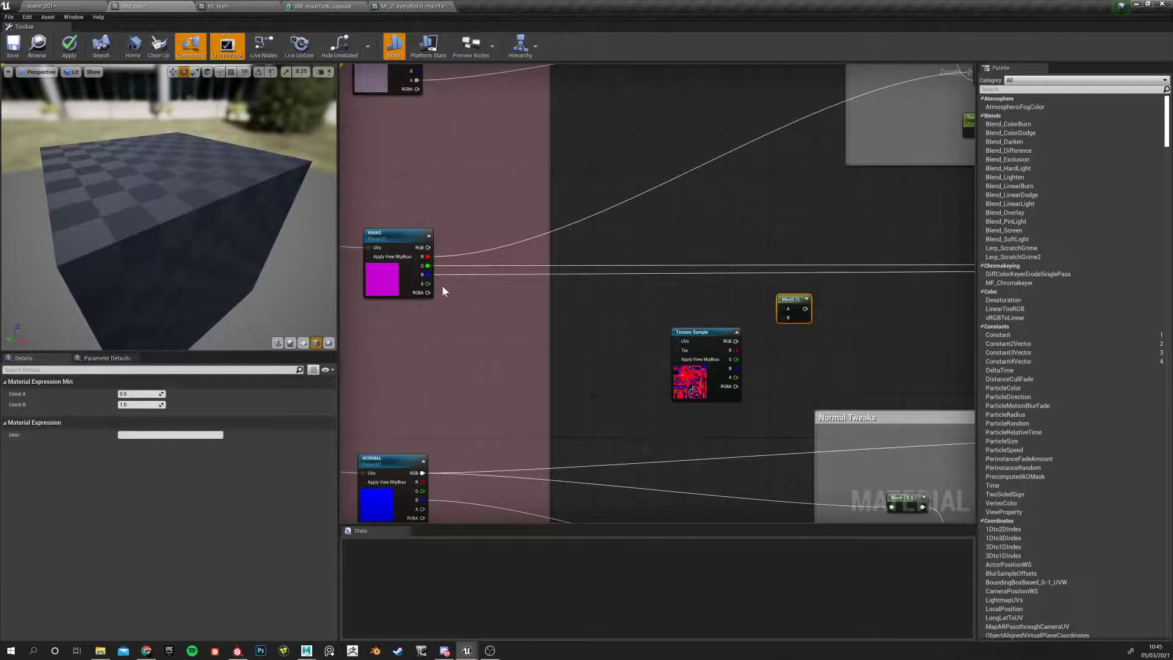
left_click(397, 274)
left_click(682, 382)
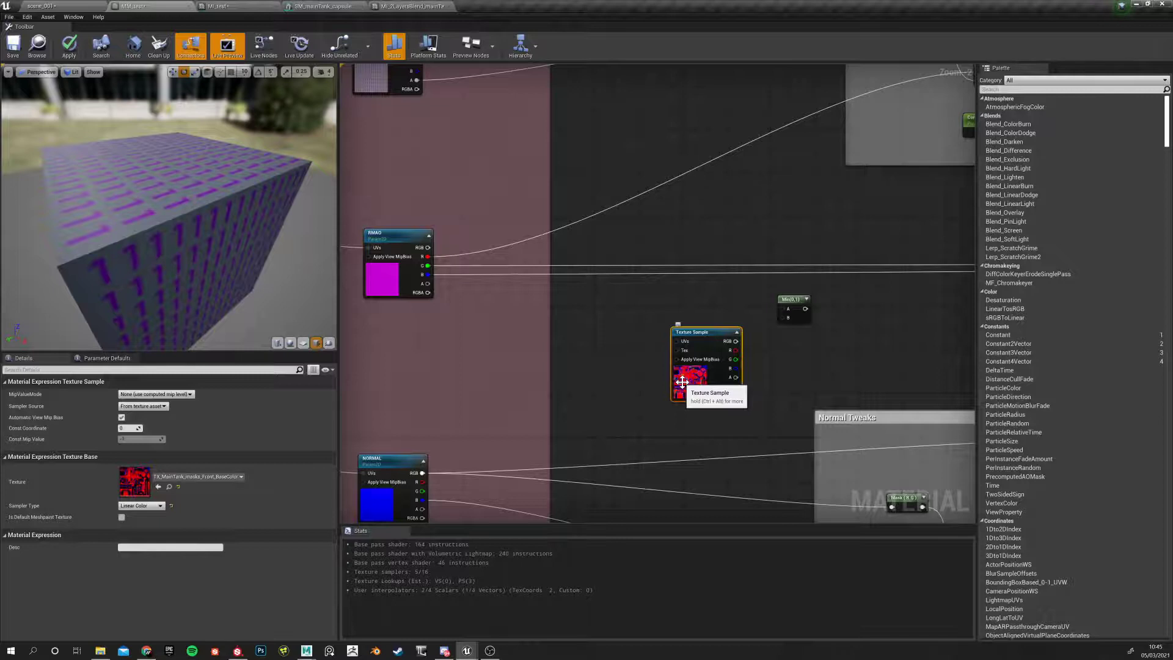
left_click_drag(683, 374, 649, 396)
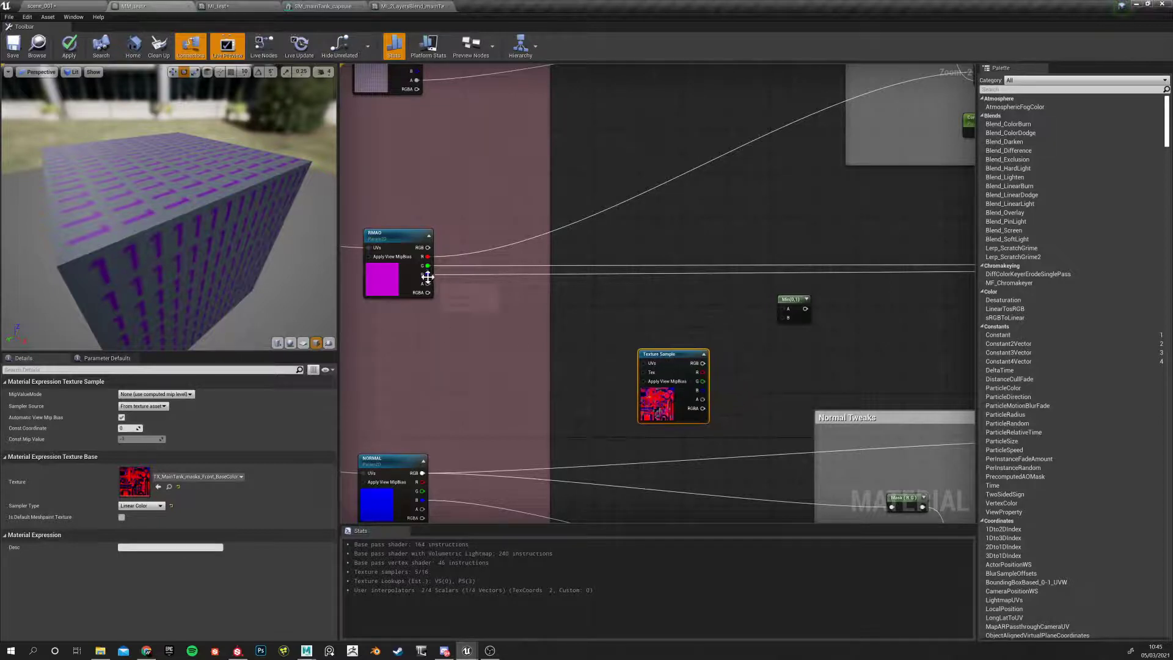
left_click_drag(429, 275, 786, 313)
left_click_drag(702, 400, 702, 400)
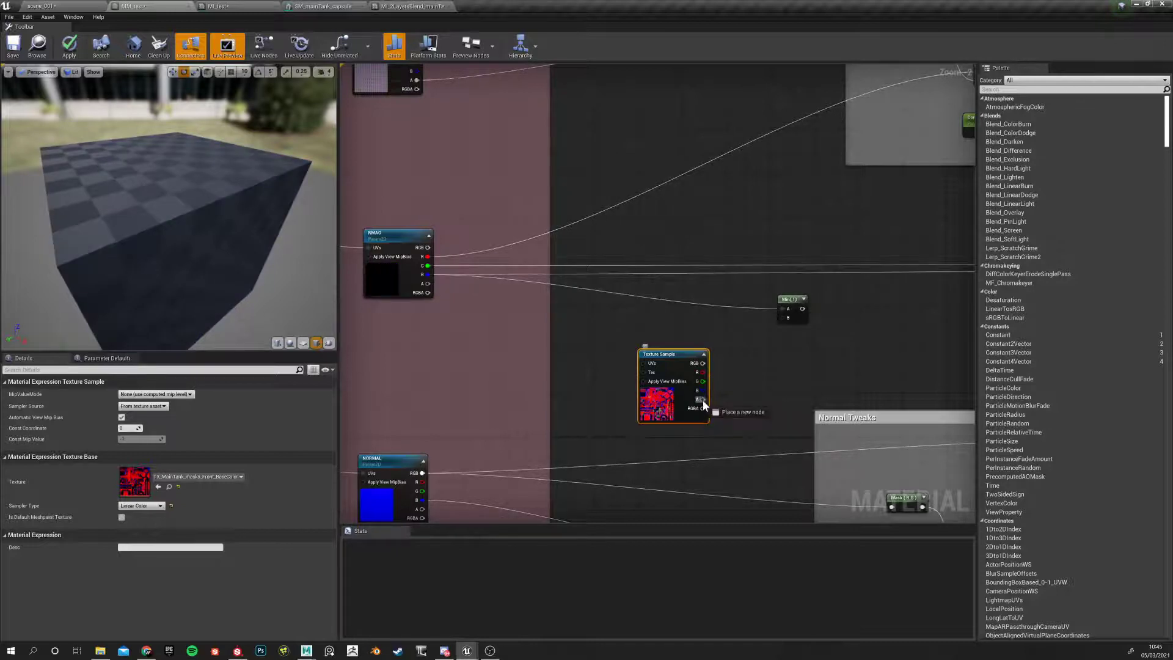
left_click_drag(781, 320, 784, 317)
Connect the Min output to the main material node's Ambient Occlusion input
right_click_drag(793, 328, 626, 366)
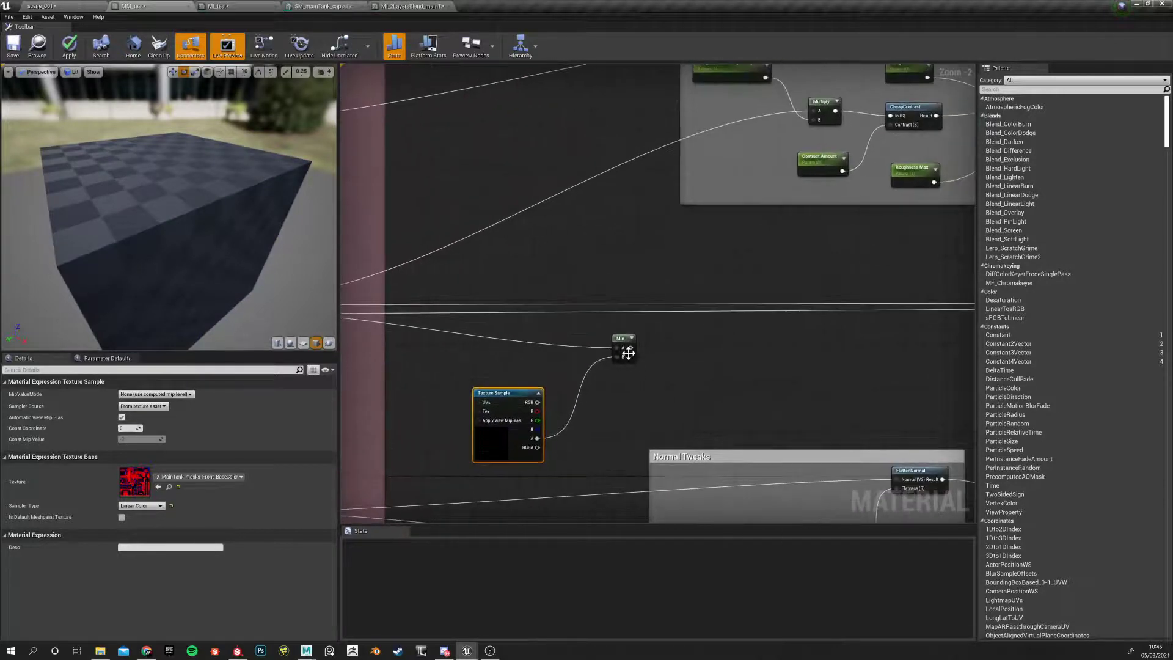
left_click_drag(632, 347, 744, 458)
scroll(581, 389, "down", 5)
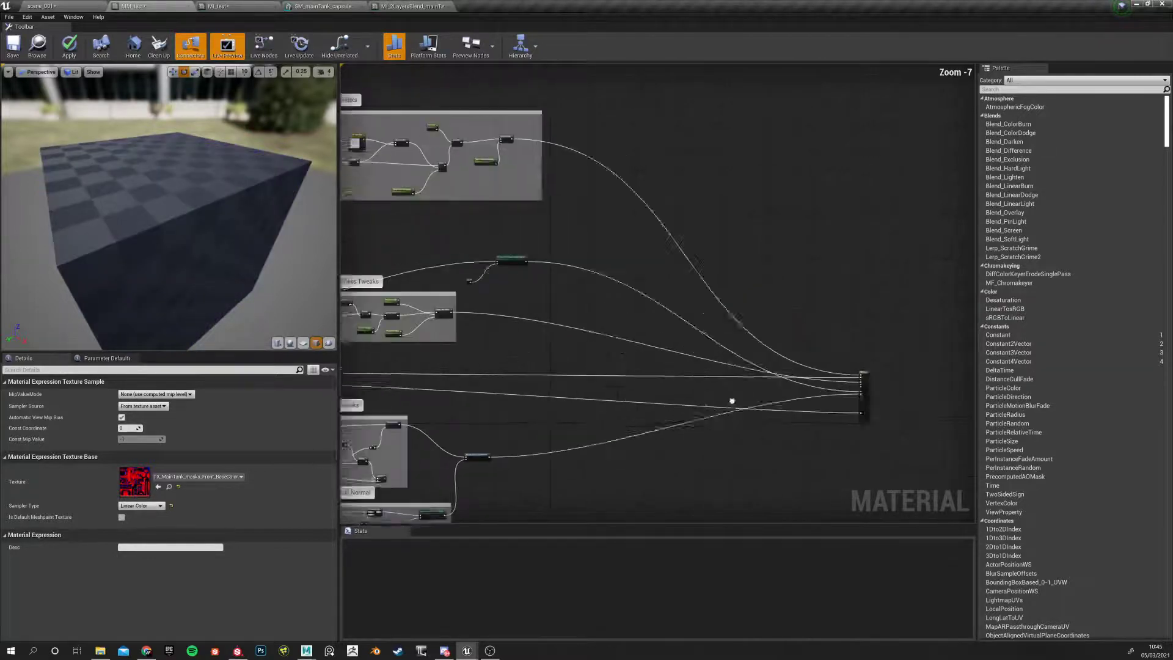
scroll(561, 393, "up", 6)
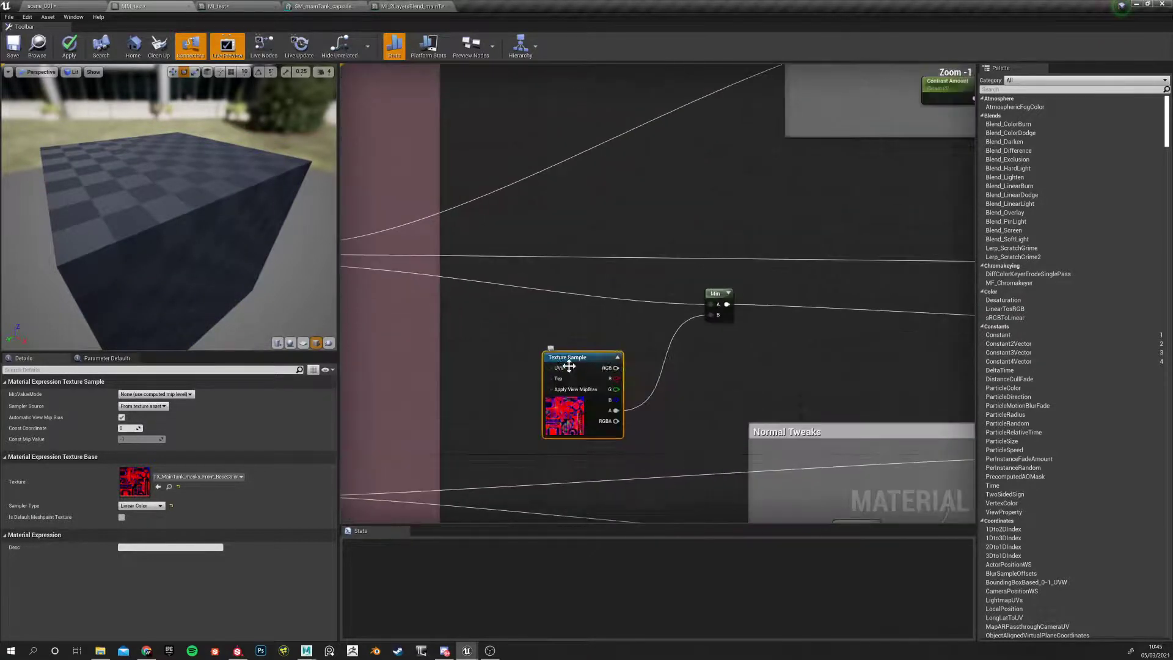
Spread the Texture Sample and Min nodes apart to make room for more nodes between them
left_click_drag(491, 350, 479, 344)
left_click_drag(716, 294, 913, 281)
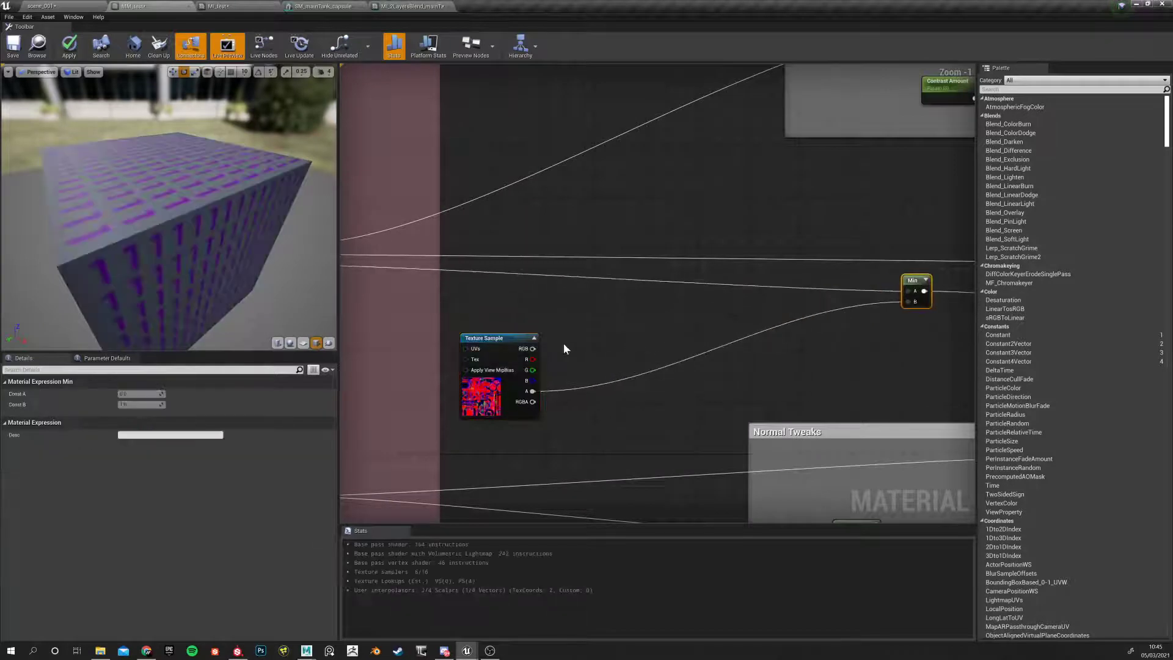
left_click_drag(496, 346, 541, 346)
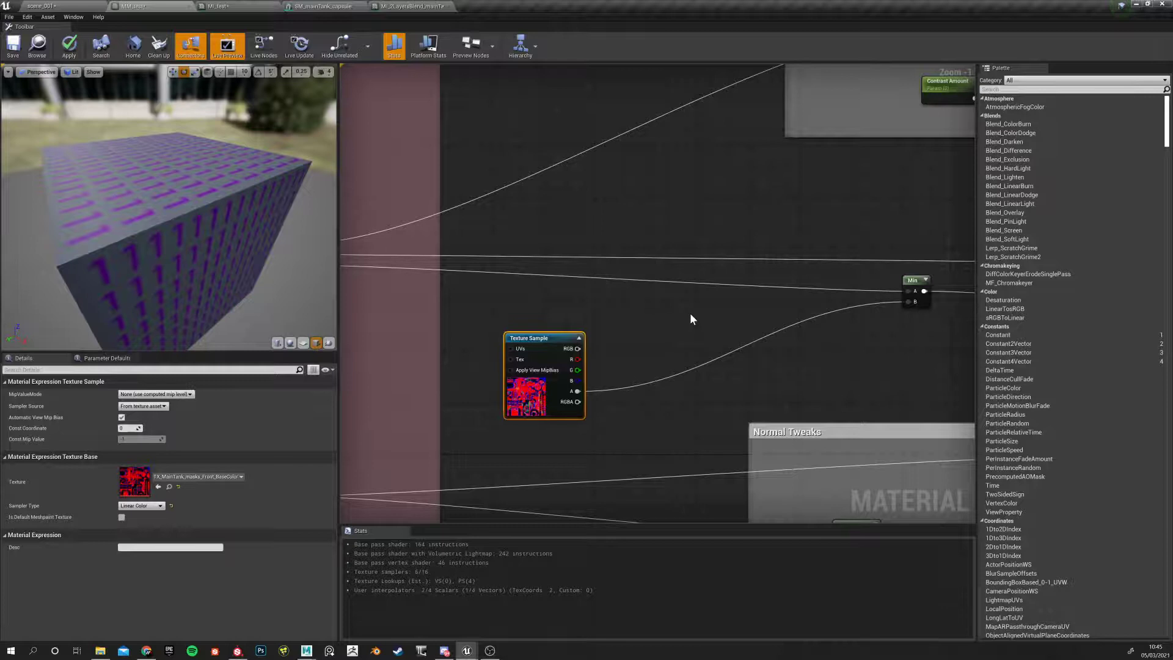
Add a Multiply node between the Texture Sample and Min, passing the texture's alpha through input A into Min input B
right_click_drag(695, 320, 645, 310)
left_click(649, 324)
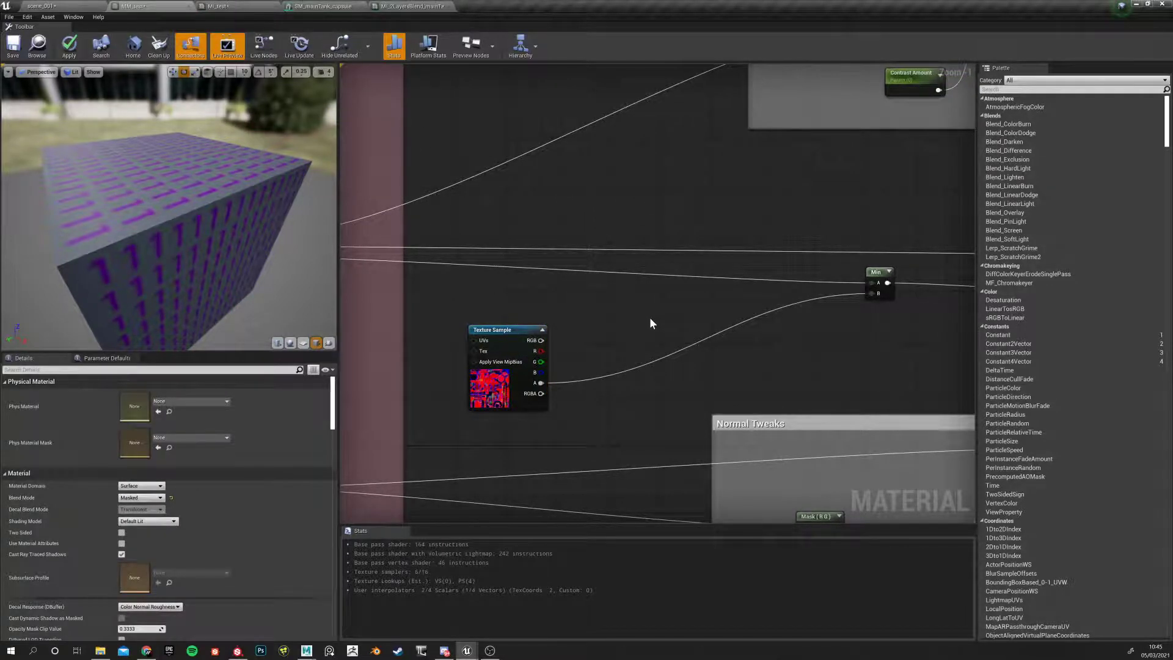
left_click(643, 316)
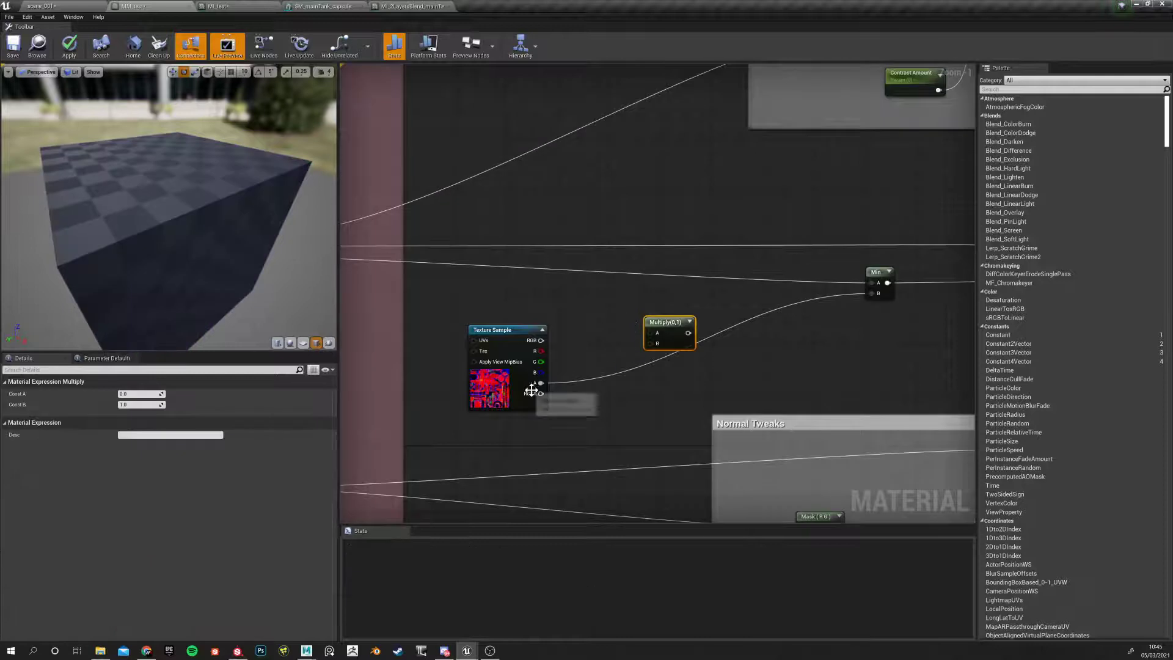
left_click_drag(541, 384, 872, 293)
left_click_drag(664, 328, 692, 315)
Add a scalar parameter with default value 1 and connect it to input B of the new Multiply node
left_click(605, 316)
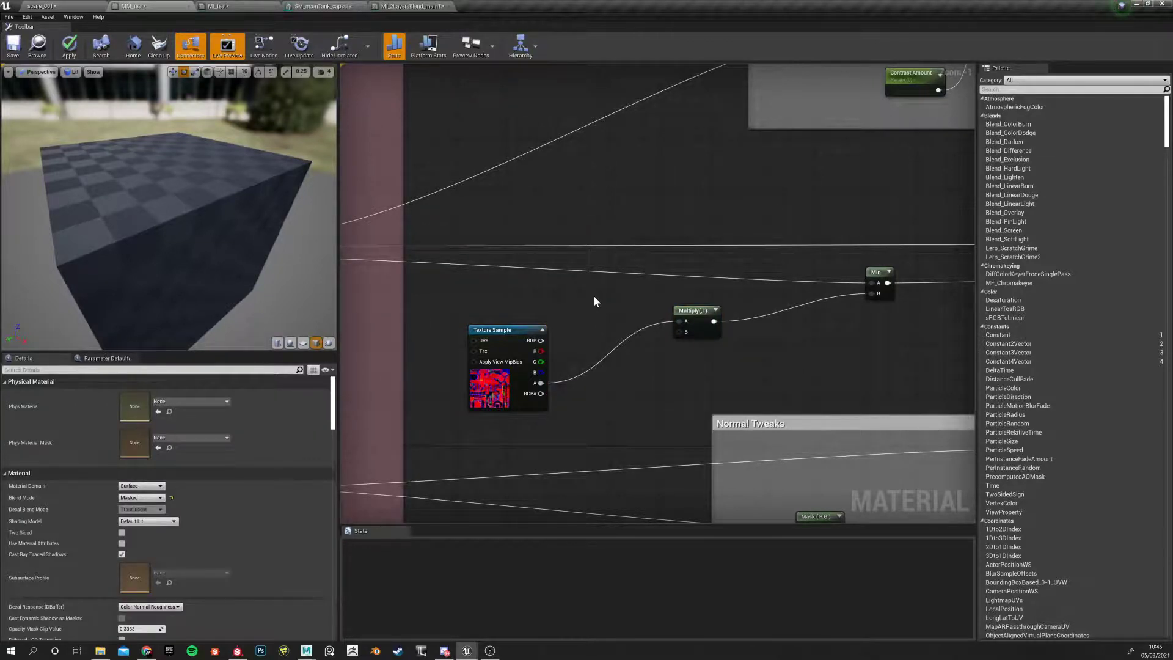
left_click(593, 295)
left_click(615, 317)
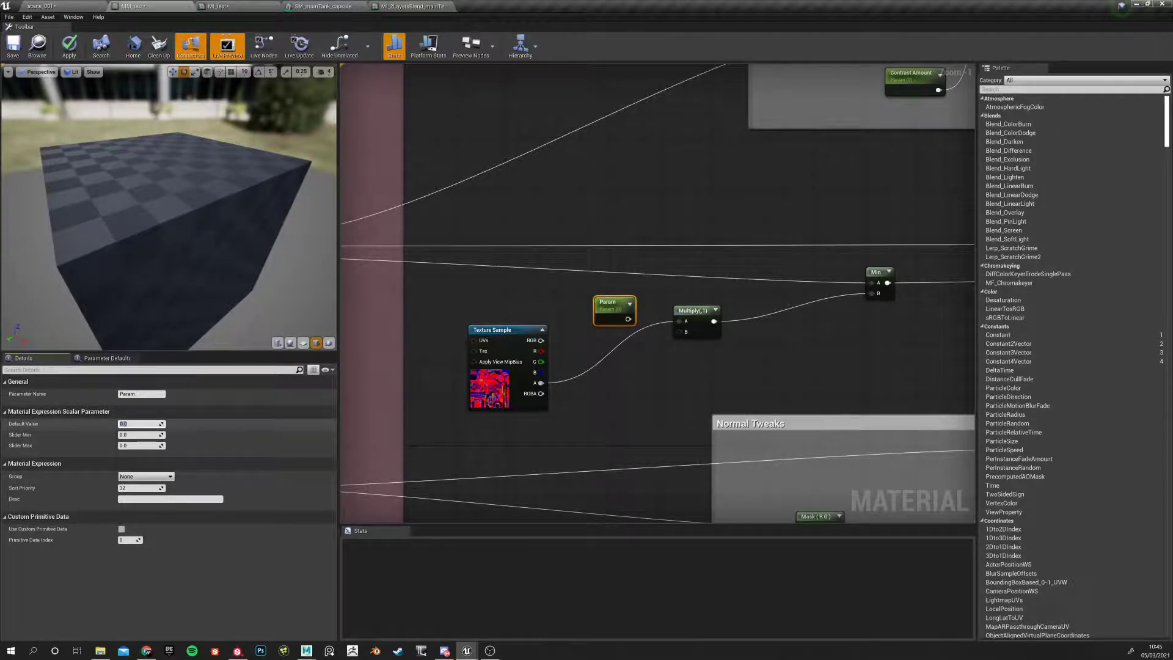
type("1")
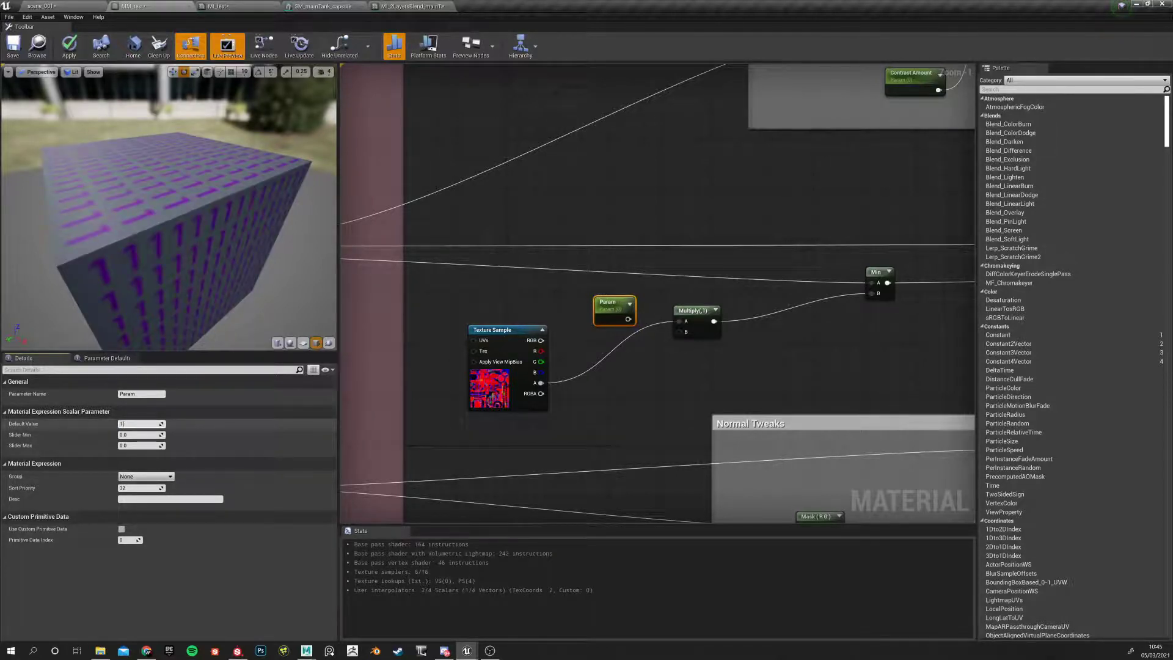
key("Return")
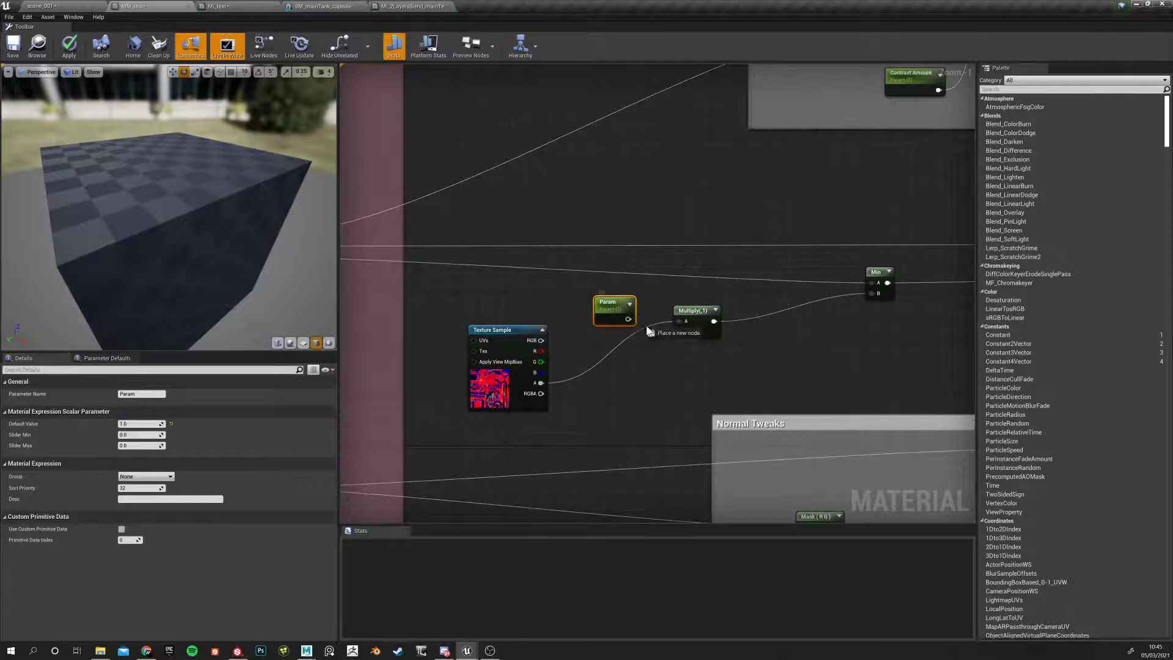
left_click_drag(679, 331, 679, 331)
left_click(662, 387)
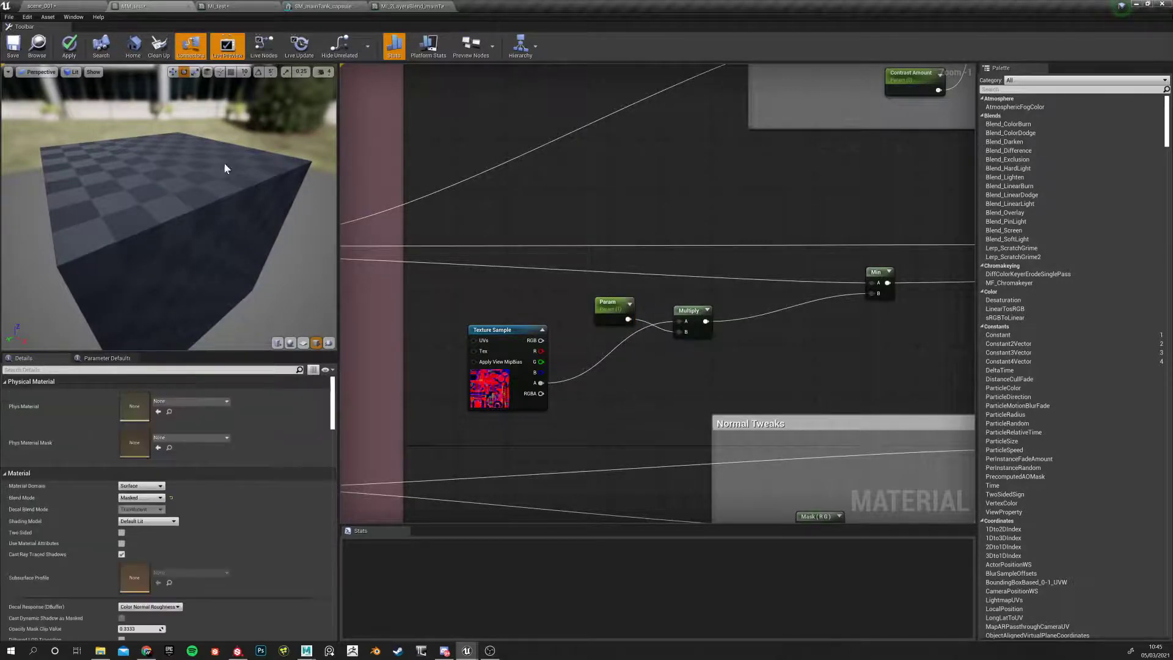
Apply the master material changes and inspect the mesh up close in the MI_test preview
left_click(69, 45)
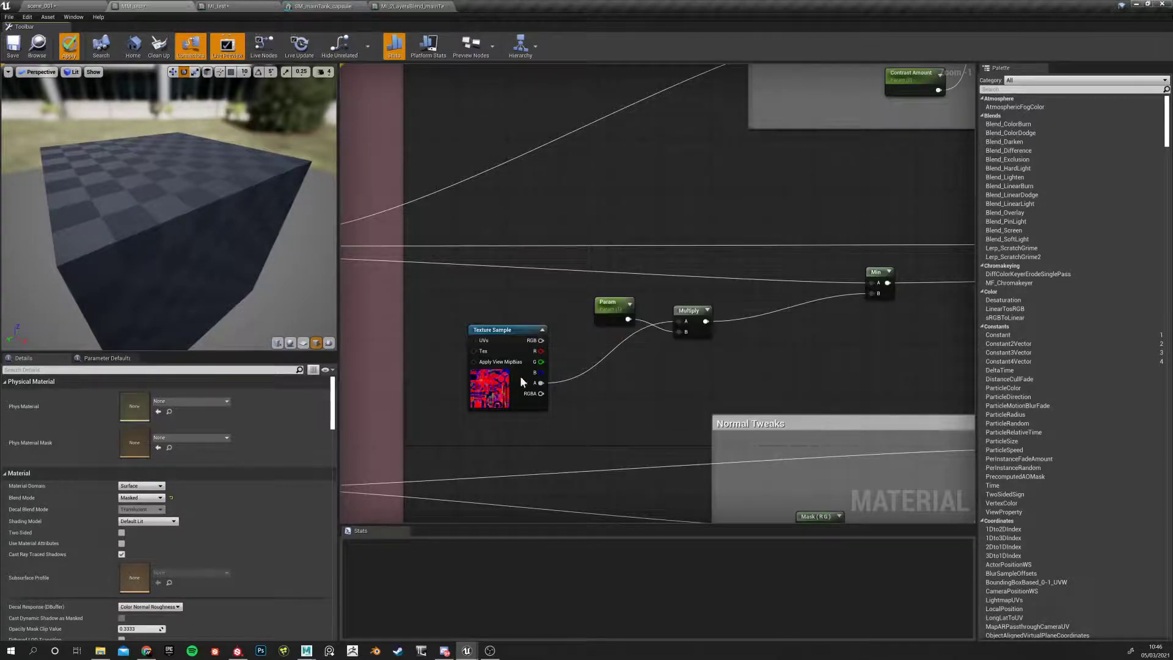
left_click(392, 7)
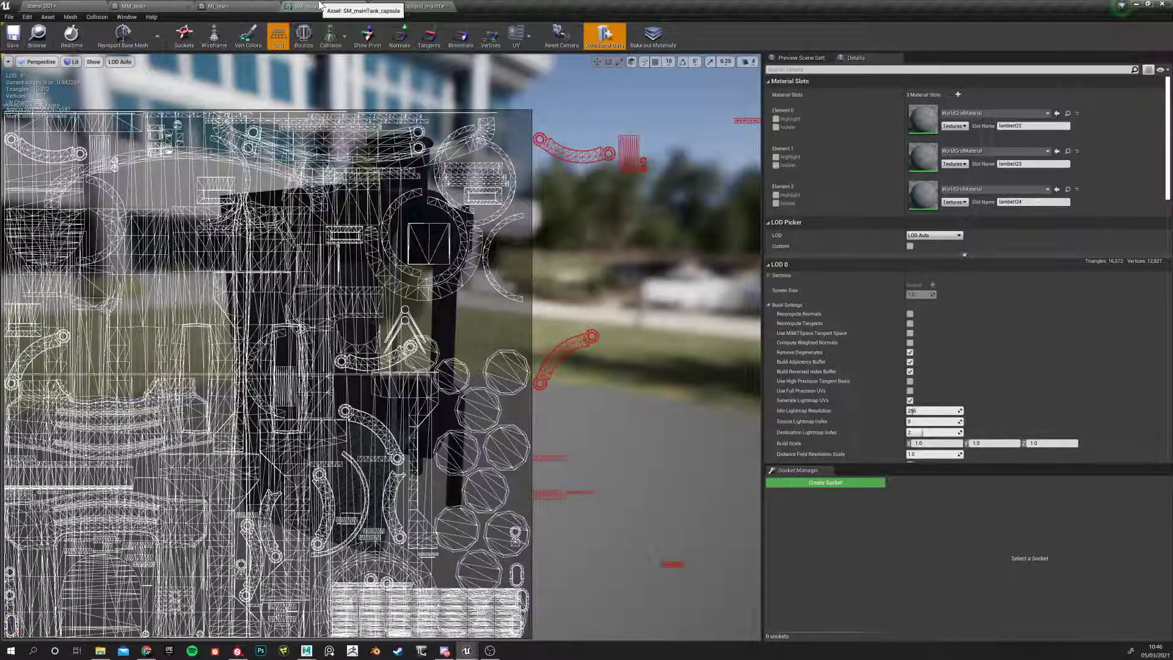
left_click(241, 6)
left_click_drag(165, 371, 231, 376)
scroll(209, 372, "up", 3)
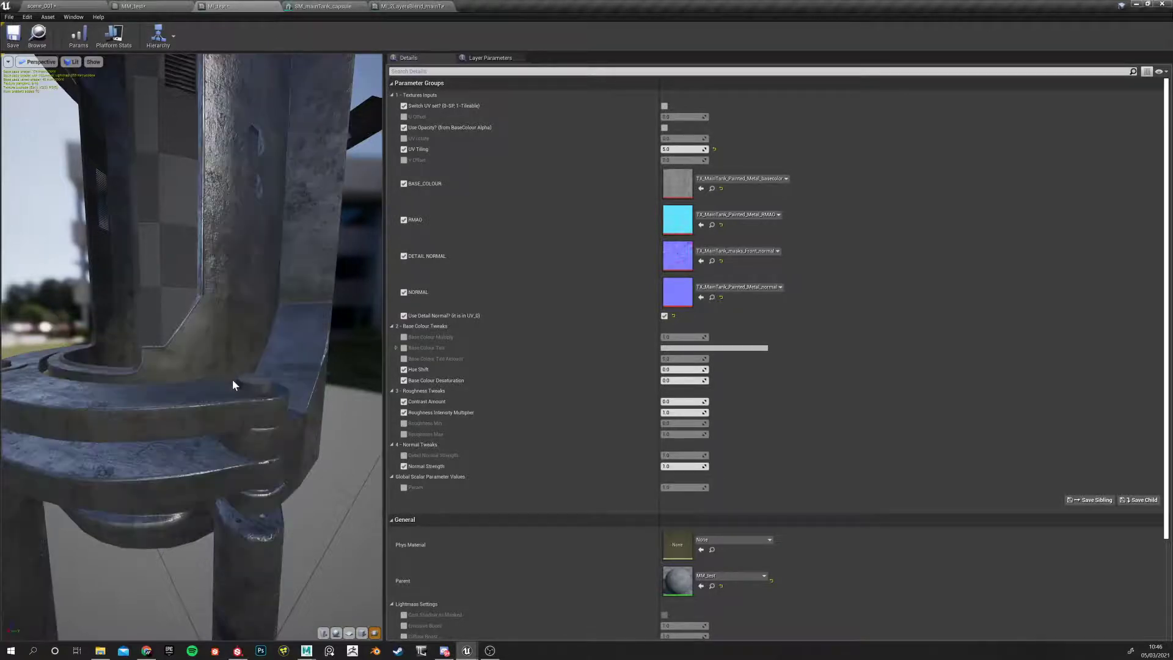
left_click_drag(181, 419, 62, 405)
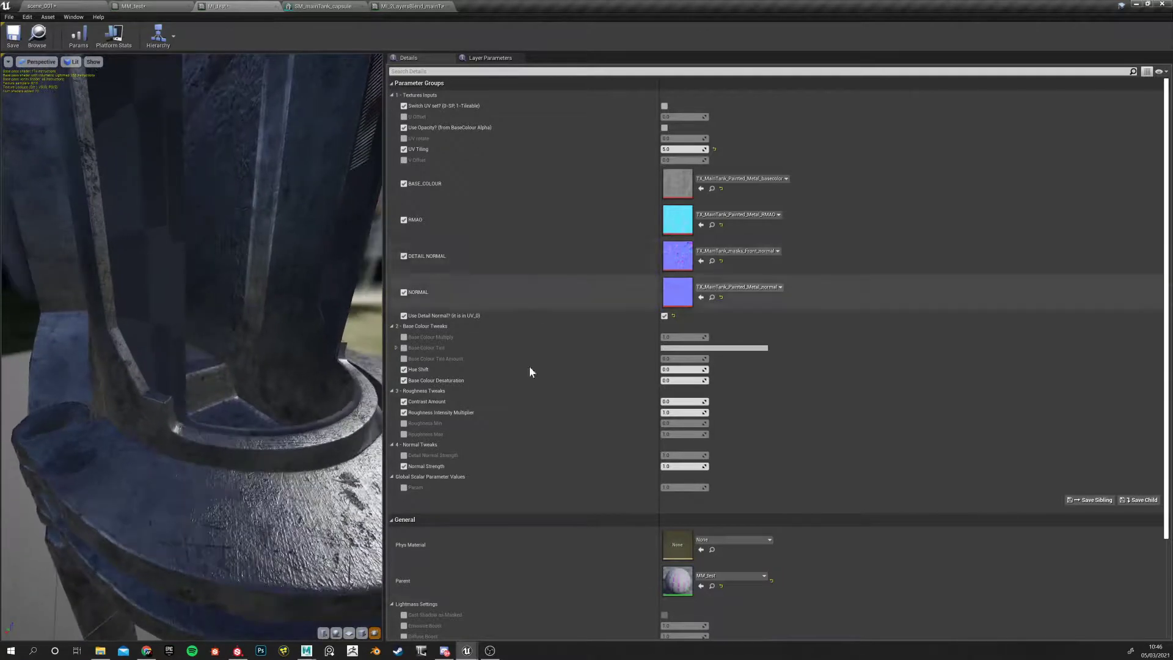
Enable the Param override in MI_test and raise its value above 100 to test the ambient occlusion strength
left_click(403, 488)
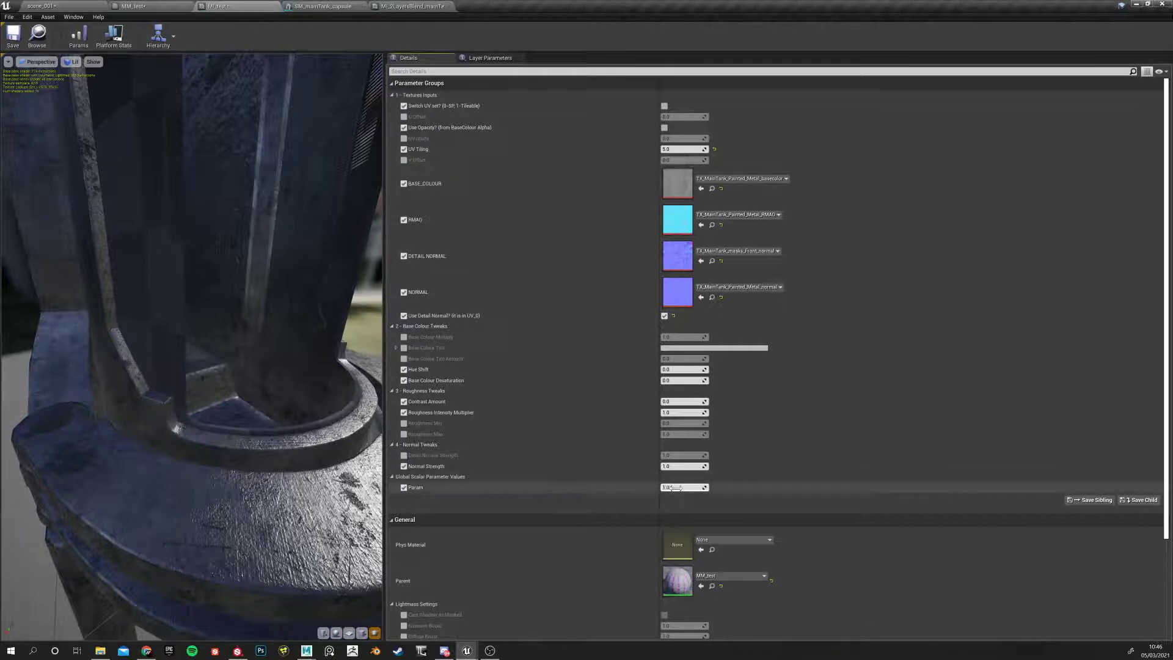
mouse_move(685, 487)
left_mouse_down()
mouse_move(709, 487)
mouse_move(672, 486)
left_mouse_up()
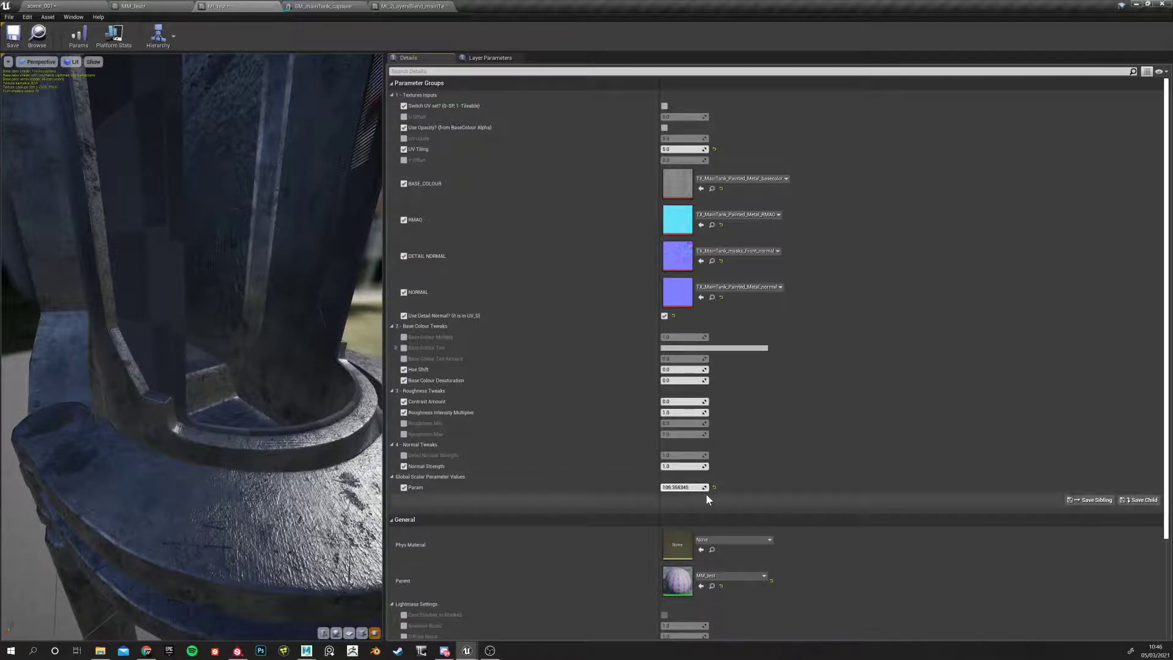
left_click_drag(97, 299, 141, 318)
Check the layered blend instance's Macro AO Intensity and mask parameters, then return to the master material graph
left_click(367, 6)
left_click(403, 6)
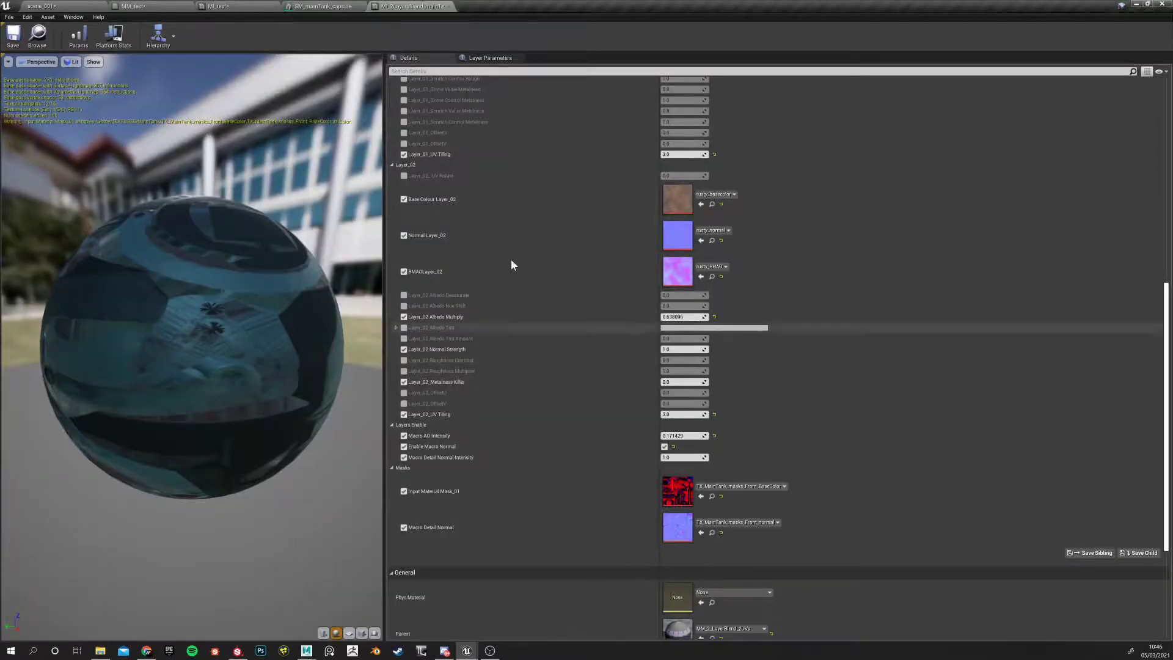
left_click(301, 6)
left_click(226, 7)
left_click(168, 6)
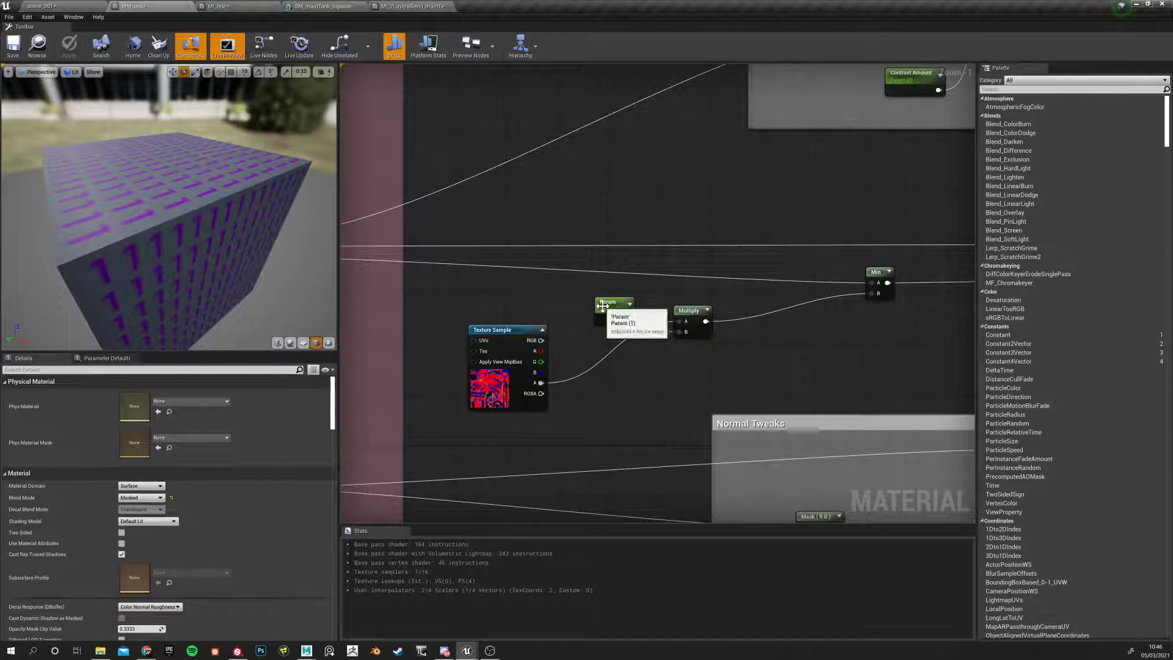
Move the Param node farther from the Multiply node and raise the Min node closer to the RMAO wires
left_click_drag(602, 307, 571, 308)
right_click_drag(644, 382, 607, 434)
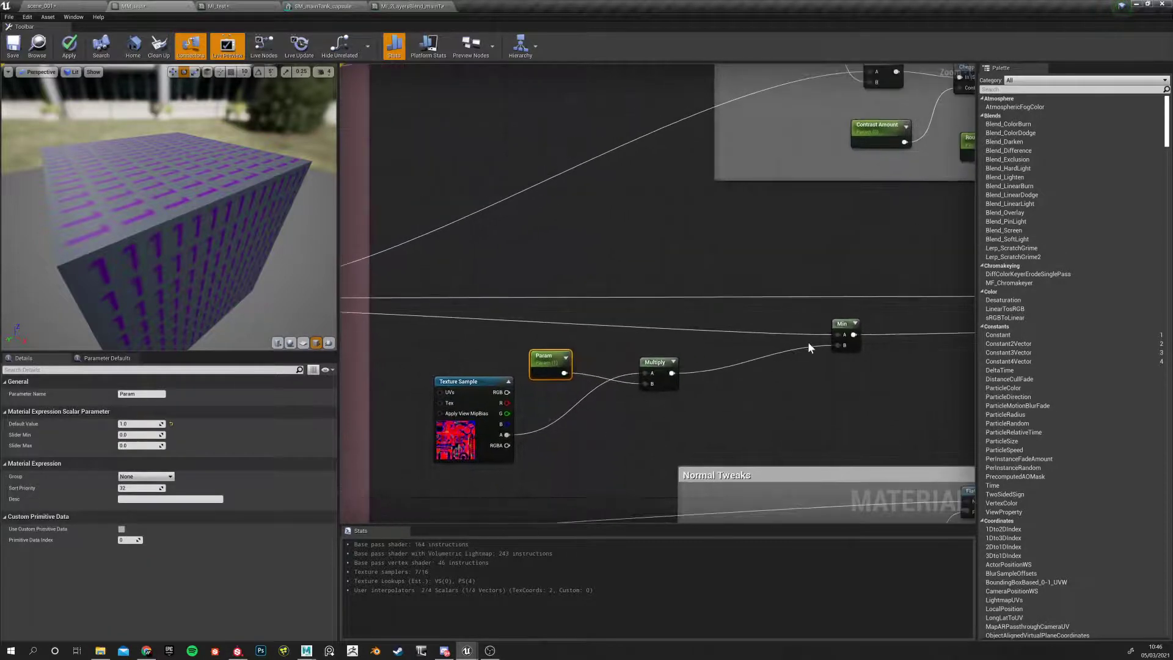
left_click(836, 324)
right_click_drag(660, 298, 848, 298)
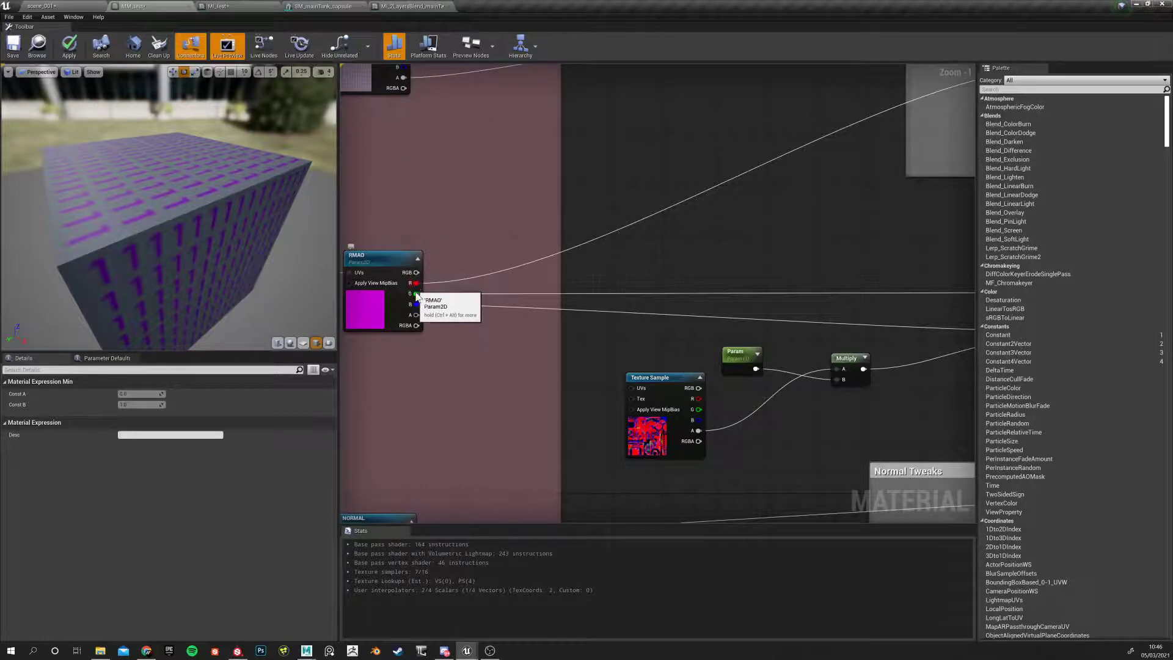
right_click_drag(661, 352, 744, 307)
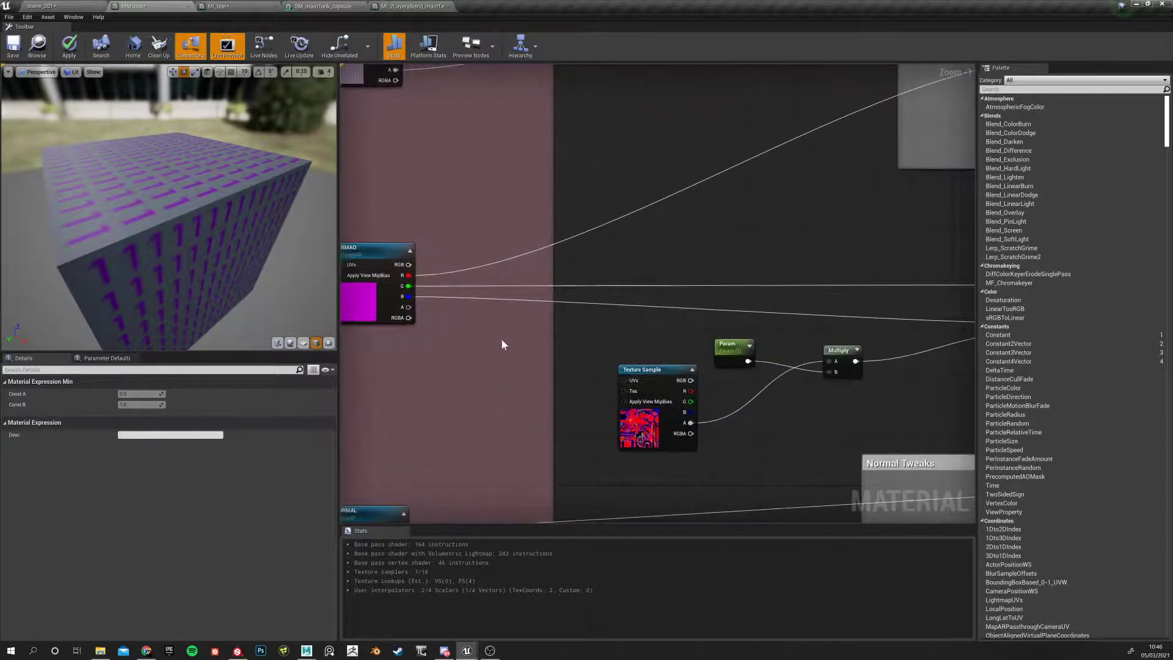
right_click_drag(676, 346, 502, 359)
right_click_drag(680, 339, 674, 318)
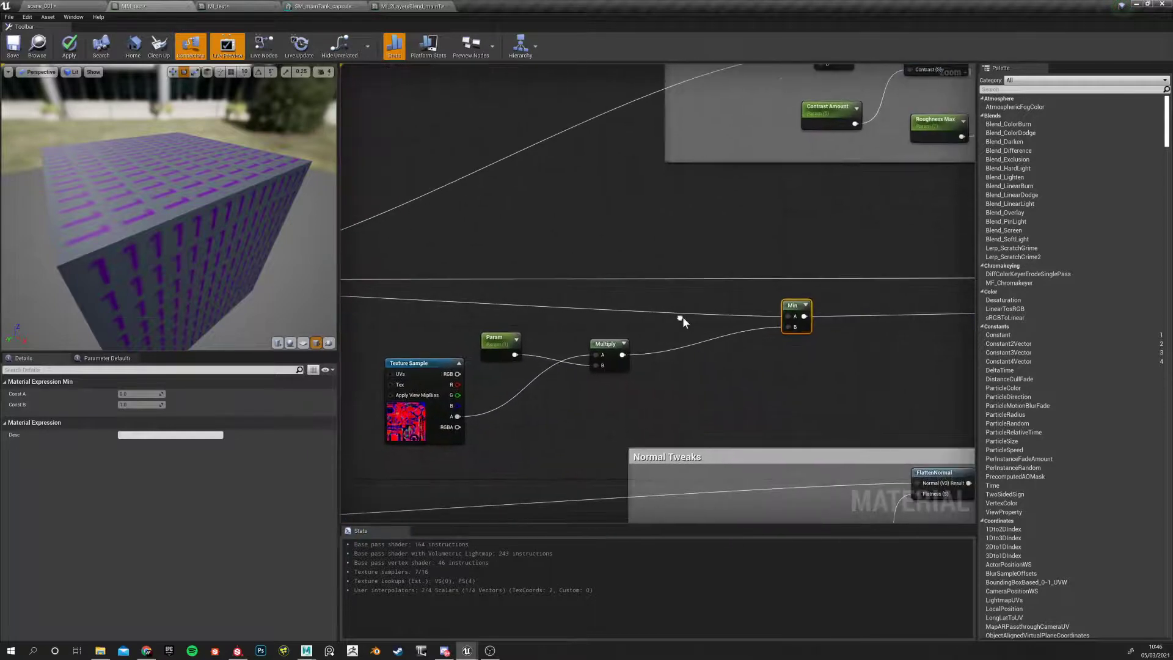
left_click_drag(794, 305, 800, 292)
left_click(781, 339)
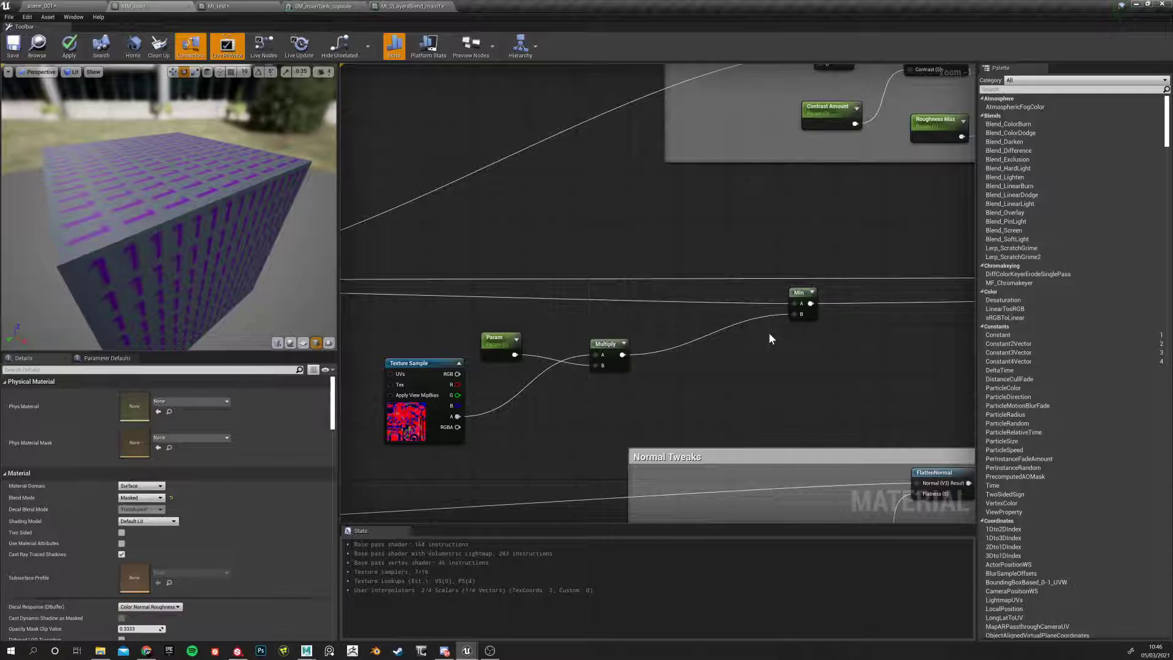
Search the material nodes for "blend" and examine the available Blend functions
right_click_drag(769, 334, 755, 339)
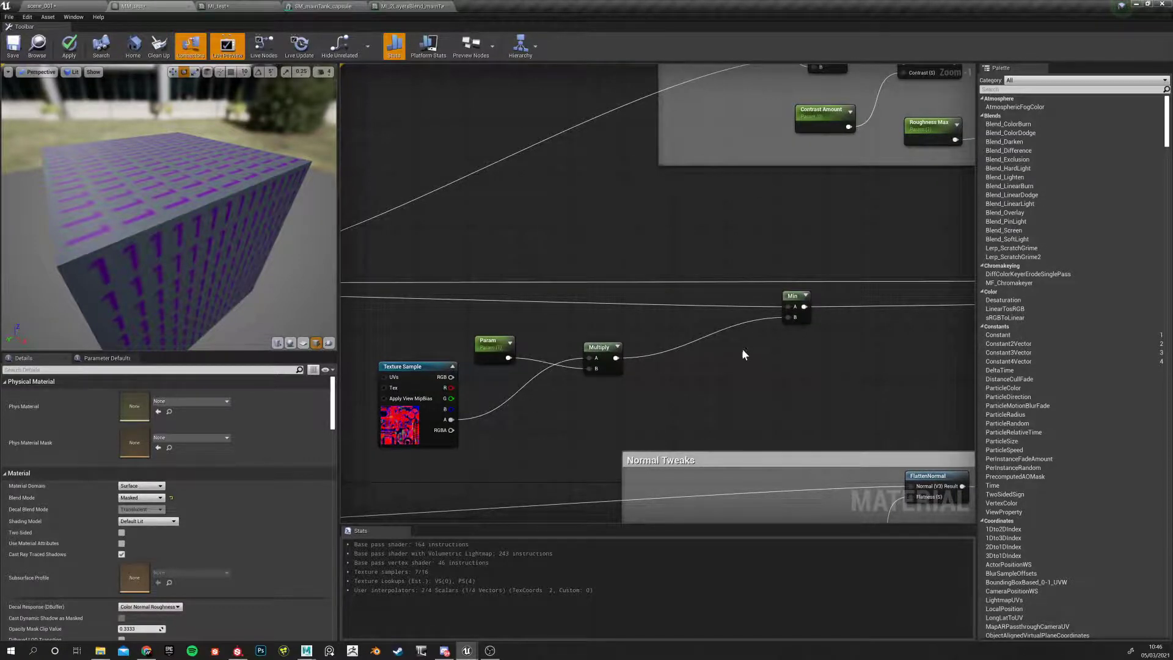
right_click(742, 349)
type("blend")
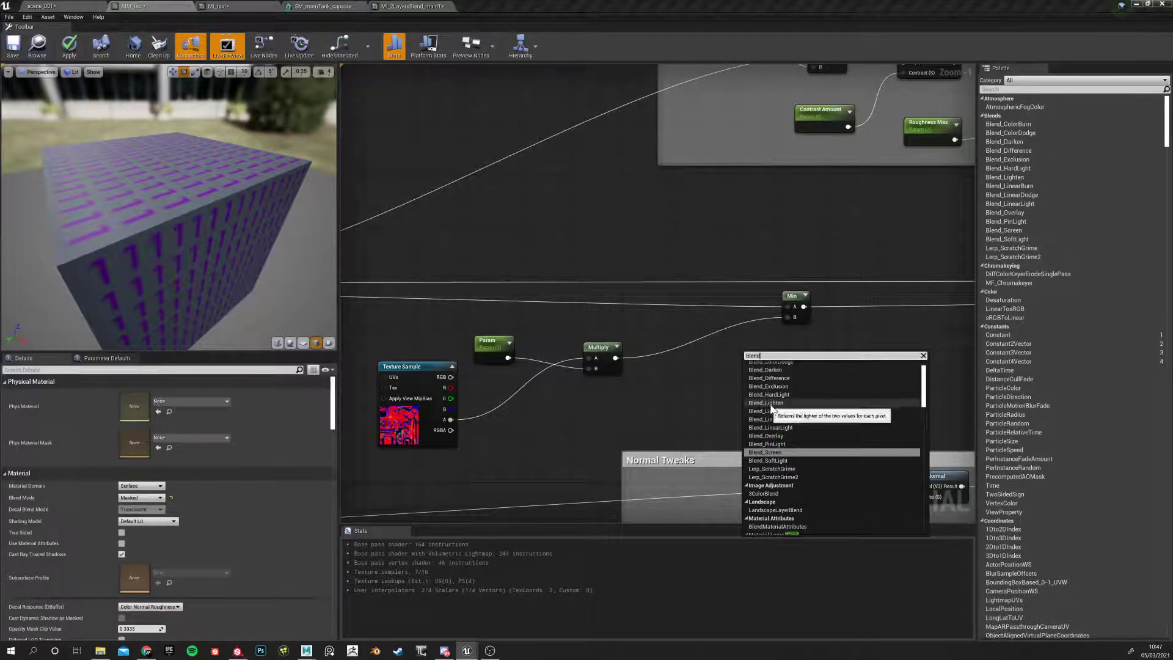
scroll(769, 397, "up", 2)
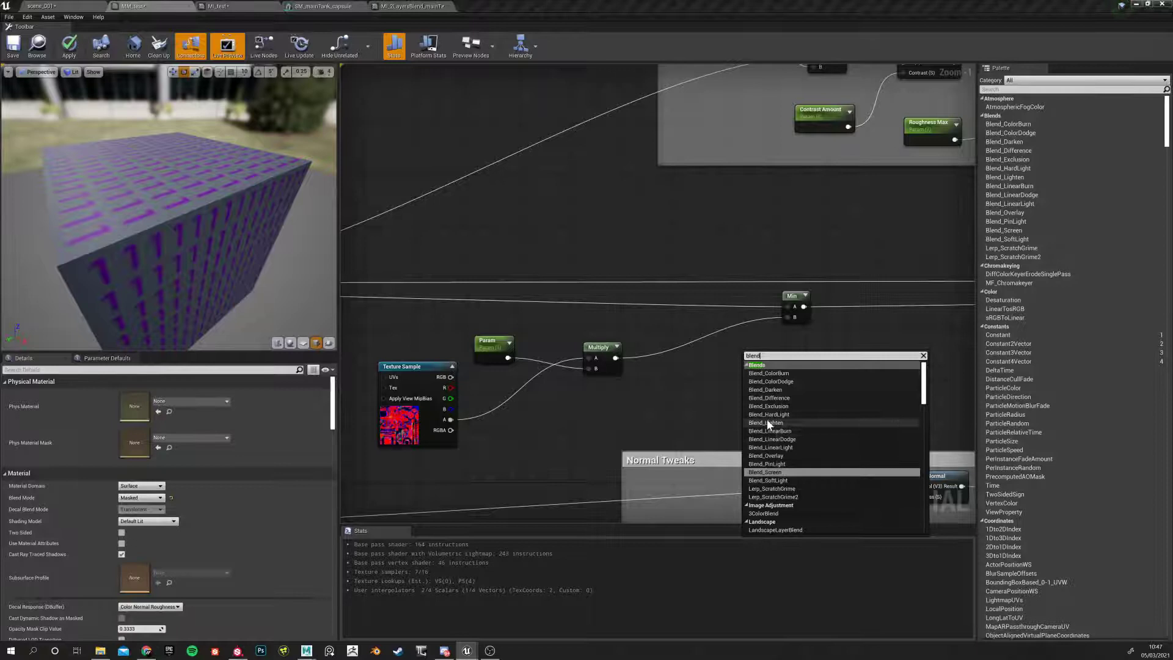
scroll(769, 394, "down", 3)
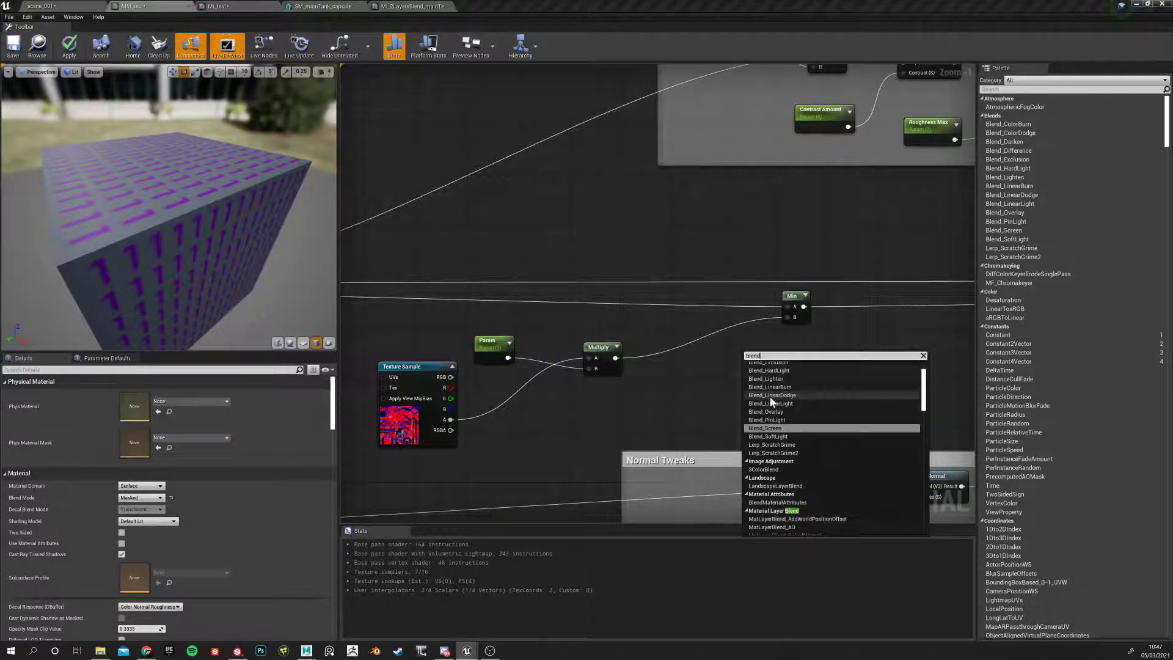
scroll(776, 423, "up", 1)
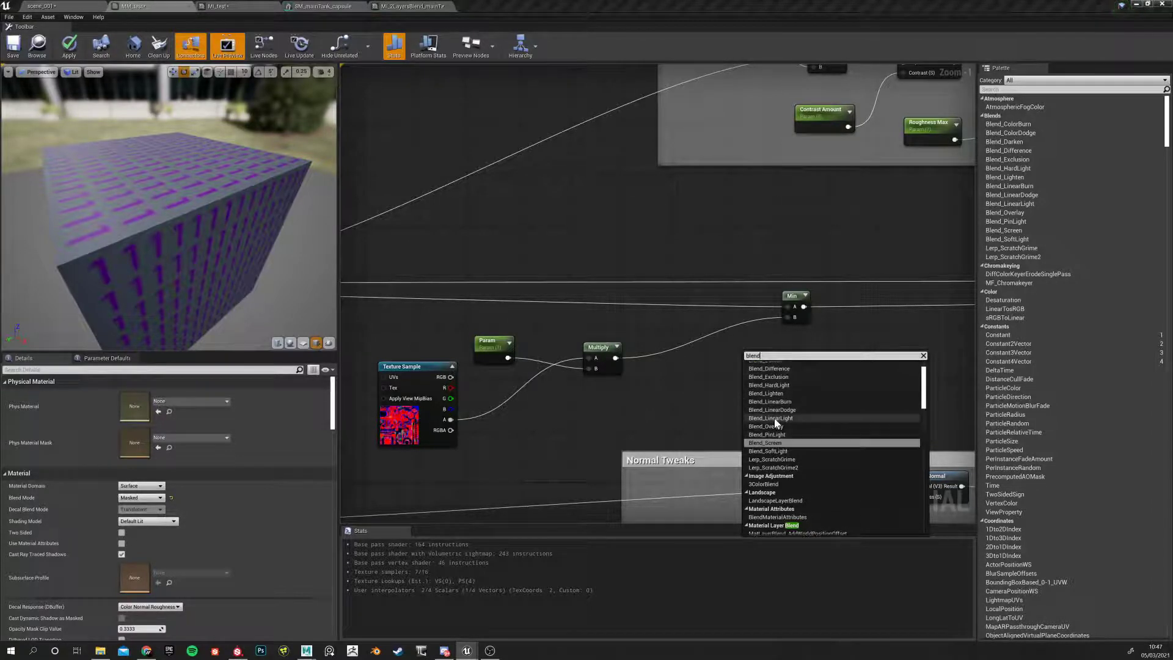
scroll(774, 420, "up", 1)
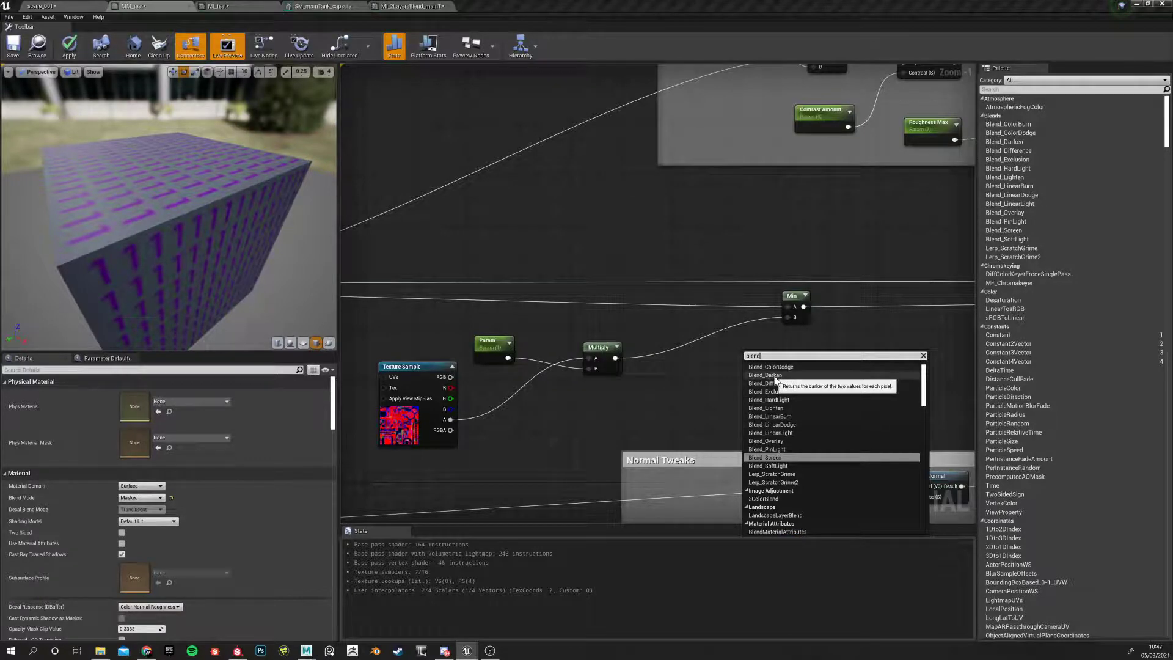
scroll(775, 379, "up", 1)
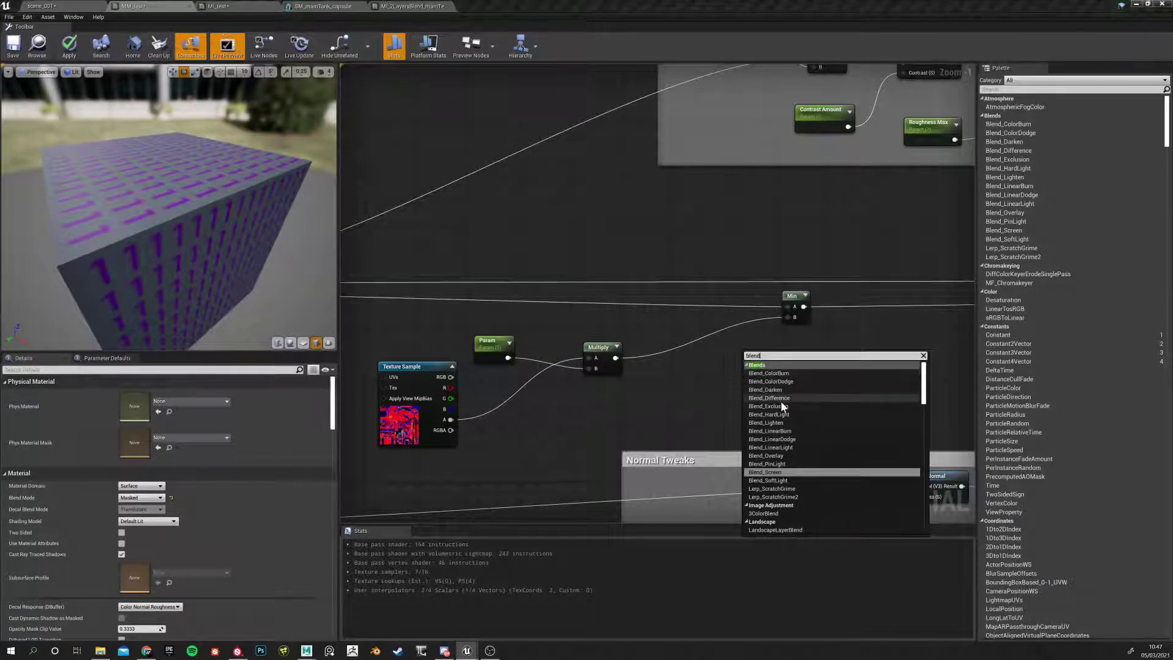
left_click(715, 344)
Add a second Multiply node combining the first Multiply's result with the blue channel of the RMAO texture
key("m")
left_click(743, 358)
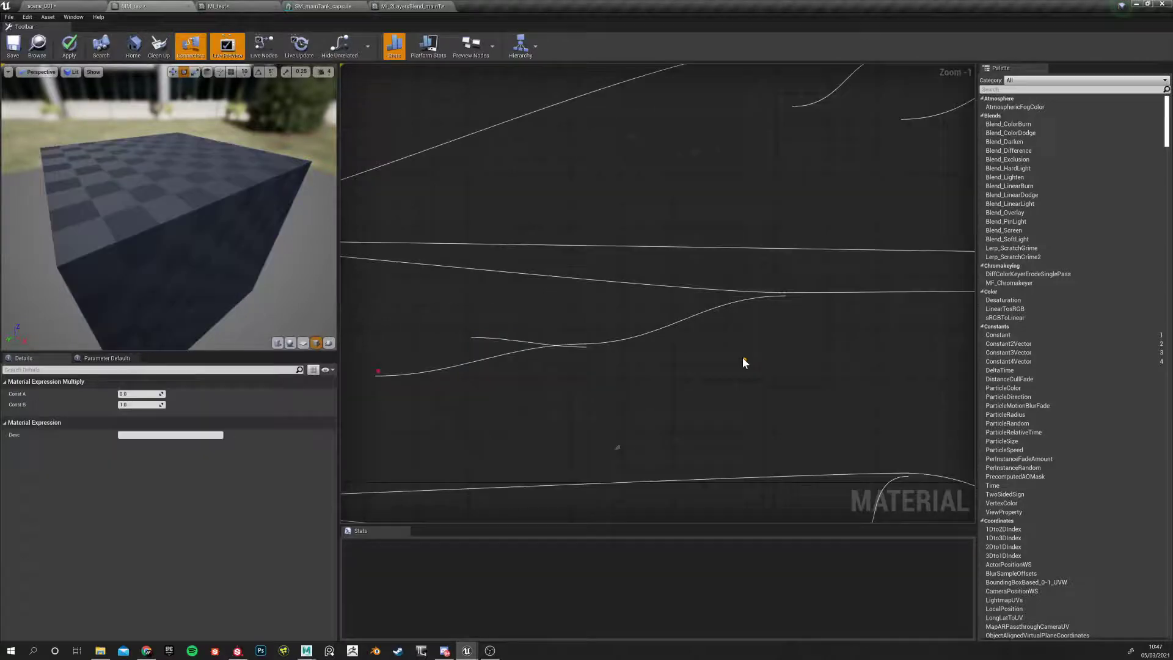
left_click_drag(616, 357, 757, 386)
right_click_drag(643, 310, 482, 348)
left_click_drag(353, 331, 930, 413)
Connect the new Multiply's output to the Ambient Occlusion input of the main material node
right_click_drag(930, 413, 603, 433)
left_click_drag(621, 431, 840, 401)
left_click_drag(826, 439, 842, 394)
scroll(736, 430, "down", 4)
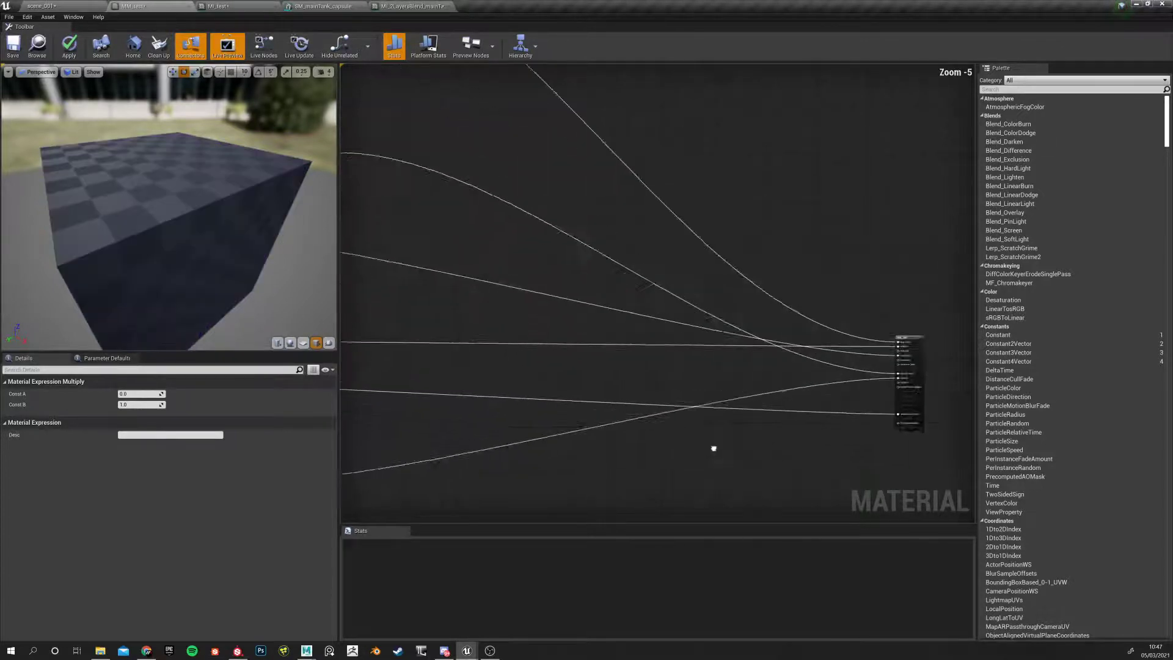
scroll(500, 369, "up", 5)
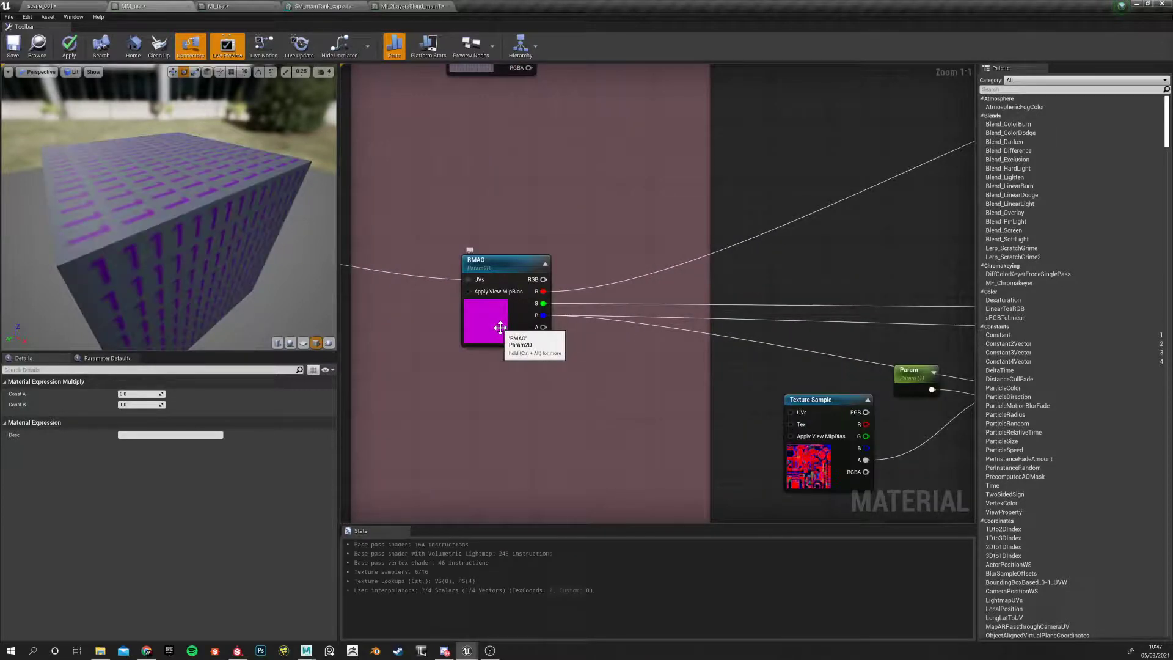
right_click_drag(610, 388, 382, 354)
right_click_drag(761, 395, 720, 396)
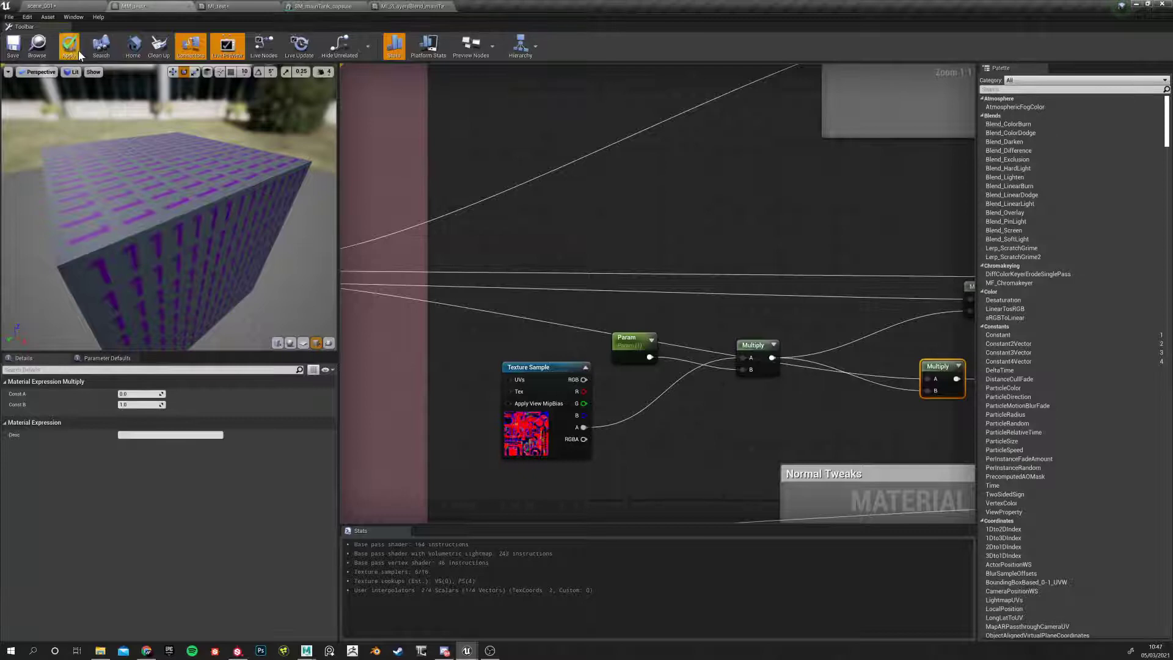
Apply the master material changes and inspect the multiplied ambient occlusion in the MI_test preview
left_click(248, 5)
mouse_move(221, 319)
left_mouse_down()
mouse_move(160, 318)
mouse_move(221, 318)
left_mouse_up()
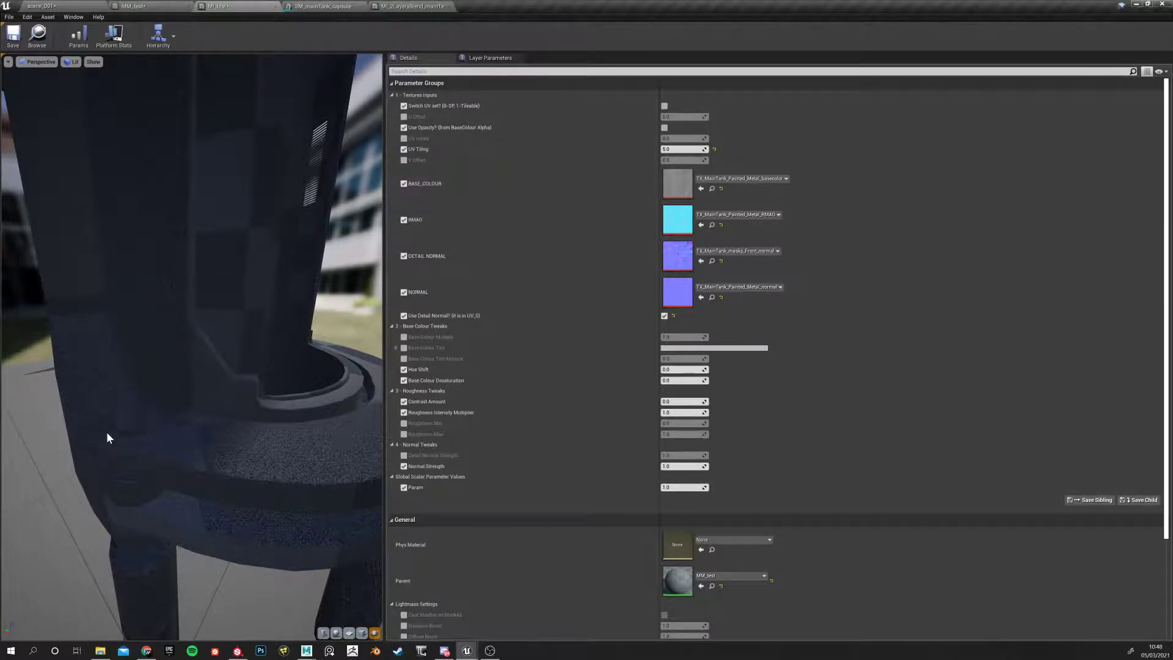
left_click_drag(105, 434, 189, 435)
Connect the TexCoord[0] node in the UV tweaks group to the UVs input of the mask Texture Sample
left_click(136, 7)
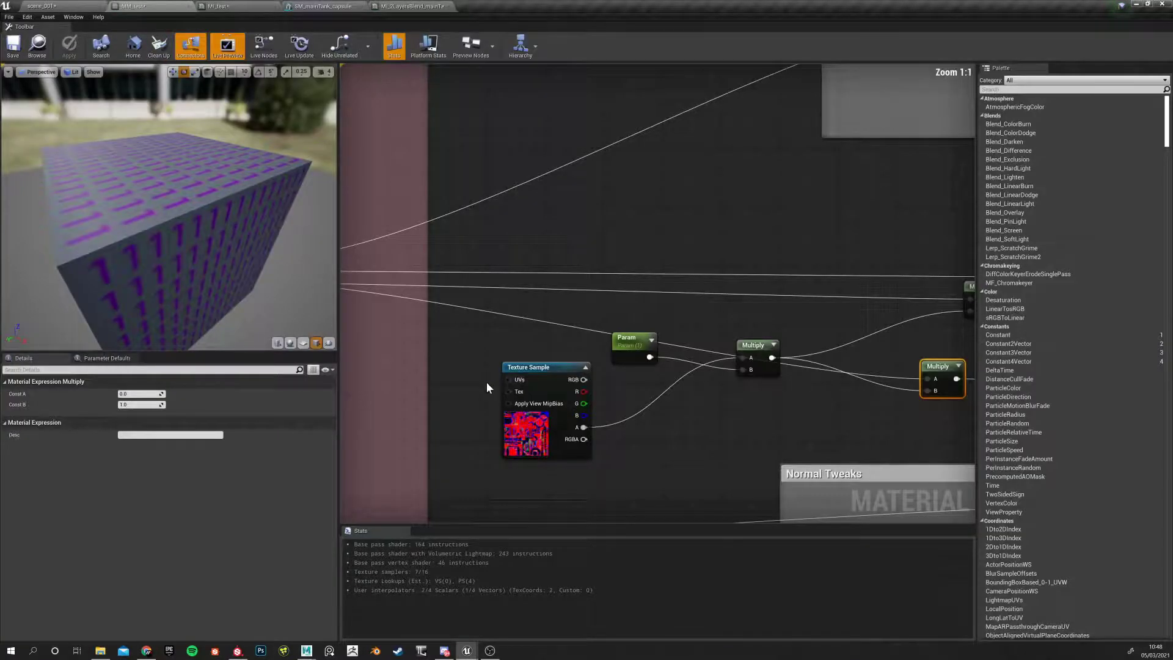
scroll(486, 382, "down", 7)
right_click_drag(504, 397, 606, 364)
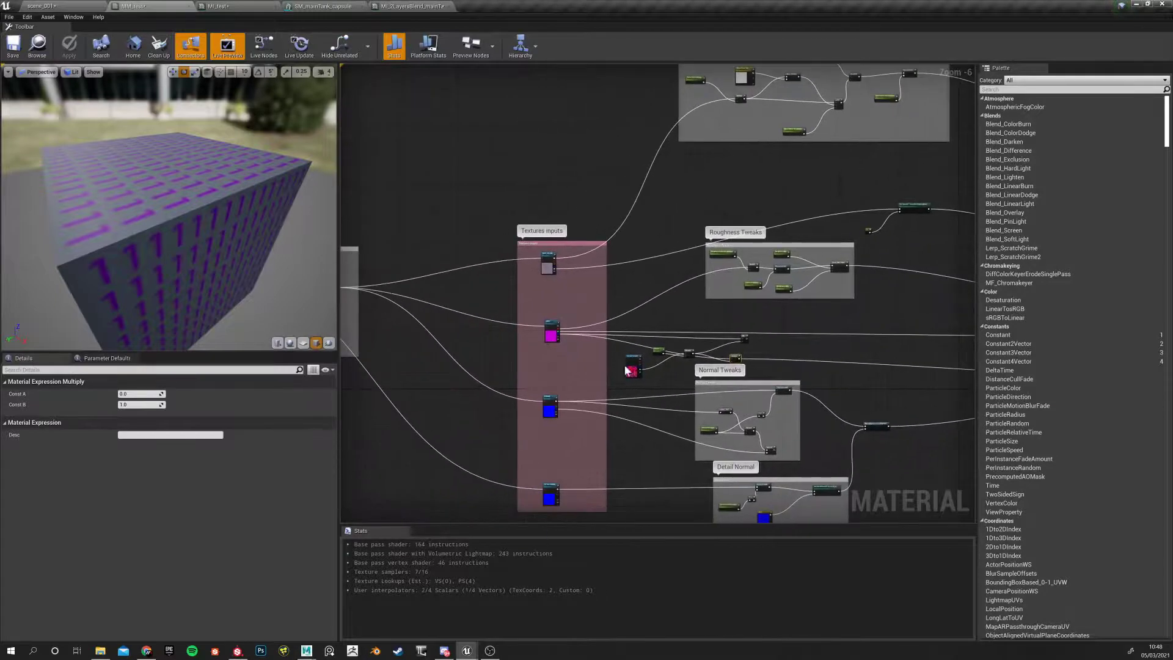
scroll(638, 364, "up", 3)
right_click_drag(506, 358, 752, 386)
right_click_drag(493, 365, 897, 441)
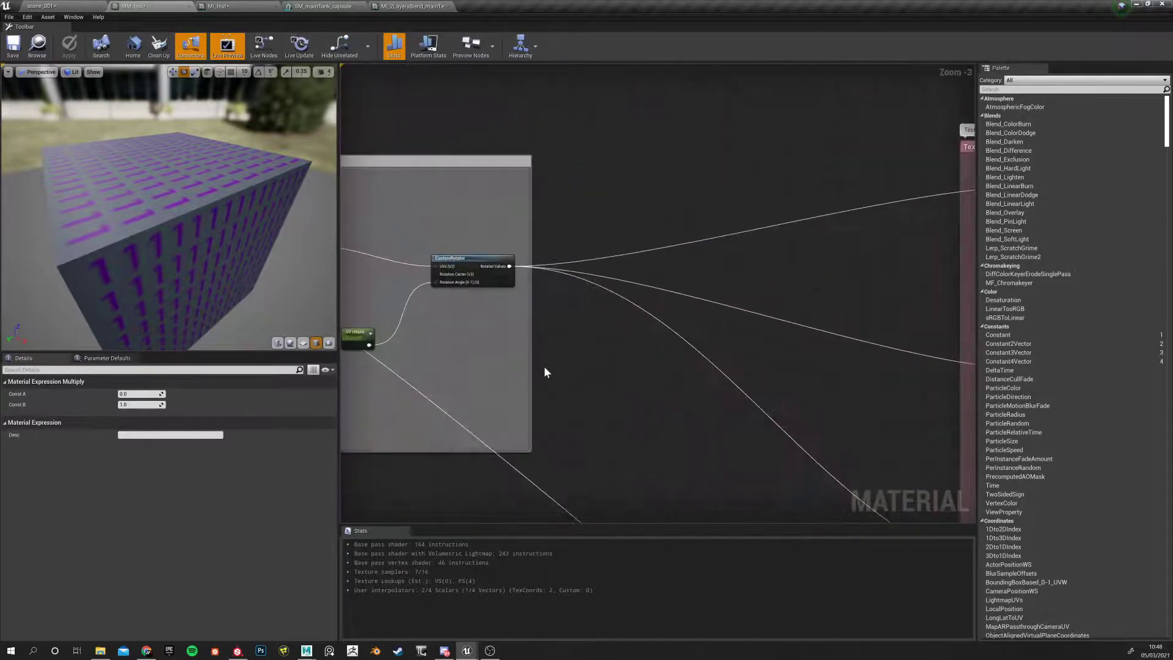
right_click_drag(410, 294, 617, 317)
right_click_drag(426, 267, 569, 275)
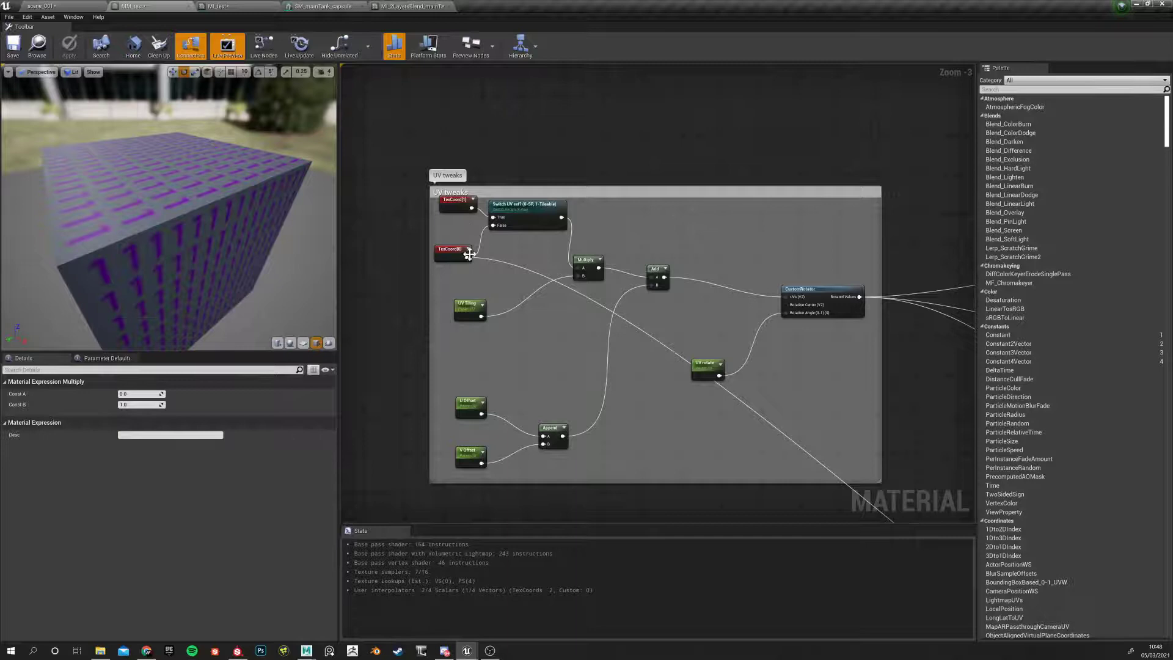
left_click_drag(471, 258, 812, 431)
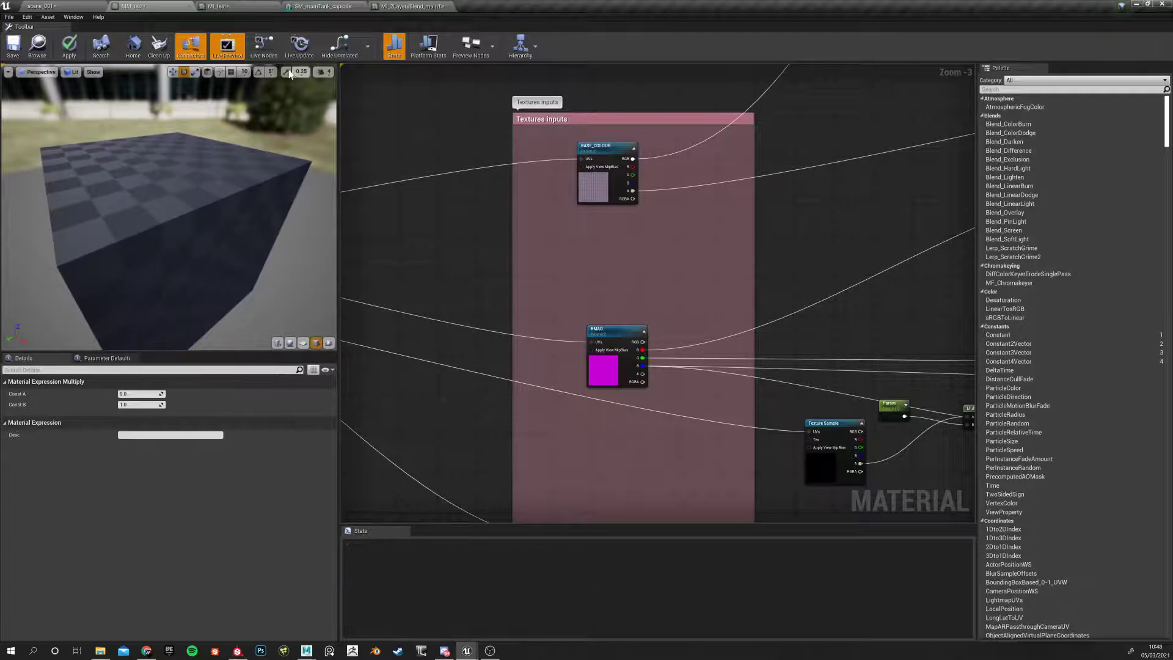
Apply the texture coordinate change to the master material and inspect the mesh in the MI_test preview
left_click(73, 47)
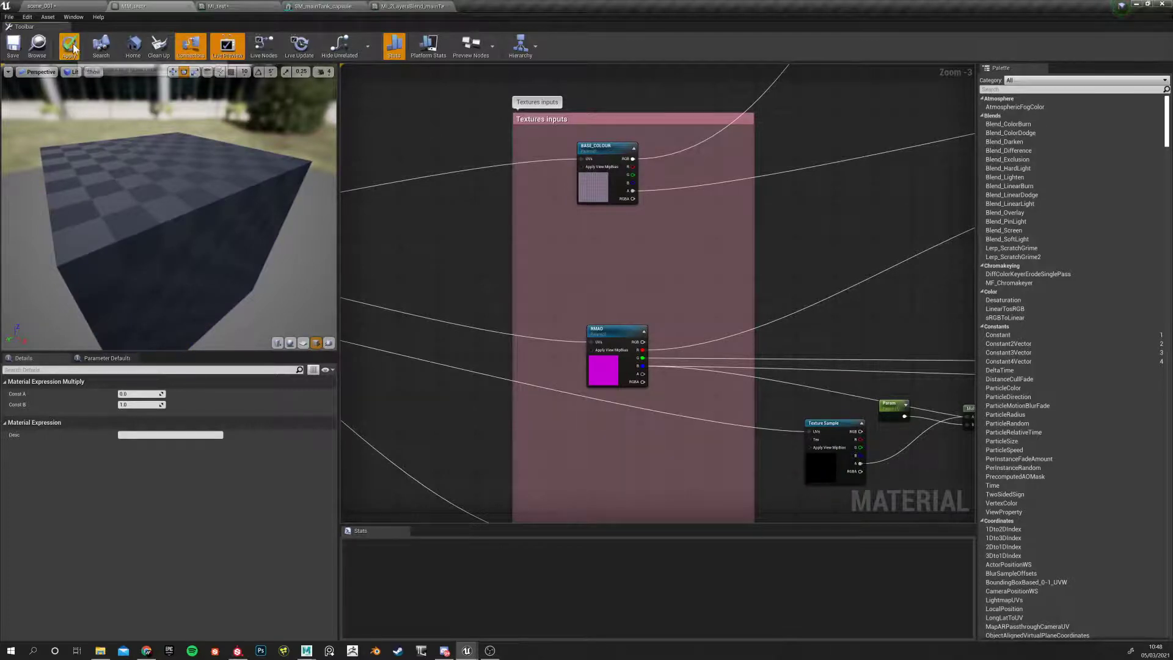
left_click(234, 5)
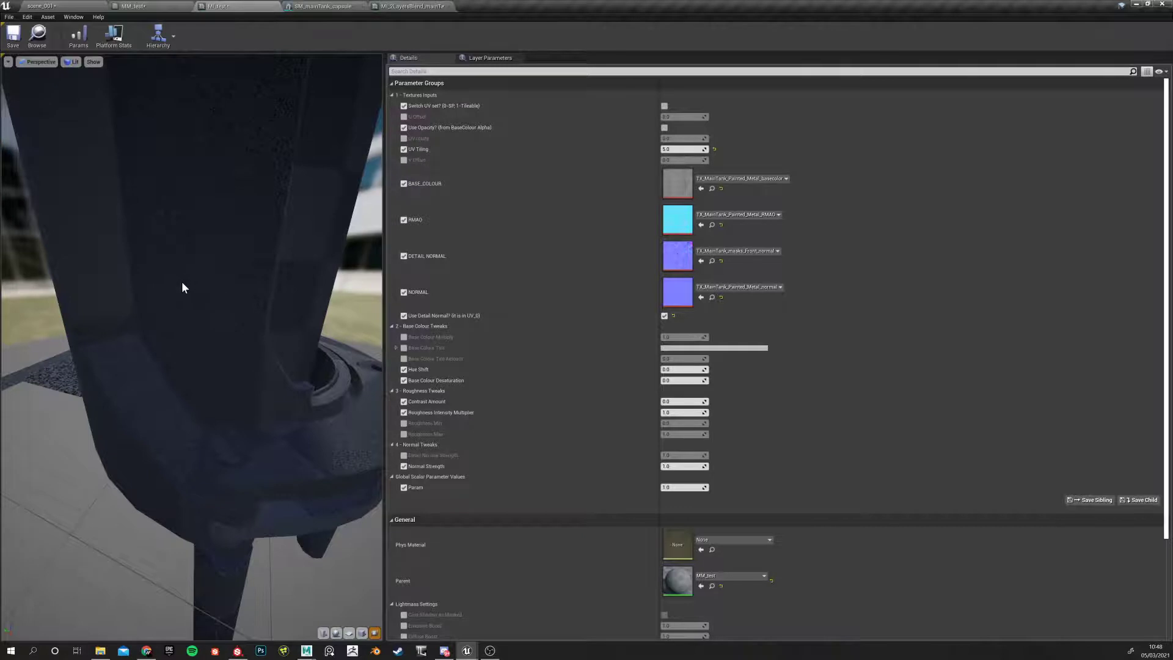
left_click_drag(152, 332, 116, 332)
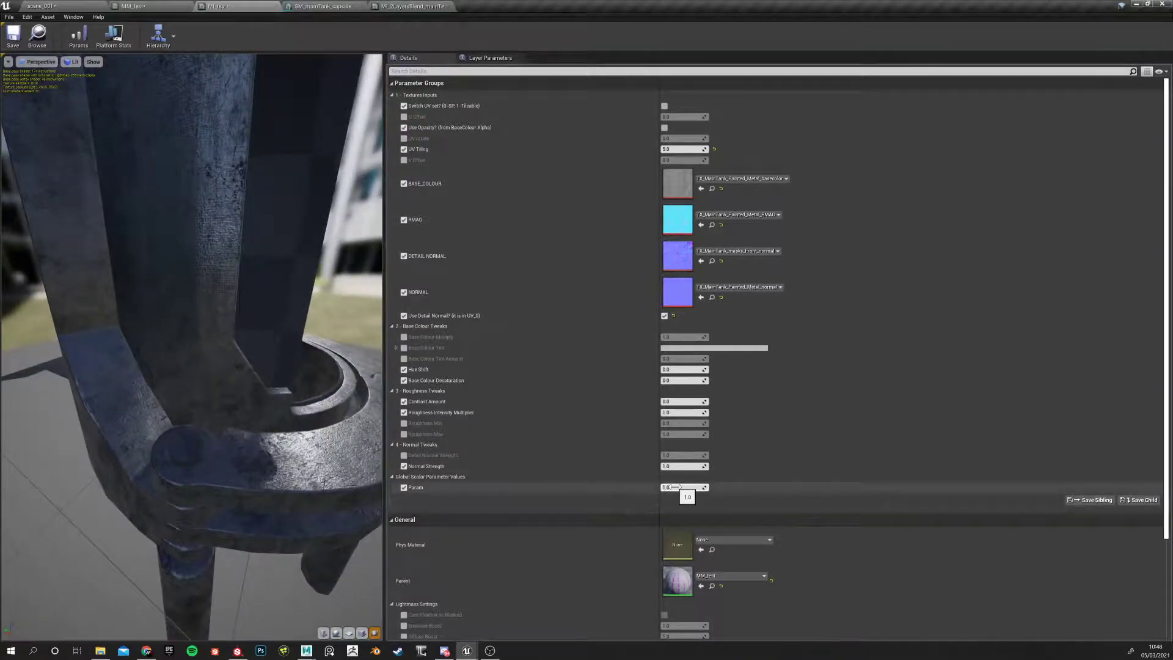
Test low and very high Param values in MI_test to compare the detail ambient occlusion, and set Param to 0
left_click_drag(683, 487, 666, 487)
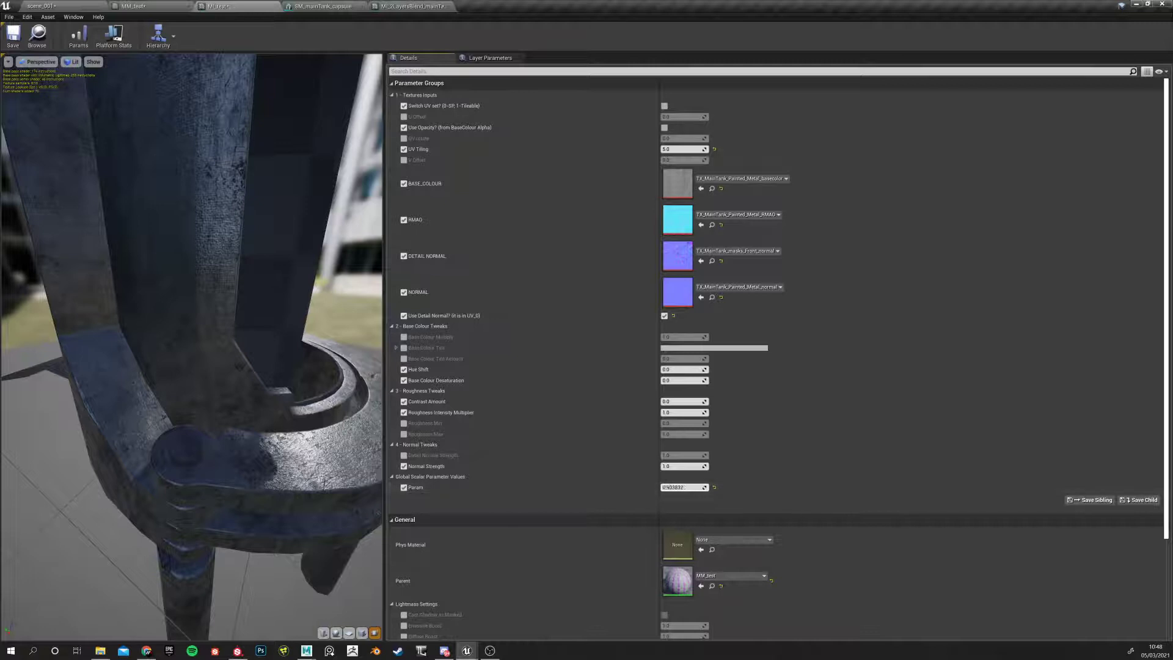
left_click_drag(683, 487, 678, 487)
left_click_drag(190, 456, 178, 421)
left_click(674, 487)
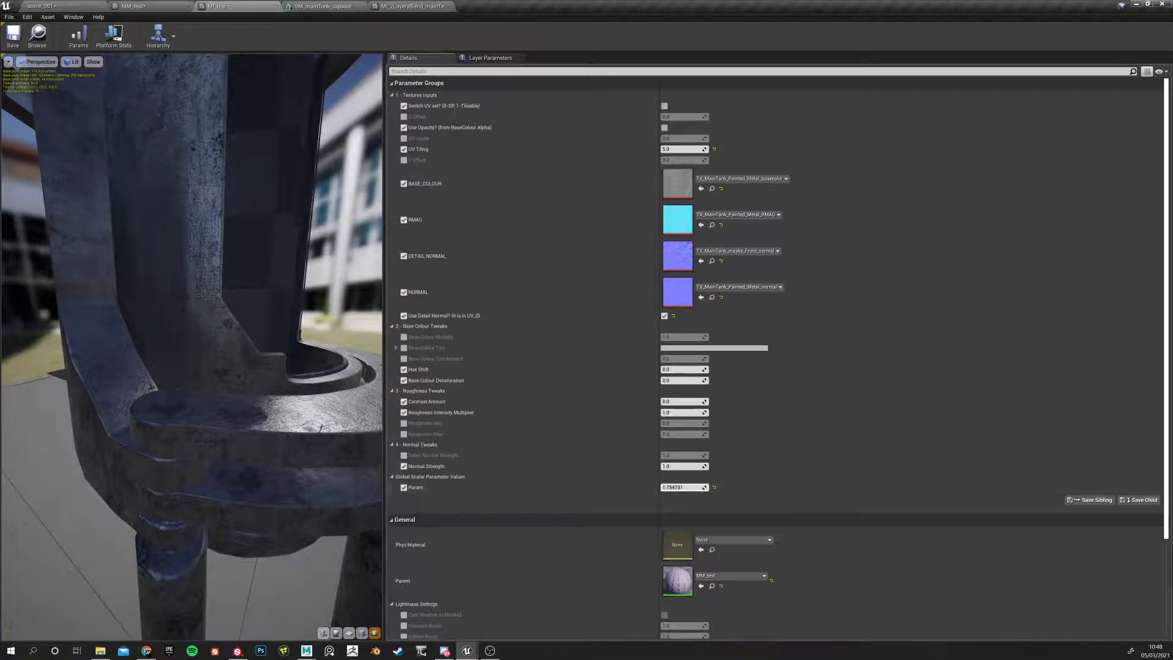
left_click_drag(680, 487, 672, 487)
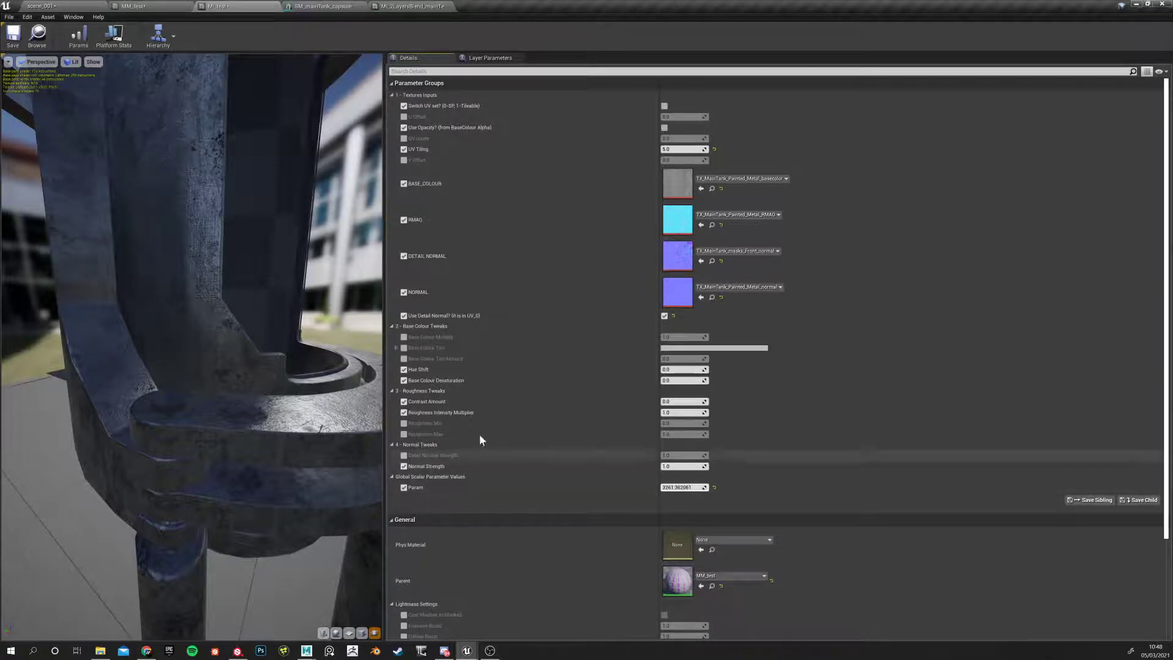
left_click_drag(223, 377, 232, 354)
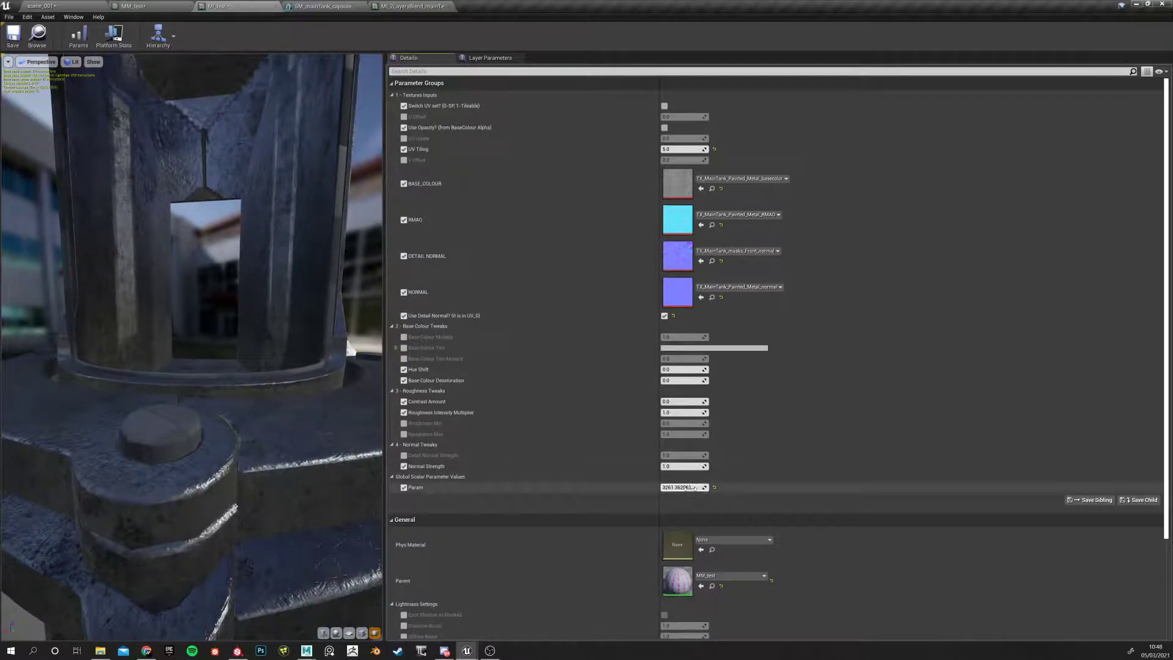
left_click(669, 487)
Open the TX_MainTank_masks_Front_BaseColor texture from the master material's Texture Sample node
left_click(132, 6)
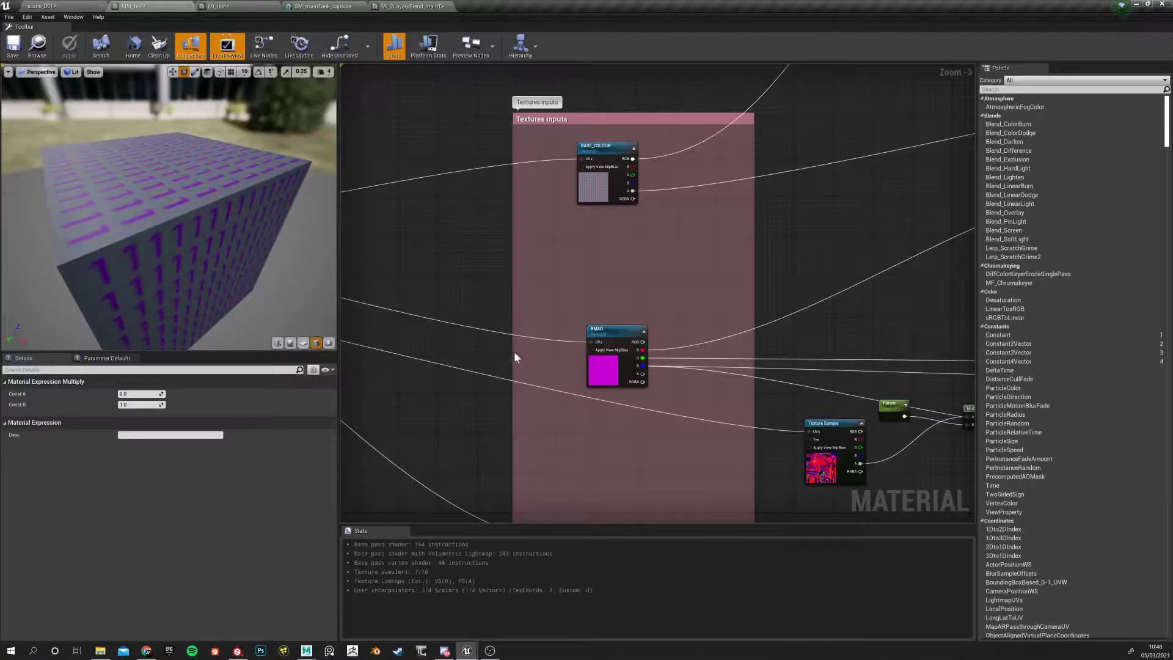
scroll(489, 415, "down", 1)
scroll(758, 470, "up", 3)
left_click(773, 458)
right_click_drag(779, 460, 700, 468)
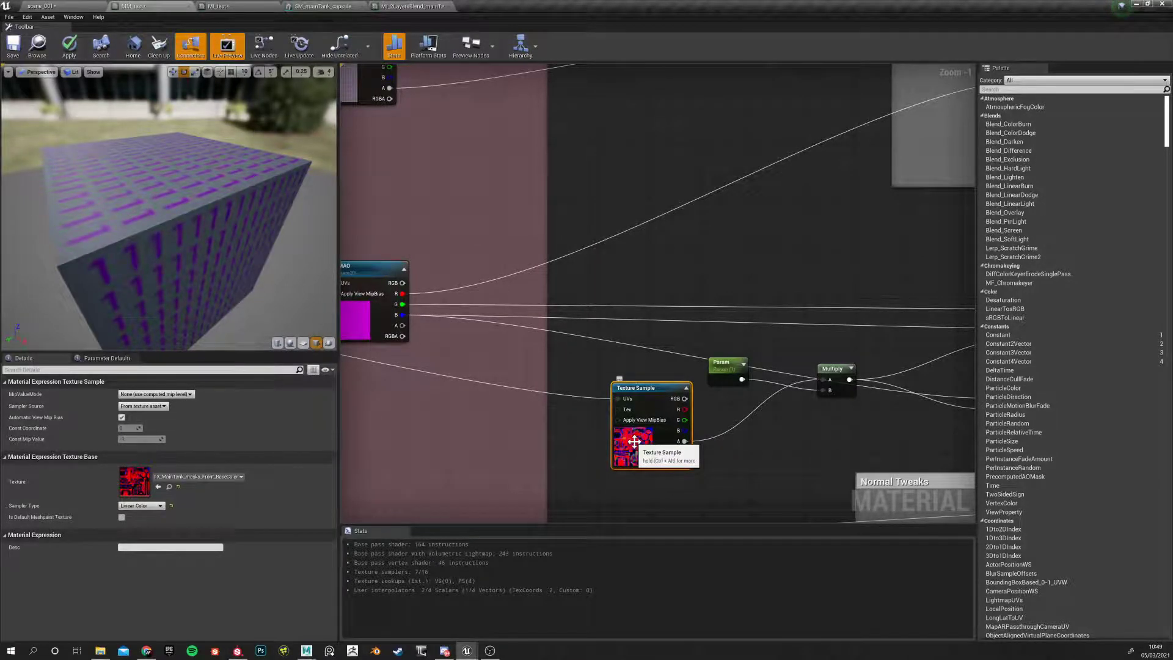
double_click(134, 482)
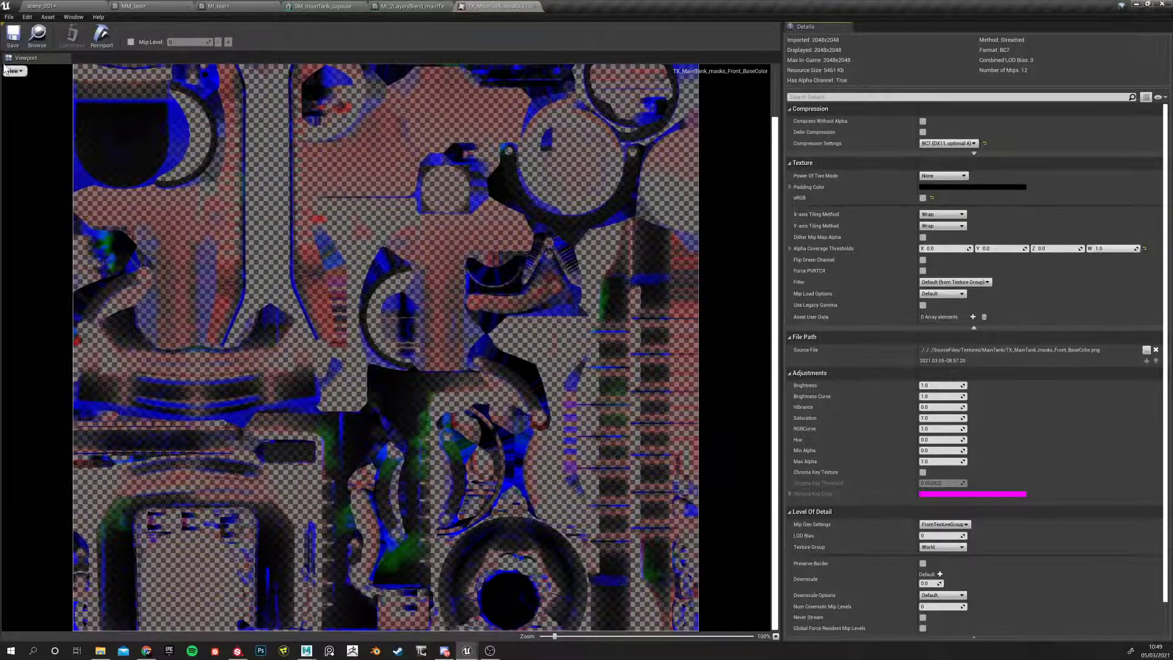
Hide the red, green and blue channels of the mask texture to inspect only its alpha channel
left_click(16, 71)
left_click(23, 111)
left_click(18, 70)
left_click(24, 99)
left_click(17, 71)
left_click(24, 90)
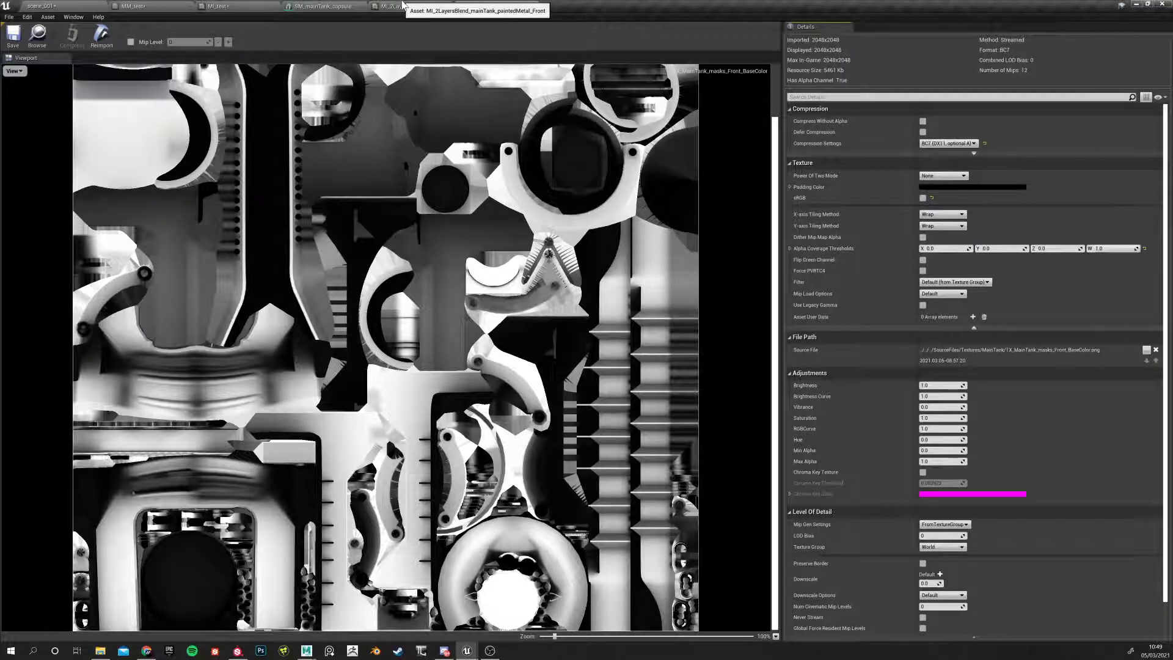
Check the SM_mainTank_capsule UV layout and view the mesh from another angle in the MI_test preview
left_click(402, 5)
left_click(323, 7)
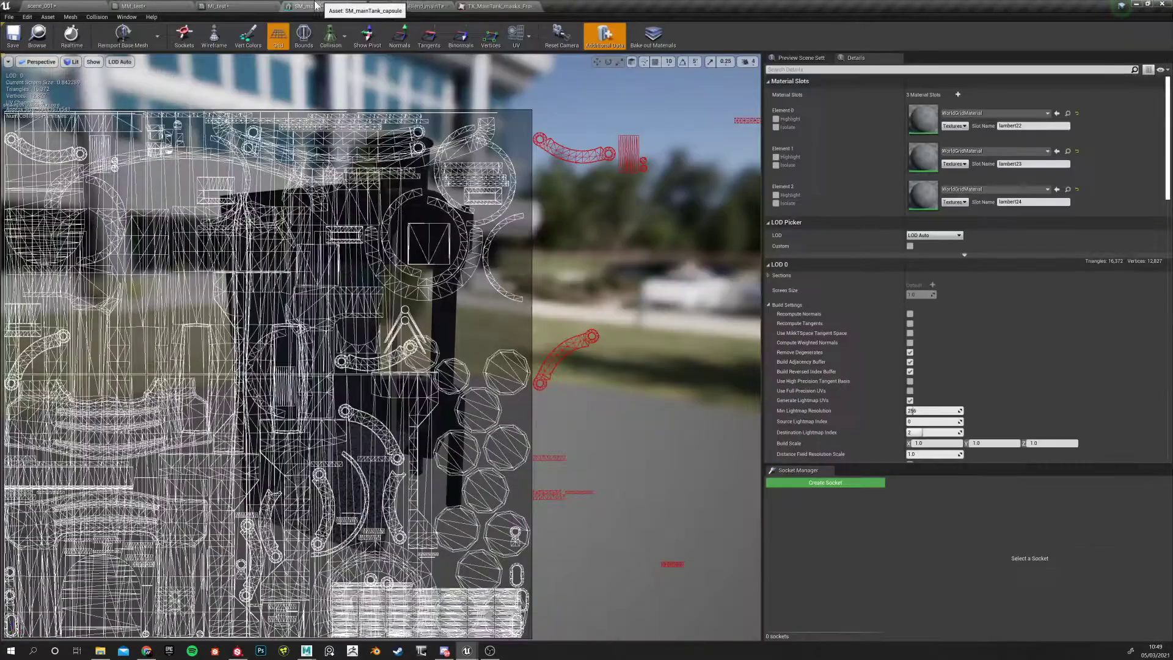
left_click(227, 6)
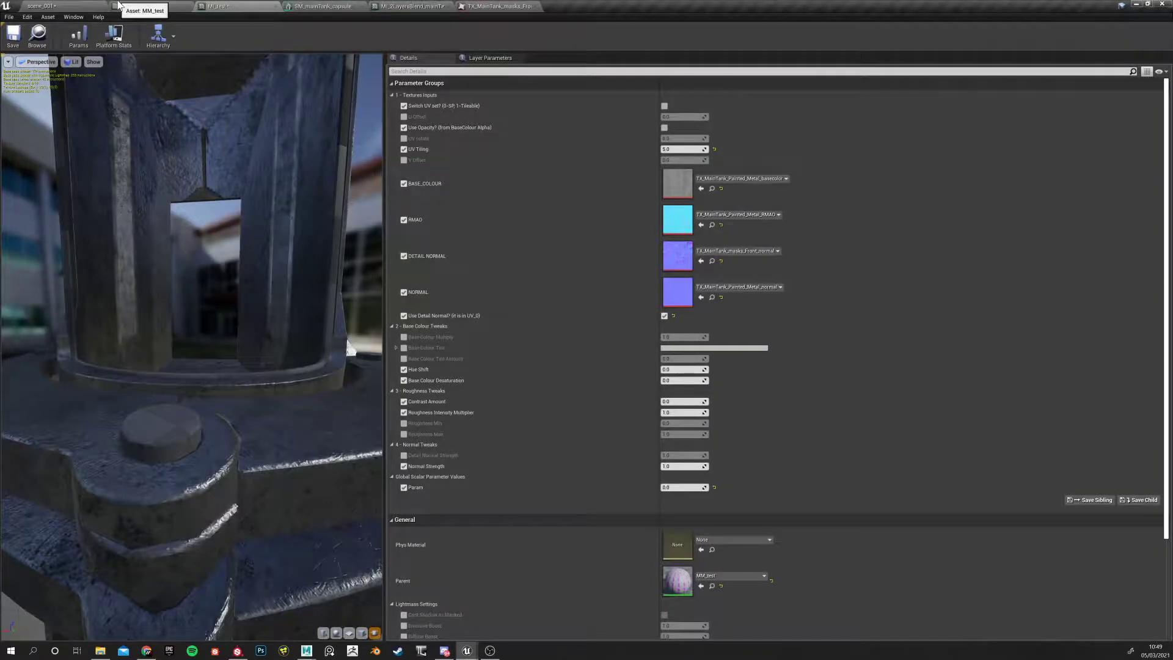
left_click_drag(257, 382, 366, 385)
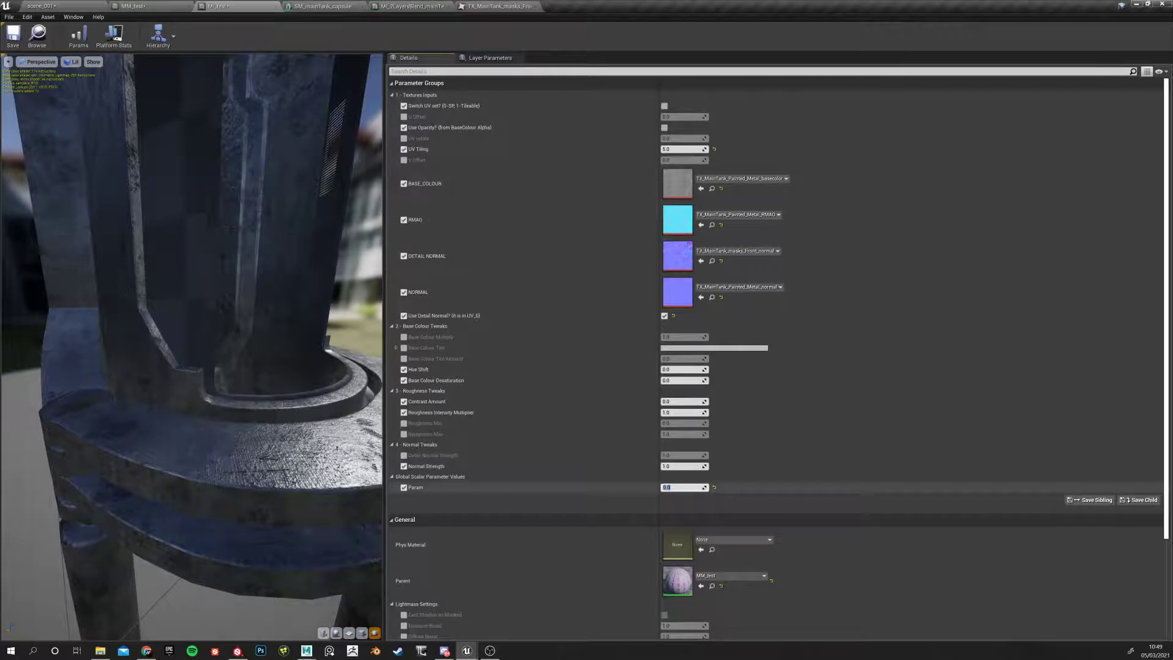
Try to set the master material's preview mesh from the content browser selection and orbit the preview cube
left_click(133, 6)
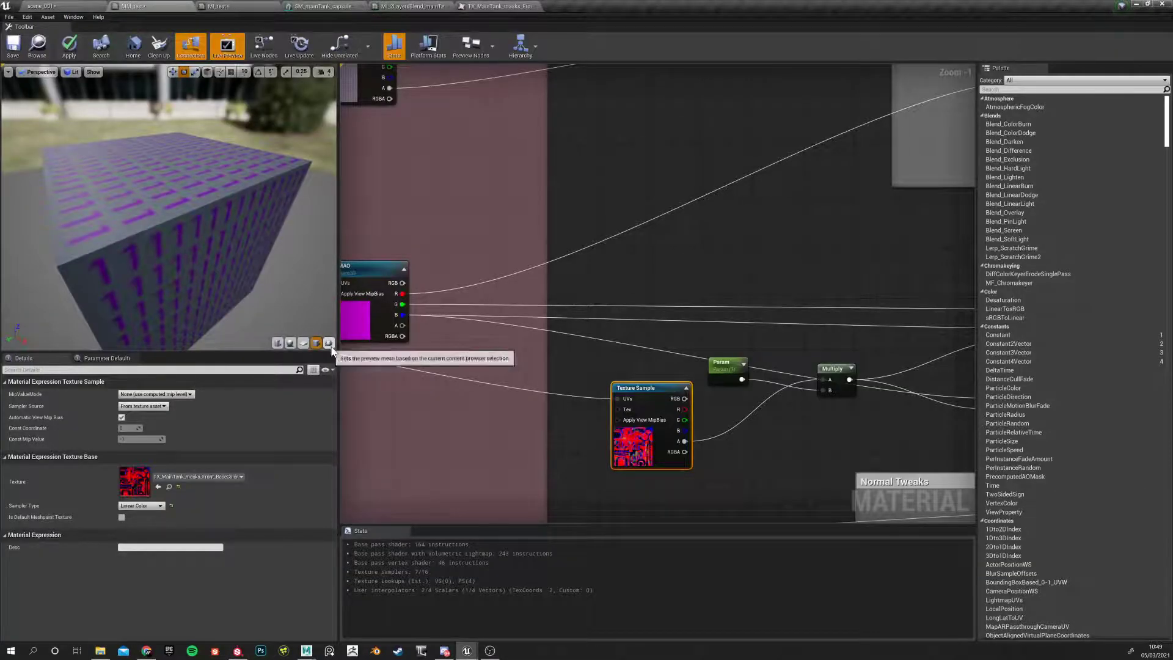
left_click(328, 344)
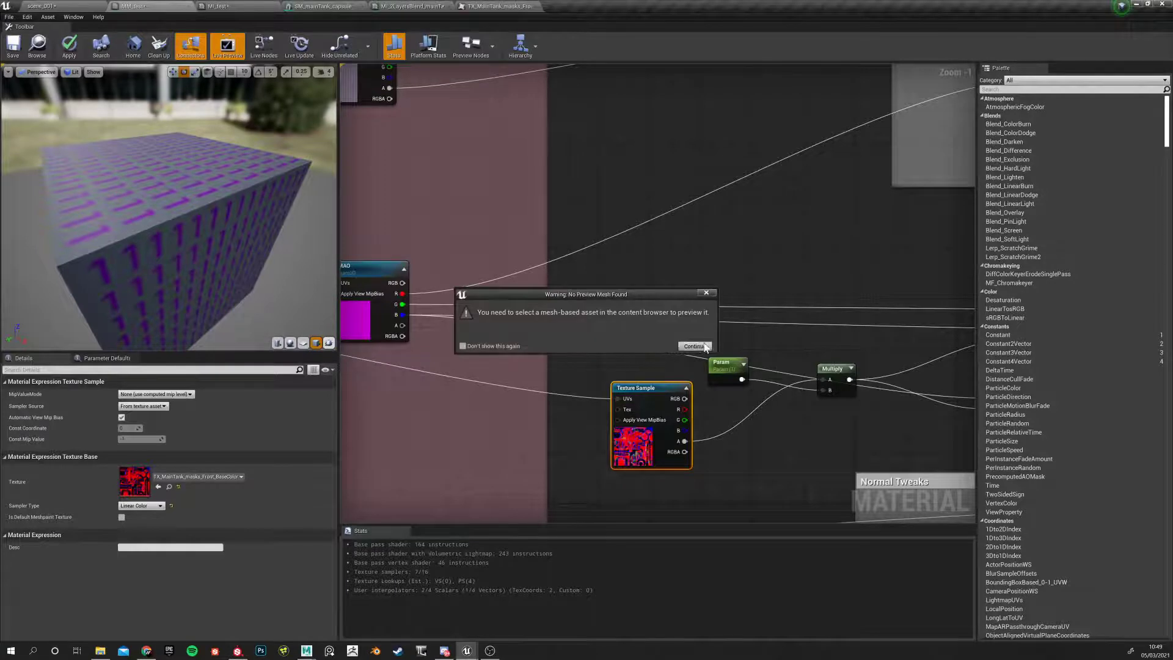
left_click(693, 346)
left_click_drag(192, 272, 201, 226)
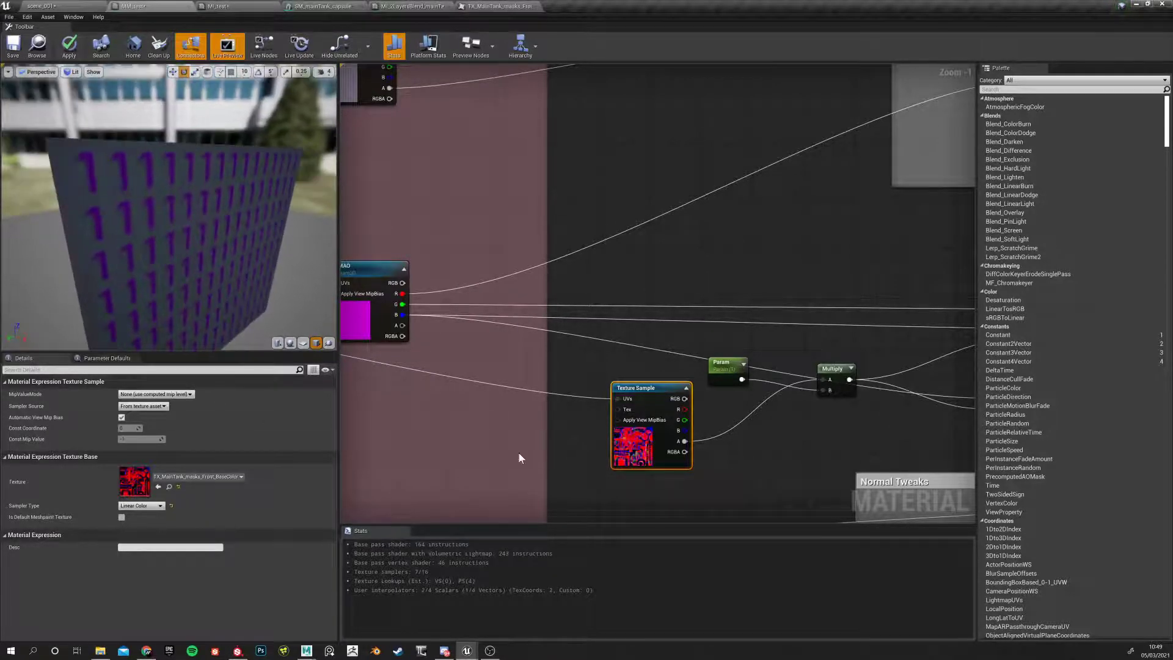
Preview the mask Texture Sample node's output in the master material viewport
right_click(650, 390)
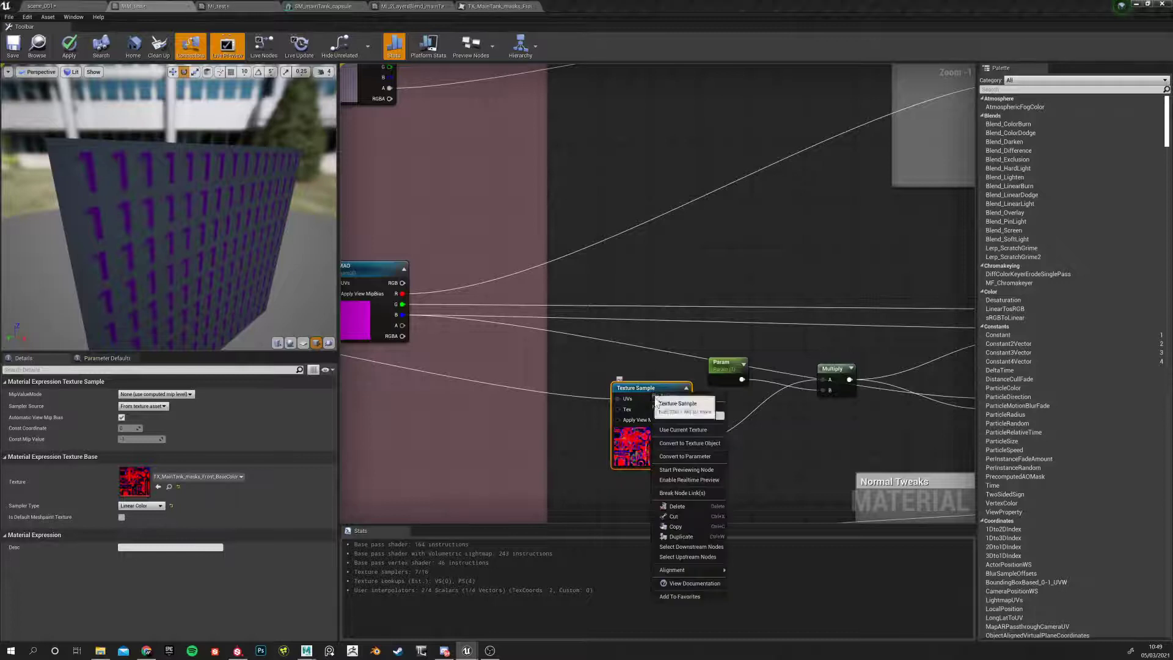
left_click(686, 469)
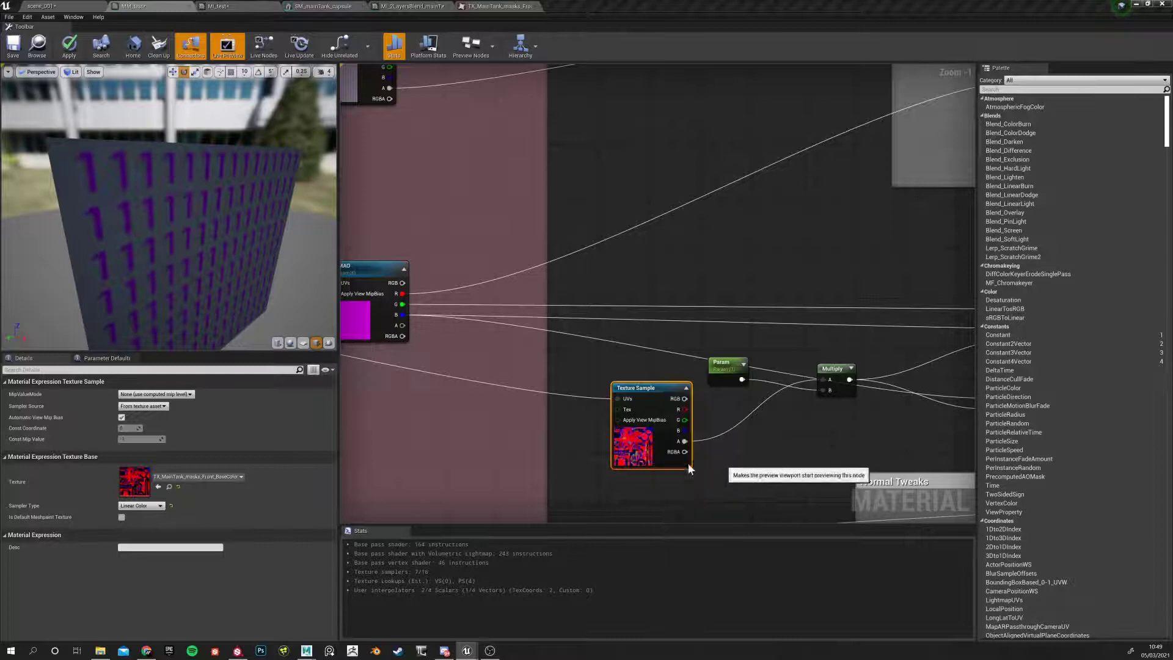
left_click_drag(206, 292, 132, 297)
scroll(722, 487, "down", 5)
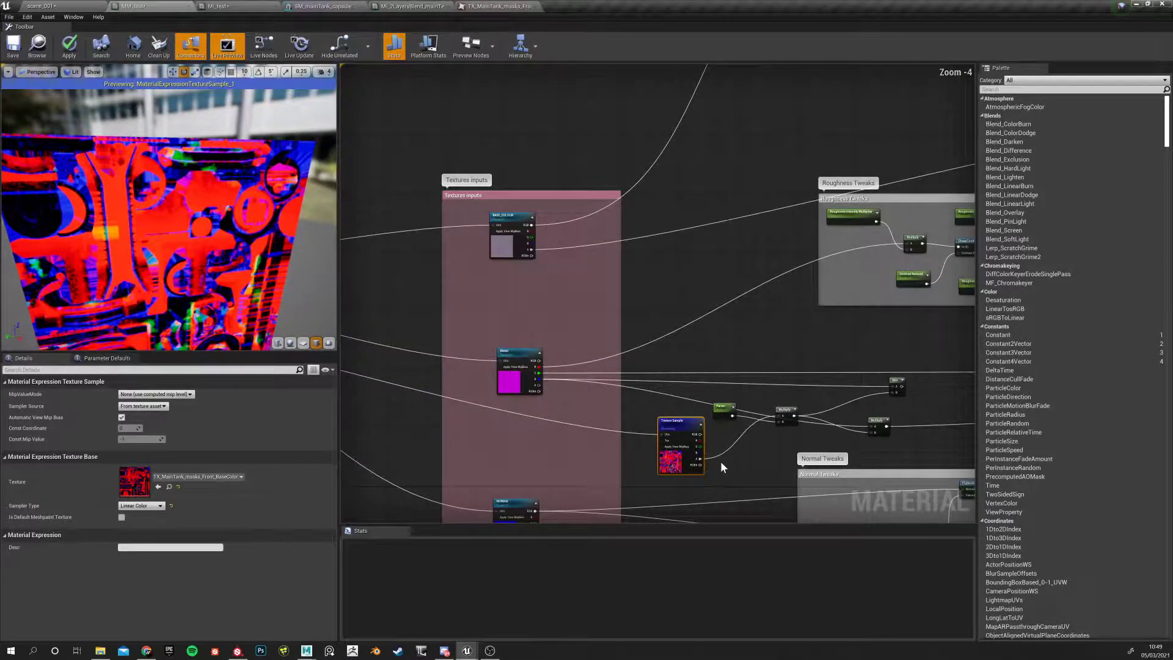
scroll(720, 467, "down", 1)
Preview the Multiply node that combines the mask's alpha with Param
scroll(717, 458, "up", 4)
left_click(833, 379)
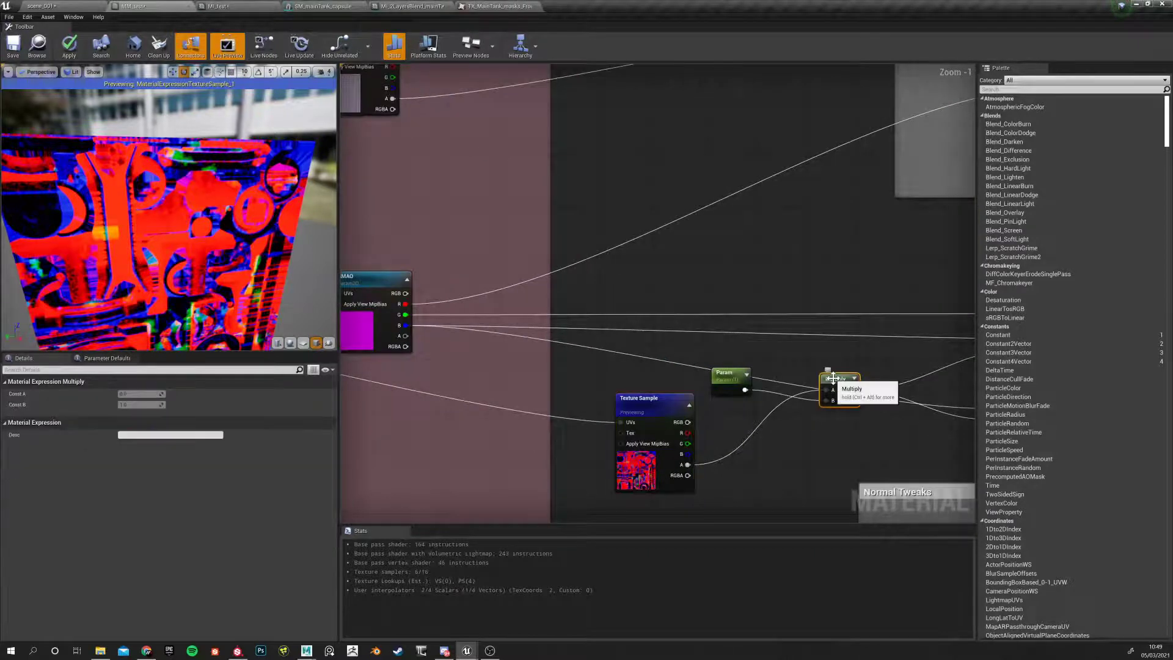
right_click(833, 379)
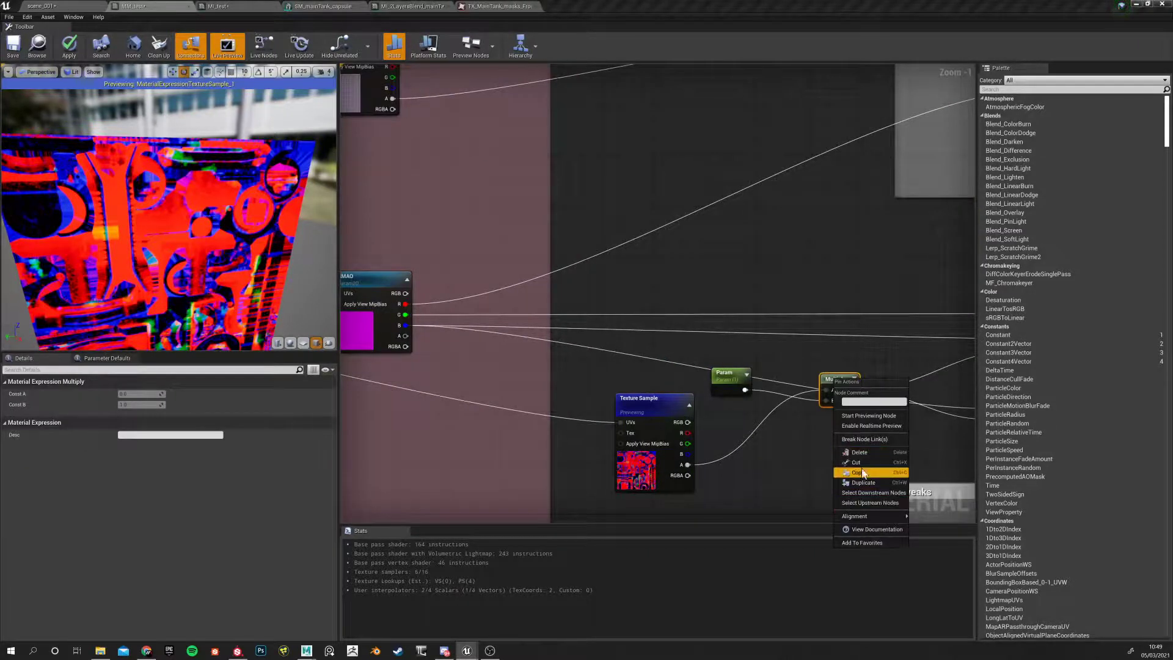
left_click(873, 414)
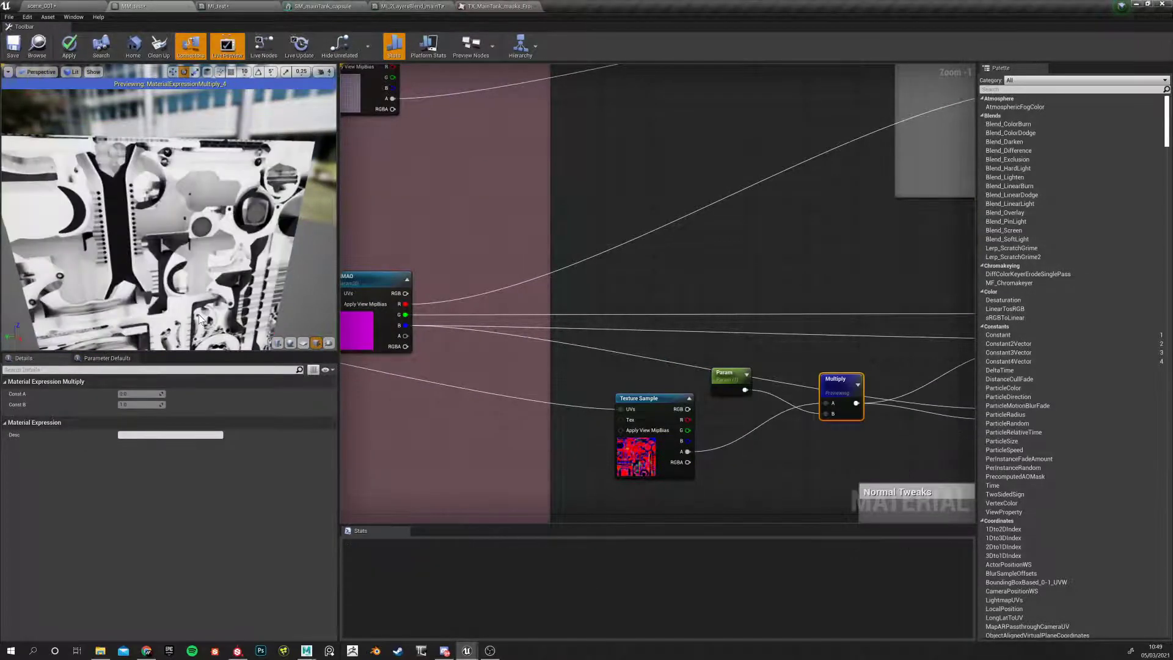
right_click_drag(648, 427, 570, 415)
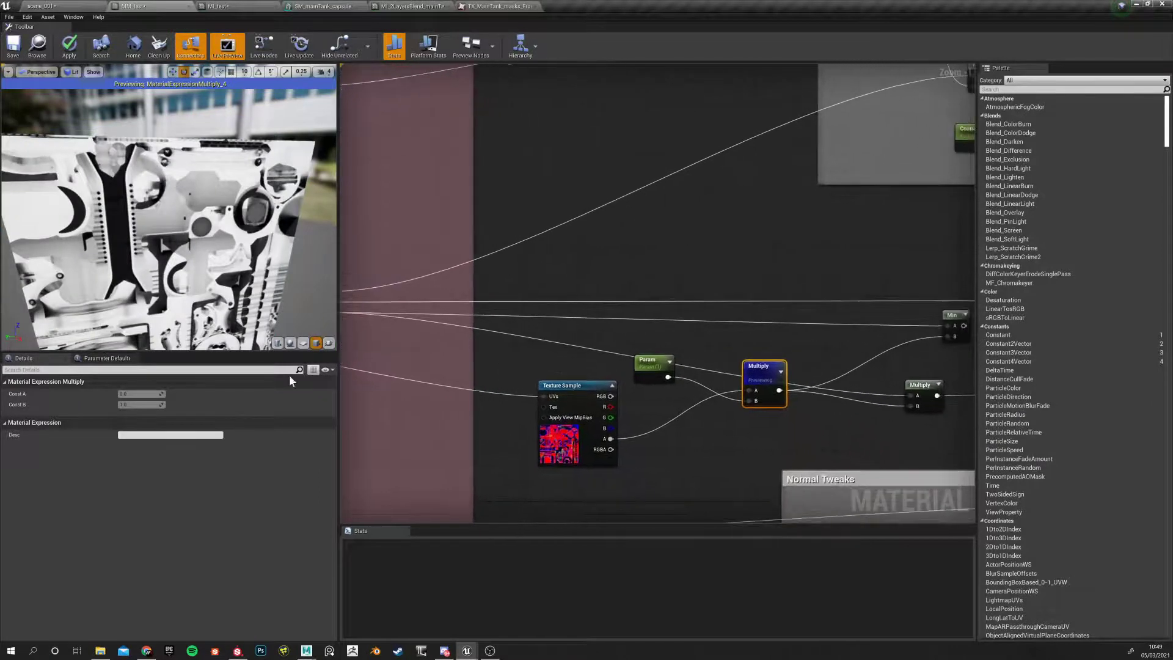
Test the Param scalar with a default value of 0 and return it to 1
left_click(647, 363)
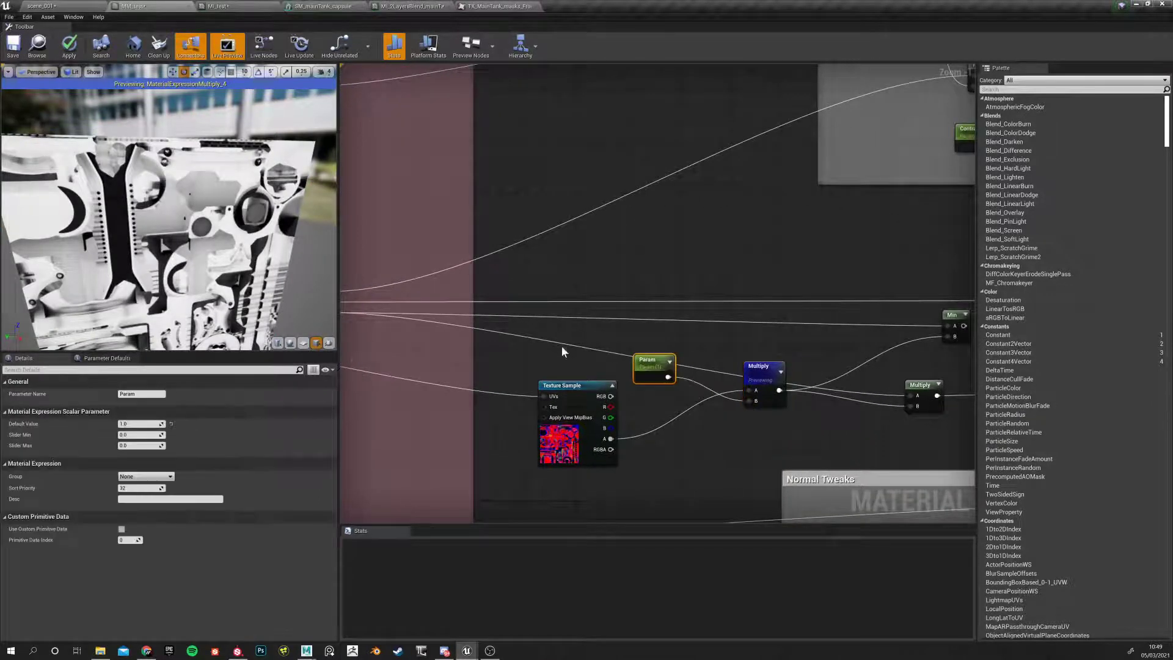
left_click(136, 426)
type("0")
key("Return")
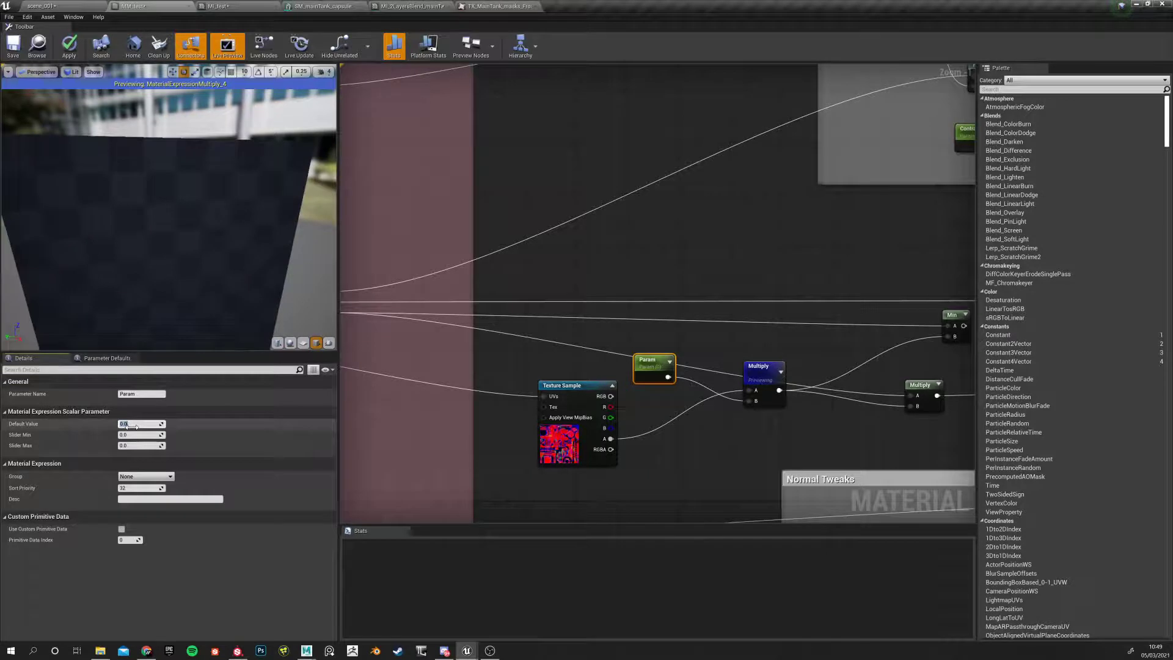
type("1")
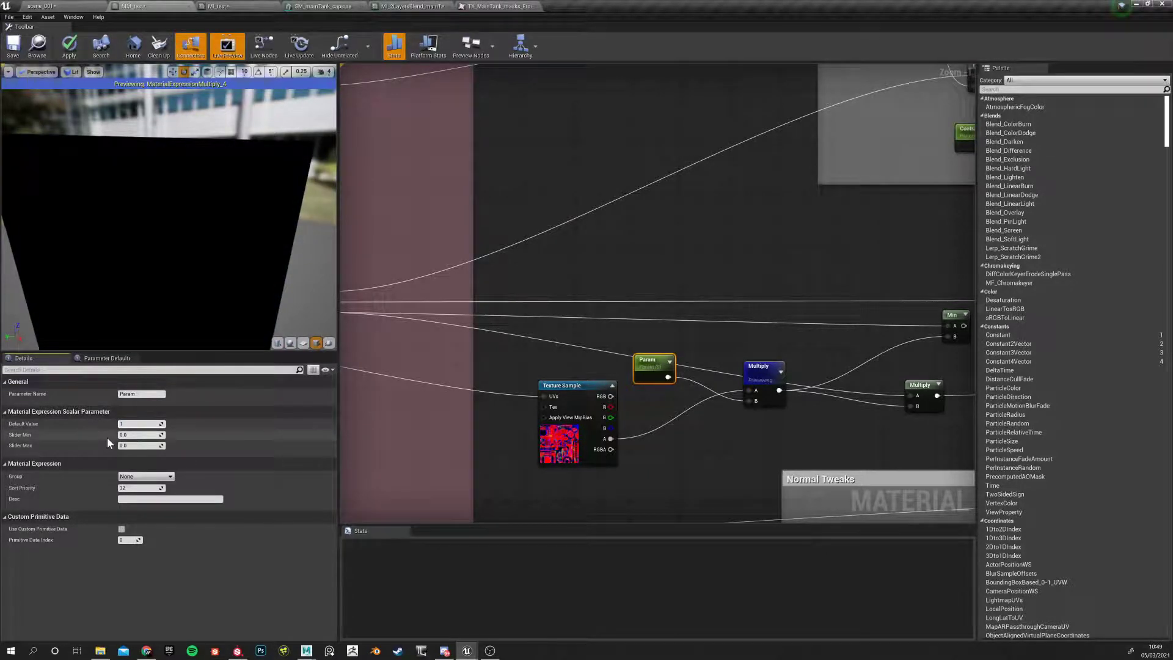
key("Return")
Preview the second Multiply node, which combines the RMAO blue channel with the detail occlusion
right_click_drag(665, 471, 502, 468)
left_click(760, 377)
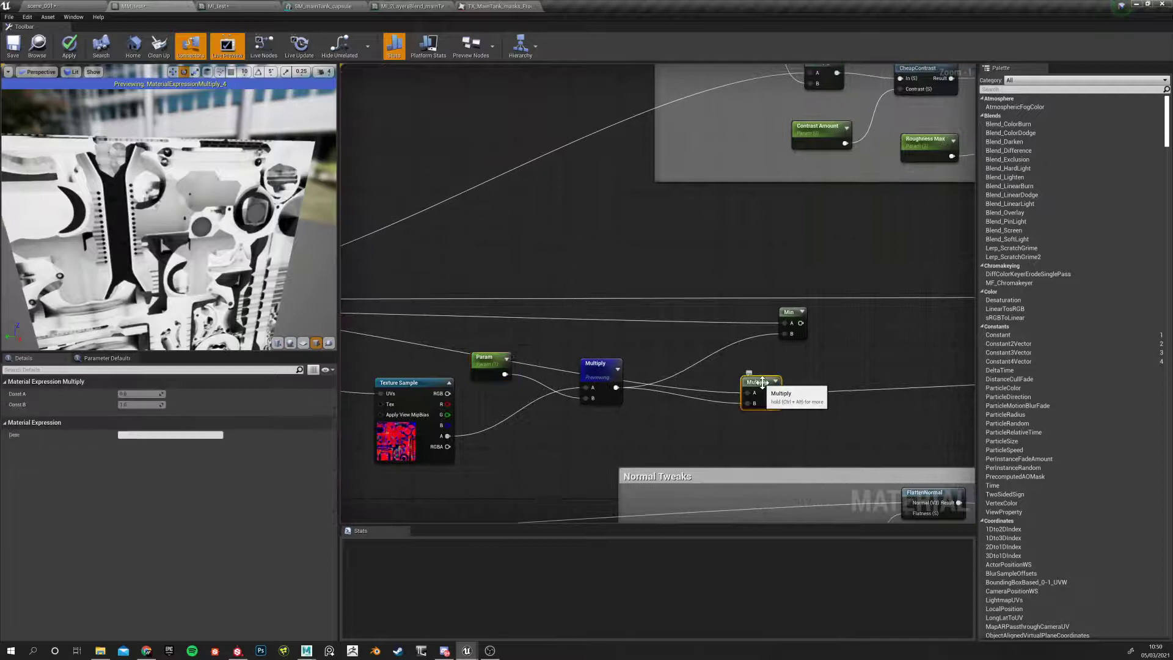
right_click(762, 381)
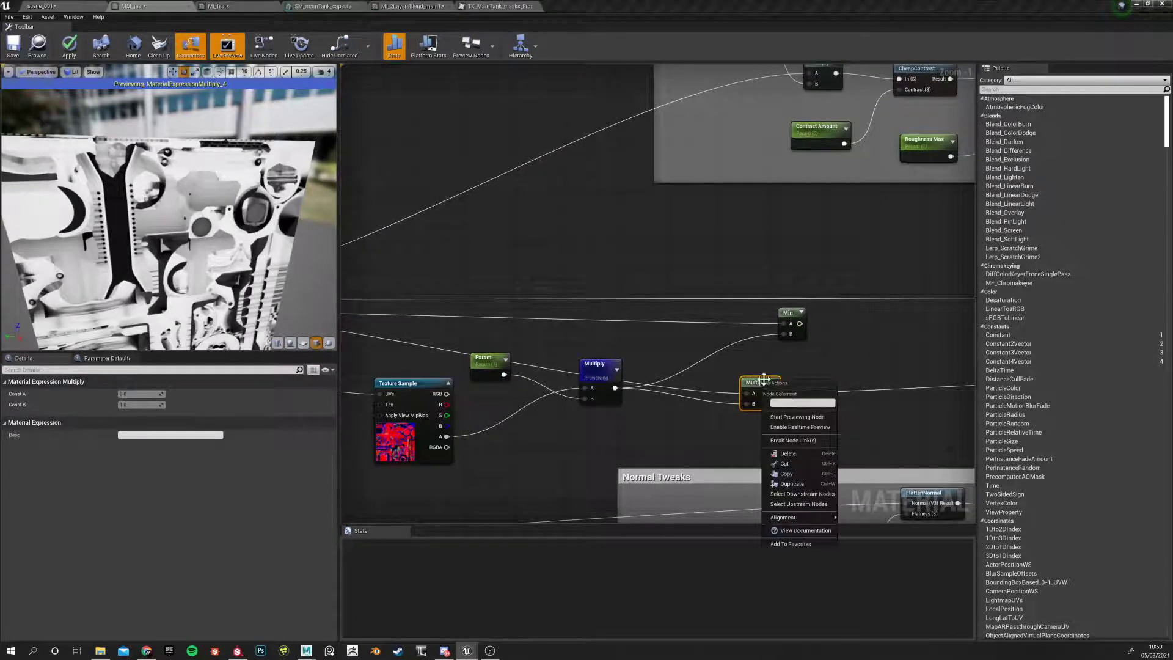
left_click(798, 416)
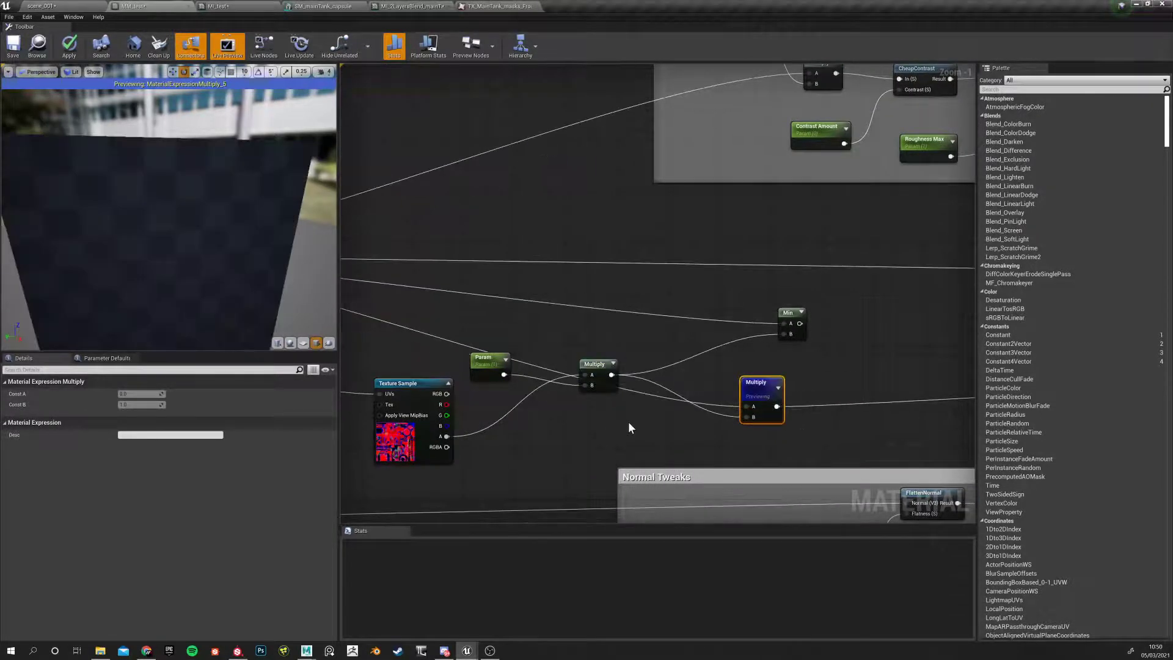
Try Param's default value at 0 and back at 1 while previewing the combined occlusion Multiply
left_click(482, 359)
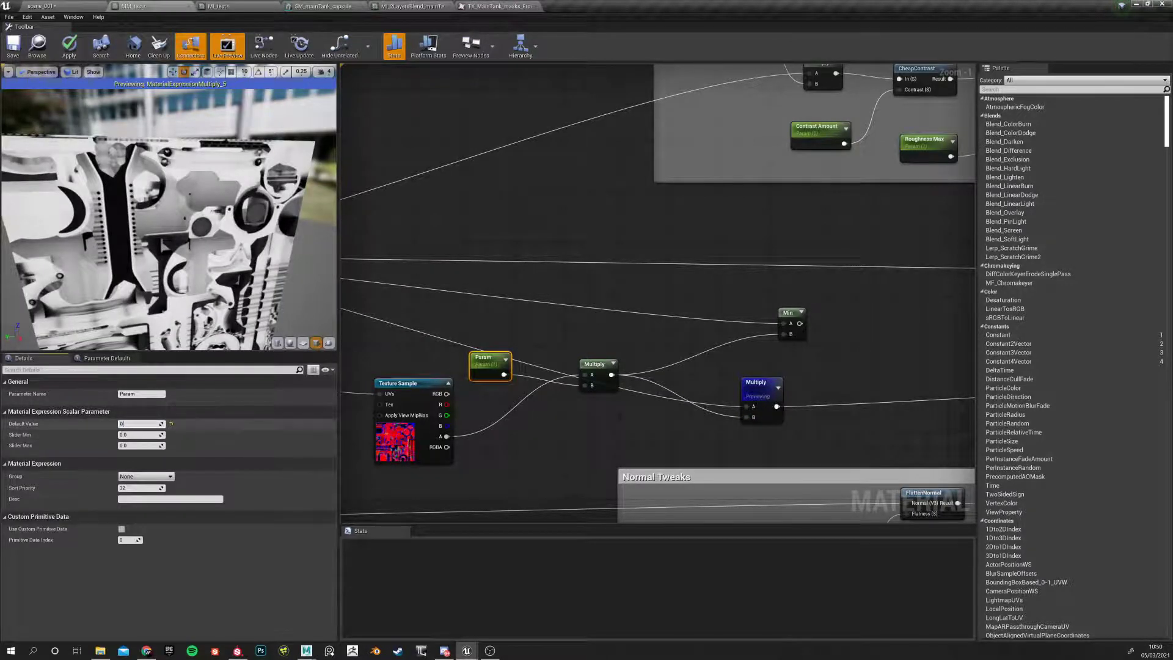
type("0")
key("Return")
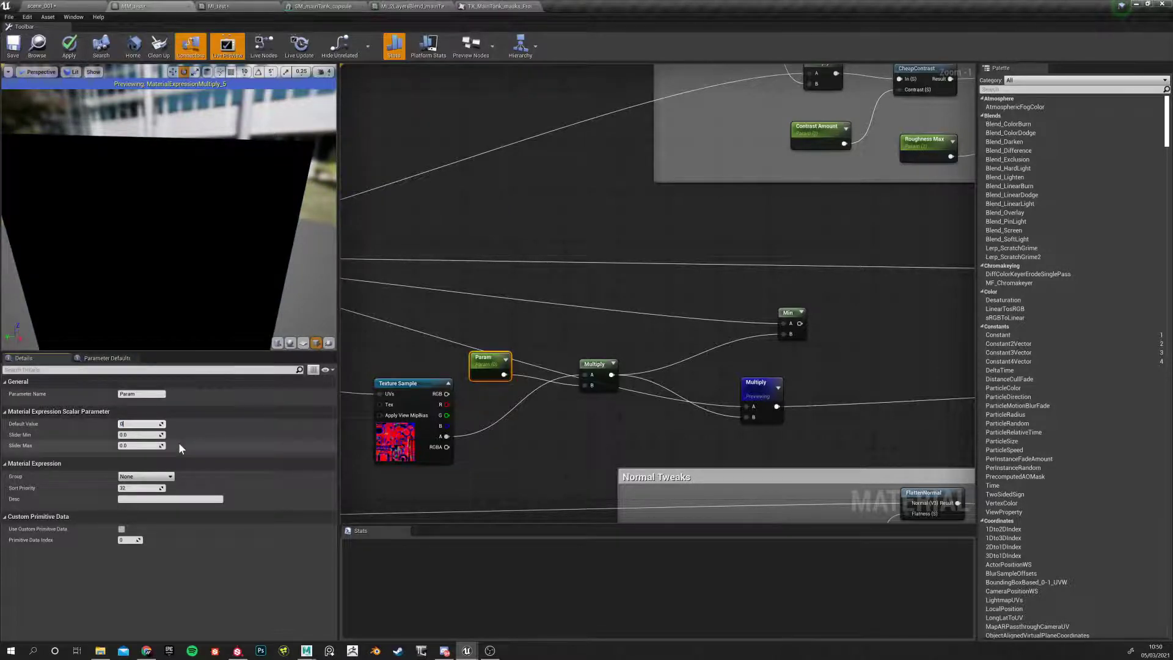
type("1")
key("Return")
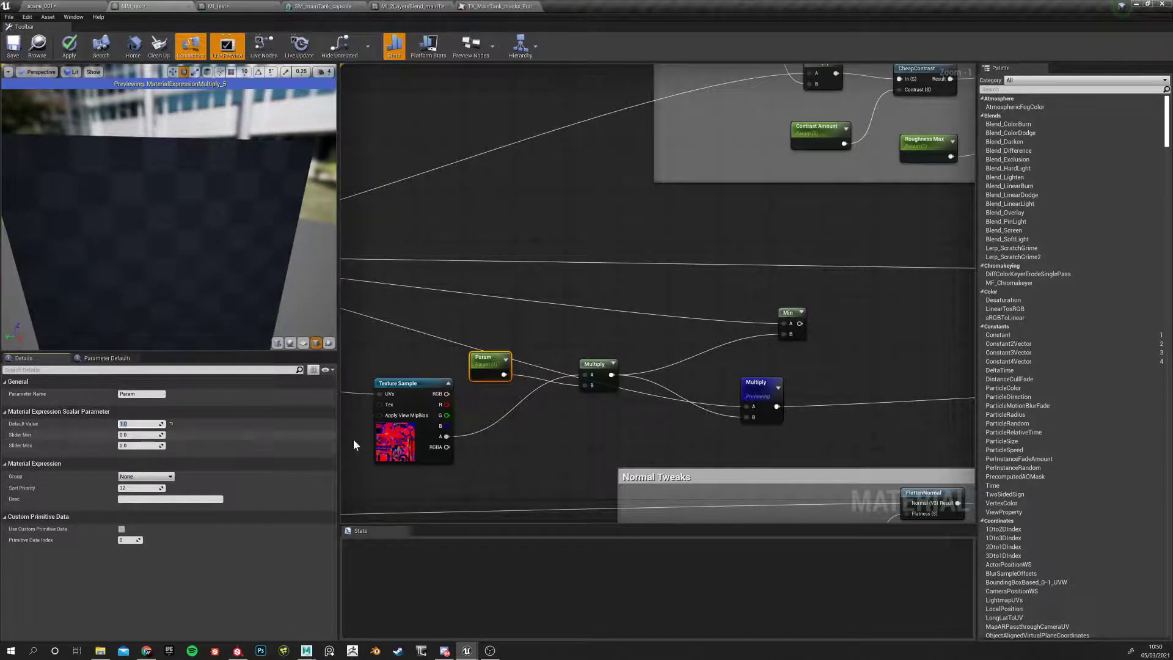
Trace the second Multiply node's output through the graph to the Ambient Occlusion input of MM_test
right_click_drag(597, 469, 533, 463)
left_click(719, 382)
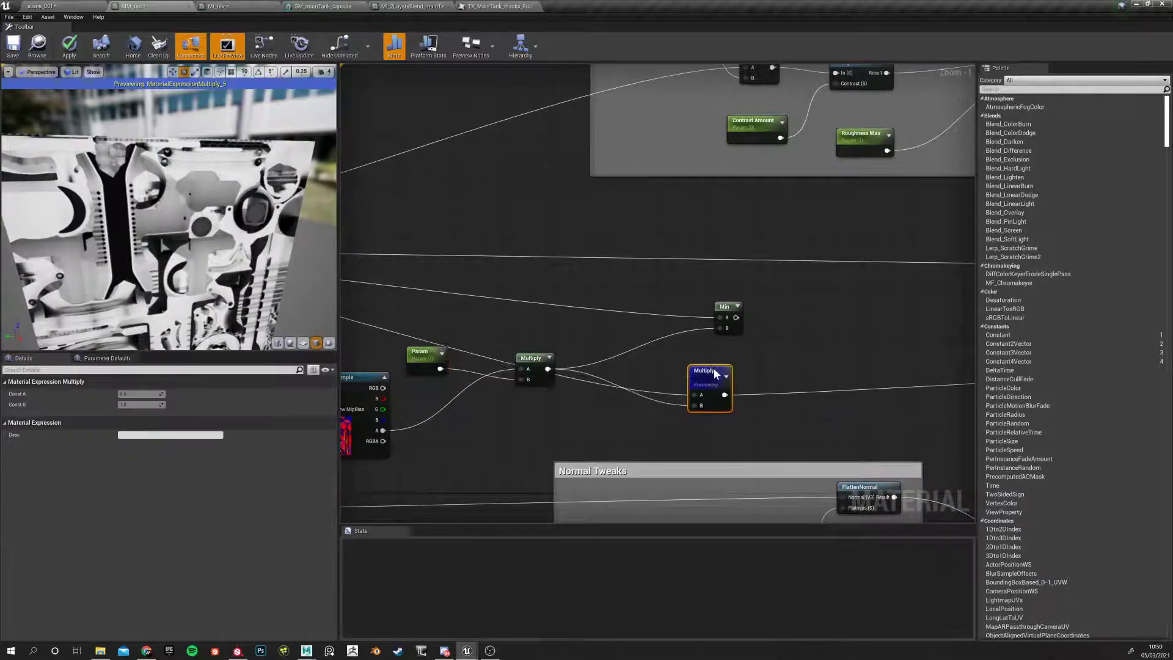
scroll(649, 427, "down", 3)
right_click_drag(648, 426, 471, 385)
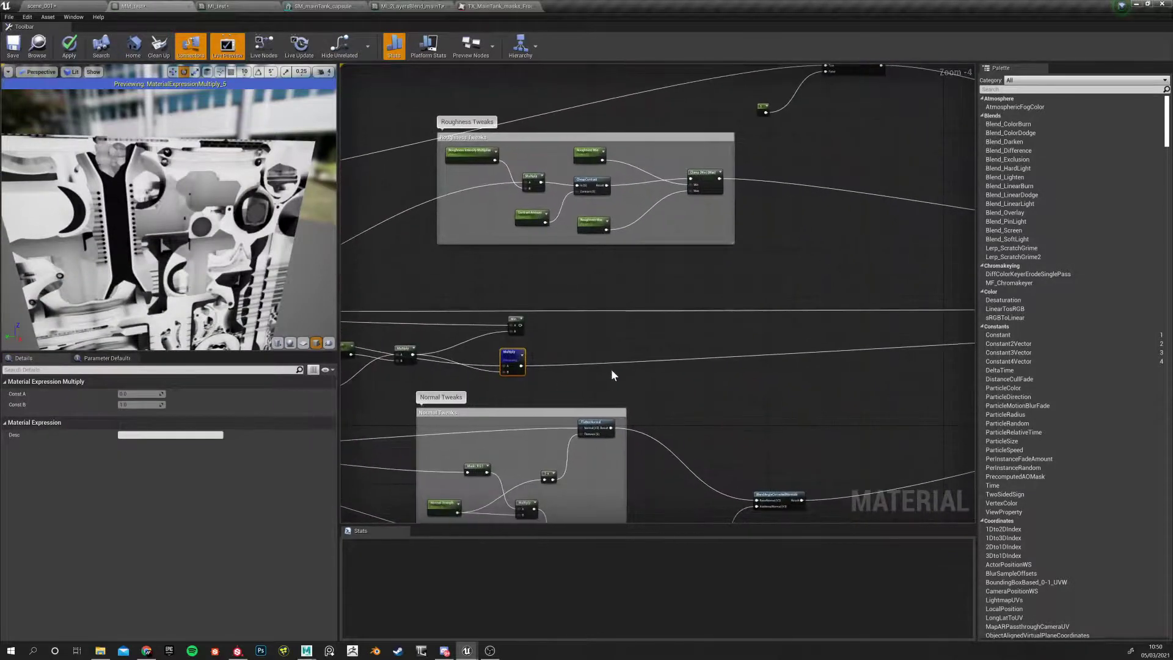
scroll(615, 368, "up", 2)
scroll(615, 367, "down", 7)
right_click_drag(651, 369, 537, 349)
scroll(503, 347, "up", 7)
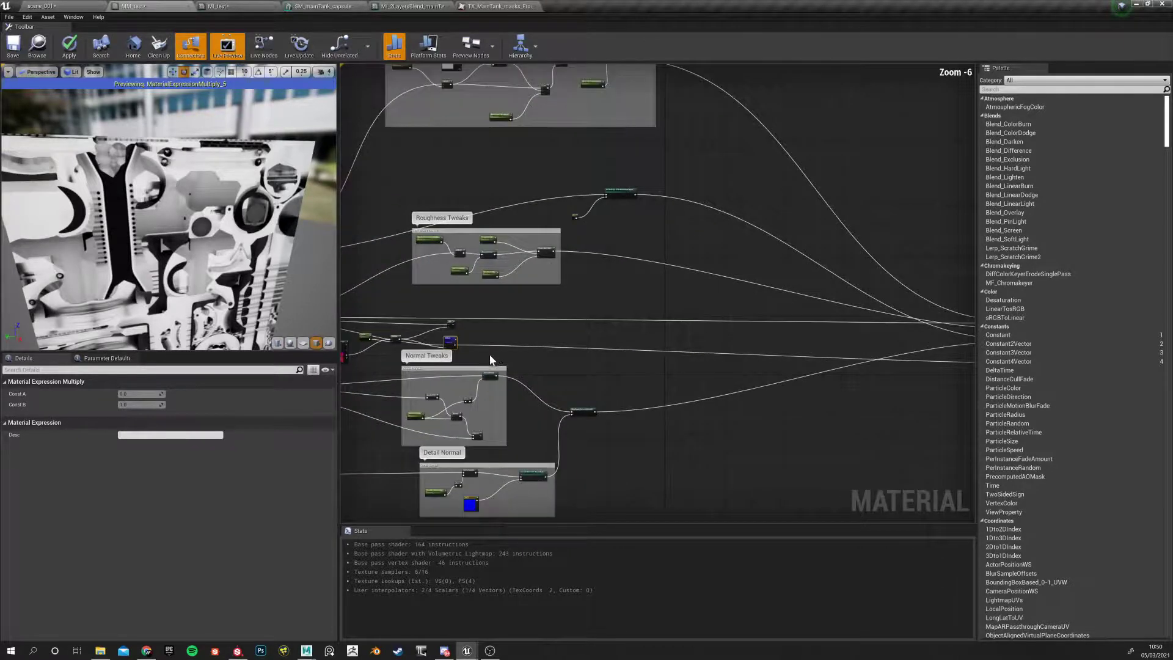
scroll(574, 357, "down", 3)
right_click_drag(667, 371, 340, 377)
right_click_drag(760, 421, 597, 422)
scroll(704, 397, "down", 2)
scroll(732, 397, "up", 5)
scroll(763, 378, "up", 1)
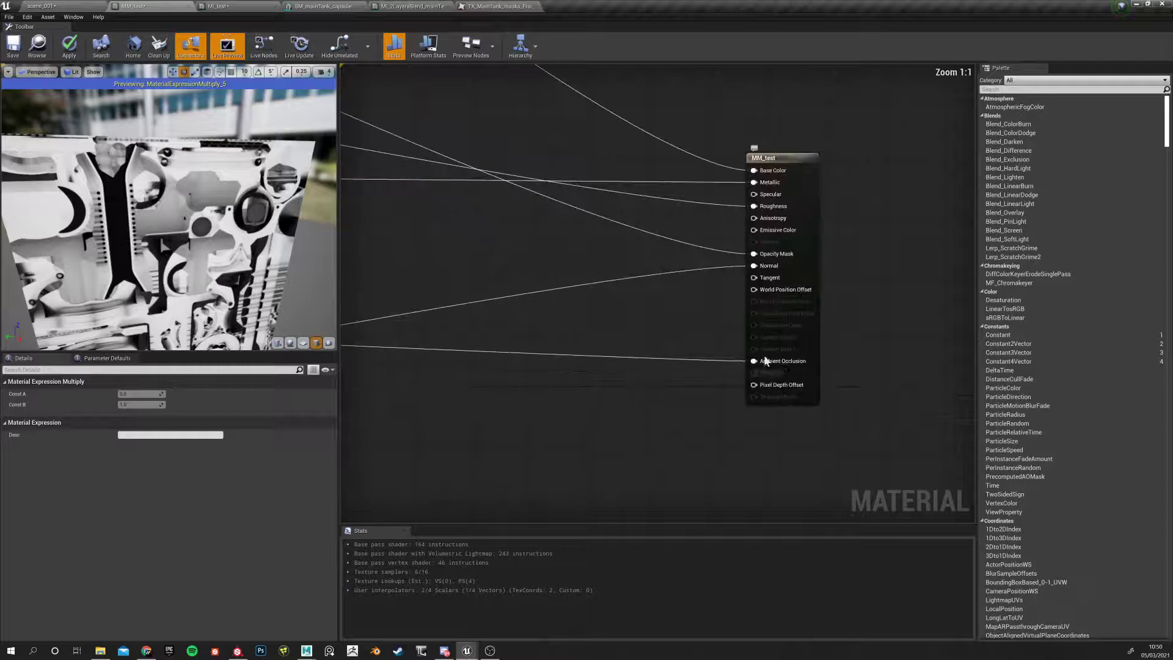
scroll(684, 397, "down", 5)
scroll(527, 338, "up", 4)
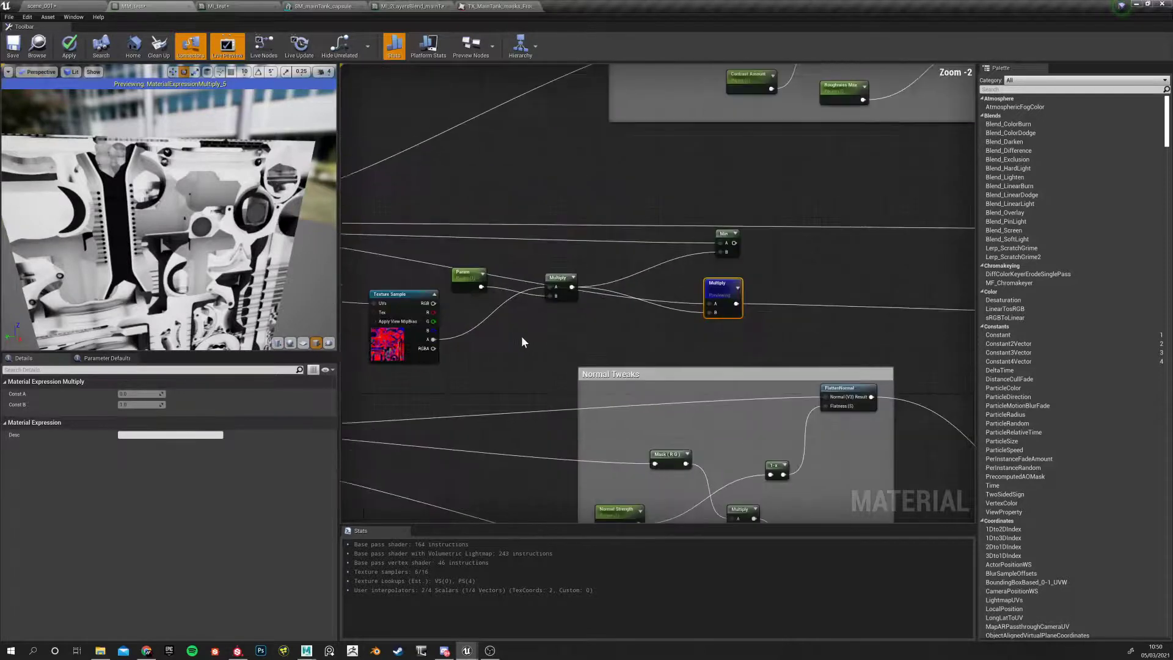
Set Param's default value to 4 and inspect the occlusion mask up close in the preview
right_click_drag(458, 291, 493, 309)
left_click(496, 299)
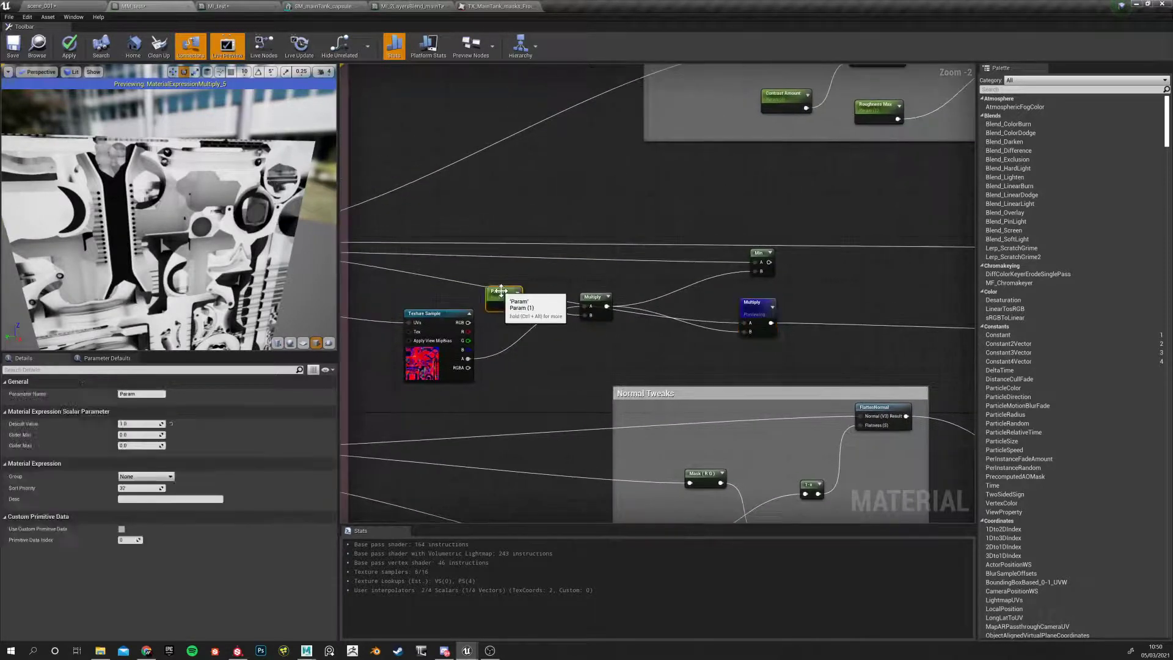
type("4")
key("Return")
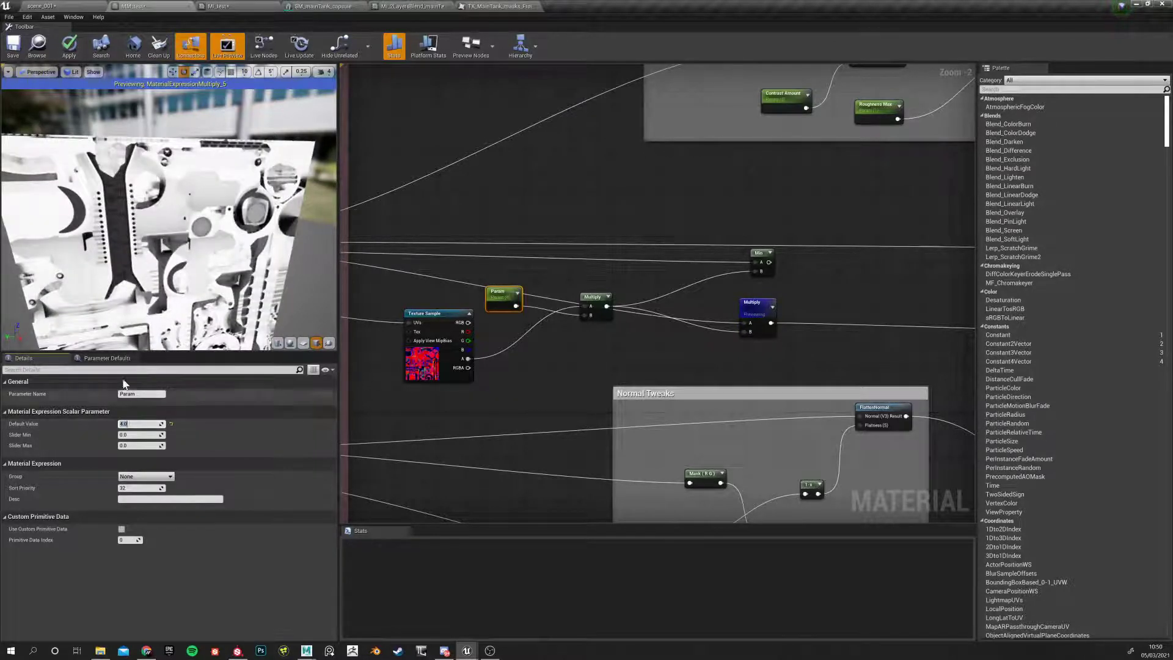
left_click_drag(127, 182, 207, 244)
right_click_drag(127, 182, 127, 232)
right_click_drag(200, 220, 200, 268)
left_click_drag(153, 201, 200, 219)
Rearrange the detail occlusion nodes, placing Param below its wire beside the Texture Sample and shifting the first Multiply up
scroll(448, 285, "up", 1)
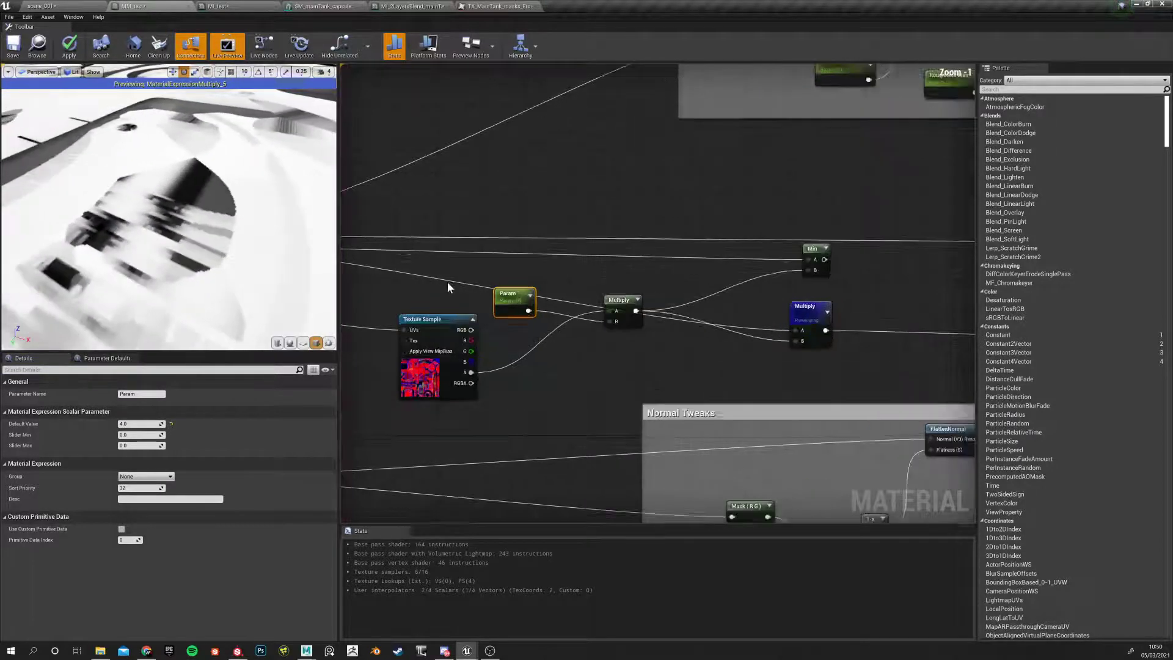
left_click_drag(506, 294, 538, 370)
left_click_drag(619, 300, 644, 281)
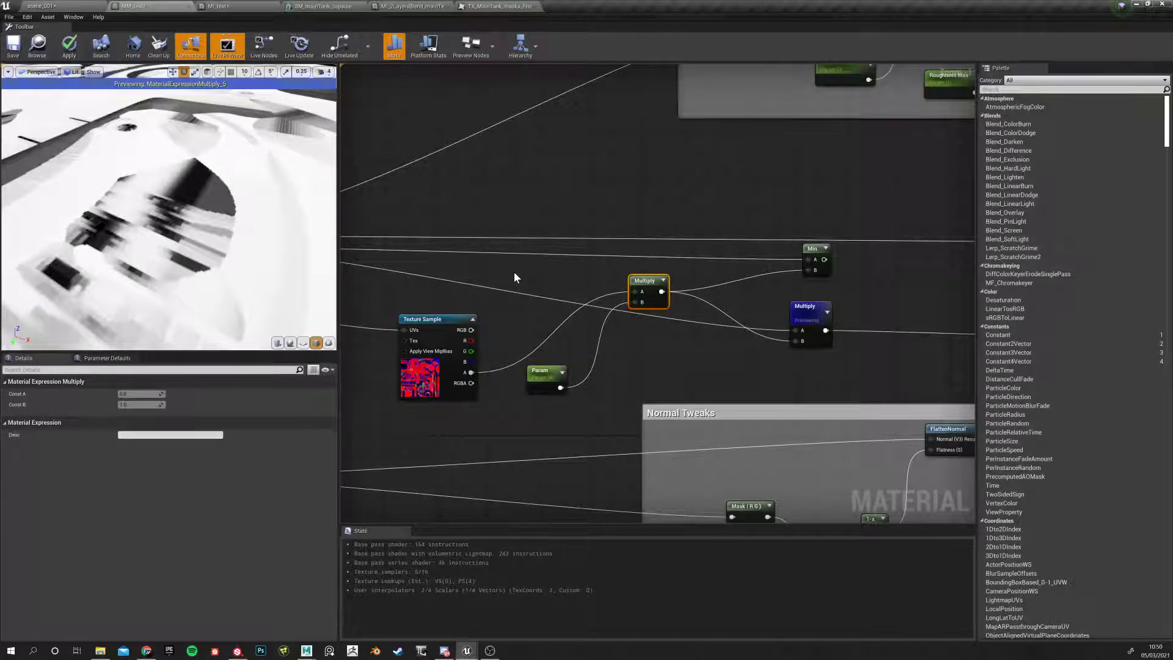
left_click(525, 281)
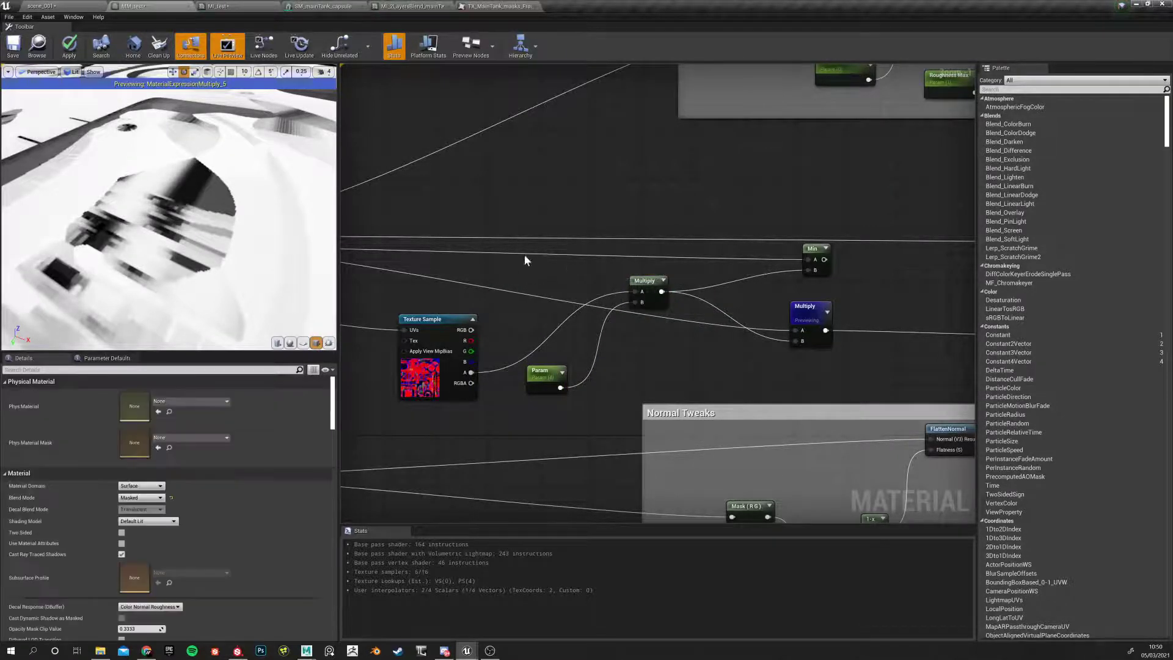
Locate the RMAO parameter's texture in the content browser and open TX_RMAO_fill_01
right_click_drag(524, 254, 738, 274)
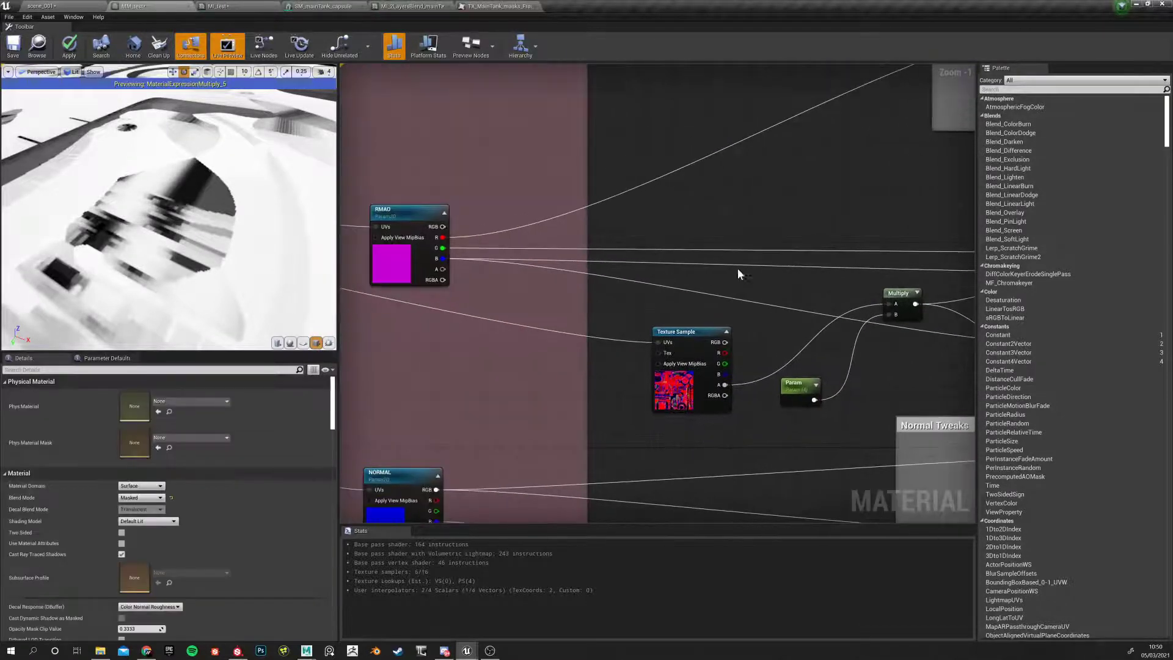
left_click(413, 221)
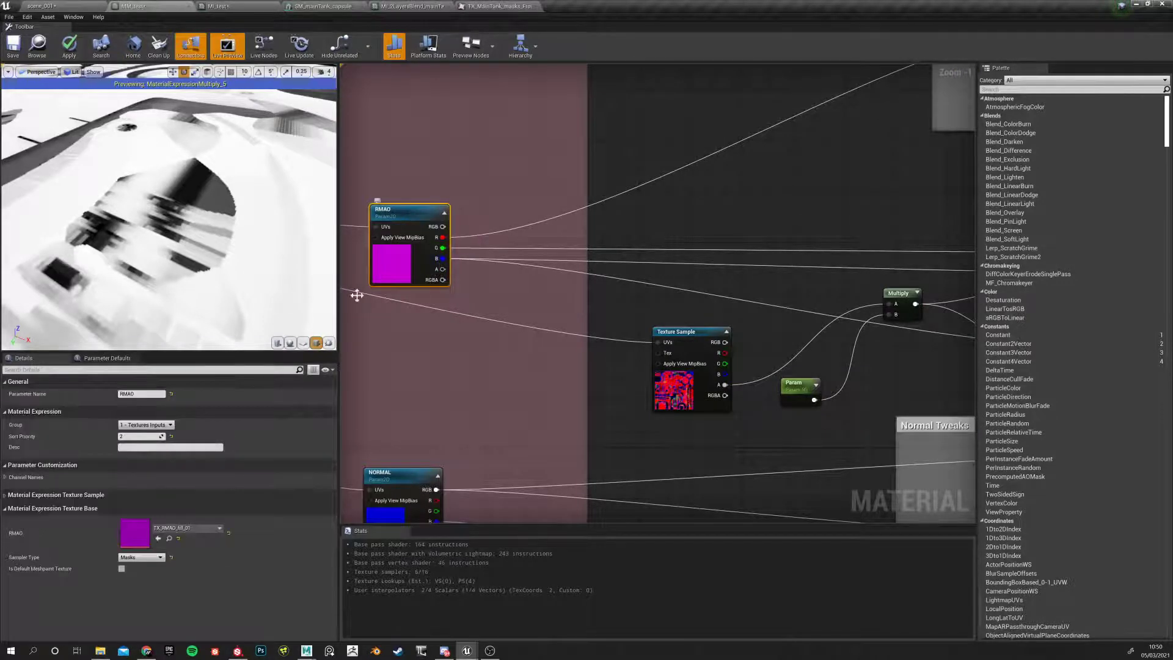
scroll(452, 342, "down", 3)
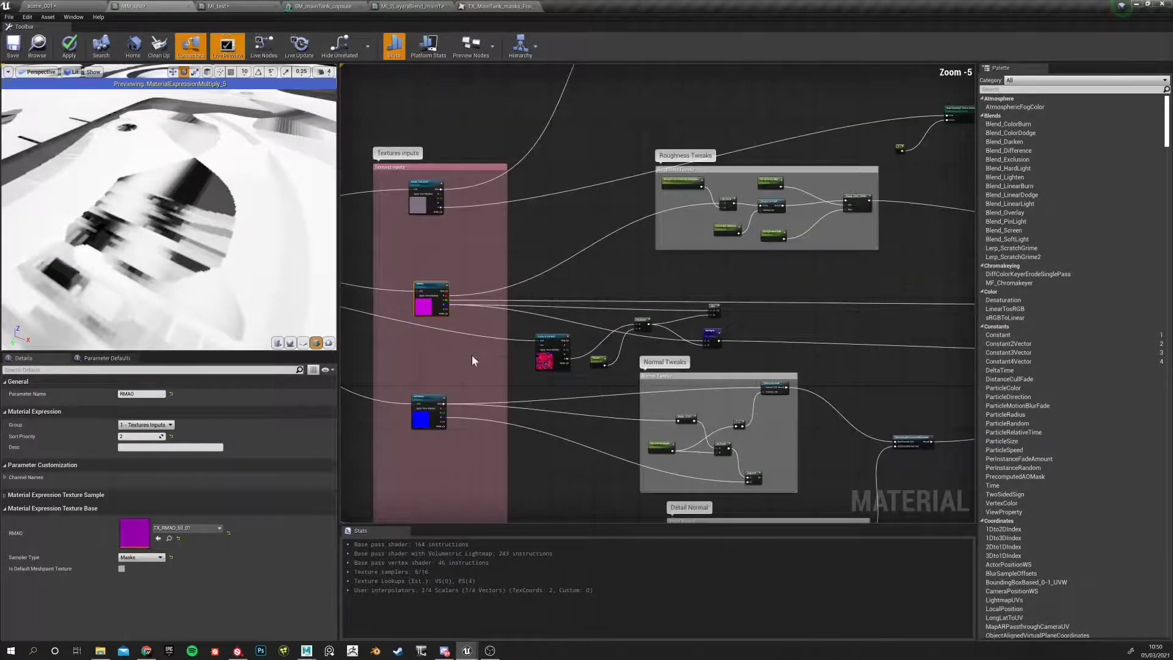
scroll(391, 335, "up", 1)
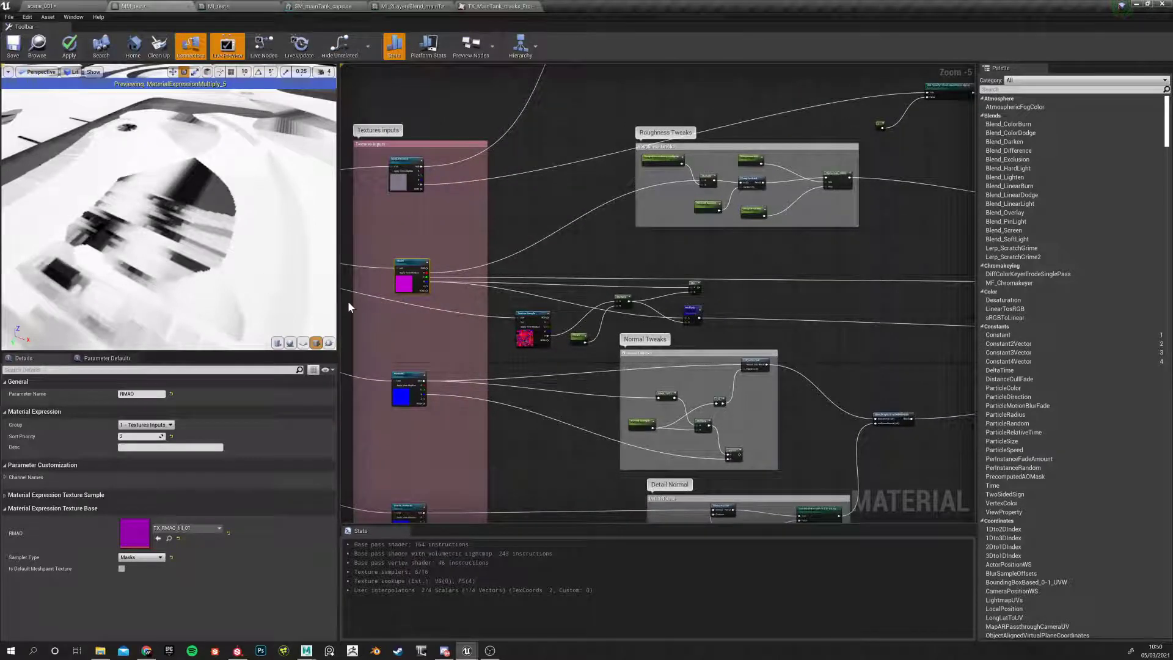
double_click(405, 281)
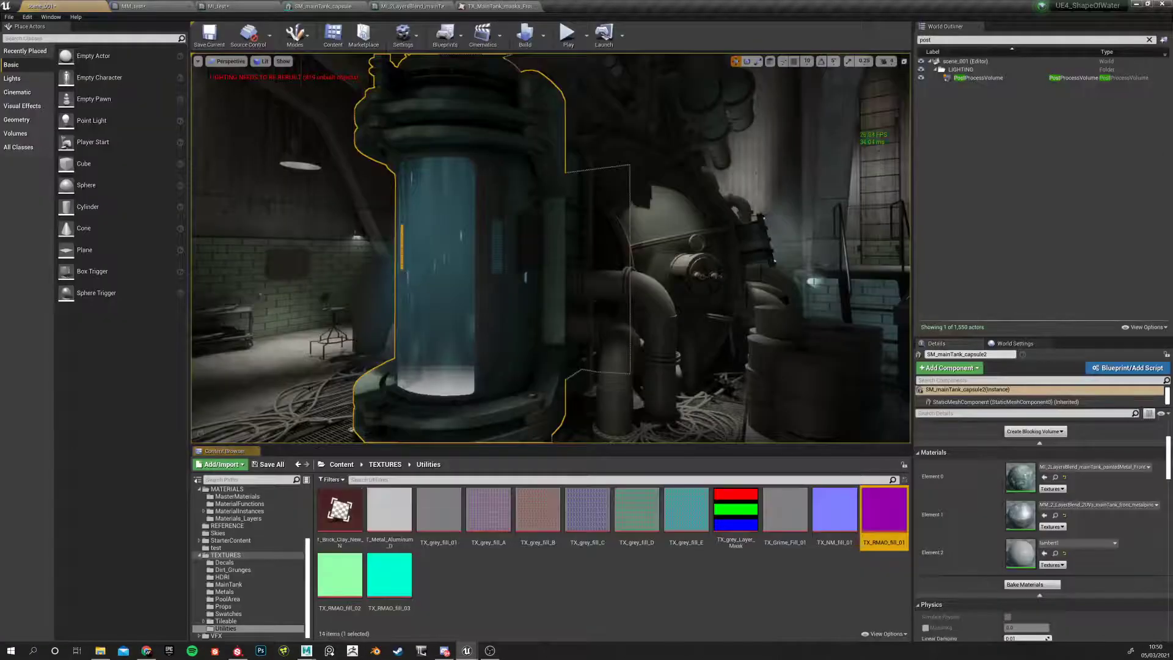
right_click(871, 512)
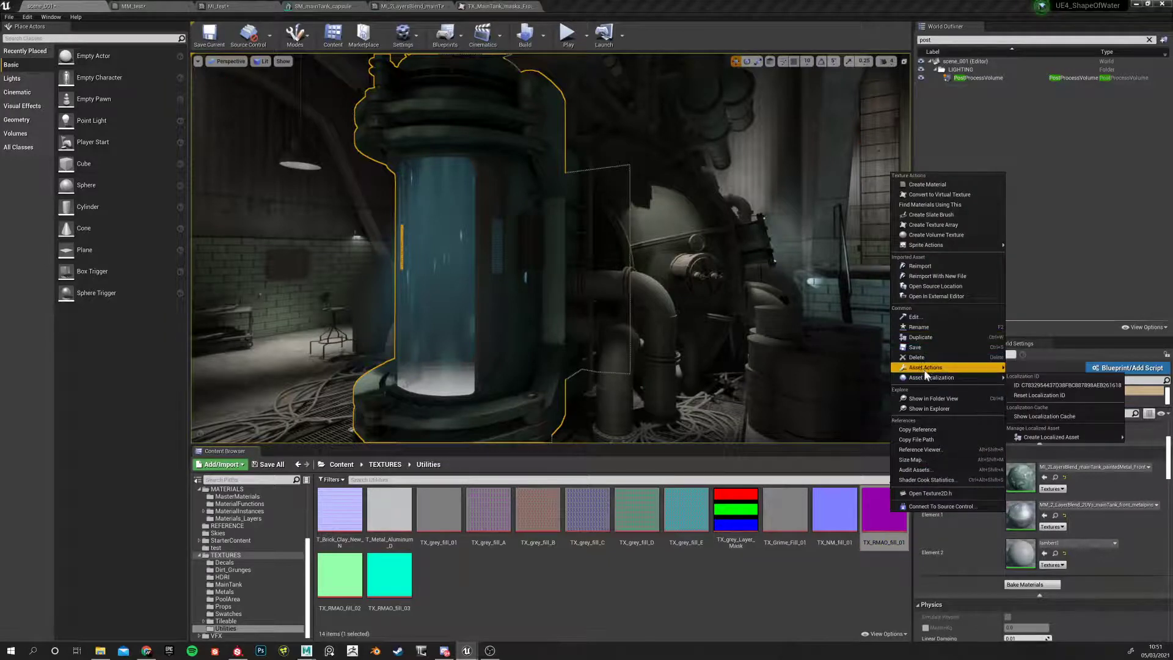
left_click(921, 439)
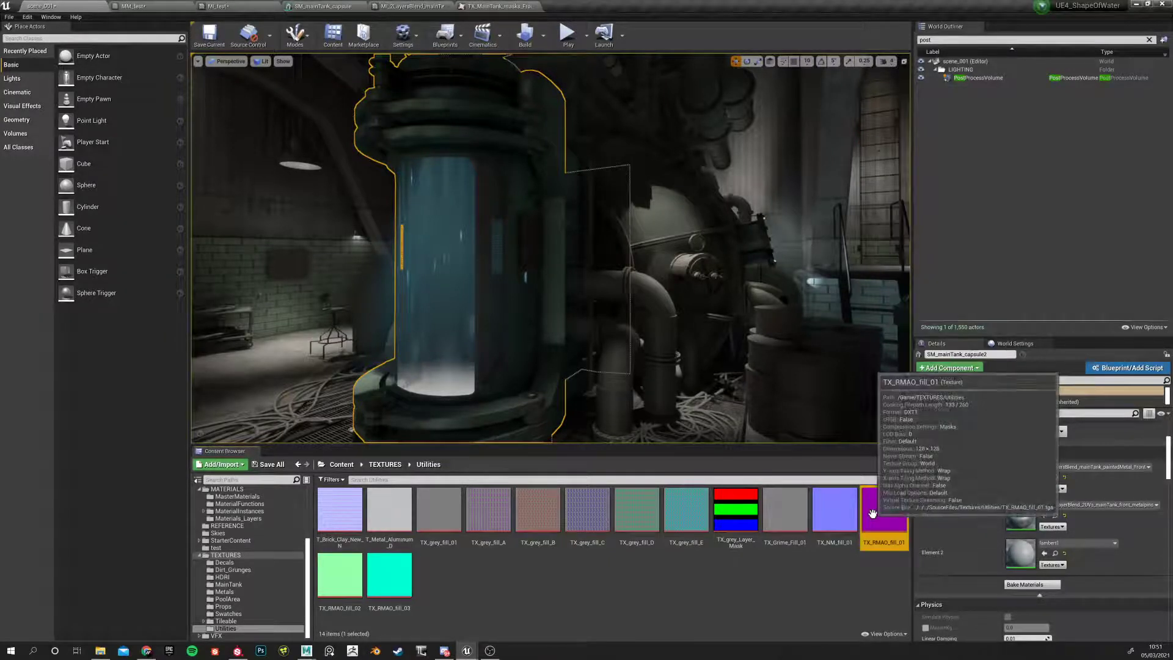
double_click(872, 513)
Toggle the channel display of TX_RMAO_fill_01 to examine its individual channels
left_click(15, 71)
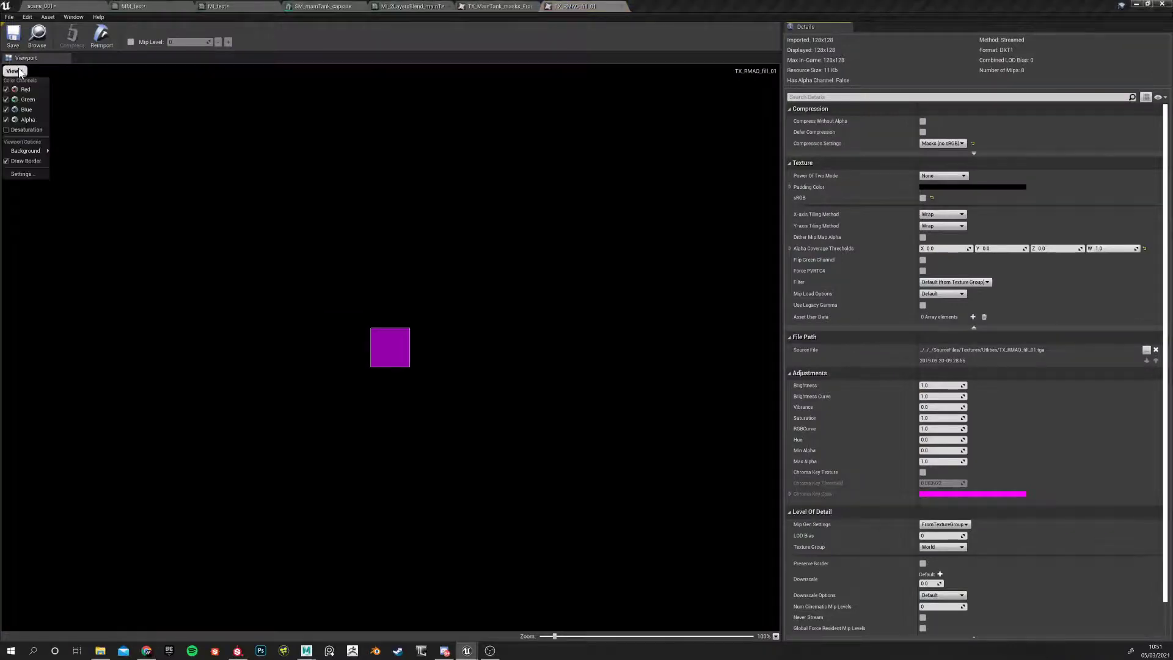
left_click(26, 126)
left_click(16, 72)
left_click(19, 102)
left_click(17, 72)
left_click(21, 101)
left_click(18, 72)
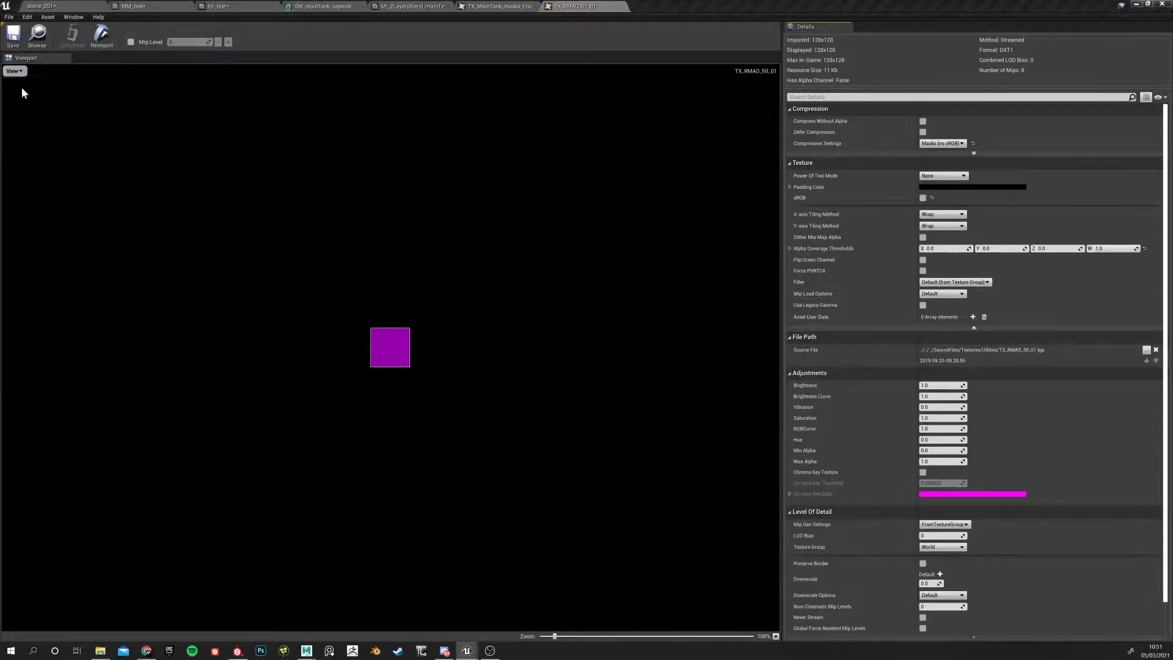
Isolate TX_RMAO_fill_01's remaining color channels and its alpha one at a time to compare them
left_click(18, 89)
left_click(17, 72)
left_click(17, 87)
left_click(15, 72)
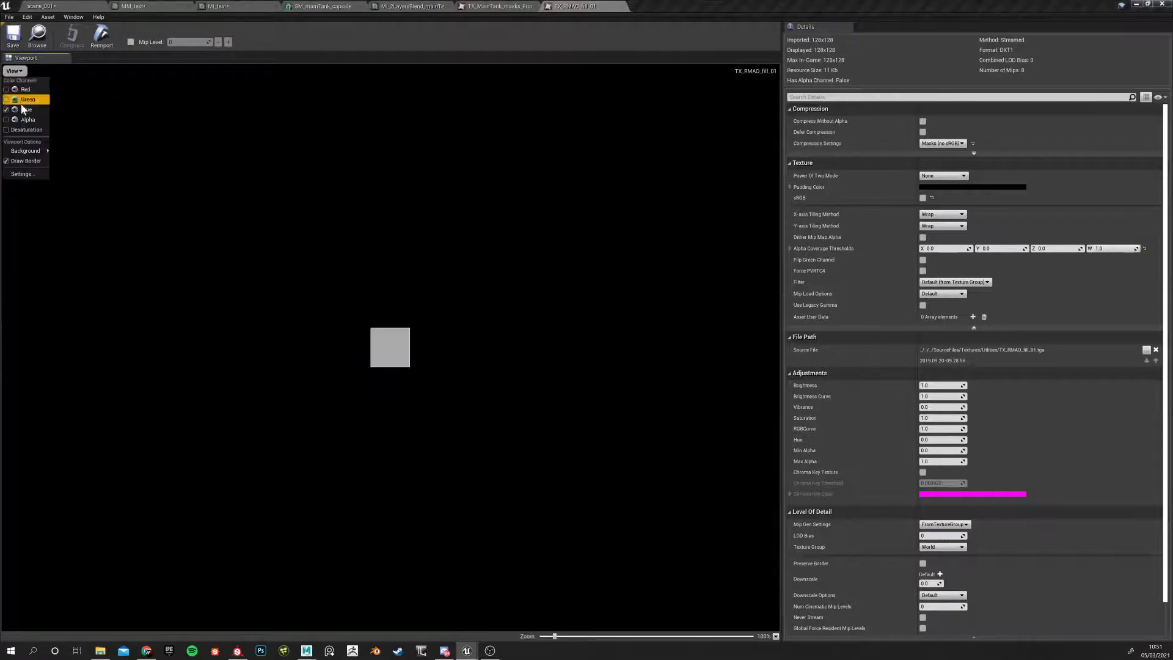
left_click(24, 120)
left_click(15, 72)
left_click(25, 120)
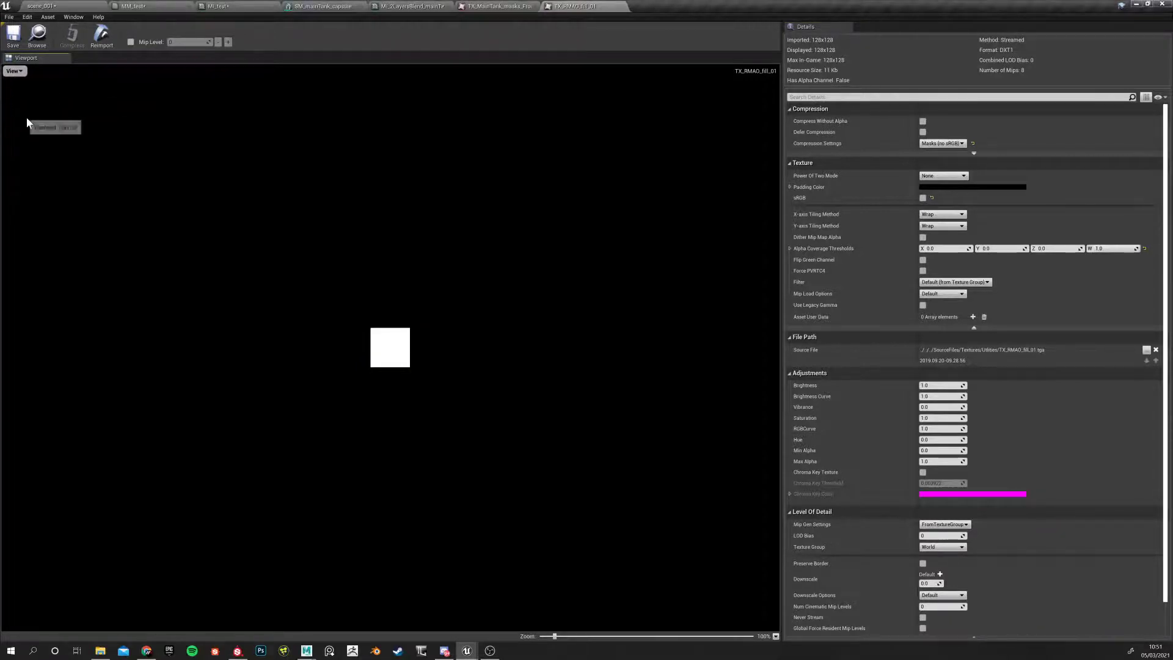
Close the TX_RMAO_fill_01 and TX_MainTank_masks_Front_BaseColor textures and return to the MM_test material graph
left_click(621, 6)
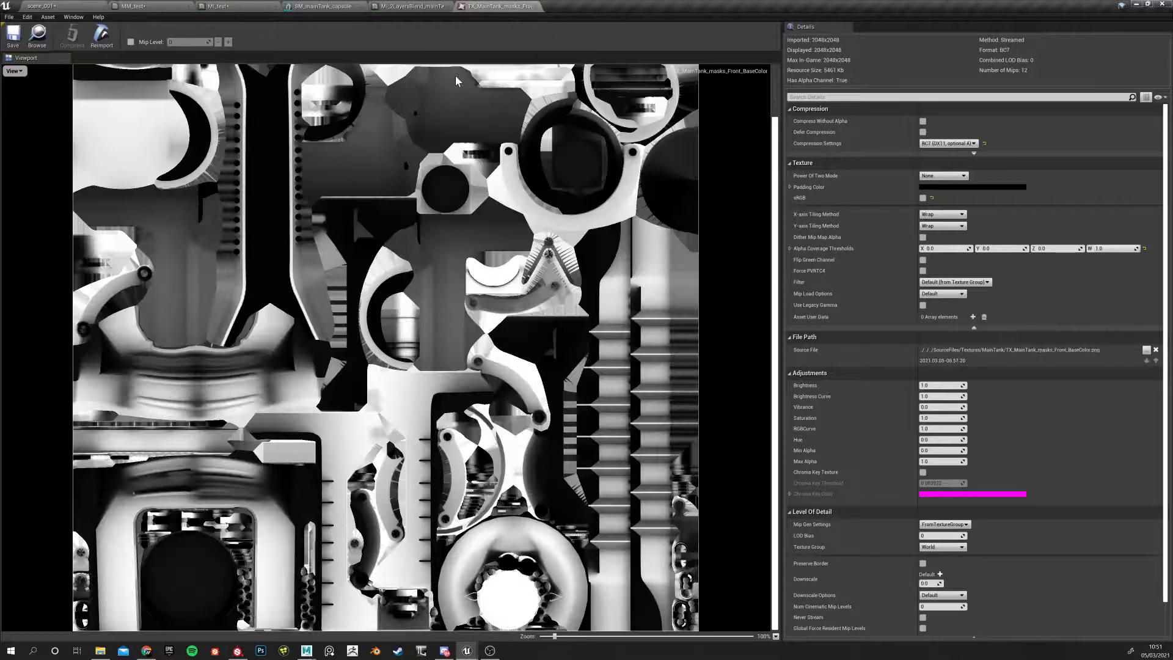
left_click(536, 7)
left_click(103, 5)
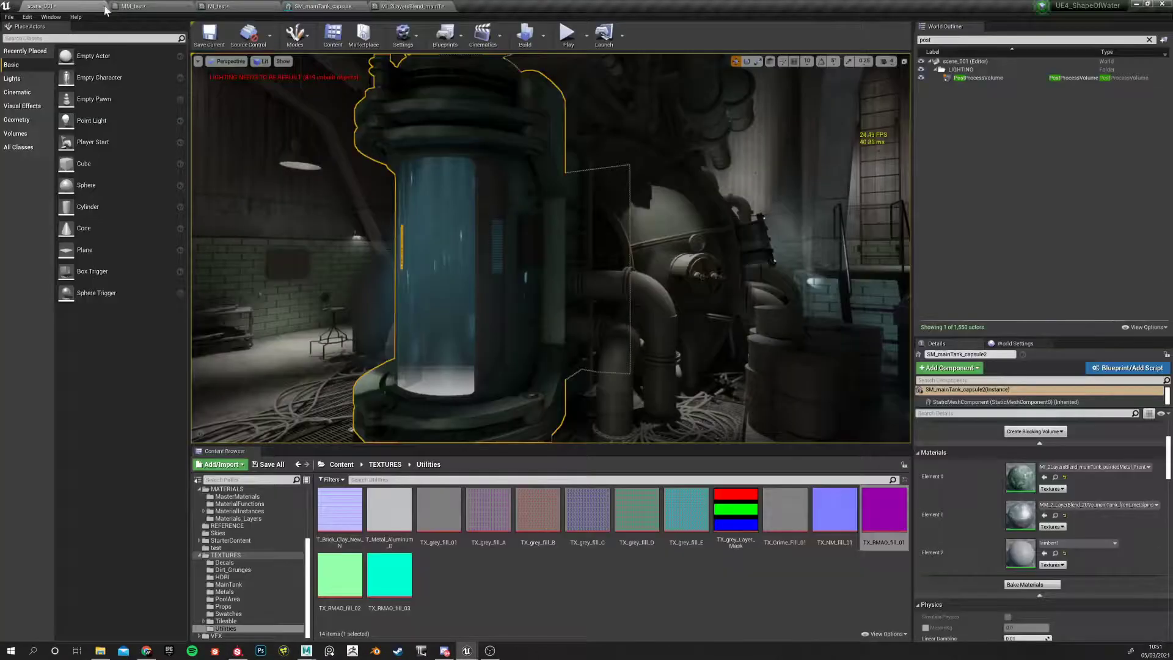
left_click(157, 5)
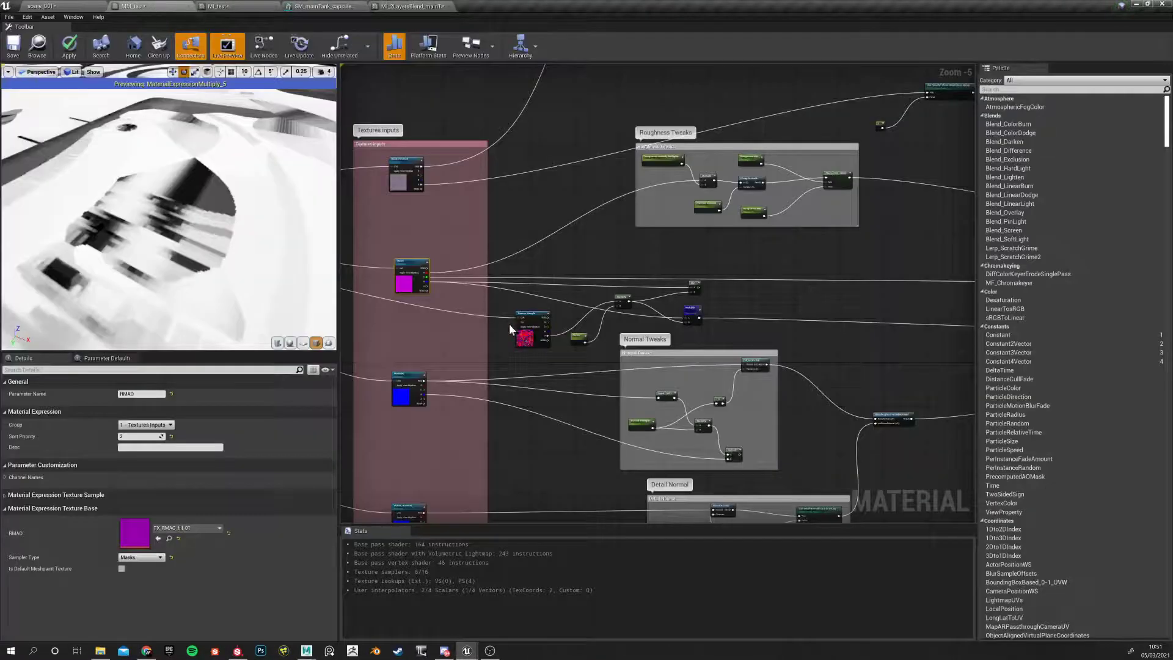
Connect the mask Texture Sample's RGBA output to input A of the first Multiply in place of its alpha
scroll(509, 324, "down", 2)
scroll(669, 406, "up", 3)
right_click_drag(699, 421, 846, 474)
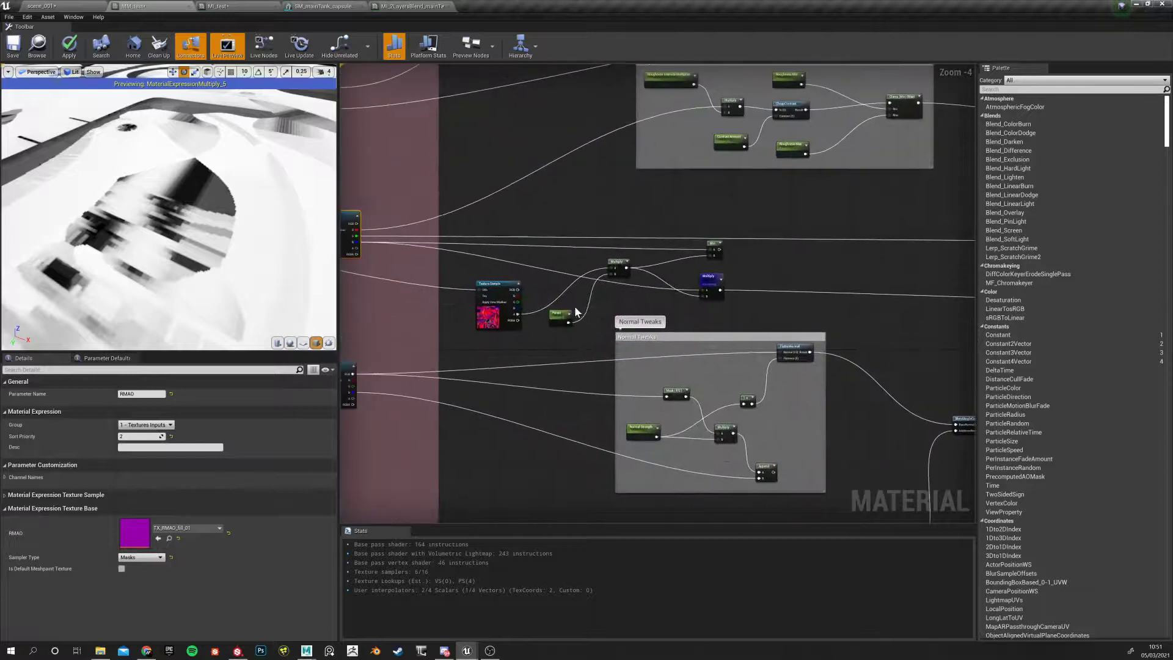
scroll(575, 312, "down", 2)
scroll(471, 327, "up", 5)
right_click_drag(647, 358, 498, 382)
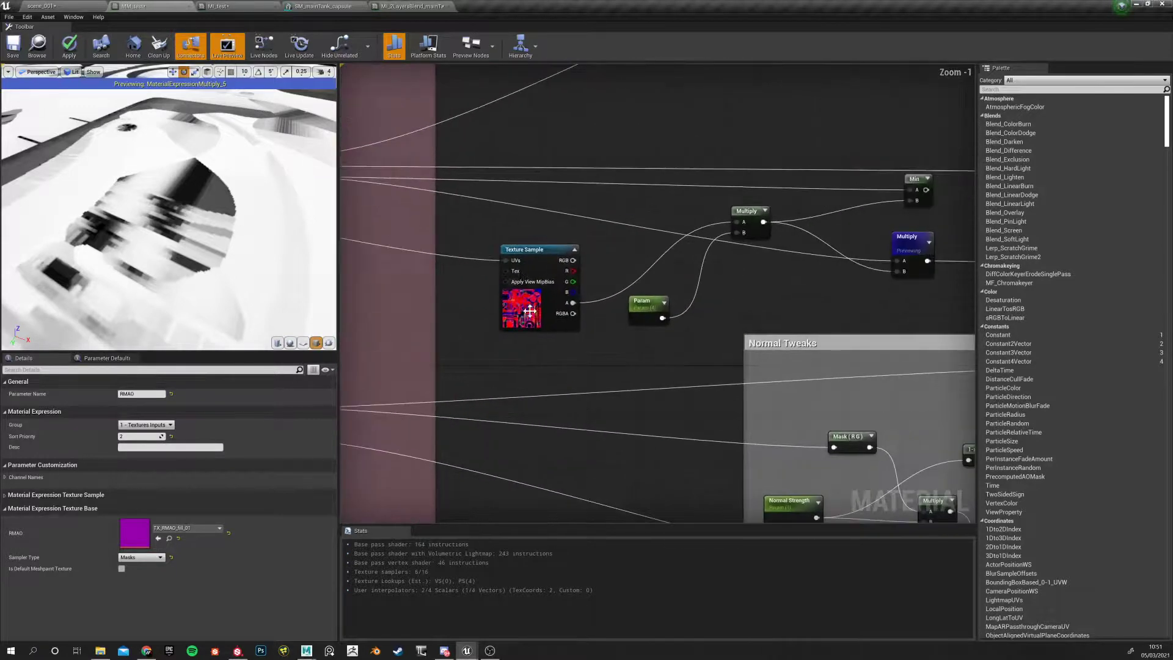
left_click(540, 252)
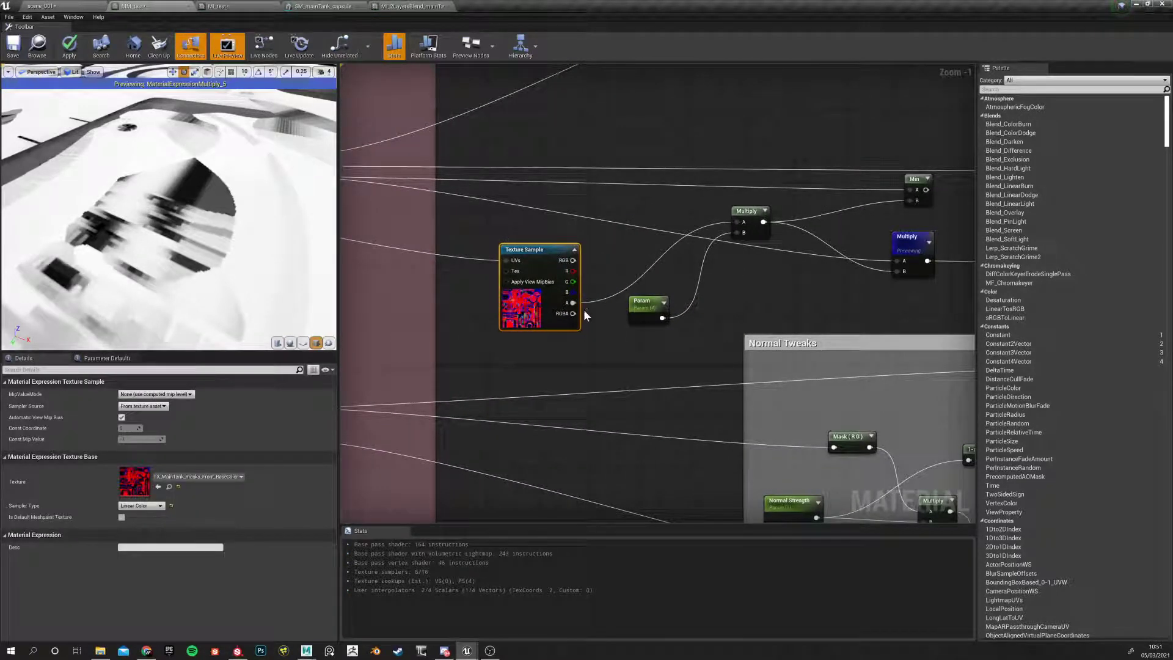
left_click(562, 350)
left_click(550, 255)
left_click_drag(573, 314, 741, 222)
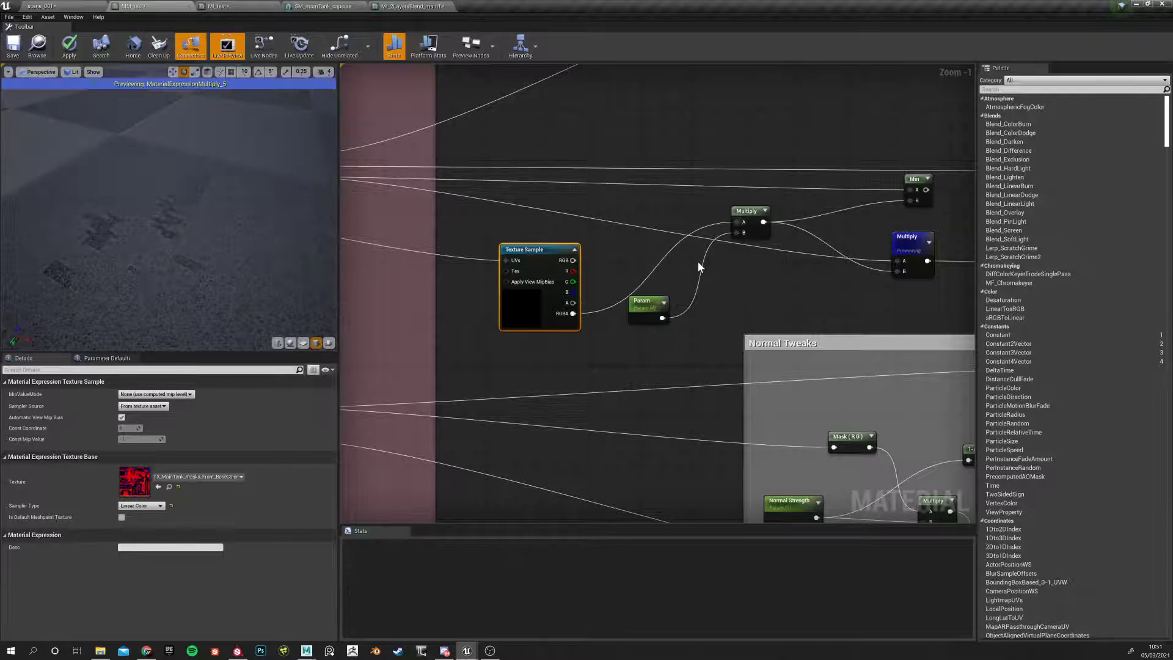
right_click_drag(649, 333, 532, 366)
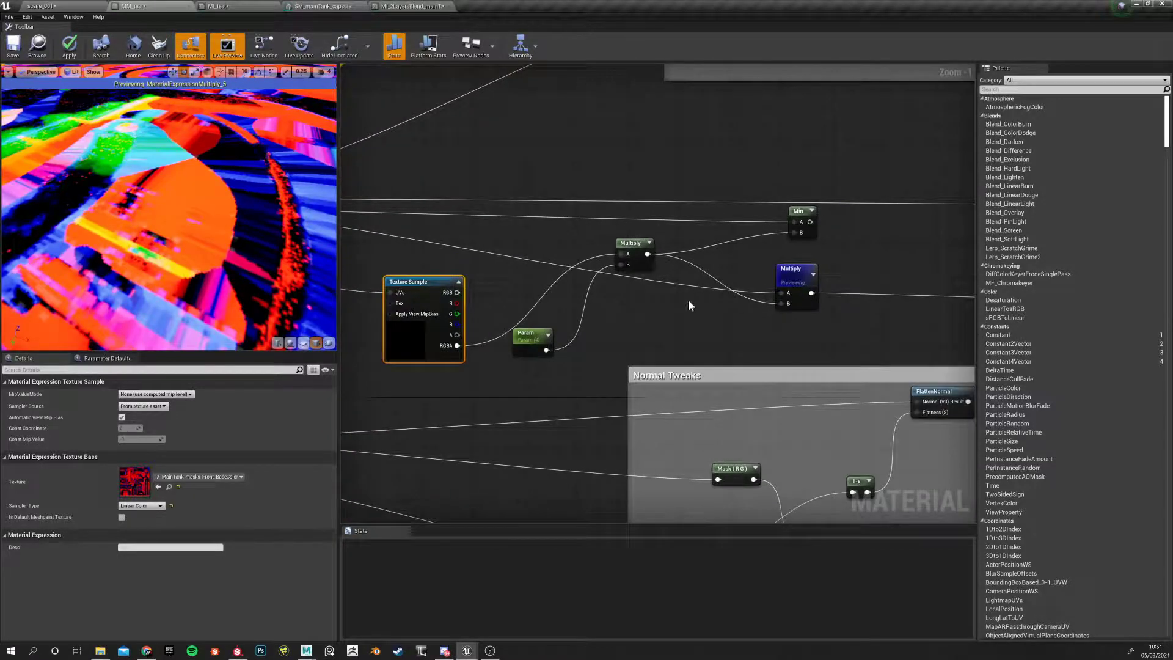
left_click(775, 268)
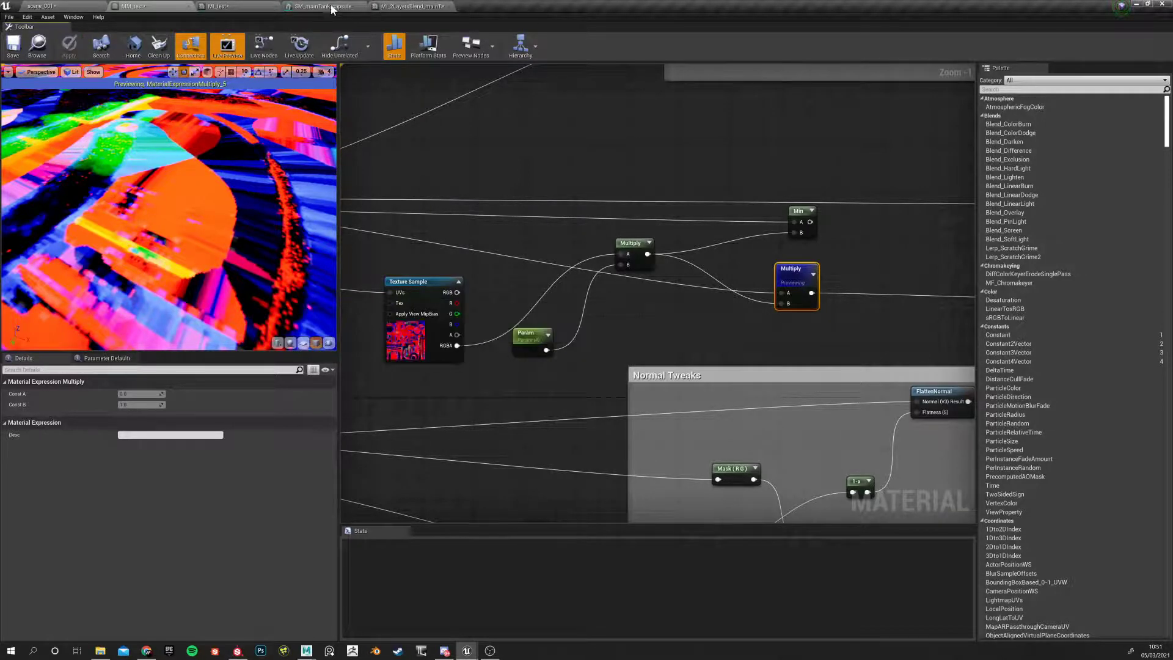
Set Param to 4 in the MI_test instance to judge the detail occlusion on the tank preview
left_click(333, 7)
left_click(220, 6)
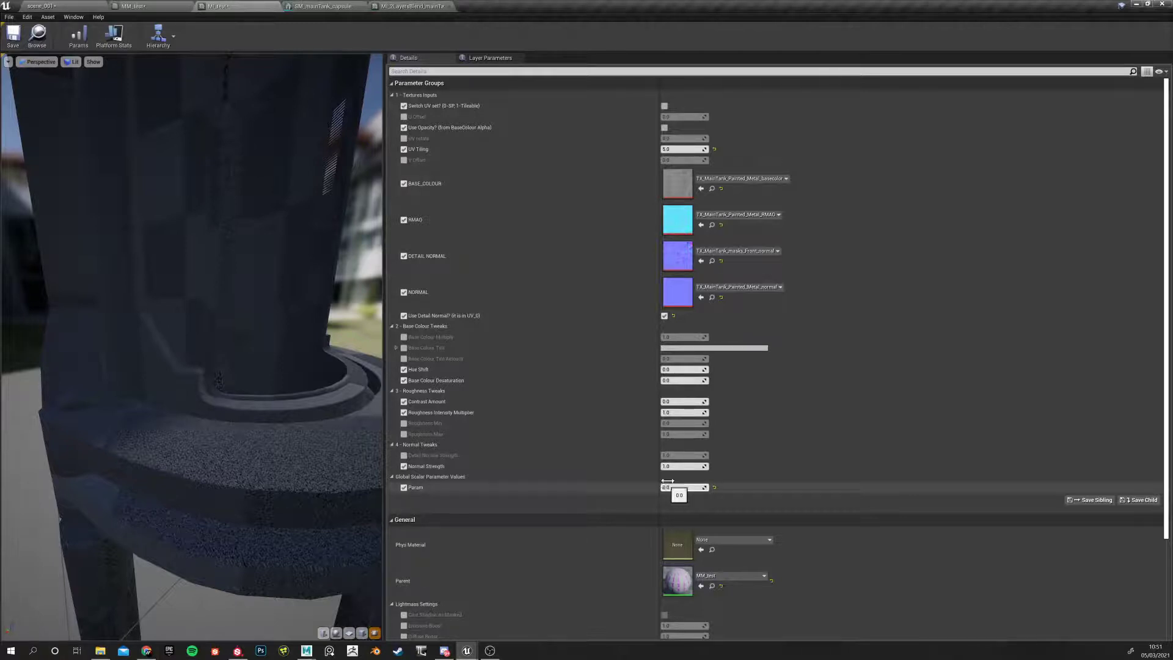
left_click(675, 487)
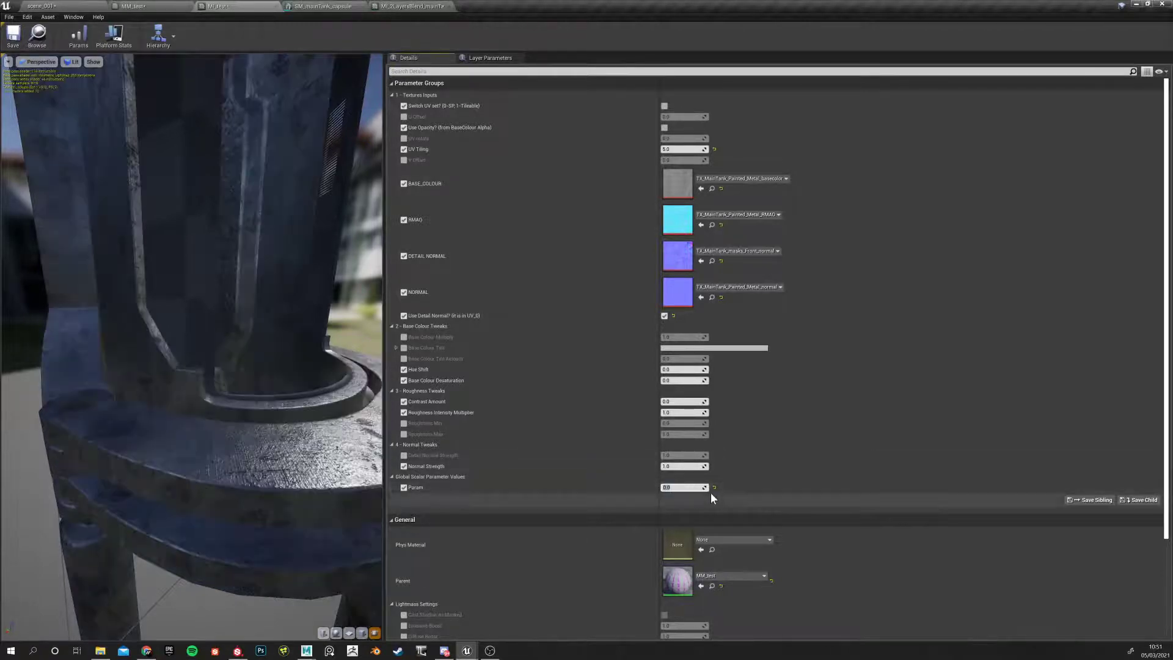
type("4")
key("Return")
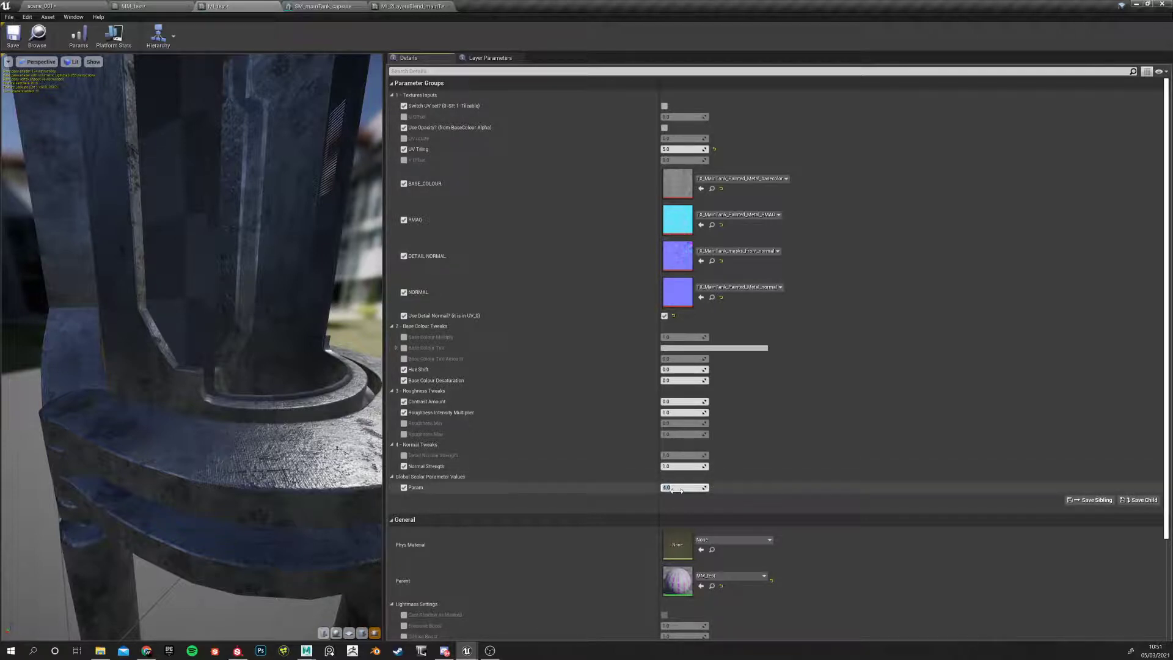
key("Return")
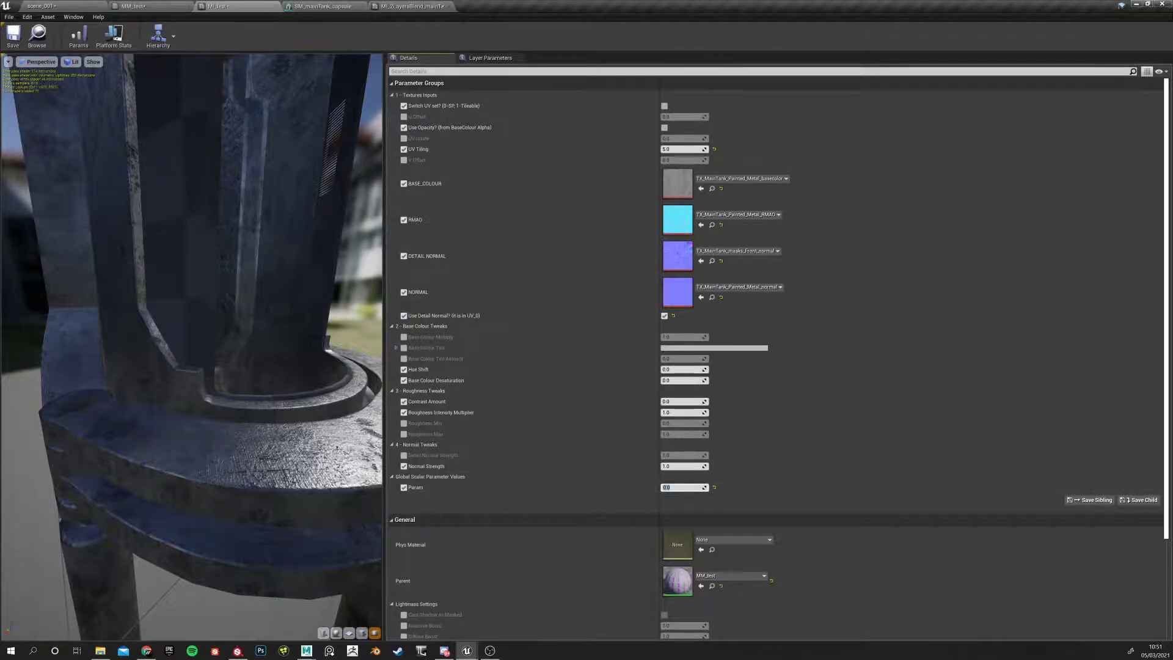
From the level, open the tank capsule's Element 0 material instance and its parent MM_2_LayerBlend_2UVs
left_click(67, 6)
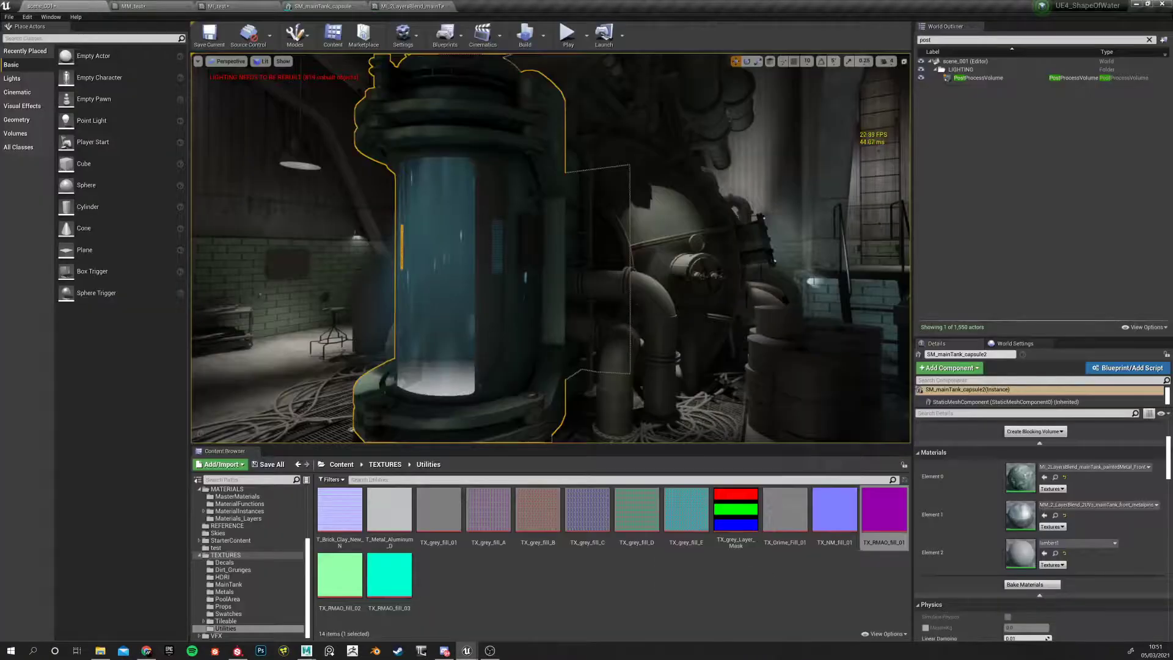
scroll(549, 248, "down", 3)
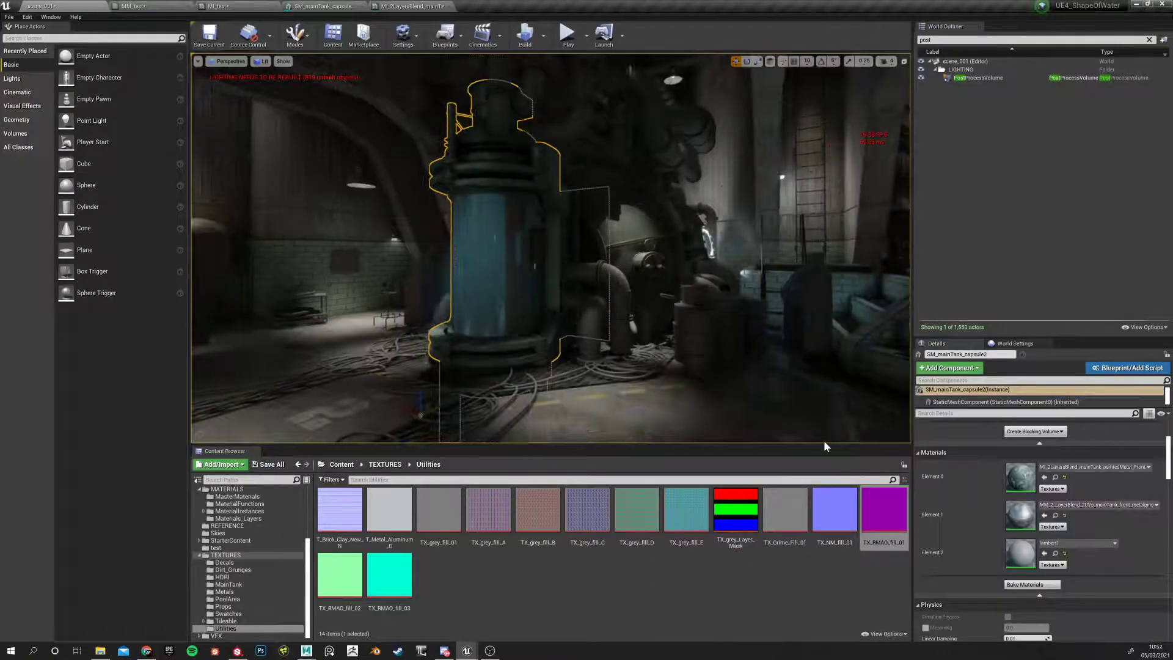
double_click(1020, 474)
scroll(728, 490, "down", 5)
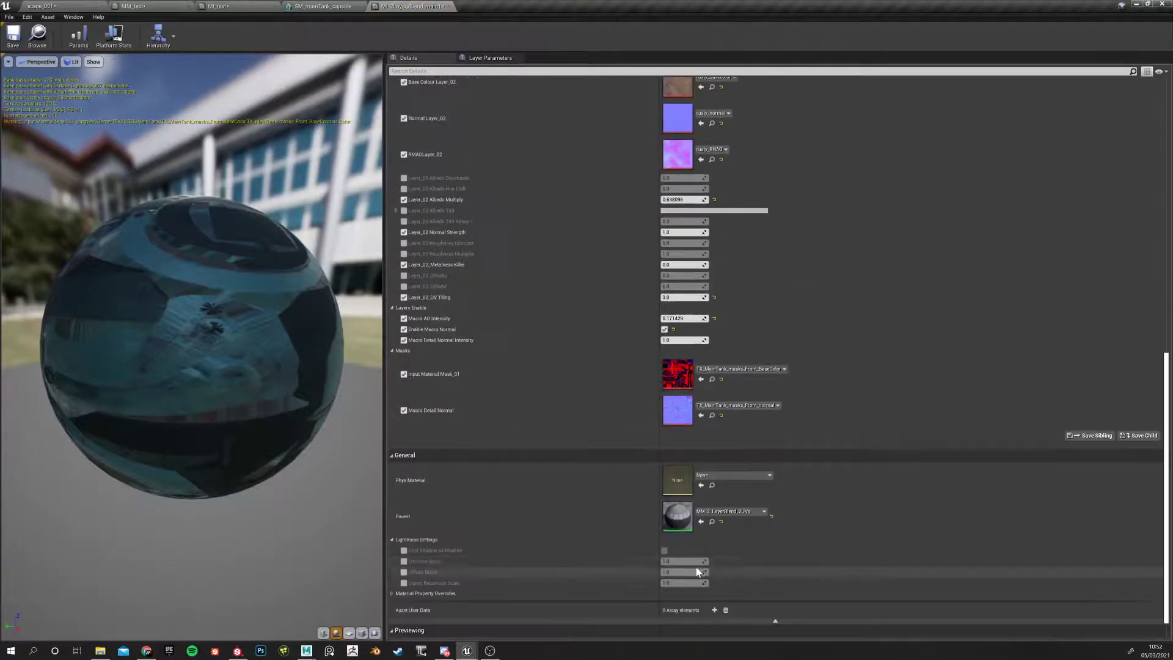
double_click(679, 518)
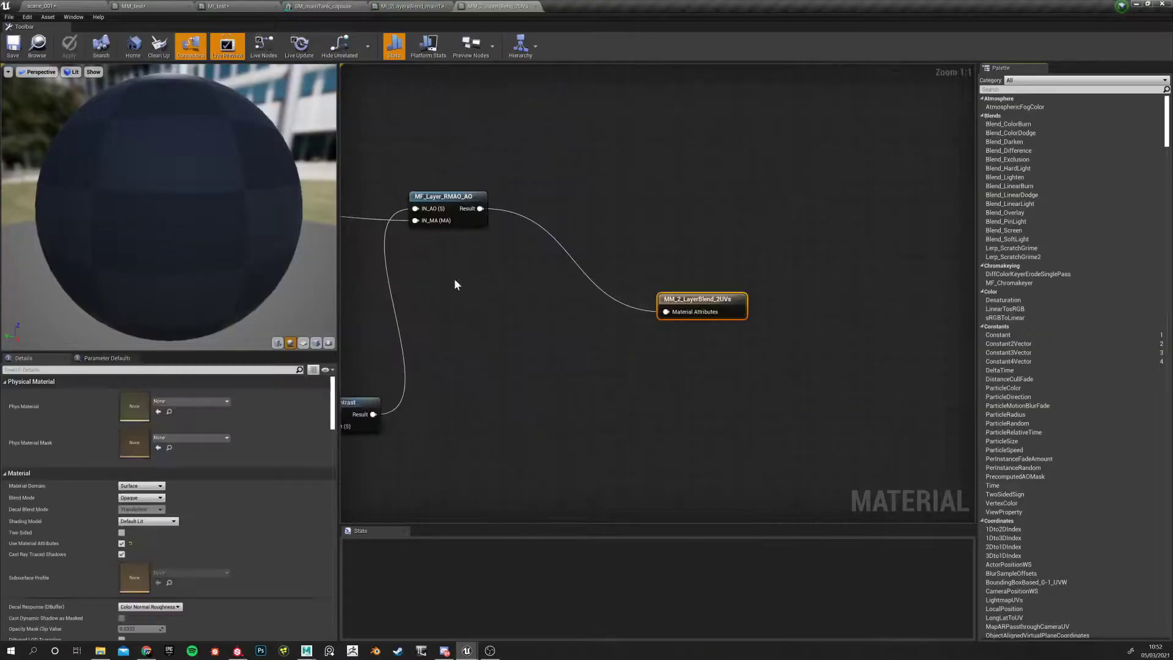
Trace the layer blend graph back to the upper tileable texture layer and open its MF_Layer_RMAO function
scroll(730, 264, "up", 5)
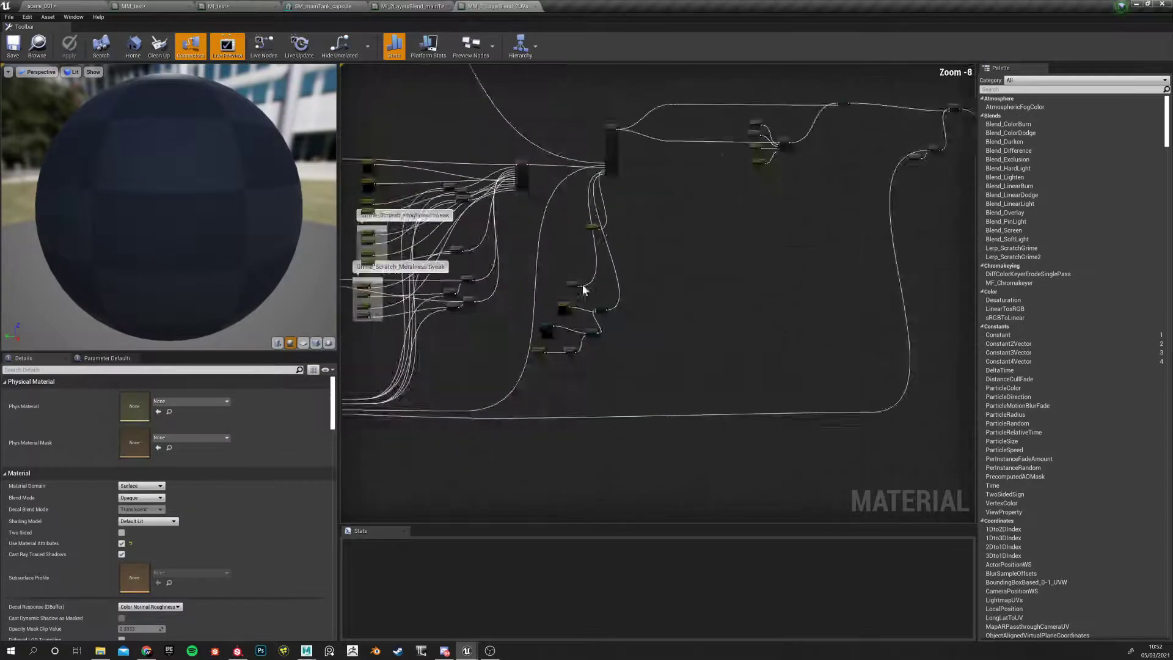
scroll(536, 237, "up", 6)
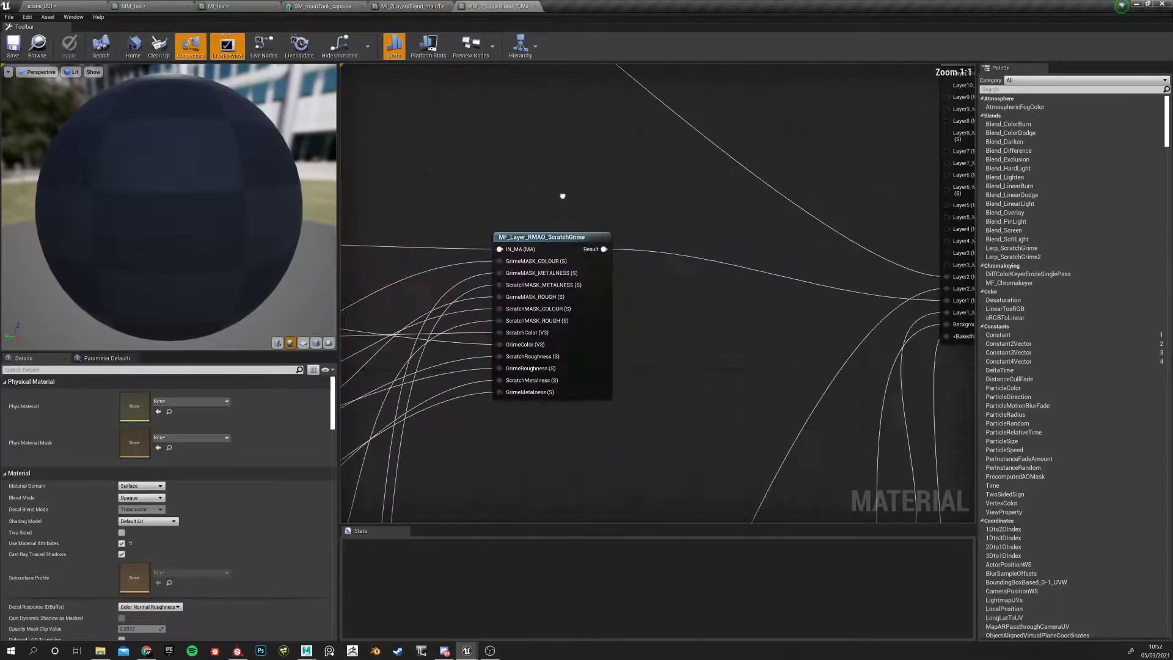
right_click_drag(592, 321, 484, 462)
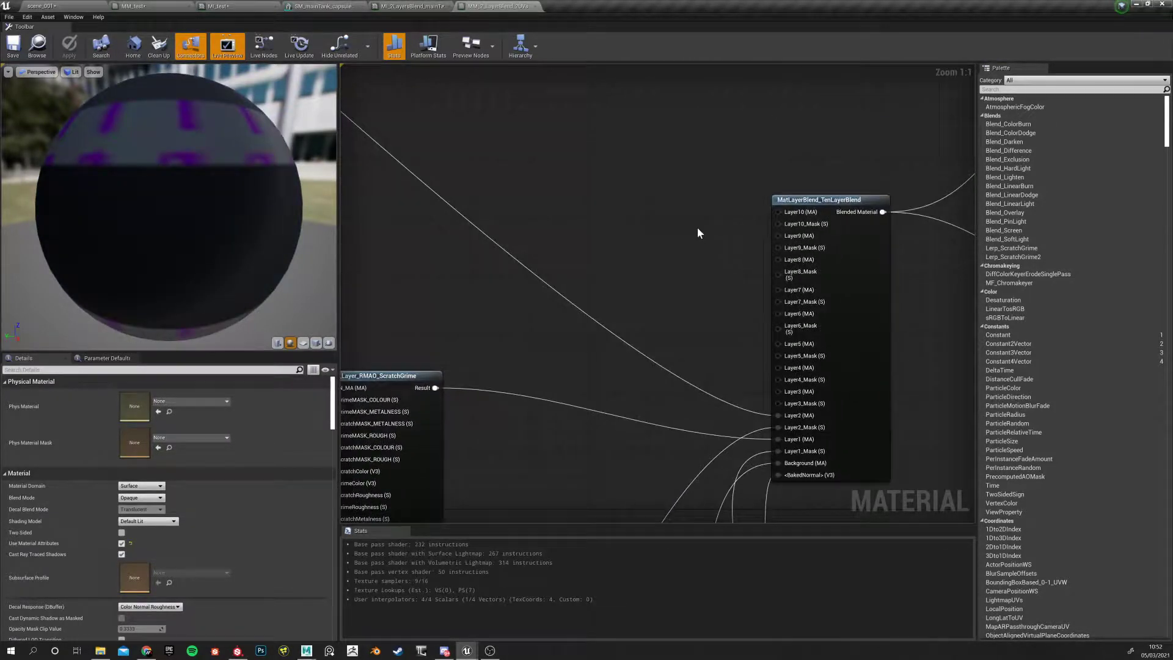
scroll(691, 353, "down", 5)
scroll(637, 295, "up", 5)
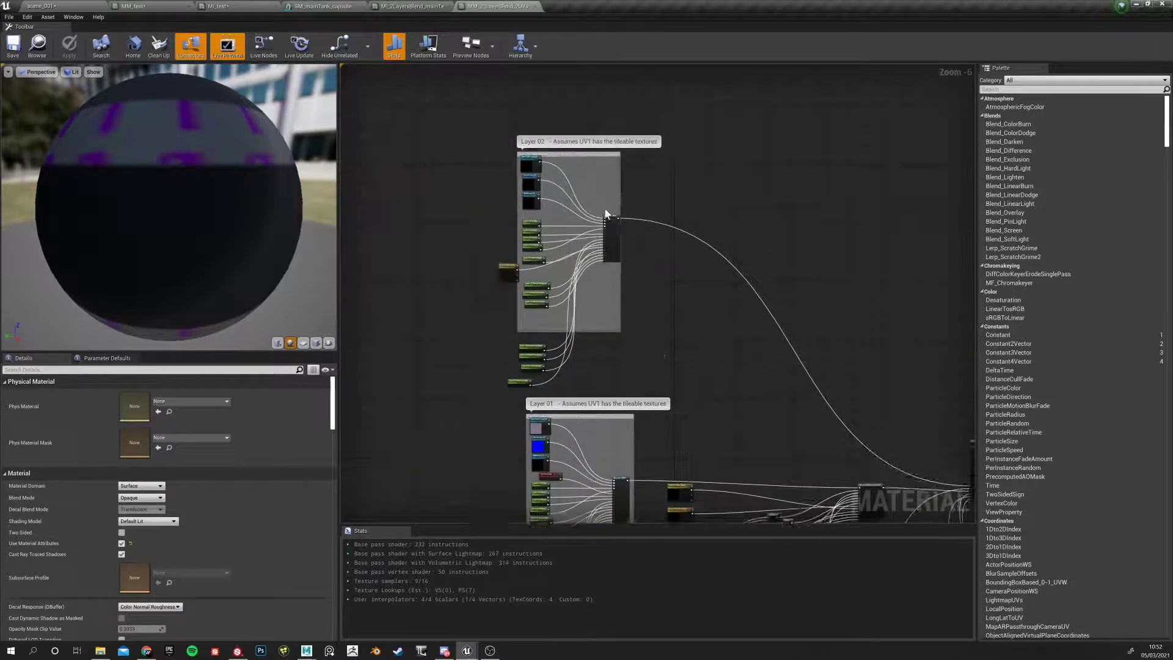
double_click(660, 237)
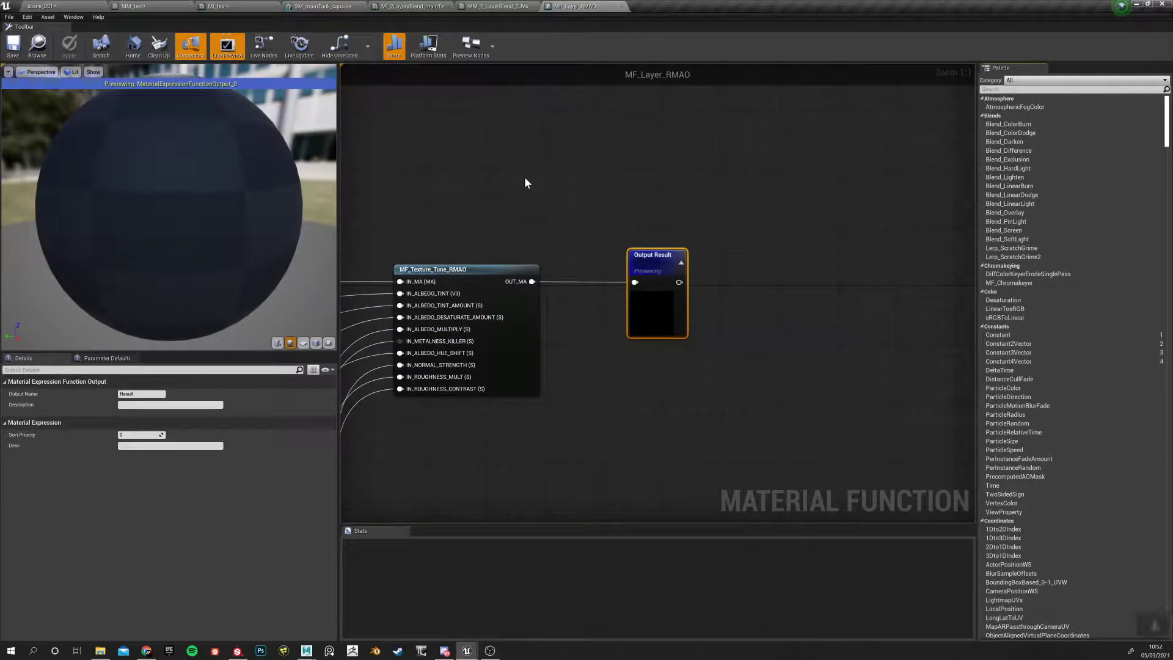
Examine MF_Layer_RMAO from its output back to the texture sampling function and its texture and UV inputs
scroll(513, 199, "down", 3)
right_click_drag(502, 212, 565, 204)
scroll(532, 229, "up", 3)
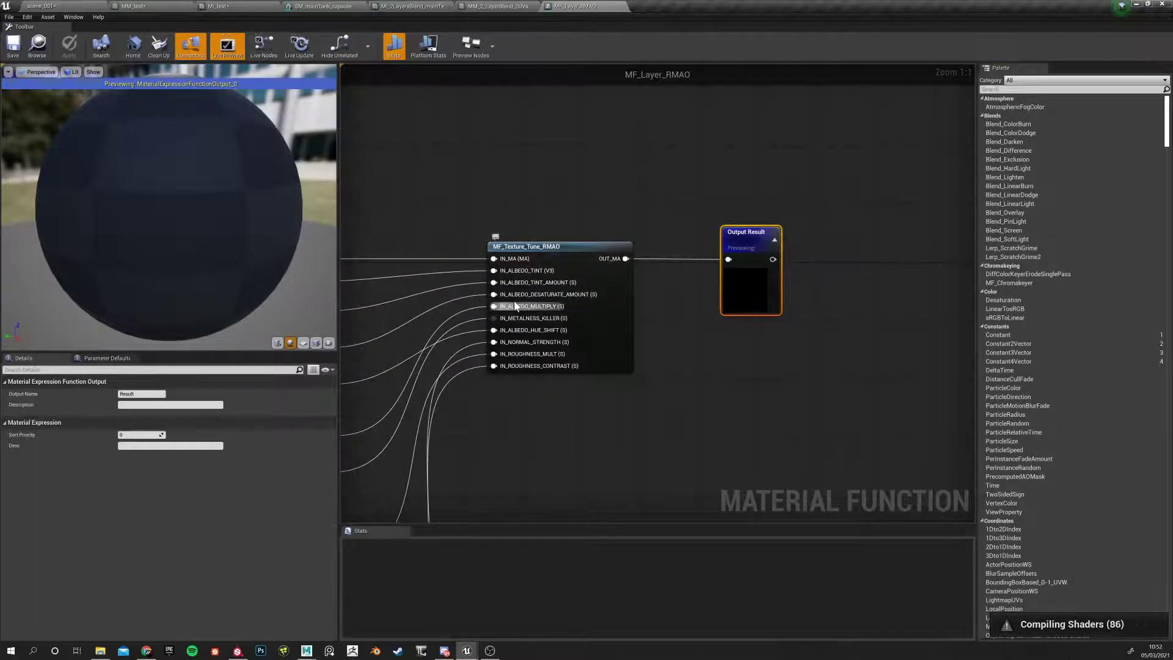
right_click_drag(445, 201, 615, 169)
scroll(586, 177, "down", 4)
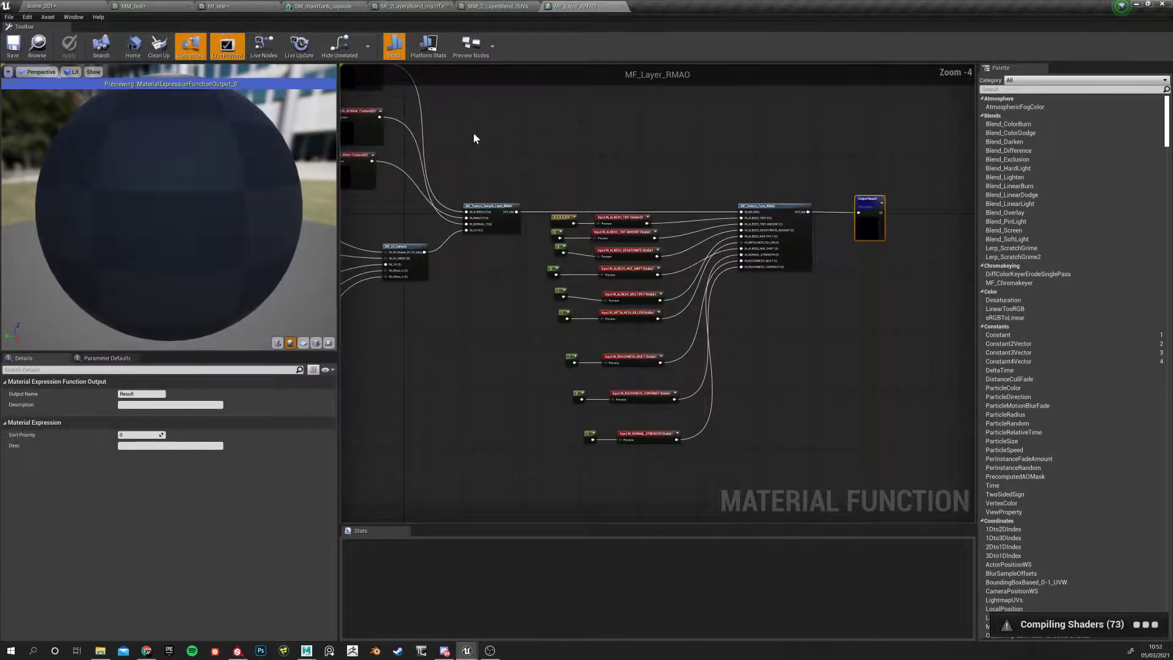
right_click_drag(441, 282, 617, 369)
scroll(498, 210, "up", 2)
right_click_drag(400, 309, 459, 210)
right_click_drag(647, 287, 495, 317)
left_click(647, 288)
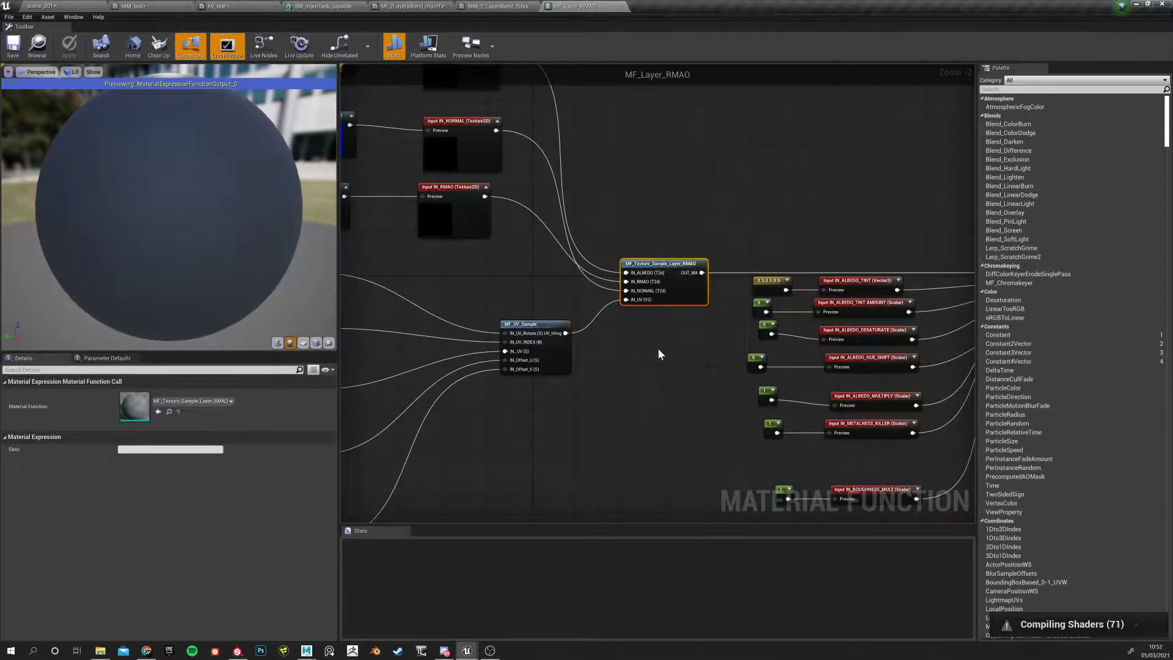
right_click_drag(658, 348, 625, 411)
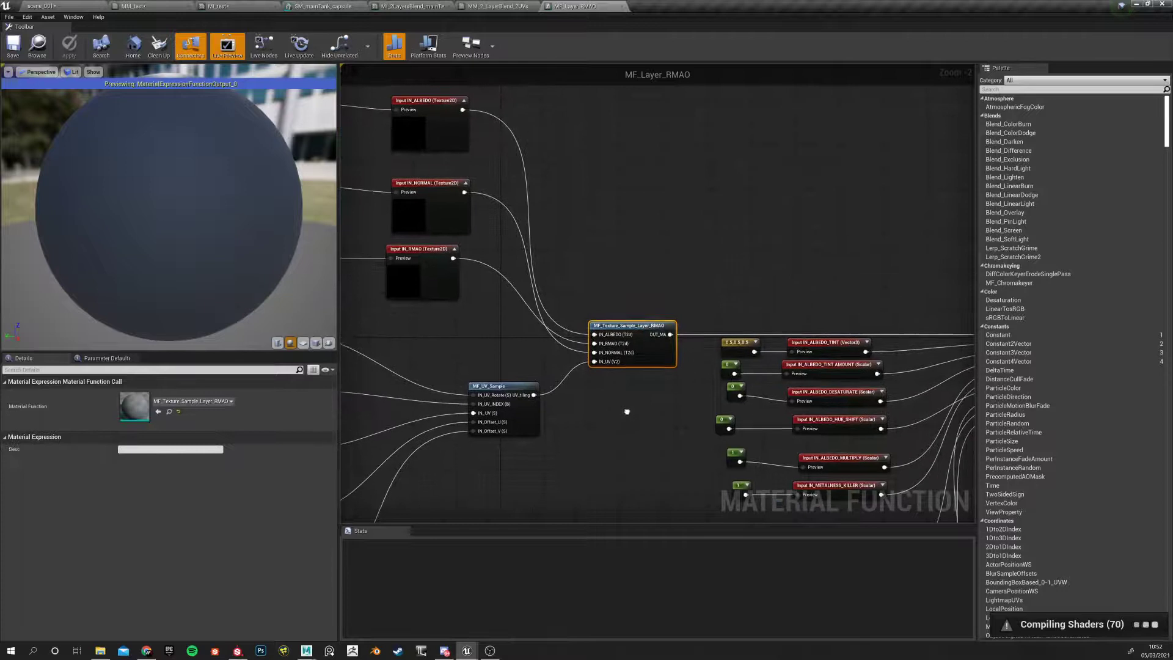
Open MF_Texture_Sample_Layer_RMAO and inspect how its texture samples feed MakeMaterialAttributes
double_click(634, 328)
scroll(549, 316, "down", 5)
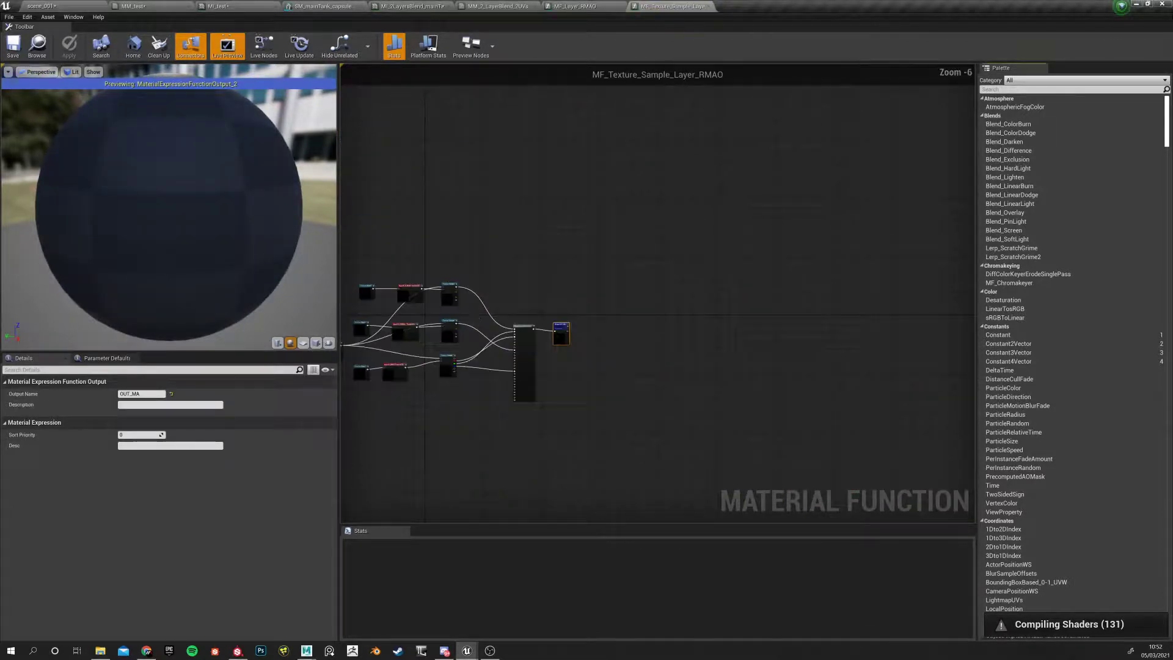
scroll(591, 292, "up", 5)
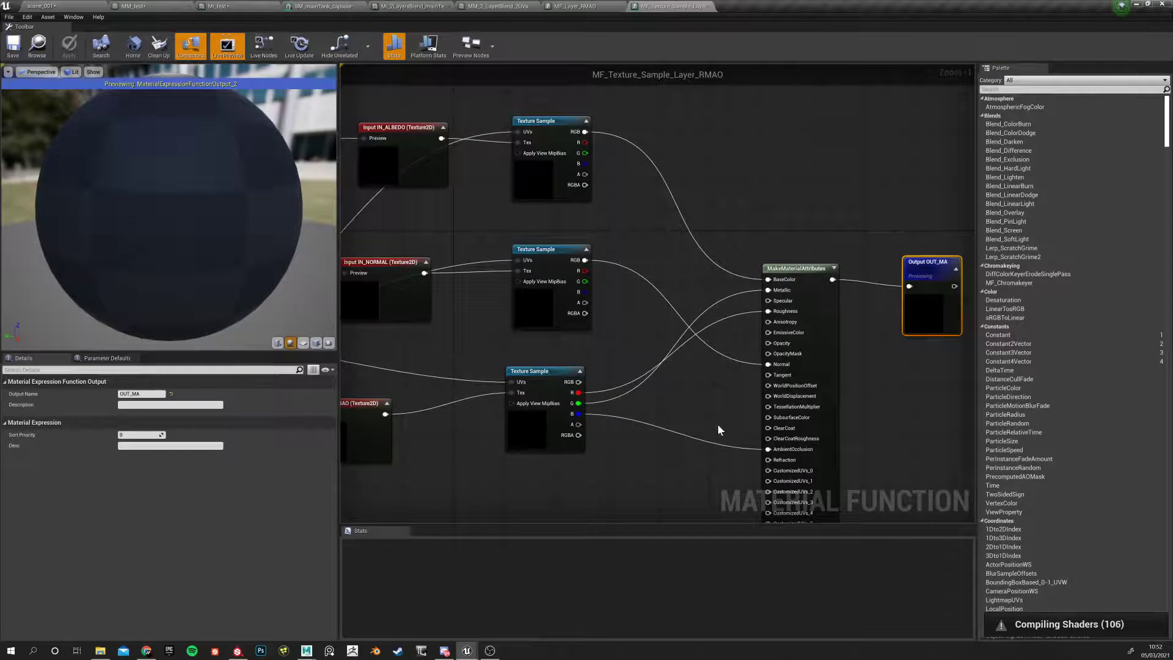
Open MF_Texture_Tune_RMAO from MF_Layer_RMAO and trace its attribute connections back to BreakMaterialAttributes
left_click(589, 6)
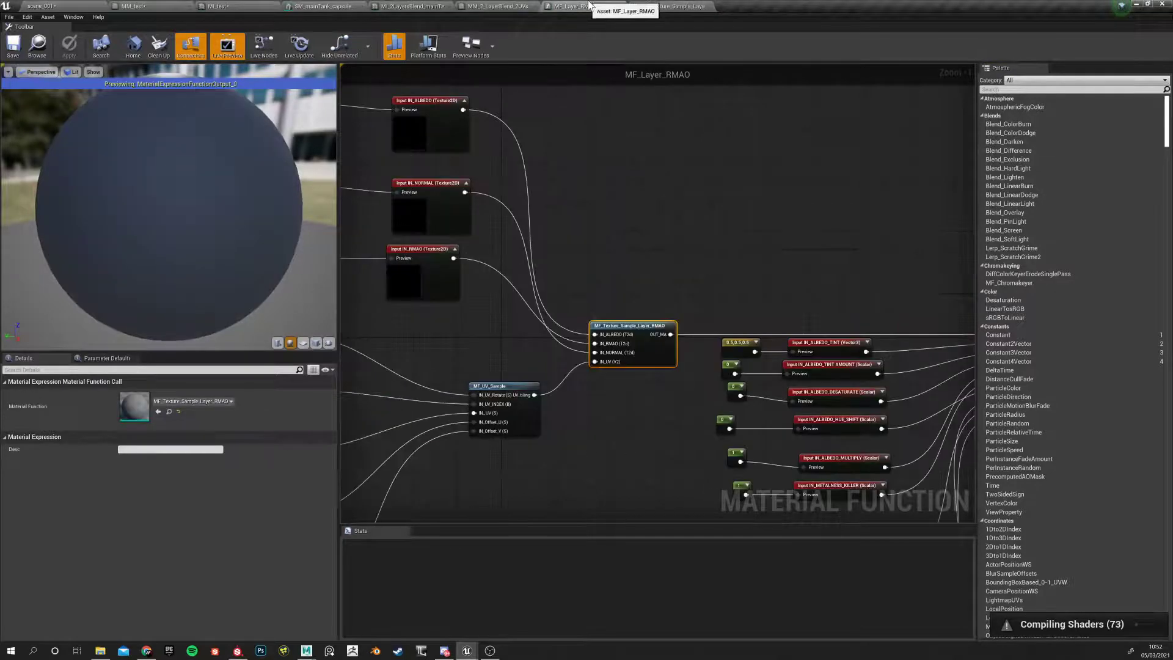
right_click_drag(921, 251, 519, 186)
double_click(634, 258)
scroll(579, 354, "up", 4)
right_click_drag(567, 278, 580, 145)
right_click_drag(959, 296, 720, 296)
scroll(720, 293, "down", 6)
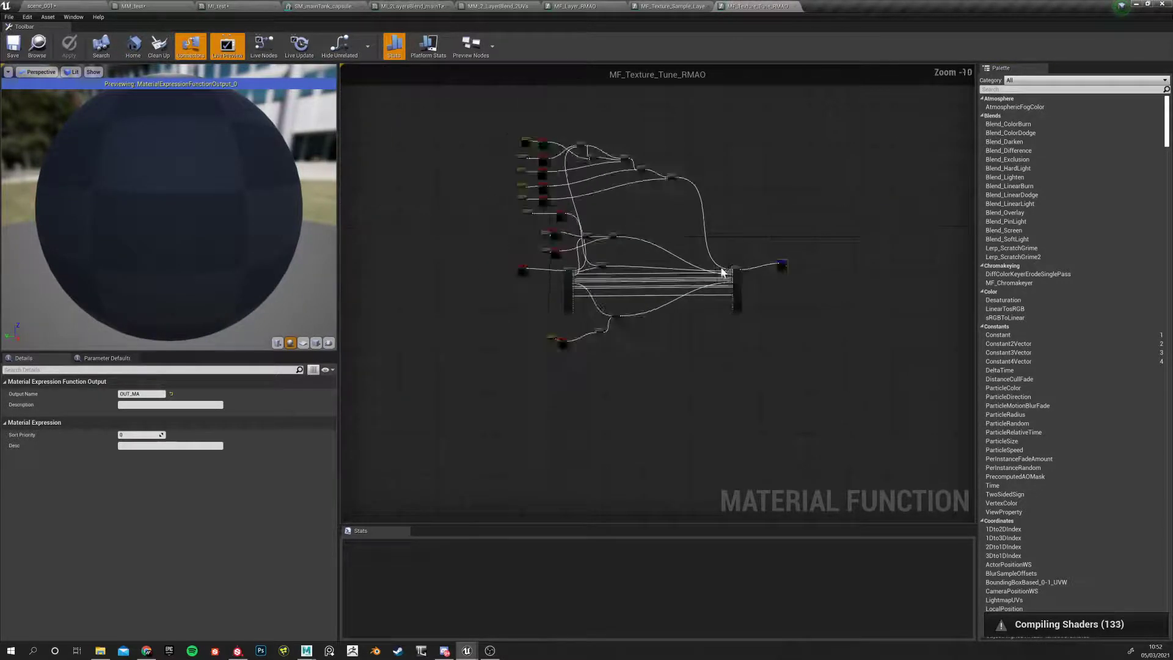
scroll(723, 273, "up", 9)
right_click_drag(700, 384, 722, 331)
right_click_drag(464, 391, 794, 410)
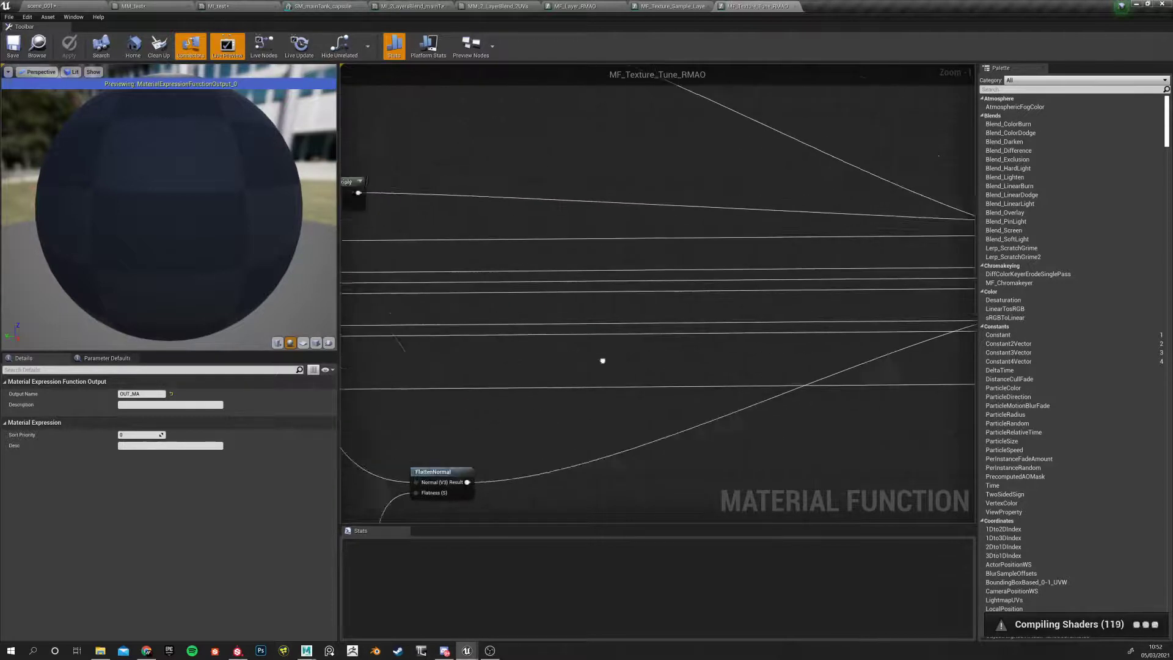
right_click_drag(409, 342, 768, 336)
Close the MF_Texture_Tune_RMAO and MF_Texture_Sample_Layer_RMAO functions, returning to MF_Layer_RMAO
left_click(666, 6)
left_click(762, 6)
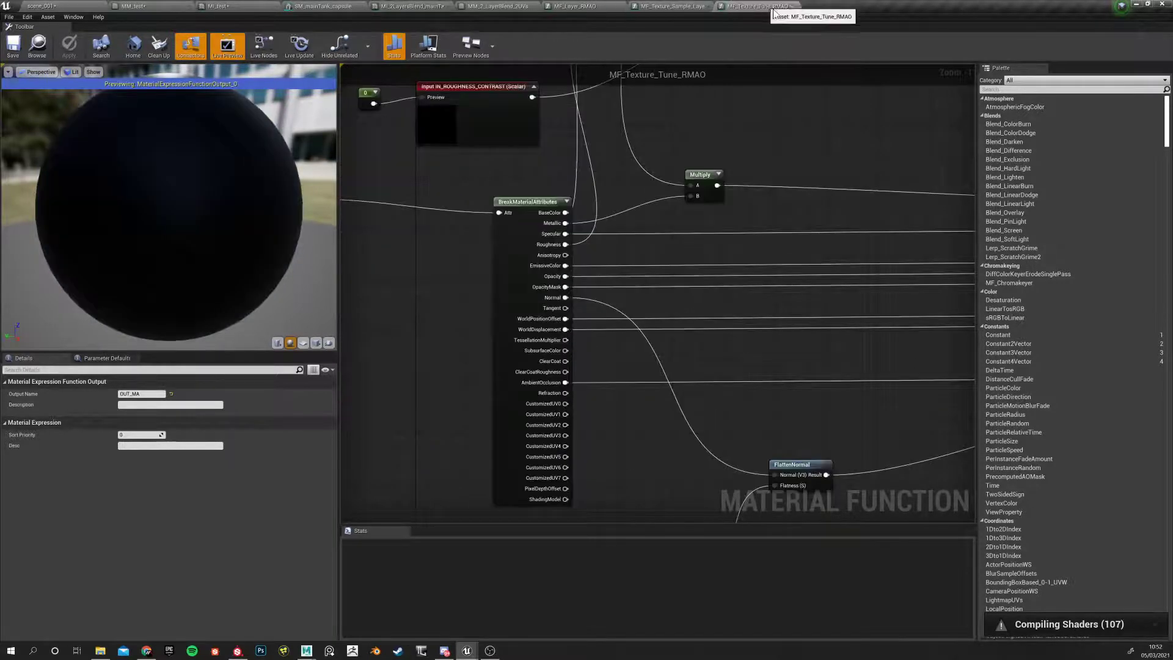
left_click(793, 6)
left_click(708, 7)
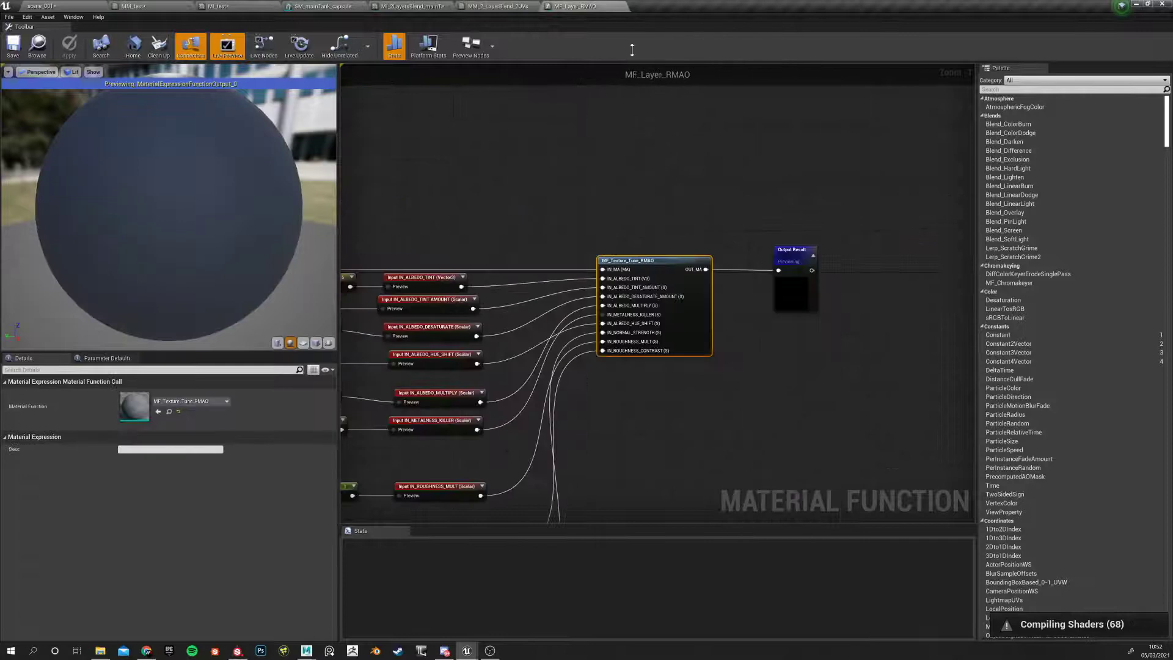
Close MF_Layer_RMAO and examine the layer-blend material's graph from MatLayerBlend_TenLayerBlend to the packed grime, scratches, material mask and AO texture
left_click(618, 5)
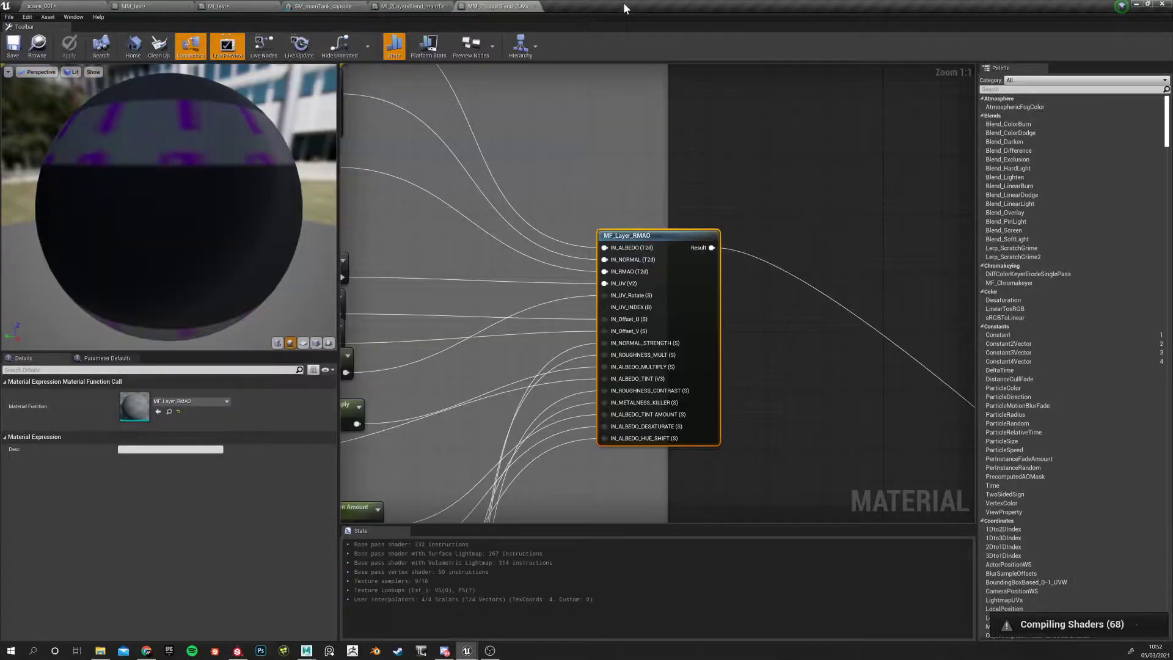
scroll(649, 207, "down", 7)
right_click_drag(950, 408, 775, 346)
scroll(771, 349, "up", 7)
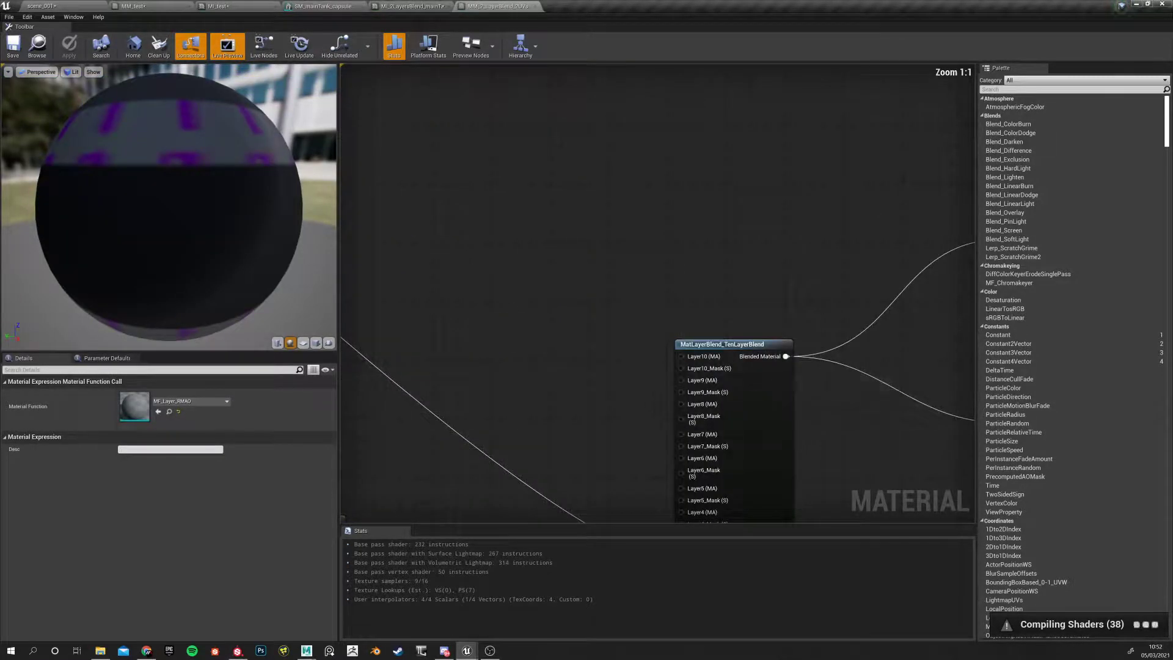
right_click_drag(666, 439, 629, 260)
scroll(607, 261, "down", 3)
right_click_drag(520, 359, 662, 225)
right_click_drag(642, 339, 759, 122)
right_click_drag(531, 509, 794, 66)
scroll(579, 376, "down", 5)
right_click_drag(536, 228, 527, 303)
scroll(523, 261, "up", 5)
right_click_drag(542, 201, 524, 359)
right_click_drag(573, 273, 706, 243)
scroll(650, 247, "down", 7)
right_click_drag(649, 367, 631, 277)
right_click_drag(697, 316, 630, 308)
scroll(459, 345, "up", 10)
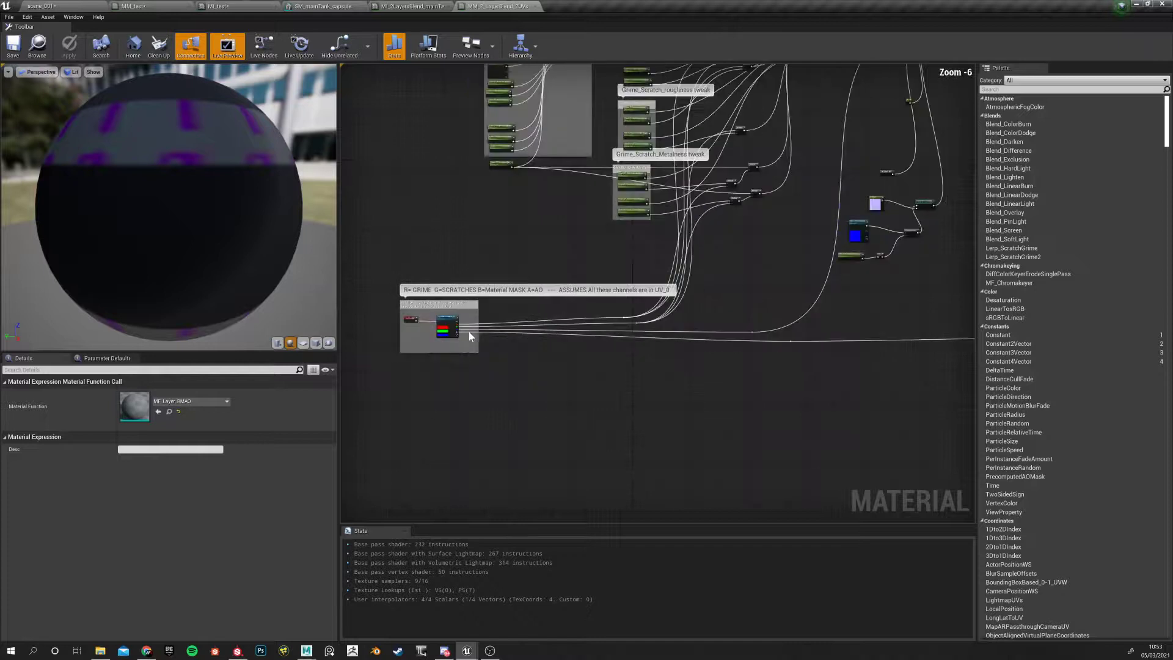
Follow the packed mask's AO connection to CheapContrast and reposition the Macro AO Intensity parameter beneath that node
scroll(489, 366, "down", 9)
right_click_drag(708, 375, 441, 422)
right_click_drag(829, 184, 710, 266)
scroll(709, 265, "up", 9)
left_click_drag(642, 287, 686, 360)
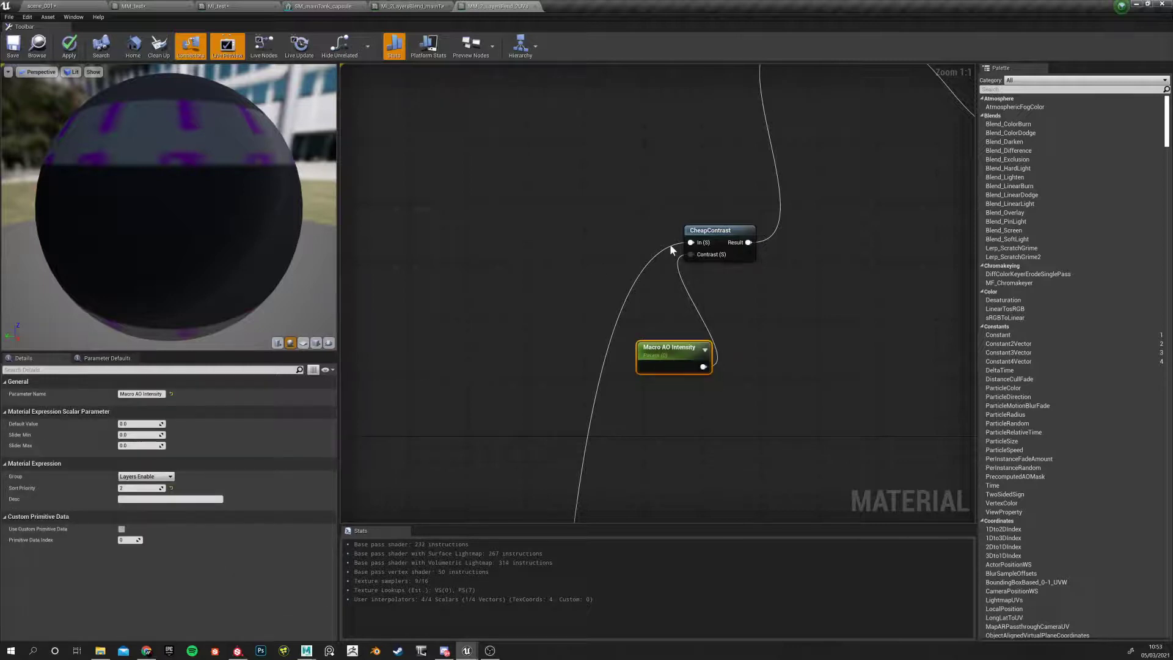
right_click_drag(618, 261, 489, 451)
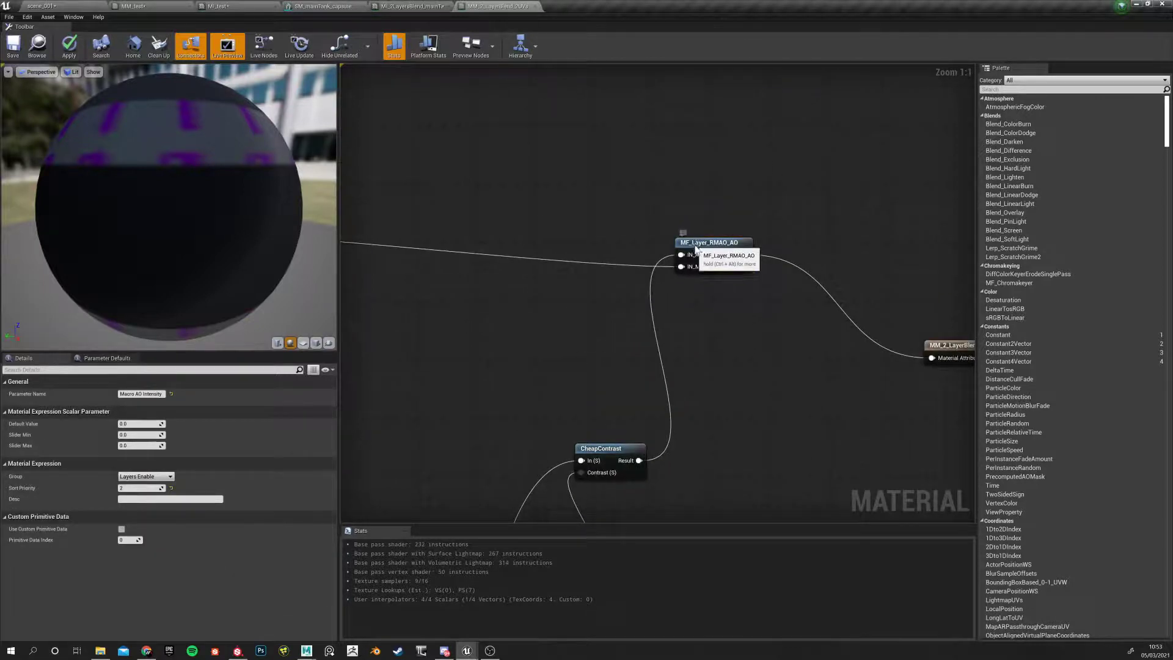
Open MF_Layer_RMAO_AO and inspect how Min combines IN_AO with the AmbientOcclusion output of BreakMaterialAttributes
left_click(697, 260)
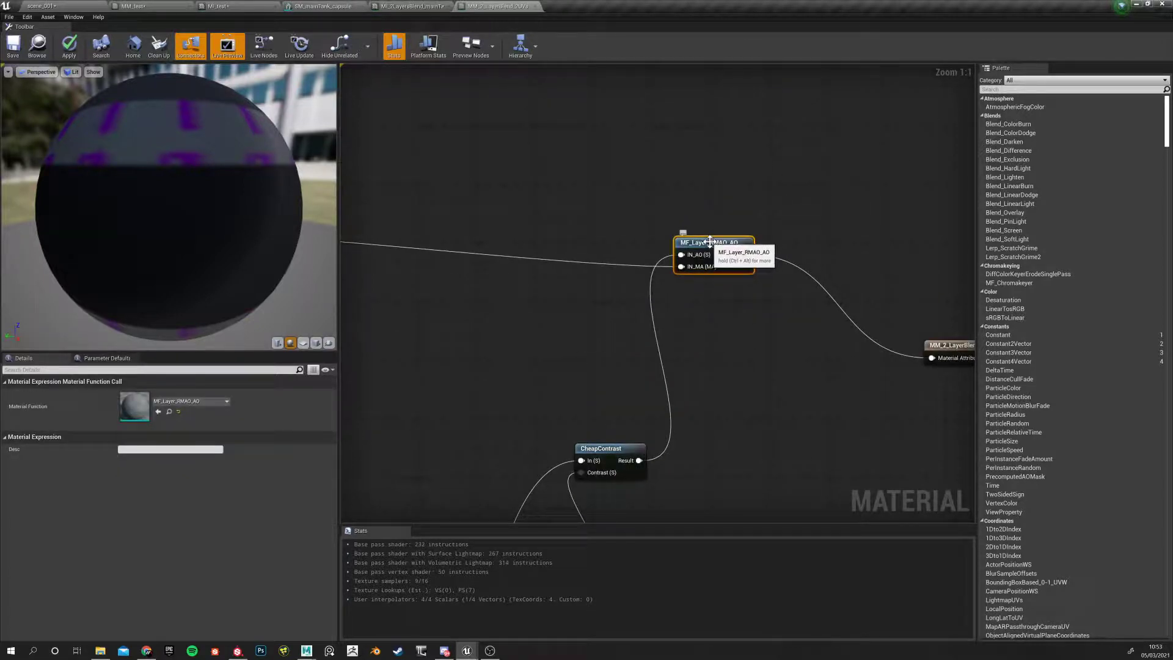
double_click(699, 257)
scroll(583, 326, "down", 7)
right_click_drag(442, 286, 552, 263)
scroll(553, 262, "up", 7)
right_click_drag(468, 257, 544, 267)
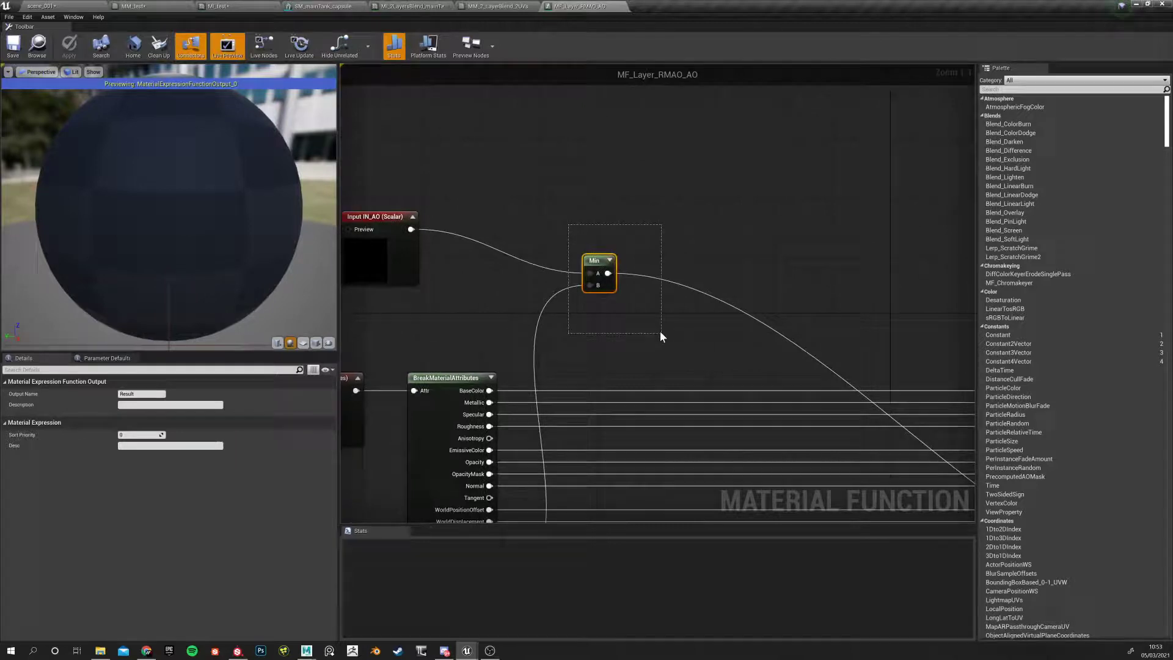
left_click_drag(663, 339, 665, 333)
scroll(731, 262, "down", 2)
right_click_drag(623, 251, 584, 216)
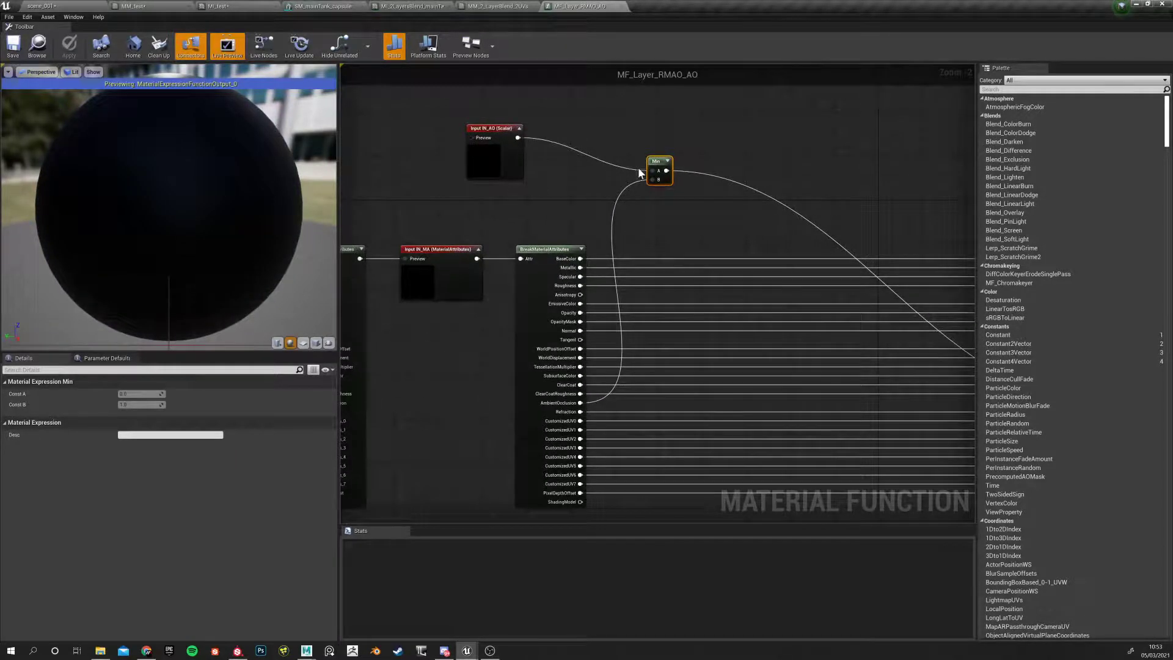
right_click_drag(595, 210, 601, 223)
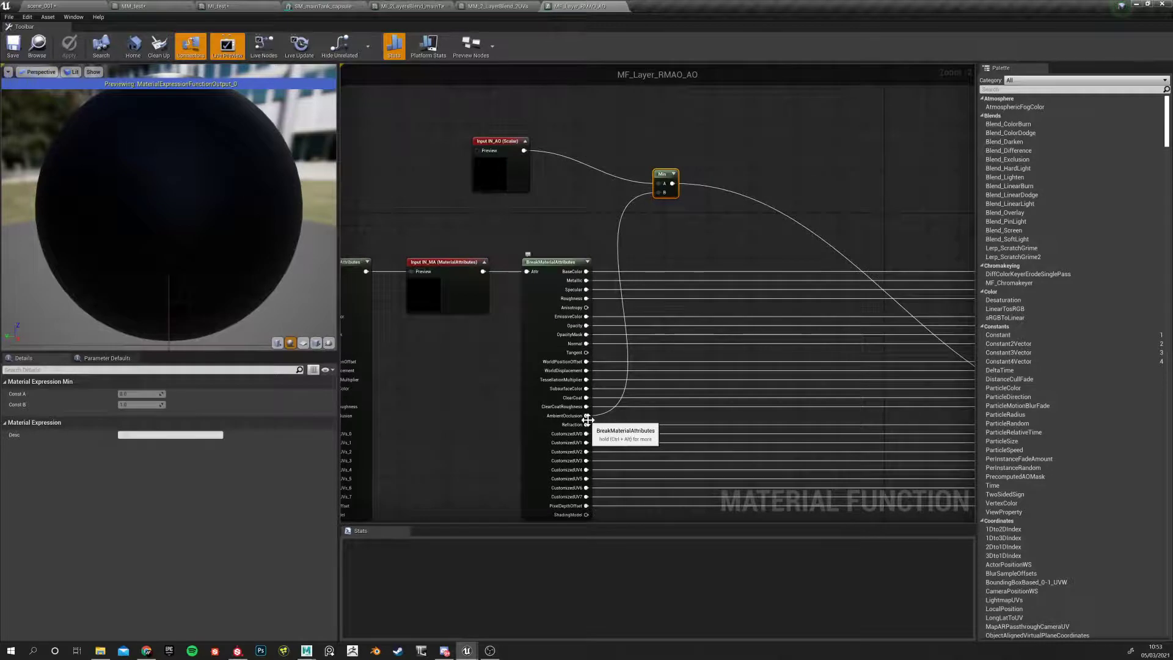
right_click_drag(599, 203, 557, 212)
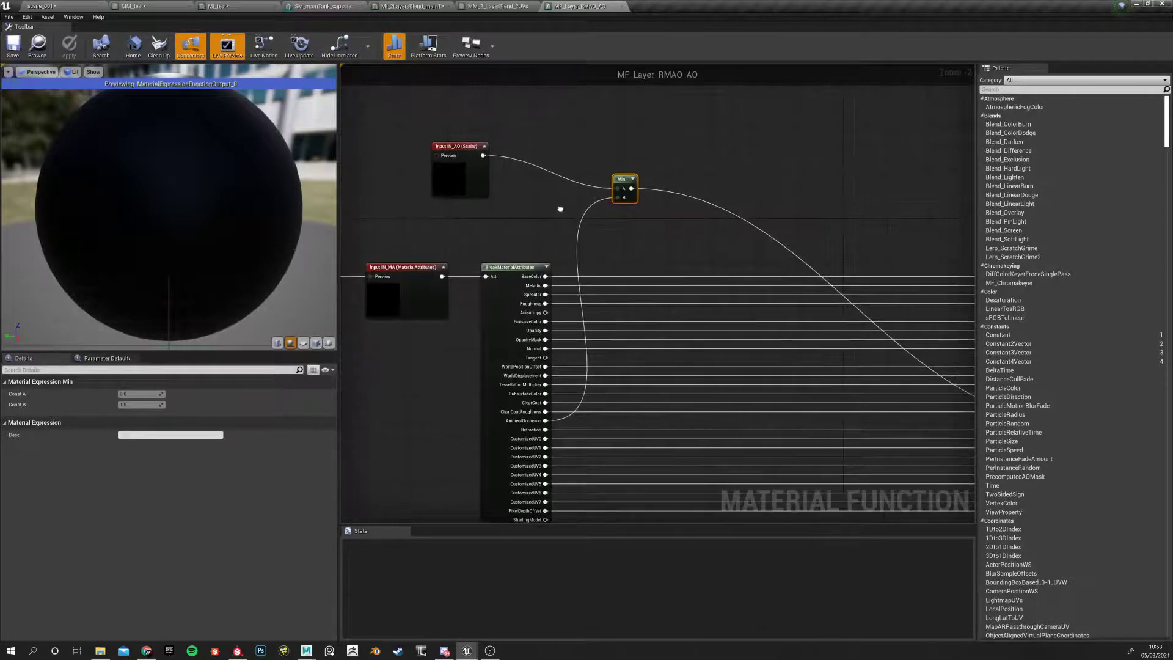
Check the inputs of MF_Layer_RMAO_AO in the layer-blend material, and reopen the function at its Min node
left_click(501, 7)
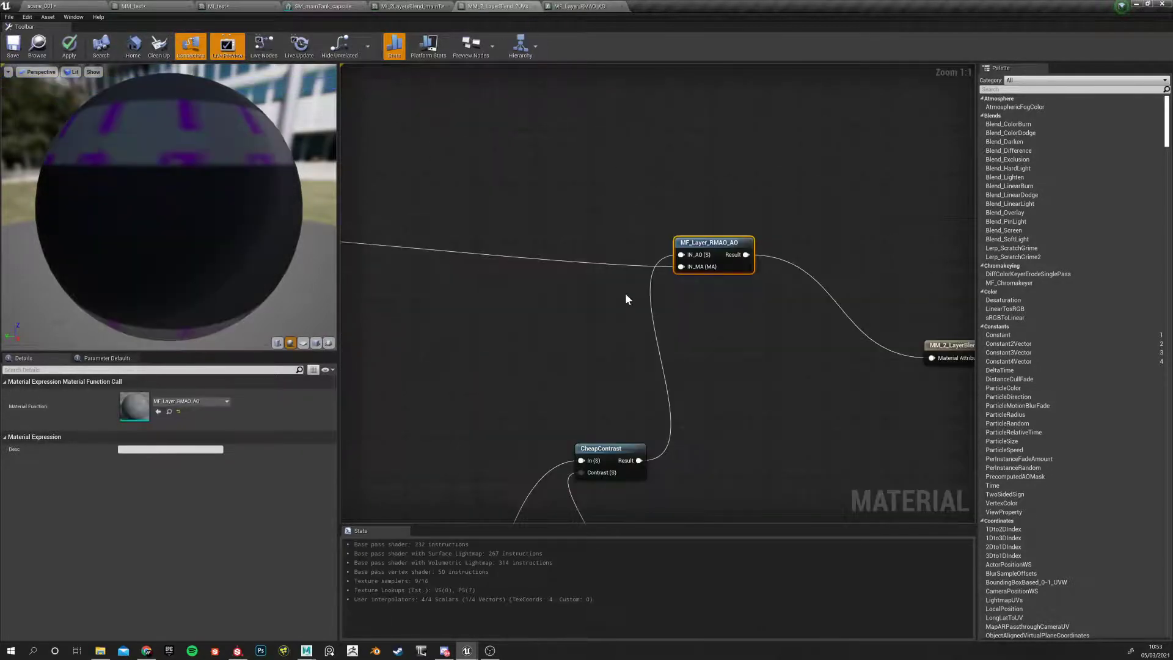
right_click(532, 256)
left_click(687, 255)
double_click(687, 254)
right_click_drag(625, 209, 657, 250)
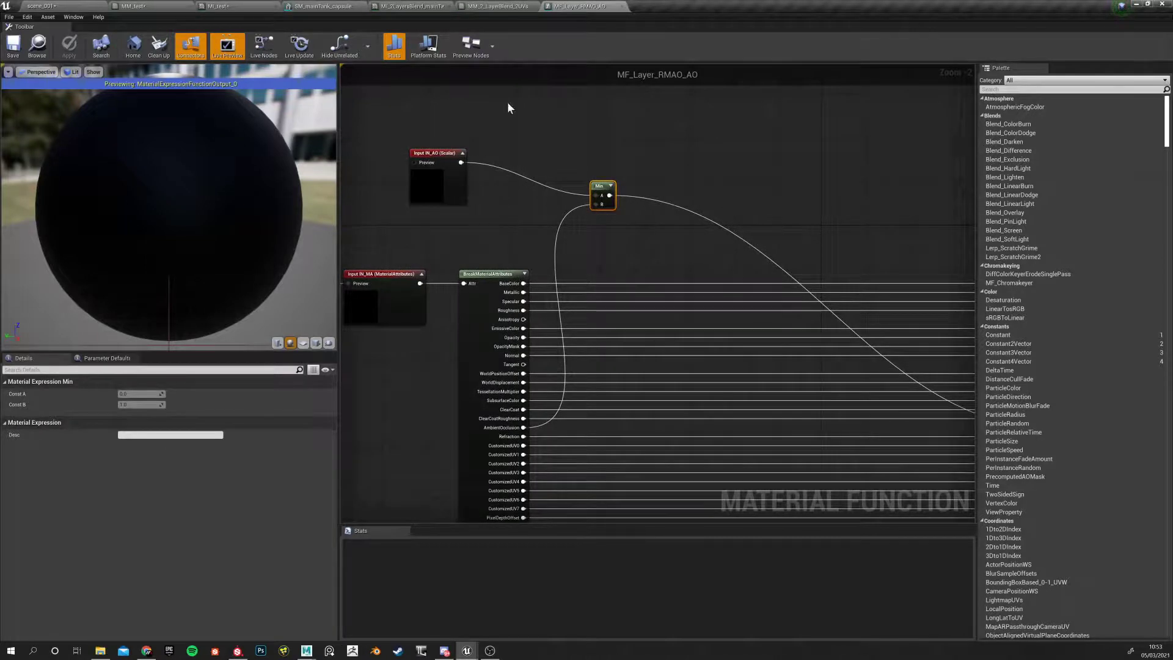
Return to the layer-blend material and trace the IN_AO input through CheapContrast and Macro AO Intensity toward the mask texture
left_click(490, 6)
scroll(534, 276, "down", 1)
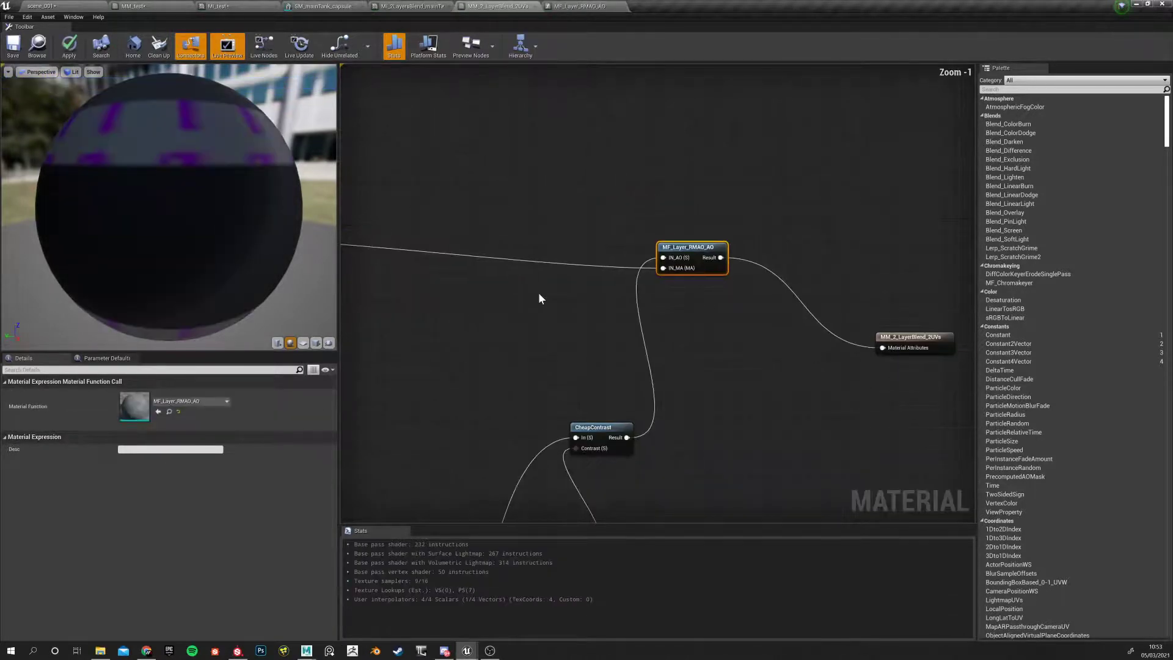
scroll(532, 287, "down", 1)
right_click_drag(532, 288, 610, 266)
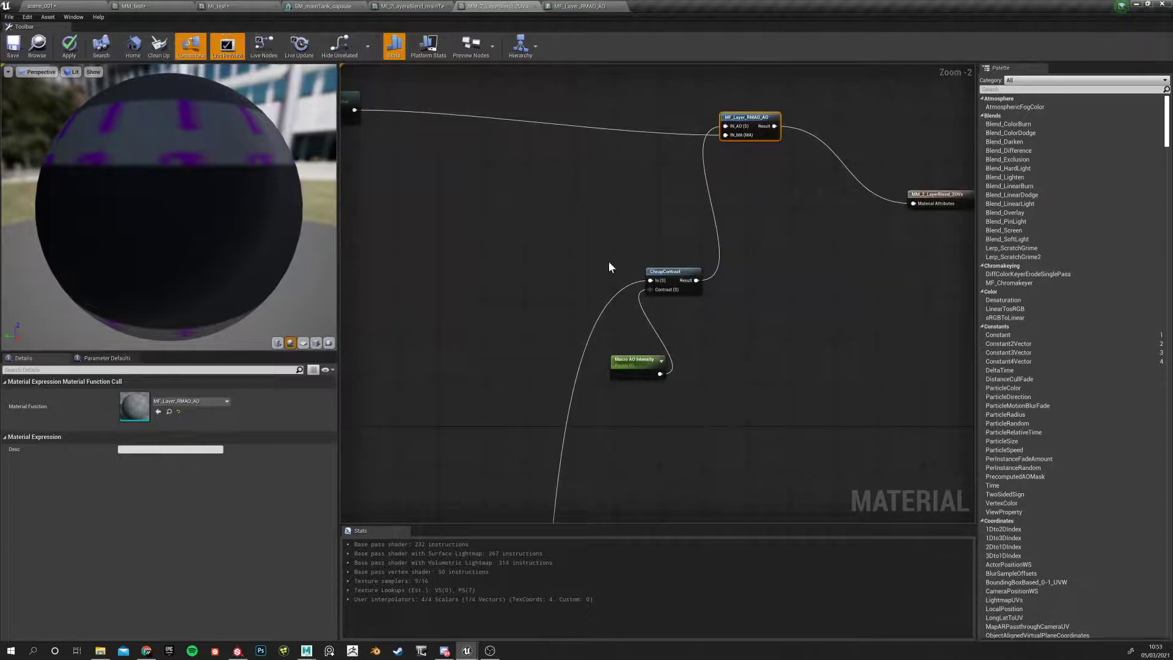
left_click_drag(626, 247, 690, 408)
scroll(534, 335, "down", 4)
right_click_drag(508, 385, 605, 172)
right_click_drag(523, 437, 740, 447)
Switch to MM_test and inspect the Texture Sample and Param nodes feeding the Multiply ahead of the Min node
left_click(162, 6)
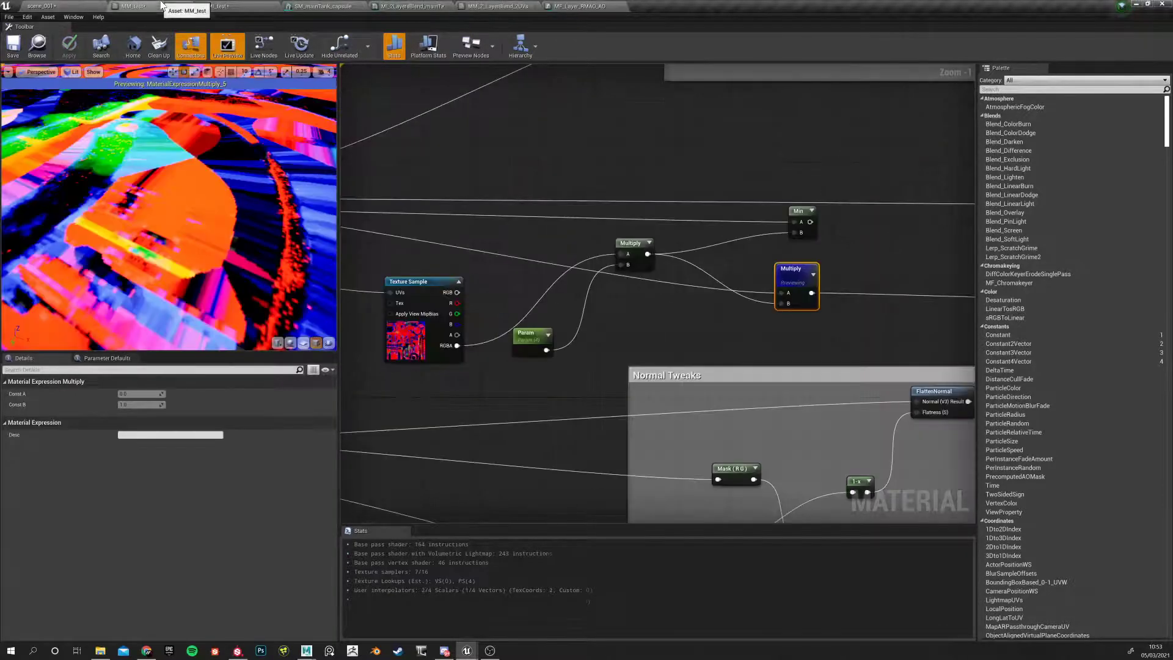
right_click_drag(501, 344, 527, 367)
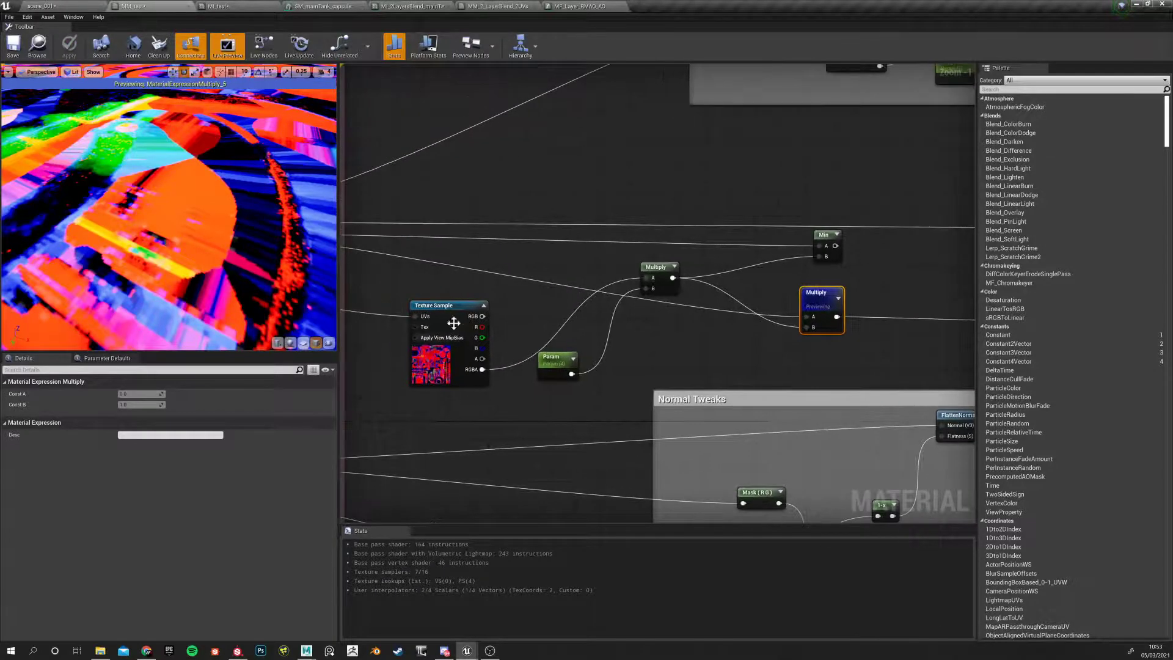
left_click(483, 333)
left_click(551, 358)
left_click(657, 269)
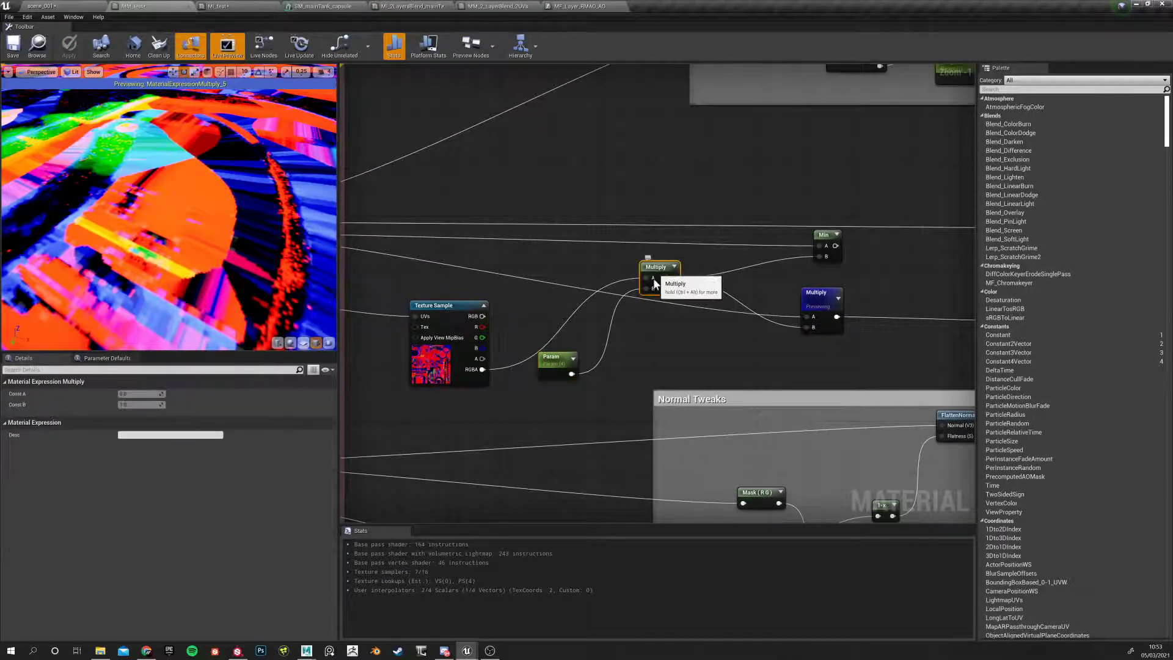
right_click_drag(650, 369, 621, 370)
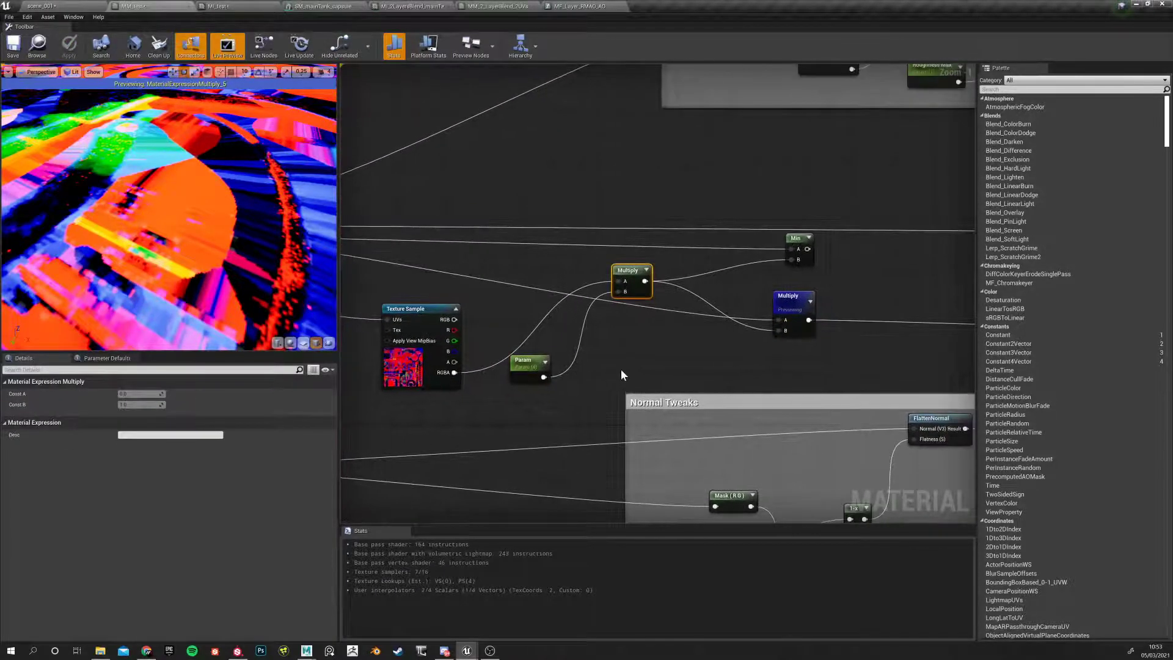
Reposition the Multiply and Texture Sample nodes around Param and connect the Texture Sample's RGBA output directly to Min's B input
left_click(509, 316)
left_click(623, 271)
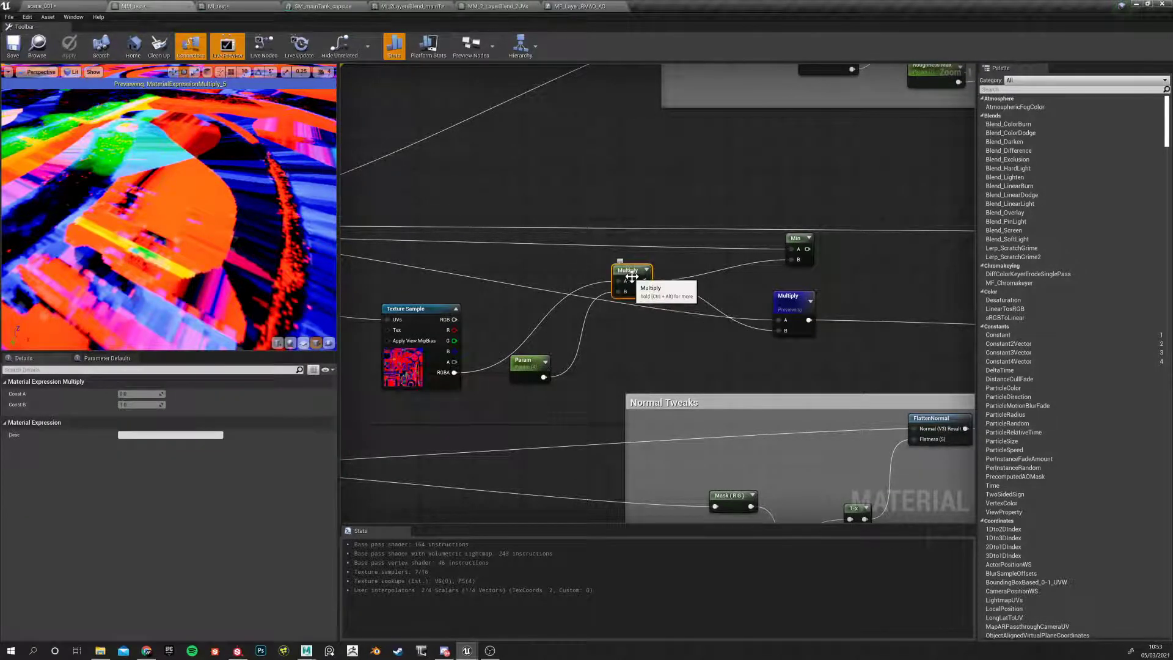
left_click_drag(633, 275, 608, 326)
left_click_drag(404, 378, 791, 259)
left_click(620, 350)
left_click_drag(619, 350, 640, 376)
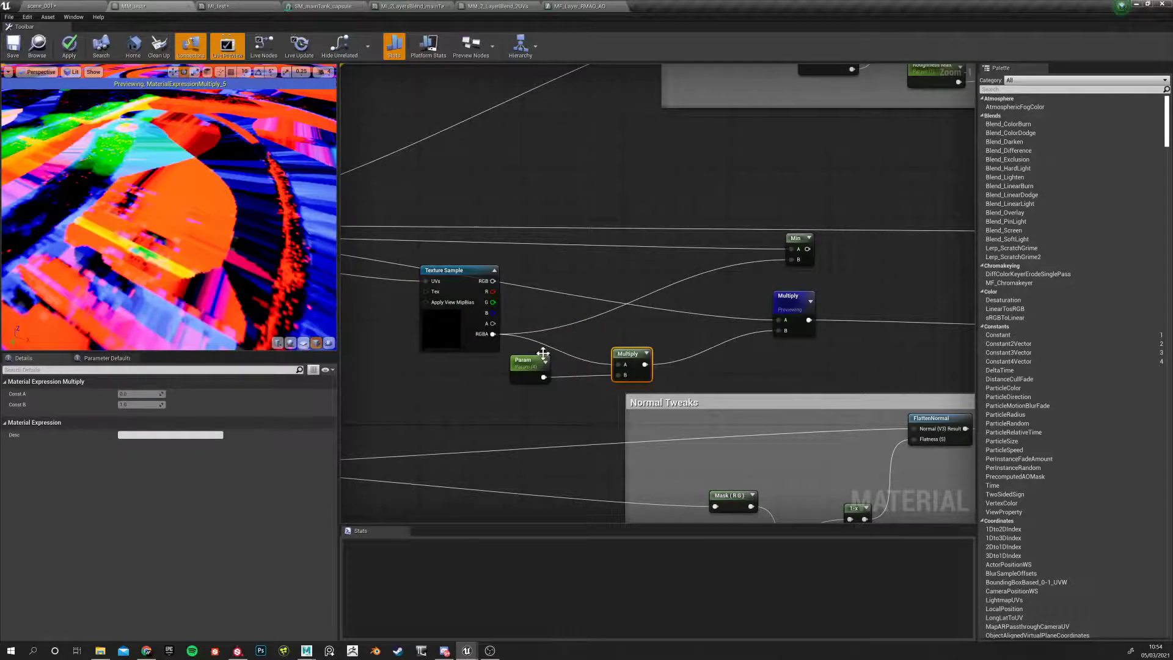
left_click(504, 349)
Connect the Min node's output toward the material result in place of the previewed Multiply node's output
right_click_drag(873, 276, 617, 286)
left_click_drag(550, 258, 821, 416)
left_click_drag(828, 416, 828, 416)
scroll(695, 369, "down", 2)
right_click_drag(573, 350, 972, 299)
right_click_drag(412, 310, 855, 314)
right_click_drag(531, 320, 685, 332)
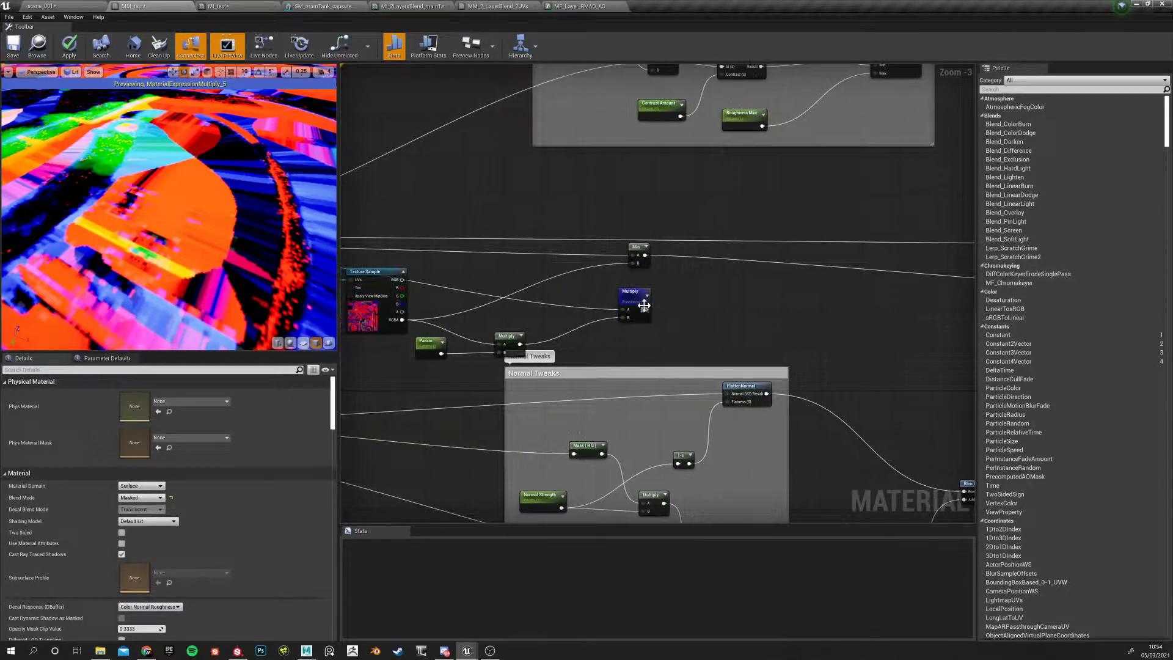
left_click(632, 299)
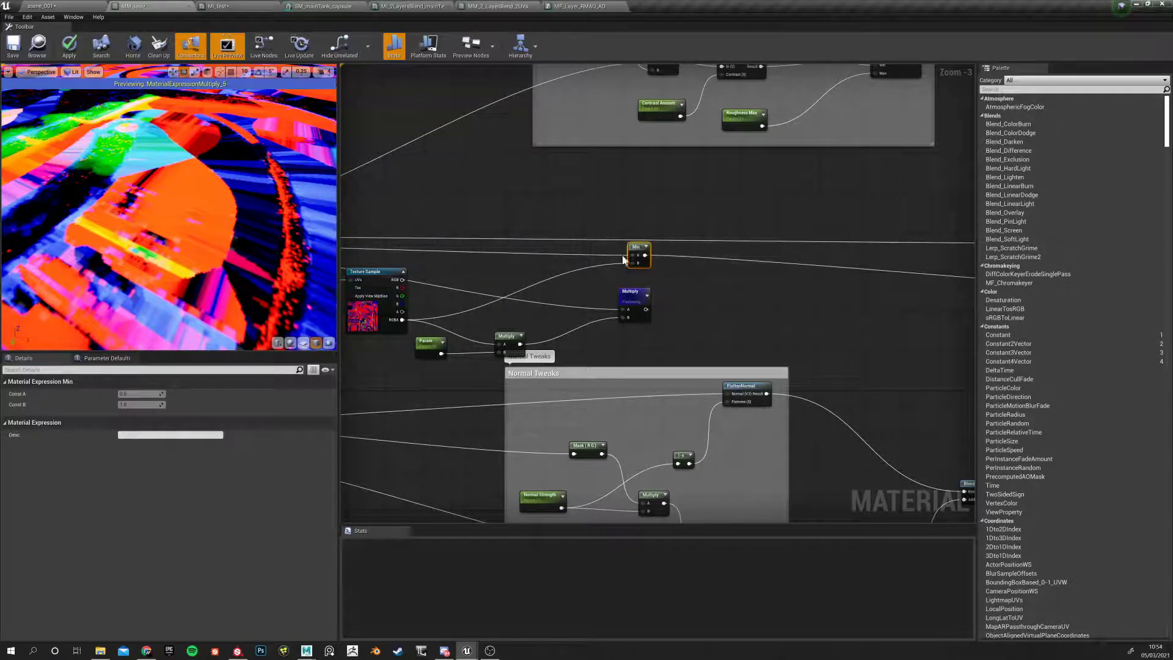
Add a CheapContrast node between the Texture Sample and the Min node, moving the small Multiply node slightly aside
left_click_drag(506, 340, 516, 329)
left_click(495, 291)
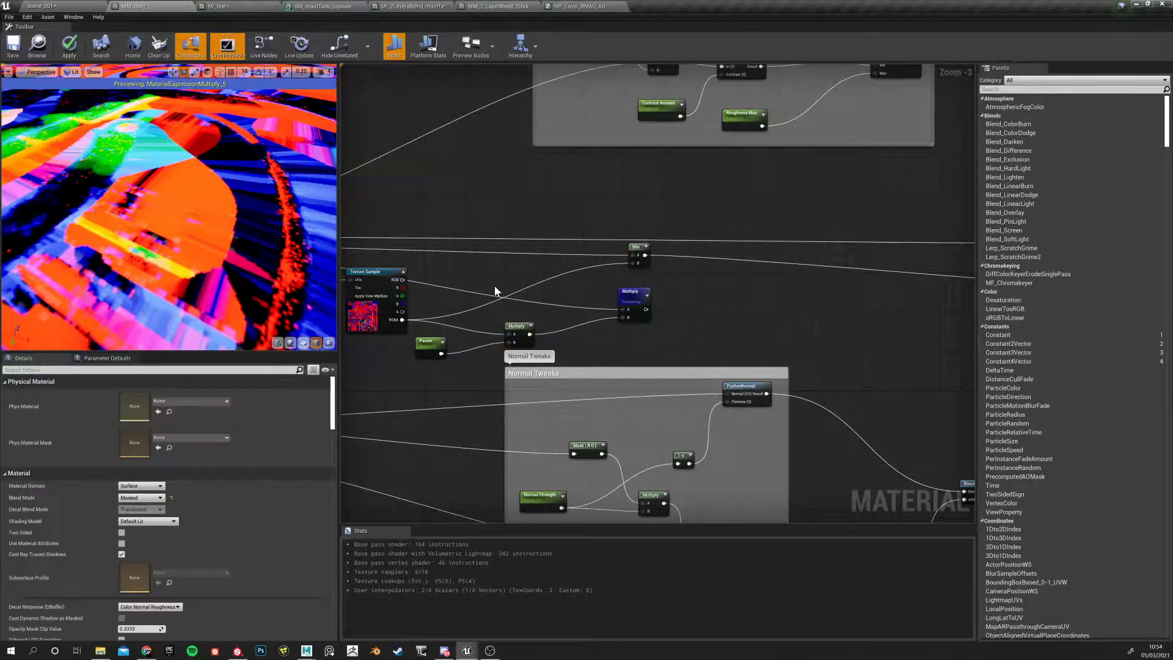
right_click(496, 291)
type("consti")
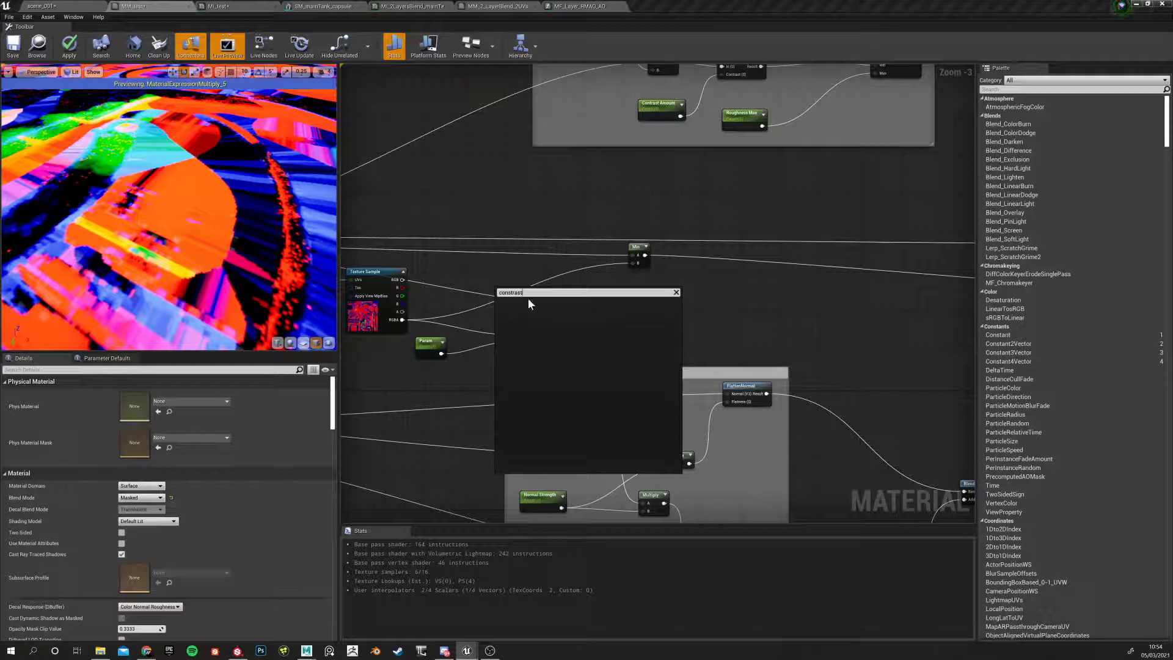
key("BackSpace")
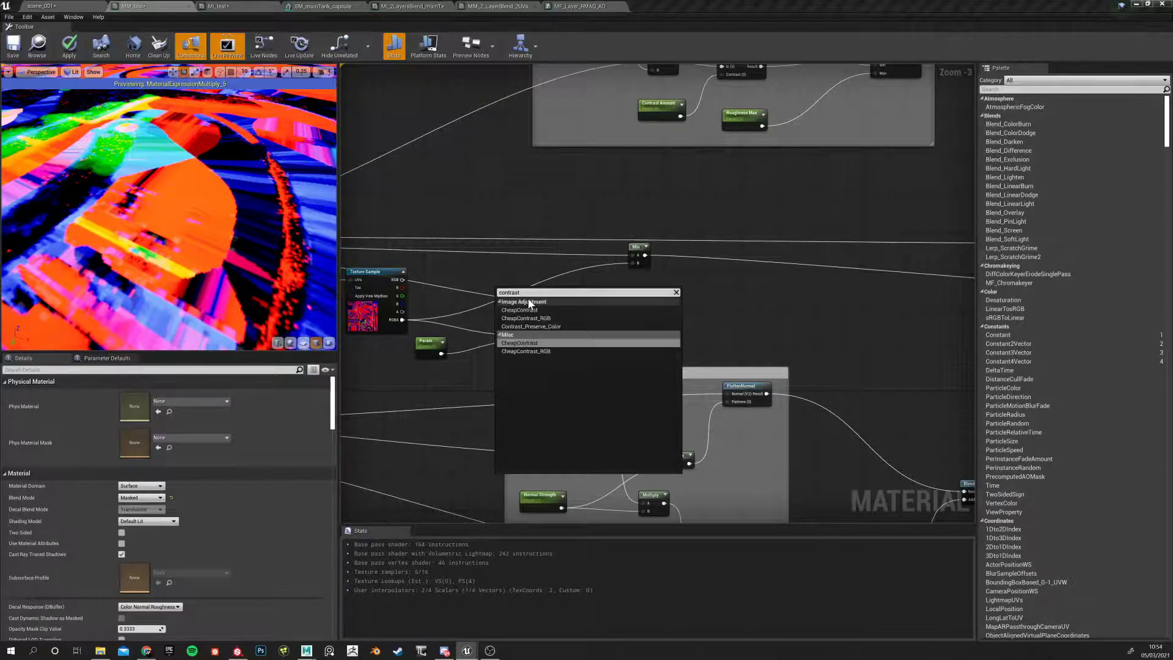
left_click(546, 310)
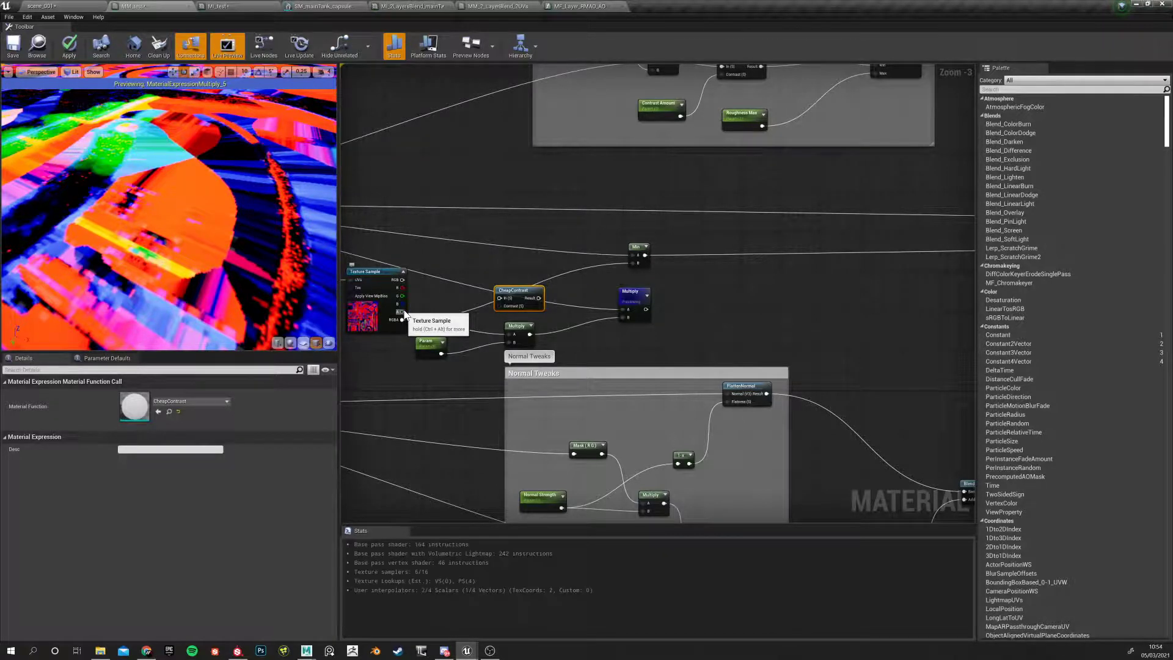
Close the MM_2_LayerBlend_2UVs material without applying its changes, and close the MF_Layer_RMAO_AO editor
left_click(565, 6)
left_click(517, 6)
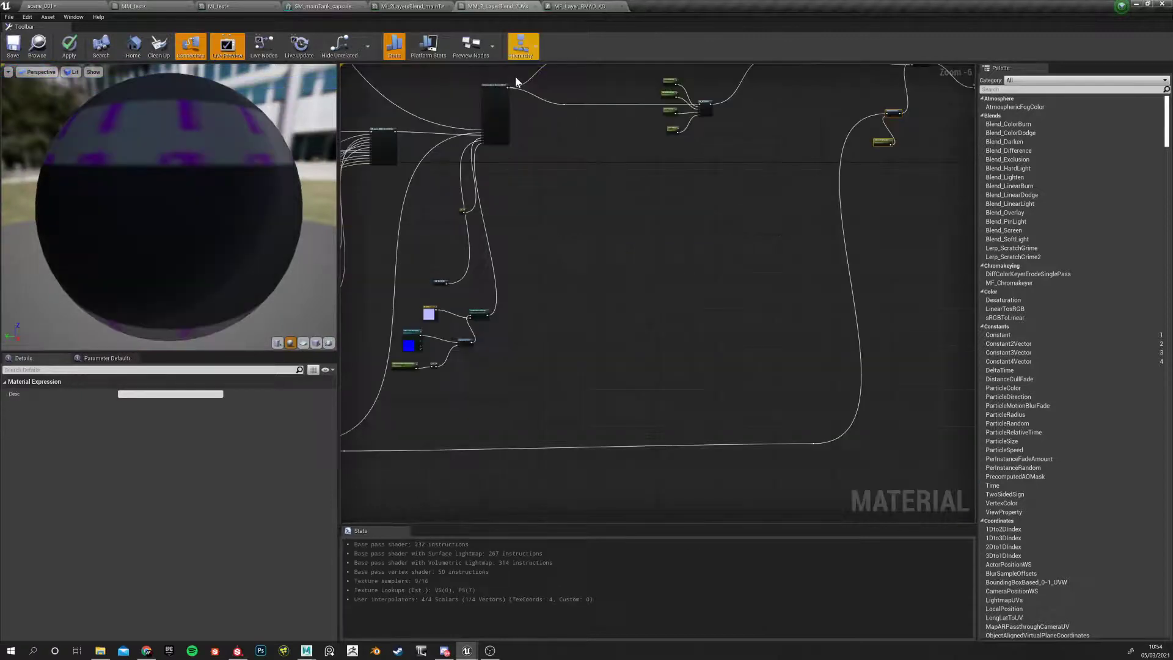
right_click_drag(495, 333, 817, 237)
left_click(605, 6)
left_click(415, 6)
left_click(324, 7)
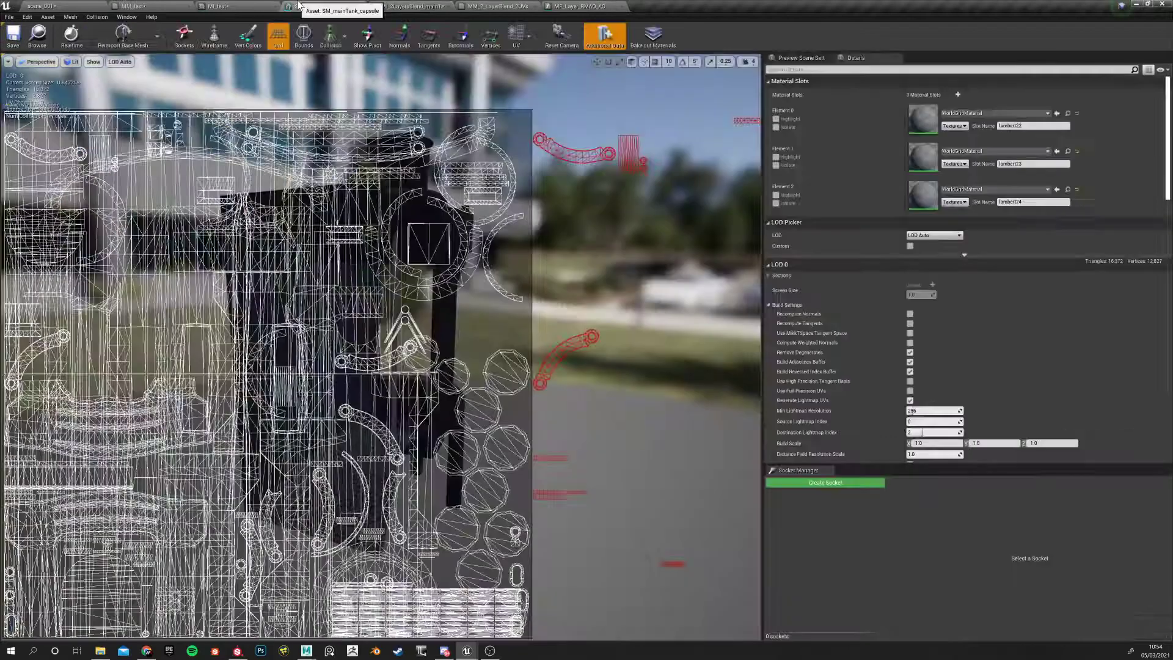
left_click(517, 6)
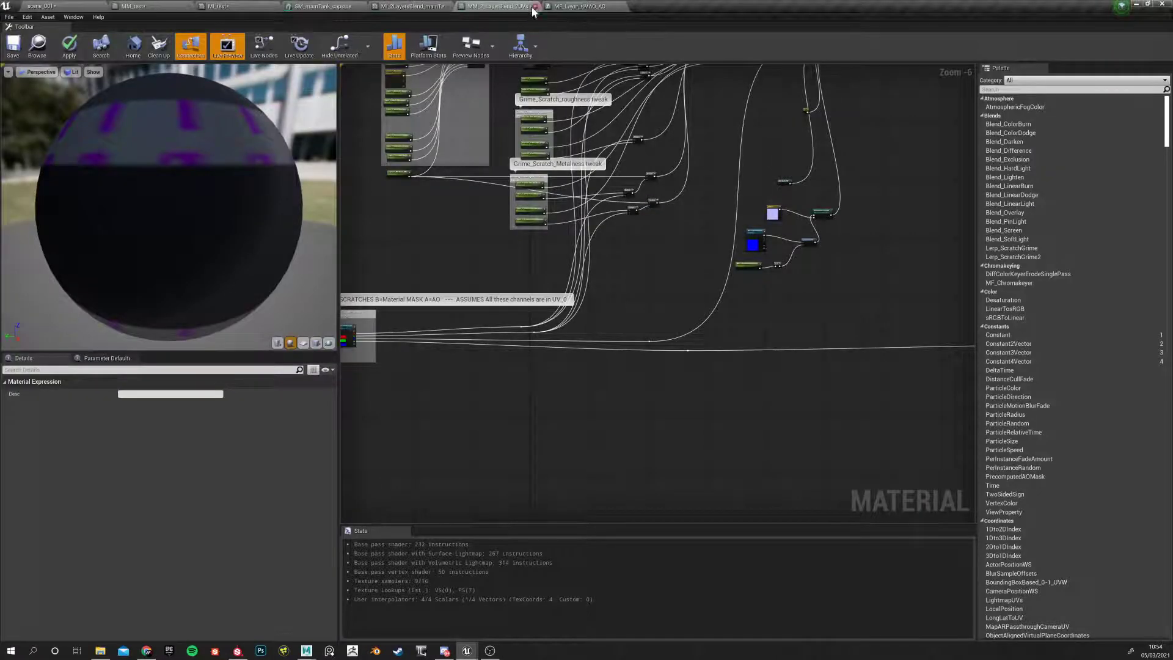
left_click(535, 7)
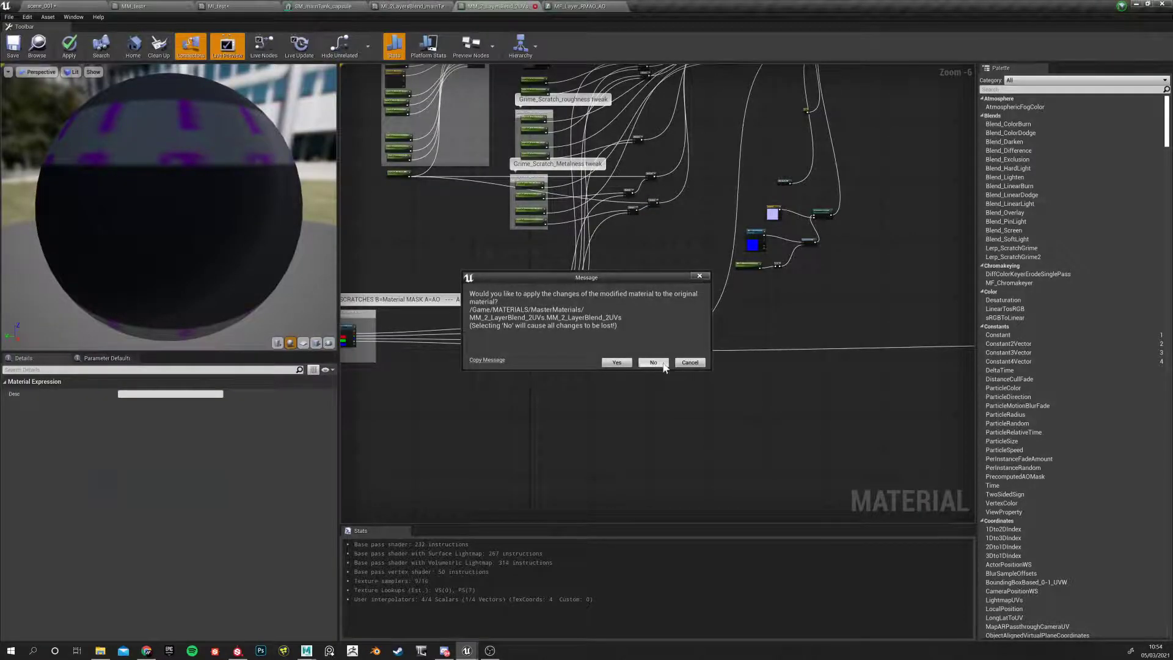
left_click(666, 362)
left_click(522, 5)
left_click(535, 7)
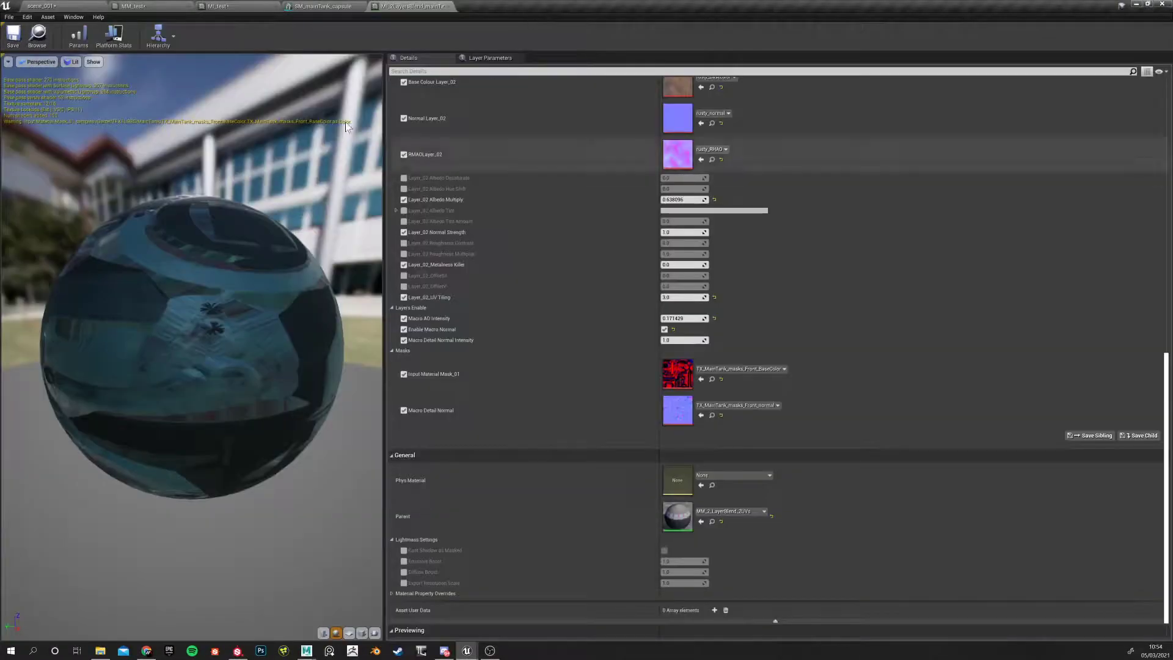
In MM_test, wire CheapContrast between the Texture Sample's A output and Min's B input, with Param driving its Contrast
left_click(322, 6)
left_click(219, 7)
left_click(169, 9)
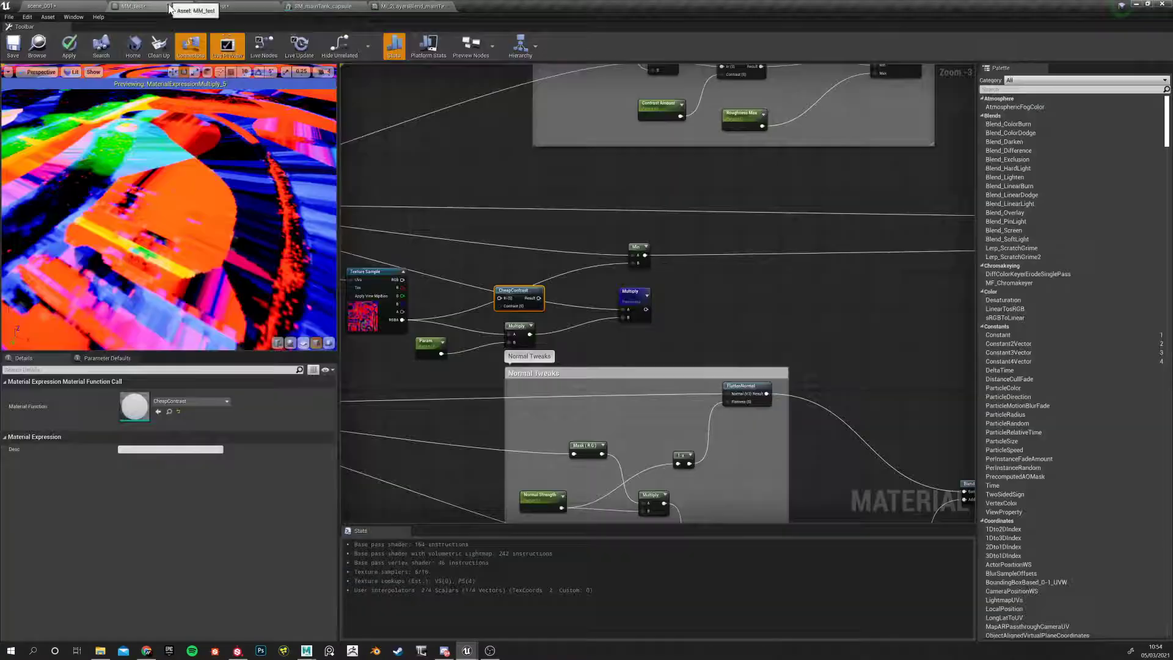
scroll(453, 321, "down", 3)
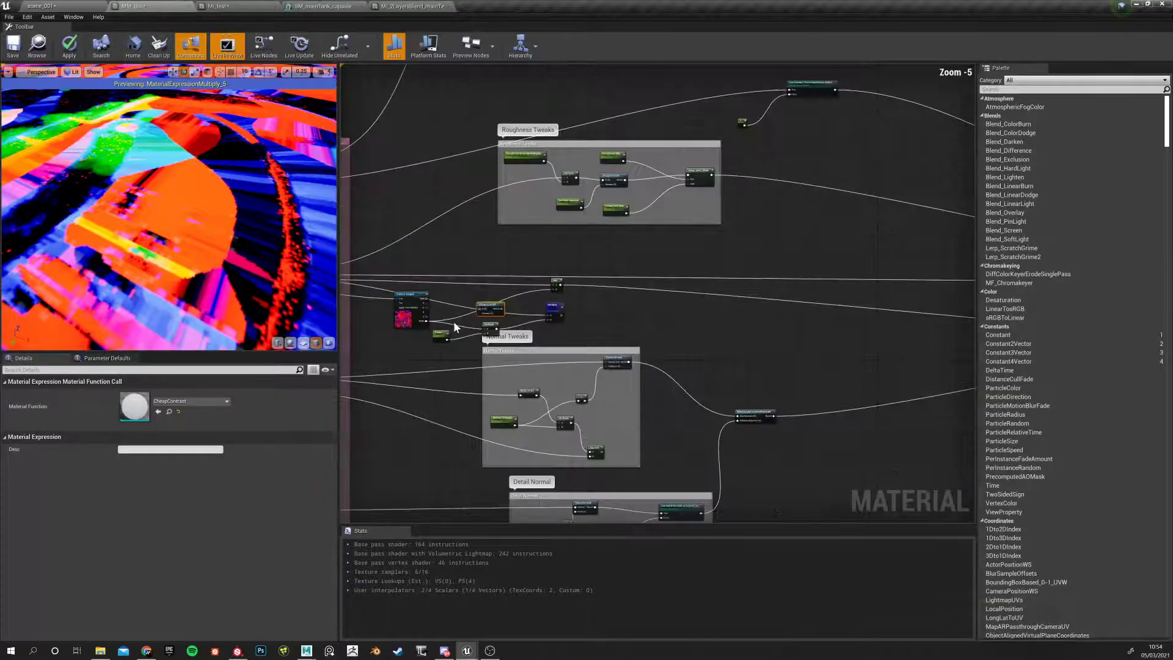
scroll(422, 331, "up", 5)
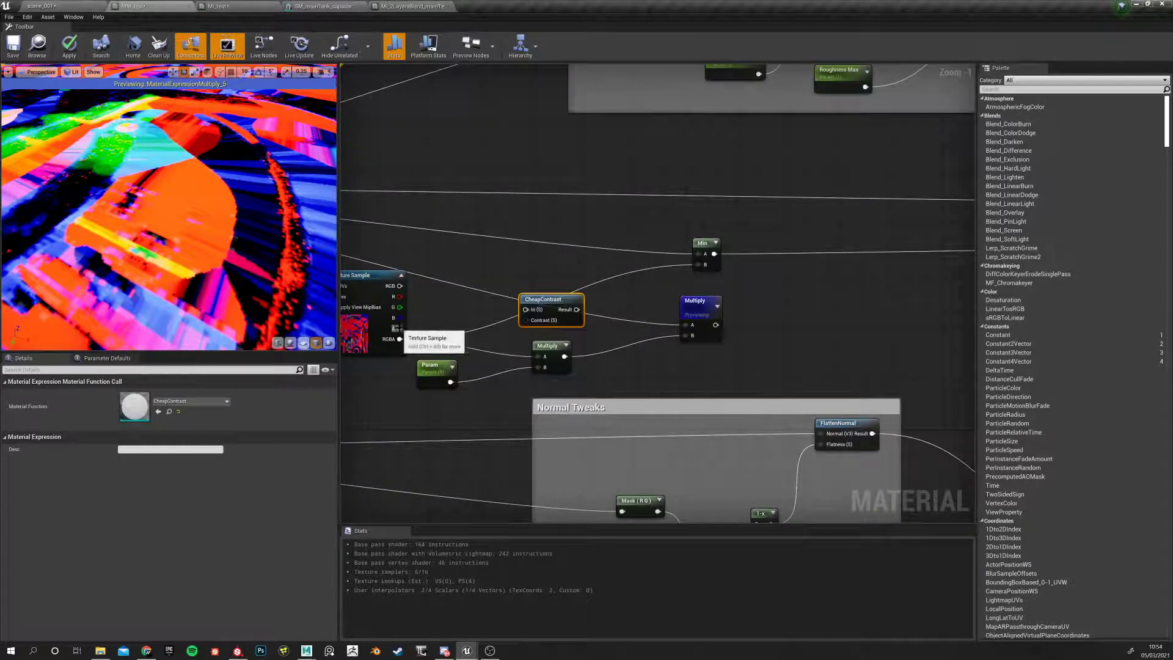
left_click_drag(399, 328, 521, 256)
left_click(403, 327)
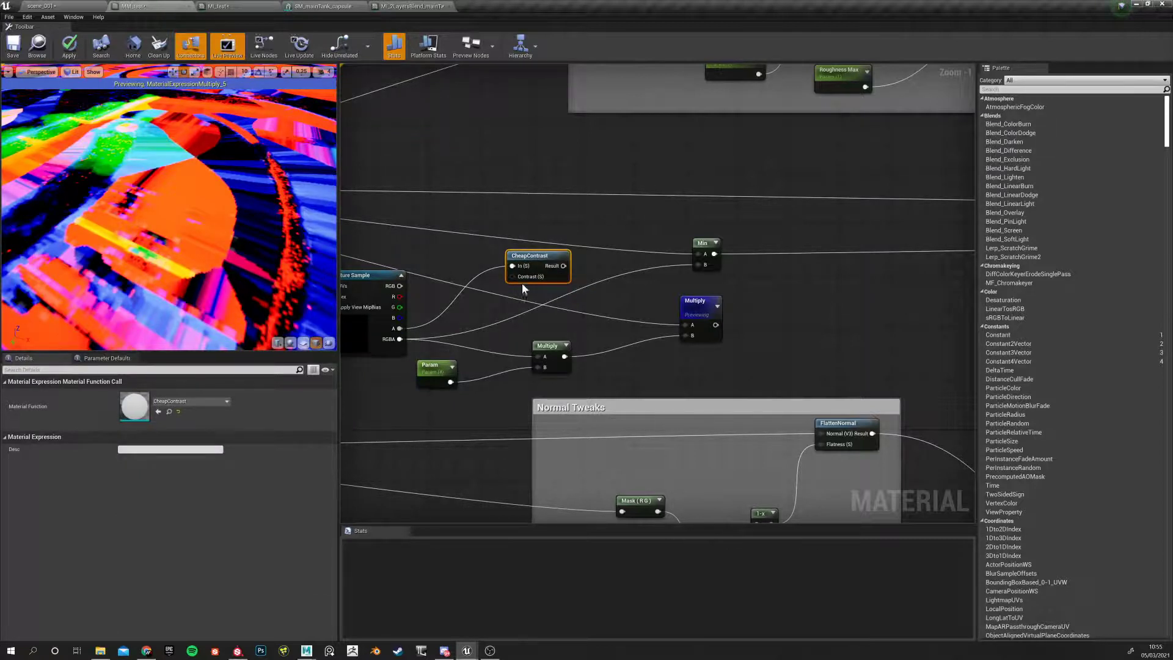
left_click_drag(450, 382, 706, 266)
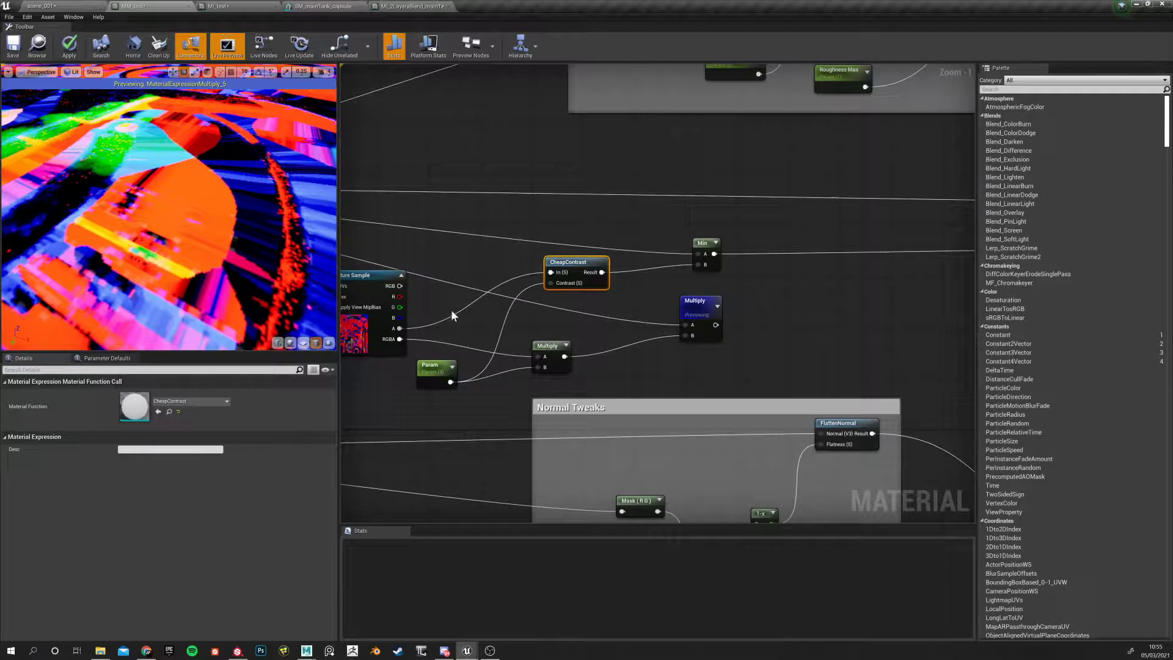
Reset Param's default value to 0.0, then apply the material with the Multiply node preview stopped
left_click(432, 366)
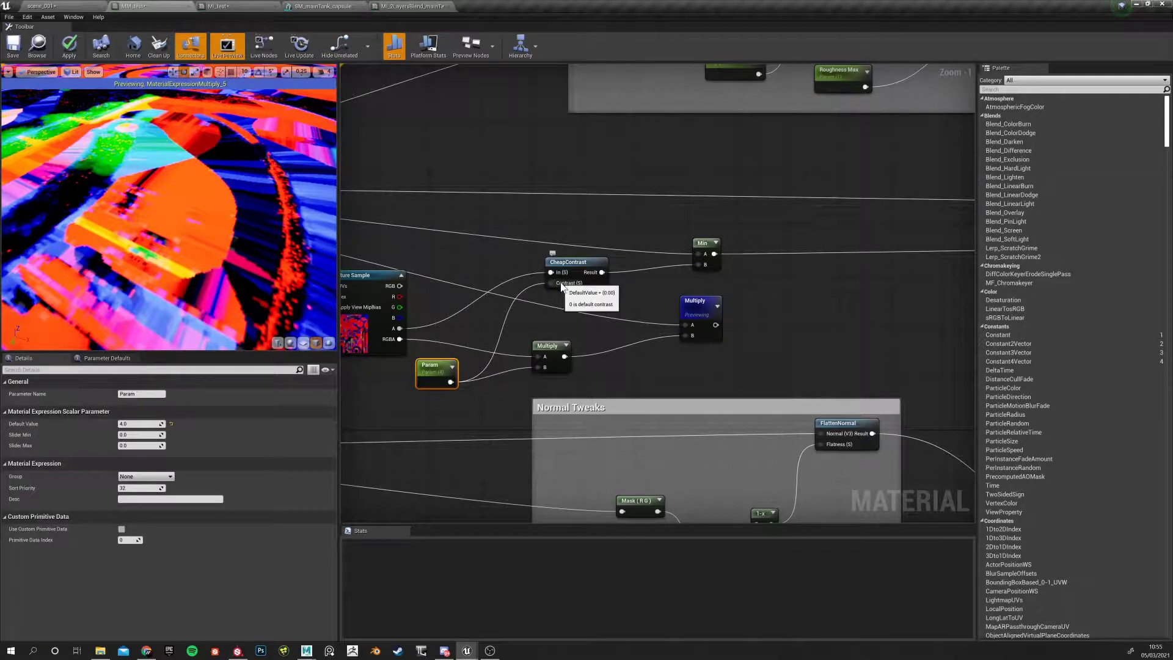
left_click(172, 425)
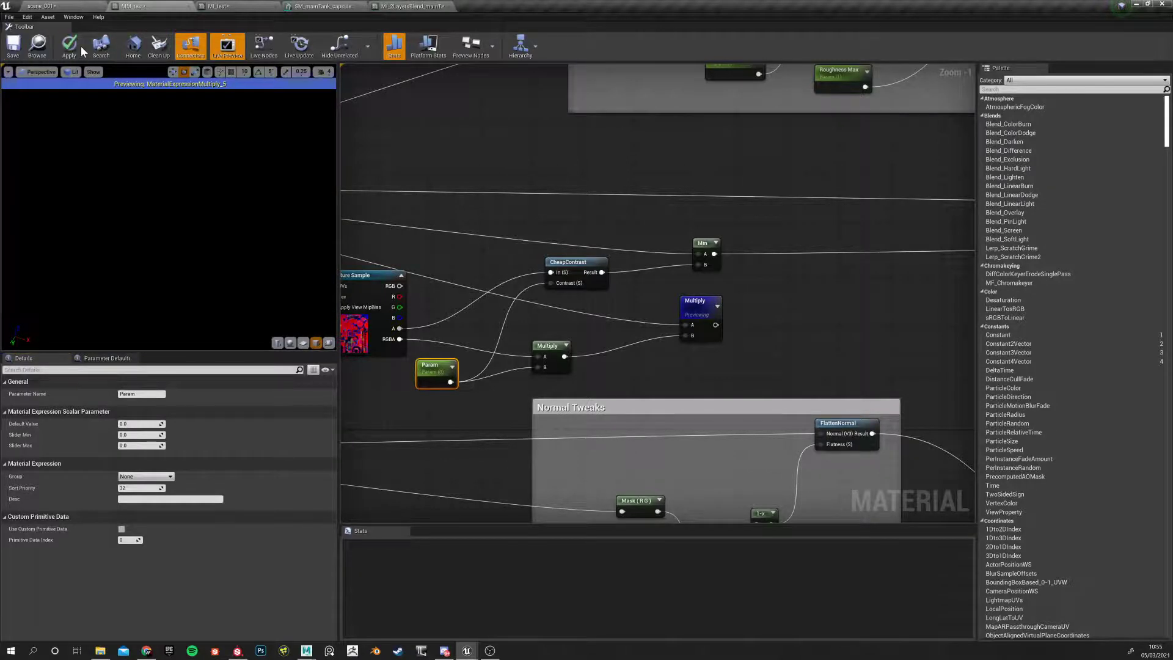
right_click(701, 301)
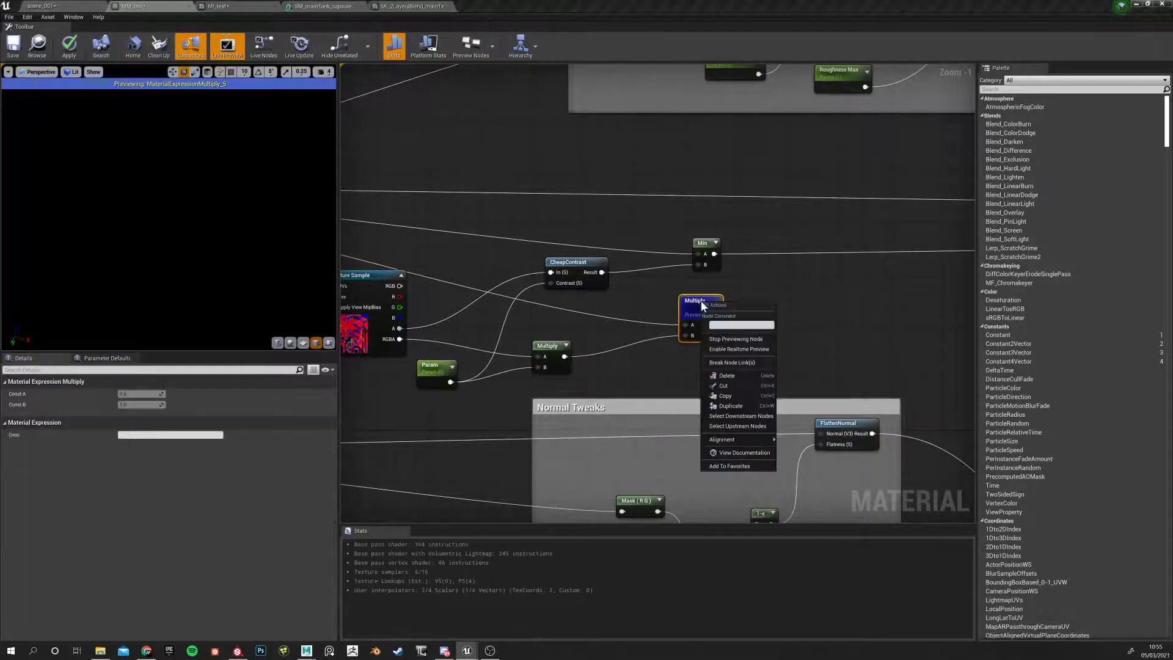
left_click(741, 340)
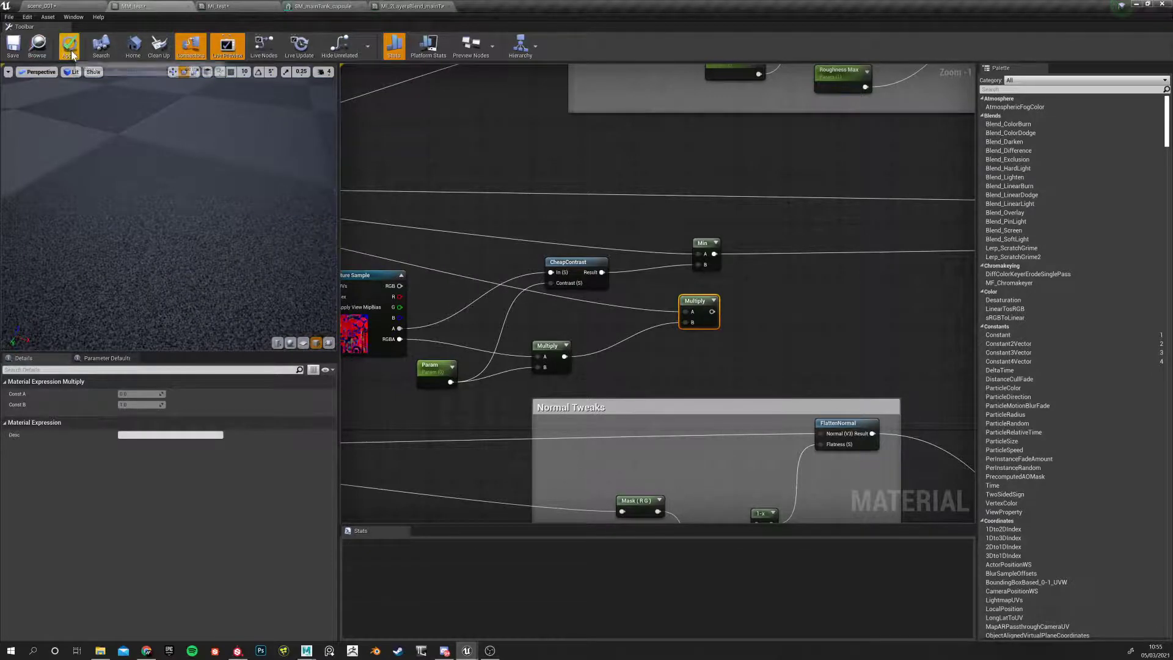
left_click(69, 46)
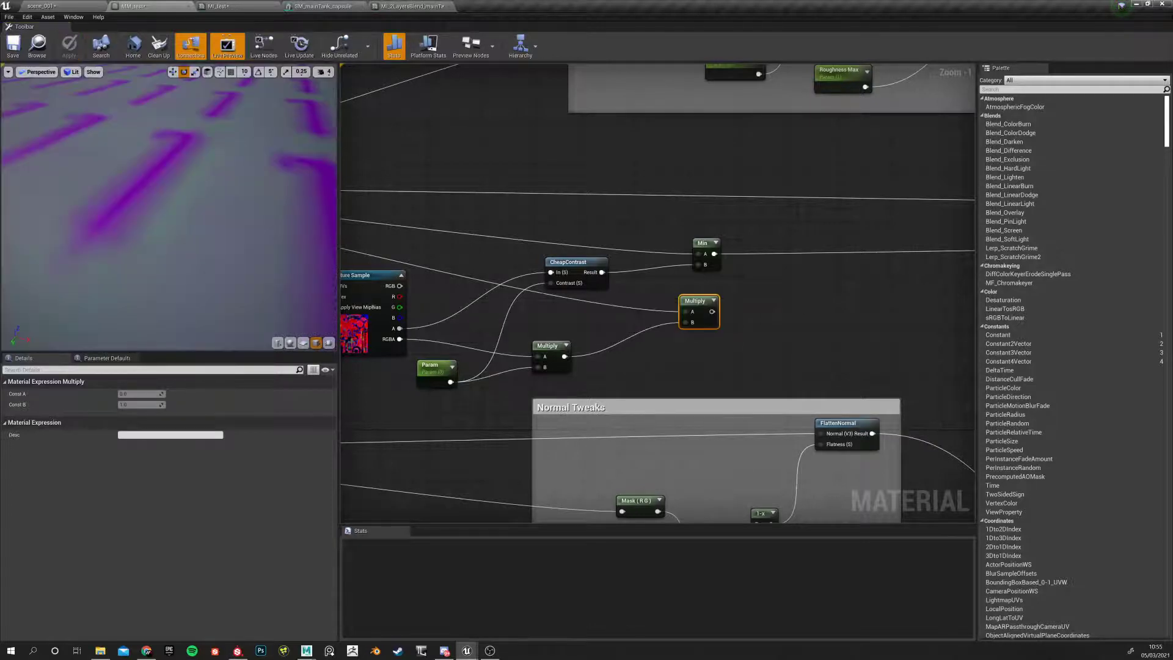
Open the MI_test material instance and view the tank model in its preview
left_click(321, 6)
left_click(417, 6)
left_click(320, 6)
left_click(218, 6)
left_click(157, 6)
left_click(219, 6)
left_click(73, 4)
left_click(157, 6)
left_click(218, 6)
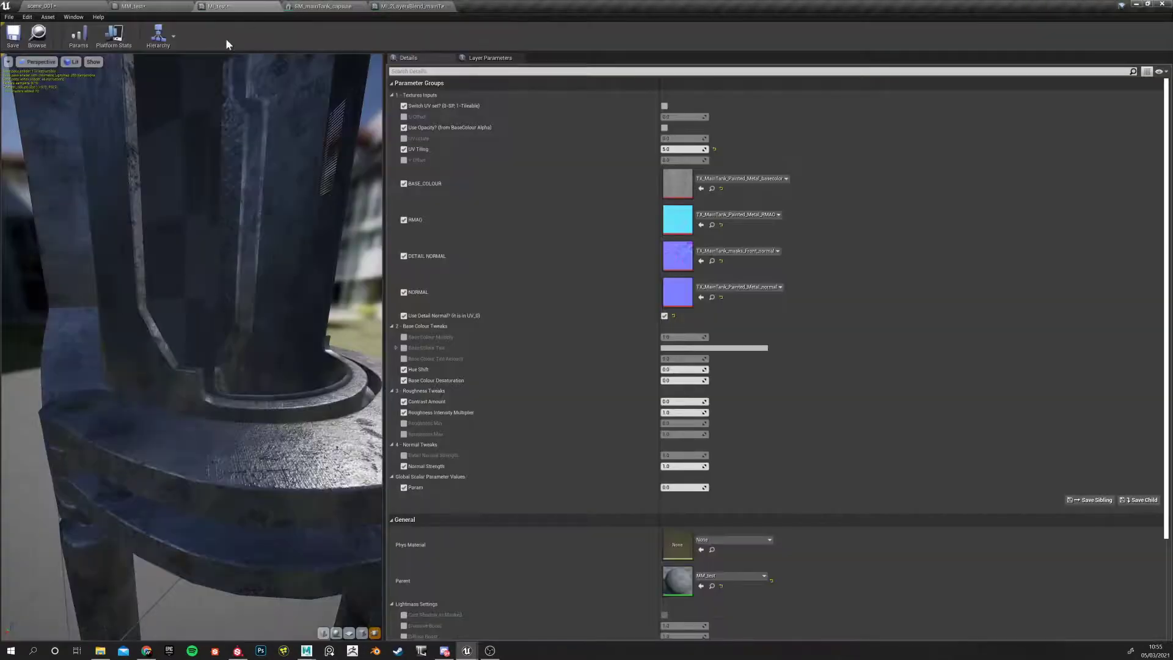
left_click_drag(214, 214, 275, 215)
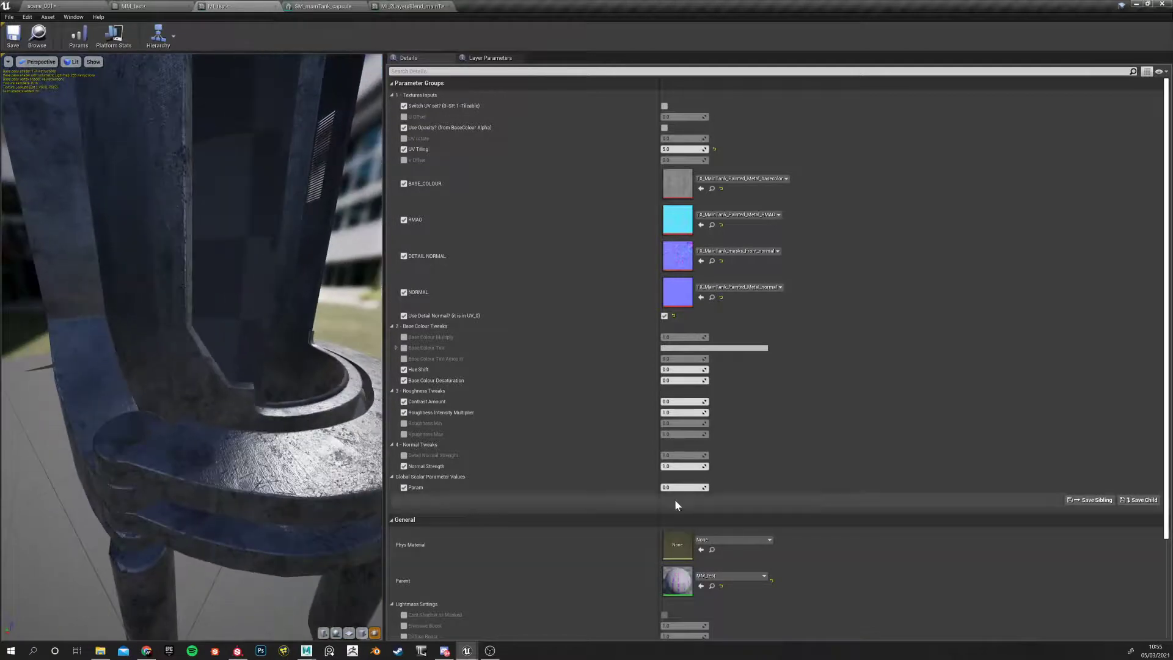
Try different Param values on the MI_test instance while checking the metal surface, and reset Param to its default
left_click_drag(682, 487, 666, 487)
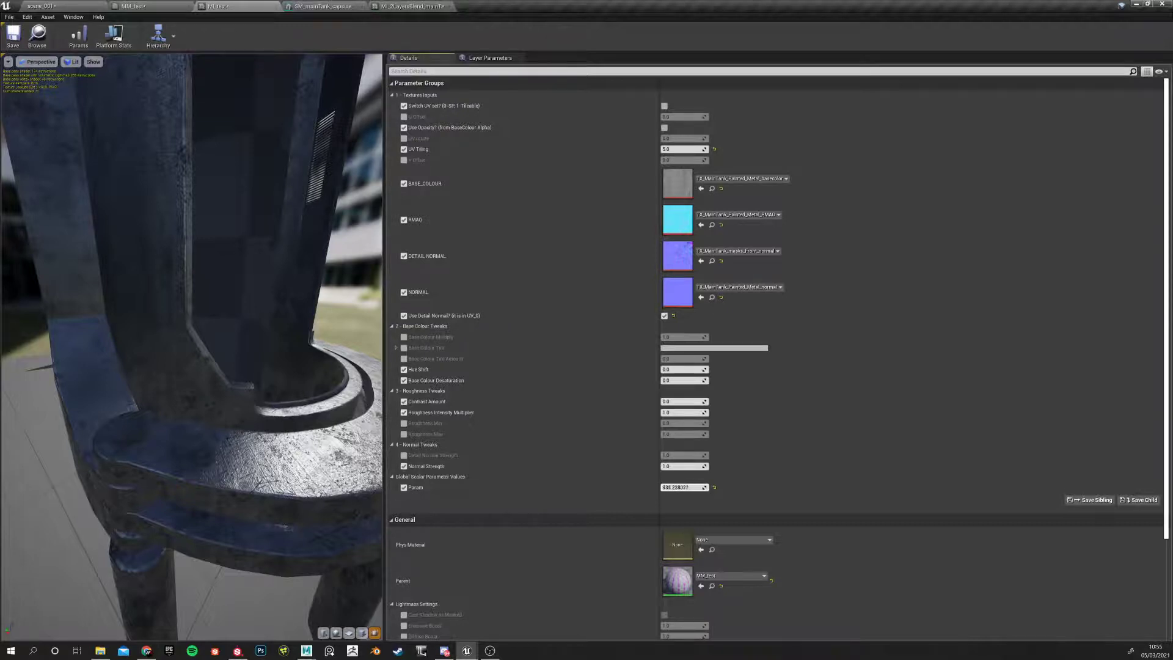
left_click_drag(161, 508, 305, 465)
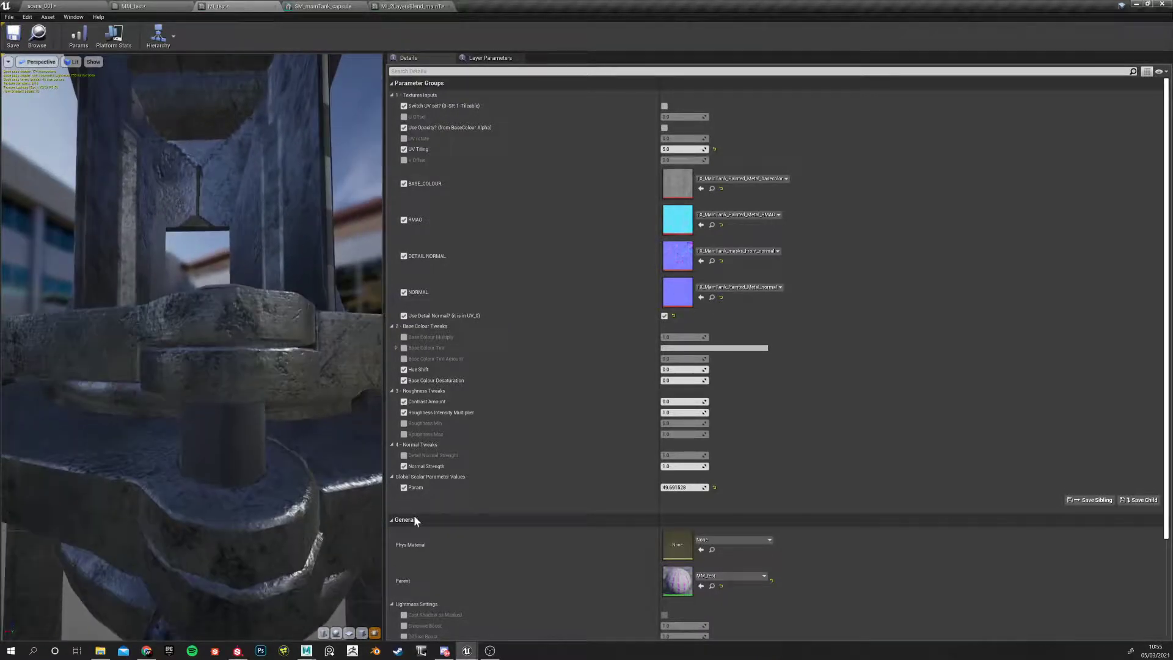
left_click(715, 486)
left_click_drag(692, 487, 707, 487)
left_click(712, 486)
Adjust the Param value again while checking the ridged, curved part of the tank in the preview
left_click_drag(180, 361, 203, 310)
middle_click_drag(275, 161, 223, 348)
scroll(201, 287, "up", 3)
left_click_drag(223, 348, 436, 360)
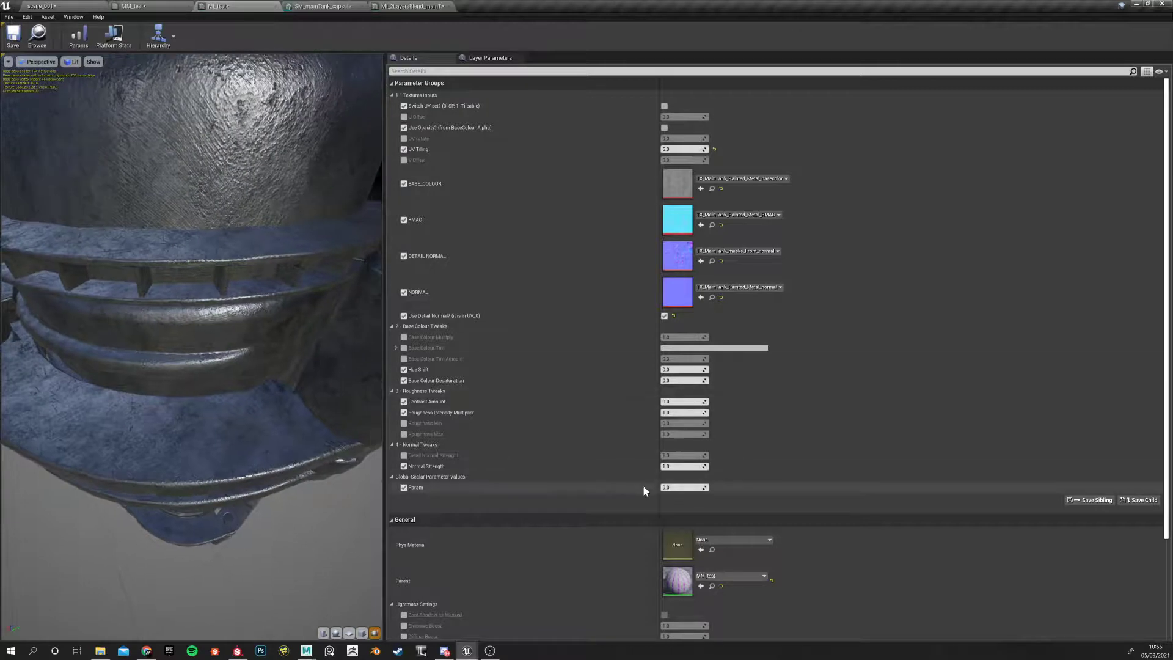
left_click_drag(666, 487, 702, 487)
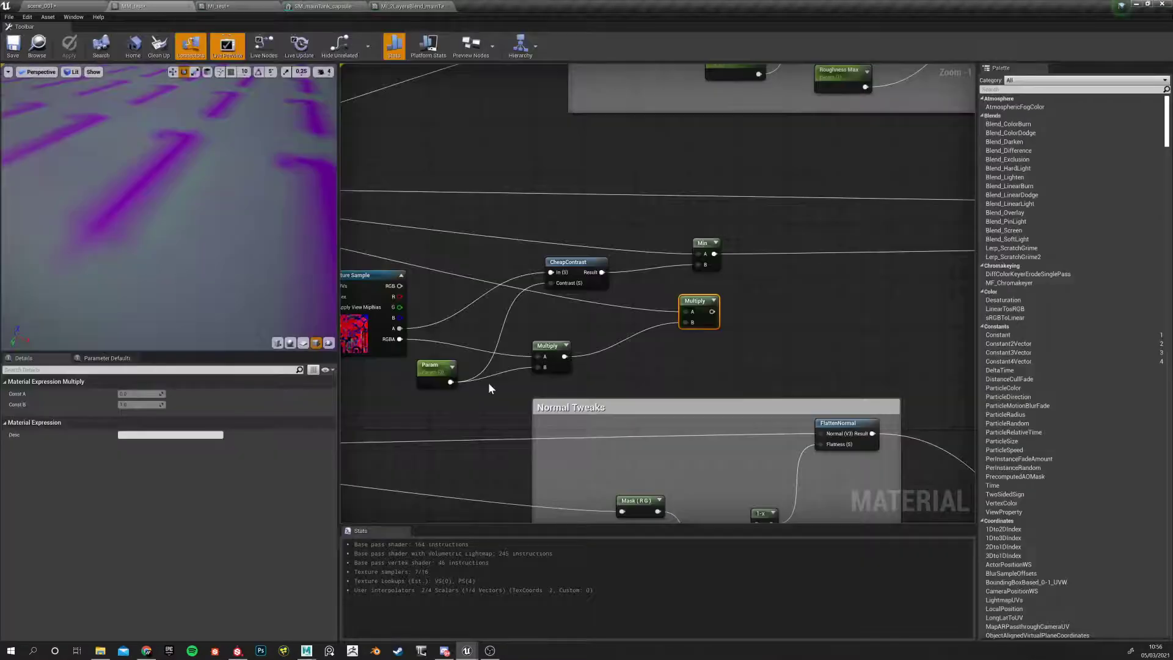
Examine the MM_test graph, from the texture inputs and tweak groups to the CheapContrast, Multiply and Min nodes
scroll(424, 382, "down", 3)
scroll(464, 398, "up", 2)
scroll(496, 392, "down", 1)
scroll(401, 387, "down", 4)
right_click_drag(401, 382, 543, 321)
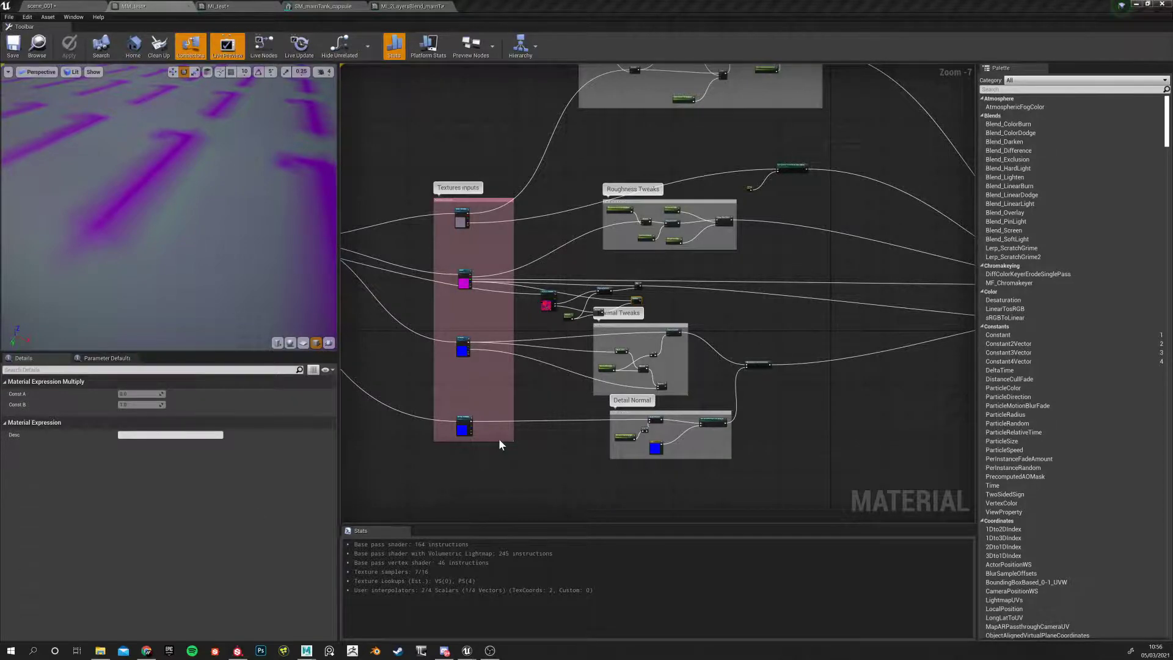
right_click_drag(470, 464, 519, 482)
right_click_drag(586, 460, 532, 517)
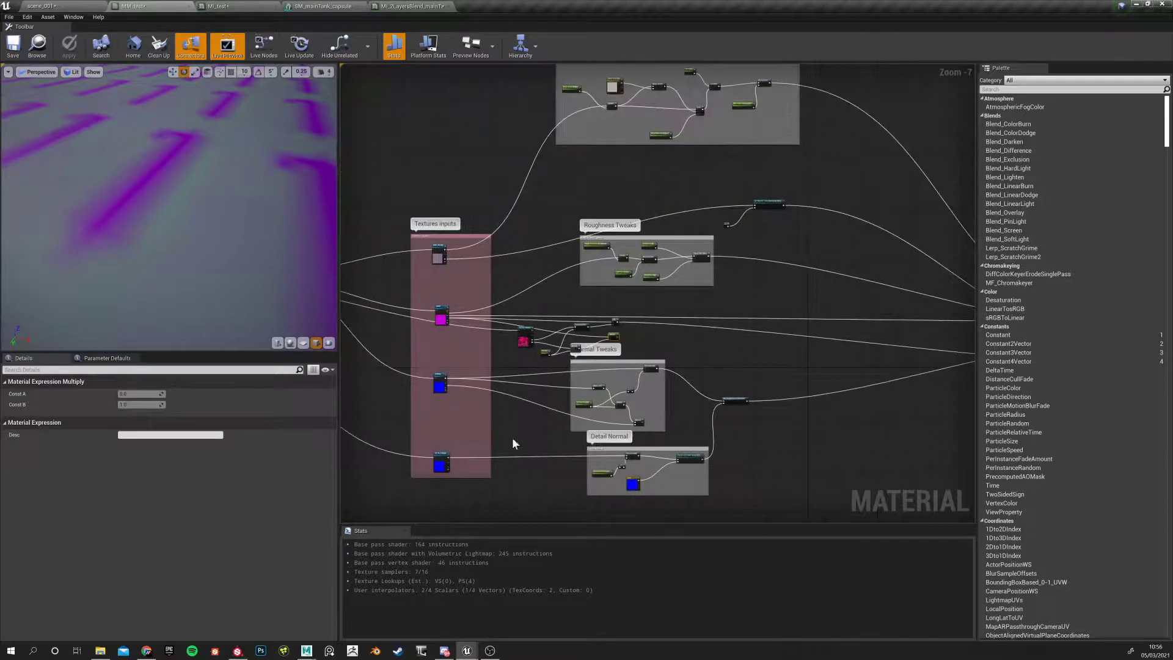
right_click_drag(531, 464, 538, 389)
scroll(531, 295, "up", 2)
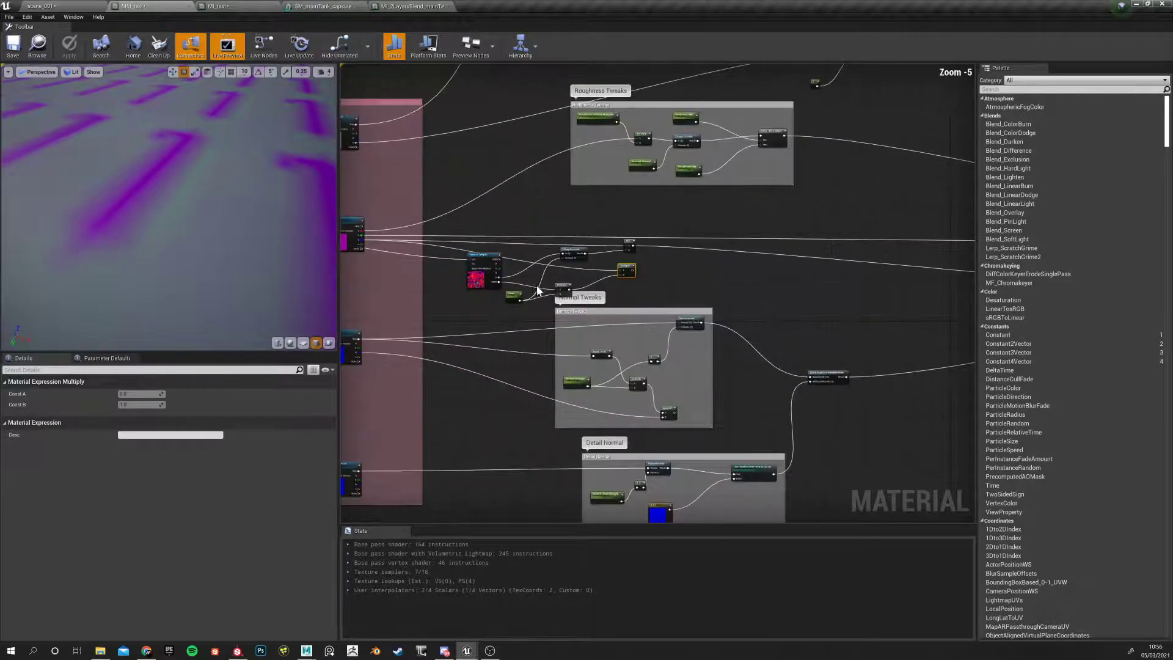
scroll(584, 242, "up", 4)
left_click(687, 240)
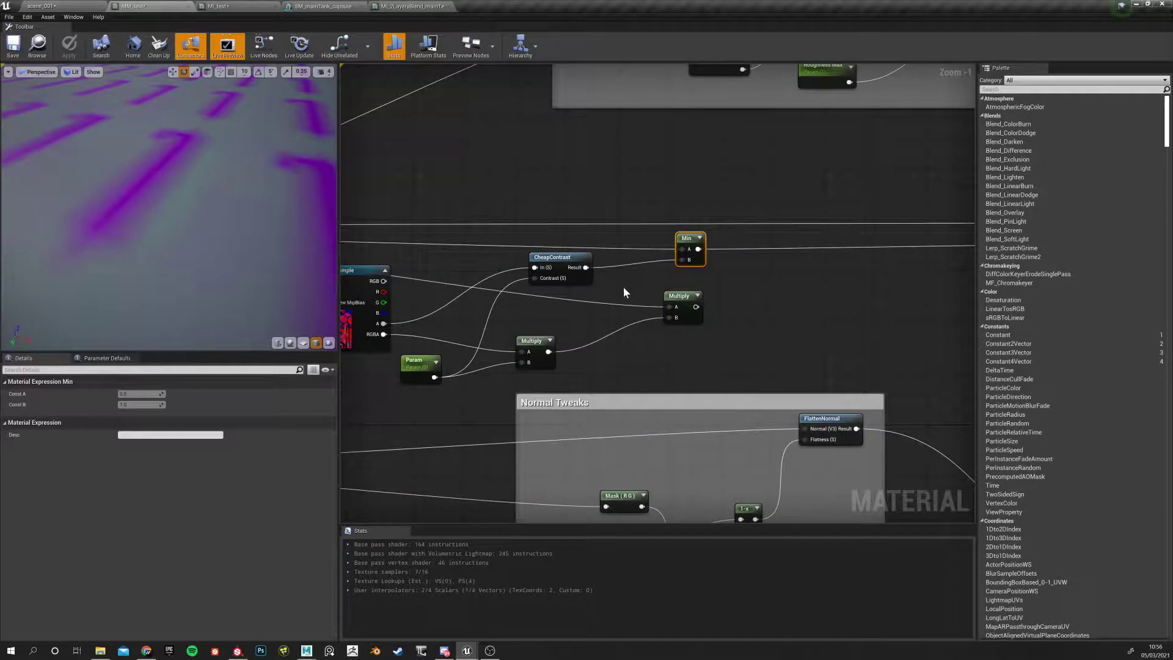
right_click_drag(623, 288, 613, 302)
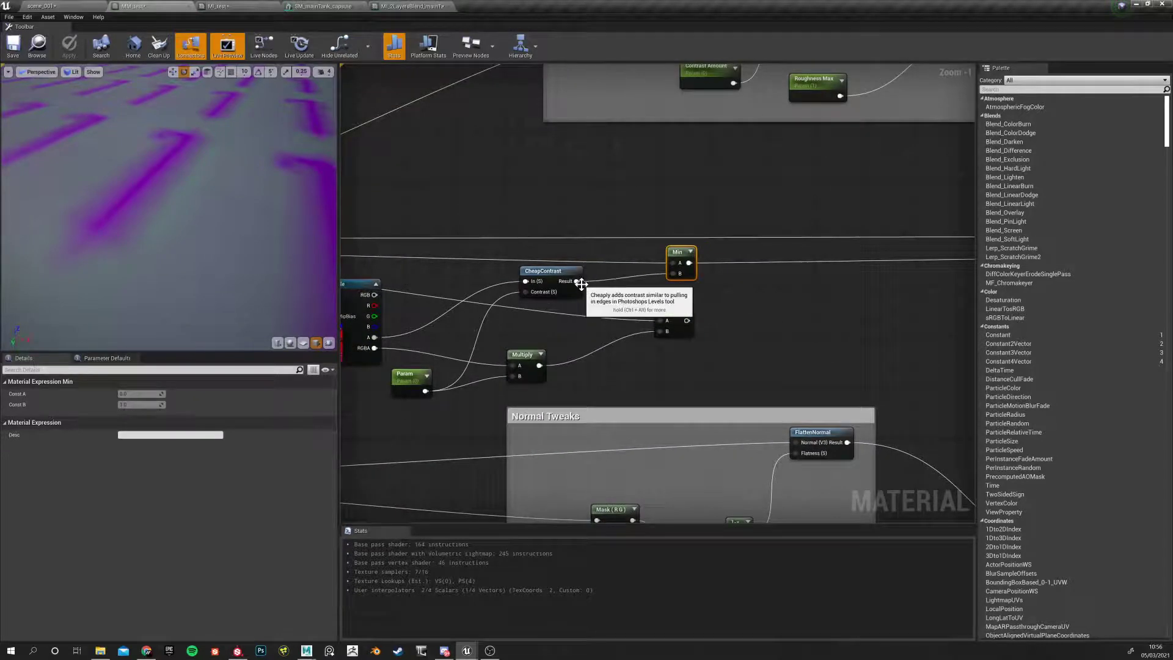
right_click_drag(617, 281, 340, 305)
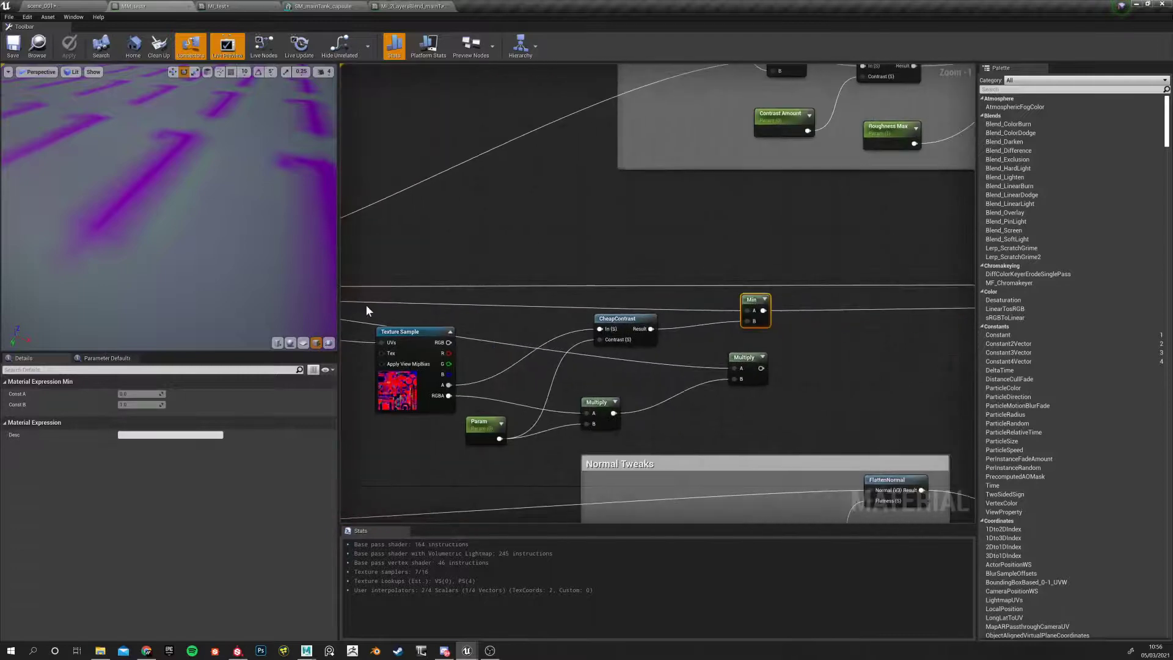
Move the mask Texture Sample and Param nodes to clear space before the CheapContrast node in the MM_test graph
left_click(605, 334)
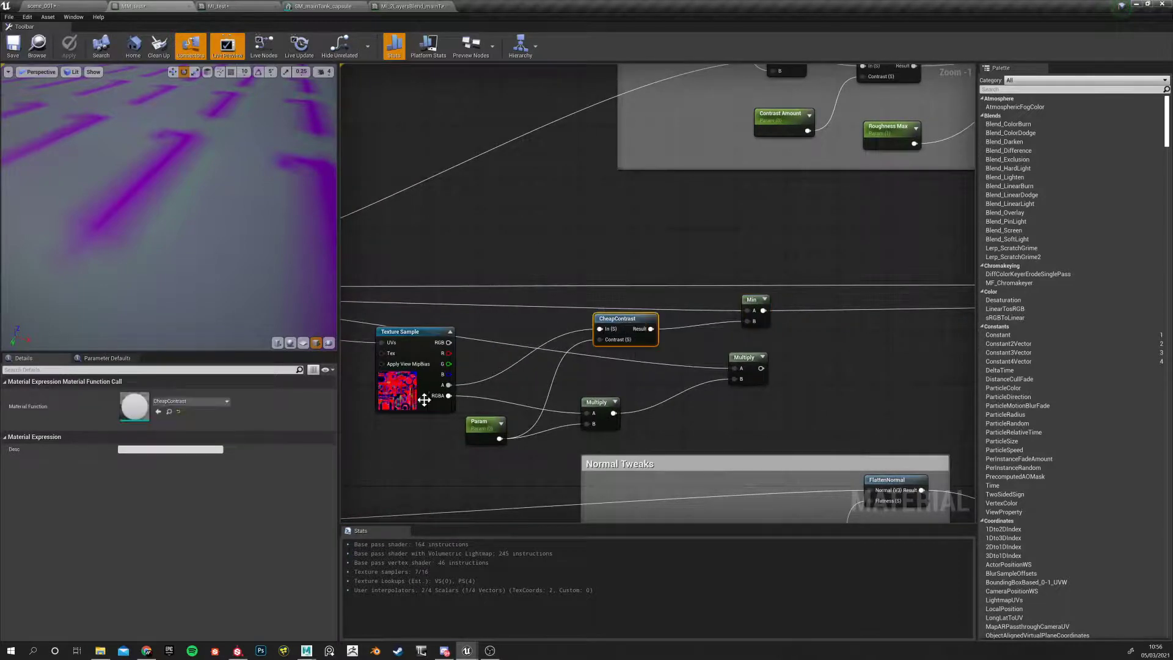
left_click_drag(451, 334, 422, 378)
right_click_drag(425, 378, 435, 348)
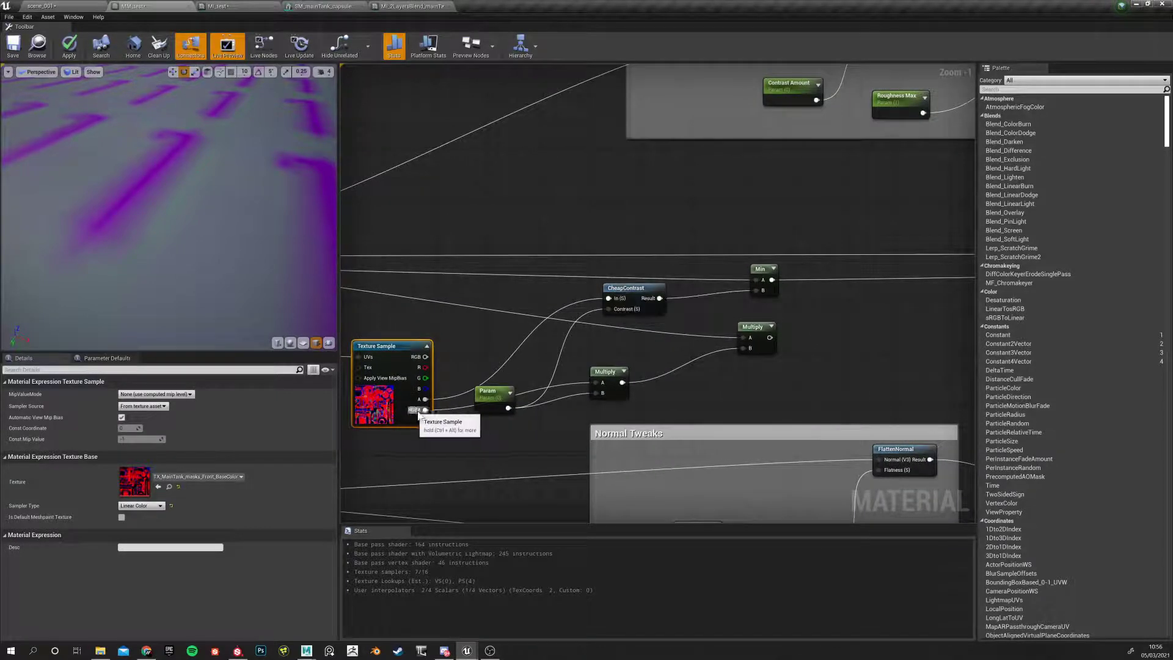
left_click_drag(488, 391, 507, 430)
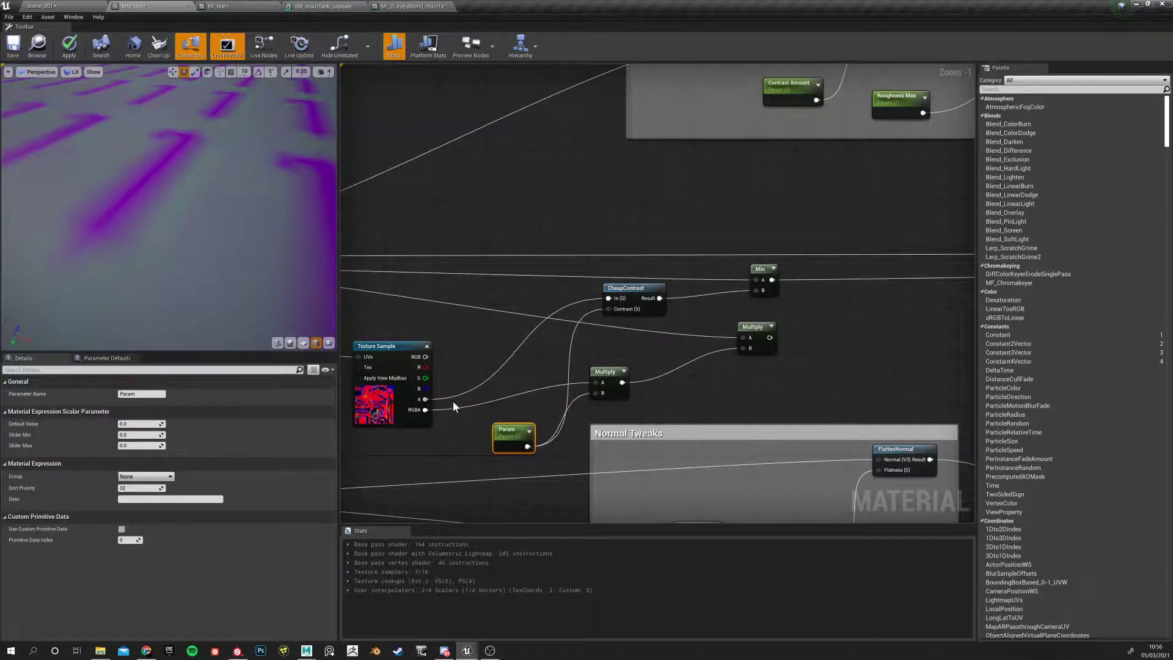
Add a ComponentMask node between the mask Texture Sample and the CheapContrast node
left_click(474, 359)
right_click(473, 359)
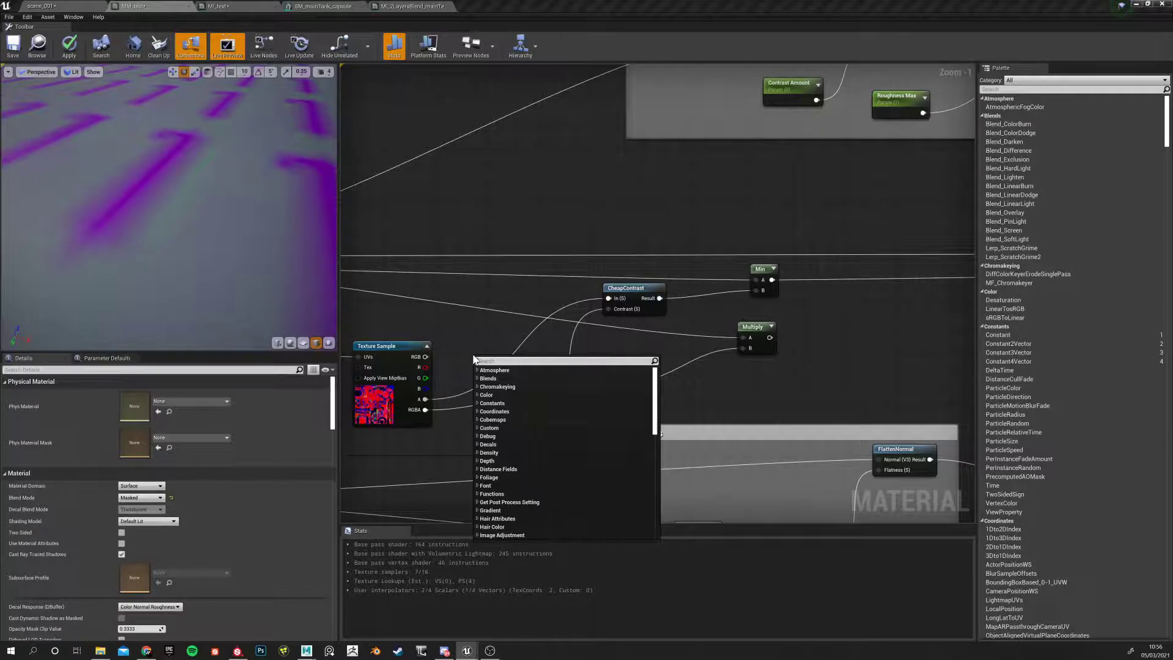
type("mask")
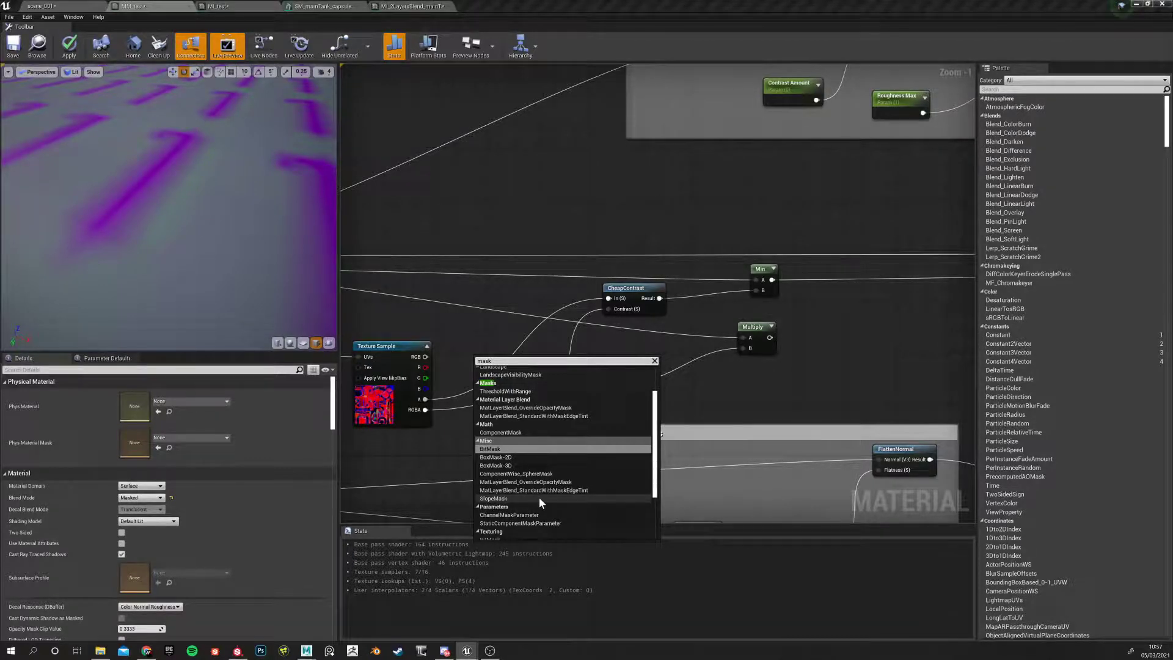
type("c")
key("BackSpace")
key("BackSpace")
key("BackSpace")
key("BackSpace")
key("BackSpace")
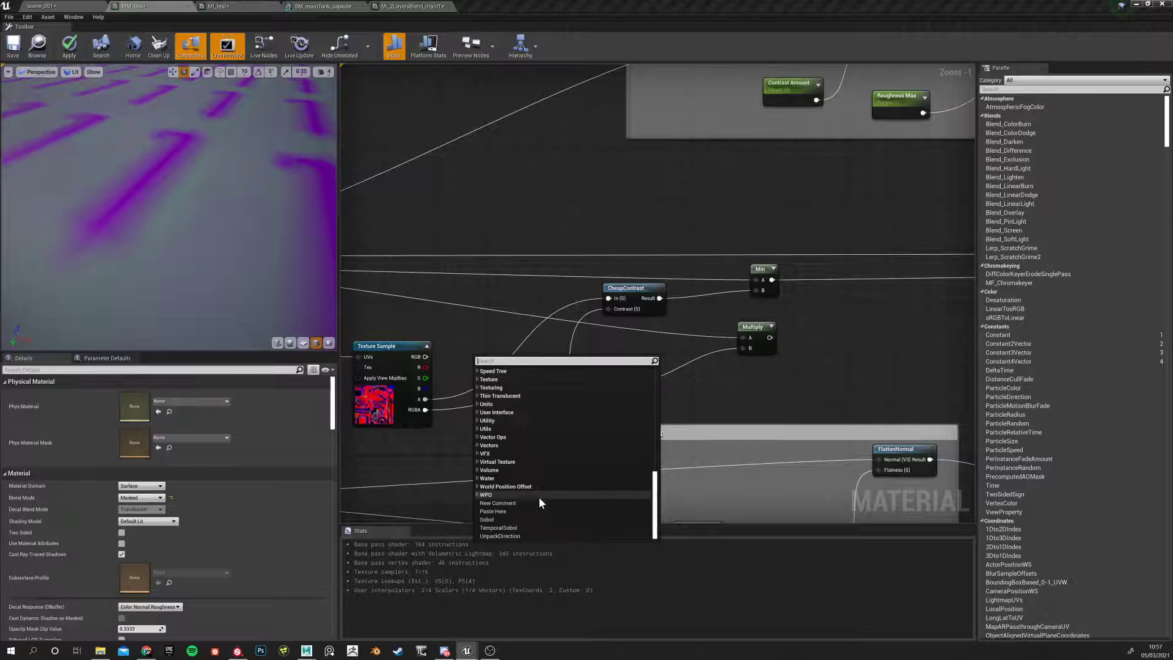
type("com")
type("b")
key("BackSpace")
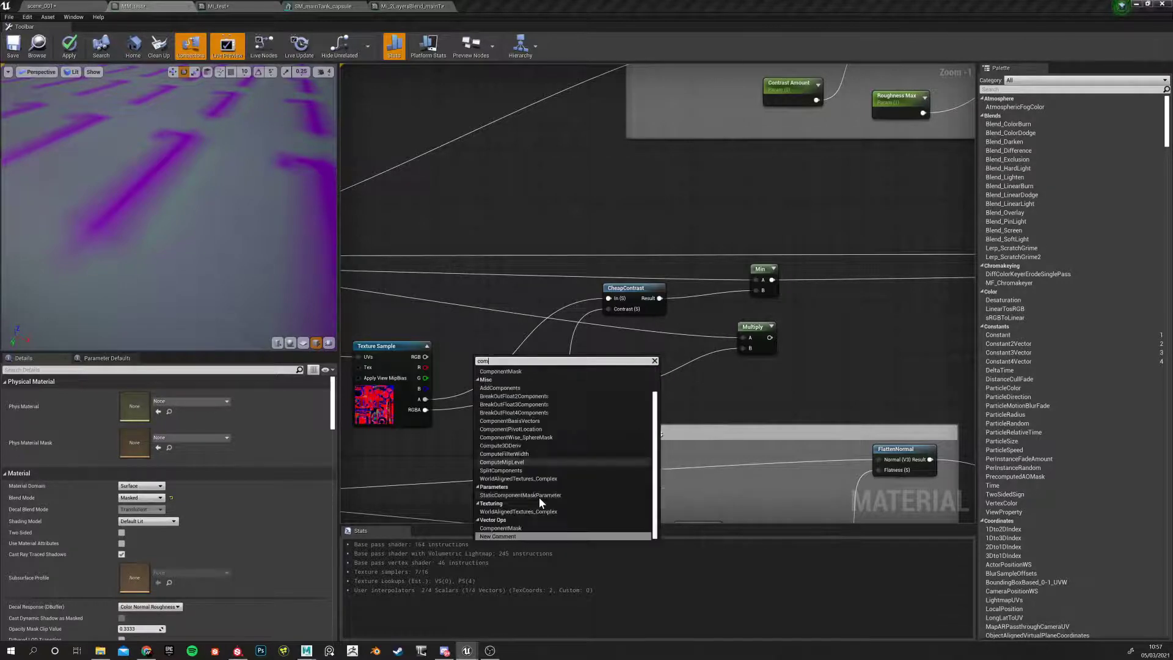
left_click(521, 371)
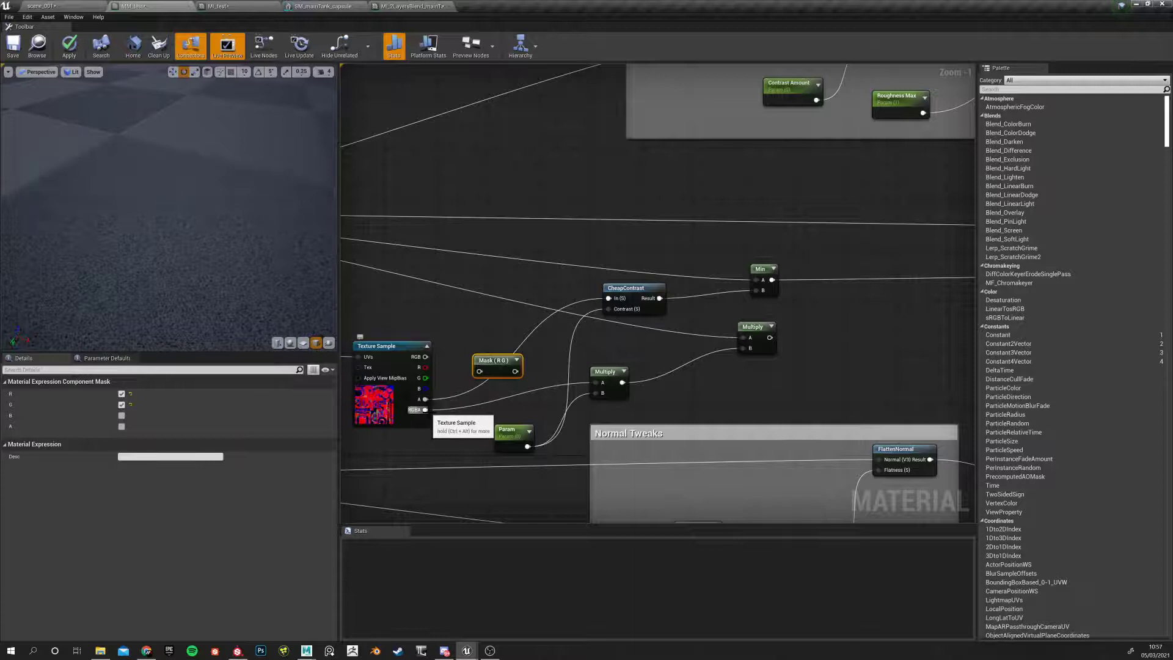
Route the Texture Sample's RGBA output through the mask, set to the A channel only, into CheapContrast's In input, and apply the material
left_click_drag(425, 409, 480, 371)
left_click(121, 393)
left_click(122, 415)
left_click(122, 426)
left_click(122, 404)
left_click(122, 416)
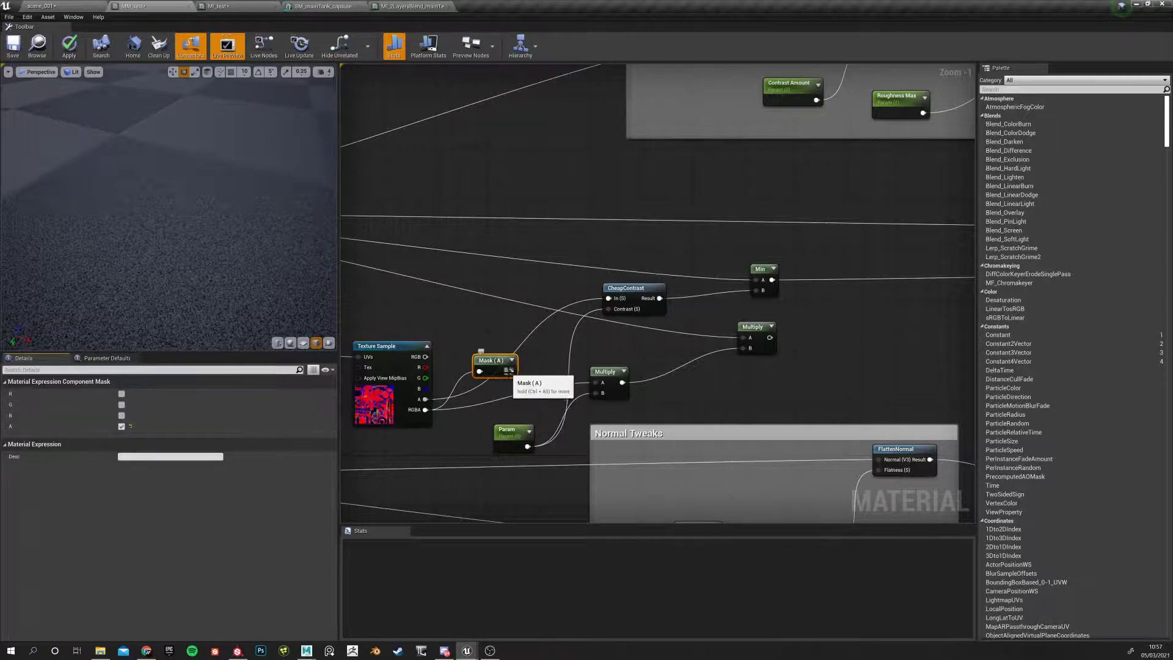
left_click_drag(510, 370, 619, 299)
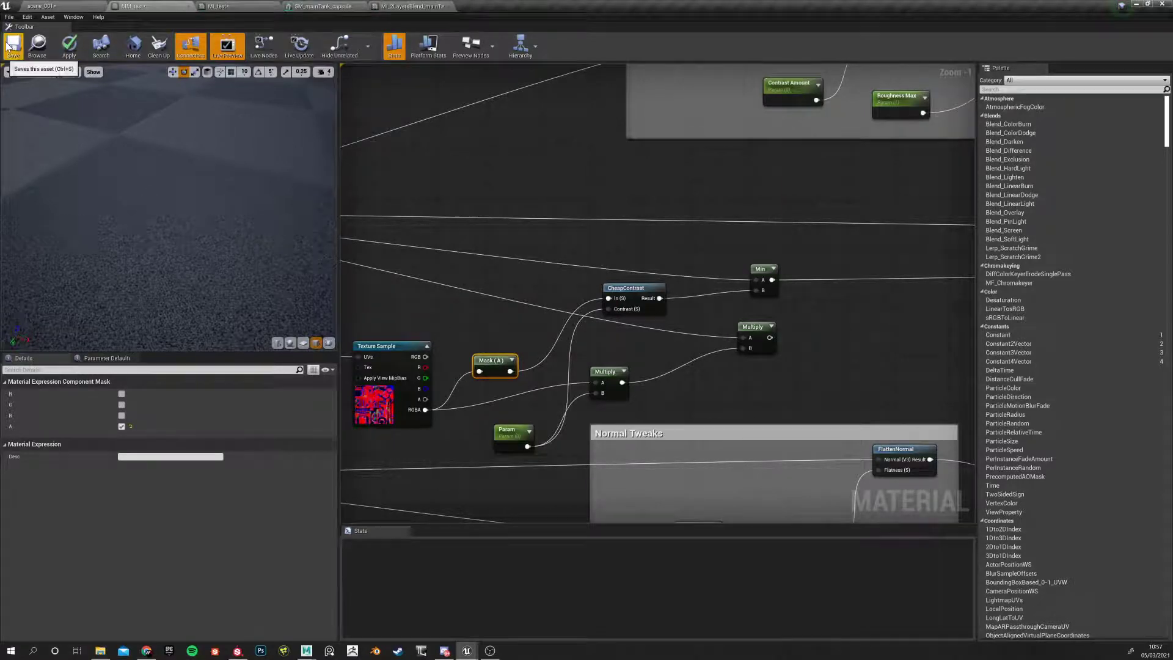
left_click(79, 56)
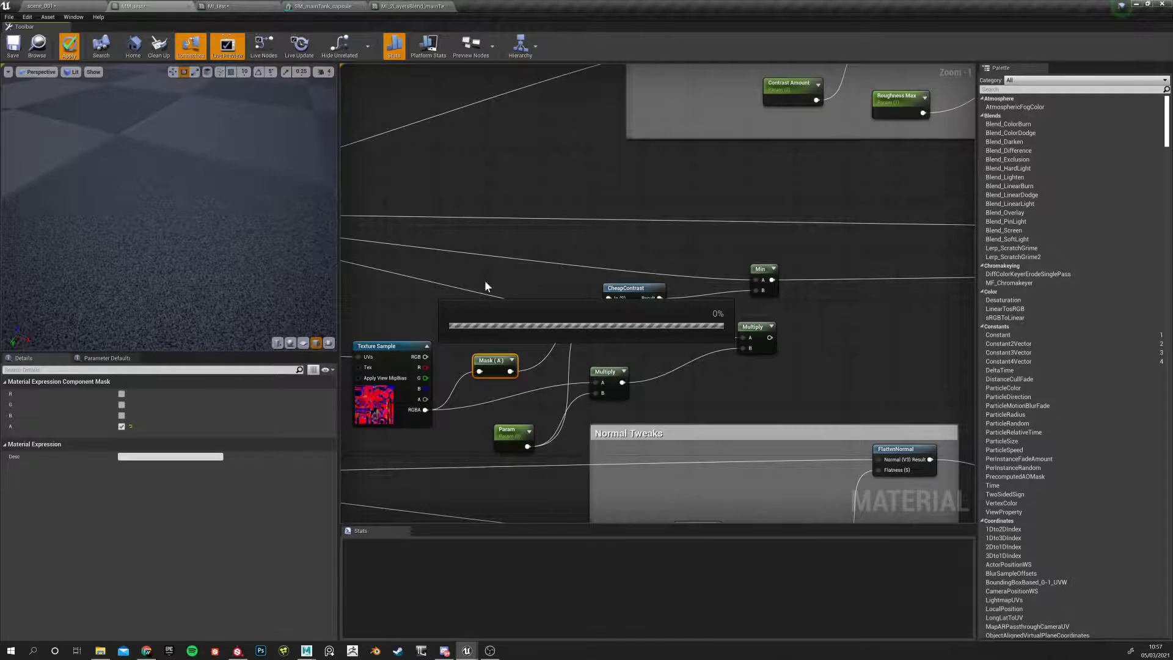
Reset Param on the MI_test instance, try negative and very high values while inspecting the tank, and restore its default
left_click(218, 6)
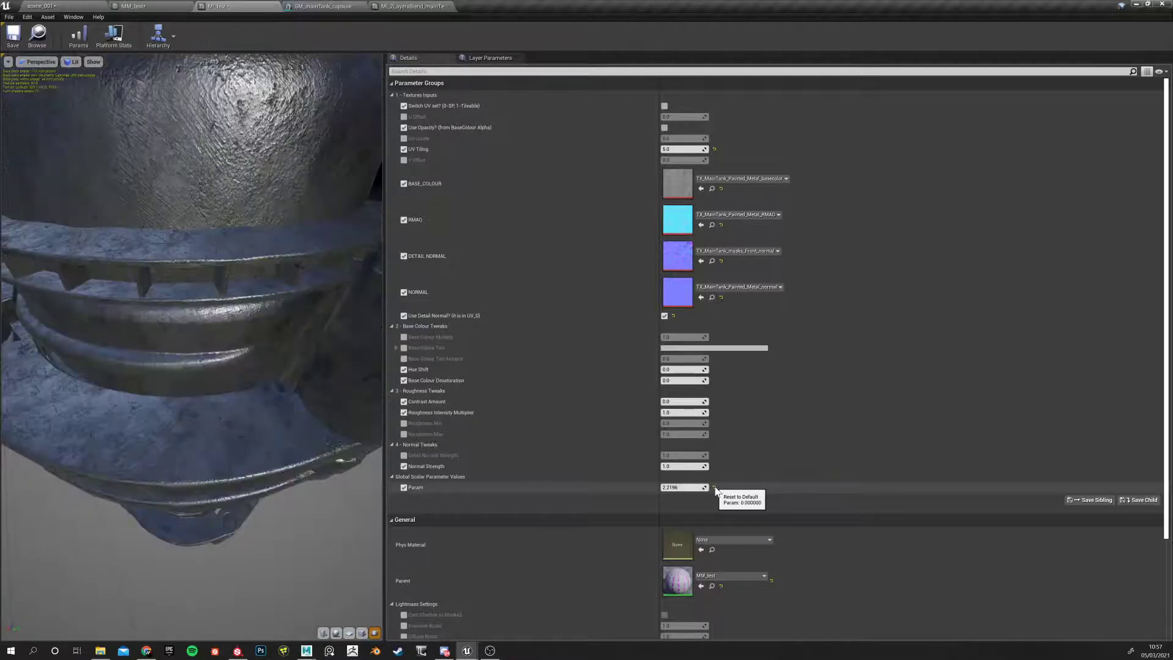
left_click(714, 487)
left_click_drag(666, 487, 648, 487)
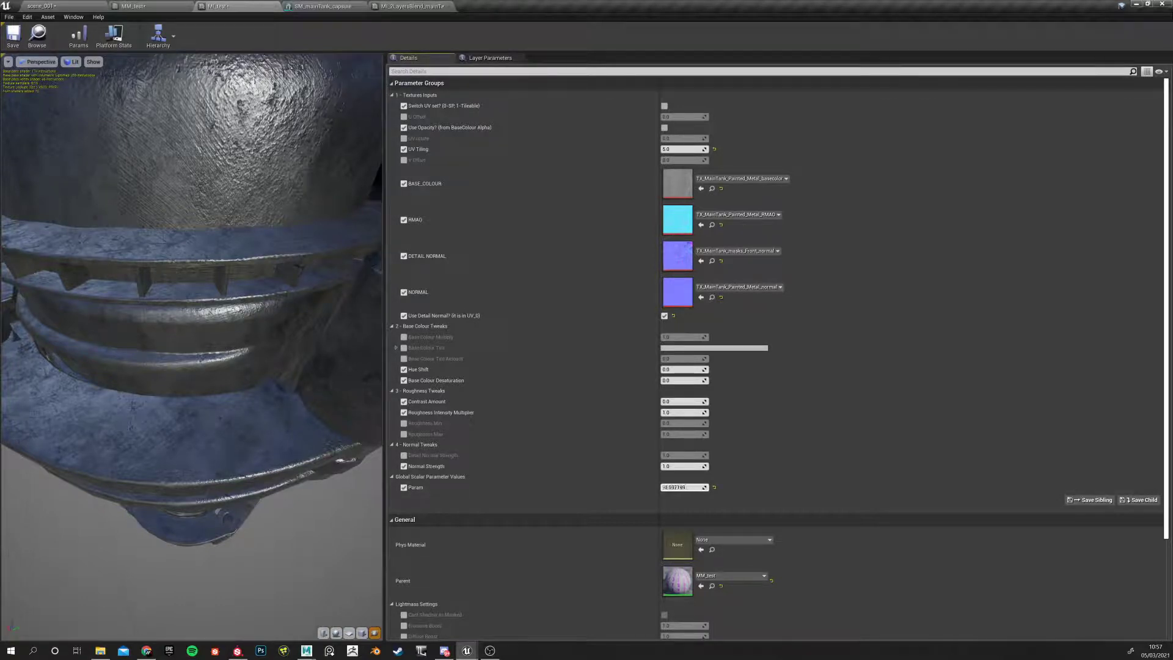
left_click_drag(684, 487, 702, 487)
left_click_drag(207, 341, 251, 244)
scroll(218, 299, "up", 3)
scroll(207, 392, "down", 3)
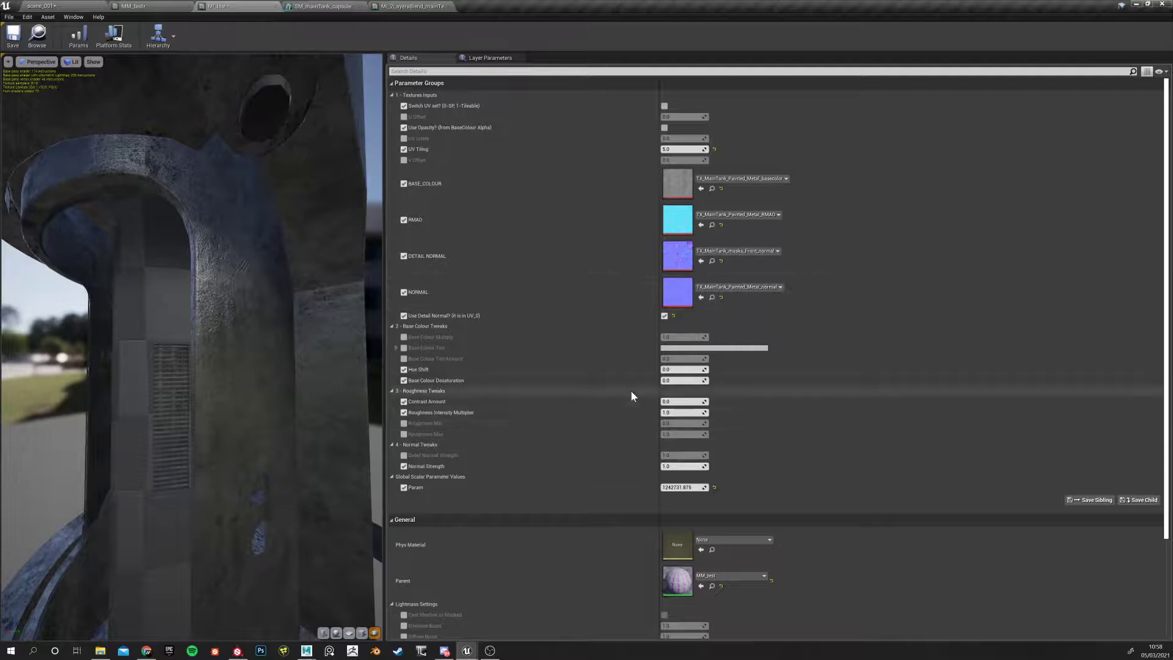
left_click(714, 488)
Return to the MM_test graph and space the Texture Sample and Mask (A) nodes further from CheapContrast
left_click(132, 6)
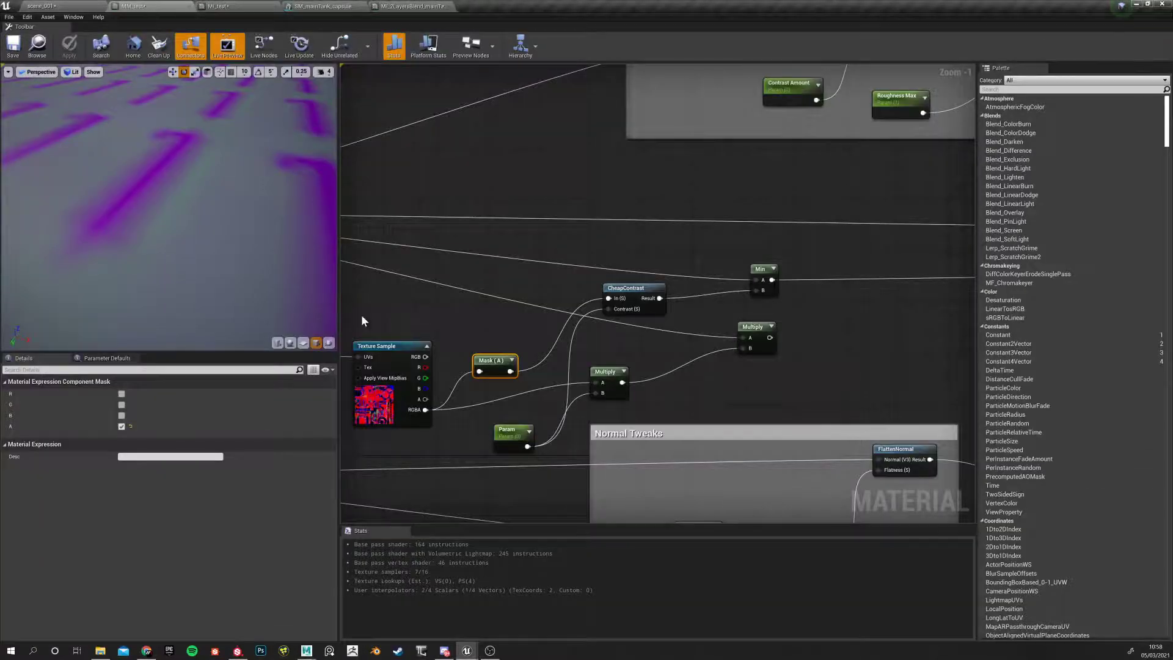
right_click_drag(464, 316, 661, 295)
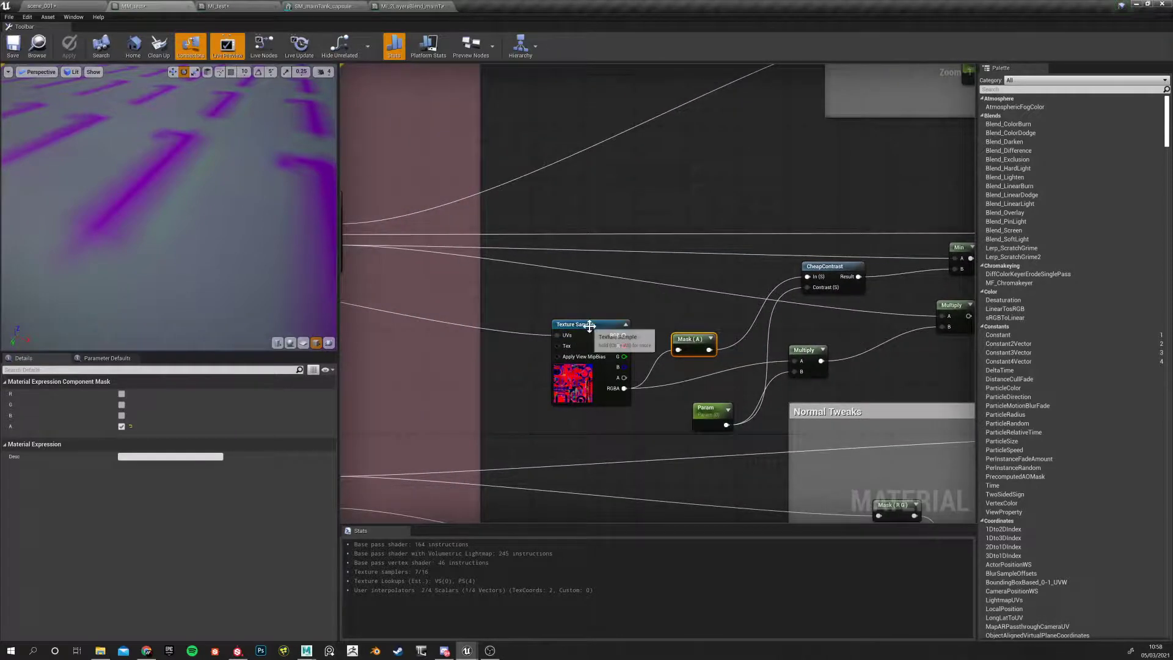
left_click_drag(590, 324, 556, 323)
left_click_drag(692, 345, 677, 332)
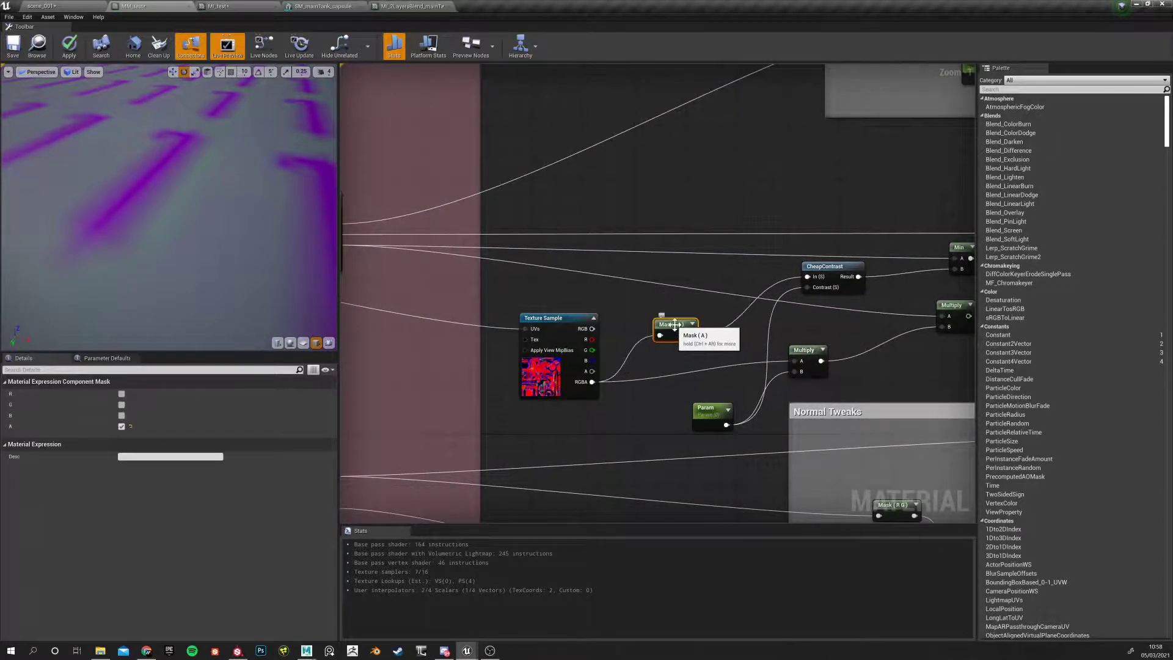
right_click_drag(660, 384, 484, 422)
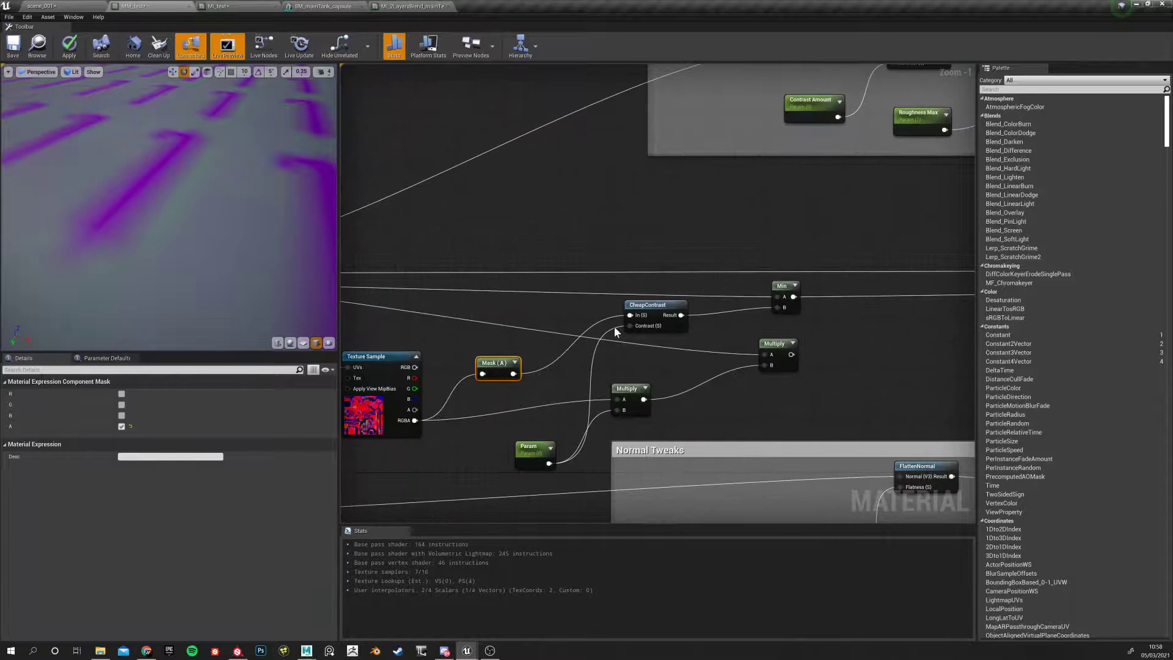
left_click(639, 308)
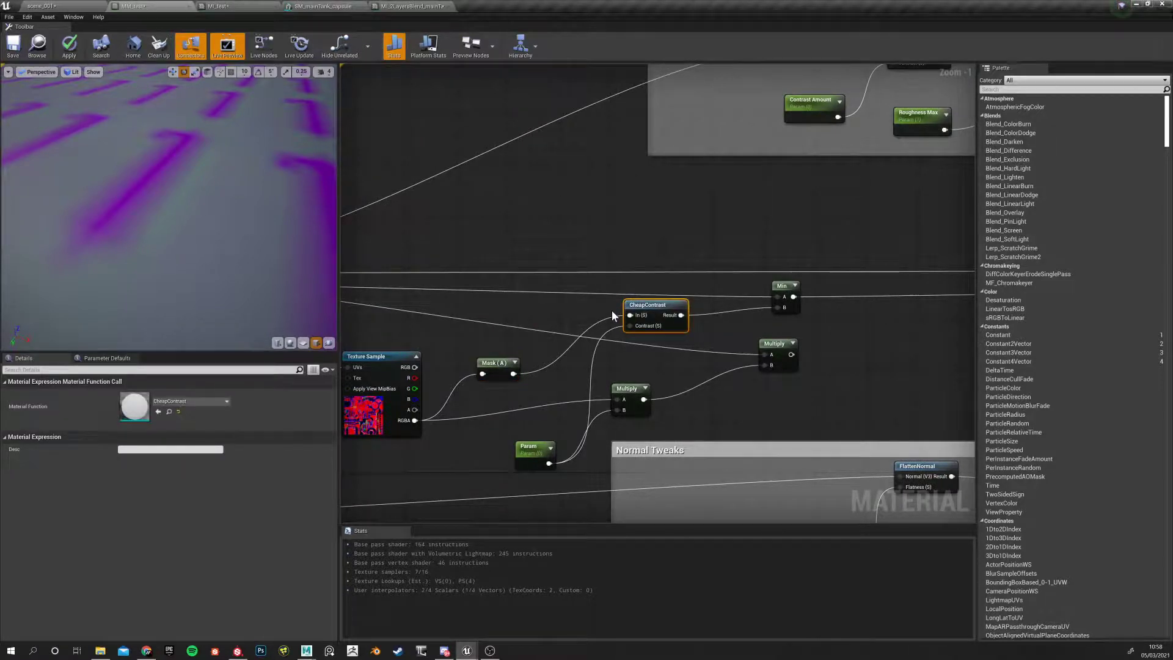
left_click(781, 287)
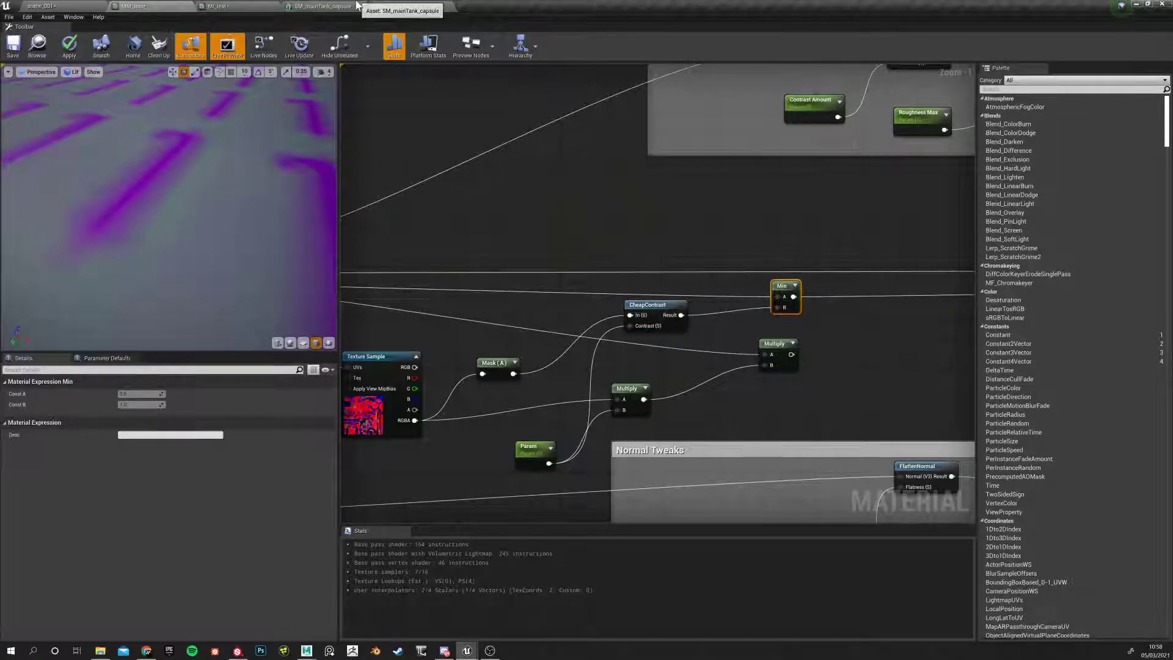
Open the parent material of the tank's two-layer blend instance and examine how Macro AO Intensity feeds its CheapContrast node
left_click(356, 6)
left_click(409, 6)
double_click(678, 516)
scroll(504, 343, "down", 6)
right_click_drag(452, 341, 630, 337)
scroll(636, 353, "up", 10)
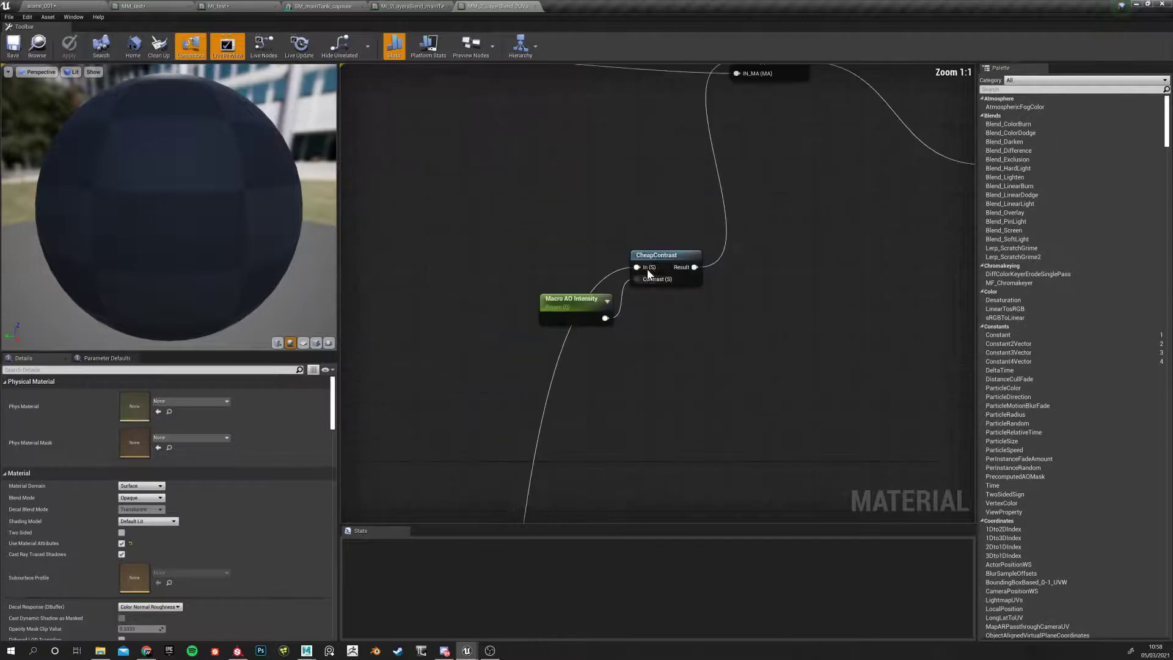
left_click(640, 257)
left_click_drag(579, 308, 593, 338)
right_click_drag(599, 190, 554, 336)
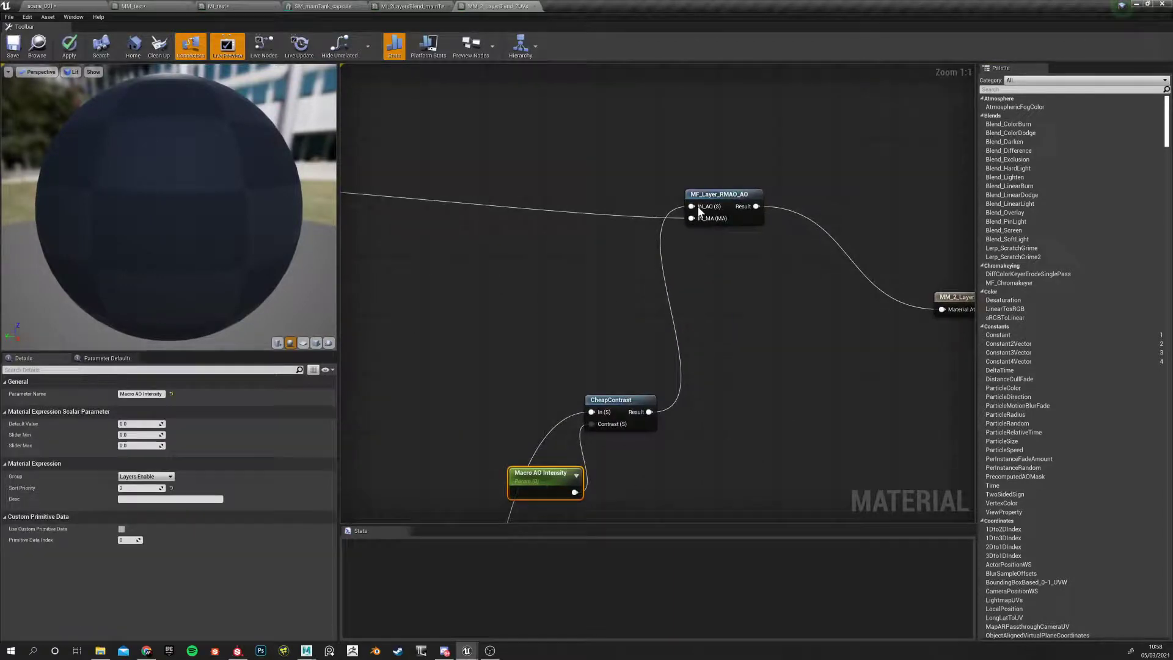
Open the MF_Layer_RMAO_AO function and examine how its Min node combines the IN_AO input with the AmbientOcclusion attribute
left_click(701, 195)
double_click(702, 195)
scroll(577, 288, "down", 4)
right_click_drag(574, 287, 886, 275)
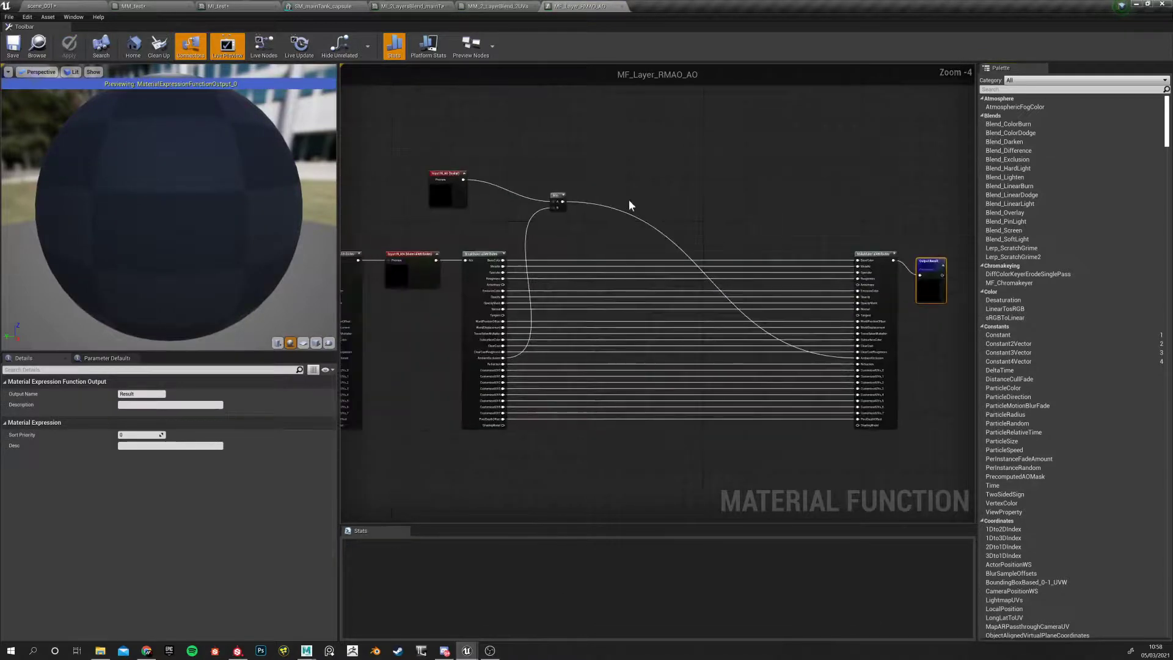
scroll(574, 200, "up", 4)
left_click(520, 191)
right_click_drag(419, 223, 550, 235)
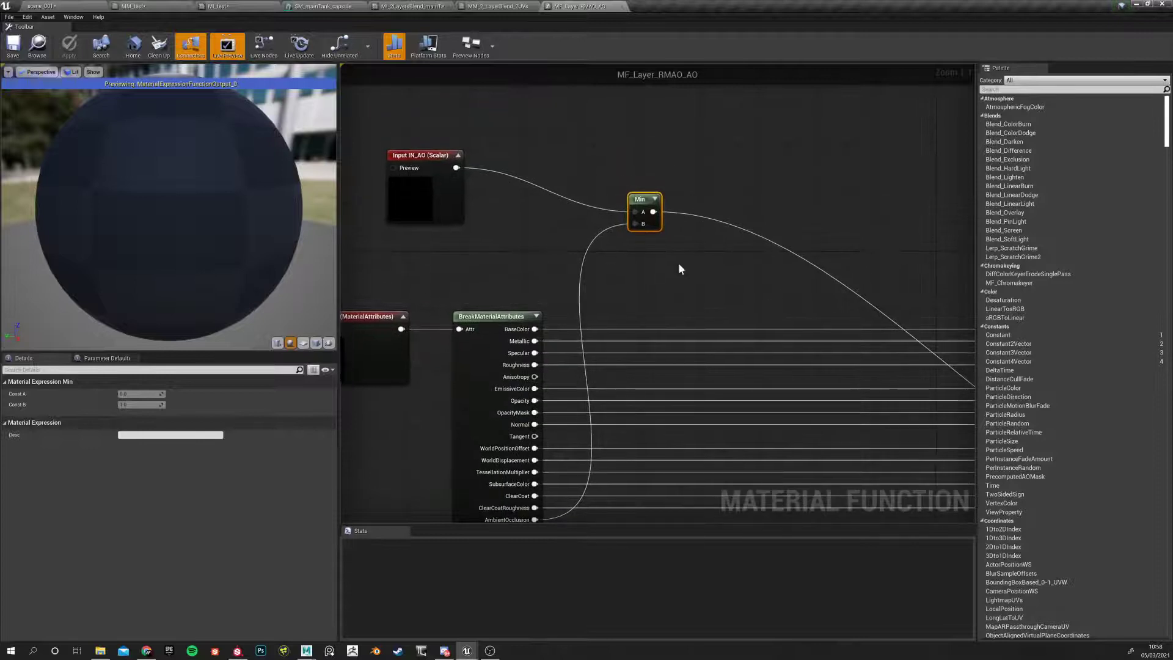
right_click_drag(678, 263, 599, 244)
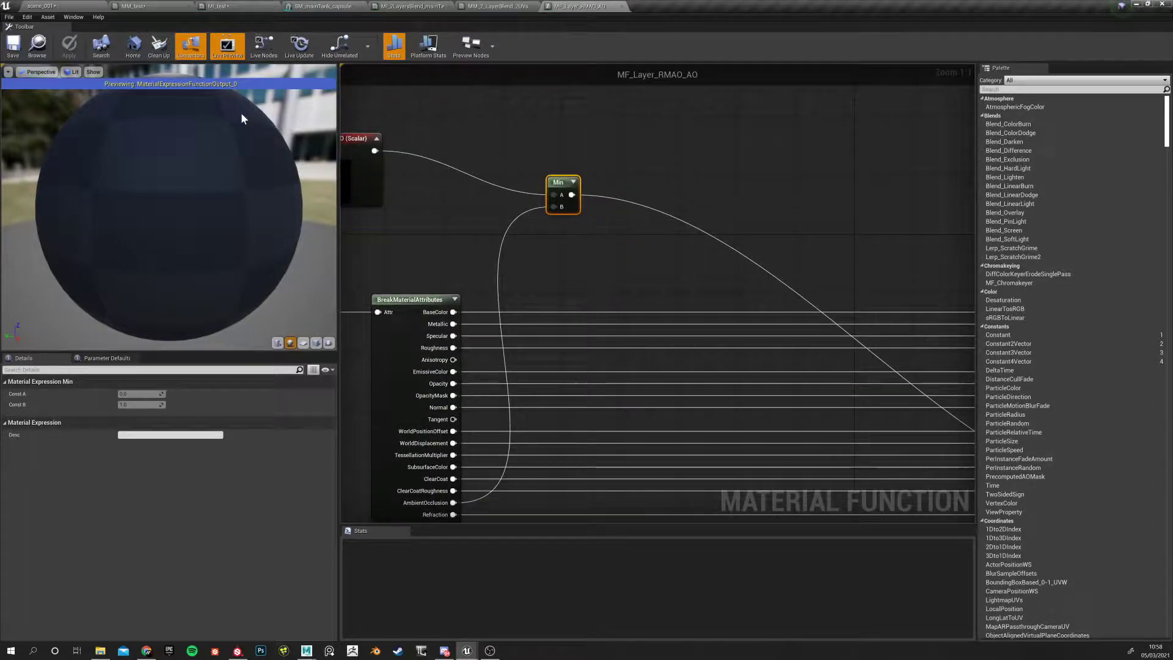
Swap the Min inputs in MM_test so CheapContrast feeds A and the original occlusion feeds B, apply, and compare with MF_Layer_RMAO_AO
left_click(238, 9)
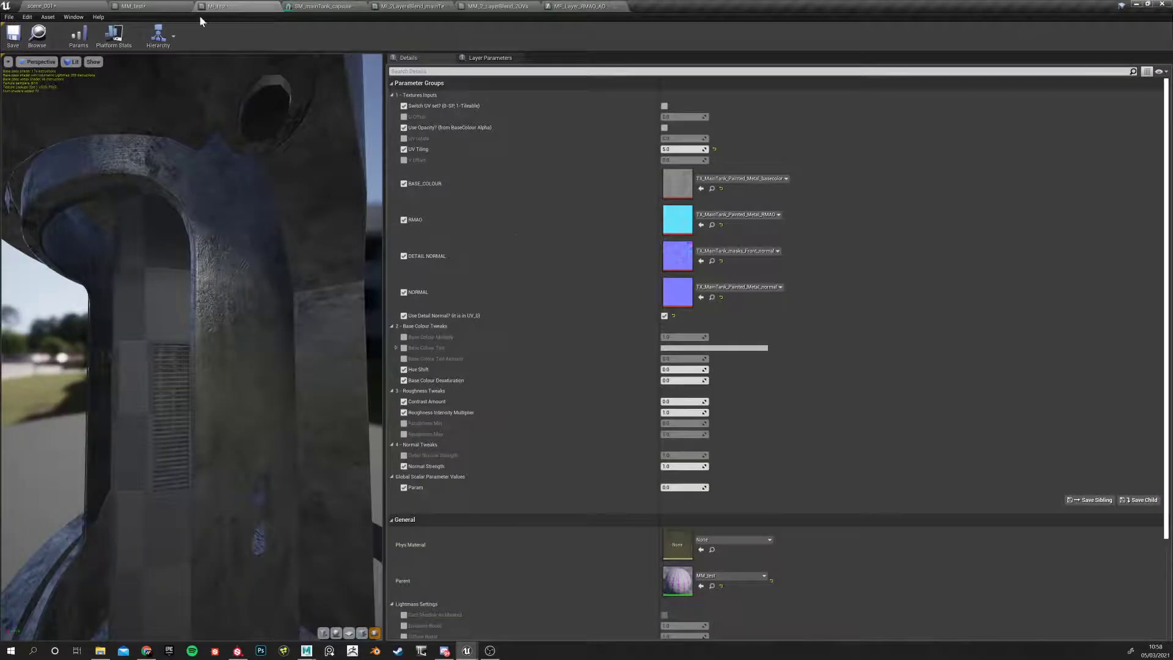
left_click(133, 6)
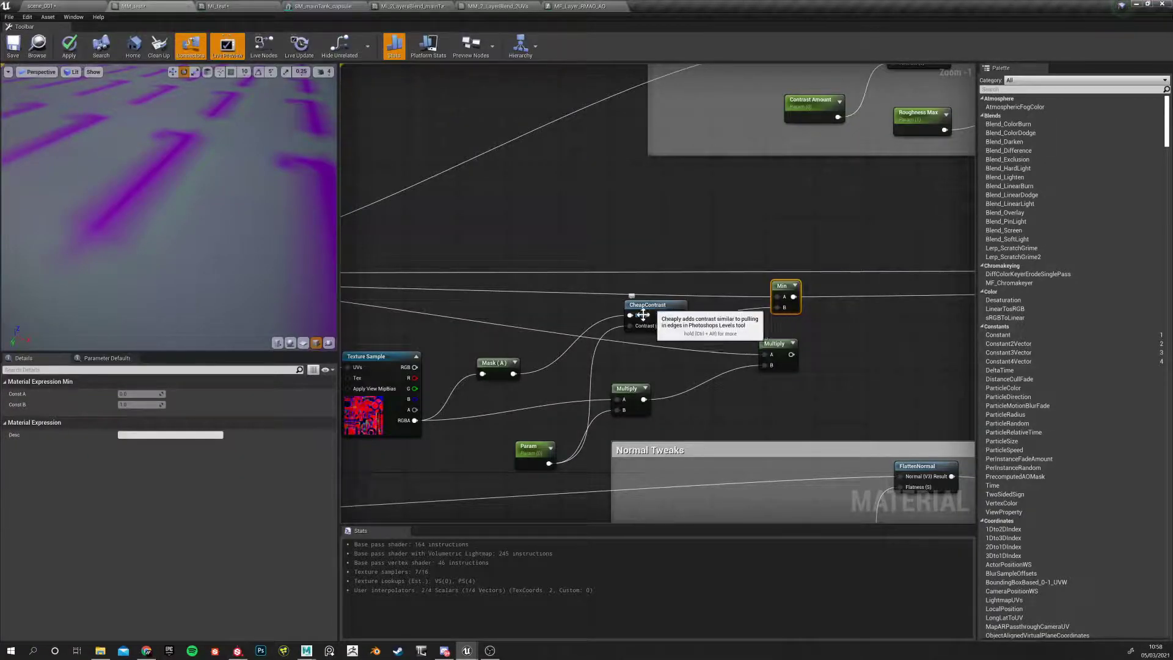
right_click_drag(578, 306, 743, 307)
left_click_drag(369, 308, 777, 320)
left_click_drag(691, 327, 788, 309)
left_click(79, 46)
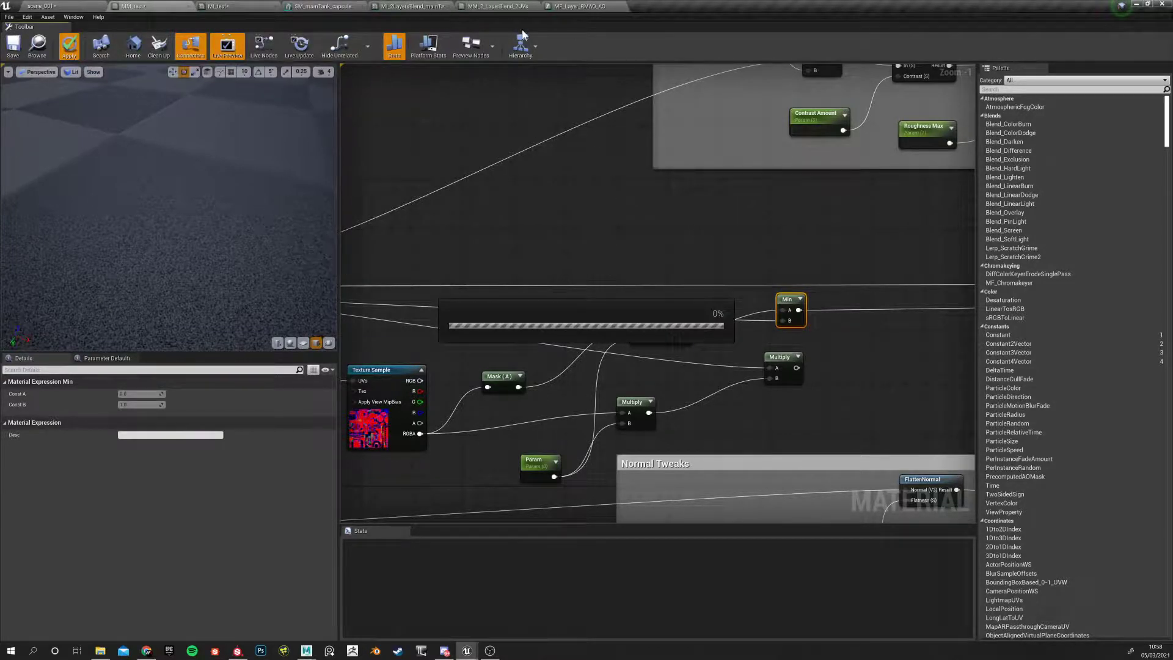
left_click(574, 6)
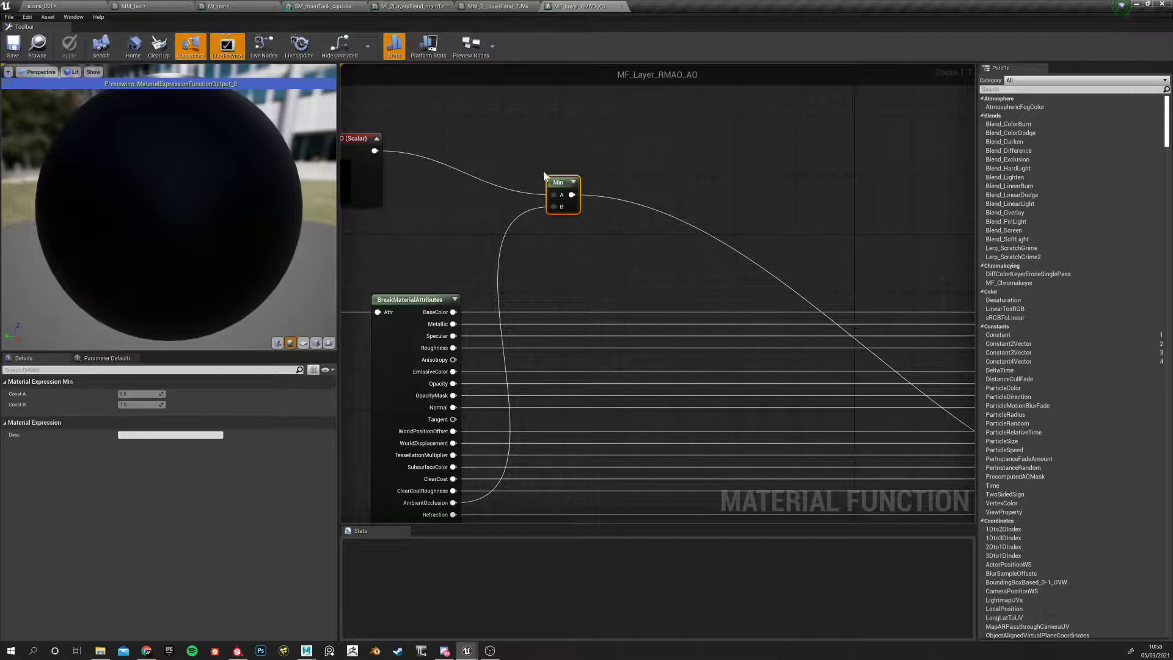
left_click(181, 6)
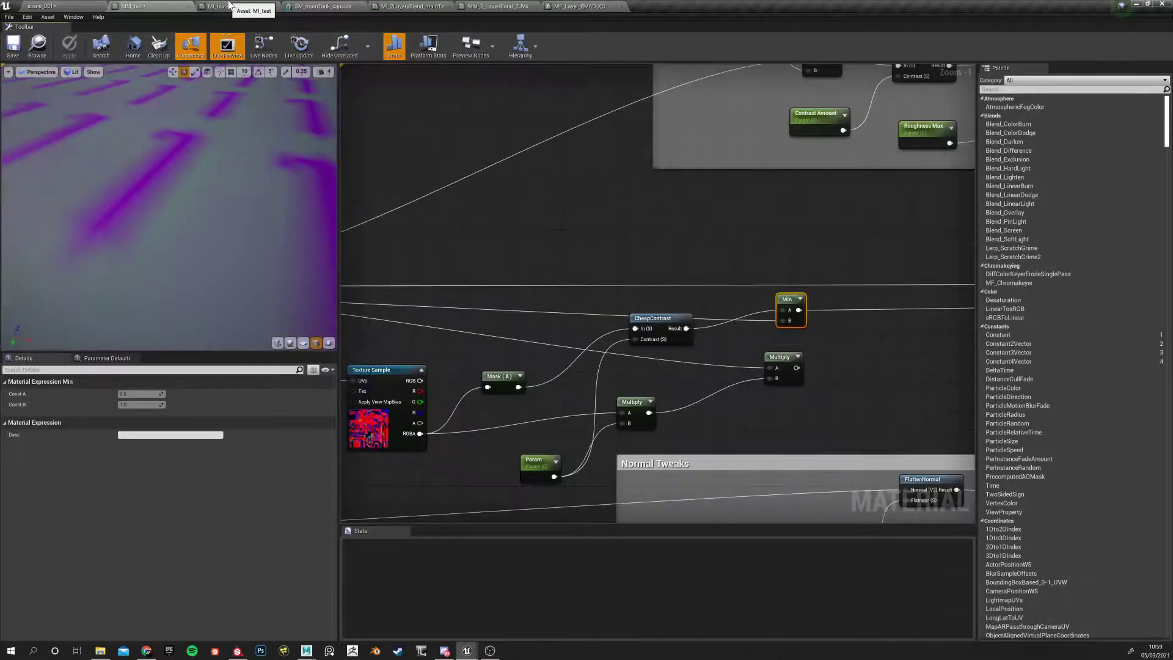
Test a high Param value on MI_test while orbiting the tank, reset it to default, and return to the scene level
left_click(231, 6)
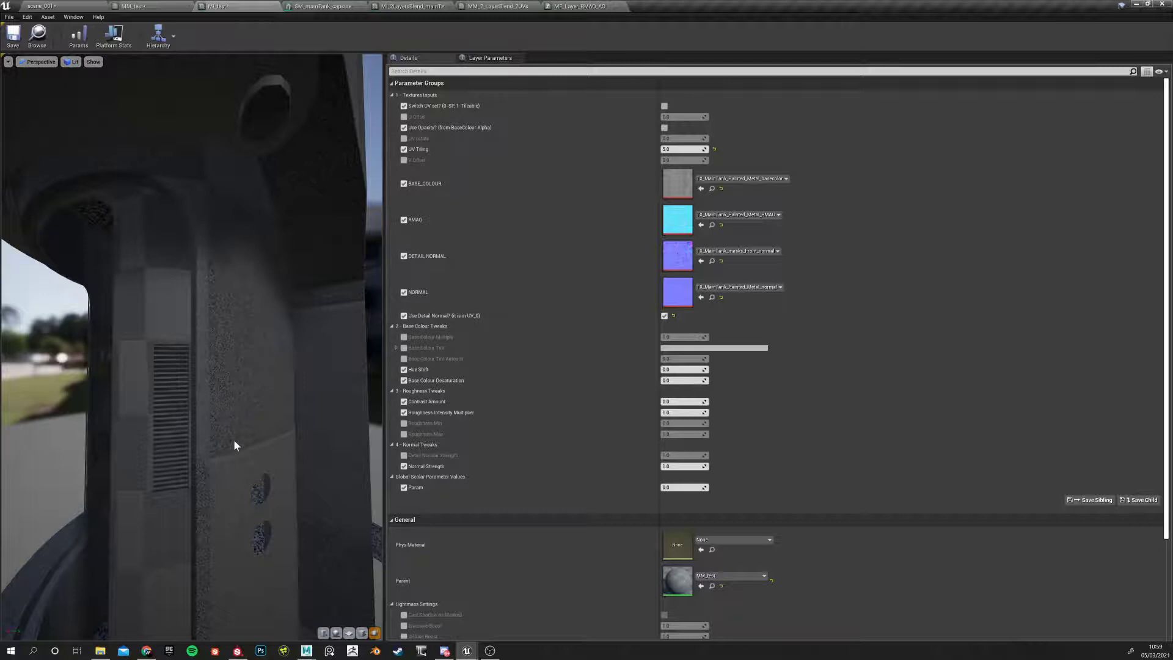
left_click_drag(256, 419, 206, 309)
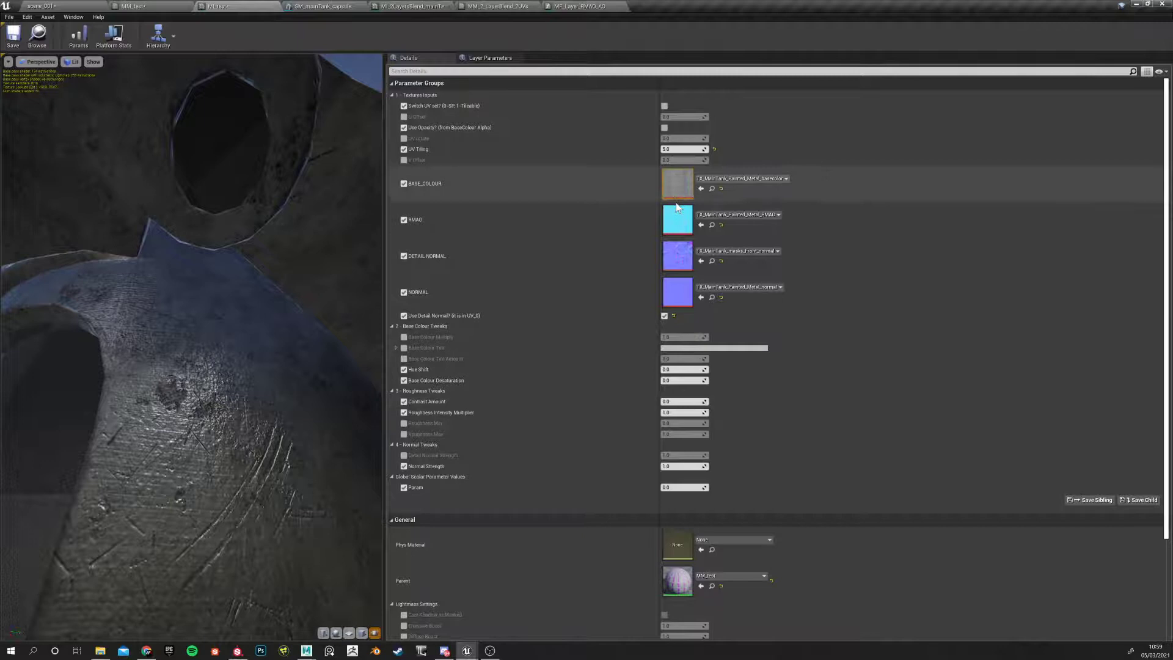
left_click_drag(678, 487, 709, 487)
right_click_drag(52, 344, 52, 421)
left_click_drag(182, 275, 287, 293)
right_click_drag(182, 275, 182, 256)
left_click_drag(208, 245, 122, 257)
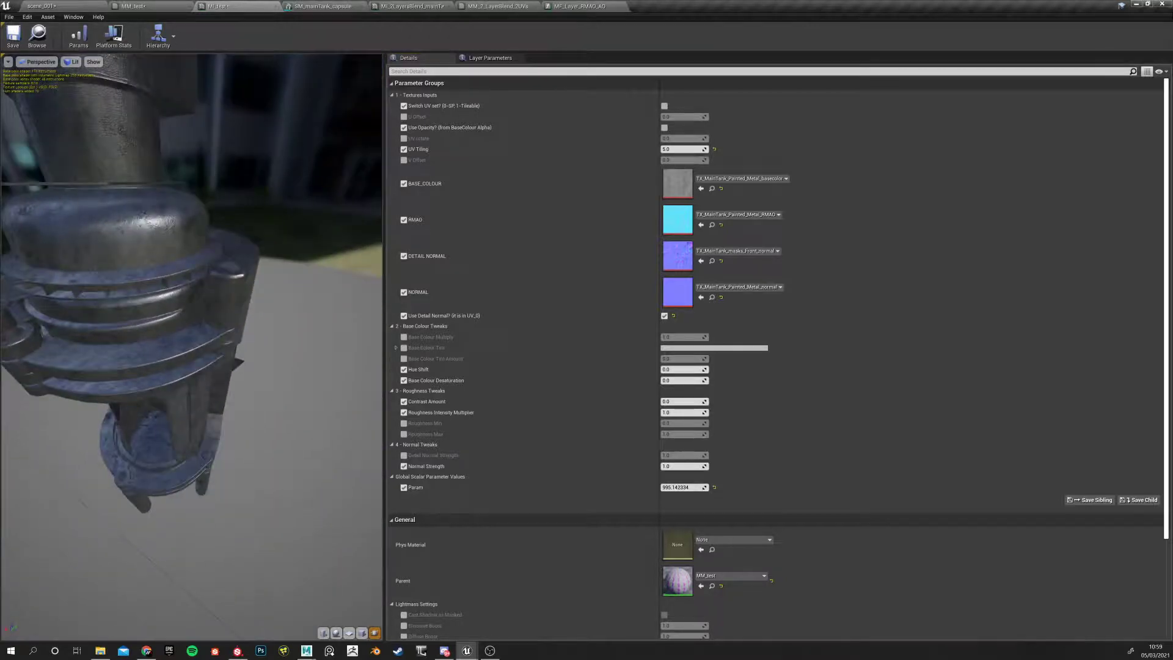
left_click(713, 487)
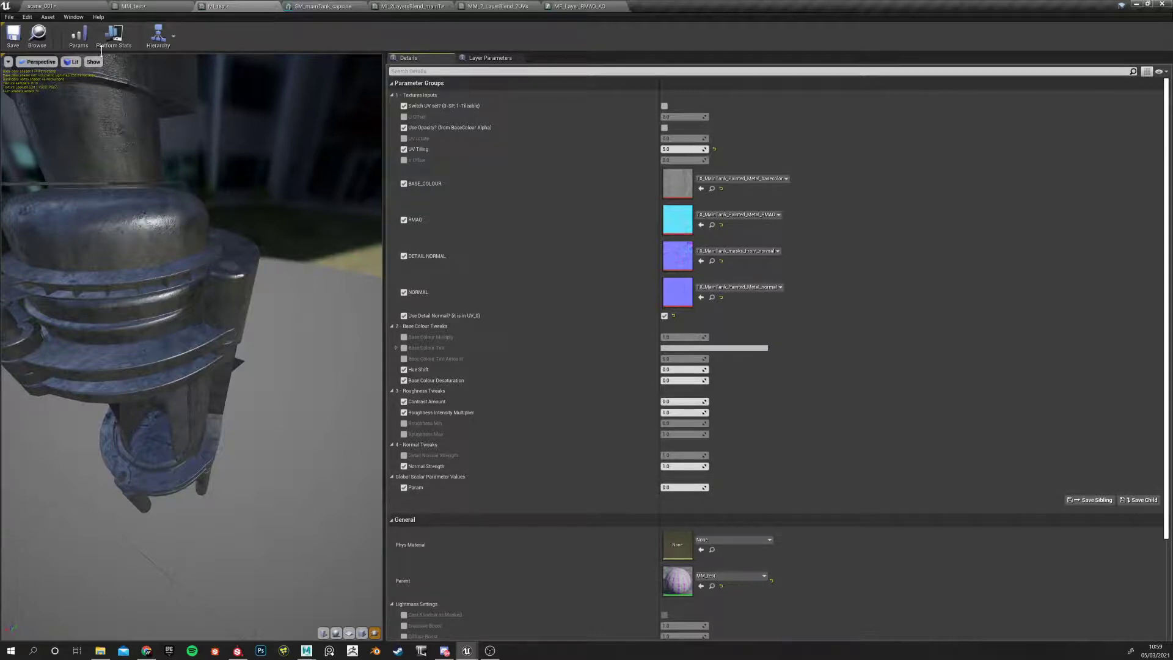
left_click(69, 8)
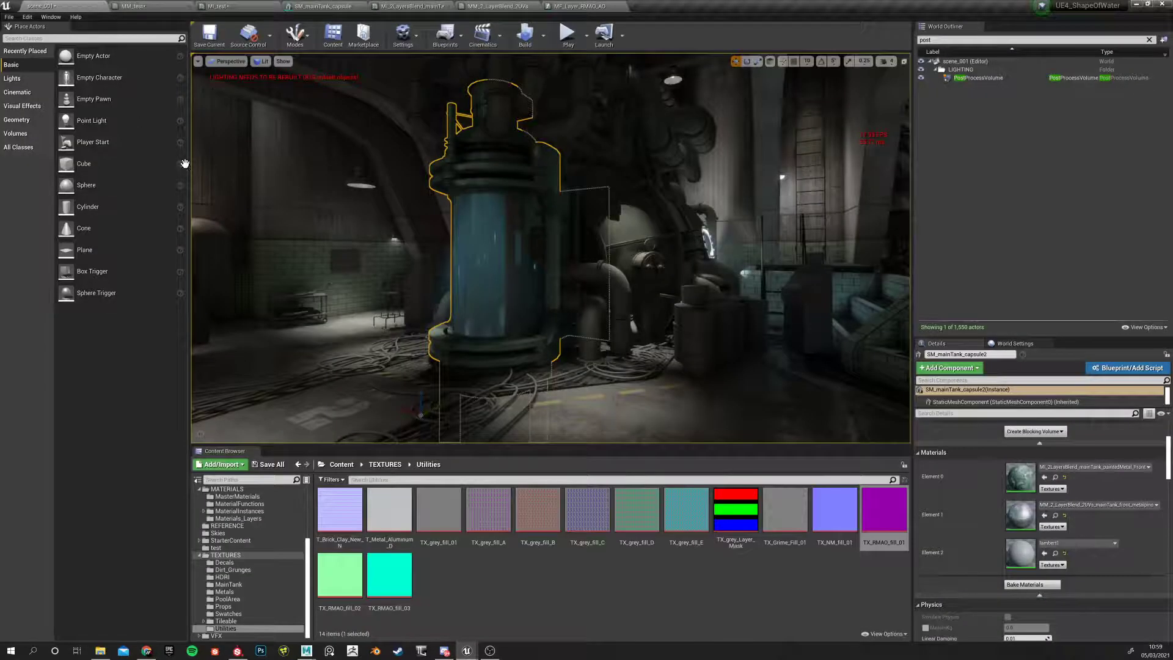
Select the tank's front panels mesh in the level and examine its occlusion shading up close from different angles
right_click_drag(753, 271, 855, 239)
key("w")
left_click(526, 269)
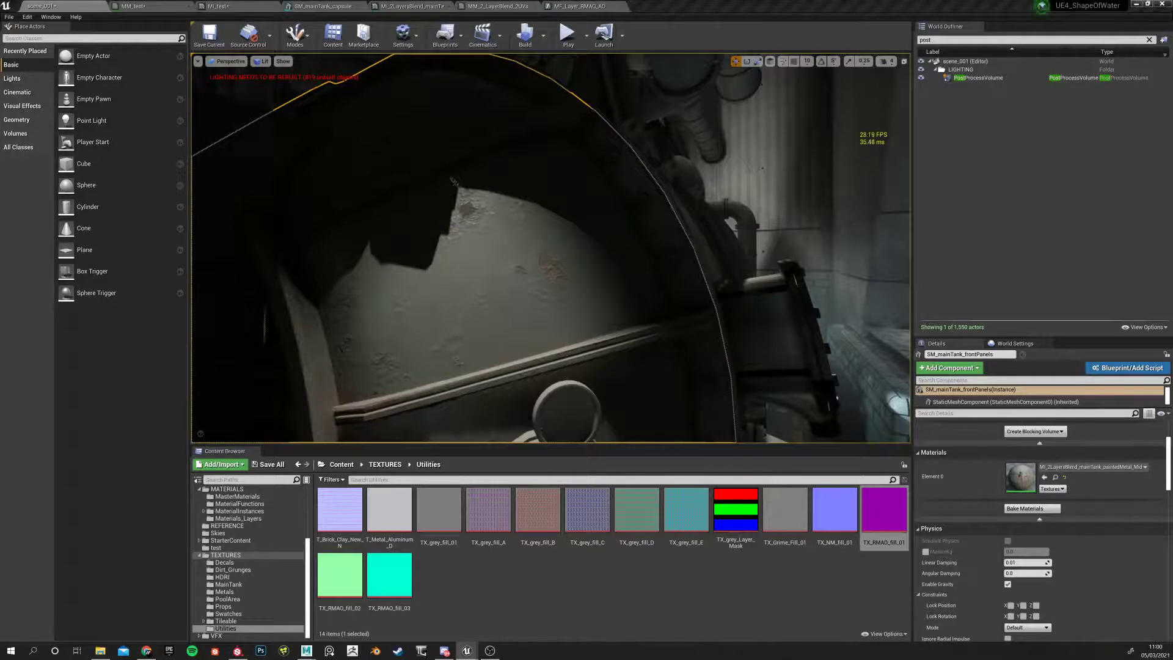
right_click_drag(406, 339, 544, 123)
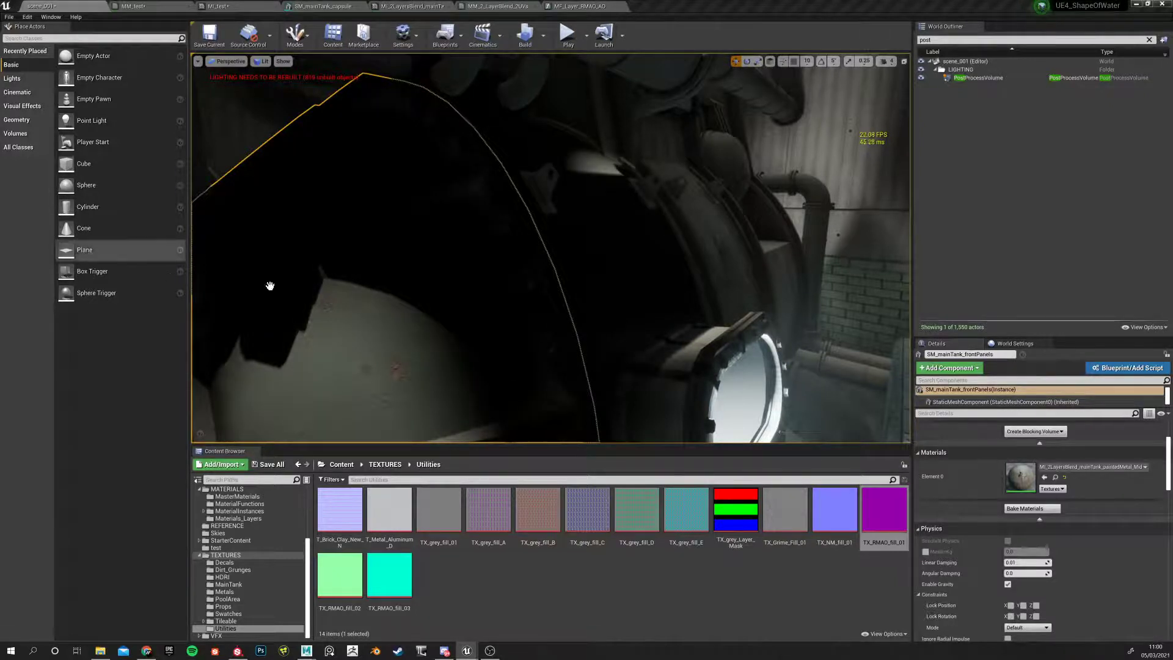
left_click_drag(363, 338, 470, 293, "alt")
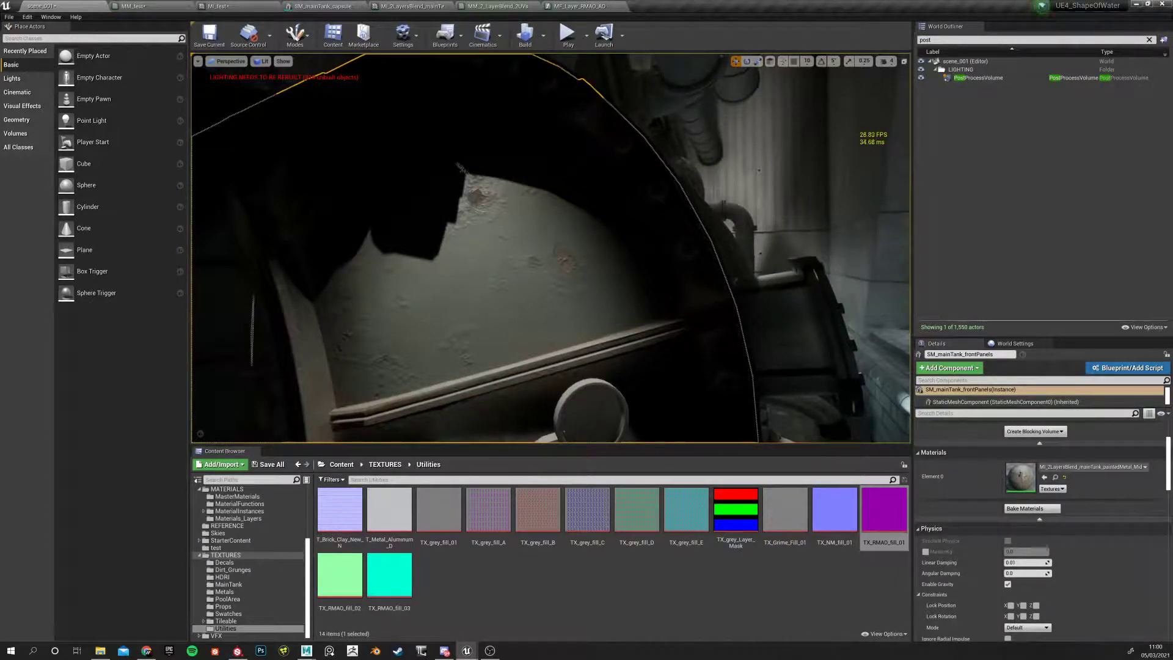
Undo the recent Macro AO Intensity edits and check the shading around the tank's front panels
key("ctrl+z")
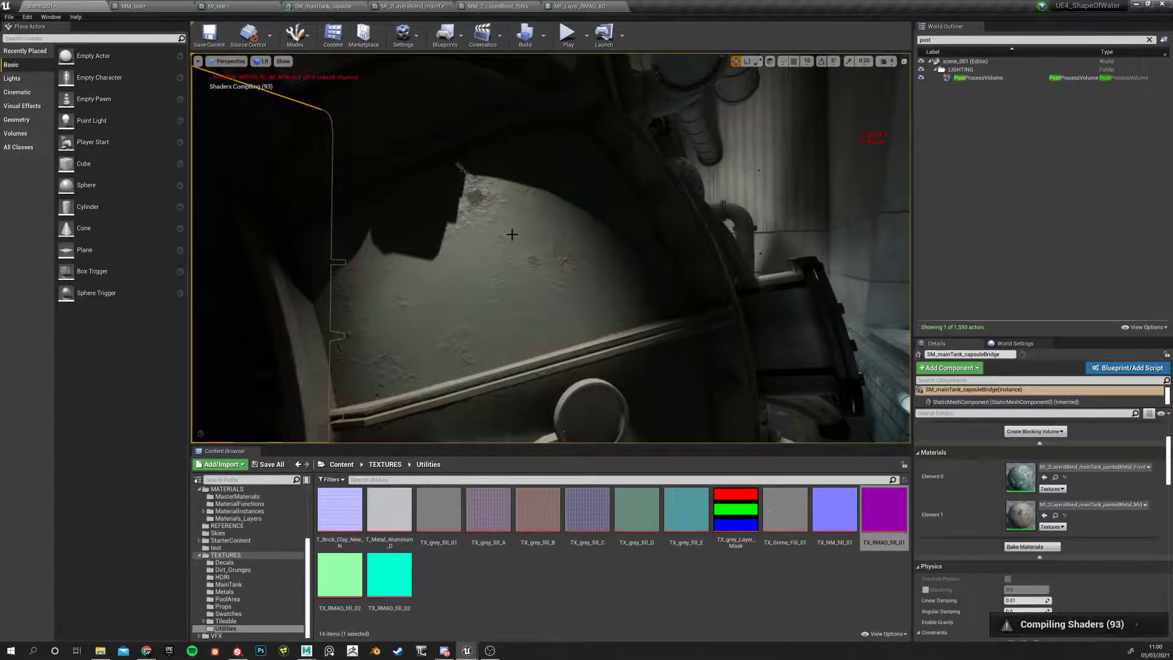
key("ctrl+z")
key("ctrl+z")
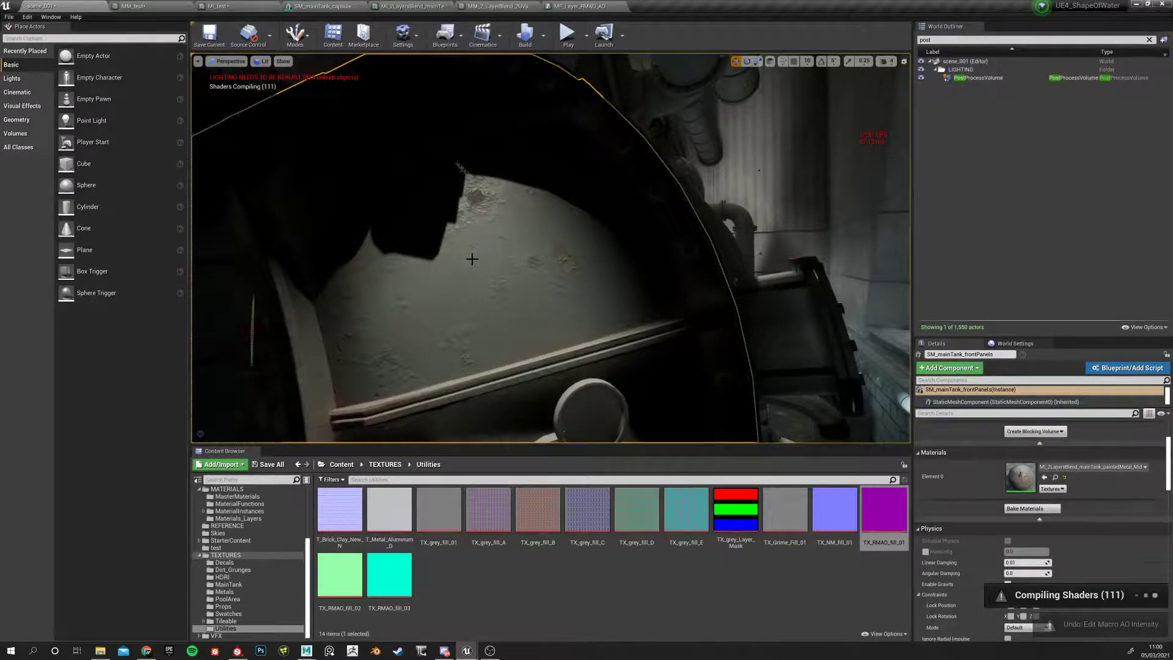
key("ctrl+z")
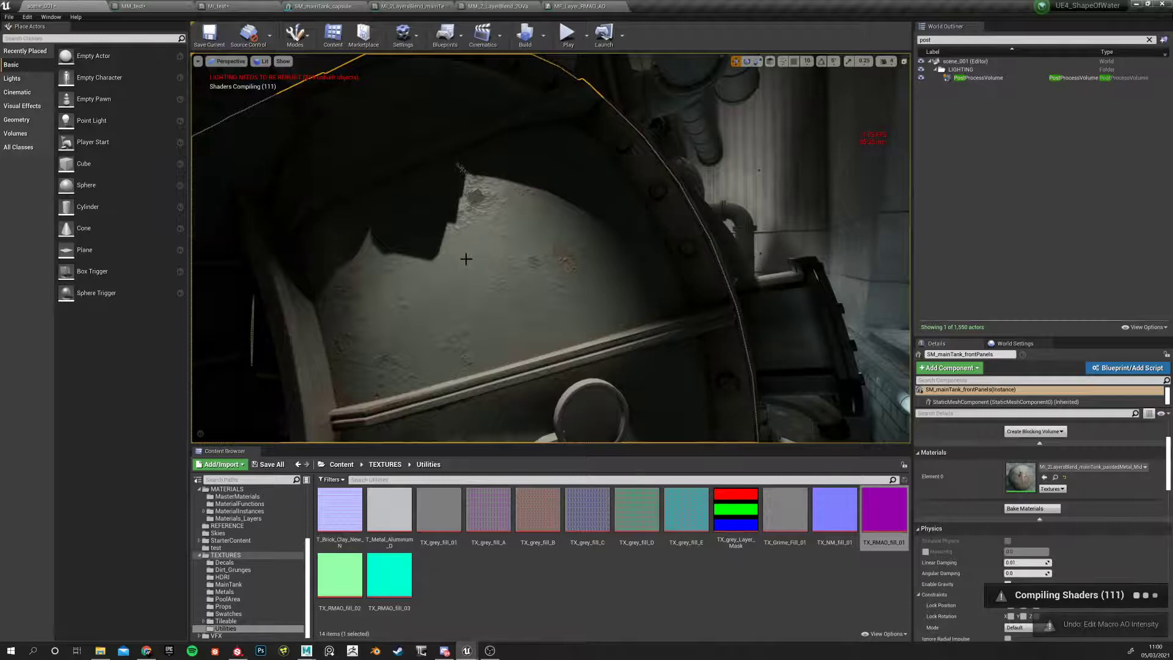
left_click_drag(445, 286, 293, 318, "alt")
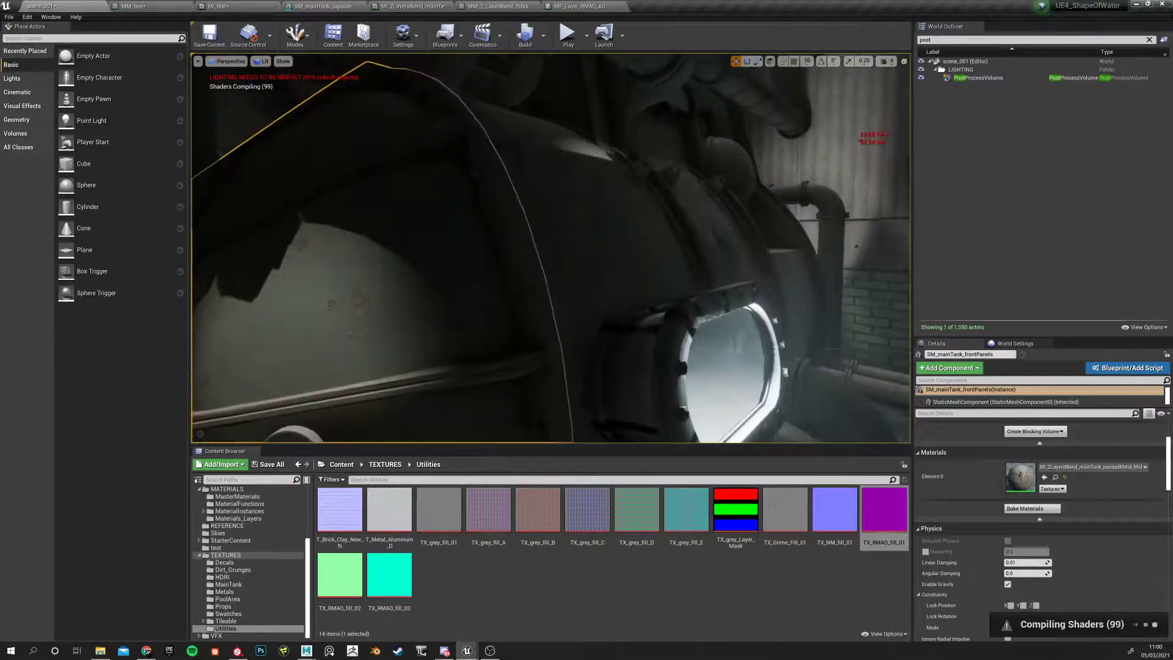
Inspect the tank preview in MI_test, then review the occlusion nodes and the Ambient Occlusion connection in MM_test
left_click(247, 6)
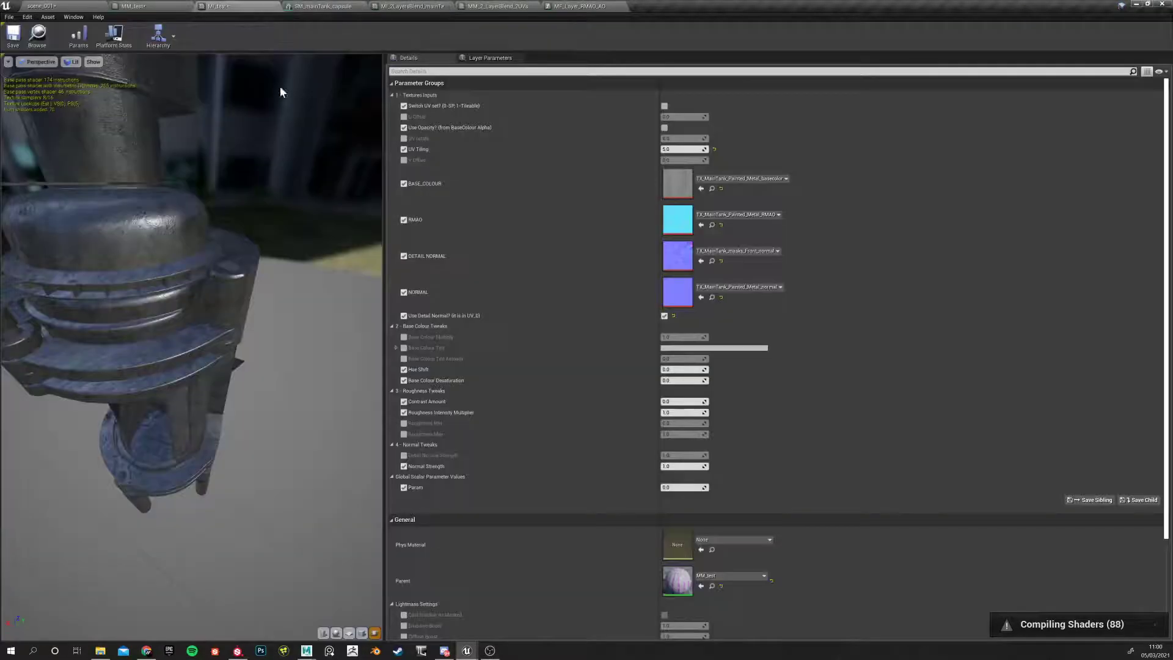
left_click_drag(176, 302, 226, 287)
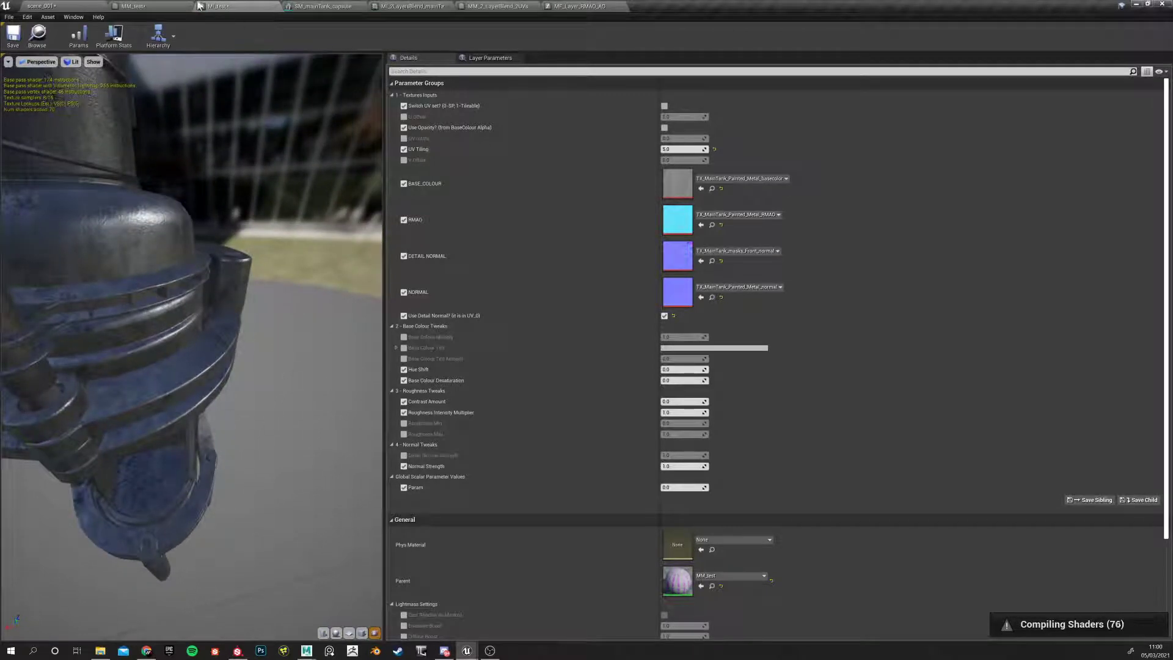
left_click(172, 6)
scroll(515, 227, "down", 5)
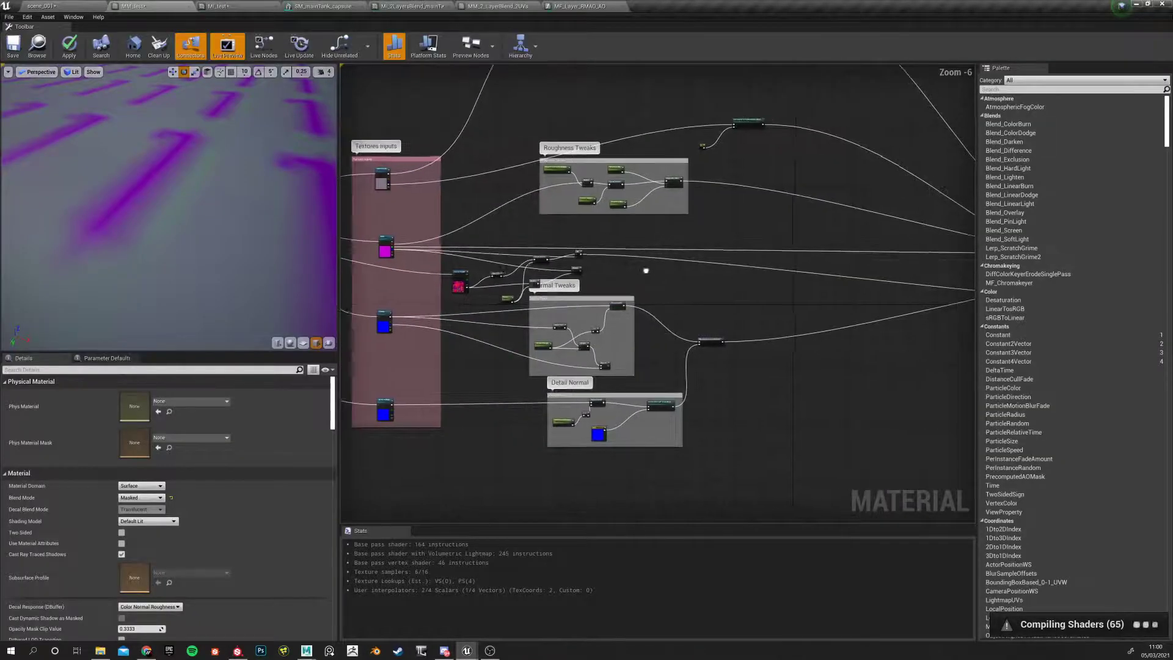
right_click_drag(399, 273, 345, 266)
scroll(794, 284, "up", 8)
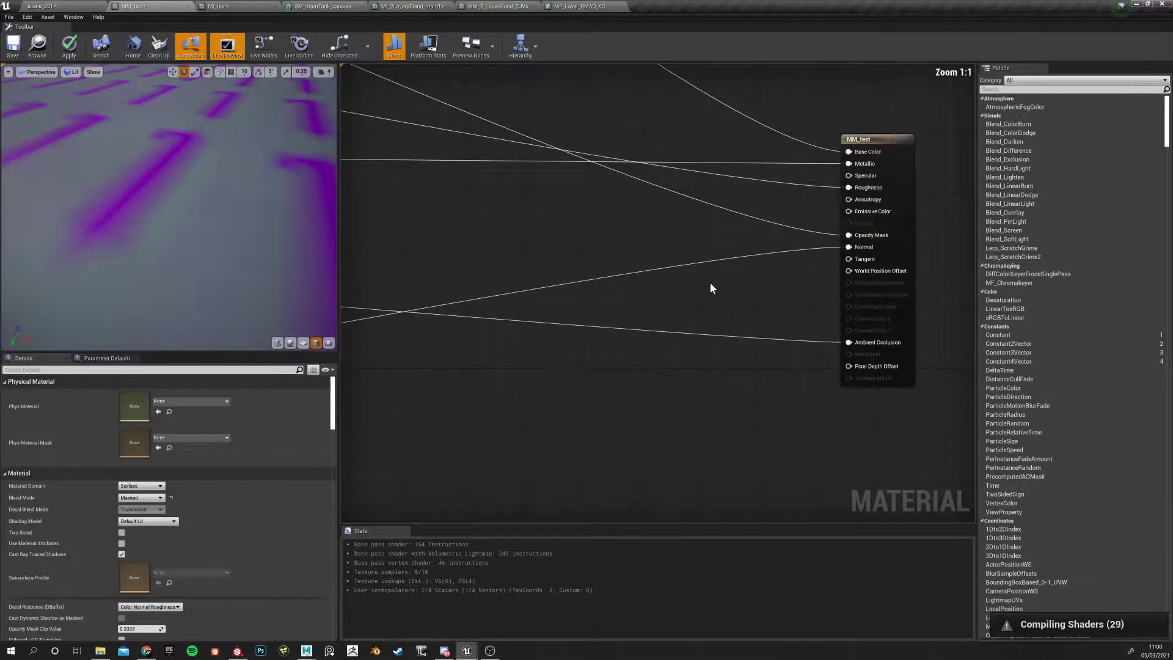
scroll(721, 284, "down", 5)
right_click_drag(552, 261, 547, 314)
Follow the Min result in MF_Layer_RMAO_AO from its inputs to the AmbientOcclusion pin of MakeMaterialAttributes
left_click(548, 6)
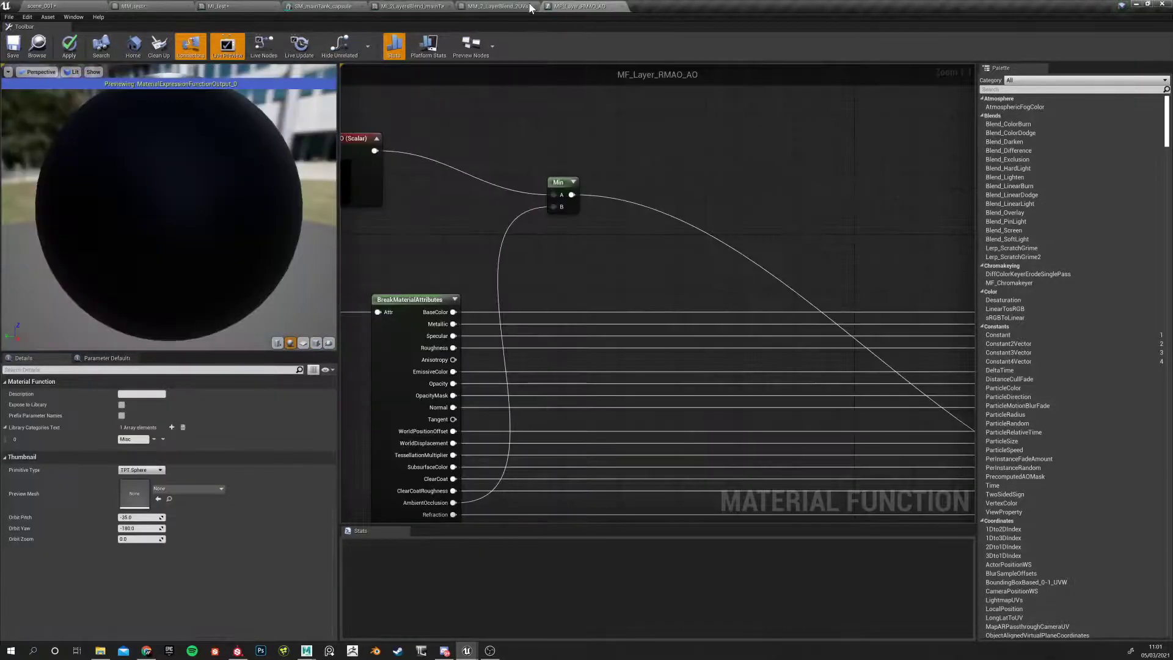
right_click_drag(451, 235, 624, 227)
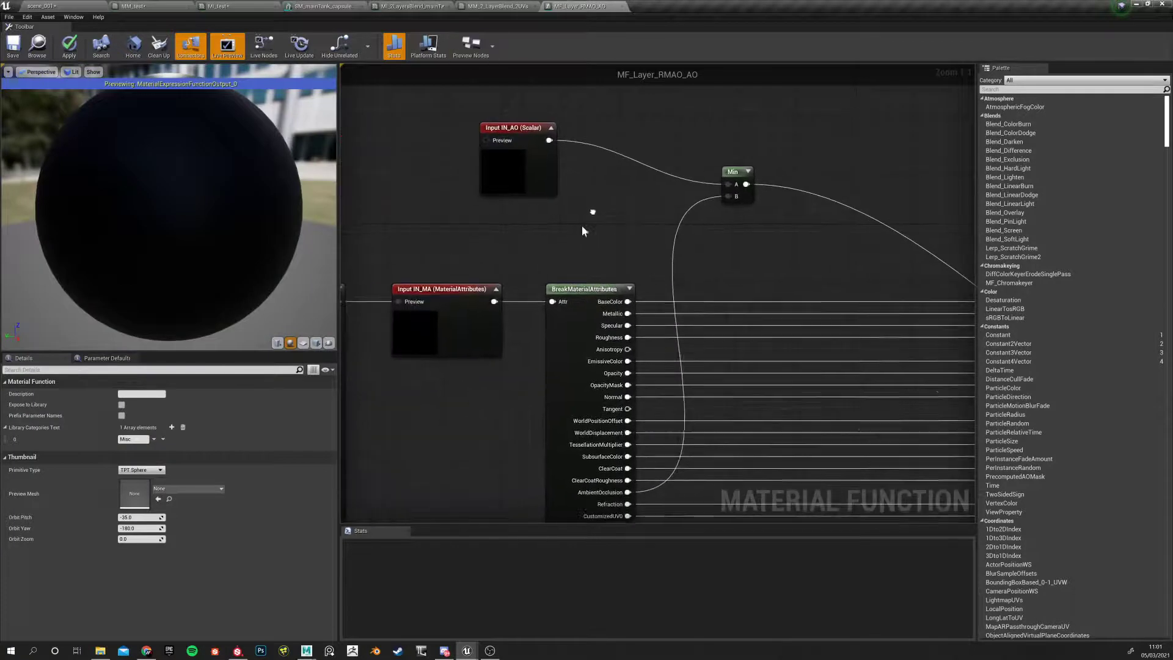
right_click_drag(777, 288, 502, 283)
right_click_drag(912, 166, 693, 192)
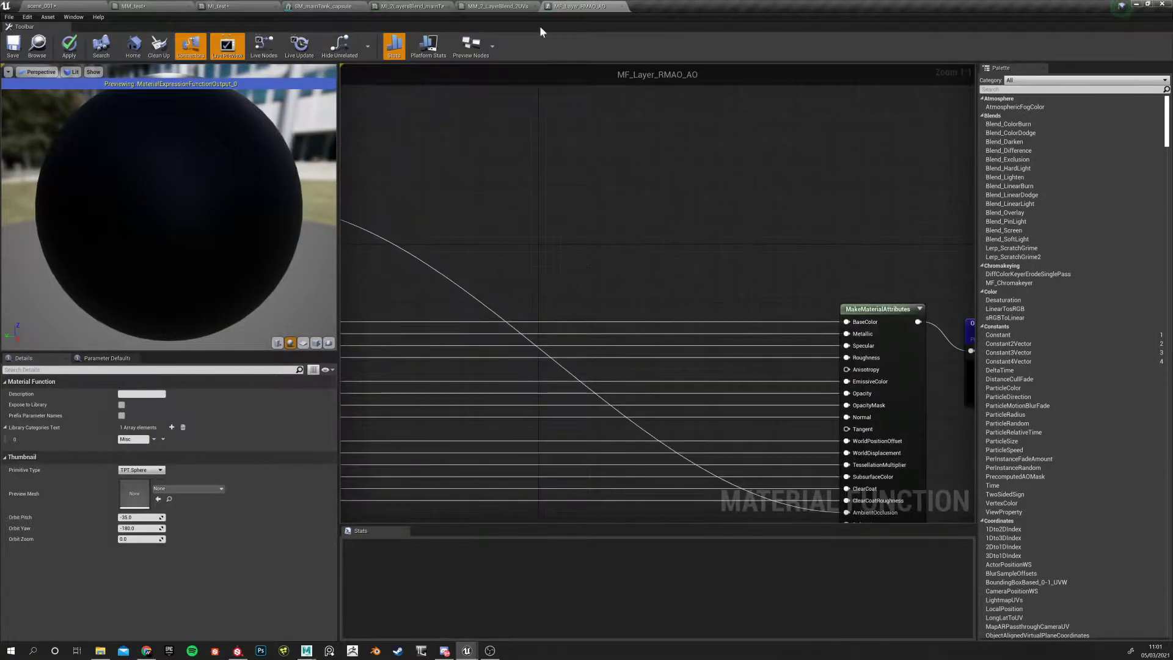
Examine how Macro AO Intensity, CheapContrast and the Enable Dust? switch lead into MF_Layer_RMAO_AO in MM_2_LayerBlend_2UVs
left_click(498, 6)
right_click_drag(473, 317, 578, 204)
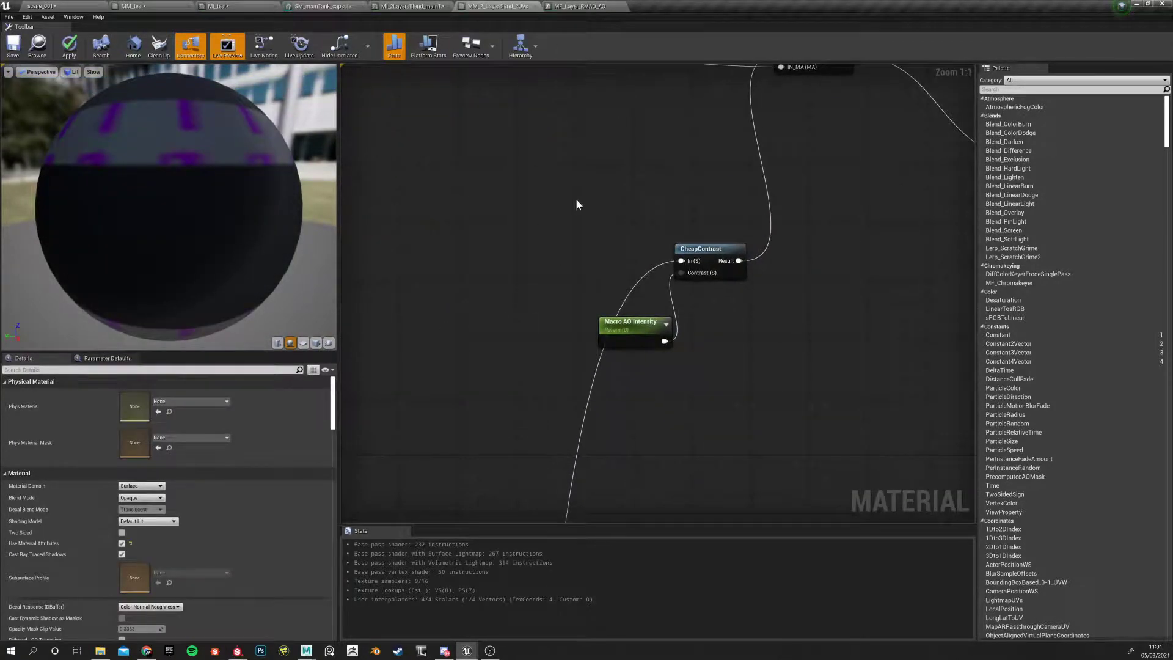
left_click(610, 329)
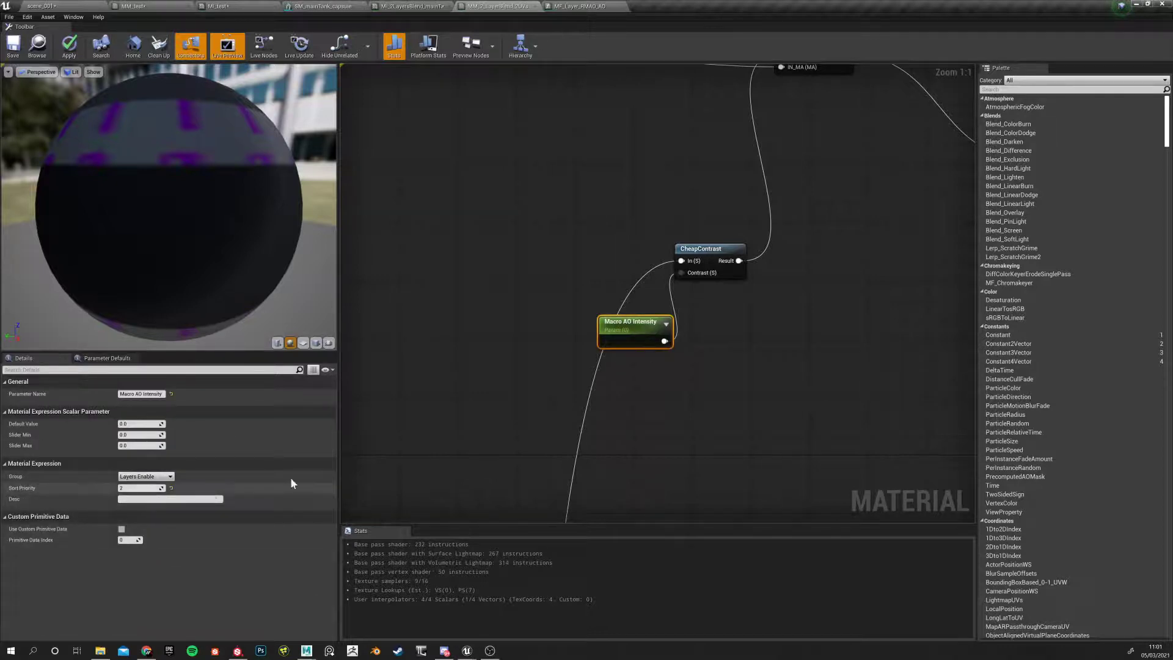
left_click(690, 248)
right_click_drag(628, 168, 508, 364)
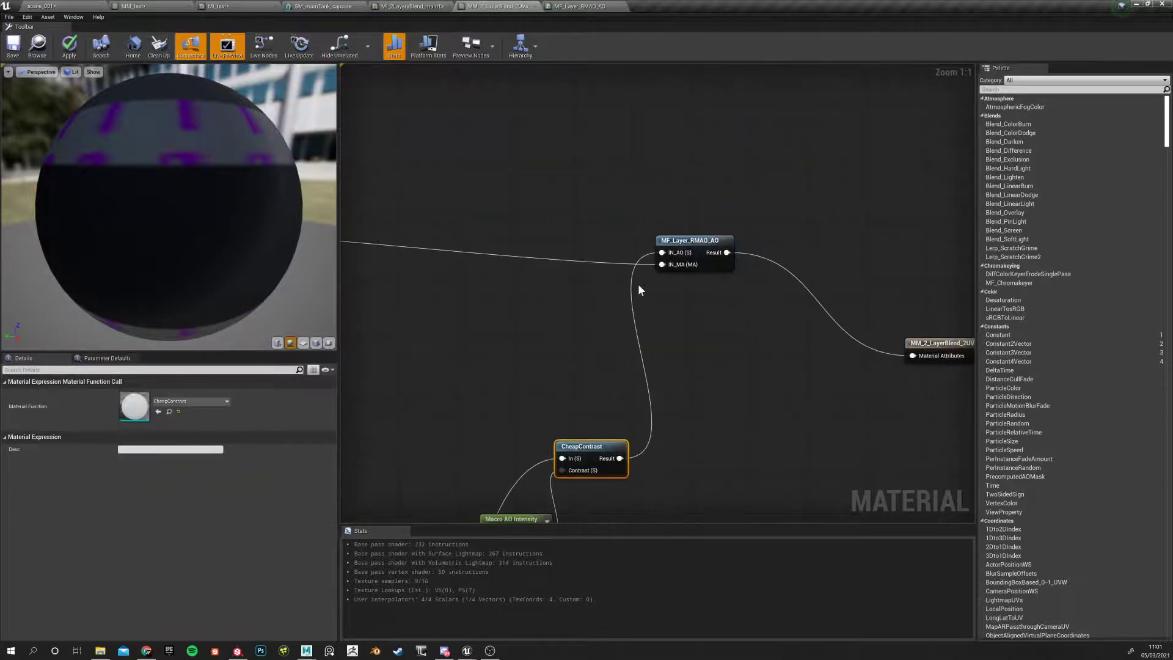
left_click(678, 241)
right_click_drag(496, 298, 546, 325)
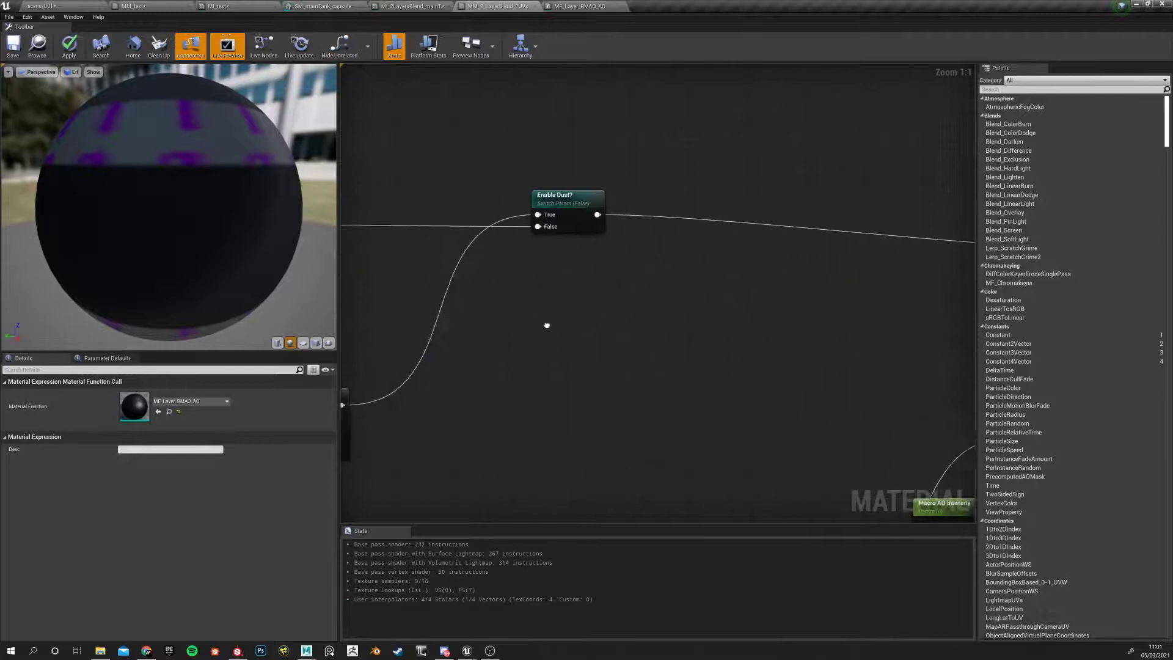
left_click(530, 207)
right_click_drag(709, 224, 348, 280)
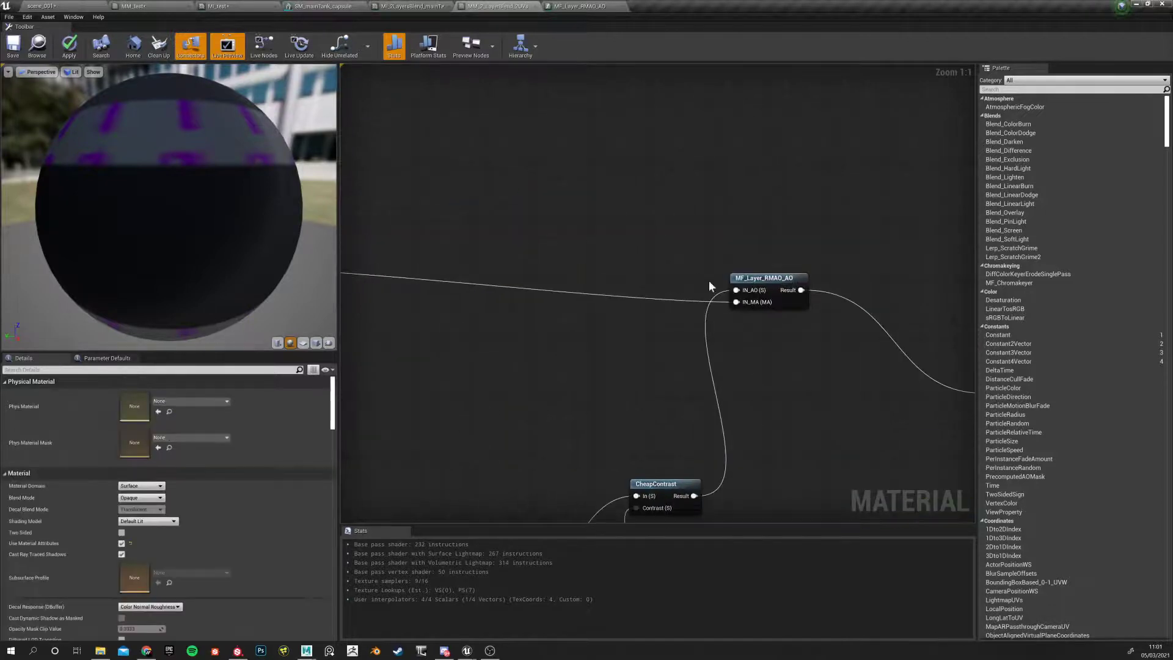
Open MF_Layer_RMAO_AO from its node and trace the IN_MA attributes to the output, spreading the input nodes apart for readability
double_click(750, 284)
right_click_drag(746, 254, 379, 133)
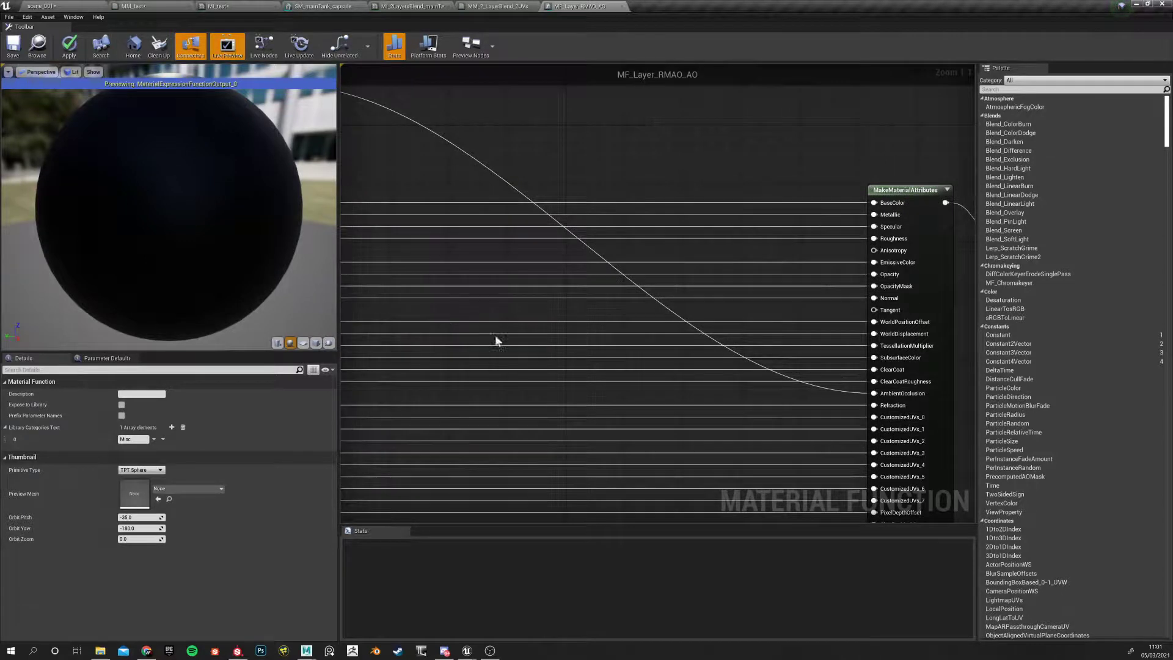
right_click_drag(790, 426, 552, 412)
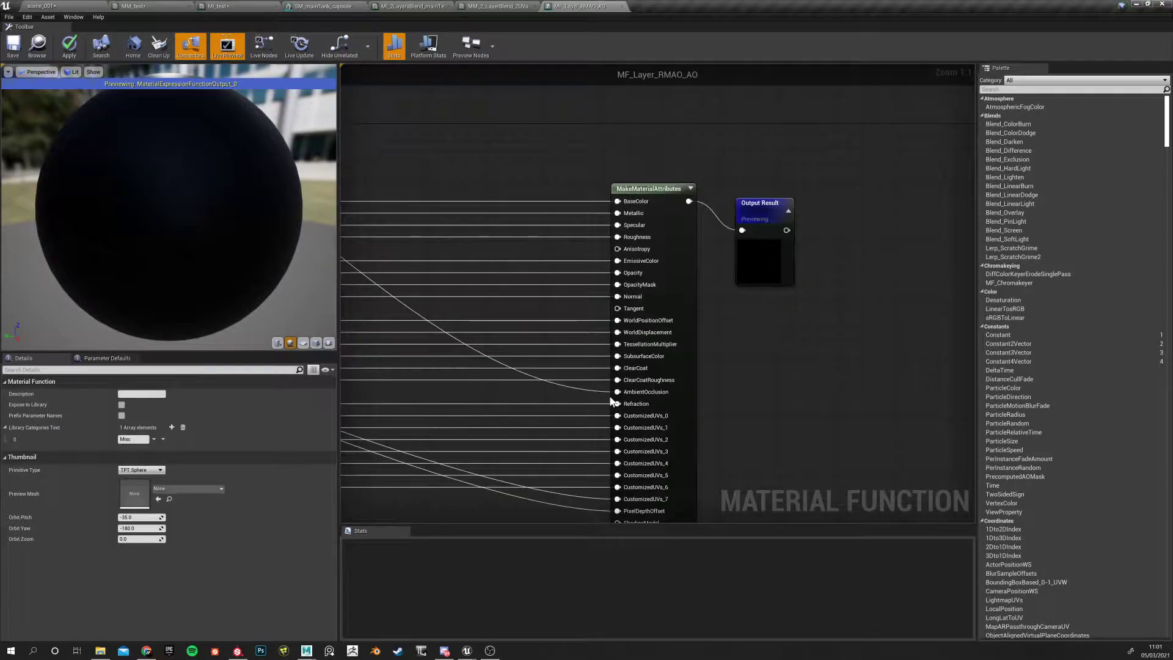
right_click_drag(589, 374, 562, 287)
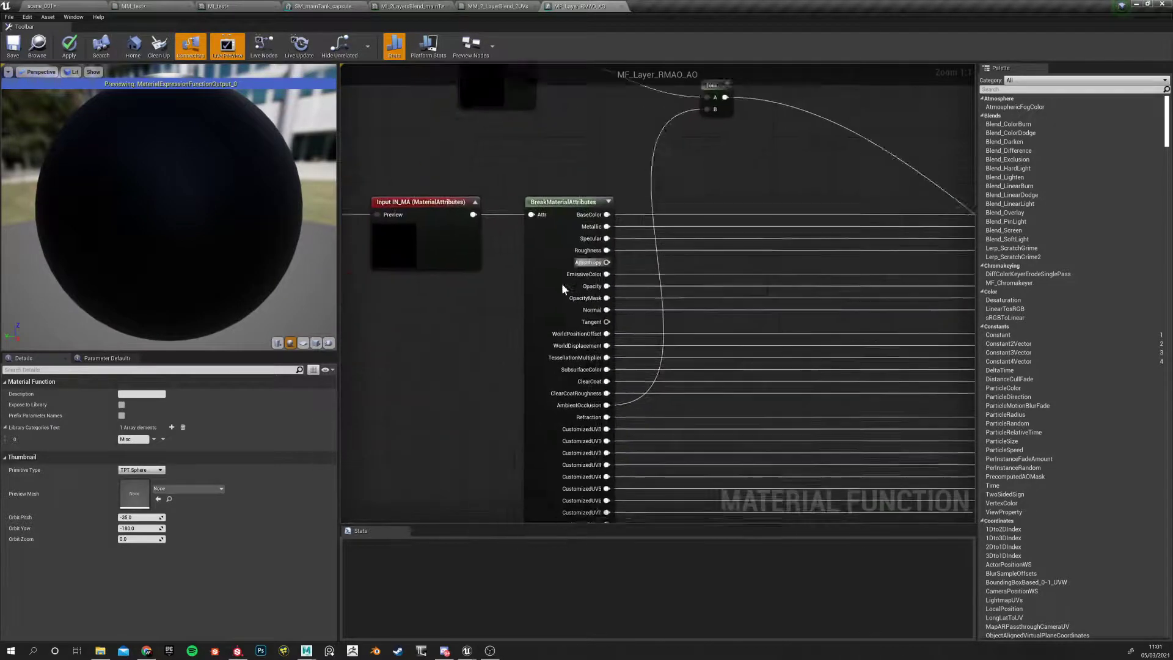
scroll(562, 284, "down", 4)
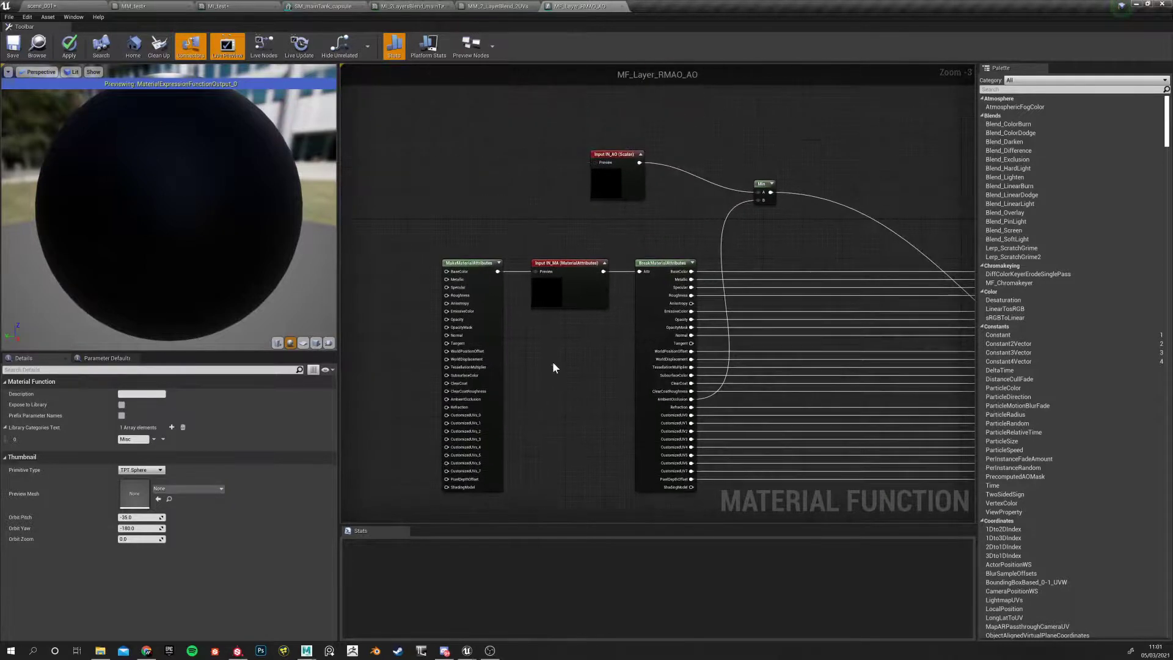
scroll(548, 312, "up", 2)
left_click_drag(431, 257, 391, 256)
left_click_drag(540, 250, 515, 211)
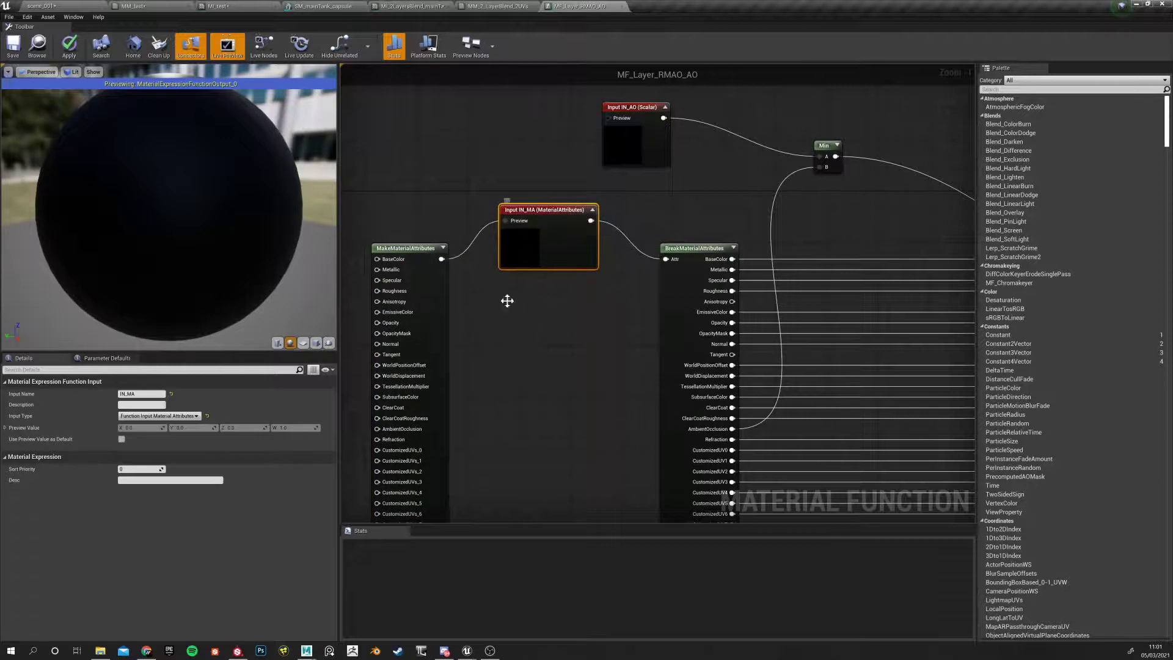
Close MF_Layer_RMAO_AO and MM_2_LayerBlend_2UVs, discarding the changes in both
left_click(624, 6)
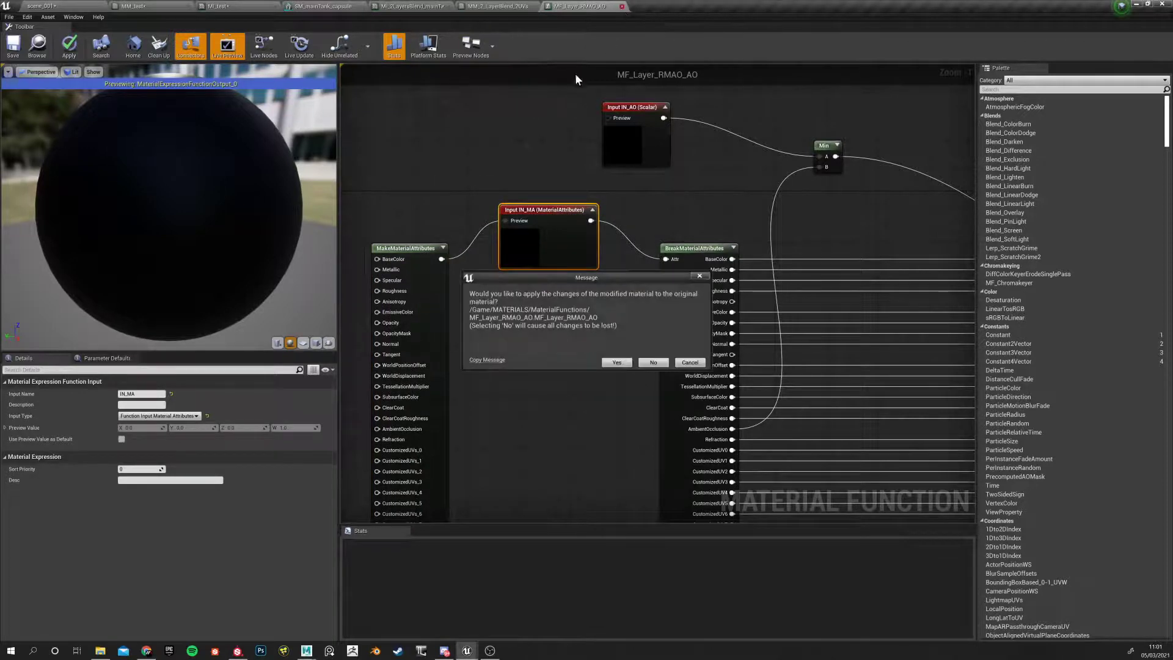
left_click(653, 368)
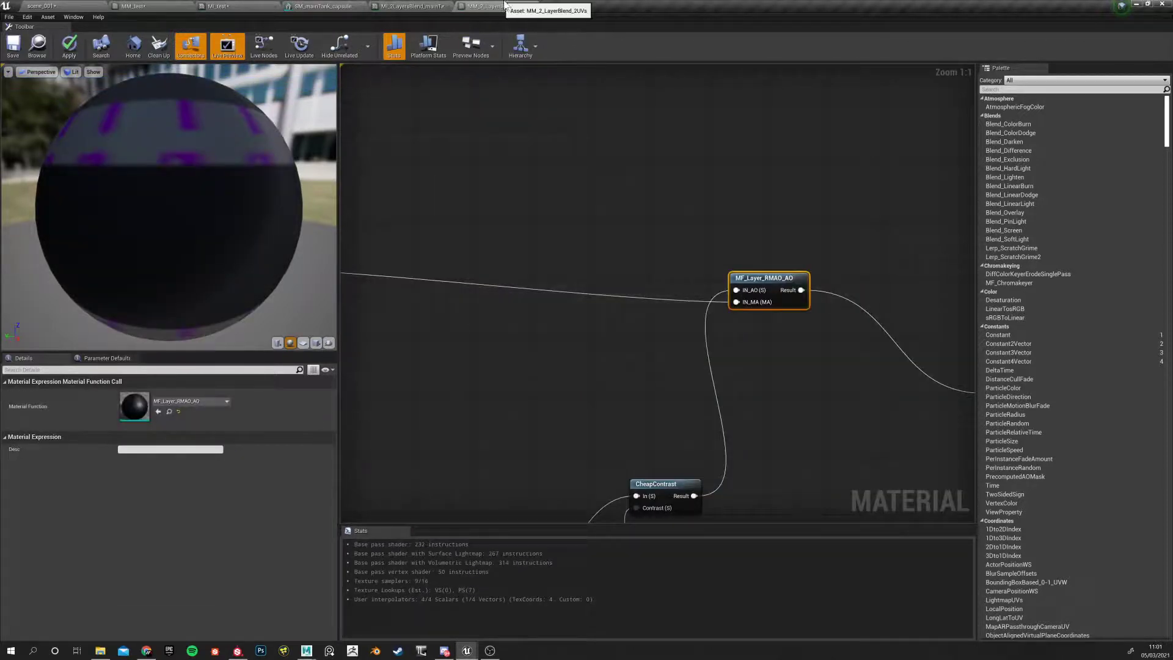
left_click(534, 8)
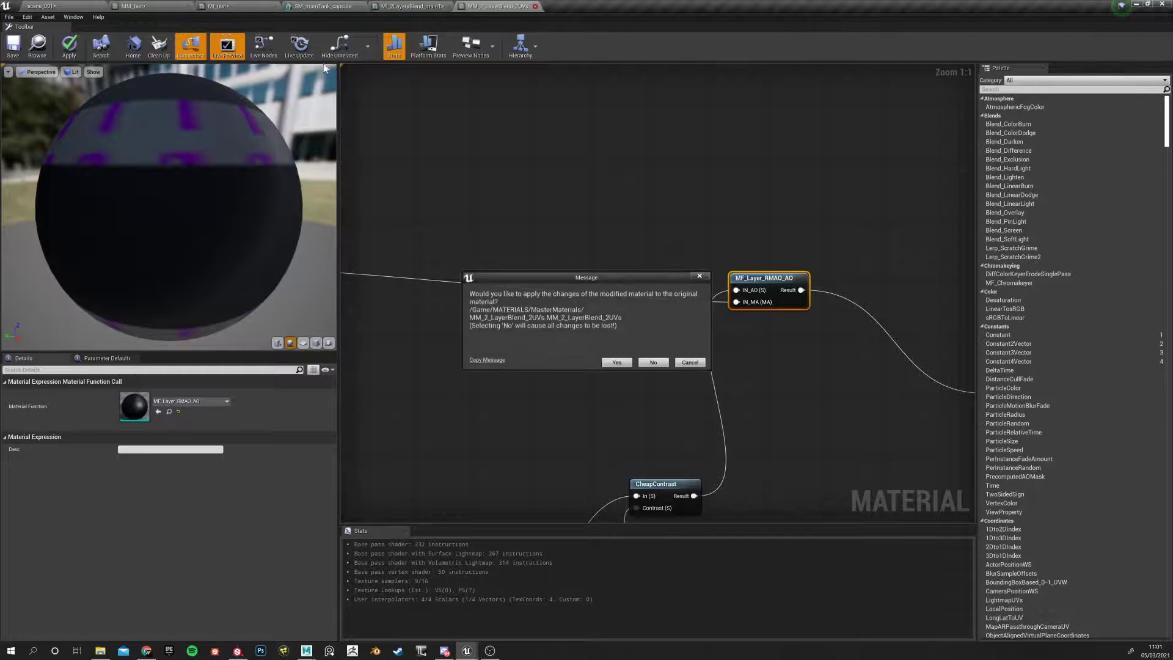
left_click(654, 362)
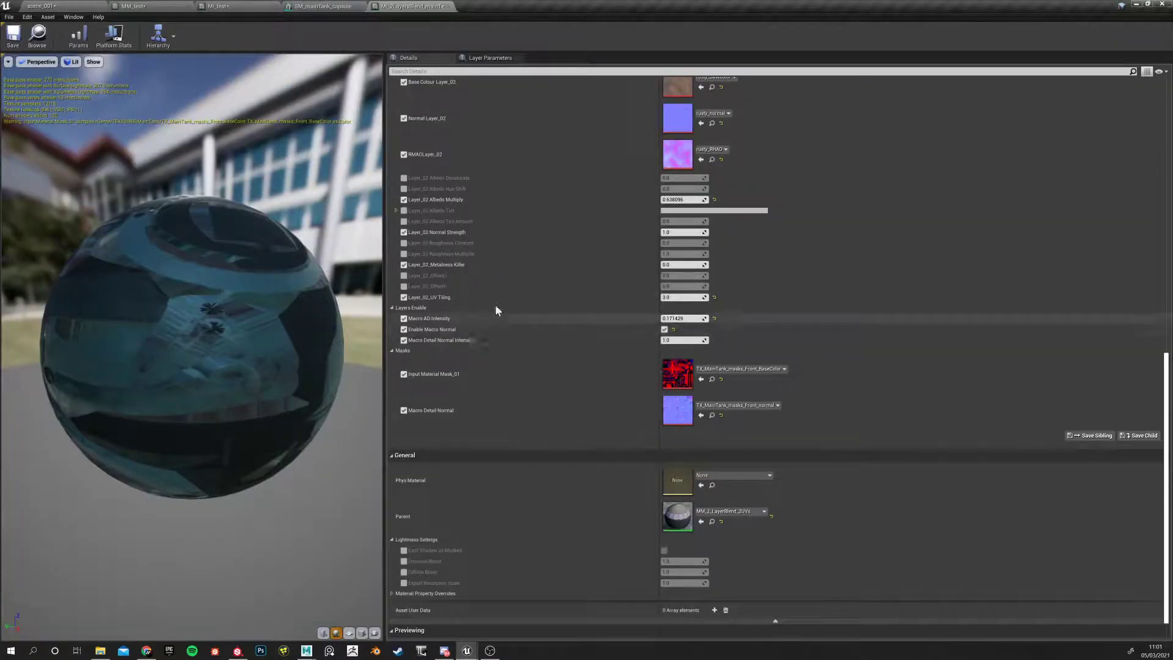
Feed a new Constant of 0 into input B of the Min node in MM_test, apply the material, and open MI_test
left_click(177, 6)
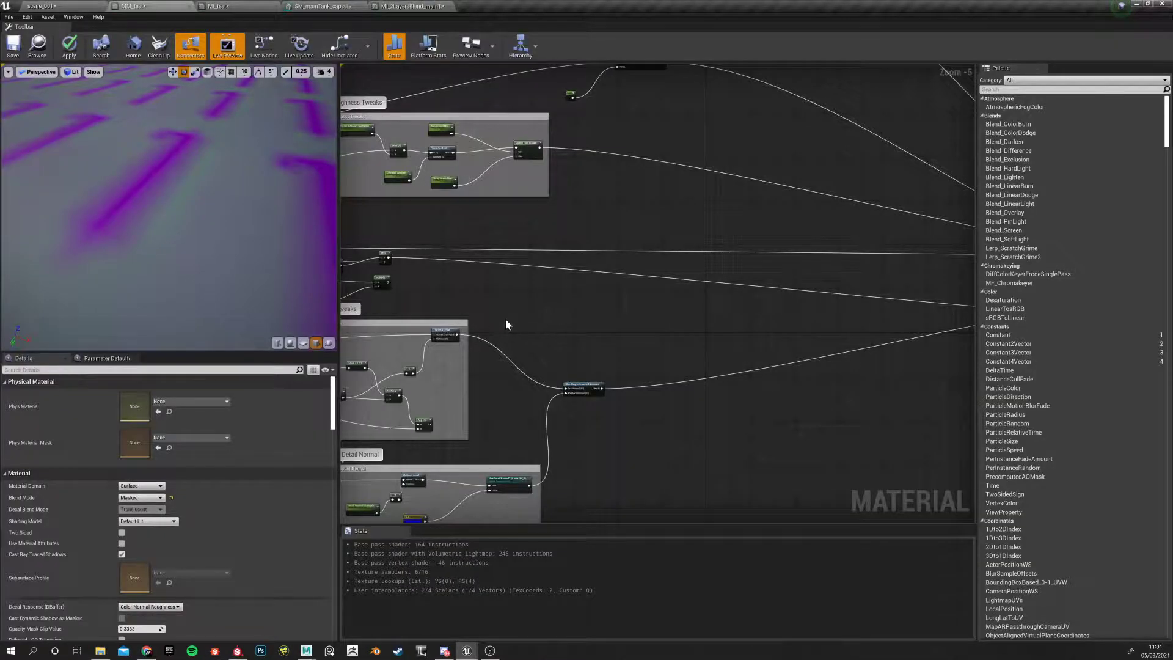
right_click_drag(505, 319, 718, 322)
scroll(520, 301, "up", 3)
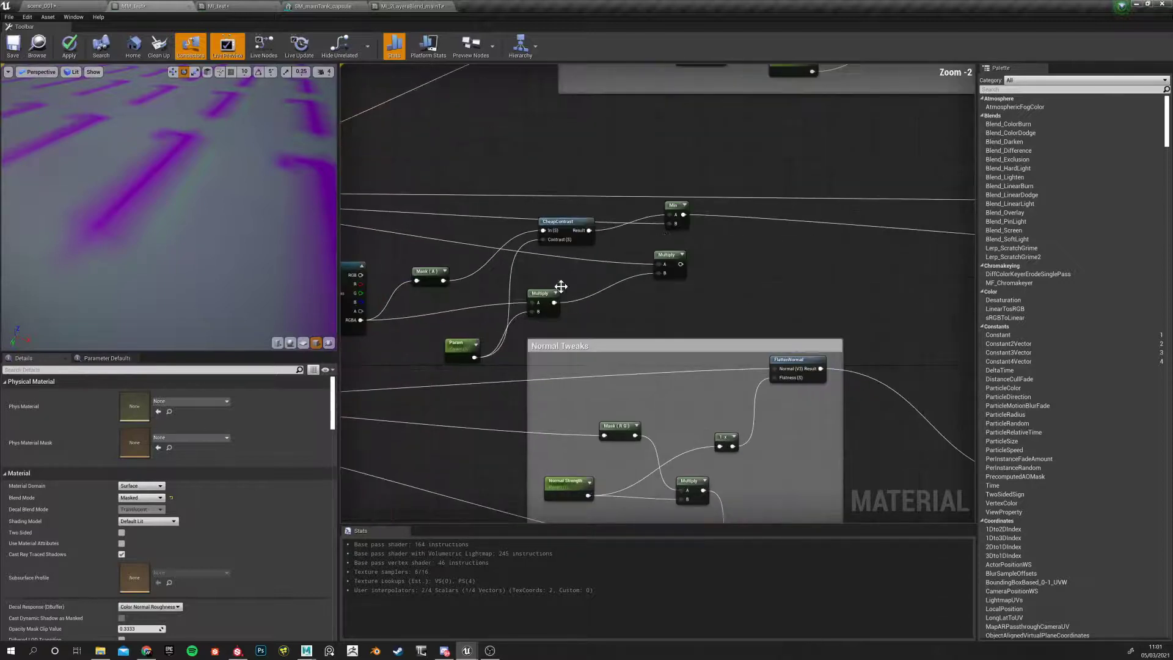
left_click(675, 208)
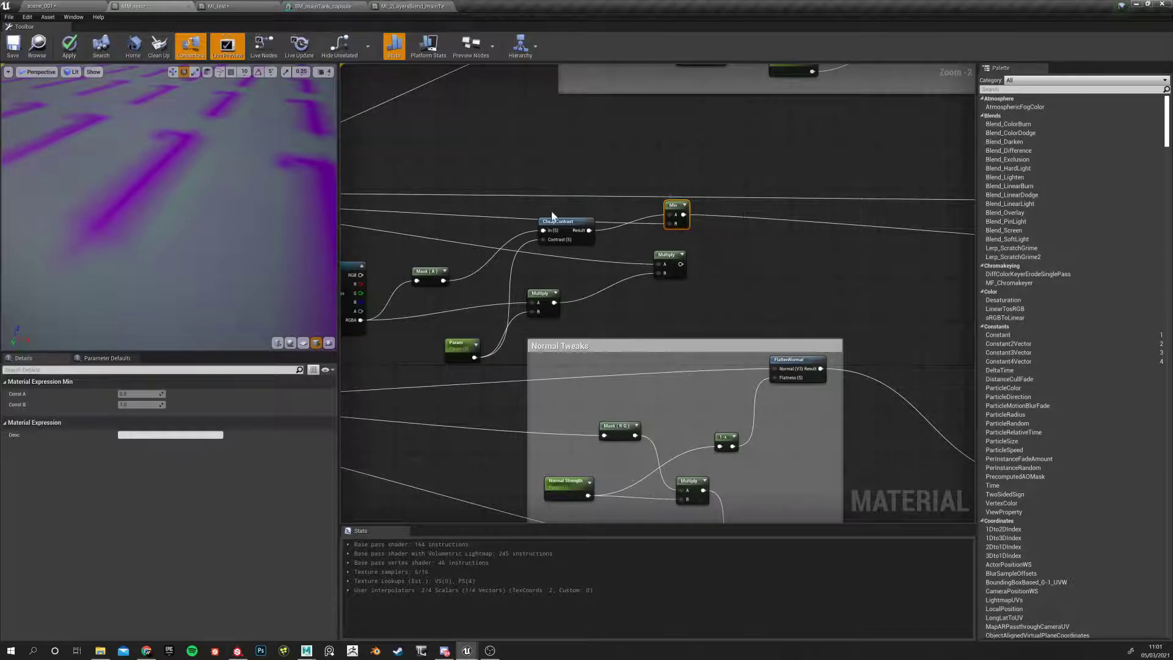
scroll(497, 214, "up", 2)
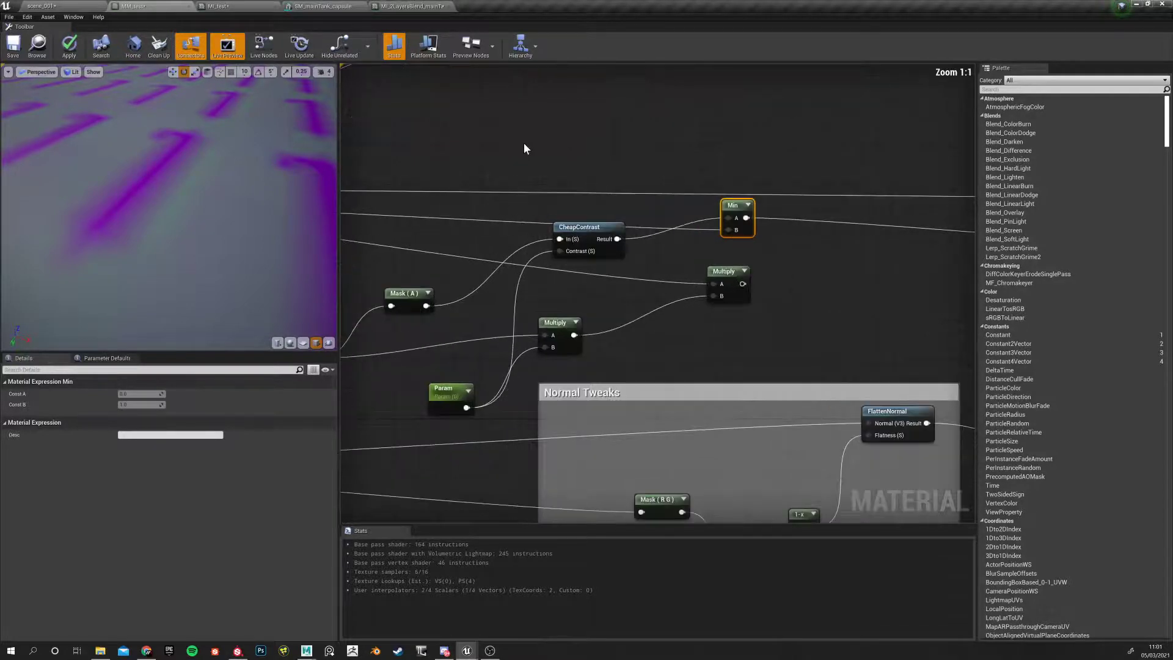
left_click(523, 149)
left_click_drag(542, 163, 733, 230)
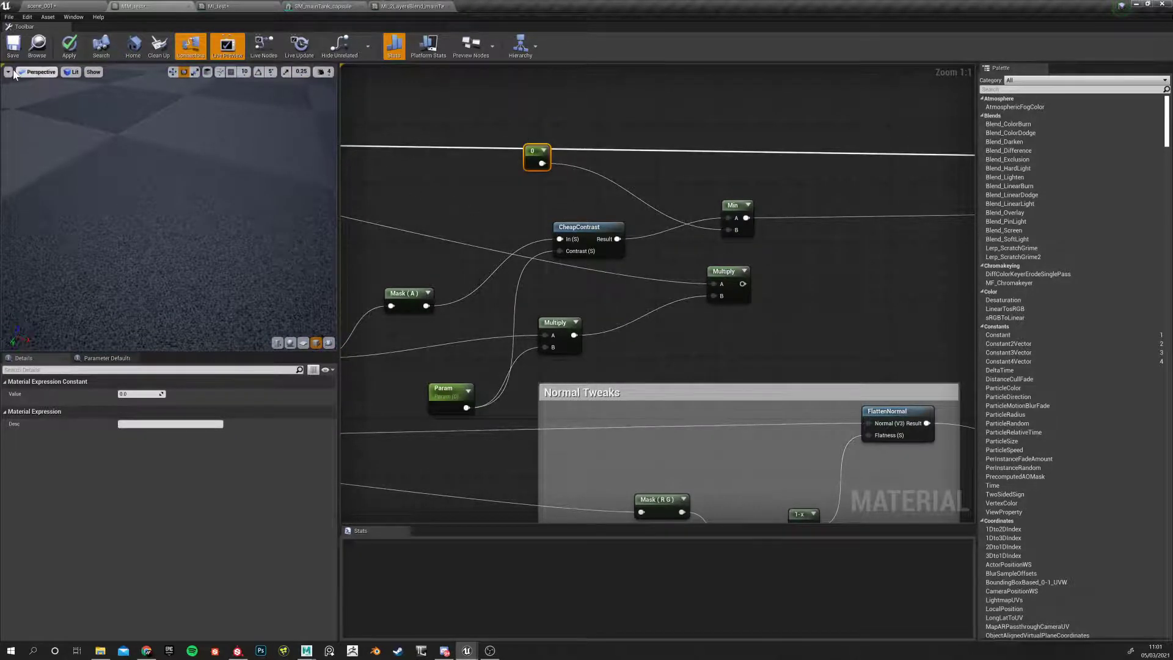
left_click(69, 46)
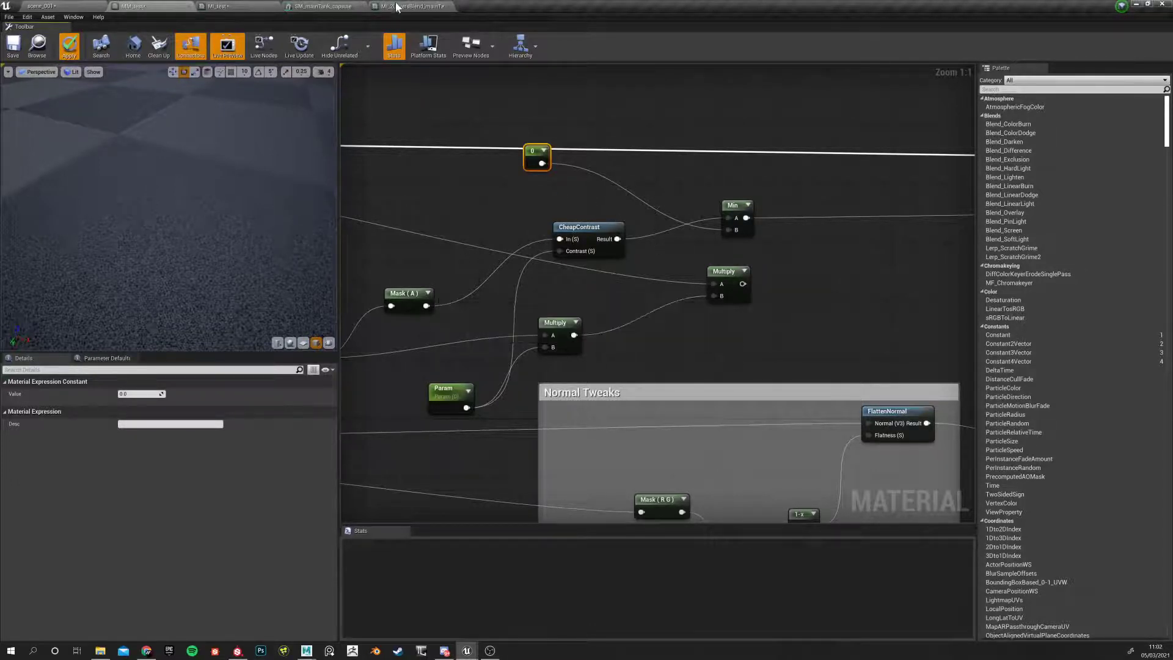
left_click(220, 7)
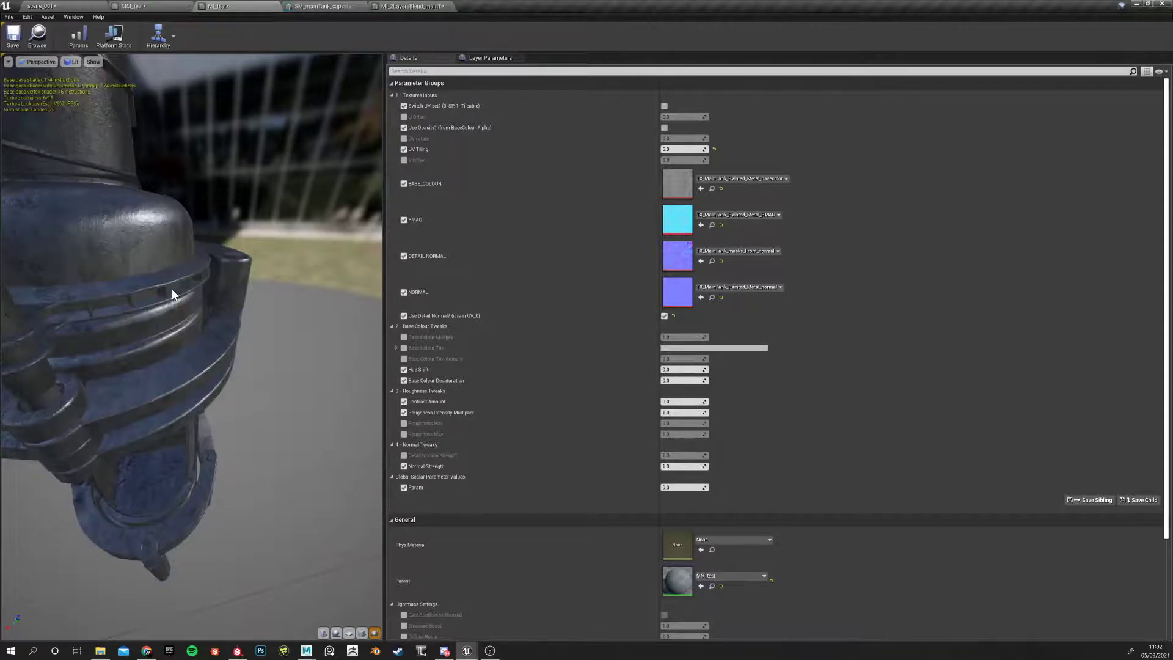
Feed a new Constant of 0 into the Metallic input of the MM_test material
left_click_drag(163, 361, 267, 292)
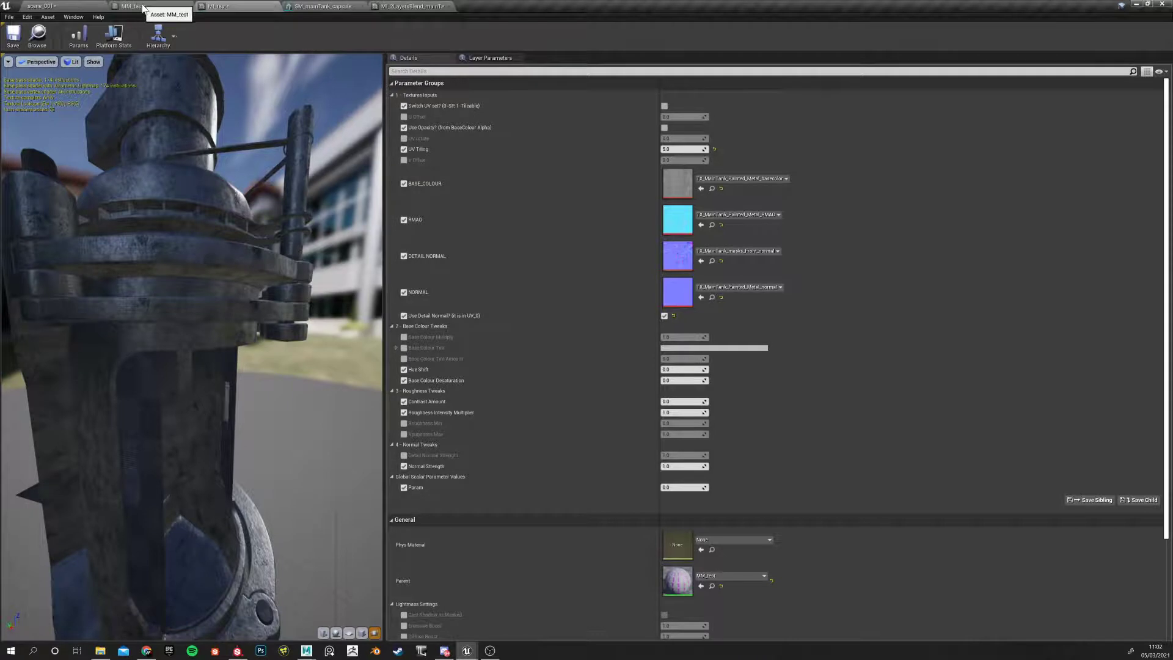
left_click(144, 7)
scroll(470, 244, "down", 7)
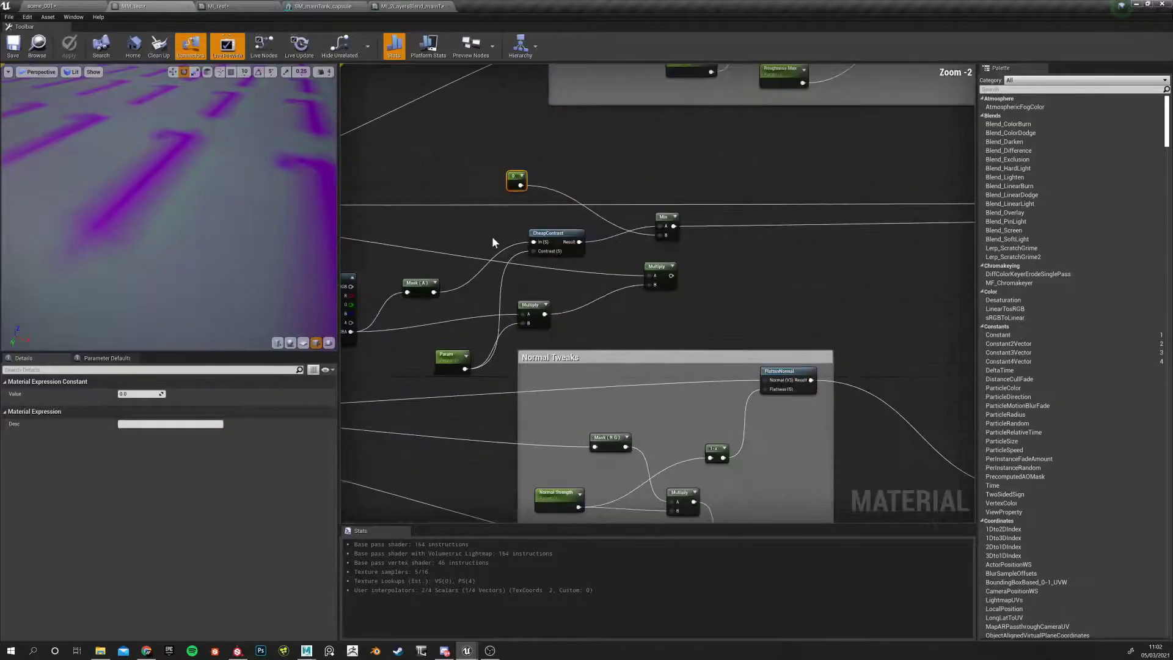
scroll(834, 233, "up", 7)
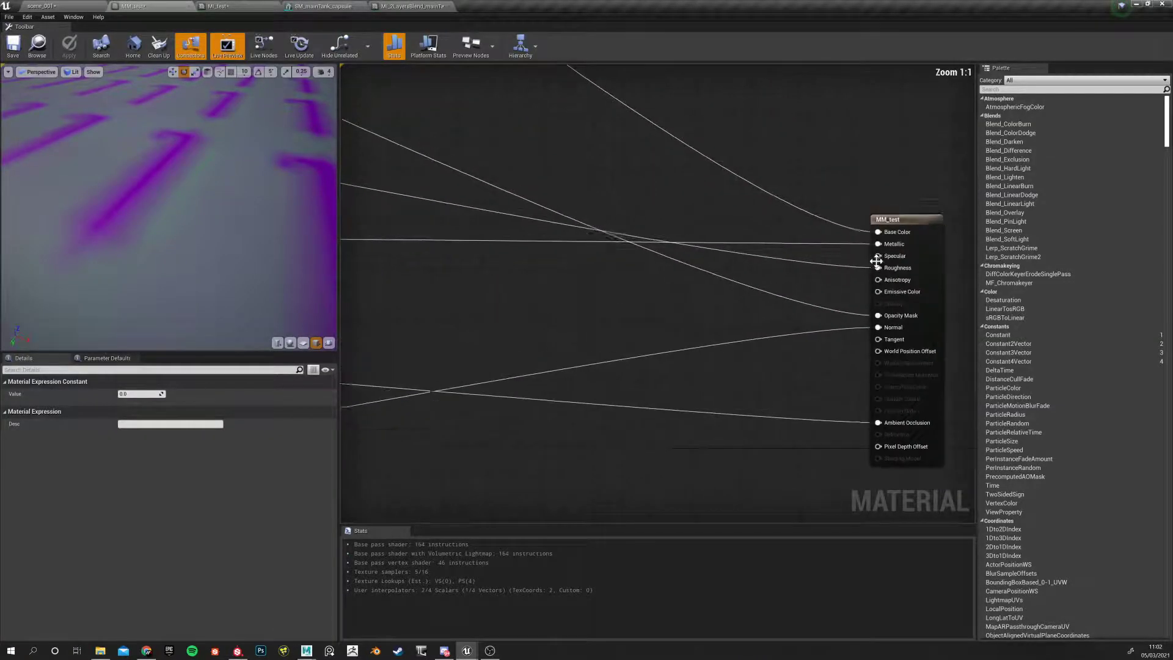
right_click_drag(796, 297, 752, 281)
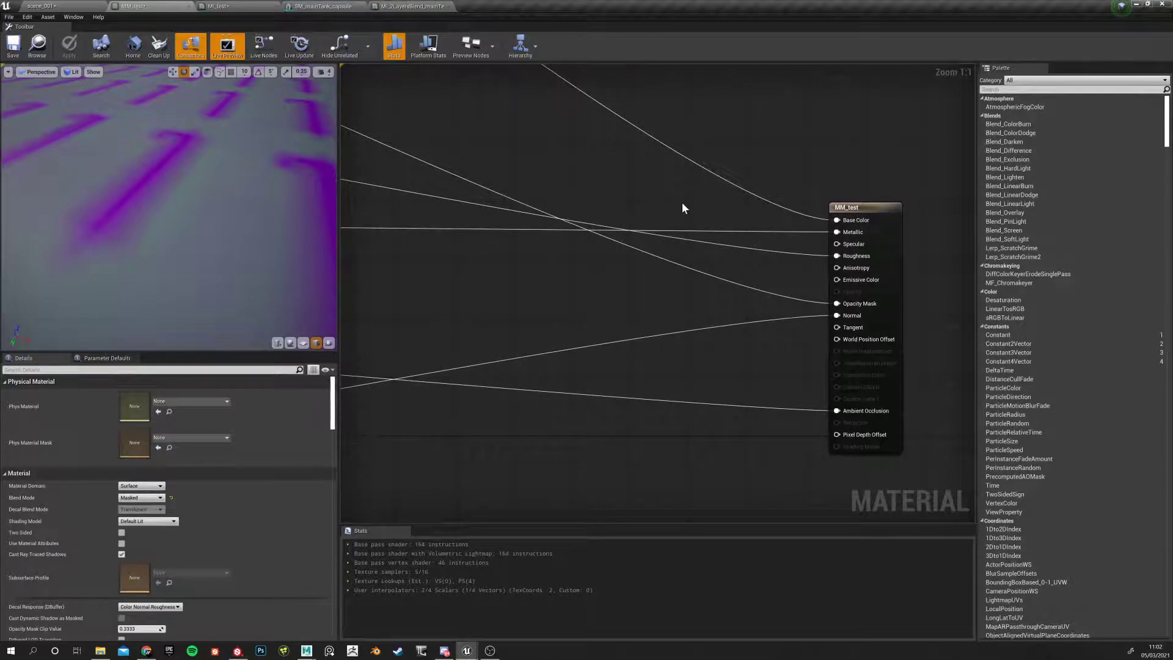
left_click(682, 203)
left_click_drag(699, 222, 843, 233)
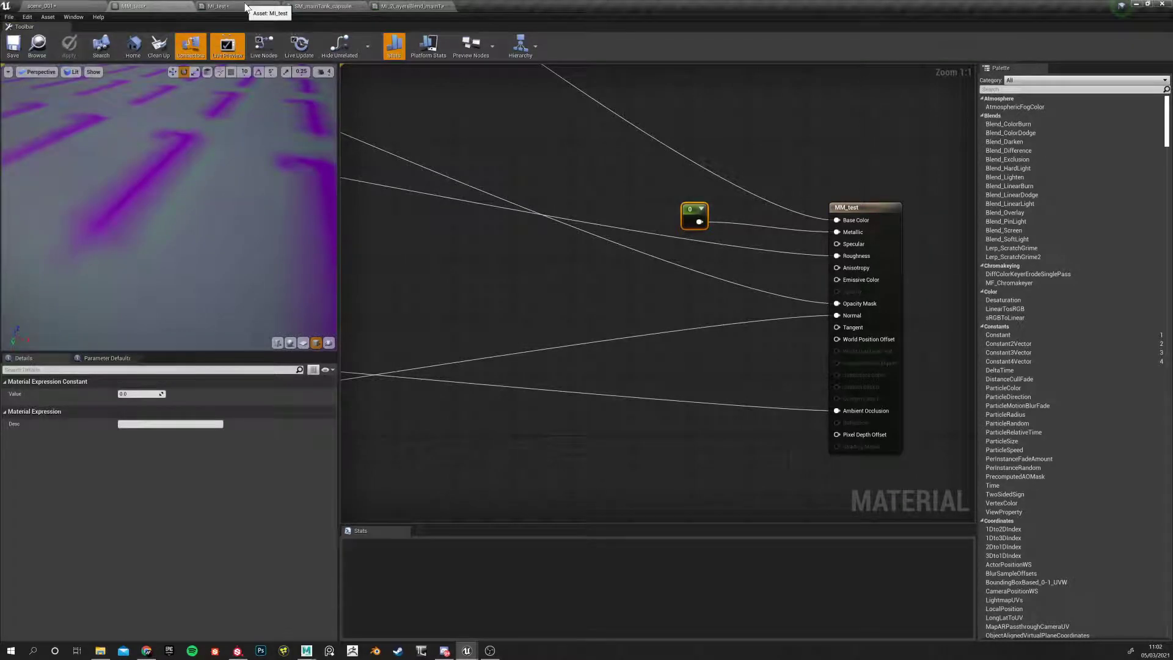
Examine the tank's shading from several angles and distances in the MI_test preview
left_click(252, 8)
left_click_drag(272, 293, 183, 293)
scroll(227, 323, "down", 3)
left_click_drag(228, 348, 293, 348)
scroll(197, 328, "up", 4)
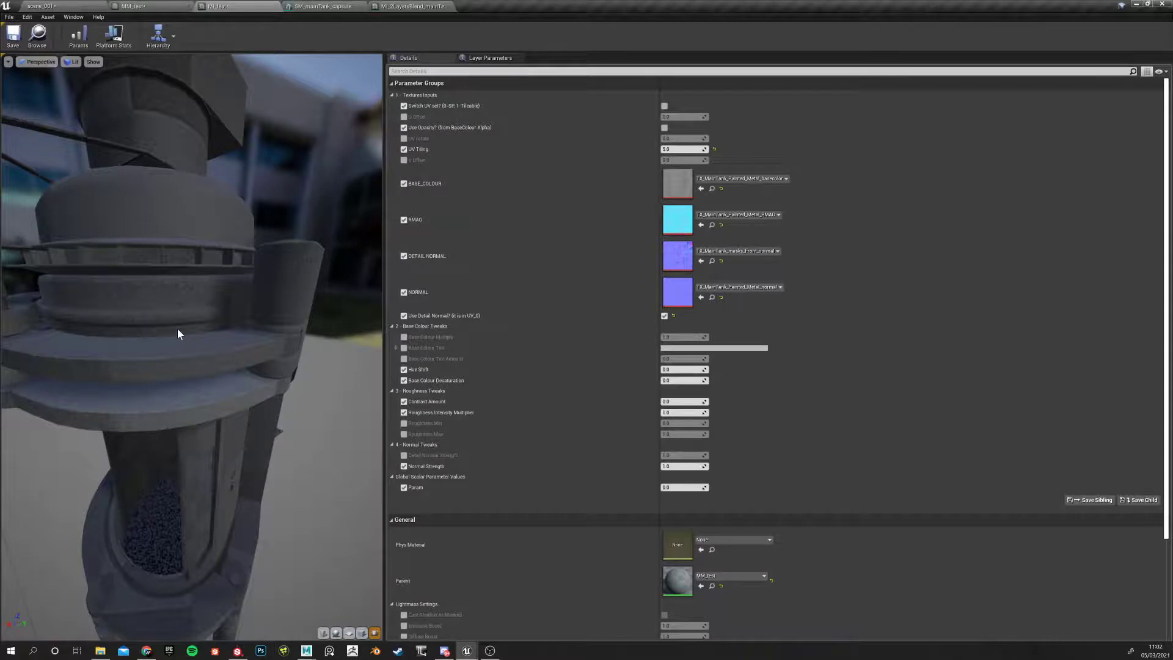
left_click_drag(177, 328, 325, 409)
scroll(222, 411, "down", 3)
scroll(216, 417, "up", 4)
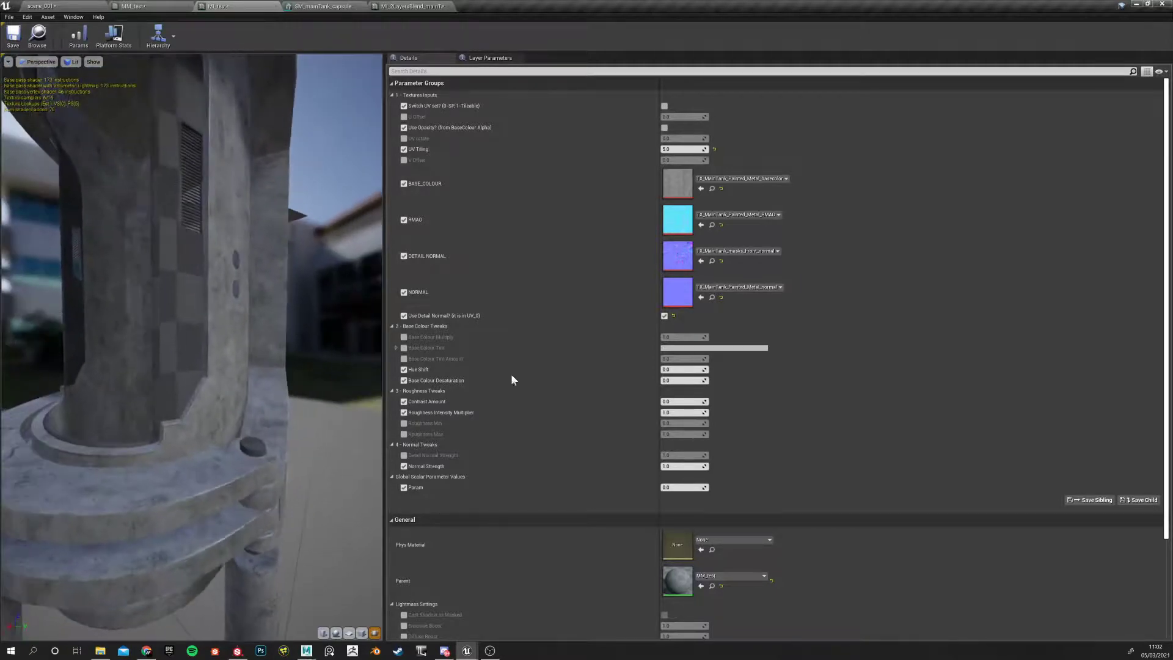
Try negative and positive Param values in MI_test, turning off Use Detail Normal? along the way, and return Param to 0.0
left_click_drag(678, 487, 662, 486)
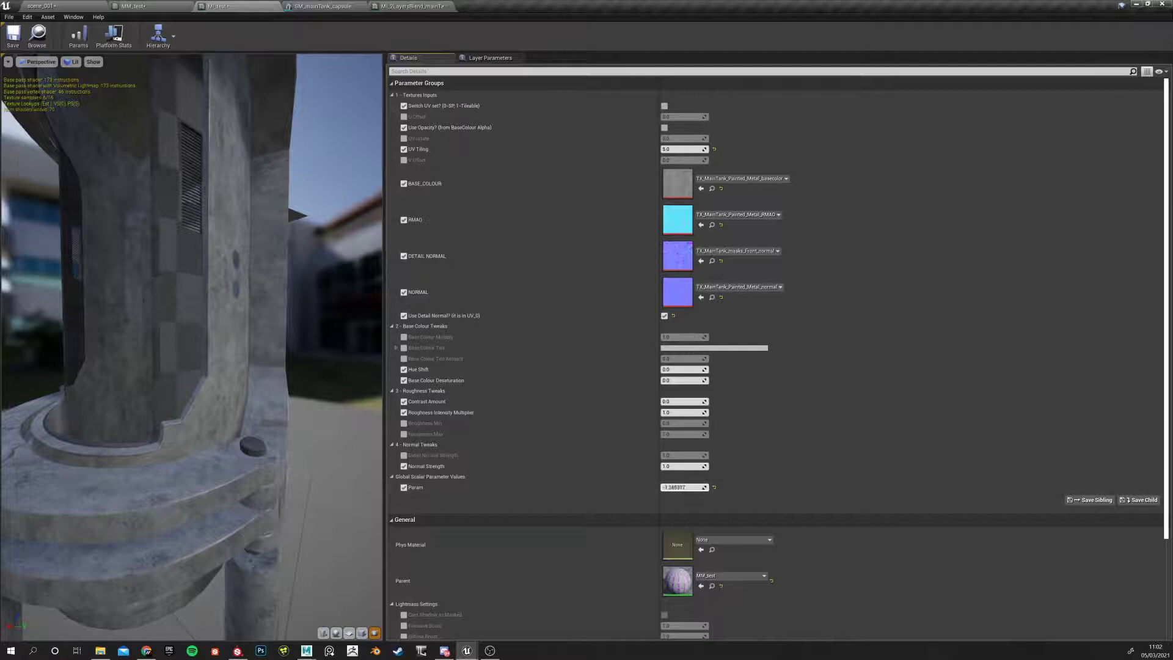
left_click_drag(240, 375, 348, 367)
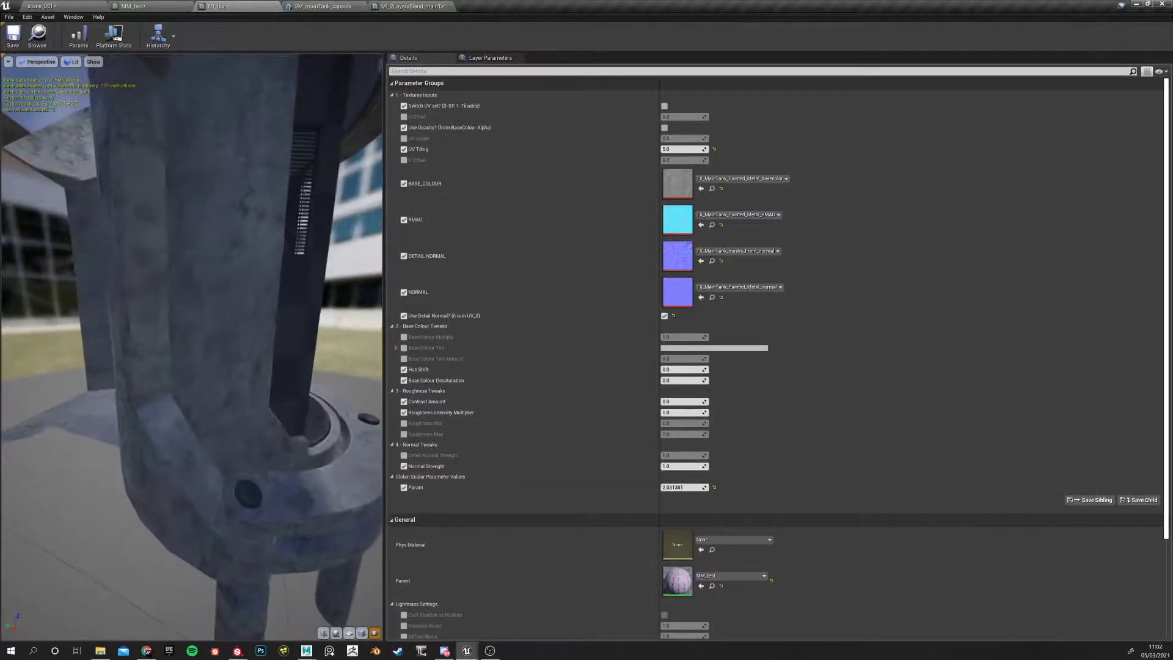
left_click(665, 316)
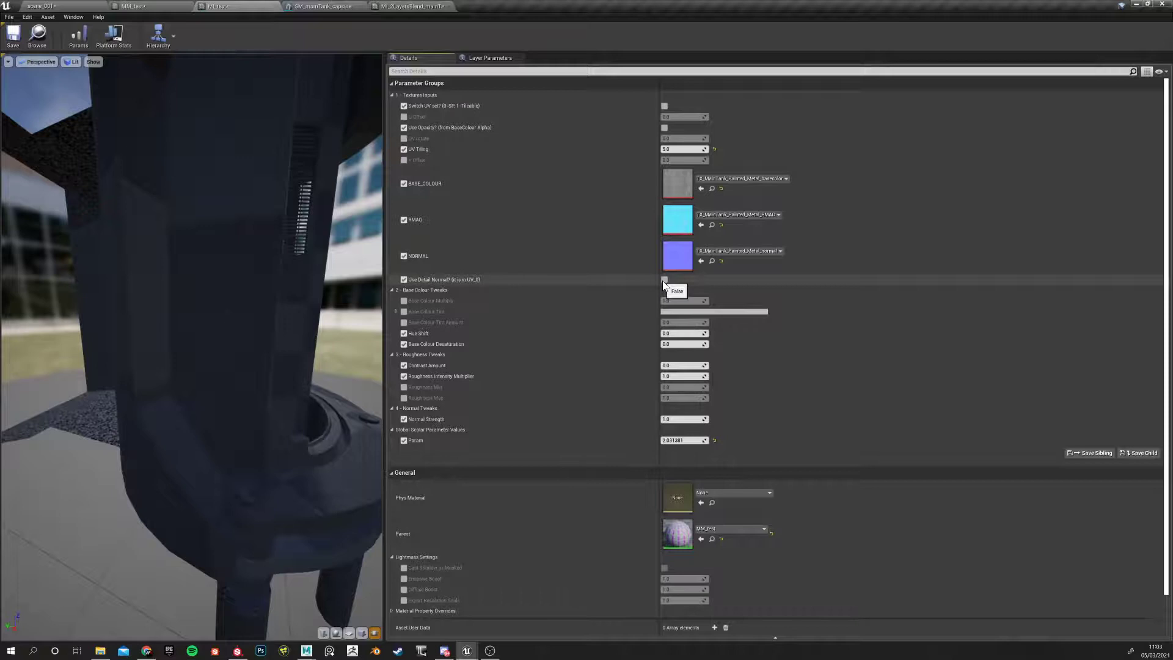
mouse_move(678, 440)
left_mouse_down()
mouse_move(702, 439)
mouse_move(672, 440)
left_mouse_up()
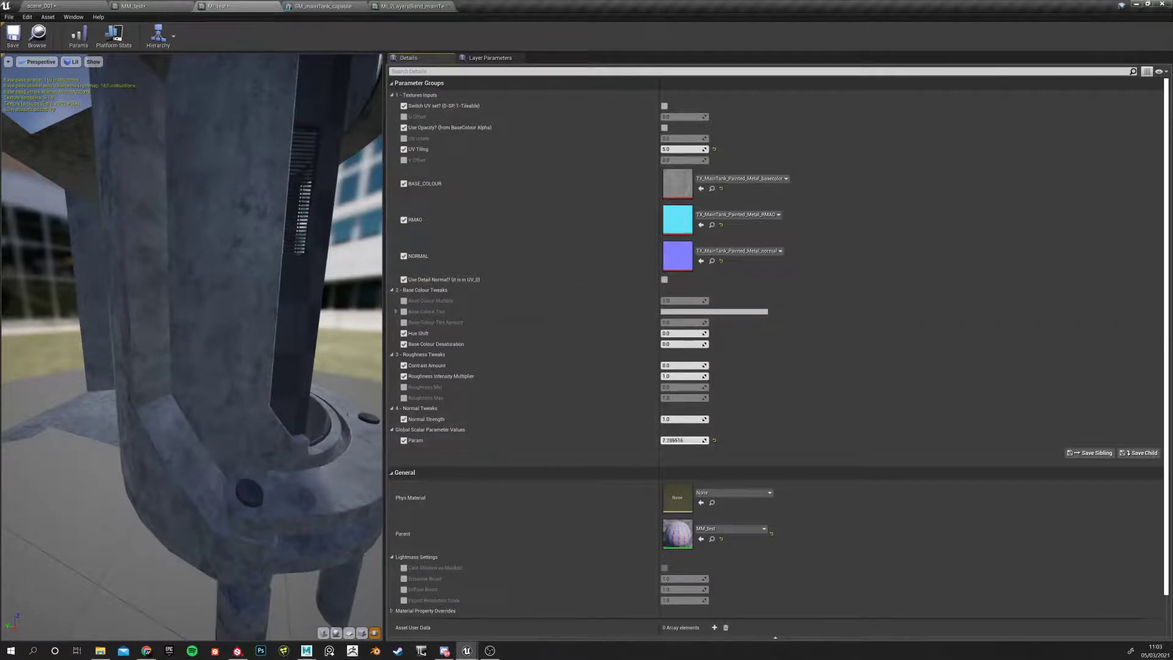
left_click_drag(684, 440, 669, 440)
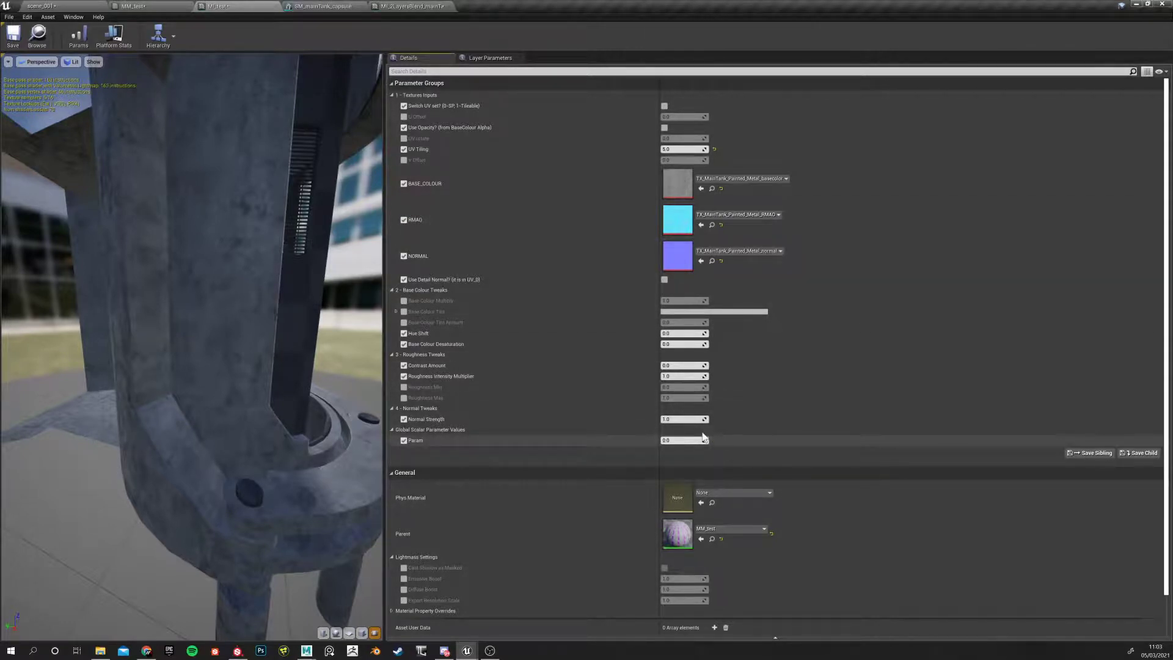
Undo the Constant's link to Metallic in MM_test and delete that Constant
left_click(125, 7)
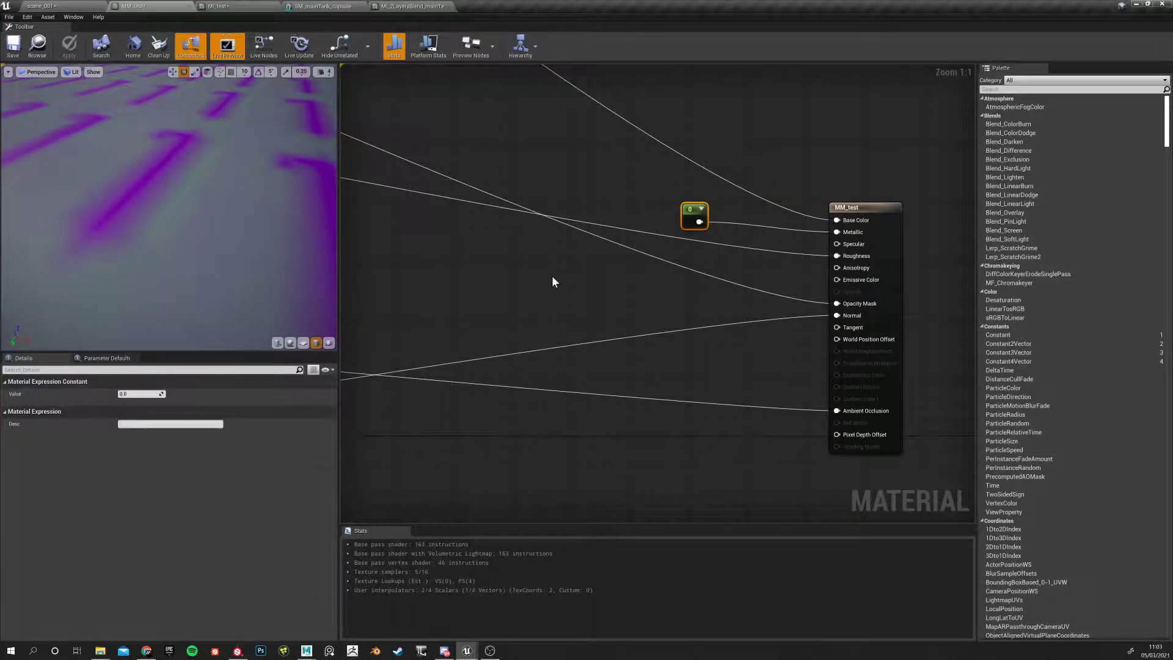
key("ctrl+z")
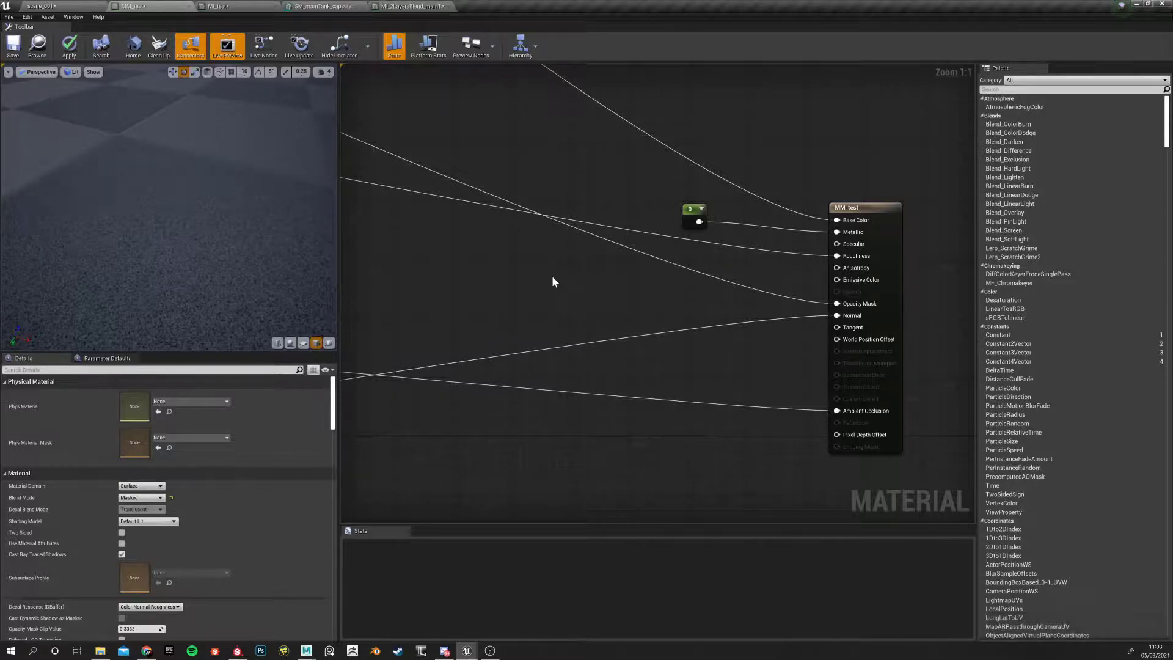
key("ctrl+z")
scroll(546, 274, "down", 1)
scroll(544, 277, "down", 1)
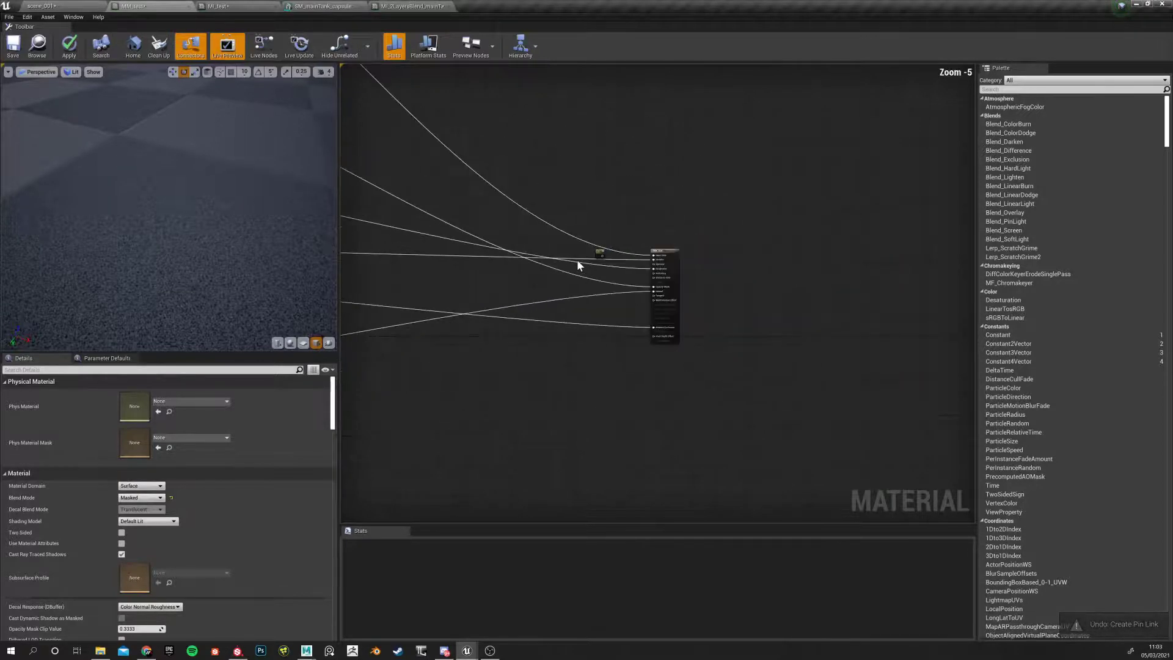
left_click(621, 245)
key("Delete")
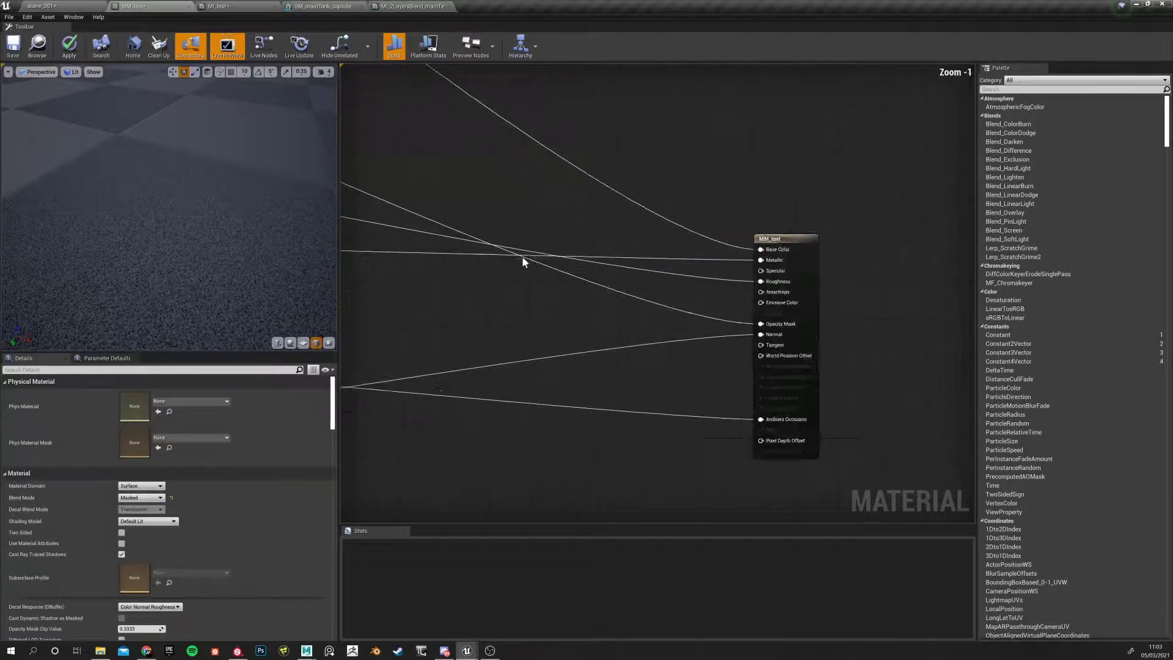
Connect the blue channel of the RMAO texture directly to the Ambient Occlusion input of MM_test
scroll(522, 256, "down", 4)
scroll(578, 274, "down", 3)
scroll(596, 274, "up", 6)
right_click_drag(733, 301, 635, 298)
scroll(636, 303, "down", 2)
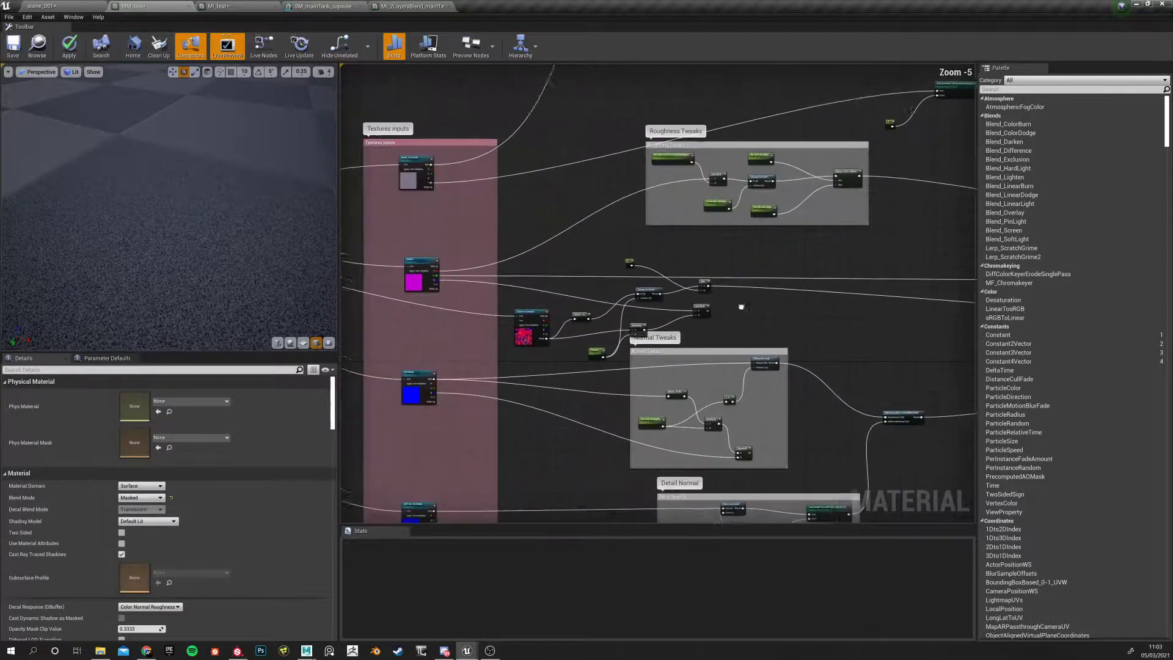
scroll(520, 291, "down", 2)
scroll(568, 284, "up", 3)
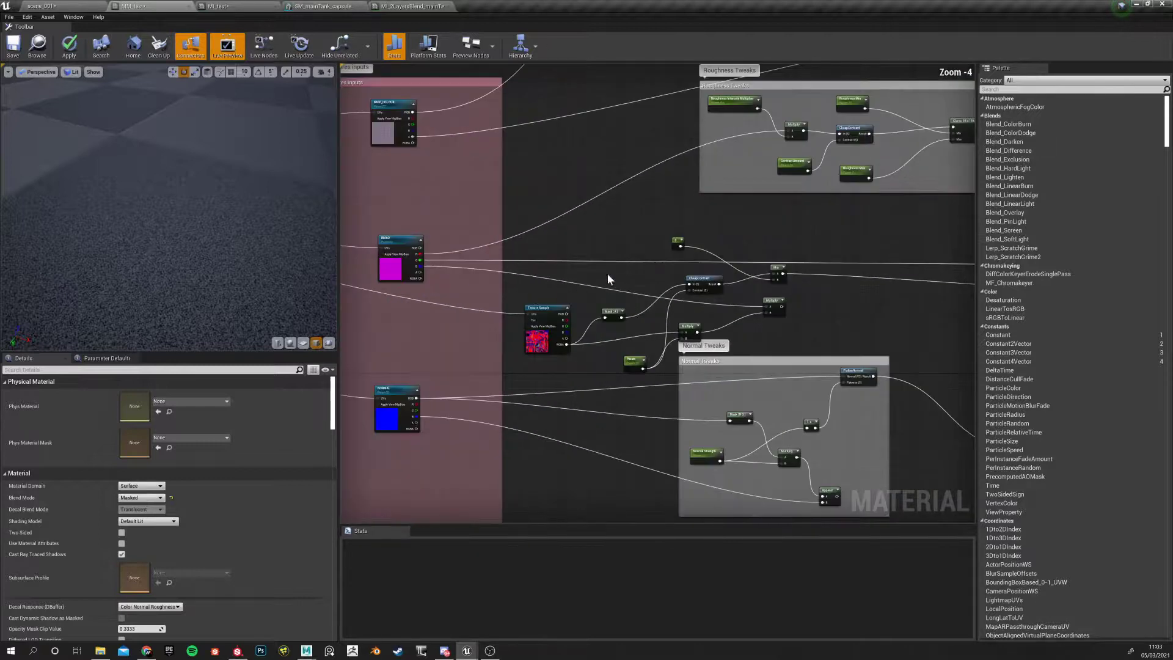
left_click_drag(420, 266, 937, 364)
Inspect the DETAIL NORMAL texture parameter and how it leads through the Detail Normal group
scroll(694, 383, "down", 3)
right_click_drag(507, 376, 806, 360)
scroll(549, 321, "up", 1)
scroll(548, 321, "up", 1)
right_click_drag(500, 402, 560, 305)
left_click(409, 414)
right_click_drag(497, 397, 538, 351)
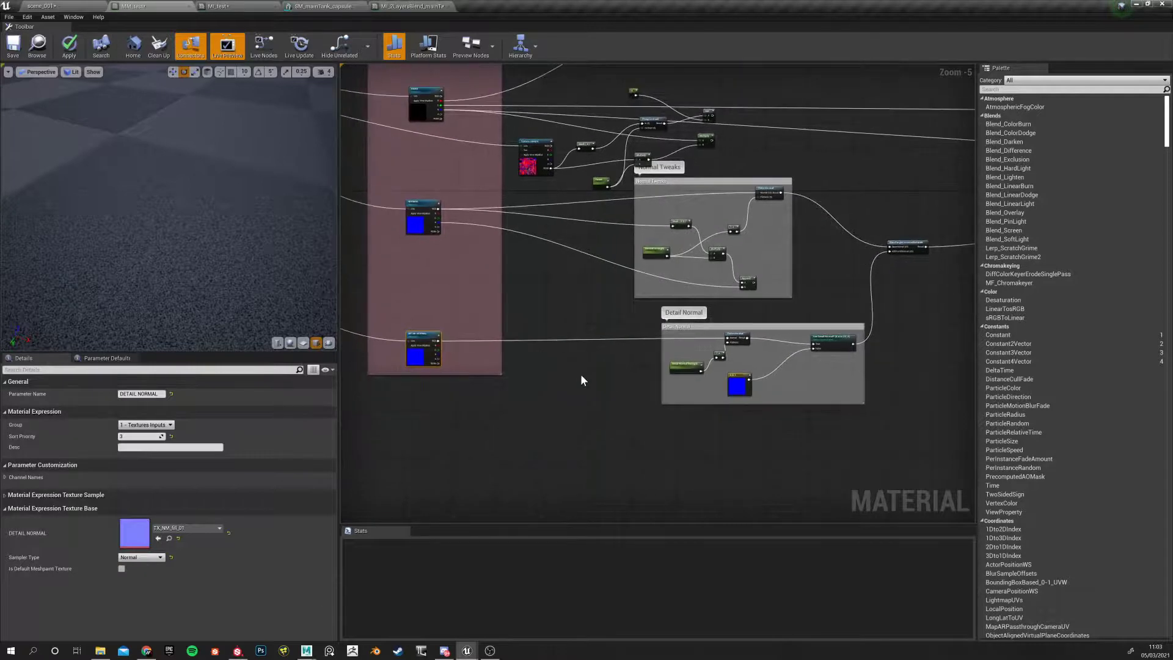
scroll(535, 438, "down", 2)
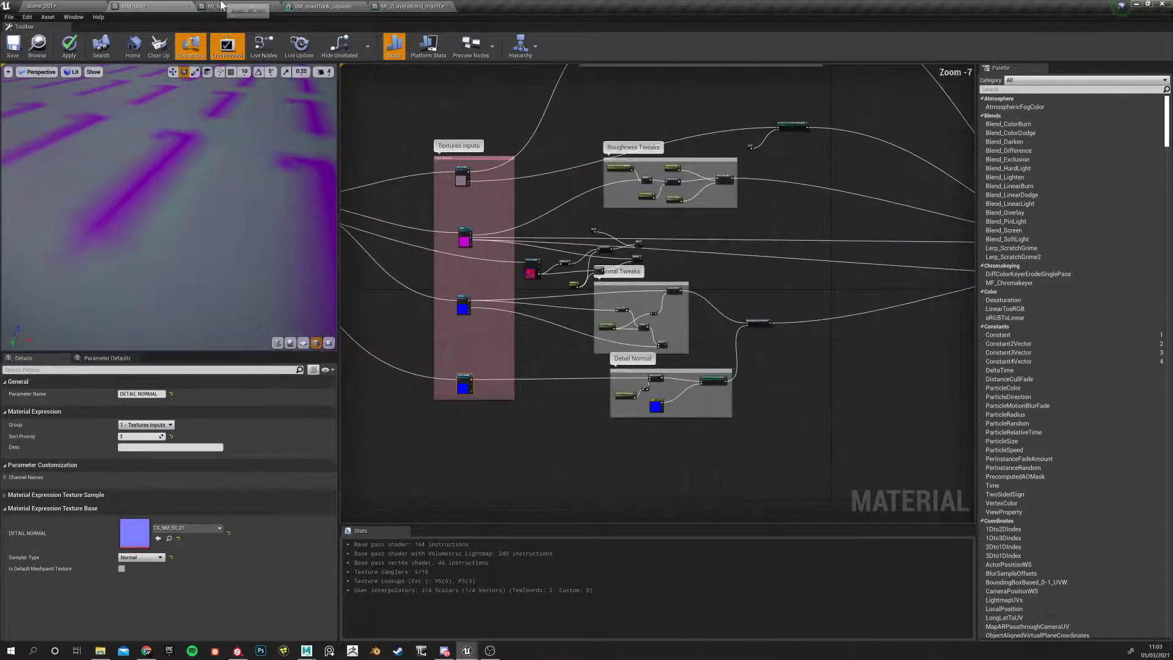
Apply the MM_test changes and return to MI_test
left_click(221, 6)
left_click(147, 6)
left_click(69, 46)
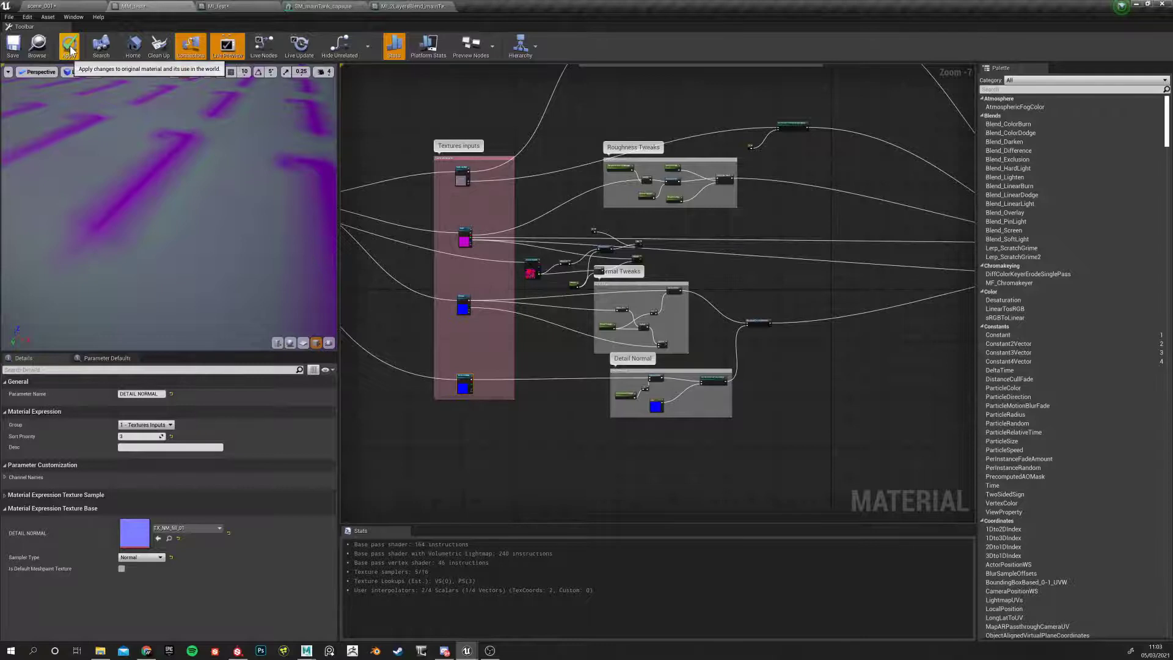
left_click(217, 7)
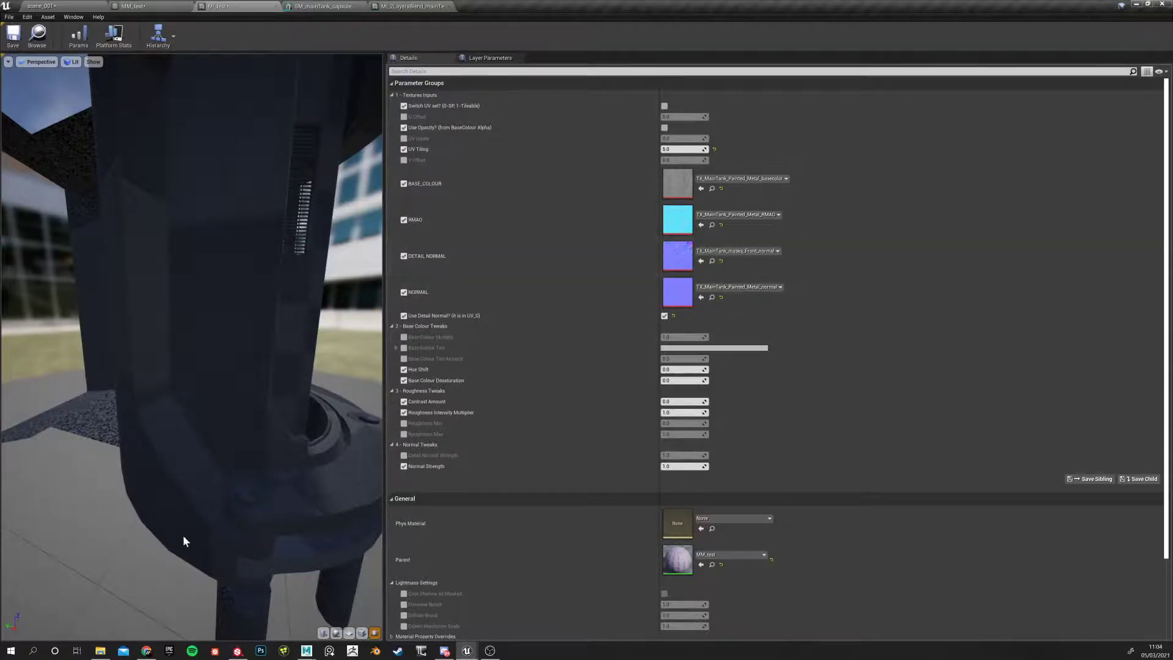
Examine the tank's recesses up close in MI_test, toggling the preview background and trying the Required Texture Resolution view mode
left_click_drag(179, 394, 238, 391)
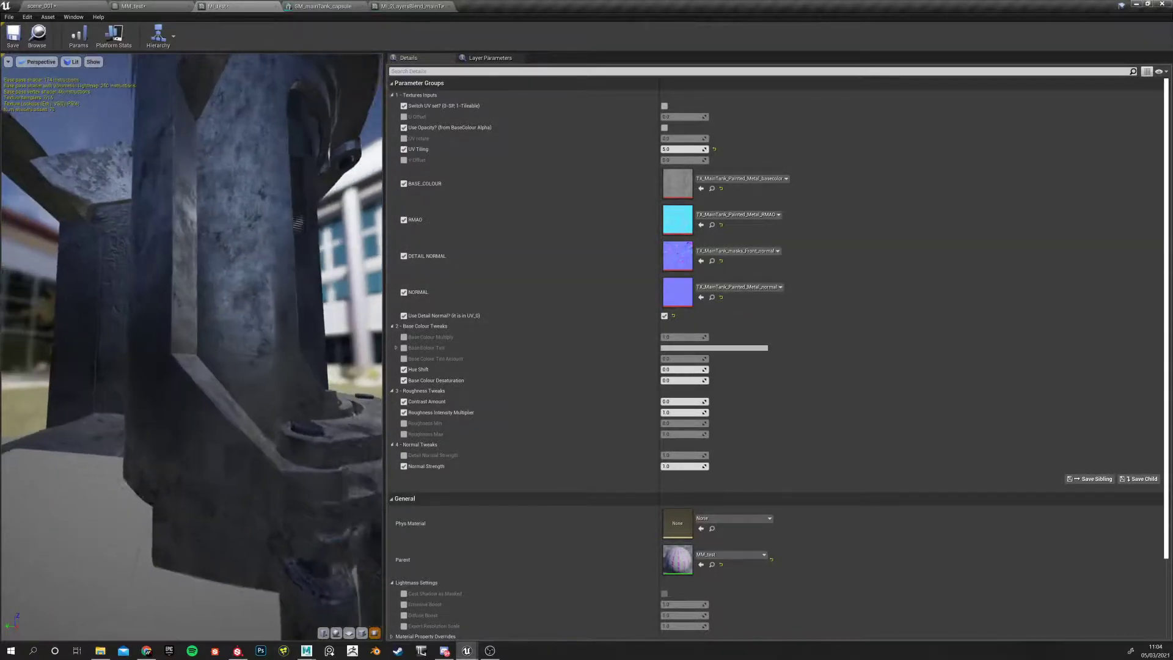
right_click_drag(178, 394, 196, 376)
left_click_drag(195, 377, 126, 189)
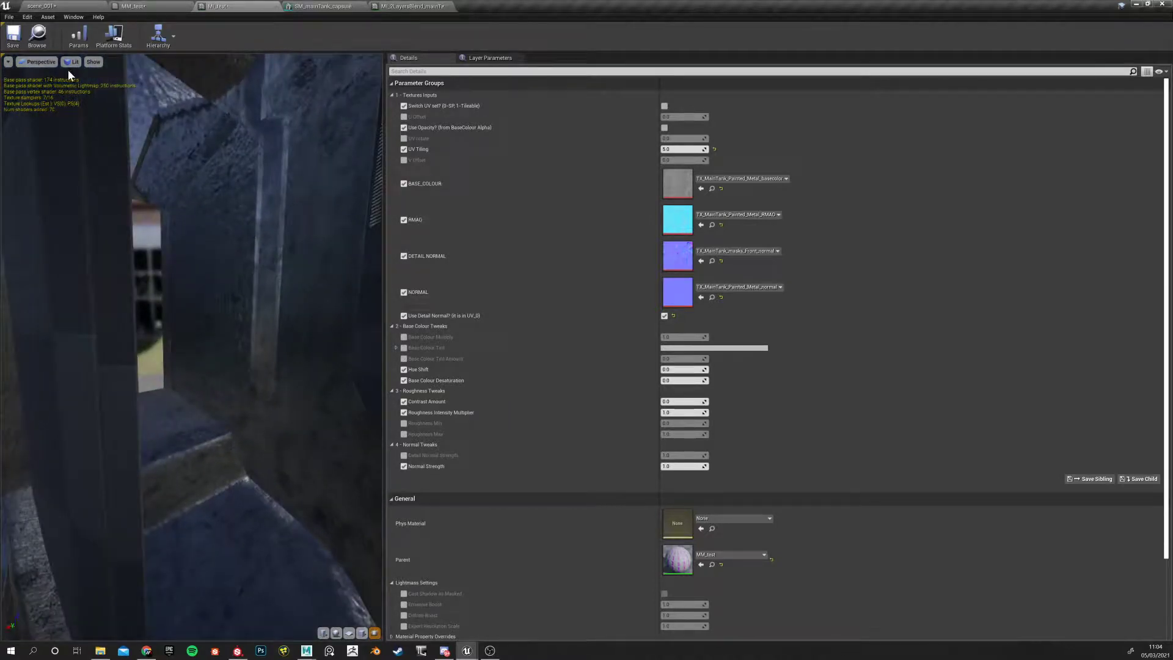
left_click(92, 63)
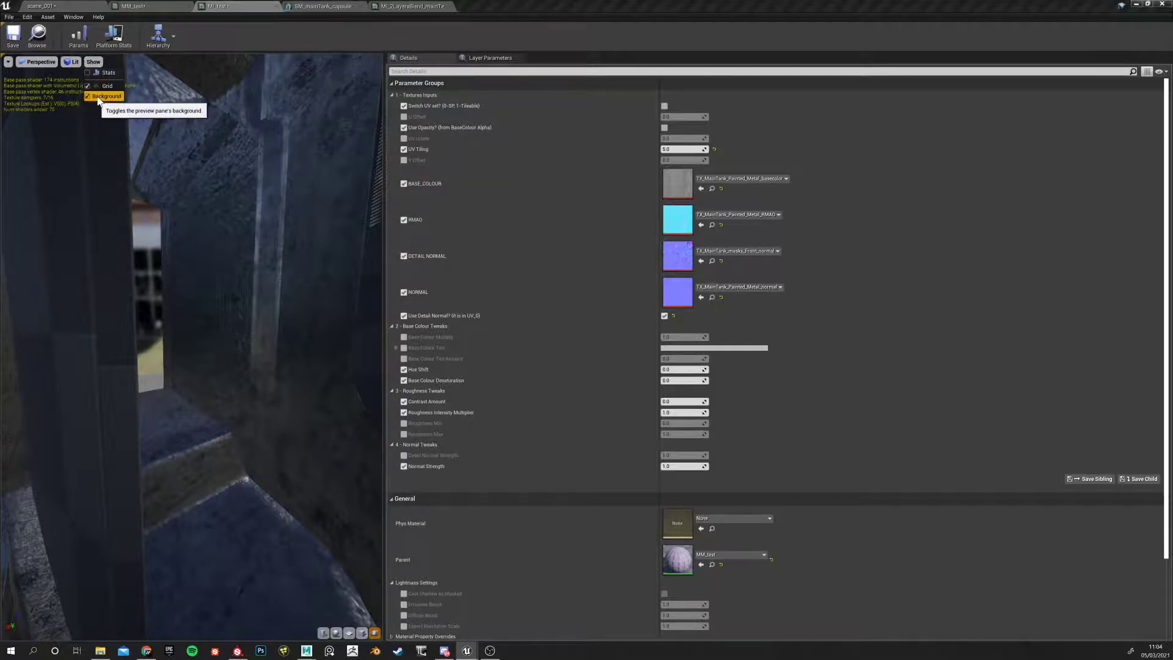
left_click(98, 96)
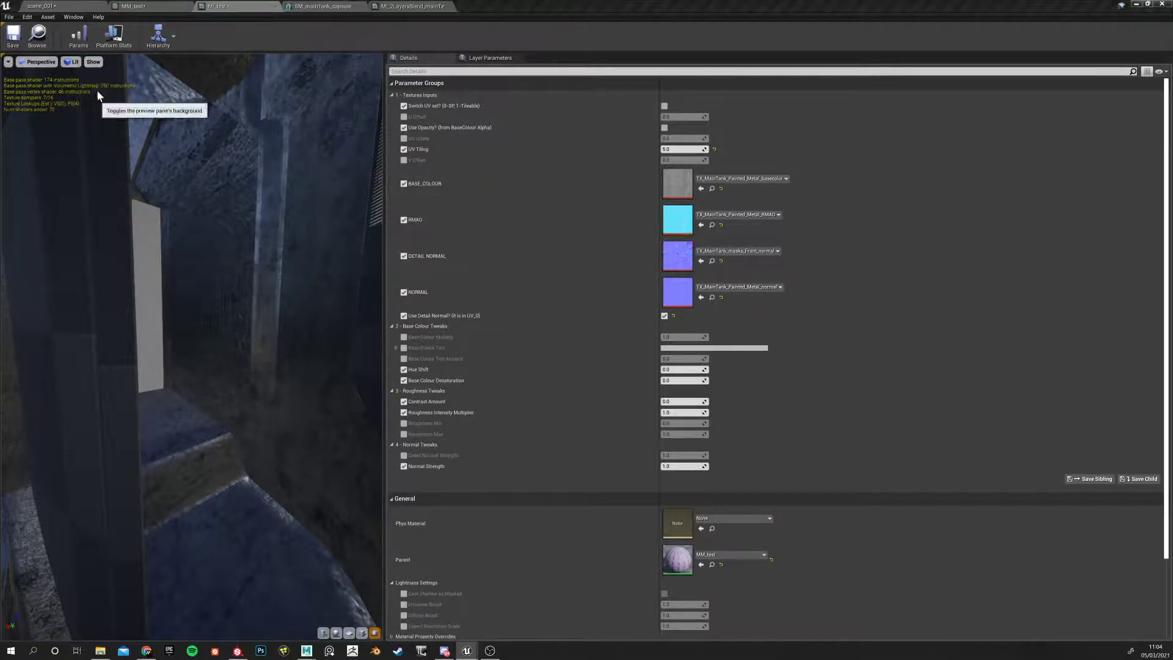
left_click(71, 62)
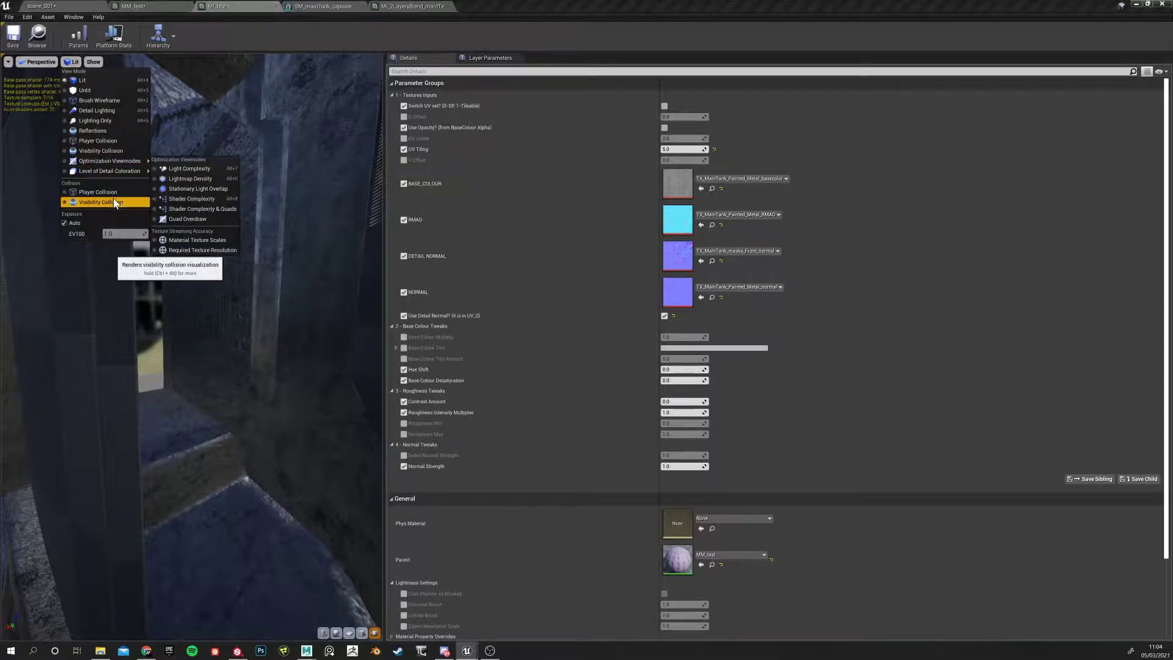
left_click(194, 253)
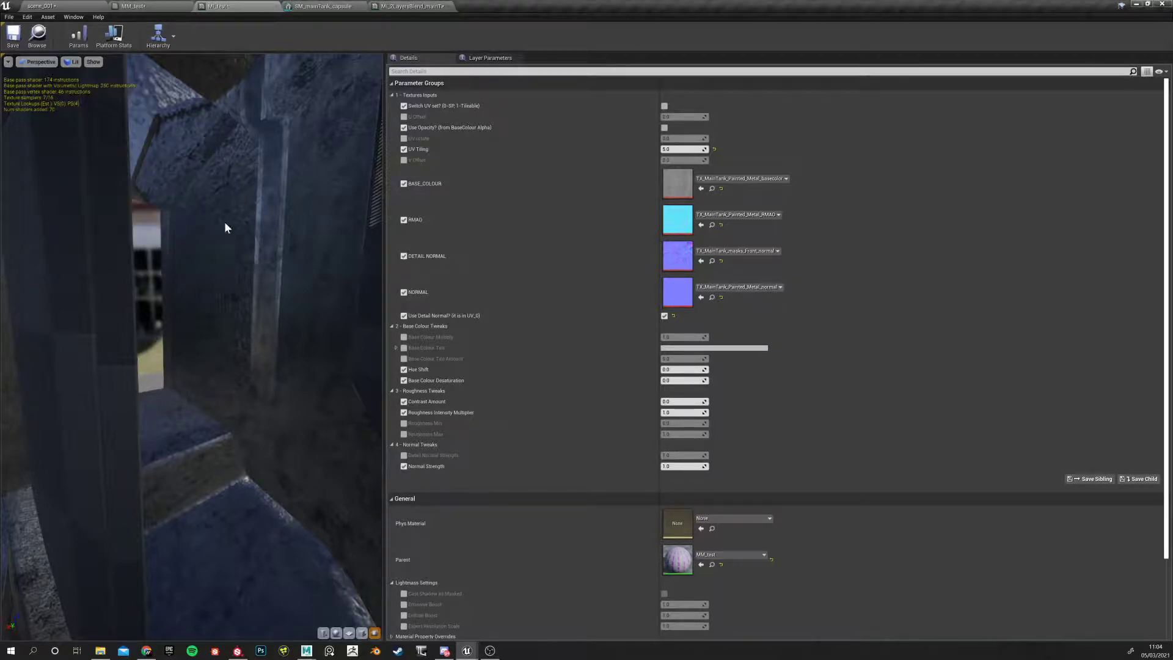
left_click(135, 6)
left_click(213, 5)
left_click_drag(189, 253, 183, 272)
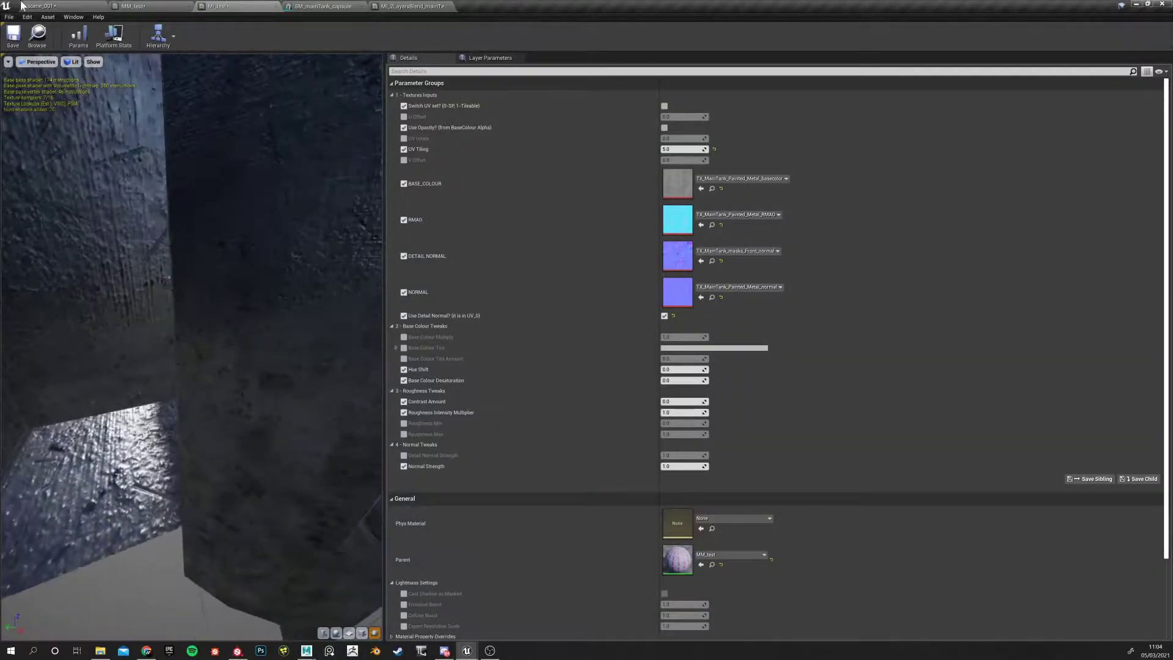
Connect the blue channel of RMAO to input B of the Min node in MM_test, replacing the Constant
left_click(122, 6)
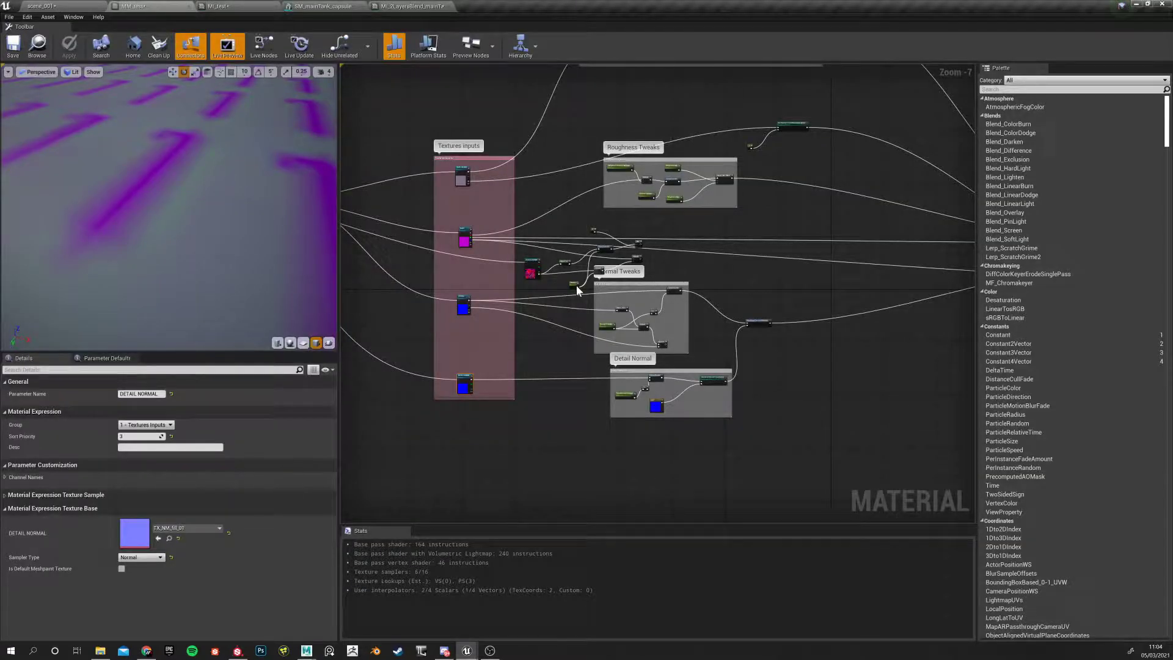
scroll(571, 297, "up", 6)
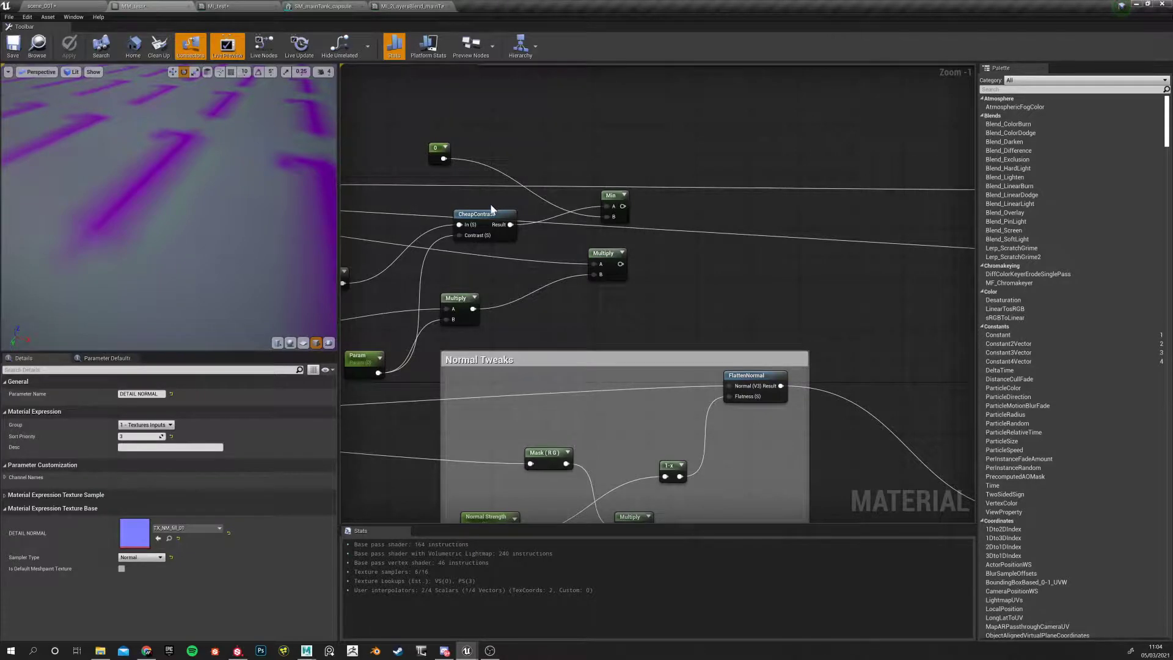
right_click_drag(441, 206, 974, 210)
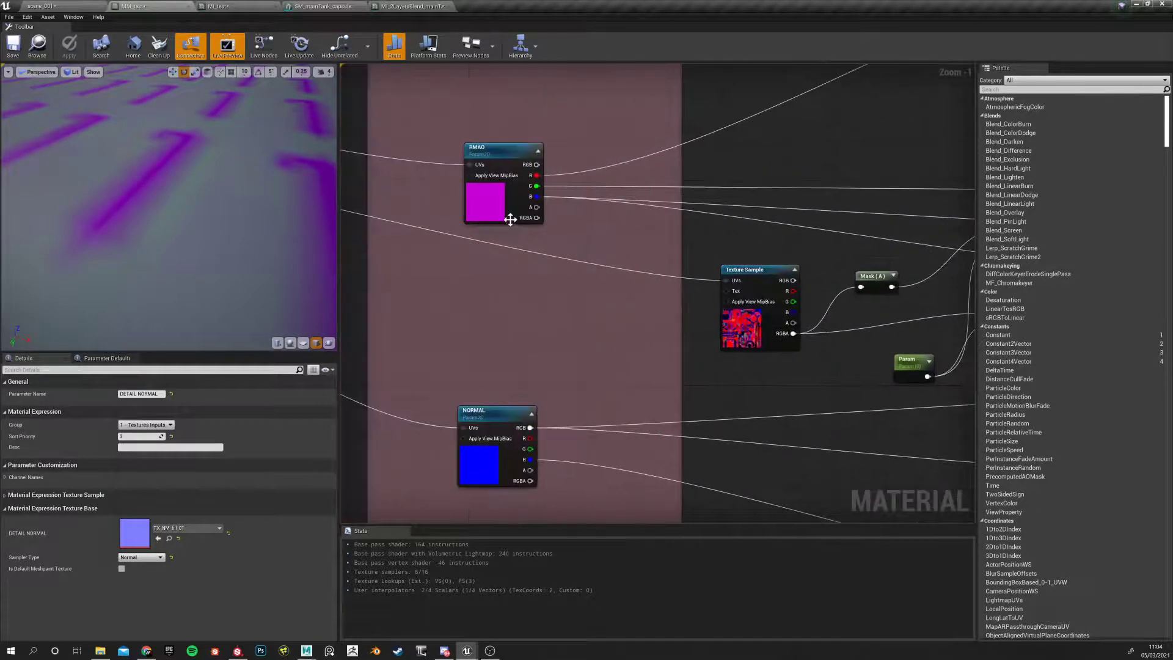
left_click_drag(536, 186, 879, 220)
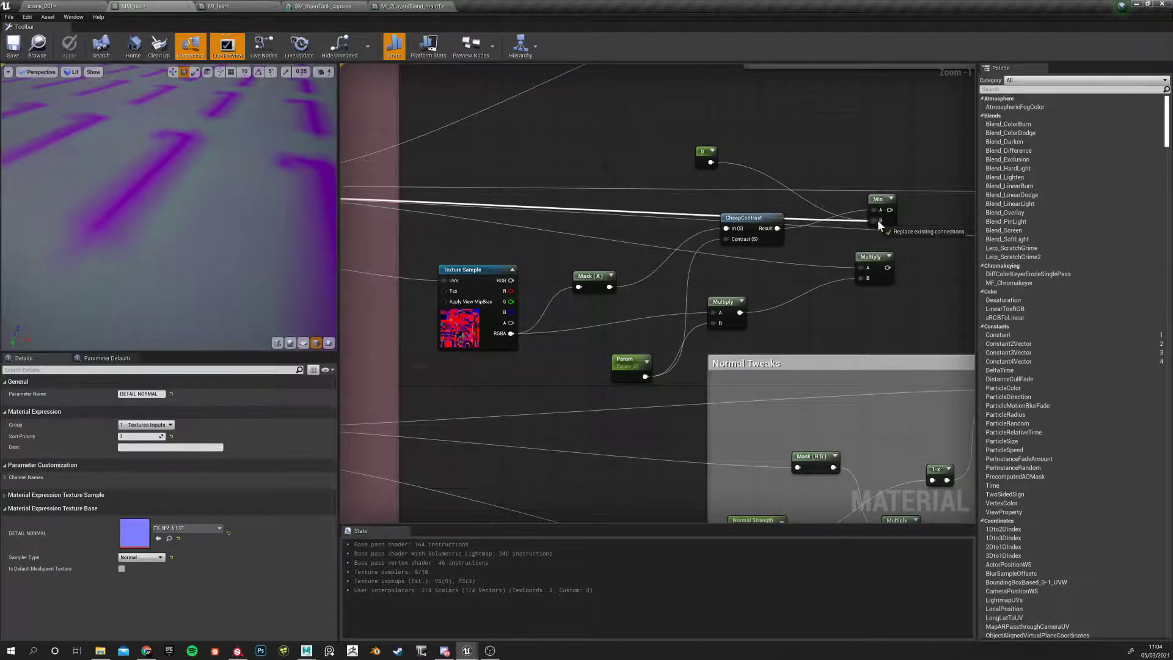
Connect the Min node's output to the Ambient Occlusion input of MM_test, replacing the direct RMAO link
scroll(835, 233, "down", 2)
right_click_drag(836, 234, 466, 260)
left_click_drag(509, 233, 806, 350)
scroll(704, 366, "down", 4)
right_click_drag(525, 373, 811, 359)
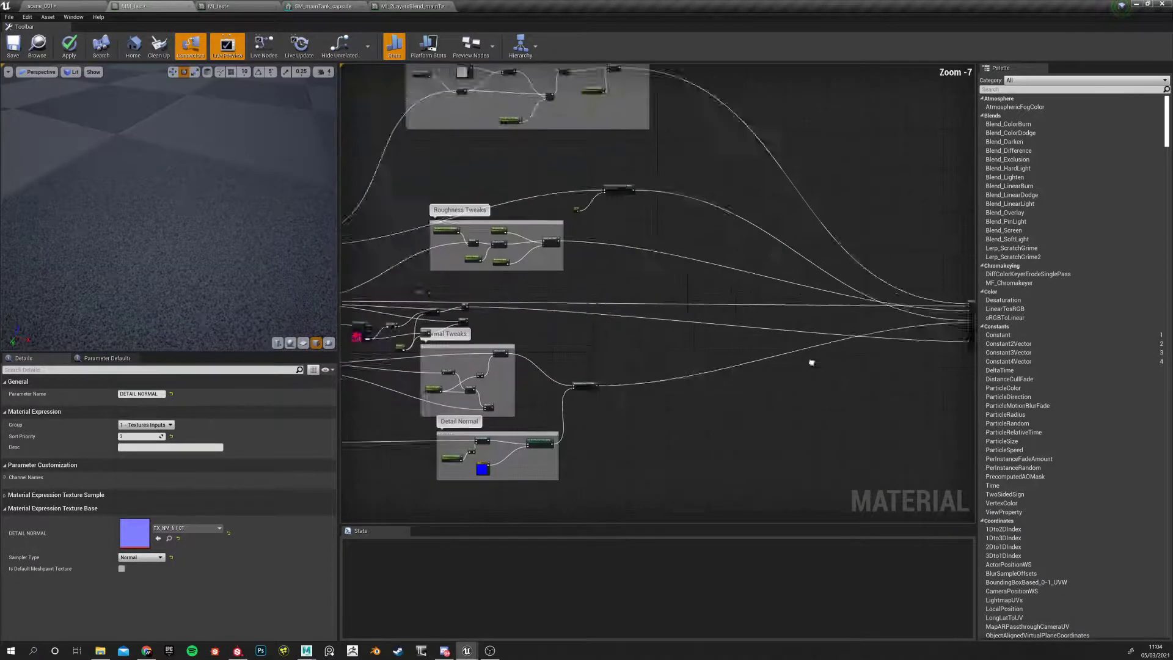
right_click_drag(351, 354, 553, 338)
scroll(553, 341, "up", 6)
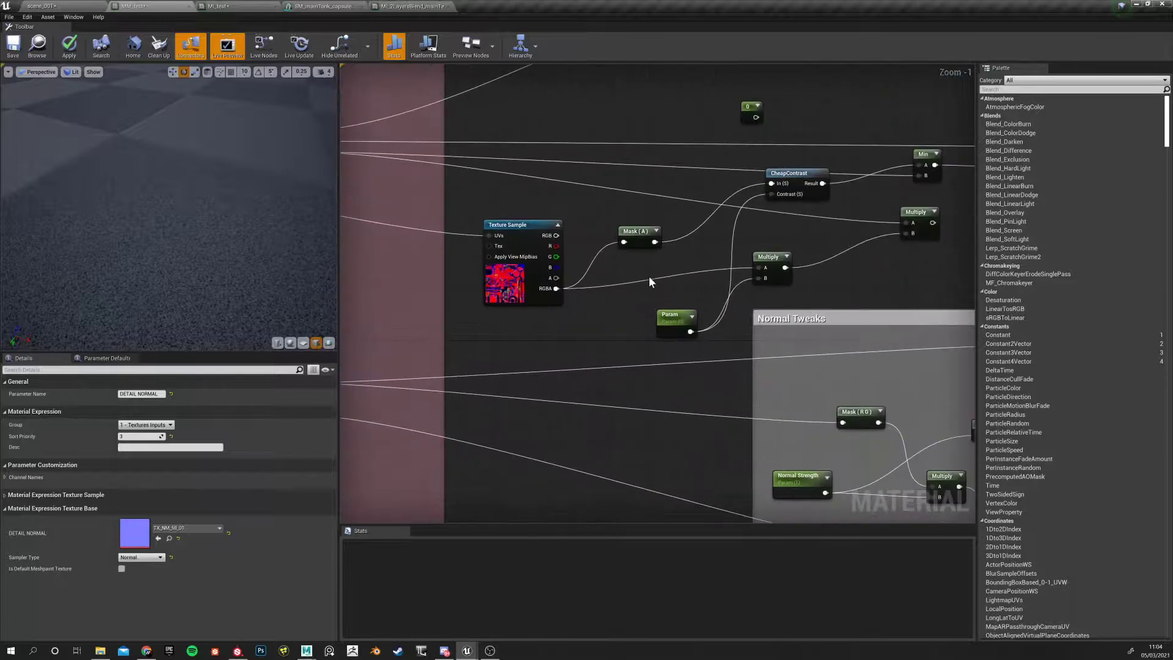
Connect the mask Texture Sample's alpha output straight to CheapContrast's In, bypassing the Mask (A) node, and apply the MM_test changes
left_click(678, 316)
left_click_drag(640, 233, 627, 220)
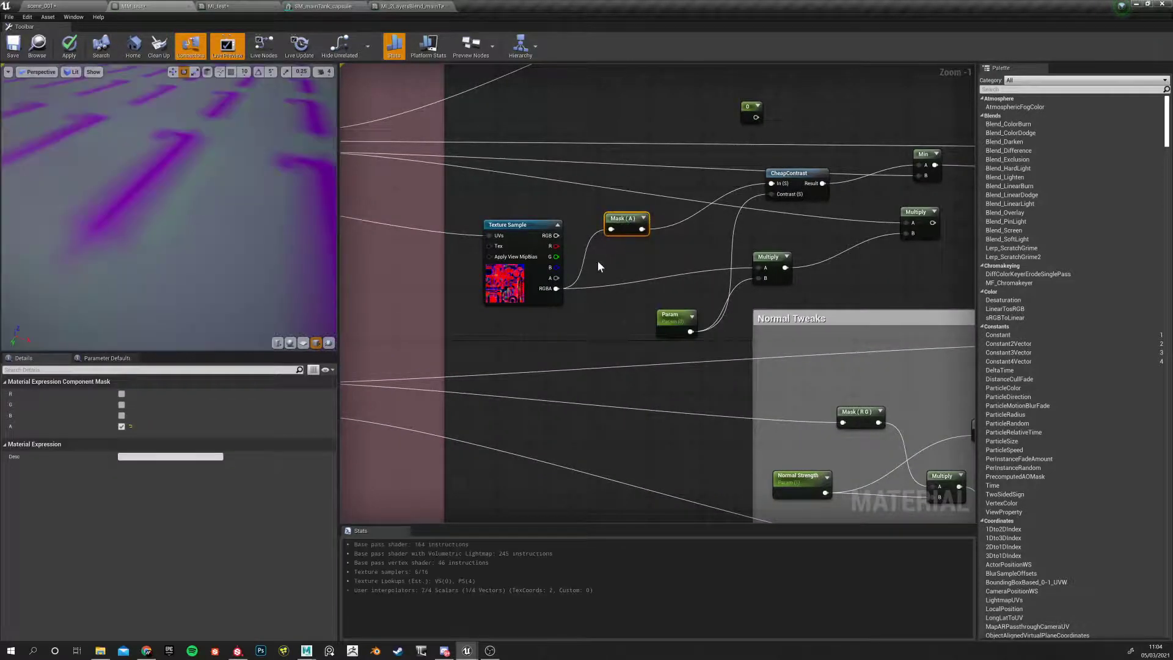
left_click_drag(561, 279, 778, 185)
right_click_drag(665, 255, 630, 270)
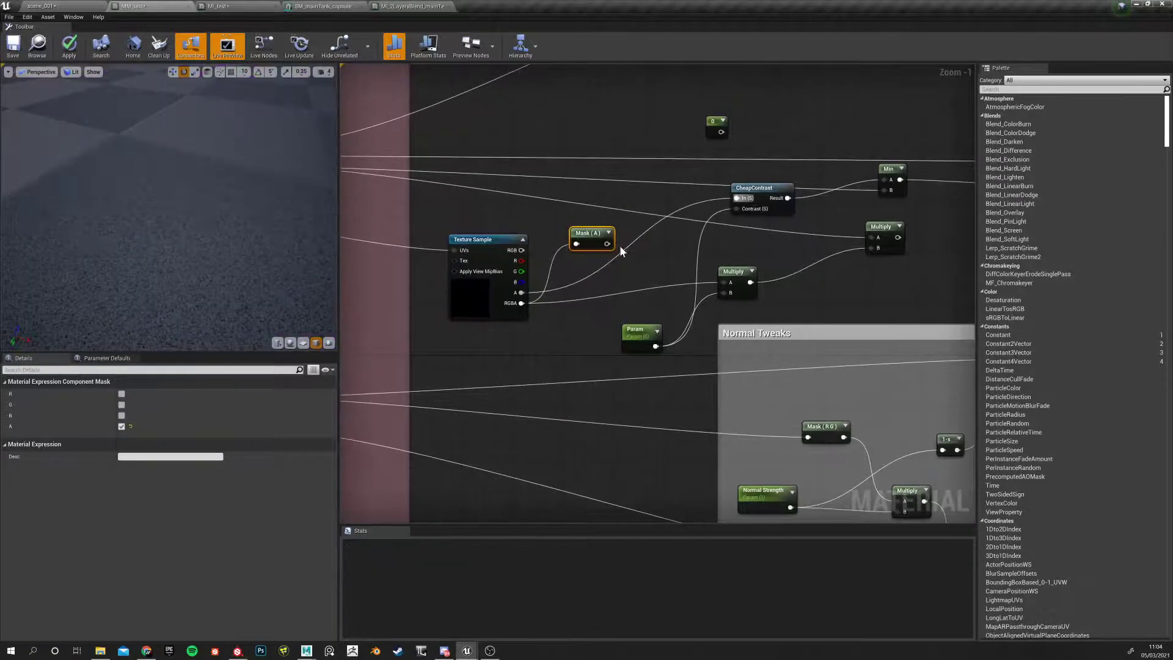
left_click(626, 342)
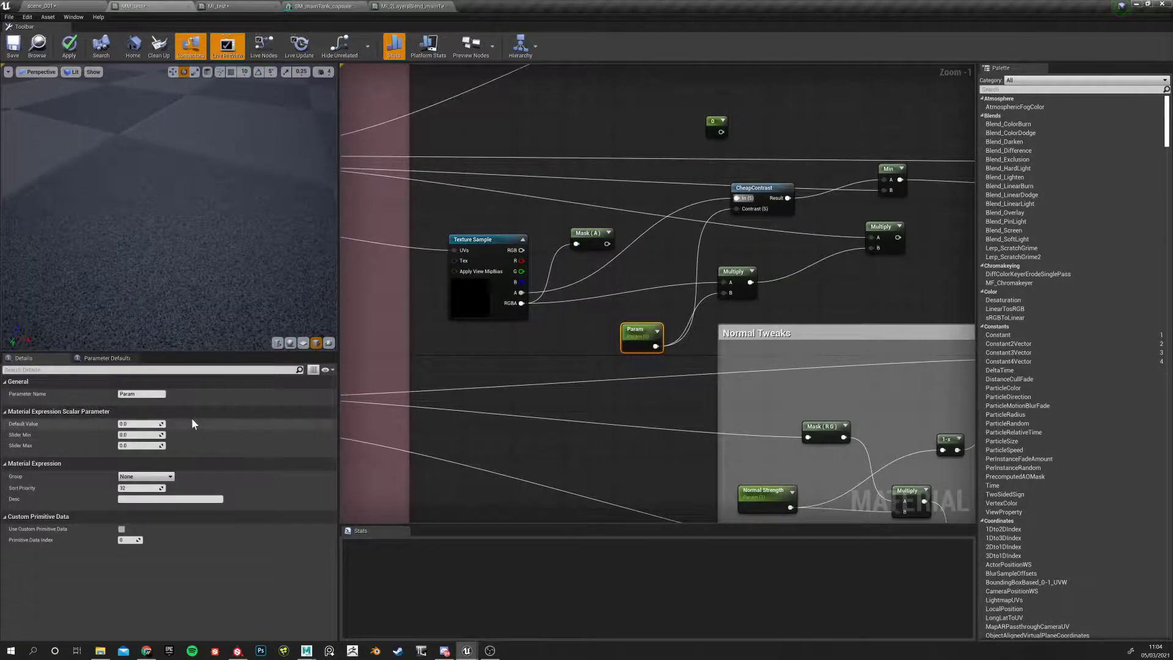
left_click(72, 55)
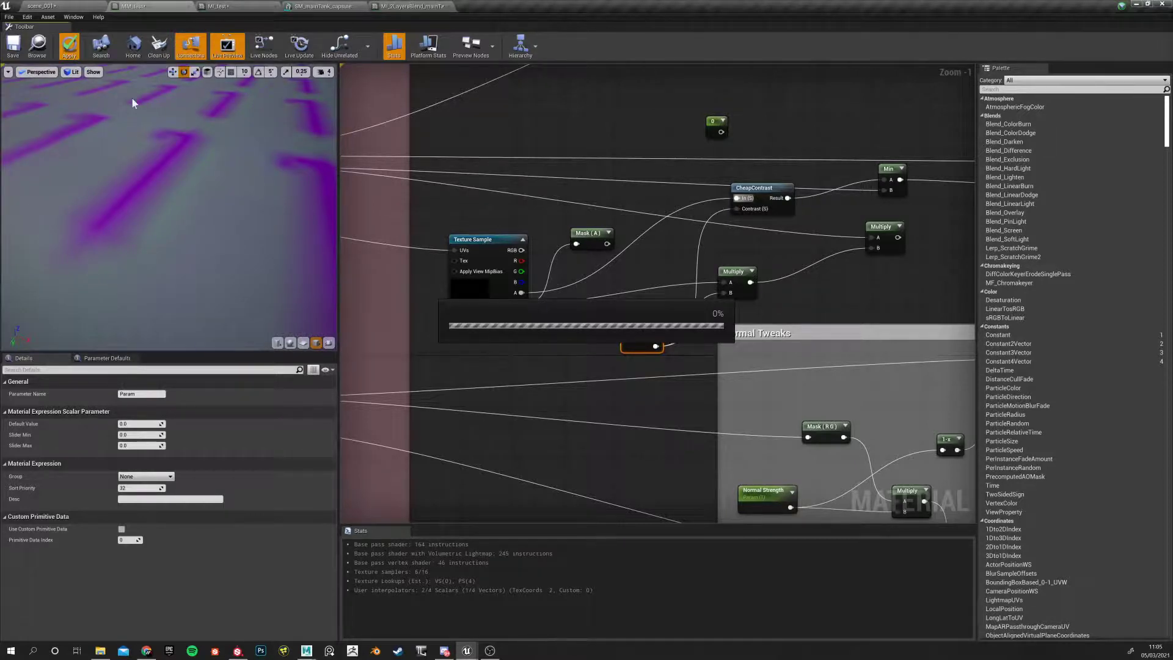
Select the existing capsule tank in scene_001 and locate its static mesh, SM_mainTank_capsule, in the project content
left_click(69, 6)
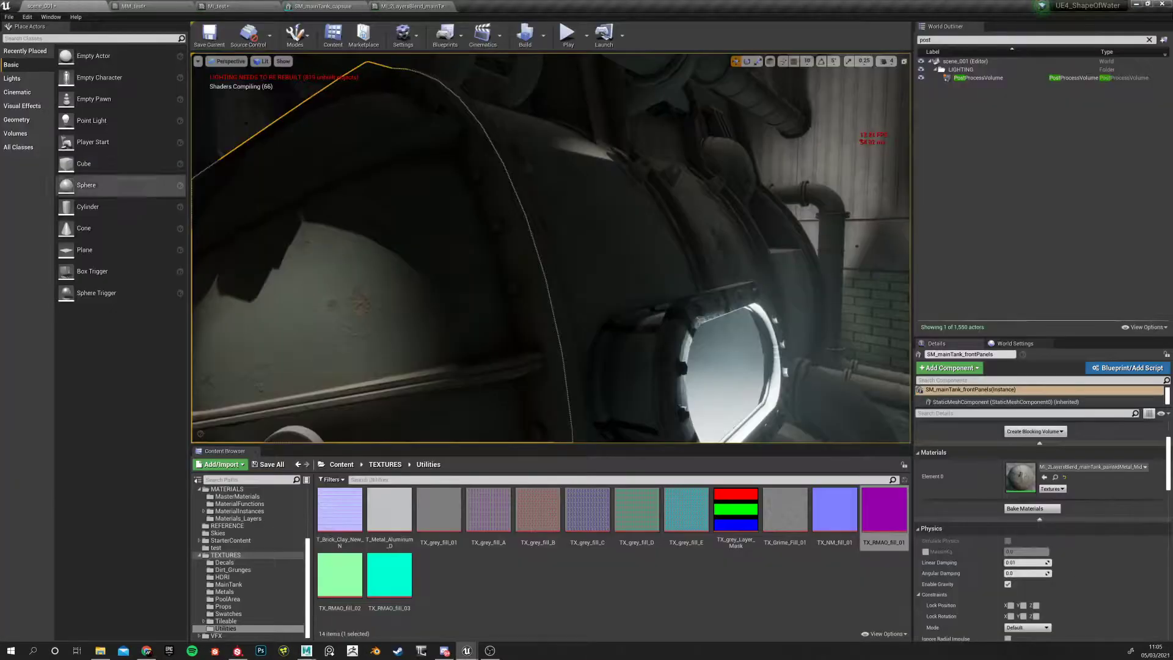
left_click_drag(550, 247, 568, 247, "alt")
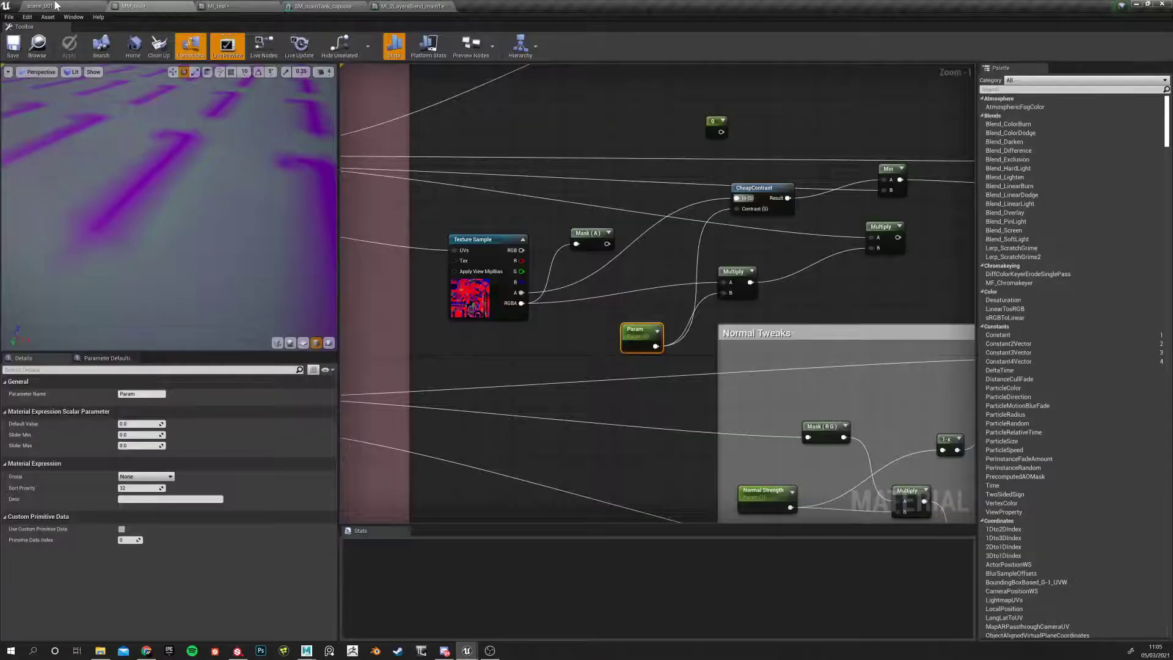
left_click(57, 5)
left_click(275, 220)
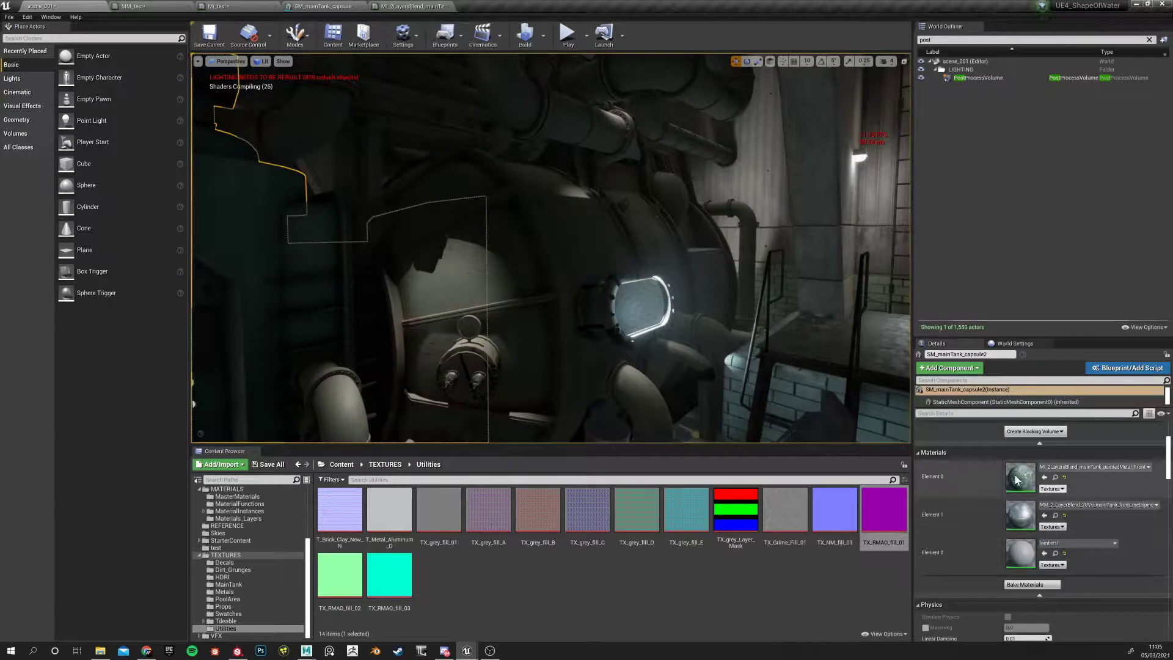
scroll(1065, 485, "up", 3)
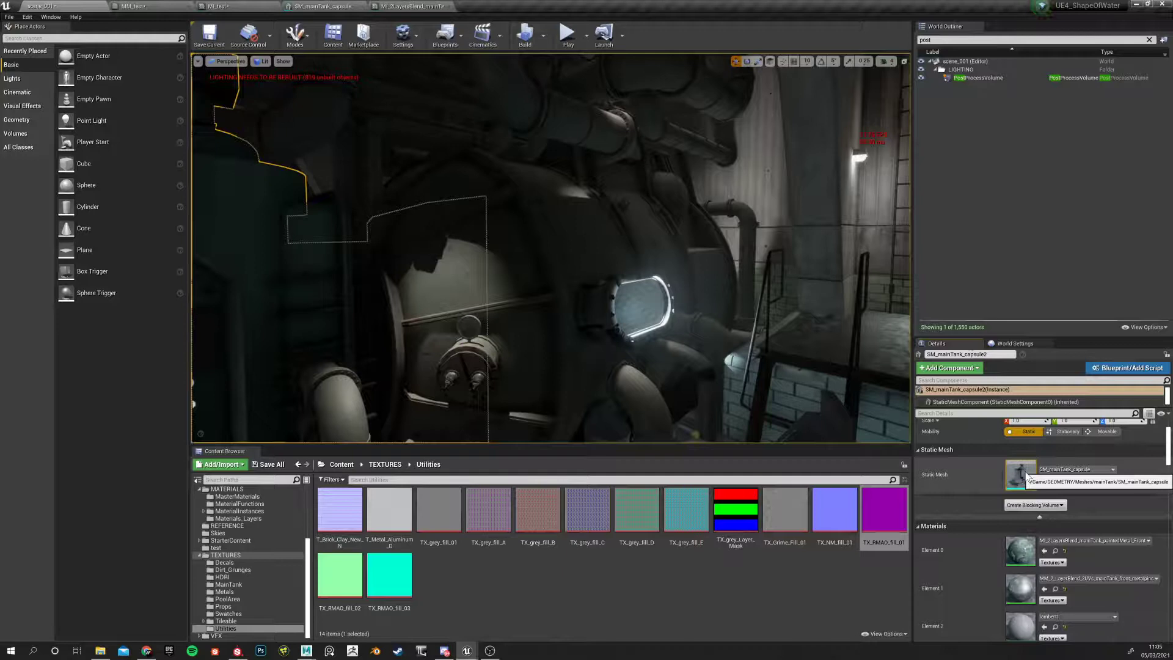
left_click(1055, 479)
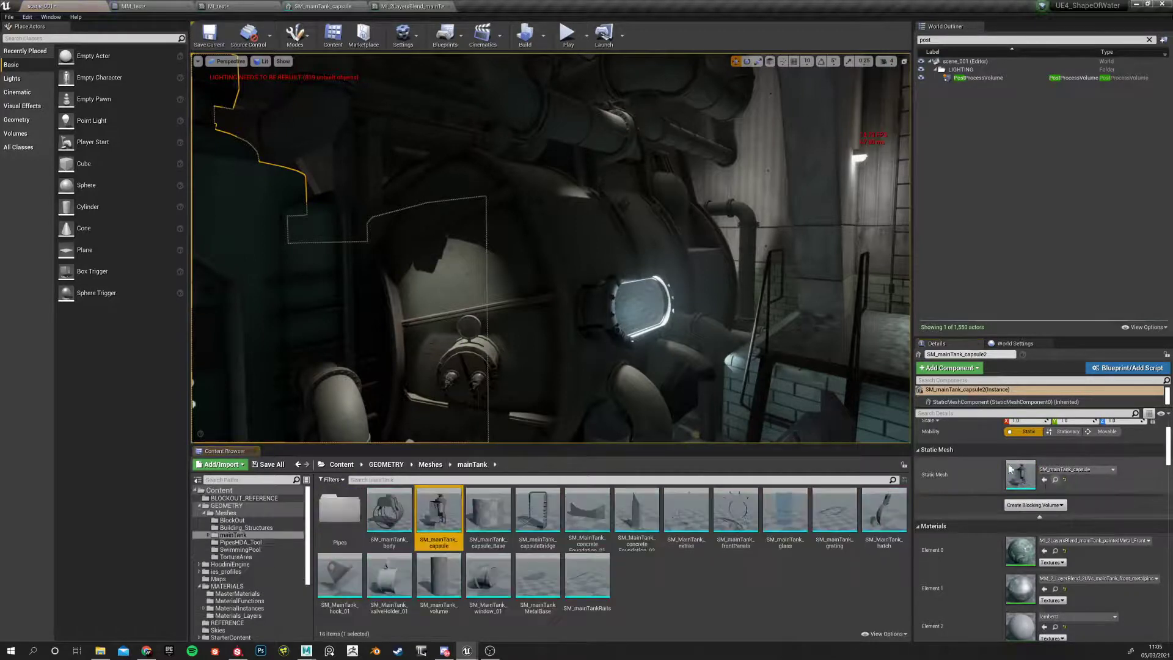
Place a new copy of SM_mainTank_capsule in the level and move it away from the main tank
left_click_drag(443, 512, 667, 366)
right_click_drag(667, 367, 629, 367)
mouse_move(643, 356)
left_mouse_down()
mouse_move(745, 372)
mouse_move(635, 370)
left_mouse_up()
right_click_drag(635, 369, 655, 387, "alt")
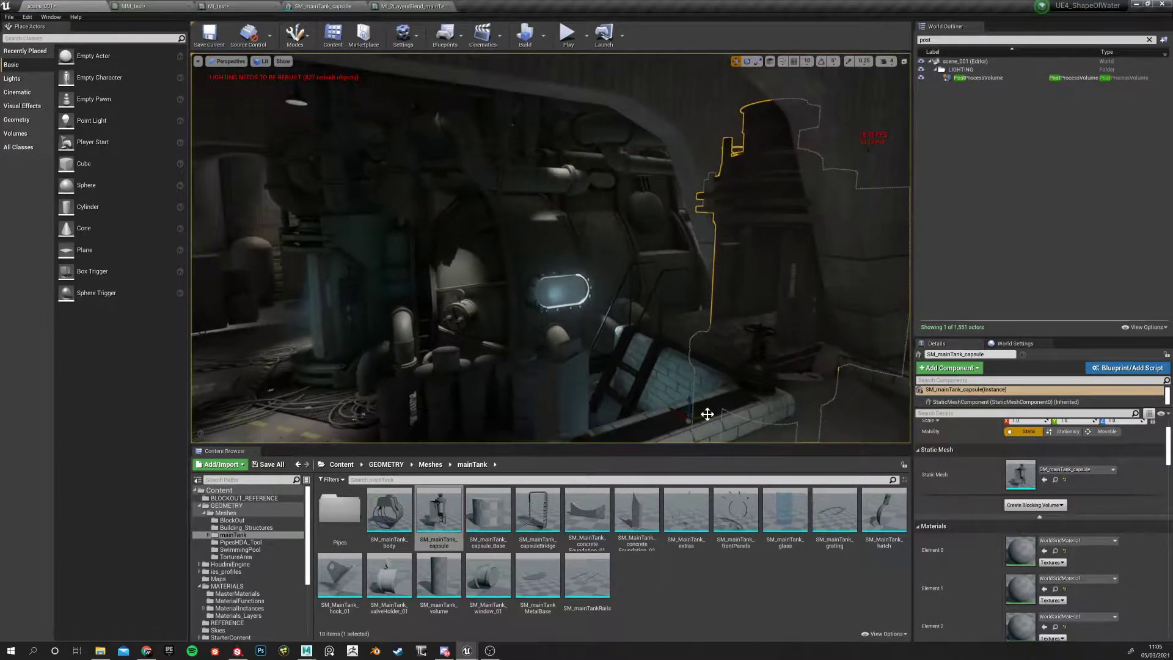
left_click_drag(698, 414, 532, 391)
right_click_drag(532, 391, 531, 342, "alt")
right_click_drag(497, 411, 482, 398)
left_click_drag(527, 411, 605, 415)
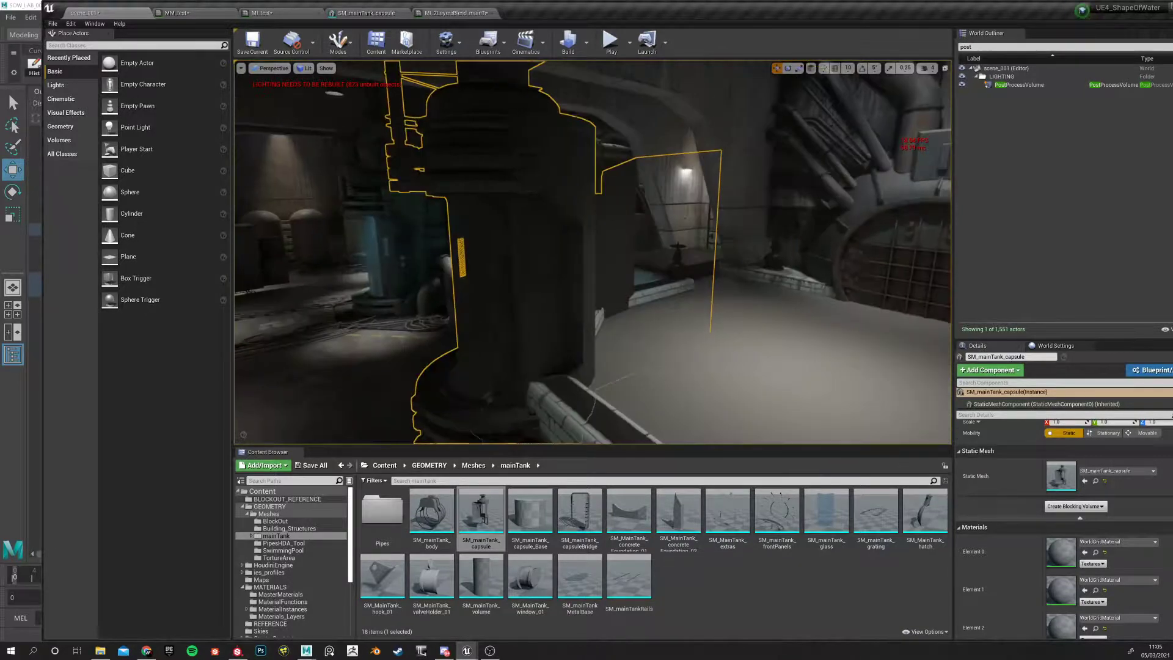
Reposition the new capsule so it stands on the open floor near the round barred door
right_click_drag(489, 397, 462, 385, "alt")
left_click_drag(426, 359, 445, 361, "alt")
right_click_drag(445, 360, 455, 372, "alt")
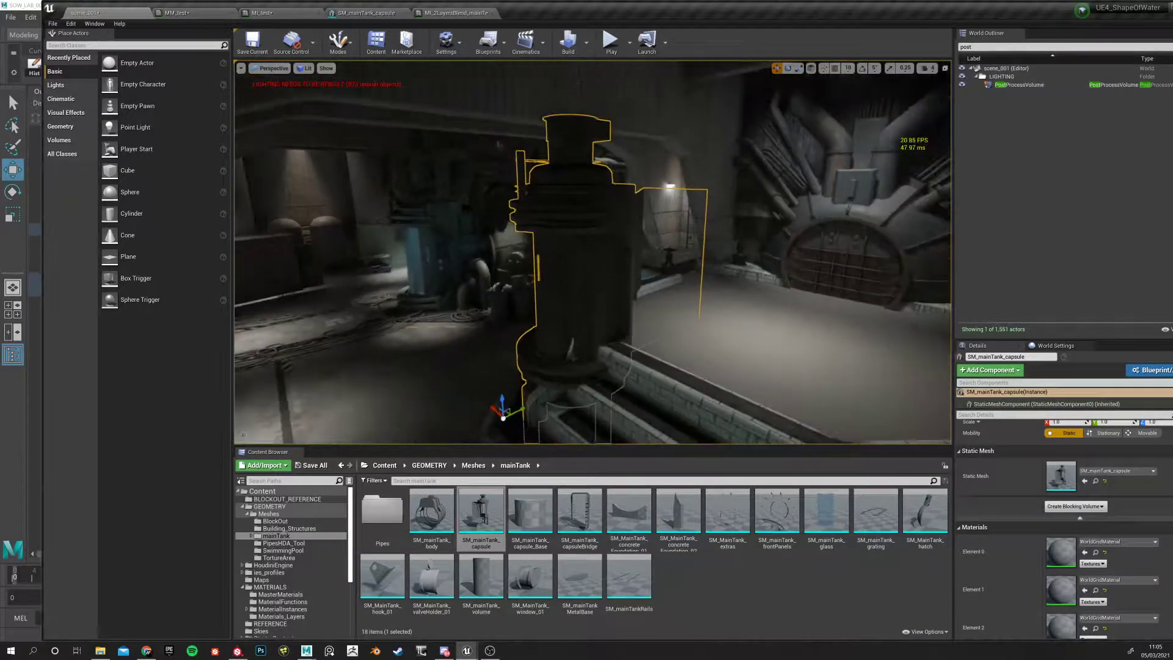
left_click_drag(492, 408, 404, 311)
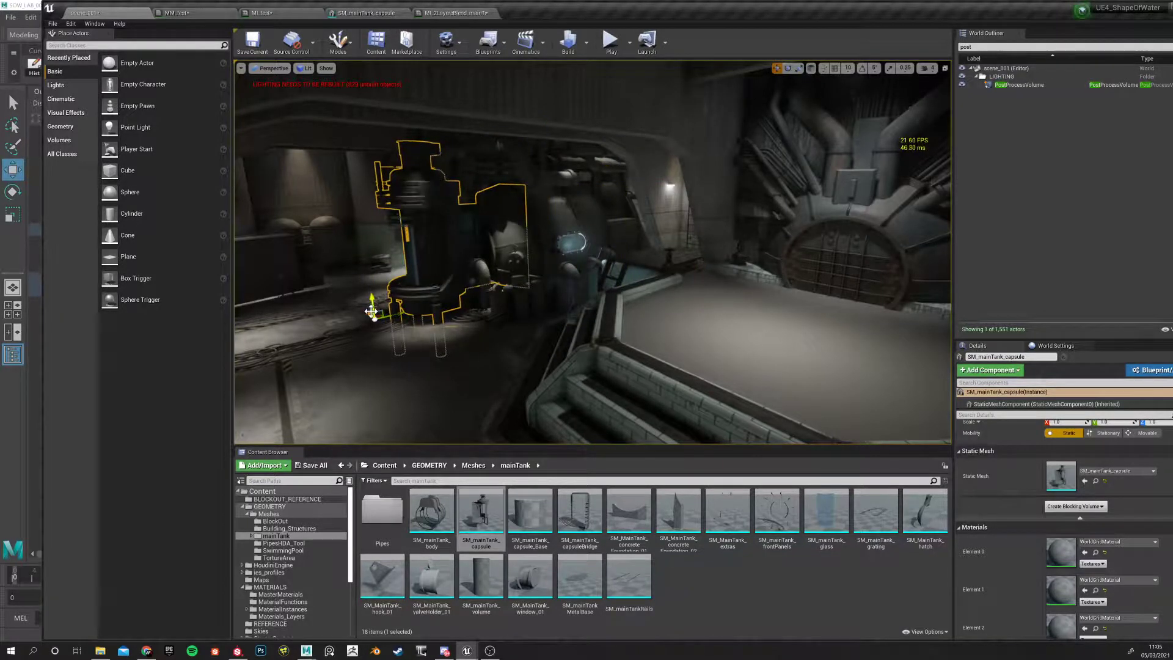
key("f")
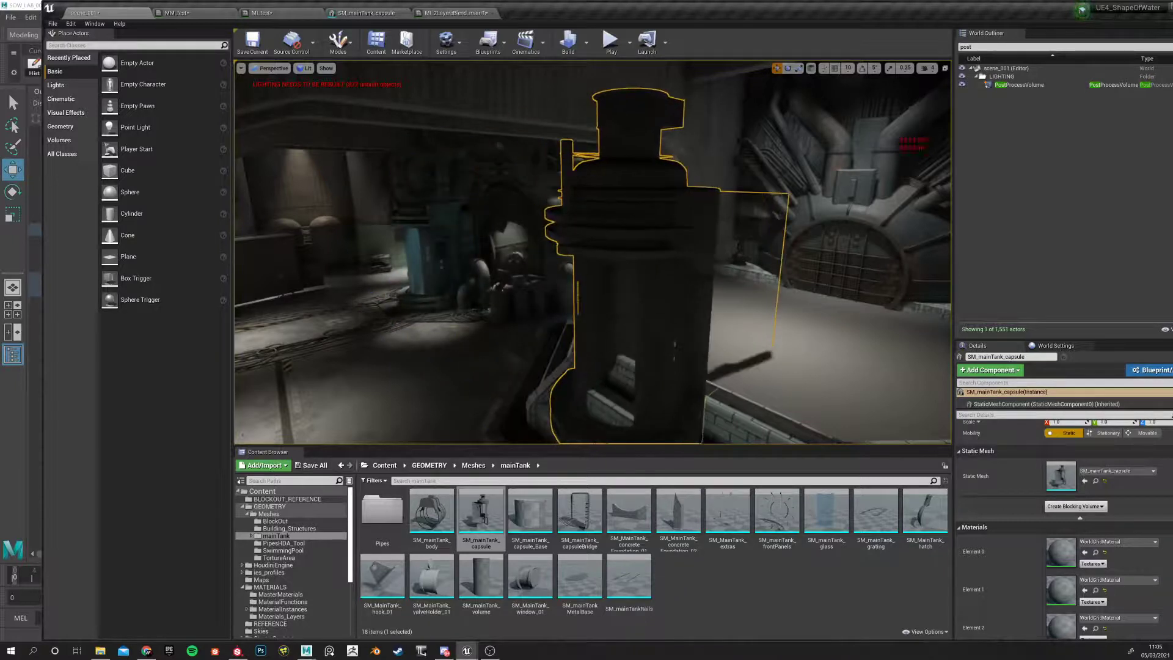
scroll(610, 420, "down", 3)
left_click_drag(569, 421, 679, 356)
mouse_move(634, 267)
right_mouse_down()
mouse_move(611, 273)
mouse_move(634, 267)
right_mouse_up()
Locate MI_test among the MasterMaterials and assign it to Element 0 of the new capsule
left_click(290, 13)
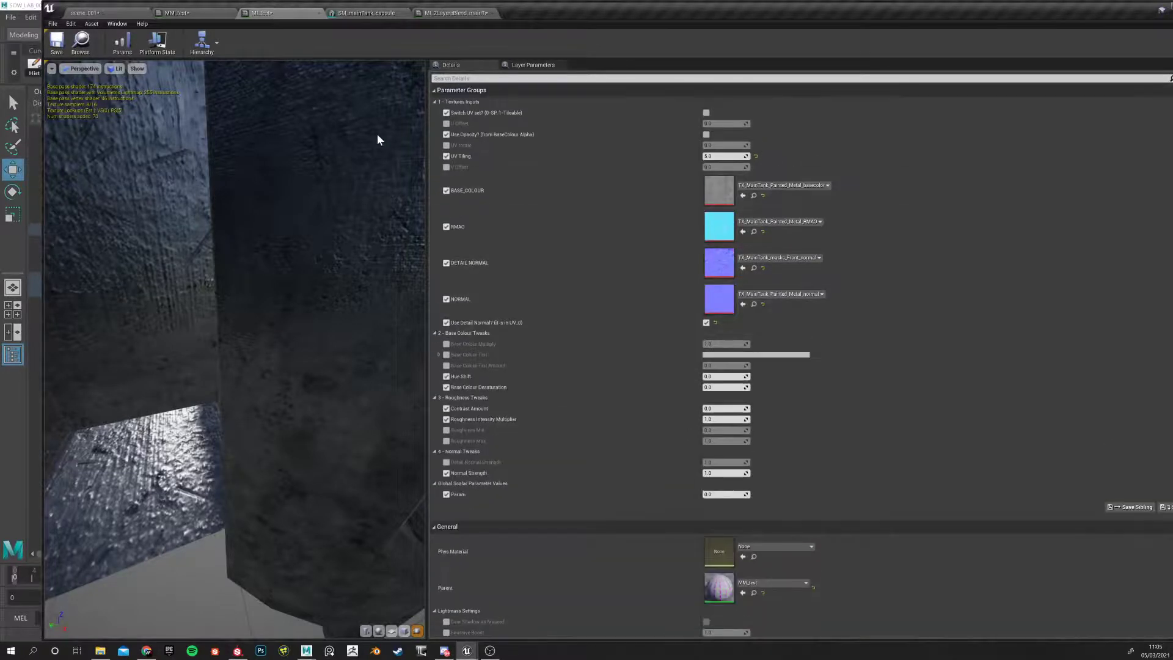
left_click(85, 13)
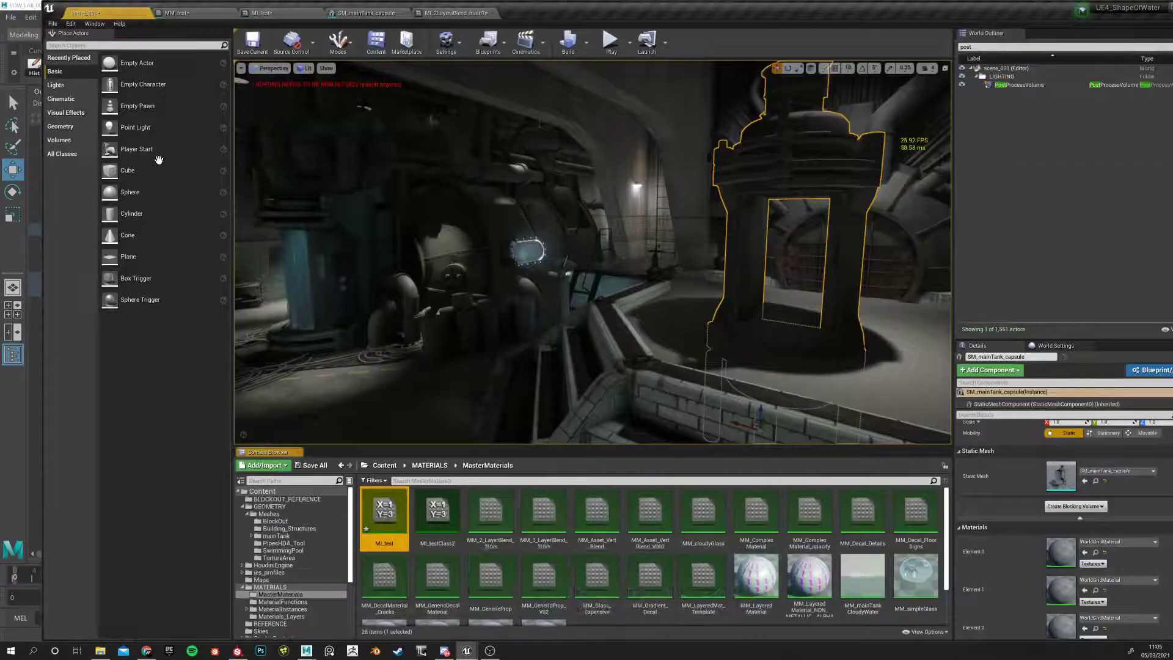
left_click_drag(390, 518, 800, 159)
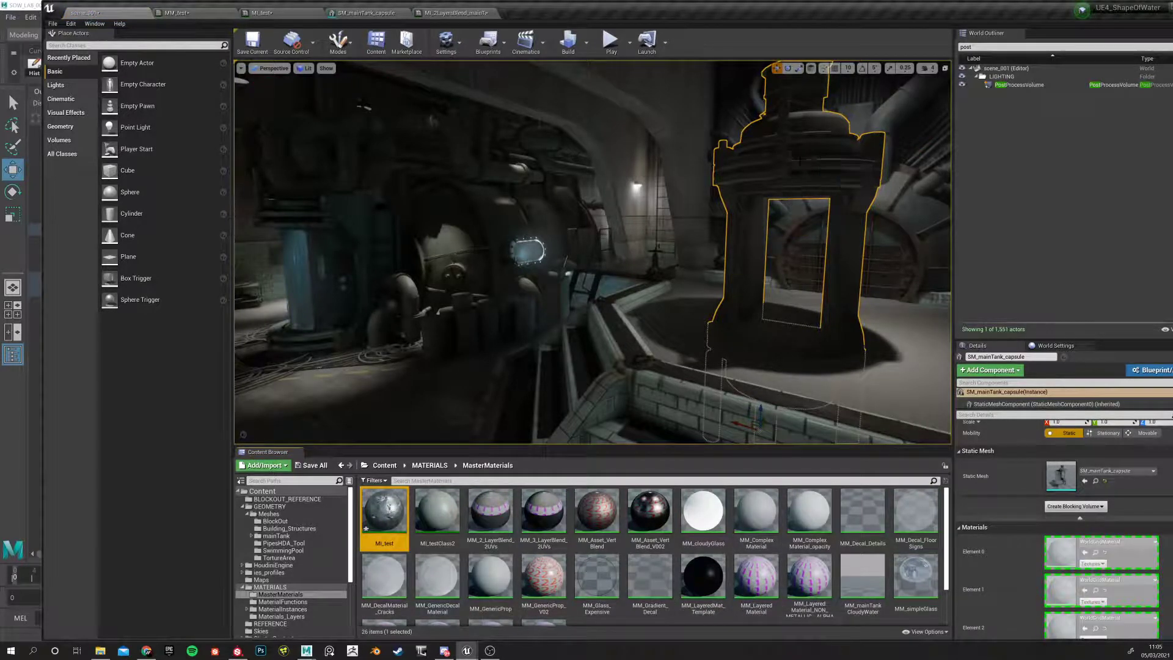
Close the MI_test editor and examine the material's ambient occlusion on the capsule's upper rings and recesses in scene_001
left_click_drag(699, 233, 646, 317, "alt")
right_click_drag(646, 318, 653, 257)
double_click(1060, 551)
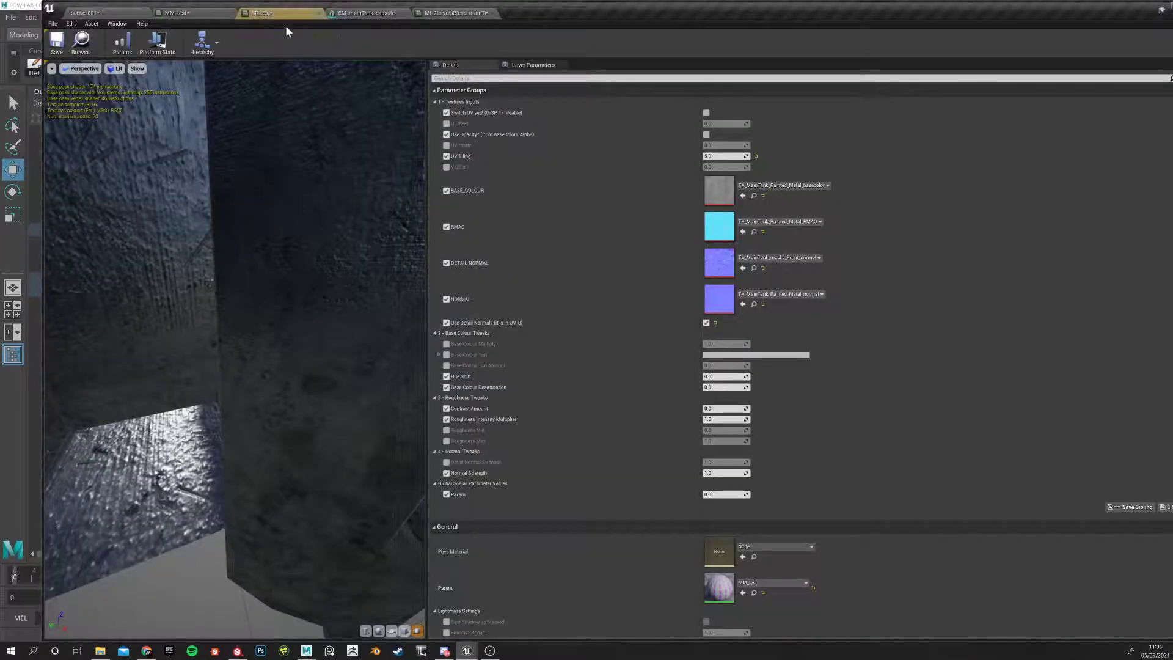
left_click(319, 13)
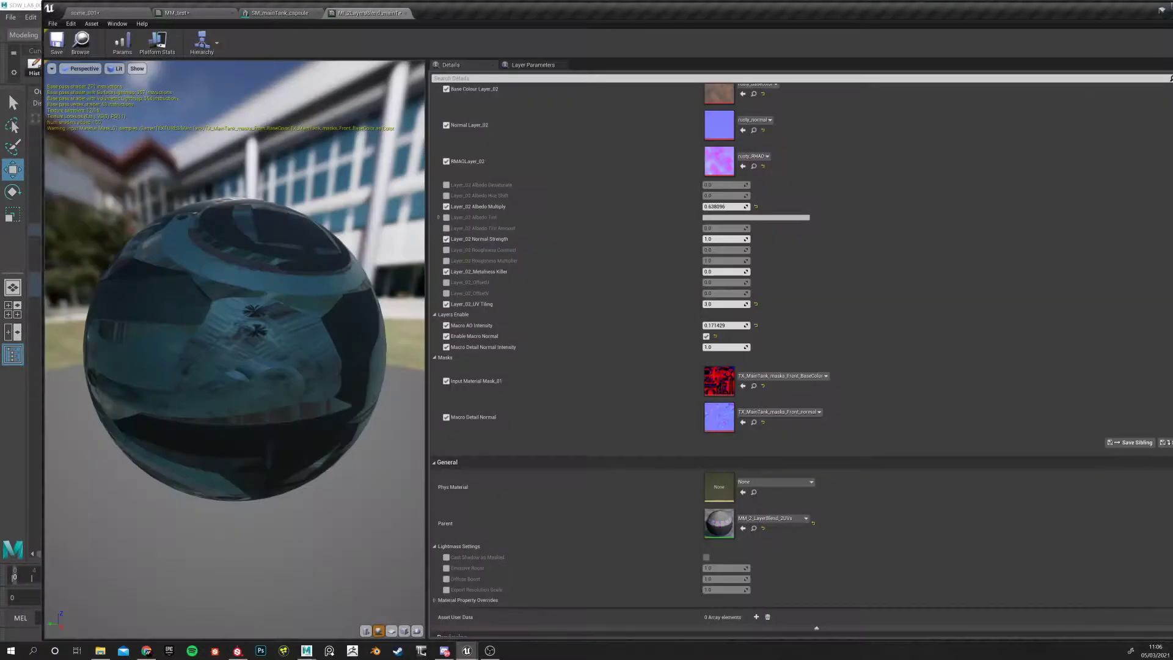
left_click(130, 9)
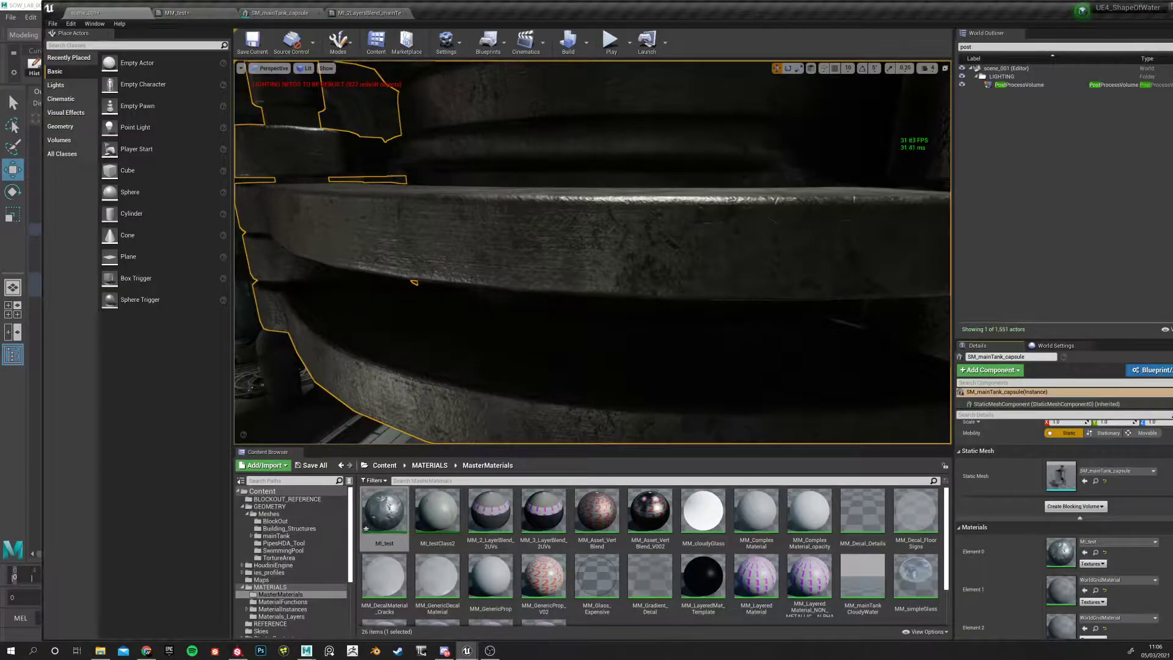
right_click_drag(433, 307, 626, 348)
right_click(435, 302)
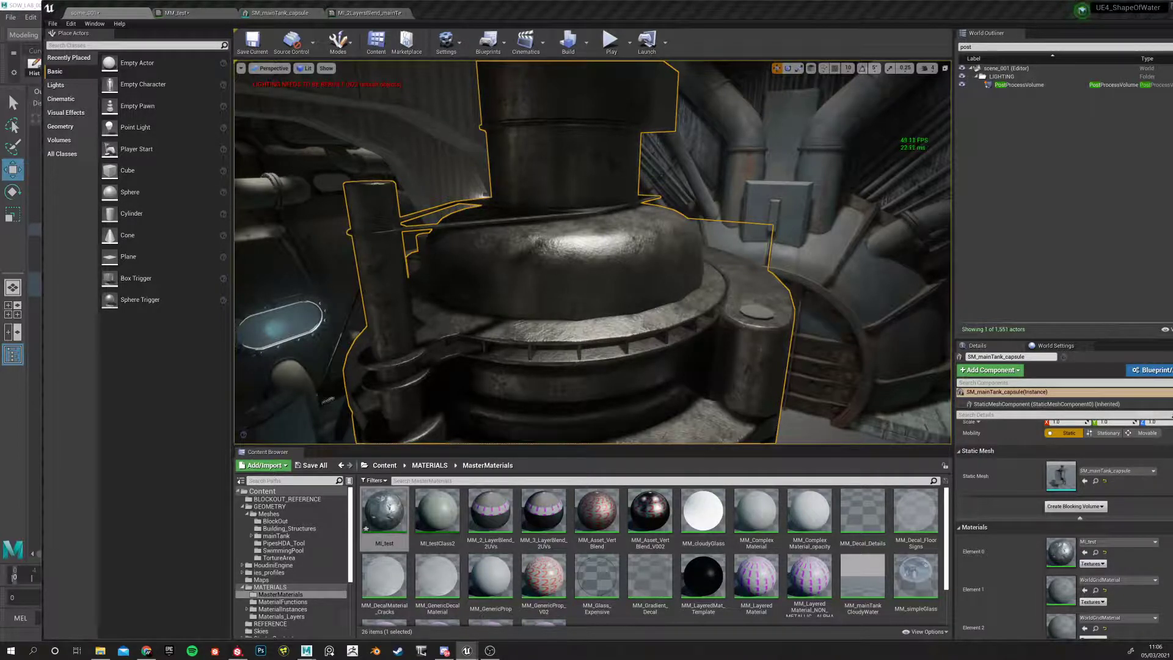
Glance at the MM_test graph and inspect the occlusion around the capsule's side panels and vents in scene_001
key("ctrl+z")
left_click(269, 12)
left_click(208, 12)
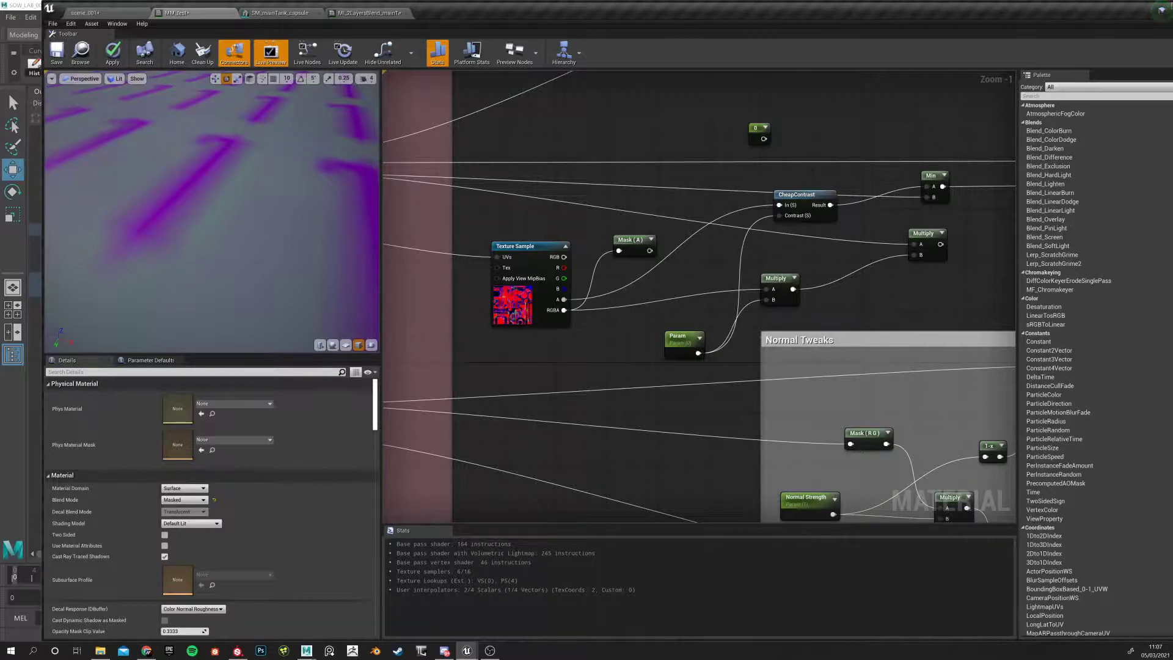
left_click(85, 12)
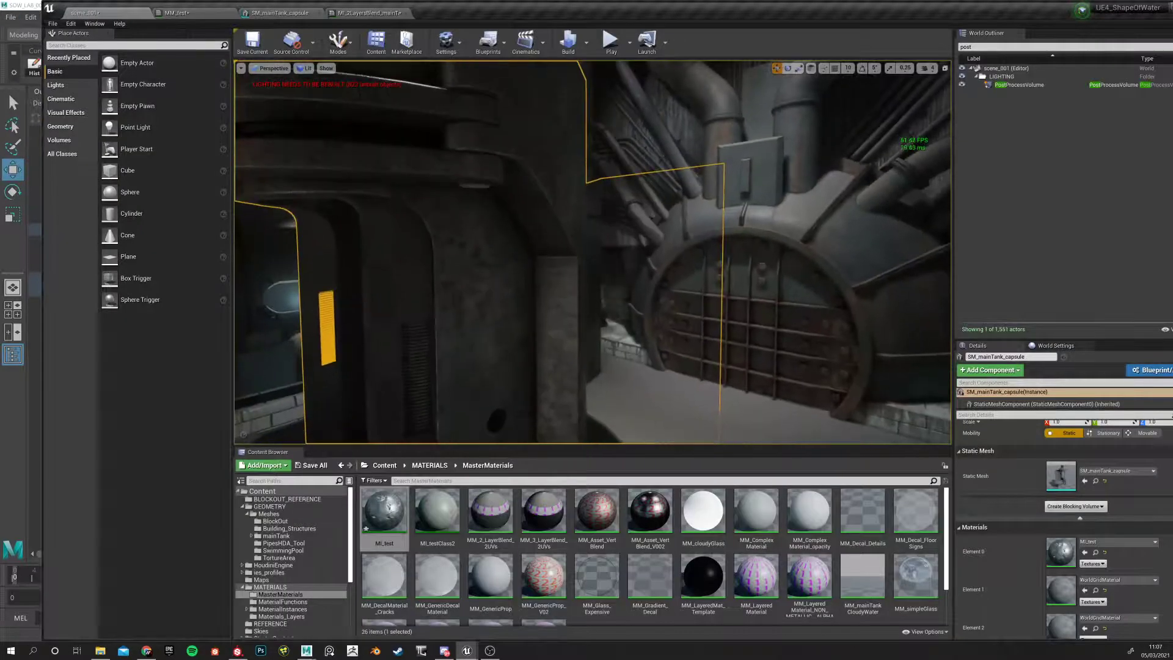
key("w")
right_click_drag(534, 289, 534, 289)
scroll(420, 298, "up", 1)
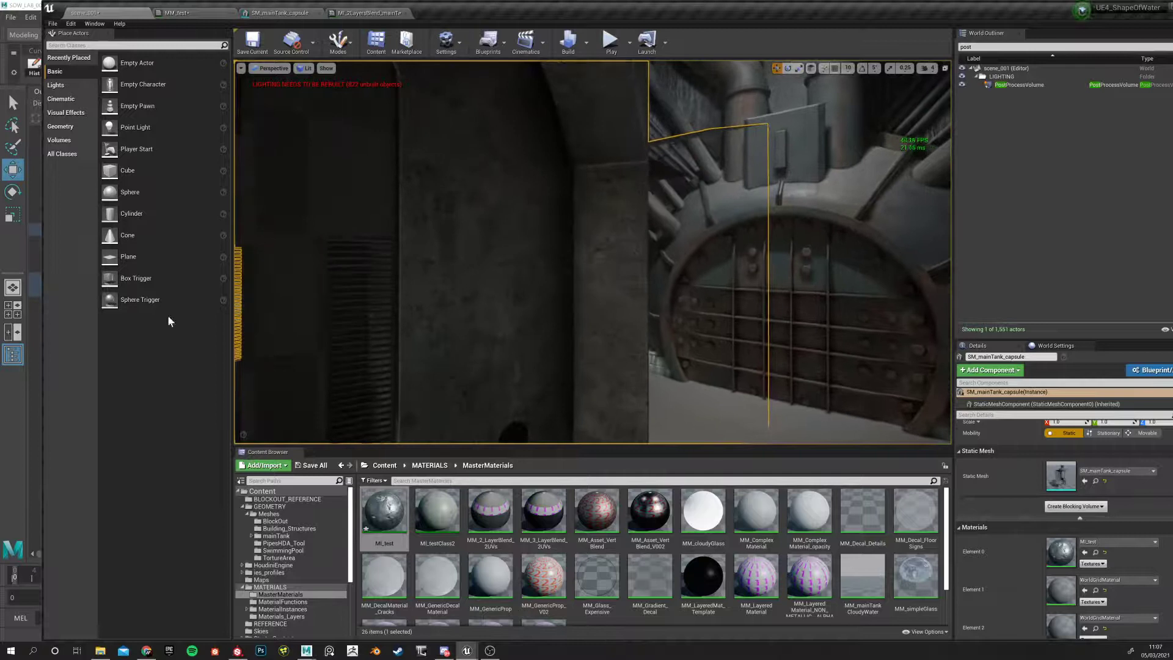
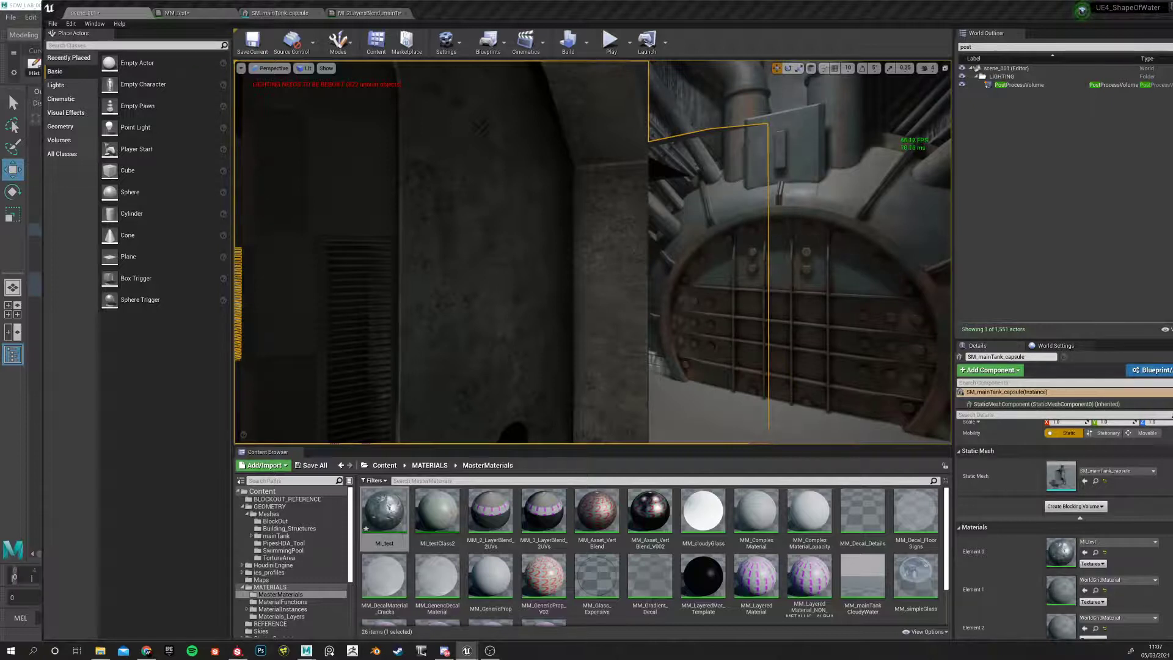
Delete the unused 0 Constant and Mask (A) nodes from the MM_test graph
left_click(178, 12)
scroll(625, 325, "down", 3)
scroll(553, 290, "up", 2)
left_click_drag(541, 278, 523, 297)
left_click(542, 225)
right_click_drag(574, 248, 309, 297)
right_click_drag(496, 232, 600, 225)
left_click(609, 212)
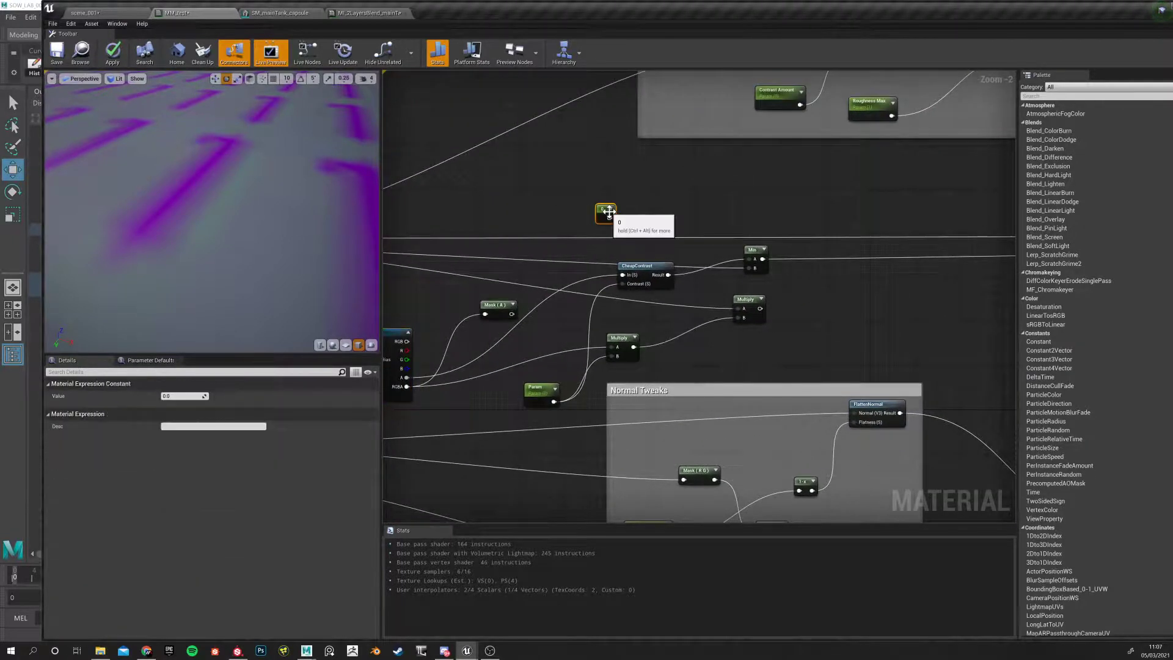
key("Delete")
left_click(490, 305)
key("Delete")
Delete the two leftover Multiply nodes between Param and the Min node in MM_test
left_click(620, 348)
key("Delete")
left_click(728, 309)
key("Delete")
right_click_drag(729, 323, 670, 302)
scroll(687, 318, "down", 1)
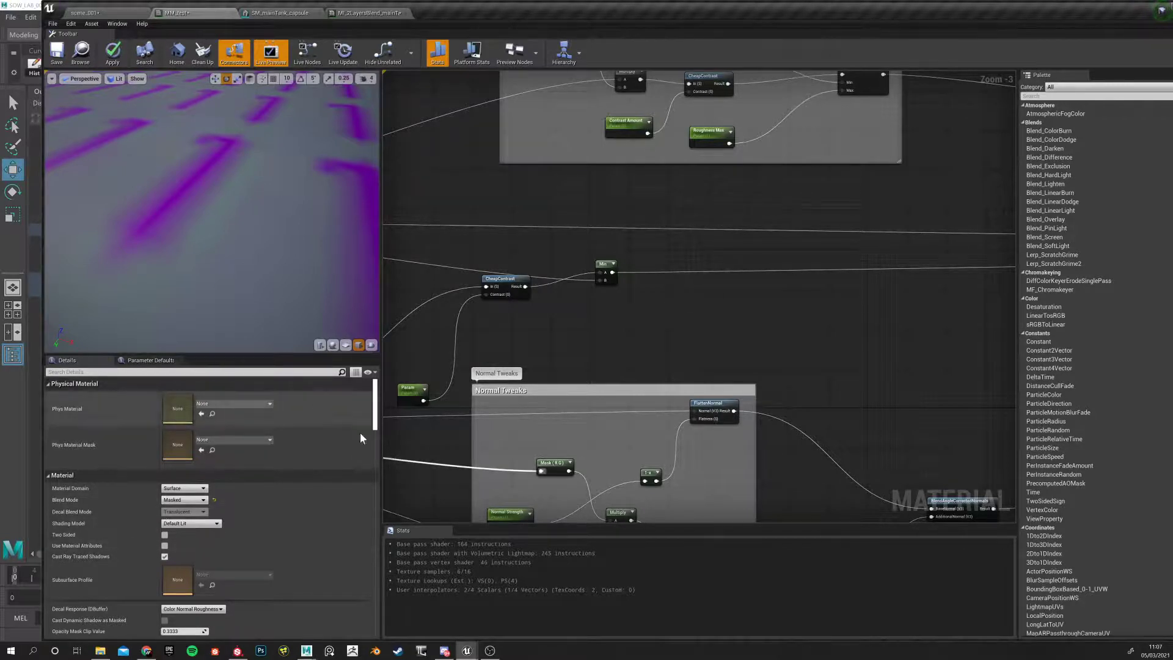
Close Substance Painter, discarding the project's changes, and minimise Maya to return to the Unreal material graph
left_click(238, 650)
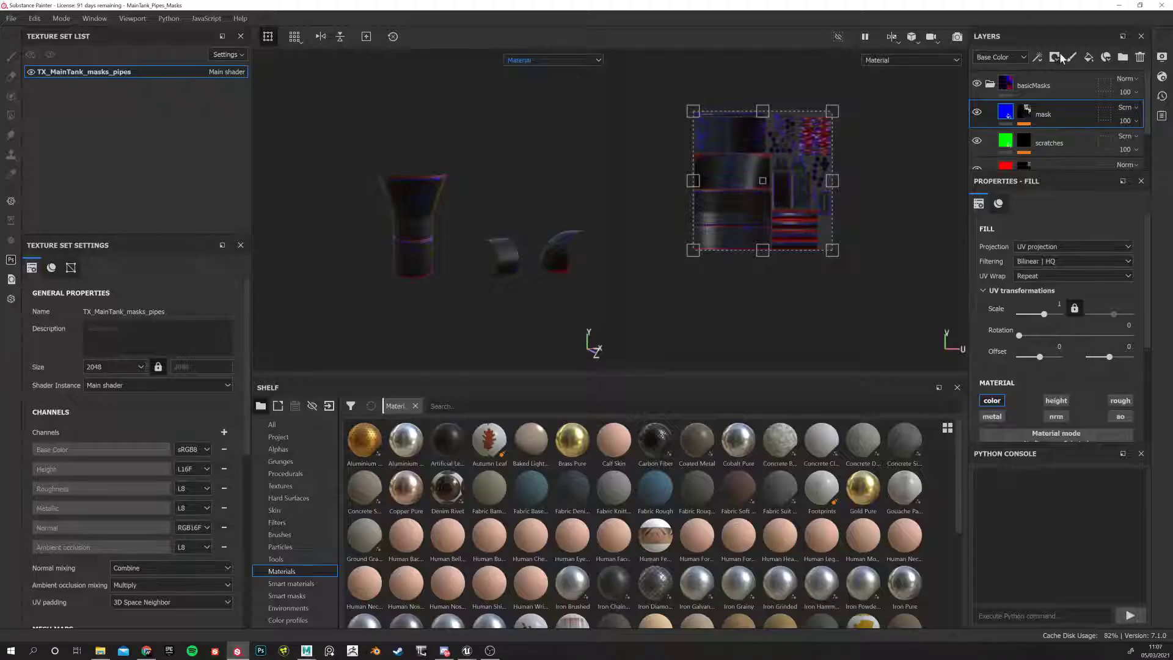
left_click(1161, 6)
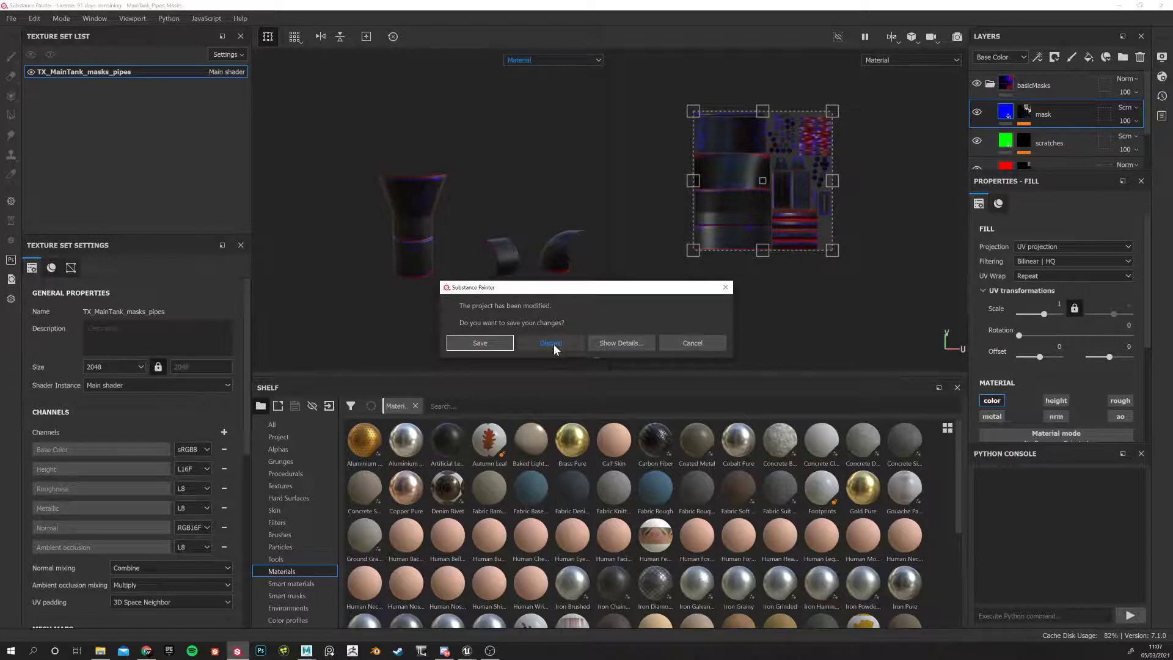
left_click(552, 344)
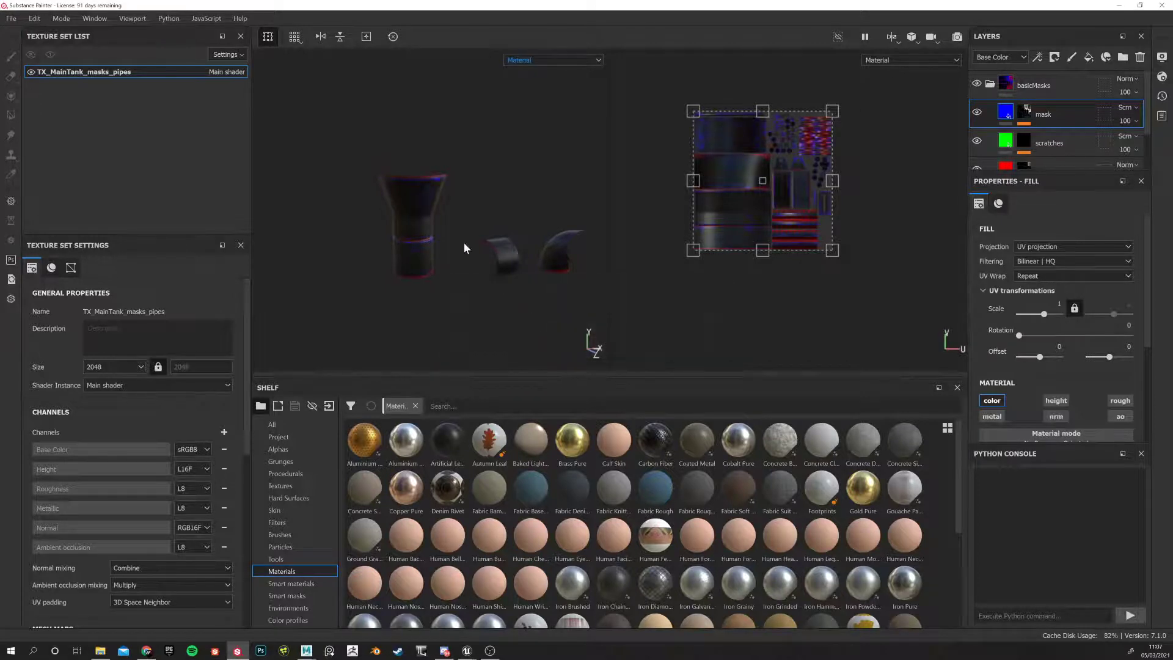
left_click(489, 651)
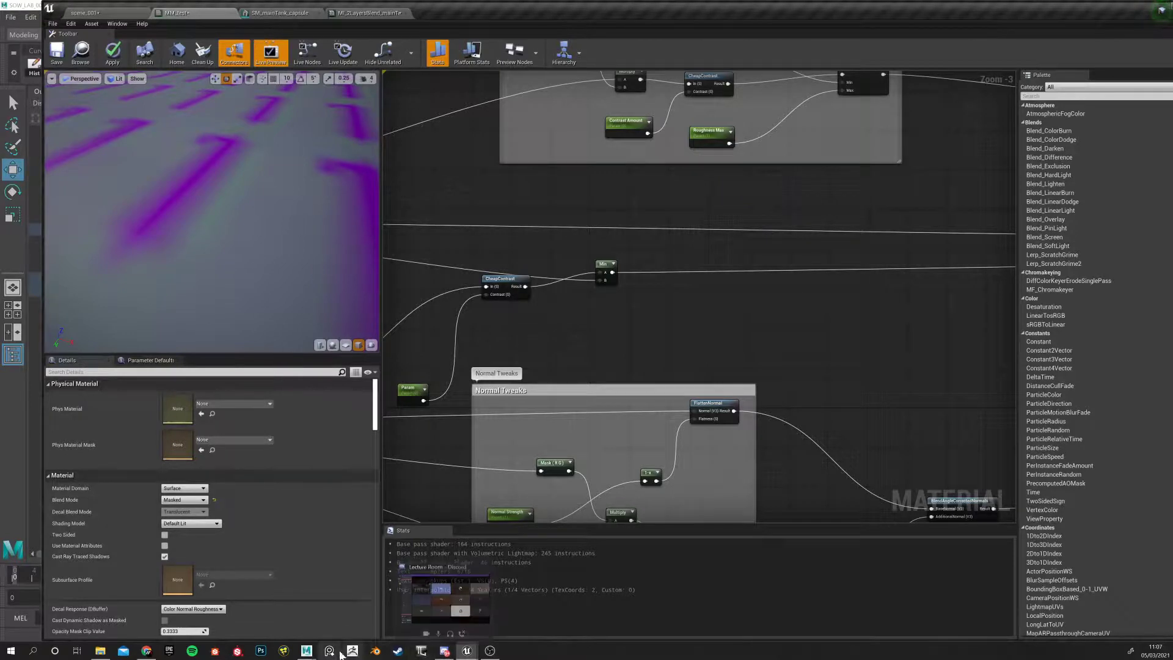
left_click(351, 603)
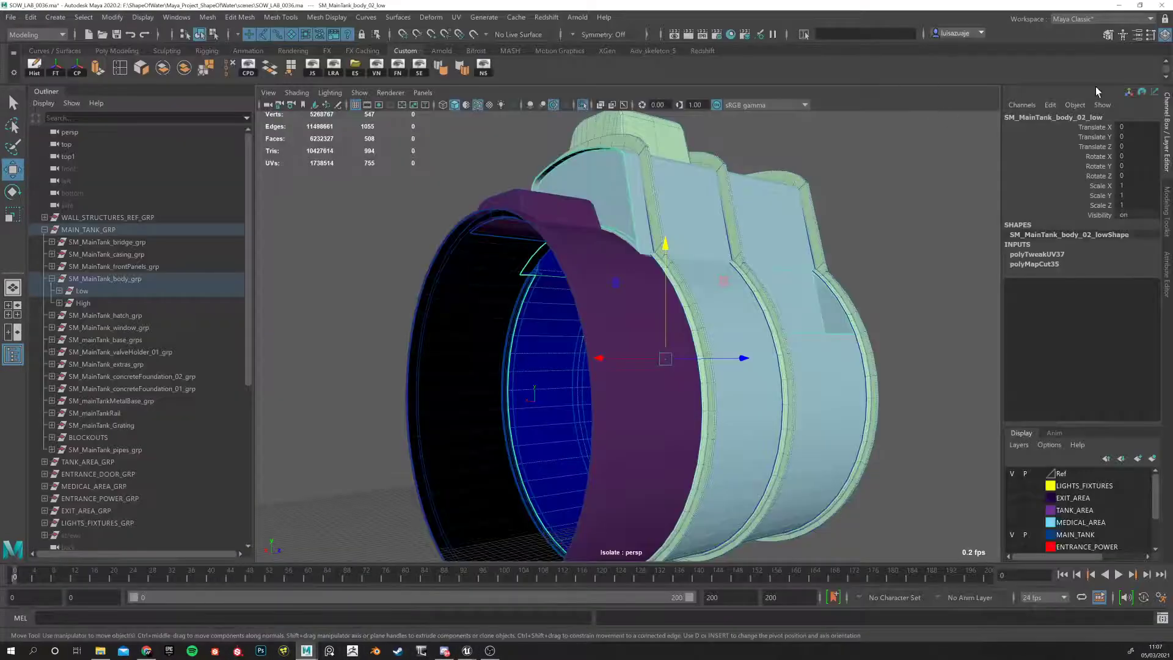
left_click(1120, 5)
Add a StaticSwitchParameter node below the Min node in MM_test
right_click(668, 307)
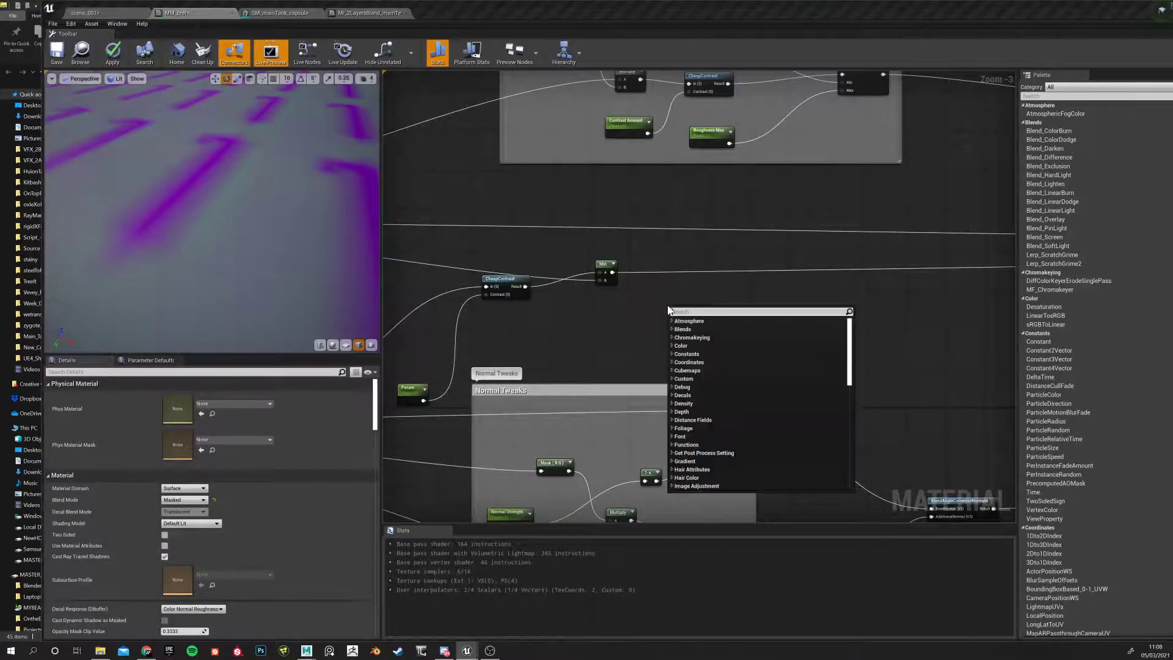
type("switc")
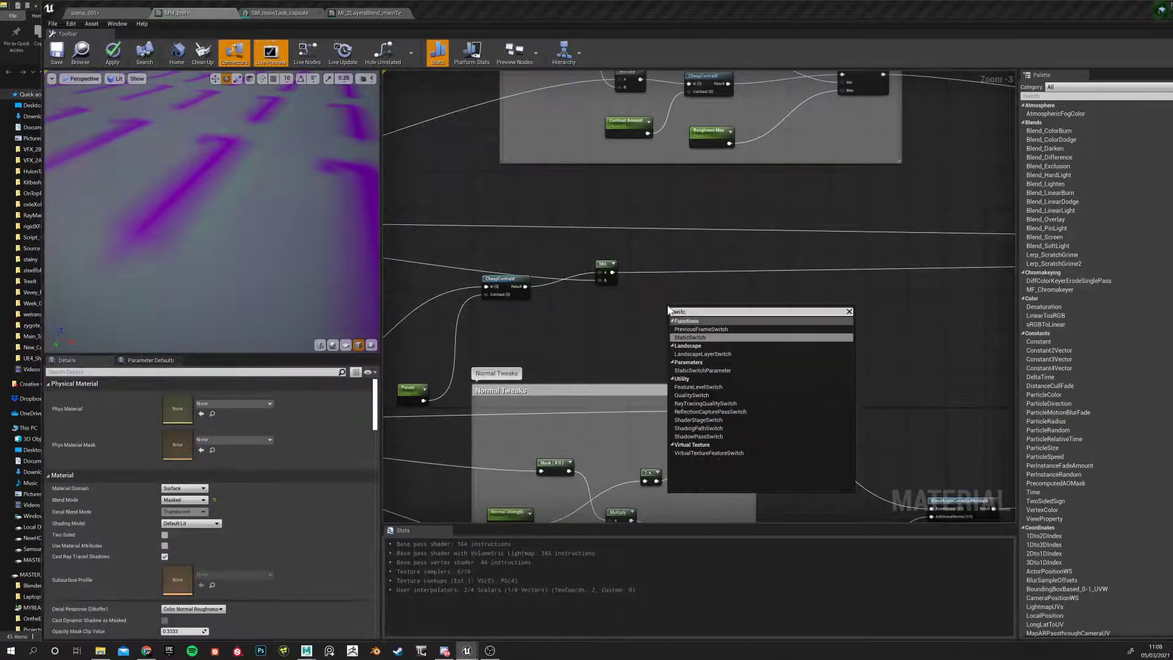
key("Down")
key("Down")
key("Return")
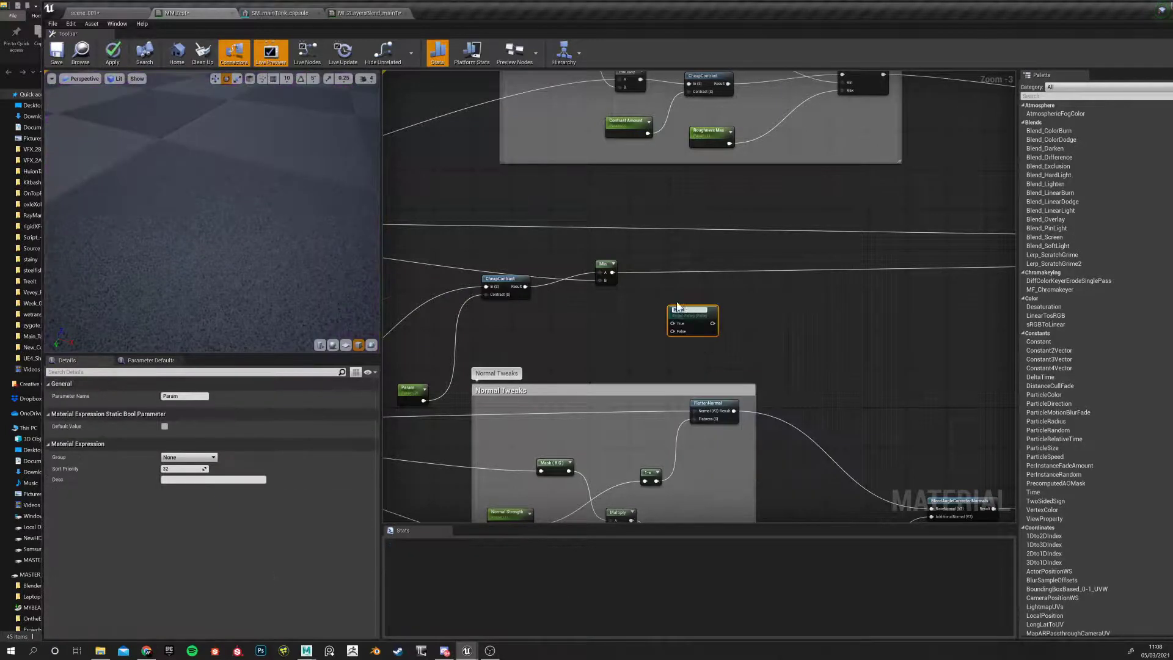
Connect the Min node to the static switch's True input and RMAO's blue channel to its False input
left_click_drag(689, 313, 740, 297)
right_click_drag(652, 296, 649, 330)
left_click_drag(630, 307, 736, 341)
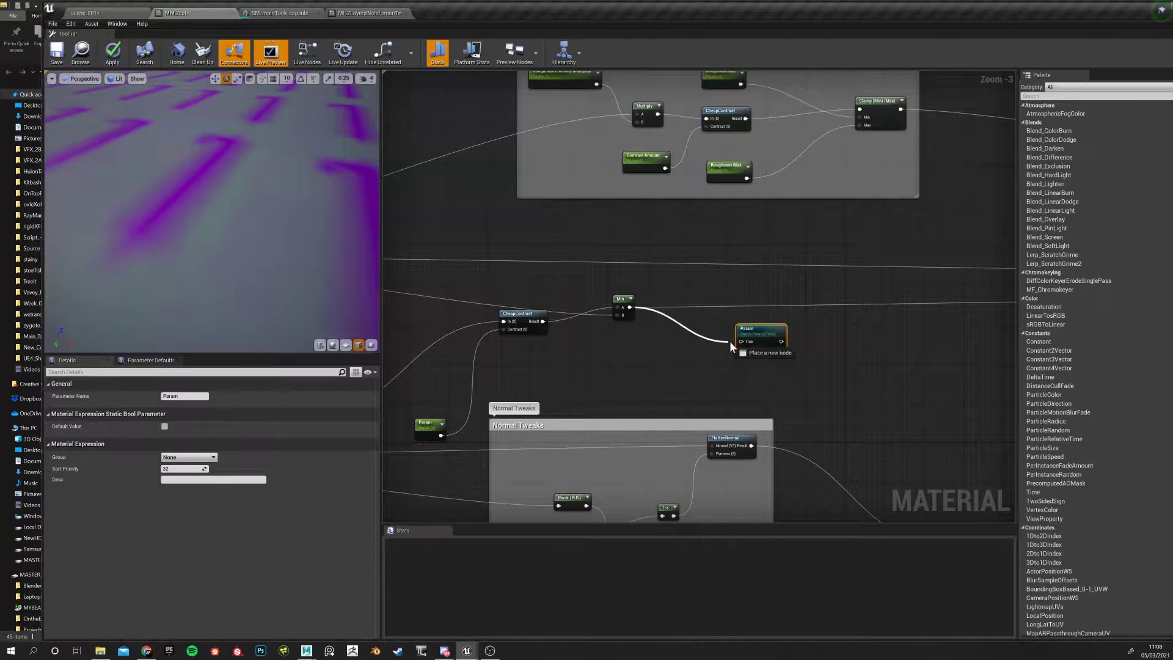
right_click_drag(555, 247, 867, 275)
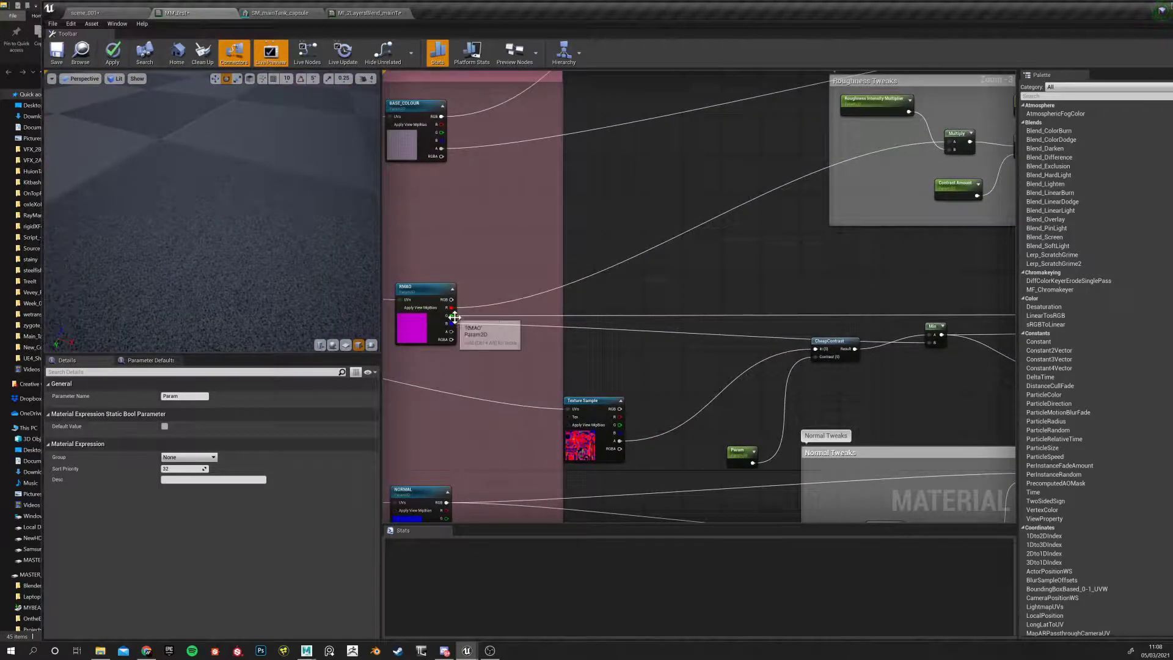
left_click_drag(452, 320, 883, 376)
right_click_drag(888, 390, 672, 376)
Route the static switch's output to the material's ambient occlusion input in place of Min, and reposition the switch node
left_click_drag(1040, 376, 669, 448)
right_click_drag(557, 405, 652, 291)
left_click_drag(594, 360, 600, 349)
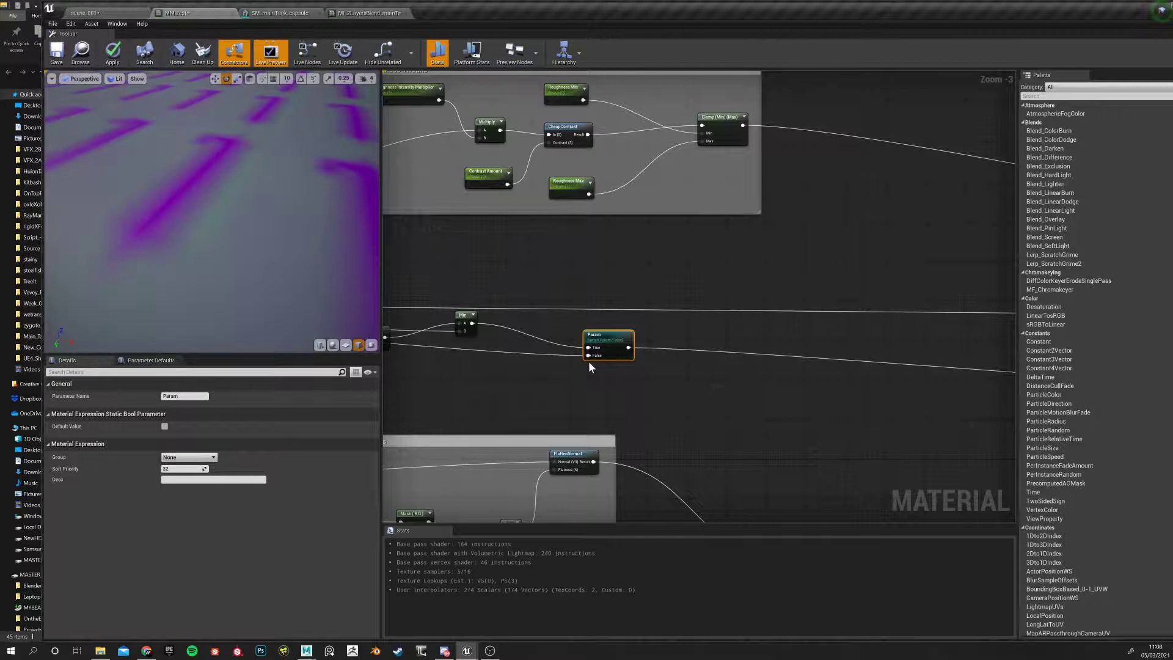
Move the CheapContrast node down below the Min node, clear of the RMAO wires
right_click_drag(489, 367, 834, 385)
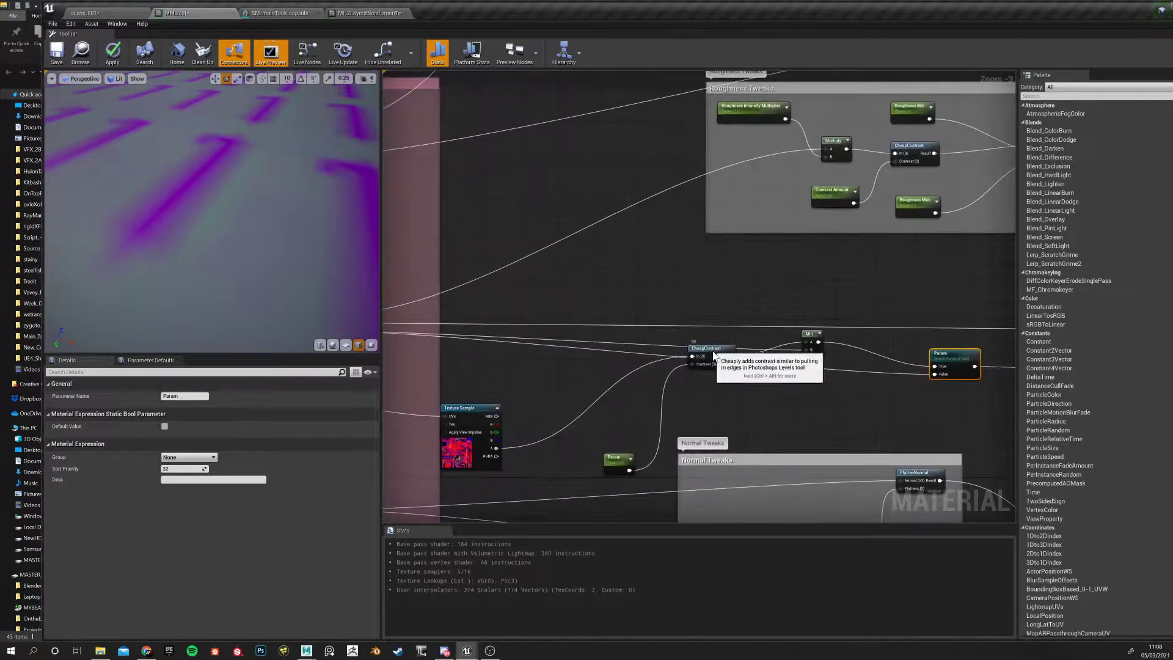
left_click_drag(720, 350, 719, 388)
right_click_drag(522, 361, 461, 333)
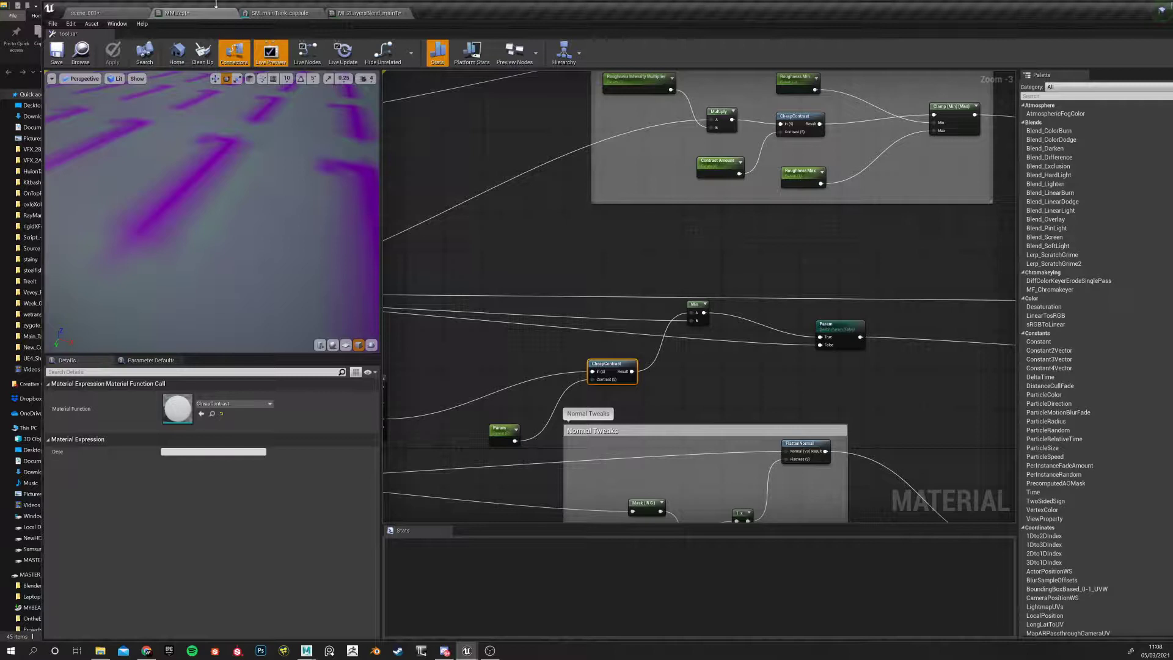
left_click(367, 13)
left_click(279, 12)
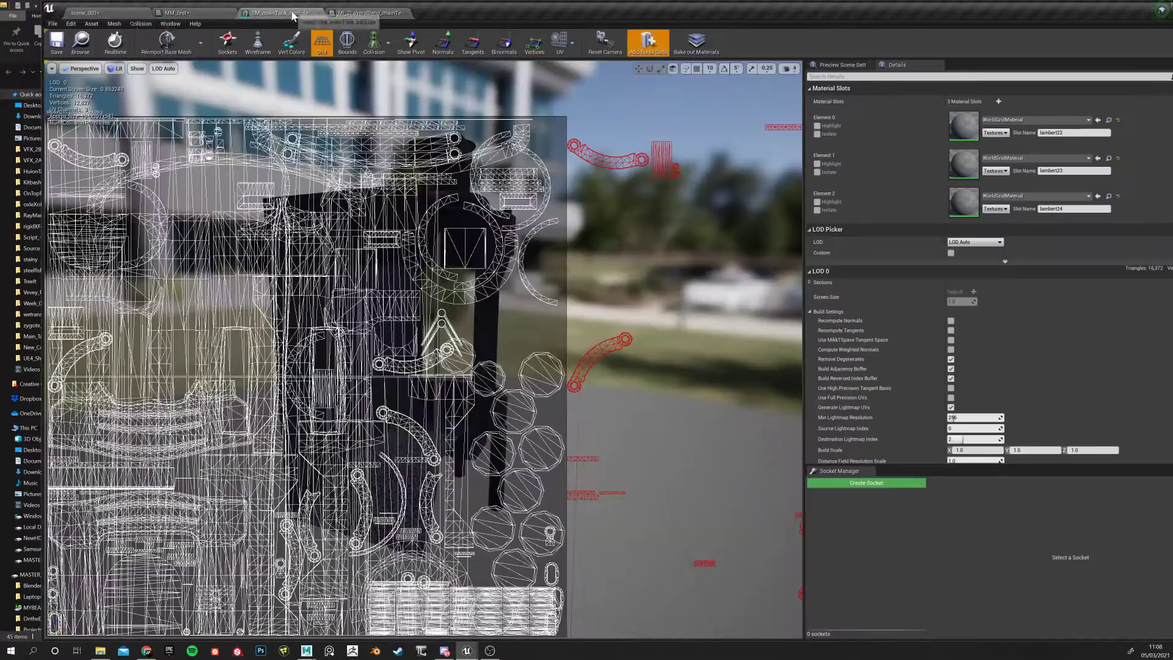
left_click(85, 13)
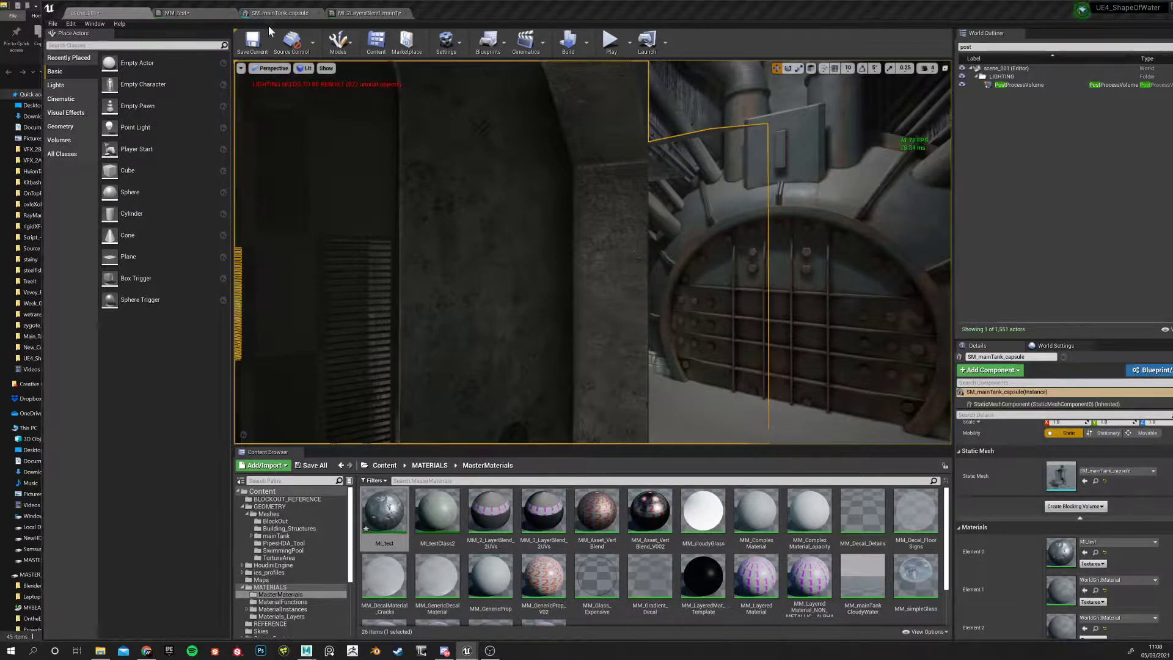
left_click(198, 13)
right_click_drag(587, 333, 739, 325)
left_click(281, 13)
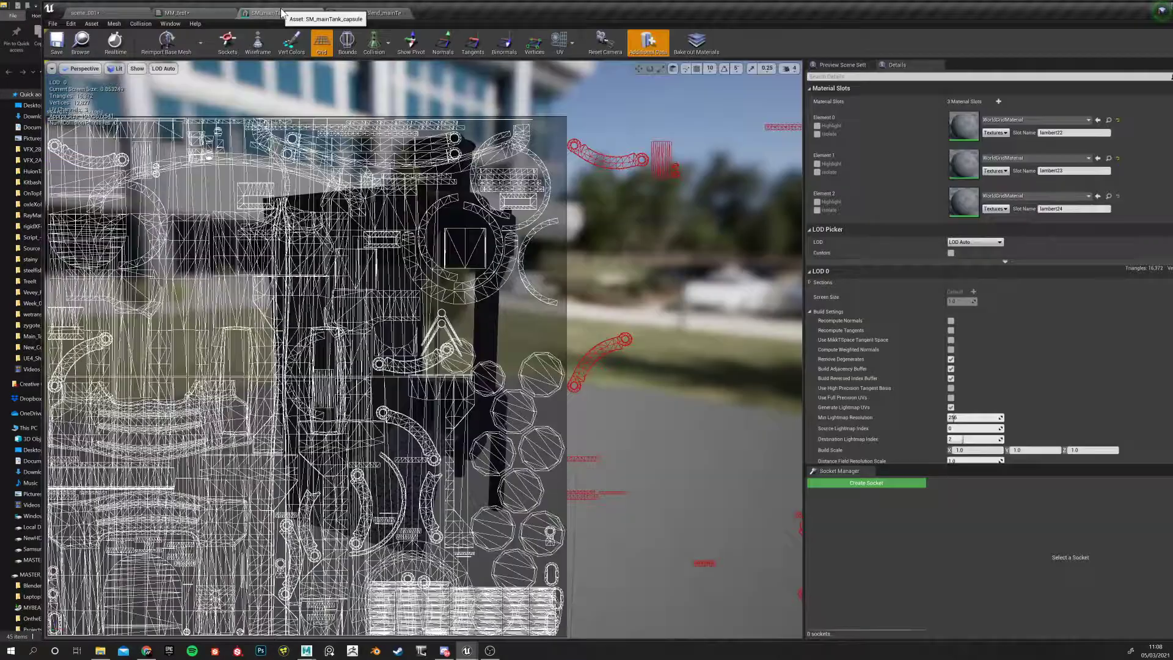
left_click(370, 13)
left_click(212, 15)
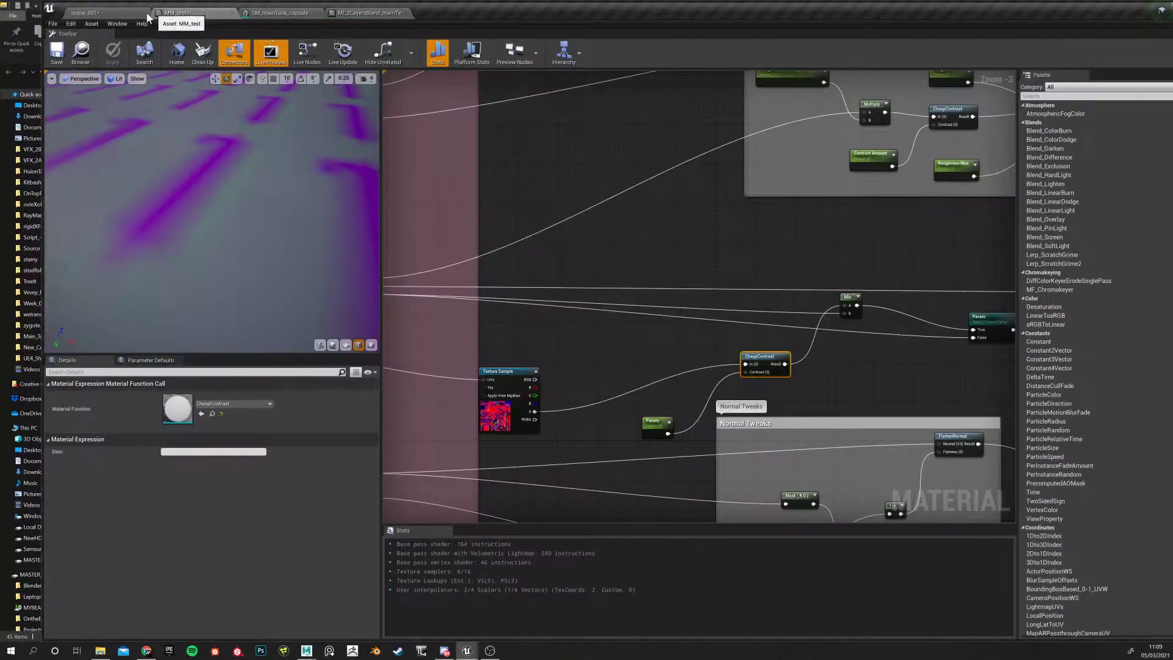
Examine the ambient occlusion on the tank capsule's frame, rings and base in the level
left_click(119, 13)
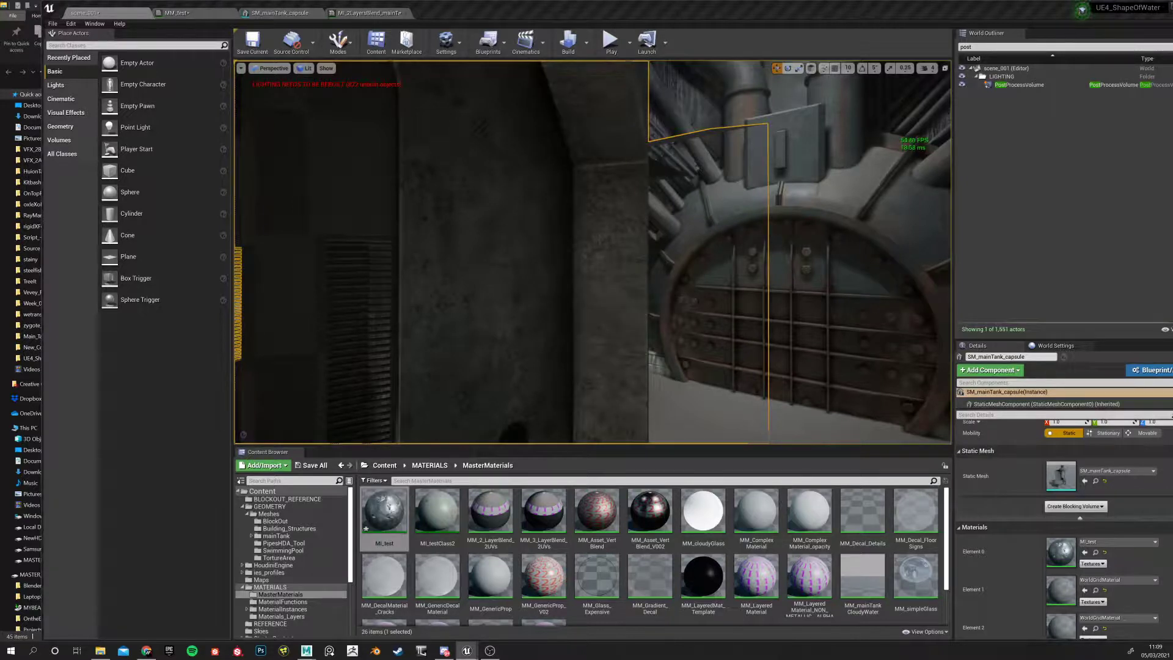
right_click_drag(592, 252, 642, 251)
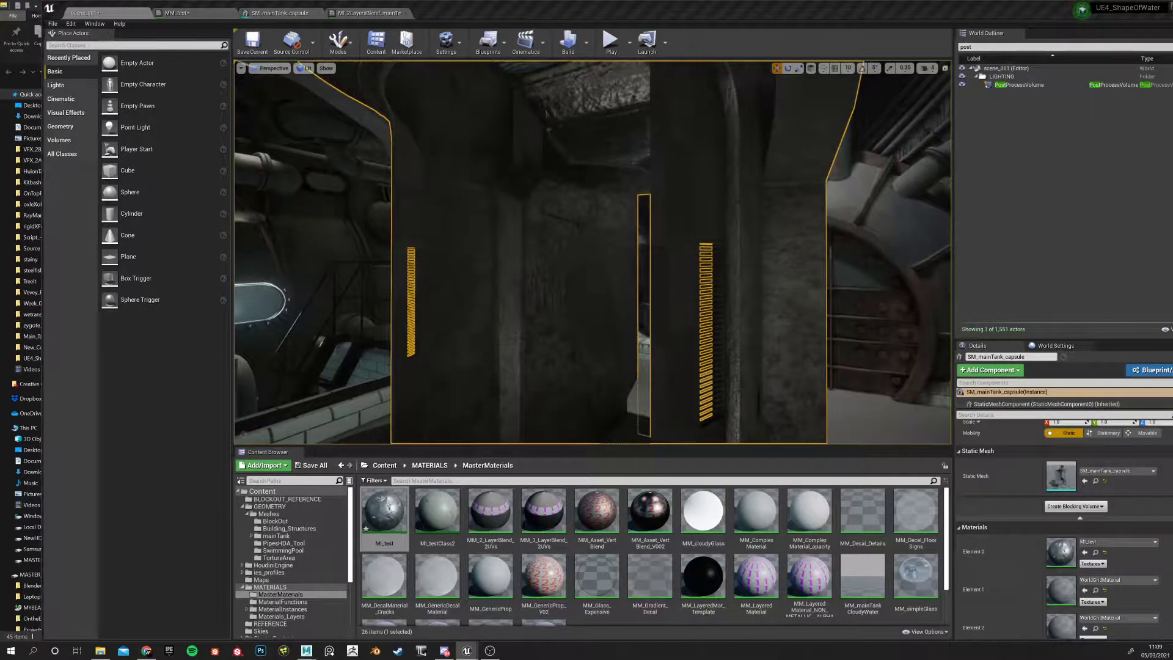
right_click_drag(560, 338, 519, 280)
left_click_drag(295, 404, 283, 322)
right_click_drag(283, 322, 431, 299)
right_click_drag(459, 258, 463, 256)
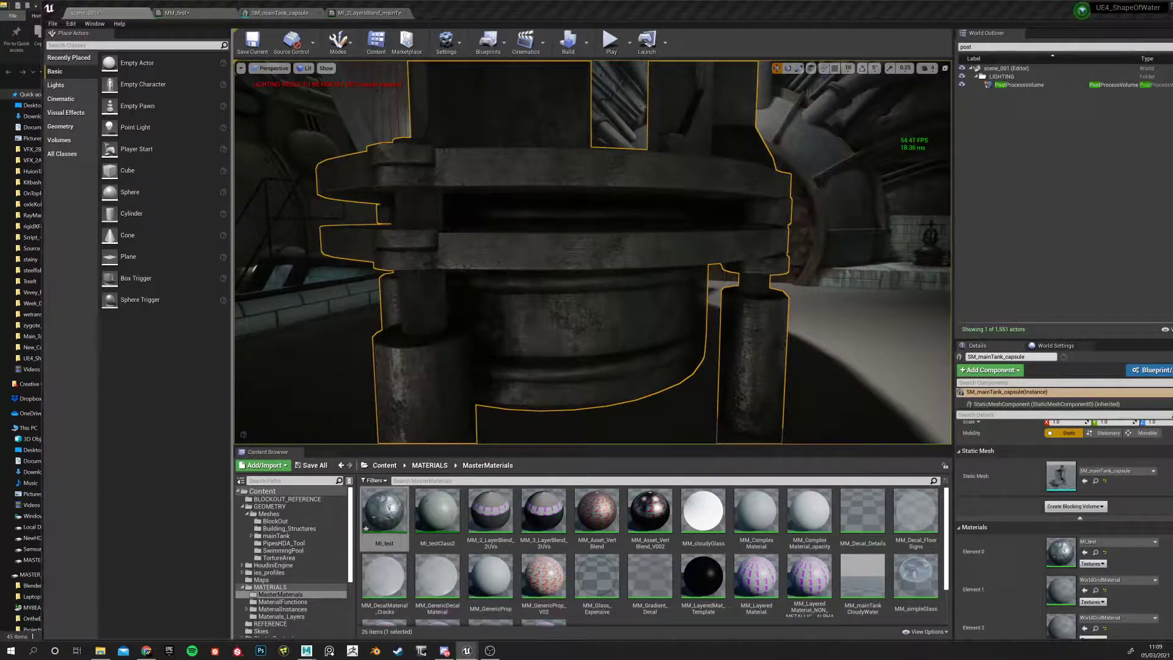
right_click_drag(669, 249, 669, 249)
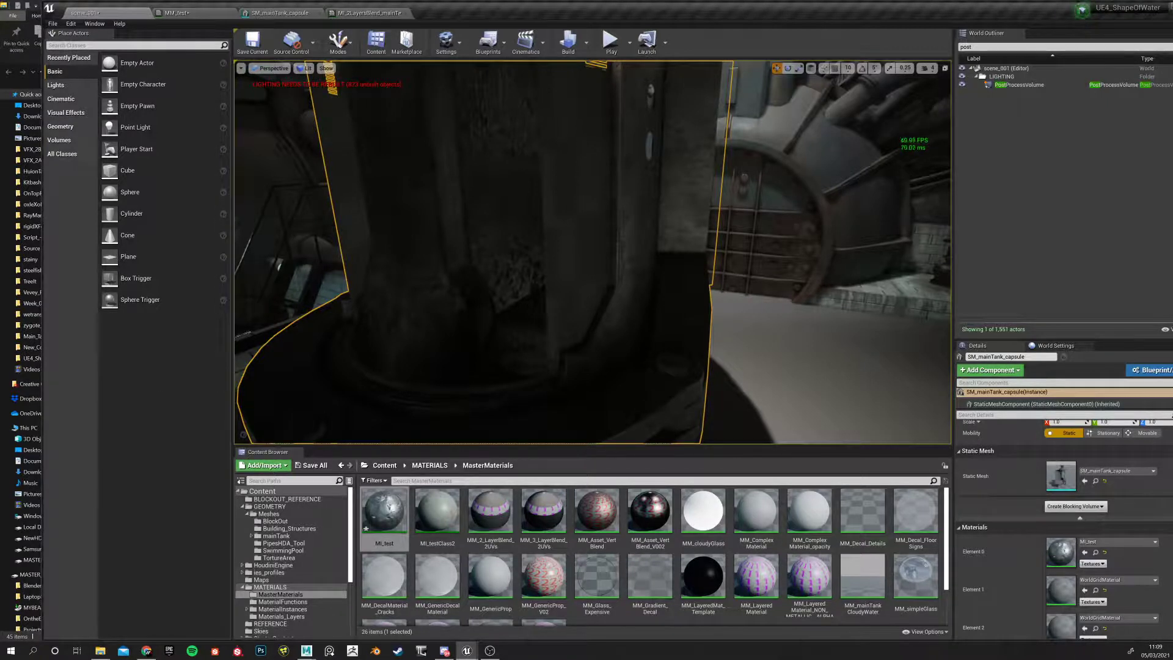
right_click_drag(426, 383, 667, 236)
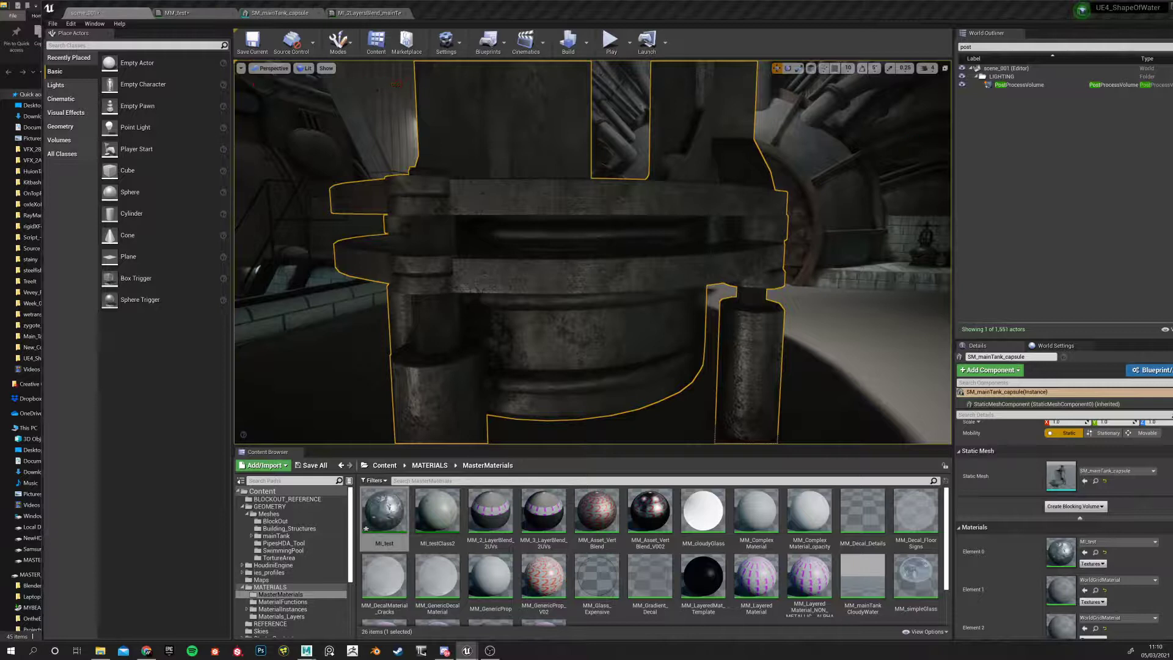
right_click_drag(666, 280, 669, 254)
right_click_drag(545, 327, 544, 327)
right_click_drag(635, 242, 636, 242)
Tilt SM_mainTank_capsule diagonally in the level and shift it slightly across the platform
key("e")
left_click_drag(617, 403, 617, 404)
key("w")
right_click_drag(552, 399, 552, 398)
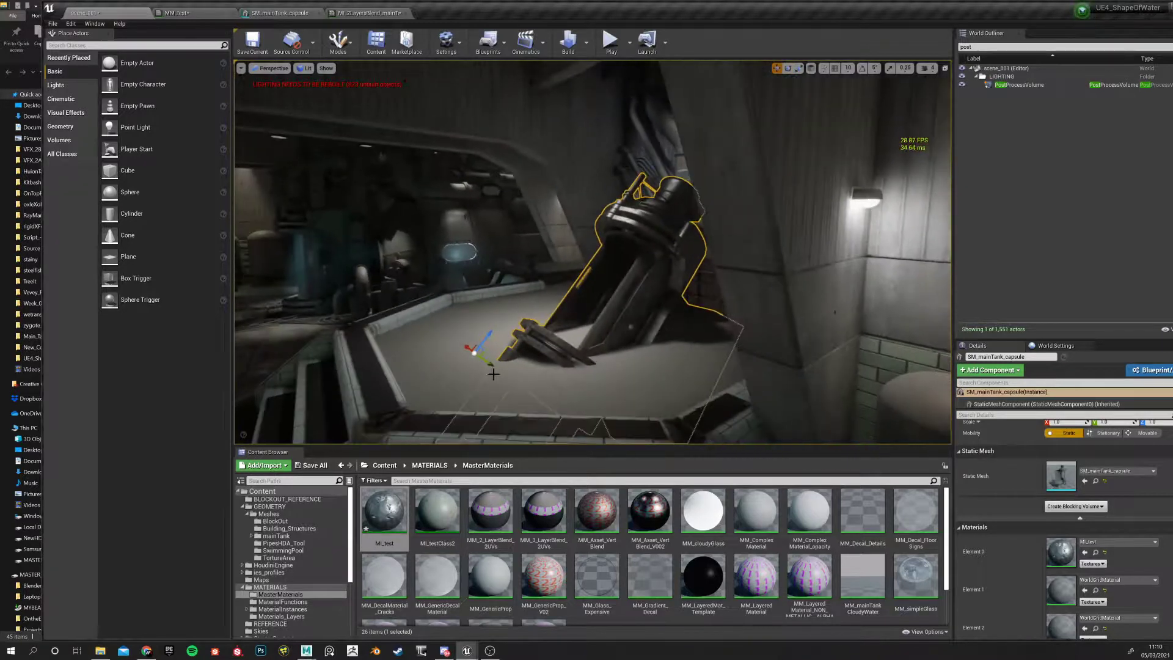
mouse_move(487, 361)
left_mouse_down()
mouse_move(437, 335)
mouse_move(491, 367)
left_mouse_up()
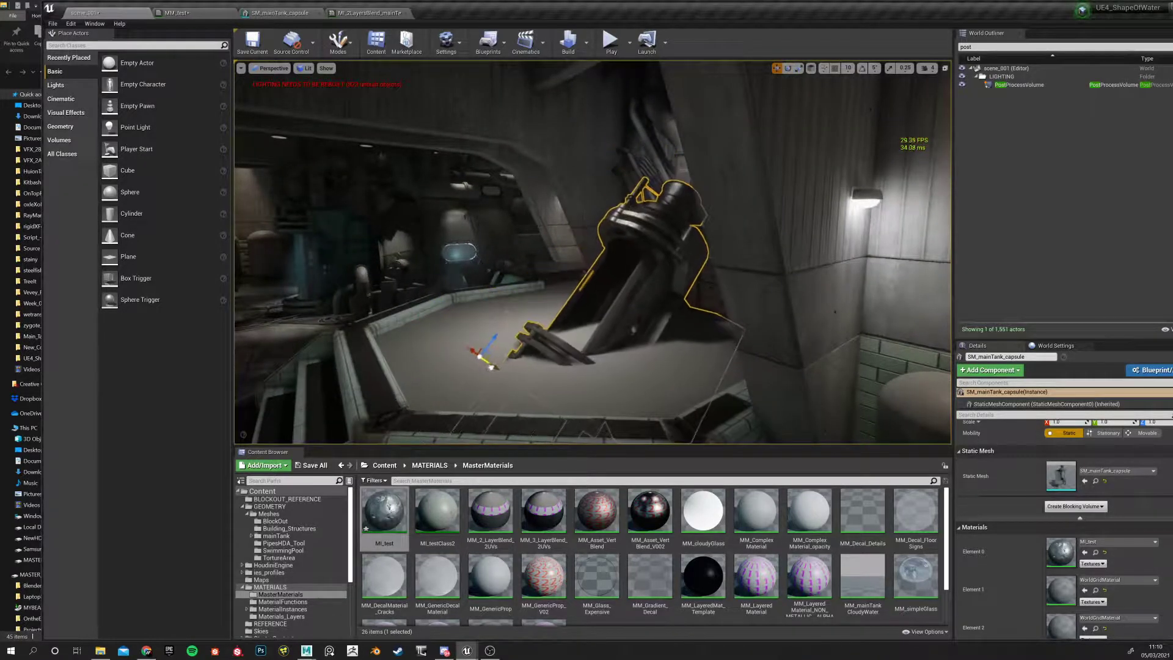
right_click_drag(491, 367, 491, 367)
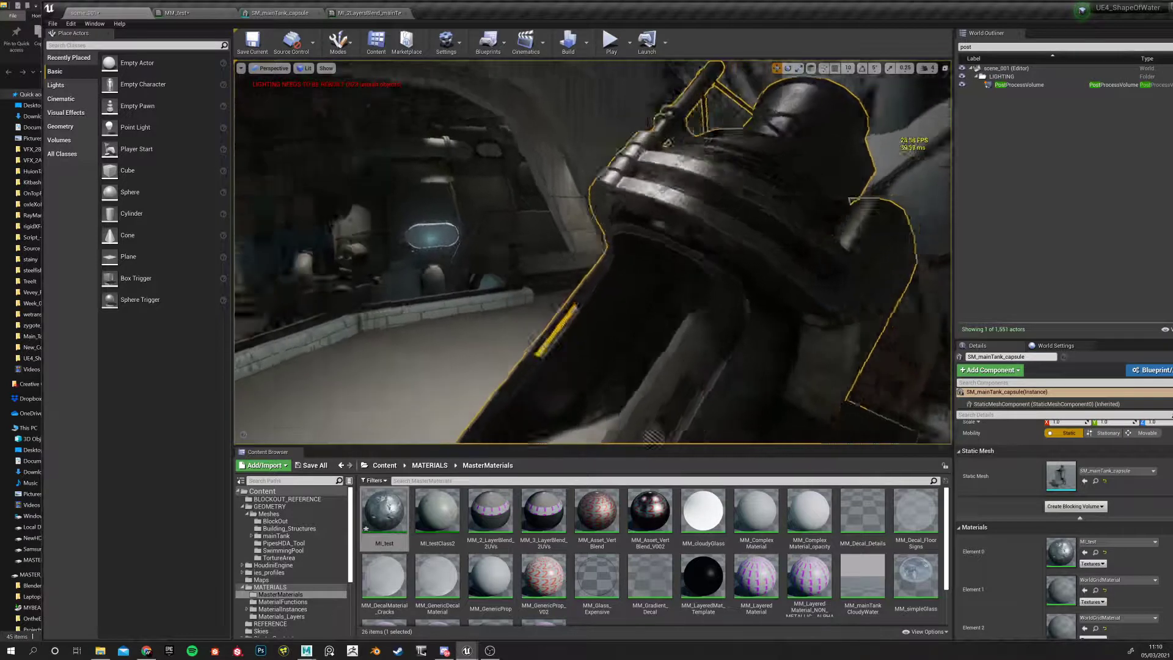
right_click_drag(563, 269, 563, 269)
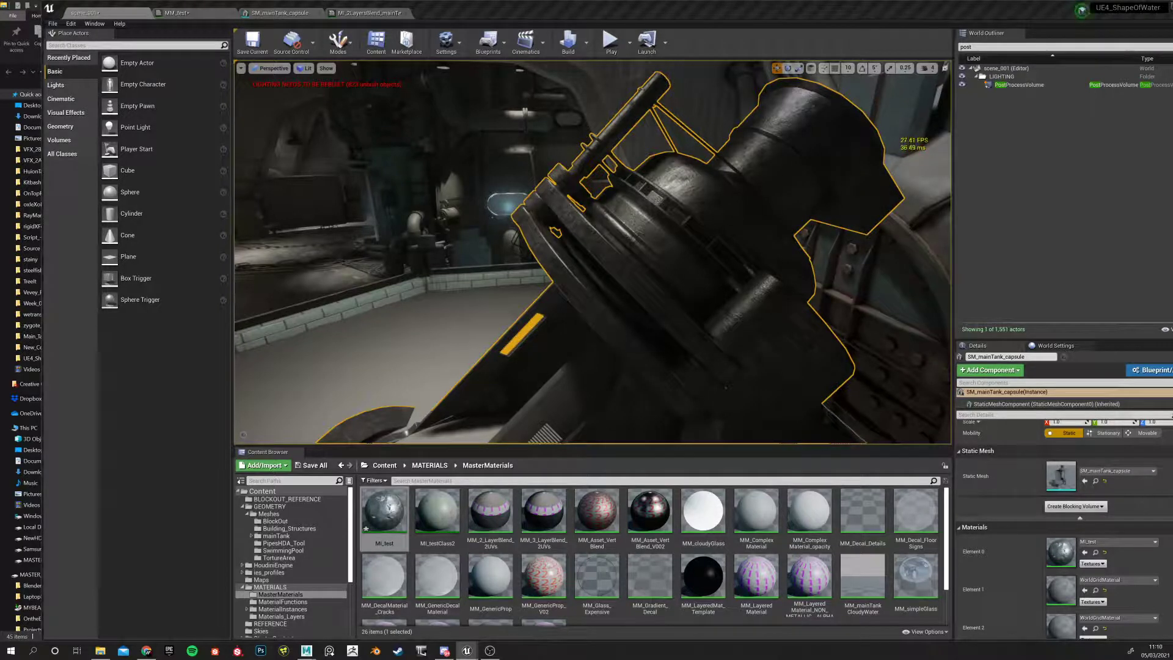
left_click_drag(454, 331, 568, 331, "alt")
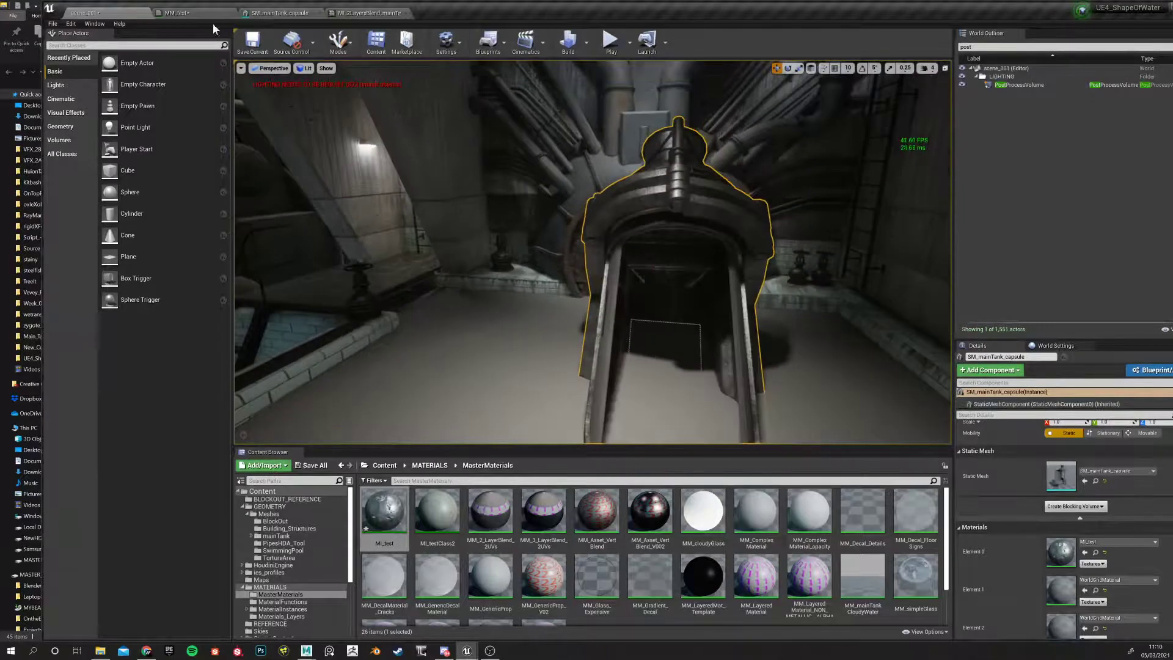
Dock the MI_test editor beside MM_test and bring up its parameters with the capsule preview
left_click(210, 18)
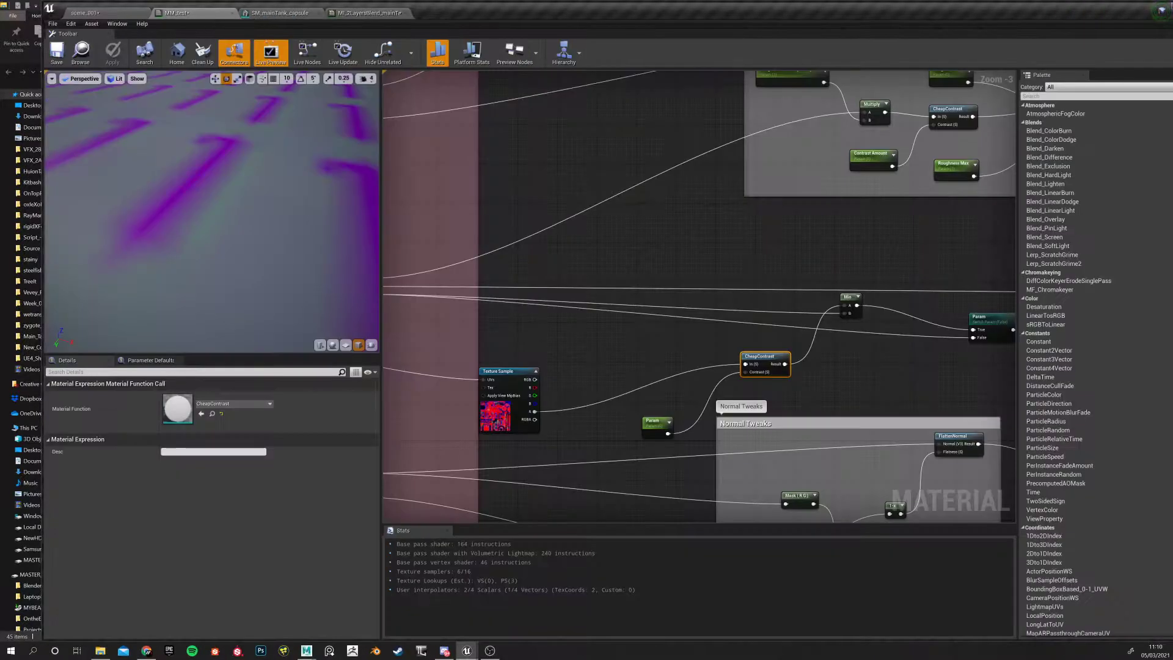
left_click_drag(156, 17, 265, 16)
scroll(288, 309, "down", 5)
left_click_drag(288, 309, 153, 309)
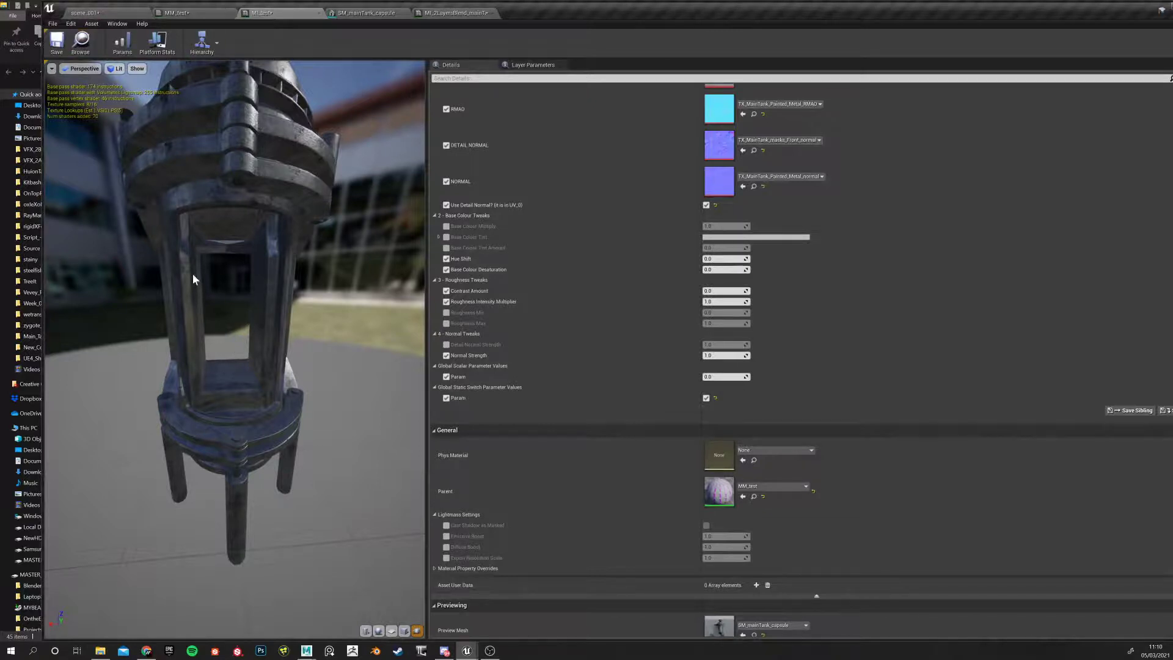
Compare the tilted capsule's shading in the level with the MI_test parameters
left_click(113, 12)
left_click_drag(493, 317, 367, 318, "alt")
scroll(492, 317, "up", 1)
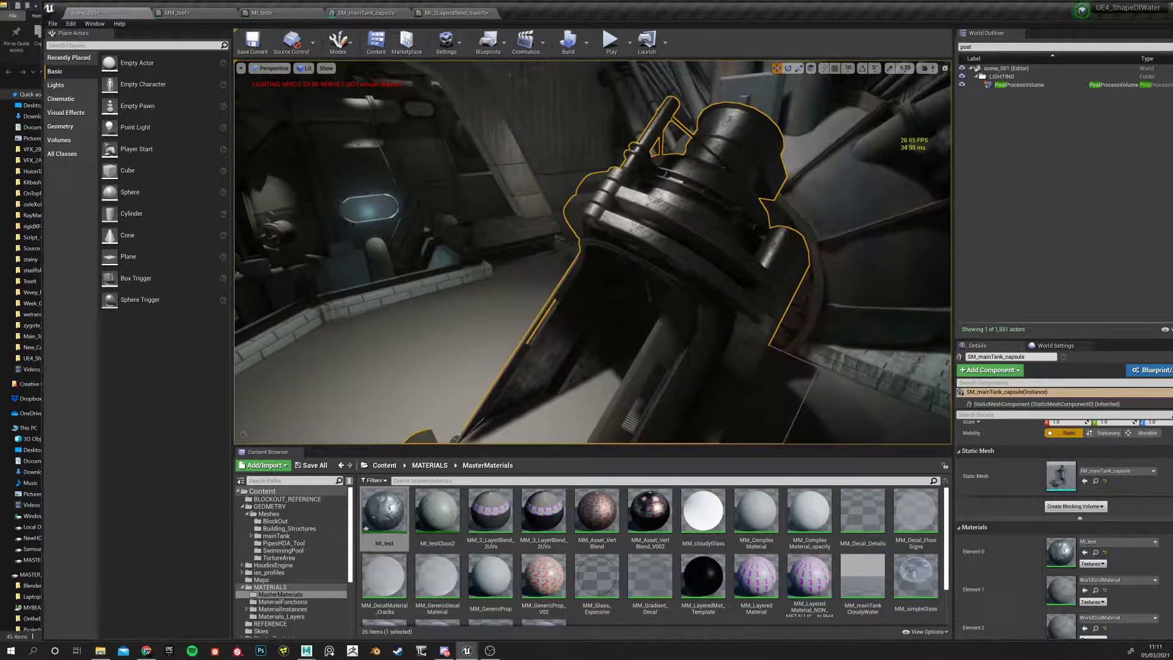
left_click(455, 12)
left_click(276, 15)
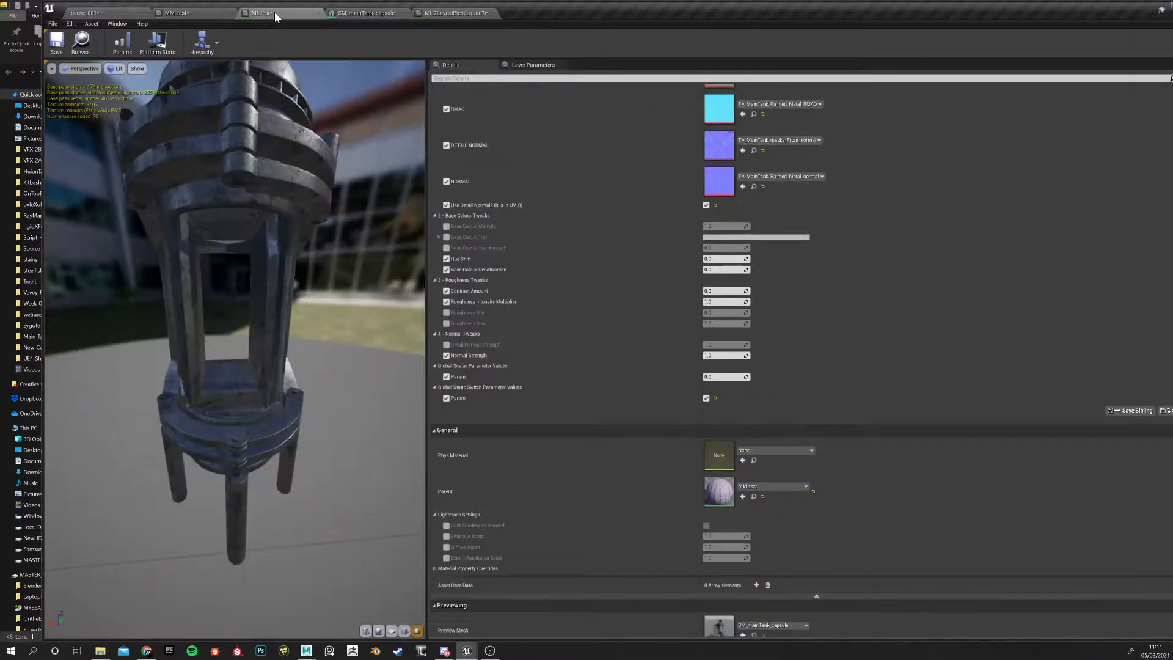
left_click(100, 14)
left_click_drag(385, 253, 421, 252, "alt")
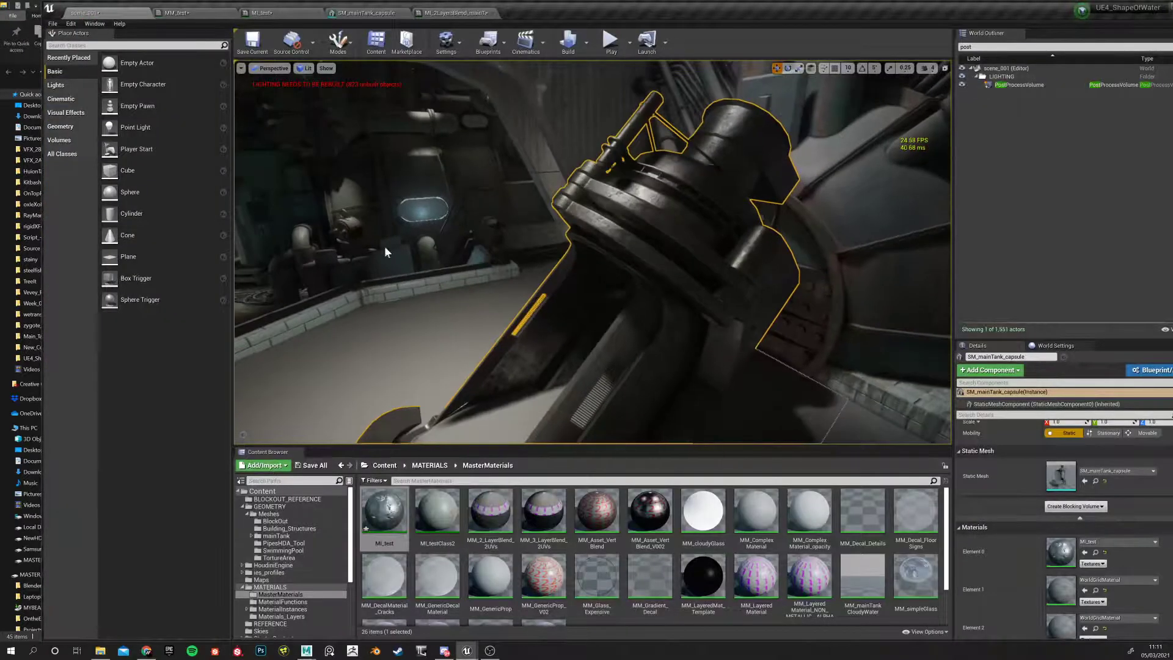
Move the CheapContrast, scalar Param and mask Texture Sample nodes up, closer to the Min node in MM_test
left_click(183, 13)
scroll(592, 309, "down", 4)
scroll(588, 315, "up", 3)
right_click_drag(588, 316, 591, 284)
scroll(505, 281, "down", 1)
left_click_drag(650, 285, 669, 271)
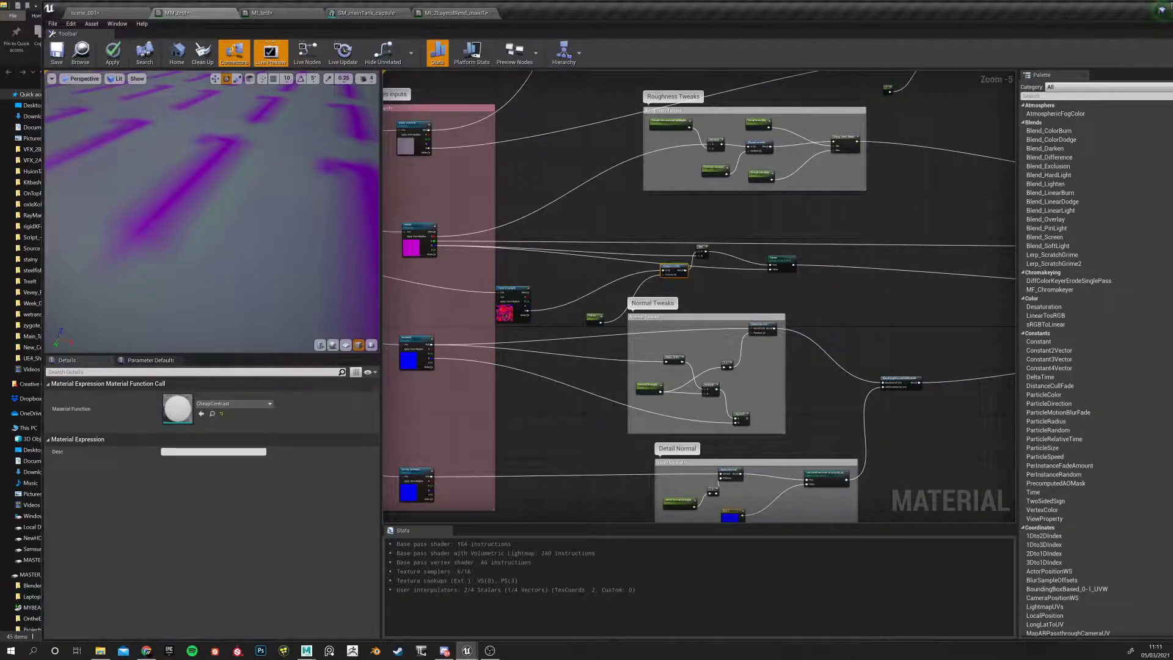
left_click_drag(598, 316, 626, 287)
left_click_drag(507, 289, 537, 267)
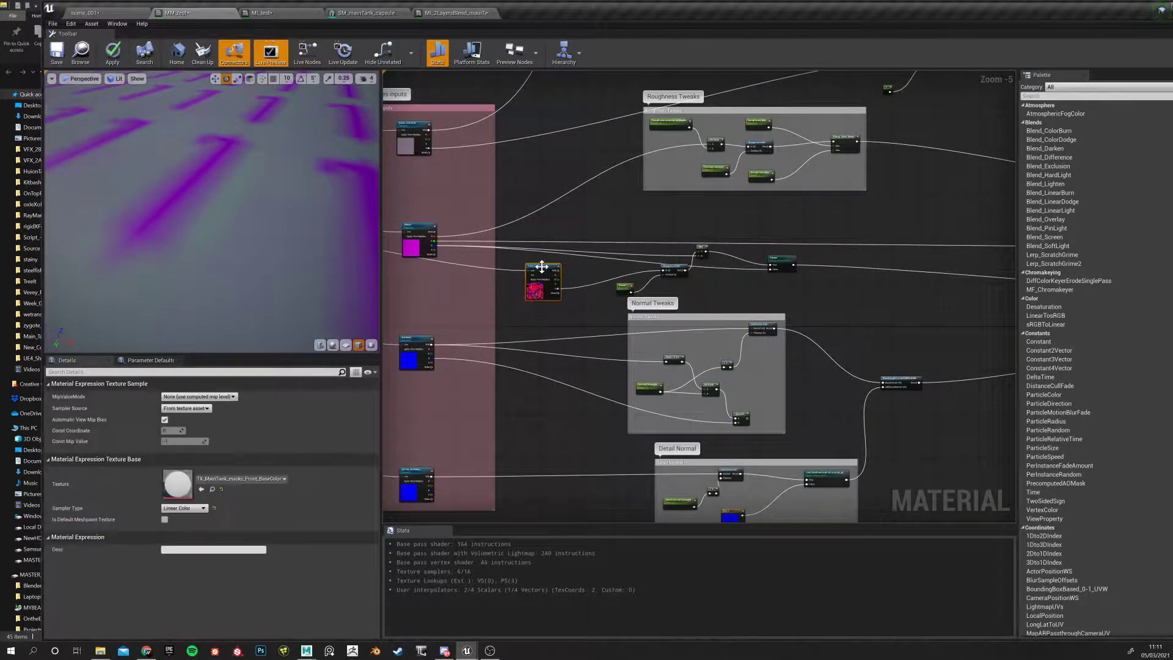
Review the scalar Param, the static switch and their wiring in the MM_test graph
left_click(623, 286)
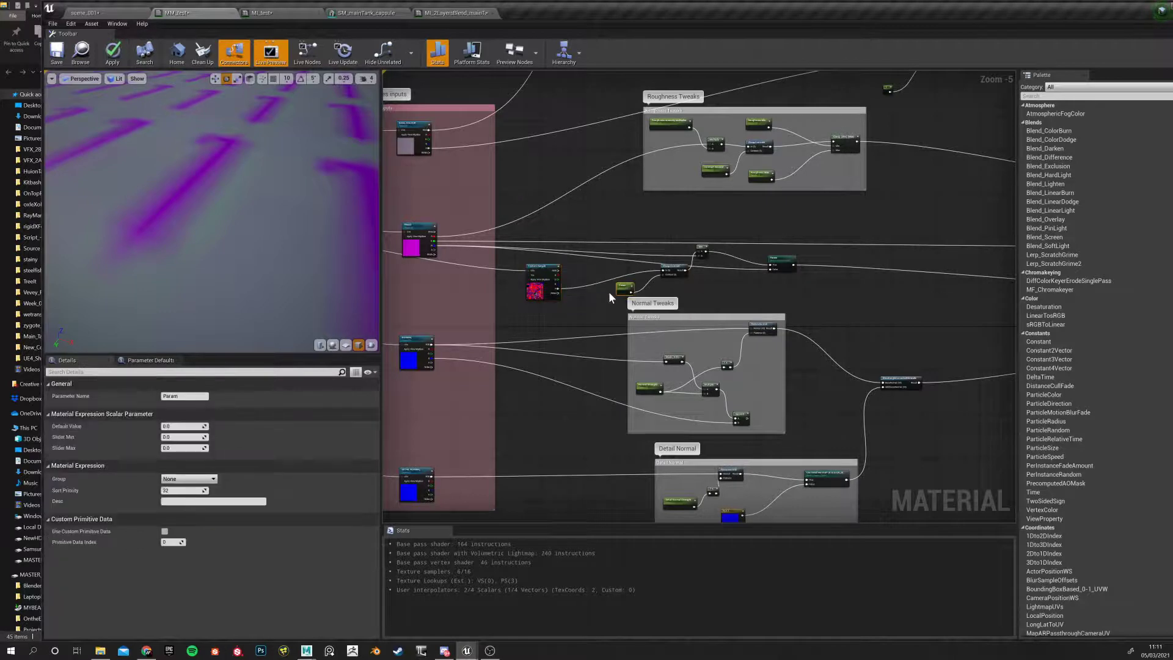
left_click(775, 263)
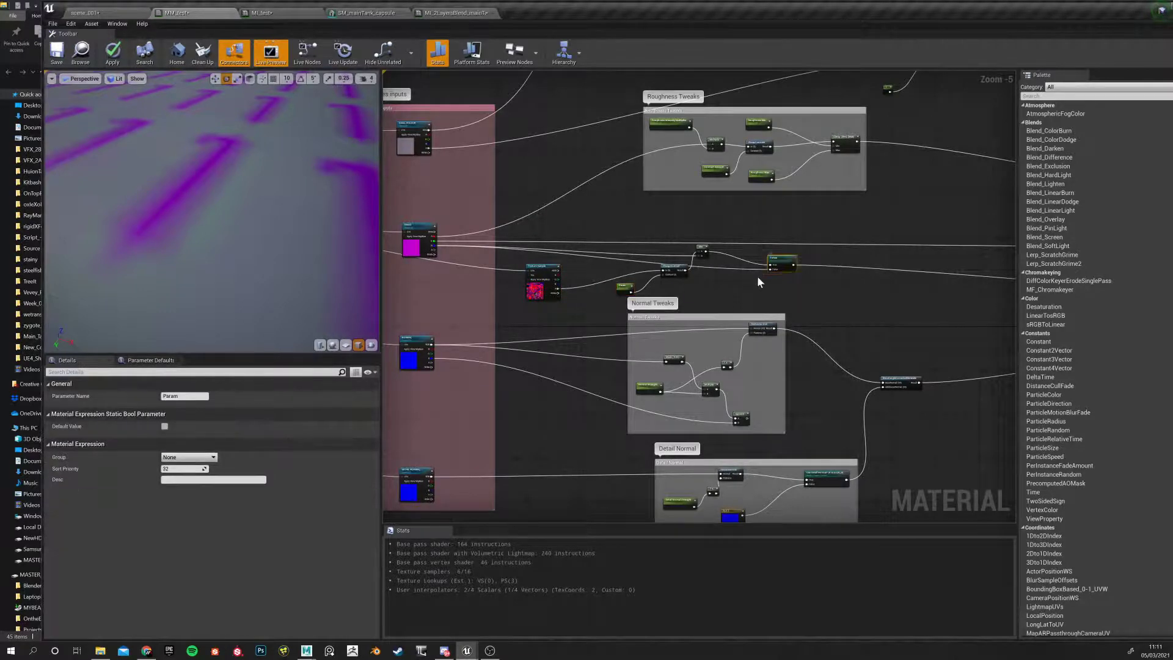
scroll(781, 270, "down", 3)
scroll(781, 270, "up", 5)
right_click_drag(687, 277, 797, 286)
scroll(764, 282, "down", 1)
scroll(765, 282, "down", 3)
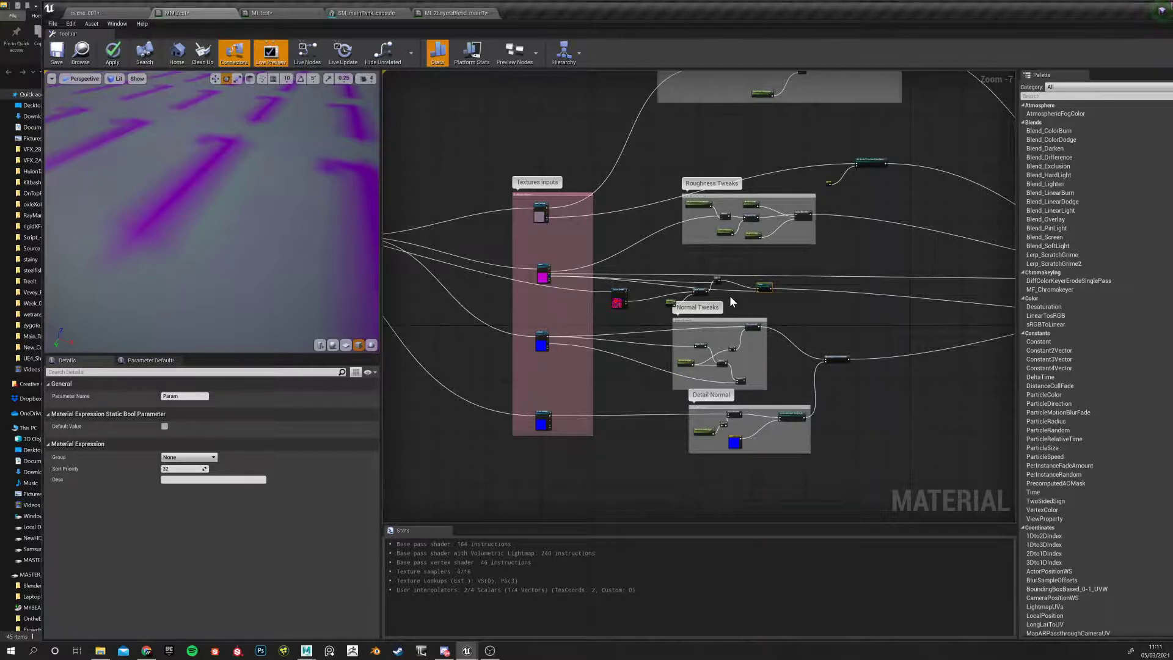
scroll(615, 308, "down", 2)
scroll(620, 314, "up", 7)
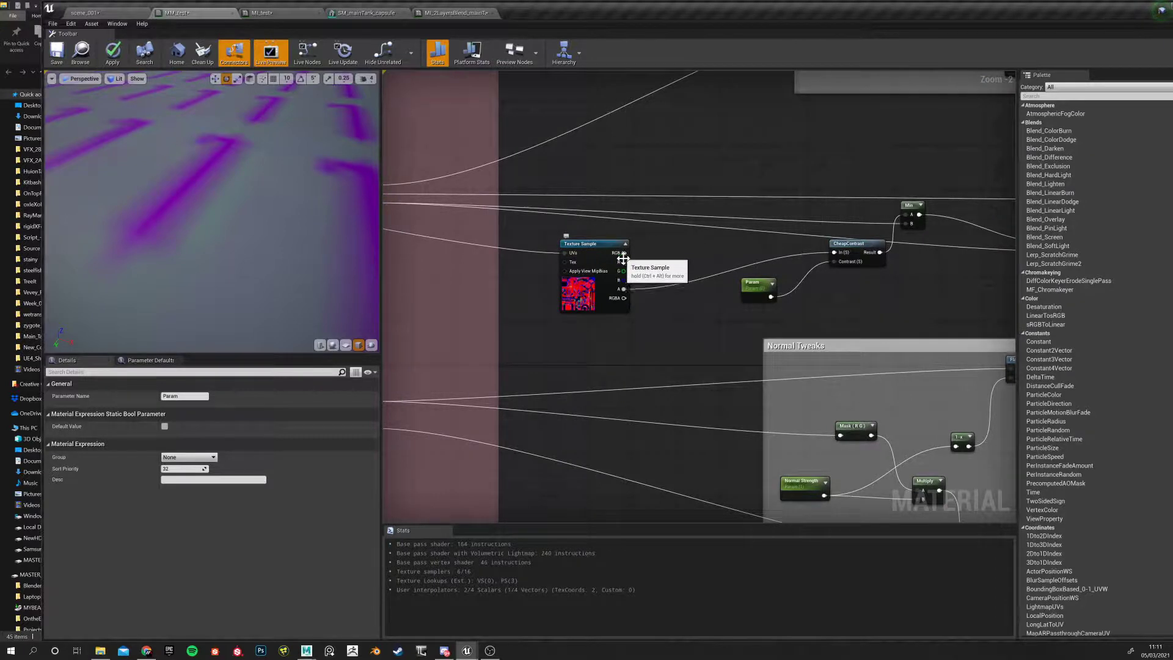
Examine the separate channel outputs of the mask Texture Sample node
right_click_drag(635, 261, 523, 360)
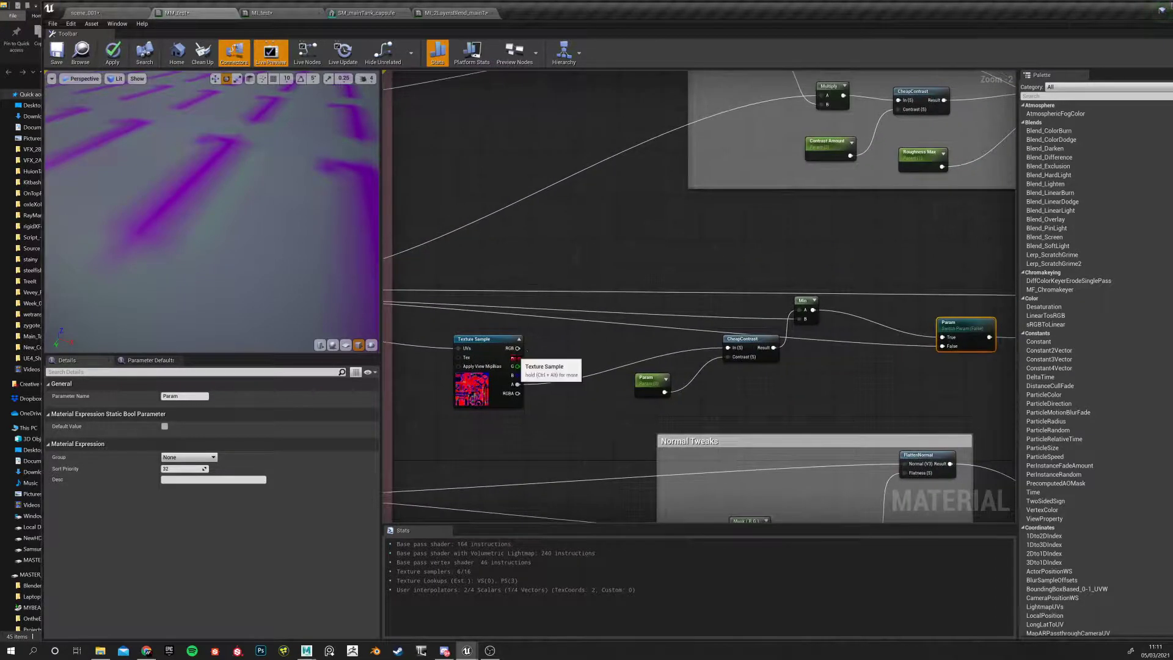
left_click_drag(522, 360, 654, 231)
left_click(604, 236)
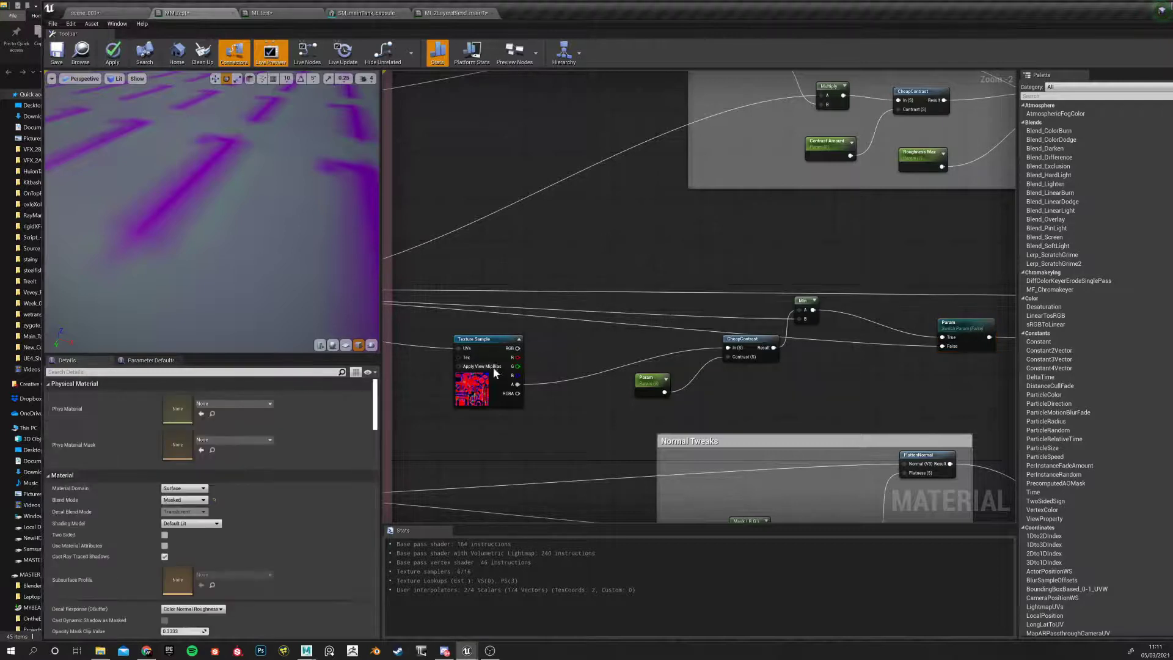
left_click_drag(518, 365, 639, 248)
left_click(593, 239)
scroll(611, 259, "down", 2)
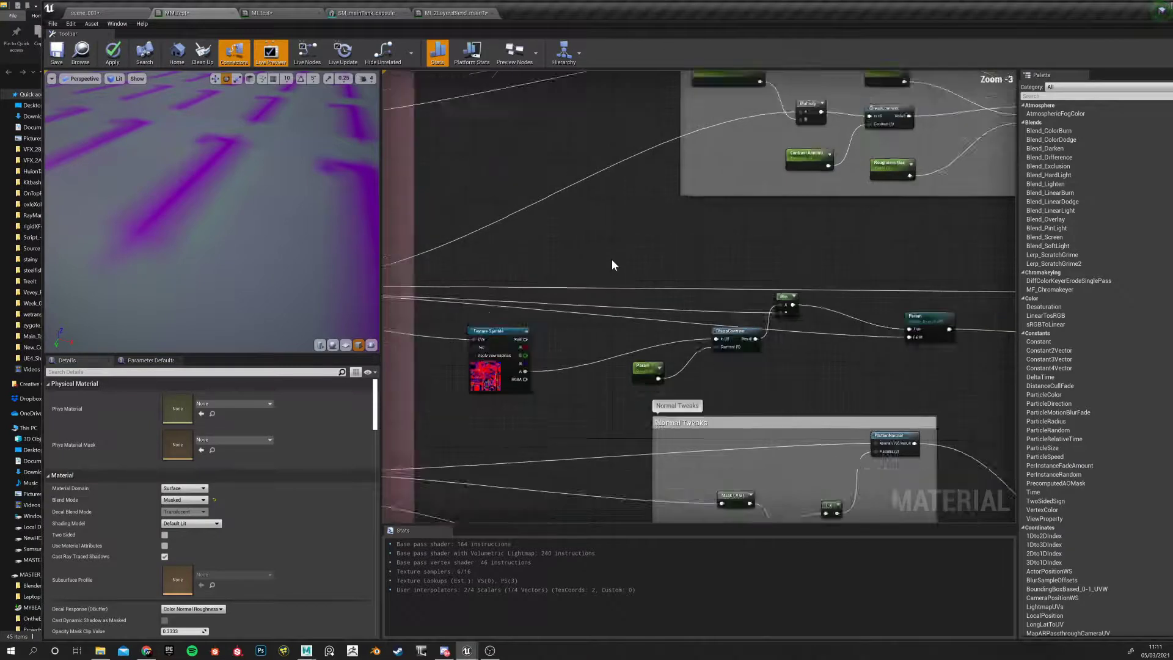
left_click(529, 340)
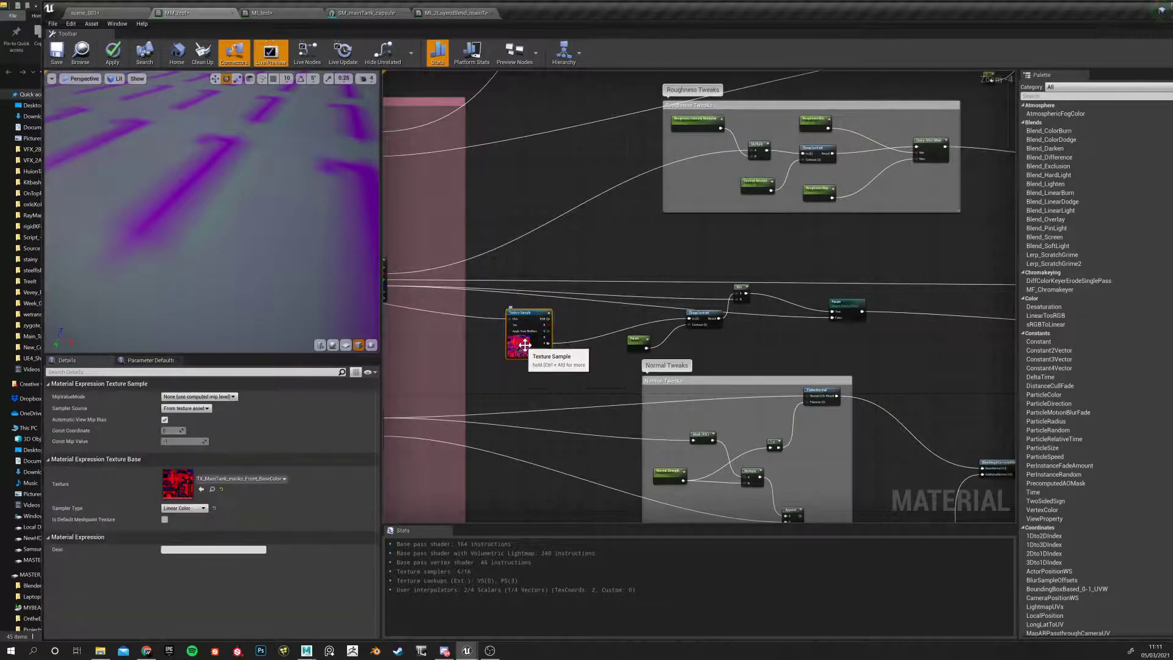
scroll(531, 340, "up", 4)
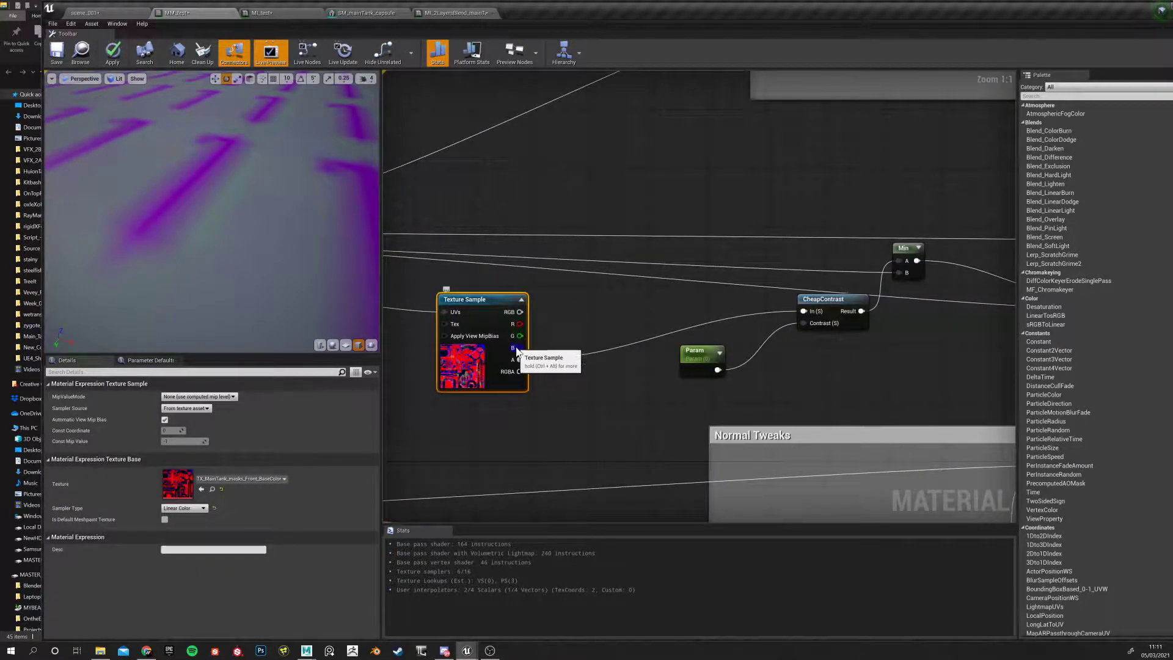
Review the texture inputs and the base colour, roughness and opacity sections of the MM_test graph
left_click_drag(517, 347, 734, 204)
scroll(734, 204, "down", 3)
left_click(764, 196)
scroll(764, 196, "down", 3)
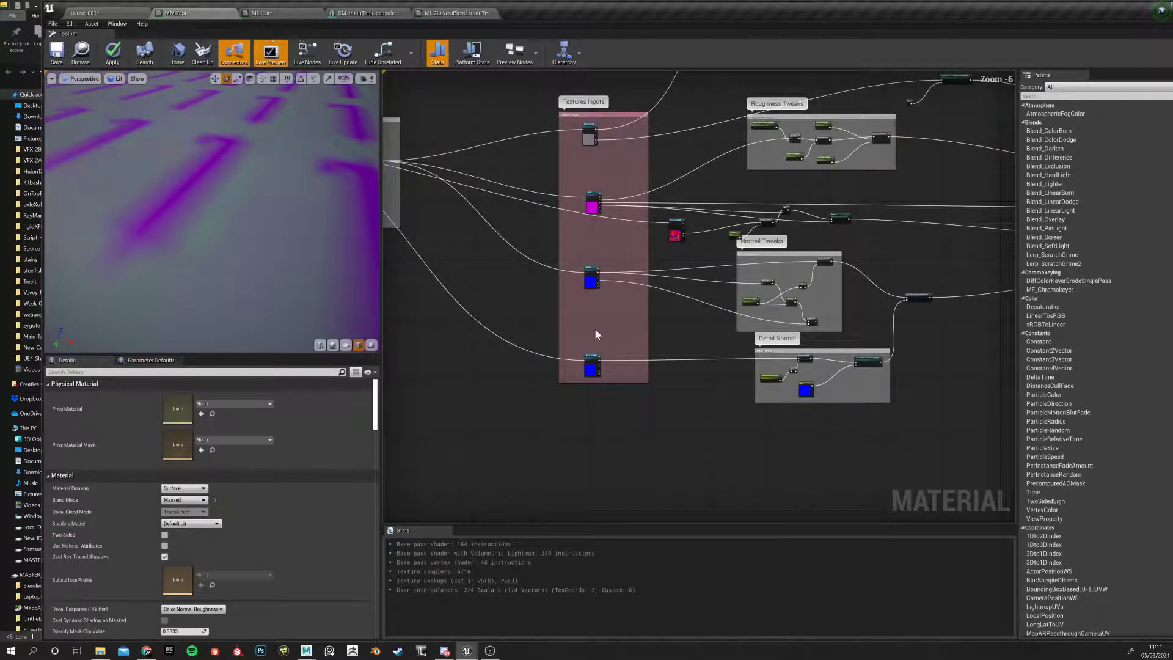
right_click_drag(757, 189, 583, 293)
right_click_drag(806, 82, 768, 152)
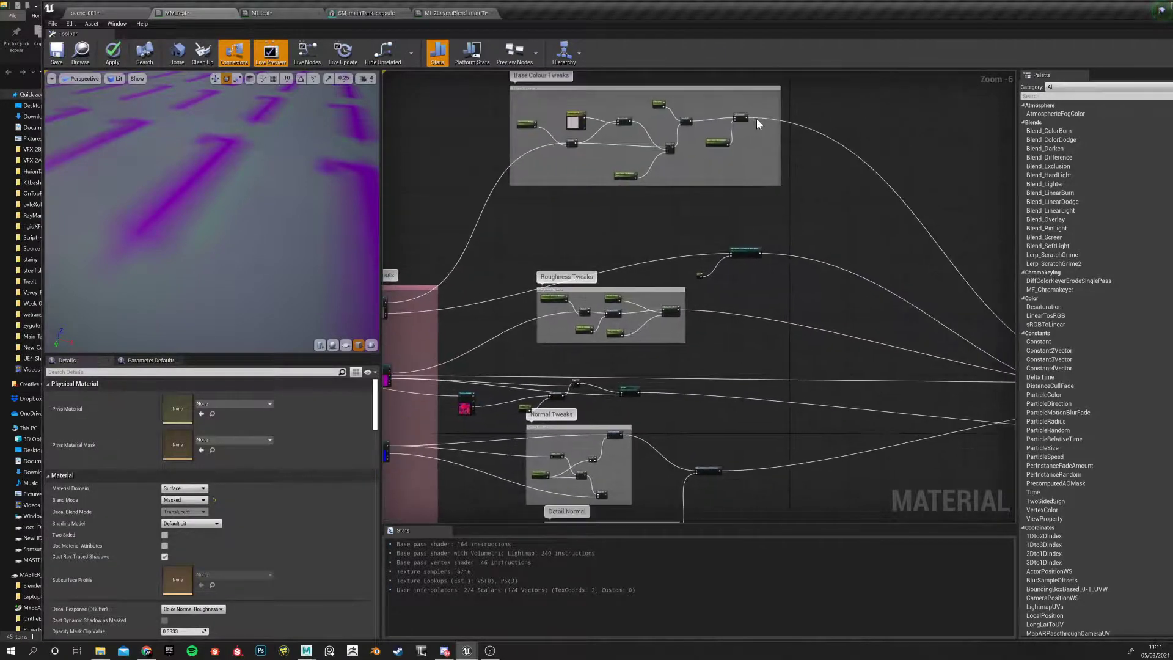
right_click_drag(772, 221, 779, 199)
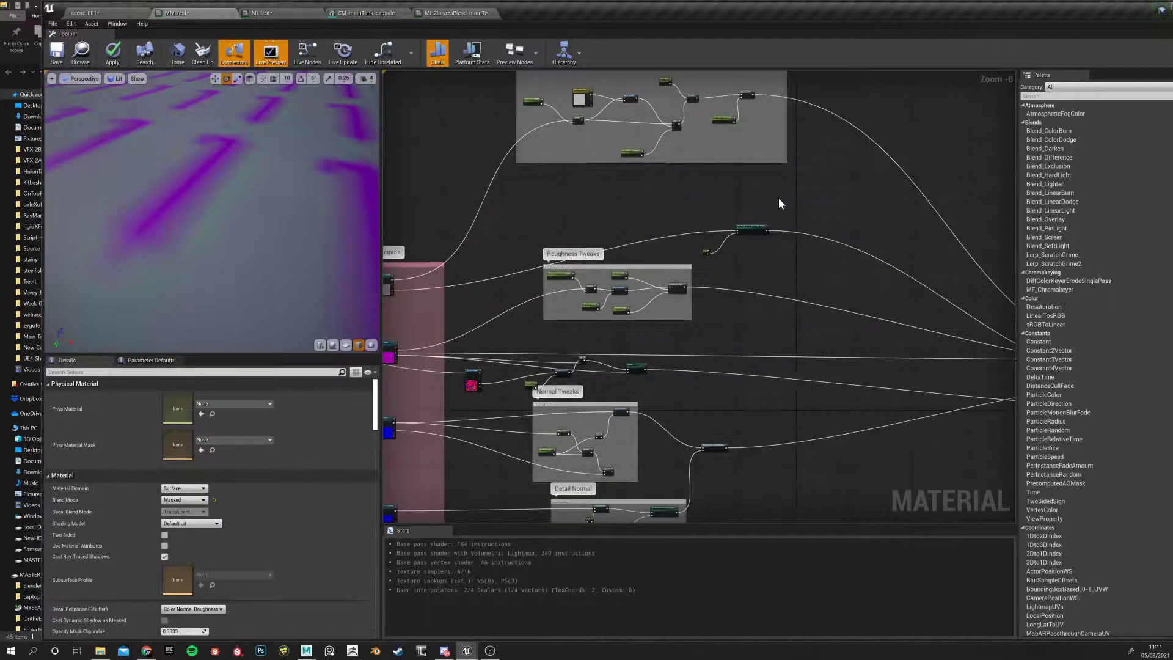
scroll(729, 278, "up", 4)
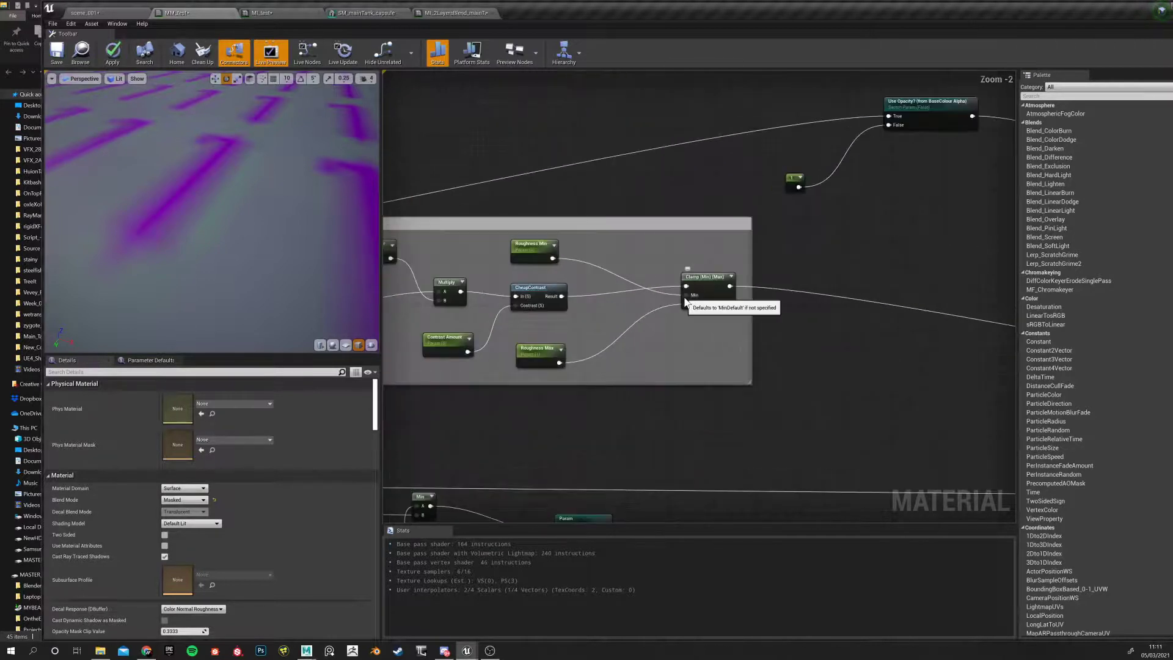
scroll(681, 385, "down", 4)
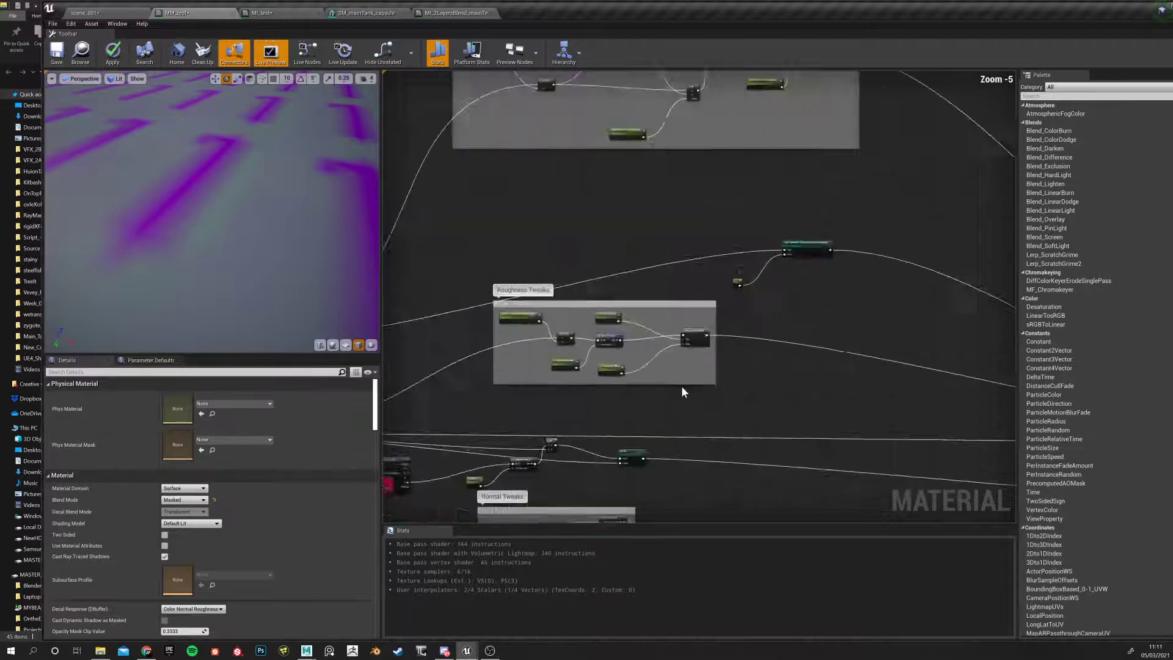
Move the mask Texture Sample node slightly down and away from CheapContrast, next to the Textures inputs group
scroll(613, 347, "up", 3)
left_click_drag(595, 280, 553, 307)
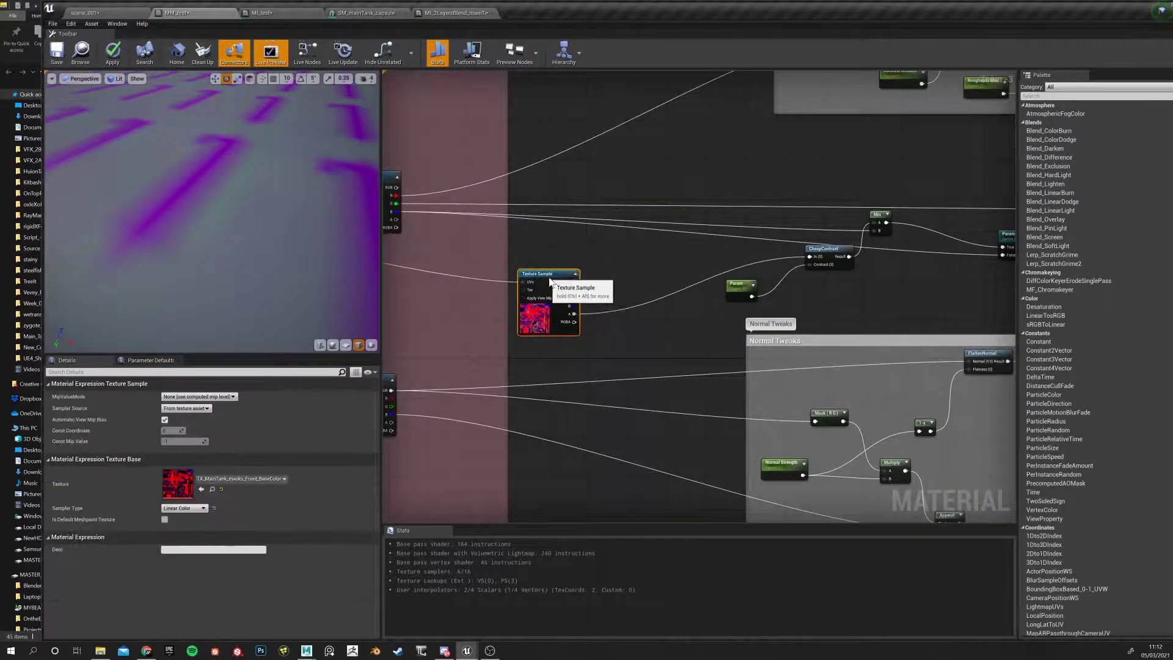
scroll(594, 352, "down", 5)
right_click_drag(671, 325, 647, 352)
scroll(593, 369, "up", 4)
scroll(592, 369, "down", 5)
scroll(648, 355, "down", 3)
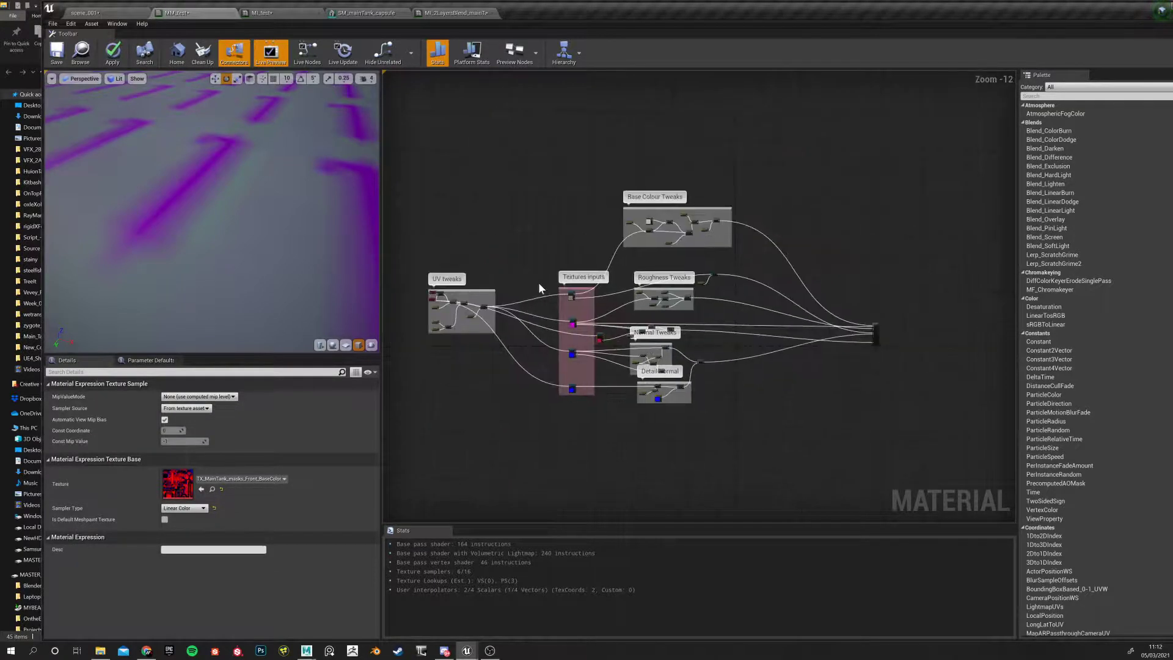
Maximize the material editor window holding the whole MM_test graph
left_click(463, 233)
left_click_drag(419, 154, 923, 455)
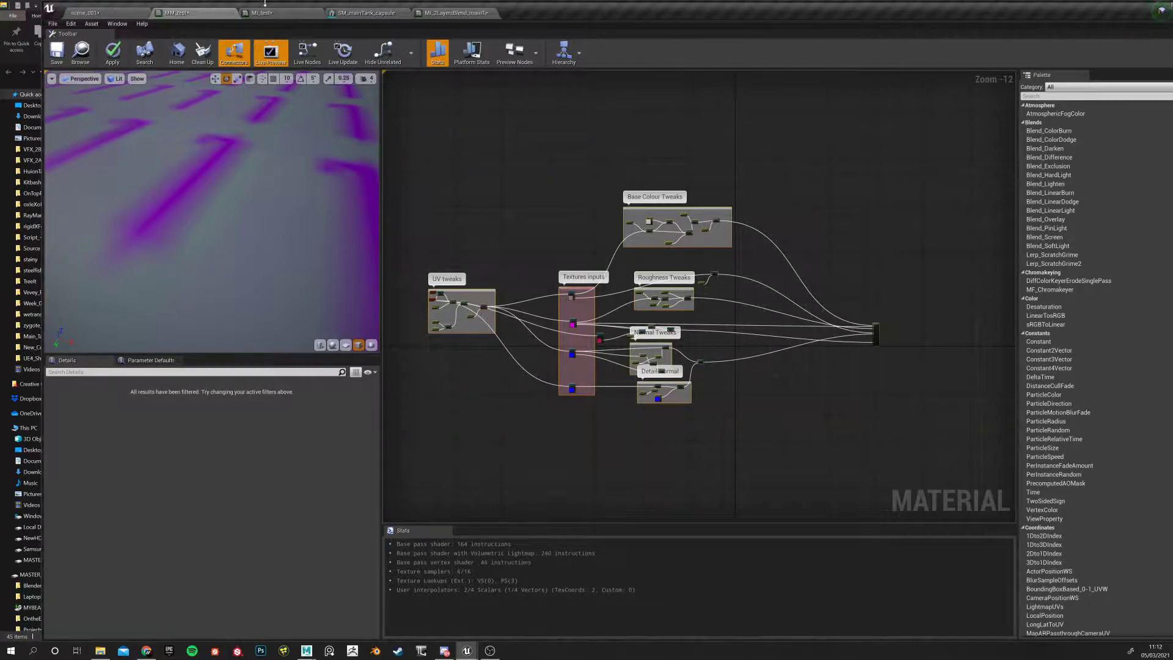
left_click_drag(1142, 24, 1059, 28)
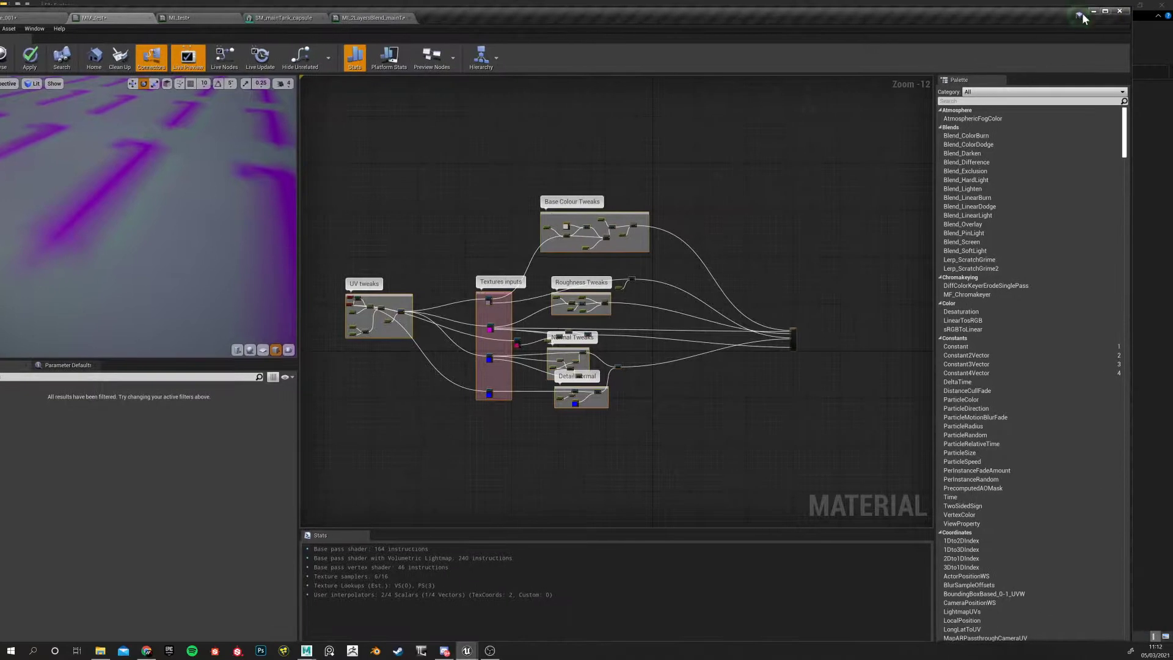
left_click(1105, 12)
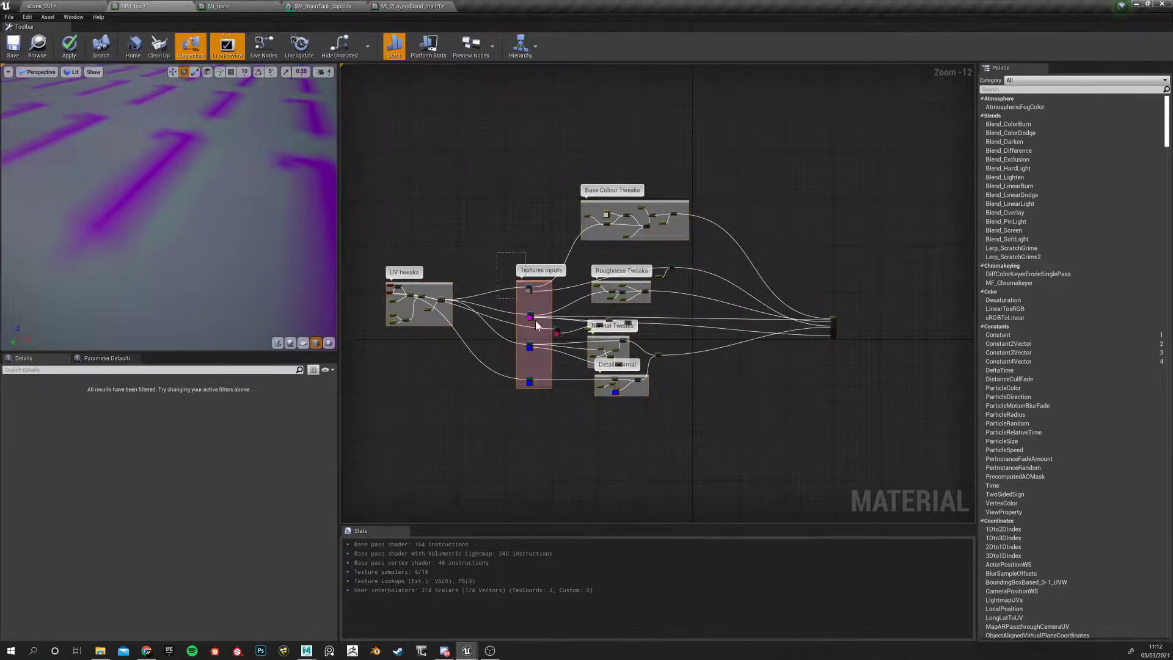
left_click(596, 394)
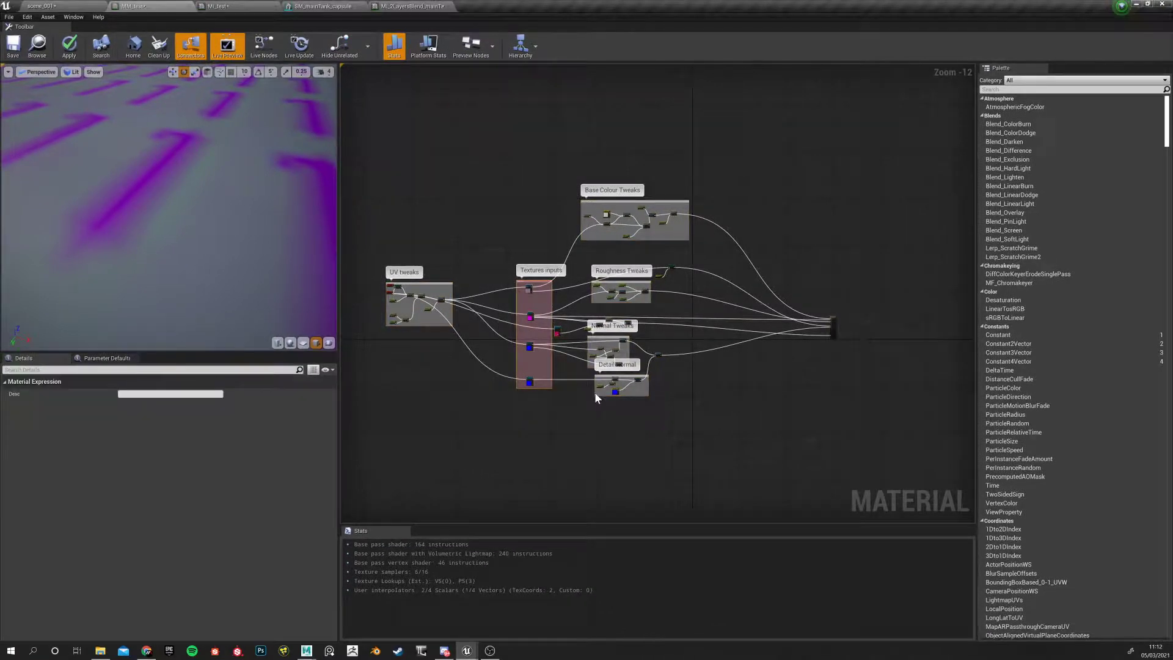
Delete the tilted SM_mainTank_capsule test mesh from the level
left_click(79, 6)
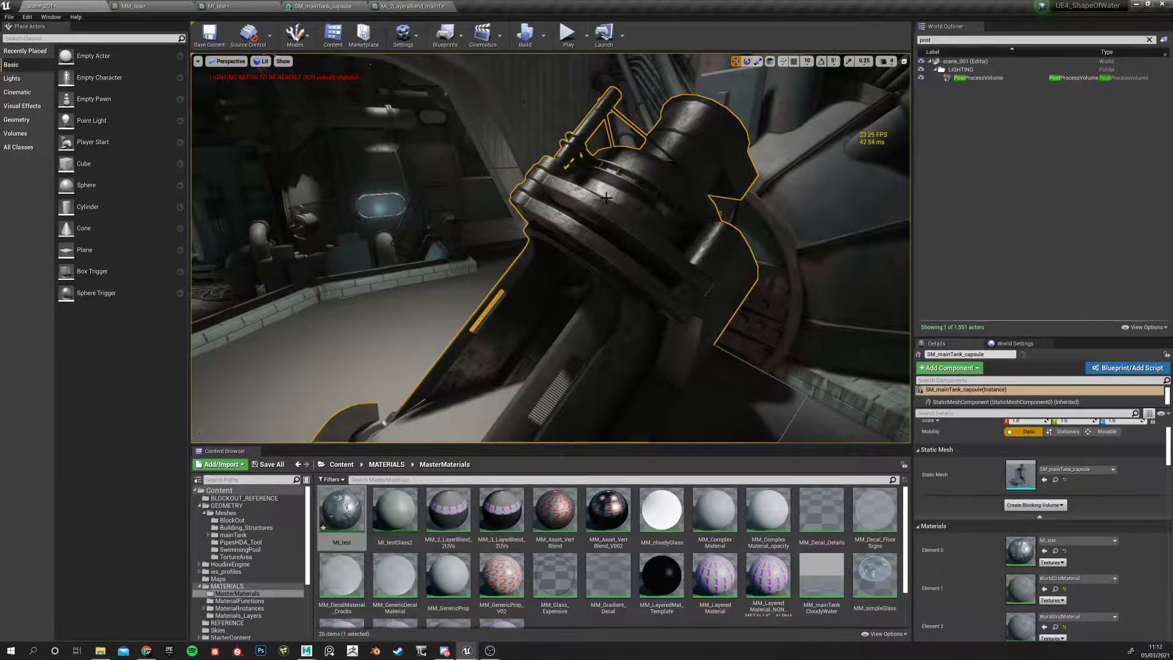
key("Delete")
mouse_move(635, 227)
right_mouse_down()
mouse_move(458, 232)
mouse_move(418, 146)
mouse_move(483, 177)
right_mouse_up()
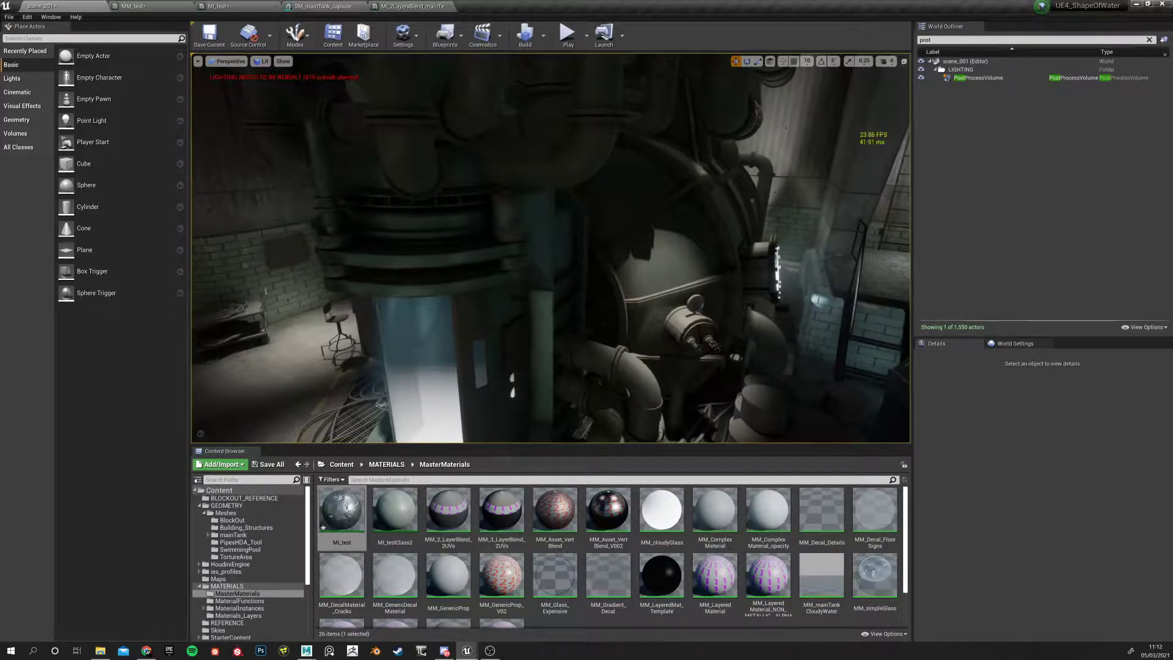
Set the UV Tiling of MI_test to 8
left_click(133, 6)
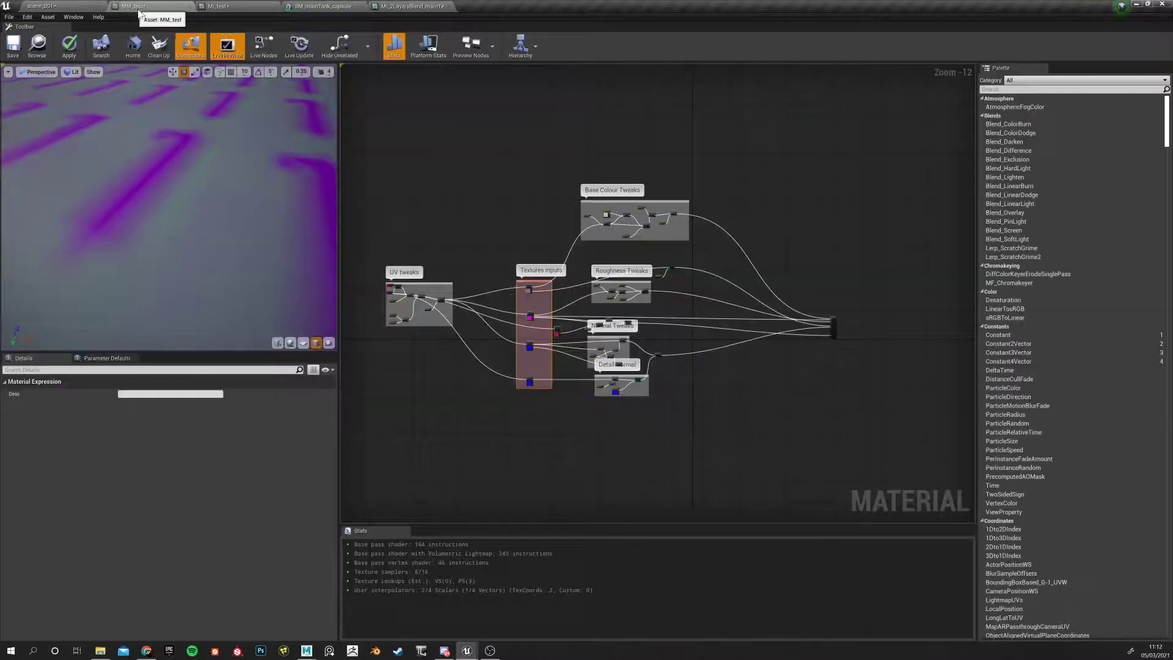
left_click(217, 6)
left_click_drag(247, 85, 183, 189)
scroll(204, 199, "up", 5)
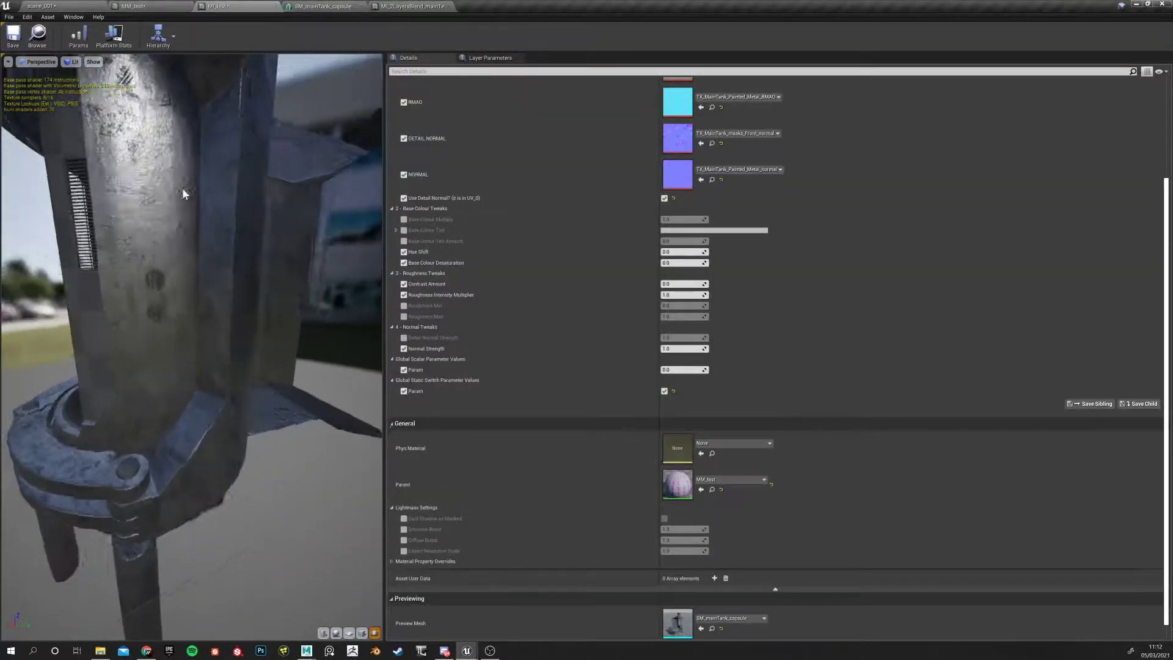
scroll(174, 181, "up", 3)
scroll(602, 239, "up", 3)
scroll(639, 202, "up", 1)
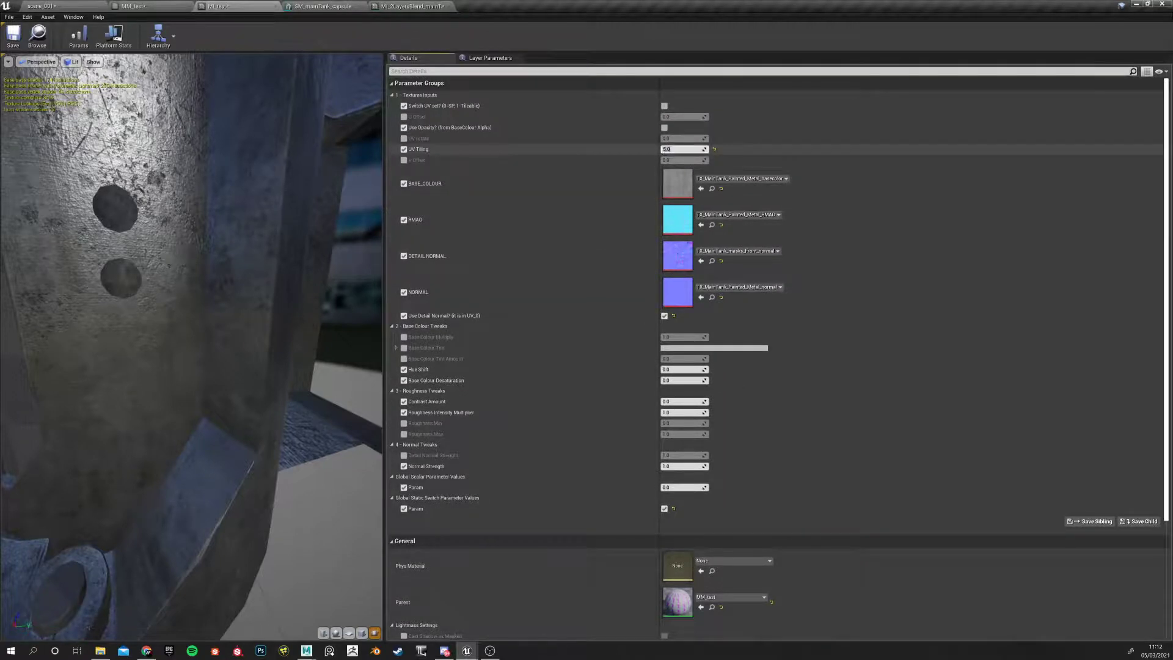
type("8")
key("Return")
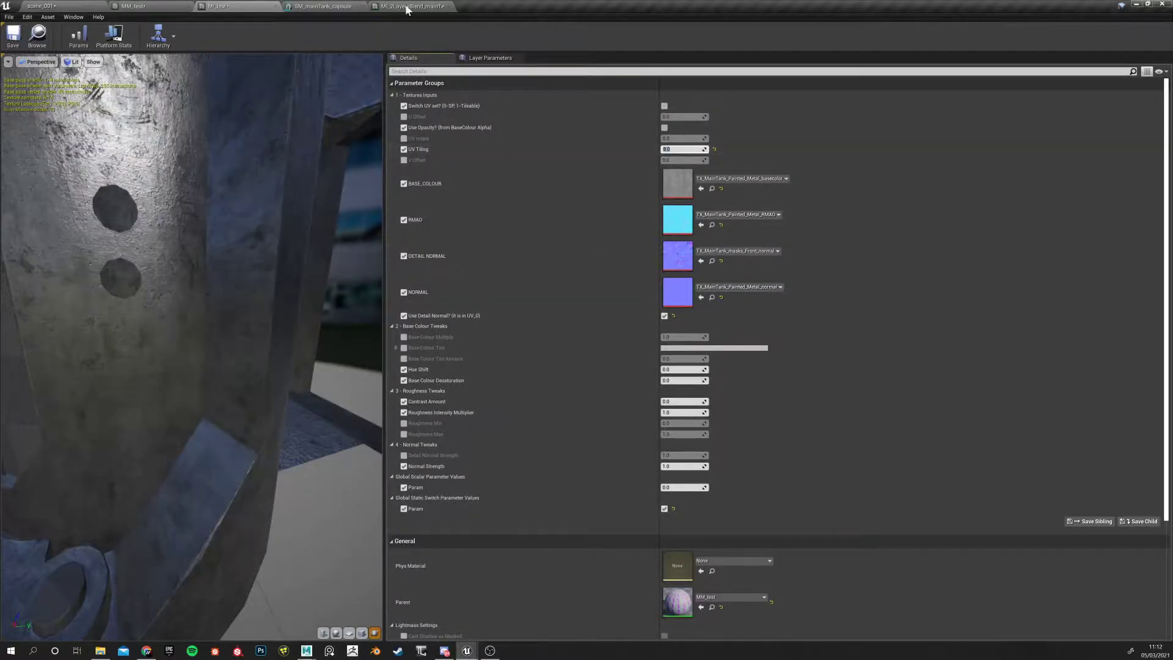
Examine the tiled metal texture on the outside and inside of the capsule in the MI_test preview
left_click_drag(244, 183, 144, 160)
scroll(209, 182, "up", 5)
scroll(200, 181, "down", 6)
left_click_drag(69, 186, 122, 145)
left_click_drag(274, 208, 254, 166)
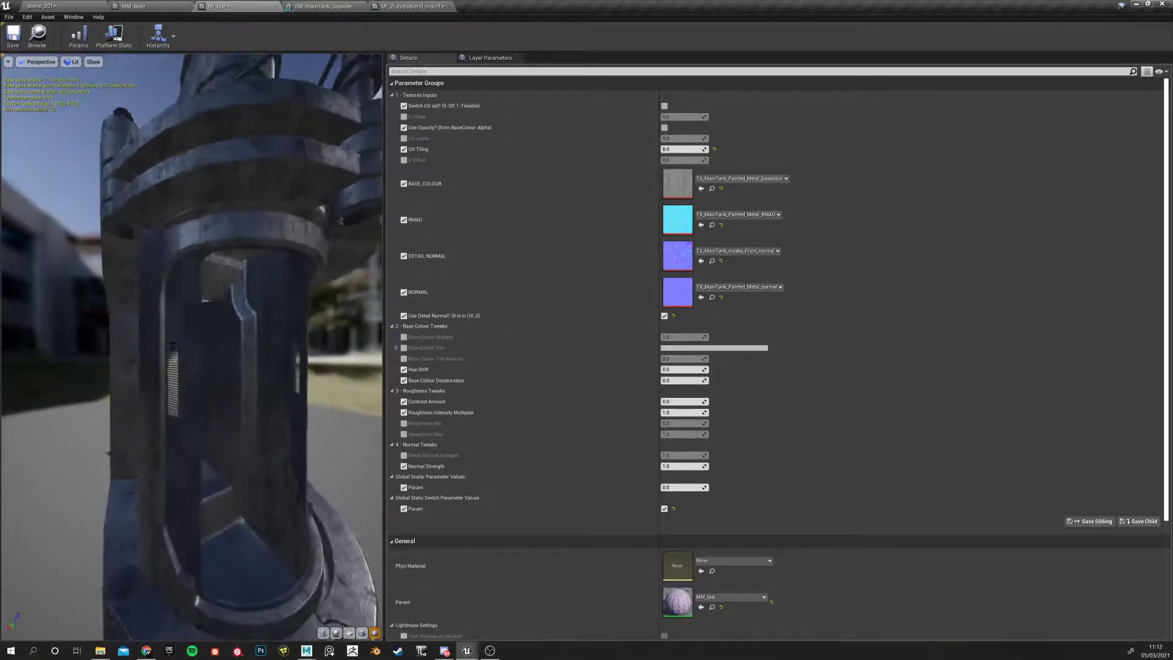
left_click_drag(139, 251, 183, 251)
right_click_drag(139, 251, 139, 202)
left_click_drag(139, 251, 177, 243)
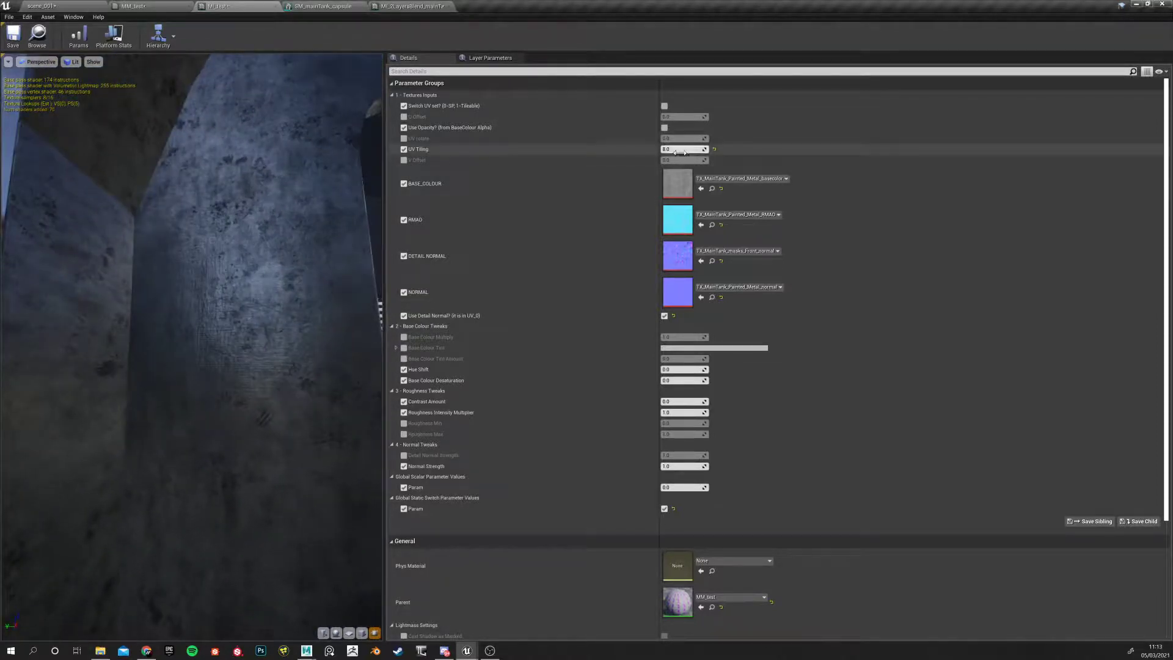
Try a UV Tiling of 20 in MI_test and check the capsule's inner and outer walls
key("Return")
left_click_drag(307, 249, 249, 227)
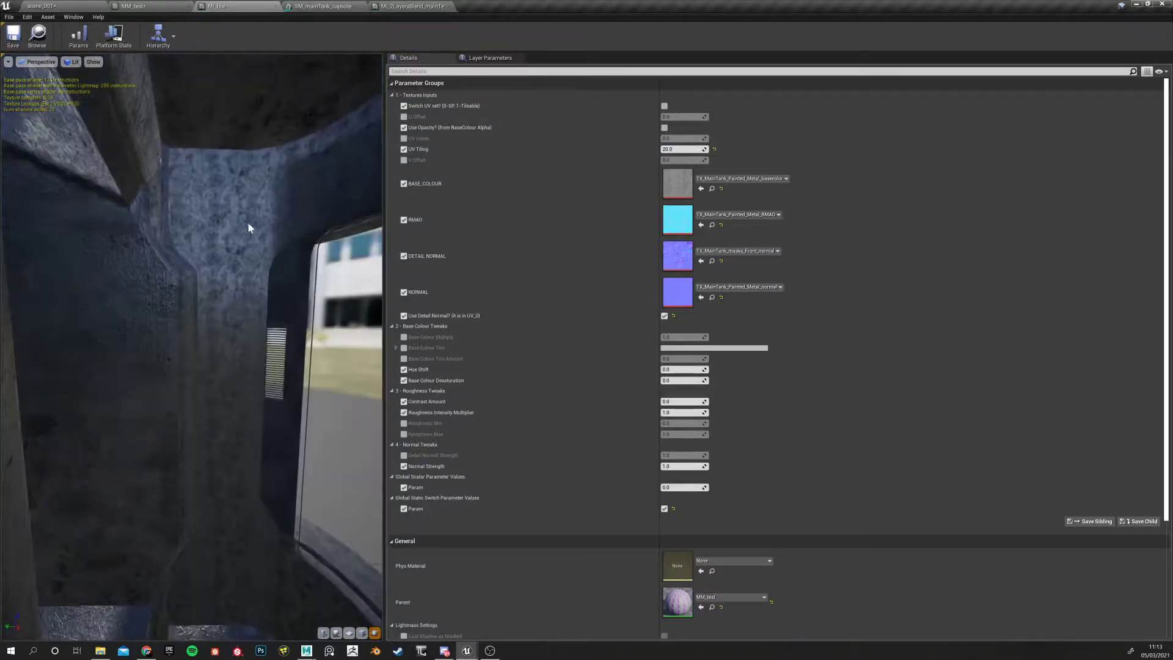
left_click_drag(215, 378, 366, 369)
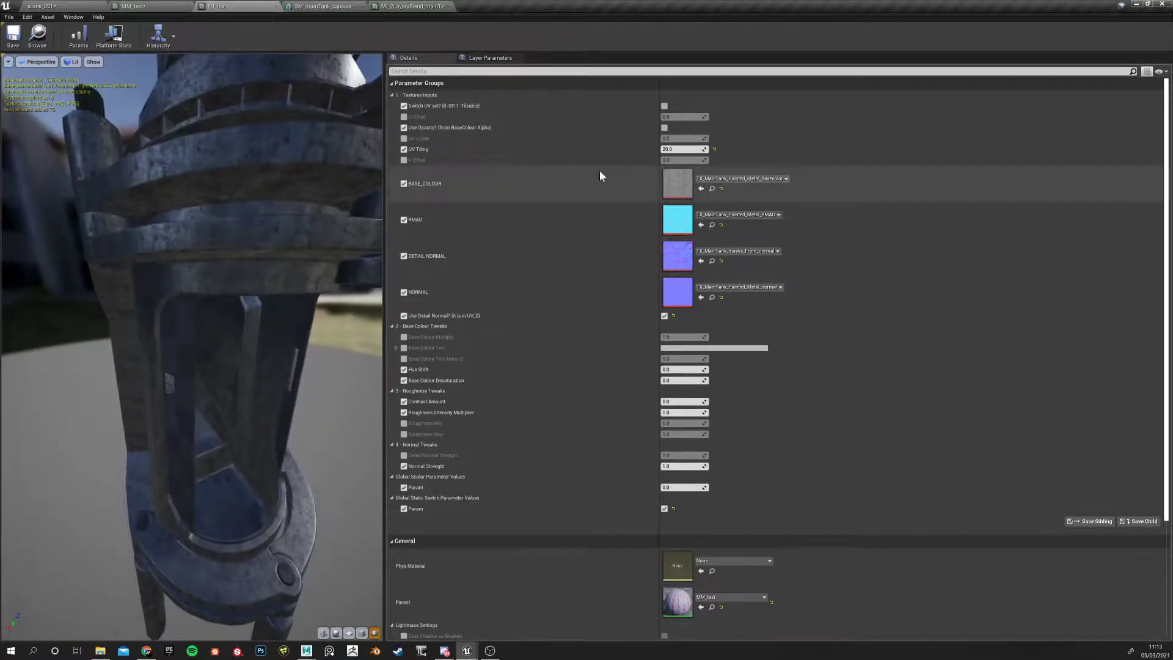
Set the UV Tiling of MI_test to 10 and check the metal surface up close in the preview
left_click(674, 149)
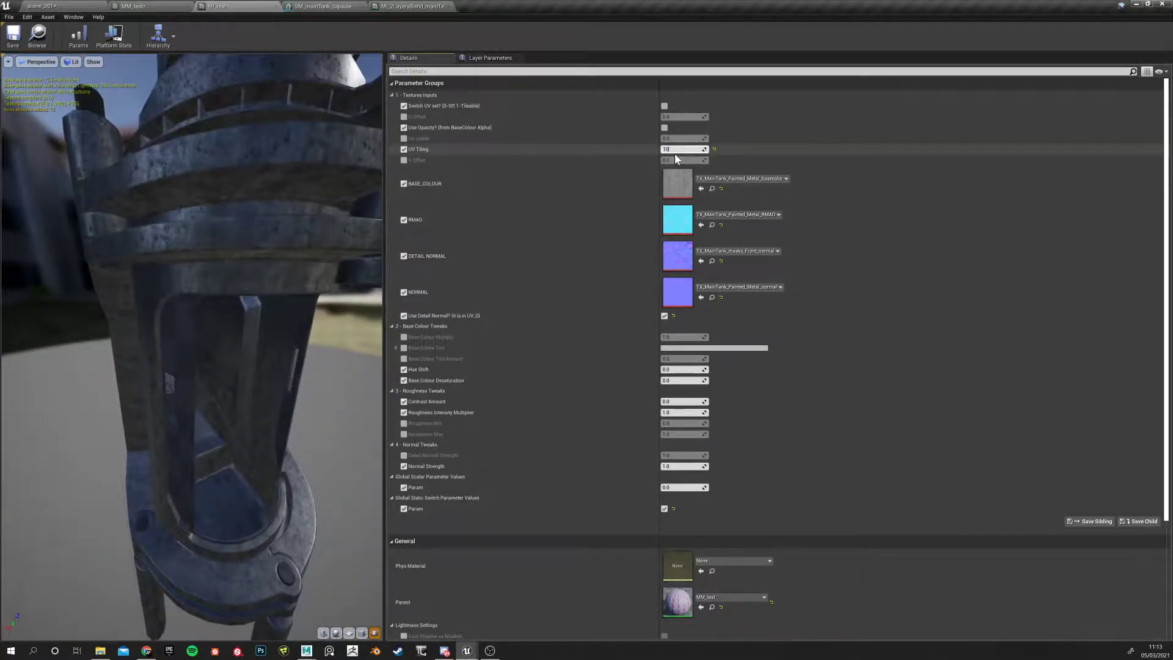
key("Return")
left_click_drag(293, 330, 380, 330)
left_click_drag(210, 304, 269, 304)
right_click_drag(210, 303, 209, 391)
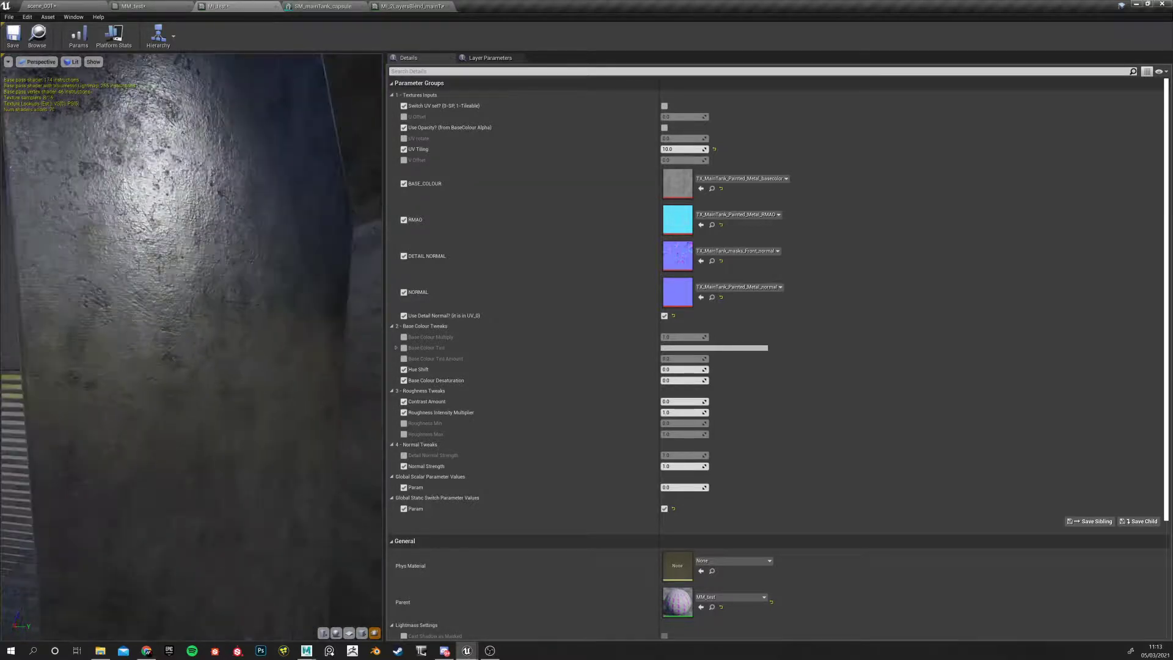
Select the main tank's front panels in the level and examine their painted metal surface and edges up close
left_click(56, 6)
mouse_move(529, 343)
right_mouse_down()
mouse_move(511, 328)
mouse_move(595, 364)
mouse_move(686, 359)
mouse_move(672, 356)
right_mouse_up()
key("w")
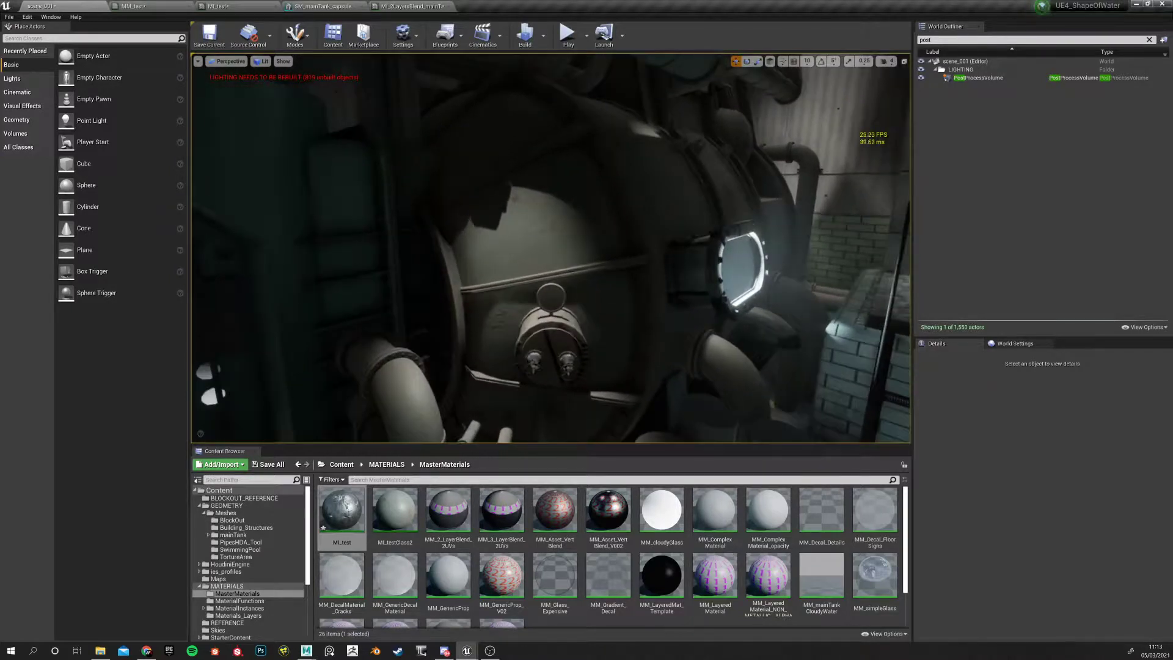
left_click(525, 257)
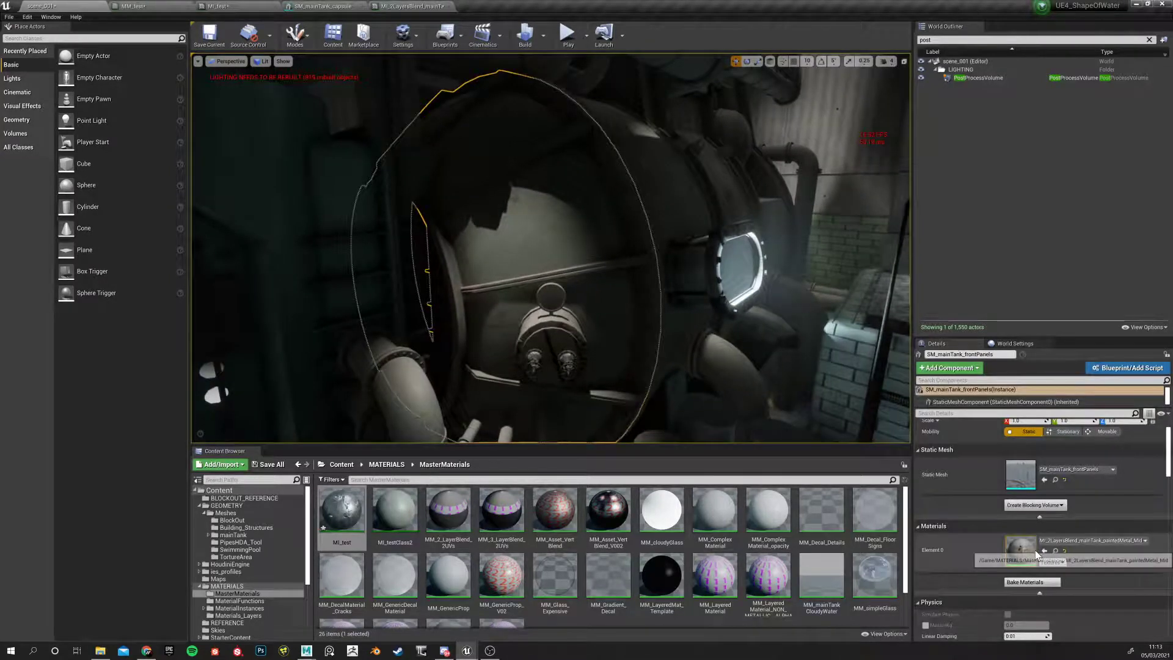
key("f")
key("w")
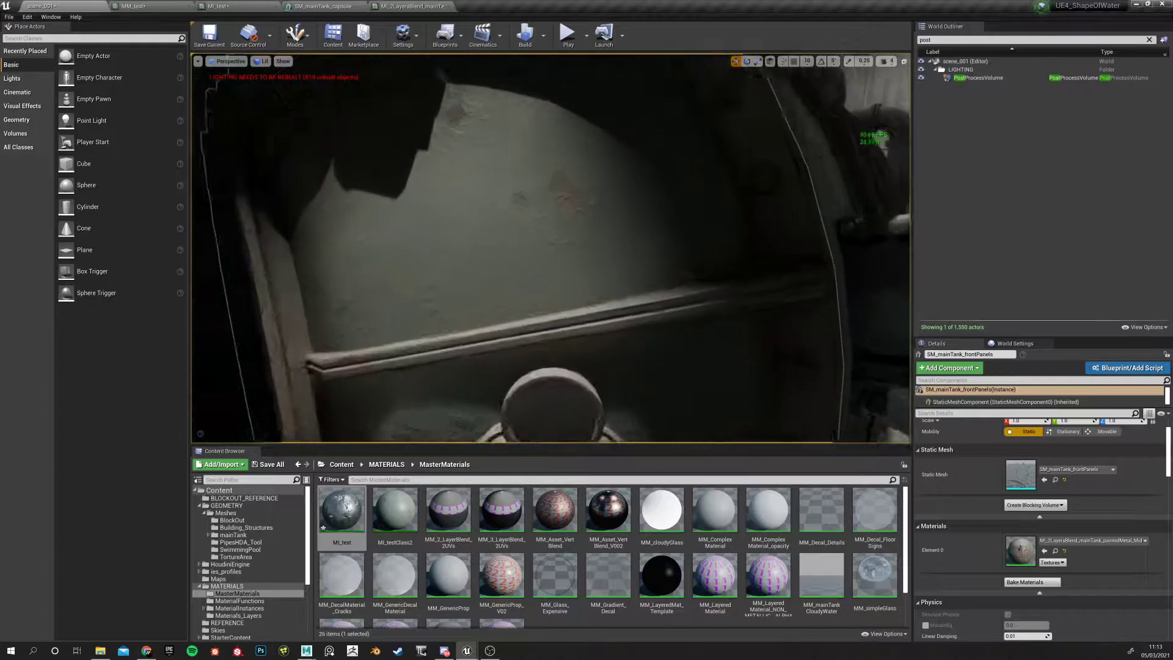
key("s")
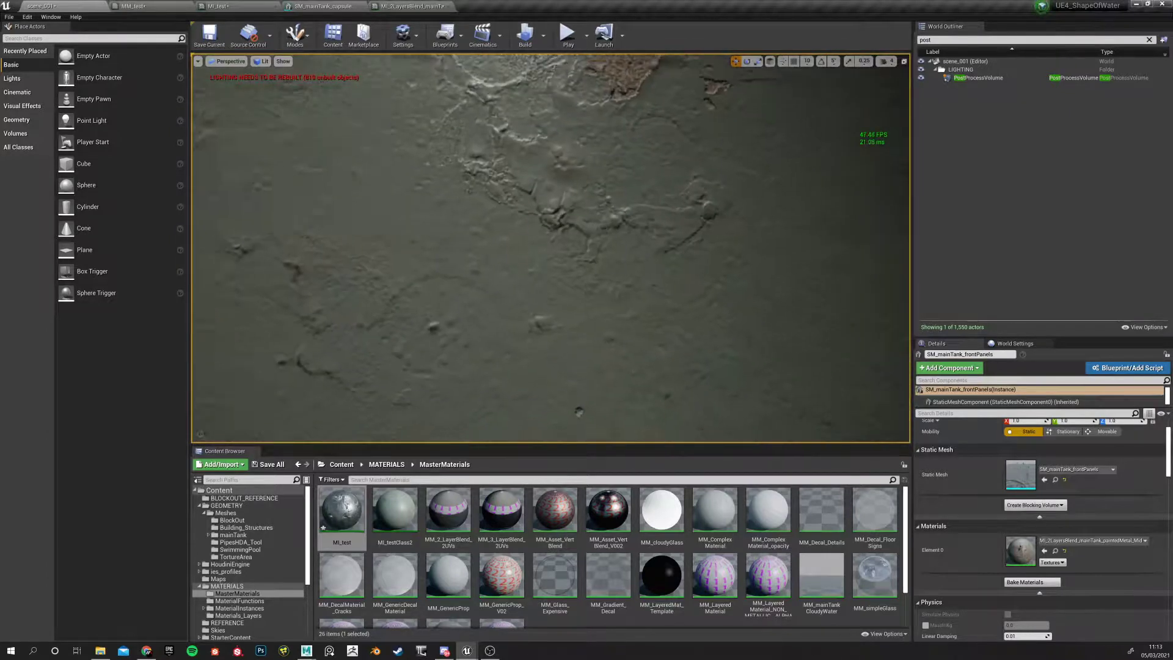
mouse_move(444, 239)
right_mouse_down()
mouse_move(475, 196)
mouse_move(382, 278)
right_mouse_up()
key("s")
middle_click_drag(445, 238, 445, 271)
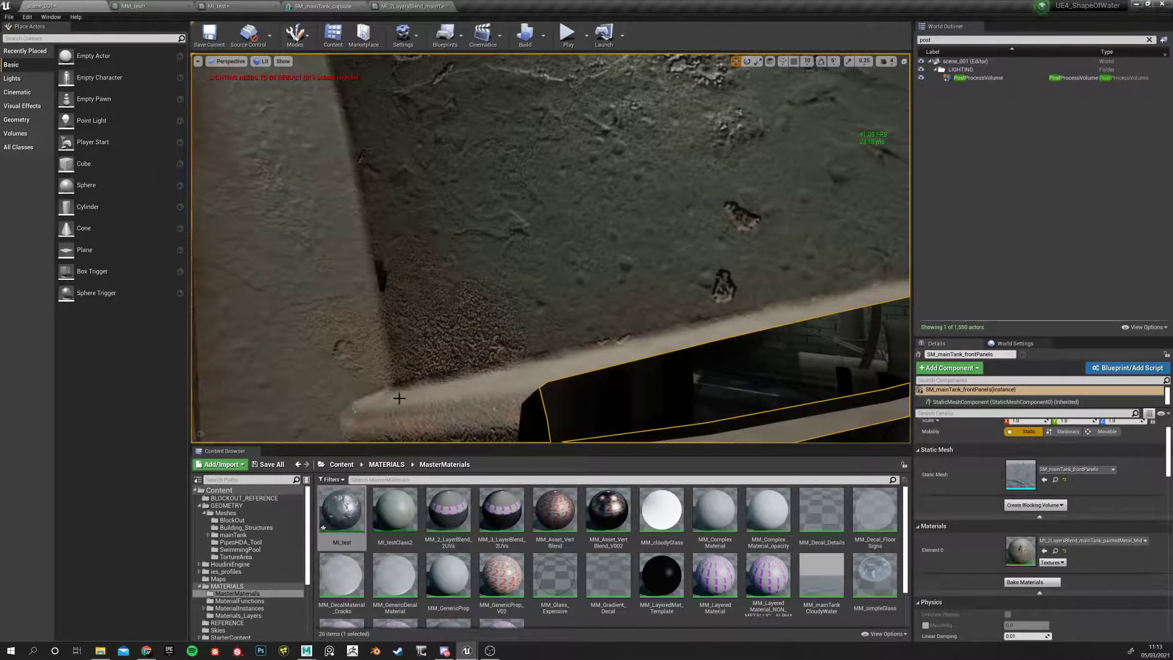
key("s")
mouse_move(500, 338)
right_mouse_down()
mouse_move(465, 324)
mouse_move(461, 308)
mouse_move(468, 327)
mouse_move(455, 332)
mouse_move(542, 221)
right_mouse_up()
key("s")
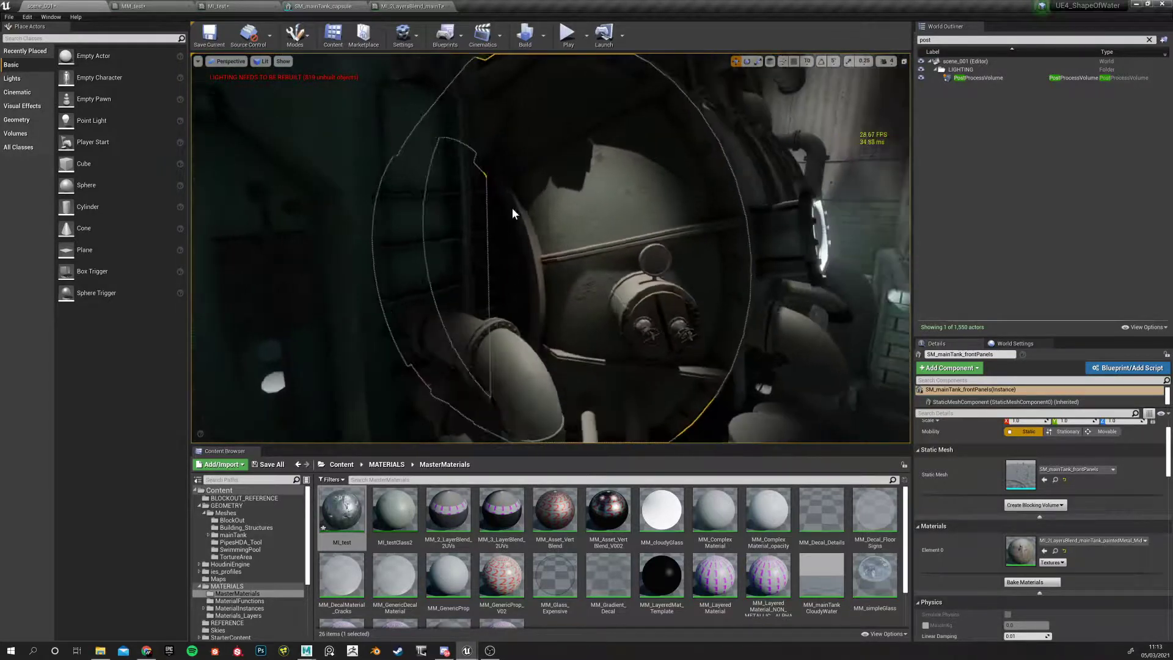
Compare how the tank's front panels look from a distance and from nearby
right_click_drag(513, 211, 483, 214)
key("w")
right_click_drag(647, 195, 638, 202)
key("s")
key("s")
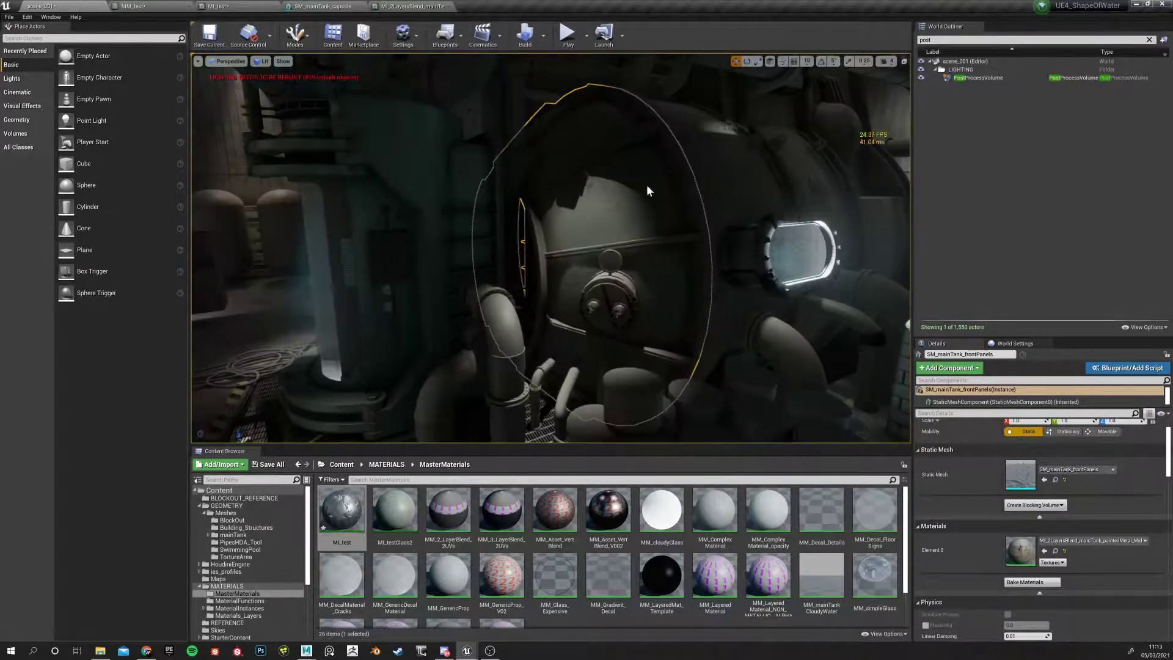
key("e")
key("w")
right_click_drag(642, 279, 642, 279)
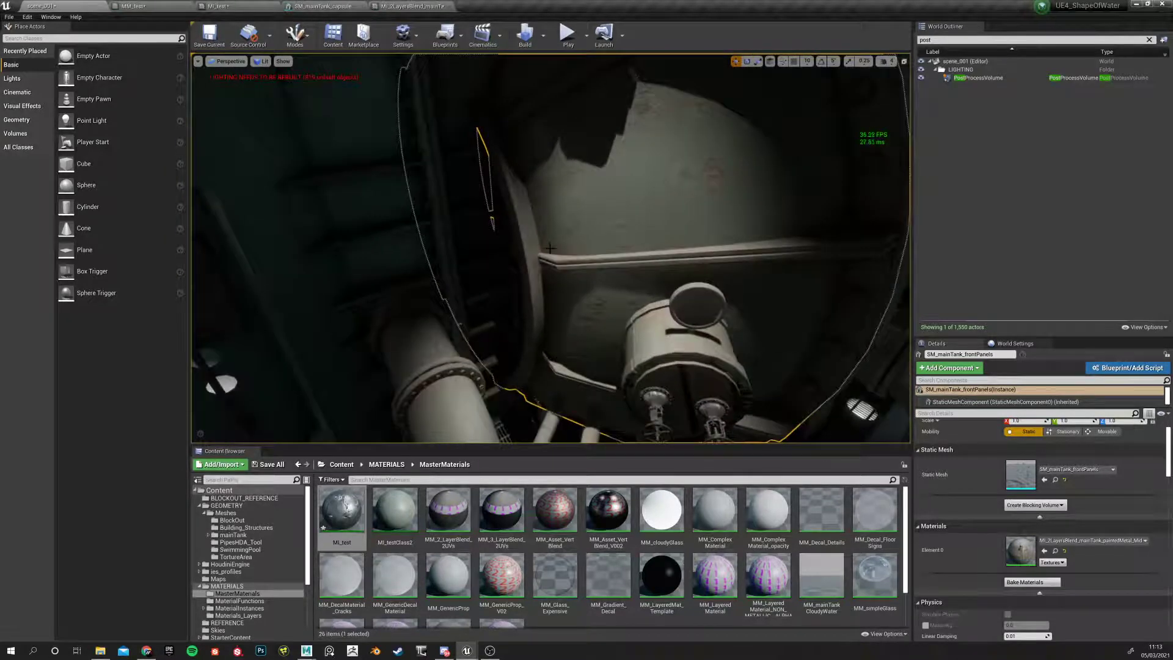
Inspect the wear and shading around the tank's front rail, round gauge and side porthole
left_click_drag(642, 279, 642, 280, "alt")
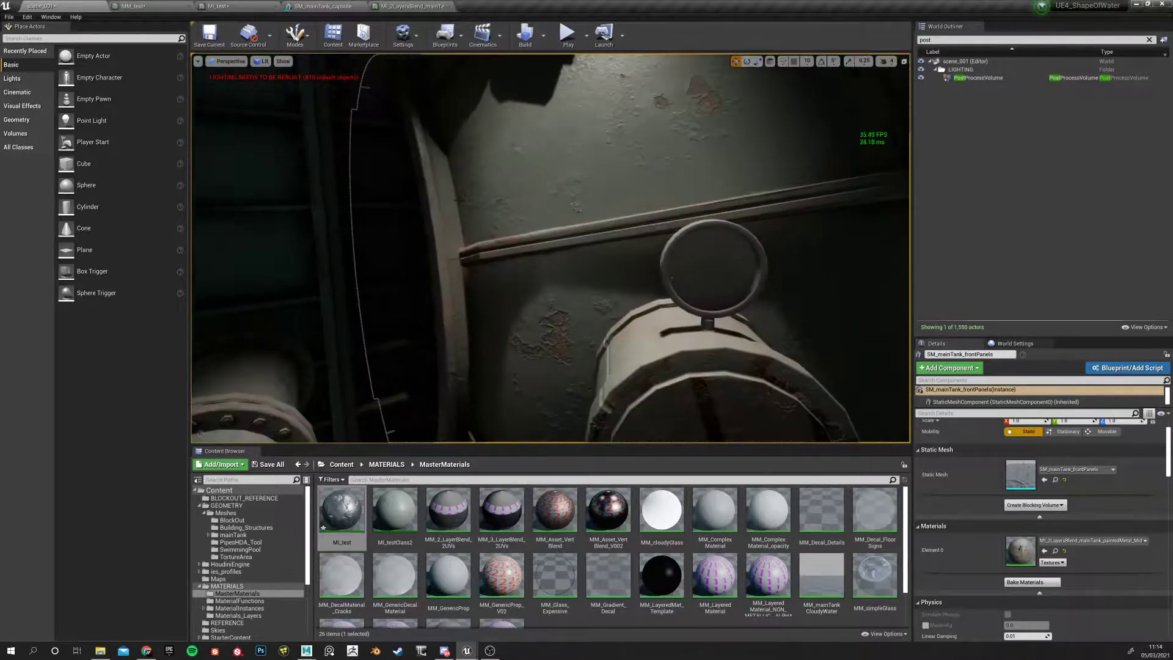
left_click_drag(436, 155, 436, 154, "alt")
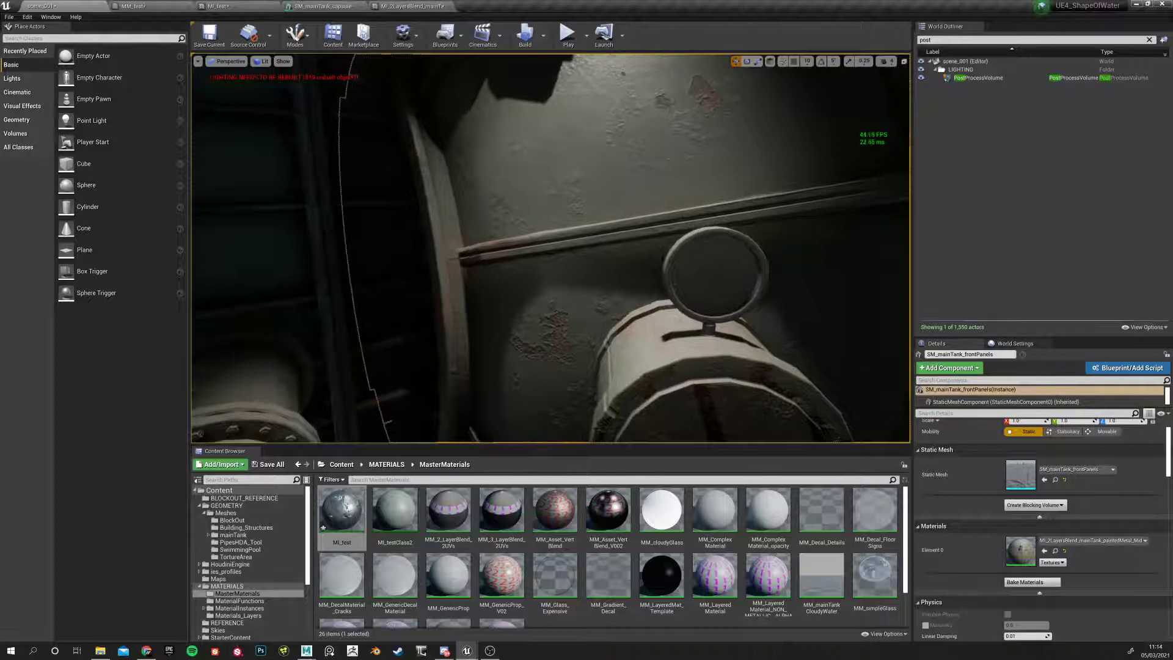
left_click_drag(456, 219, 470, 245, "alt")
left_click_drag(641, 218, 707, 196, "alt")
right_click_drag(550, 247, 516, 275)
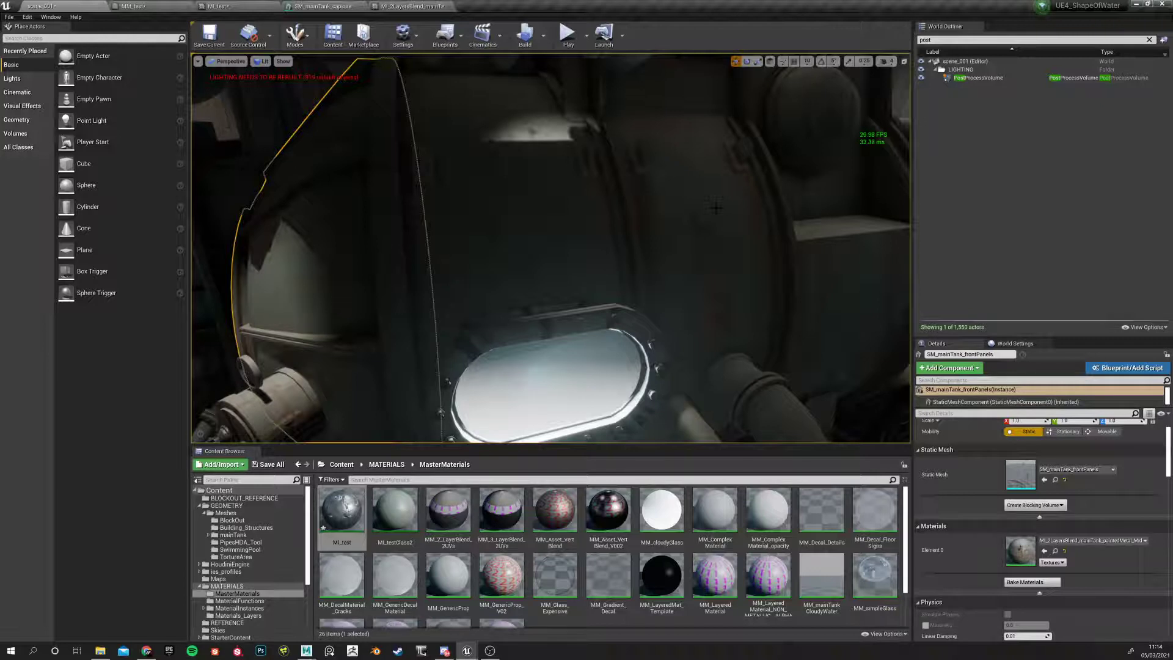
left_click_drag(469, 248, 550, 275, "alt")
scroll(469, 249, "down", 3)
mouse_move(476, 288)
left_mouse_down("alt")
mouse_move(463, 272)
mouse_move(466, 293)
mouse_move(489, 291)
mouse_move(472, 283)
left_mouse_up("alt")
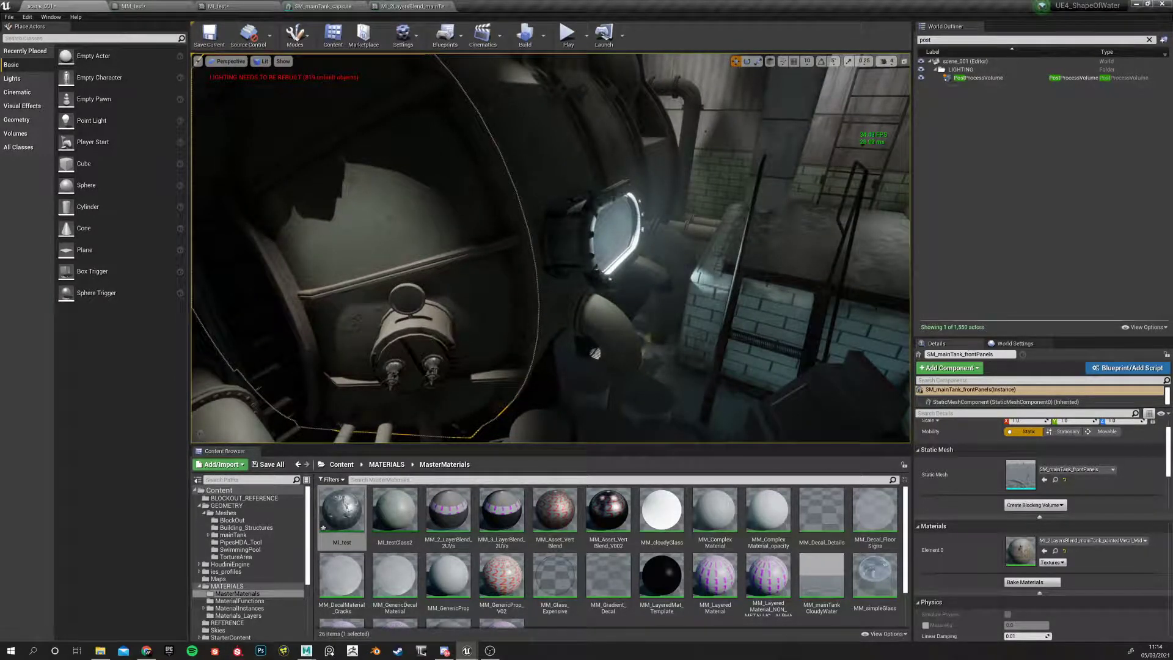
Examine the rust and chipped paint where the front panels' diagonal rail meets the curved rim of the tank
left_click_drag(594, 353, 537, 342, "alt")
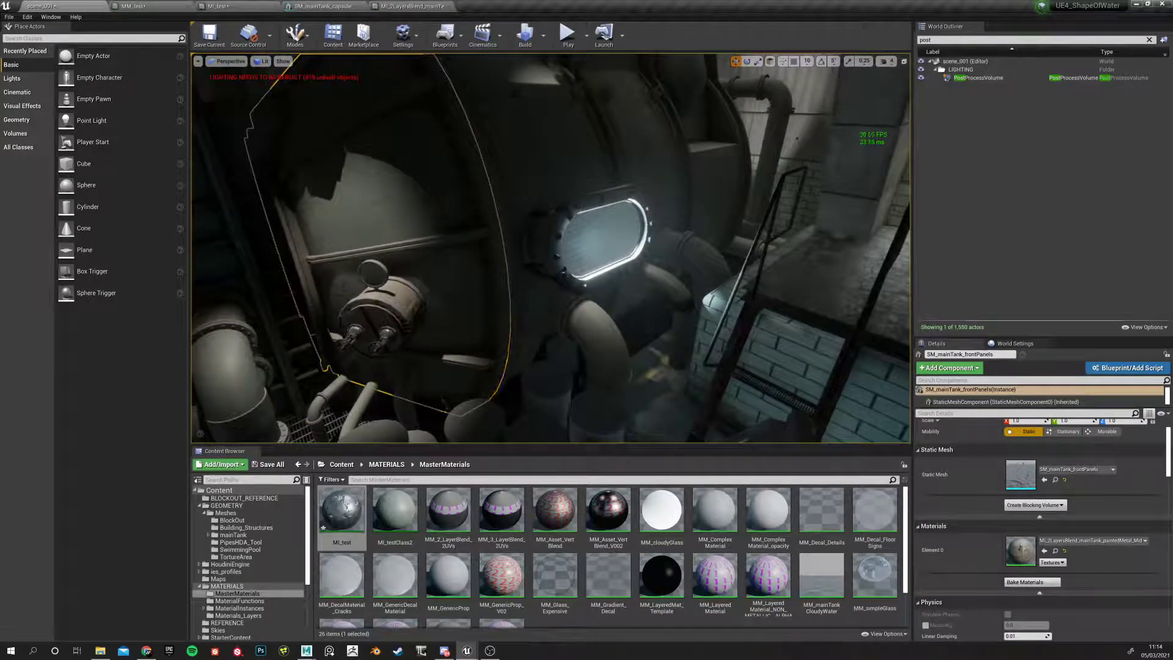
left_click_drag(367, 242, 427, 247, "alt")
right_click_drag(371, 246, 428, 246, "alt")
left_click_drag(360, 246, 440, 249, "alt")
right_click_drag(404, 244, 428, 245, "alt")
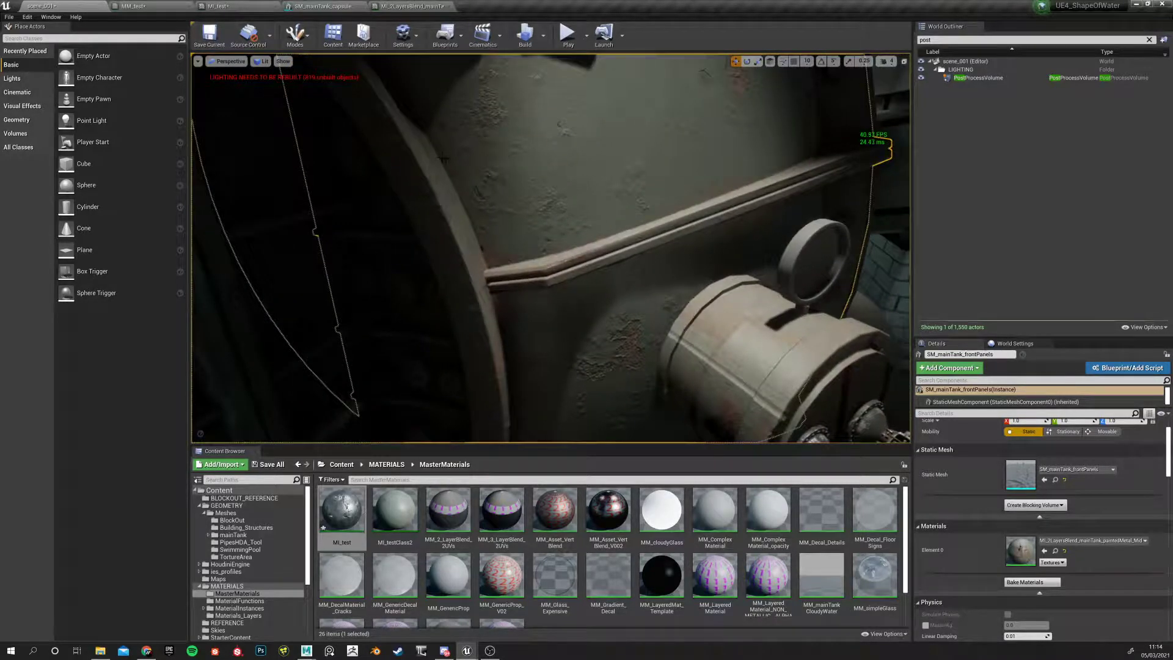
right_click_drag(435, 153, 501, 153, "alt")
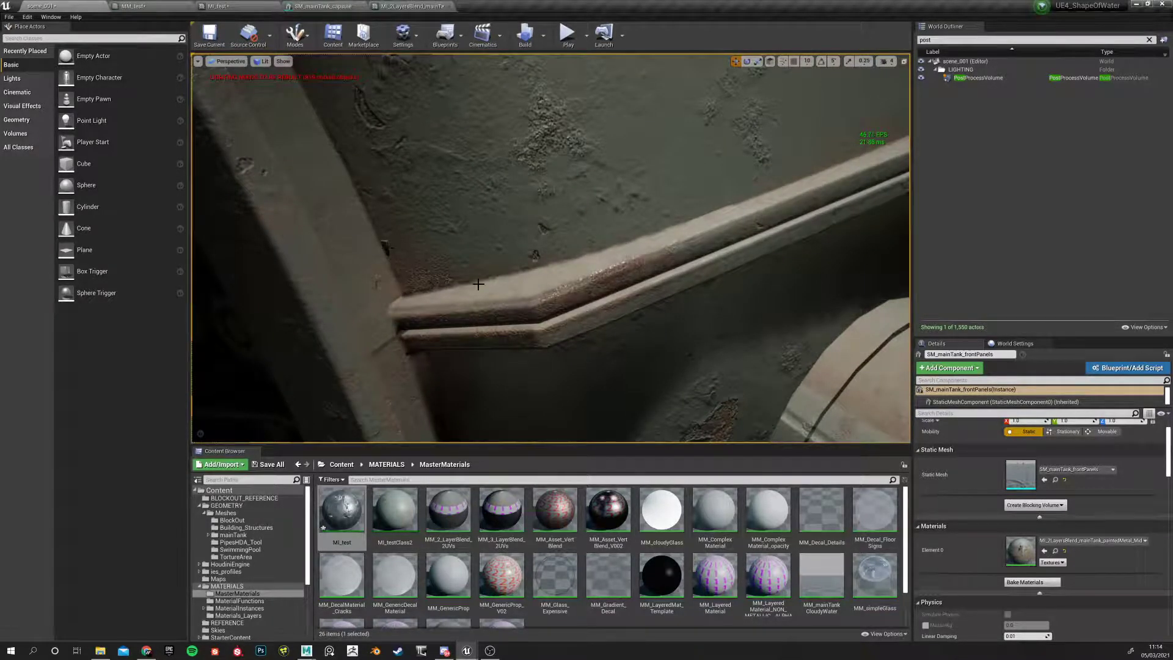
right_click_drag(741, 188, 647, 187, "alt")
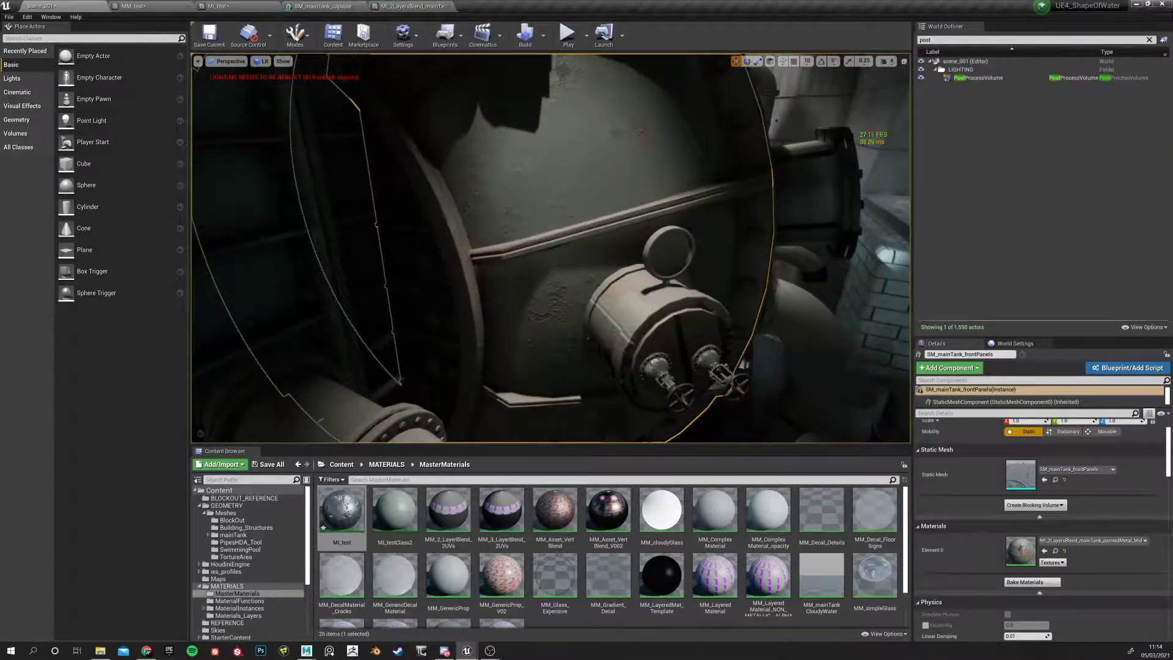
Inspect the wallCracks_Decals_normal texture used by the crack decal on the floor beside the tiled steps, and return to the level
scroll(513, 280, "down", 5)
right_click_drag(529, 286, 721, 281)
scroll(573, 276, "down", 2)
right_click_drag(573, 276, 751, 319)
key("f")
right_click_drag(668, 332, 655, 332)
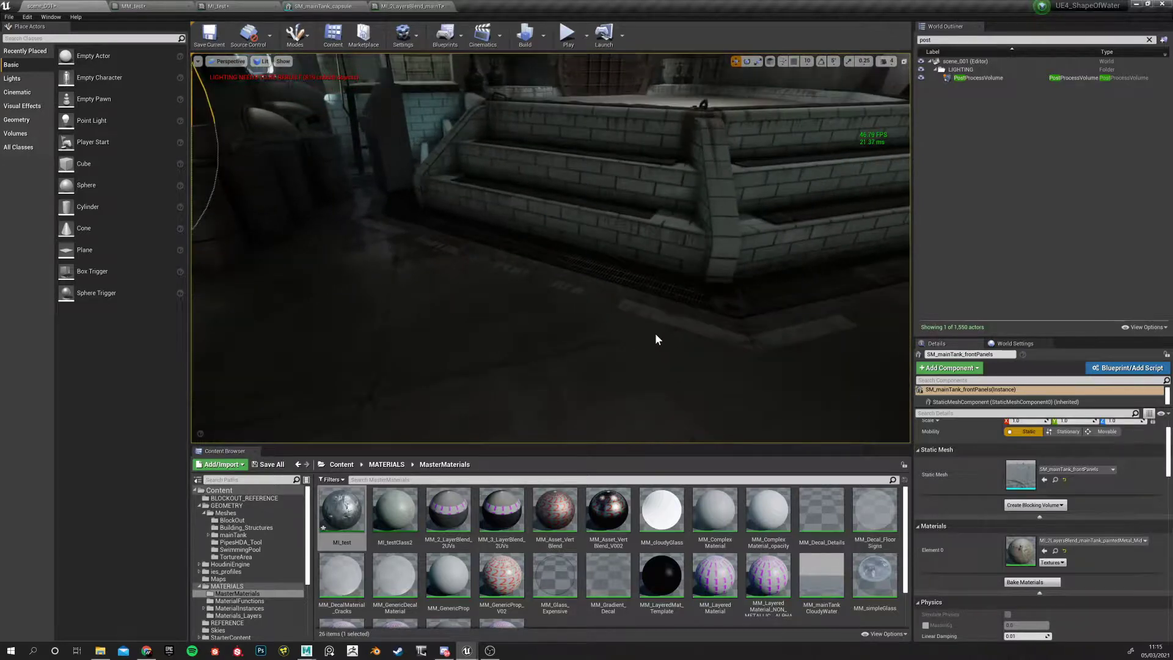
key("g")
left_click(757, 324)
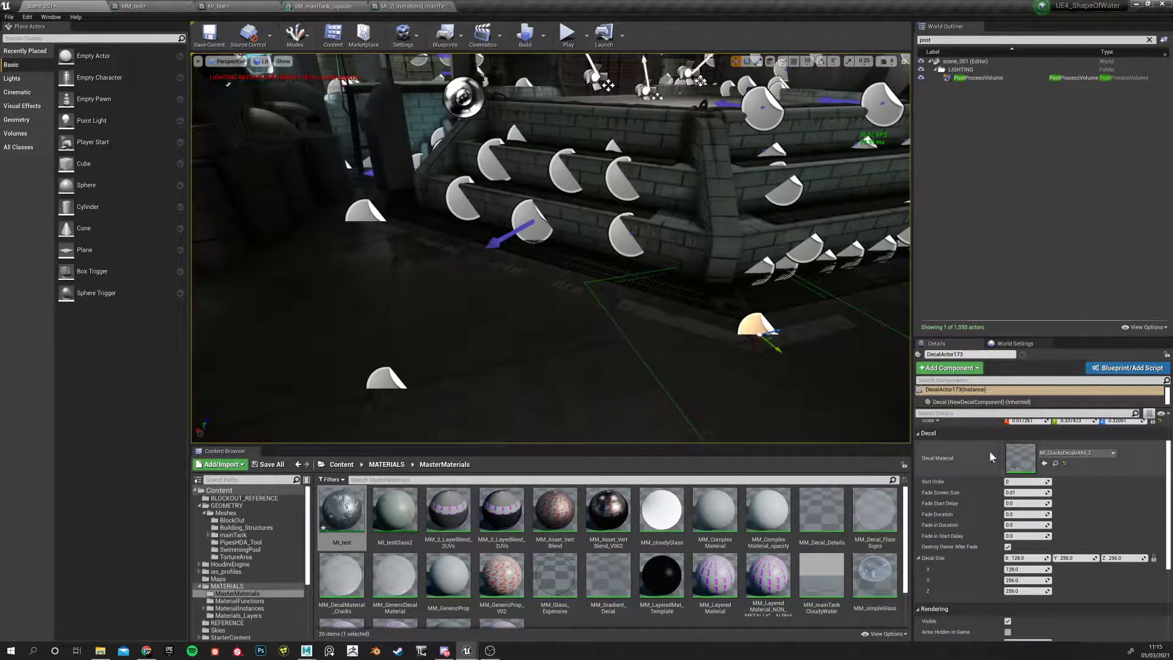
double_click(1028, 460)
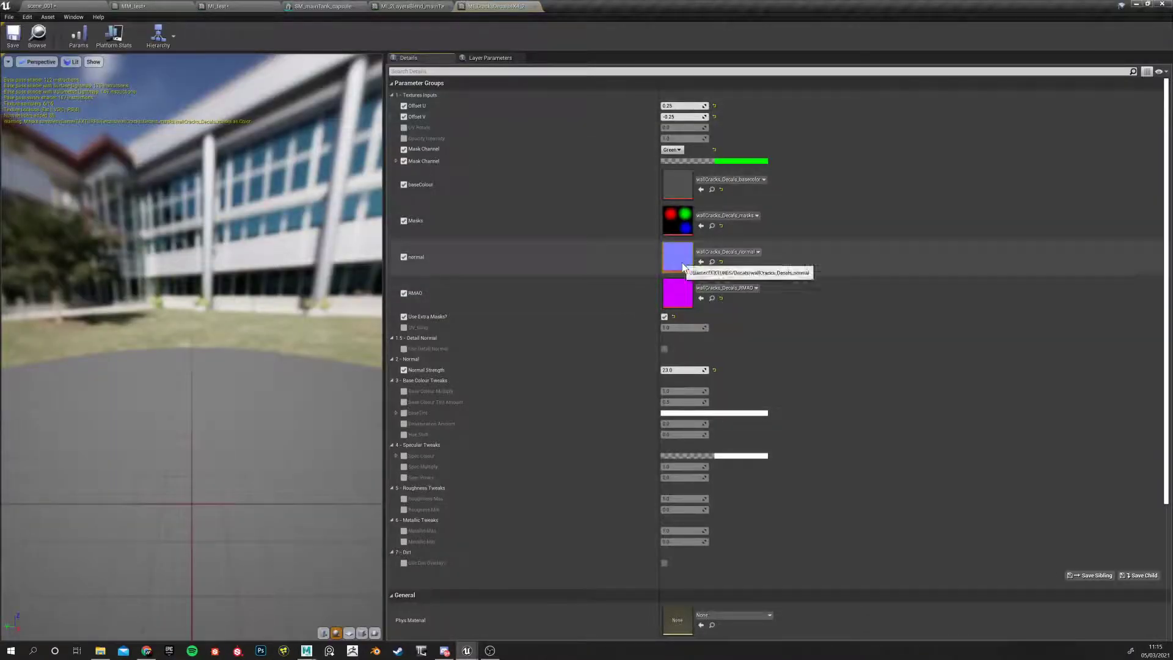
double_click(682, 263)
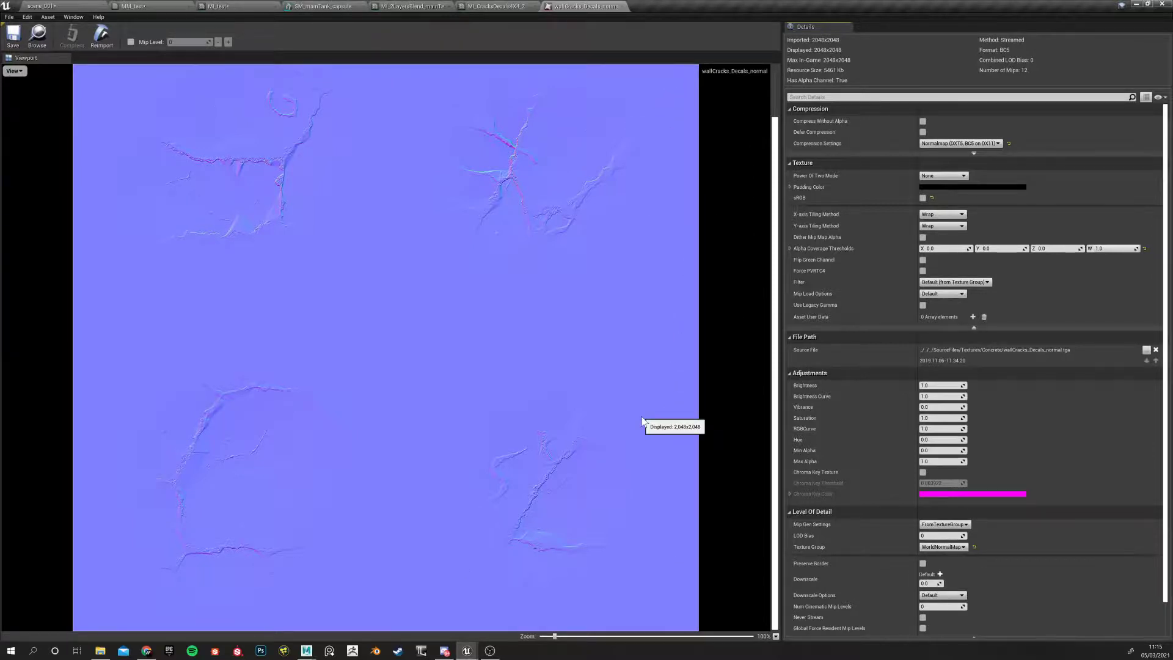
left_click(53, 8)
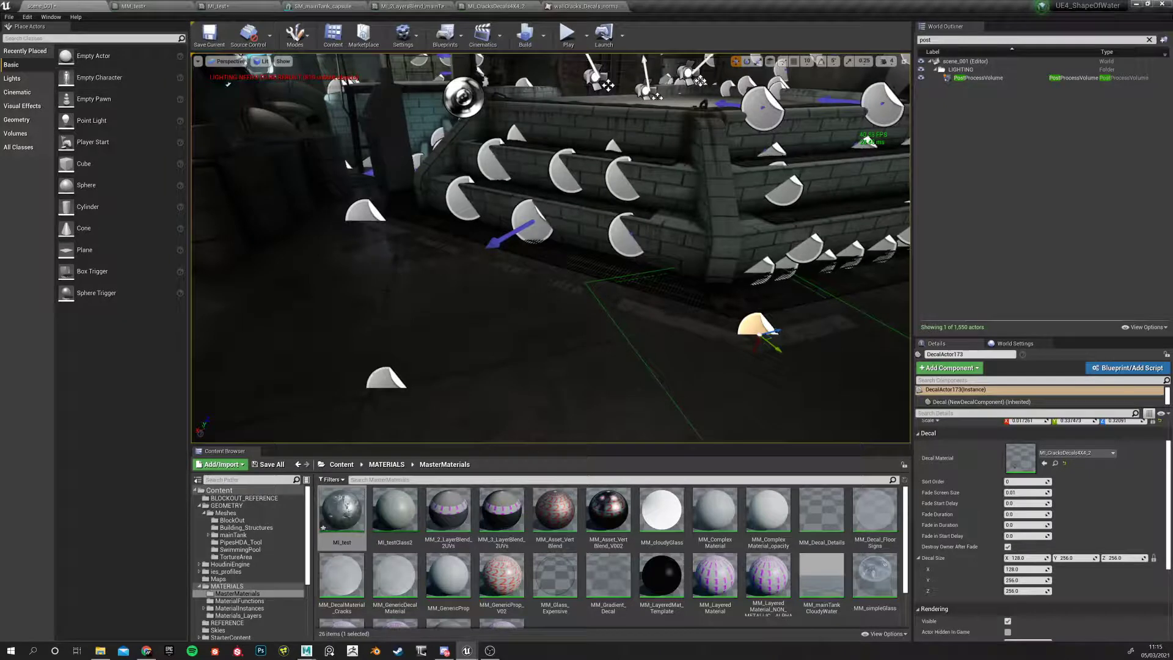
Move close to the bolted panel on the tank and switch the level viewport to Unlit shading
right_click_drag(464, 305, 262, 281)
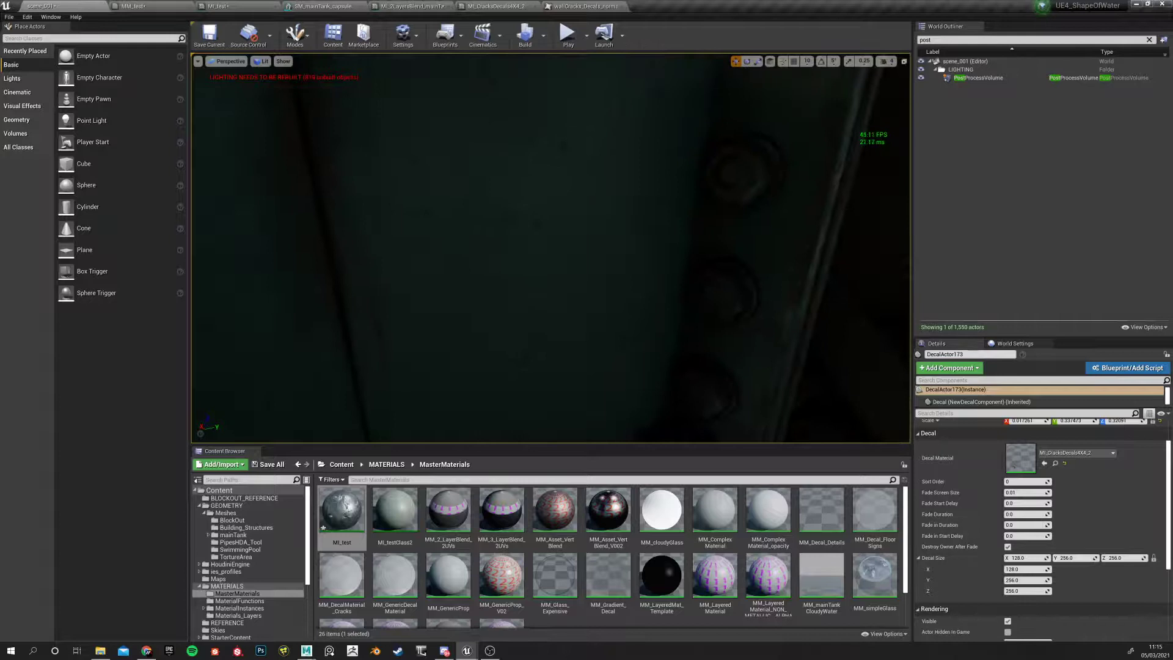
left_click(261, 61)
left_click(284, 78)
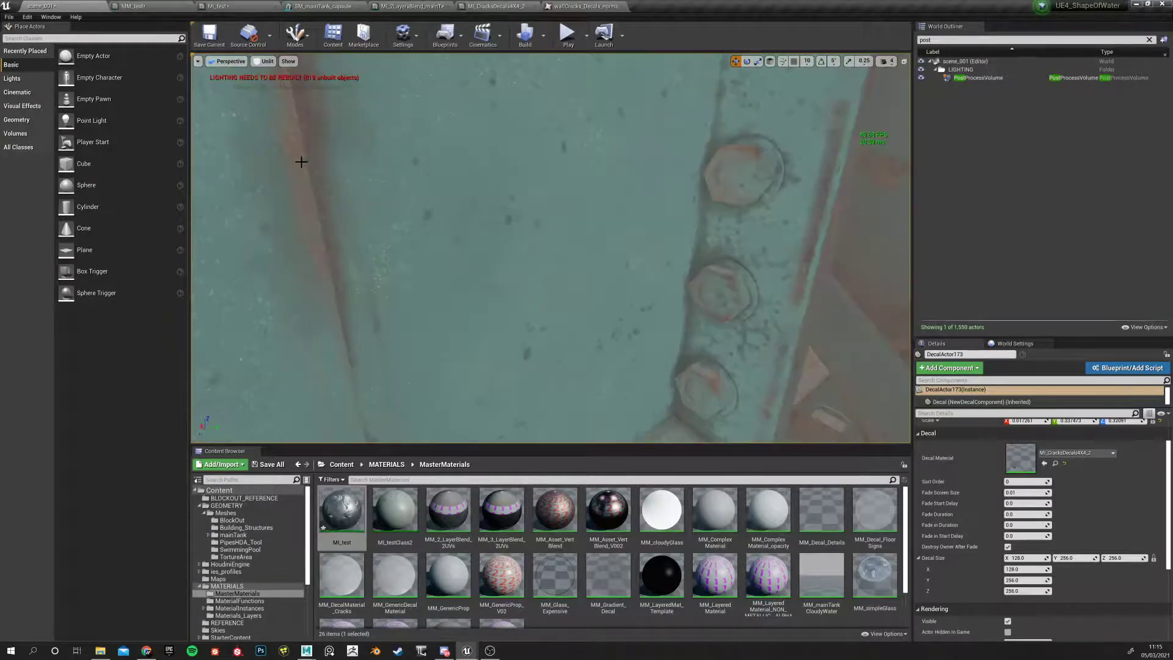
Examine the unlit paint and rust blending on the bolted panel, the curved tank panels and the surrounding pipes, near and far
mouse_move(343, 197)
right_mouse_down()
mouse_move(364, 184)
mouse_move(239, 137)
right_mouse_up()
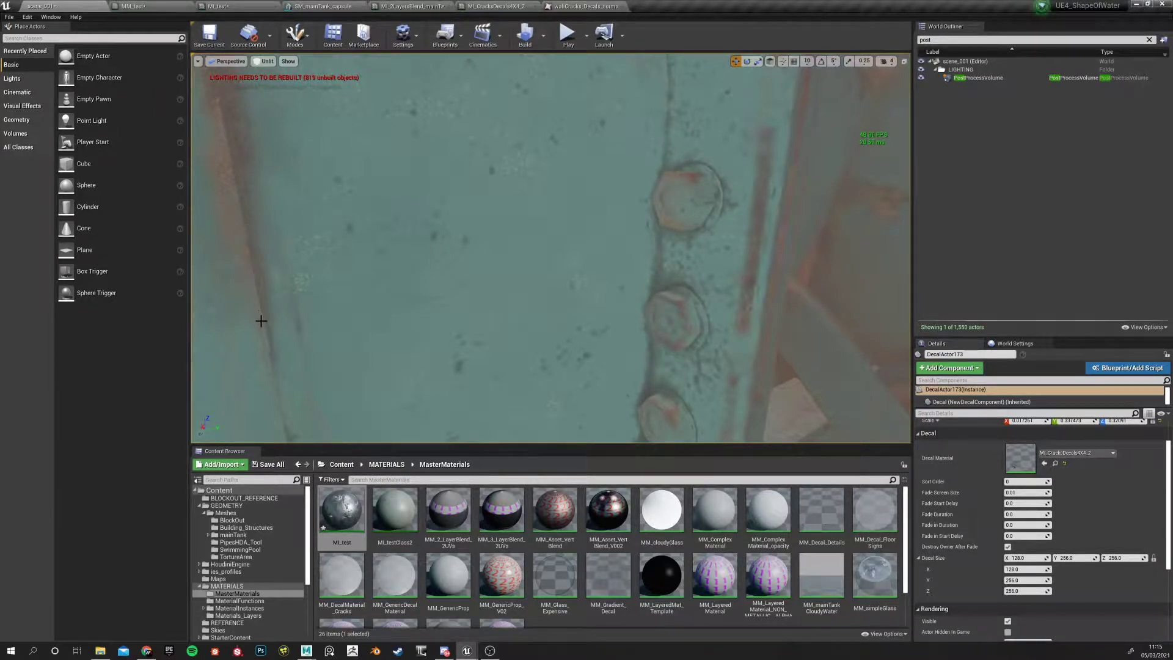
scroll(498, 261, "down", 3)
right_click_drag(499, 262, 440, 274)
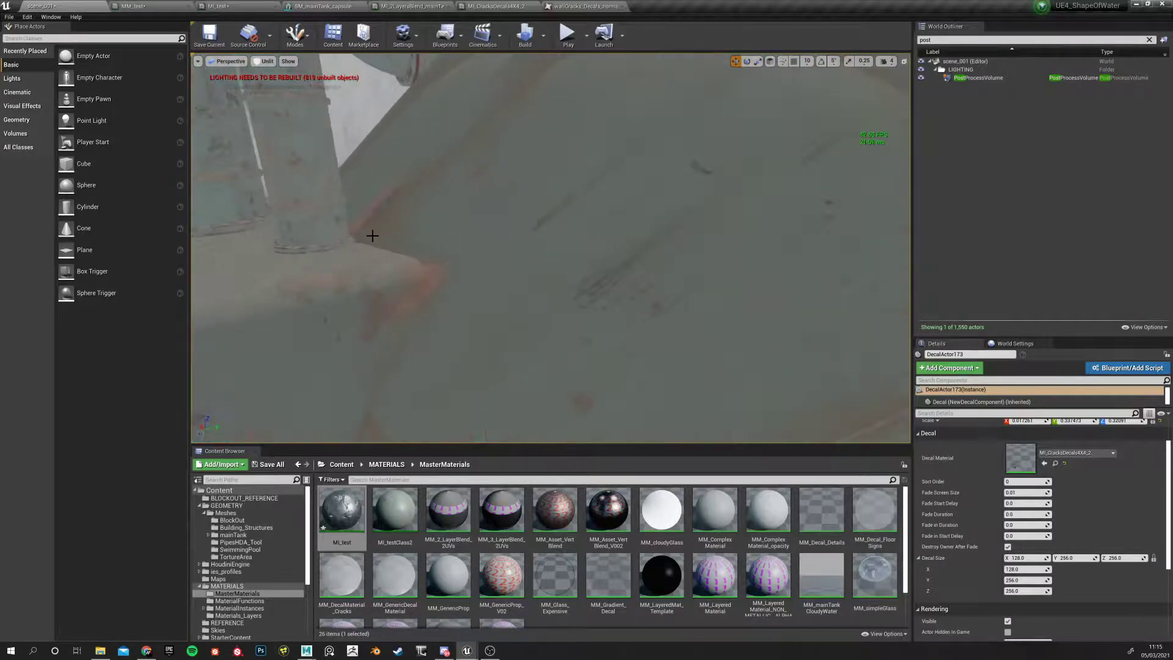
right_click_drag(396, 353, 518, 241)
scroll(513, 149, "down", 2)
right_click_drag(496, 145, 499, 159)
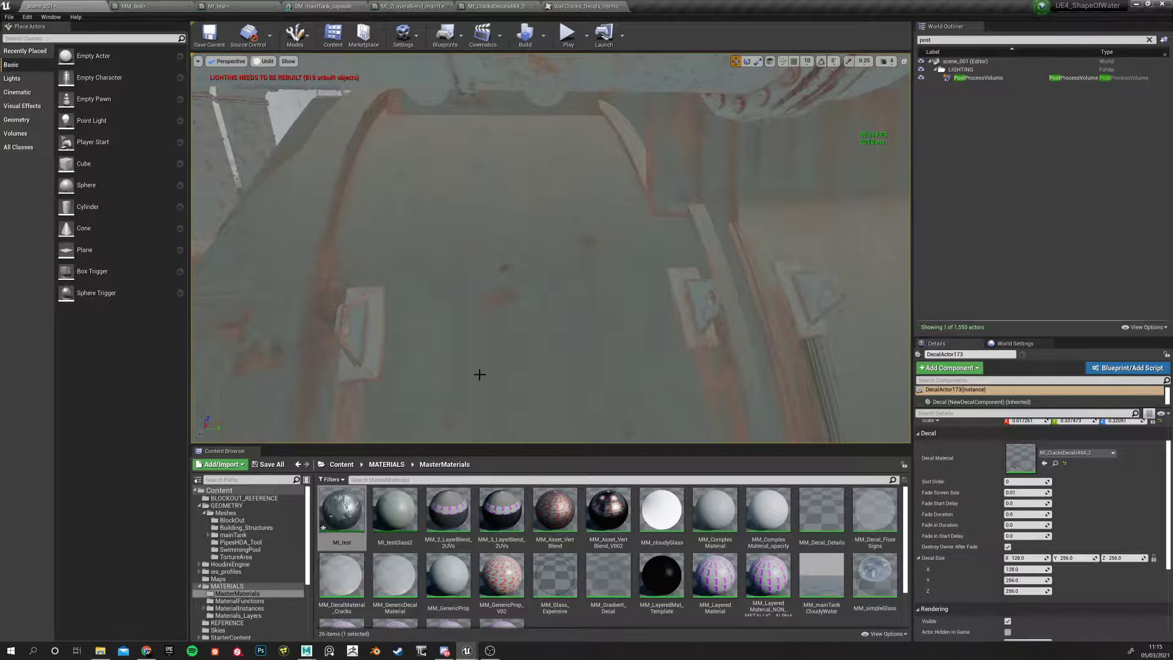
right_click_drag(672, 349, 459, 250)
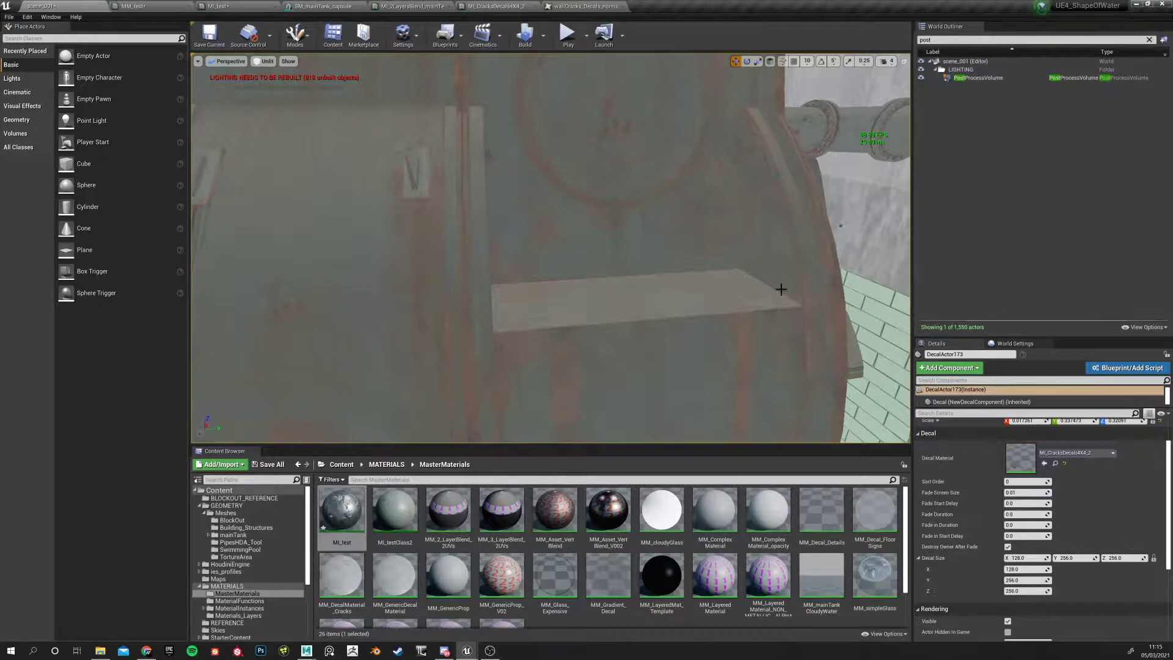
right_click_drag(423, 261, 385, 209)
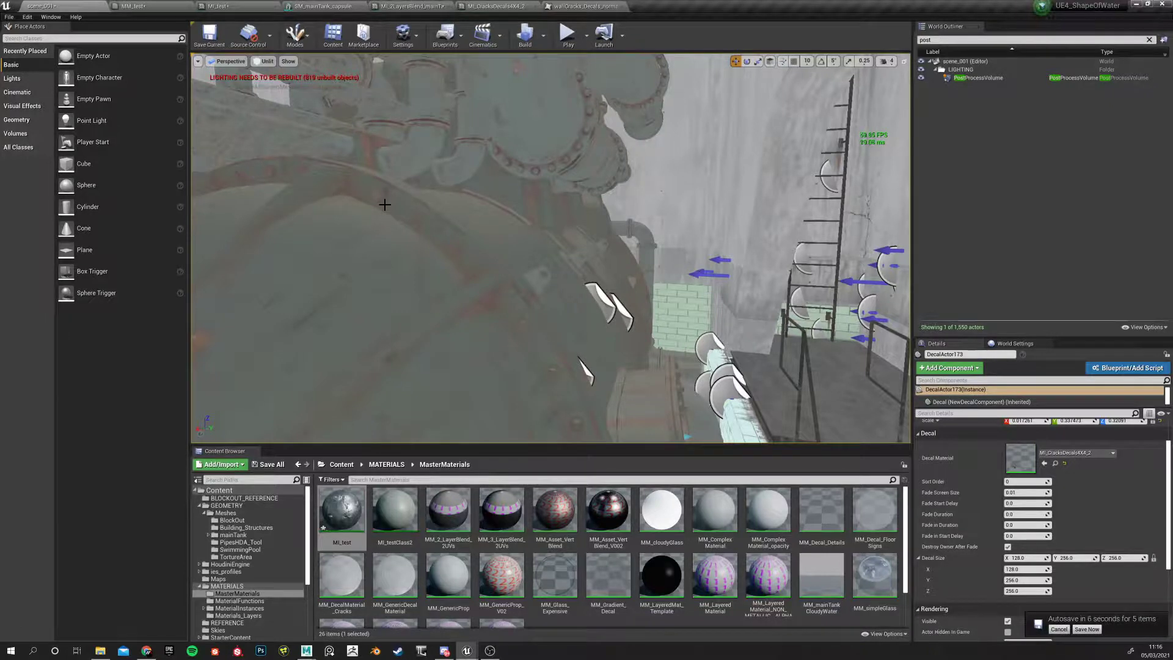
right_click_drag(424, 213, 564, 220)
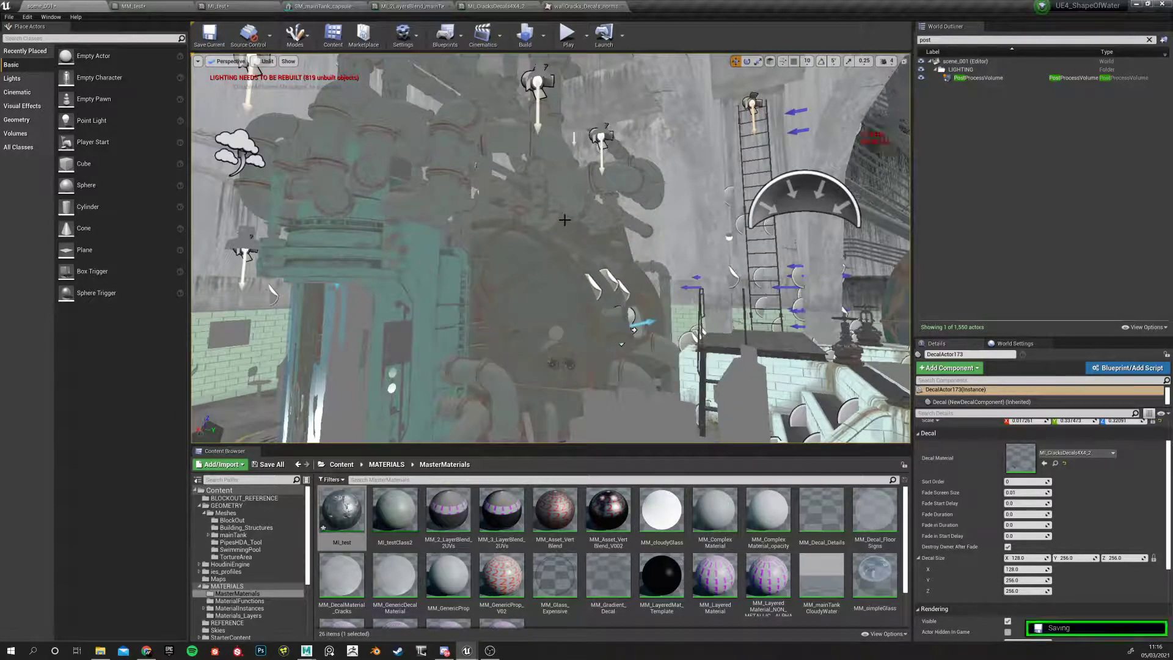
right_click_drag(564, 218, 488, 228)
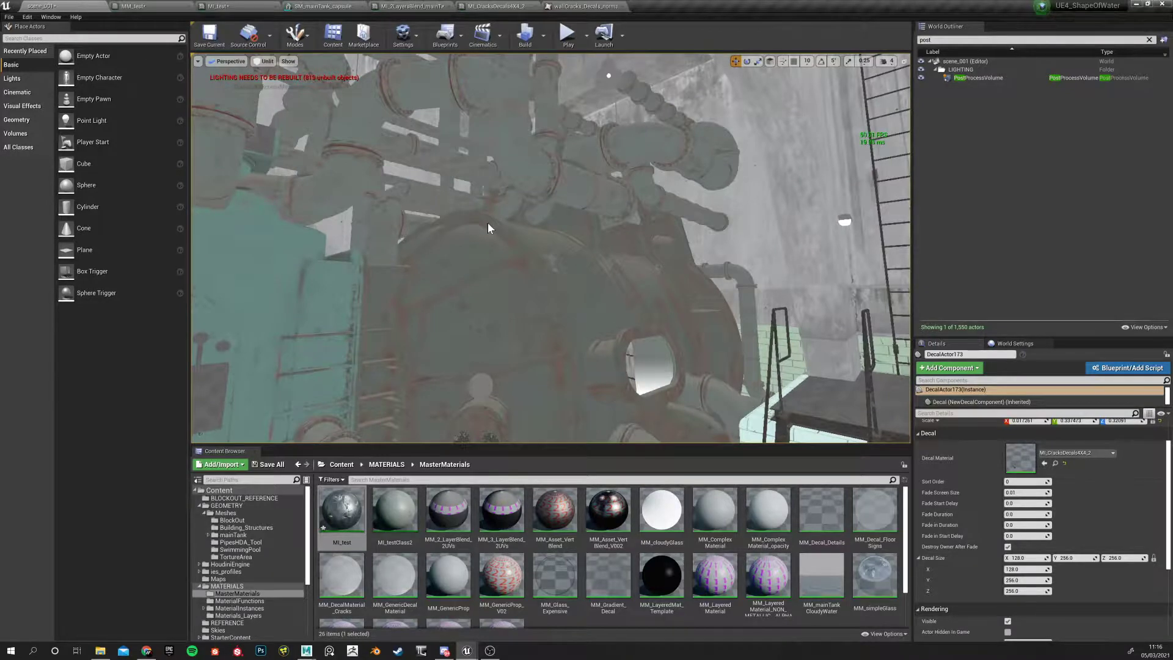
Return to MI_test and examine the metal on the base and brackets of the preview model up close
left_click(220, 6)
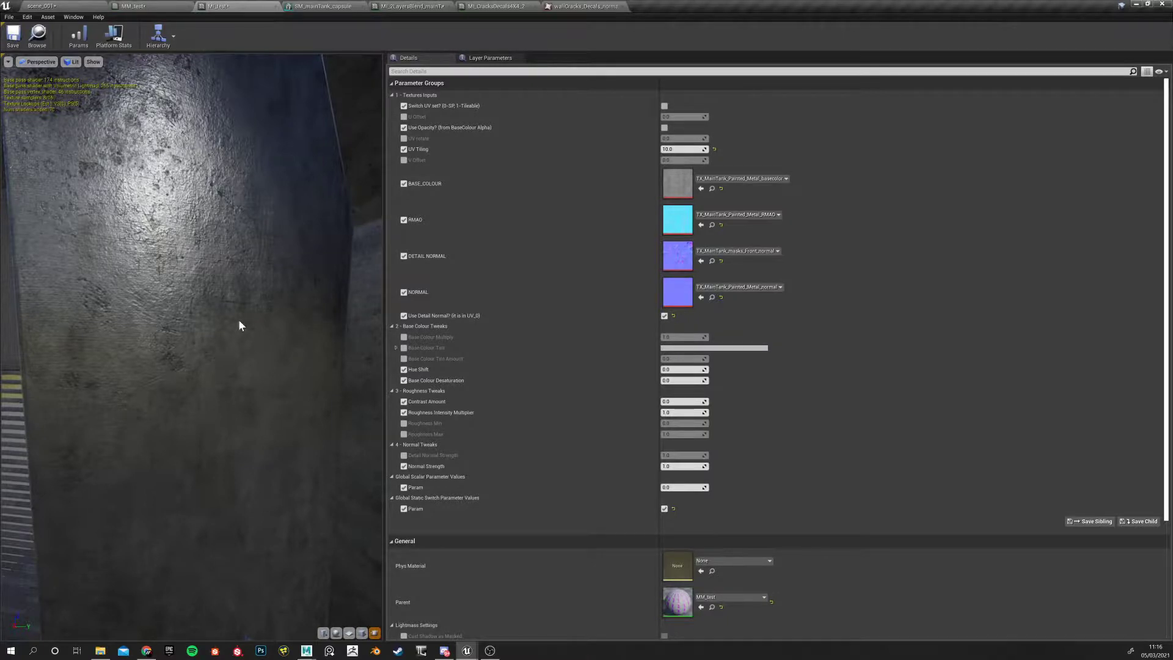
right_click_drag(239, 321, 239, 263)
left_click_drag(239, 262, 213, 262)
right_click_drag(214, 263, 214, 312)
left_click_drag(213, 312, 183, 311)
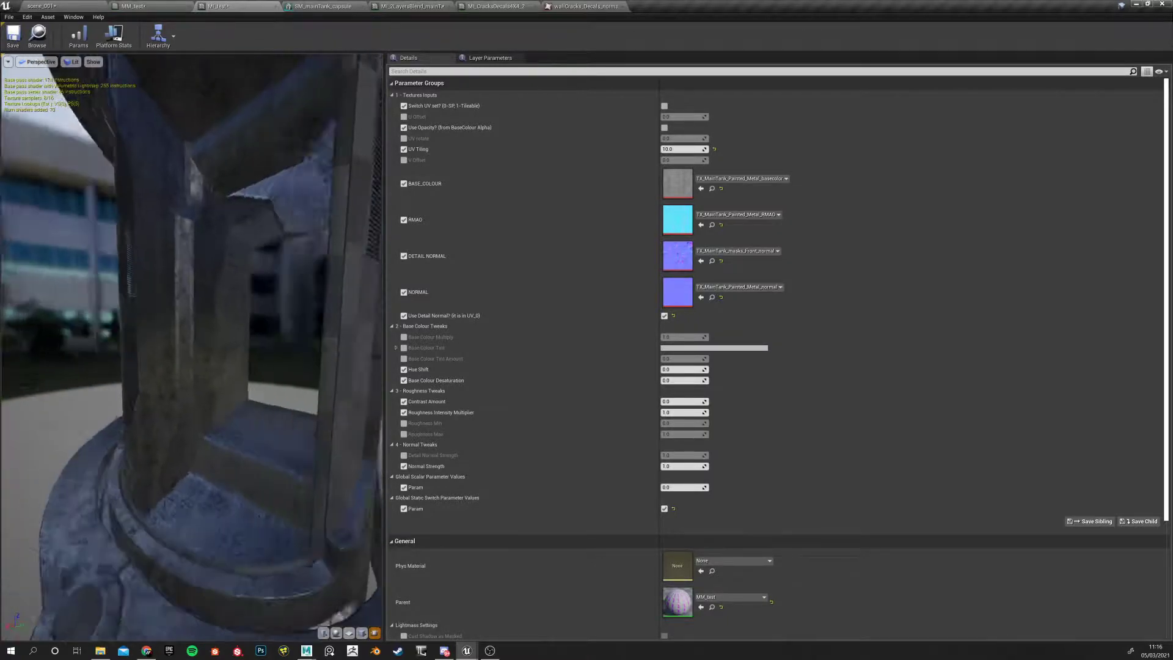
left_click_drag(124, 436, 160, 391)
left_click_drag(121, 463, 194, 440)
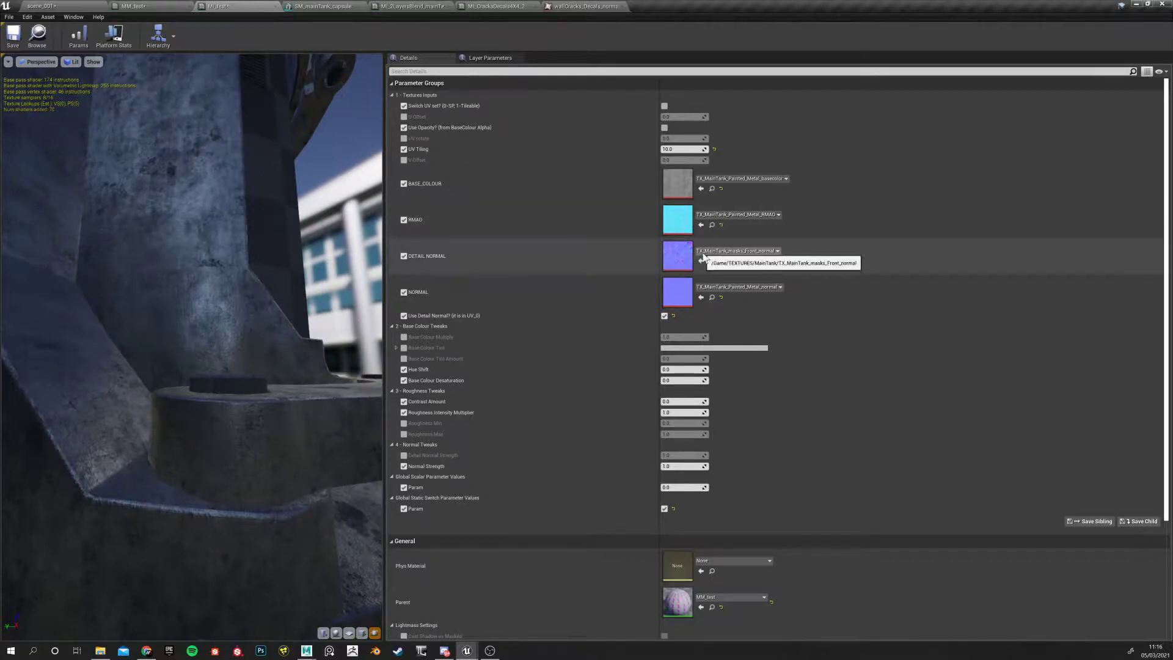
Try the default DETAIL NORMAL texture in MI_test, compare the bracket edges, and undo the reset
left_click(721, 261)
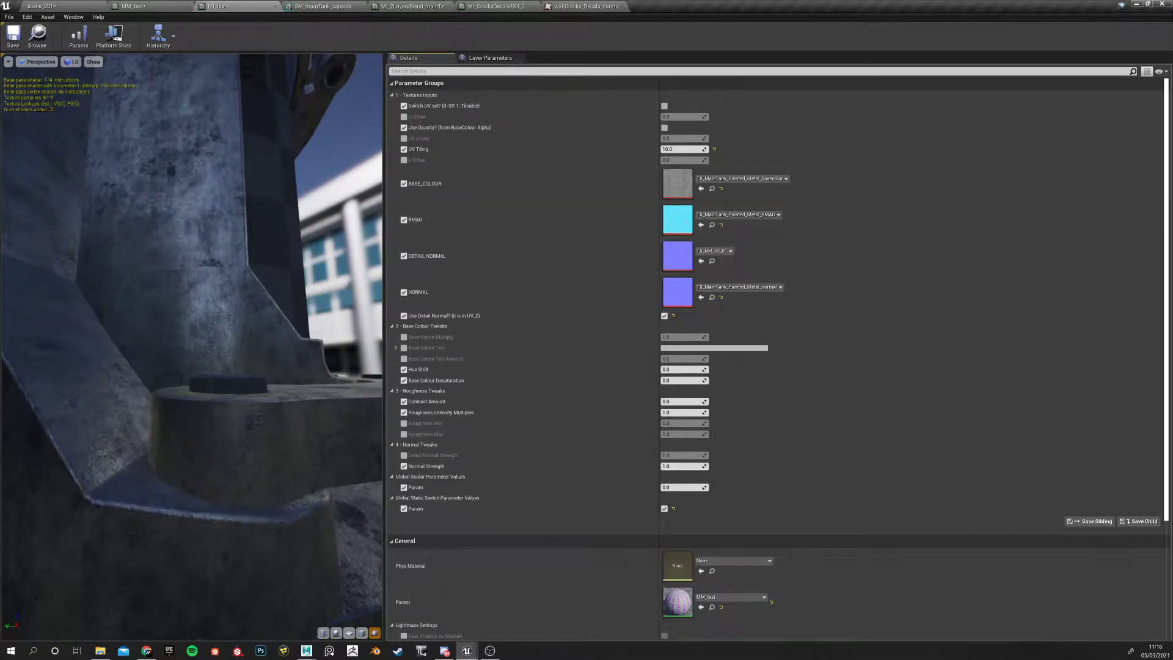
left_click_drag(233, 438, 252, 462)
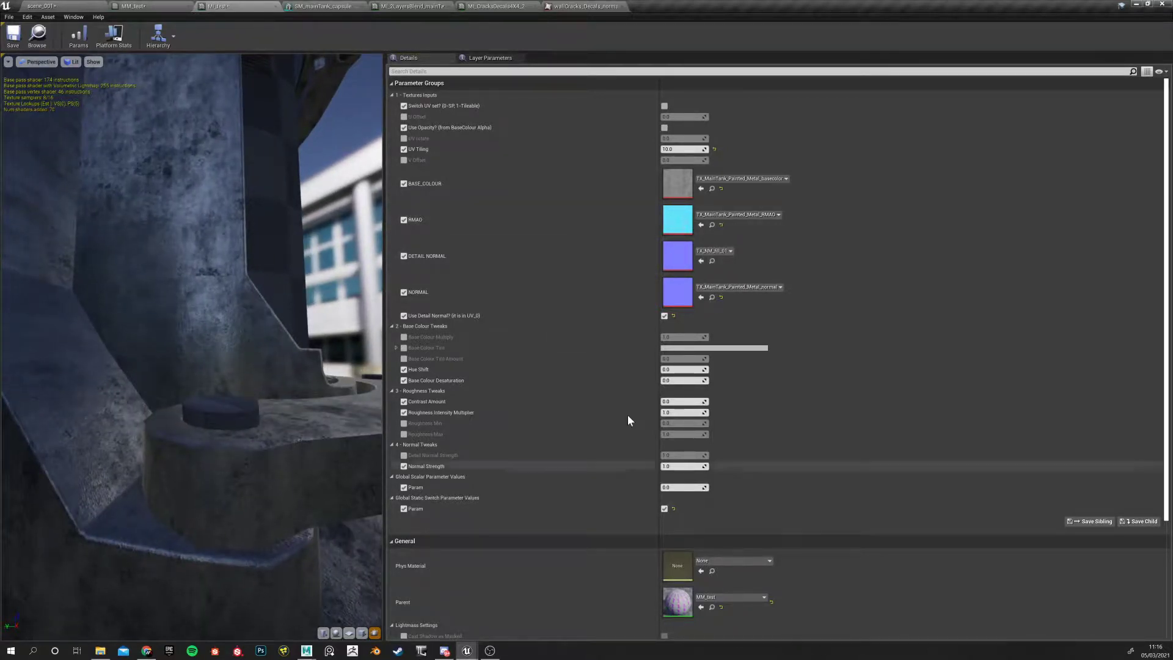
key("ctrl+z")
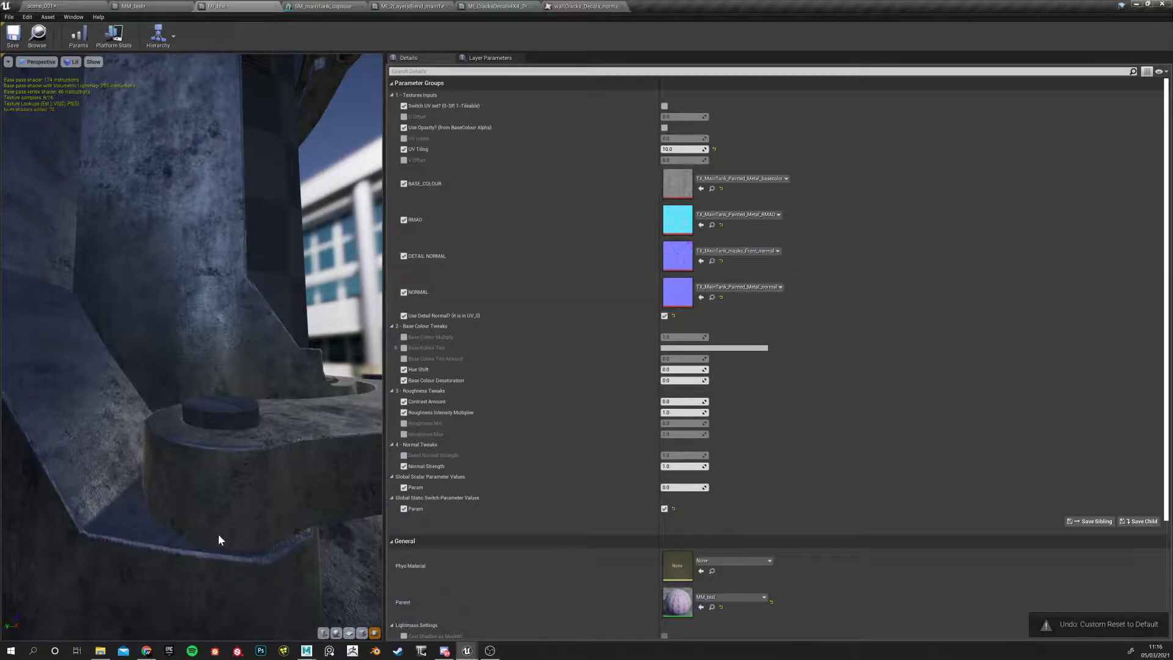
Compare the rounded edges around the preview's cylindrical fittings by resetting MI_test's DETAIL NORMAL to default and undoing the reset
left_click_drag(313, 546, 257, 305)
scroll(246, 295, "down", 5)
right_click_drag(257, 305, 257, 360)
left_click_drag(257, 360, 324, 342)
left_click_drag(147, 333, 193, 333)
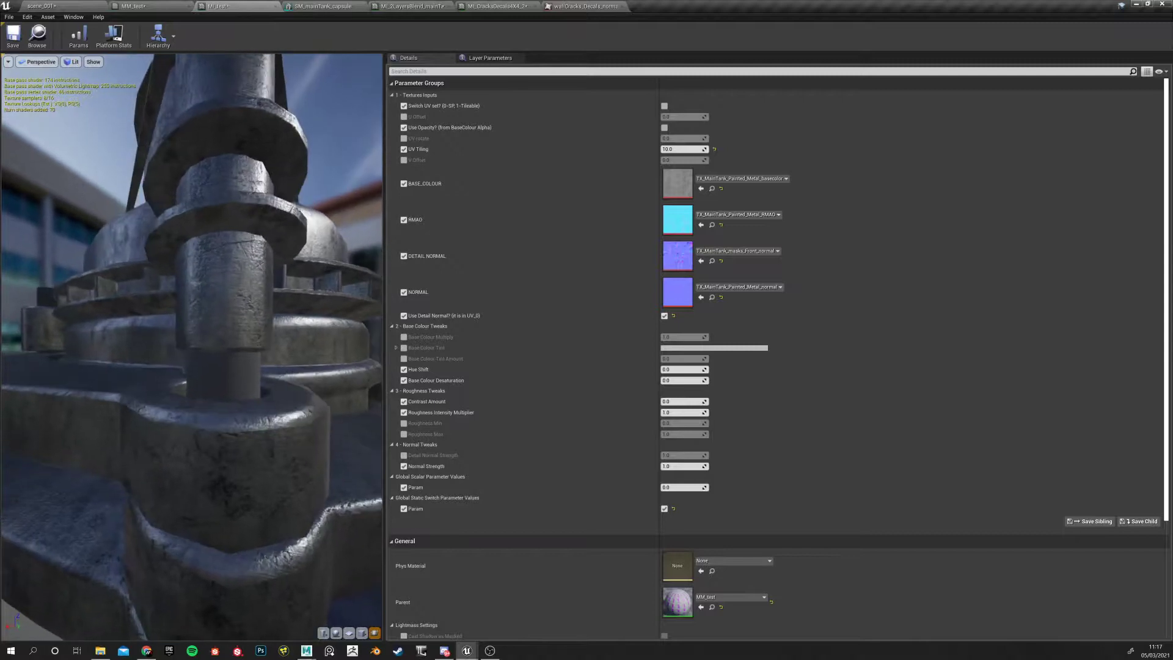
left_click(721, 261)
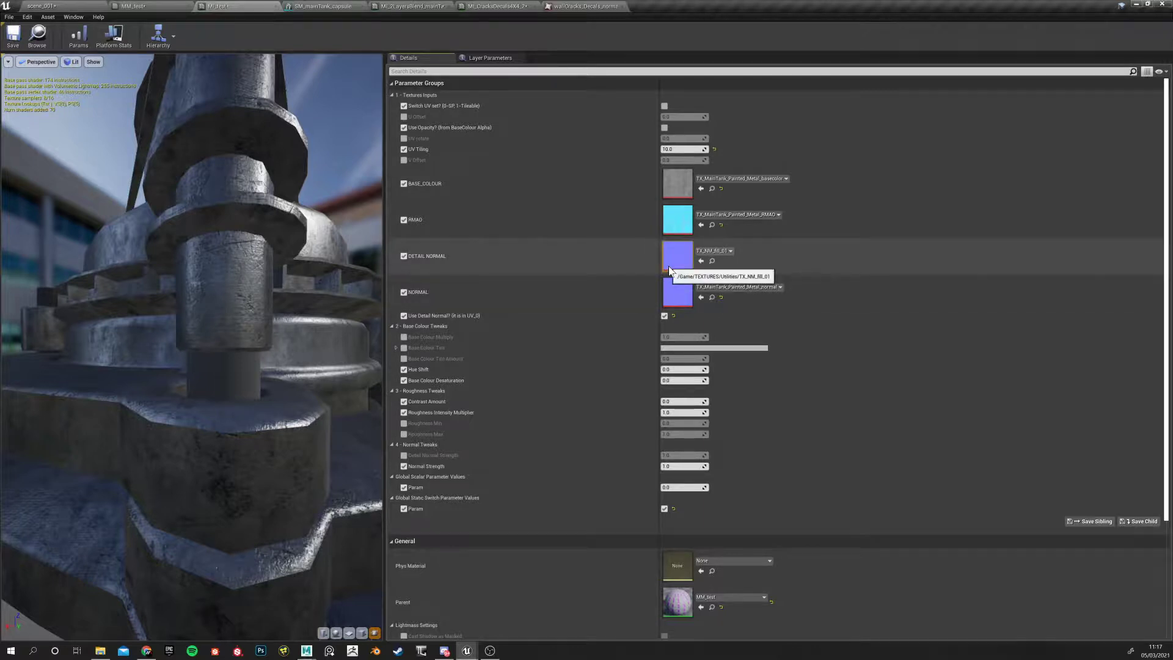
key("ctrl+z")
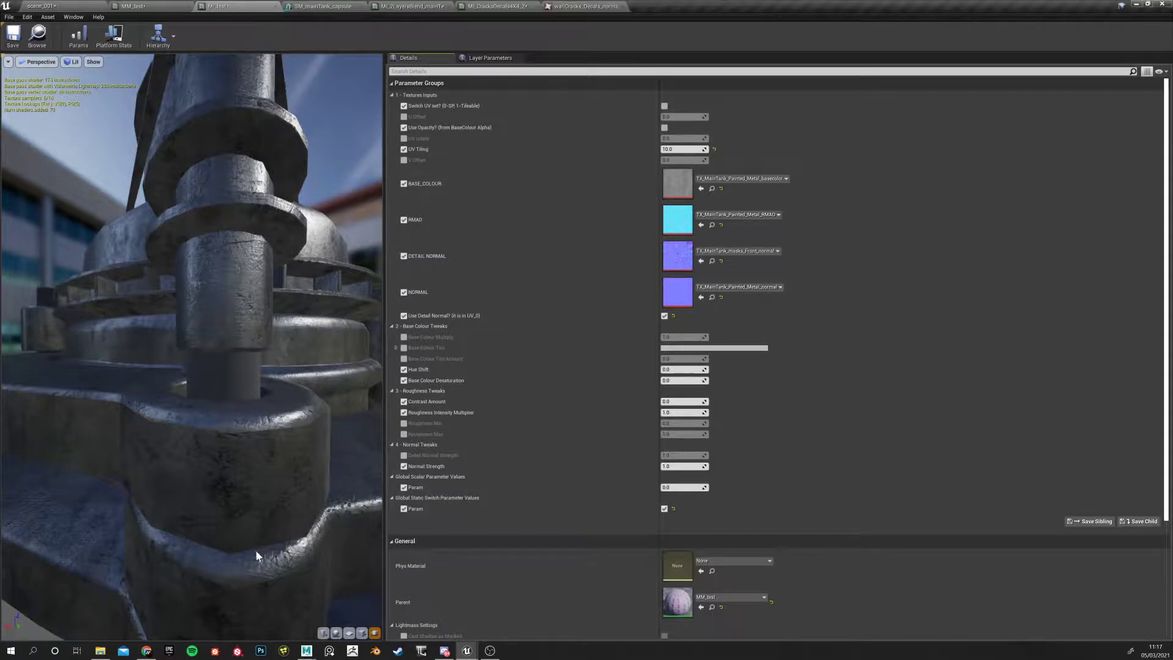
Review MI_test's metal with the detail normal on the whole preview model from several angles and distances
left_click_drag(173, 491, 178, 504)
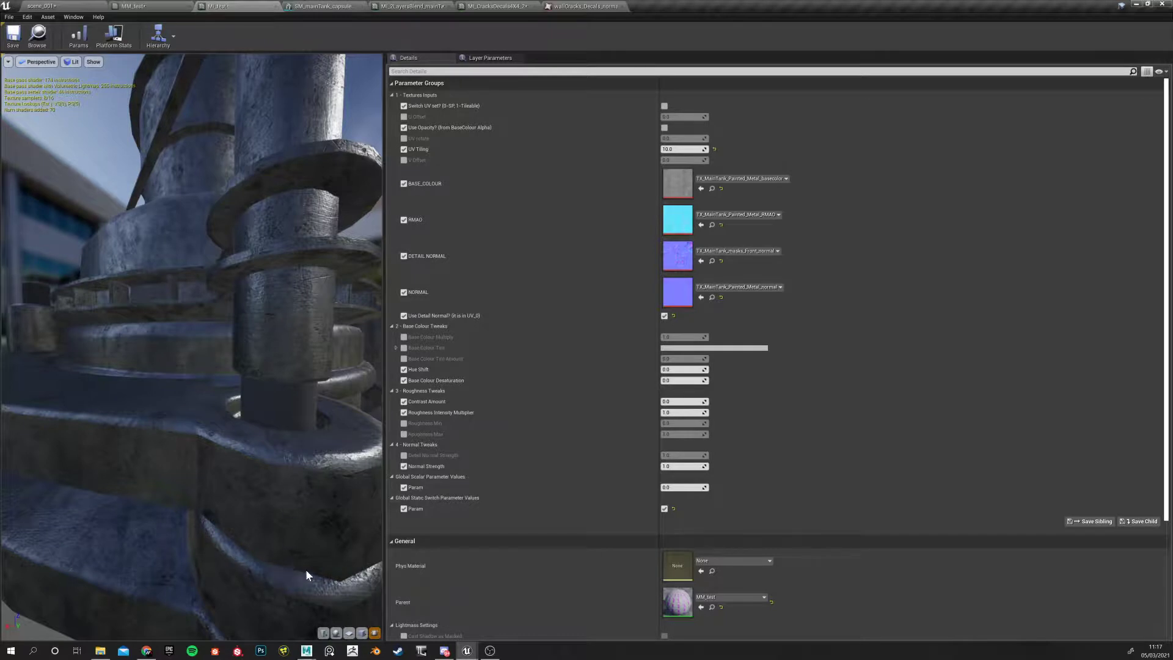
scroll(174, 458, "down", 5)
left_click_drag(175, 459, 179, 441)
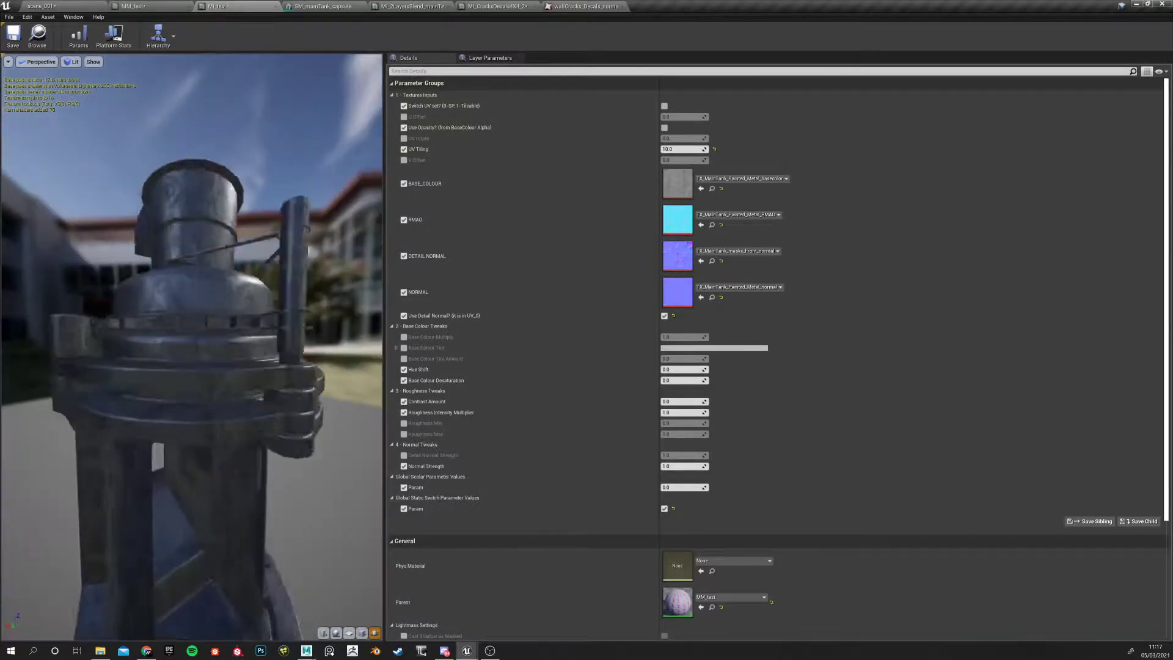
left_click_drag(191, 347, 369, 334)
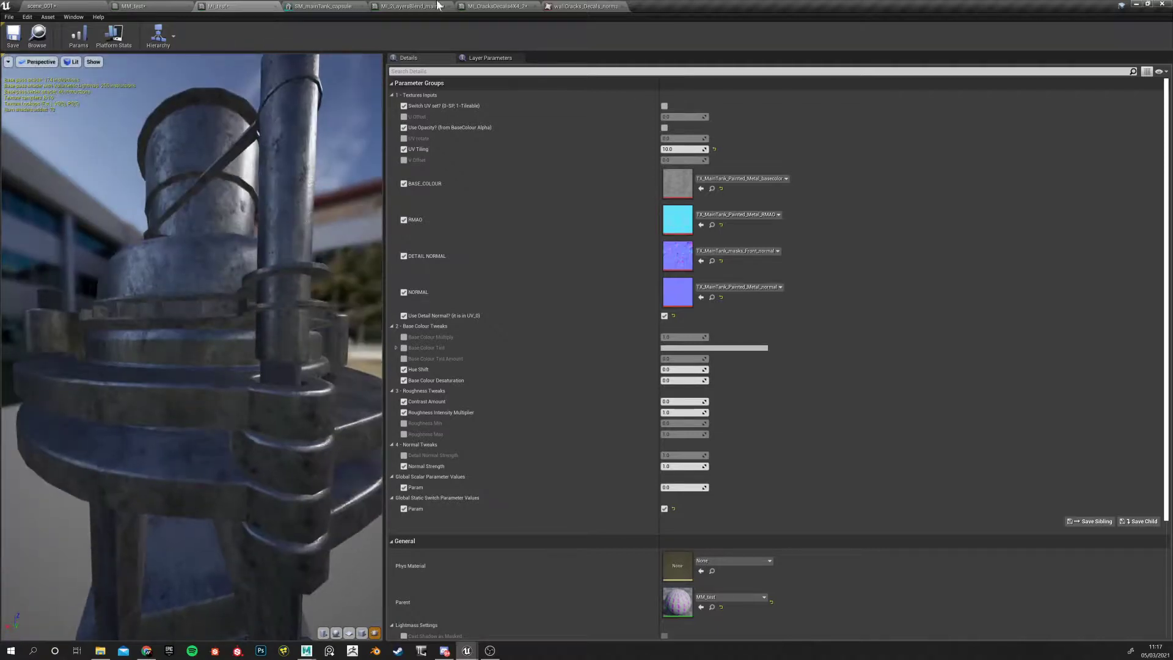
Apply the changes to MM_test and close all open asset editors, leaving only the level open
left_click(276, 6)
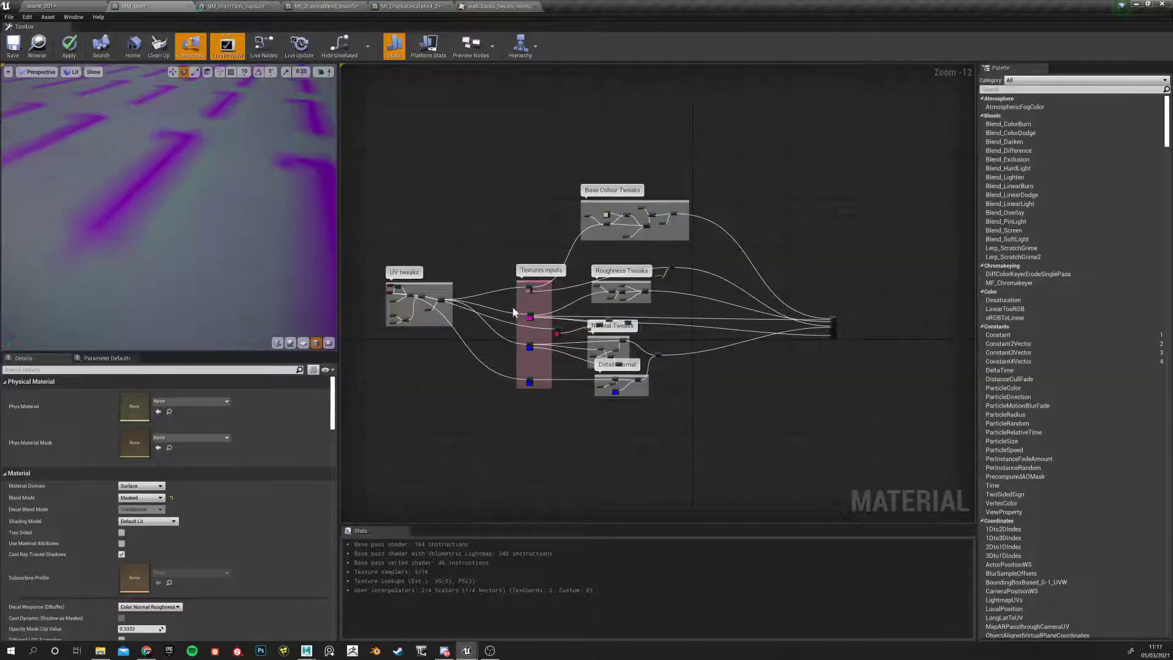
left_click(69, 47)
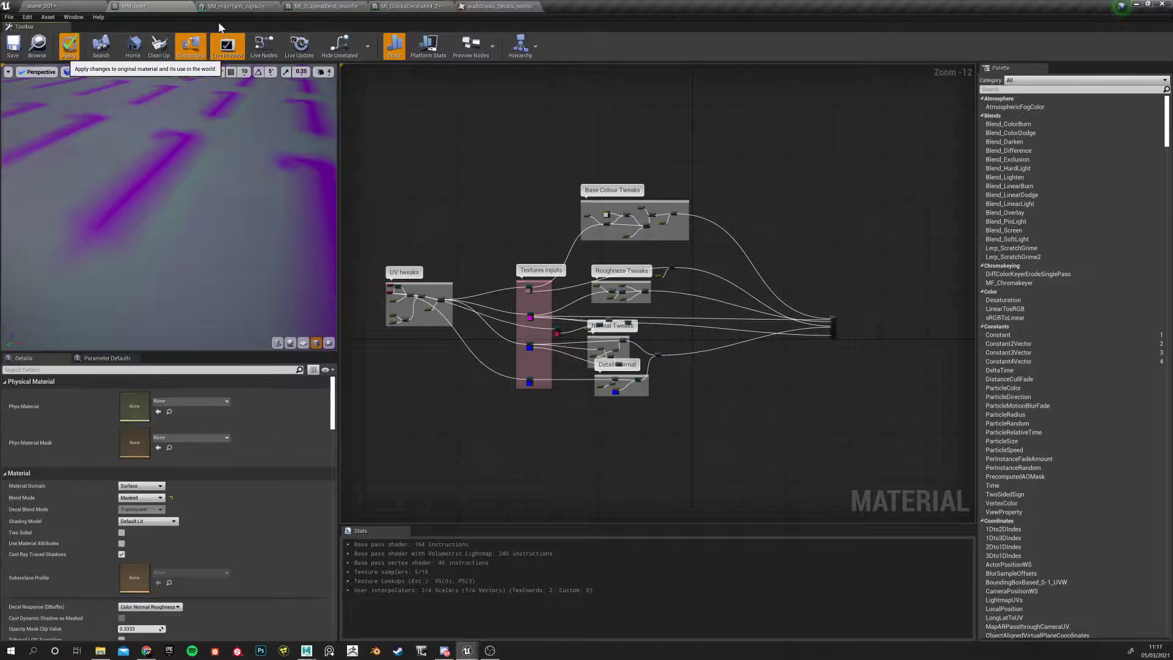
left_click(362, 7)
left_click(362, 8)
left_click(361, 7)
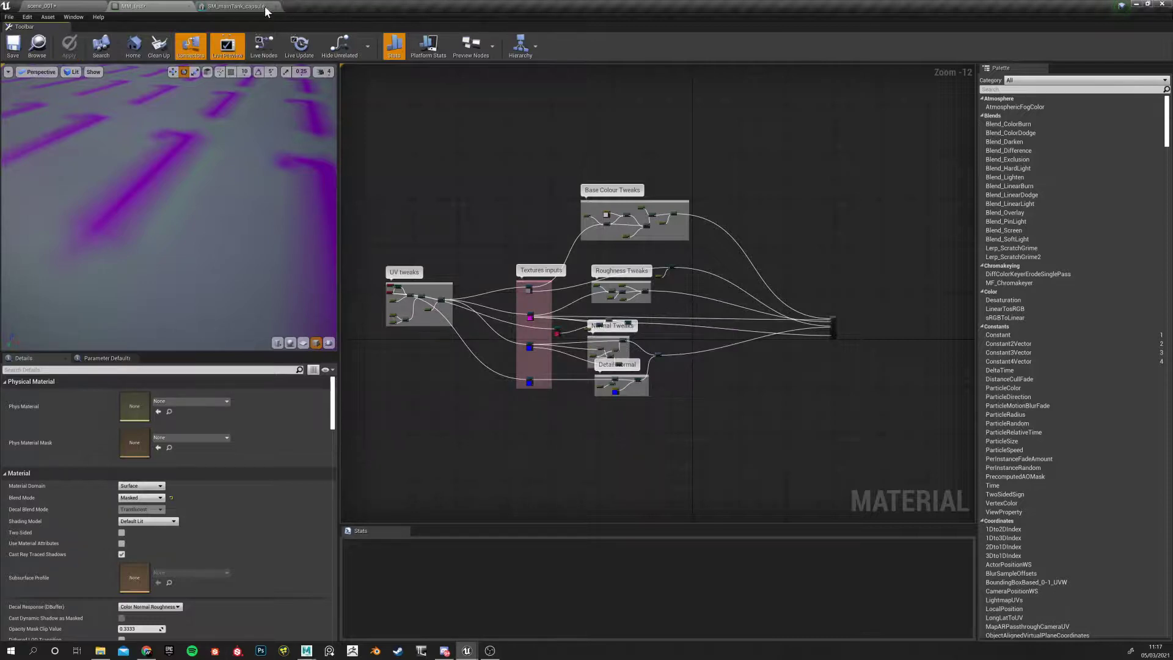
left_click(276, 7)
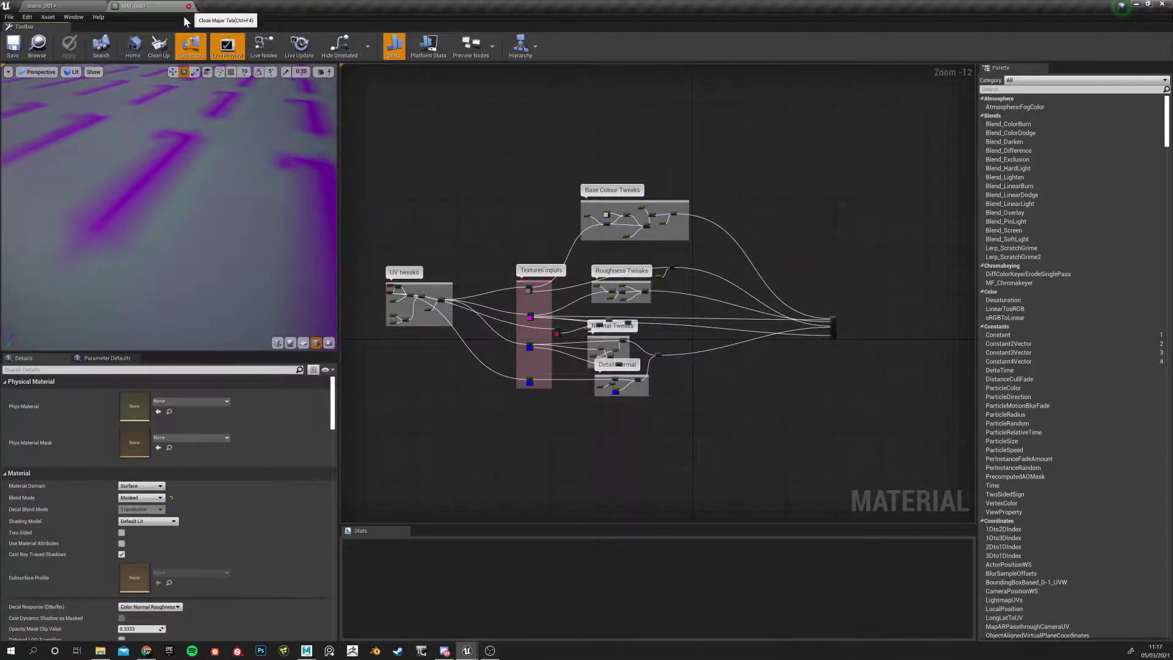
left_click(186, 6)
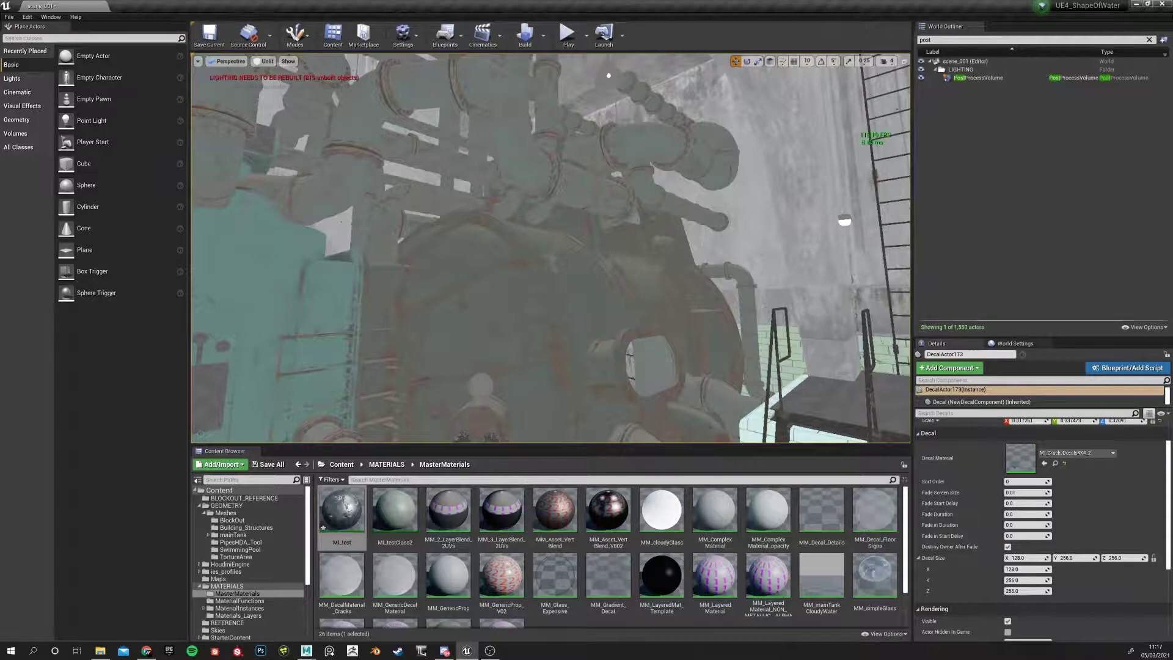
left_click_drag(452, 289, 460, 289, "alt")
middle_click_drag(459, 294, 456, 343)
left_click(490, 651)
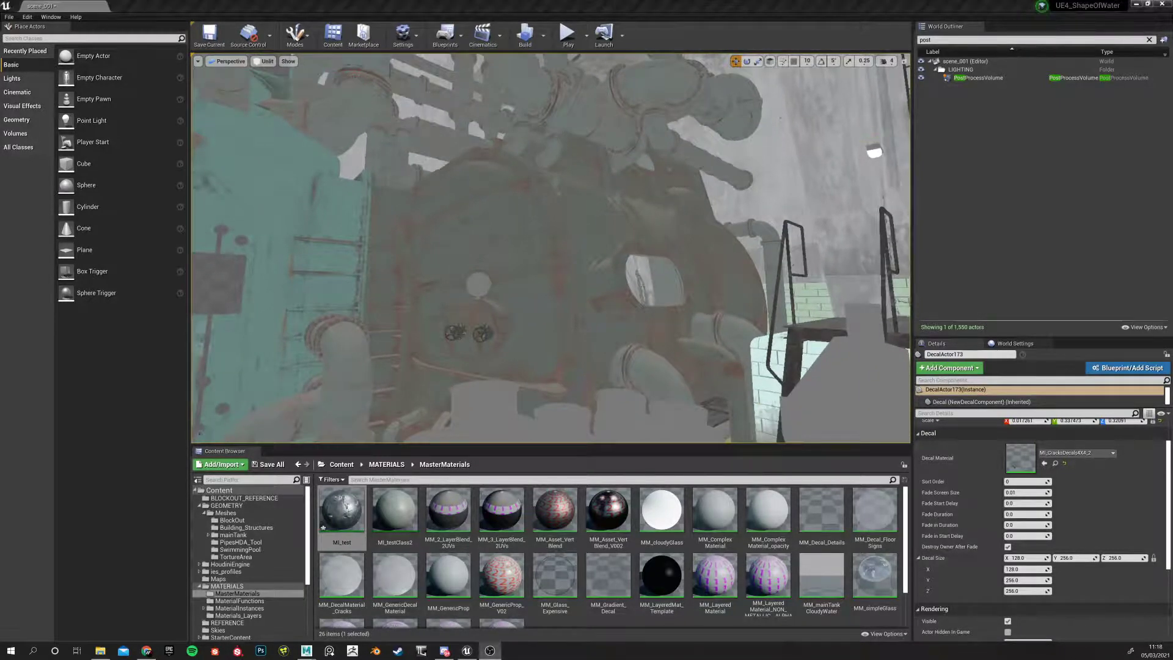
key("alt+Tab")
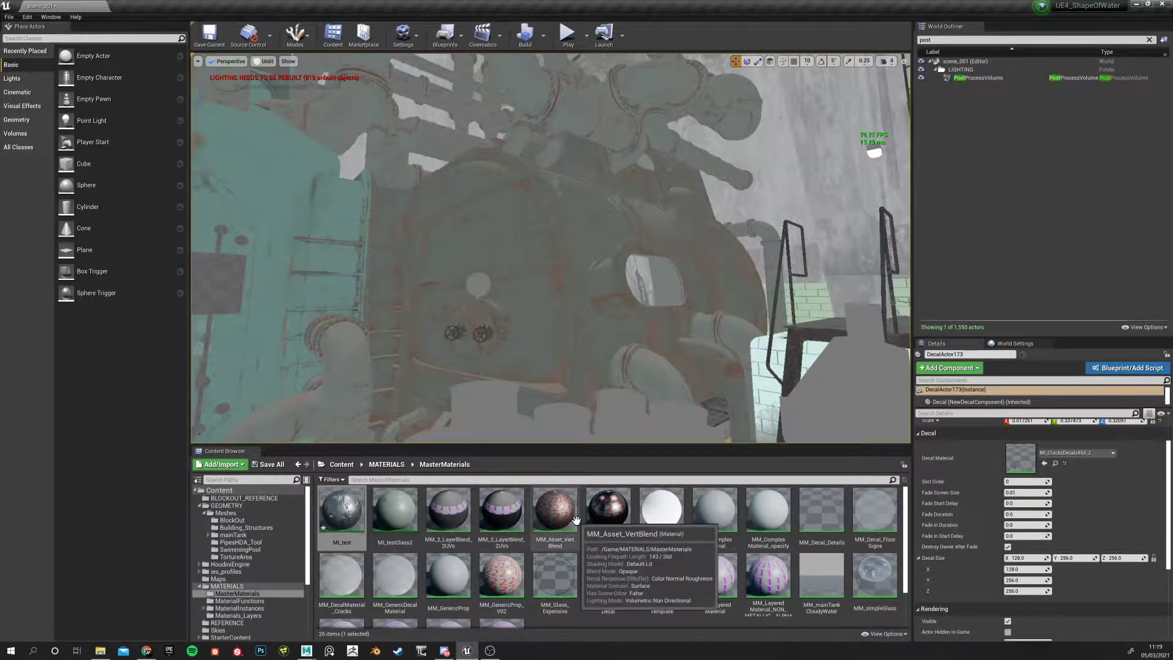
Start exporting the MM_test material from the MasterMaterials folder to a file
left_click(395, 505)
left_click(340, 510)
scroll(417, 600, "down", 1)
scroll(418, 600, "down", 1)
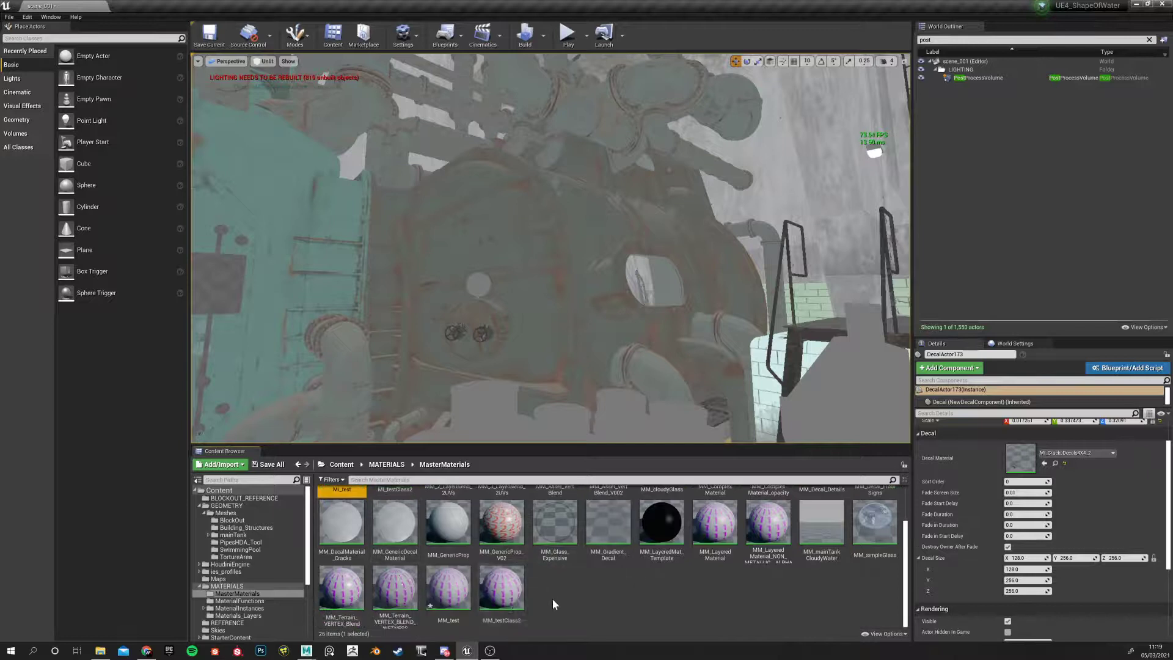
left_click(448, 590)
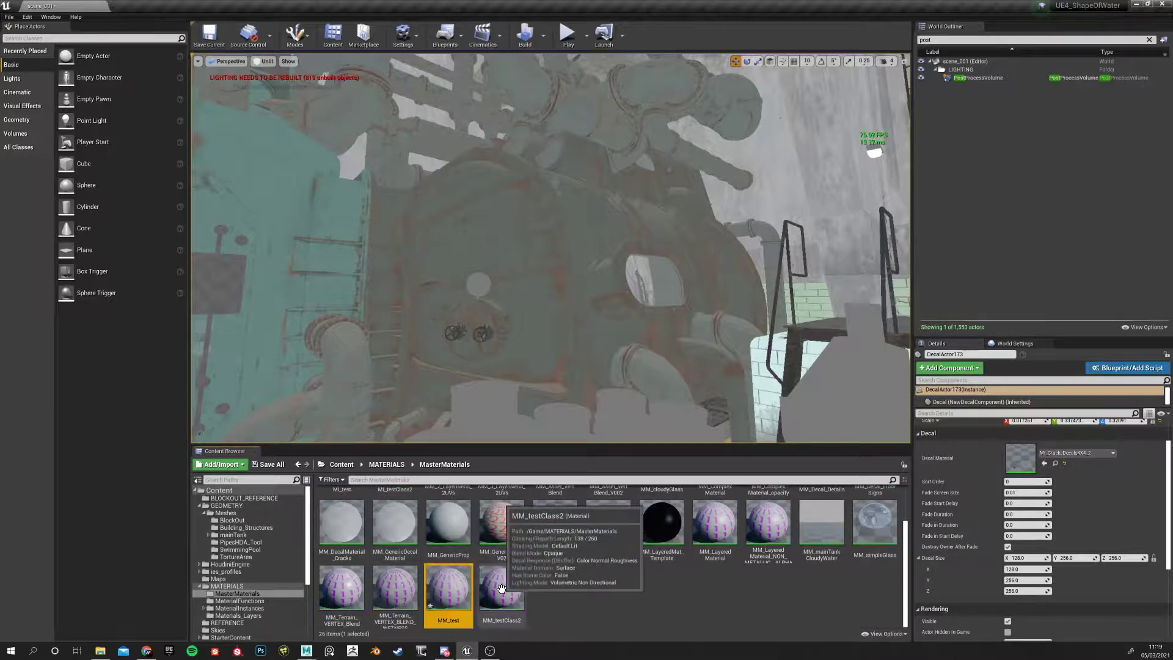
right_click(443, 588)
mouse_move(496, 441)
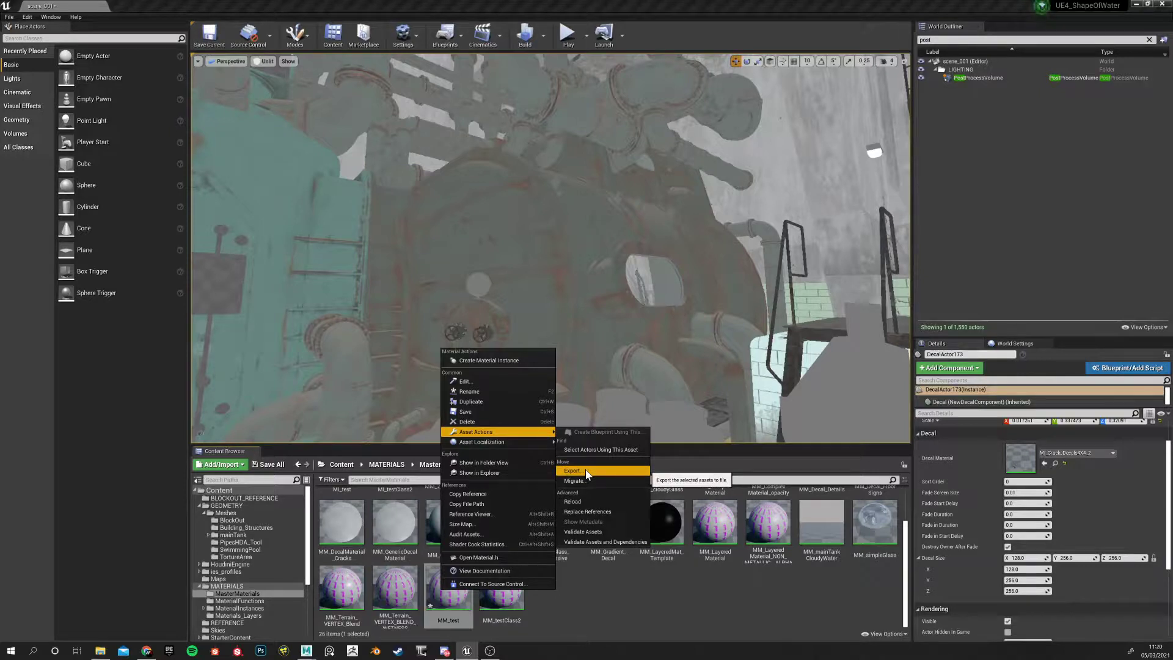
left_click(585, 471)
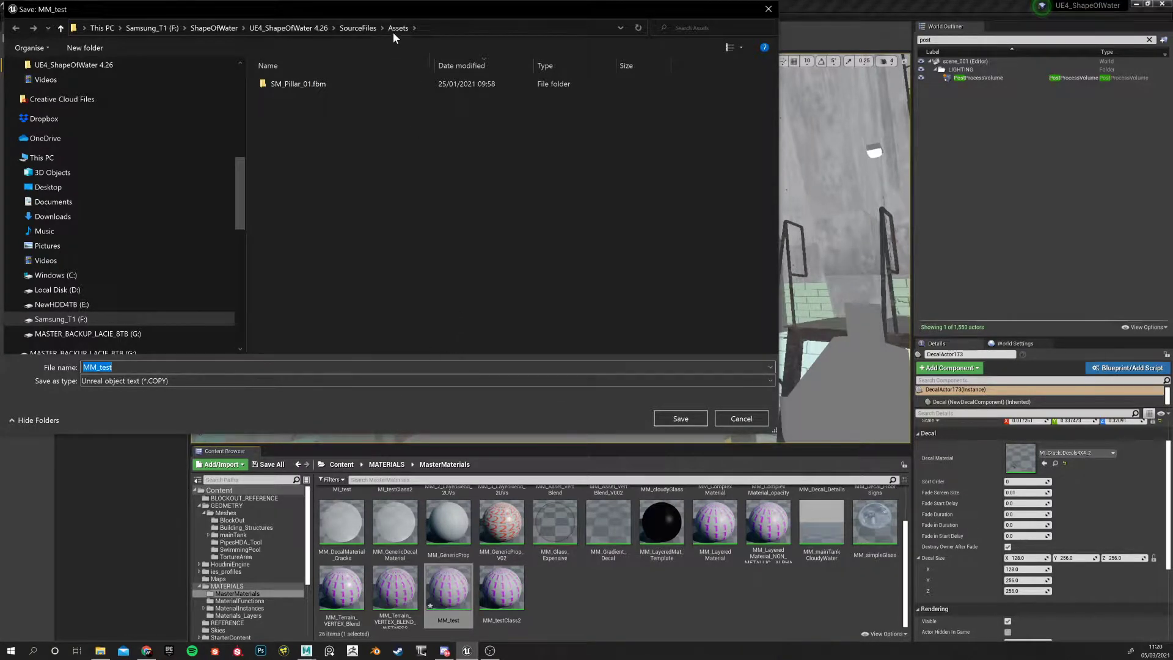
Save the exported MM_test file to the Desktop as Unreal object text (*.COPY)
scroll(93, 193, "up", 4)
scroll(44, 118, "up", 5)
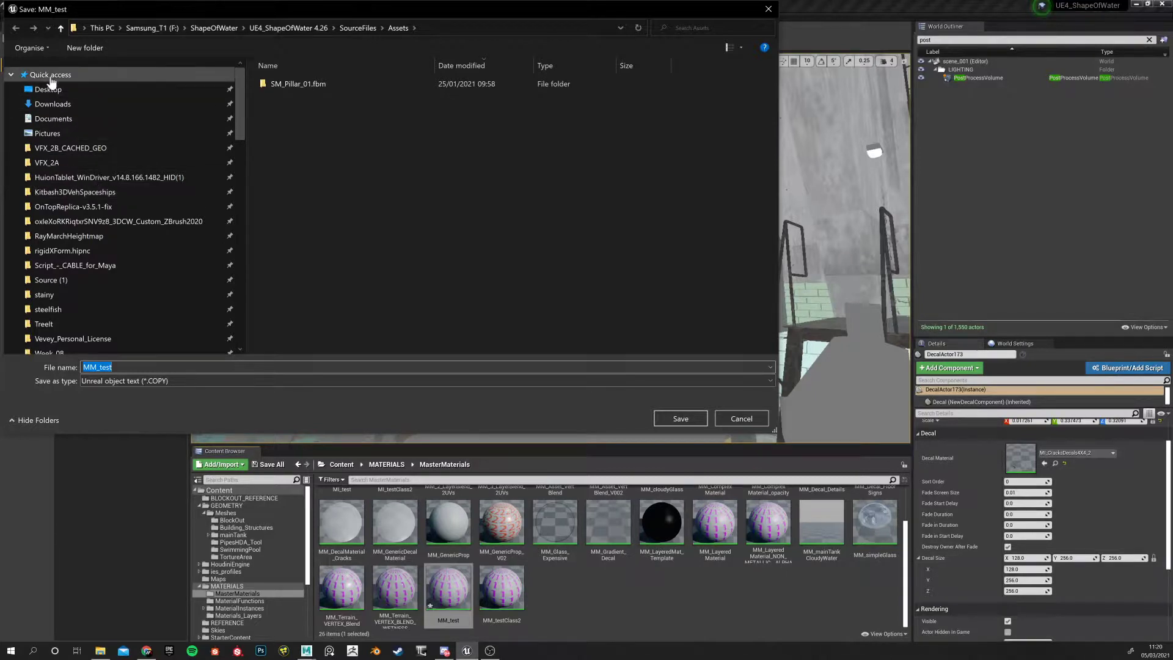
scroll(52, 159, "down", 5)
scroll(72, 224, "down", 1)
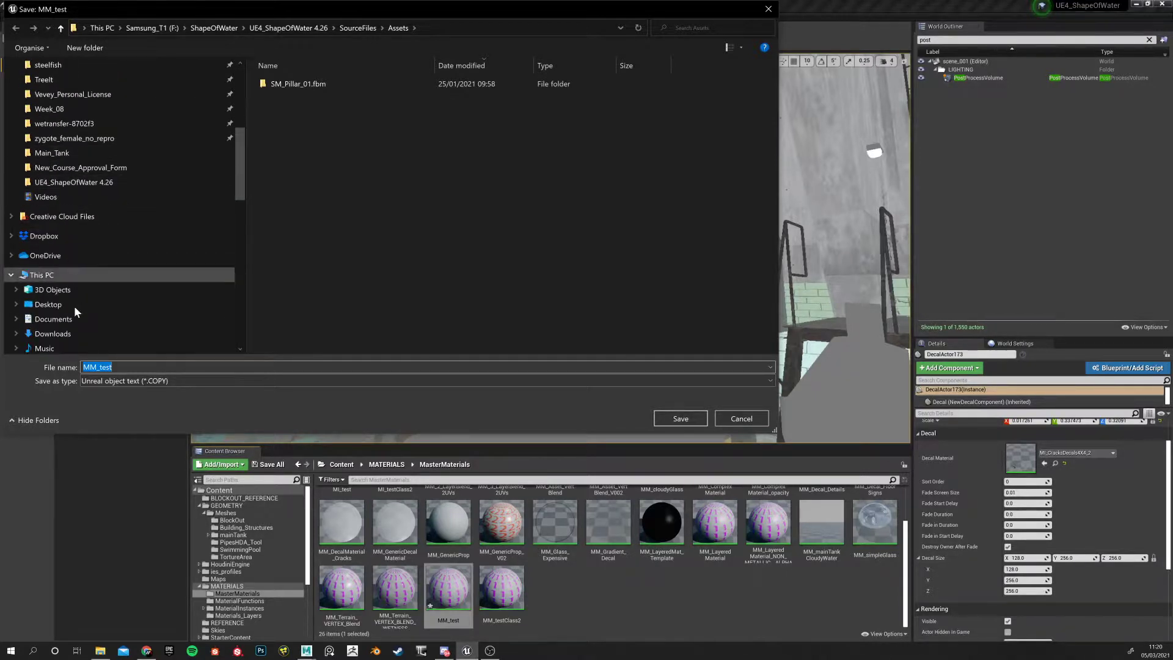
left_click(72, 276)
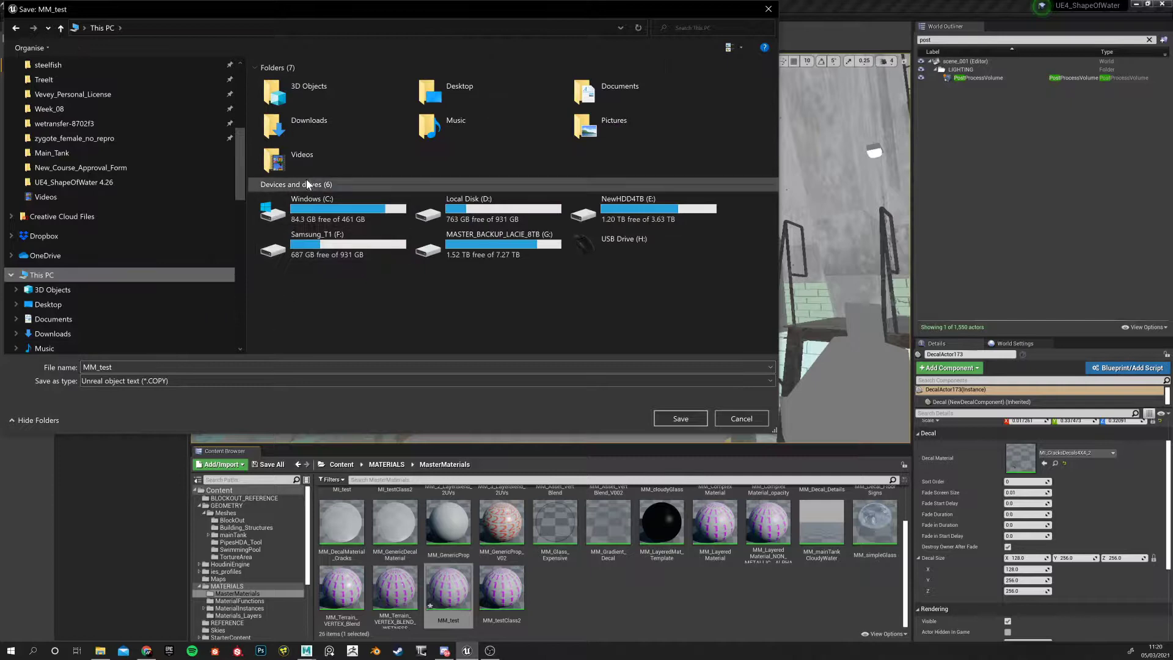
scroll(84, 127, "up", 6)
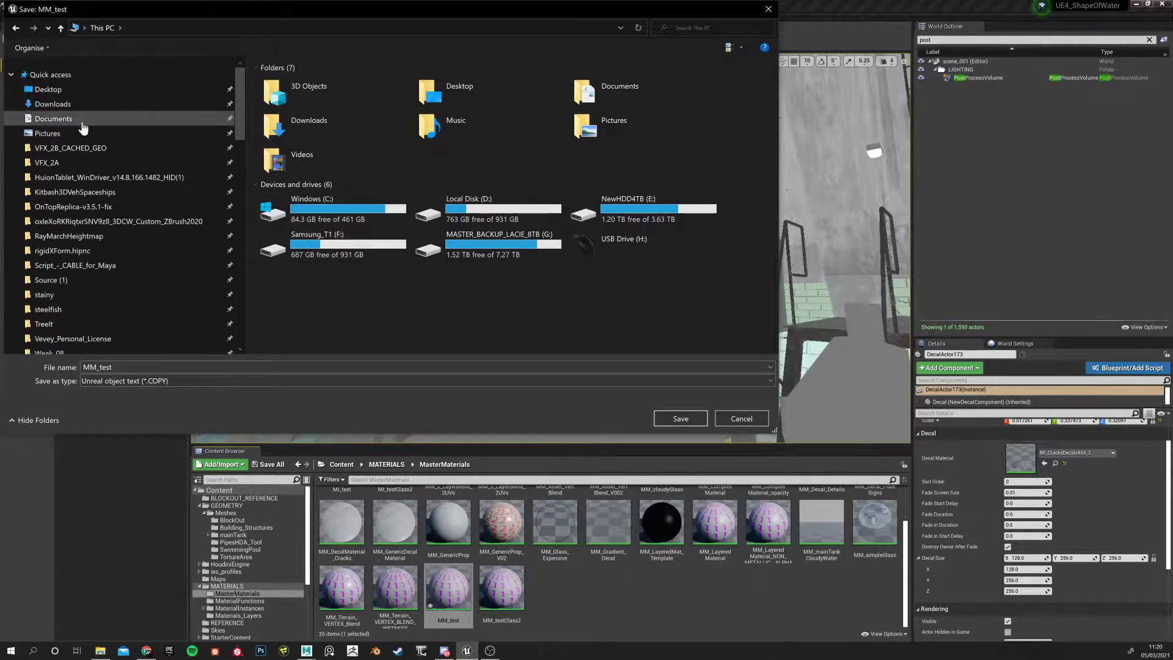
left_click(54, 89)
left_click(674, 420)
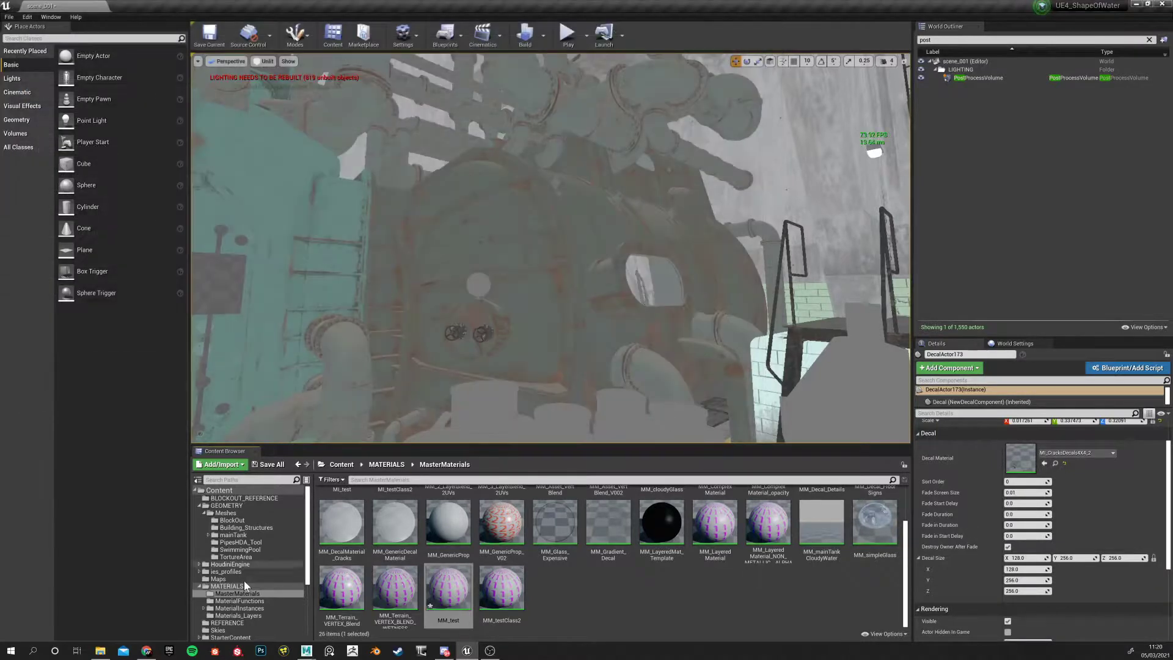
Switch to File Explorer and try to open the exported MM_test file in WordPad
left_click(101, 650)
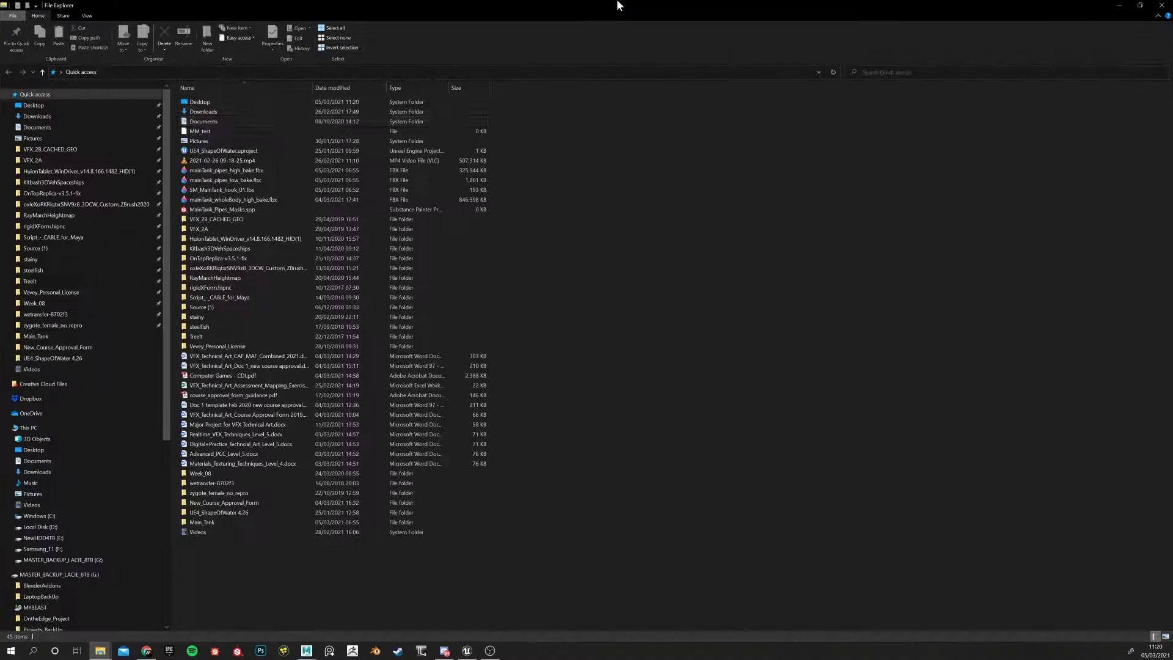
left_click(215, 132)
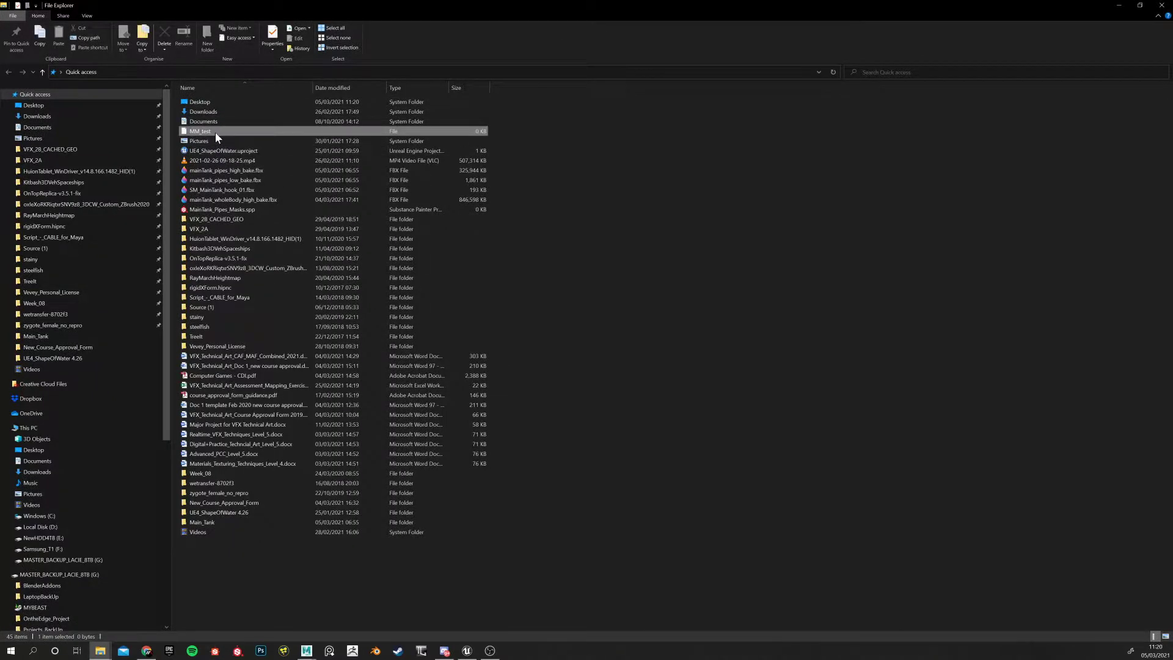
double_click(215, 132)
scroll(557, 334, "down", 2)
scroll(558, 336, "down", 2)
scroll(555, 331, "up", 1)
scroll(535, 350, "down", 1)
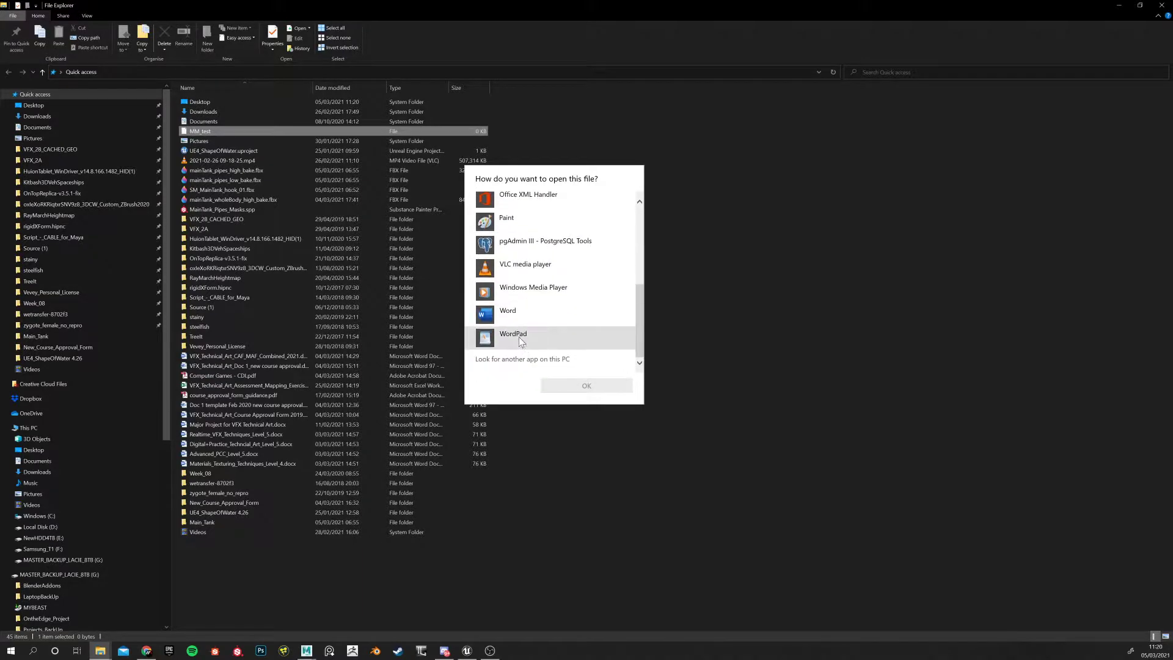
left_click(526, 342)
left_click(583, 385)
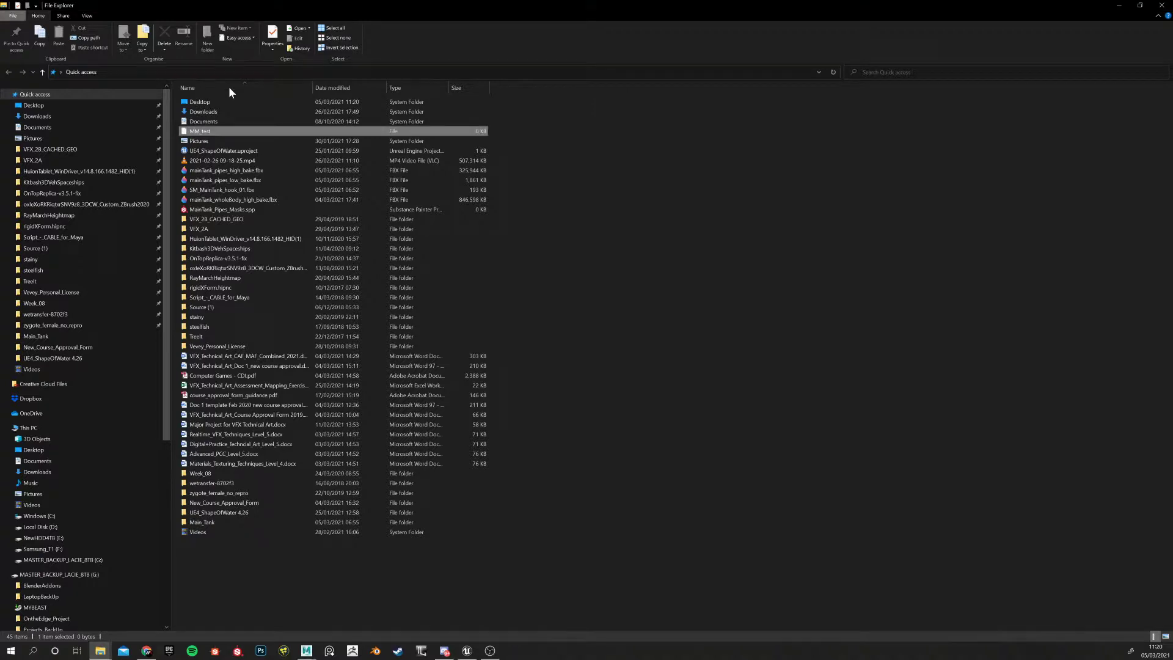
Check the file actions available for the exported MM_test file, and return to the Unreal level editor
left_click(547, 186)
left_click(210, 129)
right_click(201, 134)
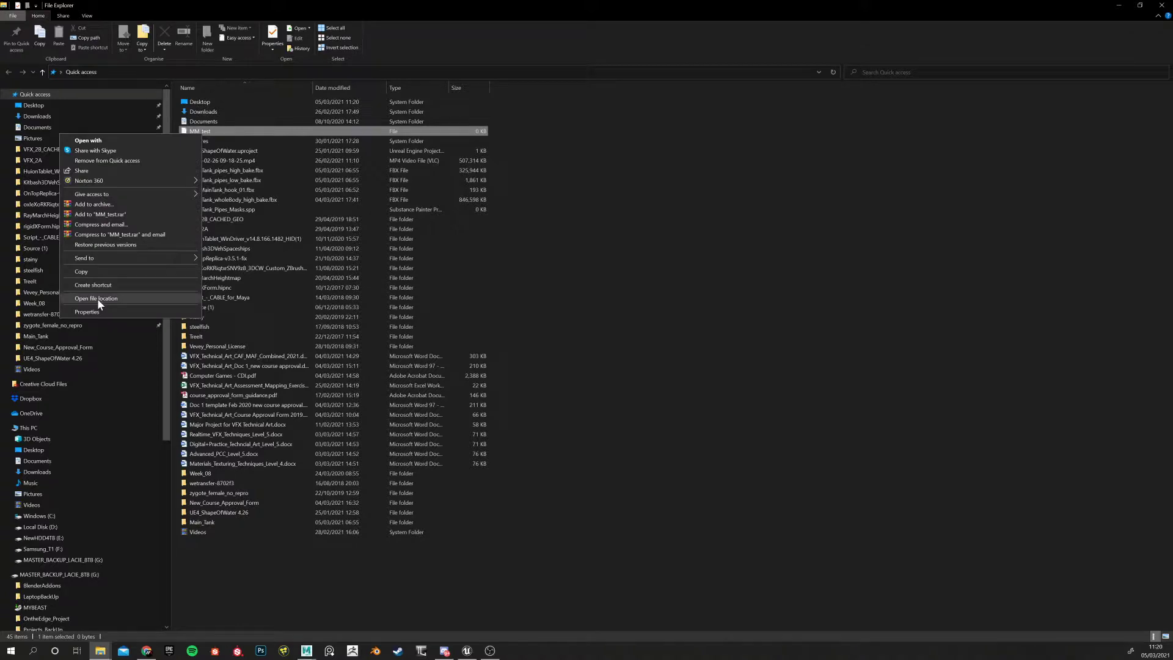
left_click(474, 234)
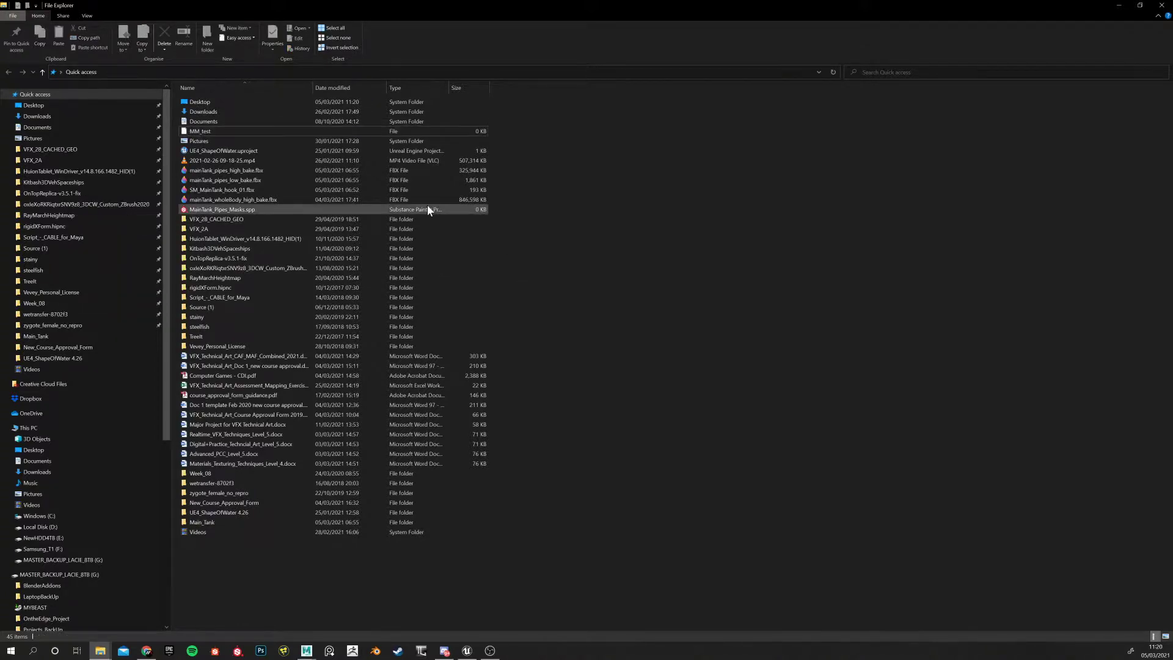
left_click(1122, 11)
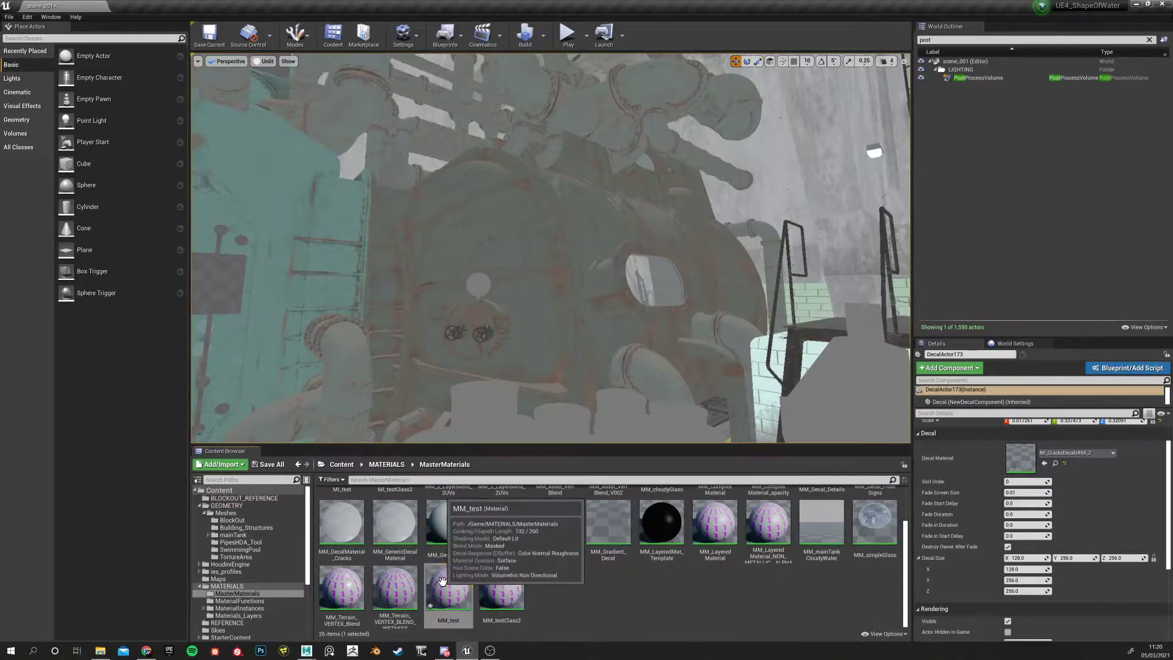
right_click(443, 581)
mouse_move(516, 428)
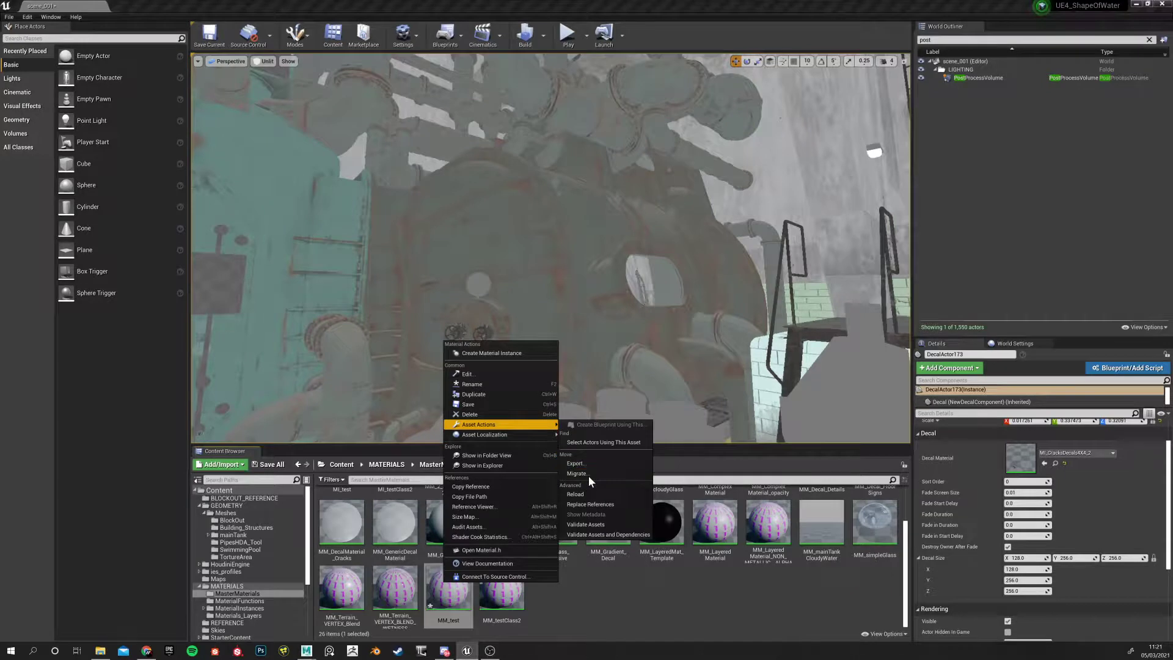
mouse_move(471, 432)
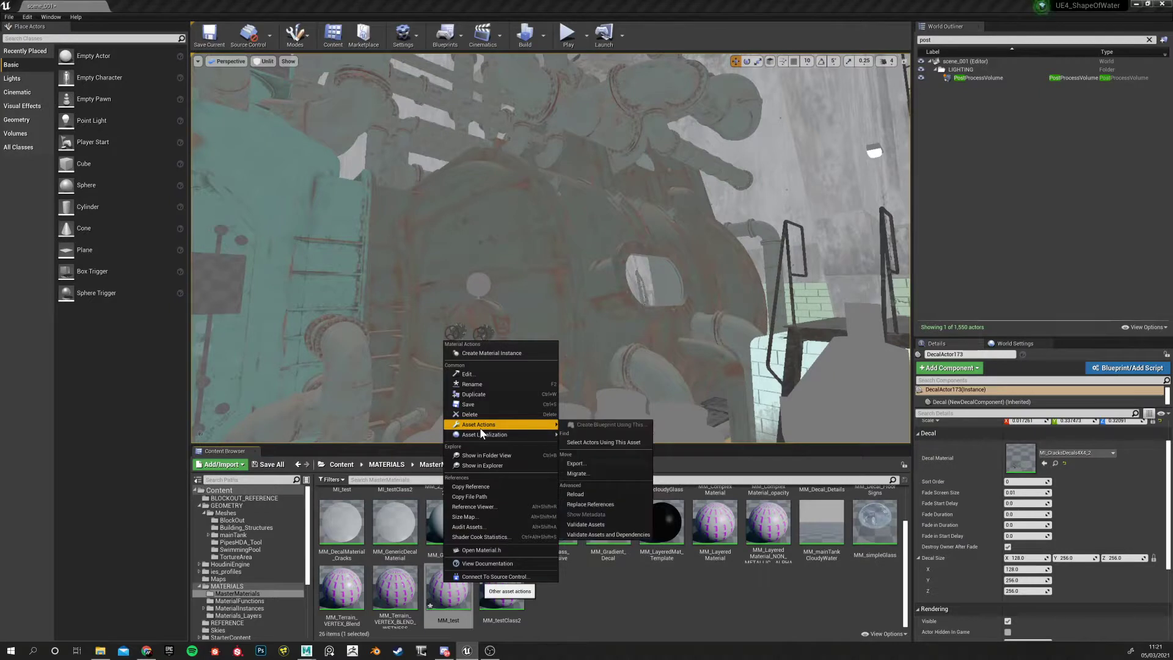
left_click(585, 474)
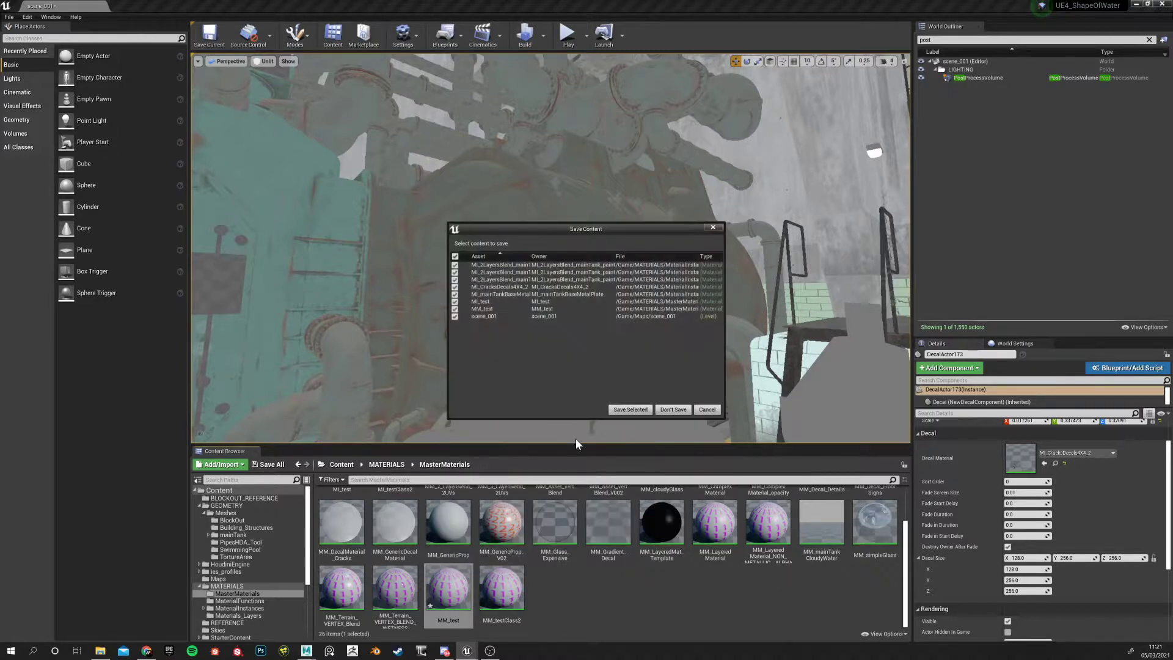
left_click(706, 409)
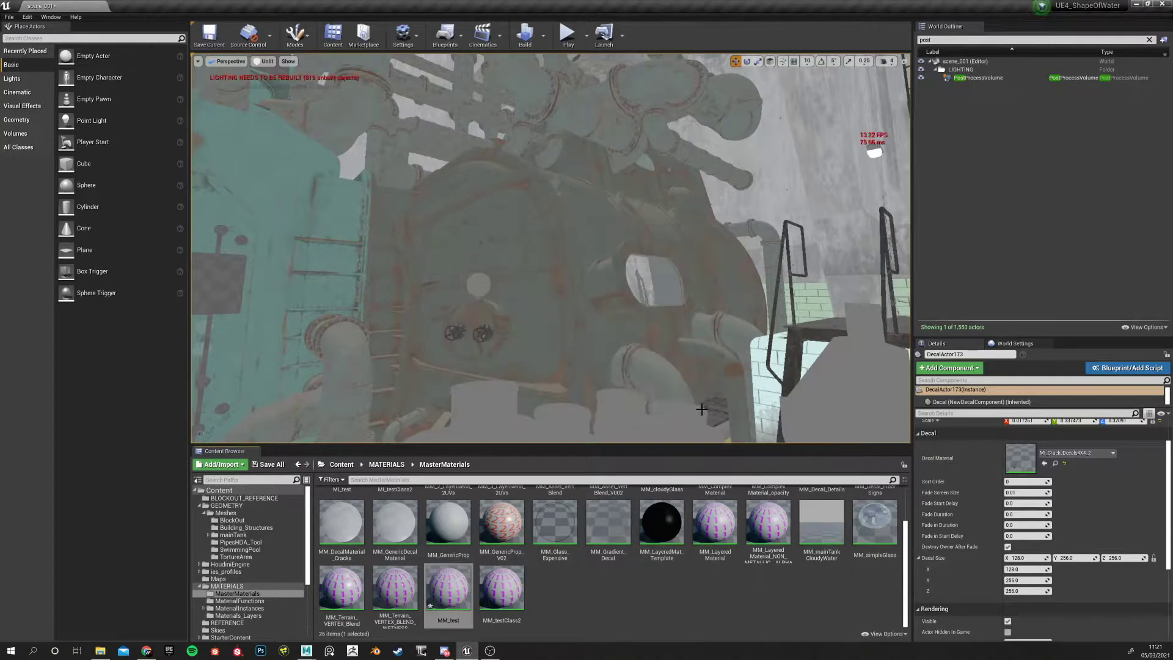
Open the MM_test material, select its whole node network and check the available node actions
left_click(452, 590)
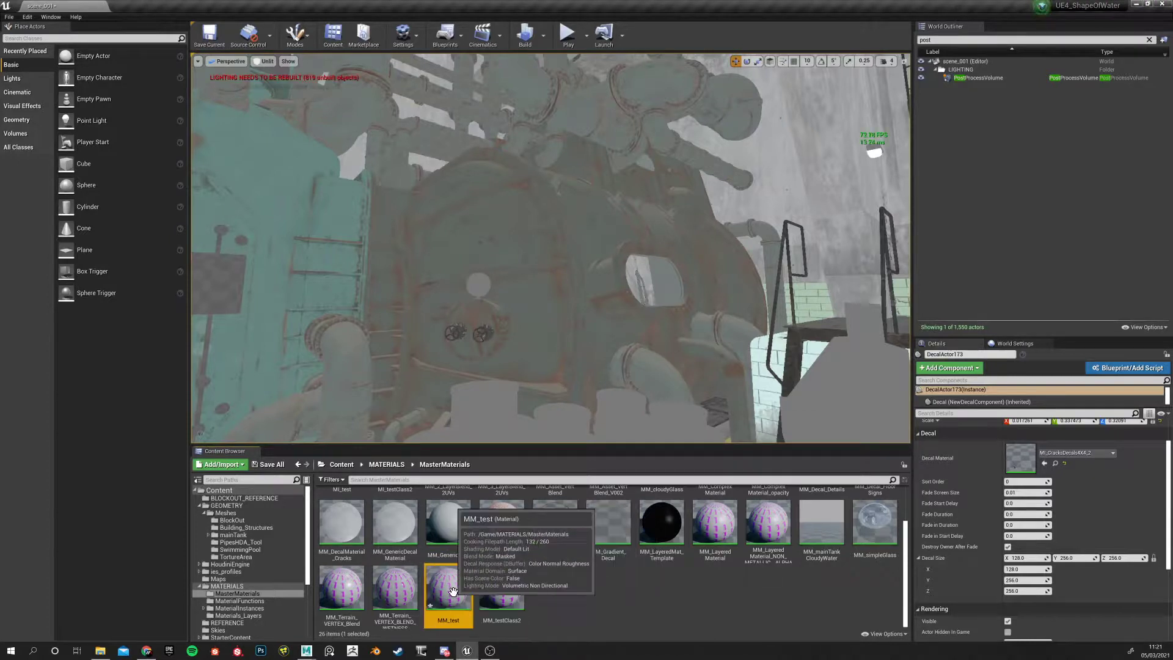
double_click(453, 590)
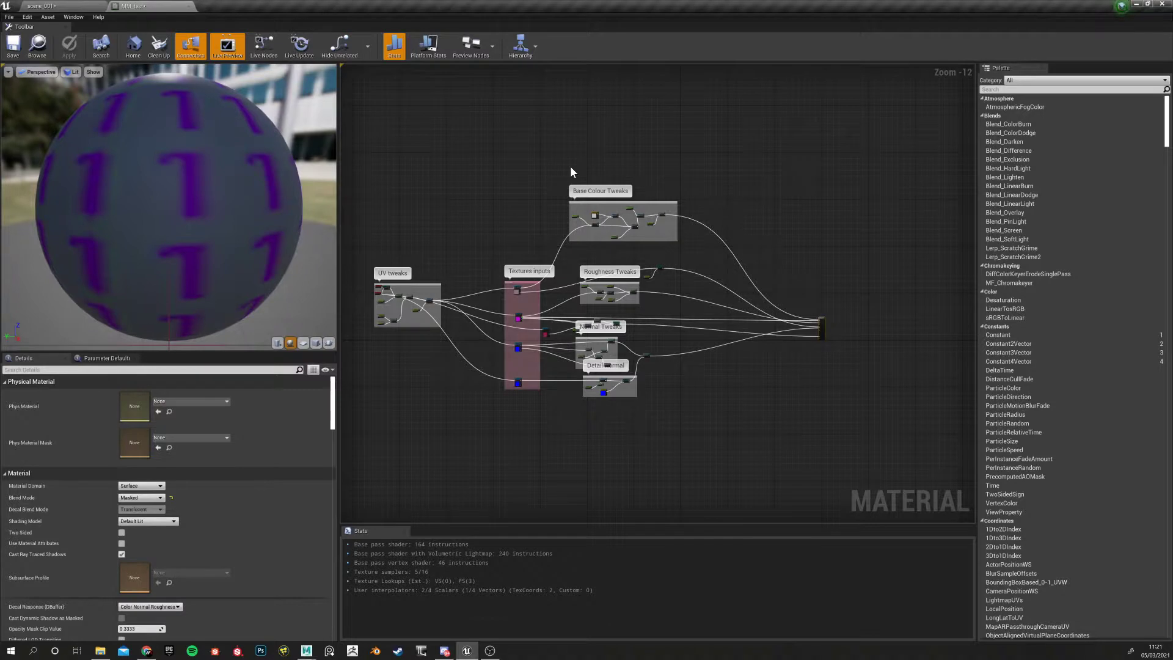
left_click_drag(374, 150, 848, 496)
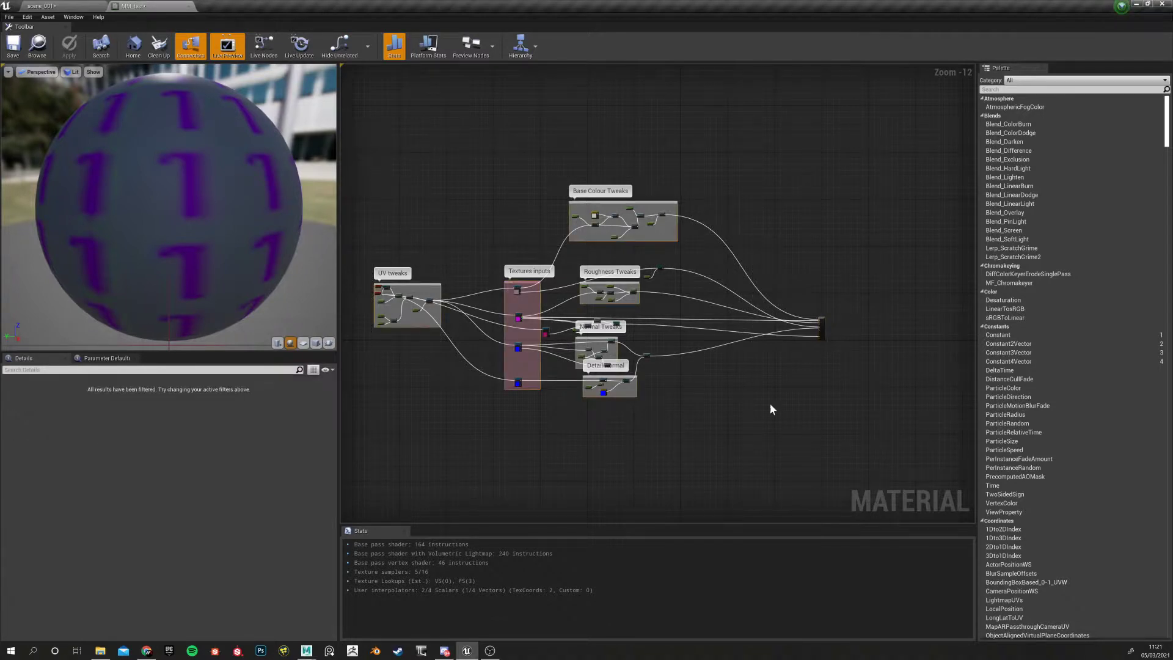
right_click(520, 292)
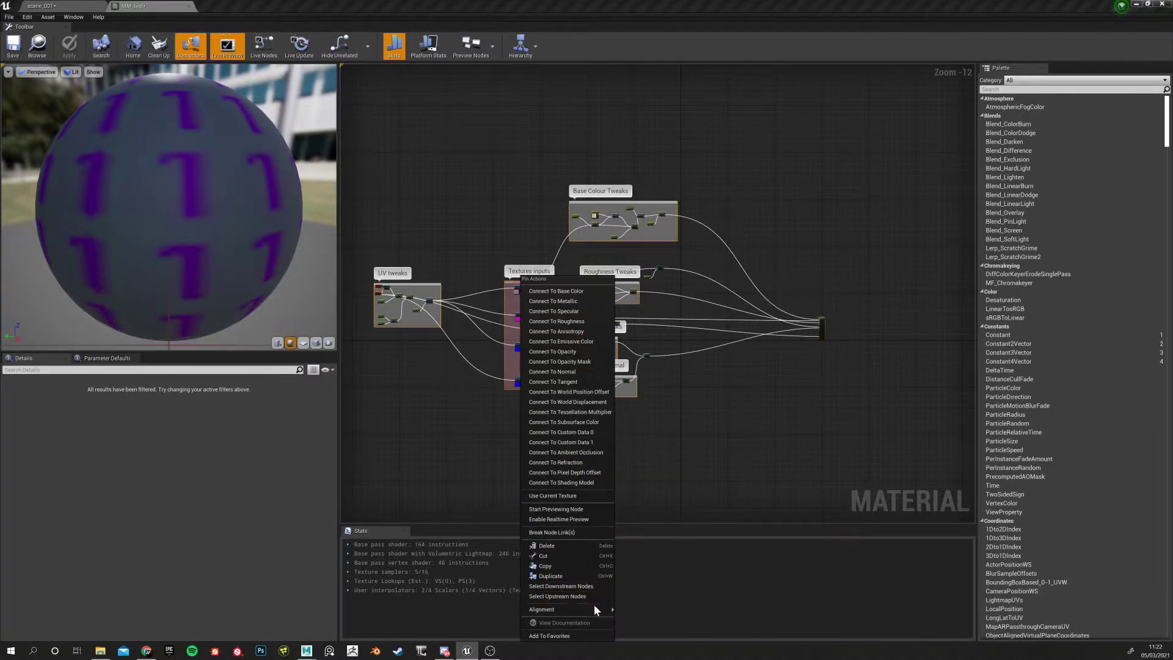
left_click(474, 485)
Bring the full MM_test graph back into view and reselect all its comment groups and nodes
left_click_drag(359, 127, 794, 100)
scroll(660, 321, "down", 2)
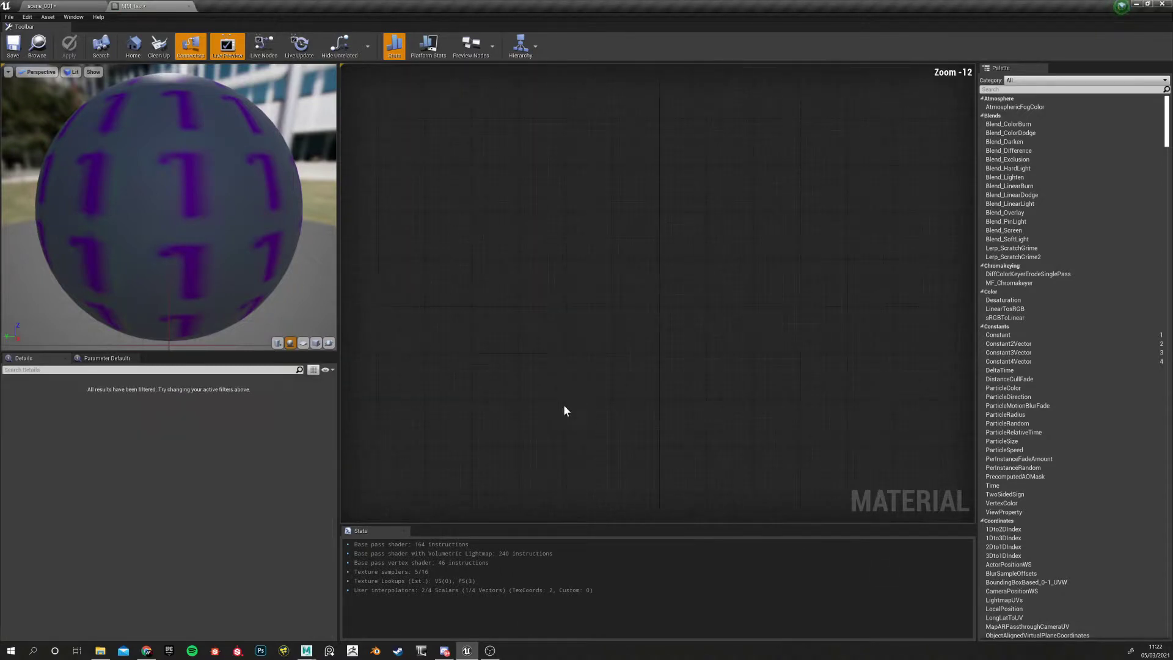
scroll(654, 239, "up", 6)
scroll(623, 261, "down", 6)
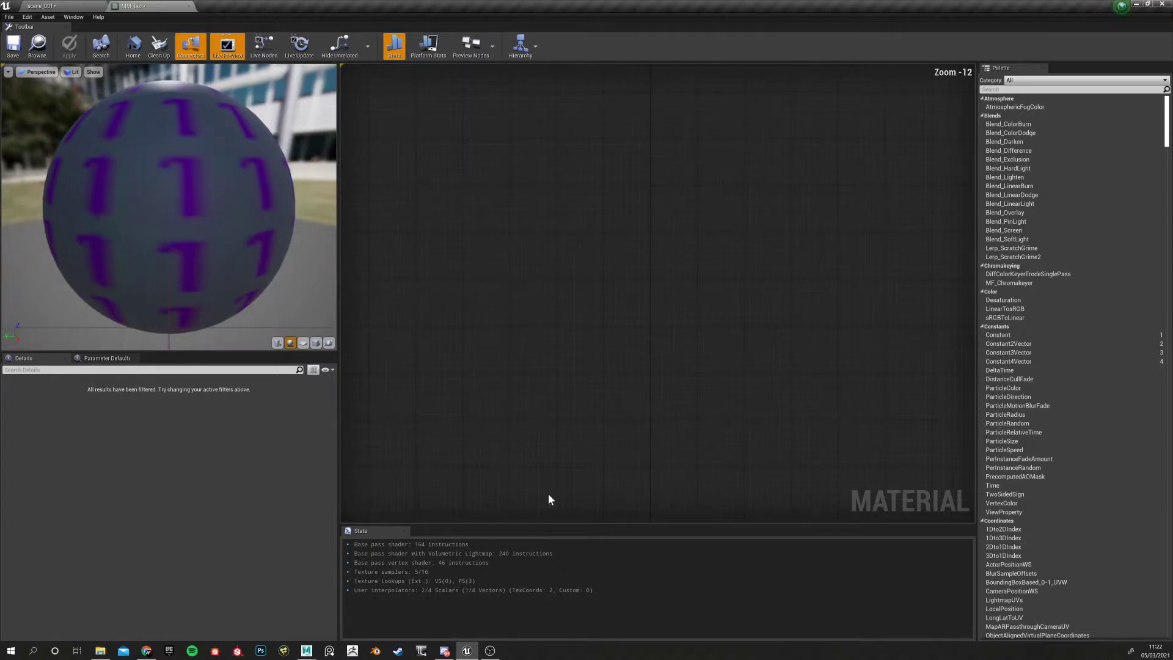
left_click(537, 289)
scroll(526, 287, "up", 3)
scroll(465, 305, "down", 3)
key("Home")
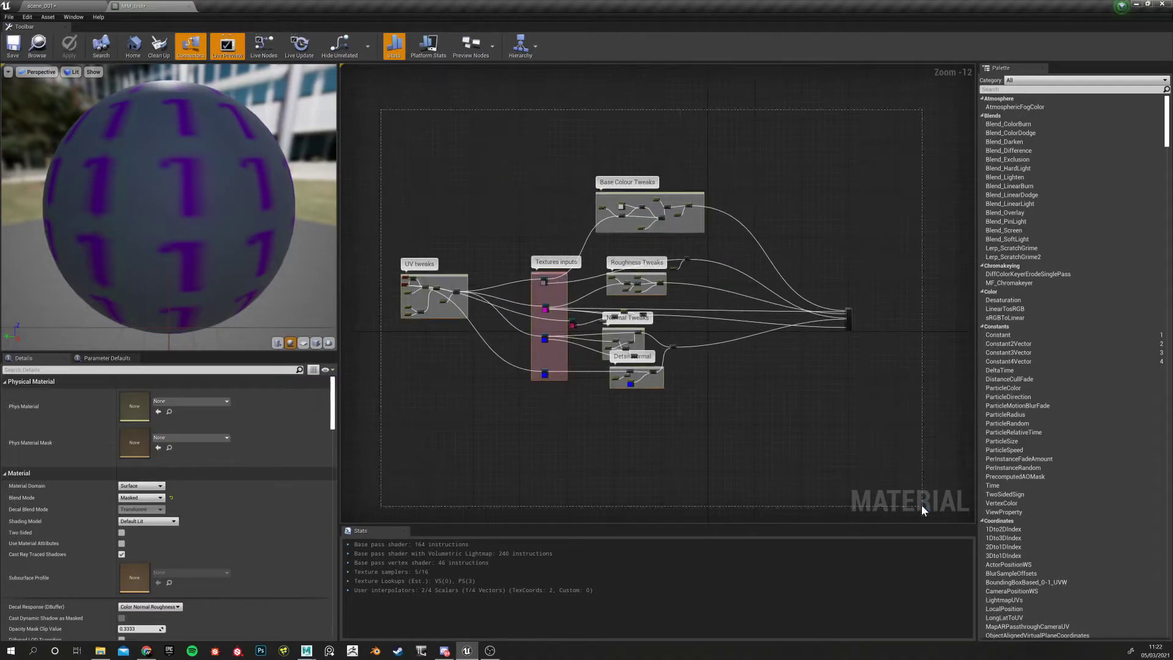
left_click(924, 510)
left_click(46, 18)
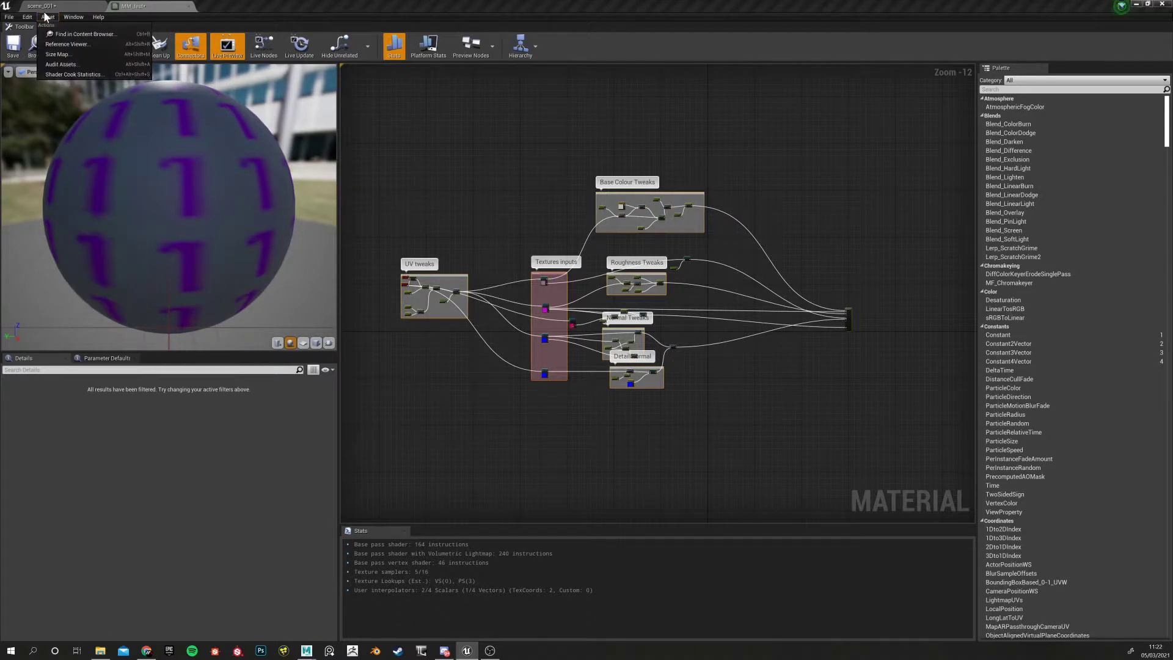
mouse_move(81, 21)
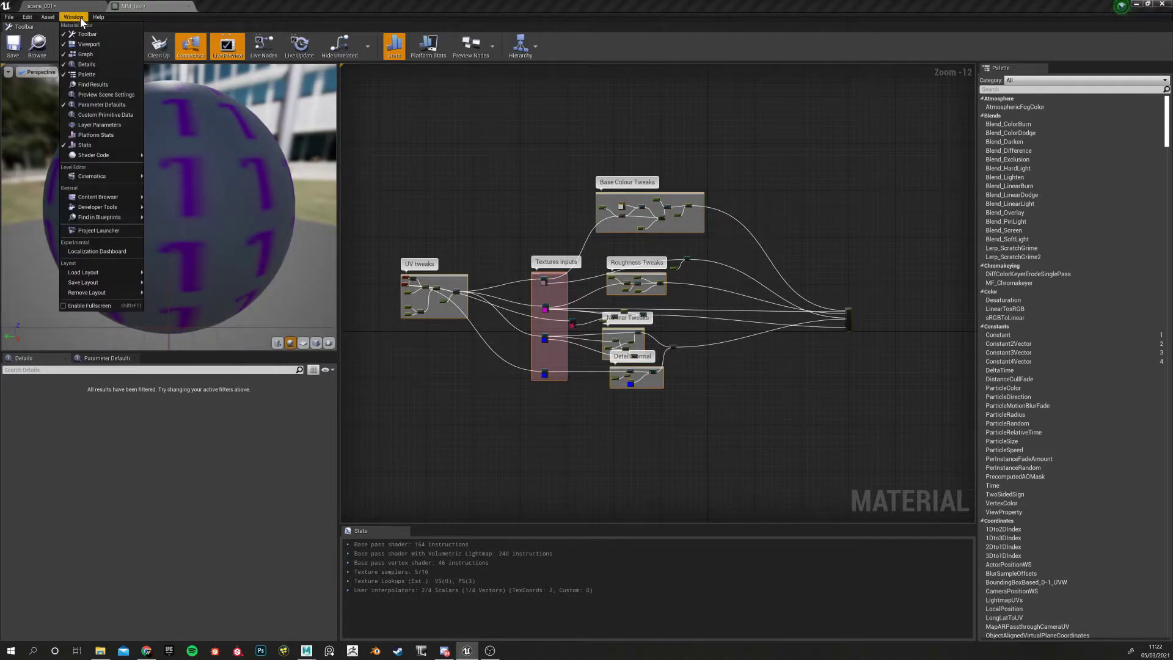
mouse_move(24, 22)
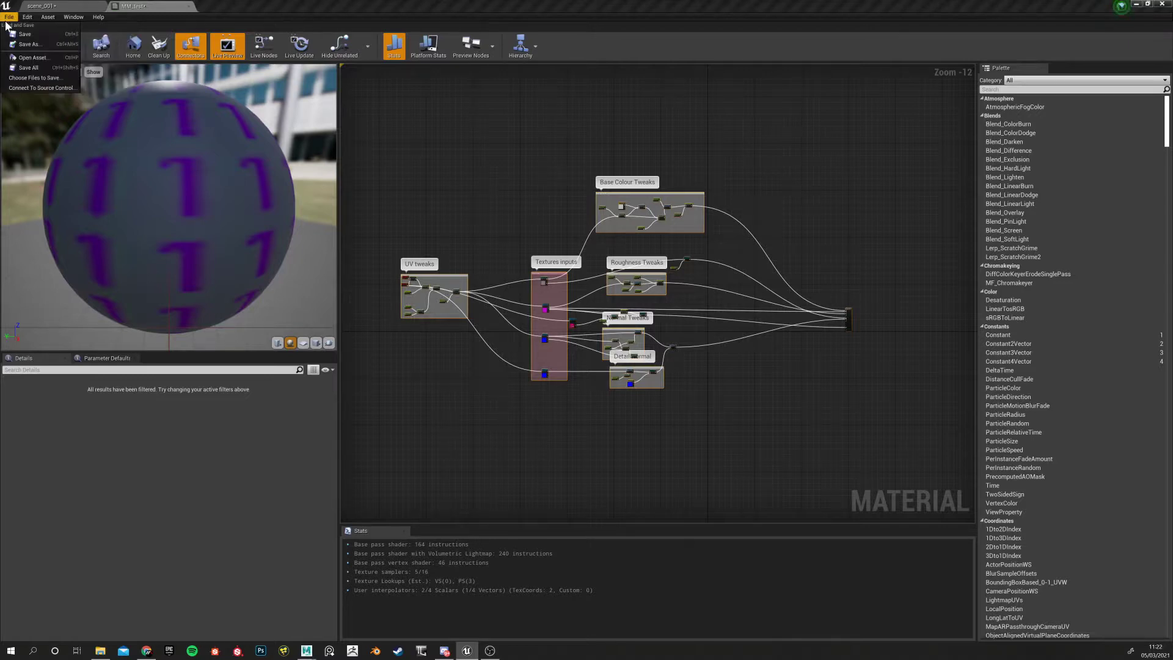
left_click(28, 46)
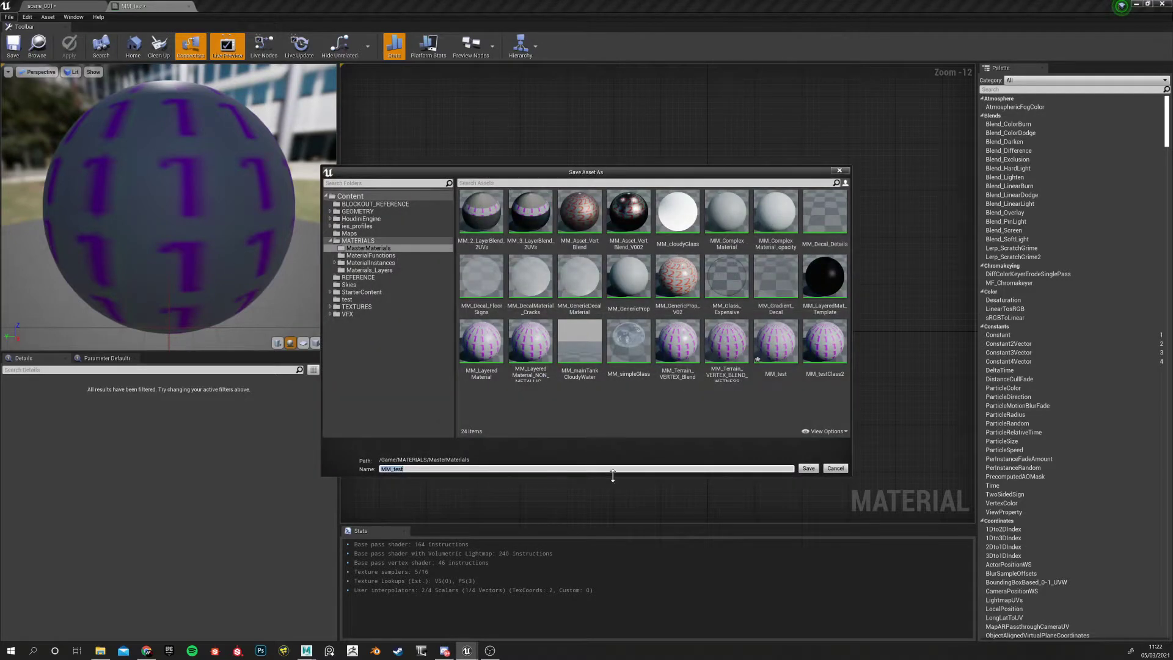
left_click(835, 468)
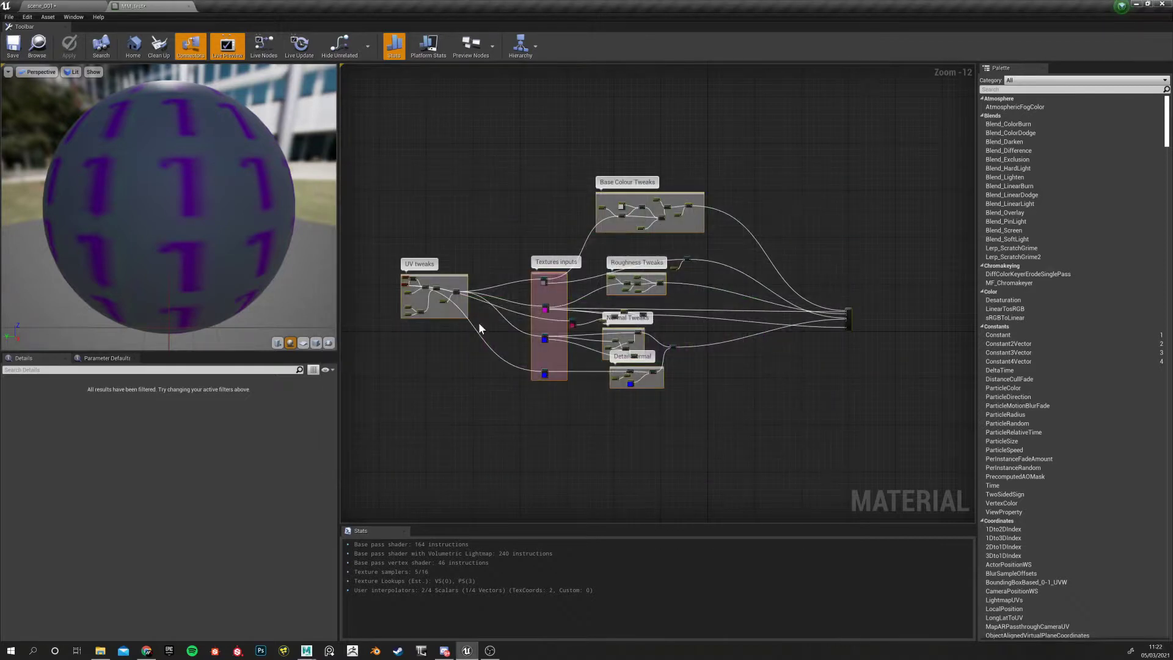
Switch to File Explorer and open the ShapeOfWater folder on the Samsung_T1 (F:) drive
left_click(107, 655)
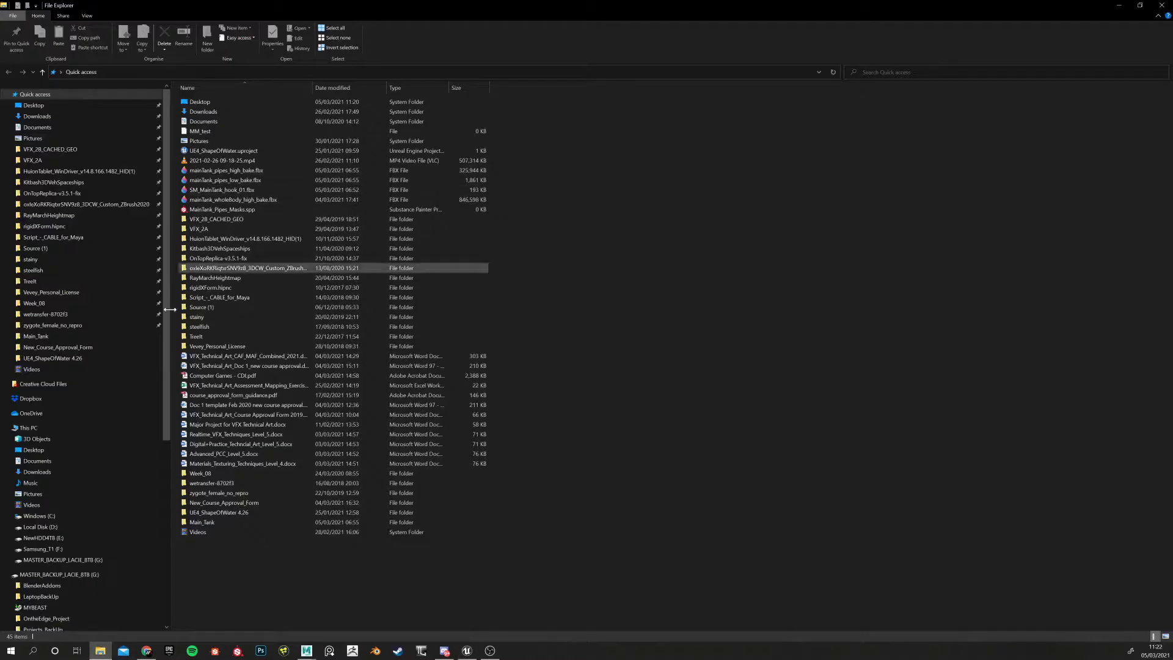
left_click(43, 429)
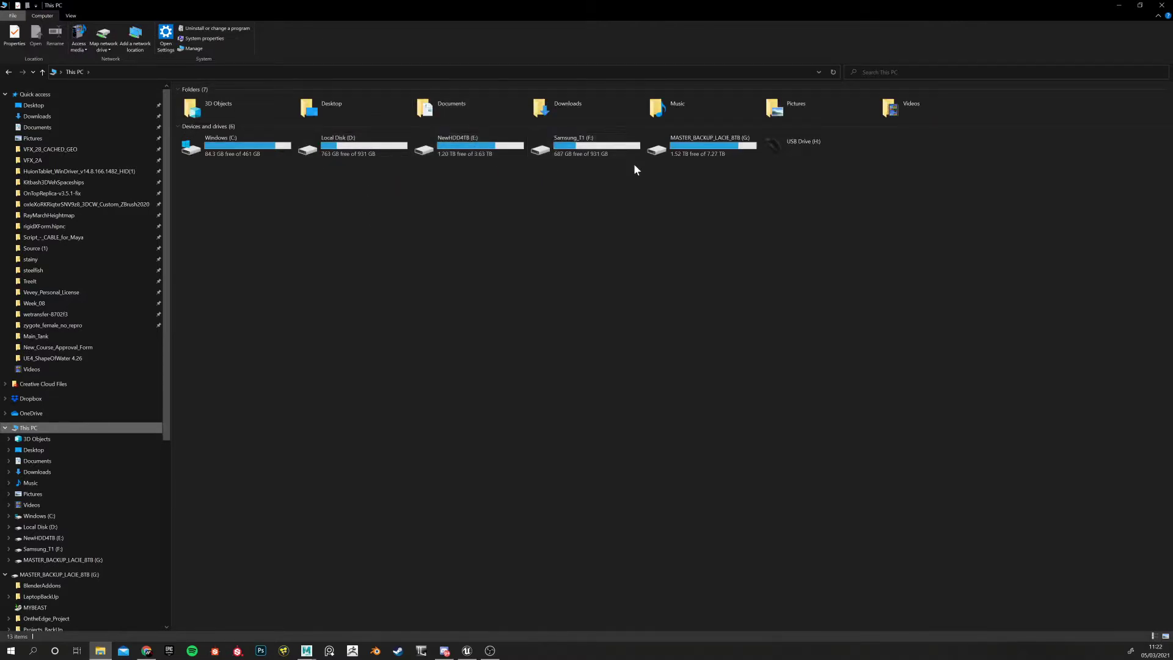
left_click(577, 146)
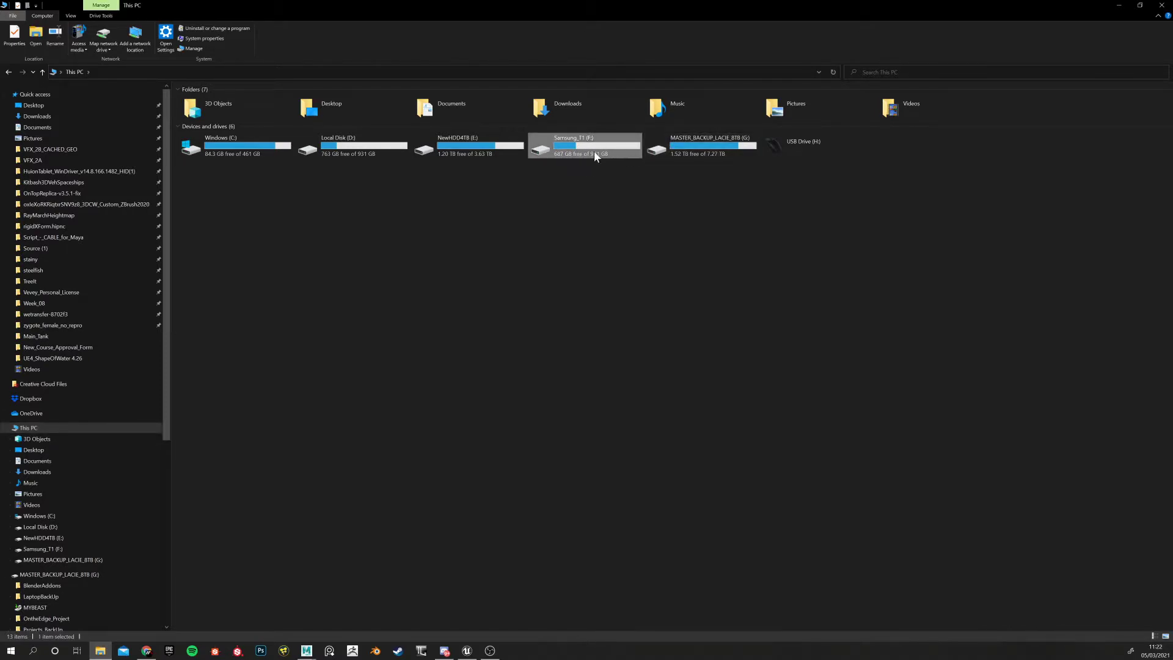
left_click_drag(609, 27, 544, 3)
double_click(599, 152)
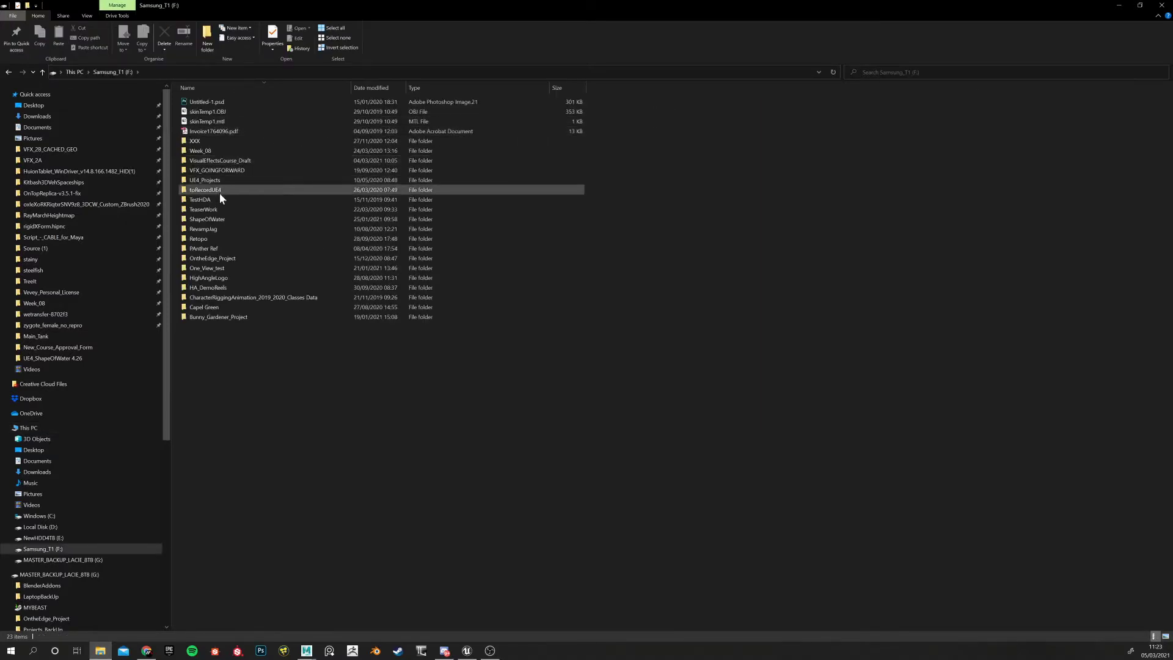
double_click(208, 219)
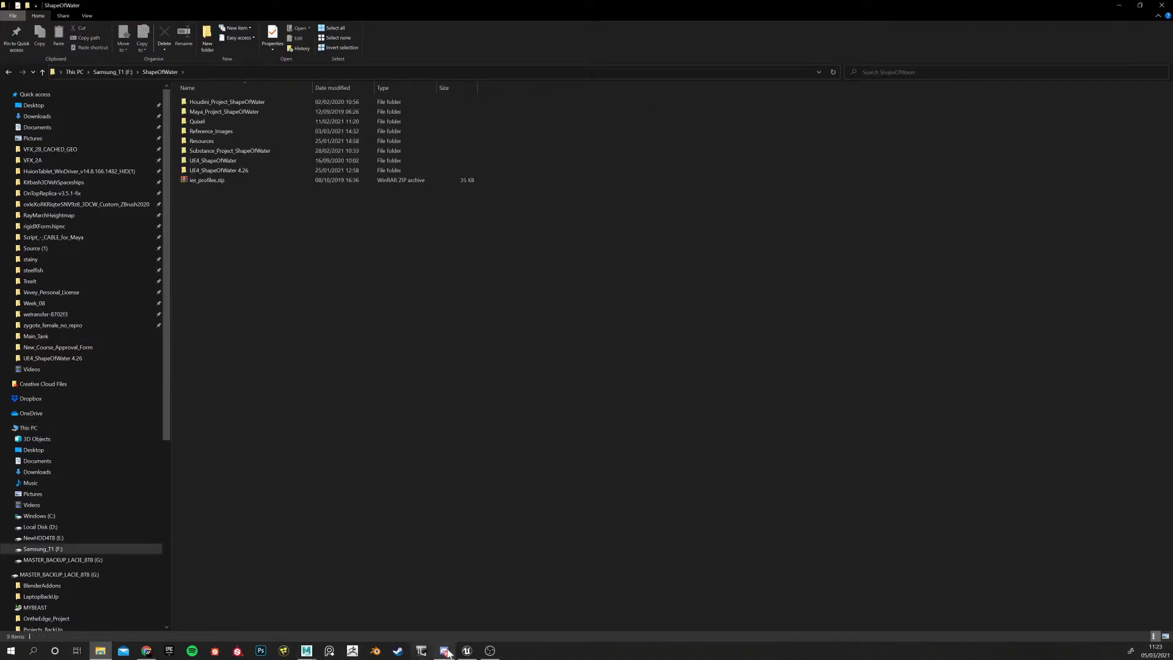
Return to the Unreal level editor, save all modified level and asset files, and minimize the editor
left_click(465, 649)
left_click(10, 16)
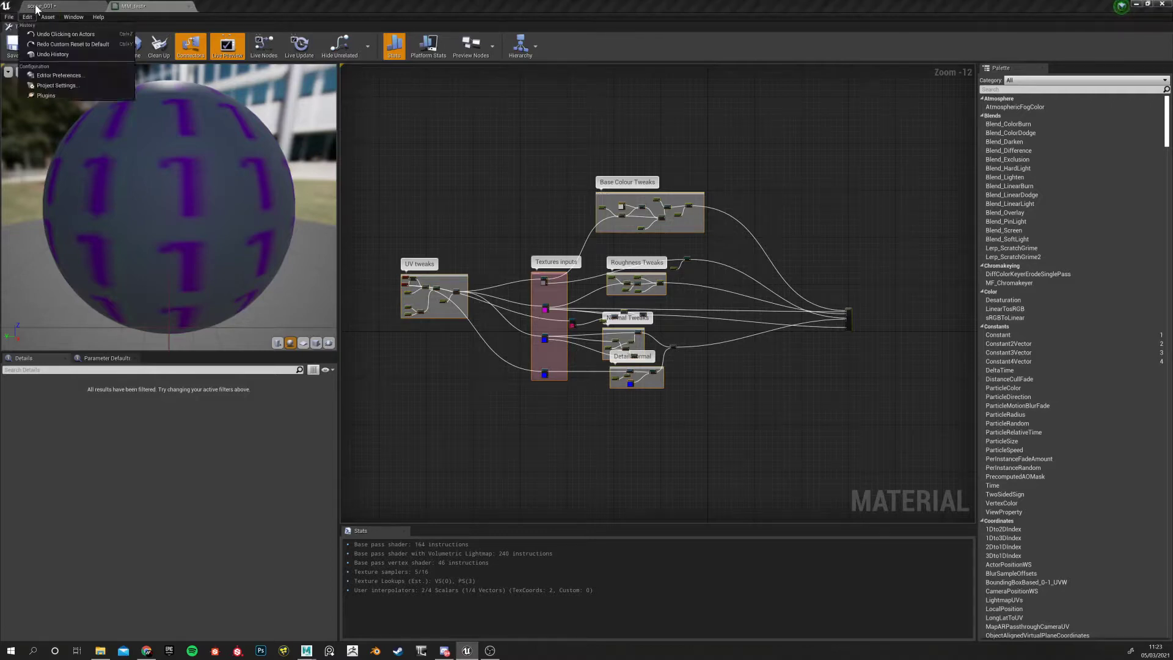
left_click(42, 6)
left_click(9, 17)
left_click(30, 81)
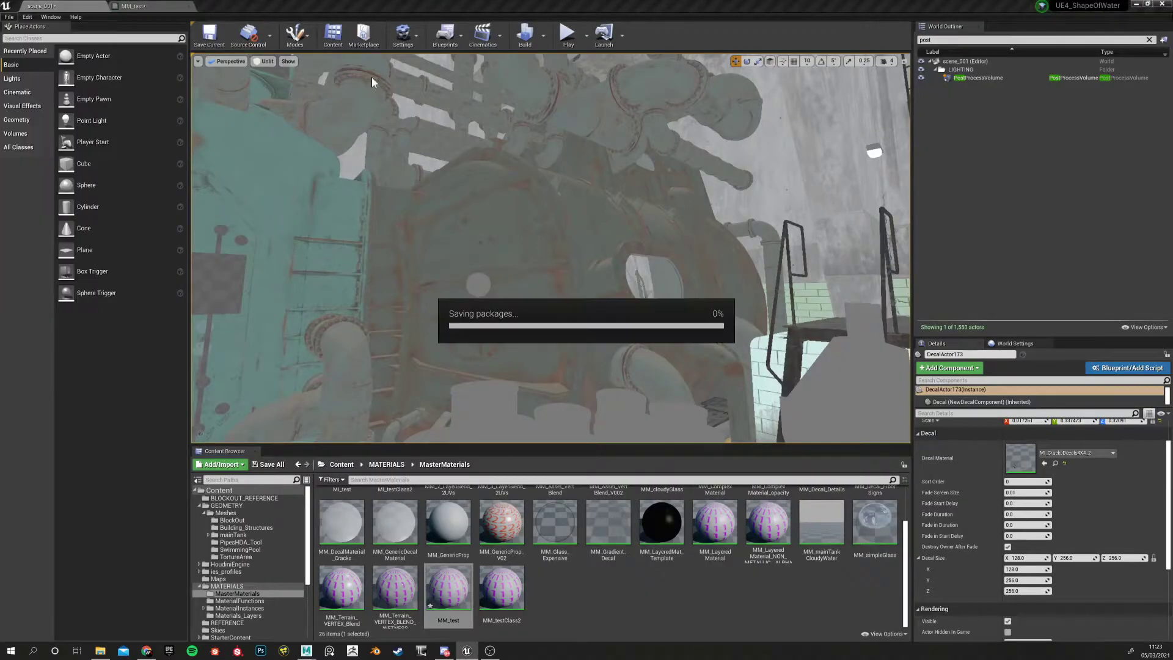
left_click(1136, 4)
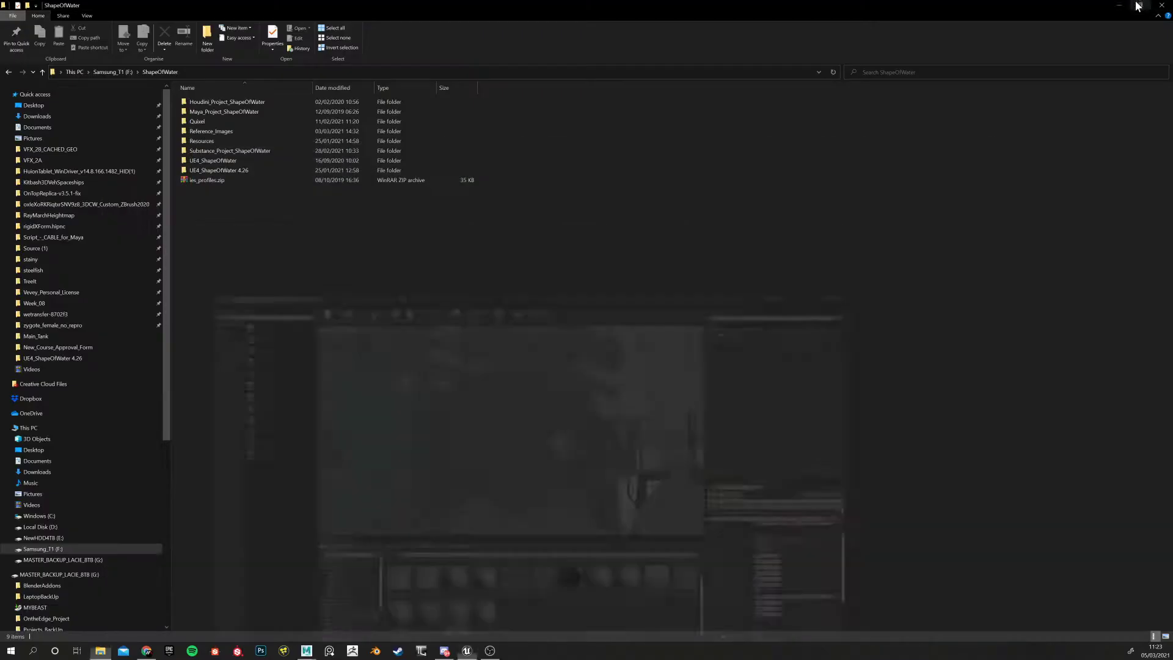
Open the MasterMaterials folder inside UE4_ShapeOfWater 4.26, under Content and MATERIALS
double_click(207, 169)
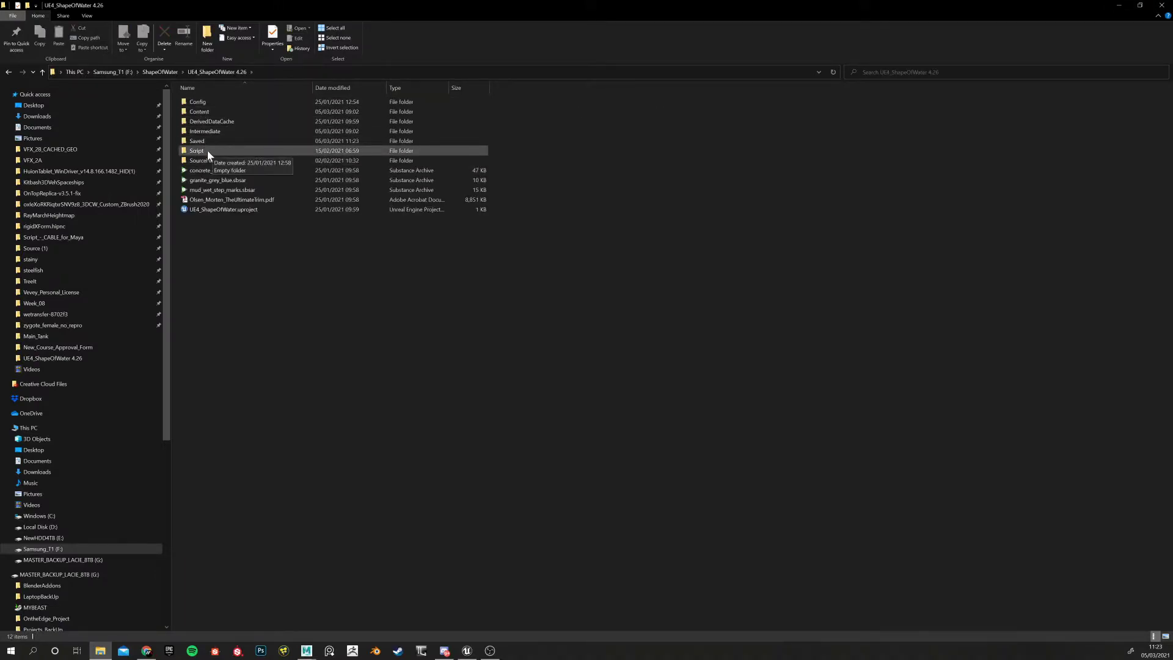
double_click(201, 112)
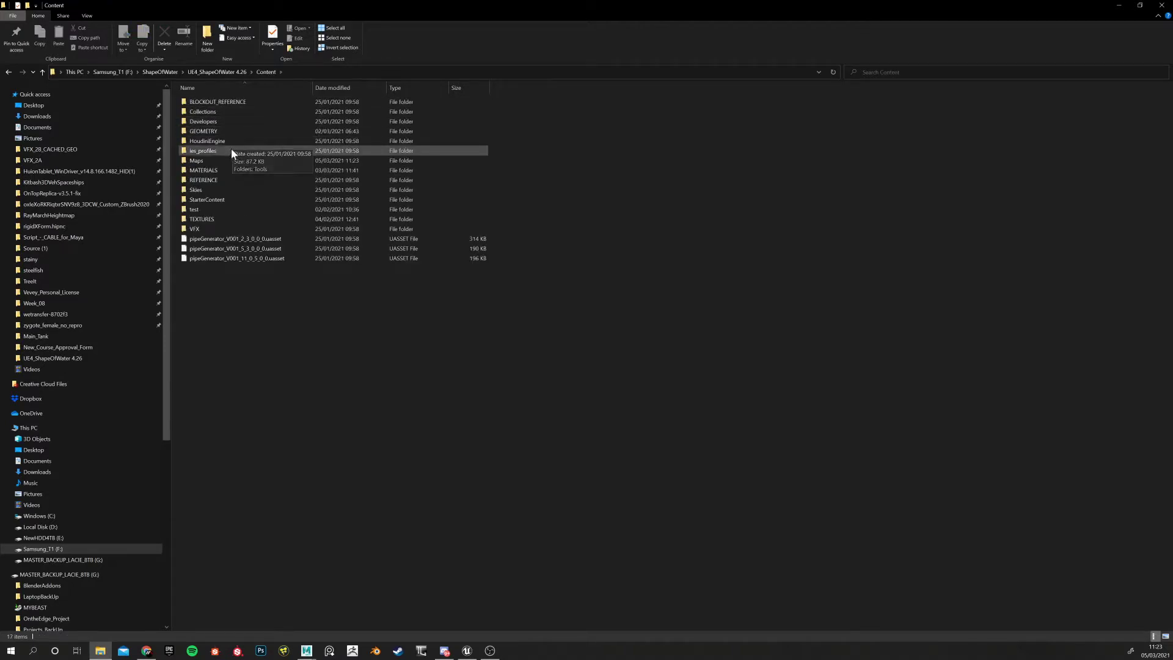
double_click(213, 170)
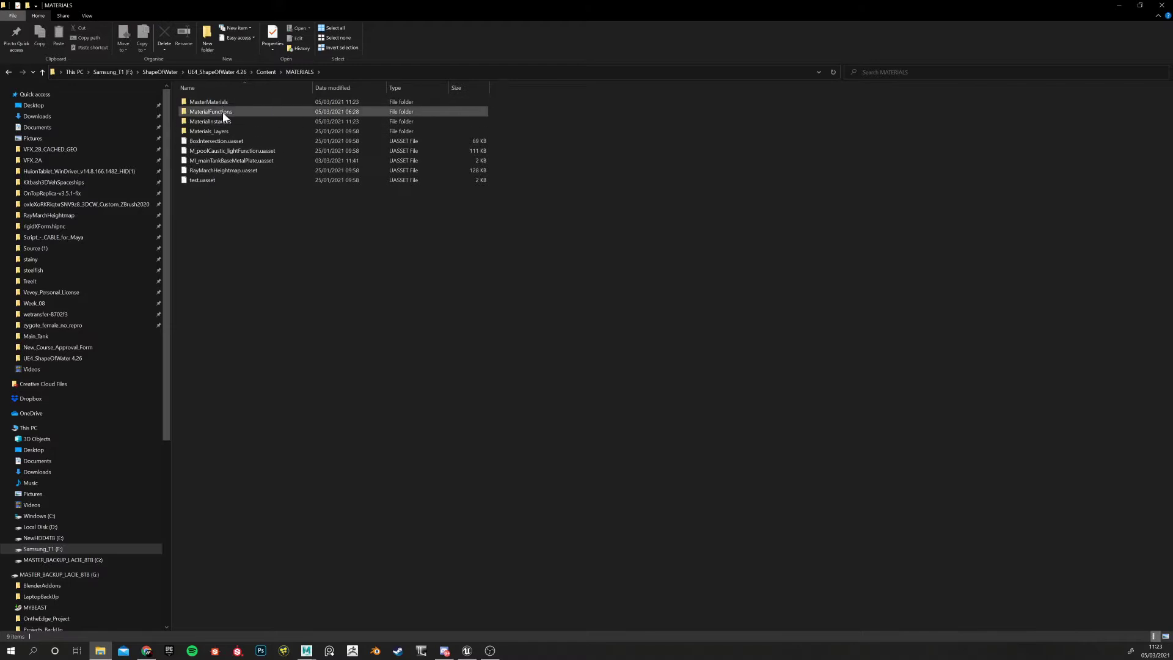
double_click(221, 104)
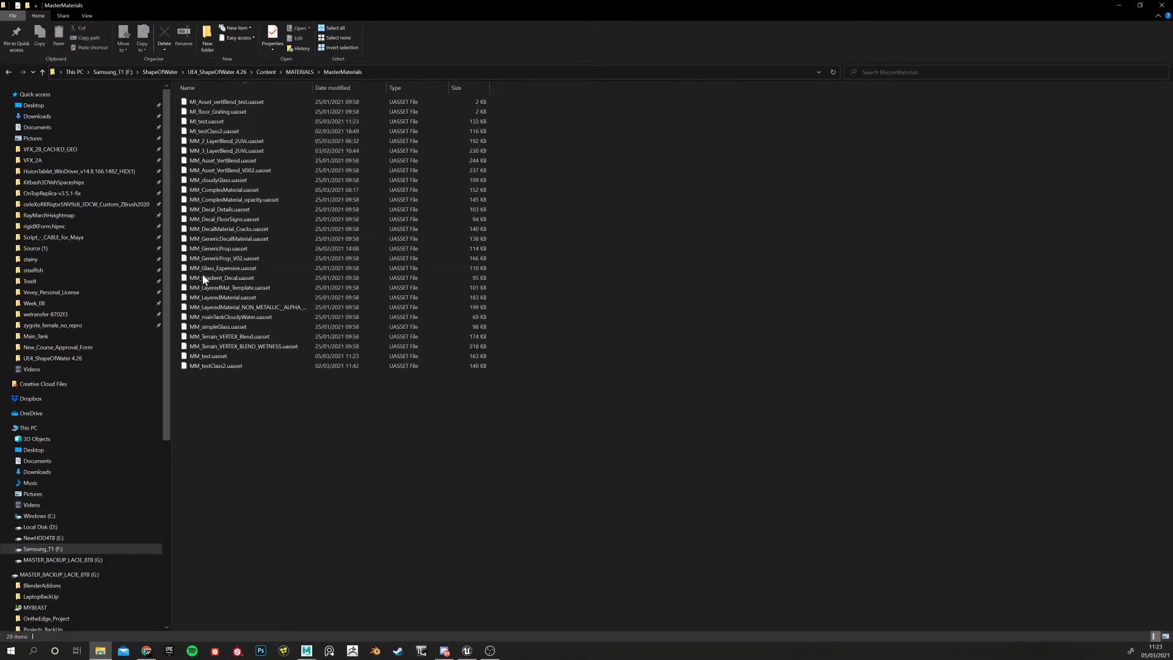
Copy the MM_test.uasset file from the MasterMaterials folder and close the File Explorer window
left_click(226, 358)
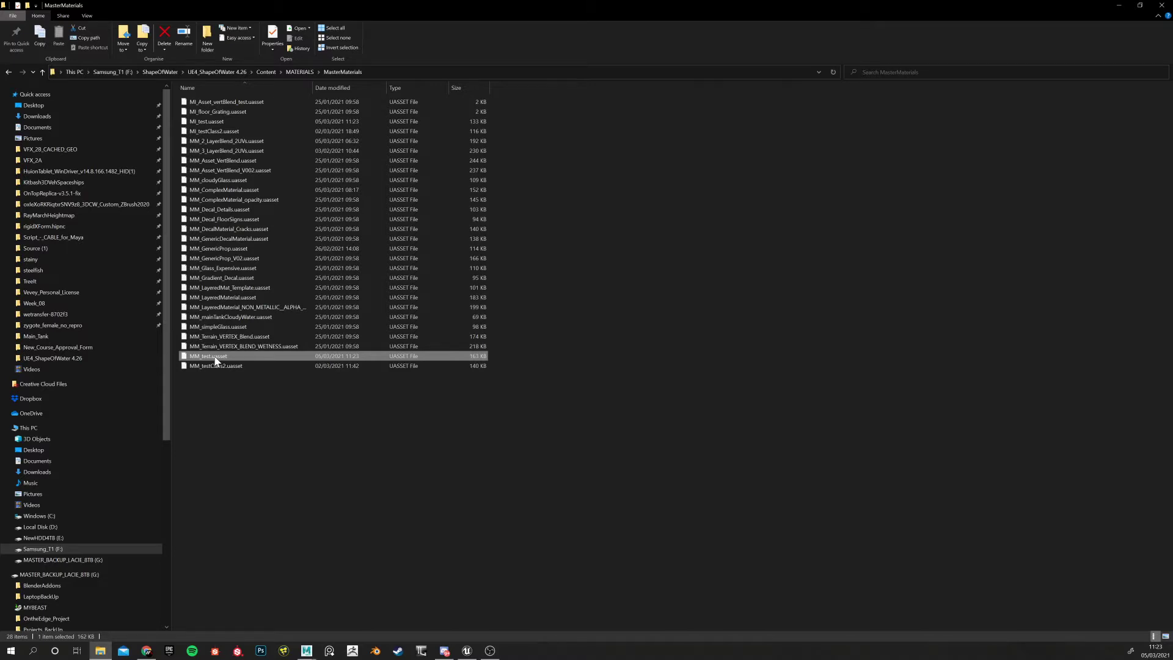
left_click(211, 378)
left_click(209, 356)
key("ctrl+c")
key("alt+Tab")
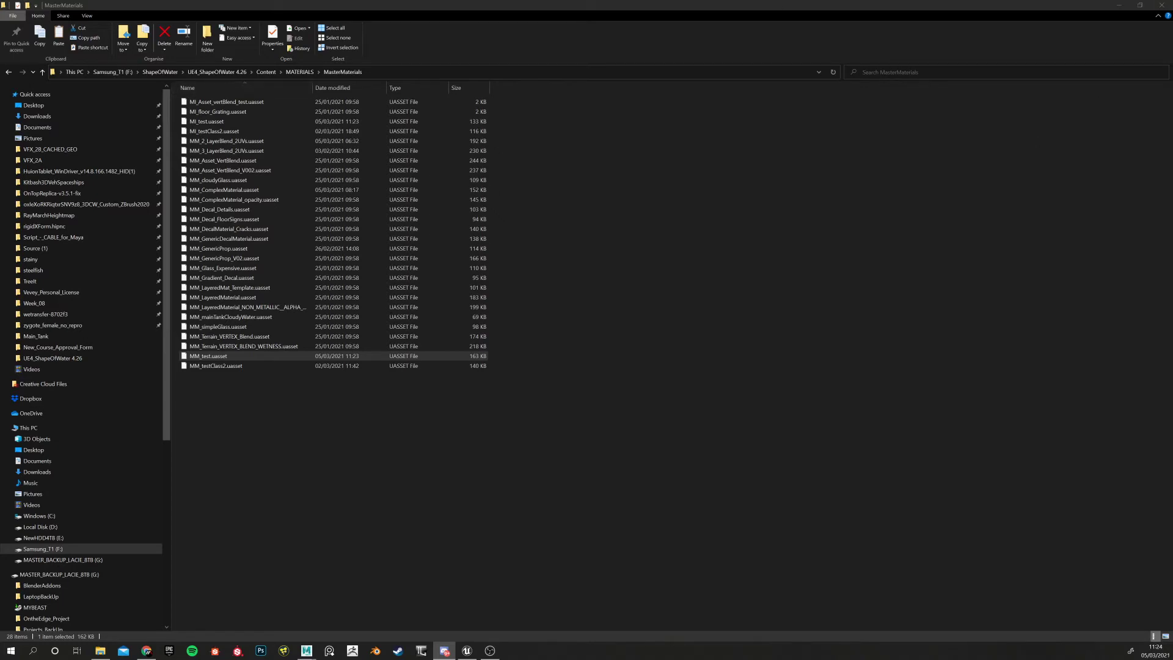
left_click(1162, 5)
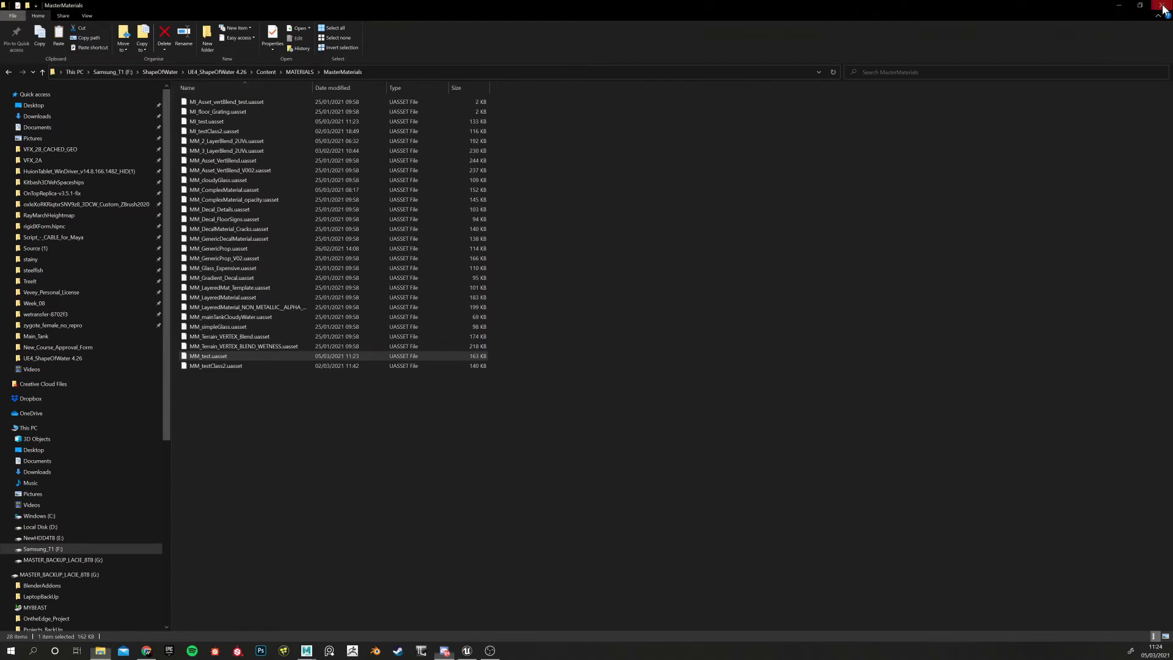